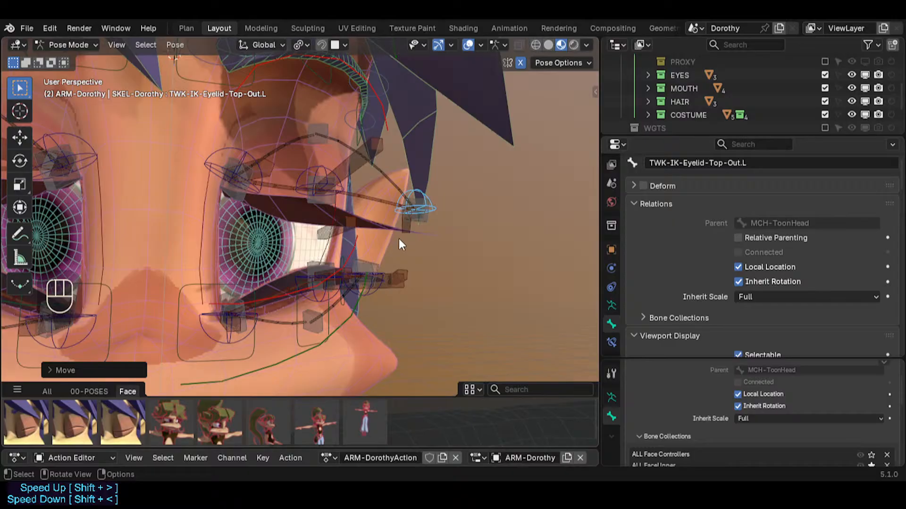
# Collapse the pose asset shelf below the 3D viewport
pyautogui.moveTo(398, 239); pyautogui.dragTo(329, 264, button='middle')
pyautogui.scroll(-2, 275, 252)
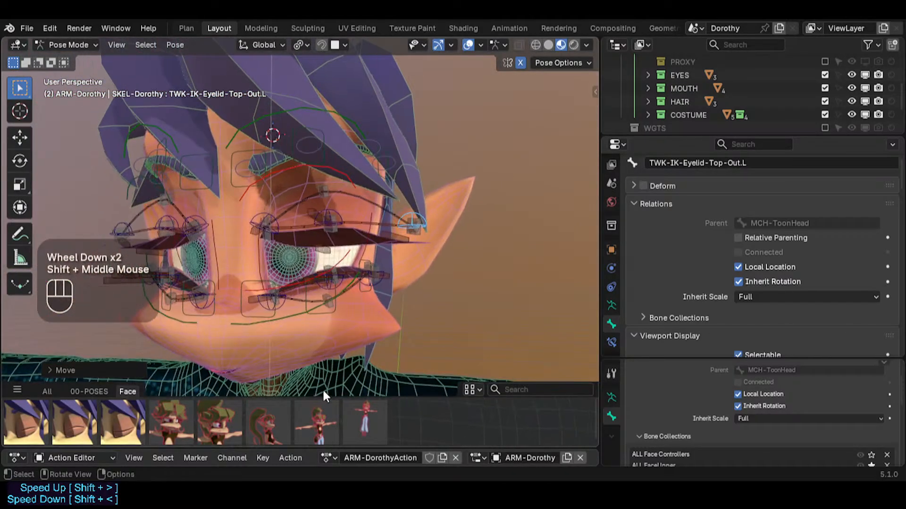
pyautogui.moveTo(326, 399); pyautogui.dragTo(304, 458)
pyautogui.moveTo(255, 325)
pyautogui.mouseDown(button='middle')
pyautogui.moveTo(239, 316)
pyautogui.moveTo(267, 316)
pyautogui.mouseUp(button='middle')
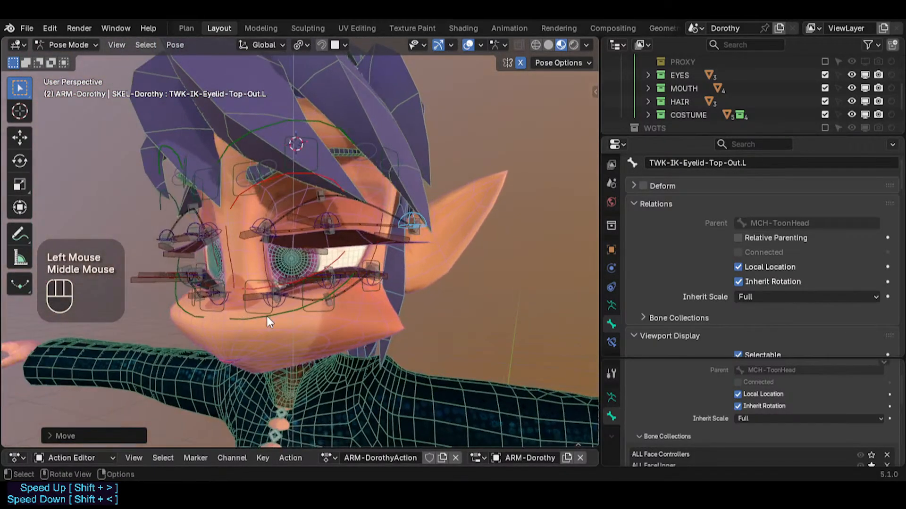
# Raise the left upper eyelid's middle control, TWK-IK-Eyelid-Top-Mid.L, and lower it over the eye to test the lid's deformation
pyautogui.moveTo(270, 248); pyautogui.dragTo(383, 215, button='middle')
pyautogui.scroll(4, 318, 253)
pyautogui.scroll(-2, 341, 252)
pyautogui.scroll(-2, 319, 212)
pyautogui.click(387, 207)
pyautogui.press('g')
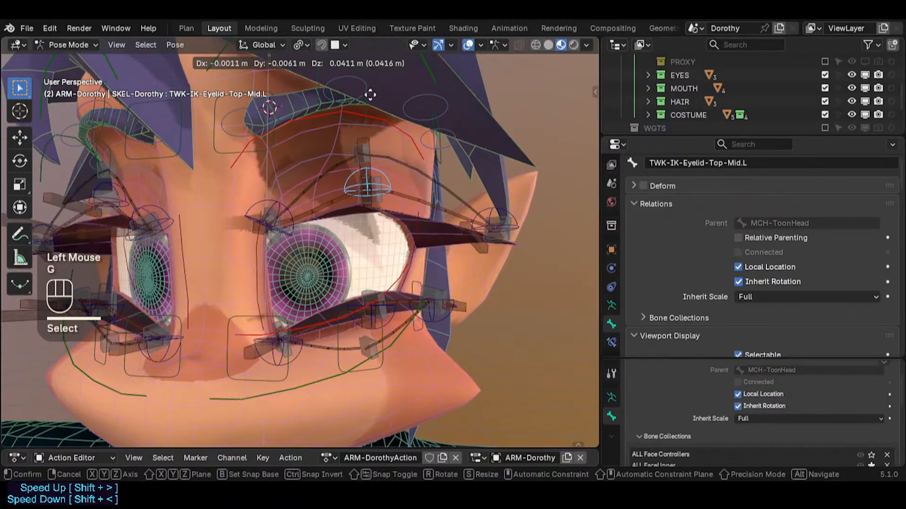
pyautogui.click(364, 126)
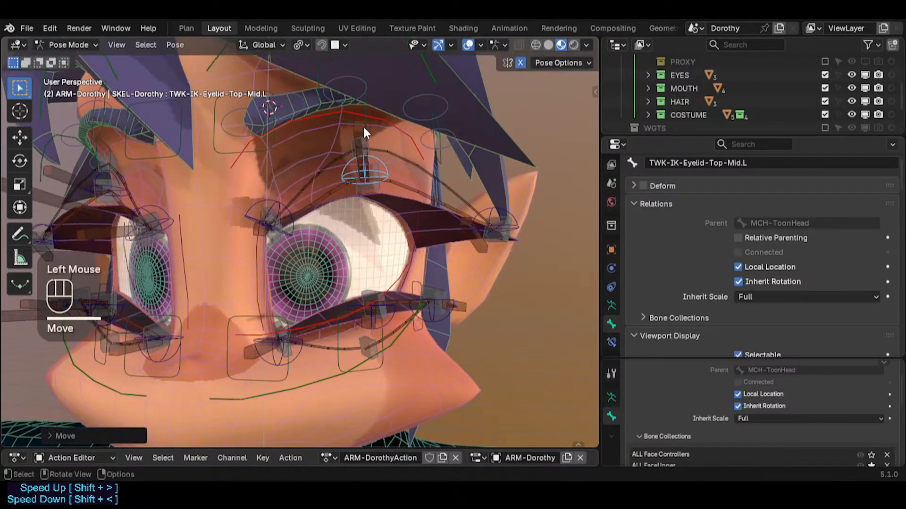
pyautogui.press('g')
pyautogui.click(350, 231)
pyautogui.moveTo(346, 233); pyautogui.dragTo(286, 203, button='middle')
pyautogui.press('g')
pyautogui.click(398, 236)
# Raise the left upper eyelid's outer control and lower TWK-IK-Eyelid-Top-Mid.L to slant the lid over the eye
pyautogui.click(292, 214)
pyautogui.press('a')
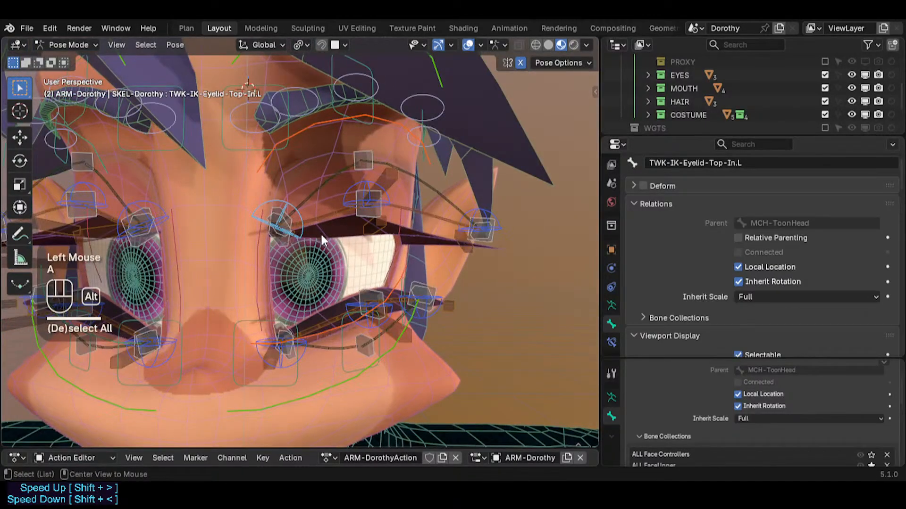
pyautogui.hotkey('alt', 'q')
pyautogui.hotkey('alt', 'q')
pyautogui.click(310, 189)
pyautogui.moveTo(309, 189); pyautogui.dragTo(364, 150, button='middle')
pyautogui.click(358, 141)
pyautogui.press('g')
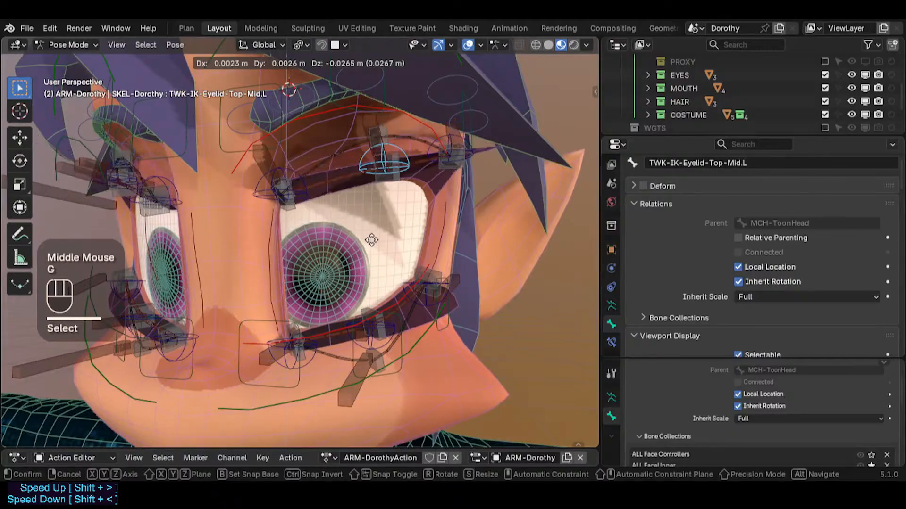
pyautogui.click(327, 262)
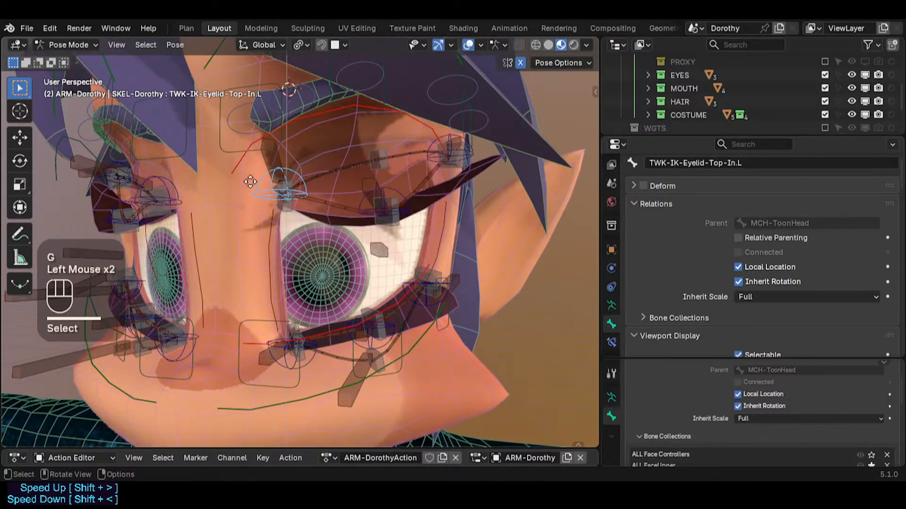
# Lower the left upper eyelid's inner control, TWK-IK-Eyelid-Top-In.L, over the iris
pyautogui.press('g')
pyautogui.click(259, 259)
pyautogui.moveTo(259, 259); pyautogui.dragTo(403, 195, button='middle')
pyautogui.scroll(2, 332, 245)
# Toggle the wireframe overlay and the subdivision preview to compare the posed upper eyelash with and without smoothing
pyautogui.hotkey('ctrl', 'alt', 'shift', 'z')
pyautogui.hotkey('ctrl', 'alt', 'shift', 'z')
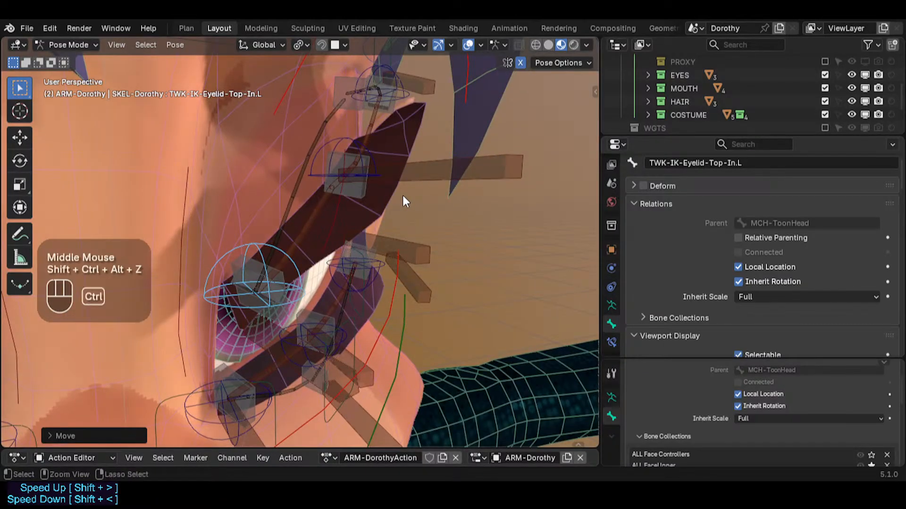
pyautogui.hotkey('ctrl', 'alt', 'shift', 'i')
pyautogui.hotkey('ctrl', 'alt', 'shift', 'i')
pyautogui.hotkey('ctrl', 'alt', 'shift', 'i')
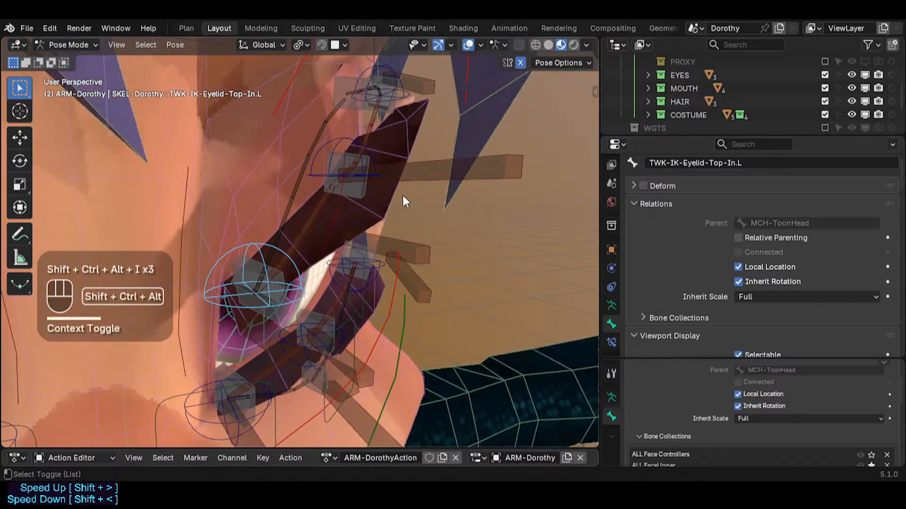
pyautogui.hotkey('ctrl', 'alt', 'shift', 'i')
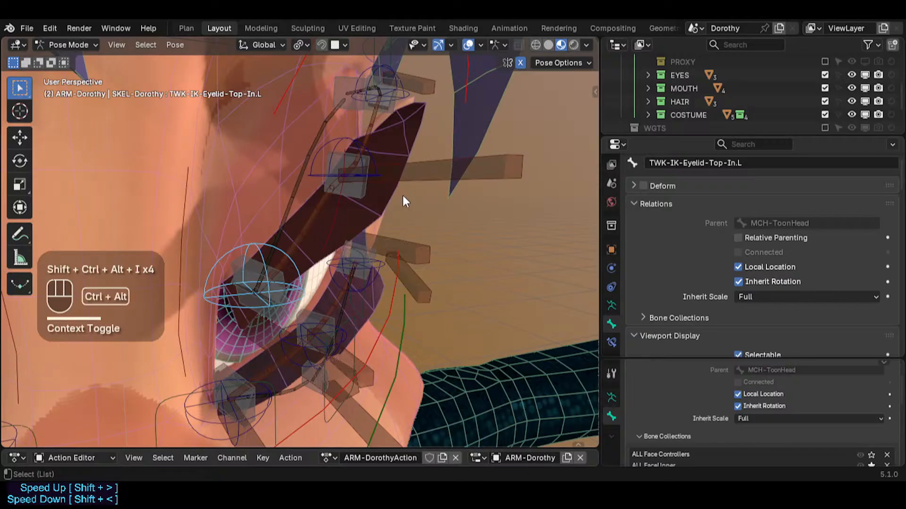
pyautogui.hotkey('ctrl', 'alt', 'shift', 'i')
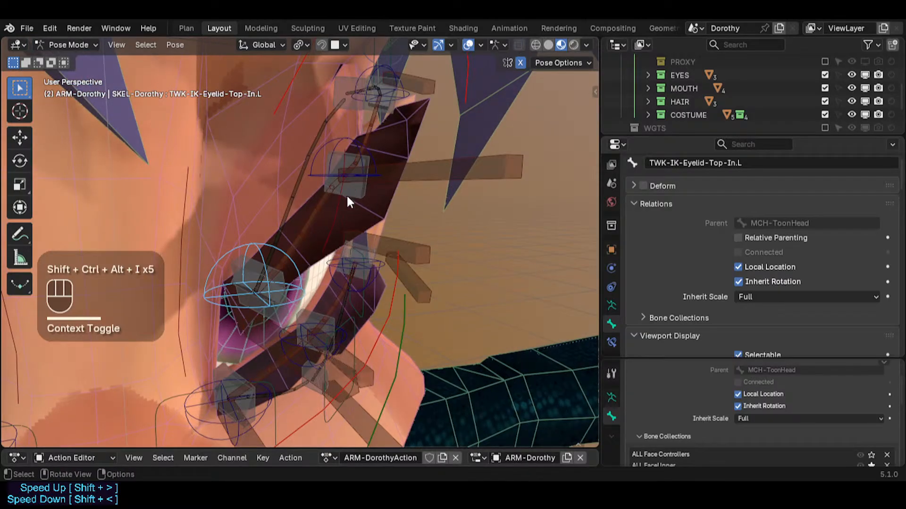
# Leave pose mode and select the 0-Dorothy_Body mesh
pyautogui.click(378, 199)
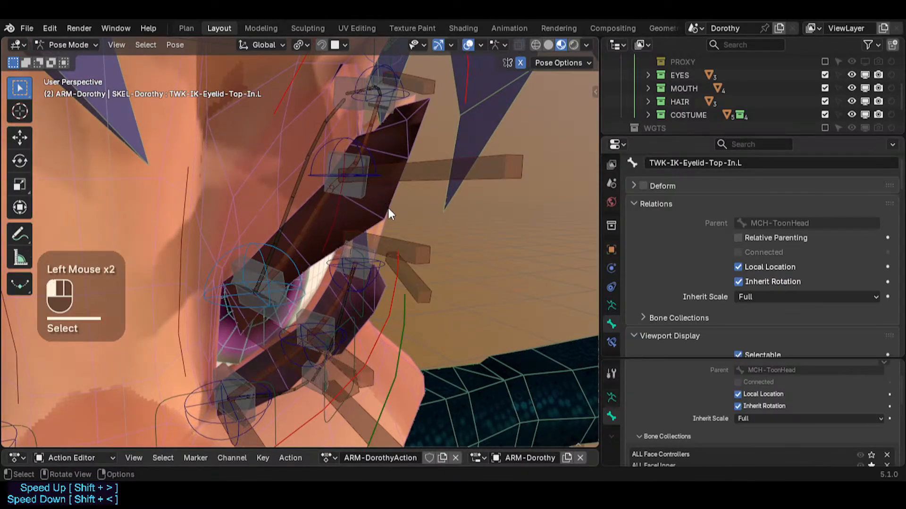
pyautogui.hotkey('ctrl', 'Tab')
pyautogui.click(271, 157)
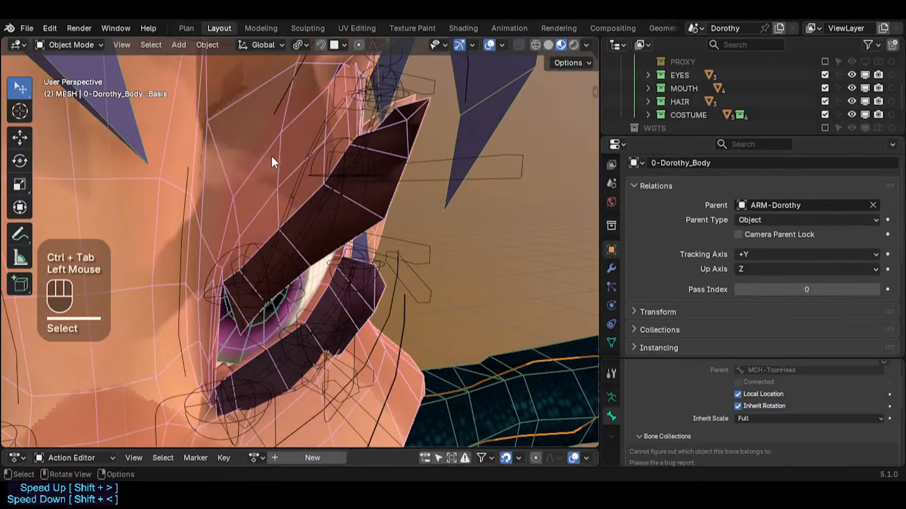
# Turn off Optimal Display in the body mesh's Subdivision modifier
pyautogui.click(611, 268)
pyautogui.scroll(-2, 717, 285)
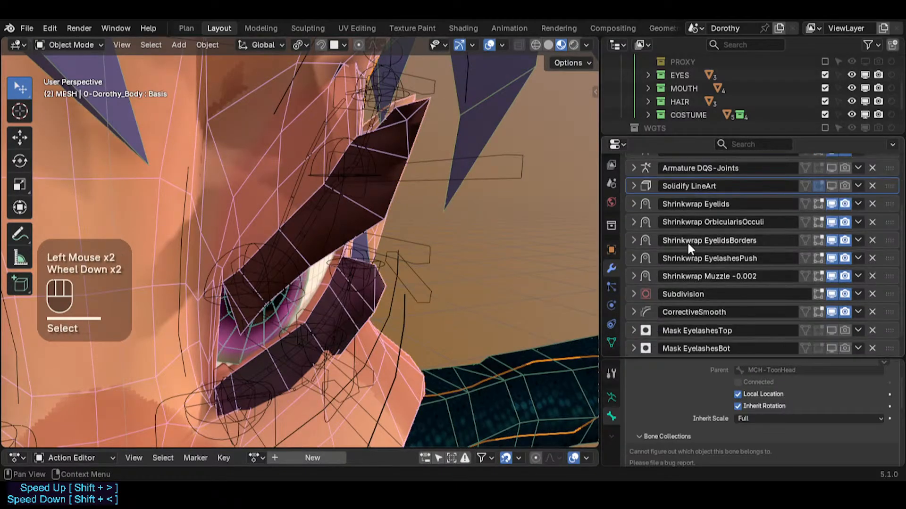
pyautogui.click(633, 293)
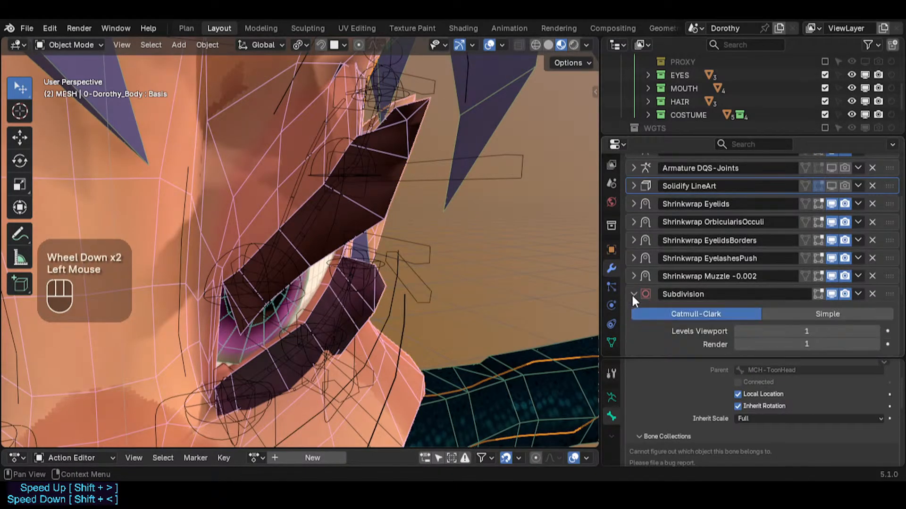
pyautogui.scroll(-2, 700, 287)
pyautogui.scroll(-1, 741, 275)
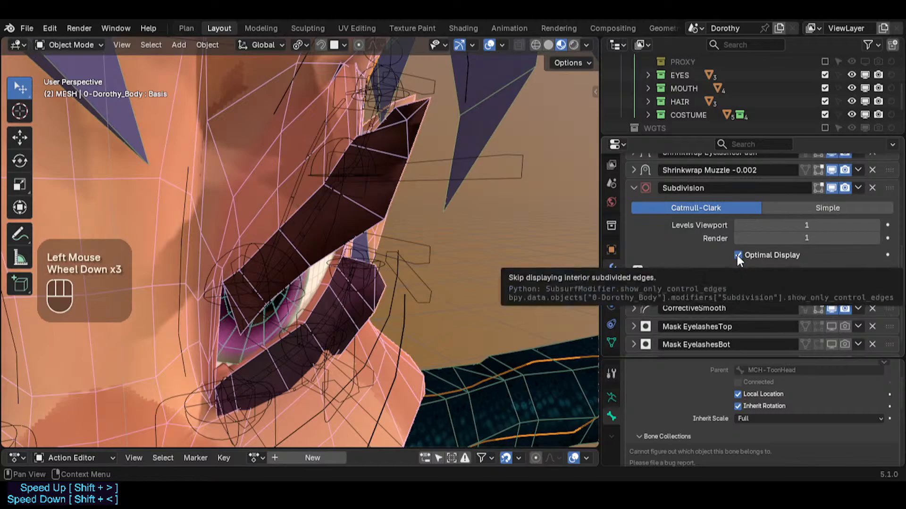
pyautogui.click(736, 255)
pyautogui.click(645, 191)
# Compare the body mesh's full wireframe around the left eyelashes with subdivision switched on and off
pyautogui.hotkey('shift', 'ctrl', 'alt', 'z')
pyautogui.hotkey('shift', 'ctrl', 'alt', 'z')
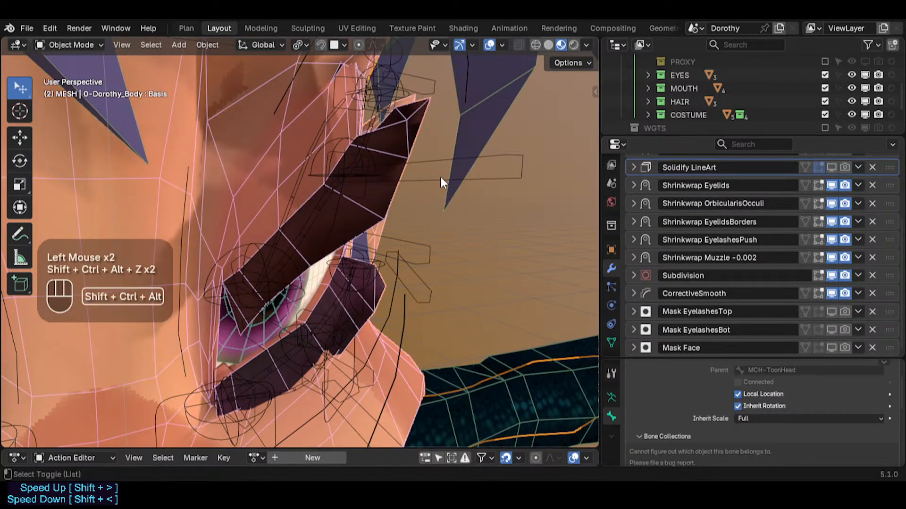
pyautogui.hotkey('shift', 'ctrl', 'alt', 'i')
pyautogui.hotkey('shift', 'ctrl', 'alt', 'i')
pyautogui.hotkey('shift', 'ctrl', 'alt', 'i')
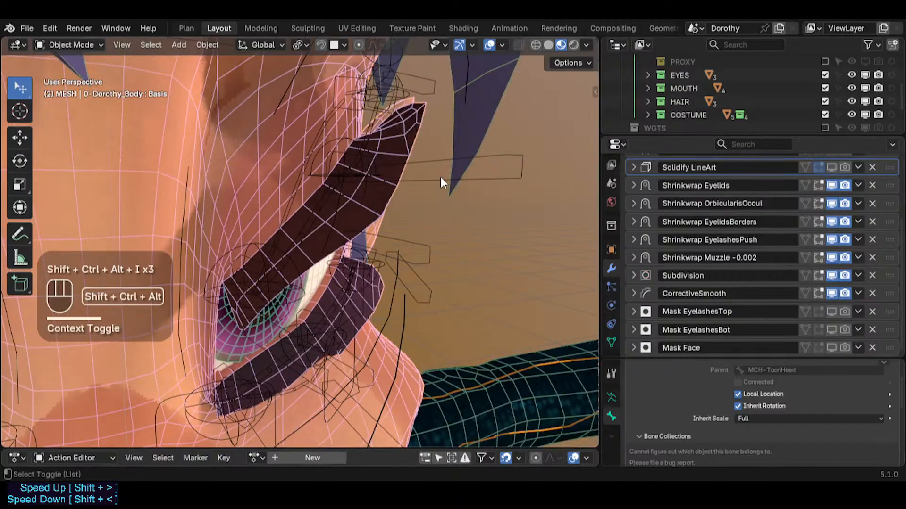
pyautogui.scroll(3, 678, 244)
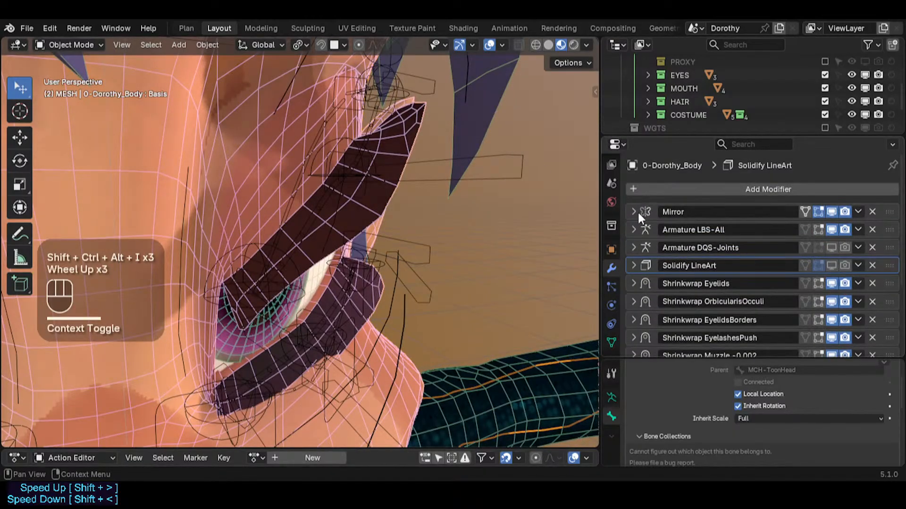
pyautogui.moveTo(458, 243); pyautogui.dragTo(335, 276, button='middle')
pyautogui.scroll(-1, 325, 212)
pyautogui.moveTo(335, 276); pyautogui.dragTo(414, 157, button='middle')
pyautogui.scroll(3, 379, 276)
pyautogui.hotkey('shift', 'ctrl', 'alt', 'i')
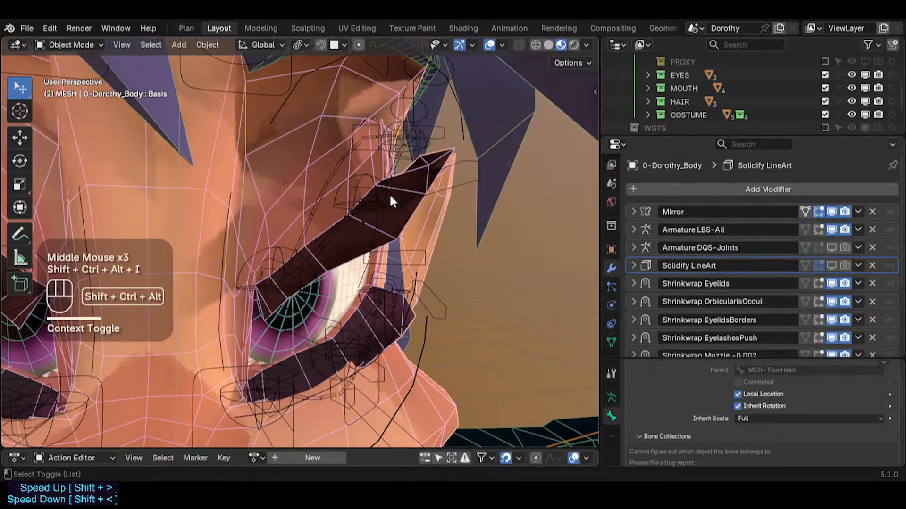
pyautogui.hotkey('shift', 'ctrl', 'alt', 'i')
pyautogui.hotkey('shift', 'ctrl', 'alt', 'i')
pyautogui.hotkey('shift', 'ctrl', 'alt', 'i')
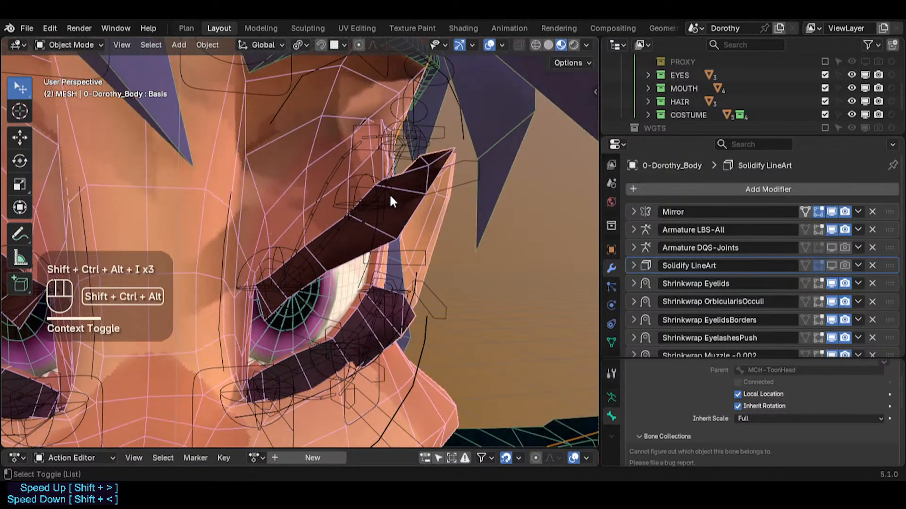
pyautogui.scroll(1, 377, 230)
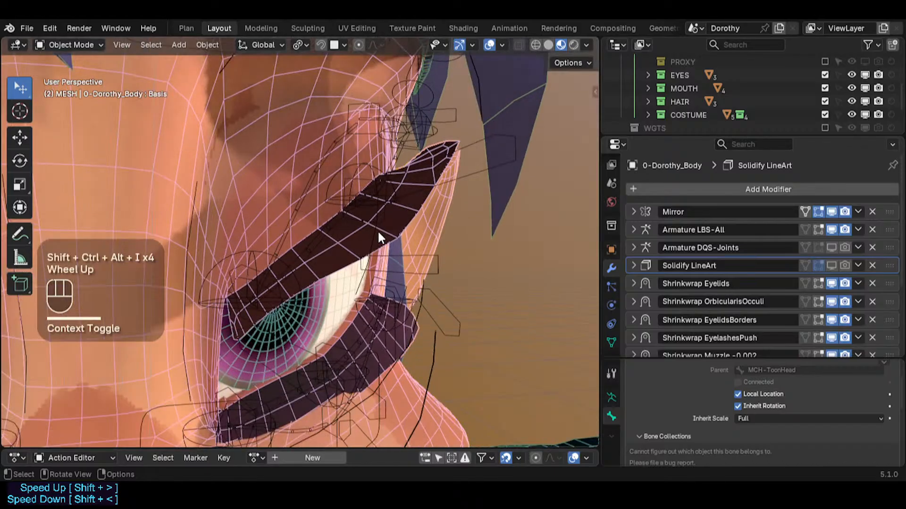
pyautogui.hotkey('shift', 'ctrl', 'alt', 'i')
# Examine the left eye's upper and lower eyelashes from several angles, toggling the wireframe and subdivision
pyautogui.moveTo(400, 218); pyautogui.dragTo(341, 288, button='middle')
pyautogui.scroll(-2, 317, 388)
pyautogui.keyDown('shift'); pyautogui.scroll(1, 317, 387); pyautogui.keyUp('shift')
pyautogui.keyDown('shift'); pyautogui.moveTo(317, 387); pyautogui.dragTo(299, 330, button='middle'); pyautogui.keyUp('shift')
pyautogui.keyDown('shift'); pyautogui.moveTo(321, 264); pyautogui.dragTo(274, 336, button='middle'); pyautogui.keyUp('shift')
pyautogui.moveTo(349, 250); pyautogui.dragTo(263, 312, button='middle')
pyautogui.scroll(3, 293, 283)
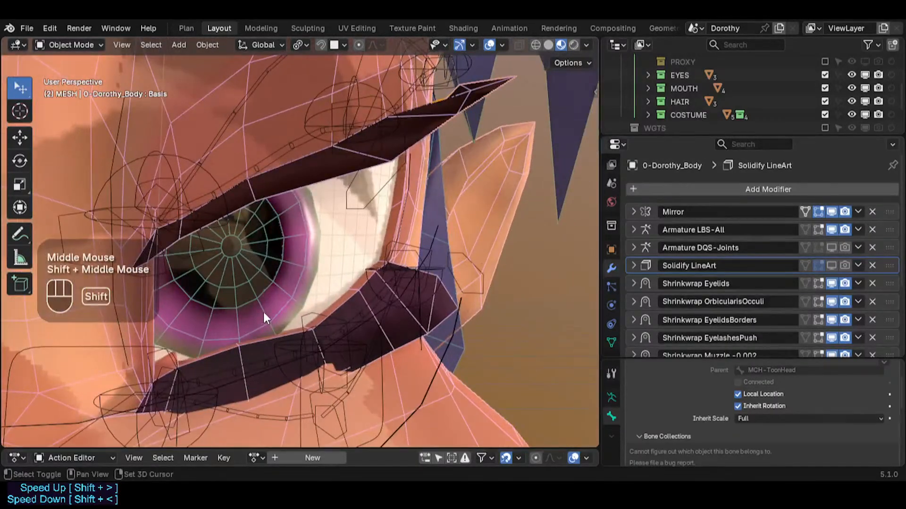
pyautogui.scroll(-2, 312, 247)
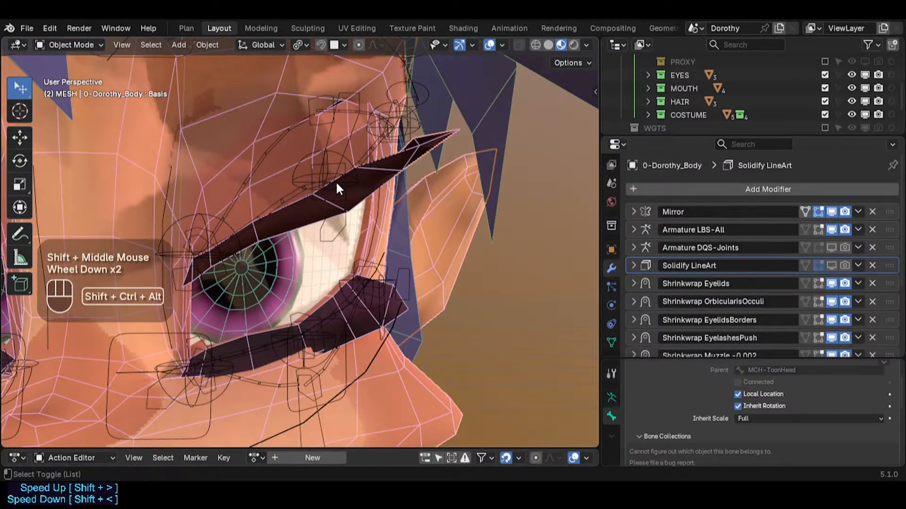
pyautogui.hotkey('shift', 'ctrl', 'alt', 'i')
pyautogui.keyDown('shift'); pyautogui.moveTo(335, 181); pyautogui.dragTo(369, 216, button='middle'); pyautogui.keyUp('shift')
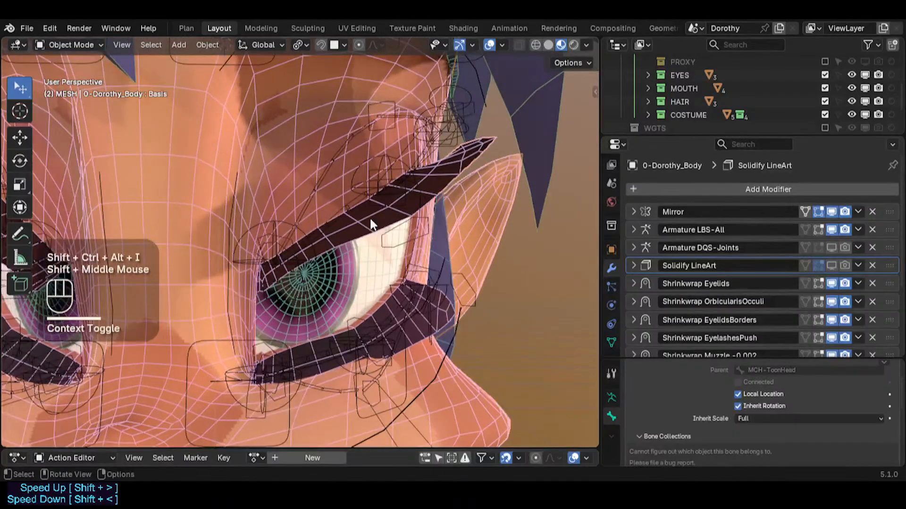
pyautogui.hotkey('shift', 'ctrl', 'alt', 'z')
pyautogui.moveTo(355, 248)
pyautogui.mouseDown(button='middle')
pyautogui.moveTo(431, 240)
pyautogui.moveTo(359, 245)
pyautogui.mouseUp(button='middle')
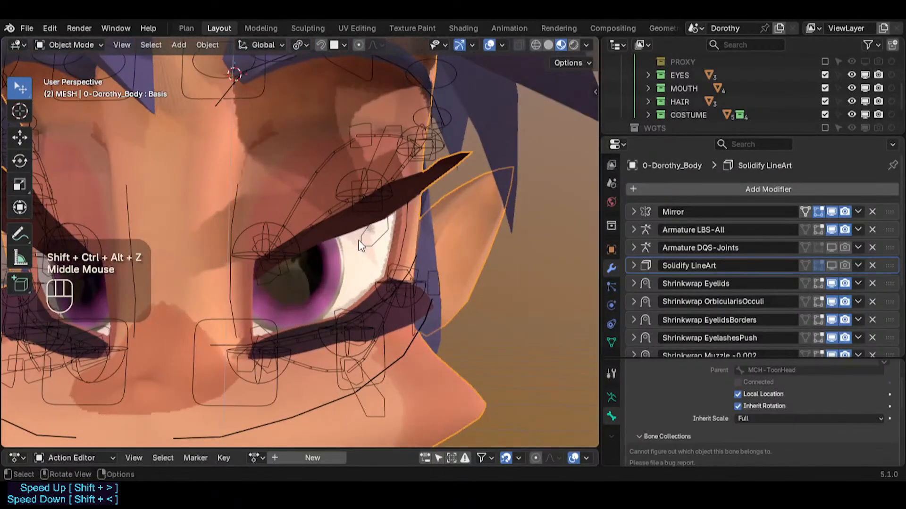
pyautogui.hotkey('shift', 'ctrl', 'alt', 'z')
pyautogui.hotkey('shift', 'ctrl', 'alt', 'i')
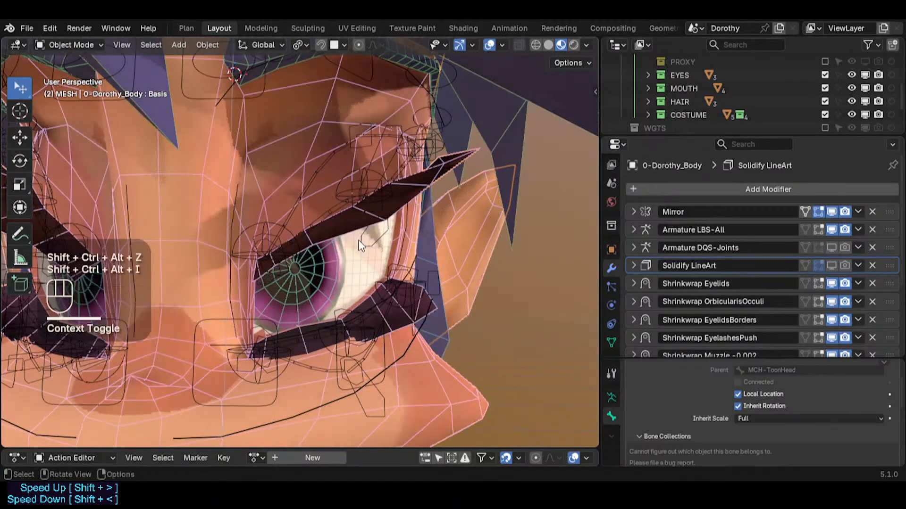
pyautogui.moveTo(358, 239); pyautogui.dragTo(378, 264, button='middle')
# Enter Edit Mode on 0-Dorothy_Body and frame the closed left eyelid and its eyelashes
pyautogui.click(375, 224)
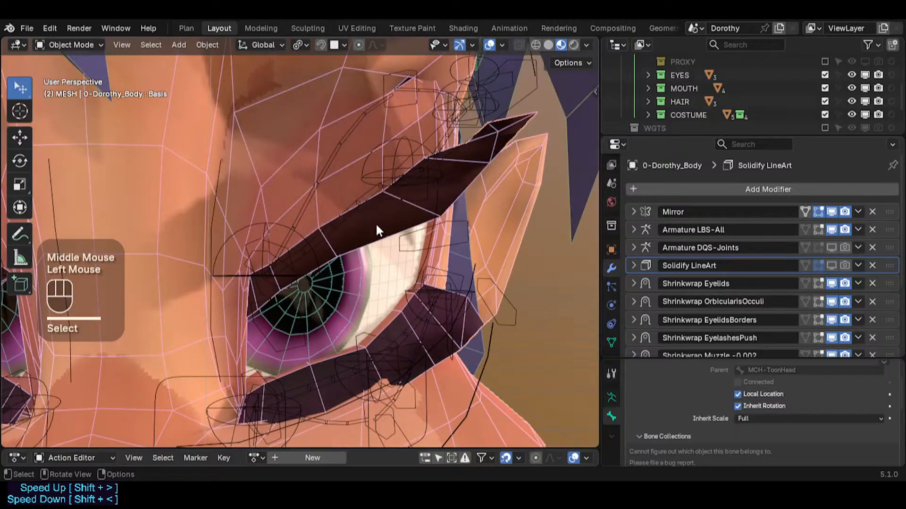
pyautogui.press('Tab')
pyautogui.scroll(1, 375, 225)
pyautogui.scroll(-2, 366, 307)
pyautogui.scroll(-1, 367, 307)
pyautogui.moveTo(366, 306); pyautogui.dragTo(352, 317, button='middle')
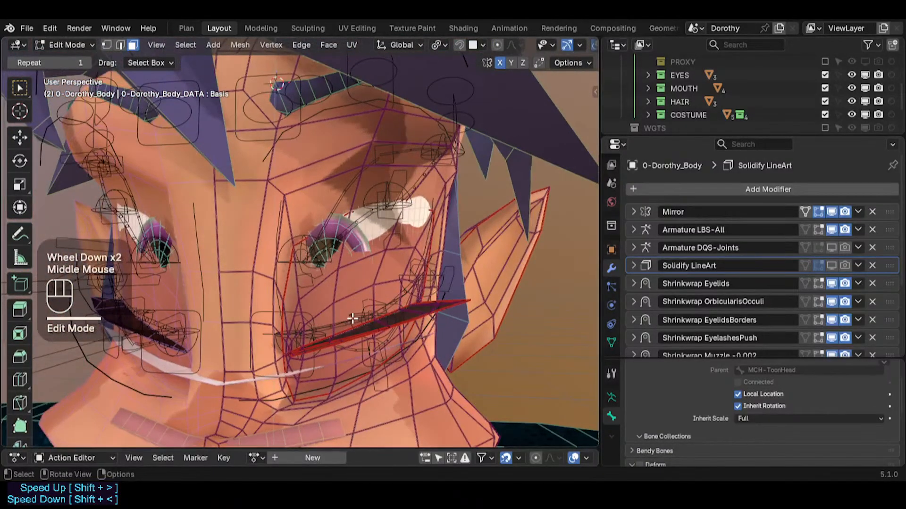
pyautogui.scroll(4, 410, 319)
pyautogui.scroll(-1, 411, 319)
# Make EyelashesAnatomic the active shape key of the body mesh
pyautogui.click(611, 343)
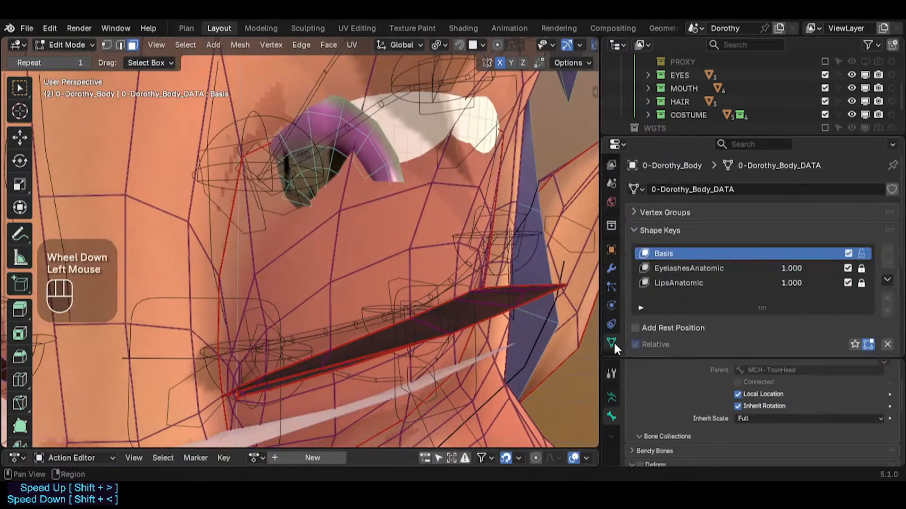
pyautogui.scroll(-1, 675, 287)
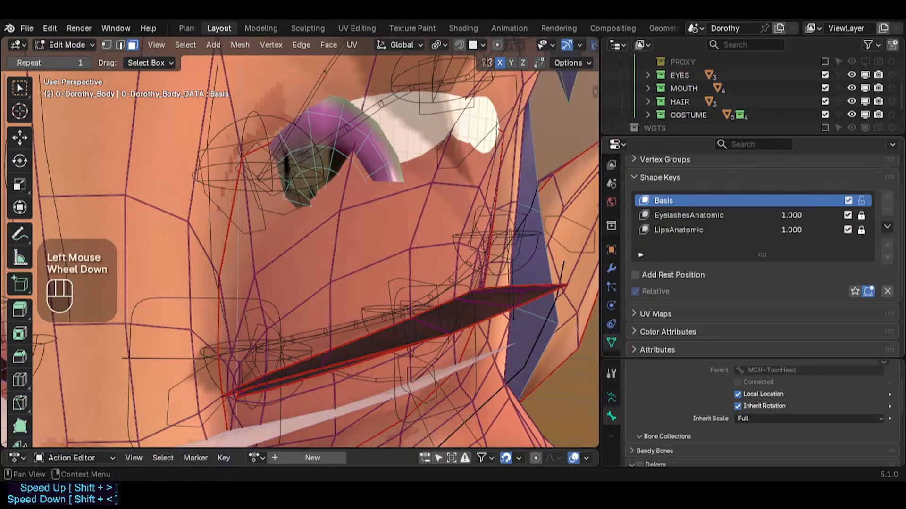
pyautogui.click(750, 216)
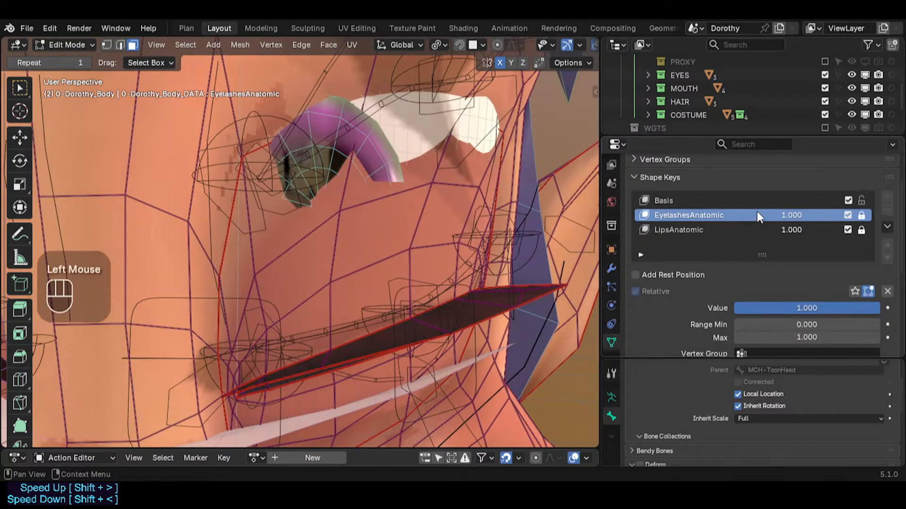
pyautogui.moveTo(801, 214)
pyautogui.mouseDown()
pyautogui.moveTo(729, 213)
pyautogui.moveTo(802, 214)
pyautogui.mouseUp()
# Examine the closed left eyelid's upper eyelash strip from several angles, from the inner corner to the outer tip
pyautogui.moveTo(375, 275); pyautogui.dragTo(397, 302, button='middle')
pyautogui.keyDown('shift'); pyautogui.moveTo(524, 297); pyautogui.dragTo(467, 276, button='middle'); pyautogui.keyUp('shift')
pyautogui.moveTo(467, 276); pyautogui.dragTo(302, 282, button='middle')
pyautogui.keyDown('shift'); pyautogui.moveTo(331, 282); pyautogui.dragTo(208, 285, button='middle'); pyautogui.keyUp('shift')
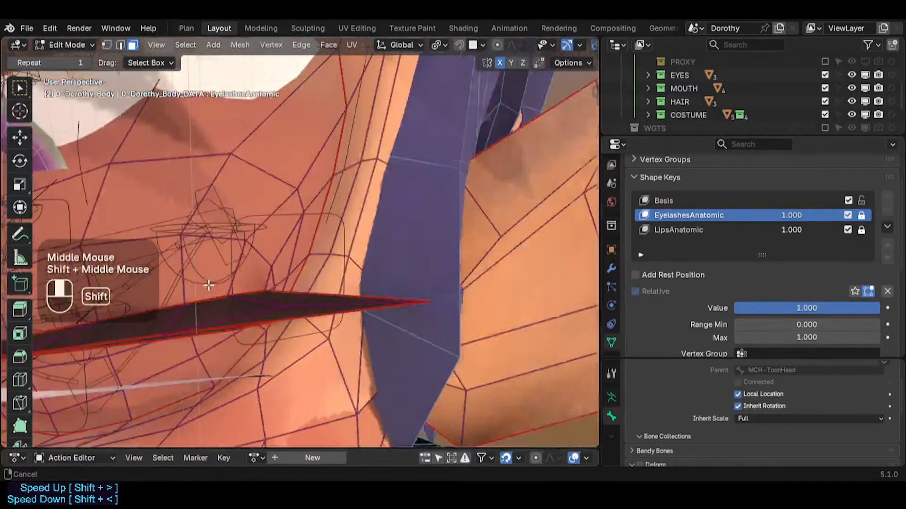
pyautogui.moveTo(467, 307); pyautogui.dragTo(276, 278, button='middle')
pyautogui.scroll(-2, 263, 315)
pyautogui.moveTo(276, 279); pyautogui.dragTo(447, 236, button='middle')
pyautogui.keyDown('shift'); pyautogui.moveTo(236, 271); pyautogui.dragTo(333, 279, button='middle'); pyautogui.keyUp('shift')
pyautogui.scroll(2, 421, 282)
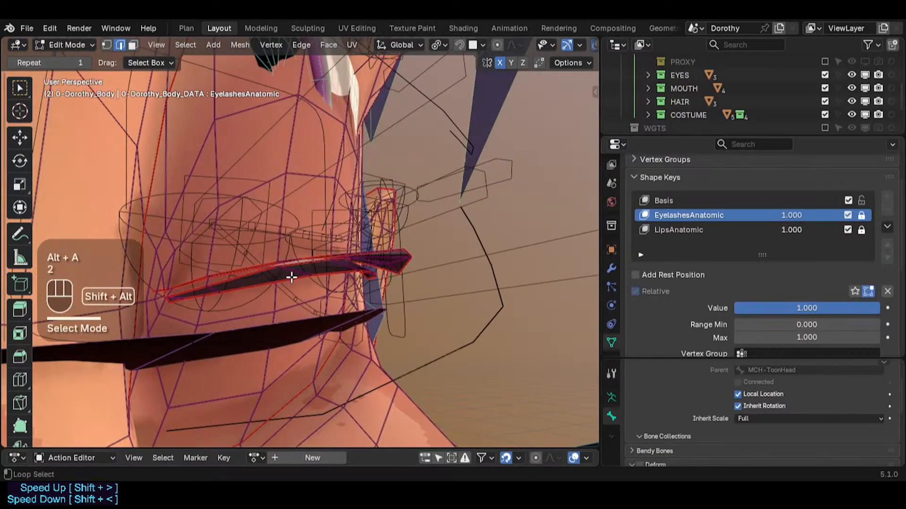
# Unlock the EyelashesAnatomic shape key and slightly move and rotate the lower edge loop of the left upper eyelashes
pyautogui.moveTo(397, 288); pyautogui.dragTo(287, 283, button='middle')
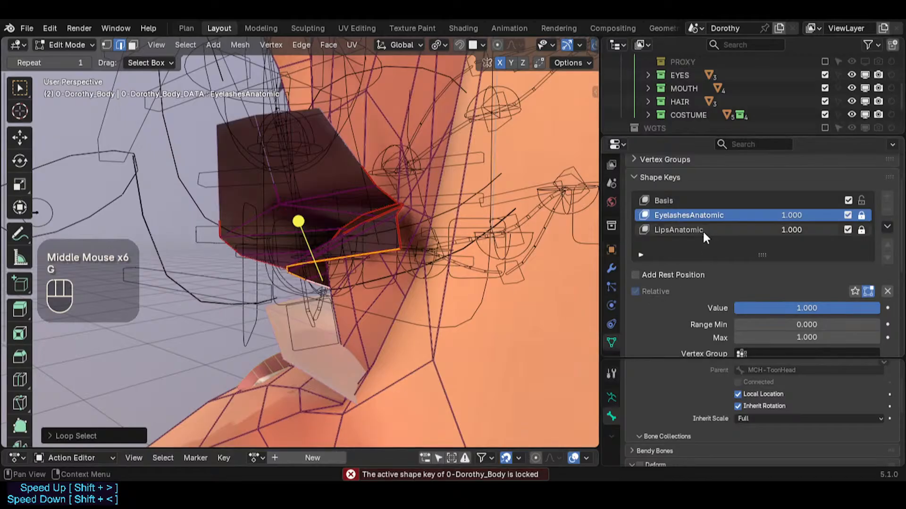
pyautogui.press('g')
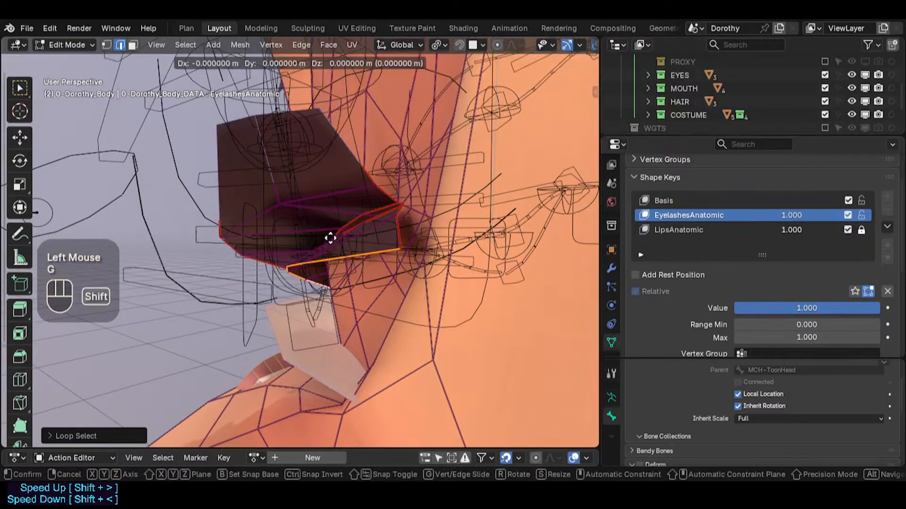
pyautogui.keyDown('shift'); pyautogui.click(290, 185); pyautogui.keyUp('shift')
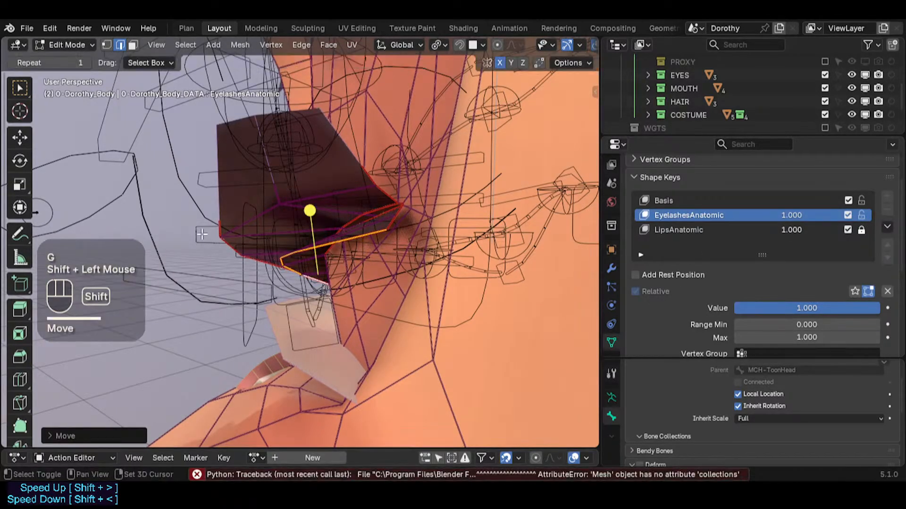
pyautogui.moveTo(291, 186); pyautogui.dragTo(417, 266, button='middle')
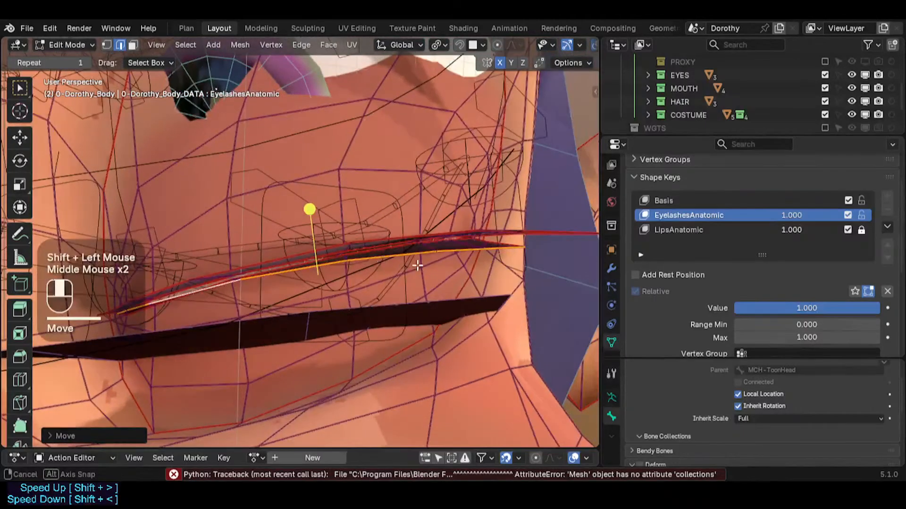
pyautogui.press('r')
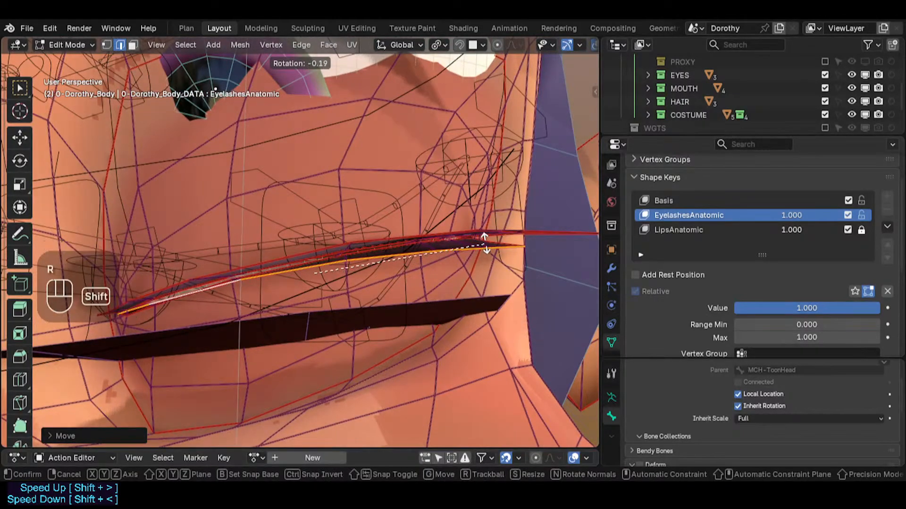
pyautogui.keyDown('shift'); pyautogui.click(360, 260); pyautogui.keyUp('shift')
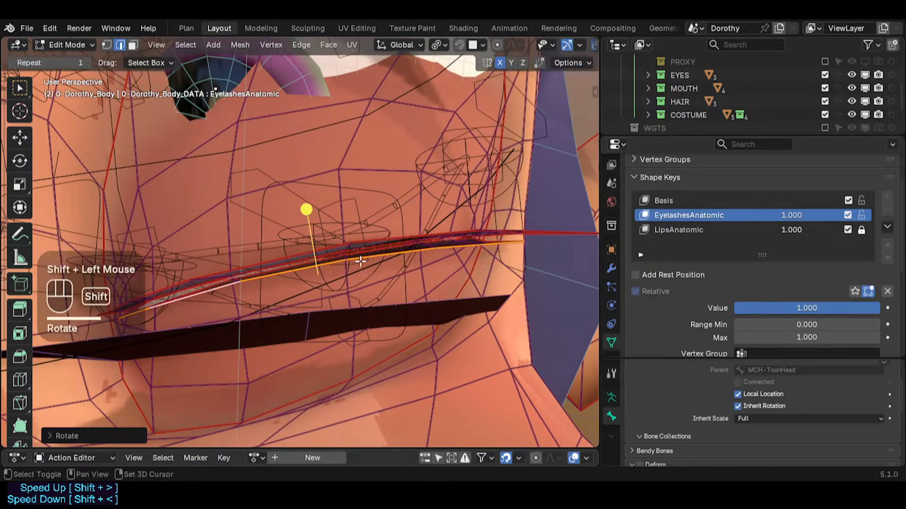
# Select the outer edge loop of the left upper eyelashes and nudge it slightly to refine the strip's thickness
pyautogui.hotkey('alt', 'a')
pyautogui.moveTo(360, 260); pyautogui.dragTo(286, 288, button='middle')
pyautogui.keyDown('alt'); pyautogui.keyDown('shift'); pyautogui.click(289, 285); pyautogui.keyUp('shift'); pyautogui.keyUp('alt')
pyautogui.keyDown('alt'); pyautogui.keyDown('shift'); pyautogui.click(288, 285); pyautogui.keyUp('shift'); pyautogui.keyUp('alt')
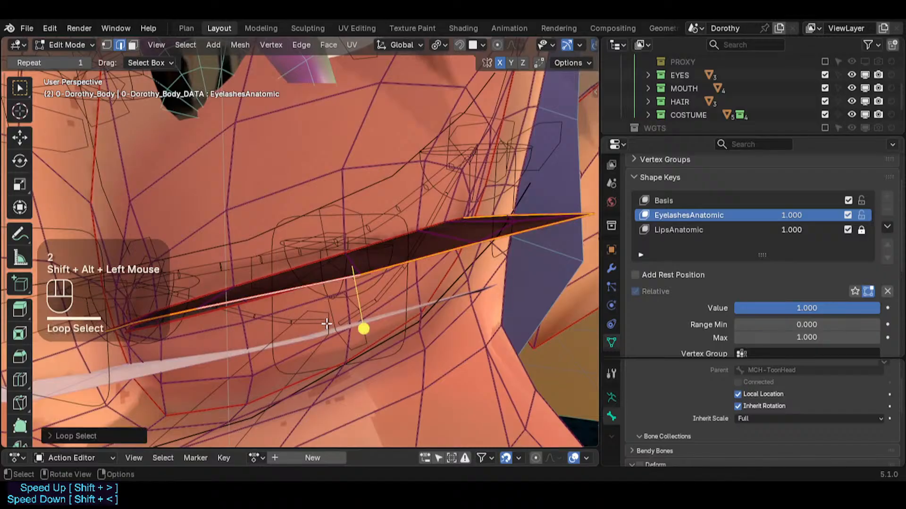
pyautogui.moveTo(327, 325); pyautogui.dragTo(455, 271, button='middle')
pyautogui.moveTo(364, 255); pyautogui.dragTo(356, 264, button='middle')
pyautogui.moveTo(365, 331); pyautogui.dragTo(373, 329)
# Move one vertex near the inner end of the upper eyelashes and slide the neighbouring lower vertex along its edge
pyautogui.moveTo(269, 318); pyautogui.dragTo(323, 289, button='middle')
pyautogui.scroll(2, 261, 278)
pyautogui.press('1')
pyautogui.click(262, 278)
pyautogui.scroll(2, 260, 299)
pyautogui.press('g')
pyautogui.keyDown('shift'); pyautogui.click(291, 308); pyautogui.keyUp('shift')
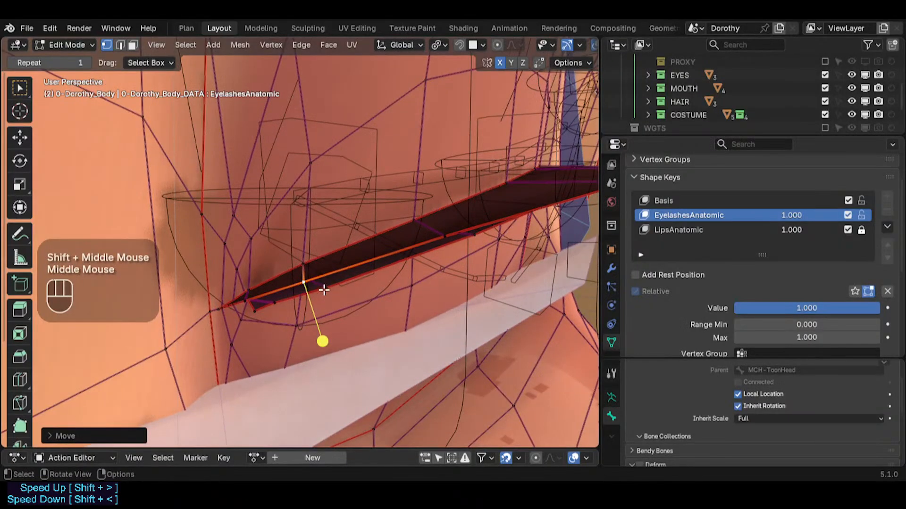
pyautogui.click(324, 290)
pyautogui.press('g')
pyautogui.press('g')
pyautogui.click(306, 293)
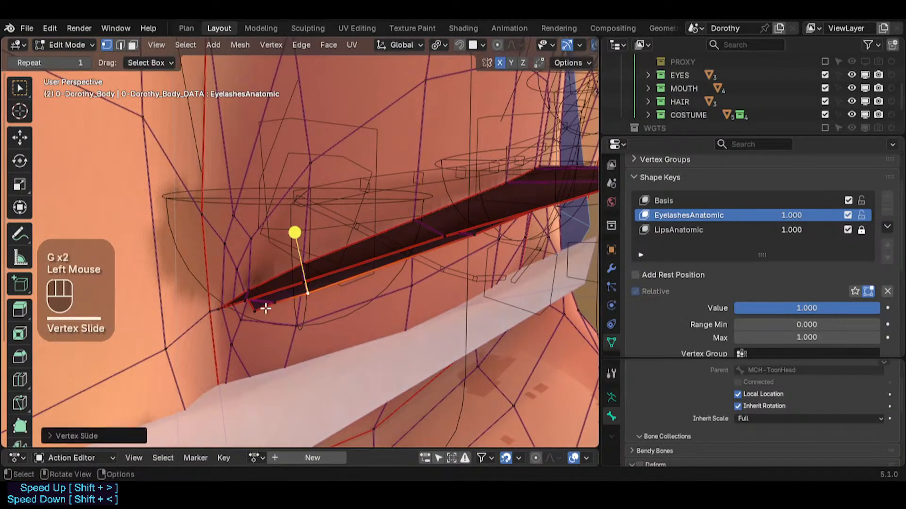
# Reposition the lower and upper vertices around the inner corner of the left upper eyelashes to taper that end
pyautogui.click(252, 313)
pyautogui.press('g')
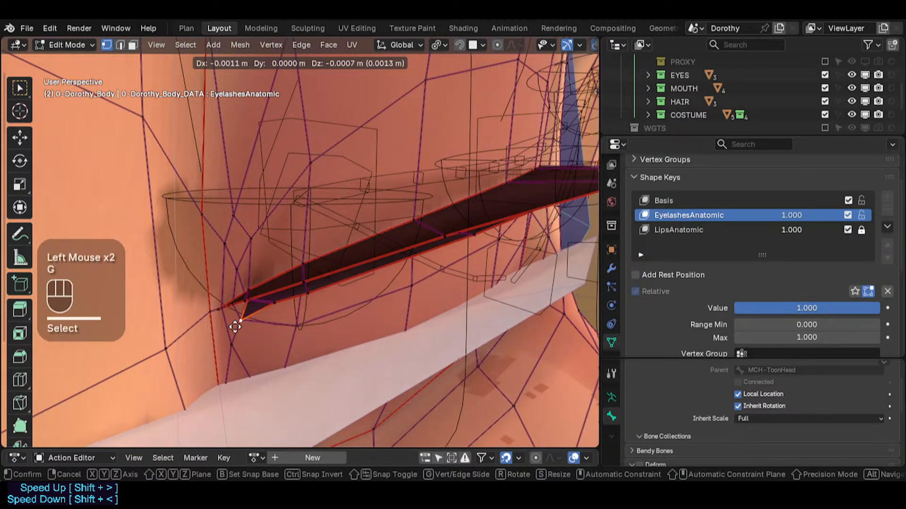
pyautogui.click(257, 324)
pyautogui.moveTo(257, 324); pyautogui.dragTo(206, 320, button='middle')
pyautogui.press('g')
pyautogui.keyDown('shift'); pyautogui.click(234, 312); pyautogui.keyUp('shift')
pyautogui.click(269, 305)
pyautogui.press('g')
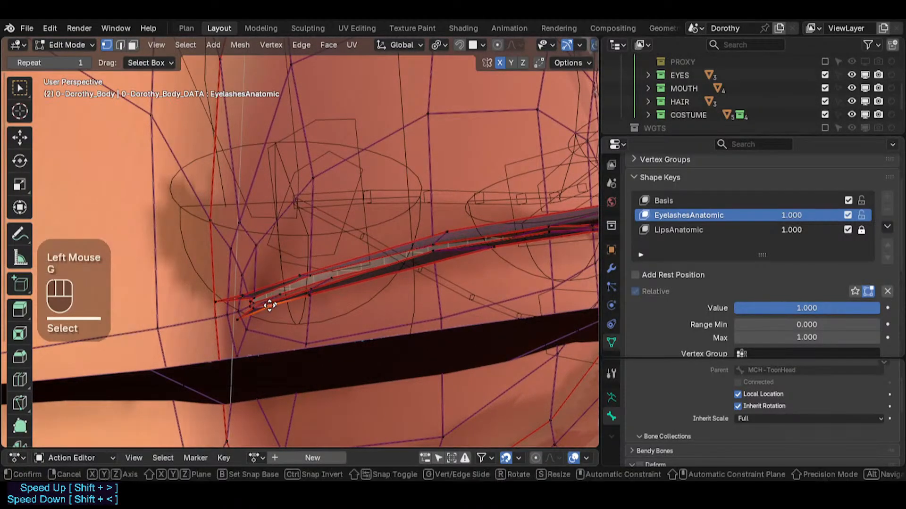
pyautogui.keyDown('shift'); pyautogui.click(252, 310); pyautogui.keyUp('shift')
pyautogui.click(240, 295)
pyautogui.press('g')
pyautogui.keyDown('shift'); pyautogui.click(231, 279); pyautogui.keyUp('shift')
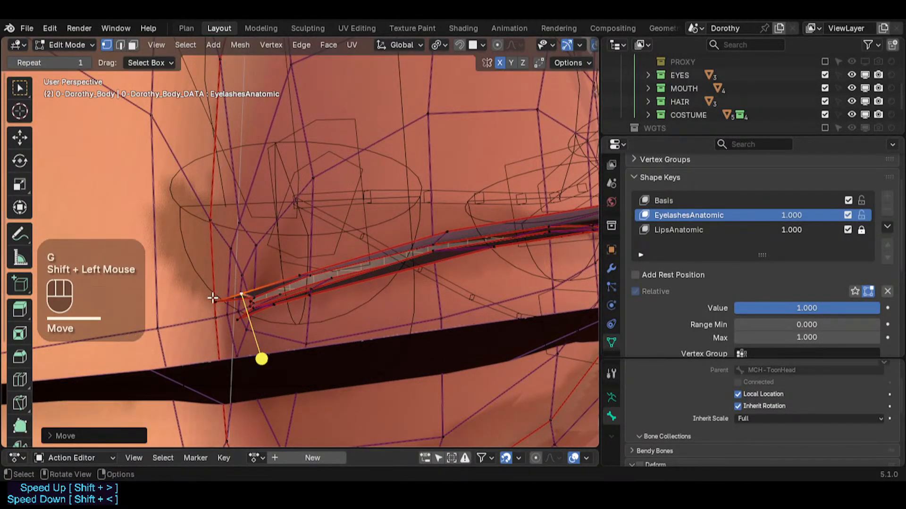
# Try a vertex slide on the eyelashes' innermost tip vertex, undo it, and move the vertex slightly toward the nose
pyautogui.click(214, 300)
pyautogui.press('g')
pyautogui.press('g')
pyautogui.keyDown('shift'); pyautogui.click(189, 305); pyautogui.keyUp('shift')
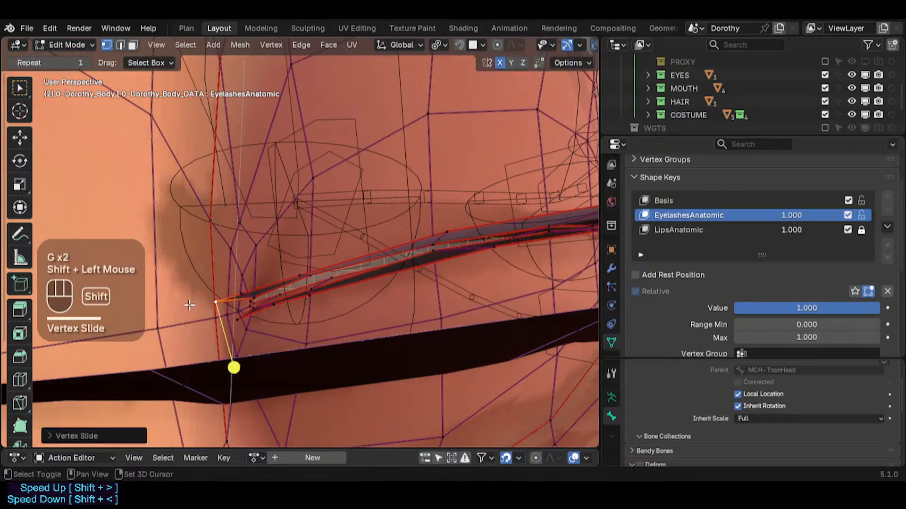
pyautogui.hotkey('ctrl', 'z')
pyautogui.press('g')
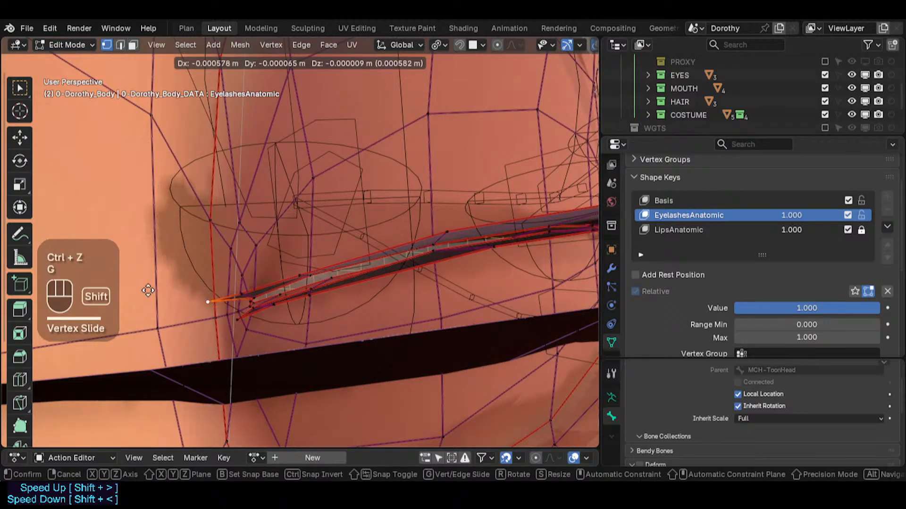
pyautogui.keyDown('shift'); pyautogui.click(148, 290); pyautogui.keyUp('shift')
# Select the top edge loop of the left upper eyelashes and nudge the whole loop slightly
pyautogui.press('2')
pyautogui.keyDown('alt'); pyautogui.keyDown('shift'); pyautogui.click(439, 257); pyautogui.keyUp('shift'); pyautogui.keyUp('alt')
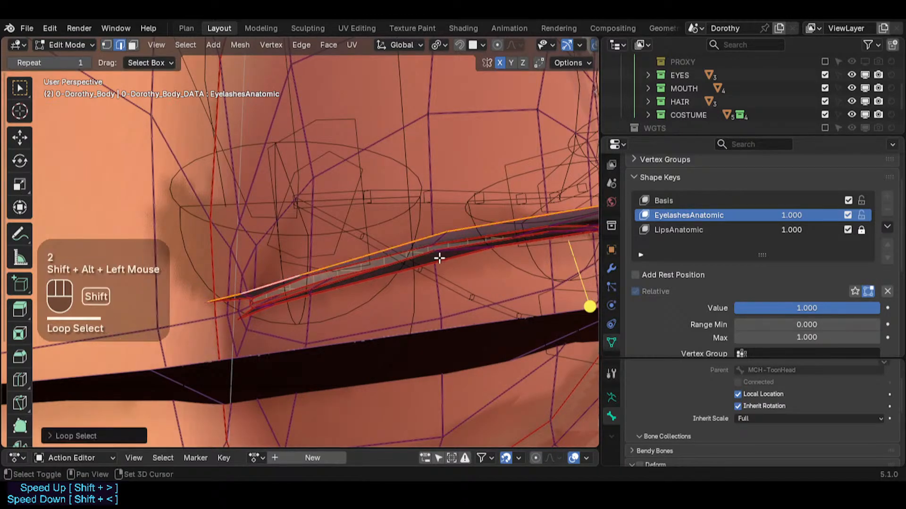
pyautogui.keyDown('shift'); pyautogui.moveTo(438, 257); pyautogui.dragTo(503, 304, button='middle'); pyautogui.keyUp('shift')
pyautogui.click(528, 324)
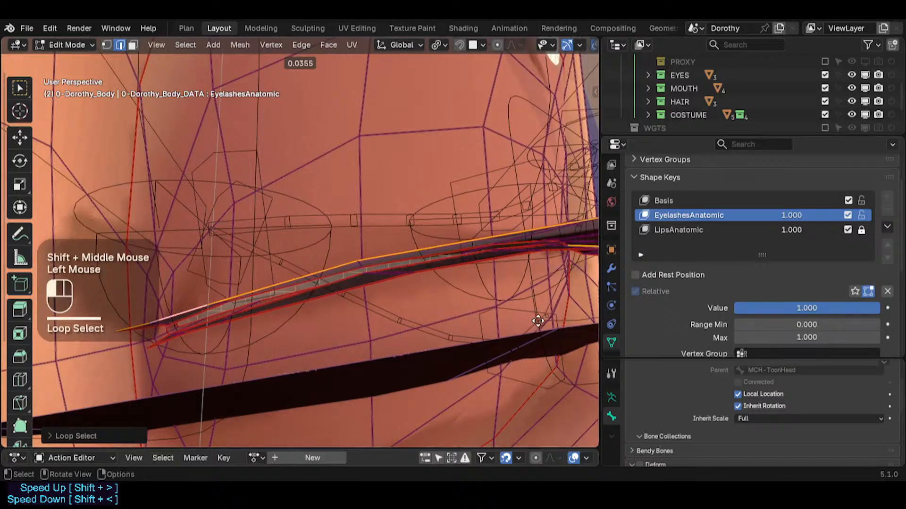
# Adjust a mid-lash vertex on the top loop and slide the nearby lower-loop vertex toward the inner corner
pyautogui.press('1')
pyautogui.press('g')
pyautogui.keyDown('shift'); pyautogui.click(410, 273); pyautogui.keyUp('shift')
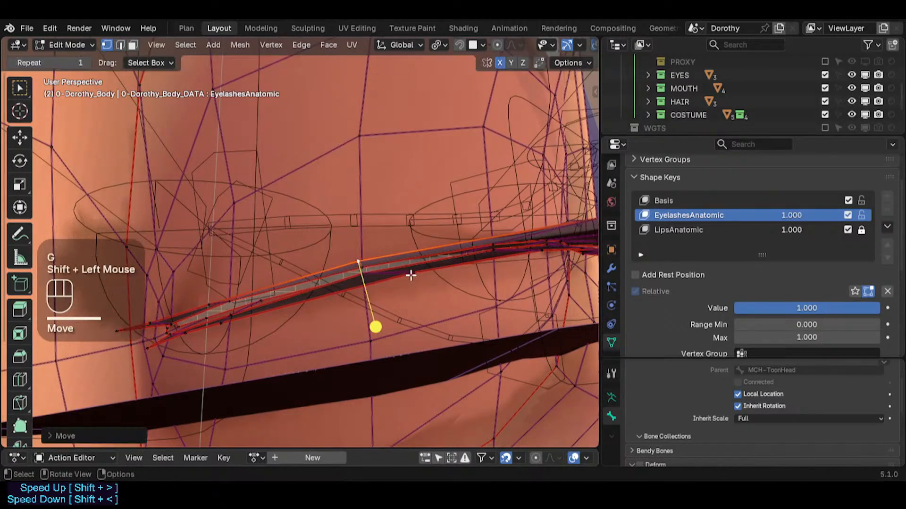
pyautogui.click(410, 278)
pyautogui.press('g')
pyautogui.press('g')
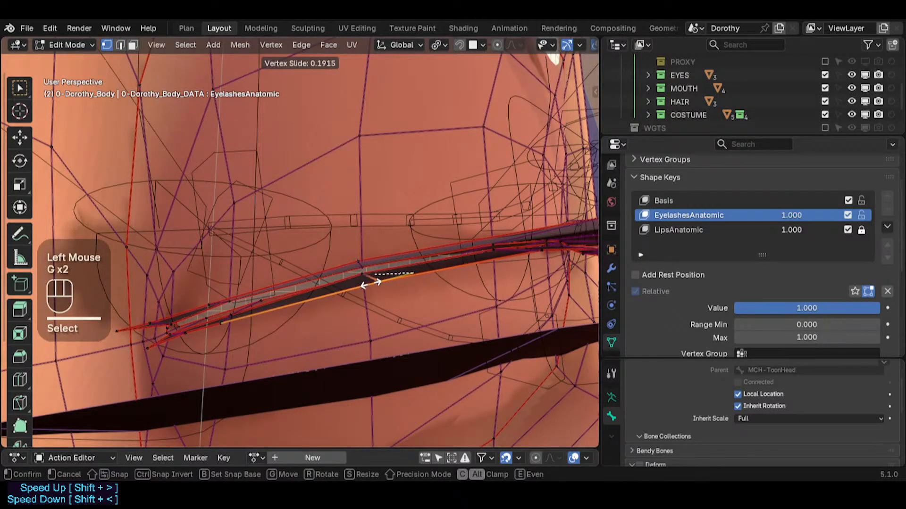
pyautogui.click(370, 284)
# Slide two vertices on the inner half of the upper eyelashes' outer edge along it to even out the curve
pyautogui.keyDown('shift'); pyautogui.moveTo(562, 261); pyautogui.dragTo(271, 309, button='middle'); pyautogui.keyUp('shift')
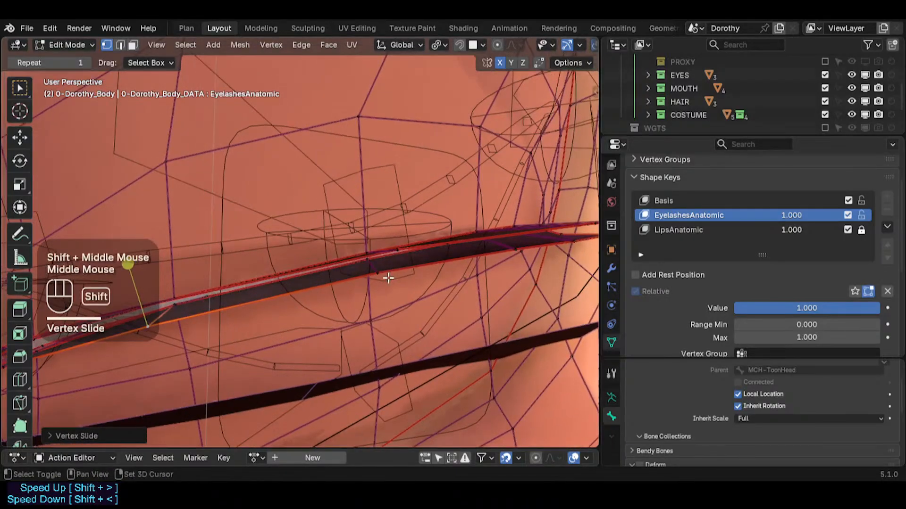
pyautogui.keyDown('shift'); pyautogui.moveTo(388, 278); pyautogui.dragTo(355, 307, button='middle'); pyautogui.keyUp('shift')
pyautogui.scroll(-4, 307, 333)
pyautogui.moveTo(308, 334); pyautogui.dragTo(402, 322, button='middle')
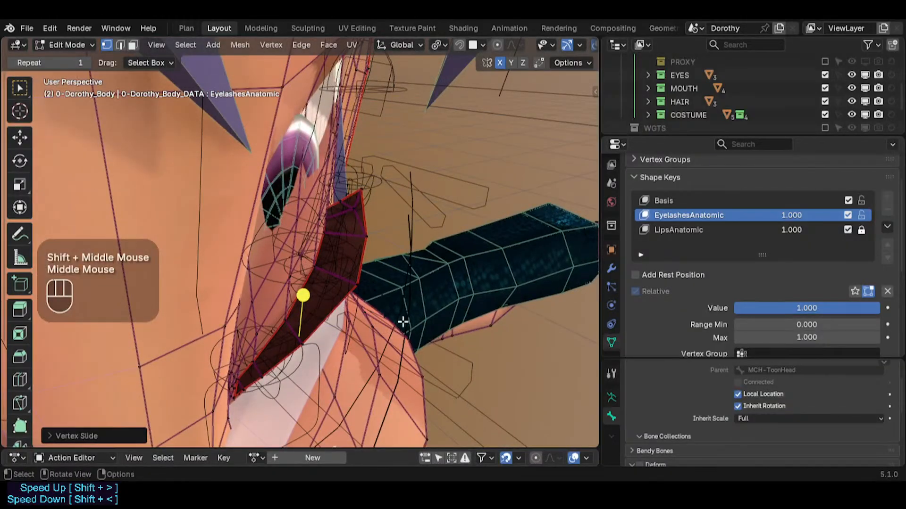
pyautogui.press('g')
pyautogui.press('g')
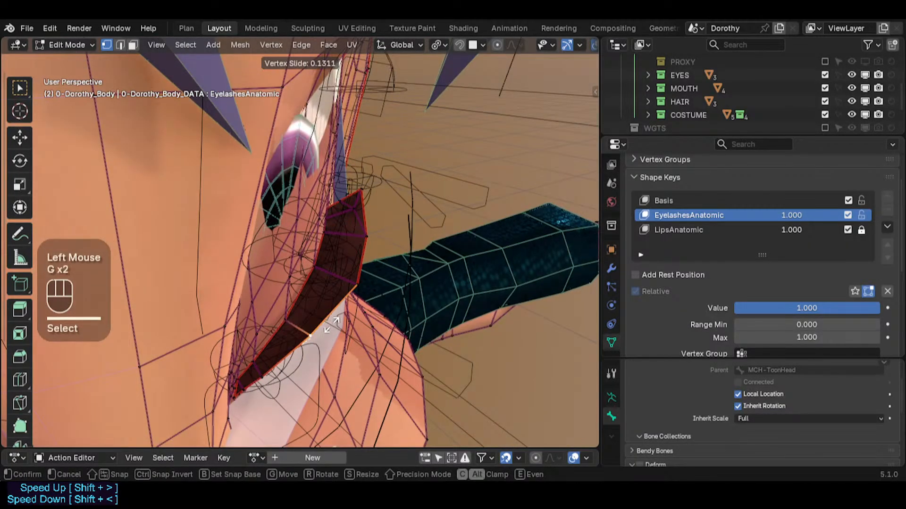
pyautogui.click(269, 371)
pyautogui.press('g')
pyautogui.press('g')
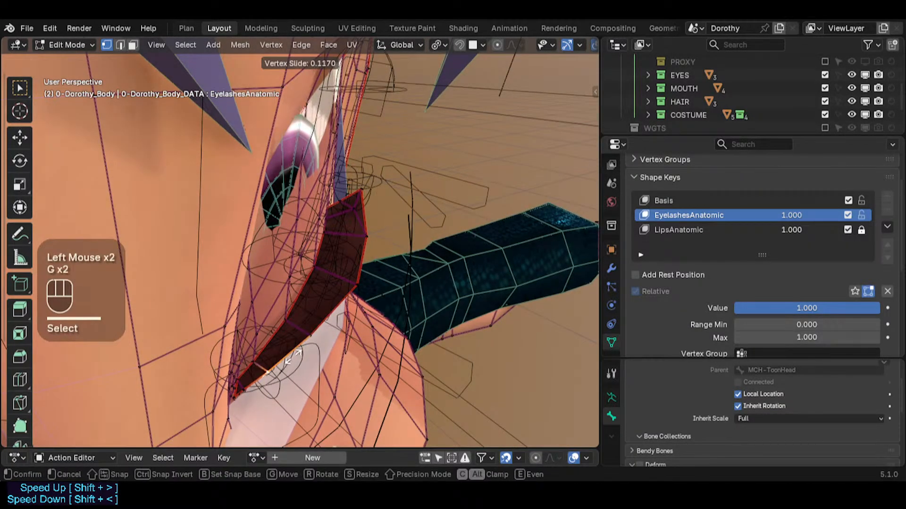
pyautogui.click(291, 358)
pyautogui.press('g')
pyautogui.press('g')
pyautogui.click(296, 353)
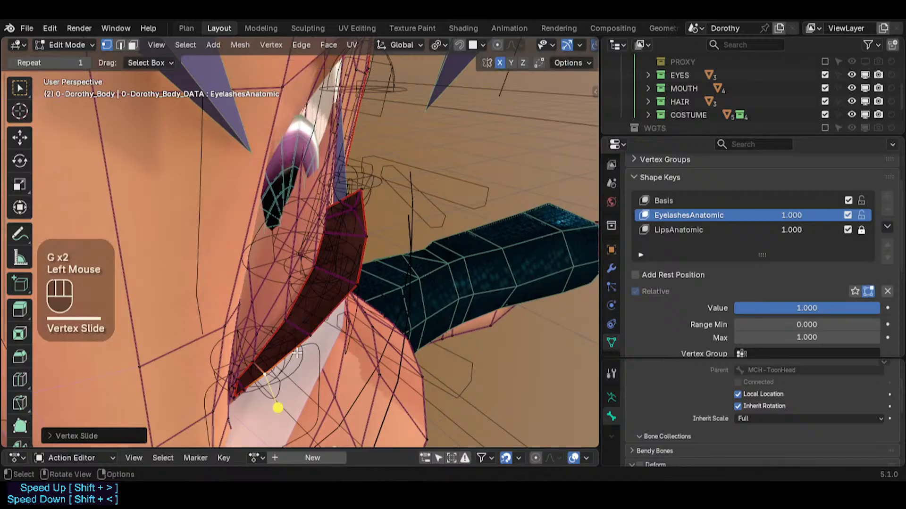
# Move the outer tip vertex of the left upper eyelashes farther outward along the global X axis
pyautogui.moveTo(297, 353); pyautogui.dragTo(319, 343, button='middle')
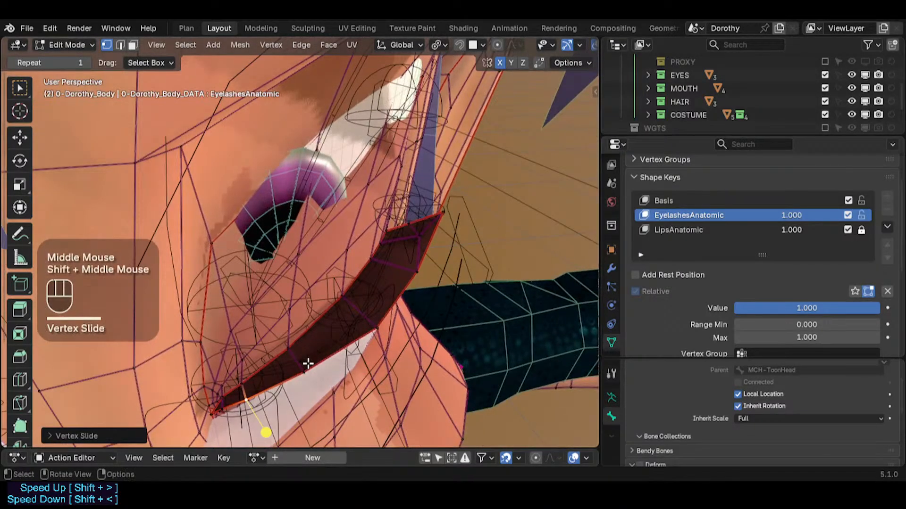
pyautogui.click(372, 326)
pyautogui.moveTo(372, 326); pyautogui.dragTo(394, 279, button='middle')
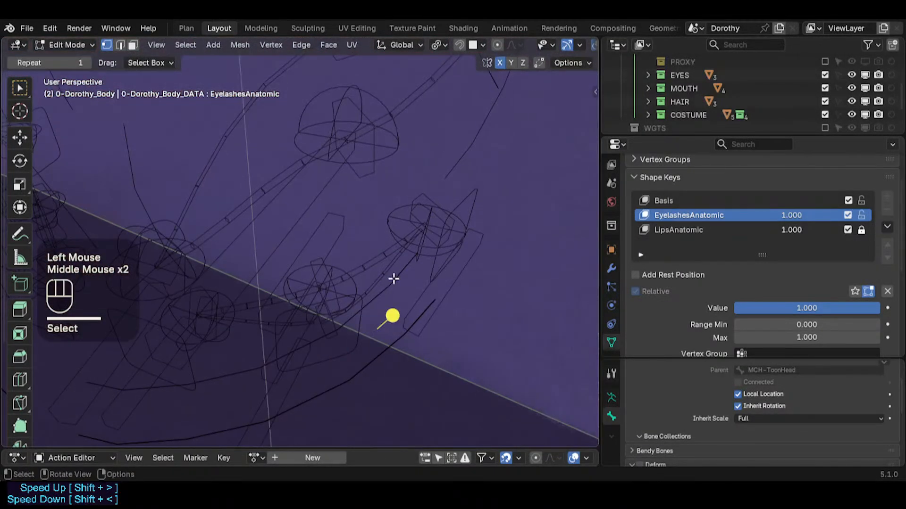
pyautogui.moveTo(402, 231); pyautogui.dragTo(331, 262, button='middle')
pyautogui.scroll(2, 443, 261)
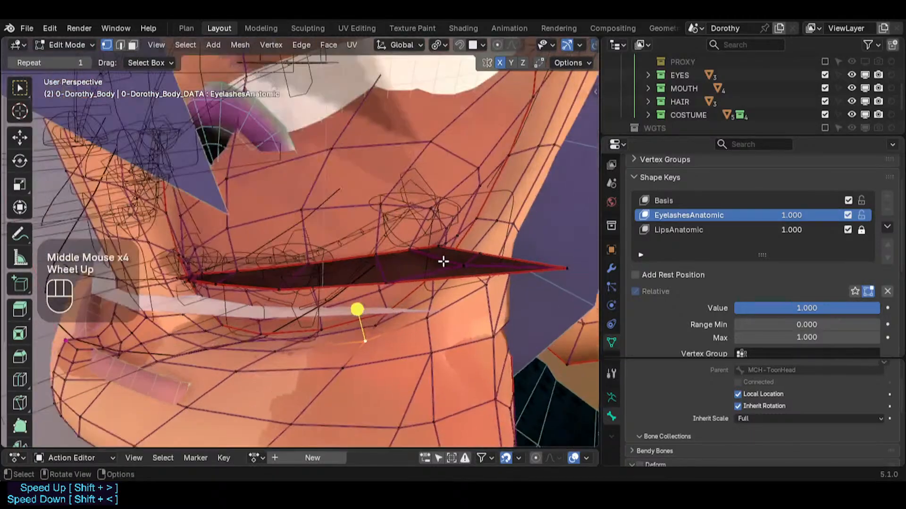
pyautogui.keyDown('shift'); pyautogui.moveTo(443, 261); pyautogui.dragTo(325, 294, button='middle'); pyautogui.keyUp('shift')
pyautogui.moveTo(243, 287); pyautogui.dragTo(400, 273, button='middle')
pyautogui.click(371, 274)
pyautogui.scroll(2, 361, 285)
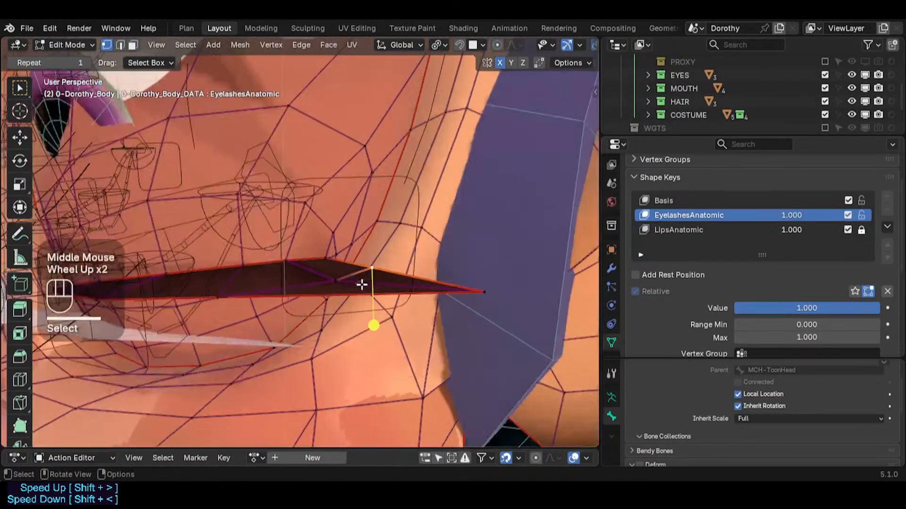
pyautogui.moveTo(409, 271); pyautogui.dragTo(439, 267, button='middle')
pyautogui.press('g')
pyautogui.press('x')
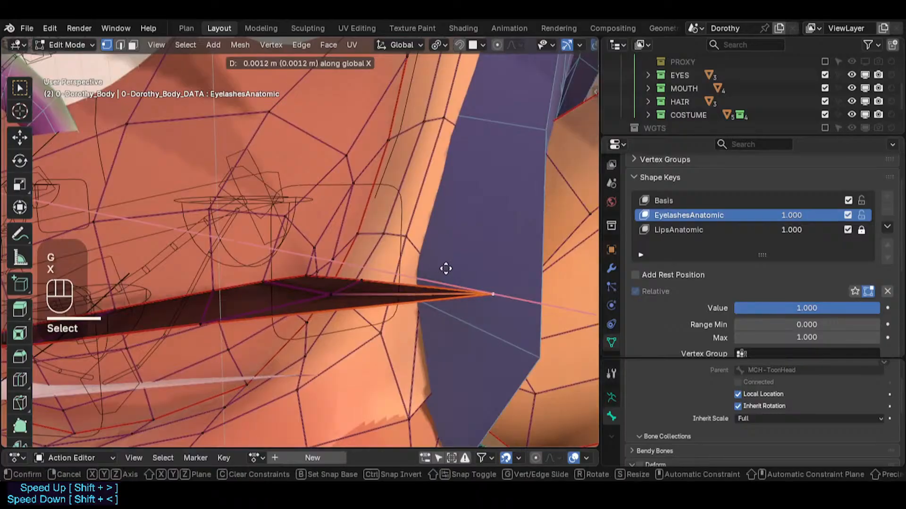
pyautogui.click(453, 269)
# Move the eyelash tip vertex along the Y axis, and fine-tune the tip and its neighbouring upper-edge vertex from the side
pyautogui.moveTo(386, 325); pyautogui.dragTo(441, 309, button='middle')
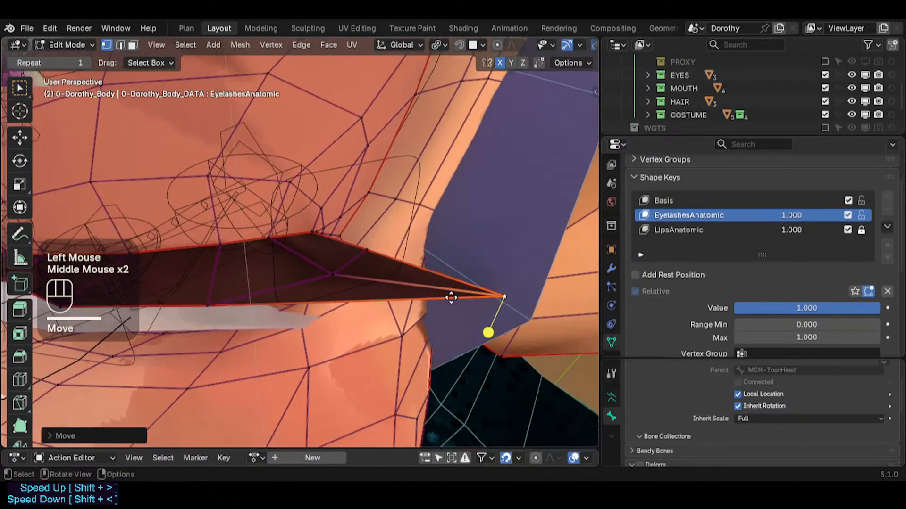
pyautogui.press('g')
pyautogui.press('y')
pyautogui.click(415, 266)
pyautogui.moveTo(368, 277); pyautogui.dragTo(370, 240, button='middle')
pyautogui.press('g')
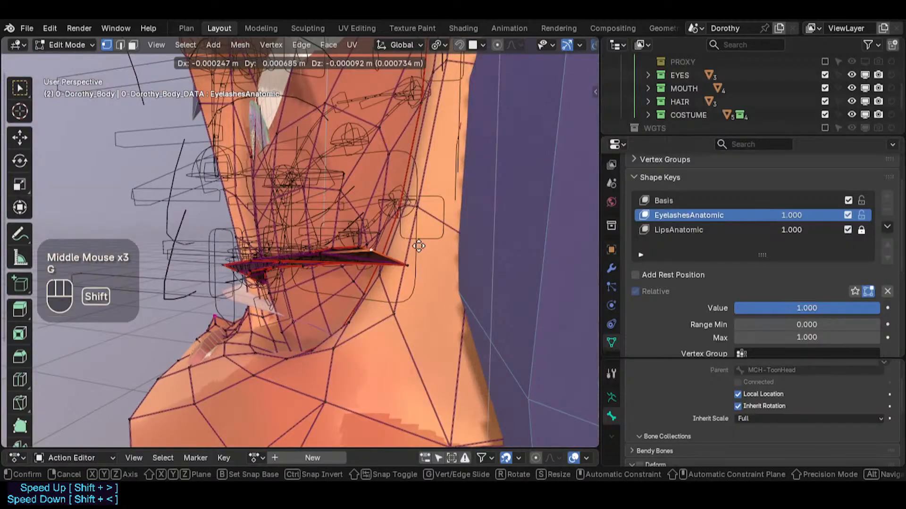
pyautogui.keyDown('shift'); pyautogui.click(415, 265); pyautogui.keyUp('shift')
pyautogui.press('g')
pyautogui.keyDown('shift'); pyautogui.click(460, 254); pyautogui.keyUp('shift')
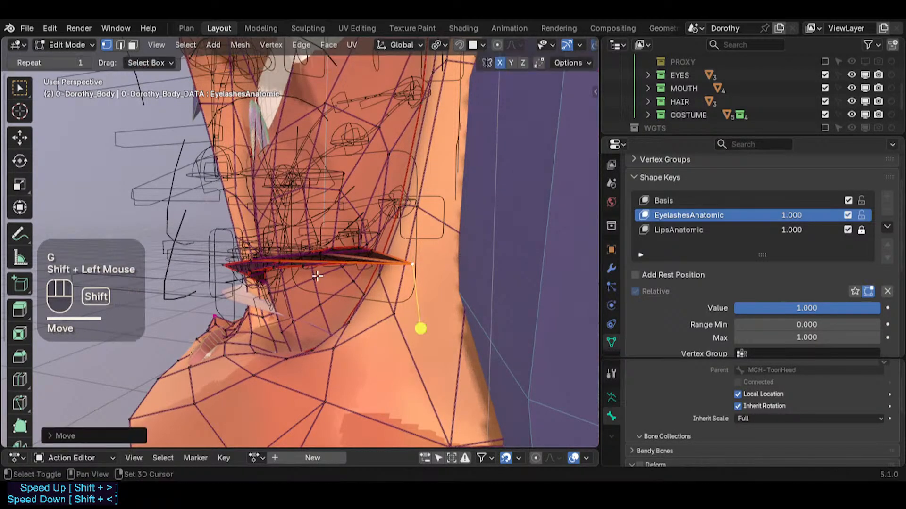
# Slide the interior vertex nearest the outer tip toward the tip, and slide the adjacent lower-edge vertex of the upper lashes outward
pyautogui.moveTo(317, 275)
pyautogui.mouseDown(button='middle')
pyautogui.moveTo(287, 237)
pyautogui.moveTo(268, 232)
pyautogui.moveTo(304, 264)
pyautogui.mouseUp(button='middle')
pyautogui.moveTo(304, 264); pyautogui.dragTo(384, 333, button='middle')
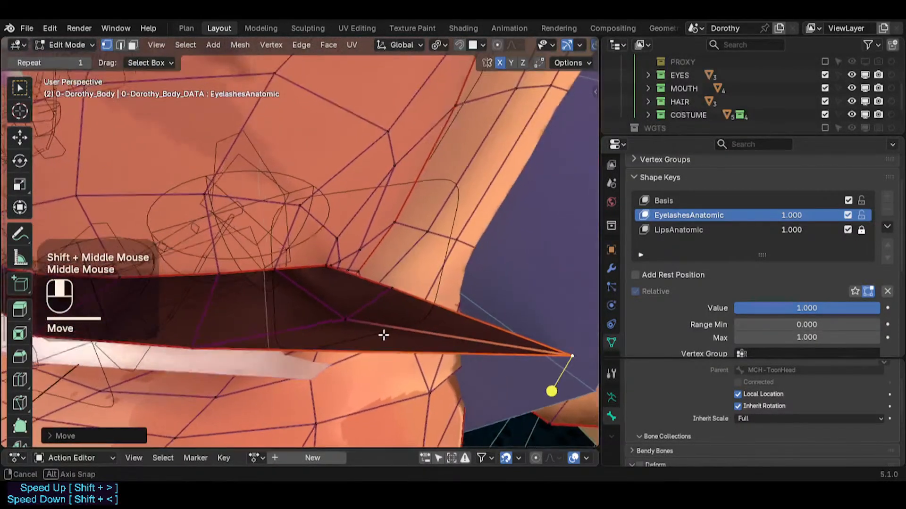
pyautogui.click(347, 322)
pyautogui.press('g')
pyautogui.press('g')
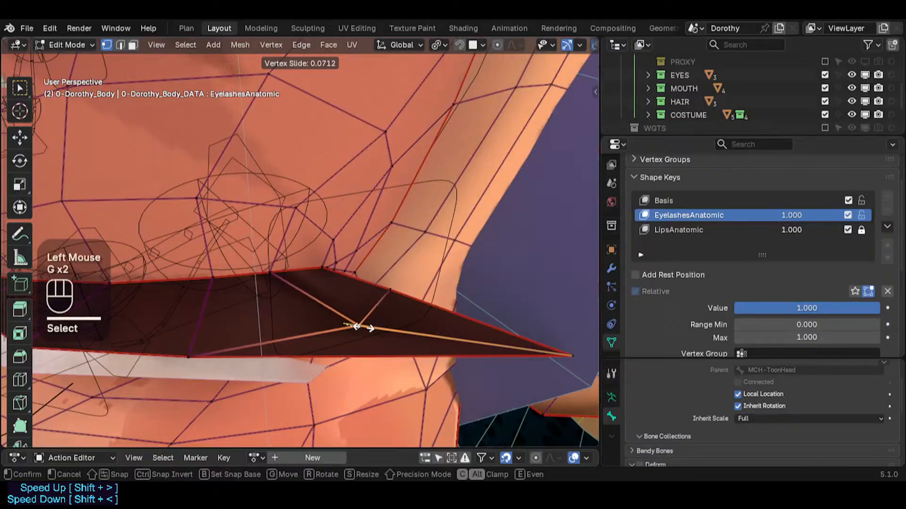
pyautogui.click(358, 330)
pyautogui.click(196, 356)
pyautogui.press('g')
pyautogui.press('g')
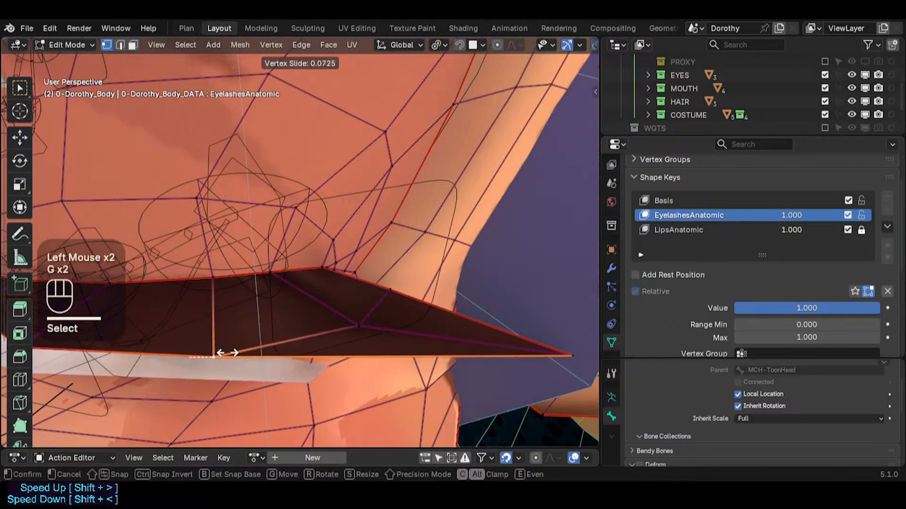
pyautogui.click(210, 352)
# Slide the next vertex along the lashes' outer edge slightly toward the outer corner to even the spacing
pyautogui.scroll(-3, 198, 350)
pyautogui.keyDown('shift'); pyautogui.moveTo(198, 350); pyautogui.dragTo(255, 307, button='middle'); pyautogui.keyUp('shift')
pyautogui.click(204, 368)
pyautogui.press('g')
pyautogui.press('g')
pyautogui.click(212, 368)
# Loop-select the long outer edge of the upper eyelashes and smooth its vertices
pyautogui.scroll(-2, 246, 267)
pyautogui.keyDown('alt'); pyautogui.keyDown('shift'); pyautogui.click(270, 348); pyautogui.keyUp('shift'); pyautogui.keyUp('alt')
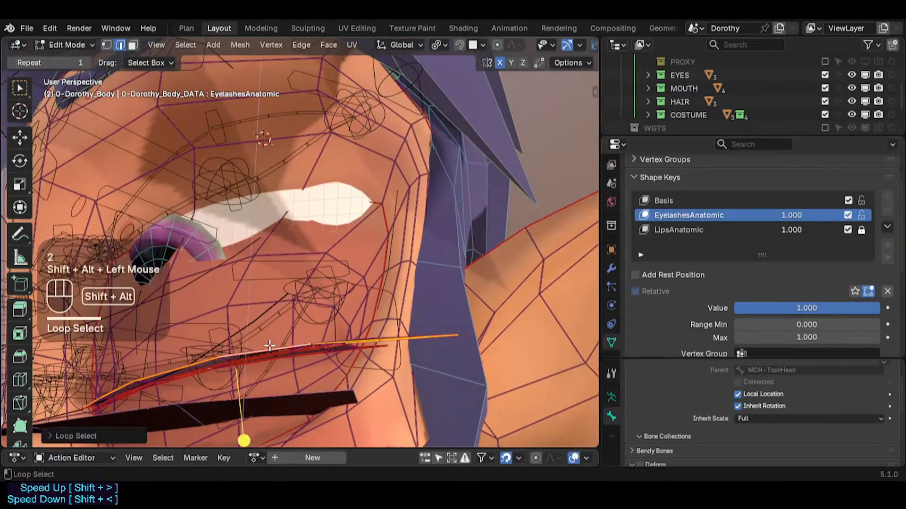
pyautogui.moveTo(246, 439); pyautogui.dragTo(255, 438)
pyautogui.keyDown('shift'); pyautogui.moveTo(256, 438); pyautogui.dragTo(368, 394, button='middle'); pyautogui.keyUp('shift')
pyautogui.moveTo(292, 330); pyautogui.dragTo(352, 333, button='middle')
pyautogui.moveTo(262, 339); pyautogui.dragTo(324, 340, button='middle')
pyautogui.scroll(1, 323, 340)
pyautogui.scroll(1, 321, 330)
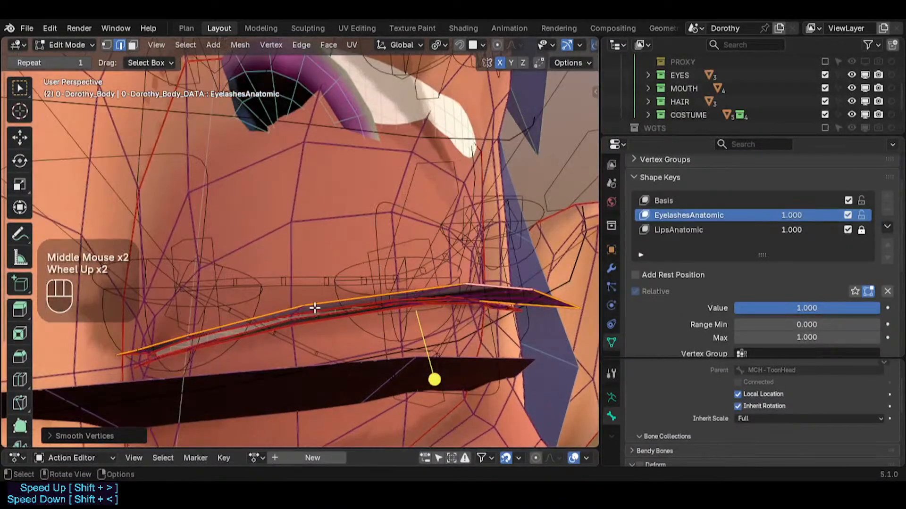
# Move individual vertices of the smoothed lash edge, from mid-lash to the inner corner, to refine its curve
pyautogui.press('1')
pyautogui.click(320, 298)
pyautogui.press('g')
pyautogui.keyDown('shift'); pyautogui.click(286, 320); pyautogui.keyUp('shift')
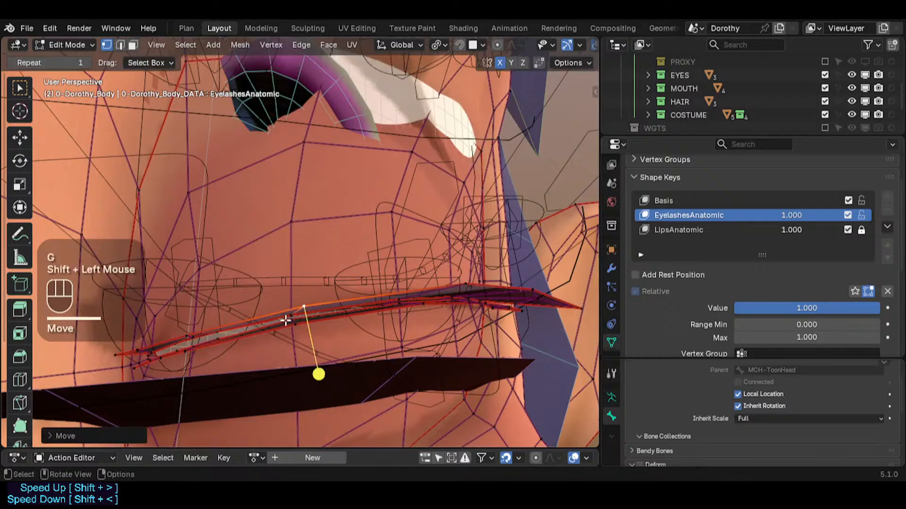
pyautogui.press('g')
pyautogui.keyDown('shift'); pyautogui.click(165, 330); pyautogui.keyUp('shift')
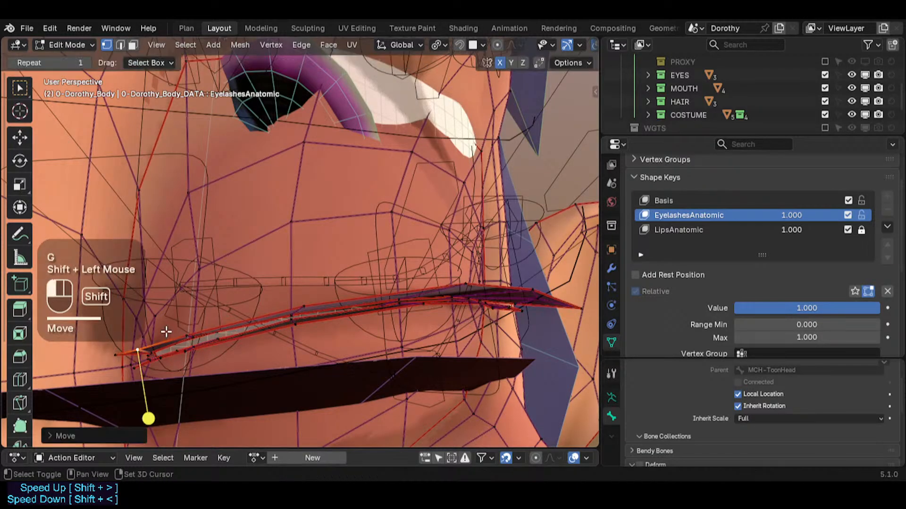
pyautogui.moveTo(166, 330); pyautogui.dragTo(254, 344, button='middle')
pyautogui.scroll(-1, 346, 287)
pyautogui.moveTo(346, 287); pyautogui.dragTo(266, 320, button='middle')
pyautogui.press('g')
pyautogui.keyDown('shift'); pyautogui.click(359, 331); pyautogui.keyUp('shift')
# Select the lower edge loop of the closed lashes and reposition two of its middle vertices to even the curve
pyautogui.press('2')
pyautogui.keyDown('alt'); pyautogui.keyDown('shift'); pyautogui.click(260, 343); pyautogui.keyUp('shift'); pyautogui.keyUp('alt')
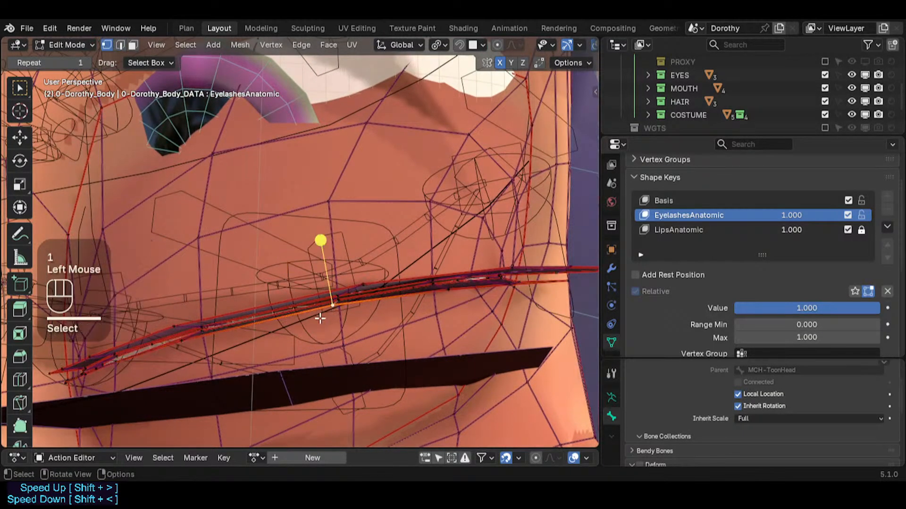
pyautogui.scroll(2, 320, 319)
pyautogui.press('g')
pyautogui.keyDown('shift'); pyautogui.click(343, 317); pyautogui.keyUp('shift')
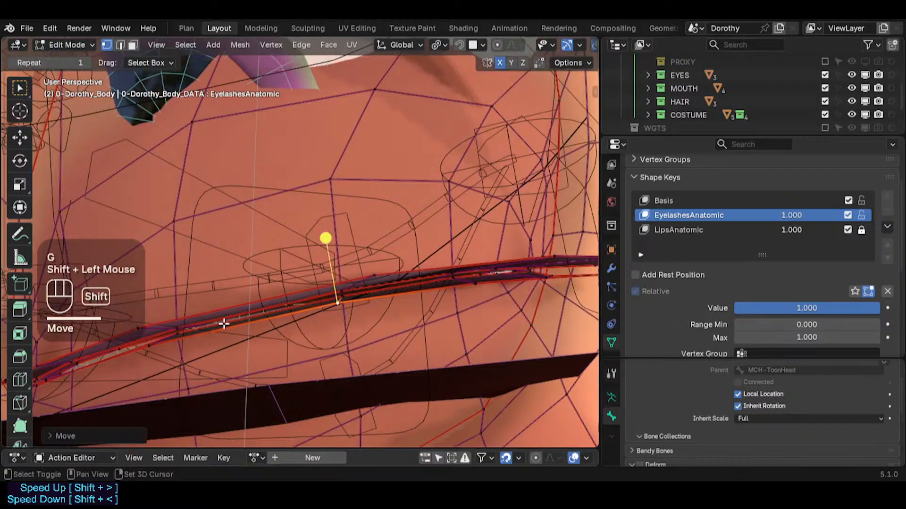
pyautogui.keyDown('shift'); pyautogui.moveTo(343, 316); pyautogui.dragTo(309, 295, button='middle'); pyautogui.keyUp('shift')
pyautogui.moveTo(415, 291); pyautogui.dragTo(381, 279, button='middle')
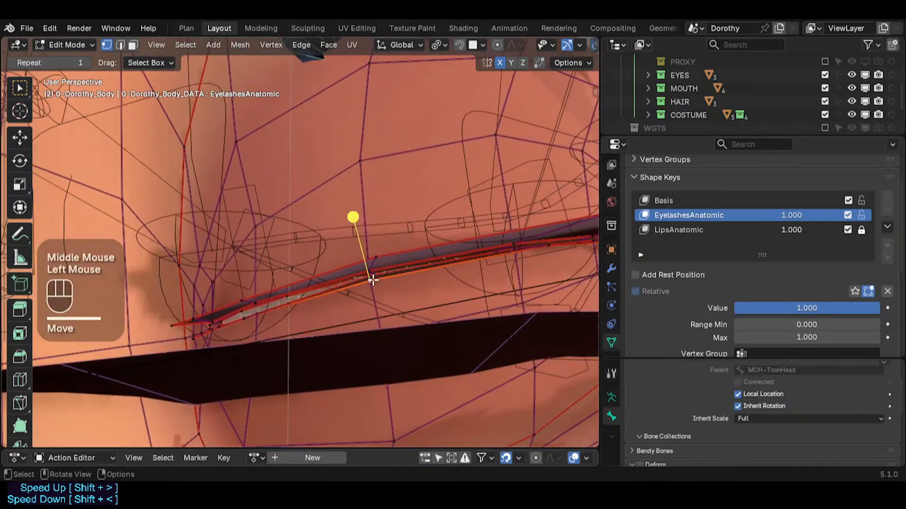
pyautogui.keyDown('shift'); pyautogui.click(373, 280); pyautogui.keyUp('shift')
pyautogui.press('g')
pyautogui.keyDown('shift'); pyautogui.click(379, 289); pyautogui.keyUp('shift')
# Move the lower-loop vertex near the inner third of the lashes slightly downward
pyautogui.moveTo(259, 316)
pyautogui.mouseDown(button='middle')
pyautogui.moveTo(263, 330)
pyautogui.moveTo(275, 324)
pyautogui.mouseUp(button='middle')
pyautogui.scroll(1, 244, 323)
pyautogui.keyDown('shift'); pyautogui.click(244, 314); pyautogui.keyUp('shift')
pyautogui.press('g')
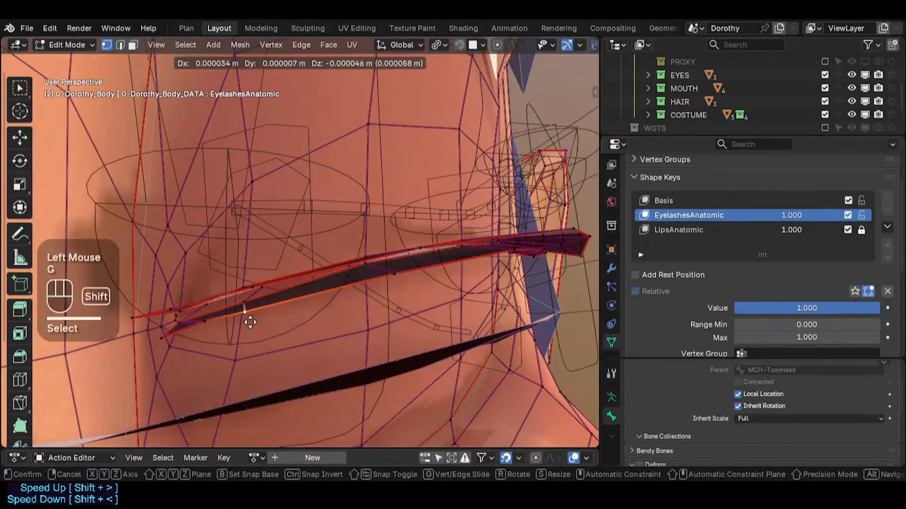
pyautogui.keyDown('shift'); pyautogui.click(203, 334); pyautogui.keyUp('shift')
# Reposition the lower-loop vertices just before the inner corner so they follow the lash curve
pyautogui.moveTo(203, 333)
pyautogui.mouseDown(button='middle')
pyautogui.moveTo(203, 321)
pyautogui.moveTo(205, 375)
pyautogui.moveTo(202, 317)
pyautogui.moveTo(200, 355)
pyautogui.moveTo(168, 309)
pyautogui.moveTo(186, 327)
pyautogui.mouseUp(button='middle')
pyautogui.press('g')
pyautogui.click(183, 338)
pyautogui.press('g')
pyautogui.keyDown('shift'); pyautogui.click(193, 354); pyautogui.keyUp('shift')
pyautogui.press('g')
pyautogui.keyDown('shift'); pyautogui.click(185, 328); pyautogui.keyUp('shift')
pyautogui.click(159, 339)
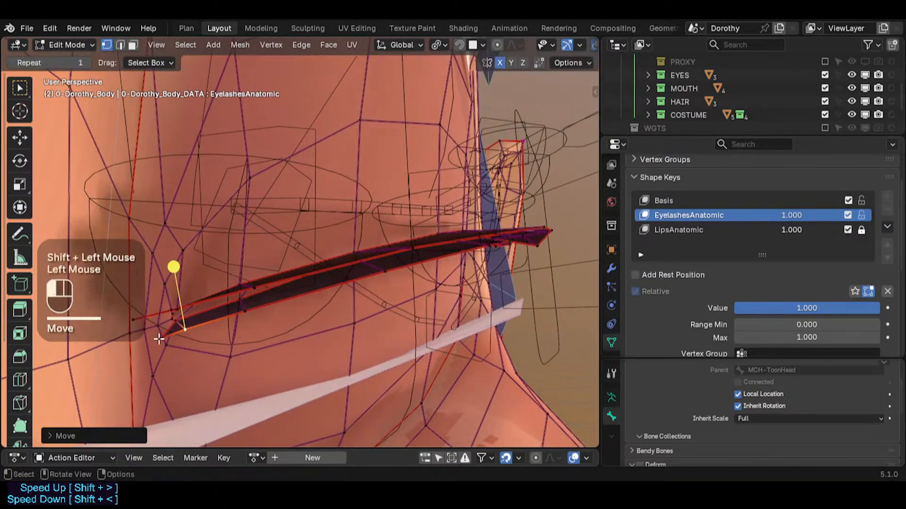
# Pull the inner-corner end vertex of the lower loop outward past the corner and adjust its neighbour from a second angle
pyautogui.click(159, 339)
pyautogui.press('g')
pyautogui.keyDown('shift'); pyautogui.click(127, 338); pyautogui.keyUp('shift')
pyautogui.moveTo(226, 314); pyautogui.dragTo(162, 339, button='middle')
pyautogui.press('g')
pyautogui.keyDown('shift'); pyautogui.click(171, 351); pyautogui.keyUp('shift')
pyautogui.press('g')
pyautogui.keyDown('shift'); pyautogui.click(176, 335); pyautogui.keyUp('shift')
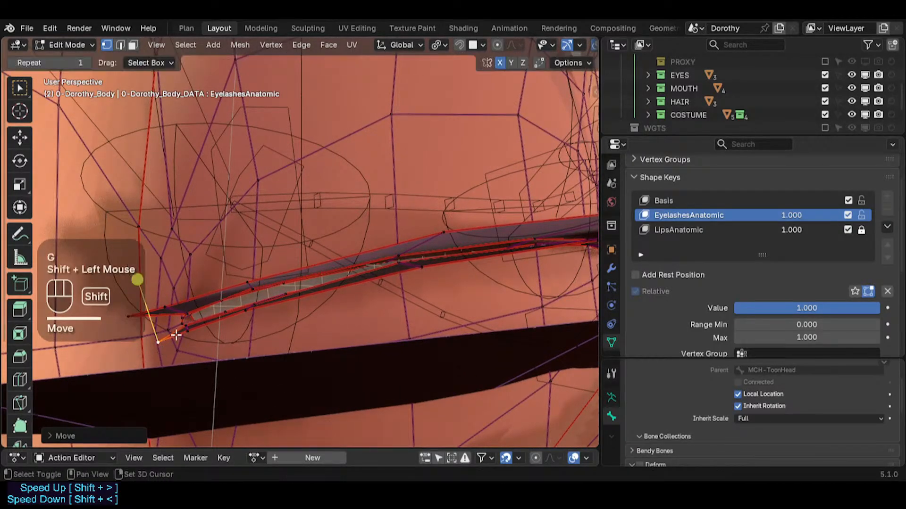
pyautogui.press('g')
pyautogui.keyDown('shift'); pyautogui.click(182, 320); pyautogui.keyUp('shift')
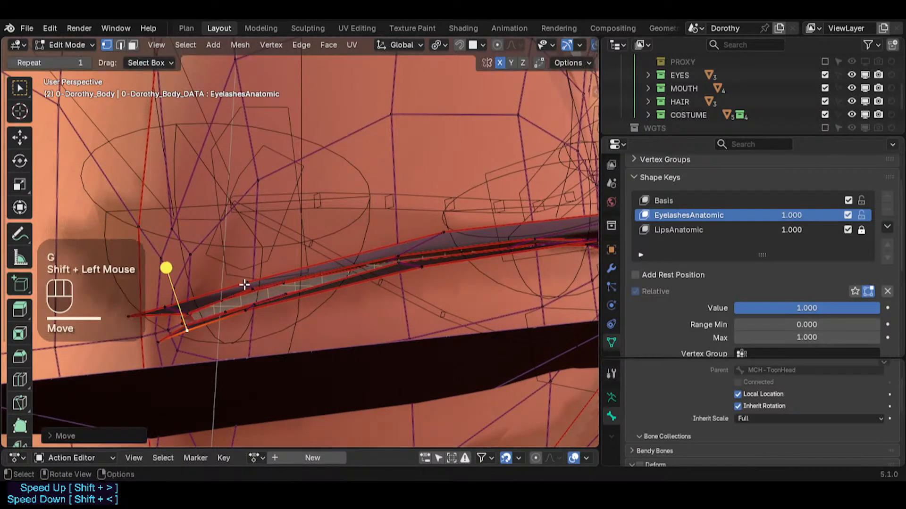
# Slide a lower-loop vertex on the outer half of the lashes toward the outer corner and fine-tune its position
pyautogui.scroll(-2, 248, 291)
pyautogui.keyDown('shift'); pyautogui.moveTo(249, 291); pyautogui.dragTo(205, 309, button='middle'); pyautogui.keyUp('shift')
pyautogui.scroll(-1, 313, 279)
pyautogui.moveTo(313, 279); pyautogui.dragTo(284, 278, button='middle')
pyautogui.press('g')
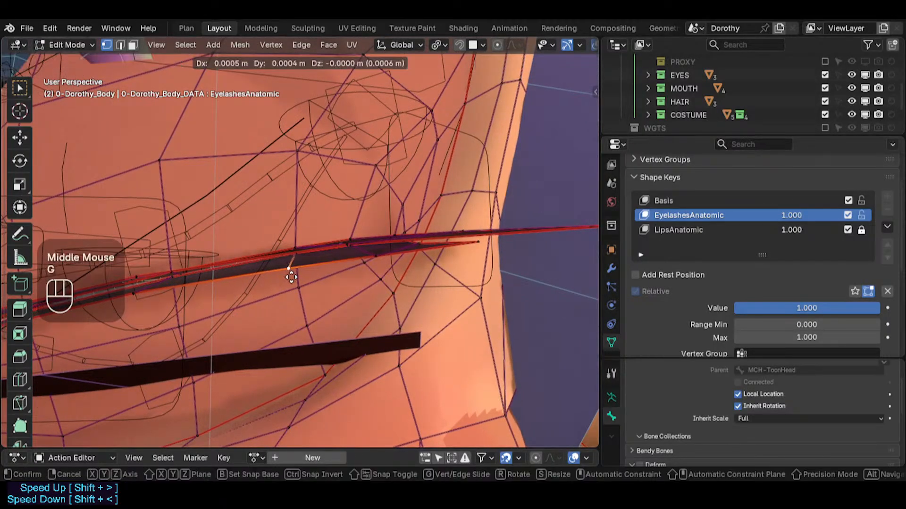
pyautogui.press('Escape')
pyautogui.press('g')
pyautogui.press('g')
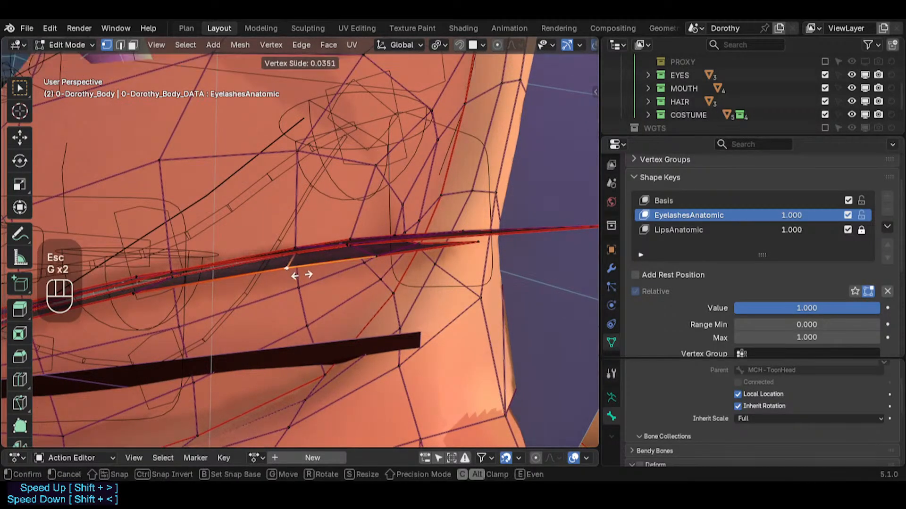
pyautogui.click(309, 273)
pyautogui.press('g')
pyautogui.keyDown('shift'); pyautogui.click(316, 268); pyautogui.keyUp('shift')
# Move the next two lower-loop vertices near the outer corner of the eye to continue the curve
pyautogui.moveTo(404, 241); pyautogui.dragTo(363, 267, button='middle')
pyautogui.keyDown('shift'); pyautogui.moveTo(363, 266); pyautogui.dragTo(285, 291, button='middle'); pyautogui.keyUp('shift')
pyautogui.scroll(1, 264, 310)
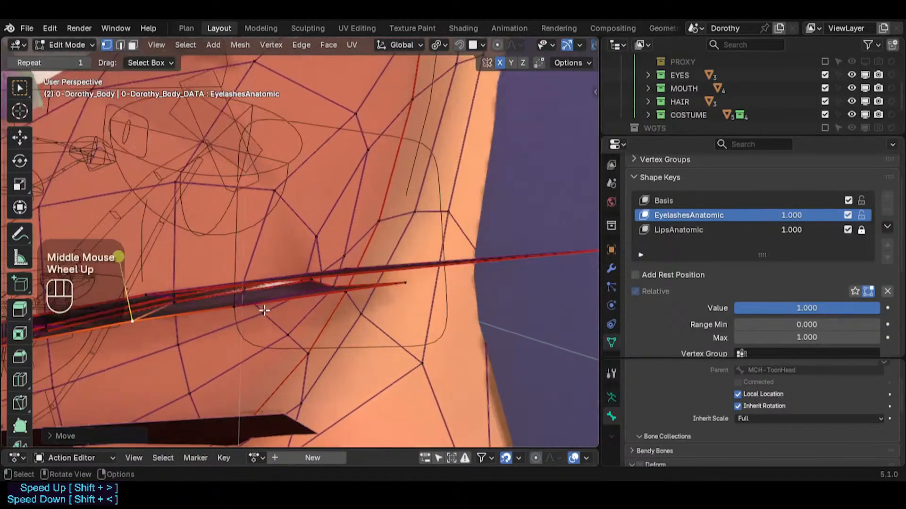
pyautogui.press('g')
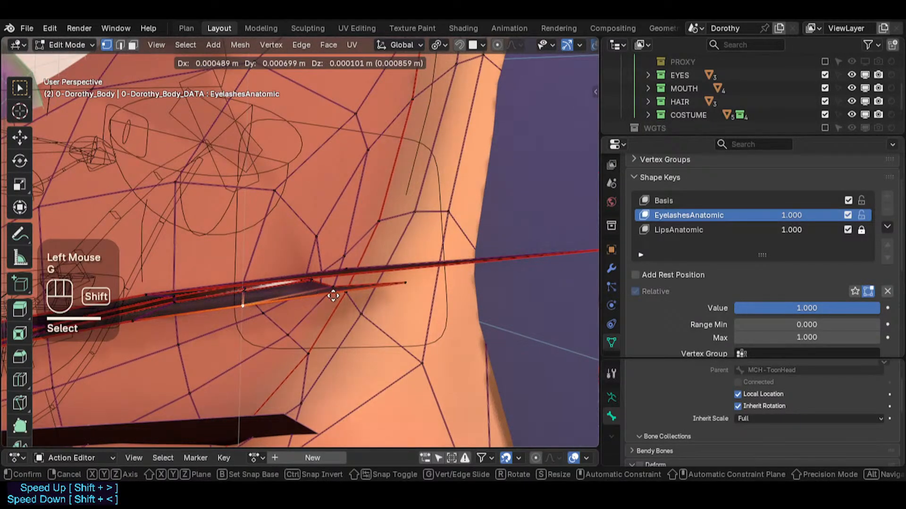
pyautogui.keyDown('shift'); pyautogui.click(334, 296); pyautogui.keyUp('shift')
pyautogui.moveTo(356, 285); pyautogui.dragTo(374, 273, button='middle')
pyautogui.press('g')
pyautogui.keyDown('shift'); pyautogui.click(434, 271); pyautogui.keyUp('shift')
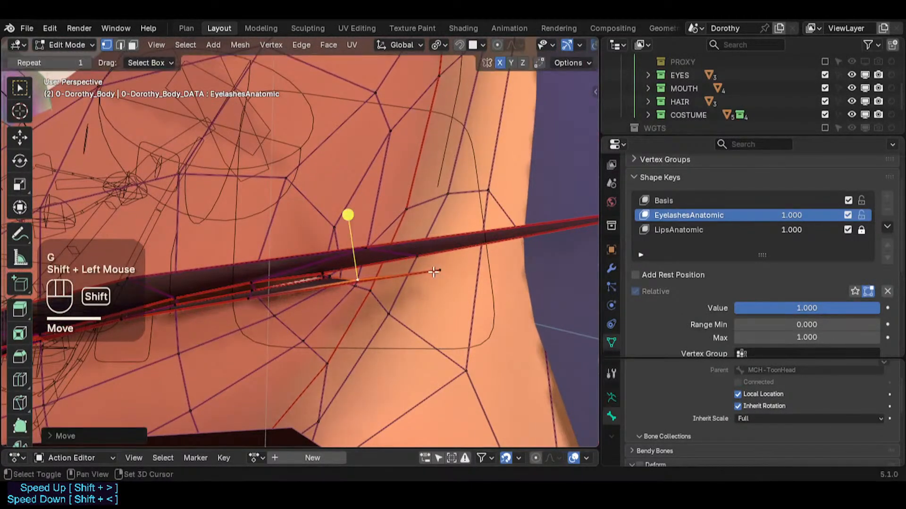
# Move the outer tip vertex of the lower loop outward and adjust the vertex further inward on the same loop
pyautogui.press('g')
pyautogui.click(457, 279)
pyautogui.moveTo(458, 279); pyautogui.dragTo(330, 292, button='middle')
pyautogui.press('g')
pyautogui.keyDown('shift'); pyautogui.click(452, 257); pyautogui.keyUp('shift')
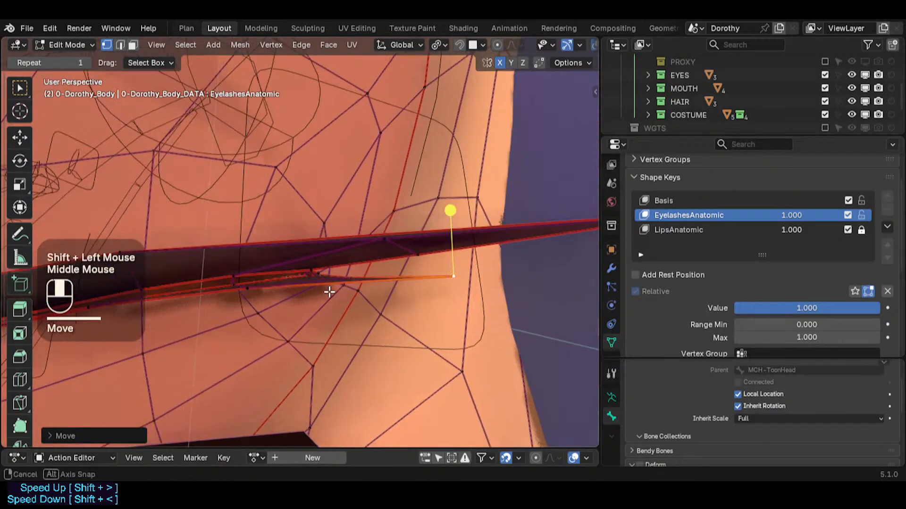
pyautogui.press('g')
pyautogui.keyDown('shift'); pyautogui.click(250, 295); pyautogui.keyUp('shift')
pyautogui.scroll(-4, 251, 295)
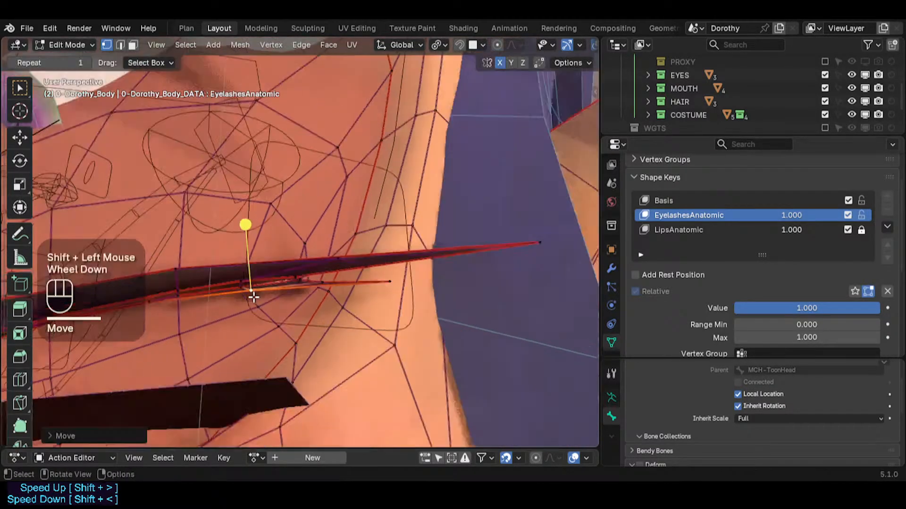
# Check the lash overlap in X-ray, and slide the lower-loop vertex on the inner half along its edge
pyautogui.keyDown('shift'); pyautogui.moveTo(189, 318); pyautogui.dragTo(262, 324, button='middle'); pyautogui.keyUp('shift')
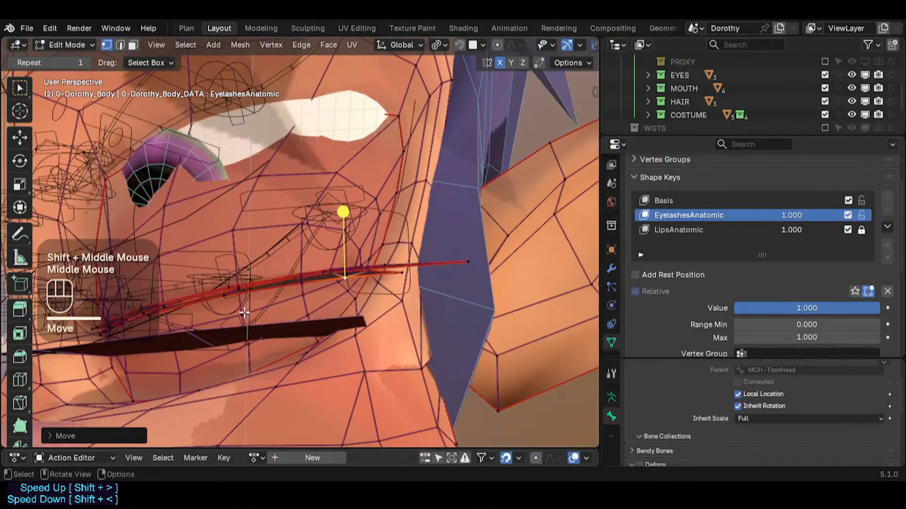
pyautogui.scroll(3, 199, 304)
pyautogui.moveTo(210, 282); pyautogui.dragTo(210, 335, button='middle')
pyautogui.moveTo(222, 296); pyautogui.dragTo(424, 252, button='middle')
pyautogui.hotkey('alt', 'z')
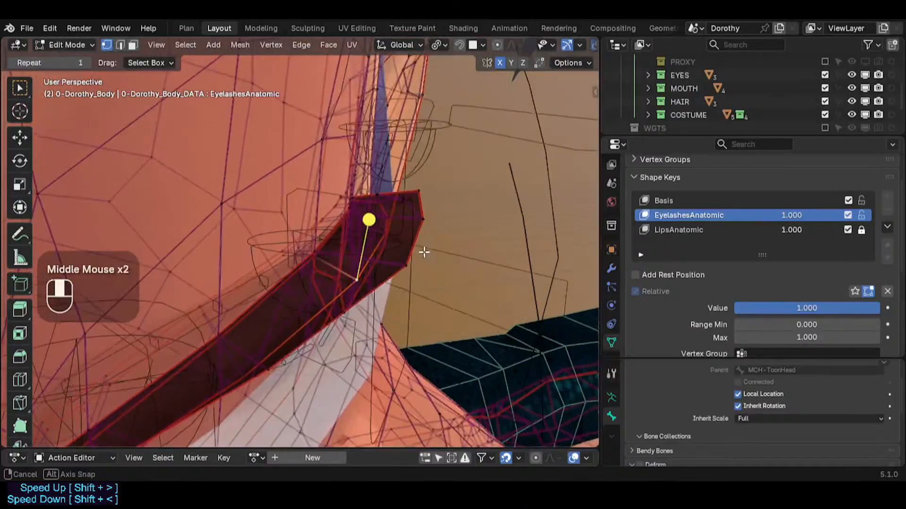
pyautogui.moveTo(355, 371); pyautogui.dragTo(317, 272, button='middle')
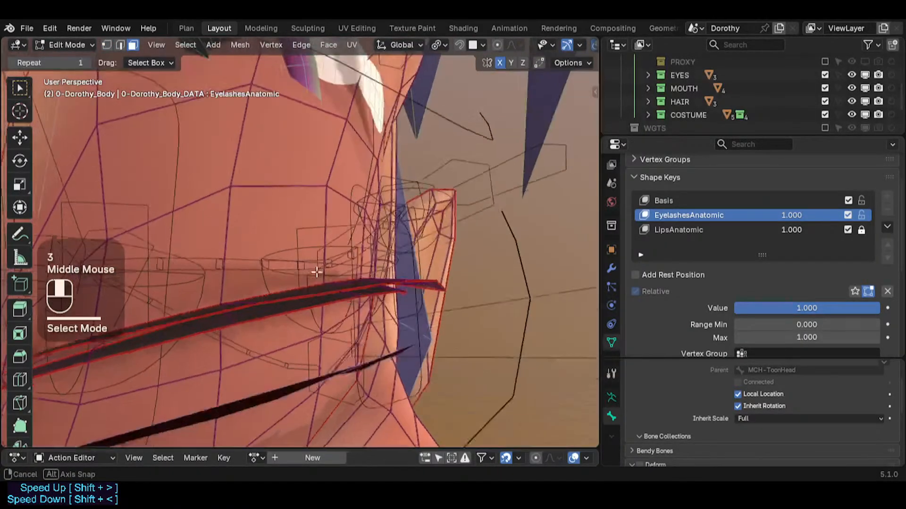
pyautogui.moveTo(282, 304); pyautogui.dragTo(236, 314, button='middle')
pyautogui.press('g')
pyautogui.press('g')
pyautogui.keyDown('shift'); pyautogui.click(280, 307); pyautogui.keyUp('shift')
pyautogui.press('g')
pyautogui.press('g')
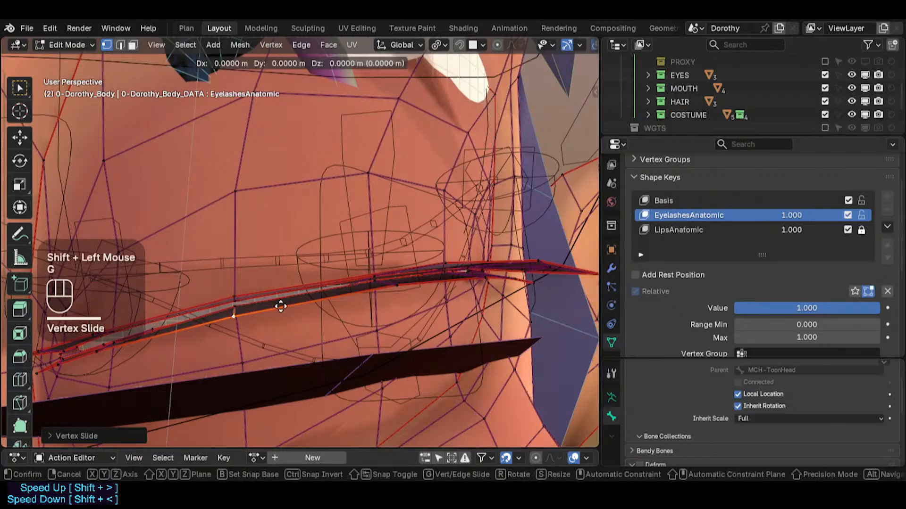
pyautogui.click(435, 293)
# Slide the middle of the upper lashes' lower edge toward the outer corner in two passes to even the vertex spacing
pyautogui.moveTo(434, 293); pyautogui.dragTo(355, 307, button='middle')
pyautogui.click(345, 296)
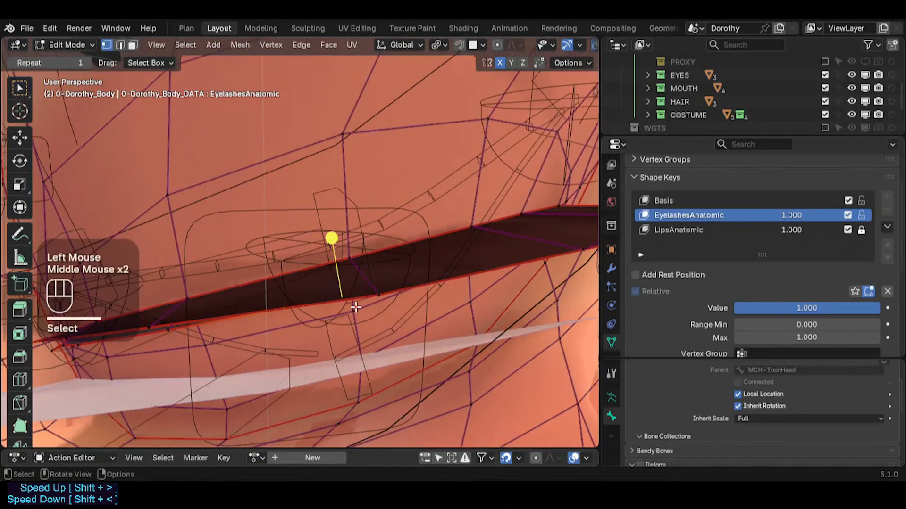
pyautogui.press('g')
pyautogui.press('g')
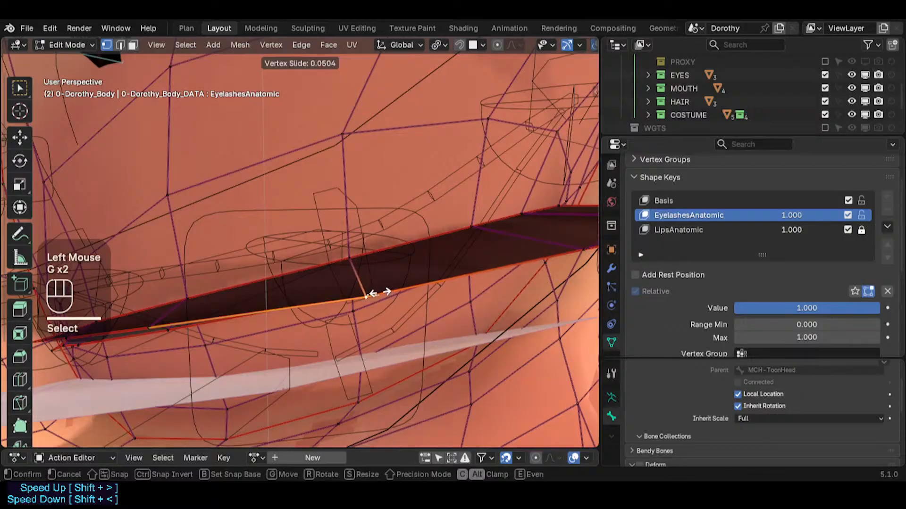
pyautogui.click(373, 293)
pyautogui.moveTo(372, 294); pyautogui.dragTo(330, 334, button='middle')
pyautogui.press('g')
pyautogui.press('g')
pyautogui.click(363, 309)
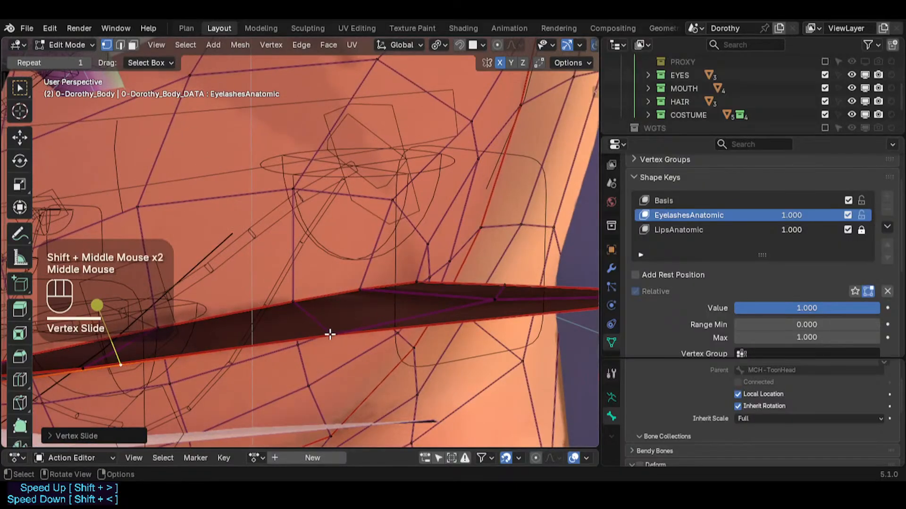
# Slide the lower-edge vertex on the outer half of the upper lashes toward the inner corner
pyautogui.click(316, 334)
pyautogui.press('g')
pyautogui.press('g')
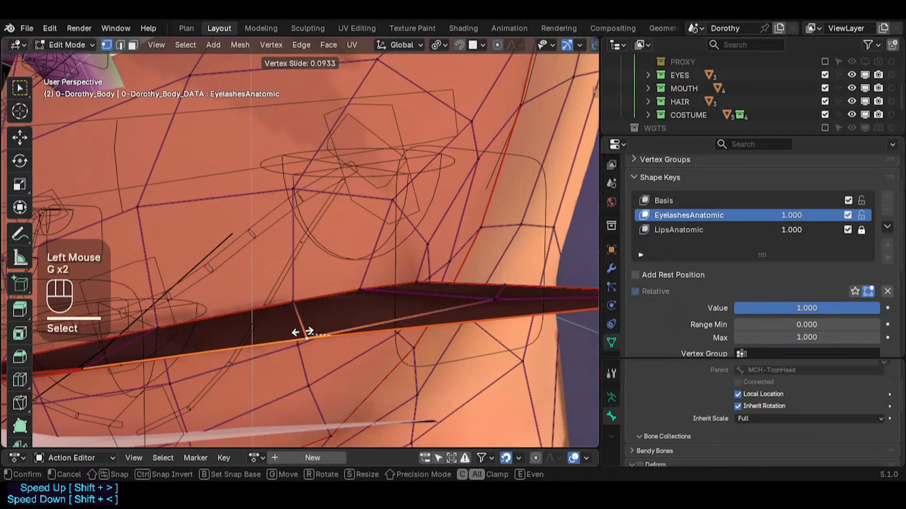
pyautogui.click(306, 332)
# Slide two lower-loop vertices on the outer half of the lashes toward the outer corner
pyautogui.moveTo(306, 331); pyautogui.dragTo(292, 351, button='middle')
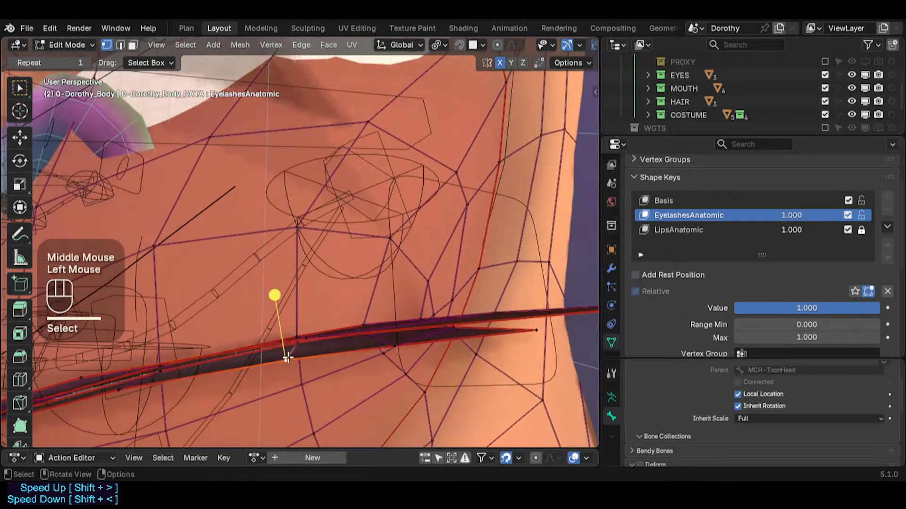
pyautogui.press('g')
pyautogui.press('g')
pyautogui.click(336, 358)
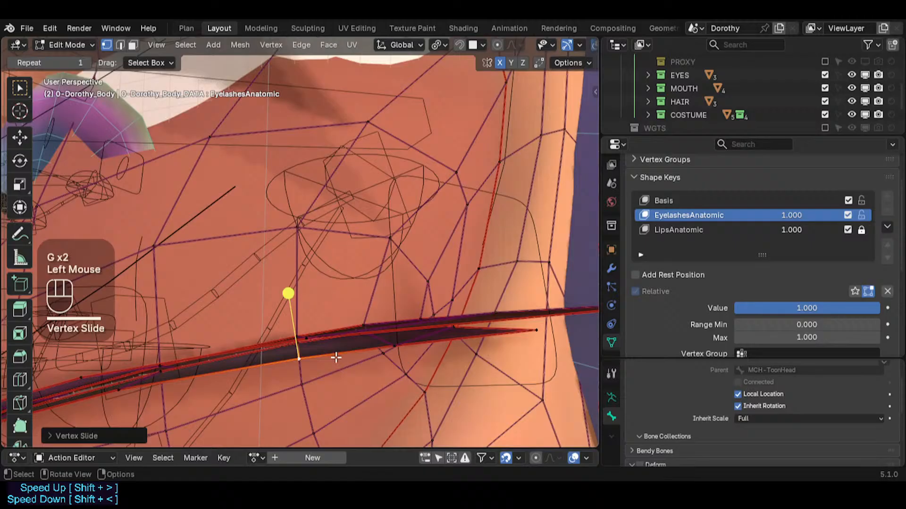
pyautogui.click(401, 348)
pyautogui.press('g')
pyautogui.press('g')
pyautogui.click(414, 346)
# Nudge the vertex at the outer end of the lower loop and save the file
pyautogui.moveTo(413, 346); pyautogui.dragTo(334, 303, button='middle')
pyautogui.moveTo(397, 326); pyautogui.dragTo(246, 332, button='middle')
pyautogui.click(302, 328)
pyautogui.press('g')
pyautogui.keyDown('shift'); pyautogui.click(304, 316); pyautogui.keyUp('shift')
pyautogui.scroll(-1, 247, 333)
pyautogui.scroll(-1, 247, 333)
pyautogui.keyDown('shift'); pyautogui.moveTo(198, 352); pyautogui.dragTo(332, 318, button='middle'); pyautogui.keyUp('shift')
pyautogui.scroll(-3, 190, 348)
pyautogui.scroll(-2, 311, 312)
pyautogui.hotkey('ctrl', 's')
# Make Basis the active shape key, lock EyelashesAnatomic, save Dorothy.blend and return to Object Mode
pyautogui.moveTo(415, 312); pyautogui.dragTo(206, 339, button='middle')
pyautogui.moveTo(358, 334); pyautogui.dragTo(337, 333, button='middle')
pyautogui.keyDown('shift'); pyautogui.moveTo(247, 308); pyautogui.dragTo(373, 291, button='middle'); pyautogui.keyUp('shift')
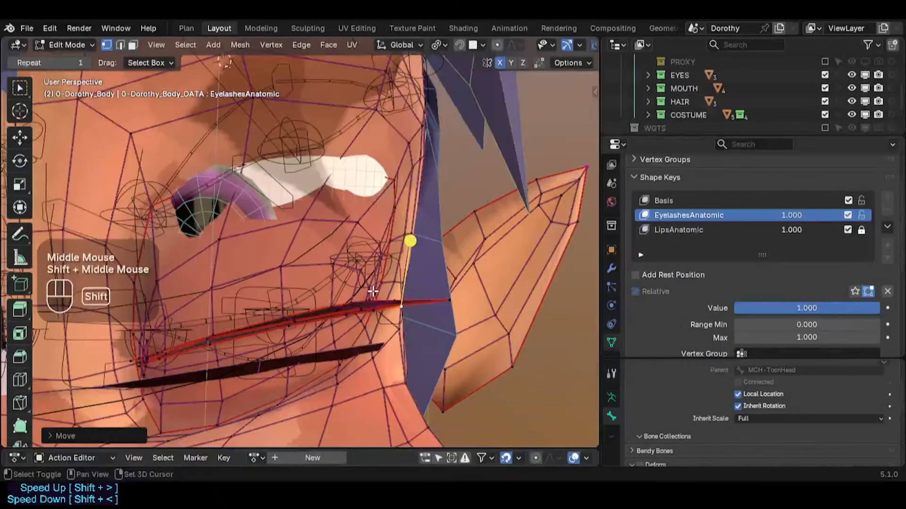
pyautogui.click(669, 200)
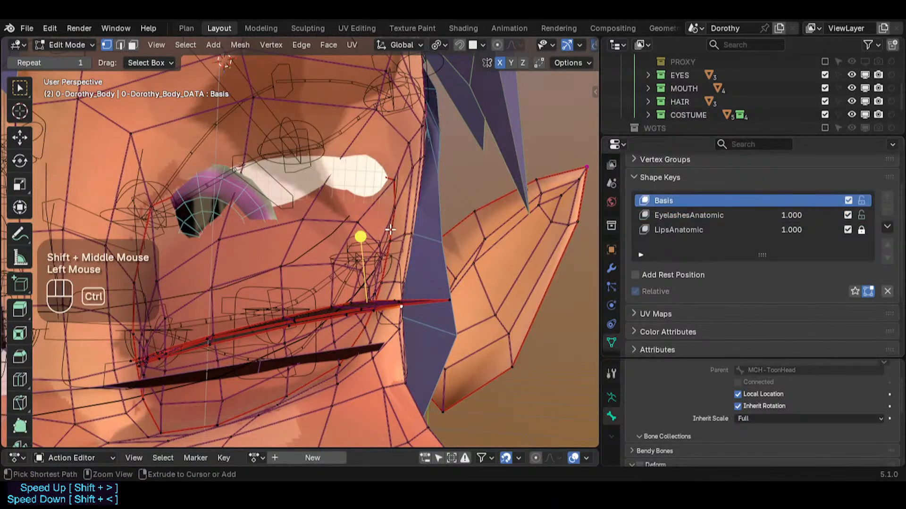
pyautogui.hotkey('ctrl', 's')
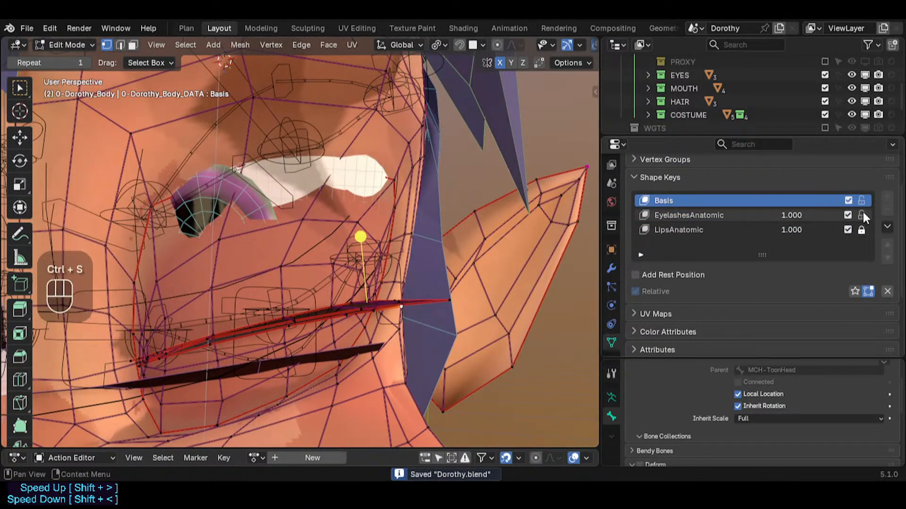
pyautogui.hotkey('ctrl', 'Tab')
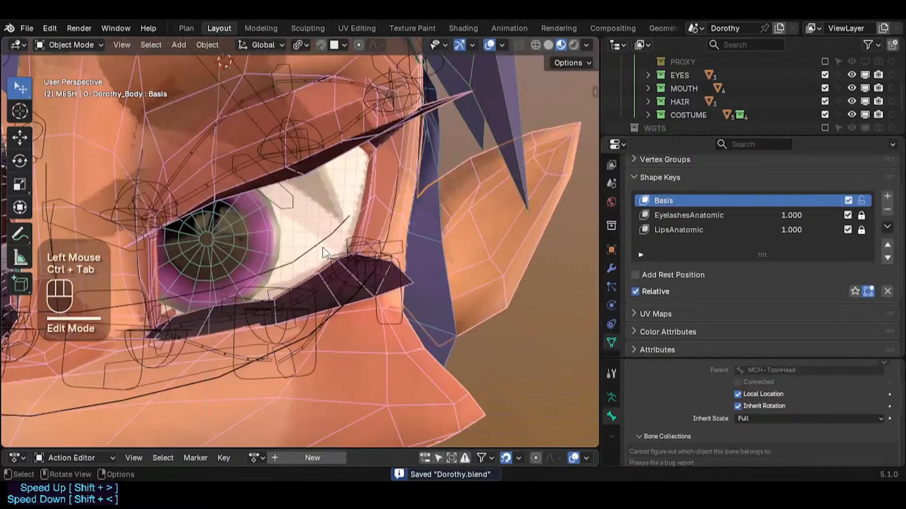
# Select Dorothy's body mesh and enter Edit Mode around the closed left eye's lashes
pyautogui.moveTo(292, 250); pyautogui.dragTo(314, 219, button='middle')
pyautogui.scroll(-4, 283, 255)
pyautogui.click(315, 214)
pyautogui.click(321, 230)
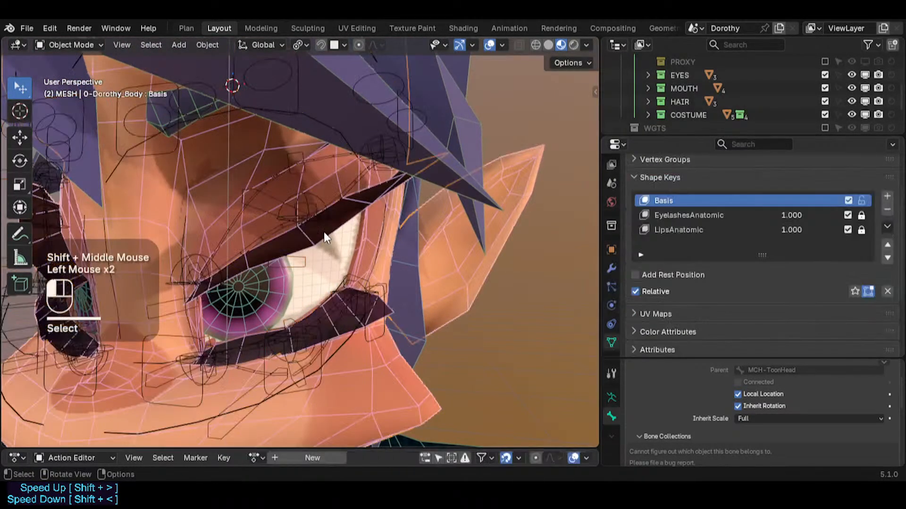
pyautogui.click(335, 233)
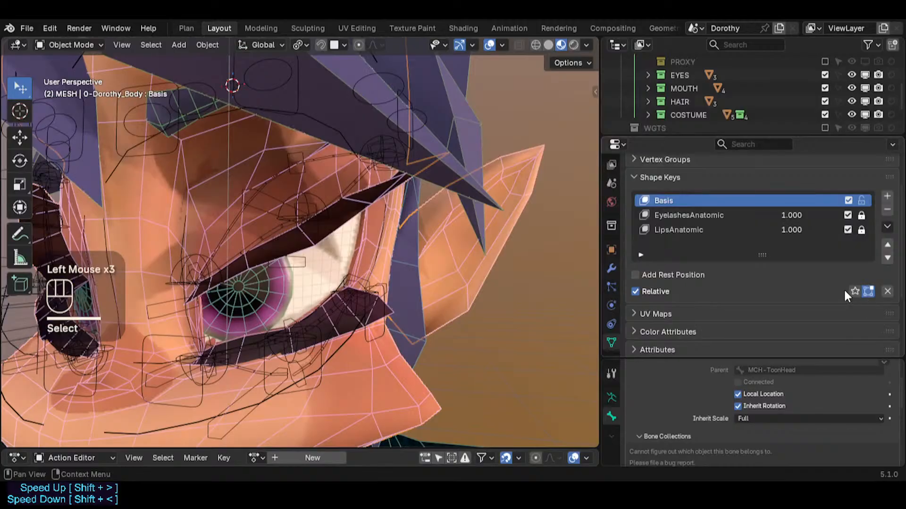
pyautogui.click(326, 230)
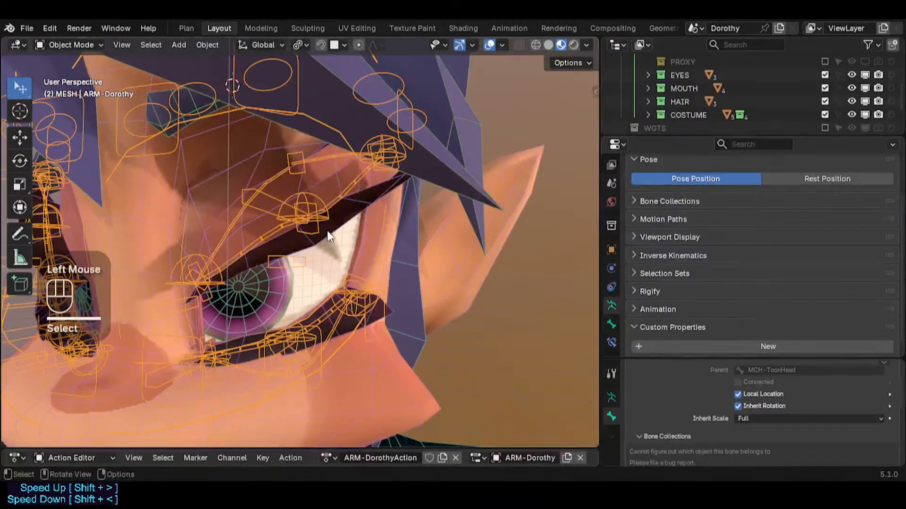
pyautogui.click(327, 230)
pyautogui.press('Tab')
pyautogui.moveTo(330, 257); pyautogui.dragTo(340, 356, button='middle')
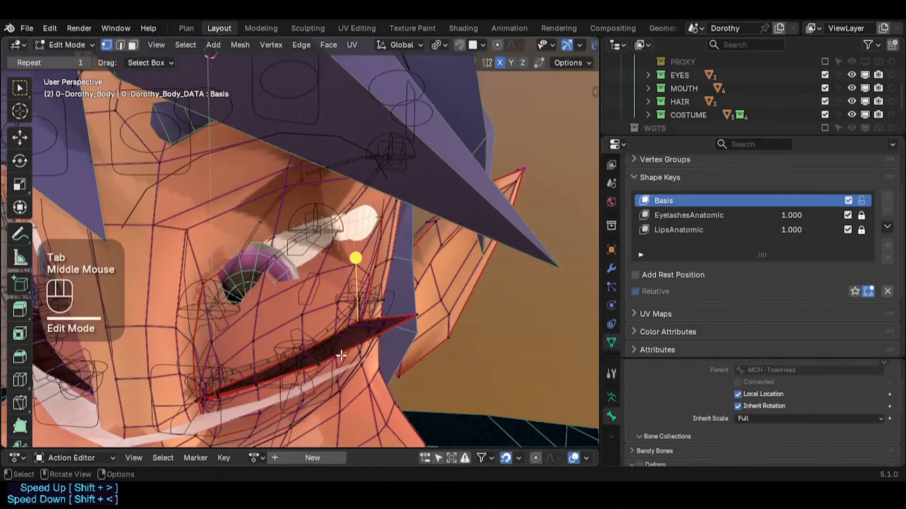
pyautogui.scroll(2, 301, 229)
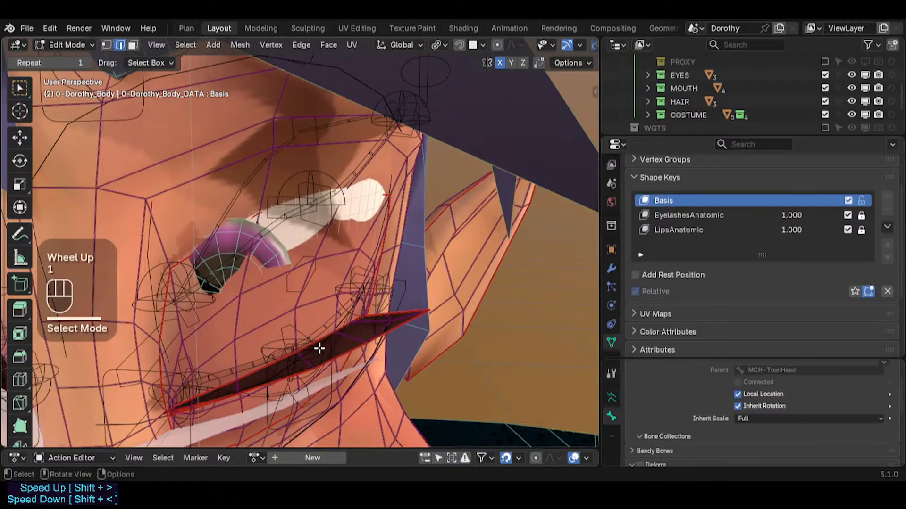
pyautogui.hotkey('ctrl', 'Tab')
pyautogui.press('Tab')
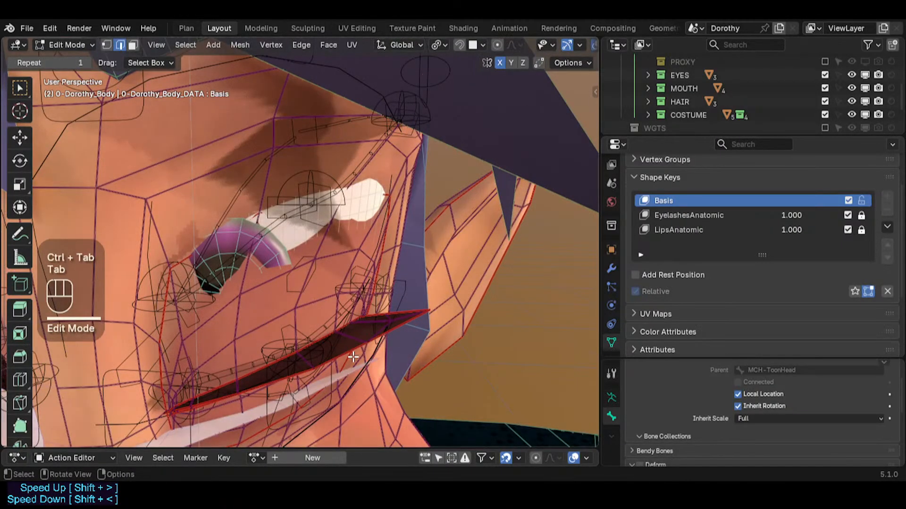
pyautogui.hotkey('alt', 'a')
pyautogui.keyDown('alt'); pyautogui.keyDown('shift'); pyautogui.click(347, 350); pyautogui.keyUp('shift'); pyautogui.keyUp('alt')
pyautogui.scroll(1, 366, 324)
pyautogui.press('1')
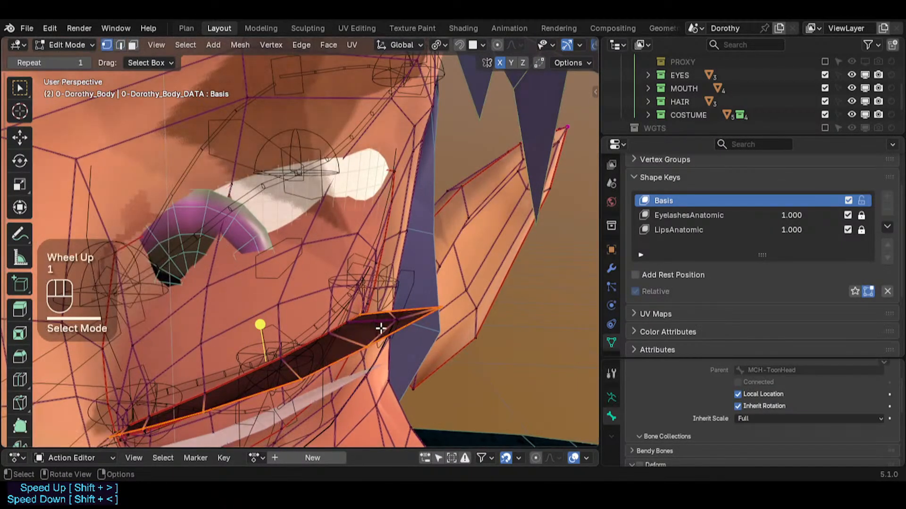
pyautogui.hotkey('alt', 'a')
pyautogui.click(381, 310)
pyautogui.keyDown('shift'); pyautogui.click(394, 312); pyautogui.keyUp('shift')
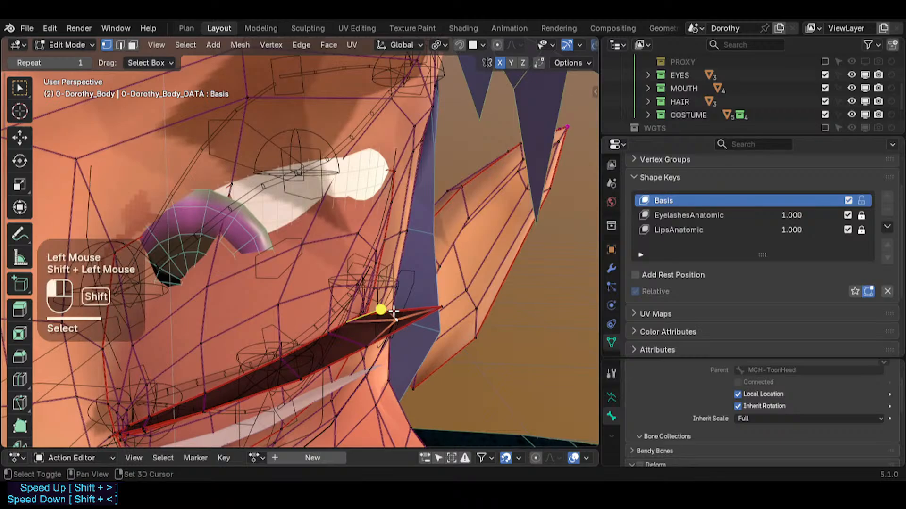
pyautogui.keyDown('shift'); pyautogui.moveTo(319, 376); pyautogui.dragTo(410, 323, button='middle'); pyautogui.keyUp('shift')
pyautogui.keyDown('shift'); pyautogui.click(426, 308); pyautogui.keyUp('shift')
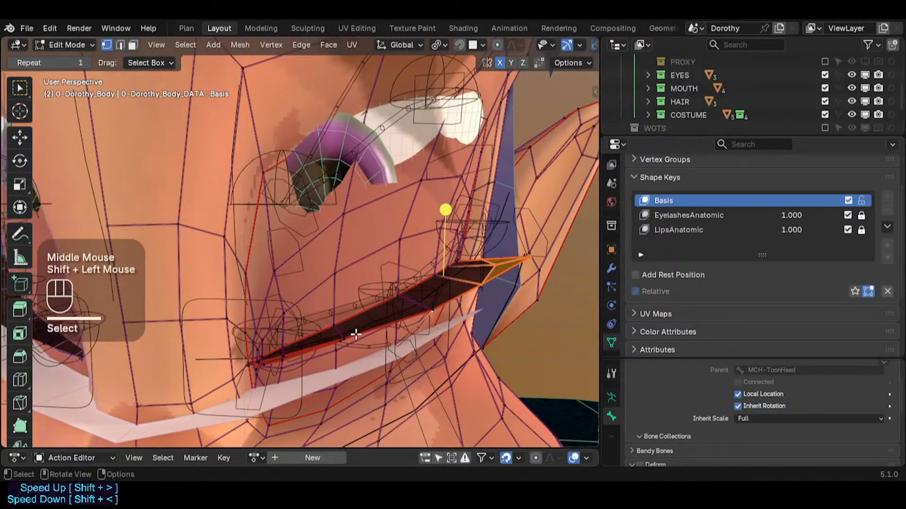
pyautogui.hotkey('ctrl', 'z')
pyautogui.keyDown('shift'); pyautogui.click(431, 306); pyautogui.keyUp('shift')
pyautogui.scroll(2, 424, 316)
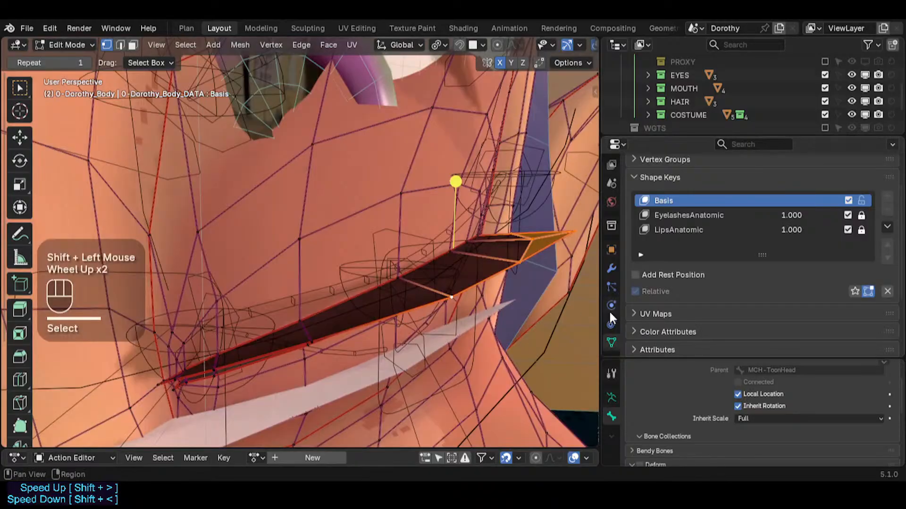
pyautogui.hotkey('alt', 'a')
# Examine the !HID vertex groups of the body mesh and their number-letter naming order
pyautogui.click(658, 160)
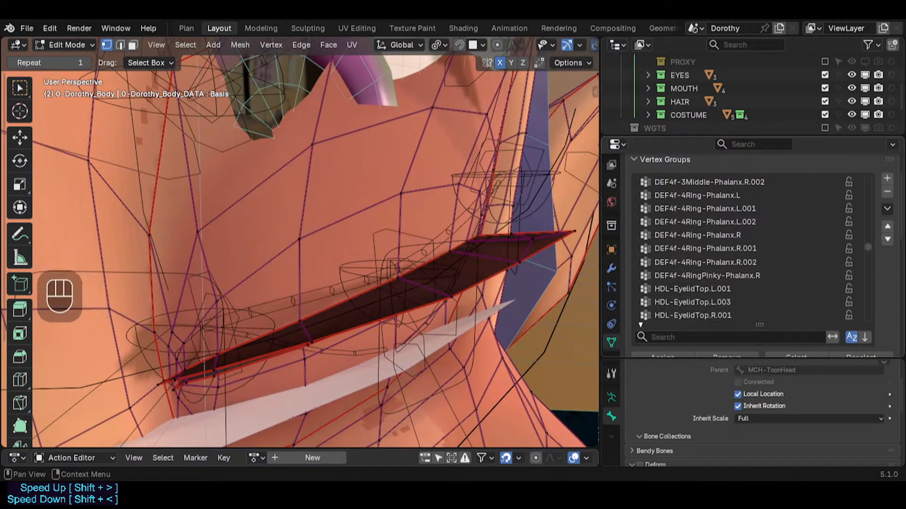
pyautogui.moveTo(867, 247); pyautogui.dragTo(864, 148)
pyautogui.scroll(1, 752, 207)
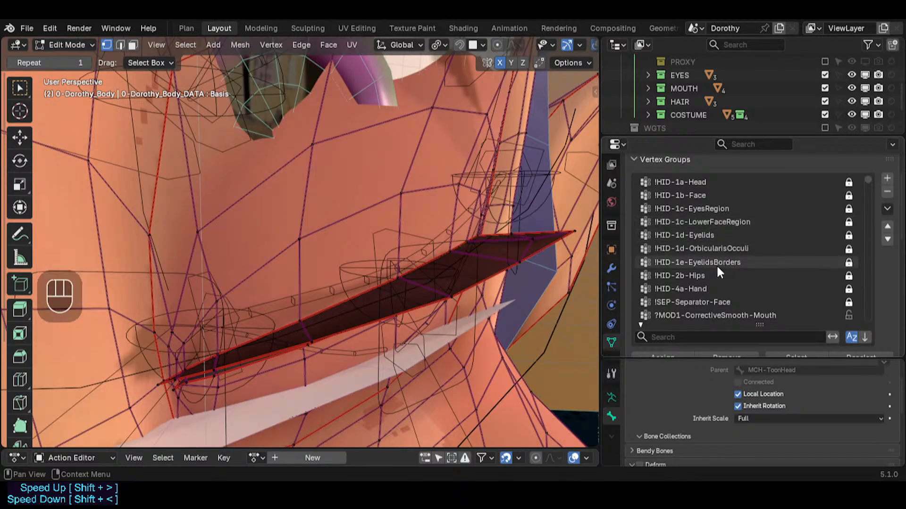
pyautogui.scroll(1, 713, 236)
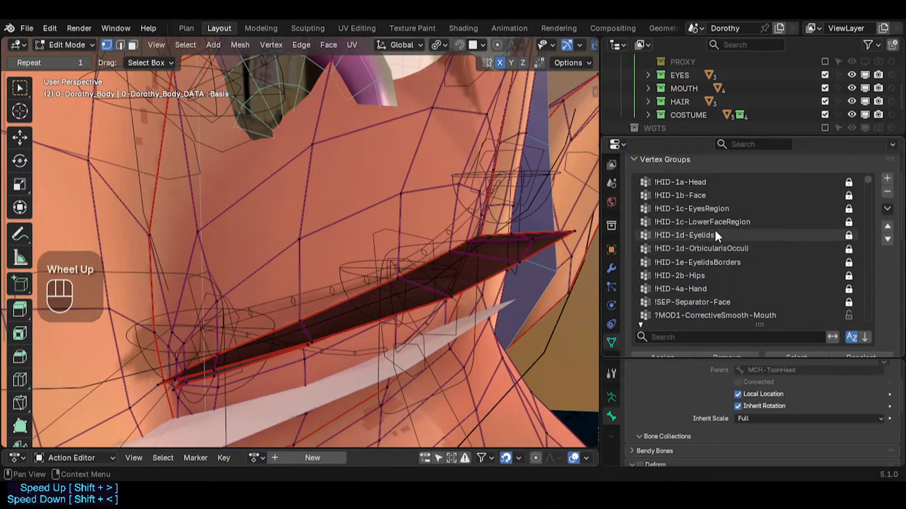
pyautogui.click(718, 223)
pyautogui.scroll(-1, 716, 208)
pyautogui.scroll(-2, 715, 198)
pyautogui.scroll(4, 712, 197)
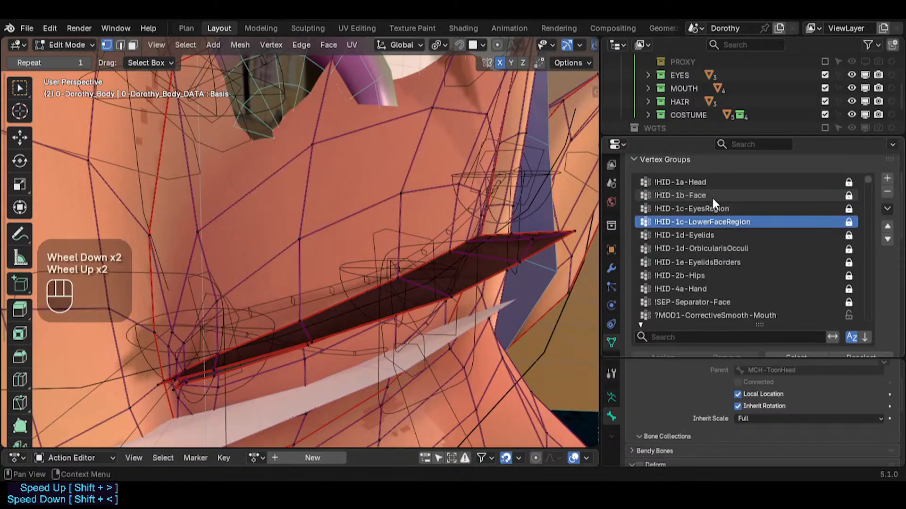
pyautogui.click(709, 239)
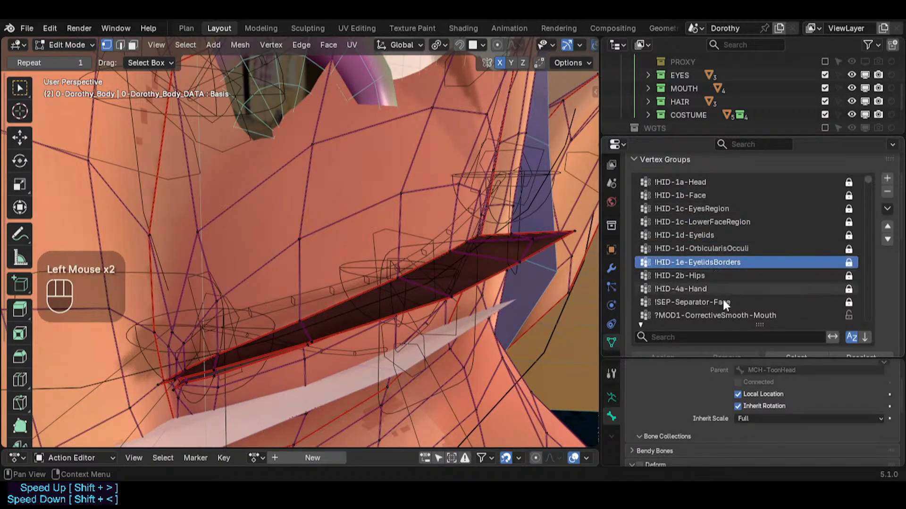
pyautogui.click(711, 221)
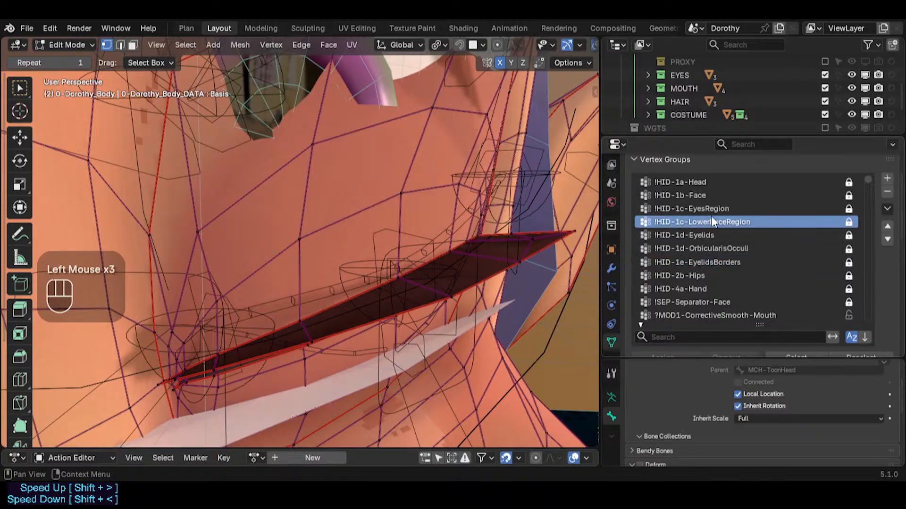
pyautogui.click(710, 208)
pyautogui.click(710, 182)
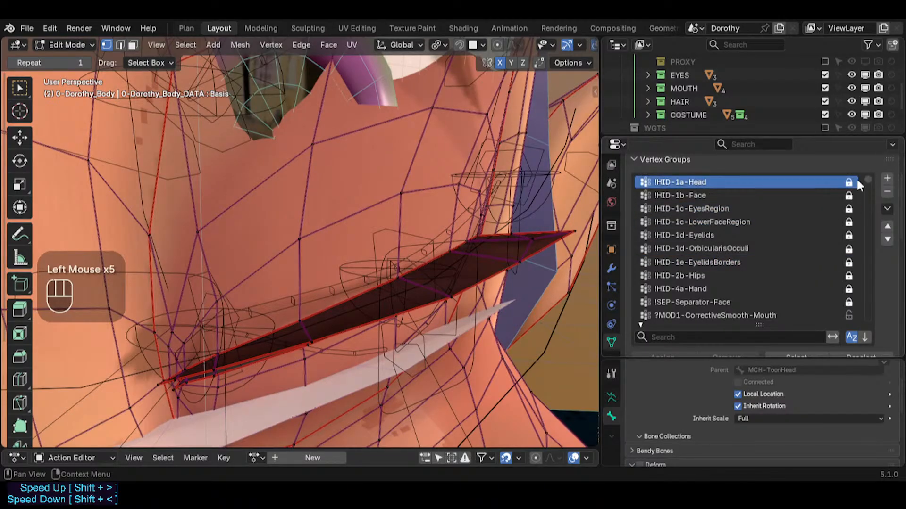
pyautogui.click(714, 286)
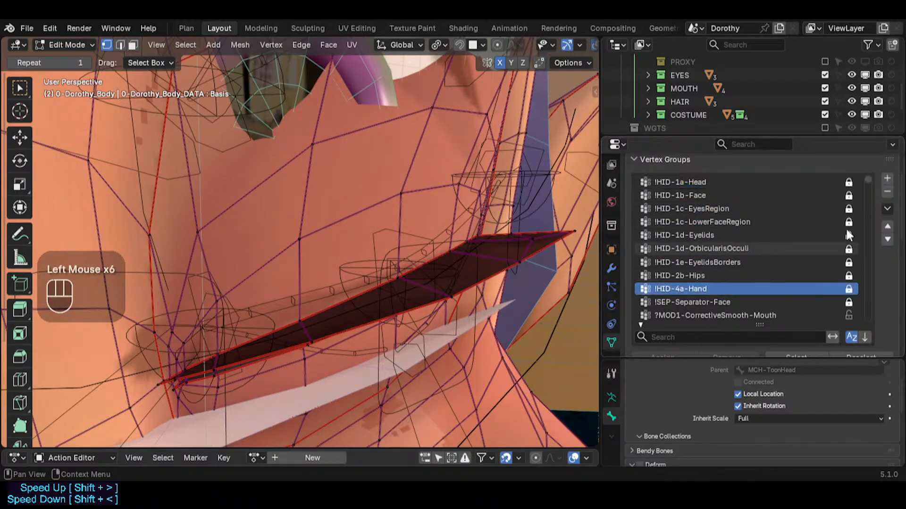
# Add a new vertex group to the body mesh and name it !HID-Eyelashes
pyautogui.click(887, 179)
pyautogui.click(672, 313)
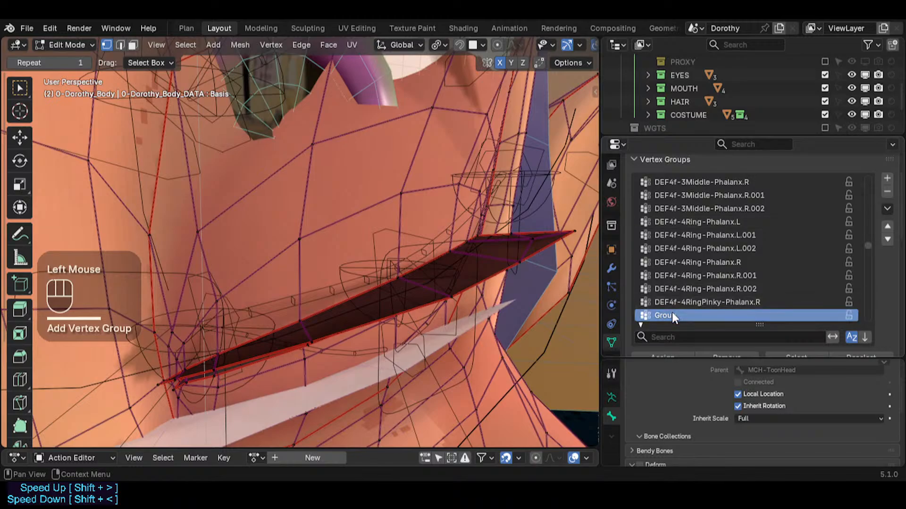
pyautogui.doubleClick(672, 315)
pyautogui.write('!HI')
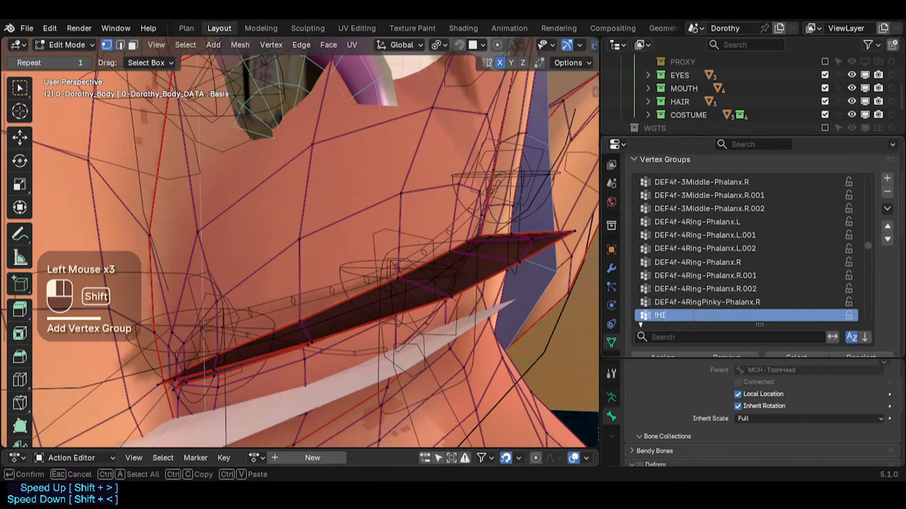
pyautogui.write('D-Eyelashe')
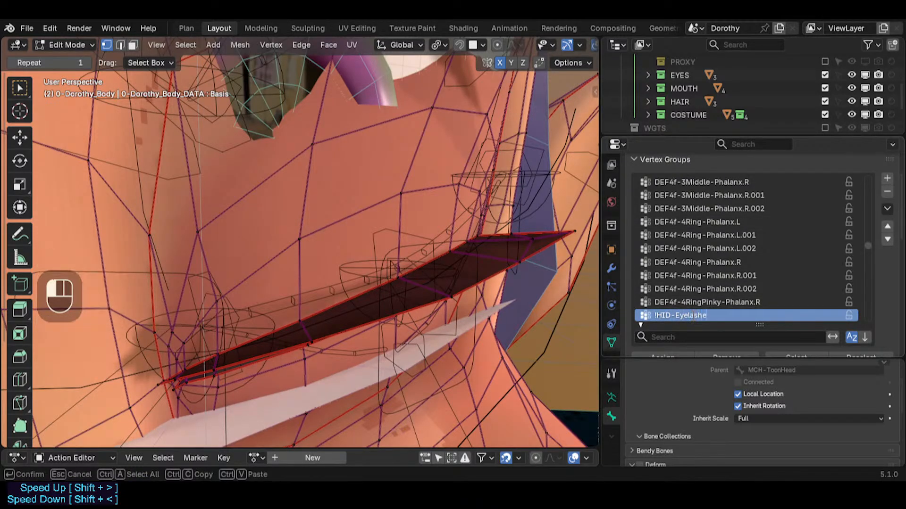
pyautogui.write('s')
pyautogui.press('Return')
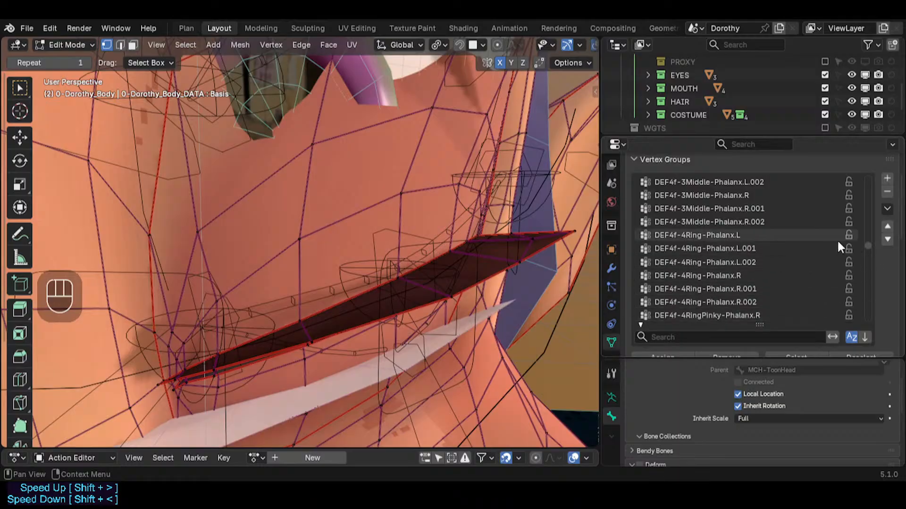
# Rename the new eyelashes vertex group as !HID-1d-Eyelashes
pyautogui.moveTo(867, 241); pyautogui.dragTo(870, 166)
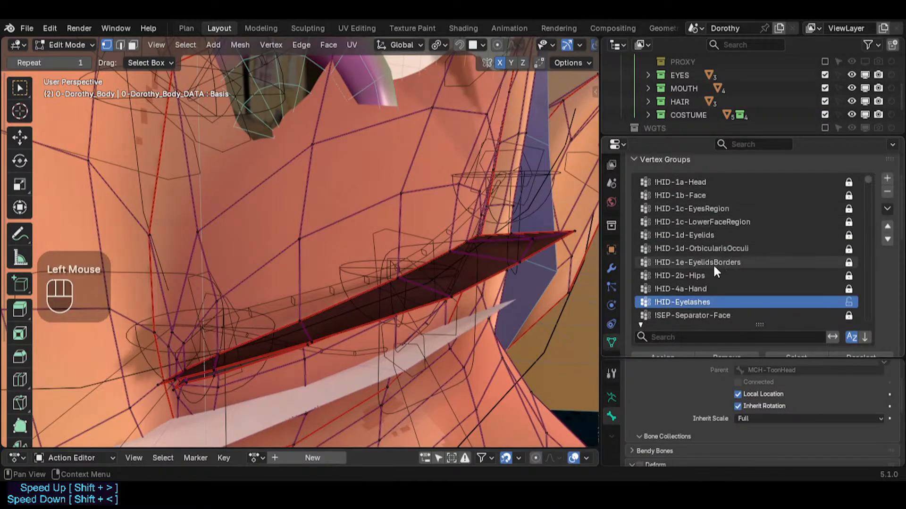
pyautogui.doubleClick(685, 304)
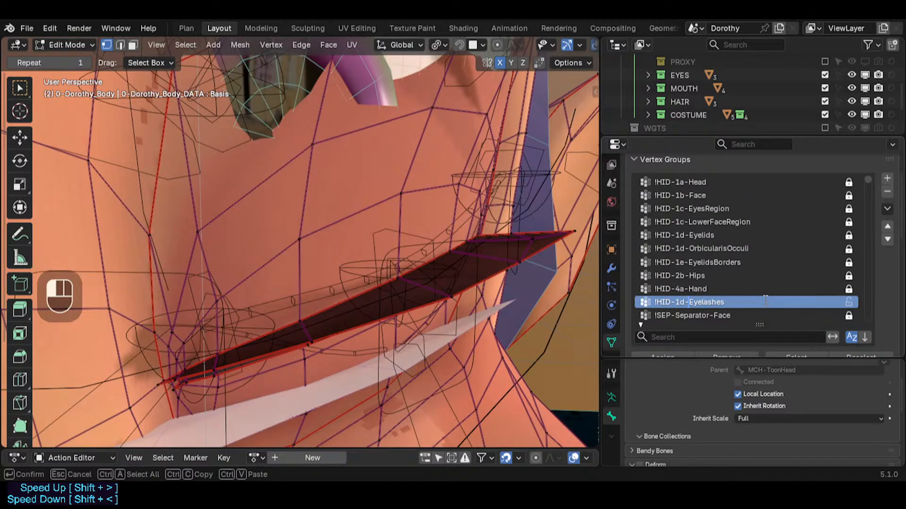
pyautogui.press('Return')
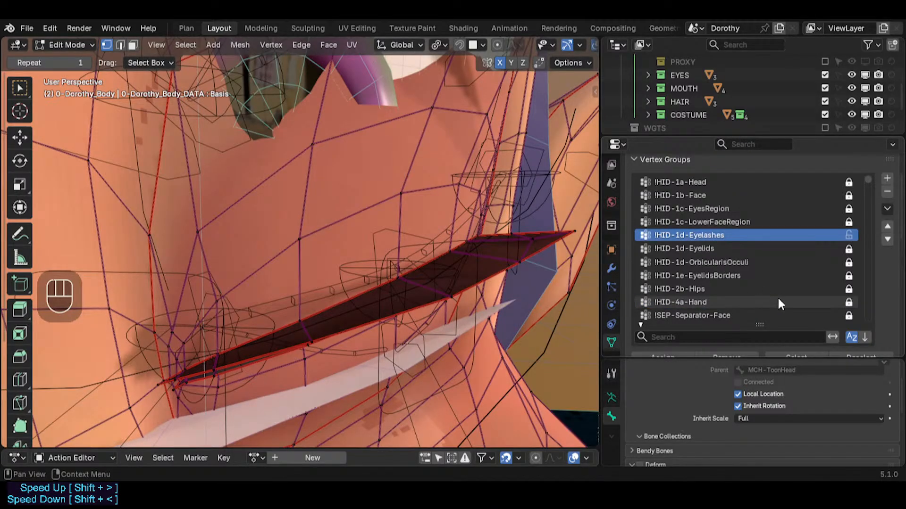
# Rename the eyelids vertex group as !HID-1e-Eyelids
pyautogui.doubleClick(696, 247)
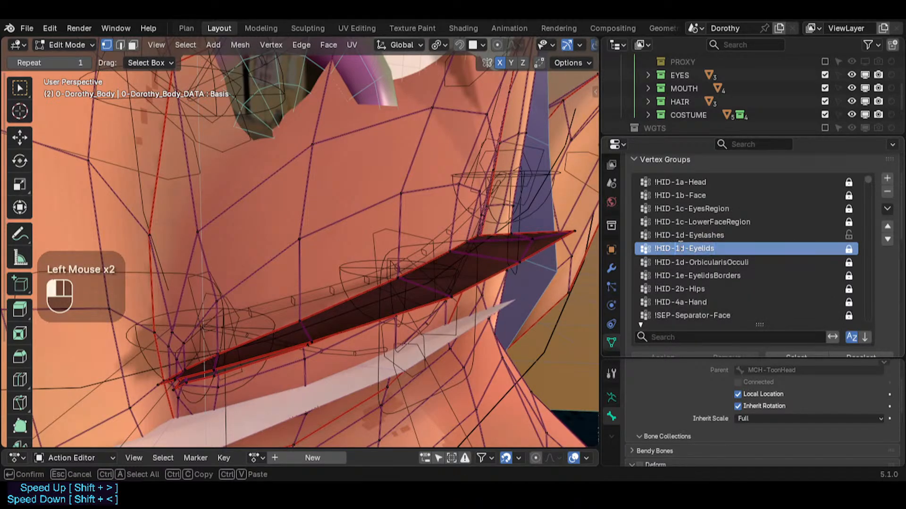
pyautogui.write('e')
pyautogui.press('Return')
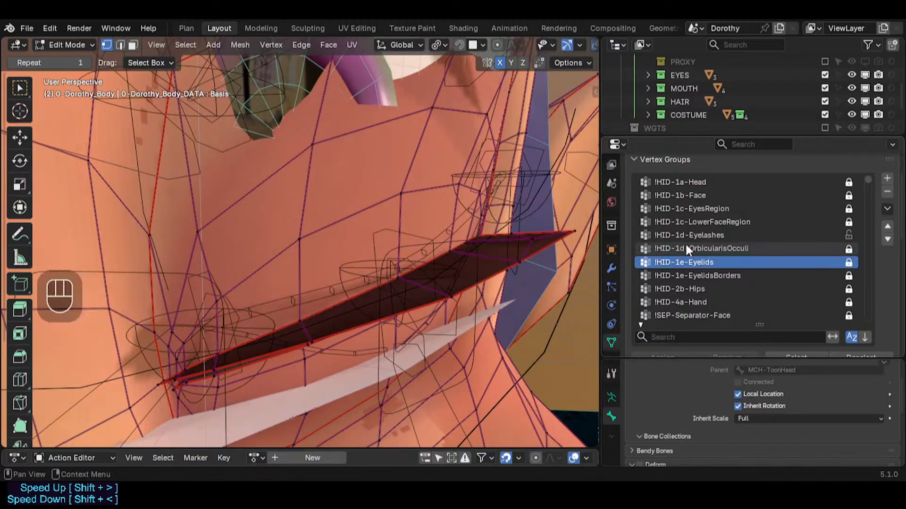
# Rename the eyelashes vertex group as !HID-1f-Eyelashes
pyautogui.doubleClick(686, 276)
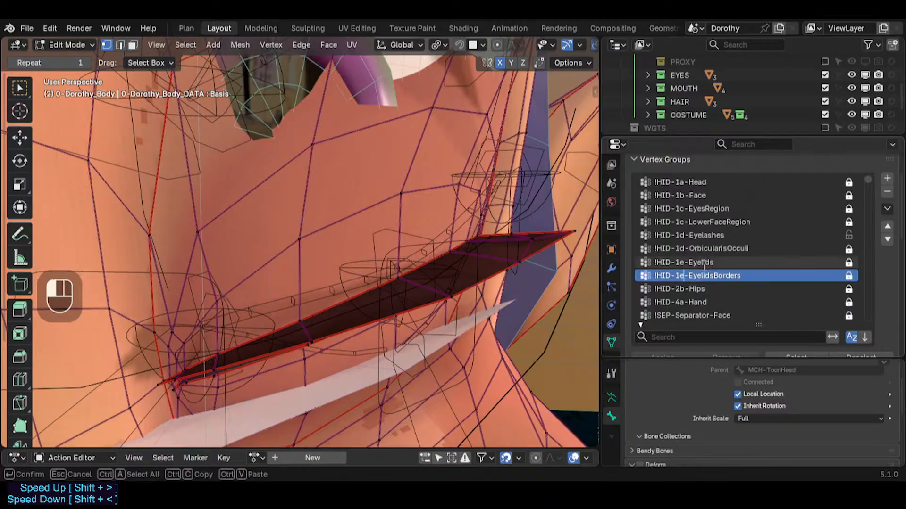
pyautogui.click(680, 236)
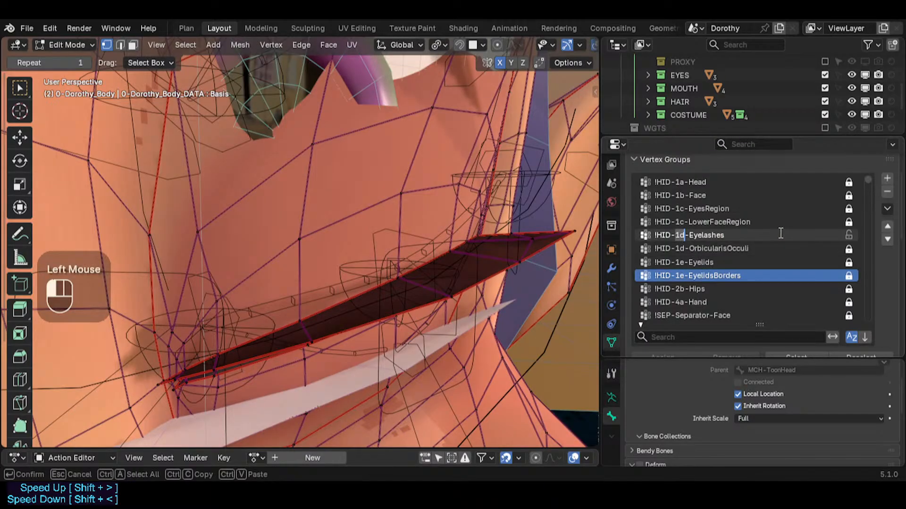
pyautogui.press('Delete')
pyautogui.write('f')
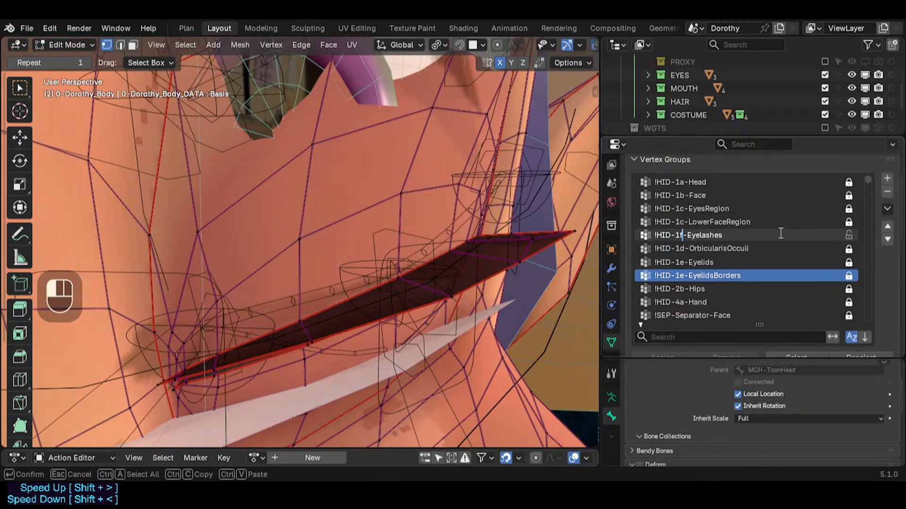
pyautogui.press('Return')
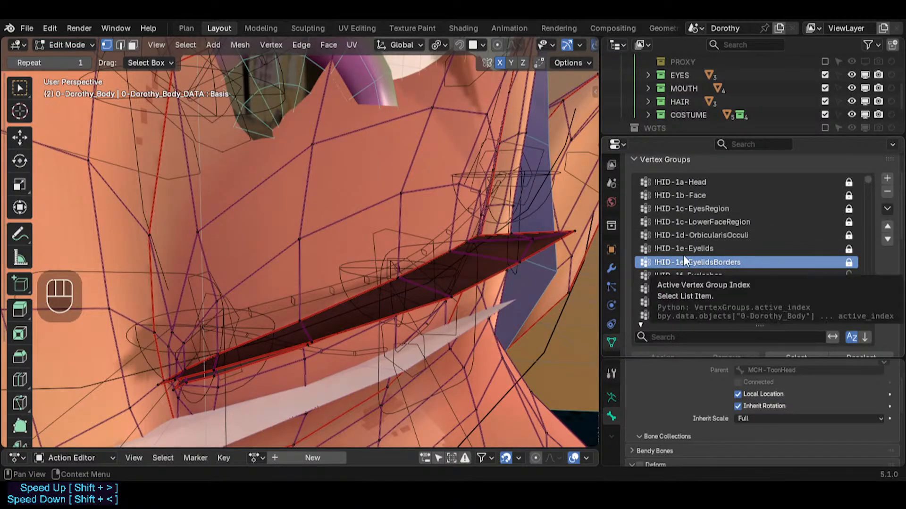
# Rename the eyelashes vertex group as !HID-1g-Eyelashes
pyautogui.doubleClick(685, 276)
pyautogui.click(684, 275)
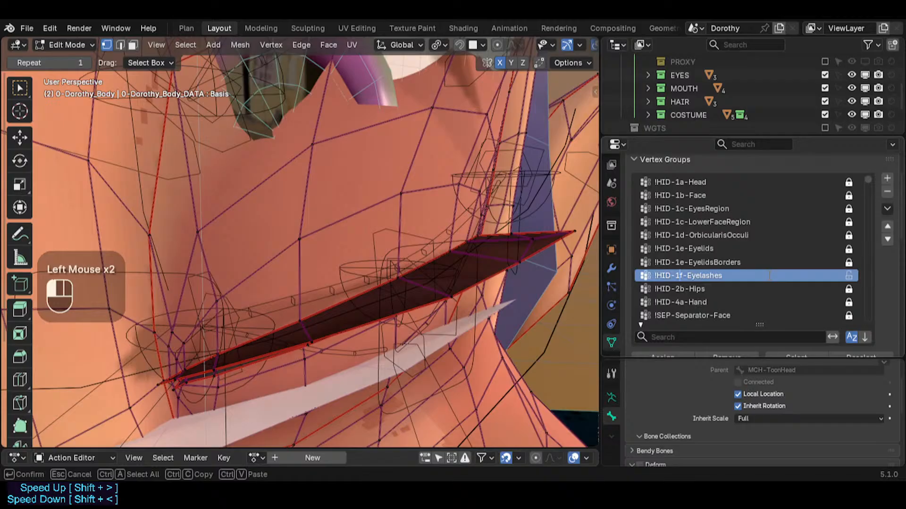
pyautogui.press('Delete')
pyautogui.write('g')
pyautogui.press('Return')
# Rename the eyelid borders vertex group as !HID-1f-EyelidsBorders
pyautogui.doubleClick(728, 265)
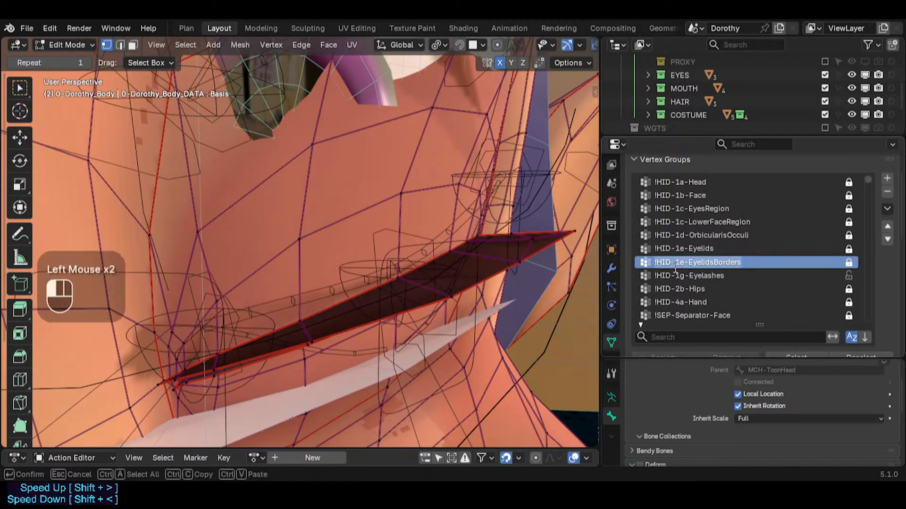
pyautogui.press('Return')
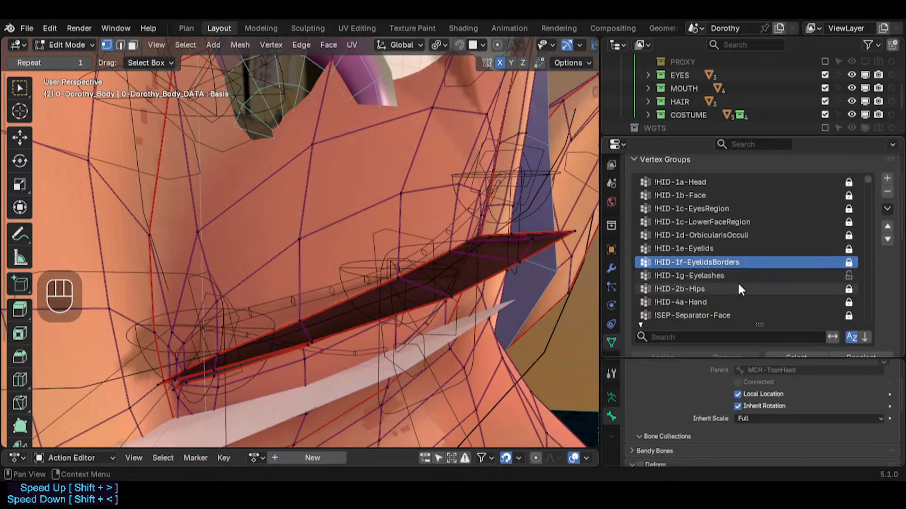
pyautogui.scroll(-2, 409, 274)
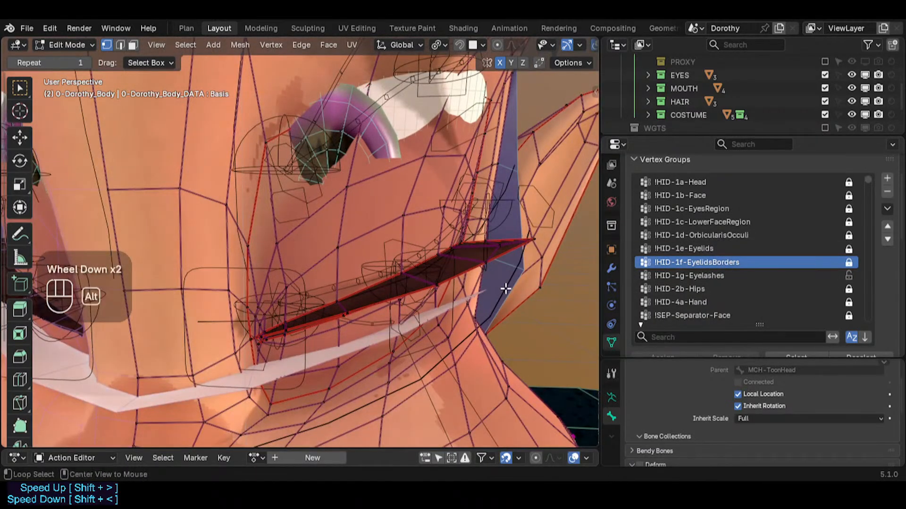
# Select the vertices of the !HID-1e-Eyelids group and examine which geometry around the closed eye it covers
pyautogui.hotkey('alt', 'a')
pyautogui.click(715, 249)
pyautogui.scroll(-2, 896, 318)
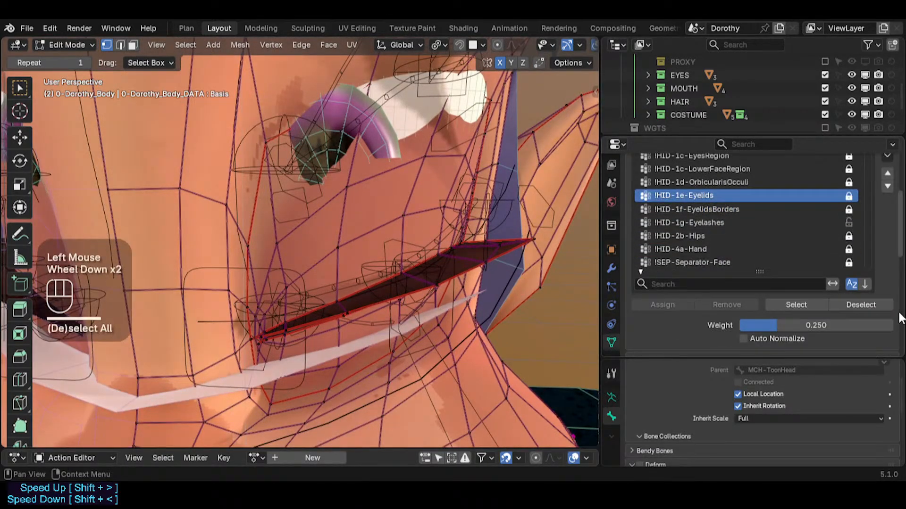
pyautogui.click(795, 305)
pyautogui.moveTo(430, 290); pyautogui.dragTo(402, 285, button='middle')
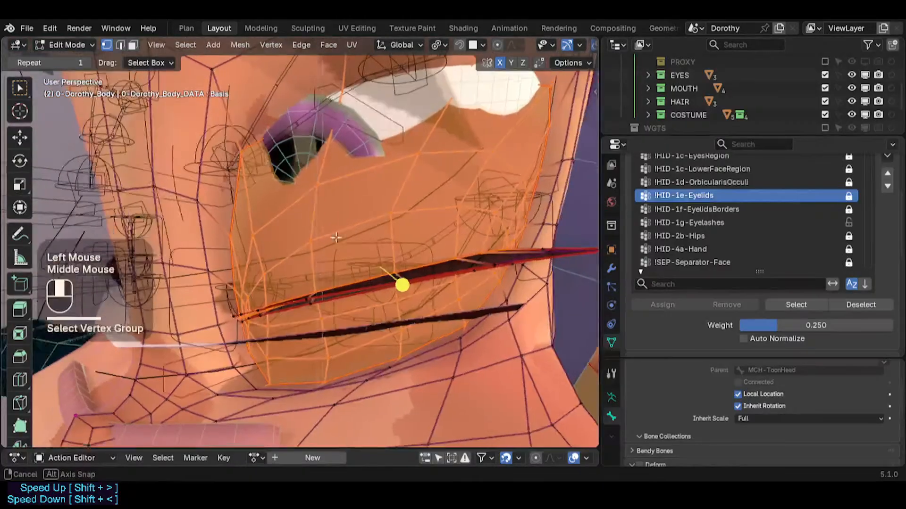
pyautogui.moveTo(336, 238); pyautogui.dragTo(348, 267, button='middle')
pyautogui.scroll(-1, 307, 277)
pyautogui.scroll(-1, 273, 268)
pyautogui.hotkey('alt', 'z')
pyautogui.moveTo(330, 307); pyautogui.dragTo(360, 255, button='middle')
pyautogui.scroll(2, 301, 339)
pyautogui.keyDown('shift'); pyautogui.moveTo(473, 255); pyautogui.dragTo(446, 259, button='middle'); pyautogui.keyUp('shift')
pyautogui.keyDown('shift'); pyautogui.moveTo(446, 259); pyautogui.dragTo(531, 213, button='middle'); pyautogui.keyUp('shift')
pyautogui.moveTo(377, 274); pyautogui.dragTo(321, 278, button='middle')
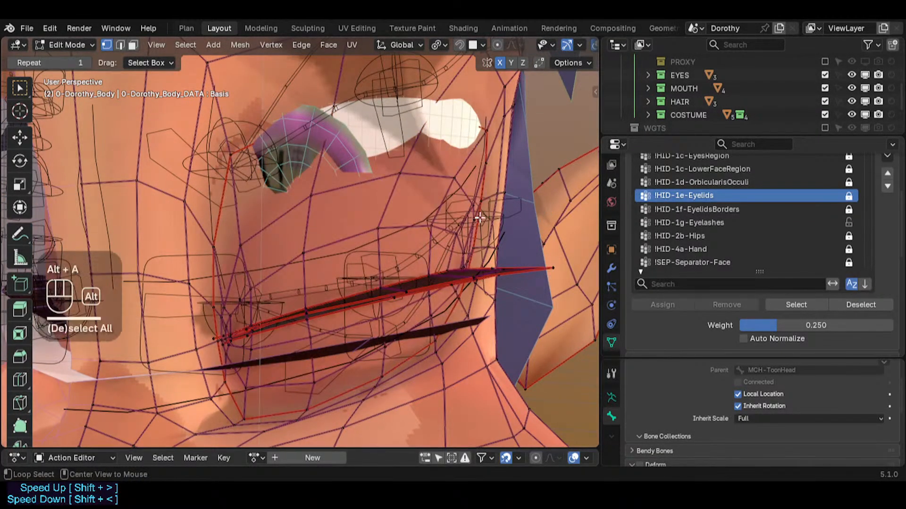
# Select the vertices of the !HID-1f-EyelidsBorders group and examine its coverage along the closed eyelid rims
pyautogui.click(678, 209)
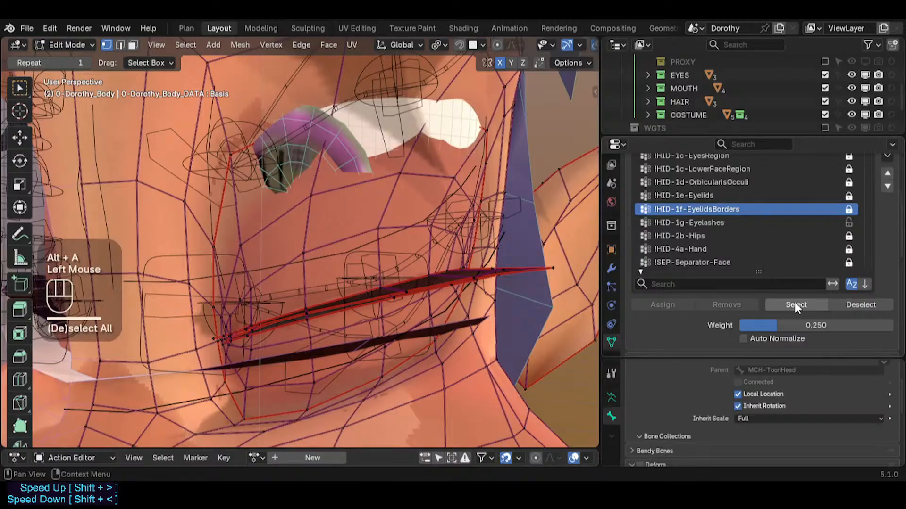
pyautogui.moveTo(360, 272); pyautogui.dragTo(269, 330, button='middle')
pyautogui.scroll(2, 357, 333)
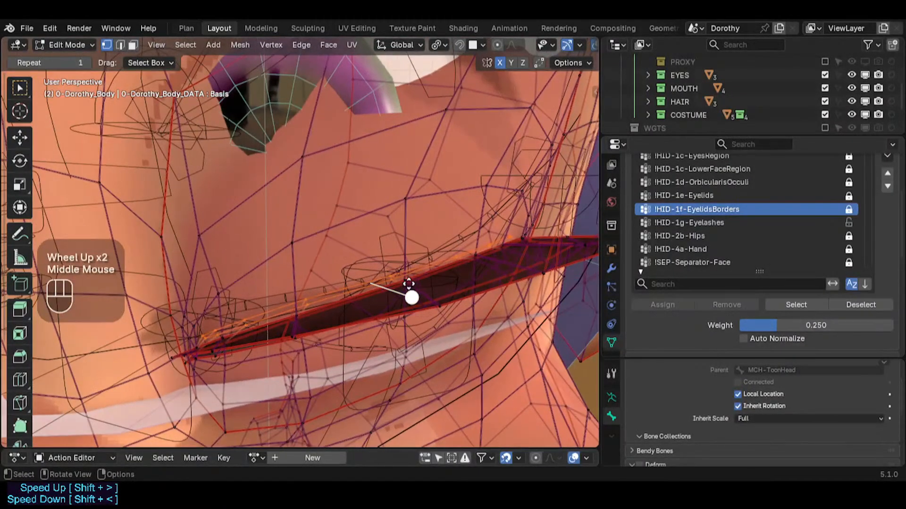
pyautogui.keyDown('shift'); pyautogui.moveTo(409, 285); pyautogui.dragTo(344, 315, button='middle'); pyautogui.keyUp('shift')
pyautogui.moveTo(443, 273); pyautogui.dragTo(428, 253, button='middle')
pyautogui.keyDown('shift'); pyautogui.moveTo(262, 301); pyautogui.dragTo(336, 267, button='middle'); pyautogui.keyUp('shift')
pyautogui.moveTo(336, 267); pyautogui.dragTo(218, 323, button='middle')
pyautogui.scroll(1, 322, 269)
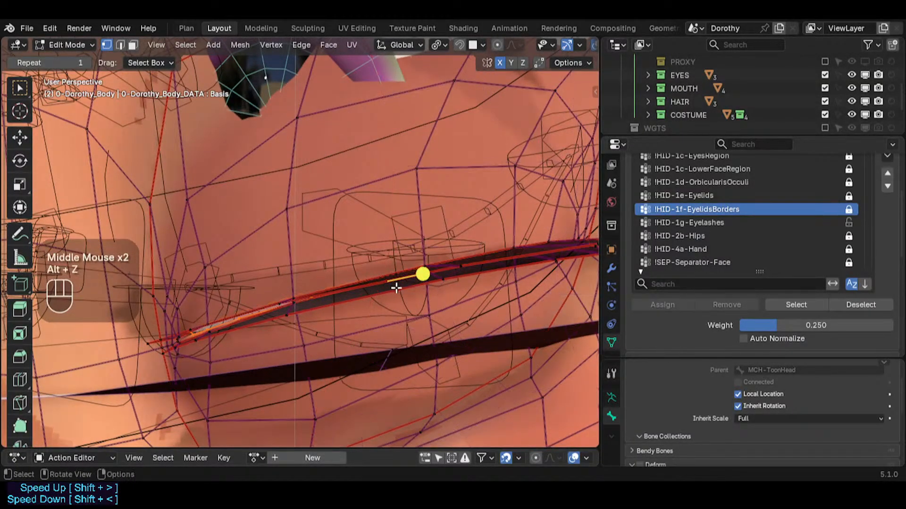
pyautogui.moveTo(336, 284); pyautogui.dragTo(276, 303, button='middle')
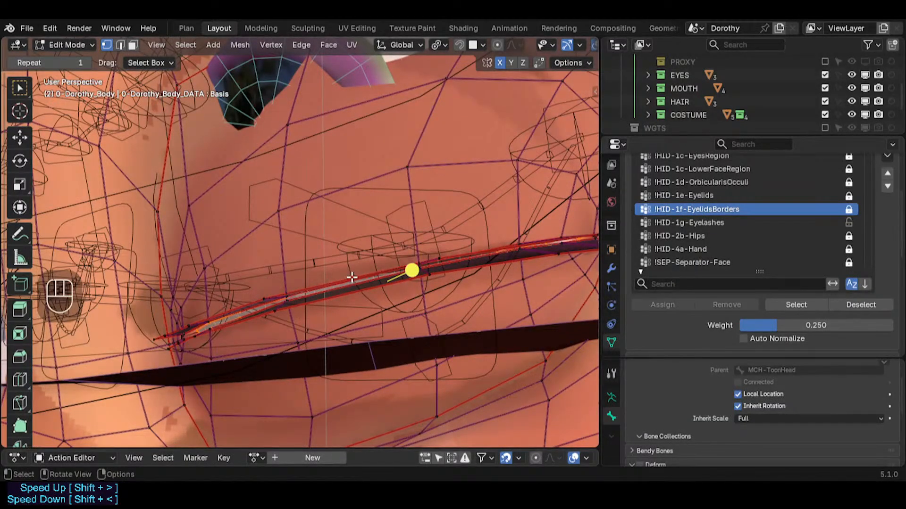
pyautogui.moveTo(352, 277); pyautogui.dragTo(442, 274, button='middle')
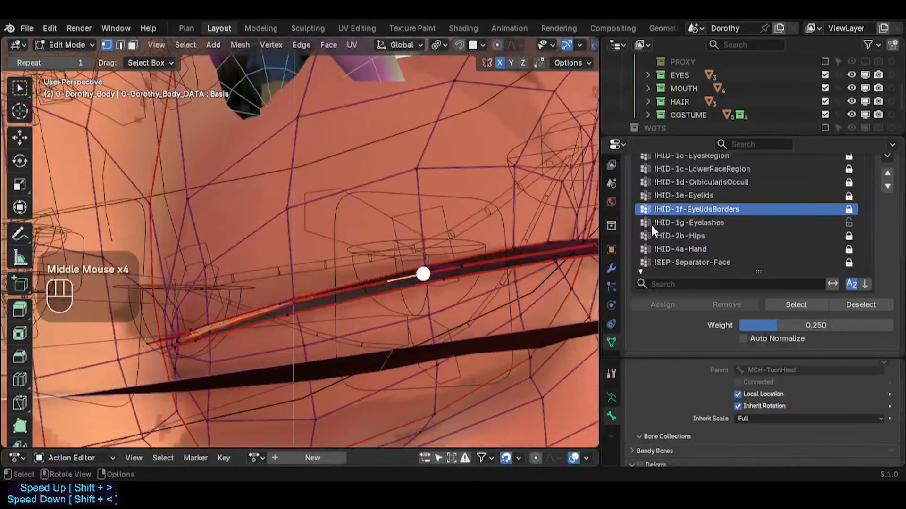
# Make !HID-1g-Eyelashes the active vertex group and select the outer edge loops of the upper and lower eyelashes
pyautogui.click(757, 224)
pyautogui.click(779, 297)
pyautogui.doubleClick(782, 298)
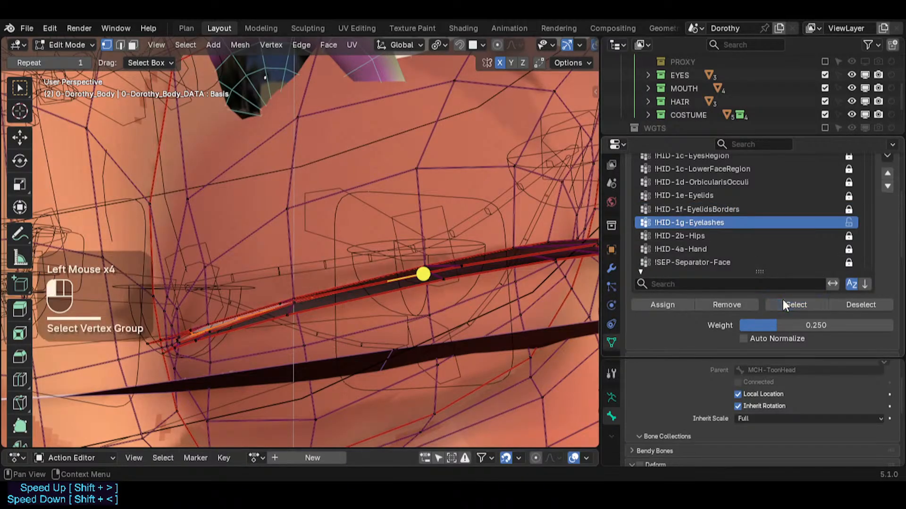
pyautogui.moveTo(438, 254); pyautogui.dragTo(390, 226, button='middle')
pyautogui.scroll(-1, 367, 305)
pyautogui.press('2')
pyautogui.keyDown('alt'); pyautogui.keyDown('shift'); pyautogui.click(366, 313); pyautogui.keyUp('shift'); pyautogui.keyUp('alt')
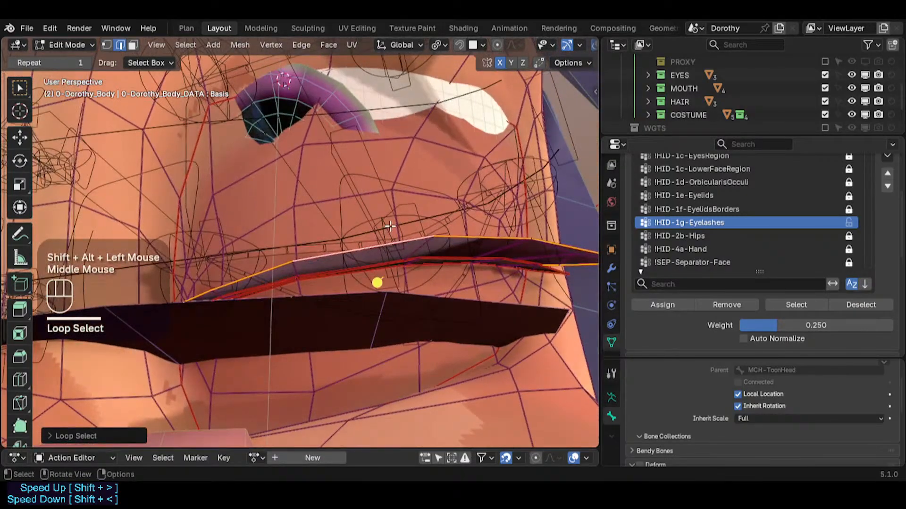
pyautogui.keyDown('alt'); pyautogui.keyDown('shift'); pyautogui.click(400, 265); pyautogui.keyUp('shift'); pyautogui.keyUp('alt')
pyautogui.moveTo(400, 265); pyautogui.dragTo(302, 321, button='middle')
pyautogui.moveTo(432, 282); pyautogui.dragTo(408, 289, button='middle')
pyautogui.scroll(2, 396, 274)
pyautogui.press('1')
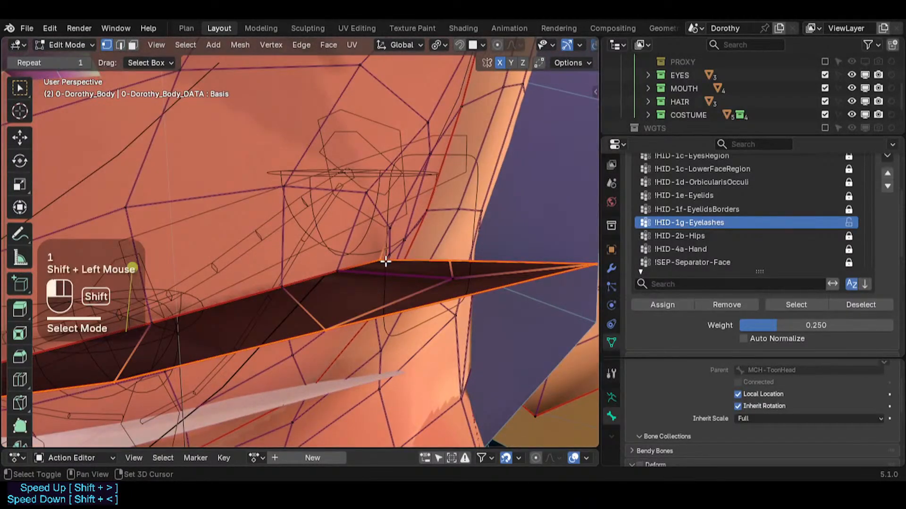
pyautogui.moveTo(398, 291); pyautogui.dragTo(402, 273, button='middle')
pyautogui.hotkey('alt', 'z')
pyautogui.hotkey('ctrl', 'z')
pyautogui.scroll(2, 403, 274)
pyautogui.keyDown('alt'); pyautogui.keyDown('shift'); pyautogui.click(400, 259); pyautogui.keyUp('shift'); pyautogui.keyUp('alt')
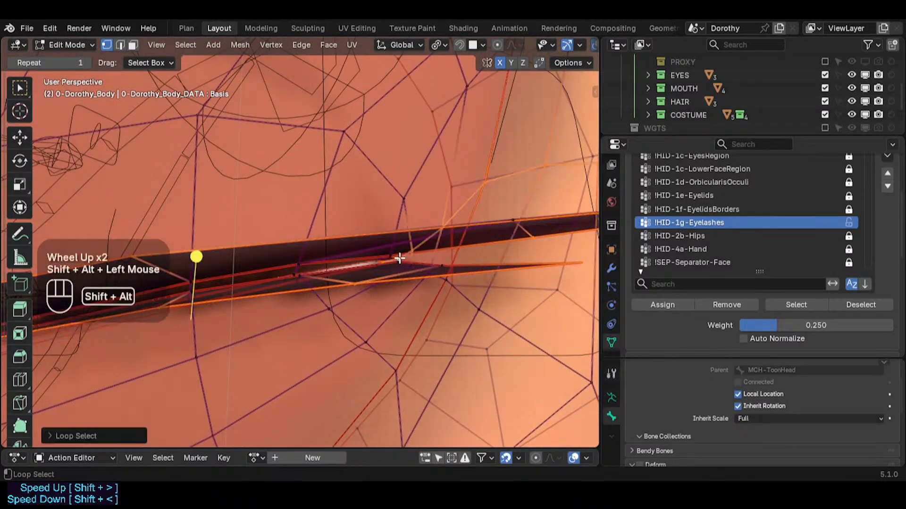
pyautogui.hotkey('ctrl', 'z')
# Add the remaining outer-corner eyelash vertices to the selection and assign it to !HID-1g-Eyelashes with weight 1.000
pyautogui.moveTo(402, 259); pyautogui.dragTo(395, 239, button='middle')
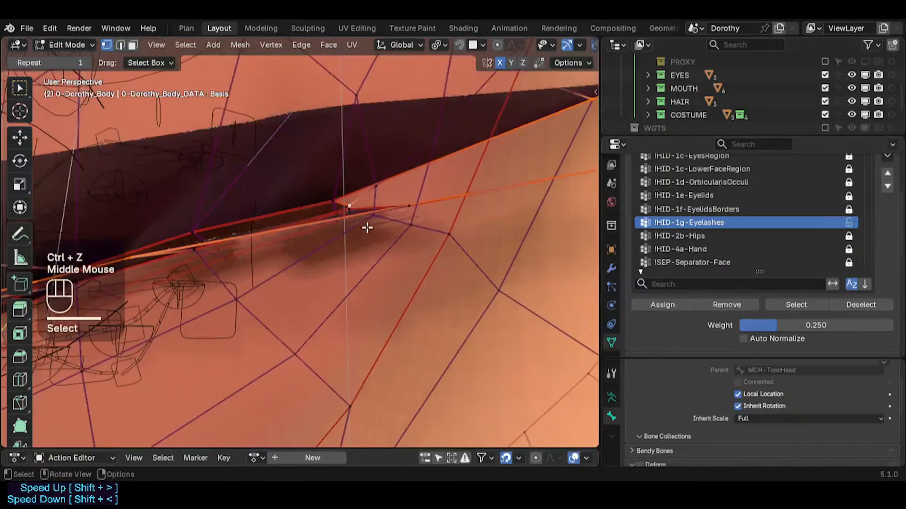
pyautogui.scroll(-2, 344, 212)
pyautogui.scroll(1, 330, 225)
pyautogui.moveTo(329, 225); pyautogui.dragTo(485, 296, button='middle')
pyautogui.scroll(-1, 358, 259)
pyautogui.keyDown('shift'); pyautogui.click(407, 259); pyautogui.keyUp('shift')
pyautogui.scroll(-3, 392, 324)
pyautogui.hotkey('alt', 'z')
pyautogui.scroll(1, 407, 341)
pyautogui.keyDown('shift'); pyautogui.click(408, 325); pyautogui.keyUp('shift')
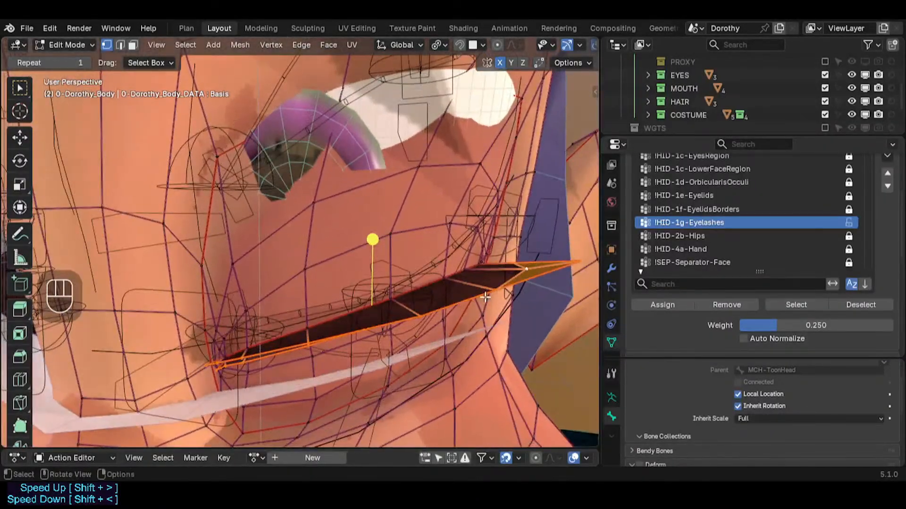
pyautogui.moveTo(782, 321); pyautogui.dragTo(892, 325)
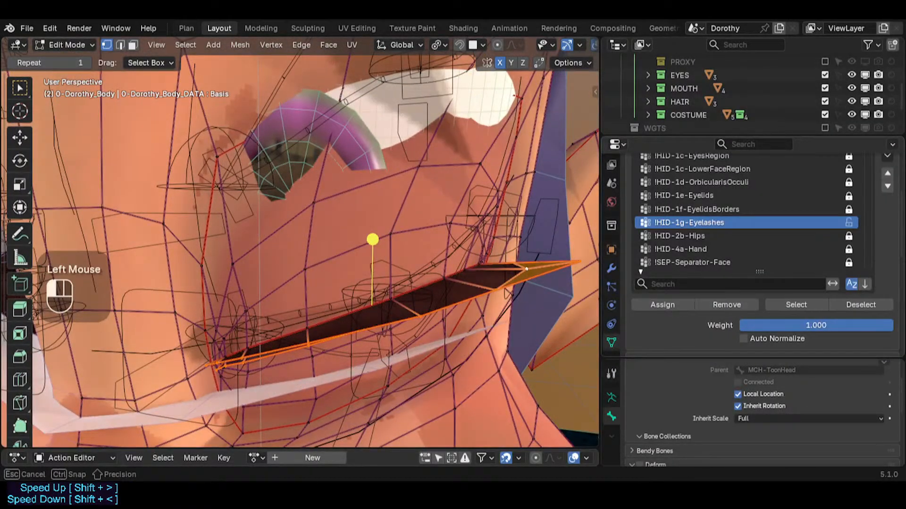
pyautogui.click(662, 305)
# Switch to Weight Paint mode and display the weights of the !HID-1g-Eyelashes group on the eyelashes
pyautogui.hotkey('ctrl', 'Tab')
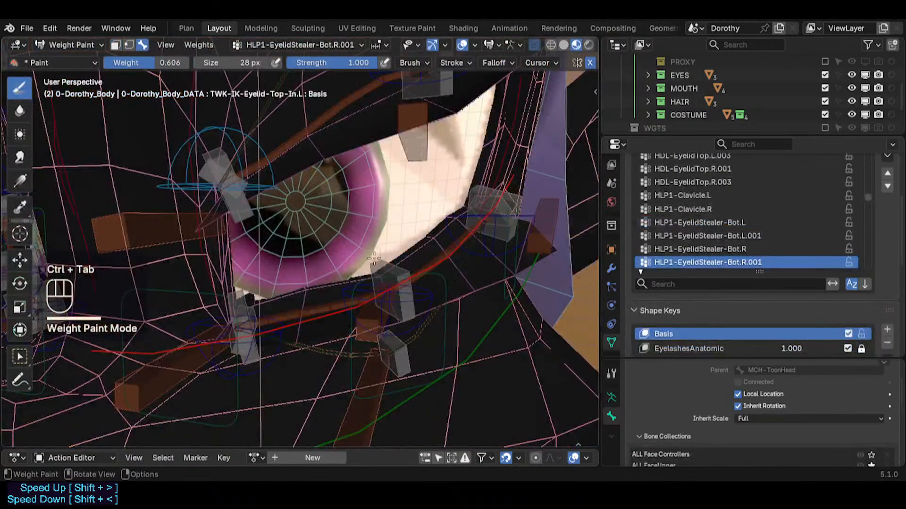
pyautogui.scroll(-1, 490, 257)
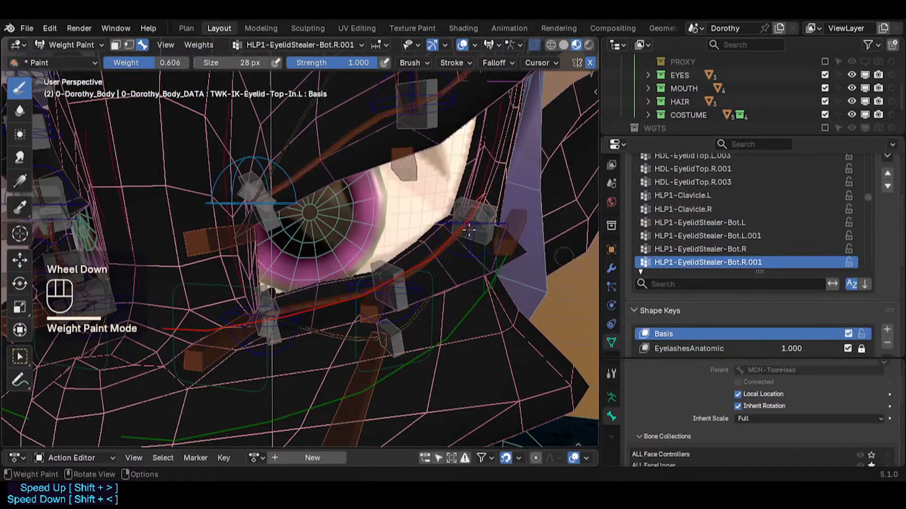
pyautogui.hotkey('ctrl', 'shift', 'x')
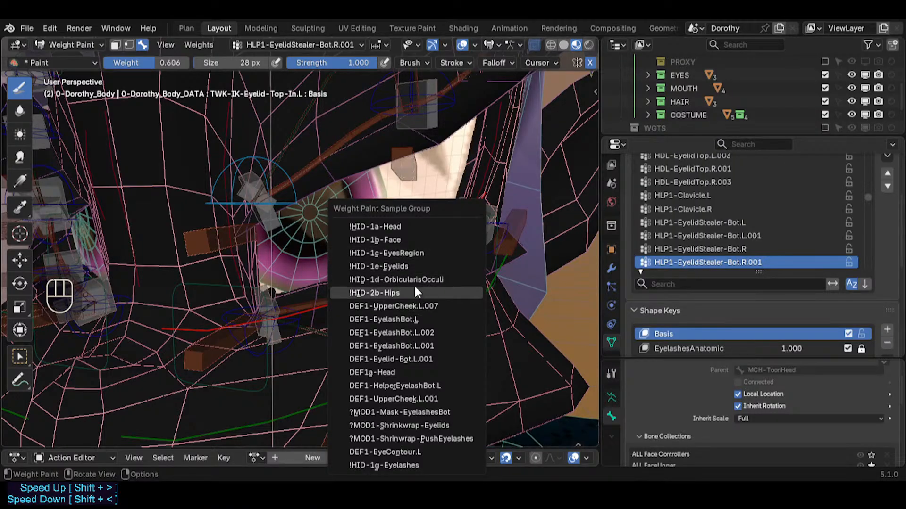
pyautogui.click(423, 310)
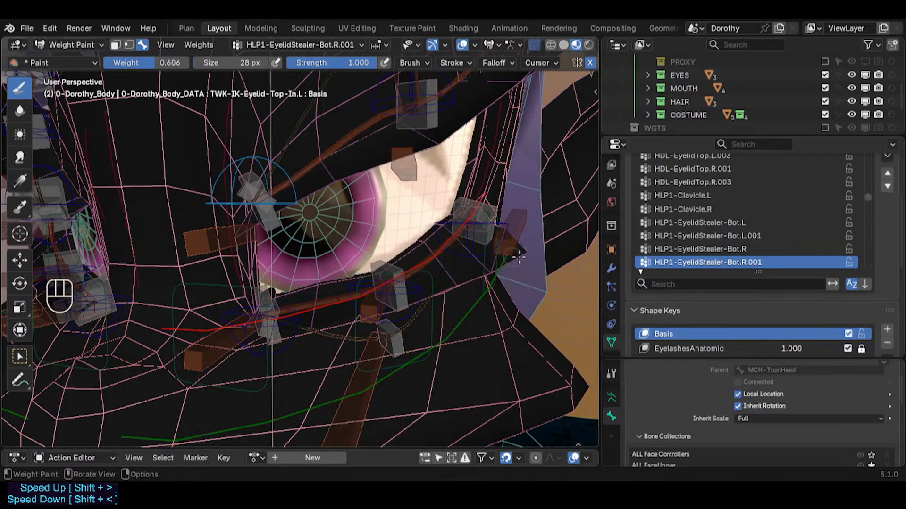
pyautogui.hotkey('ctrl', 'shift', 'x')
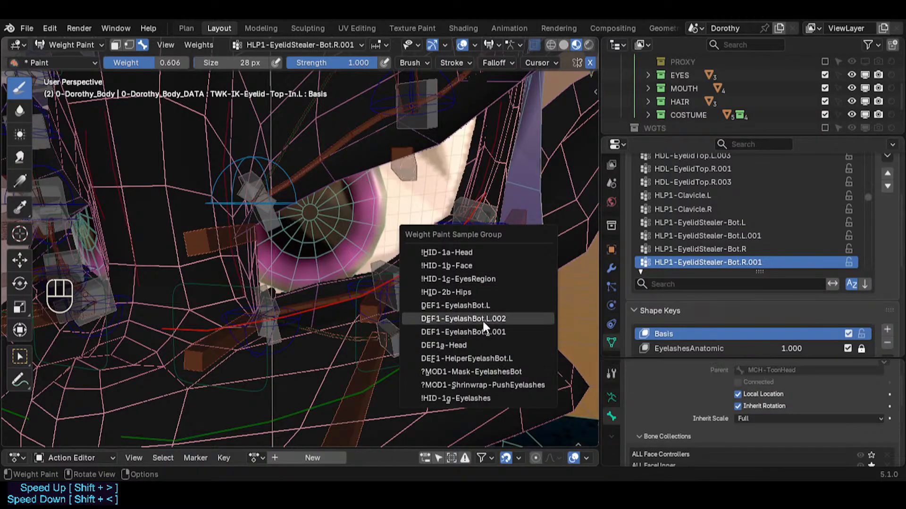
pyautogui.scroll(4, 740, 220)
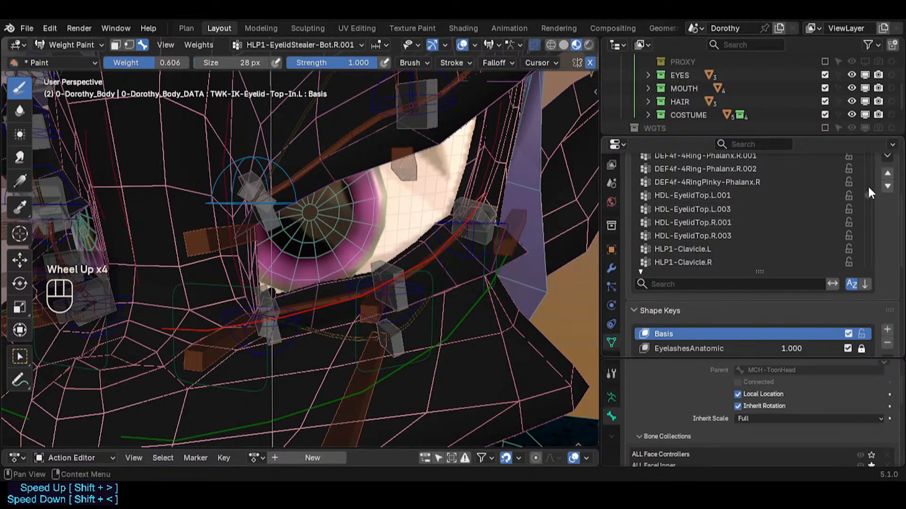
pyautogui.click(875, 126)
pyautogui.scroll(4, 807, 209)
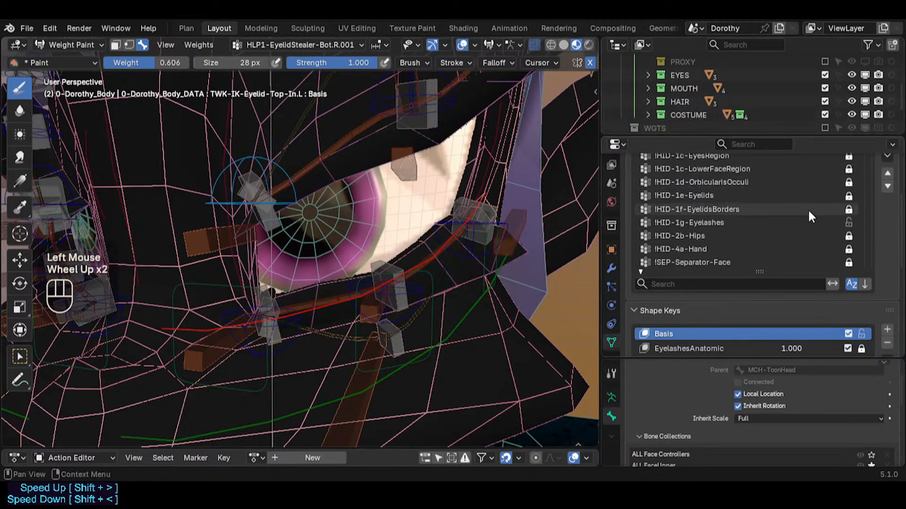
pyautogui.click(717, 221)
pyautogui.moveTo(420, 186); pyautogui.dragTo(374, 295, button='middle')
pyautogui.scroll(-2, 399, 254)
pyautogui.scroll(2, 374, 295)
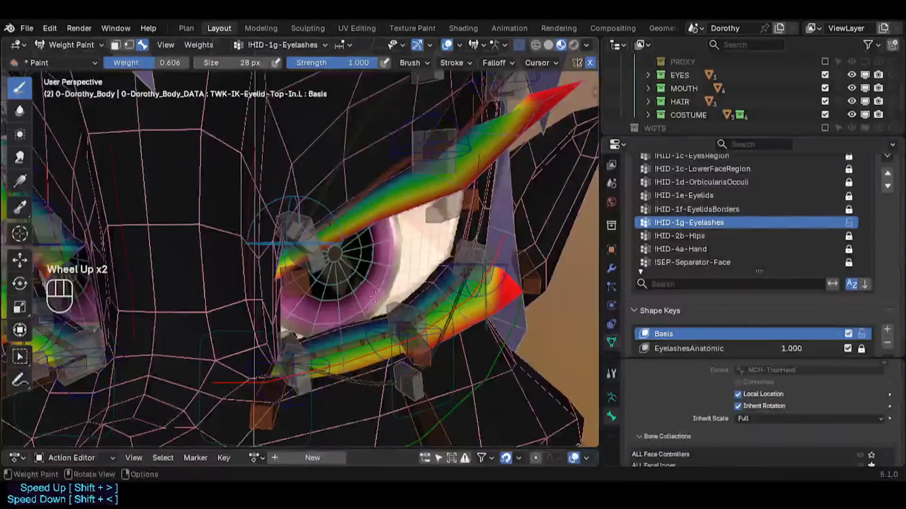
# Compare vertex selection masking with bone selection on the eyelash weights, finishing with vertex masking on
pyautogui.press('2')
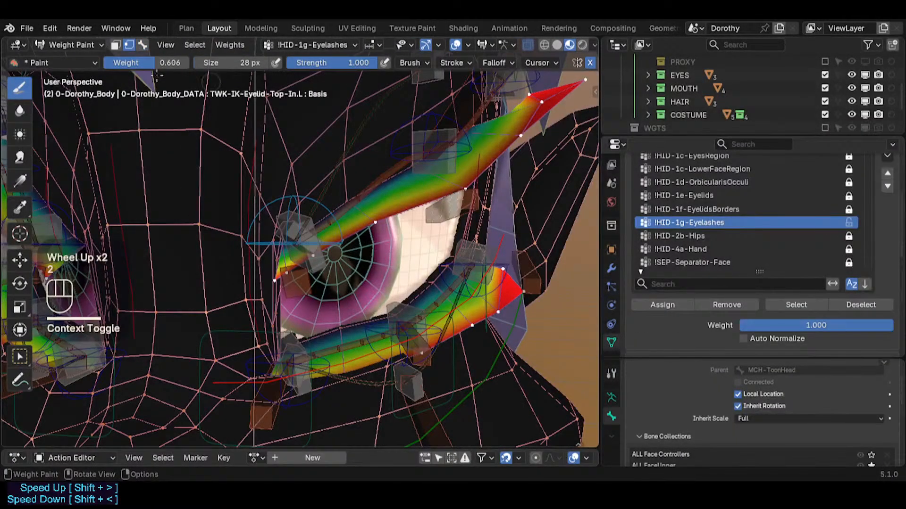
pyautogui.press('3')
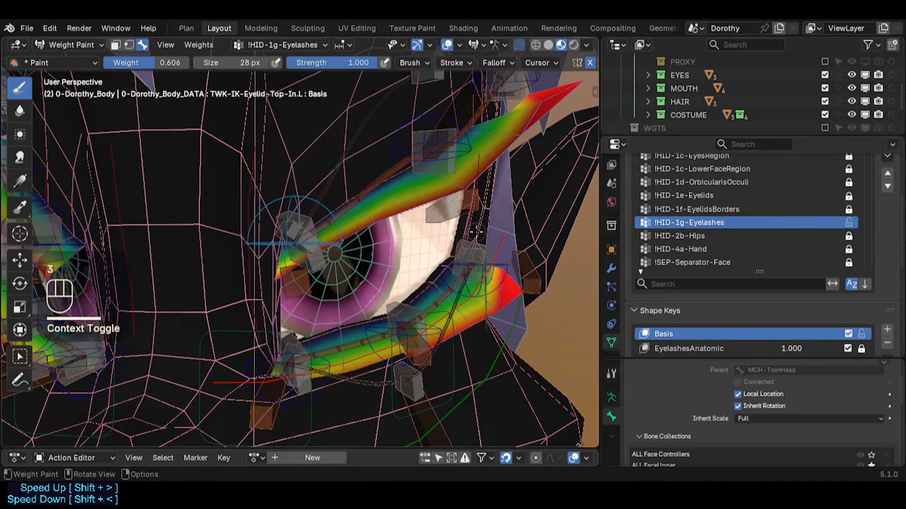
pyautogui.press('2')
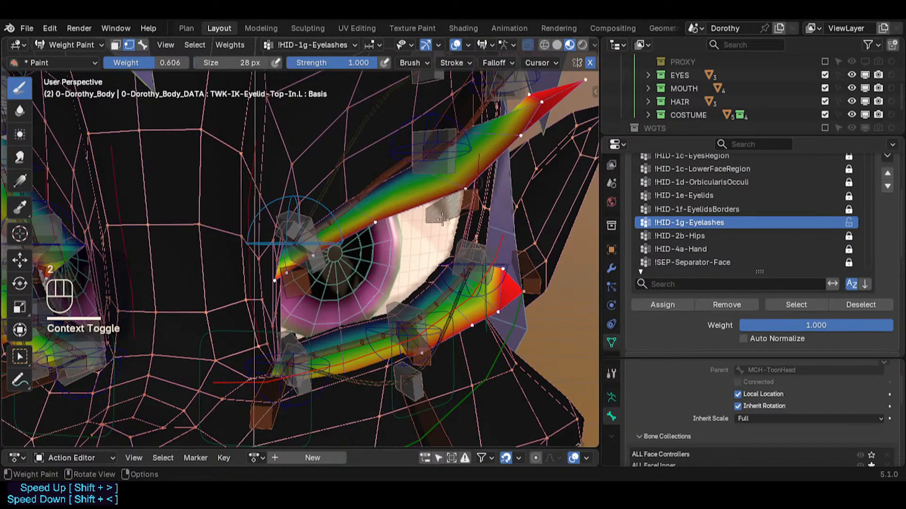
pyautogui.press('3')
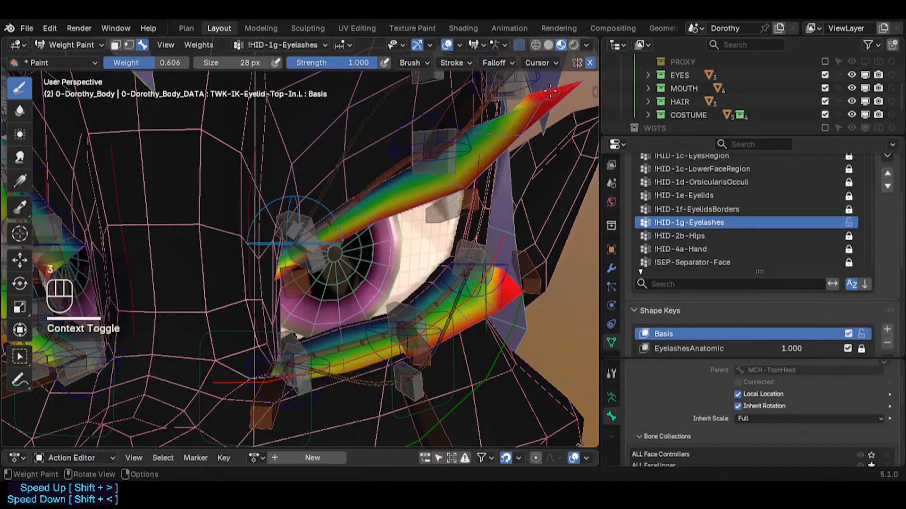
pyautogui.press('2')
pyautogui.press('3')
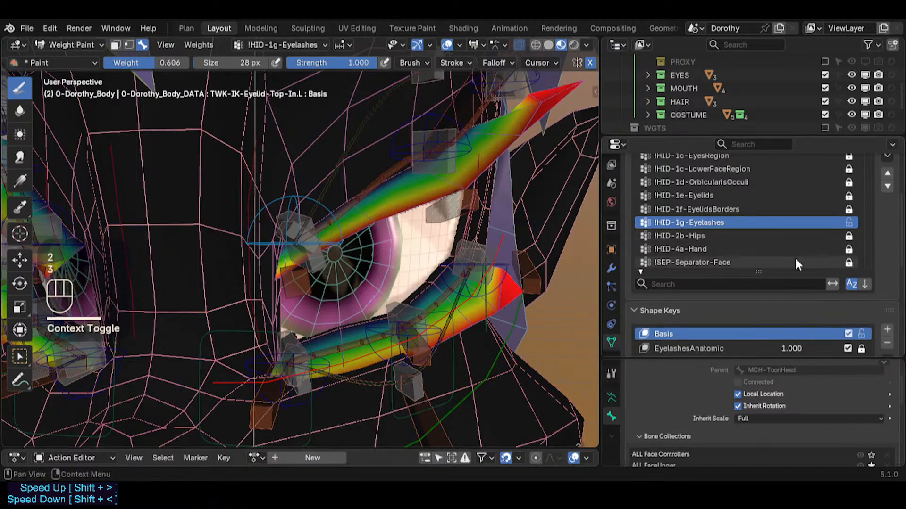
pyautogui.press('2')
pyautogui.moveTo(543, 102); pyautogui.dragTo(380, 218, button='middle')
pyautogui.moveTo(385, 183)
pyautogui.mouseDown(button='middle')
pyautogui.moveTo(344, 183)
pyautogui.moveTo(388, 354)
pyautogui.moveTo(398, 309)
pyautogui.mouseUp(button='middle')
# Check the selected eyelash tip faces in Edit Mode's face selection, and return to Weight Paint mode with bone selection
pyautogui.press('Tab')
pyautogui.press('3')
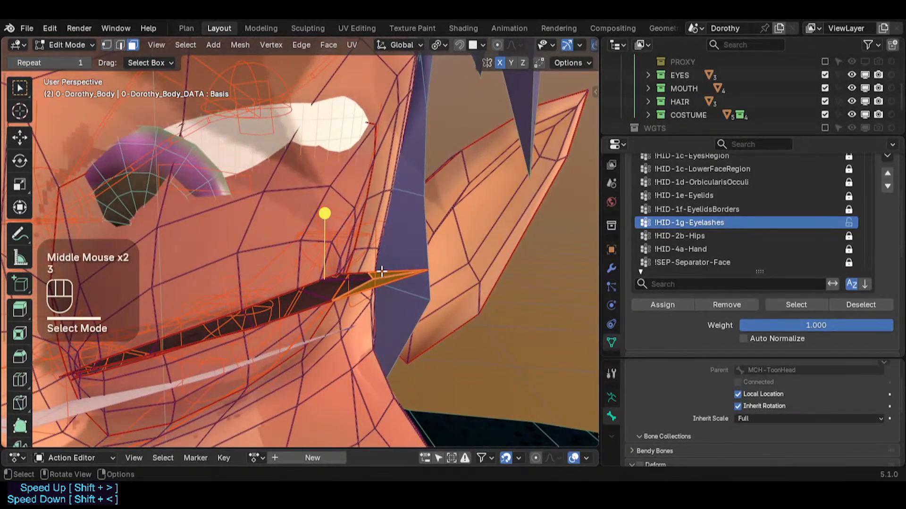
pyautogui.hotkey('ctrl', 'Tab')
pyautogui.click(334, 242)
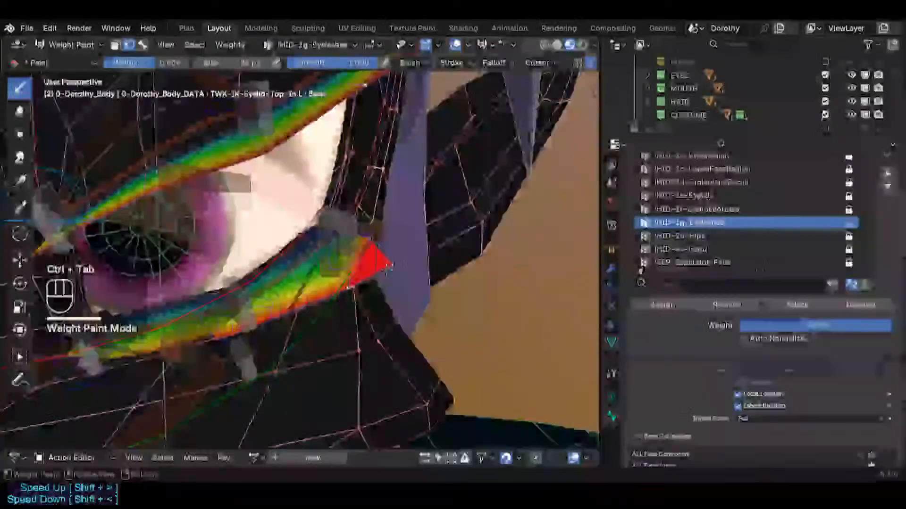
pyautogui.press('3')
pyautogui.keyDown('shift'); pyautogui.moveTo(335, 242); pyautogui.dragTo(345, 193, button='middle'); pyautogui.keyUp('shift')
pyautogui.scroll(-1, 347, 192)
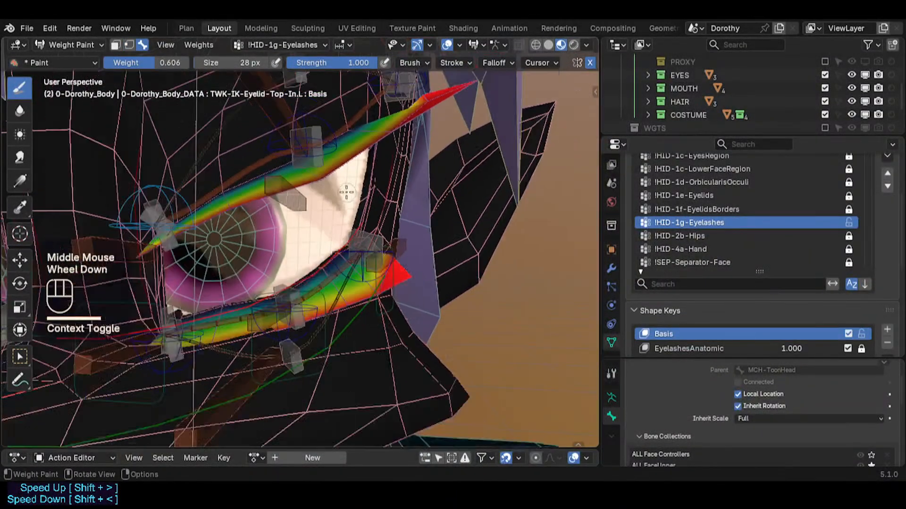
# Compare face selection masking with vertex selection masking at the outer eyelash tips, finishing with vertex masking on
pyautogui.keyDown('shift'); pyautogui.moveTo(283, 196); pyautogui.dragTo(307, 231, button='middle'); pyautogui.keyUp('shift')
pyautogui.press('1')
pyautogui.moveTo(401, 293); pyautogui.dragTo(431, 301, button='middle')
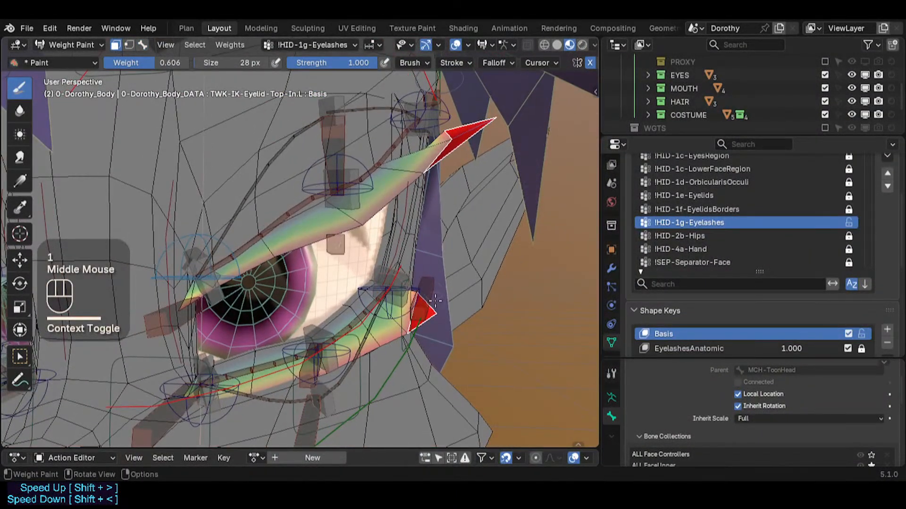
pyautogui.press('2')
pyautogui.press('1')
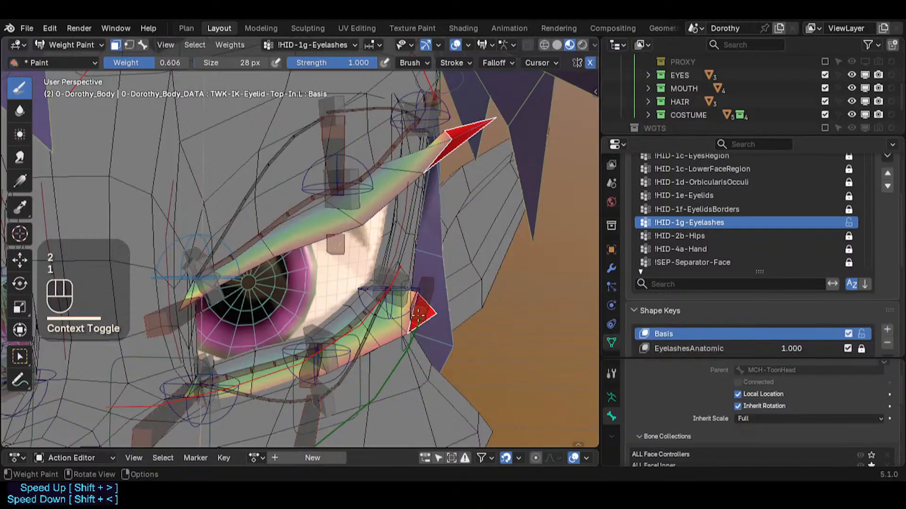
pyautogui.press('2')
pyautogui.press('1')
pyautogui.moveTo(350, 321); pyautogui.dragTo(326, 363, button='middle')
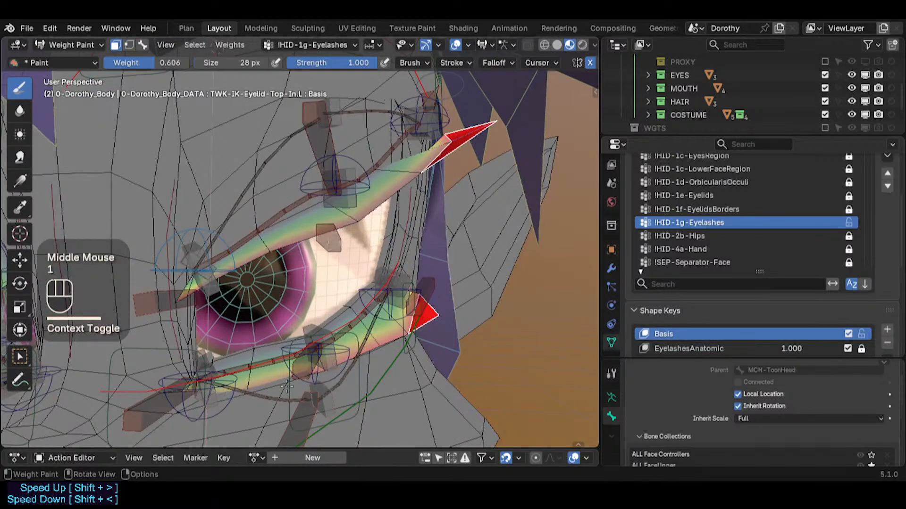
pyautogui.press('2')
pyautogui.moveTo(324, 327)
pyautogui.keyDown('shift'); pyautogui.mouseDown(button='middle')
pyautogui.moveTo(374, 297)
pyautogui.moveTo(376, 322)
pyautogui.mouseUp(button='middle'); pyautogui.keyUp('shift')
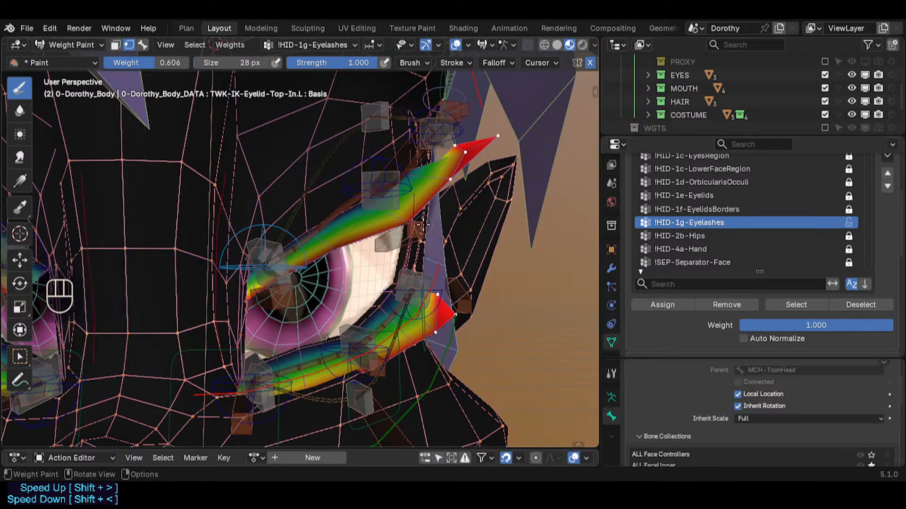
# In Edit Mode, clear the selection and select the vertices of the !HID-1g-Eyelashes group, ending in vertex selection
pyautogui.press('Tab')
pyautogui.keyDown('shift'); pyautogui.moveTo(367, 373); pyautogui.dragTo(373, 349, button='middle'); pyautogui.keyUp('shift')
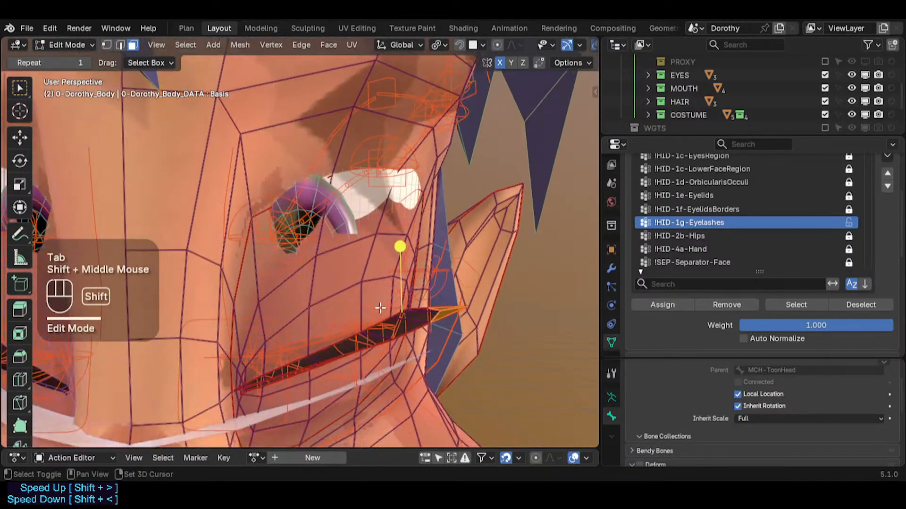
pyautogui.hotkey('alt', 'a')
pyautogui.click(785, 302)
pyautogui.moveTo(384, 238); pyautogui.dragTo(358, 254, button='middle')
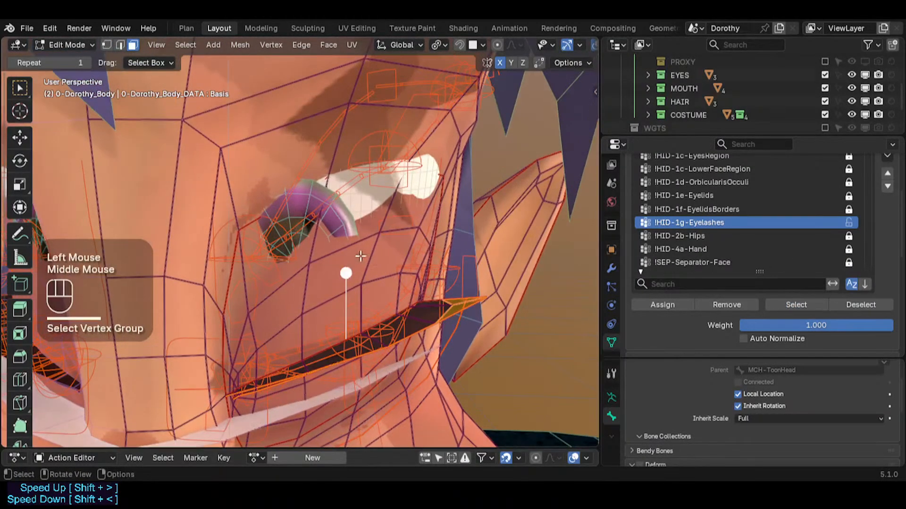
pyautogui.press('1')
# Return to Weight Paint mode with vertex masking on, check the selected eyelash vertices, and save the file
pyautogui.hotkey('ctrl', 'Tab')
pyautogui.click(286, 197)
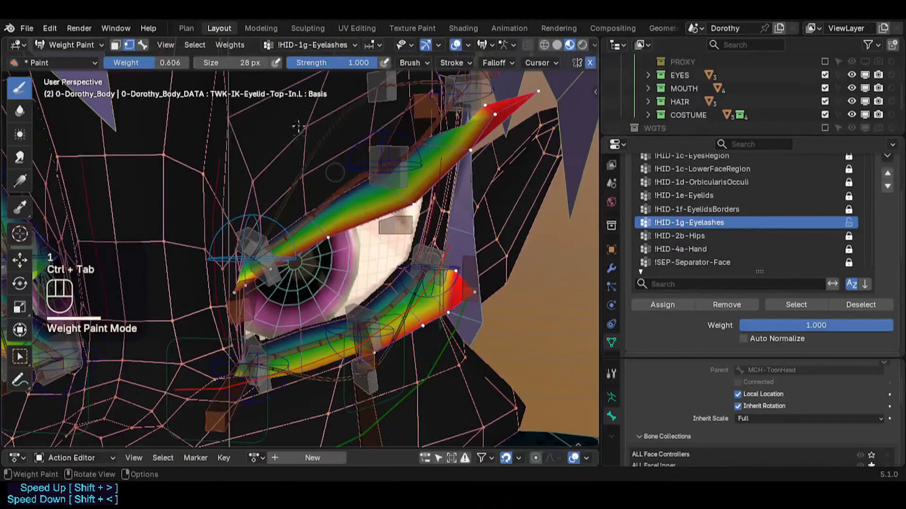
pyautogui.press('1')
pyautogui.press('2')
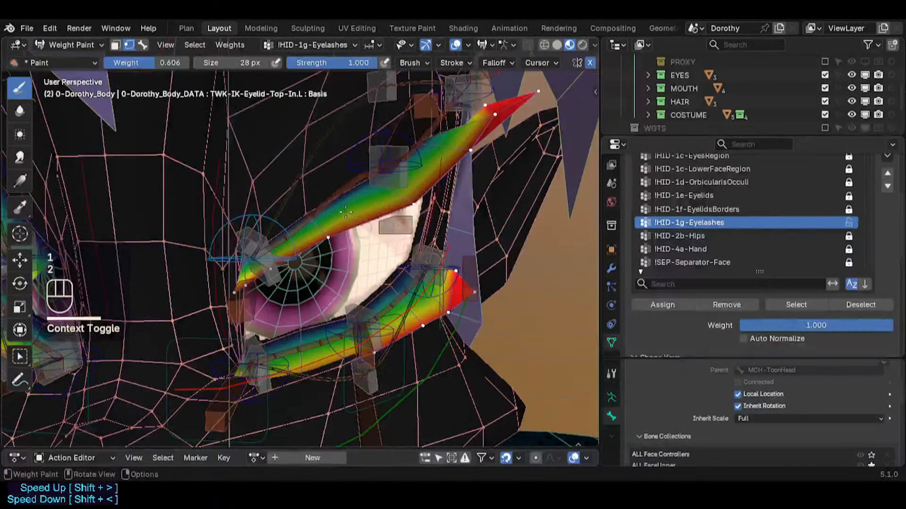
pyautogui.moveTo(410, 280); pyautogui.dragTo(287, 266, button='middle')
pyautogui.moveTo(227, 261)
pyautogui.mouseDown(button='middle')
pyautogui.moveTo(183, 259)
pyautogui.moveTo(203, 282)
pyautogui.moveTo(189, 281)
pyautogui.moveTo(360, 249)
pyautogui.moveTo(350, 237)
pyautogui.mouseUp(button='middle')
pyautogui.hotkey('ctrl', 's')
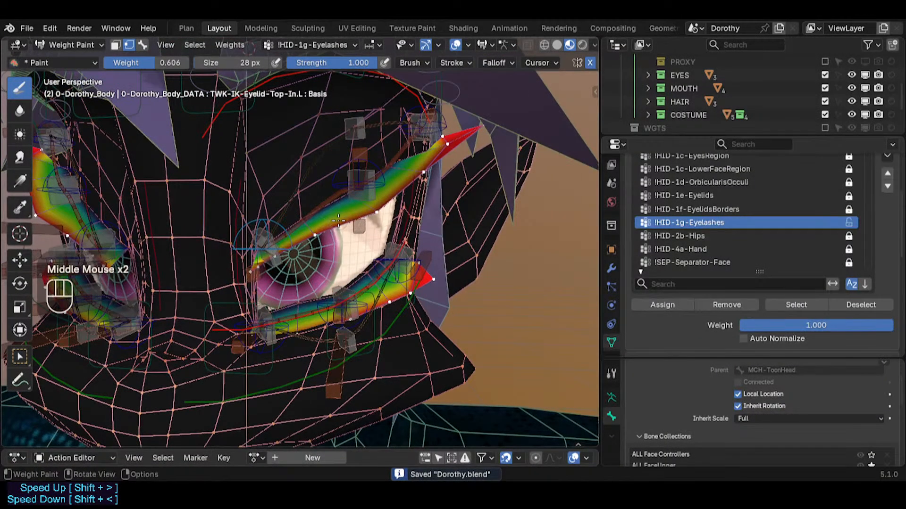
# Switch to Object Mode and compare selecting the ARM-Dorothy armature with selecting the body mesh around the eye
pyautogui.hotkey('ctrl', 'Tab')
pyautogui.click(322, 236)
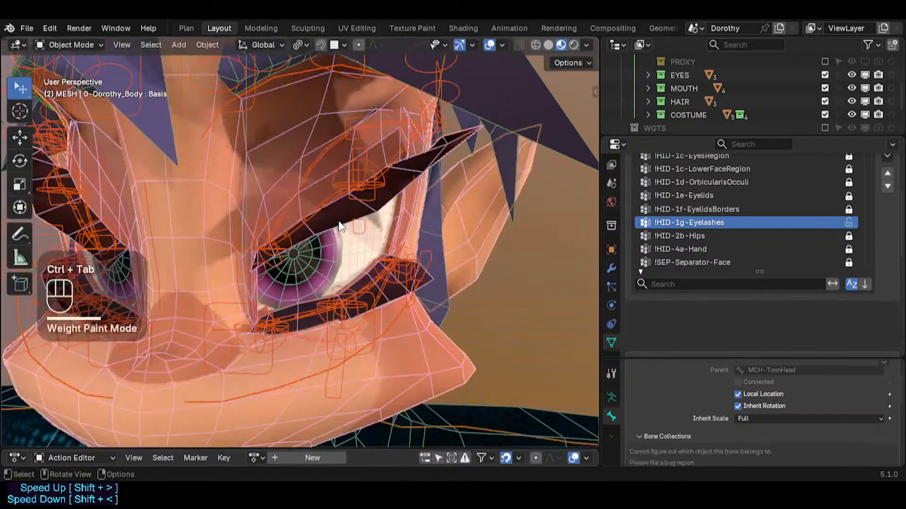
pyautogui.click(322, 209)
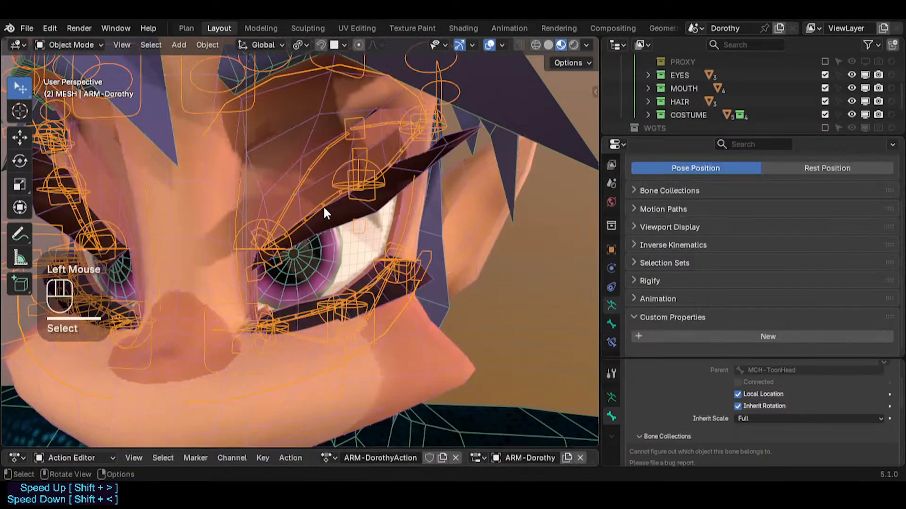
pyautogui.click(310, 256)
pyautogui.scroll(3, 279, 247)
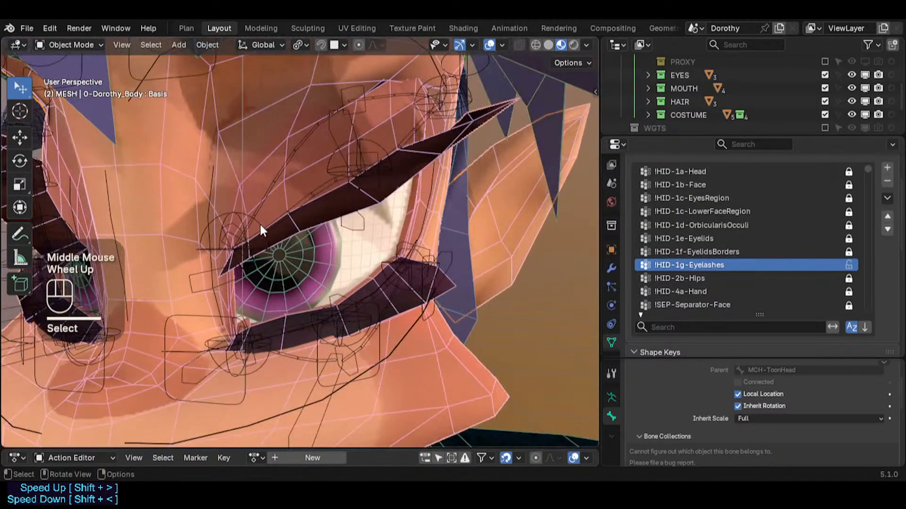
pyautogui.click(262, 215)
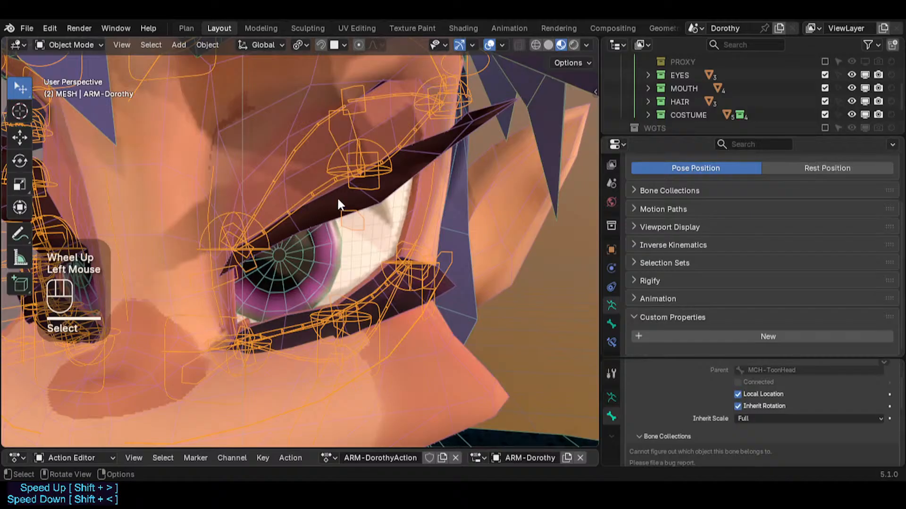
pyautogui.scroll(-1, 344, 217)
pyautogui.click(392, 265)
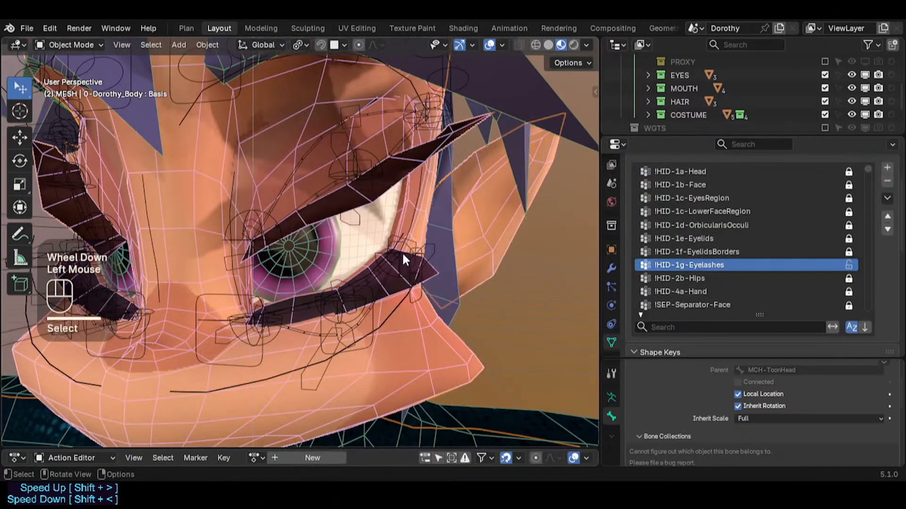
# Unsolo ARM-Dorothy's DEF-Eyelids bone collection while keeping DEF-Eyelashes soloed, and enter Pose Mode
pyautogui.click(402, 252)
pyautogui.press('n')
pyautogui.click(530, 183)
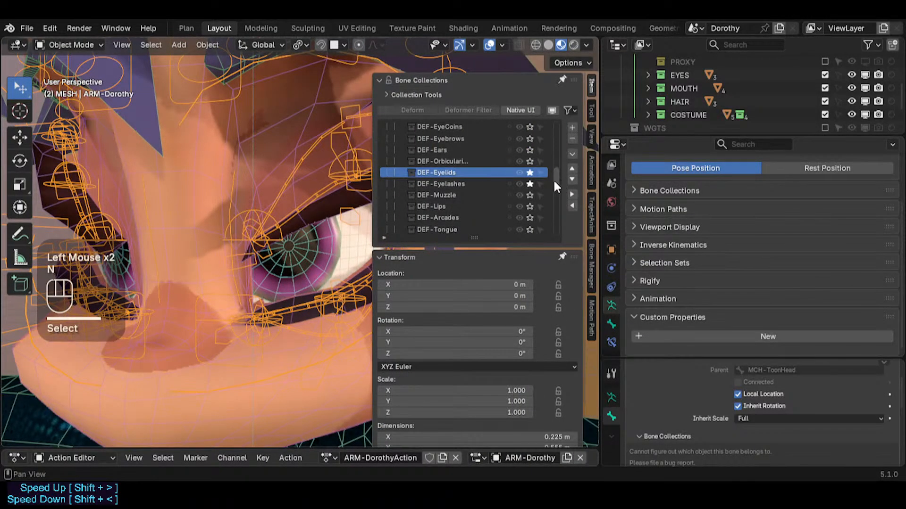
pyautogui.moveTo(553, 179); pyautogui.dragTo(552, 182)
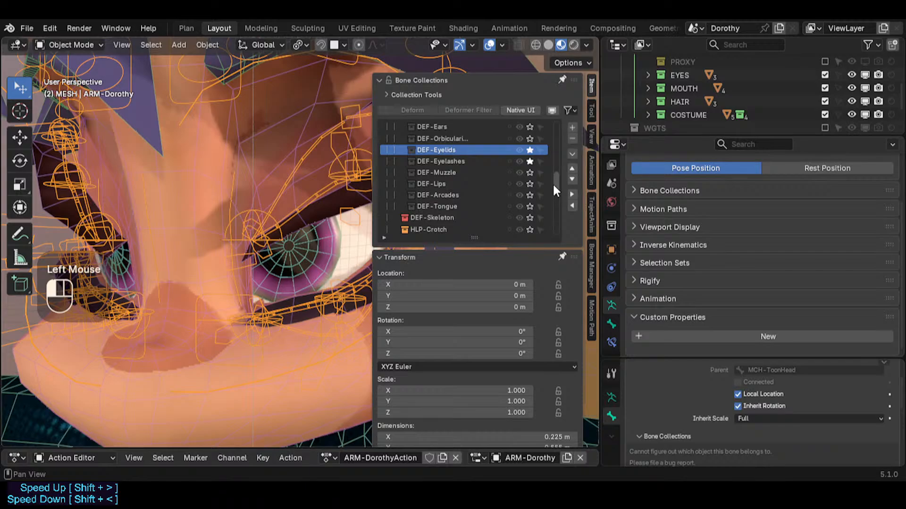
pyautogui.click(530, 150)
pyautogui.press('n')
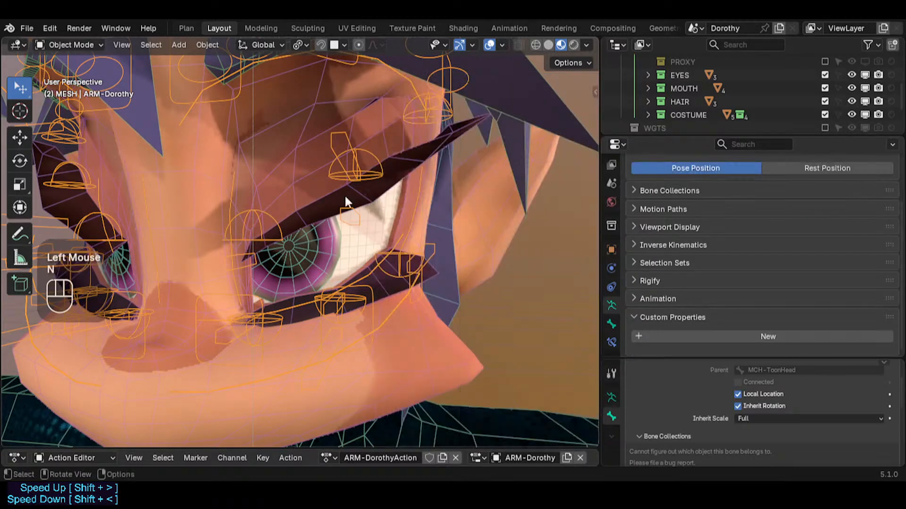
pyautogui.click(266, 216)
pyautogui.click(270, 212)
pyautogui.hotkey('ctrl', 'Tab')
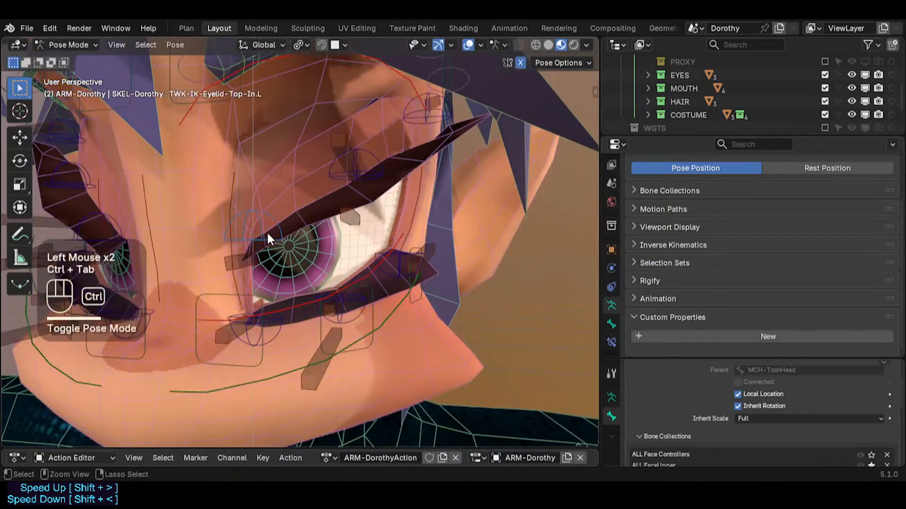
# Select all bones in the same collection as the left inner lower eyelid controller
pyautogui.scroll(-2, 257, 259)
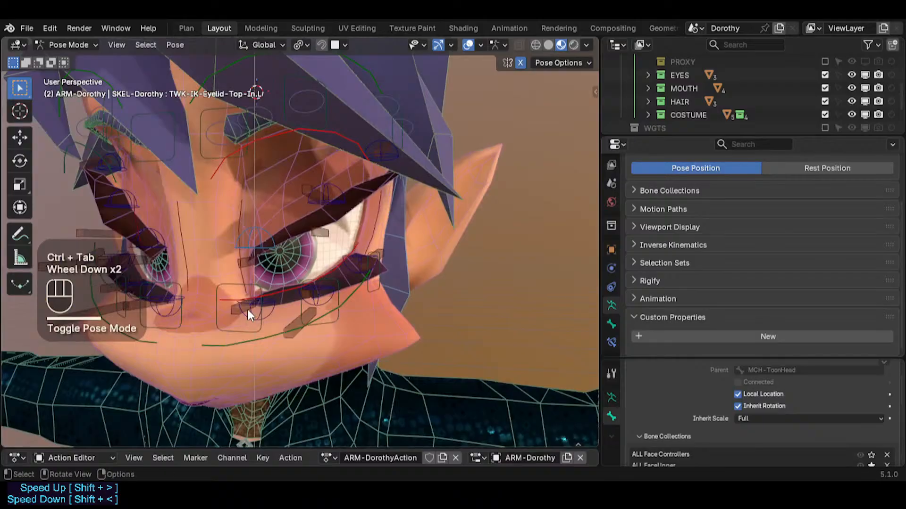
pyautogui.click(271, 305)
pyautogui.hotkey('shift', 'g')
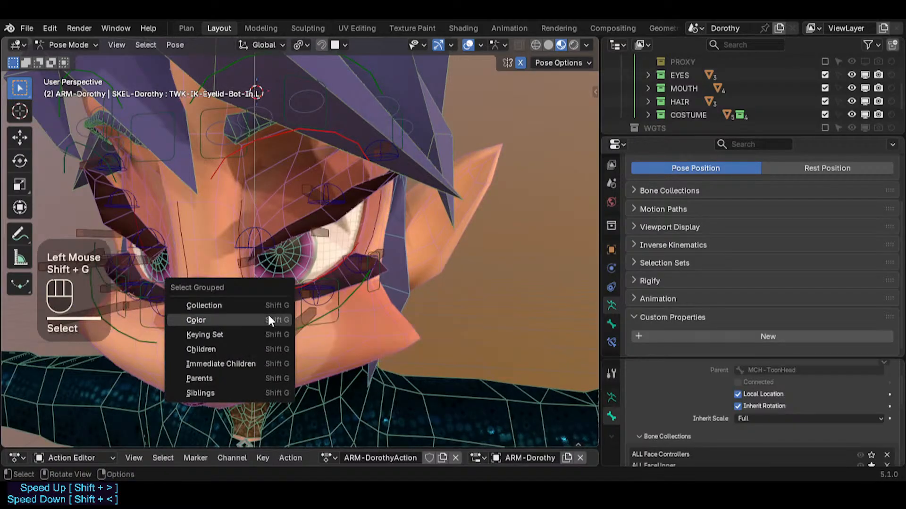
pyautogui.click(260, 305)
pyautogui.scroll(1, 278, 296)
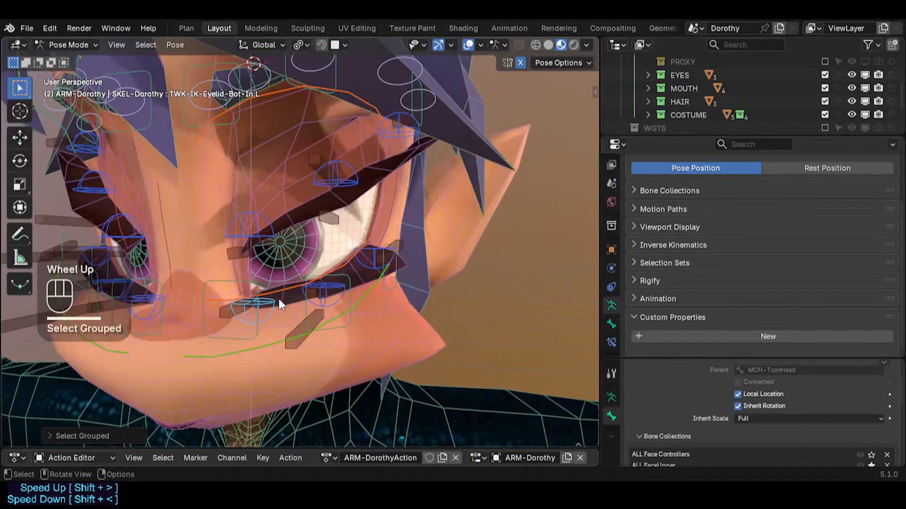
# Clear the selection and select the bones that share the colour of the left inner lower eyelid controller
pyautogui.hotkey('alt', 'a')
pyautogui.click(270, 302)
pyautogui.hotkey('shift', 'g')
pyautogui.click(262, 314)
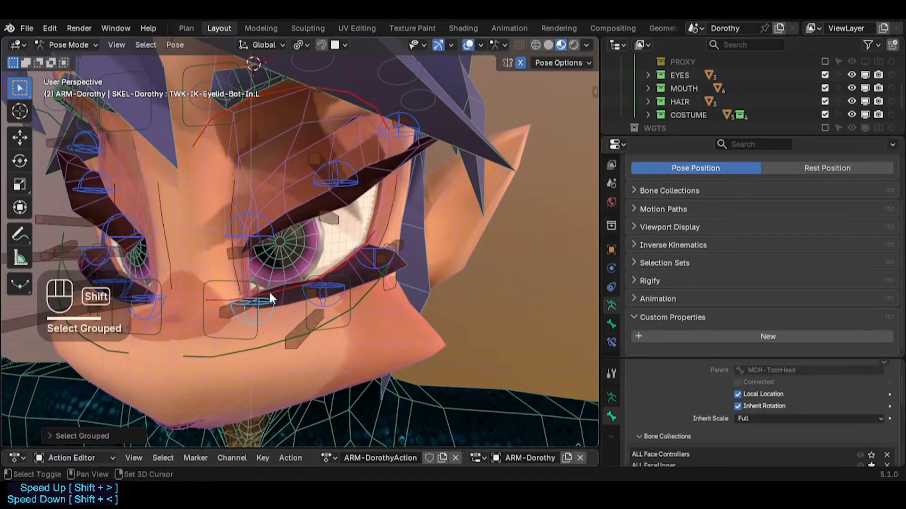
# Select the bones matching the colour of DEF1-HelperEyelashBot.L, try hiding all the others, and undo the hiding
pyautogui.keyDown('shift'); pyautogui.click(298, 325); pyautogui.keyUp('shift')
pyautogui.hotkey('shift', 'g')
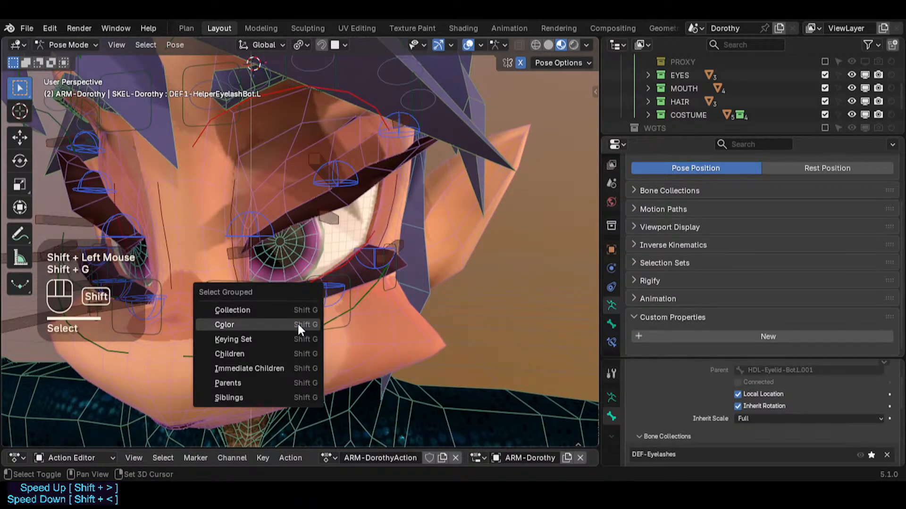
pyautogui.click(298, 324)
pyautogui.keyDown('shift'); pyautogui.moveTo(292, 282); pyautogui.dragTo(340, 268, button='middle'); pyautogui.keyUp('shift')
pyautogui.hotkey('shift', 'h')
pyautogui.hotkey('ctrl', 'z')
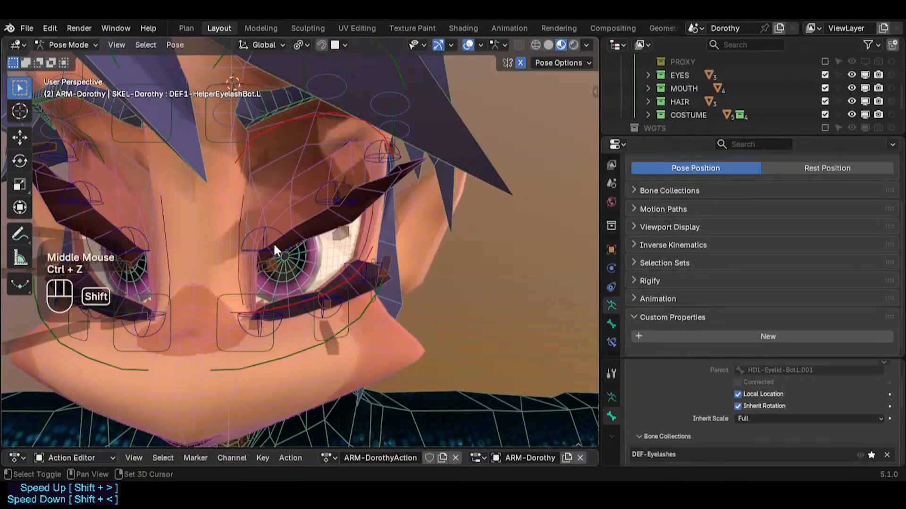
# Add the bones matching the inner upper eyelid controller's colour with Extend enabled, and hide all unselected bones
pyautogui.keyDown('shift'); pyautogui.click(280, 226); pyautogui.keyUp('shift')
pyautogui.hotkey('shift', 'g')
pyautogui.click(280, 227)
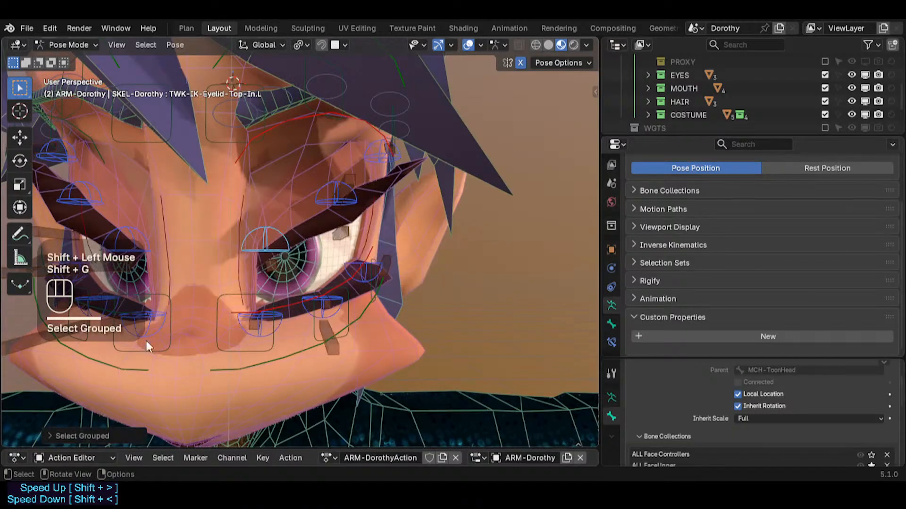
pyautogui.click(75, 432)
pyautogui.click(140, 415)
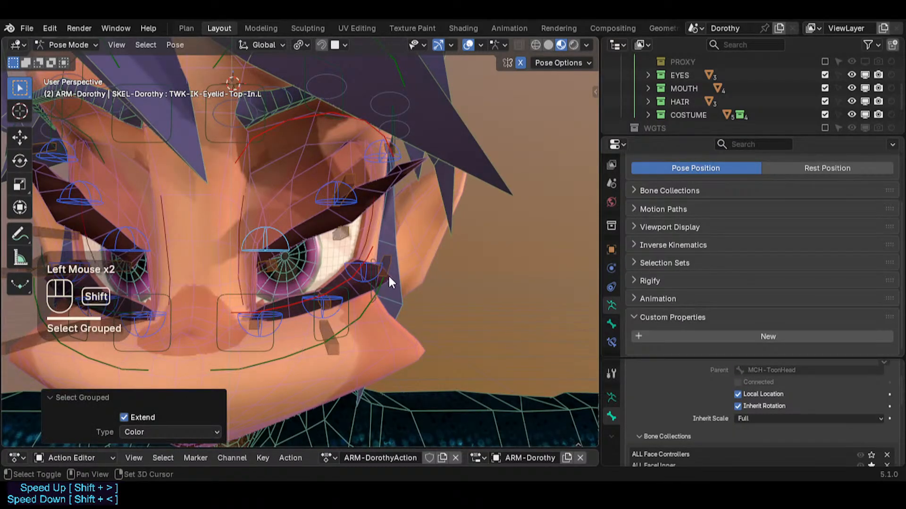
pyautogui.hotkey('shift', 'h')
# Test-move the left upper eyelash bone DEF1-EyelashTop.L.001 to check how it deforms the lashes, cancelling each move
pyautogui.moveTo(376, 262); pyautogui.dragTo(339, 245, button='middle')
pyautogui.scroll(-2, 347, 260)
pyautogui.scroll(1, 347, 260)
pyautogui.hotkey('ctrl', '1')
pyautogui.hotkey('ctrl', '1')
pyautogui.scroll(1, 331, 258)
pyautogui.click(336, 261)
pyautogui.press('g')
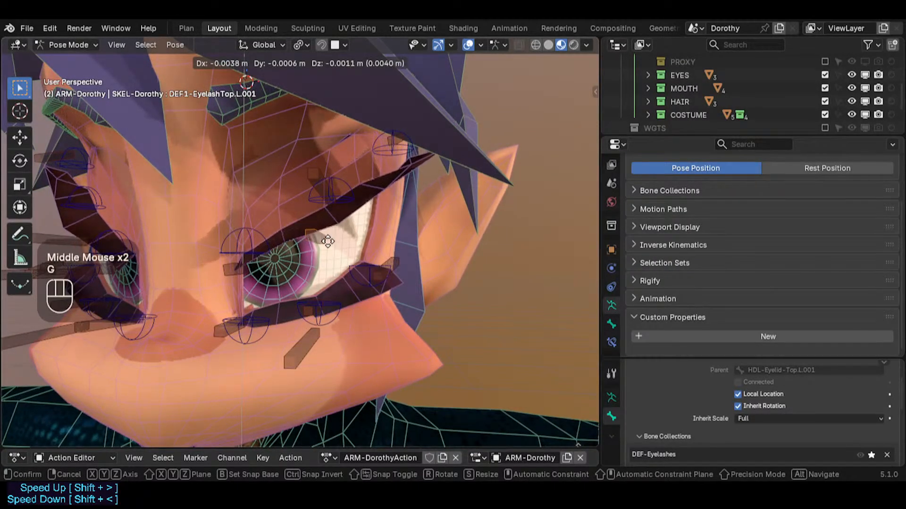
pyautogui.press('Escape')
pyautogui.press('g')
pyautogui.press('Escape')
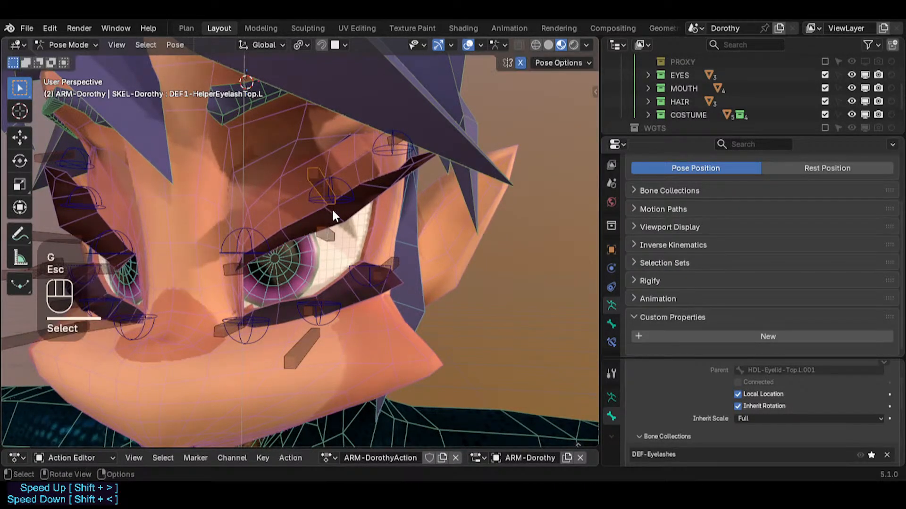
# Save the file and test-move the lower eyelash bone DEF1-EyelashBot.L.001, cancelling the move
pyautogui.keyDown('ctrl'); pyautogui.click(335, 255); pyautogui.keyUp('ctrl')
pyautogui.hotkey('ctrl', 's')
pyautogui.click(314, 315)
pyautogui.press('g')
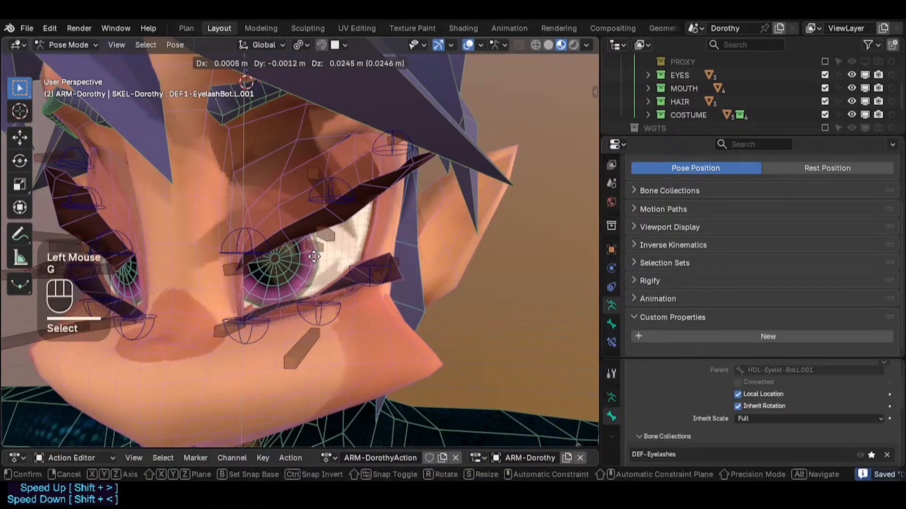
pyautogui.press('Escape')
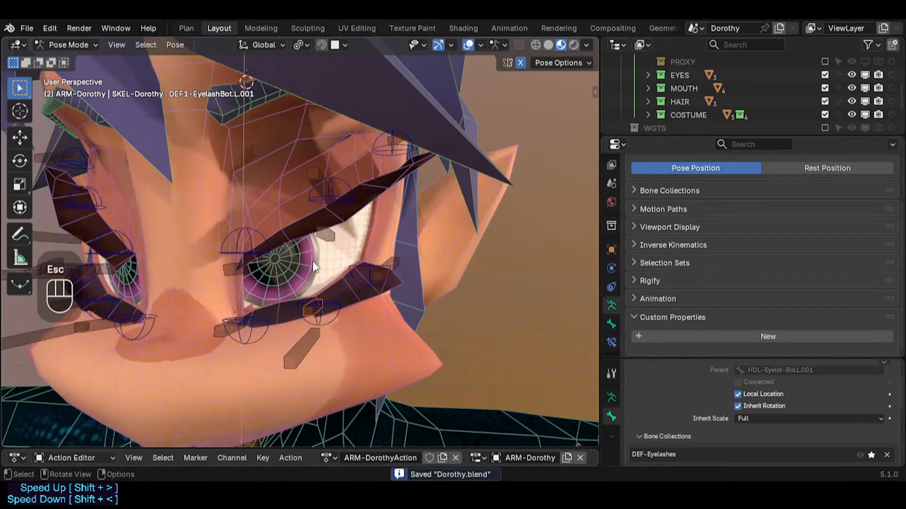
# Move the left lower and upper middle eyelid controllers to test how the eyelashes follow
pyautogui.moveTo(305, 270); pyautogui.dragTo(317, 307, button='middle')
pyautogui.press('g')
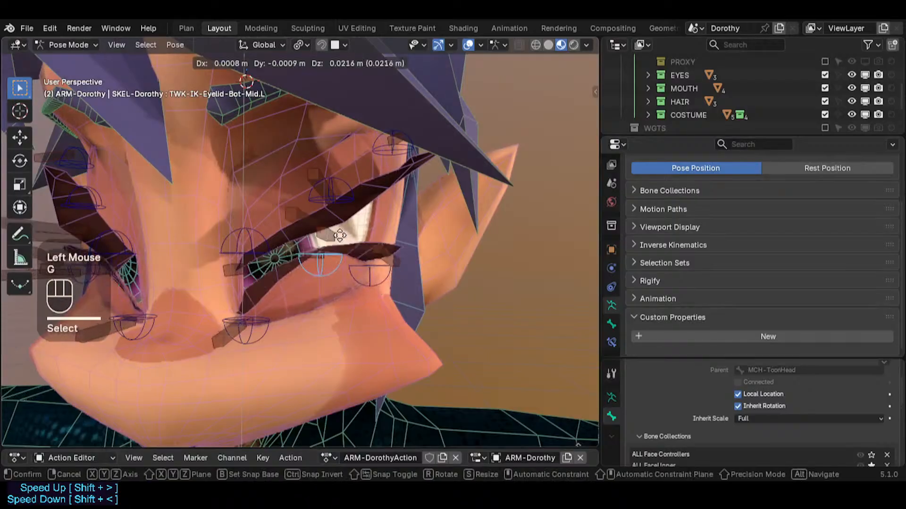
pyautogui.click(341, 245)
pyautogui.click(347, 203)
pyautogui.press('g')
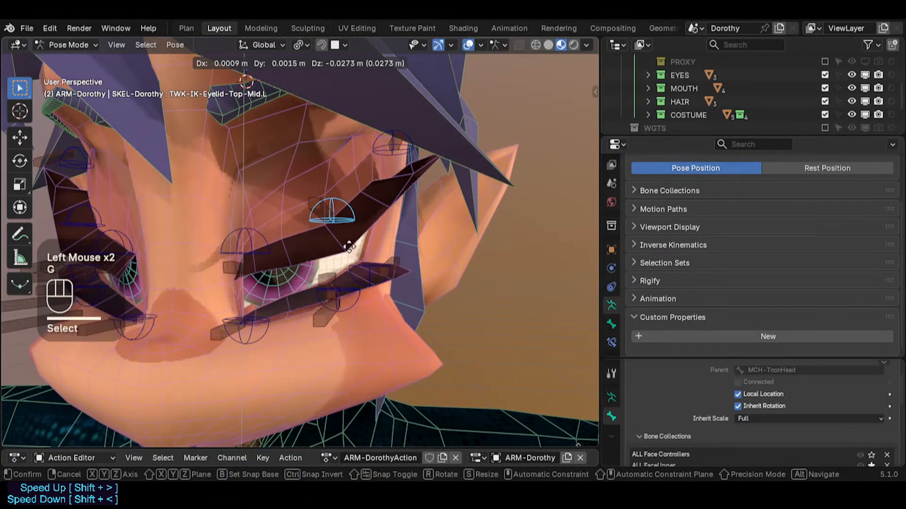
pyautogui.click(347, 186)
# Leave Pose Mode, put the body mesh in Weight Paint mode with bone selection, and show the DEF1-EyelashTop.L weights
pyautogui.hotkey('ctrl', 'Tab')
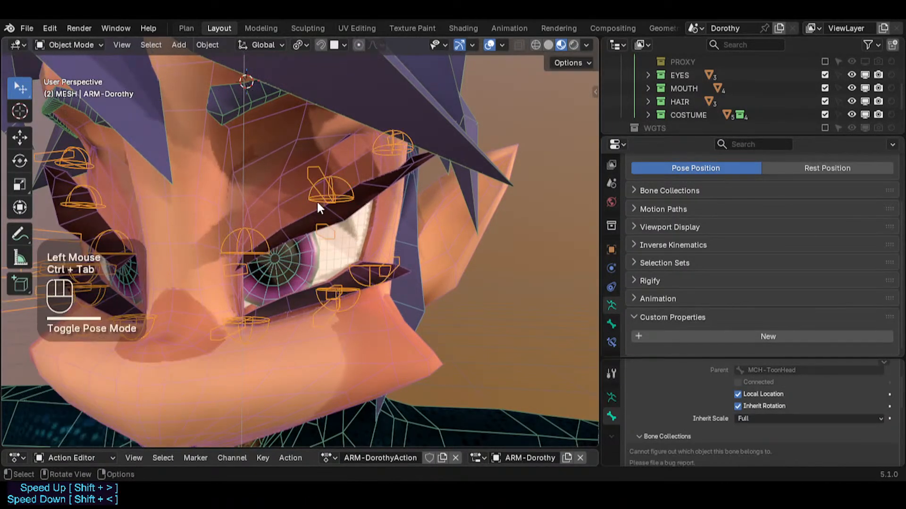
pyautogui.click(323, 228)
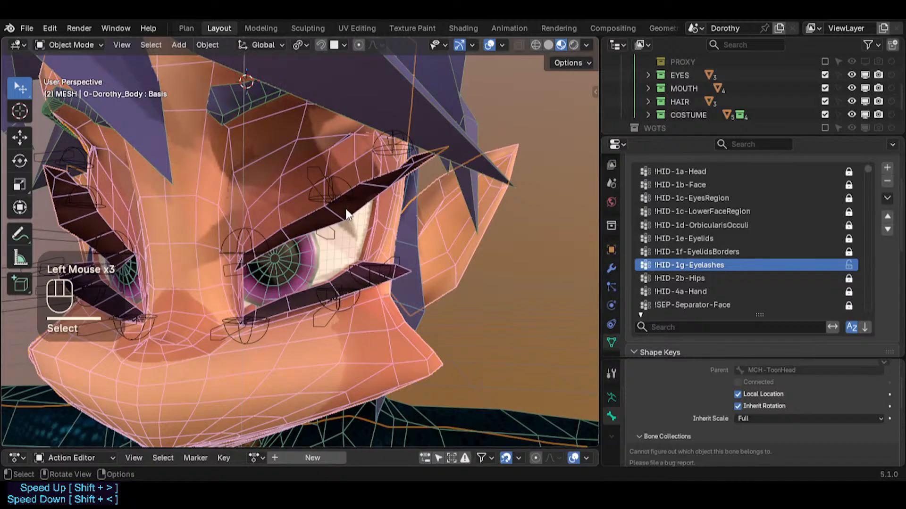
pyautogui.hotkey('ctrl', 'Tab')
pyautogui.click(250, 165)
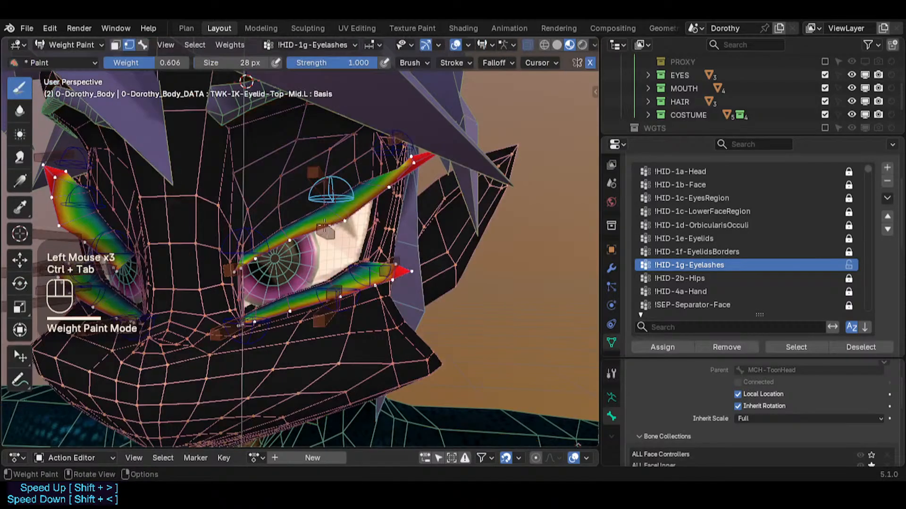
pyautogui.press('3')
pyautogui.keyDown('alt'); pyautogui.click(259, 263); pyautogui.keyUp('alt')
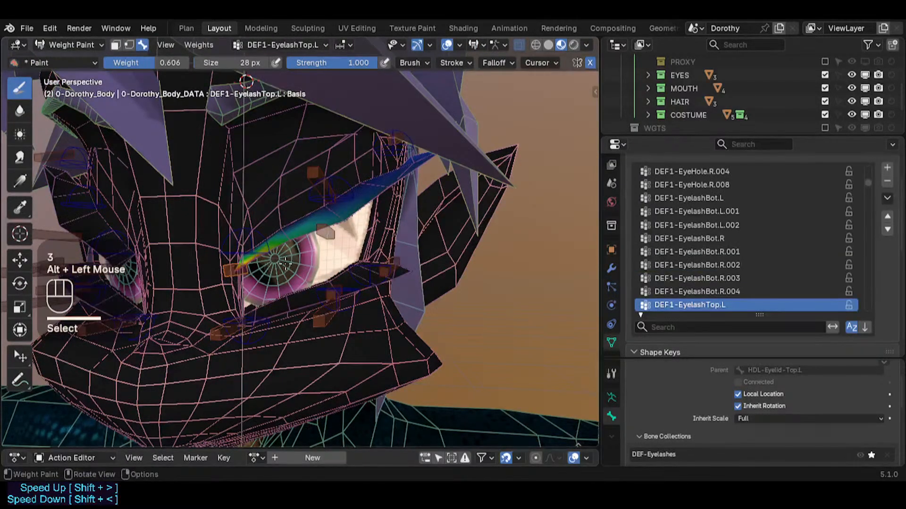
# Examine the upper eyelash weights from the side and display those of the DEF1-EyelashTop.L.002 bone
pyautogui.moveTo(260, 262)
pyautogui.mouseDown(button='middle')
pyautogui.moveTo(325, 257)
pyautogui.moveTo(279, 265)
pyautogui.moveTo(288, 276)
pyautogui.moveTo(332, 239)
pyautogui.mouseUp(button='middle')
pyautogui.scroll(1, 290, 261)
pyautogui.scroll(1, 278, 265)
pyautogui.scroll(1, 278, 264)
pyautogui.scroll(-2, 364, 198)
pyautogui.keyDown('shift'); pyautogui.moveTo(245, 136); pyautogui.dragTo(212, 226, button='middle'); pyautogui.keyUp('shift')
pyautogui.moveTo(213, 227); pyautogui.dragTo(387, 283, button='middle')
pyautogui.keyDown('alt'); pyautogui.click(311, 286); pyautogui.keyUp('alt')
pyautogui.keyDown('alt'); pyautogui.click(315, 290); pyautogui.keyUp('alt')
pyautogui.keyDown('shift'); pyautogui.moveTo(387, 283); pyautogui.dragTo(302, 240, button='middle'); pyautogui.keyUp('shift')
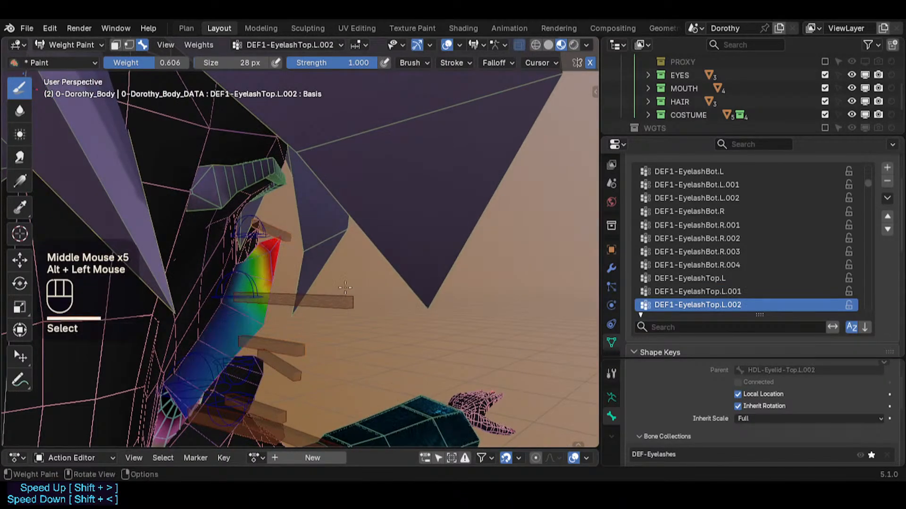
# Display the weights of the outer lower eyelash bone DEF1-EyelashBot.L.002 and set the brush weight to 1.000
pyautogui.moveTo(345, 287); pyautogui.dragTo(243, 302, button='middle')
pyautogui.keyDown('shift'); pyautogui.moveTo(271, 356); pyautogui.dragTo(333, 338, button='middle'); pyautogui.keyUp('shift')
pyautogui.scroll(2, 297, 326)
pyautogui.keyDown('alt'); pyautogui.click(297, 325); pyautogui.keyUp('alt')
pyautogui.scroll(3, 333, 337)
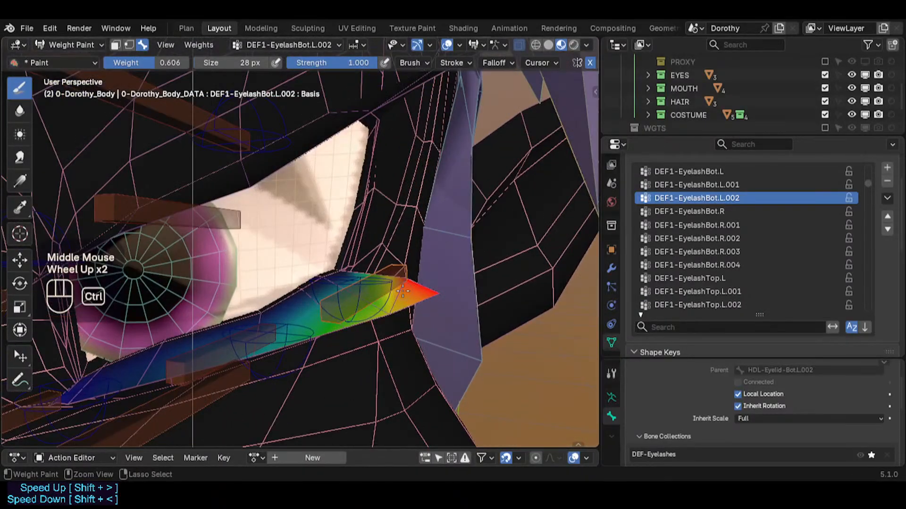
pyautogui.hotkey('ctrl', 'f')
pyautogui.click(508, 289)
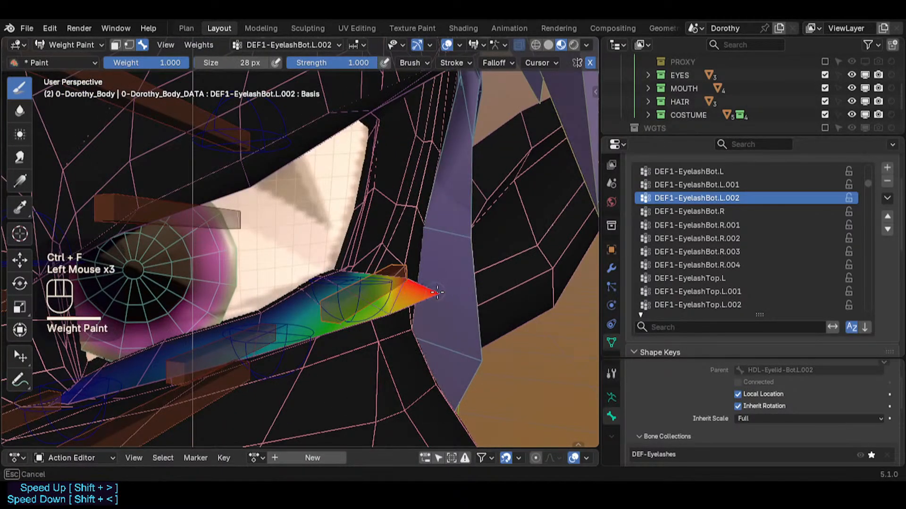
# Try to paint full weight on the lower eyelash's outer tip for DEF1-EyelashBot.L.002, and undo the stroke
pyautogui.moveTo(401, 309); pyautogui.dragTo(389, 313)
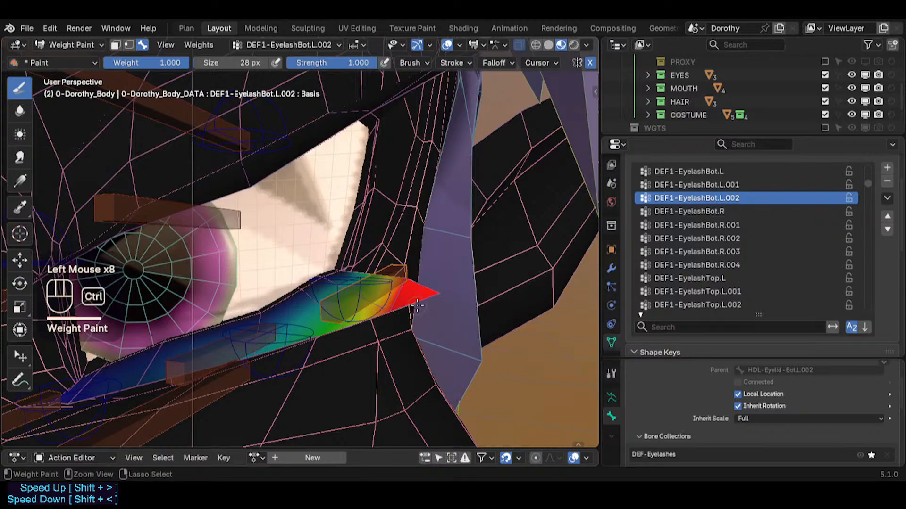
pyautogui.hotkey('ctrl', 'z')
pyautogui.keyDown('shift'); pyautogui.moveTo(299, 327); pyautogui.dragTo(398, 315, button='middle'); pyautogui.keyUp('shift')
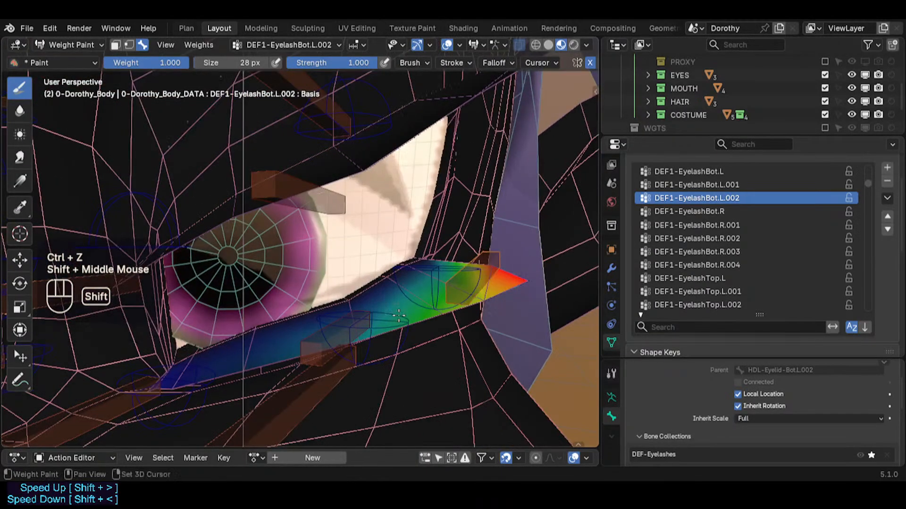
# Display the DEF1-EyelashBot.L.001 weights and blur them on the upper edge near the lower eyelash's outer tip
pyautogui.keyDown('alt'); pyautogui.click(312, 351); pyautogui.keyUp('alt')
pyautogui.moveTo(313, 352); pyautogui.dragTo(379, 293, button='middle')
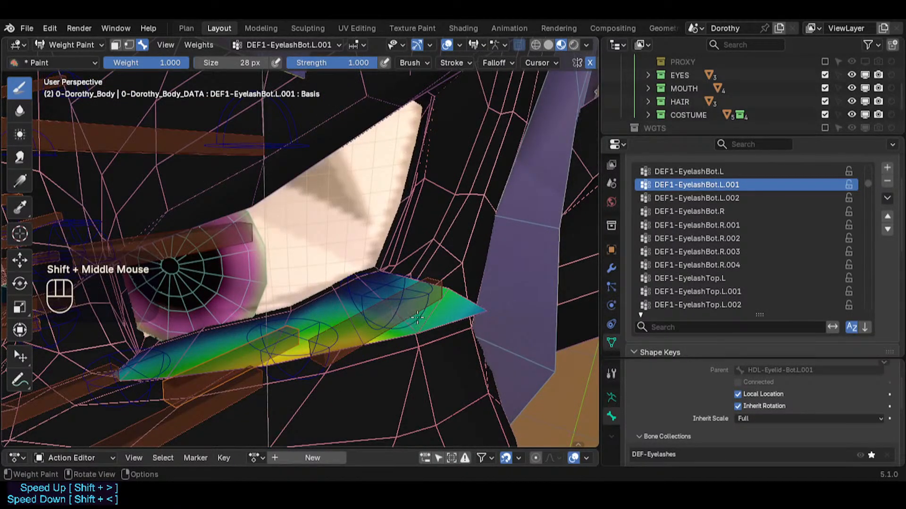
pyautogui.click(19, 111)
pyautogui.click(447, 290)
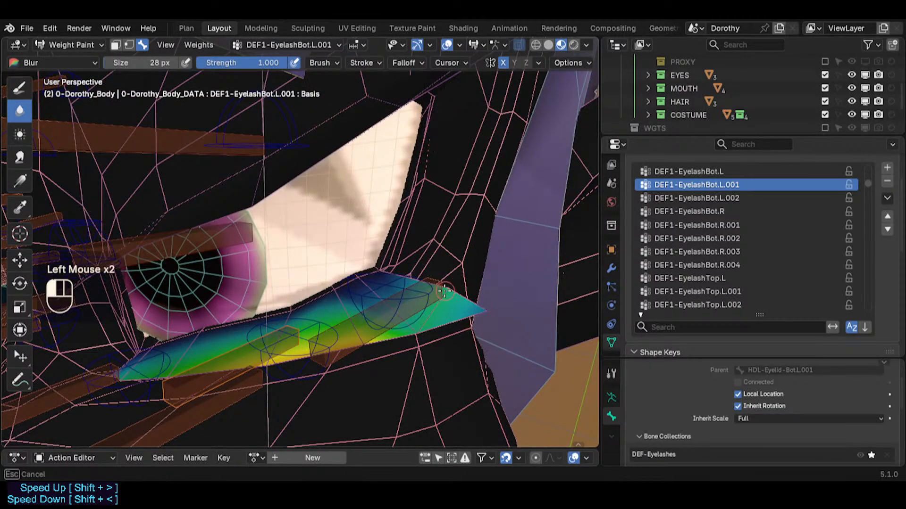
pyautogui.click(447, 290)
pyautogui.click(447, 290)
pyautogui.click(446, 291)
pyautogui.click(446, 290)
pyautogui.moveTo(447, 291); pyautogui.dragTo(447, 291)
pyautogui.click(447, 291)
pyautogui.click(461, 287)
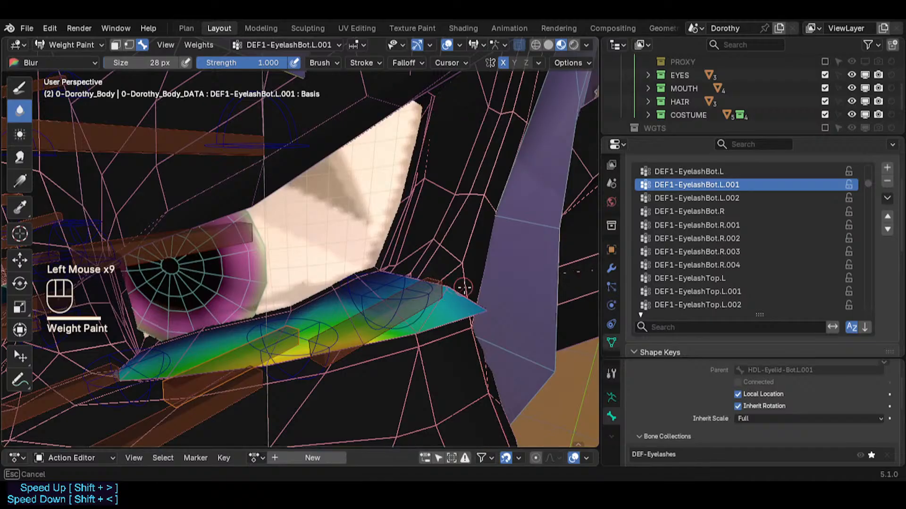
# Soften the DEF1-EyelashBot.L.001 weights along the lower eyelash's outer underside with the Blur and Smear brushes
pyautogui.moveTo(418, 288); pyautogui.dragTo(440, 329, button='middle')
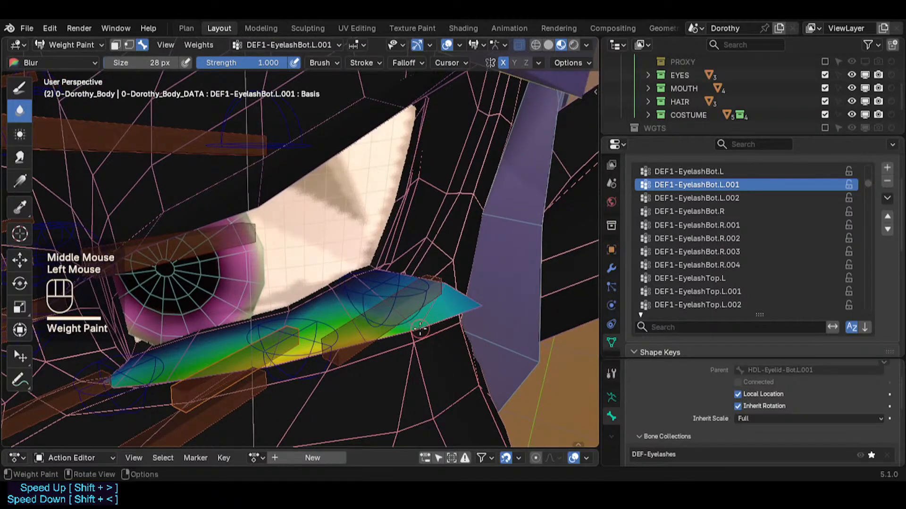
pyautogui.moveTo(420, 329)
pyautogui.mouseDown()
pyautogui.moveTo(502, 304)
pyautogui.moveTo(447, 277)
pyautogui.mouseUp()
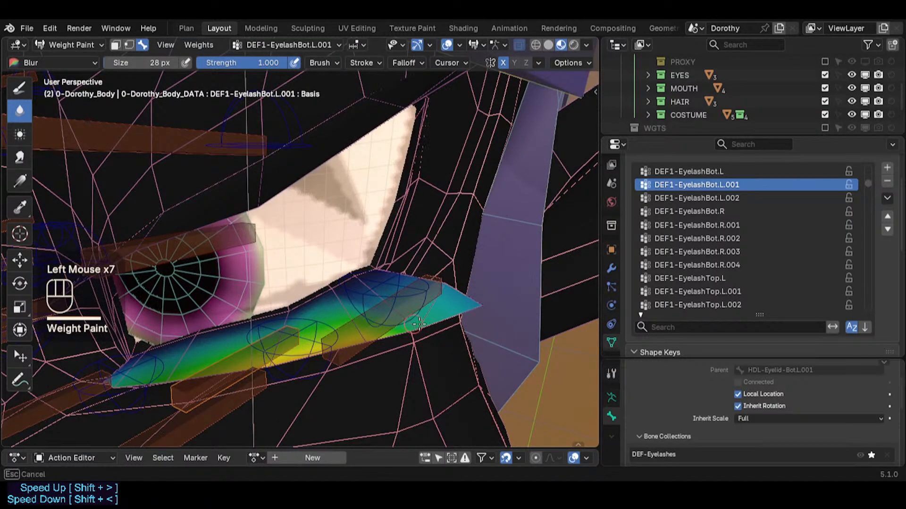
pyautogui.moveTo(418, 325); pyautogui.dragTo(426, 301)
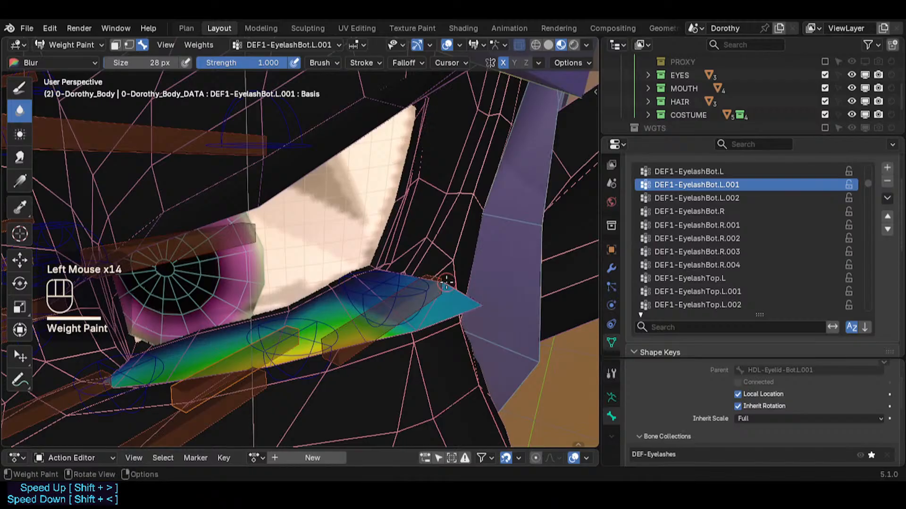
pyautogui.moveTo(396, 333); pyautogui.dragTo(397, 325)
pyautogui.moveTo(396, 333); pyautogui.dragTo(359, 307, button='middle')
pyautogui.click(20, 158)
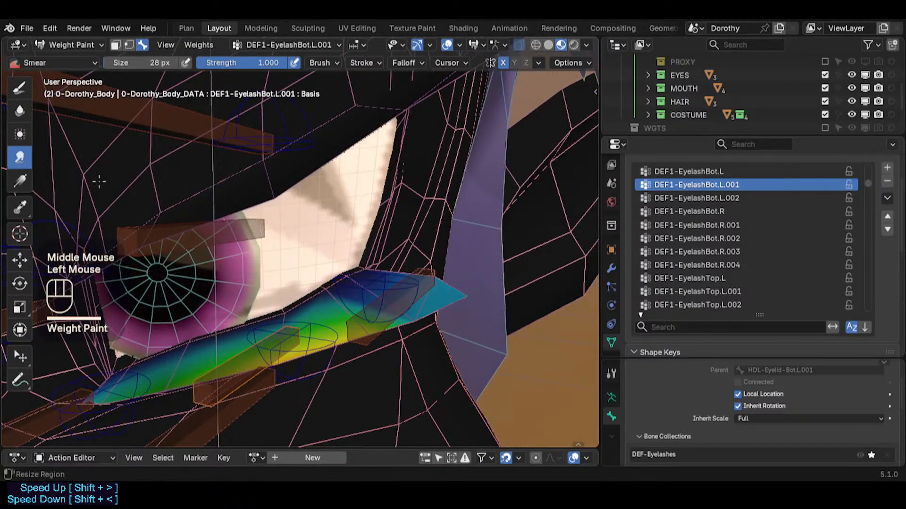
pyautogui.moveTo(403, 322)
pyautogui.mouseDown()
pyautogui.moveTo(420, 315)
pyautogui.moveTo(411, 304)
pyautogui.mouseUp()
pyautogui.click(20, 110)
pyautogui.moveTo(410, 304)
pyautogui.mouseDown()
pyautogui.moveTo(425, 312)
pyautogui.moveTo(419, 319)
pyautogui.mouseUp()
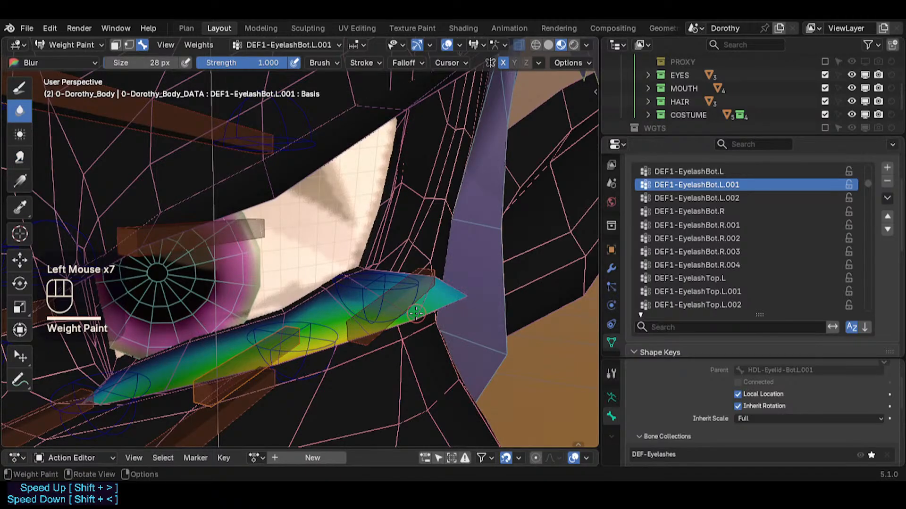
# Try to blur the weights at the lower eyelash's inner end with the small brush, and undo the strokes
pyautogui.keyDown('shift'); pyautogui.moveTo(382, 304); pyautogui.dragTo(489, 266, button='middle'); pyautogui.keyUp('shift')
pyautogui.moveTo(325, 311); pyautogui.dragTo(349, 331, button='middle')
pyautogui.keyDown('shift'); pyautogui.moveTo(283, 368); pyautogui.dragTo(320, 340, button='middle'); pyautogui.keyUp('shift')
pyautogui.moveTo(265, 355); pyautogui.dragTo(326, 342, button='middle')
pyautogui.moveTo(306, 358)
pyautogui.mouseDown()
pyautogui.moveTo(269, 370)
pyautogui.moveTo(336, 360)
pyautogui.moveTo(279, 371)
pyautogui.moveTo(326, 362)
pyautogui.mouseUp()
pyautogui.hotkey('ctrl', 'z')
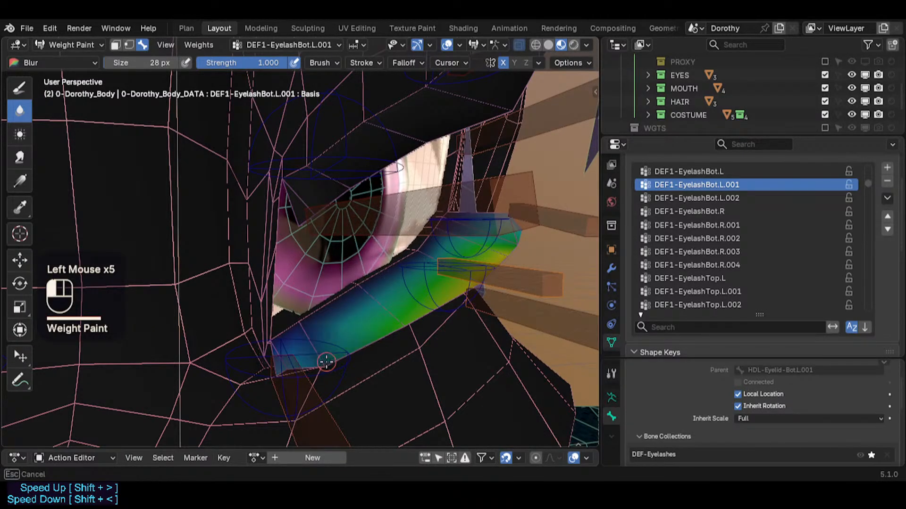
pyautogui.hotkey('ctrl', 'z')
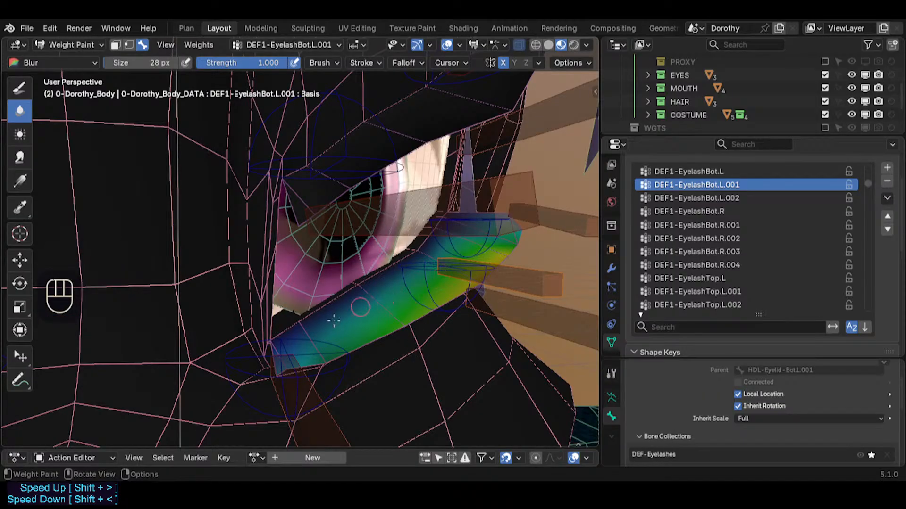
# Set the Blur brush size to 94 px and its strength to 0.497
pyautogui.press('f')
pyautogui.click(325, 361)
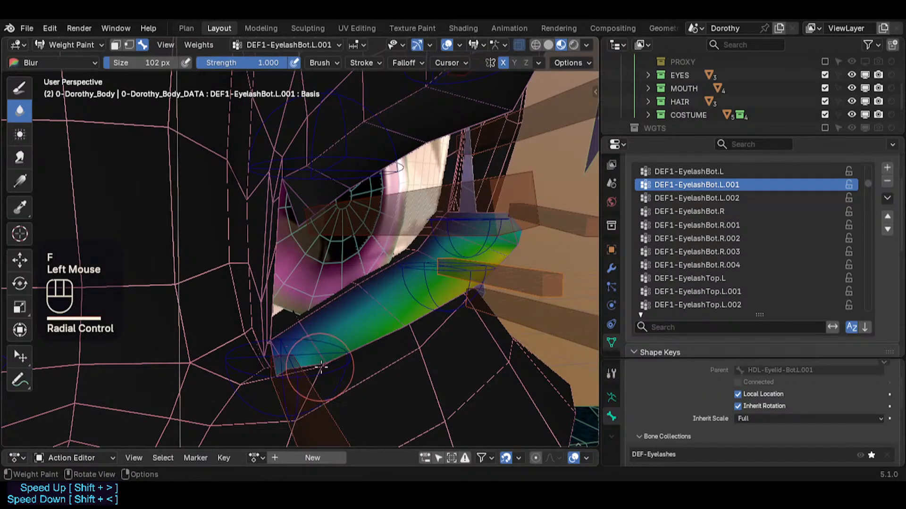
pyautogui.press('f')
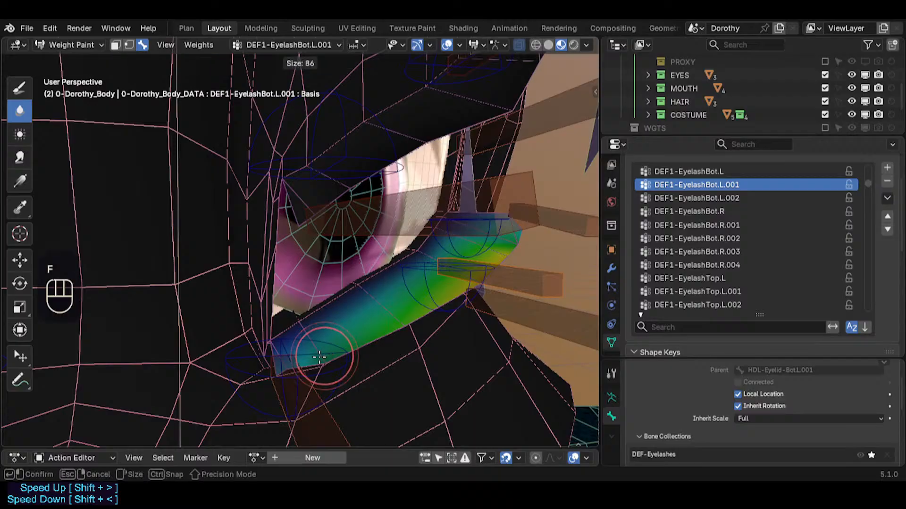
pyautogui.click(315, 356)
pyautogui.hotkey('shift', 'f')
pyautogui.click(265, 368)
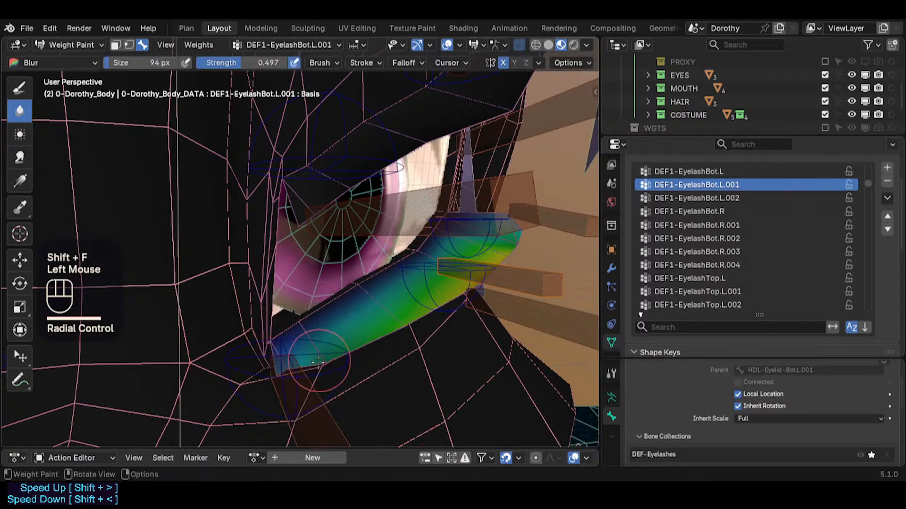
# Enable vertex selection masking and blur the DEF1-EyelashBot.L.001 weights from the inner eye corner to the middle of the lower eyelash
pyautogui.moveTo(326, 355)
pyautogui.mouseDown()
pyautogui.moveTo(304, 354)
pyautogui.moveTo(407, 326)
pyautogui.moveTo(289, 370)
pyautogui.moveTo(330, 375)
pyautogui.mouseUp()
pyautogui.hotkey('ctrl', 'z')
pyautogui.click(18, 155)
pyautogui.press('2')
pyautogui.moveTo(342, 359); pyautogui.dragTo(242, 275, button='middle')
pyautogui.click(19, 111)
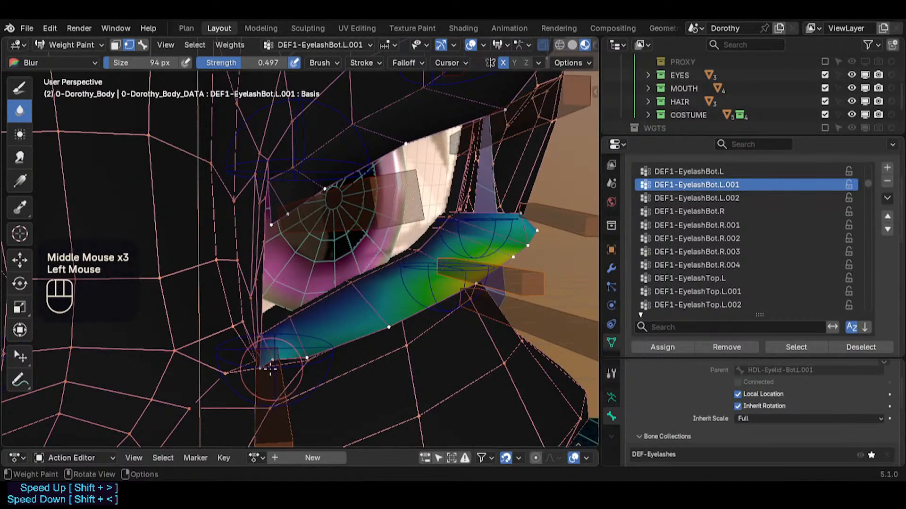
pyautogui.moveTo(270, 370); pyautogui.dragTo(326, 353)
pyautogui.moveTo(317, 344)
pyautogui.mouseDown()
pyautogui.moveTo(305, 358)
pyautogui.moveTo(355, 330)
pyautogui.mouseUp()
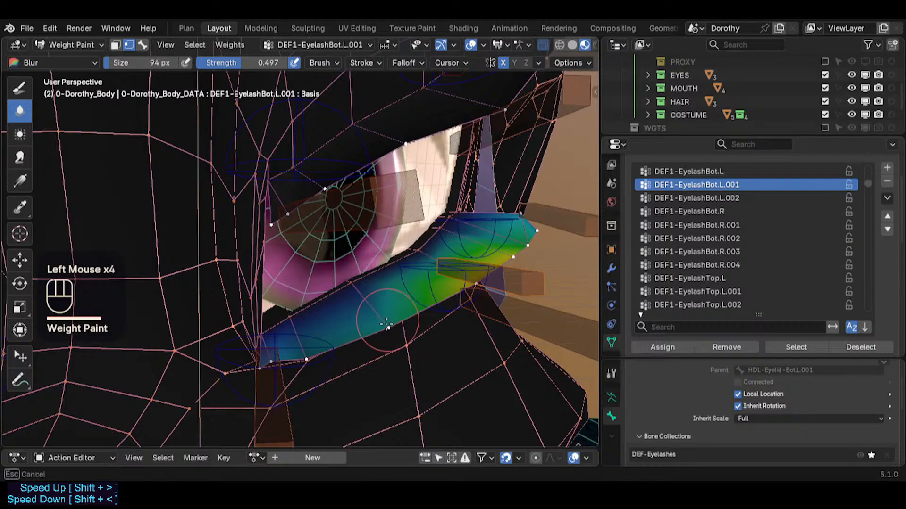
# Return to bone selection and display the weights of the DEF1-HelperEyelashBot.L bone
pyautogui.keyDown('shift'); pyautogui.moveTo(430, 277); pyautogui.dragTo(365, 280, button='middle'); pyautogui.keyUp('shift')
pyautogui.moveTo(340, 275); pyautogui.dragTo(306, 271, button='middle')
pyautogui.keyDown('ctrl'); pyautogui.moveTo(307, 271); pyautogui.dragTo(307, 250, button='middle'); pyautogui.keyUp('ctrl')
pyautogui.moveTo(306, 250); pyautogui.dragTo(308, 245, button='middle')
pyautogui.moveTo(312, 294)
pyautogui.mouseDown(button='middle')
pyautogui.moveTo(382, 344)
pyautogui.moveTo(409, 348)
pyautogui.moveTo(378, 352)
pyautogui.moveTo(382, 319)
pyautogui.moveTo(414, 283)
pyautogui.moveTo(386, 287)
pyautogui.moveTo(380, 259)
pyautogui.mouseUp(button='middle')
pyautogui.press('3')
pyautogui.keyDown('alt'); pyautogui.click(380, 341); pyautogui.keyUp('alt')
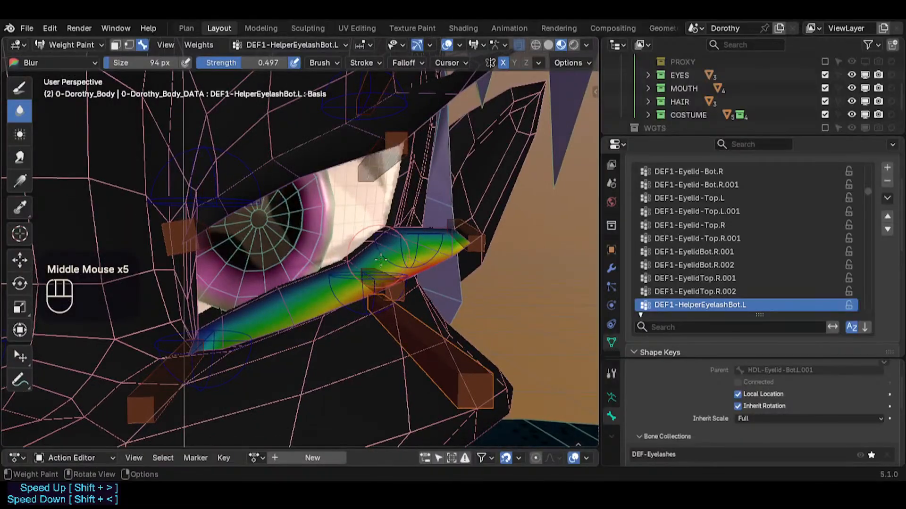
# Display the weights of the left upper eyelash bones in turn, ending with DEF1-EyelashTop.L.002
pyautogui.keyDown('alt'); pyautogui.click(377, 171); pyautogui.keyUp('alt')
pyautogui.moveTo(362, 196); pyautogui.dragTo(340, 206, button='middle')
pyautogui.keyDown('alt'); pyautogui.click(347, 212); pyautogui.keyUp('alt')
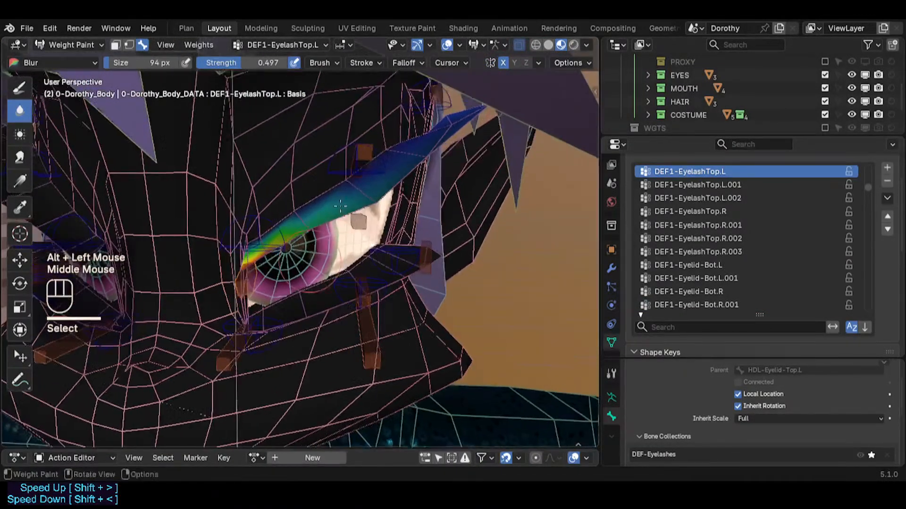
pyautogui.keyDown('alt'); pyautogui.click(373, 155); pyautogui.keyUp('alt')
pyautogui.keyDown('alt'); pyautogui.click(399, 159); pyautogui.keyUp('alt')
pyautogui.keyDown('shift'); pyautogui.moveTo(399, 158); pyautogui.dragTo(381, 191, button='middle'); pyautogui.keyUp('shift')
pyautogui.moveTo(381, 191); pyautogui.dragTo(409, 218, button='middle')
pyautogui.keyDown('alt'); pyautogui.click(412, 168); pyautogui.keyUp('alt')
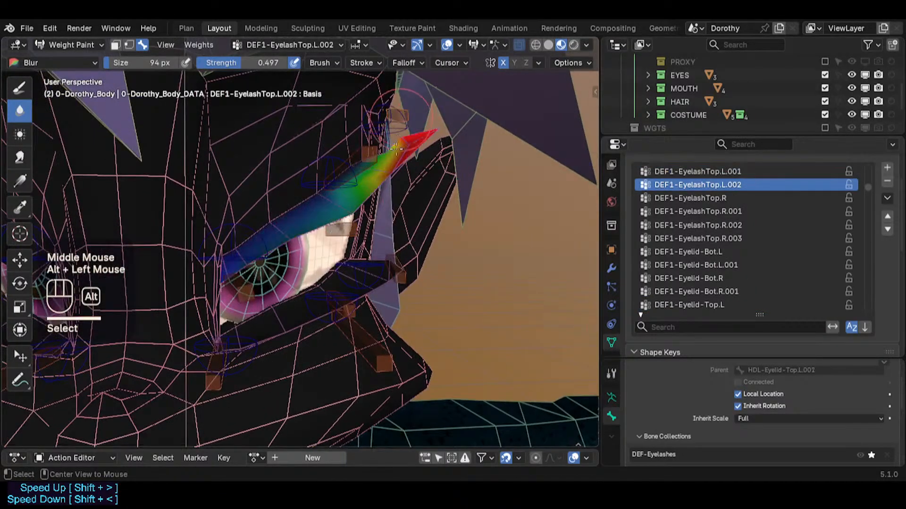
# Enable vertex selection masking and blur the DEF1-EyelashTop.L.002 weights along the upper eyelash from the inner corner outward
pyautogui.moveTo(411, 168); pyautogui.dragTo(355, 193, button='middle')
pyautogui.moveTo(360, 188); pyautogui.dragTo(389, 171, button='middle')
pyautogui.keyDown('shift'); pyautogui.moveTo(389, 170); pyautogui.dragTo(345, 226, button='middle'); pyautogui.keyUp('shift')
pyautogui.moveTo(345, 227)
pyautogui.mouseDown(button='middle')
pyautogui.moveTo(384, 192)
pyautogui.moveTo(424, 176)
pyautogui.moveTo(394, 172)
pyautogui.moveTo(339, 227)
pyautogui.mouseUp(button='middle')
pyautogui.moveTo(359, 227); pyautogui.dragTo(352, 254)
pyautogui.moveTo(352, 254); pyautogui.dragTo(326, 286, button='middle')
pyautogui.press('2')
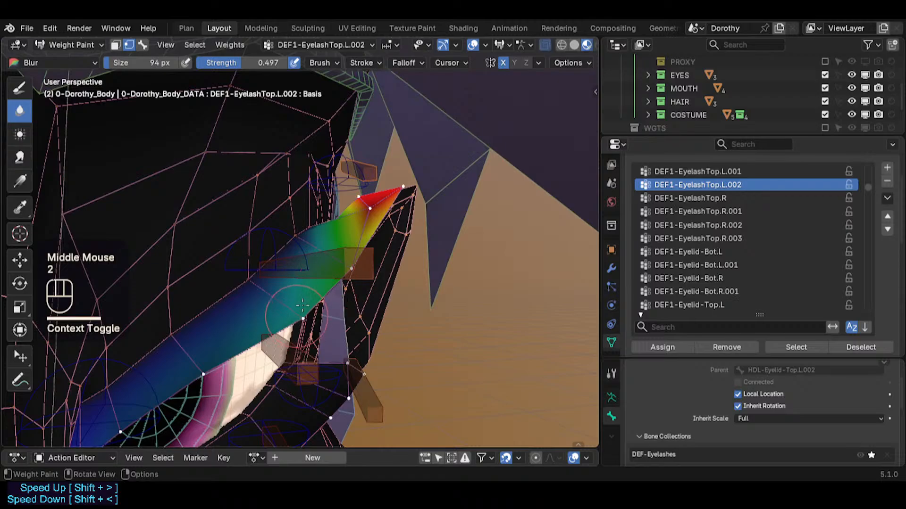
pyautogui.keyDown('ctrl'); pyautogui.moveTo(338, 253); pyautogui.dragTo(311, 302, button='middle'); pyautogui.keyUp('ctrl')
pyautogui.moveTo(168, 397); pyautogui.dragTo(189, 381)
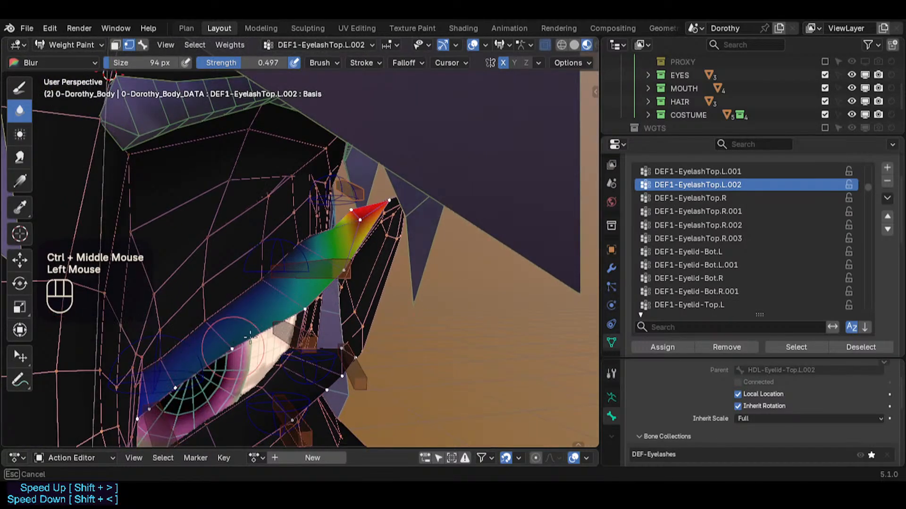
pyautogui.moveTo(250, 336); pyautogui.dragTo(310, 295)
pyautogui.moveTo(344, 265); pyautogui.dragTo(350, 255)
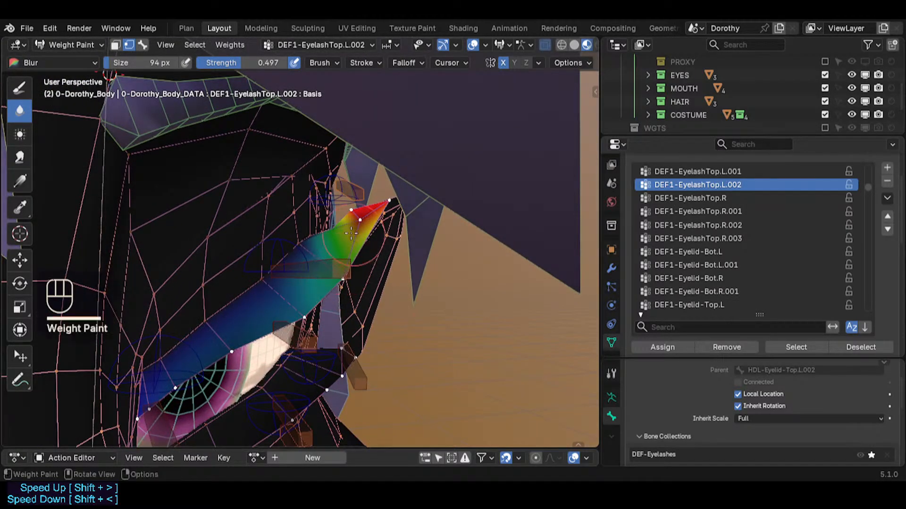
# Set the Blur brush size to 68 px and soften the DEF1-EyelashTop.L.002 weights at the upper eyelash's outer tip
pyautogui.keyDown('ctrl'); pyautogui.moveTo(350, 255); pyautogui.dragTo(358, 226, button='middle'); pyautogui.keyUp('ctrl')
pyautogui.press('f')
pyautogui.click(363, 217)
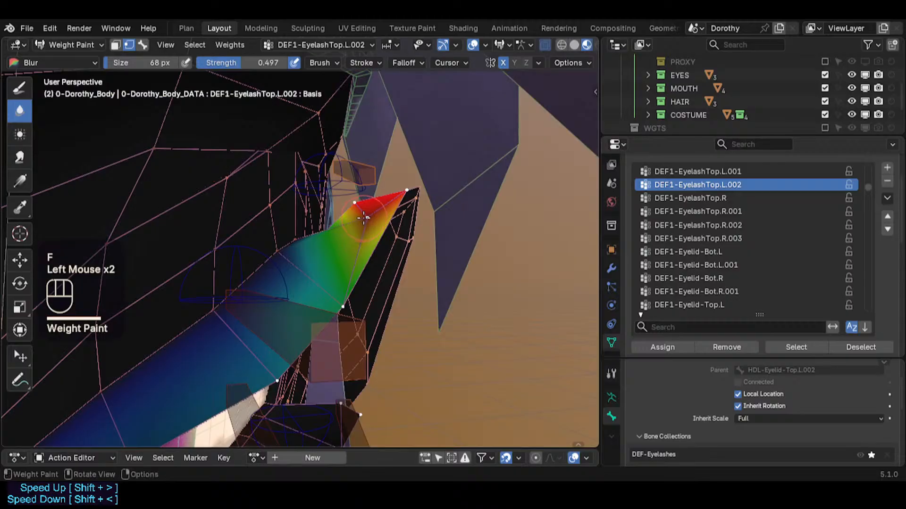
pyautogui.click(356, 206)
pyautogui.moveTo(355, 207); pyautogui.dragTo(366, 220, button='middle')
pyautogui.click(366, 219)
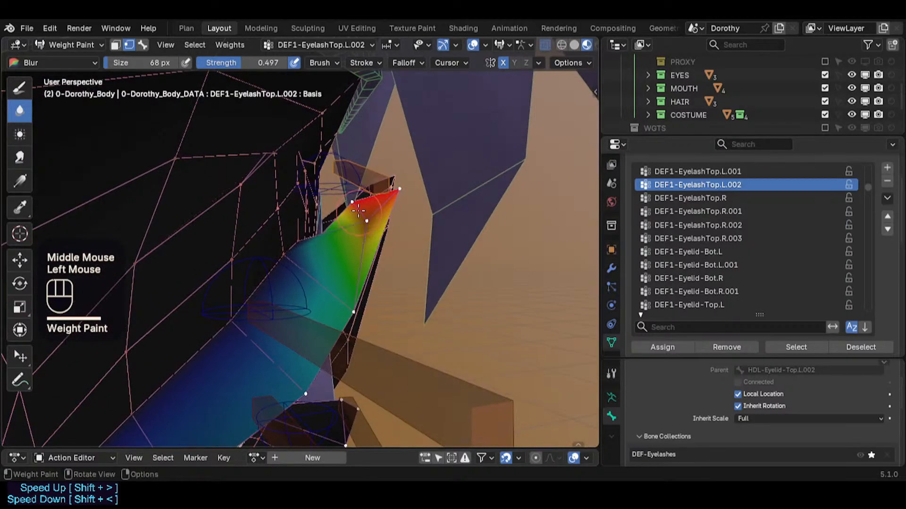
pyautogui.click(365, 219)
pyautogui.click(362, 220)
pyautogui.click(362, 220)
pyautogui.click(363, 220)
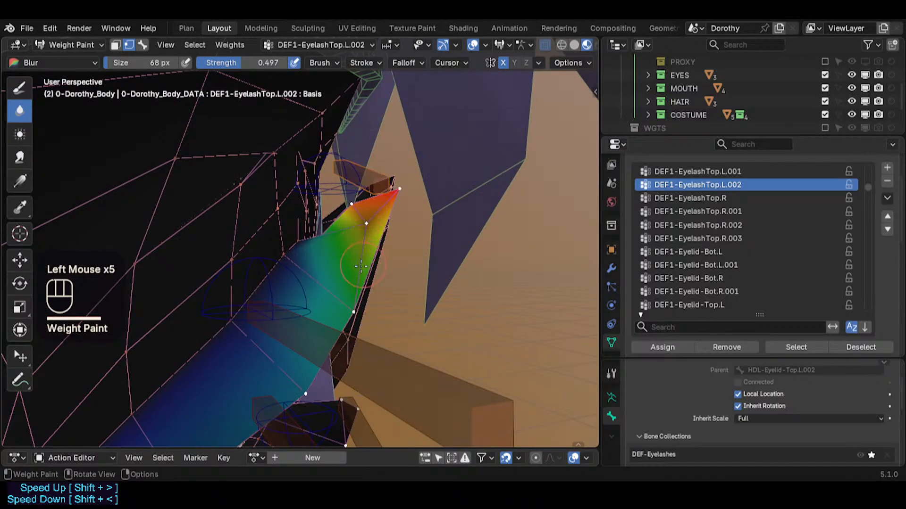
# Display the DEF1-HelperEyelashBot.L weights with vertex selection enabled and save the file
pyautogui.keyDown('ctrl'); pyautogui.moveTo(332, 346); pyautogui.dragTo(279, 283, button='middle'); pyautogui.keyUp('ctrl')
pyautogui.moveTo(278, 283); pyautogui.dragTo(305, 279, button='middle')
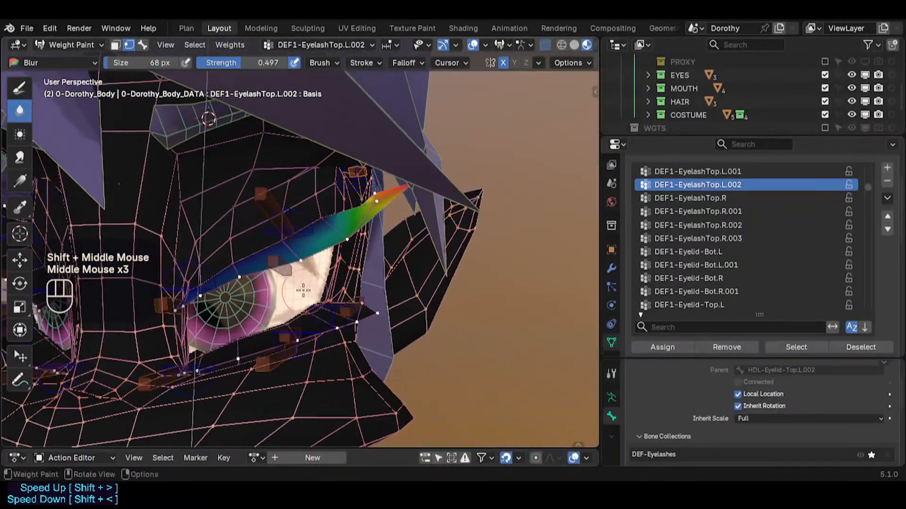
pyautogui.press('2')
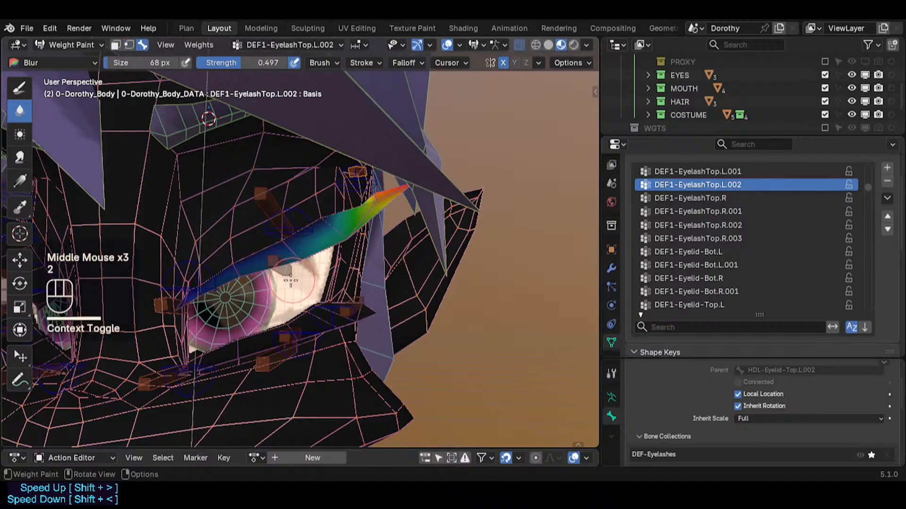
pyautogui.keyDown('alt'); pyautogui.click(265, 361); pyautogui.keyUp('alt')
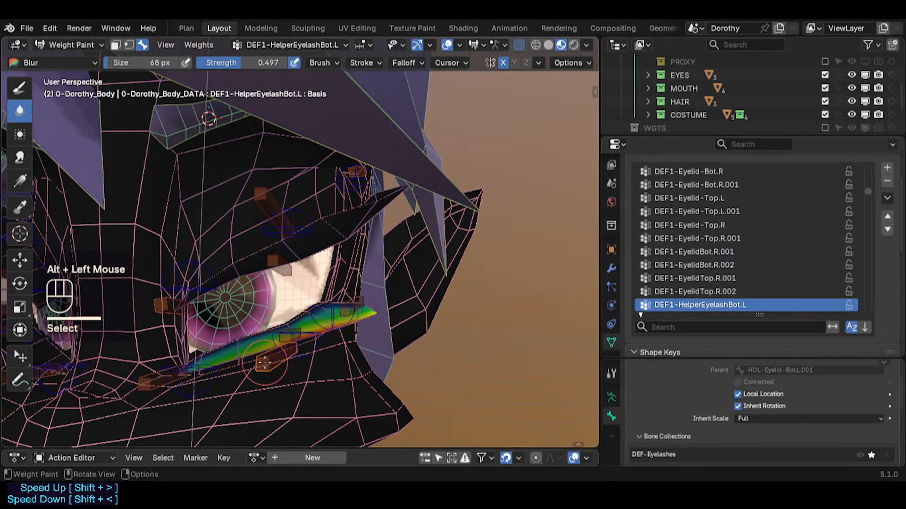
pyautogui.press('2')
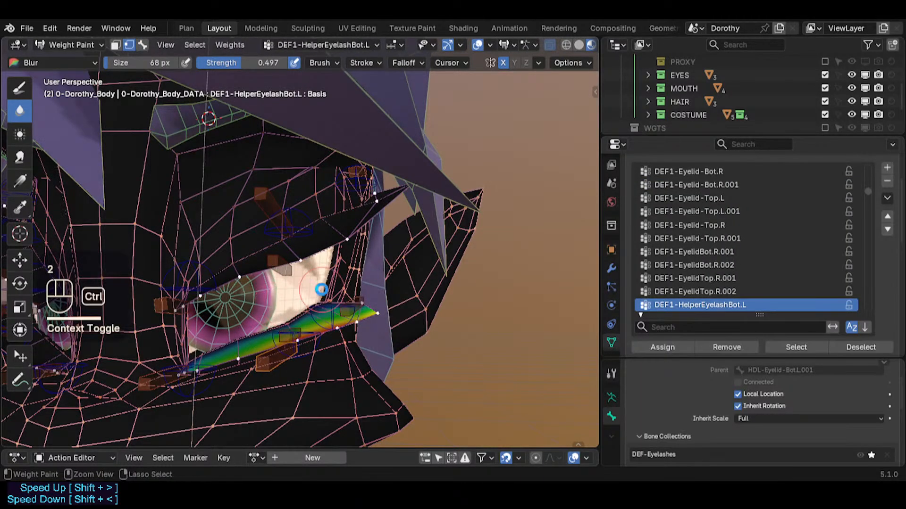
pyautogui.hotkey('ctrl', 's')
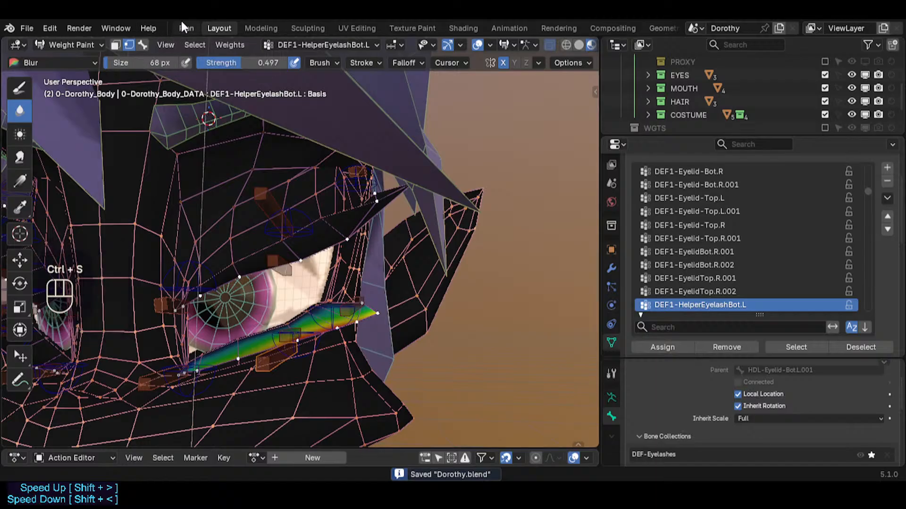
# Switch to the Plan workspace and widen the ToDoList text to read its 'HEAD/FACE RIG' section
pyautogui.click(188, 26)
pyautogui.moveTo(569, 185); pyautogui.dragTo(297, 186)
pyautogui.scroll(-15, 395, 267)
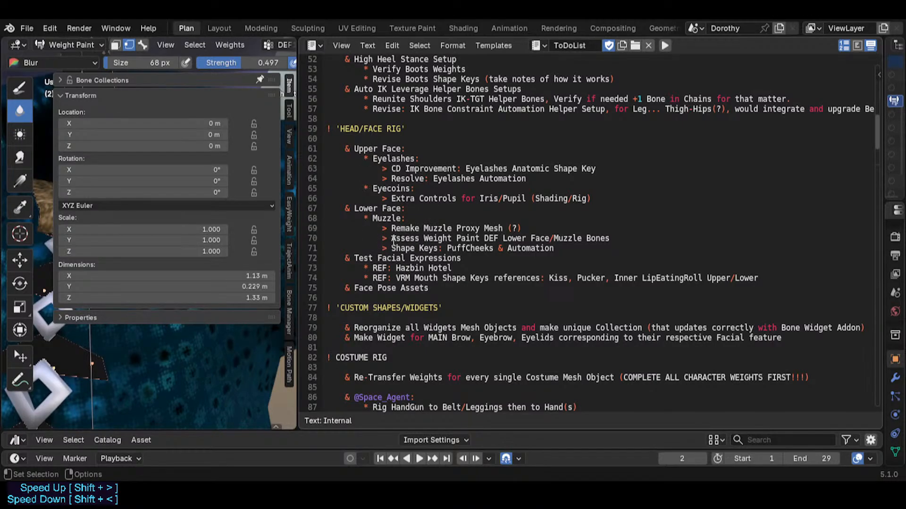
pyautogui.moveTo(373, 132); pyautogui.dragTo(395, 219)
pyautogui.click(396, 220)
# Delete the 'CD Improvement: Eyelashes Anatomic Shape Key' line from the Eyelashes tasks in the to-do list
pyautogui.moveTo(414, 169); pyautogui.dragTo(471, 169)
pyautogui.click(489, 167)
pyautogui.hotkey('shift', 'Home')
pyautogui.press('BackSpace')
pyautogui.press('Delete')
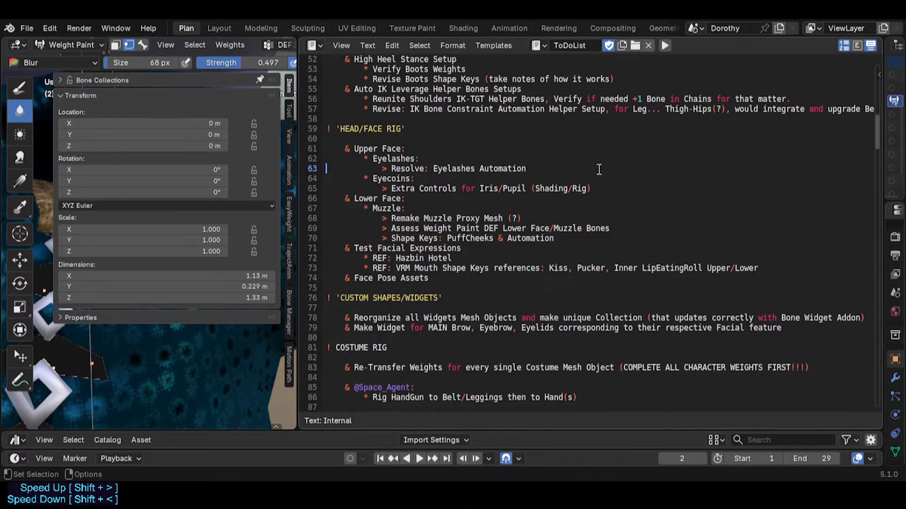
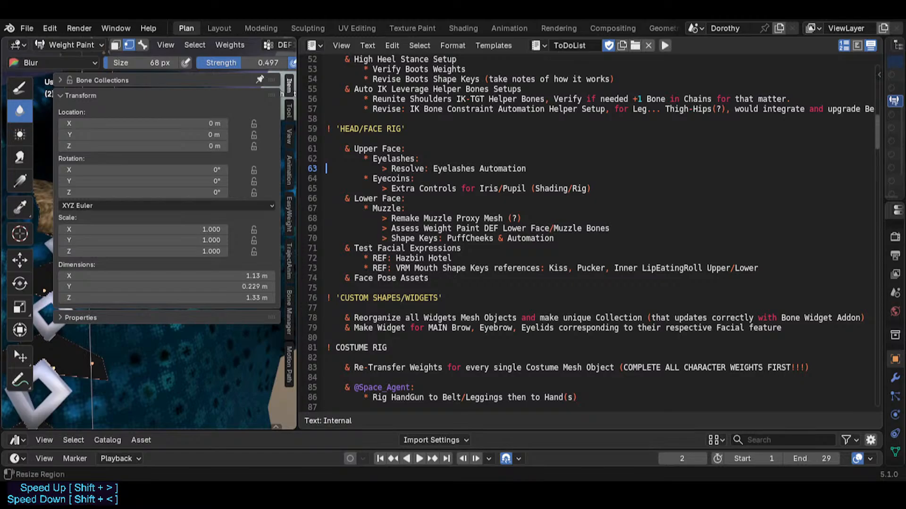
# Hide the 3D viewport's sidebar beside the to-do list
pyautogui.moveTo(54, 106); pyautogui.dragTo(96, 141)
pyautogui.press('n')
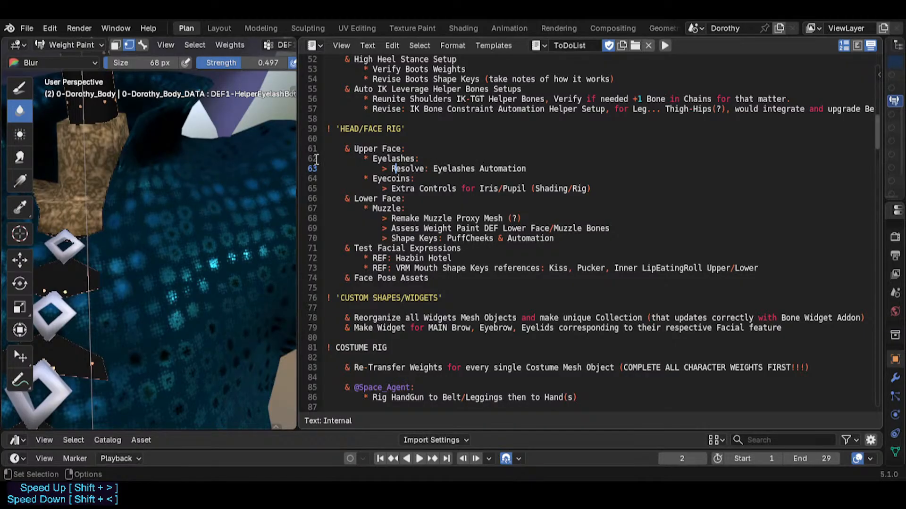
# Widen the 3D viewport beside the to-do list to show the face's left eyelash weights
pyautogui.moveTo(298, 160); pyautogui.dragTo(509, 163)
pyautogui.scroll(-4, 261, 186)
pyautogui.keyDown('shift'); pyautogui.moveTo(301, 145); pyautogui.dragTo(296, 263, button='middle'); pyautogui.keyUp('shift')
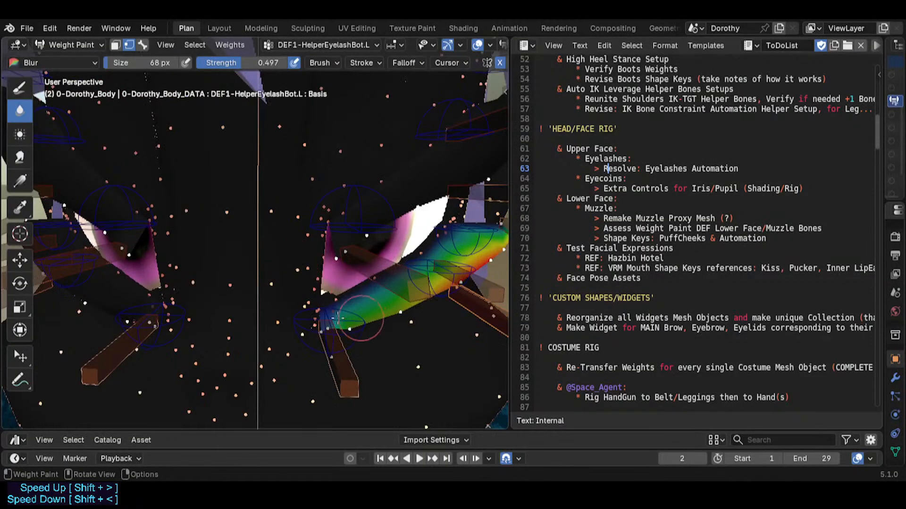
pyautogui.scroll(-5, 337, 318)
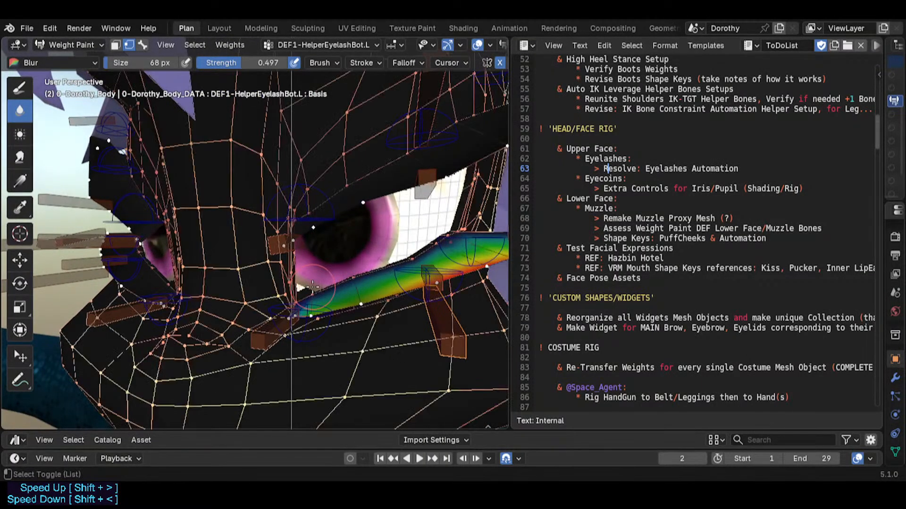
# Leave weight painting and inspect the left helper eyelash bones in the armature's Edit Mode, selecting DEF1-HelperEyelashTop.L
pyautogui.hotkey('ctrl', 'Tab')
pyautogui.click(198, 287)
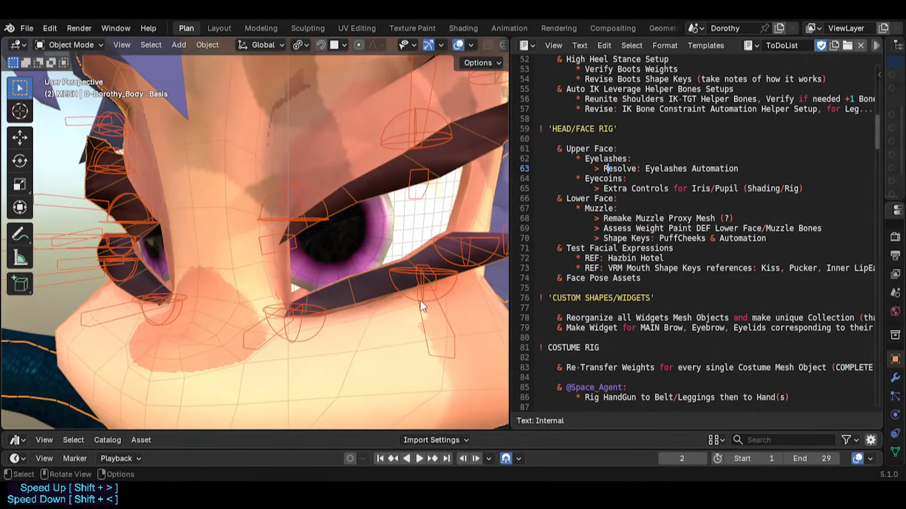
pyautogui.click(437, 319)
pyautogui.click(442, 319)
pyautogui.click(446, 319)
pyautogui.press('Tab')
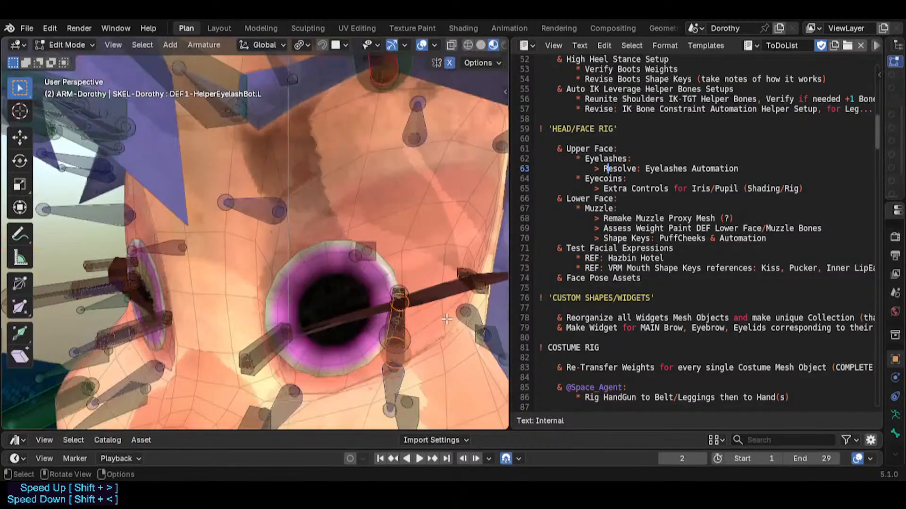
pyautogui.moveTo(446, 319); pyautogui.dragTo(385, 293, button='middle')
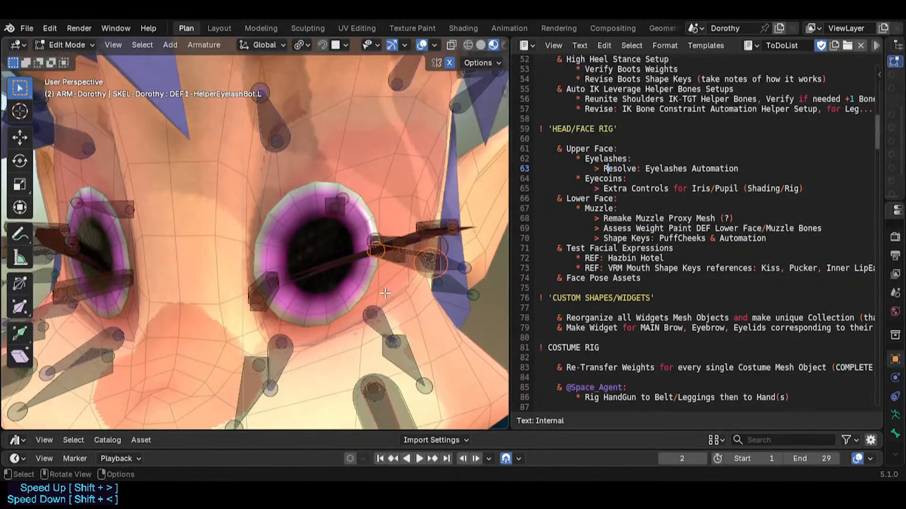
pyautogui.moveTo(392, 242); pyautogui.dragTo(422, 240, button='middle')
pyautogui.click(412, 252)
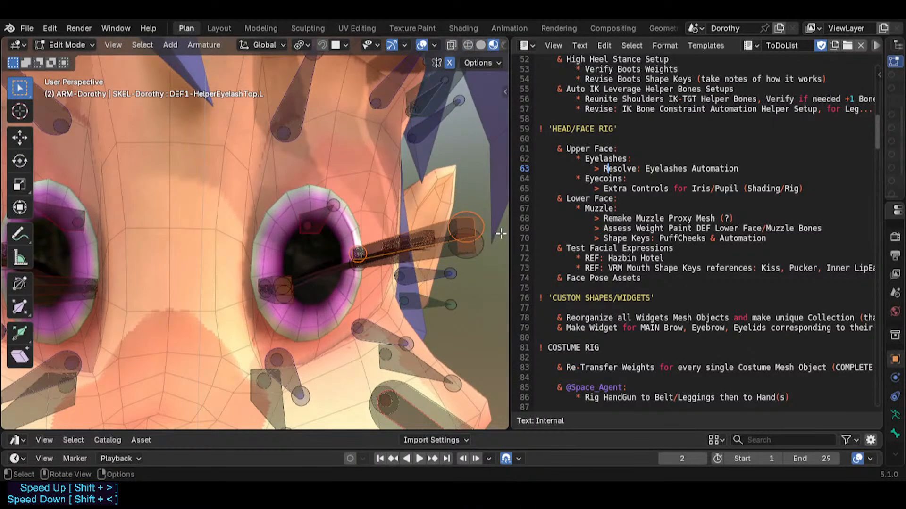
# Switch to the Layout workspace and select the body mesh in Object Mode, enlarging the properties area to list its vertex groups
pyautogui.click(217, 28)
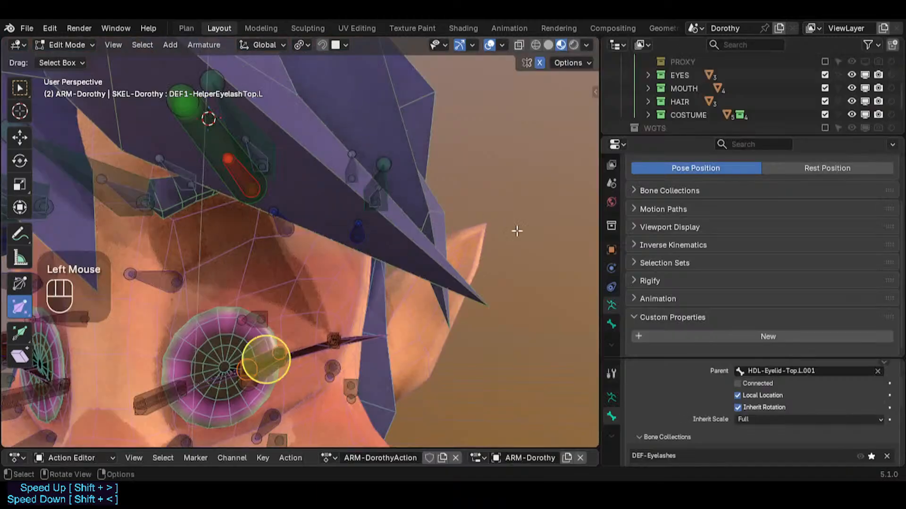
pyautogui.hotkey('ctrl', 'Tab')
pyautogui.click(287, 271)
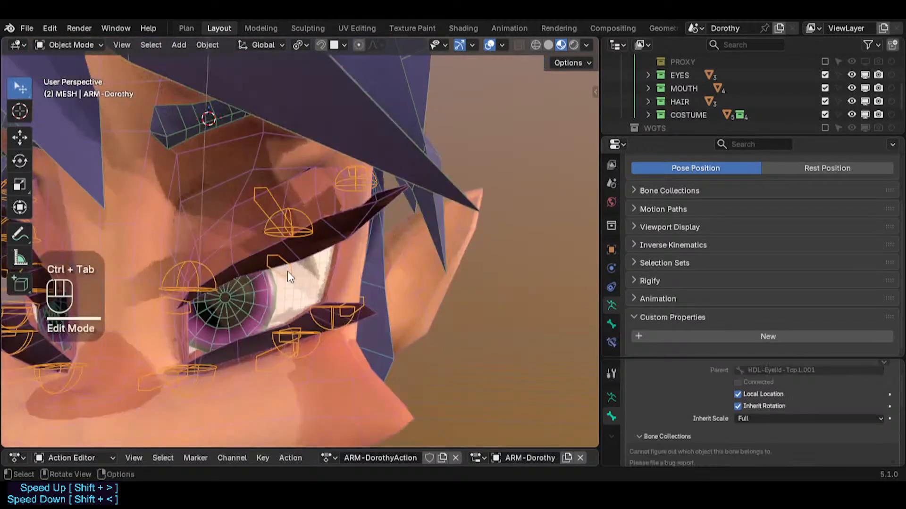
pyautogui.click(340, 212)
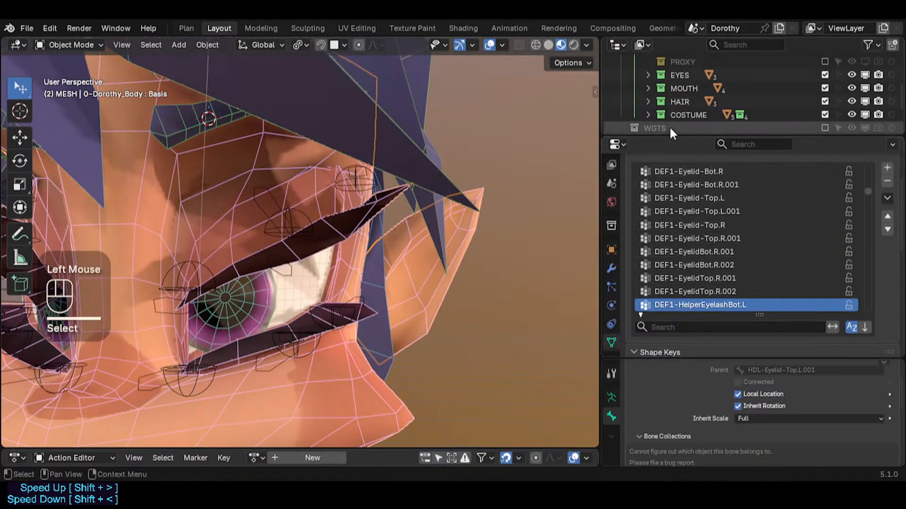
pyautogui.moveTo(668, 136); pyautogui.dragTo(668, 87)
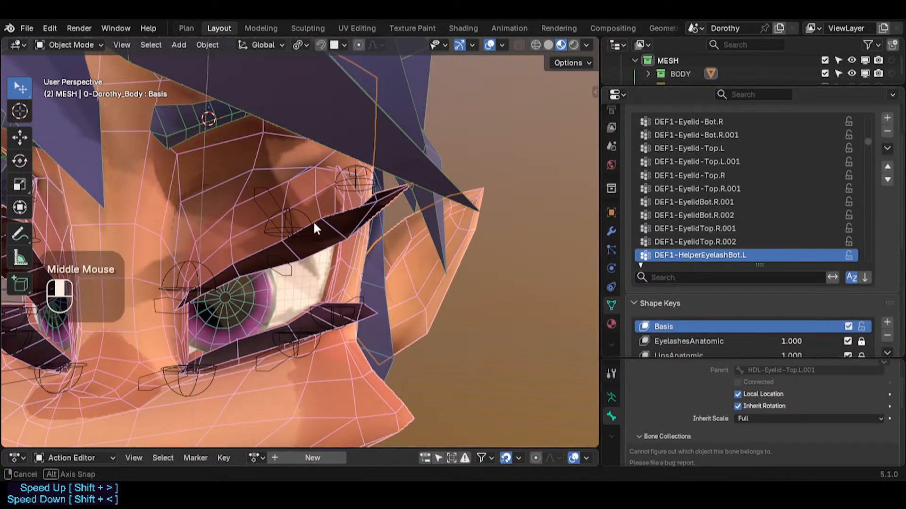
# Examine the helper eyelash entries in the body's vertex group list alongside the left eye
pyautogui.moveTo(314, 221); pyautogui.dragTo(230, 262, button='middle')
pyautogui.scroll(-2, 322, 243)
pyautogui.moveTo(353, 245); pyautogui.dragTo(289, 249, button='middle')
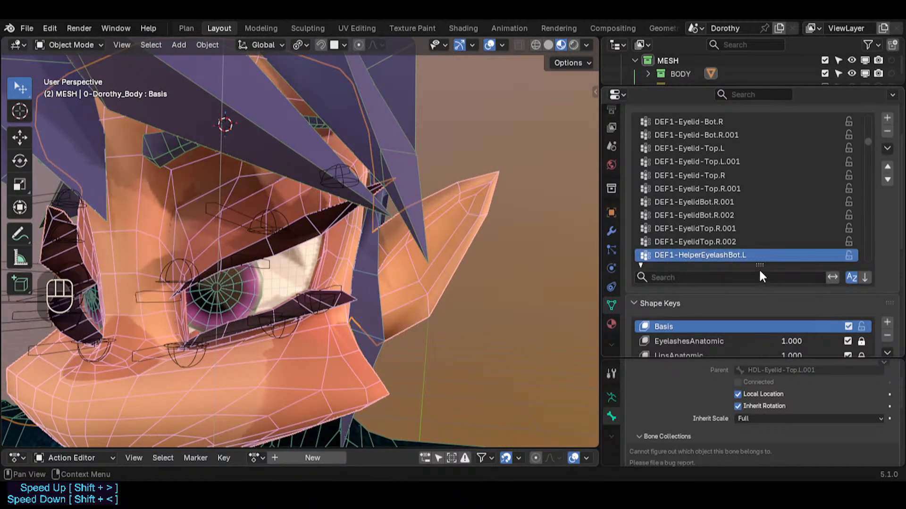
pyautogui.scroll(-4, 686, 217)
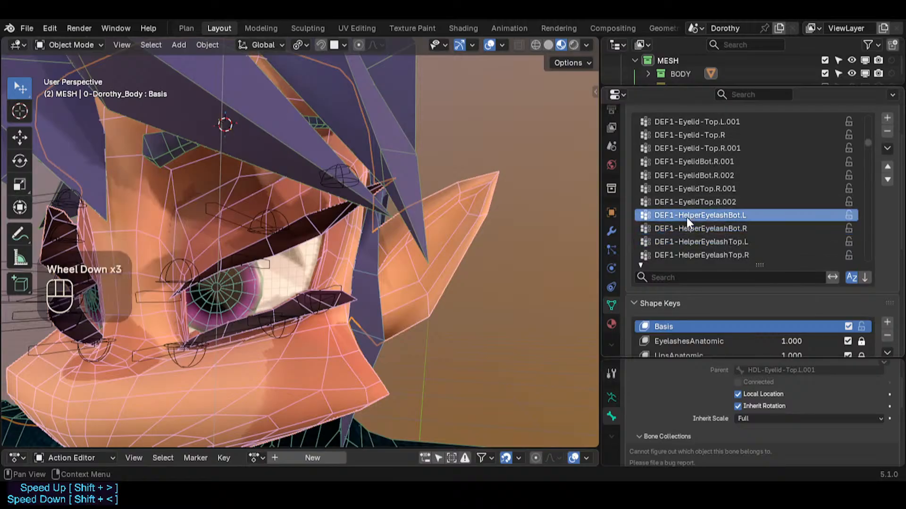
pyautogui.moveTo(282, 218); pyautogui.dragTo(294, 254, button='middle')
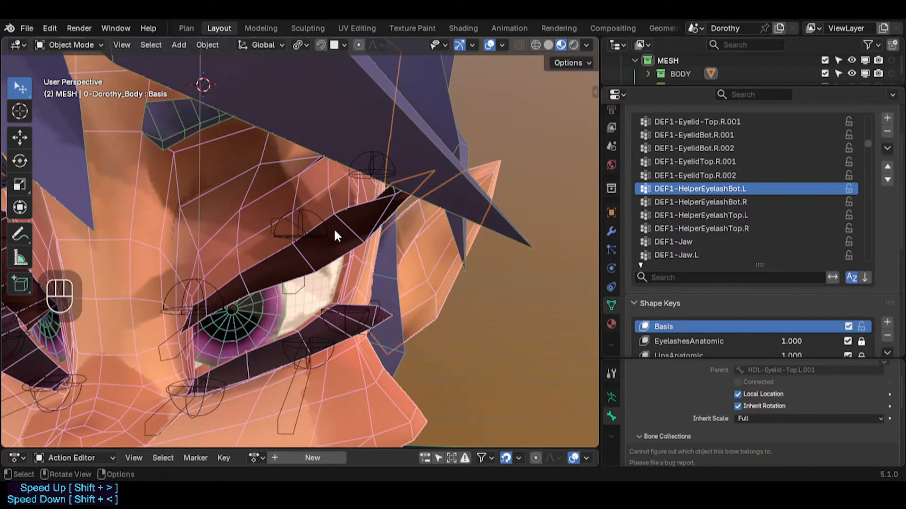
pyautogui.scroll(-1, 344, 234)
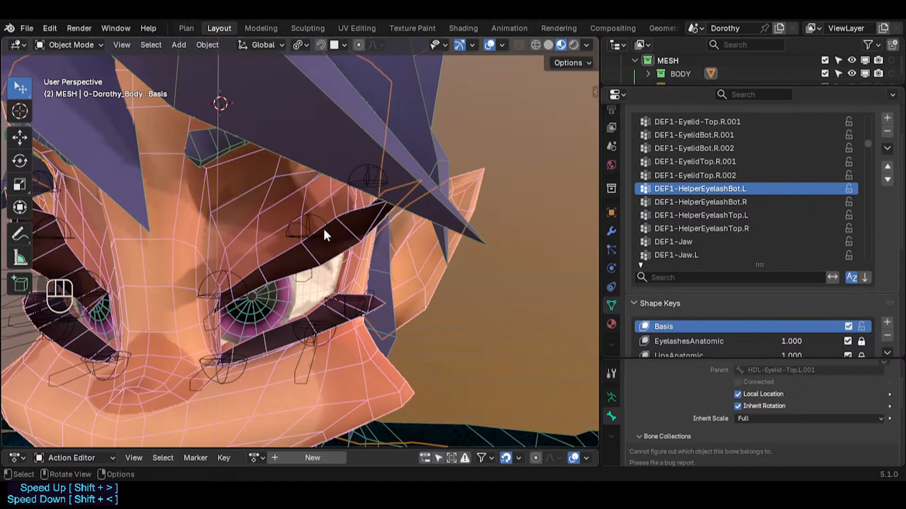
# Toggle the body mesh between Edit Mode and Object Mode to compare the eyelashes' edit shape with their posed shape
pyautogui.click(266, 227)
pyautogui.press('Tab')
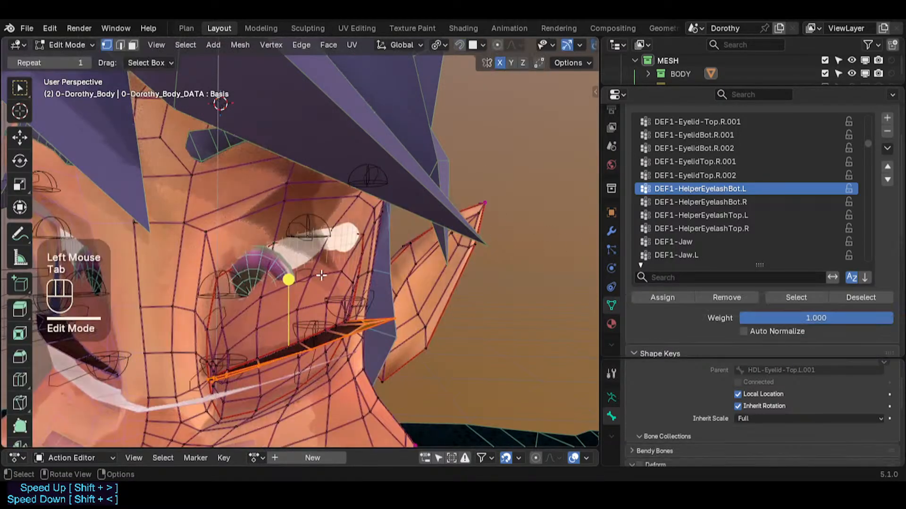
pyautogui.moveTo(290, 279); pyautogui.dragTo(290, 278, button='middle')
pyautogui.scroll(3, 289, 281)
pyautogui.press('Tab')
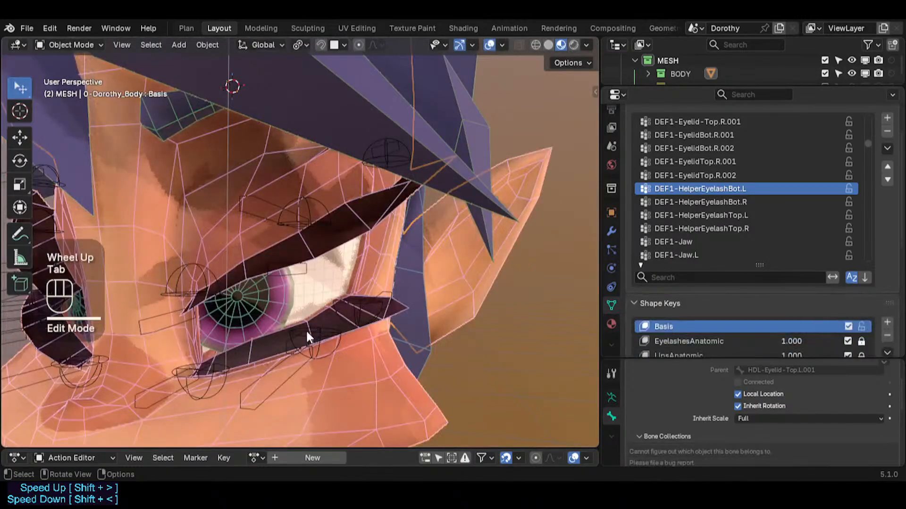
pyautogui.moveTo(306, 329); pyautogui.dragTo(318, 285, button='middle')
pyautogui.scroll(-3, 282, 326)
pyautogui.scroll(3, 316, 298)
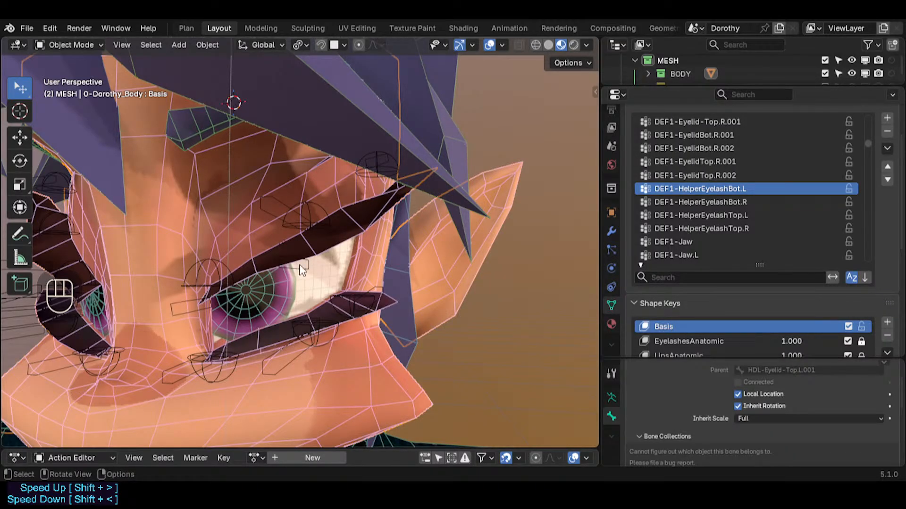
pyautogui.moveTo(299, 264); pyautogui.dragTo(327, 291, button='middle')
pyautogui.scroll(-3, 330, 262)
pyautogui.scroll(3, 328, 283)
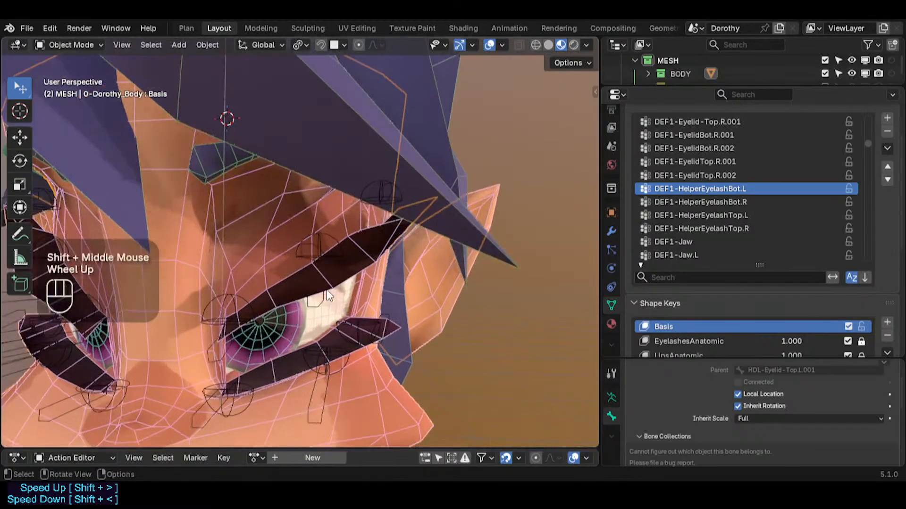
pyautogui.press('Tab')
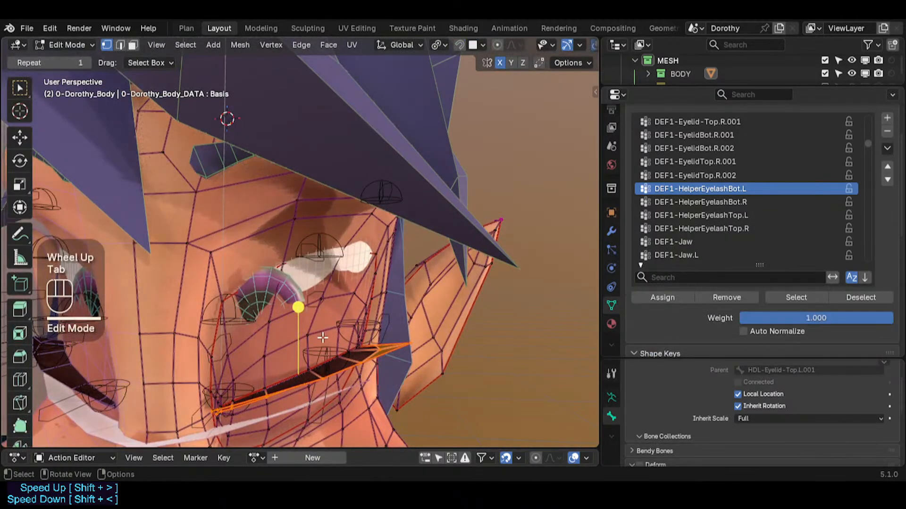
pyautogui.moveTo(329, 368); pyautogui.dragTo(305, 270, button='middle')
pyautogui.press('Tab')
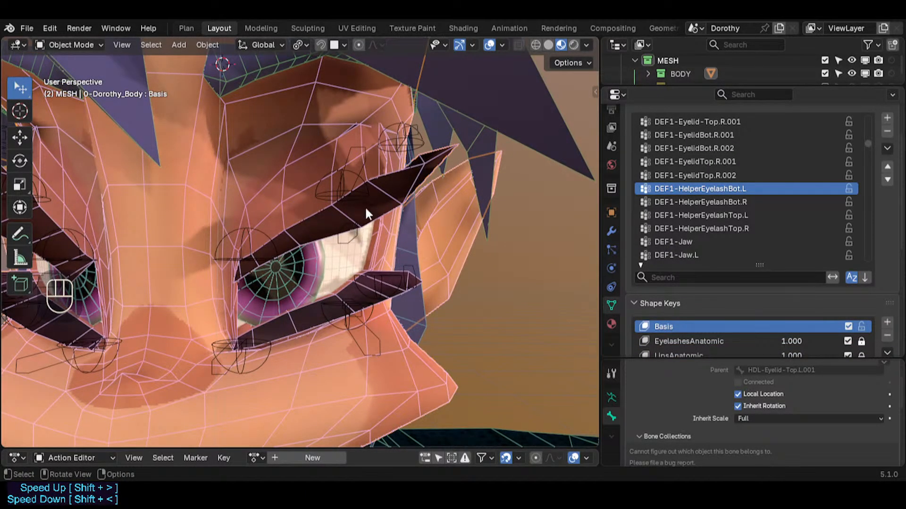
# Inspect the left eye's outer corner and both eyelashes closely from several angles
pyautogui.moveTo(295, 269)
pyautogui.mouseDown(button='middle')
pyautogui.moveTo(321, 283)
pyautogui.moveTo(300, 283)
pyautogui.moveTo(433, 295)
pyautogui.moveTo(356, 288)
pyautogui.moveTo(307, 257)
pyautogui.moveTo(325, 238)
pyautogui.moveTo(98, 264)
pyautogui.moveTo(138, 241)
pyautogui.moveTo(302, 276)
pyautogui.mouseUp(button='middle')
pyautogui.scroll(1, 355, 288)
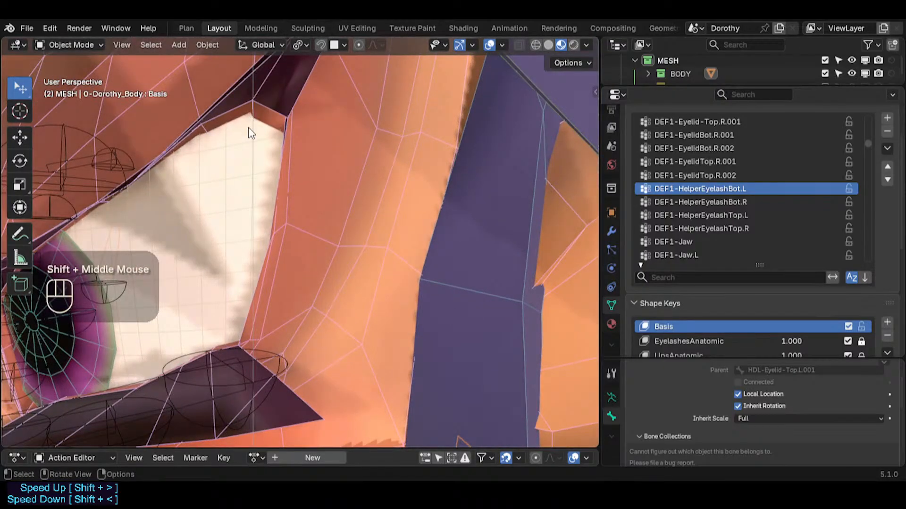
pyautogui.moveTo(240, 180); pyautogui.dragTo(303, 196, button='middle')
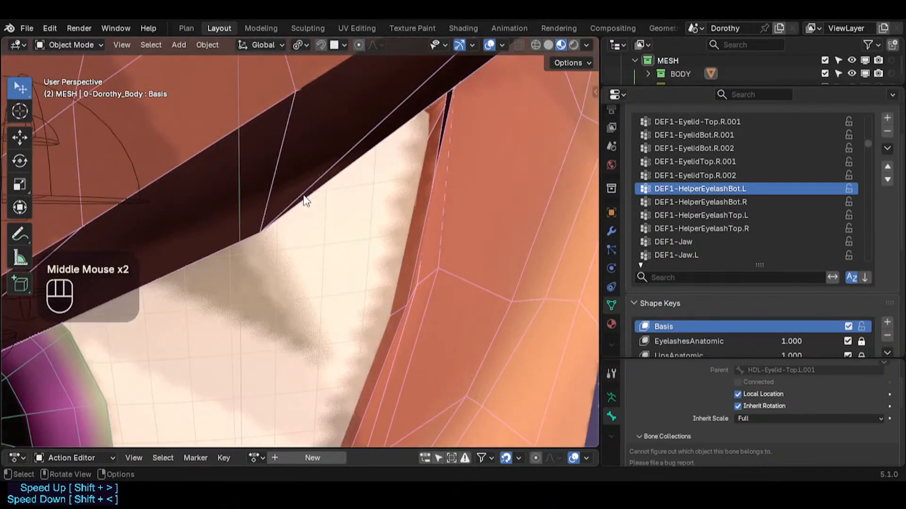
pyautogui.scroll(-4, 294, 219)
pyautogui.scroll(-3, 250, 262)
pyautogui.moveTo(250, 262); pyautogui.dragTo(377, 264, button='middle')
pyautogui.scroll(3, 360, 264)
pyautogui.scroll(-1, 378, 265)
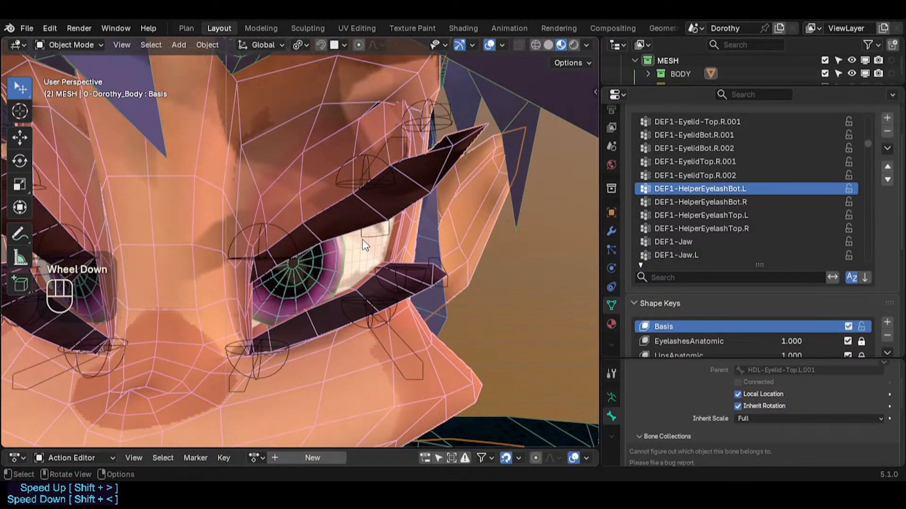
pyautogui.scroll(-4, 362, 239)
pyautogui.moveTo(364, 250); pyautogui.dragTo(283, 259, button='middle')
pyautogui.scroll(-2, 318, 253)
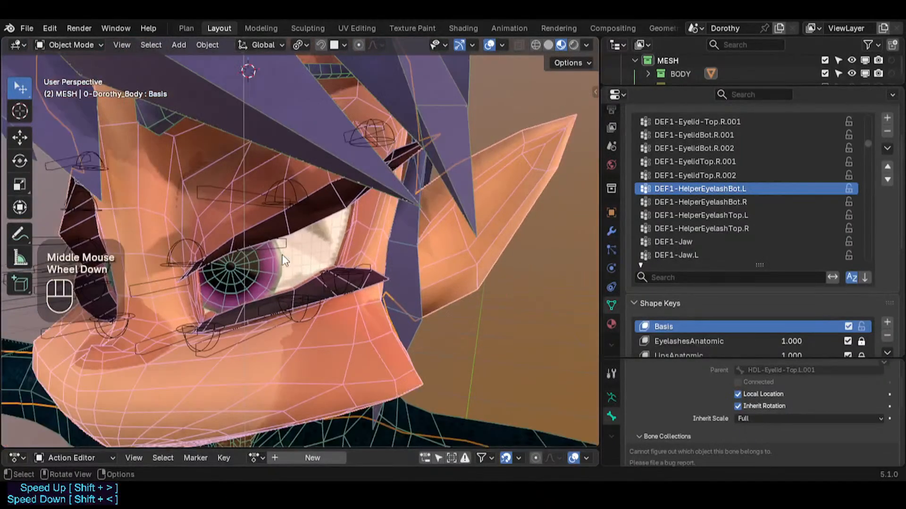
# Try to display the upper helper eyelash bone's weights on the body mesh in Weight Paint mode
pyautogui.click(258, 201)
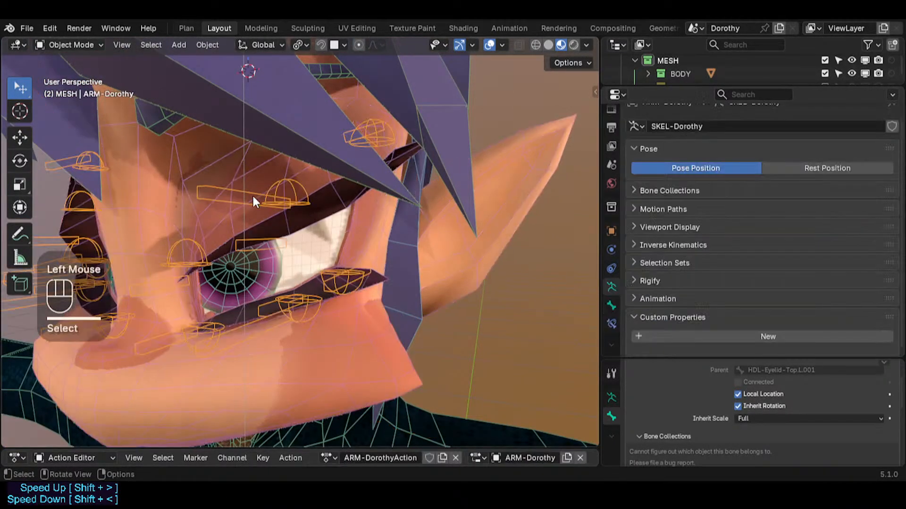
pyautogui.click(316, 358)
pyautogui.hotkey('ctrl', 'Tab')
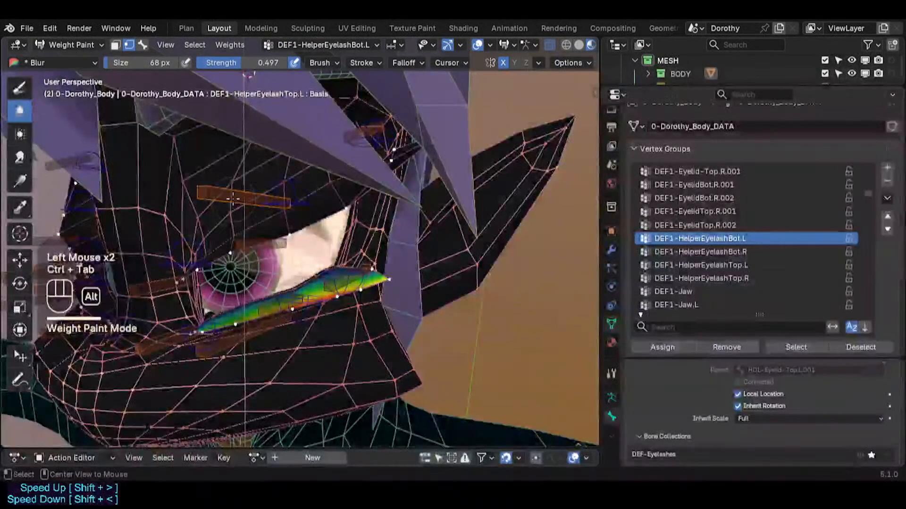
pyautogui.keyDown('alt'); pyautogui.click(233, 199); pyautogui.keyUp('alt')
pyautogui.press('2')
pyautogui.keyDown('alt'); pyautogui.click(232, 217); pyautogui.keyUp('alt')
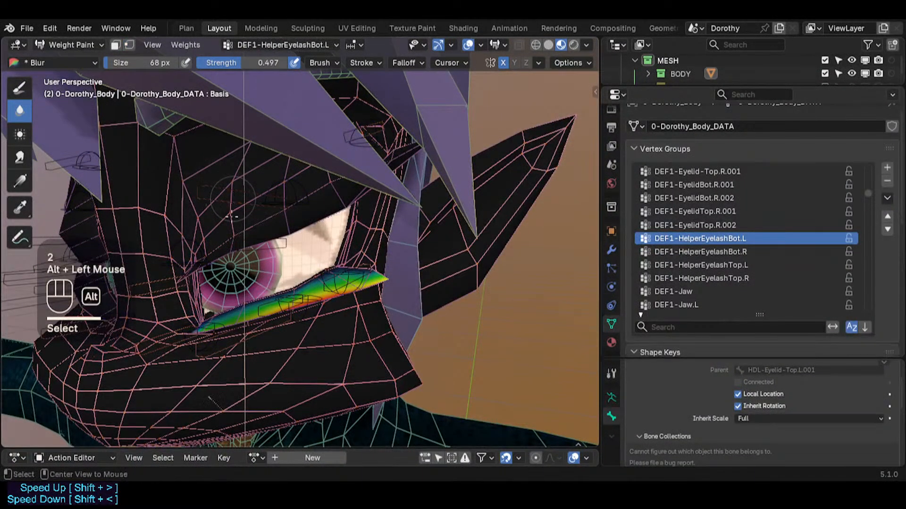
pyautogui.moveTo(223, 233); pyautogui.dragTo(284, 297, button='middle')
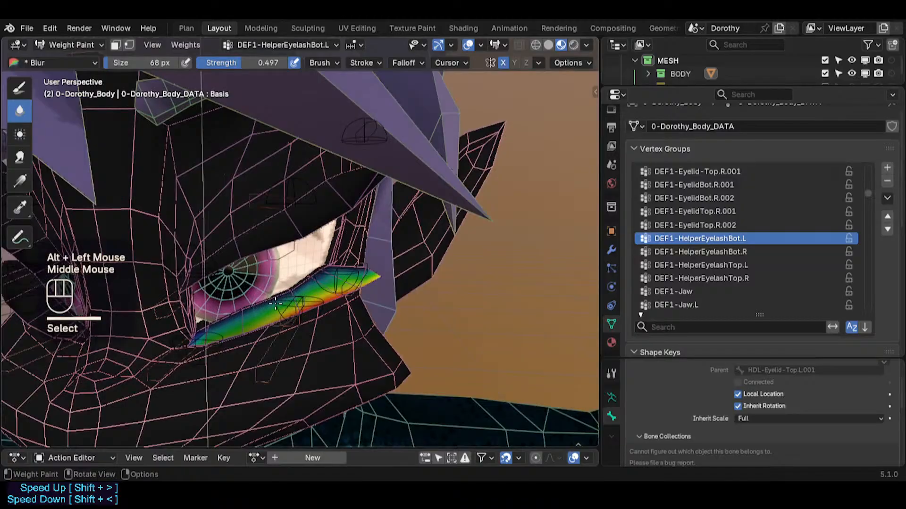
# Re-enter Weight Paint mode with the armature and body selected, and display the DEF1-HelperEyelashBot.L and DEF1-HelperEyelashTop.L weights by bone
pyautogui.hotkey('ctrl', 'Tab')
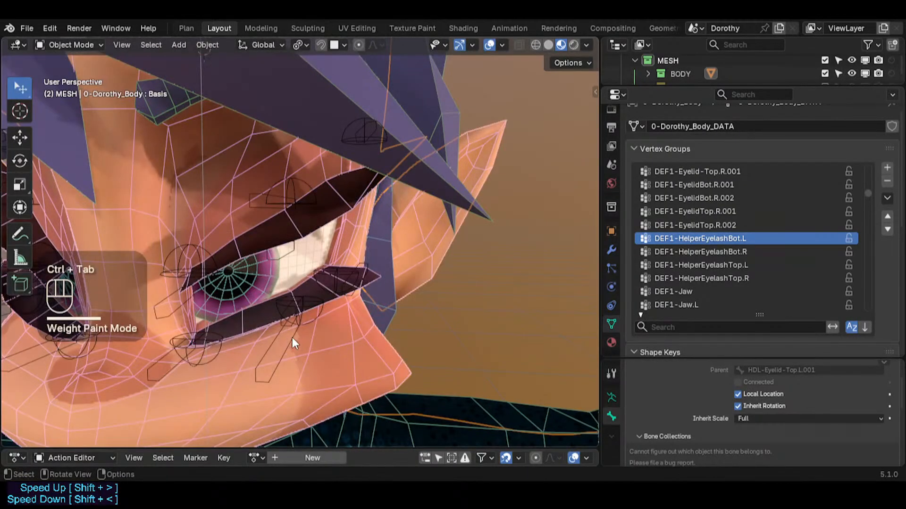
pyautogui.keyDown('ctrl'); pyautogui.click(314, 347); pyautogui.keyUp('ctrl')
pyautogui.keyDown('ctrl'); pyautogui.click(287, 345); pyautogui.keyUp('ctrl')
pyautogui.keyDown('ctrl'); pyautogui.click(311, 352); pyautogui.keyUp('ctrl')
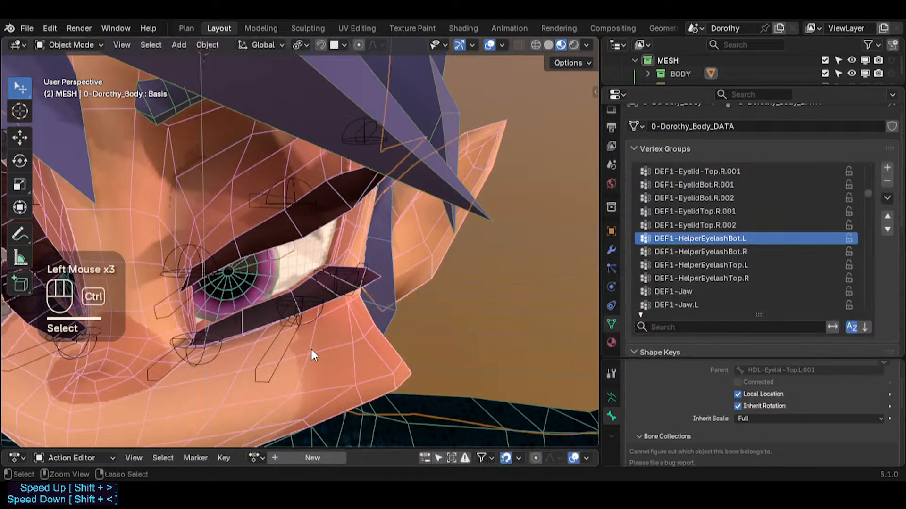
pyautogui.hotkey('ctrl', 'Tab')
pyautogui.keyDown('alt'); pyautogui.click(284, 343); pyautogui.keyUp('alt')
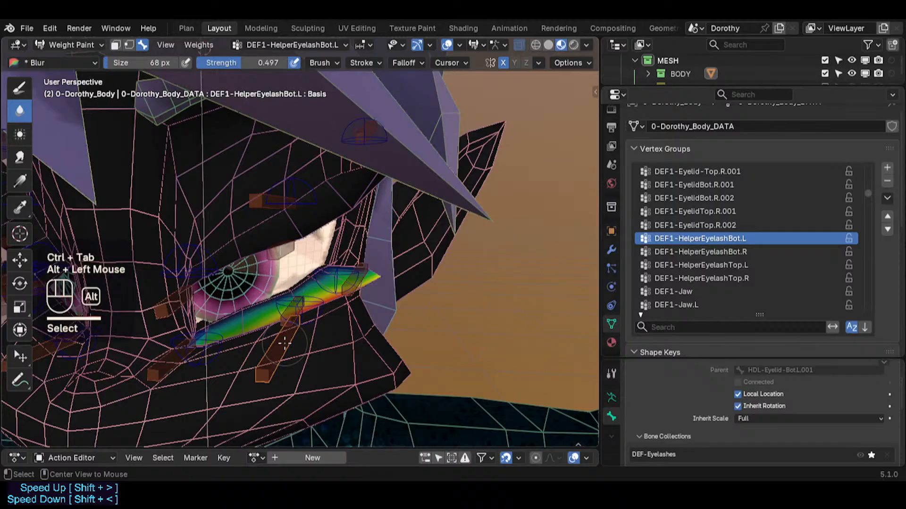
pyautogui.keyDown('alt'); pyautogui.click(242, 213); pyautogui.keyUp('alt')
pyautogui.moveTo(242, 214); pyautogui.dragTo(340, 245, button='middle')
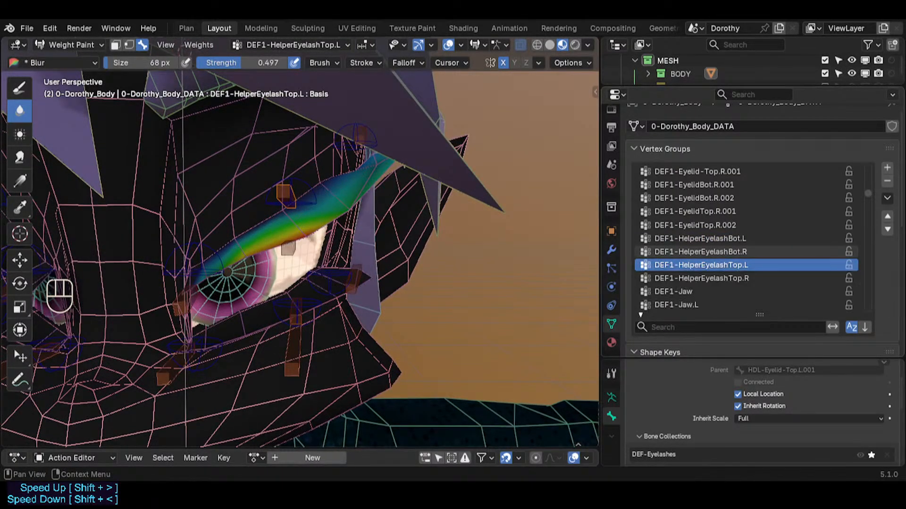
# Copy the name of the DEF1-HelperEyelashBot.L vertex group, switch to Object Mode and remove that group from the body mesh
pyautogui.click(770, 237)
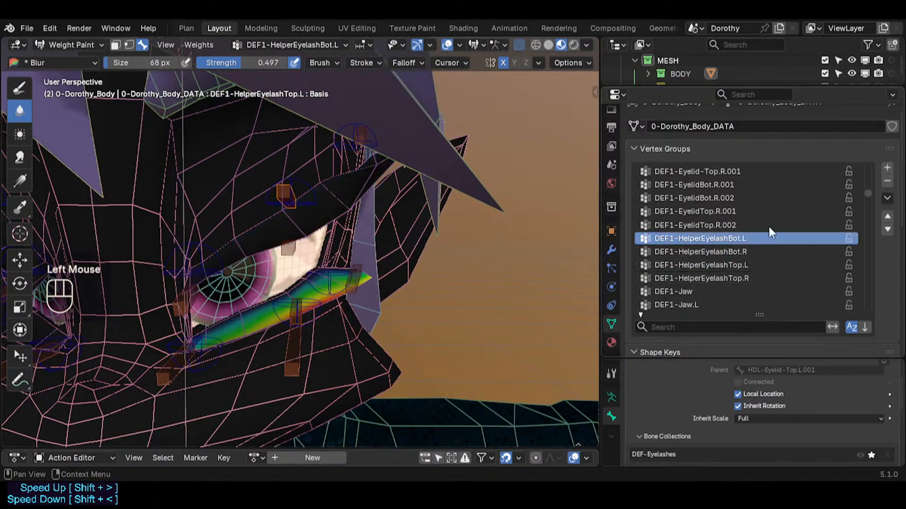
pyautogui.click(890, 182)
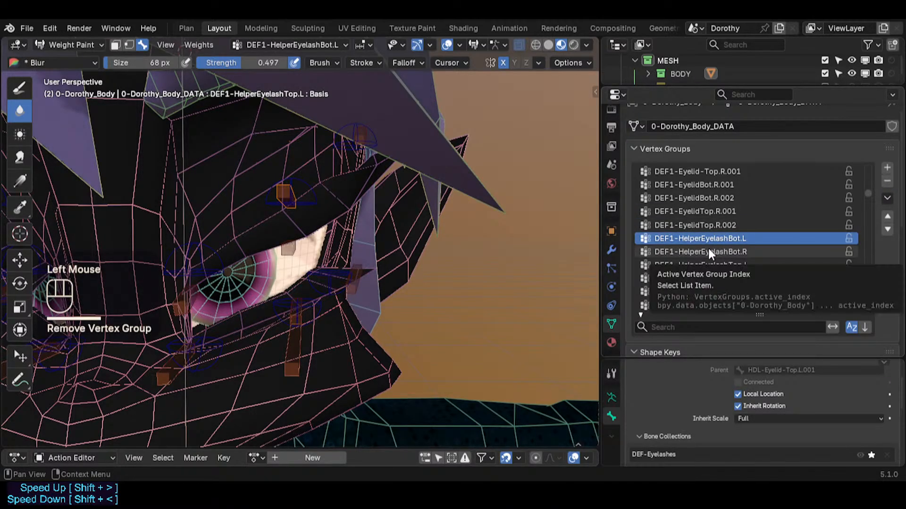
pyautogui.hotkey('ctrl', 'c')
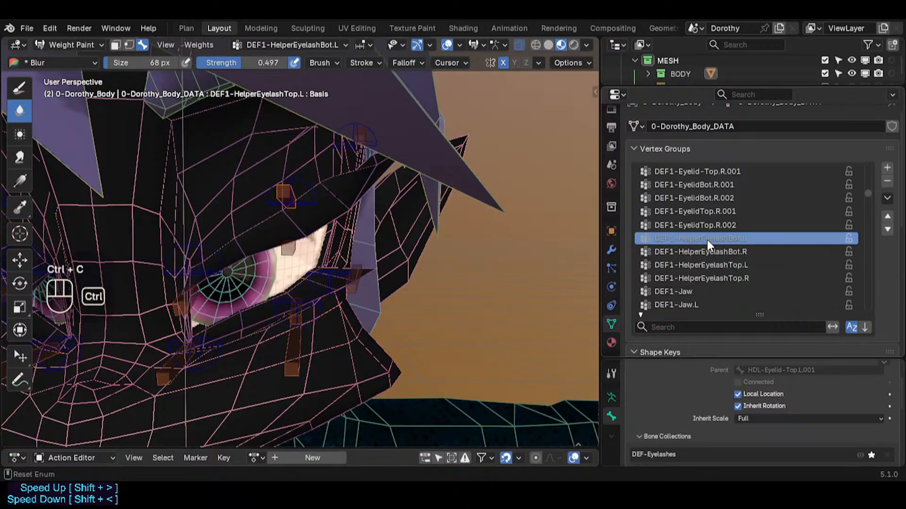
pyautogui.hotkey('ctrl', 'Tab')
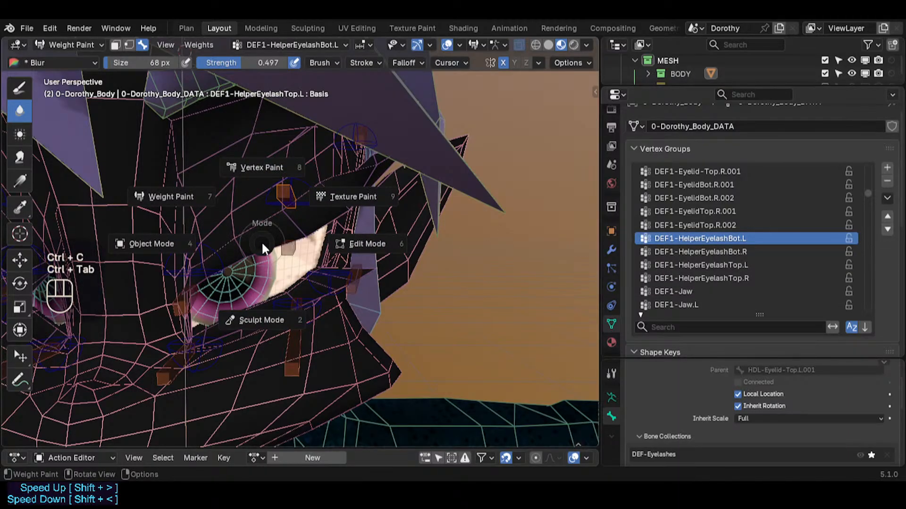
pyautogui.press('4')
pyautogui.click(711, 254)
pyautogui.click(712, 278)
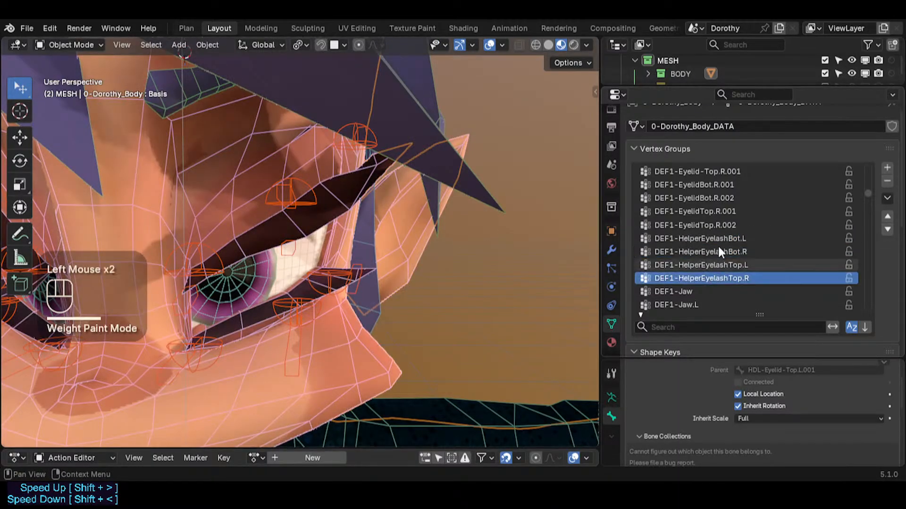
pyautogui.click(717, 239)
pyautogui.click(889, 183)
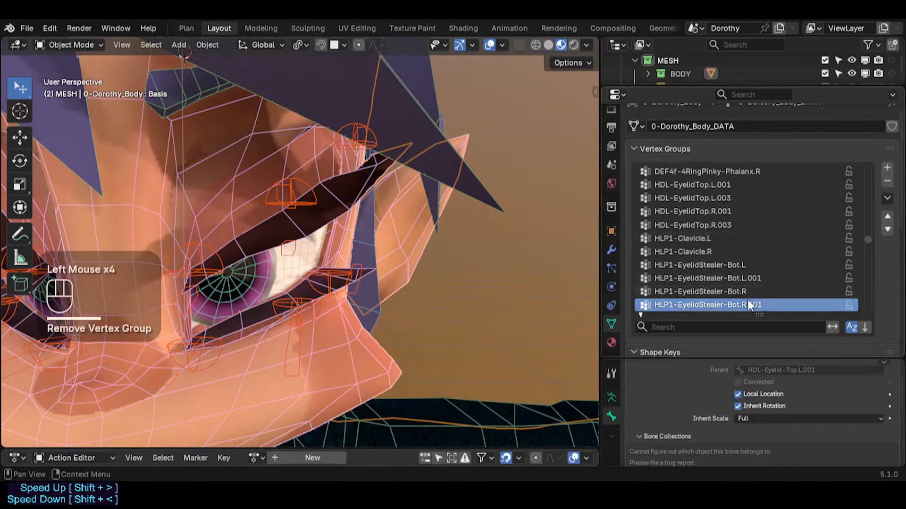
# Filter the vertex groups by DEF1-HelperEyelash, remove DEF1-HelperEyelashBot.R, DEF1-HelperEyelashTop.L and DEF1-HelperEyelashTop.R, and clear the filter
pyautogui.hotkey('ctrl', 'v')
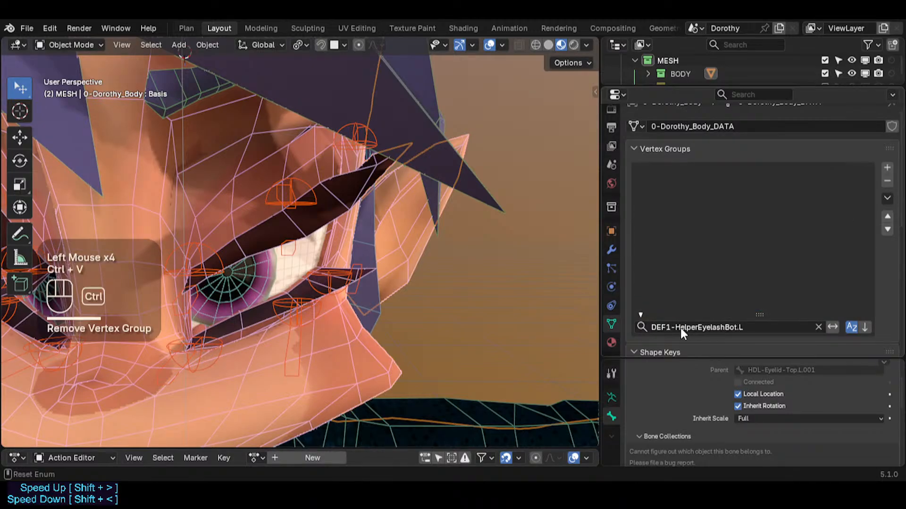
pyautogui.click(737, 327)
pyautogui.press('BackSpace')
pyautogui.press('Return')
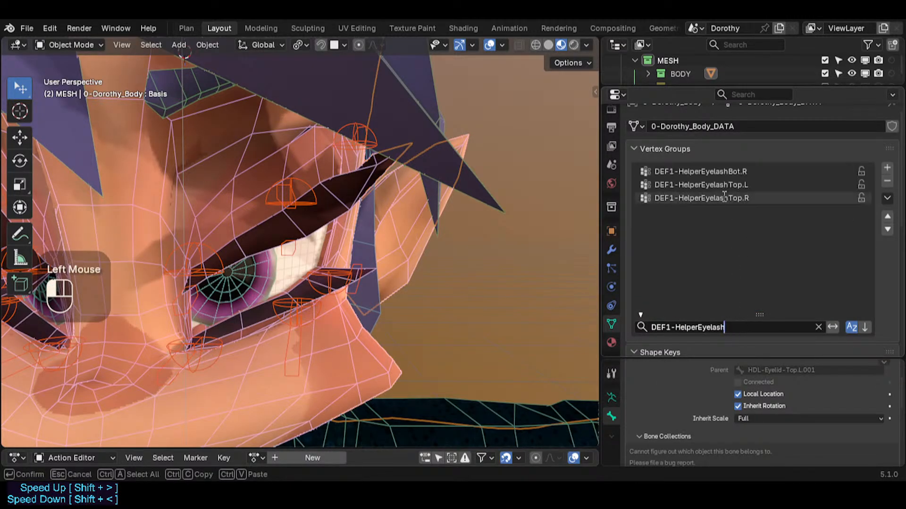
pyautogui.click(887, 182)
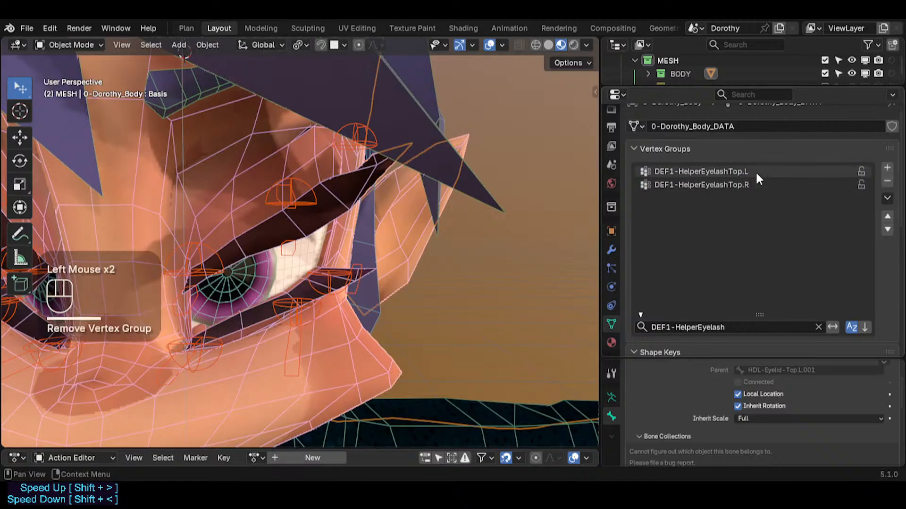
pyautogui.click(755, 171)
pyautogui.click(886, 181)
pyautogui.click(742, 172)
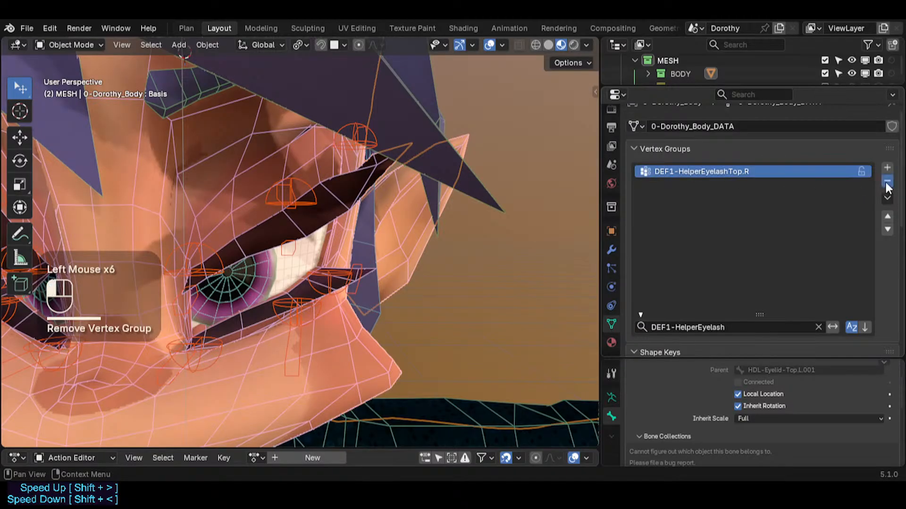
pyautogui.click(887, 181)
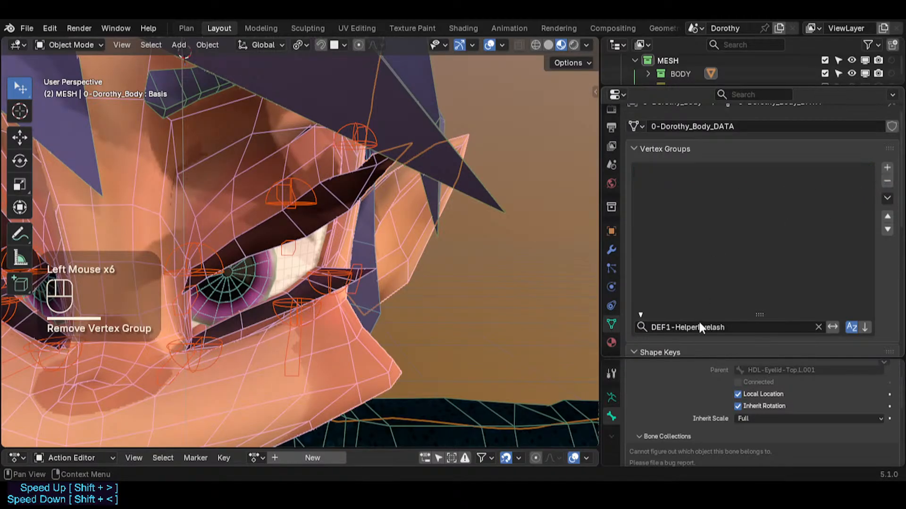
pyautogui.click(818, 327)
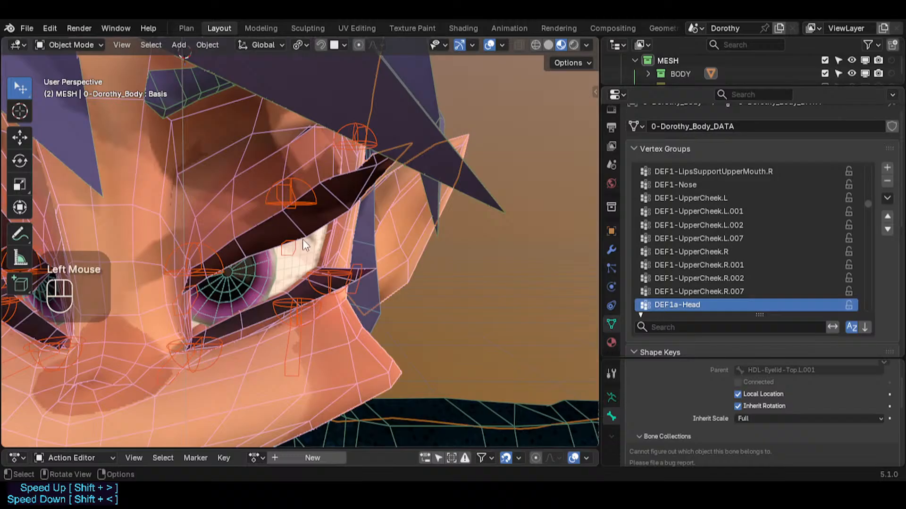
# Delete the upper and lower helper eyelash bones on both sides in the armature's Edit Mode
pyautogui.click(297, 322)
pyautogui.press('Tab')
pyautogui.moveTo(278, 348); pyautogui.dragTo(257, 334, button='middle')
pyautogui.click(250, 337)
pyautogui.keyDown('shift'); pyautogui.click(256, 358); pyautogui.keyUp('shift')
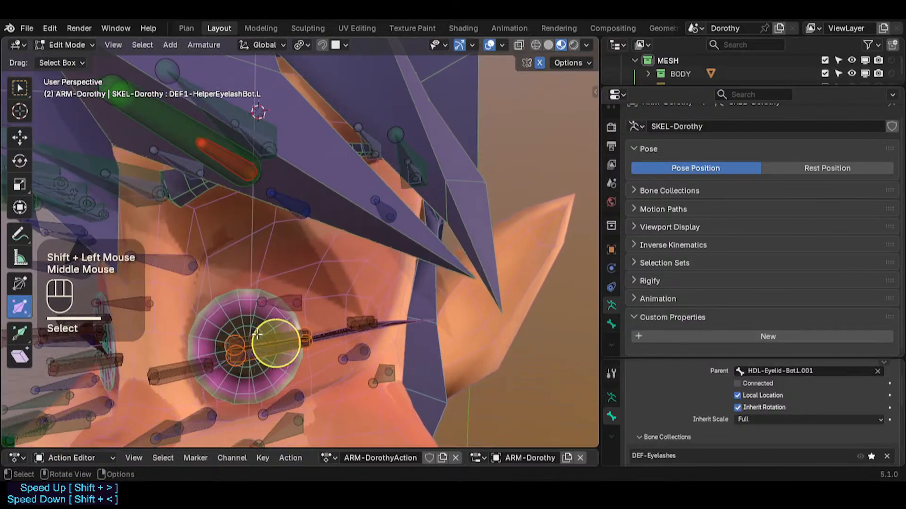
pyautogui.hotkey('shift', 'alt', 'x')
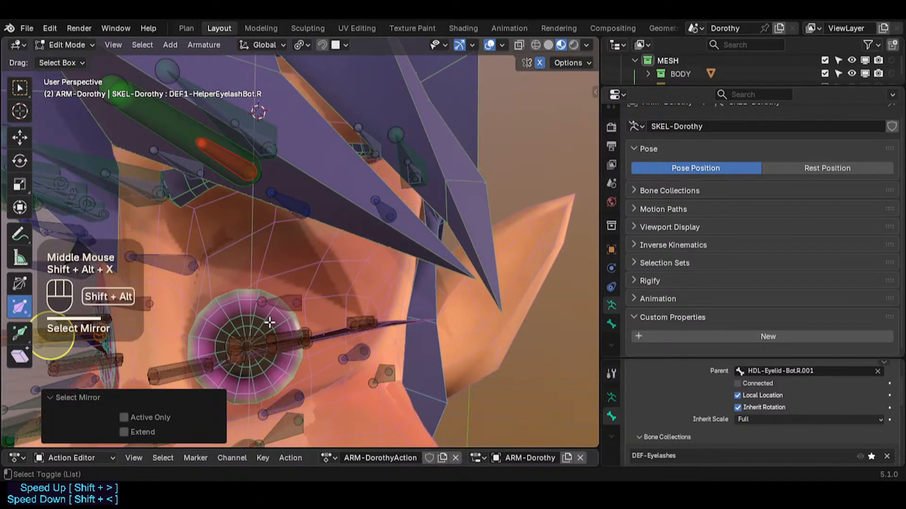
pyautogui.hotkey('shift', 'alt', 'x')
pyautogui.press('x')
pyautogui.click(270, 325)
# Return the armature to Pose Mode and clear the pose transforms of all bones
pyautogui.moveTo(271, 324); pyautogui.dragTo(262, 273, button='middle')
pyautogui.hotkey('ctrl', 'Tab')
pyautogui.press('a')
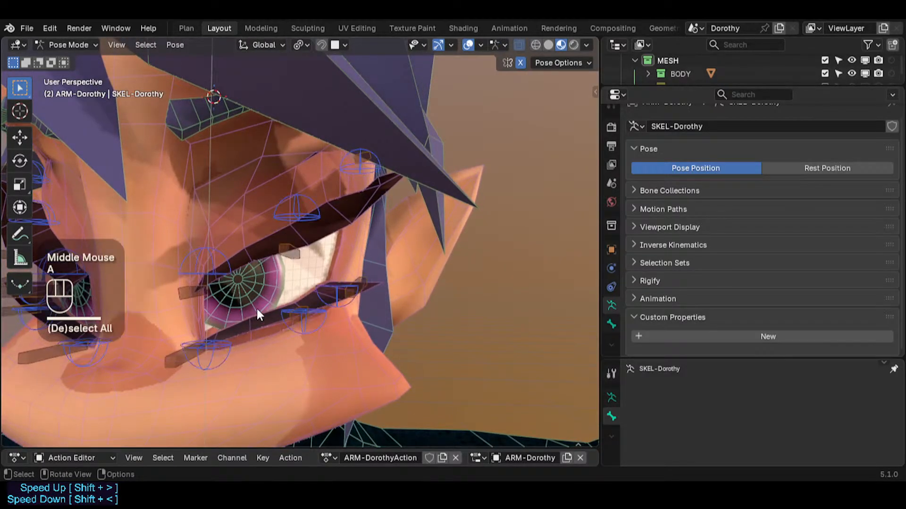
pyautogui.hotkey('alt', 'q')
pyautogui.hotkey('alt', 'q')
# Test the left upper eyelid by moving TWK-IK-Eyelid-Top-Mid.L and clear all pose transforms
pyautogui.click(315, 158)
pyautogui.press('g')
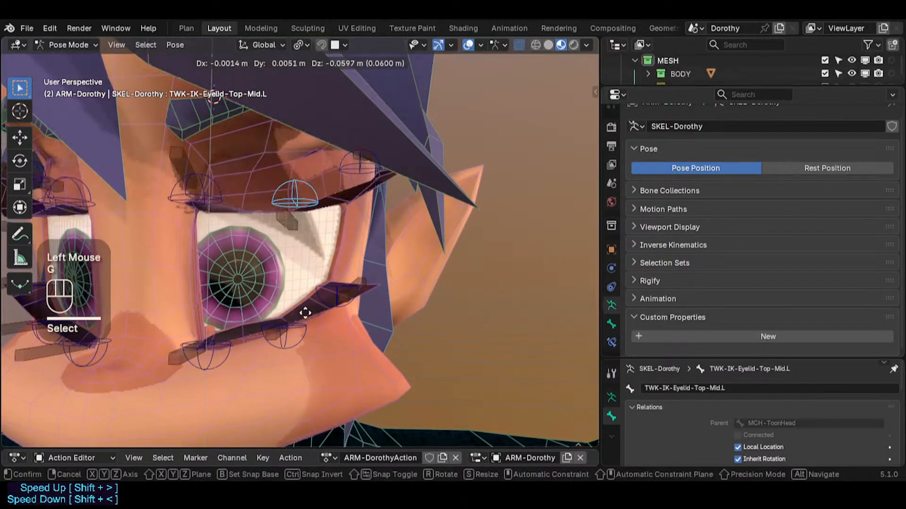
pyautogui.click(303, 183)
pyautogui.press('a')
pyautogui.hotkey('alt', 'q')
pyautogui.hotkey('alt', 'q')
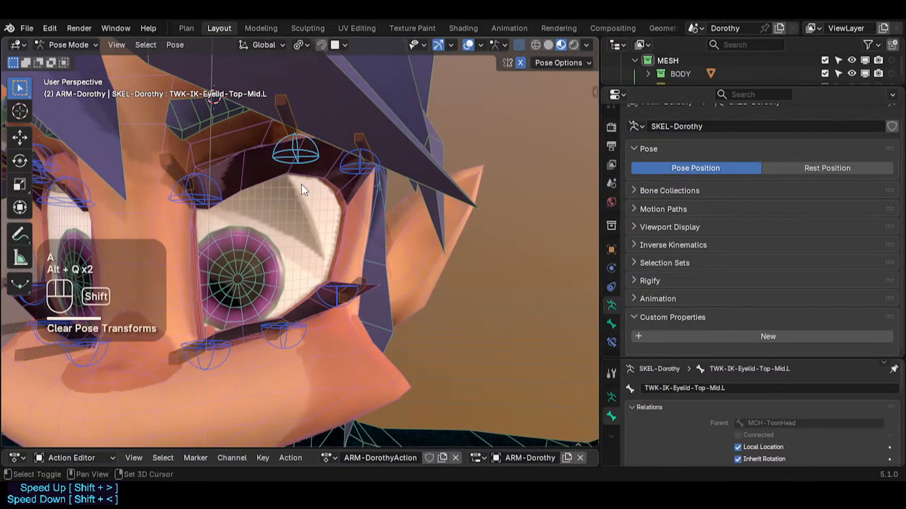
# Enlarge the scene collection list and show the GPencil-LineArt object in the viewport
pyautogui.keyDown('shift'); pyautogui.moveTo(301, 184); pyautogui.dragTo(258, 237, button='middle'); pyautogui.keyUp('shift')
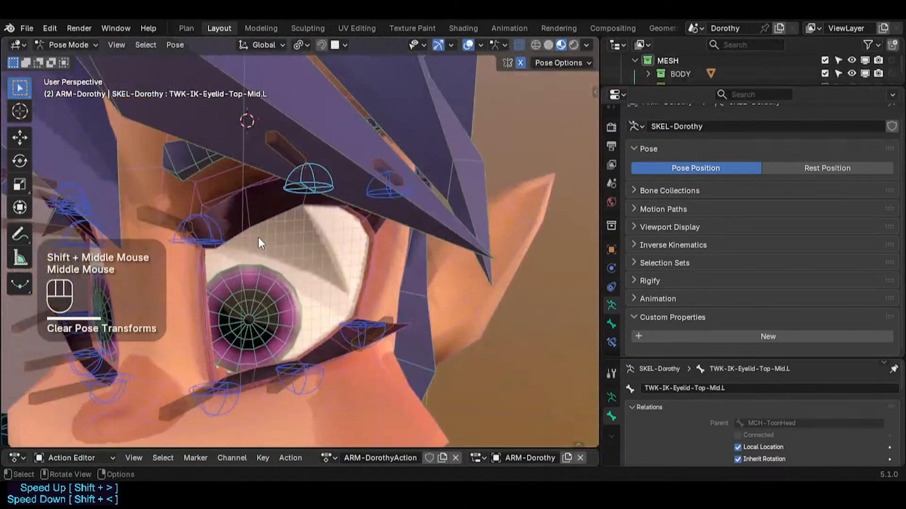
pyautogui.scroll(-2, 313, 275)
pyautogui.moveTo(674, 88); pyautogui.dragTo(675, 202)
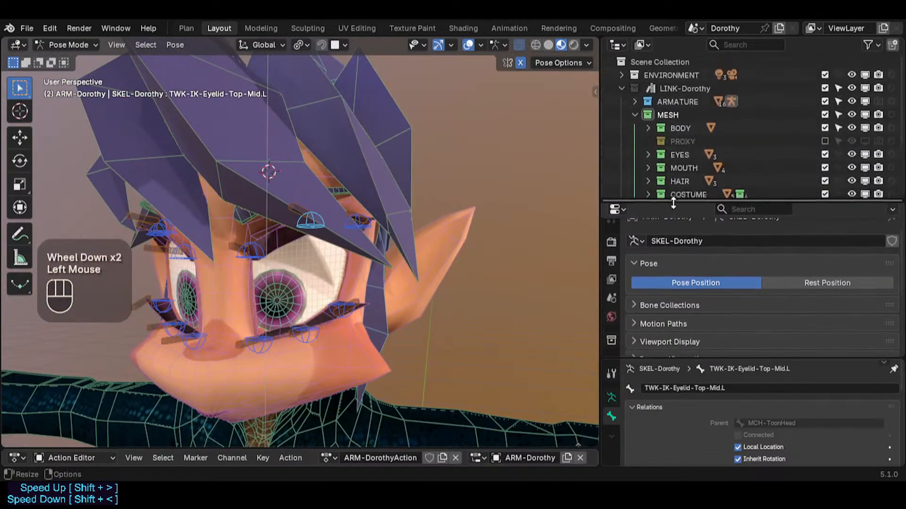
pyautogui.scroll(-5, 664, 148)
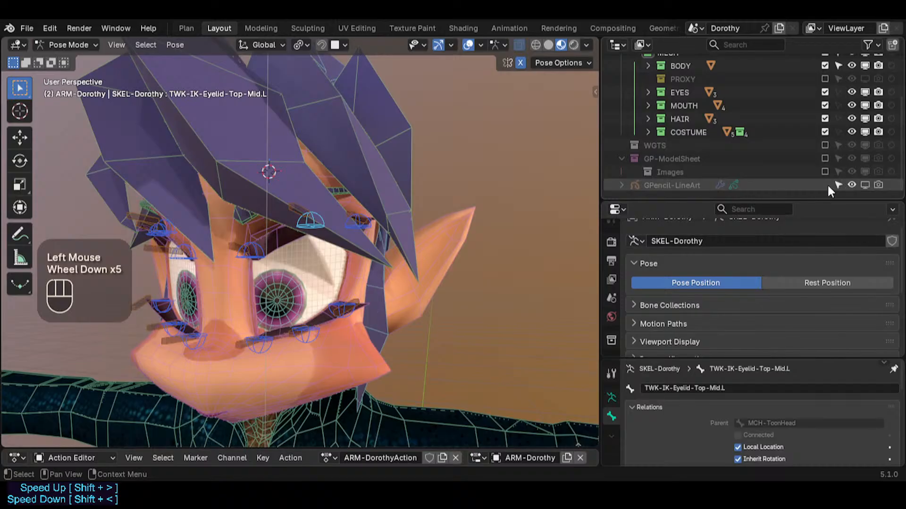
pyautogui.click(865, 184)
pyautogui.moveTo(381, 234); pyautogui.dragTo(405, 236, button='middle')
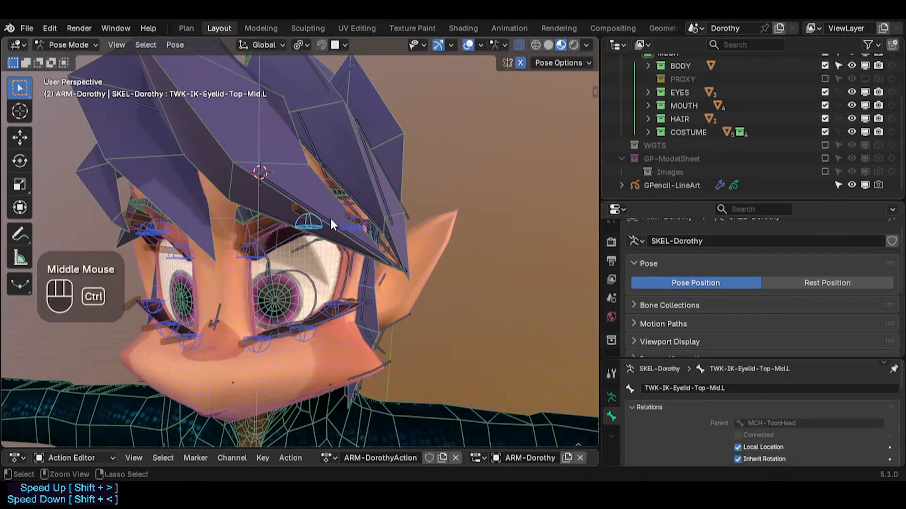
# Inspect the line art around the face and hair, then leave Pose Mode and select the GPencil-LineArt object
pyautogui.hotkey('ctrl', 'Tab')
pyautogui.hotkey('ctrl', 'Tab')
pyautogui.moveTo(330, 215); pyautogui.dragTo(258, 223, button='middle')
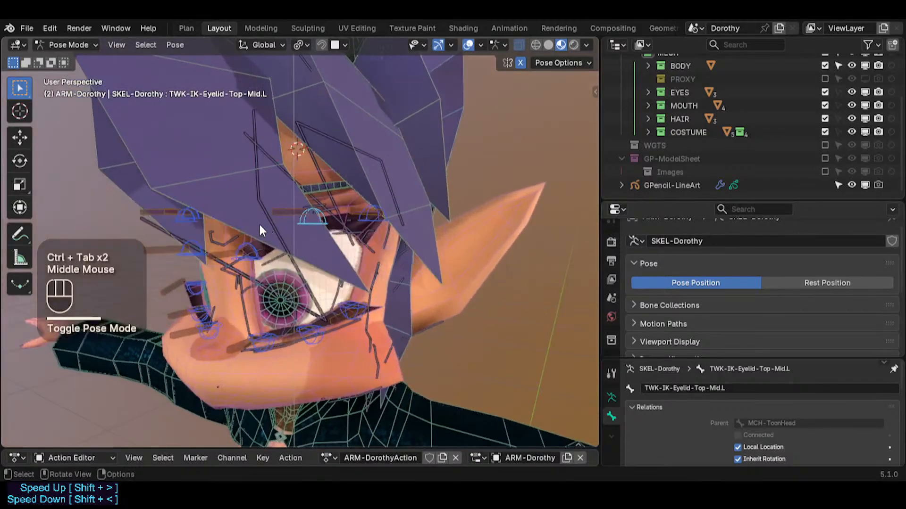
pyautogui.scroll(-1, 277, 186)
pyautogui.click(254, 187)
pyautogui.click(259, 189)
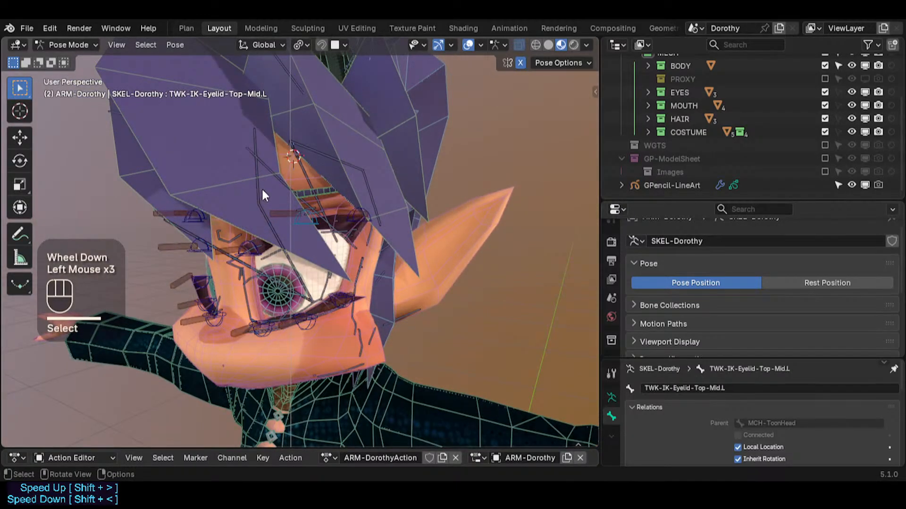
pyautogui.moveTo(261, 187); pyautogui.dragTo(283, 249, button='middle')
pyautogui.scroll(1, 281, 251)
pyautogui.hotkey('ctrl', 'Tab')
pyautogui.click(289, 222)
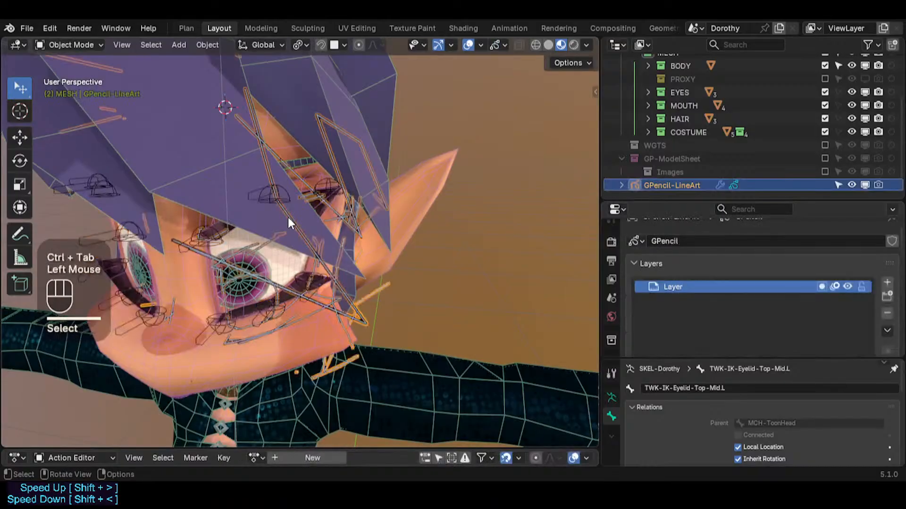
# View the line art on the whole character and hide GPencil-LineArt in the viewport
pyautogui.scroll(-2, 292, 229)
pyautogui.moveTo(288, 233); pyautogui.dragTo(263, 216, button='middle')
pyautogui.scroll(-6, 213, 215)
pyautogui.scroll(2, 262, 216)
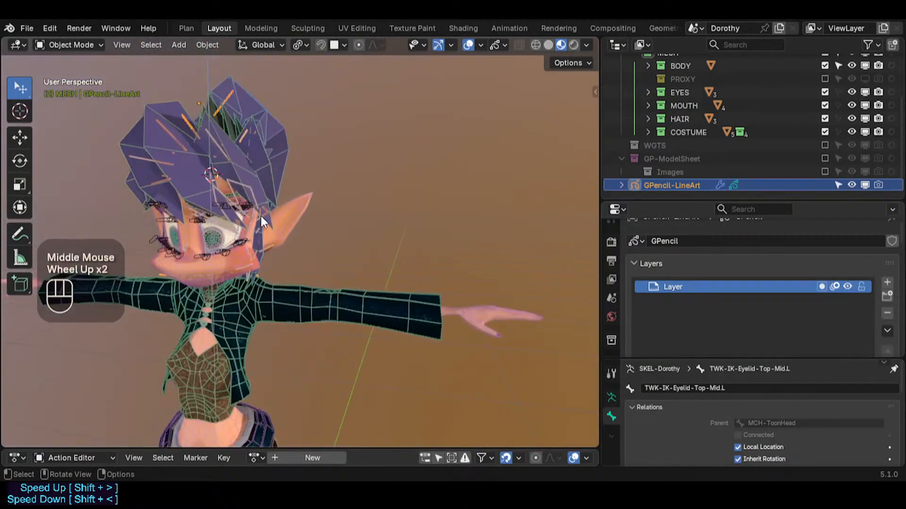
pyautogui.click(864, 185)
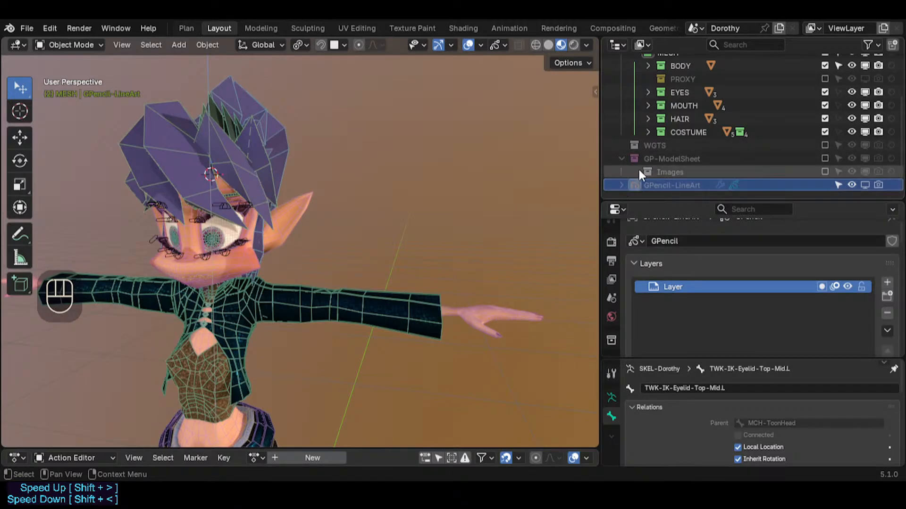
# Enable the GP-ModelSheet collection and examine its sketches over the face in the front orthographic view
pyautogui.click(736, 158)
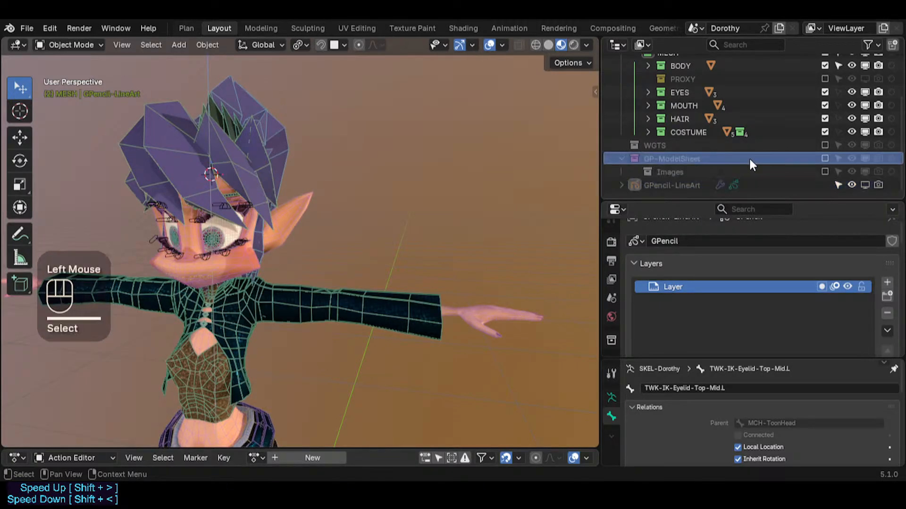
pyautogui.click(825, 159)
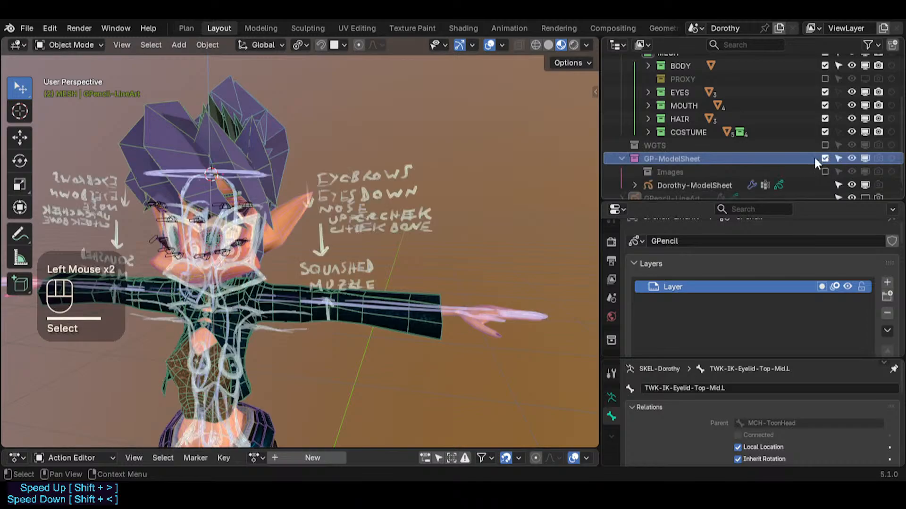
pyautogui.moveTo(329, 232); pyautogui.dragTo(181, 255, button='middle')
pyautogui.press('KP_2')
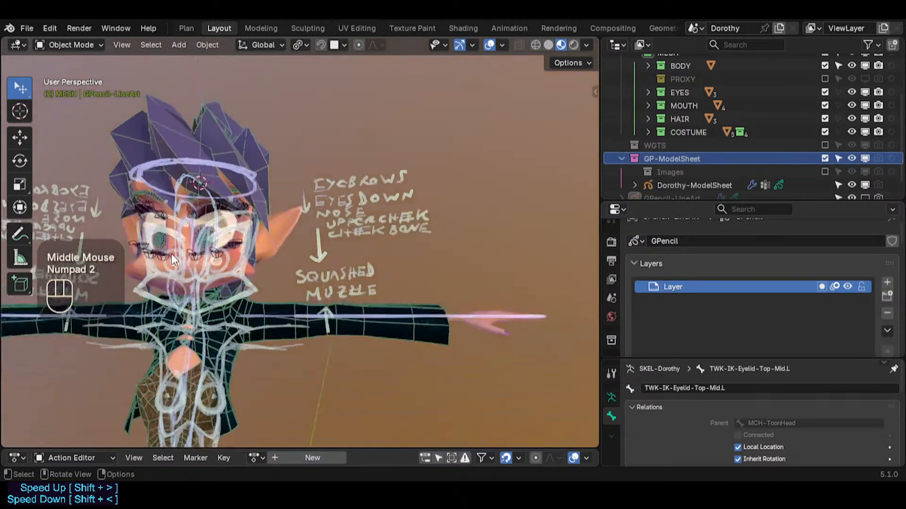
pyautogui.press('KP_1')
pyautogui.scroll(2, 172, 253)
pyautogui.keyDown('shift'); pyautogui.moveTo(265, 265); pyautogui.dragTo(285, 260, button='middle'); pyautogui.keyUp('shift')
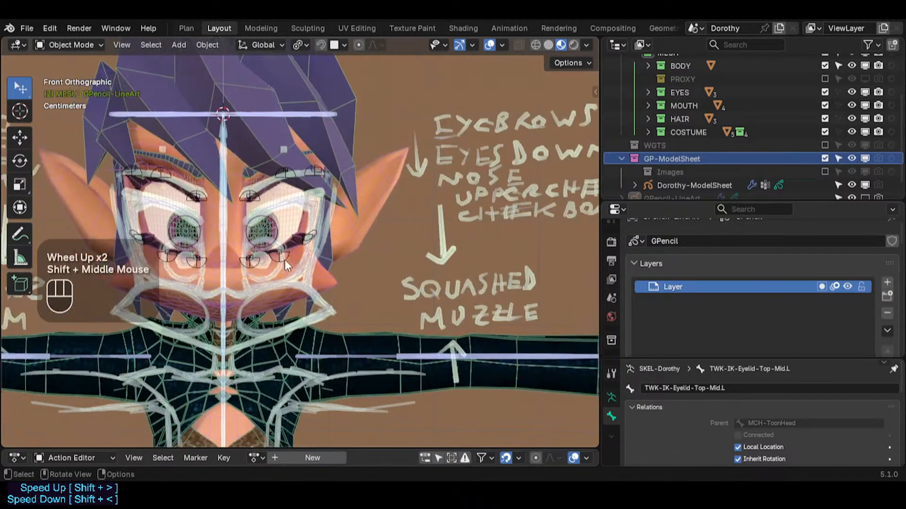
pyautogui.scroll(2, 286, 256)
pyautogui.scroll(-2, 303, 216)
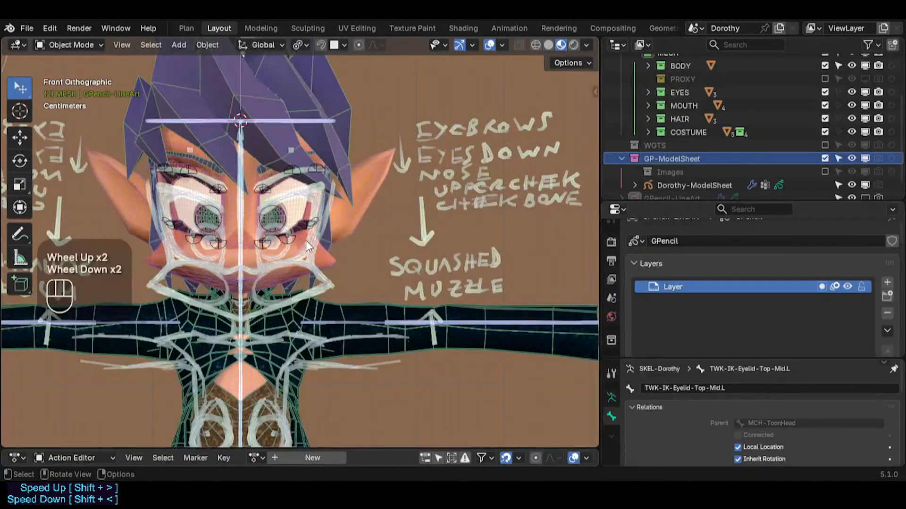
# Exclude the HAIR collection and open the body mesh in Edit Mode against the model sheet, seen from the front
pyautogui.click(825, 118)
pyautogui.click(401, 204)
pyautogui.click(314, 264)
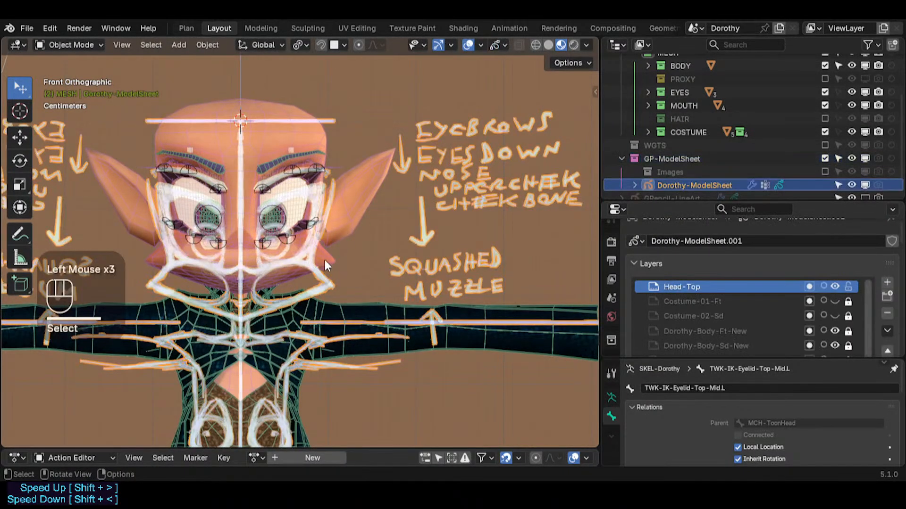
pyautogui.click(325, 258)
pyautogui.press('Tab')
pyautogui.moveTo(325, 259); pyautogui.dragTo(305, 259, button='middle')
pyautogui.scroll(2, 296, 257)
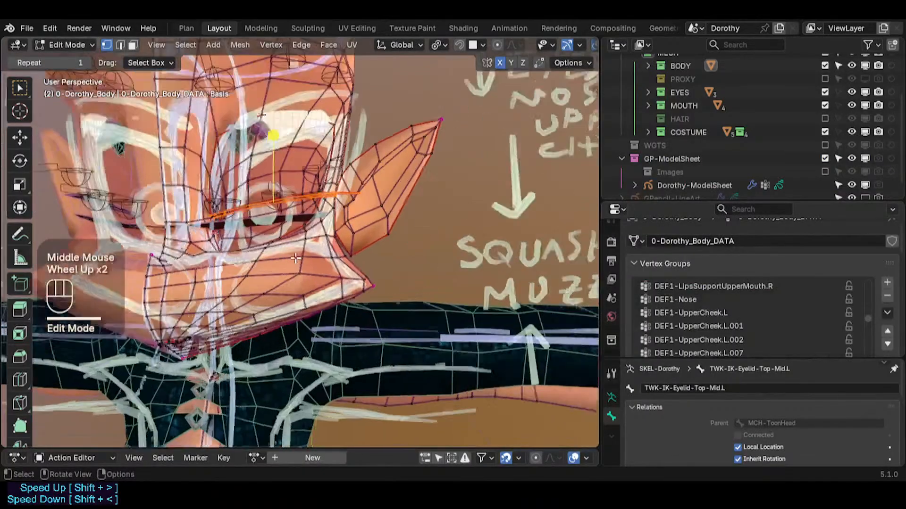
pyautogui.press('KP_1')
pyautogui.scroll(-2, 295, 263)
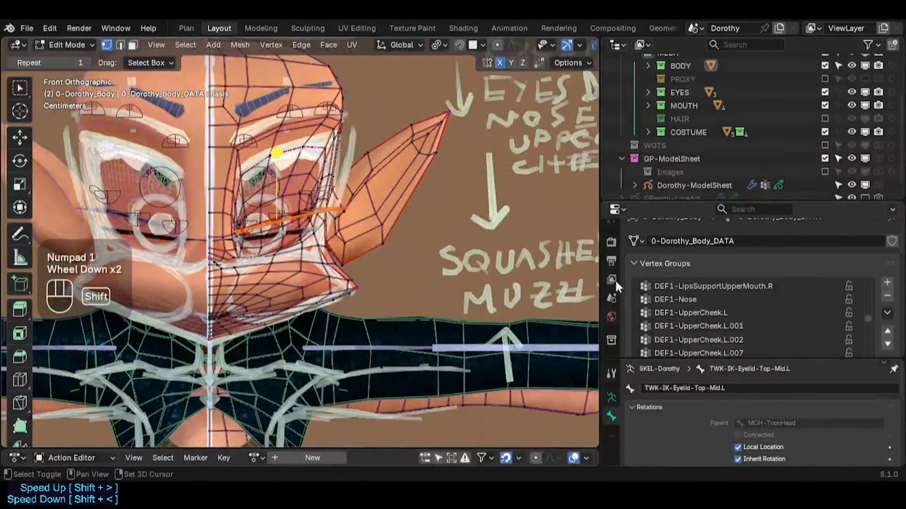
# Leave Edit Mode and select the Dorothy-ModelSheet object to bring up its Grease Pencil layers
pyautogui.scroll(-2, 683, 175)
pyautogui.click(685, 172)
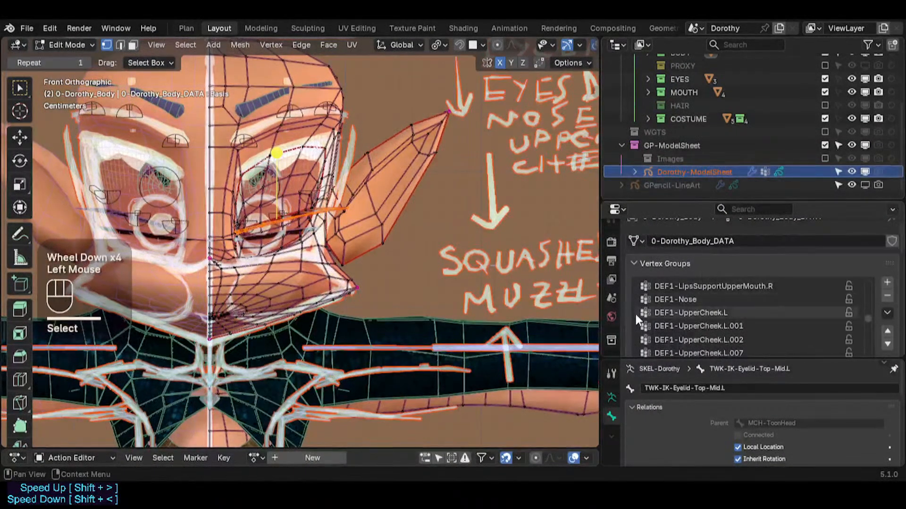
pyautogui.scroll(-2, 611, 318)
pyautogui.scroll(-2, 610, 318)
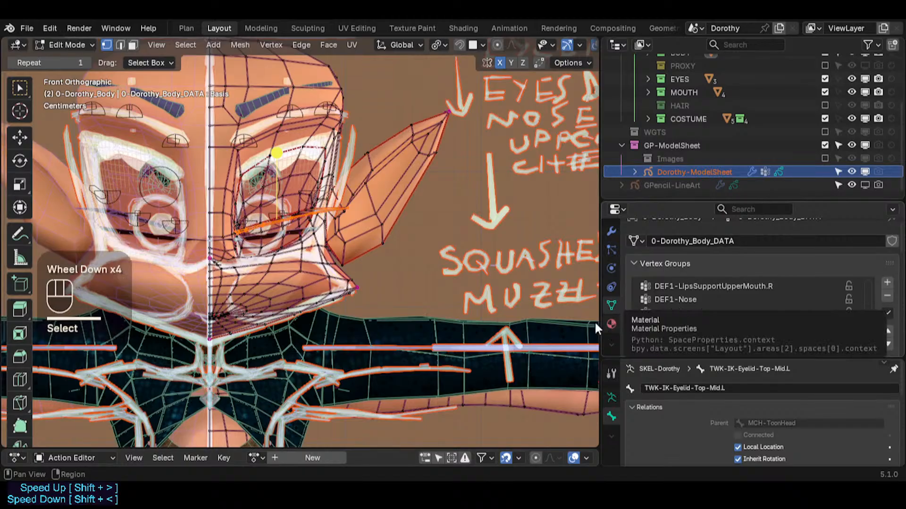
pyautogui.hotkey('ctrl', 'Tab')
pyautogui.click(418, 207)
pyautogui.click(674, 162)
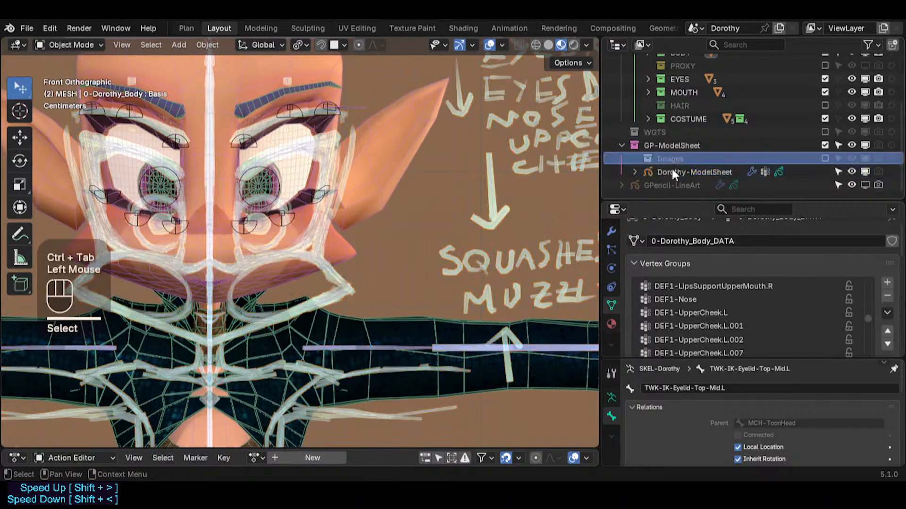
pyautogui.click(671, 171)
pyautogui.scroll(-1, 657, 291)
pyautogui.scroll(2, 791, 304)
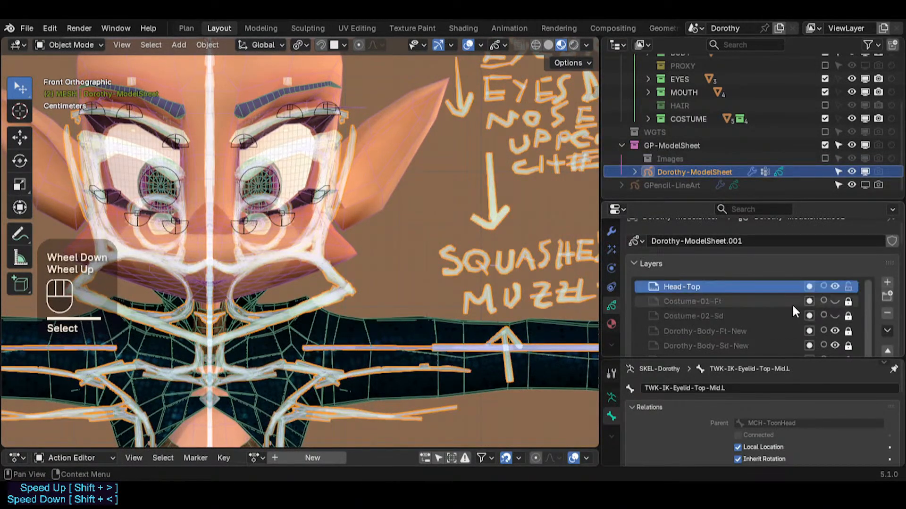
# Hide the Dorothy-Body-Sd-New layer of the model sheet, keeping Dorothy-Body-Ft-New visible
pyautogui.click(835, 344)
pyautogui.click(836, 330)
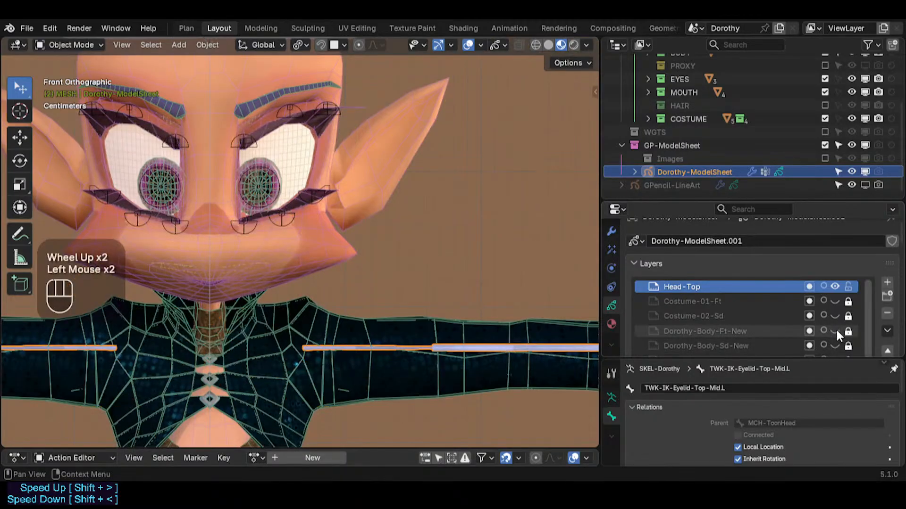
pyautogui.click(835, 330)
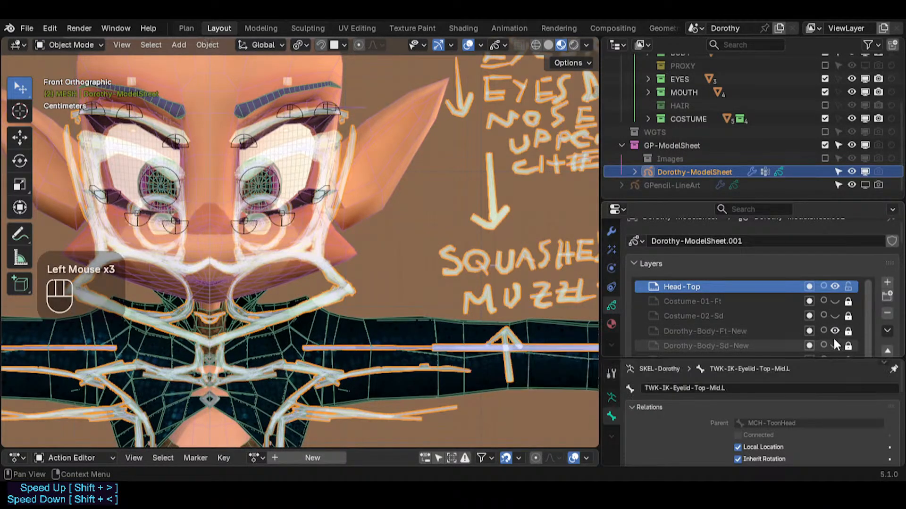
# Open the body mesh in Edit Mode and compare its eye, cheek and muzzle topology with the front sketch
pyautogui.scroll(-1, 292, 202)
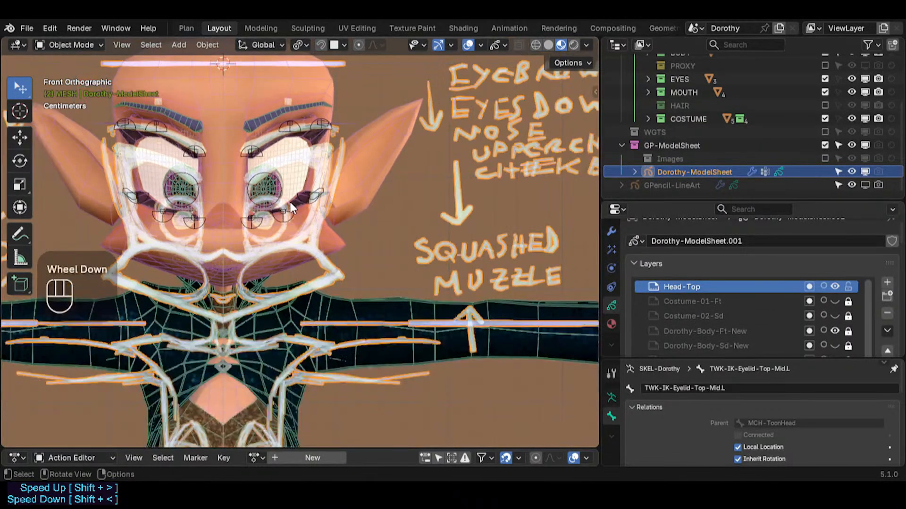
pyautogui.click(285, 106)
pyautogui.press('Tab')
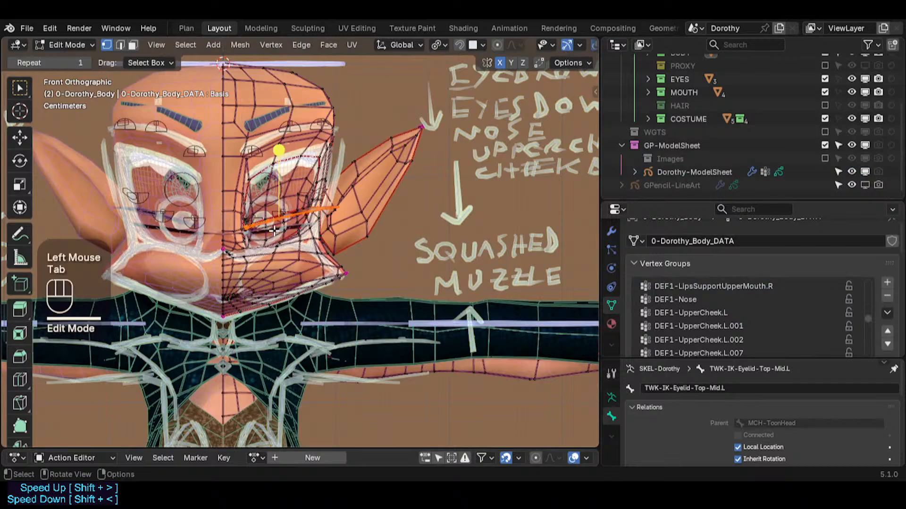
pyautogui.scroll(1, 273, 230)
pyautogui.keyDown('shift'); pyautogui.moveTo(273, 230); pyautogui.dragTo(287, 188, button='middle'); pyautogui.keyUp('shift')
pyautogui.scroll(3, 292, 181)
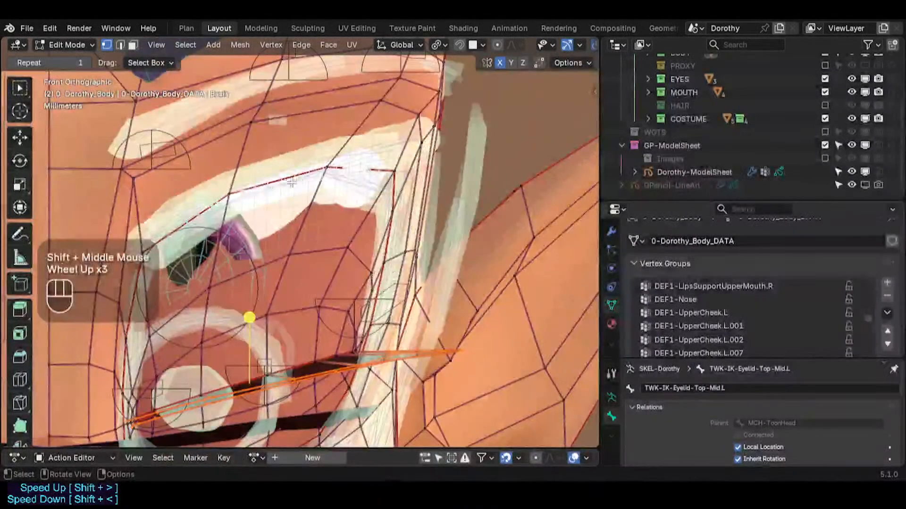
pyautogui.scroll(-3, 212, 247)
pyautogui.scroll(2, 320, 357)
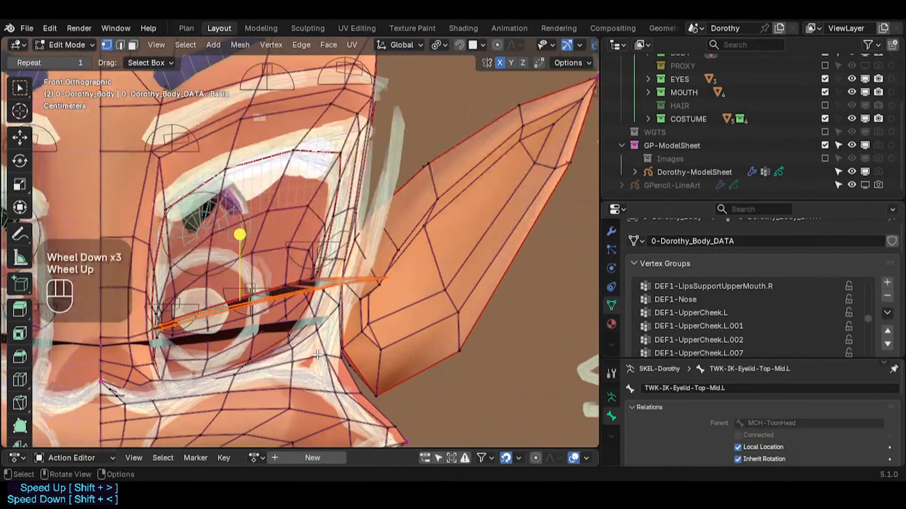
pyautogui.scroll(-5, 331, 346)
pyautogui.scroll(2, 335, 341)
pyautogui.scroll(2, 338, 336)
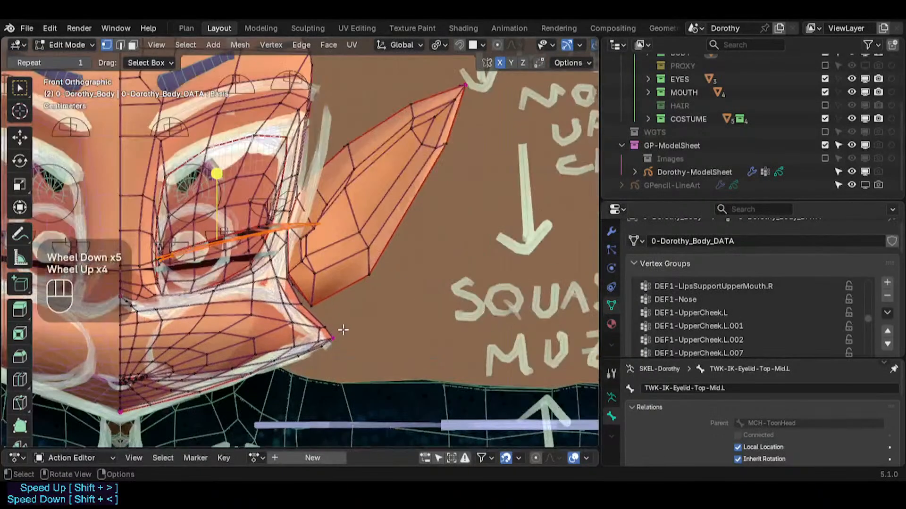
# Return to Object Mode, view the Dorothy-ModelSheet sketches with all other objects hidden, and undo the hiding
pyautogui.press('Tab')
pyautogui.click(307, 328)
pyautogui.scroll(-2, 307, 328)
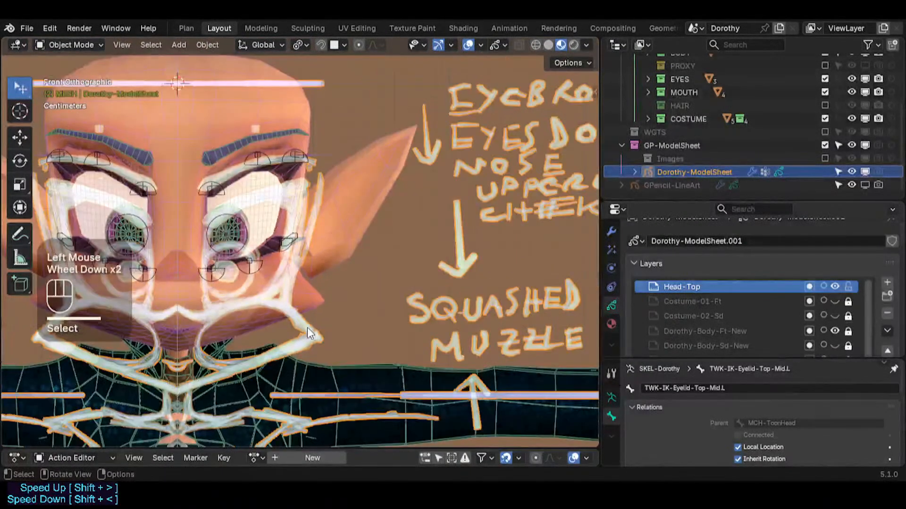
pyautogui.press('h')
pyautogui.hotkey('ctrl', 'z')
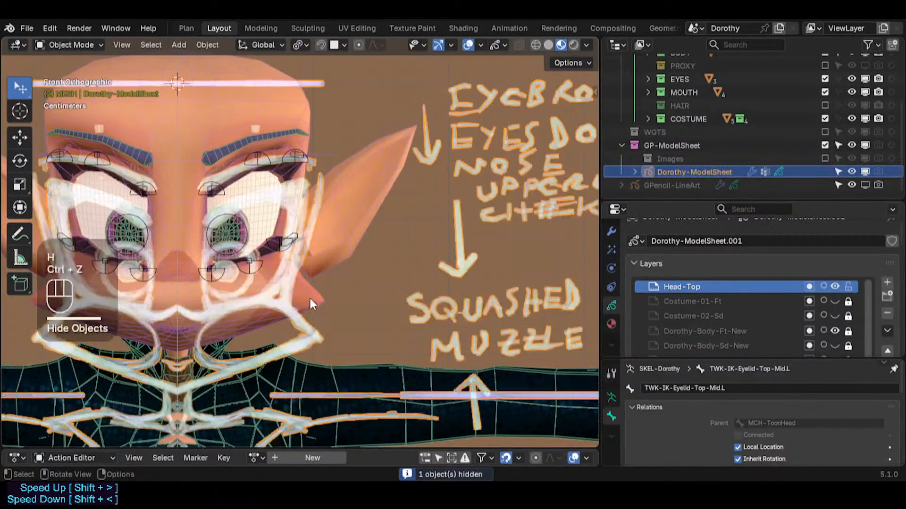
pyautogui.hotkey('shift', 'h')
pyautogui.scroll(-1, 311, 295)
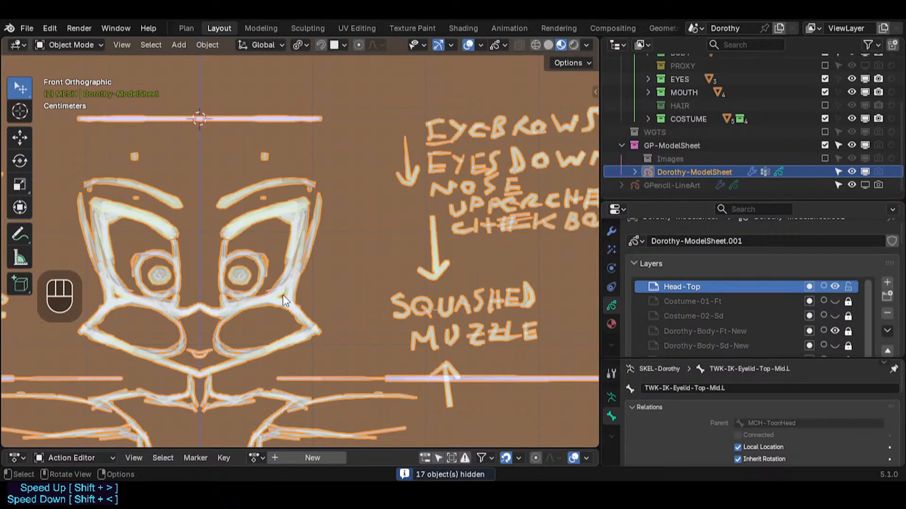
pyautogui.hotkey('ctrl', 'z')
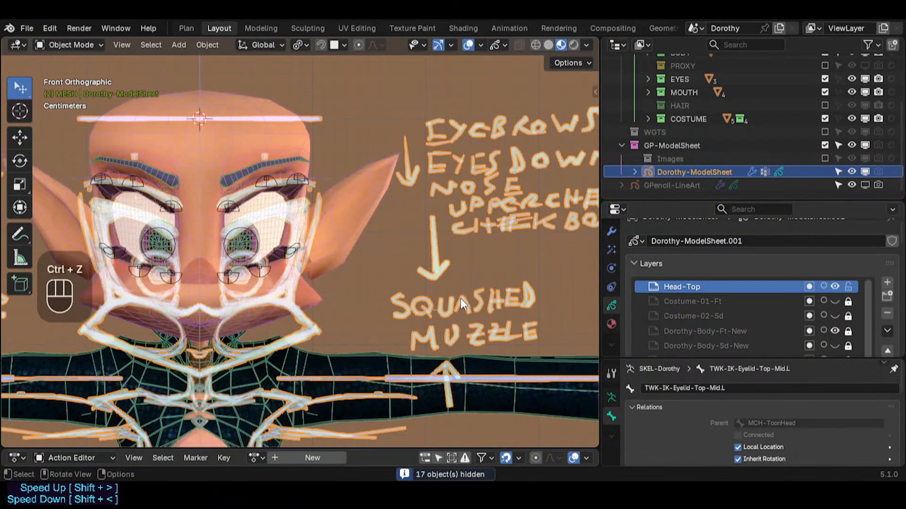
# Disable Dorothy-ModelSheet in the viewport and check the body mesh around the eye in Edit Mode
pyautogui.click(865, 173)
pyautogui.click(250, 150)
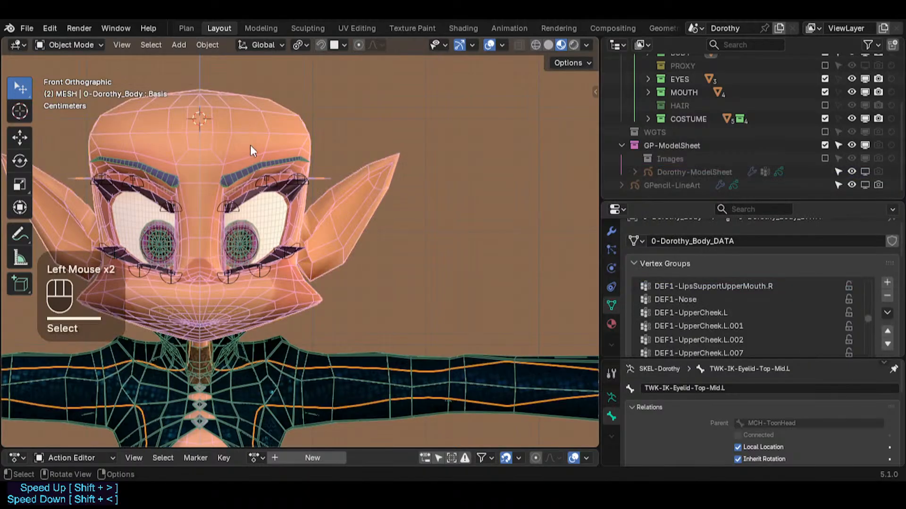
pyautogui.keyDown('shift'); pyautogui.moveTo(250, 149); pyautogui.dragTo(250, 171, button='middle'); pyautogui.keyUp('shift')
pyautogui.scroll(3, 320, 225)
pyautogui.press('Tab')
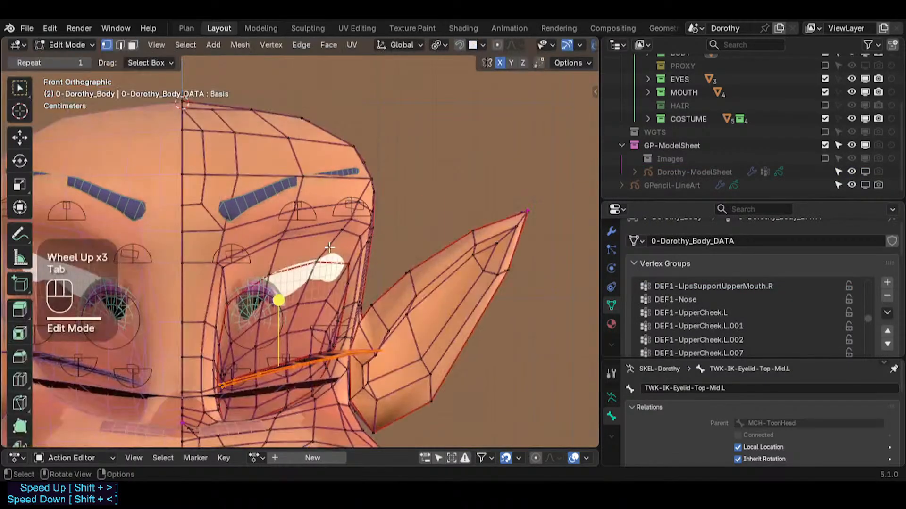
pyautogui.press('Tab')
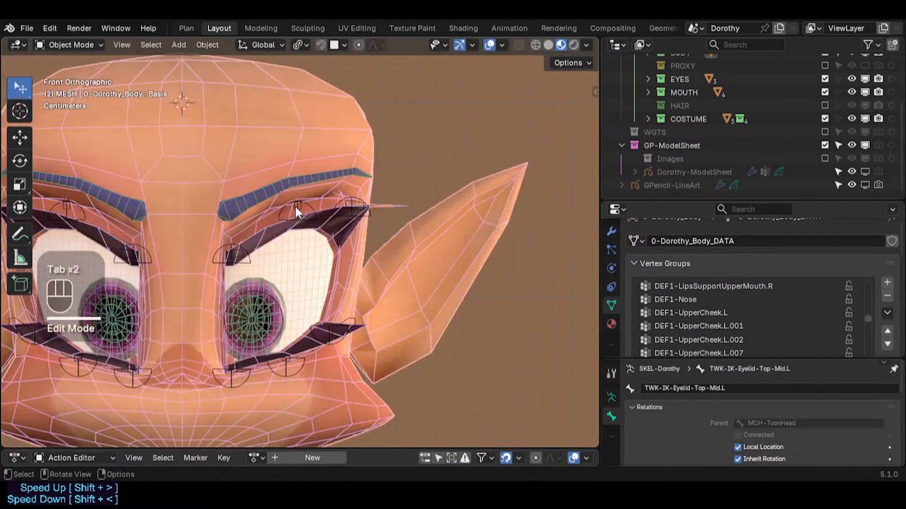
# Select the armature's DEF1-EyelashTop.L.002 bone in Pose Mode and open the rig in Edit Mode around it
pyautogui.click(299, 205)
pyautogui.hotkey('ctrl', 'Tab')
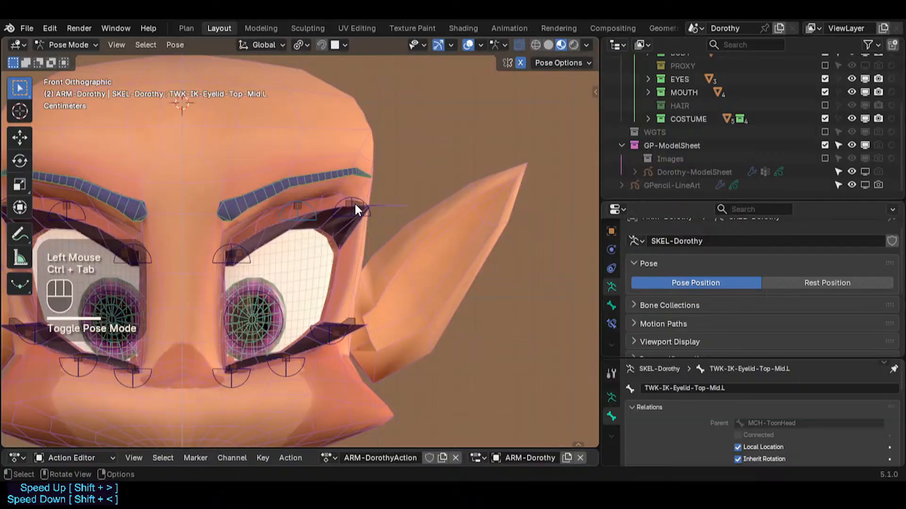
pyautogui.click(355, 204)
pyautogui.press('Tab')
pyautogui.press('Tab')
pyautogui.scroll(2, 350, 250)
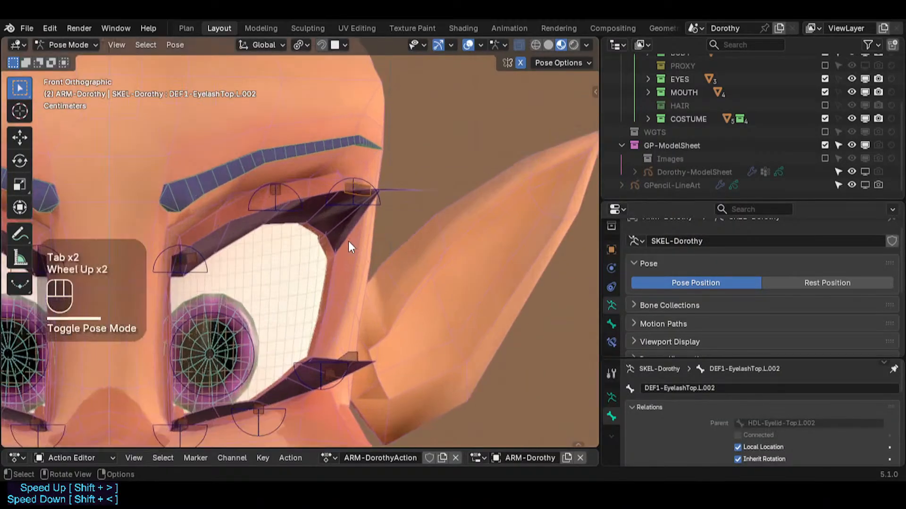
pyautogui.press('Tab')
pyautogui.keyDown('shift'); pyautogui.moveTo(335, 334); pyautogui.dragTo(309, 345, button='middle'); pyautogui.keyUp('shift')
pyautogui.moveTo(309, 346); pyautogui.dragTo(356, 288, button='middle')
pyautogui.scroll(1, 321, 309)
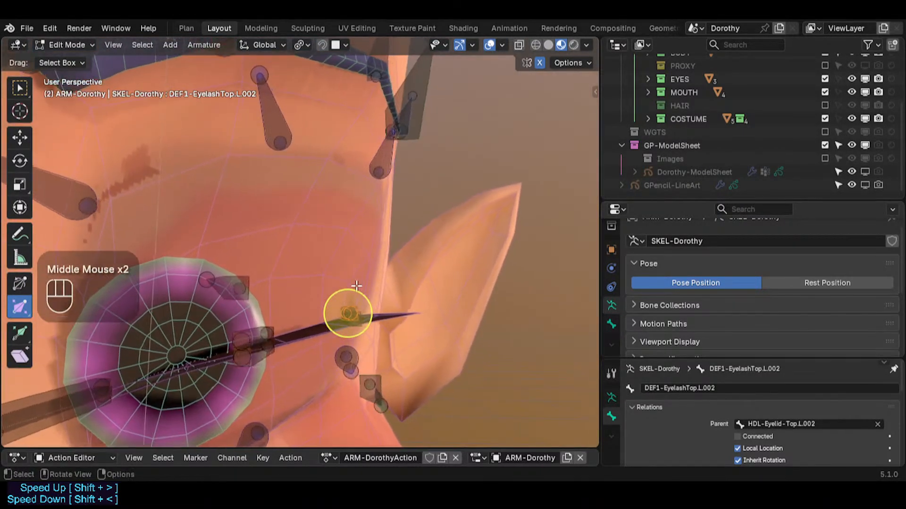
# Solo the DEF-Eyelids bone collection alongside the eyelashes and examine the bones at the eye's outer corner
pyautogui.press('n')
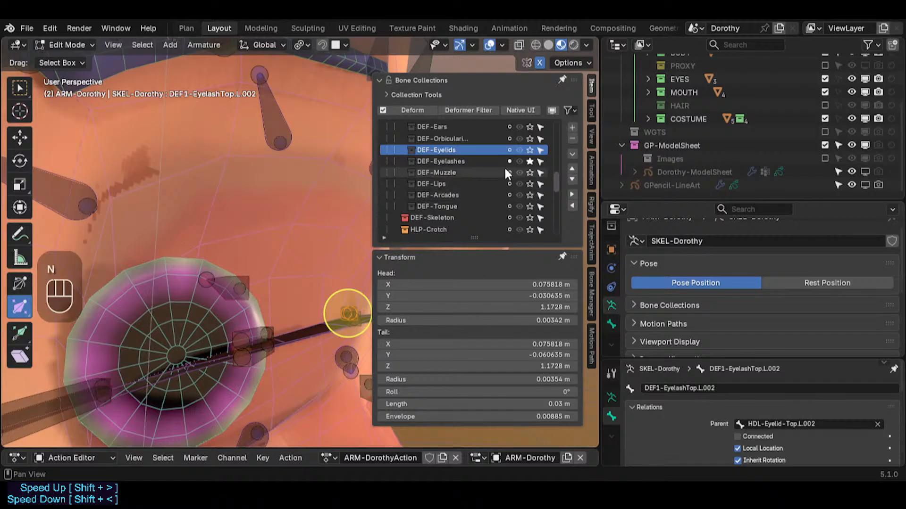
pyautogui.click(528, 151)
pyautogui.press('n')
pyautogui.moveTo(278, 295); pyautogui.dragTo(350, 293, button='middle')
pyautogui.scroll(2, 349, 311)
pyautogui.scroll(-1, 378, 307)
pyautogui.scroll(3, 351, 294)
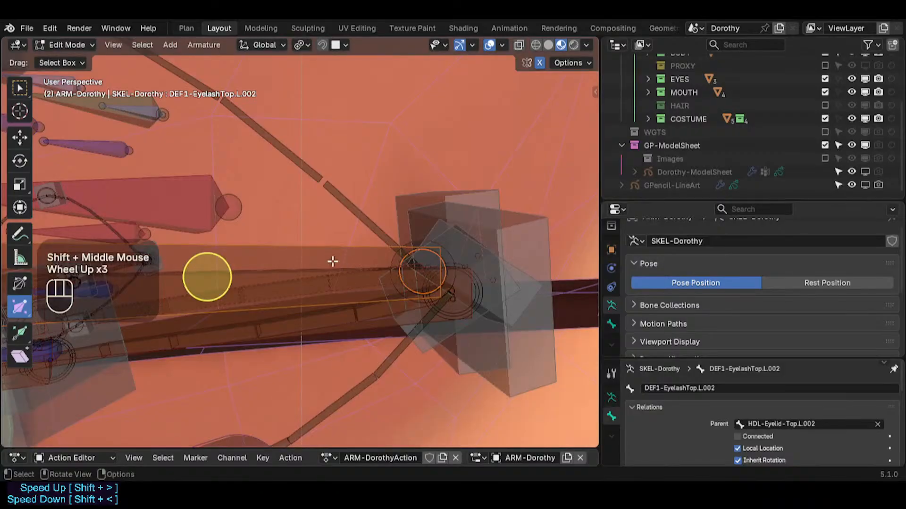
pyautogui.moveTo(320, 256); pyautogui.dragTo(389, 291, button='middle')
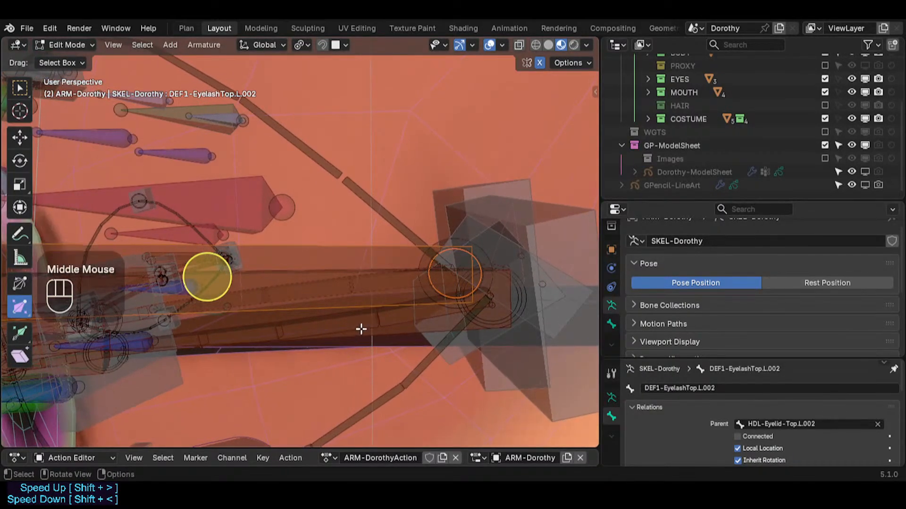
# Select DEF1-EyelashBot.L.002 and inspect the eyelash and eyelid bones from the outer to the inner eye corner
pyautogui.click(362, 329)
pyautogui.moveTo(312, 325); pyautogui.dragTo(363, 375, button='middle')
pyautogui.scroll(-2, 329, 303)
pyautogui.moveTo(260, 316); pyautogui.dragTo(315, 318, button='middle')
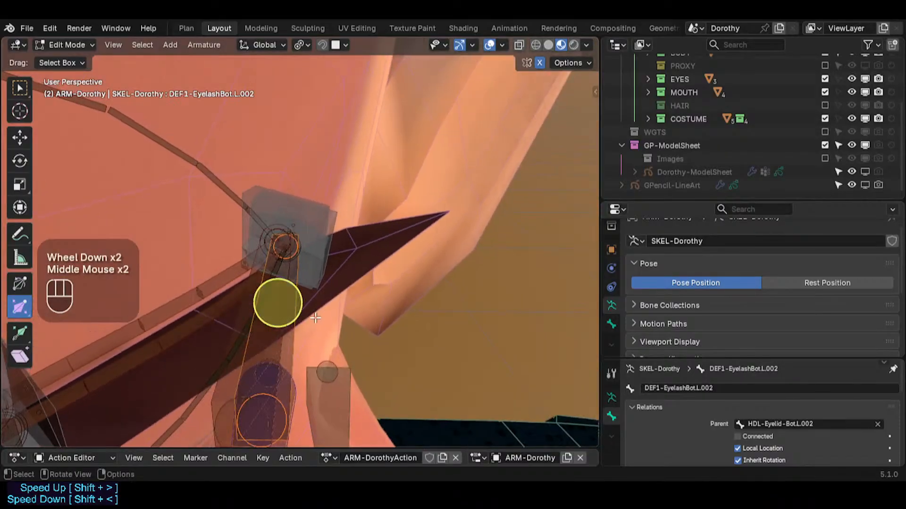
pyautogui.scroll(-1, 259, 318)
pyautogui.keyDown('shift'); pyautogui.moveTo(259, 317); pyautogui.dragTo(338, 322, button='middle'); pyautogui.keyUp('shift')
pyautogui.scroll(-1, 283, 313)
pyautogui.scroll(4, 350, 314)
pyautogui.scroll(1, 335, 301)
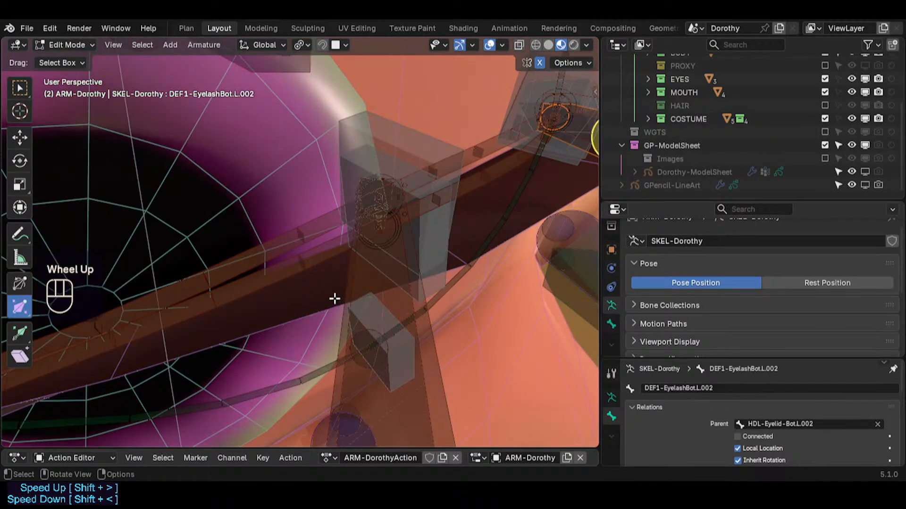
pyautogui.scroll(-3, 245, 330)
pyautogui.keyDown('shift'); pyautogui.moveTo(245, 330); pyautogui.dragTo(255, 299, button='middle'); pyautogui.keyUp('shift')
pyautogui.scroll(-2, 208, 328)
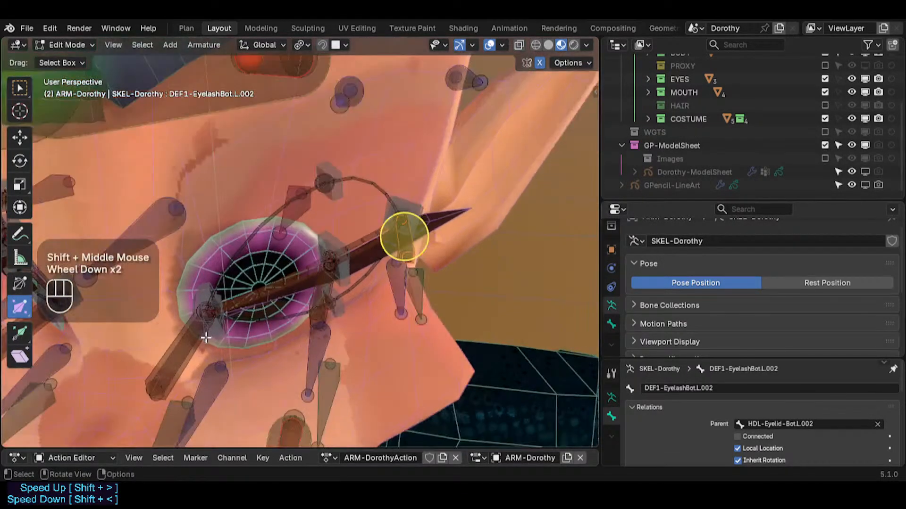
pyautogui.scroll(-1, 205, 338)
pyautogui.moveTo(206, 338); pyautogui.dragTo(250, 286, button='middle')
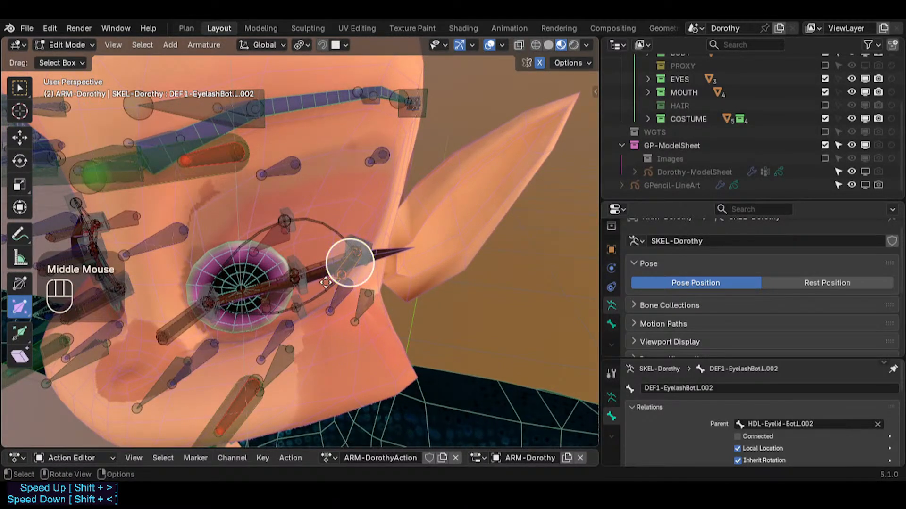
pyautogui.moveTo(325, 283); pyautogui.dragTo(314, 282, button='middle')
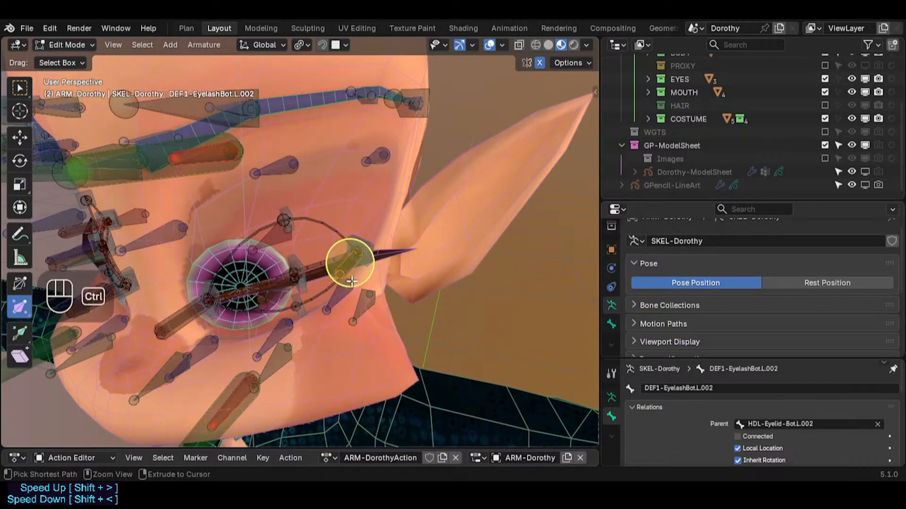
pyautogui.moveTo(351, 281); pyautogui.dragTo(314, 277, button='middle')
pyautogui.scroll(4, 196, 310)
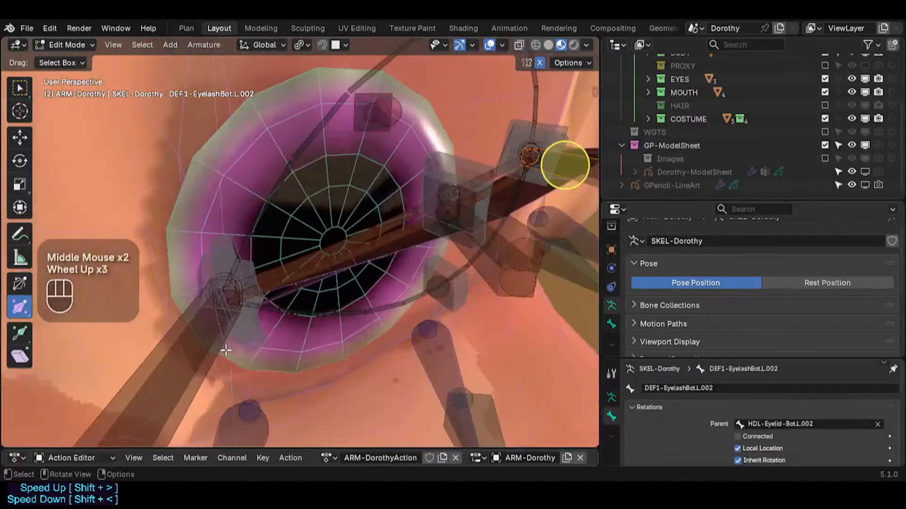
# Check the inner-corner bones by selecting DEF1-EyelashTop.L and DEF1-EyelashBot.L, ending on DEF1-EyelashTop.L
pyautogui.click(155, 344)
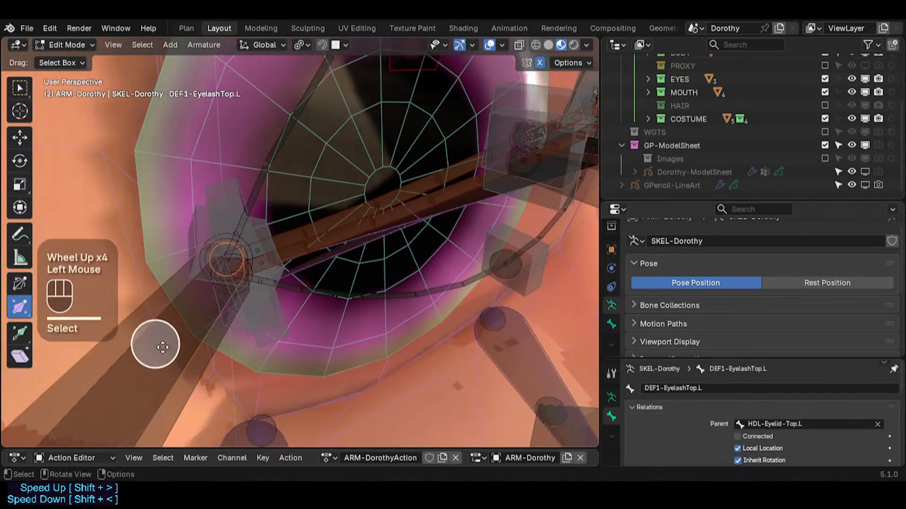
pyautogui.click(183, 396)
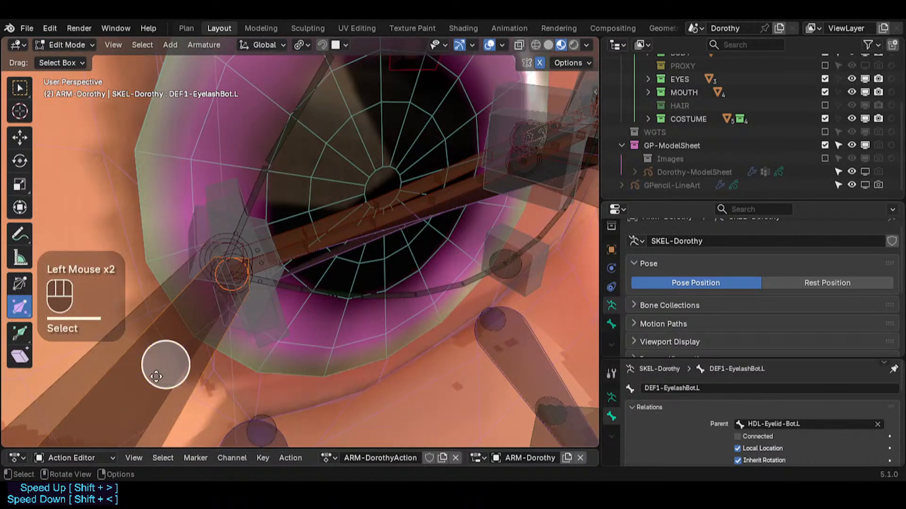
pyautogui.click(151, 353)
pyautogui.scroll(-3, 243, 324)
pyautogui.keyDown('shift'); pyautogui.moveTo(243, 323); pyautogui.dragTo(288, 244, button='middle'); pyautogui.keyUp('shift')
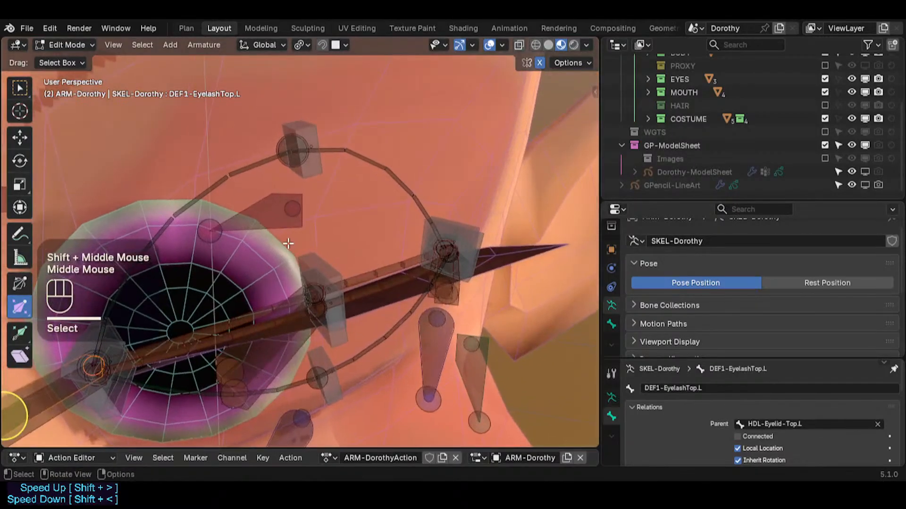
# Return the armature to Object Mode and turn off solo for the DEF-Eyelids bone collection
pyautogui.scroll(-2, 287, 244)
pyautogui.hotkey('ctrl', 'Tab')
pyautogui.click(435, 203)
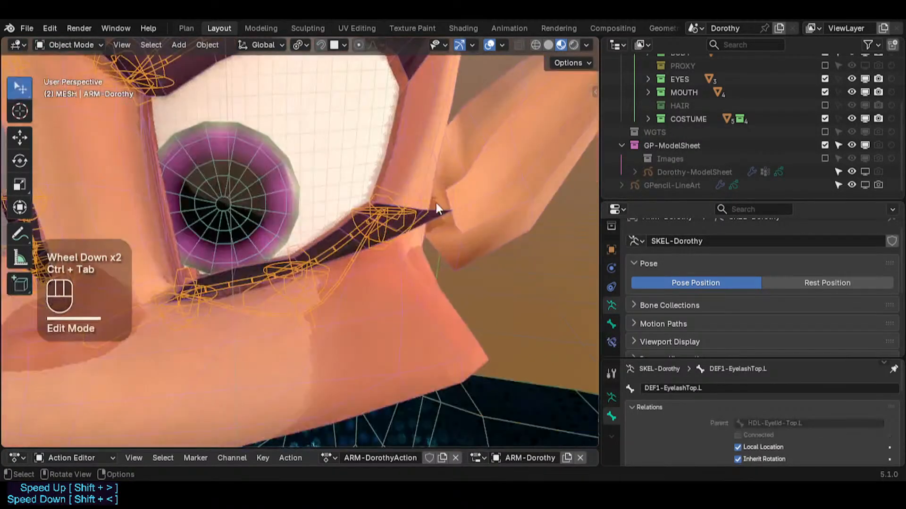
pyautogui.press('n')
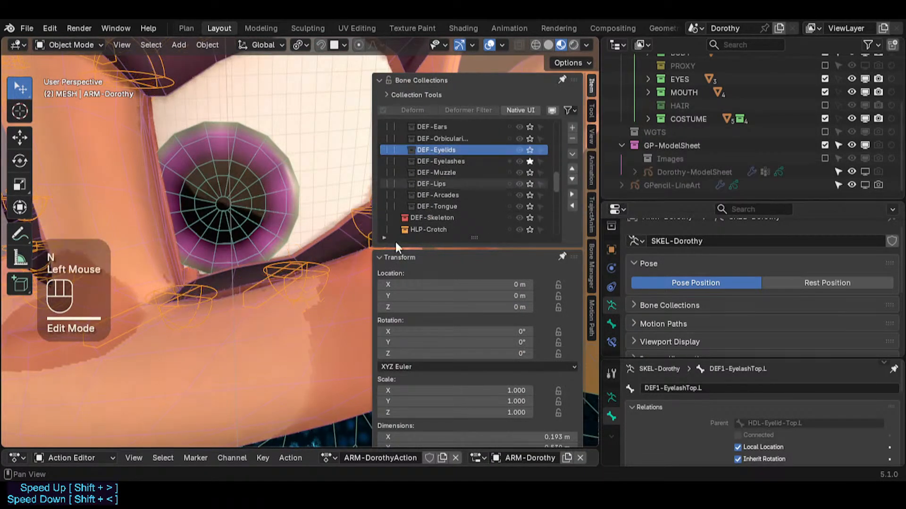
# Hide the sidebar, select the ARM-Dorothy armature around the left eye and switch it to Pose Mode
pyautogui.press('n')
pyautogui.click(273, 280)
pyautogui.scroll(-2, 273, 280)
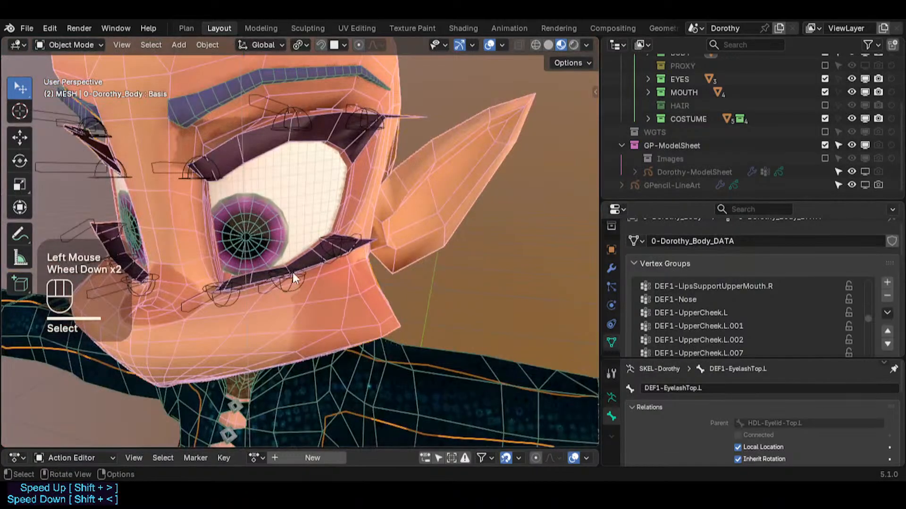
pyautogui.click(287, 274)
pyautogui.hotkey('ctrl', 'Tab')
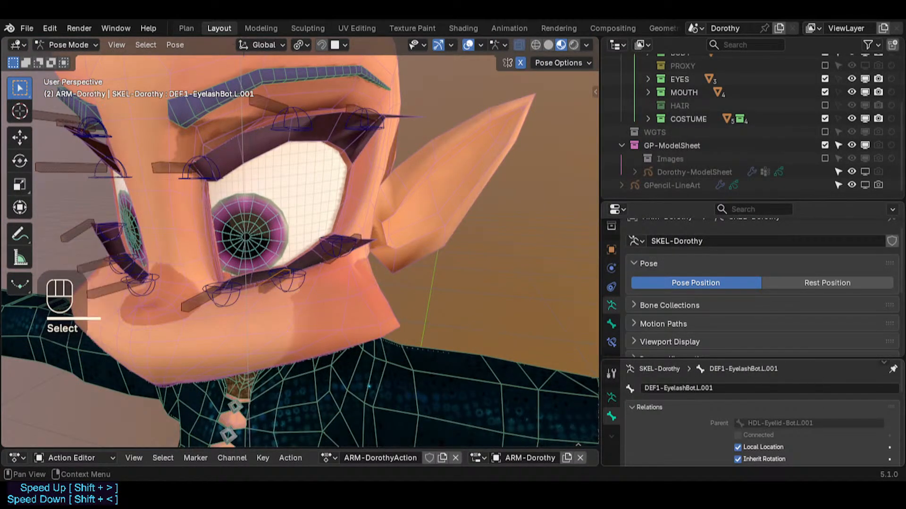
# Select the left lower and upper eyelash deform bones one by one, ending on DEF1-EyelashTop.L
pyautogui.scroll(2, 245, 309)
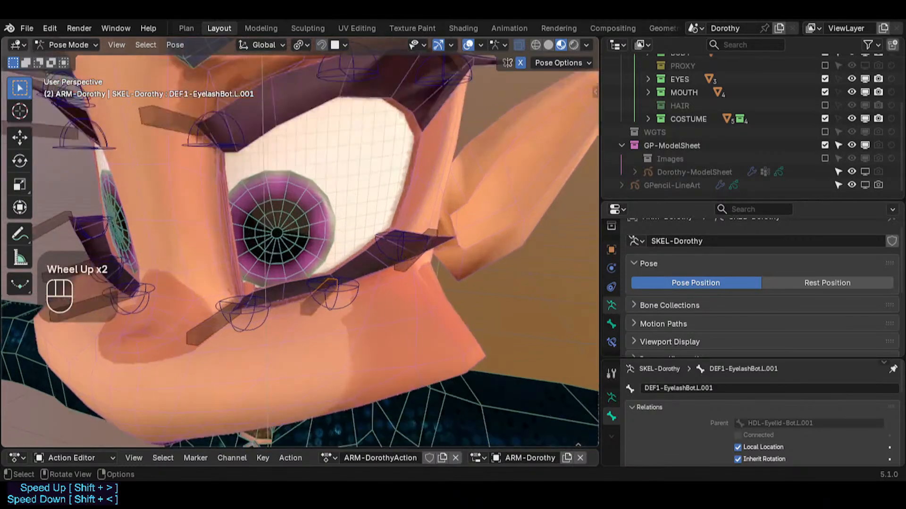
pyautogui.click(245, 310)
pyautogui.click(405, 267)
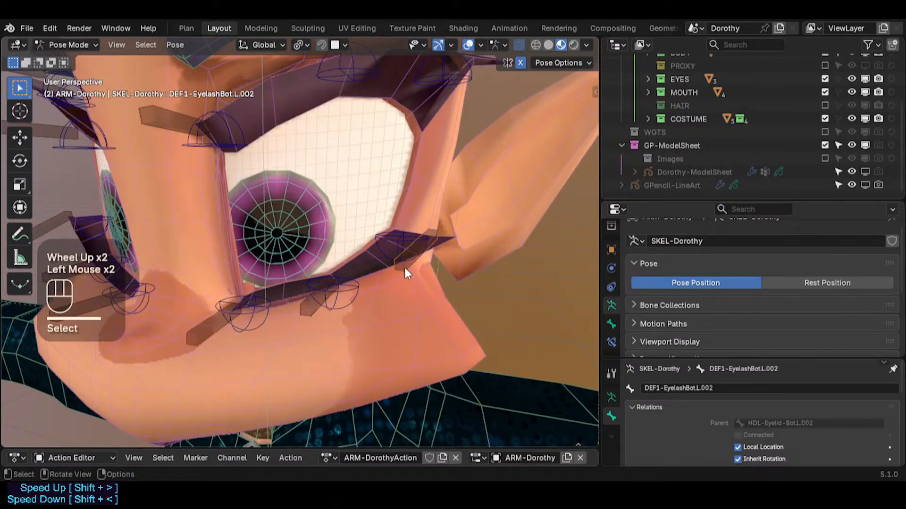
pyautogui.keyDown('shift'); pyautogui.moveTo(404, 268); pyautogui.dragTo(406, 175, button='middle'); pyautogui.keyUp('shift')
pyautogui.click(443, 151)
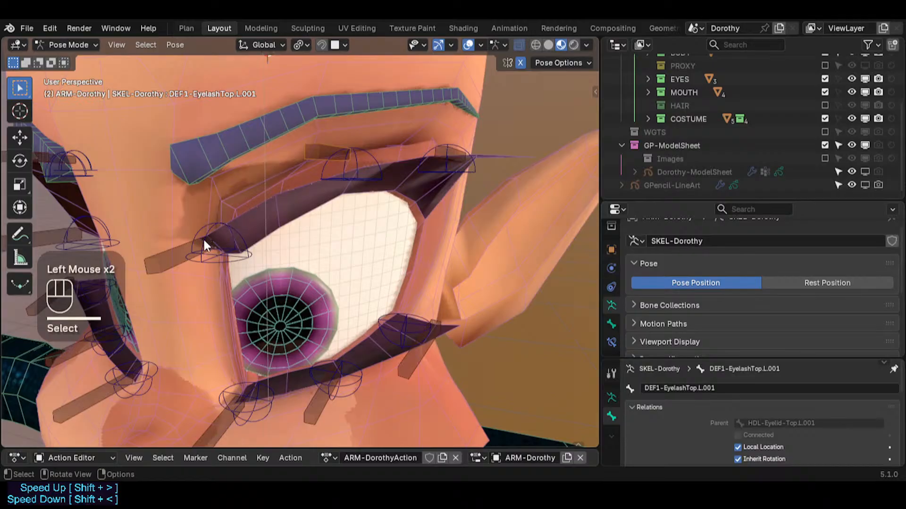
pyautogui.click(171, 251)
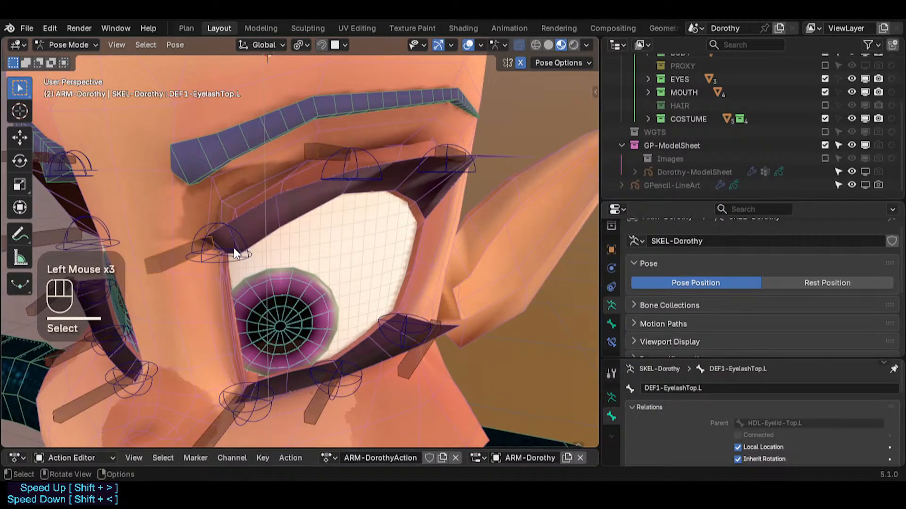
# Show the bone constraints in an enlarged Properties editor and review the Transformation constraint of DEF1-EyelashTop.L
pyautogui.moveTo(669, 204); pyautogui.dragTo(661, 142)
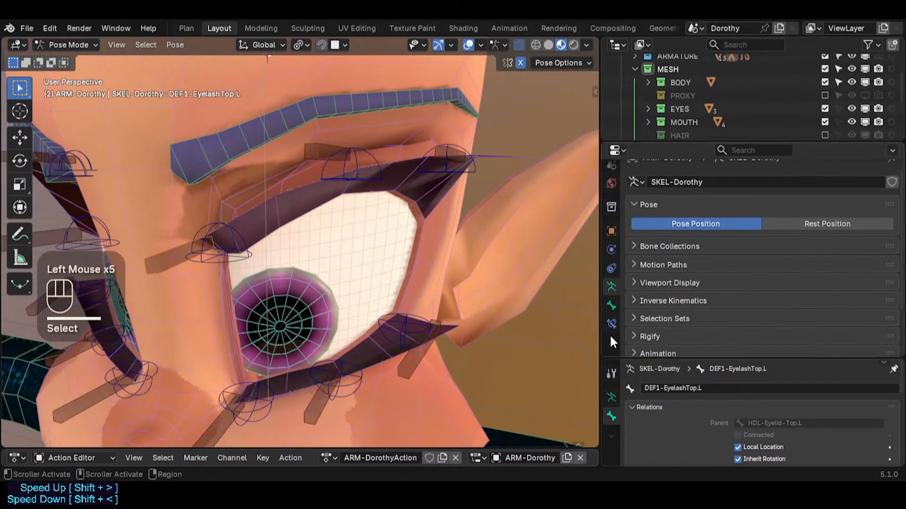
pyautogui.click(611, 334)
pyautogui.scroll(-3, 677, 236)
pyautogui.scroll(2, 675, 229)
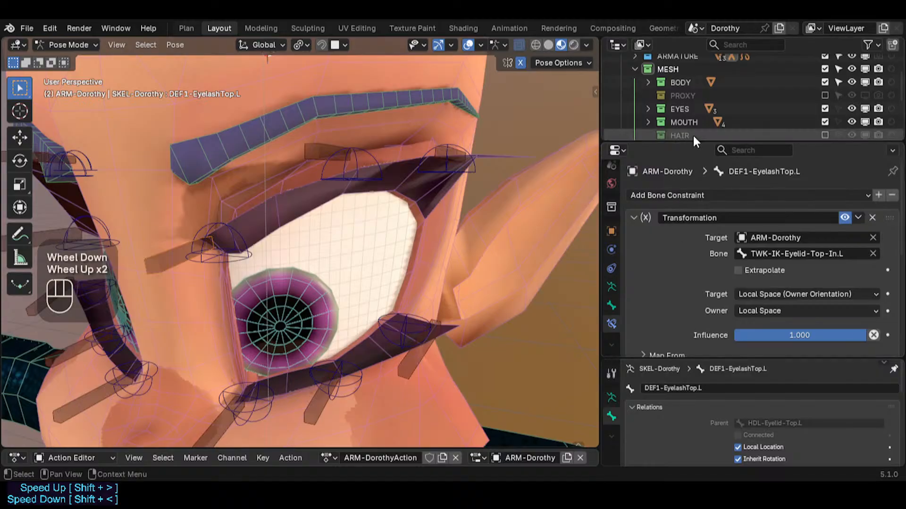
pyautogui.moveTo(692, 141); pyautogui.dragTo(706, 25)
pyautogui.scroll(-3, 322, 211)
pyautogui.scroll(-5, 666, 182)
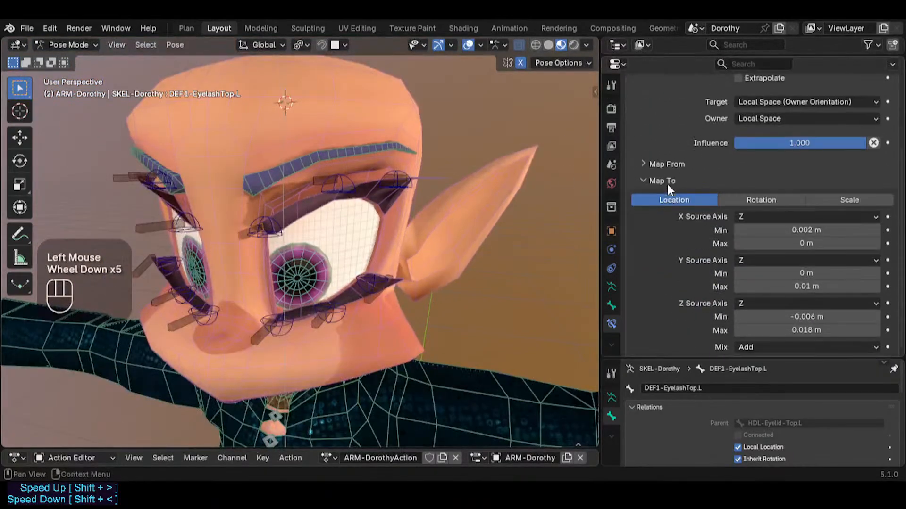
pyautogui.scroll(4, 685, 250)
# Review the Transformation constraints of DEF1-EyelashTop.L.001 and DEF1-EyelashTop.L.002
pyautogui.click(323, 181)
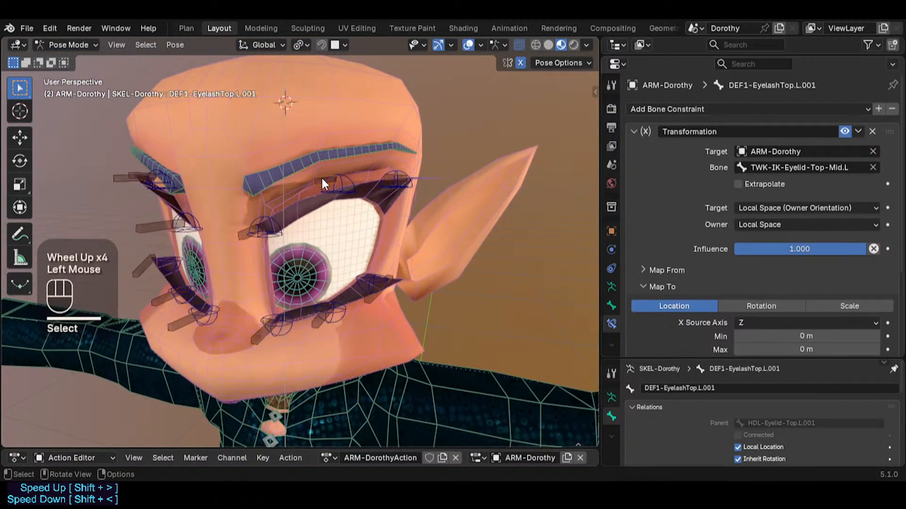
pyautogui.scroll(-4, 734, 198)
pyautogui.scroll(2, 721, 251)
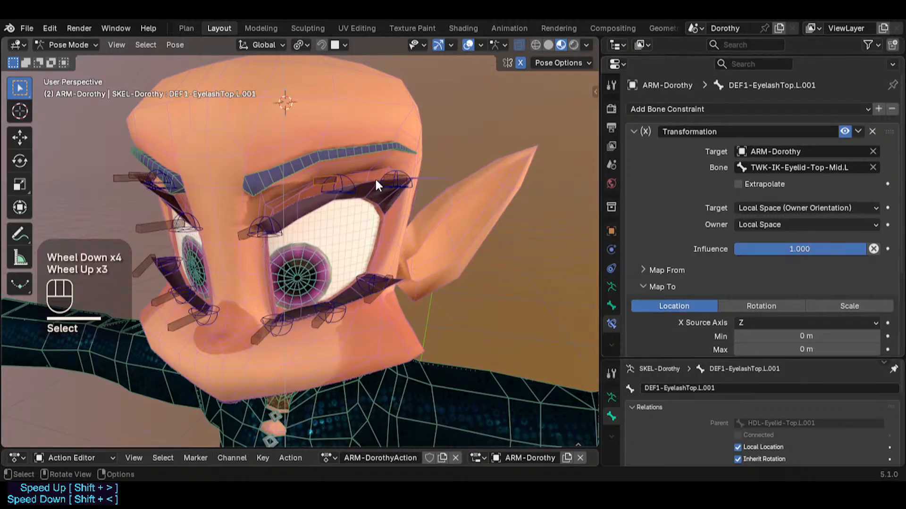
pyautogui.click(397, 176)
pyautogui.scroll(-4, 691, 238)
pyautogui.scroll(4, 691, 239)
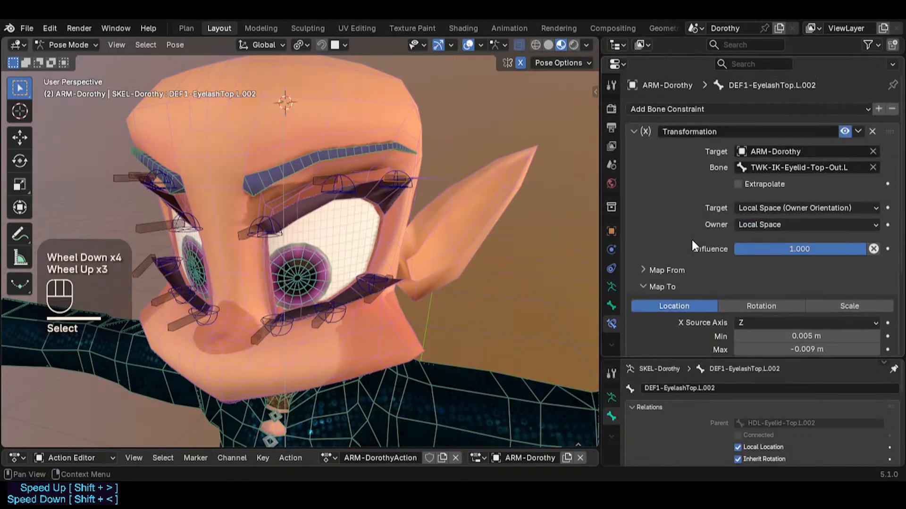
# Select DEF1-EyelashBot.L.002, view its rest placement in Edit Mode and return to Pose Mode
pyautogui.moveTo(245, 311); pyautogui.dragTo(273, 281, button='middle')
pyautogui.click(162, 276)
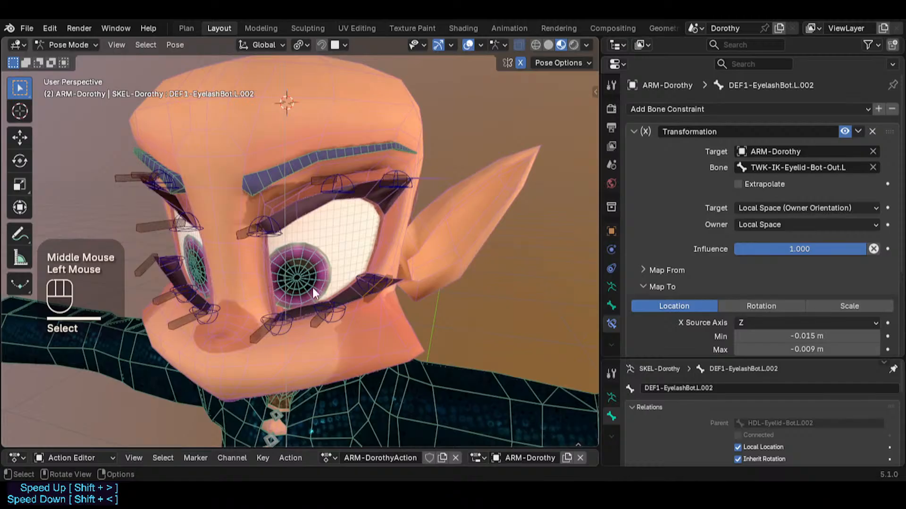
pyautogui.press('Tab')
pyautogui.moveTo(373, 299); pyautogui.dragTo(319, 299, button='middle')
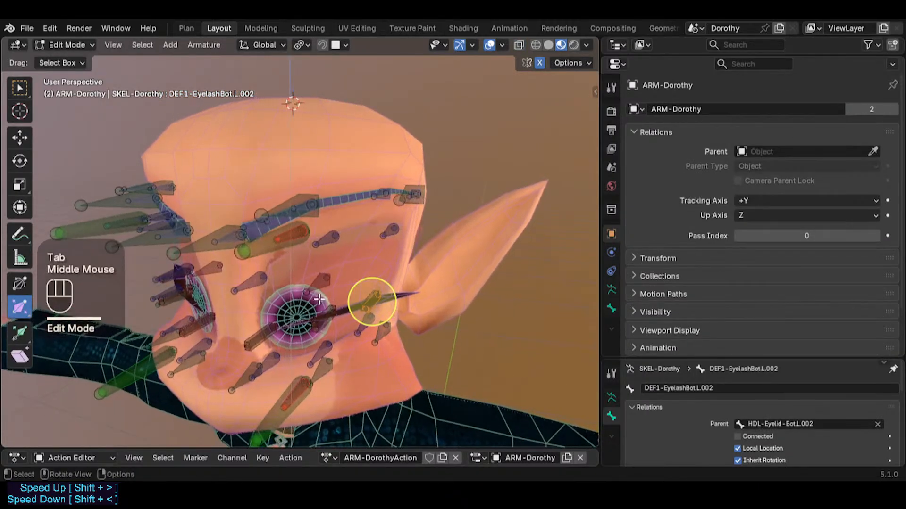
pyautogui.press('Tab')
# Select all six left eyelash deform bones, symmetrize them to the right side in Edit Mode and return to Pose Mode
pyautogui.scroll(2, 330, 302)
pyautogui.keyDown('shift'); pyautogui.click(225, 351); pyautogui.keyUp('shift')
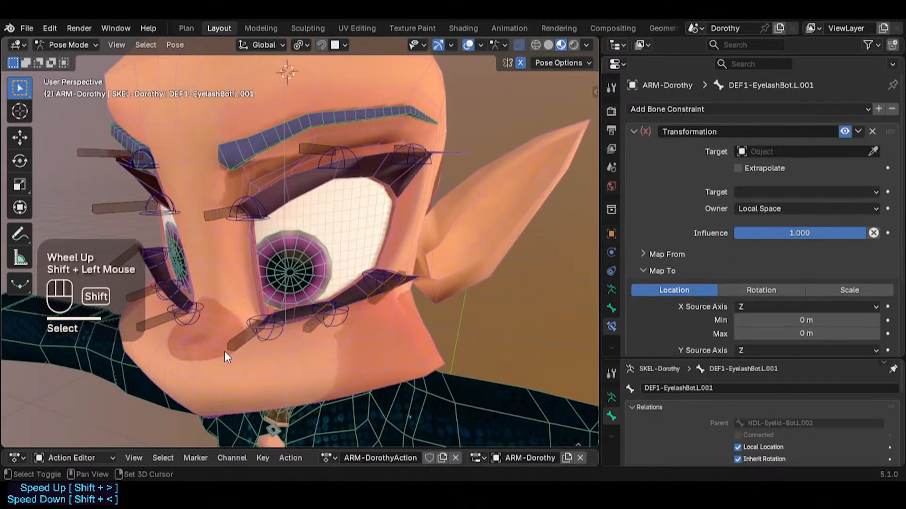
pyautogui.keyDown('shift'); pyautogui.click(223, 349); pyautogui.keyUp('shift')
pyautogui.keyDown('shift'); pyautogui.click(214, 214); pyautogui.keyUp('shift')
pyautogui.keyDown('shift'); pyautogui.click(328, 152); pyautogui.keyUp('shift')
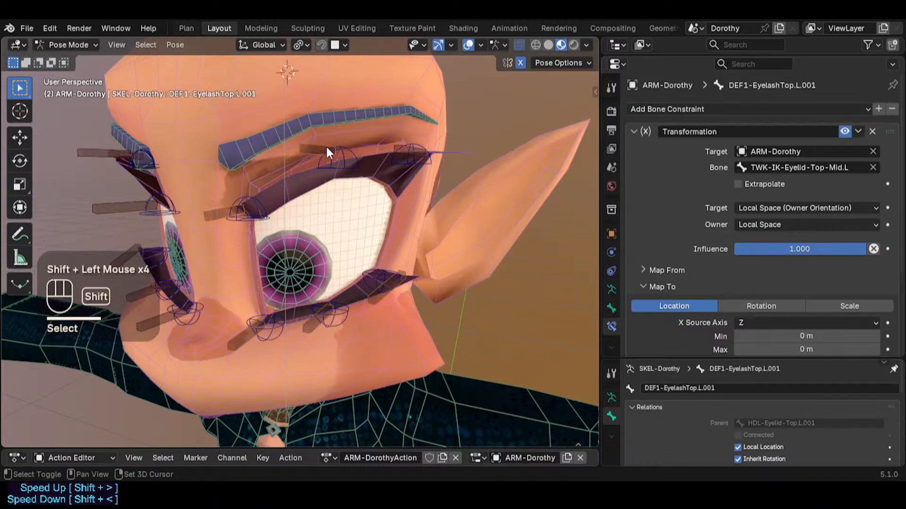
pyautogui.keyDown('shift'); pyautogui.click(394, 146); pyautogui.keyUp('shift')
pyautogui.press('Tab')
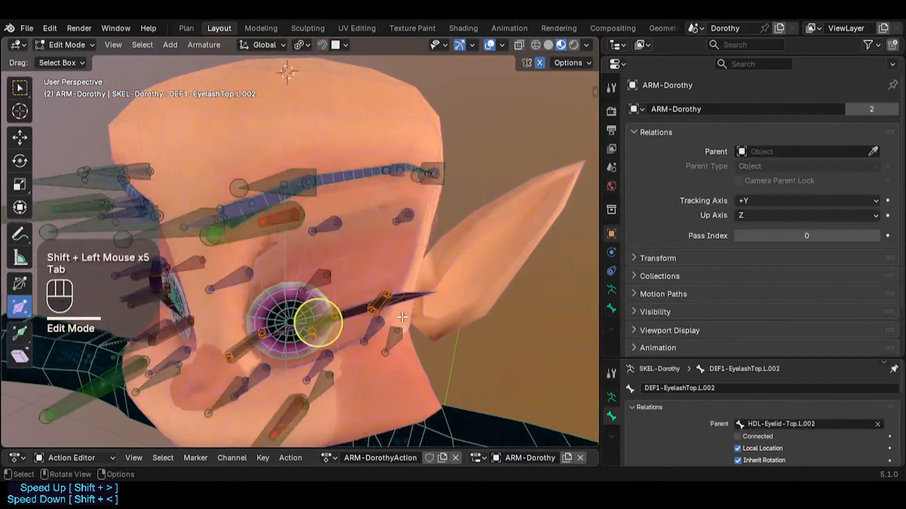
pyautogui.rightClick(386, 294)
pyautogui.click(358, 346)
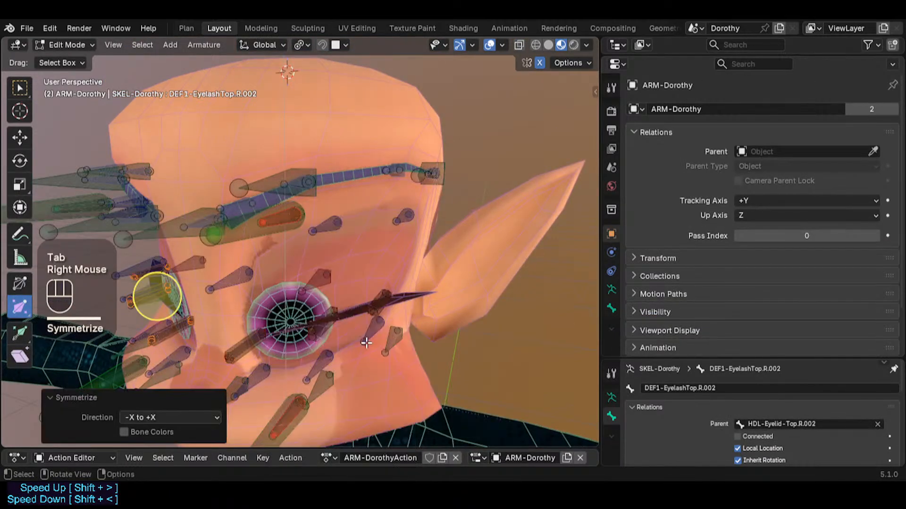
pyautogui.press('Tab')
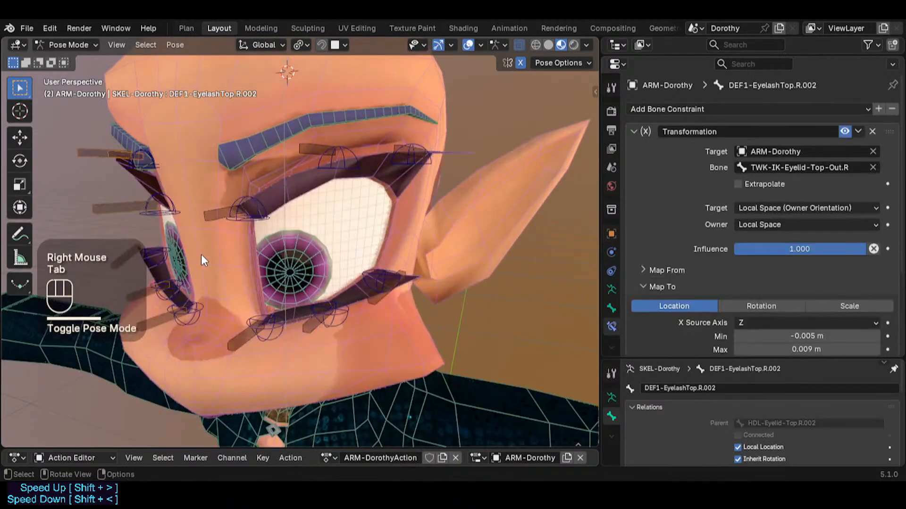
# Inspect the right outer lower eyelash bone DEF1-EyelashBot.R.002 and compare it with its mirrored counterpart
pyautogui.moveTo(202, 256); pyautogui.dragTo(219, 270, button='middle')
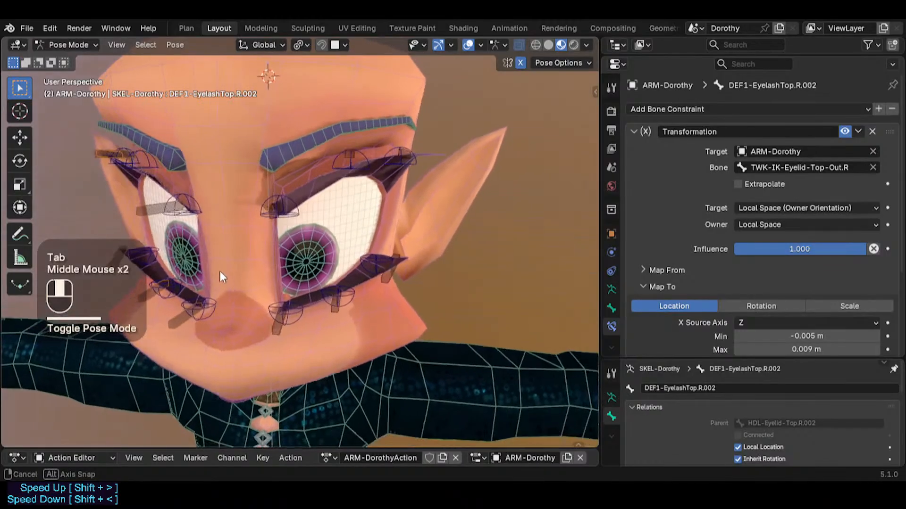
pyautogui.click(141, 262)
pyautogui.moveTo(141, 262); pyautogui.dragTo(301, 257, button='middle')
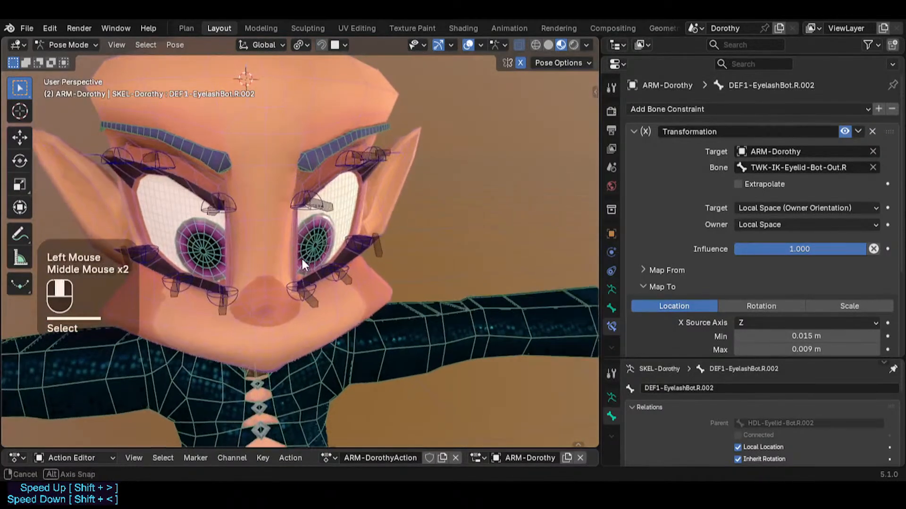
pyautogui.hotkey('shift', 'alt', 'x')
pyautogui.hotkey('shift', 'alt', 'x')
pyautogui.keyDown('shift'); pyautogui.moveTo(221, 267); pyautogui.dragTo(196, 194, button='middle'); pyautogui.keyUp('shift')
pyautogui.click(227, 285)
pyautogui.click(245, 270)
pyautogui.click(236, 279)
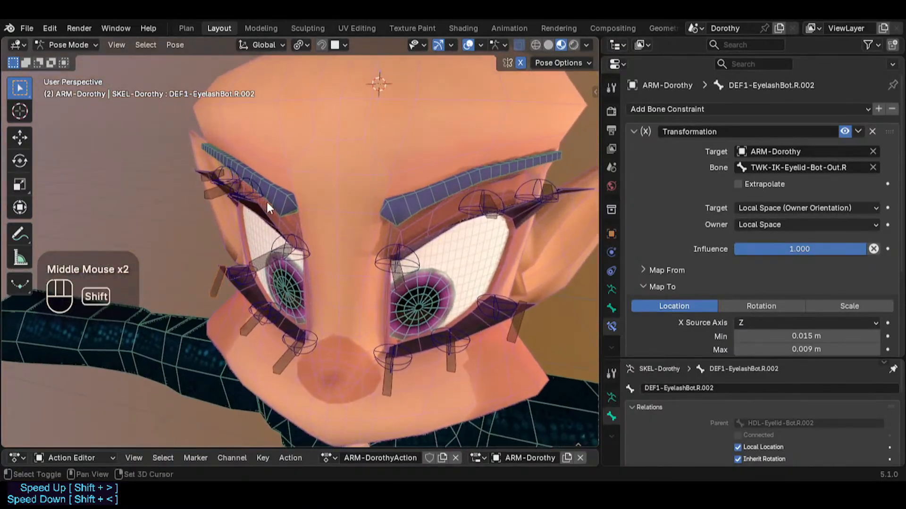
# Compare the Map To location ranges of the Transformation constraints on DEF1-EyelashBot.L.002 and DEF1-EyelashBot.R.002
pyautogui.moveTo(267, 202); pyautogui.dragTo(310, 250, button='middle')
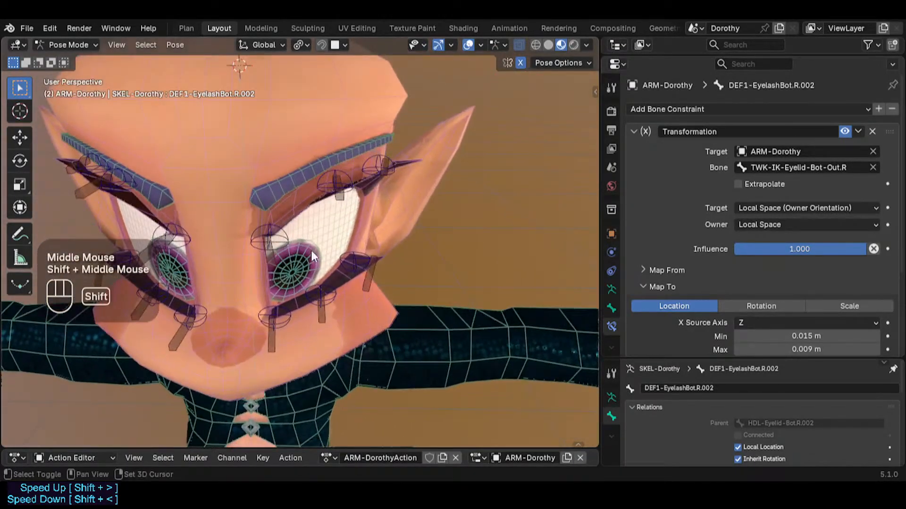
pyautogui.click(370, 278)
pyautogui.scroll(-5, 721, 295)
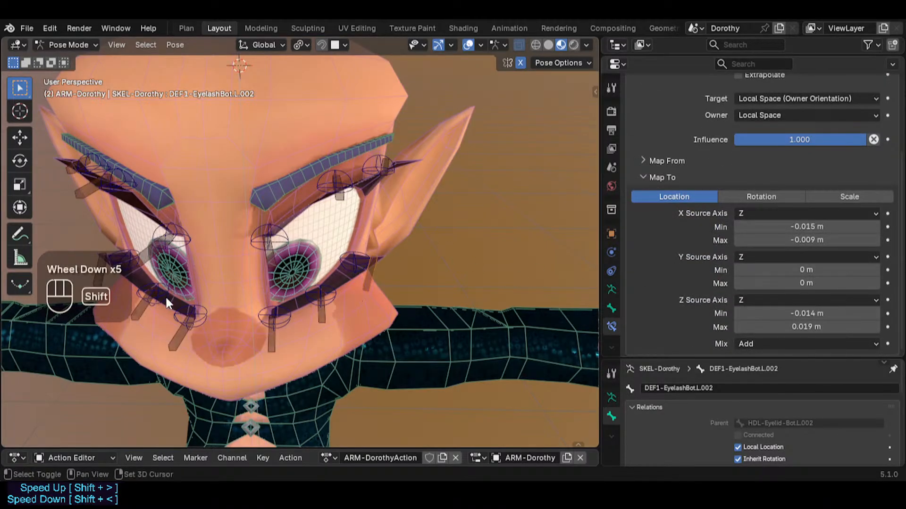
pyautogui.keyDown('shift'); pyautogui.moveTo(166, 299); pyautogui.dragTo(138, 278, button='middle'); pyautogui.keyUp('shift')
pyautogui.click(116, 287)
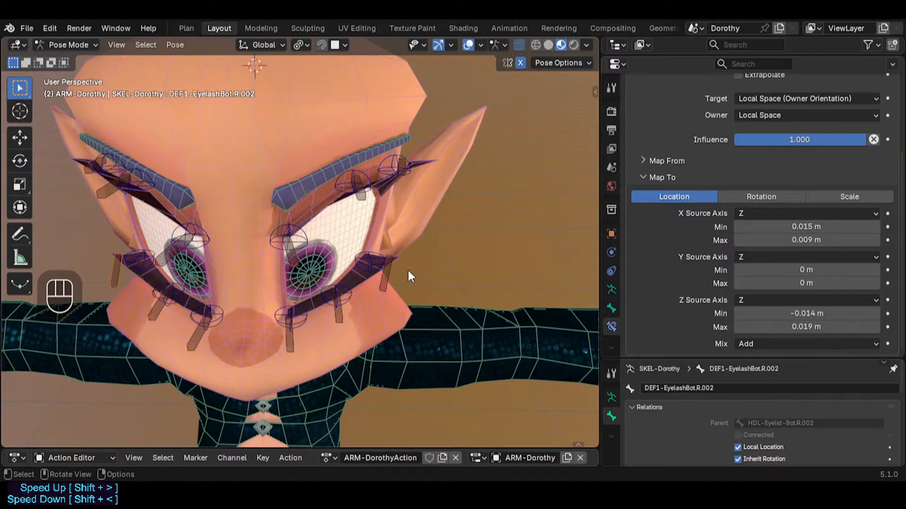
pyautogui.moveTo(409, 277); pyautogui.dragTo(382, 262, button='middle')
pyautogui.click(251, 287)
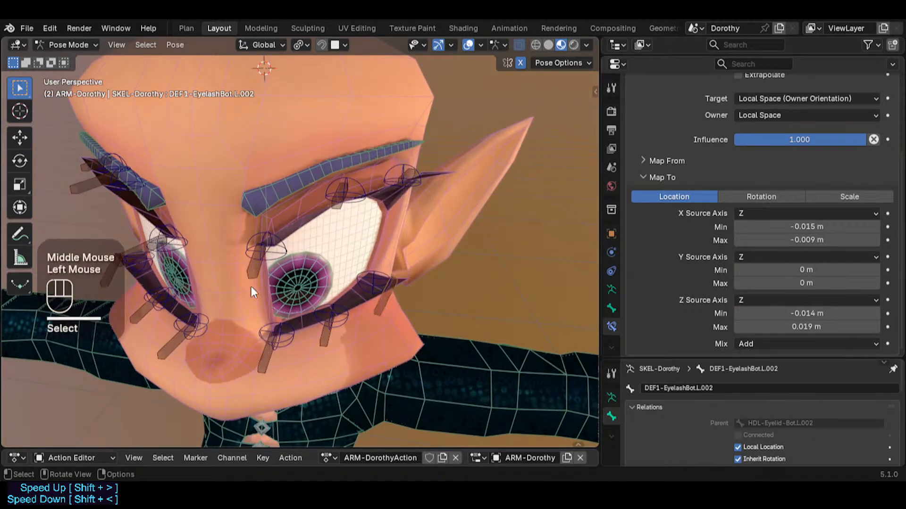
# Examine DEF1-EyelashBot.R.002 up close, comparing its mirror selection and its placement in Edit Mode and Pose Mode
pyautogui.moveTo(251, 286); pyautogui.dragTo(310, 302, button='middle')
pyautogui.keyDown('shift'); pyautogui.moveTo(309, 301); pyautogui.dragTo(271, 305, button='middle'); pyautogui.keyUp('shift')
pyautogui.click(154, 322)
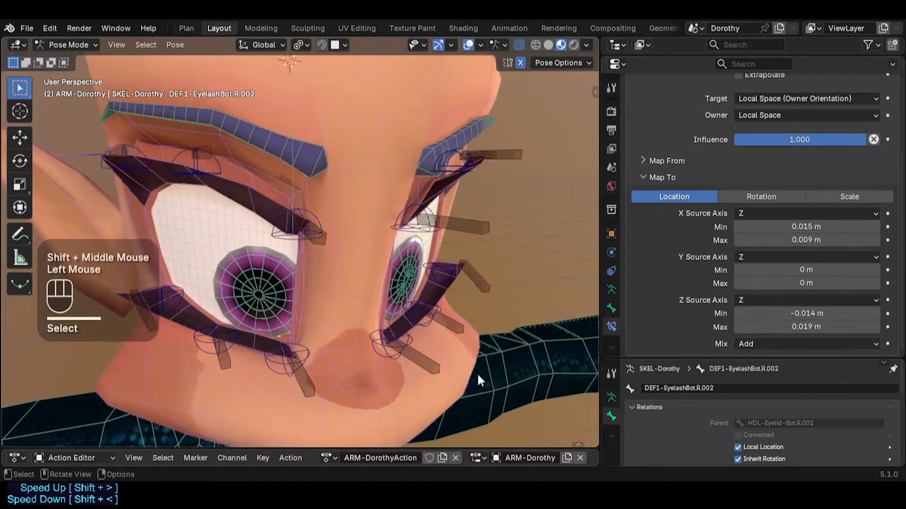
pyautogui.hotkey('shift', 'alt', 'x')
pyautogui.hotkey('shift', 'alt', 'x')
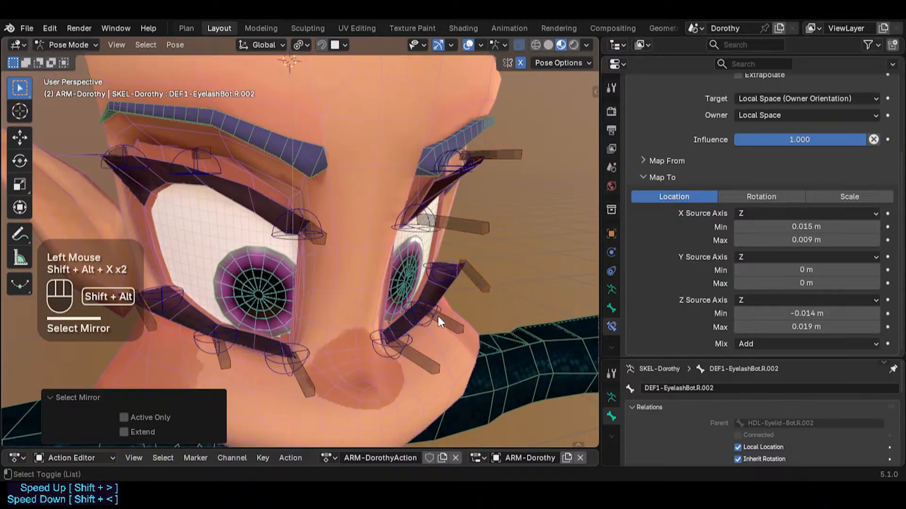
pyautogui.press('Tab')
pyautogui.press('Tab')
pyautogui.keyDown('shift'); pyautogui.moveTo(215, 308); pyautogui.dragTo(254, 282, button='middle'); pyautogui.keyUp('shift')
pyautogui.scroll(2, 254, 282)
pyautogui.press('Tab')
pyautogui.press('Tab')
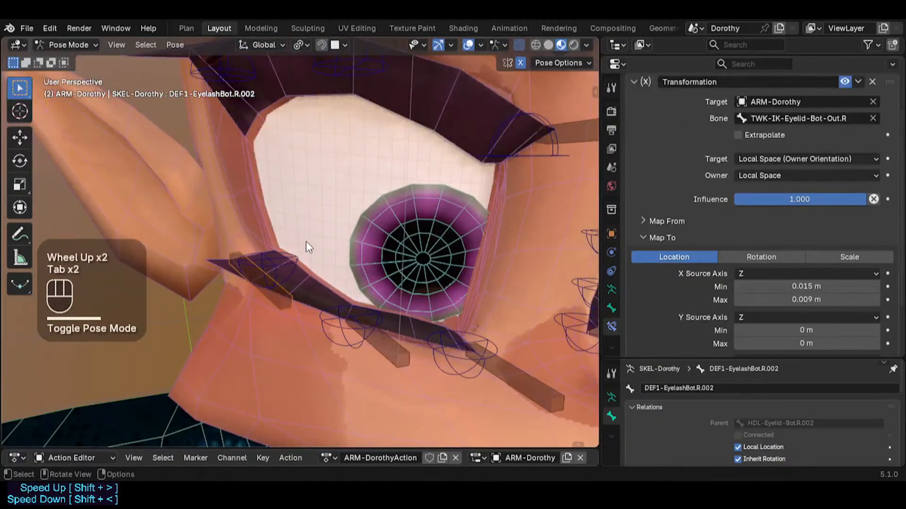
# Solo the DEF-Eyelids bone collection again alongside the eyelashes and view both eyes from the front
pyautogui.press('n')
pyautogui.click(528, 150)
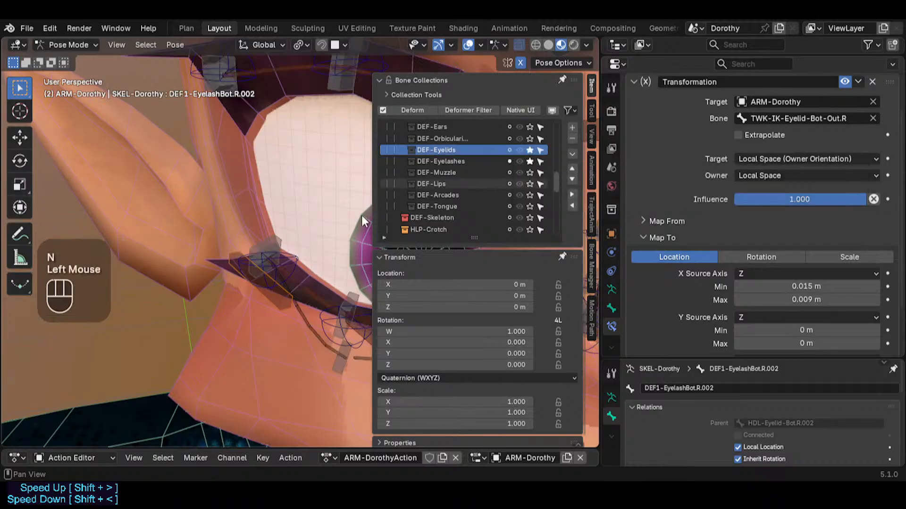
pyautogui.press('n')
pyautogui.moveTo(361, 215); pyautogui.dragTo(357, 238, button='middle')
pyautogui.scroll(-2, 322, 223)
pyautogui.scroll(-2, 486, 262)
pyautogui.moveTo(486, 262); pyautogui.dragTo(512, 262, button='middle')
# Symmetrize the left lower-eyelid handle bones and DEF1-Eyelid-Bot.L to the right side, ending in Pose Mode
pyautogui.click(543, 257)
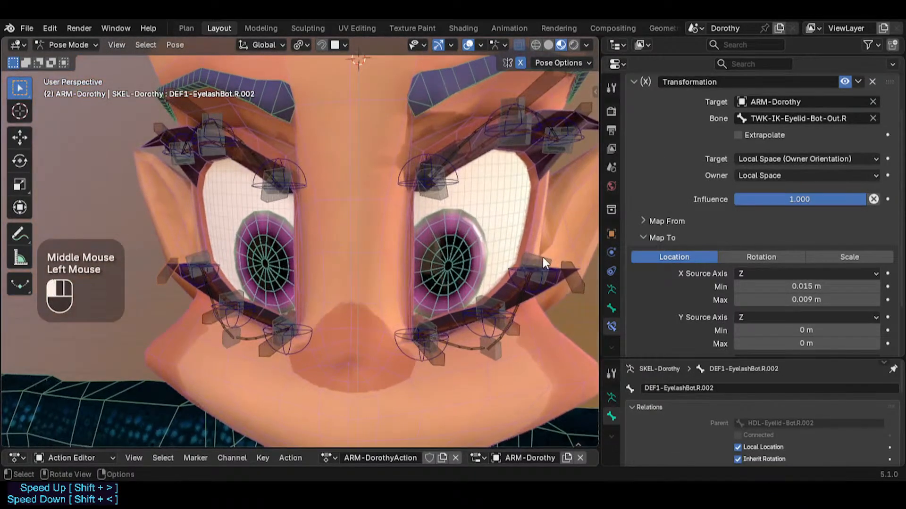
pyautogui.moveTo(494, 303); pyautogui.dragTo(494, 305, button='middle')
pyautogui.moveTo(542, 276); pyautogui.dragTo(505, 305, button='middle')
pyautogui.keyDown('shift'); pyautogui.click(470, 296); pyautogui.keyUp('shift')
pyautogui.keyDown('shift'); pyautogui.click(395, 306); pyautogui.keyUp('shift')
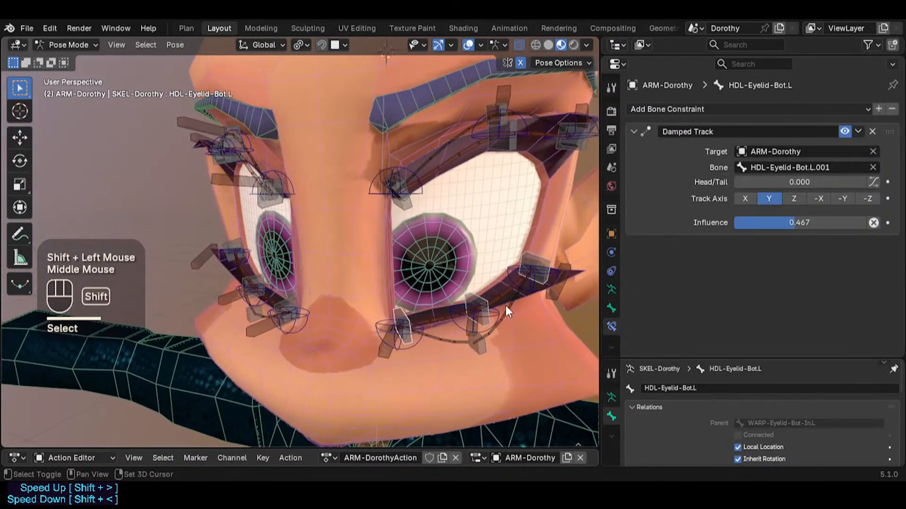
pyautogui.keyDown('shift'); pyautogui.click(437, 321); pyautogui.keyUp('shift')
pyautogui.press('Tab')
pyautogui.rightClick(440, 330)
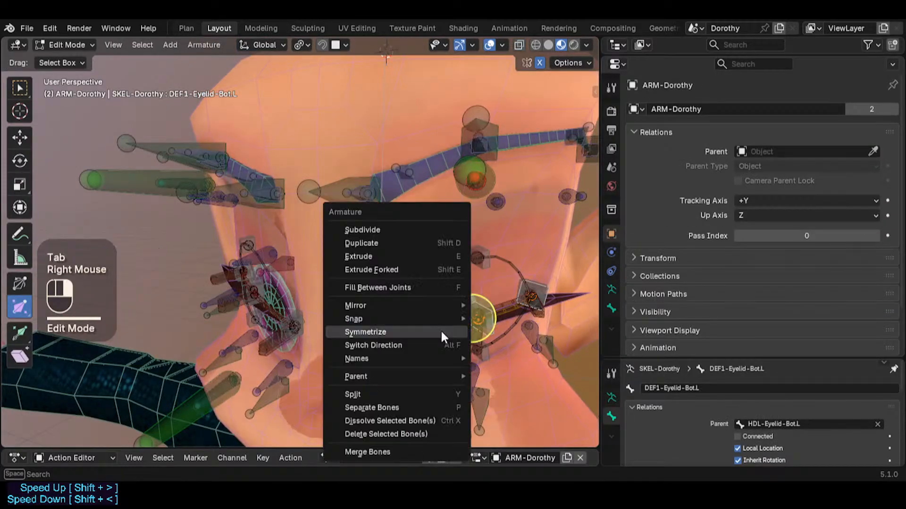
pyautogui.click(440, 333)
pyautogui.press('Tab')
# Try to show all bone collections again by un-soloing them all
pyautogui.moveTo(257, 299); pyautogui.dragTo(434, 266, button='middle')
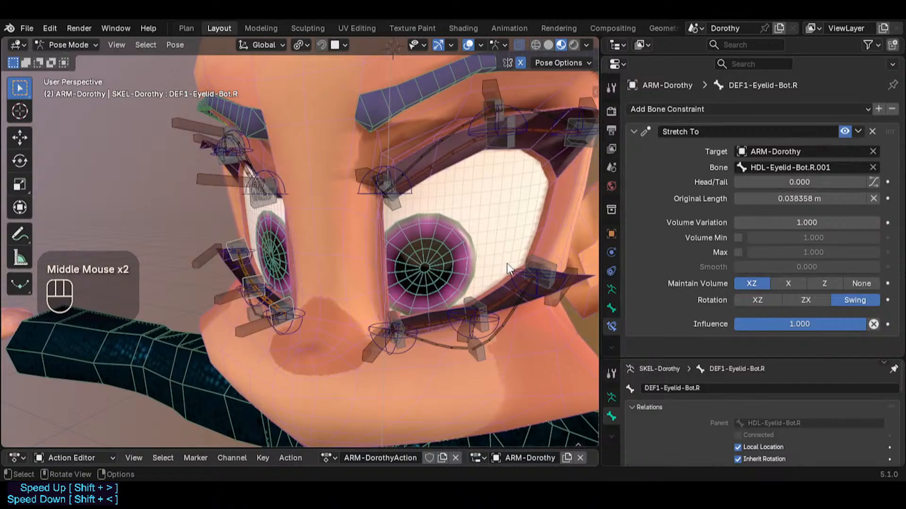
pyautogui.press('q')
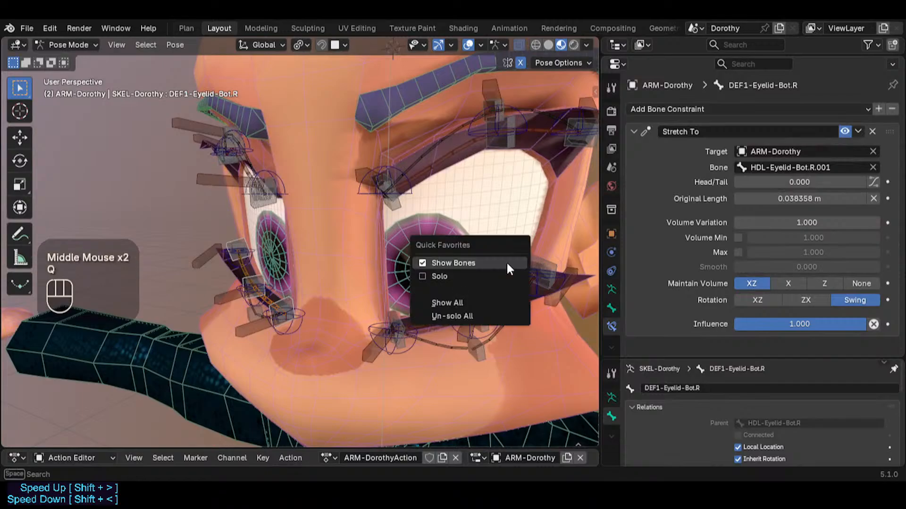
pyautogui.click(496, 298)
pyautogui.press('q')
pyautogui.click(482, 302)
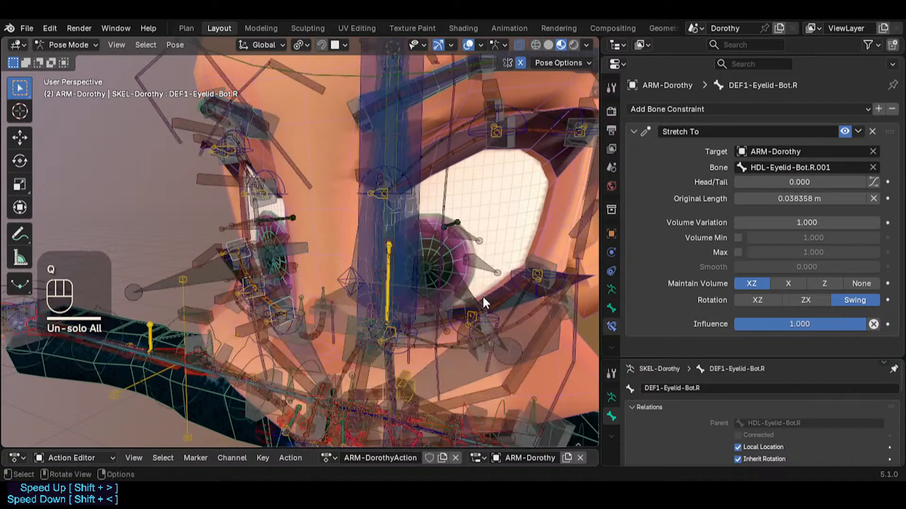
# Try to symmetrize only the bones around the left eye's outer lower-eyelid corner, ending in Pose Mode
pyautogui.hotkey('alt', 'a')
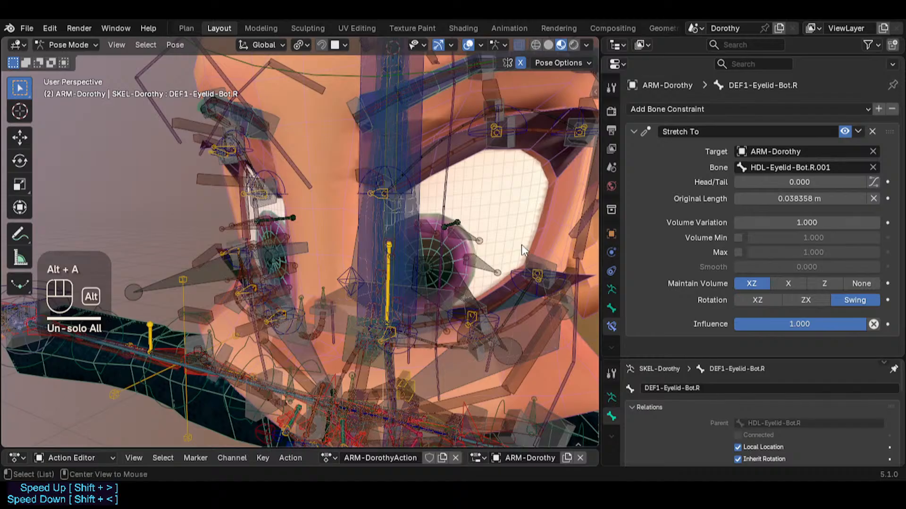
pyautogui.press('b')
pyautogui.moveTo(513, 234); pyautogui.dragTo(560, 323)
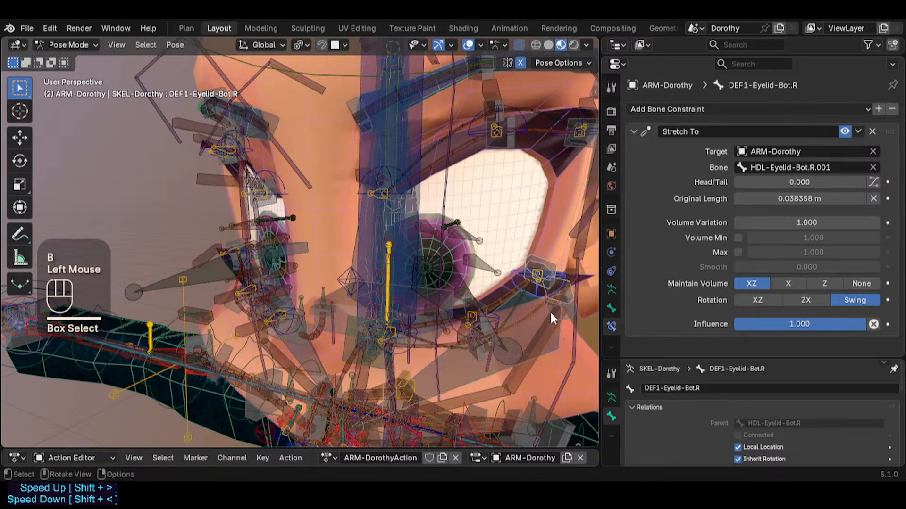
pyautogui.press('Tab')
pyautogui.rightClick(537, 295)
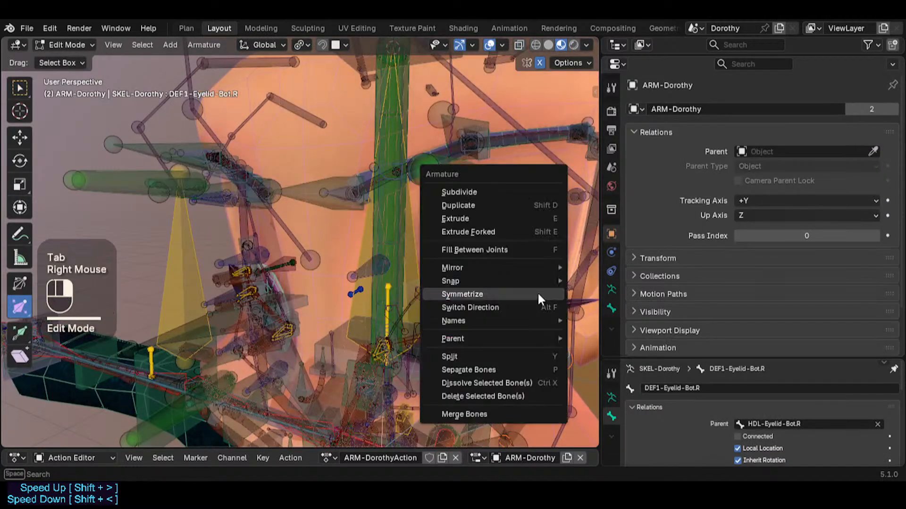
pyautogui.click(537, 295)
pyautogui.press('Tab')
pyautogui.moveTo(325, 271); pyautogui.dragTo(351, 274, button='middle')
# Undo the outer-corner symmetrize and the un-soloing of the bone collections
pyautogui.hotkey('ctrl', 'z')
pyautogui.hotkey('ctrl', 'z')
pyautogui.hotkey('ctrl', 'z')
pyautogui.hotkey('ctrl', 'z')
pyautogui.hotkey('ctrl', 'z')
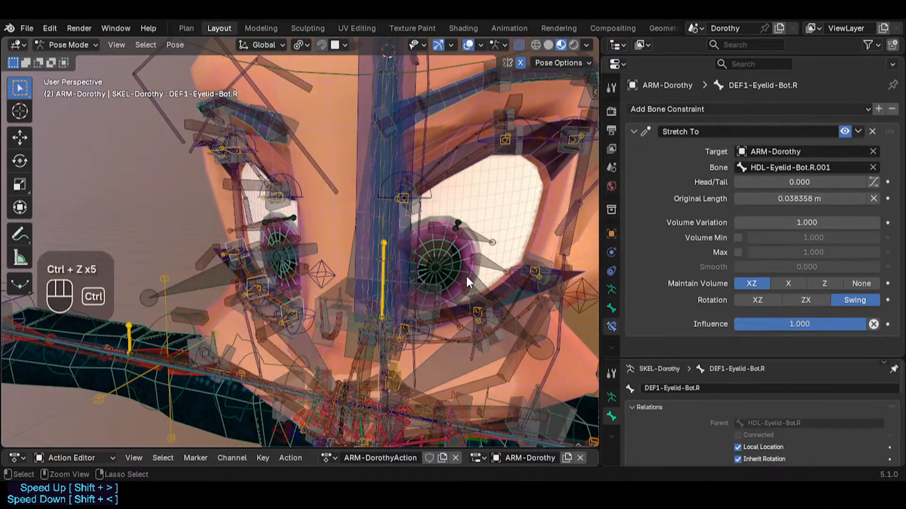
pyautogui.hotkey('ctrl', 'z')
pyautogui.hotkey('ctrl', 'z')
# Examine the eyelid bones of both eyes from above and from the front to compare their symmetry
pyautogui.moveTo(414, 285); pyautogui.dragTo(467, 277, button='middle')
pyautogui.moveTo(395, 222); pyautogui.dragTo(388, 327, button='middle')
pyautogui.scroll(-2, 396, 326)
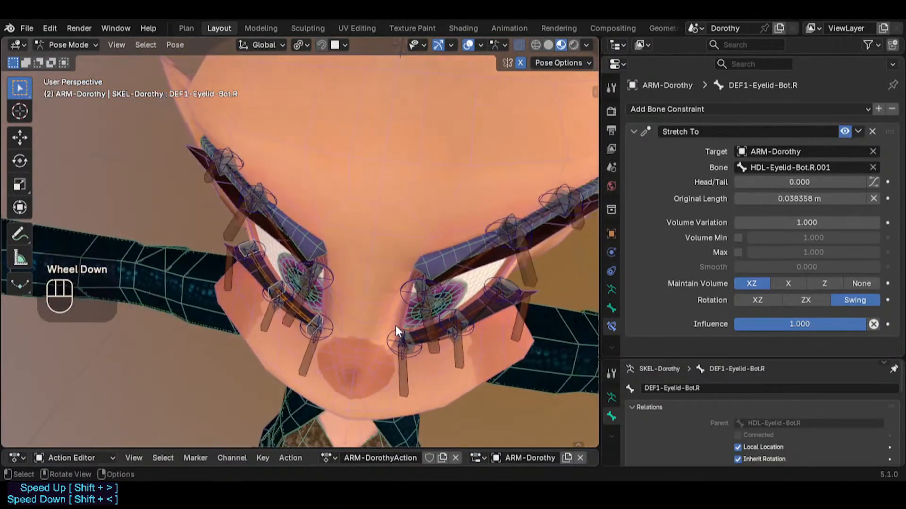
pyautogui.press('KP_7')
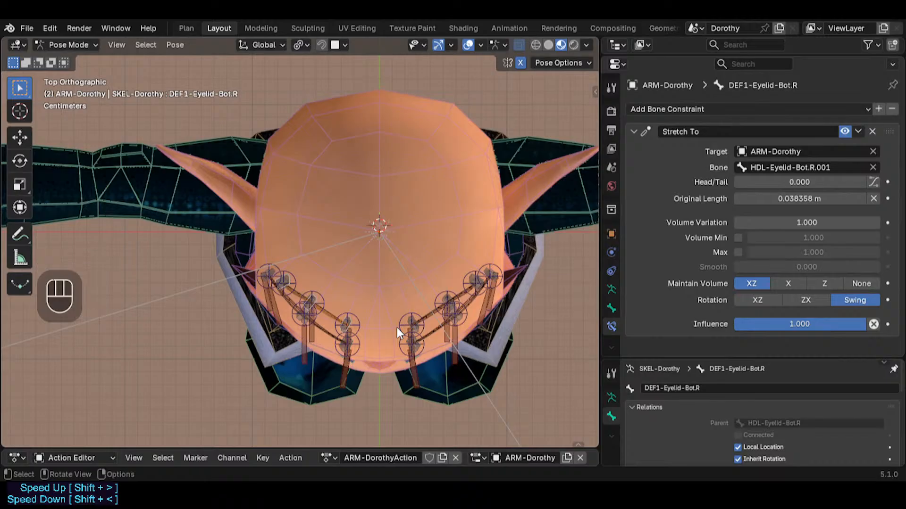
pyautogui.press('KP_1')
pyautogui.moveTo(405, 330); pyautogui.dragTo(497, 334, button='middle')
pyautogui.scroll(2, 497, 331)
# Select DEF1-EyelashBot.L.002 and review the Map To location ranges of its Transformation constraint
pyautogui.click(479, 278)
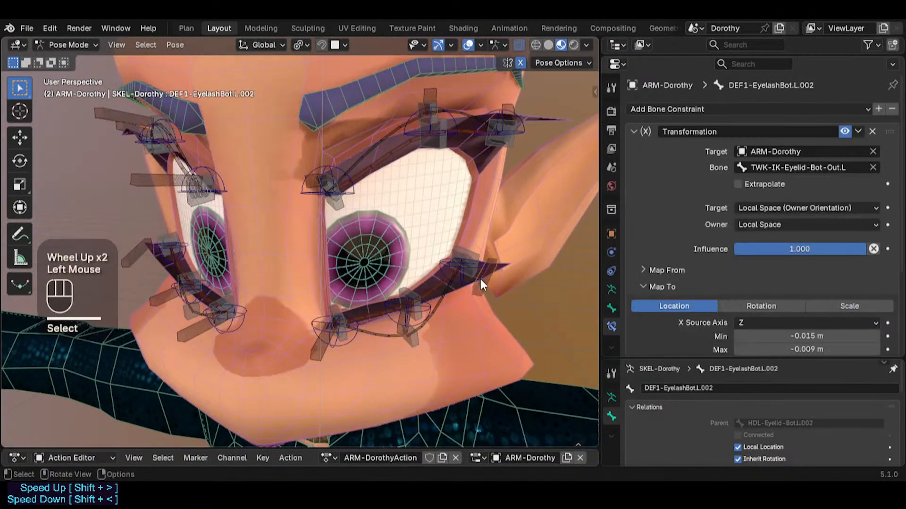
pyautogui.moveTo(479, 279); pyautogui.dragTo(542, 264, button='middle')
pyautogui.scroll(-4, 827, 282)
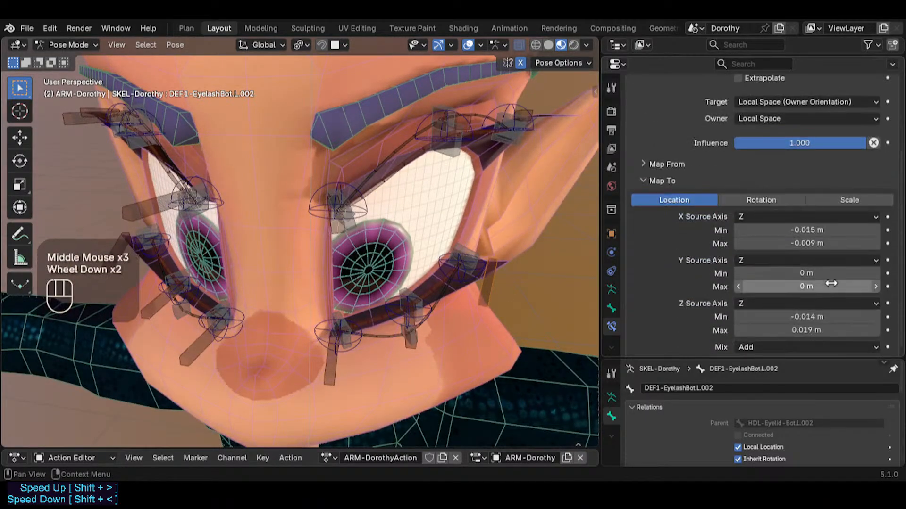
pyautogui.keyDown('shift'); pyautogui.moveTo(516, 246); pyautogui.dragTo(493, 258, button='middle'); pyautogui.keyUp('shift')
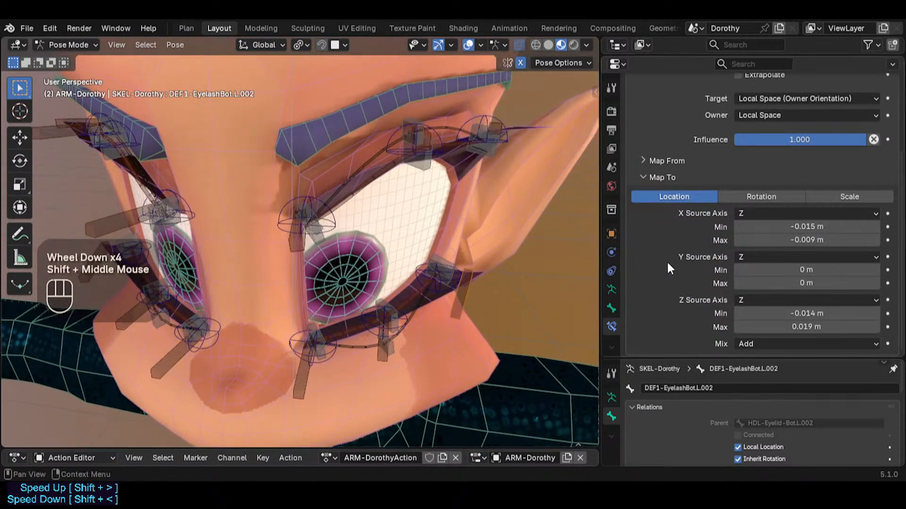
pyautogui.click(612, 308)
pyautogui.click(610, 325)
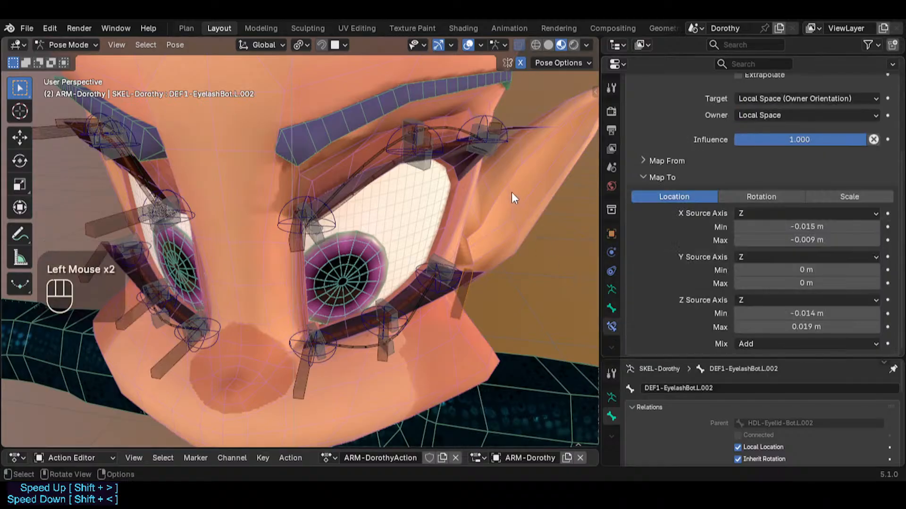
# Display the transform values of DEF1-EyelashBot.L.002 with the Bone Collections section collapsed
pyautogui.press('n')
pyautogui.click(410, 81)
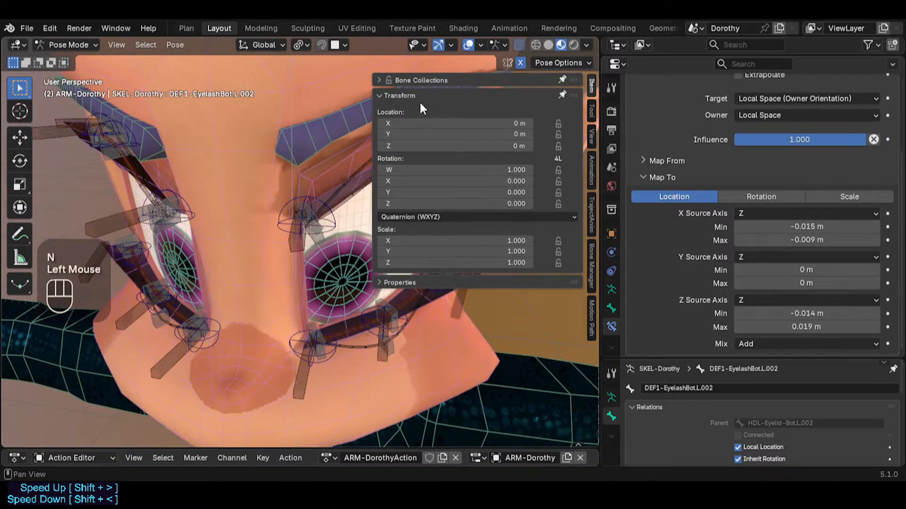
# Try rotating the lower outer eyelash bone DEF1-EyelashBot.L.002 in the front orthographic view
pyautogui.moveTo(418, 120); pyautogui.dragTo(468, 296)
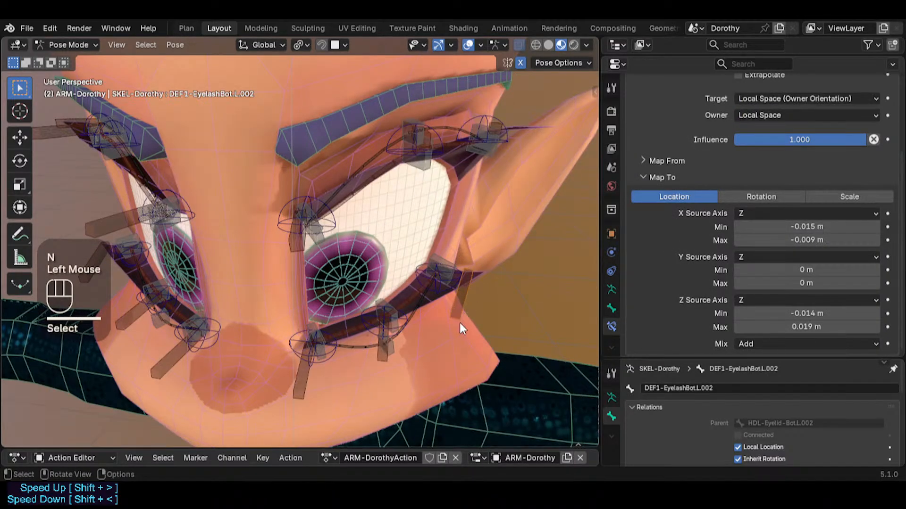
pyautogui.moveTo(468, 313); pyautogui.dragTo(420, 346, button='middle')
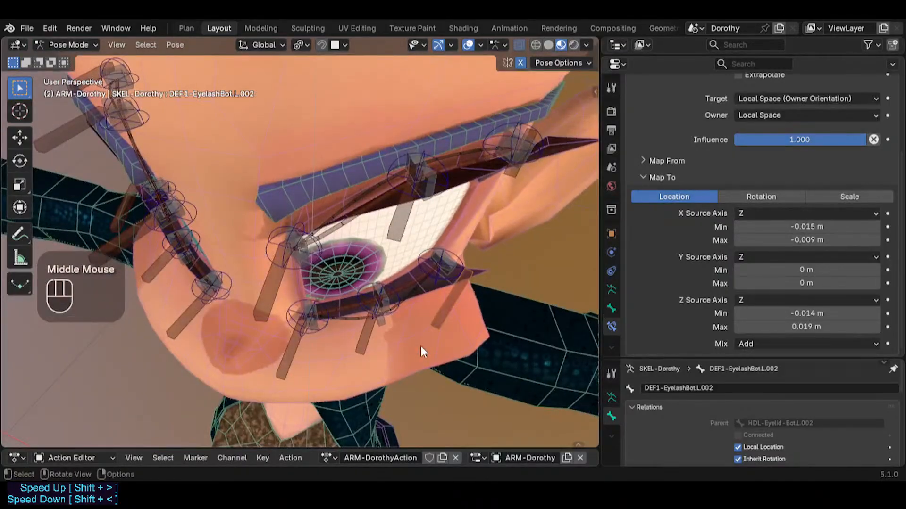
pyautogui.press('KP_7')
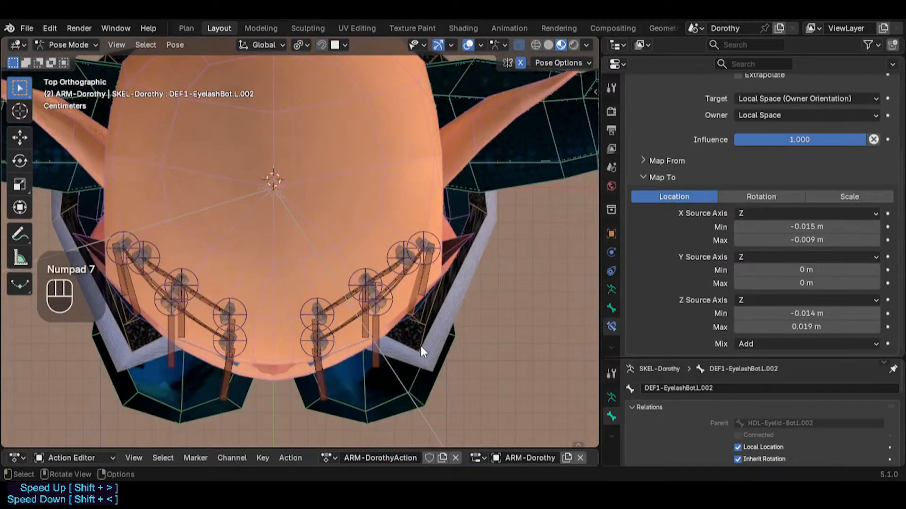
pyautogui.press('KP_1')
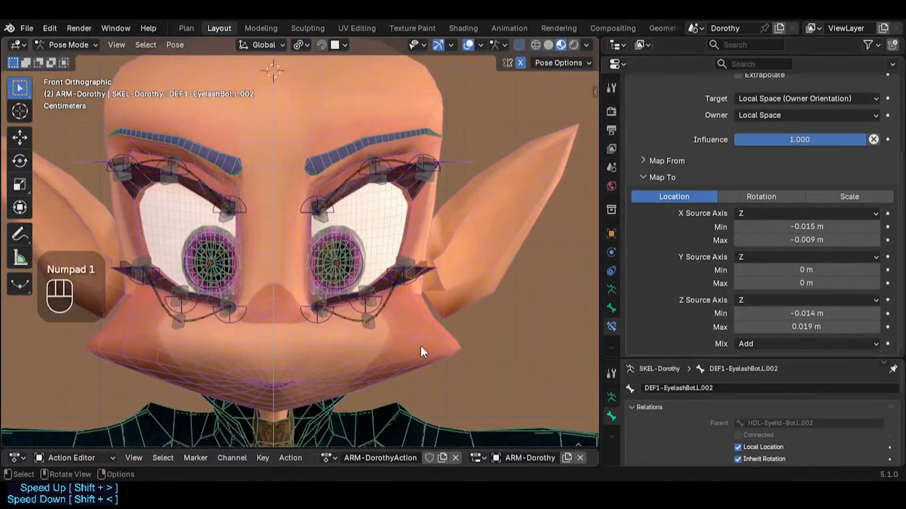
pyautogui.press('r')
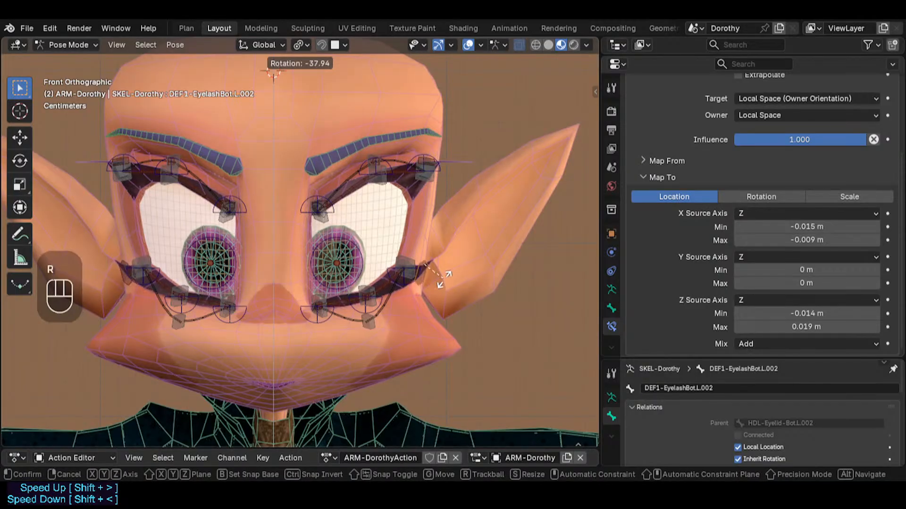
pyautogui.press('Escape')
# Turn off solo visibility for the DEF-Eyelids bone collection, leaving the DEF-Eyelashes collection soloed
pyautogui.moveTo(440, 278); pyautogui.dragTo(421, 305, button='middle')
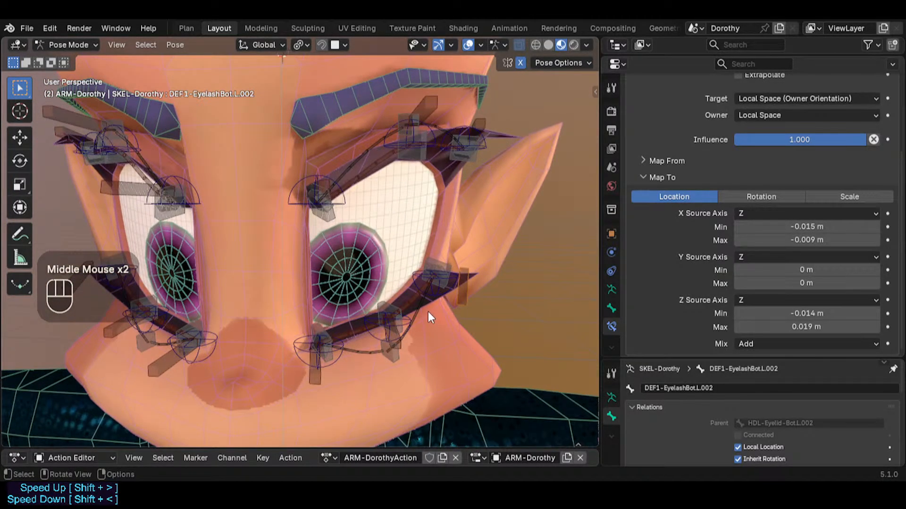
pyautogui.click(440, 266)
pyautogui.moveTo(448, 313); pyautogui.dragTo(418, 295, button='middle')
pyautogui.scroll(2, 415, 279)
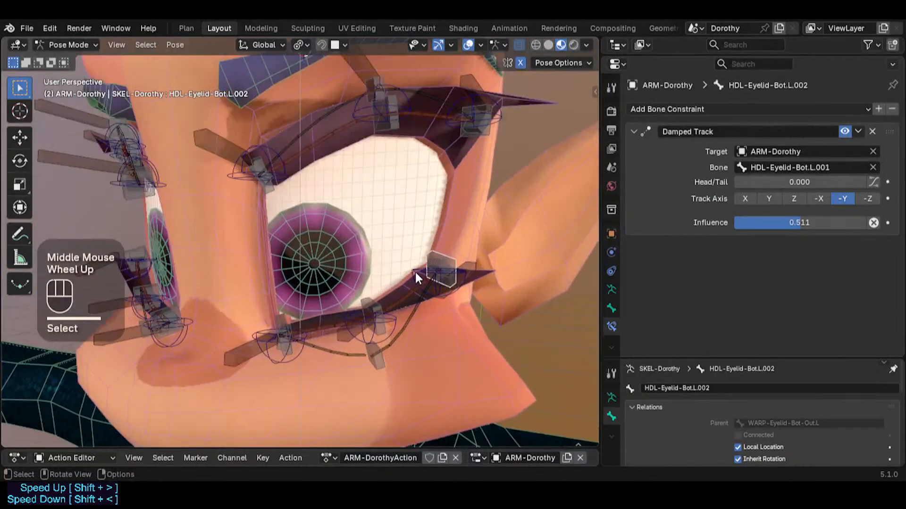
pyautogui.press('n')
pyautogui.click(417, 95)
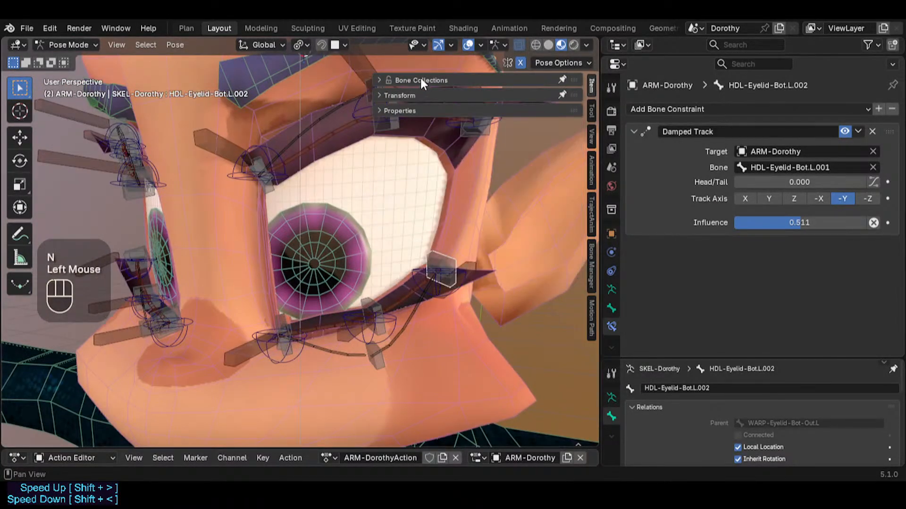
pyautogui.click(420, 80)
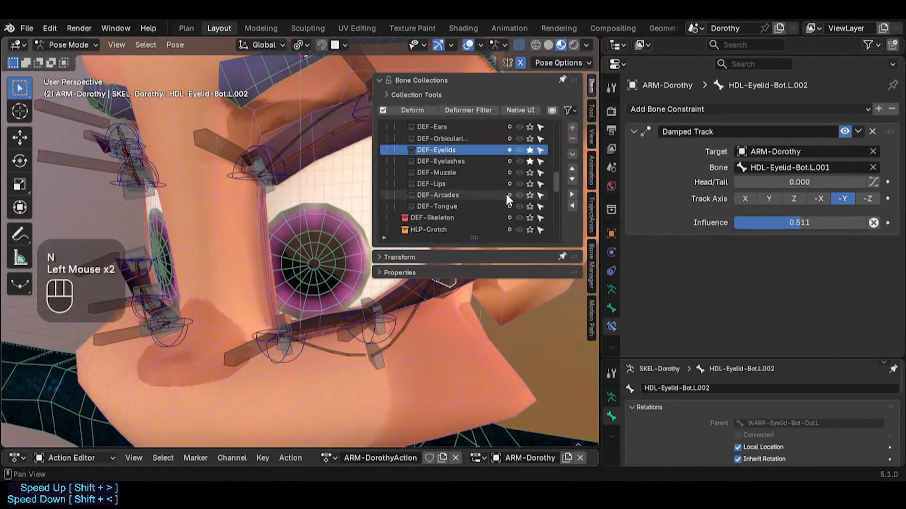
pyautogui.click(529, 161)
pyautogui.press('n')
# Try rotating the lower outer eyelid control TWK-IK-Eyelid-Bot-Out.L, first with trackball rotation and again from another viewing angle
pyautogui.click(462, 282)
pyautogui.moveTo(462, 282); pyautogui.dragTo(452, 295, button='middle')
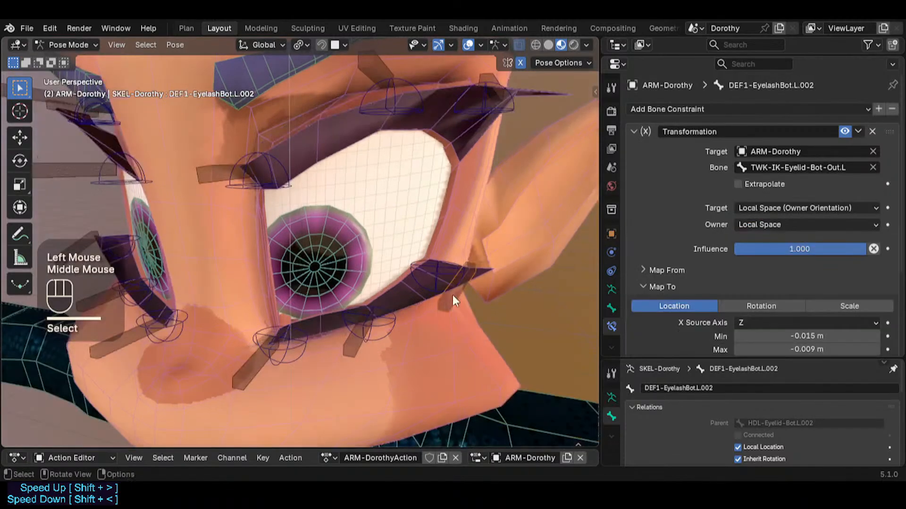
pyautogui.click(445, 284)
pyautogui.press('r')
pyautogui.press('r')
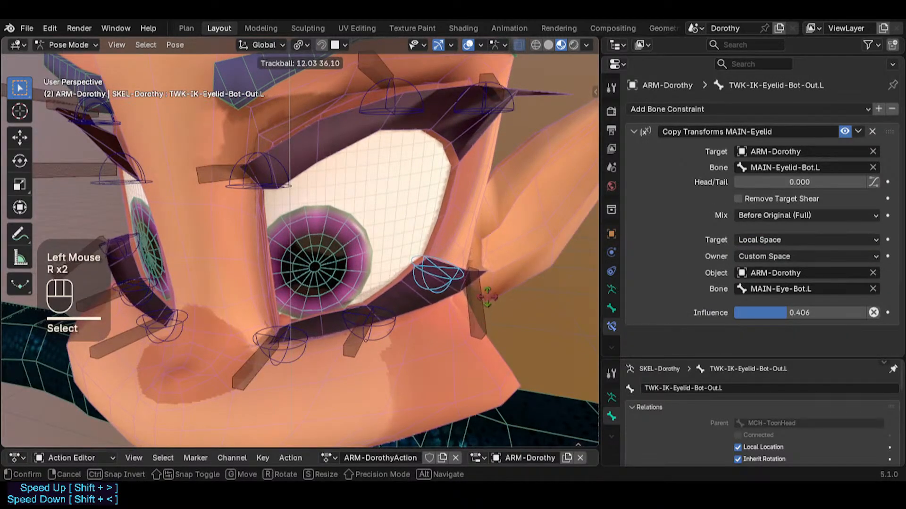
pyautogui.press('Escape')
pyautogui.moveTo(523, 279); pyautogui.dragTo(454, 292, button='middle')
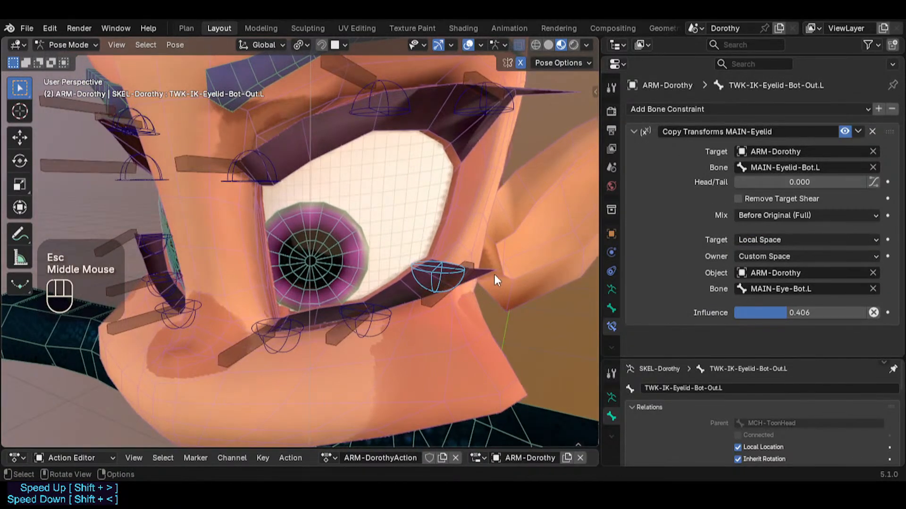
pyautogui.press('r')
pyautogui.press('Escape')
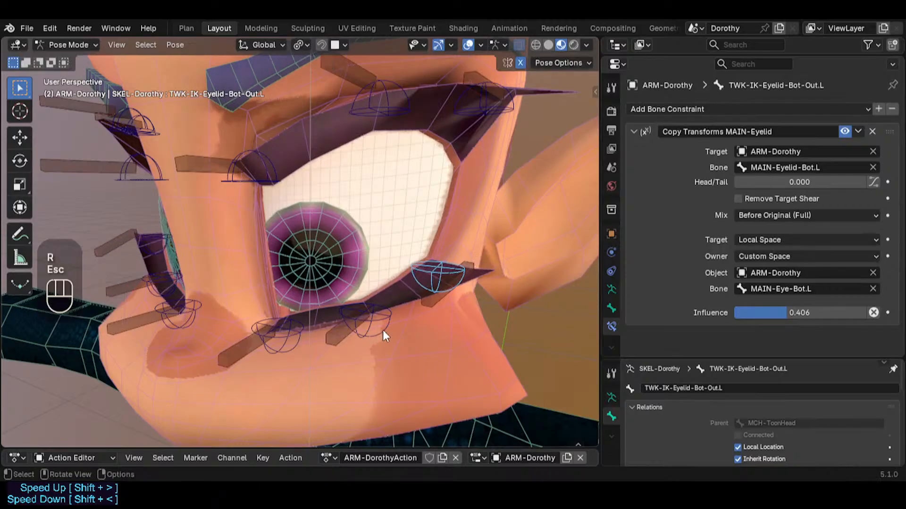
# Test moving the lower mid eyelid control, and raise the inner control TWK-IK-Eyelid-Bot-In.L by about 0.005 m
pyautogui.click(383, 331)
pyautogui.press('g')
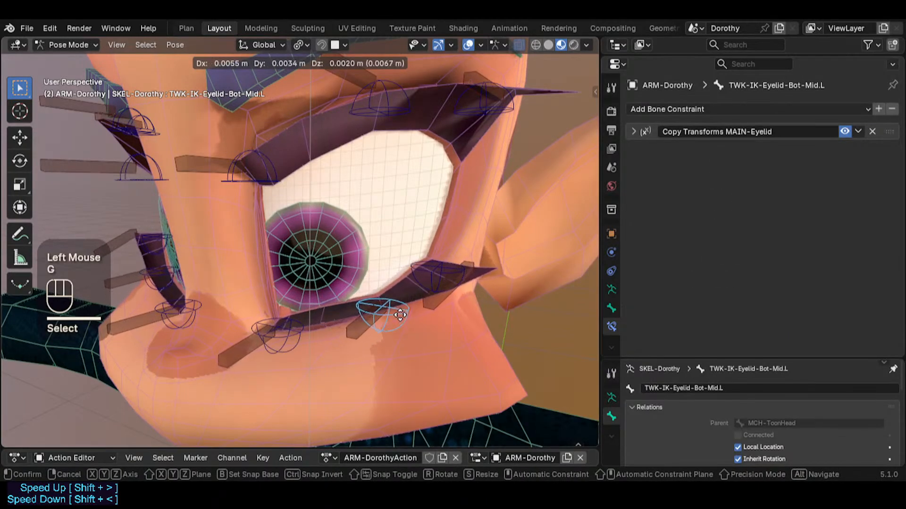
pyautogui.press('Escape')
pyautogui.click(271, 340)
pyautogui.press('g')
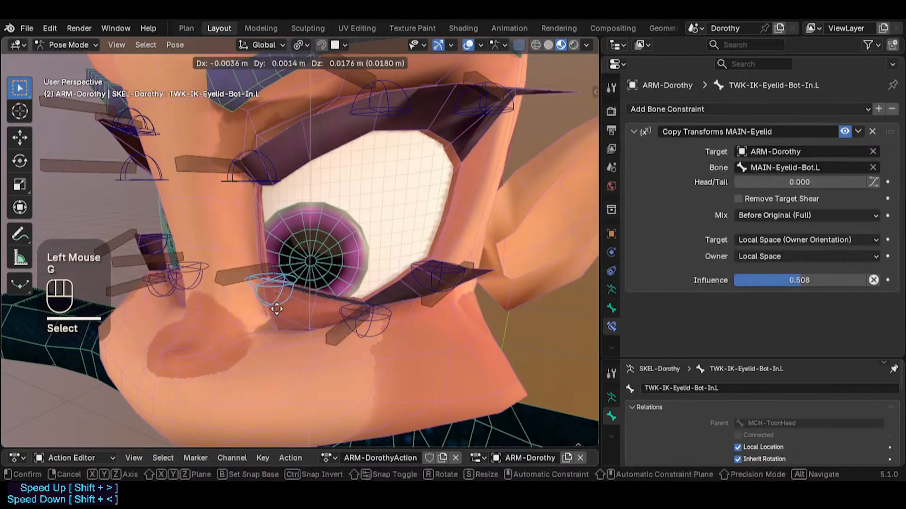
pyautogui.click(288, 311)
pyautogui.press('r')
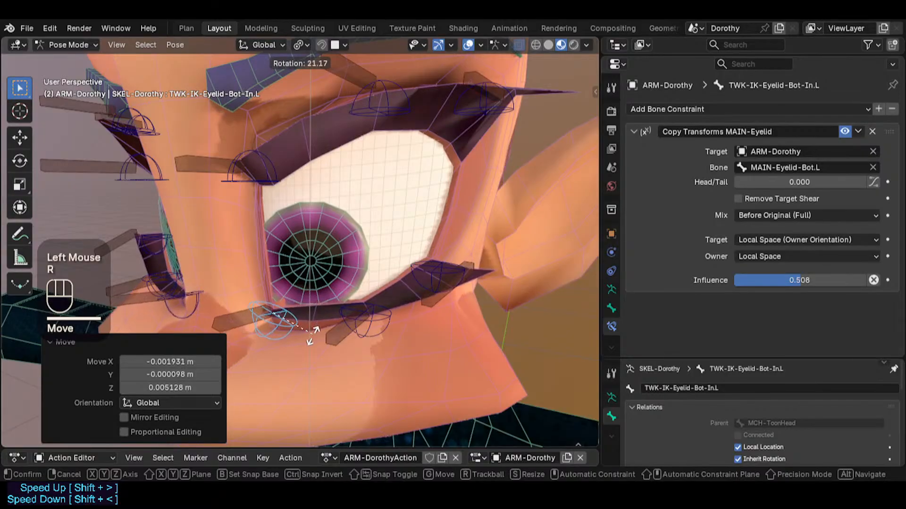
pyautogui.press('Escape')
# Test rotating the lower mid eyelid control, and rotate the lower outer one about -4.42° and move it slightly
pyautogui.click(368, 317)
pyautogui.press('r')
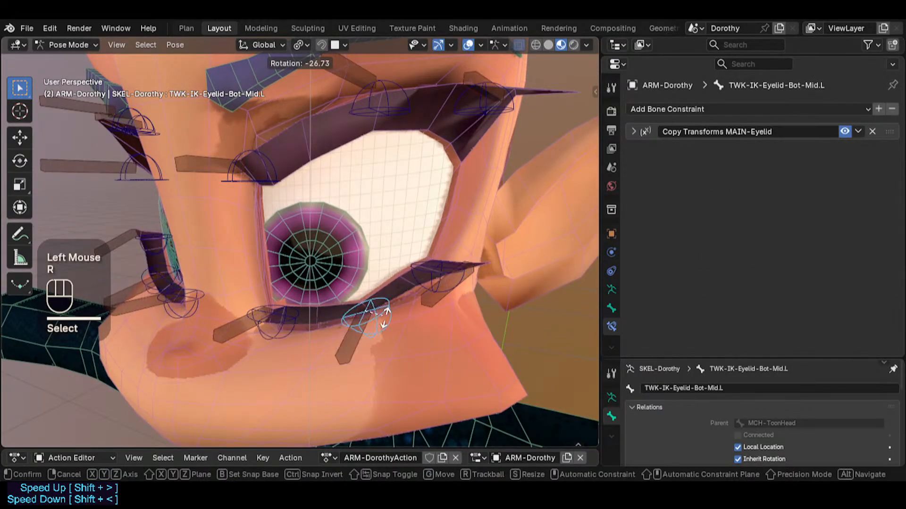
pyautogui.click(364, 315)
pyautogui.click(423, 273)
pyautogui.press('r')
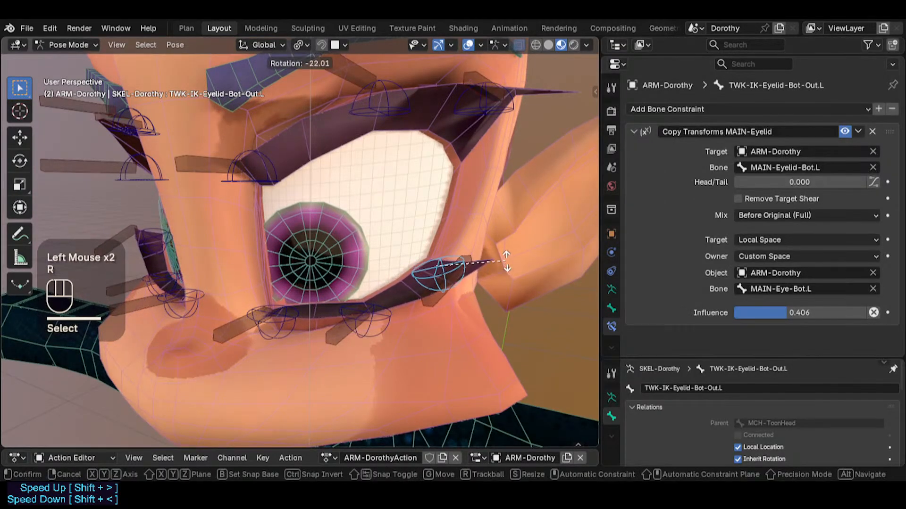
pyautogui.click(501, 264)
pyautogui.press('g')
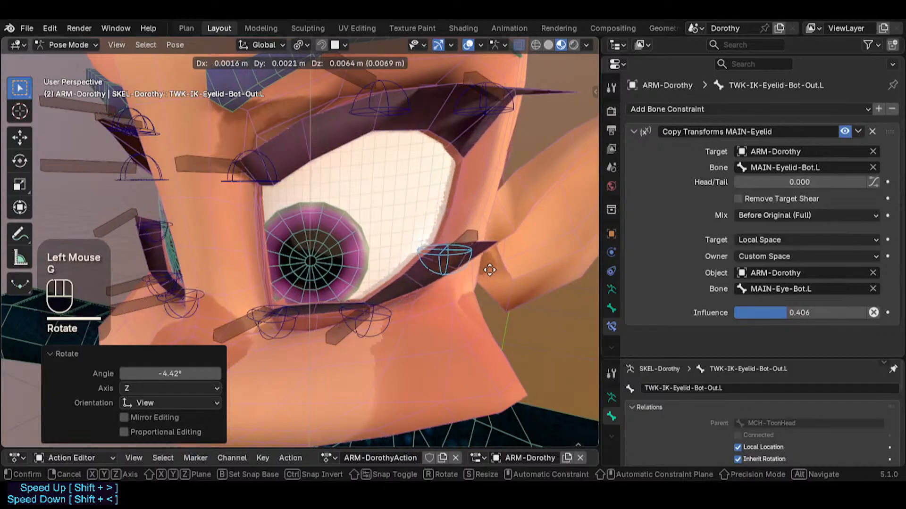
pyautogui.click(483, 279)
# Select all visible bones and clear their pose transforms
pyautogui.hotkey('alt', 'a')
pyautogui.press('a')
pyautogui.hotkey('alt', 'q')
pyautogui.hotkey('alt', 'q')
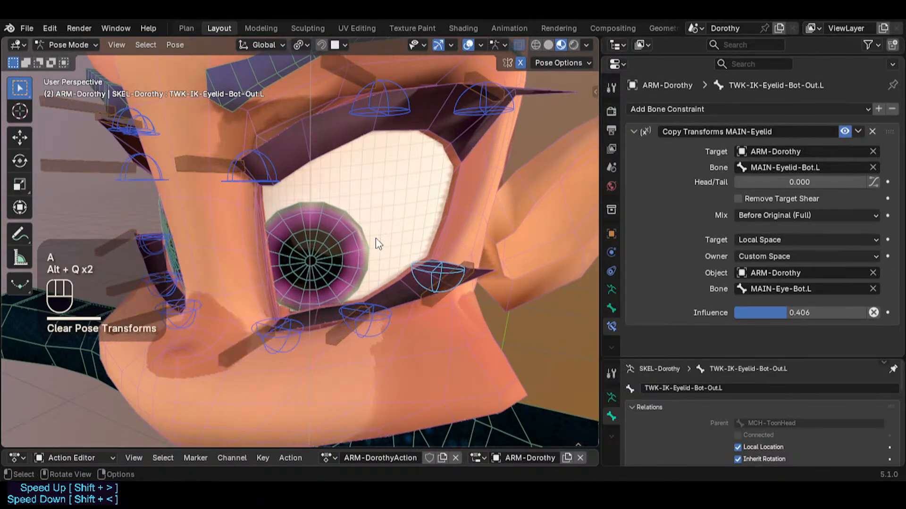
# Select the upper outer eyelash bone DEF1-EyelashTop.L.002 to show its Transformation constraint
pyautogui.keyDown('shift'); pyautogui.moveTo(375, 238); pyautogui.dragTo(376, 257, button='middle'); pyautogui.keyUp('shift')
pyautogui.keyDown('shift'); pyautogui.moveTo(418, 135); pyautogui.dragTo(388, 149, button='middle'); pyautogui.keyUp('shift')
pyautogui.click(449, 188)
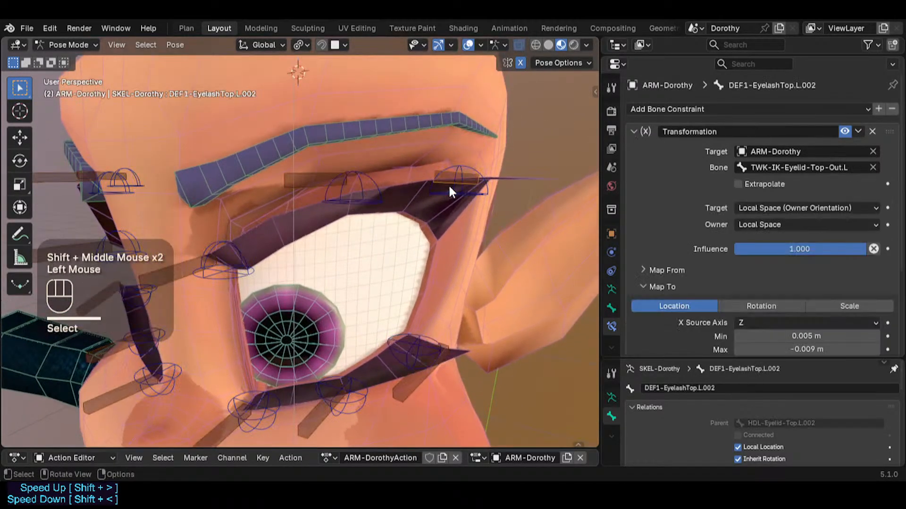
pyautogui.click(465, 167)
pyautogui.click(465, 174)
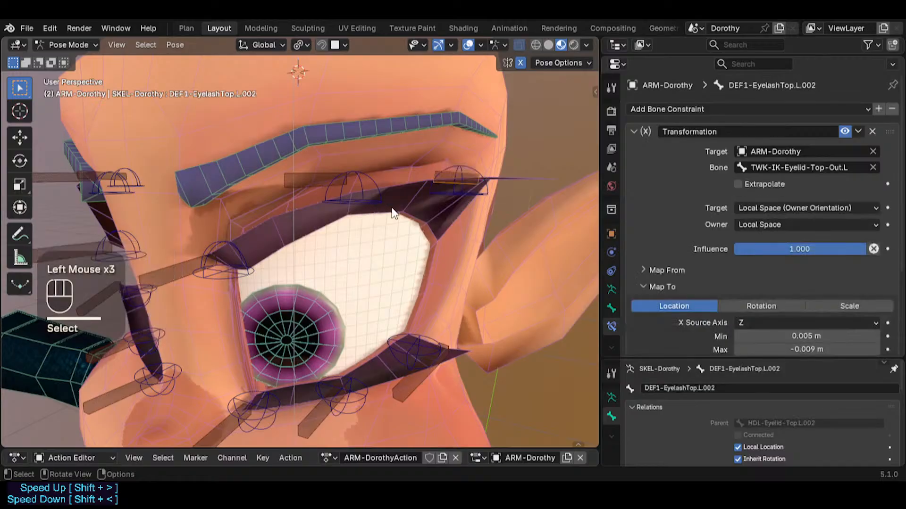
# Split the 3D viewport into two side-by-side views, one front orthographic and one right orthographic, framed on the eye
pyautogui.moveTo(394, 213); pyautogui.dragTo(404, 210, button='middle')
pyautogui.press('KP_1')
pyautogui.scroll(-1, 404, 210)
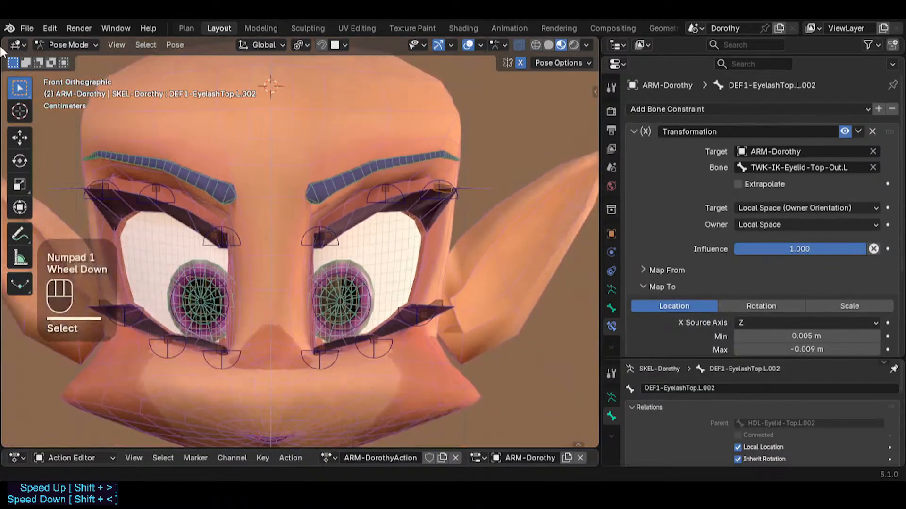
pyautogui.moveTo(4, 38); pyautogui.dragTo(259, 74)
pyautogui.scroll(2, 471, 215)
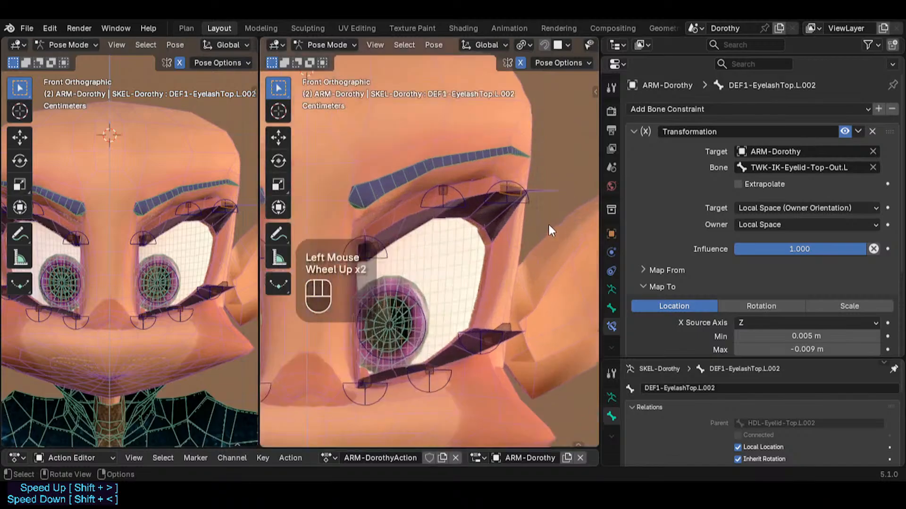
pyautogui.scroll(-1, 483, 215)
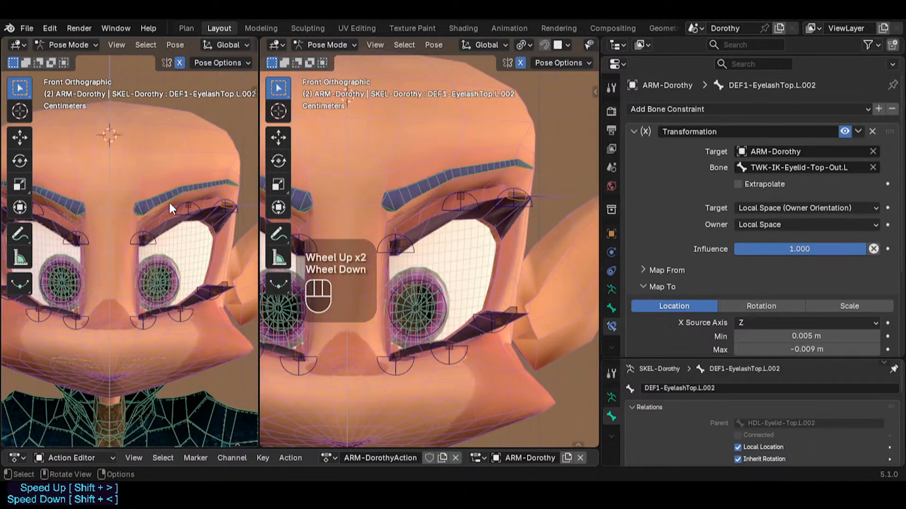
pyautogui.press('KP_3')
pyautogui.keyDown('shift'); pyautogui.scroll(1, 205, 217); pyautogui.keyUp('shift')
pyautogui.keyDown('shift'); pyautogui.moveTo(205, 216); pyautogui.dragTo(151, 226, button='middle'); pyautogui.keyUp('shift')
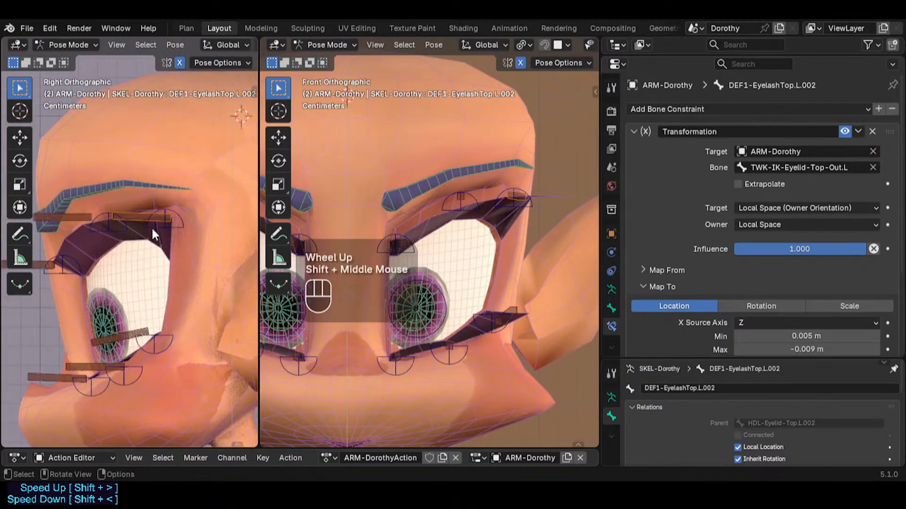
pyautogui.scroll(1, 166, 203)
# Select the upper outer eyelid control TWK-IK-Eyelid-Top-Out.L, and clear the pose transforms of all visible bones
pyautogui.click(167, 211)
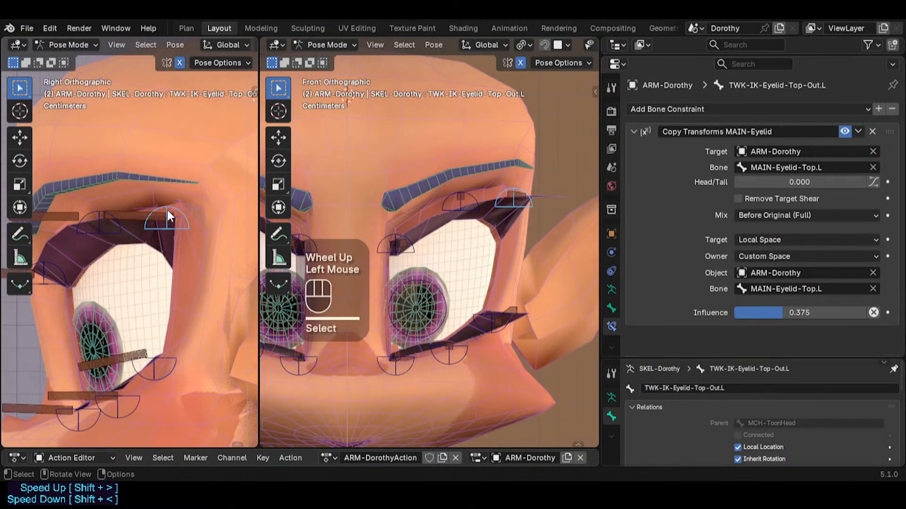
pyautogui.doubleClick(133, 210)
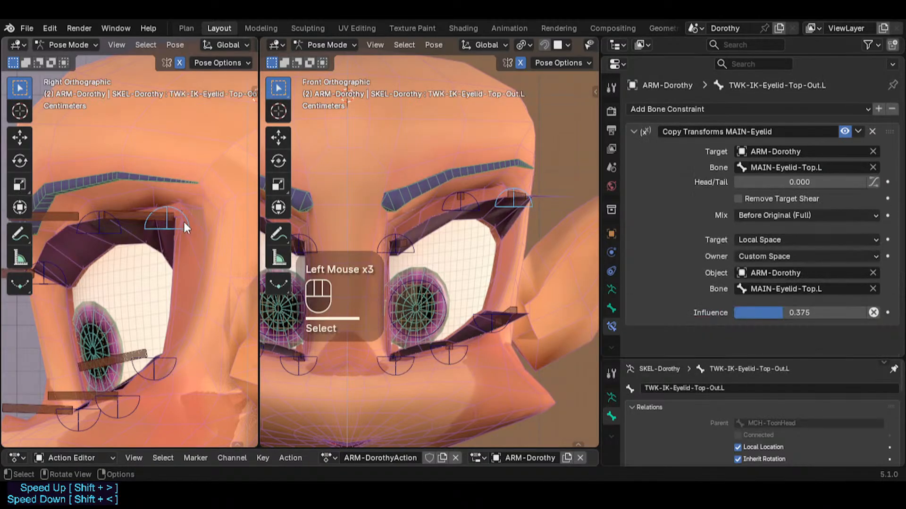
pyautogui.press('a')
pyautogui.click(176, 208)
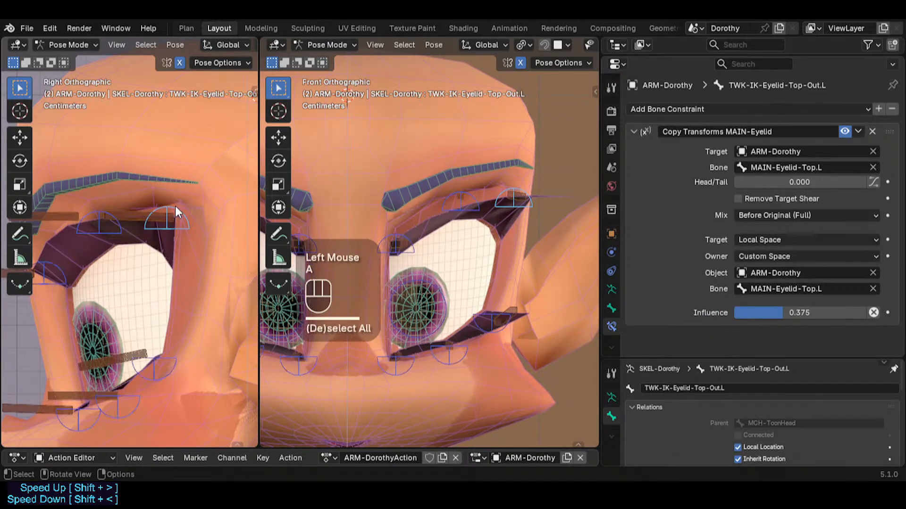
pyautogui.hotkey('alt', 'q')
pyautogui.hotkey('alt', 'q')
# Reselect the upper outer eyelash bone DEF1-EyelashTop.L.002 and frame it closely at the eye's outer corner
pyautogui.click(171, 225)
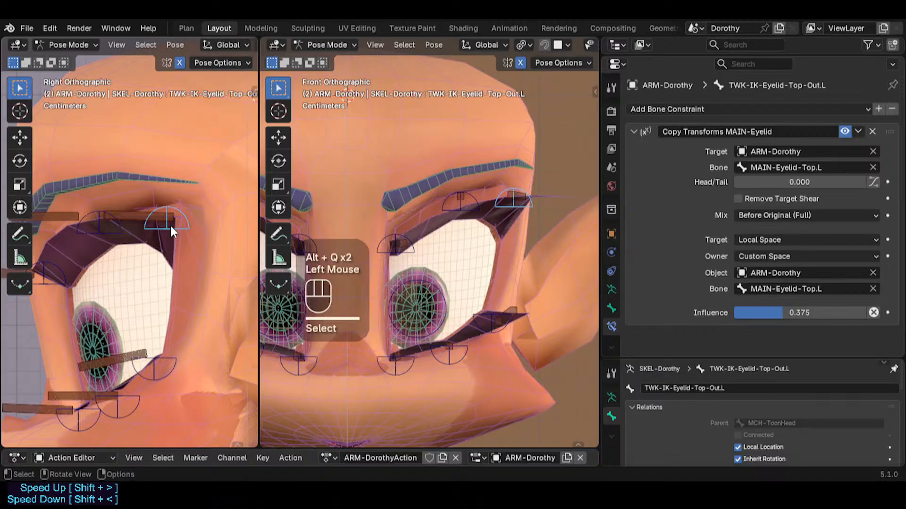
pyautogui.doubleClick(166, 225)
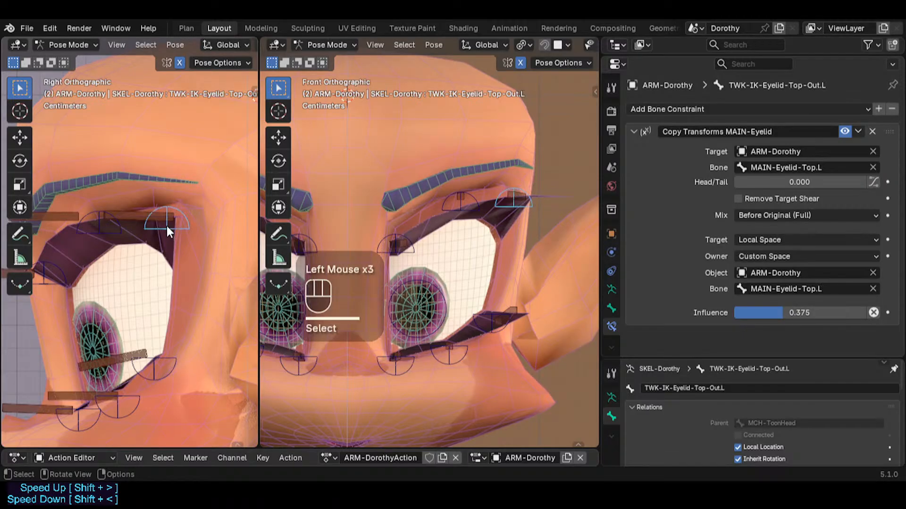
pyautogui.click(141, 216)
pyautogui.click(140, 214)
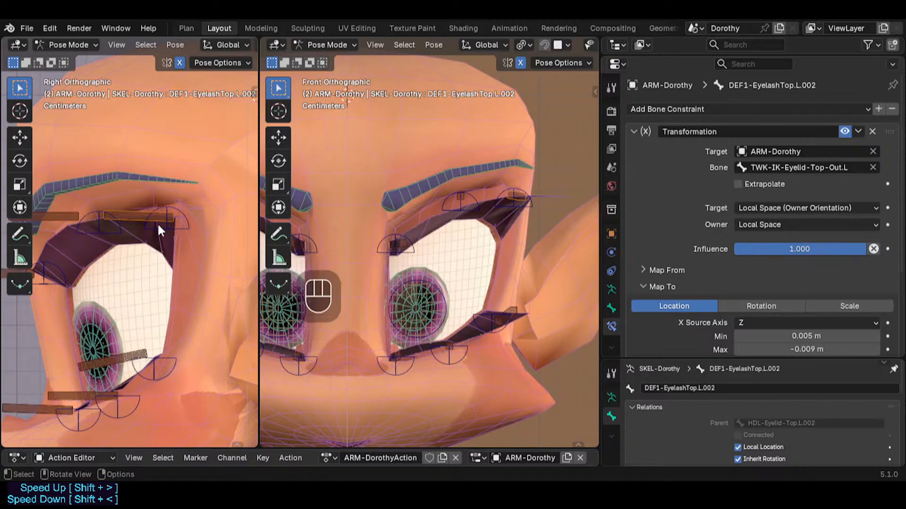
pyautogui.moveTo(148, 224); pyautogui.dragTo(204, 213, button='middle')
pyautogui.scroll(1, 171, 212)
pyautogui.scroll(1, 171, 219)
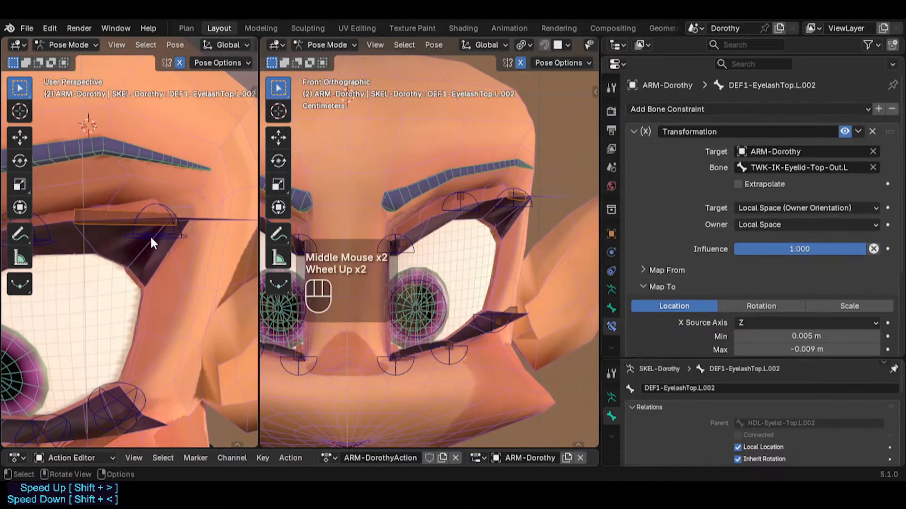
# Solo the DEF-Eyelids bone collection alongside the eyelashes and examine the eyelid bones at the eye's outer corner
pyautogui.press('n')
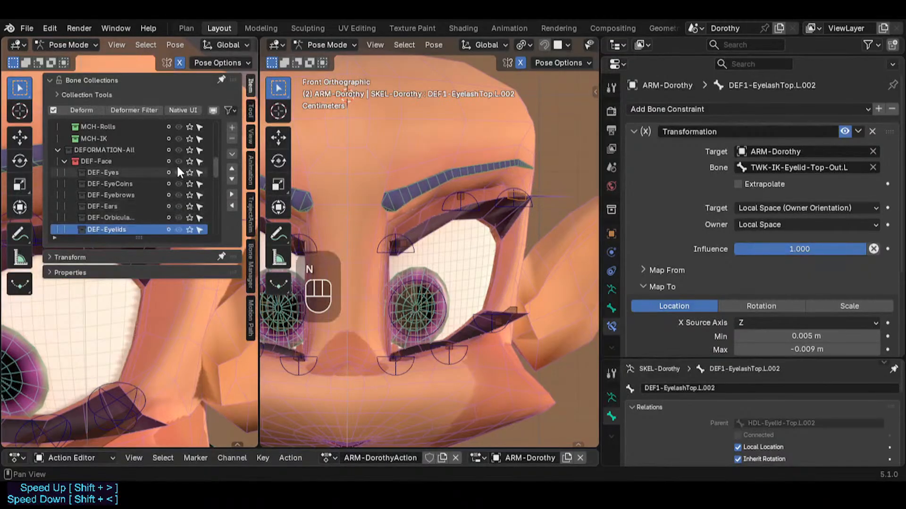
pyautogui.scroll(1, 177, 164)
pyautogui.scroll(-2, 175, 169)
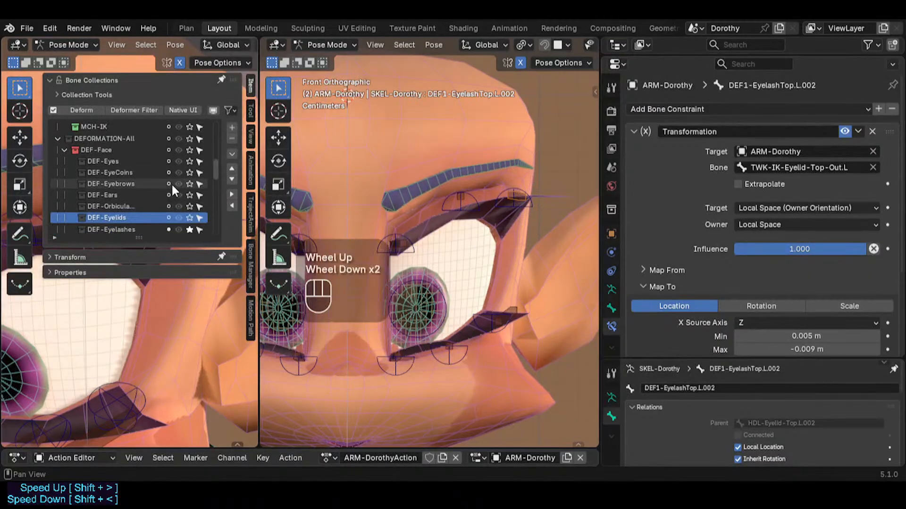
pyautogui.click(189, 218)
pyautogui.press('n')
pyautogui.moveTo(185, 233); pyautogui.dragTo(142, 237, button='middle')
pyautogui.scroll(1, 136, 233)
pyautogui.scroll(-1, 190, 248)
pyautogui.keyDown('shift'); pyautogui.moveTo(146, 285); pyautogui.dragTo(121, 362, button='middle'); pyautogui.keyUp('shift')
pyautogui.keyDown('shift'); pyautogui.moveTo(166, 176); pyautogui.dragTo(154, 204, button='middle'); pyautogui.keyUp('shift')
# Turn off the solo state of the DEF-Eyelids bone collection
pyautogui.press('n')
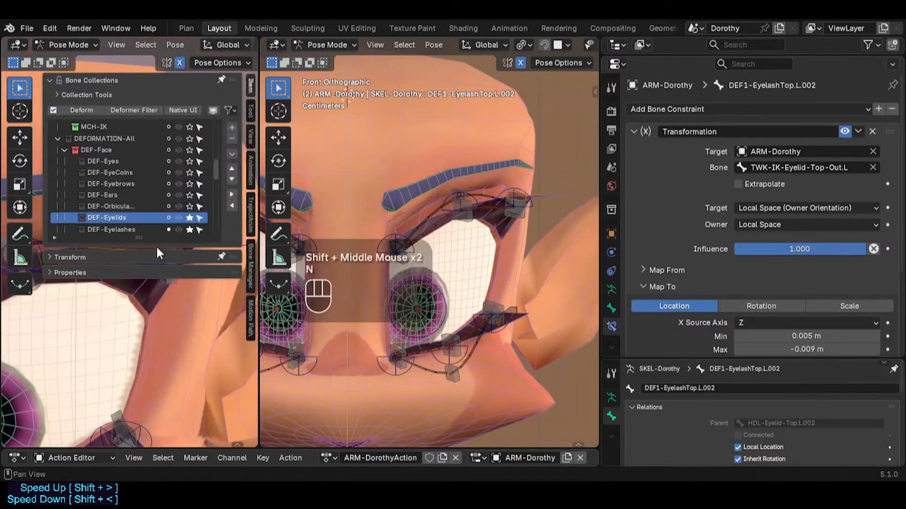
pyautogui.click(190, 218)
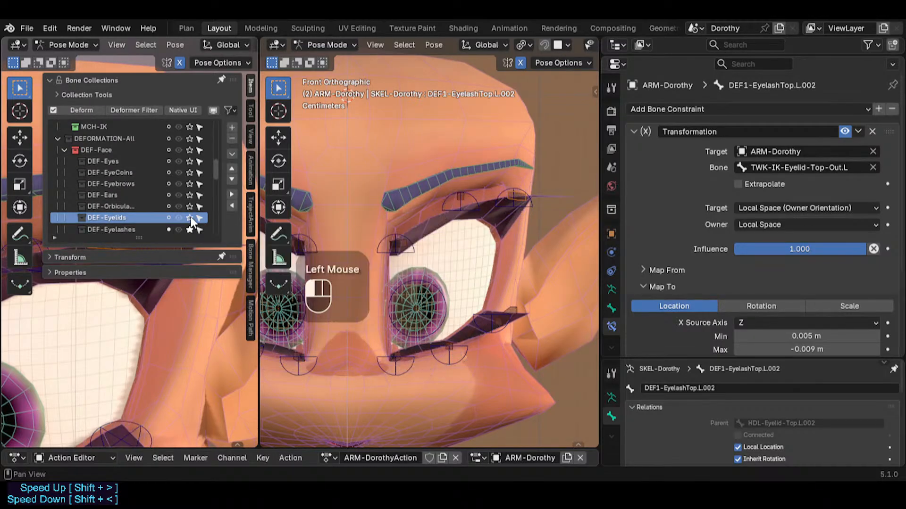
pyautogui.press('n')
# Save the rig file and select the upper outer eyelash bone DEF1-EyelashTop.L.002
pyautogui.click(165, 262)
pyautogui.moveTo(165, 262)
pyautogui.keyDown('ctrl'); pyautogui.mouseDown(button='middle')
pyautogui.moveTo(181, 294)
pyautogui.moveTo(168, 279)
pyautogui.mouseUp(button='middle'); pyautogui.keyUp('ctrl')
pyautogui.hotkey('ctrl', 's')
pyautogui.click(117, 255)
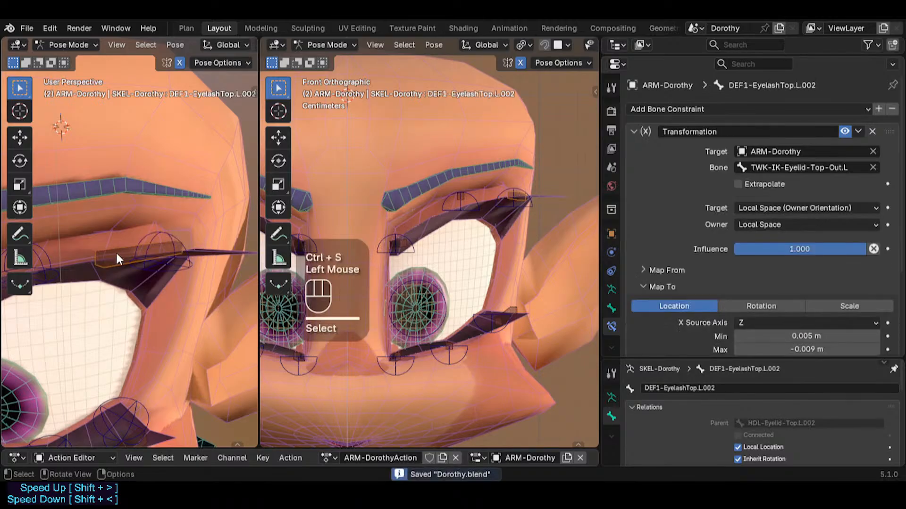
# Compare the eyelash bone with its Transformation constraint disabled and re-enabled, and try moving the eyelid control TWK-IK-Eyelid-Top-Out.L
pyautogui.click(845, 132)
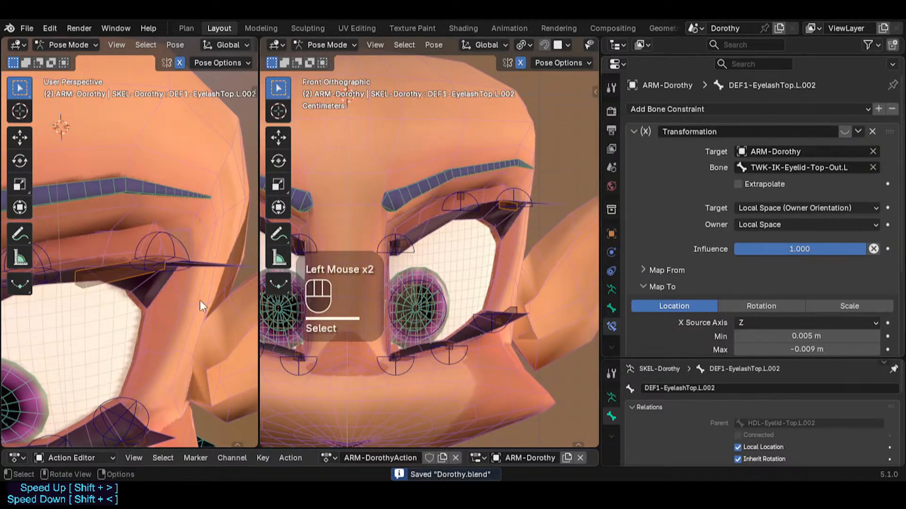
pyautogui.moveTo(200, 300); pyautogui.dragTo(141, 233, button='middle')
pyautogui.click(844, 132)
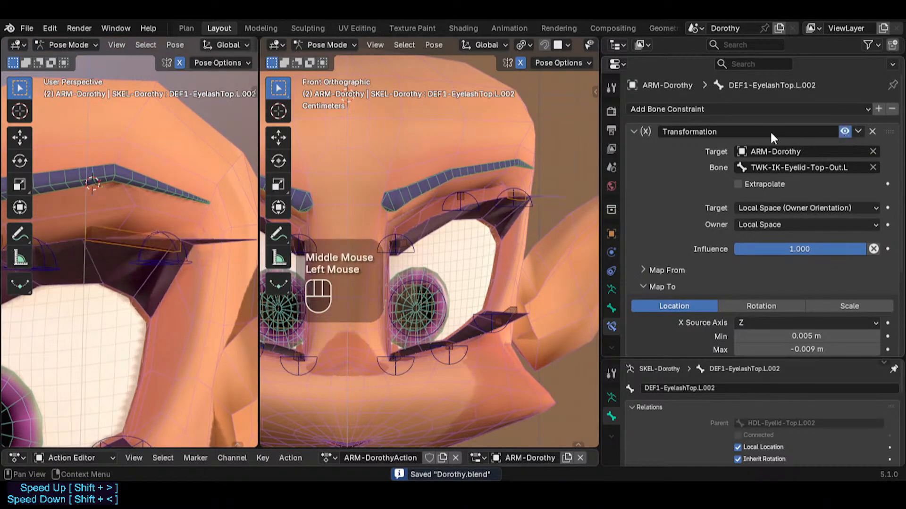
pyautogui.click(173, 251)
pyautogui.press('g')
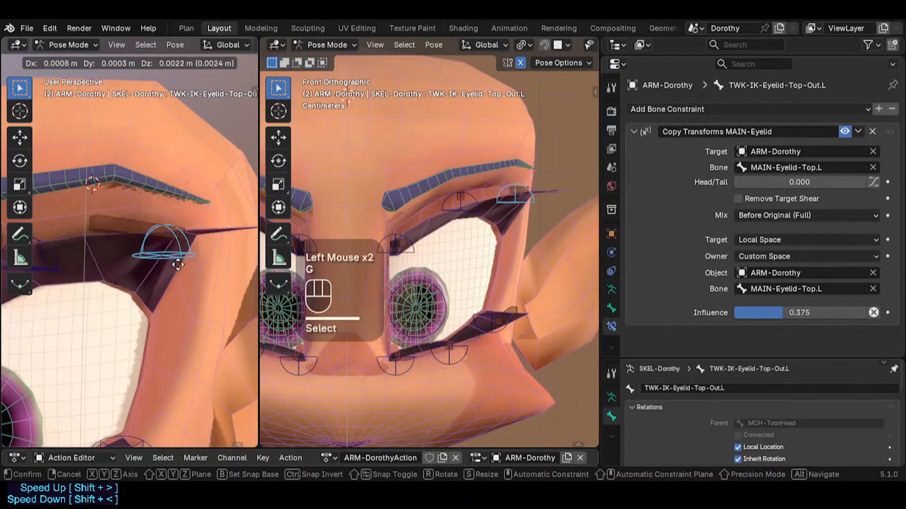
pyautogui.press('Escape')
# Reselect DEF1-EyelashTop.L.002, narrow the perspective viewport, and set it to a right orthographic view framed on the eye
pyautogui.click(131, 241)
pyautogui.press('KP_1')
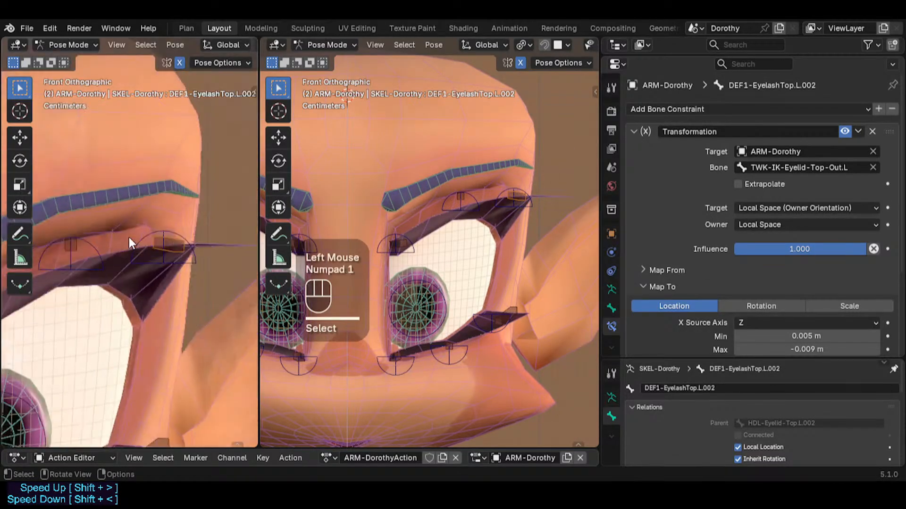
pyautogui.scroll(-2, 125, 245)
pyautogui.keyDown('shift'); pyautogui.moveTo(123, 253); pyautogui.dragTo(198, 270, button='middle'); pyautogui.keyUp('shift')
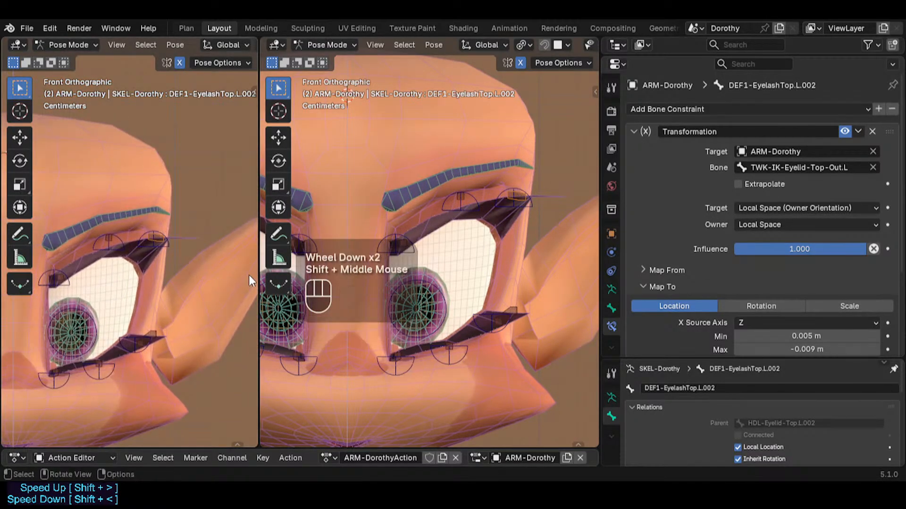
pyautogui.moveTo(257, 275); pyautogui.dragTo(209, 275)
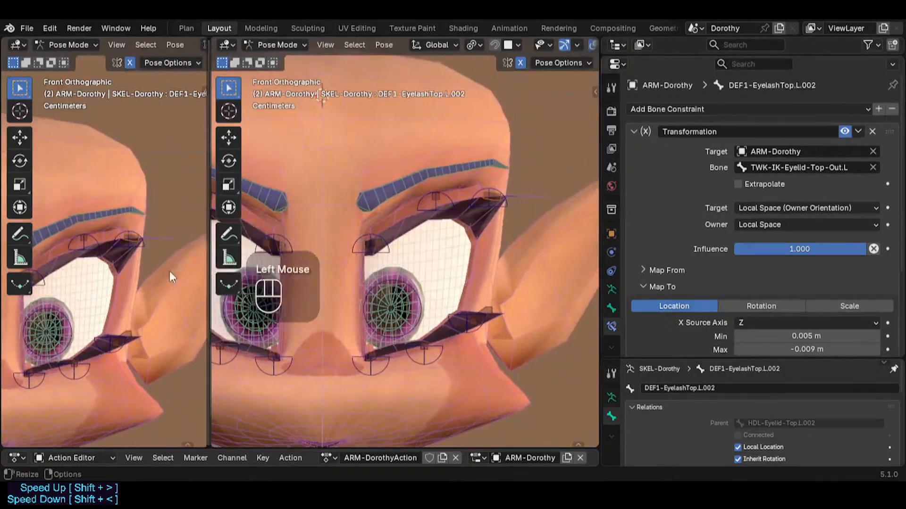
pyautogui.press('KP_3')
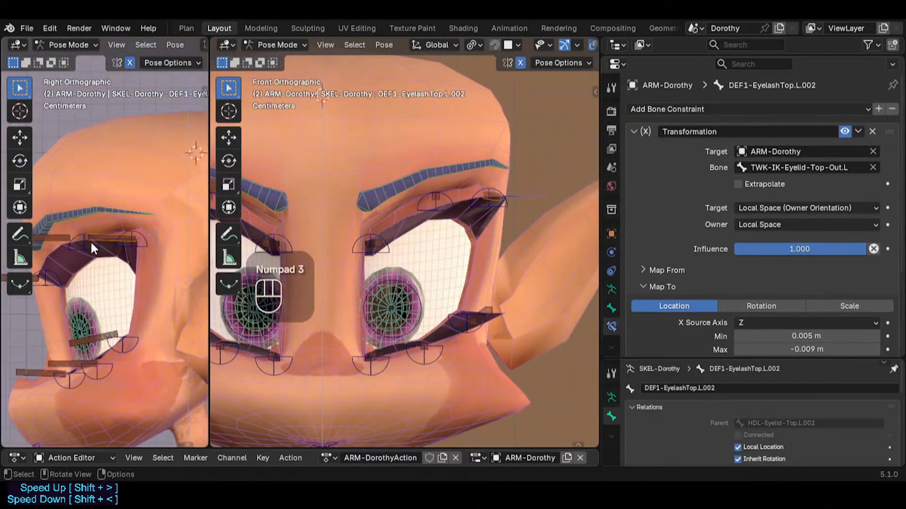
# Raise the upper outer eyelid control TWK-IK-Eyelid-Top-Out.L about 0.019 m and try rotating the eyelash bone DEF1-EyelashTop.L.002
pyautogui.click(149, 236)
pyautogui.press('g')
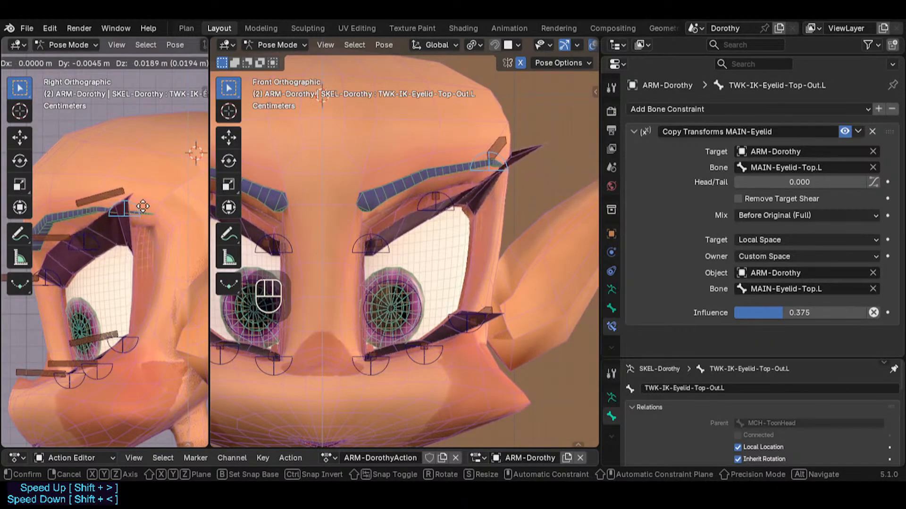
pyautogui.click(118, 194)
pyautogui.click(113, 193)
pyautogui.press('r')
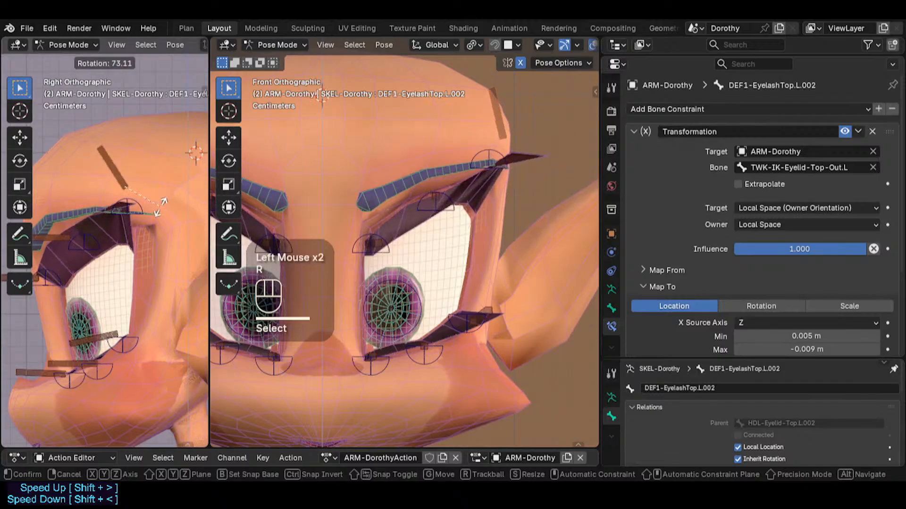
pyautogui.press('Escape')
# Move the mirrored upper outer eyelid control TWK-IK-Eyelid-Top-Out.R about 0.0045 m in Y and -0.0062 m in Z
pyautogui.click(135, 210)
pyautogui.click(138, 224)
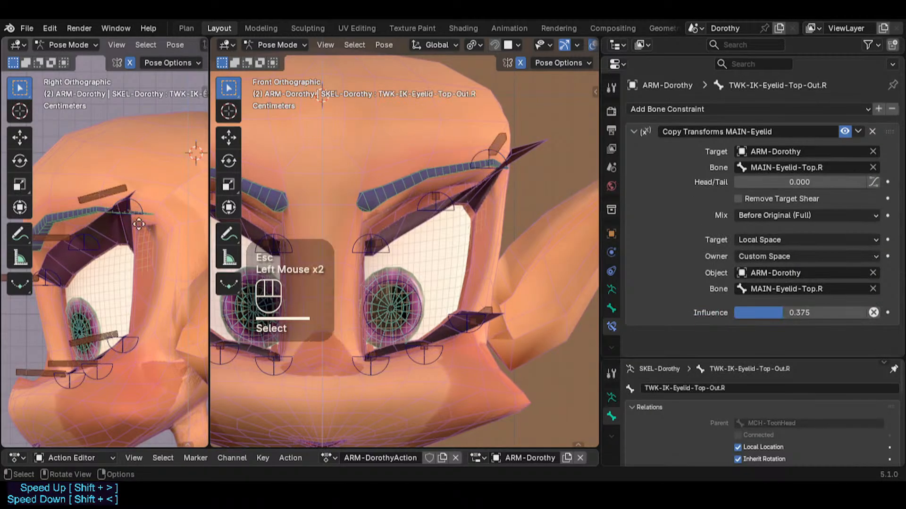
pyautogui.press('g')
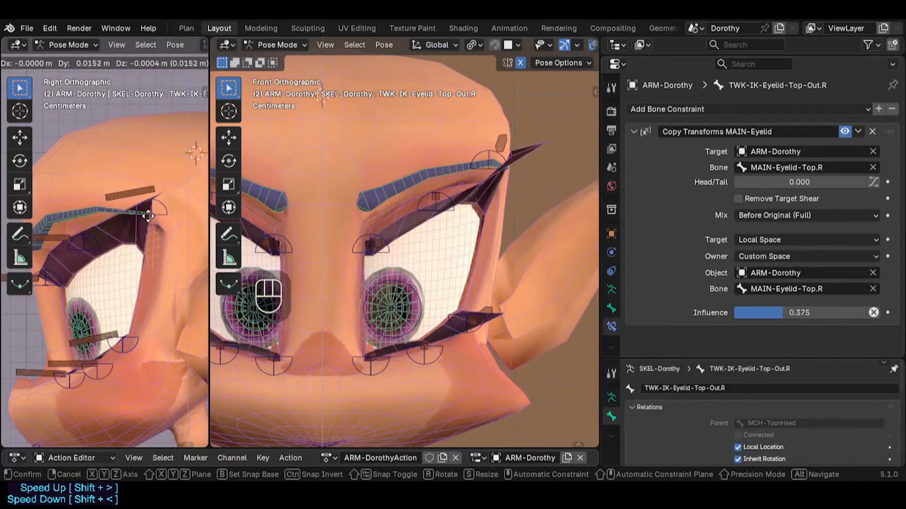
pyautogui.click(142, 222)
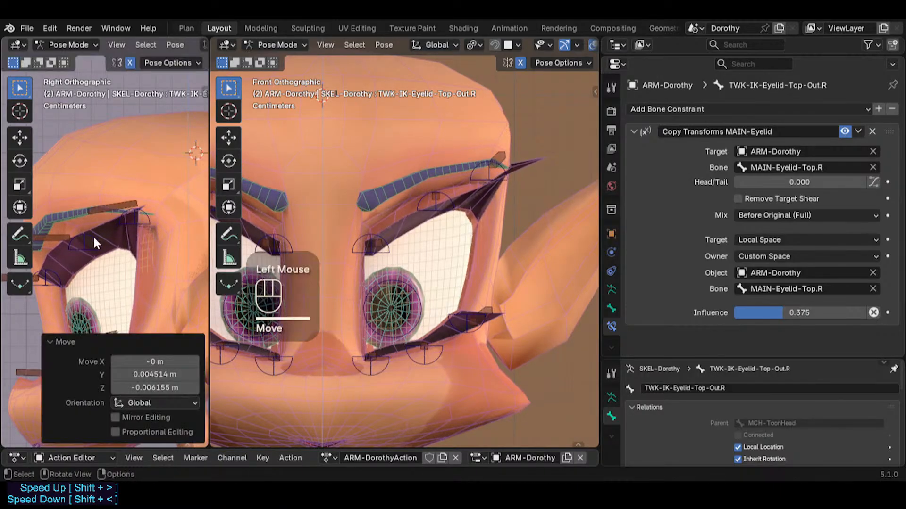
# Lower the upper middle eyelid control TWK-IK-Eyelid-Top-Mid.L about 0.011 m and clear the pose transforms of all visible bones
pyautogui.click(92, 236)
pyautogui.press('g')
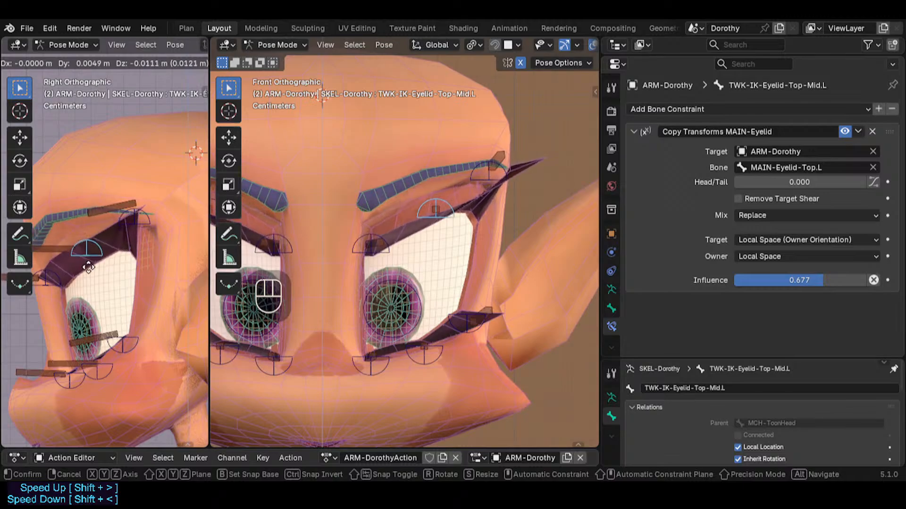
pyautogui.click(89, 270)
pyautogui.press('a')
pyautogui.hotkey('alt', 'g')
pyautogui.hotkey('alt', 'g')
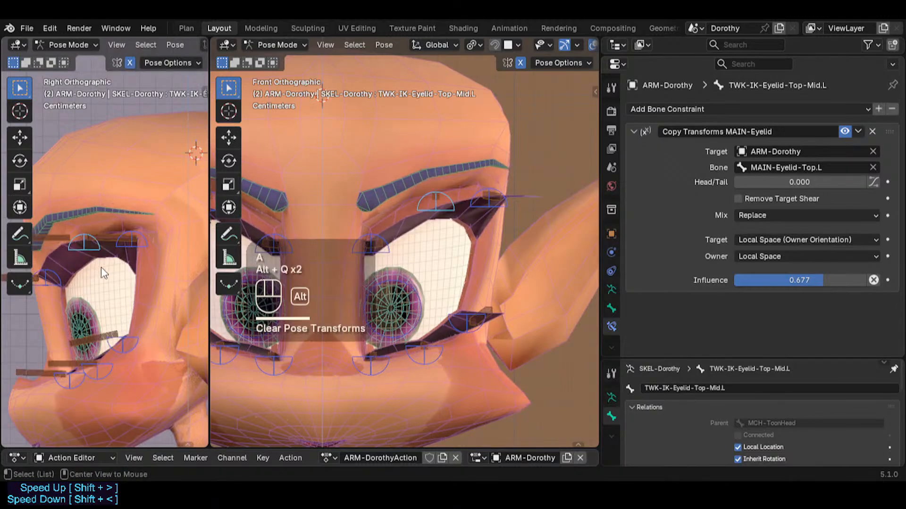
# Select the upper outer eyelash bone DEF1-EyelashTop.L.002 and switch the armature to Edit Mode
pyautogui.click(111, 236)
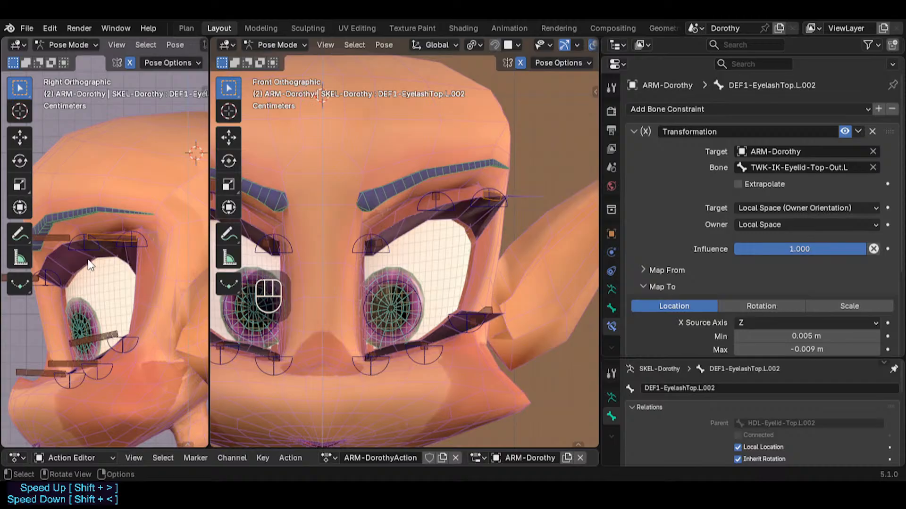
pyautogui.click(113, 238)
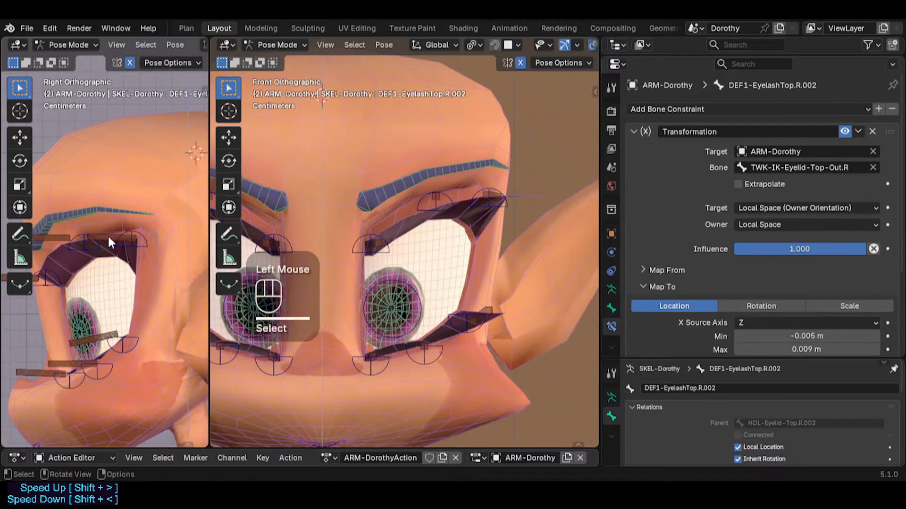
pyautogui.click(115, 245)
pyautogui.press('Tab')
pyautogui.scroll(-1, 114, 245)
pyautogui.moveTo(114, 244); pyautogui.dragTo(67, 381, button='middle')
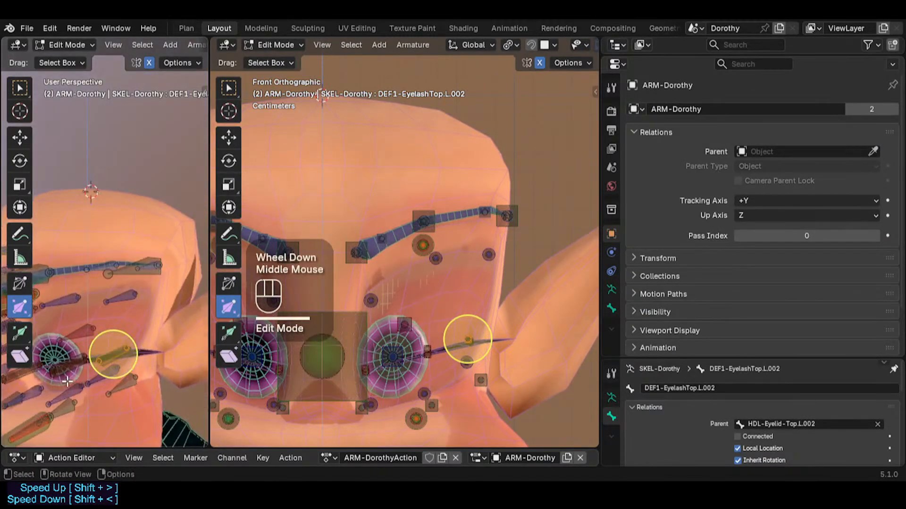
# Solo the DEF-Eyelids bone collection alongside the eyelashes and frame the bones at the eyelid's outer corner
pyautogui.scroll(2, 461, 397)
pyautogui.moveTo(461, 397); pyautogui.dragTo(441, 281, button='middle')
pyautogui.press('n')
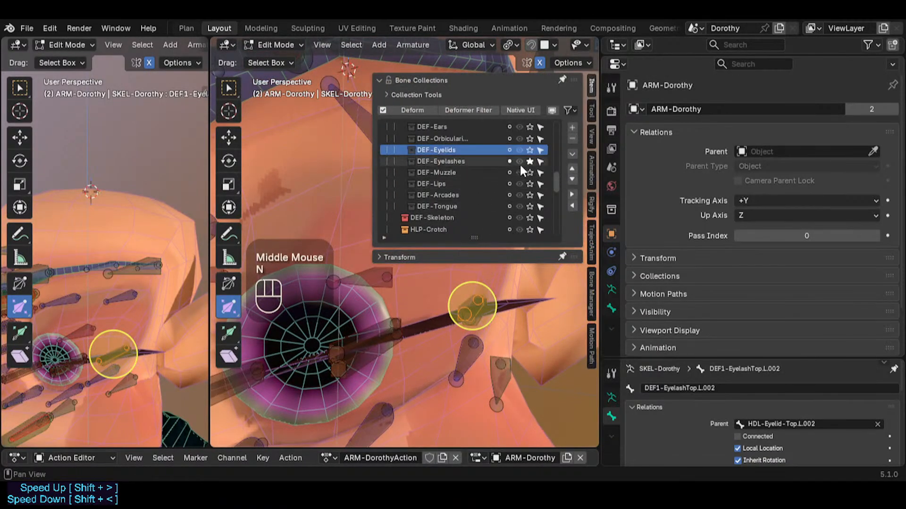
pyautogui.click(529, 150)
pyautogui.press('n')
pyautogui.moveTo(517, 165); pyautogui.dragTo(466, 292, button='middle')
pyautogui.scroll(2, 468, 298)
pyautogui.scroll(1, 467, 292)
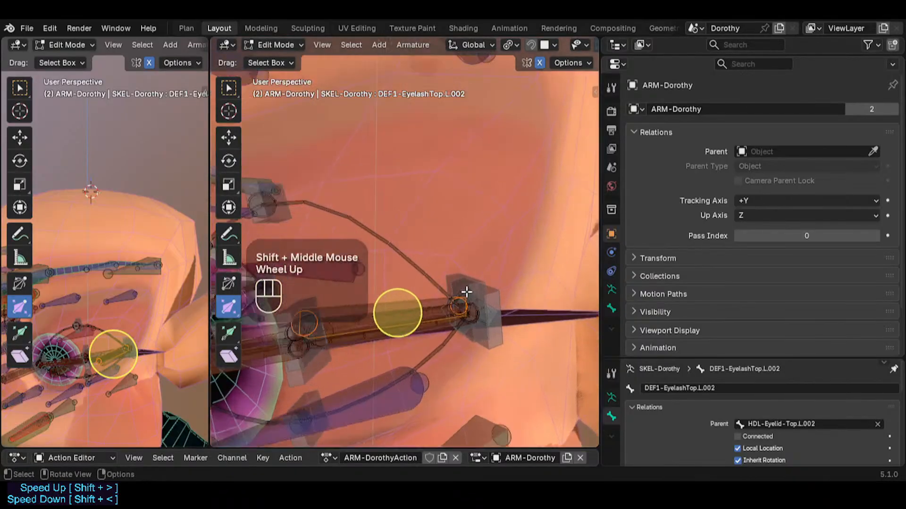
pyautogui.scroll(1, 466, 292)
# Check the parents of the outer eyelid handle HDL-Eyelid-Top.L.002 and the lower eyelash bone DEF1-EyelashBot.L.002
pyautogui.click(460, 268)
pyautogui.scroll(-1, 425, 287)
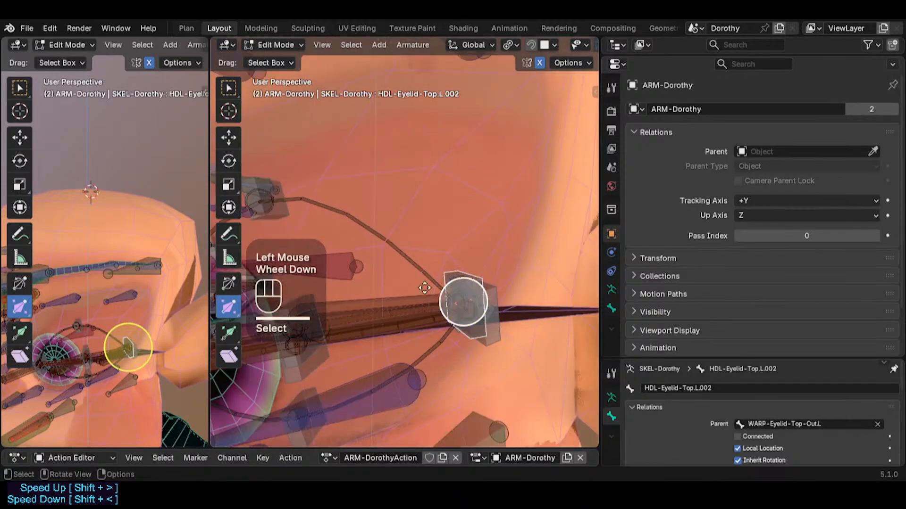
pyautogui.click(404, 296)
pyautogui.moveTo(388, 307); pyautogui.dragTo(471, 314, button='middle')
pyautogui.click(394, 307)
pyautogui.scroll(-2, 403, 313)
pyautogui.keyDown('shift'); pyautogui.moveTo(480, 266); pyautogui.dragTo(392, 267, button='middle'); pyautogui.keyUp('shift')
# Solo the MCH-Face bone collection as well and frame the mechanism bones at the eyelid's outer corner
pyautogui.press('n')
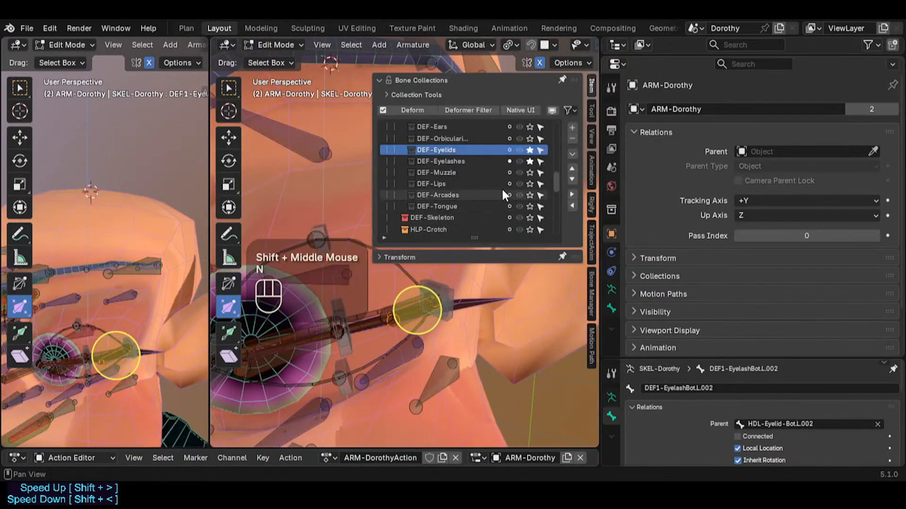
pyautogui.scroll(6, 517, 169)
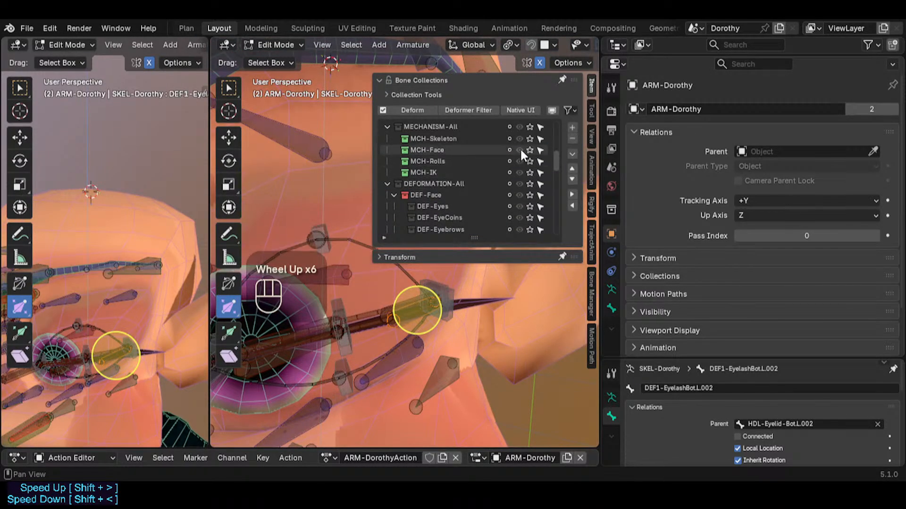
pyautogui.click(529, 150)
pyautogui.press('n')
pyautogui.moveTo(403, 302)
pyautogui.mouseDown(button='middle')
pyautogui.moveTo(399, 309)
pyautogui.moveTo(412, 310)
pyautogui.mouseUp(button='middle')
pyautogui.scroll(1, 414, 309)
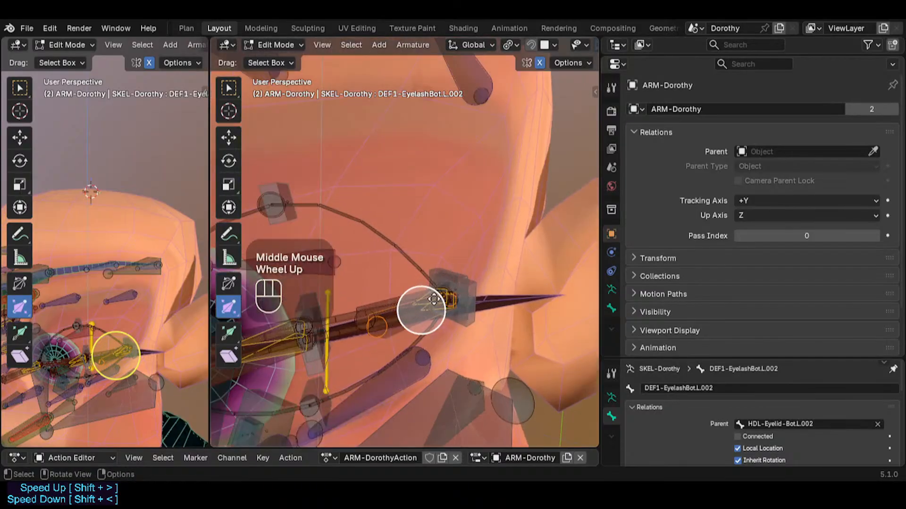
# Examine the overlapping corner bones HDL-Eyelid-Top.L.002 and HLP1-EyelidStealer-Top.L.001 and their parents
pyautogui.click(427, 297)
pyautogui.click(443, 296)
pyautogui.scroll(2, 455, 297)
pyautogui.click(448, 255)
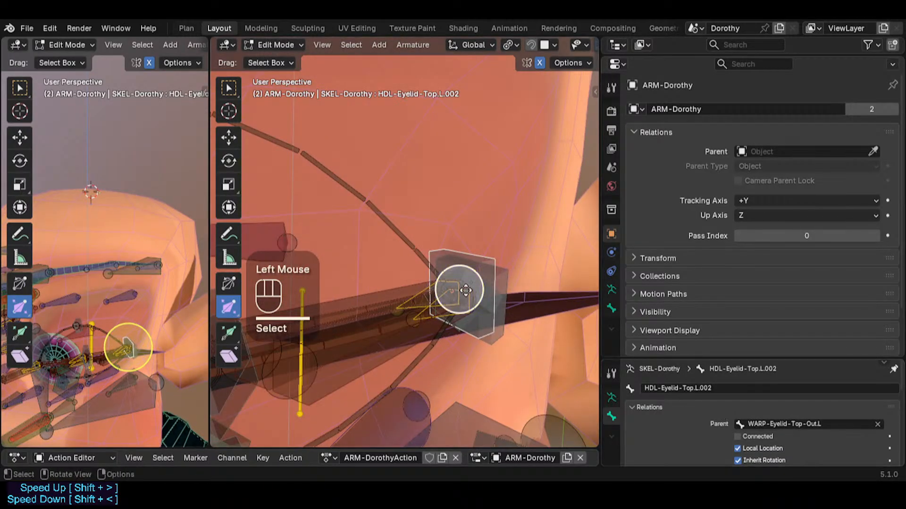
pyautogui.click(432, 284)
pyautogui.click(434, 285)
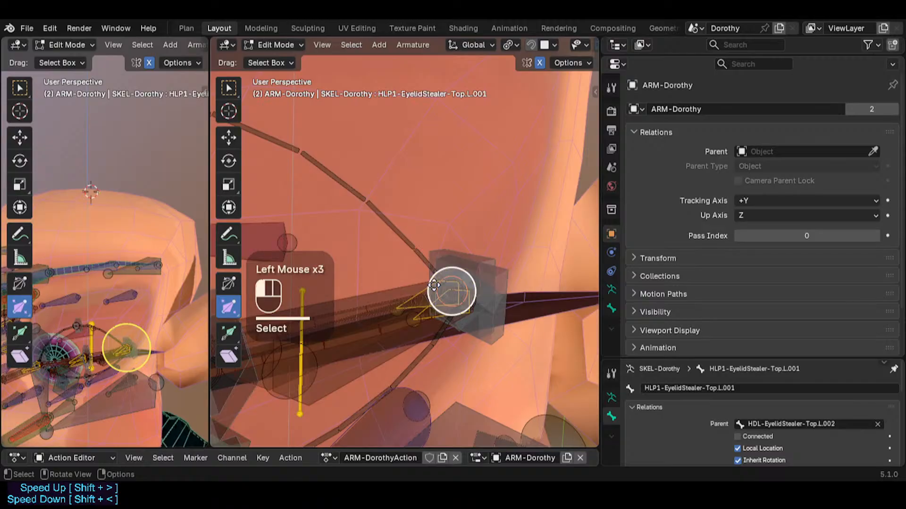
# Select WARP-Eyelid-Top-Out.L, check its Copy Transforms constraint in Pose Mode, and return to Edit Mode
pyautogui.click(434, 285)
pyautogui.click(433, 285)
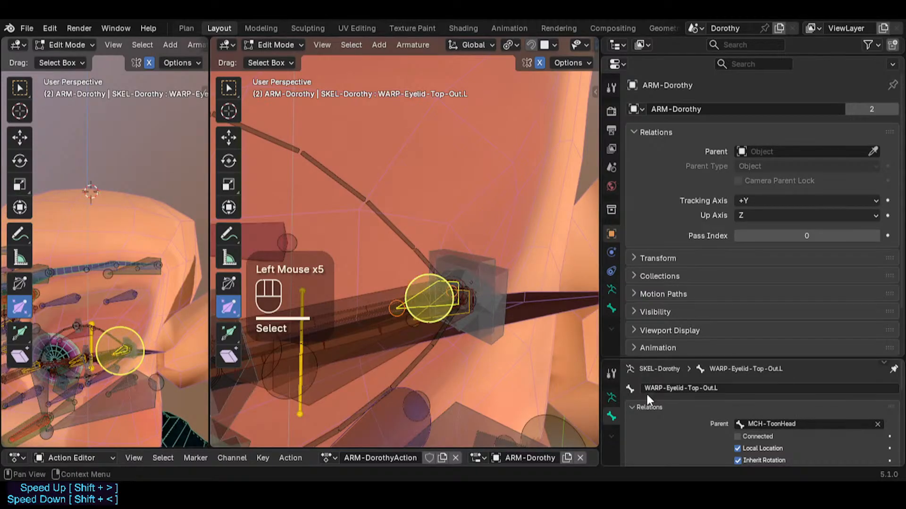
pyautogui.hotkey('ctrl', 'Tab')
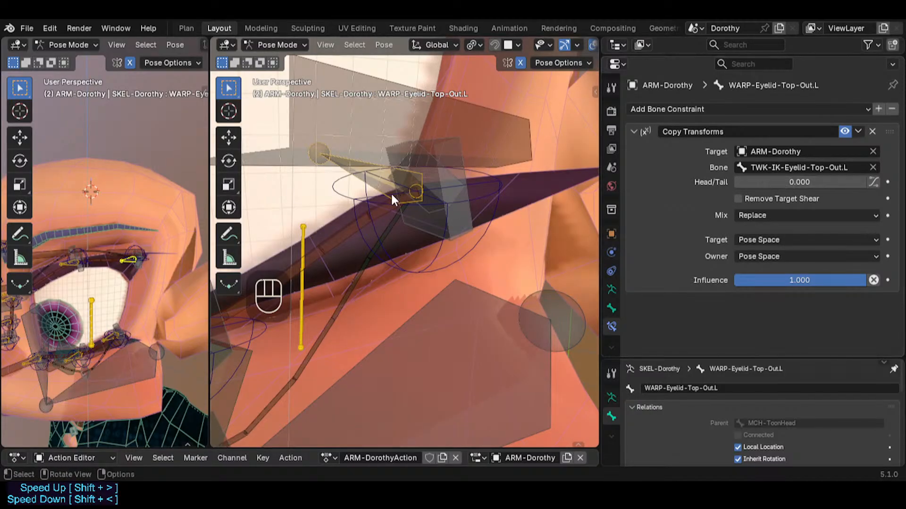
pyautogui.press('Tab')
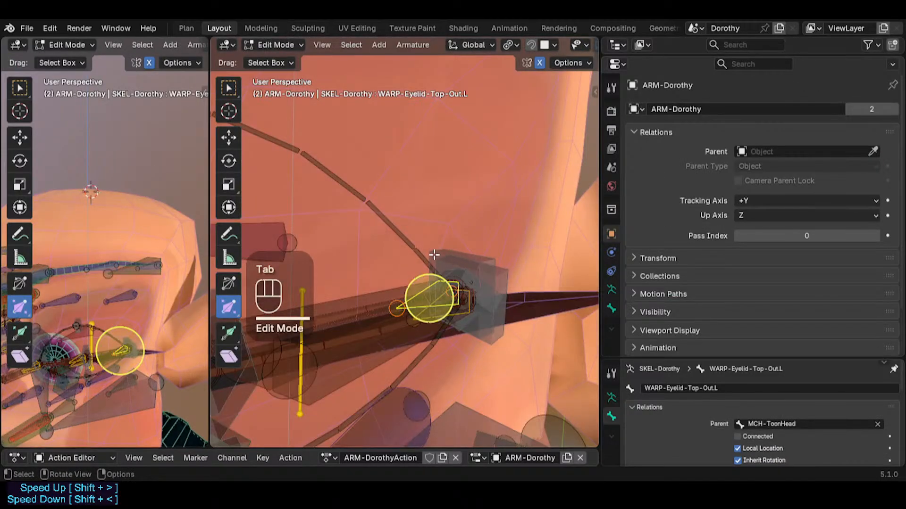
# Turn off solo for the MCH-Face bone collection to hide the face mechanism bones
pyautogui.scroll(-1, 434, 255)
pyautogui.moveTo(434, 255); pyautogui.dragTo(406, 274, button='middle')
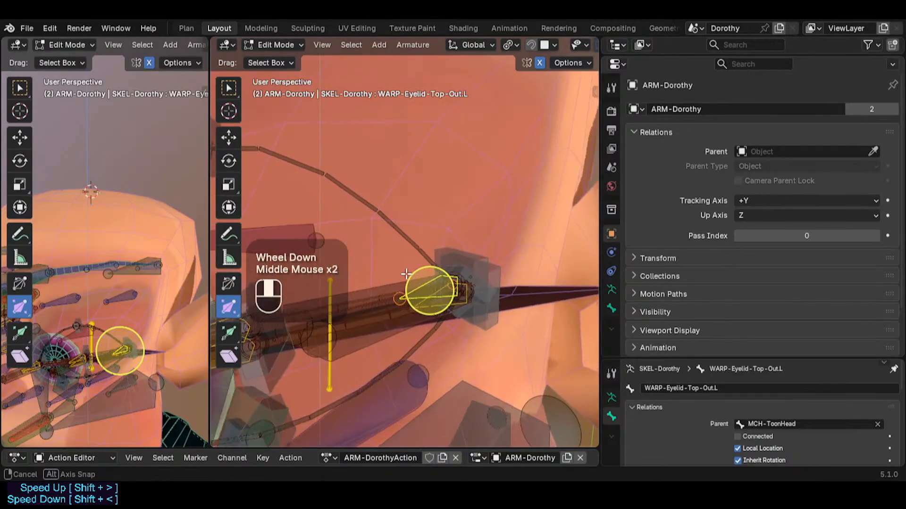
pyautogui.press('n')
pyautogui.scroll(-4, 542, 191)
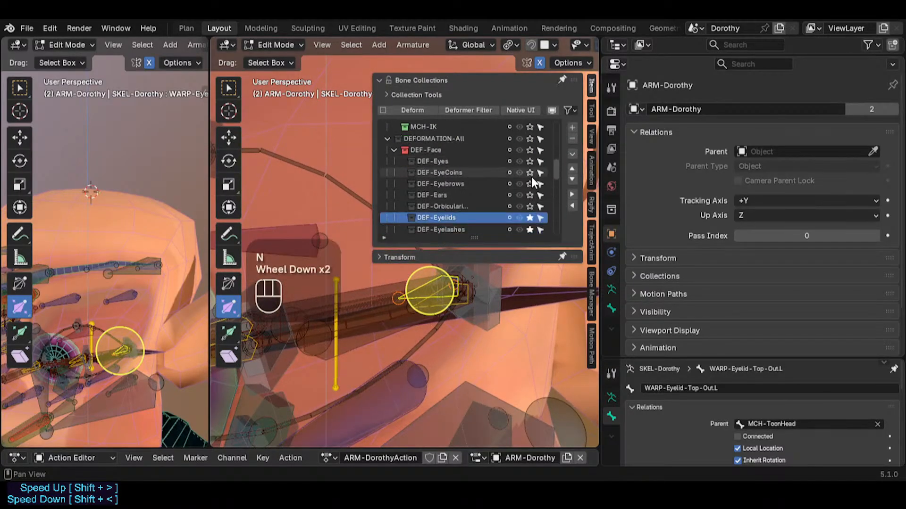
pyautogui.click(531, 197)
pyautogui.press('n')
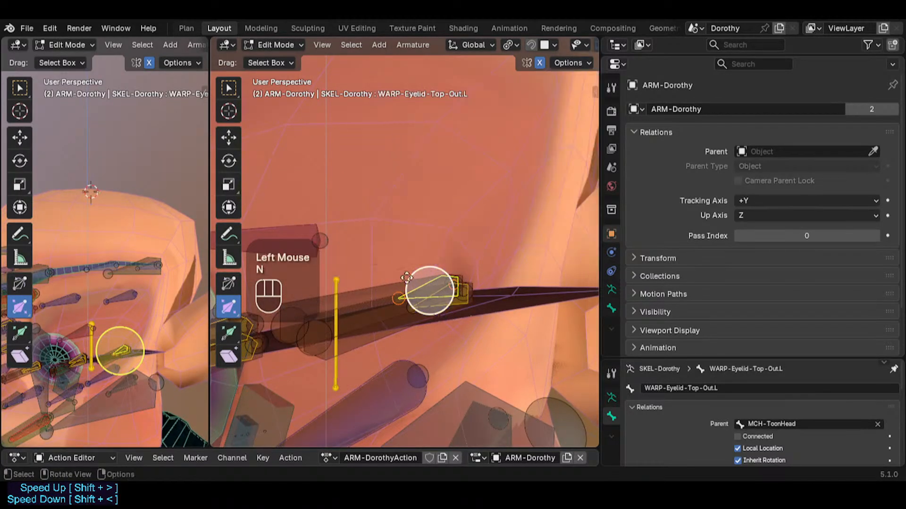
# Select the outer upper eyelash bone DEF1-EyelashTop.L.002 and compare the outer eyelid corner in Pose Mode and Edit Mode
pyautogui.click(363, 282)
pyautogui.scroll(-2, 363, 283)
pyautogui.moveTo(378, 291); pyautogui.dragTo(407, 299, button='middle')
pyautogui.scroll(1, 389, 292)
pyautogui.press('Tab')
pyautogui.scroll(-2, 408, 283)
pyautogui.press('Tab')
pyautogui.scroll(1, 428, 335)
pyautogui.scroll(-1, 411, 261)
pyautogui.scroll(2, 420, 299)
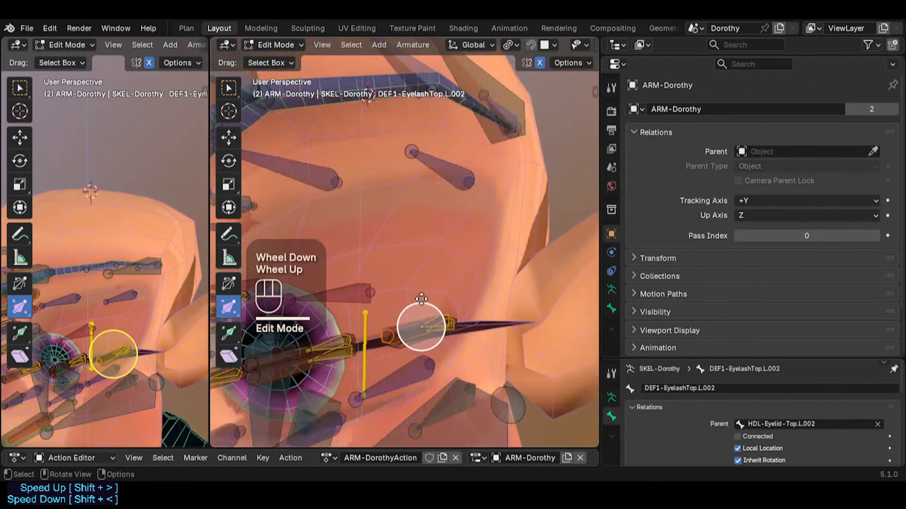
# Parent the outer upper eyelash bone DEF1-EyelashTop.L.002 to WARP-Eyelid-Top-Out.L with Keep Offset
pyautogui.click(416, 316)
pyautogui.scroll(2, 417, 321)
pyautogui.moveTo(409, 329); pyautogui.dragTo(397, 330, button='middle')
pyautogui.click(397, 330)
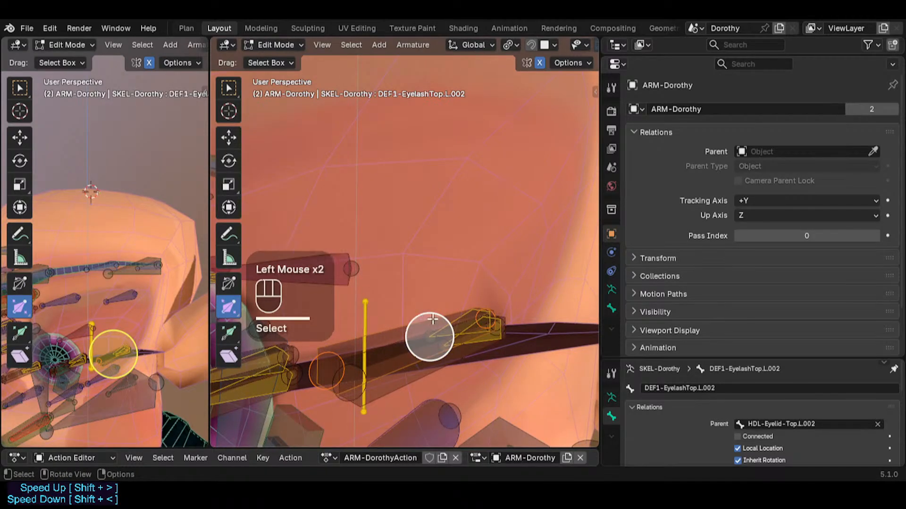
pyautogui.keyDown('shift'); pyautogui.click(461, 314); pyautogui.keyUp('shift')
pyautogui.hotkey('ctrl', 'p')
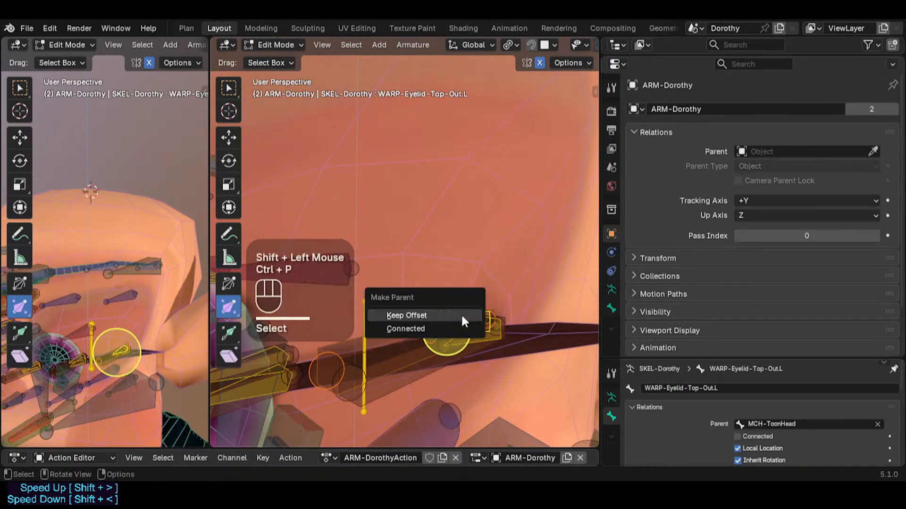
pyautogui.click(460, 313)
# Parent the outer lower eyelash bone DEF1-EyelashBot.L.002 to WARP-Eyelid-Bot-Out.L with Keep Offset
pyautogui.click(461, 370)
pyautogui.keyDown('shift'); pyautogui.click(491, 344); pyautogui.keyUp('shift')
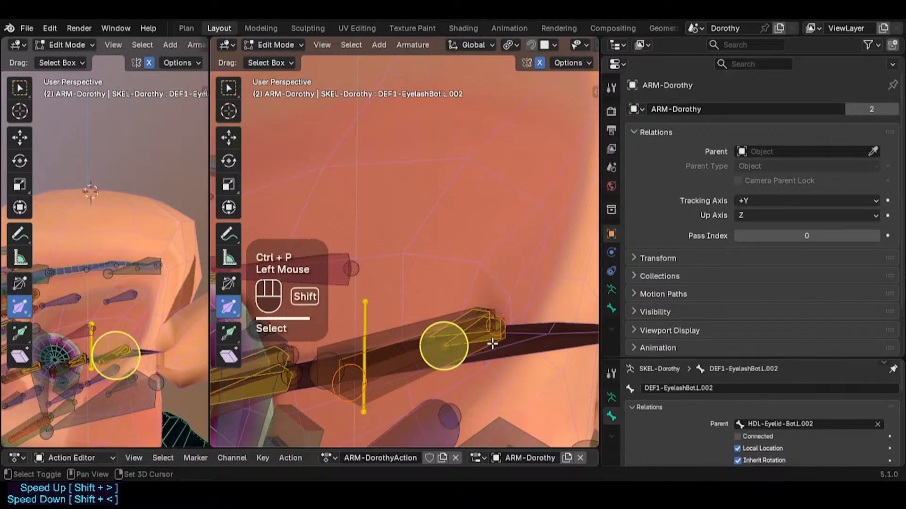
pyautogui.keyDown('shift'); pyautogui.click(443, 346); pyautogui.keyUp('shift')
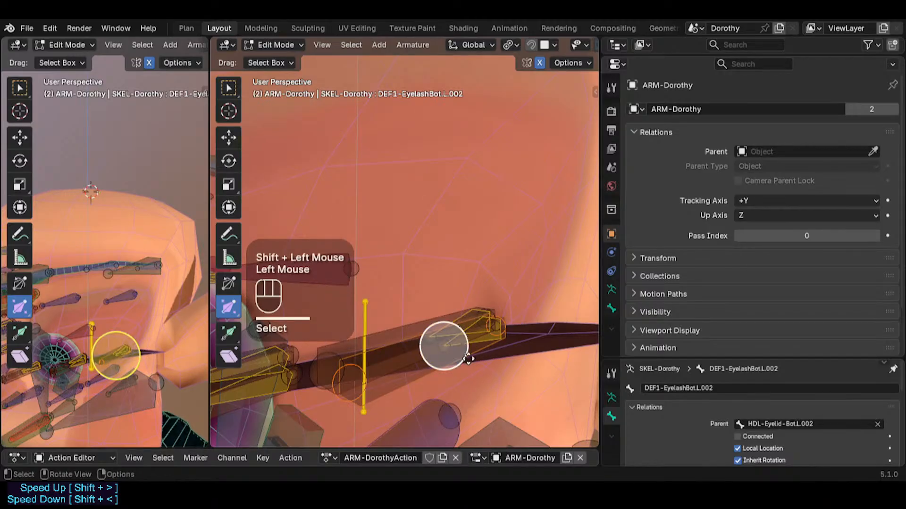
pyautogui.click(485, 340)
pyautogui.hotkey('ctrl', 'p')
pyautogui.click(484, 339)
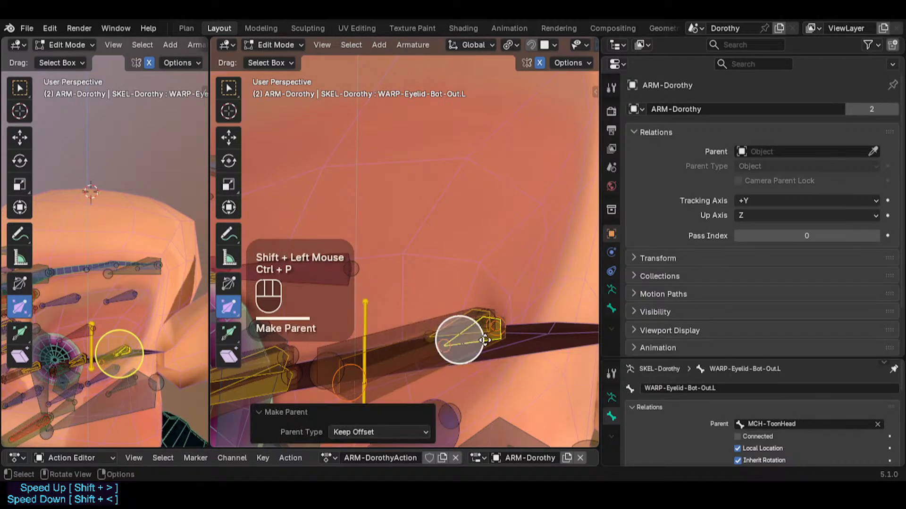
# Test the outer eyelash in Pose Mode by moving and rotating TWK-IK-Eyelid-Top-Out.L, and clear its pose transforms
pyautogui.press('Tab')
pyautogui.scroll(-2, 459, 230)
pyautogui.keyDown('shift'); pyautogui.moveTo(459, 231); pyautogui.dragTo(469, 279, button='middle'); pyautogui.keyUp('shift')
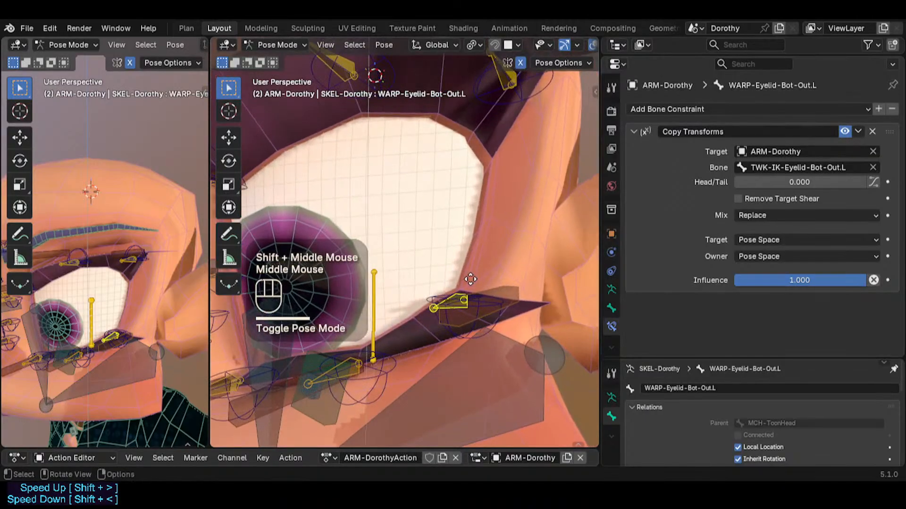
pyautogui.scroll(-2, 461, 236)
pyautogui.keyDown('shift'); pyautogui.moveTo(461, 236); pyautogui.dragTo(497, 181, button='middle'); pyautogui.keyUp('shift')
pyautogui.click(497, 180)
pyautogui.moveTo(497, 180); pyautogui.dragTo(503, 177)
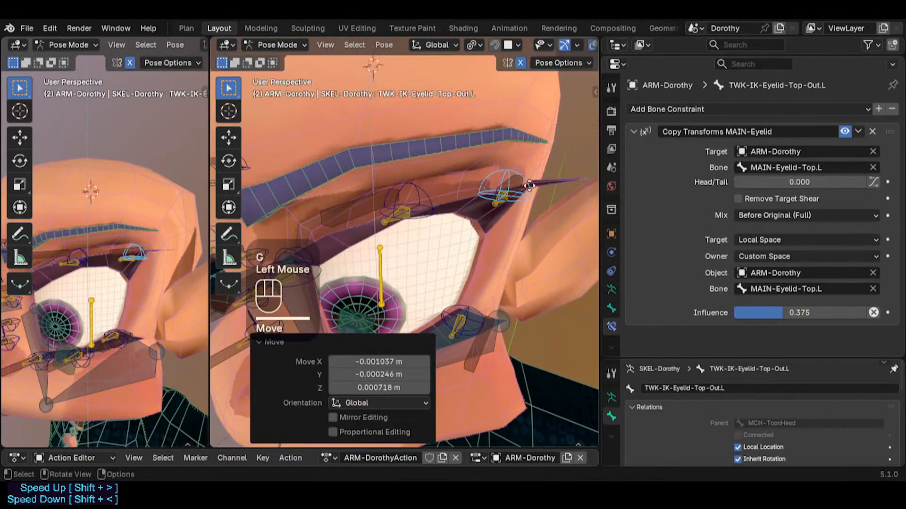
pyautogui.press('r')
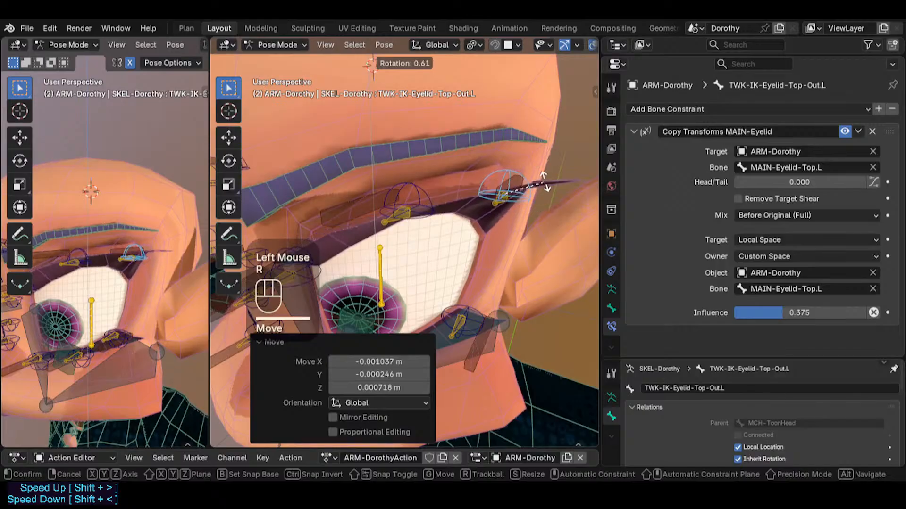
pyautogui.click(519, 206)
pyautogui.hotkey('alt', 'q')
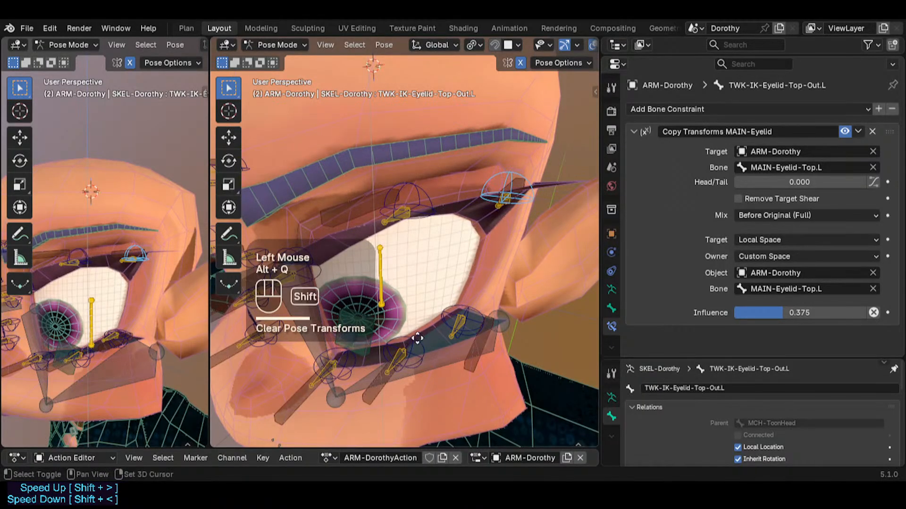
# Parent the middle upper eyelash deform bone to WARP-Eyelid-Top-Mid.L with Keep Offset and return to Pose Mode
pyautogui.keyDown('shift'); pyautogui.moveTo(418, 338); pyautogui.dragTo(437, 302, button='middle'); pyautogui.keyUp('shift')
pyautogui.click(419, 182)
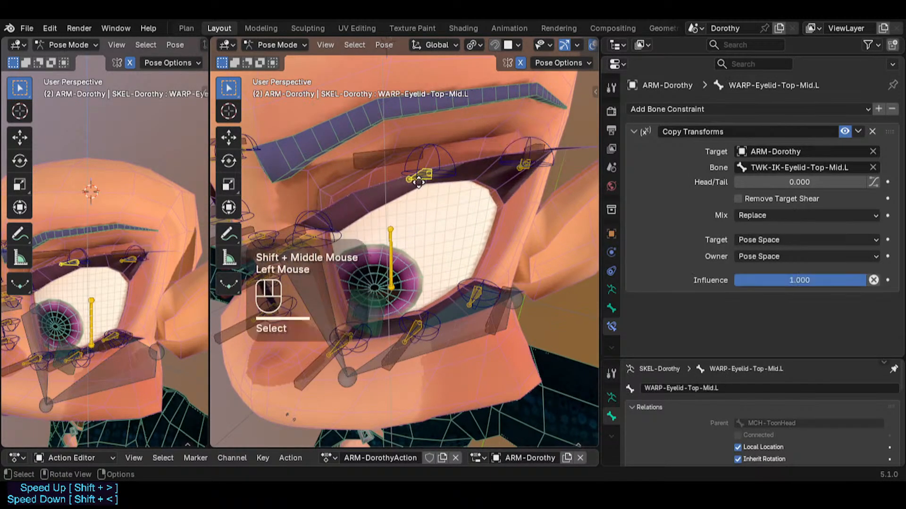
pyautogui.keyDown('shift'); pyautogui.click(418, 177); pyautogui.keyUp('shift')
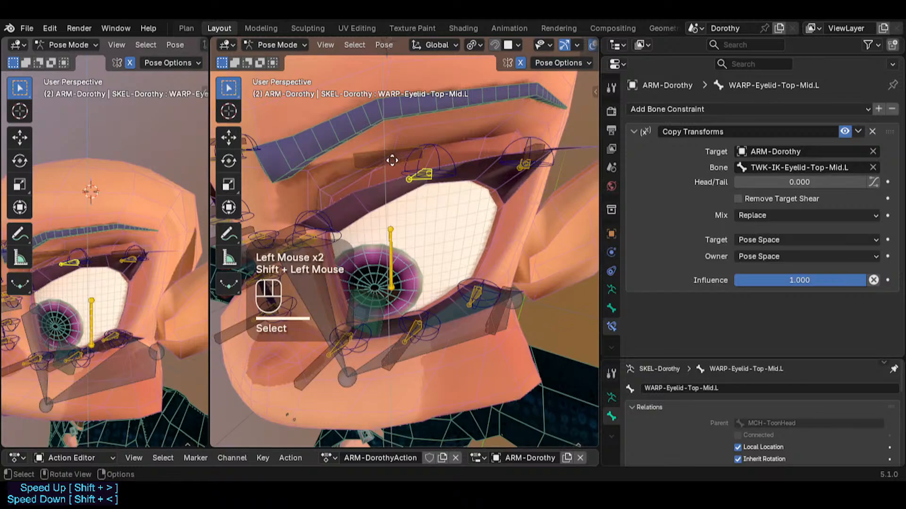
pyautogui.click(414, 173)
pyautogui.keyDown('shift'); pyautogui.click(422, 180); pyautogui.keyUp('shift')
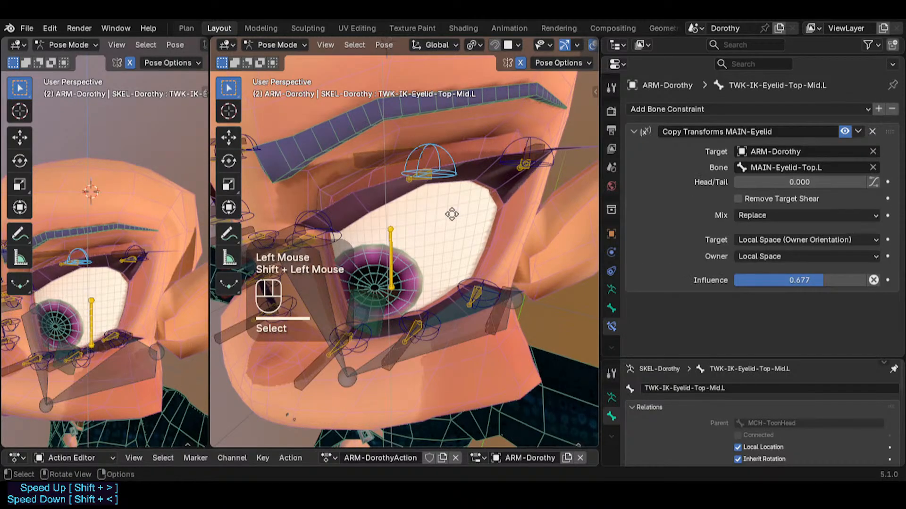
pyautogui.click(410, 182)
pyautogui.keyDown('shift'); pyautogui.click(418, 182); pyautogui.keyUp('shift')
pyautogui.press('Tab')
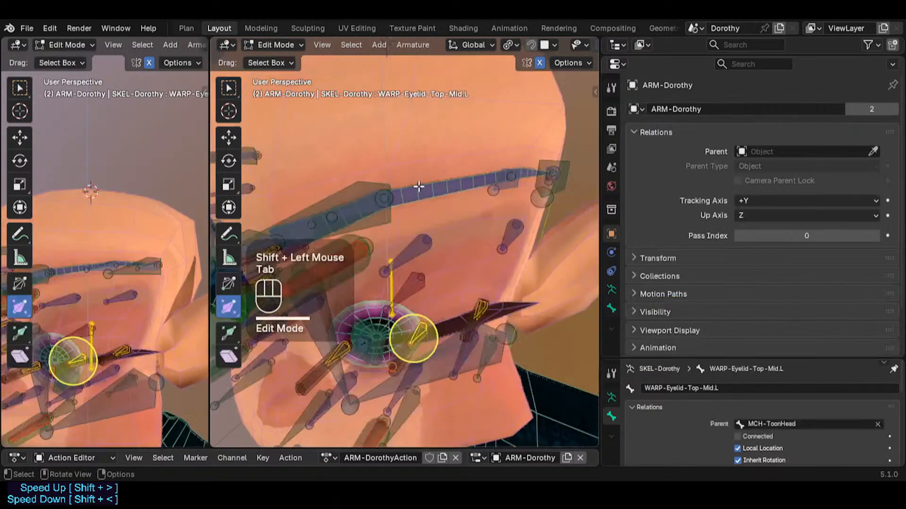
pyautogui.hotkey('ctrl', 'p')
pyautogui.click(418, 185)
pyautogui.hotkey('ctrl', 'Tab')
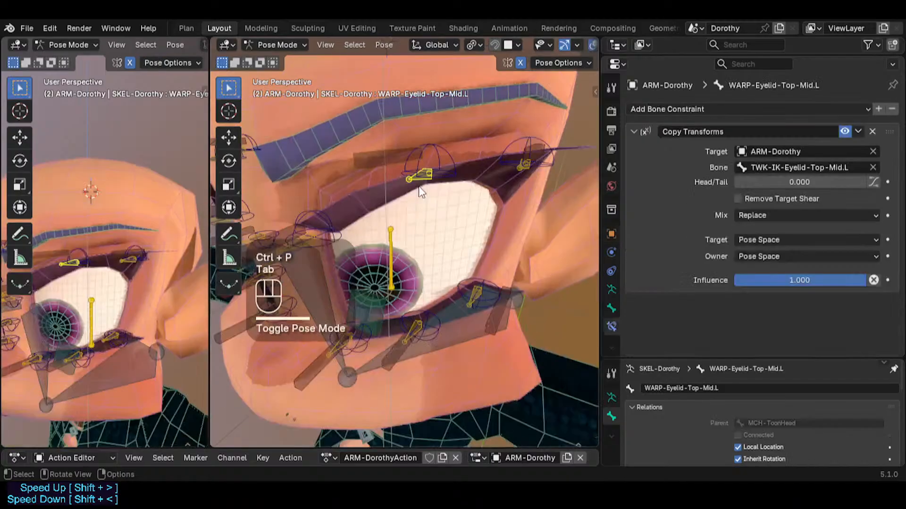
# Parent the middle lower eyelash bone DEF1-EyelashBot.L.001 to WARP-Eyelid-Bot-Mid.L with Keep Offset and return to Pose Mode
pyautogui.keyDown('shift'); pyautogui.moveTo(384, 285); pyautogui.dragTo(424, 237, button='middle'); pyautogui.keyUp('shift')
pyautogui.click(425, 283)
pyautogui.scroll(2, 433, 282)
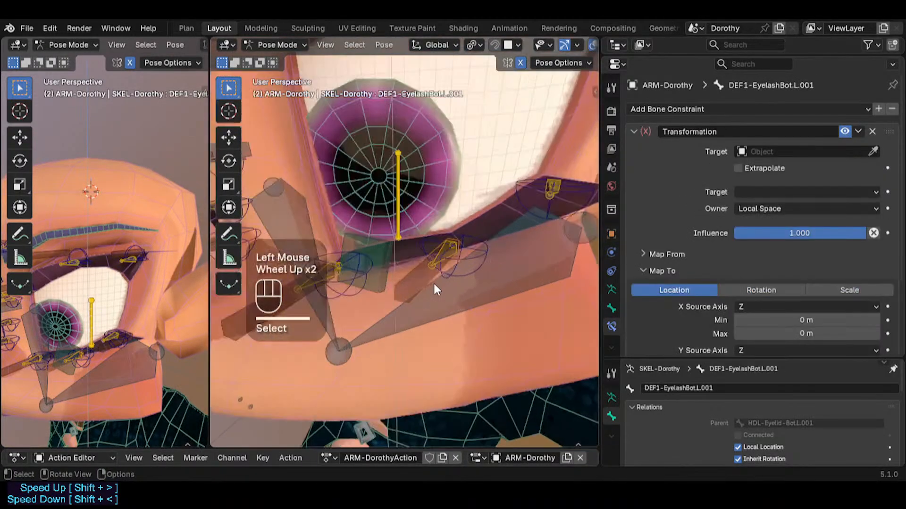
pyautogui.keyDown('shift'); pyautogui.click(445, 250); pyautogui.keyUp('shift')
pyautogui.press('Tab')
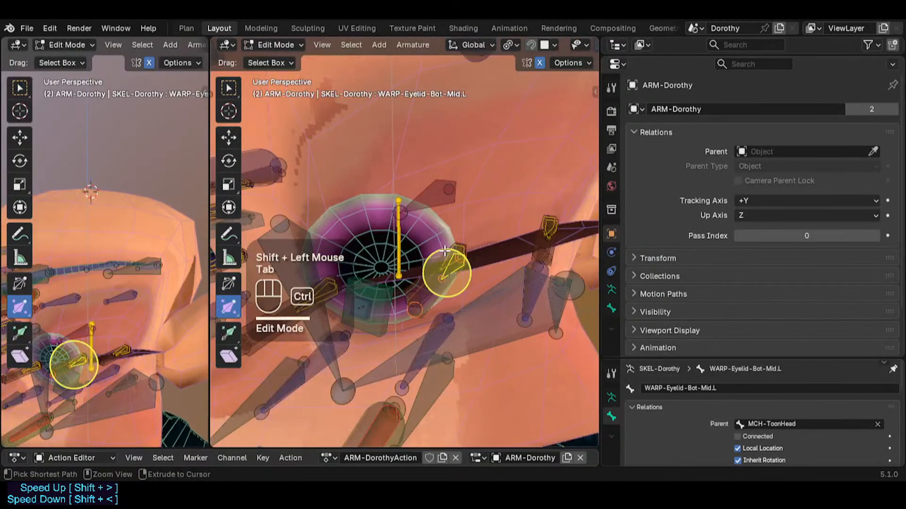
pyautogui.hotkey('ctrl', 'p')
pyautogui.click(443, 249)
pyautogui.press('Tab')
# Parent the inner lower eyelash bone DEF1-EyelashBot.L to WARP-Eyelid-Bot-In.L with Keep Offset and return to Pose Mode
pyautogui.keyDown('shift'); pyautogui.moveTo(428, 258); pyautogui.dragTo(408, 293, button='middle'); pyautogui.keyUp('shift')
pyautogui.click(385, 300)
pyautogui.scroll(2, 410, 283)
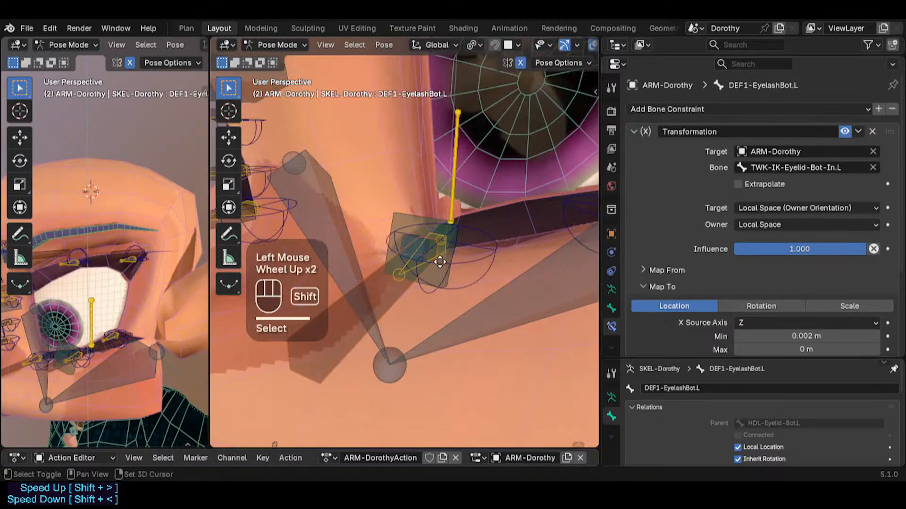
pyautogui.keyDown('shift'); pyautogui.click(439, 257); pyautogui.keyUp('shift')
pyautogui.press('Tab')
pyautogui.hotkey('ctrl', 'p')
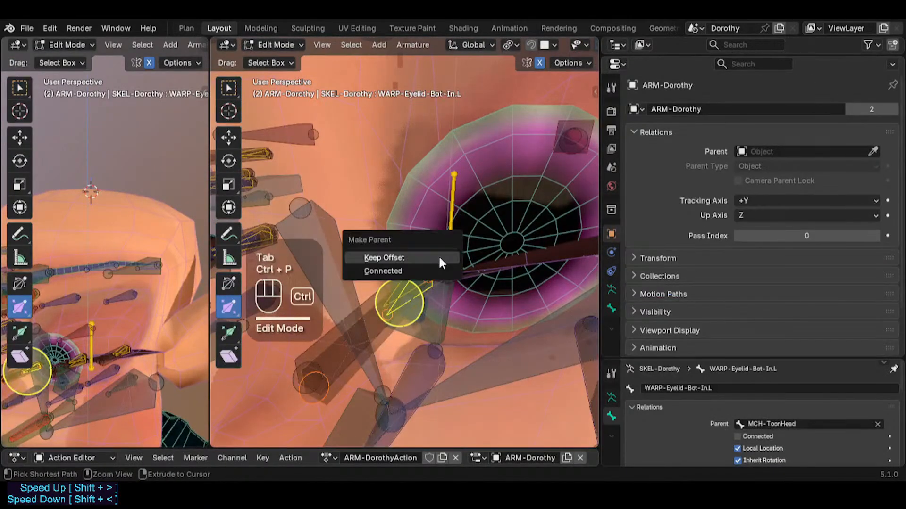
pyautogui.click(437, 256)
pyautogui.press('Tab')
# Parent the inner upper eyelash deform bone to WARP-Eyelid-Top-In.L with Keep Offset and return to Pose Mode
pyautogui.scroll(-2, 440, 256)
pyautogui.keyDown('shift'); pyautogui.moveTo(418, 150); pyautogui.dragTo(430, 311, button='middle'); pyautogui.keyUp('shift')
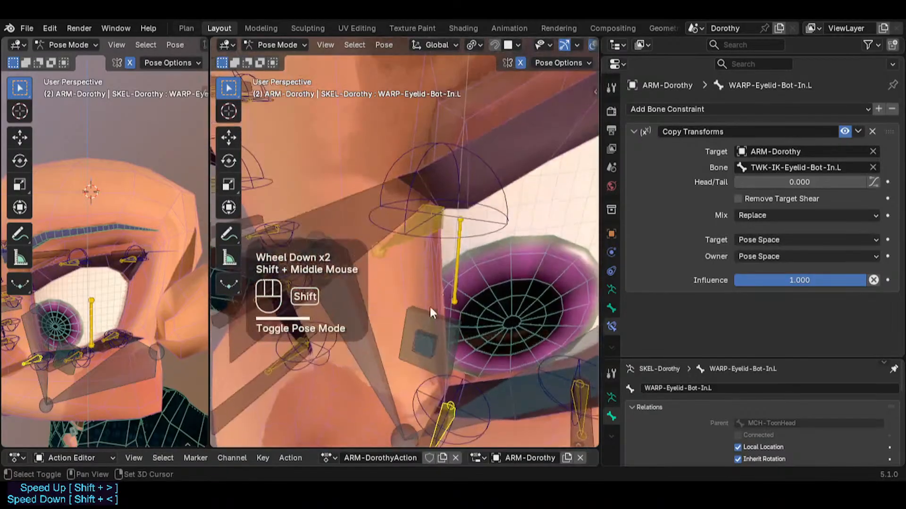
pyautogui.keyDown('shift'); pyautogui.click(395, 245); pyautogui.keyUp('shift')
pyautogui.press('Tab')
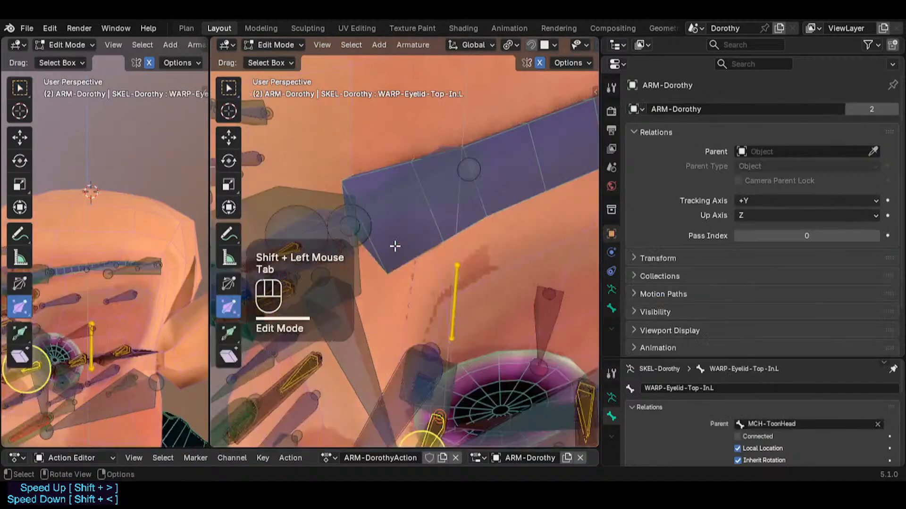
pyautogui.hotkey('ctrl', 'p')
pyautogui.scroll(-2, 395, 245)
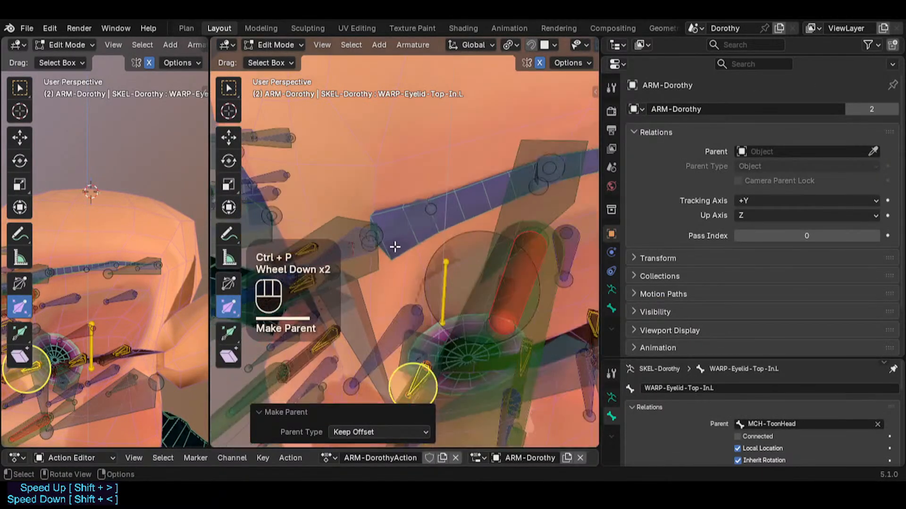
pyautogui.press('Tab')
# Test the upper eyelashes by moving the middle eyelid control TWK-IK-Eyelid-Top-Mid.L down about 0.022 m
pyautogui.keyDown('shift'); pyautogui.moveTo(480, 247); pyautogui.dragTo(439, 188, button='middle'); pyautogui.keyUp('shift')
pyautogui.scroll(-2, 417, 236)
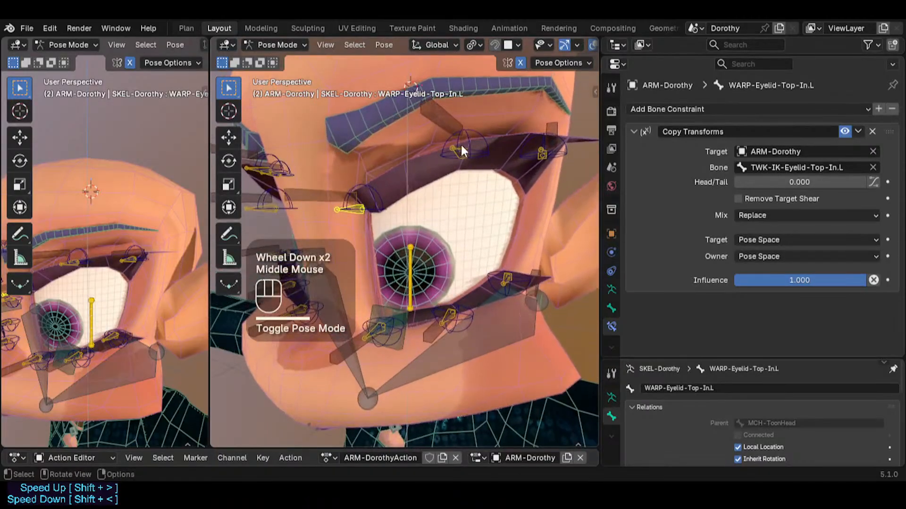
pyautogui.click(482, 129)
pyautogui.press('g')
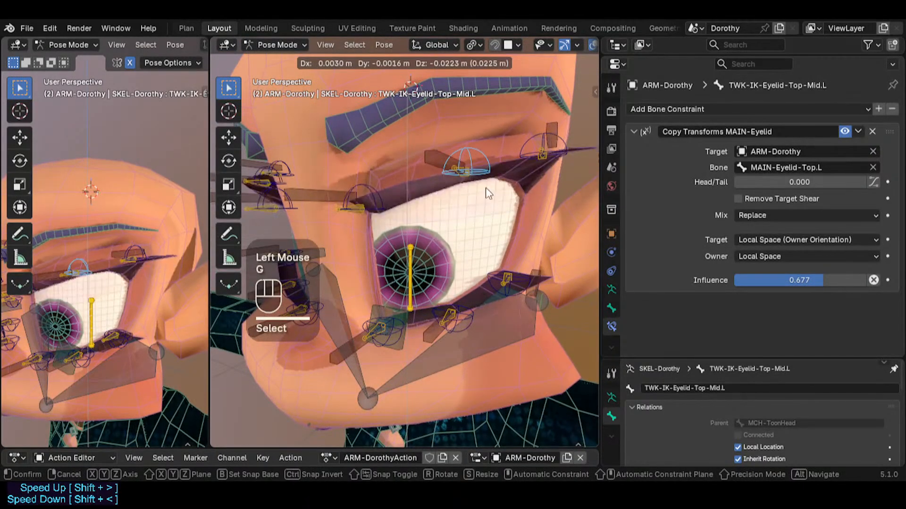
pyautogui.click(486, 192)
pyautogui.scroll(-2, 485, 193)
# Clear the pose transforms of all visible bones and save Dorothy.blend
pyautogui.press('a')
pyautogui.hotkey('alt', 'q')
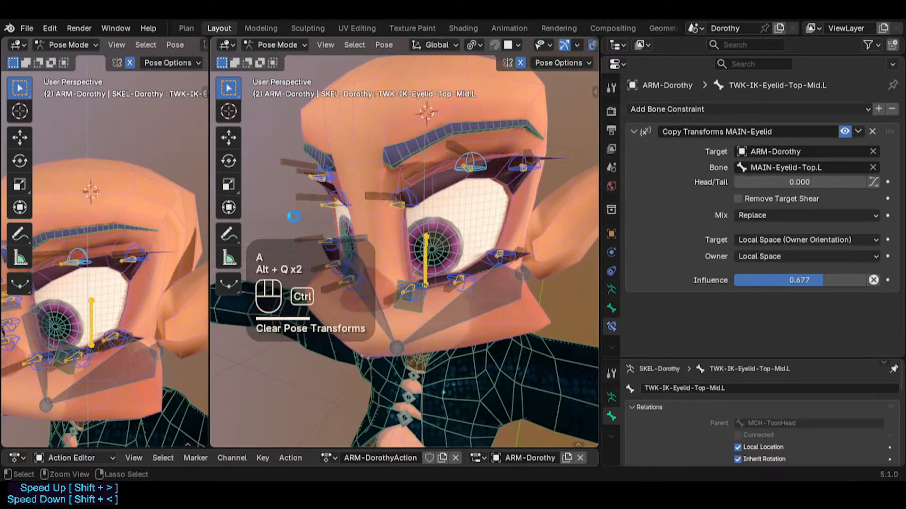
pyautogui.hotkey('ctrl', 's')
# Test-move TWK-IK-Eyelid-Top-Out.L up about 0.01 m, check it from the front, and clear all pose transforms
pyautogui.keyDown('shift'); pyautogui.moveTo(500, 180); pyautogui.dragTo(448, 220, button='middle'); pyautogui.keyUp('shift')
pyautogui.scroll(2, 424, 219)
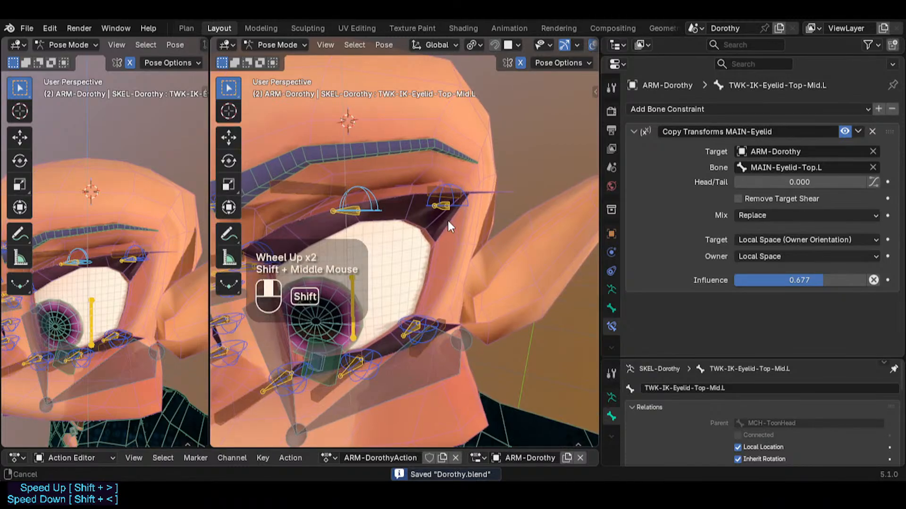
pyautogui.click(461, 196)
pyautogui.press('g')
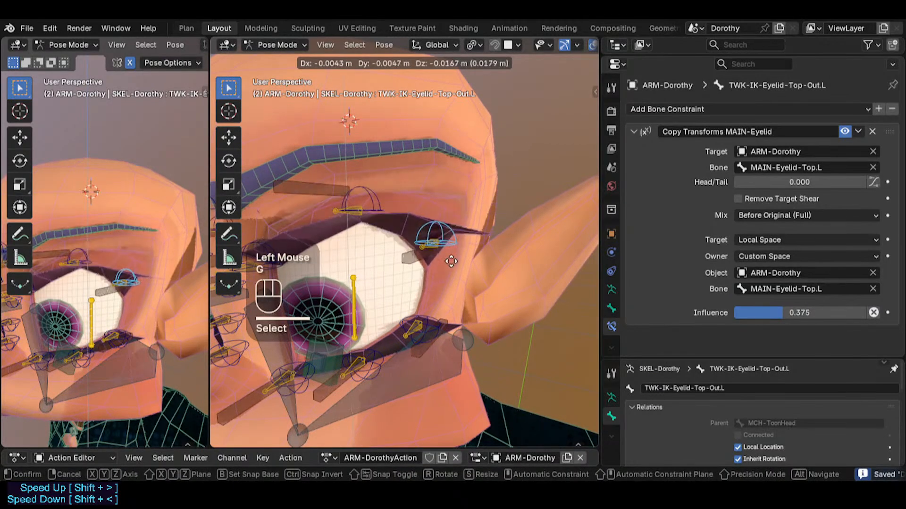
pyautogui.click(452, 191)
pyautogui.press('KP_1')
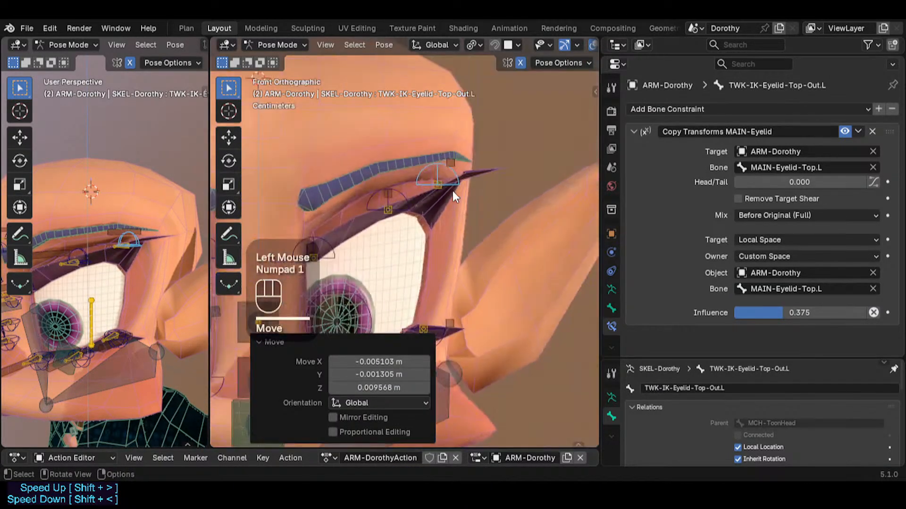
pyautogui.press('a')
pyautogui.hotkey('alt', 'q')
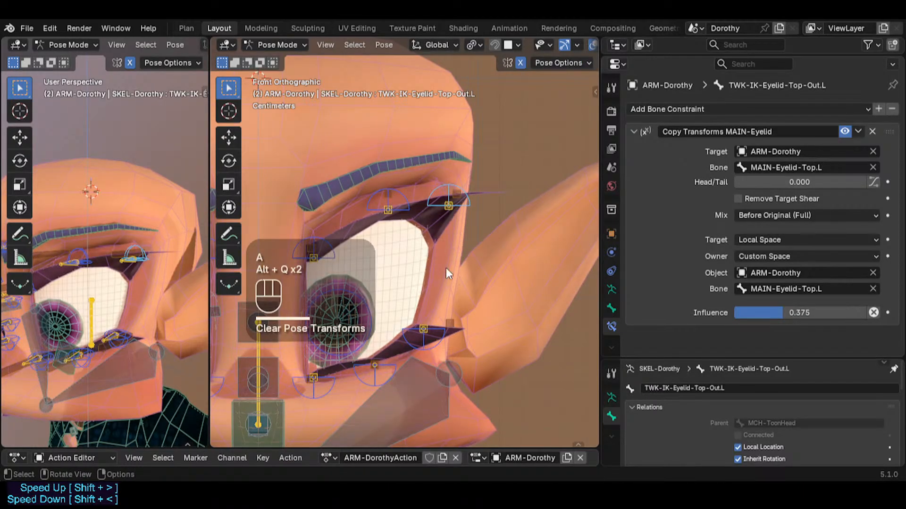
# Shift TWK-IK-Eyelid-Top-Out.L slightly outward along the X axis in Edit Mode from the front view, and return to Pose Mode
pyautogui.moveTo(451, 253); pyautogui.dragTo(300, 267, button='middle')
pyautogui.scroll(-2, 377, 272)
pyautogui.moveTo(378, 272); pyautogui.dragTo(510, 311, button='middle')
pyautogui.scroll(-2, 474, 304)
pyautogui.press('Tab')
pyautogui.click(440, 307)
pyautogui.press('KP_1')
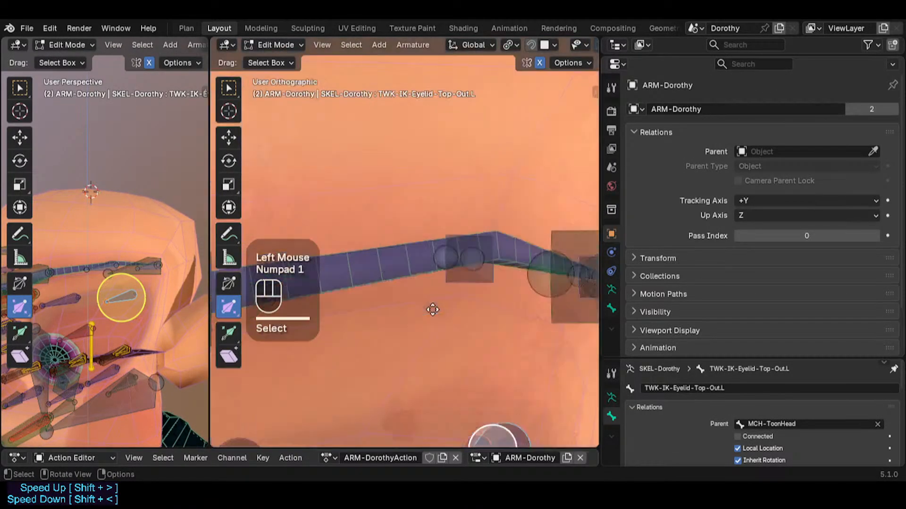
pyautogui.scroll(-2, 437, 393)
pyautogui.keyDown('shift'); pyautogui.moveTo(437, 393); pyautogui.dragTo(428, 325, button='middle'); pyautogui.keyUp('shift')
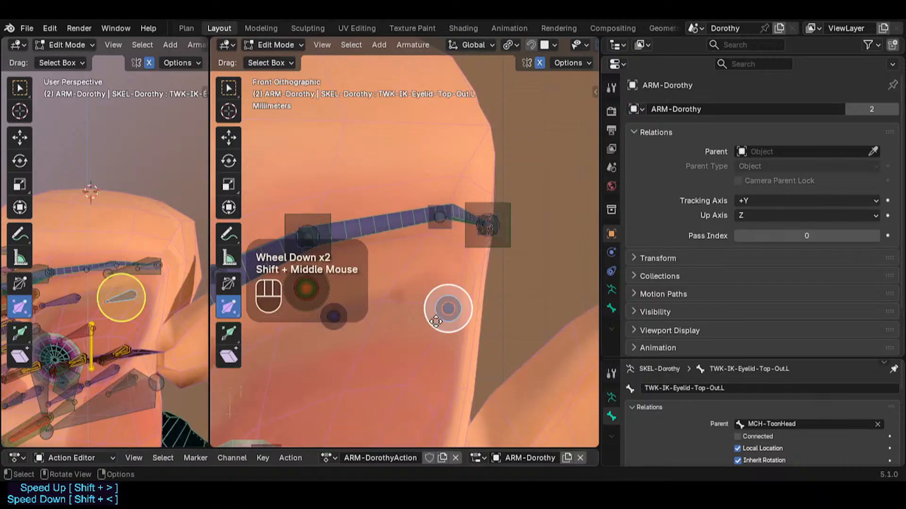
pyautogui.press('g')
pyautogui.press('x')
pyautogui.click(457, 307)
pyautogui.press('Tab')
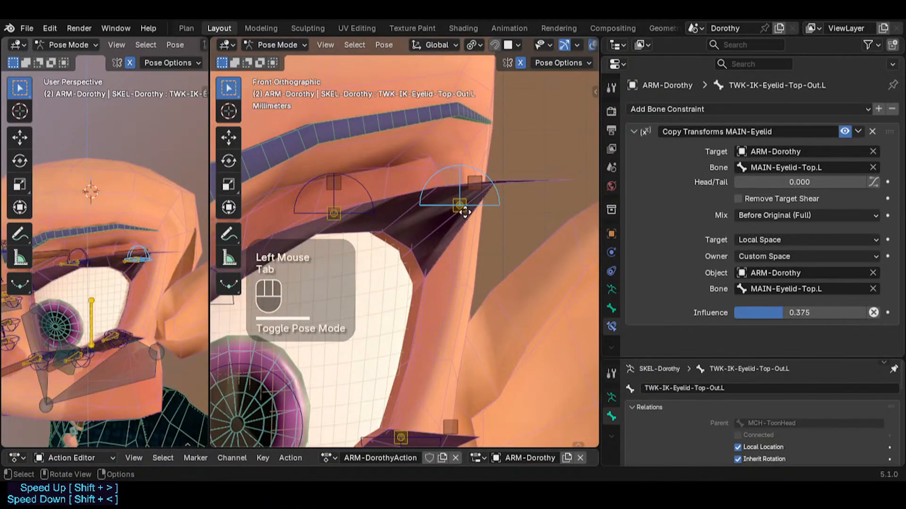
# Raise TWK-IK-Eyelid-Top-Out.L slightly along the Z axis in Edit Mode and return to Pose Mode
pyautogui.scroll(-4, 464, 212)
pyautogui.press('Tab')
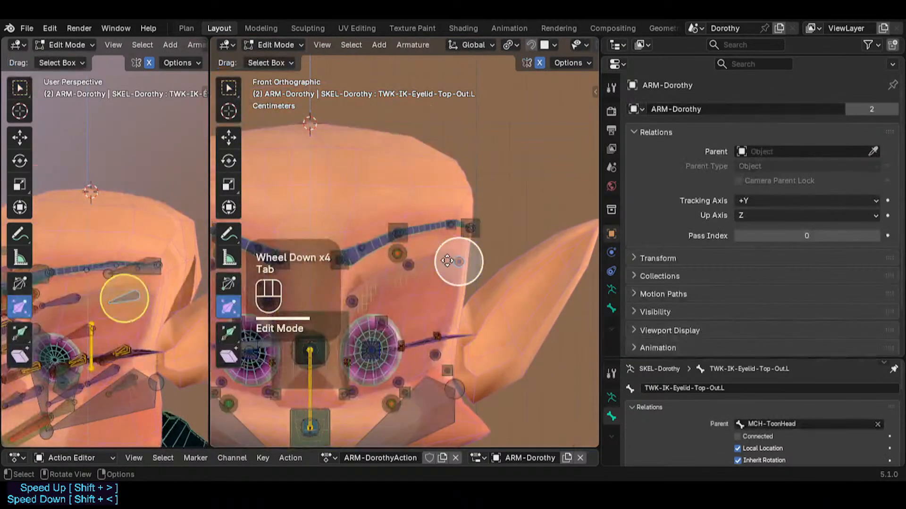
pyautogui.press('g')
pyautogui.press('z')
pyautogui.click(449, 260)
pyautogui.press('Tab')
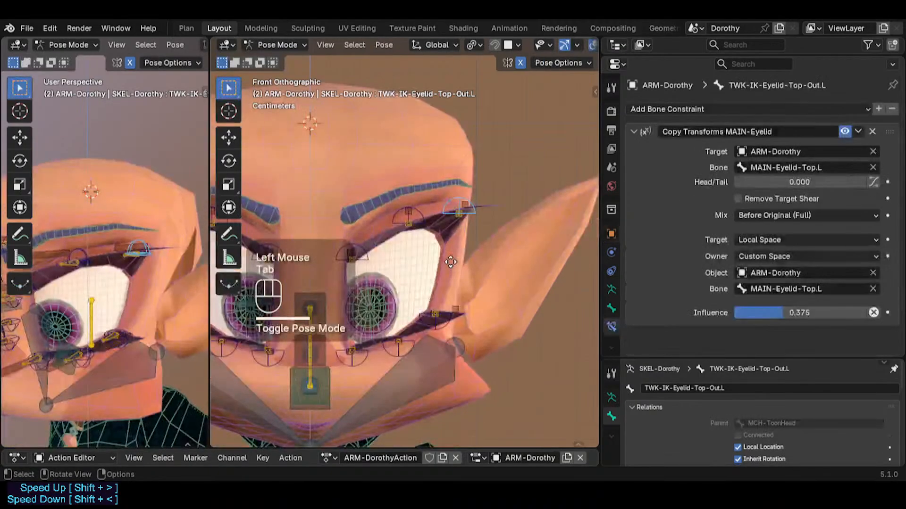
# Lower TWK-IK-Eyelid-Top-Out.L slightly along Z in Edit Mode, shift it about 0.0008 m outward along X, and return to Pose Mode
pyautogui.press('Tab')
pyautogui.press('g')
pyautogui.press('z')
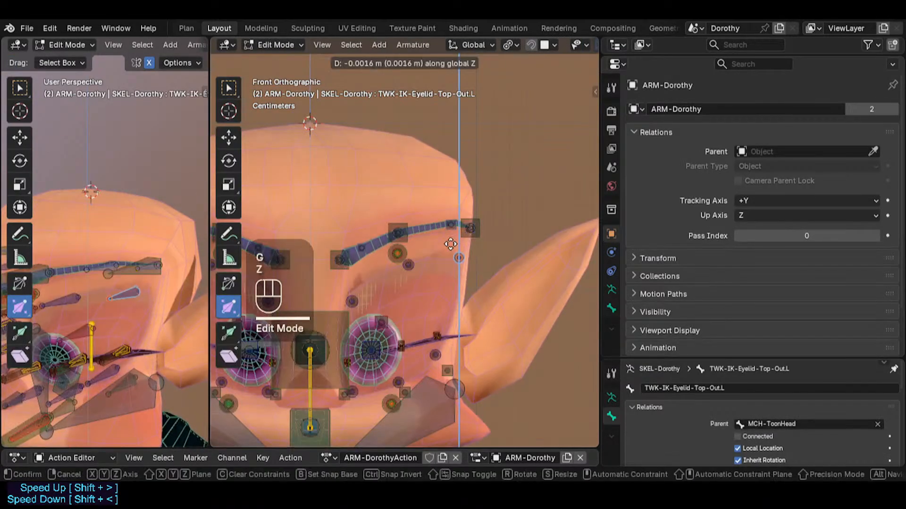
pyautogui.click(451, 249)
pyautogui.press('g')
pyautogui.press('x')
pyautogui.click(454, 248)
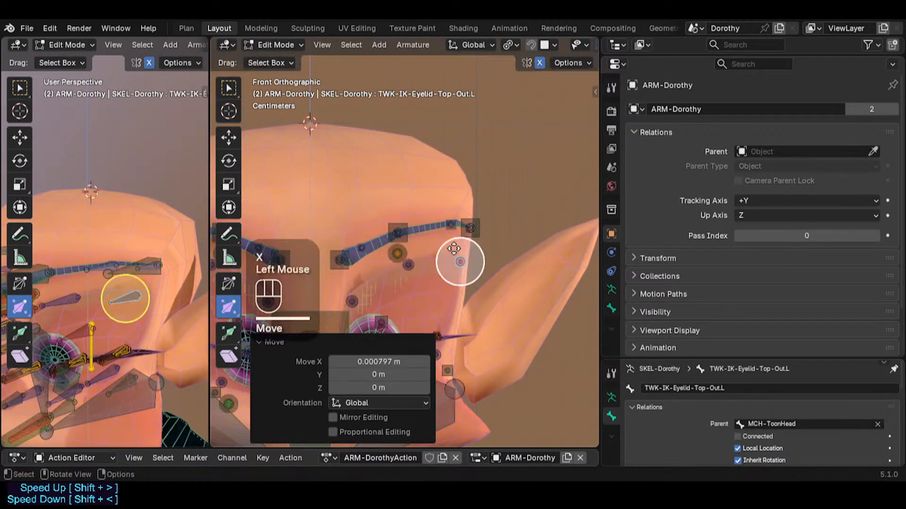
pyautogui.press('Tab')
pyautogui.moveTo(359, 236); pyautogui.dragTo(299, 234, button='middle')
pyautogui.scroll(3, 492, 211)
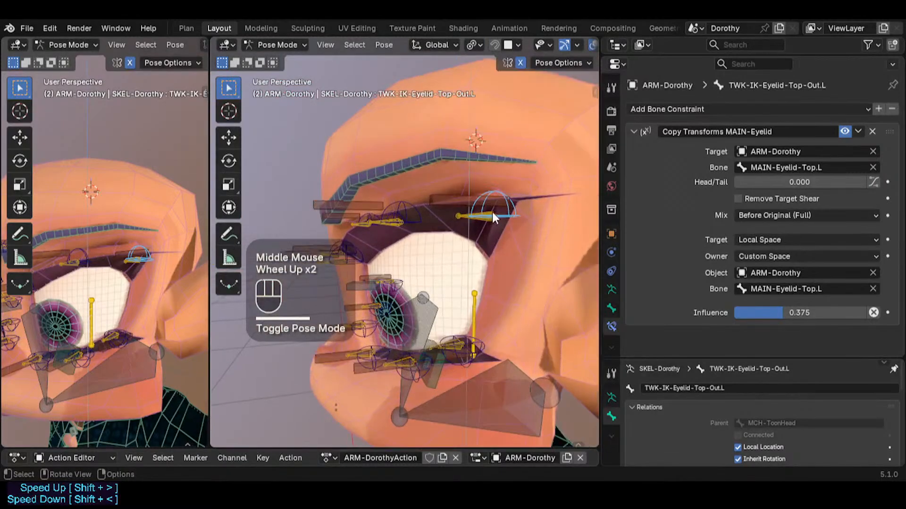
pyautogui.moveTo(491, 211); pyautogui.dragTo(395, 254, button='middle')
pyautogui.scroll(1, 385, 267)
pyautogui.press('Tab')
pyautogui.press('Tab')
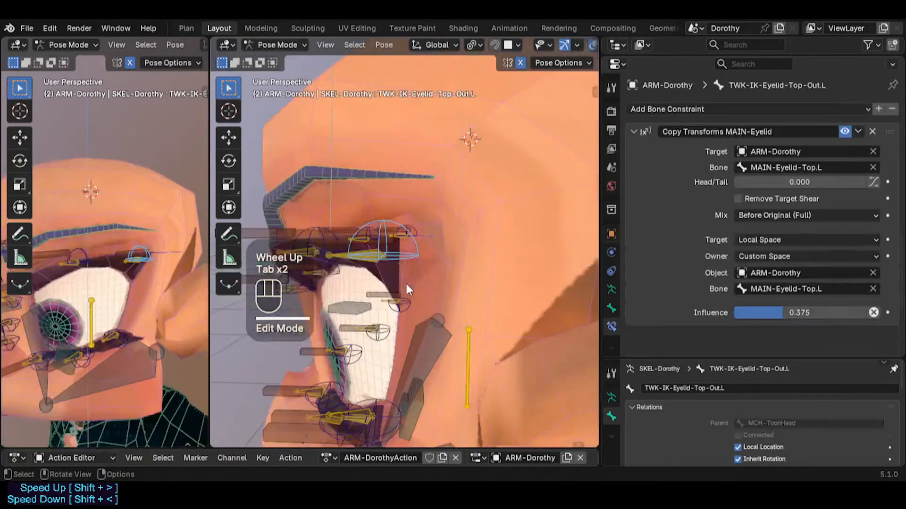
pyautogui.press('g')
pyautogui.press('y')
pyautogui.press('Escape')
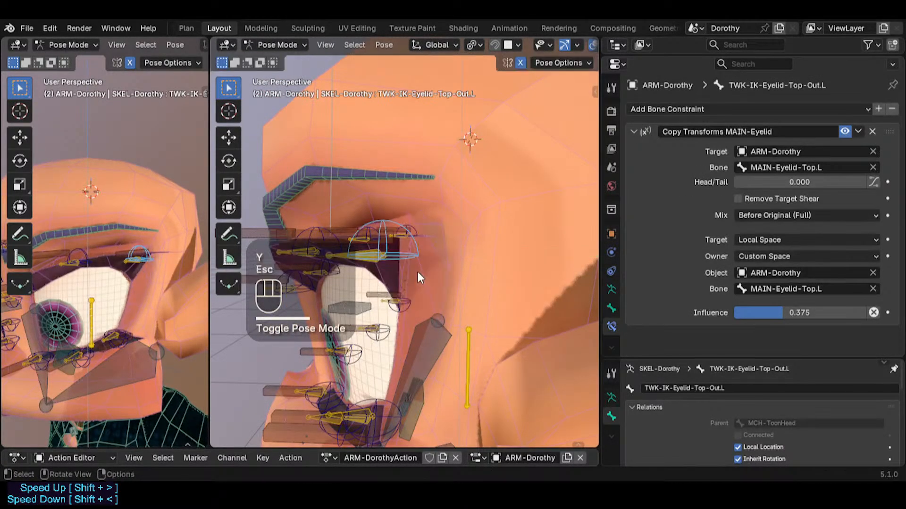
# Move TWK-IK-Eyelid-Top-Out.L slightly backward along the Y axis in Edit Mode and check the eyelid shape in Pose Mode
pyautogui.press('Tab')
pyautogui.press('g')
pyautogui.press('y')
pyautogui.click(418, 331)
pyautogui.press('Tab')
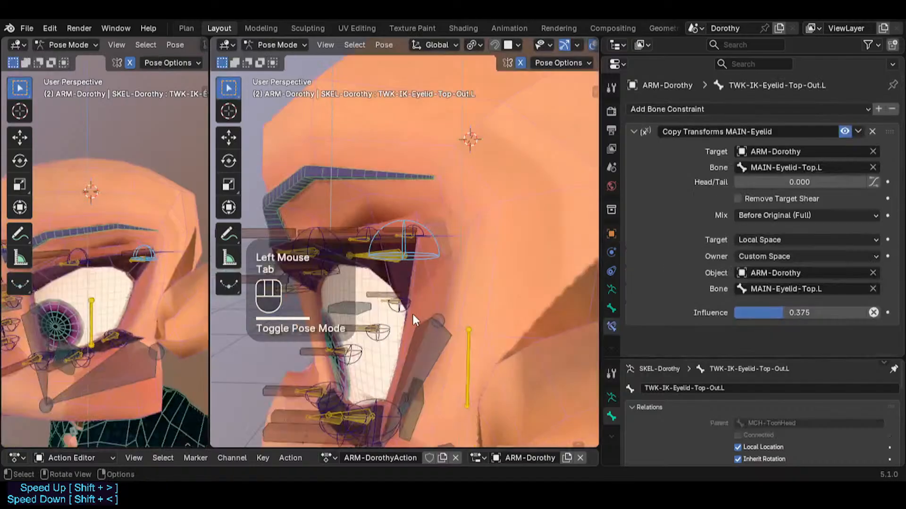
pyautogui.moveTo(400, 277); pyautogui.dragTo(237, 248, button='middle')
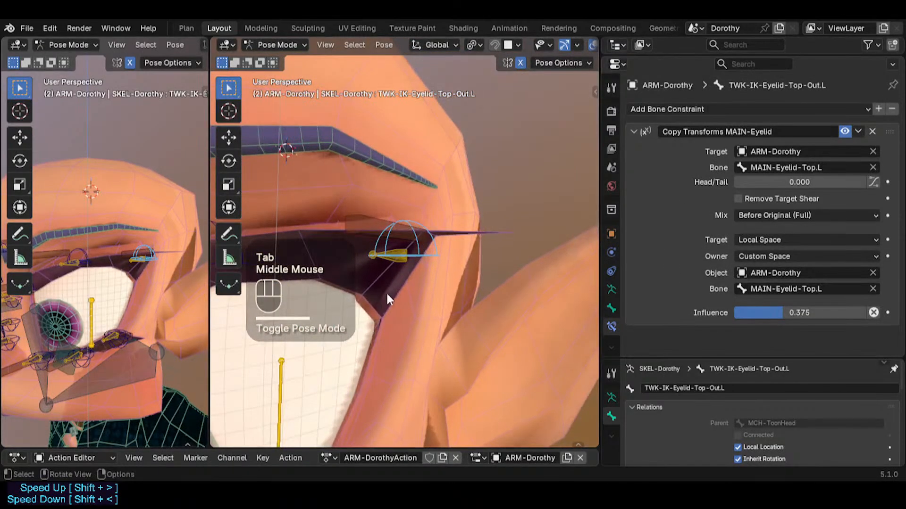
pyautogui.scroll(-3, 386, 294)
pyautogui.scroll(-2, 433, 296)
pyautogui.keyDown('shift'); pyautogui.moveTo(364, 319); pyautogui.dragTo(2, 282, button='middle'); pyautogui.keyUp('shift')
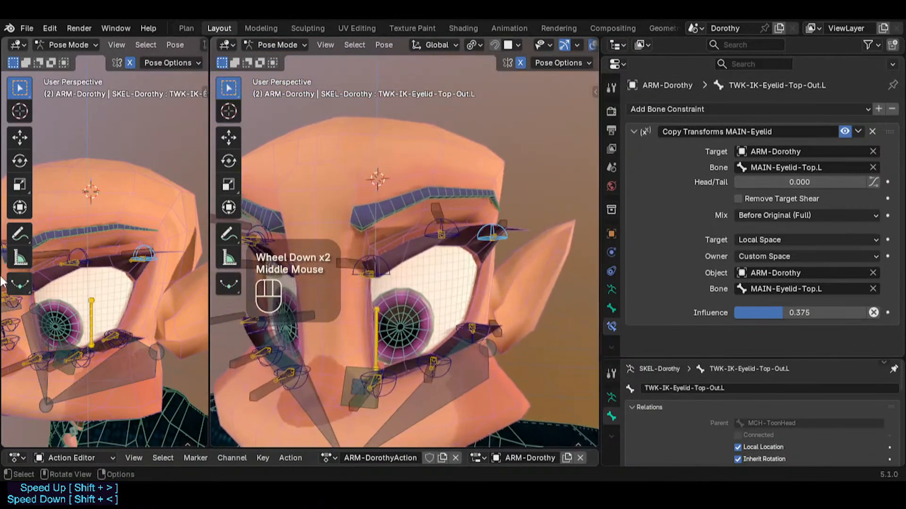
# Select the whole TWK-IK-Eyelid-Top-Mid.L bone in Edit Mode and shift it about 0.003 m inward from the front view
pyautogui.press('KP_3')
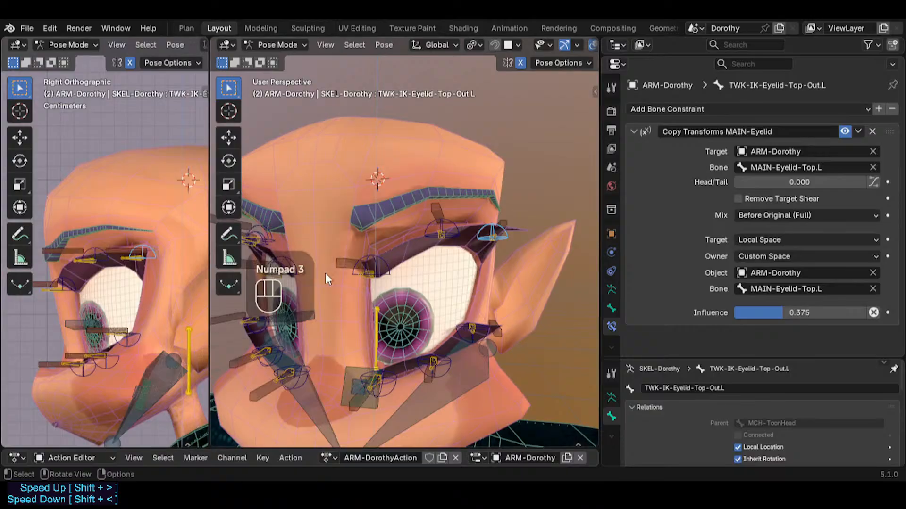
pyautogui.click(430, 224)
pyautogui.press('Tab')
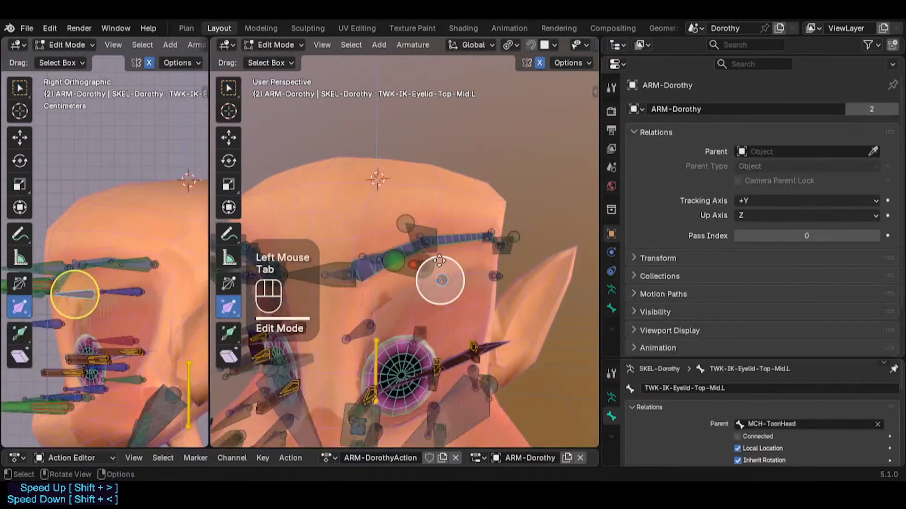
pyautogui.click(448, 282)
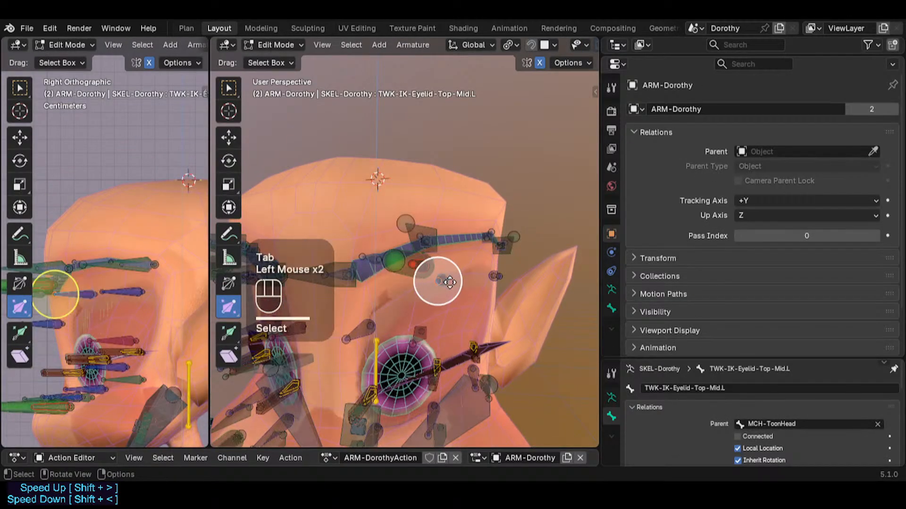
pyautogui.press('KP_1')
pyautogui.scroll(3, 417, 263)
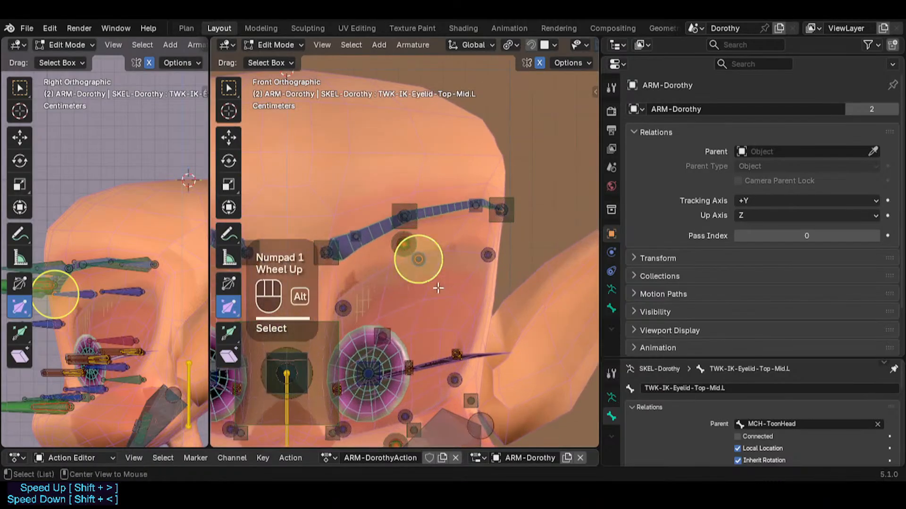
pyautogui.hotkey('alt', 'a')
pyautogui.press('c')
pyautogui.click(424, 271)
pyautogui.rightClick(423, 267)
pyautogui.hotkey('alt', 'a')
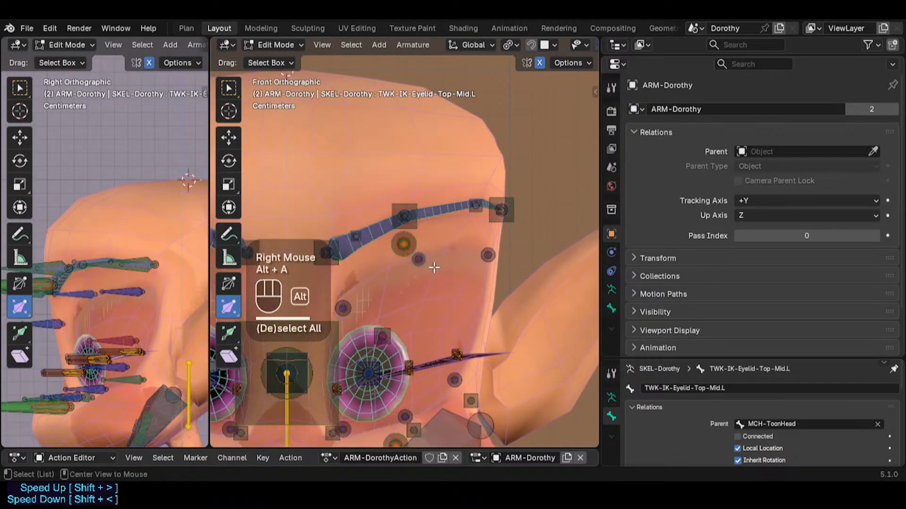
pyautogui.press('c')
pyautogui.click(424, 268)
pyautogui.rightClick(424, 268)
pyautogui.press('g')
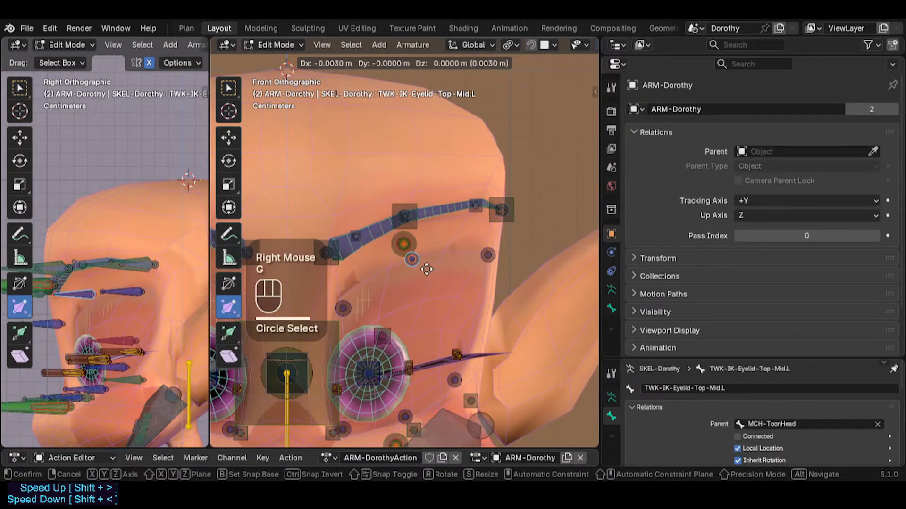
pyautogui.click(426, 269)
pyautogui.hotkey('ctrl', 'Tab')
# Move TWK-IK-Eyelid-Top-Mid.L about 0.0024 m forward along the Y axis in Edit Mode and return to Pose Mode
pyautogui.scroll(-2, 427, 257)
pyautogui.moveTo(426, 257); pyautogui.dragTo(584, 209, button='middle')
pyautogui.scroll(1, 364, 253)
pyautogui.moveTo(422, 250); pyautogui.dragTo(386, 255, button='middle')
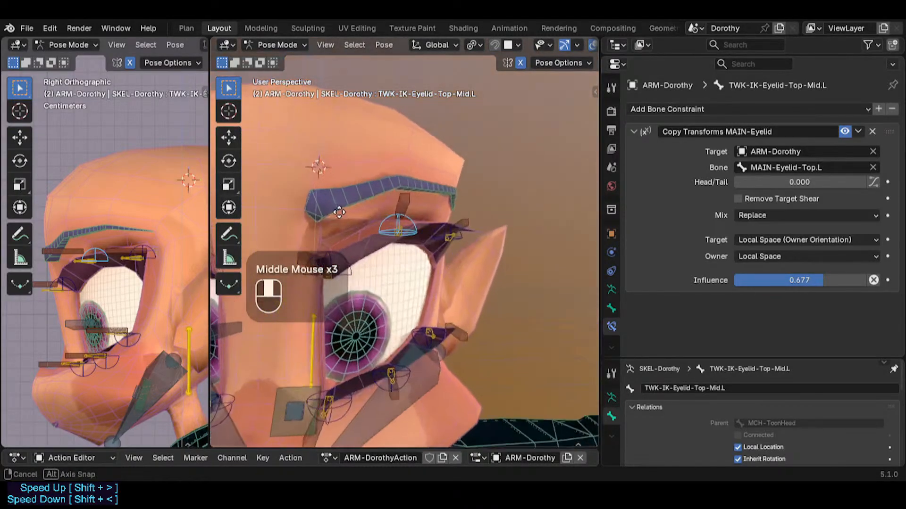
pyautogui.press('Tab')
pyautogui.moveTo(358, 315); pyautogui.dragTo(491, 313, button='middle')
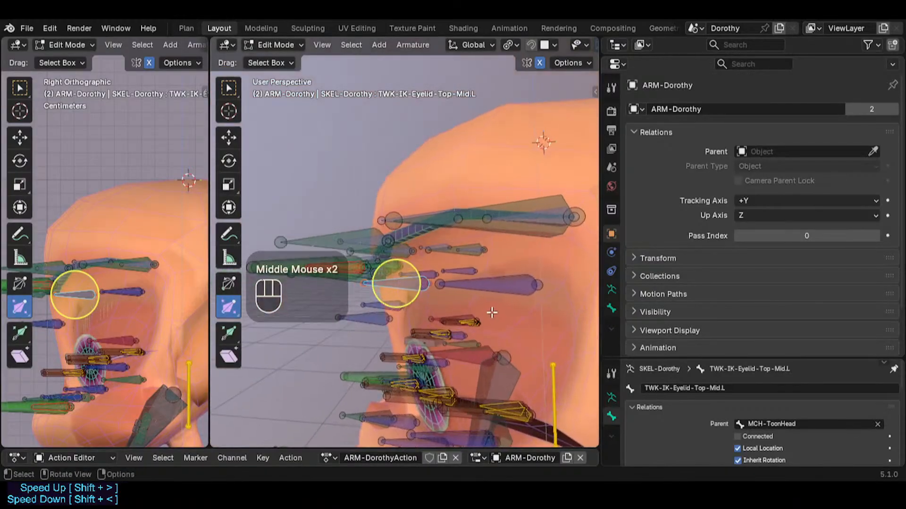
pyautogui.click(399, 286)
pyautogui.moveTo(399, 282); pyautogui.dragTo(407, 277)
pyautogui.press('y')
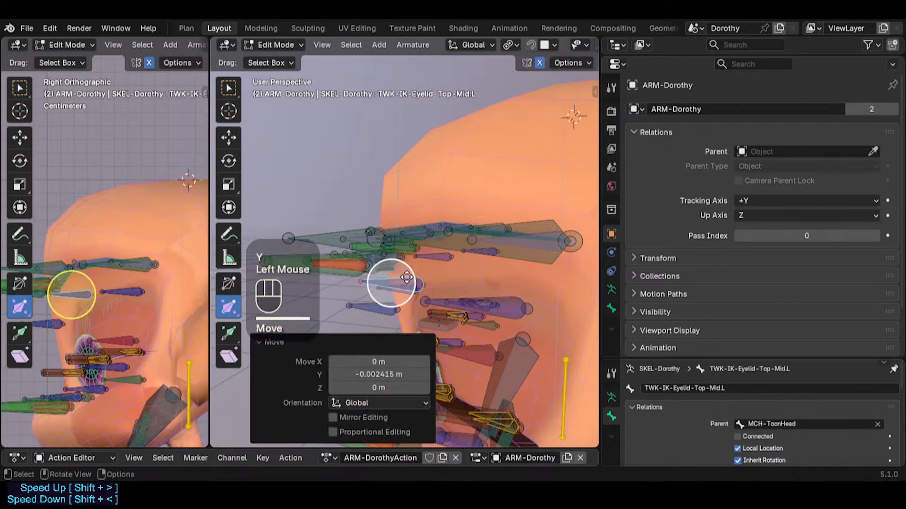
pyautogui.press('Tab')
pyautogui.moveTo(406, 277); pyautogui.dragTo(552, 246, button='middle')
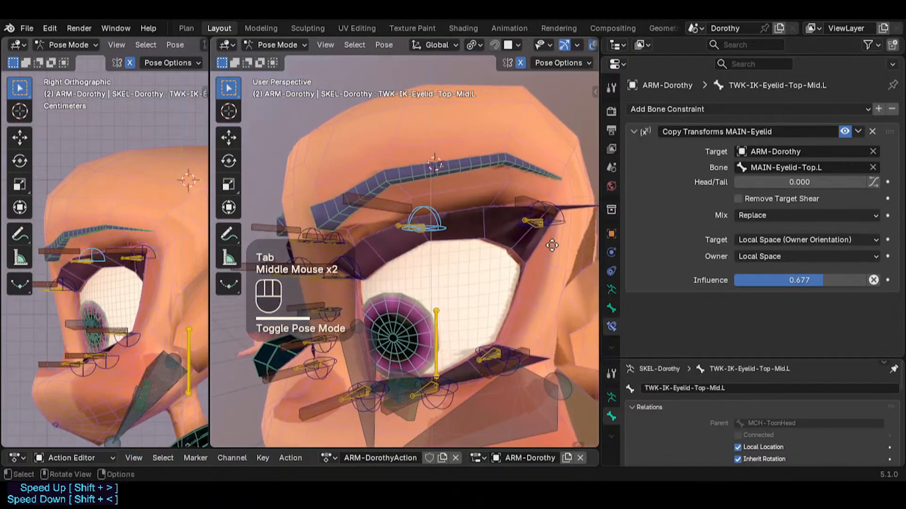
# Fine-tune the height of TWK-IK-Eyelid-Top-Out.L along the Z axis in Edit Mode and return to Pose Mode
pyautogui.press('Tab')
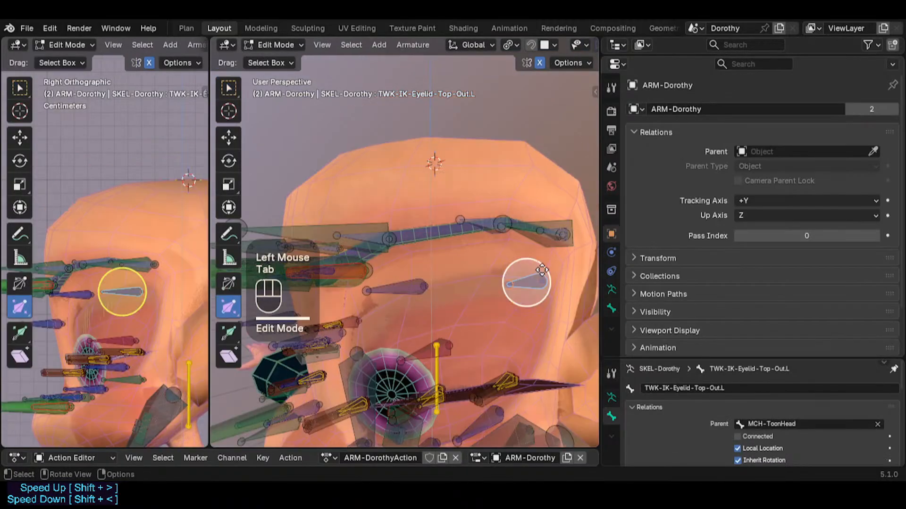
pyautogui.keyDown('shift'); pyautogui.moveTo(532, 283); pyautogui.dragTo(501, 283, button='middle'); pyautogui.keyUp('shift')
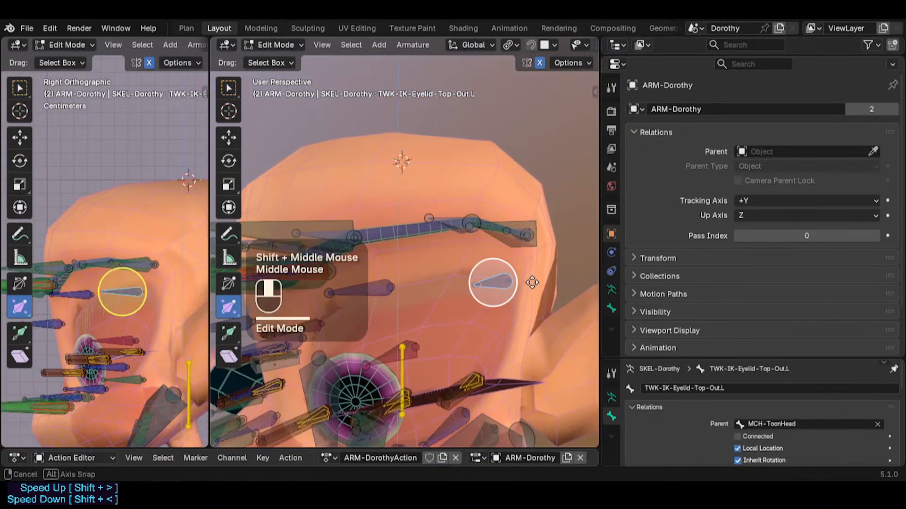
pyautogui.press('g')
pyautogui.press('z')
pyautogui.click(519, 282)
pyautogui.press('g')
pyautogui.press('z')
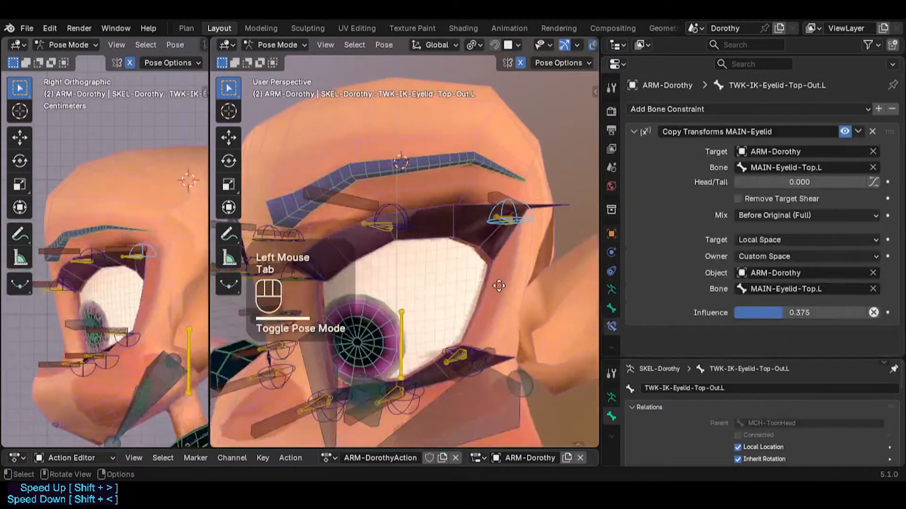
pyautogui.moveTo(491, 283); pyautogui.dragTo(472, 330, button='middle')
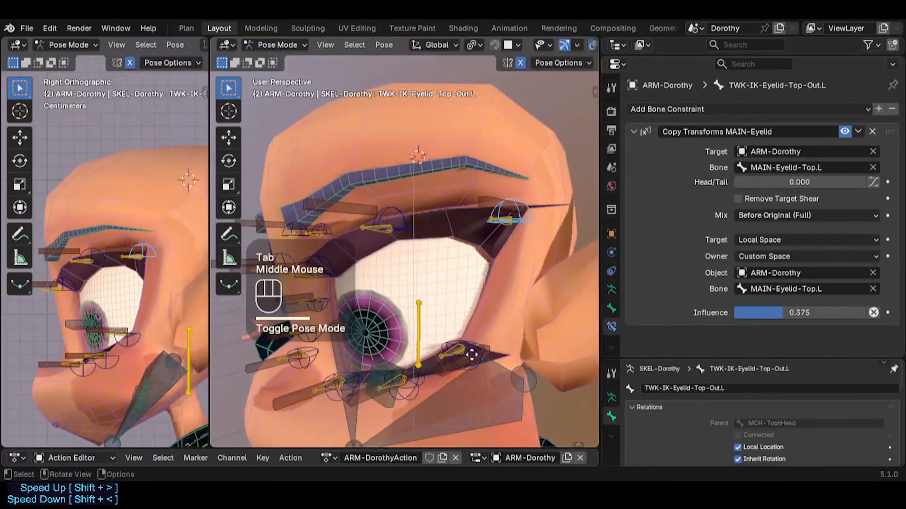
# Select TWK-IK-Eyelid-Bot-Out.L and examine its placement at the outer lower eyelid from several angles in Edit and Pose Mode
pyautogui.click(467, 371)
pyautogui.press('Tab')
pyautogui.moveTo(466, 371); pyautogui.dragTo(424, 288, button='middle')
pyautogui.scroll(2, 448, 307)
pyautogui.moveTo(443, 278); pyautogui.dragTo(410, 245, button='middle')
pyautogui.moveTo(466, 231); pyautogui.dragTo(349, 275, button='middle')
pyautogui.moveTo(352, 276); pyautogui.dragTo(491, 267, button='middle')
pyautogui.scroll(-1, 485, 263)
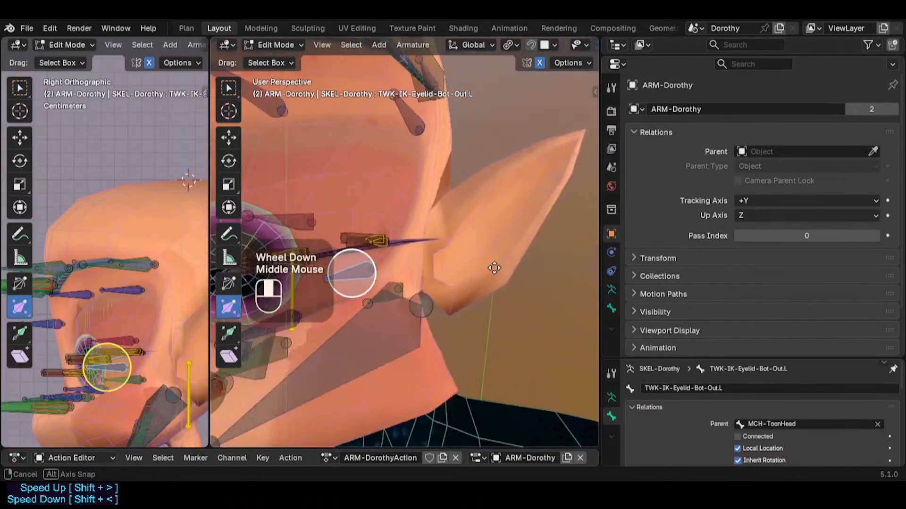
pyautogui.press('Tab')
pyautogui.moveTo(395, 283); pyautogui.dragTo(388, 254, button='middle')
# Lower TWK-IK-Eyelid-Bot-Mid.L about 0.0004 m along the Z axis in Edit Mode and return to Pose Mode
pyautogui.press('Tab')
pyautogui.keyDown('shift'); pyautogui.moveTo(363, 297); pyautogui.dragTo(419, 277, button='middle'); pyautogui.keyUp('shift')
pyautogui.moveTo(420, 277); pyautogui.dragTo(430, 297, button='middle')
pyautogui.click(427, 312)
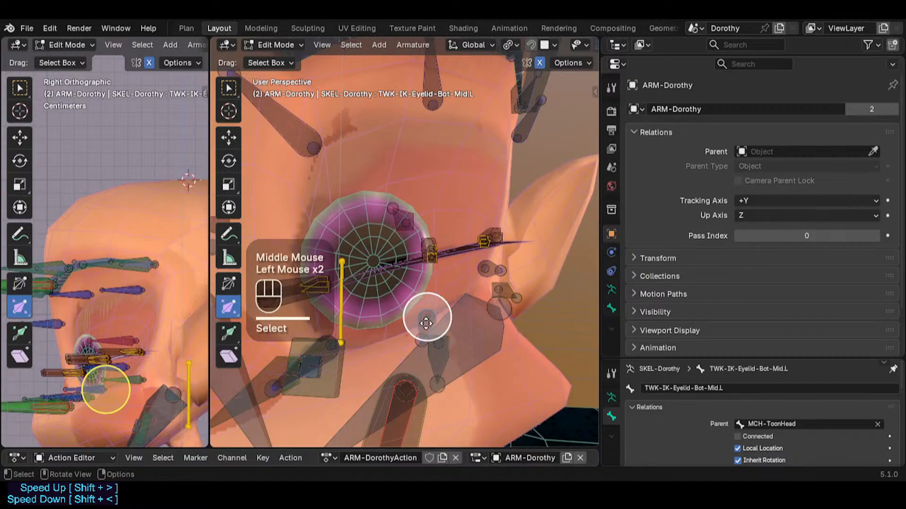
pyautogui.click(419, 323)
pyautogui.press('Tab')
pyautogui.scroll(-2, 418, 316)
pyautogui.moveTo(418, 316); pyautogui.dragTo(418, 276, button='middle')
pyautogui.press('Tab')
pyautogui.press('g')
pyautogui.press('z')
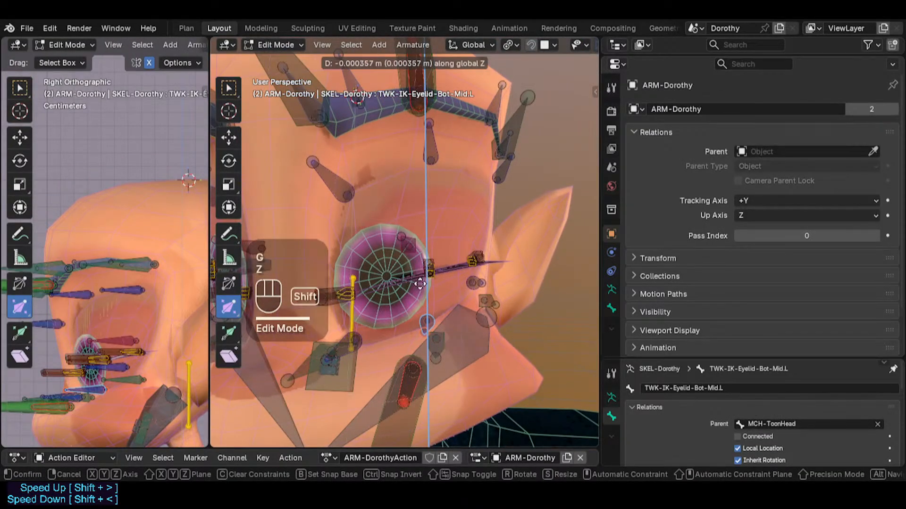
pyautogui.keyDown('shift'); pyautogui.click(419, 283); pyautogui.keyUp('shift')
pyautogui.press('Tab')
pyautogui.scroll(-2, 453, 250)
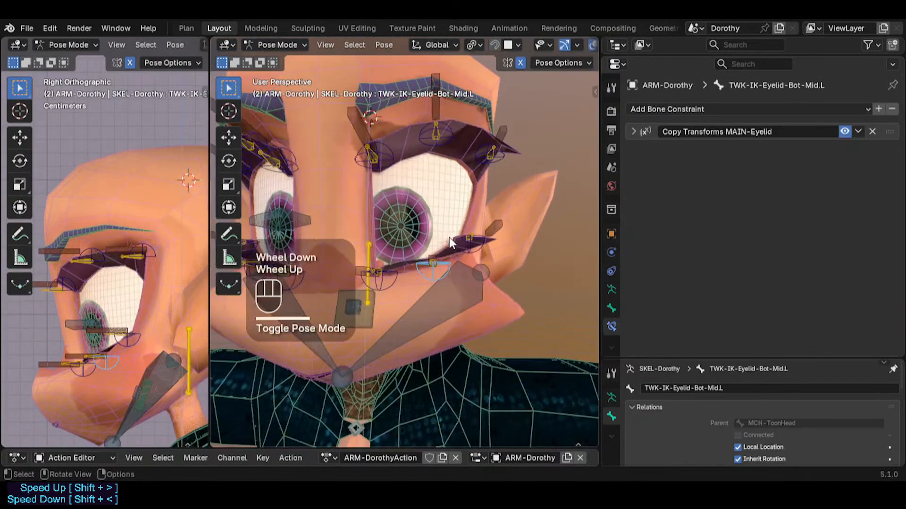
# Raise TWK-IK-Eyelid-Bot-In.L about 0.0017 m along Z in Edit Mode, nudge it along X, and return to Pose Mode
pyautogui.click(389, 284)
pyautogui.press('Tab')
pyautogui.press('g')
pyautogui.press('z')
pyautogui.keyDown('shift'); pyautogui.click(386, 265); pyautogui.keyUp('shift')
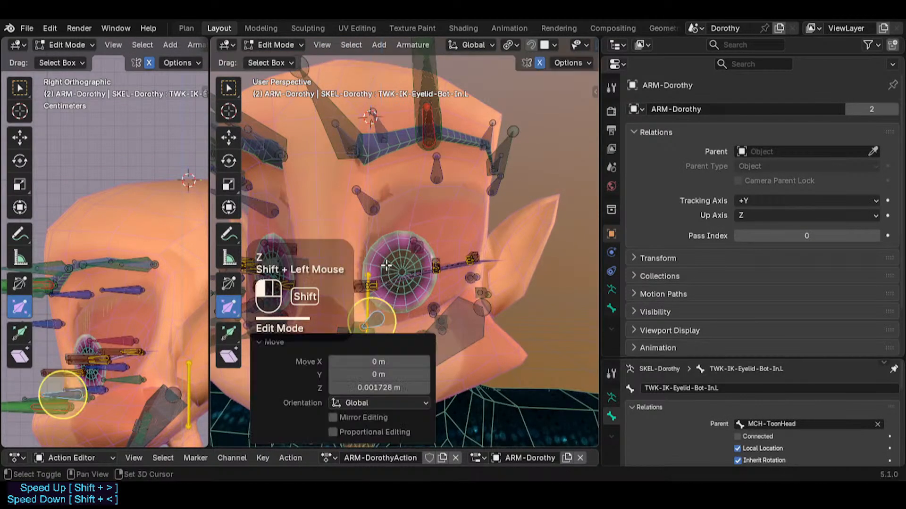
pyautogui.press('g')
pyautogui.press('x')
pyautogui.keyDown('shift'); pyautogui.click(371, 267); pyautogui.keyUp('shift')
pyautogui.click(330, 342)
pyautogui.press('Tab')
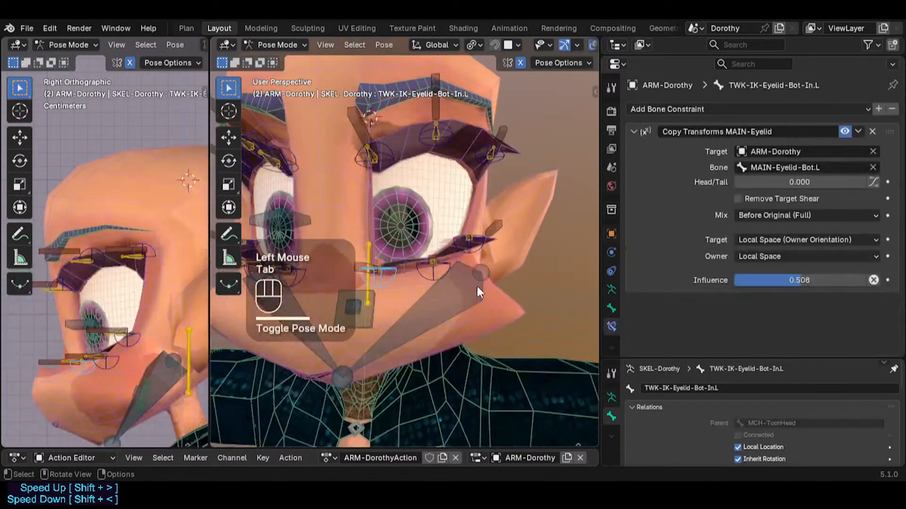
# Check the adjusted eyelids from the side and save Dorothy.blend
pyautogui.moveTo(477, 286); pyautogui.dragTo(390, 213, button='middle')
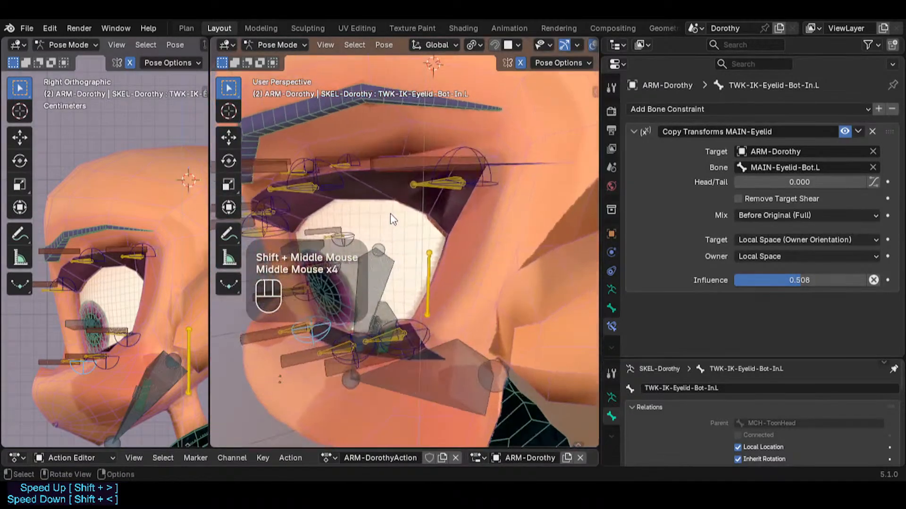
pyautogui.scroll(-1, 374, 226)
pyautogui.keyDown('shift'); pyautogui.moveTo(143, 275); pyautogui.dragTo(140, 245, button='middle'); pyautogui.keyUp('shift')
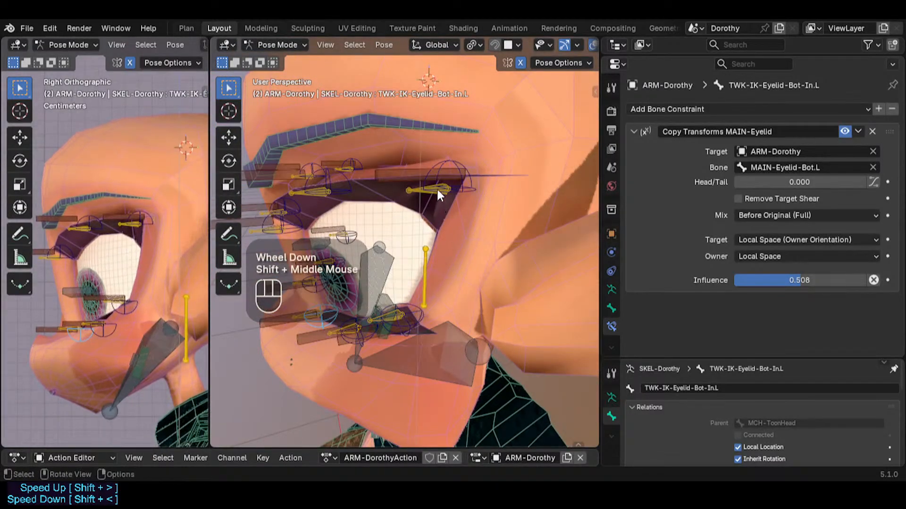
pyautogui.hotkey('ctrl', 's')
# Compare the outer upper lash with the Transformation constraint of DEF1-EyelashTop.L.002 disabled and re-enabled
pyautogui.click(443, 173)
pyautogui.click(409, 182)
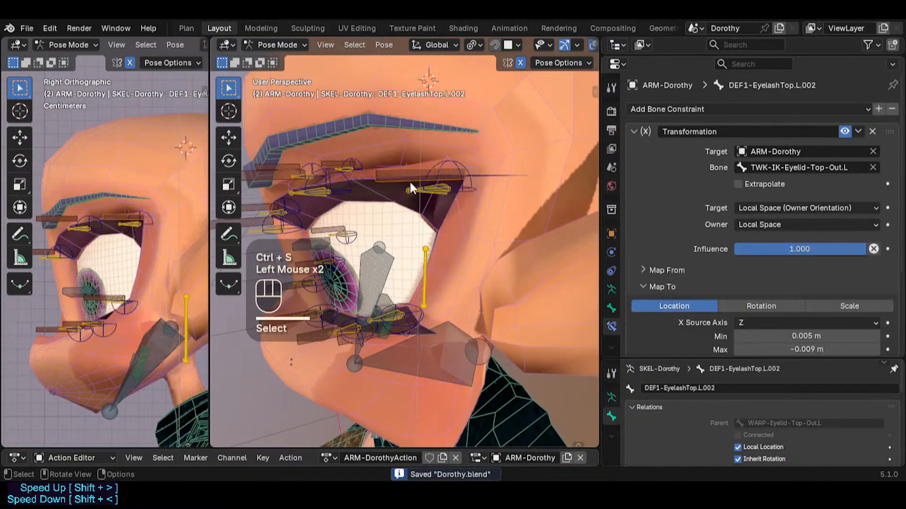
pyautogui.moveTo(409, 182); pyautogui.dragTo(424, 186, button='middle')
pyautogui.click(844, 132)
pyautogui.moveTo(291, 171); pyautogui.dragTo(526, 174, button='middle')
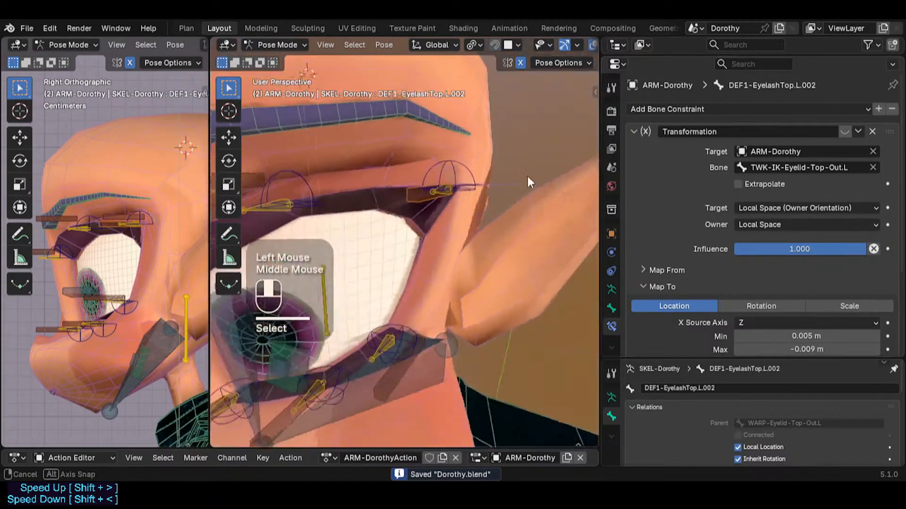
pyautogui.click(844, 131)
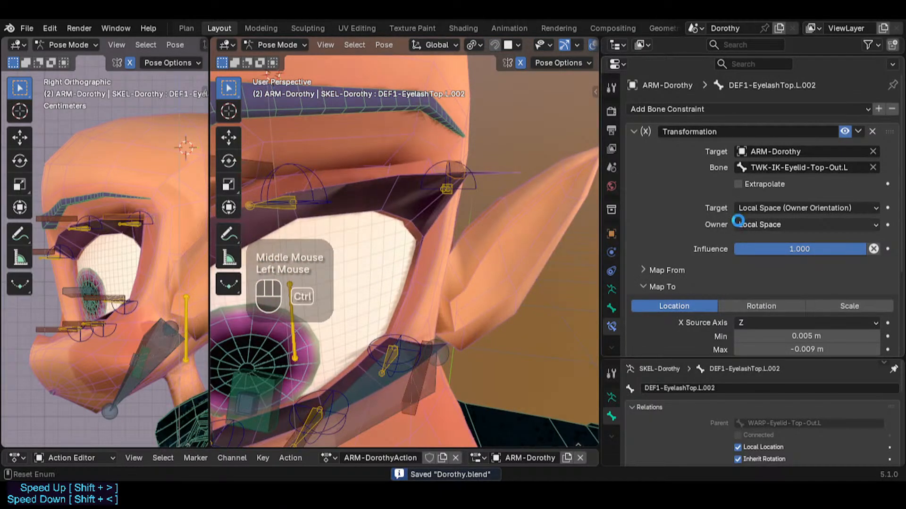
# Save Dorothy.blend and compare the left eyelash bones from the front in Edit Mode and Pose Mode
pyautogui.hotkey('ctrl', 's')
pyautogui.scroll(-2, 764, 242)
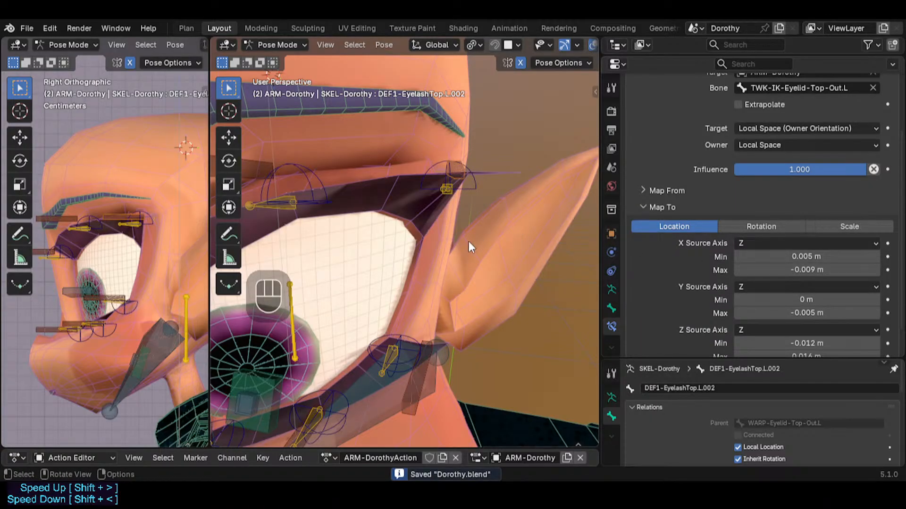
pyautogui.press('KP_1')
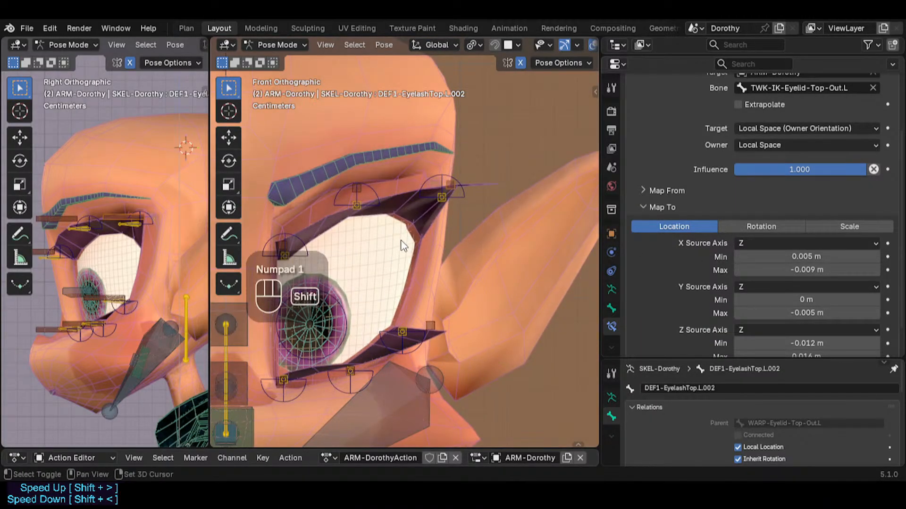
pyautogui.keyDown('shift'); pyautogui.moveTo(403, 246); pyautogui.dragTo(437, 305, button='middle'); pyautogui.keyUp('shift')
pyautogui.press('Tab')
pyautogui.keyDown('shift'); pyautogui.moveTo(419, 339); pyautogui.dragTo(420, 299, button='middle'); pyautogui.keyUp('shift')
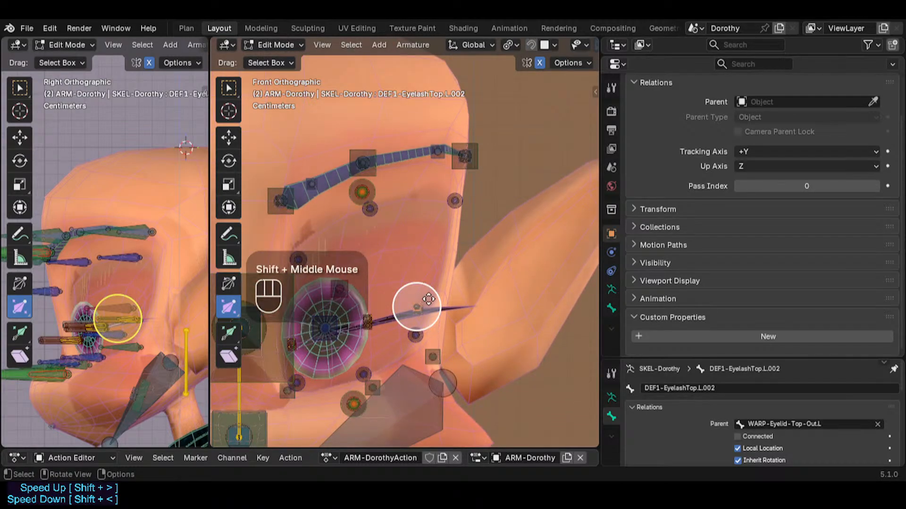
pyautogui.press('Tab')
pyautogui.scroll(-2, 825, 293)
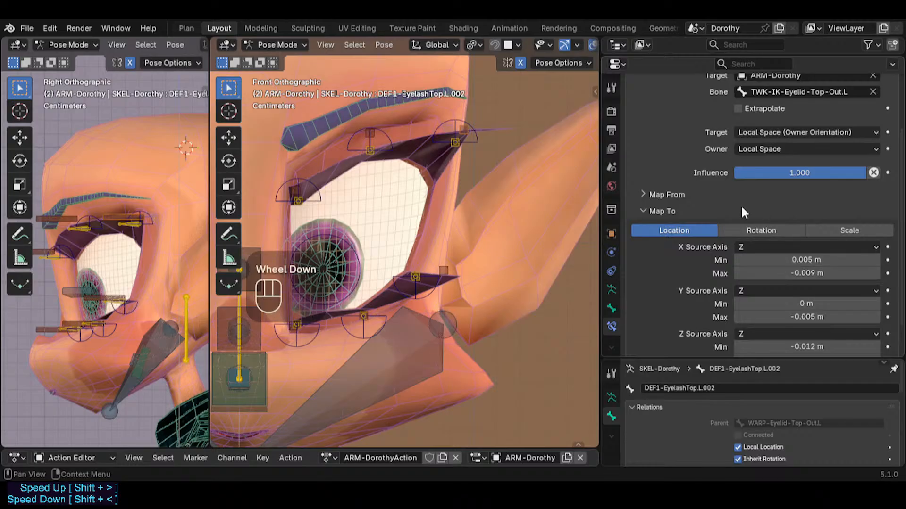
# Expand the Map From ranges of DEF1-EyelashTop.L.002's Transformation constraint and save Dorothy.blend
pyautogui.click(658, 194)
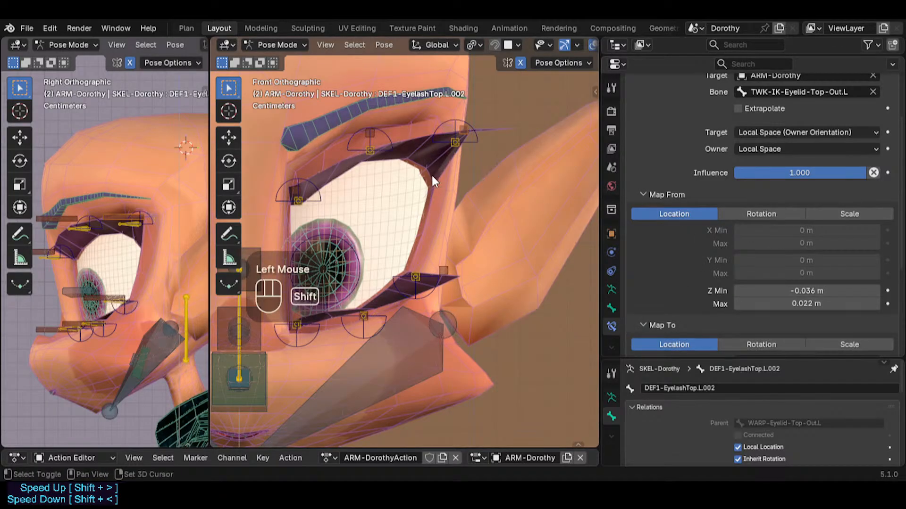
pyautogui.keyDown('shift'); pyautogui.moveTo(432, 176); pyautogui.dragTo(429, 206, button='middle'); pyautogui.keyUp('shift')
pyautogui.hotkey('ctrl', 's')
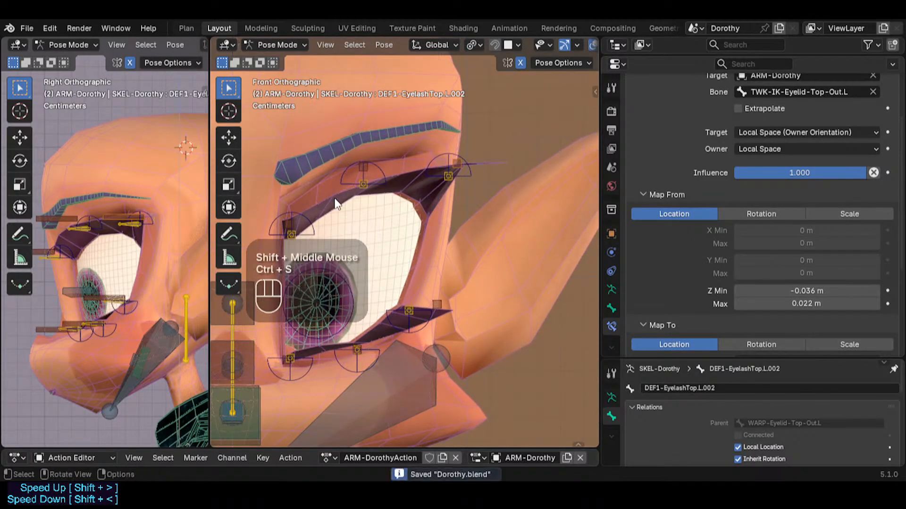
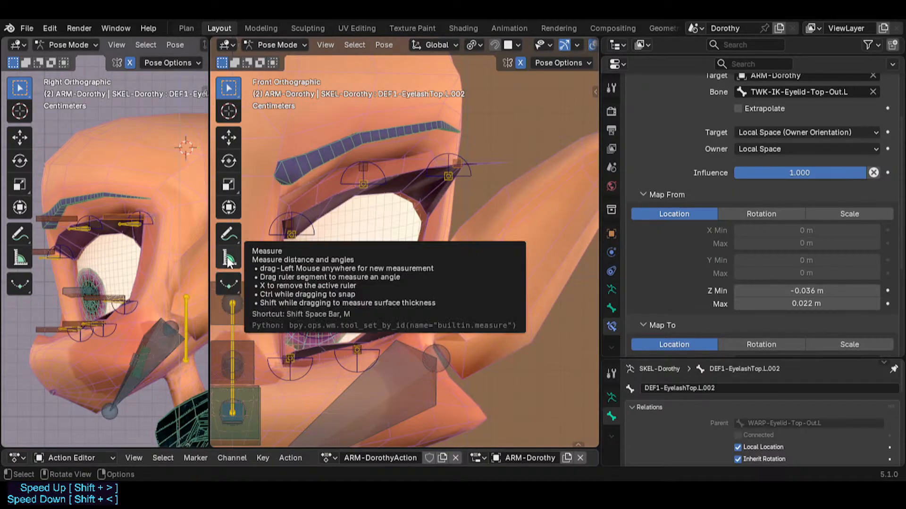
# Test how the outer lash follows TWK-IK-Eyelid-Top-Out.L with a free move and a downward Z move, cancelling both
pyautogui.click(428, 173)
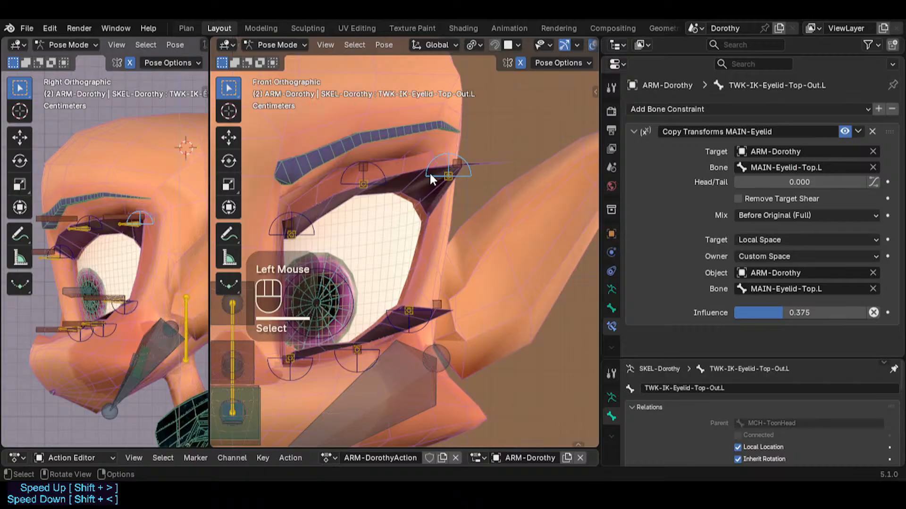
pyautogui.press('g')
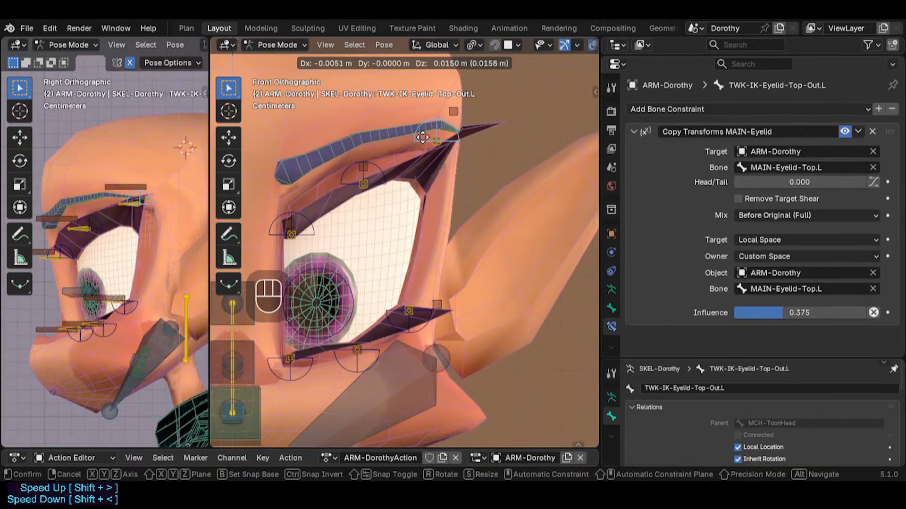
pyautogui.press('Escape')
pyautogui.keyDown('shift'); pyautogui.moveTo(429, 159); pyautogui.dragTo(301, 191, button='middle'); pyautogui.keyUp('shift')
pyautogui.press('n')
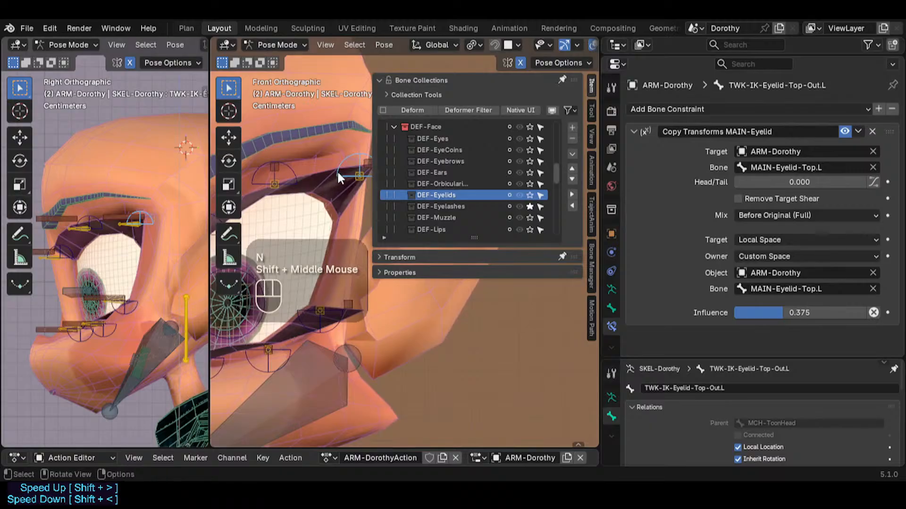
pyautogui.press('g')
pyautogui.press('z')
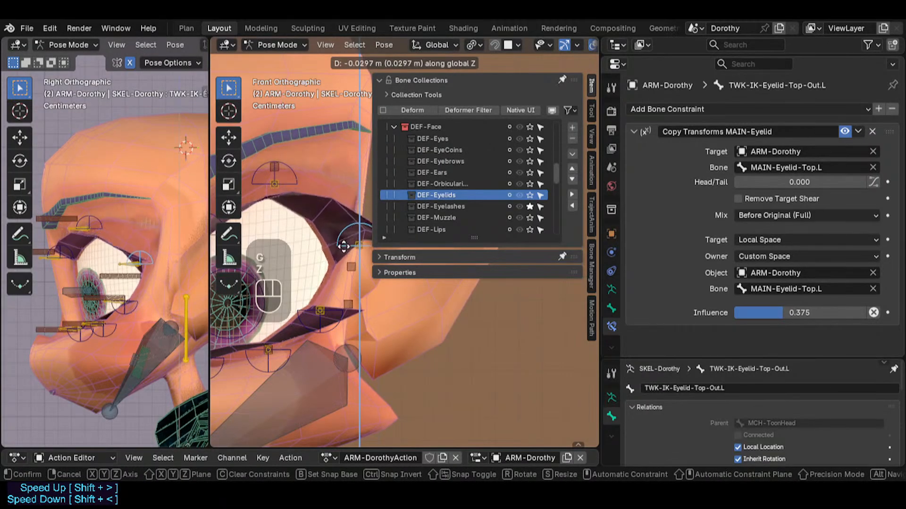
pyautogui.press('Escape')
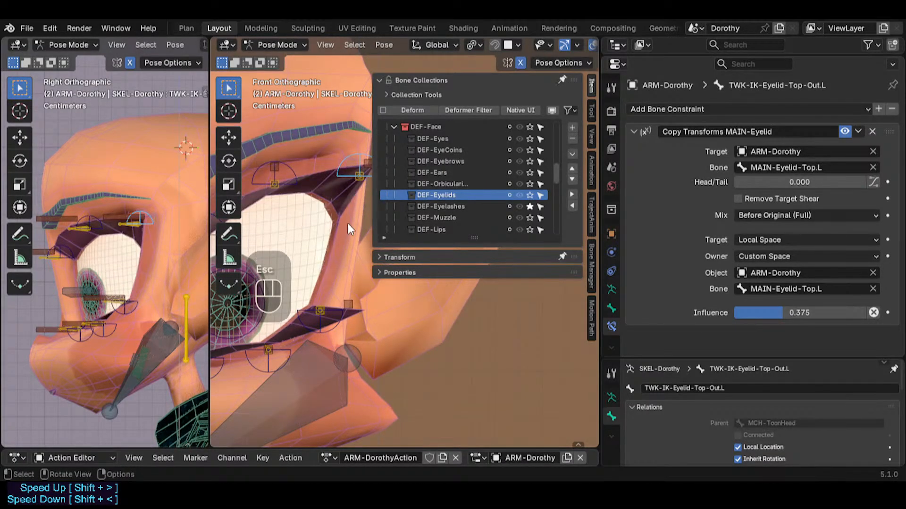
# Show the Transform values of TWK-IK-Eyelid-Top-Out.L with Bone Collections collapsed, and check them during a cancelled Z move
pyautogui.press('Tab')
pyautogui.press('Tab')
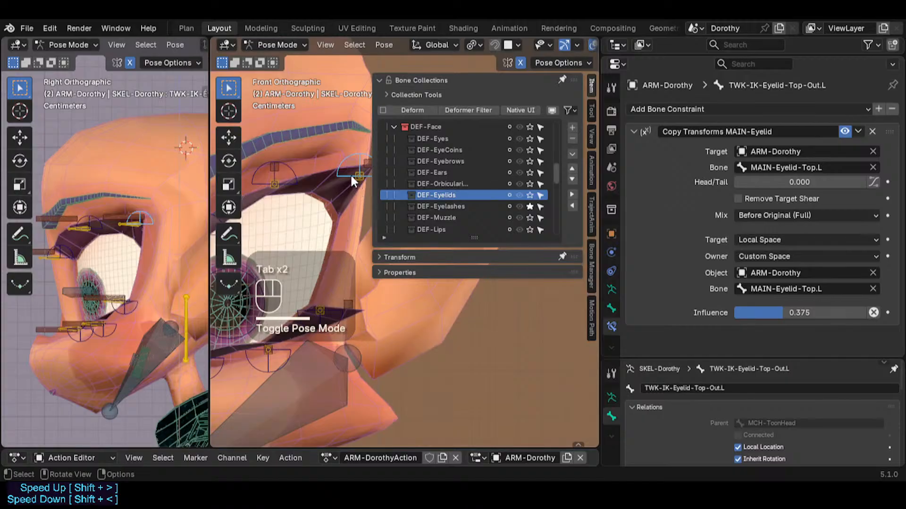
pyautogui.click(435, 84)
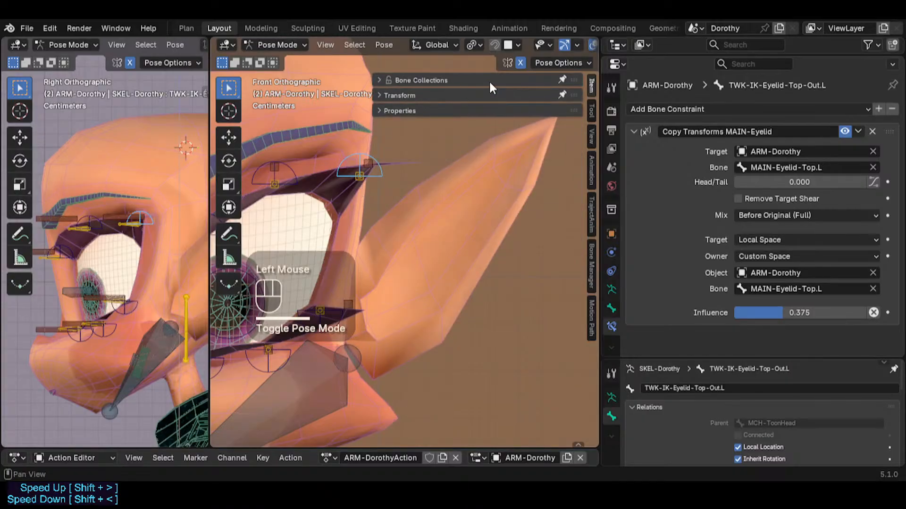
pyautogui.click(415, 95)
pyautogui.click(353, 154)
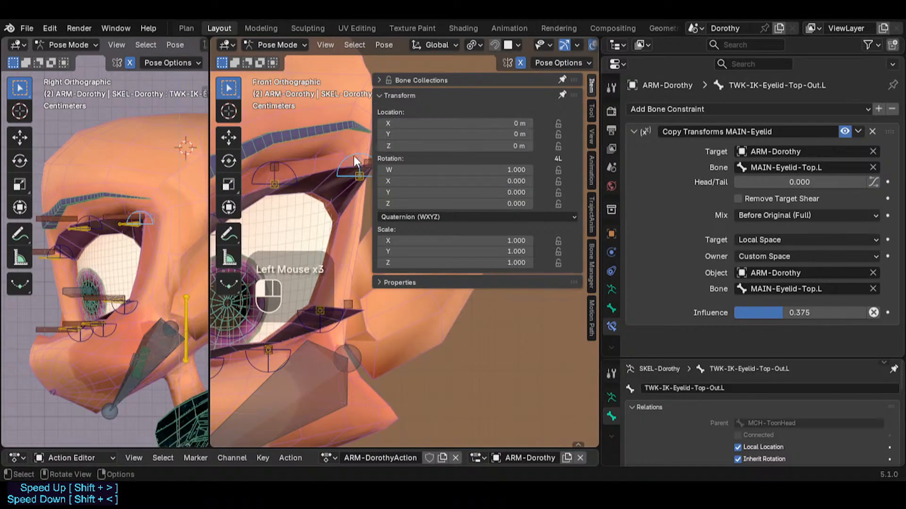
pyautogui.press('z')
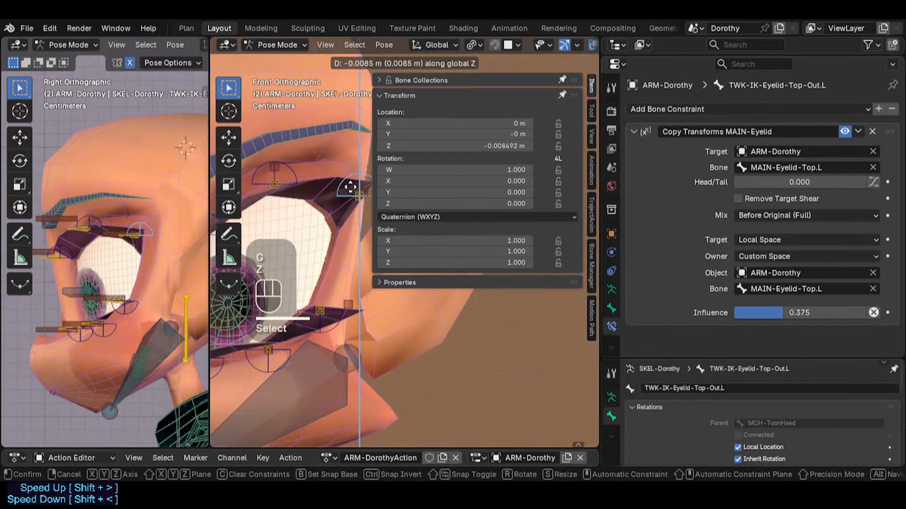
pyautogui.press('Escape')
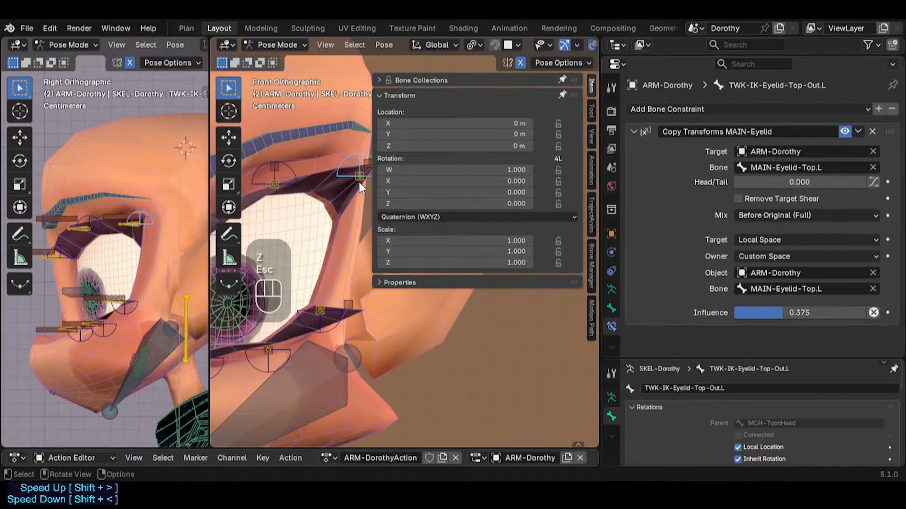
pyautogui.click(356, 173)
pyautogui.click(357, 176)
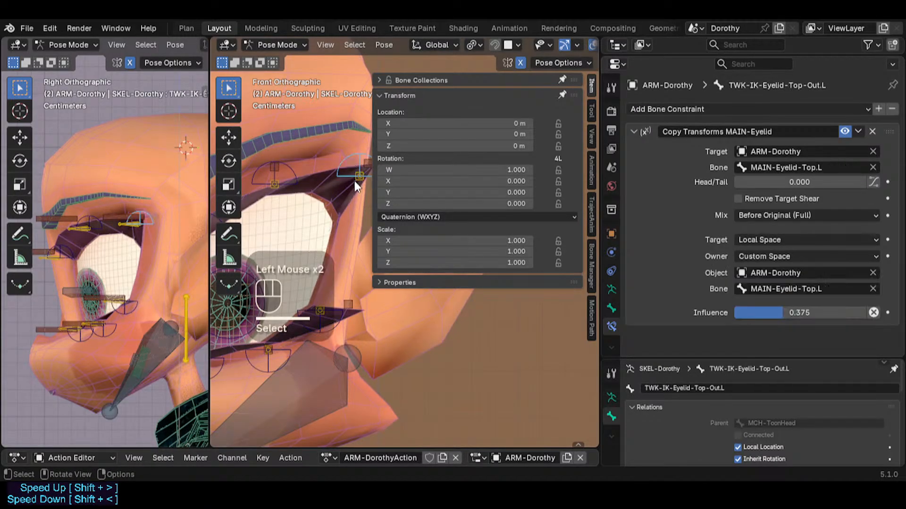
pyautogui.click(356, 171)
pyautogui.click(352, 153)
pyautogui.press('g')
pyautogui.press('z')
pyautogui.press('Escape')
# Check TWK-IK-Eyelid-Top-Out.L in Edit Mode, then measure its downward Z travel toward the lower lid in Pose Mode and cancel the move
pyautogui.press('Tab')
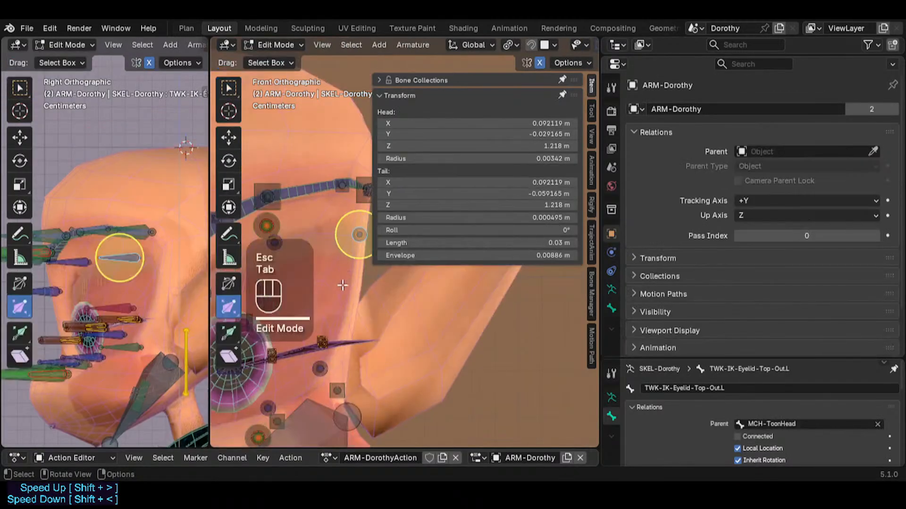
pyautogui.press('Tab')
pyautogui.keyDown('shift'); pyautogui.moveTo(330, 302); pyautogui.dragTo(350, 233, button='middle'); pyautogui.keyUp('shift')
pyautogui.press('Tab')
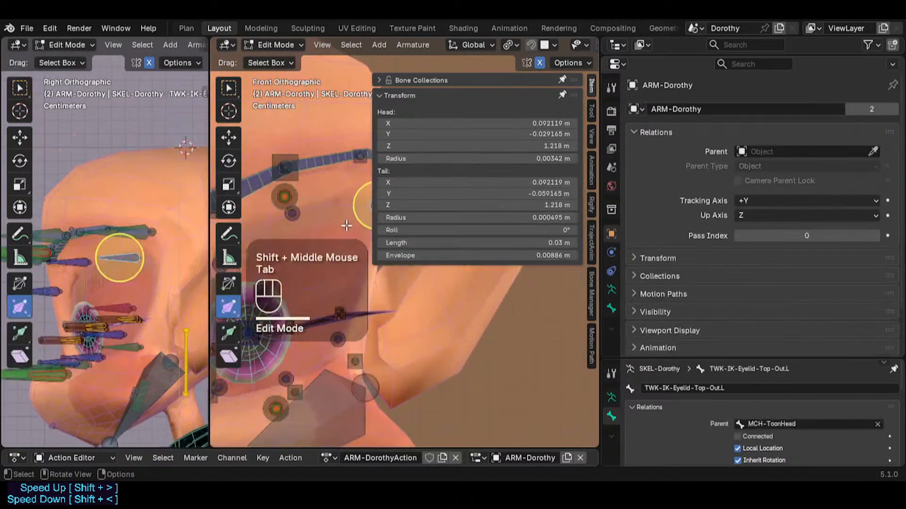
pyautogui.press('Tab')
pyautogui.scroll(-2, 334, 218)
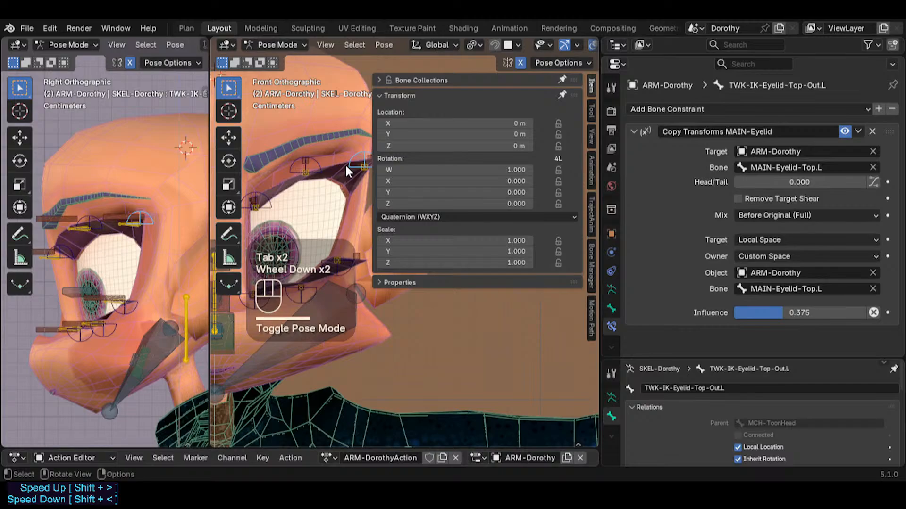
pyautogui.press('g')
pyautogui.press('z')
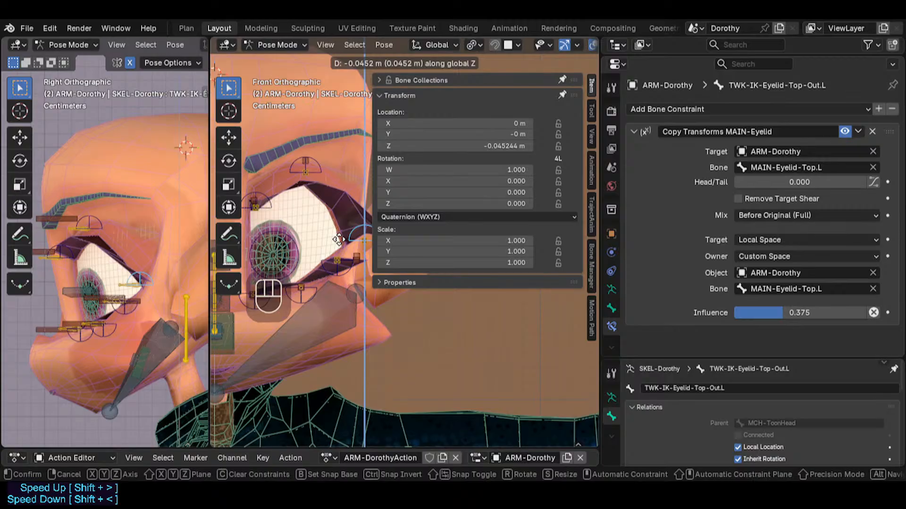
pyautogui.press('Escape')
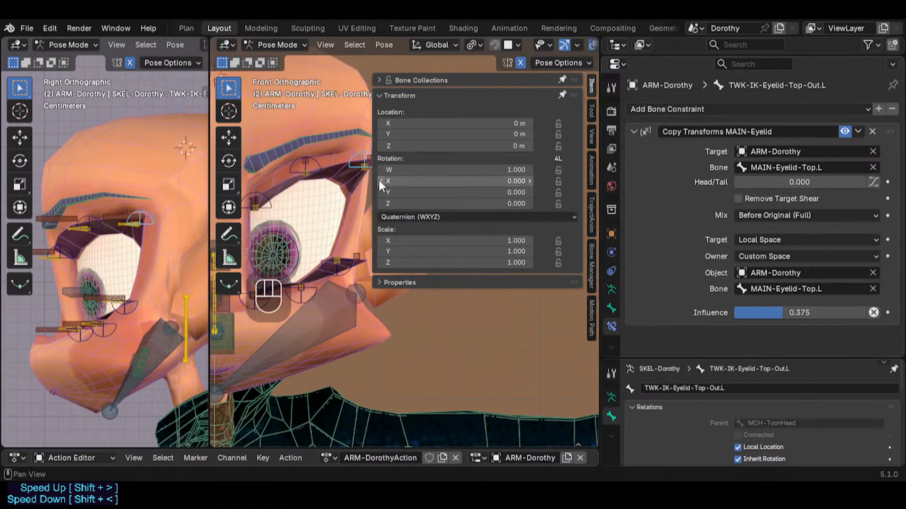
# Set the Map From location Z Min of DEF1-EyelashTop.L.002's Transformation constraint to -0.045 m
pyautogui.click(368, 156)
pyautogui.keyDown('shift'); pyautogui.moveTo(319, 158); pyautogui.dragTo(303, 158, button='middle'); pyautogui.keyUp('shift')
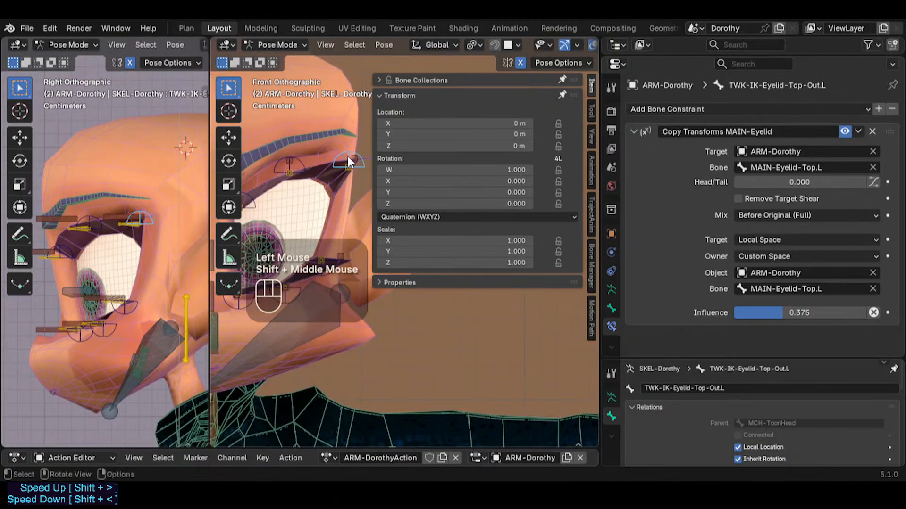
pyautogui.click(352, 156)
pyautogui.scroll(-3, 760, 287)
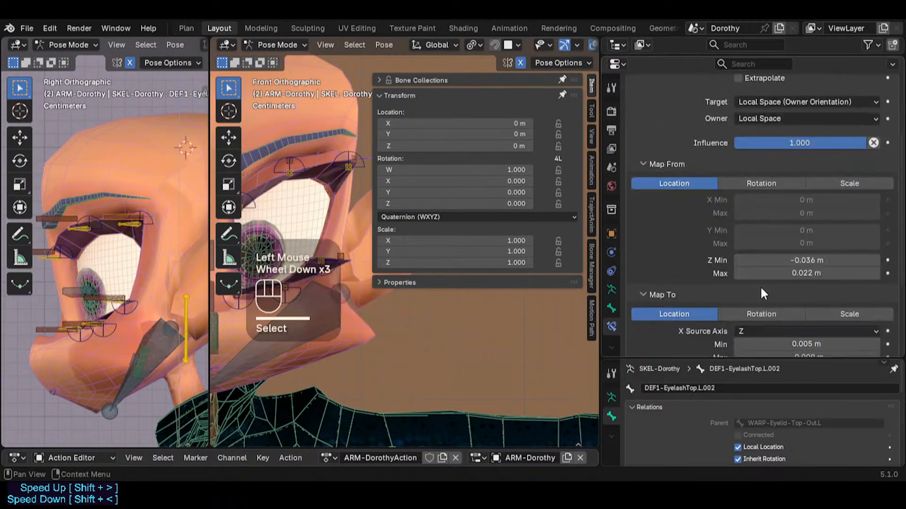
pyautogui.click(807, 260)
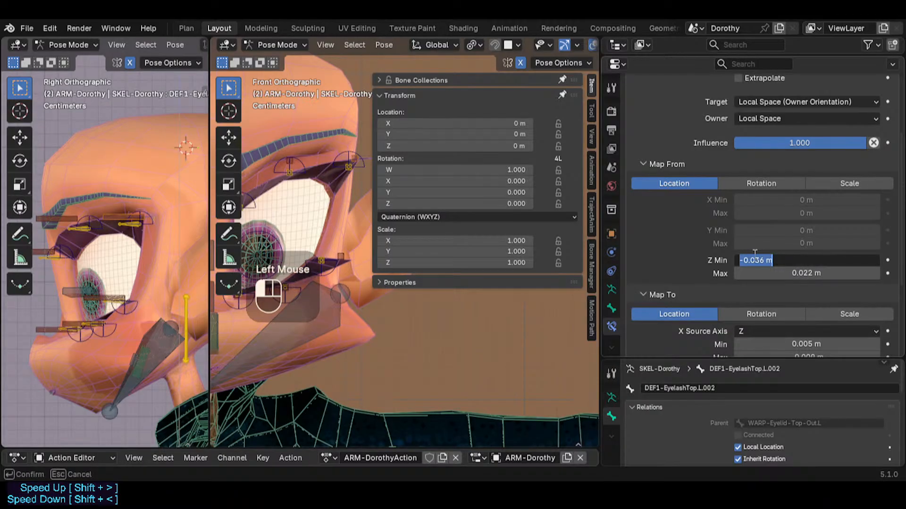
pyautogui.write('45')
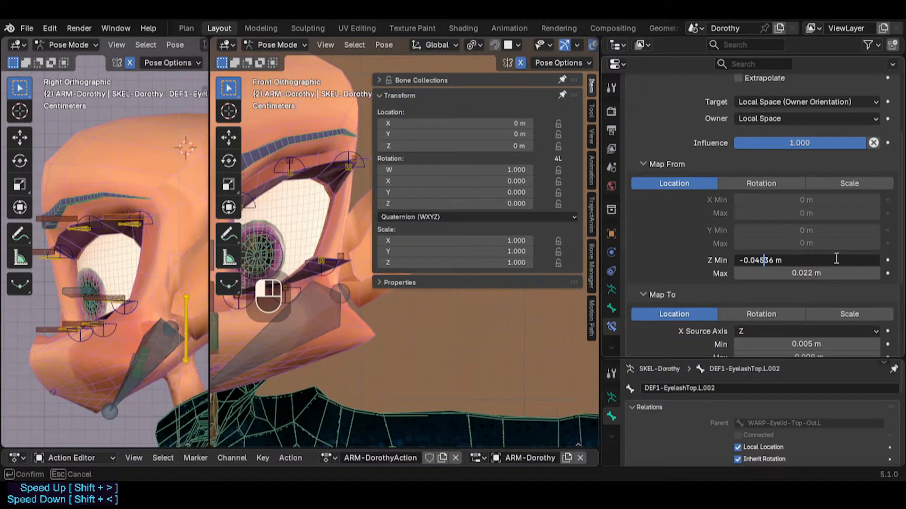
pyautogui.press('Left')
pyautogui.hotkey('shift', 'Left')
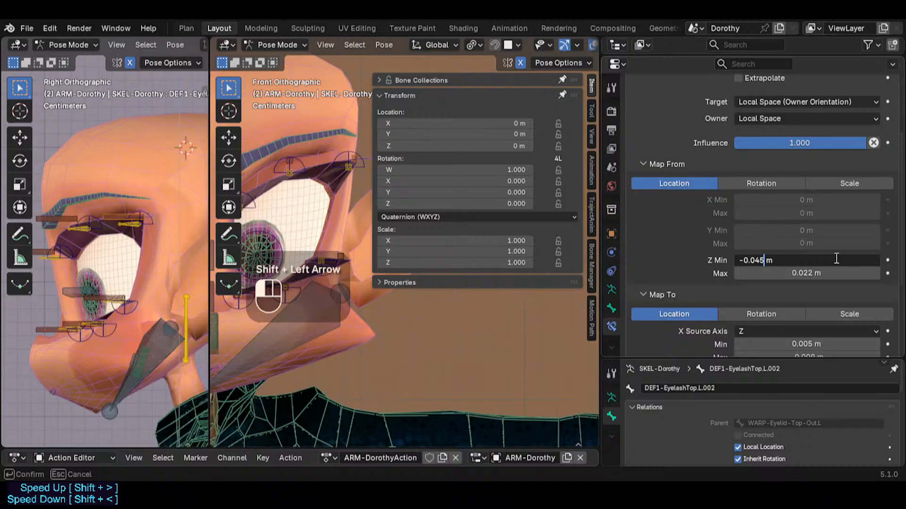
pyautogui.press('Return')
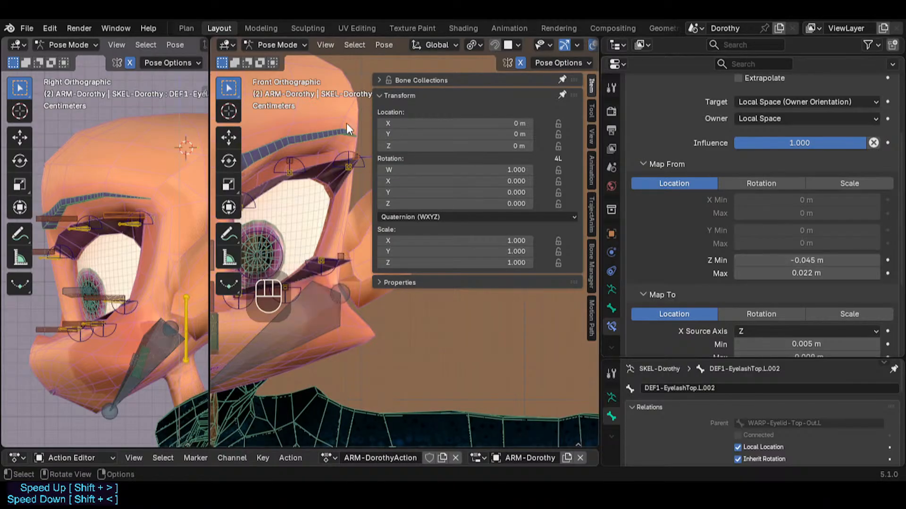
# Measure the upward Z travel of TWK-IK-Eyelid-Top-Out.L toward the eyebrow and cancel the move
pyautogui.click(342, 153)
pyautogui.press('g')
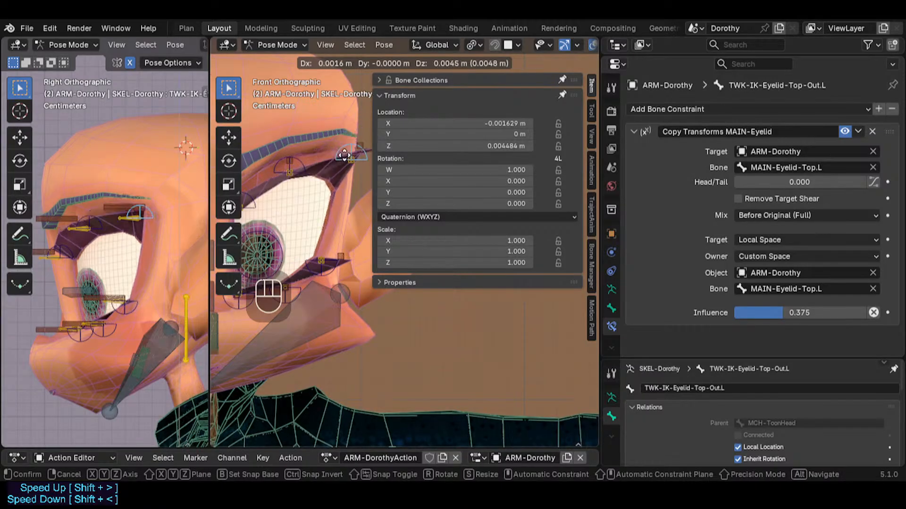
pyautogui.press('Escape')
pyautogui.press('g')
pyautogui.press('z')
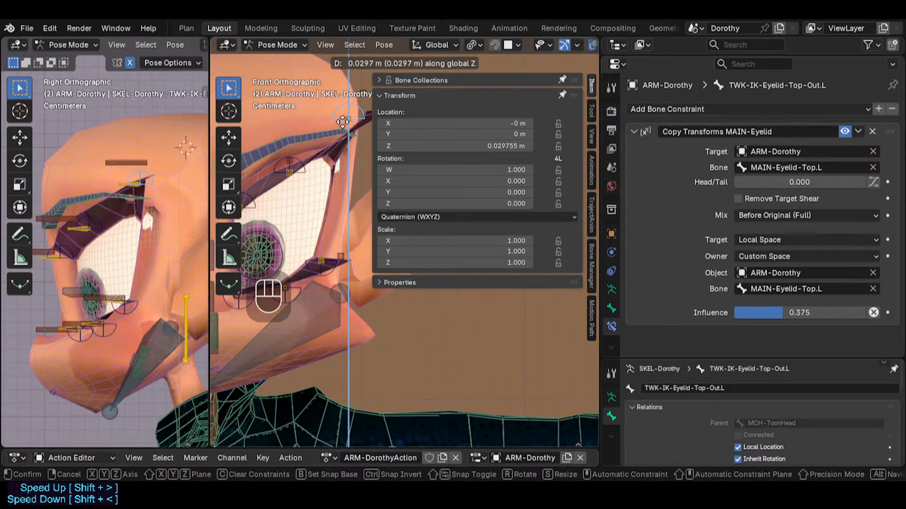
pyautogui.press('Escape')
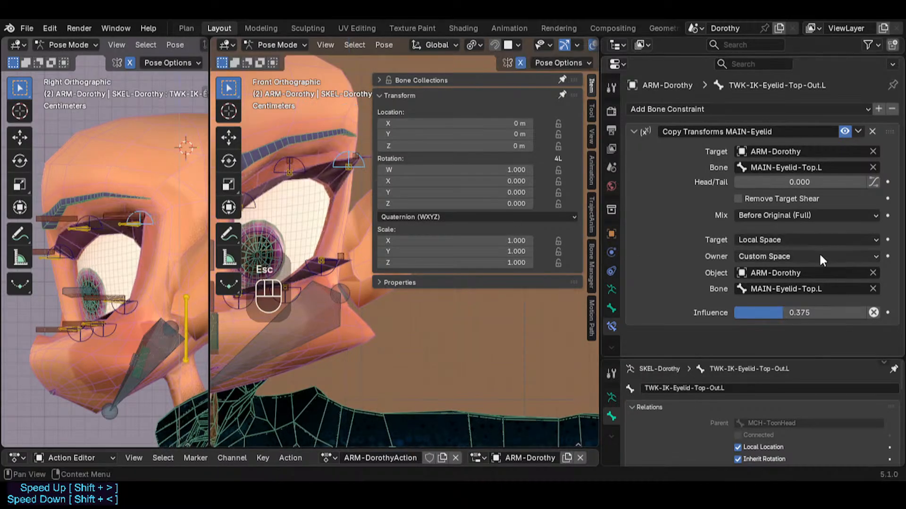
# Set the Map From location Z Max of DEF1-EyelashTop.L.002's Transformation constraint to 0.03 m
pyautogui.click(358, 167)
pyautogui.scroll(-3, 755, 283)
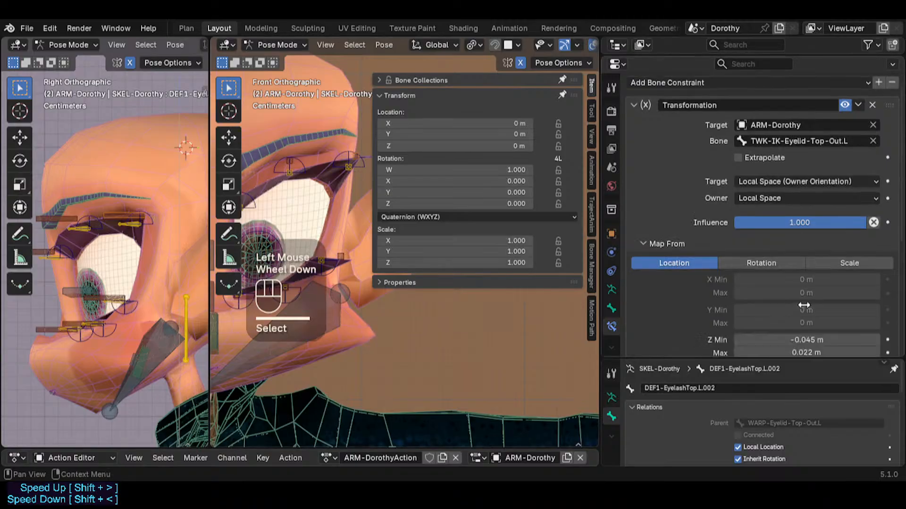
pyautogui.click(806, 273)
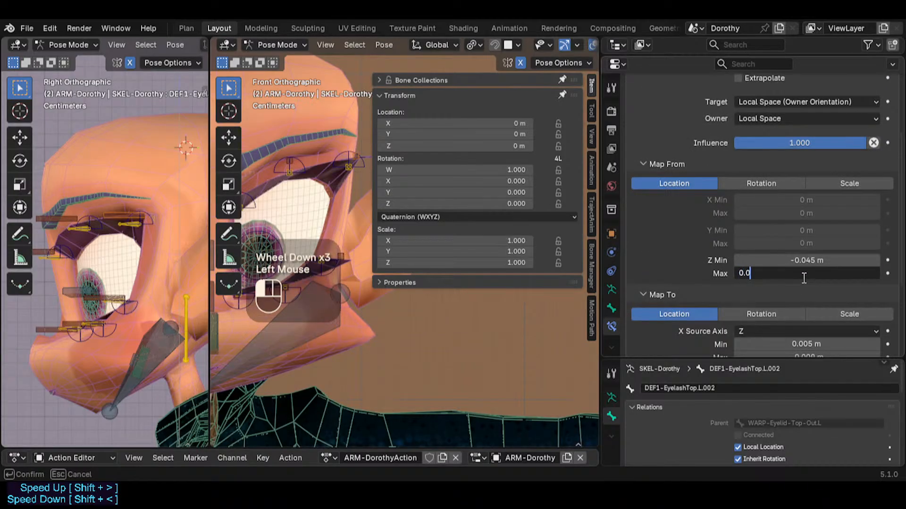
pyautogui.press('Return')
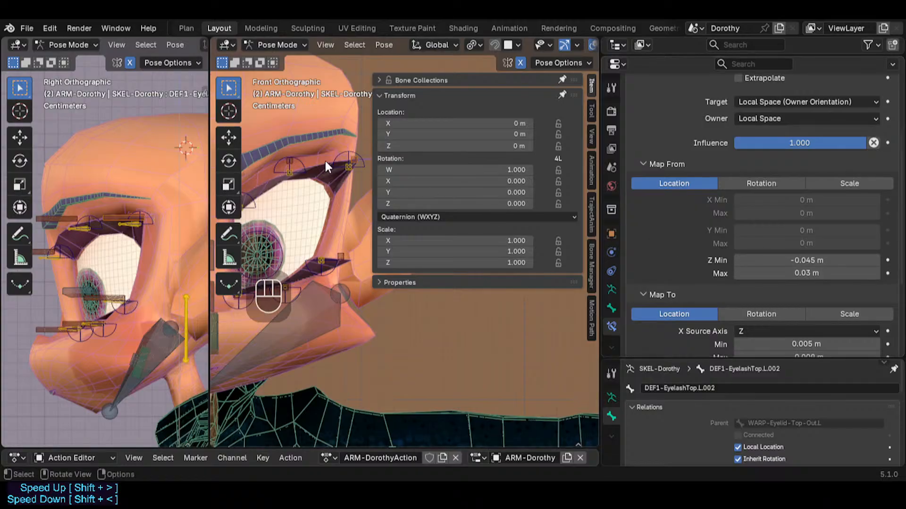
# Test-move TWK-IK-Eyelid-Top-Out.L along Z, cancel the move, and recheck the Map From location Z Max of DEF1-EyelashTop.L.002
pyautogui.click(343, 152)
pyautogui.press('g')
pyautogui.press('z')
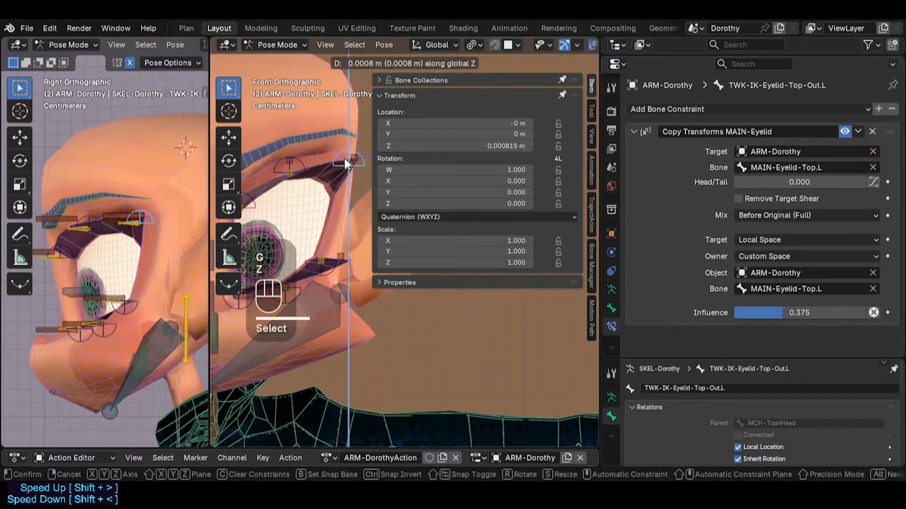
pyautogui.press('Escape')
pyautogui.click(347, 168)
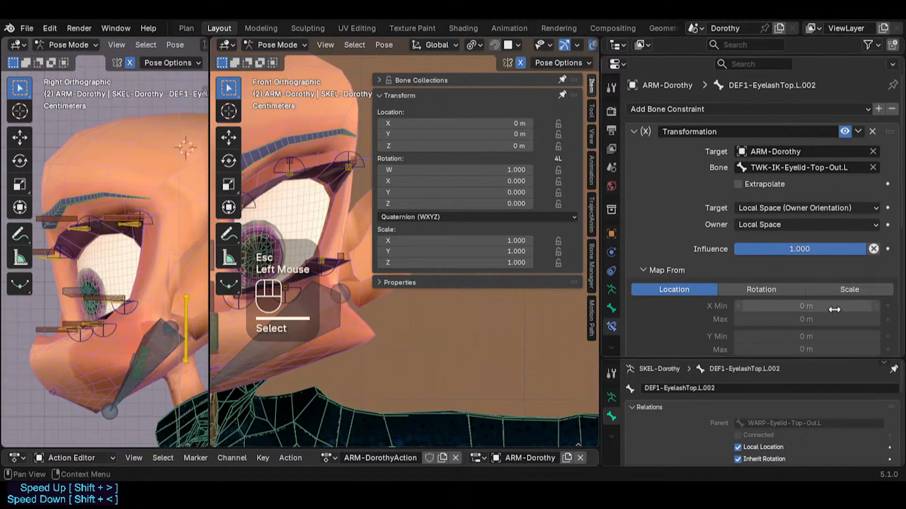
pyautogui.scroll(-2, 837, 325)
pyautogui.click(797, 299)
pyautogui.press('Left')
pyautogui.press('Left')
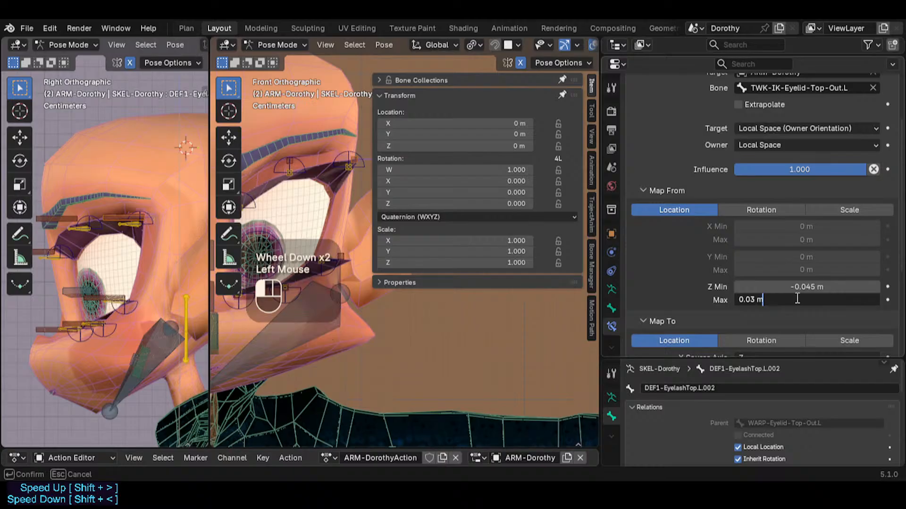
pyautogui.press('Return')
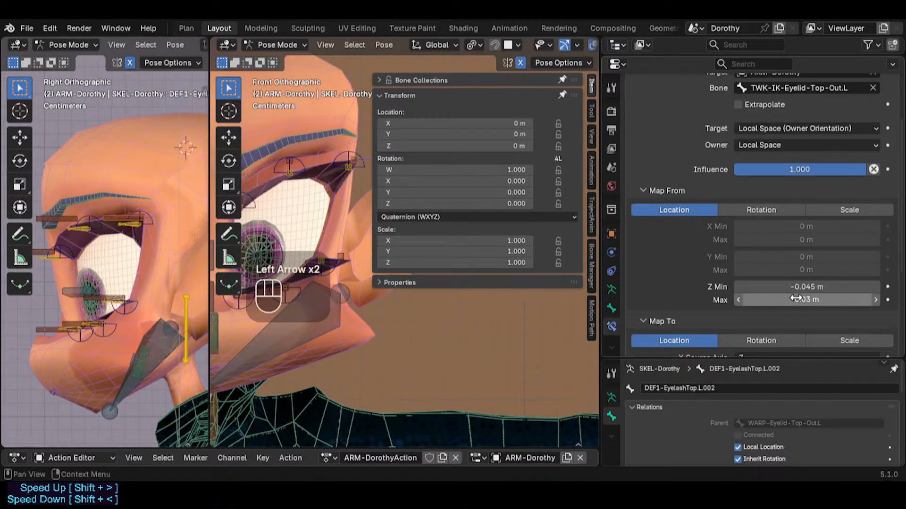
# Inspect the constraints of TWK-IK-Eyelid-Top-Mid.L and DEF1-EyelashTop.L.001, then briefly test the control along Z and cancel the move
pyautogui.keyDown('shift'); pyautogui.moveTo(309, 185); pyautogui.dragTo(313, 168, button='middle'); pyautogui.keyUp('shift')
pyautogui.click(310, 169)
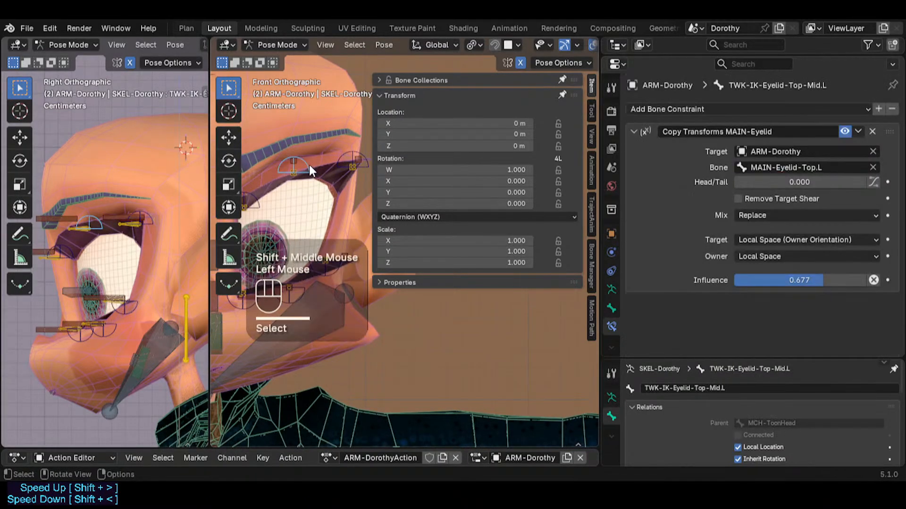
pyautogui.click(297, 167)
pyautogui.click(296, 168)
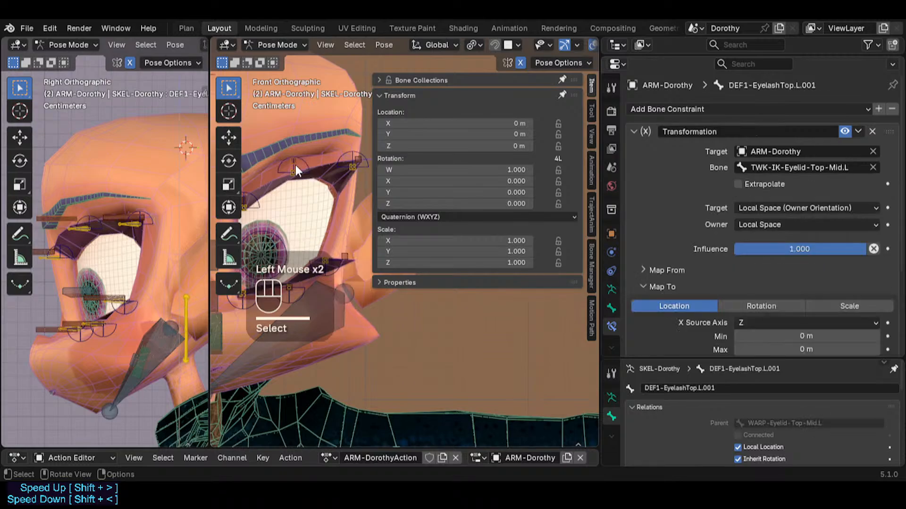
pyautogui.click(304, 170)
pyautogui.keyDown('shift'); pyautogui.moveTo(304, 171); pyautogui.dragTo(332, 184, button='middle'); pyautogui.keyUp('shift')
pyautogui.press('g')
pyautogui.press('z')
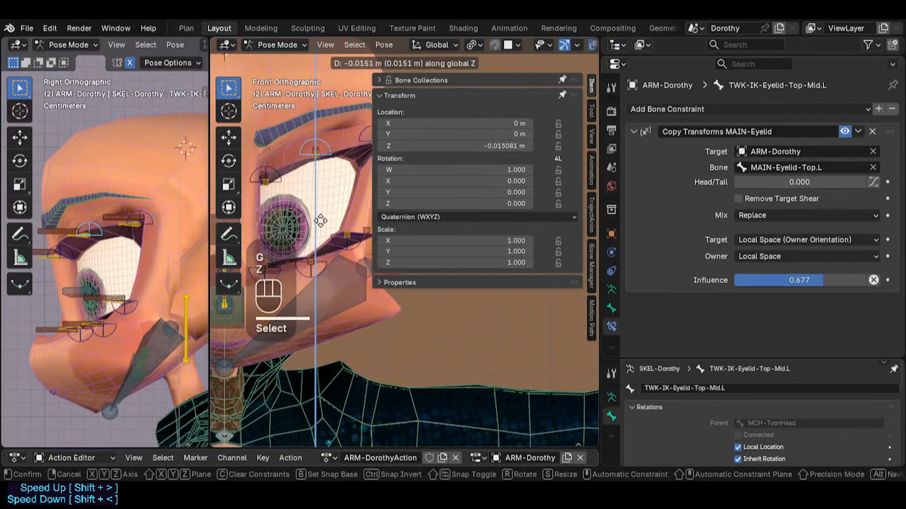
pyautogui.press('Escape')
# Try lowering TWK-IK-Eyelid-Top-Mid.L freely toward the lower lid, then clear its pose transforms
pyautogui.press('g')
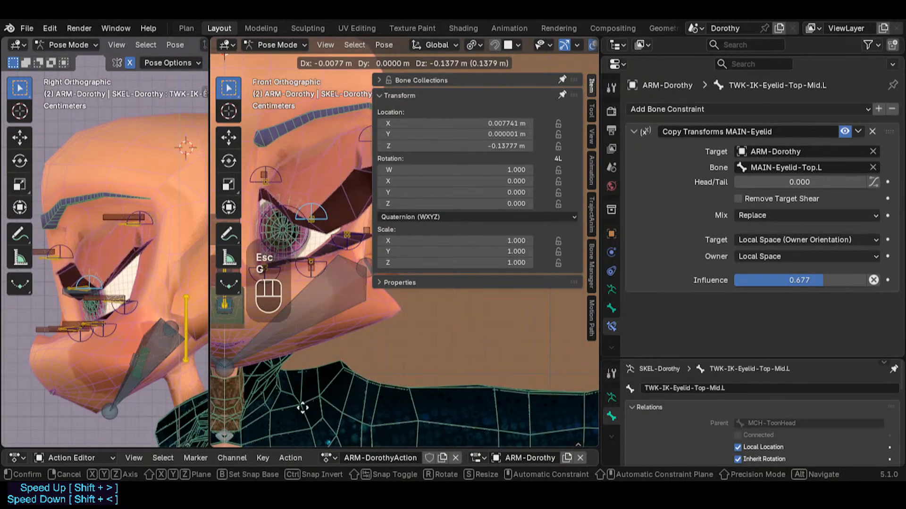
pyautogui.click(303, 265)
pyautogui.press('g')
pyautogui.press('Escape')
pyautogui.press('g')
pyautogui.press('z')
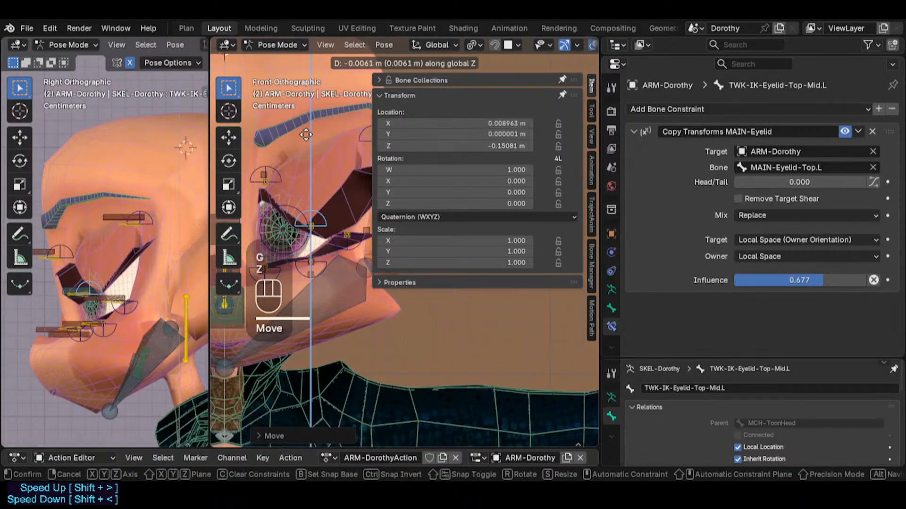
pyautogui.press('Escape')
pyautogui.hotkey('alt', 'q')
pyautogui.click(322, 216)
pyautogui.click(321, 216)
pyautogui.hotkey('alt', 'q')
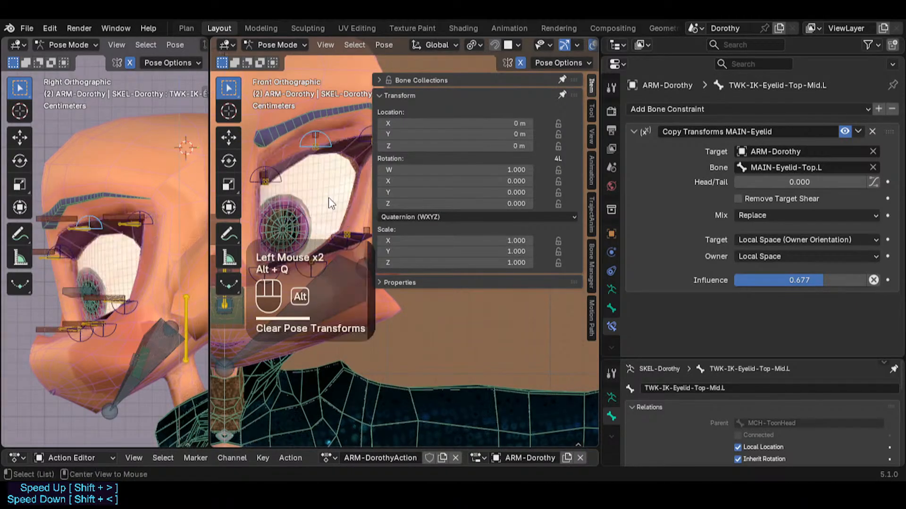
# Measure the downward Z travel of TWK-IK-Eyelid-Top-Mid.L toward the lower lid and cancel the move
pyautogui.press('g')
pyautogui.press('z')
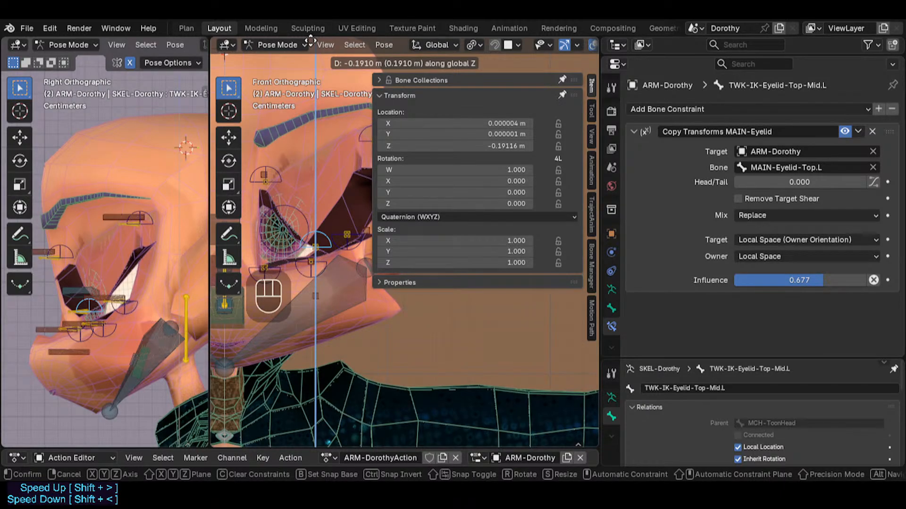
pyautogui.press('Escape')
# Set the Map To location Z Min of DEF1-EyelashTop.L.001's Transformation constraint to -0.19 m
pyautogui.click(320, 137)
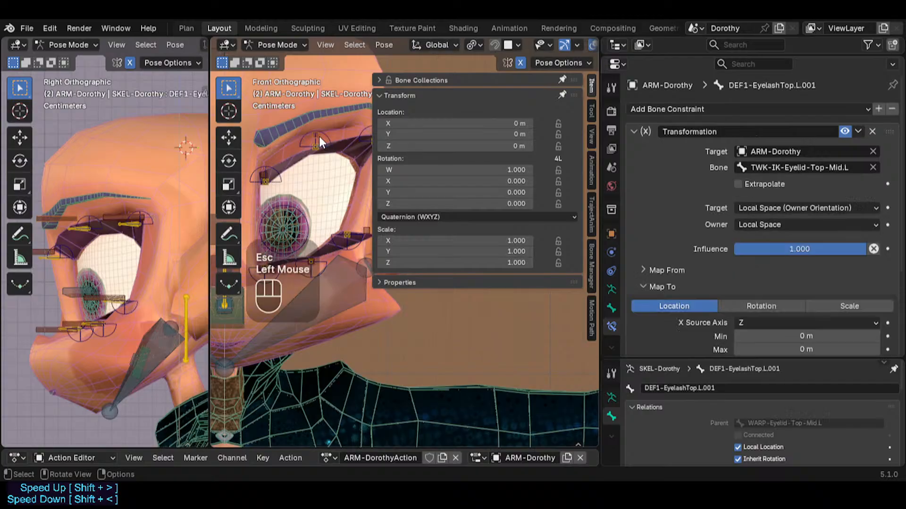
pyautogui.scroll(-2, 825, 316)
pyautogui.scroll(-1, 829, 309)
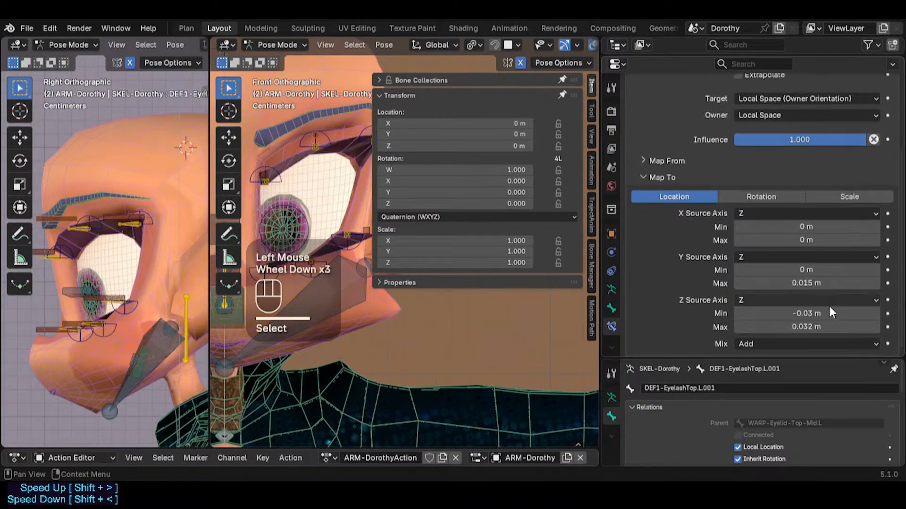
pyautogui.click(821, 313)
pyautogui.click(756, 314)
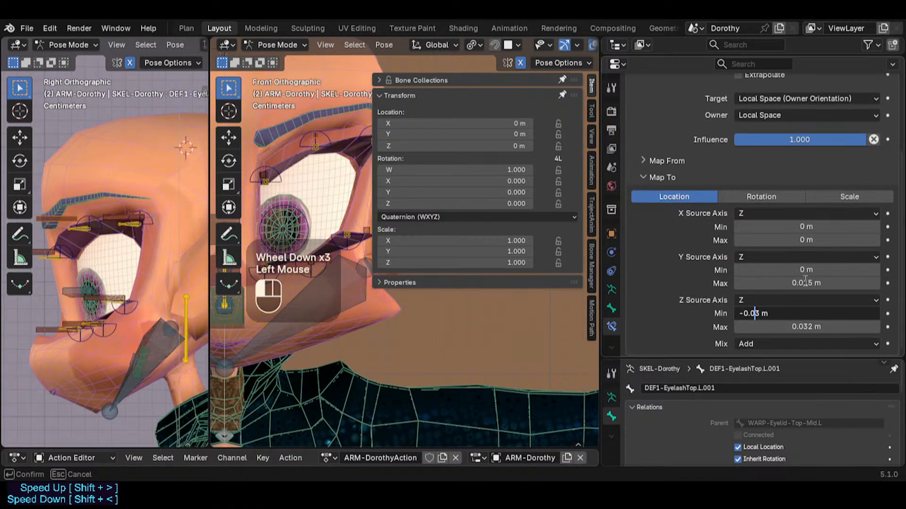
pyautogui.press('Left')
pyautogui.write('1')
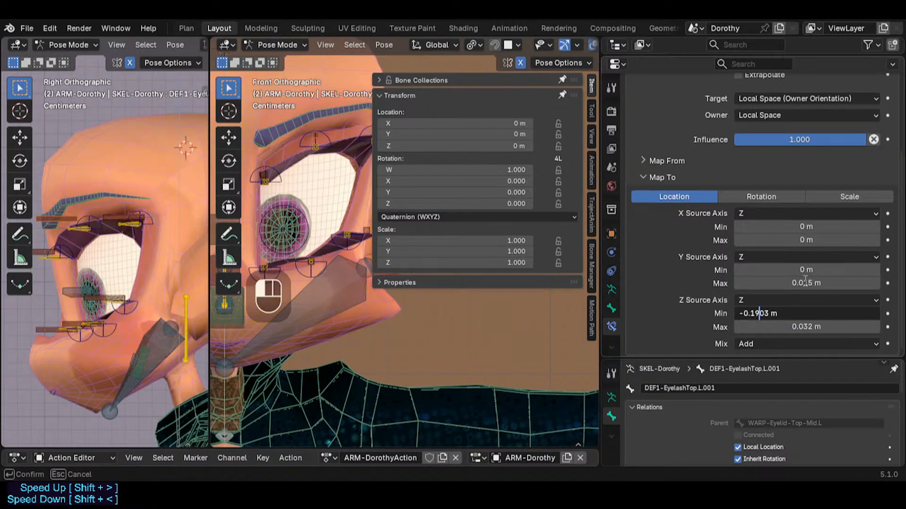
pyautogui.press('Return')
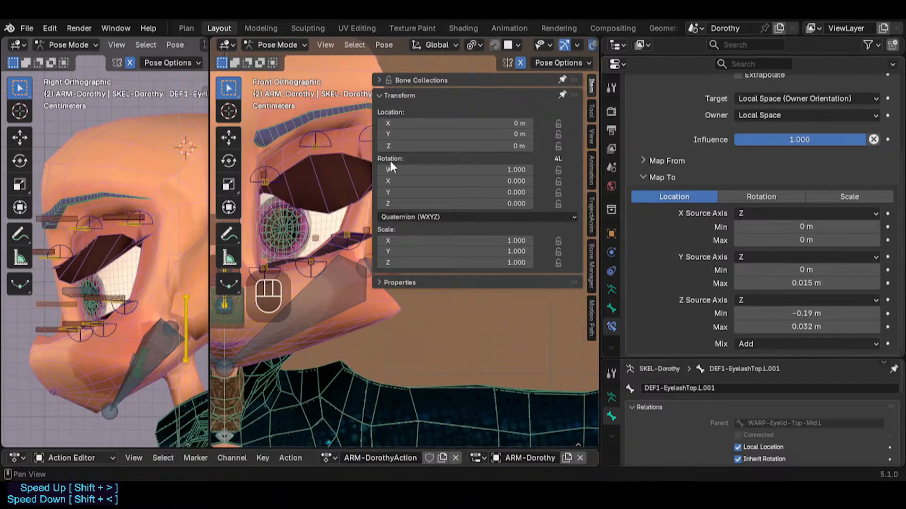
# Measure the upward Z travel of TWK-IK-Eyelid-Top-Mid.L toward the eyebrow and cancel the move
pyautogui.click(323, 135)
pyautogui.press('g')
pyautogui.press('z')
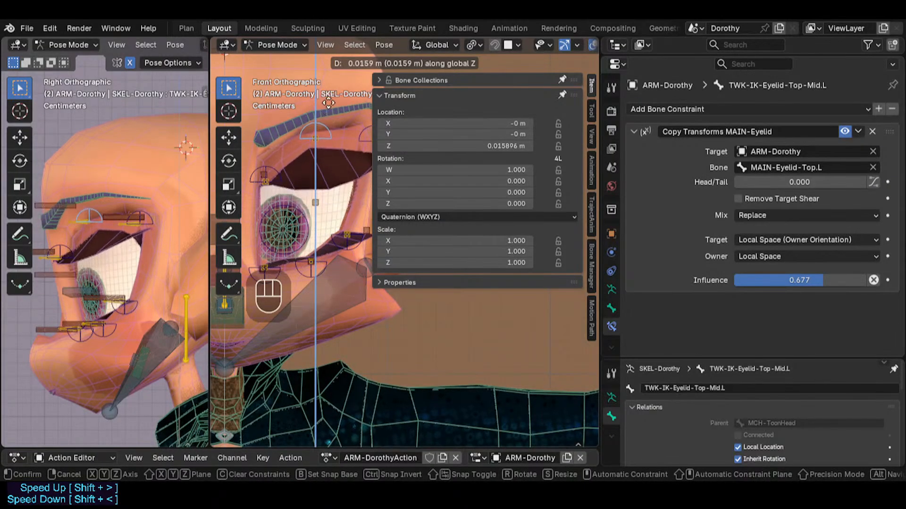
pyautogui.press('Escape')
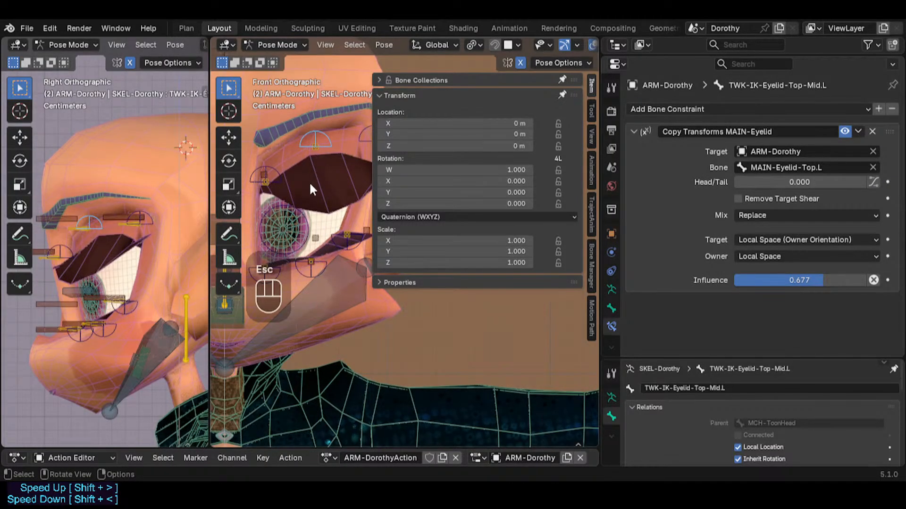
pyautogui.press('g')
pyautogui.press('z')
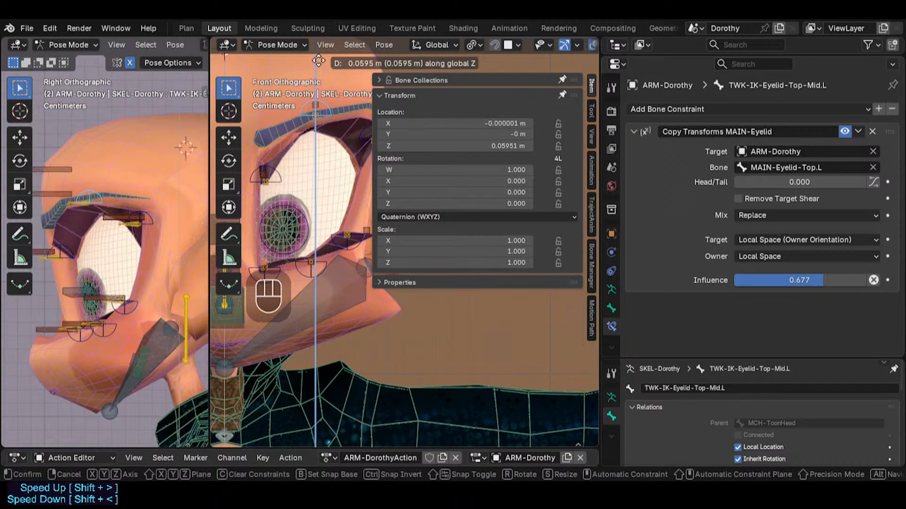
pyautogui.press('Escape')
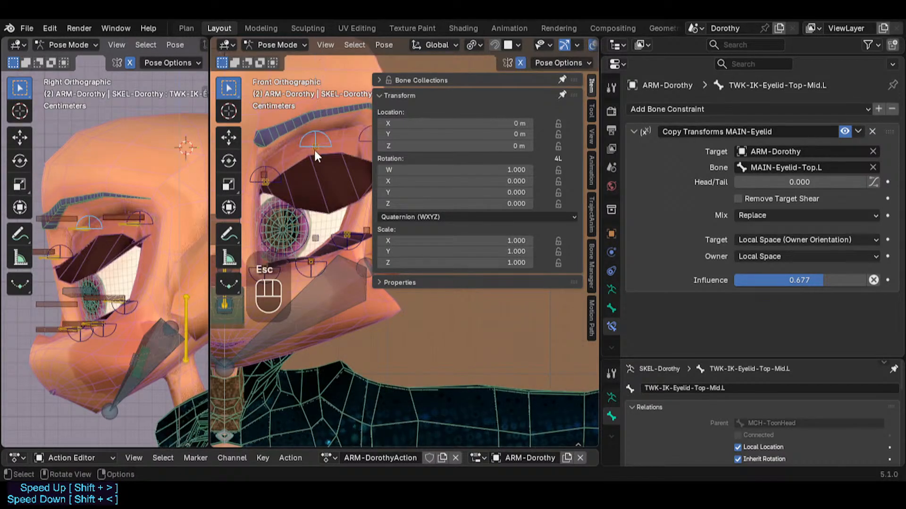
# Set the Map To location Z Max of DEF1-EyelashTop.L.001's Transformation constraint to 0.06 m
pyautogui.click(319, 242)
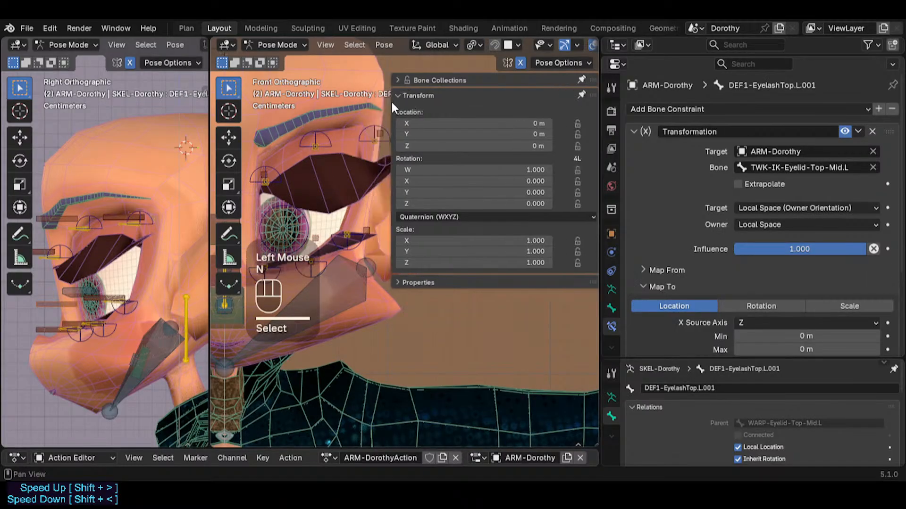
pyautogui.press('n')
pyautogui.press('n')
pyautogui.scroll(-4, 811, 297)
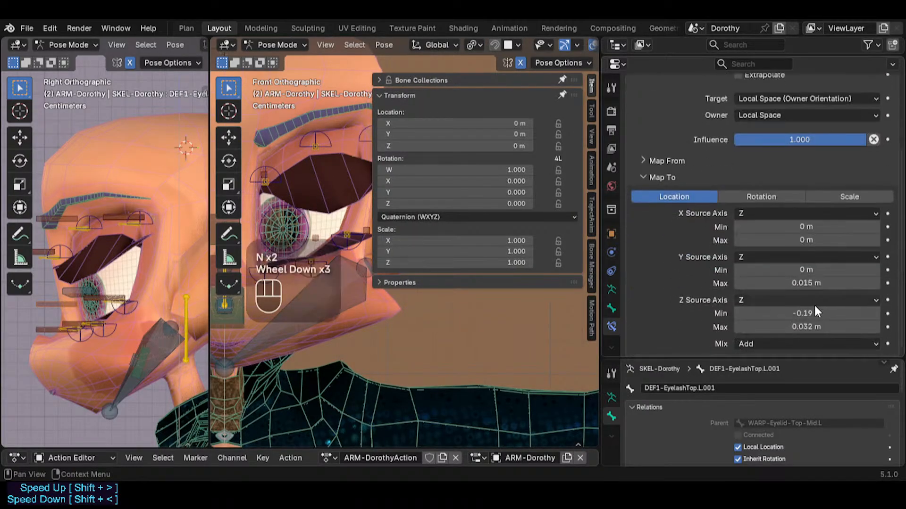
pyautogui.click(821, 326)
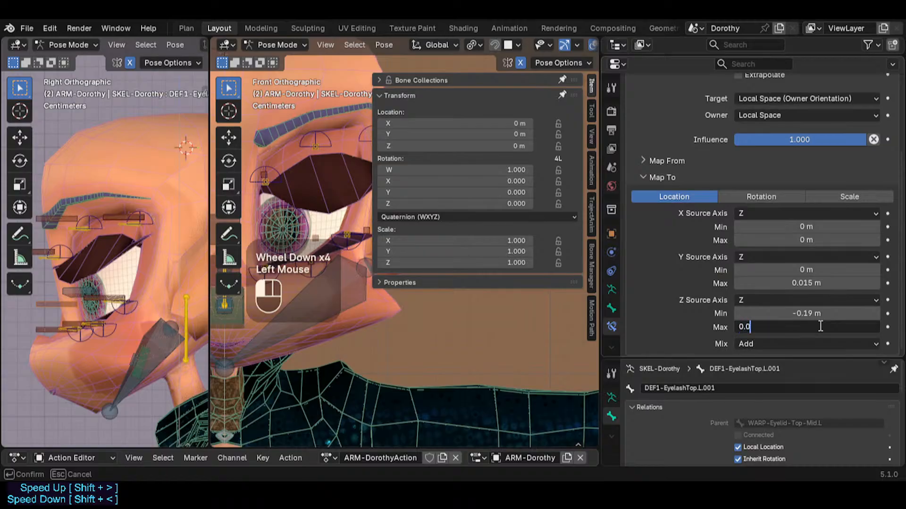
pyautogui.press('Return')
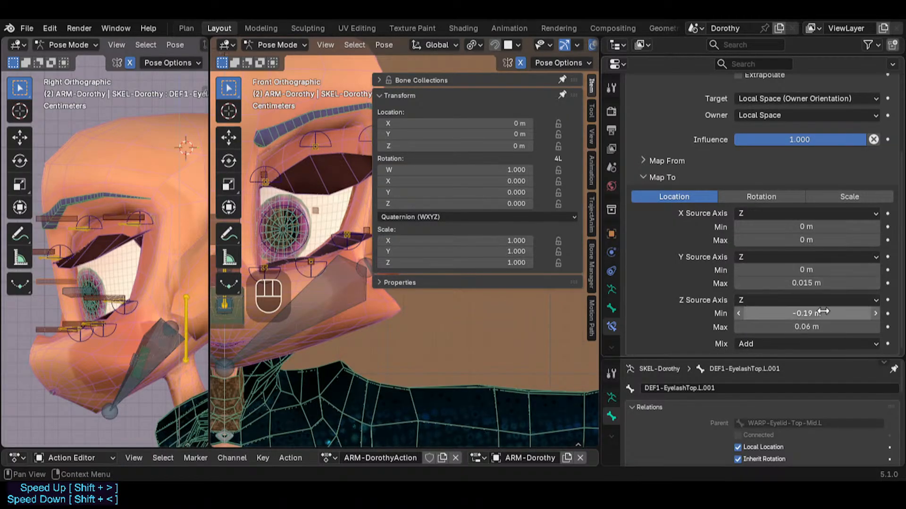
# Undo the Map To Z Min and Z Max changes on DEF1-EyelashTop.L.001's Transformation constraint
pyautogui.scroll(-3, 810, 304)
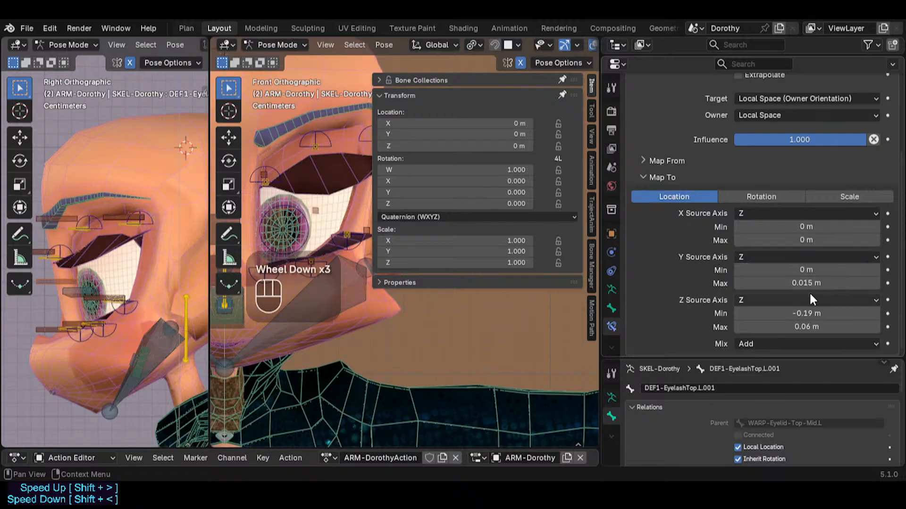
pyautogui.hotkey('ctrl', 'z')
pyautogui.hotkey('ctrl', 'z')
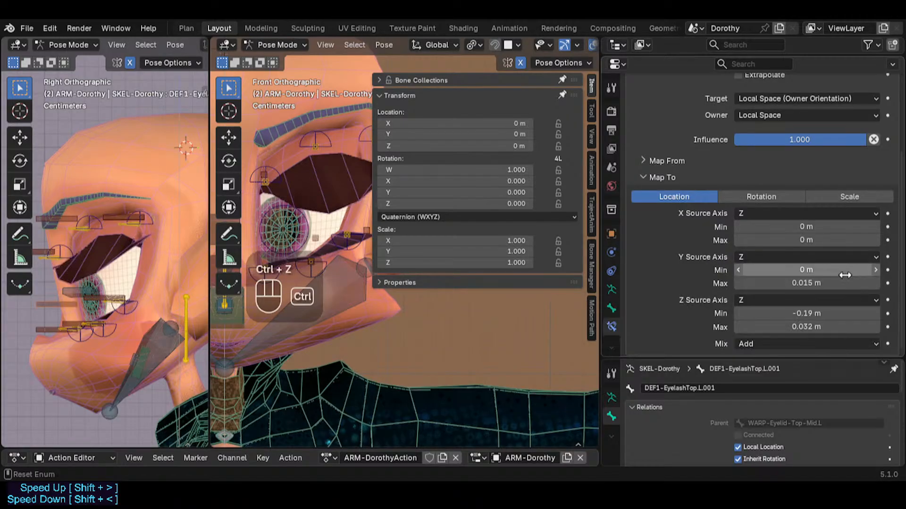
pyautogui.hotkey('ctrl', 'z')
pyautogui.hotkey('ctrl', 'z')
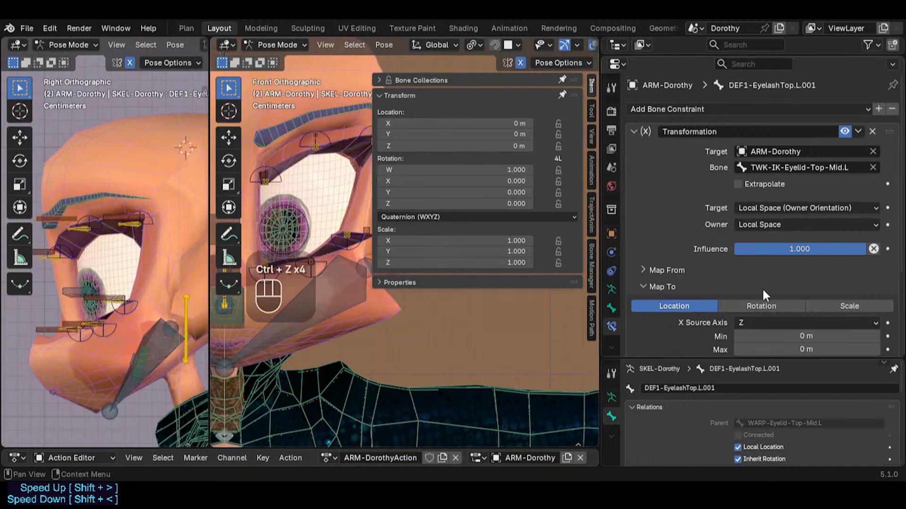
# Set the Map From location Z Min of DEF1-EyelashTop.L.001's Transformation constraint to -0.19 m
pyautogui.scroll(-3, 755, 281)
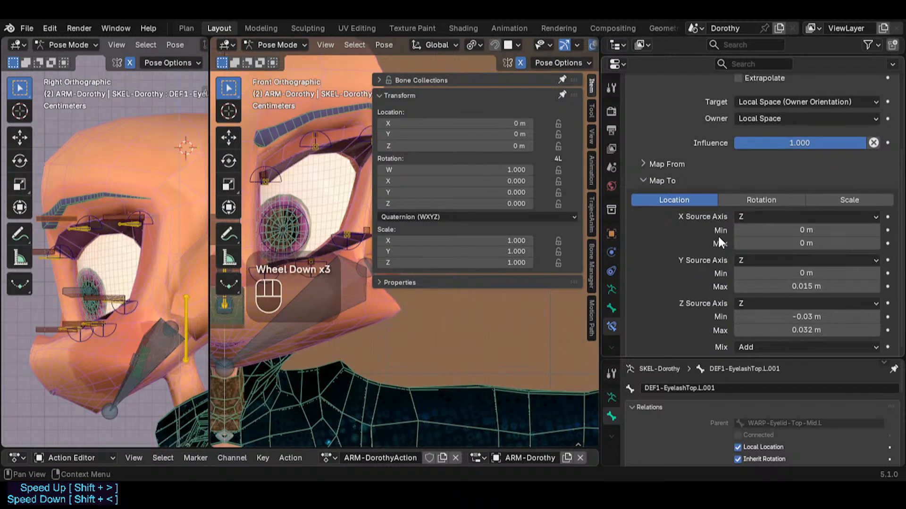
pyautogui.click(647, 165)
pyautogui.scroll(-4, 727, 227)
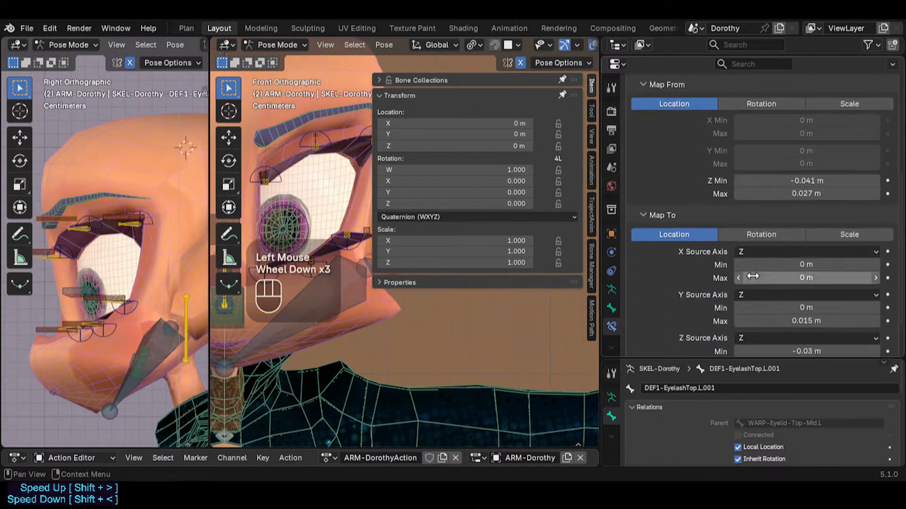
pyautogui.scroll(2, 766, 222)
pyautogui.click(788, 207)
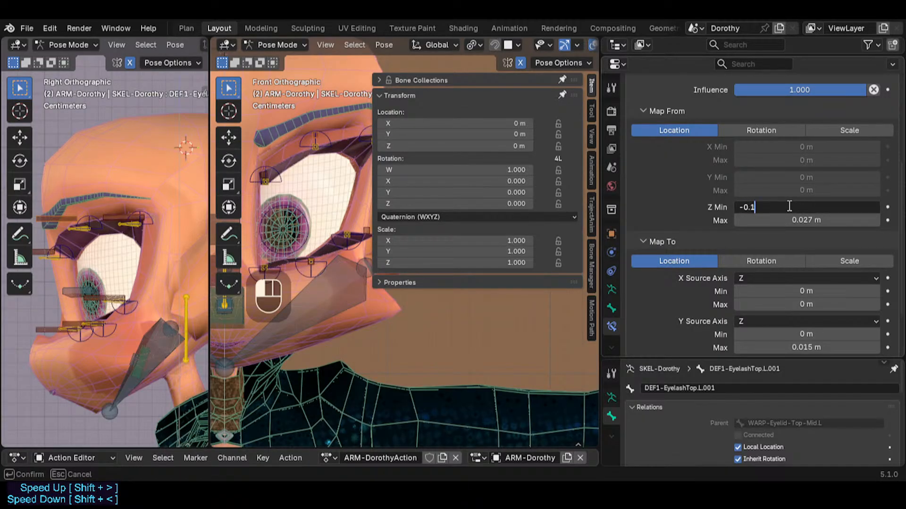
pyautogui.write('-0.19')
pyautogui.press('Return')
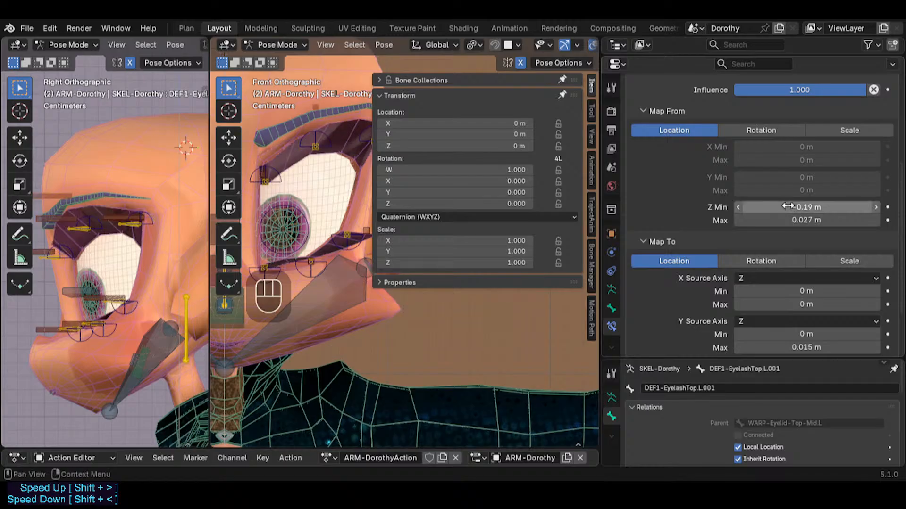
# Test how the upper lashes follow by moving TWK-IK-Eyelid-Top-Mid.L down and back near its starting position
pyautogui.click(316, 144)
pyautogui.press('g')
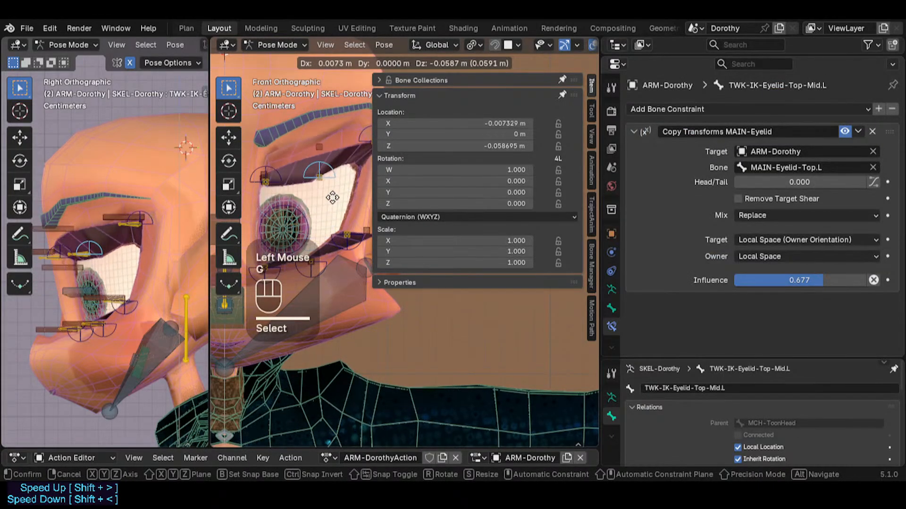
pyautogui.click(339, 132)
# Set the Map From location Z Max of DEF1-EyelashTop.L.001's Transformation constraint to 0.06 m
pyautogui.click(325, 106)
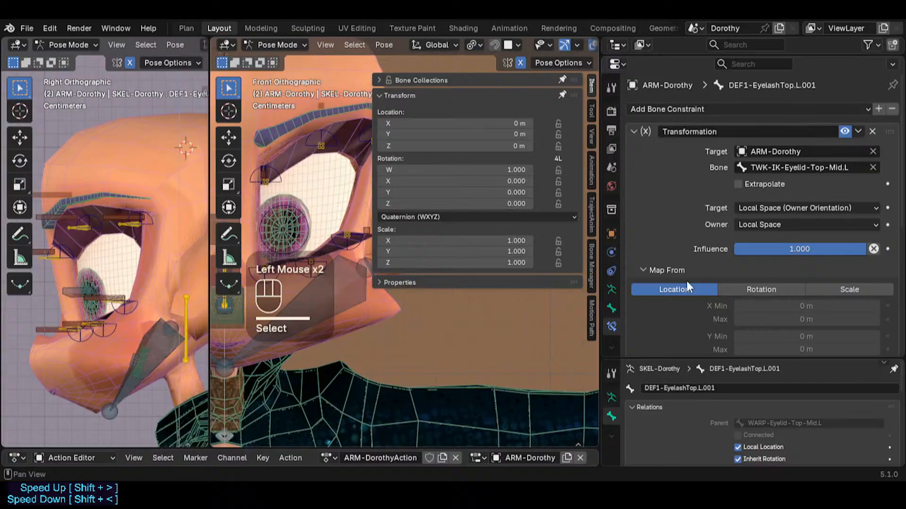
pyautogui.scroll(-2, 792, 276)
pyautogui.click(793, 273)
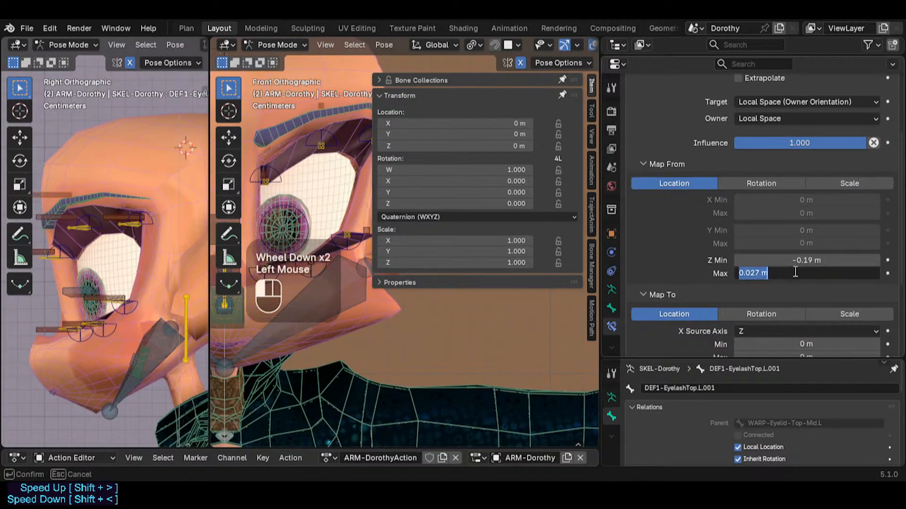
pyautogui.write('0.06')
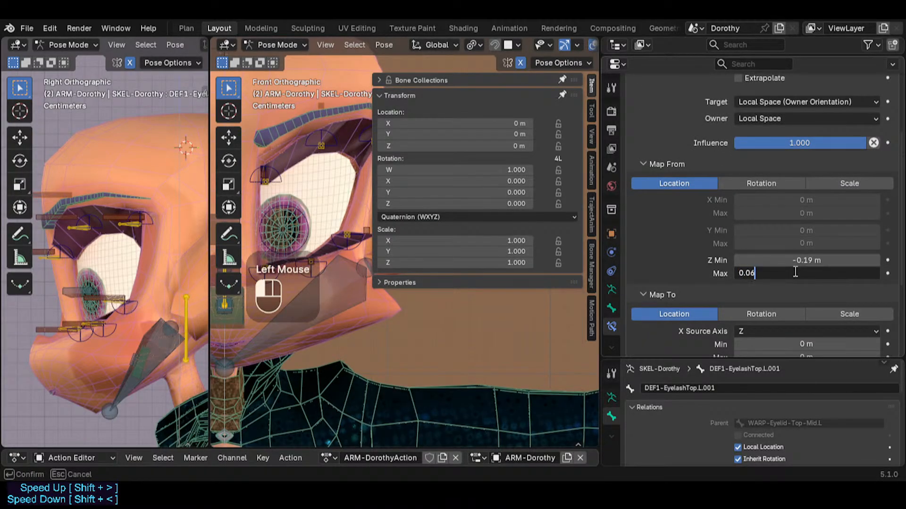
pyautogui.press('Return')
# Test how the middle upper lashes follow by moving TWK-IK-Eyelid-Top-Mid.L down and back up
pyautogui.click(332, 135)
pyautogui.press('g')
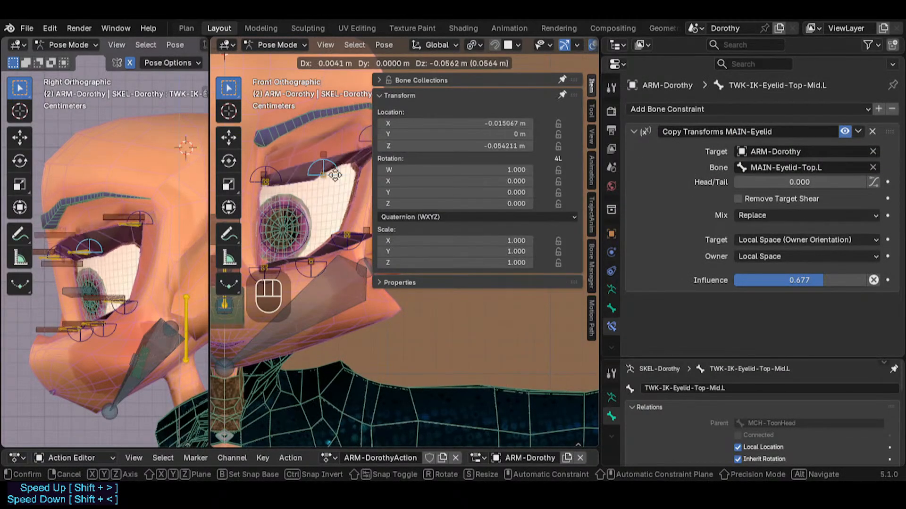
pyautogui.click(336, 137)
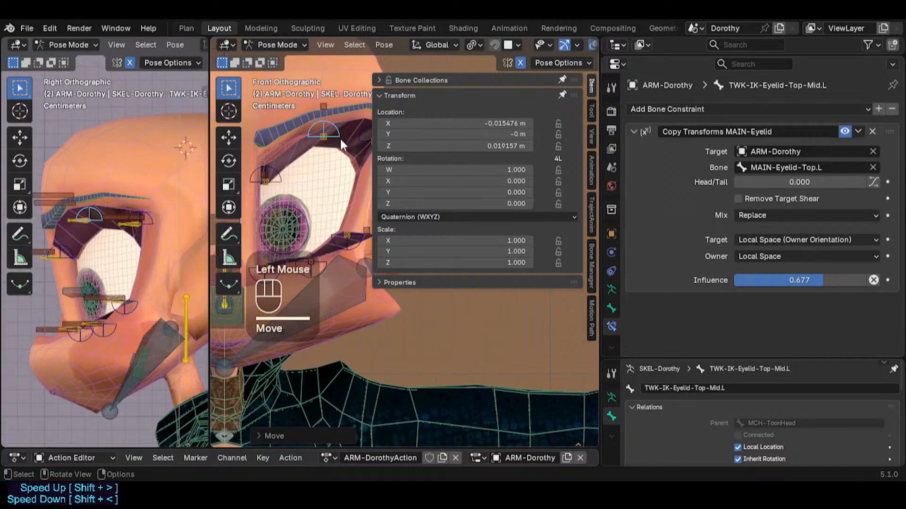
# Save the file and show the Map From range of DEF1-EyelashTop.L's Transformation constraint
pyautogui.click(263, 177)
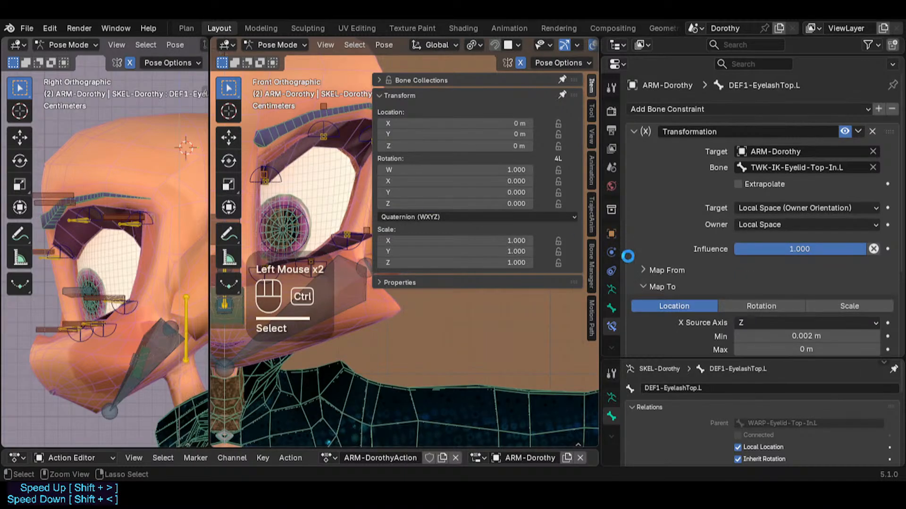
pyautogui.hotkey('ctrl', 's')
pyautogui.click(646, 268)
pyautogui.keyDown('shift'); pyautogui.moveTo(370, 204); pyautogui.dragTo(327, 162, button='middle'); pyautogui.keyUp('shift')
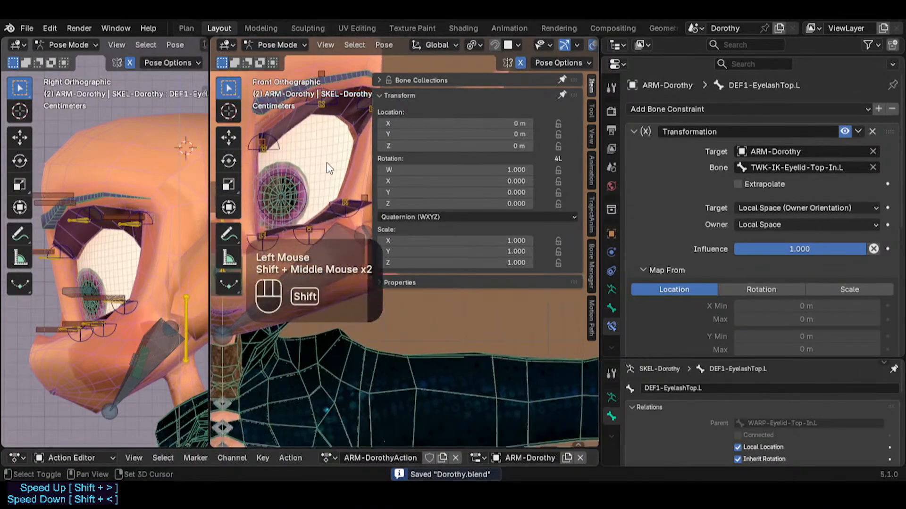
# Show the Map From ranges of the Transformation constraints on DEF1-EyelashBot.L and DEF1-EyelashBot.L.001
pyautogui.click(267, 238)
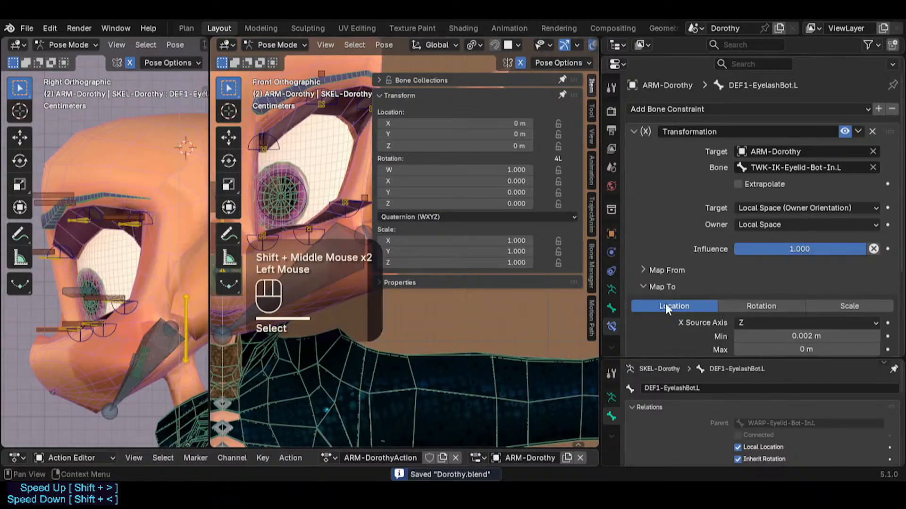
pyautogui.scroll(2, 327, 219)
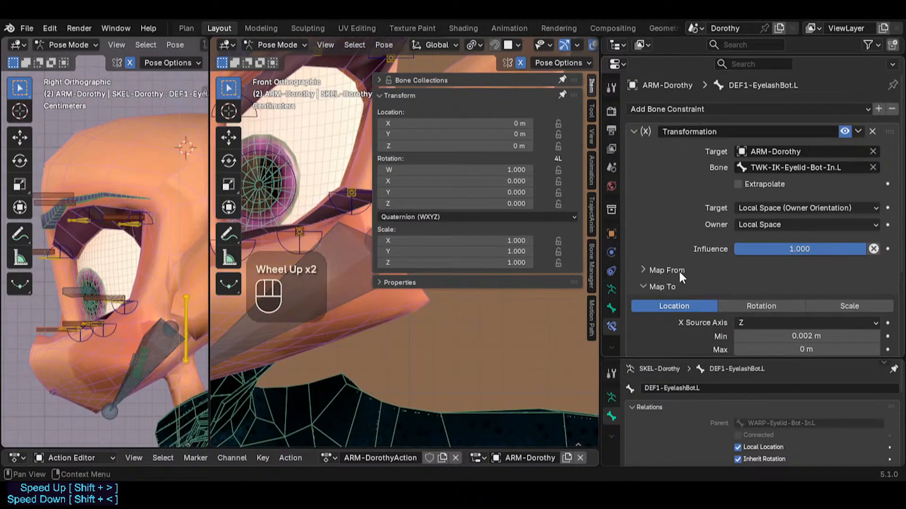
pyautogui.click(666, 270)
pyautogui.click(299, 223)
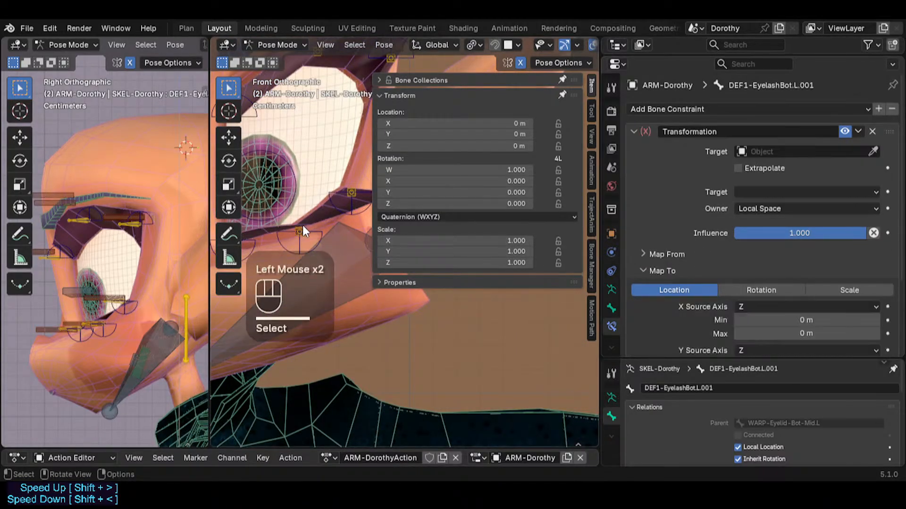
pyautogui.click(665, 254)
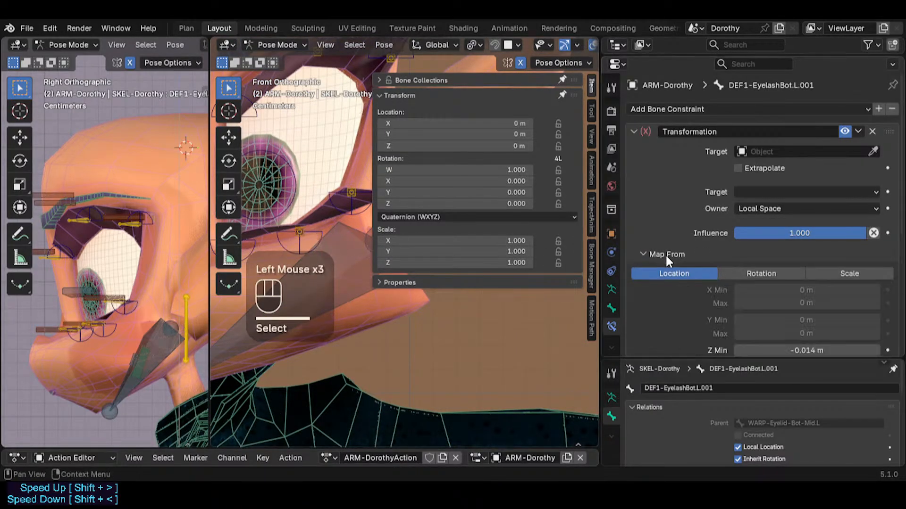
# Examine the Map From and Map To location ranges of DEF1-EyelashBot.L.002's Transformation constraint
pyautogui.click(348, 189)
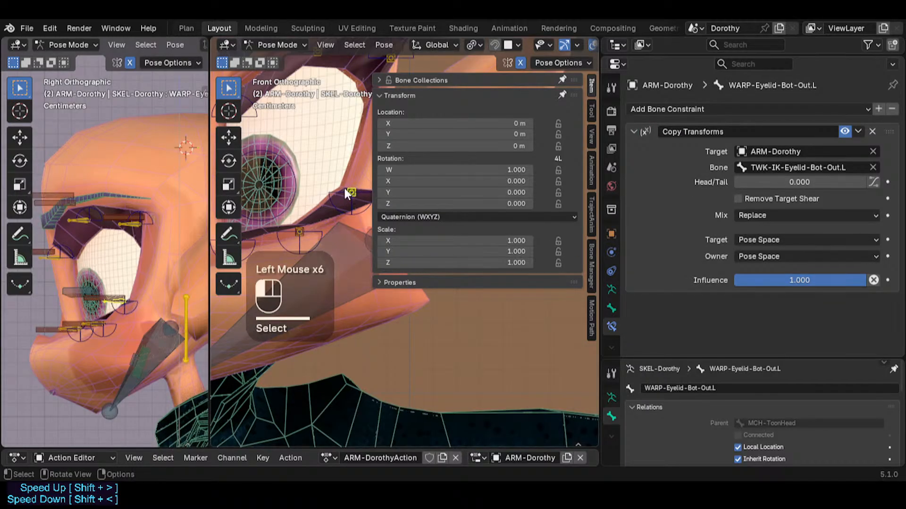
pyautogui.keyDown('shift'); pyautogui.moveTo(344, 188); pyautogui.dragTo(324, 197, button='middle'); pyautogui.keyUp('shift')
pyautogui.click(363, 192)
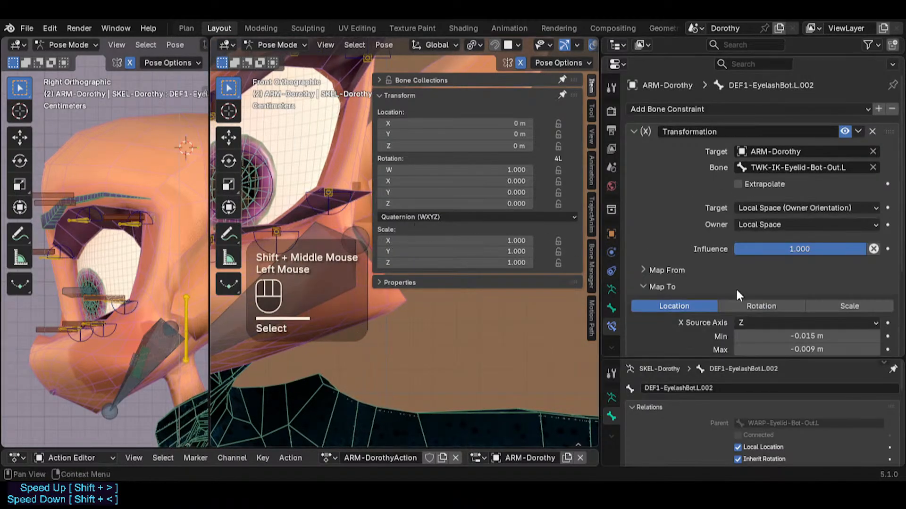
pyautogui.click(659, 270)
pyautogui.scroll(-3, 703, 269)
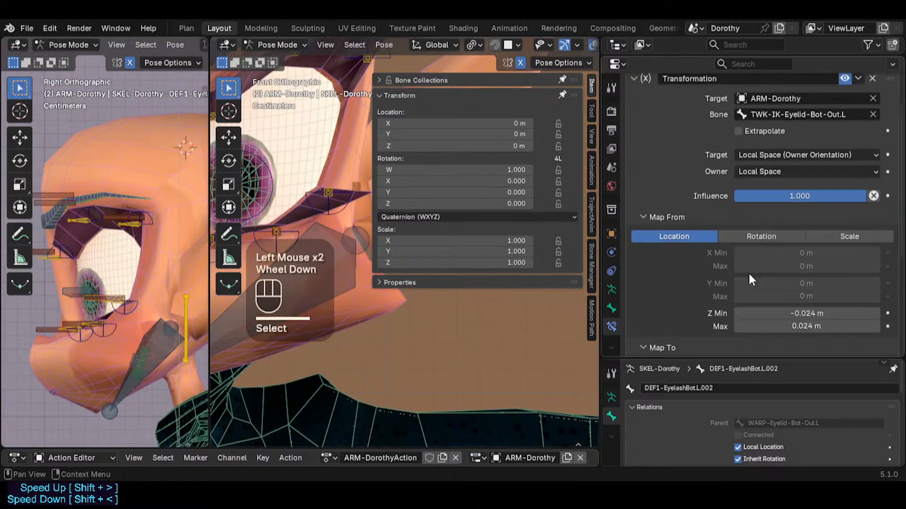
pyautogui.scroll(-1, 700, 270)
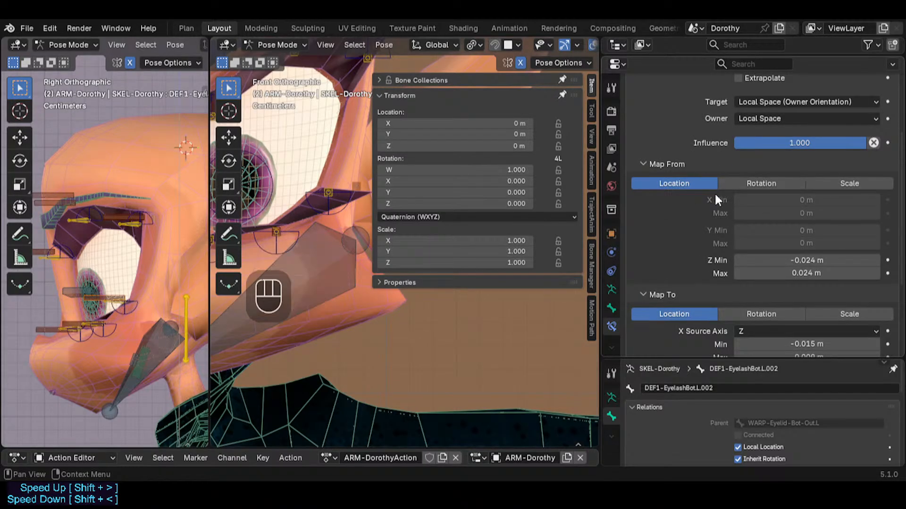
pyautogui.scroll(-2, 290, 182)
# Check the Map From and Map To location ranges of DEF1-EyelashTop.L.002's Transformation constraint
pyautogui.keyDown('shift'); pyautogui.moveTo(290, 183); pyautogui.dragTo(316, 207, button='middle'); pyautogui.keyUp('shift')
pyautogui.click(343, 221)
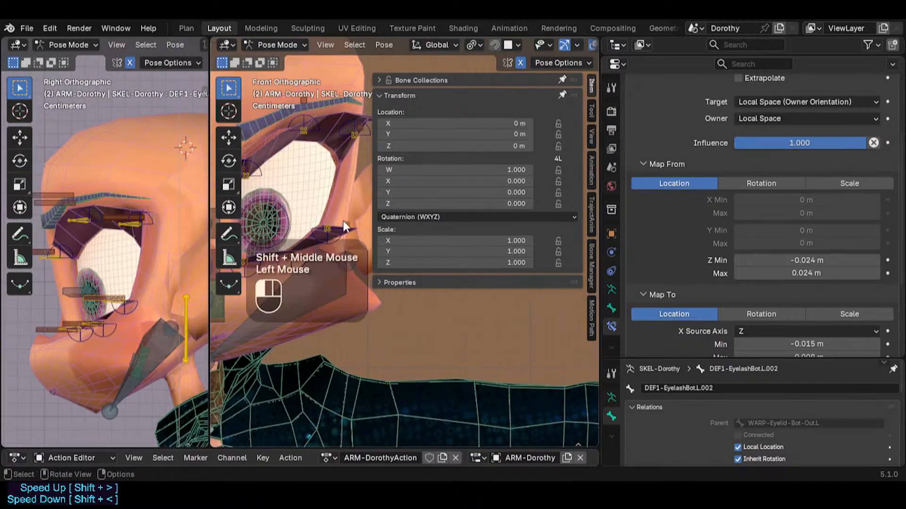
pyautogui.click(361, 123)
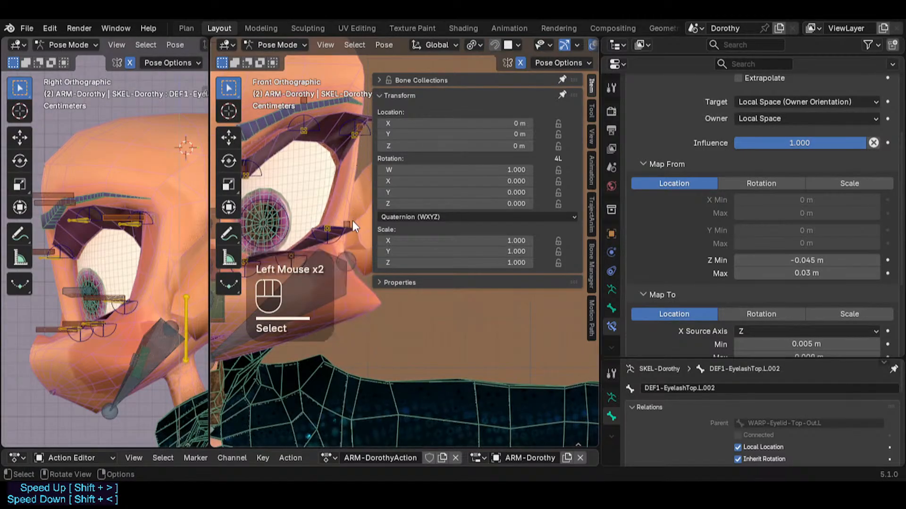
pyautogui.click(339, 225)
# Test how the inner upper lash follows by moving TWK-IK-Eyelid-Top-In.L up along global Z
pyautogui.keyDown('shift'); pyautogui.moveTo(340, 224); pyautogui.dragTo(340, 185, button='middle'); pyautogui.keyUp('shift')
pyautogui.click(283, 170)
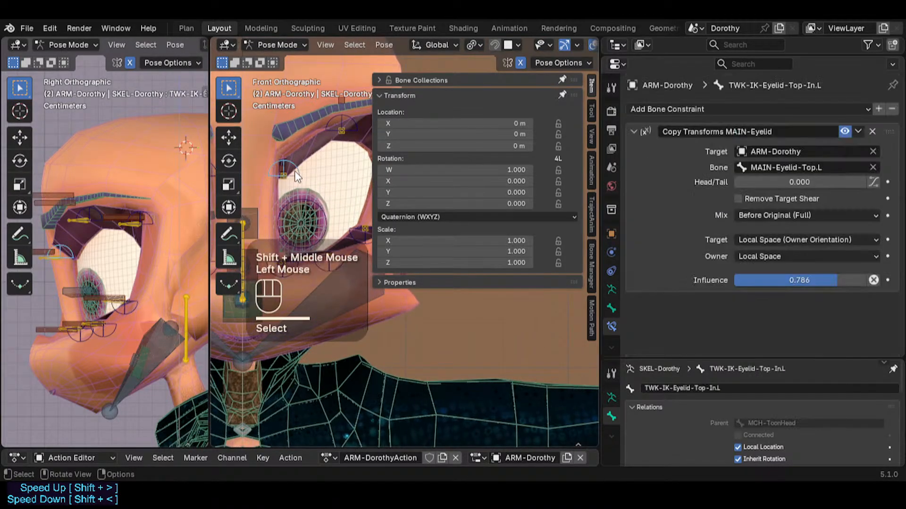
pyautogui.press('g')
pyautogui.press('Escape')
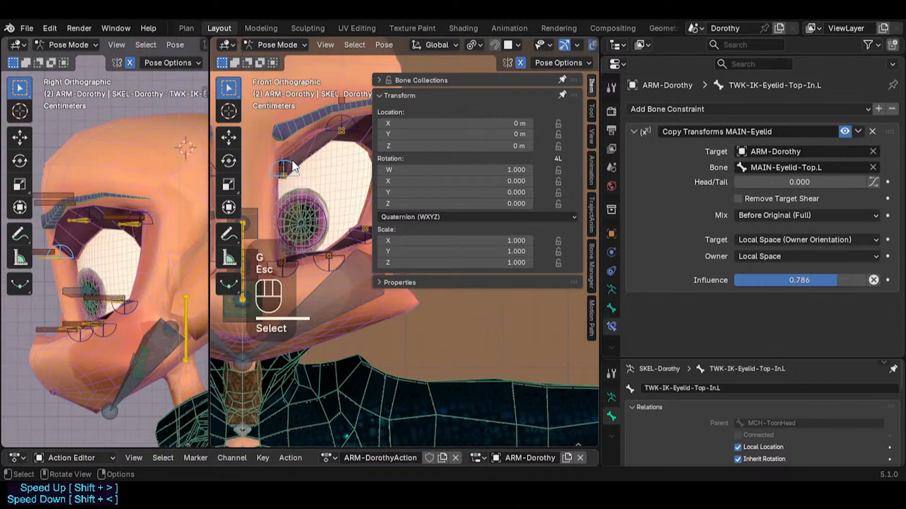
pyautogui.press('g')
pyautogui.press('z')
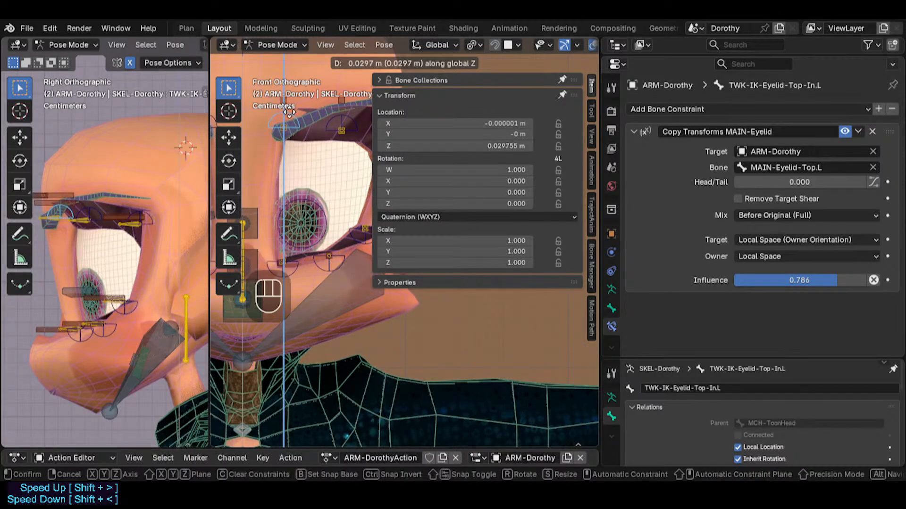
pyautogui.click(289, 134)
# Reset the pose transforms of all the bones
pyautogui.press('a')
pyautogui.hotkey('alt', 'q')
pyautogui.hotkey('alt', 'q')
# Check how far TWK-IK-Eyelid-Top-In.L can travel up along global Z, cancelling each trial move
pyautogui.click(285, 168)
pyautogui.press('g')
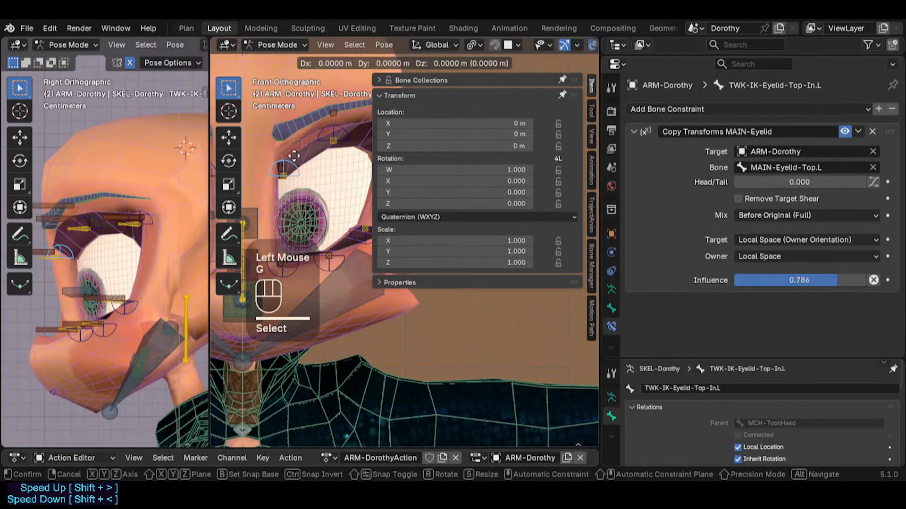
pyautogui.press('z')
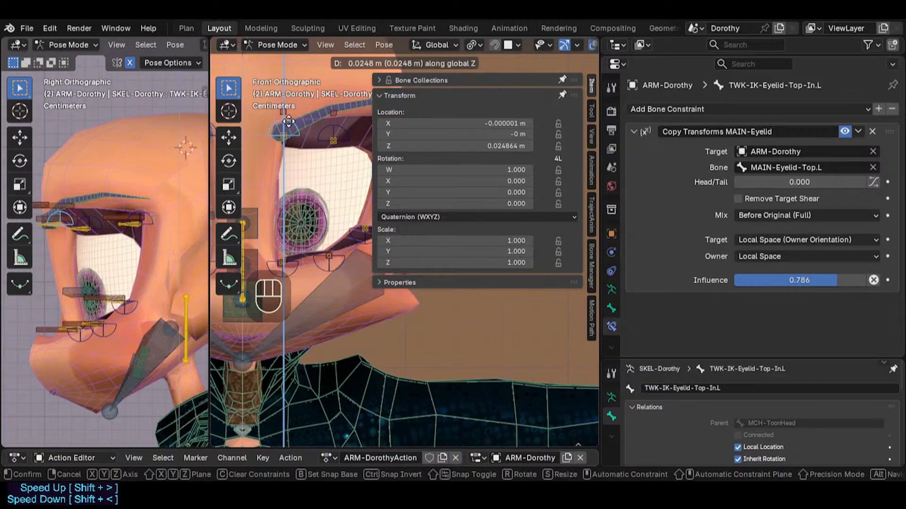
pyautogui.press('Escape')
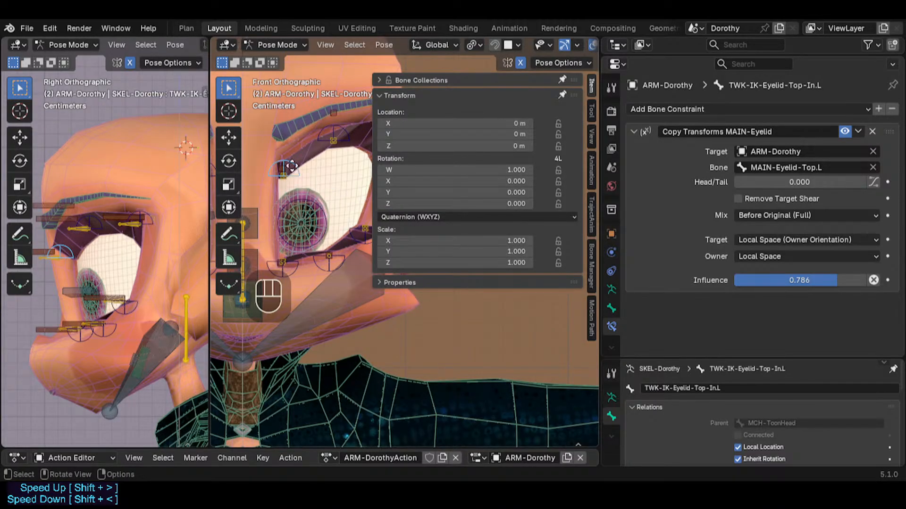
pyautogui.press('g')
pyautogui.press('z')
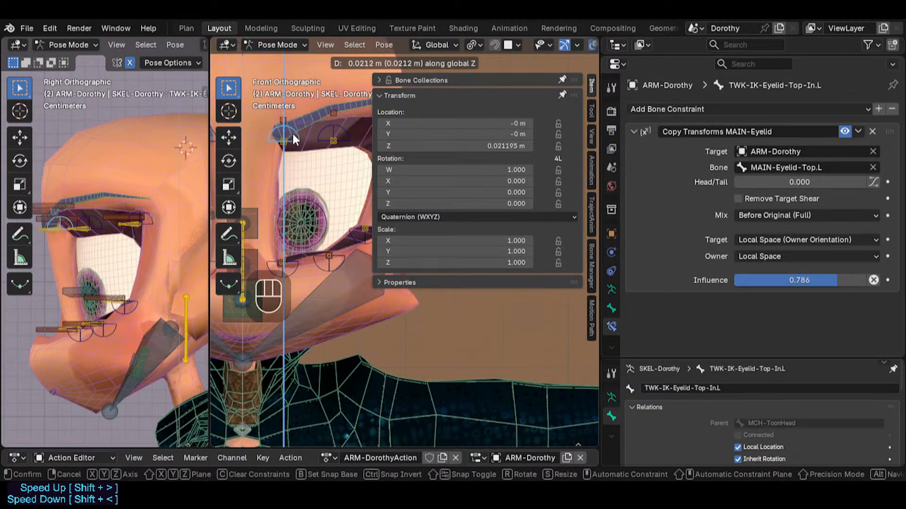
pyautogui.press('Escape')
# Set the Map From location Z Max of DEF1-EyelashTop.L's Transformation constraint to 0.025 m
pyautogui.click(282, 170)
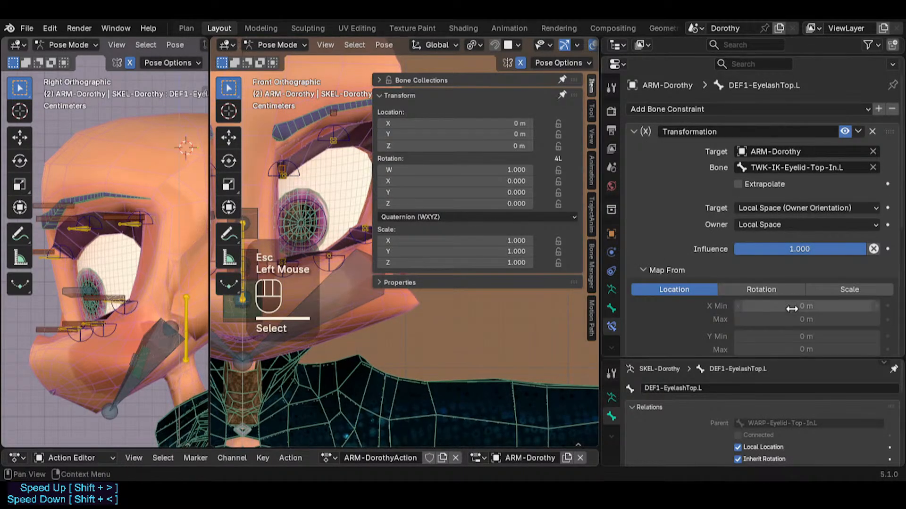
pyautogui.scroll(-2, 814, 293)
pyautogui.click(820, 274)
pyautogui.write('0.')
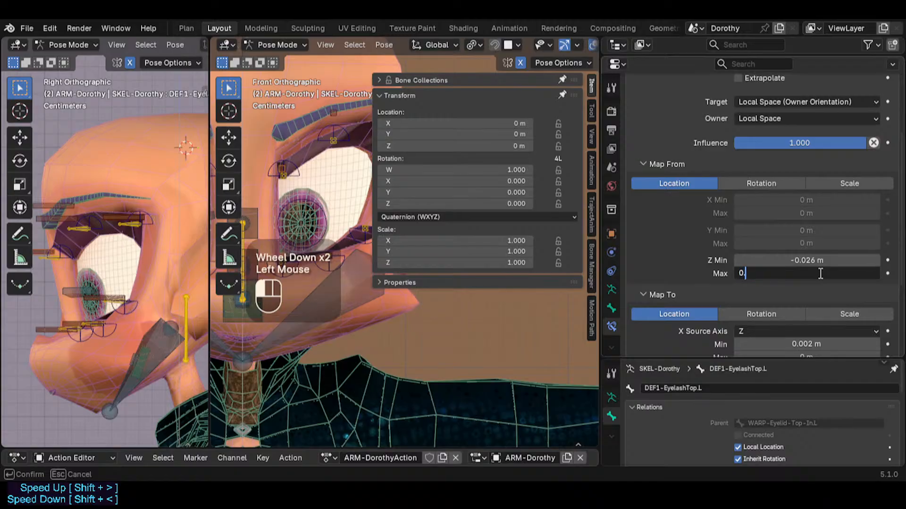
pyautogui.write('025')
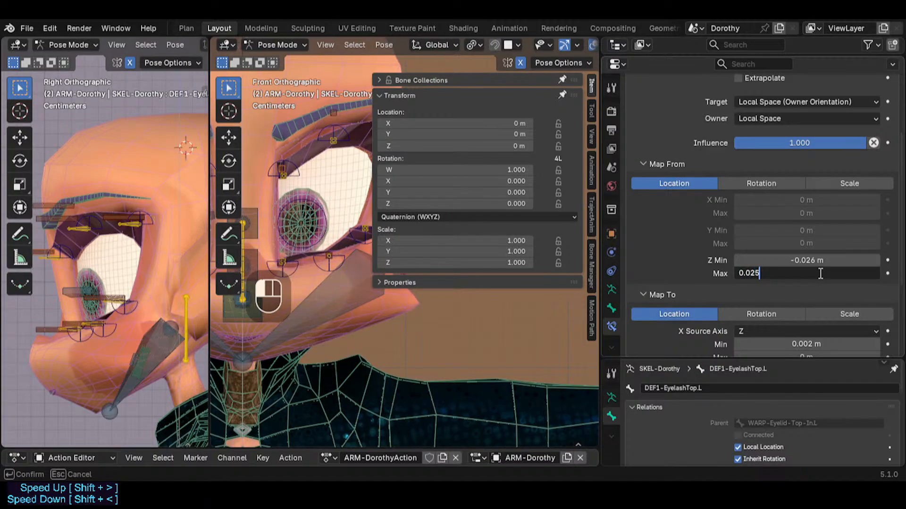
pyautogui.press('Return')
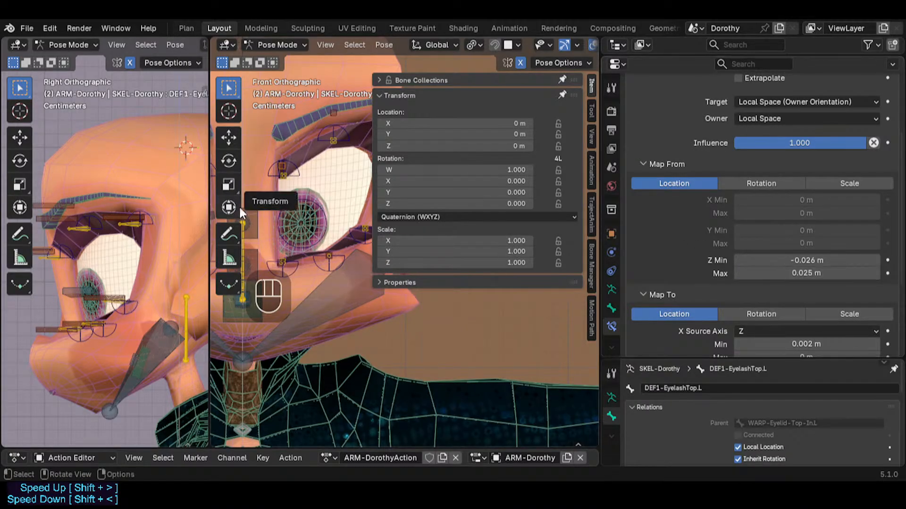
# Check how far TWK-IK-Eyelid-Top-In.L travels down along global Z to the lower lid, cancelling the trial move
pyautogui.click(284, 201)
pyautogui.press('g')
pyautogui.press('z')
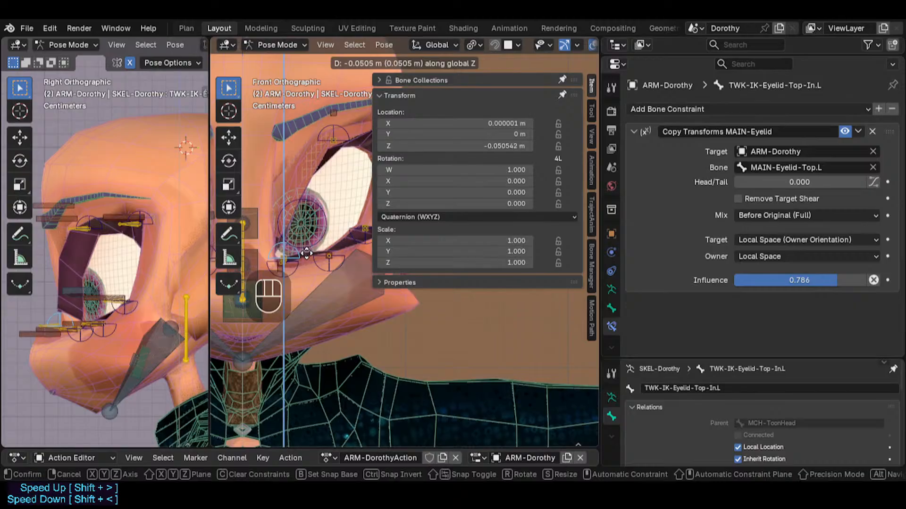
pyautogui.press('Escape')
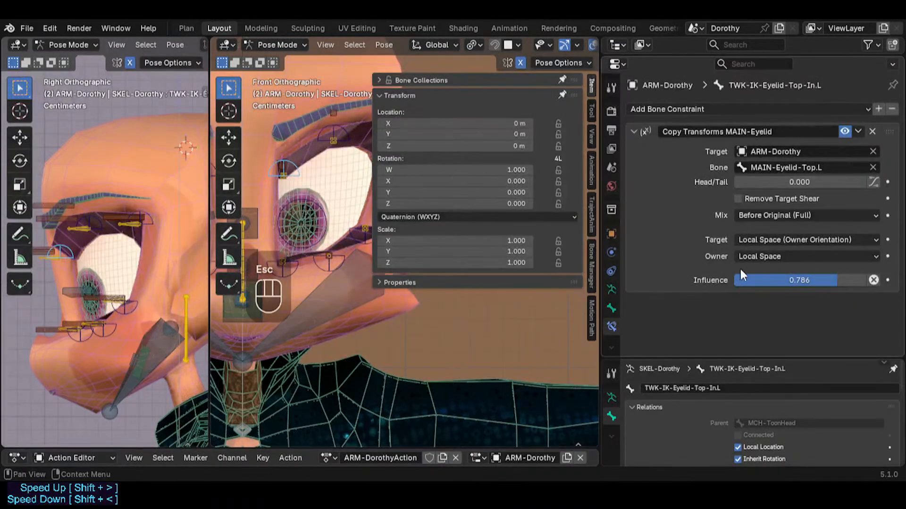
# Set the Map From location Z Min of DEF1-EyelashTop.L's Transformation constraint to -0.05 m
pyautogui.click(285, 167)
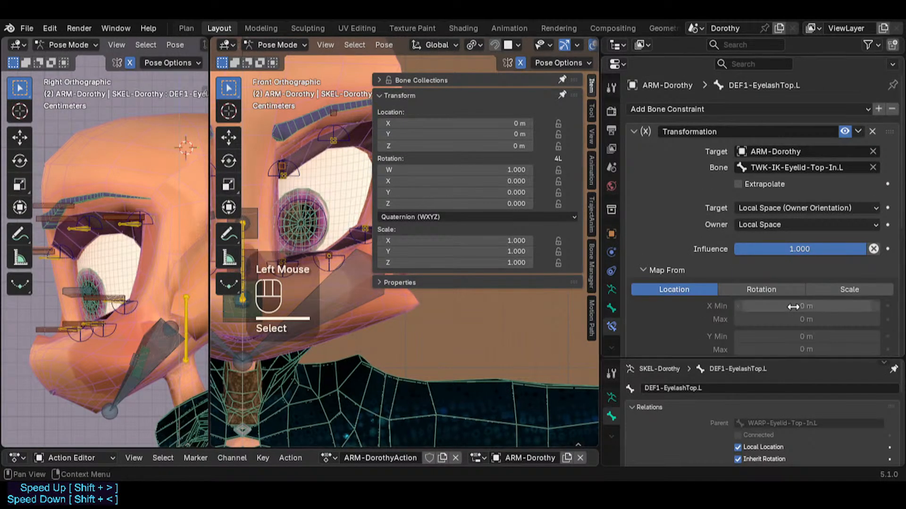
pyautogui.scroll(-2, 837, 325)
pyautogui.click(837, 326)
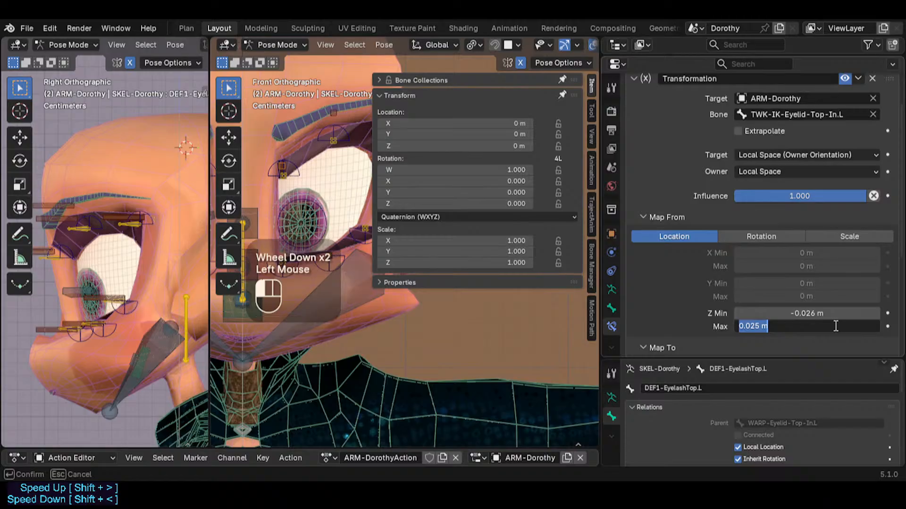
pyautogui.click(821, 314)
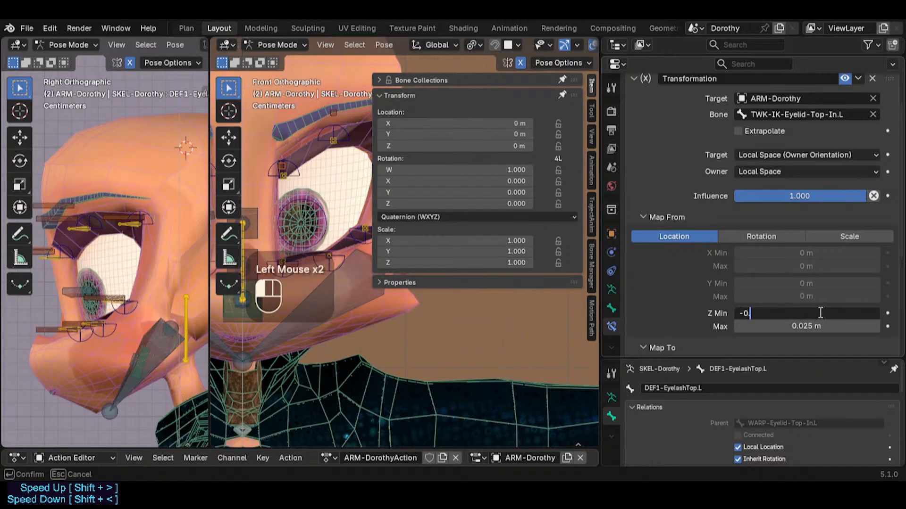
pyautogui.press('BackSpace')
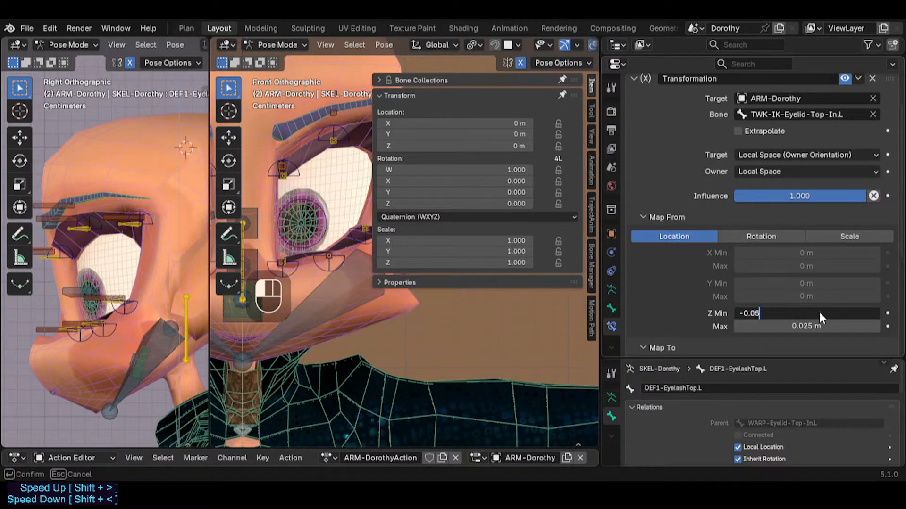
pyautogui.press('Return')
pyautogui.click(293, 265)
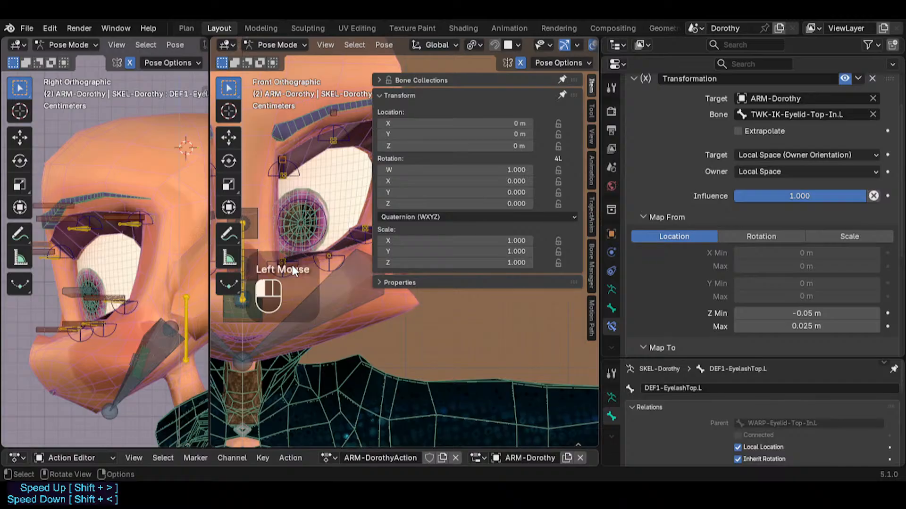
# Enlarge the front view's working area, hide its toolbar, and save the file
pyautogui.scroll(2, 293, 265)
pyautogui.keyDown('shift'); pyautogui.moveTo(290, 276); pyautogui.dragTo(217, 250, button='middle'); pyautogui.keyUp('shift')
pyautogui.moveTo(209, 250); pyautogui.dragTo(158, 250)
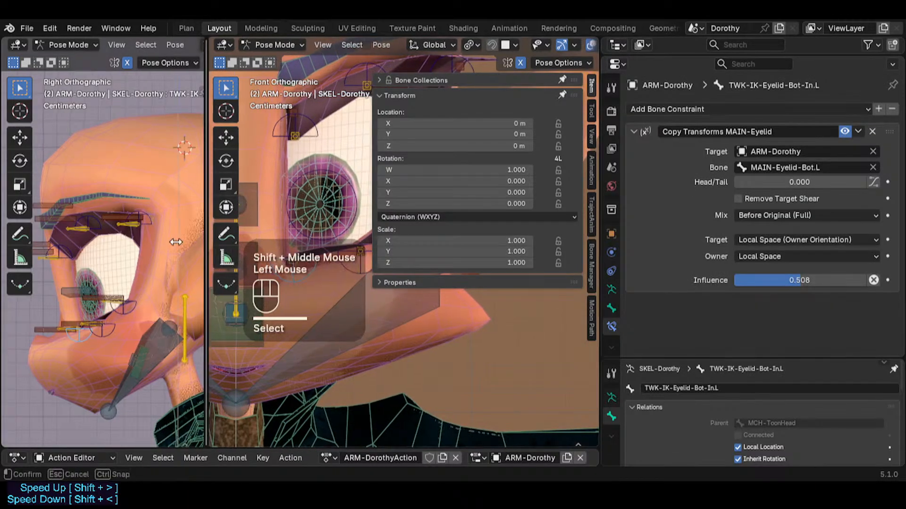
pyautogui.press('t')
pyautogui.hotkey('ctrl', 's')
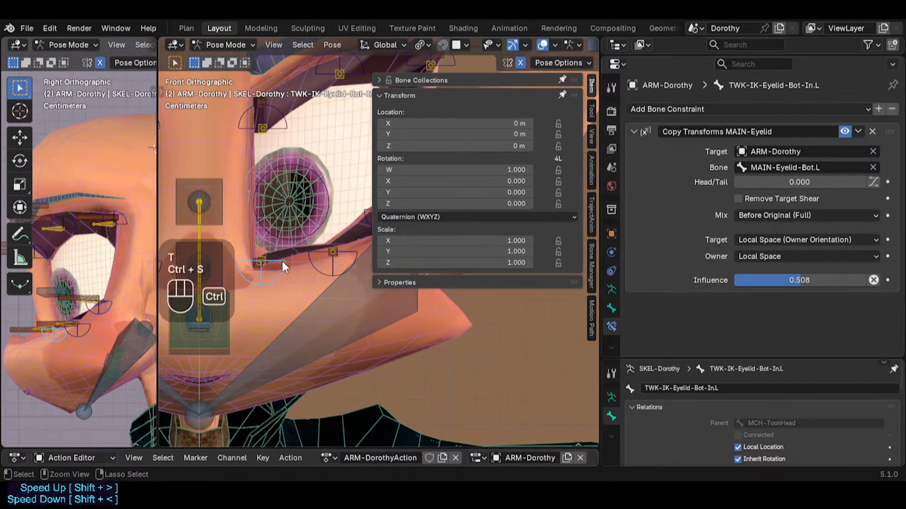
# Lower TWK-IK-Eyelid-Bot-In.L about 0.0103 m along global Z to gauge its lower travel limit
pyautogui.press('g')
pyautogui.press('z')
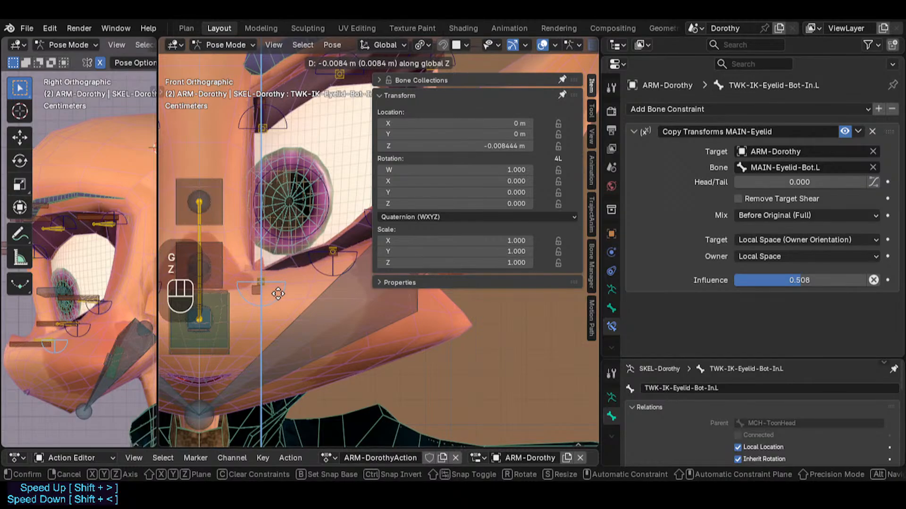
pyautogui.press('Escape')
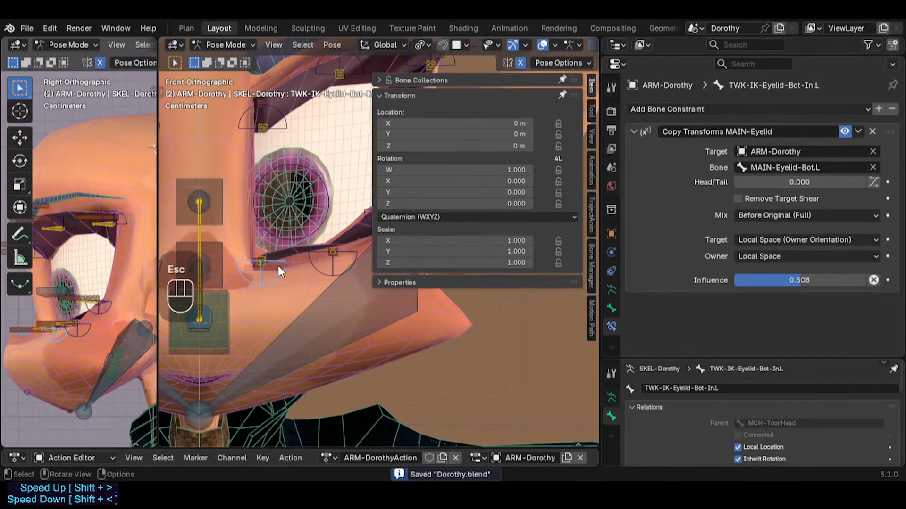
pyautogui.press('g')
pyautogui.press('z')
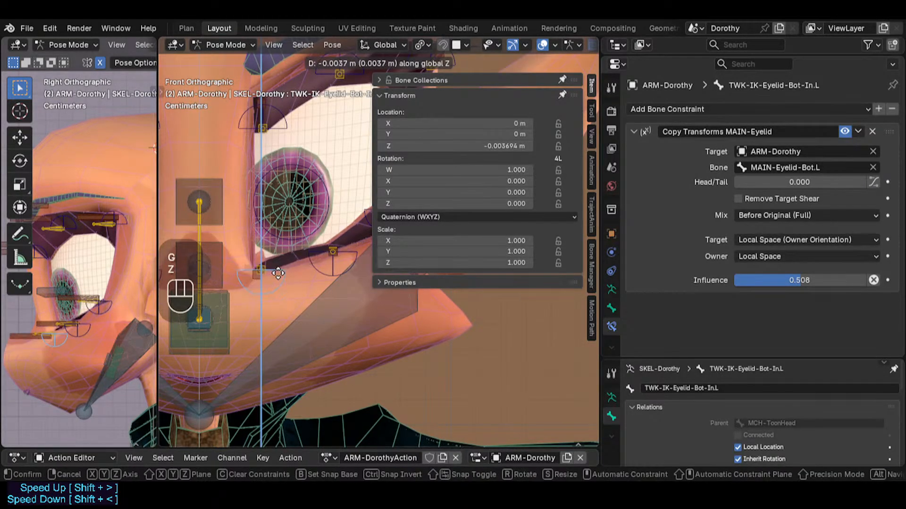
pyautogui.press('Escape')
pyautogui.press('g')
pyautogui.press('z')
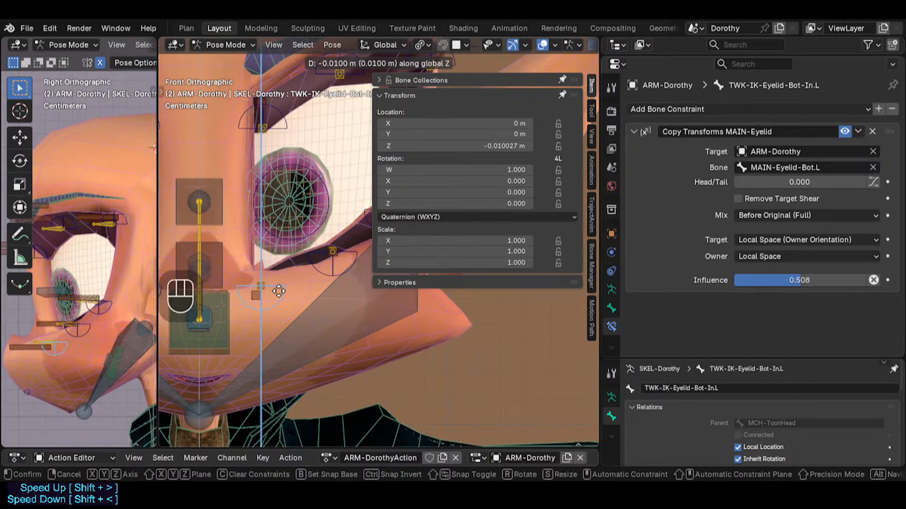
pyautogui.click(279, 292)
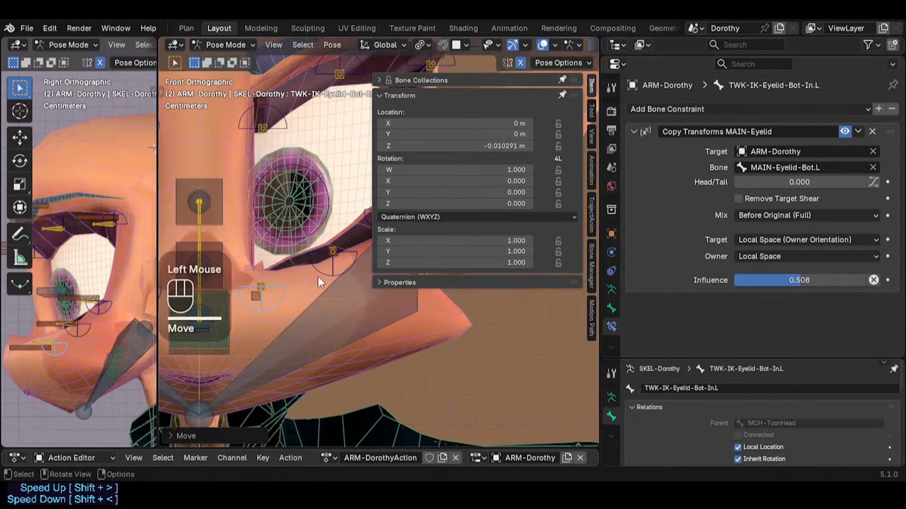
# Lower TWK-IK-Eyelid-Bot-Mid.L about 0.0103 m along global Z to gauge its lower travel limit
pyautogui.click(338, 272)
pyautogui.press('g')
pyautogui.press('z')
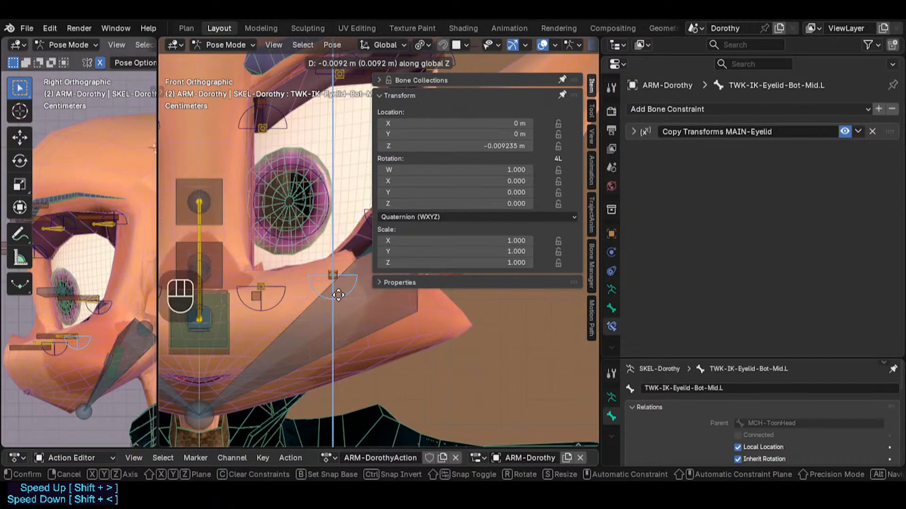
pyautogui.click(339, 298)
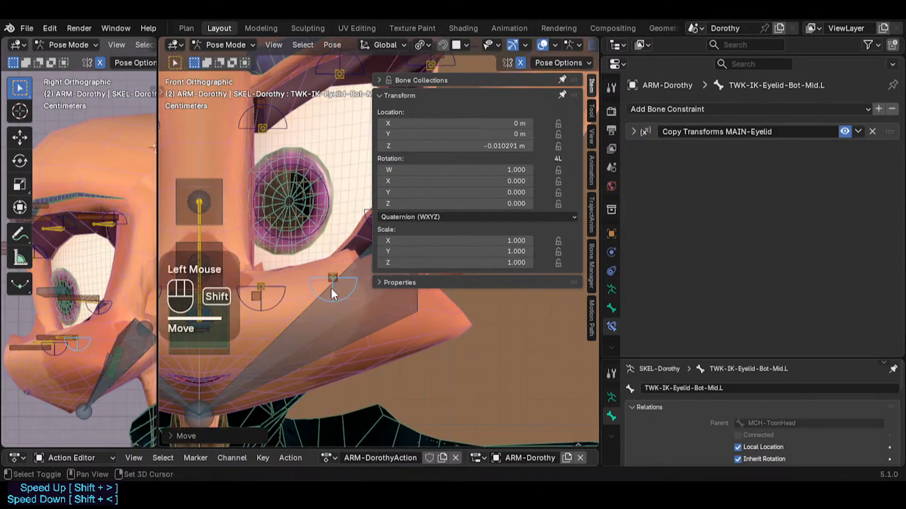
# Lower TWK-IK-Eyelid-Bot-Out.L along global Z to about -0.010 m to gauge its lower travel limit
pyautogui.keyDown('shift'); pyautogui.moveTo(331, 288); pyautogui.dragTo(315, 267, button='middle'); pyautogui.keyUp('shift')
pyautogui.click(299, 295)
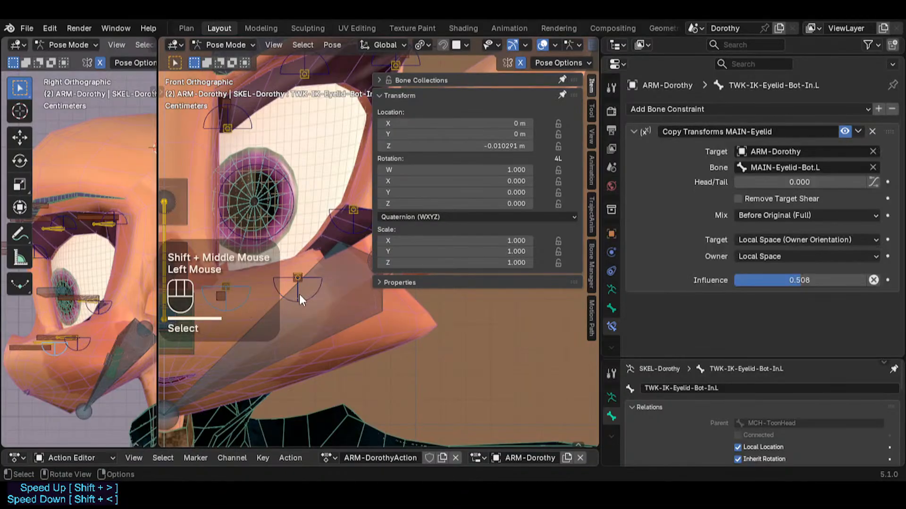
pyautogui.click(342, 226)
pyautogui.press('g')
pyautogui.press('z')
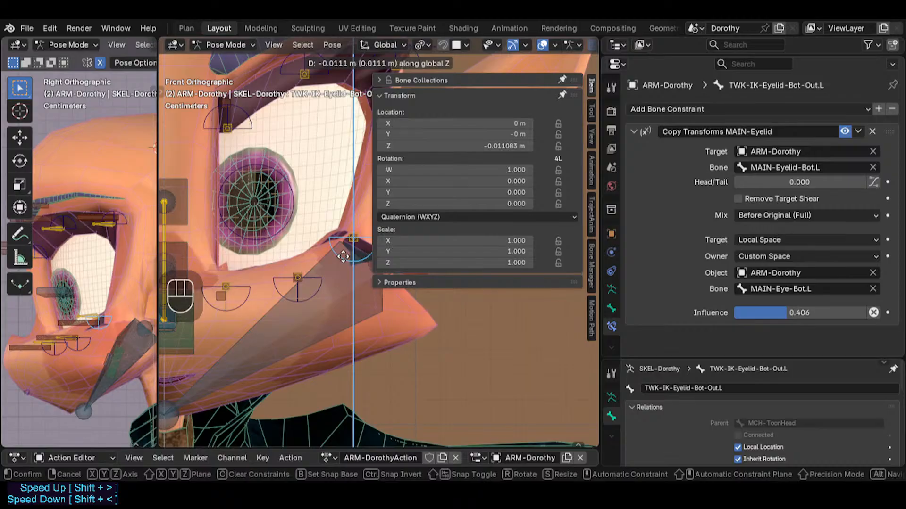
pyautogui.click(342, 256)
pyautogui.keyDown('shift'); pyautogui.moveTo(302, 278); pyautogui.dragTo(321, 279, button='middle'); pyautogui.keyUp('shift')
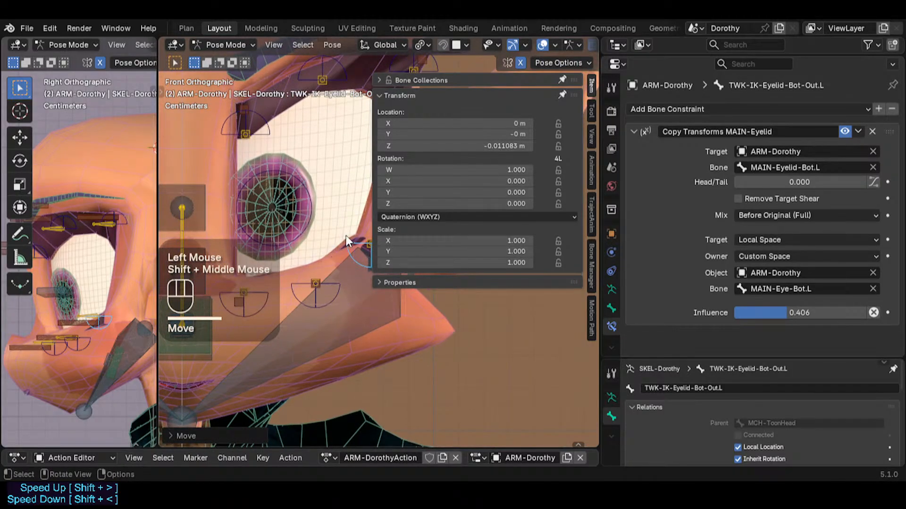
pyautogui.press('g')
pyautogui.press('z')
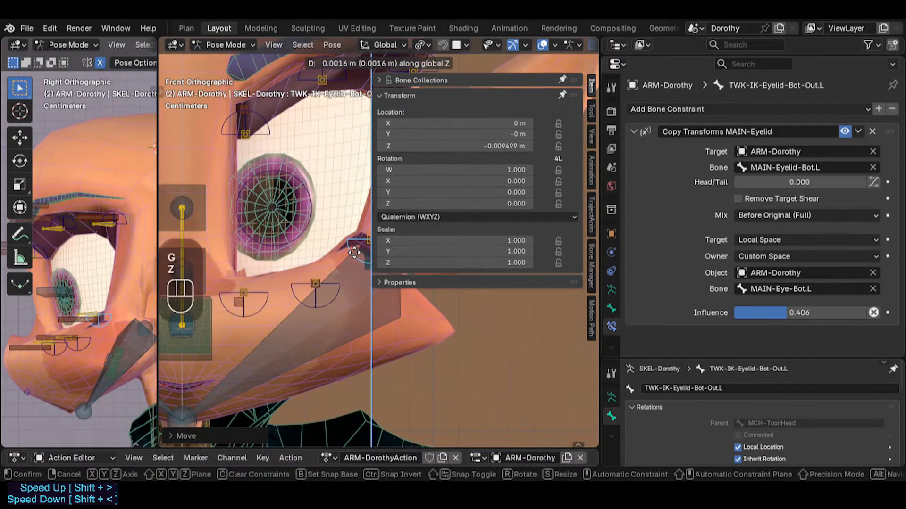
pyautogui.click(355, 255)
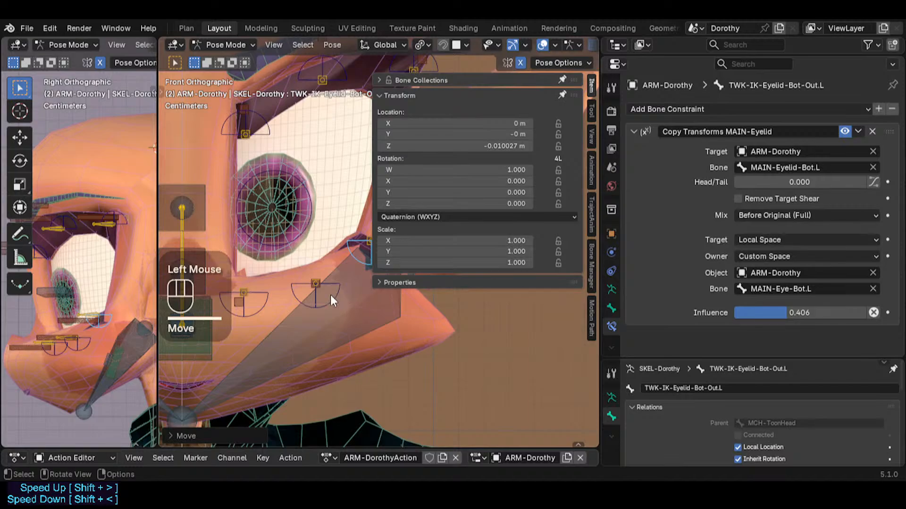
# Set the Map From location Z Min of DEF1-EyelashBot.L's Transformation constraint to -0.01 m
pyautogui.click(231, 306)
pyautogui.click(237, 302)
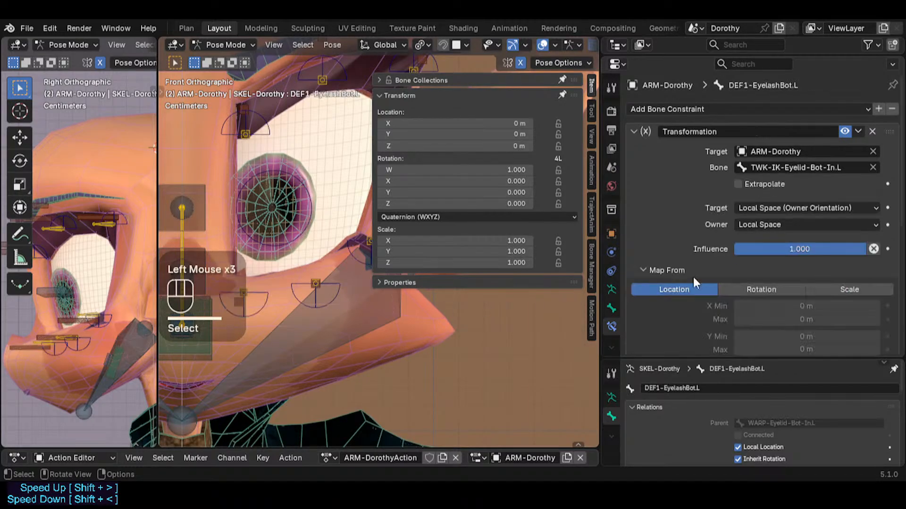
pyautogui.scroll(-2, 707, 271)
pyautogui.click(832, 287)
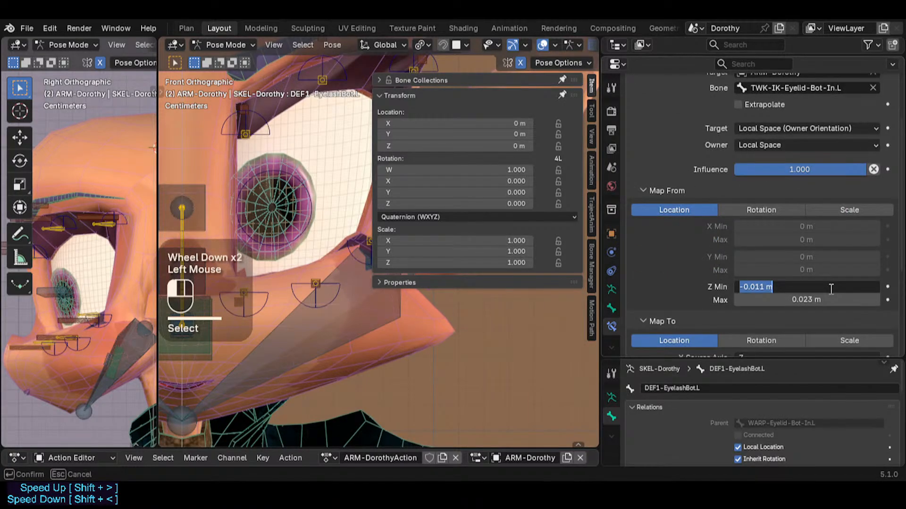
pyautogui.write('-0.01')
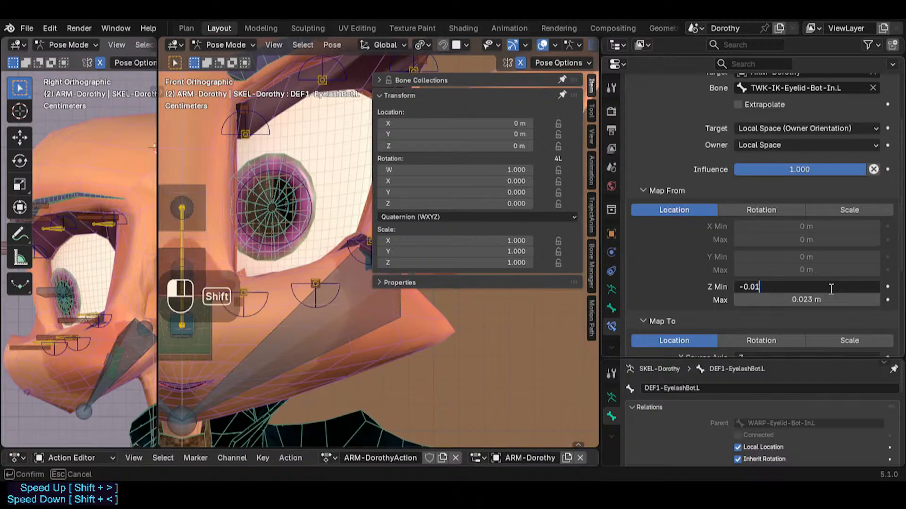
pyautogui.press('Return')
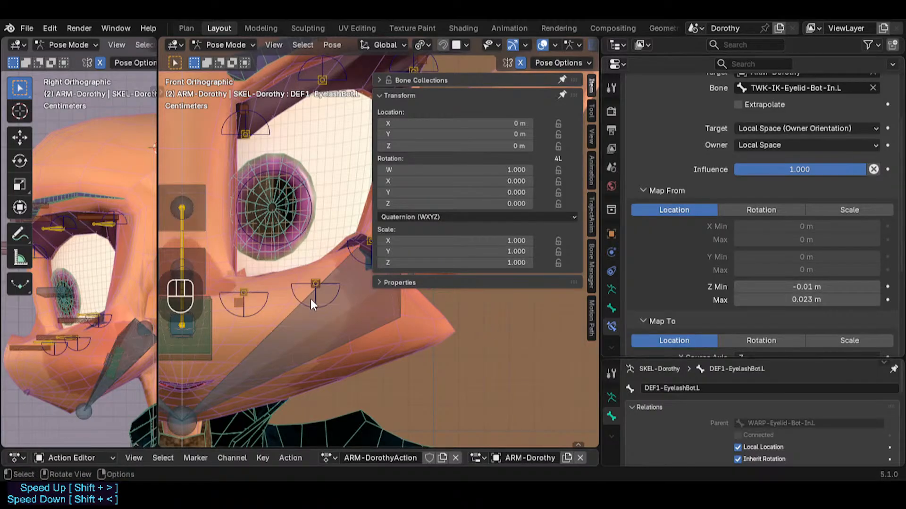
# Set the Map From location Z Min of DEF1-EyelashBot.L.001 and DEF1-EyelashBot.L.002 to -0.01 m as well
pyautogui.click(240, 304)
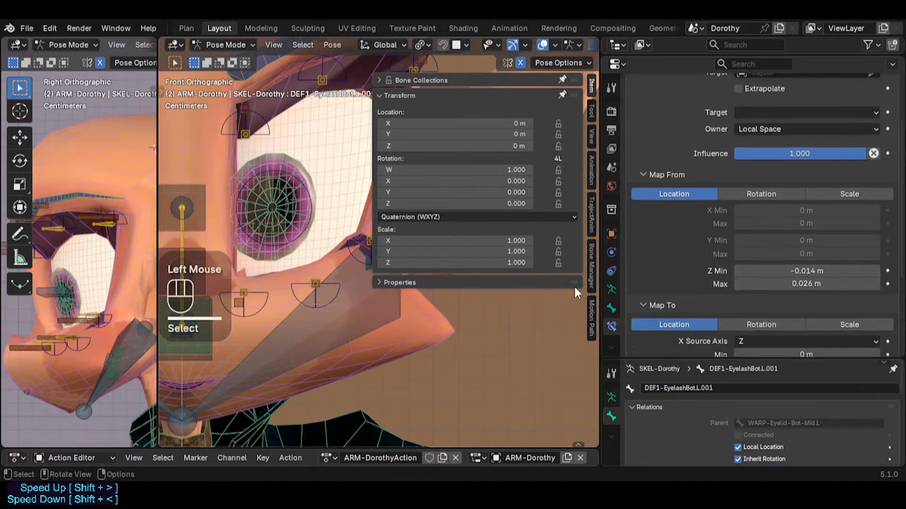
pyautogui.hotkey('ctrl', 'v')
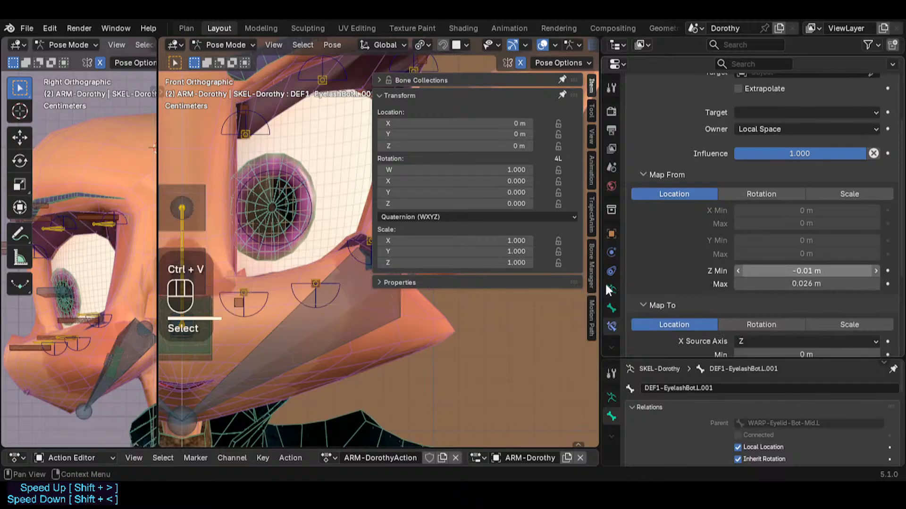
pyautogui.keyDown('shift'); pyautogui.moveTo(261, 241); pyautogui.dragTo(235, 241, button='middle'); pyautogui.keyUp('shift')
pyautogui.keyDown('shift'); pyautogui.moveTo(343, 235); pyautogui.dragTo(319, 235, button='middle'); pyautogui.keyUp('shift')
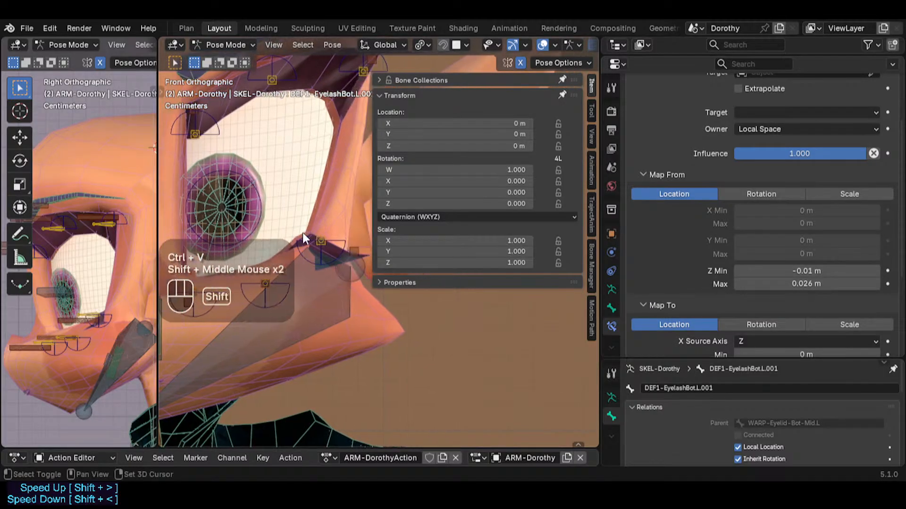
pyautogui.click(355, 246)
pyautogui.hotkey('ctrl', 'v')
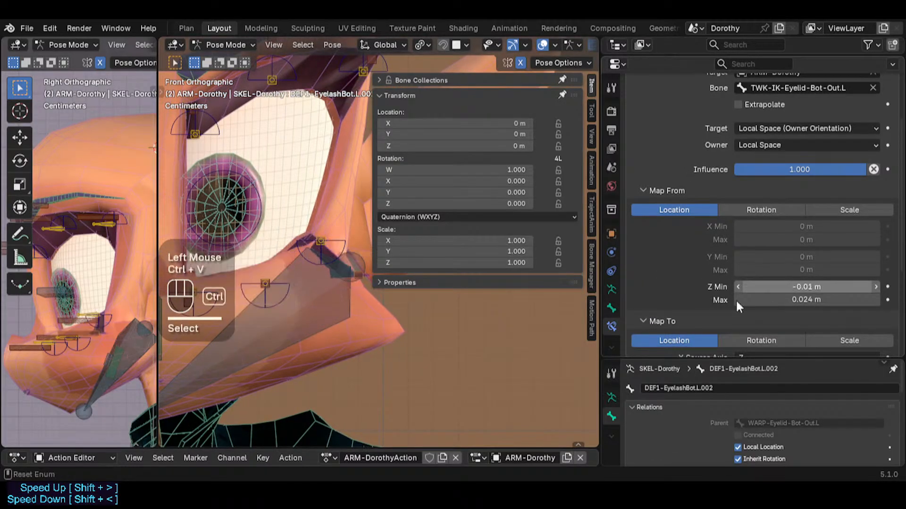
# Raise TWK-IK-Eyelid-Bot-Out.L to about X -0.0058 m, Z 0.030 m to gauge its upper travel limit
pyautogui.click(340, 245)
pyautogui.press('z')
pyautogui.moveTo(340, 242); pyautogui.dragTo(329, 163)
pyautogui.keyDown('shift'); pyautogui.moveTo(329, 167); pyautogui.dragTo(310, 188, button='middle'); pyautogui.keyUp('shift')
pyautogui.press('g')
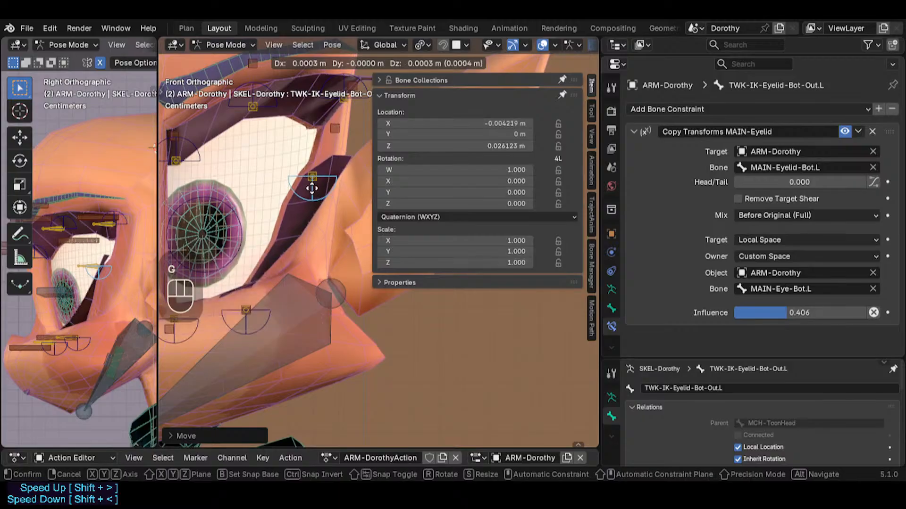
pyautogui.click(313, 199)
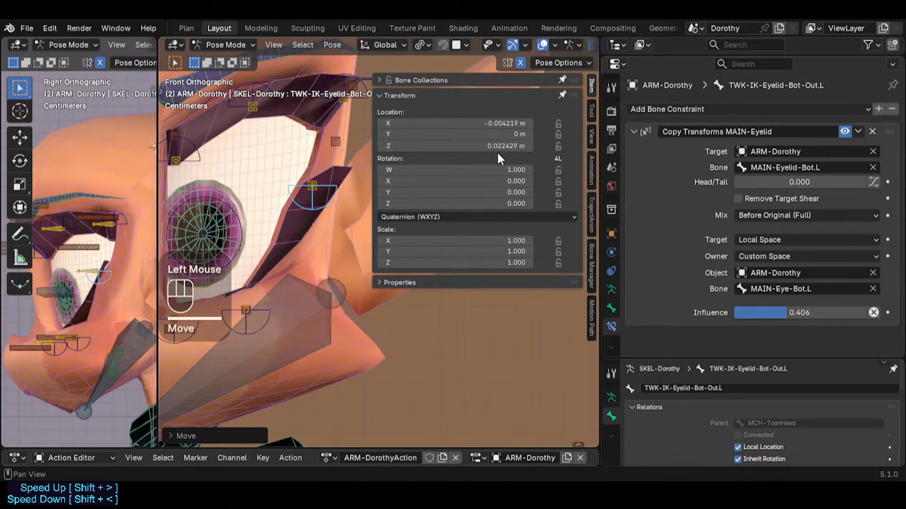
pyautogui.press('g')
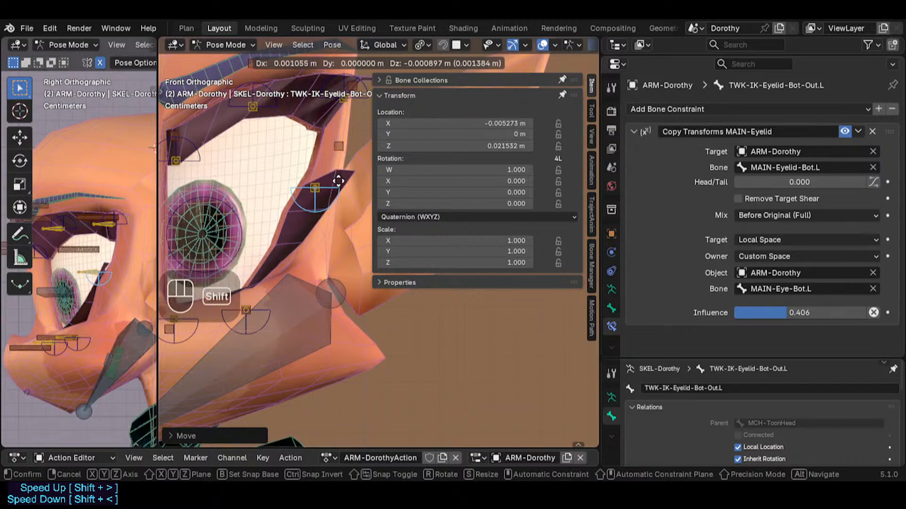
pyautogui.press('shift')
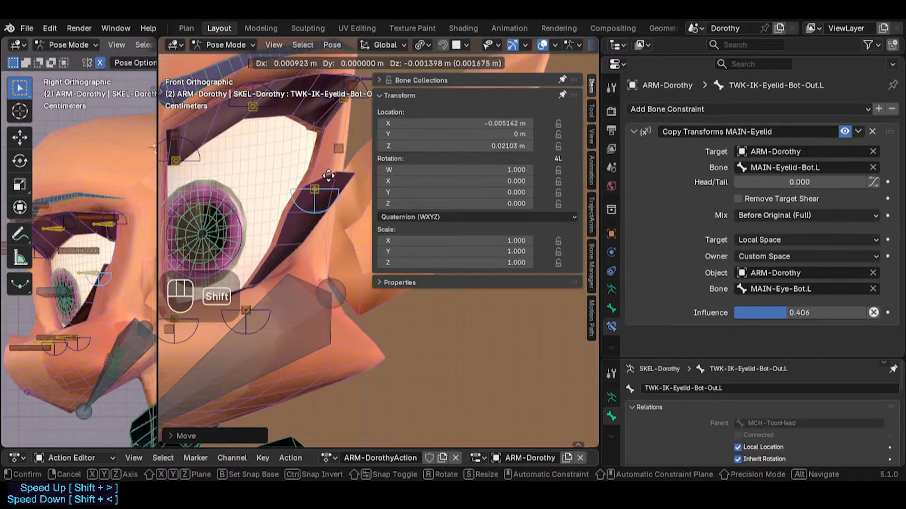
pyautogui.keyDown('shift'); pyautogui.click(348, 268); pyautogui.keyUp('shift')
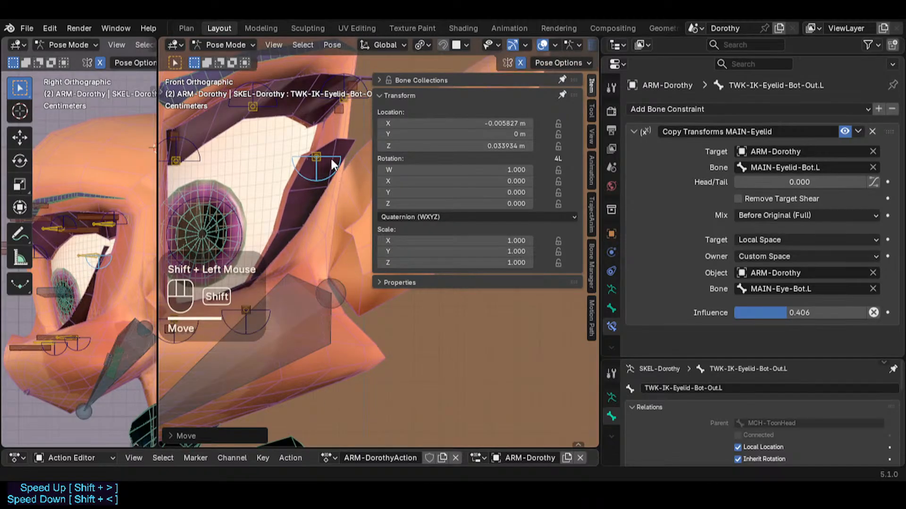
pyautogui.hotkey('shift', 'g')
pyautogui.press('g')
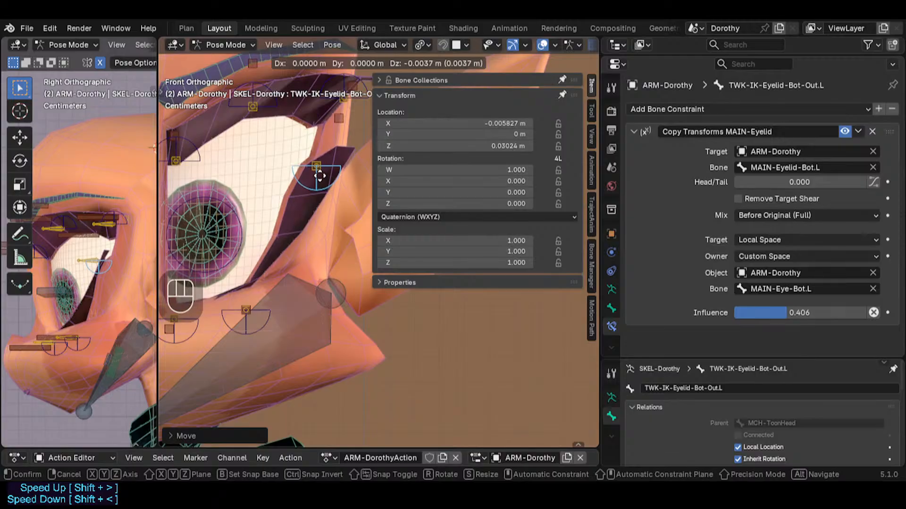
pyautogui.click(317, 174)
# Set the Map From location Z Max of DEF1-EyelashBot.L.002's Transformation constraint to 0.03 m
pyautogui.click(354, 132)
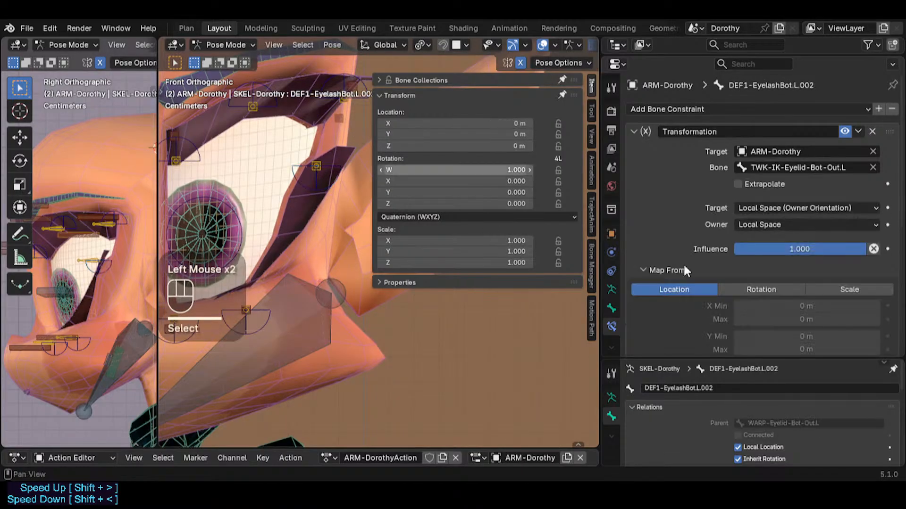
pyautogui.scroll(-3, 760, 318)
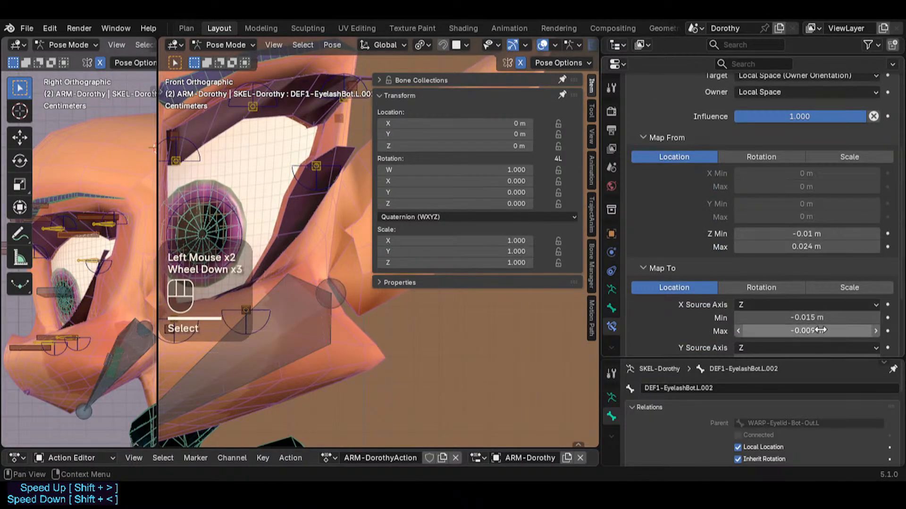
pyautogui.click(790, 247)
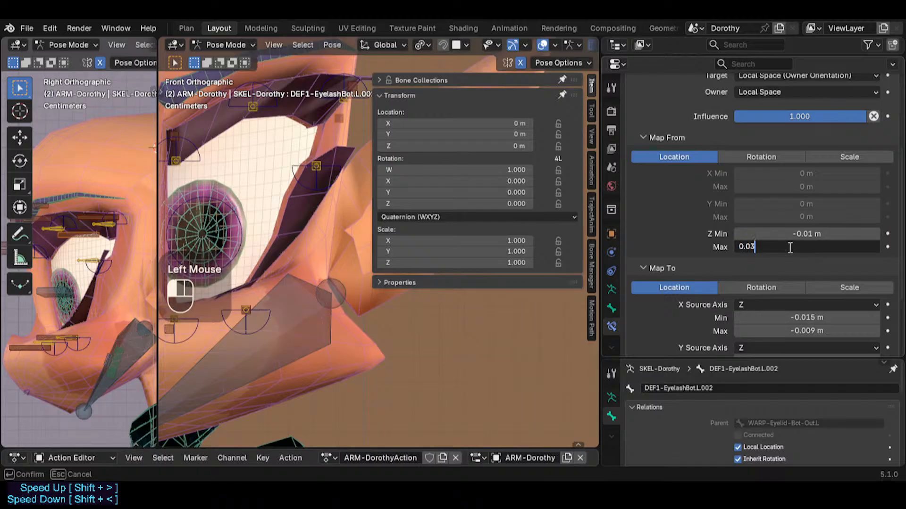
pyautogui.write('0.03')
pyautogui.press('Return')
# Test TWK-IK-Eyelid-Bot-Out.L with a free move and reset the lower eyelid controls to their rest positions
pyautogui.keyDown('shift'); pyautogui.moveTo(254, 191); pyautogui.dragTo(276, 191, button='middle'); pyautogui.keyUp('shift')
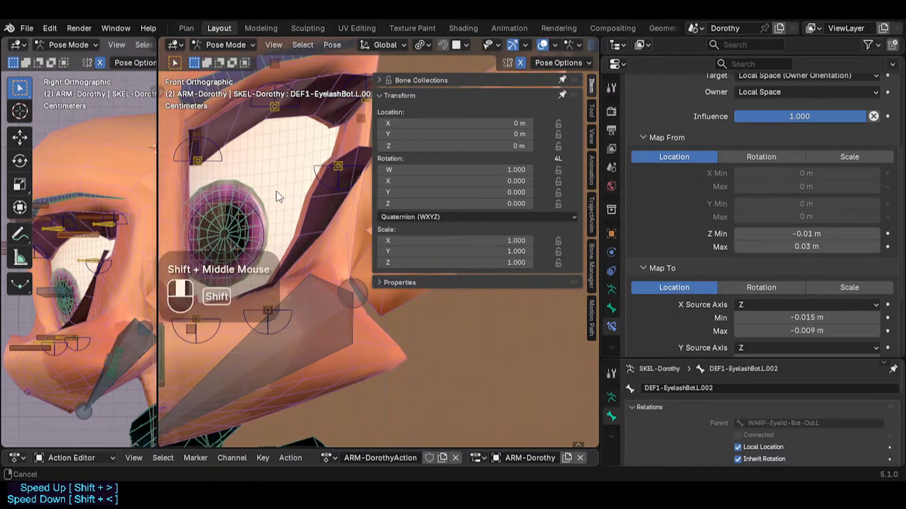
pyautogui.click(325, 182)
pyautogui.press('g')
pyautogui.click(320, 267)
pyautogui.hotkey('alt', 'q')
pyautogui.click(283, 336)
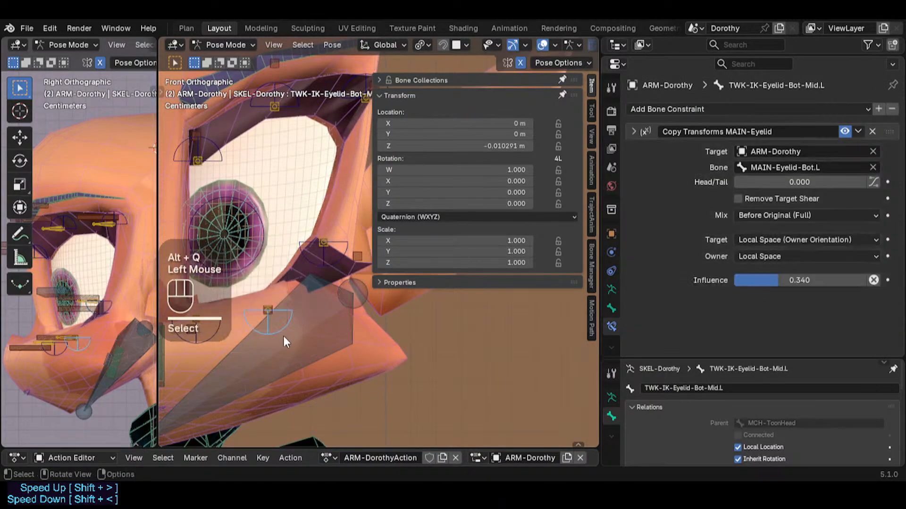
pyautogui.hotkey('alt', 'q')
pyautogui.hotkey('alt', 'q')
# Raise TWK-IK-Eyelid-Bot-Mid.L to about X -0.0018 m, Z 0.046 m to gauge its upper travel limit
pyautogui.click(266, 306)
pyautogui.keyDown('shift'); pyautogui.moveTo(266, 306); pyautogui.dragTo(309, 303, button='middle'); pyautogui.keyUp('shift')
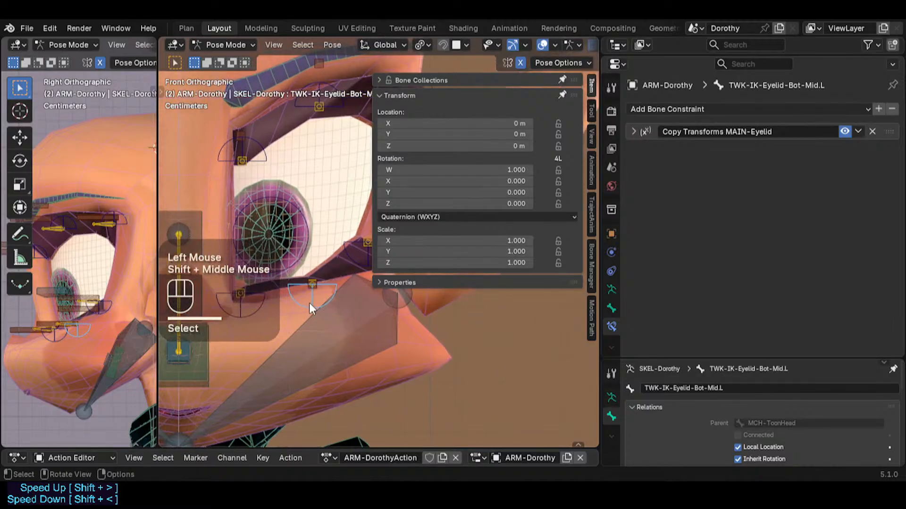
pyautogui.press('g')
pyautogui.press('z')
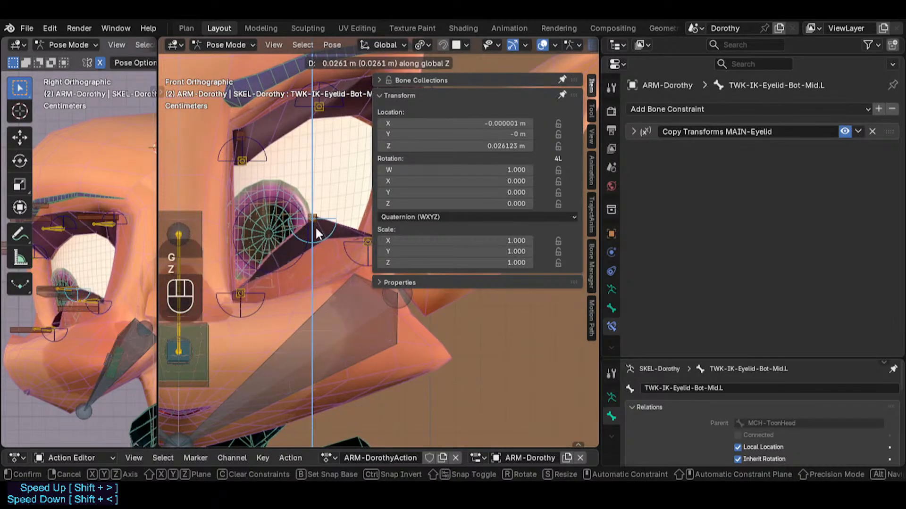
pyautogui.click(316, 234)
pyautogui.press('g')
pyautogui.click(315, 175)
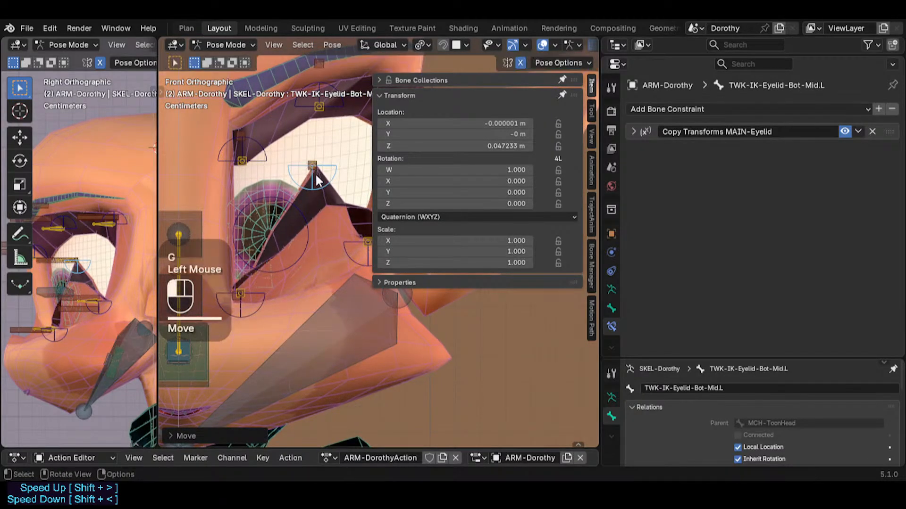
pyautogui.press('g')
pyautogui.press('z')
pyautogui.click(319, 183)
pyautogui.press('g')
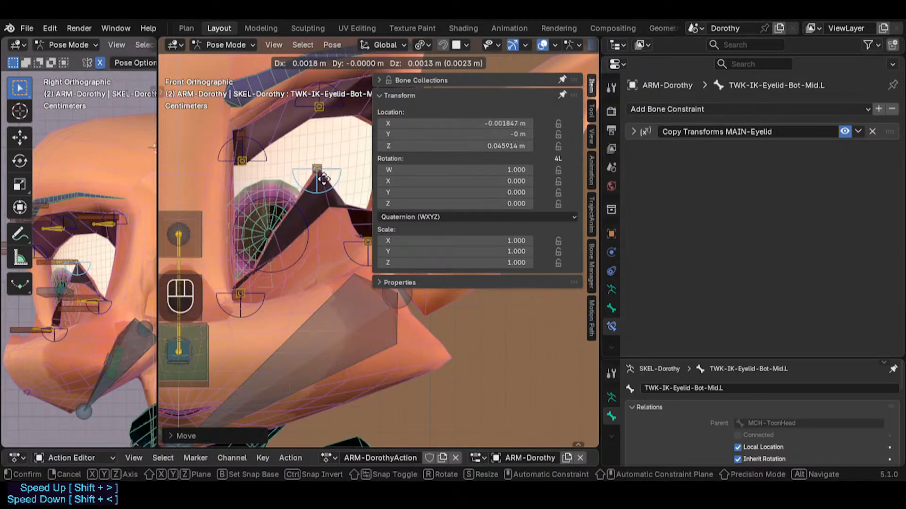
pyautogui.click(323, 179)
# Raise TWK-IK-Eyelid-Bot-In.L to about X 0.0005 m, Z 0.035 m to gauge its upper travel limit
pyautogui.click(252, 302)
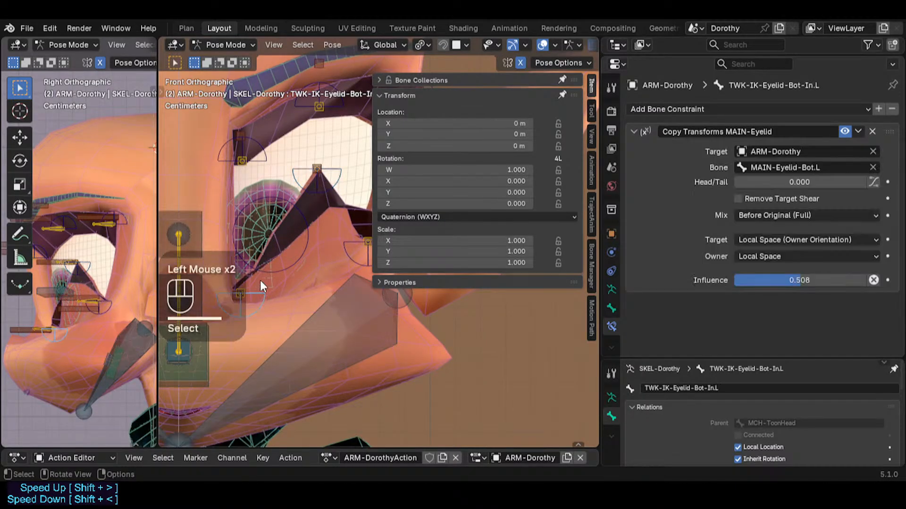
pyautogui.press('g')
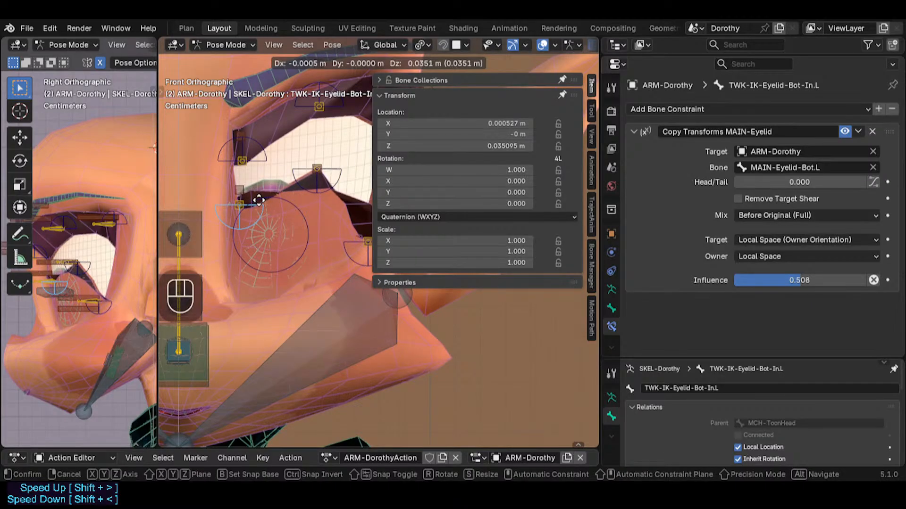
pyautogui.click(258, 201)
# Lower TWK-IK-Eyelid-Bot-Mid.L slightly to refine its estimated upper travel limit
pyautogui.click(312, 189)
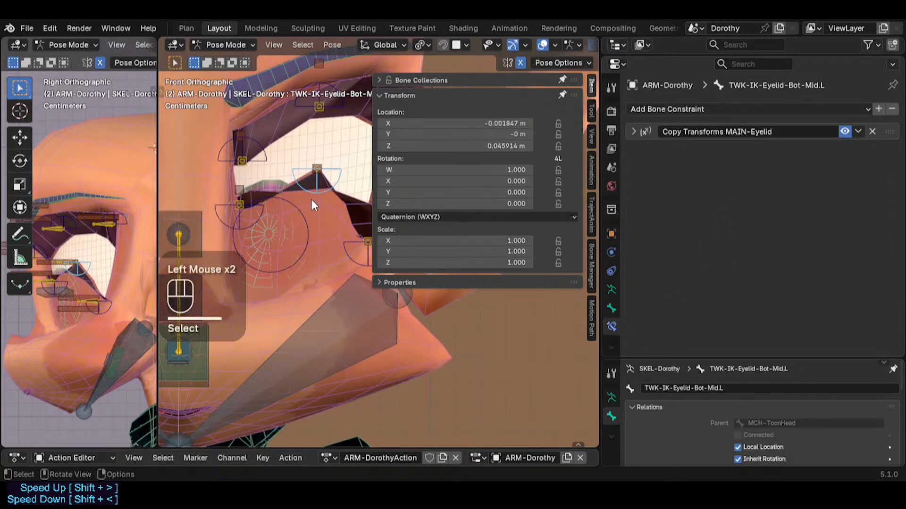
pyautogui.click(323, 167)
pyautogui.keyDown('shift'); pyautogui.moveTo(324, 162); pyautogui.dragTo(324, 209, button='middle'); pyautogui.keyUp('shift')
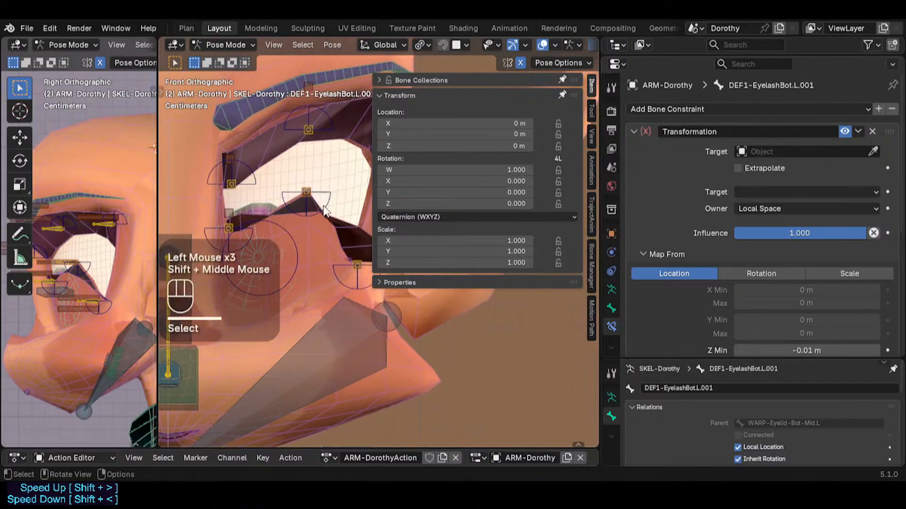
pyautogui.click(324, 199)
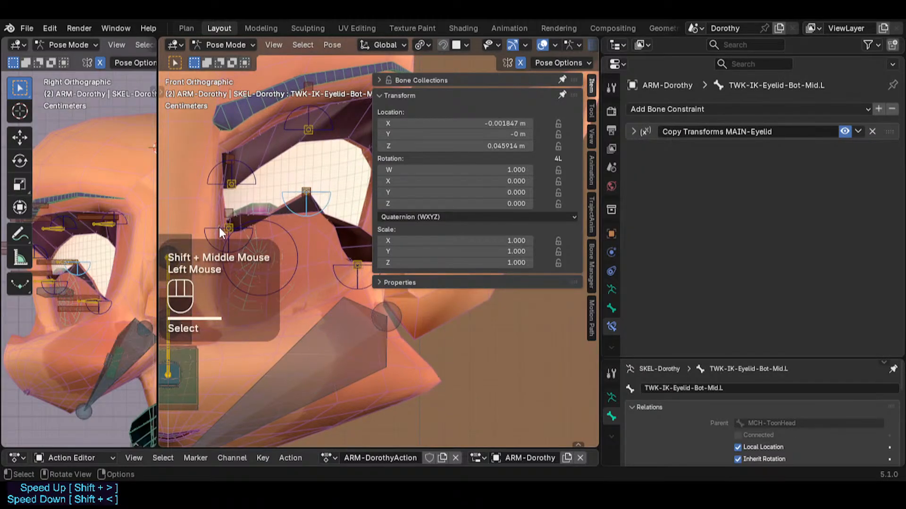
pyautogui.click(220, 228)
pyautogui.click(325, 196)
pyautogui.press('g')
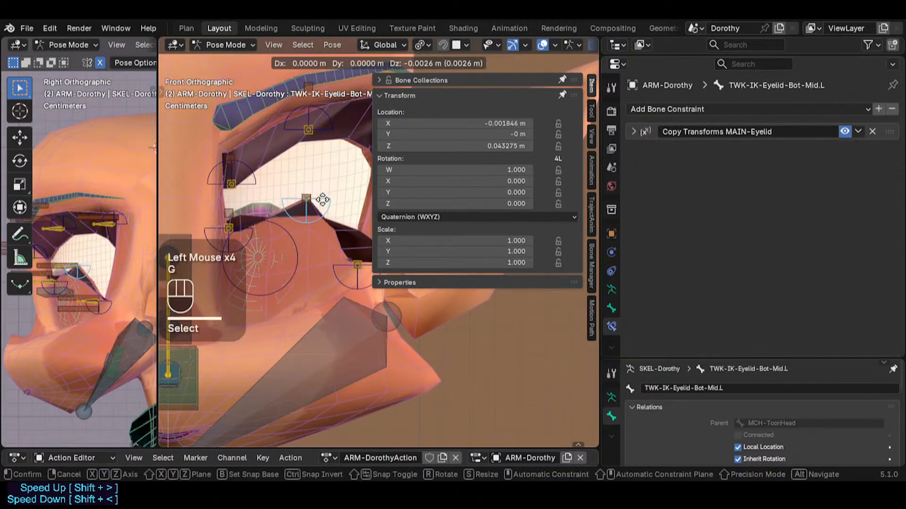
pyautogui.click(319, 198)
pyautogui.click(316, 201)
# Pick ARM-Dorothy as the target object of DEF1-EyelashBot.L.001's Transformation constraint
pyautogui.click(313, 204)
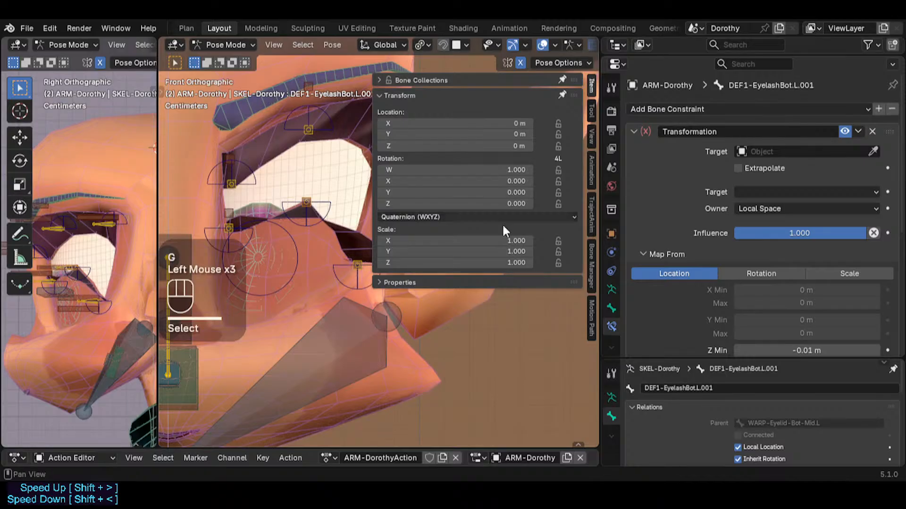
pyautogui.scroll(-2, 799, 282)
pyautogui.scroll(2, 786, 266)
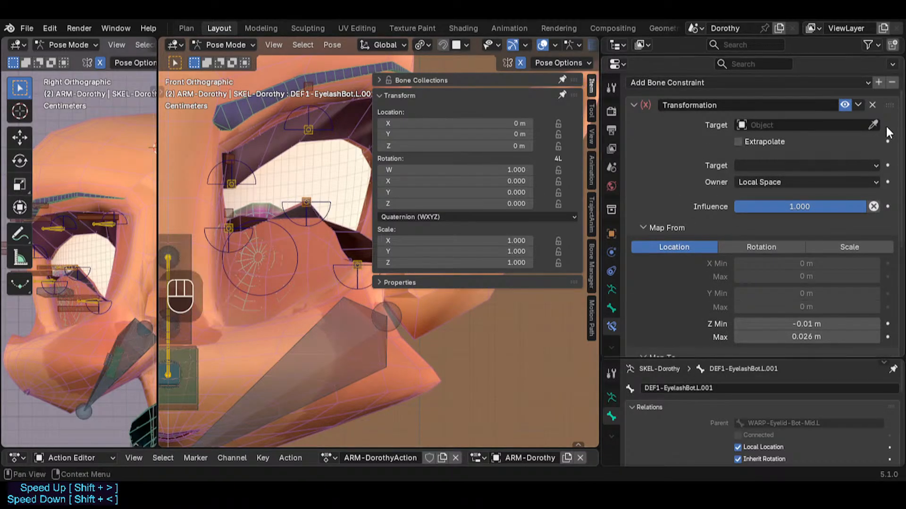
pyautogui.click(872, 125)
pyautogui.click(326, 219)
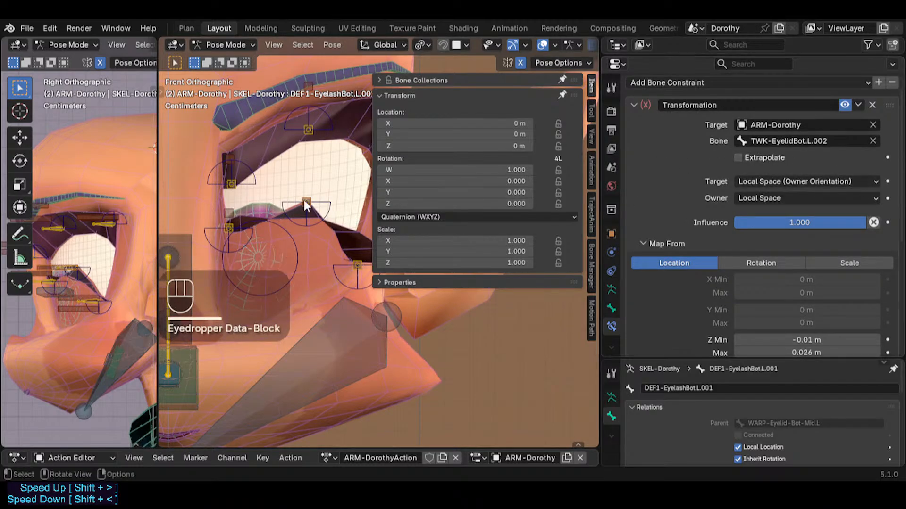
# Set the Map From location Z Max of DEF1-EyelashBot.L.001's Transformation constraint to 0.045 m
pyautogui.scroll(-1, 804, 286)
pyautogui.scroll(-1, 806, 289)
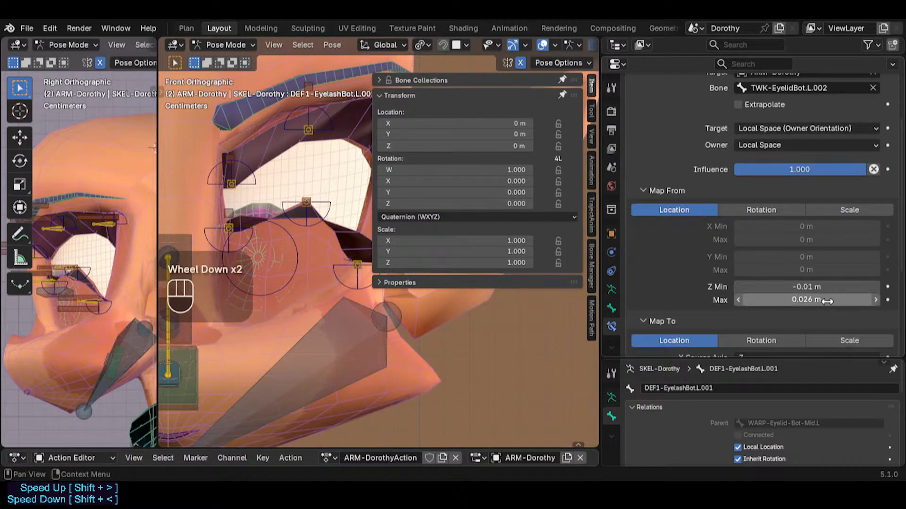
pyautogui.click(815, 299)
pyautogui.press('Left')
pyautogui.press('Left')
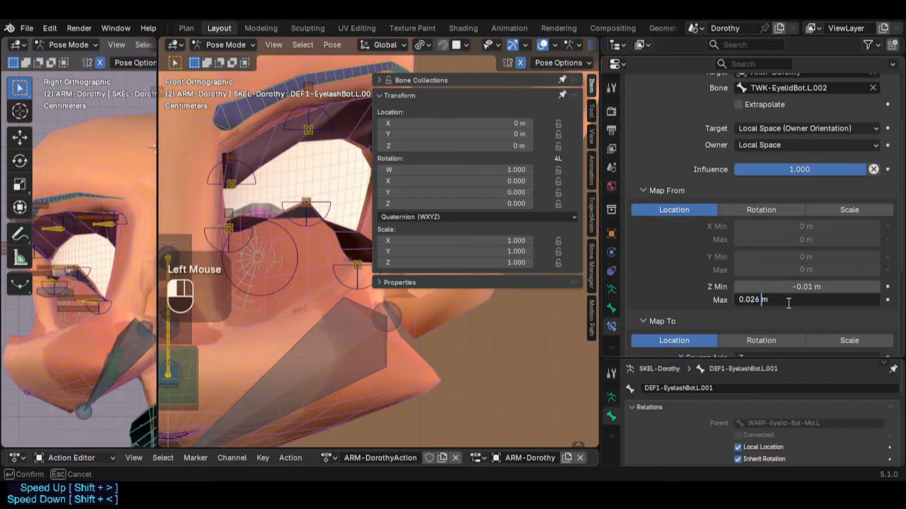
pyautogui.press('Delete')
pyautogui.press('Delete')
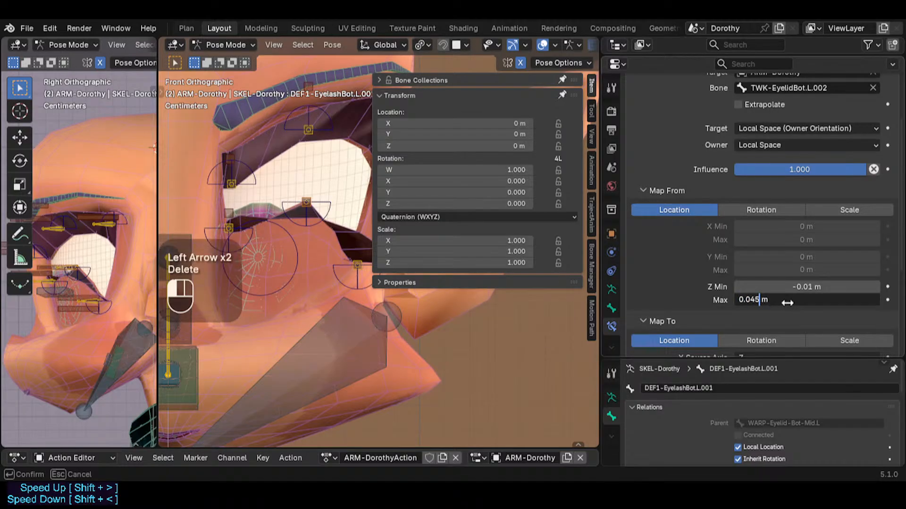
pyautogui.press('Return')
# Set the Map From location Z Max of DEF1-EyelashBot.L's Transformation constraint to 0.035 m
pyautogui.click(231, 212)
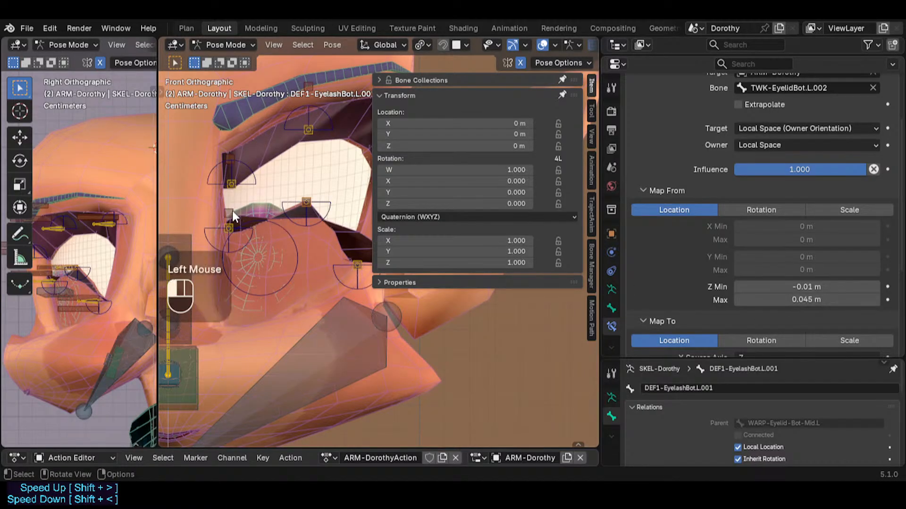
pyautogui.doubleClick(819, 300)
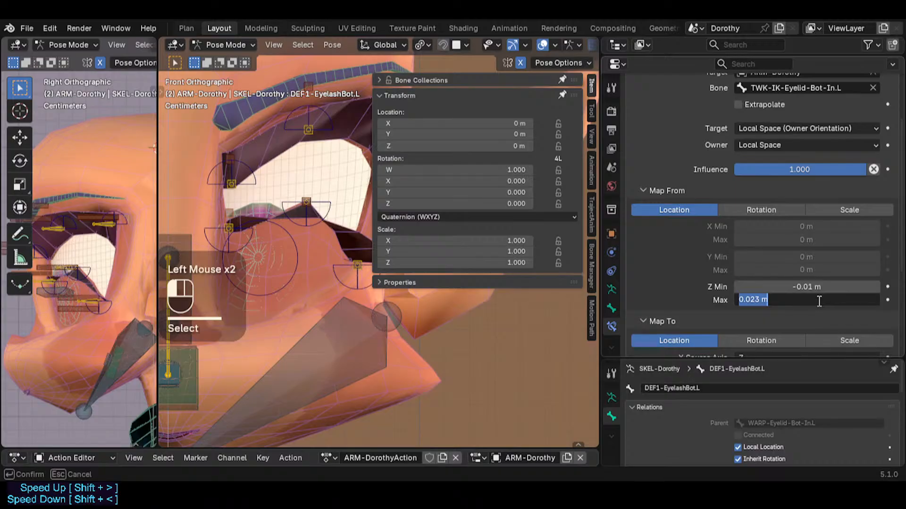
pyautogui.press('Left')
pyautogui.press('Right')
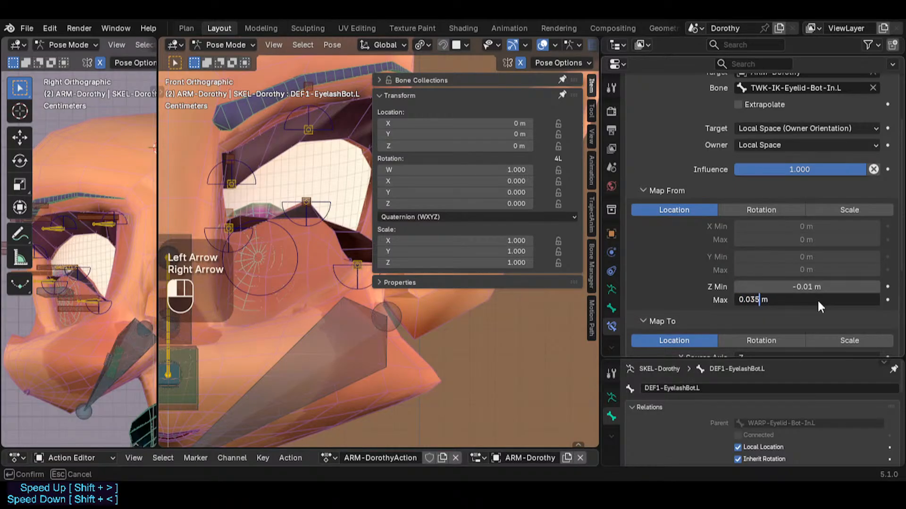
# Hide the transform sidebar in the front viewport and save the Dorothy file
pyautogui.scroll(-1, 343, 203)
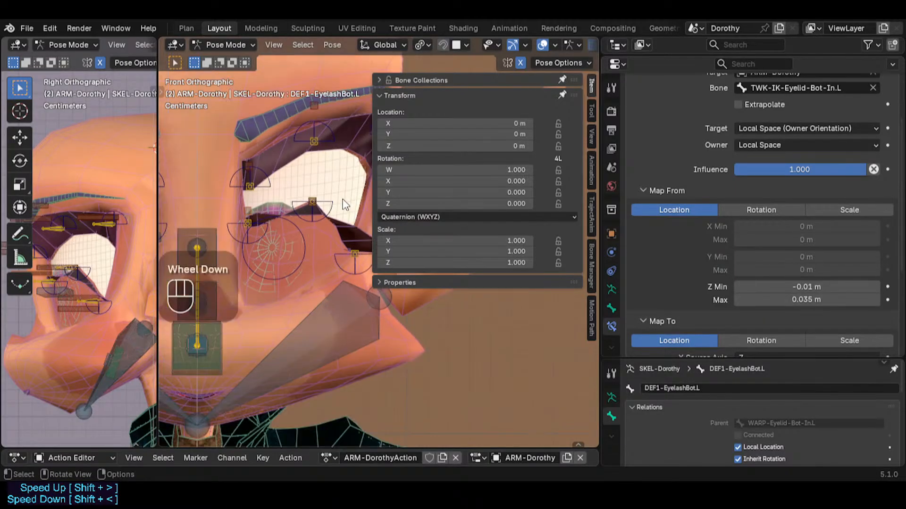
pyautogui.press('n')
pyautogui.hotkey('ctrl', 's')
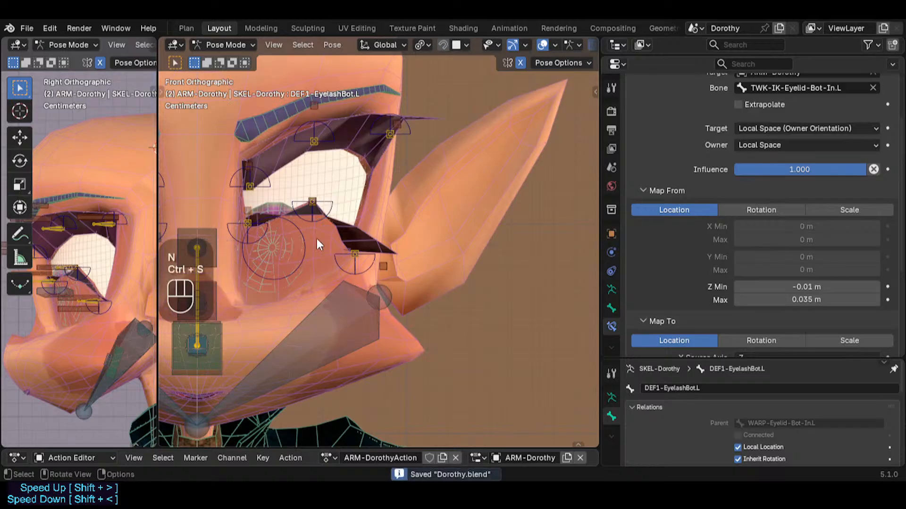
# Test TWK-IK-Eyelid-Bot-In.L with a free move and clear the pose transforms of all controls
pyautogui.click(305, 238)
pyautogui.moveTo(303, 237); pyautogui.dragTo(365, 269, button='middle')
pyautogui.press('KP_1')
pyautogui.scroll(-1, 316, 234)
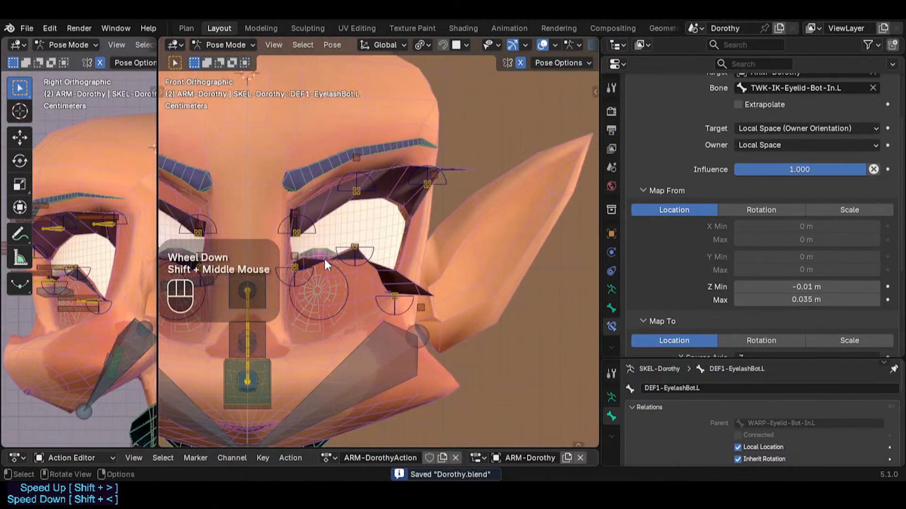
pyautogui.click(302, 276)
pyautogui.click(305, 277)
pyautogui.press('g')
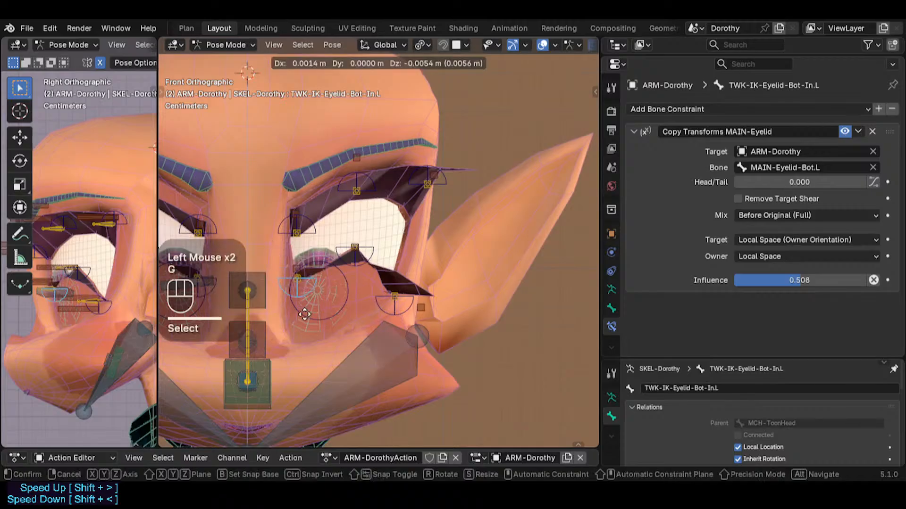
pyautogui.click(361, 288)
pyautogui.press('a')
pyautogui.hotkey('alt', 'q')
pyautogui.hotkey('alt', 'q')
pyautogui.hotkey('alt', 'q')
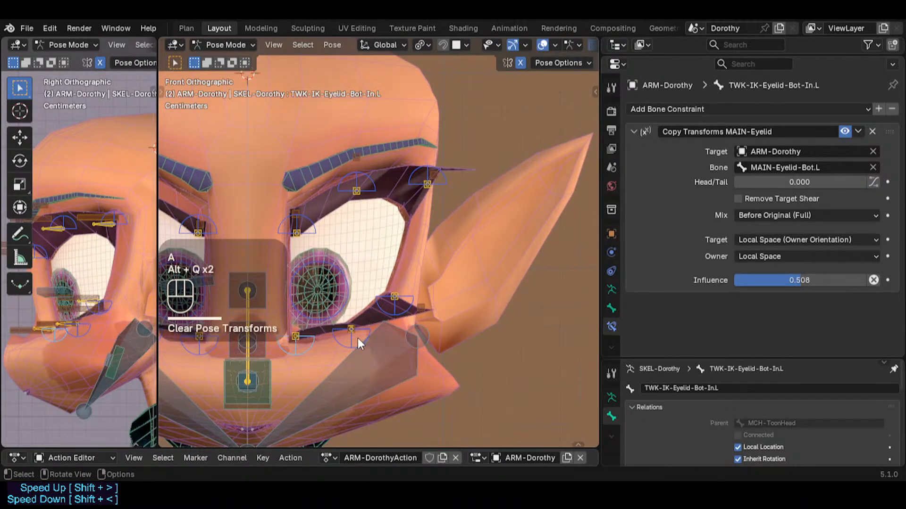
# Raise TWK-IK-Eyelid-Bot-Mid.L and shift it around to test how the lower lashes follow
pyautogui.click(364, 338)
pyautogui.press('g')
pyautogui.click(373, 294)
pyautogui.click(395, 321)
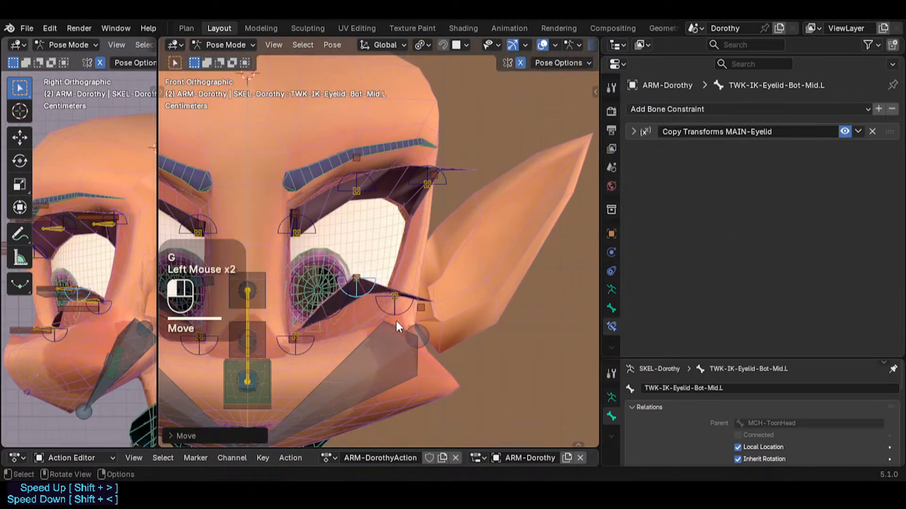
pyautogui.click(398, 312)
pyautogui.click(363, 295)
pyautogui.press('g')
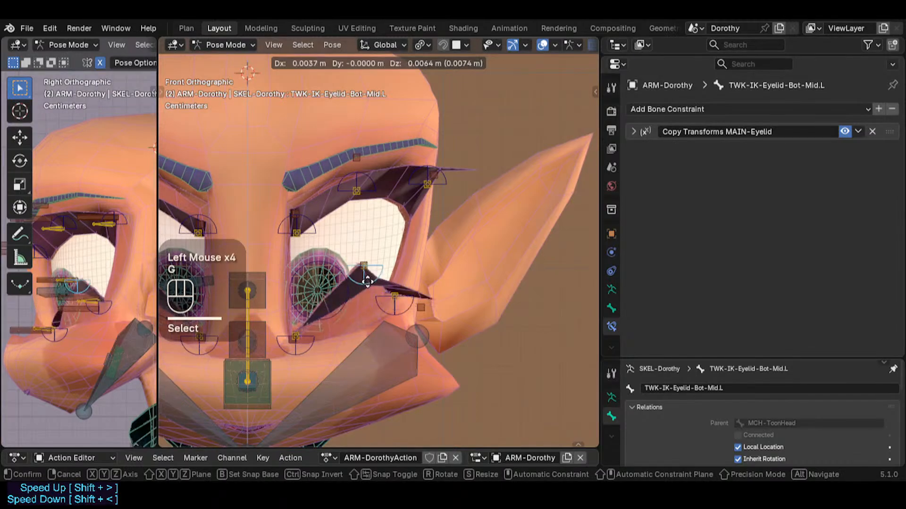
pyautogui.click(368, 301)
# Test TWK-IK-Eyelid-Top-Mid.L with a short downward move and reset all controls to their rest pose
pyautogui.click(377, 186)
pyautogui.press('g')
pyautogui.keyDown('ctrl'); pyautogui.click(382, 205); pyautogui.keyUp('ctrl')
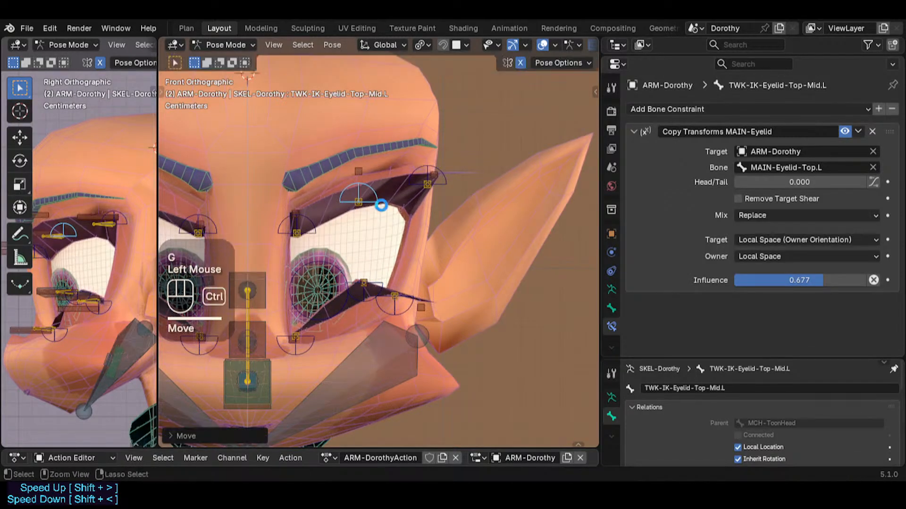
pyautogui.press('a')
pyautogui.hotkey('alt', 'g')
pyautogui.hotkey('alt', 'g')
pyautogui.hotkey('alt', 'g')
# Move TWK-IK-Eyelid-Top-Out.L freely to test the outer upper lash, leaving it slightly above its rest position
pyautogui.click(412, 185)
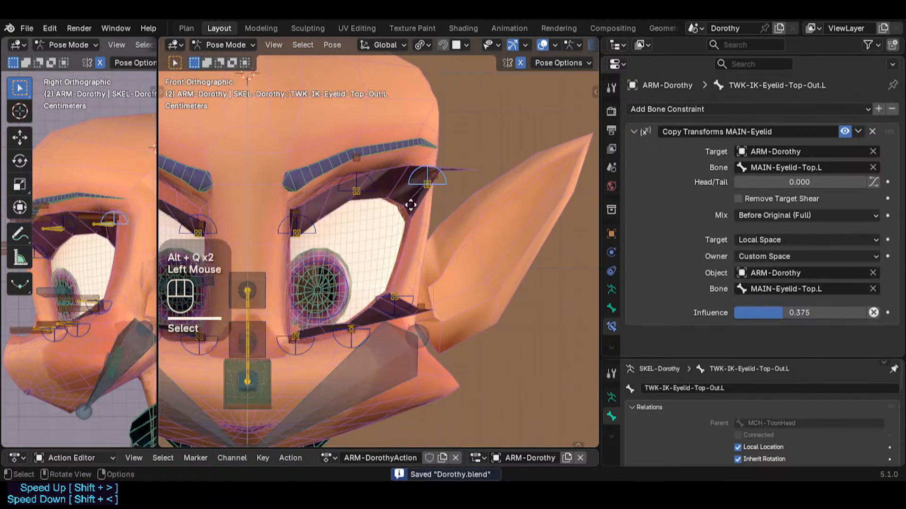
pyautogui.press('g')
pyautogui.click(420, 138)
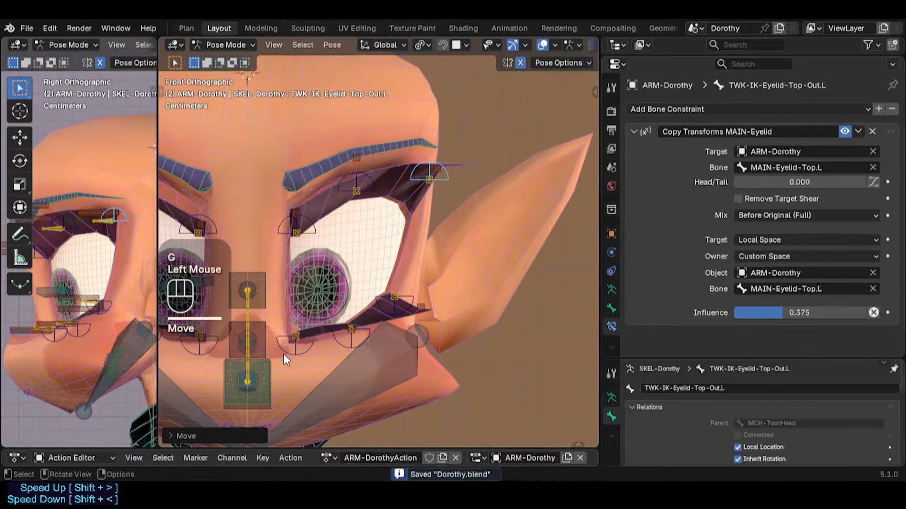
# Box-select the bones around the left eye, symmetrize them in Edit Mode and return to Pose Mode
pyautogui.press('b')
pyautogui.moveTo(283, 354); pyautogui.dragTo(499, 81)
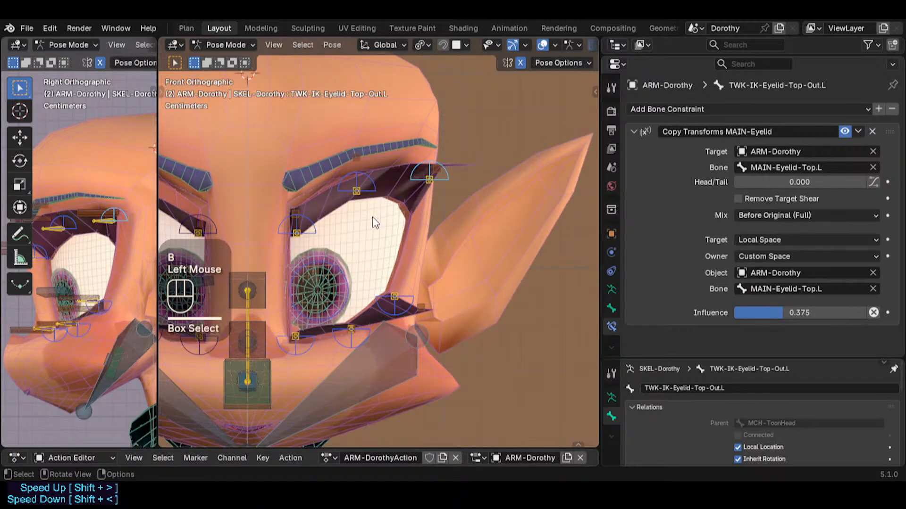
pyautogui.press('Tab')
pyautogui.rightClick(352, 226)
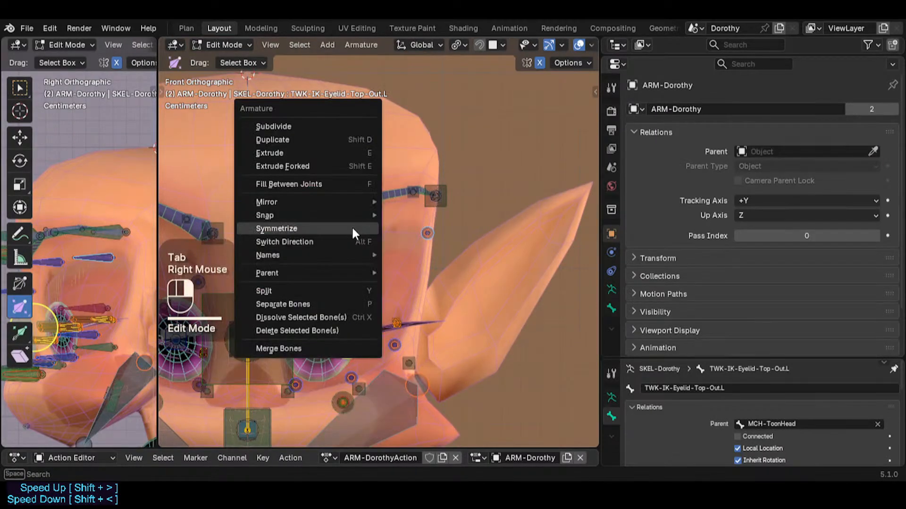
pyautogui.click(352, 227)
pyautogui.press('Tab')
# Test TWK-IK-Eyelid-Top-In.L and TWK-IK-Eyelid-Top-Mid.L with free moves and cancel both moves
pyautogui.click(357, 188)
pyautogui.press('g')
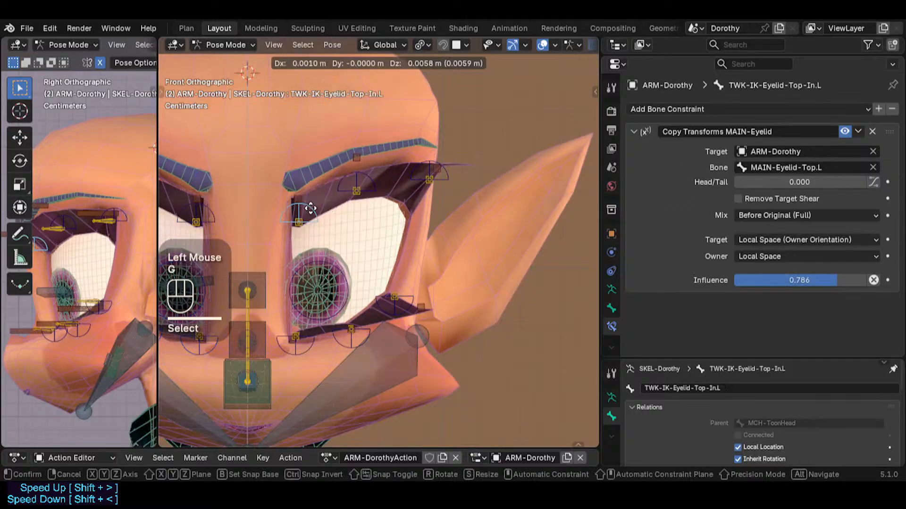
pyautogui.press('Escape')
pyautogui.press('g')
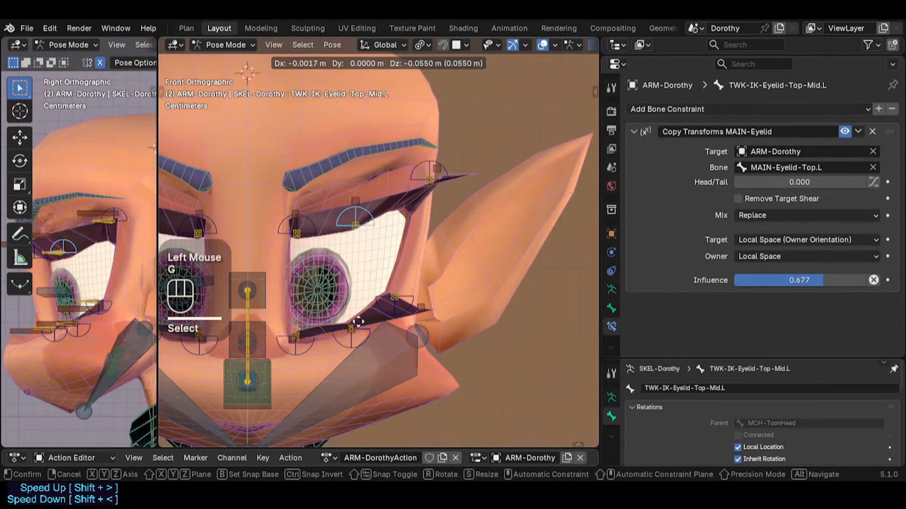
pyautogui.press('Escape')
# Lower TWK-IK-Eyelid-Top-Out.L by about 0.011 m as a test and reset all controls to their rest pose
pyautogui.click(423, 157)
pyautogui.press('g')
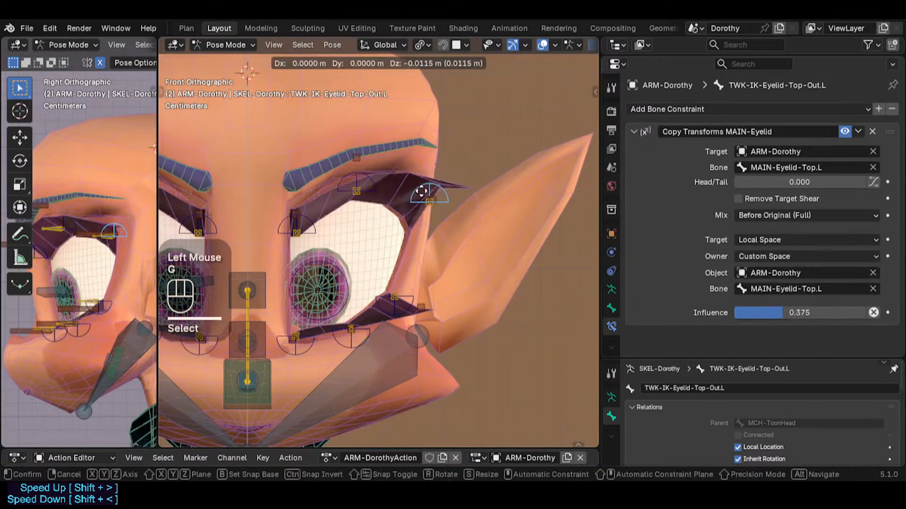
pyautogui.click(420, 189)
pyautogui.press('a')
pyautogui.hotkey('alt', 'g')
pyautogui.hotkey('alt', 'g')
pyautogui.hotkey('alt', 'g')
# Raise TWK-IK-Eyelid-Top-Out.L by about 0.017 m to the outer brow, and fine-tune its position with a second free move
pyautogui.click(421, 165)
pyautogui.press('g')
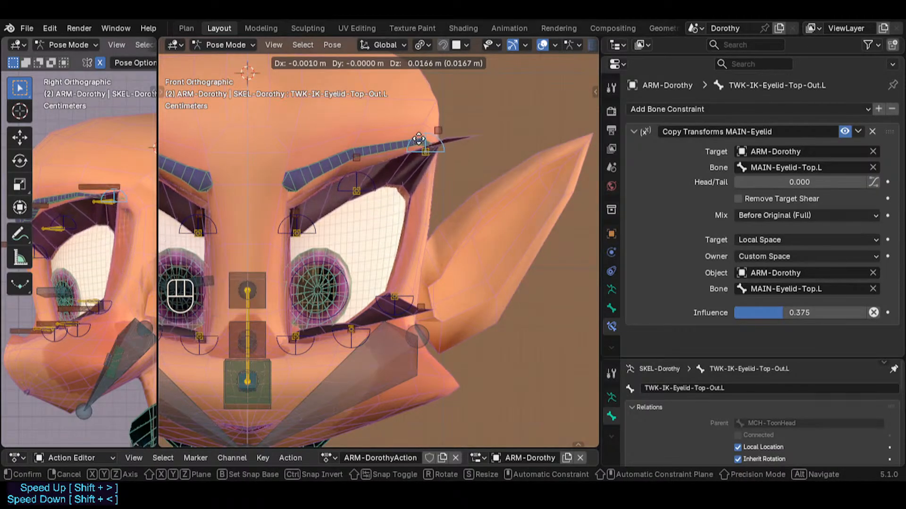
pyautogui.click(417, 140)
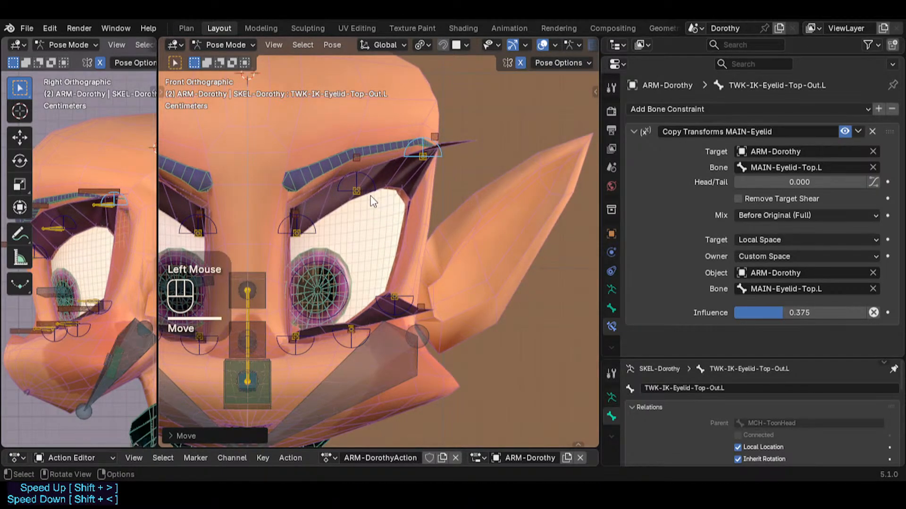
pyautogui.press('g')
pyautogui.click(398, 178)
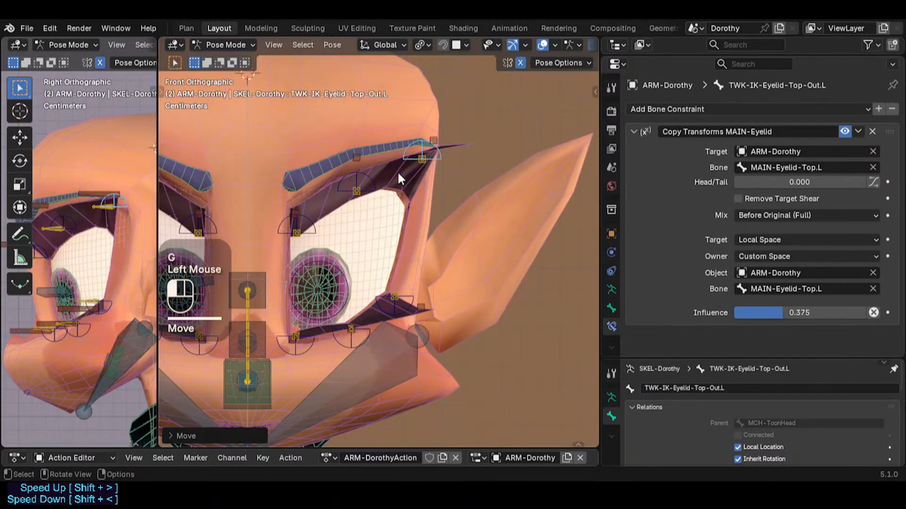
# Save the file and set the Map To location Z Max of DEF1-EyelashTop.L.002's Transformation constraint to 0.028 m
pyautogui.doubleClick(431, 135)
pyautogui.hotkey('ctrl', 's')
pyautogui.scroll(-6, 743, 296)
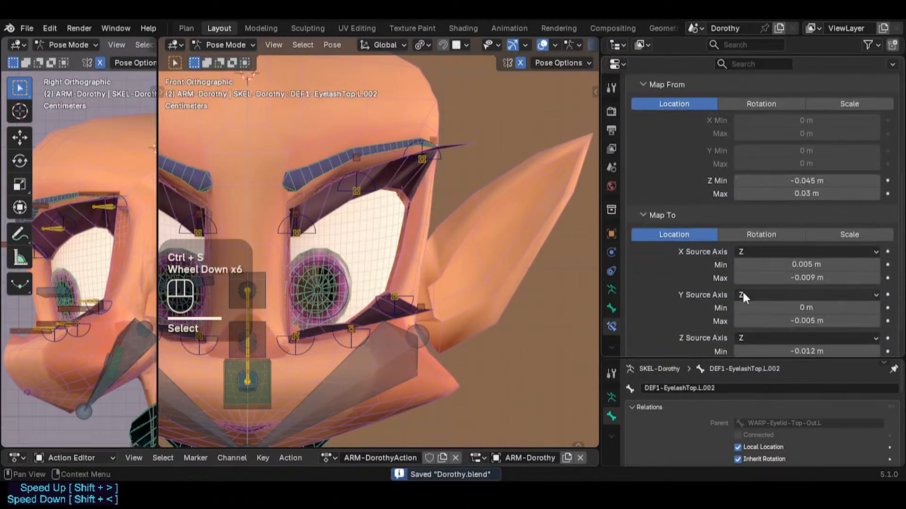
pyautogui.scroll(-3, 742, 296)
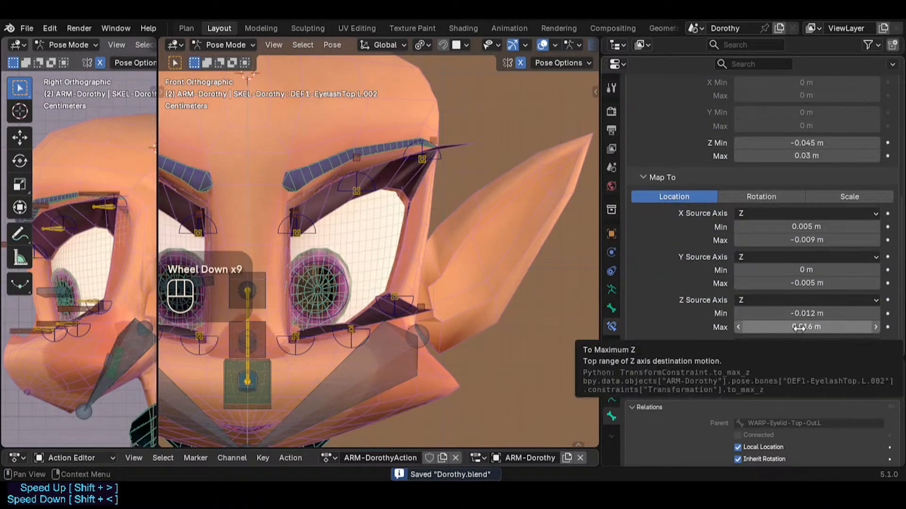
pyautogui.scroll(3, 765, 269)
pyautogui.scroll(2, 806, 219)
pyautogui.scroll(-2, 783, 319)
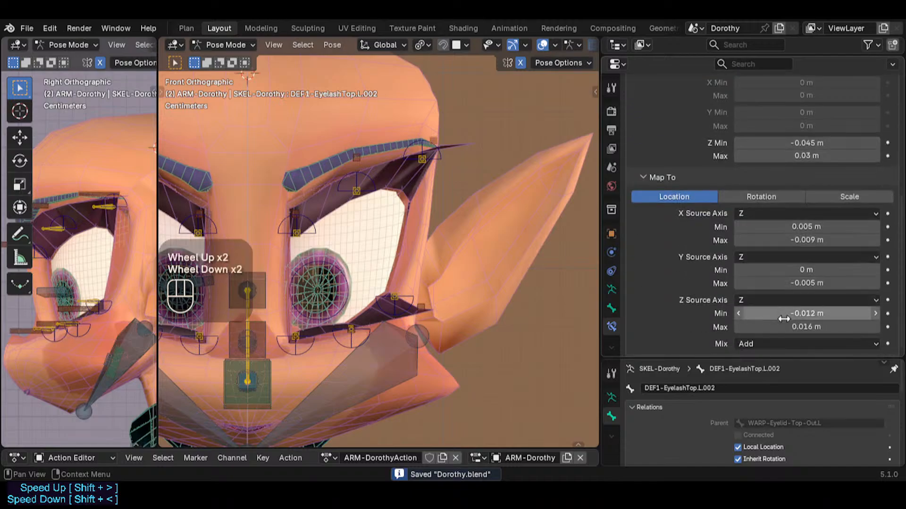
pyautogui.moveTo(802, 327)
pyautogui.keyDown('shift'); pyautogui.mouseDown()
pyautogui.moveTo(840, 327)
pyautogui.moveTo(773, 327)
pyautogui.moveTo(854, 327)
pyautogui.moveTo(790, 327)
pyautogui.mouseUp(); pyautogui.keyUp('shift')
pyautogui.click(835, 327)
pyautogui.click(732, 327)
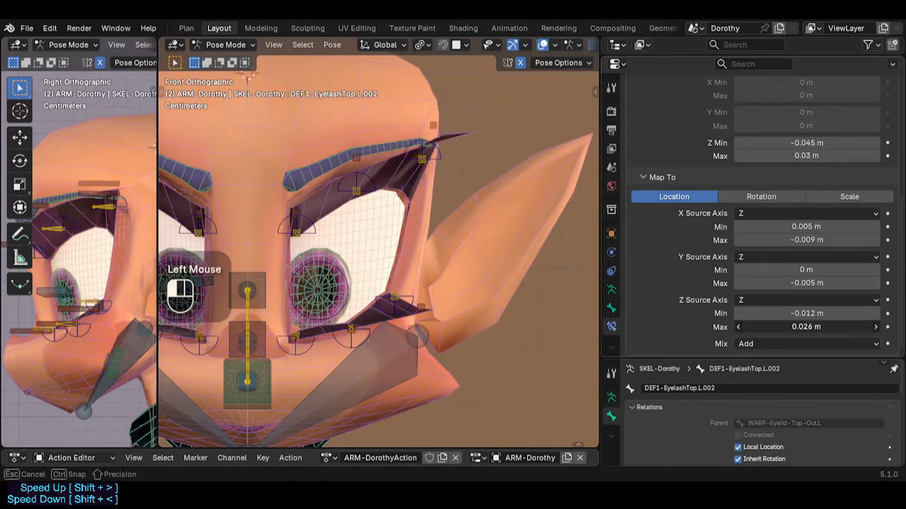
pyautogui.click(823, 307)
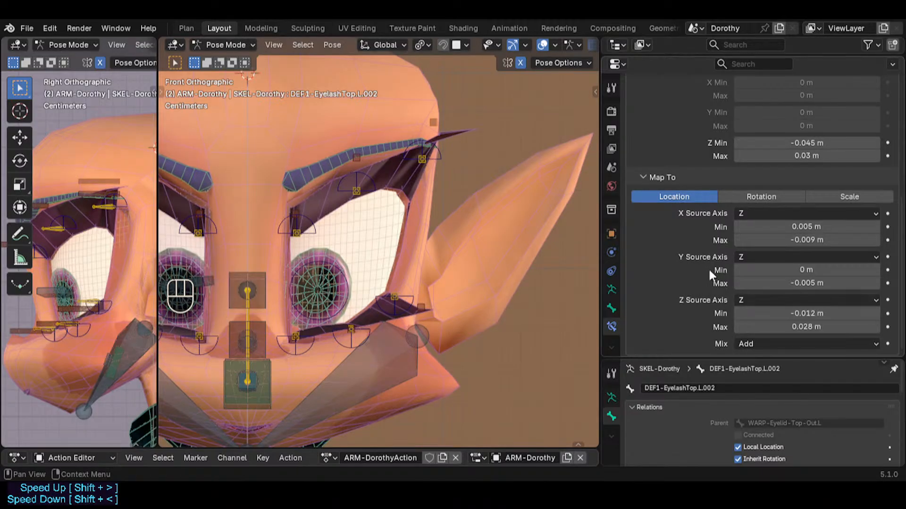
# Test TWK-IK-Eyelid-Top-Out.L and TWK-IK-Eyelid-Top-Mid.L with free moves, cancelling each move
pyautogui.click(439, 157)
pyautogui.press('g')
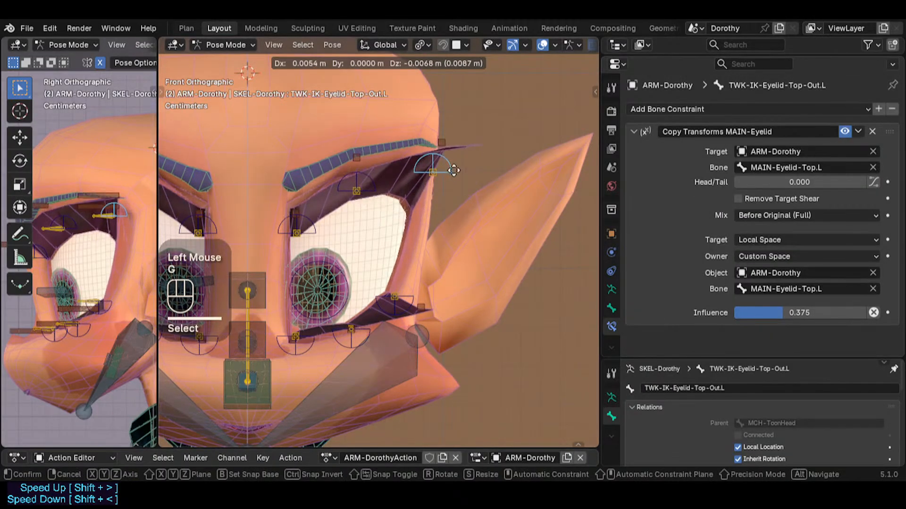
pyautogui.press('Escape')
pyautogui.click(362, 180)
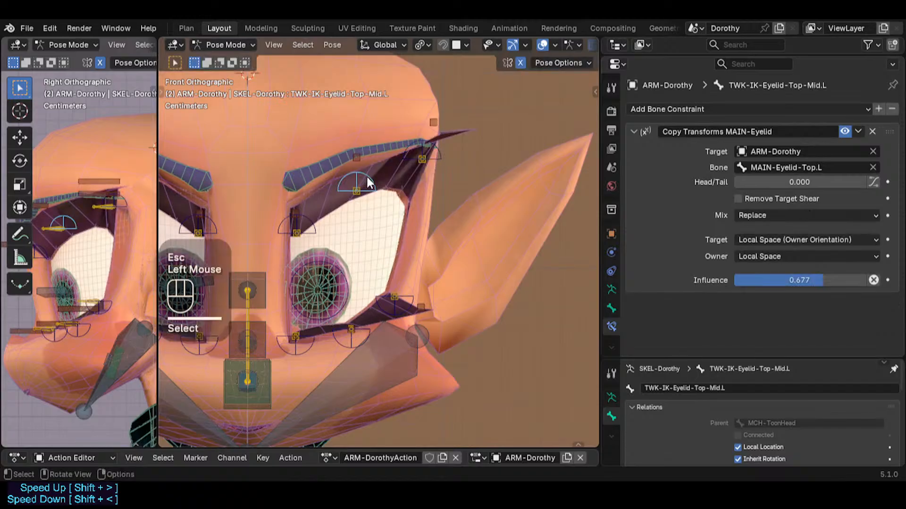
pyautogui.press('g')
pyautogui.press('Escape')
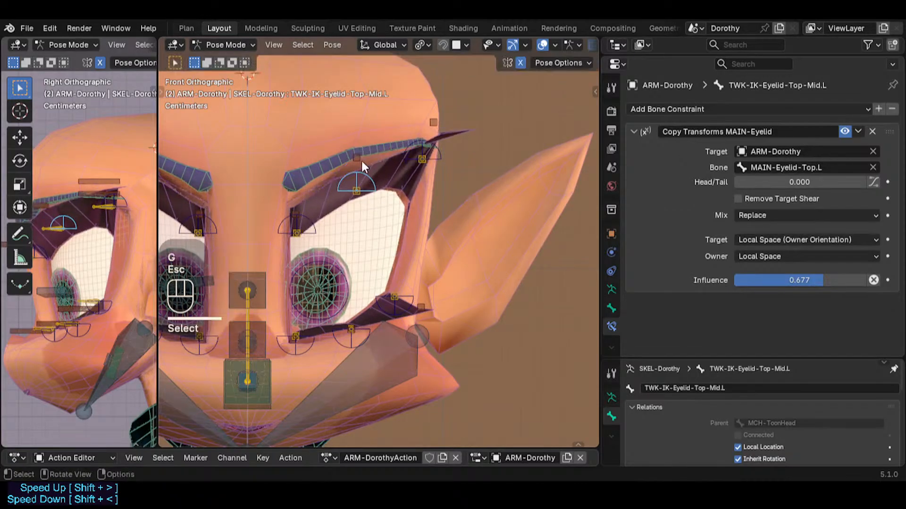
# Adjust the Map To location Z Max of DEF1-EyelashTop.L.001's Transformation constraint to 0.032 m
pyautogui.click(429, 182)
pyautogui.scroll(-7, 716, 300)
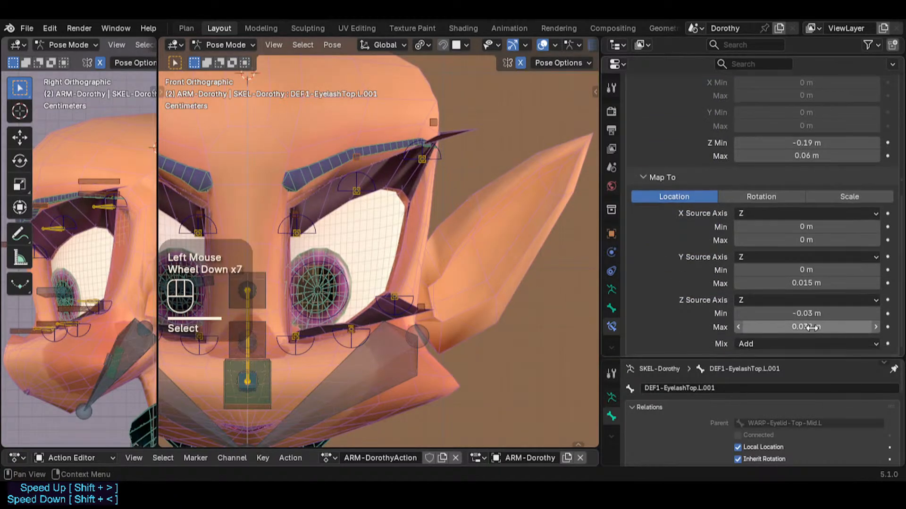
pyautogui.moveTo(755, 327)
pyautogui.keyDown('shift'); pyautogui.mouseDown()
pyautogui.moveTo(778, 327)
pyautogui.moveTo(684, 327)
pyautogui.moveTo(754, 327)
pyautogui.mouseUp(); pyautogui.keyUp('shift')
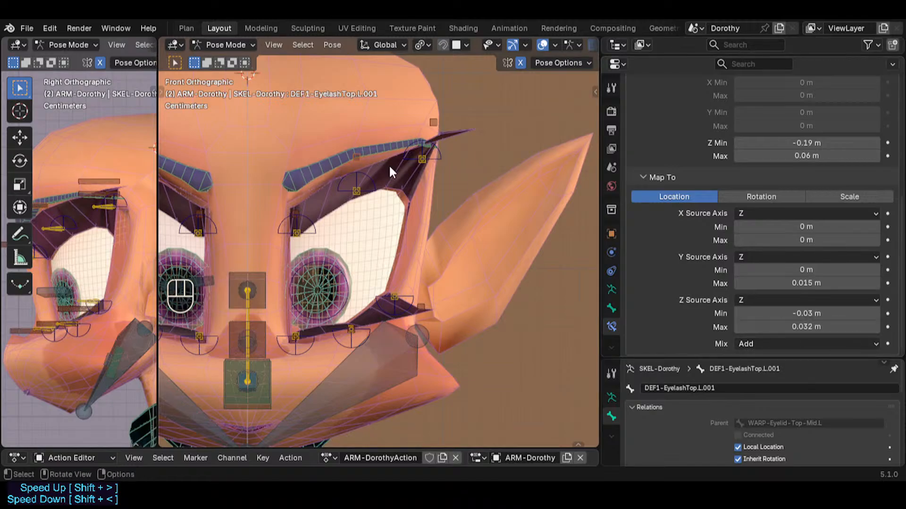
# Check DEF1-EyelashTop.L.002's constraint ranges and lower TWK-IK-Eyelid-Top-Out.L slightly
pyautogui.click(433, 122)
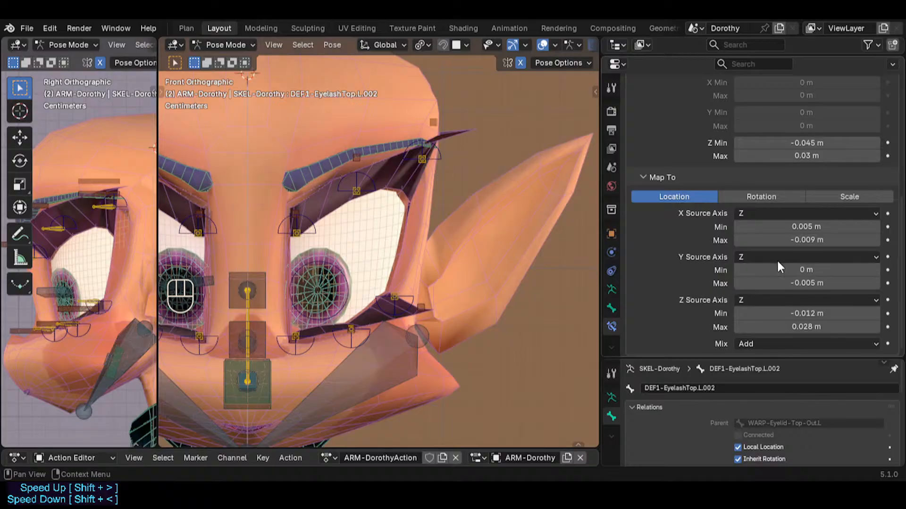
pyautogui.scroll(3, 817, 225)
pyautogui.scroll(-2, 792, 181)
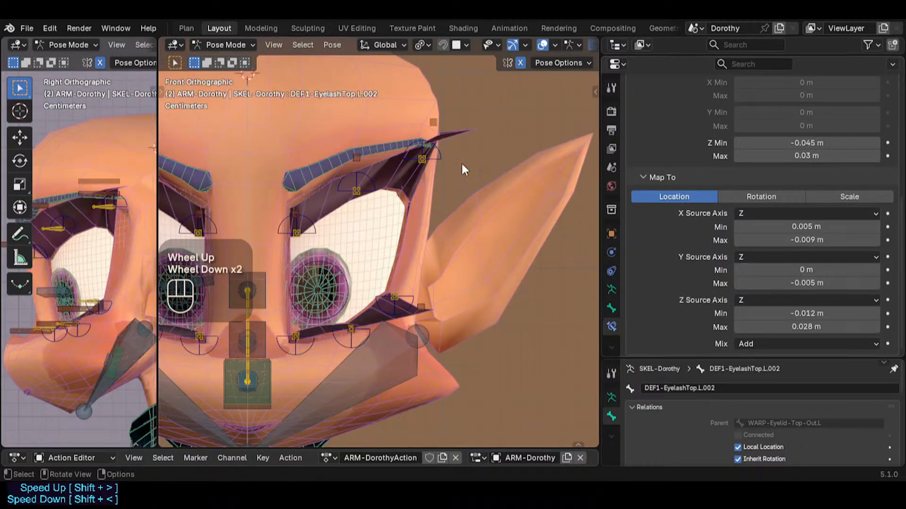
pyautogui.click(439, 160)
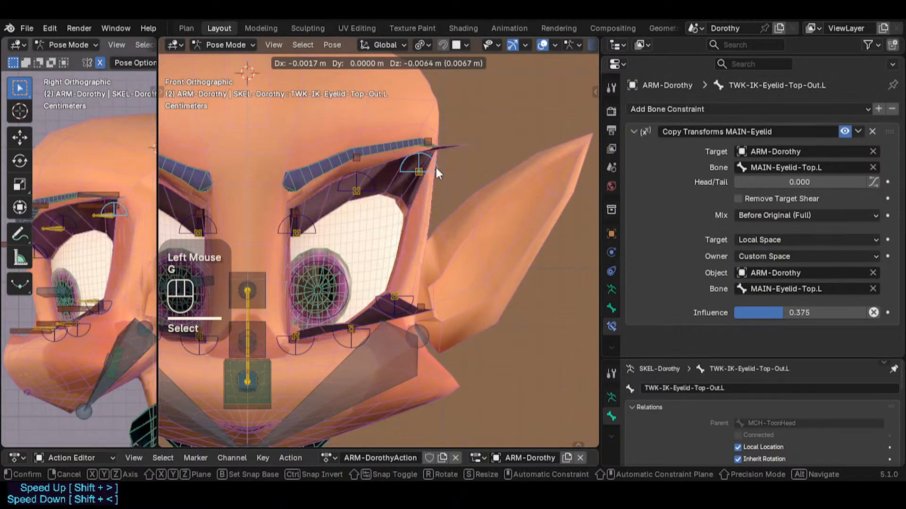
pyautogui.press('g')
pyautogui.click(432, 143)
# Compare the Transformation constraint settings of the upper lash bones DEF1-EyelashTop.L.001 and DEF1-EyelashTop.L.002
pyautogui.click(431, 136)
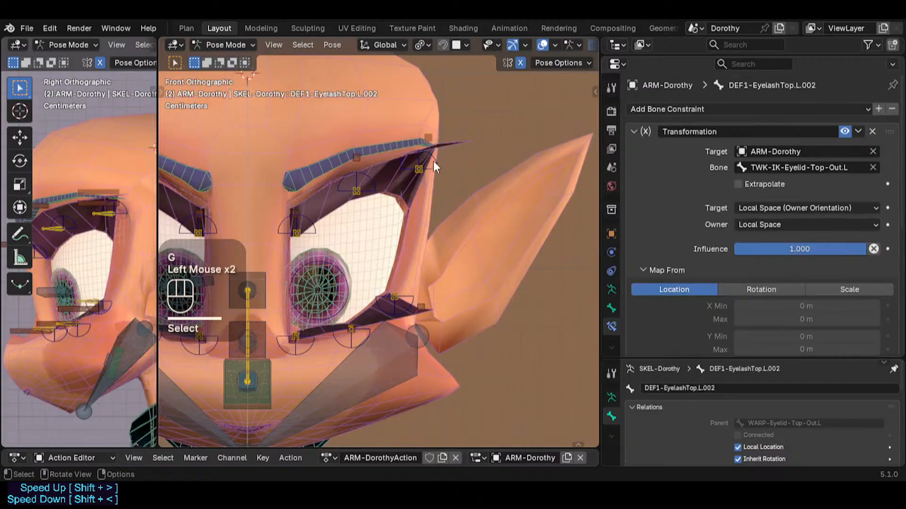
pyautogui.click(351, 154)
pyautogui.click(356, 157)
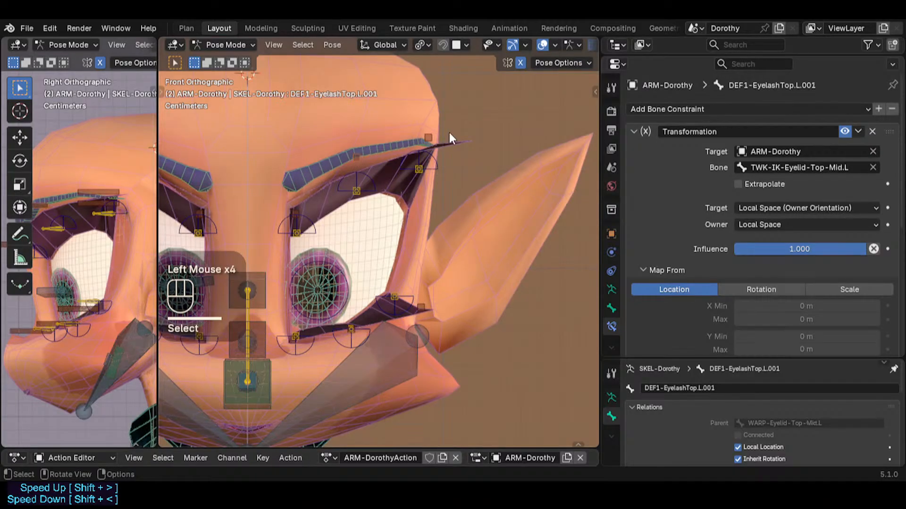
pyautogui.click(294, 209)
pyautogui.click(97, 203)
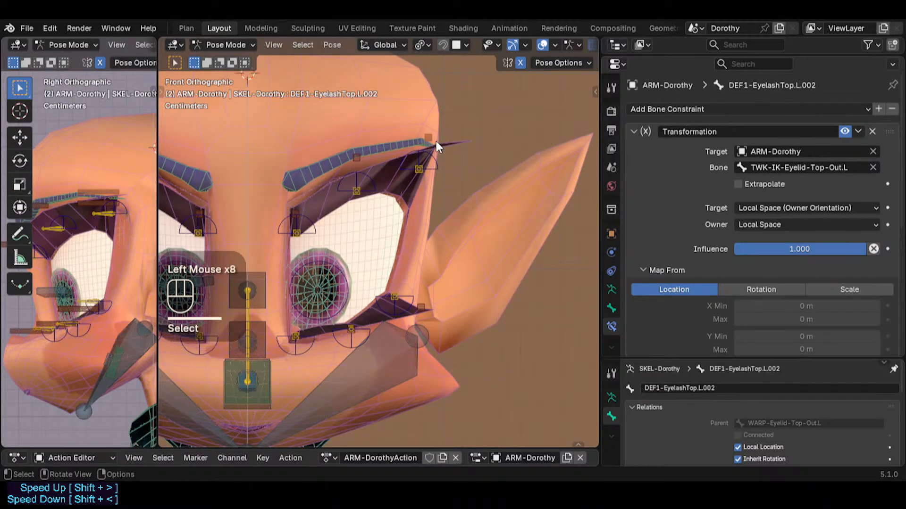
pyautogui.scroll(-6, 854, 300)
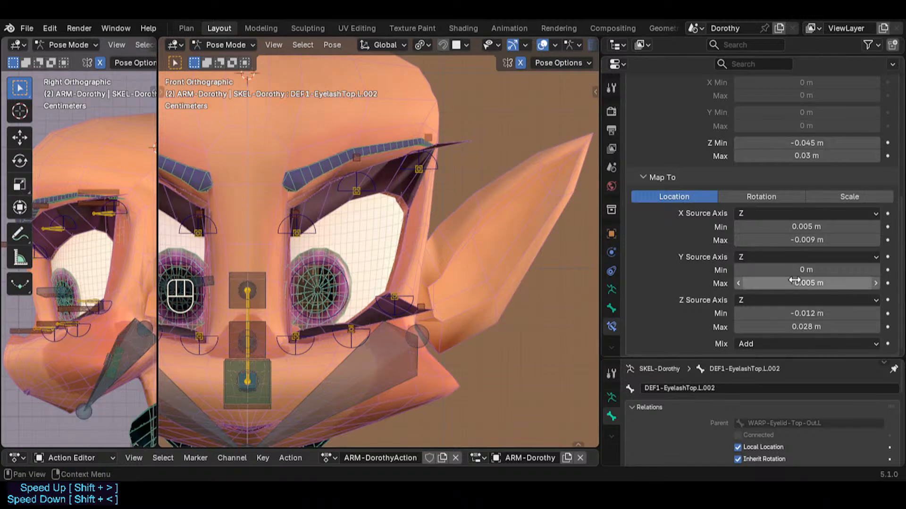
# Set DEF1-EyelashTop.L.002's Map To location X Max to -0.039 m and Y Max to -0.085 m
pyautogui.doubleClick(434, 171)
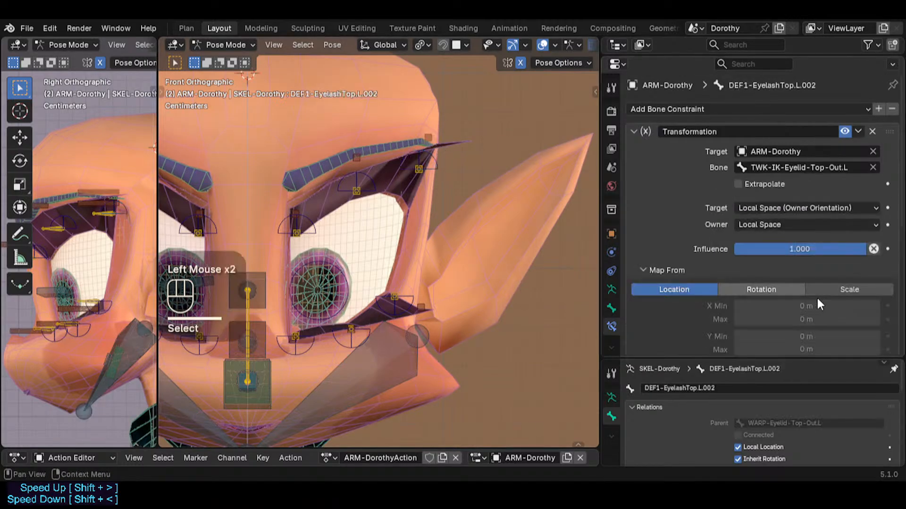
pyautogui.scroll(-5, 809, 325)
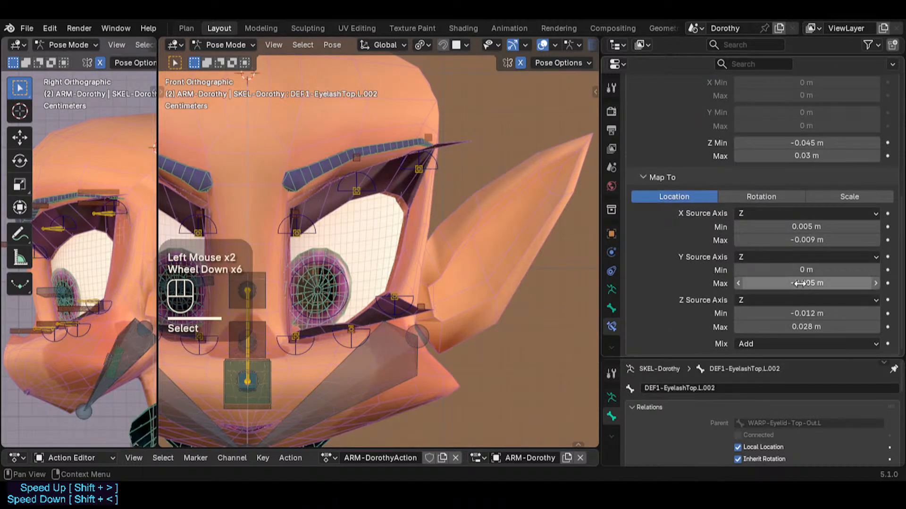
pyautogui.hotkey('ctrl', '3')
pyautogui.hotkey('ctrl', '3')
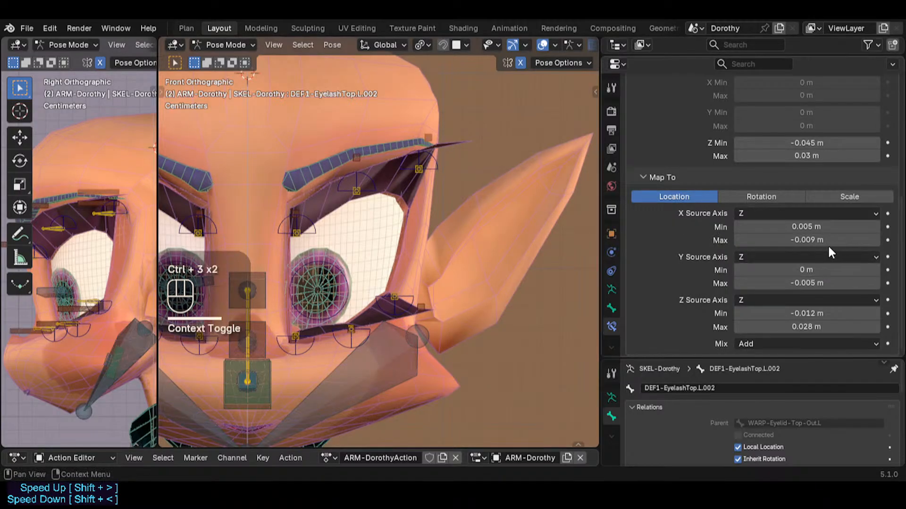
pyautogui.keyDown('shift'); pyautogui.moveTo(830, 240); pyautogui.dragTo(810, 240); pyautogui.keyUp('shift')
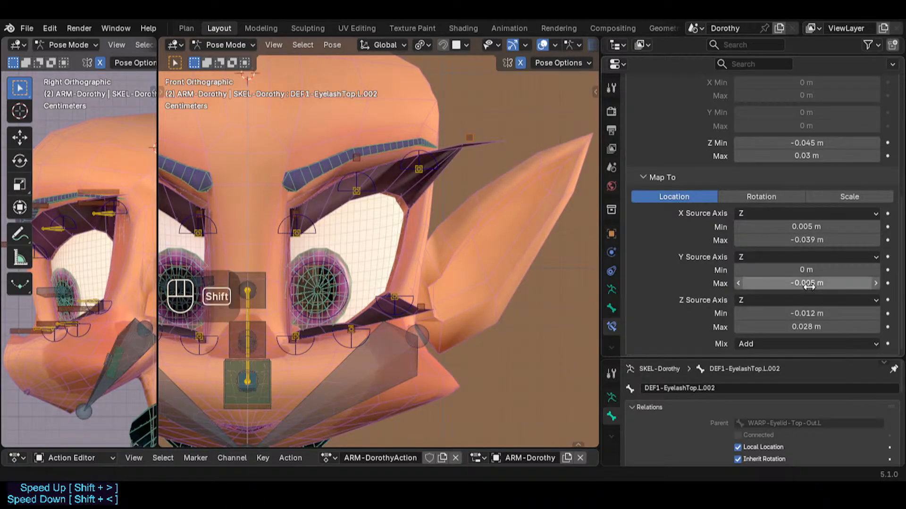
pyautogui.keyDown('shift'); pyautogui.moveTo(809, 285); pyautogui.dragTo(797, 285); pyautogui.keyUp('shift')
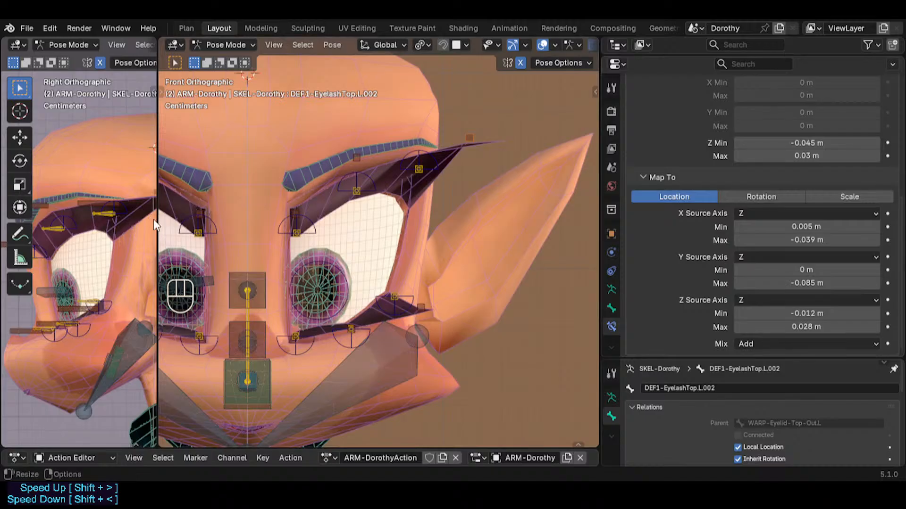
# Widen the side viewport and set DEF1-EyelashTop.L.002's Map To location Y Max to -0.055 m
pyautogui.moveTo(156, 219); pyautogui.dragTo(208, 227)
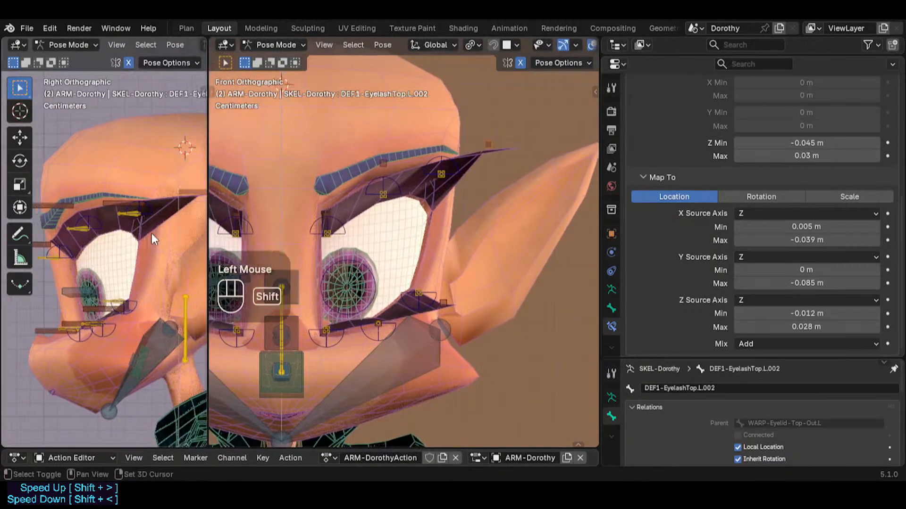
pyautogui.keyDown('shift'); pyautogui.moveTo(151, 233); pyautogui.dragTo(135, 233, button='middle'); pyautogui.keyUp('shift')
pyautogui.keyDown('shift'); pyautogui.moveTo(802, 283); pyautogui.dragTo(811, 283); pyautogui.keyUp('shift')
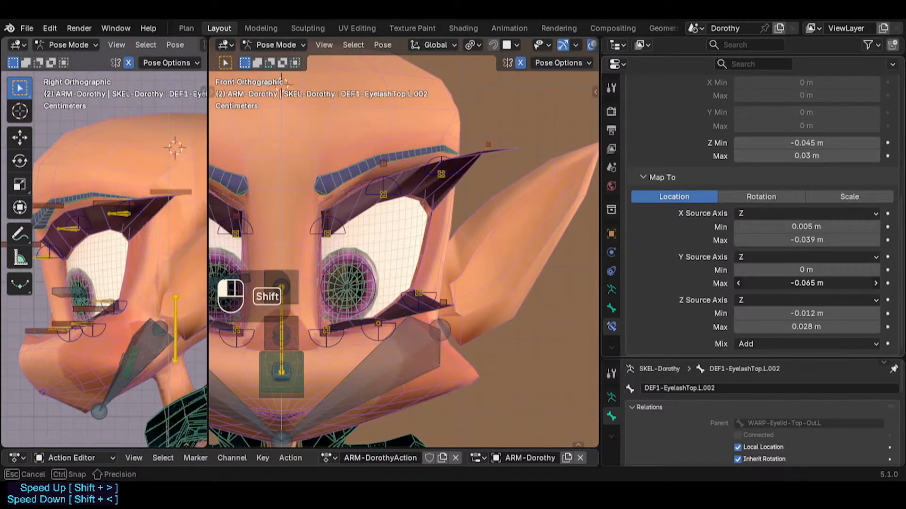
pyautogui.keyDown('shift'); pyautogui.moveTo(807, 283); pyautogui.dragTo(814, 284); pyautogui.keyUp('shift')
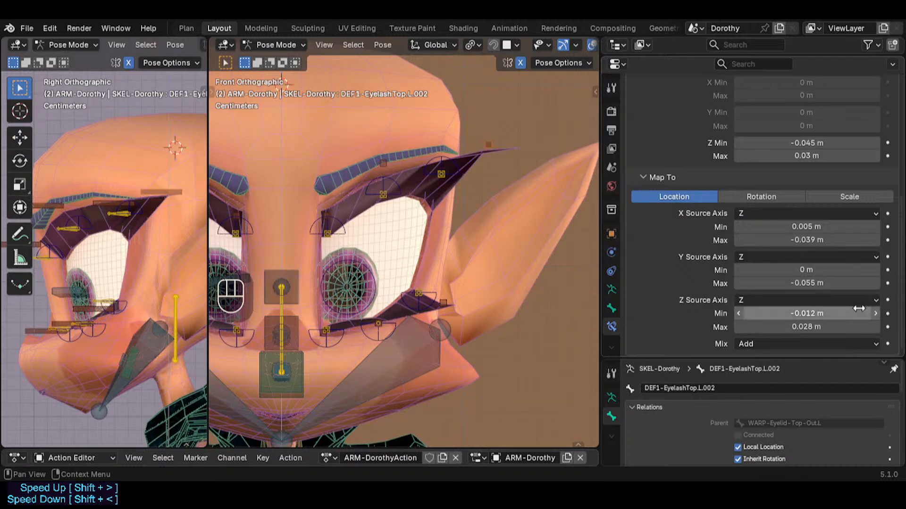
# Inspect the outer upper lash from several angles in perspective, toggling the smoothed mesh display on and off
pyautogui.moveTo(469, 171); pyautogui.dragTo(423, 158, button='middle')
pyautogui.scroll(1, 448, 177)
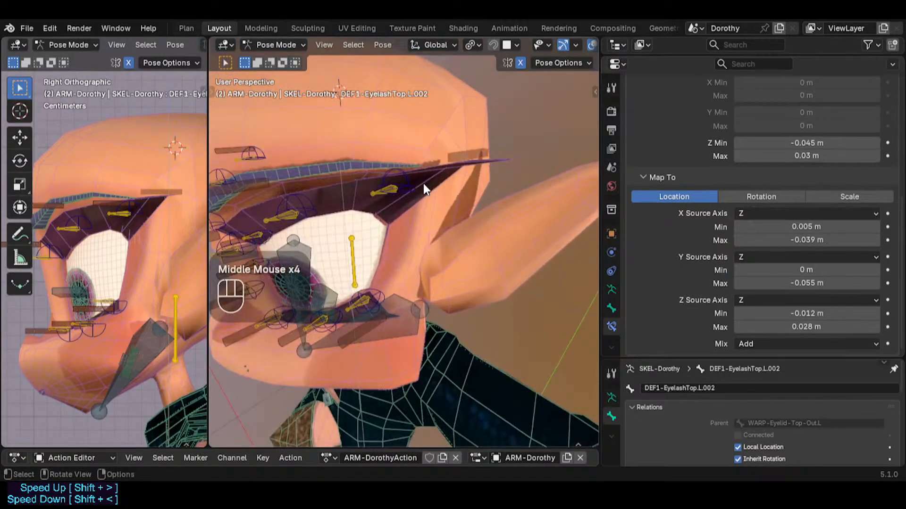
pyautogui.hotkey('shift', 'ctrl', 'alt', 'i')
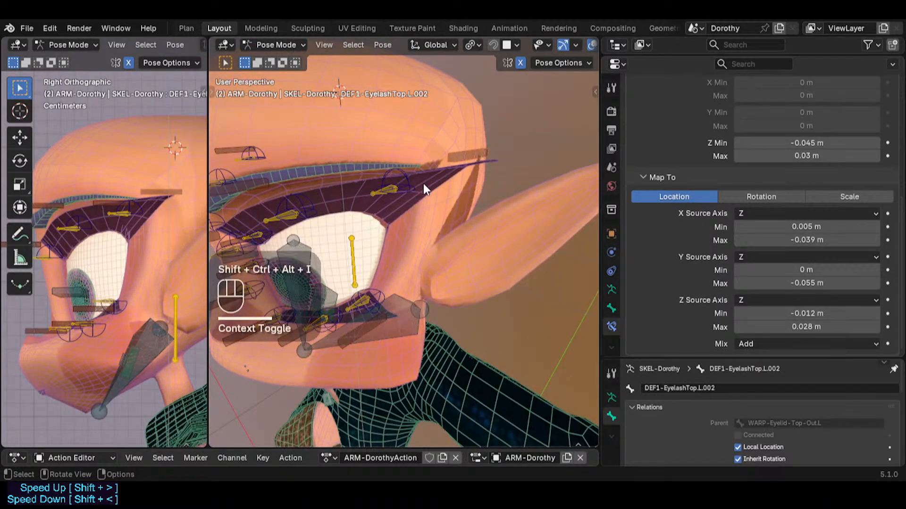
pyautogui.moveTo(423, 183); pyautogui.dragTo(472, 194, button='middle')
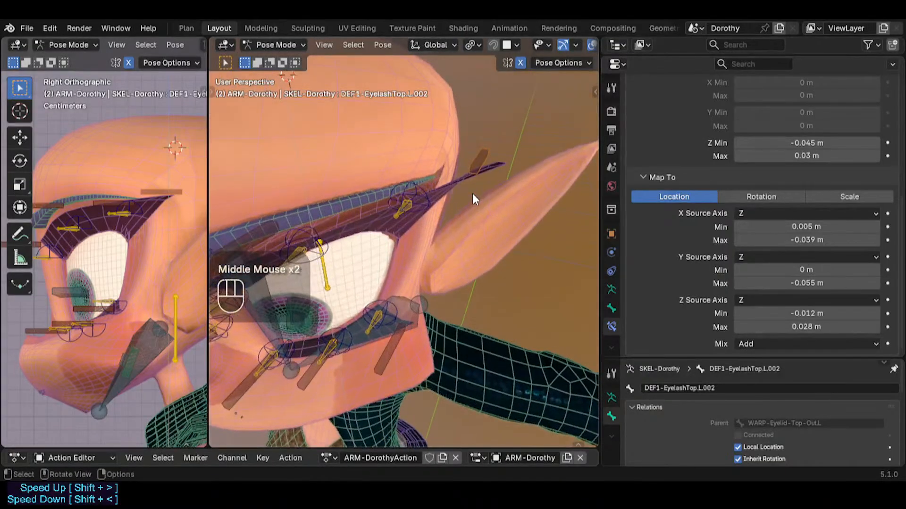
pyautogui.hotkey('shift', 'ctrl', 'alt', 'i')
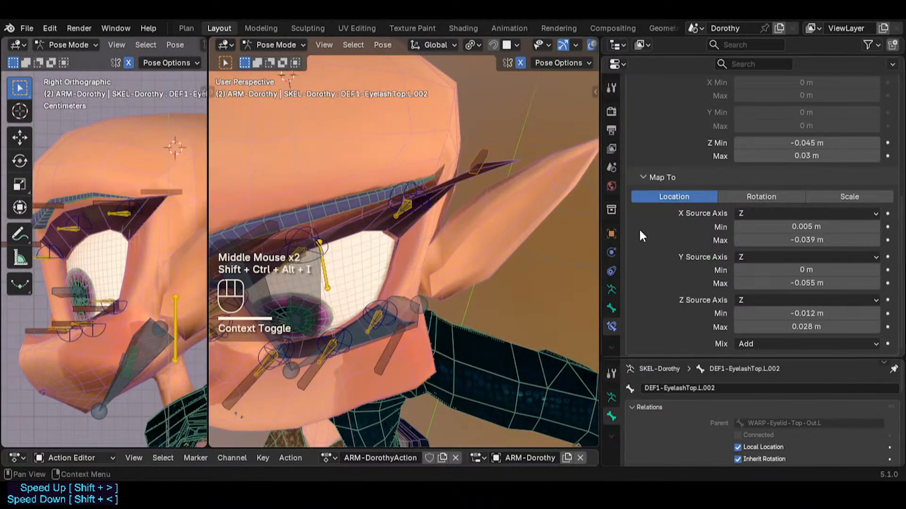
# Test DEF1-EyelashTop.L.002 with a free move and a trackball rotation, cancelling both
pyautogui.press('g')
pyautogui.press('Escape')
pyautogui.press('r')
pyautogui.press('r')
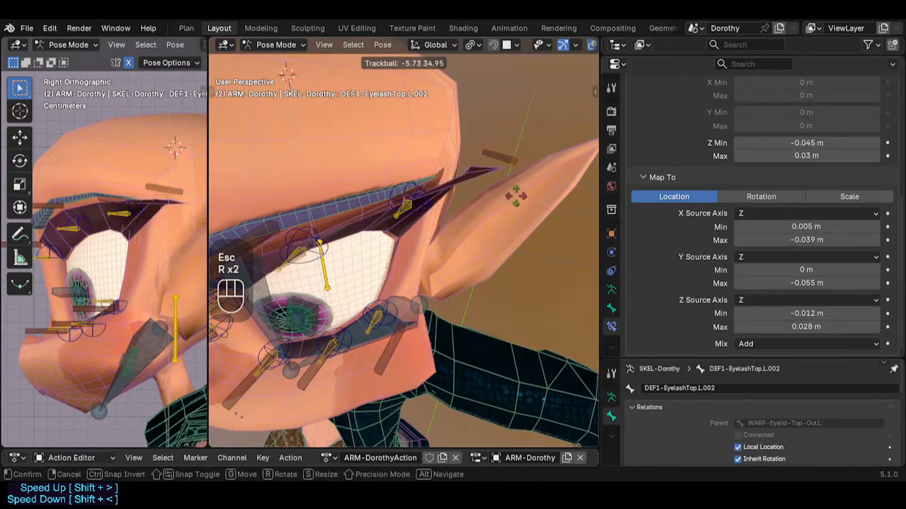
pyautogui.press('Escape')
# Inspect the lash from the side, return to the front orthographic view and hide the mesh wireframes
pyautogui.moveTo(479, 179); pyautogui.dragTo(404, 106, button='middle')
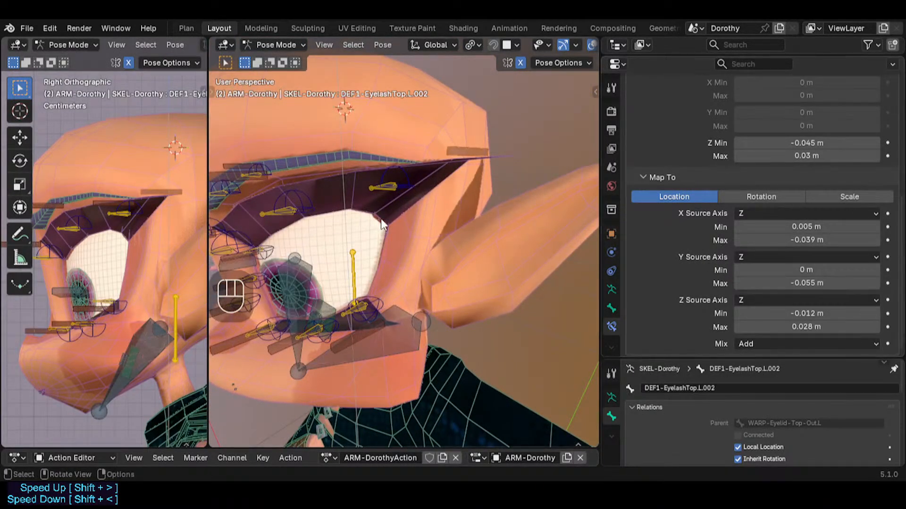
pyautogui.moveTo(380, 219); pyautogui.dragTo(422, 185, button='middle')
pyautogui.press('KP_1')
pyautogui.hotkey('shift', 'ctrl', 'alt', 'z')
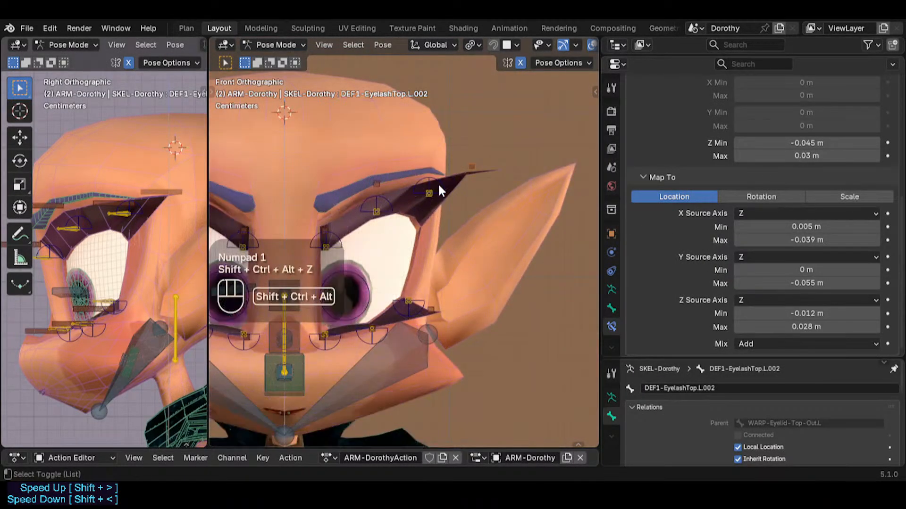
# Show the mesh wireframes again and bring up DEF1-EyelashTop.L.002's Map To location ranges
pyautogui.scroll(2, 453, 205)
pyautogui.hotkey('shift', 'ctrl', 'alt', 'z')
pyautogui.click(472, 161)
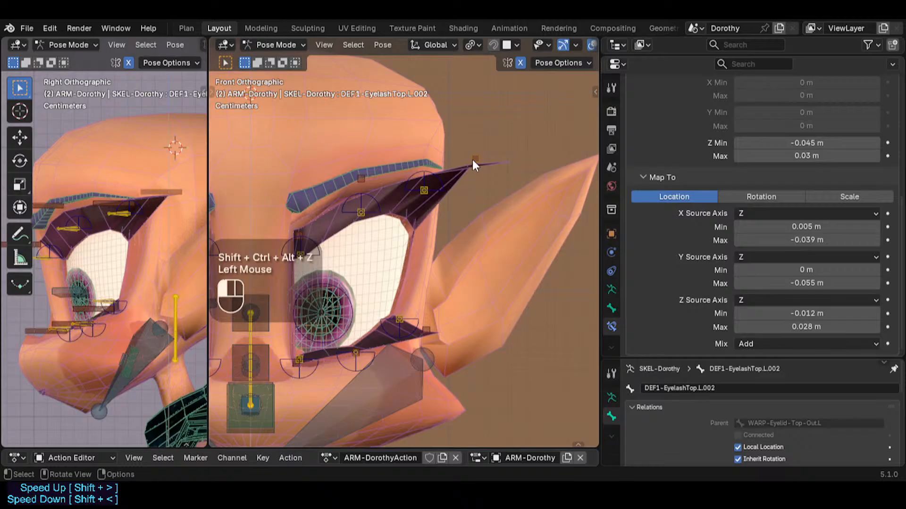
pyautogui.scroll(2, 813, 278)
pyautogui.scroll(-2, 807, 288)
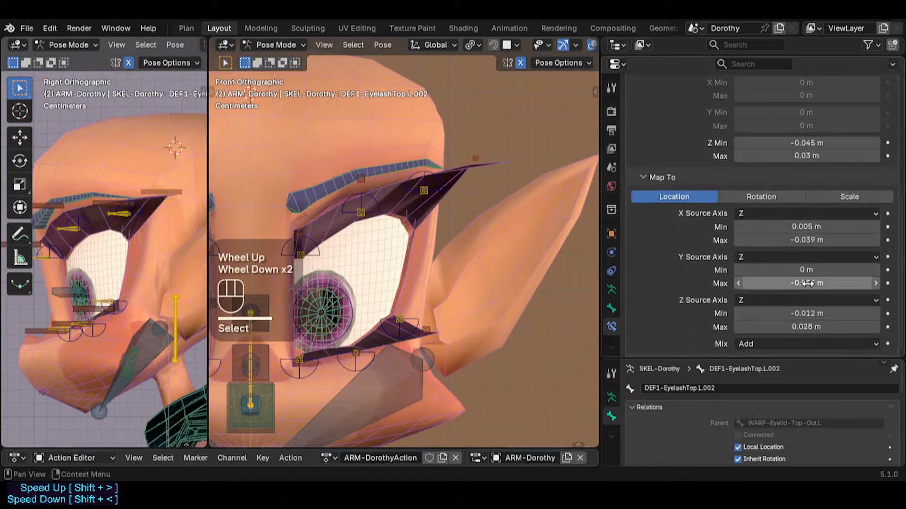
# Test-move TWK-IK-Eyelid-Top-Out.L and TWK-IK-Eyelid-Top-Mid.L to check how the upper lashes follow, cancelling each move
pyautogui.click(432, 175)
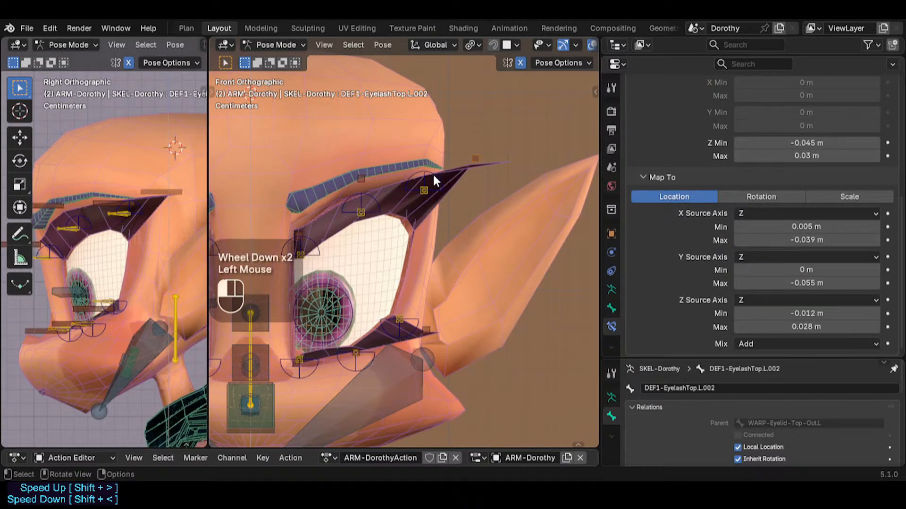
pyautogui.press('g')
pyautogui.press('Escape')
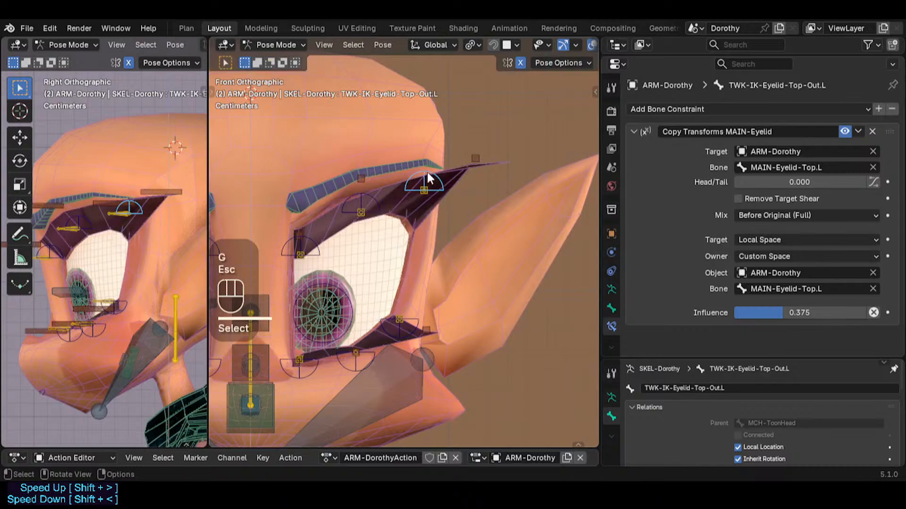
pyautogui.click(372, 195)
pyautogui.press('g')
pyautogui.press('Escape')
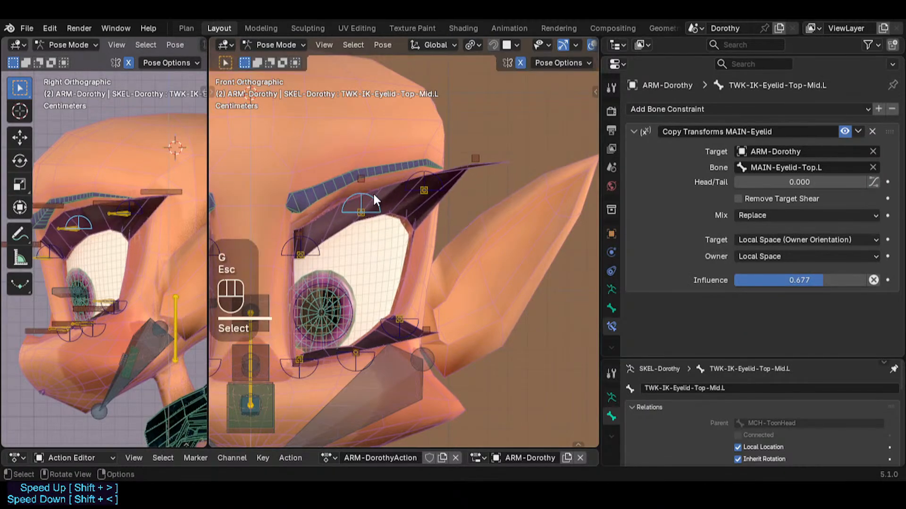
pyautogui.press('g')
pyautogui.press('Escape')
# Lower TWK-IK-Eyelid-Top-Out.L toward the lower lid and reset DEF1-EyelashTop.L.002's Map To X Min to 0 m
pyautogui.click(426, 175)
pyautogui.press('g')
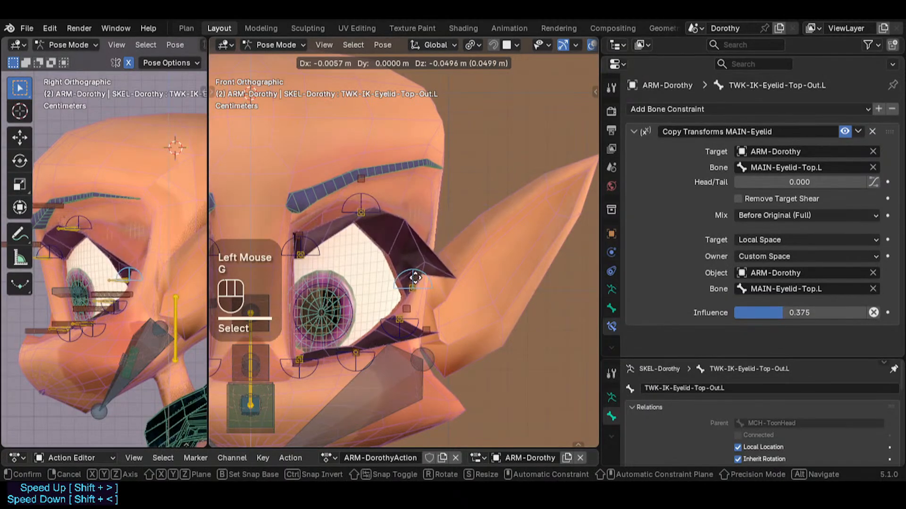
pyautogui.click(433, 296)
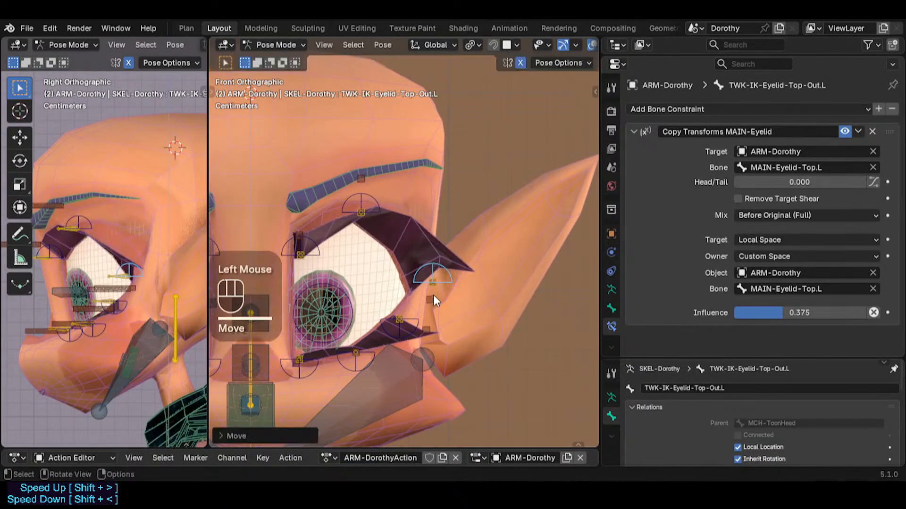
pyautogui.doubleClick(432, 298)
pyautogui.scroll(-3, 767, 261)
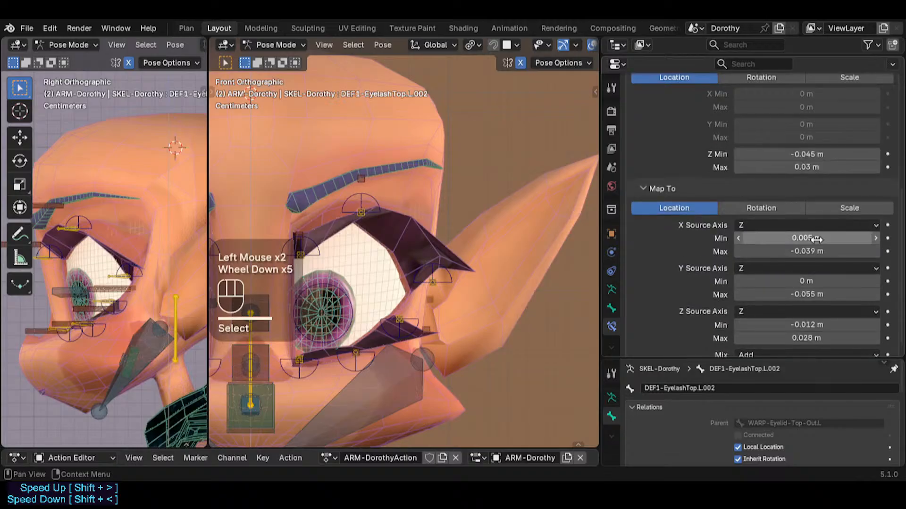
pyautogui.press('BackSpace')
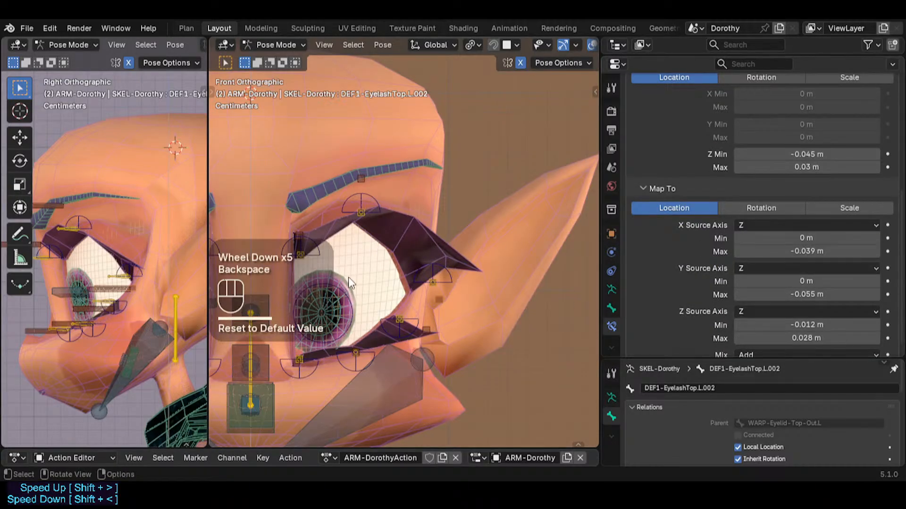
# Raise TWK-IK-Eyelid-Top-Out.L to test the outer lash's travel, and clear the transforms of all pose bones
pyautogui.click(423, 270)
pyautogui.press('g')
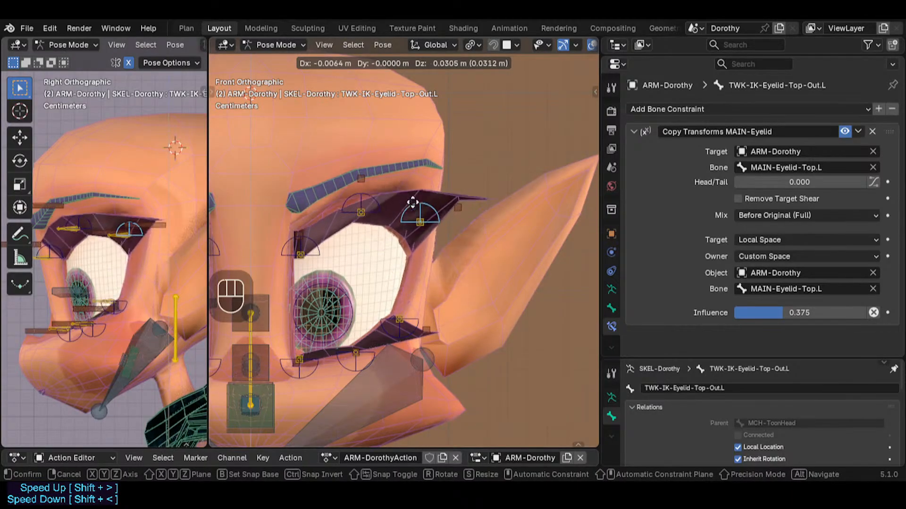
pyautogui.click(420, 198)
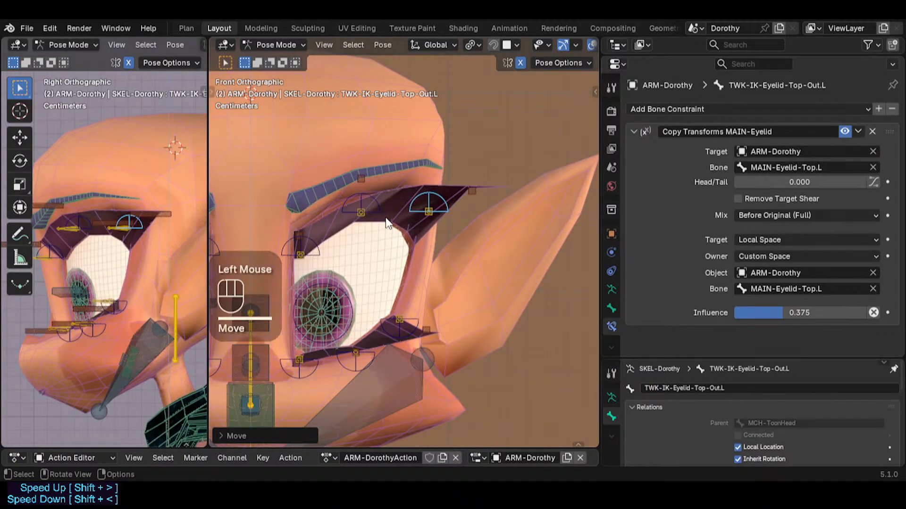
pyautogui.press('a')
pyautogui.hotkey('alt', 'q')
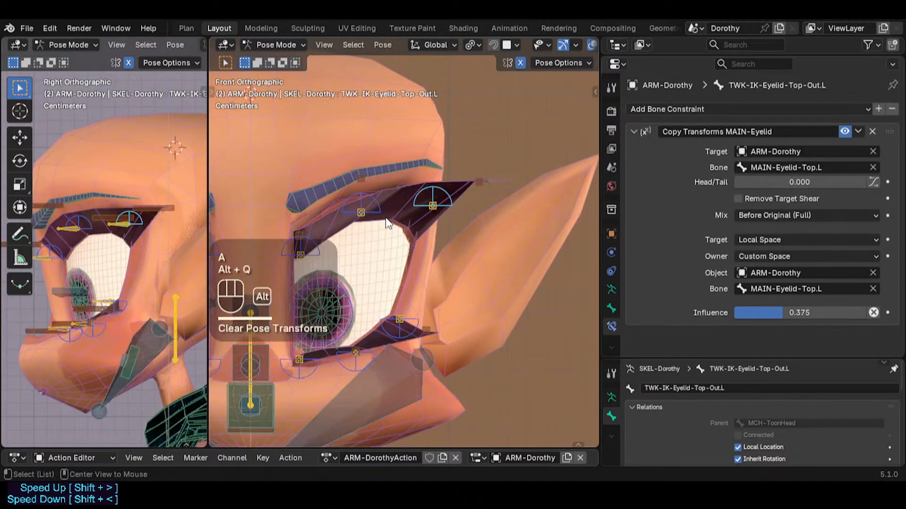
# Set DEF1-EyelashTop.L.002's Map To location X Max to -0.009 m
pyautogui.click(482, 183)
pyautogui.scroll(-6, 797, 292)
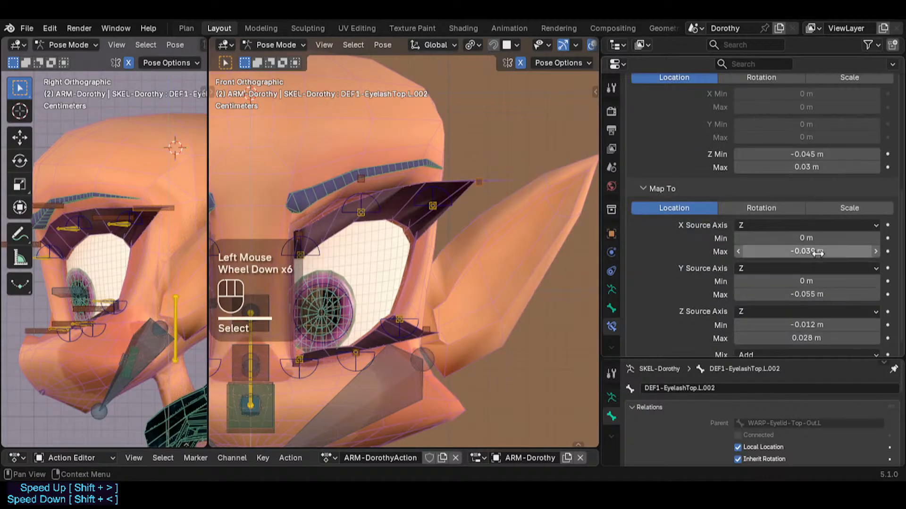
pyautogui.moveTo(815, 253)
pyautogui.keyDown('shift'); pyautogui.mouseDown()
pyautogui.moveTo(834, 254)
pyautogui.moveTo(792, 253)
pyautogui.moveTo(817, 254)
pyautogui.mouseUp(); pyautogui.keyUp('shift')
# Inspect the outer lash from the side and test free moves of DEF1-EyelashTop.L.002, cancelling them
pyautogui.moveTo(494, 200); pyautogui.dragTo(403, 217, button='middle')
pyautogui.scroll(2, 330, 272)
pyautogui.press('g')
pyautogui.press('Escape')
pyautogui.press('g')
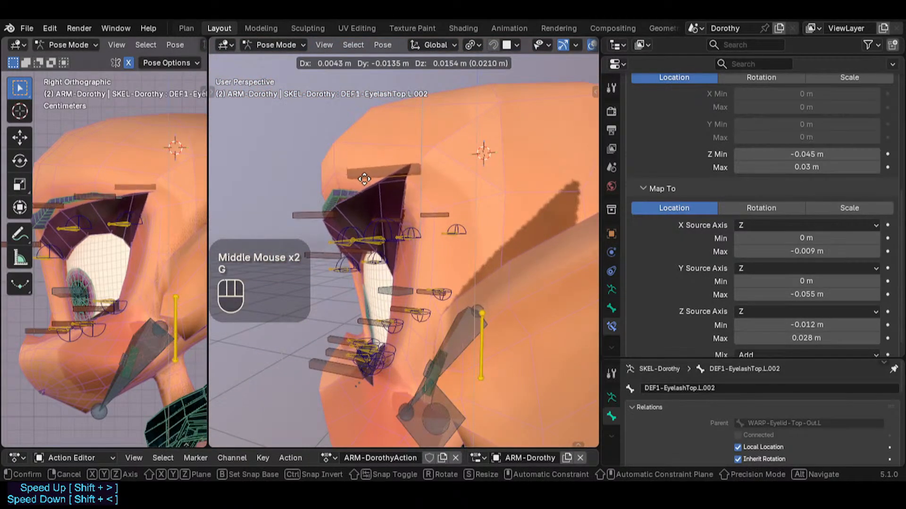
pyautogui.press('Escape')
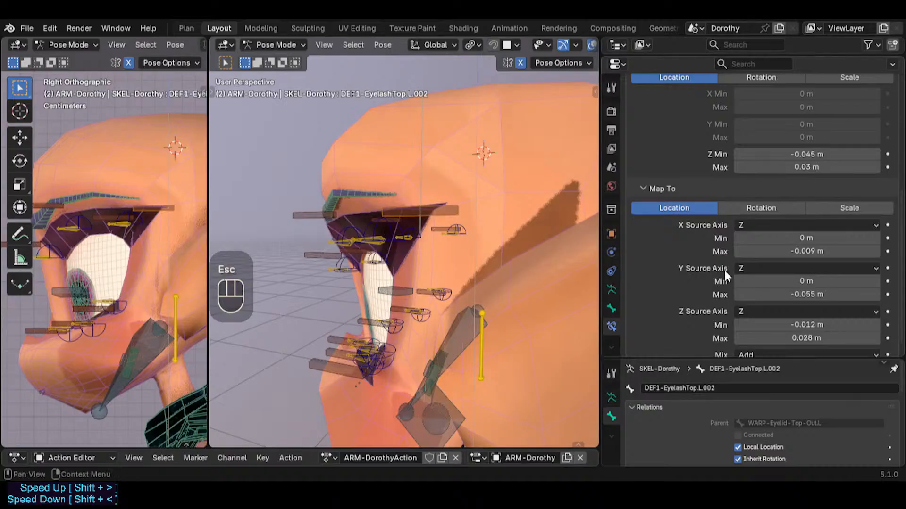
# Set DEF1-EyelashTop.L.002's Map To location Z Max to 0.03 m and fine-tune it slightly upward
pyautogui.scroll(-3, 725, 275)
pyautogui.click(830, 327)
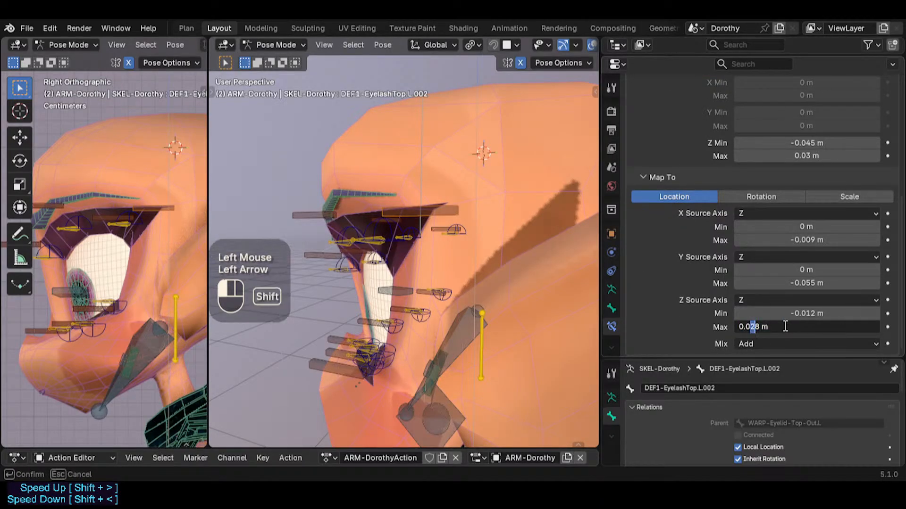
pyautogui.write('0.03')
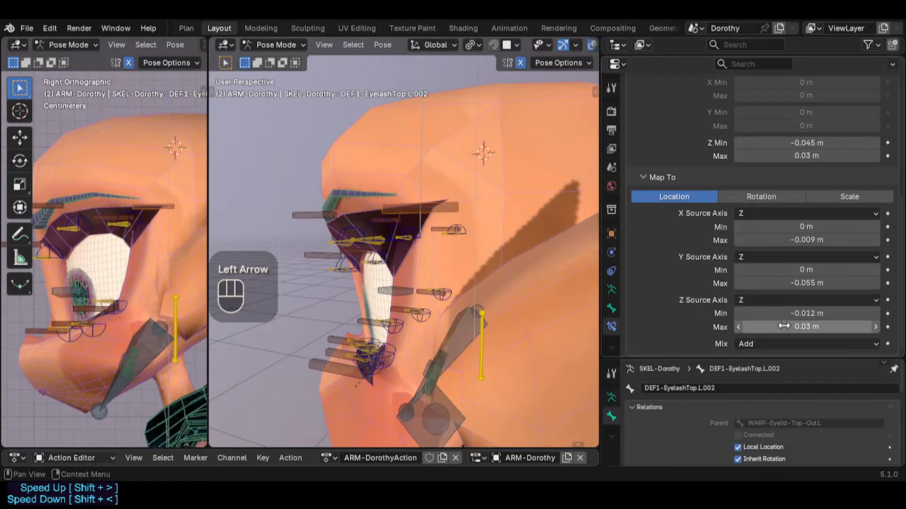
pyautogui.press('Return')
pyautogui.moveTo(785, 326)
pyautogui.keyDown('shift'); pyautogui.mouseDown()
pyautogui.moveTo(802, 326)
pyautogui.moveTo(790, 326)
pyautogui.mouseUp(); pyautogui.keyUp('shift')
# Try a free move of TWK-IK-Eyelid-Top-Out.L's rest position in Edit Mode and undo it
pyautogui.moveTo(399, 227); pyautogui.dragTo(399, 260, button='middle')
pyautogui.keyDown('shift'); pyautogui.click(381, 232); pyautogui.keyUp('shift')
pyautogui.press('Tab')
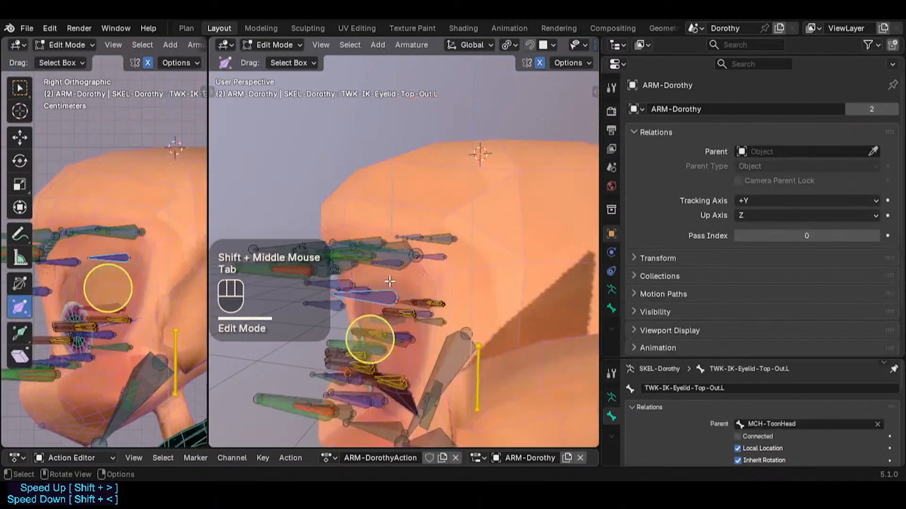
pyautogui.moveTo(385, 332); pyautogui.dragTo(402, 338, button='middle')
pyautogui.press('g')
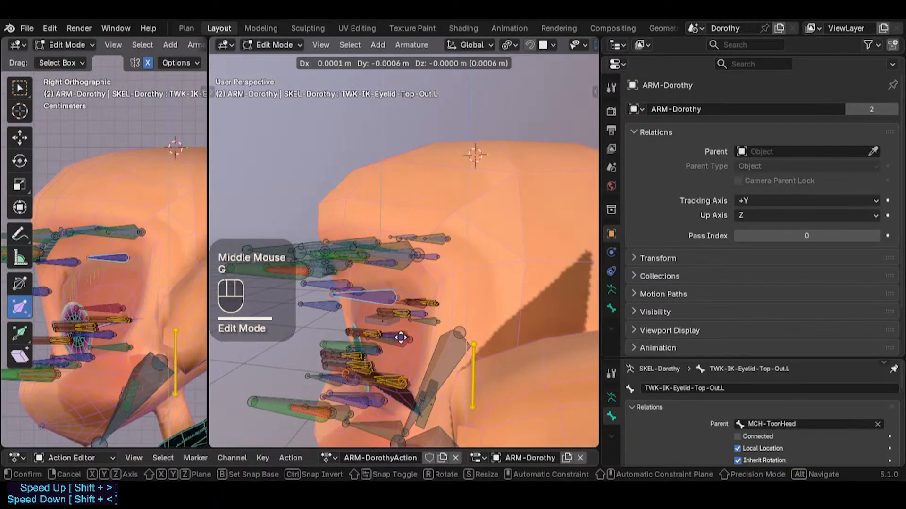
pyautogui.click(393, 338)
pyautogui.press('Tab')
pyautogui.moveTo(363, 315); pyautogui.dragTo(407, 311, button='middle')
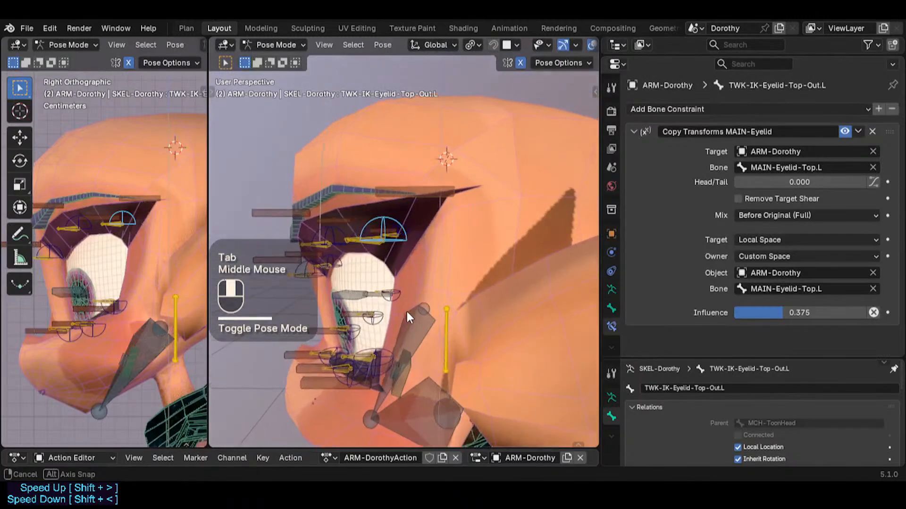
pyautogui.hotkey('ctrl', 'z')
pyautogui.hotkey('ctrl', 'z')
pyautogui.hotkey('ctrl', 'z')
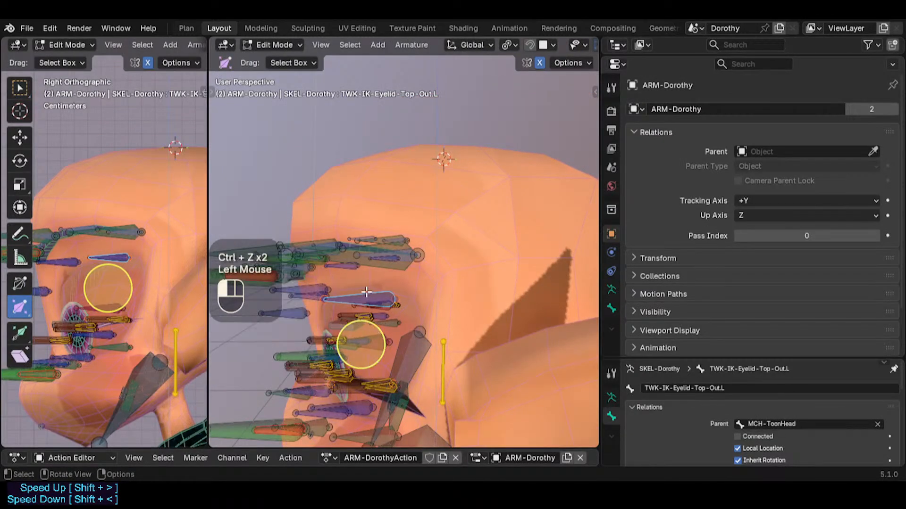
# Shift TWK-IK-Eyelid-Top-Out.L's rest position slightly forward along Y in Edit Mode, checking it in Pose Mode between adjustments
pyautogui.click(375, 298)
pyautogui.press('g')
pyautogui.press('y')
pyautogui.click(380, 289)
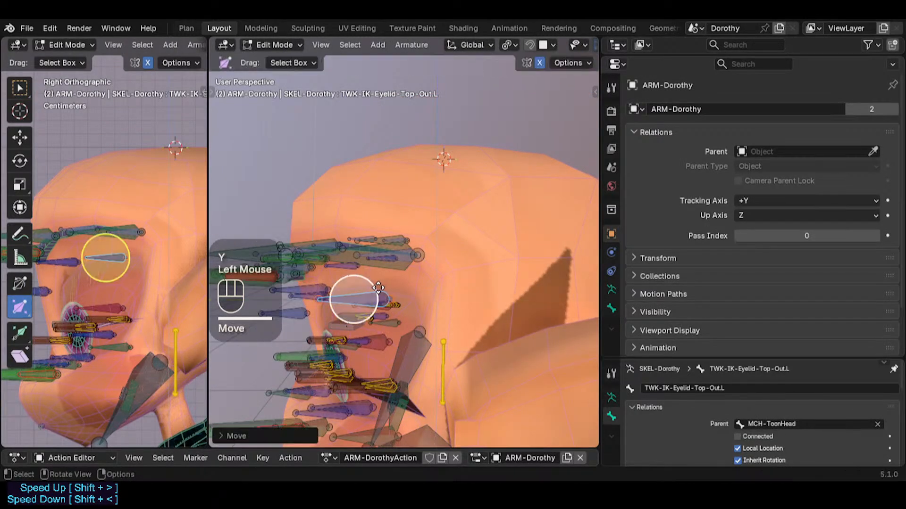
pyautogui.press('Tab')
pyautogui.scroll(3, 402, 216)
pyautogui.press('Tab')
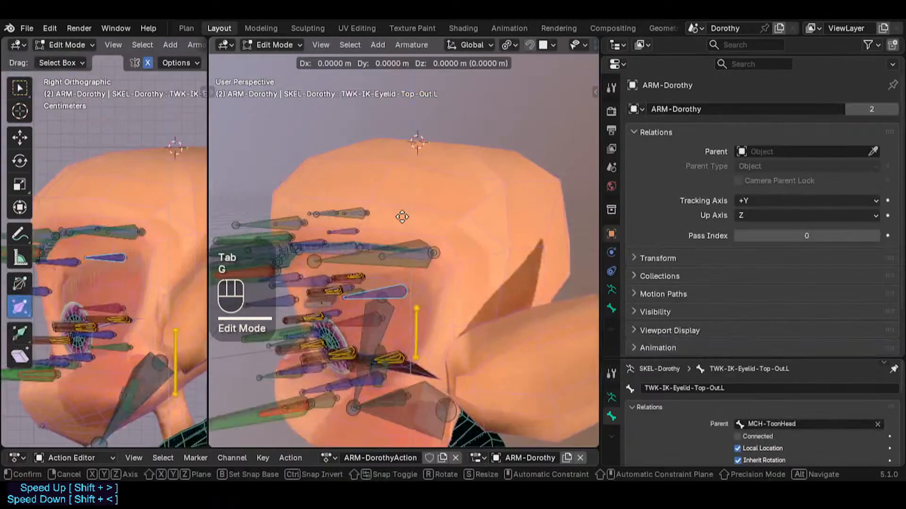
pyautogui.click(400, 217)
pyautogui.press('Tab')
# Examine the raised outer corner of the upper lash in perspective and in the front orthographic view in Pose Mode
pyautogui.moveTo(440, 281); pyautogui.dragTo(375, 326, button='middle')
pyautogui.scroll(2, 361, 265)
pyautogui.press('KP_1')
pyautogui.scroll(-6, 359, 242)
pyautogui.scroll(6, 375, 326)
pyautogui.scroll(2, 369, 299)
pyautogui.keyDown('shift'); pyautogui.moveTo(409, 182); pyautogui.dragTo(432, 316, button='middle'); pyautogui.keyUp('shift')
pyautogui.keyDown('shift'); pyautogui.moveTo(496, 171); pyautogui.dragTo(498, 202, button='middle'); pyautogui.keyUp('shift')
pyautogui.hotkey('ctrl', 'Tab')
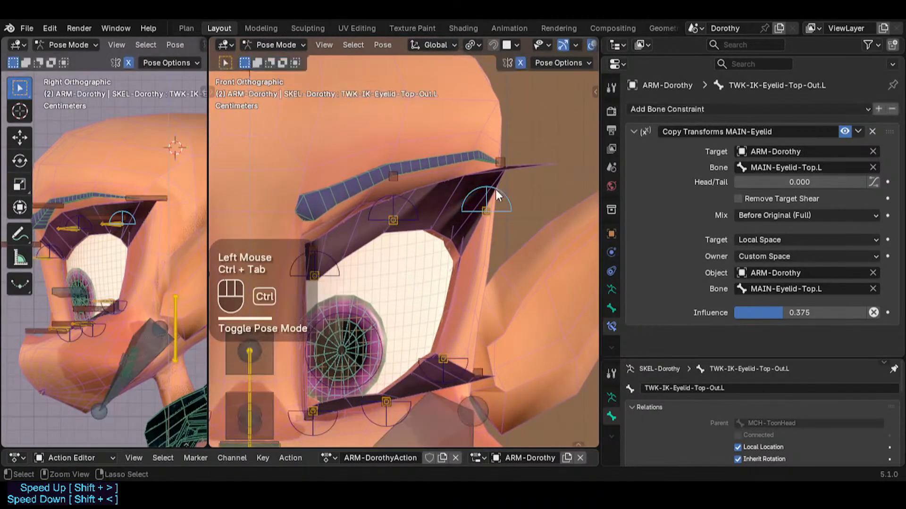
# Test how the outer lash follows a small move of TWK-IK-Eyelid-Top-Out.L, and clear all pose transforms
pyautogui.click(492, 203)
pyautogui.press('g')
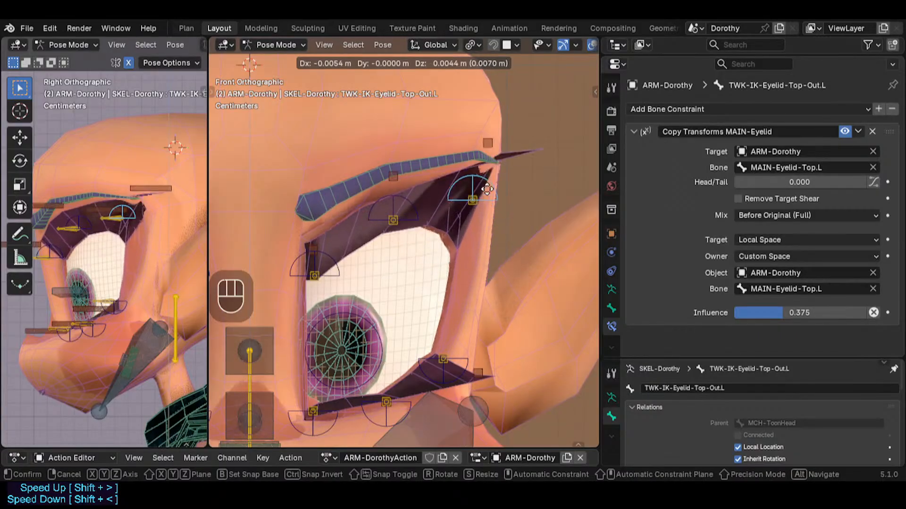
pyautogui.click(453, 204)
pyautogui.hotkey('alt', 'a')
pyautogui.hotkey('alt', 'g')
pyautogui.hotkey('alt', 'g')
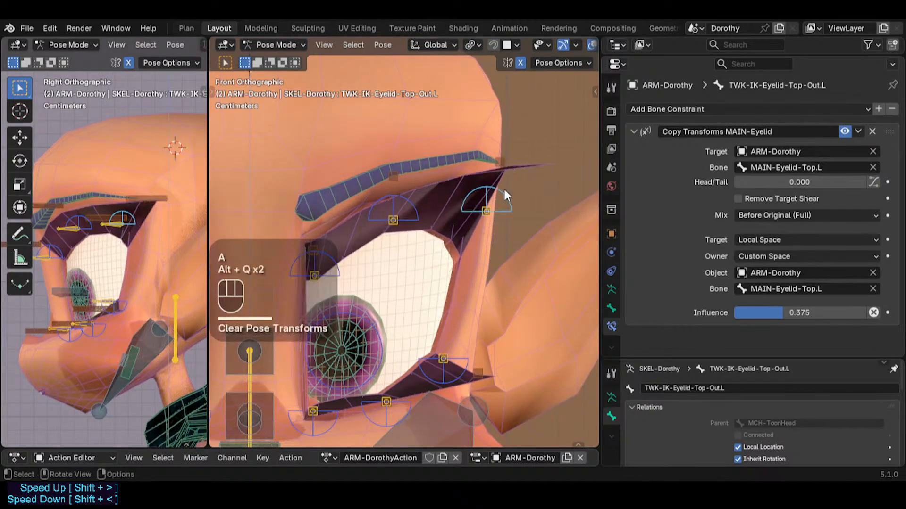
# Move TWK-IK-Eyelid-Top-Out.L by small amounts again, checking the lash in perspective and from the front
pyautogui.click(498, 213)
pyautogui.press('g')
pyautogui.click(500, 211)
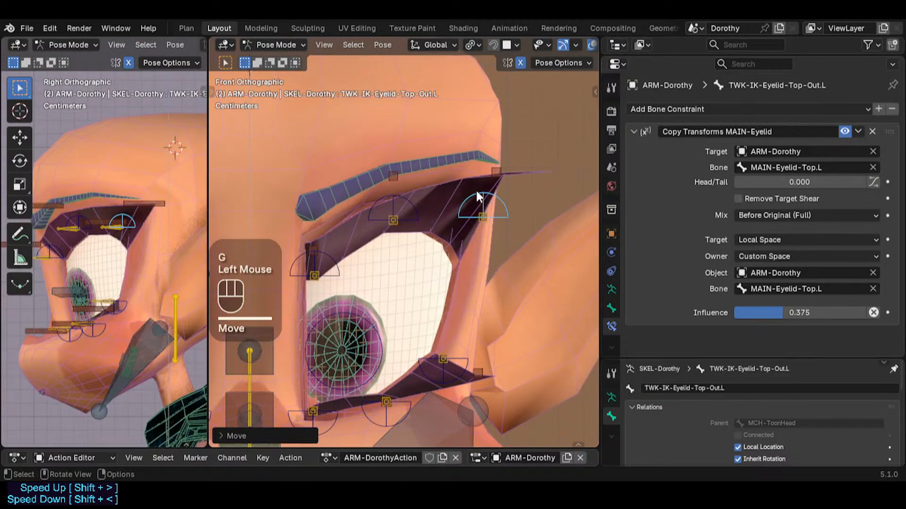
pyautogui.moveTo(475, 188); pyautogui.dragTo(401, 216, button='middle')
pyautogui.press('KP_1')
pyautogui.press('g')
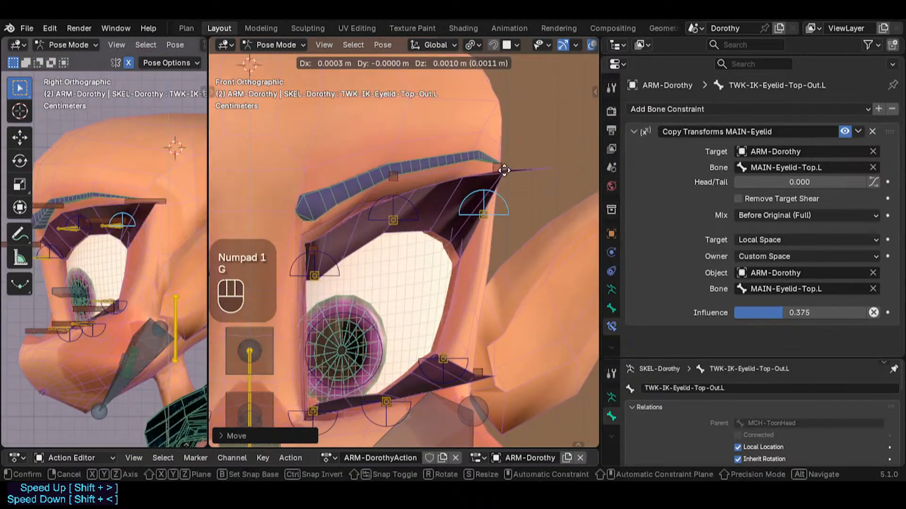
pyautogui.click(512, 185)
# Clear all pose transforms, select DEF1-EyelashTop.L.002 and save the Dorothy file
pyautogui.press('a')
pyautogui.hotkey('alt', 'g')
pyautogui.hotkey('alt', 'g')
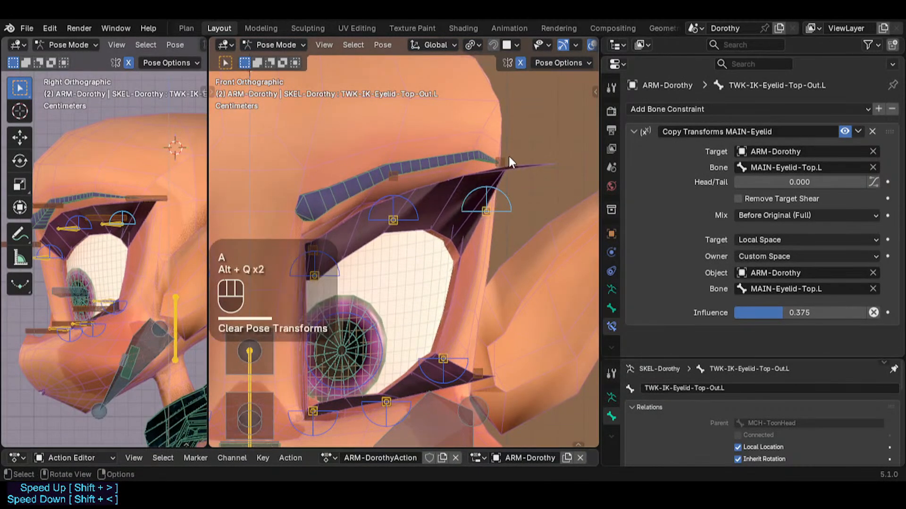
pyautogui.click(509, 180)
pyautogui.hotkey('ctrl', 's')
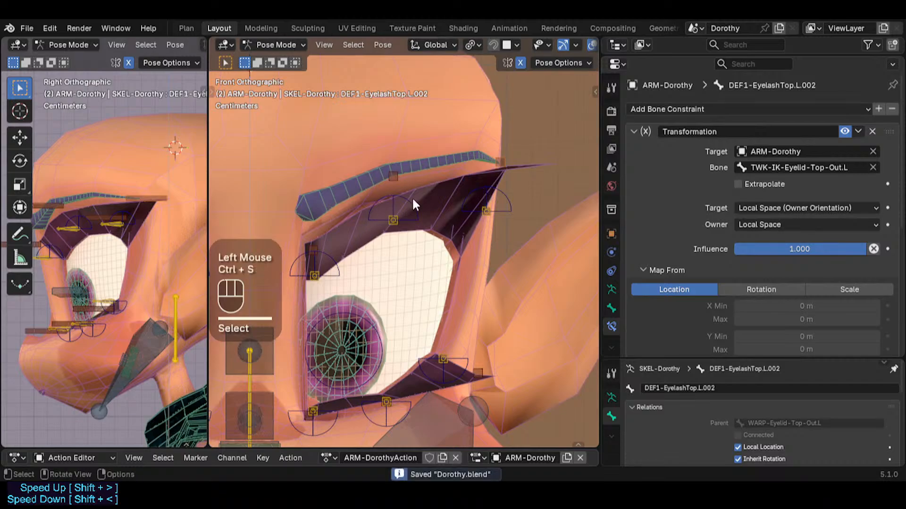
# Test-move TWK-IK-Eyelid-Top-Mid.L, check its rest position in Edit Mode, and bring up DEF1-EyelashTop.L.001's Transformation constraint
pyautogui.click(392, 203)
pyautogui.click(389, 202)
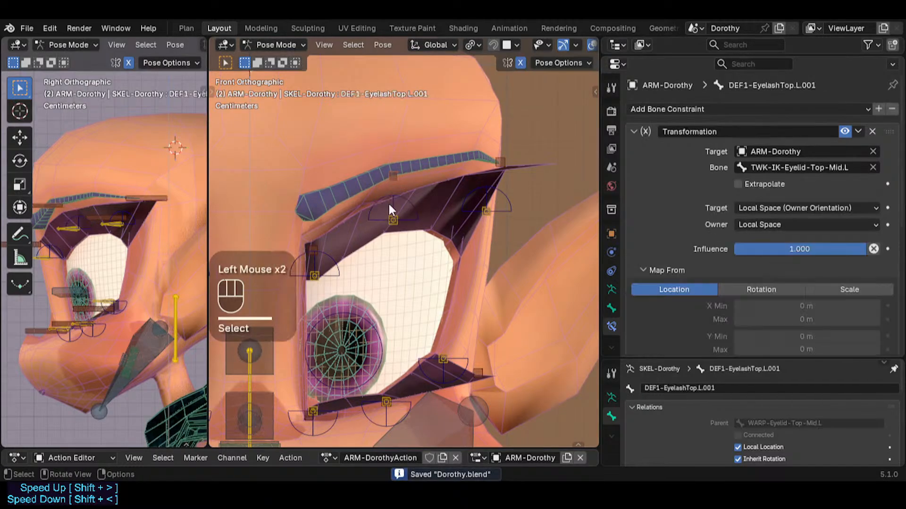
pyautogui.click(388, 206)
pyautogui.press('g')
pyautogui.press('Escape')
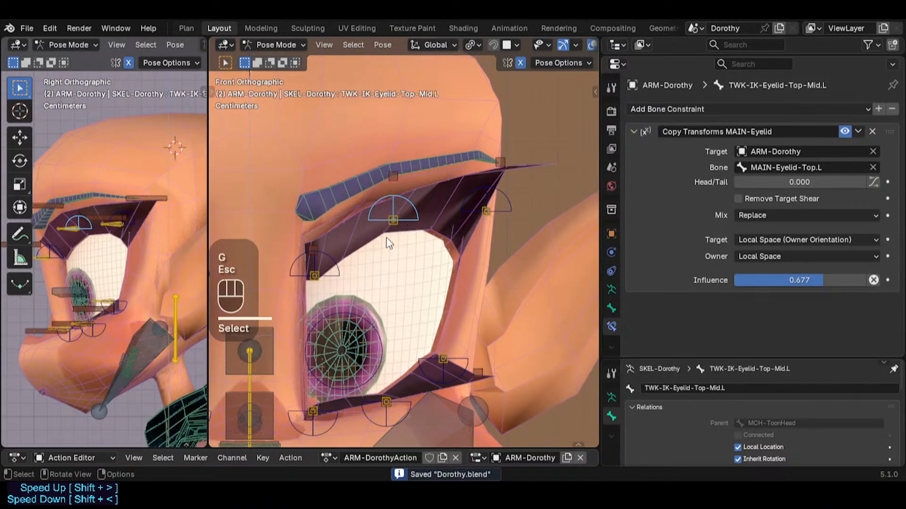
pyautogui.press('Tab')
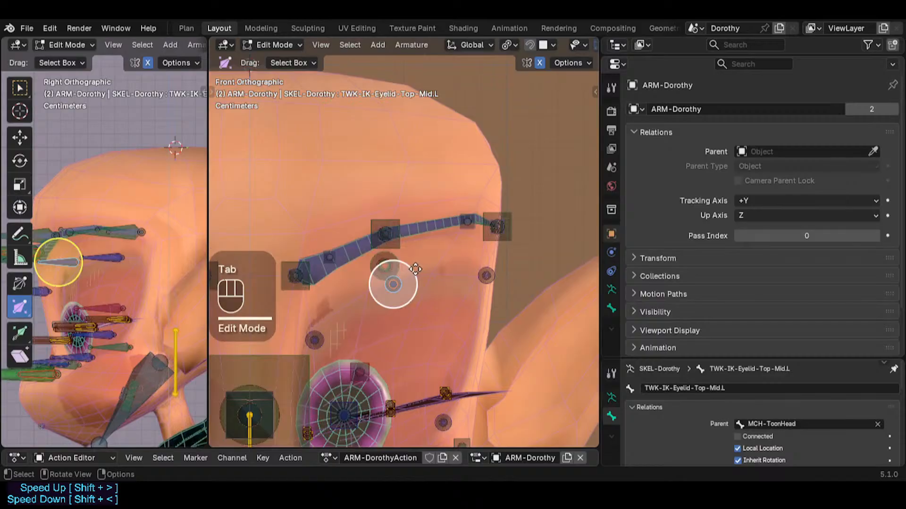
pyautogui.press('Tab')
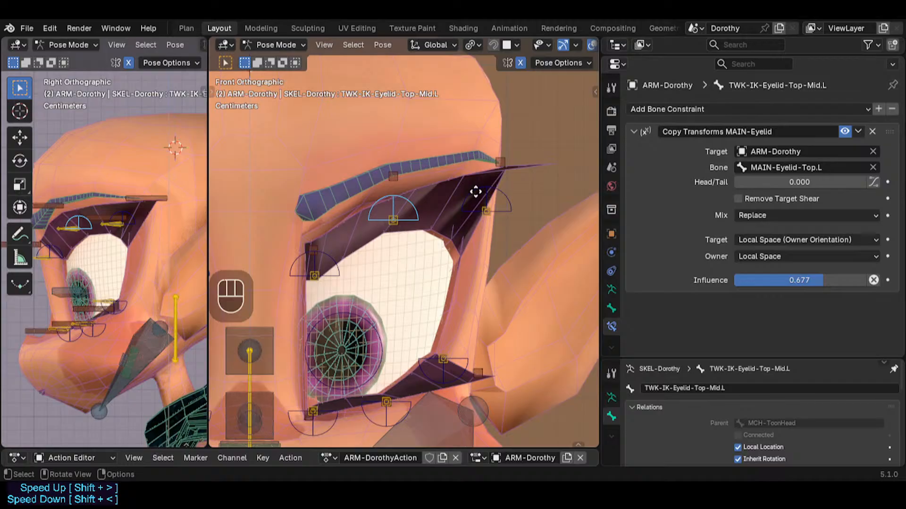
pyautogui.click(387, 177)
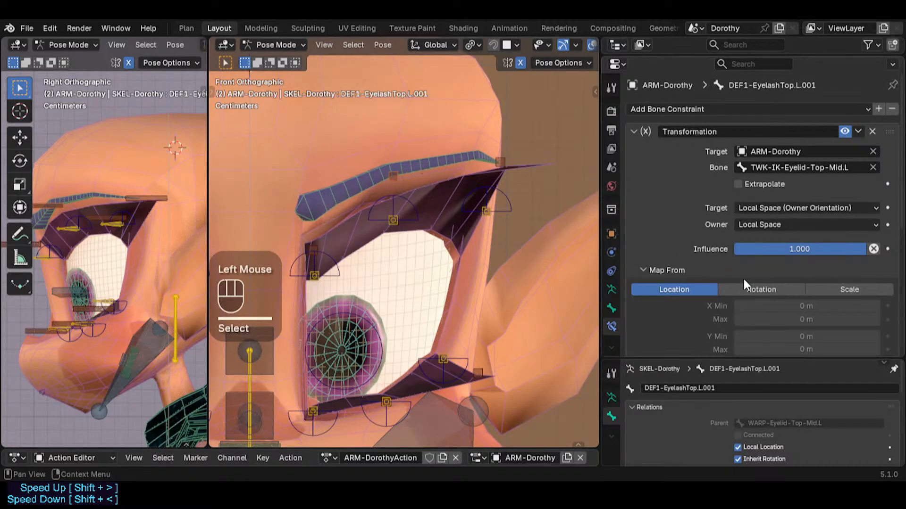
# Save the Dorothy file and set the Map To location Z maximum of DEF1-EyelashTop.L.001's Transformation constraint to 0.03 m
pyautogui.scroll(-5, 742, 276)
pyautogui.scroll(-4, 766, 295)
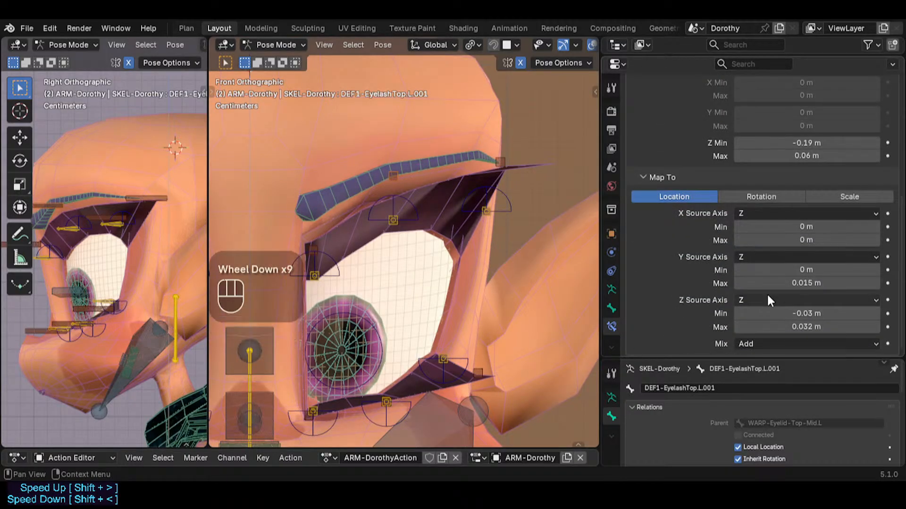
pyautogui.hotkey('ctrl', 's')
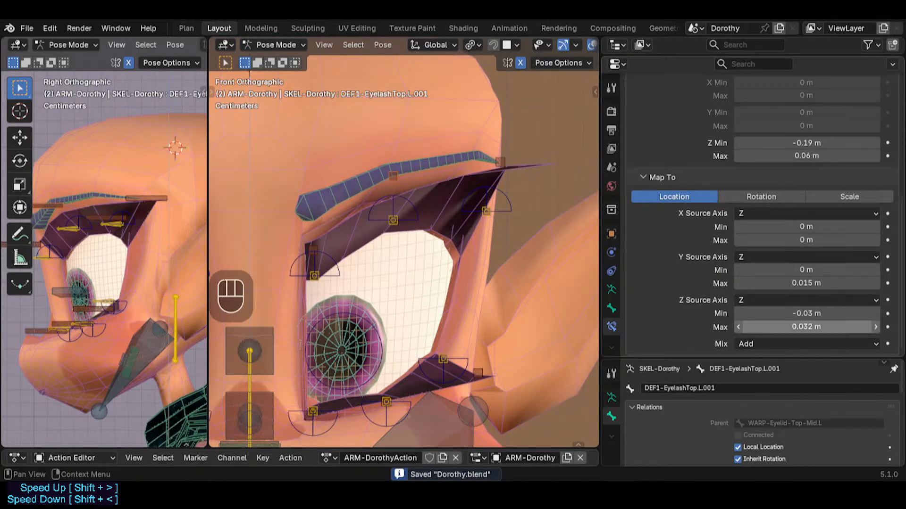
pyautogui.moveTo(806, 327)
pyautogui.keyDown('shift'); pyautogui.mouseDown()
pyautogui.moveTo(781, 327)
pyautogui.moveTo(795, 326)
pyautogui.mouseUp(); pyautogui.keyUp('shift')
pyautogui.hotkey('ctrl', 'z')
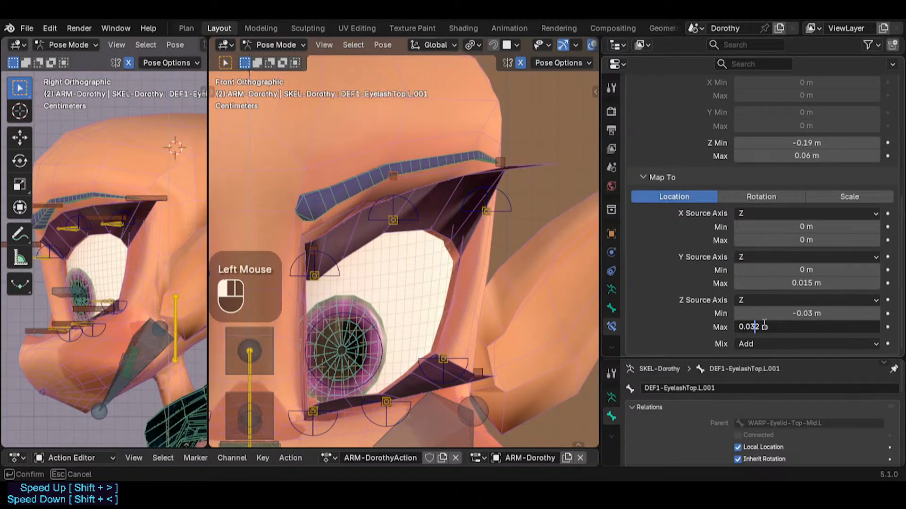
pyautogui.press('Return')
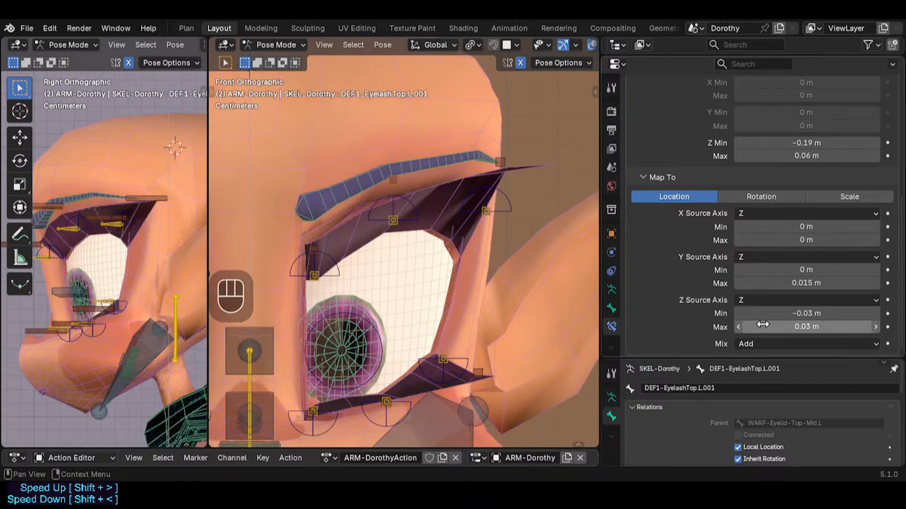
pyautogui.click(795, 327)
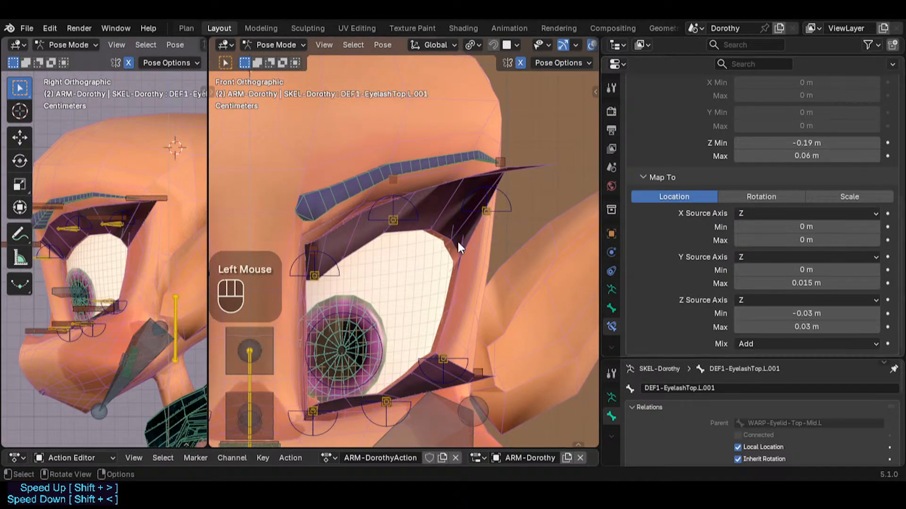
# Lower TWK-IK-Eyelid-Top-Out.L by about 0.045 m in the front view to pose the outer lash for testing
pyautogui.scroll(-2, 457, 242)
pyautogui.keyDown('shift'); pyautogui.moveTo(457, 241); pyautogui.dragTo(459, 197, button='middle'); pyautogui.keyUp('shift')
pyautogui.click(471, 203)
pyautogui.press('g')
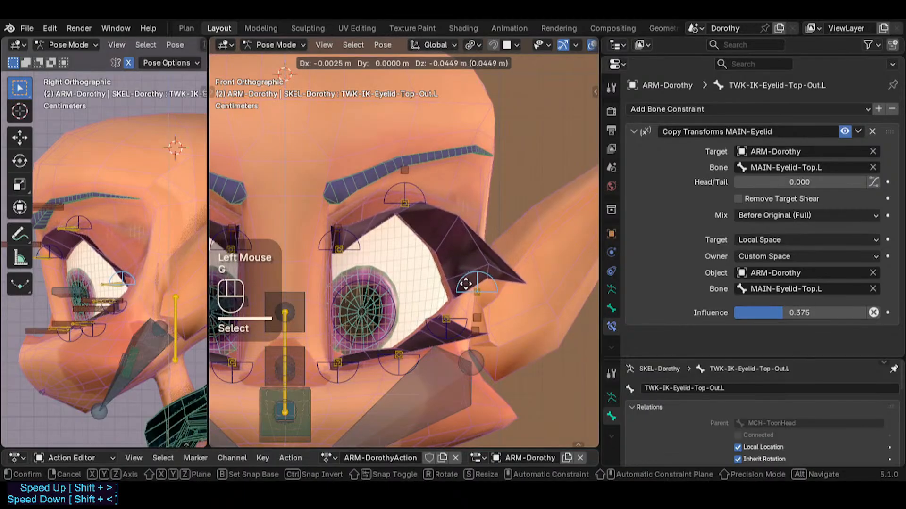
pyautogui.click(466, 288)
# Try a different Map To location Z maximum on DEF1-EyelashTop.L.002's Transformation constraint, and undo it
pyautogui.click(483, 321)
pyautogui.scroll(-5, 736, 301)
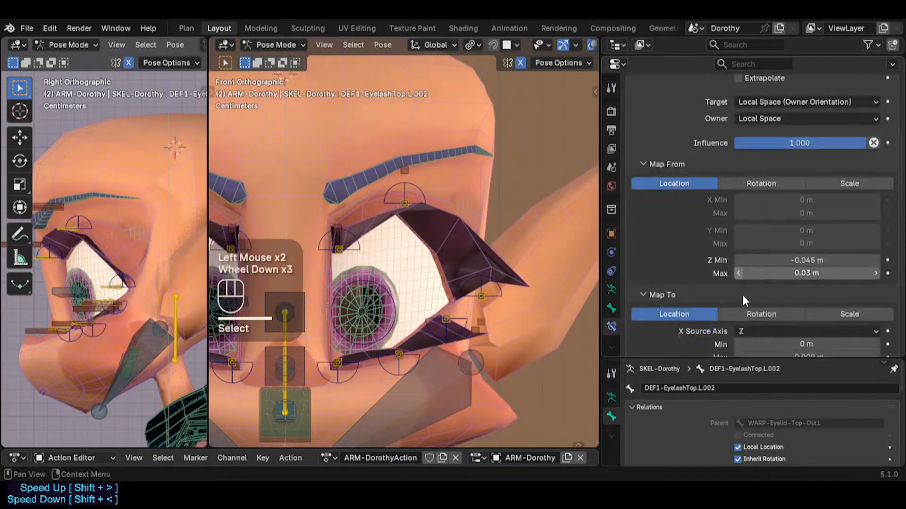
pyautogui.scroll(-2, 748, 292)
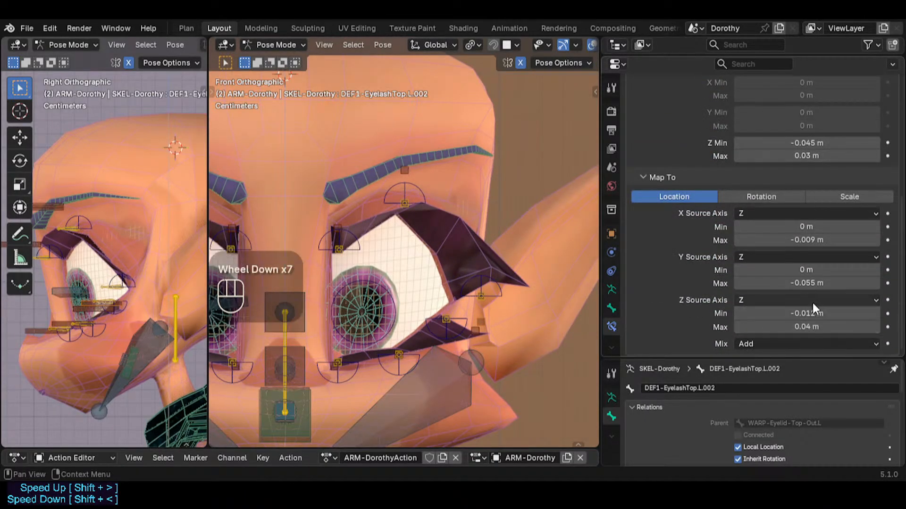
pyautogui.keyDown('shift'); pyautogui.moveTo(802, 327); pyautogui.dragTo(819, 327); pyautogui.keyUp('shift')
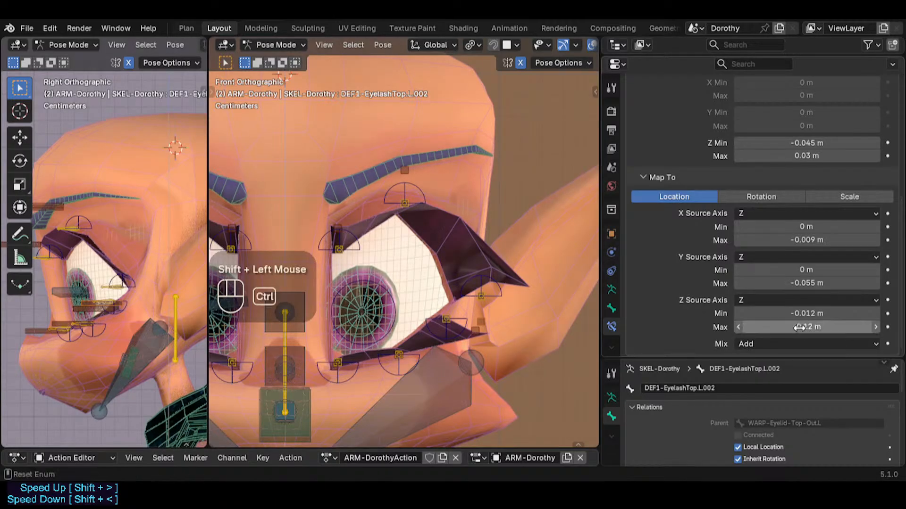
pyautogui.hotkey('ctrl', 'z')
# Set the Map To location Z minimum of DEF1-EyelashTop.L.002's Transformation constraint to -0.022 m
pyautogui.click(482, 303)
pyautogui.click(482, 302)
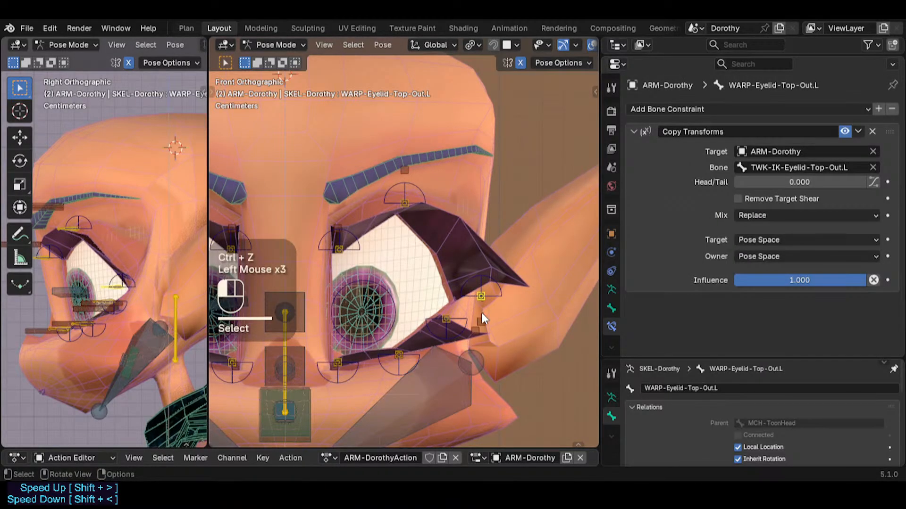
pyautogui.scroll(-6, 760, 294)
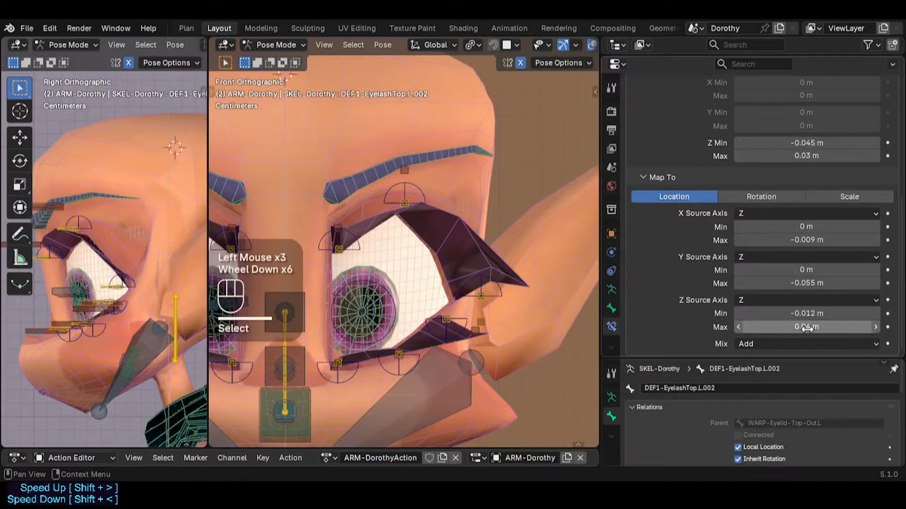
pyautogui.moveTo(807, 313)
pyautogui.keyDown('shift'); pyautogui.mouseDown()
pyautogui.moveTo(797, 314)
pyautogui.moveTo(821, 314)
pyautogui.moveTo(797, 314)
pyautogui.mouseUp(); pyautogui.keyUp('shift')
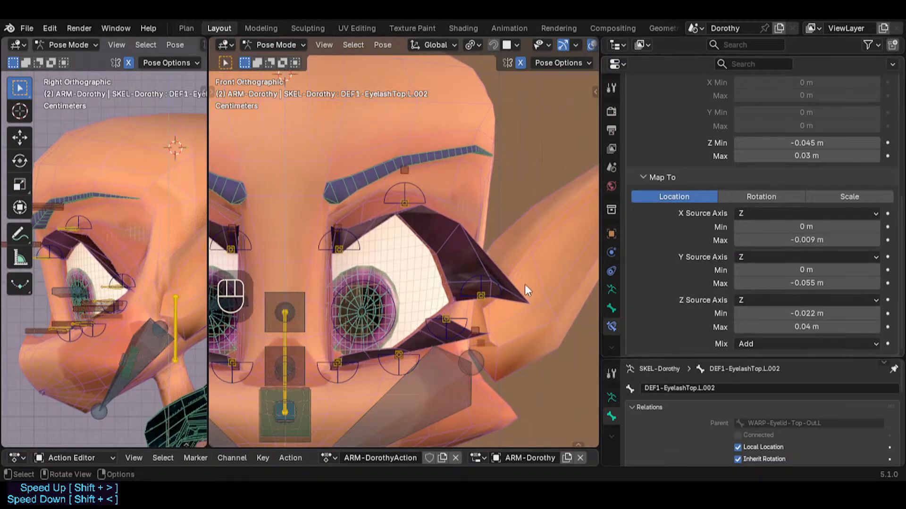
# Test the left outer upper-eyelid control by moving it up and down, clearing all pose transforms between moves
pyautogui.click(493, 282)
pyautogui.press('g')
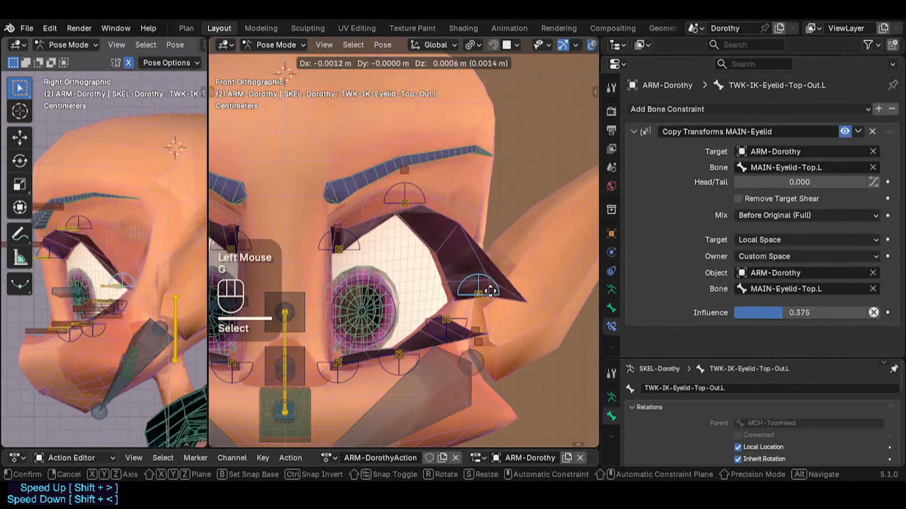
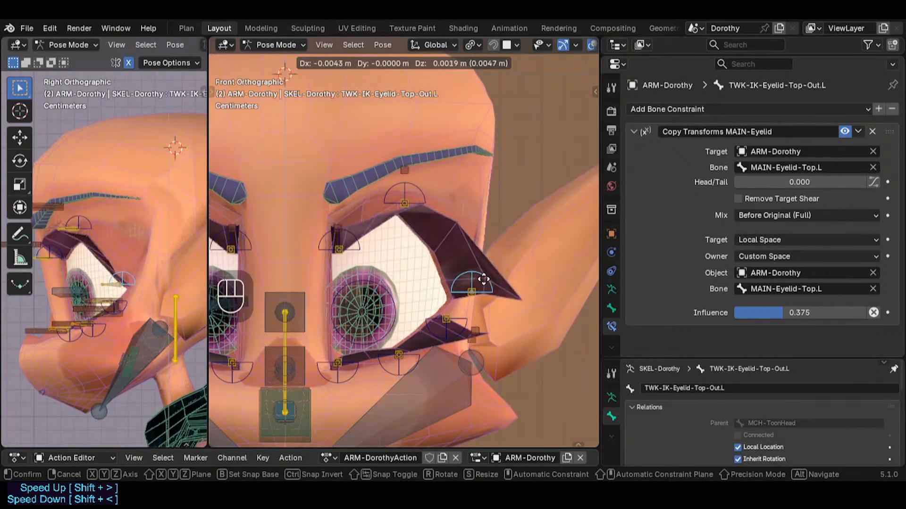
pyautogui.click(501, 175)
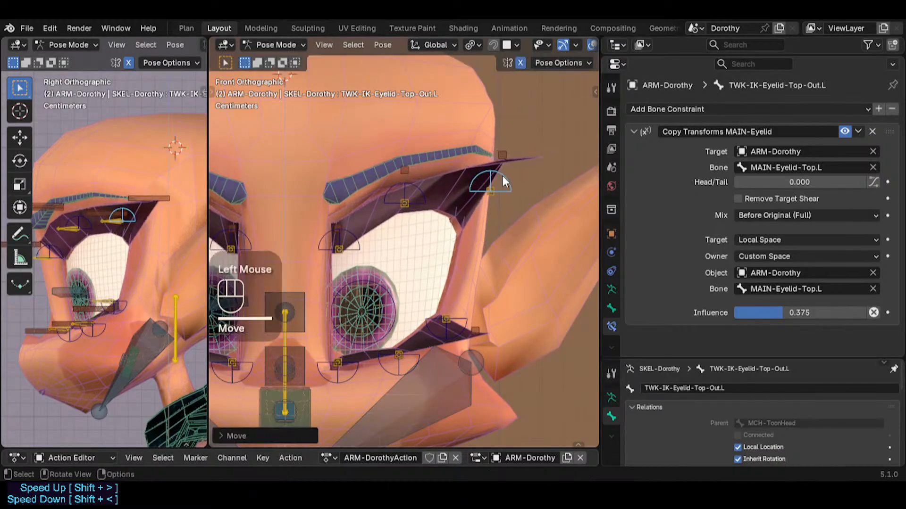
pyautogui.press('a')
pyautogui.hotkey('alt', 'g')
pyautogui.hotkey('alt', 'g')
pyautogui.click(482, 188)
pyautogui.press('g')
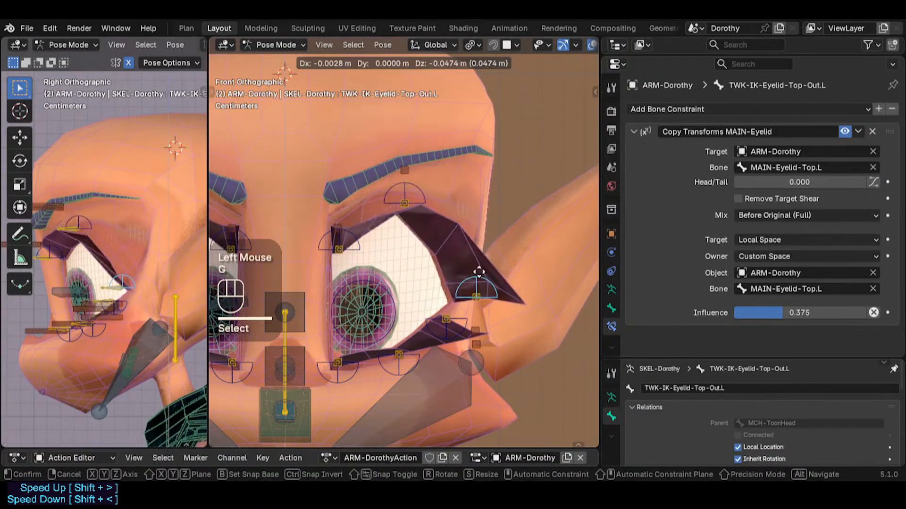
pyautogui.click(486, 189)
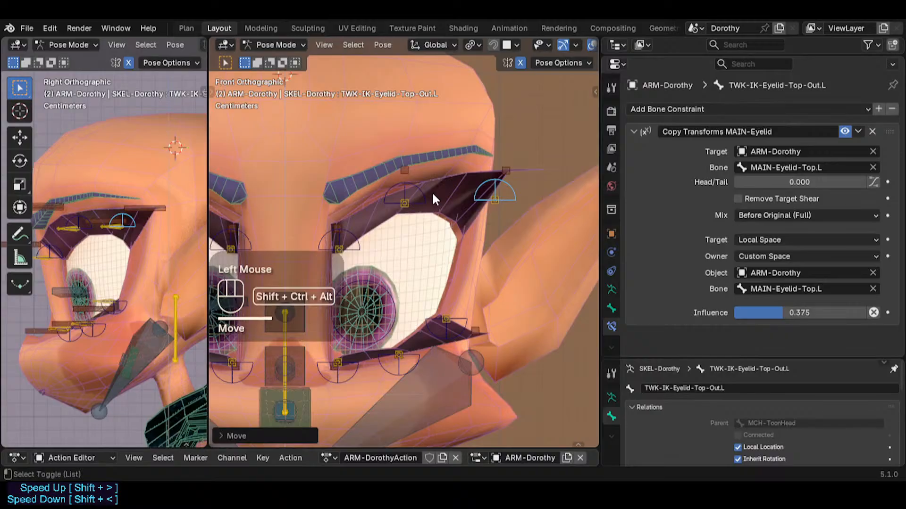
# Turn on the character's smoother, subdivided mesh display and save the file
pyautogui.hotkey('shift', 'ctrl', 'alt', 'i')
pyautogui.hotkey('ctrl', 's')
# Move the left outer and middle upper-eyelid controls to check the eyelashes, and clear all pose transforms
pyautogui.click(487, 185)
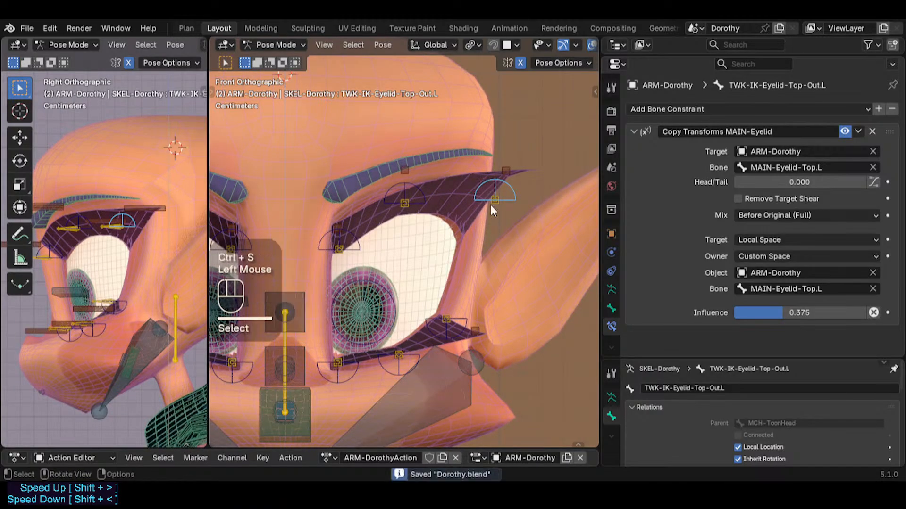
pyautogui.press('g')
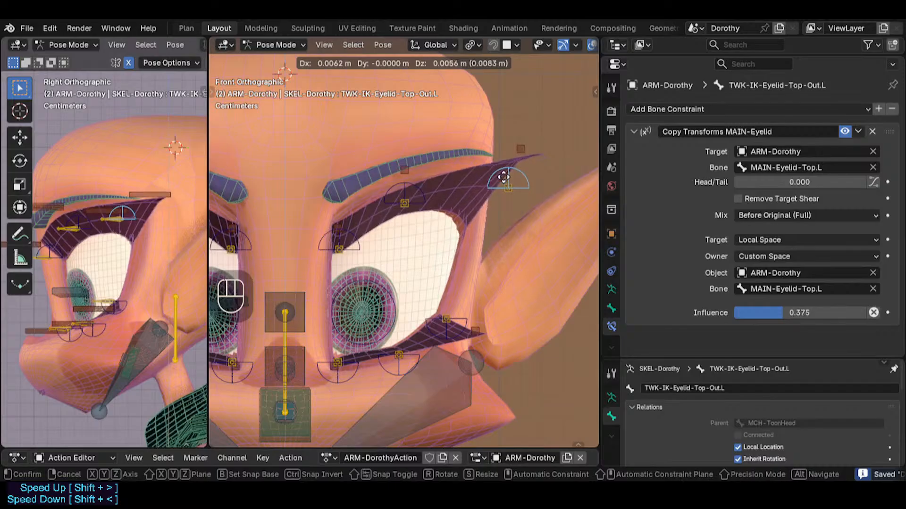
pyautogui.click(494, 182)
pyautogui.click(400, 198)
pyautogui.press('a')
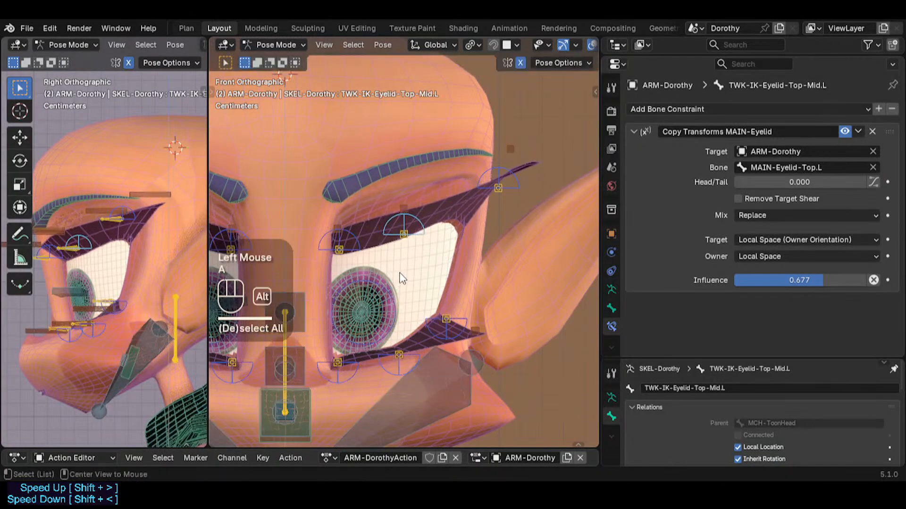
pyautogui.hotkey('alt', 'q')
pyautogui.hotkey('alt', 'q')
# Test the left middle upper-eyelid control alone by lowering it over the eye, and clear all pose transforms
pyautogui.click(399, 200)
pyautogui.press('g')
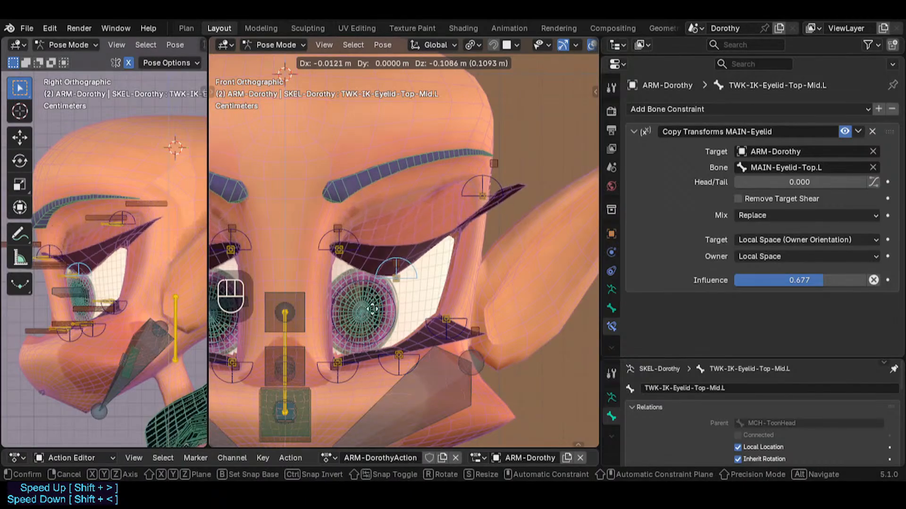
pyautogui.click(385, 191)
pyautogui.press('a')
pyautogui.hotkey('alt', 'q')
pyautogui.hotkey('alt', 'q')
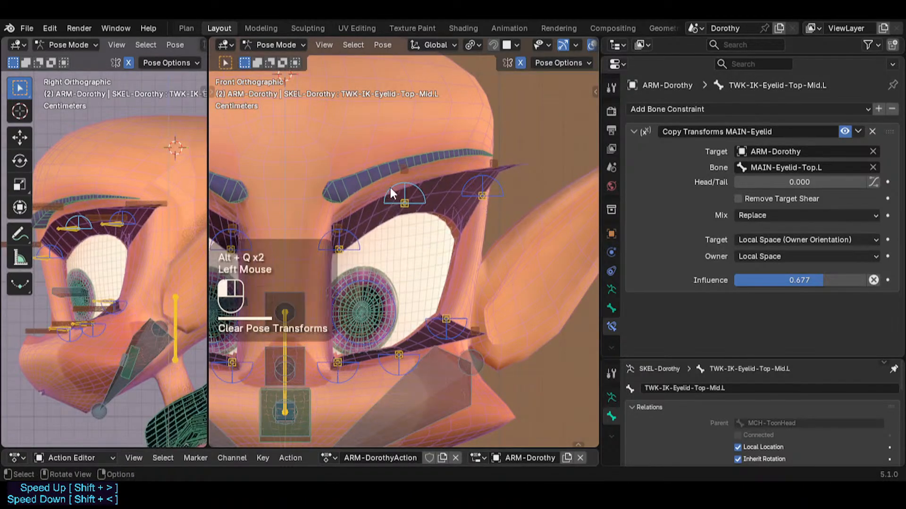
# Lower the left middle upper-eyelid control and set the Map To Z minimum of DEF1-EyelashTop.L.001 to -0.13 m
pyautogui.click(389, 188)
pyautogui.press('g')
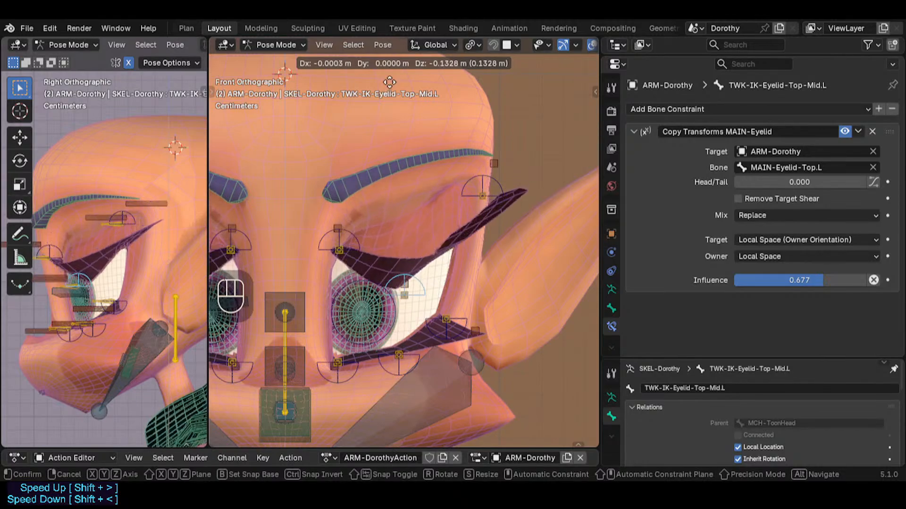
pyautogui.click(383, 108)
pyautogui.doubleClick(399, 300)
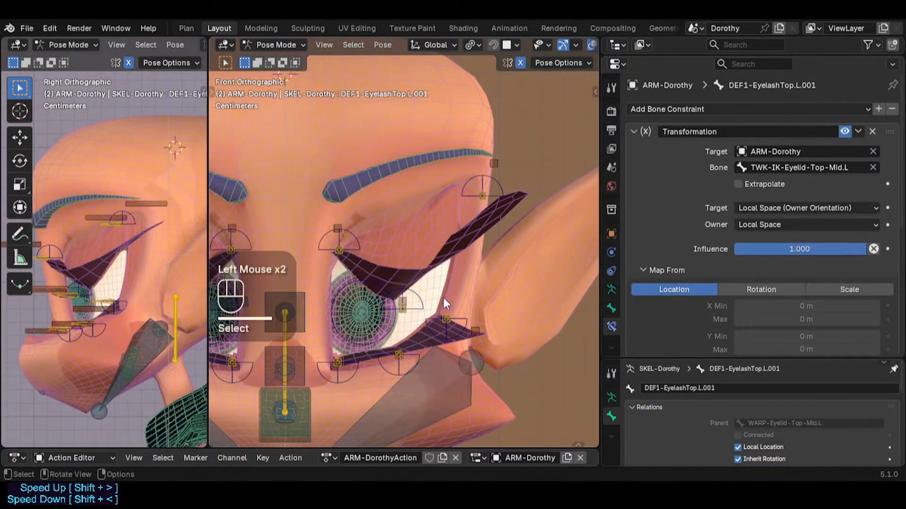
pyautogui.scroll(-6, 763, 256)
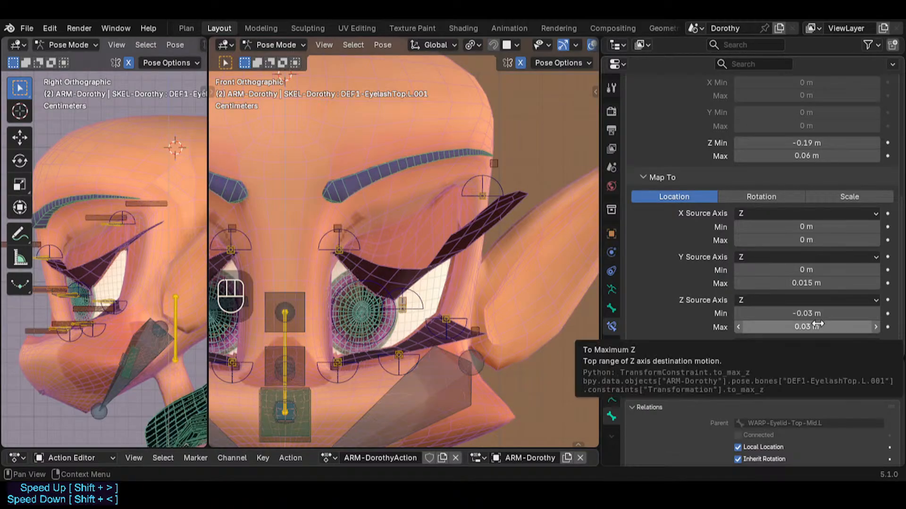
pyautogui.keyDown('shift'); pyautogui.moveTo(755, 314); pyautogui.dragTo(726, 313); pyautogui.keyUp('shift')
pyautogui.press('BackSpace')
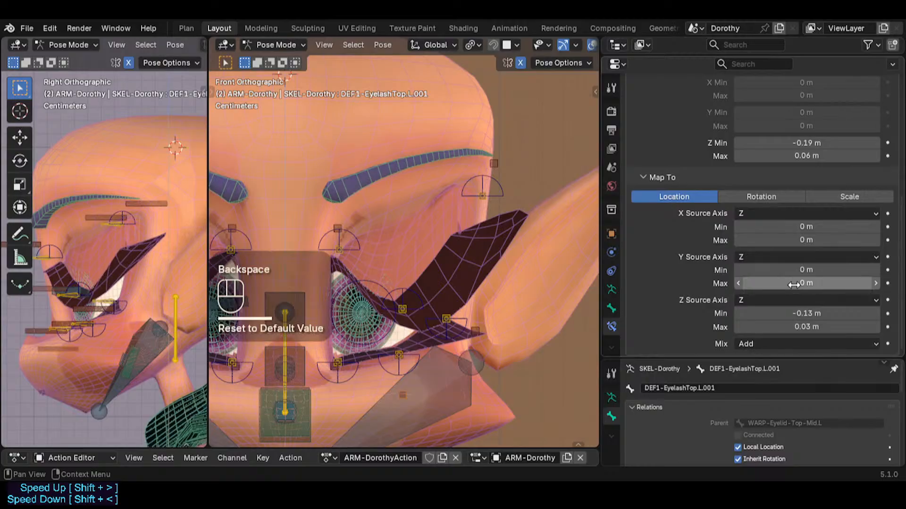
pyautogui.hotkey('ctrl', 'z')
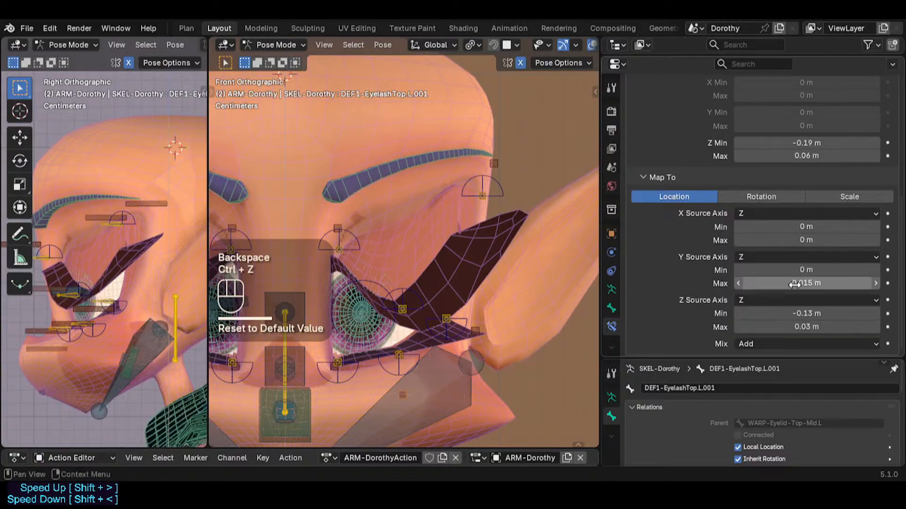
# Raise the left middle upper-eyelid control above the eyebrow and reset the Map To Y maximum of DEF1-EyelashTop.L.001 to 0 m
pyautogui.click(413, 302)
pyautogui.press('g')
pyautogui.click(432, 340)
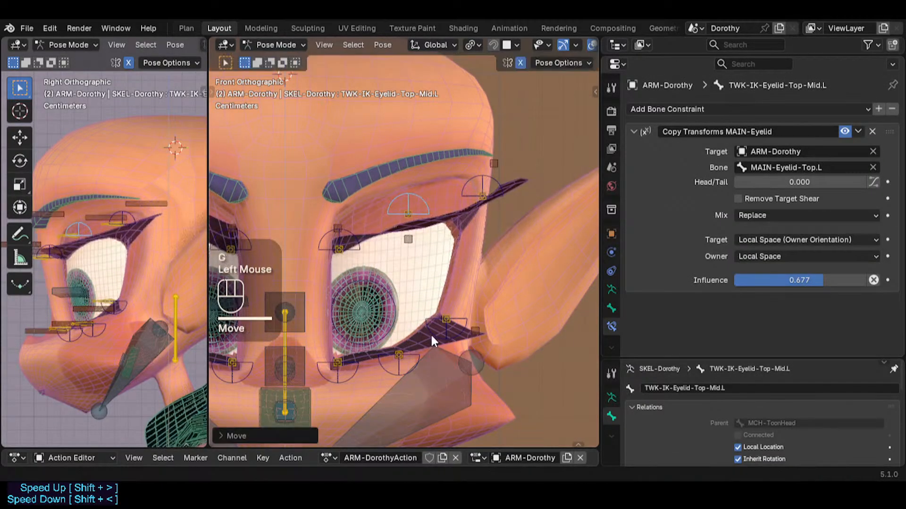
pyautogui.press('g')
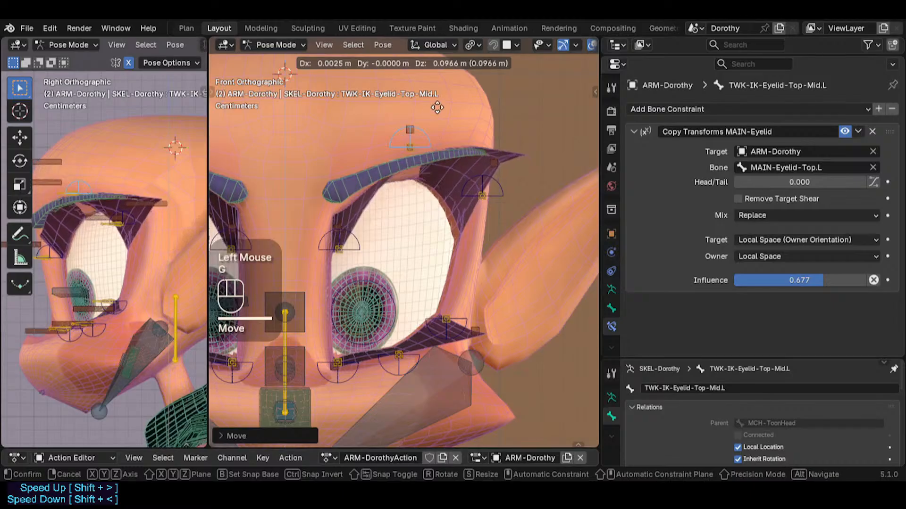
pyautogui.click(437, 108)
pyautogui.click(411, 131)
pyautogui.scroll(-5, 762, 297)
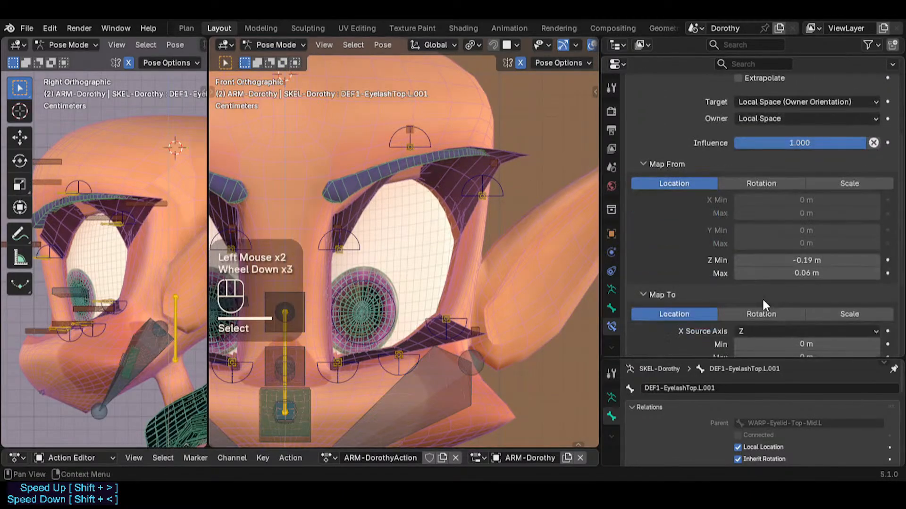
pyautogui.moveTo(810, 321)
pyautogui.keyDown('shift'); pyautogui.mouseDown()
pyautogui.moveTo(793, 320)
pyautogui.moveTo(863, 321)
pyautogui.moveTo(801, 321)
pyautogui.moveTo(820, 321)
pyautogui.mouseUp(); pyautogui.keyUp('shift')
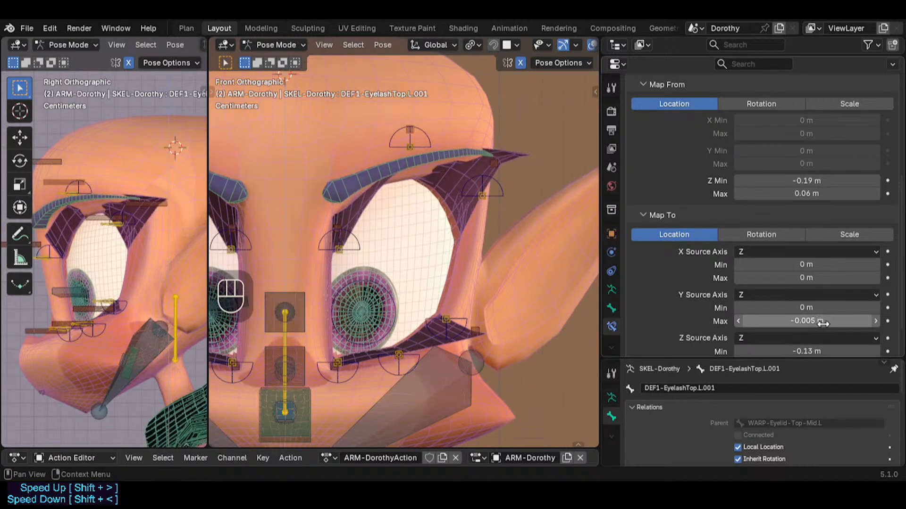
pyautogui.press('BackSpace')
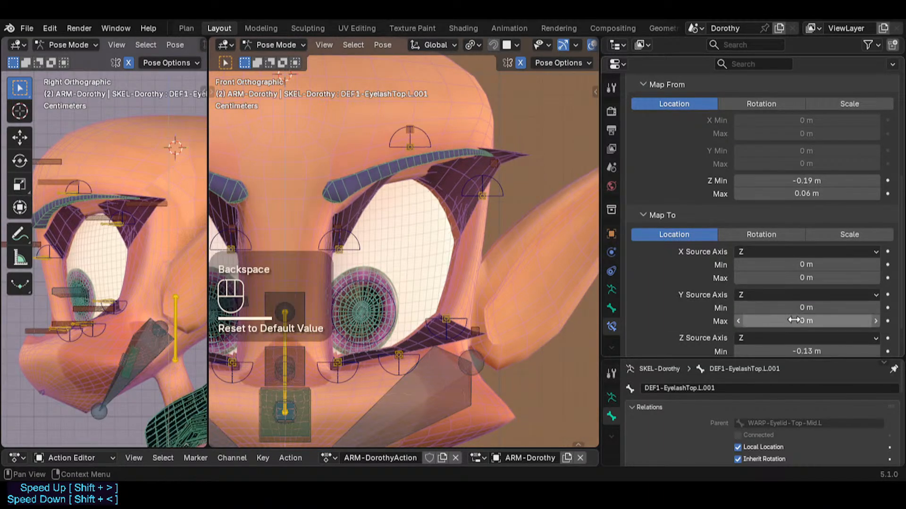
# Return all controls to their rest pose, checking the eyelash once with the left middle upper-eyelid control raised
pyautogui.hotkey('alt', 'a')
pyautogui.hotkey('alt', 'g')
pyautogui.hotkey('alt', 'g')
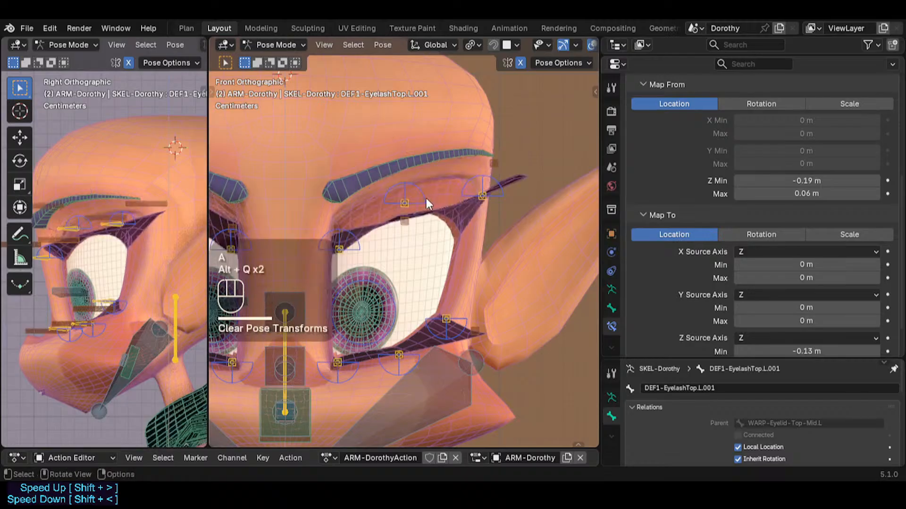
pyautogui.click(419, 189)
pyautogui.press('g')
pyautogui.click(420, 164)
pyautogui.moveTo(420, 163); pyautogui.dragTo(385, 233, button='middle')
pyautogui.press('a')
pyautogui.hotkey('alt', 'q')
pyautogui.hotkey('alt', 'q')
# Set the Map To Z maximum of DEF1-EyelashTop.L.001 to 0.06 m while checking the lash from the front
pyautogui.scroll(-1, 341, 218)
pyautogui.click(385, 234)
pyautogui.scroll(-7, 787, 306)
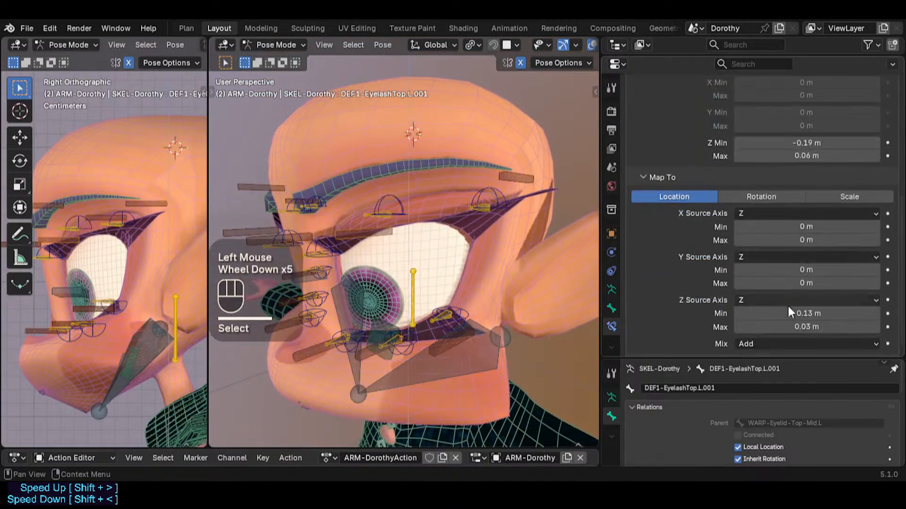
pyautogui.keyDown('shift'); pyautogui.moveTo(806, 327); pyautogui.dragTo(849, 327); pyautogui.keyUp('shift')
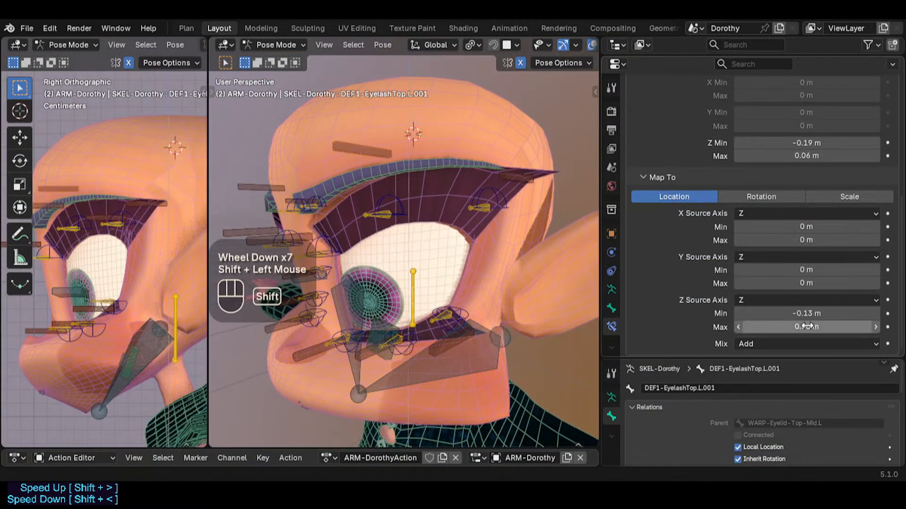
pyautogui.moveTo(387, 168); pyautogui.dragTo(431, 166, button='middle')
pyautogui.press('KP_1')
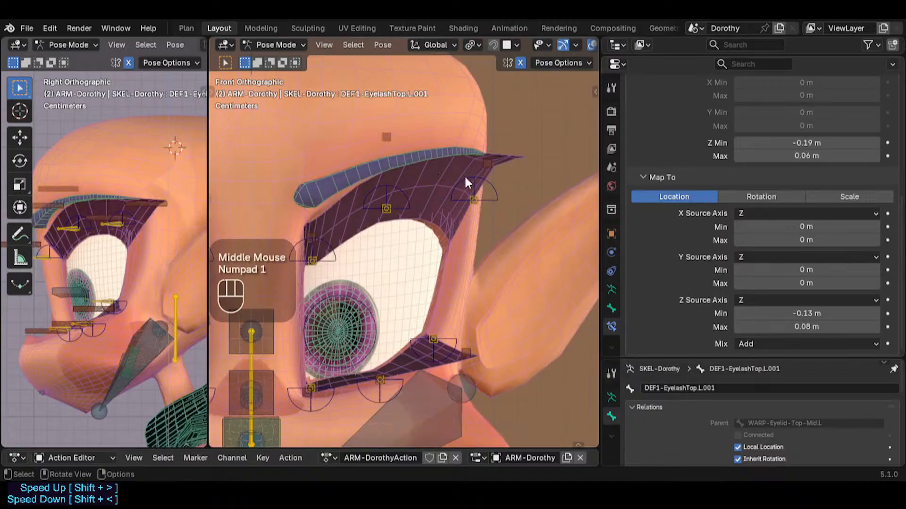
pyautogui.keyDown('shift'); pyautogui.moveTo(826, 330); pyautogui.dragTo(819, 330); pyautogui.keyUp('shift')
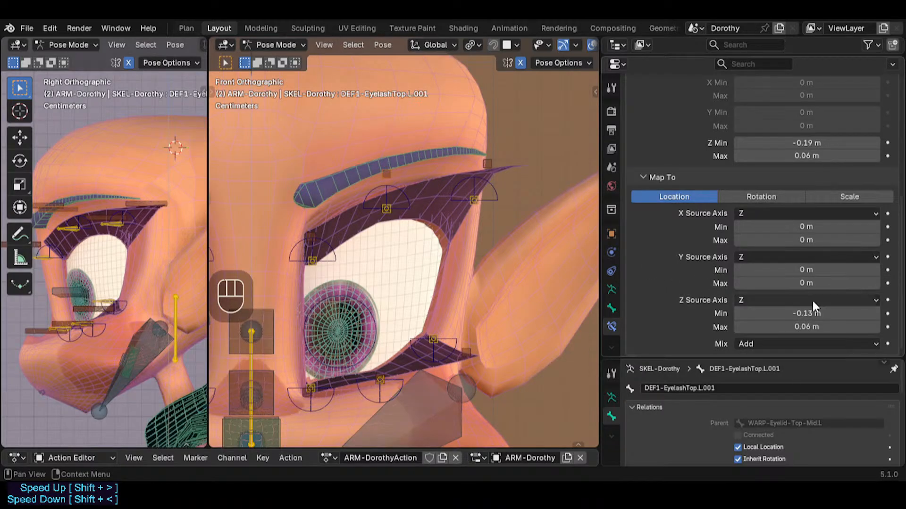
# Lower the left middle upper-eyelid control to close the eye and adjust the Map To Z minimum of DEF1-EyelashTop.L.001
pyautogui.click(394, 192)
pyautogui.press('g')
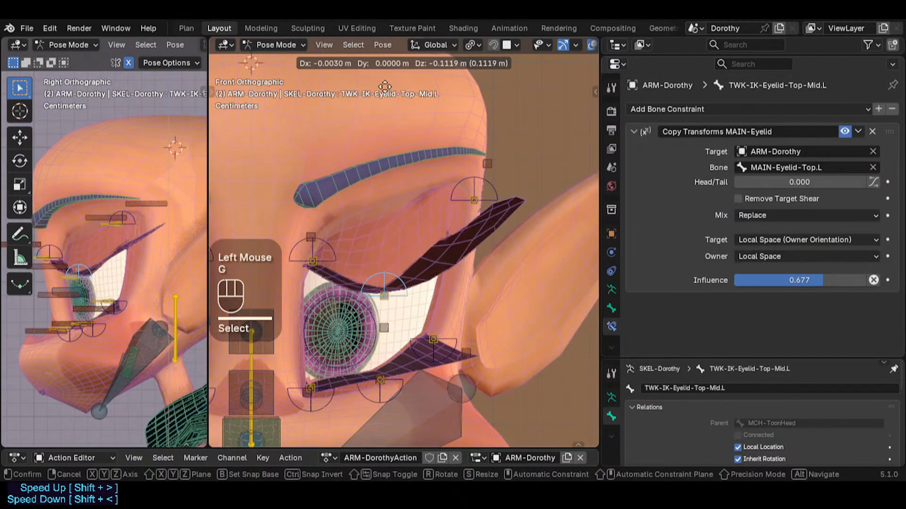
pyautogui.click(420, 349)
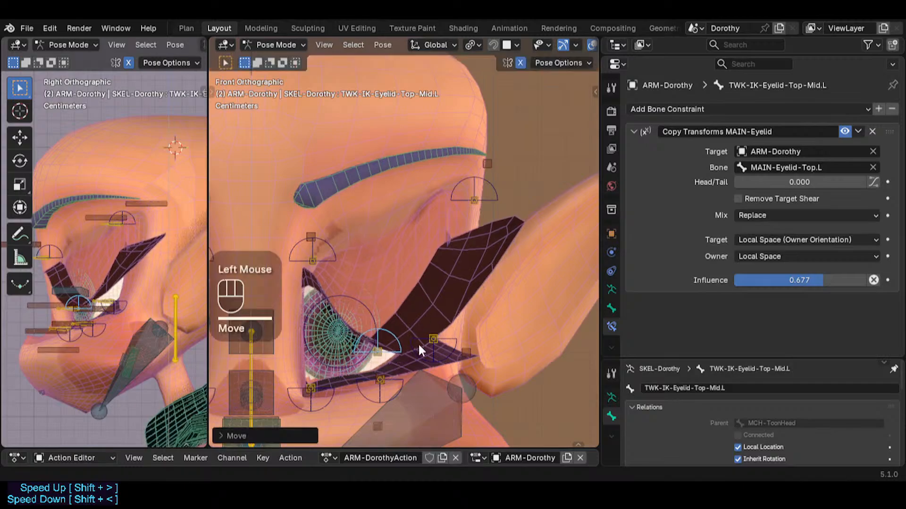
pyautogui.click(491, 410)
pyautogui.scroll(-4, 817, 282)
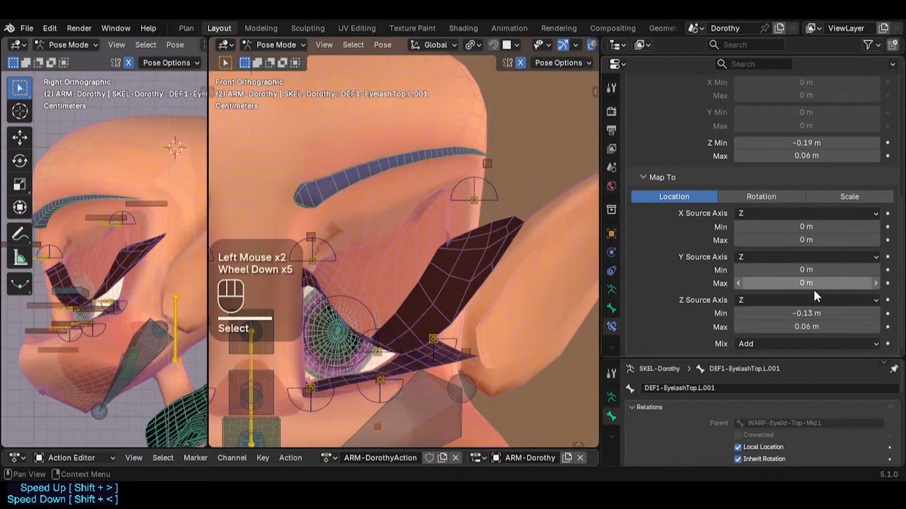
pyautogui.moveTo(816, 314)
pyautogui.keyDown('shift'); pyautogui.mouseDown()
pyautogui.moveTo(830, 313)
pyautogui.moveTo(805, 313)
pyautogui.mouseUp(); pyautogui.keyUp('shift')
# Move the left middle upper-eyelid control slightly further toward the lower lid and view the closed eye at an angle
pyautogui.click(392, 330)
pyautogui.click(392, 329)
pyautogui.press('g')
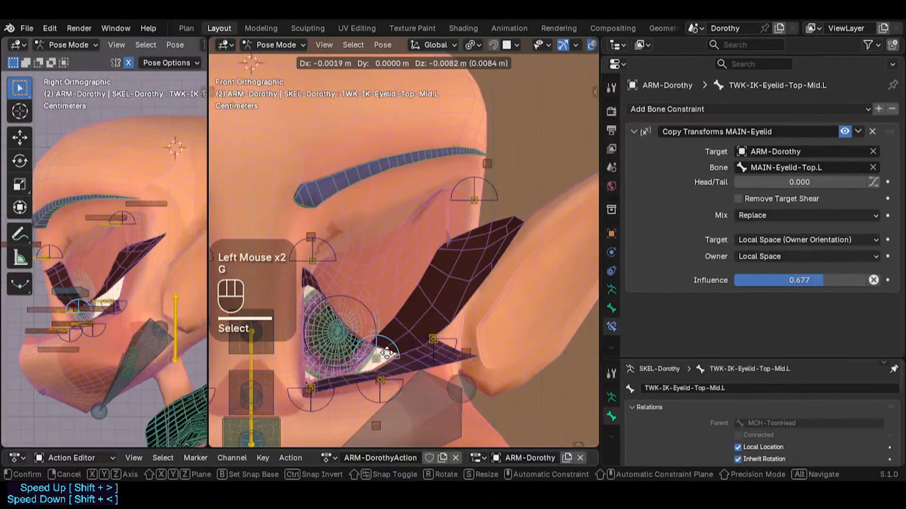
pyautogui.click(377, 364)
pyautogui.moveTo(386, 358); pyautogui.dragTo(378, 301, button='middle')
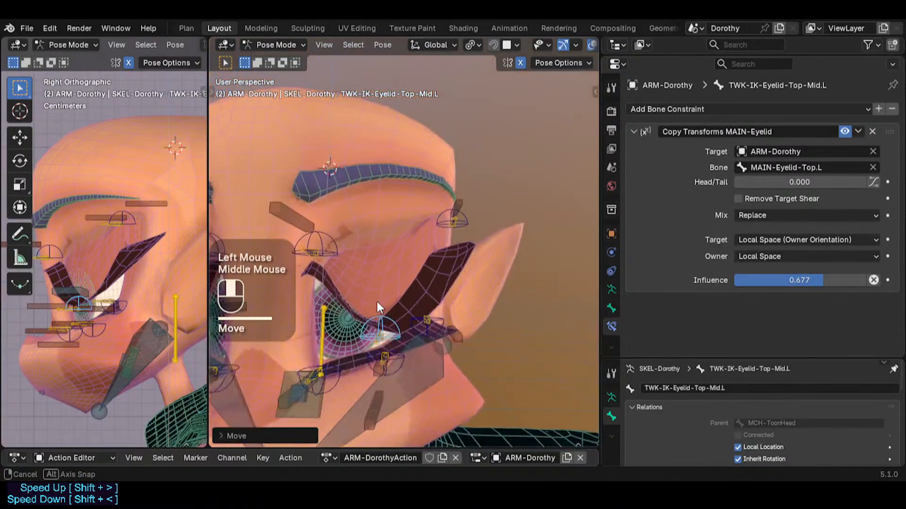
# Set the Map To Z minimum of DEF1-EyelashTop.L.001 to -0.132 m and clear all pose transforms
pyautogui.click(380, 406)
pyautogui.scroll(-8, 816, 296)
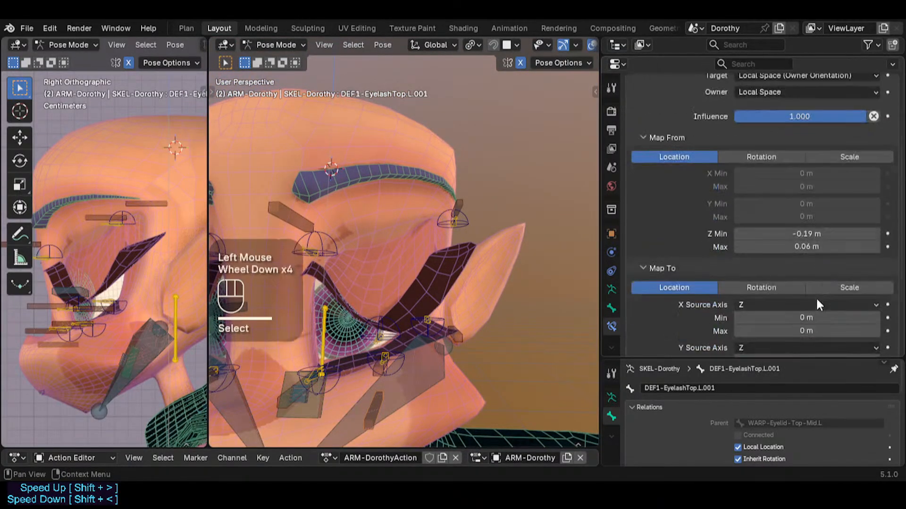
pyautogui.keyDown('shift'); pyautogui.moveTo(827, 313); pyautogui.dragTo(758, 313); pyautogui.keyUp('shift')
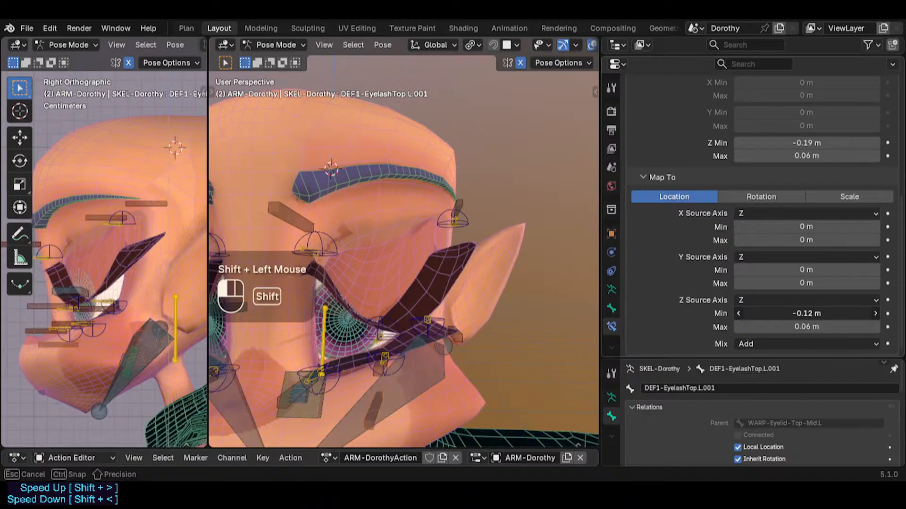
pyautogui.click(758, 314)
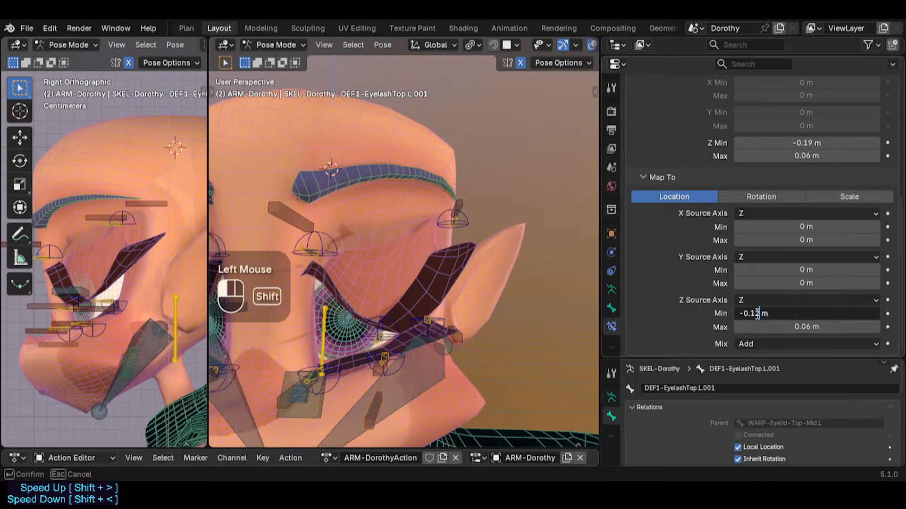
pyautogui.doubleClick(757, 313)
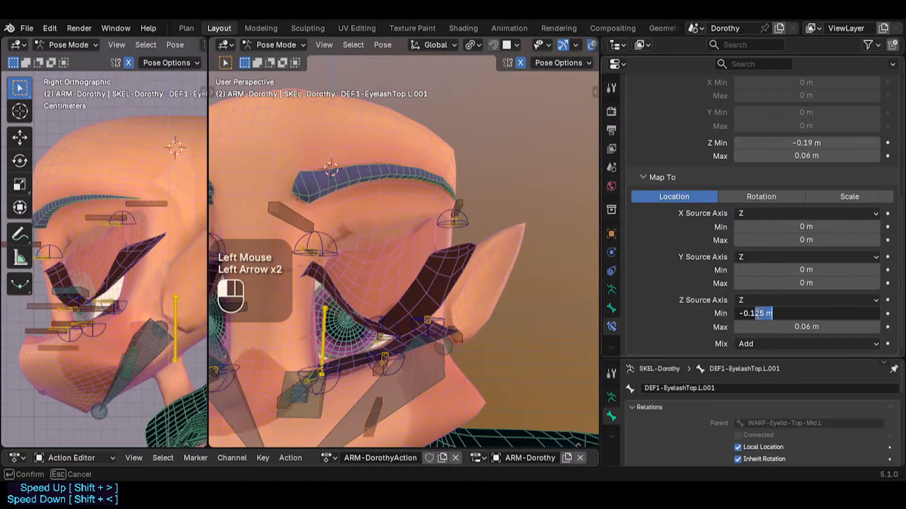
pyautogui.press('Return')
pyautogui.press('a')
pyautogui.hotkey('alt', 'q')
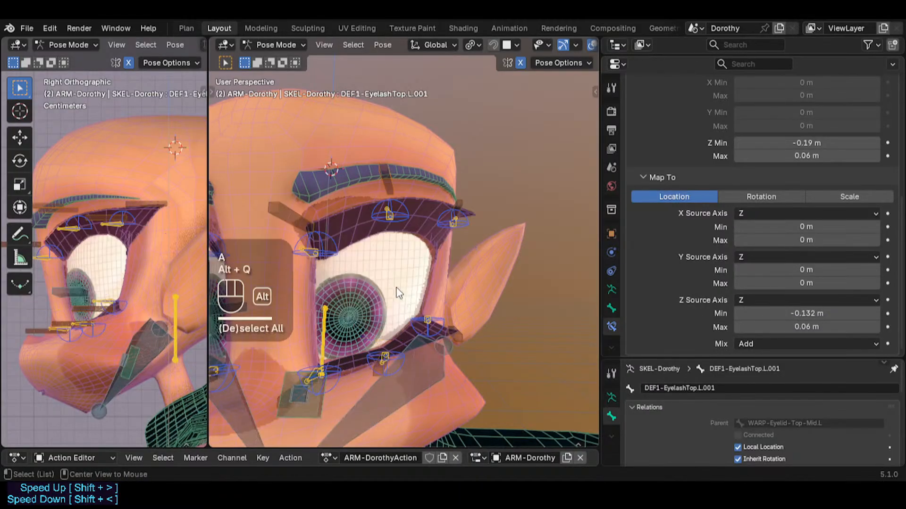
# Clear the pose and try lowering the left middle and inner upper-eyelid controls to test how the lashes follow
pyautogui.hotkey('alt', 'q')
pyautogui.click(403, 208)
pyautogui.press('g')
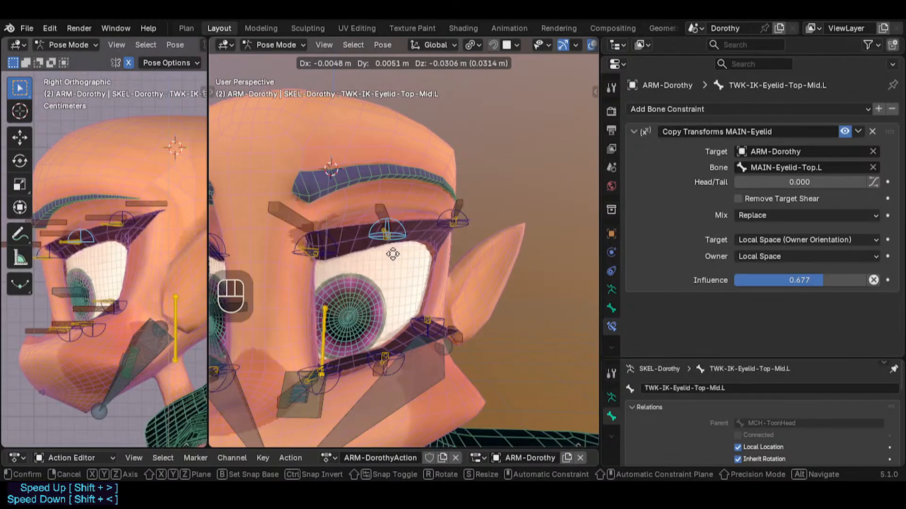
pyautogui.click(315, 238)
pyautogui.click(315, 240)
pyautogui.press('g')
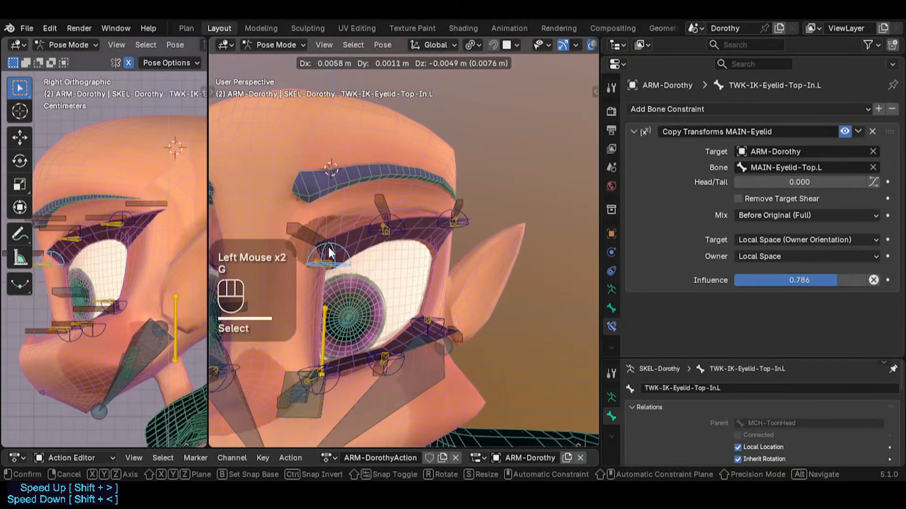
pyautogui.press('Escape')
# Test-move the left middle upper-eyelid control once more, clear all pose transforms and save the file
pyautogui.click(398, 228)
pyautogui.press('g')
pyautogui.click(395, 207)
pyautogui.press('a')
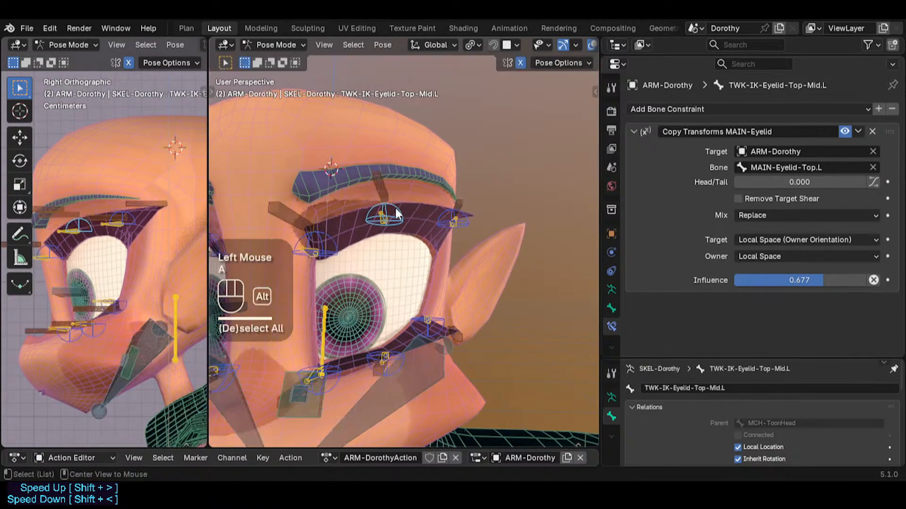
pyautogui.hotkey('alt', 'q')
pyautogui.hotkey('alt', 'q')
pyautogui.hotkey('ctrl', 's')
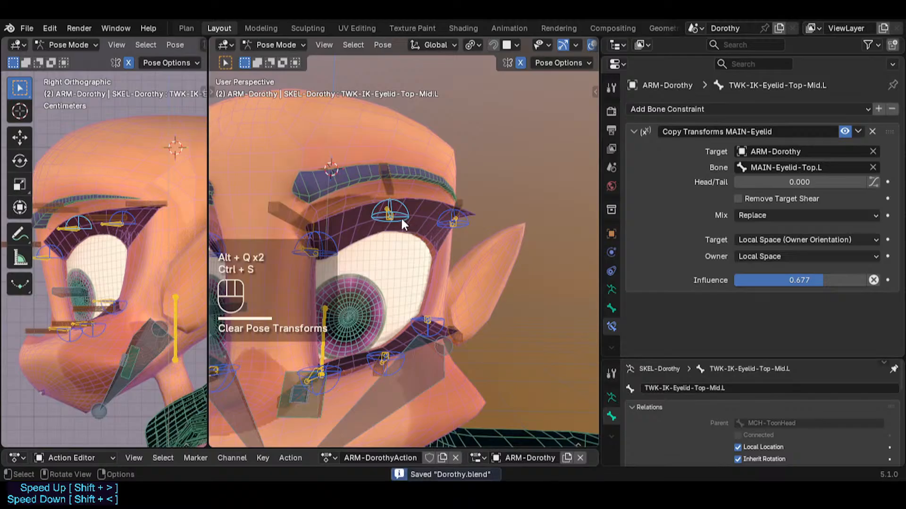
# Lower the rest position of TWK-IK-Eyelid-Top-Mid.L slightly along global Z in Edit Mode and return to Pose Mode
pyautogui.press('Tab')
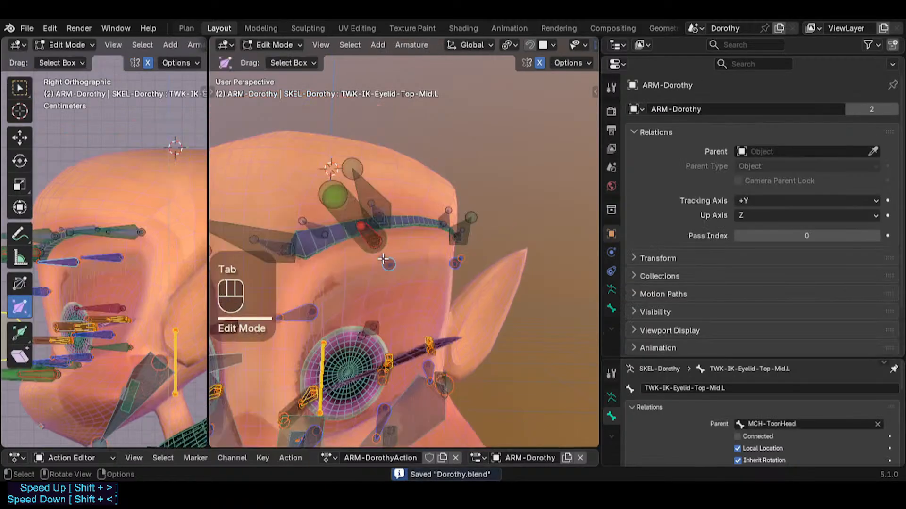
pyautogui.press('g')
pyautogui.press('z')
pyautogui.press('Escape')
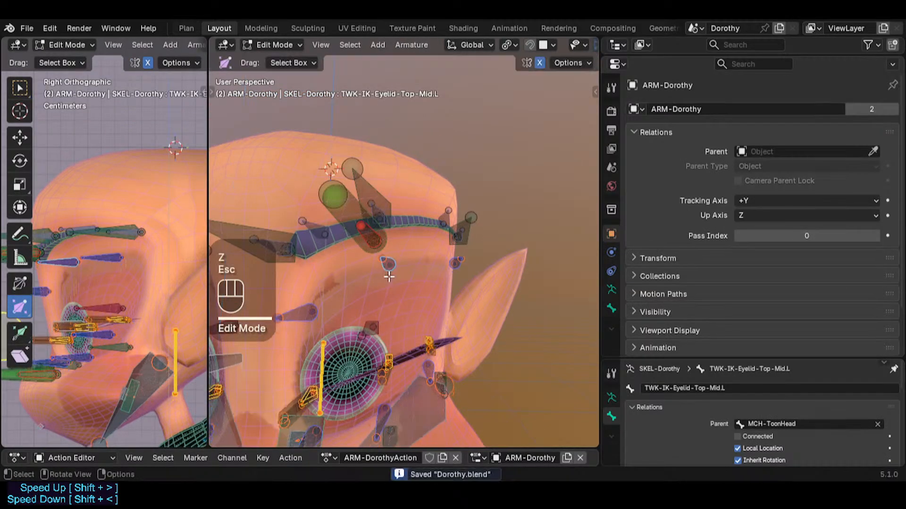
pyautogui.hotkey('alt', 'a')
pyautogui.click(391, 258)
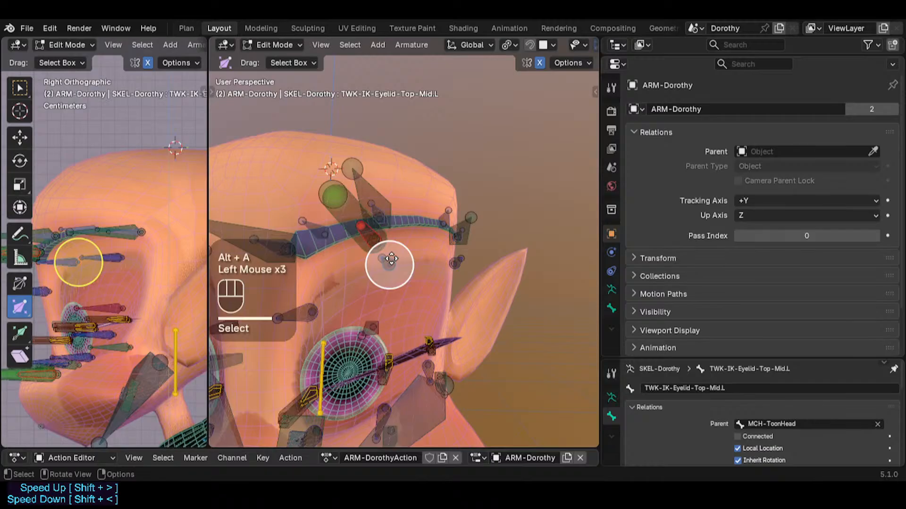
pyautogui.click(393, 257)
pyautogui.press('g')
pyautogui.press('z')
pyautogui.click(394, 270)
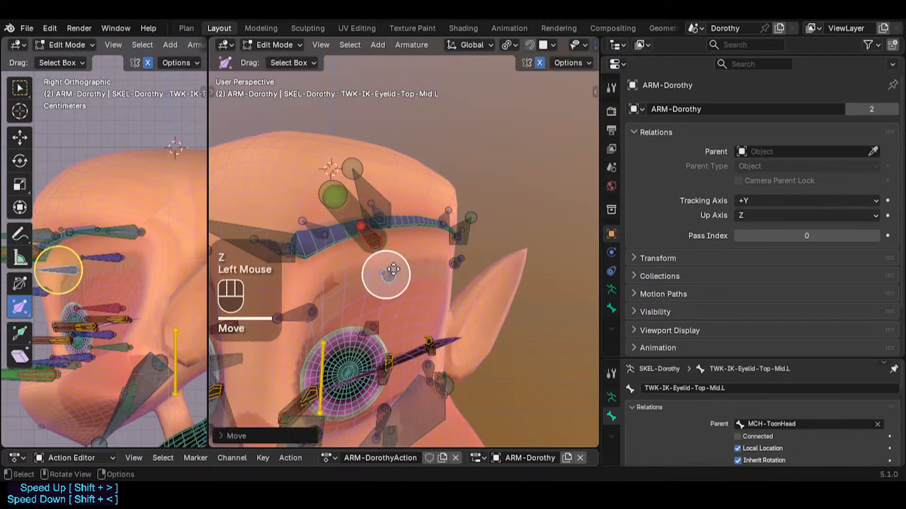
pyautogui.press('Tab')
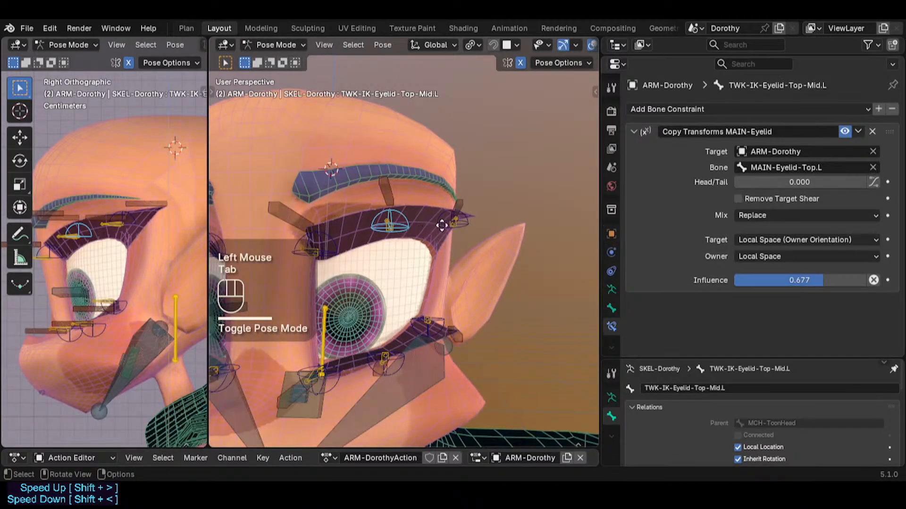
# Raise the rest position of TWK-IK-Eyelid-Top-Out.L slightly along global Z in Edit Mode and return to Pose Mode
pyautogui.click(469, 221)
pyautogui.press('Tab')
pyautogui.press('g')
pyautogui.press('z')
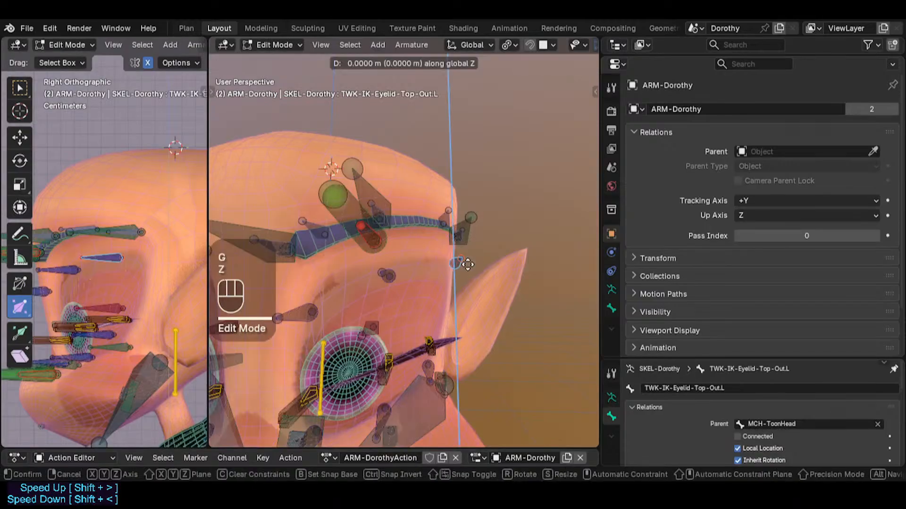
pyautogui.click(462, 259)
pyautogui.press('Tab')
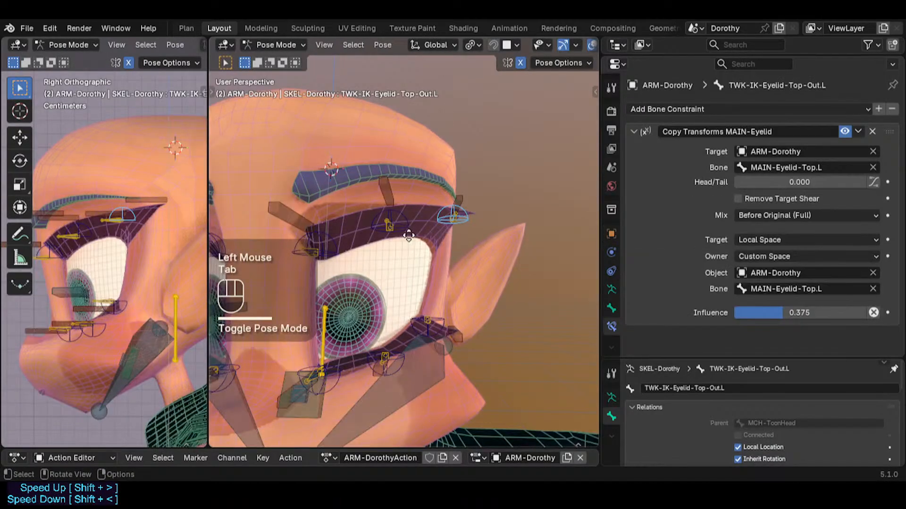
# Shift the rest position of TWK-IK-Eyelid-Top-In.L slightly down and toward the nose in the front view, ending in Pose Mode
pyautogui.moveTo(408, 235); pyautogui.dragTo(321, 238, button='middle')
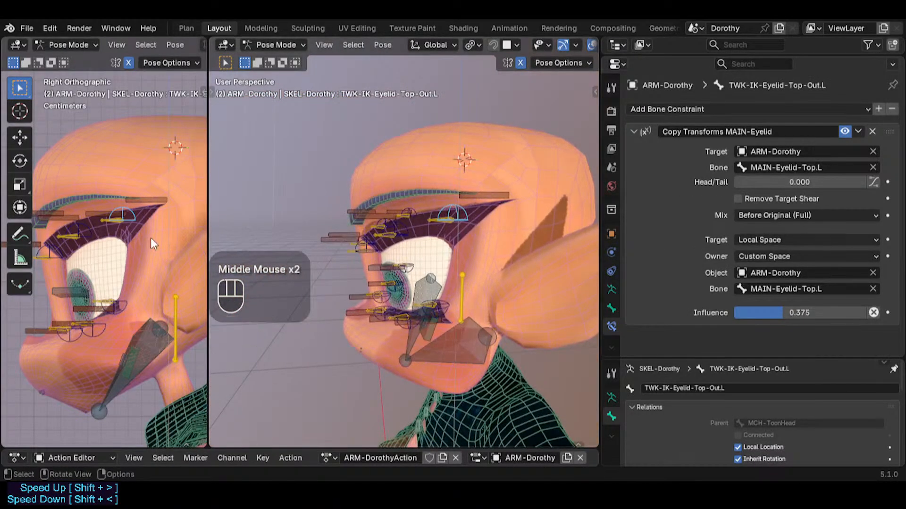
pyautogui.click(370, 247)
pyautogui.press('KP_1')
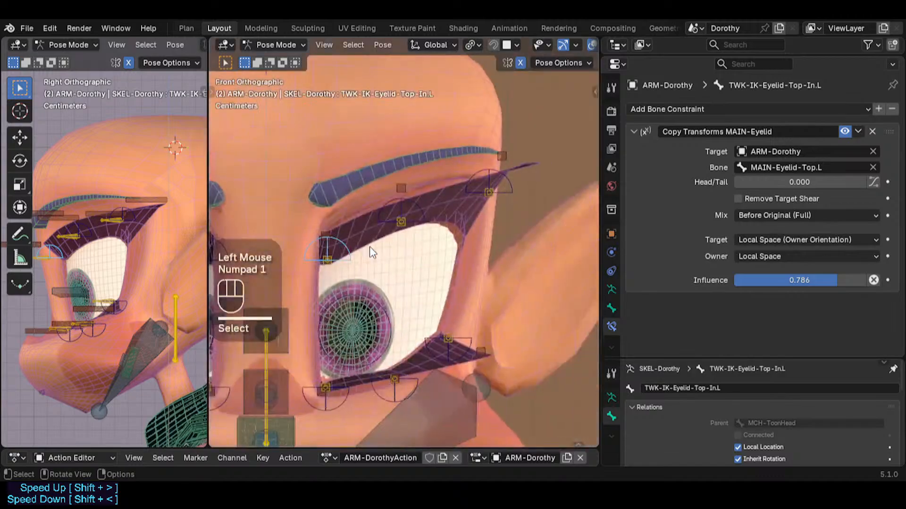
pyautogui.press('Tab')
pyautogui.press('g')
pyautogui.press('z')
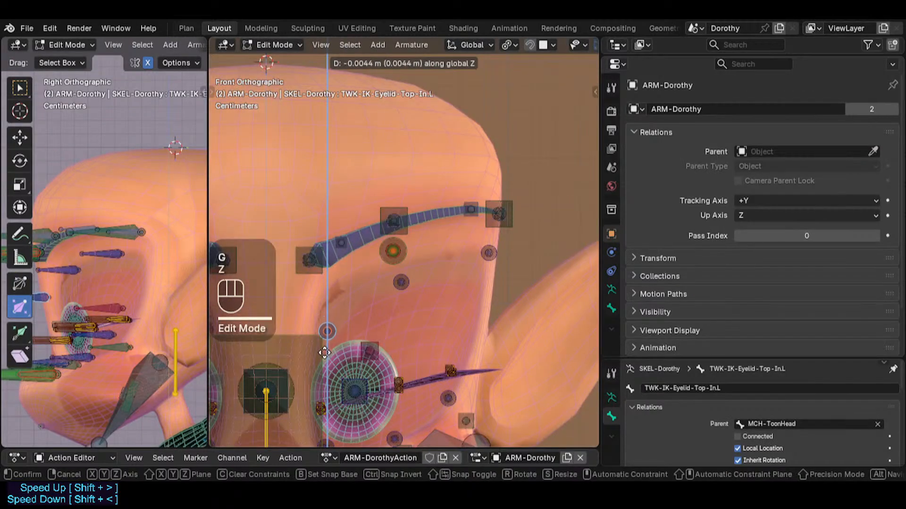
pyautogui.click(326, 348)
pyautogui.press('g')
pyautogui.press('z')
pyautogui.click(333, 339)
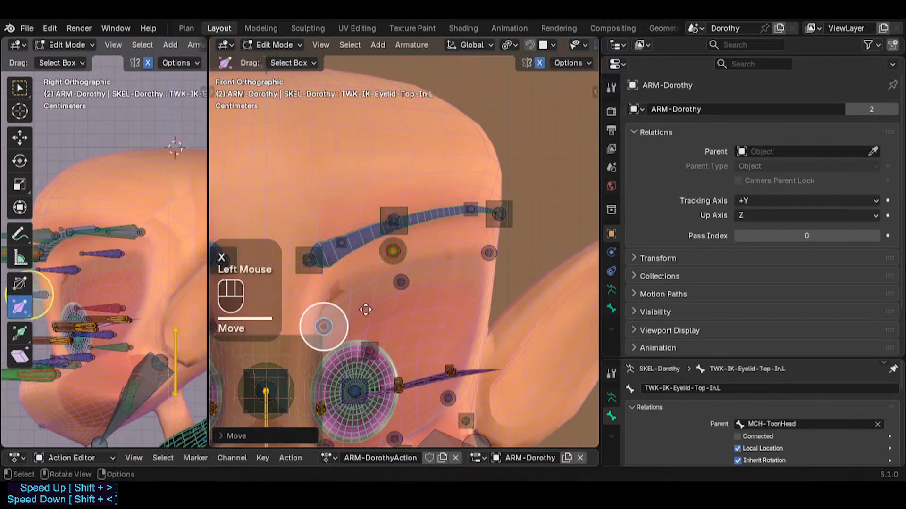
pyautogui.press('Tab')
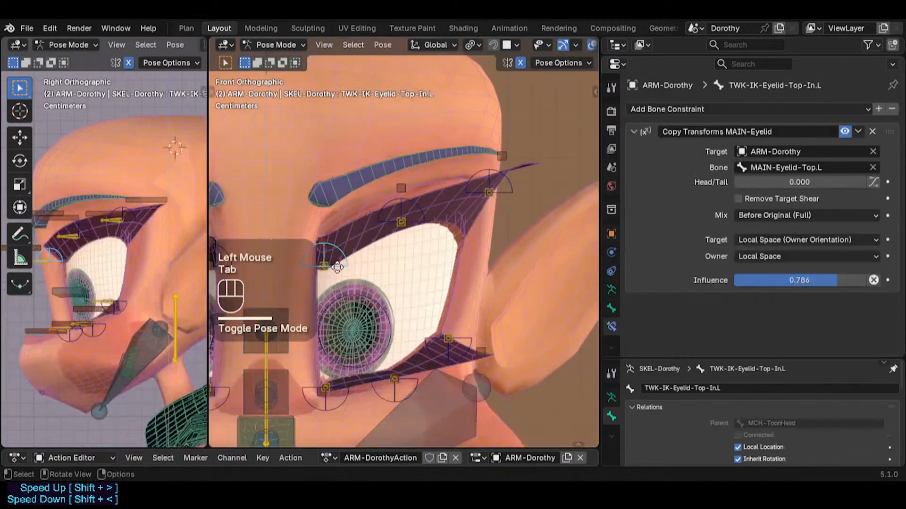
# Try moving the inner lash bone DEF1-EyelashTop.L in the front view
pyautogui.click(326, 238)
pyautogui.click(345, 234)
pyautogui.scroll(-4, 695, 234)
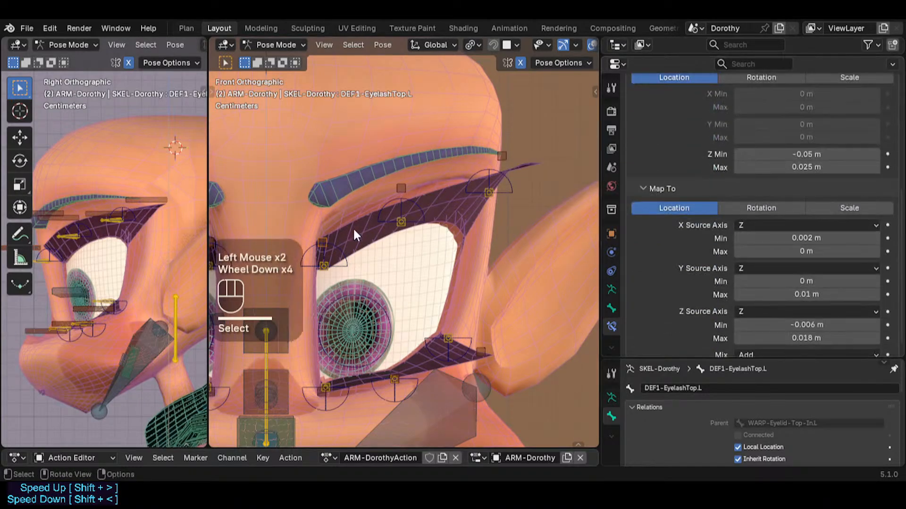
pyautogui.press('g')
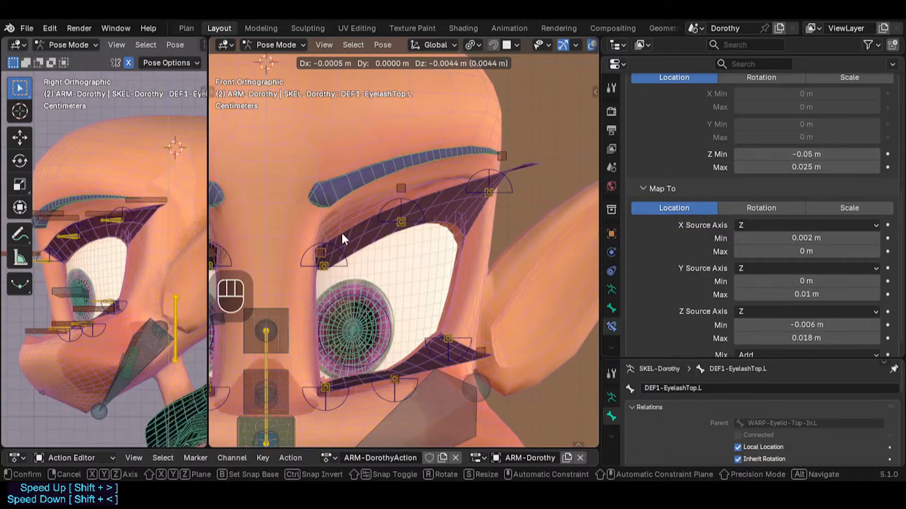
pyautogui.press('Escape')
# Try moving DEF1-EyelashTop.L.001 and DEF1-EyelashTop.L.002 along global Y to check the lash depth
pyautogui.click(406, 194)
pyautogui.moveTo(409, 194); pyautogui.dragTo(368, 223, button='middle')
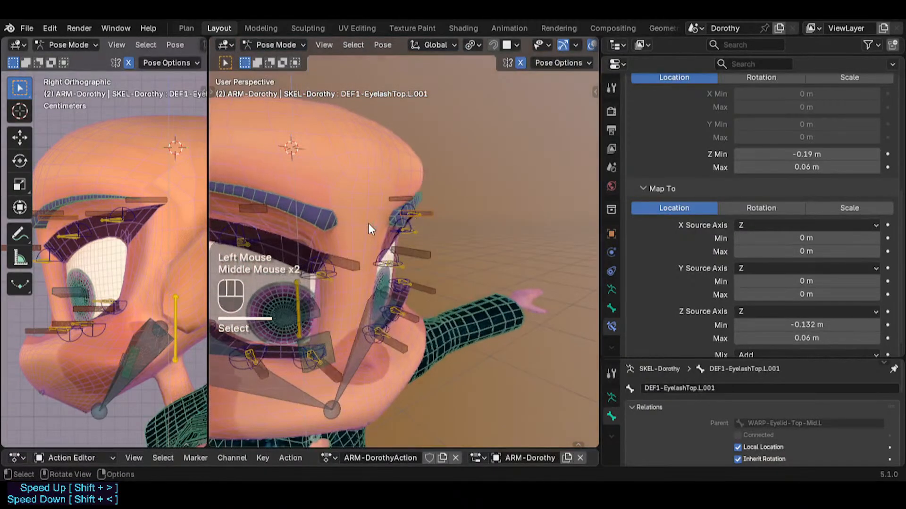
pyautogui.scroll(2, 421, 222)
pyautogui.press('g')
pyautogui.press('y')
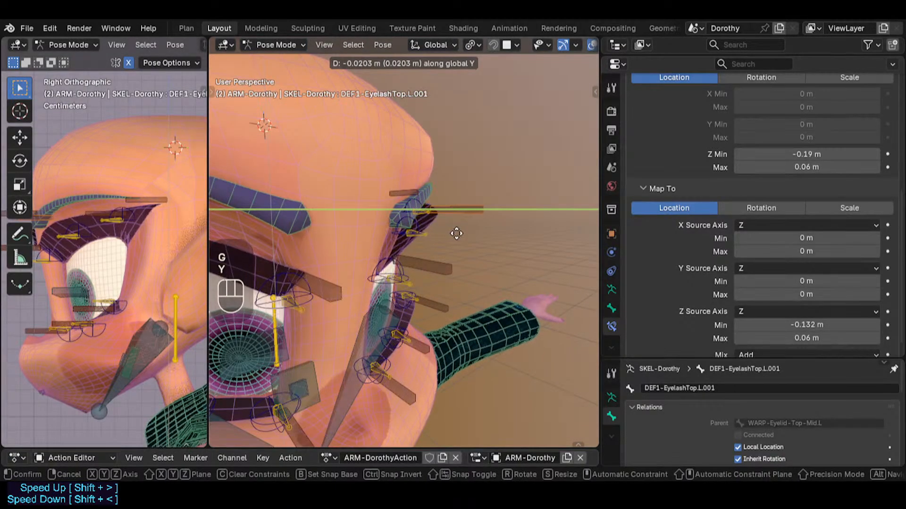
pyautogui.press('Escape')
pyautogui.moveTo(456, 243); pyautogui.dragTo(507, 202, button='middle')
pyautogui.click(500, 186)
pyautogui.press('g')
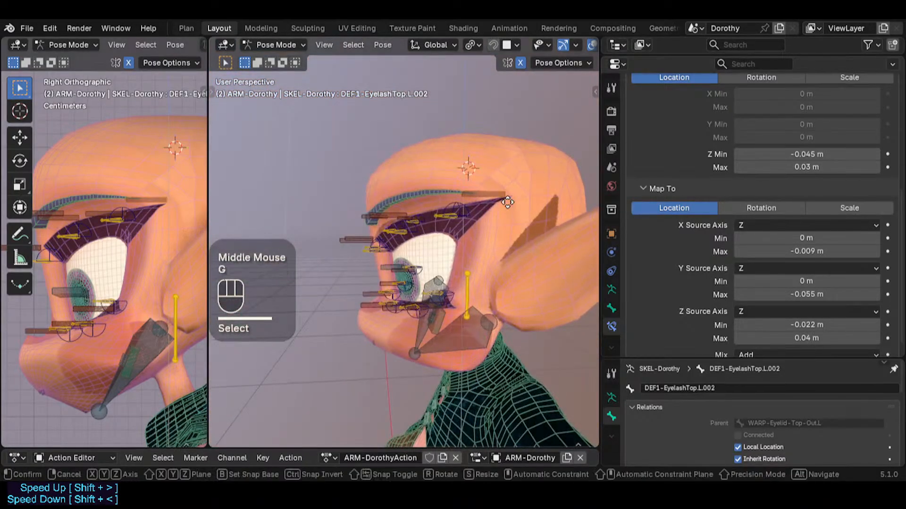
pyautogui.press('y')
pyautogui.press('Escape')
pyautogui.moveTo(392, 209); pyautogui.dragTo(477, 244, button='middle')
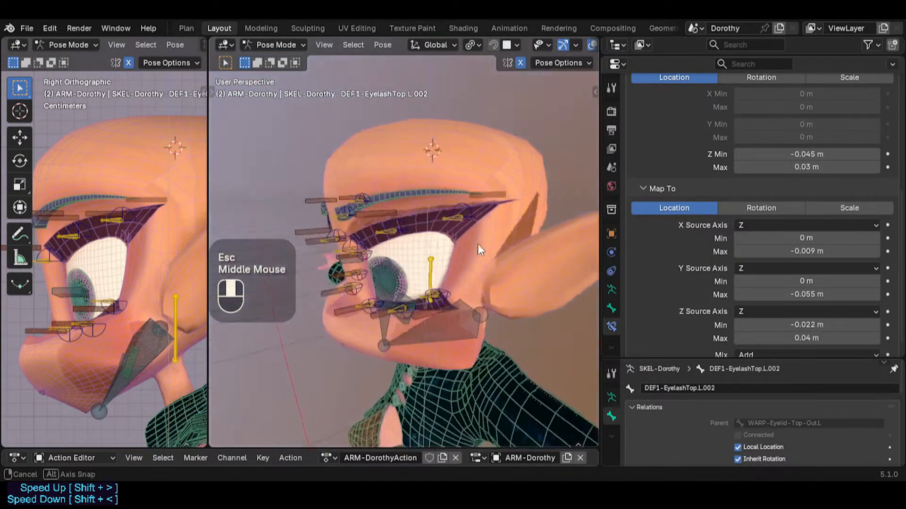
# Set the Map To Y maximum of DEF1-EyelashTop.L.001 to 0.02 m, check it at an angle and save the file
pyautogui.click(377, 209)
pyautogui.scroll(-2, 745, 287)
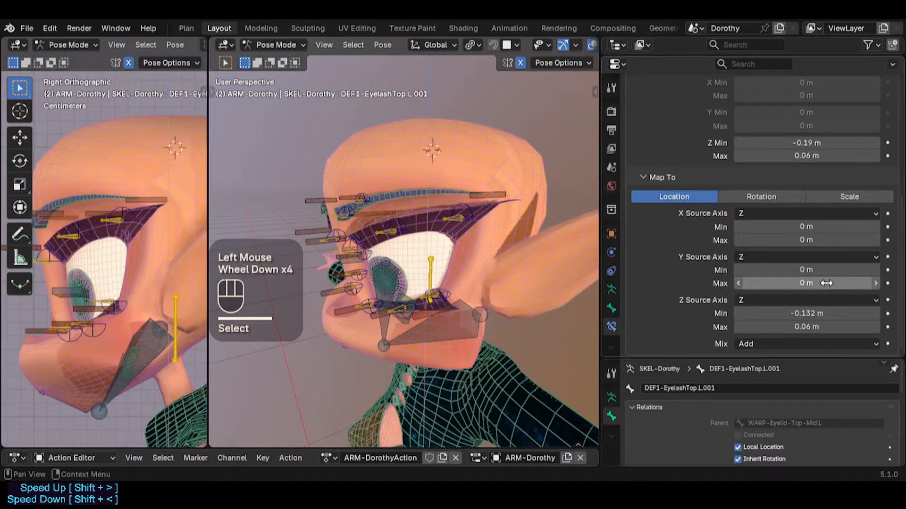
pyautogui.keyDown('shift'); pyautogui.moveTo(826, 283); pyautogui.dragTo(849, 283); pyautogui.keyUp('shift')
pyautogui.moveTo(344, 221); pyautogui.dragTo(369, 216, button='middle')
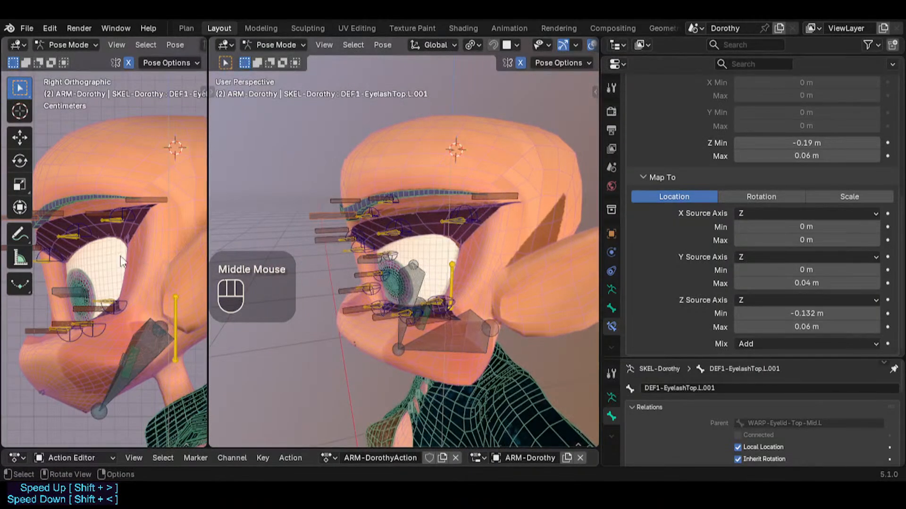
pyautogui.moveTo(821, 283)
pyautogui.keyDown('shift'); pyautogui.mouseDown()
pyautogui.moveTo(798, 283)
pyautogui.moveTo(822, 284)
pyautogui.mouseUp(); pyautogui.keyUp('shift')
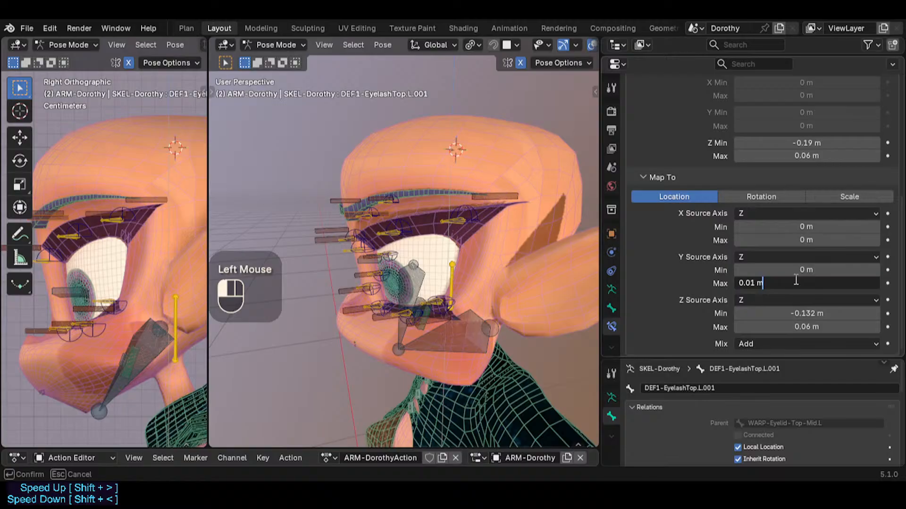
pyautogui.write('2')
pyautogui.press('Return')
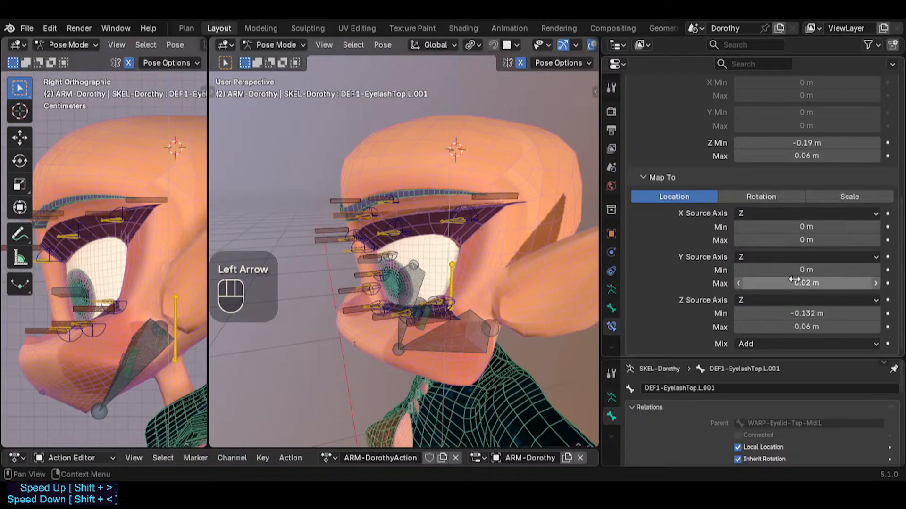
pyautogui.moveTo(357, 245); pyautogui.dragTo(383, 229, button='middle')
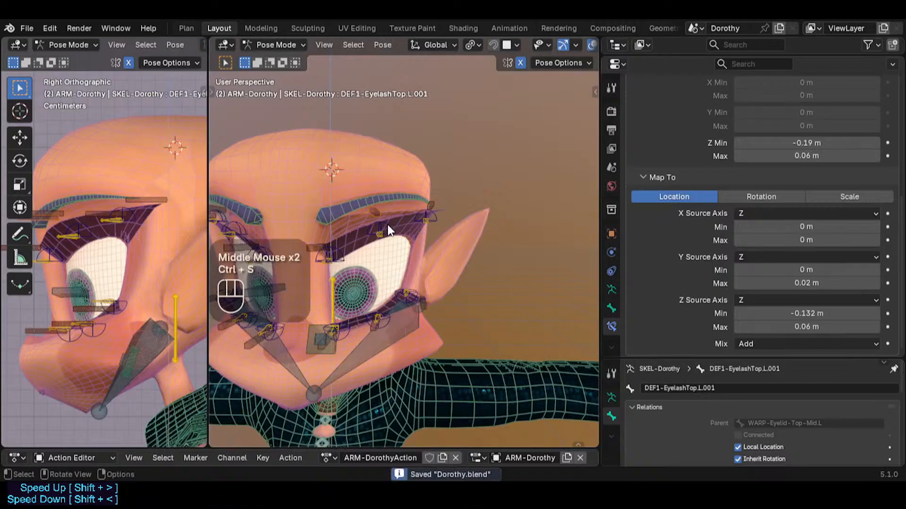
# Lower the left middle upper-eyelid control partway over the eye and check the lash from the side
pyautogui.click(387, 224)
pyautogui.press('g')
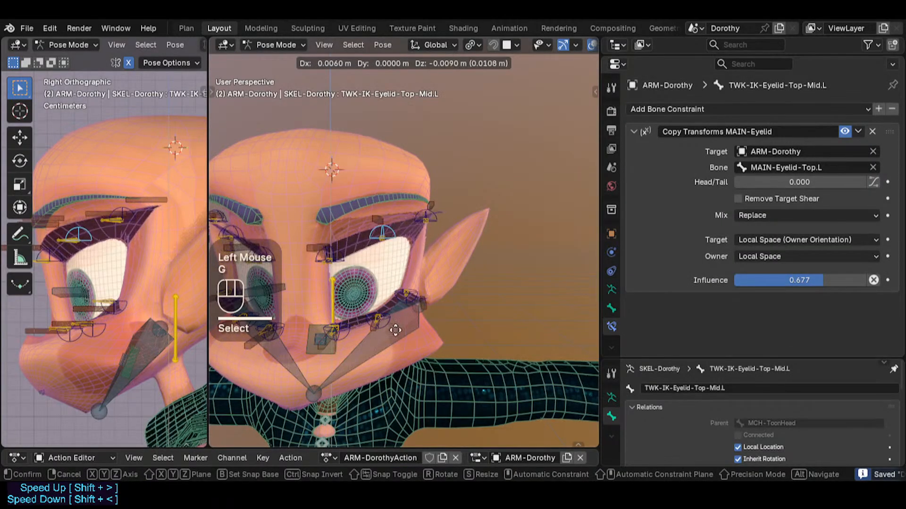
pyautogui.click(390, 296)
pyautogui.scroll(1, 390, 296)
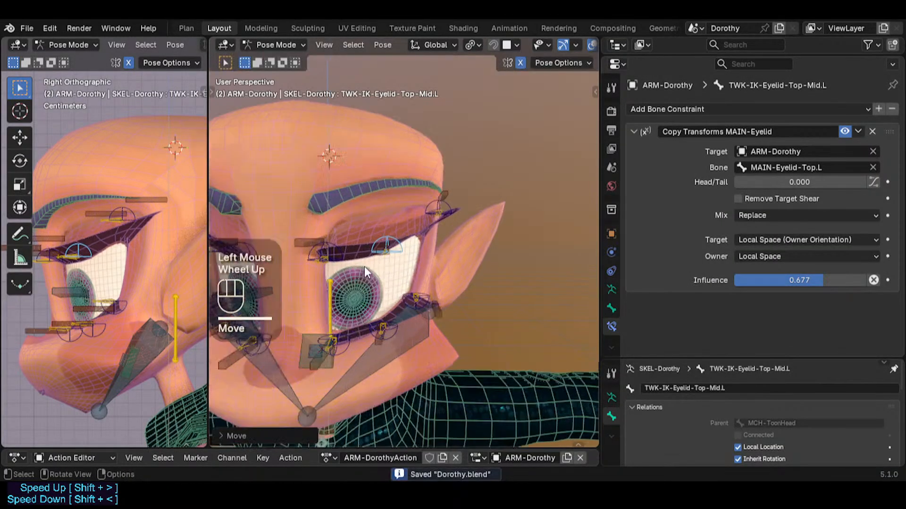
pyautogui.moveTo(390, 297); pyautogui.dragTo(467, 283, button='middle')
pyautogui.scroll(-1, 453, 279)
pyautogui.scroll(2, 438, 212)
pyautogui.press('g')
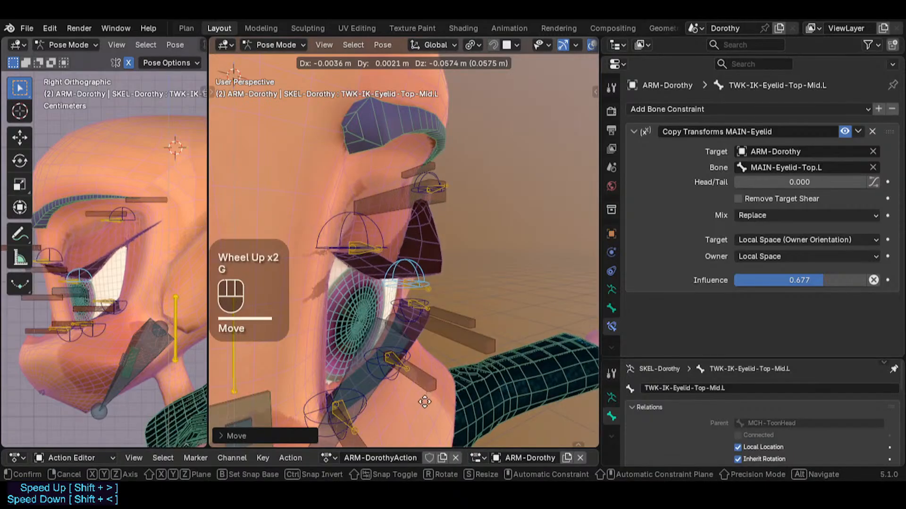
pyautogui.press('Escape')
# Lower the left outer upper-eyelid control toward the outer corner of the eye
pyautogui.click(456, 230)
pyautogui.click(456, 230)
pyautogui.moveTo(456, 230); pyautogui.dragTo(414, 240, button='middle')
pyautogui.click(453, 172)
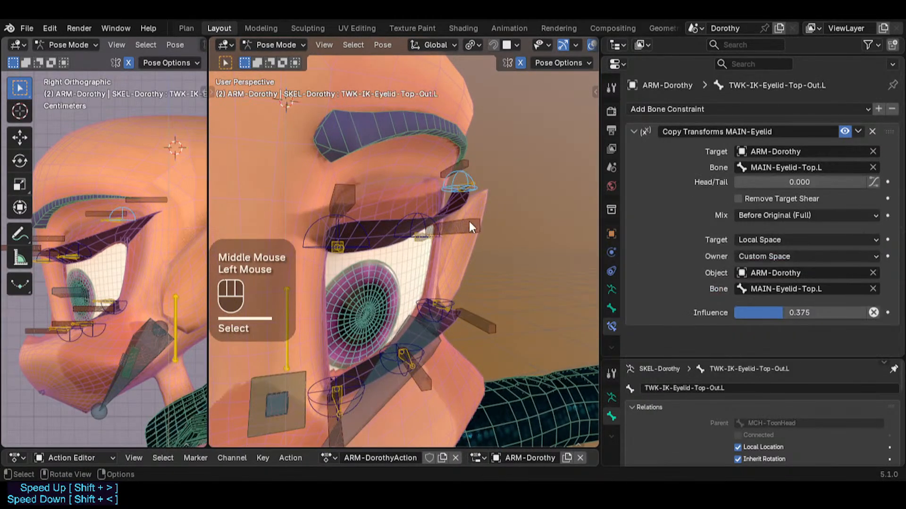
pyautogui.moveTo(469, 222); pyautogui.dragTo(425, 283, button='middle')
pyautogui.press('g')
pyautogui.click(421, 293)
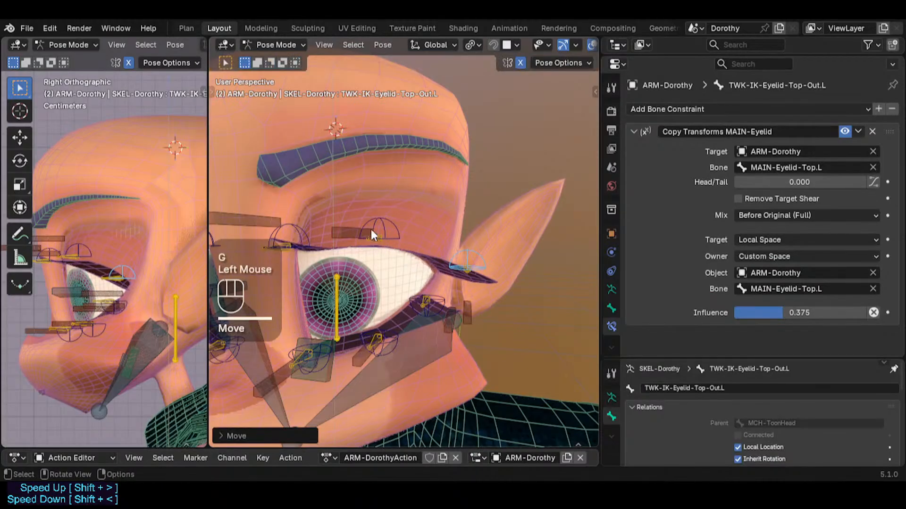
# Lower the left middle and inner upper-eyelid controls toward the lower lid to close the eye
pyautogui.click(378, 231)
pyautogui.press('g')
pyautogui.click(379, 315)
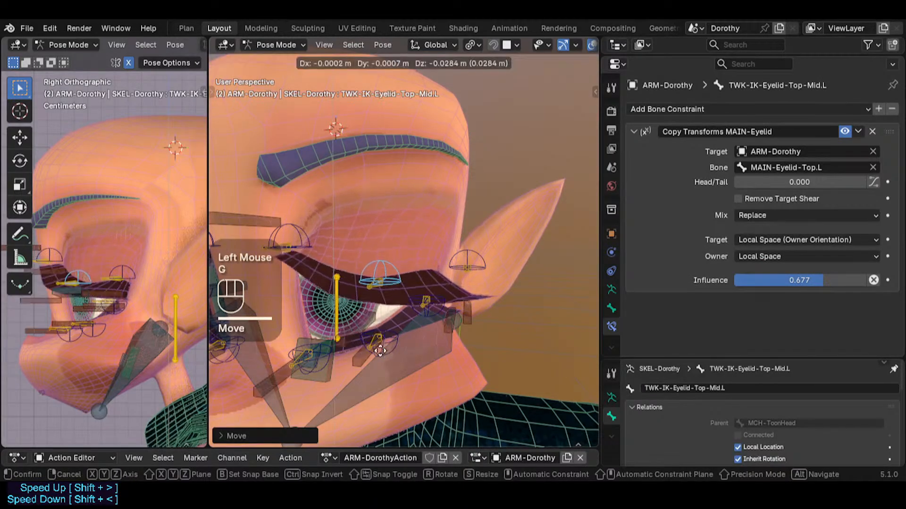
pyautogui.click(313, 263)
pyautogui.click(312, 307)
pyautogui.press('g')
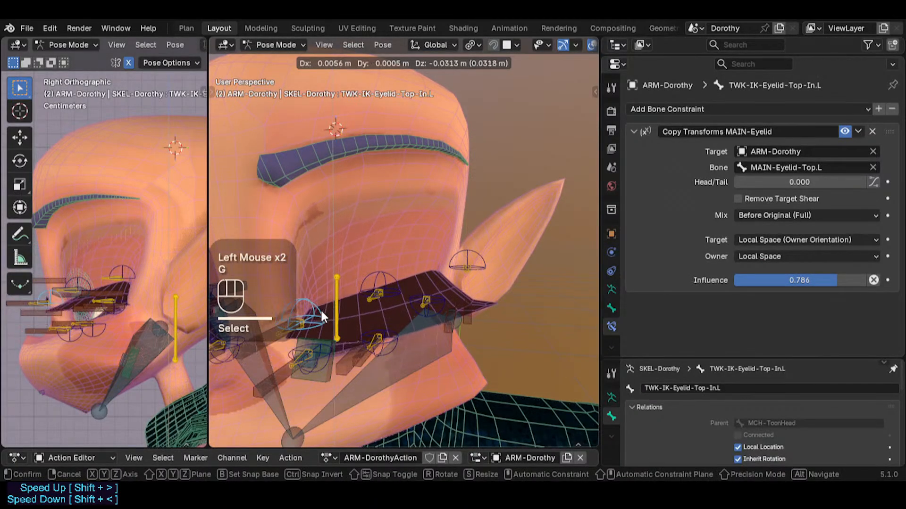
pyautogui.click(320, 309)
# Set the Map To Y minimum of DEF1-EyelashTop.L's Transformation constraint to -0.02 m and copy the value
pyautogui.moveTo(322, 307); pyautogui.dragTo(349, 368, button='middle')
pyautogui.click(350, 371)
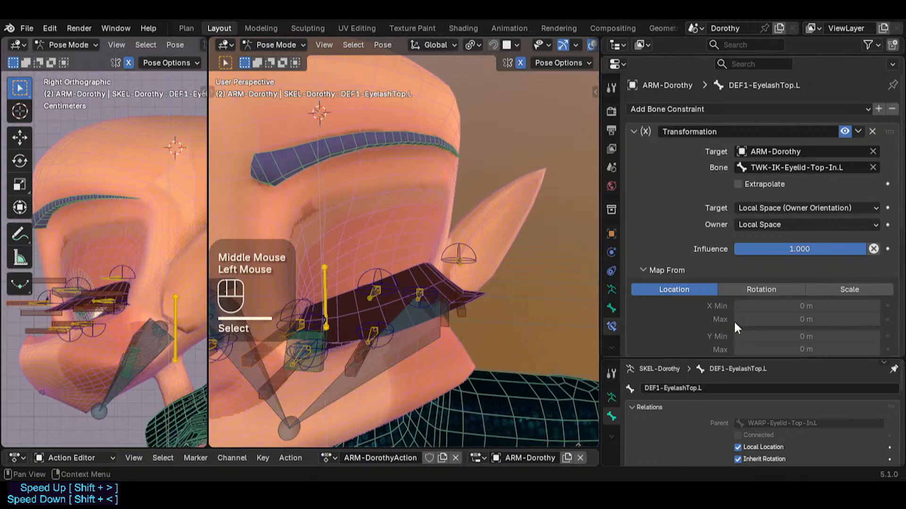
pyautogui.scroll(-5, 802, 317)
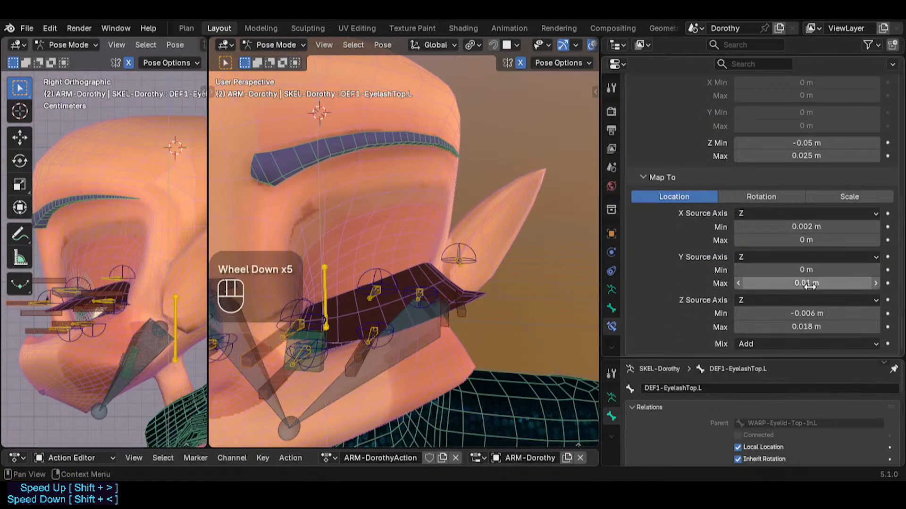
pyautogui.keyDown('shift'); pyautogui.moveTo(758, 268); pyautogui.dragTo(758, 267); pyautogui.keyUp('shift')
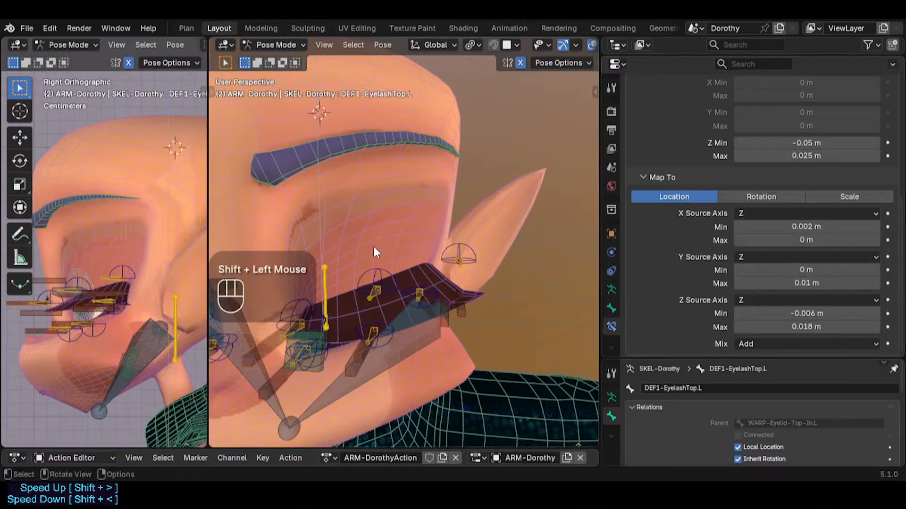
pyautogui.moveTo(373, 244); pyautogui.dragTo(327, 292, button='middle')
pyautogui.scroll(3, 327, 292)
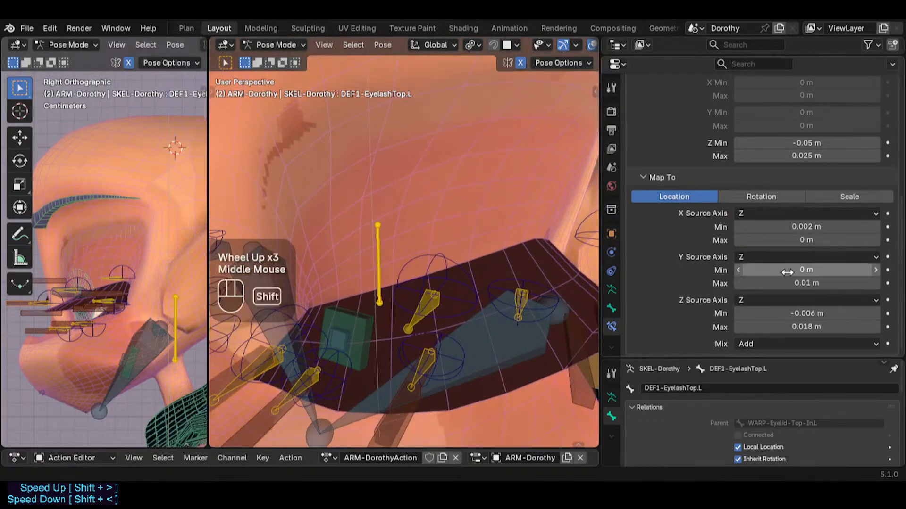
pyautogui.keyDown('shift'); pyautogui.moveTo(789, 269); pyautogui.dragTo(774, 270); pyautogui.keyUp('shift')
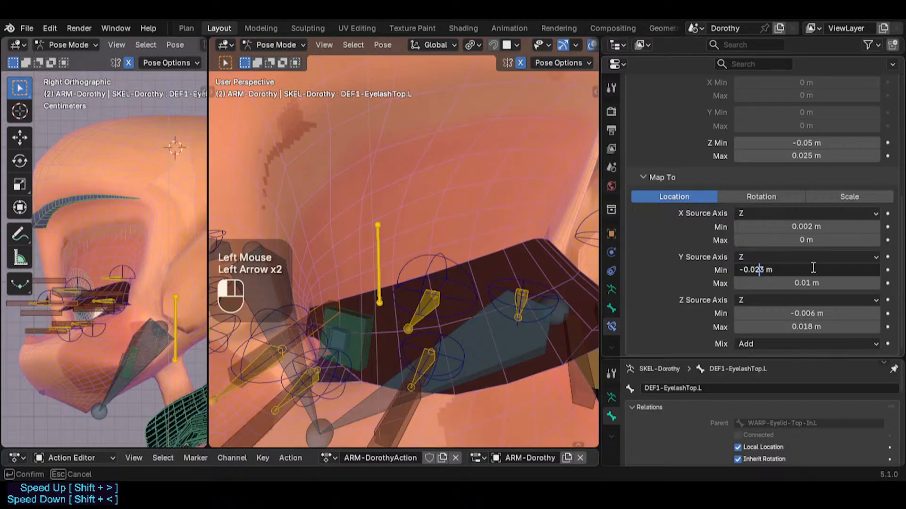
pyautogui.press('Delete')
pyautogui.press('Return')
pyautogui.hotkey('ctrl', 'c')
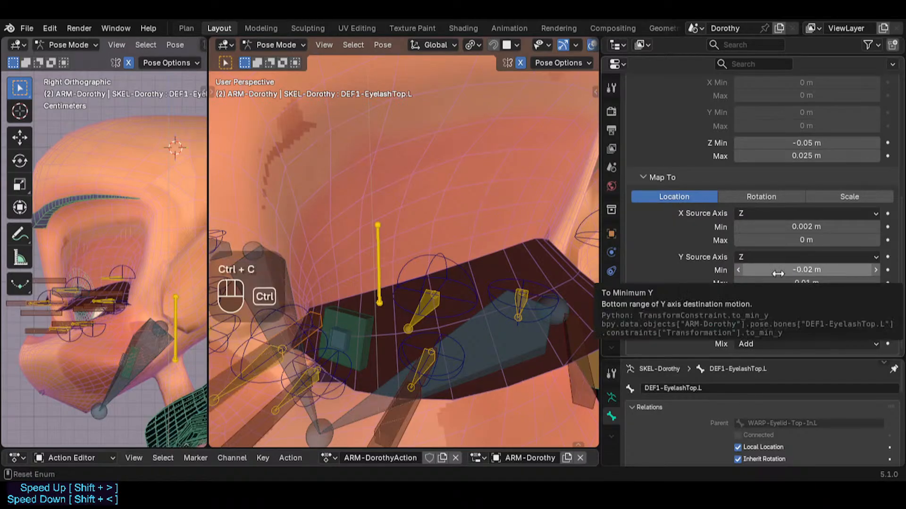
# Set the Map To Y minimum of DEF1-EyelashTop.L.001's Transformation constraint to -0.04 m
pyautogui.click(408, 399)
pyautogui.scroll(-4, 401, 373)
pyautogui.moveTo(395, 348); pyautogui.dragTo(414, 356, button='middle')
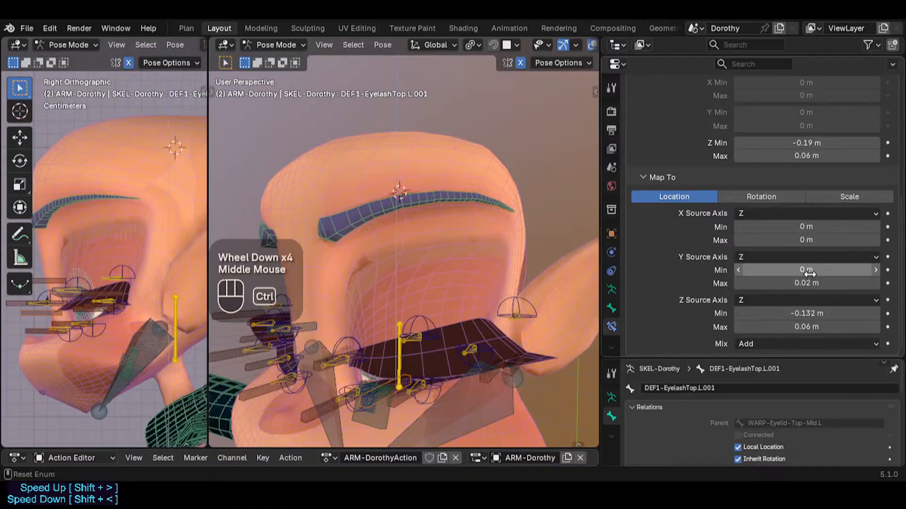
pyautogui.hotkey('ctrl', 'v')
pyautogui.moveTo(415, 293); pyautogui.dragTo(476, 326, button='middle')
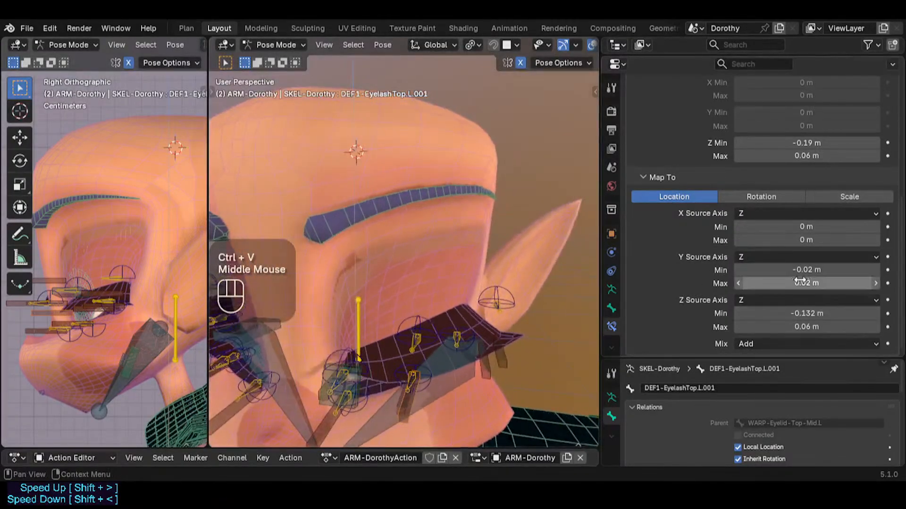
pyautogui.moveTo(807, 270)
pyautogui.keyDown('shift'); pyautogui.mouseDown()
pyautogui.moveTo(760, 270)
pyautogui.moveTo(802, 270)
pyautogui.mouseUp(); pyautogui.keyUp('shift')
pyautogui.hotkey('ctrl', 'v')
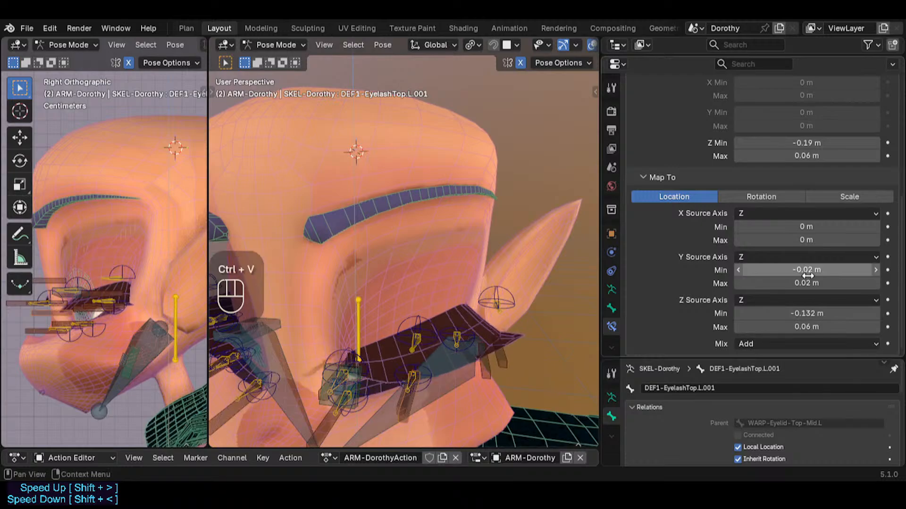
pyautogui.click(802, 270)
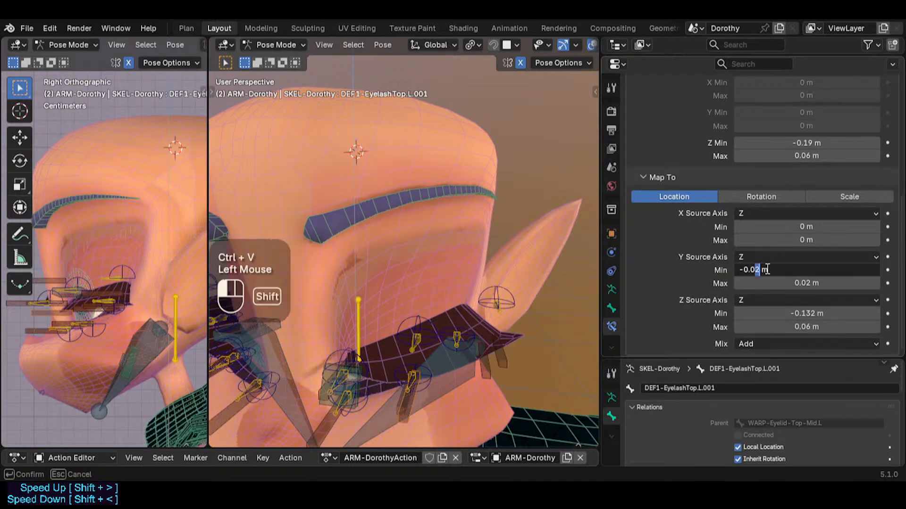
pyautogui.write('4')
pyautogui.press('Return')
# Reposition the left outer upper-eyelid control near the outer corner of the closed eye
pyautogui.moveTo(415, 312); pyautogui.dragTo(495, 294, button='middle')
pyautogui.click(503, 318)
pyautogui.press('g')
pyautogui.click(496, 292)
# Set the Map To Y minimum of DEF1-EyelashTop.L.002 to -0.06 m and reset its Y maximum to 0 m
pyautogui.click(514, 372)
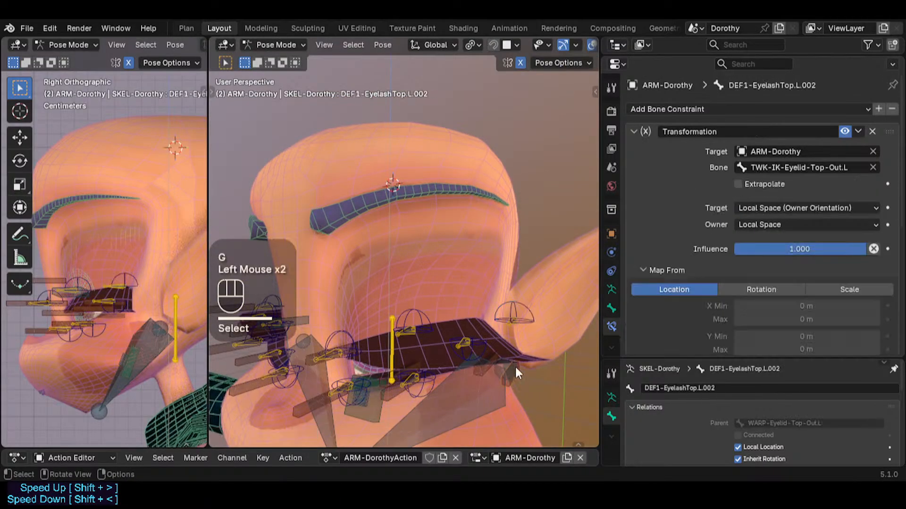
pyautogui.scroll(-5, 758, 285)
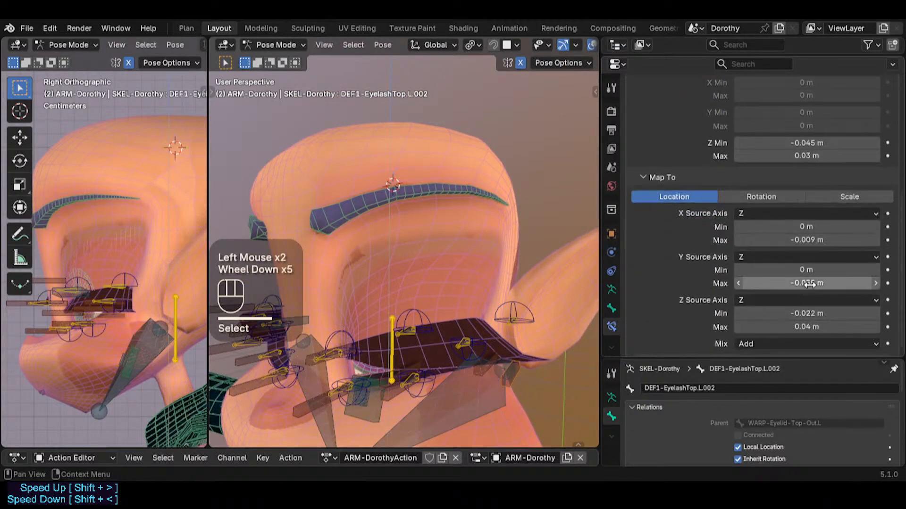
pyautogui.hotkey('ctrl', 'v')
pyautogui.moveTo(512, 242); pyautogui.dragTo(517, 257, button='middle')
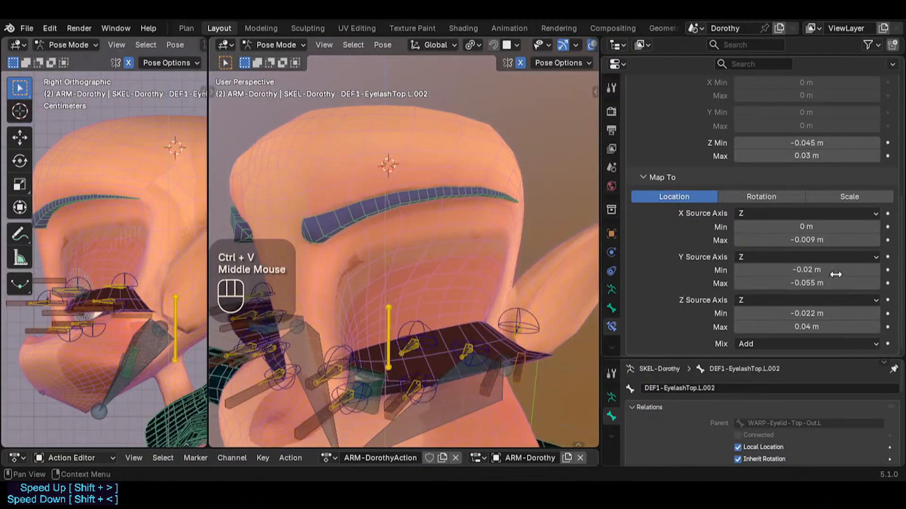
pyautogui.keyDown('shift'); pyautogui.moveTo(807, 270); pyautogui.dragTo(807, 269); pyautogui.keyUp('shift')
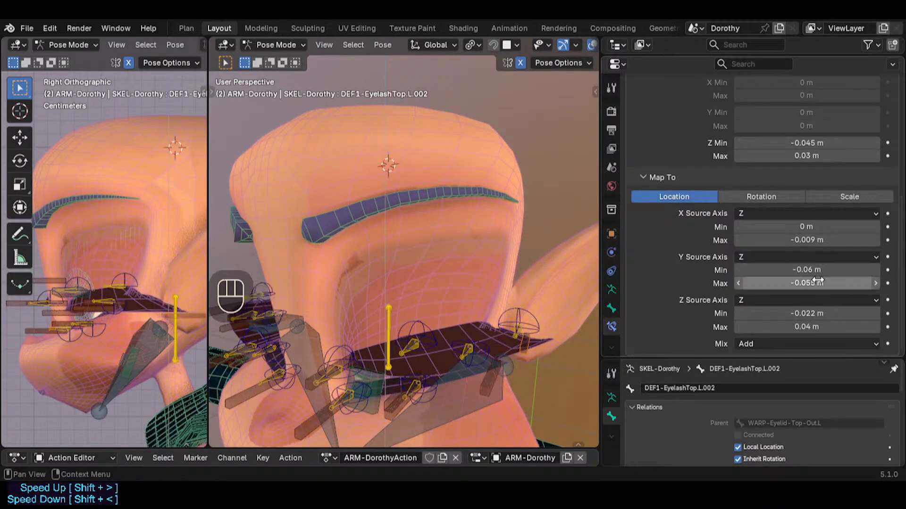
pyautogui.press('BackSpace')
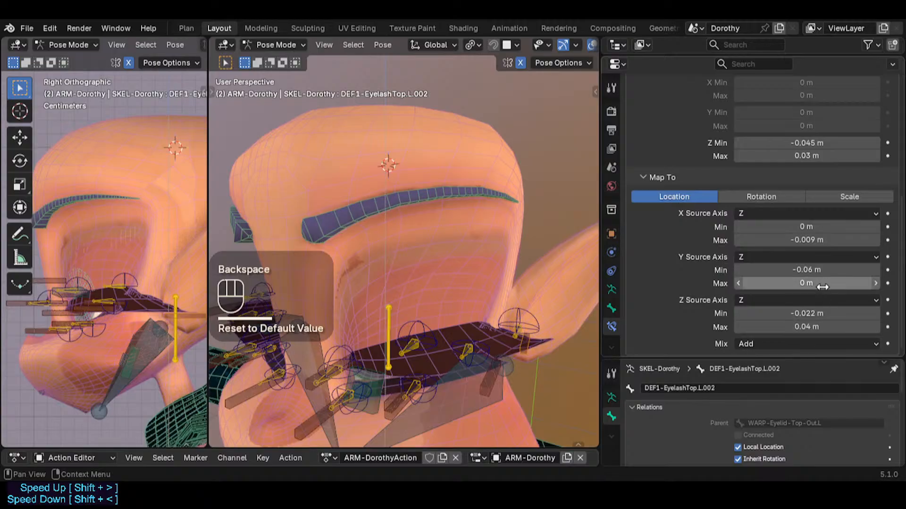
# Test the outer lash by moving the left outer upper-eyelid control, and clear the pose transforms of all bones
pyautogui.click(521, 317)
pyautogui.press('g')
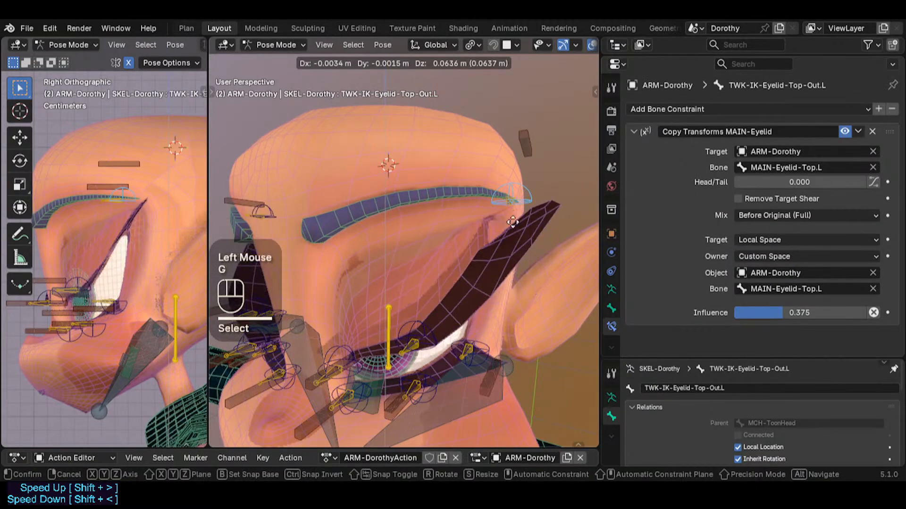
pyautogui.click(493, 328)
pyautogui.moveTo(506, 281); pyautogui.dragTo(508, 323)
pyautogui.press('a')
pyautogui.hotkey('alt', 'q')
pyautogui.hotkey('alt', 'q')
# Lower the left outer upper-eyelid control from the open pose and check the lash from another angle
pyautogui.click(512, 222)
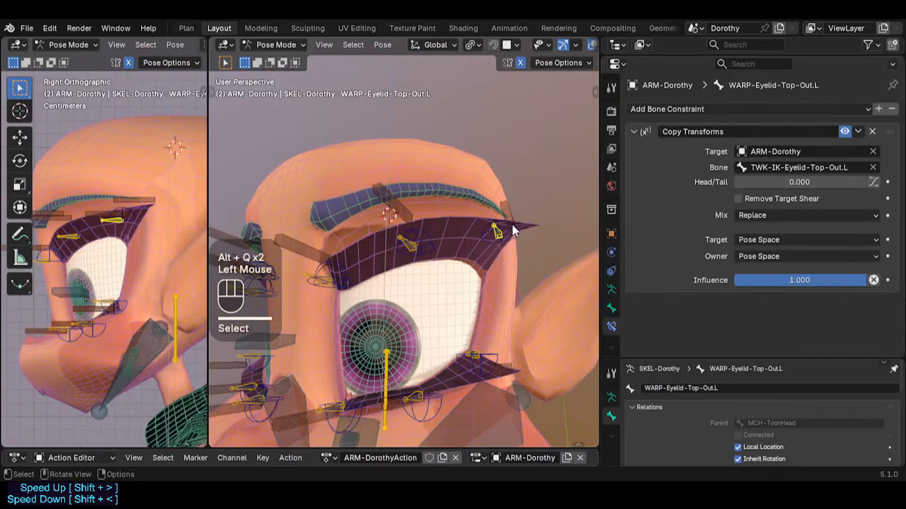
pyautogui.click(512, 222)
pyautogui.press('g')
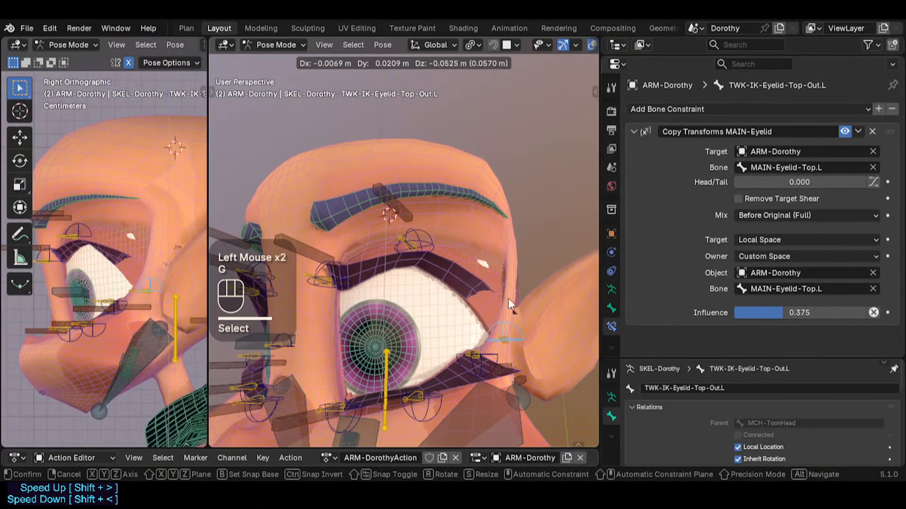
pyautogui.click(508, 298)
pyautogui.moveTo(508, 298); pyautogui.dragTo(502, 355, button='middle')
pyautogui.press('g')
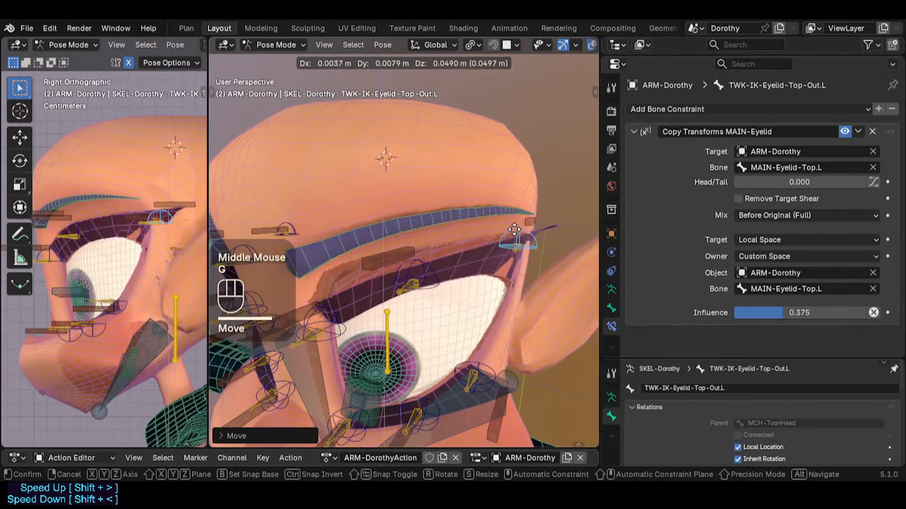
pyautogui.click(520, 348)
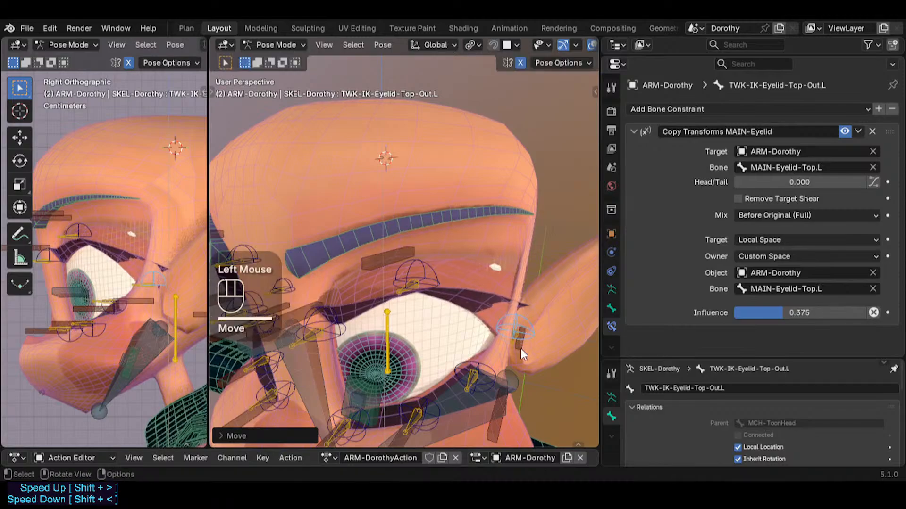
# Check the outer lash from the side and clear all pose transforms again
pyautogui.click(531, 328)
pyautogui.click(531, 327)
pyautogui.moveTo(530, 327); pyautogui.dragTo(449, 278, button='middle')
pyautogui.hotkey('alt', 'a')
pyautogui.hotkey('alt', 'q')
pyautogui.hotkey('alt', 'q')
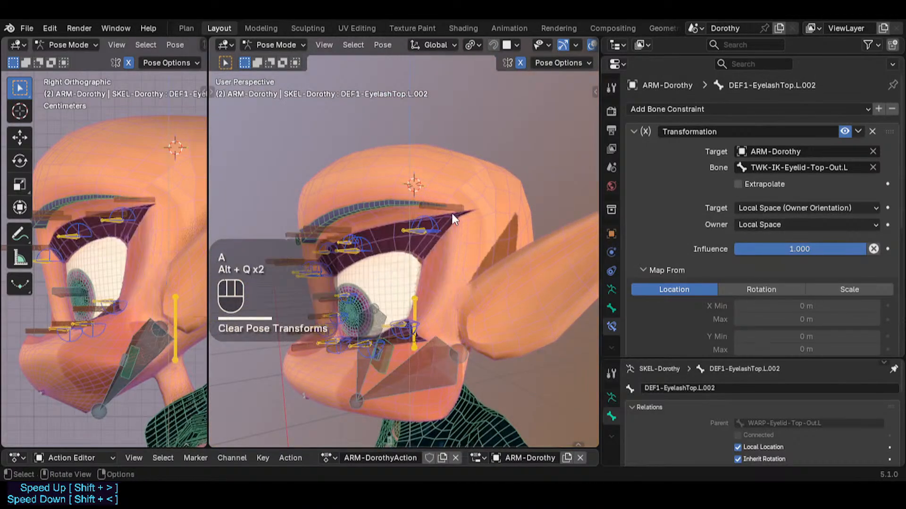
# Lower the left outer upper-eyelid control toward the outer corner of the eye, checking the lash from several angles
pyautogui.click(432, 218)
pyautogui.click(431, 220)
pyautogui.press('g')
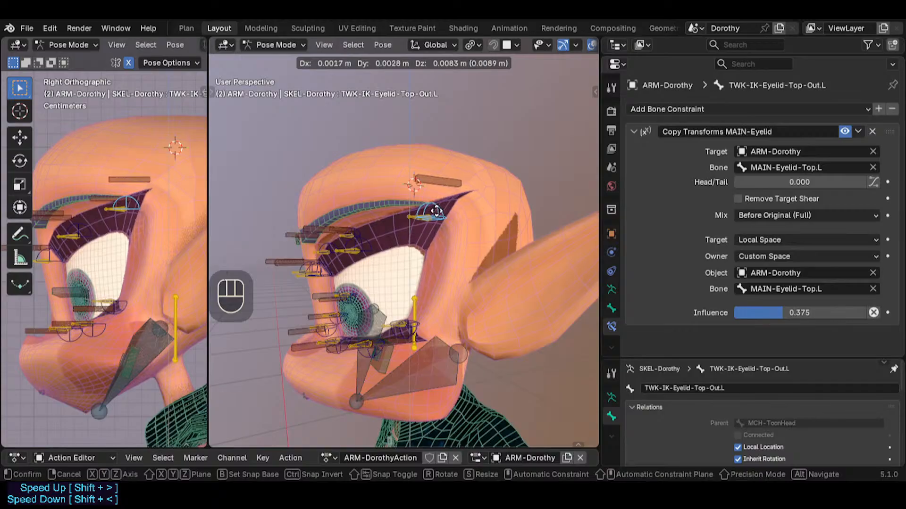
pyautogui.click(473, 333)
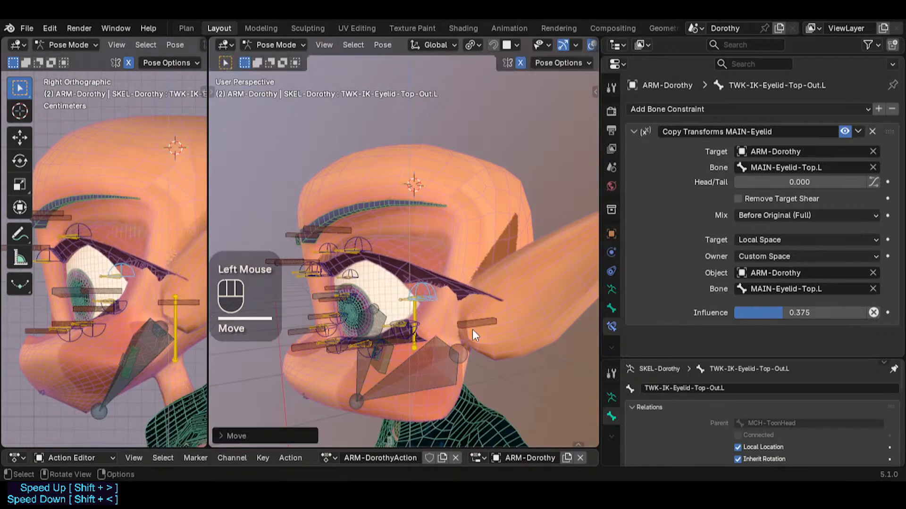
pyautogui.click(472, 329)
pyautogui.moveTo(388, 292); pyautogui.dragTo(459, 305, button='middle')
pyautogui.press('a')
pyautogui.click(461, 300)
pyautogui.press('g')
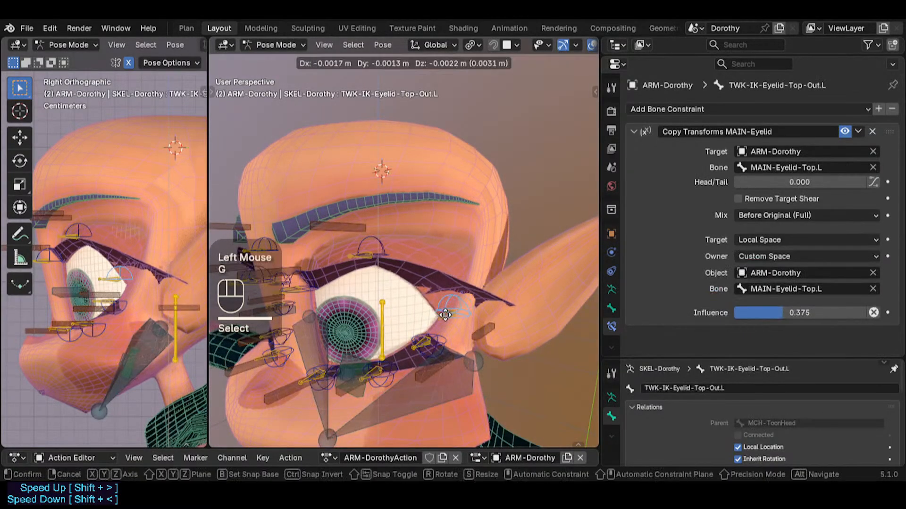
pyautogui.click(446, 315)
# Try a Map To Y maximum of 0.05 m on DEF1-EyelashTop.L.002 and undo it
pyautogui.click(481, 332)
pyautogui.click(480, 332)
pyautogui.scroll(-5, 710, 283)
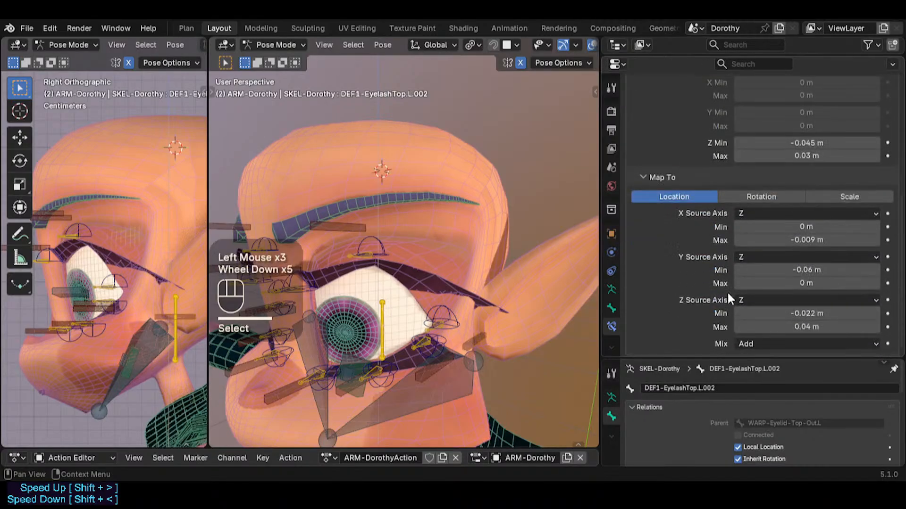
pyautogui.click(797, 284)
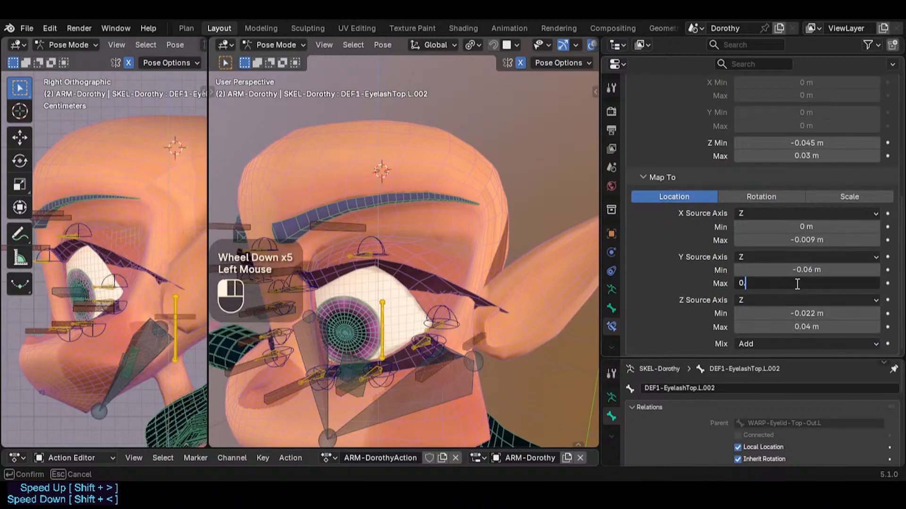
pyautogui.write('0.05')
pyautogui.press('Return')
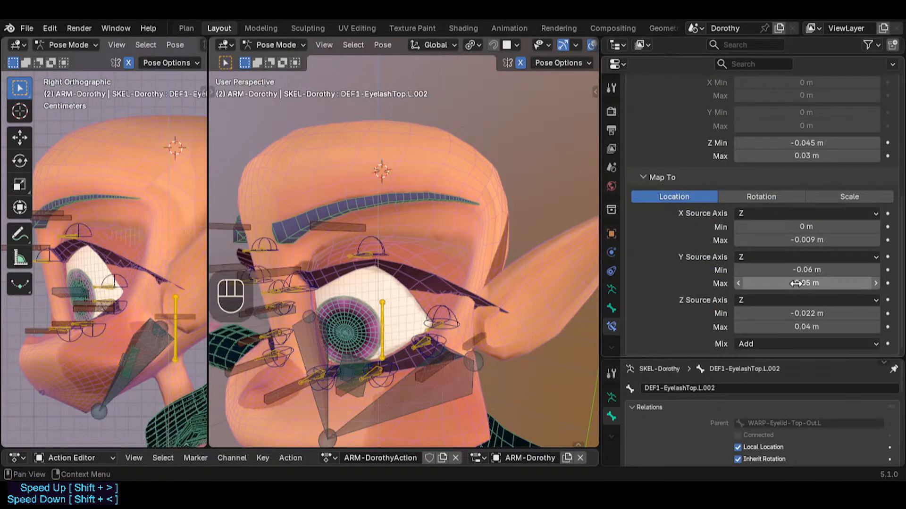
pyautogui.hotkey('ctrl', 'z')
# Try moving DEF1-EyelashTop.L.002 along Y, and try adjusting its Map To Y maximum
pyautogui.press('g')
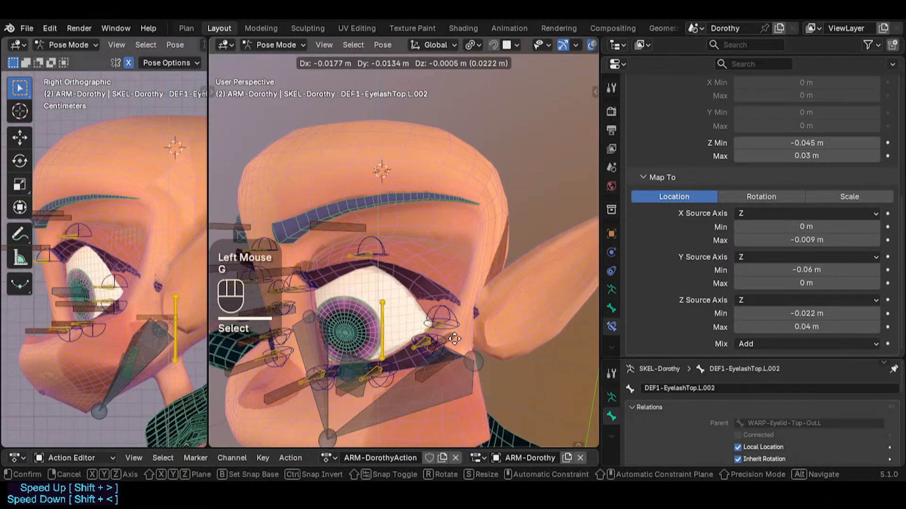
pyautogui.press('y')
pyautogui.press('Escape')
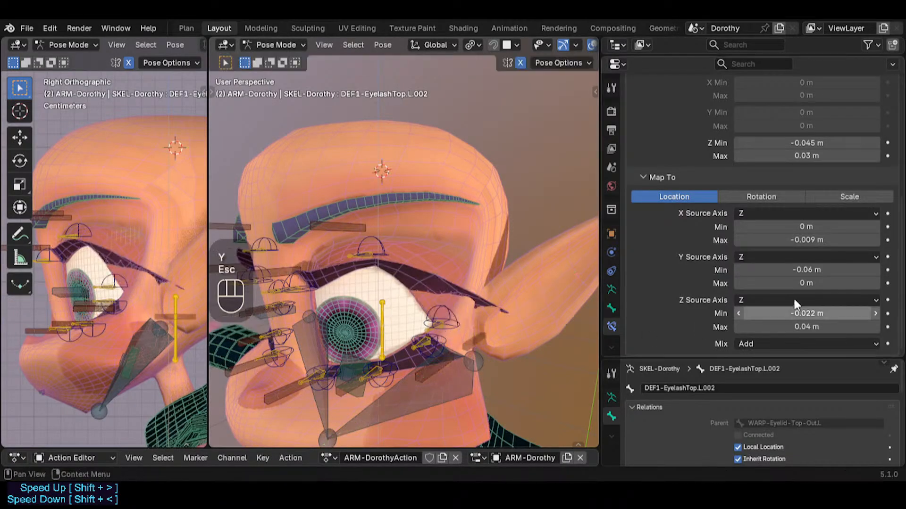
pyautogui.keyDown('shift'); pyautogui.moveTo(803, 283); pyautogui.dragTo(811, 283); pyautogui.keyUp('shift')
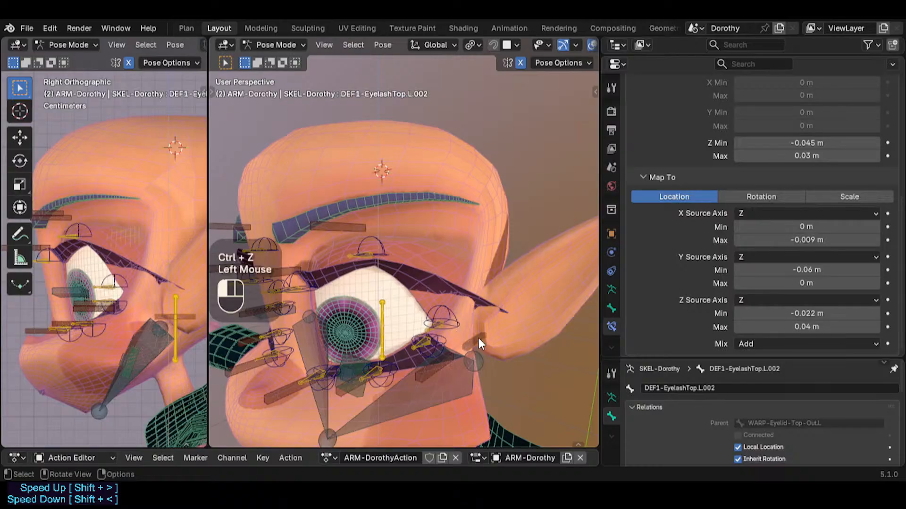
# Raise the left outer upper-eyelid control partway back up from the outer corner of the eye
pyautogui.scroll(4, 785, 276)
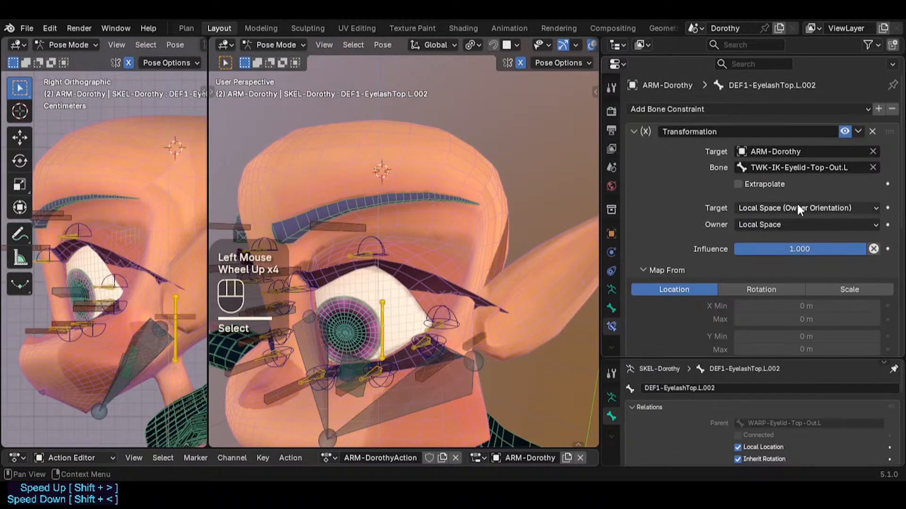
pyautogui.click(442, 307)
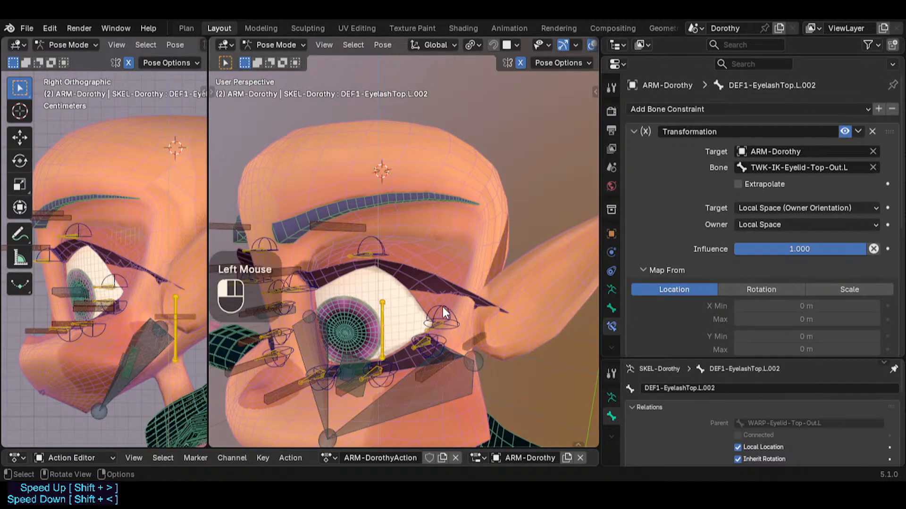
pyautogui.press('g')
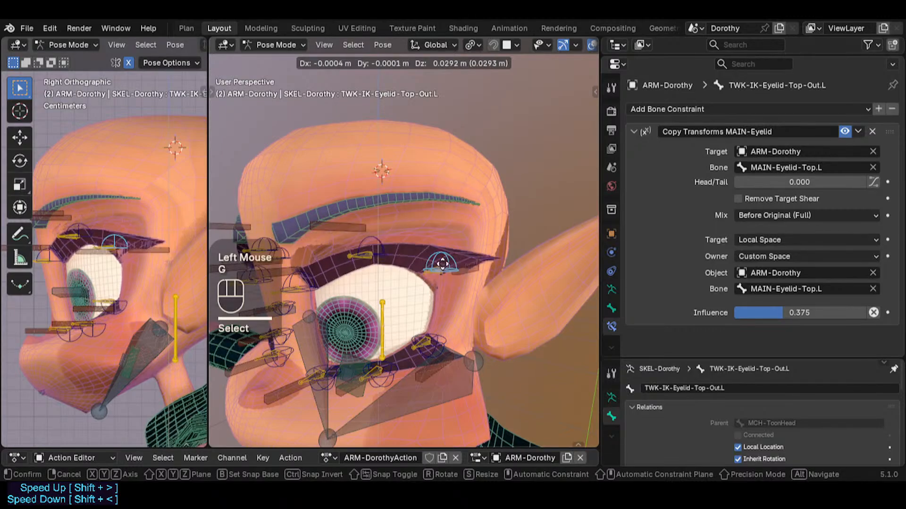
pyautogui.click(471, 298)
# Reset the Map To Y minimum of DEF1-EyelashTop.L.002's Transformation constraint to 0 m
pyautogui.click(471, 298)
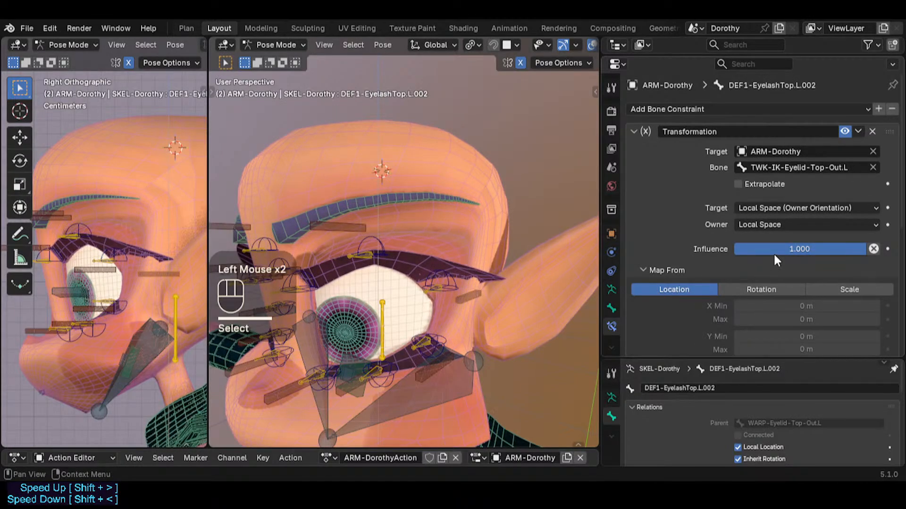
pyautogui.scroll(-4, 774, 253)
pyautogui.scroll(-3, 782, 273)
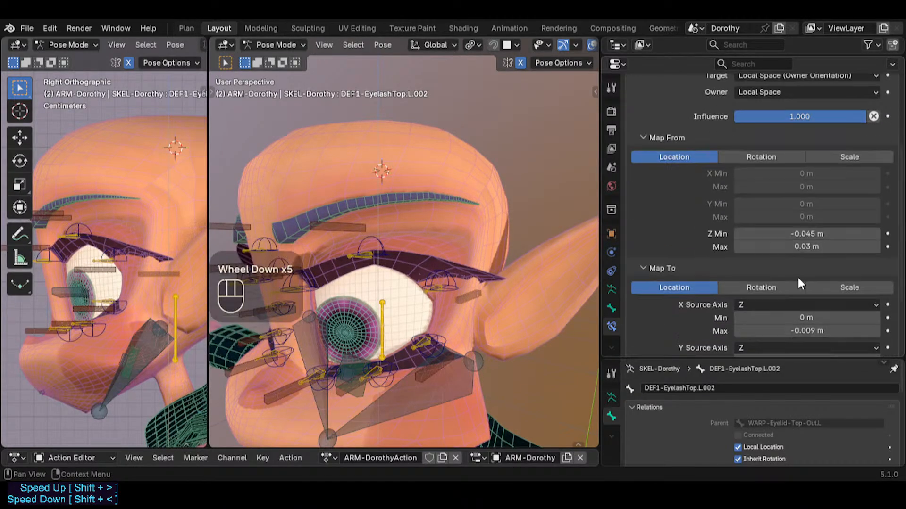
pyautogui.scroll(1, 783, 255)
pyautogui.scroll(-2, 776, 266)
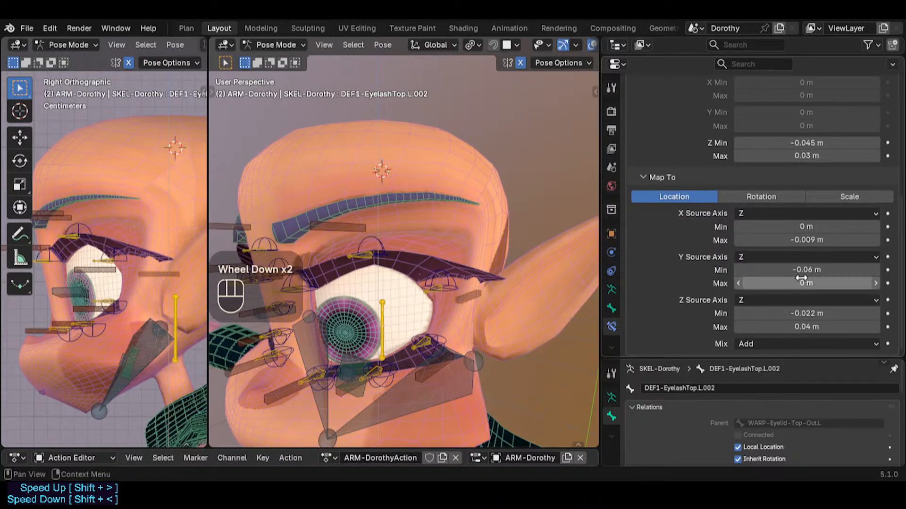
pyautogui.press('BackSpace')
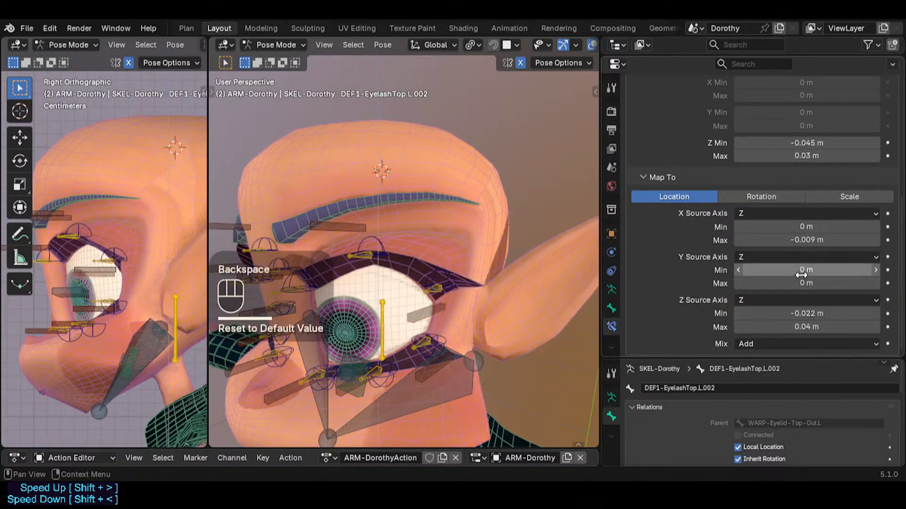
# Raise the left outer upper-eyelid control to the outer end of the eyebrow, fine-tuning its height with small moves
pyautogui.click(429, 293)
pyautogui.moveTo(412, 303); pyautogui.dragTo(438, 264, button='middle')
pyautogui.press('g')
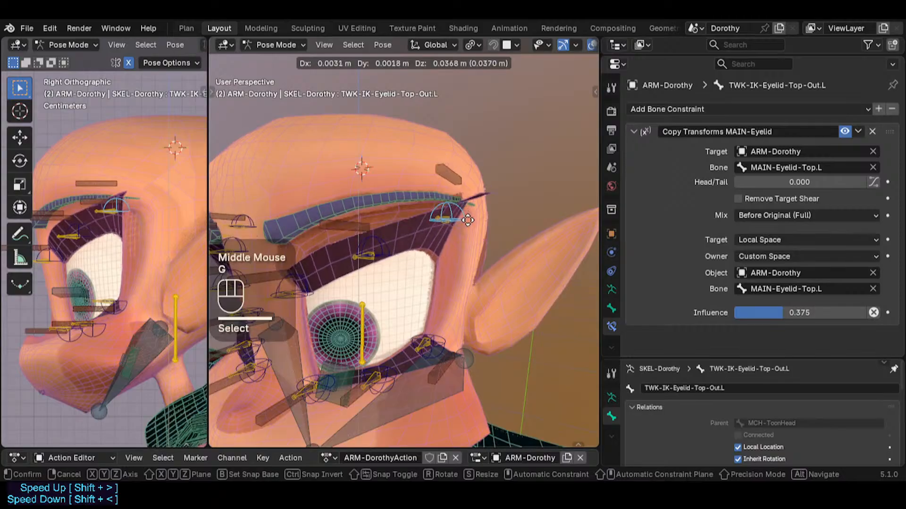
pyautogui.click(471, 209)
pyautogui.click(460, 171)
pyautogui.click(466, 198)
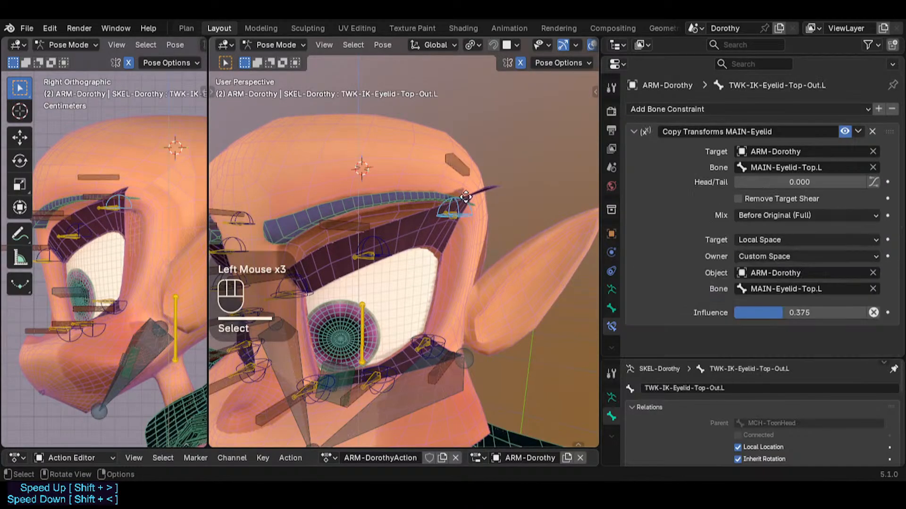
pyautogui.press('g')
pyautogui.click(468, 197)
pyautogui.press('g')
pyautogui.click(466, 197)
# Set the Map To Y maximum of DEF1-EyelashTop.L.002's Transformation constraint to -0.035 m
pyautogui.click(464, 174)
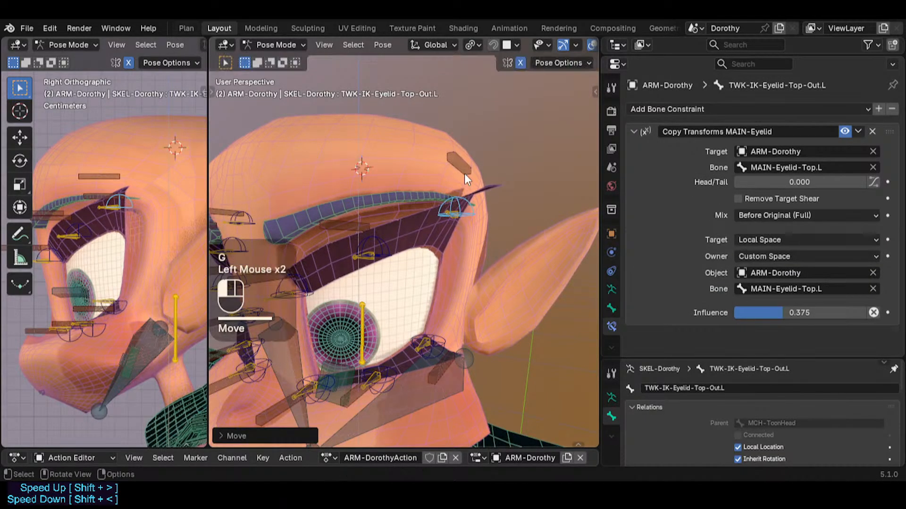
pyautogui.scroll(-5, 763, 277)
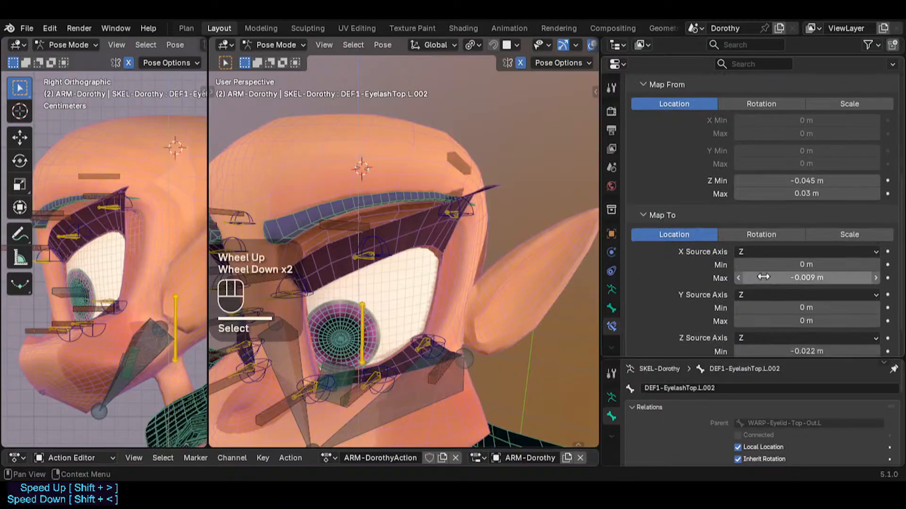
pyautogui.scroll(-1, 763, 277)
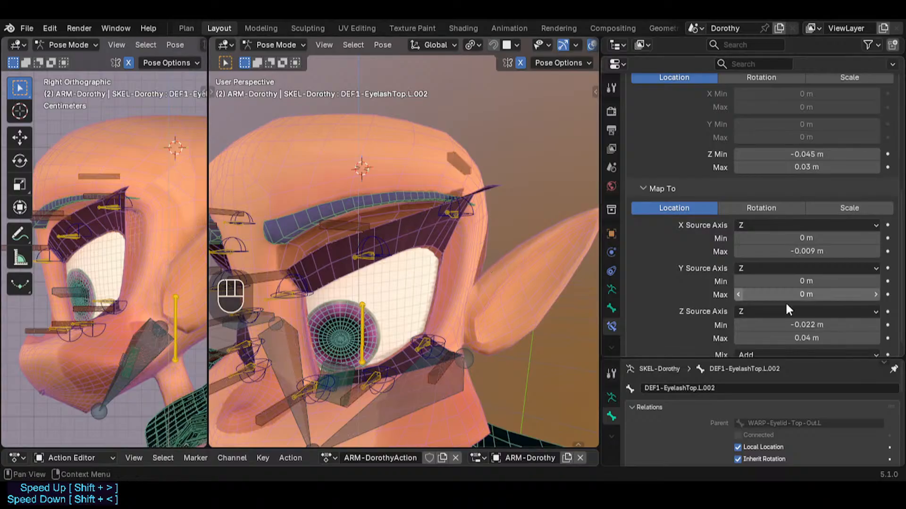
pyautogui.keyDown('shift'); pyautogui.moveTo(817, 287); pyautogui.dragTo(798, 288); pyautogui.keyUp('shift')
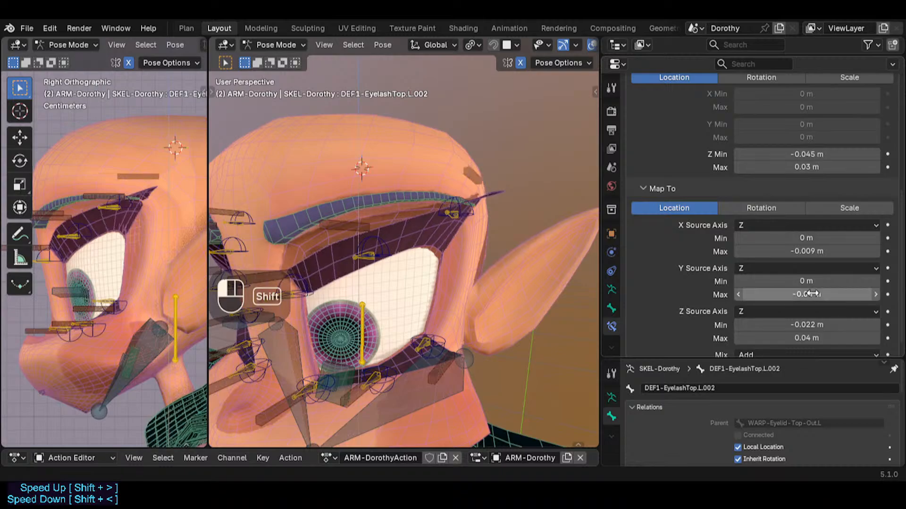
pyautogui.click(825, 292)
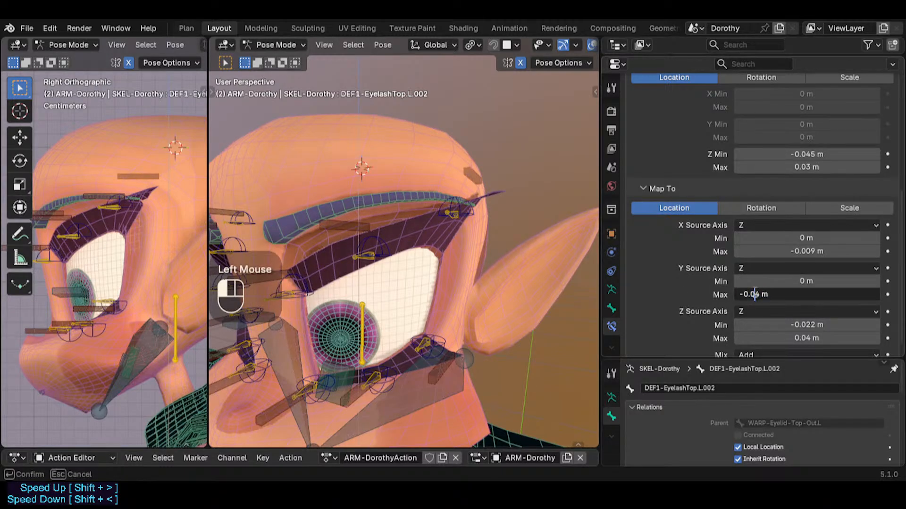
pyautogui.write('35')
pyautogui.press('Return')
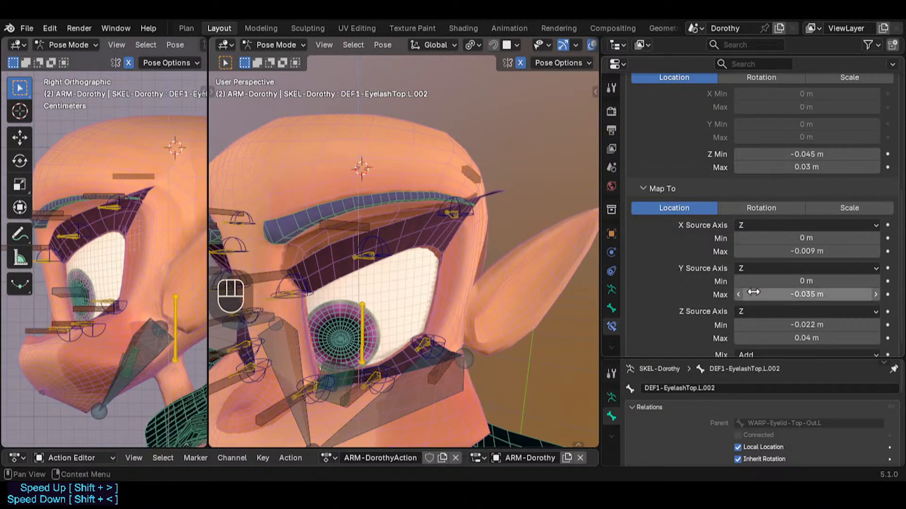
# Lower the left outer upper-eyelid control slightly below the eyebrow and review DEF1-EyelashTop.L.002's Map To ranges
pyautogui.click(124, 201)
pyautogui.press('a')
pyautogui.hotkey('alt', 'q')
pyautogui.hotkey('alt', 'q')
pyautogui.click(131, 212)
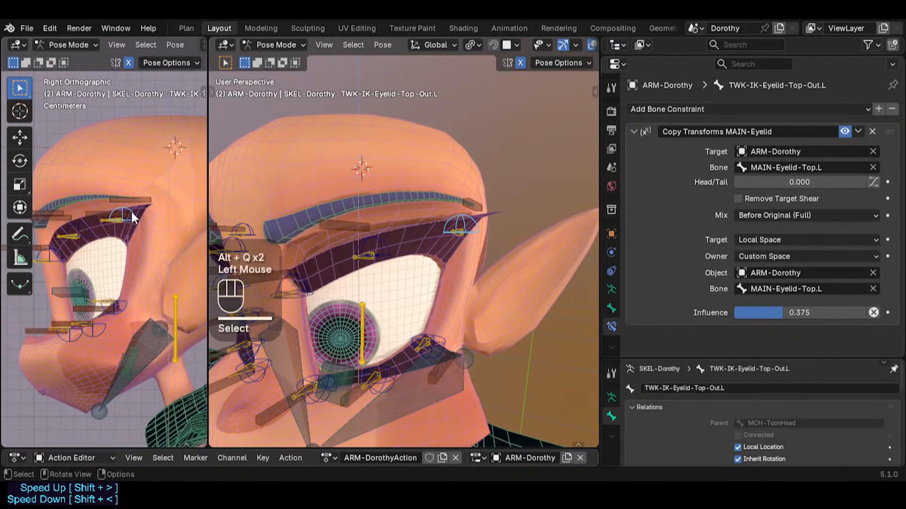
pyautogui.press('g')
pyautogui.press('Escape')
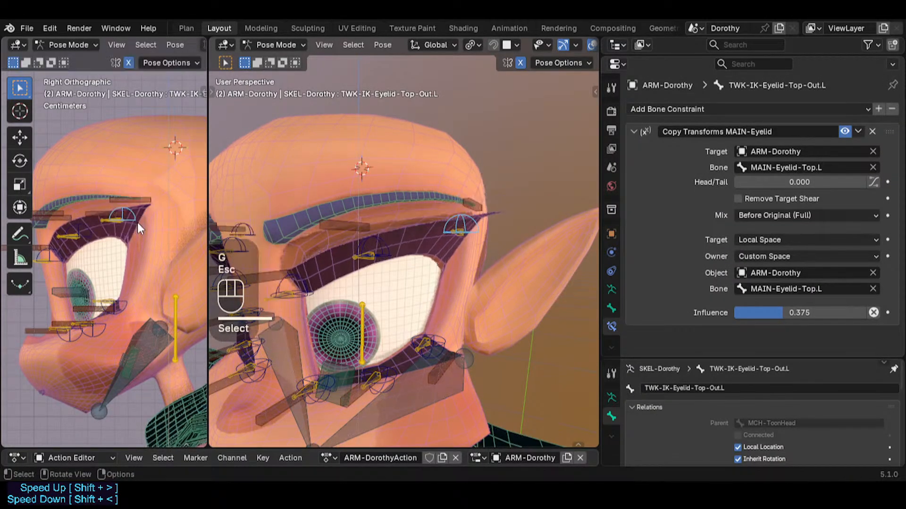
pyautogui.click(473, 207)
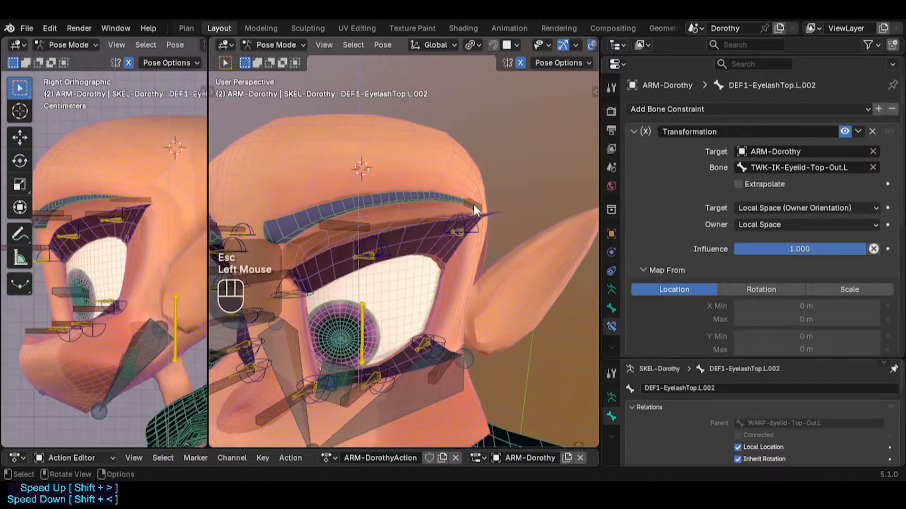
pyautogui.scroll(-5, 717, 260)
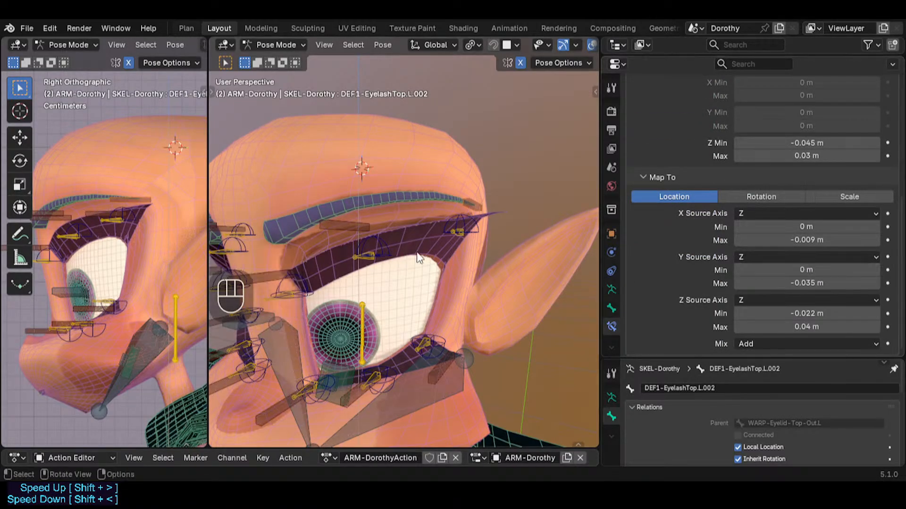
# Lower the left outer upper-eyelid control to the outer corner of the eye and check the lash from the side
pyautogui.click(477, 224)
pyautogui.press('g')
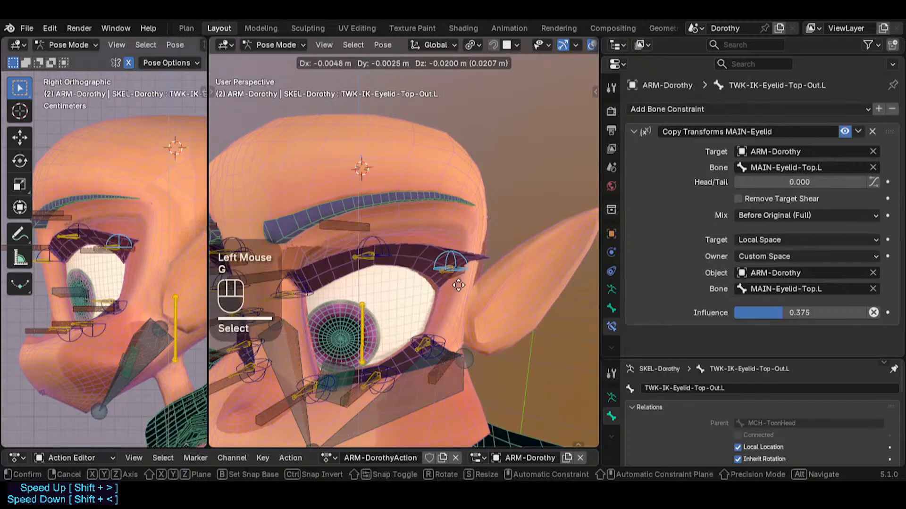
pyautogui.click(464, 319)
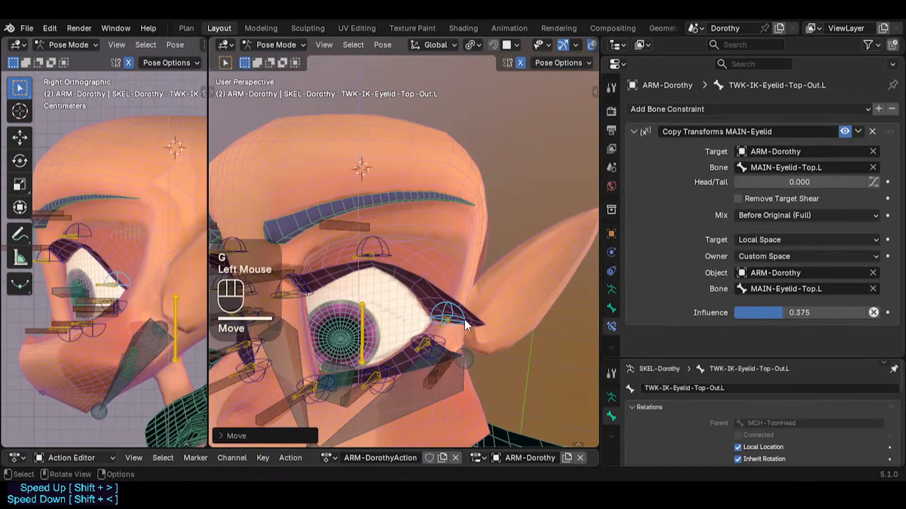
pyautogui.moveTo(464, 319); pyautogui.dragTo(333, 292, button='middle')
pyautogui.scroll(2, 415, 323)
pyautogui.moveTo(414, 323); pyautogui.dragTo(418, 311, button='middle')
pyautogui.press('g')
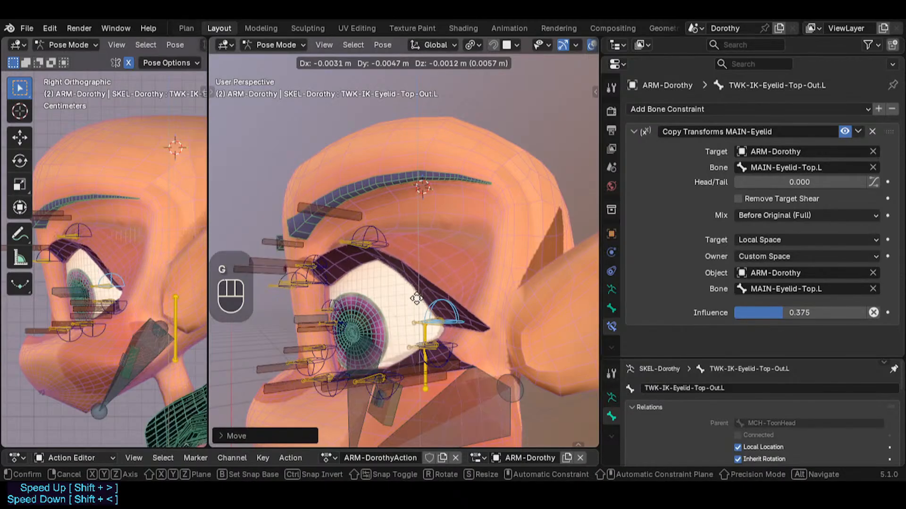
pyautogui.click(419, 309)
pyautogui.click(417, 360)
pyautogui.click(417, 360)
pyautogui.moveTo(398, 360); pyautogui.dragTo(463, 324, button='middle')
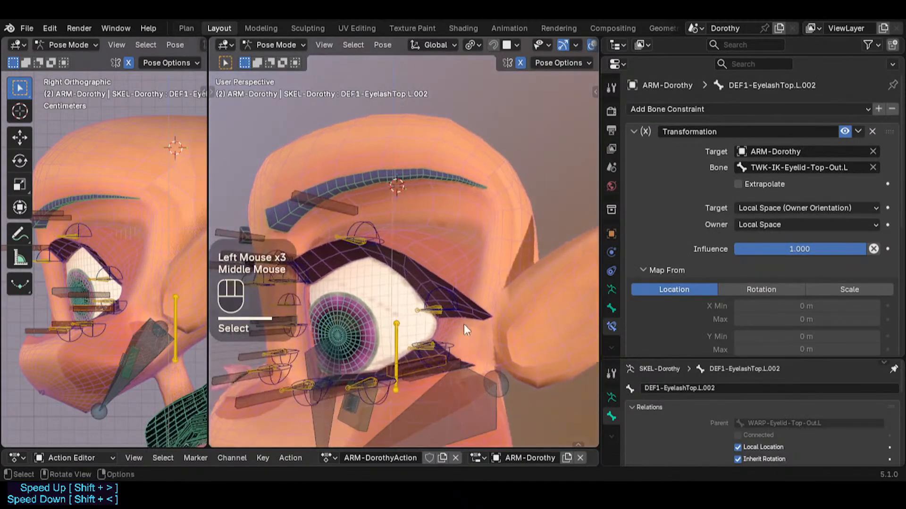
# Raise the left outer upper-eyelid control from the eye corner until the outer lid is half open
pyautogui.click(440, 304)
pyautogui.press('g')
pyautogui.click(457, 246)
# Set the Map To Y minimum of DEF1-EyelashTop.L.002's Transformation constraint to -0.02 m
pyautogui.click(466, 256)
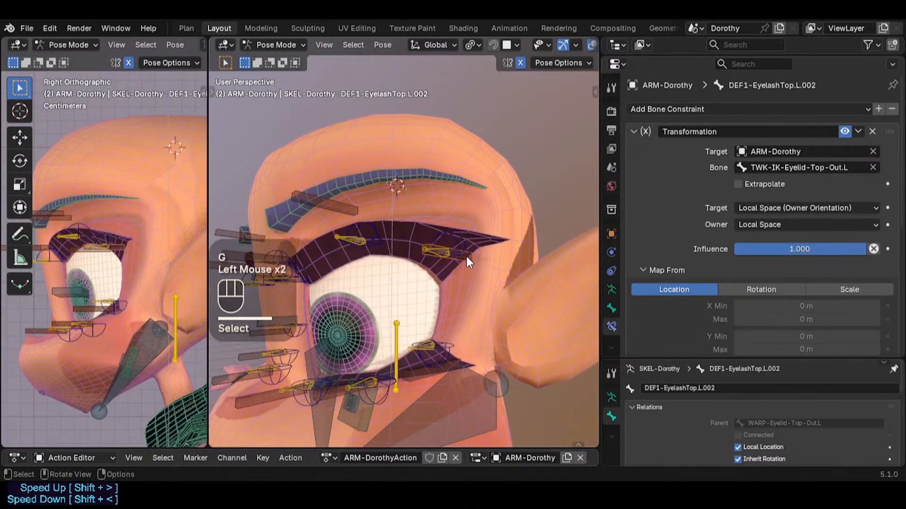
pyautogui.click(466, 256)
pyautogui.scroll(-1, 673, 258)
pyautogui.click(452, 267)
pyautogui.scroll(-4, 782, 283)
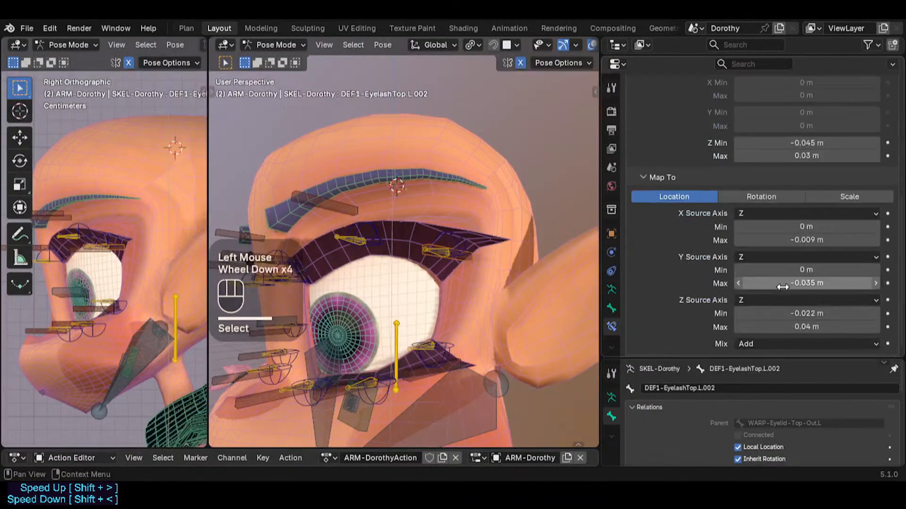
pyautogui.click(812, 270)
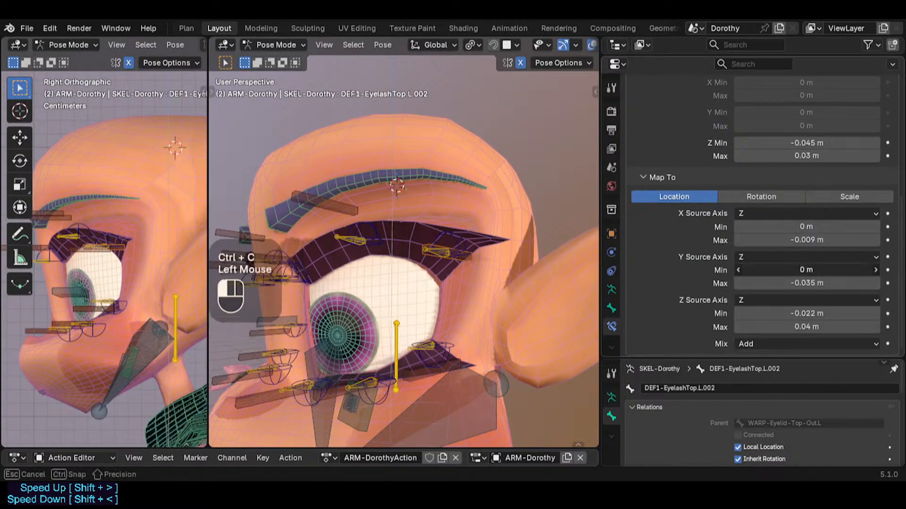
pyautogui.keyDown('shift'); pyautogui.moveTo(807, 270); pyautogui.dragTo(792, 270); pyautogui.keyUp('shift')
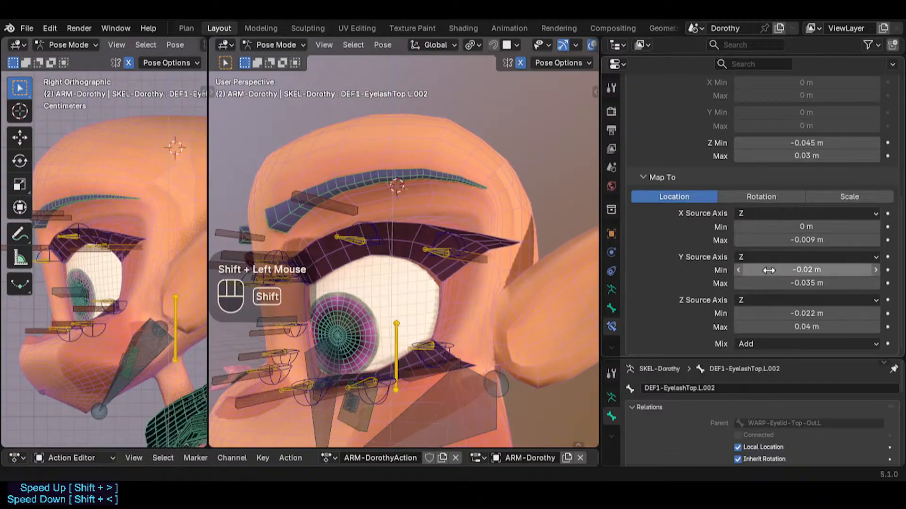
# Test the left outer upper-eyelid control by lowering and raising it, and review DEF1-EyelashTop.L.002's Map To ranges
pyautogui.click(444, 276)
pyautogui.press('g')
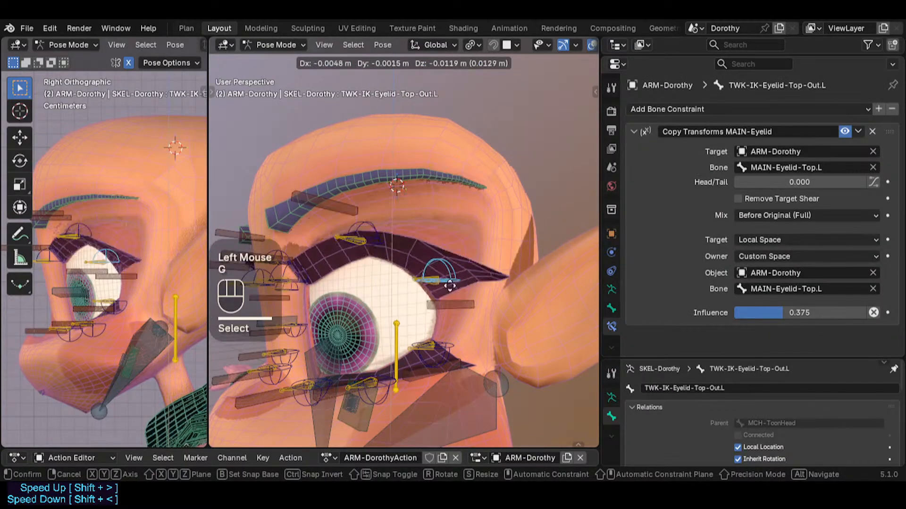
pyautogui.click(451, 302)
pyautogui.moveTo(459, 330); pyautogui.dragTo(467, 222, button='middle')
pyautogui.press('g')
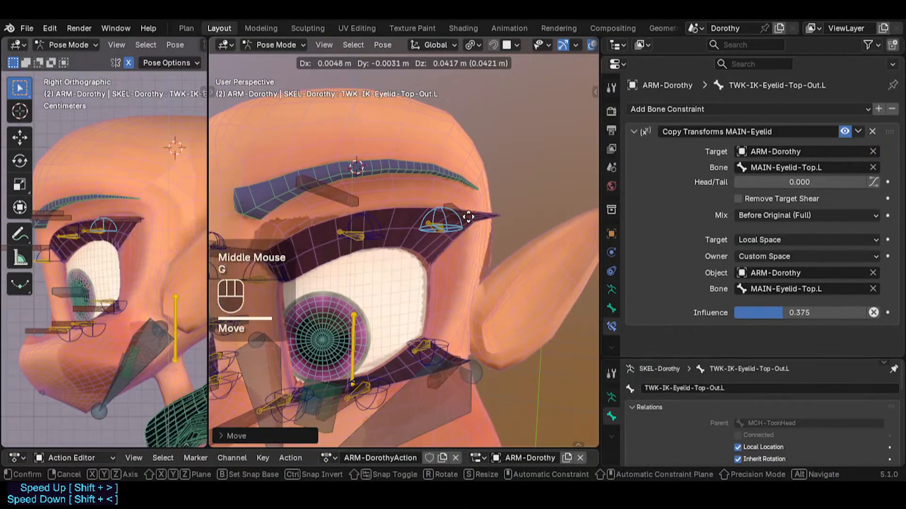
pyautogui.click(467, 217)
pyautogui.click(459, 218)
pyautogui.scroll(-2, 797, 334)
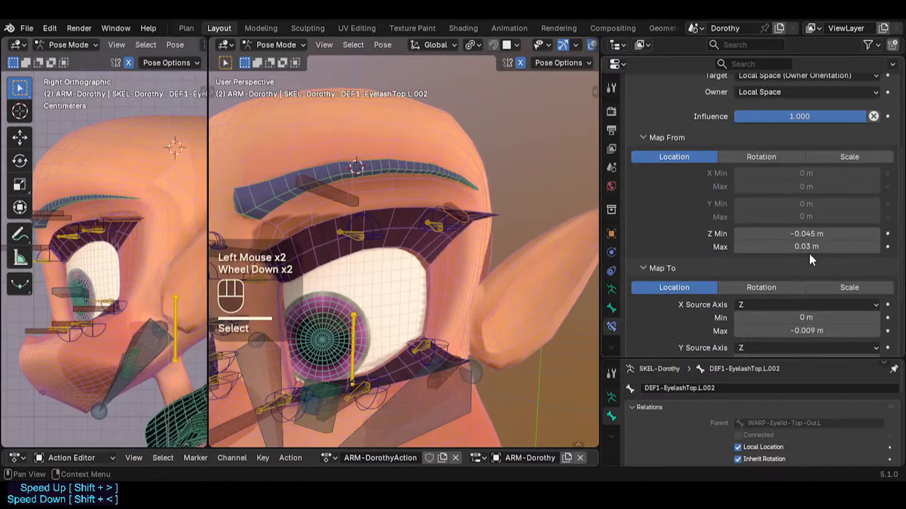
pyautogui.scroll(-2, 809, 258)
pyautogui.scroll(-2, 831, 276)
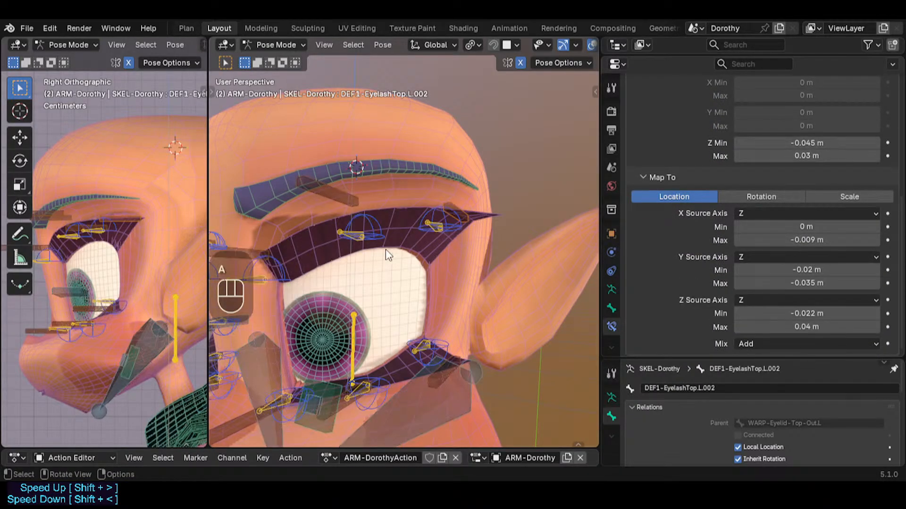
# Lower the left inner upper-eyelid control, TWK-IK-Eyelid-Top-In.L, to the inner corner of the eye
pyautogui.hotkey('alt', 'q')
pyautogui.hotkey('alt', 'q')
pyautogui.moveTo(294, 278); pyautogui.dragTo(414, 262, button='middle')
pyautogui.click(414, 263)
pyautogui.press('g')
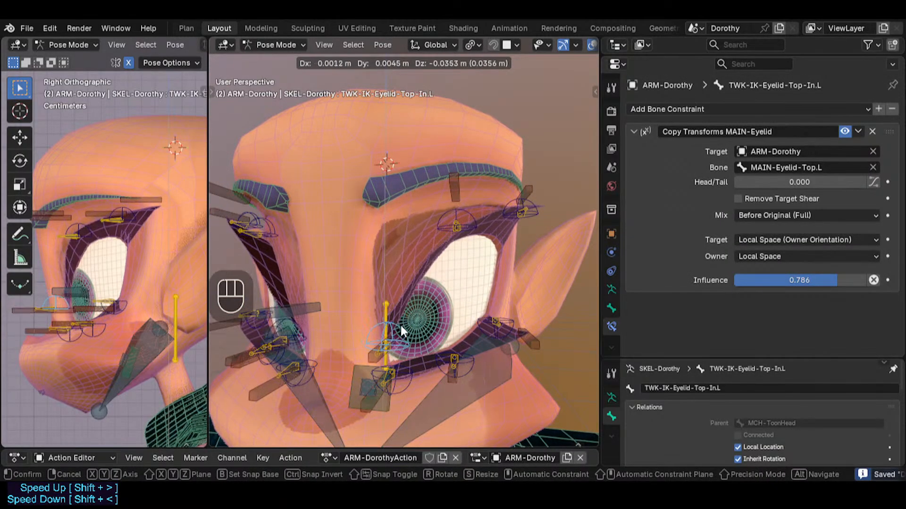
pyautogui.click(399, 330)
pyautogui.scroll(3, 394, 369)
pyautogui.moveTo(395, 369); pyautogui.dragTo(406, 305, button='middle')
pyautogui.press('g')
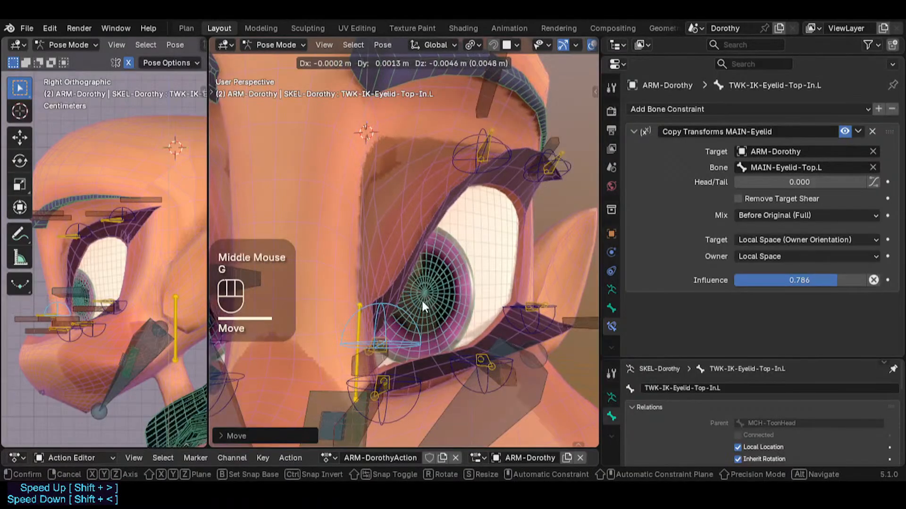
pyautogui.click(422, 301)
# Lower the left middle upper-eyelid control over the iris until the middle of the lid is nearly closed
pyautogui.click(465, 140)
pyautogui.press('g')
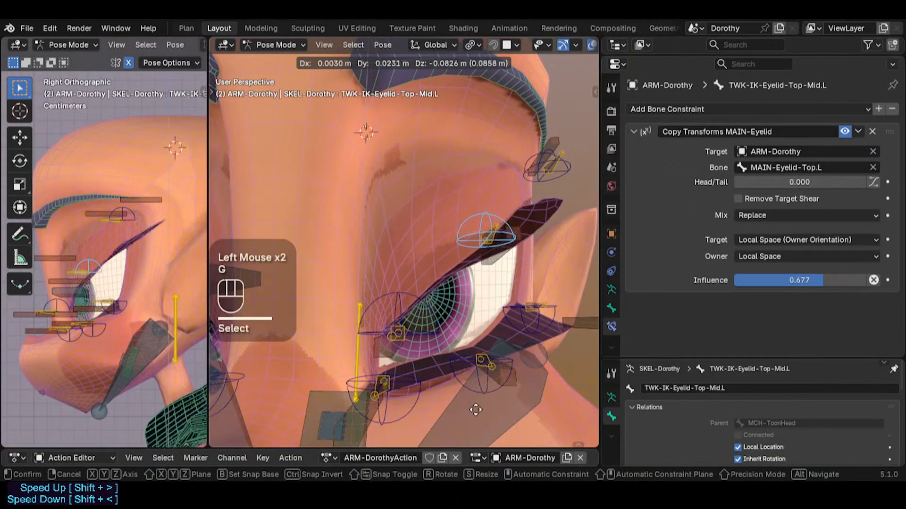
pyautogui.click(475, 410)
pyautogui.moveTo(476, 410); pyautogui.dragTo(400, 293, button='middle')
pyautogui.press('g')
pyautogui.click(545, 176)
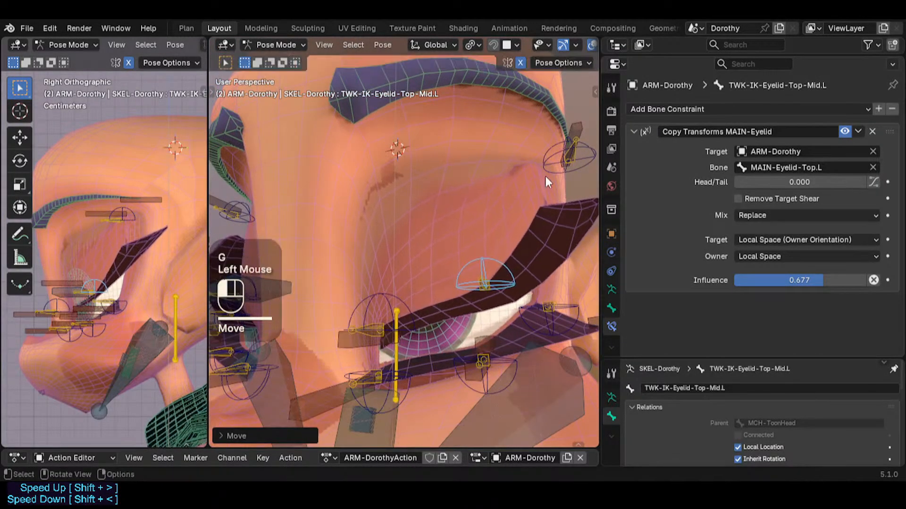
# Lower the left outer upper-eyelid control so the outer lash drops toward the lower lid
pyautogui.click(550, 167)
pyautogui.press('g')
pyautogui.click(476, 220)
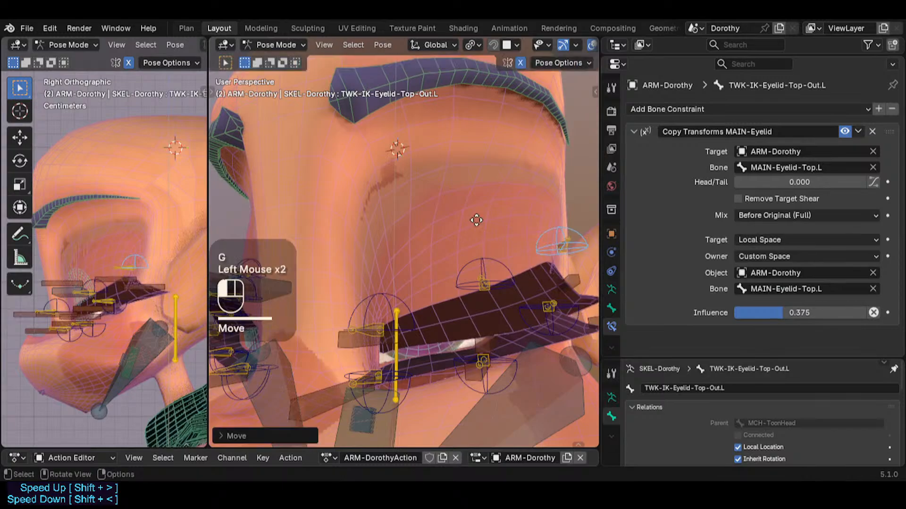
# Raise the left middle upper-eyelid control, TWK-IK-Eyelid-Top-Mid.L, slightly
pyautogui.click(482, 277)
pyautogui.press('g')
pyautogui.click(467, 255)
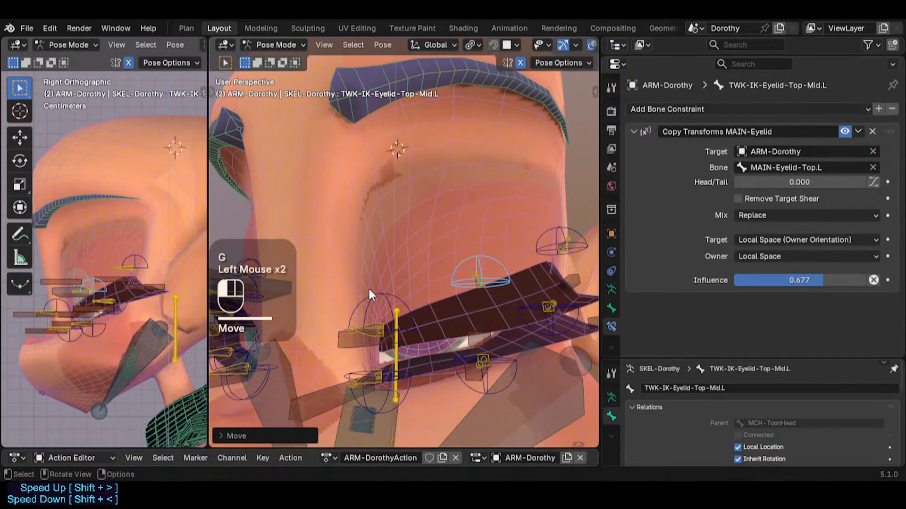
# Reposition the left inner upper-eyelid control, TWK-IK-Eyelid-Top-In.L, near the inner eye corner and save the file
pyautogui.click(370, 292)
pyautogui.press('g')
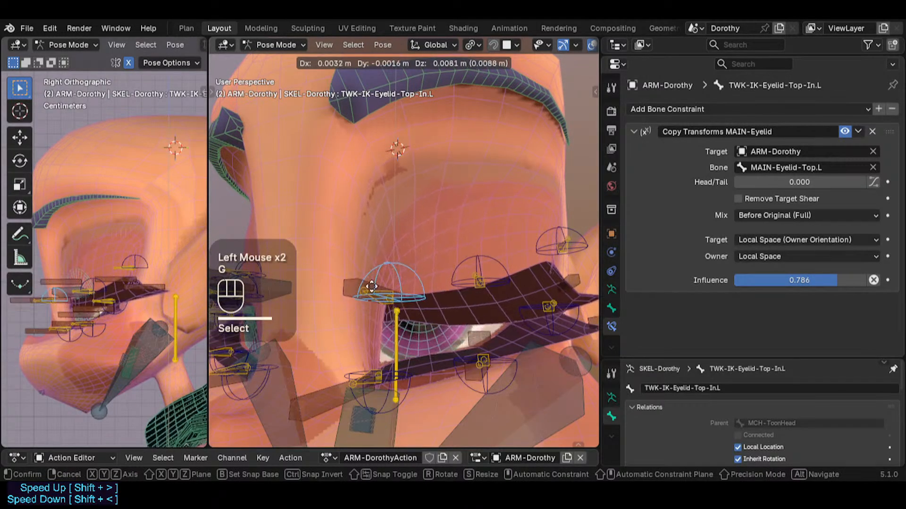
pyautogui.click(384, 299)
pyautogui.press('g')
pyautogui.click(374, 277)
pyautogui.hotkey('ctrl', 's')
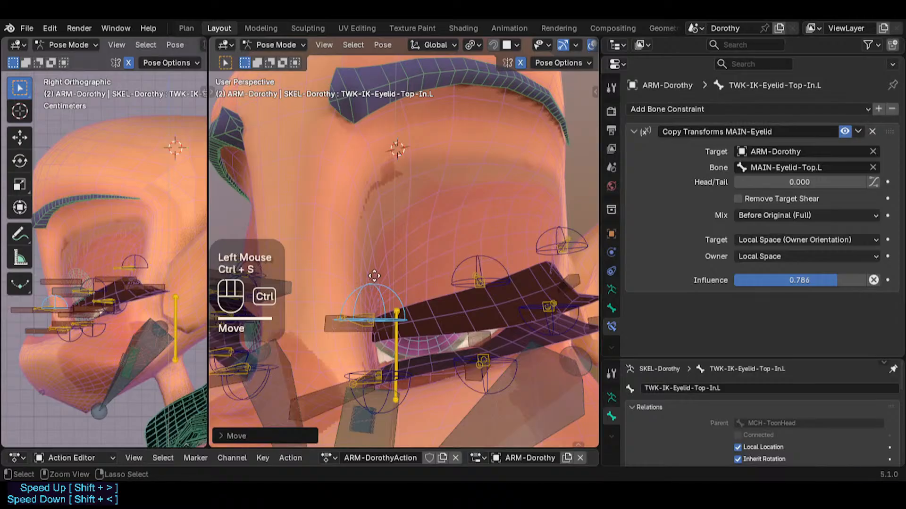
# Test how the inner lash follows small up and down moves of TWK-IK-Eyelid-Top-In.L around the inner eye corner
pyautogui.press('g')
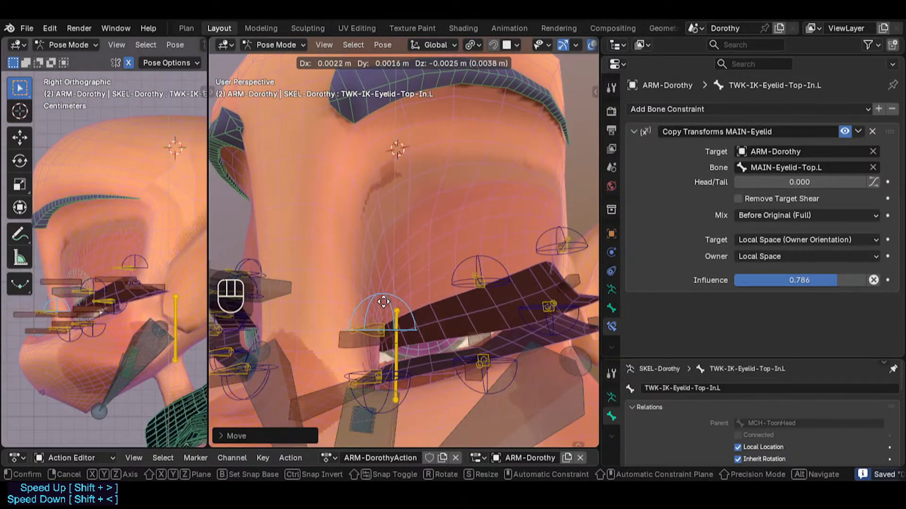
pyautogui.click(377, 330)
pyautogui.click(380, 303)
pyautogui.click(380, 303)
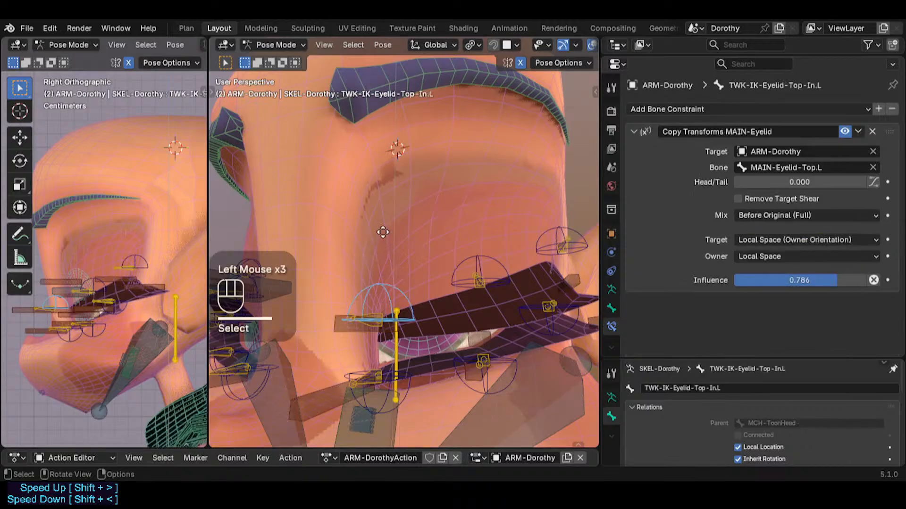
pyautogui.press('g')
pyautogui.click(366, 317)
# Set the Map To location Z Min of DEF1-EyelashTop.L's Transformation constraint to -0.007 m
pyautogui.click(346, 348)
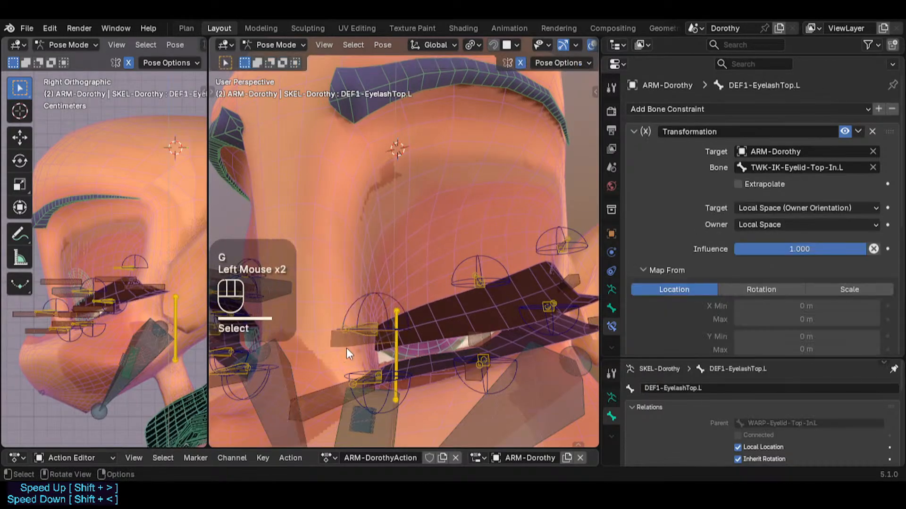
pyautogui.scroll(-4, 717, 255)
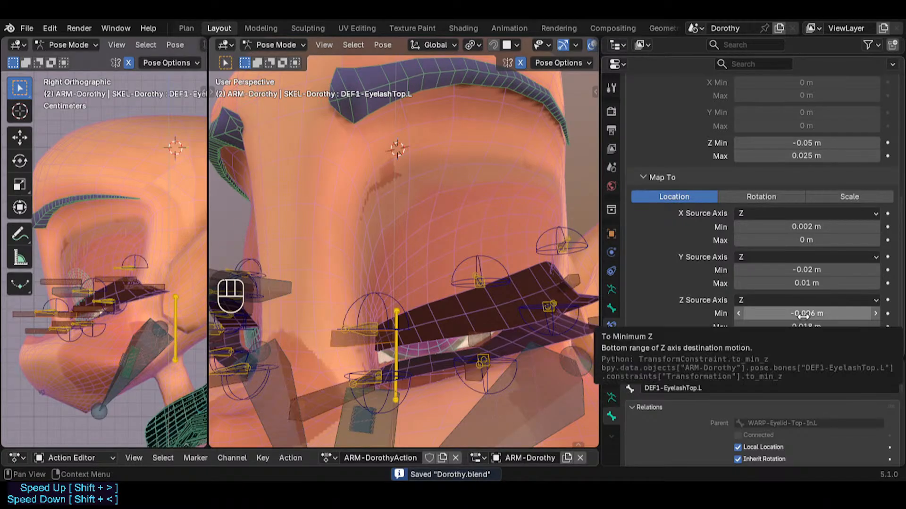
pyautogui.keyDown('shift'); pyautogui.moveTo(803, 314); pyautogui.dragTo(813, 317); pyautogui.keyUp('shift')
pyautogui.hotkey('ctrl', 'z')
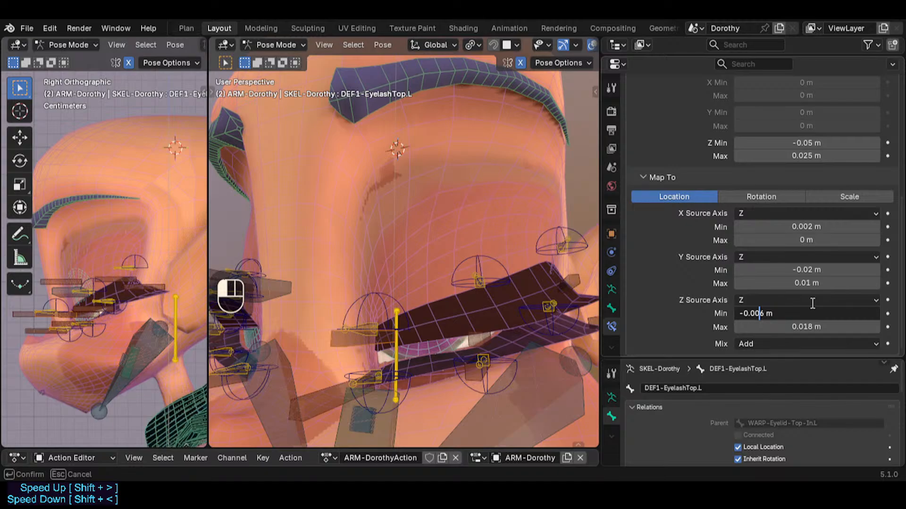
pyautogui.hotkey('shift', 'Right')
pyautogui.press('Return')
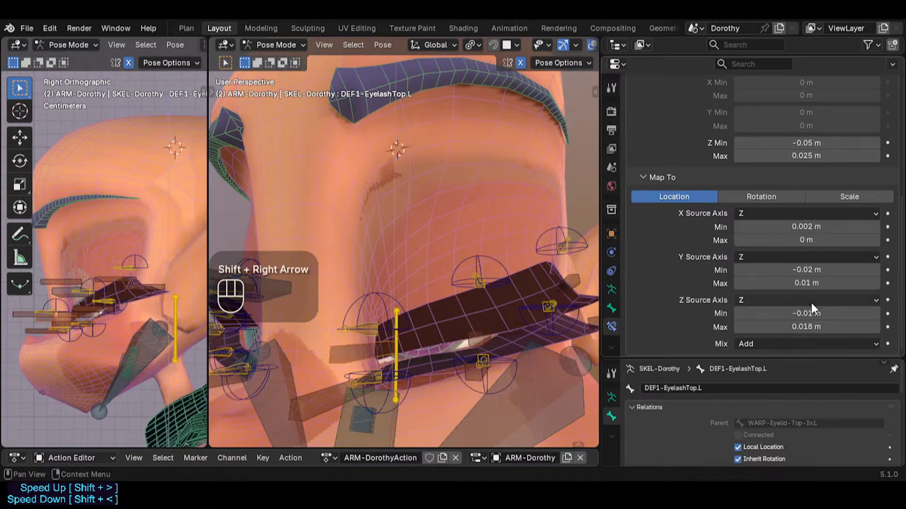
pyautogui.click(788, 313)
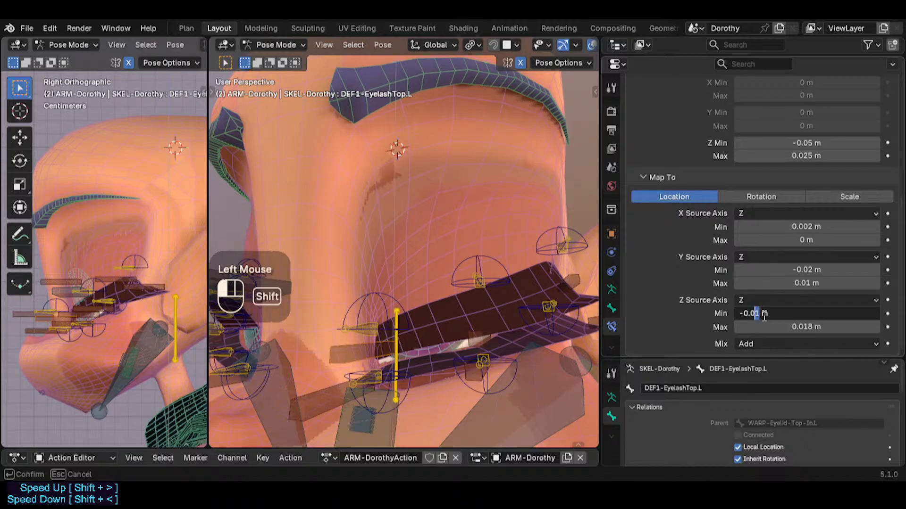
pyautogui.press('Return')
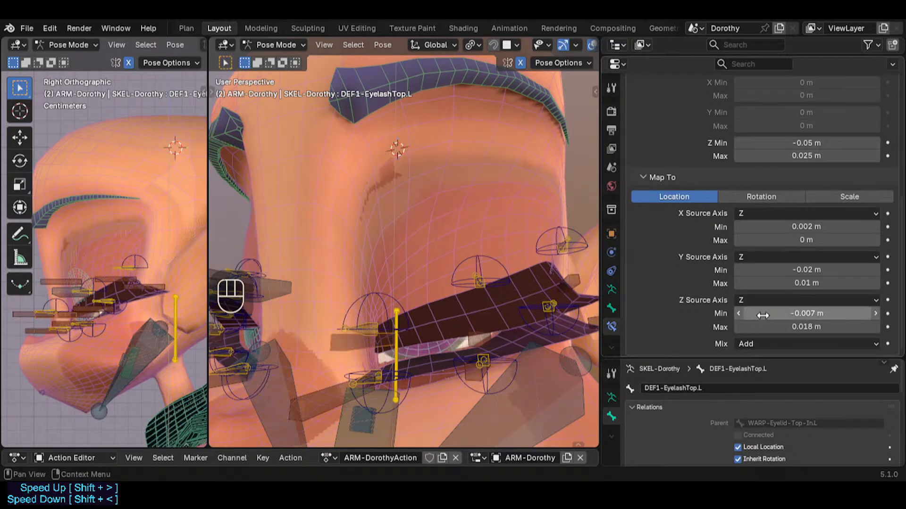
# Test TWK-IK-Eyelid-Top-In.L by raising it up to the brow, and clear the pose transforms of all bones
pyautogui.click(387, 304)
pyautogui.press('g')
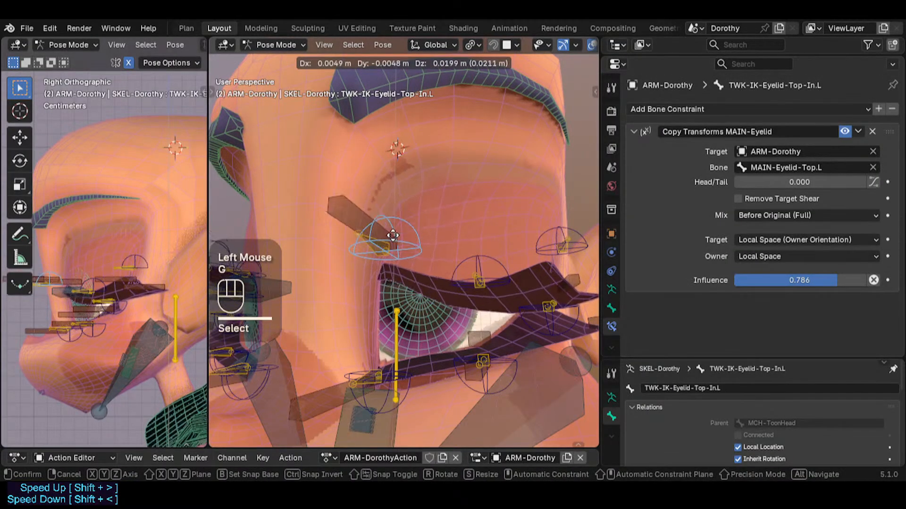
pyautogui.click(383, 156)
pyautogui.scroll(-2, 382, 157)
pyautogui.keyDown('shift'); pyautogui.moveTo(382, 157); pyautogui.dragTo(400, 250, button='middle'); pyautogui.keyUp('shift')
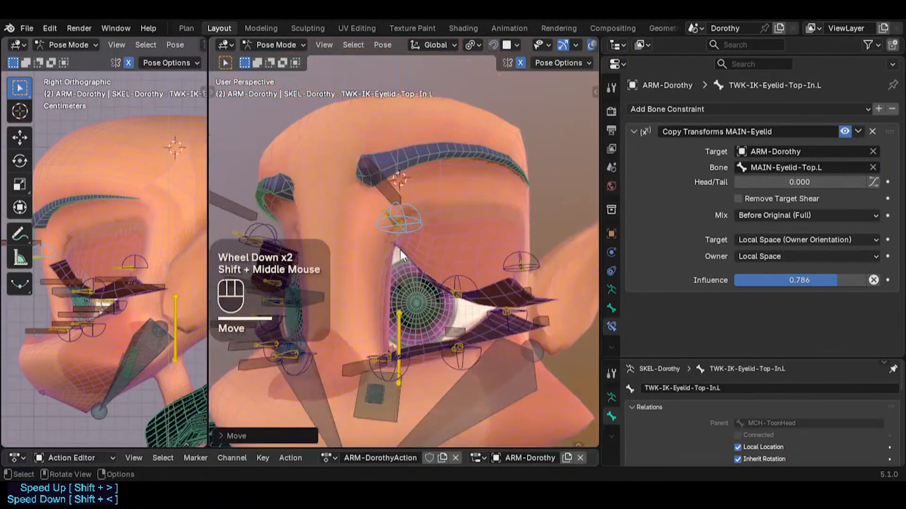
pyautogui.press('a')
pyautogui.hotkey('alt', 'q')
pyautogui.hotkey('alt', 'q')
# From the rest pose, raise TWK-IK-Eyelid-Top-In.L toward the brow and bring it back down to check the inner lash
pyautogui.moveTo(397, 199); pyautogui.dragTo(412, 236, button='middle')
pyautogui.click(392, 221)
pyautogui.press('g')
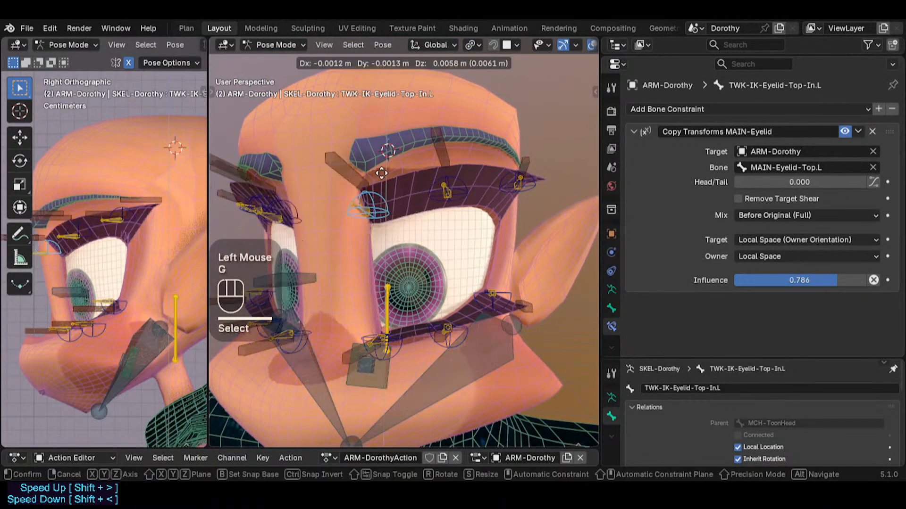
pyautogui.click(384, 166)
pyautogui.keyDown('shift'); pyautogui.moveTo(383, 167); pyautogui.dragTo(387, 188, button='middle'); pyautogui.keyUp('shift')
pyautogui.moveTo(387, 188); pyautogui.dragTo(395, 209, button='middle')
pyautogui.press('g')
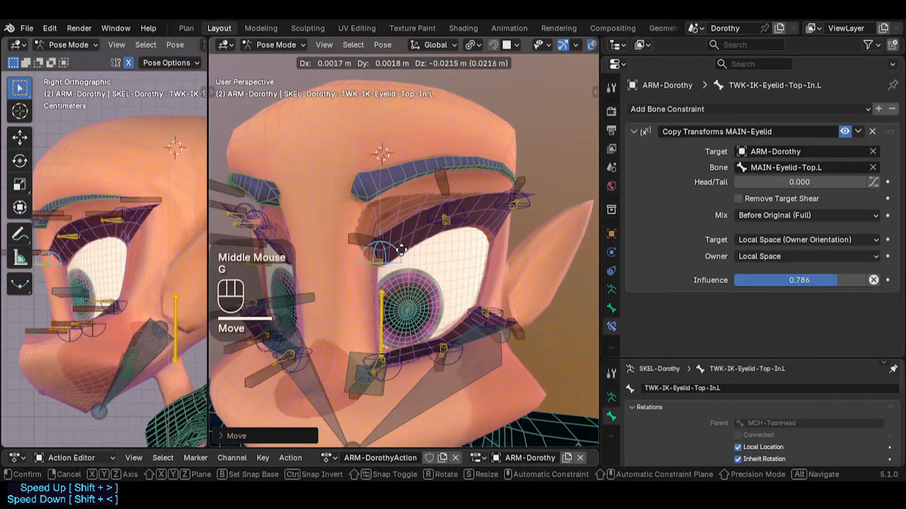
pyautogui.click(373, 233)
pyautogui.press('g')
pyautogui.click(361, 238)
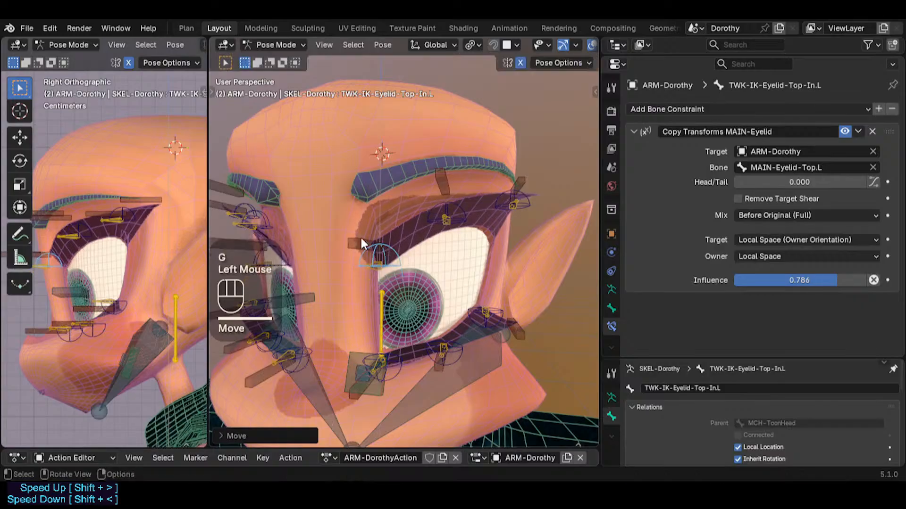
# Review DEF1-EyelashTop.L's Map To ranges and shift TWK-IK-Eyelid-Top-In.L slightly toward the nose
pyautogui.click(358, 236)
pyautogui.moveTo(417, 245); pyautogui.dragTo(366, 180, button='middle')
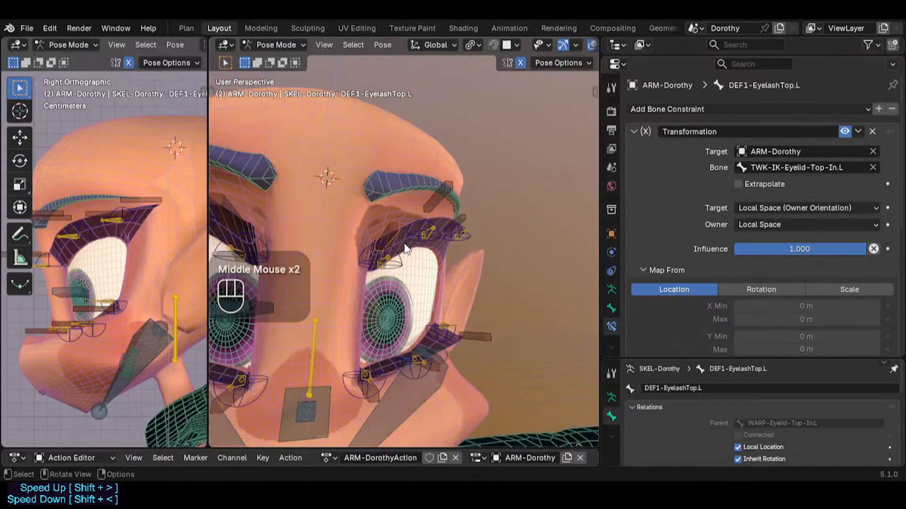
pyautogui.scroll(1, 405, 249)
pyautogui.scroll(-4, 779, 271)
pyautogui.scroll(-1, 805, 301)
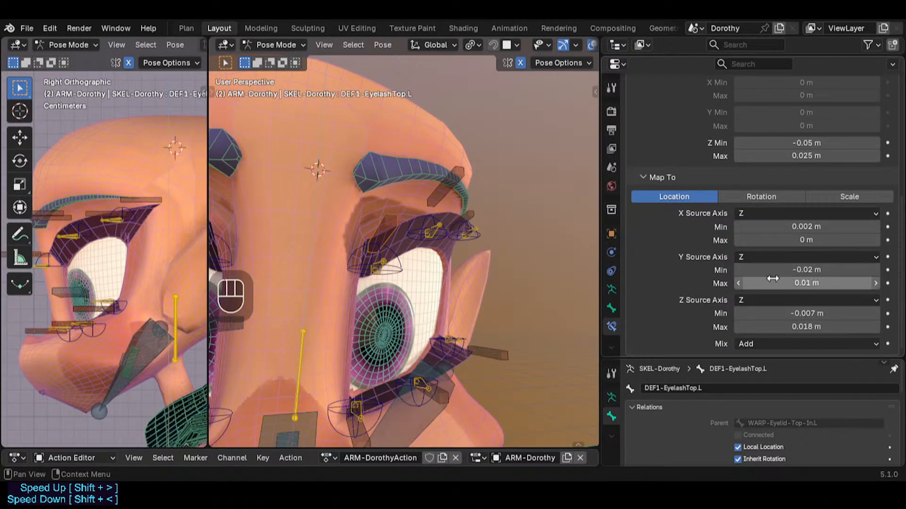
pyautogui.click(395, 258)
pyautogui.press('g')
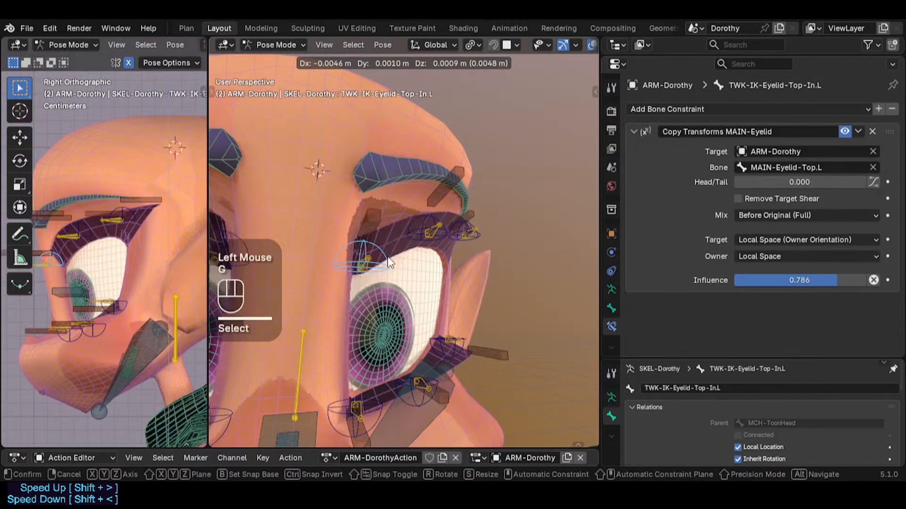
pyautogui.click(373, 229)
# Try lower Map To Y Max values on DEF1-EyelashTop.L's Transformation constraint and reset Y Max to 0 m
pyautogui.click(374, 224)
pyautogui.scroll(-5, 846, 298)
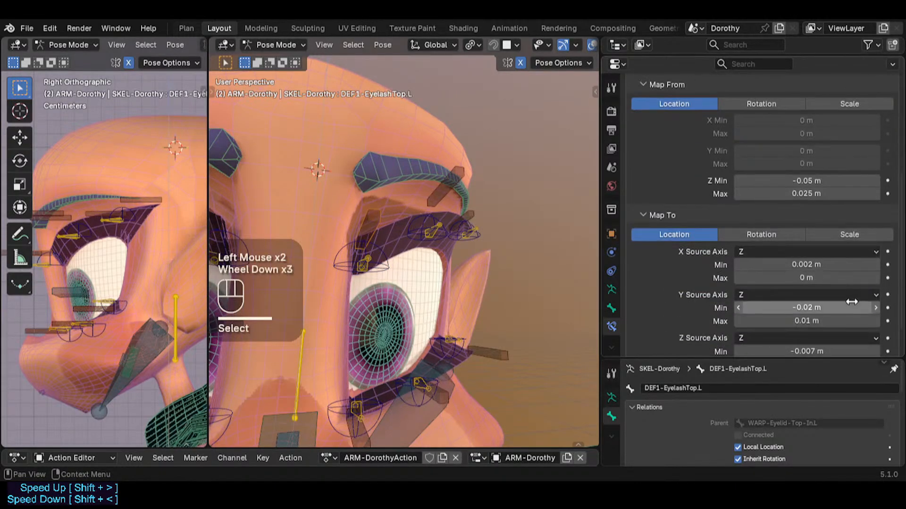
pyautogui.keyDown('shift'); pyautogui.moveTo(840, 285); pyautogui.dragTo(805, 284); pyautogui.keyUp('shift')
pyautogui.scroll(2, 491, 251)
pyautogui.keyDown('shift'); pyautogui.moveTo(490, 251); pyautogui.dragTo(383, 291, button='middle'); pyautogui.keyUp('shift')
pyautogui.scroll(-3, 286, 265)
pyautogui.scroll(4, 333, 283)
pyautogui.scroll(1, 329, 288)
pyautogui.keyDown('shift'); pyautogui.moveTo(844, 284); pyautogui.dragTo(820, 284); pyautogui.keyUp('shift')
pyautogui.keyDown('shift'); pyautogui.moveTo(807, 283); pyautogui.dragTo(827, 284); pyautogui.keyUp('shift')
pyautogui.hotkey('ctrl', 'z')
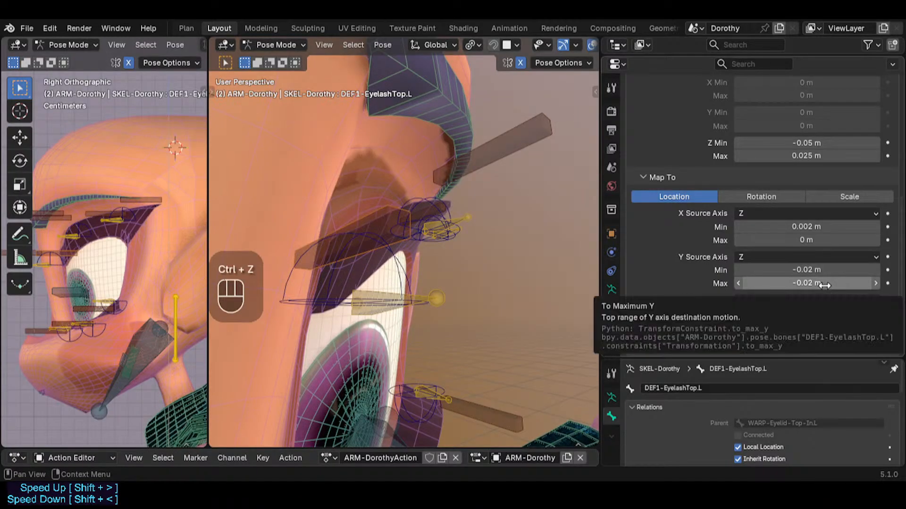
pyautogui.press('BackSpace')
pyautogui.moveTo(364, 265); pyautogui.dragTo(499, 263, button='middle')
pyautogui.scroll(-2, 499, 263)
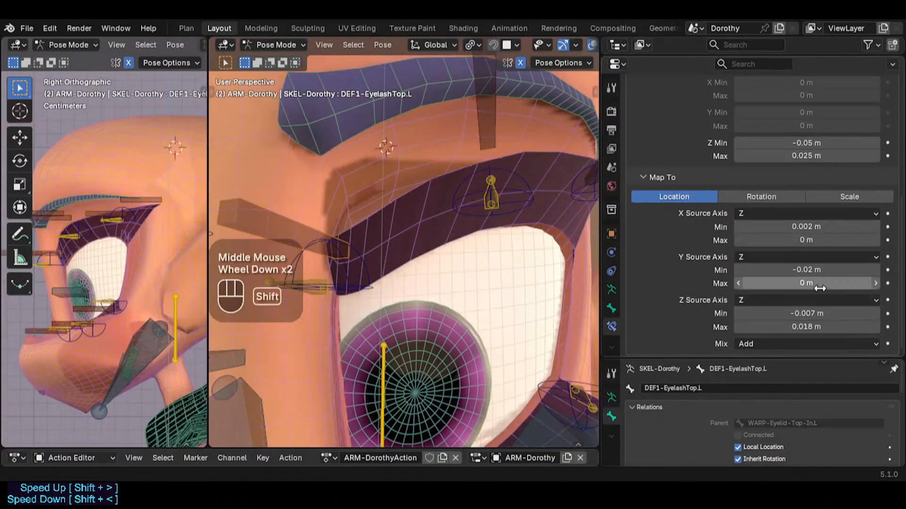
pyautogui.moveTo(820, 288)
pyautogui.keyDown('shift'); pyautogui.mouseDown()
pyautogui.moveTo(798, 288)
pyautogui.moveTo(819, 287)
pyautogui.mouseUp(); pyautogui.keyUp('shift')
pyautogui.hotkey('ctrl', 'z')
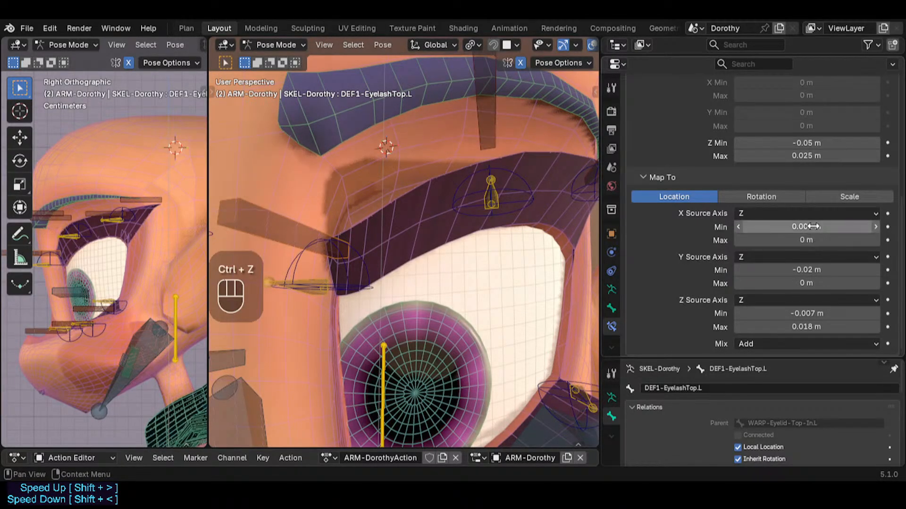
# Set the Map To X Min of DEF1-EyelashTop.L's Transformation constraint to 0.01 m
pyautogui.press('BackSpace')
pyautogui.moveTo(808, 227)
pyautogui.keyDown('shift'); pyautogui.mouseDown()
pyautogui.moveTo(824, 227)
pyautogui.moveTo(795, 227)
pyautogui.moveTo(810, 228)
pyautogui.mouseUp(); pyautogui.keyUp('shift')
pyautogui.scroll(-1, 400, 267)
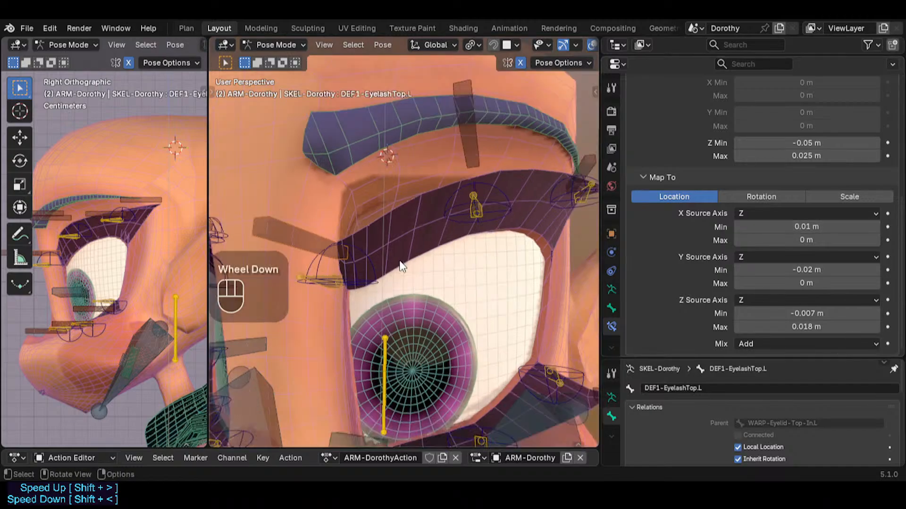
# Try a lower Map To Y Max on DEF1-EyelashTop.L and undo the change
pyautogui.moveTo(400, 267); pyautogui.dragTo(609, 262, button='middle')
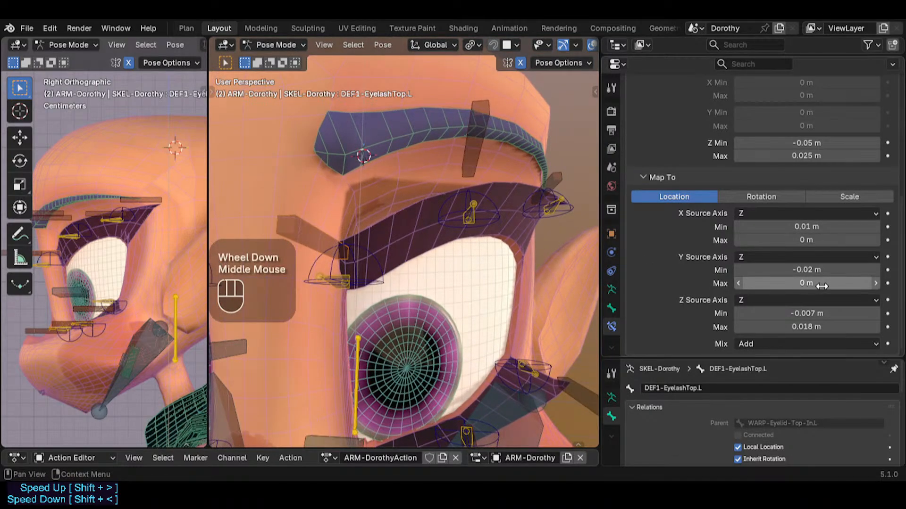
pyautogui.keyDown('shift'); pyautogui.moveTo(822, 286); pyautogui.dragTo(802, 285); pyautogui.keyUp('shift')
pyautogui.moveTo(432, 237); pyautogui.dragTo(401, 243, button='middle')
pyautogui.hotkey('ctrl', 'z')
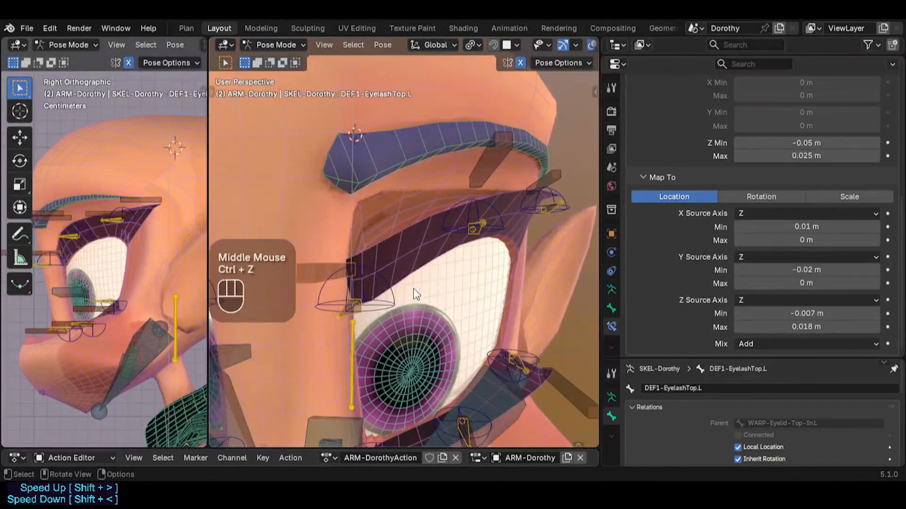
# Set the Map To Z Max of DEF1-EyelashTop.L's Transformation constraint to 0.004 m
pyautogui.moveTo(413, 288); pyautogui.dragTo(399, 268, button='middle')
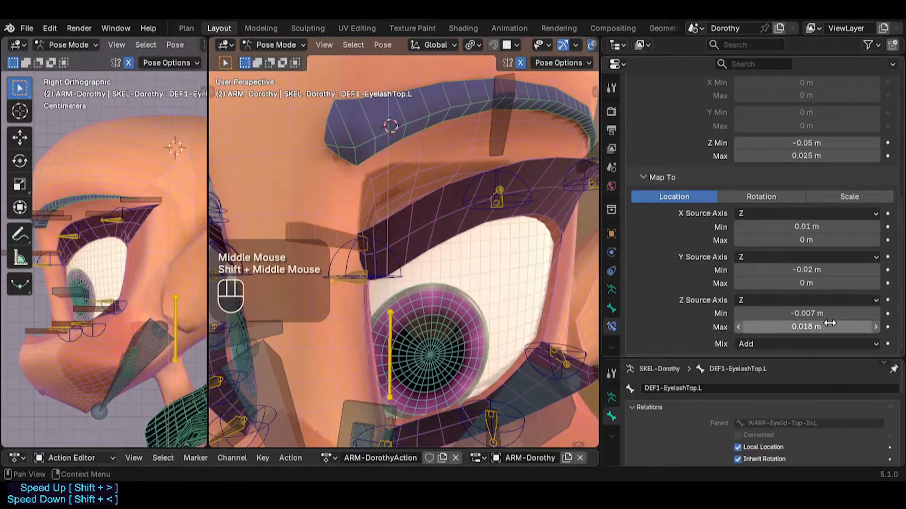
pyautogui.moveTo(829, 326)
pyautogui.keyDown('shift'); pyautogui.mouseDown()
pyautogui.moveTo(856, 327)
pyautogui.moveTo(816, 327)
pyautogui.moveTo(826, 326)
pyautogui.mouseUp(); pyautogui.keyUp('shift')
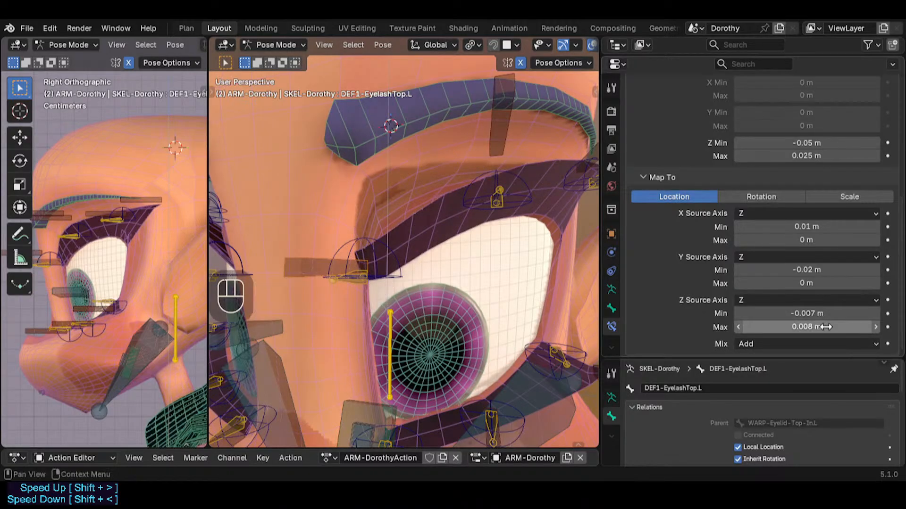
pyautogui.click(792, 327)
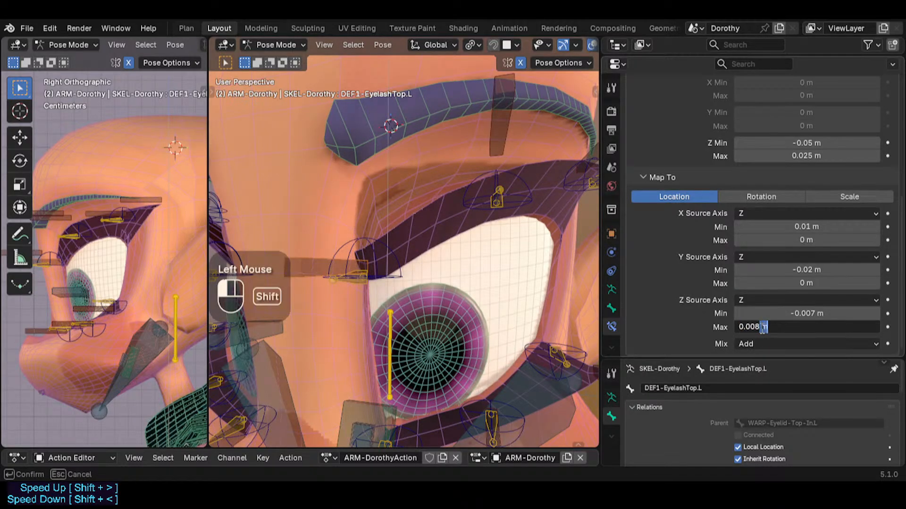
pyautogui.hotkey('shift', 'Left')
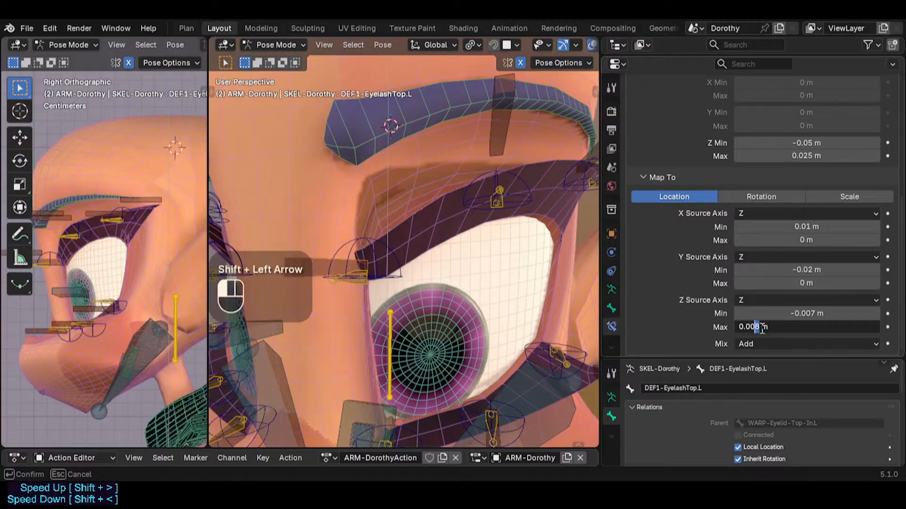
pyautogui.write('4')
pyautogui.press('Return')
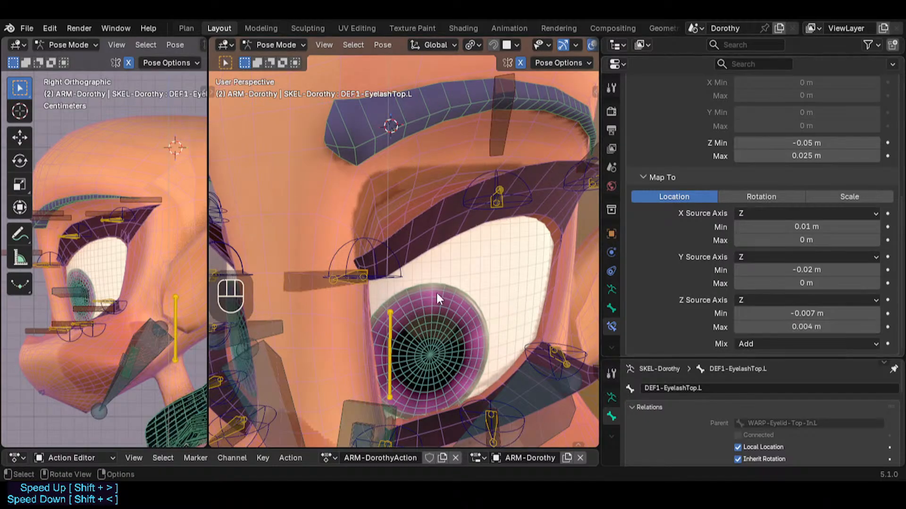
# Select all bones of the rig and clear their pose transforms
pyautogui.click(386, 251)
pyautogui.scroll(-2, 386, 251)
pyautogui.press('a')
pyautogui.hotkey('alt', 'q')
pyautogui.hotkey('alt', 'q')
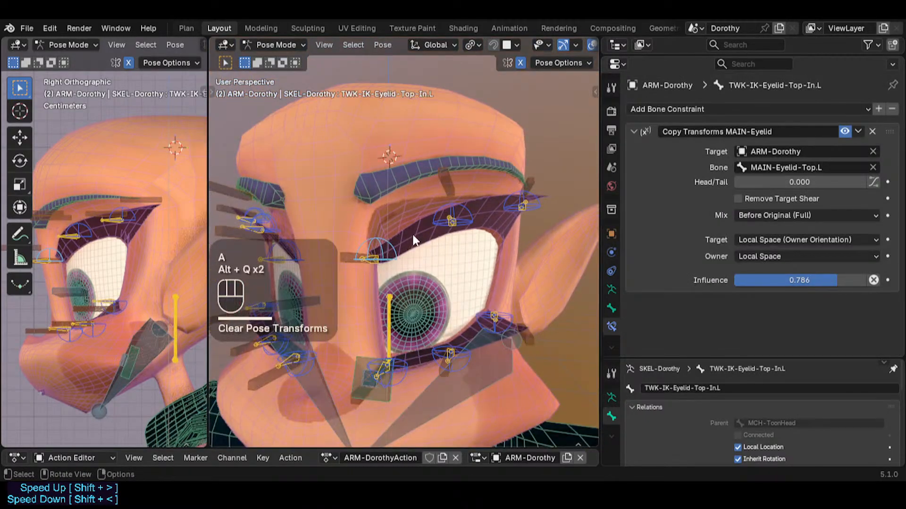
# Test TWK-IK-Eyelid-Top-Mid.L by lowering it over the open eye
pyautogui.click(452, 207)
pyautogui.press('g')
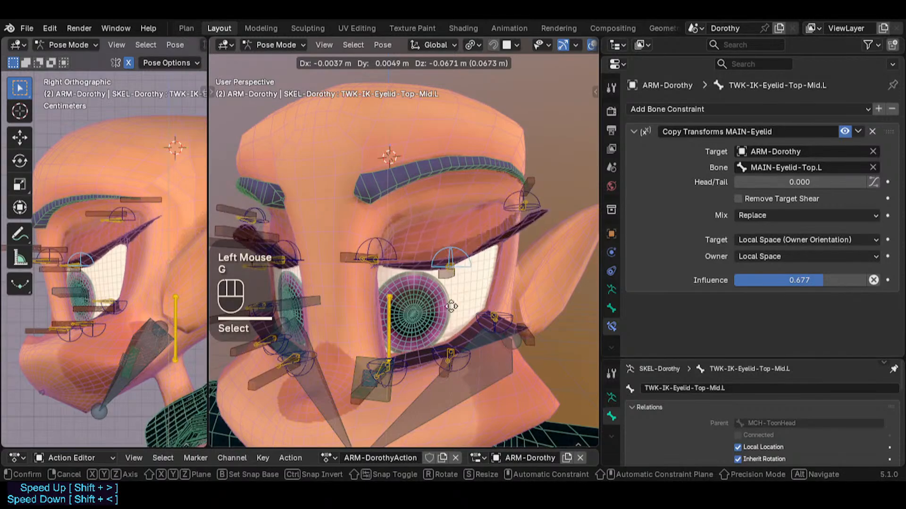
pyautogui.click(451, 306)
# Test TWK-IK-Eyelid-Top-In.L by raising it and moving it back toward the inner eye corner
pyautogui.click(384, 231)
pyautogui.press('g')
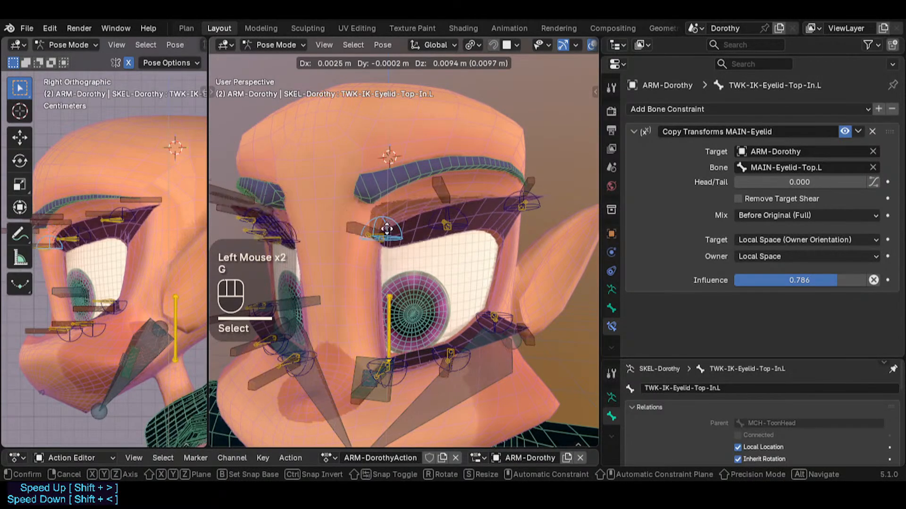
pyautogui.click(399, 240)
pyautogui.press('g')
pyautogui.click(444, 236)
# Test TWK-IK-Eyelid-Top-Mid.L by raising it about 0.024 m toward the brow and lowering it back near its starting height
pyautogui.click(454, 208)
pyautogui.press('g')
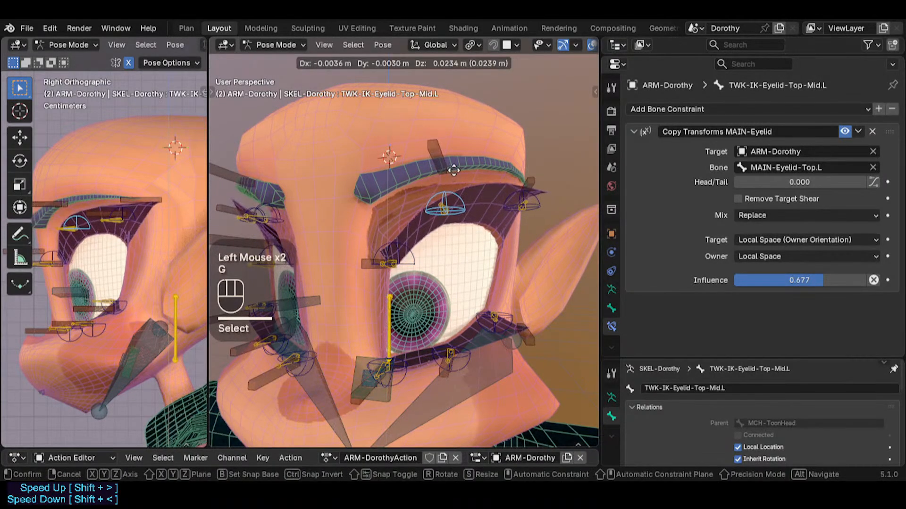
pyautogui.click(451, 174)
pyautogui.press('g')
pyautogui.click(432, 253)
# Test TWK-IK-Eyelid-Top-In.L by lowering it about 0.045 m to the lower lid and raising it back up
pyautogui.click(397, 254)
pyautogui.press('g')
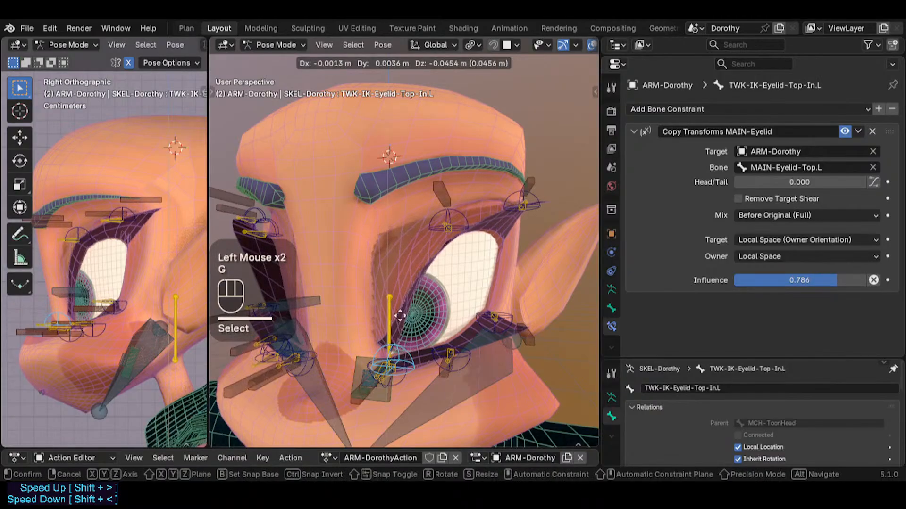
pyautogui.click(463, 219)
# Test the outer lashes by lowering TWK-IK-Eyelid-Top-Mid.L over the eye and TWK-IK-Eyelid-Top-Out.L toward the lower lid
pyautogui.click(450, 226)
pyautogui.press('g')
pyautogui.click(515, 239)
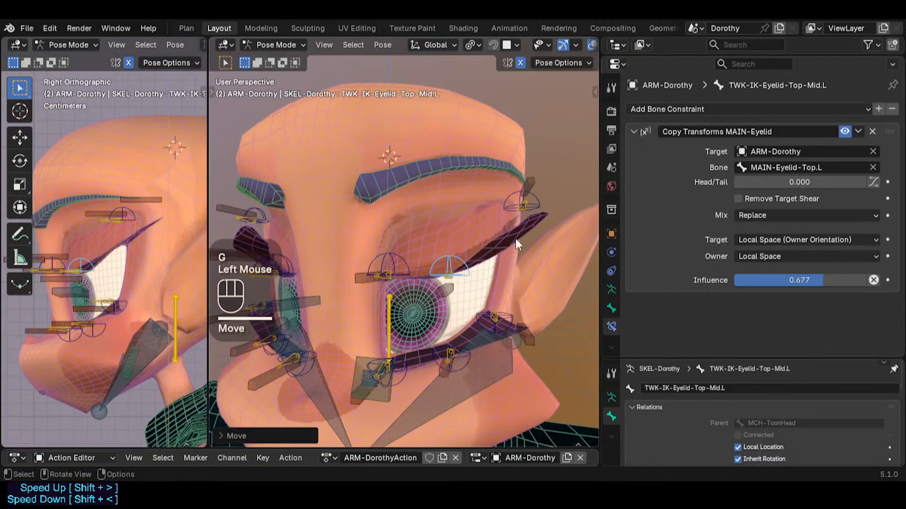
pyautogui.click(521, 208)
pyautogui.press('g')
pyautogui.click(496, 294)
# Clear the pose transforms of all rig bones and save Dorothy.blend
pyautogui.press('a')
pyautogui.hotkey('alt', 'q')
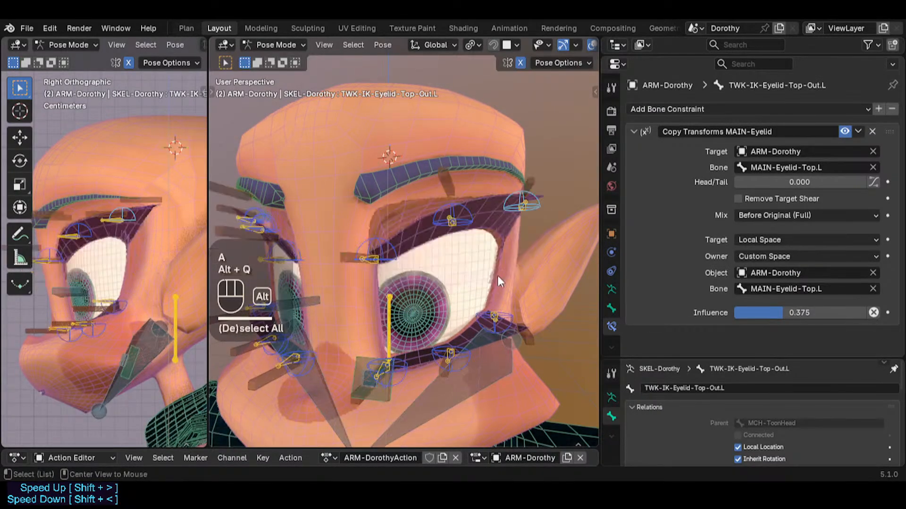
pyautogui.hotkey('alt', 'q')
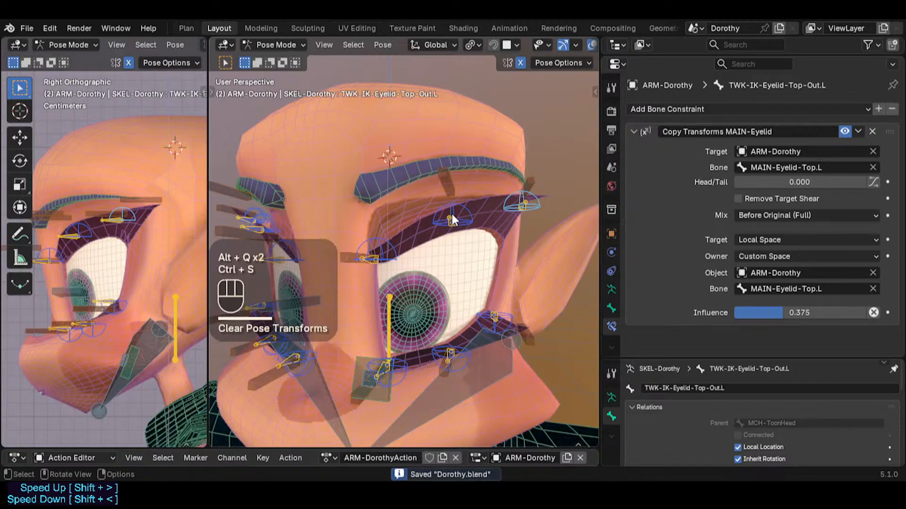
# Examine the Transformation constraint's Map To location ranges on DEF1-EyelashTop.L.001
pyautogui.click(451, 216)
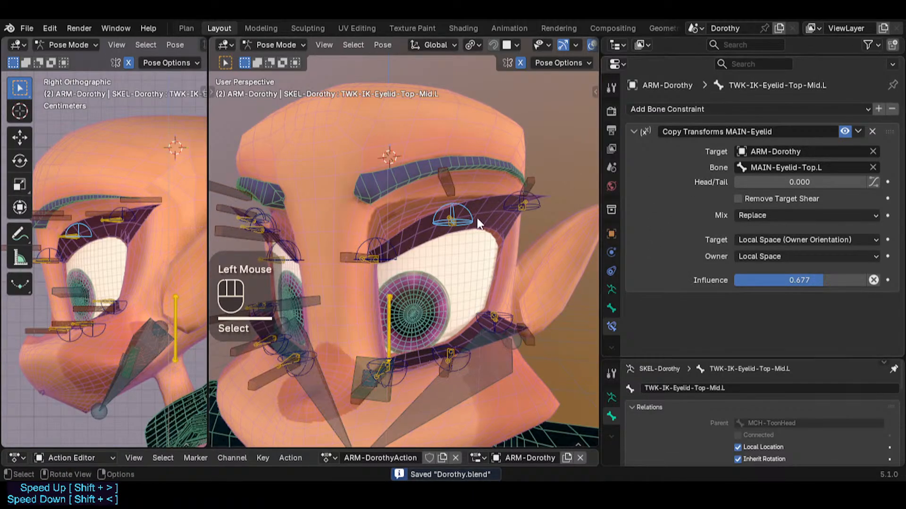
pyautogui.click(457, 188)
pyautogui.scroll(-7, 744, 273)
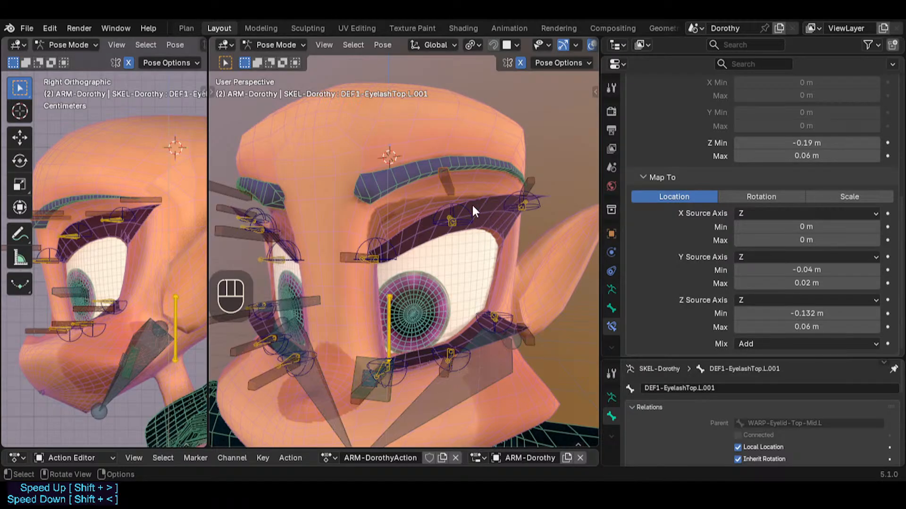
# Test the lashes by shifting TWK-IK-Eyelid-Top-Mid.L down and back up and lowering TWK-IK-Eyelid-Top-Out.L beside the eye
pyautogui.click(473, 221)
pyautogui.press('g')
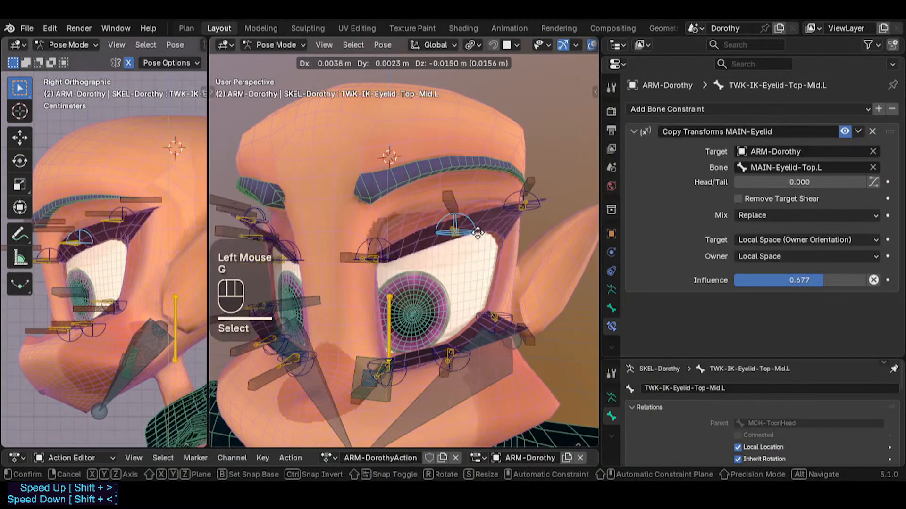
pyautogui.click(478, 200)
pyautogui.click(516, 200)
pyautogui.press('g')
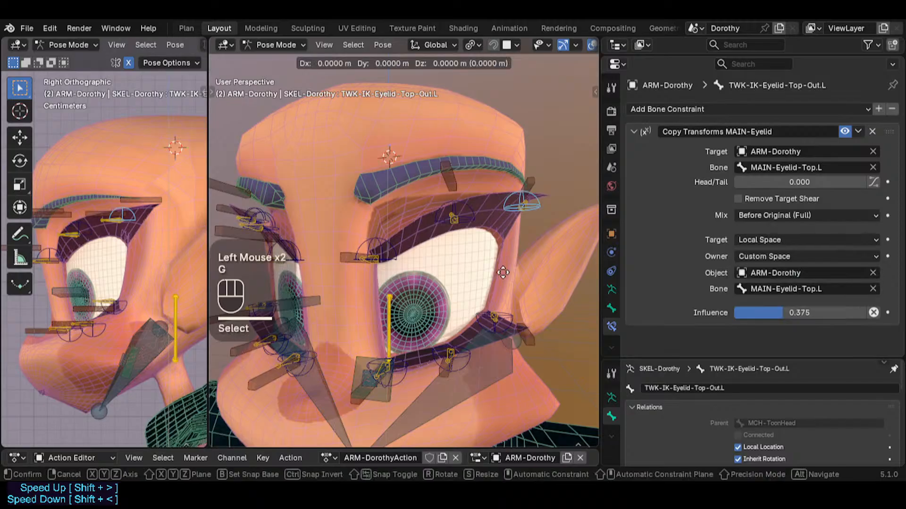
pyautogui.click(492, 238)
# Reset all rig bones to their rest pose and save the file again
pyautogui.press('a')
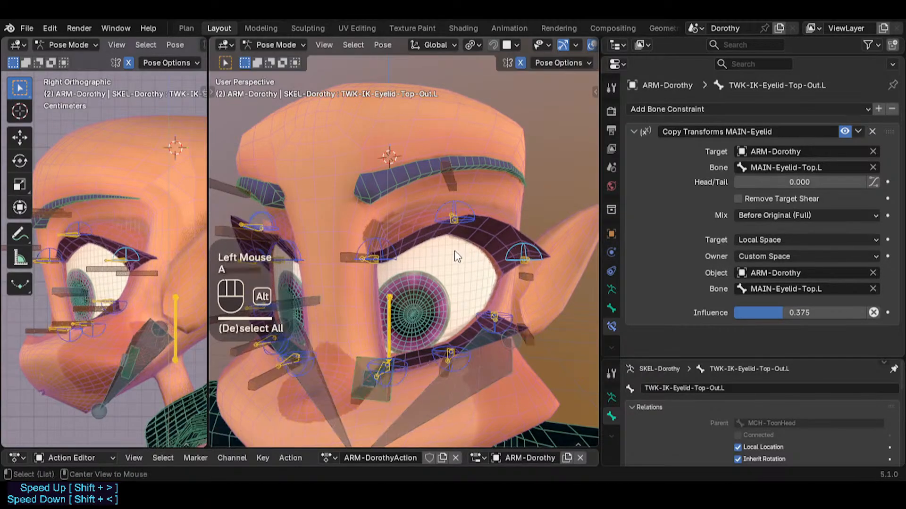
pyautogui.hotkey('alt', 'q')
pyautogui.hotkey('alt', 'q')
pyautogui.hotkey('ctrl', 's')
# Select the left upper-eyelid controls and eyelash bones, symmetrize them to the right side in Edit Mode, and return to Pose Mode
pyautogui.click(387, 254)
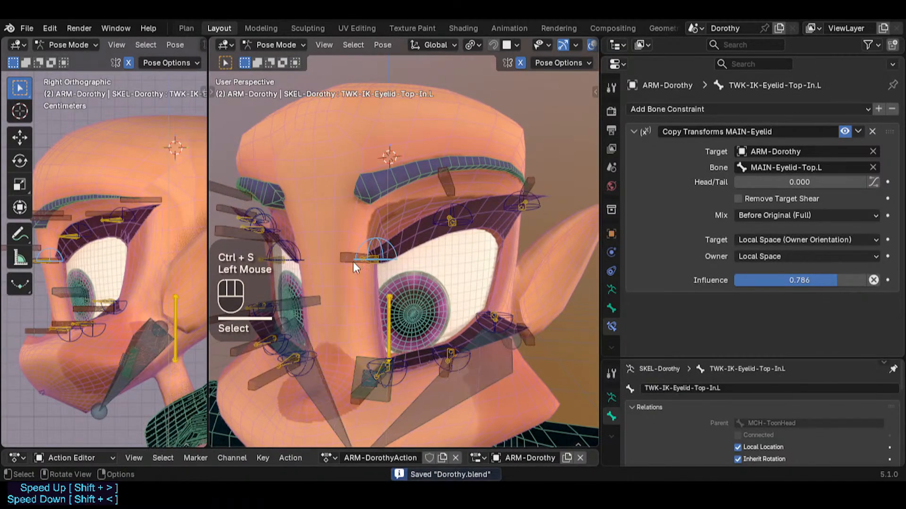
pyautogui.press('c')
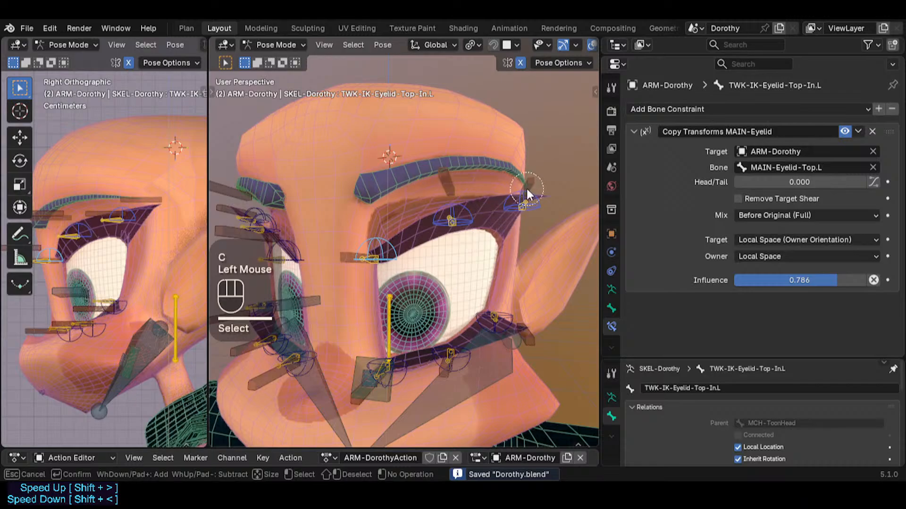
pyautogui.rightClick(527, 191)
pyautogui.press('Tab')
pyautogui.rightClick(459, 266)
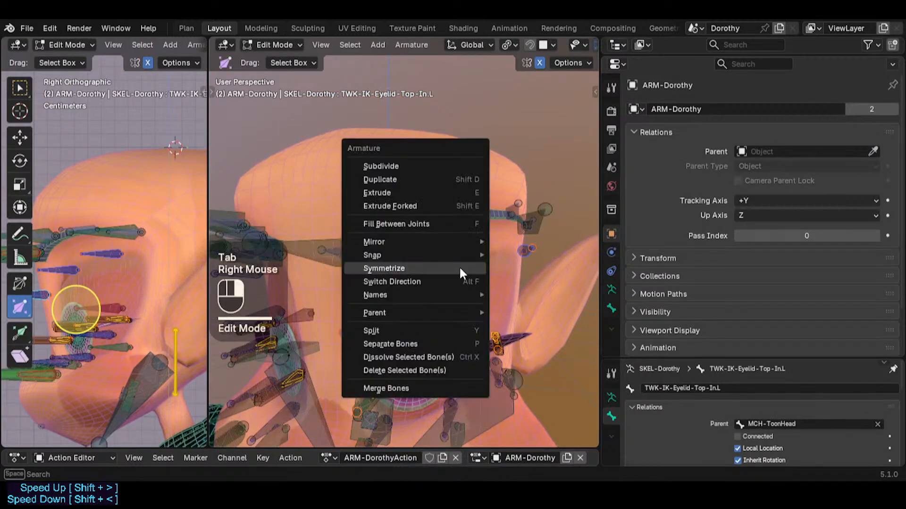
pyautogui.click(460, 265)
pyautogui.press('Tab')
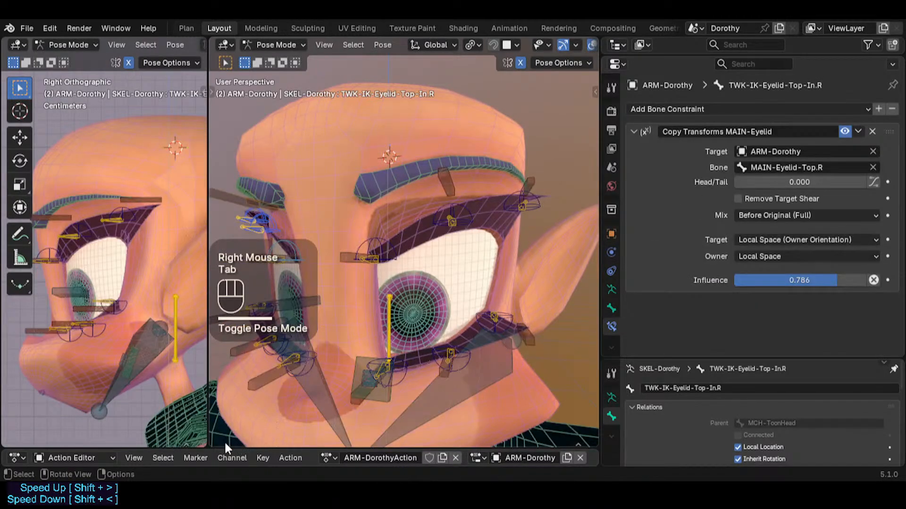
# Show the pose asset shelf and try the first Face pose on the selected bones, then undo it
pyautogui.hotkey('shift', 't')
pyautogui.click(240, 420)
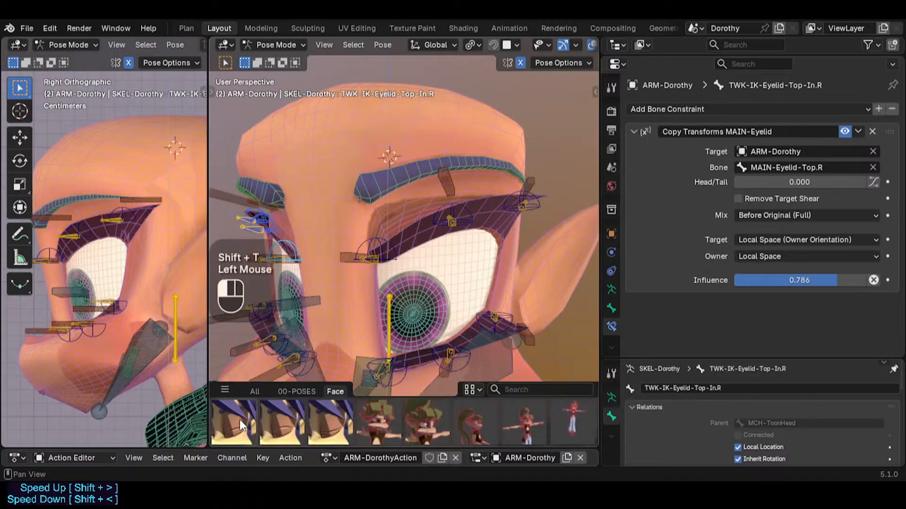
pyautogui.hotkey('ctrl', 'z')
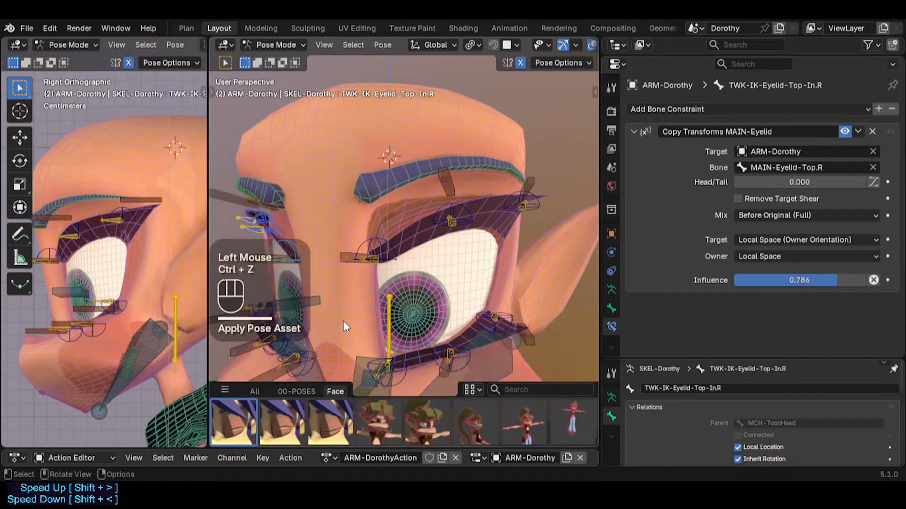
# Deselect all bones and test the Dorothy-EyesClosed^.^ pose and the first Face pose on the whole rig, undoing each
pyautogui.hotkey('alt', 'a')
pyautogui.click(279, 425)
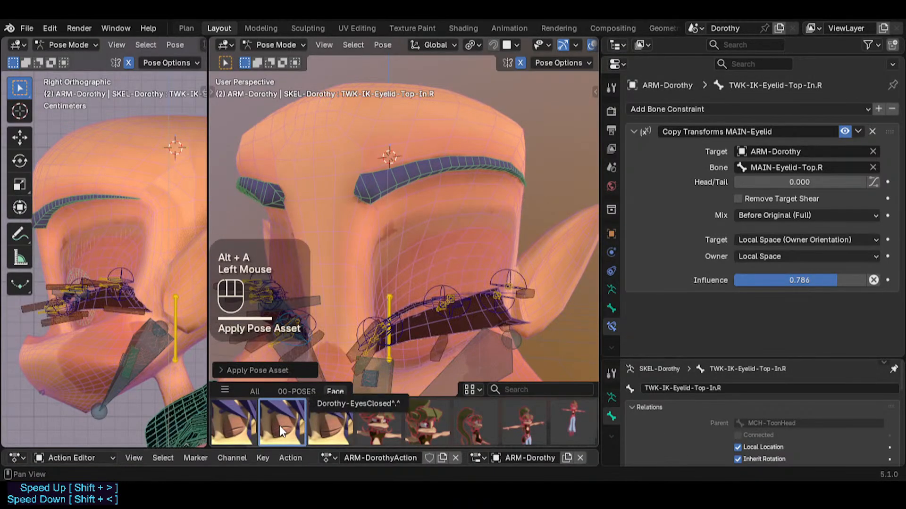
pyautogui.hotkey('ctrl', 'z')
pyautogui.click(247, 429)
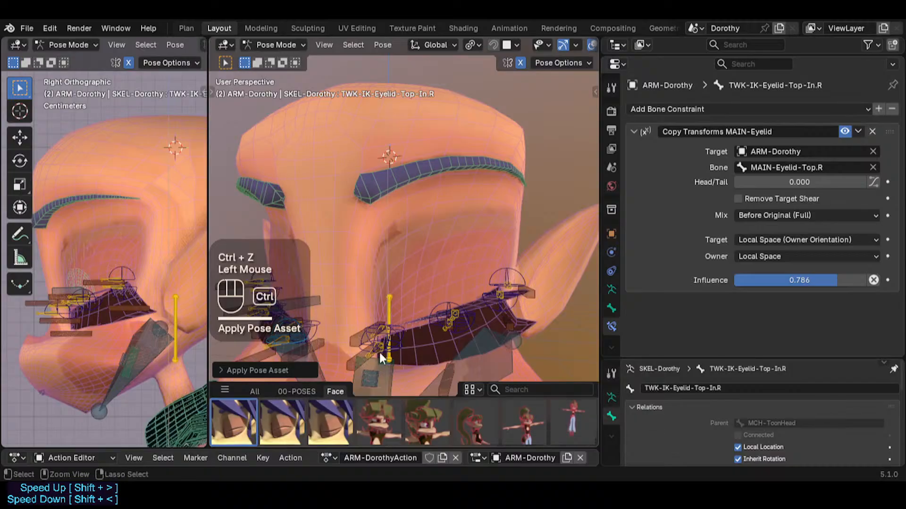
pyautogui.hotkey('ctrl', 'z')
# Apply the first Face pose, examine the closed left eyelid and lashes up close, and undo the pose
pyautogui.moveTo(405, 315); pyautogui.dragTo(339, 352, button='middle')
pyautogui.click(222, 428)
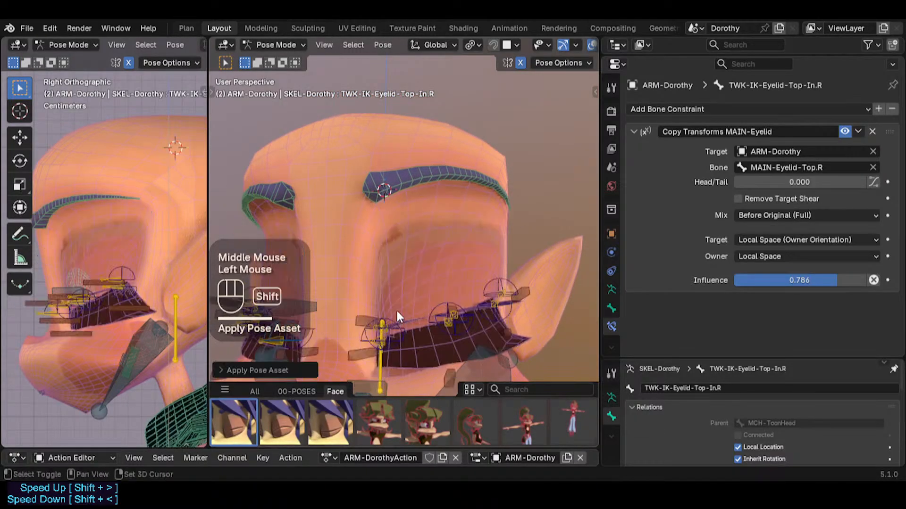
pyautogui.keyDown('shift'); pyautogui.moveTo(397, 311); pyautogui.dragTo(413, 267, button='middle'); pyautogui.keyUp('shift')
pyautogui.moveTo(414, 266); pyautogui.dragTo(335, 367, button='middle')
pyautogui.scroll(2, 429, 306)
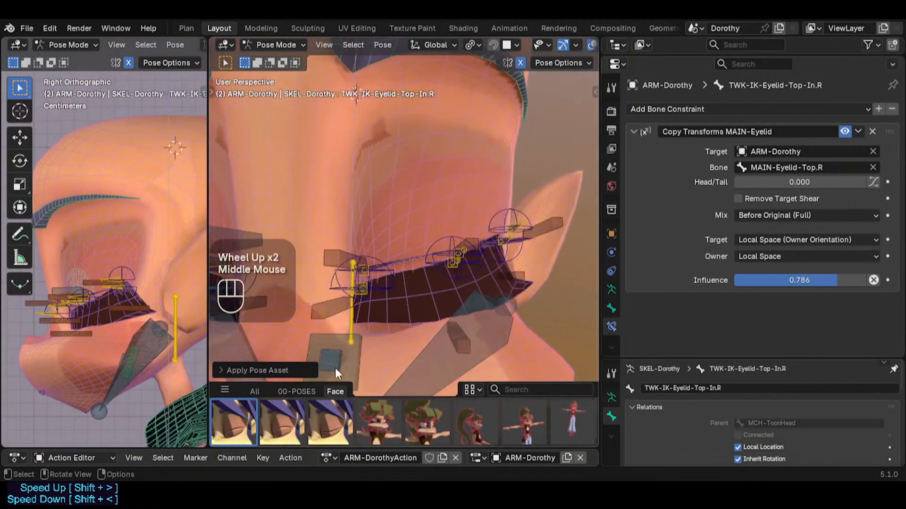
pyautogui.hotkey('ctrl', 'z')
# Apply the Dorothy-EyesClosed^.^ pose, inspect the left lashes, and undo it
pyautogui.click(282, 422)
pyautogui.moveTo(390, 306)
pyautogui.mouseDown(button='middle')
pyautogui.moveTo(299, 288)
pyautogui.moveTo(409, 322)
pyautogui.moveTo(429, 313)
pyautogui.moveTo(373, 308)
pyautogui.mouseUp(button='middle')
pyautogui.hotkey('ctrl', 'z')
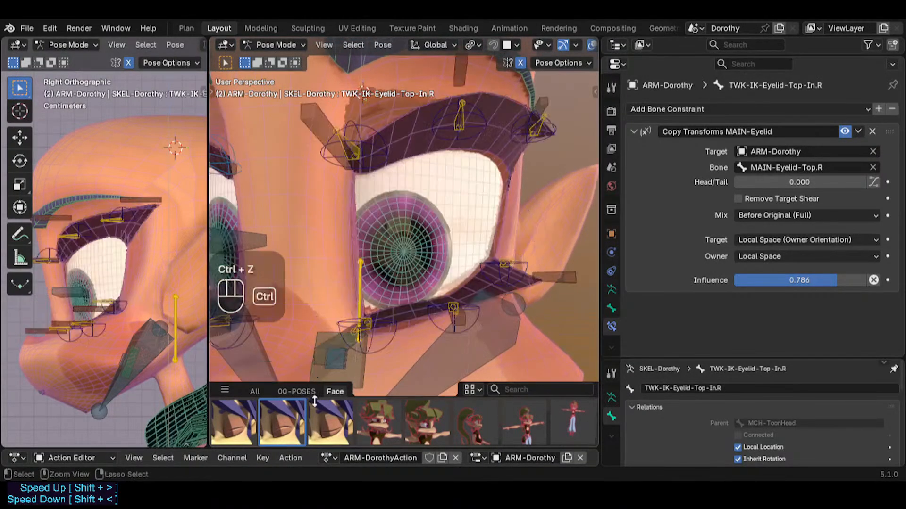
# Test the Dorothy-EyesClosedu.u pose twice, inspecting the lashes from different angles and undoing it each time
pyautogui.click(330, 422)
pyautogui.moveTo(448, 307); pyautogui.dragTo(403, 319, button='middle')
pyautogui.hotkey('ctrl', 'z')
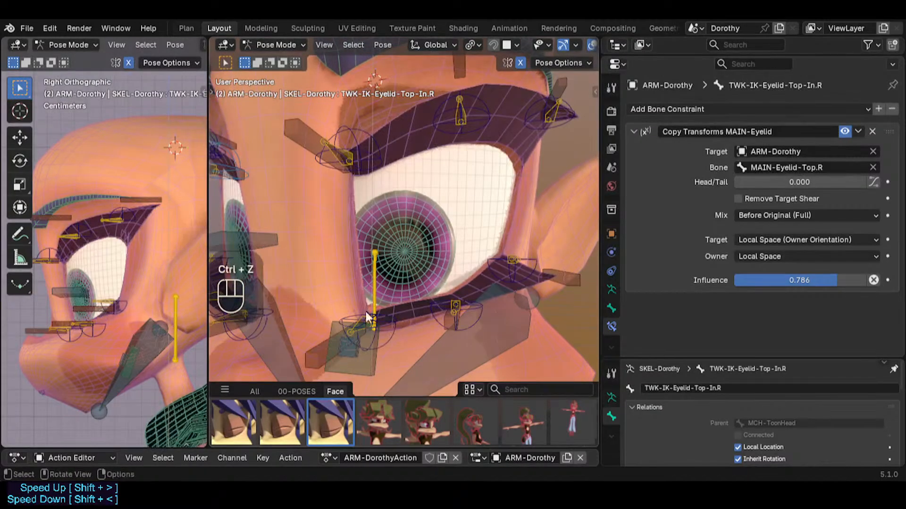
pyautogui.click(329, 422)
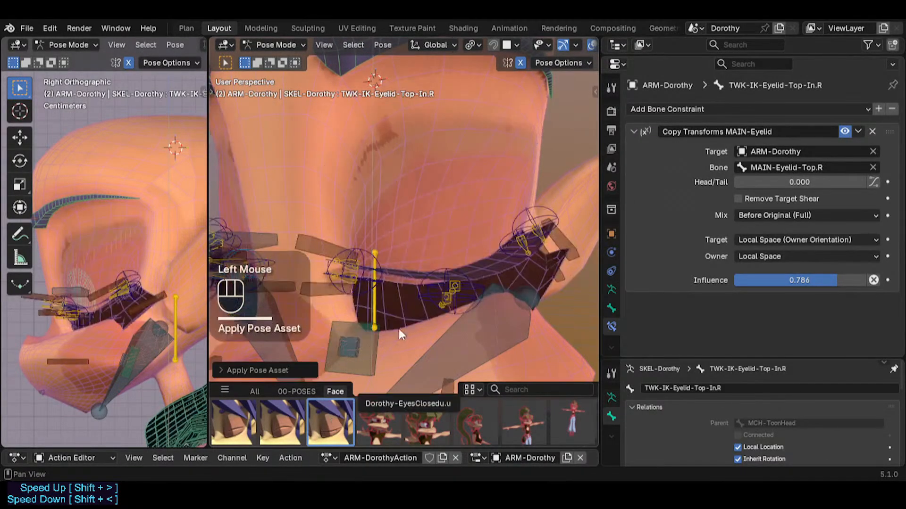
pyautogui.moveTo(398, 330); pyautogui.dragTo(394, 258, button='middle')
pyautogui.hotkey('ctrl', 'z')
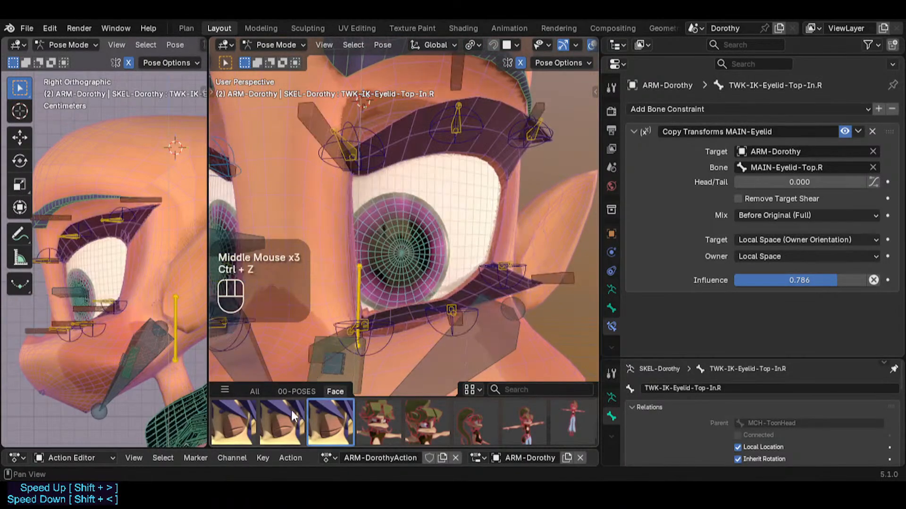
# Compare the lashes in the Dorothy-EyesClosed^.^ pose and the first Face pose, undoing each one
pyautogui.click(286, 411)
pyautogui.hotkey('ctrl', 'z')
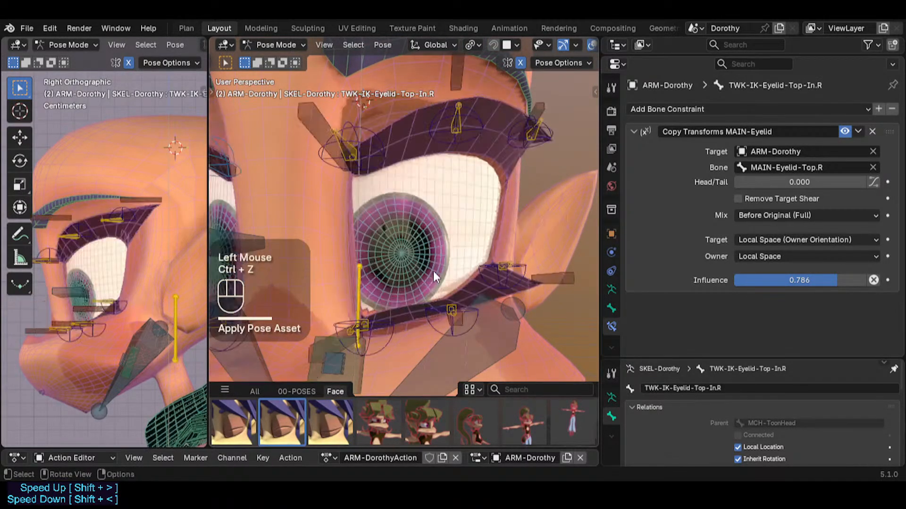
pyautogui.click(233, 422)
pyautogui.moveTo(409, 269); pyautogui.dragTo(339, 364, button='middle')
pyautogui.hotkey('ctrl', 'z')
# Check the lash shape from the side in all three eyes-closed Face poses, undoing each one
pyautogui.click(229, 423)
pyautogui.hotkey('ctrl', 'z')
pyautogui.click(280, 422)
pyautogui.hotkey('ctrl', 'z')
pyautogui.click(318, 415)
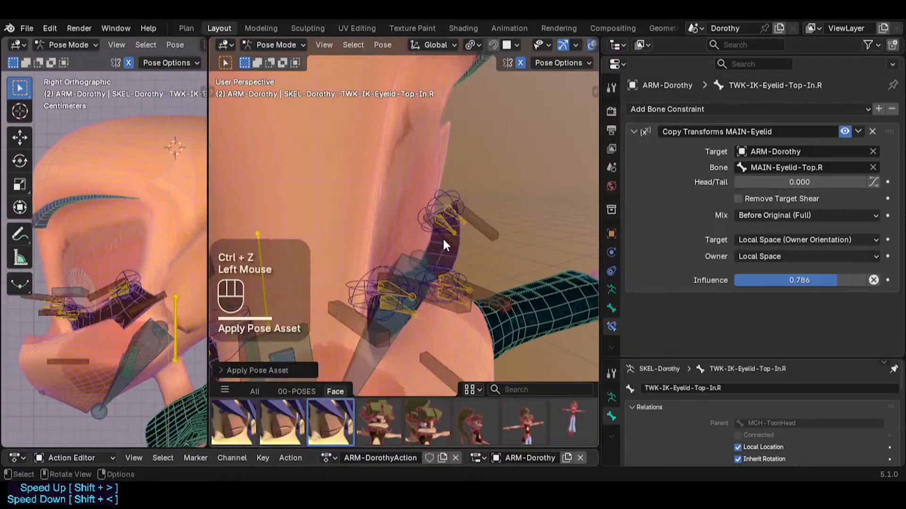
pyautogui.moveTo(443, 236); pyautogui.dragTo(480, 239, button='middle')
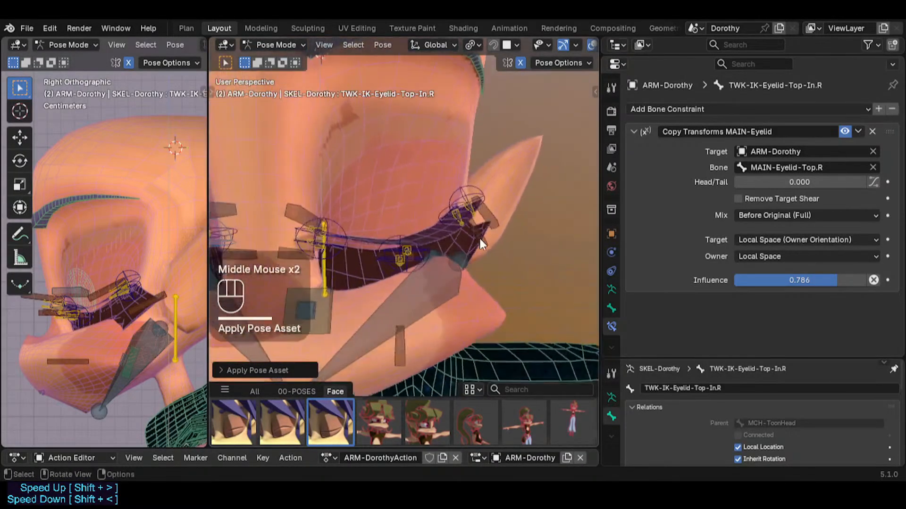
pyautogui.hotkey('ctrl', 'z')
# Apply the Dorothy-EyesClosed^.^ pose and try lowering TWK-IK-Eyelid-Top-Mid.L by about 0.009 m, cancelling the move
pyautogui.click(293, 426)
pyautogui.moveTo(354, 262); pyautogui.dragTo(368, 203, button='middle')
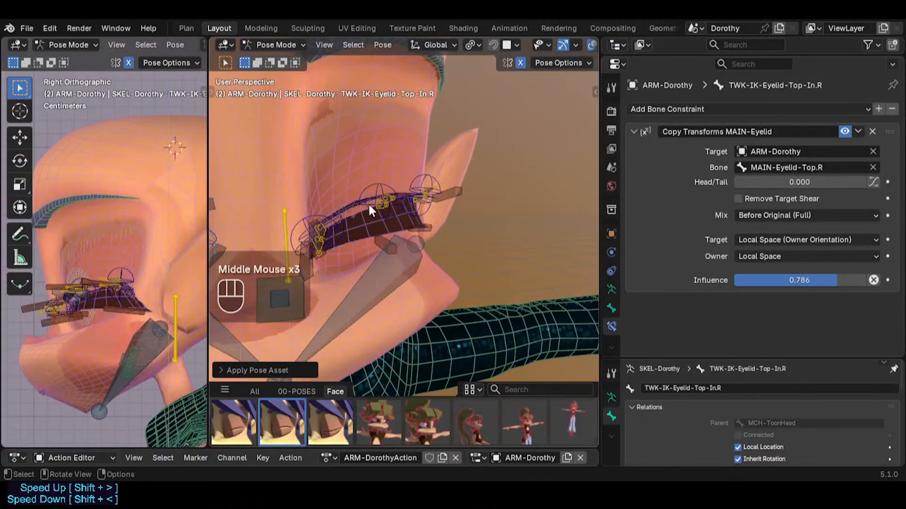
pyautogui.scroll(2, 368, 203)
pyautogui.click(381, 166)
pyautogui.press('g')
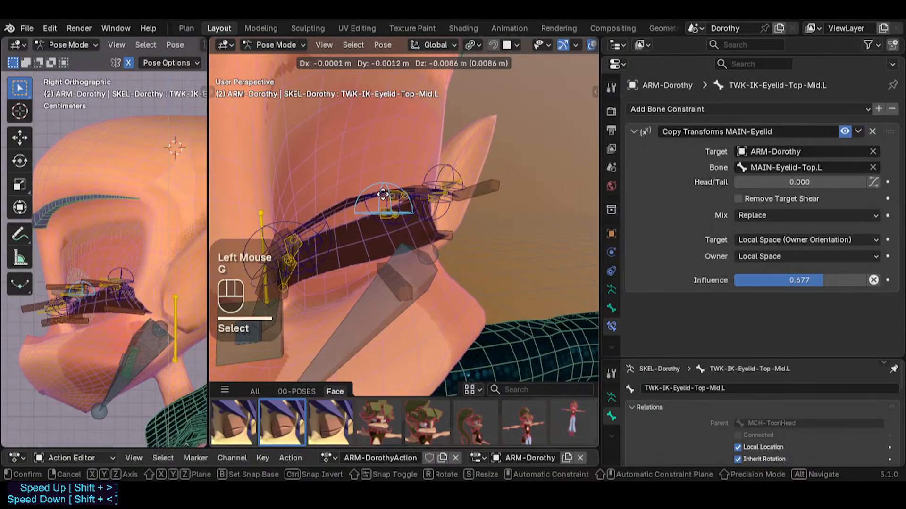
pyautogui.press('Escape')
pyautogui.scroll(1, 348, 212)
pyautogui.moveTo(348, 213); pyautogui.dragTo(358, 219, button='middle')
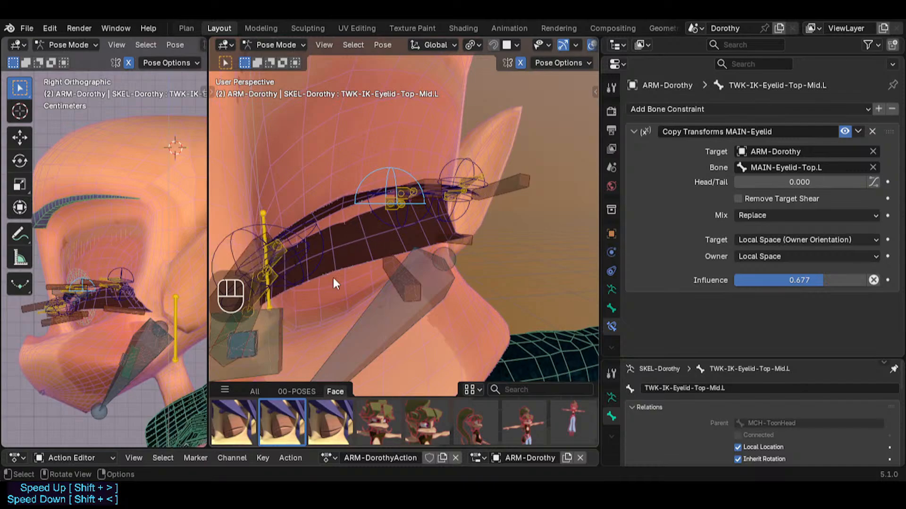
# Select every bone of the rig and clear the applied eyes-closed pose
pyautogui.hotkey('alt', 'a')
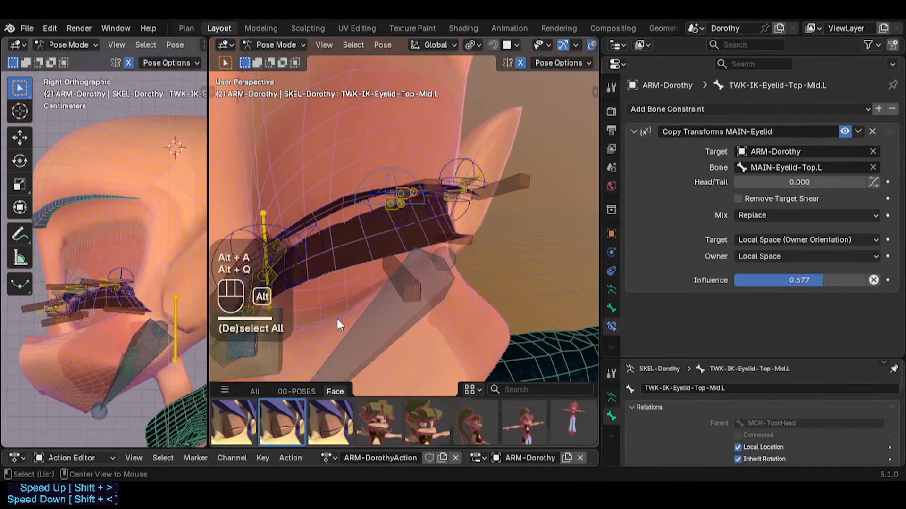
pyautogui.hotkey('alt', 'q')
pyautogui.hotkey('alt', 'q')
pyautogui.scroll(-2, 343, 290)
pyautogui.press('a')
pyautogui.hotkey('alt', 'q')
pyautogui.hotkey('alt', 'q')
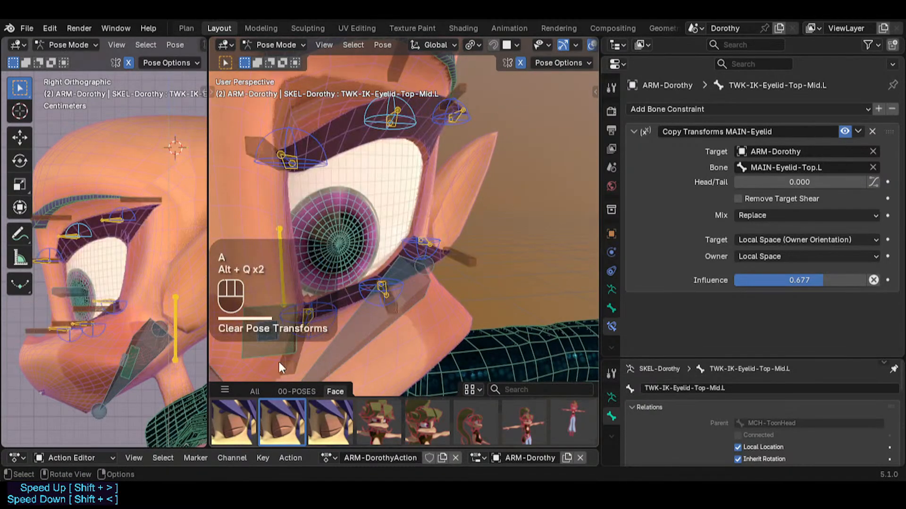
# Test the first Face pose twice with all bones selected, inspecting the closed lids and undoing it each time
pyautogui.click(237, 418)
pyautogui.hotkey('ctrl', 'z')
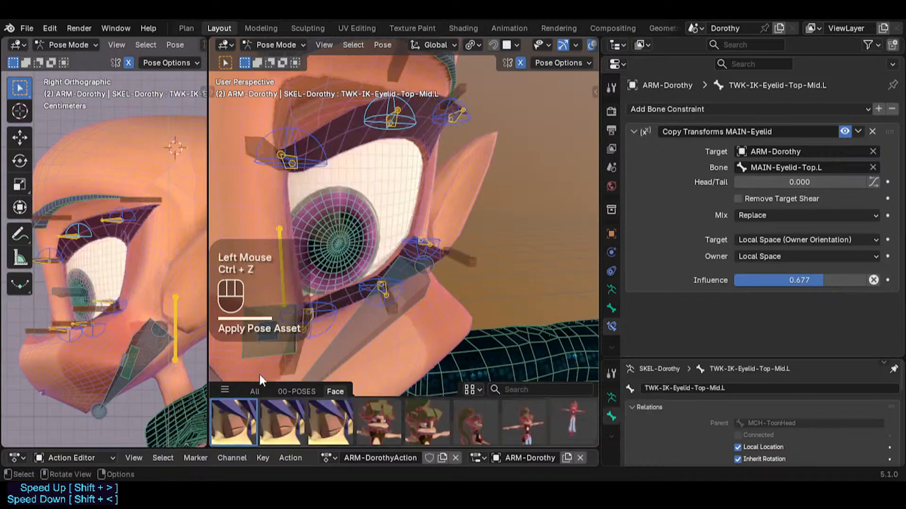
pyautogui.click(237, 421)
pyautogui.moveTo(375, 265); pyautogui.dragTo(313, 245, button='middle')
pyautogui.scroll(-2, 356, 295)
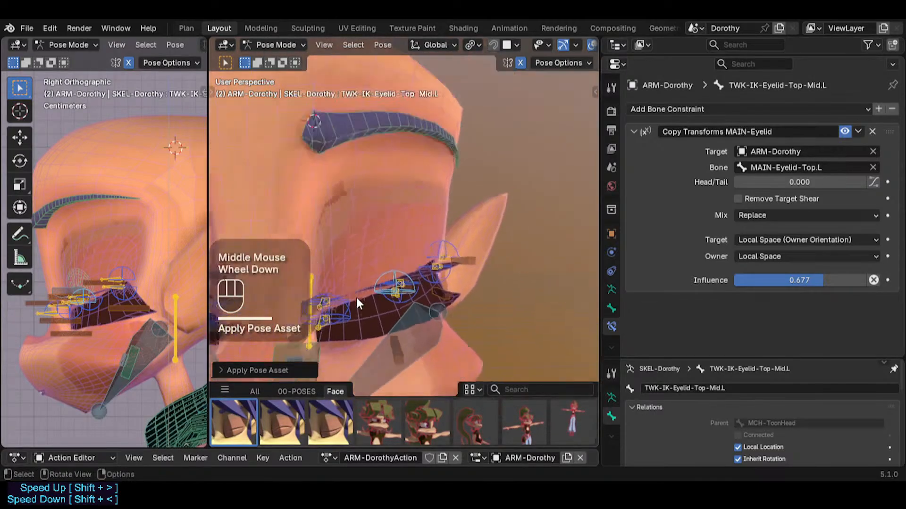
pyautogui.hotkey('ctrl', 'z')
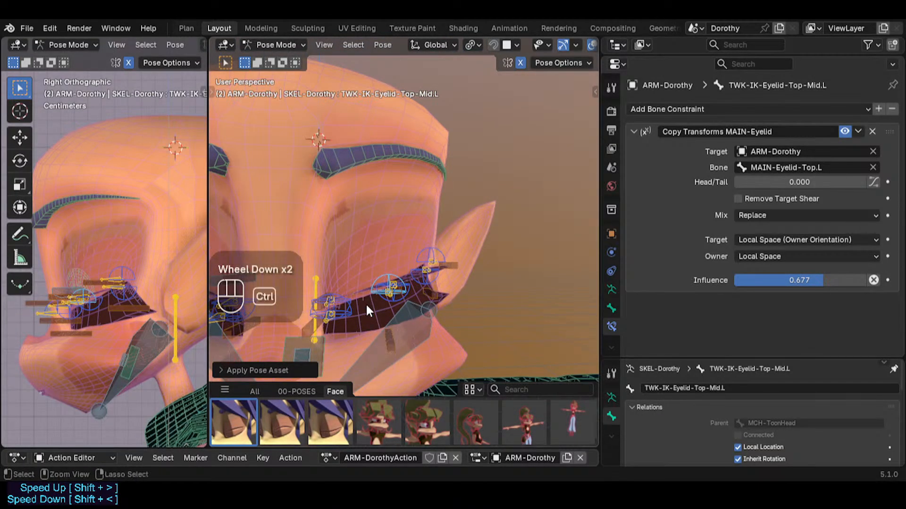
# Test the second and third Face poses on the selected bones, undoing the second before applying the third
pyautogui.click(282, 421)
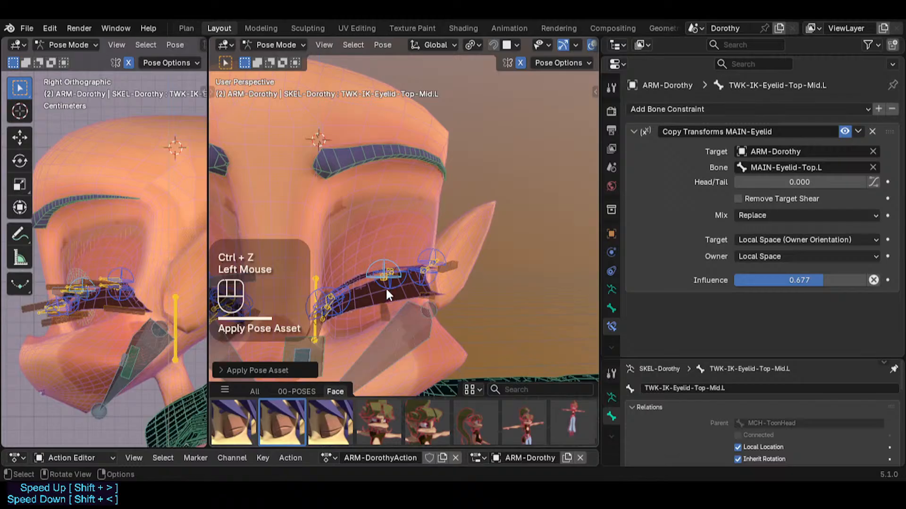
pyautogui.scroll(2, 386, 287)
pyautogui.hotkey('ctrl', 'z')
pyautogui.click(333, 410)
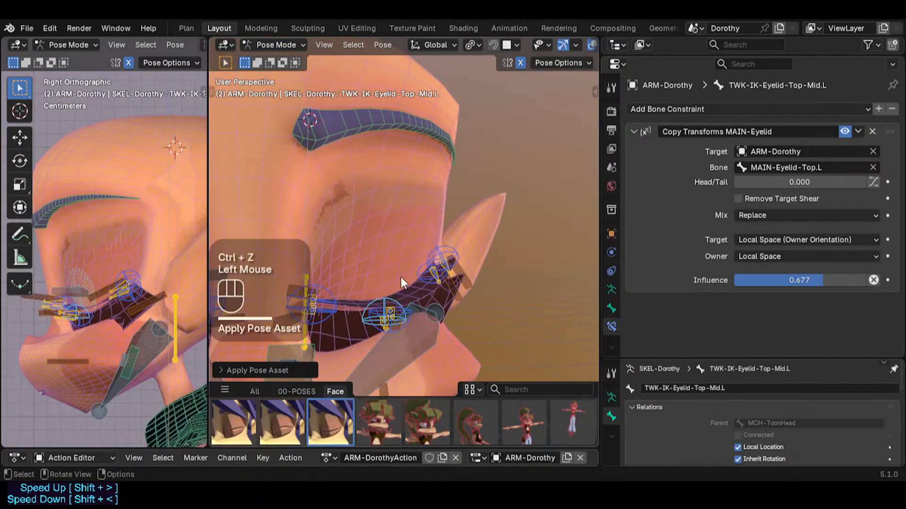
# Try moving the TWK-IK-Eyelid-Top-Mid.L eyelid control with the third eyes-closed pose applied, cancelling the move
pyautogui.moveTo(400, 277); pyautogui.dragTo(379, 293, button='middle')
pyautogui.scroll(1, 378, 293)
pyautogui.click(379, 288)
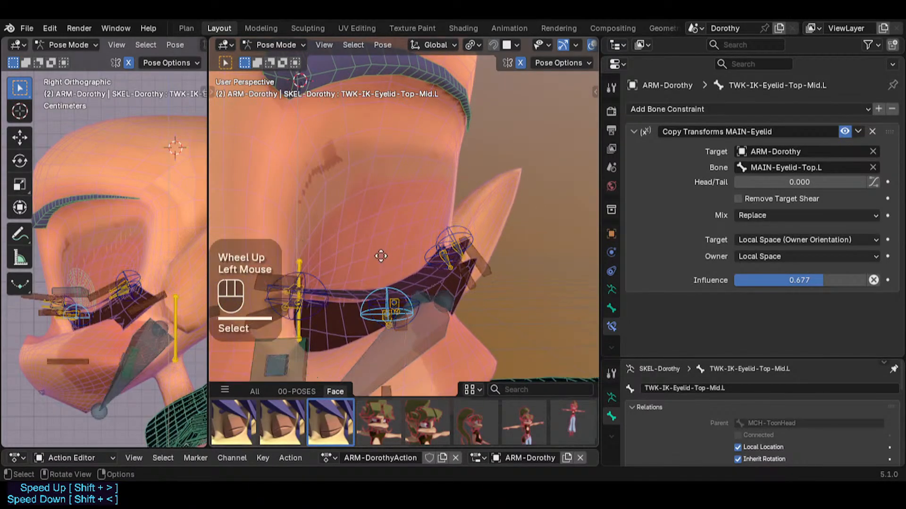
pyautogui.press('g')
pyautogui.press('Escape')
# Clear the pose transforms of all bones and save the file
pyautogui.press('a')
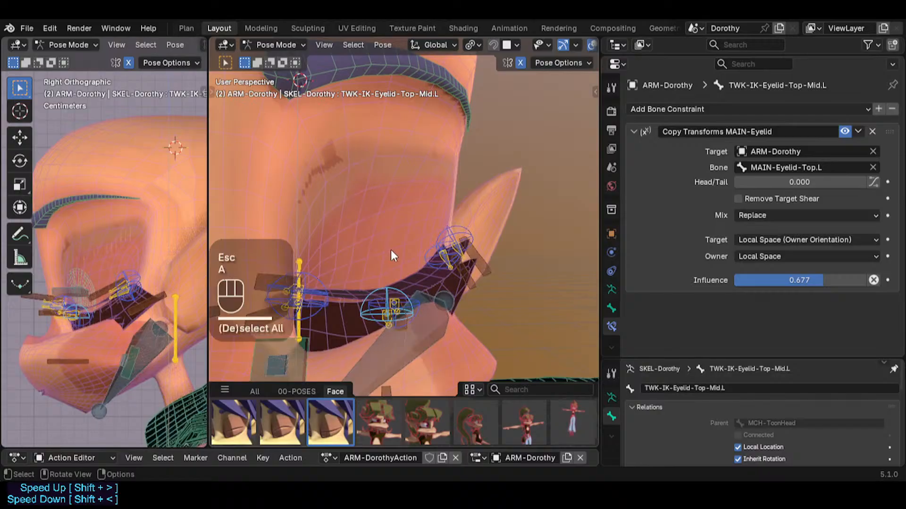
pyautogui.hotkey('alt', 'q')
pyautogui.hotkey('alt', 'q')
pyautogui.hotkey('ctrl', 's')
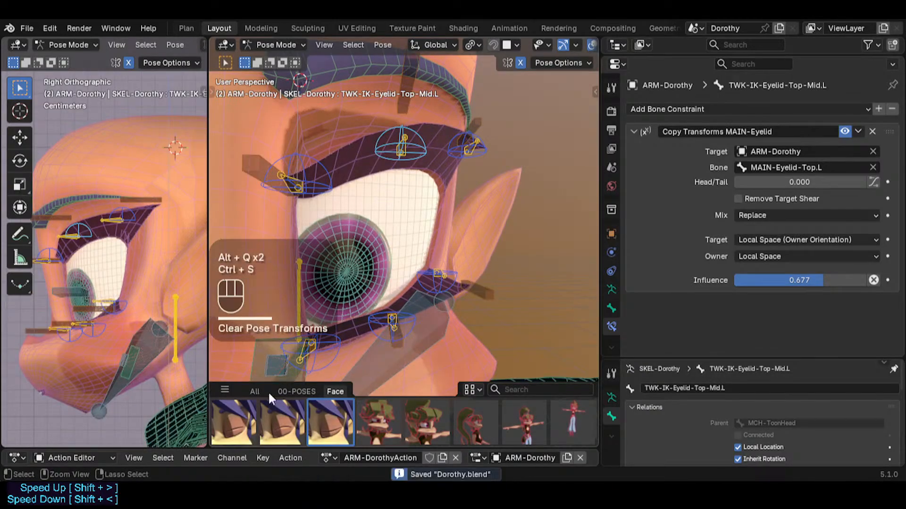
# Apply the first eyes-closed Face pose to all bones, deselect them, and check the lashes on the closed left lid
pyautogui.click(237, 417)
pyautogui.keyDown('shift'); pyautogui.moveTo(339, 305); pyautogui.dragTo(354, 284, button='middle'); pyautogui.keyUp('shift')
pyautogui.scroll(2, 369, 263)
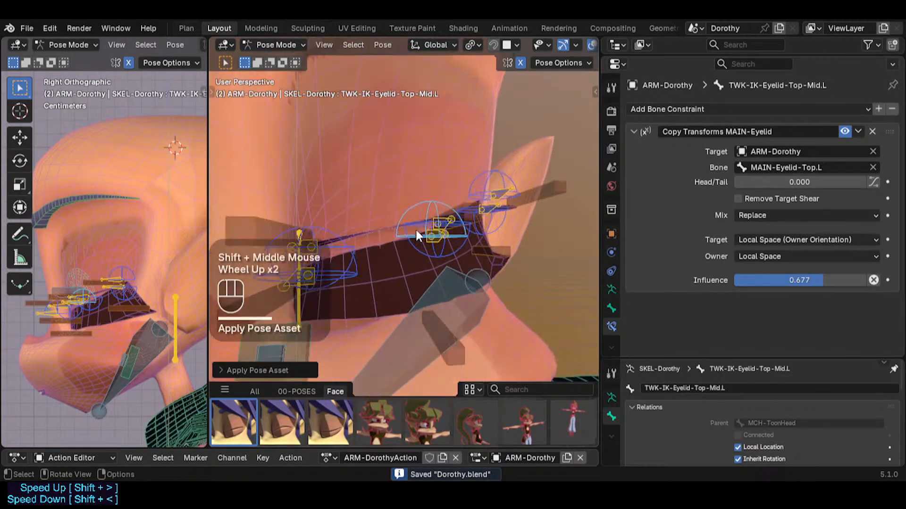
pyautogui.click(409, 201)
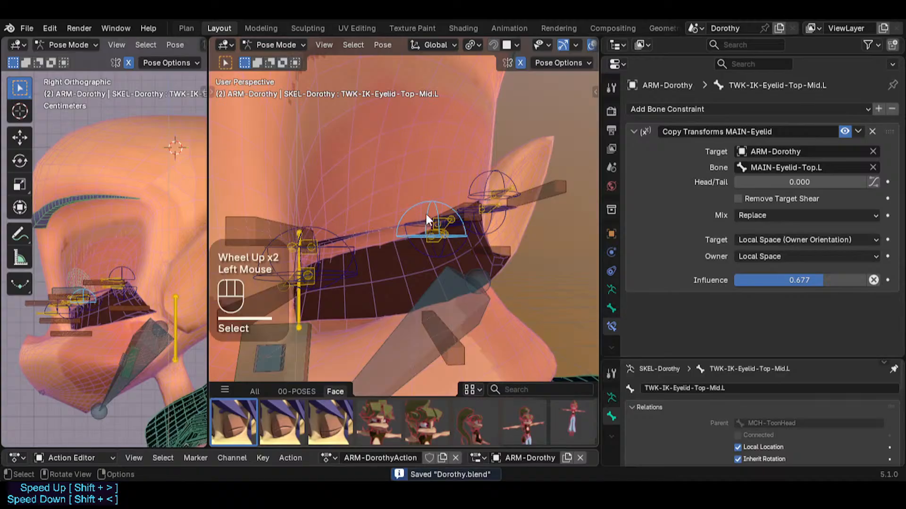
pyautogui.scroll(-2, 417, 244)
pyautogui.moveTo(386, 290); pyautogui.dragTo(429, 296, button='middle')
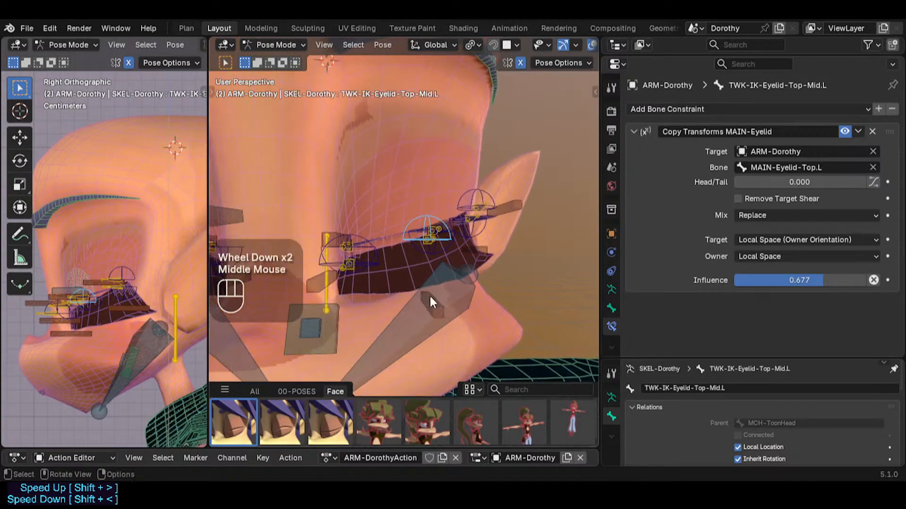
# Save the file and set the Map To location Z minimum of DEF1-EyelashTop.L.001's Transformation constraint to -0.082 m
pyautogui.click(436, 306)
pyautogui.scroll(-6, 685, 236)
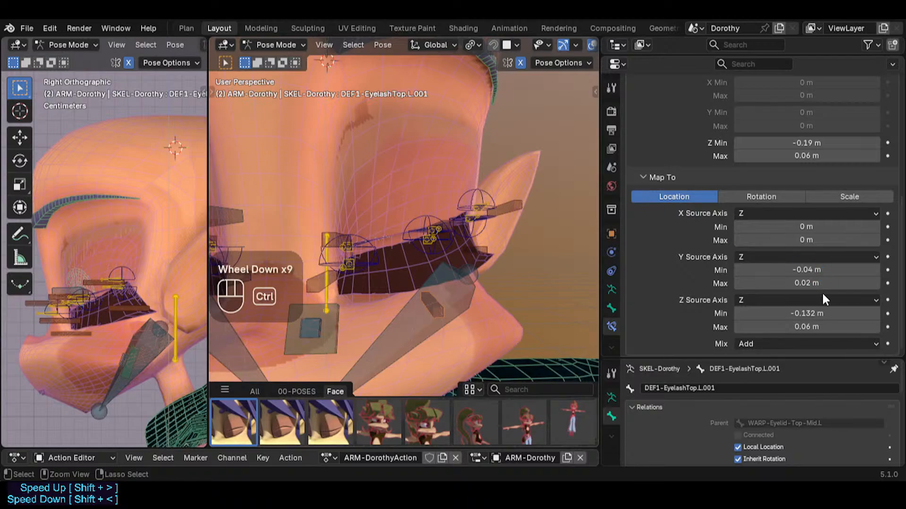
pyautogui.hotkey('ctrl', 's')
pyautogui.keyDown('shift'); pyautogui.moveTo(823, 314); pyautogui.dragTo(844, 314); pyautogui.keyUp('shift')
pyautogui.moveTo(507, 267); pyautogui.dragTo(432, 262, button='middle')
pyautogui.scroll(2, 486, 256)
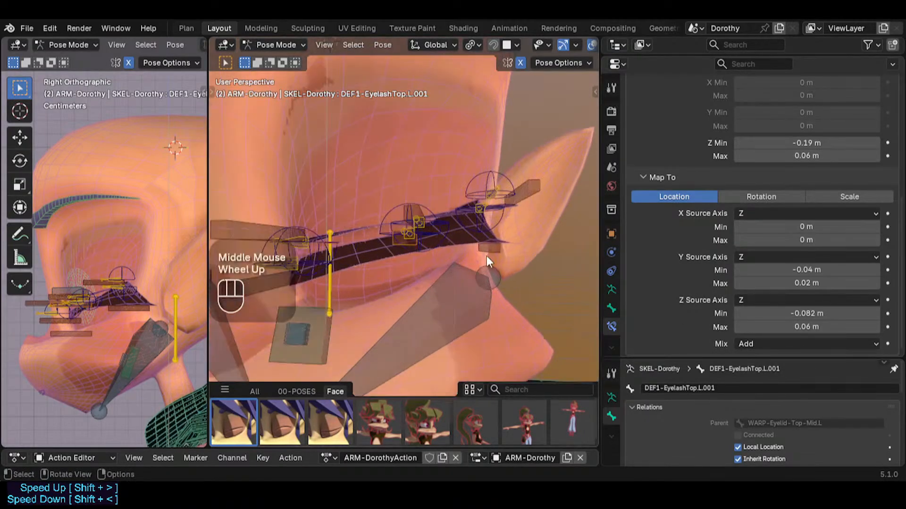
# Try a Map To Z minimum of -0.002 m on DEF1-EyelashTop.L.002, undo it, and set the value to -0.022 m
pyautogui.click(496, 252)
pyautogui.moveTo(495, 250)
pyautogui.mouseDown(button='middle')
pyautogui.moveTo(478, 263)
pyautogui.moveTo(495, 264)
pyautogui.mouseUp(button='middle')
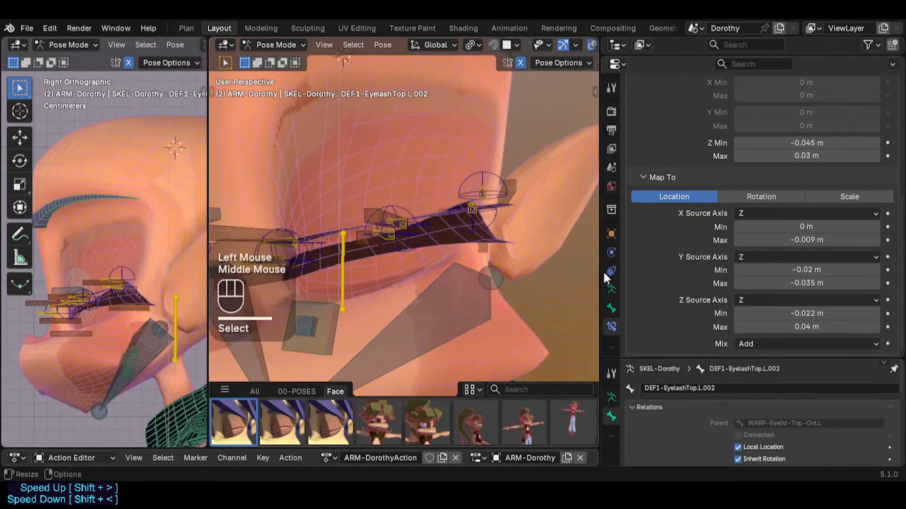
pyautogui.keyDown('shift'); pyautogui.moveTo(824, 315); pyautogui.dragTo(839, 316); pyautogui.keyUp('shift')
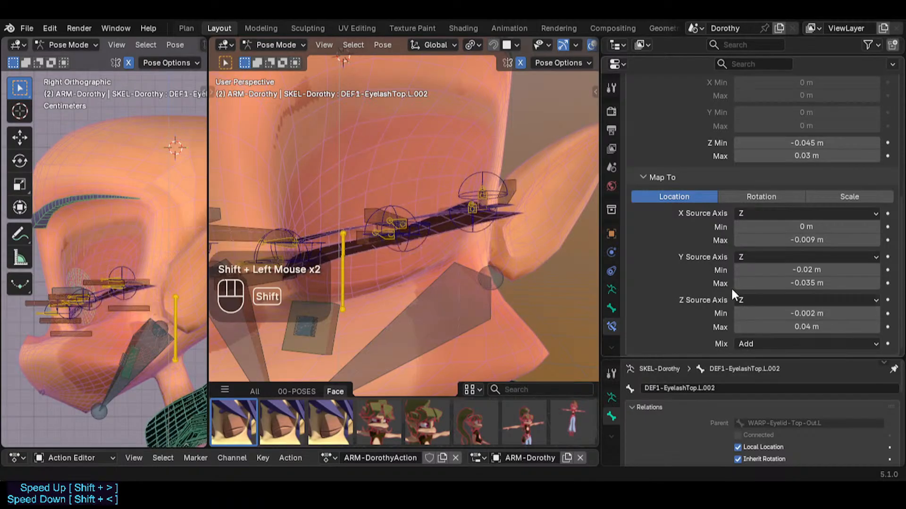
pyautogui.moveTo(476, 220); pyautogui.dragTo(475, 222, button='middle')
pyautogui.moveTo(821, 283)
pyautogui.keyDown('shift'); pyautogui.mouseDown()
pyautogui.moveTo(809, 283)
pyautogui.moveTo(821, 283)
pyautogui.mouseUp(); pyautogui.keyUp('shift')
pyautogui.hotkey('ctrl', 'z')
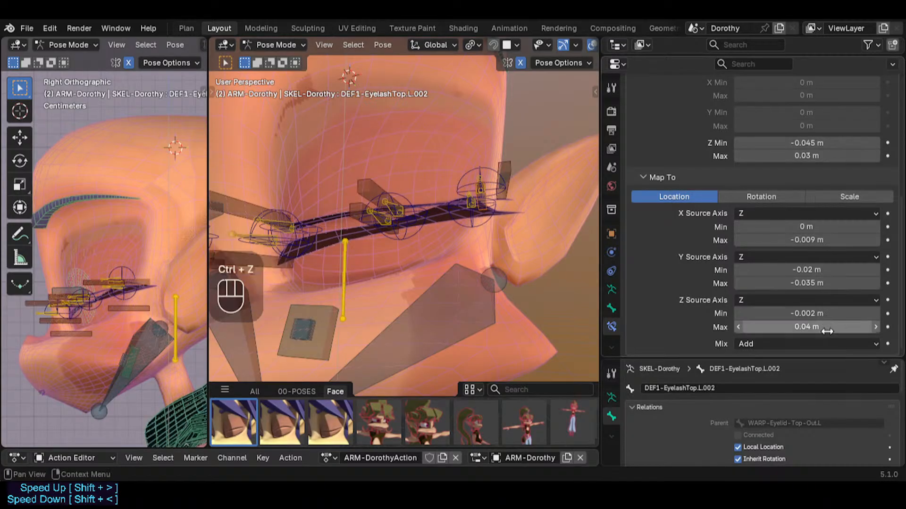
pyautogui.hotkey('ctrl', 'z')
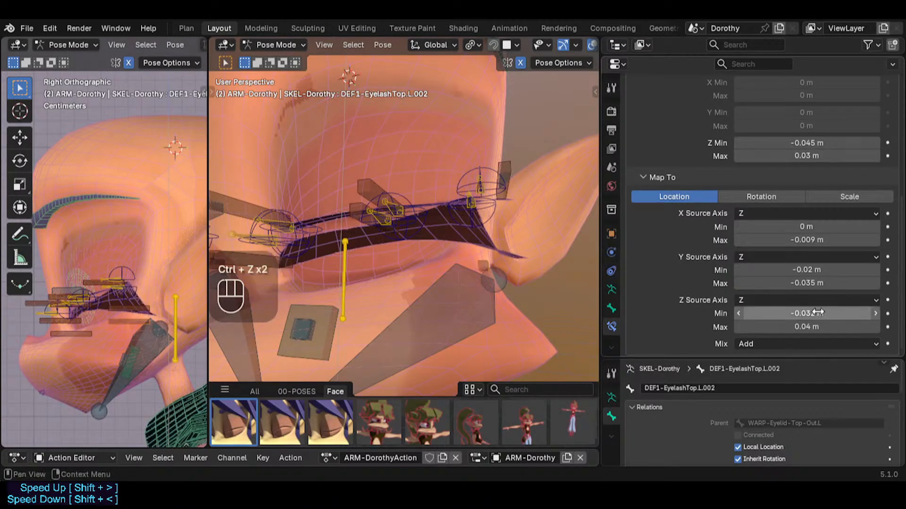
pyautogui.moveTo(819, 313)
pyautogui.keyDown('shift'); pyautogui.mouseDown()
pyautogui.moveTo(827, 312)
pyautogui.moveTo(819, 313)
pyautogui.mouseUp(); pyautogui.keyUp('shift')
pyautogui.moveTo(414, 285)
pyautogui.mouseDown(button='middle')
pyautogui.moveTo(367, 273)
pyautogui.moveTo(409, 274)
pyautogui.mouseUp(button='middle')
# Set the Map To location Z minimum of the inner lash bone DEF1-EyelashTop.L to 0.013 m and inspect the lash
pyautogui.click(330, 264)
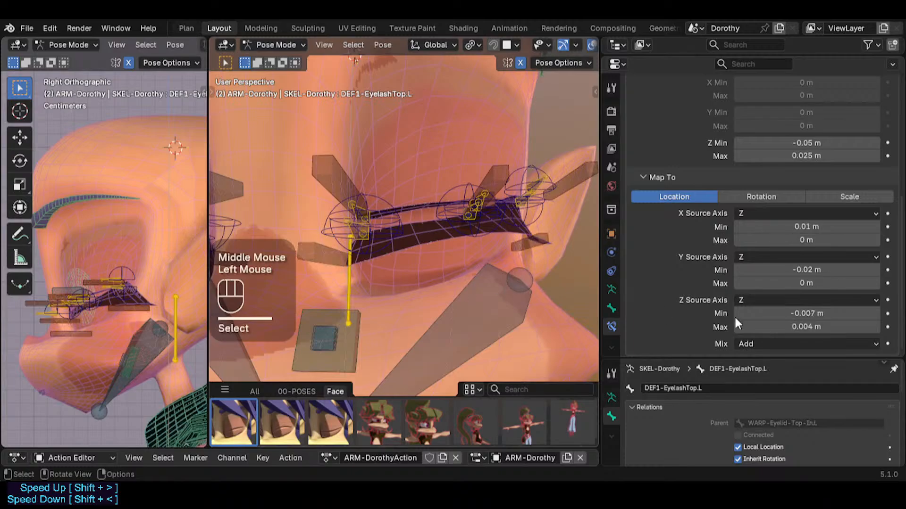
pyautogui.keyDown('shift'); pyautogui.moveTo(807, 313); pyautogui.dragTo(817, 313); pyautogui.keyUp('shift')
pyautogui.keyDown('shift'); pyautogui.moveTo(514, 220); pyautogui.dragTo(498, 252, button='middle'); pyautogui.keyUp('shift')
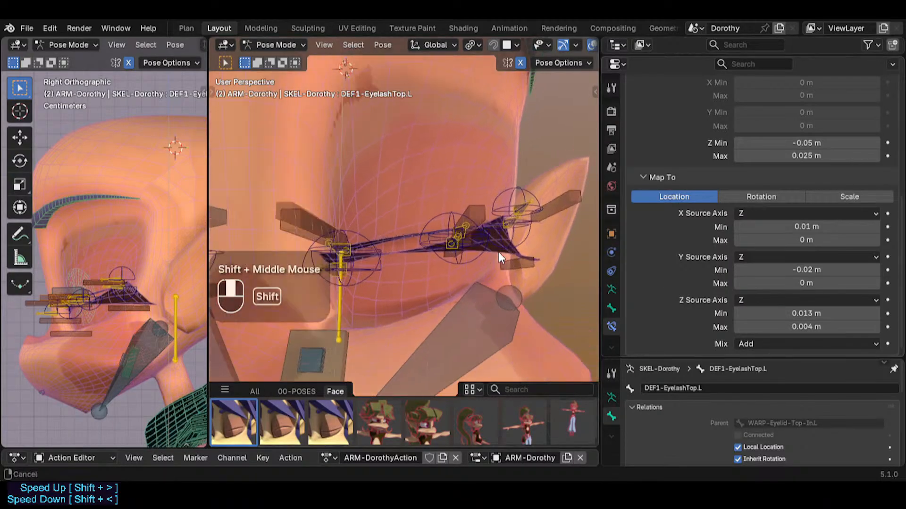
pyautogui.scroll(-2, 406, 252)
pyautogui.moveTo(402, 251); pyautogui.dragTo(374, 293, button='middle')
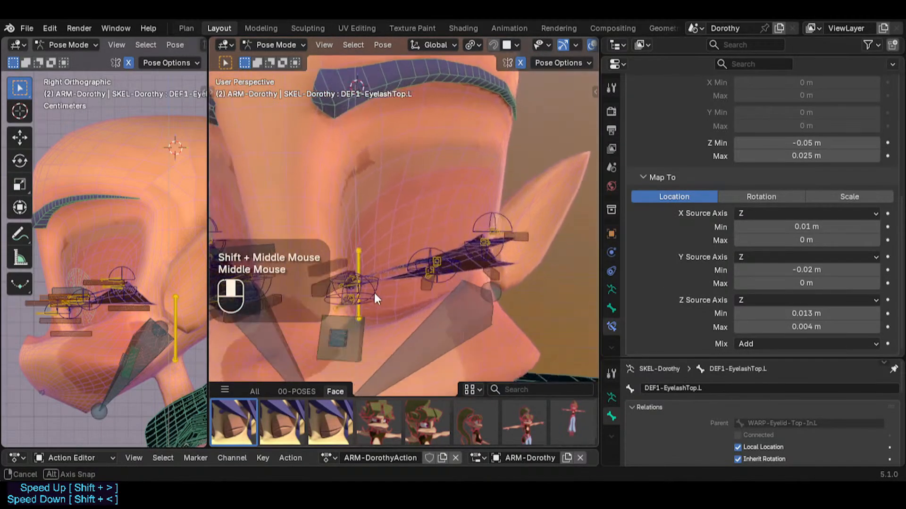
pyautogui.scroll(1, 438, 253)
# Set the Map To location Z minimum of the middle lash bone DEF1-EyelashTop.L.001 to -0.092 m and save the file
pyautogui.click(445, 251)
pyautogui.click(426, 289)
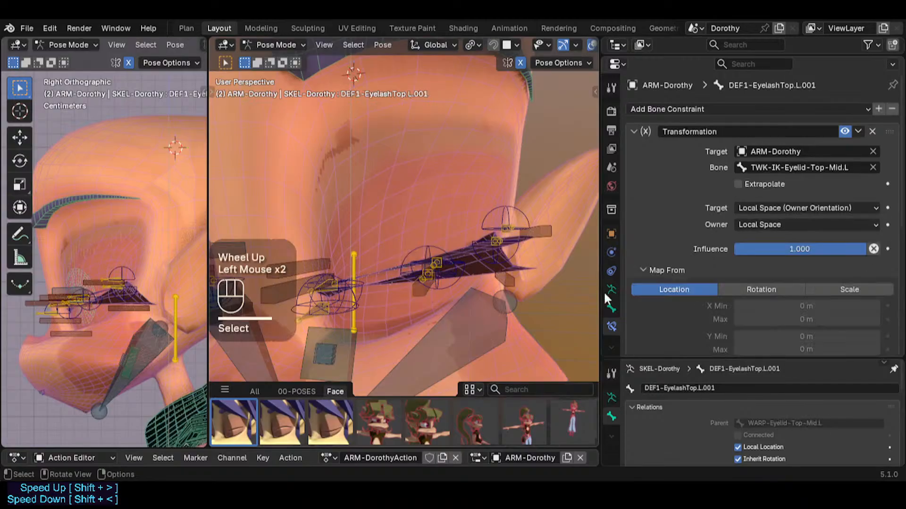
pyautogui.scroll(-1, 395, 187)
pyautogui.scroll(1, 396, 187)
pyautogui.scroll(-5, 809, 307)
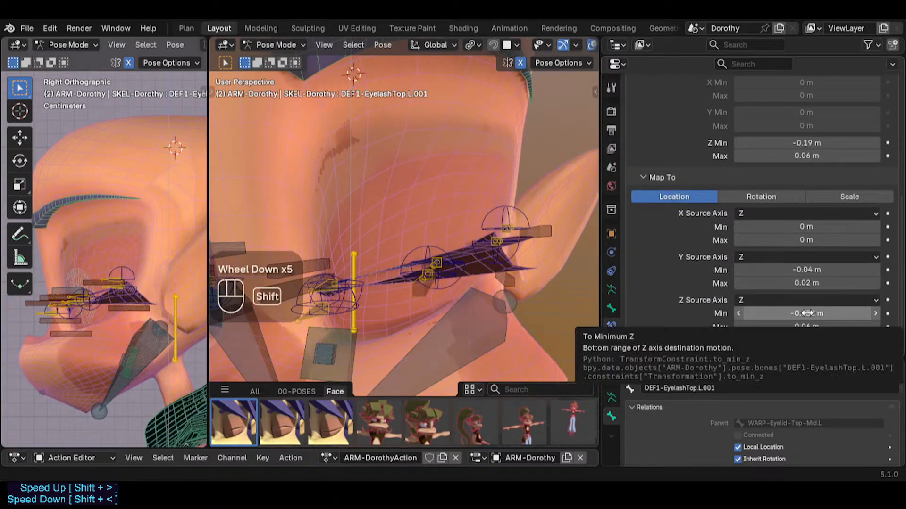
pyautogui.moveTo(819, 314)
pyautogui.keyDown('shift'); pyautogui.mouseDown()
pyautogui.moveTo(808, 314)
pyautogui.moveTo(819, 313)
pyautogui.mouseUp(); pyautogui.keyUp('shift')
pyautogui.hotkey('ctrl', 'z')
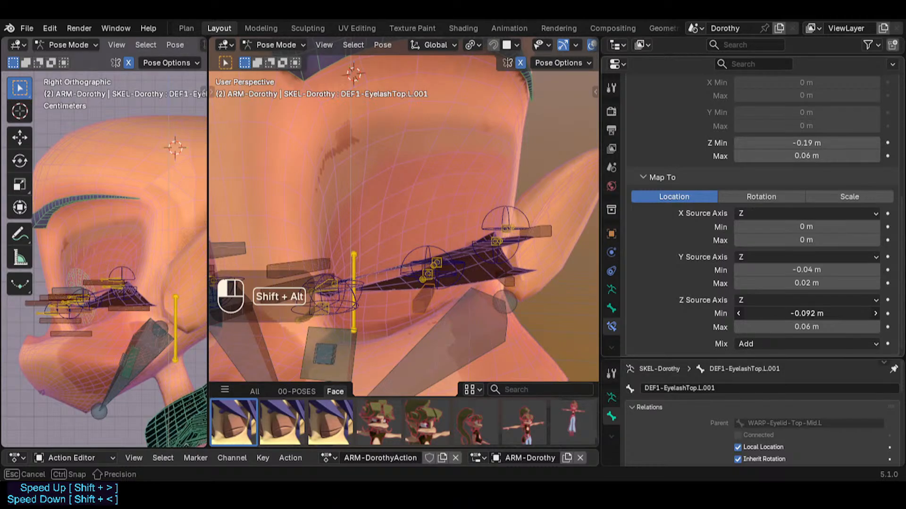
pyautogui.keyDown('alt'); pyautogui.keyDown('shift'); pyautogui.moveTo(819, 313); pyautogui.dragTo(820, 313); pyautogui.keyUp('shift'); pyautogui.keyUp('alt')
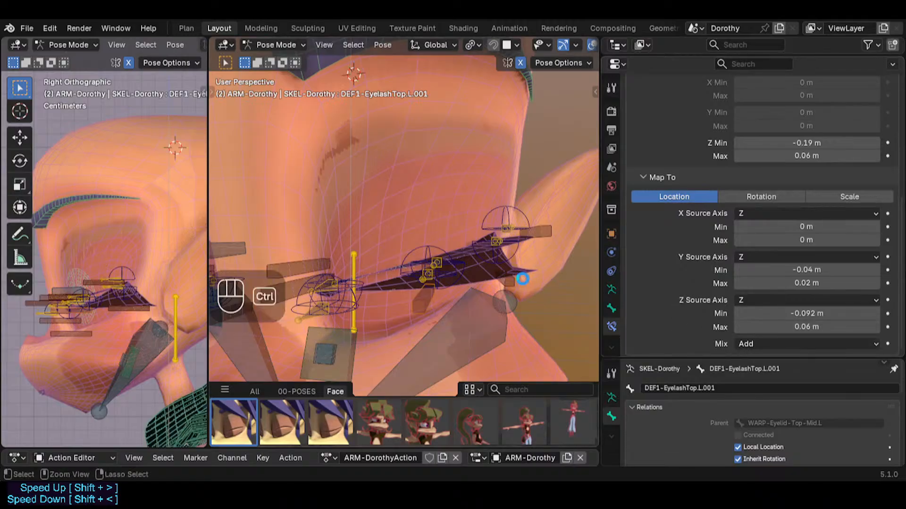
pyautogui.hotkey('ctrl', 's')
# Try a Map To location Z minimum of -0.002 m on the outer lash bone DEF1-EyelashTop.L.002, undoing the change
pyautogui.moveTo(537, 254); pyautogui.dragTo(519, 259, button='middle')
pyautogui.click(506, 270)
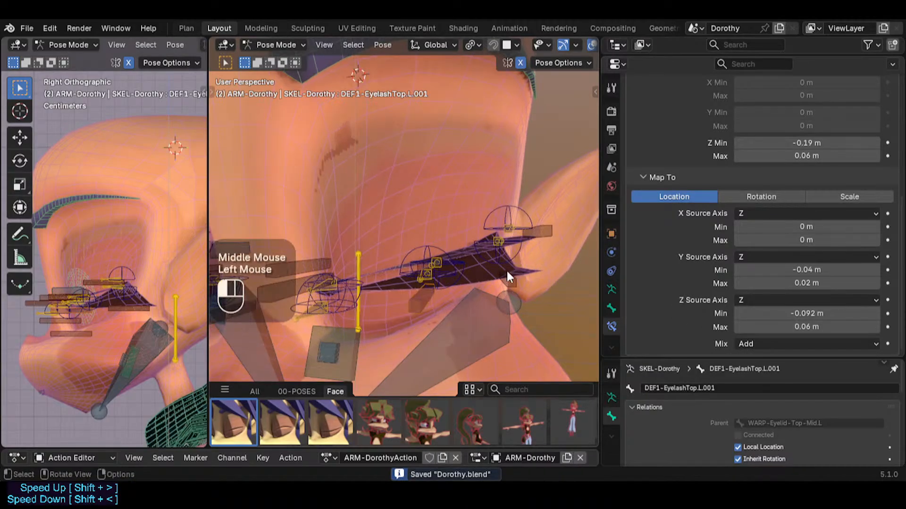
pyautogui.moveTo(811, 313)
pyautogui.keyDown('alt'); pyautogui.keyDown('shift'); pyautogui.mouseDown()
pyautogui.moveTo(803, 313)
pyautogui.moveTo(821, 313)
pyautogui.mouseUp(); pyautogui.keyUp('shift'); pyautogui.keyUp('alt')
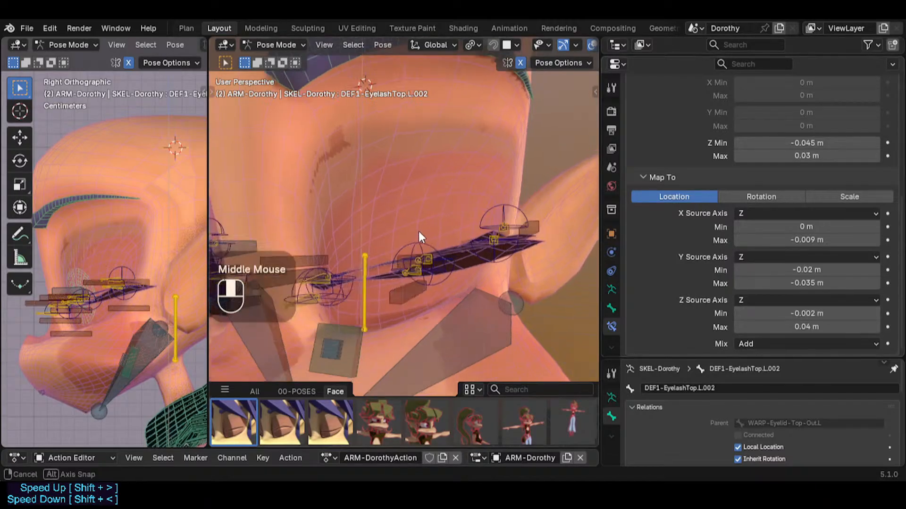
pyautogui.keyDown('ctrl'); pyautogui.moveTo(418, 231); pyautogui.dragTo(363, 285, button='middle'); pyautogui.keyUp('ctrl')
pyautogui.hotkey('ctrl', 'z')
# Set the Map To location Z minimum of the inner lash bone DEF1-EyelashTop.L to -0.003 m and save the file
pyautogui.keyDown('shift'); pyautogui.scroll(2, 363, 285); pyautogui.keyUp('shift')
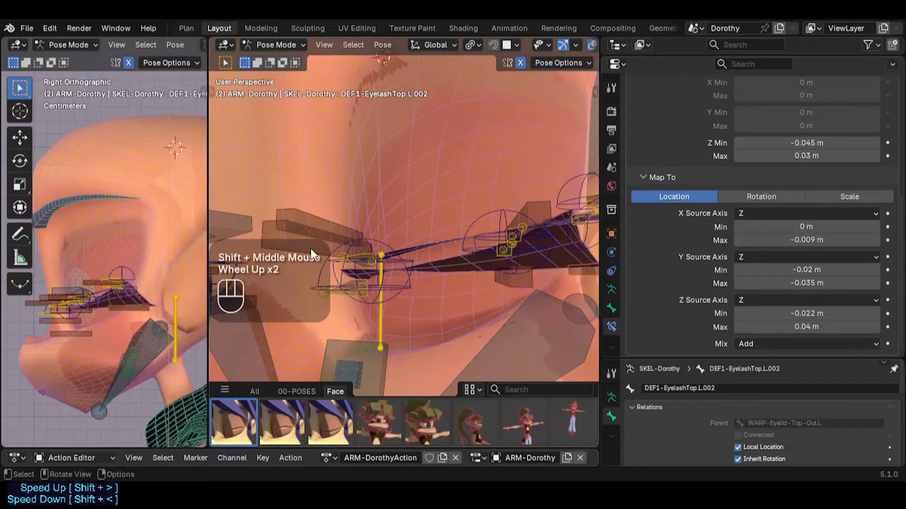
pyautogui.click(312, 254)
pyautogui.moveTo(314, 256); pyautogui.dragTo(349, 281, button='middle')
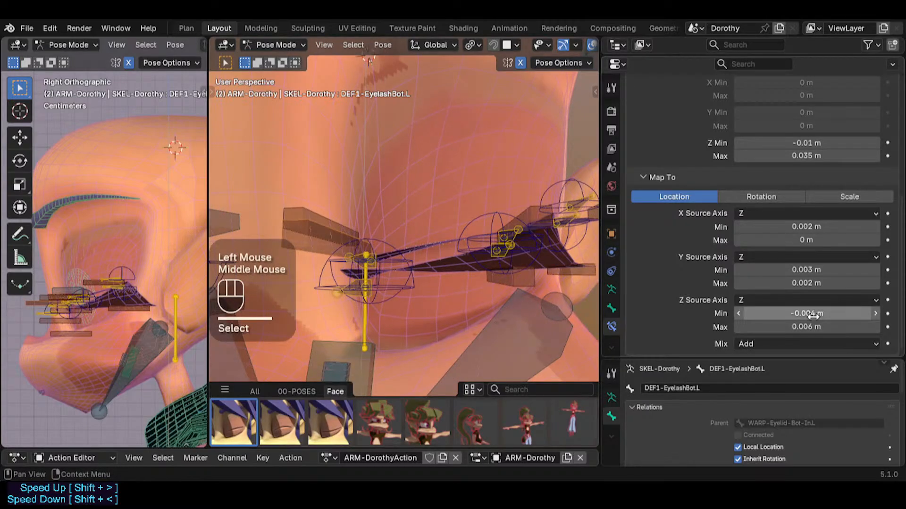
pyautogui.click(313, 211)
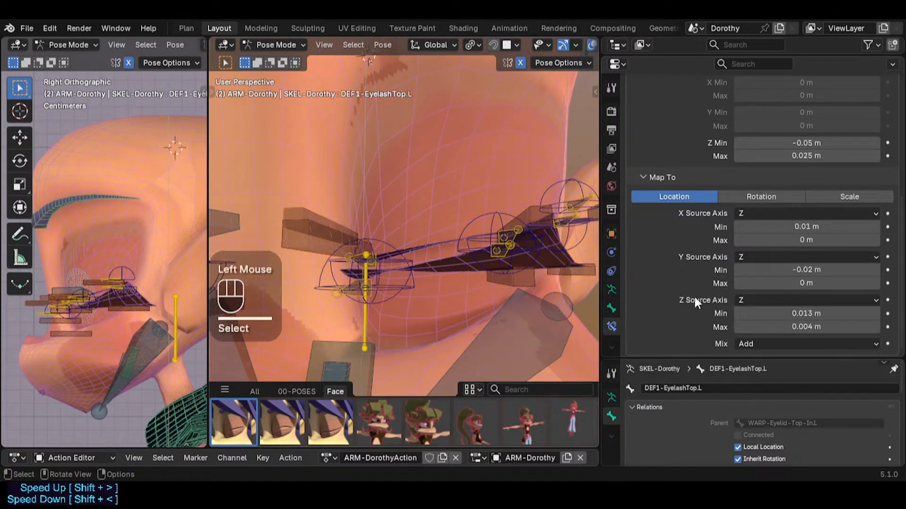
pyautogui.keyDown('alt'); pyautogui.keyDown('shift'); pyautogui.moveTo(804, 313); pyautogui.dragTo(786, 313); pyautogui.keyUp('shift'); pyautogui.keyUp('alt')
pyautogui.click(785, 314)
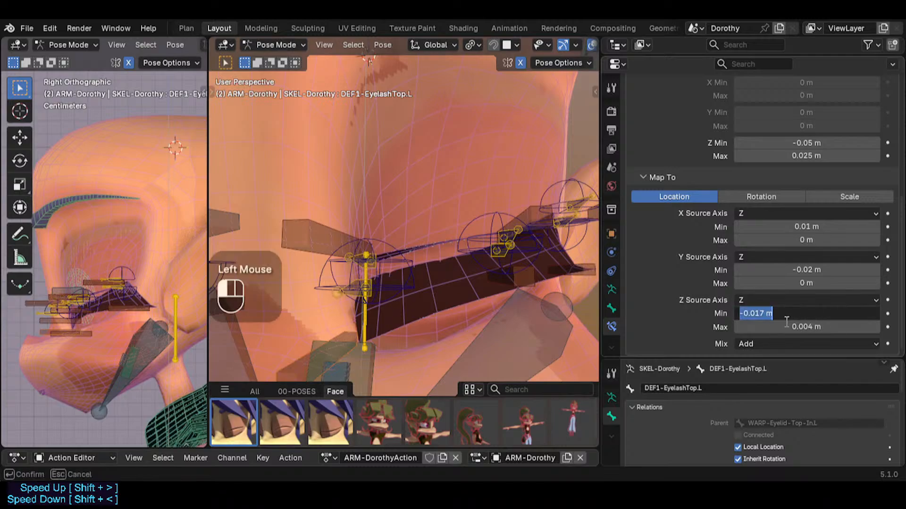
pyautogui.hotkey('shift', 'Right')
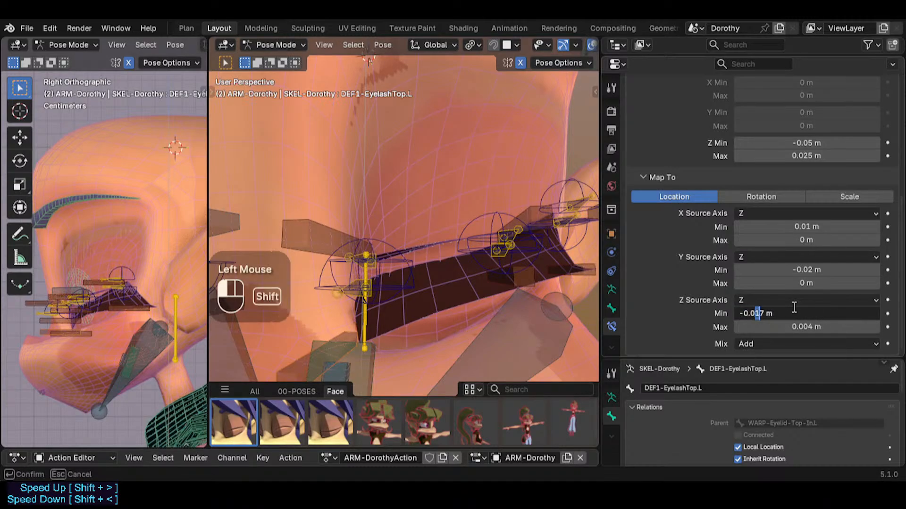
pyautogui.write('0')
pyautogui.press('Return')
pyautogui.moveTo(793, 308); pyautogui.dragTo(776, 313)
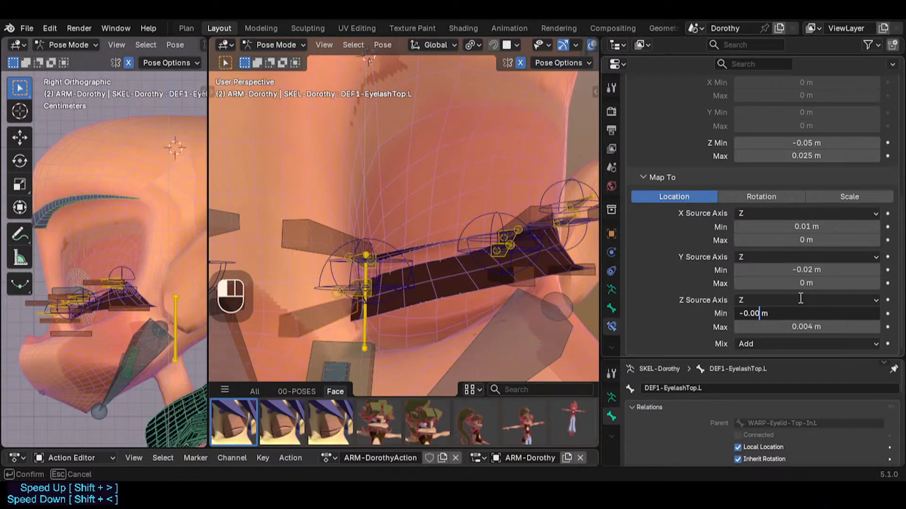
pyautogui.press('Return')
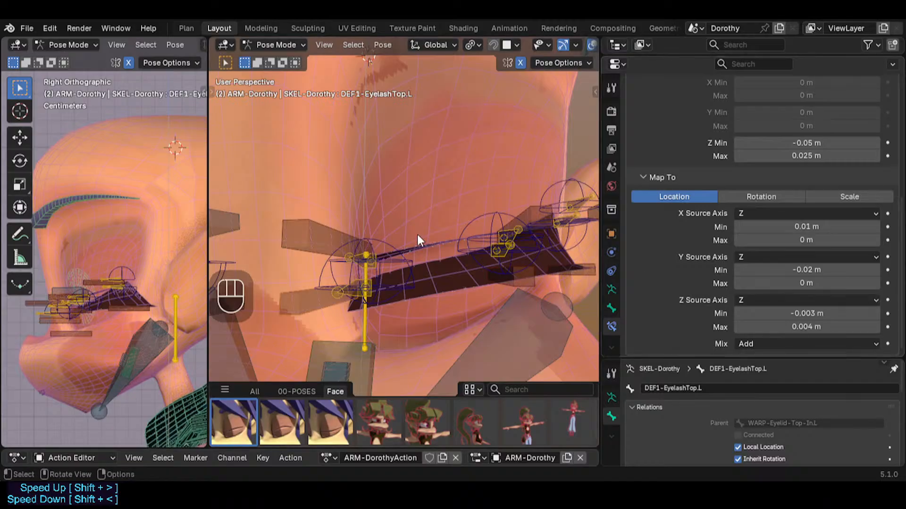
pyautogui.hotkey('ctrl', 's')
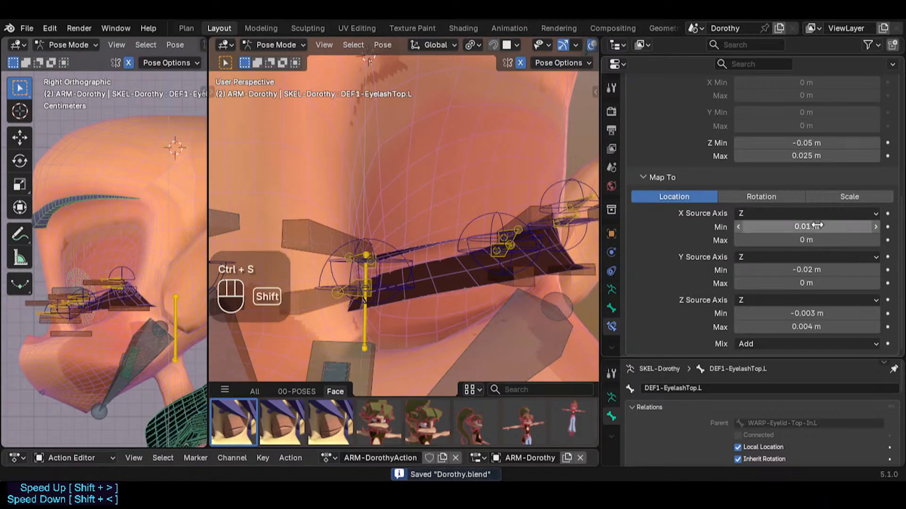
# Try 0.02 m for DEF1-EyelashTop.L's Map To location X minimum, set it to 0.005 m instead, and save the file
pyautogui.moveTo(802, 226)
pyautogui.keyDown('shift'); pyautogui.mouseDown()
pyautogui.moveTo(830, 227)
pyautogui.moveTo(804, 227)
pyautogui.mouseUp(); pyautogui.keyUp('shift')
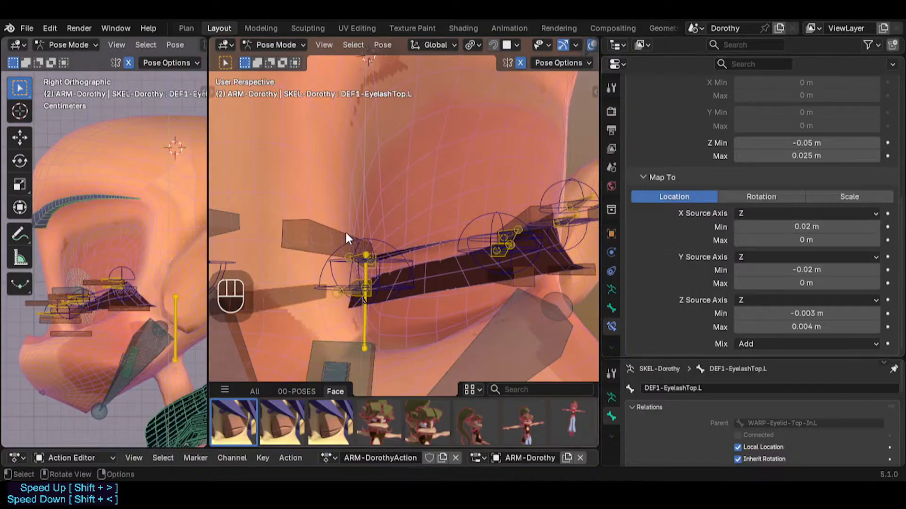
pyautogui.click(798, 228)
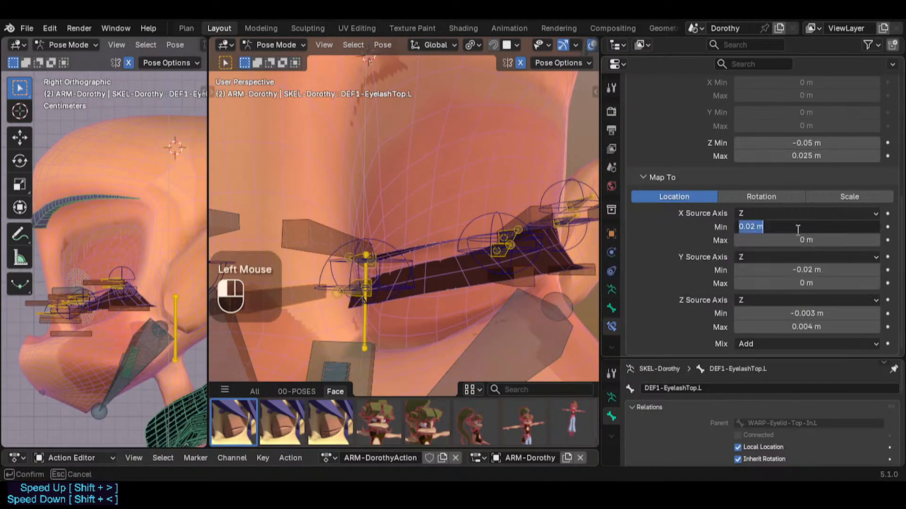
pyautogui.press('Left')
pyautogui.press('Left')
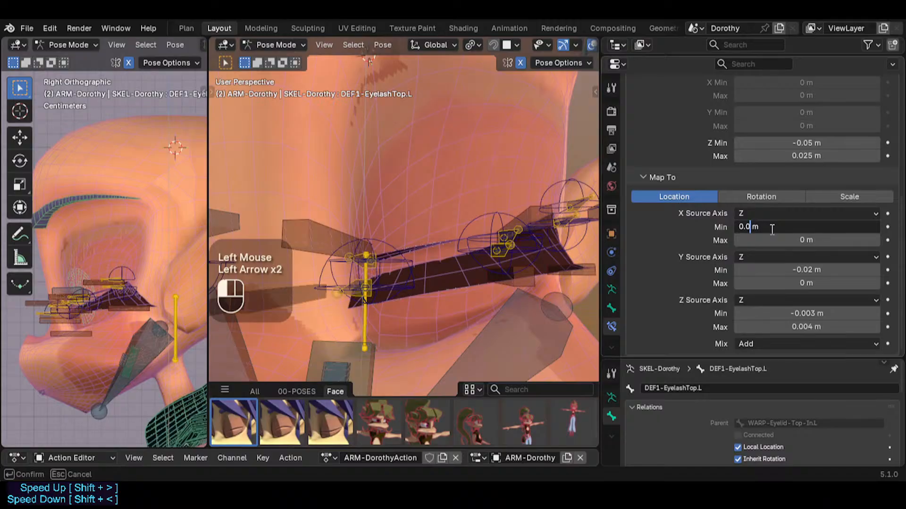
pyautogui.write('05')
pyautogui.press('Return')
pyautogui.moveTo(437, 288); pyautogui.dragTo(400, 241, button='middle')
pyautogui.hotkey('ctrl', 's')
pyautogui.scroll(-2, 400, 241)
pyautogui.scroll(1, 401, 240)
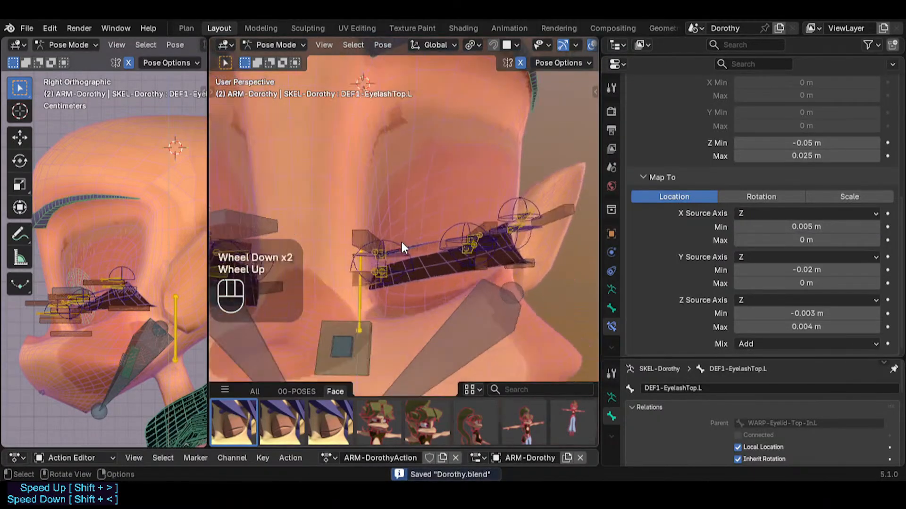
# Clear the pose transforms of all rig bones to return the face to its rest pose, and save the file
pyautogui.click(400, 237)
pyautogui.press('a')
pyautogui.hotkey('alt', 'q')
pyautogui.hotkey('alt', 'q')
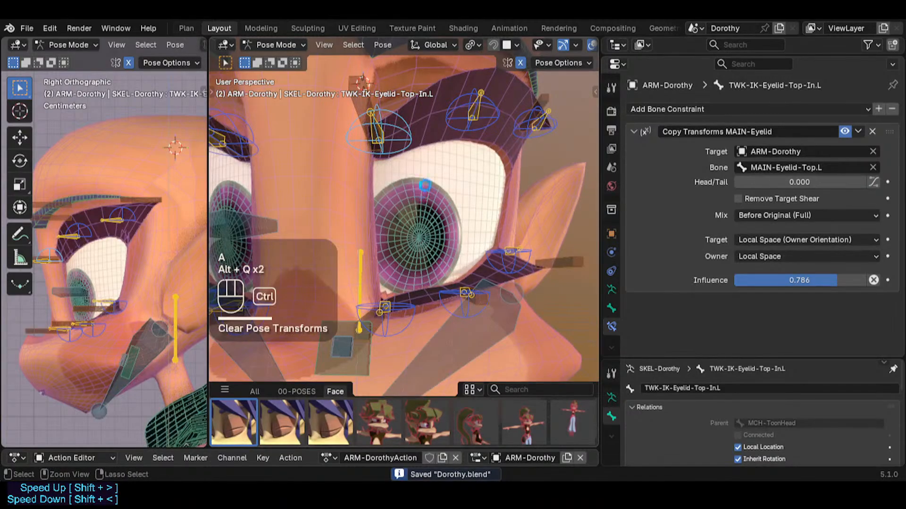
pyautogui.hotkey('ctrl', 's')
# Apply the first three eyes-closed Face poses one after another and examine how the upper lashes follow the lids from several angles
pyautogui.keyDown('shift'); pyautogui.moveTo(409, 211); pyautogui.dragTo(391, 221, button='middle'); pyautogui.keyUp('shift')
pyautogui.click(242, 415)
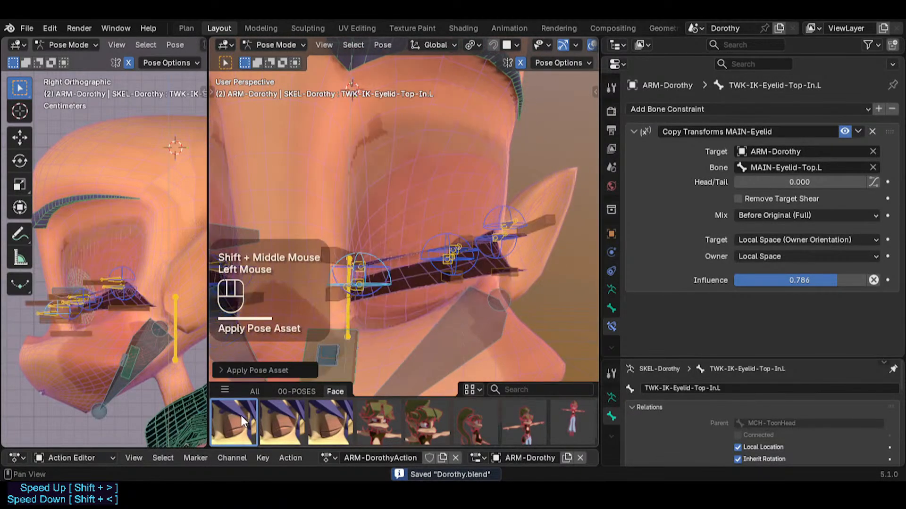
pyautogui.moveTo(510, 279); pyautogui.dragTo(364, 258, button='middle')
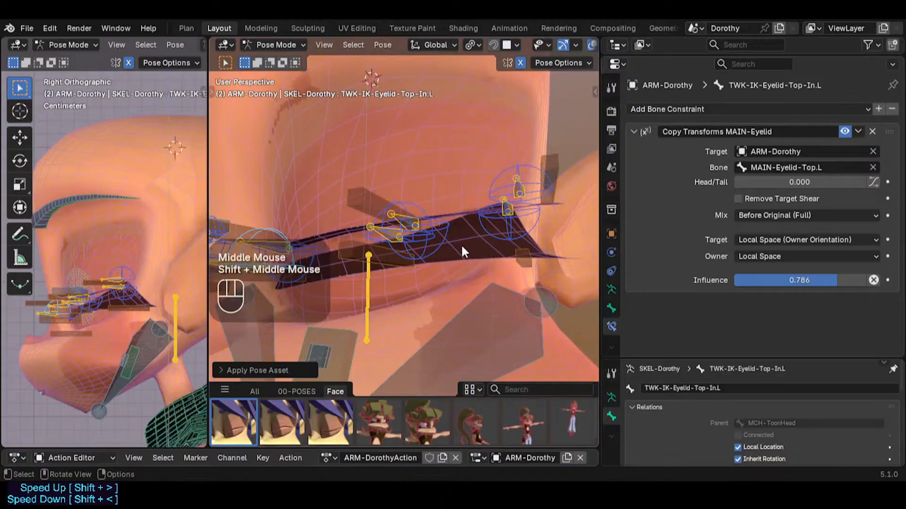
pyautogui.press('a')
pyautogui.click(280, 424)
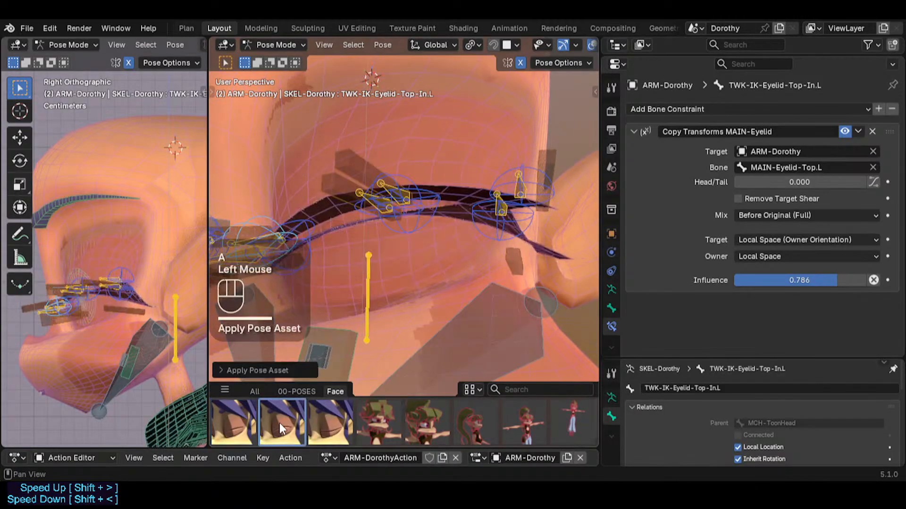
pyautogui.moveTo(349, 357); pyautogui.dragTo(411, 291, button='middle')
pyautogui.hotkey('alt', 'a')
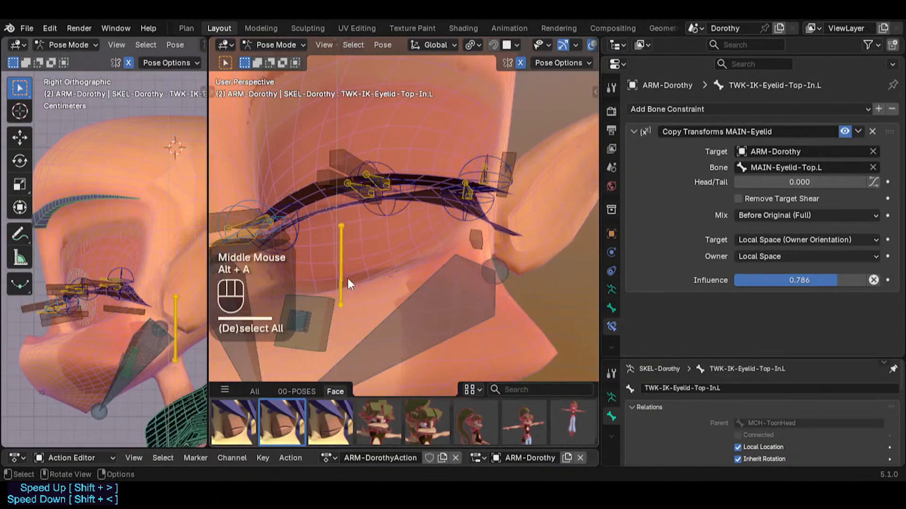
pyautogui.keyDown('shift'); pyautogui.moveTo(349, 283); pyautogui.dragTo(438, 316, button='middle'); pyautogui.keyUp('shift')
pyautogui.moveTo(446, 257); pyautogui.dragTo(431, 245, button='middle')
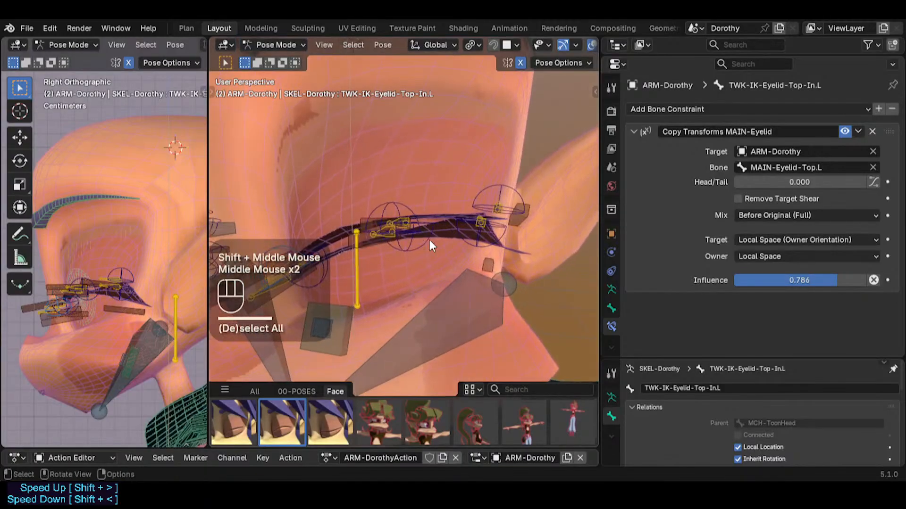
pyautogui.scroll(2, 431, 239)
pyautogui.click(337, 412)
pyautogui.moveTo(377, 326); pyautogui.dragTo(436, 282, button='middle')
pyautogui.scroll(-2, 401, 288)
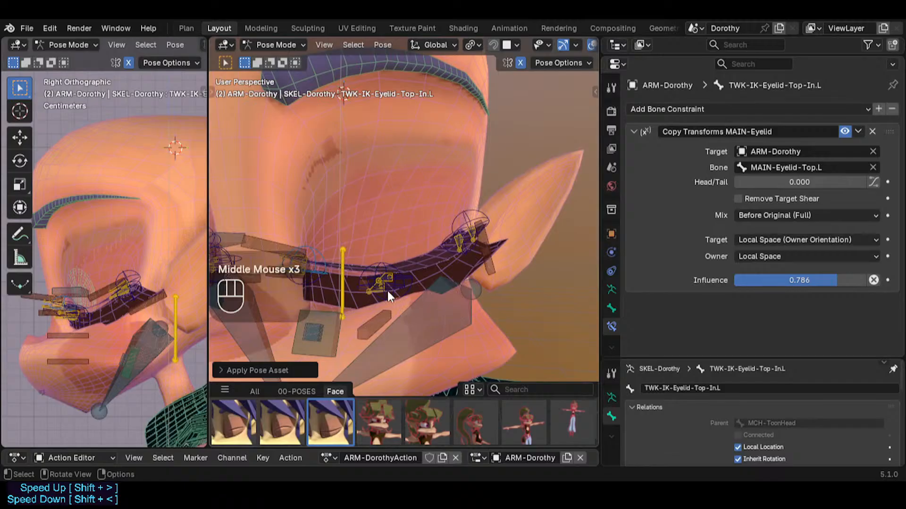
# Clear the transforms of all bones to reopen the eyes, and save the file
pyautogui.press('a')
pyautogui.hotkey('alt', 'q')
pyautogui.hotkey('alt', 'q')
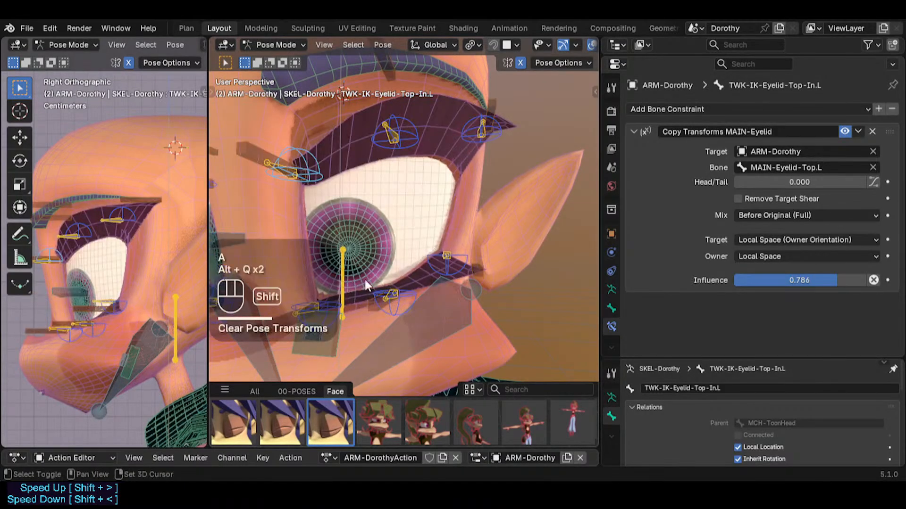
pyautogui.keyDown('shift'); pyautogui.moveTo(365, 280); pyautogui.dragTo(410, 288, button='middle'); pyautogui.keyUp('shift')
pyautogui.hotkey('ctrl', 's')
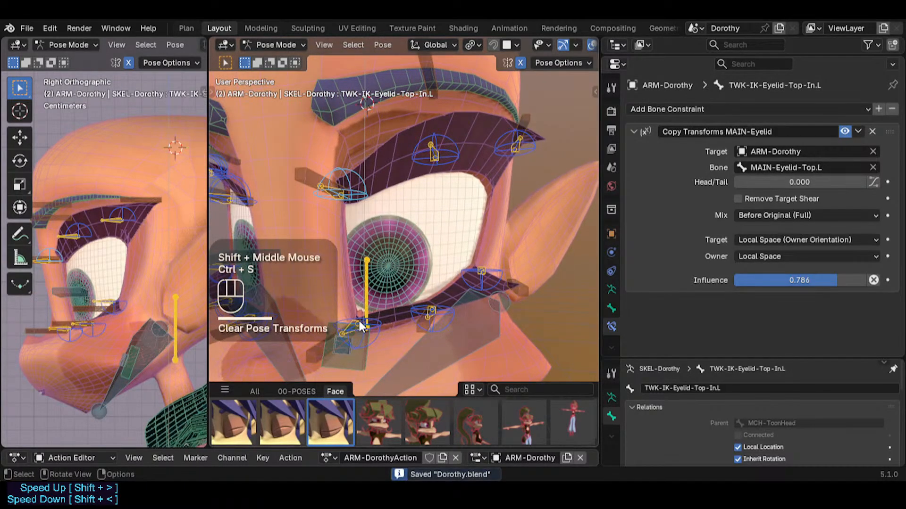
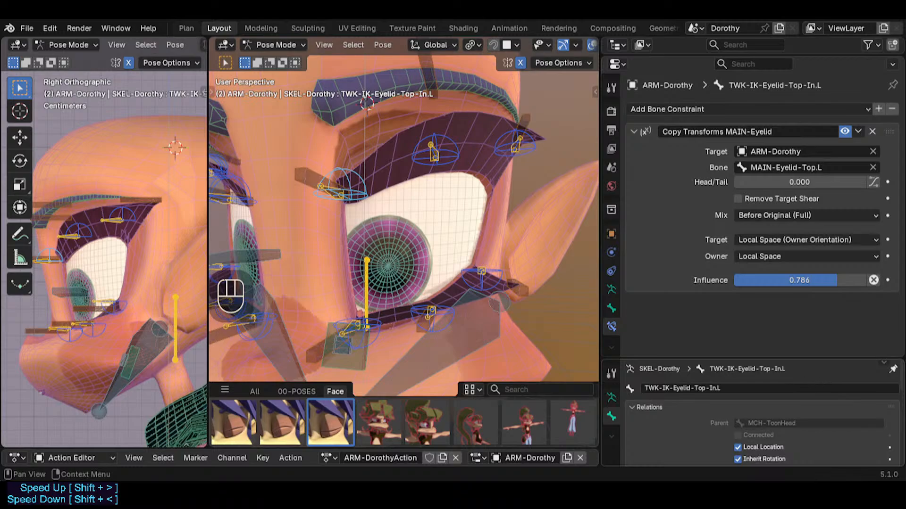
pyautogui.click(455, 199)
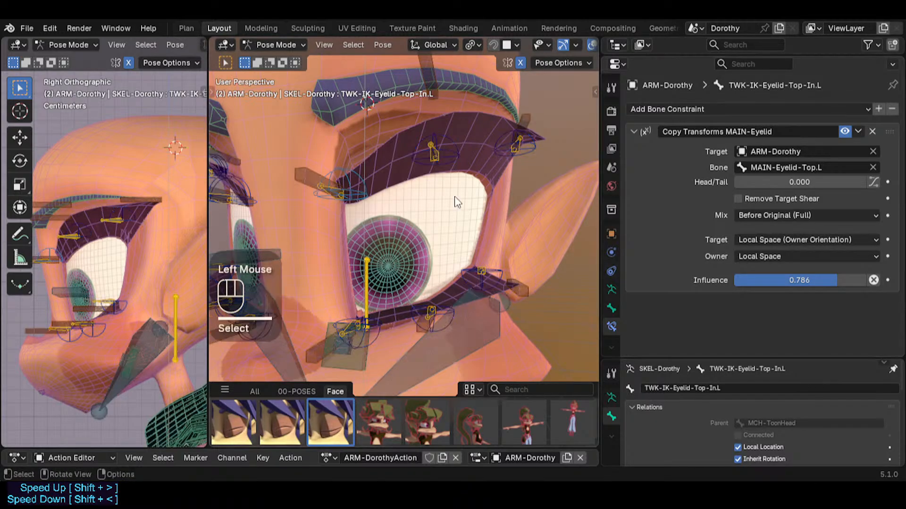
pyautogui.hotkey('ctrl', 's')
# Select the inner lower lash bone DEF1-EyelashBot.L and collapse the Map From section of its Transformation constraint
pyautogui.scroll(3, 321, 337)
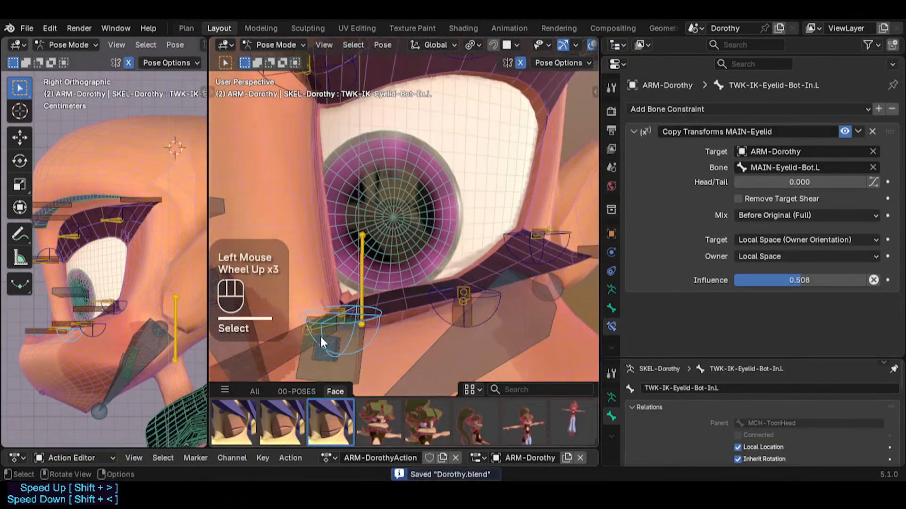
pyautogui.click(319, 337)
pyautogui.keyDown('shift'); pyautogui.moveTo(319, 336); pyautogui.dragTo(432, 295, button='middle'); pyautogui.keyUp('shift')
pyautogui.scroll(-8, 774, 260)
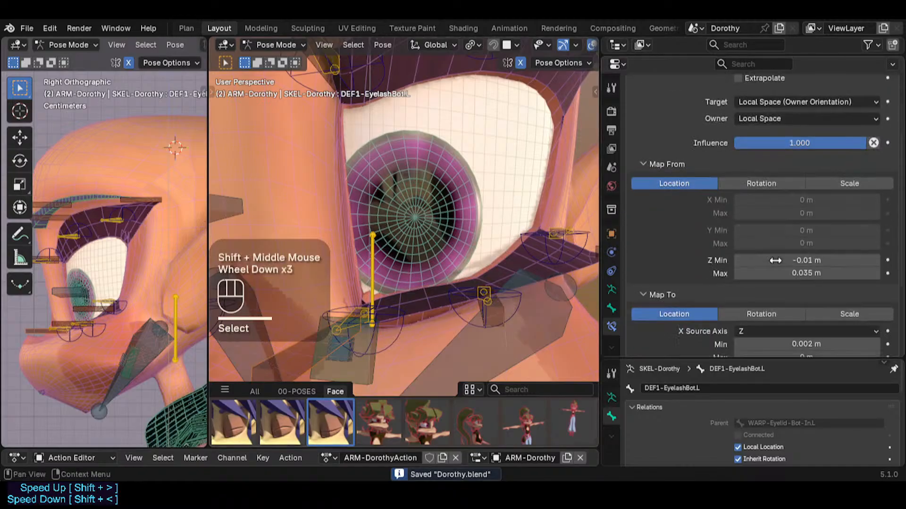
pyautogui.scroll(-2, 436, 221)
pyautogui.keyDown('shift'); pyautogui.moveTo(436, 220); pyautogui.dragTo(431, 239, button='middle'); pyautogui.keyUp('shift')
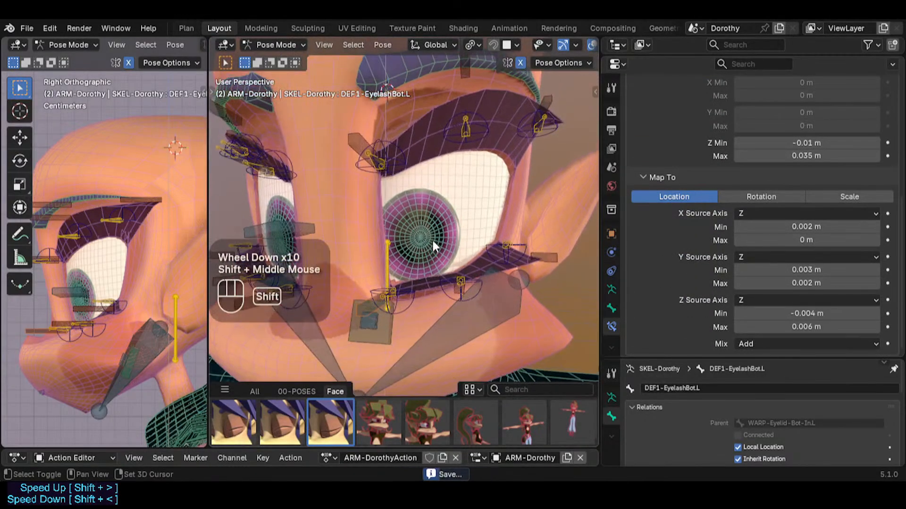
pyautogui.scroll(4, 742, 204)
pyautogui.scroll(2, 705, 226)
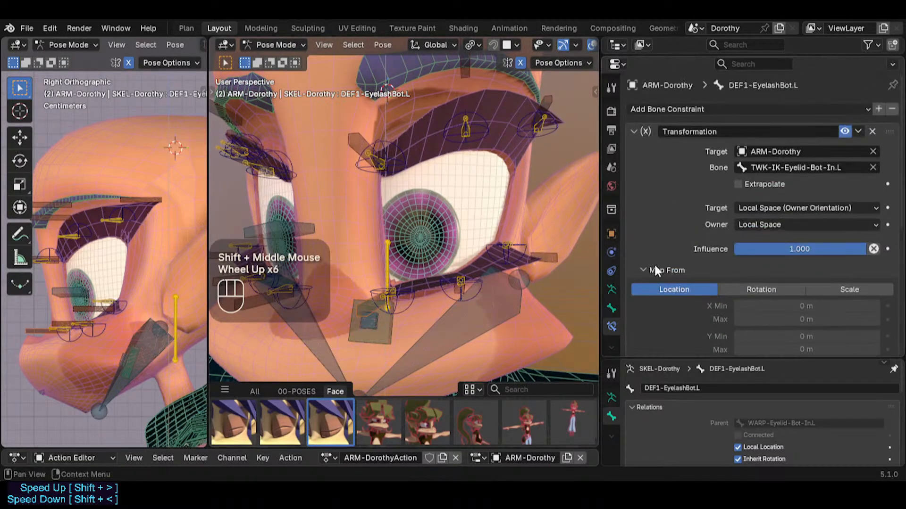
pyautogui.click(649, 269)
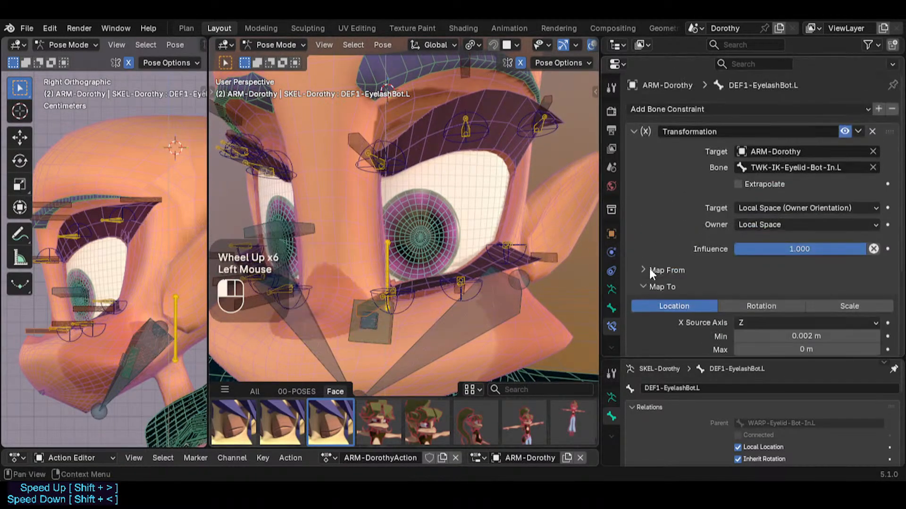
# Collapse the Map From section on the remaining left lower and upper lash bones, reselect DEF1-EyelashBot.L, and save the file
pyautogui.click(456, 294)
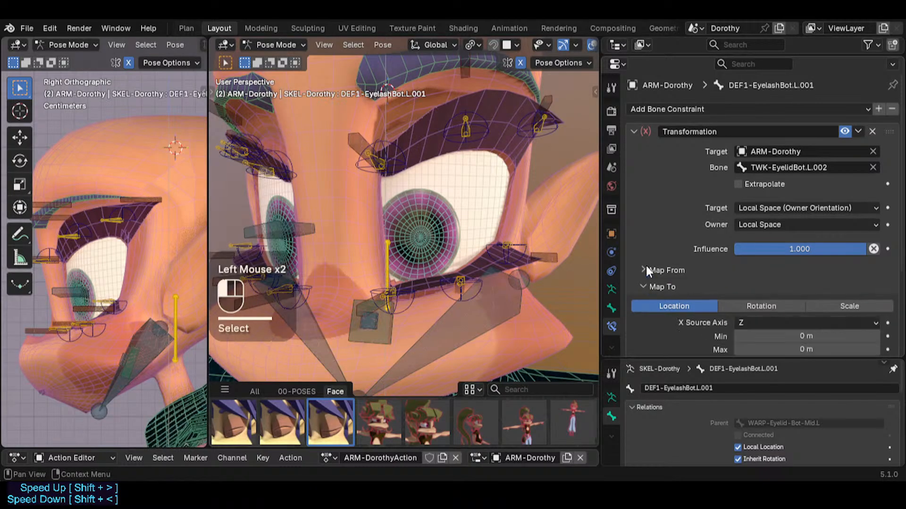
pyautogui.click(492, 248)
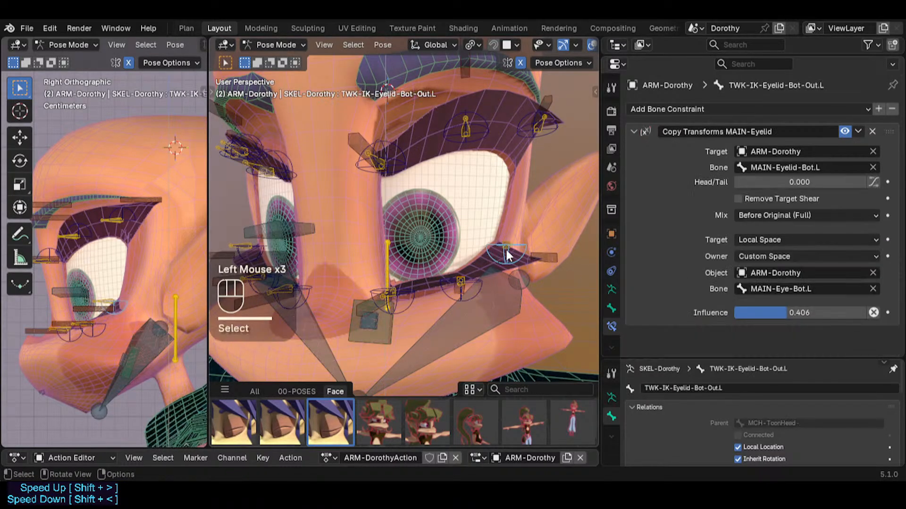
pyautogui.click(676, 276)
pyautogui.click(536, 102)
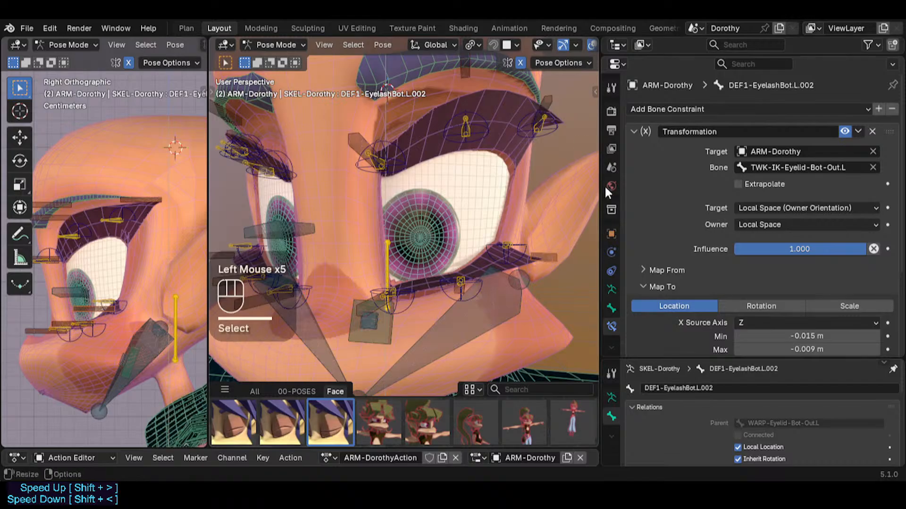
pyautogui.click(644, 265)
pyautogui.click(664, 267)
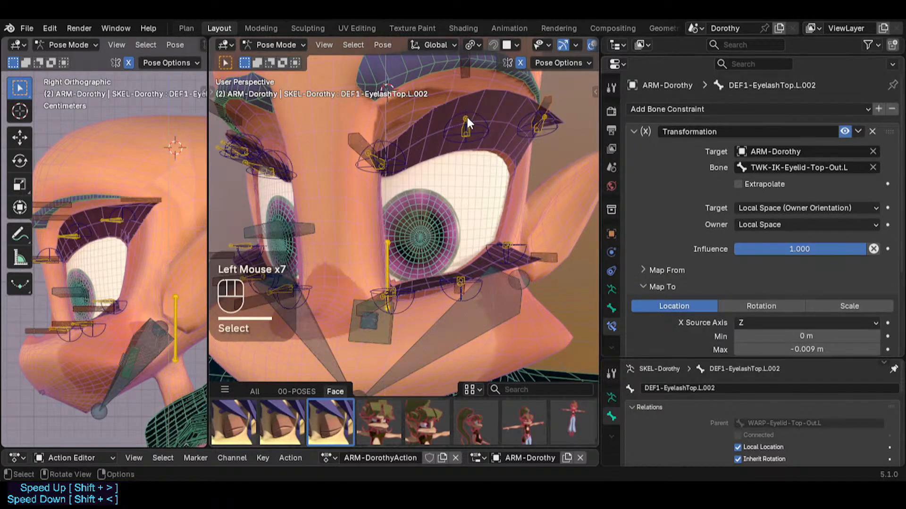
pyautogui.click(466, 80)
pyautogui.click(665, 272)
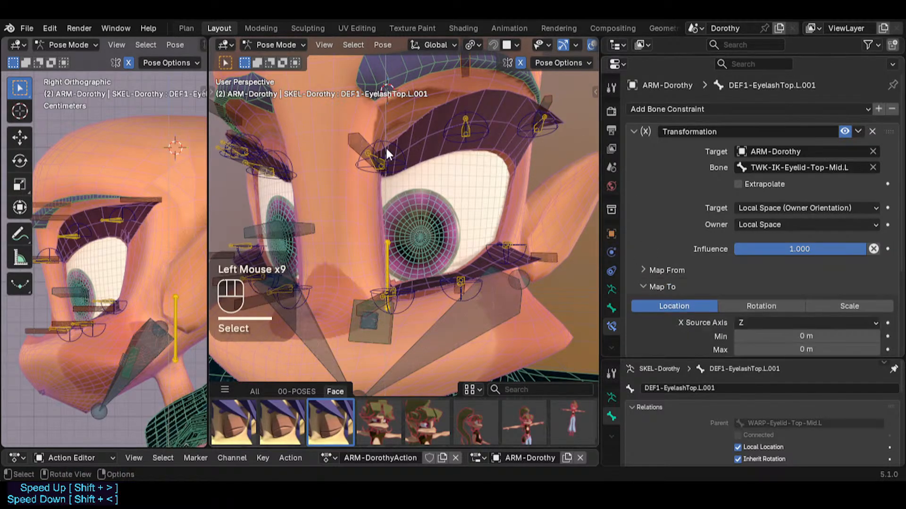
pyautogui.click(667, 271)
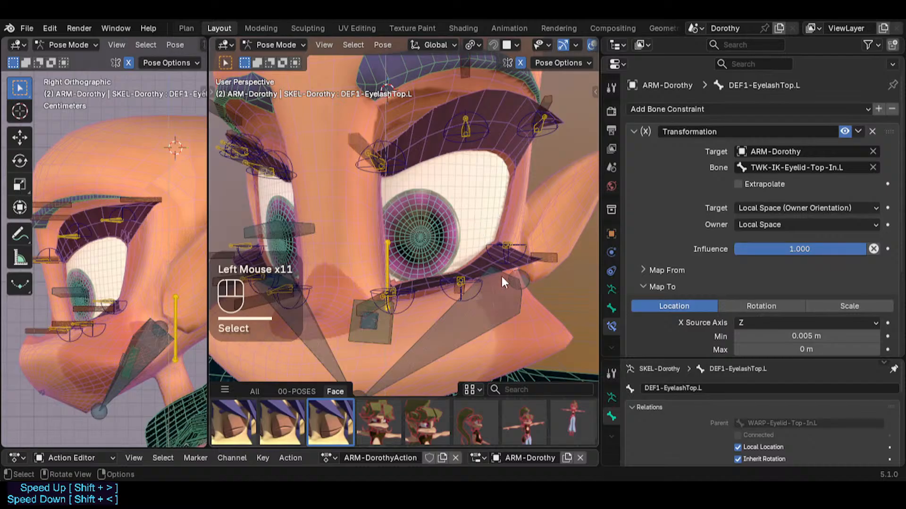
pyautogui.click(367, 310)
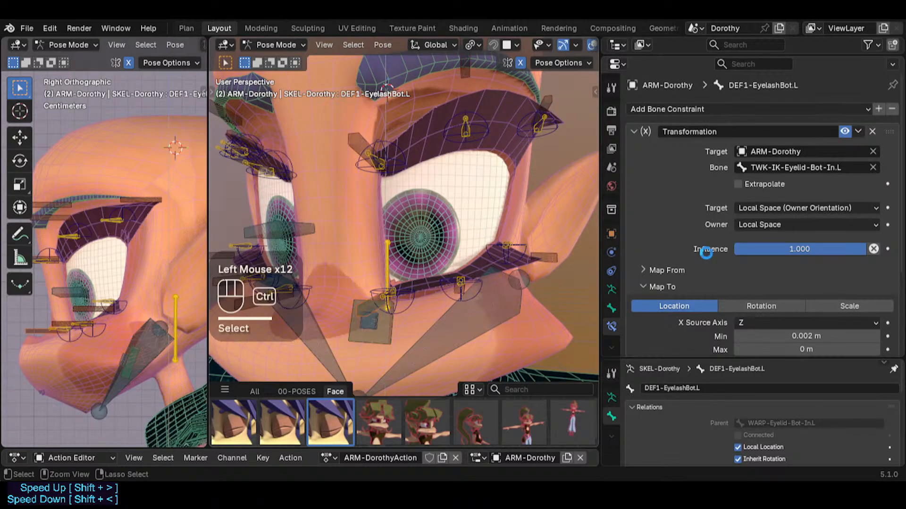
pyautogui.hotkey('ctrl', 's')
# Raise the inner lower eyelid control TWK-IK-Eyelid-Bot-In.L in two moves, about 0.015 m and about 0.031 m
pyautogui.scroll(-3, 750, 271)
pyautogui.scroll(-2, 750, 271)
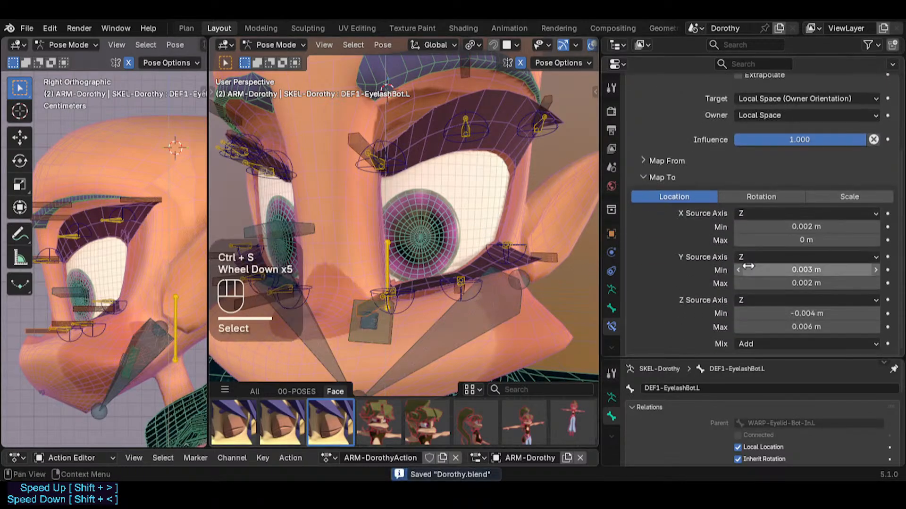
pyautogui.click(409, 302)
pyautogui.press('g')
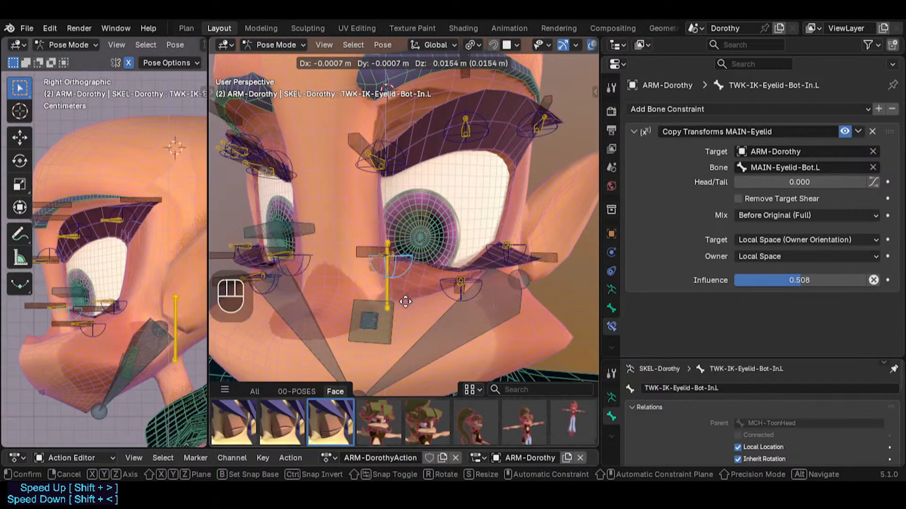
pyautogui.click(409, 298)
pyautogui.scroll(1, 408, 288)
pyautogui.press('g')
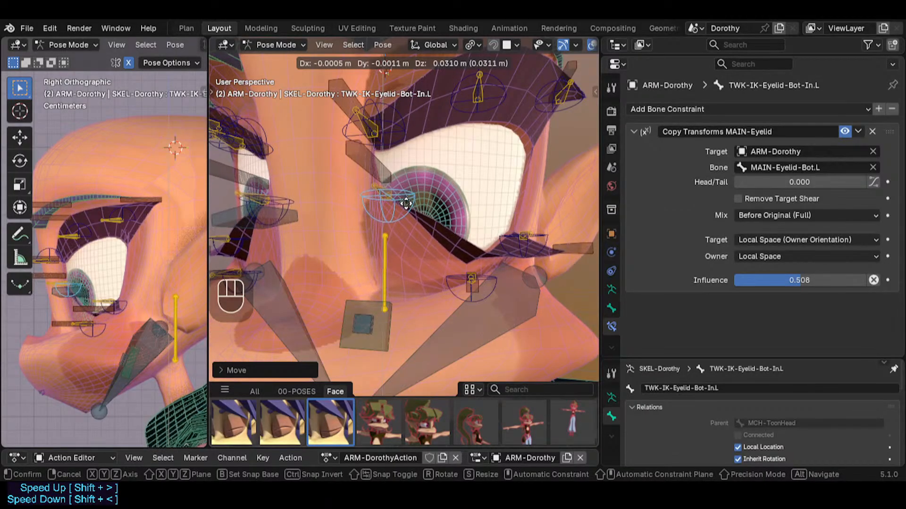
pyautogui.click(404, 204)
# Reset the Map To location X minimum and the Y minimum and maximum of lash bone DEF1-EyelashBot.L to 0 m
pyautogui.click(373, 174)
pyautogui.scroll(-3, 736, 293)
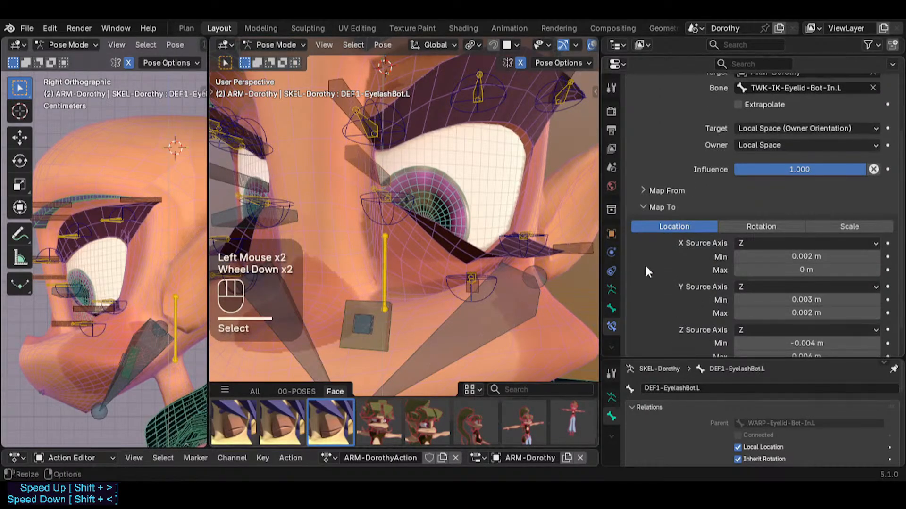
pyautogui.moveTo(372, 202); pyautogui.dragTo(338, 240, button='middle')
pyautogui.scroll(2, 407, 198)
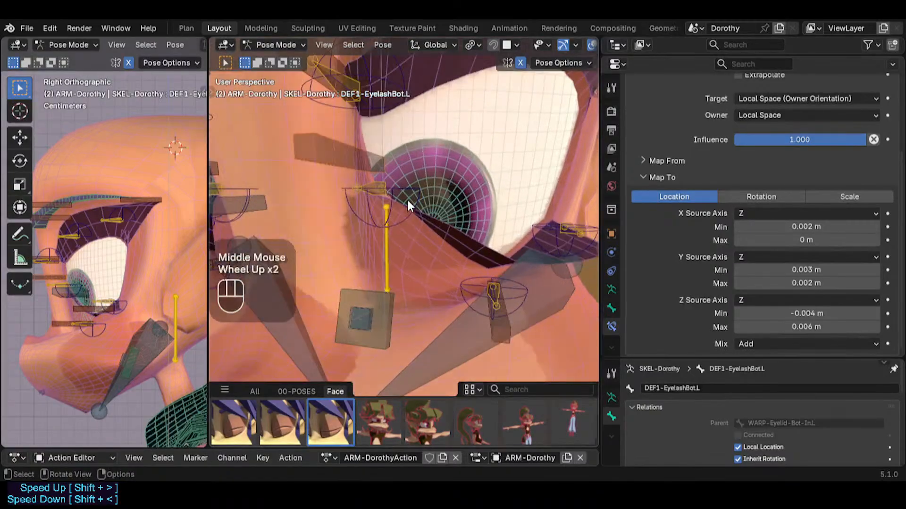
pyautogui.moveTo(406, 197); pyautogui.dragTo(392, 223, button='middle')
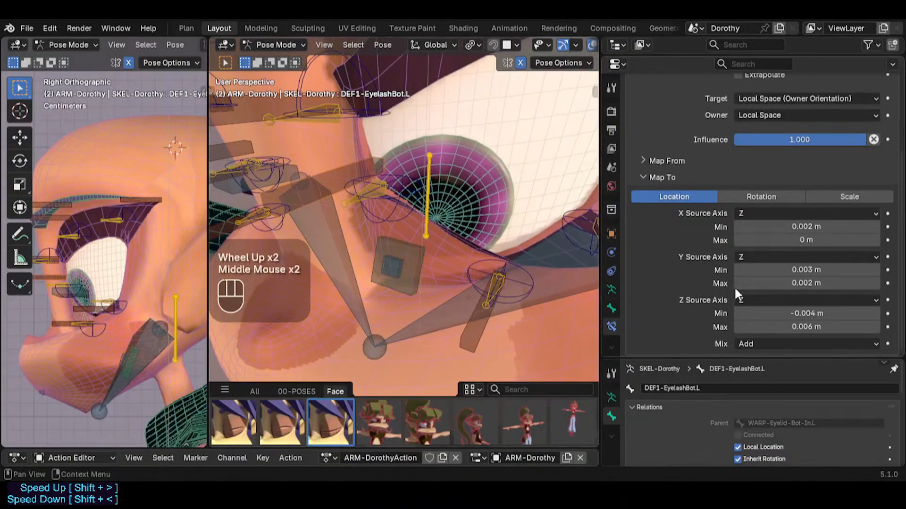
pyautogui.press('BackSpace')
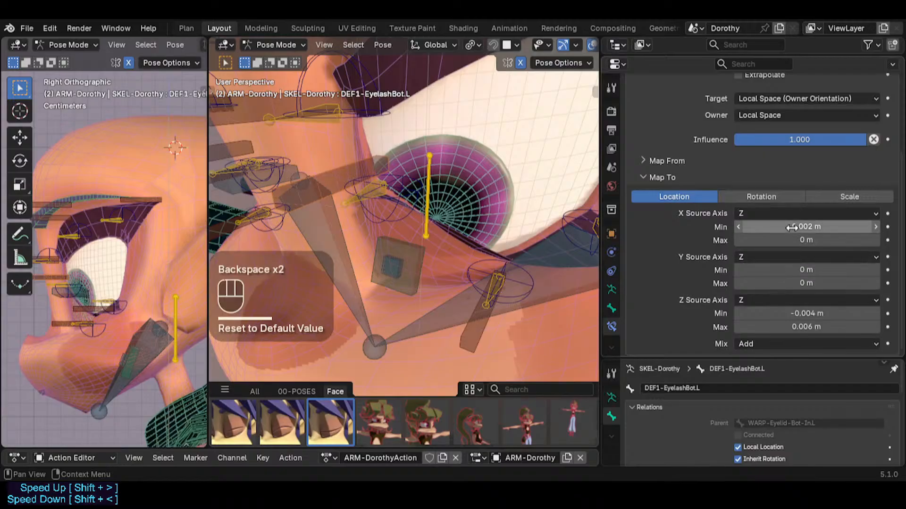
# Try a Map To location X minimum of 0.05 m on DEF1-EyelashBot.L, undoing the change
pyautogui.moveTo(491, 244); pyautogui.dragTo(476, 207, button='middle')
pyautogui.keyDown('shift'); pyautogui.moveTo(801, 227); pyautogui.dragTo(823, 236); pyautogui.keyUp('shift')
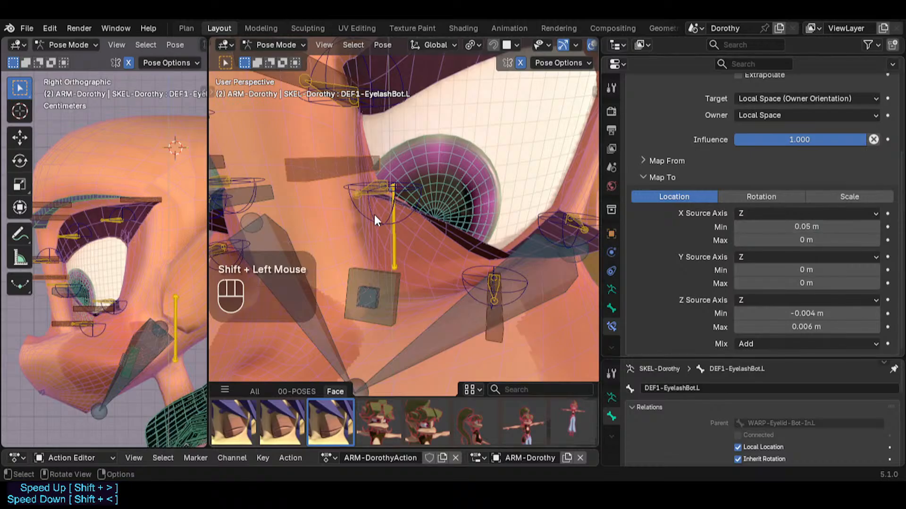
pyautogui.hotkey('ctrl', 'z')
# Clear all bone transforms and raise the inner lower eyelid control TWK-IK-Eyelid-Bot-In.L about 0.025 m along global Z
pyautogui.press('a')
pyautogui.hotkey('alt', 'q')
pyautogui.hotkey('alt', 'q')
pyautogui.click(396, 298)
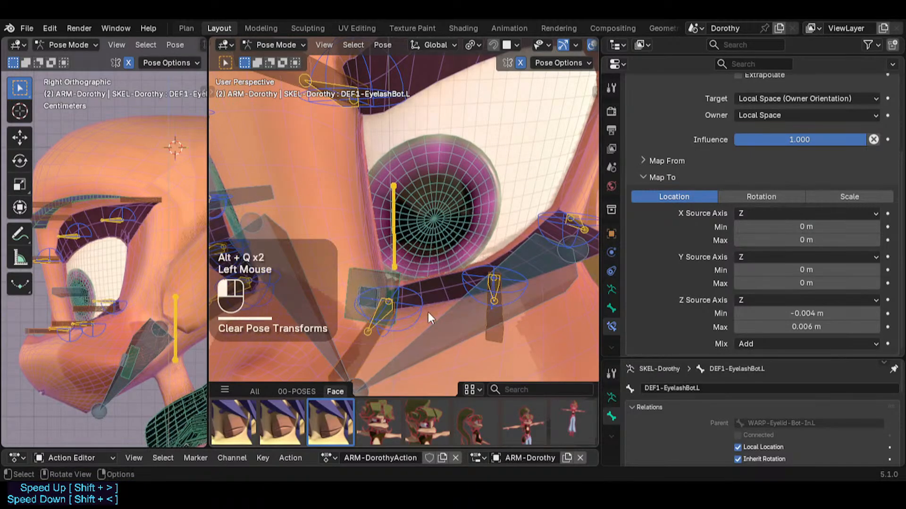
pyautogui.moveTo(429, 312); pyautogui.dragTo(405, 315, button='middle')
pyautogui.press('g')
pyautogui.press('z')
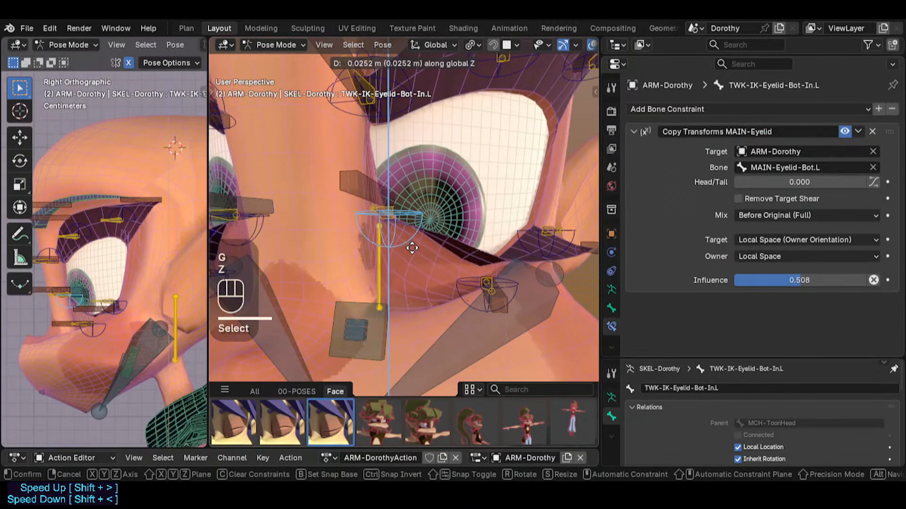
pyautogui.click(410, 246)
# Try Map To location X minimums of 0.04 m and 0.03 m on lash bone DEF1-EyelashBot.L, undoing the first
pyautogui.doubleClick(429, 208)
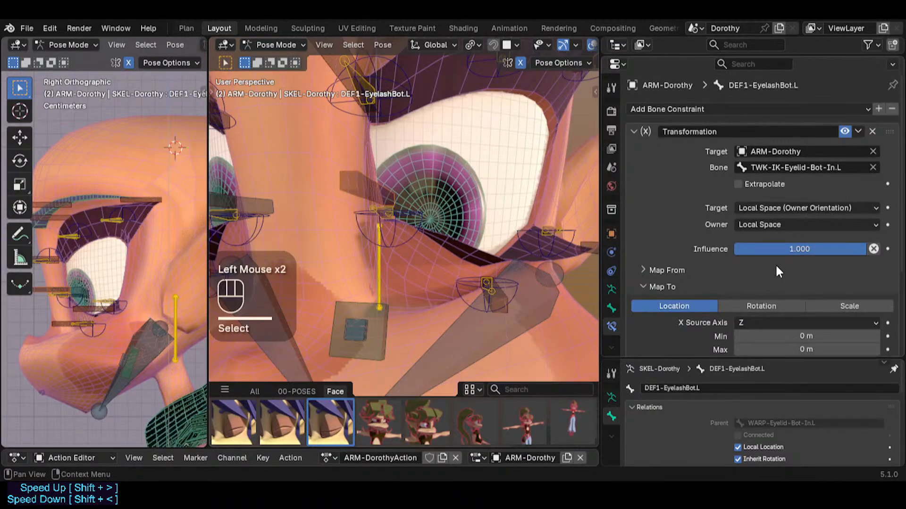
pyautogui.scroll(-3, 776, 266)
pyautogui.keyDown('shift'); pyautogui.moveTo(779, 256); pyautogui.dragTo(792, 256); pyautogui.keyUp('shift')
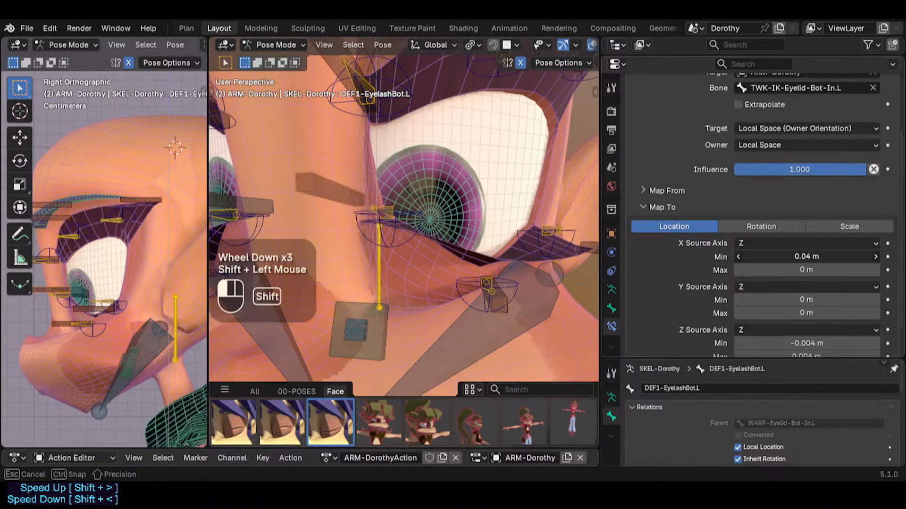
pyautogui.hotkey('ctrl', 'z')
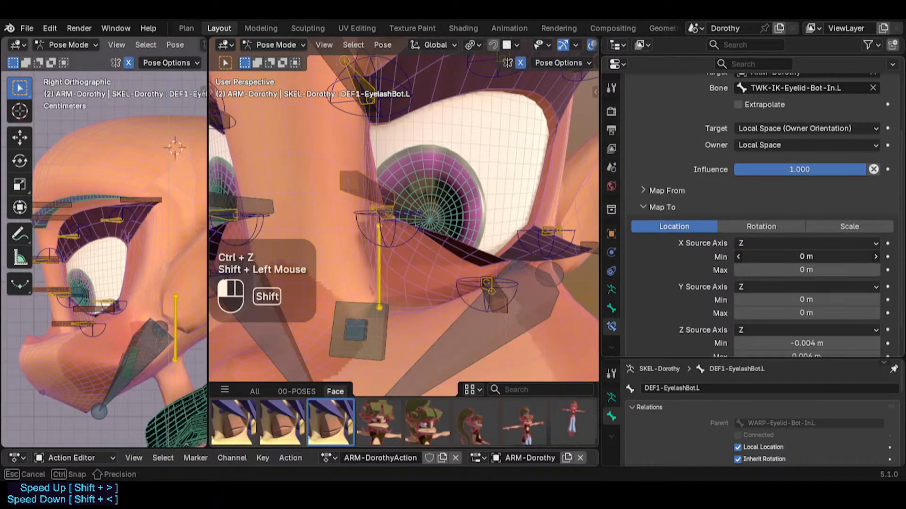
pyautogui.moveTo(802, 256)
pyautogui.keyDown('shift'); pyautogui.mouseDown()
pyautogui.moveTo(828, 256)
pyautogui.moveTo(808, 258)
pyautogui.mouseUp(); pyautogui.keyUp('shift')
# Test-move the inner lower eyelid control and reset the Map To location X minimum of DEF1-EyelashBot.L to 0 m
pyautogui.scroll(-2, 728, 271)
pyautogui.click(397, 229)
pyautogui.press('g')
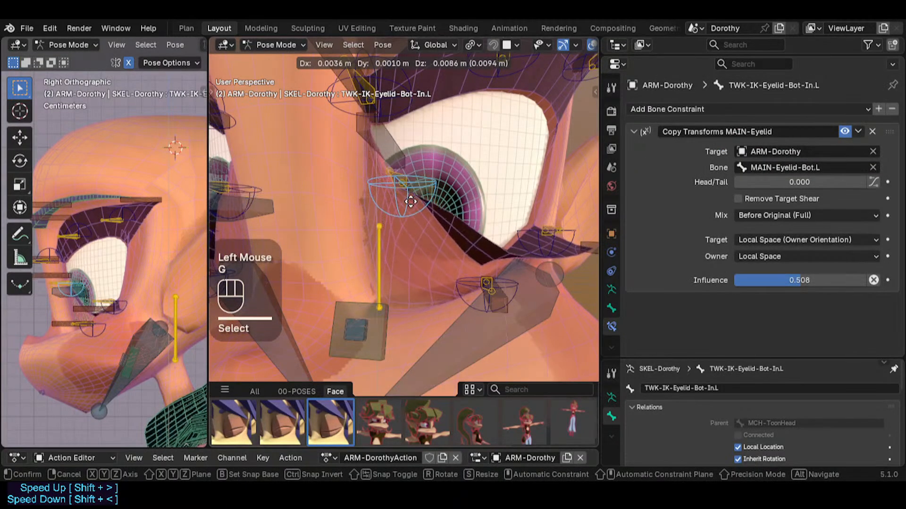
pyautogui.click(364, 169)
pyautogui.click(364, 168)
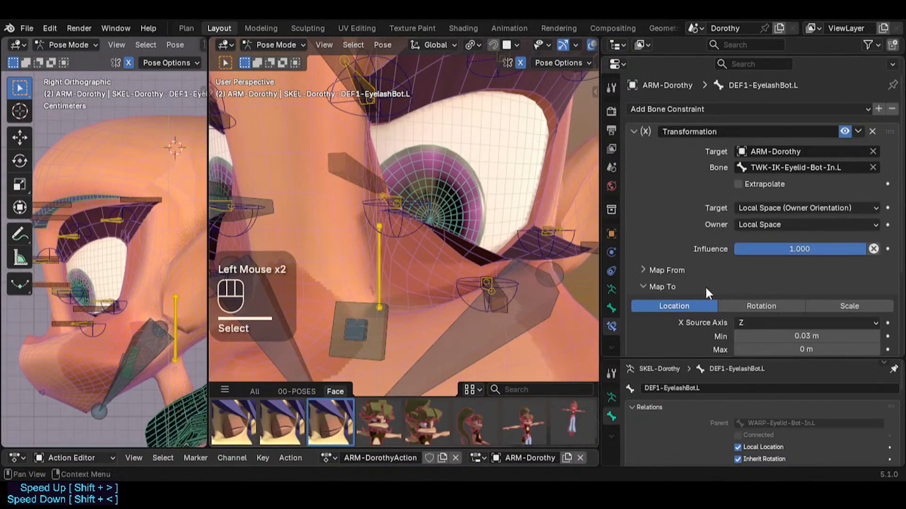
pyautogui.scroll(-3, 726, 286)
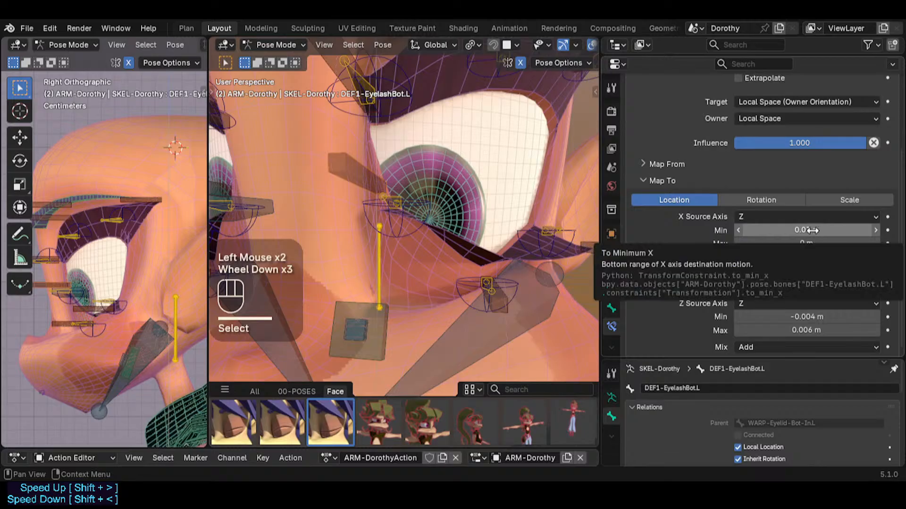
pyautogui.press('BackSpace')
# Swing the inner lower eyelid control TWK-IK-Eyelid-Bot-In.L down and back up to check how the inner lash follows
pyautogui.click(411, 228)
pyautogui.press('g')
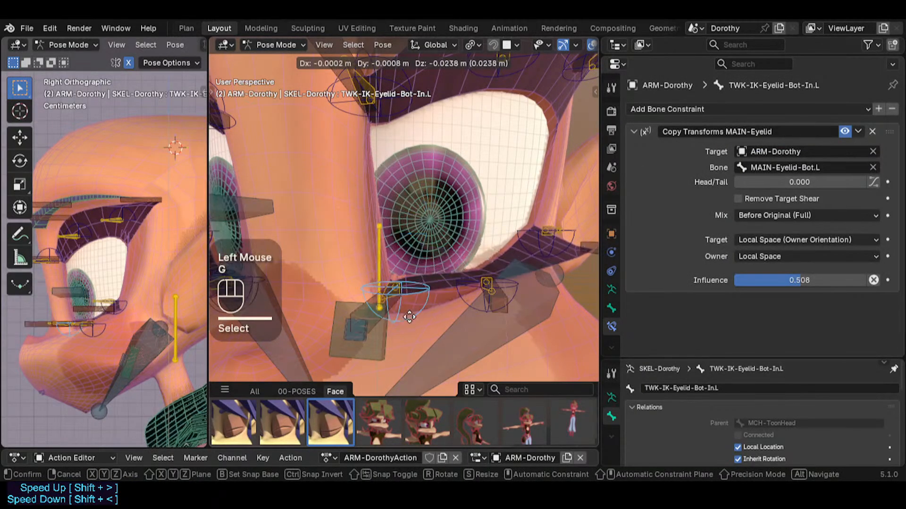
pyautogui.click(405, 222)
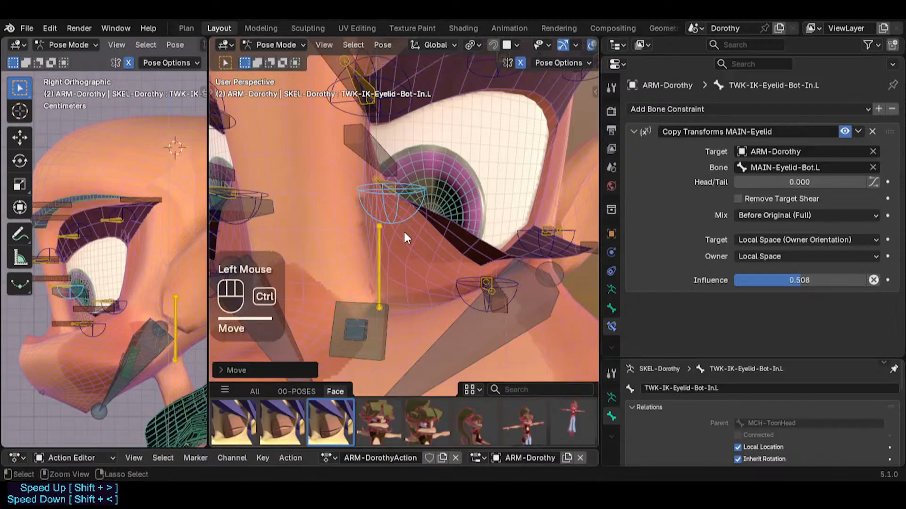
pyautogui.hotkey('ctrl', '3')
pyautogui.hotkey('ctrl', '3')
pyautogui.press('g')
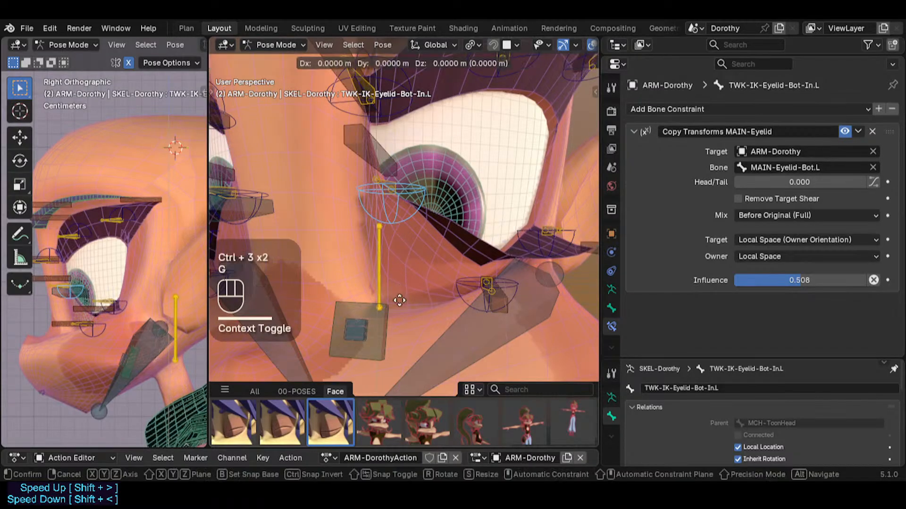
pyautogui.click(404, 244)
# Set the Map To location X maximum of lash bone DEF1-EyelashBot.L to 0.01 m
pyautogui.click(383, 179)
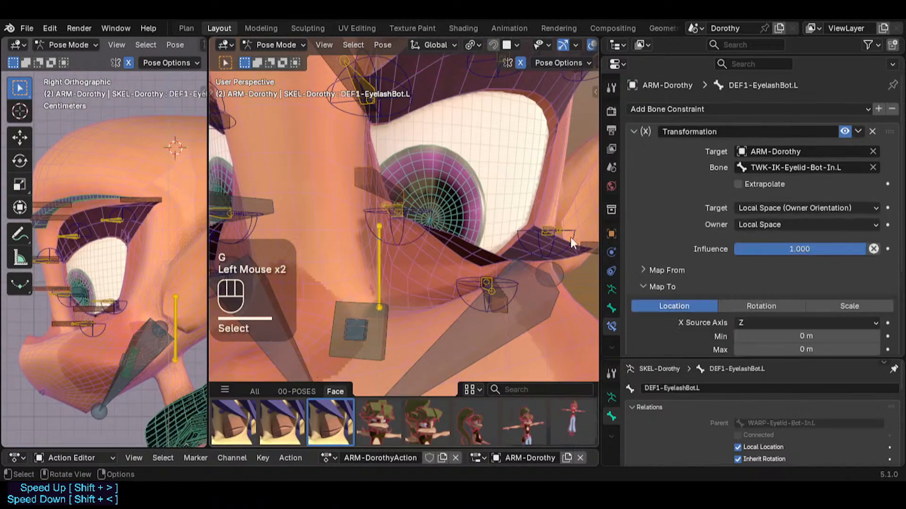
pyautogui.scroll(-2, 715, 273)
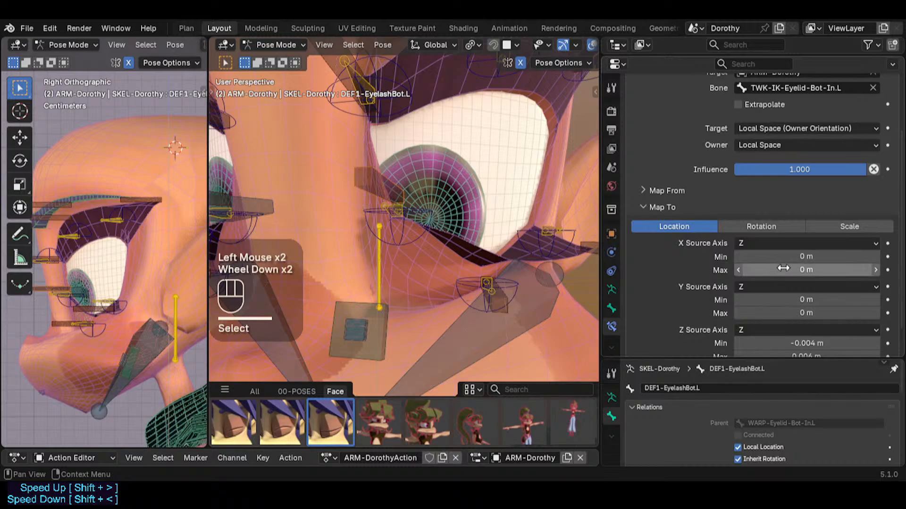
pyautogui.moveTo(798, 270)
pyautogui.keyDown('alt'); pyautogui.keyDown('shift'); pyautogui.mouseDown()
pyautogui.moveTo(789, 270)
pyautogui.moveTo(826, 270)
pyautogui.moveTo(802, 269)
pyautogui.moveTo(812, 270)
pyautogui.mouseUp(); pyautogui.keyUp('shift'); pyautogui.keyUp('alt')
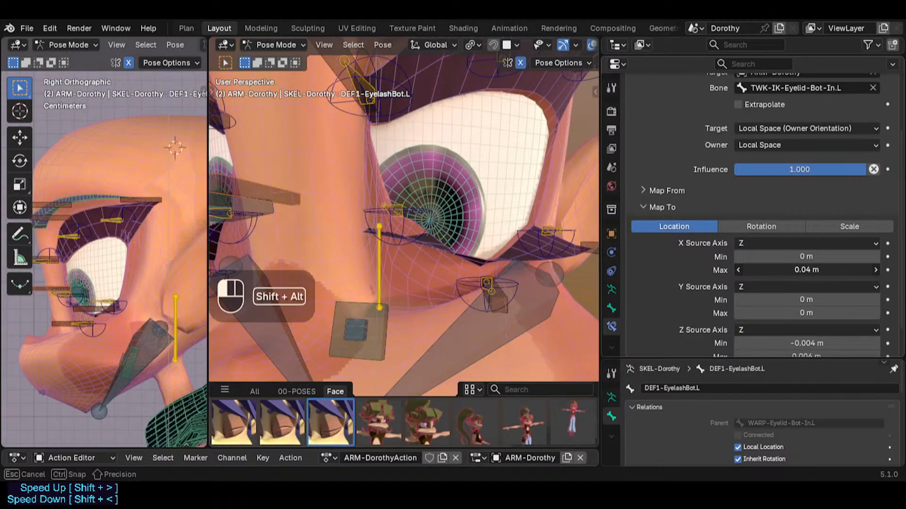
pyautogui.click(800, 273)
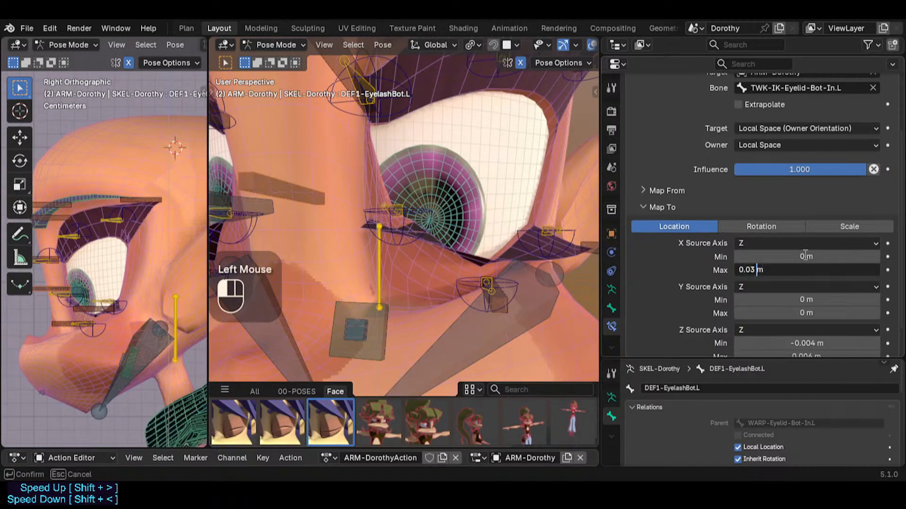
pyautogui.press('Return')
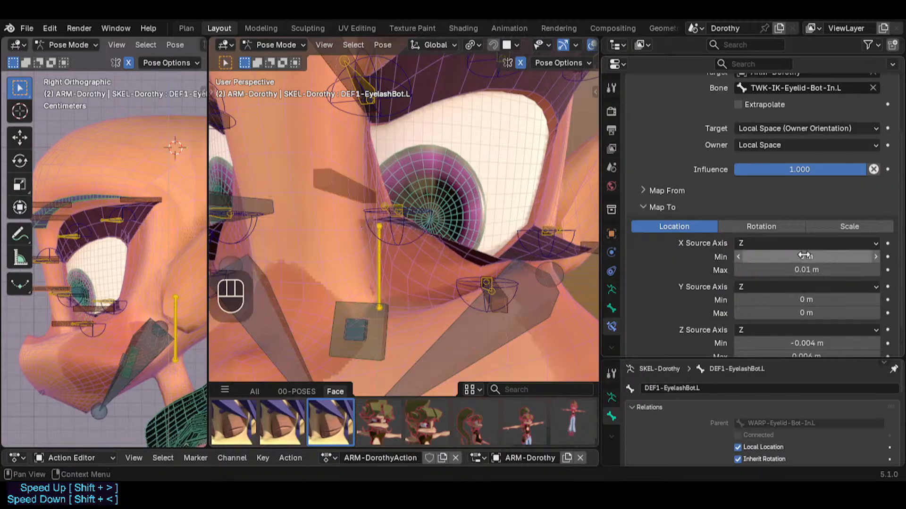
# Lower the inner lower eyelid control and raise it again to test the lash with the new X maximum
pyautogui.click(415, 244)
pyautogui.press('g')
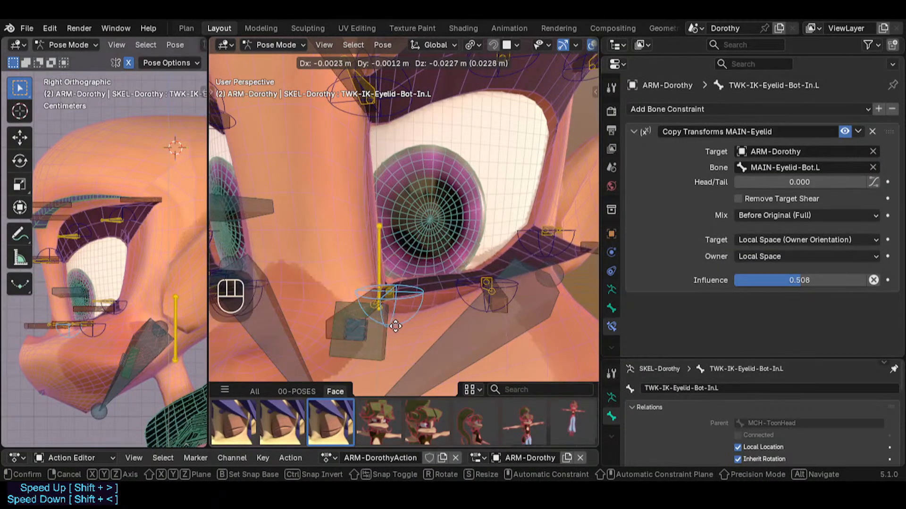
pyautogui.click(383, 216)
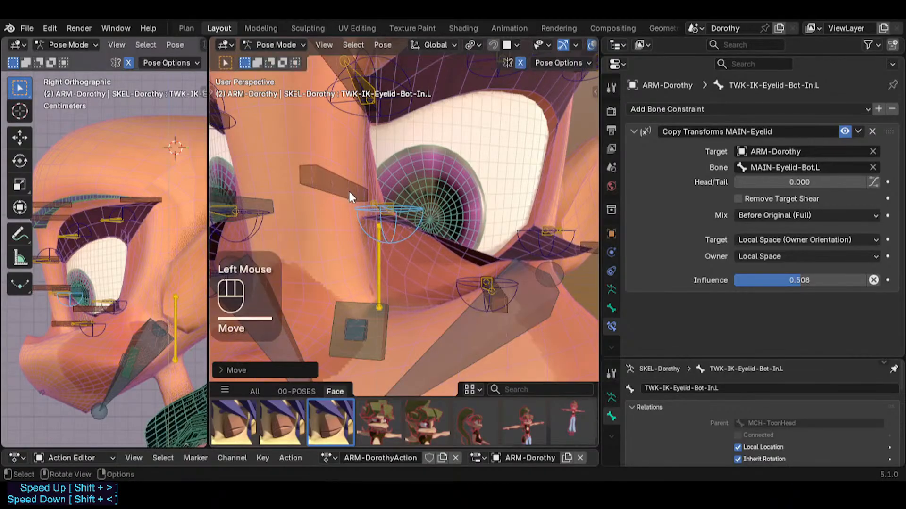
# Set the Map To location Y maximum of DEF1-EyelashBot.L to -0.01 m and copy that value
pyautogui.click(349, 192)
pyautogui.scroll(-4, 812, 281)
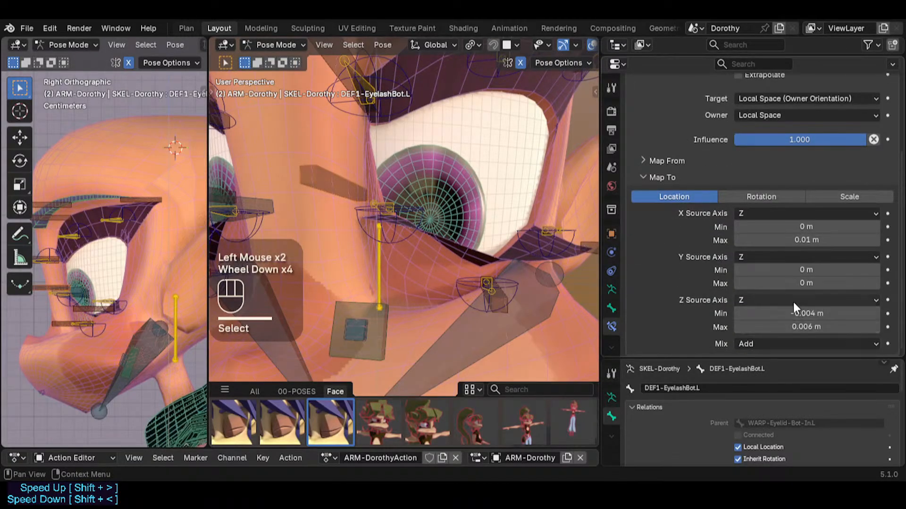
pyautogui.moveTo(533, 236); pyautogui.dragTo(408, 233, button='middle')
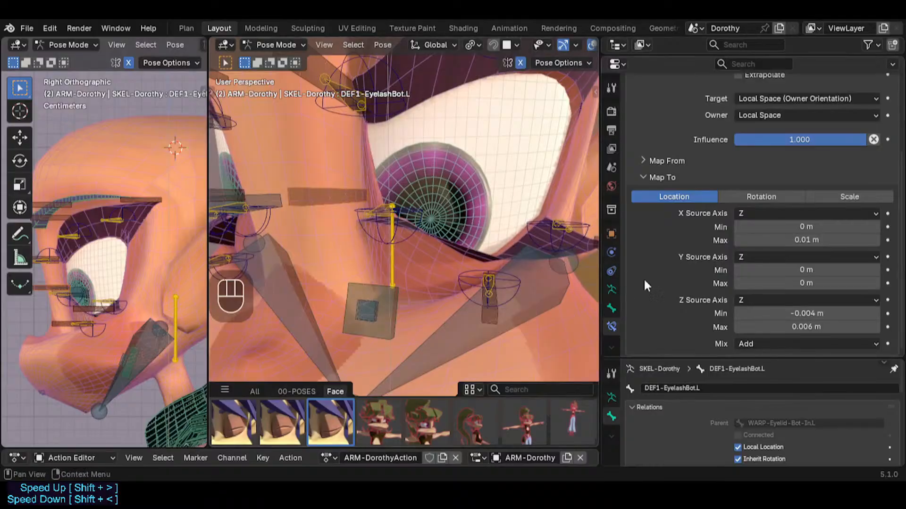
pyautogui.keyDown('shift'); pyautogui.moveTo(791, 285); pyautogui.dragTo(783, 285); pyautogui.keyUp('shift')
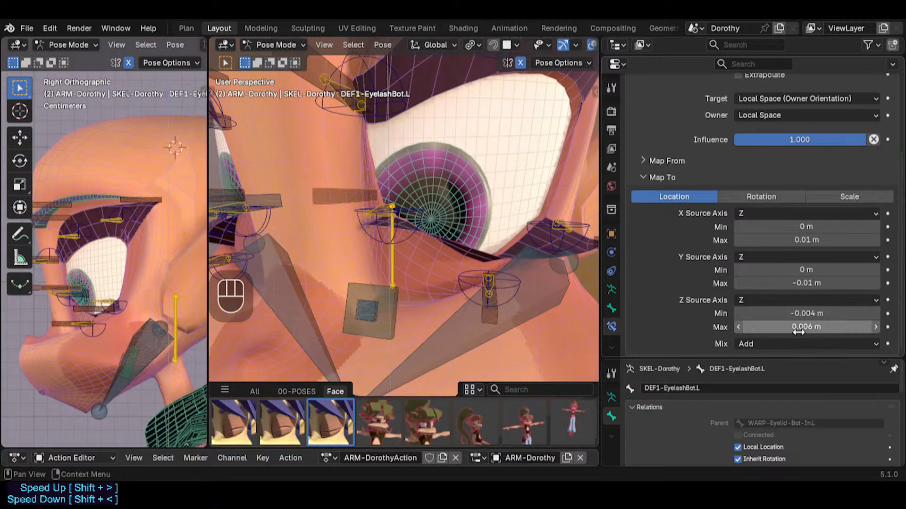
pyautogui.hotkey('ctrl', 'c')
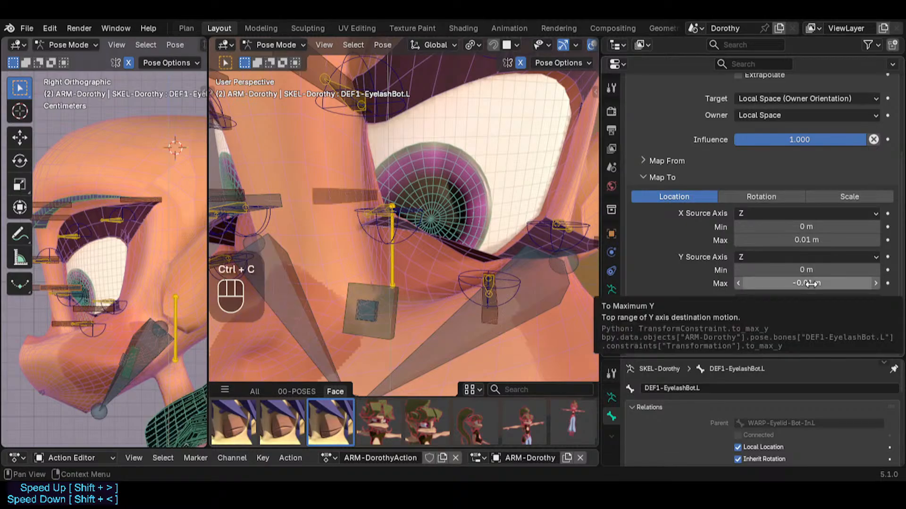
# Raise the middle lower eyelid control about 0.033 m and paste -0.01 m as the Map To location Y maximum of DEF1-EyelashBot.L.001
pyautogui.click(511, 282)
pyautogui.press('g')
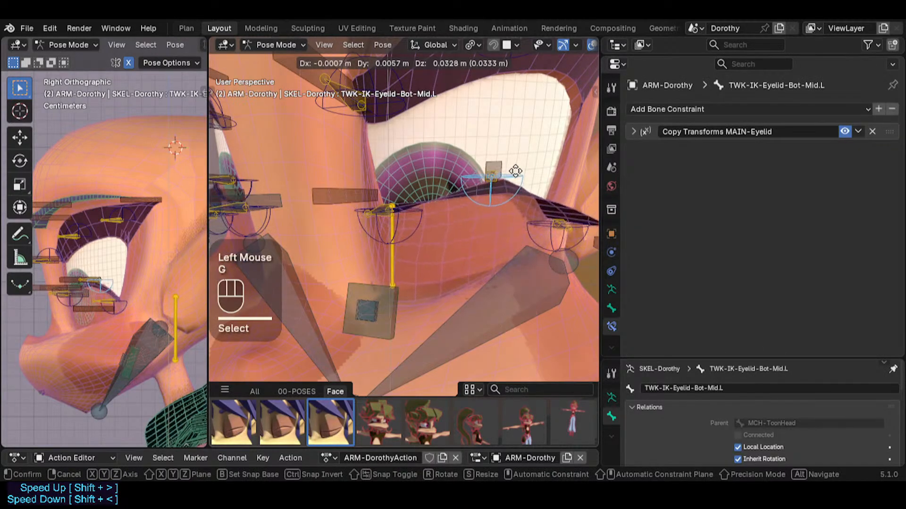
pyautogui.click(503, 177)
pyautogui.click(490, 162)
pyautogui.scroll(-3, 691, 226)
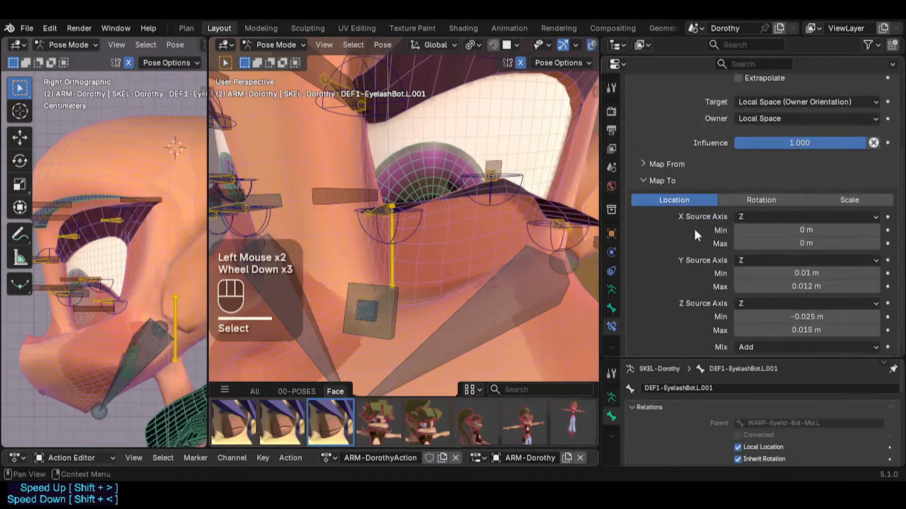
pyautogui.hotkey('ctrl', 'v')
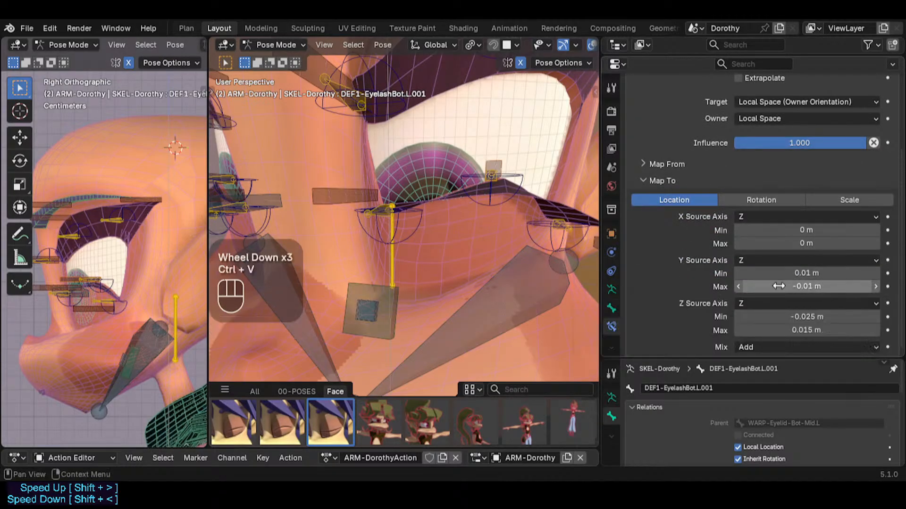
# Raise the outer lower eyelid control TWK-IK-Eyelid-Bot-Out.L to about the height of the middle one
pyautogui.keyDown('shift'); pyautogui.moveTo(530, 211); pyautogui.dragTo(483, 231, button='middle'); pyautogui.keyUp('shift')
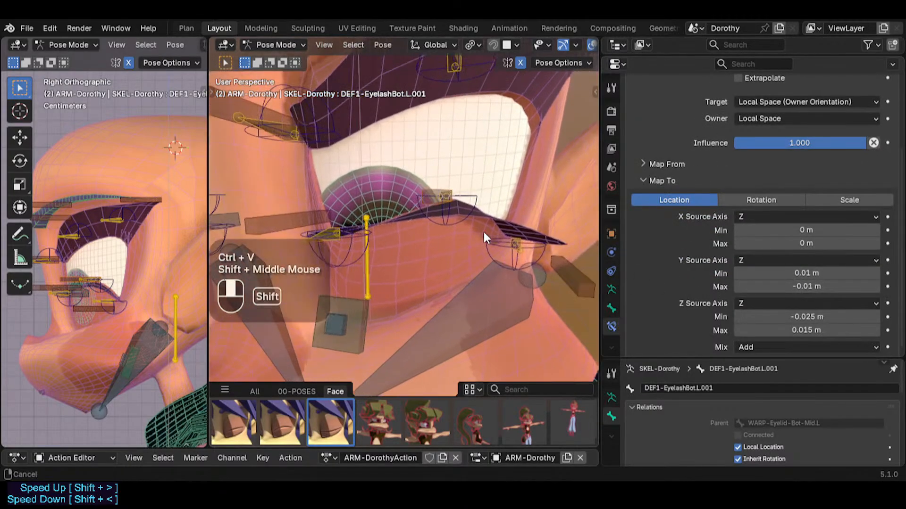
pyautogui.click(545, 250)
pyautogui.press('g')
pyautogui.click(539, 200)
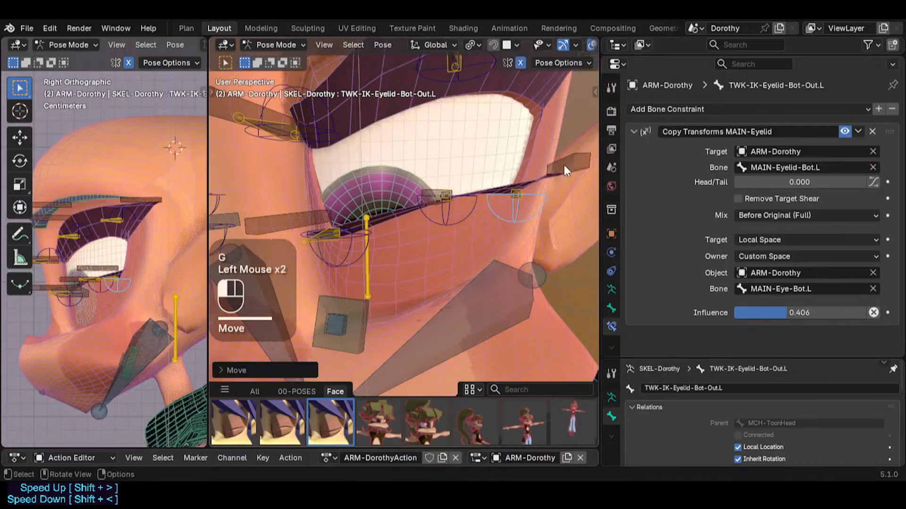
# Paste the copied value into the Map To location Y maximum of DEF1-EyelashBot.L.002, then adjust it to 0.04 m
pyautogui.click(564, 165)
pyautogui.scroll(-4, 763, 257)
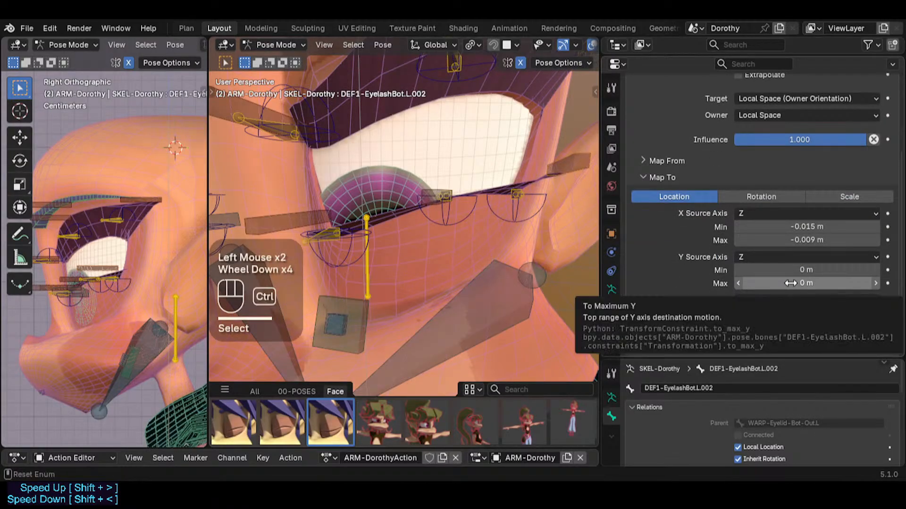
pyautogui.hotkey('ctrl', 'v')
pyautogui.moveTo(523, 264)
pyautogui.mouseDown(button='middle')
pyautogui.moveTo(505, 252)
pyautogui.moveTo(528, 262)
pyautogui.mouseUp(button='middle')
pyautogui.keyDown('shift'); pyautogui.moveTo(807, 283); pyautogui.dragTo(807, 283); pyautogui.keyUp('shift')
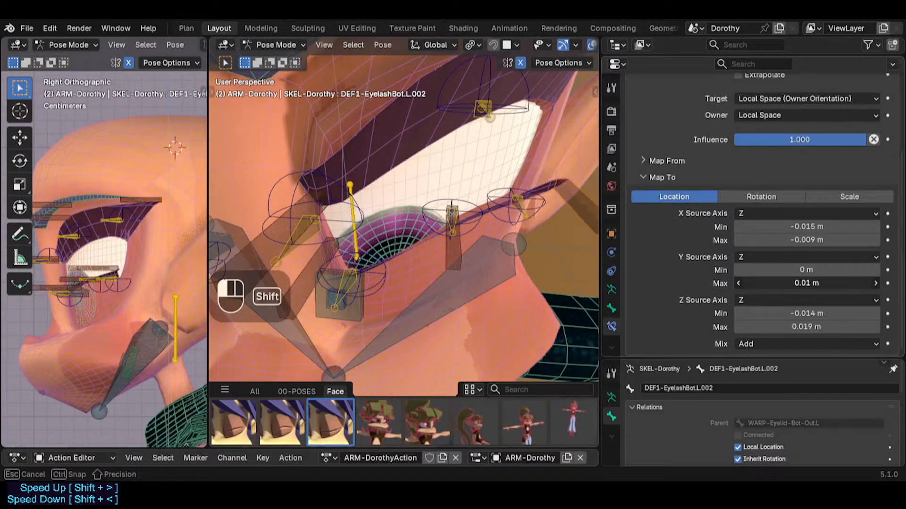
pyautogui.keyDown('shift'); pyautogui.moveTo(806, 283); pyautogui.dragTo(807, 283); pyautogui.keyUp('shift')
# Clear all bone transforms and raise the inner lower eyelid control TWK-IK-Eyelid-Bot-In.L about 0.025 m
pyautogui.moveTo(572, 257); pyautogui.dragTo(504, 243, button='middle')
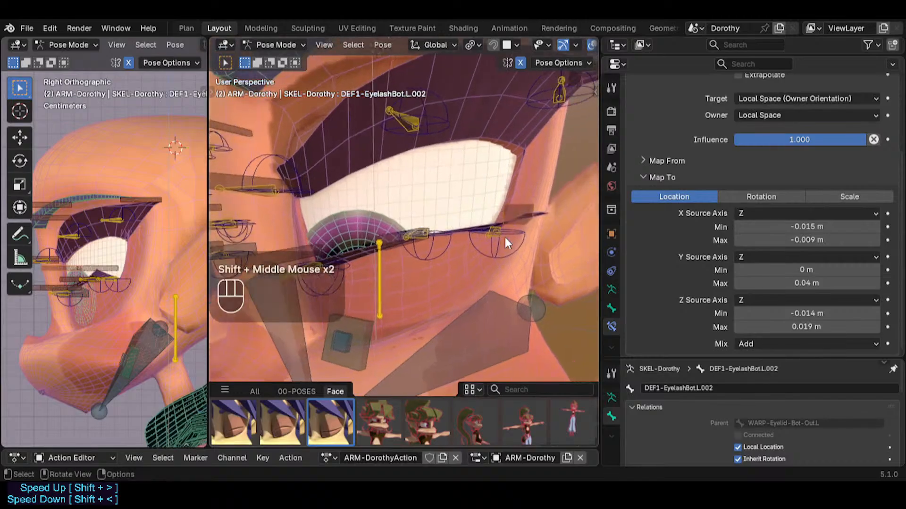
pyautogui.press('a')
pyautogui.hotkey('alt', 'q')
pyautogui.hotkey('alt', 'q')
pyautogui.keyDown('shift'); pyautogui.moveTo(364, 300); pyautogui.dragTo(412, 293, button='middle'); pyautogui.keyUp('shift')
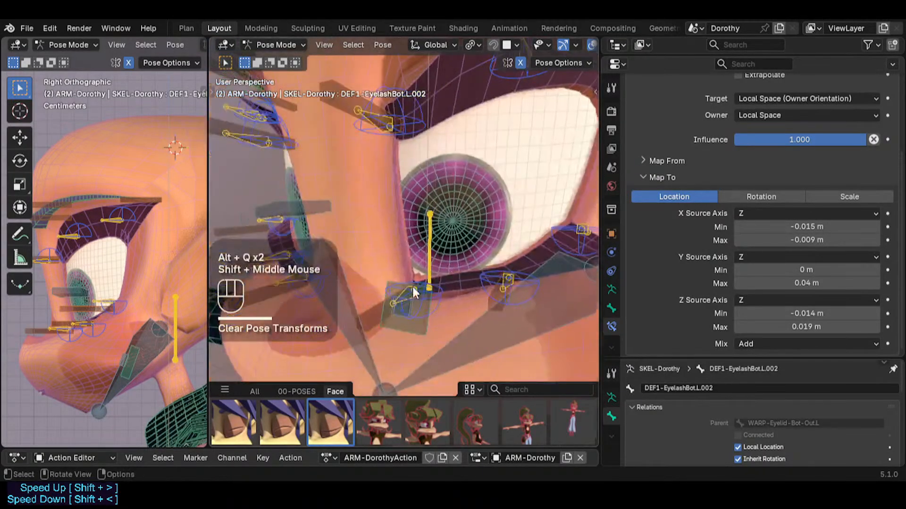
pyautogui.click(432, 300)
pyautogui.press('g')
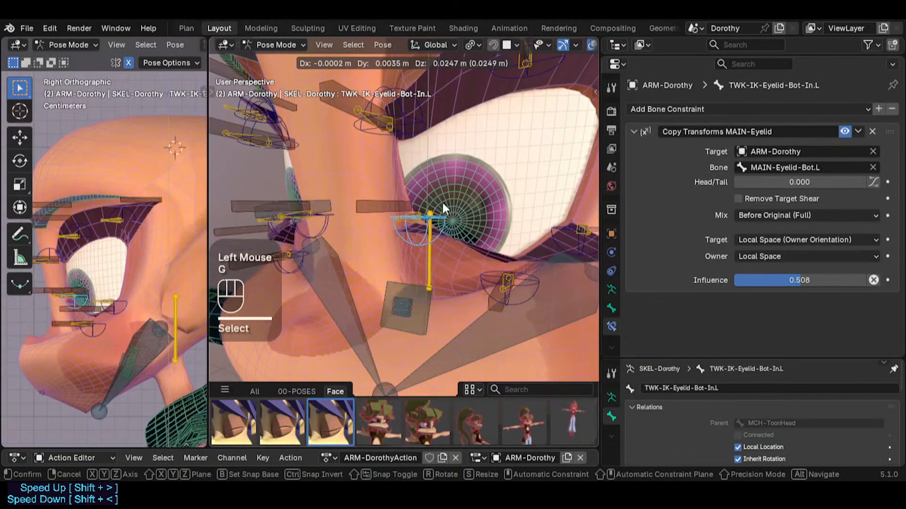
pyautogui.click(441, 200)
# Raise the middle lower eyelid control TWK-IK-Eyelid-Bot-Mid.L about 0.038 m and readjust its position
pyautogui.click(531, 295)
pyautogui.press('g')
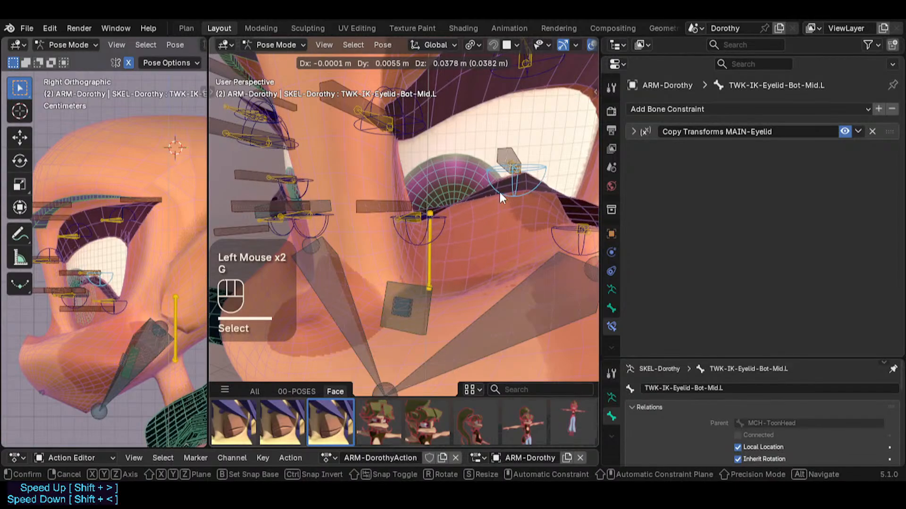
pyautogui.click(500, 191)
pyautogui.moveTo(500, 192); pyautogui.dragTo(501, 150, button='middle')
pyautogui.moveTo(501, 155); pyautogui.dragTo(498, 194, button='middle')
pyautogui.press('g')
pyautogui.click(488, 214)
# Lower the inner lower eyelid control slightly and move the middle one down and back to test the lashes
pyautogui.click(415, 230)
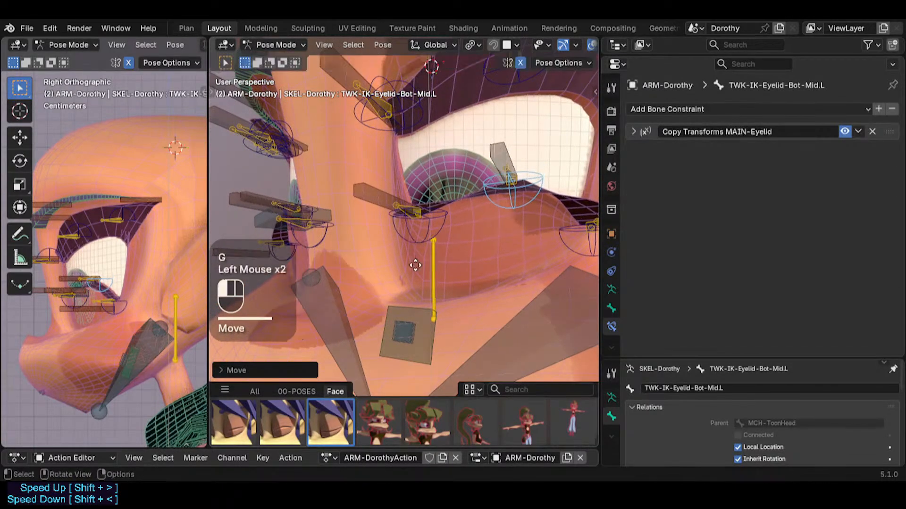
pyautogui.press('g')
pyautogui.click(474, 218)
pyautogui.click(529, 262)
pyautogui.press('g')
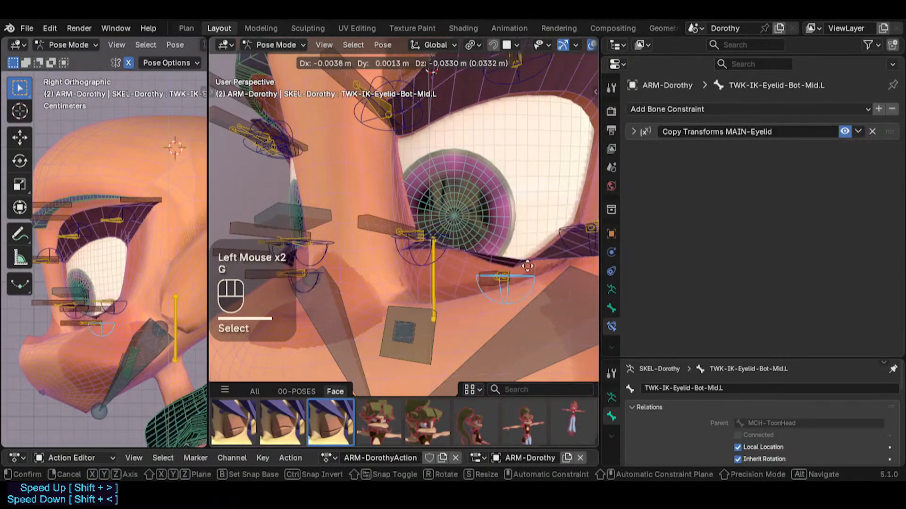
pyautogui.click(494, 219)
# Move the middle lower eyelid control TWK-IK-Eyelid-Bot-Mid.L twice more, checking how its lash follows from different angles
pyautogui.moveTo(494, 219); pyautogui.dragTo(515, 250, button='middle')
pyautogui.press('g')
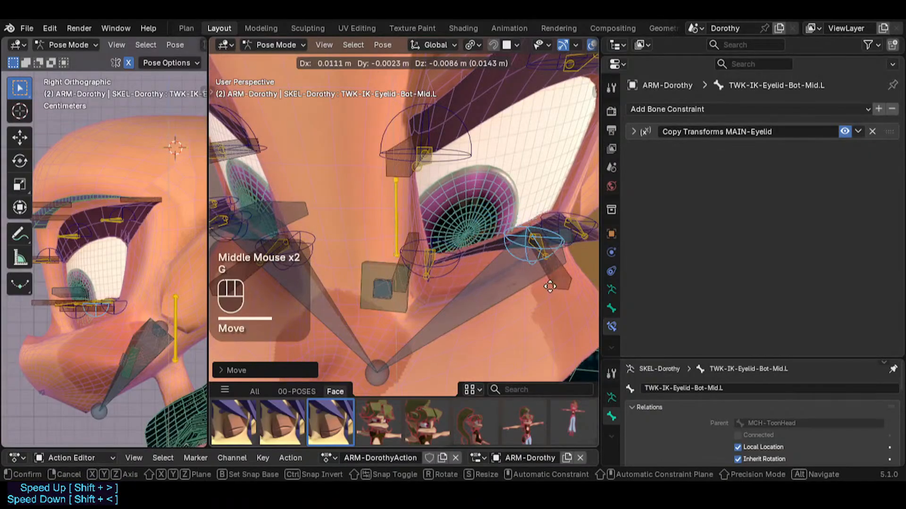
pyautogui.click(547, 276)
pyautogui.moveTo(548, 276); pyautogui.dragTo(486, 269, button='middle')
pyautogui.press('g')
pyautogui.click(480, 258)
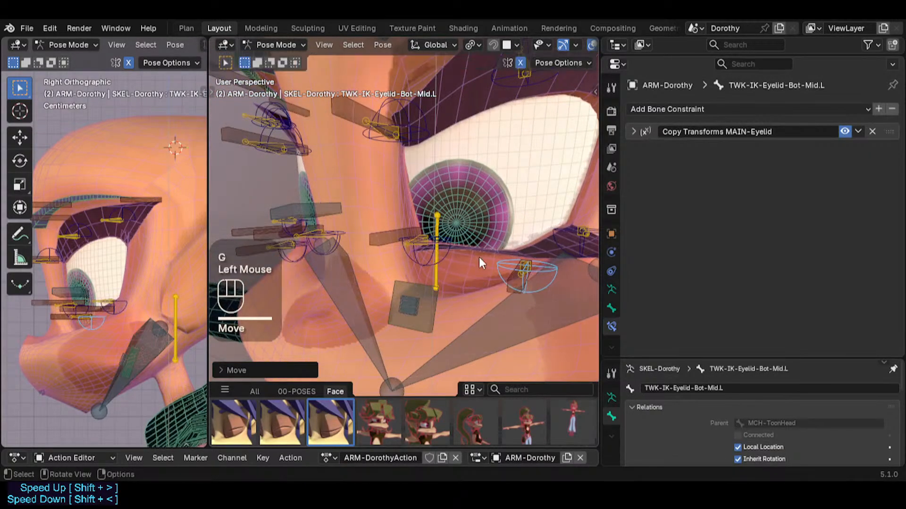
# Raise the middle lower eyelid control, then the inner control TWK-IK-Eyelid-Bot-In.L, to test how the lower lashes follow
pyautogui.click(420, 267)
pyautogui.press('g')
pyautogui.click(420, 267)
pyautogui.click(395, 235)
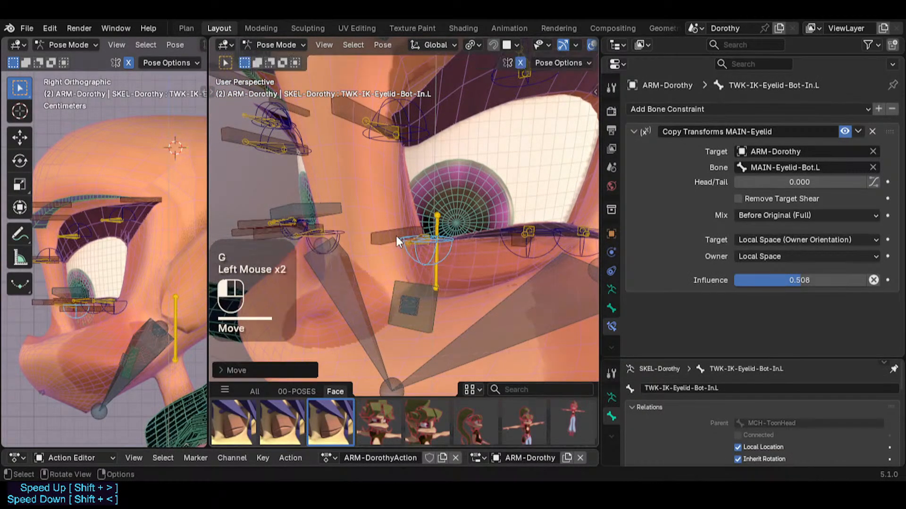
pyautogui.click(413, 246)
pyautogui.click(422, 257)
pyautogui.press('g')
pyautogui.click(399, 182)
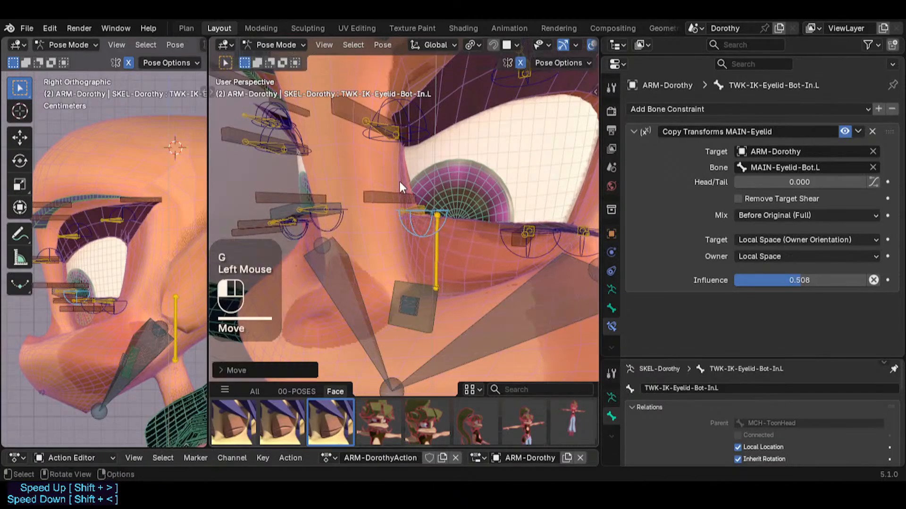
# Check the inner lower lash bone's location mapping, then reset the eyelid controls and raise TWK-IK-Eyelid-Bot-In.L again
pyautogui.click(456, 198)
pyautogui.click(387, 198)
pyautogui.scroll(-4, 711, 247)
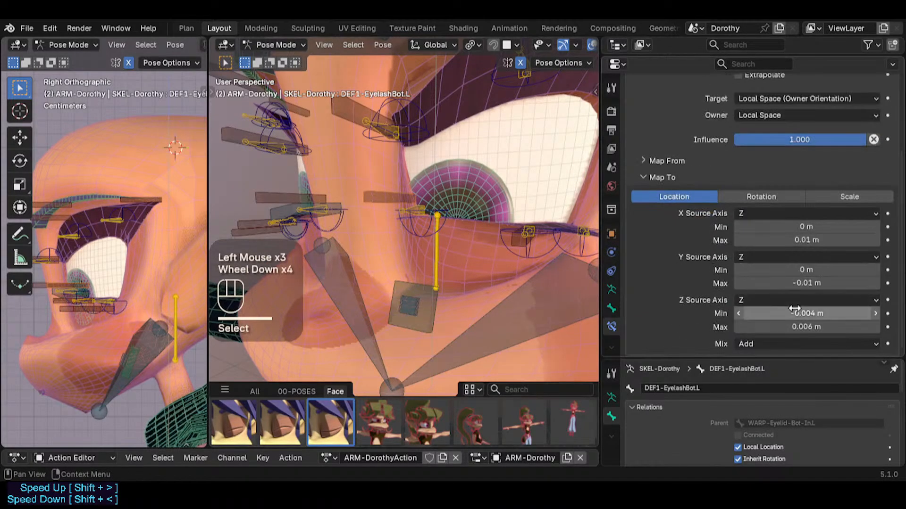
pyautogui.click(418, 239)
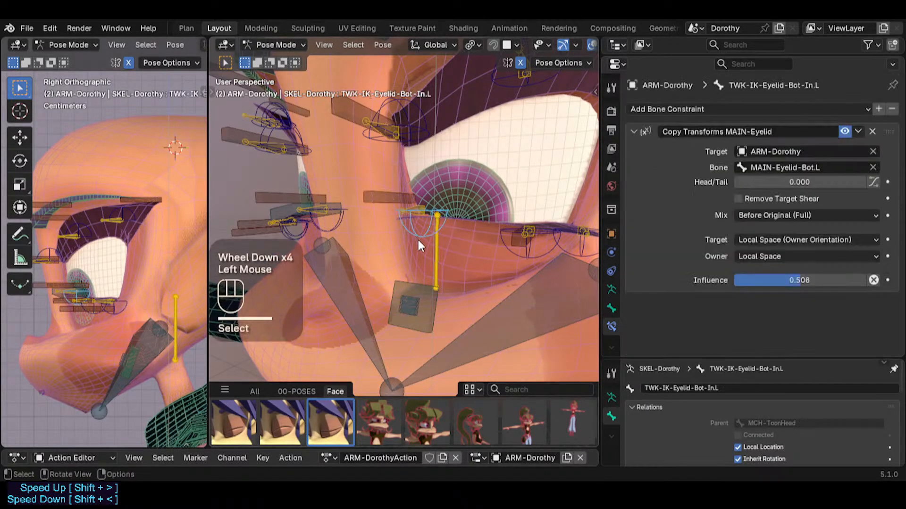
pyautogui.press('a')
pyautogui.hotkey('alt', 'q')
pyautogui.hotkey('alt', 'q')
pyautogui.click(439, 302)
pyautogui.moveTo(438, 302)
pyautogui.mouseDown(button='middle')
pyautogui.moveTo(460, 260)
pyautogui.moveTo(432, 304)
pyautogui.mouseUp(button='middle')
pyautogui.press('g')
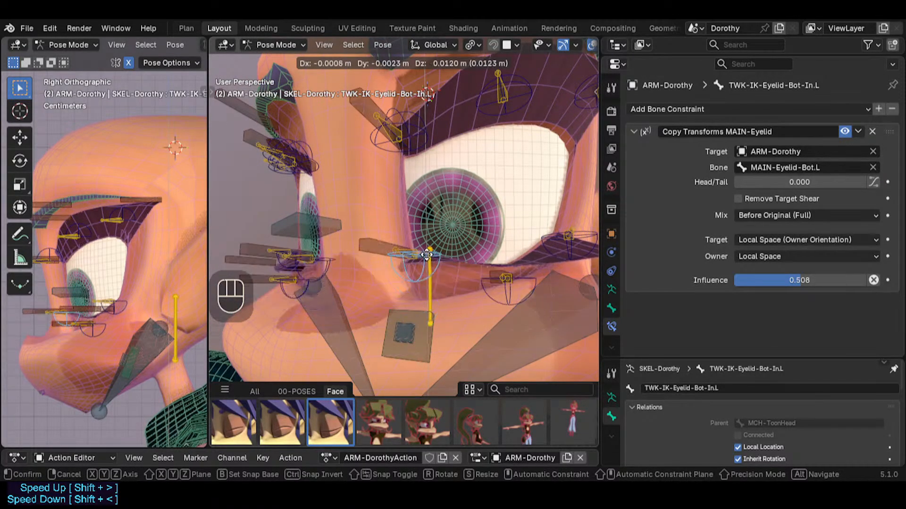
pyautogui.click(517, 209)
# Set the Z location Max of the inner lower lash bone DEF1-EyelashBot.L's Transformation constraint to 0.016 m
pyautogui.click(517, 210)
pyautogui.scroll(-5, 693, 252)
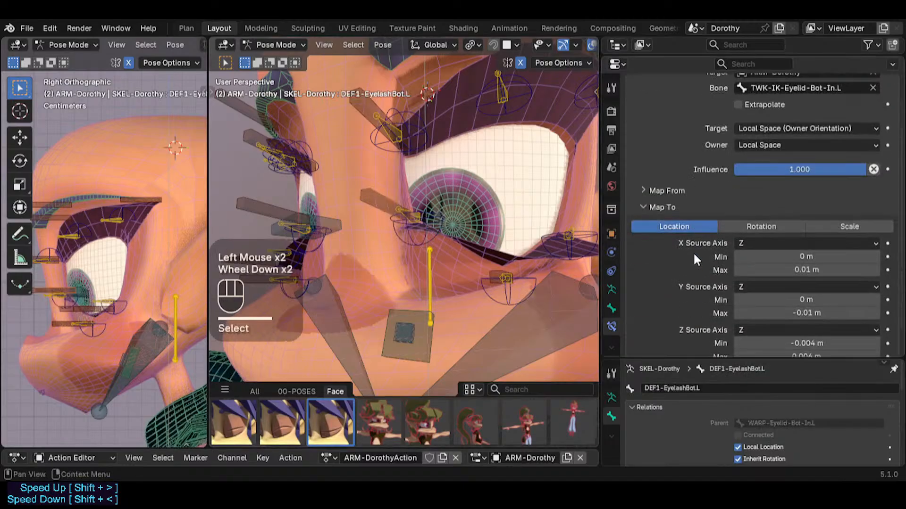
pyautogui.moveTo(802, 327)
pyautogui.keyDown('alt'); pyautogui.keyDown('shift'); pyautogui.mouseDown()
pyautogui.moveTo(774, 327)
pyautogui.moveTo(811, 327)
pyautogui.mouseUp(); pyautogui.keyUp('shift'); pyautogui.keyUp('alt')
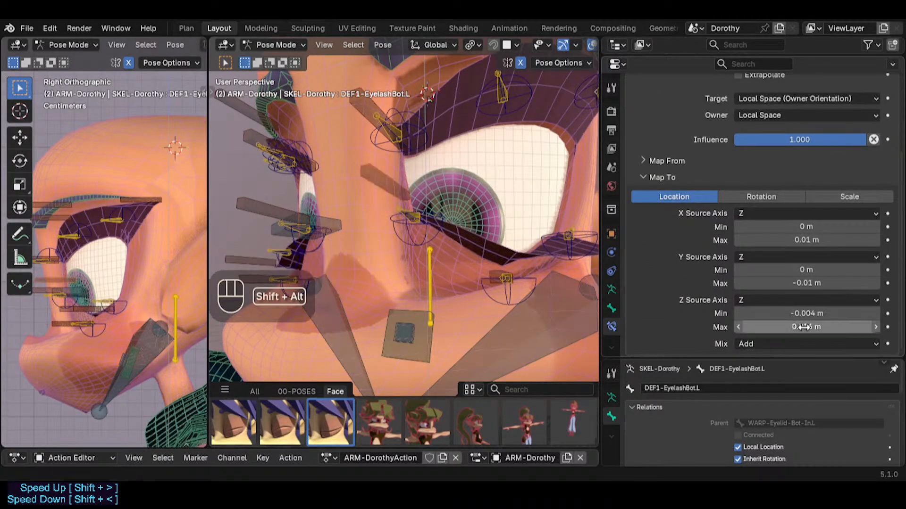
# Raise the middle lower eyelid control TWK-IK-Eyelid-Bot-Mid.L and lower the inner control to test the inner lash
pyautogui.moveTo(456, 222); pyautogui.dragTo(494, 279, button='middle')
pyautogui.click(491, 279)
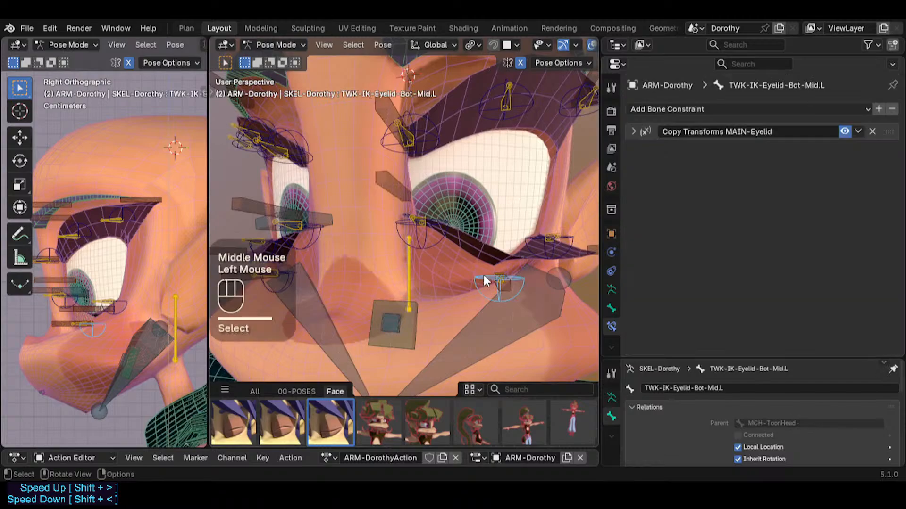
pyautogui.press('g')
pyautogui.click(484, 208)
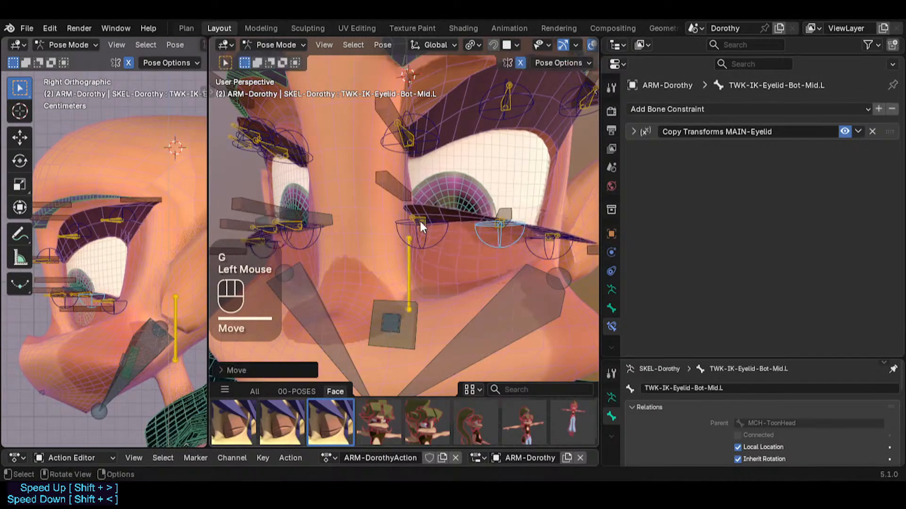
pyautogui.click(420, 221)
pyautogui.click(445, 240)
pyautogui.press('g')
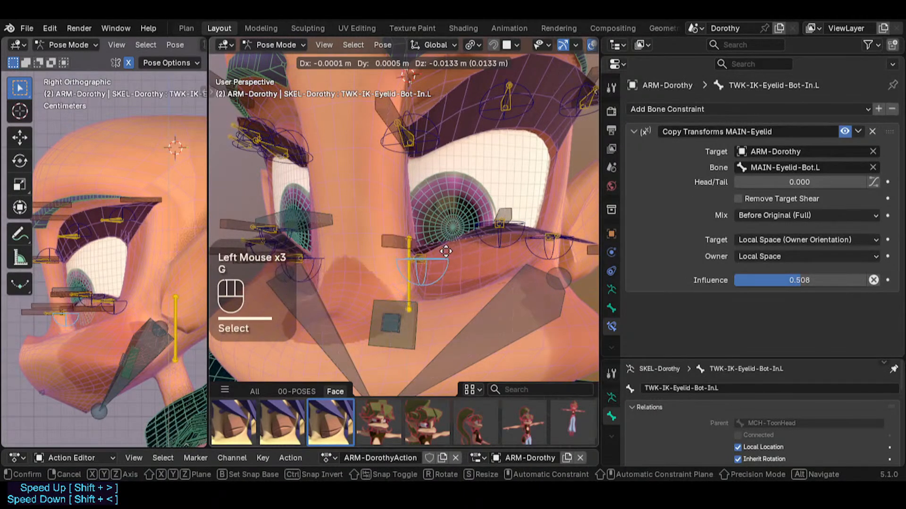
pyautogui.click(440, 255)
# Set the Z location Max of the DEF1-EyelashBot.L Transformation constraint to 0.013 m
pyautogui.click(392, 225)
pyautogui.scroll(-2, 729, 268)
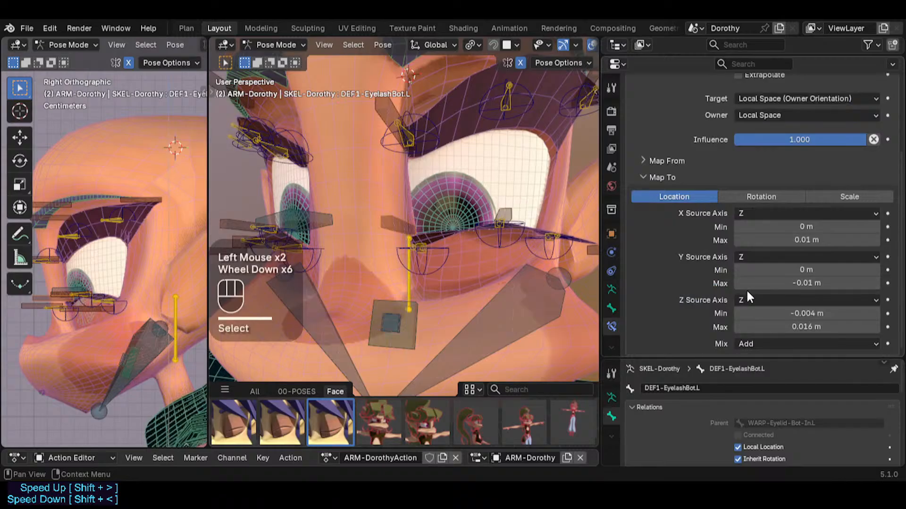
pyautogui.keyDown('alt'); pyautogui.keyDown('shift'); pyautogui.moveTo(819, 324); pyautogui.dragTo(790, 326); pyautogui.keyUp('shift'); pyautogui.keyUp('alt')
pyautogui.click(791, 326)
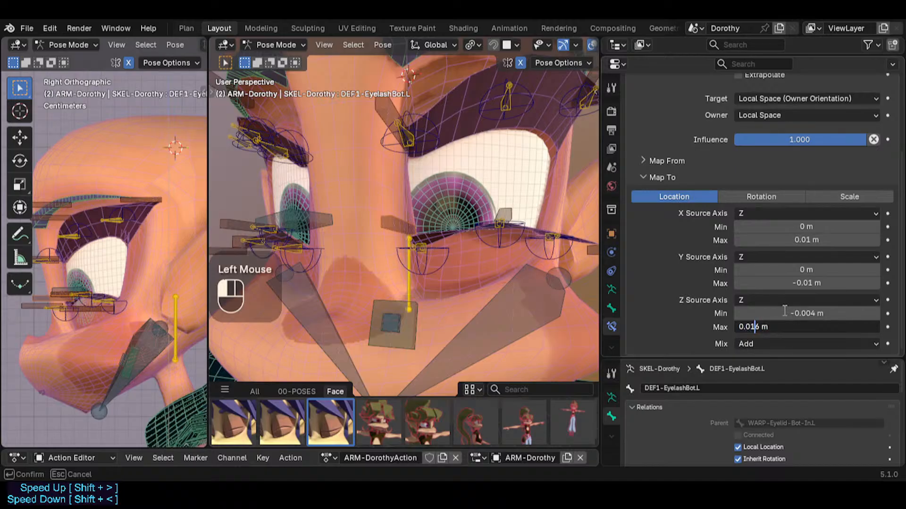
pyautogui.write('3')
pyautogui.press('Return')
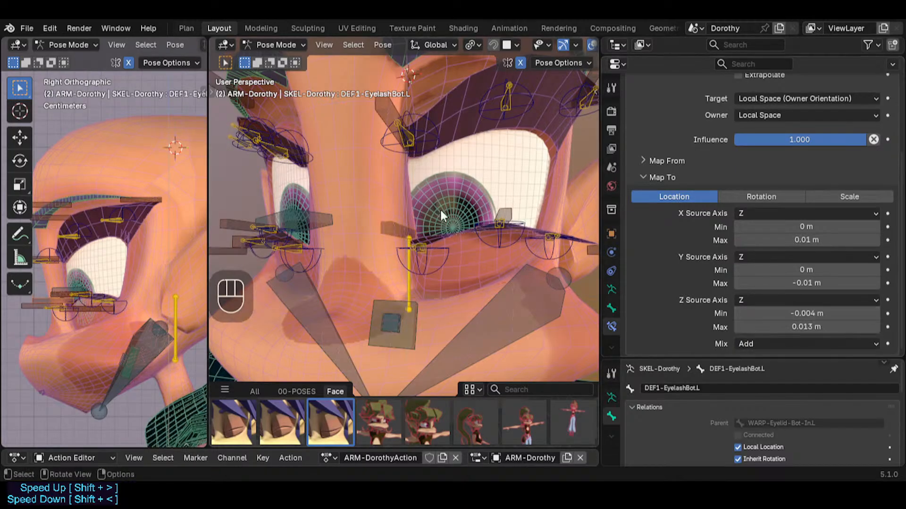
# Lower the inner lower eyelid control slightly, then lower the middle control TWK-IK-Eyelid-Bot-Mid.L to recheck the lash line
pyautogui.click(436, 267)
pyautogui.press('g')
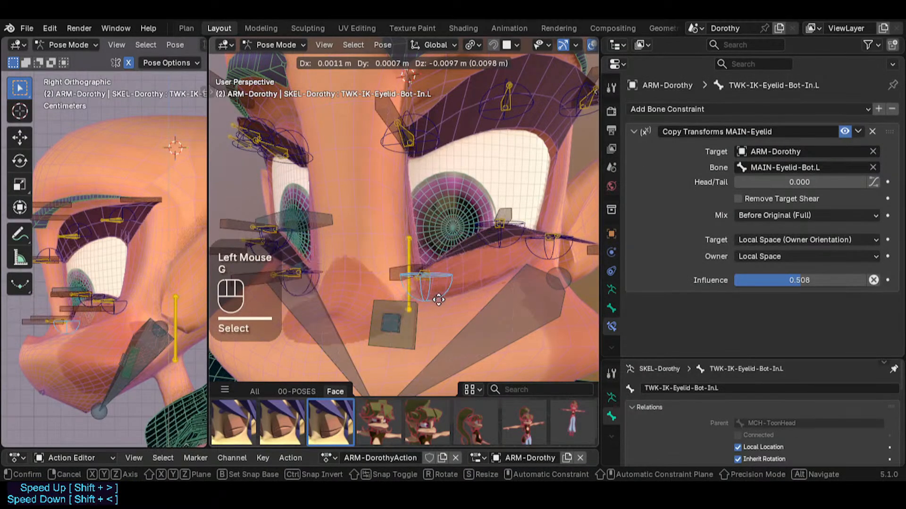
pyautogui.click(436, 269)
pyautogui.click(500, 238)
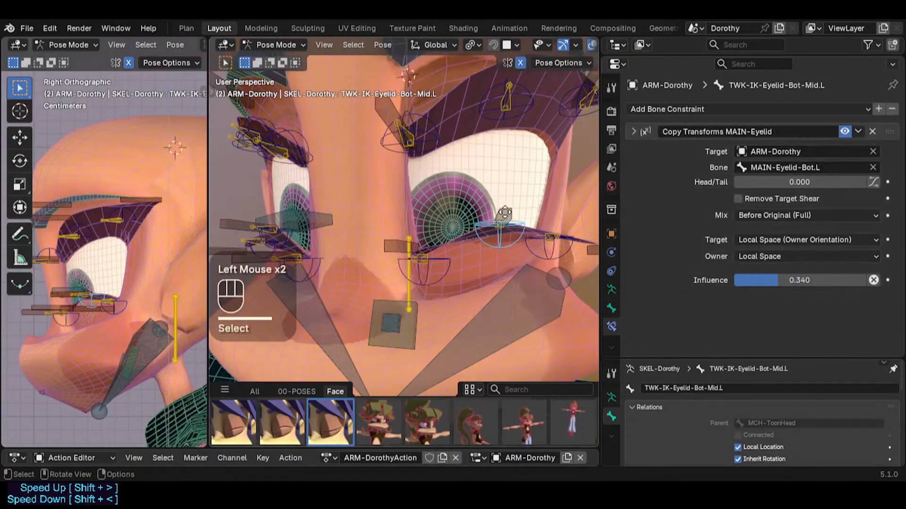
pyautogui.press('g')
pyautogui.click(415, 253)
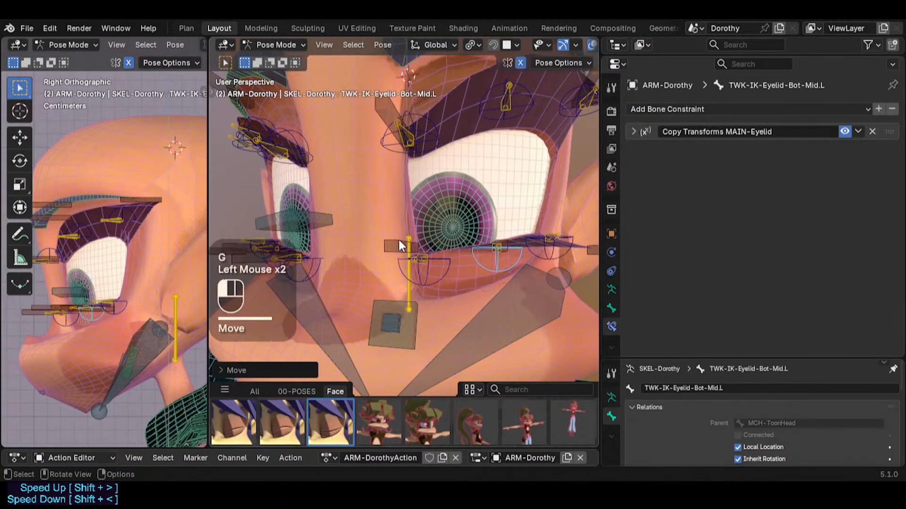
# Set the Z location Max of the DEF1-EyelashBot.L Transformation constraint to 0.011 m and save the file
pyautogui.click(398, 240)
pyautogui.scroll(-5, 734, 262)
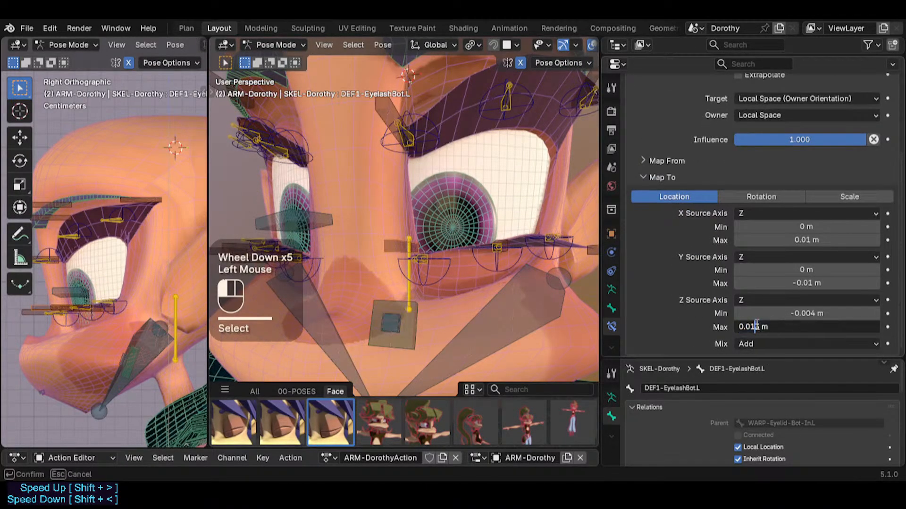
pyautogui.click(753, 313)
pyautogui.hotkey('ctrl', 's')
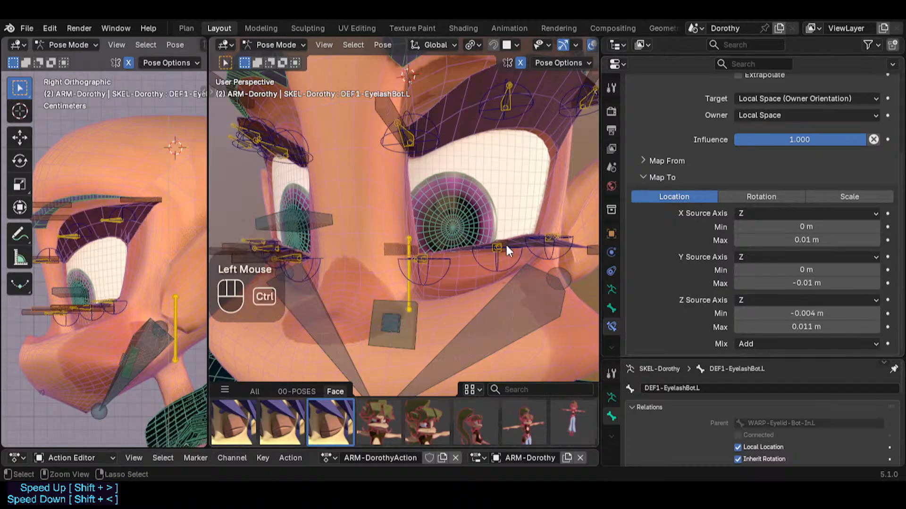
# Raise the middle lower eyelid control in two moves, then reposition the inner control TWK-IK-Eyelid-Bot-In.L
pyautogui.click(508, 258)
pyautogui.press('g')
pyautogui.click(505, 206)
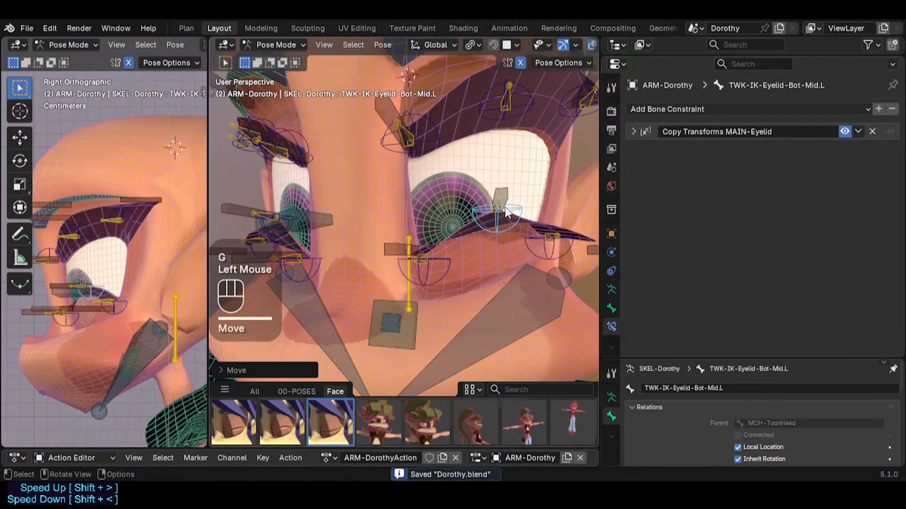
pyautogui.press('g')
pyautogui.click(442, 254)
pyautogui.click(441, 261)
pyautogui.click(441, 259)
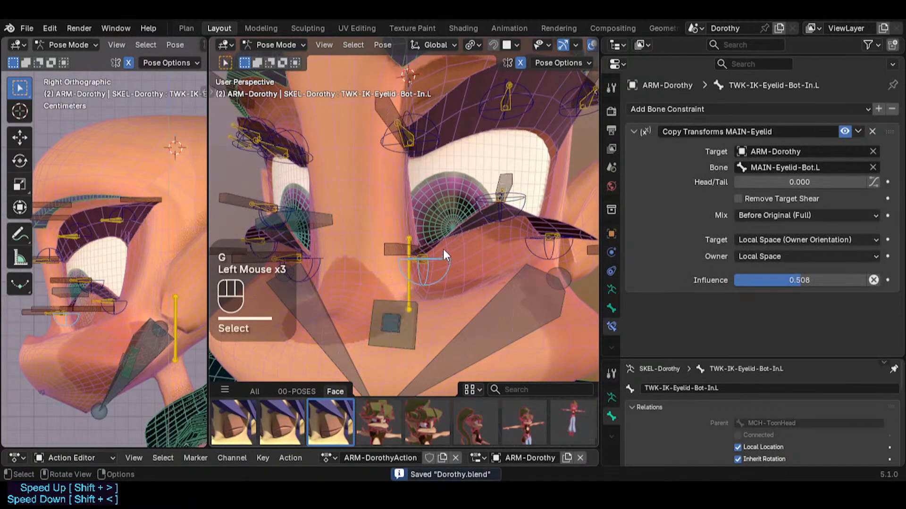
pyautogui.press('g')
pyautogui.click(446, 219)
# Readjust the inner and middle lower eyelid controls while checking the lower lashes from a different angle
pyautogui.moveTo(446, 220); pyautogui.dragTo(476, 148, button='middle')
pyautogui.press('g')
pyautogui.click(409, 245)
pyautogui.click(525, 201)
pyautogui.press('g')
pyautogui.click(503, 222)
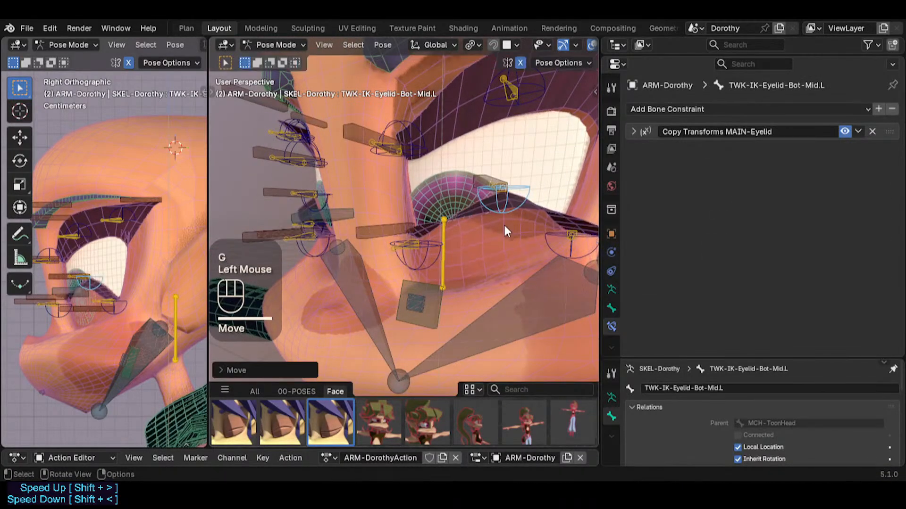
# Move the middle lower eyelid control TWK-IK-Eyelid-Bot-Mid.L down and up repeatedly to test the middle lash's response
pyautogui.moveTo(502, 222); pyautogui.dragTo(517, 220, button='middle')
pyautogui.press('g')
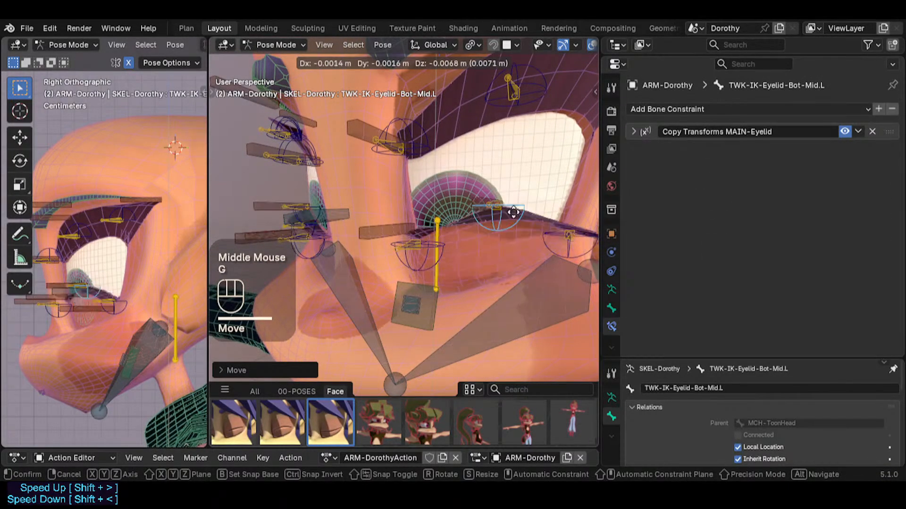
pyautogui.click(483, 177)
pyautogui.click(502, 196)
pyautogui.click(502, 199)
pyautogui.press('g')
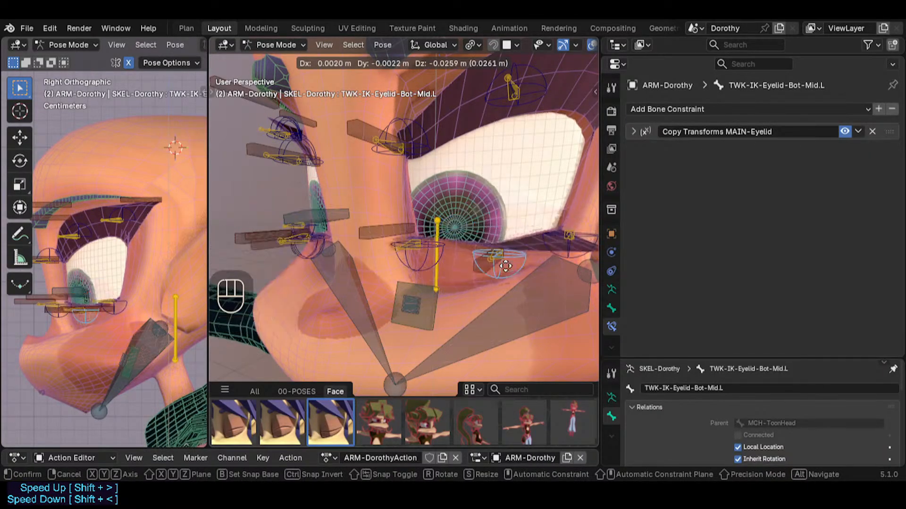
pyautogui.click(495, 203)
pyautogui.click(494, 204)
pyautogui.click(495, 204)
pyautogui.moveTo(495, 203); pyautogui.dragTo(523, 198, button='middle')
pyautogui.press('g')
pyautogui.click(495, 263)
# Try a different value in the middle lower lash bone's Transformation location mapping and undo it
pyautogui.click(471, 252)
pyautogui.scroll(-5, 786, 269)
pyautogui.keyDown('alt'); pyautogui.keyDown('shift'); pyautogui.moveTo(808, 331); pyautogui.dragTo(812, 334); pyautogui.keyUp('shift'); pyautogui.keyUp('alt')
pyautogui.hotkey('ctrl', 'z')
# Compare the Transformation constraint target bones of the middle and inner lower lash bones
pyautogui.click(470, 230)
pyautogui.click(470, 228)
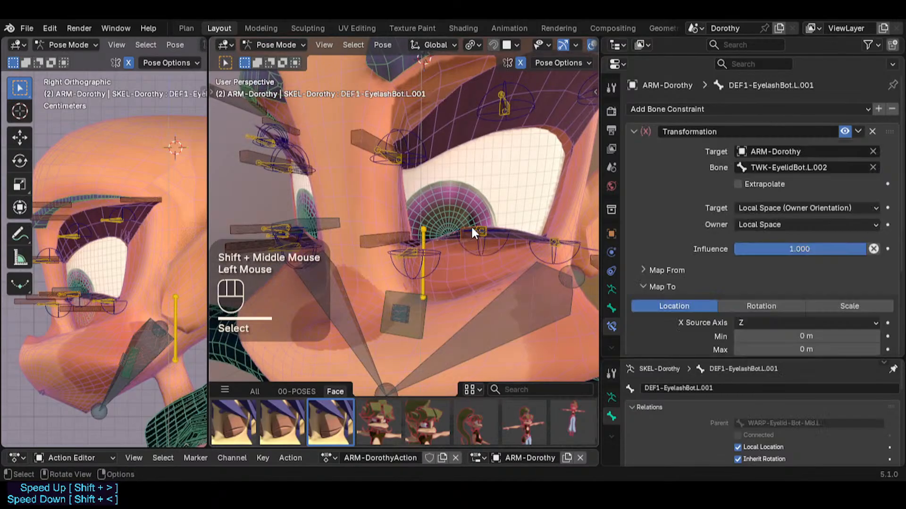
pyautogui.scroll(1, 746, 209)
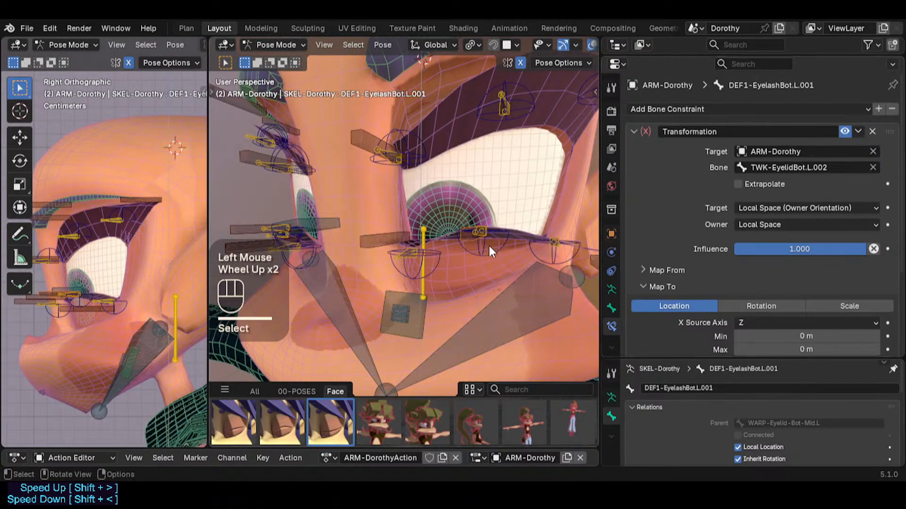
pyautogui.click(404, 255)
pyautogui.click(398, 235)
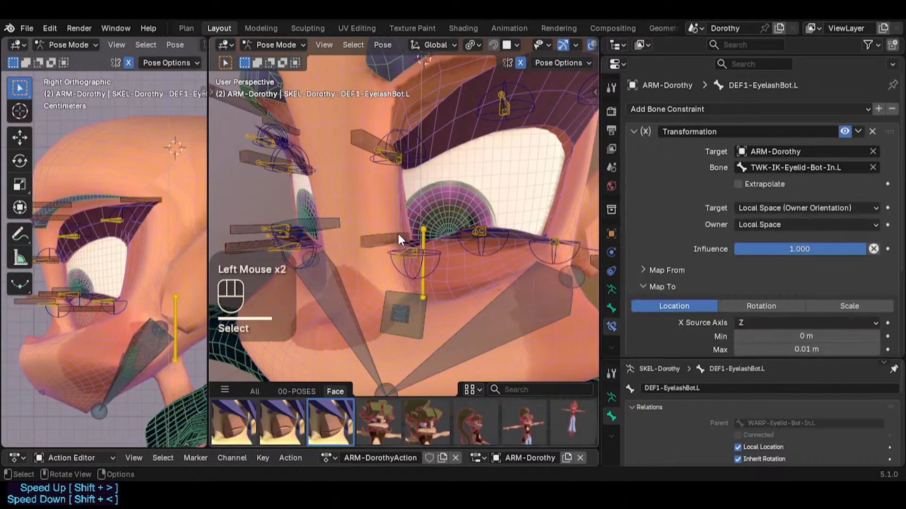
pyautogui.moveTo(463, 240)
pyautogui.mouseDown(button='middle')
pyautogui.moveTo(455, 258)
pyautogui.moveTo(465, 244)
pyautogui.mouseUp(button='middle')
pyautogui.click(457, 227)
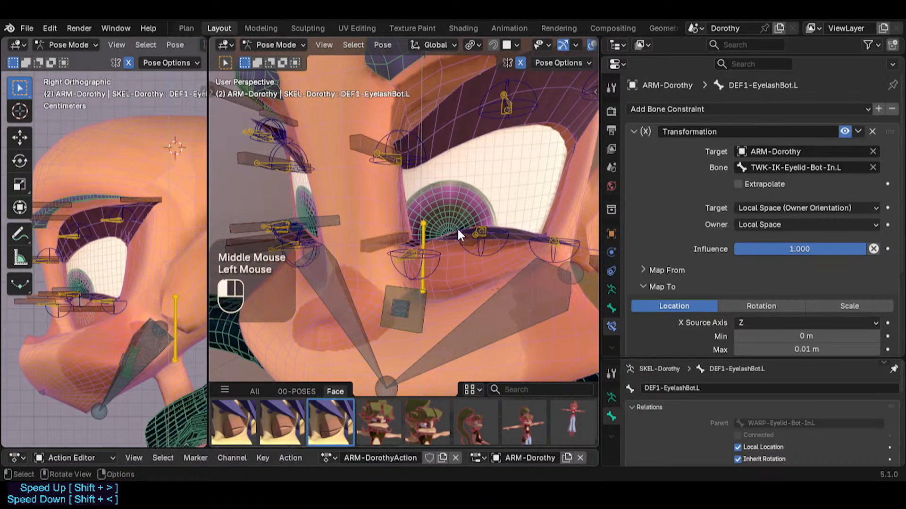
pyautogui.click(471, 247)
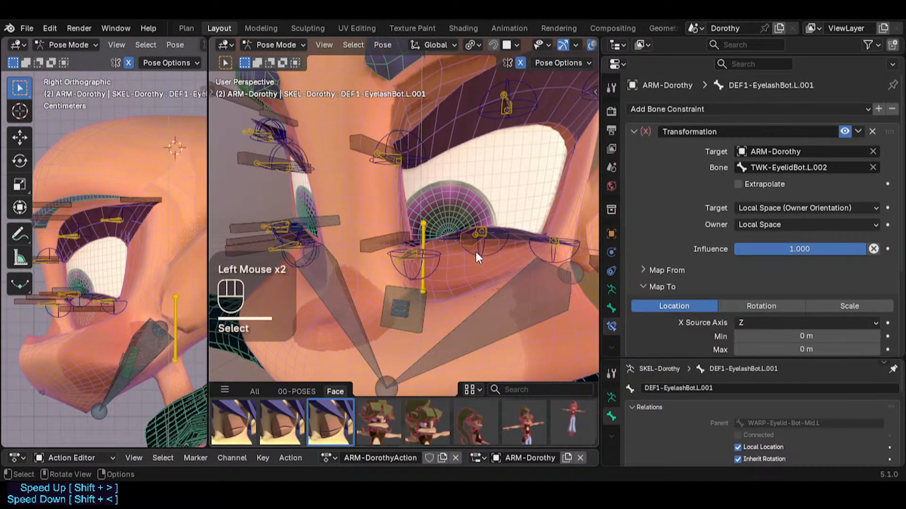
# Try retargeting the DEF1-EyelashBot.L.001 Transformation constraint to the bone TWK-IK-Eyelid-Bot-Mid.L and undo it
pyautogui.click(482, 248)
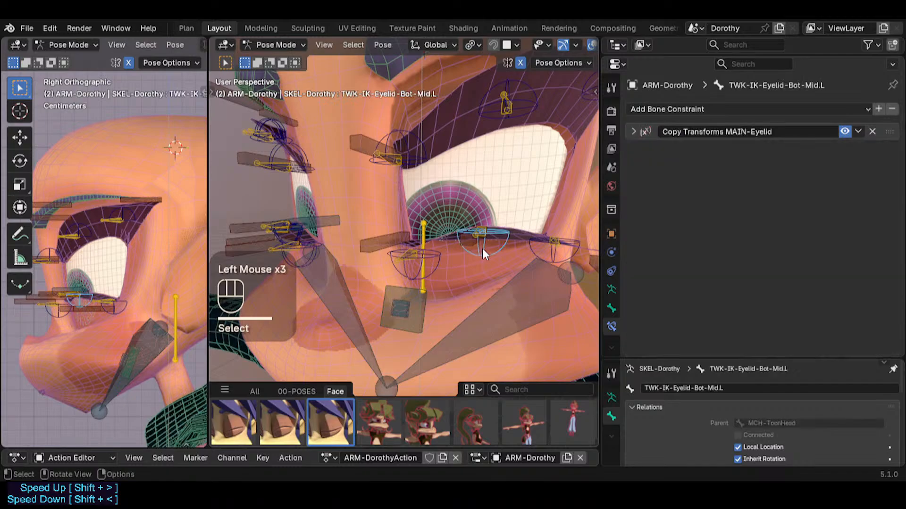
pyautogui.press('F2')
pyautogui.click(467, 240)
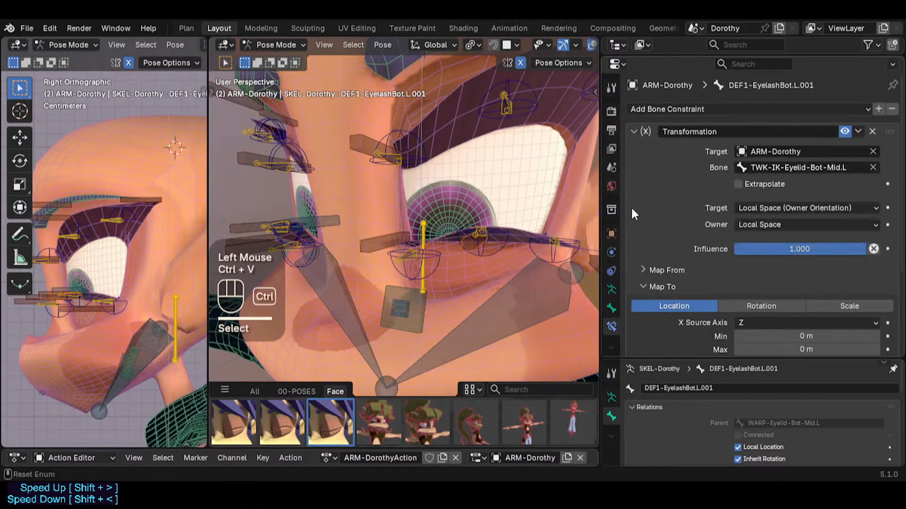
pyautogui.hotkey('ctrl', 'z')
# Check the Transformation target bones of the neighbouring lash bones and retarget the DEF1-EyelashBot.L.001 constraint to TWK-IK-Eyelid-Bot-Mid.L
pyautogui.click(391, 242)
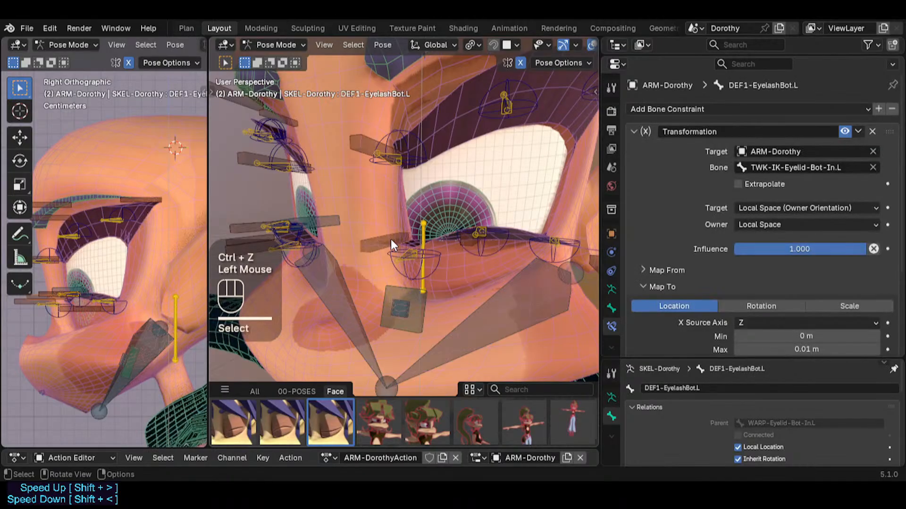
pyautogui.click(378, 144)
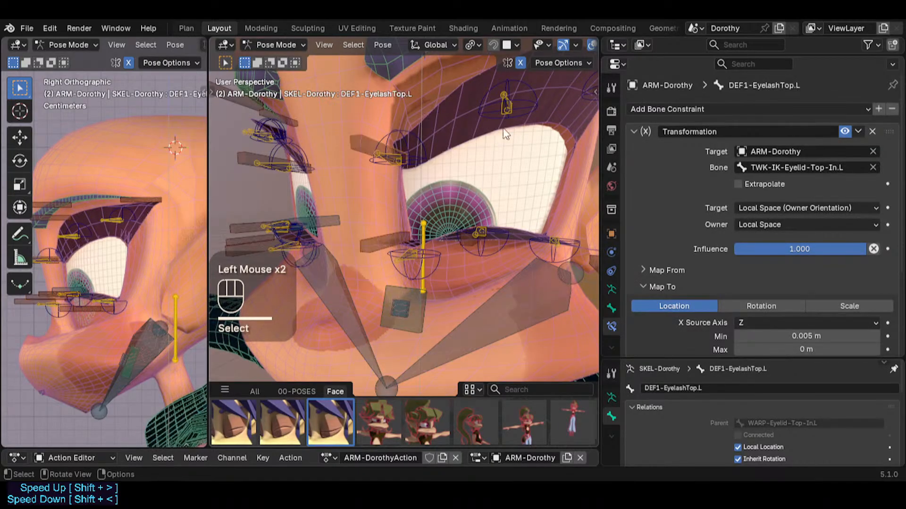
pyautogui.keyDown('shift'); pyautogui.moveTo(506, 97); pyautogui.dragTo(460, 136, button='middle'); pyautogui.keyUp('shift')
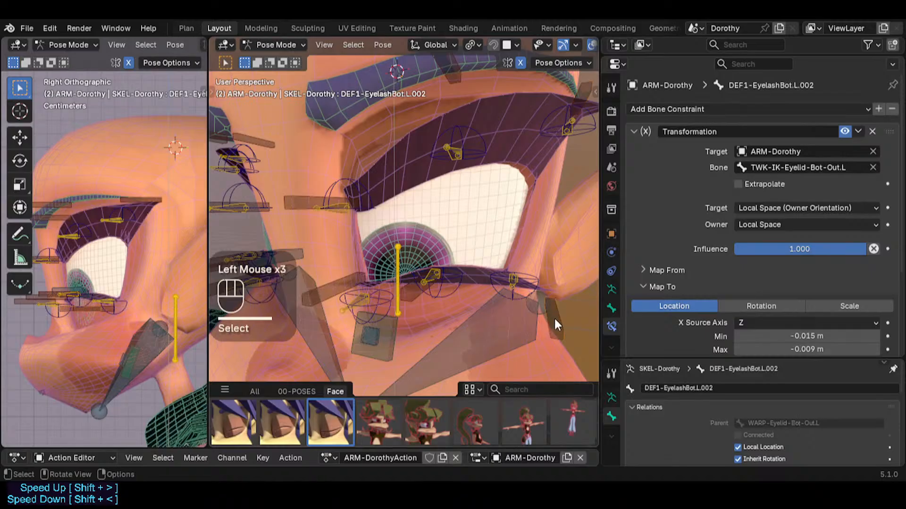
pyautogui.click(414, 296)
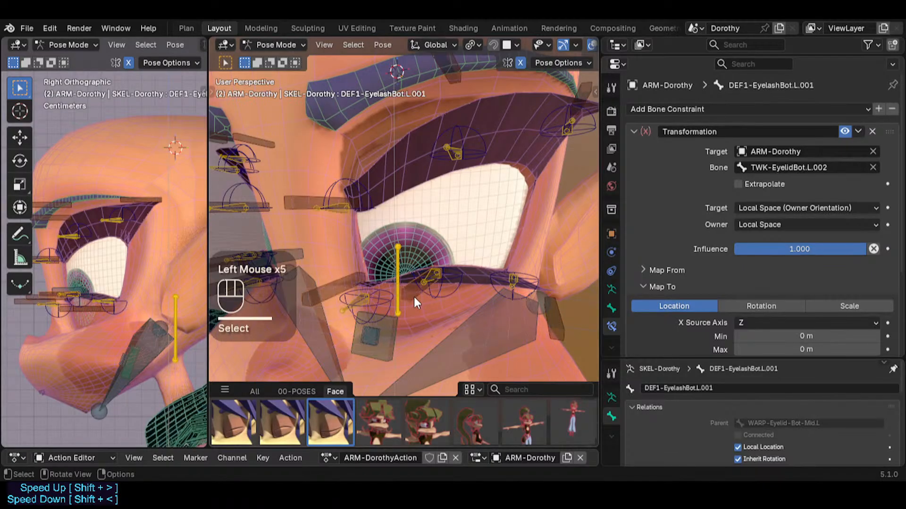
pyautogui.press('F2')
pyautogui.hotkey('ctrl', 'c')
pyautogui.click(437, 296)
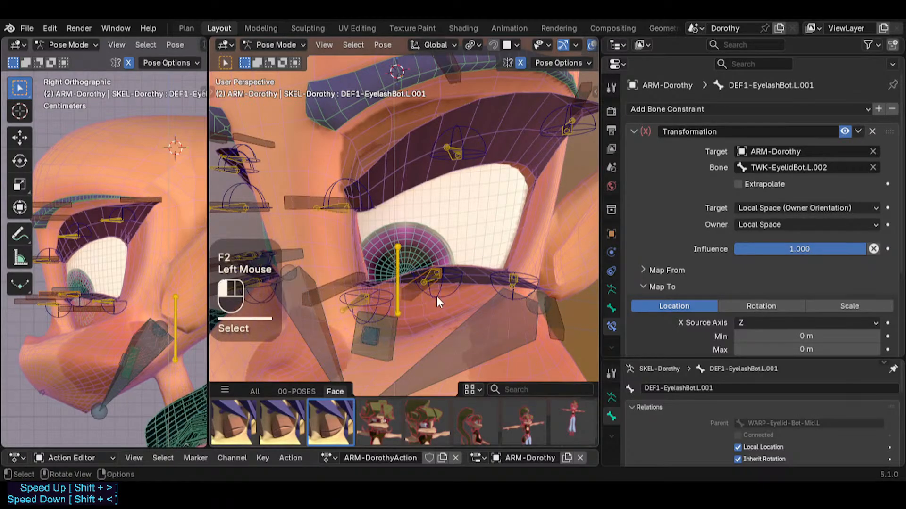
pyautogui.click(414, 293)
pyautogui.click(451, 284)
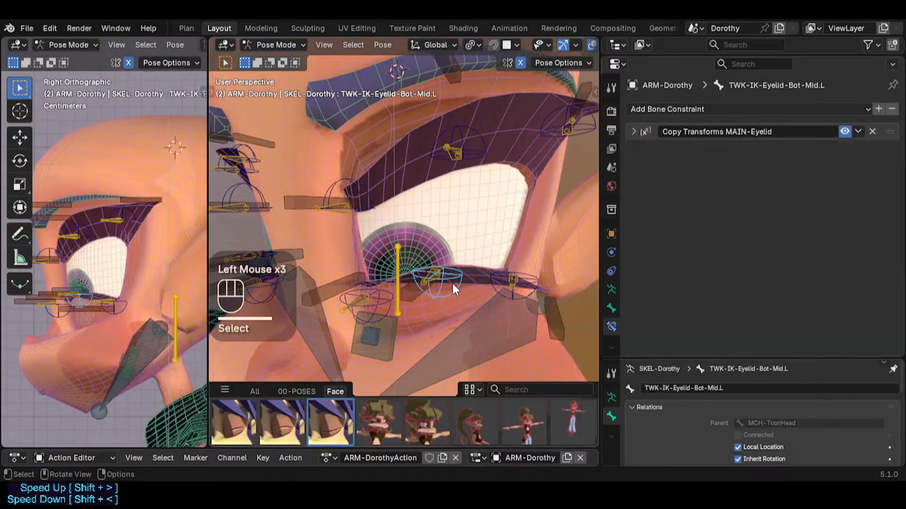
pyautogui.press('F2')
pyautogui.hotkey('ctrl', 'c')
pyautogui.click(415, 296)
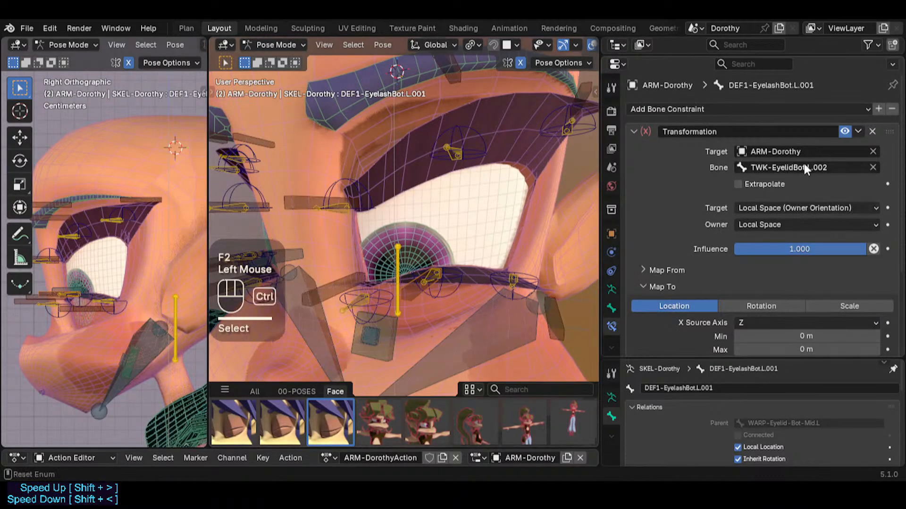
pyautogui.hotkey('ctrl', 'v')
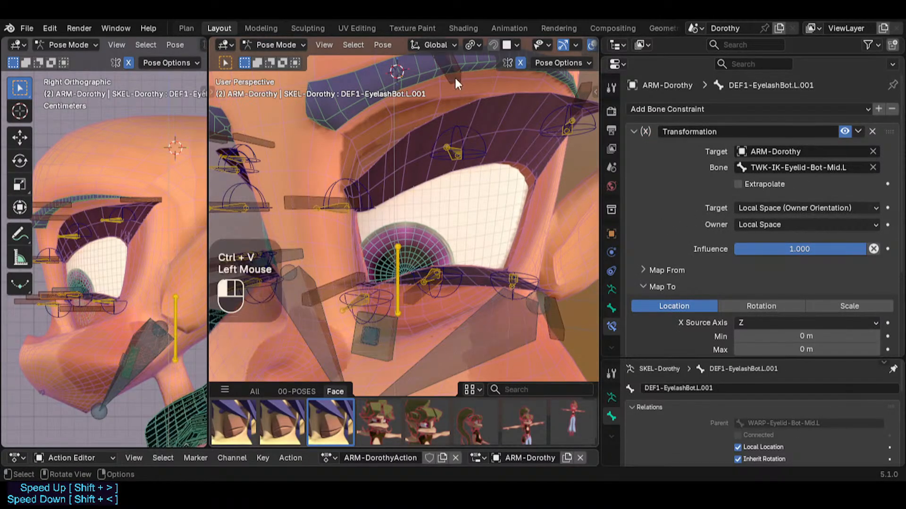
# Move the middle lower eyelid control TWK-IK-Eyelid-Bot-Mid.L up and down to test the retargeted middle lower lash
pyautogui.click(443, 299)
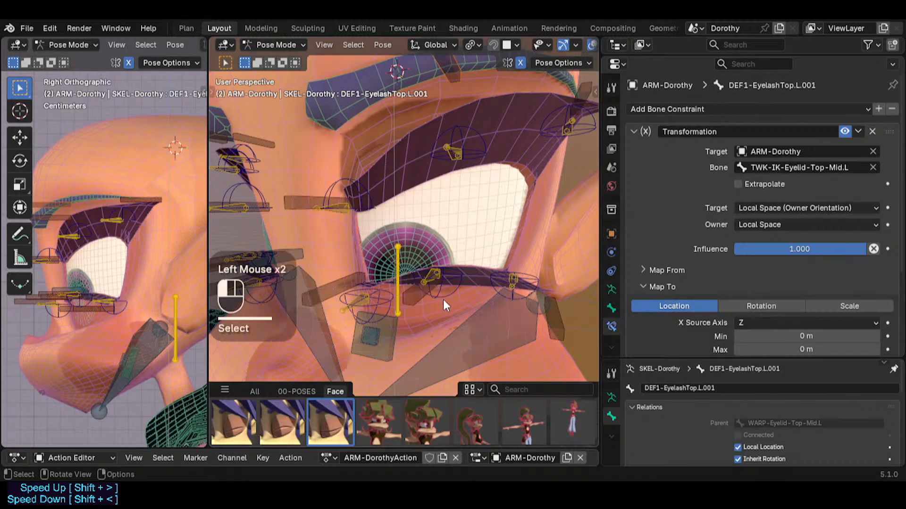
pyautogui.press('g')
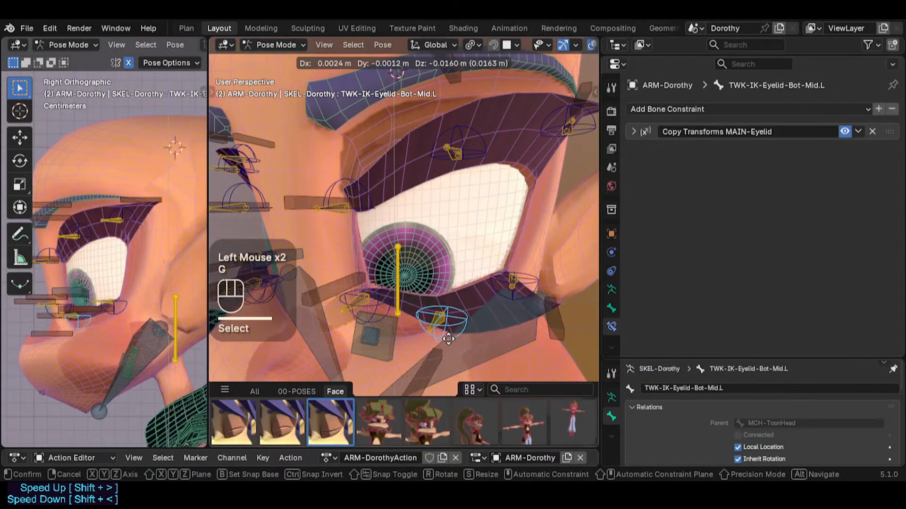
pyautogui.click(449, 240)
pyautogui.moveTo(449, 239); pyautogui.dragTo(425, 239, button='middle')
pyautogui.press('g')
pyautogui.click(453, 256)
pyautogui.press('g')
pyautogui.click(444, 272)
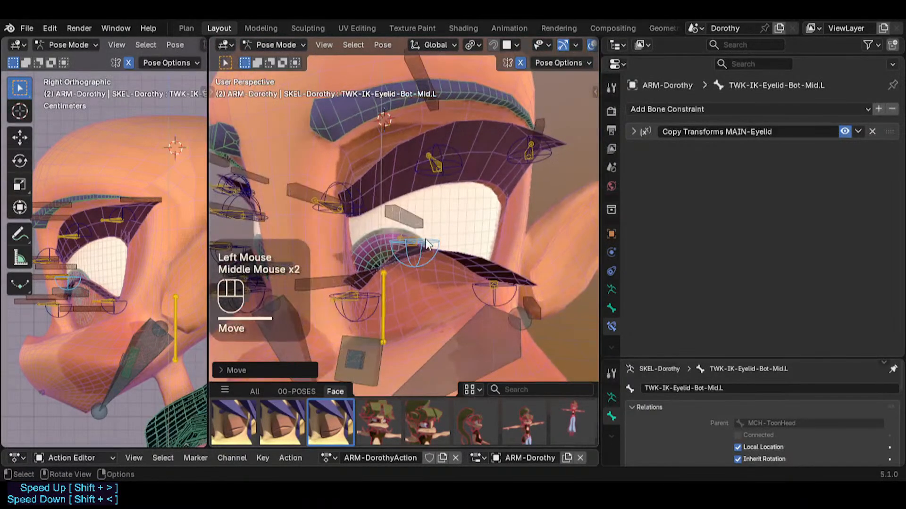
pyautogui.press('g')
pyautogui.click(372, 286)
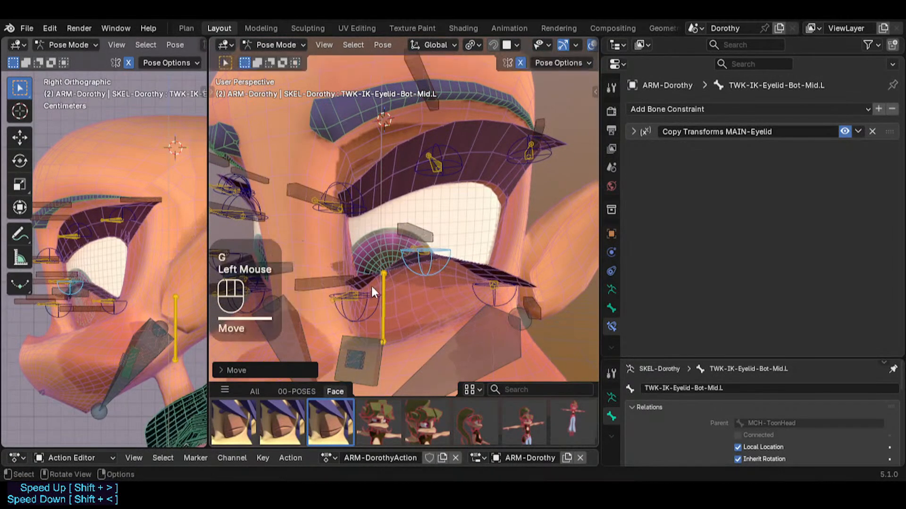
pyautogui.click(369, 306)
pyautogui.press('g')
pyautogui.click(363, 307)
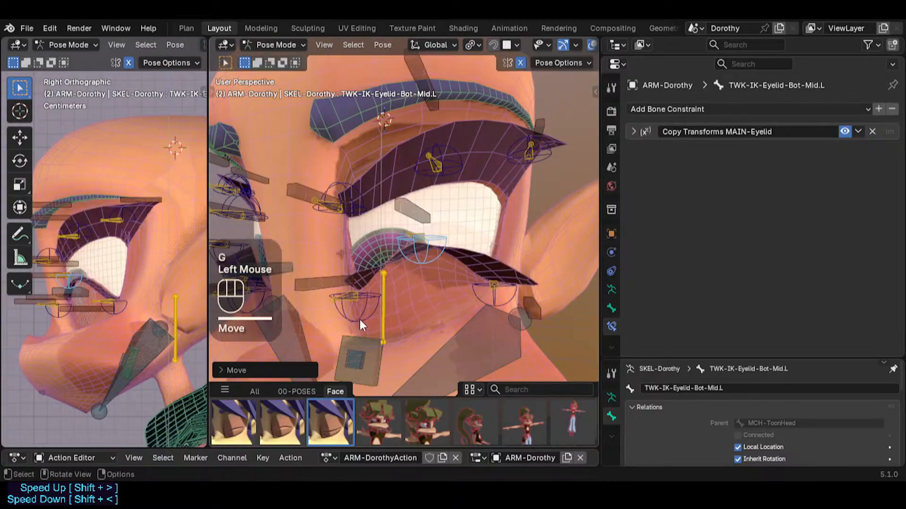
# Alternately move the inner and middle lower eyelid controls up and down to test how the lower lashes follow together
pyautogui.click(360, 319)
pyautogui.press('g')
pyautogui.click(355, 293)
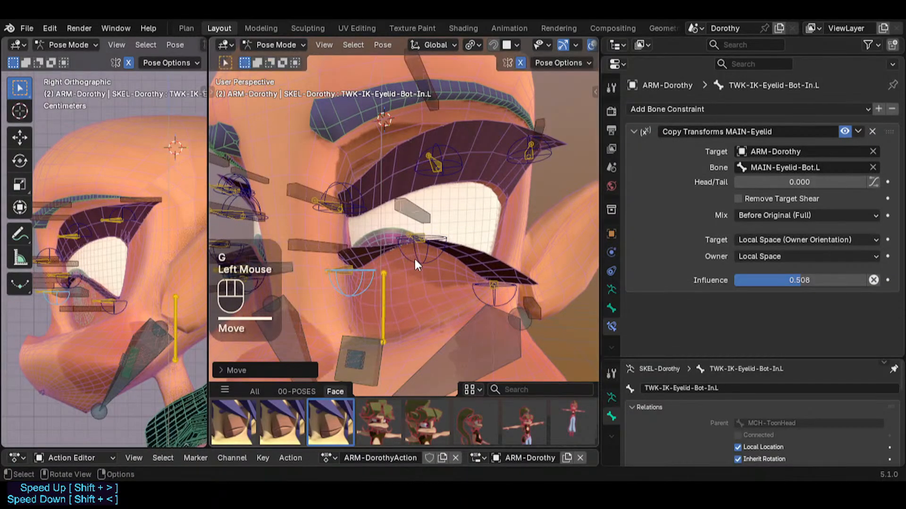
pyautogui.click(415, 256)
pyautogui.press('g')
pyautogui.click(429, 321)
pyautogui.click(354, 293)
pyautogui.press('g')
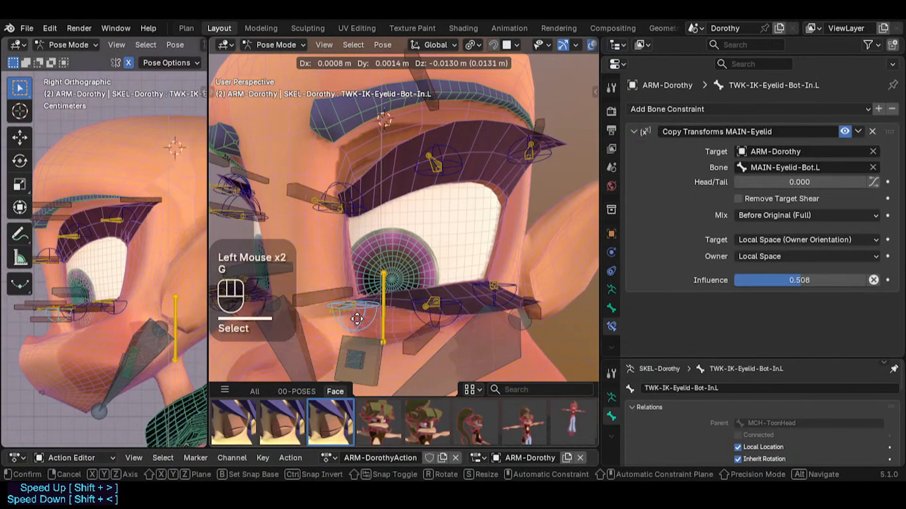
pyautogui.click(357, 315)
pyautogui.click(448, 293)
pyautogui.press('g')
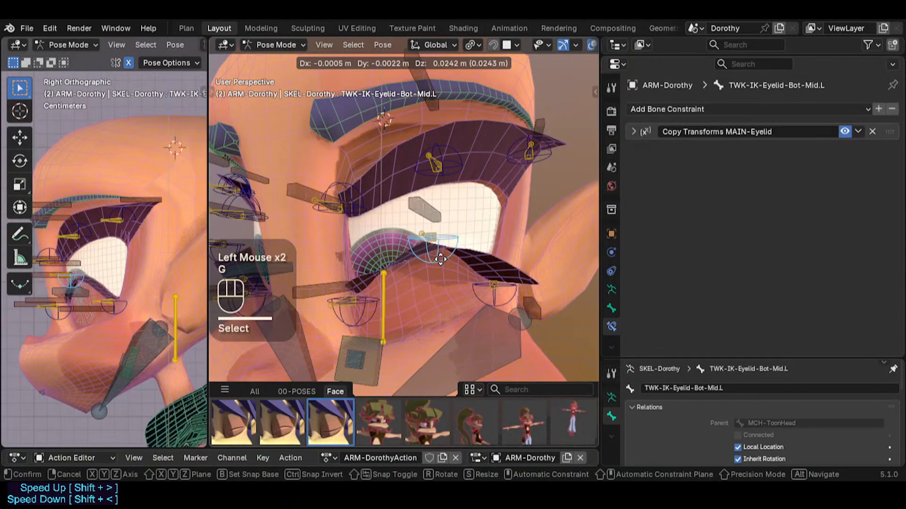
pyautogui.click(430, 237)
pyautogui.click(370, 304)
pyautogui.press('g')
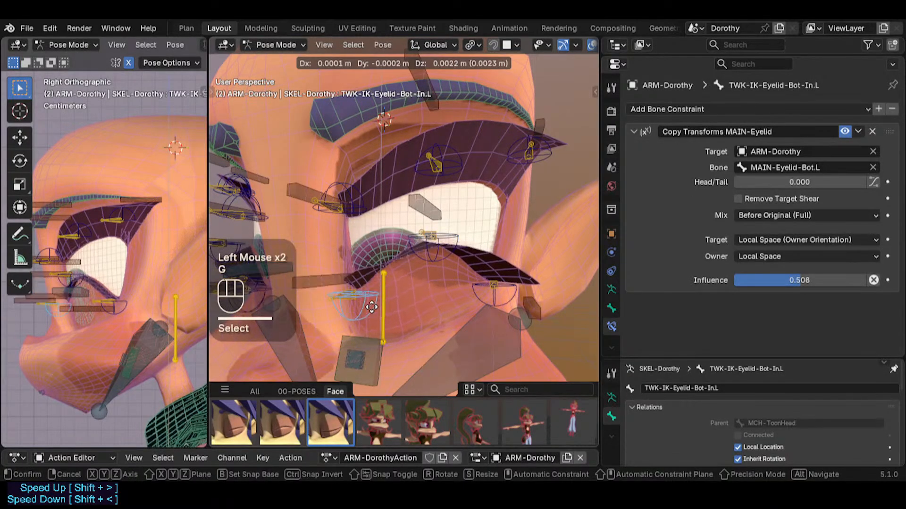
pyautogui.click(378, 287)
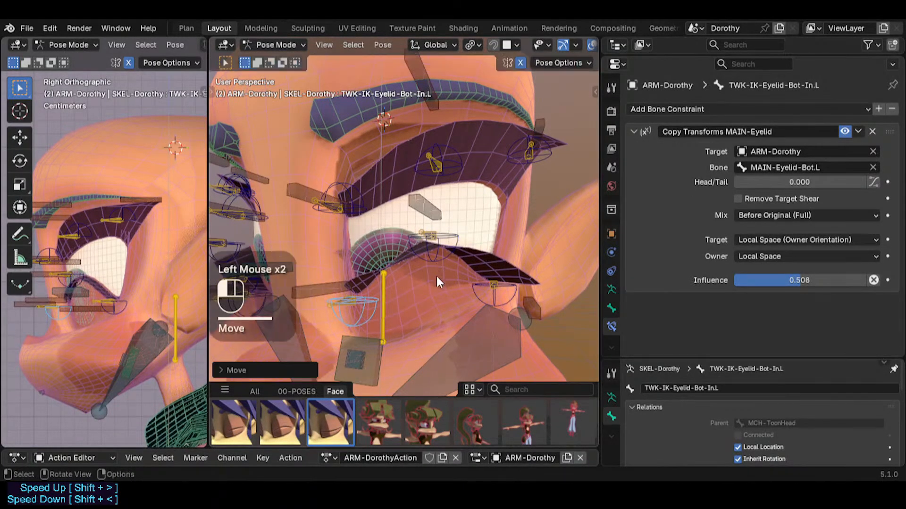
# Rotate and move the middle lower eyelid control TWK-IK-Eyelid-Bot-Mid.L to test the lash's response to combined transforms
pyautogui.click(437, 277)
pyautogui.press('r')
pyautogui.click(463, 285)
pyautogui.press('g')
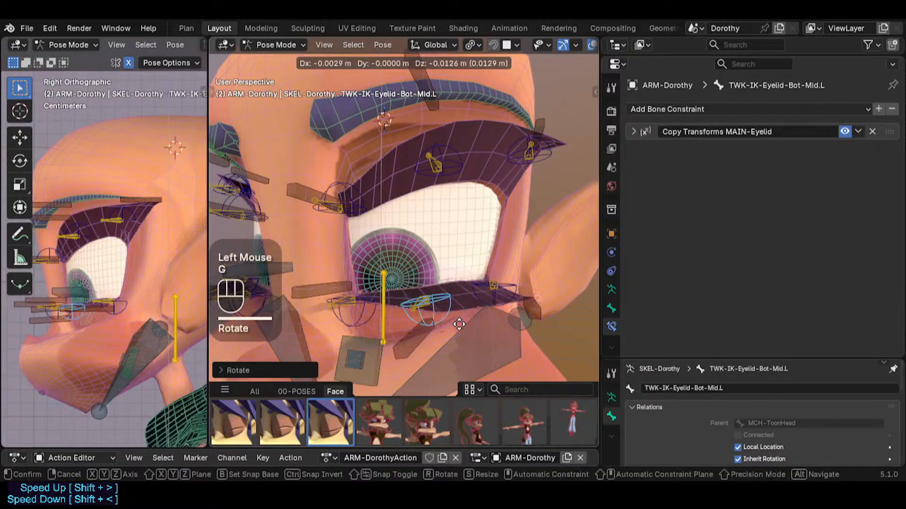
pyautogui.click(462, 270)
pyautogui.press('g')
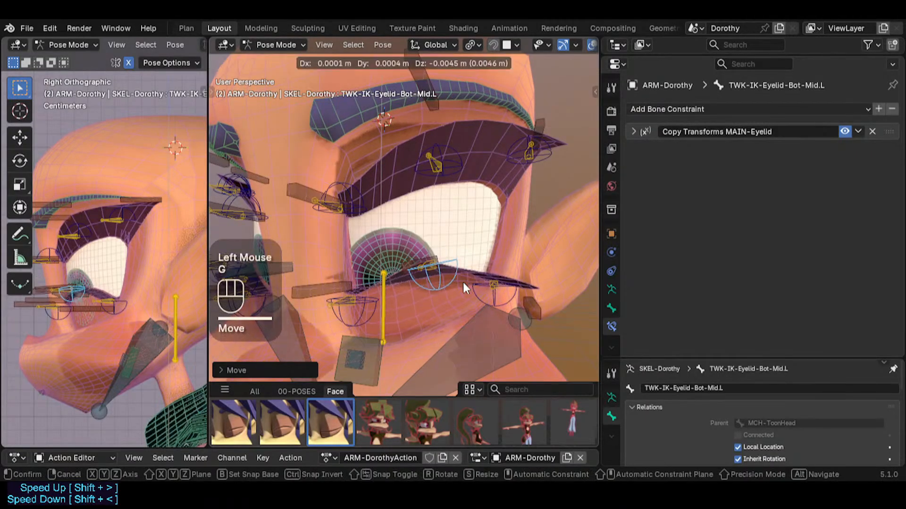
pyautogui.press('r')
pyautogui.click(473, 276)
pyautogui.press('g')
pyautogui.click(479, 254)
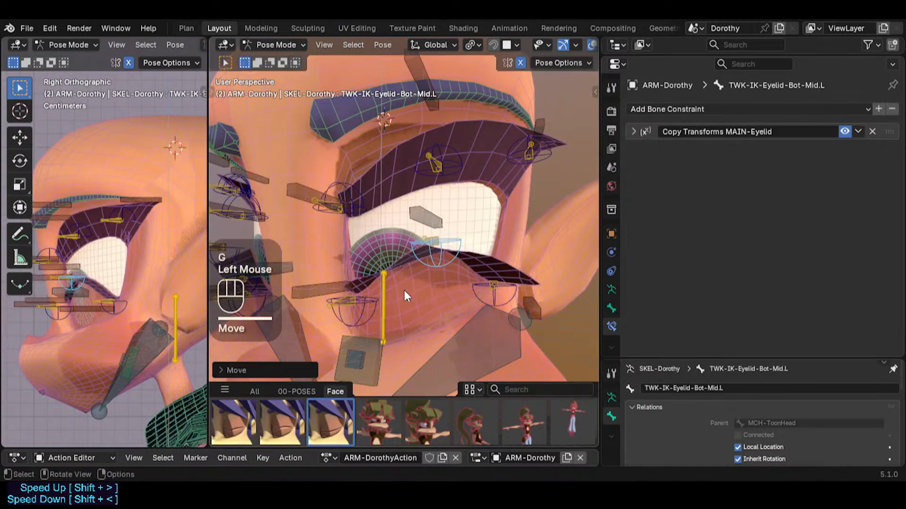
# Rotate the inner lower eyelid control TWK-IK-Eyelid-Bot-In.L to test the inner lash's response
pyautogui.click(368, 311)
pyautogui.press('r')
pyautogui.click(405, 285)
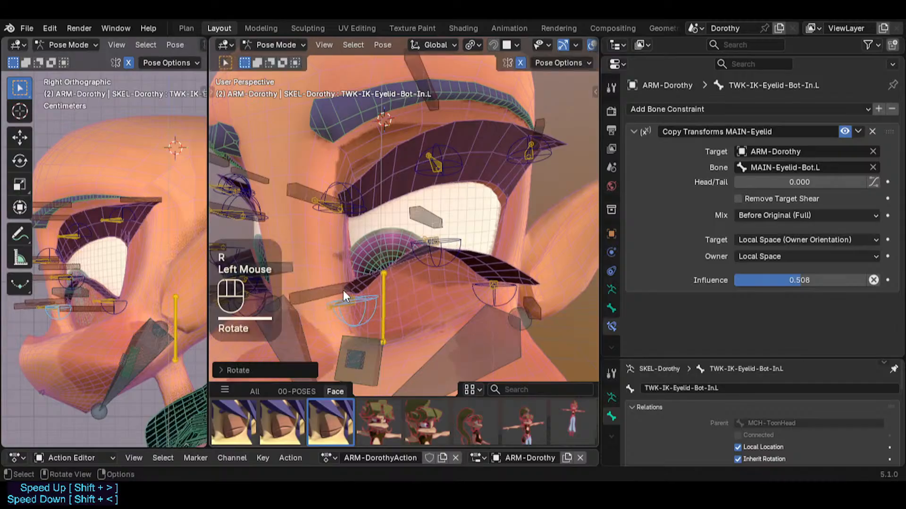
# Toggle the inner lower lash bone DEF1-EyelashBot.L's Transformation constraint off and on, and set its Map To location Z Min to -0.002 m
pyautogui.click(343, 290)
pyautogui.click(843, 126)
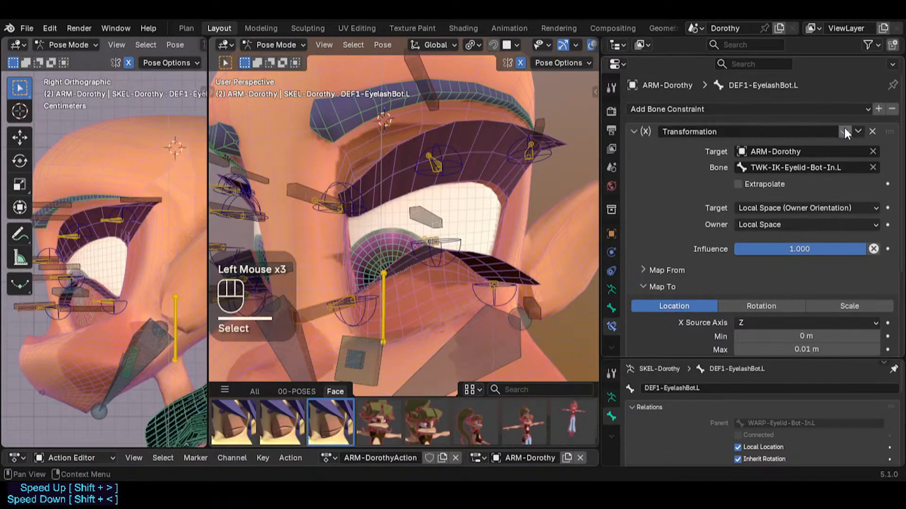
pyautogui.click(843, 126)
pyautogui.scroll(-4, 798, 259)
pyautogui.scroll(1, 798, 259)
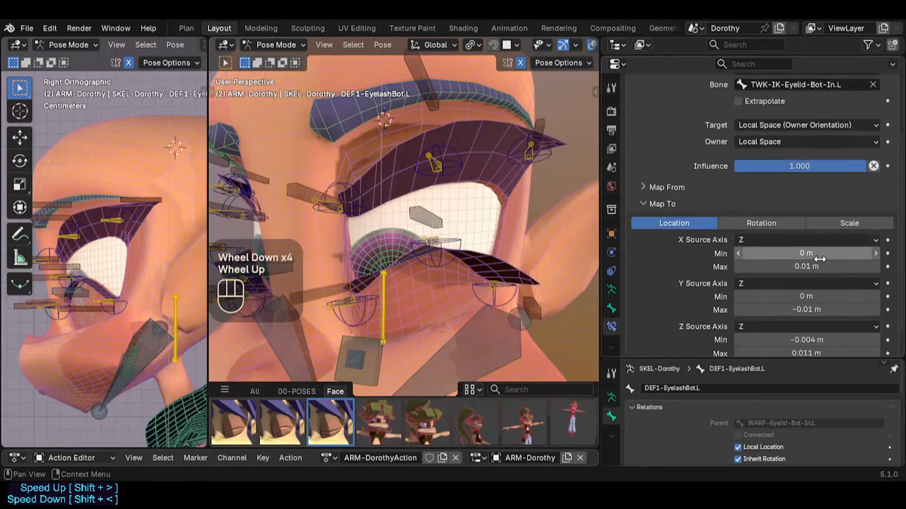
pyautogui.scroll(-2, 797, 264)
pyautogui.scroll(1, 797, 264)
pyautogui.scroll(-2, 787, 309)
pyautogui.moveTo(793, 283); pyautogui.dragTo(774, 283)
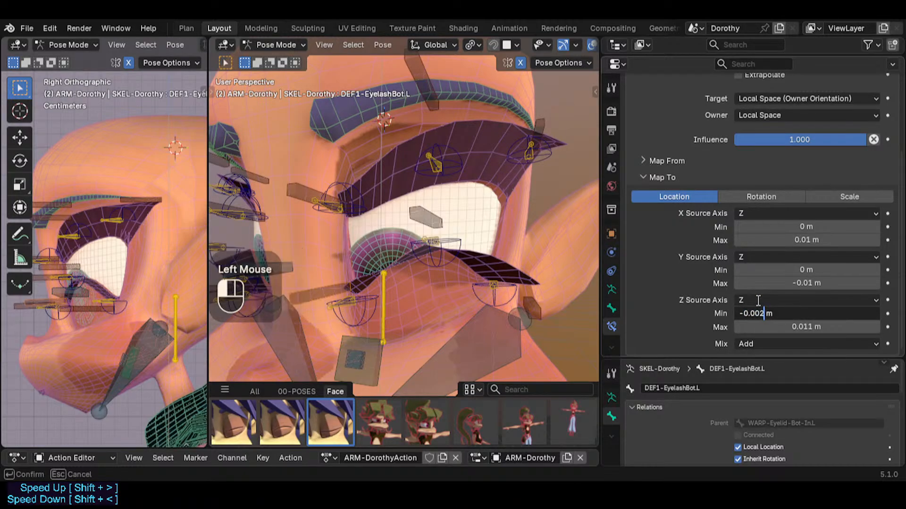
pyautogui.click(798, 344)
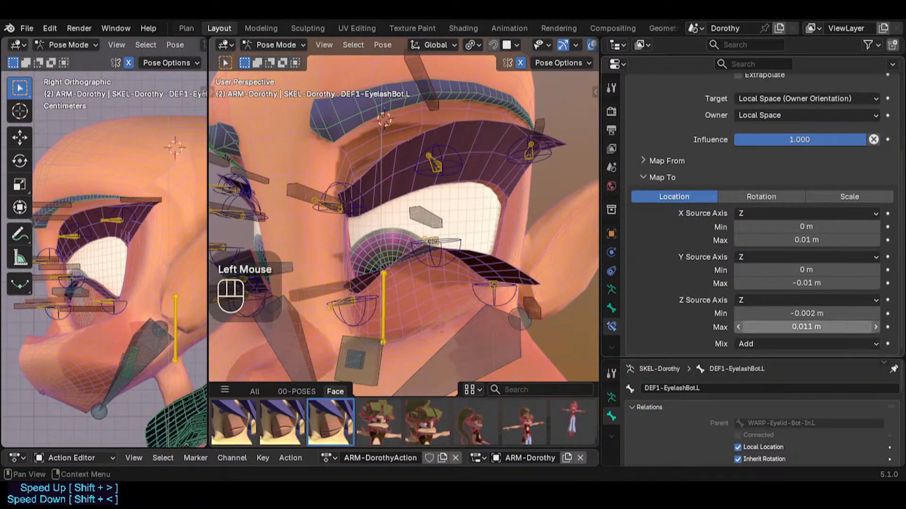
# Set the Map To location Z Max of DEF1-EyelashBot.L's Transformation constraint to 0.003 m
pyautogui.click(754, 327)
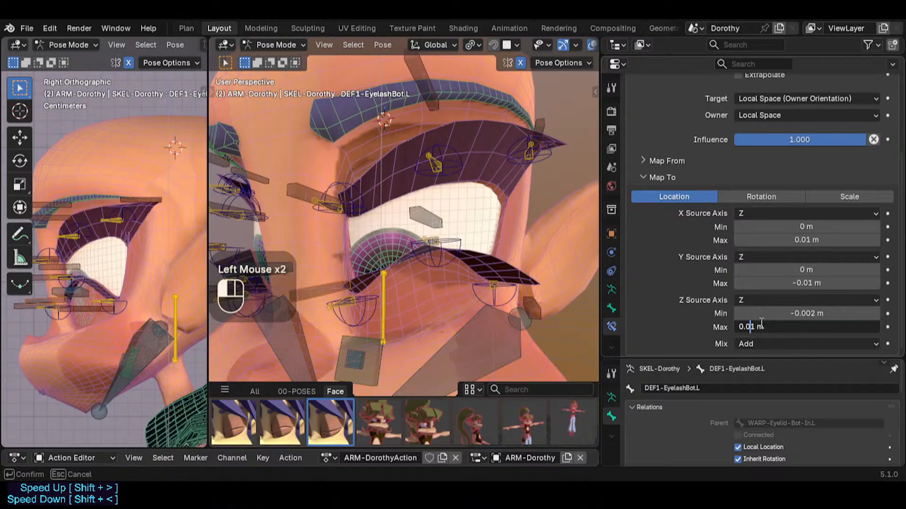
pyautogui.press('Delete')
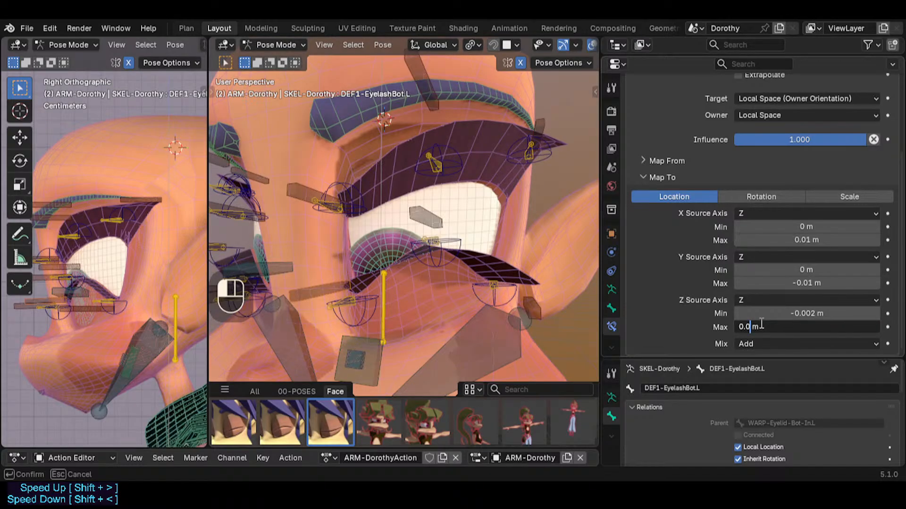
pyautogui.write('03')
pyautogui.press('Return')
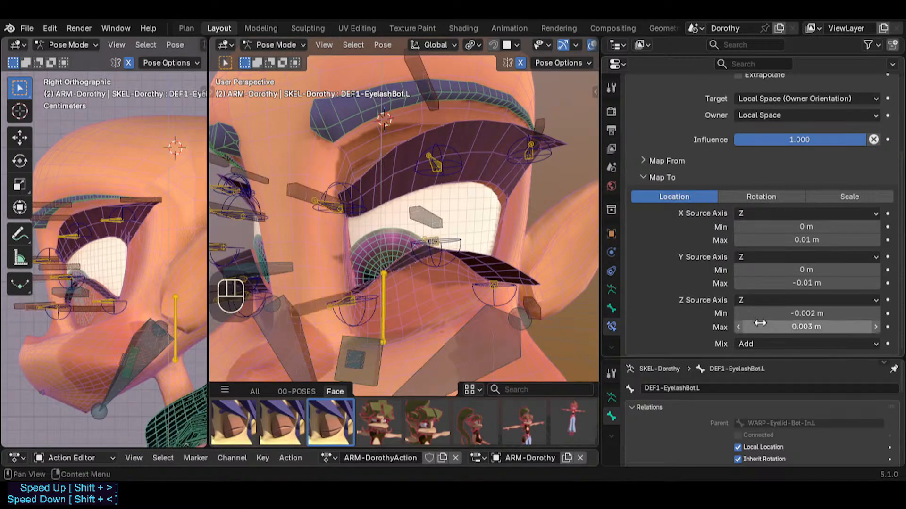
# Move the middle lower eyelid control TWK-IK-Eyelid-Bot-Mid.L repeatedly to check the lashes with the new inner lash mapping
pyautogui.click(438, 262)
pyautogui.press('g')
pyautogui.click(443, 283)
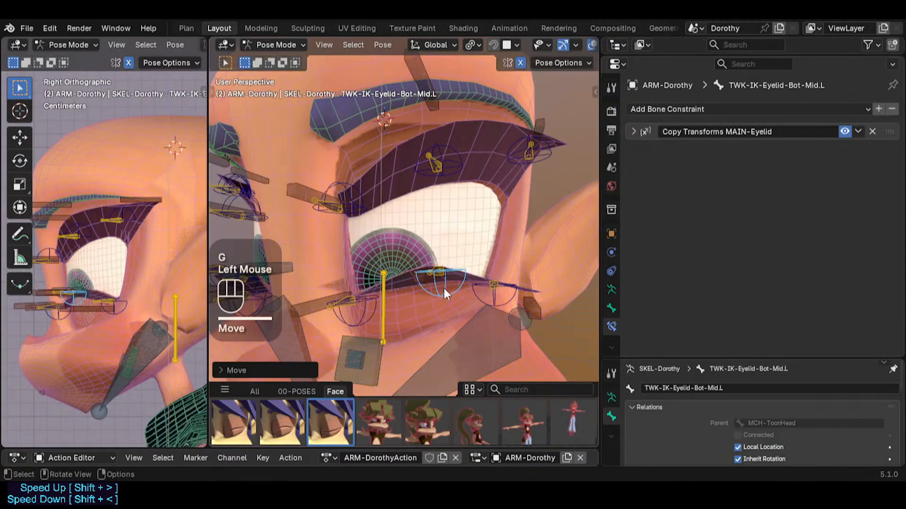
pyautogui.press('g')
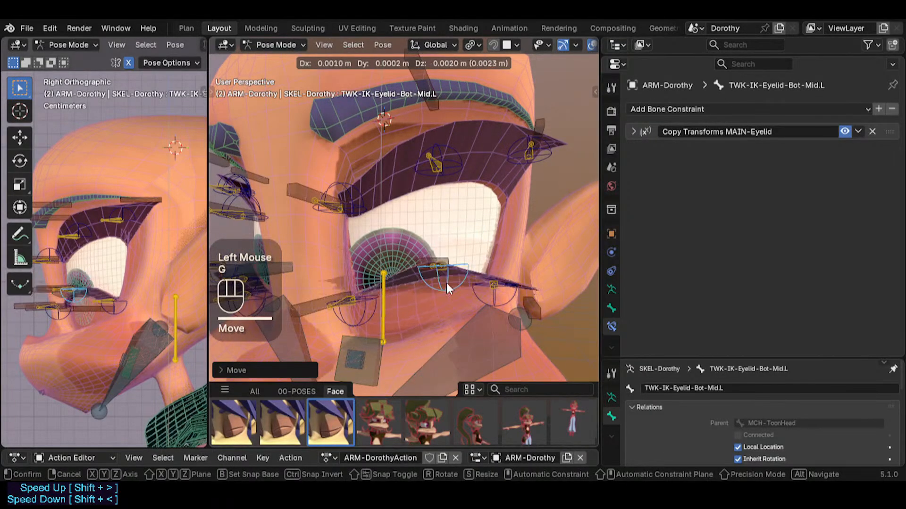
pyautogui.click(459, 281)
pyautogui.moveTo(470, 255); pyautogui.dragTo(447, 239, button='middle')
pyautogui.press('g')
# Clear the pose transforms of all visible bones to return the face rig to its rest pose
pyautogui.press('a')
pyautogui.hotkey('alt', 'q')
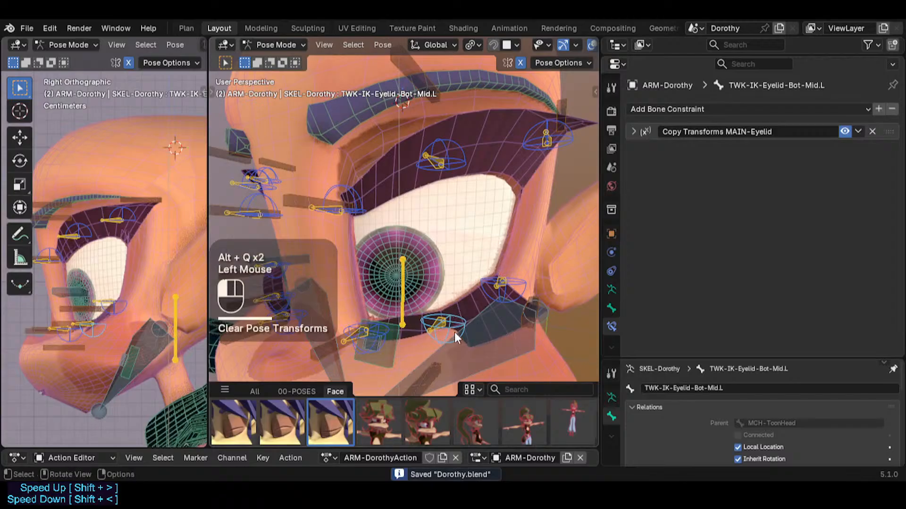
pyautogui.click(454, 332)
pyautogui.press('g')
pyautogui.press('Escape')
pyautogui.click(454, 315)
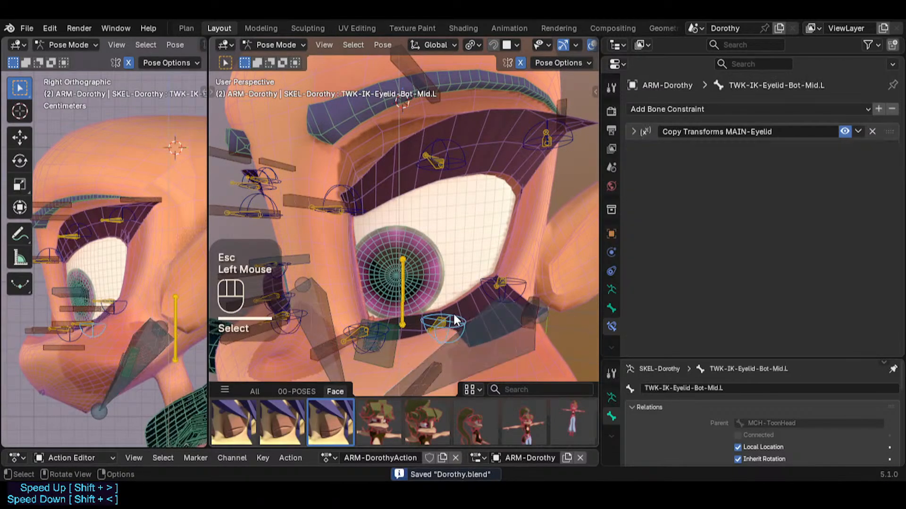
pyautogui.press('a')
pyautogui.hotkey('alt', 'q')
pyautogui.hotkey('alt', 'q')
# Raise the middle lower eyelid control TWK-IK-Eyelid-Bot-Mid.L in repeated moves to test how the lower lashes follow
pyautogui.click(453, 312)
pyautogui.press('g')
pyautogui.click(439, 296)
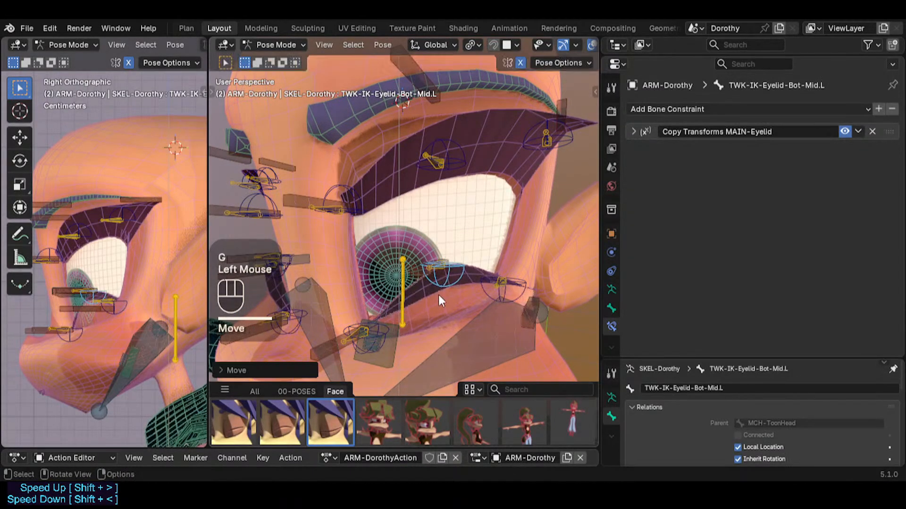
pyautogui.moveTo(438, 300); pyautogui.dragTo(448, 244, button='middle')
pyautogui.press('g')
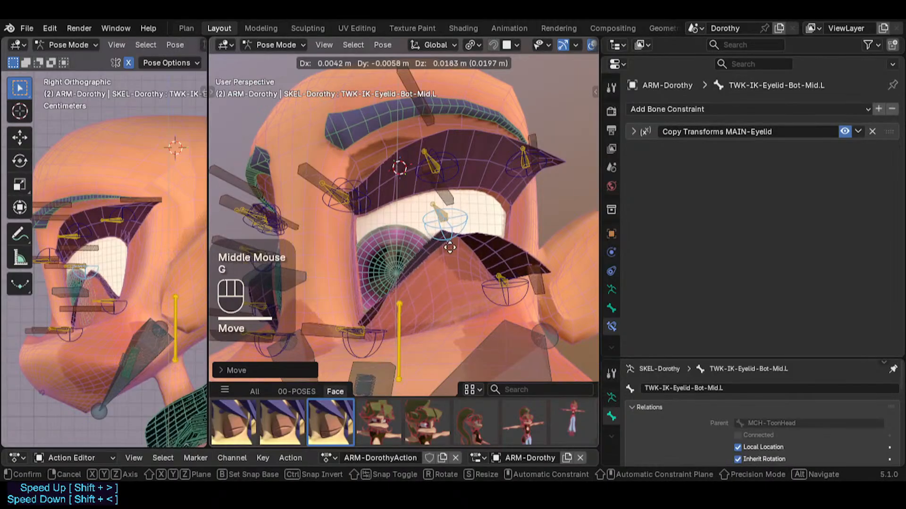
pyautogui.click(406, 320)
# Raise the inner lower eyelid control TWK-IK-Eyelid-Bot-In.L slightly to test the inner lower lashes
pyautogui.click(381, 339)
pyautogui.press('g')
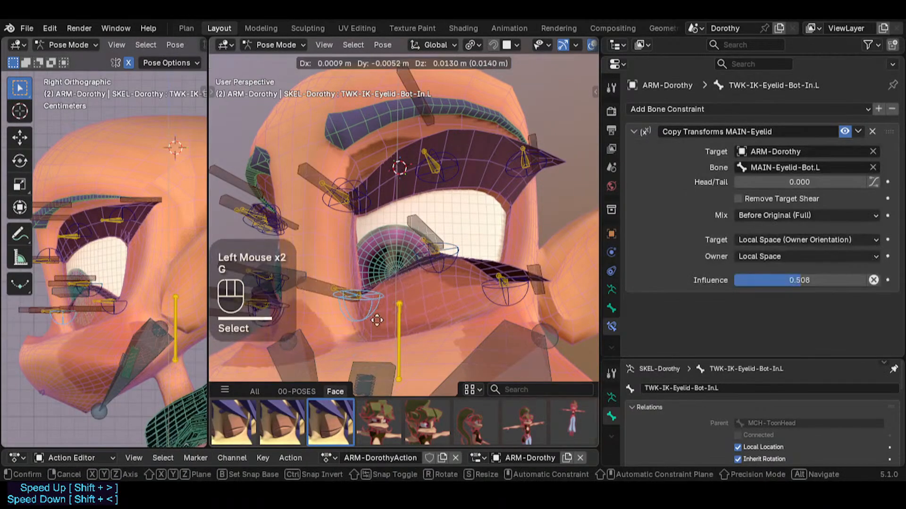
pyautogui.click(371, 319)
# Swing the middle lower eyelid control down to the lower lid line and back up high over the eye
pyautogui.click(440, 270)
pyautogui.press('g')
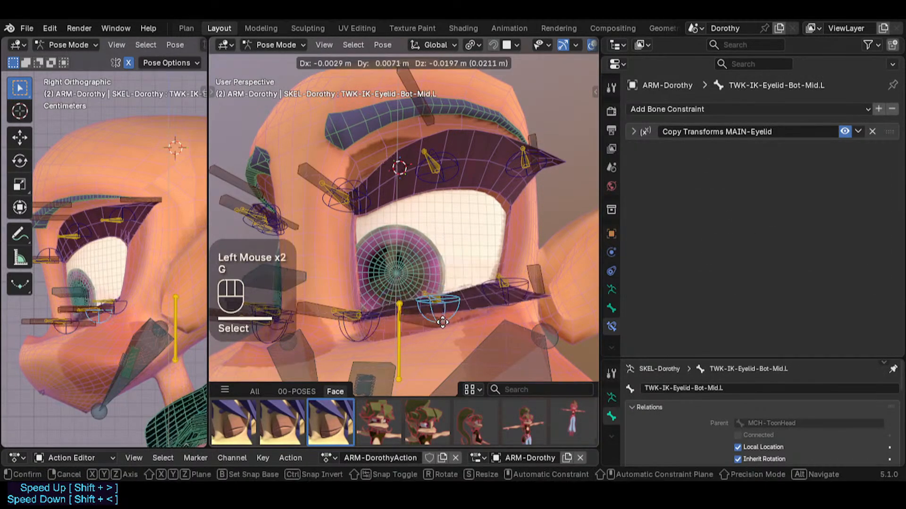
pyautogui.click(354, 309)
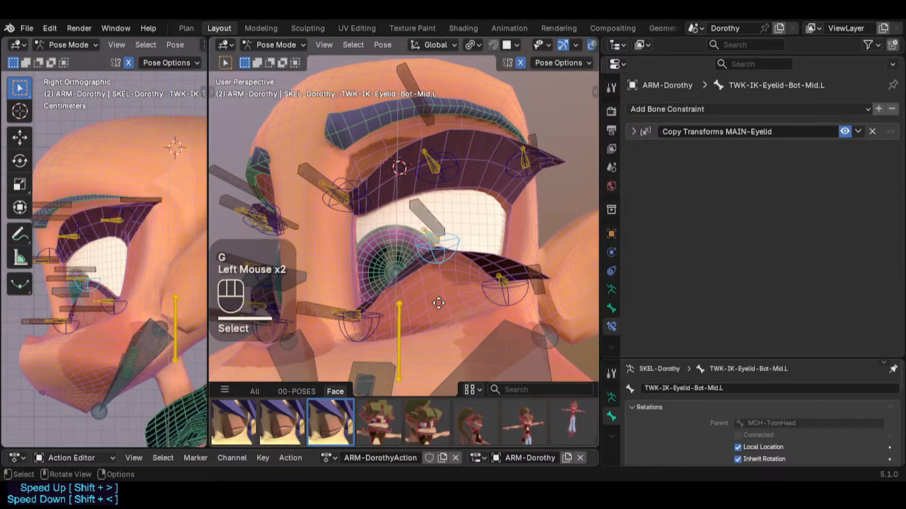
pyautogui.press('g')
pyautogui.click(436, 282)
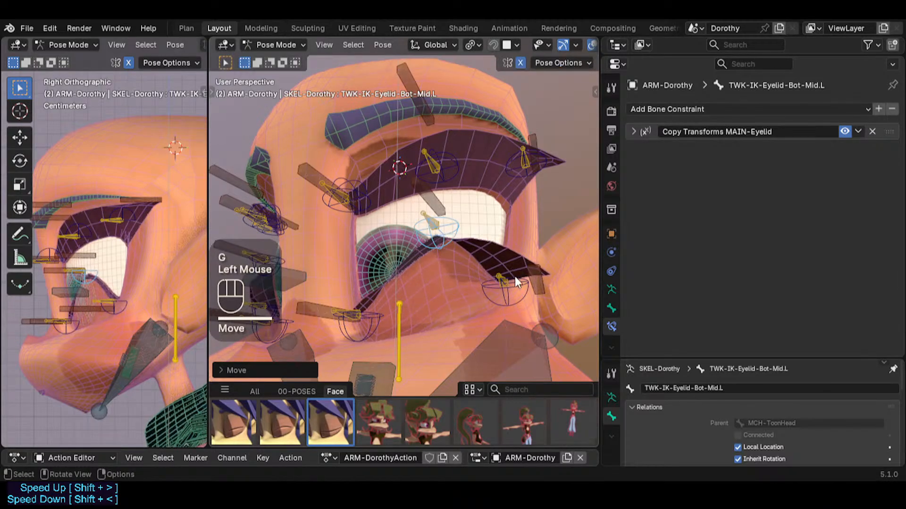
# Lower the middle lower eyelid control in two moves, checking the lashes as the lid opens
pyautogui.moveTo(462, 236); pyautogui.dragTo(455, 246, button='middle')
pyautogui.press('g')
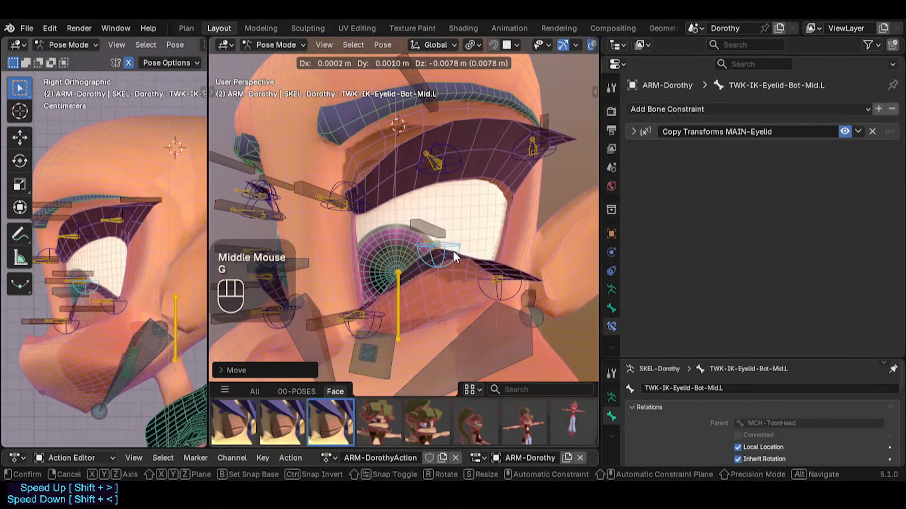
pyautogui.click(453, 258)
pyautogui.press('g')
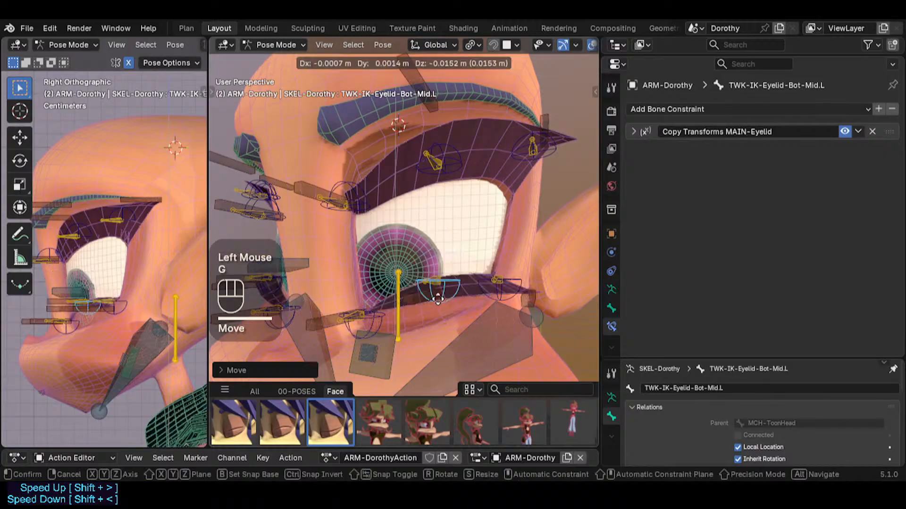
pyautogui.click(443, 293)
# Raise and reposition the middle lower eyelid control several times, checking the lash shape from the front and the side
pyautogui.moveTo(443, 294); pyautogui.dragTo(536, 279, button='middle')
pyautogui.press('g')
pyautogui.click(463, 260)
pyautogui.press('g')
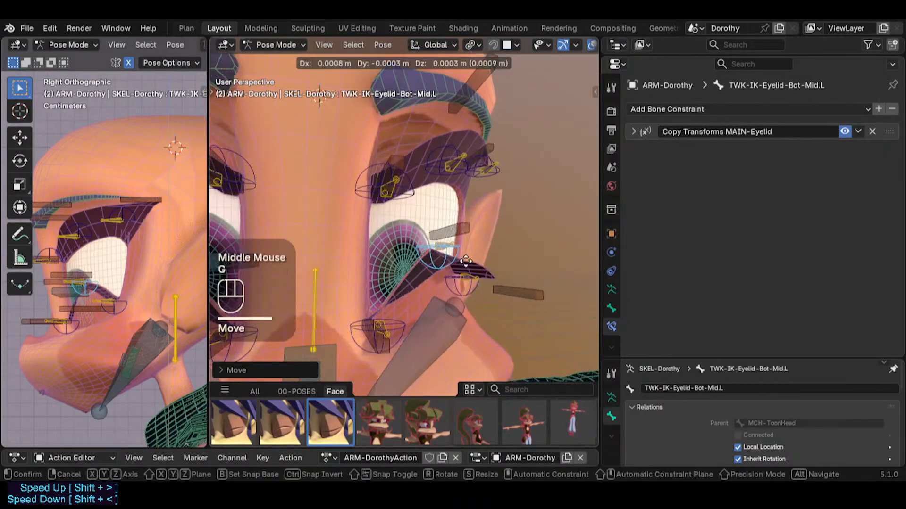
pyautogui.click(443, 261)
pyautogui.moveTo(421, 267)
pyautogui.mouseDown(button='middle')
pyautogui.moveTo(415, 256)
pyautogui.moveTo(419, 264)
pyautogui.mouseUp(button='middle')
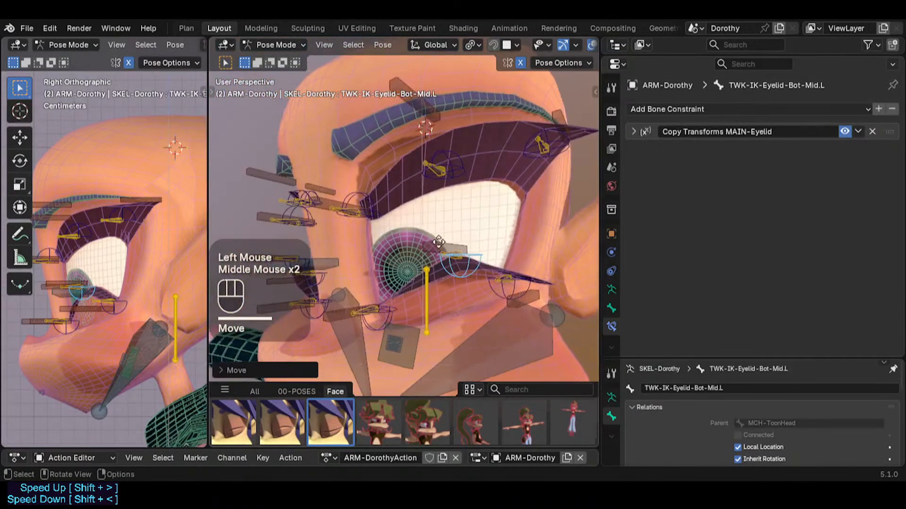
pyautogui.press('g')
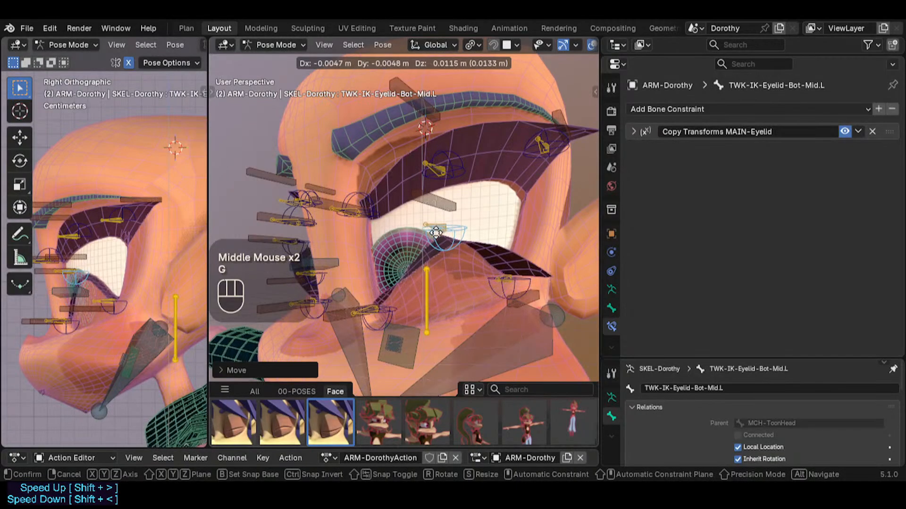
pyautogui.click(434, 240)
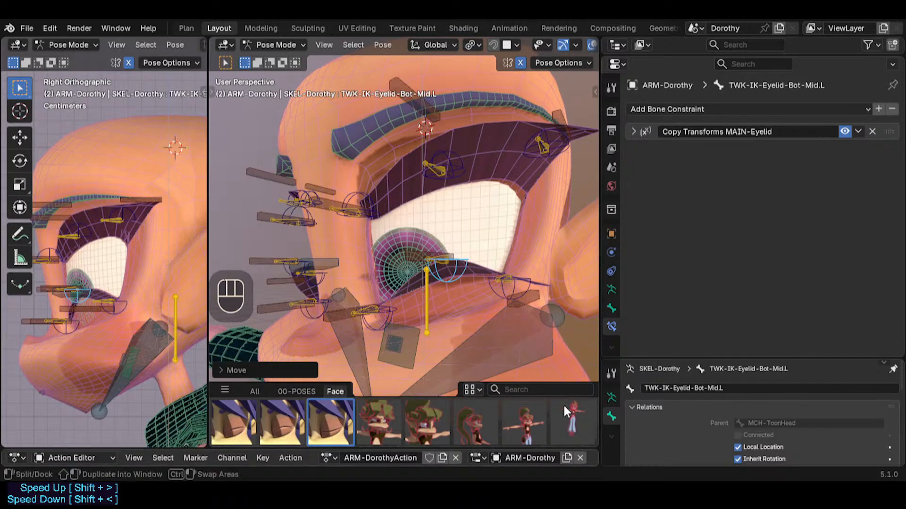
# Pull the middle lower eyelid control down below the eye to check the lashes on a wide-open lower lid
pyautogui.moveTo(375, 285); pyautogui.dragTo(462, 281, button='middle')
pyautogui.scroll(2, 445, 267)
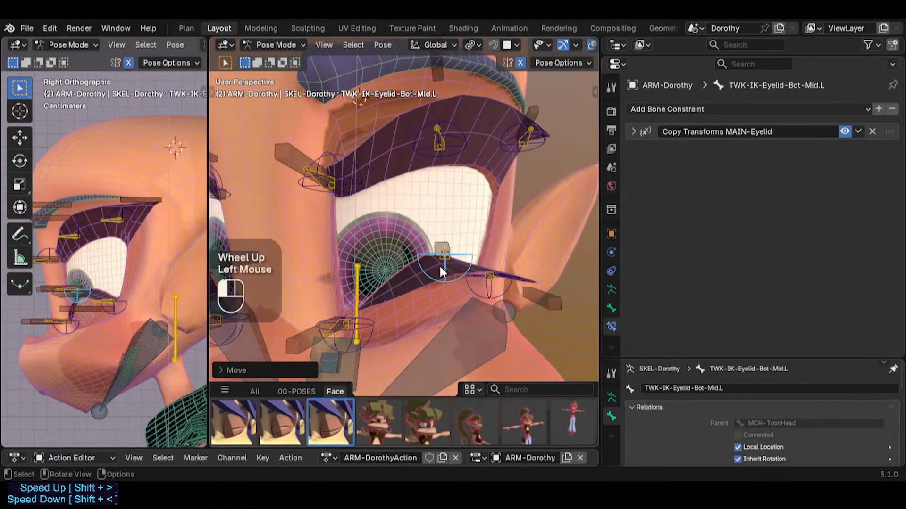
pyautogui.press('g')
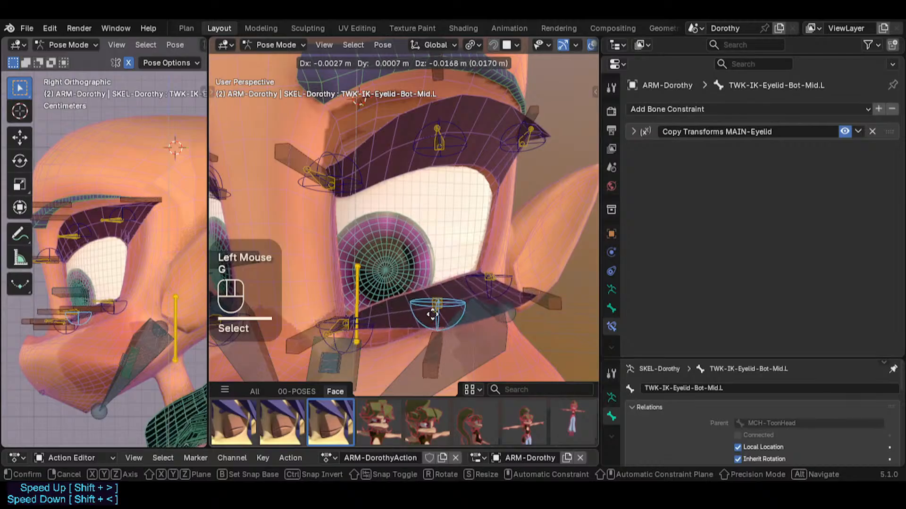
pyautogui.click(435, 320)
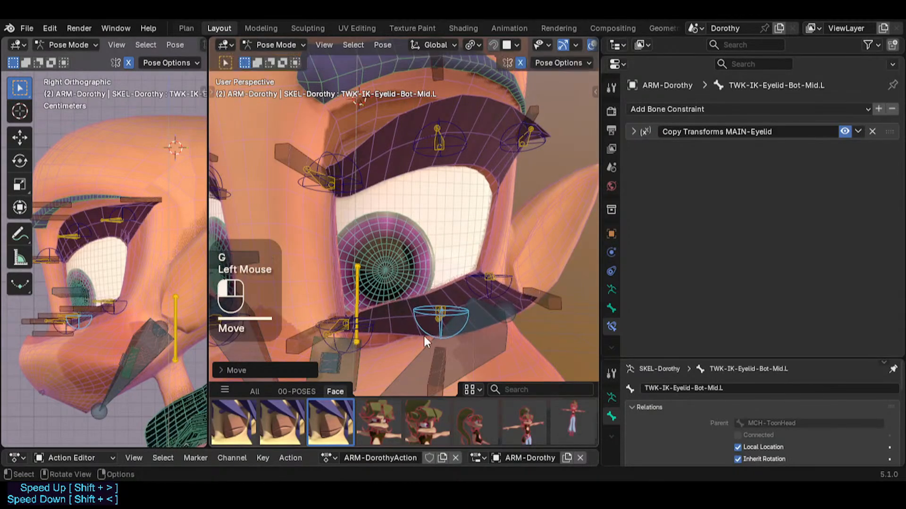
# Raise the middle lower eyelid control back over the eye in two moves, viewing the lashes from different angles
pyautogui.moveTo(424, 336); pyautogui.dragTo(436, 292, button='middle')
pyautogui.press('g')
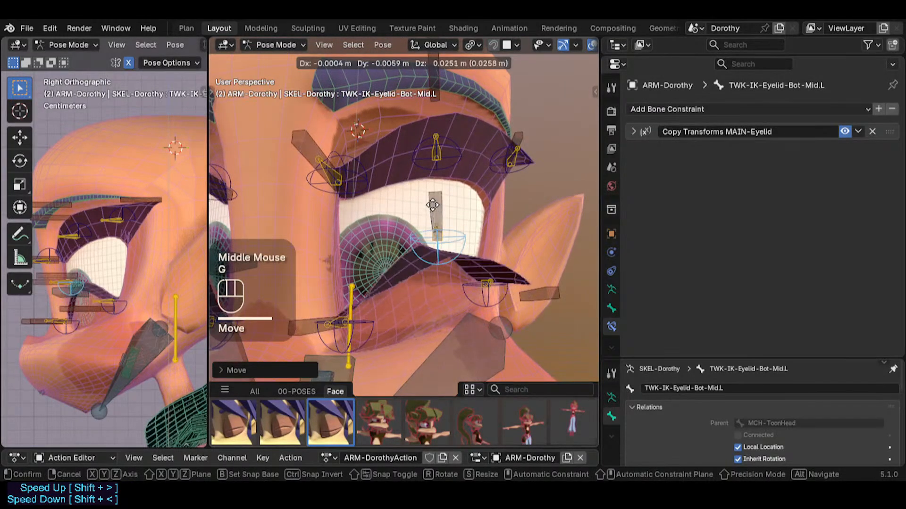
pyautogui.click(434, 210)
pyautogui.moveTo(434, 210); pyautogui.dragTo(422, 274, button='middle')
pyautogui.press('g')
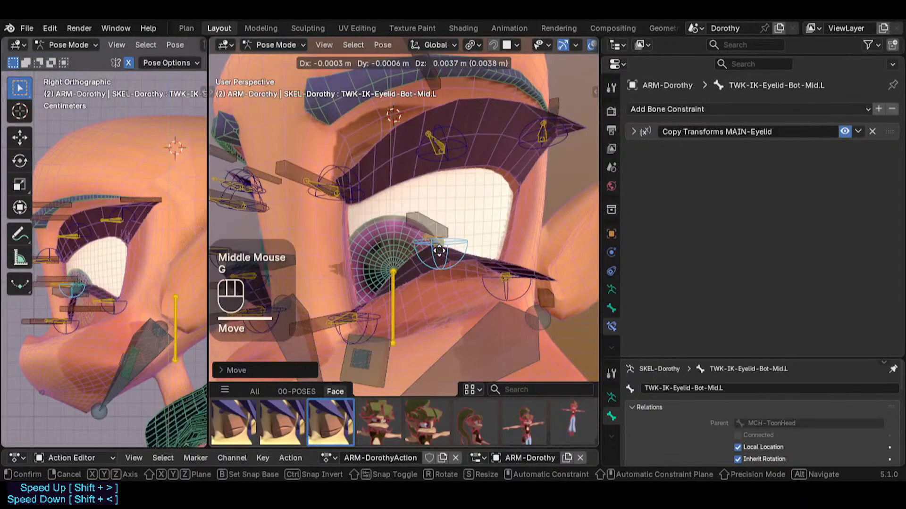
pyautogui.click(432, 221)
# Move the inner lower eyelid control TWK-IK-Eyelid-Bot-In.L while the middle of the lower lid is raised
pyautogui.click(362, 326)
pyautogui.press('g')
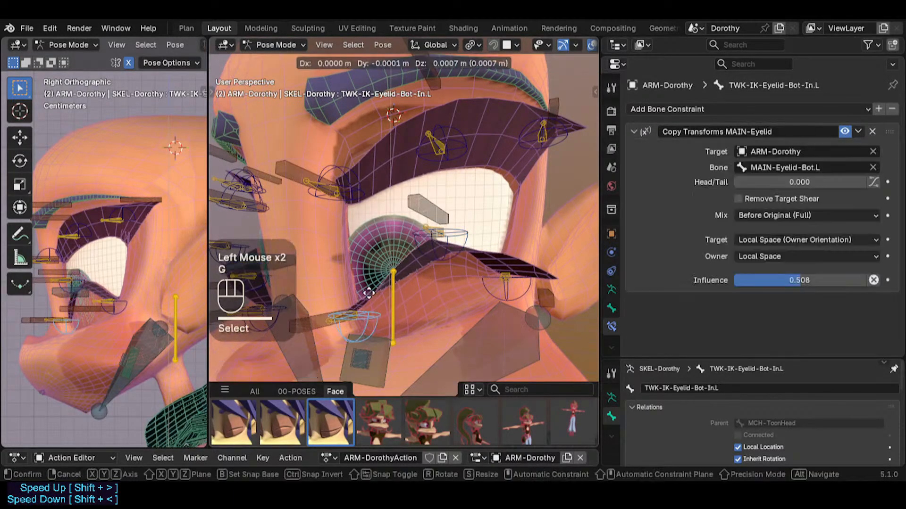
# Place the inner lower eyelid control and examine the location mapping of the middle lower eyelash bone
pyautogui.click(363, 298)
pyautogui.click(442, 218)
pyautogui.scroll(-4, 670, 279)
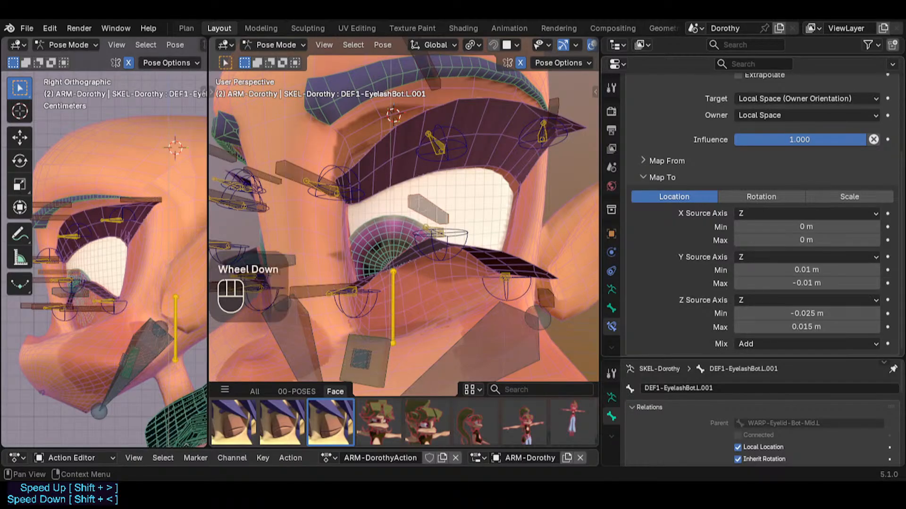
# Move the middle and then the inner left lower eyelid controls to test how the lashes follow
pyautogui.moveTo(405, 245); pyautogui.dragTo(409, 246, button='middle')
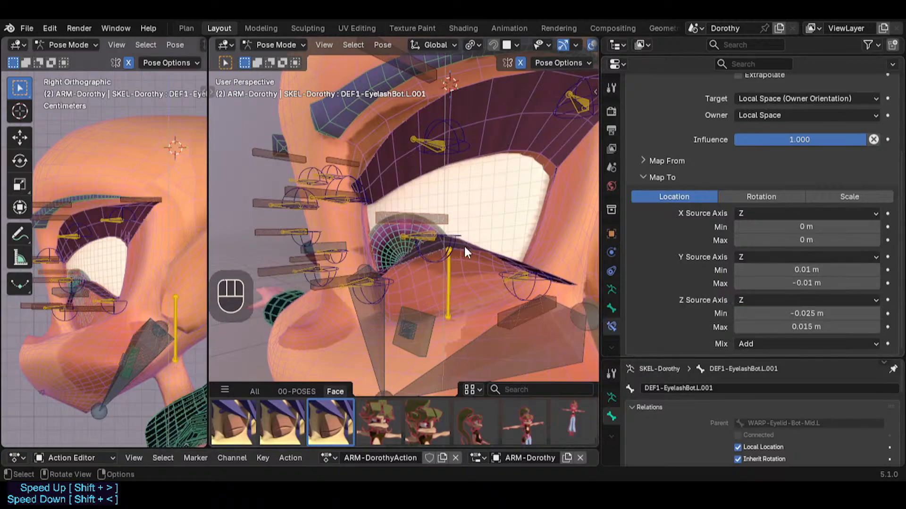
pyautogui.click(450, 238)
pyautogui.press('g')
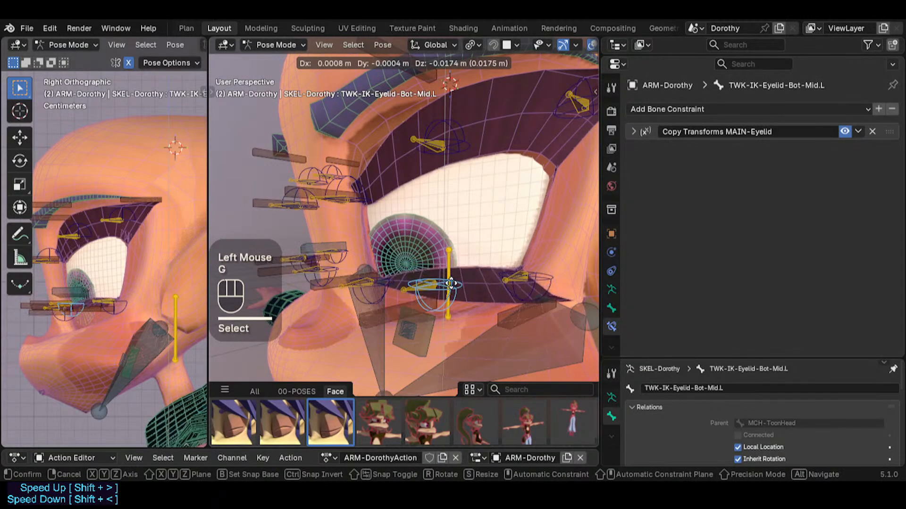
pyautogui.click(446, 246)
pyautogui.click(384, 294)
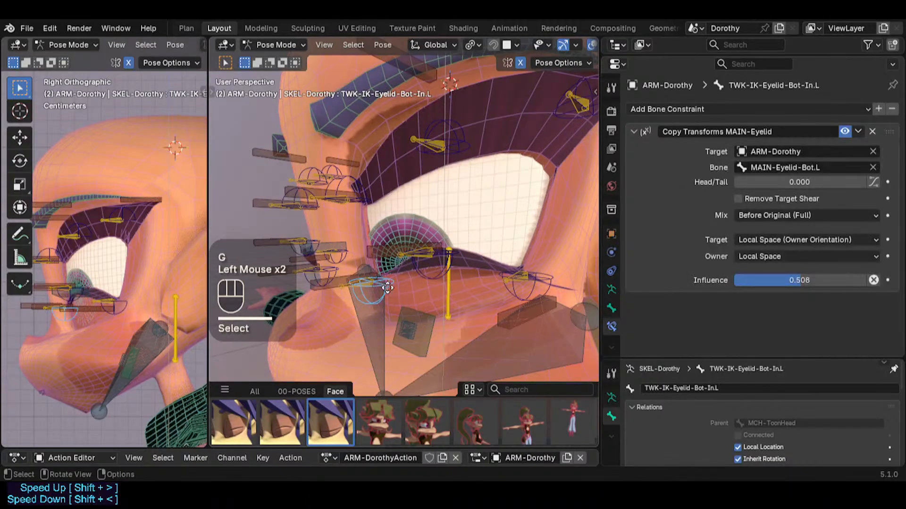
pyautogui.press('g')
pyautogui.click(386, 299)
# Show the location mapping of DEF1-EyelashBot.L and open its Y Min value for editing
pyautogui.click(321, 307)
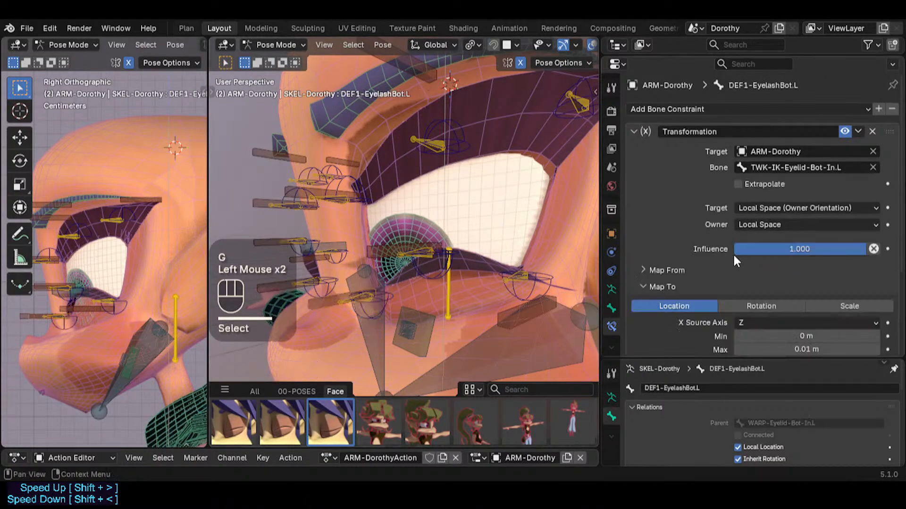
pyautogui.scroll(-3, 732, 253)
pyautogui.scroll(-1, 781, 257)
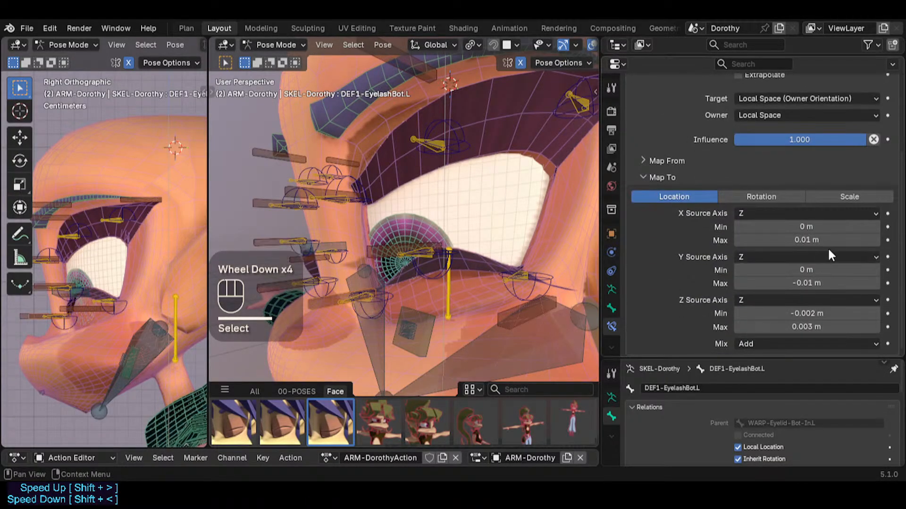
pyautogui.click(818, 270)
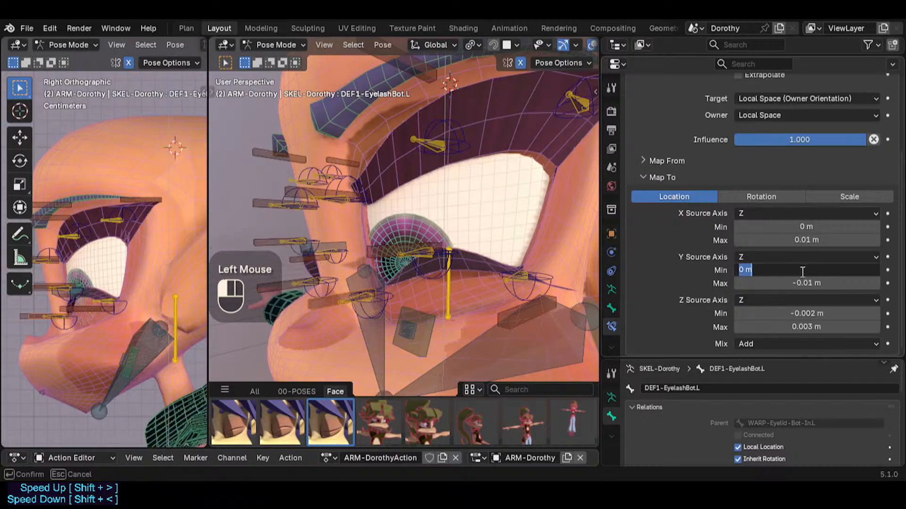
# Move the inner left lower eyelid control slightly upward to test the inner lash
pyautogui.moveTo(408, 281); pyautogui.dragTo(383, 301, button='middle')
pyautogui.click(383, 301)
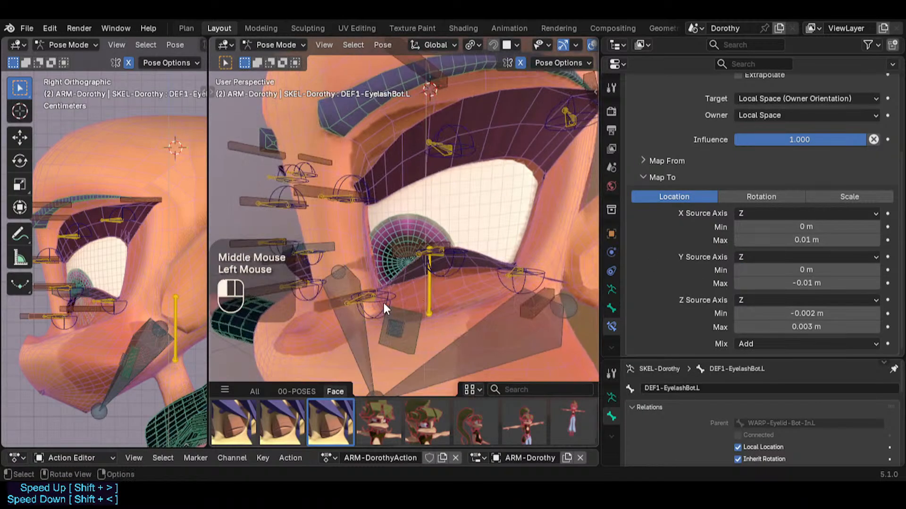
pyautogui.press('g')
pyautogui.click(394, 289)
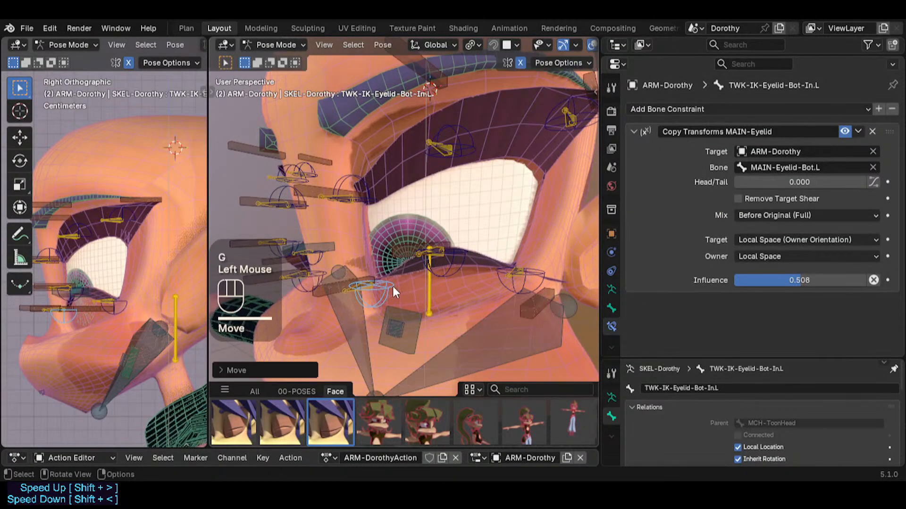
# Copy the middle lower eyelash bone's Y Min of 0.01 m for use on the inner lower eyelash bone
pyautogui.click(404, 249)
pyautogui.scroll(-4, 834, 230)
pyautogui.hotkey('ctrl', 'c')
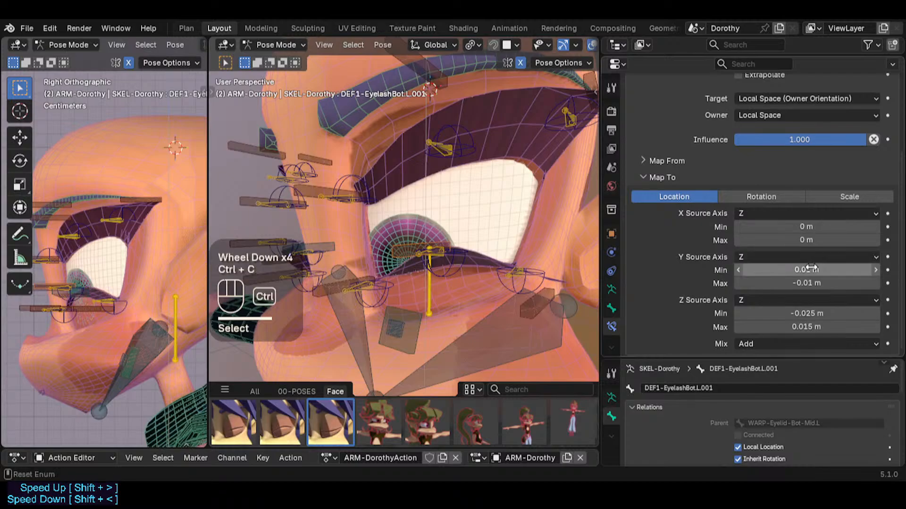
pyautogui.click(371, 296)
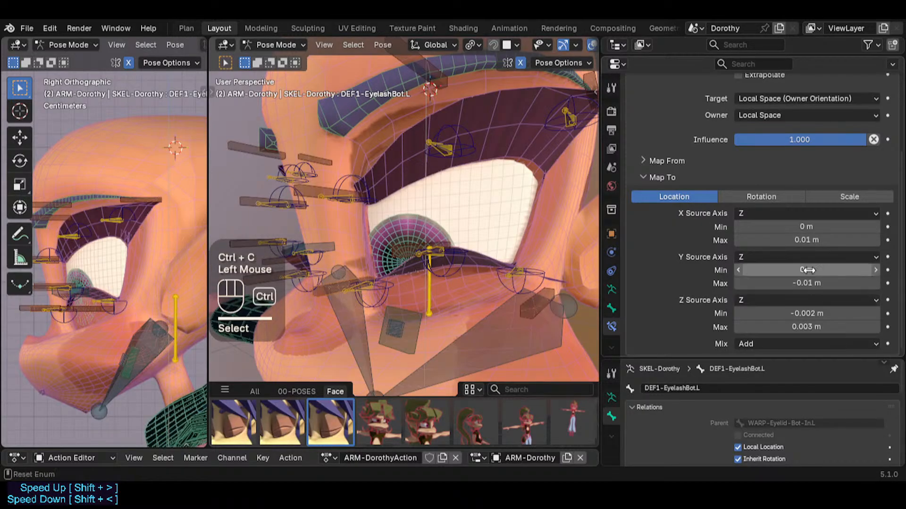
# Move the inner and middle left lower eyelid controls up and down to check the lash deformation
pyautogui.click(378, 290)
pyautogui.press('g')
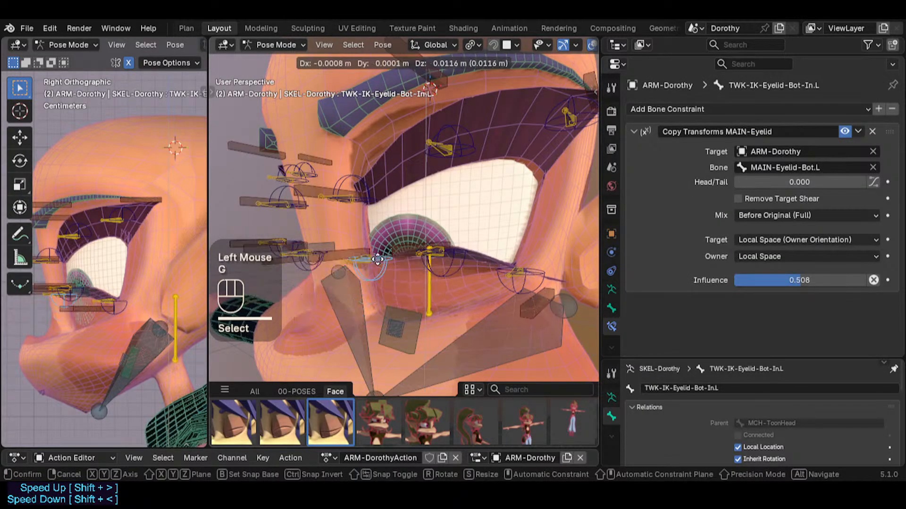
pyautogui.click(378, 301)
pyautogui.click(450, 274)
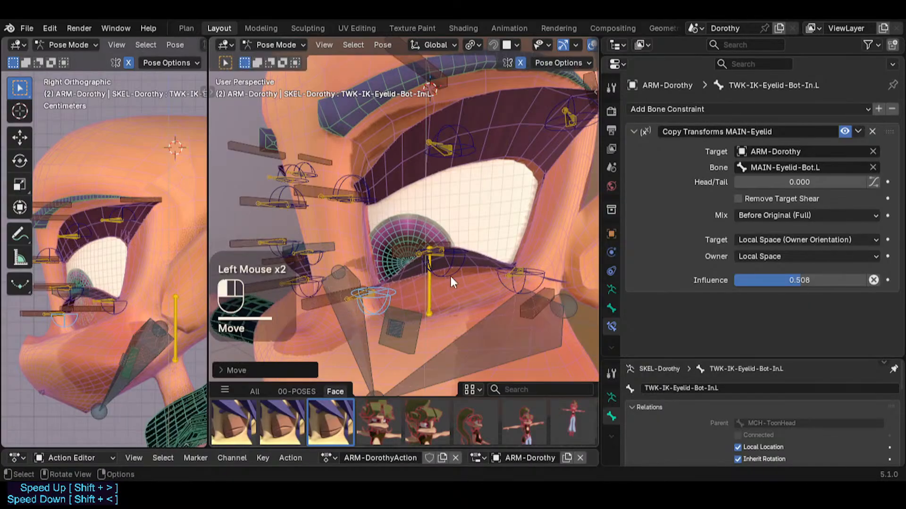
pyautogui.press('g')
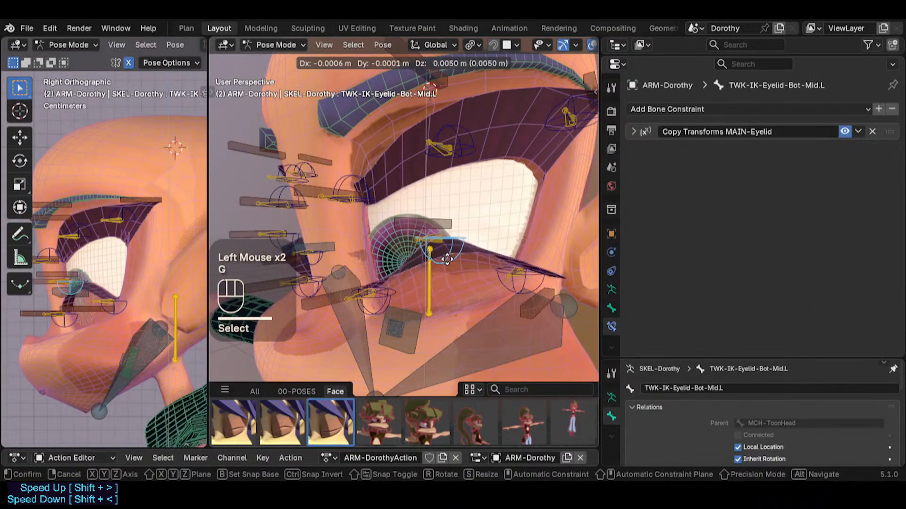
pyautogui.click(443, 286)
# Try adjusting the Z Min value in the location mapping of DEF1-EyelashBot.L.001
pyautogui.click(421, 213)
pyautogui.scroll(-2, 713, 229)
pyautogui.scroll(-3, 715, 232)
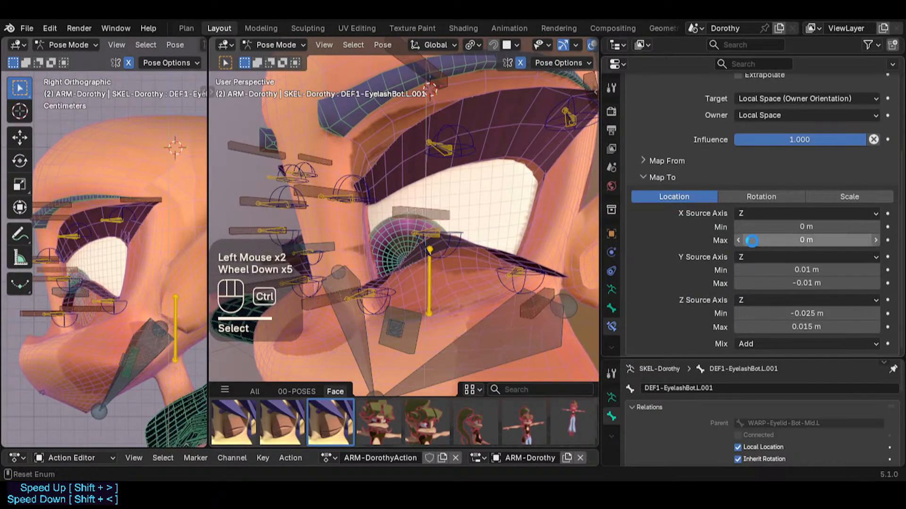
pyautogui.moveTo(491, 244); pyautogui.dragTo(653, 242, button='middle')
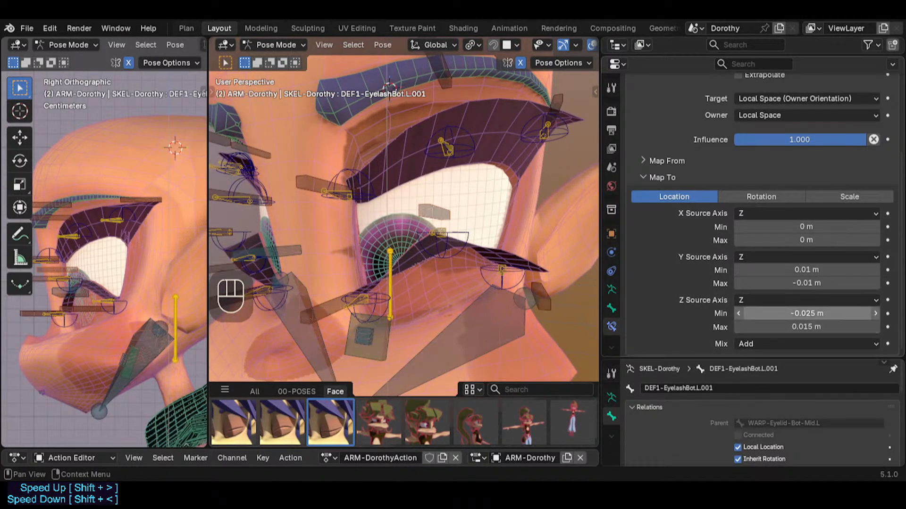
pyautogui.moveTo(806, 313)
pyautogui.keyDown('alt'); pyautogui.keyDown('shift'); pyautogui.mouseDown()
pyautogui.moveTo(798, 313)
pyautogui.moveTo(813, 313)
pyautogui.mouseUp(); pyautogui.keyUp('shift'); pyautogui.keyUp('alt')
# Lower the middle left lower eyelid control and set the Z Min of DEF1-EyelashBot.L.001 to -0.02 m
pyautogui.click(451, 236)
pyautogui.press('g')
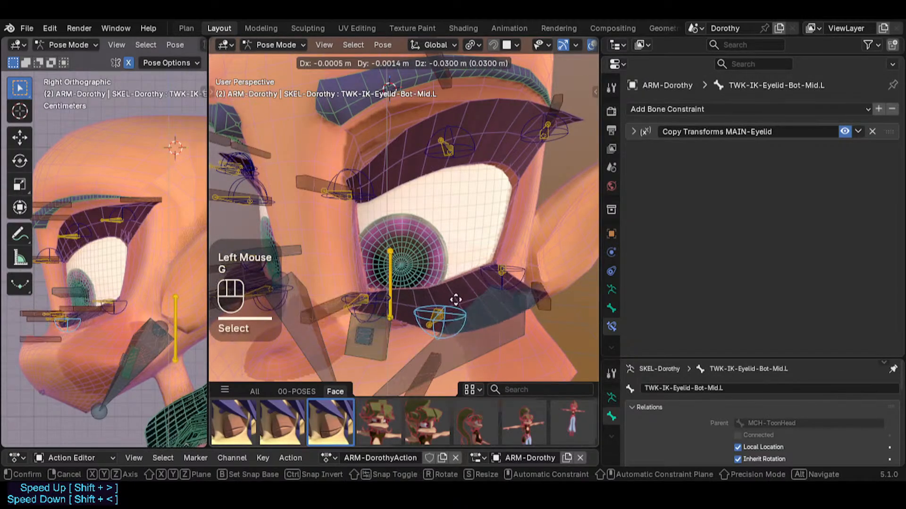
pyautogui.click(450, 315)
pyautogui.click(424, 342)
pyautogui.scroll(-2, 689, 273)
pyautogui.scroll(-2, 763, 280)
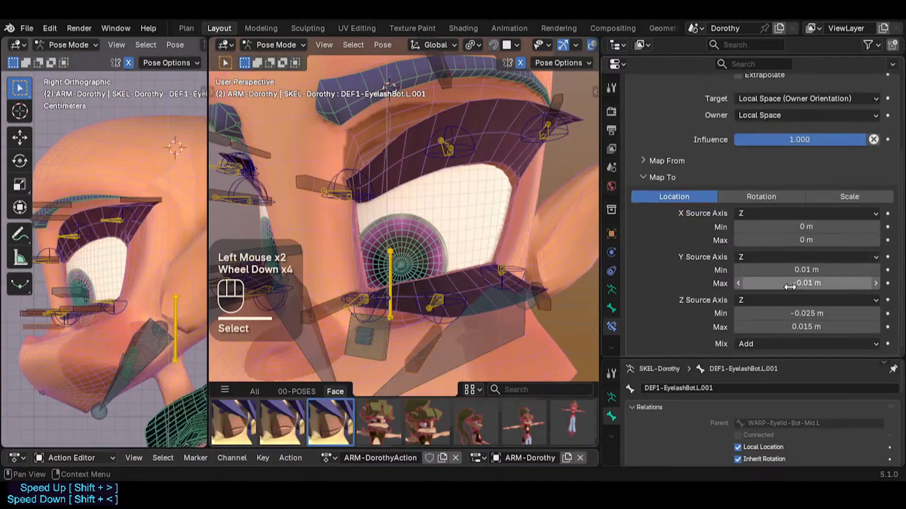
pyautogui.click(782, 313)
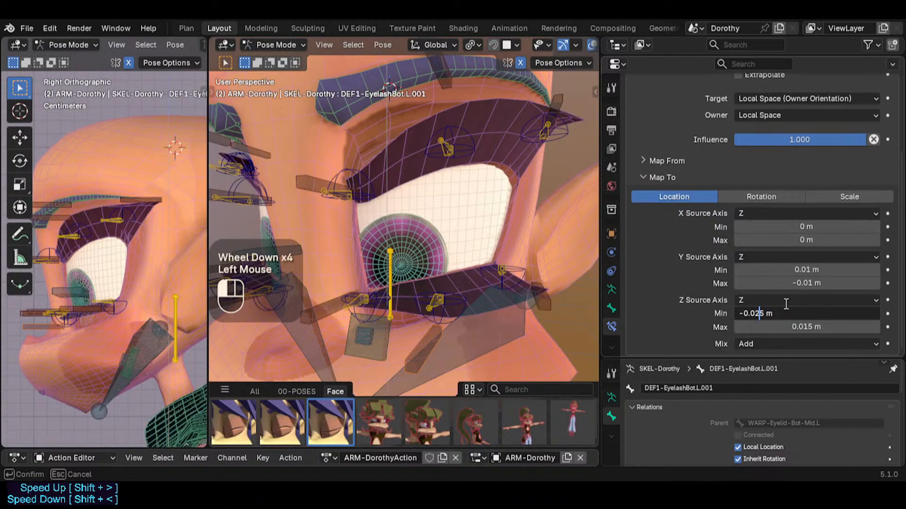
pyautogui.write('-0.020')
pyautogui.press('Return')
# Raise the middle left lower eyelid control over the eye to check the lash at its upper extreme
pyautogui.click(453, 299)
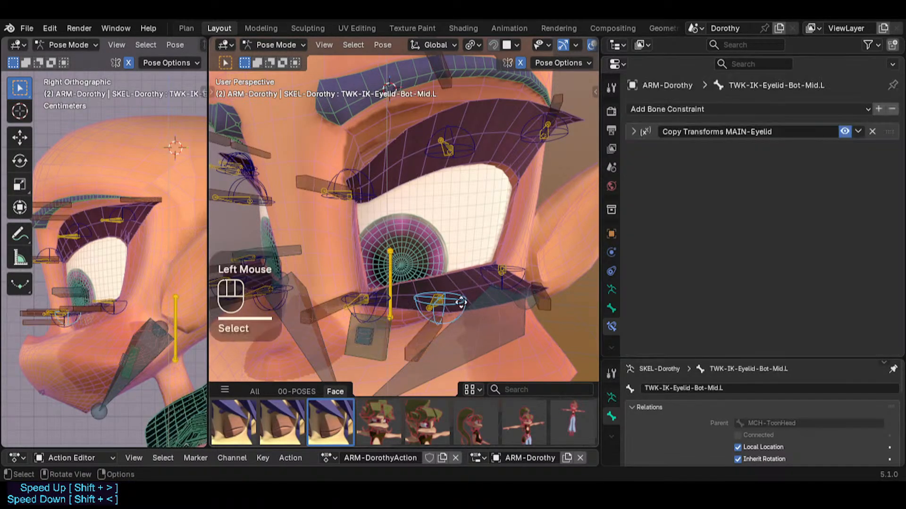
pyautogui.press('g')
pyautogui.click(459, 236)
# Set the Z Max of the middle lower eyelash bone's location mapping to 0.024 m
pyautogui.click(445, 209)
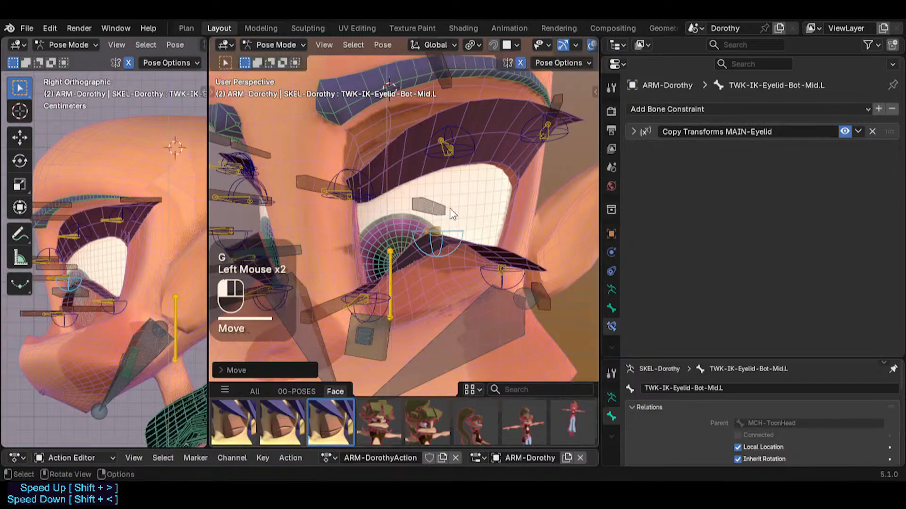
pyautogui.scroll(-2, 754, 276)
pyautogui.scroll(-3, 753, 276)
pyautogui.keyDown('shift'); pyautogui.moveTo(813, 327); pyautogui.dragTo(833, 328); pyautogui.keyUp('shift')
pyautogui.hotkey('ctrl', 'z')
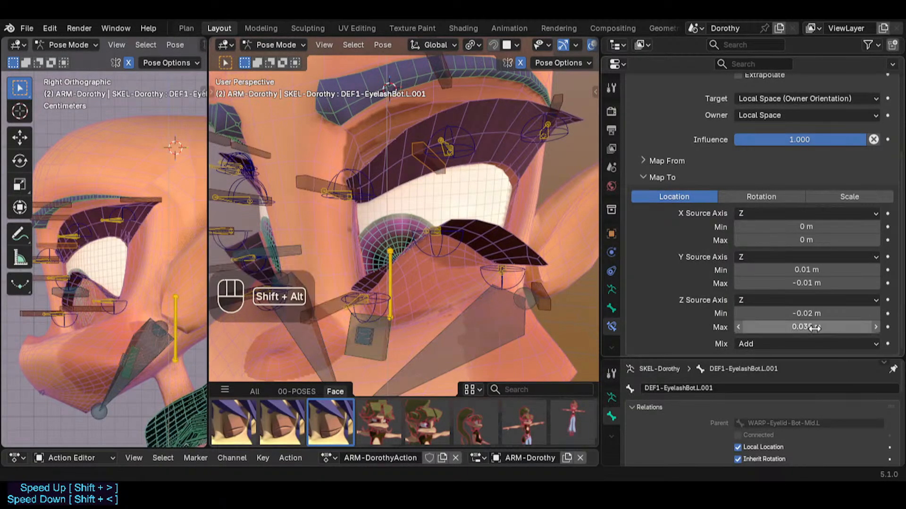
pyautogui.click(793, 327)
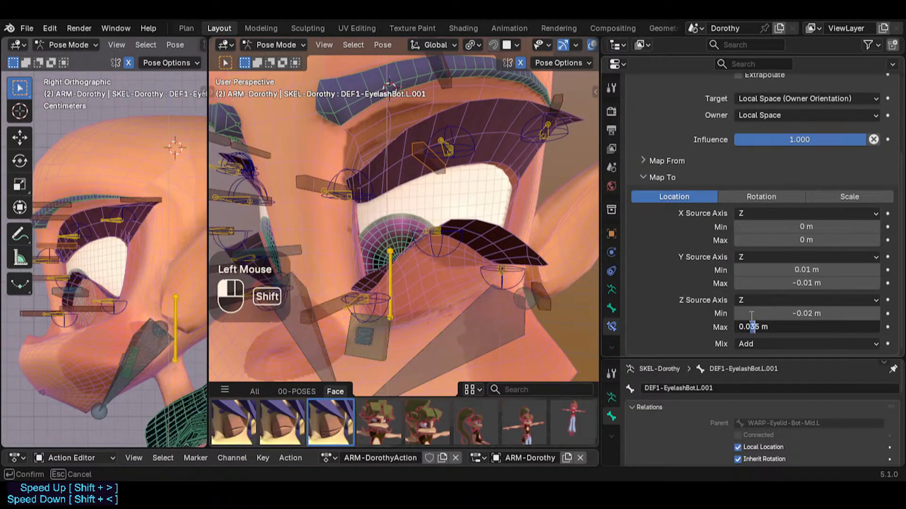
pyautogui.hotkey('shift', 'Right')
pyautogui.press('Return')
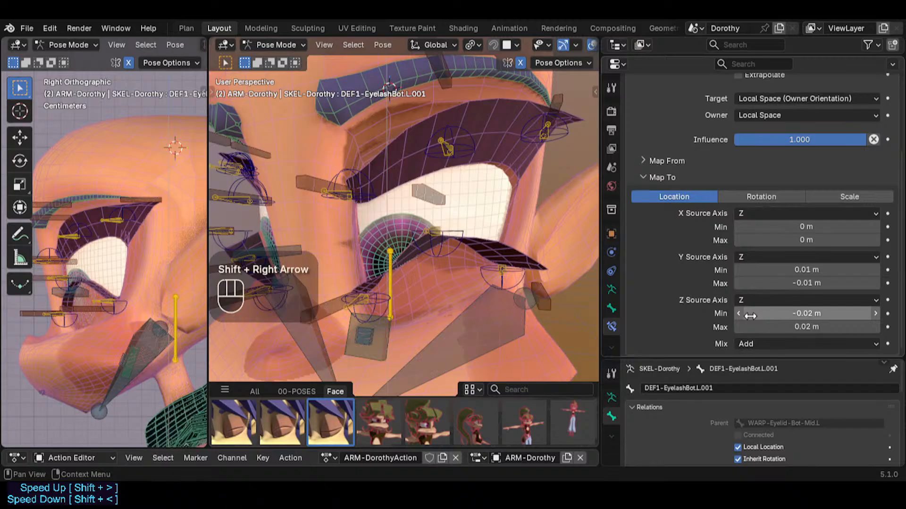
pyautogui.click(816, 325)
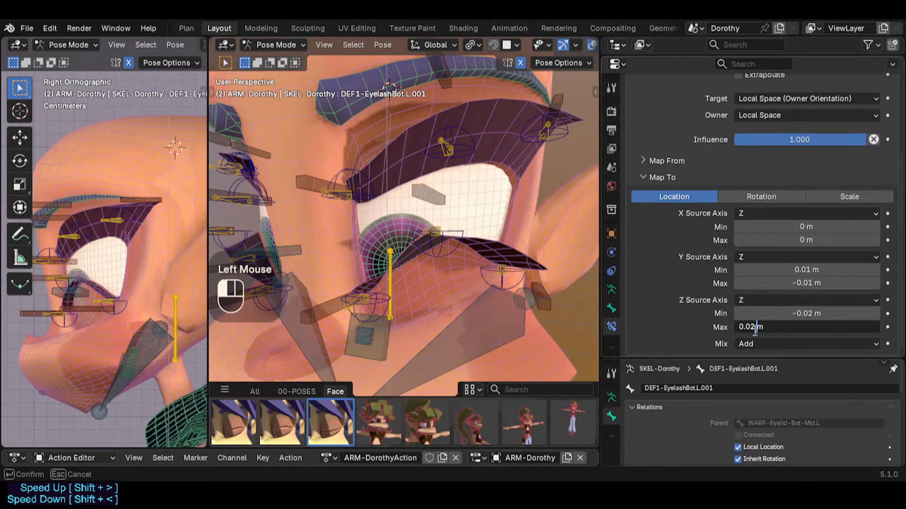
pyautogui.press('Return')
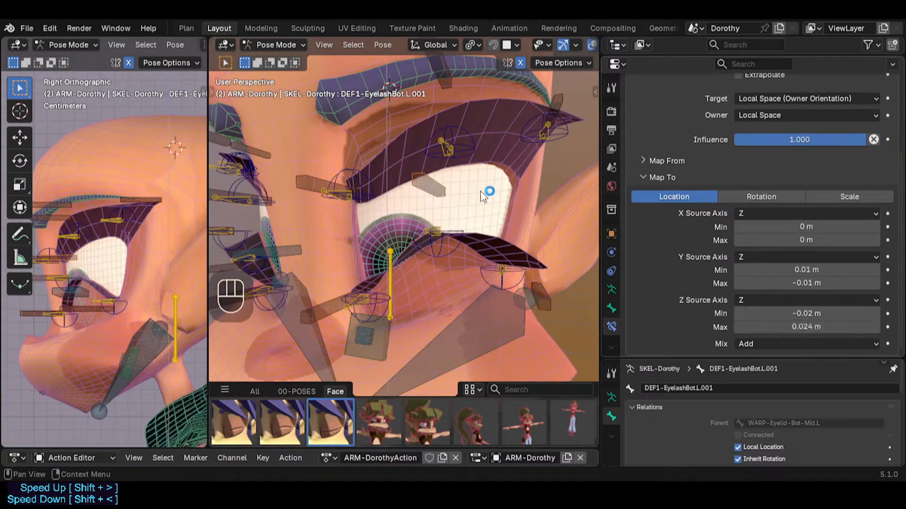
# Lower the middle left lower eyelid control in two moves to test the adjusted lash
pyautogui.click(453, 235)
pyautogui.press('g')
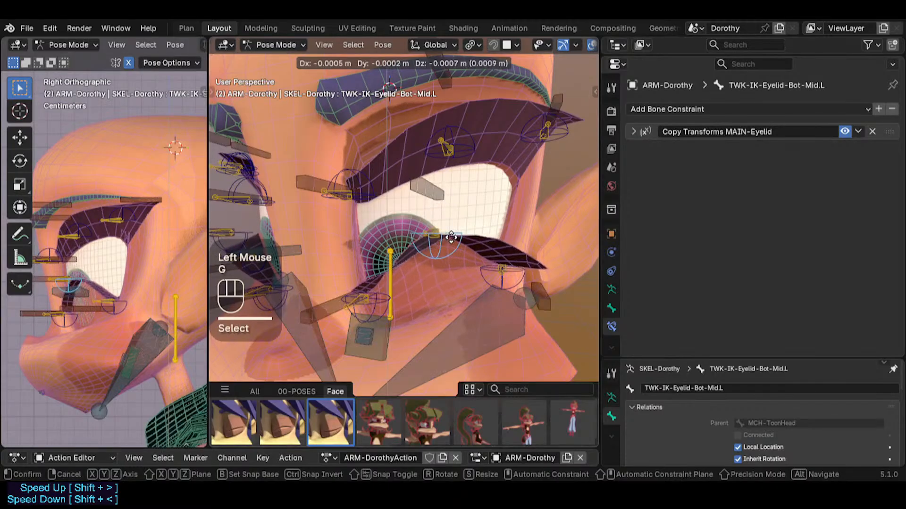
pyautogui.click(452, 241)
pyautogui.press('g')
pyautogui.click(453, 272)
# Test the inner and middle left lower eyelid controls together by repositioning each of them
pyautogui.click(379, 292)
pyautogui.press('g')
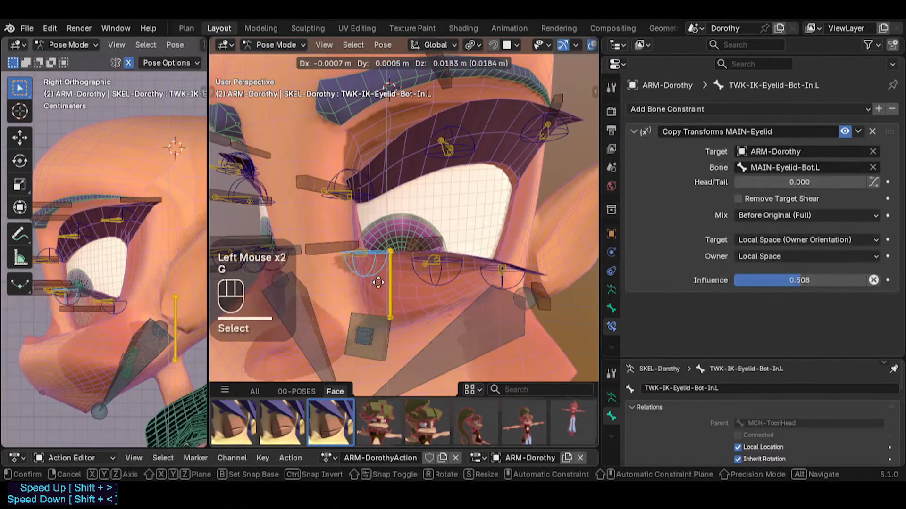
pyautogui.click(378, 316)
pyautogui.click(438, 278)
pyautogui.press('g')
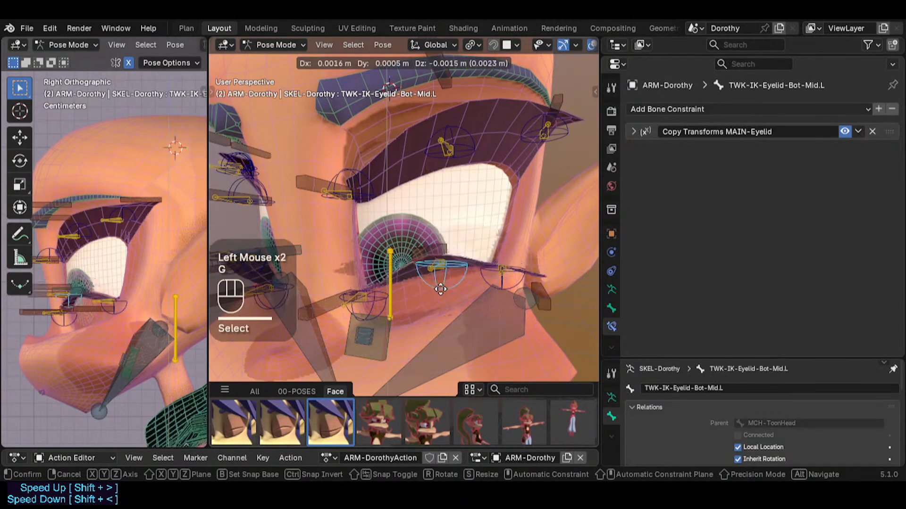
pyautogui.click(481, 295)
pyautogui.click(491, 253)
pyautogui.press('g')
pyautogui.press('Escape')
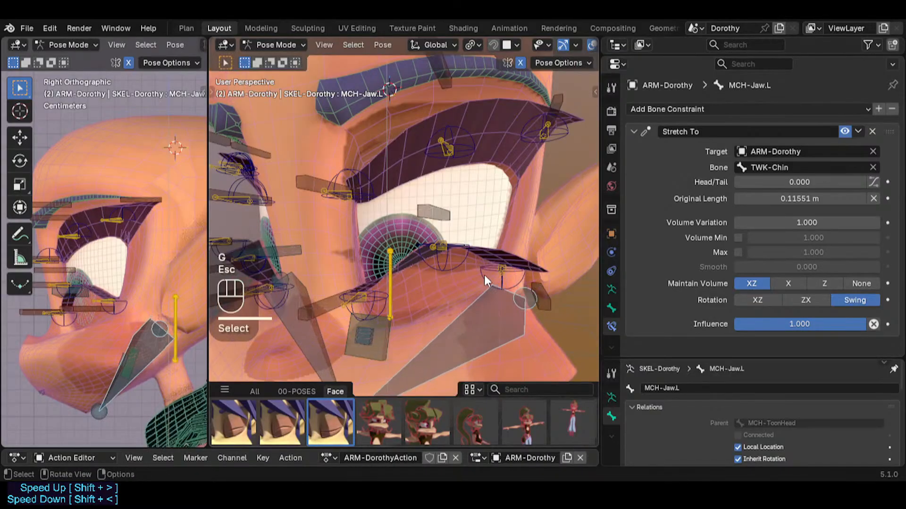
# Clear the location of all pose bones and save the file
pyautogui.press('a')
pyautogui.hotkey('alt', 'g')
pyautogui.hotkey('alt', 'g')
pyautogui.hotkey('ctrl', 's')
# Raise the outer left lower eyelid control up and outward toward the ear in two moves
pyautogui.click(484, 273)
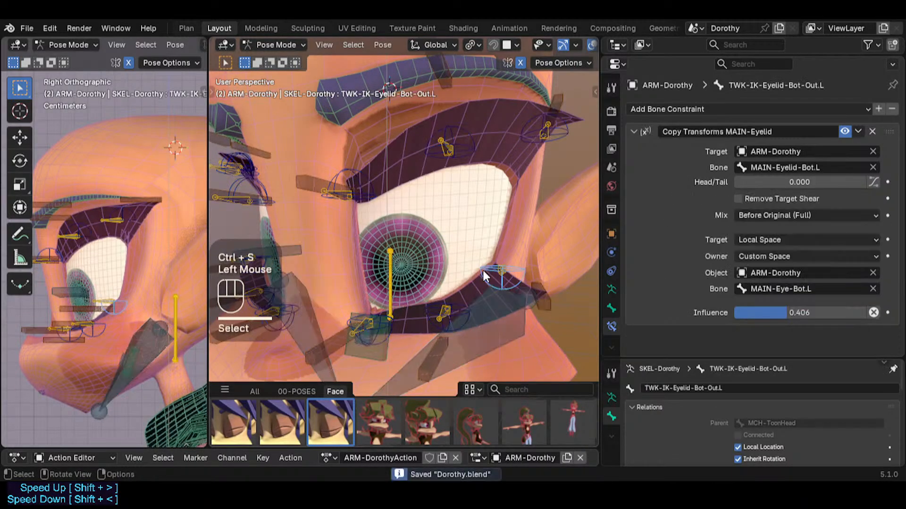
pyautogui.press('g')
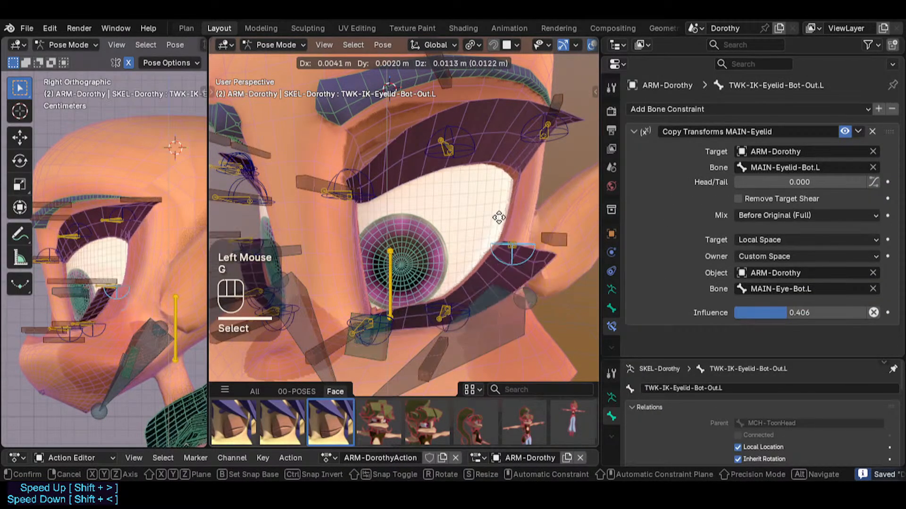
pyautogui.click(503, 216)
pyautogui.keyDown('shift'); pyautogui.moveTo(503, 217); pyautogui.dragTo(332, 203, button='middle'); pyautogui.keyUp('shift')
pyautogui.press('g')
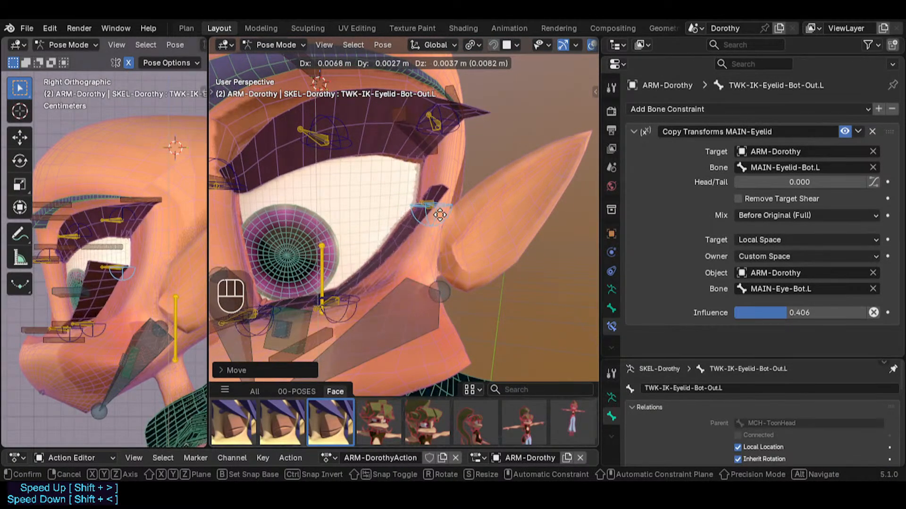
pyautogui.click(448, 174)
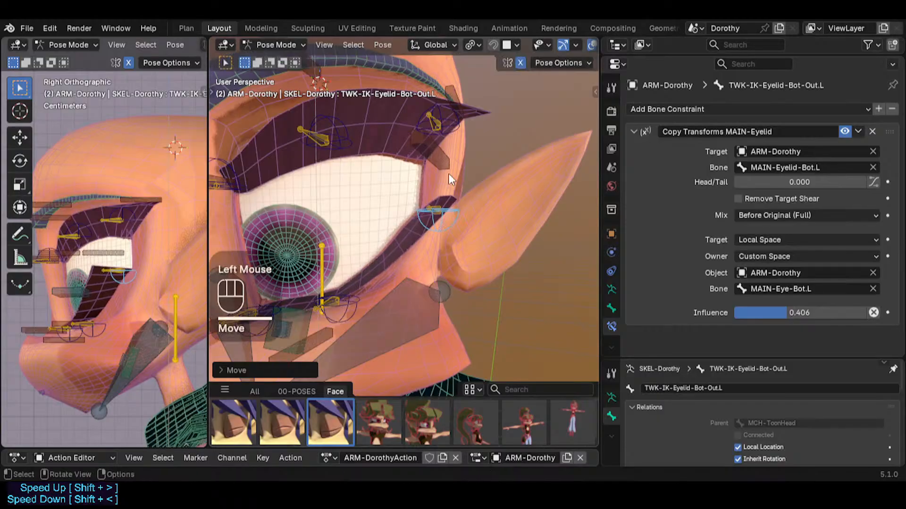
# Set the outer left lower eyelash bone's Transformation Map To location Z maximum to 0.016 m
pyautogui.click(449, 174)
pyautogui.scroll(-2, 708, 268)
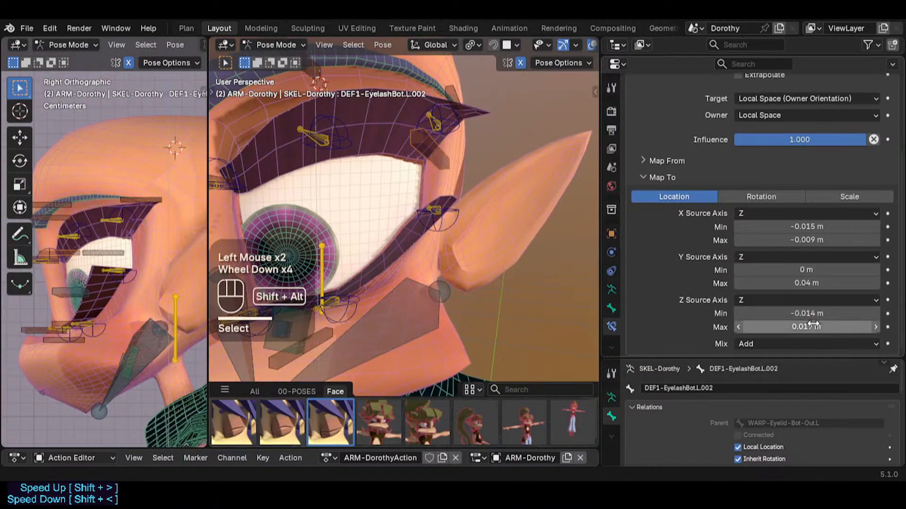
pyautogui.moveTo(814, 324)
pyautogui.keyDown('alt'); pyautogui.keyDown('shift'); pyautogui.mouseDown()
pyautogui.moveTo(784, 325)
pyautogui.moveTo(853, 326)
pyautogui.moveTo(710, 327)
pyautogui.moveTo(815, 327)
pyautogui.mouseUp(); pyautogui.keyUp('shift'); pyautogui.keyUp('alt')
pyautogui.hotkey('ctrl', 'z')
pyautogui.hotkey('ctrl', 'z')
pyautogui.hotkey('ctrl', 'z')
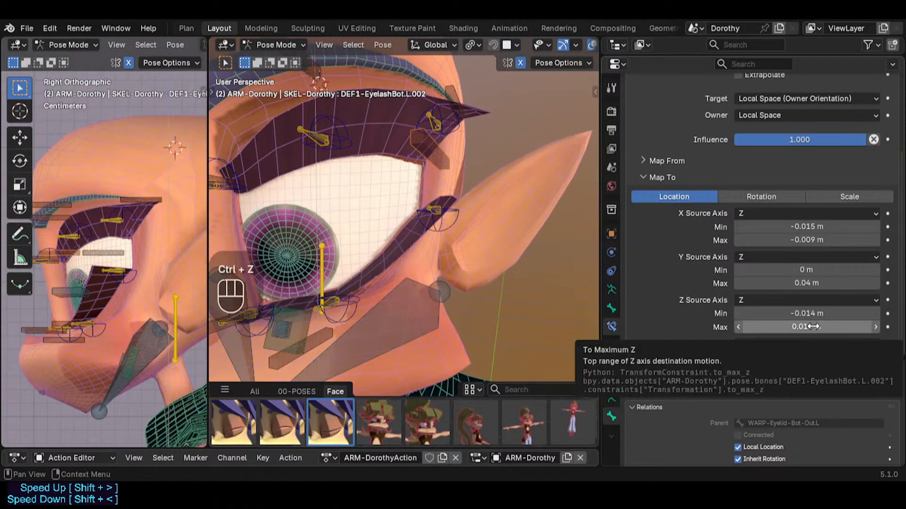
pyautogui.click(814, 327)
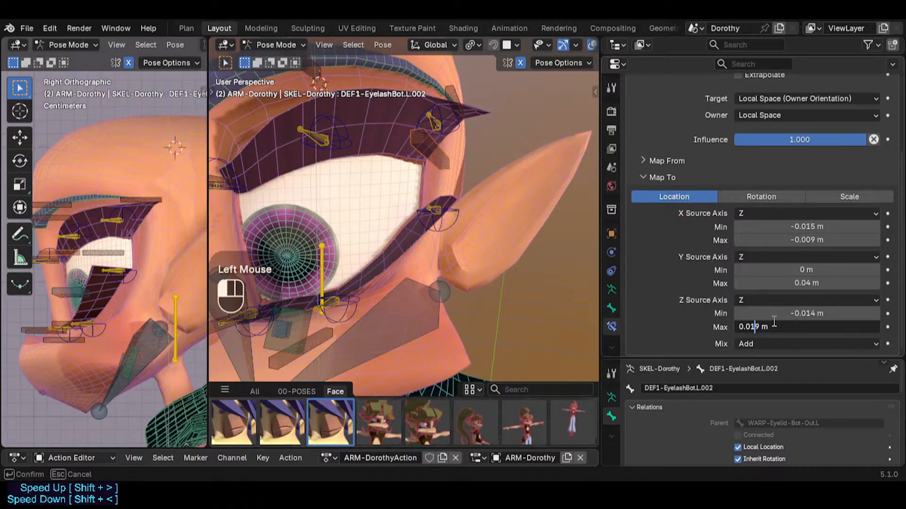
pyautogui.press('Return')
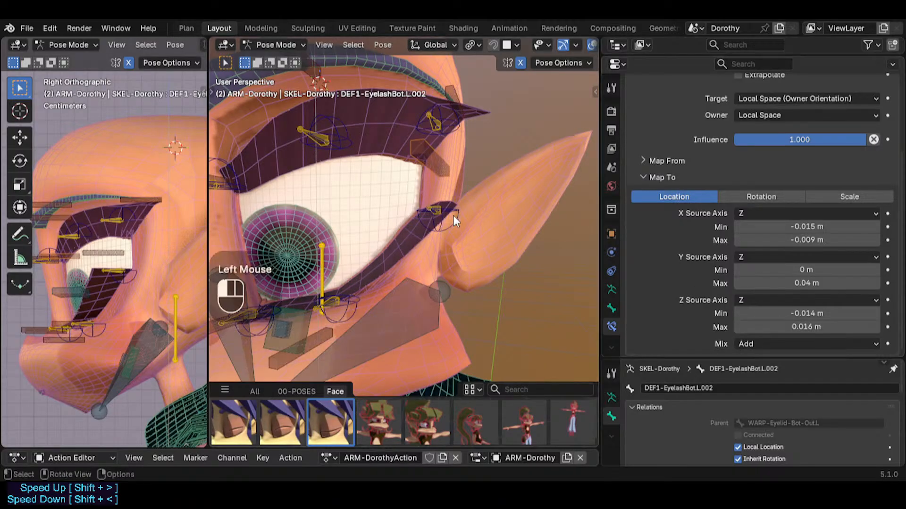
# Lower the outer left lower eyelid control below the eye corner and inspect the lash from the side
pyautogui.click(453, 217)
pyautogui.press('g')
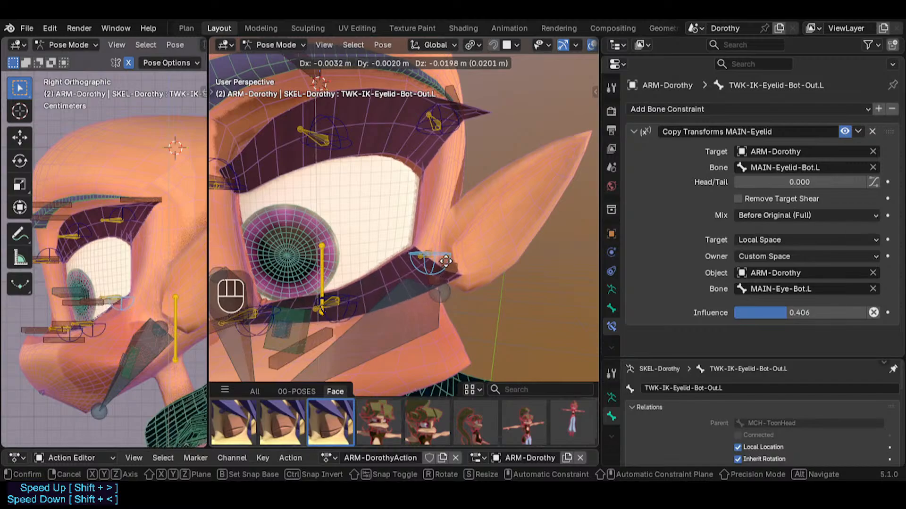
pyautogui.click(450, 270)
pyautogui.click(451, 271)
pyautogui.moveTo(296, 278); pyautogui.dragTo(358, 242, button='middle')
pyautogui.scroll(1, 446, 264)
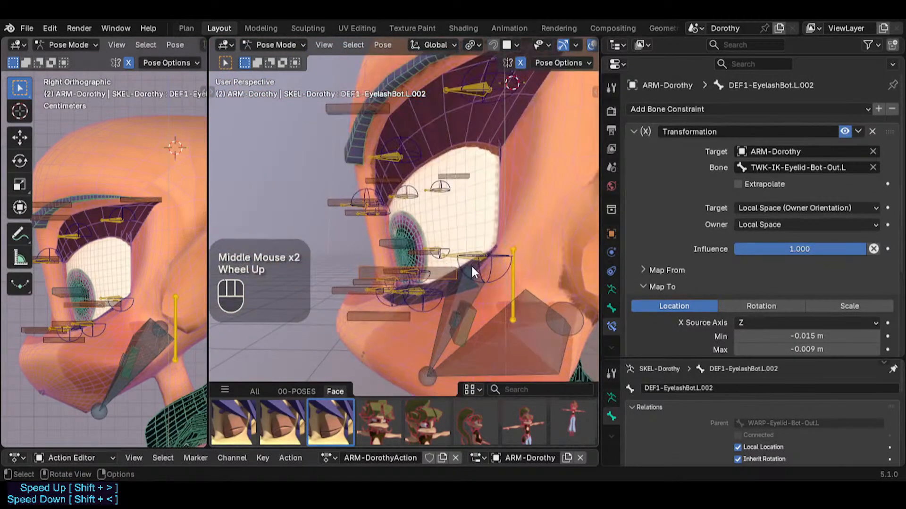
# Raise the outer left lower eyelid control toward the upper lid in side view, refining its height in a second move
pyautogui.click(502, 261)
pyautogui.press('g')
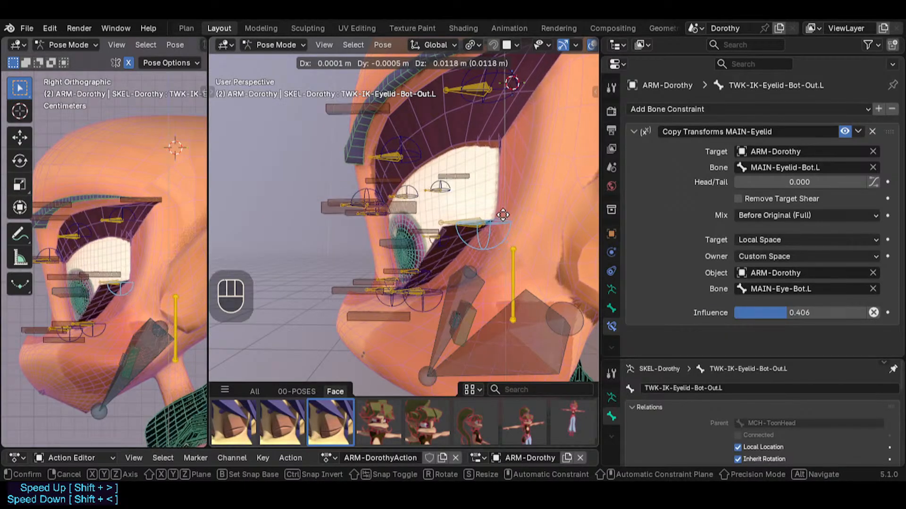
pyautogui.click(487, 230)
pyautogui.press('g')
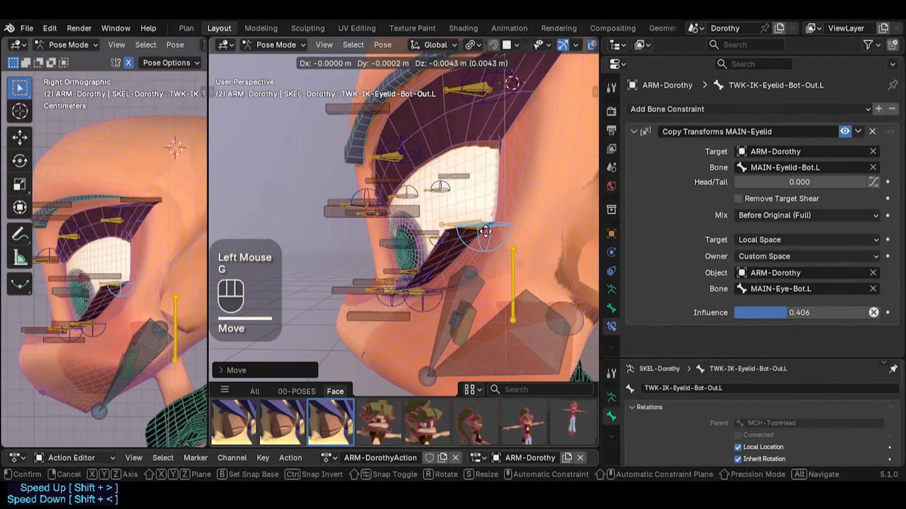
pyautogui.click(486, 231)
# Set the Map To location Y maximum of the outer left lower eyelash bone to -0.02 m
pyautogui.click(407, 217)
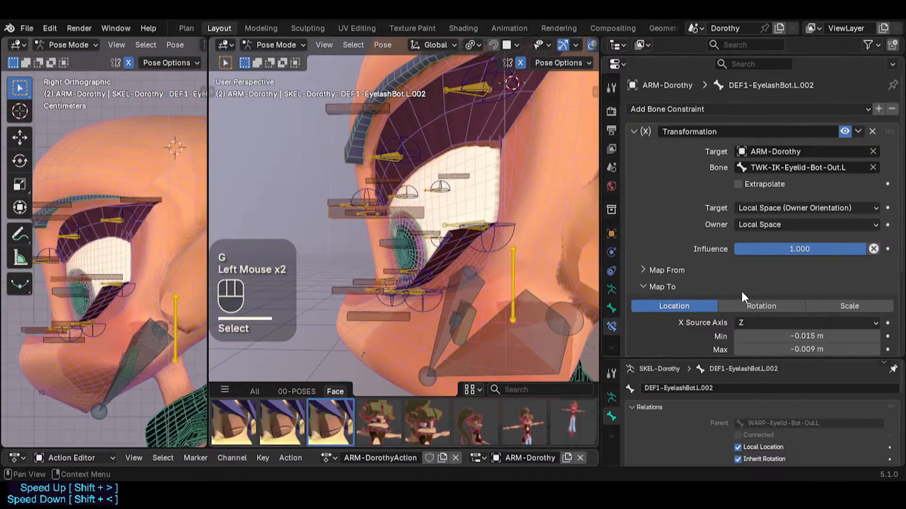
pyautogui.scroll(-4, 741, 294)
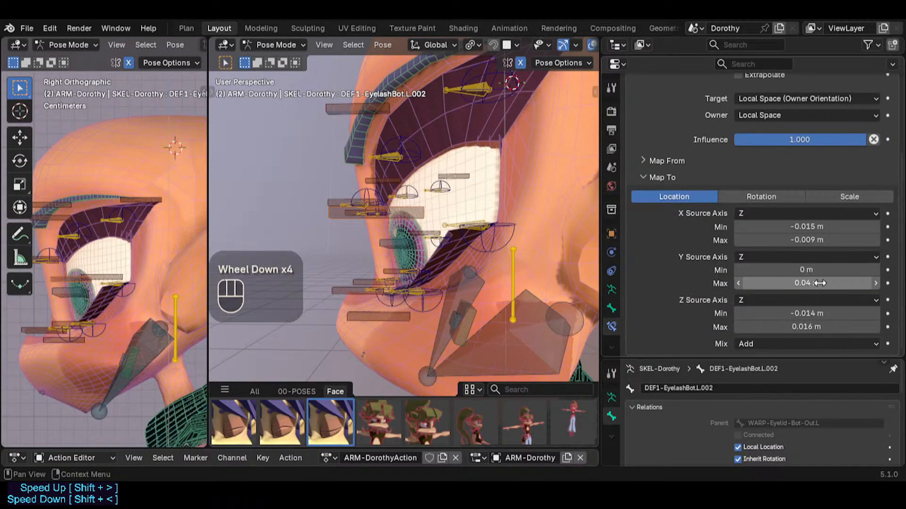
pyautogui.keyDown('alt'); pyautogui.keyDown('shift'); pyautogui.moveTo(819, 283); pyautogui.dragTo(802, 283); pyautogui.keyUp('shift'); pyautogui.keyUp('alt')
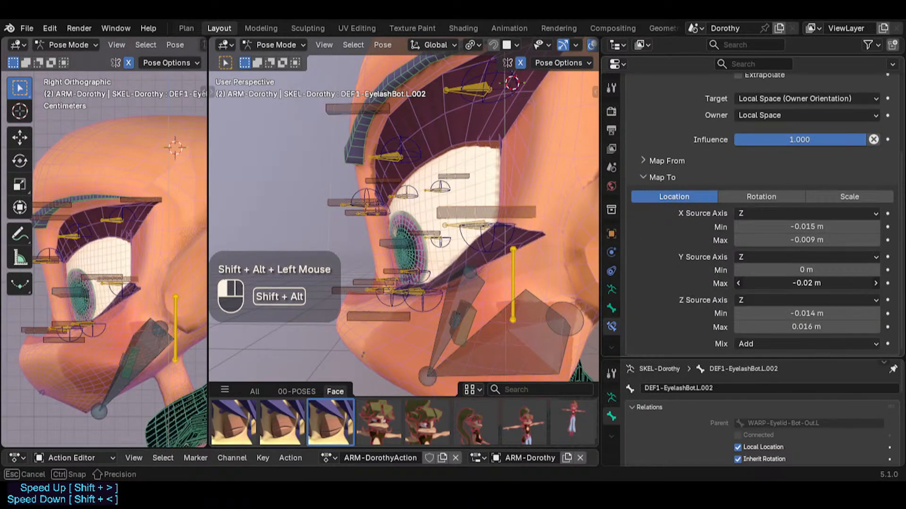
# Lower the outer left lower eyelid control to test the lash's downward motion in side view
pyautogui.click(491, 228)
pyautogui.press('g')
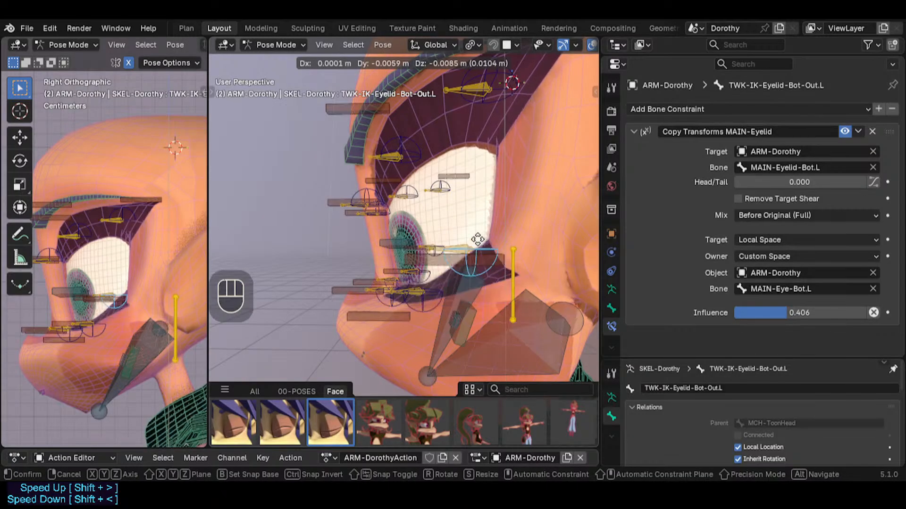
pyautogui.click(498, 246)
# Set the Map To location Y minimum of the outer left lower eyelash bone to -0.005 m
pyautogui.click(498, 245)
pyautogui.scroll(-2, 683, 255)
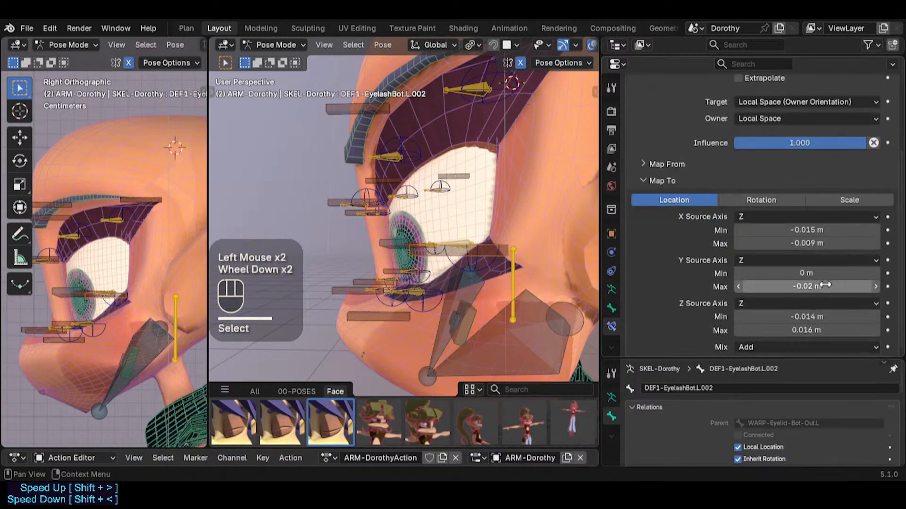
pyautogui.keyDown('alt'); pyautogui.keyDown('shift'); pyautogui.moveTo(824, 273); pyautogui.dragTo(825, 273); pyautogui.keyUp('shift'); pyautogui.keyUp('alt')
pyautogui.click(755, 274)
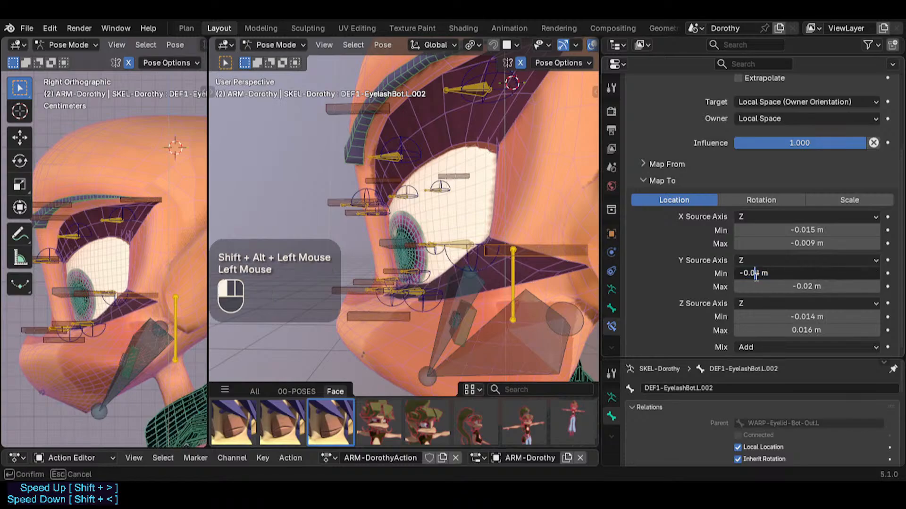
pyautogui.write('0')
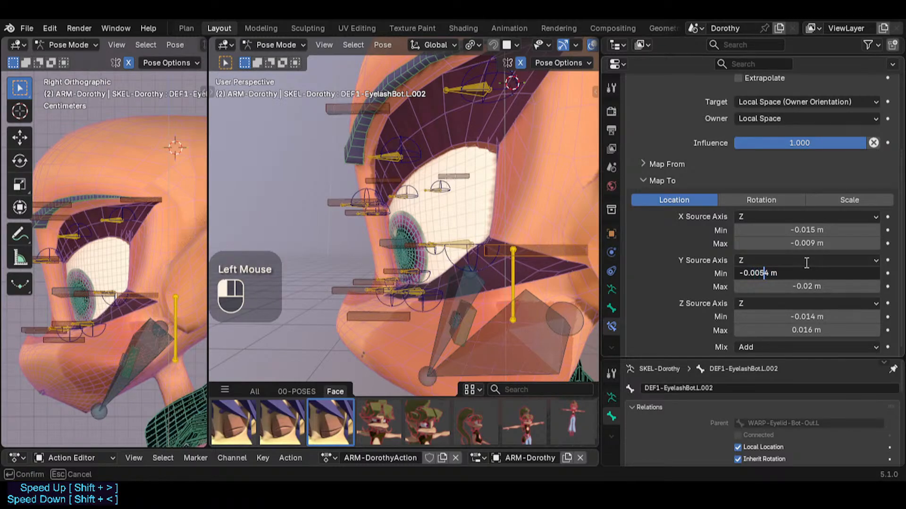
pyautogui.write('5')
pyautogui.press('Return')
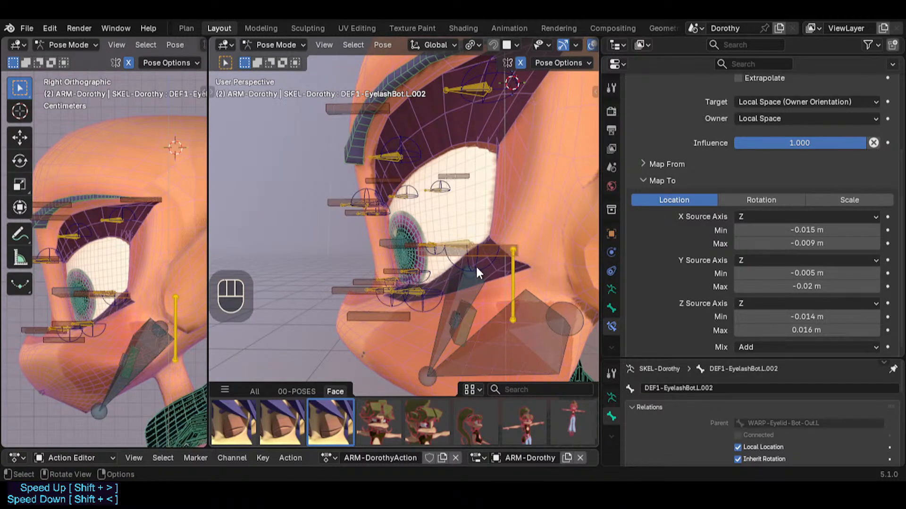
# Test the outer left lower eyelid control by moving it, clear the transforms of all pose bones, and save the file
pyautogui.click(488, 264)
pyautogui.press('g')
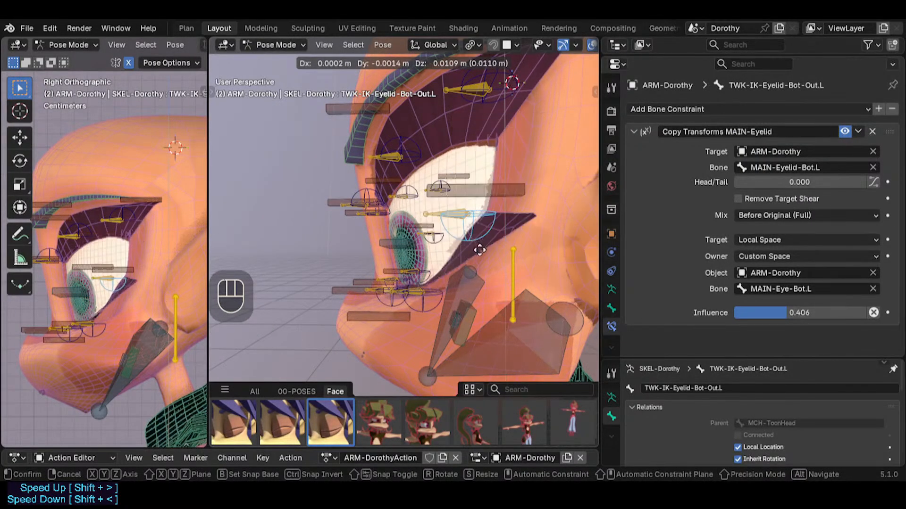
pyautogui.click(468, 257)
pyautogui.press('a')
pyautogui.hotkey('alt', 'g')
pyautogui.hotkey('alt', 'g')
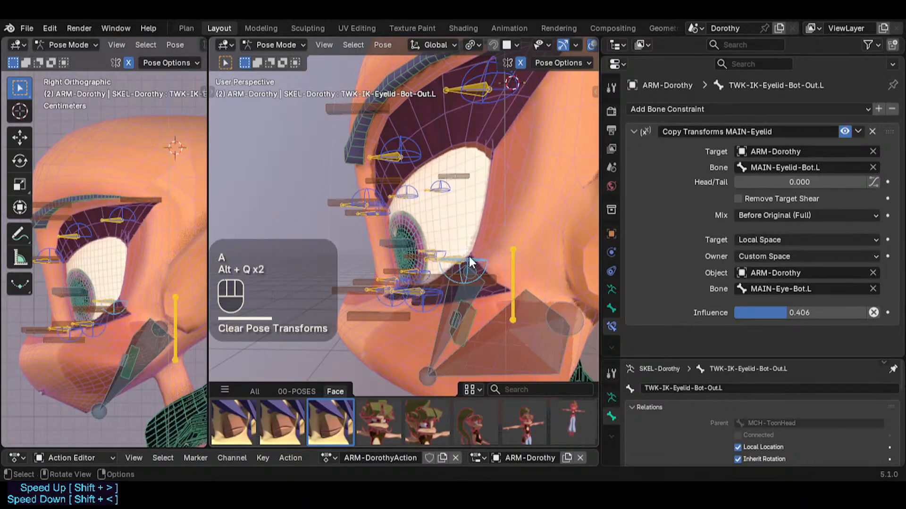
pyautogui.hotkey('ctrl', 's')
# Raise the outer left lower eyelid control to test the lash, then clear all pose transforms in front view
pyautogui.click(483, 259)
pyautogui.press('g')
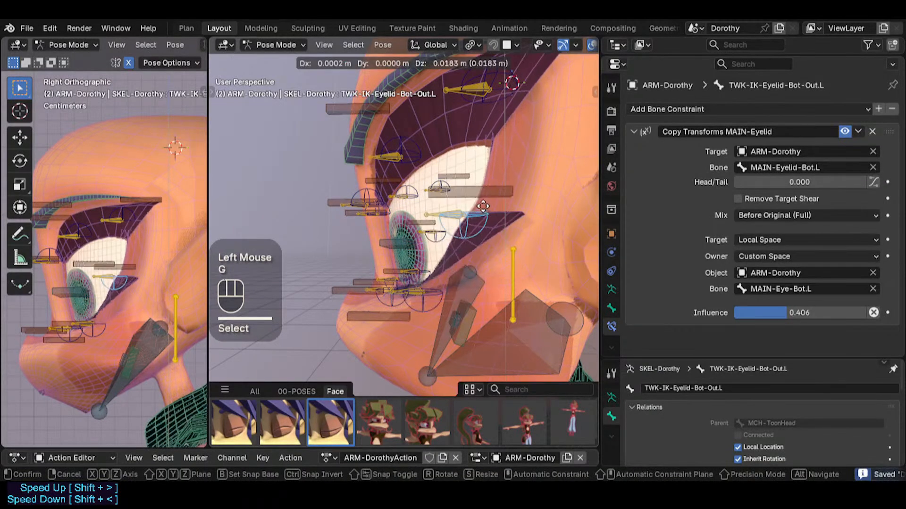
pyautogui.click(480, 230)
pyautogui.click(484, 228)
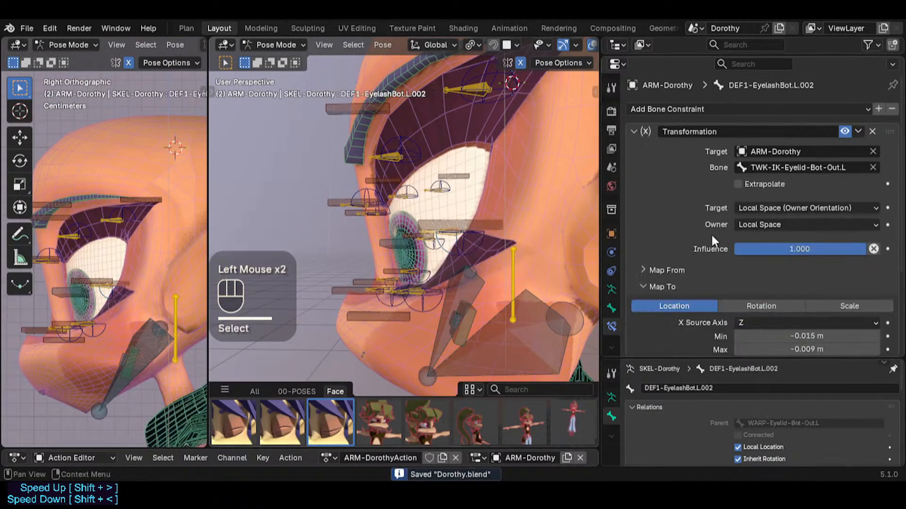
pyautogui.press('KP_1')
pyautogui.press('a')
pyautogui.hotkey('alt', 'g')
pyautogui.hotkey('alt', 'g')
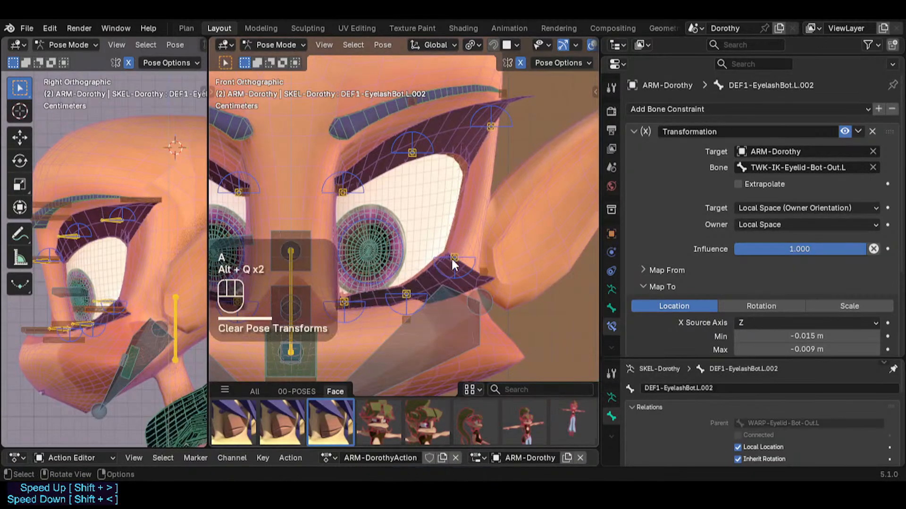
# Raise the outer left lower eyelid control up and outward in front view and bring up the outer lash bone's Map To values
pyautogui.click(459, 274)
pyautogui.press('g')
pyautogui.click(478, 222)
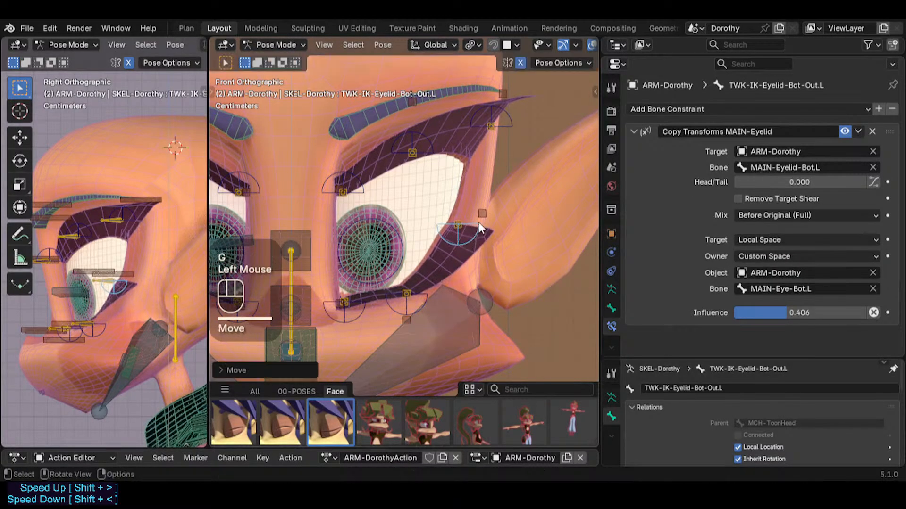
pyautogui.click(482, 218)
pyautogui.scroll(-4, 712, 236)
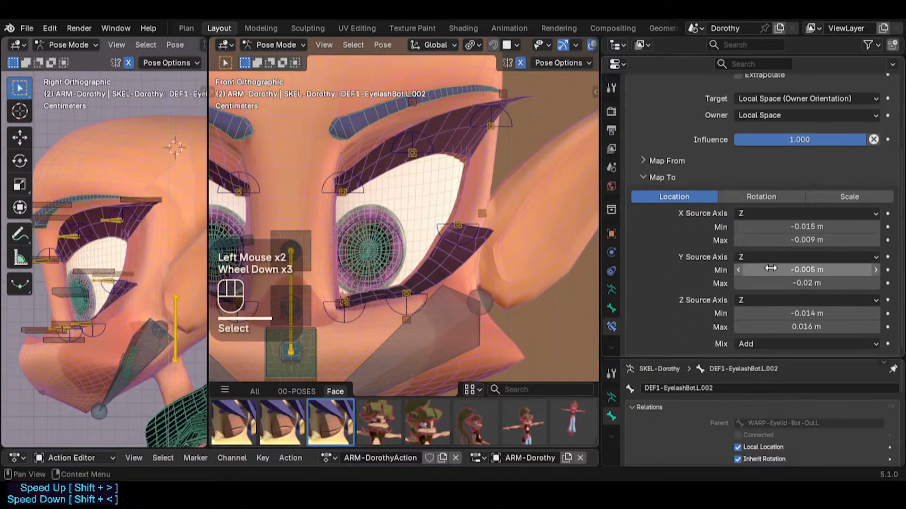
# Lower the outer left lower eyelid control slightly in front view to test the lash's sideways motion
pyautogui.click(472, 232)
pyautogui.press('g')
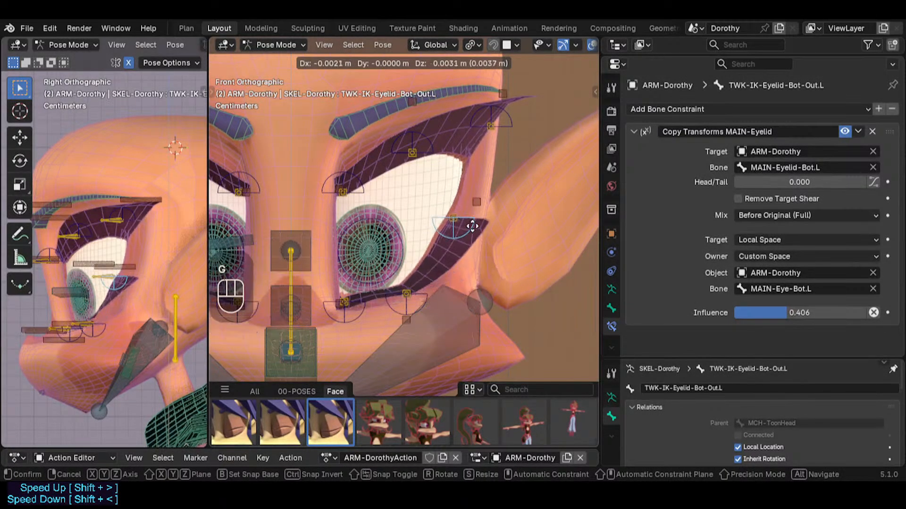
pyautogui.click(473, 257)
# Reset the outer left lower eyelash bone's Map To location X minimum and maximum to 0 m
pyautogui.click(488, 252)
pyautogui.scroll(-2, 753, 245)
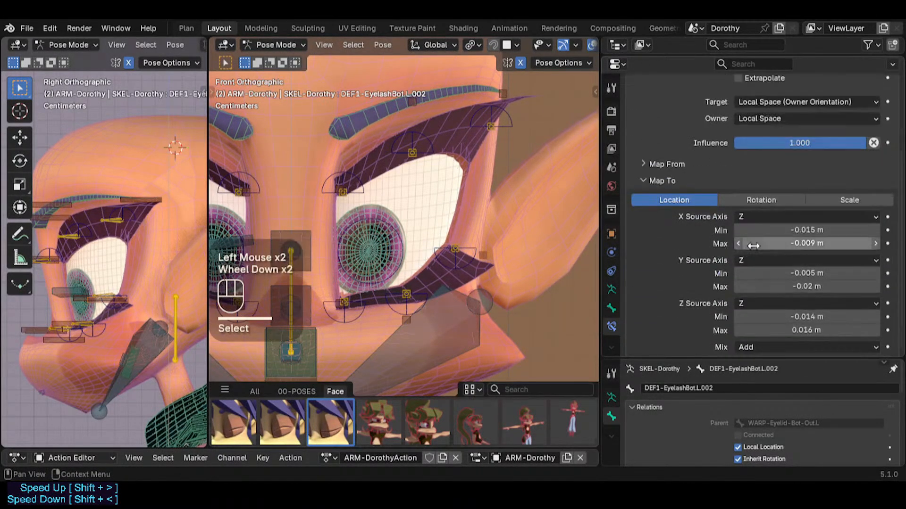
pyautogui.press('BackSpace')
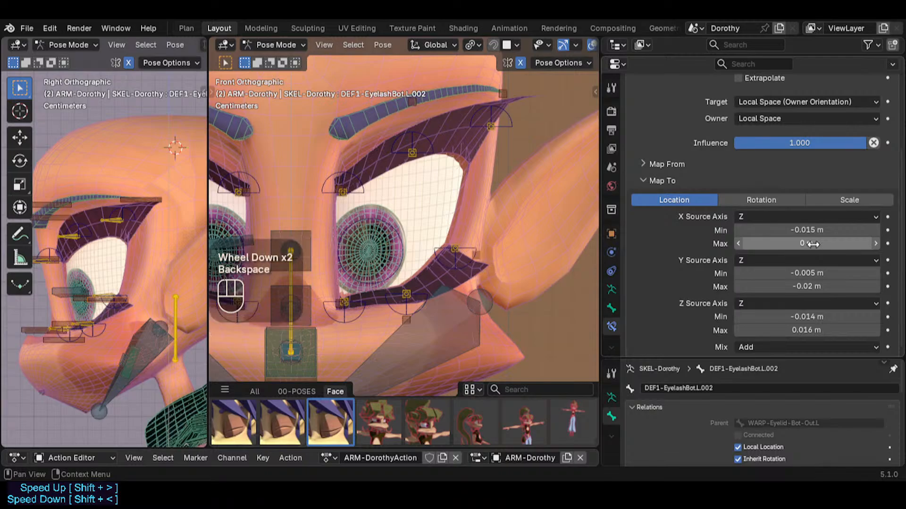
pyautogui.press('BackSpace')
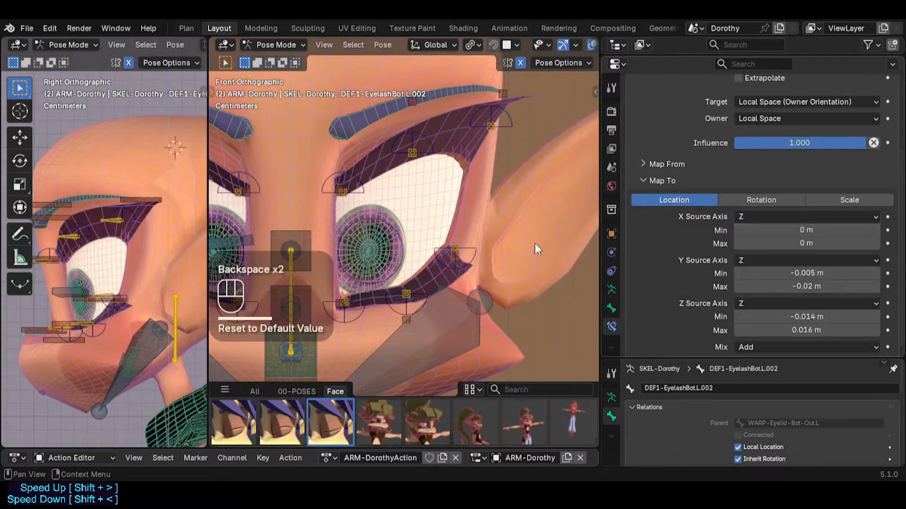
# Raise the outer left lower eyelid control up and outward to test the lash with the X offsets removed
pyautogui.click(460, 262)
pyautogui.press('g')
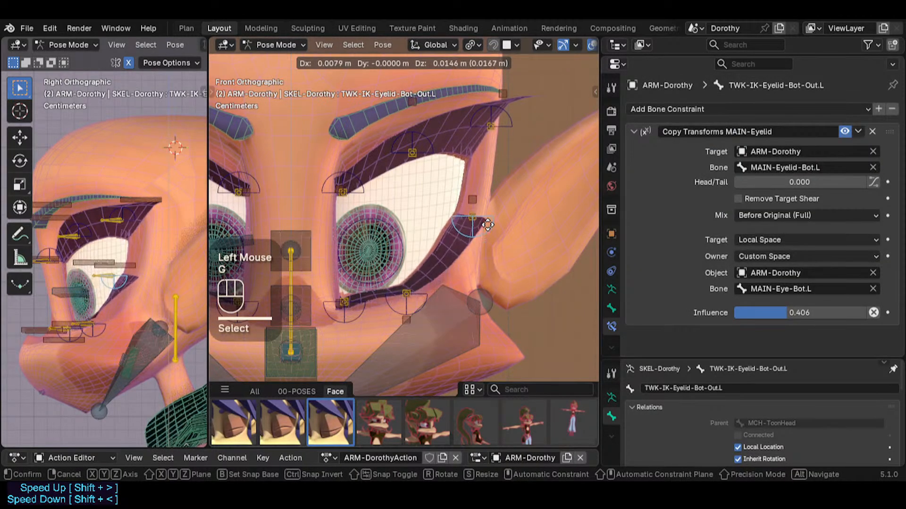
pyautogui.click(485, 214)
# Set the outer left lower eyelash bone's Map To location X minimum to -0.05 m
pyautogui.click(472, 182)
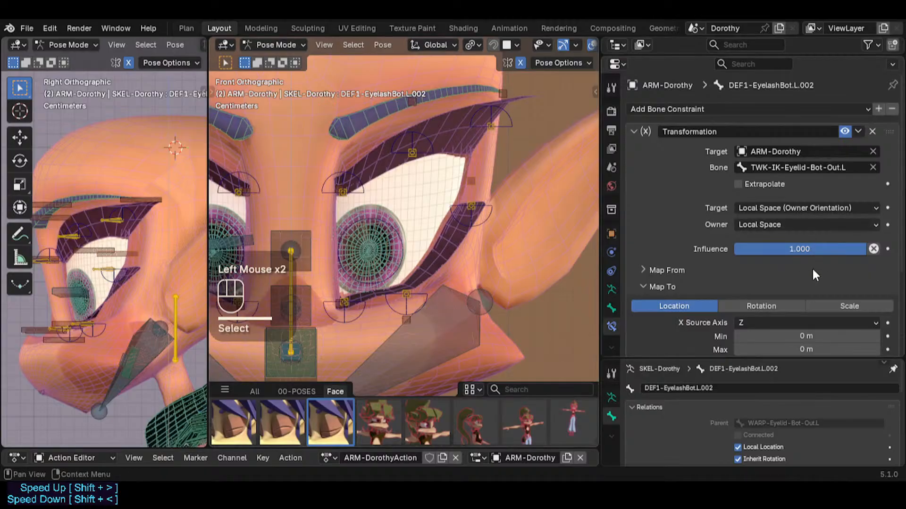
pyautogui.scroll(-2, 811, 267)
pyautogui.keyDown('alt'); pyautogui.keyDown('shift'); pyautogui.moveTo(807, 229); pyautogui.dragTo(792, 229); pyautogui.keyUp('shift'); pyautogui.keyUp('alt')
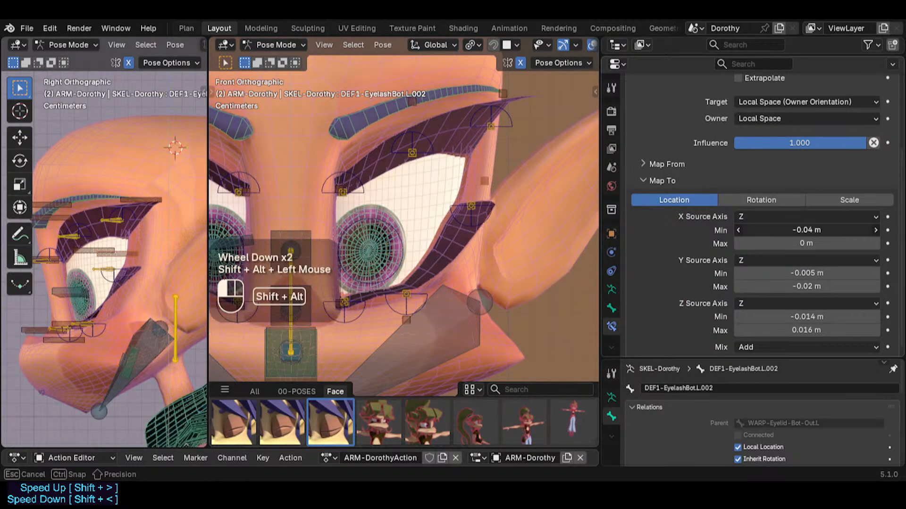
pyautogui.hotkey('ctrl', 'z')
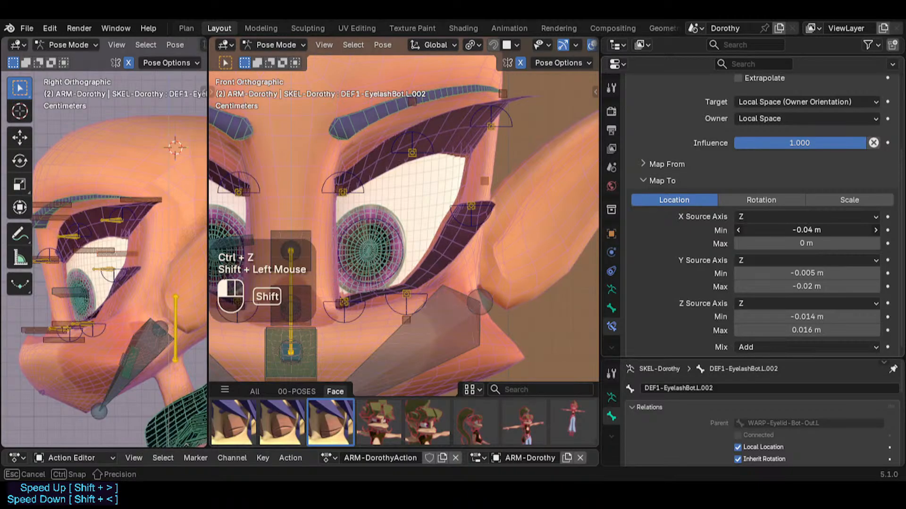
# Reposition the outer left lower eyelid control near its raised position to test the new X minimum
pyautogui.click(492, 217)
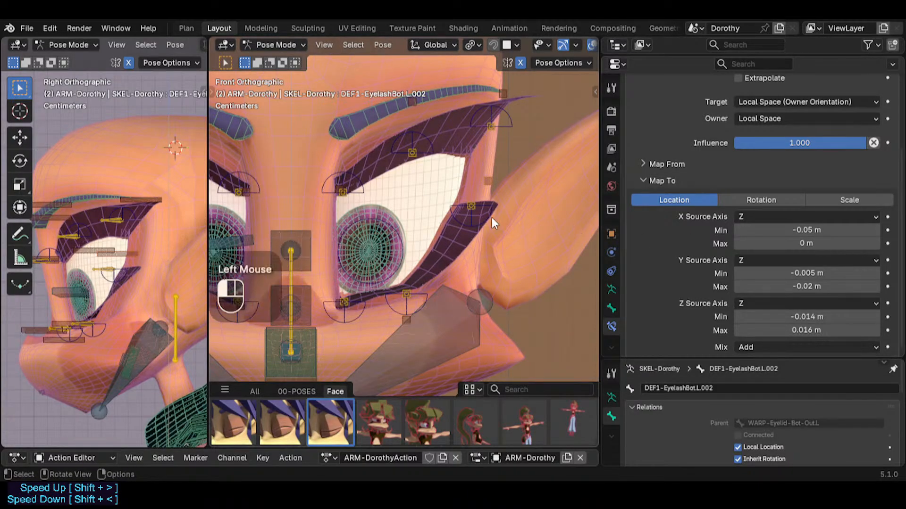
pyautogui.press('g')
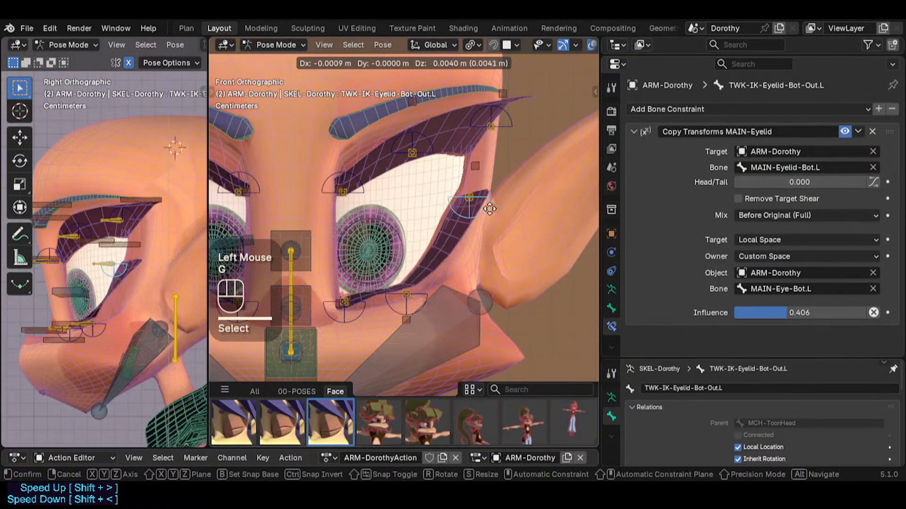
pyautogui.click(492, 208)
# Copy the outer left lower eyelash bone's Map To location X minimum of -0.05 m into the X maximum
pyautogui.click(493, 187)
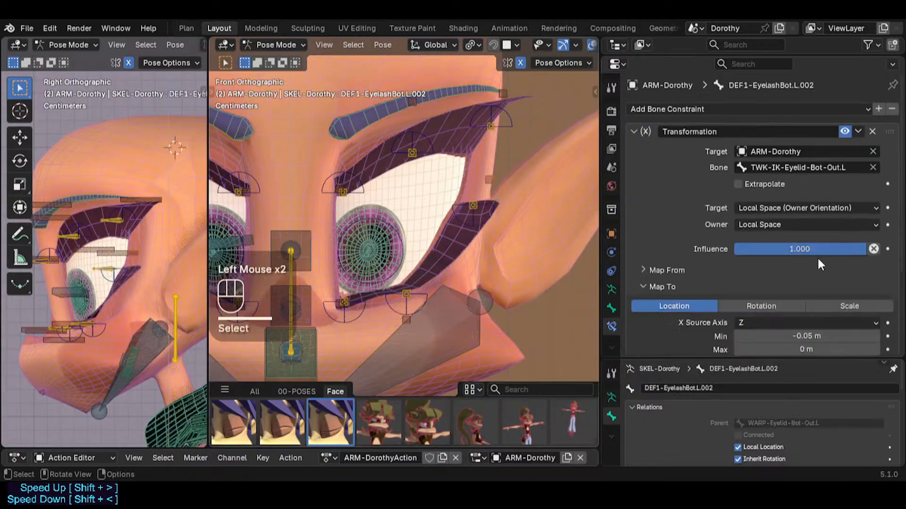
pyautogui.scroll(-2, 793, 282)
pyautogui.write('-0.05 m')
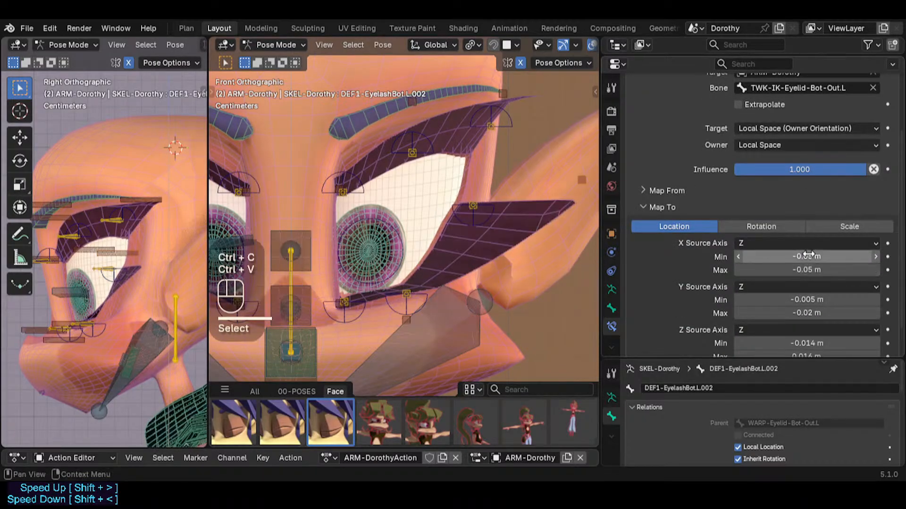
# Reset the outer left lower eyelash bone's Map To location X minimum to its default and set the X maximum to -0.01 m
pyautogui.press('BackSpace')
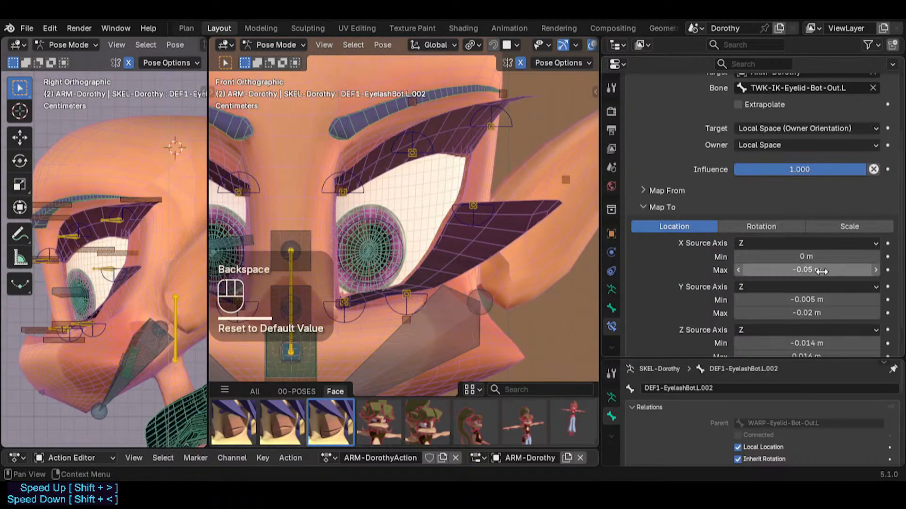
pyautogui.keyDown('shift'); pyautogui.moveTo(820, 270); pyautogui.dragTo(819, 270); pyautogui.keyUp('shift')
# Lower the outer left lower eyelid control and shift it slightly outward to test the lash in the lowered pose
pyautogui.click(494, 216)
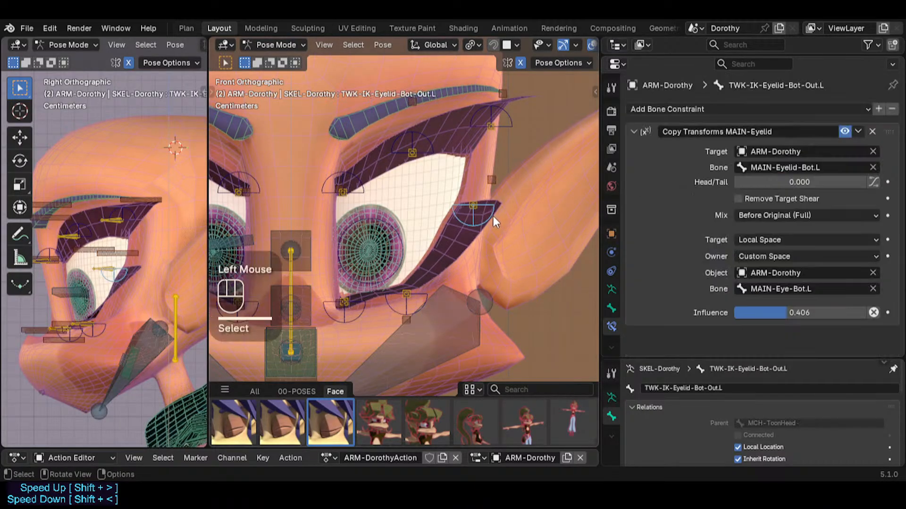
pyautogui.press('g')
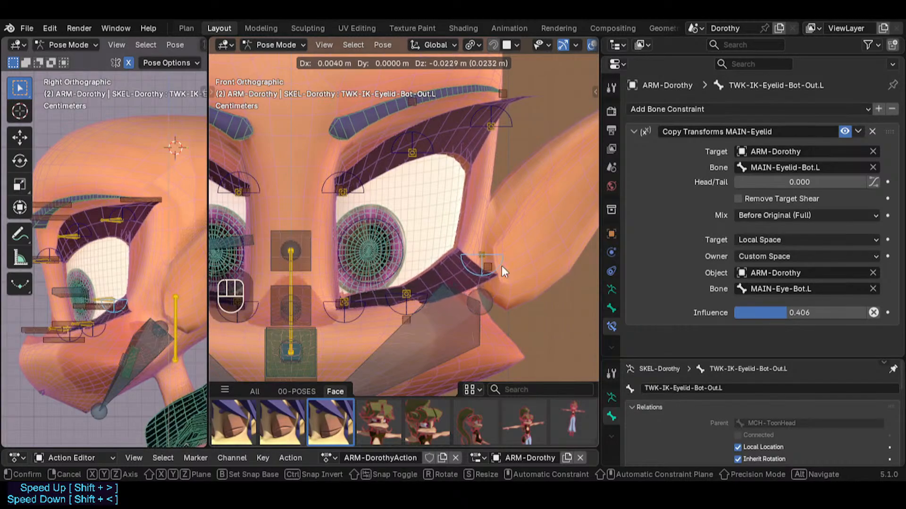
pyautogui.click(501, 265)
pyautogui.scroll(-4, 727, 273)
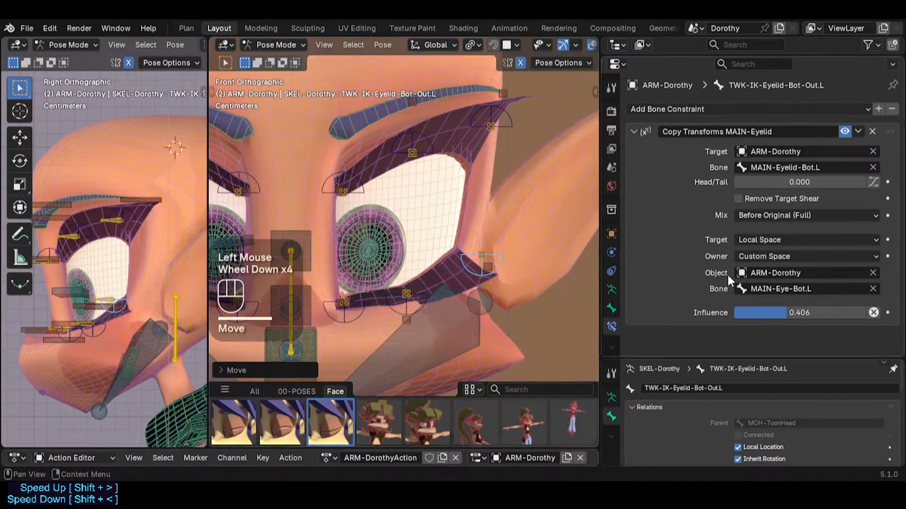
pyautogui.press('g')
pyautogui.click(492, 267)
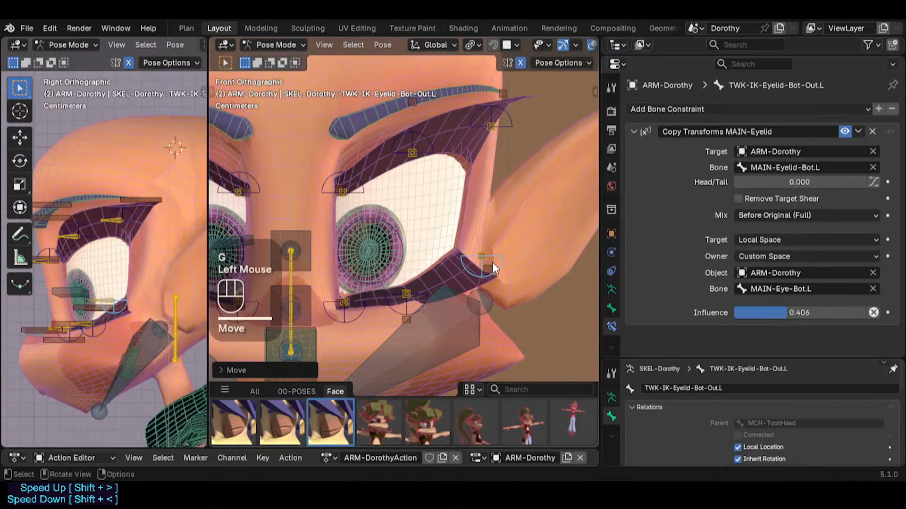
# Set the outer left lower eyelash bone's Map To location X minimum to -0.02 m
pyautogui.click(492, 267)
pyautogui.scroll(-4, 809, 267)
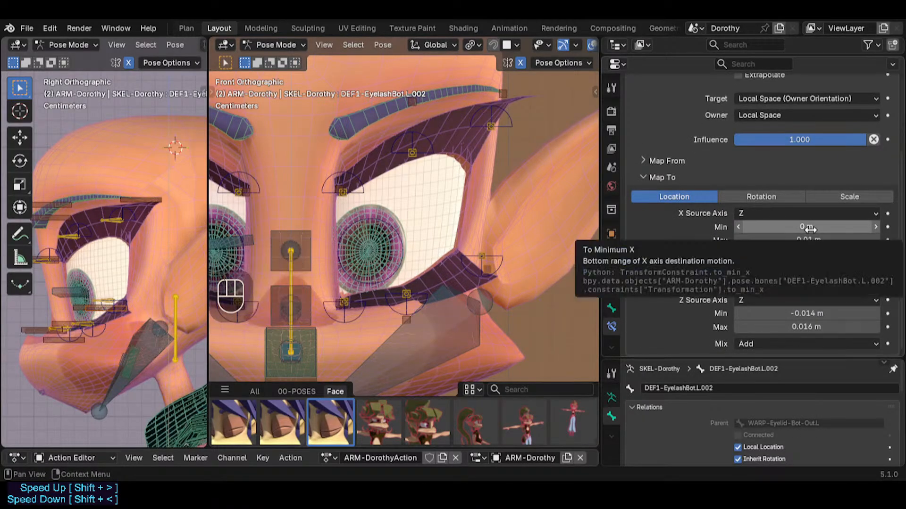
pyautogui.keyDown('shift'); pyautogui.moveTo(822, 228); pyautogui.dragTo(822, 229); pyautogui.keyUp('shift')
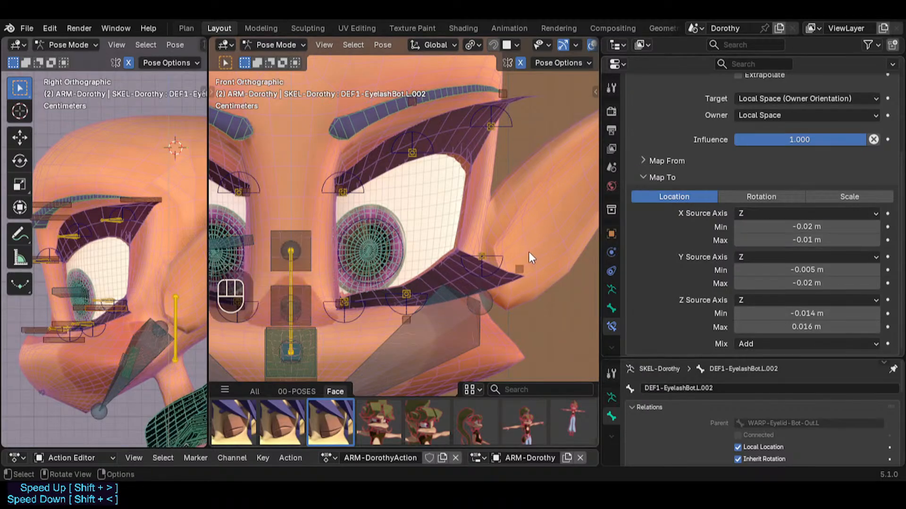
# Clear the pose of all controls and try a small move of the outer left lower eyelid control from rest
pyautogui.press('a')
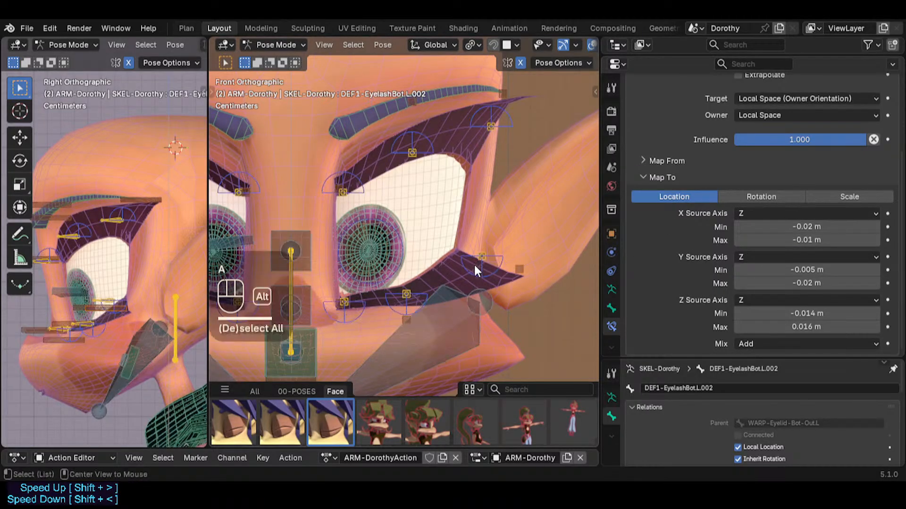
pyautogui.hotkey('alt', 'g')
pyautogui.hotkey('alt', 'g')
pyautogui.click(467, 257)
pyautogui.press('g')
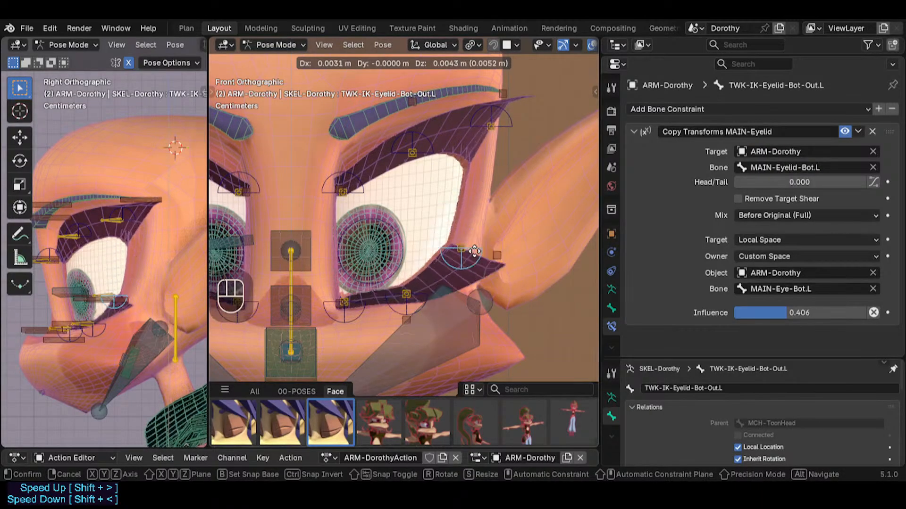
pyautogui.press('Escape')
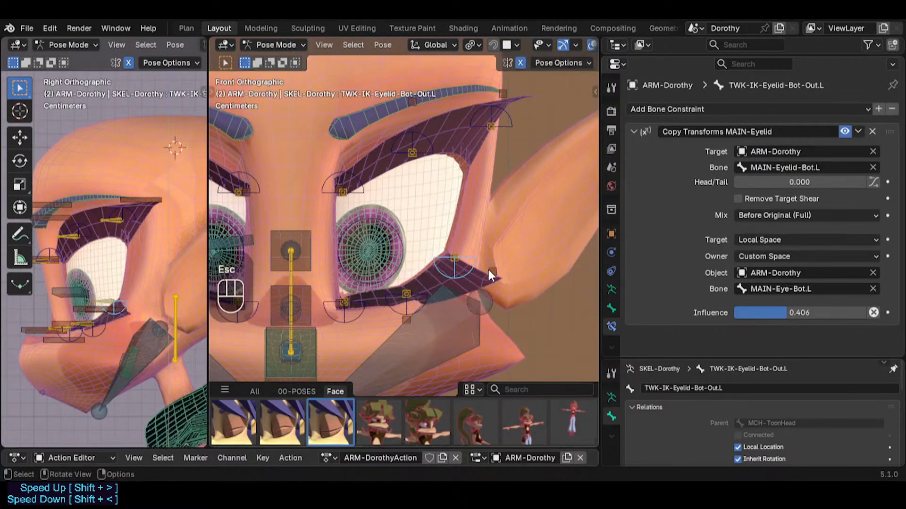
# Set the outer left lower eyelash bone's Map To location X minimum to -0.01 m and X maximum to -0.02 m
pyautogui.click(488, 269)
pyautogui.scroll(-3, 701, 275)
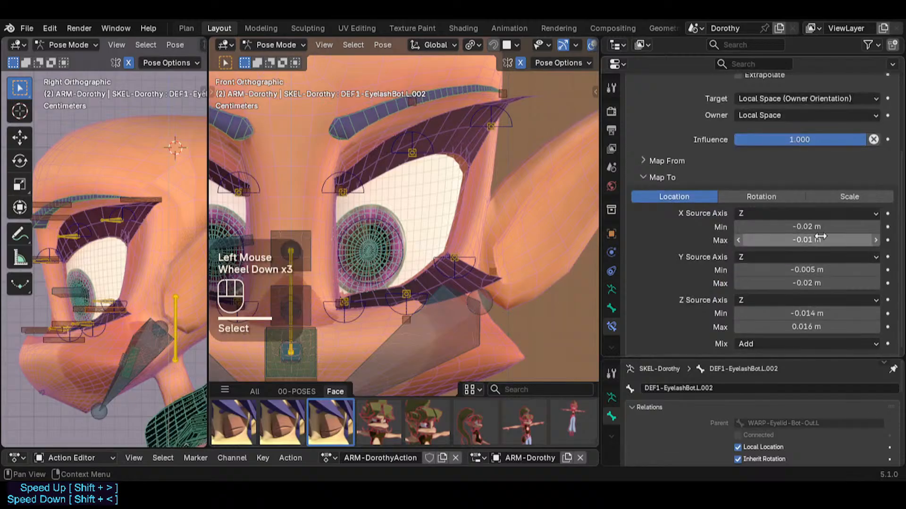
pyautogui.click(801, 227)
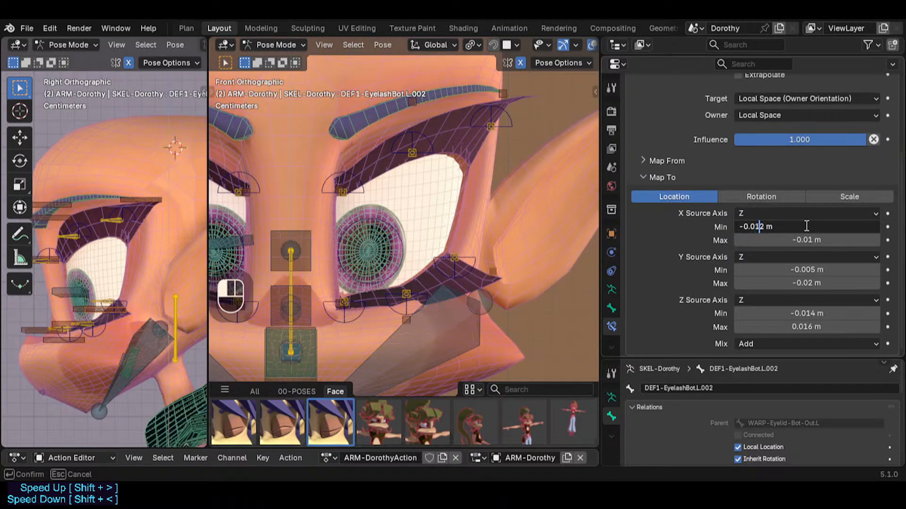
pyautogui.press('Return')
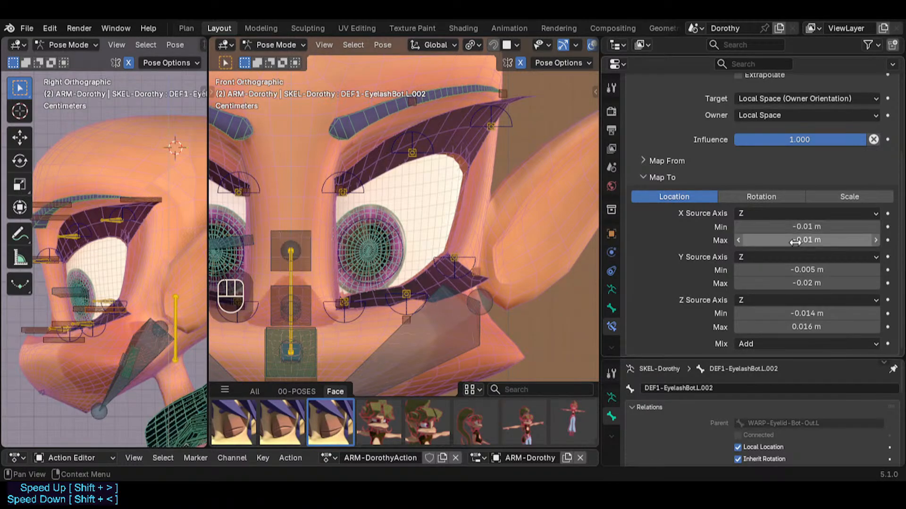
pyautogui.click(796, 241)
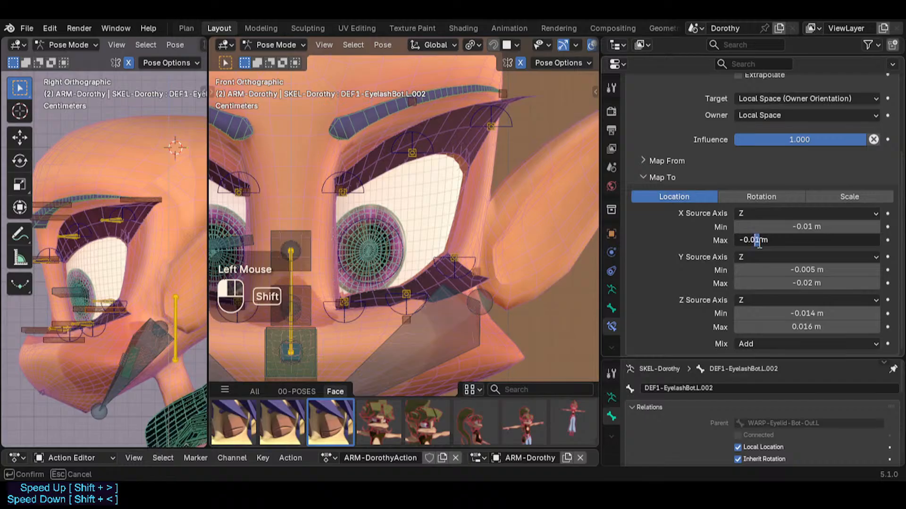
pyautogui.press('Return')
# Nudge the outer left lower eyelid control up slightly to test the new X range, and save the file
pyautogui.click(471, 252)
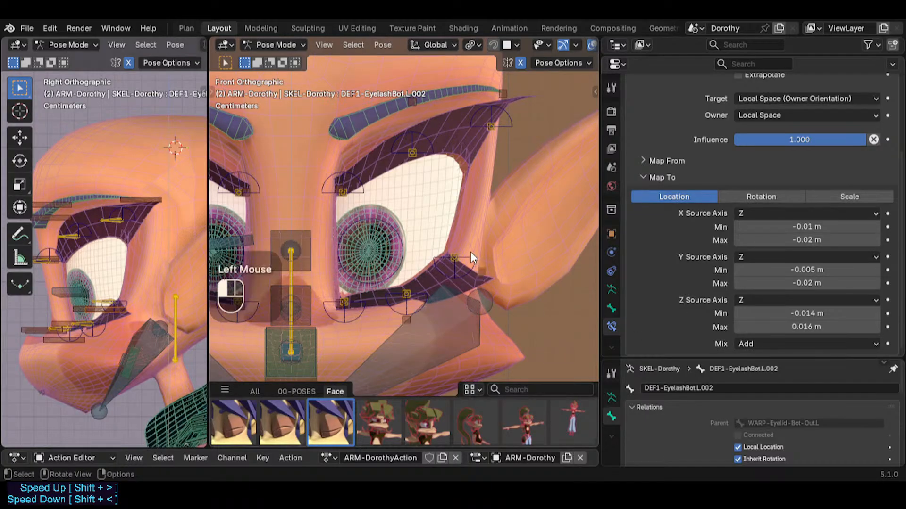
pyautogui.press('g')
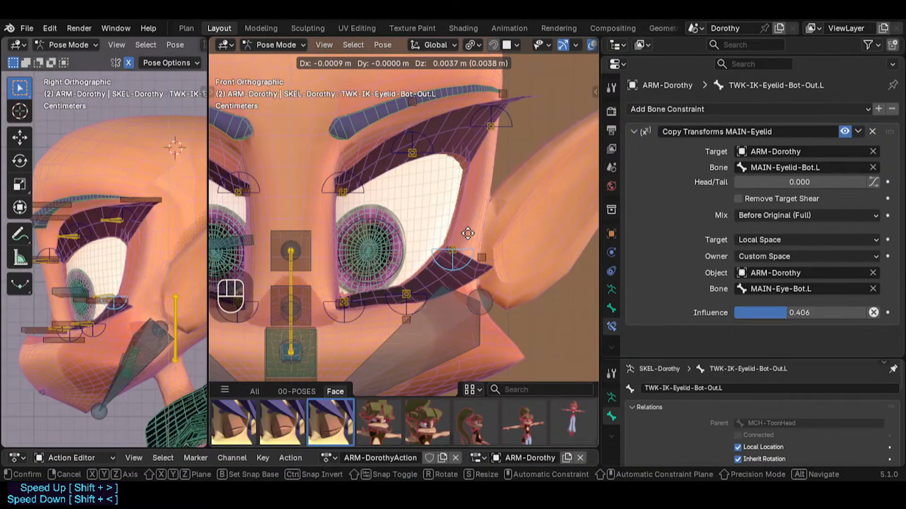
pyautogui.click(472, 255)
pyautogui.hotkey('ctrl', 's')
pyautogui.press('g')
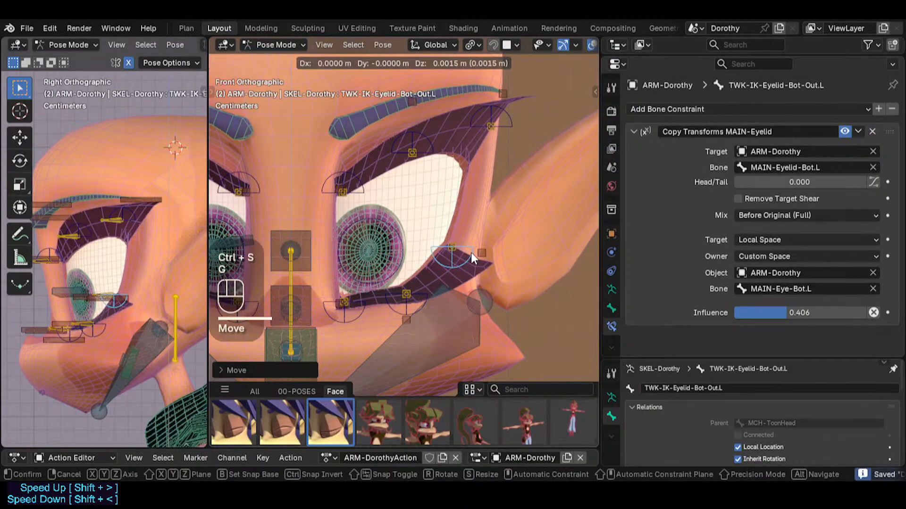
pyautogui.click(471, 253)
# Reposition the outer left lower eyelid control near its rest height and check the lash bone's constraint values
pyautogui.click(471, 253)
pyautogui.scroll(-4, 805, 245)
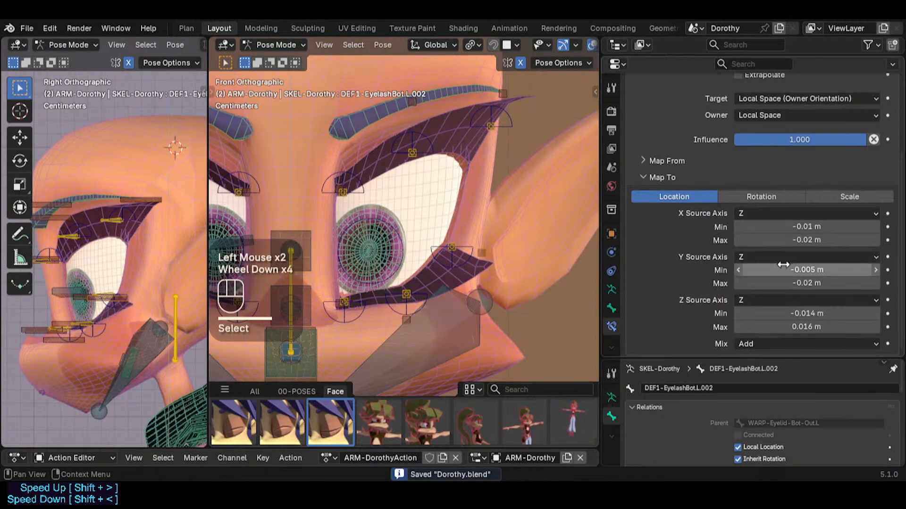
pyautogui.click(457, 254)
pyautogui.press('g')
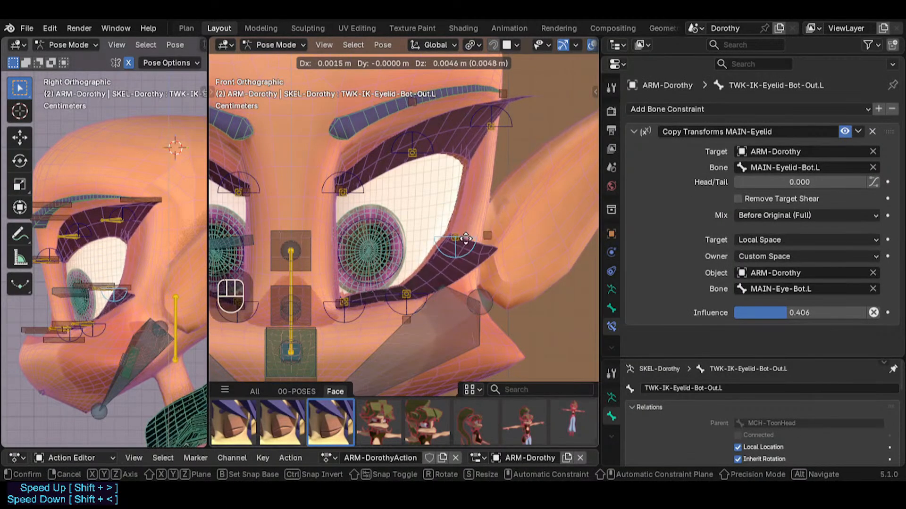
pyautogui.click(467, 249)
pyautogui.click(474, 254)
pyautogui.scroll(-2, 777, 264)
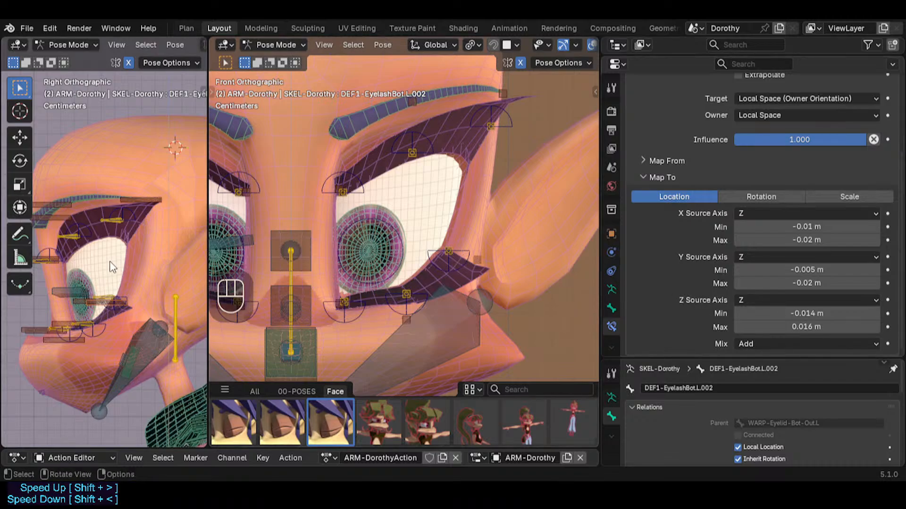
# Move the outer left lower eyelid control forward and slightly down in the side view, and reselect the outer lash bone
pyautogui.click(113, 315)
pyautogui.press('g')
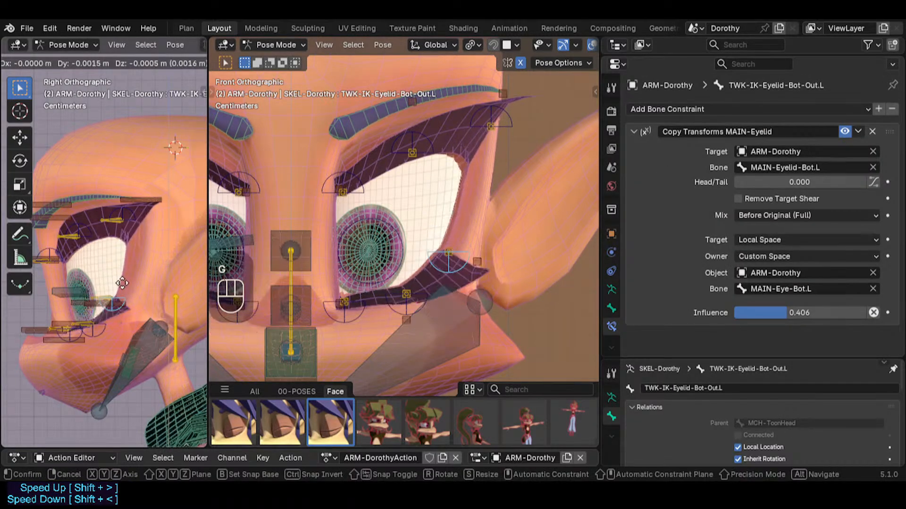
pyautogui.click(292, 307)
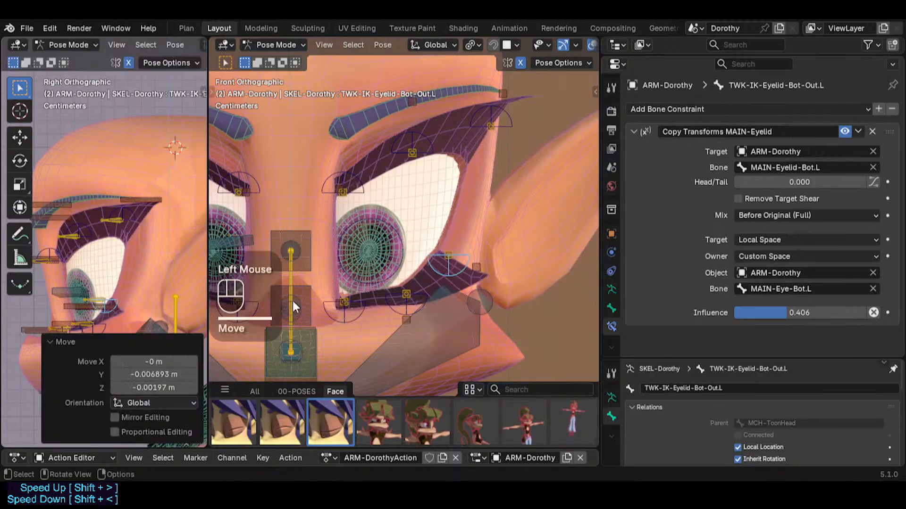
pyautogui.scroll(-3, 768, 285)
pyautogui.click(471, 262)
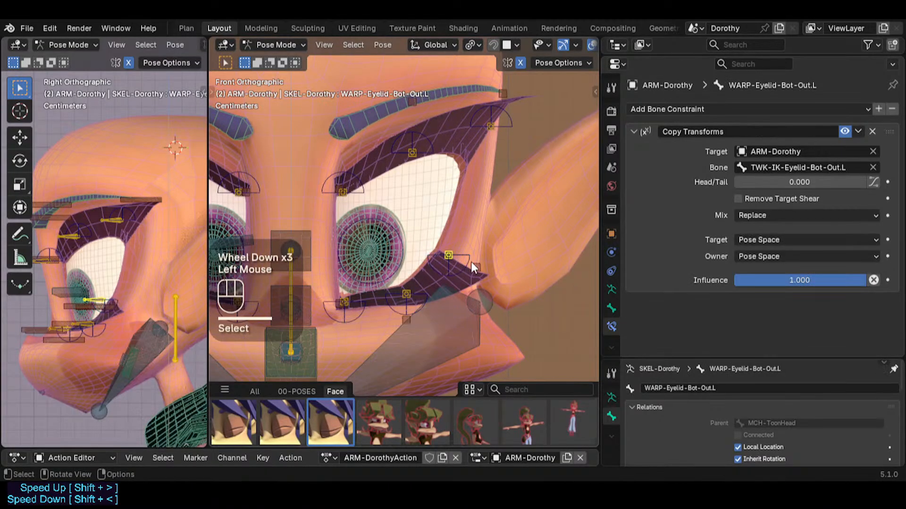
pyautogui.click(471, 261)
pyautogui.scroll(-3, 775, 266)
# Clear the pose transforms of all controls and save the file
pyautogui.press('a')
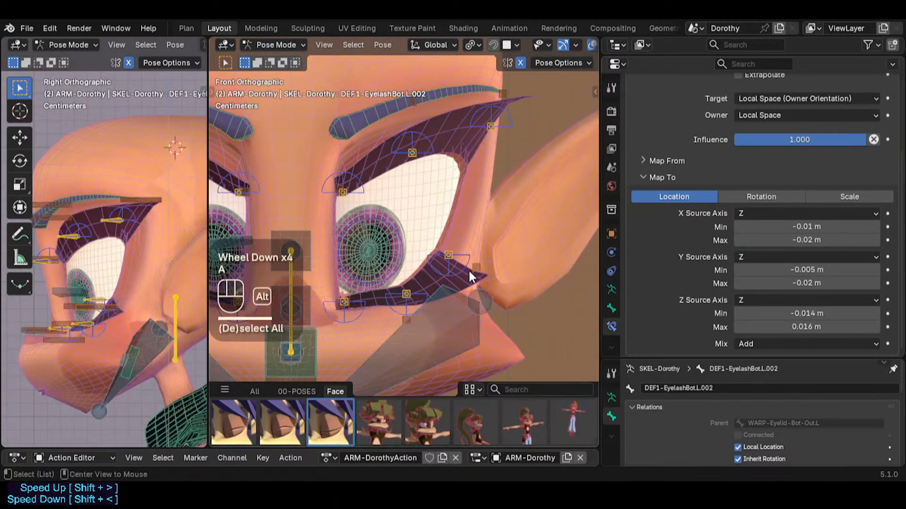
pyautogui.hotkey('alt', 'q')
pyautogui.hotkey('alt', 'q')
pyautogui.hotkey('ctrl', 's')
# Raise the outer left lower eyelid control high and bring it back down to test the lash through its full range
pyautogui.click(469, 258)
pyautogui.press('g')
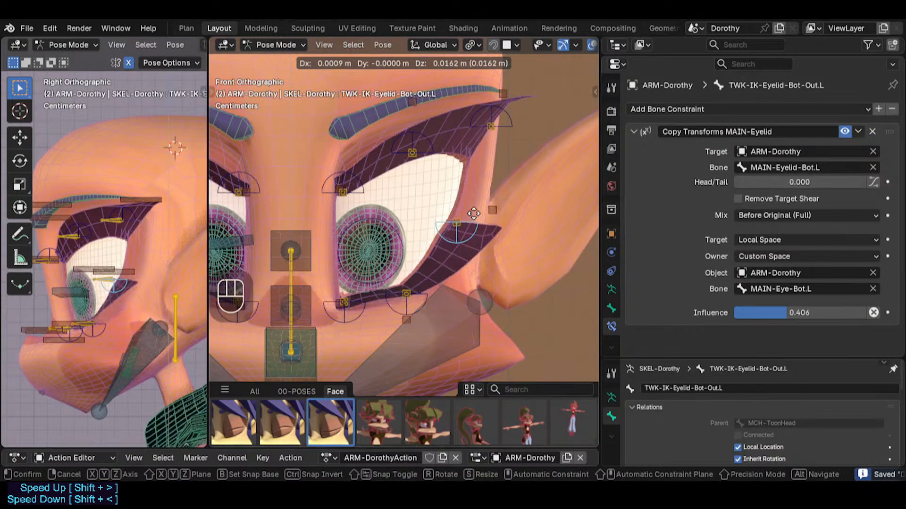
pyautogui.click(467, 219)
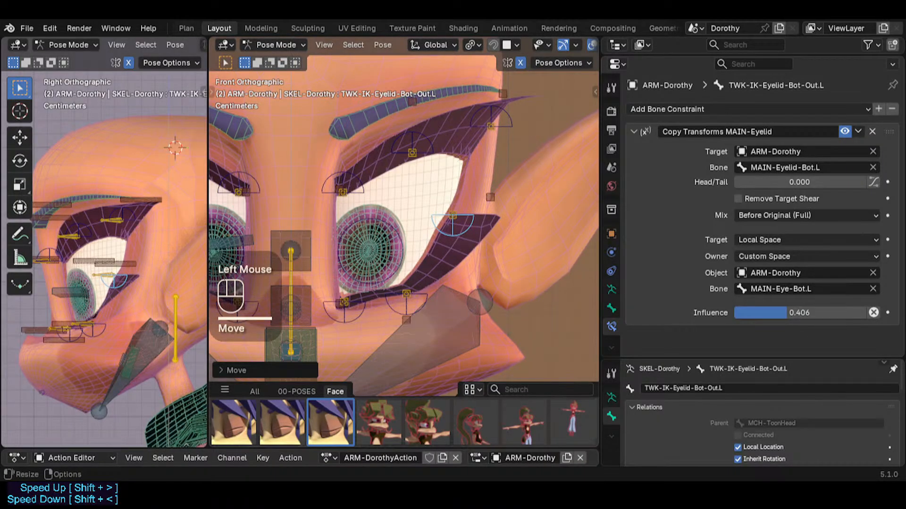
pyautogui.click(451, 200)
pyautogui.press('g')
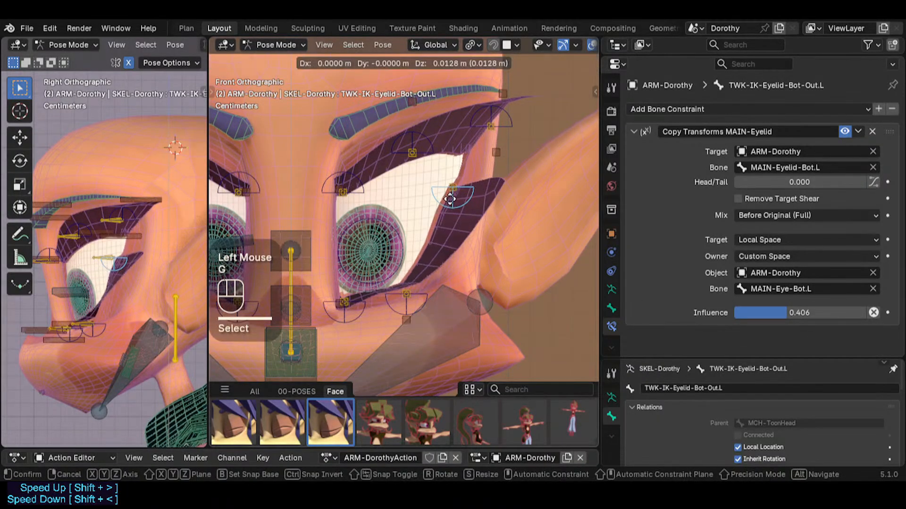
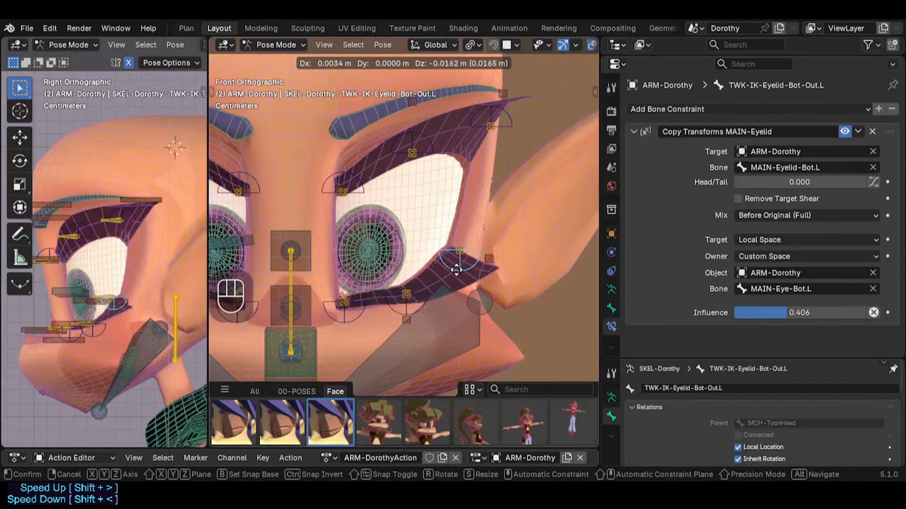
pyautogui.click(453, 272)
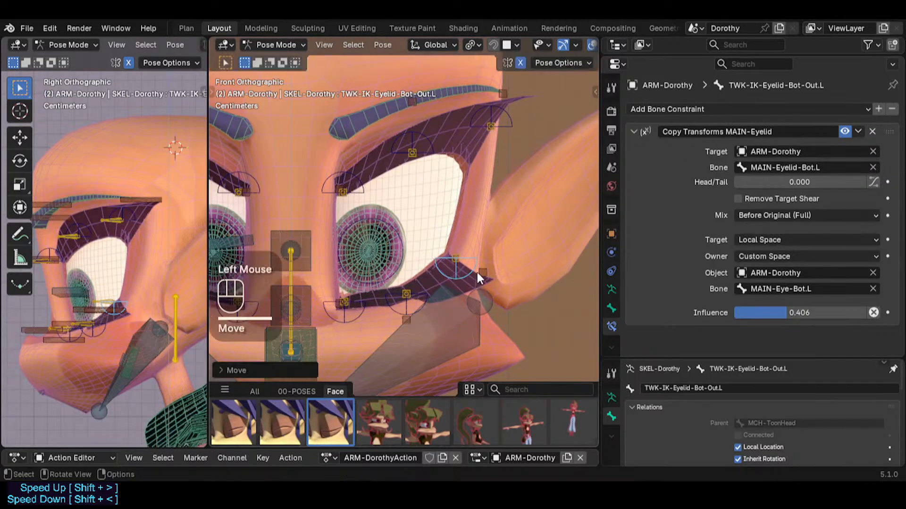
pyautogui.click(560, 275)
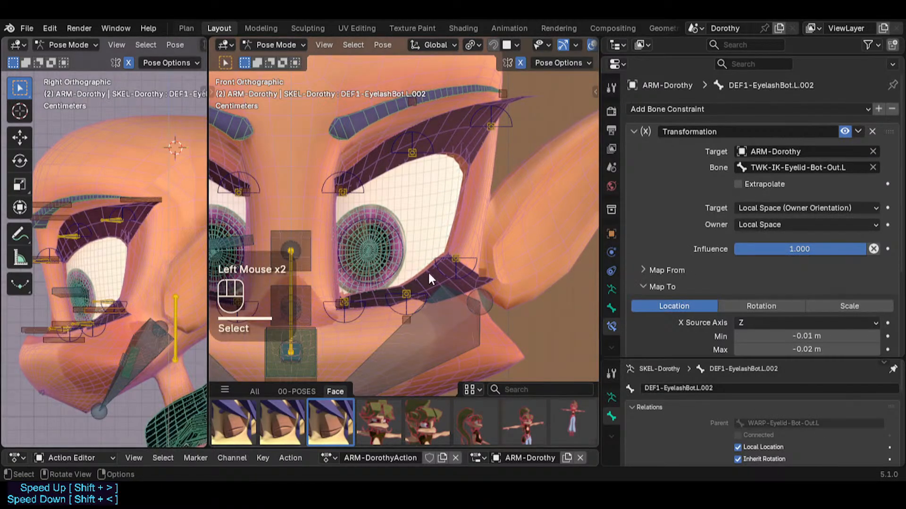
pyautogui.press('g')
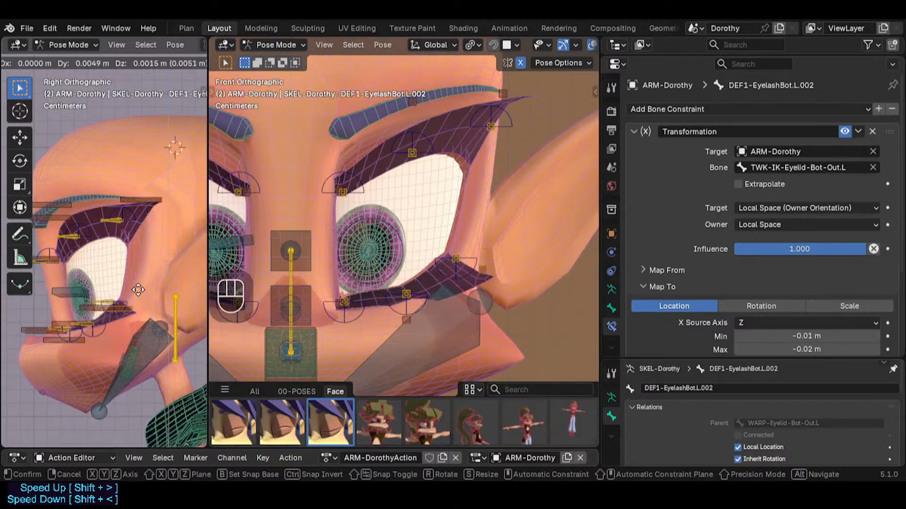
pyautogui.press('Escape')
# Raise the middle left lower eyelid control slightly as a test, and clear the pose transforms of all controls
pyautogui.click(407, 304)
pyautogui.press('g')
pyautogui.click(404, 298)
pyautogui.press('a')
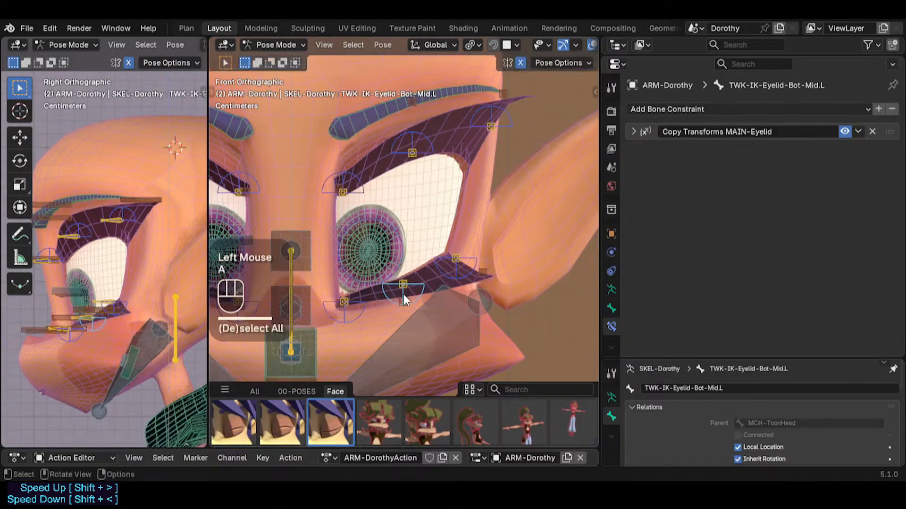
pyautogui.hotkey('alt', 'q')
pyautogui.hotkey('alt', 'q')
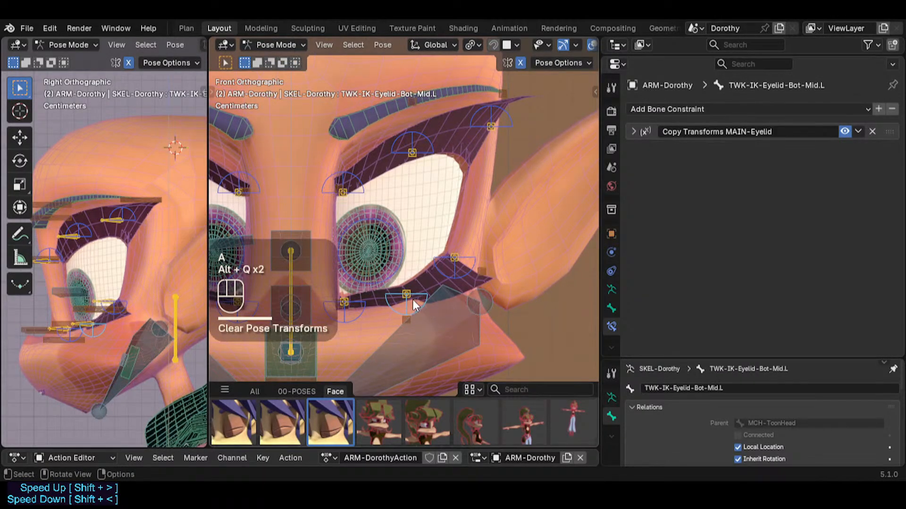
# Raise the middle left lower eyelid control bone slightly along Z in Edit Mode
pyautogui.click(411, 293)
pyautogui.press('g')
pyautogui.press('Escape')
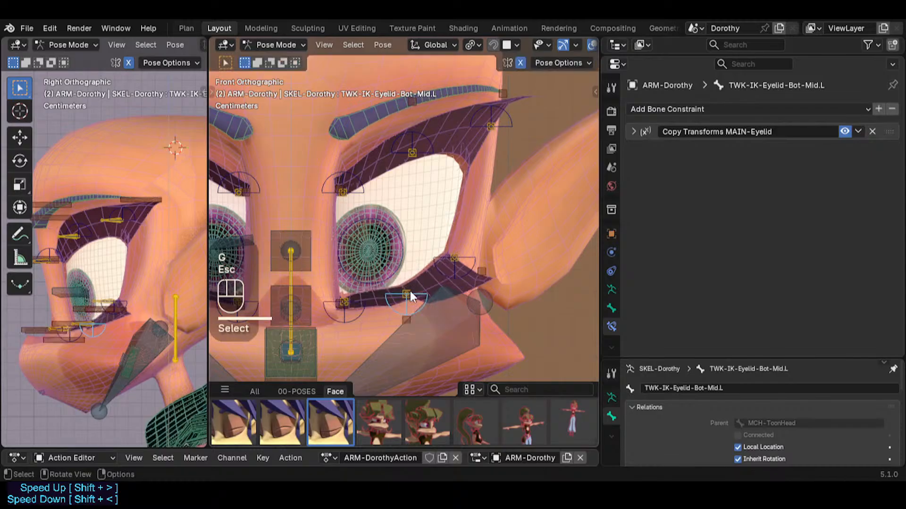
pyautogui.press('Tab')
pyautogui.keyDown('shift'); pyautogui.click(406, 345); pyautogui.keyUp('shift')
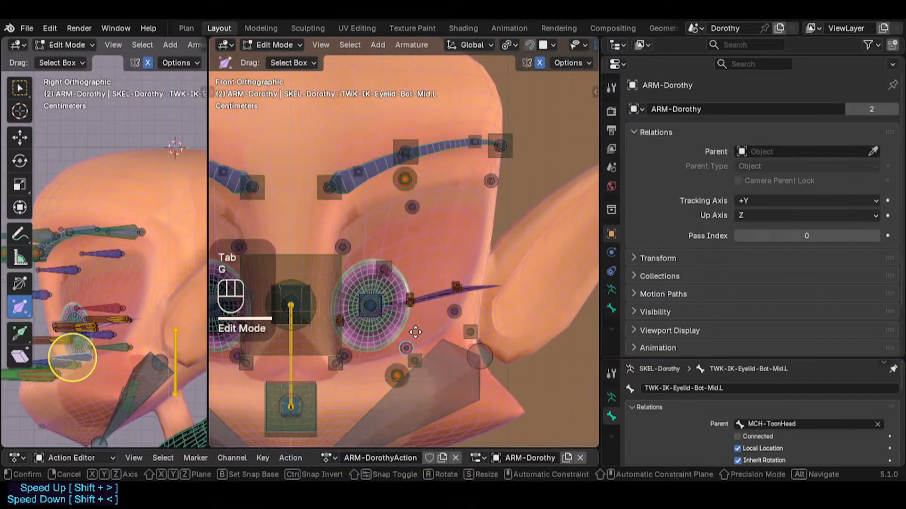
pyautogui.press('g')
pyautogui.press('z')
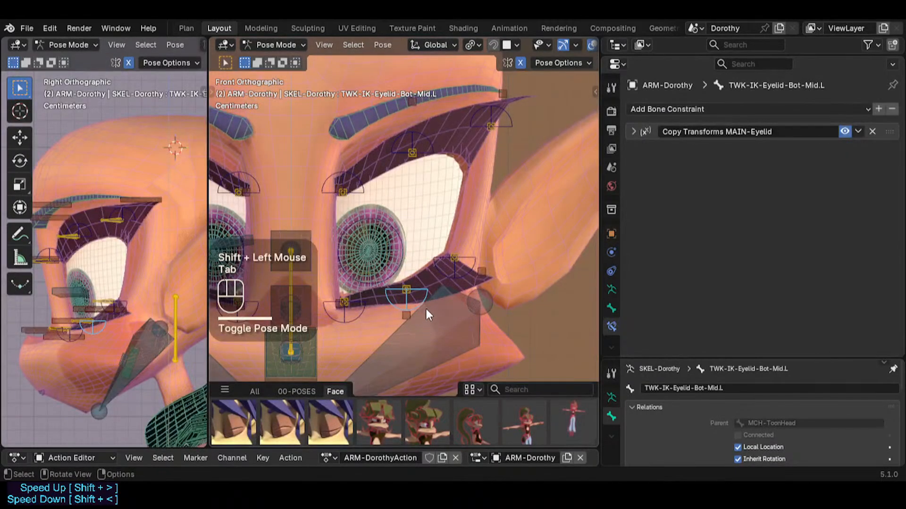
# Reposition the middle left lower eyelid bone freely in Edit Mode, shifting it toward the inner corner, and check the lash in Pose Mode
pyautogui.press('Tab')
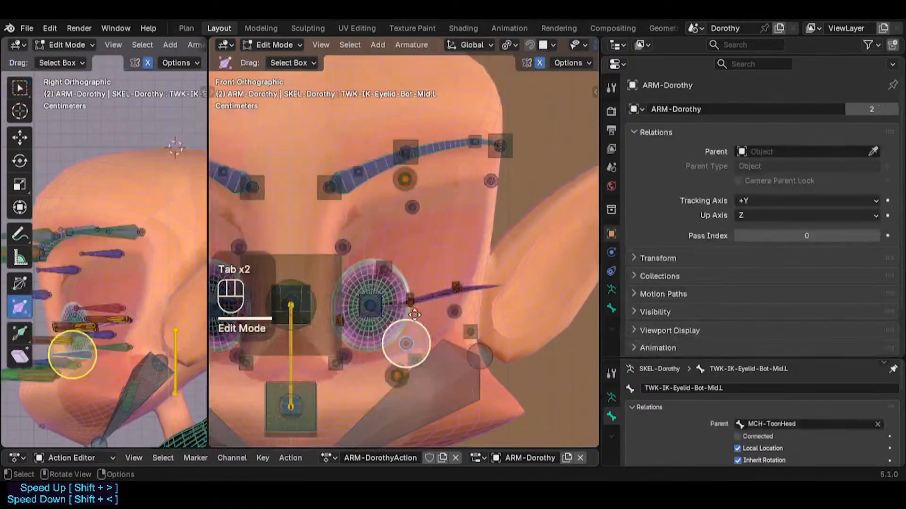
pyautogui.press('g')
pyautogui.keyDown('shift'); pyautogui.click(412, 341); pyautogui.keyUp('shift')
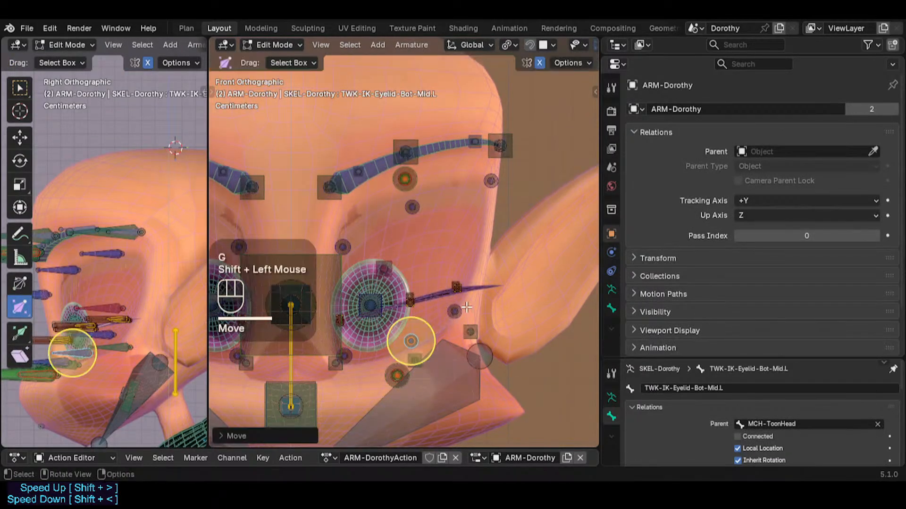
pyautogui.press('Tab')
pyautogui.press('Tab')
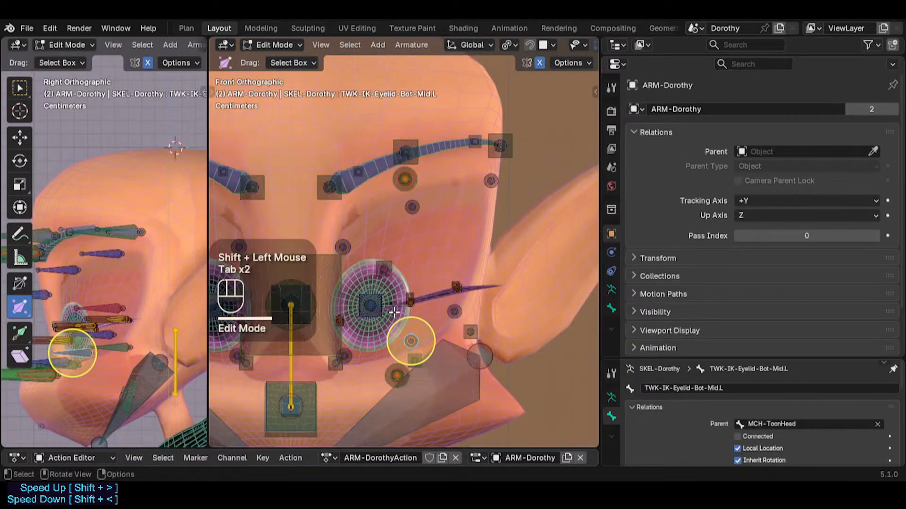
pyautogui.press('g')
pyautogui.click(432, 340)
pyautogui.press('Tab')
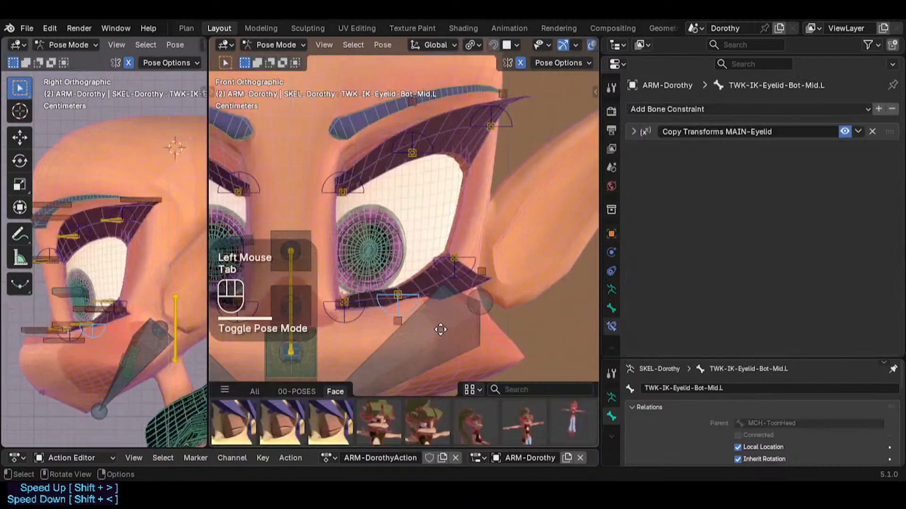
# In Edit Mode, raise the middle left lower eyelid bone about 0.0024 m along Z and shift it outward along X
pyautogui.press('Tab')
pyautogui.press('g')
pyautogui.press('z')
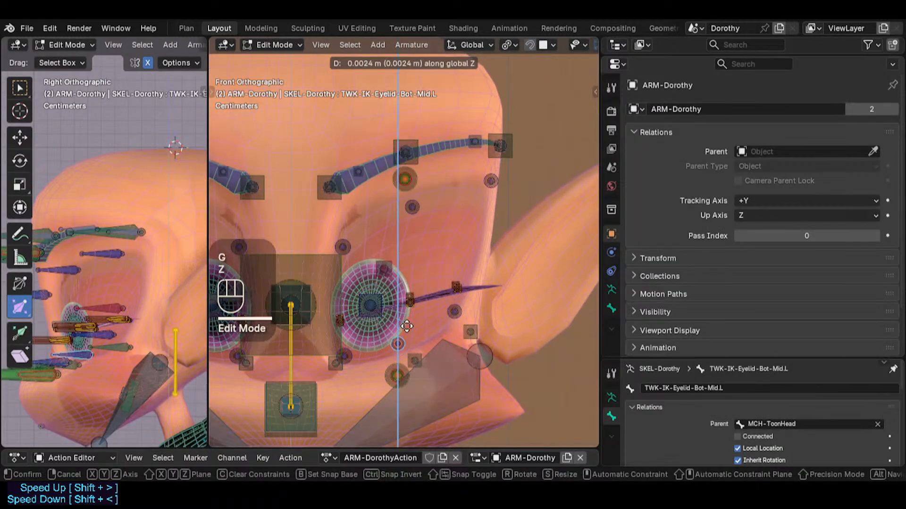
pyautogui.click(407, 327)
pyautogui.press('Tab')
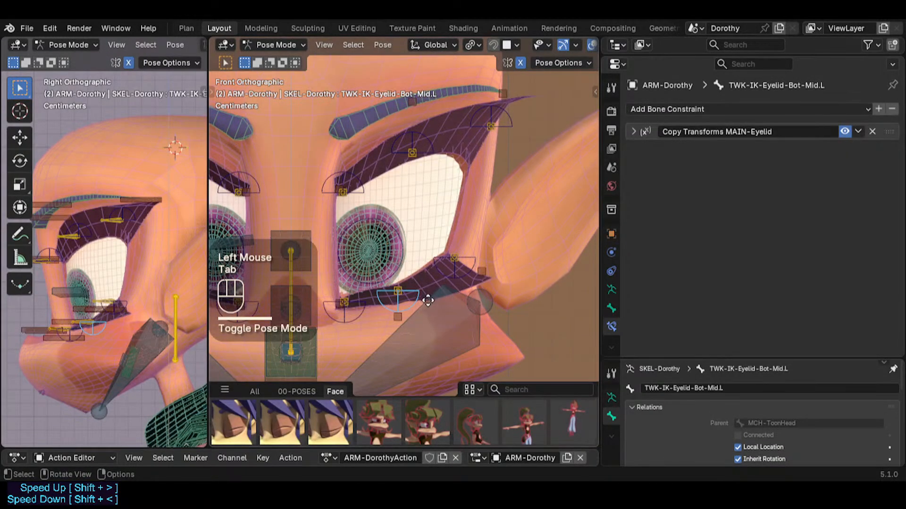
pyautogui.press('Tab')
pyautogui.press('g')
pyautogui.press('x')
pyautogui.click(418, 304)
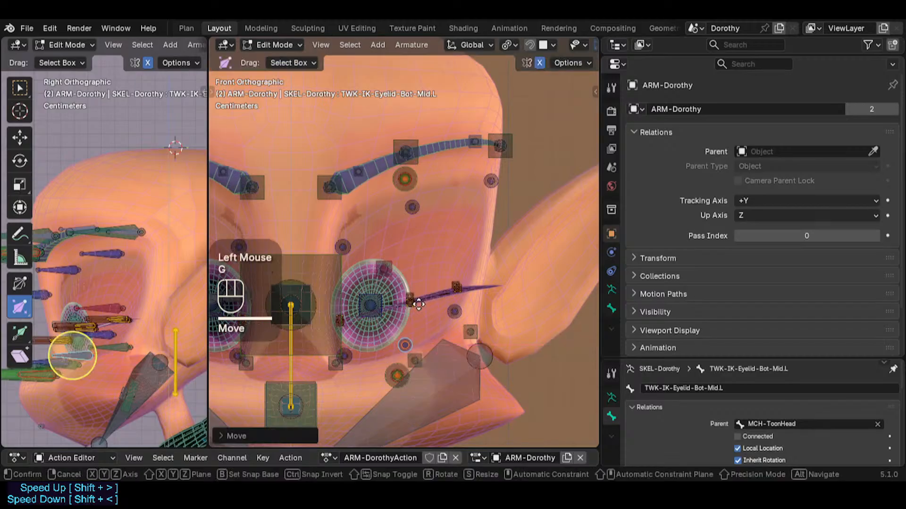
pyautogui.keyDown('shift'); pyautogui.click(404, 344); pyautogui.keyUp('shift')
pyautogui.press('Tab')
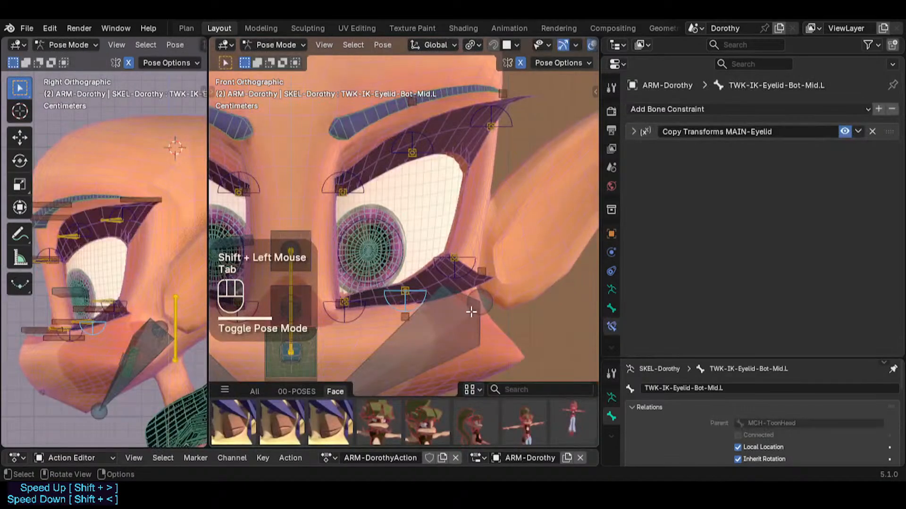
# Nudge the outer left lower eyelid bone slightly outward along X in Edit Mode, and fine-tune its height along Z
pyautogui.press('Tab')
pyautogui.click(456, 311)
pyautogui.press('g')
pyautogui.press('x')
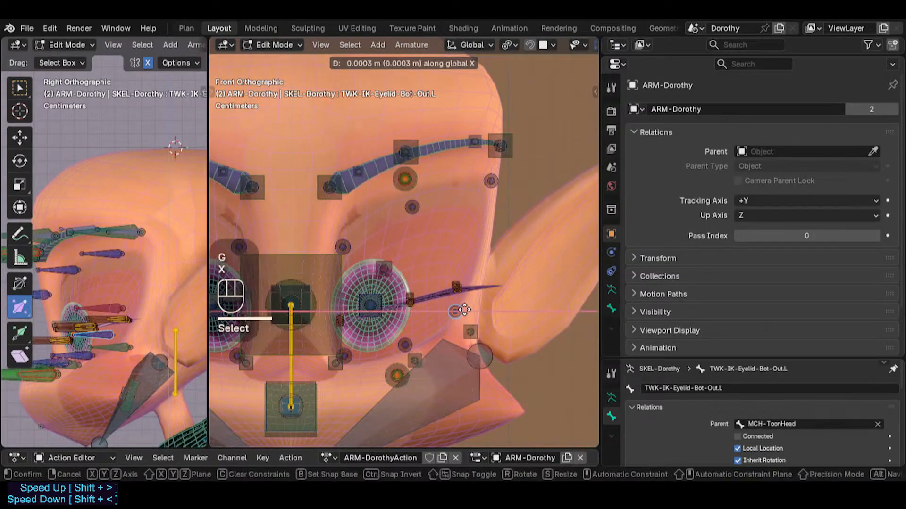
pyautogui.click(465, 310)
pyautogui.press('Tab')
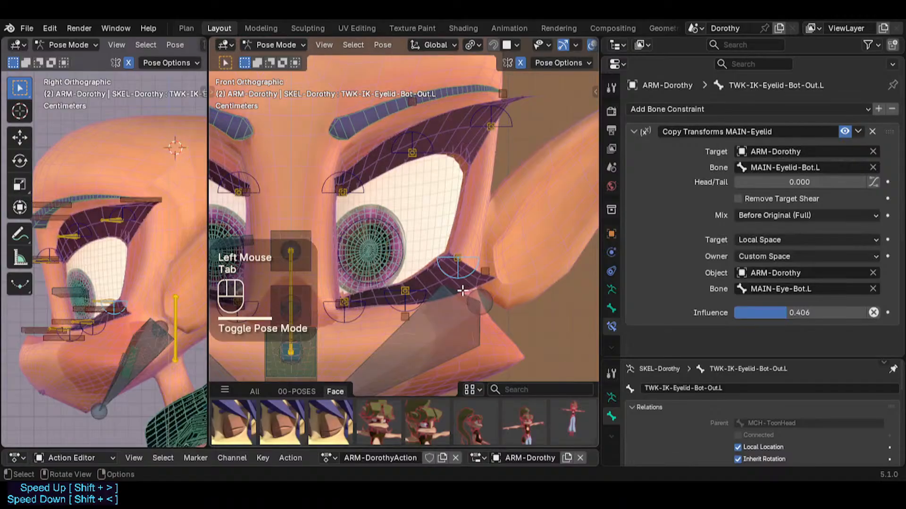
pyautogui.press('Tab')
pyautogui.press('g')
pyautogui.press('z')
pyautogui.keyDown('shift'); pyautogui.click(448, 299); pyautogui.keyUp('shift')
pyautogui.press('Tab')
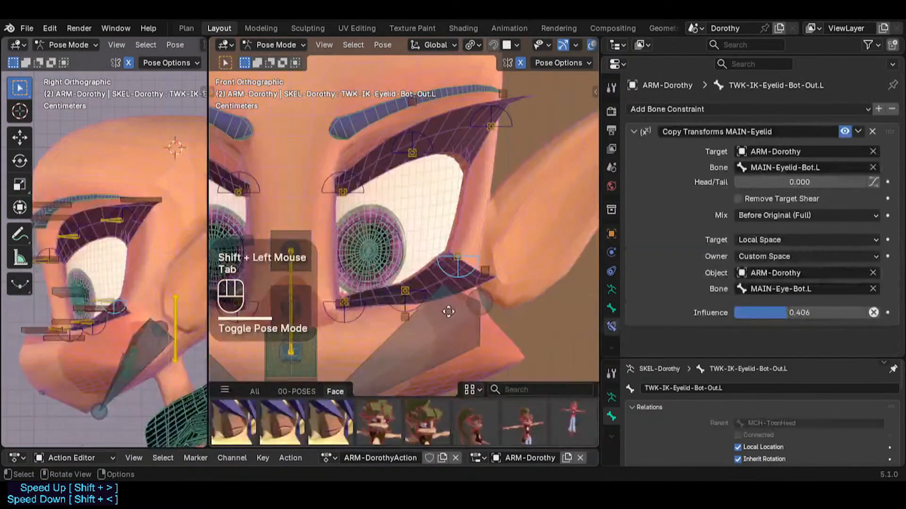
# Display the eyelid controls as plain bones in an angled view, and clear the pose transforms of all controls
pyautogui.click(406, 292)
pyautogui.moveTo(408, 294); pyautogui.dragTo(399, 225, button='middle')
pyautogui.press('Tab')
pyautogui.hotkey('ctrl', 'Tab')
pyautogui.hotkey('ctrl', '4')
pyautogui.scroll(1, 411, 321)
pyautogui.click(461, 347)
pyautogui.press('Tab')
pyautogui.press('Tab')
pyautogui.scroll(-2, 417, 285)
pyautogui.scroll(-1, 417, 287)
pyautogui.press('a')
pyautogui.hotkey('alt', 'q')
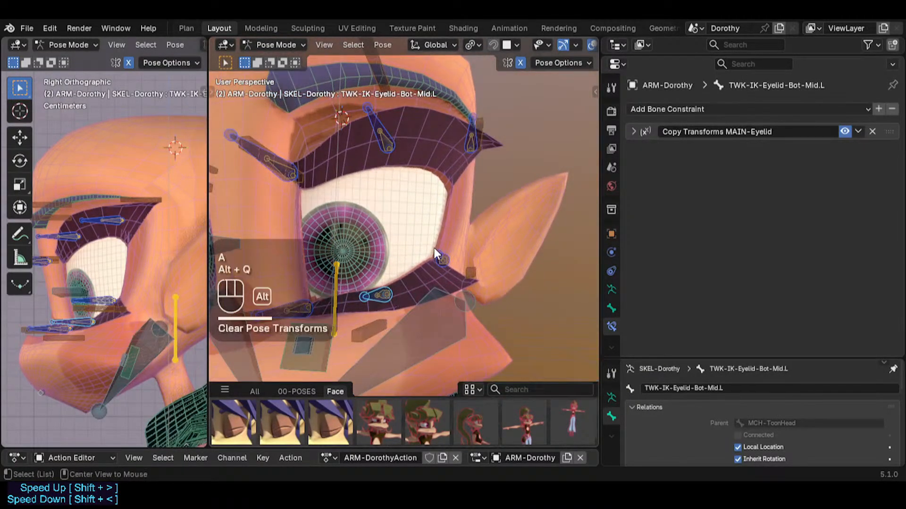
pyautogui.hotkey('alt', 'q')
# Apply the three closed-eye face pose assets in turn, ending on the third, to check how the lashes deform
pyautogui.scroll(-2, 434, 254)
pyautogui.click(283, 419)
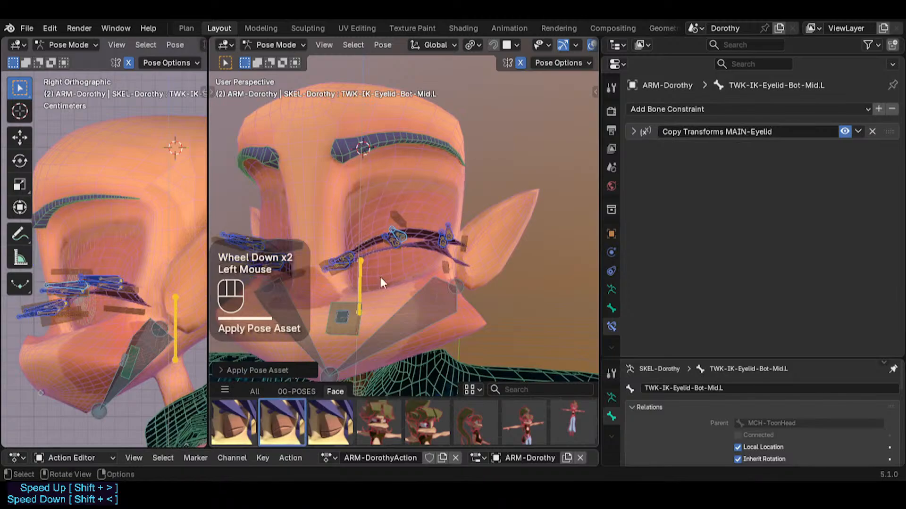
pyautogui.moveTo(379, 275); pyautogui.dragTo(344, 303, button='middle')
pyautogui.click(327, 415)
pyautogui.click(243, 420)
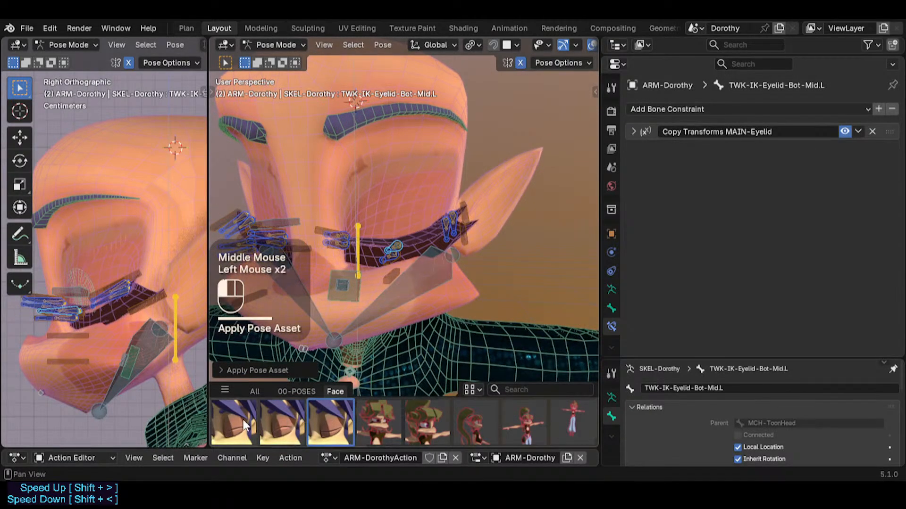
pyautogui.click(288, 420)
pyautogui.click(322, 419)
pyautogui.moveTo(392, 289); pyautogui.dragTo(379, 219, button='middle')
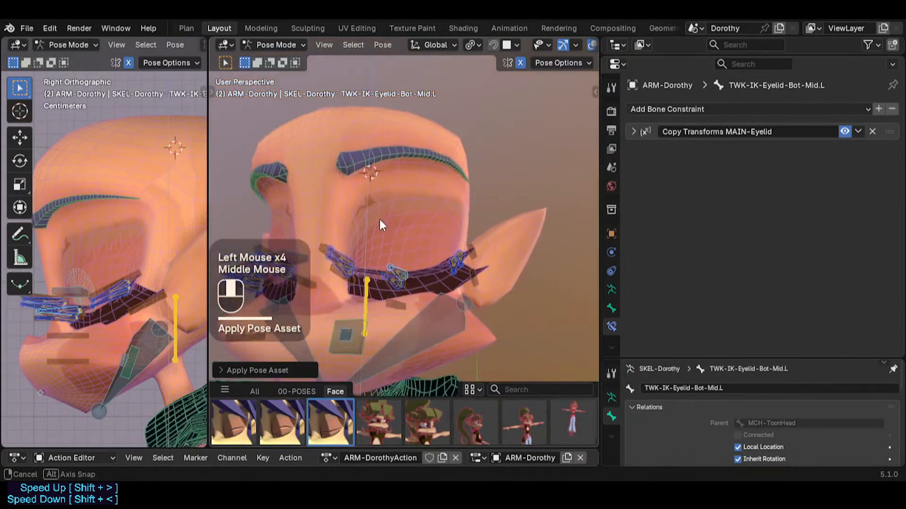
# Try raising the middle left lower eyelid control in the third closed-eye pose, and cancel the move
pyautogui.scroll(2, 387, 268)
pyautogui.scroll(1, 390, 287)
pyautogui.moveTo(391, 287); pyautogui.dragTo(406, 251, button='middle')
pyautogui.click(407, 242)
pyautogui.press('g')
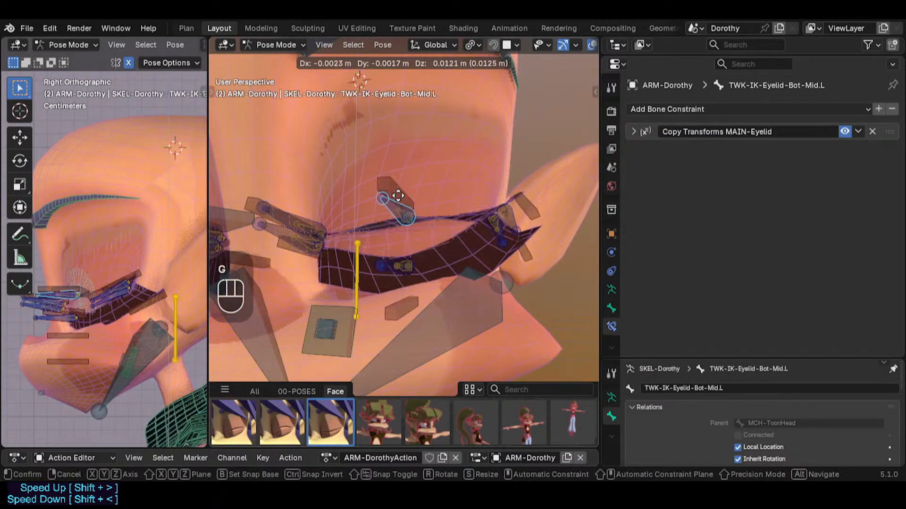
pyautogui.press('Escape')
# Compare the closed-eye pose assets around the middle eyelid controls, ending on the first, and clear the pose transforms of all controls
pyautogui.moveTo(402, 257); pyautogui.dragTo(319, 394, button='middle')
pyautogui.click(289, 411)
pyautogui.click(329, 414)
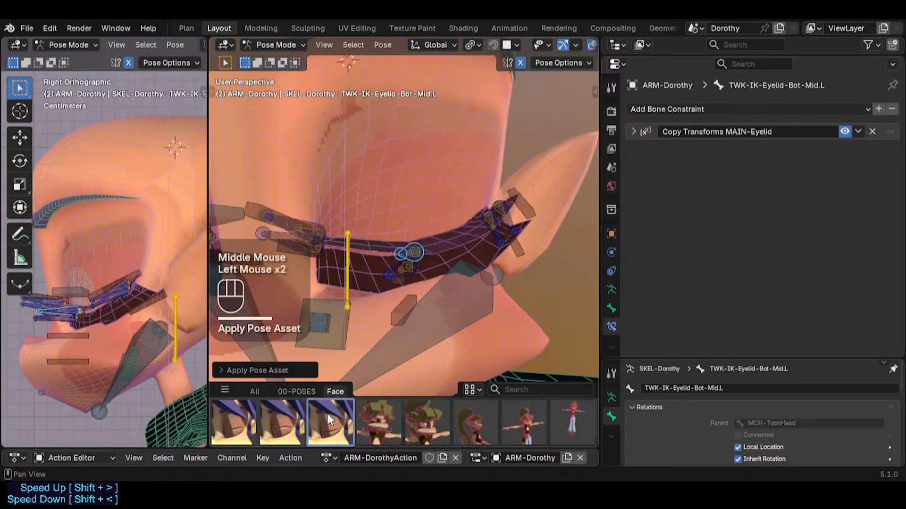
pyautogui.click(394, 262)
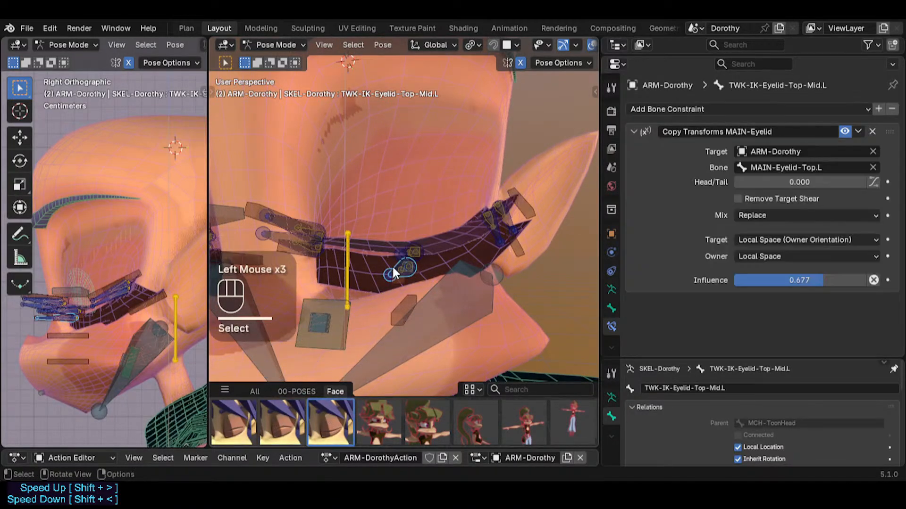
pyautogui.doubleClick(279, 409)
pyautogui.click(229, 411)
pyautogui.press('a')
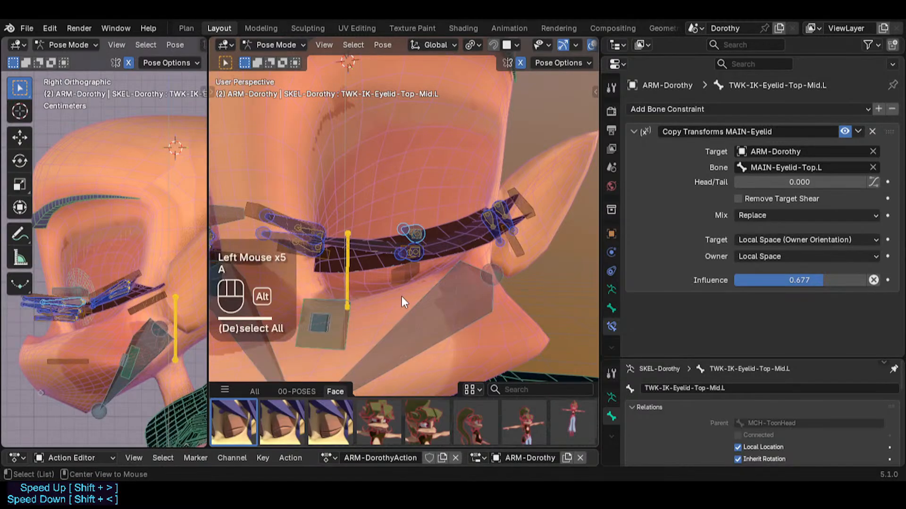
pyautogui.hotkey('alt', 'q')
pyautogui.hotkey('alt', 'q')
pyautogui.hotkey('alt', 'a')
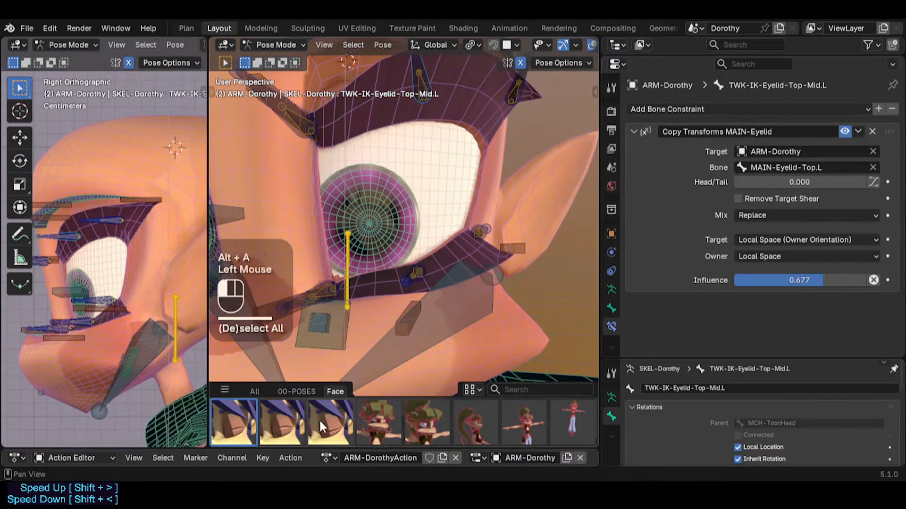
# Reapply the closed-eye pose assets from the cleared pose, ending on the third, and inspect where the upper and lower lashes meet
pyautogui.click(319, 419)
pyautogui.moveTo(391, 270); pyautogui.dragTo(440, 284, button='middle')
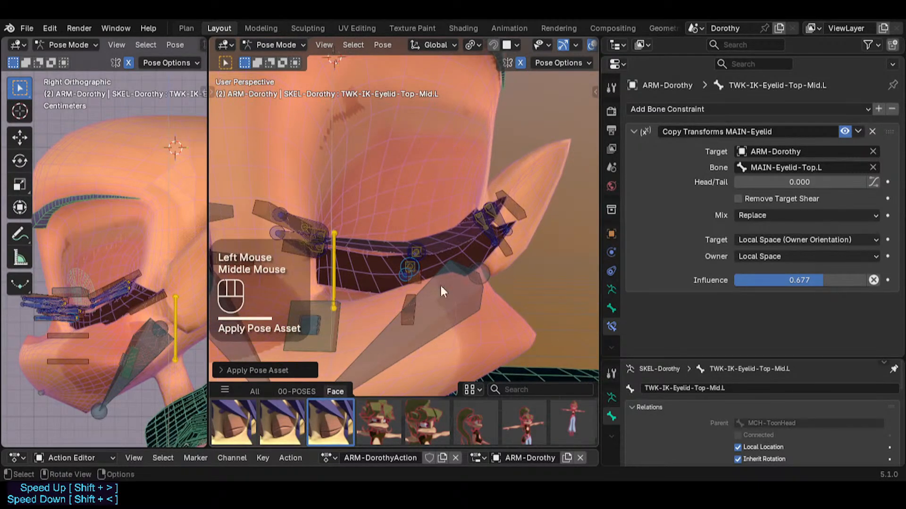
pyautogui.hotkey('alt', 'a')
pyautogui.click(284, 412)
pyautogui.click(253, 415)
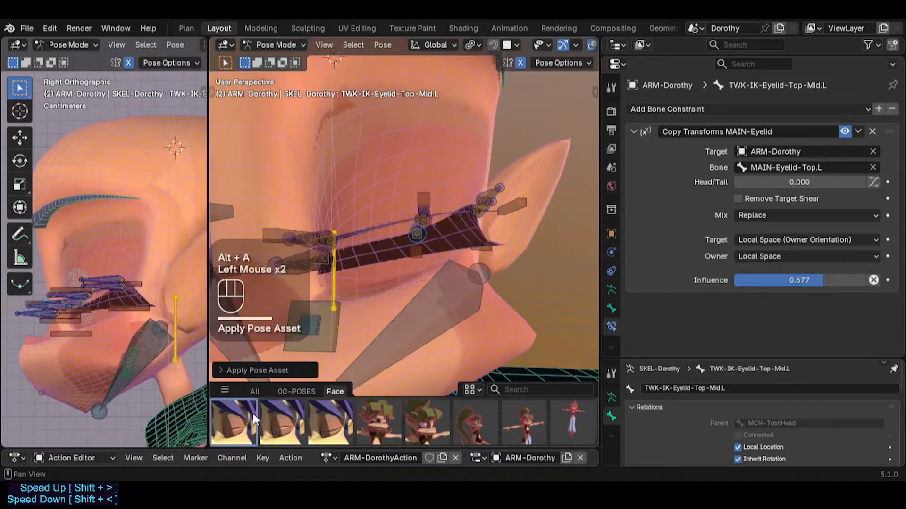
pyautogui.click(295, 414)
pyautogui.click(332, 411)
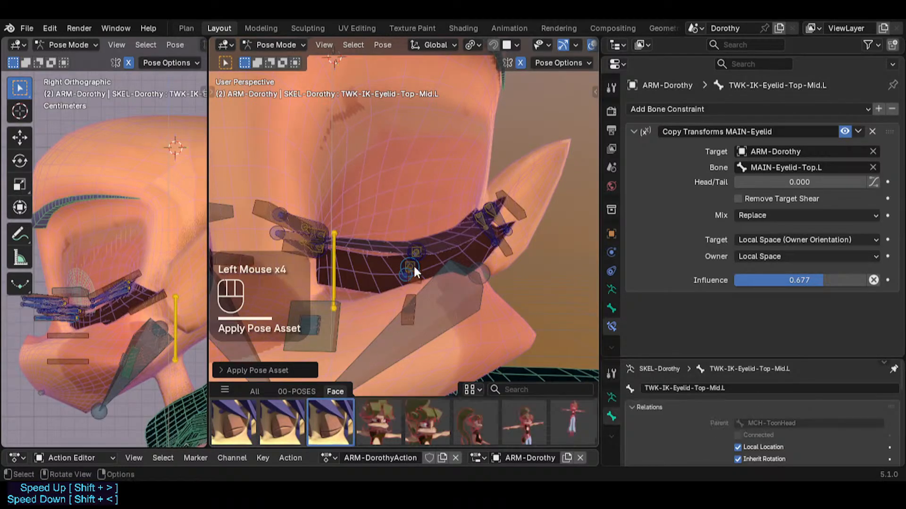
pyautogui.moveTo(414, 269); pyautogui.dragTo(349, 275, button='middle')
# Try moving the middle lower lash bone and raising the middle left upper eyelid control, cancelling both moves
pyautogui.click(360, 272)
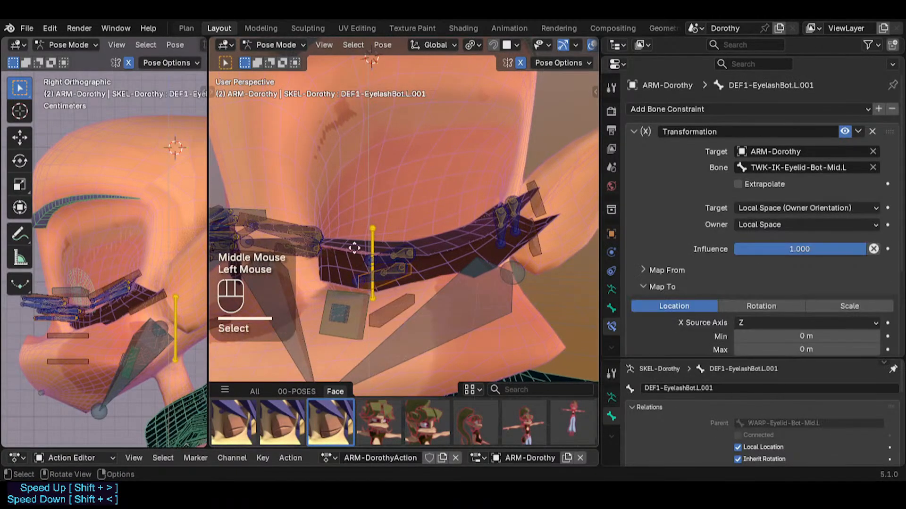
pyautogui.press('g')
pyautogui.press('Escape')
pyautogui.click(371, 278)
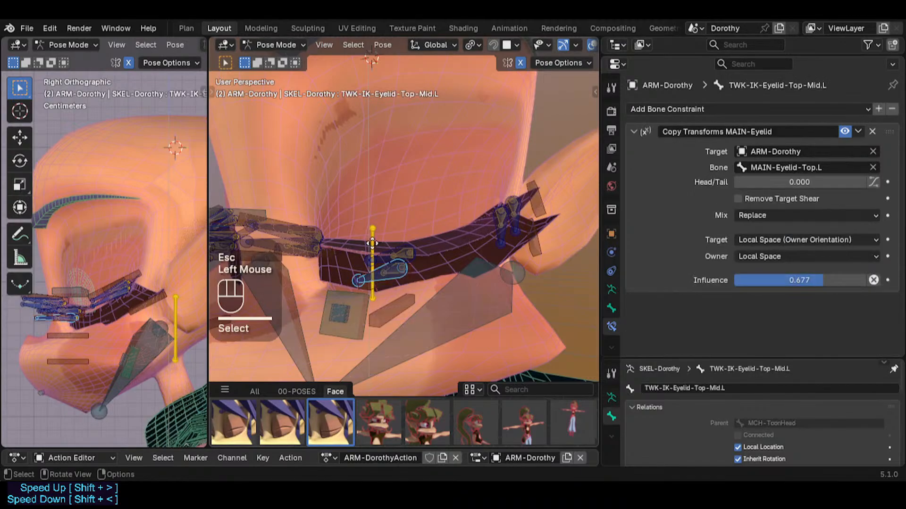
pyautogui.press('g')
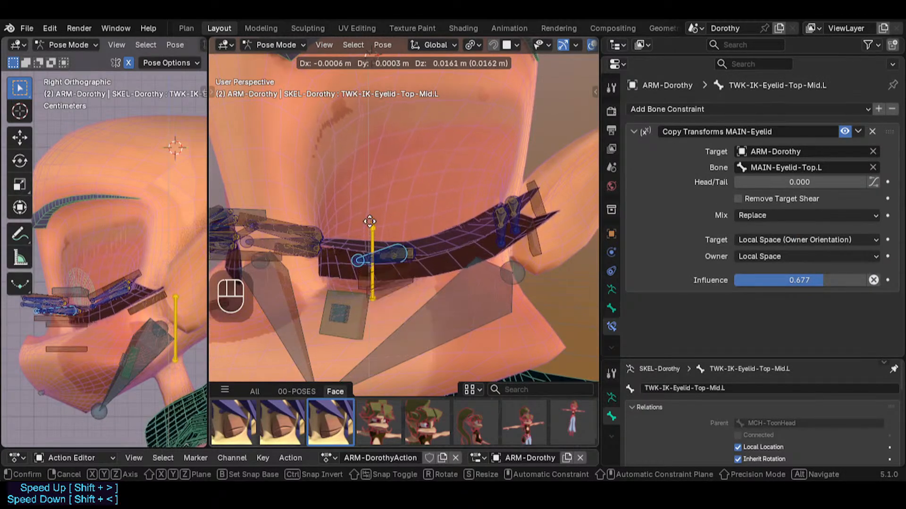
pyautogui.press('Escape')
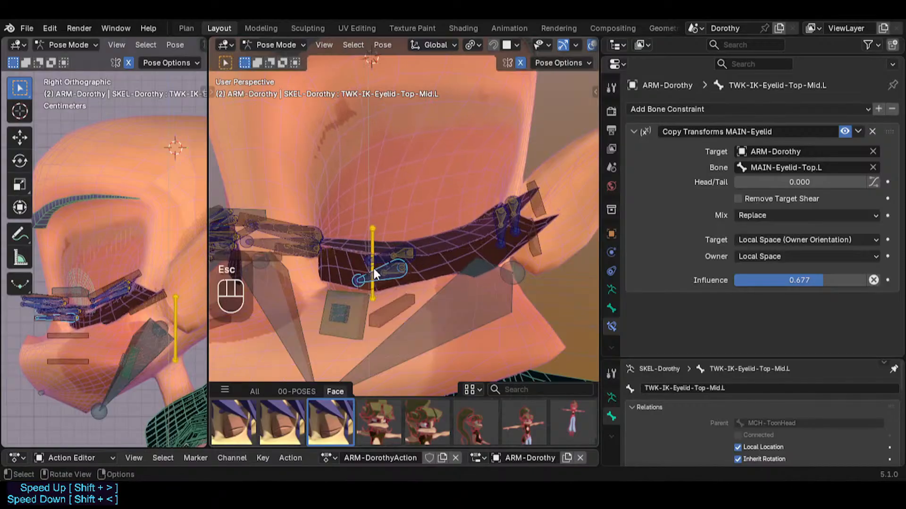
# Set the Map To location Y Min to -0.03 m in the Transformation constraint of DEF1-EyelashTop.L.001
pyautogui.click(397, 307)
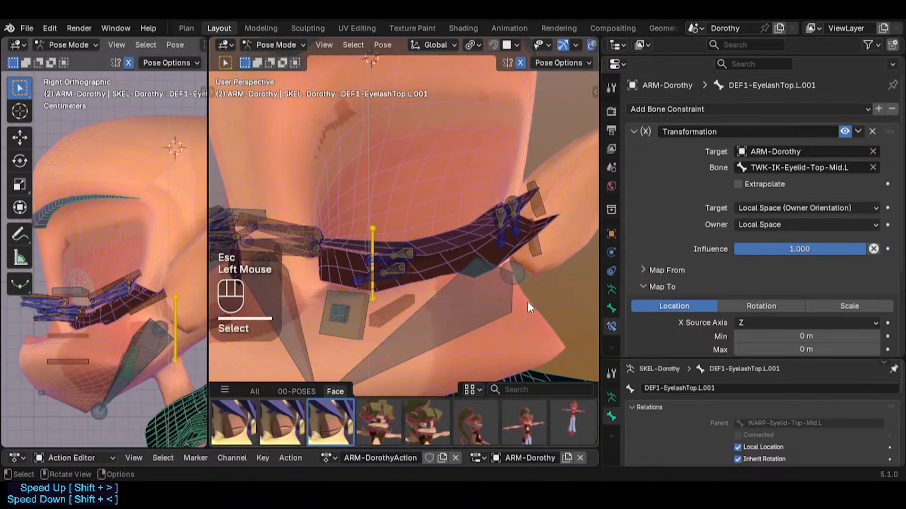
pyautogui.moveTo(352, 287); pyautogui.dragTo(397, 293, button='middle')
pyautogui.scroll(-4, 723, 278)
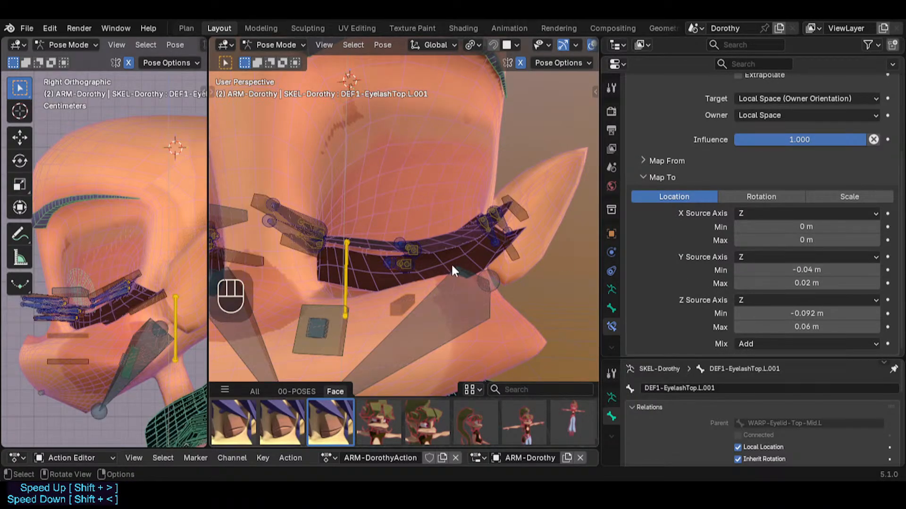
pyautogui.scroll(2, 425, 269)
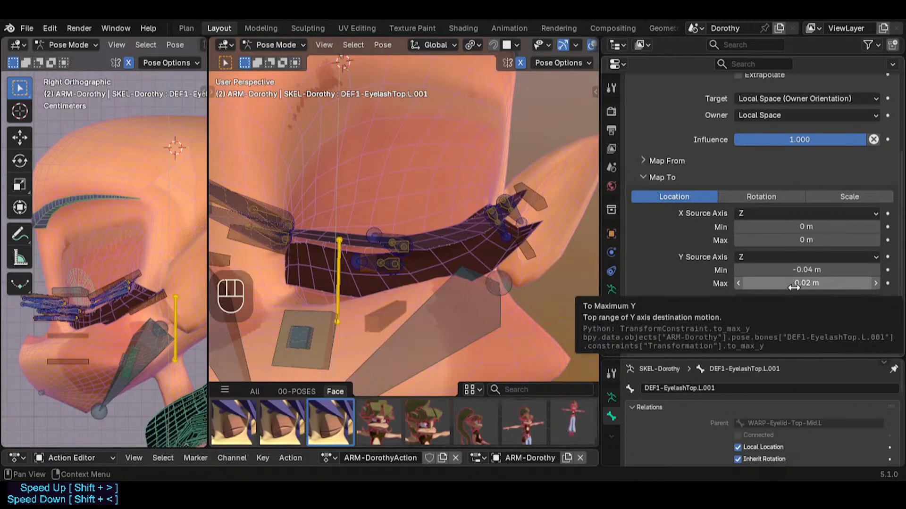
pyautogui.click(803, 273)
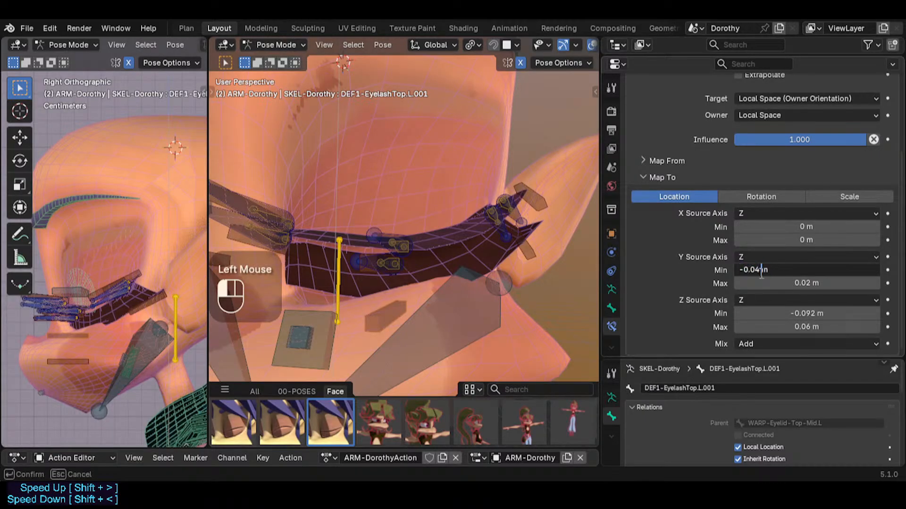
pyautogui.write('3')
pyautogui.press('Return')
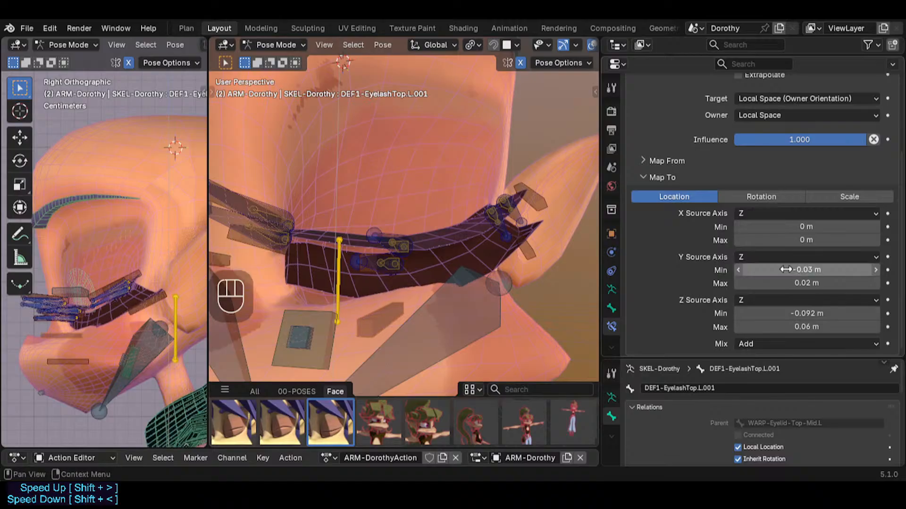
# Undo the last Y Min change on DEF1-EyelashTop.L.001 and try another Map To location Y Min value, undoing that too
pyautogui.hotkey('ctrl', 'z')
pyautogui.click(776, 273)
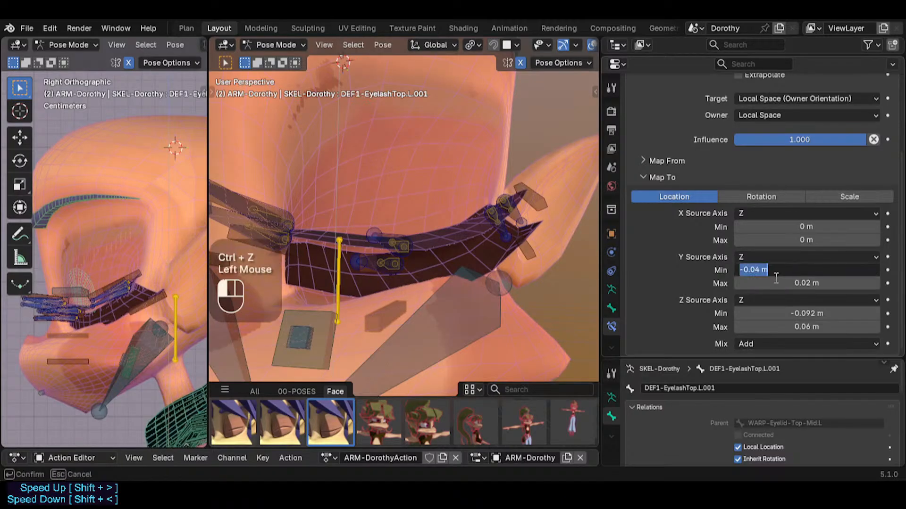
pyautogui.click(709, 273)
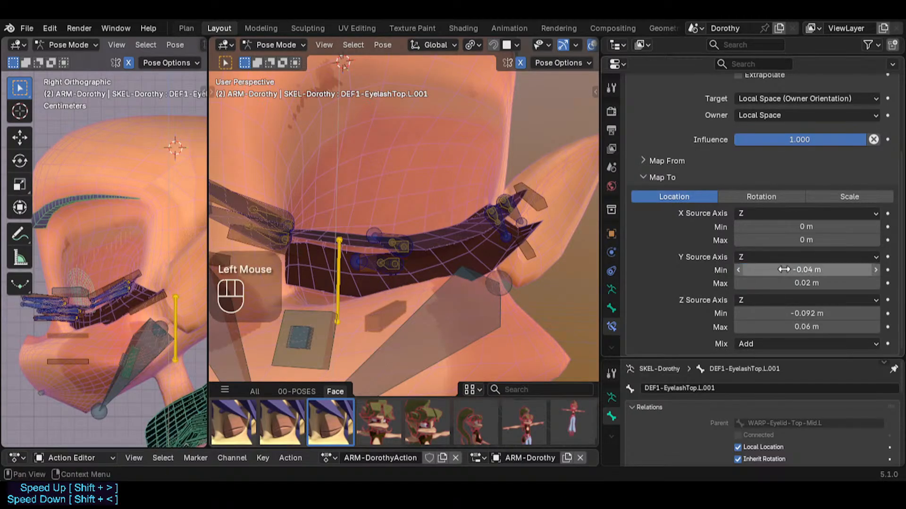
pyautogui.click(769, 269)
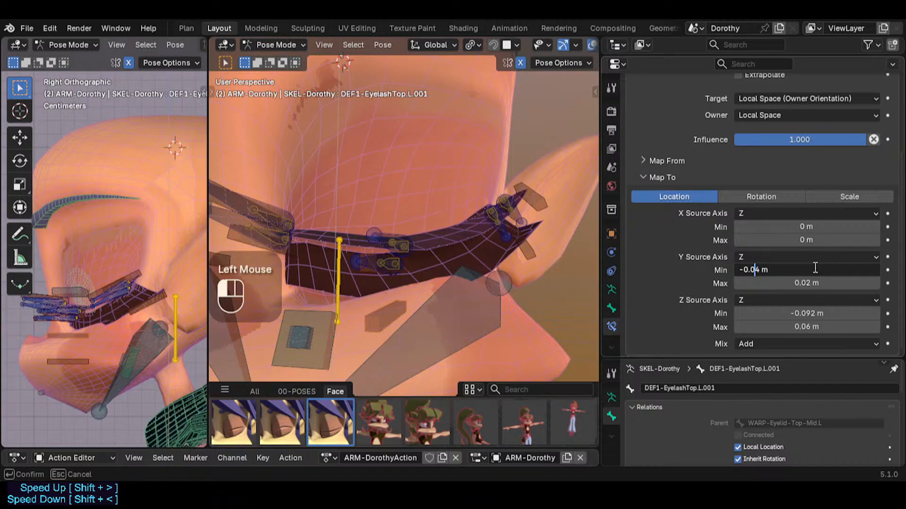
pyautogui.hotkey('shift', 'Left')
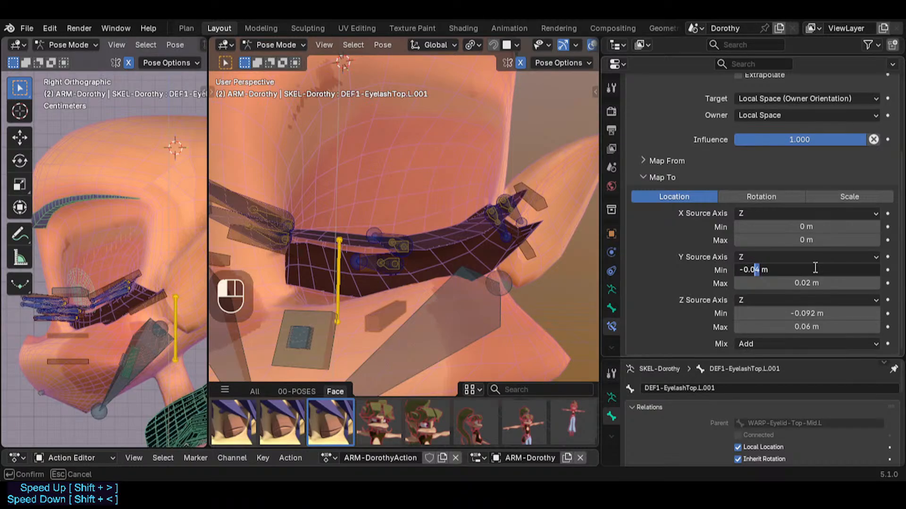
pyautogui.press('Return')
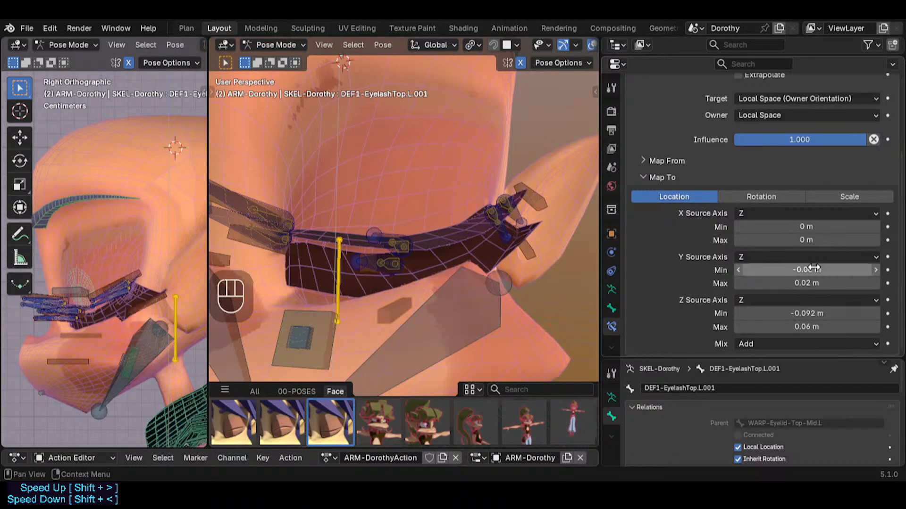
pyautogui.hotkey('ctrl', 'z')
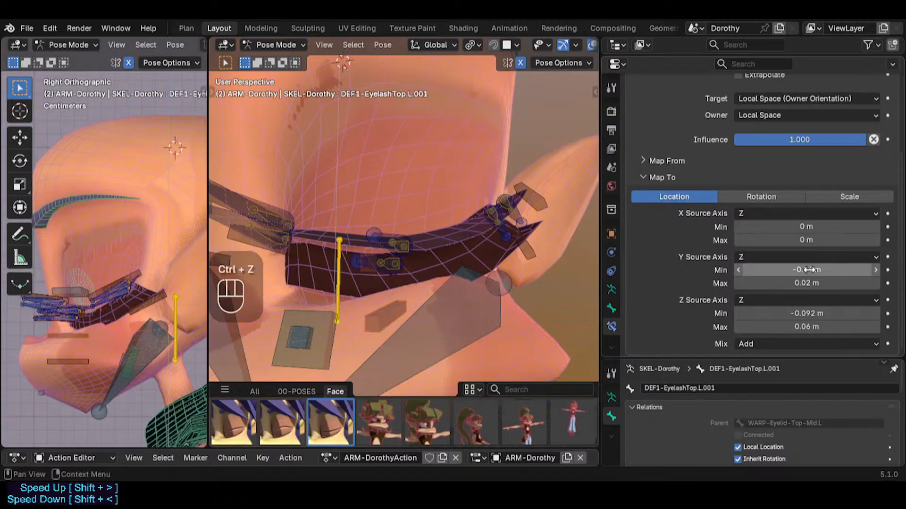
# Set the Map To location Y Min to -0.05 m in the Transformation constraint of DEF1-EyelashTop.L.001
pyautogui.click(809, 270)
pyautogui.press('Right')
pyautogui.hotkey('shift', 'Right')
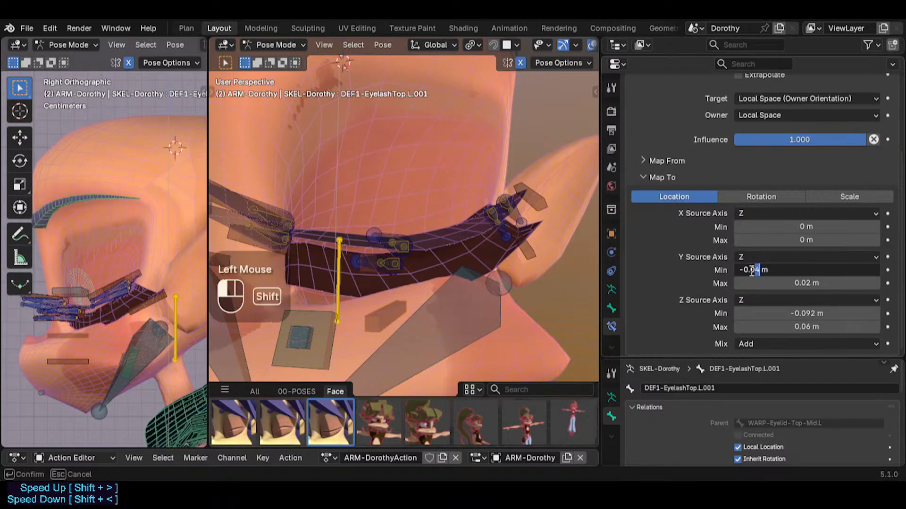
pyautogui.write('5')
pyautogui.press('Return')
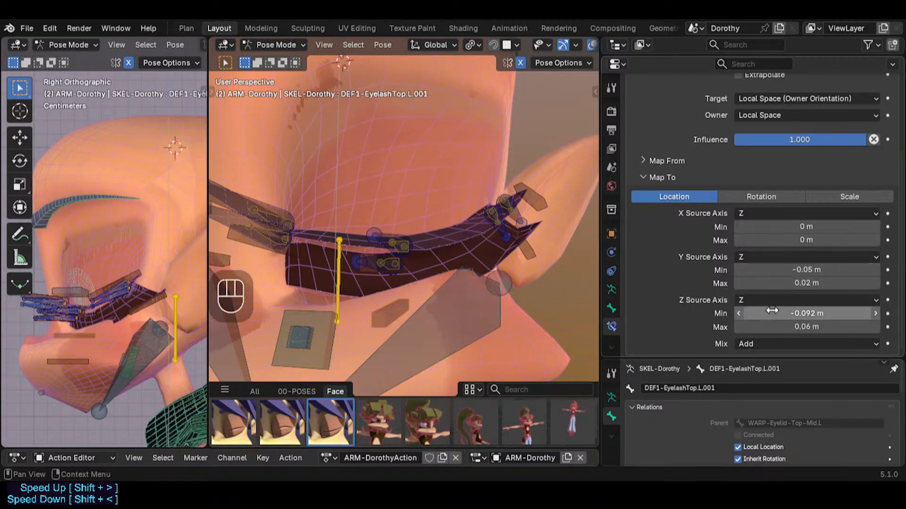
# Set the Map To location Z Min of DEF1-EyelashTop.L.001 to -0.072 m and refine it to -0.075 m
pyautogui.click(803, 314)
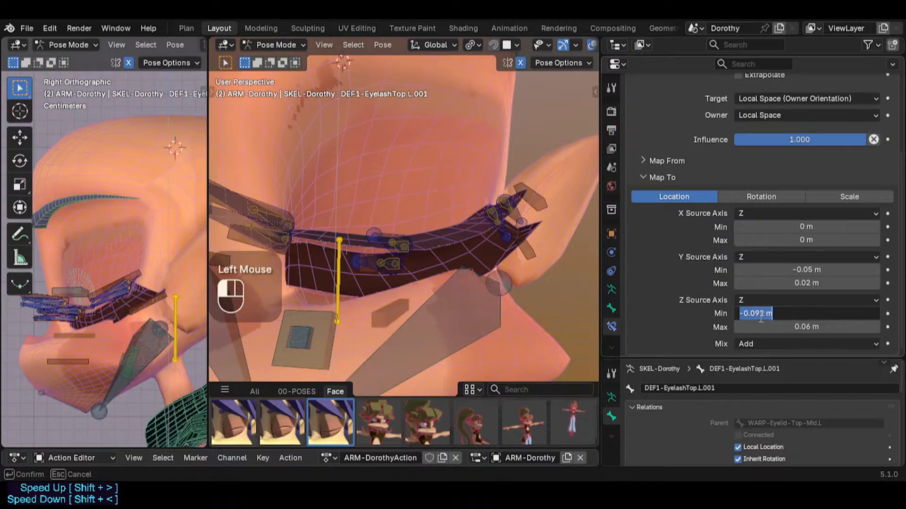
pyautogui.hotkey('shift', 'Right')
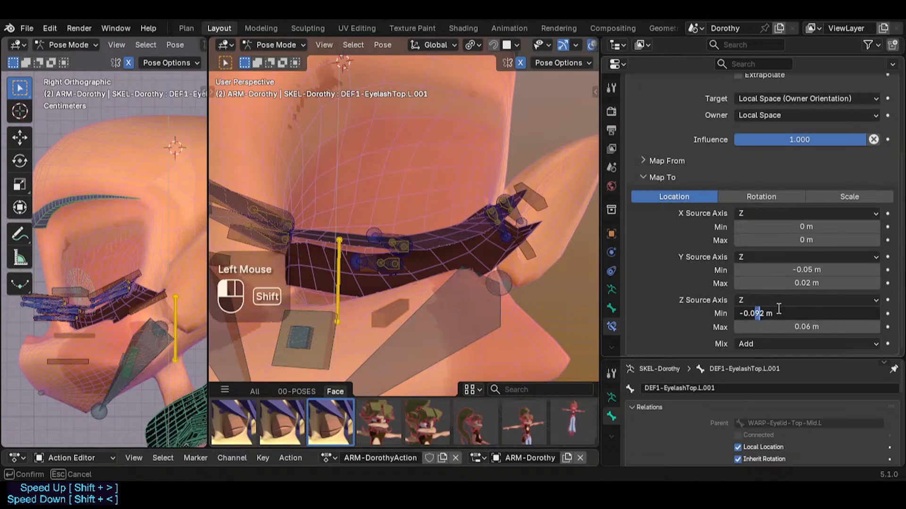
pyautogui.write('7')
pyautogui.press('Return')
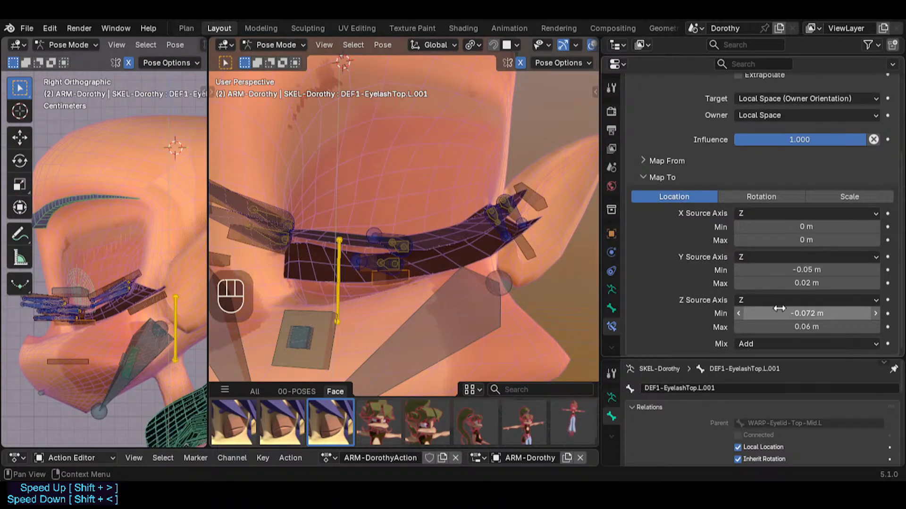
pyautogui.click(805, 310)
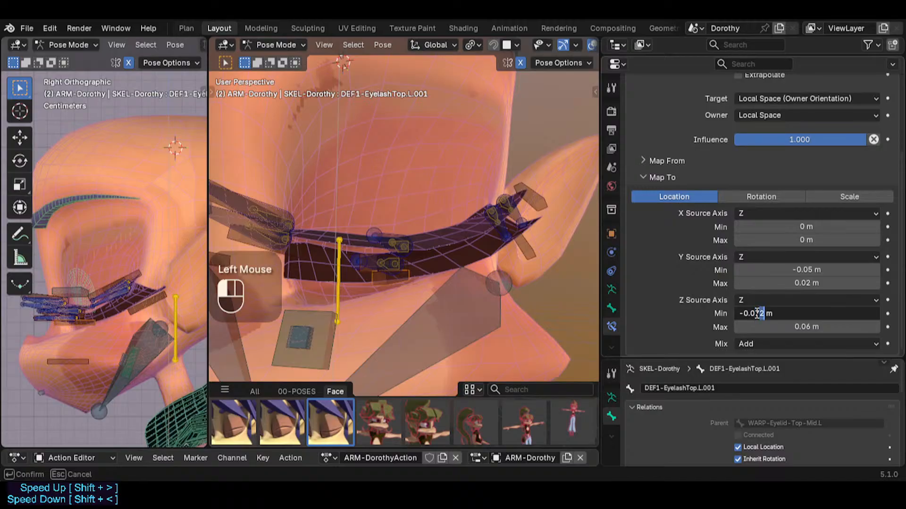
pyautogui.write('5')
pyautogui.press('Return')
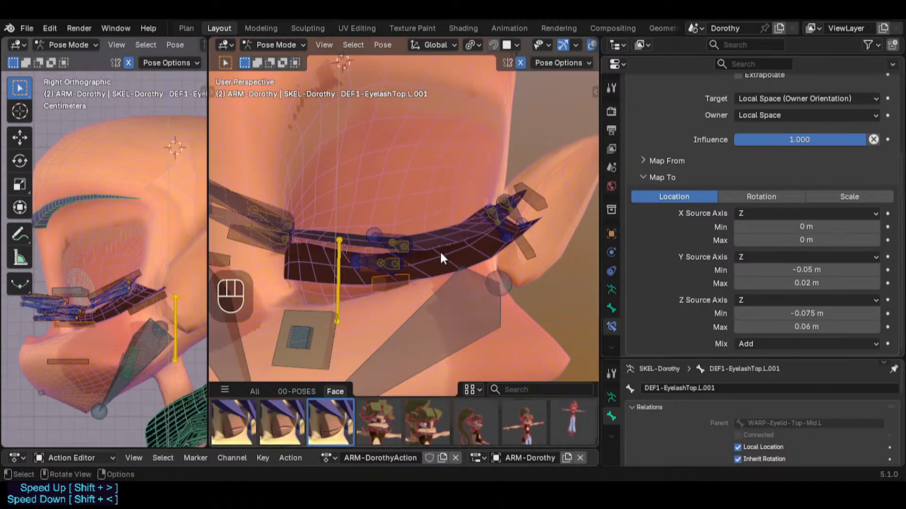
# Select the outer upper lash bone DEF1-EyelashTop.L.002 and save the file
pyautogui.scroll(-2, 482, 248)
pyautogui.click(514, 250)
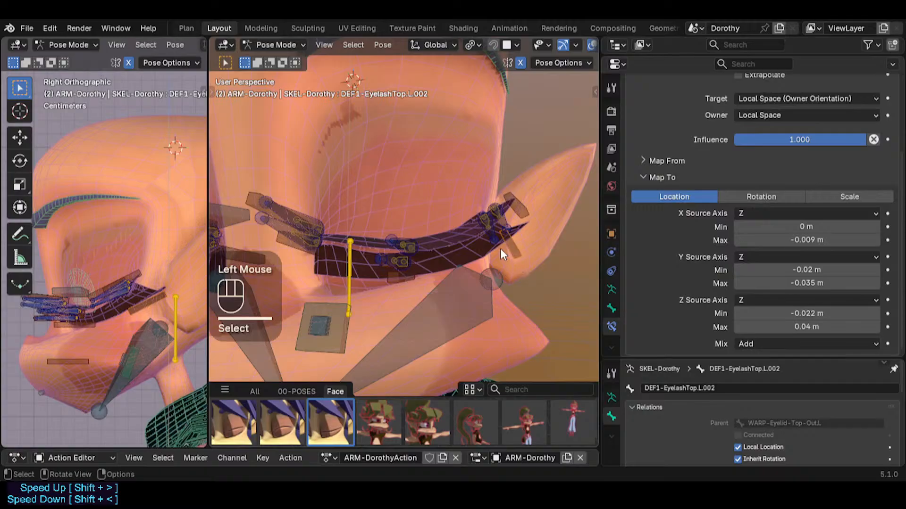
pyautogui.hotkey('ctrl', 's')
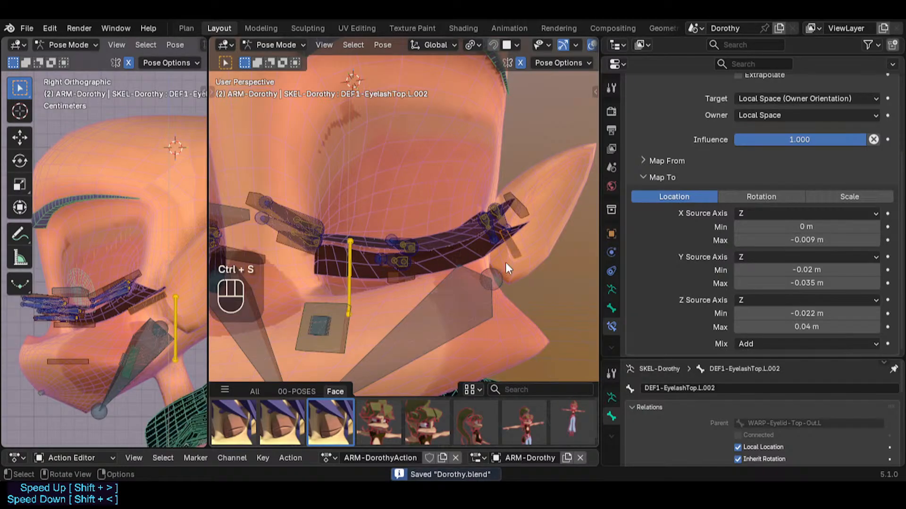
pyautogui.scroll(-2, 432, 235)
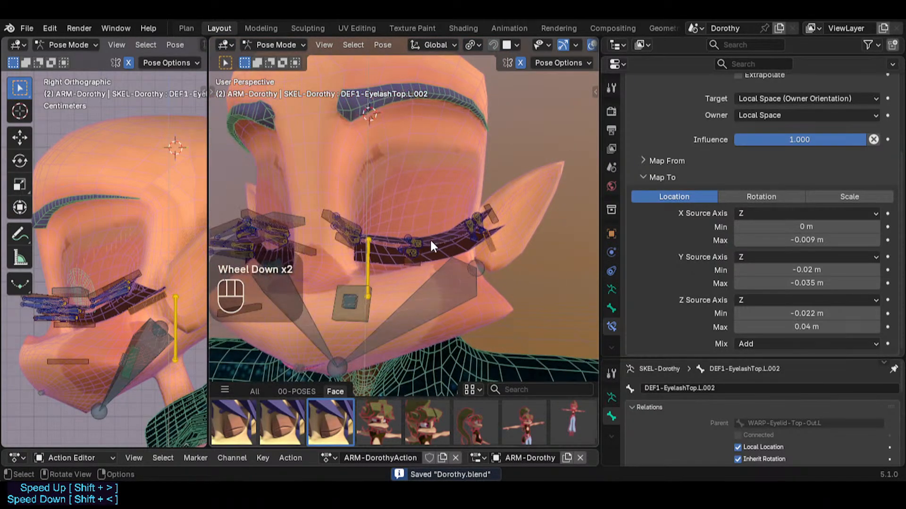
pyautogui.moveTo(431, 246)
pyautogui.mouseDown(button='middle')
pyautogui.moveTo(425, 268)
pyautogui.moveTo(418, 242)
pyautogui.mouseUp(button='middle')
pyautogui.scroll(-1, 418, 242)
# Switch the armature to Object Mode to view the closed lashes and save the file again
pyautogui.hotkey('ctrl', 'Tab')
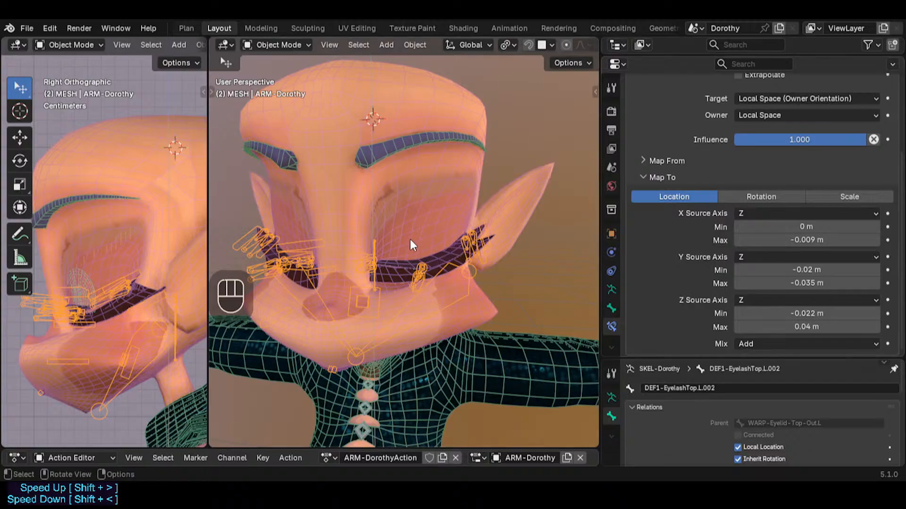
pyautogui.hotkey('ctrl', 's')
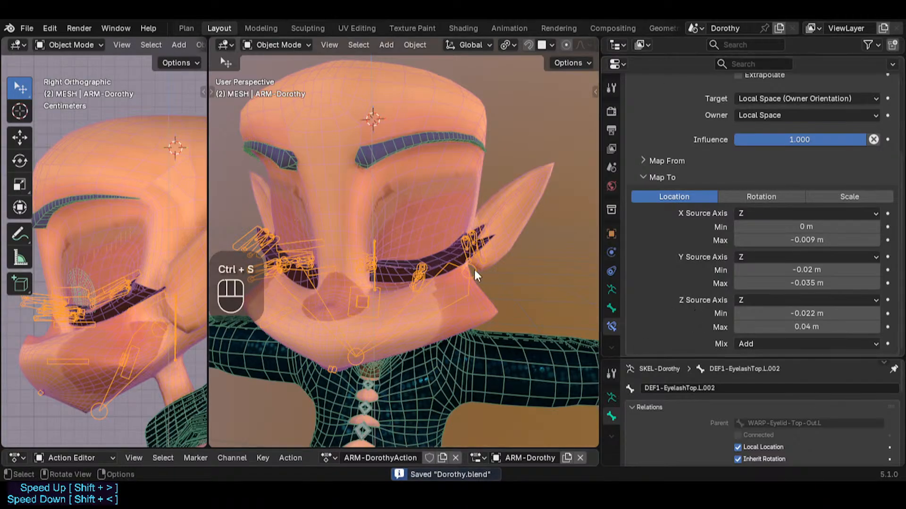
pyautogui.click(419, 285)
pyautogui.click(418, 286)
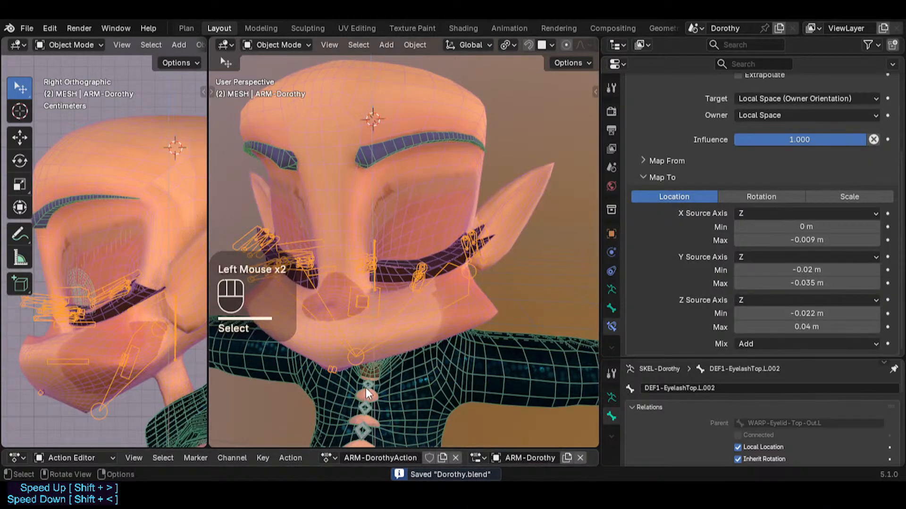
# Return the armature to Pose Mode, clear the pose transforms of all bones, and save the file
pyautogui.hotkey('ctrl', 'Tab')
pyautogui.press('a')
pyautogui.hotkey('alt', 'q')
pyautogui.hotkey('alt', 'q')
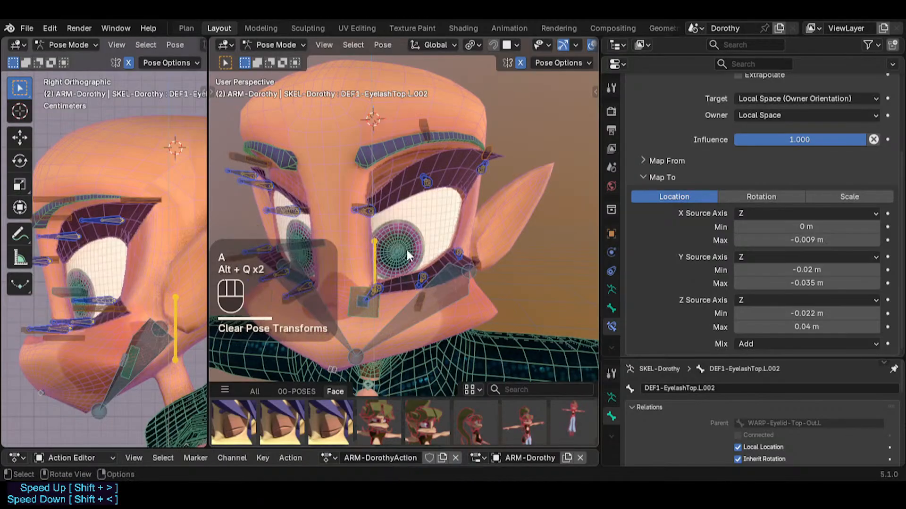
pyautogui.moveTo(407, 250); pyautogui.dragTo(418, 264, button='middle')
pyautogui.hotkey('ctrl', 's')
# Leave Pose Mode, select the 0-Dorothy_Body mesh, and return it from Weight Paint to Object Mode
pyautogui.scroll(2, 419, 280)
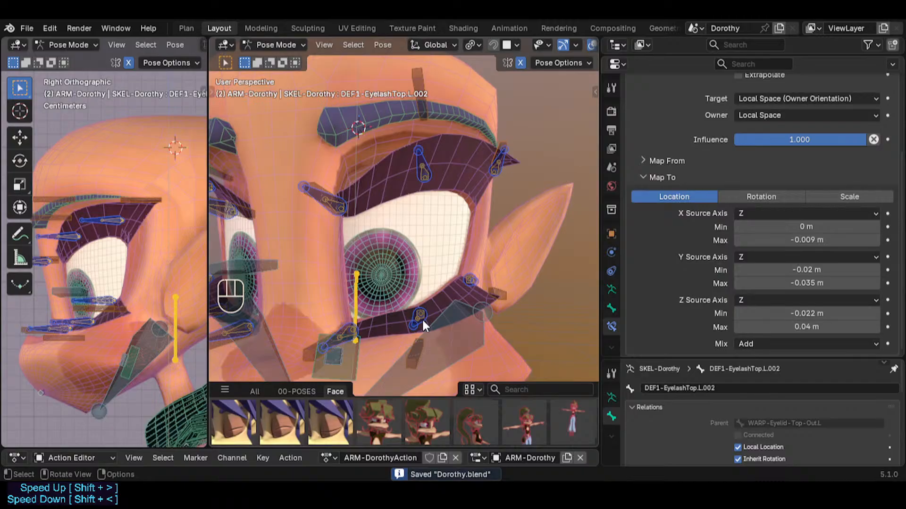
pyautogui.hotkey('ctrl', 'Tab')
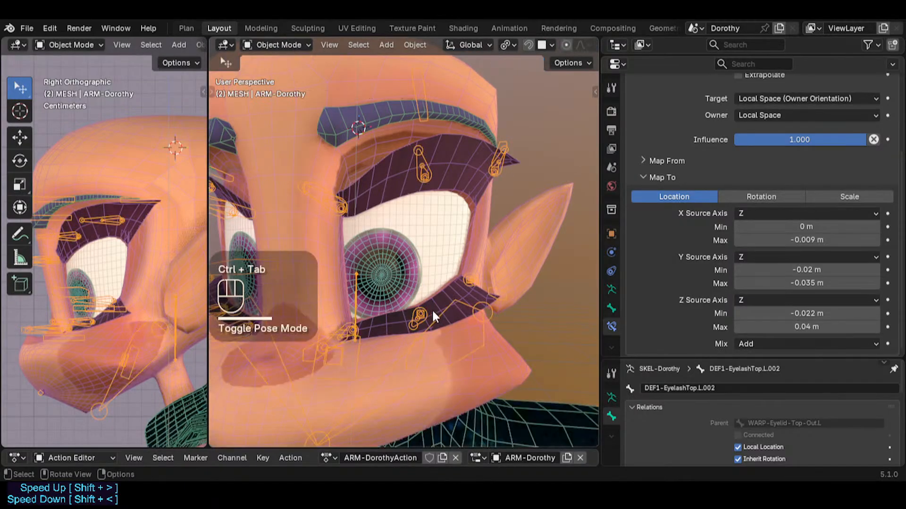
pyautogui.click(451, 289)
pyautogui.hotkey('ctrl', 'Tab')
pyautogui.press('w')
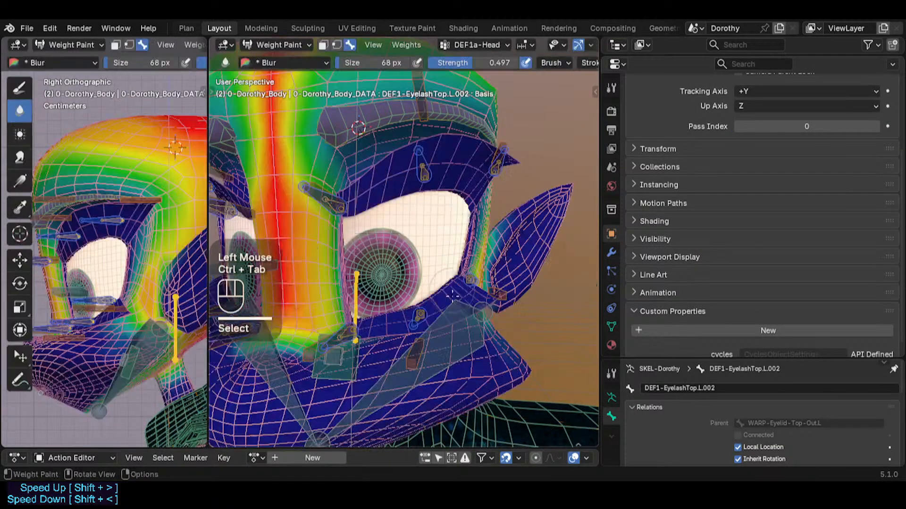
pyautogui.hotkey('ctrl', 'Tab')
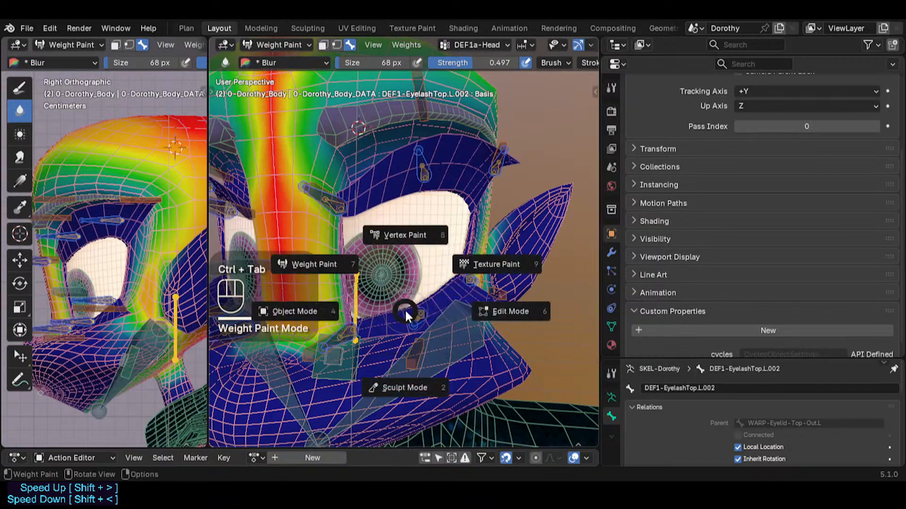
pyautogui.click(383, 327)
# Toggle the subdivision display off to show the coarse mesh around the left lower eyelash
pyautogui.moveTo(409, 307); pyautogui.dragTo(415, 333, button='middle')
pyautogui.scroll(-2, 415, 333)
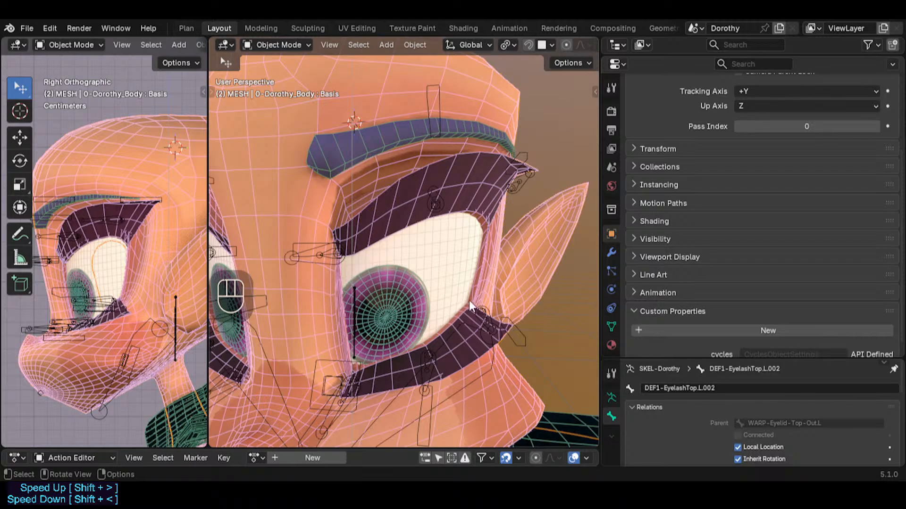
pyautogui.moveTo(469, 300); pyautogui.dragTo(447, 354, button='middle')
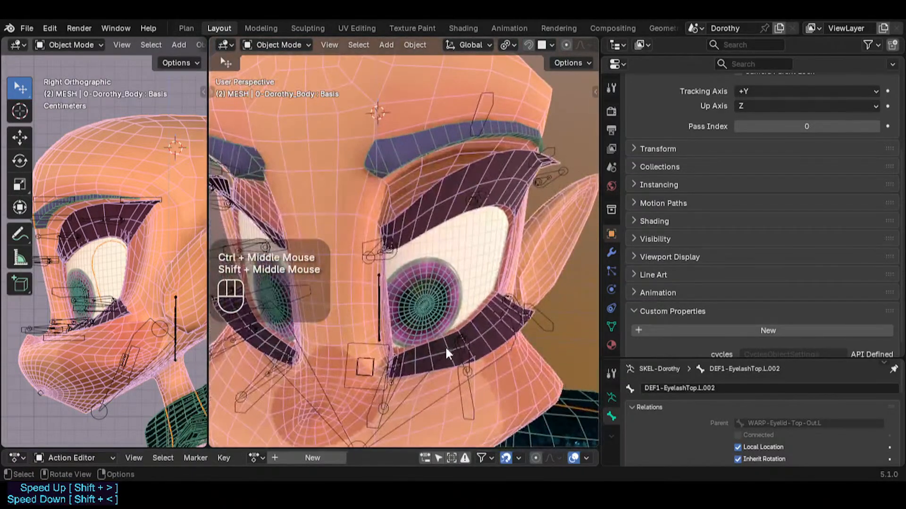
pyautogui.hotkey('shift', 'ctrl', 'alt', 'i')
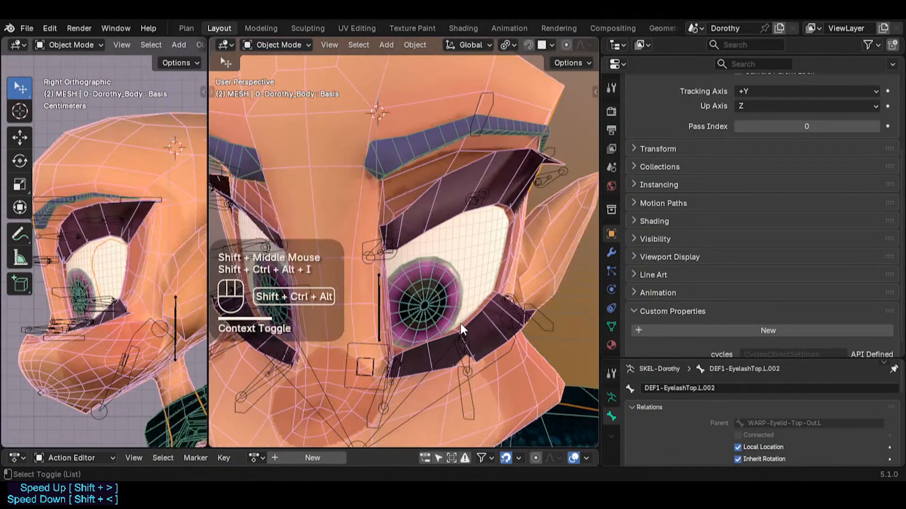
pyautogui.click(500, 342)
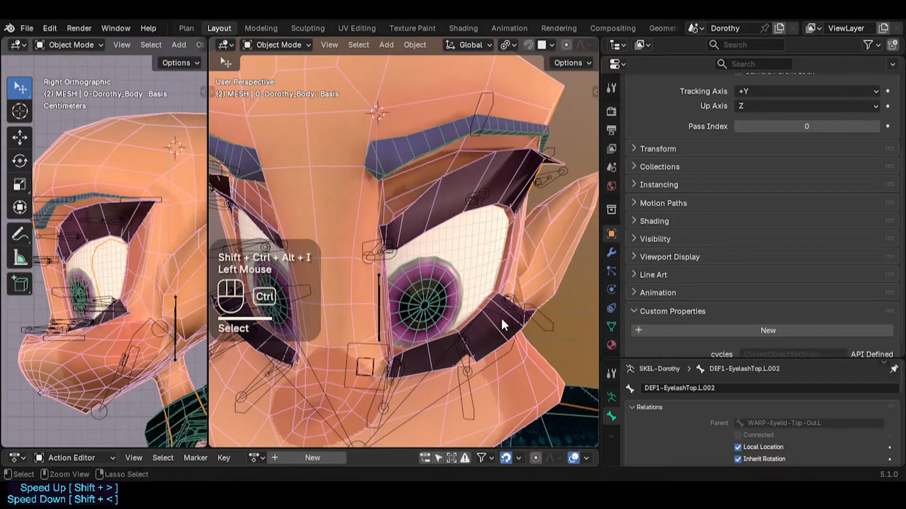
pyautogui.hotkey('ctrl', 'Tab')
pyautogui.click(533, 299)
pyautogui.click(535, 300)
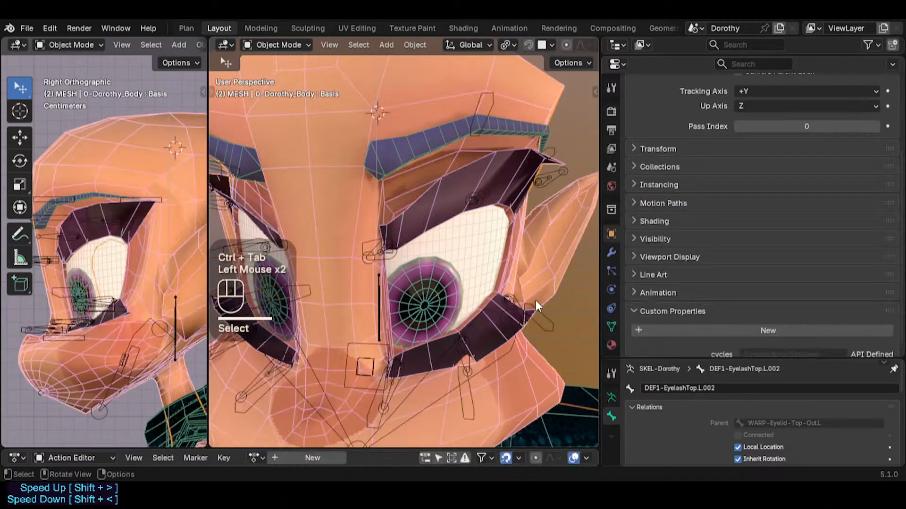
# Enter Edit Mode on 0-Dorothy_Body at the left lower lash and show the mesh's shape keys
pyautogui.press('Tab')
pyautogui.keyDown('shift'); pyautogui.moveTo(491, 377); pyautogui.dragTo(485, 295, button='middle'); pyautogui.keyUp('shift')
pyautogui.keyDown('shift'); pyautogui.moveTo(485, 326); pyautogui.dragTo(486, 302, button='middle'); pyautogui.keyUp('shift')
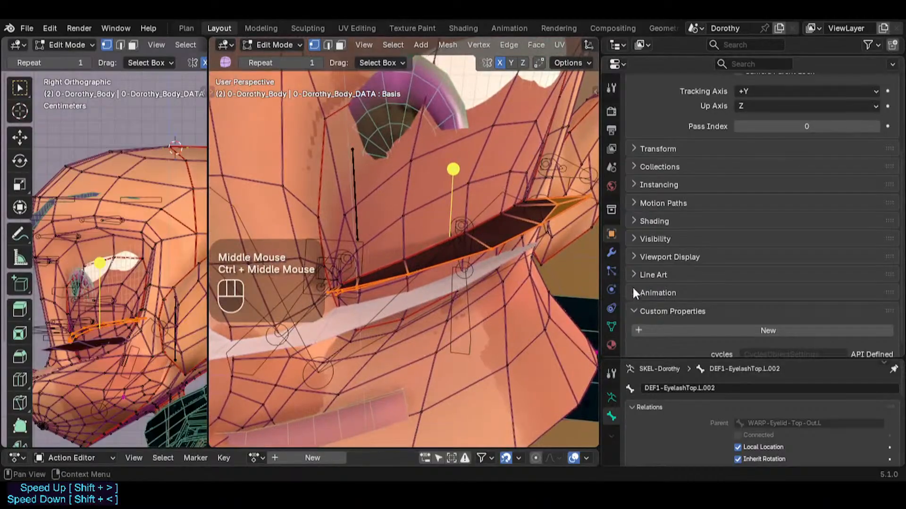
pyautogui.click(612, 324)
pyautogui.moveTo(711, 282); pyautogui.dragTo(706, 257, button='middle')
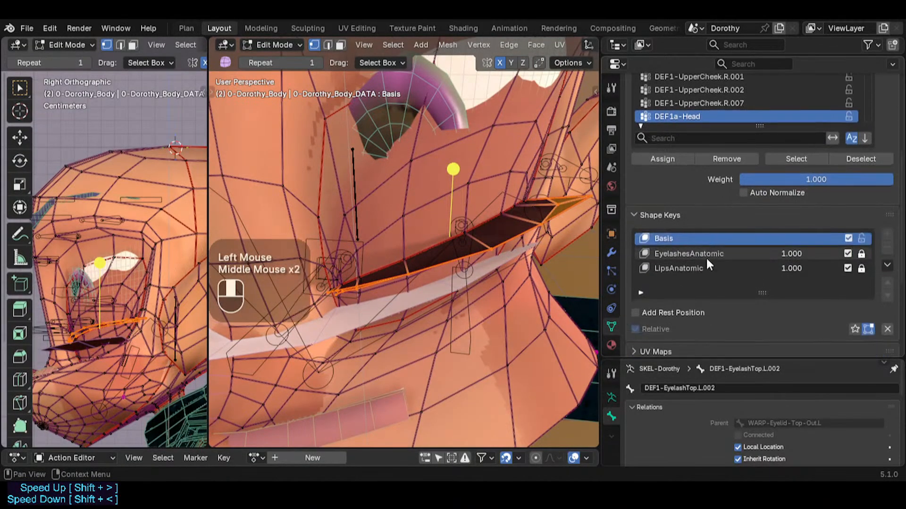
# Switch to edge selection and try edge-sliding the rim edge at the lower lash's inner corner, cancelling the slide
pyautogui.moveTo(480, 286); pyautogui.dragTo(411, 325, button='middle')
pyautogui.press('2')
pyautogui.click(350, 348)
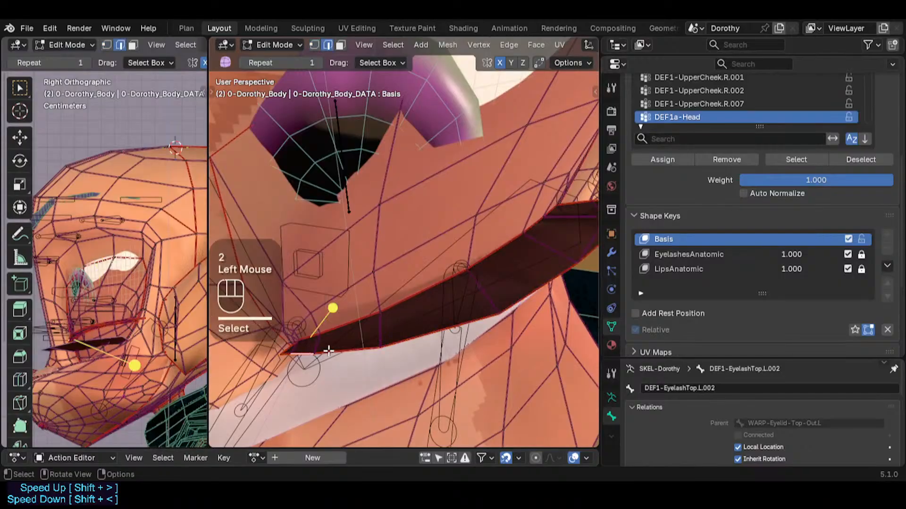
pyautogui.keyDown('shift'); pyautogui.click(409, 330); pyautogui.keyUp('shift')
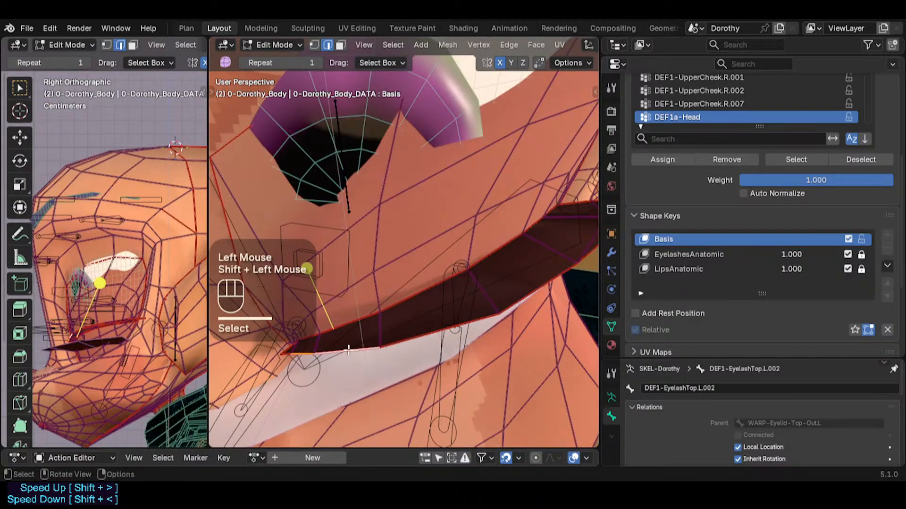
pyautogui.click(311, 350)
pyautogui.press('g')
pyautogui.press('g')
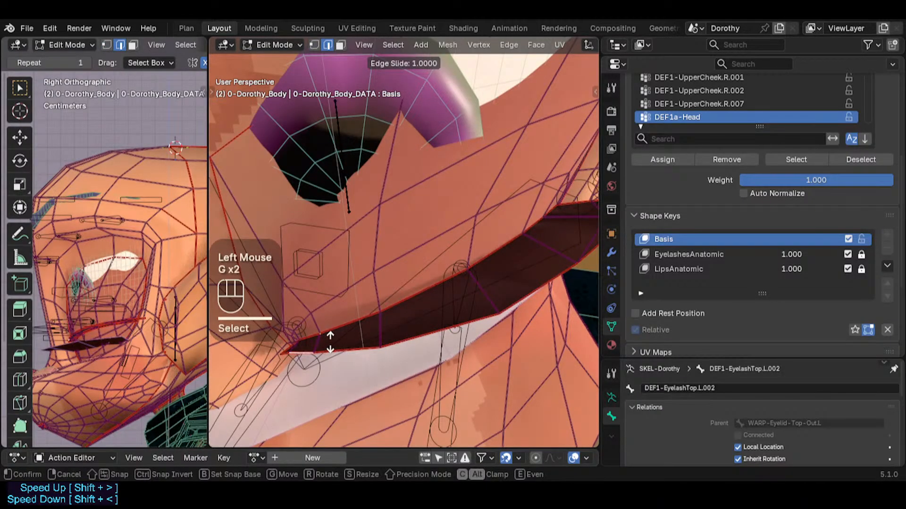
pyautogui.press('Escape')
pyautogui.keyDown('shift'); pyautogui.moveTo(366, 344); pyautogui.dragTo(373, 335, button='middle'); pyautogui.keyUp('shift')
pyautogui.keyDown('ctrl'); pyautogui.moveTo(372, 336); pyautogui.dragTo(357, 352, button='middle'); pyautogui.keyUp('ctrl')
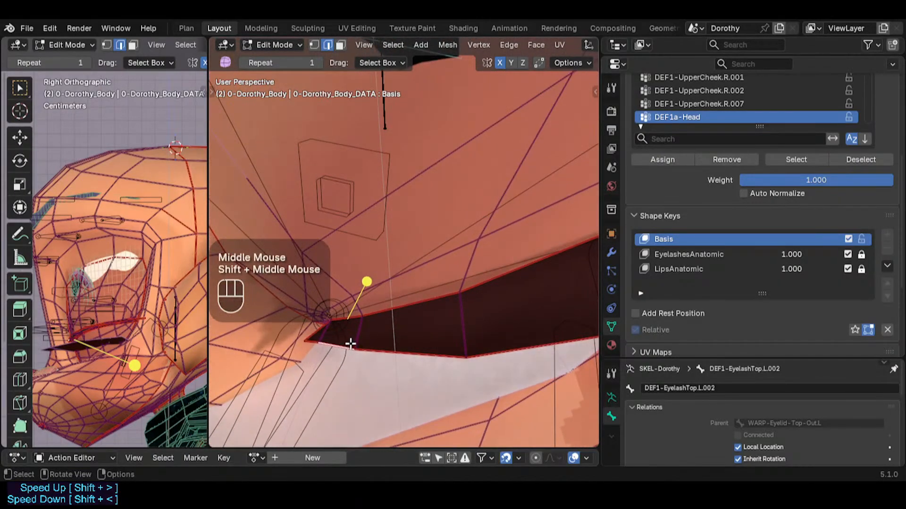
# Make the EyelashesAnatomic shape key active, unlock it for editing, and save the file
pyautogui.click(757, 254)
pyautogui.doubleClick(729, 253)
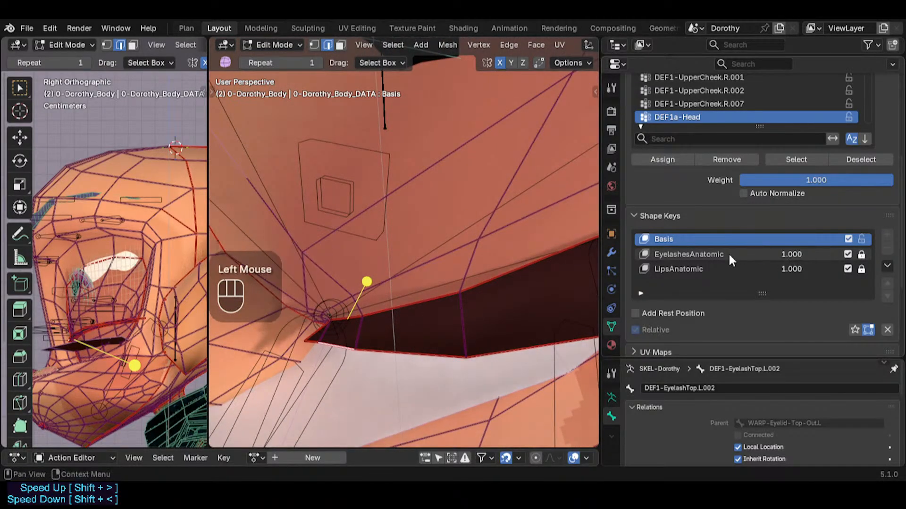
pyautogui.click(762, 275)
pyautogui.click(747, 255)
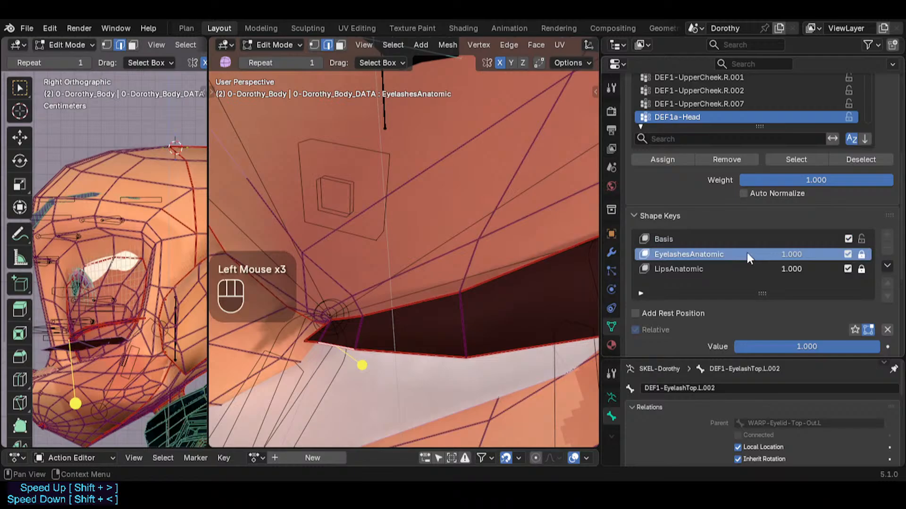
pyautogui.click(861, 255)
pyautogui.hotkey('ctrl', 's')
# Slide the rim edge at the left lower lash's inner corner, then vertex-slide the rim vertex beside it
pyautogui.press('g')
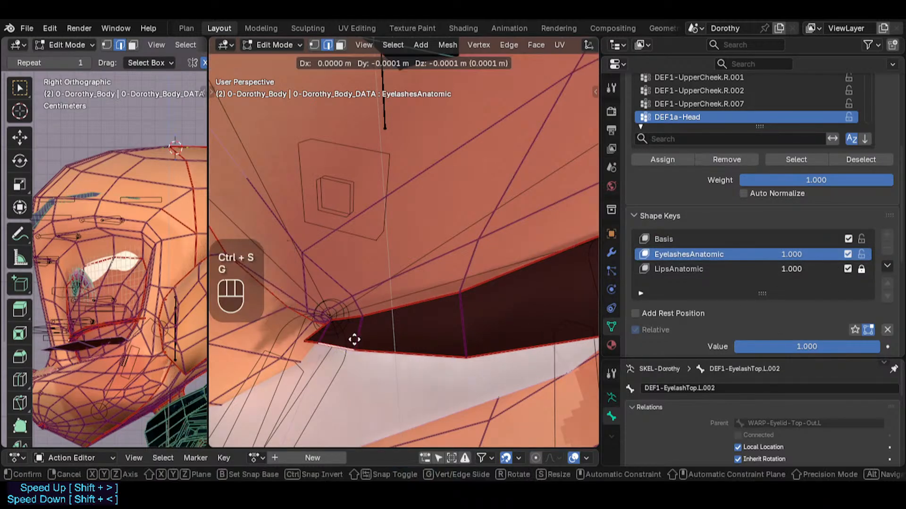
pyautogui.press('g')
pyautogui.keyDown('shift'); pyautogui.click(362, 342); pyautogui.keyUp('shift')
pyautogui.press('1')
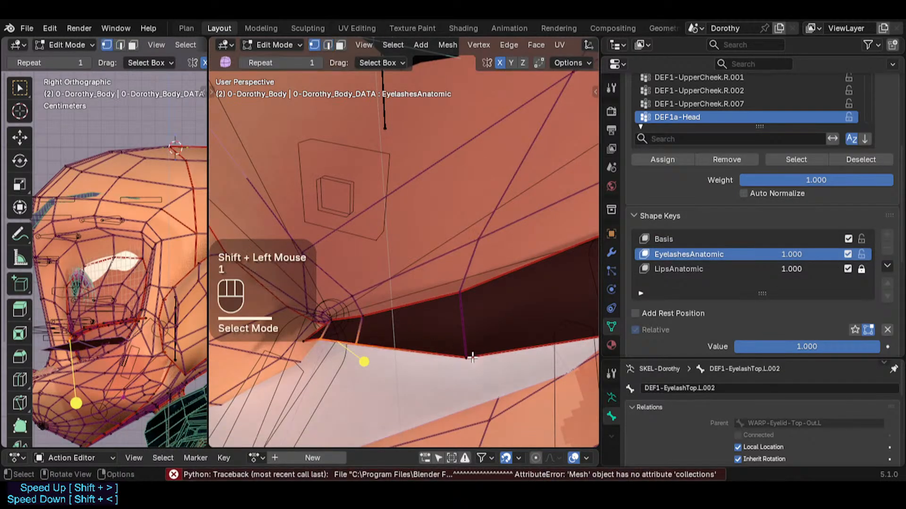
pyautogui.click(469, 365)
pyautogui.press('g')
pyautogui.press('g')
pyautogui.click(468, 351)
pyautogui.keyDown('shift'); pyautogui.moveTo(469, 358); pyautogui.dragTo(405, 363, button='middle'); pyautogui.keyUp('shift')
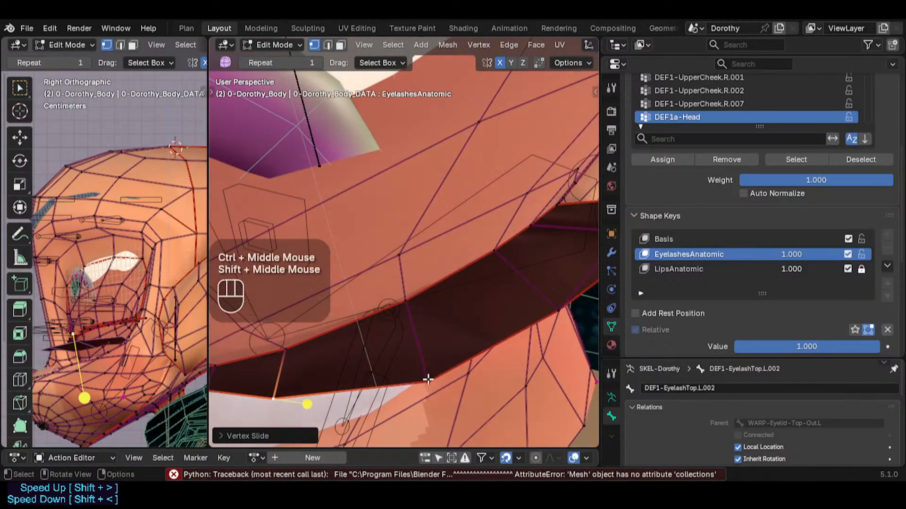
# Reposition the rim vertices along the middle and outer part of the left lower lash
pyautogui.click(424, 373)
pyautogui.press('g')
pyautogui.press('g')
pyautogui.click(425, 372)
pyautogui.keyDown('shift'); pyautogui.moveTo(424, 373); pyautogui.dragTo(488, 336, button='middle'); pyautogui.keyUp('shift')
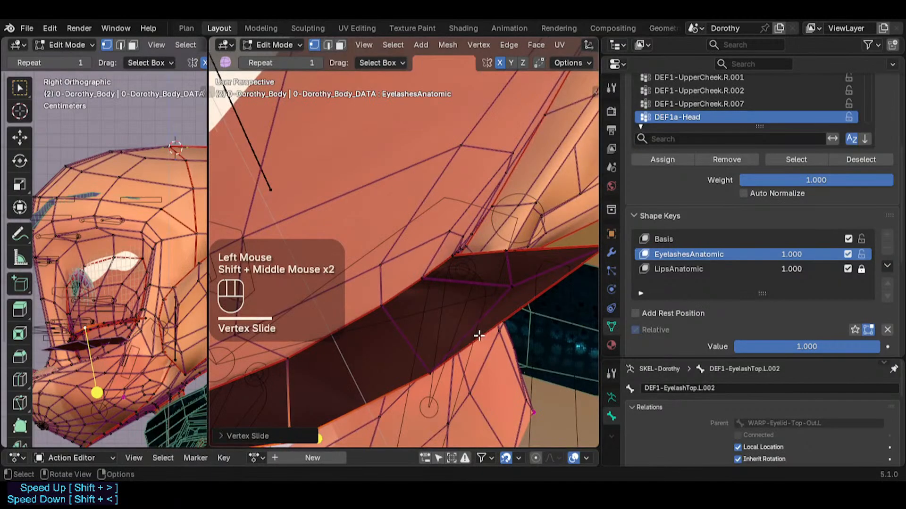
pyautogui.click(429, 373)
pyautogui.moveTo(429, 374); pyautogui.dragTo(398, 299, button='middle')
pyautogui.press('g')
pyautogui.click(466, 350)
# Vertex-slide the interior vertex near the lower lash's outer corner along its edge
pyautogui.click(370, 305)
pyautogui.press('g')
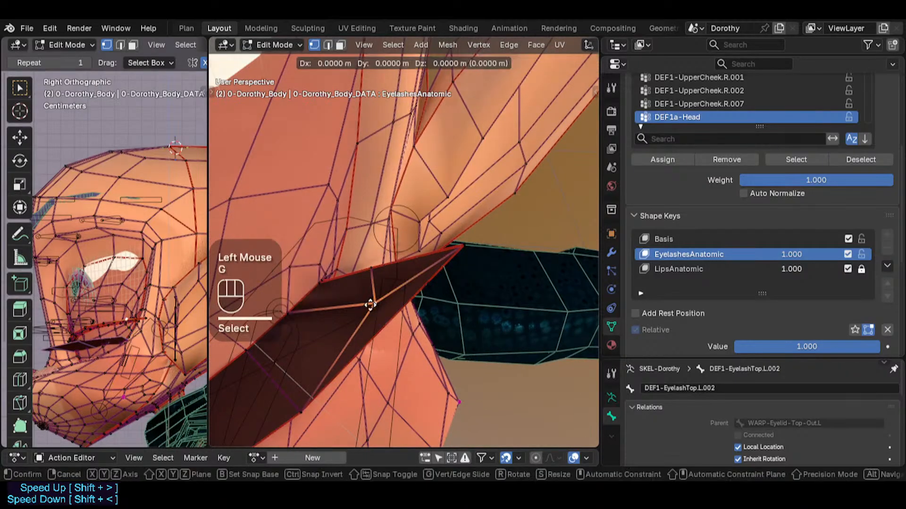
pyautogui.press('g')
pyautogui.click(388, 283)
pyautogui.click(467, 245)
pyautogui.keyDown('shift'); pyautogui.click(467, 247); pyautogui.keyUp('shift')
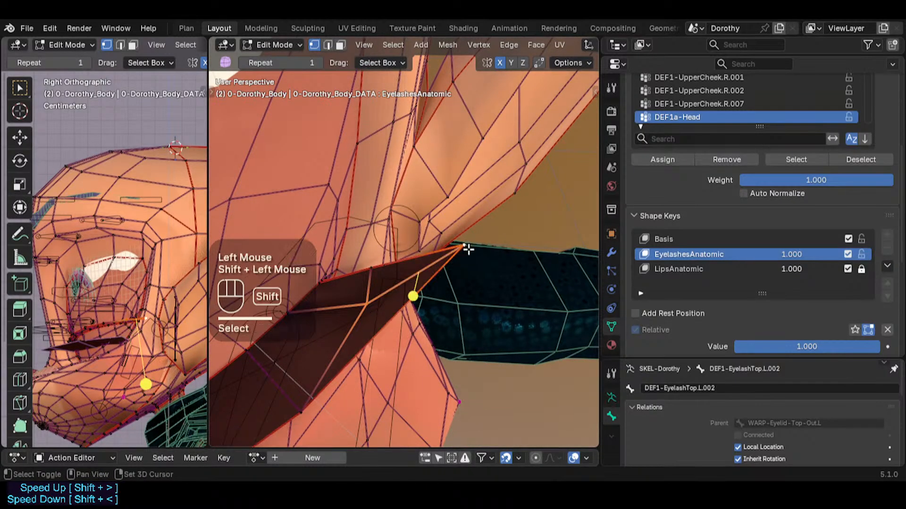
pyautogui.hotkey('shift', 'g')
pyautogui.press('Escape')
pyautogui.press('g')
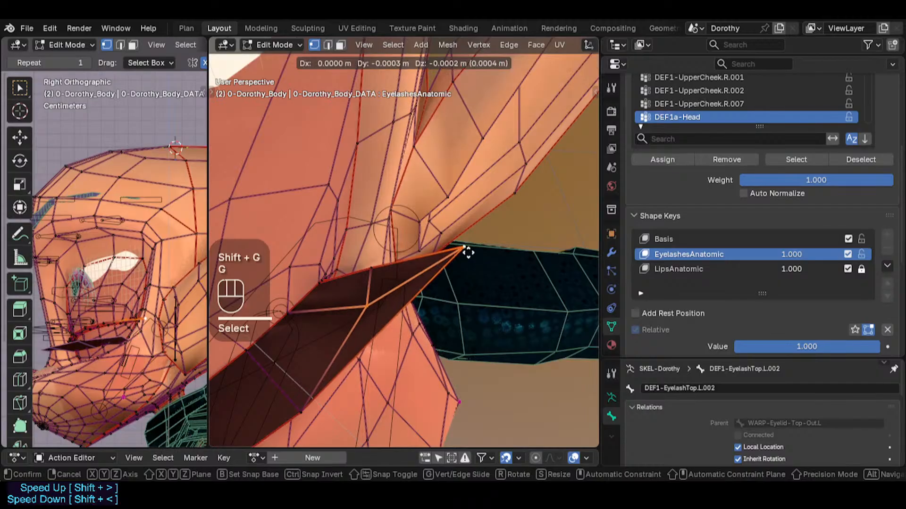
pyautogui.press('Escape')
pyautogui.press('g')
pyautogui.press('Escape')
pyautogui.hotkey('alt', 'a')
pyautogui.press('1')
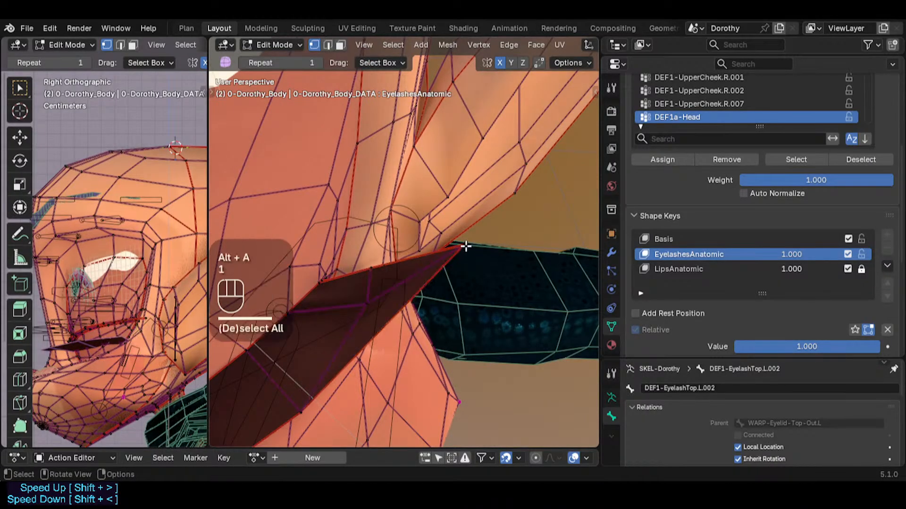
# Vertex-slide the lower lash's outer tip and the interior vertex next to it
pyautogui.click(465, 246)
pyautogui.moveTo(466, 246); pyautogui.dragTo(437, 275, button='middle')
pyautogui.press('g')
pyautogui.press('g')
pyautogui.keyDown('shift'); pyautogui.click(428, 268); pyautogui.keyUp('shift')
pyautogui.click(444, 271)
pyautogui.press('g')
pyautogui.press('g')
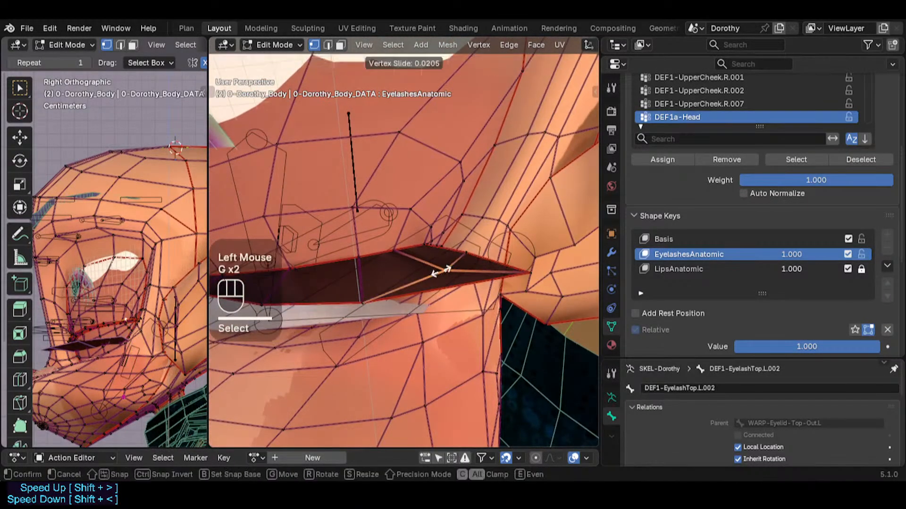
pyautogui.click(429, 266)
pyautogui.click(464, 253)
# Move the upper rim vertex near the lower lash's outer corner, then vertex-slide the outer tip inward
pyautogui.moveTo(465, 255); pyautogui.dragTo(436, 286, button='middle')
pyautogui.moveTo(437, 286); pyautogui.dragTo(458, 267, button='middle')
pyautogui.press('g')
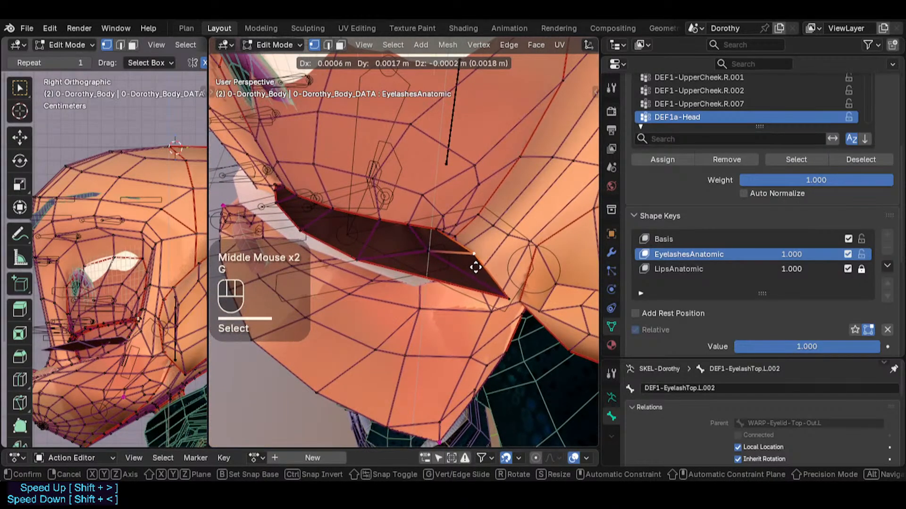
pyautogui.click(474, 267)
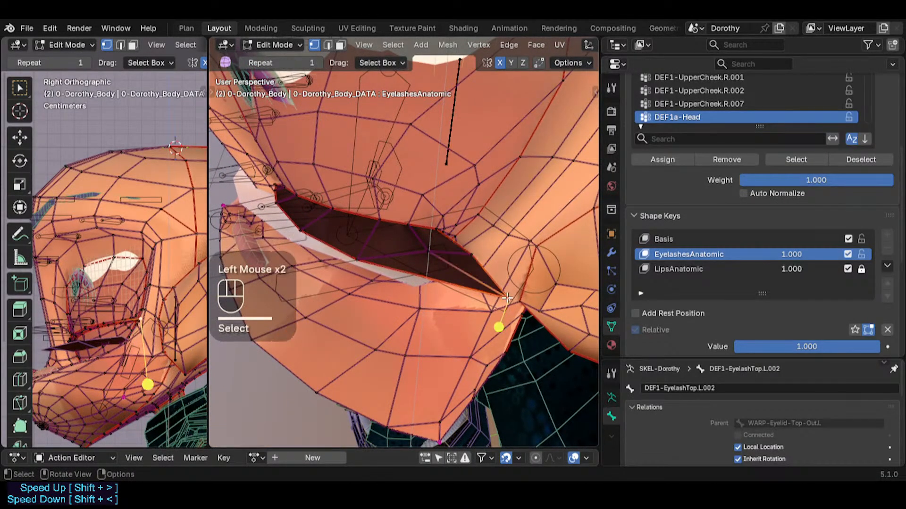
pyautogui.press('g')
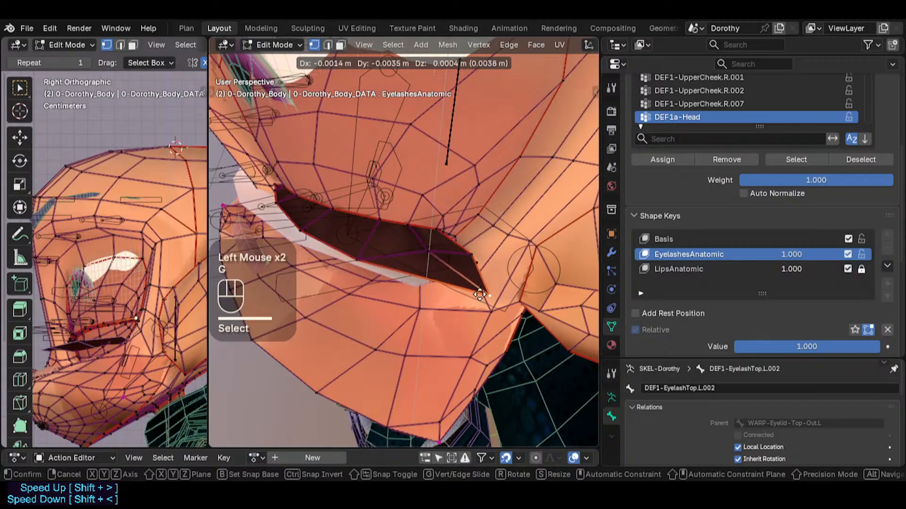
pyautogui.press('Escape')
pyautogui.moveTo(479, 295); pyautogui.dragTo(428, 306, button='middle')
pyautogui.press('g')
pyautogui.press('g')
pyautogui.click(484, 285)
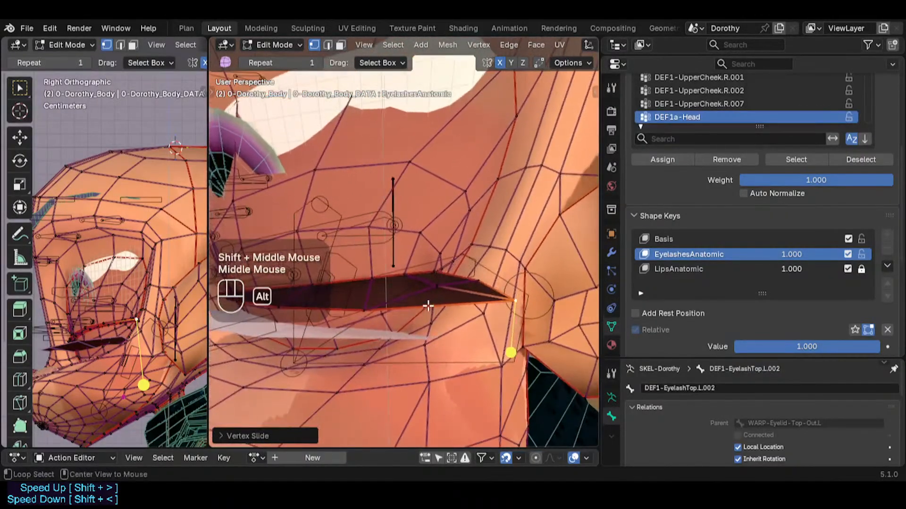
# Check the lash's linked faces and vertex-slide its interior vertex toward the outer tip
pyautogui.hotkey('alt', 'a')
pyautogui.press('3')
pyautogui.press('l')
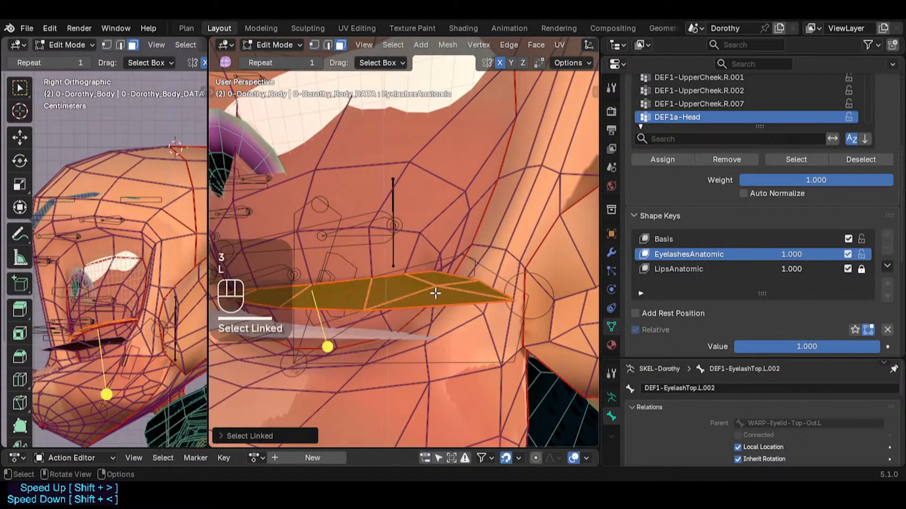
pyautogui.moveTo(434, 295); pyautogui.dragTo(433, 293, button='middle')
pyautogui.press('1')
pyautogui.click(433, 295)
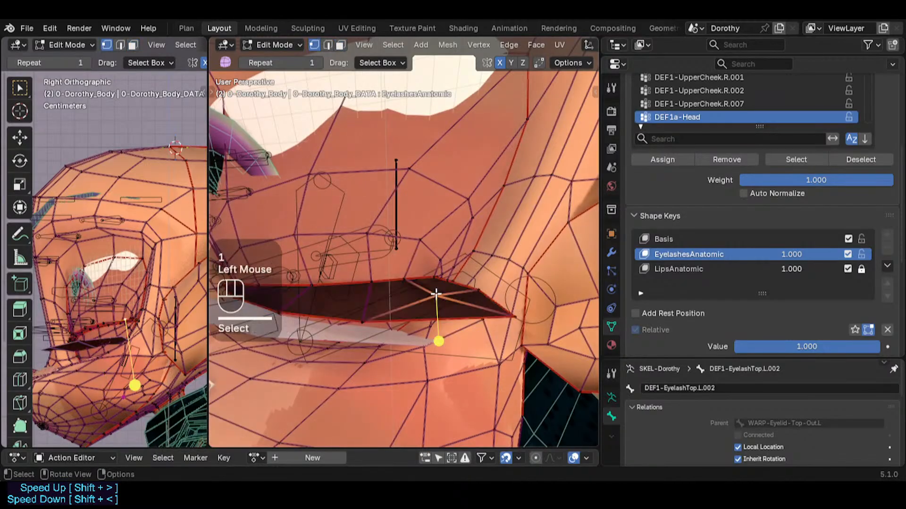
pyautogui.press('g')
pyautogui.press('g')
pyautogui.click(432, 302)
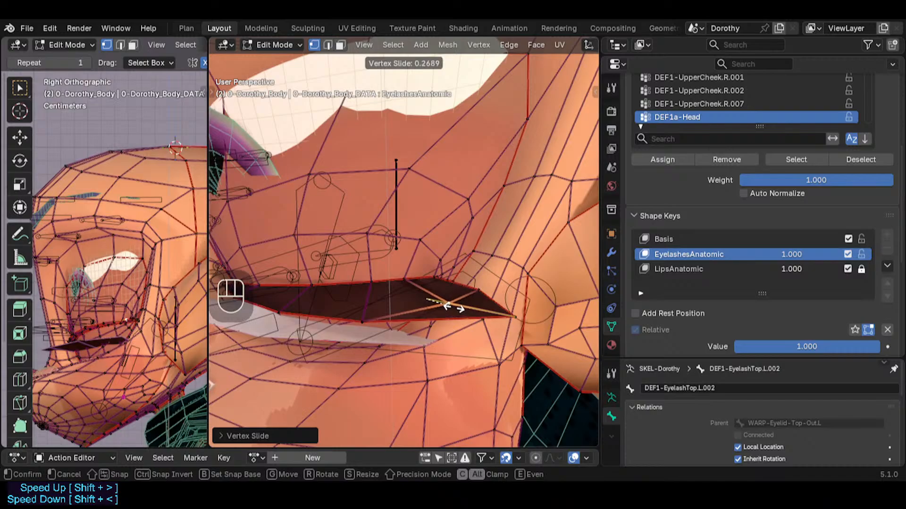
pyautogui.click(451, 307)
pyautogui.hotkey('alt', 'a')
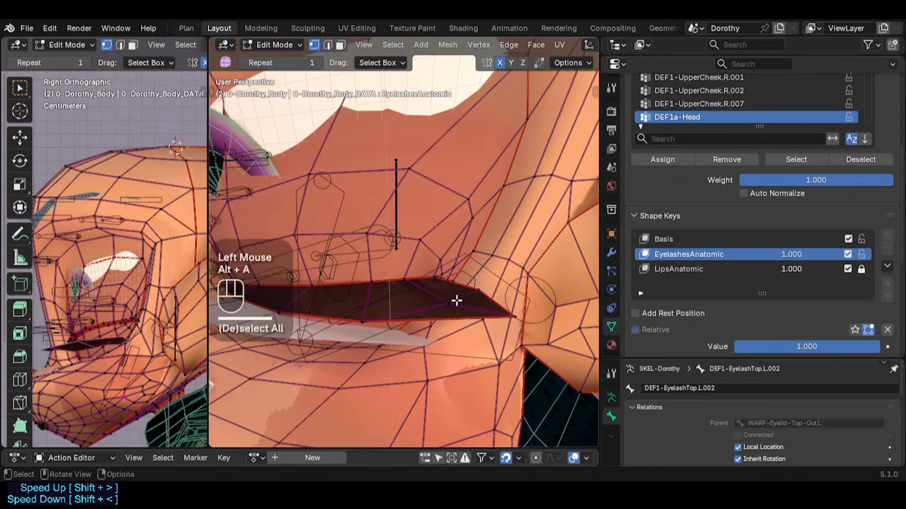
# Select the lower lash's linked front faces and hide them to reach the layer behind
pyautogui.press('3')
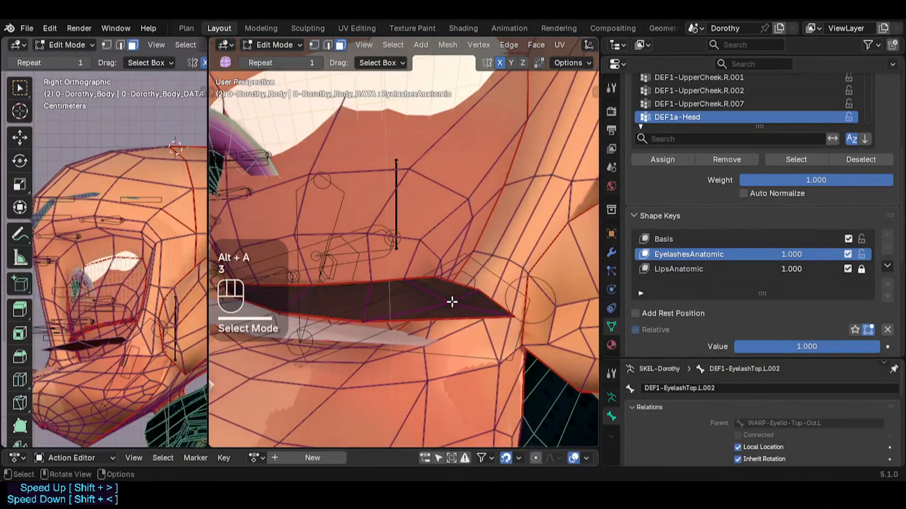
pyautogui.press('l')
pyautogui.press('h')
pyautogui.moveTo(425, 313); pyautogui.dragTo(461, 272, button='middle')
# Vertex-slide the upper and lower rim vertices toward the outer tip on the lash's back layer
pyautogui.press('1')
pyautogui.click(459, 267)
pyautogui.press('g')
pyautogui.press('g')
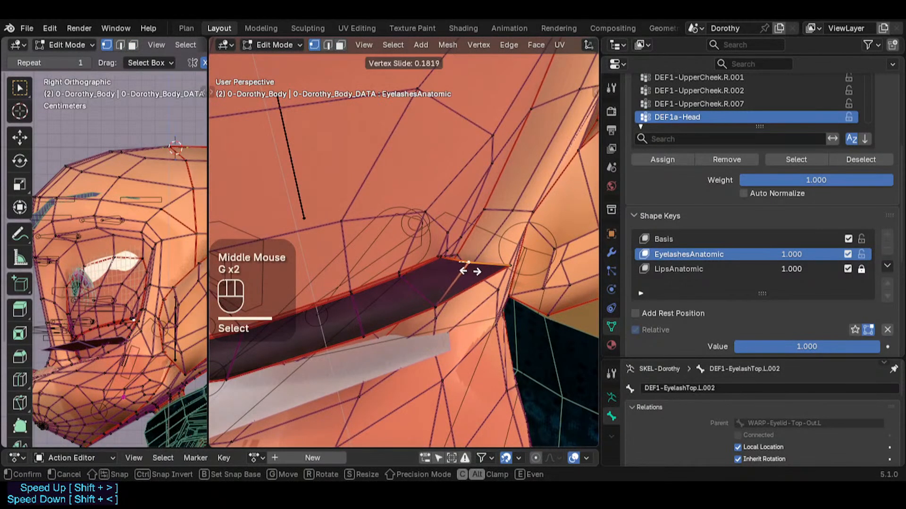
pyautogui.click(439, 303)
pyautogui.click(439, 304)
pyautogui.press('g')
pyautogui.press('g')
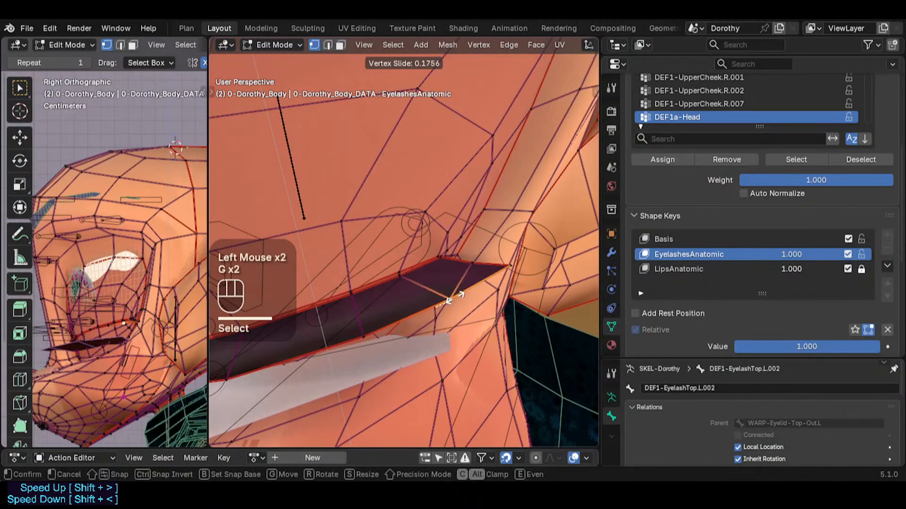
pyautogui.click(456, 296)
# Reposition the vertices at the back layer's outer end, finishing with an unclamped vertex slide outward
pyautogui.moveTo(456, 296); pyautogui.dragTo(473, 276, button='middle')
pyautogui.press('g')
pyautogui.press('y')
pyautogui.press('Escape')
pyautogui.press('g')
pyautogui.click(482, 285)
pyautogui.click(475, 277)
pyautogui.press('g')
pyautogui.press('g')
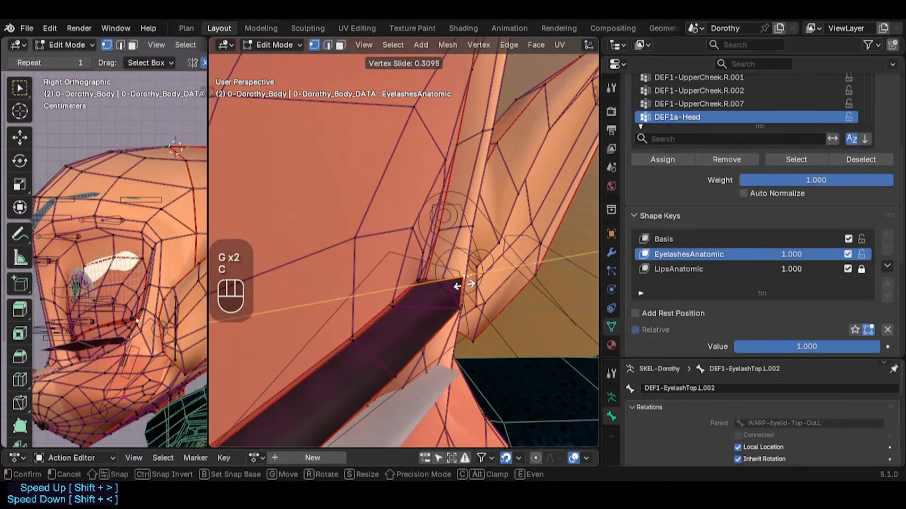
pyautogui.click(482, 282)
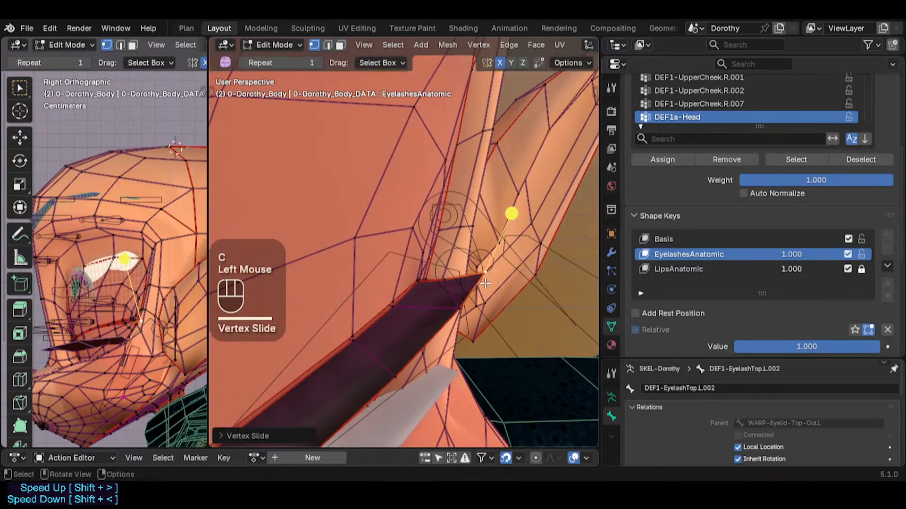
# Even out the back layer's outer end by vertex-sliding its upper and lower rim vertices
pyautogui.moveTo(482, 282); pyautogui.dragTo(447, 307, button='middle')
pyautogui.click(498, 235)
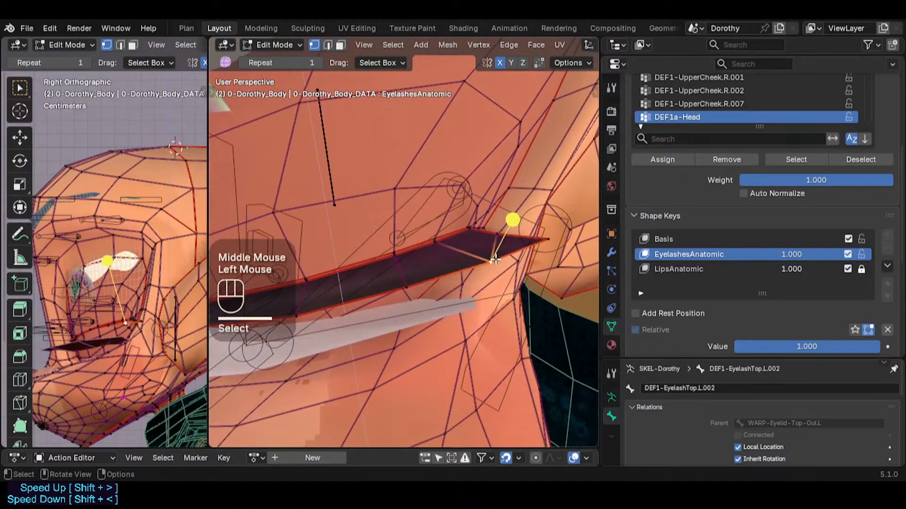
pyautogui.press('g')
pyautogui.press('g')
pyautogui.click(501, 241)
pyautogui.click(502, 237)
pyautogui.press('g')
pyautogui.press('g')
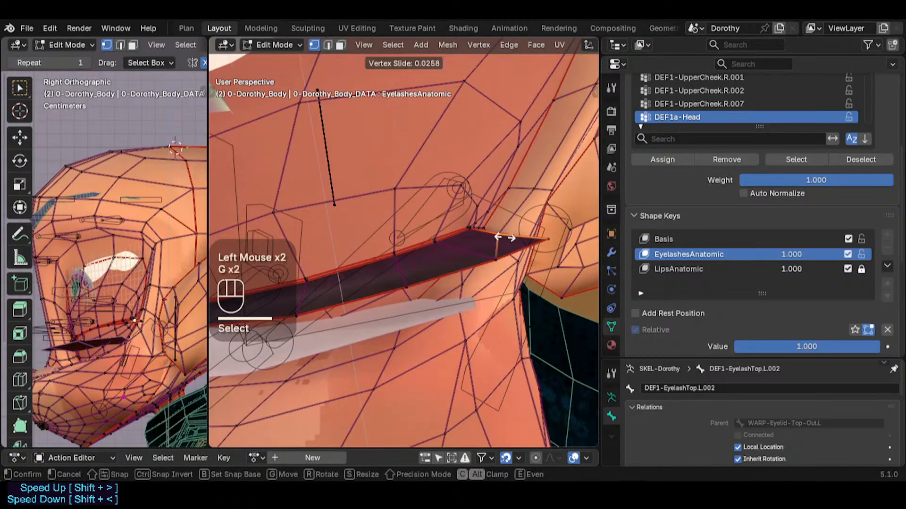
pyautogui.click(514, 239)
pyautogui.click(519, 213)
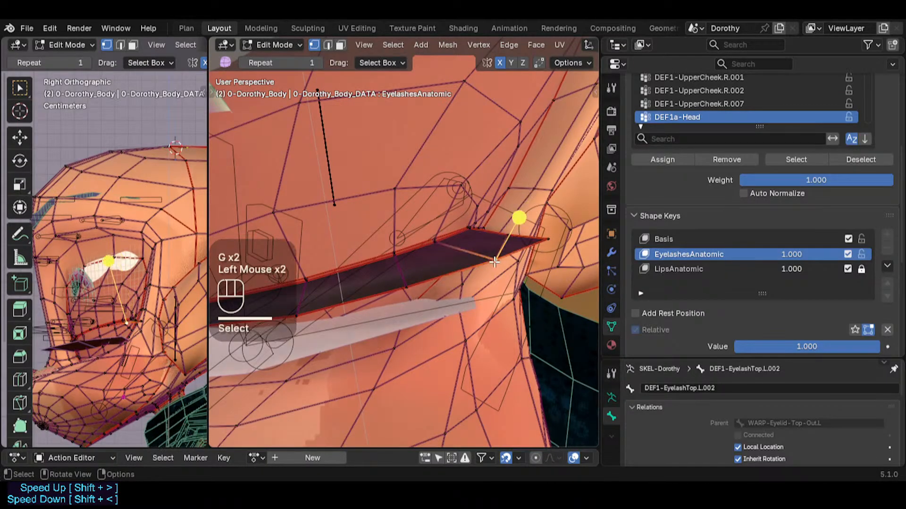
pyautogui.press('g')
pyautogui.press('g')
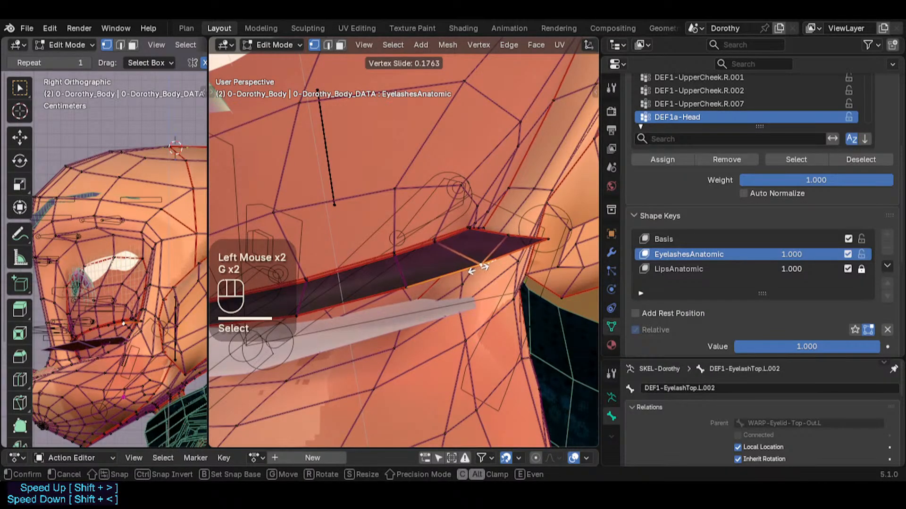
pyautogui.click(477, 267)
# Edge-slide the lower rim edges near the inner corner of the lash's back layer
pyautogui.moveTo(477, 267); pyautogui.dragTo(420, 307, button='middle')
pyautogui.press('2')
pyautogui.click(415, 287)
pyautogui.press('g')
pyautogui.keyDown('shift'); pyautogui.click(491, 288); pyautogui.keyUp('shift')
pyautogui.press('1')
pyautogui.press('2')
pyautogui.press('g')
pyautogui.press('g')
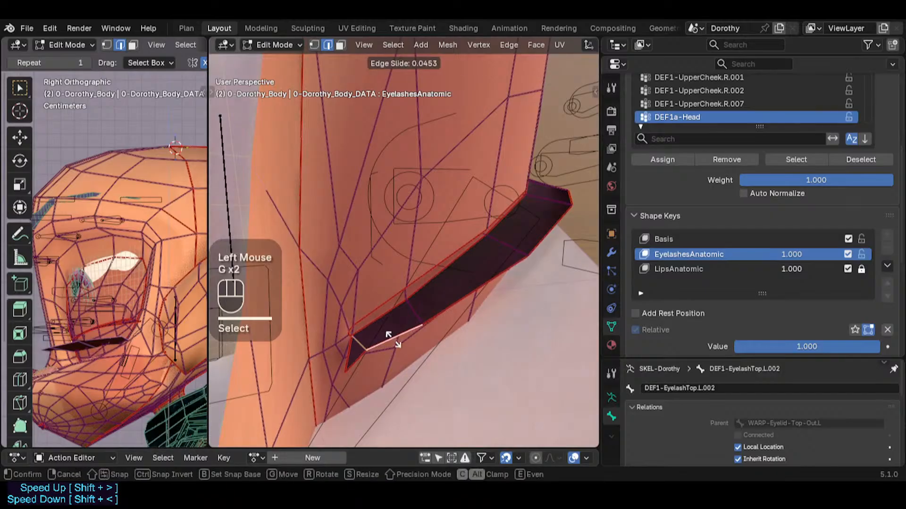
pyautogui.click(392, 337)
# Vertex-slide the back layer's inner tip and the lower rim vertex farther along the lash
pyautogui.press('1')
pyautogui.click(349, 367)
pyautogui.press('g')
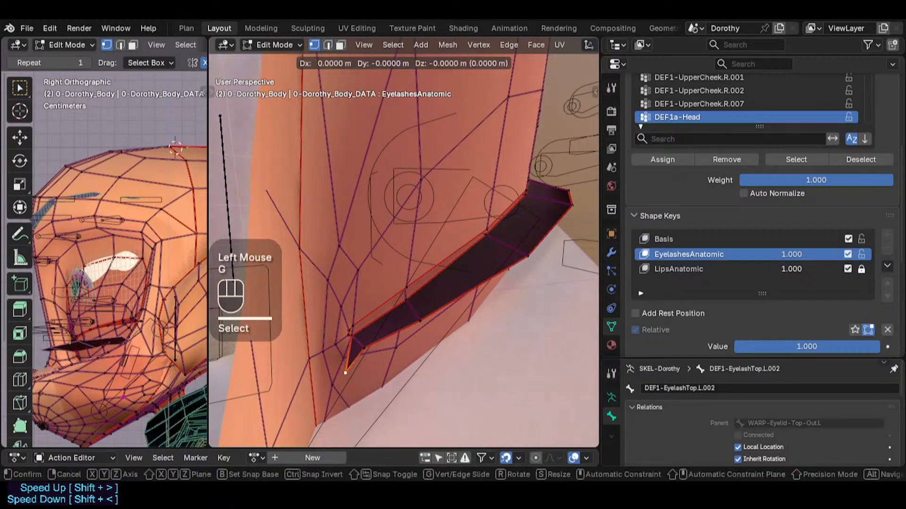
pyautogui.press('g')
pyautogui.click(354, 362)
pyautogui.press('g')
pyautogui.press('g')
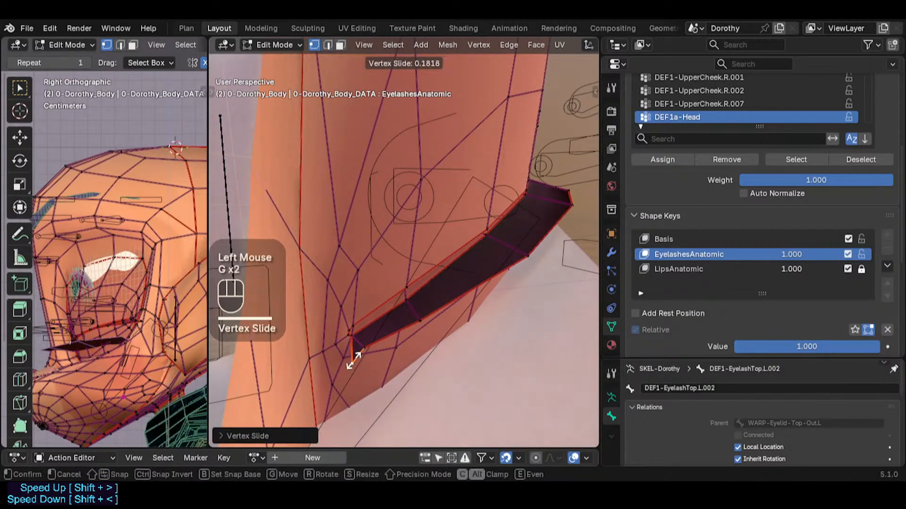
pyautogui.click(352, 362)
pyautogui.moveTo(353, 362); pyautogui.dragTo(405, 331, button='middle')
pyautogui.press('g')
pyautogui.press('g')
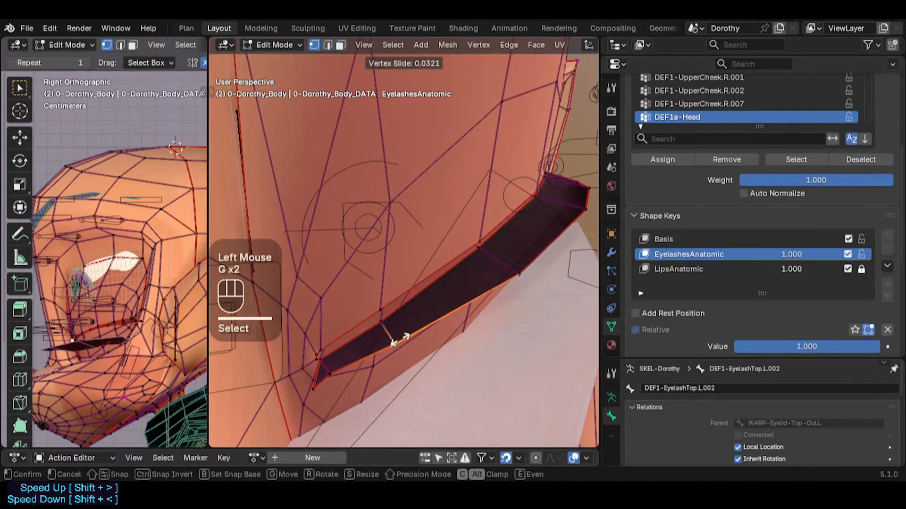
pyautogui.click(403, 339)
# Adjust the lower rim edge toward the outer end of the lash's back layer
pyautogui.keyDown('shift'); pyautogui.moveTo(453, 309); pyautogui.dragTo(401, 341, button='middle'); pyautogui.keyUp('shift')
pyautogui.press('2')
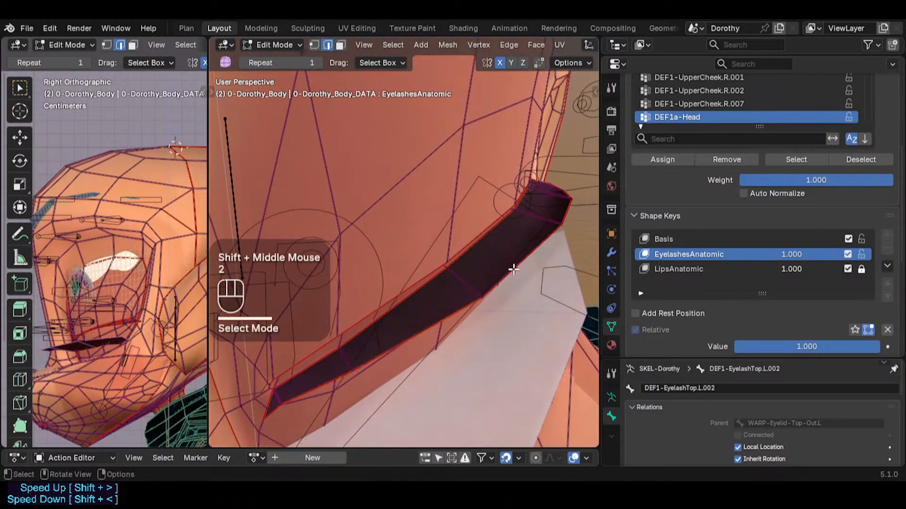
pyautogui.click(514, 267)
pyautogui.keyDown('shift'); pyautogui.moveTo(513, 267); pyautogui.dragTo(523, 242, button='middle'); pyautogui.keyUp('shift')
pyautogui.press('g')
pyautogui.keyDown('shift'); pyautogui.click(492, 251); pyautogui.keyUp('shift')
# Leave Edit Mode, restore the subdivision display, and put the ARM-Dorothy armature in Pose Mode
pyautogui.keyDown('shift'); pyautogui.moveTo(522, 241); pyautogui.dragTo(410, 306, button='middle'); pyautogui.keyUp('shift')
pyautogui.moveTo(409, 305)
pyautogui.mouseDown(button='middle')
pyautogui.moveTo(428, 315)
pyautogui.moveTo(424, 299)
pyautogui.mouseUp(button='middle')
pyautogui.scroll(-3, 410, 278)
pyautogui.moveTo(401, 259); pyautogui.dragTo(367, 262, button='middle')
pyautogui.hotkey('ctrl', 'Tab')
pyautogui.scroll(-1, 384, 244)
pyautogui.hotkey('ctrl', 'shift', 'alt', 'i')
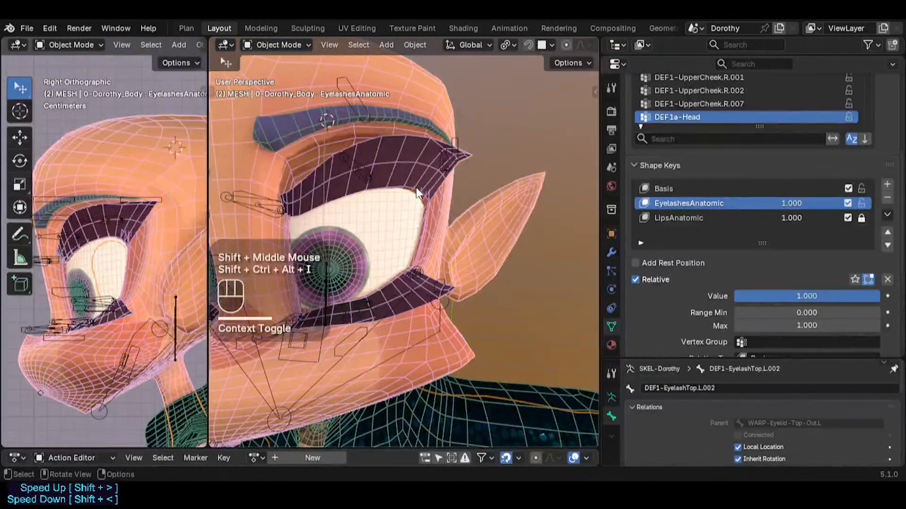
pyautogui.click(362, 166)
pyautogui.hotkey('ctrl', 'Tab')
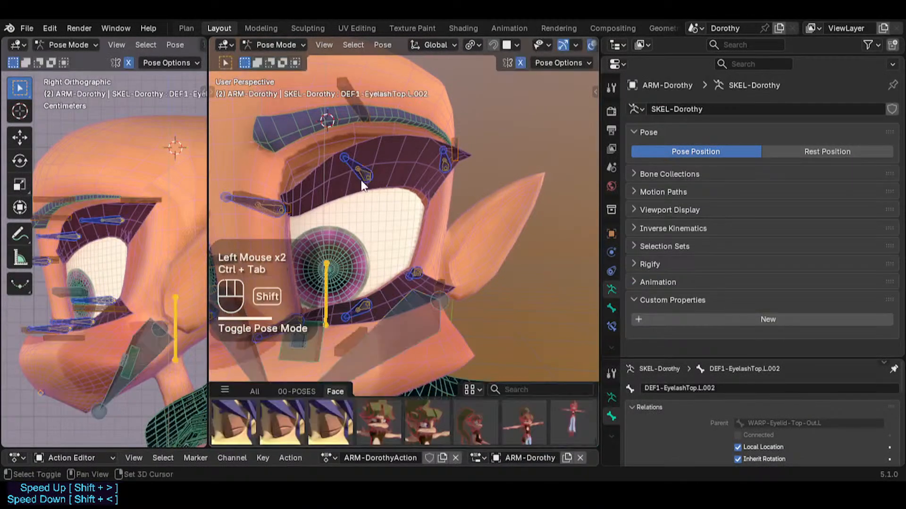
pyautogui.keyDown('shift'); pyautogui.moveTo(396, 326); pyautogui.dragTo(398, 229, button='middle'); pyautogui.keyUp('shift')
pyautogui.press('a')
pyautogui.hotkey('alt', 'q')
pyautogui.hotkey('alt', 'q')
pyautogui.click(382, 157)
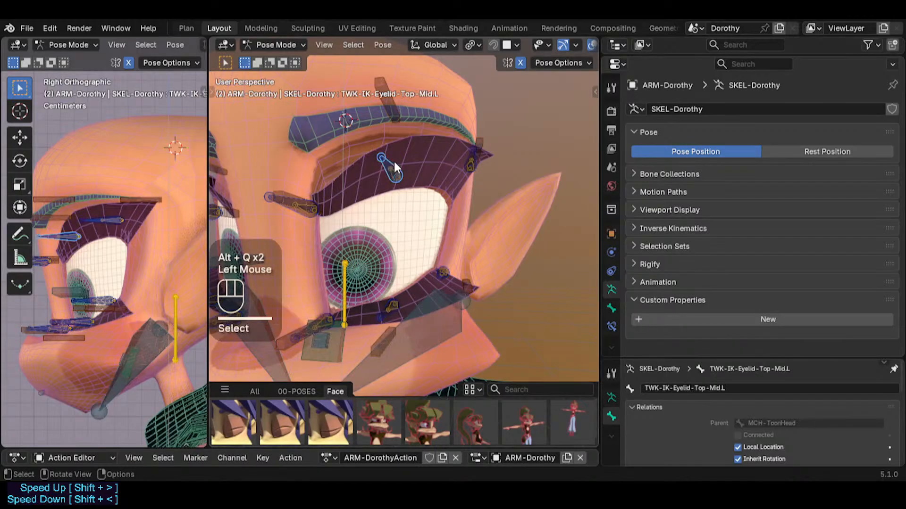
pyautogui.moveTo(394, 161); pyautogui.dragTo(396, 189, button='middle')
pyautogui.press('g')
pyautogui.press('Escape')
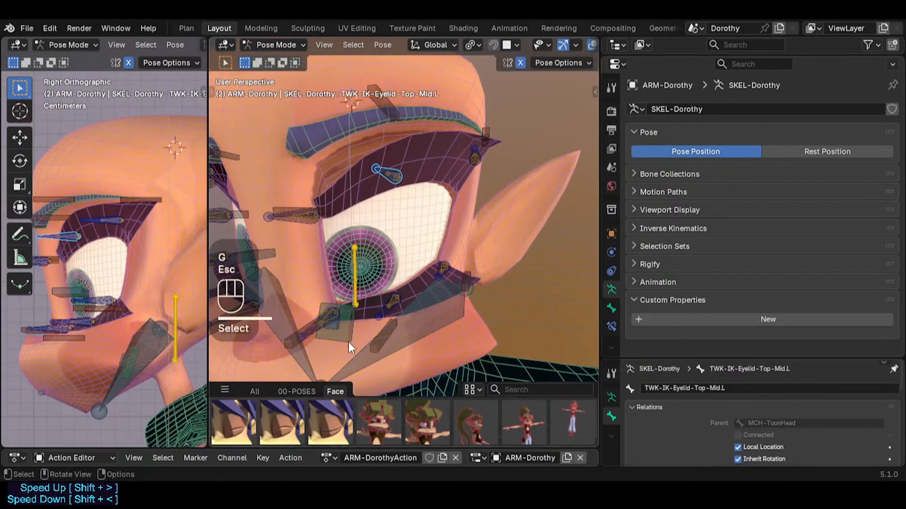
# Select the left upper eyelid's inner tweak bone, TWK-IK-Eyelid-Top-In.L, and move it down toward the lower lid
pyautogui.press('a')
pyautogui.hotkey('alt', 'q')
pyautogui.hotkey('alt', 'q')
pyautogui.click(310, 215)
pyautogui.click(298, 221)
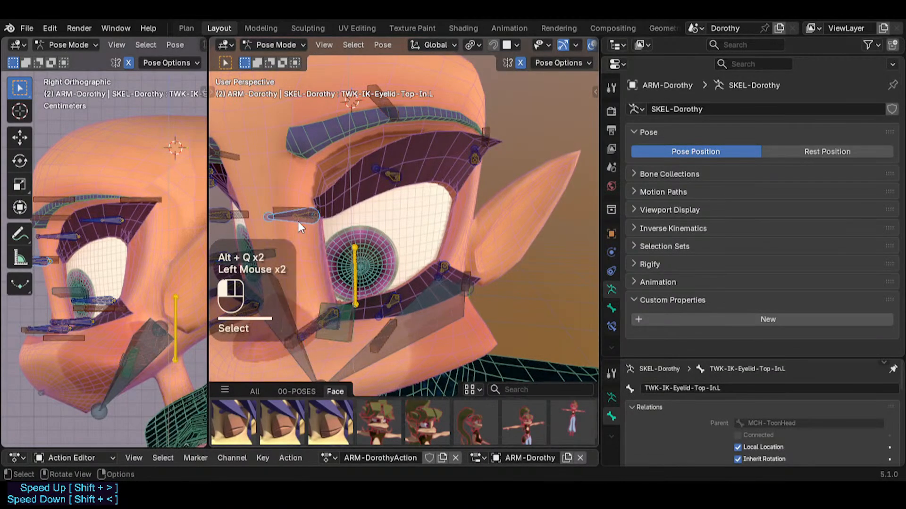
pyautogui.press('g')
pyautogui.click(317, 250)
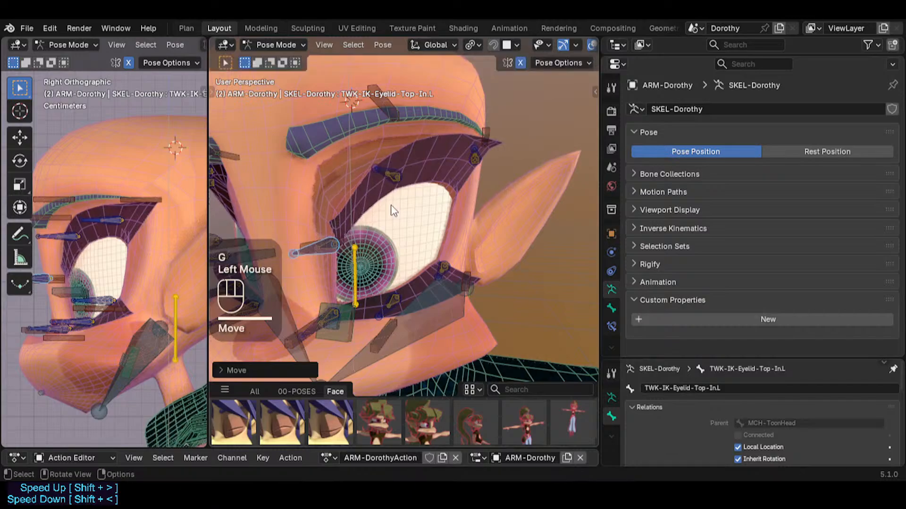
pyautogui.press('g')
pyautogui.click(384, 248)
# Test the left upper lid's middle by moving TWK-IK-Eyelid-Top-Mid.L down over the eye
pyautogui.click(389, 164)
pyautogui.press('g')
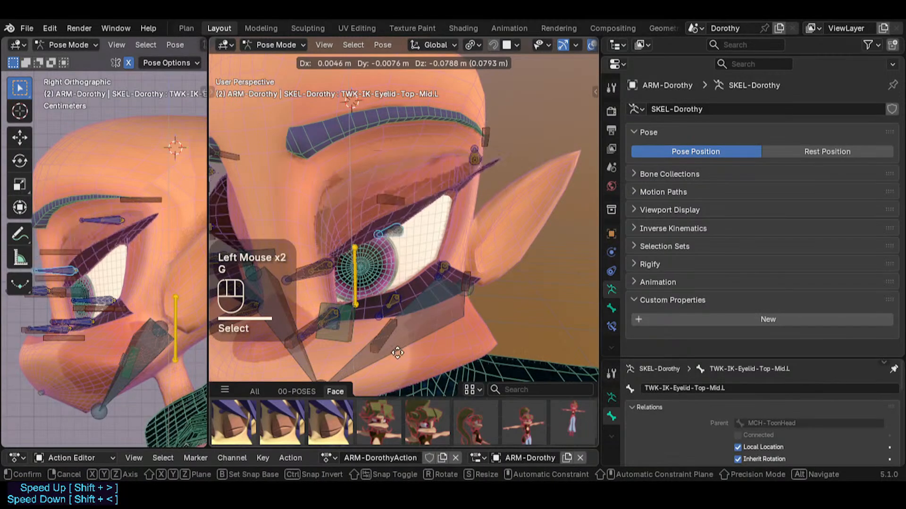
pyautogui.click(396, 328)
pyautogui.moveTo(448, 187); pyautogui.dragTo(344, 187, button='middle')
pyautogui.scroll(-2, 463, 148)
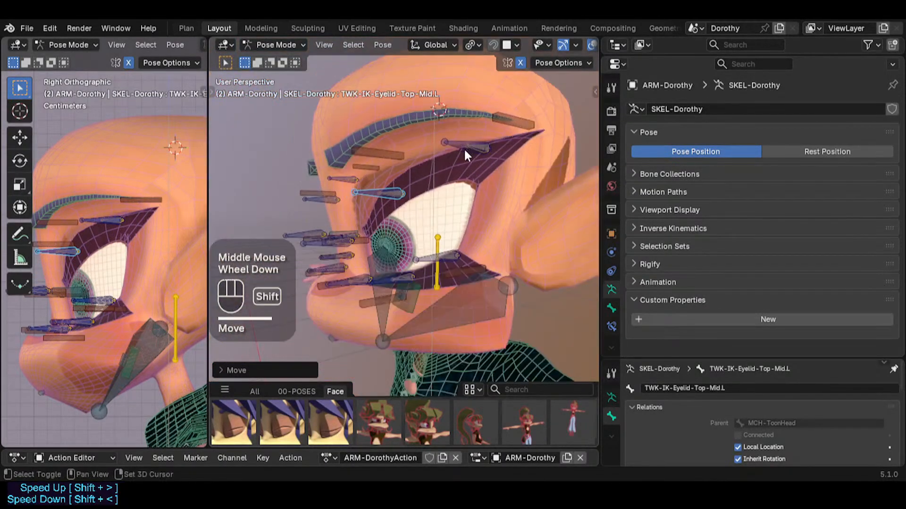
# Test the outer corner of the left upper lash by repeatedly moving TWK-IK-Eyelid-Top-Out.L
pyautogui.keyDown('shift'); pyautogui.moveTo(463, 148); pyautogui.dragTo(460, 156, button='middle'); pyautogui.keyUp('shift')
pyautogui.moveTo(460, 156); pyautogui.dragTo(540, 157, button='middle')
pyautogui.click(432, 151)
pyautogui.press('g')
pyautogui.click(459, 155)
pyautogui.press('g')
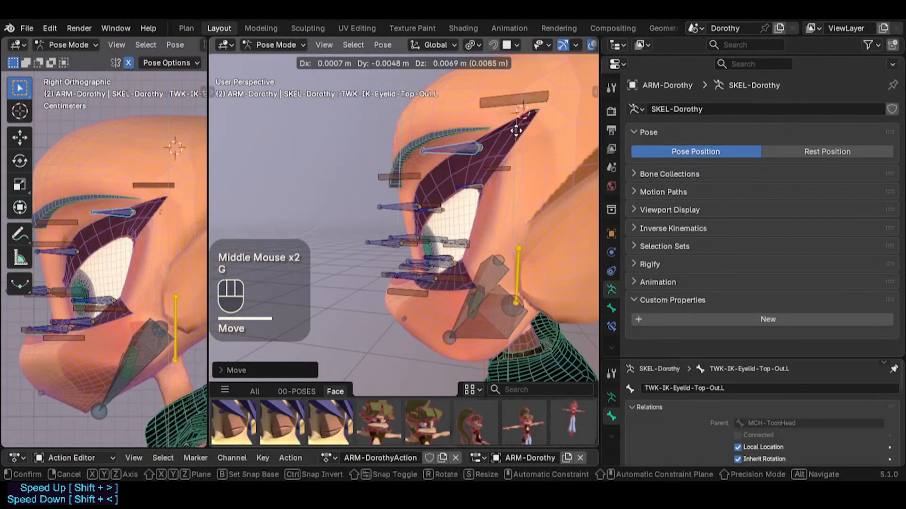
pyautogui.click(524, 127)
pyautogui.press('g')
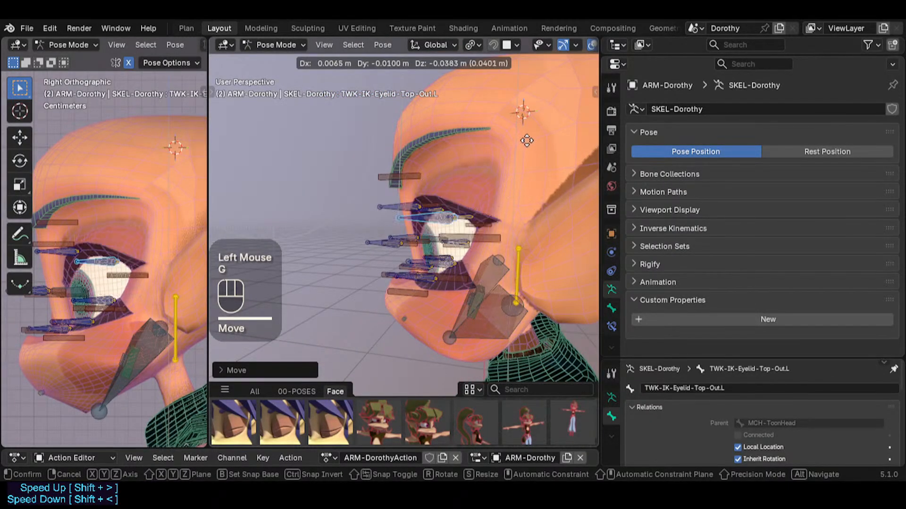
pyautogui.click(522, 242)
# Test the outer end of the left lower lash by moving TWK-IK-Eyelid-Bot-Out.L
pyautogui.click(449, 289)
pyautogui.moveTo(359, 299); pyautogui.dragTo(480, 290, button='middle')
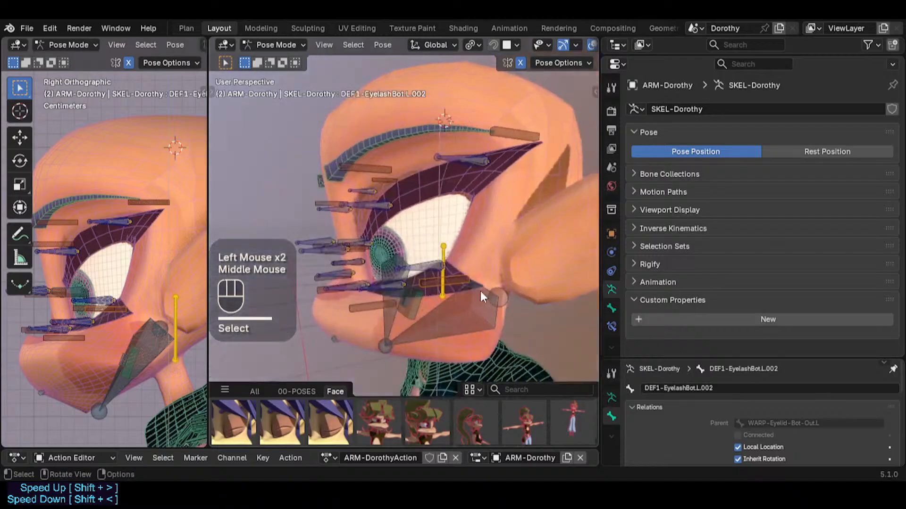
pyautogui.scroll(3, 410, 256)
pyautogui.click(409, 256)
pyautogui.moveTo(409, 256); pyautogui.dragTo(467, 260, button='middle')
pyautogui.press('g')
pyautogui.click(461, 261)
pyautogui.press('g')
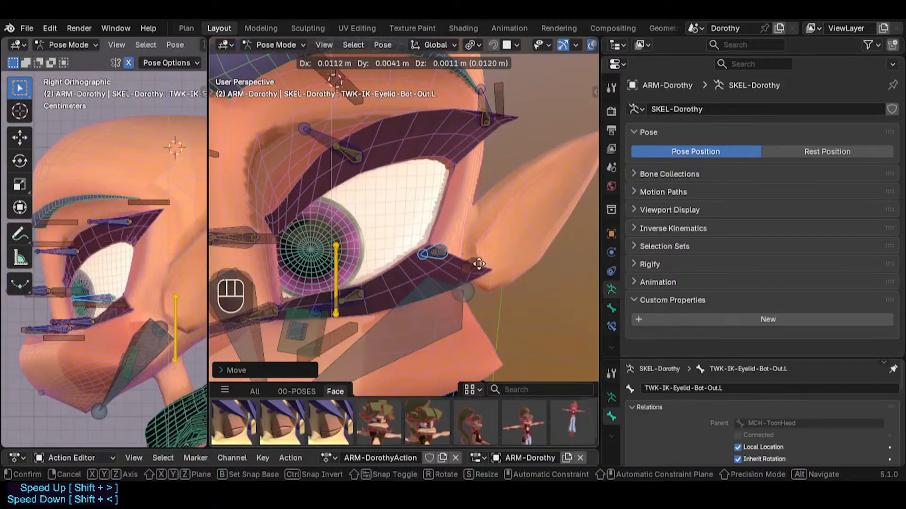
pyautogui.click(479, 263)
# Raise the middle of the left lower lid with TWK-IK-Eyelid-Bot-Mid.L and save the file
pyautogui.moveTo(341, 297); pyautogui.dragTo(337, 298, button='middle')
pyautogui.click(335, 306)
pyautogui.press('g')
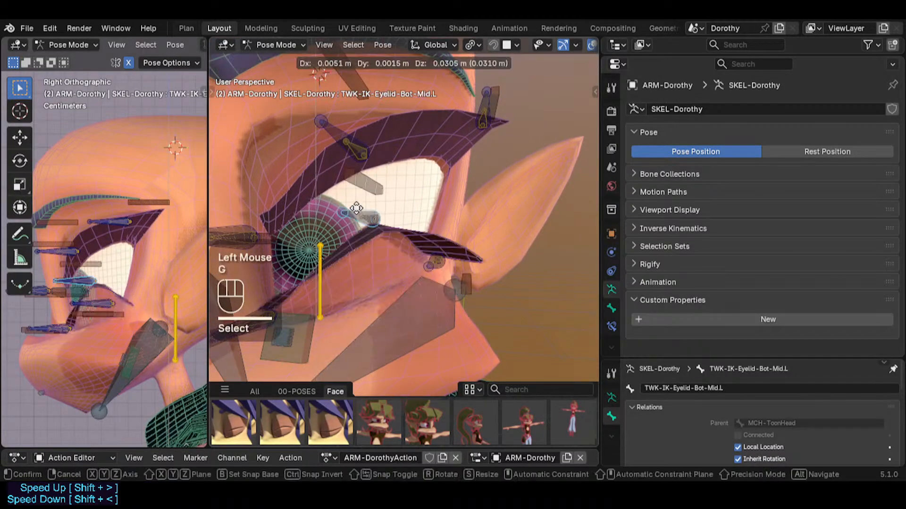
pyautogui.click(338, 267)
pyautogui.keyDown('shift'); pyautogui.moveTo(338, 267); pyautogui.dragTo(428, 267, button='middle'); pyautogui.keyUp('shift')
pyautogui.press('g')
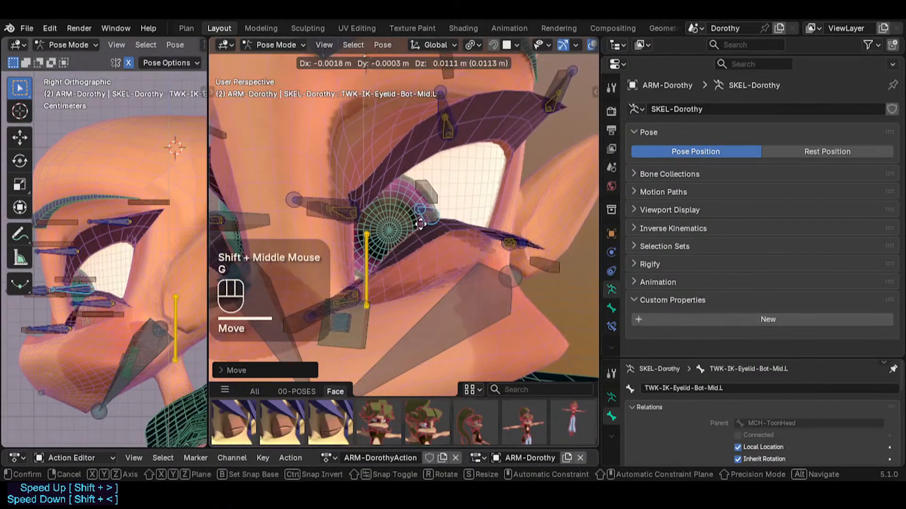
pyautogui.click(408, 286)
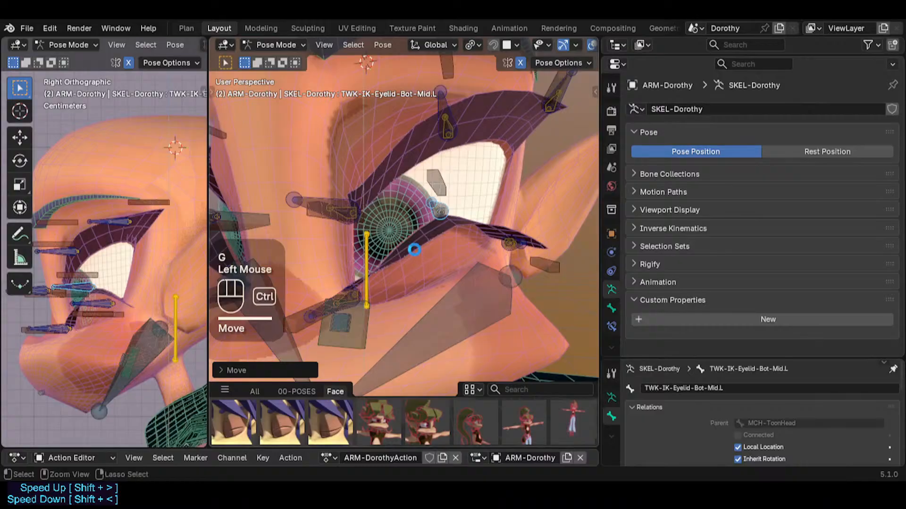
pyautogui.hotkey('ctrl', 's')
pyautogui.moveTo(414, 249); pyautogui.dragTo(364, 273, button='middle')
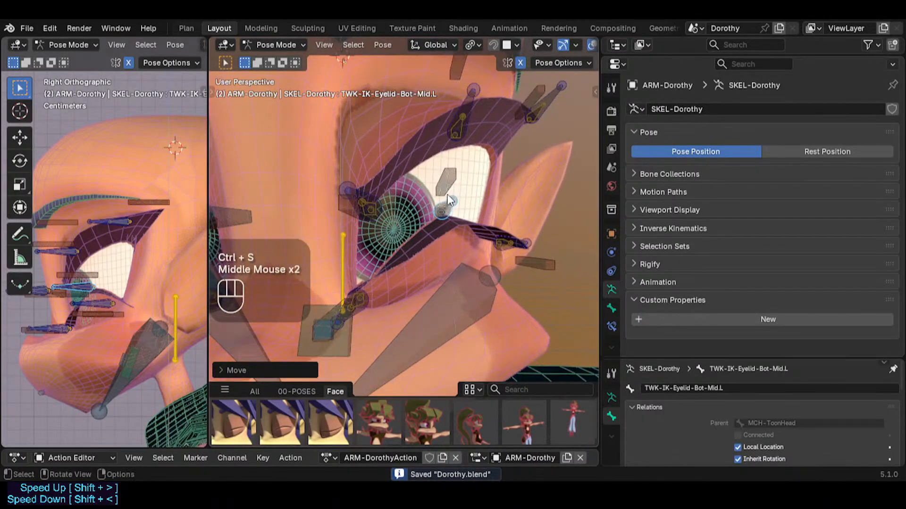
# Turn off the subdivision display and open the 0-Dorothy_Body mesh in Edit Mode with nothing selected
pyautogui.hotkey('ctrl', 'Tab')
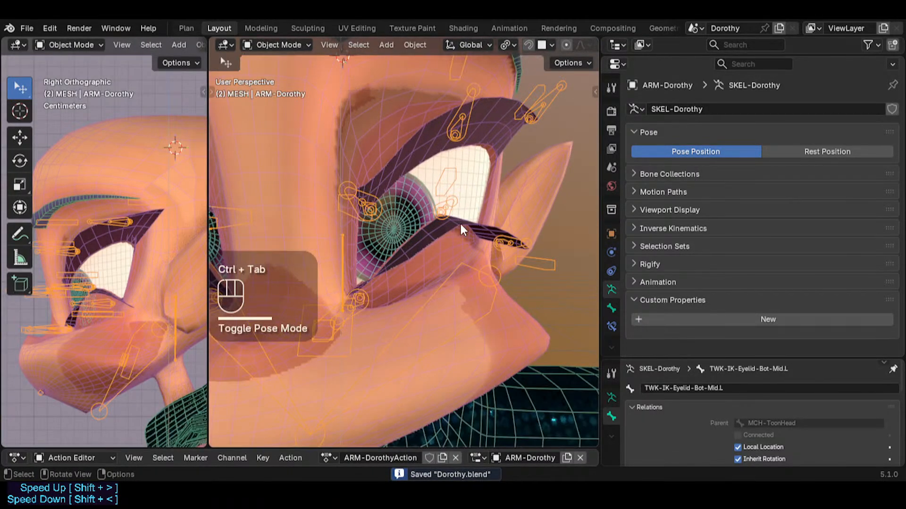
pyautogui.click(461, 229)
pyautogui.hotkey('shift', 'ctrl', 'alt', 'i')
pyautogui.click(449, 222)
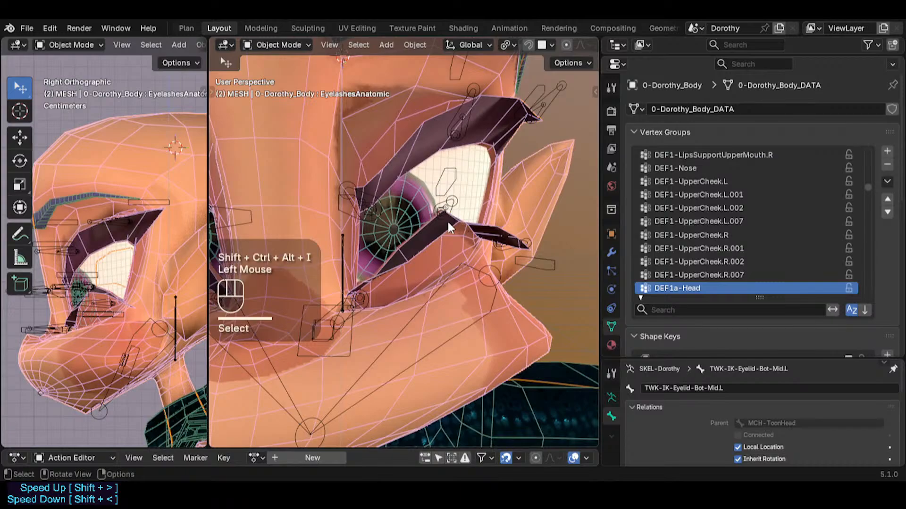
pyautogui.press('Tab')
pyautogui.hotkey('alt', 'a')
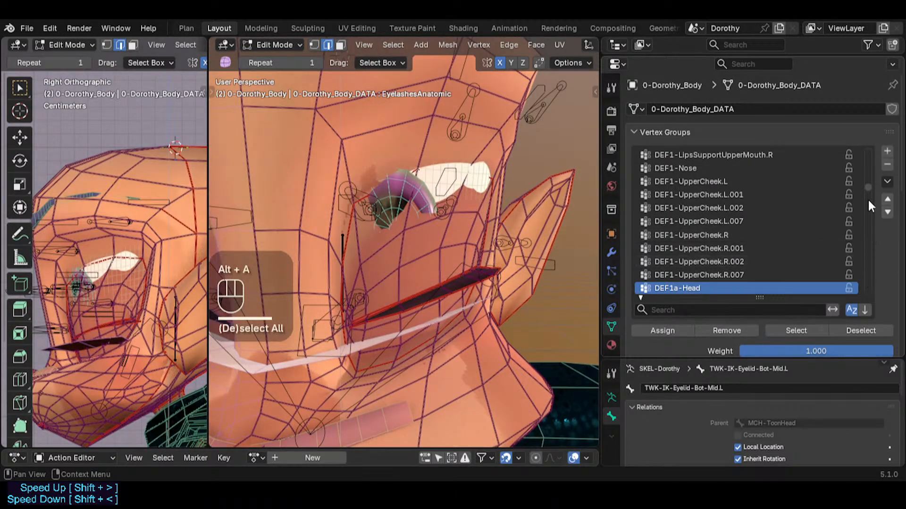
# Lock the !HID-1g-Eyelashes vertex group and select its vertices
pyautogui.moveTo(868, 180); pyautogui.dragTo(866, 136)
pyautogui.scroll(2, 796, 165)
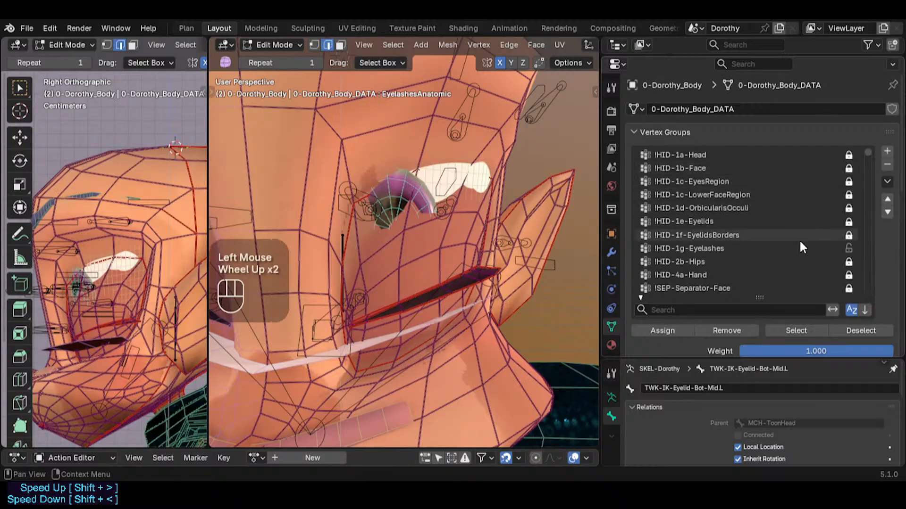
pyautogui.click(750, 248)
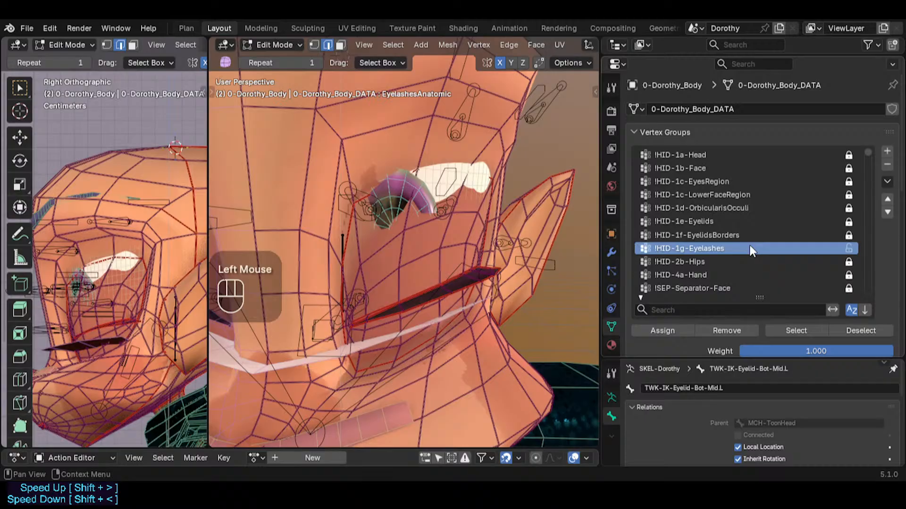
pyautogui.click(850, 248)
pyautogui.click(789, 331)
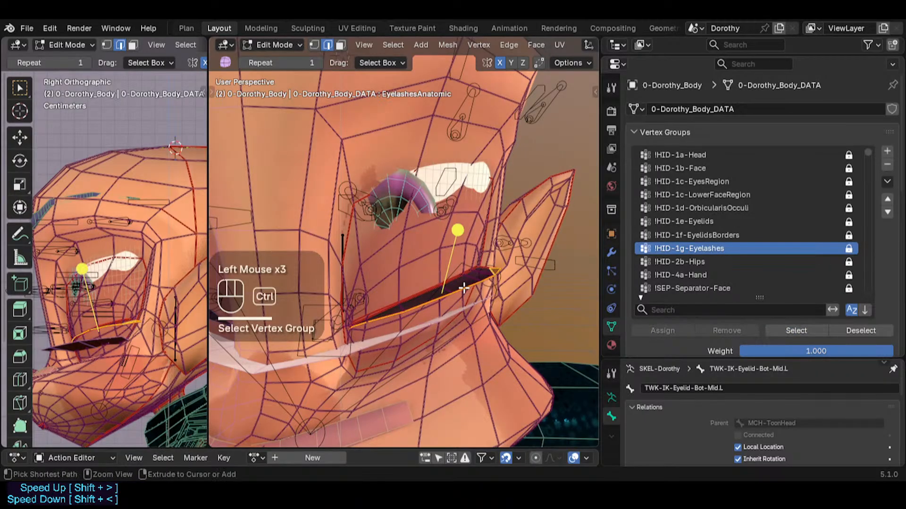
# Leave Edit Mode and put 0-Dorothy_Body in Weight Paint mode, focused on the left lower lash
pyautogui.hotkey('ctrl', 'Tab')
pyautogui.click(426, 227)
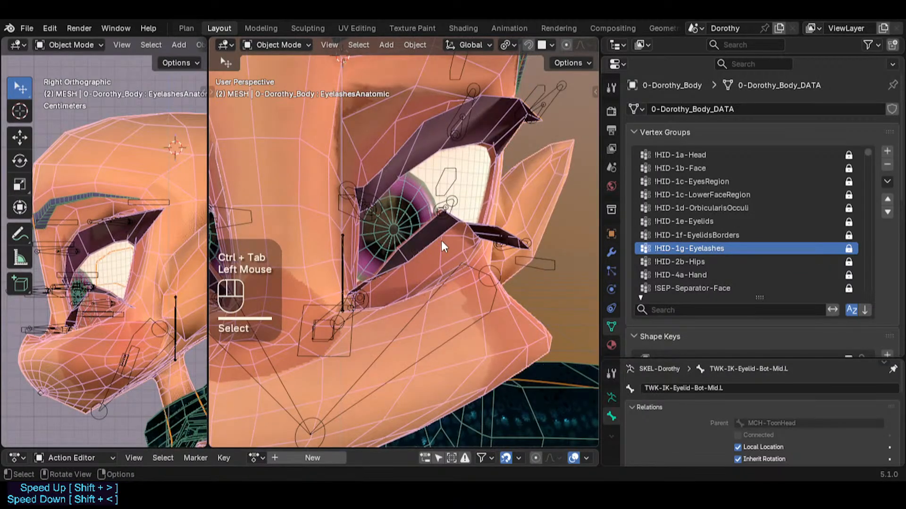
pyautogui.hotkey('ctrl', 'Tab')
pyautogui.moveTo(435, 250)
pyautogui.mouseDown(button='middle')
pyautogui.moveTo(419, 250)
pyautogui.moveTo(422, 283)
pyautogui.mouseUp(button='middle')
pyautogui.scroll(2, 453, 250)
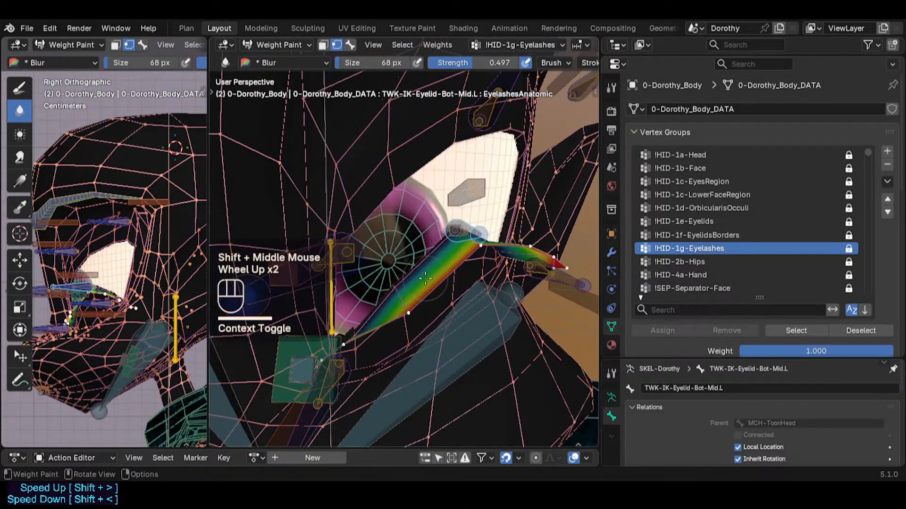
# Pick the DEF1-EyelashBot.L.001 bone at the middle of the left lower lash for weight painting
pyautogui.moveTo(464, 241); pyautogui.dragTo(465, 227, button='middle')
pyautogui.scroll(1, 465, 226)
pyautogui.keyDown('alt'); pyautogui.click(460, 231); pyautogui.keyUp('alt')
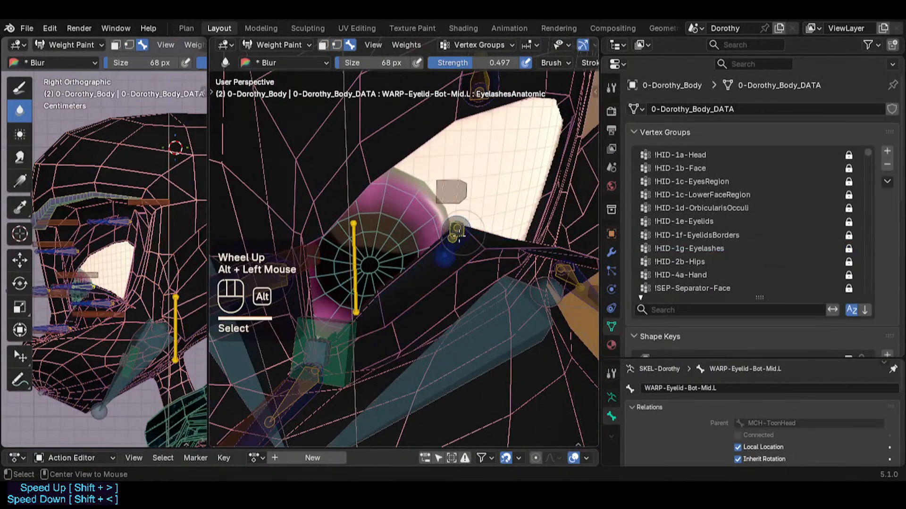
pyautogui.moveTo(429, 275); pyautogui.dragTo(387, 267, button='middle')
pyautogui.keyDown('alt'); pyautogui.click(443, 192); pyautogui.keyUp('alt')
pyautogui.moveTo(443, 192)
pyautogui.mouseDown(button='middle')
pyautogui.moveTo(460, 194)
pyautogui.moveTo(436, 199)
pyautogui.mouseUp(button='middle')
pyautogui.keyDown('alt'); pyautogui.click(448, 235); pyautogui.keyUp('alt')
pyautogui.keyDown('alt'); pyautogui.click(435, 203); pyautogui.keyUp('alt')
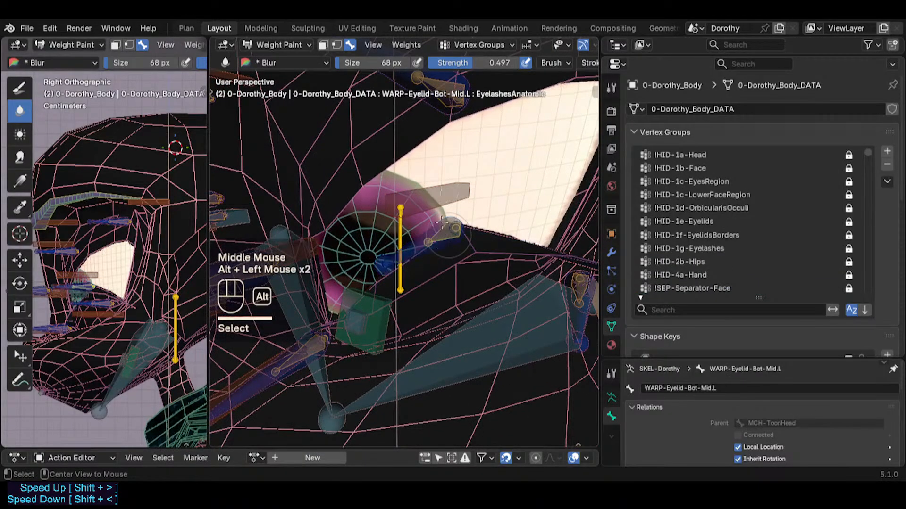
pyautogui.keyDown('alt'); pyautogui.click(435, 203); pyautogui.keyUp('alt')
# Stop soloing the MCH-Face bone collection
pyautogui.press('n')
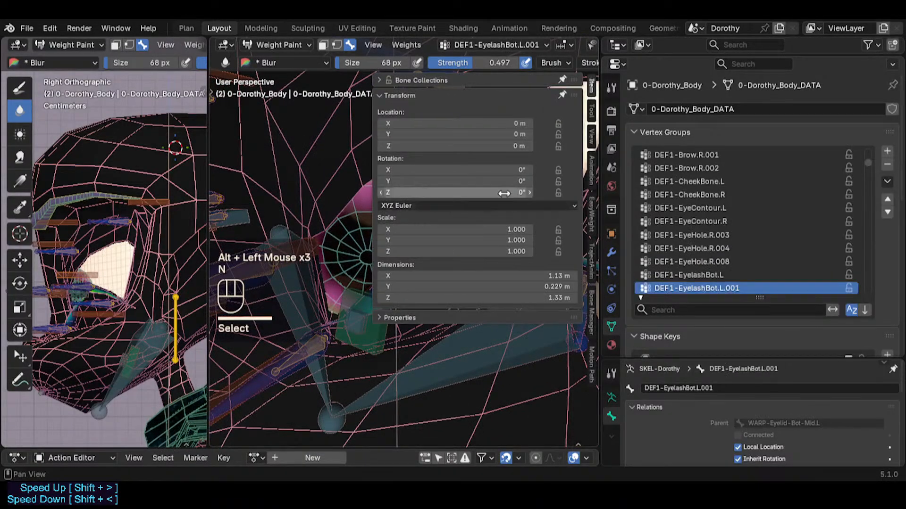
pyautogui.click(429, 80)
pyautogui.scroll(-1, 472, 188)
pyautogui.scroll(-1, 506, 184)
pyautogui.scroll(4, 508, 187)
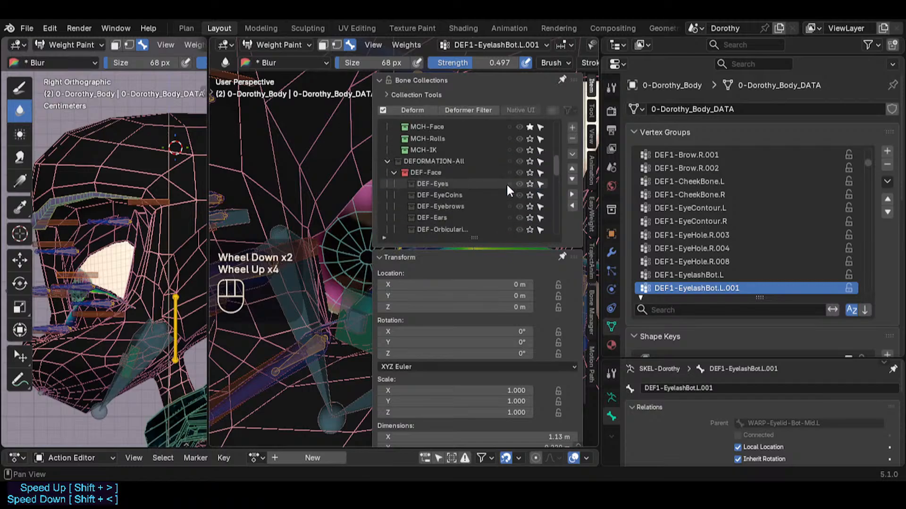
pyautogui.scroll(2, 486, 196)
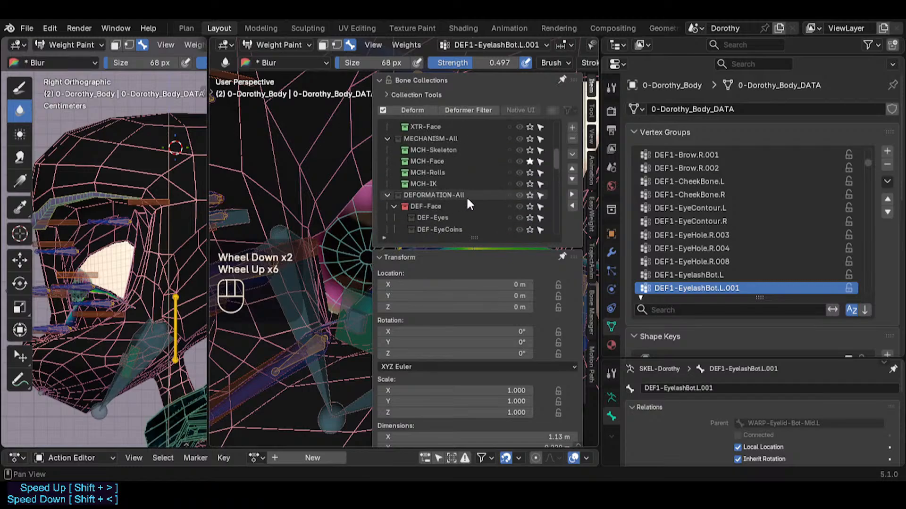
pyautogui.click(529, 162)
pyautogui.press('n')
# Reselect the DEF1-EyelashBot.L.001 bone and limit painting to the selected lash vertices
pyautogui.moveTo(309, 249); pyautogui.dragTo(411, 267, button='middle')
pyautogui.scroll(-2, 363, 257)
pyautogui.press('2')
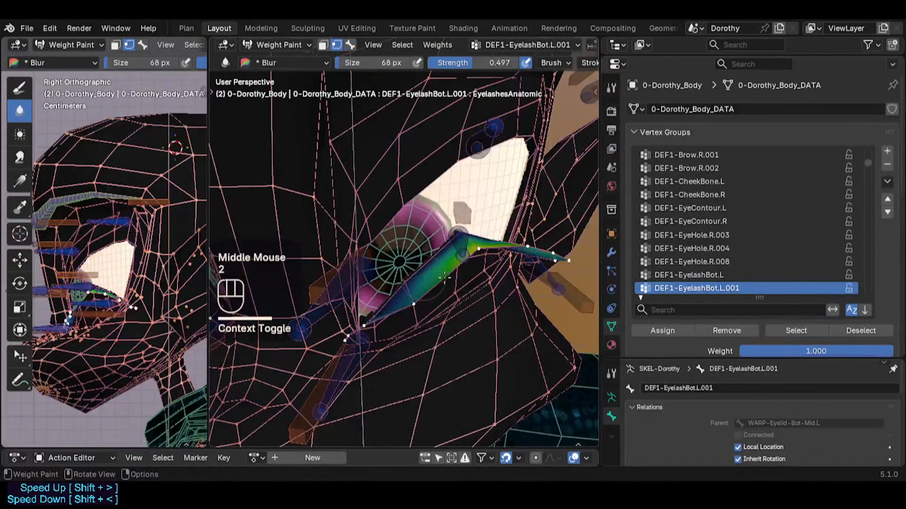
pyautogui.press('2')
pyautogui.keyDown('alt'); pyautogui.click(461, 243); pyautogui.keyUp('alt')
pyautogui.moveTo(459, 243); pyautogui.dragTo(445, 262, button='middle')
pyautogui.press('2')
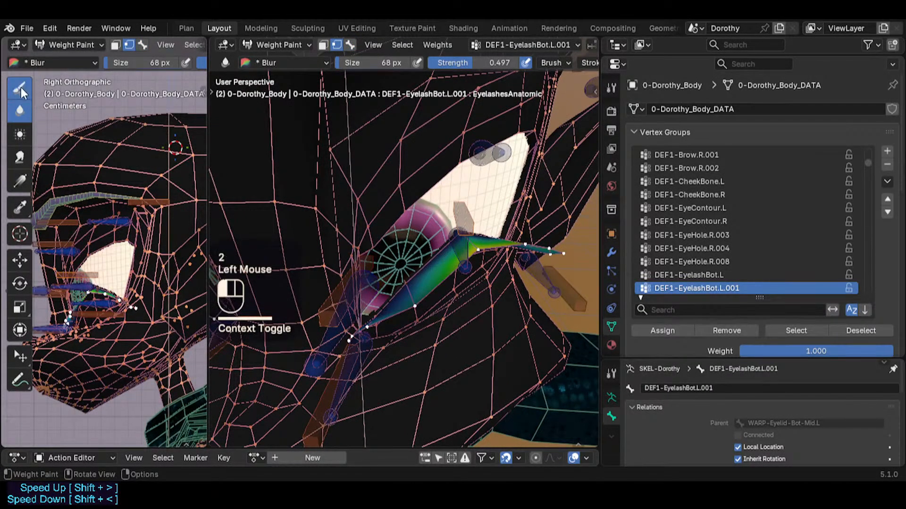
# Paint DEF1-EyelashBot.L.001 influence onto the left lower lash with the Paint brush, ending at weight 1.000
pyautogui.hotkey('ctrl', 'f')
pyautogui.keyDown('ctrl'); pyautogui.click(388, 283); pyautogui.keyUp('ctrl')
pyautogui.keyDown('shift'); pyautogui.moveTo(389, 283); pyautogui.dragTo(356, 303, button='middle'); pyautogui.keyUp('shift')
pyautogui.hotkey('ctrl', 'f')
pyautogui.moveTo(424, 292)
pyautogui.mouseDown(button='middle')
pyautogui.moveTo(447, 294)
pyautogui.moveTo(442, 267)
pyautogui.moveTo(443, 282)
pyautogui.mouseUp(button='middle')
pyautogui.click(429, 290)
pyautogui.click(442, 267)
pyautogui.keyDown('shift'); pyautogui.moveTo(443, 282); pyautogui.dragTo(415, 301, button='middle'); pyautogui.keyUp('shift')
pyautogui.moveTo(415, 302)
pyautogui.mouseDown(button='middle')
pyautogui.moveTo(441, 301)
pyautogui.moveTo(471, 266)
pyautogui.mouseUp(button='middle')
pyautogui.click(430, 297)
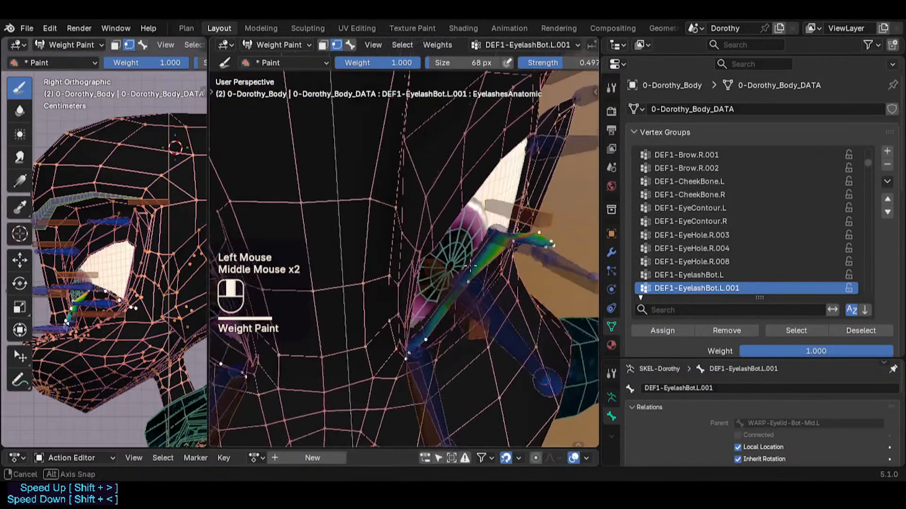
# Try smearing the DEF1-EyelashBot.L.001 weights at the lower lash's inner end with a 152 px brush, and undo the strokes
pyautogui.click(19, 157)
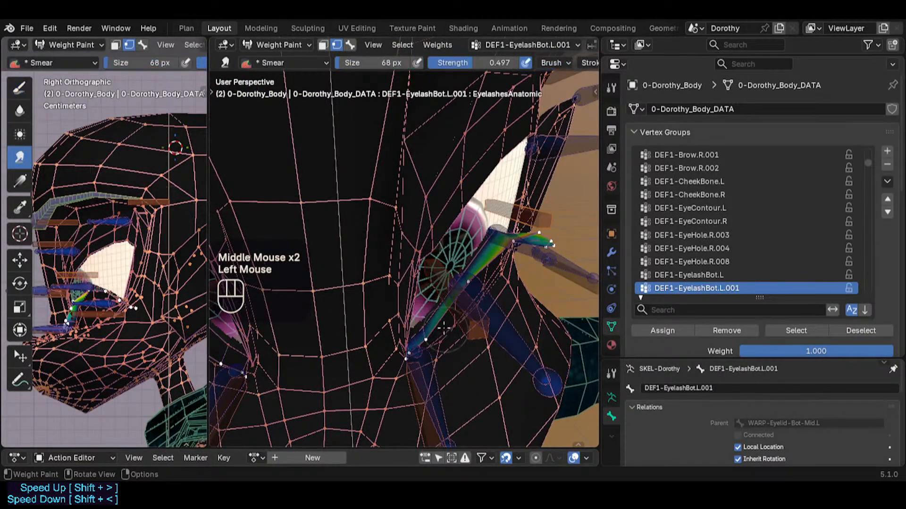
pyautogui.moveTo(385, 354); pyautogui.dragTo(436, 333)
pyautogui.moveTo(378, 354); pyautogui.dragTo(425, 343)
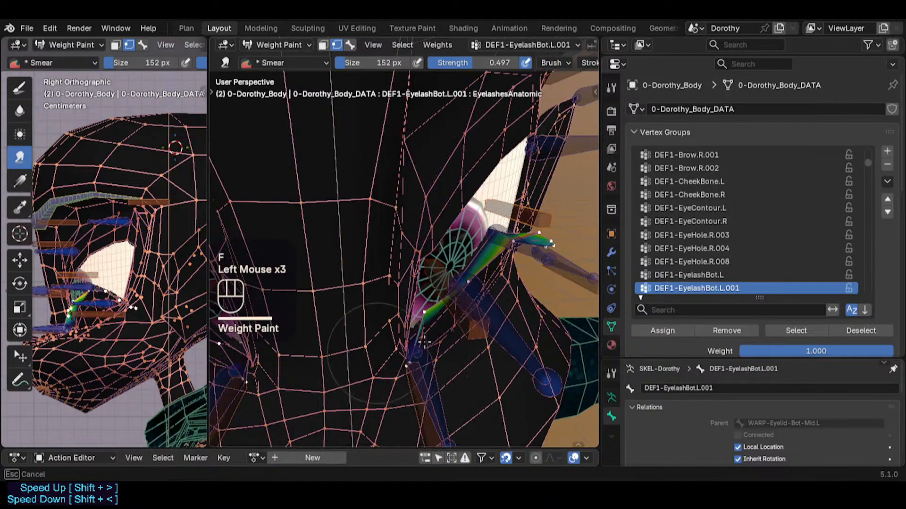
pyautogui.moveTo(396, 374); pyautogui.dragTo(420, 349)
pyautogui.moveTo(420, 349)
pyautogui.mouseDown(button='middle')
pyautogui.moveTo(477, 306)
pyautogui.moveTo(458, 322)
pyautogui.moveTo(471, 309)
pyautogui.moveTo(444, 312)
pyautogui.mouseUp(button='middle')
pyautogui.hotkey('ctrl', 'z')
pyautogui.hotkey('ctrl', 'z')
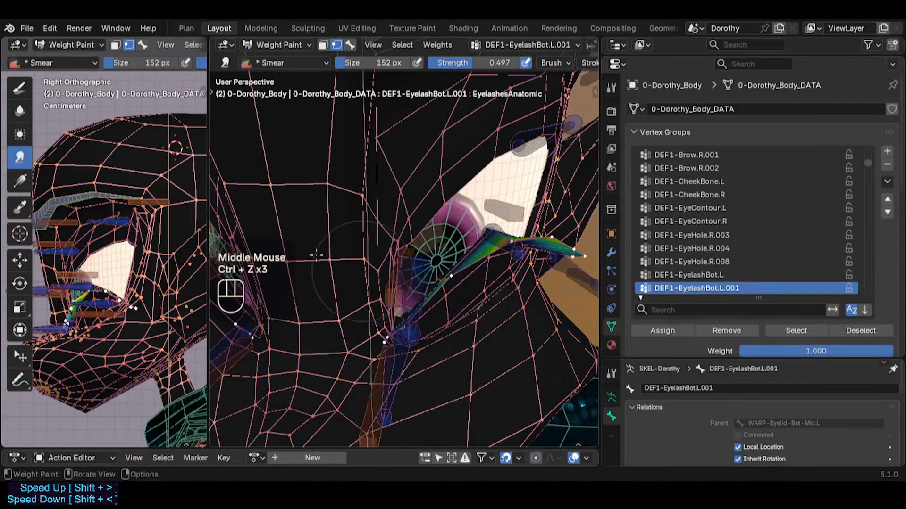
# Blur the DEF1-EyelashBot.L.001 weights along the inner half of the left lower lash at strength 1.000
pyautogui.click(20, 113)
pyautogui.keyDown('ctrl'); pyautogui.moveTo(222, 330); pyautogui.dragTo(310, 293, button='middle'); pyautogui.keyUp('ctrl')
pyautogui.hotkey('shift', 'f')
pyautogui.keyDown('shift'); pyautogui.click(420, 294); pyautogui.keyUp('shift')
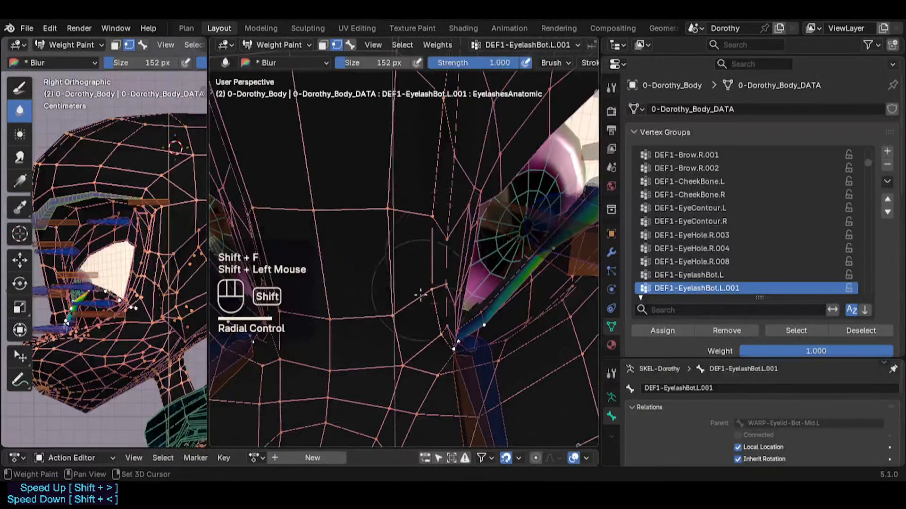
pyautogui.keyDown('shift'); pyautogui.moveTo(420, 295); pyautogui.dragTo(401, 280, button='middle'); pyautogui.keyUp('shift')
pyautogui.moveTo(401, 281); pyautogui.dragTo(434, 300, button='middle')
pyautogui.click(487, 309)
pyautogui.moveTo(486, 309); pyautogui.dragTo(452, 340)
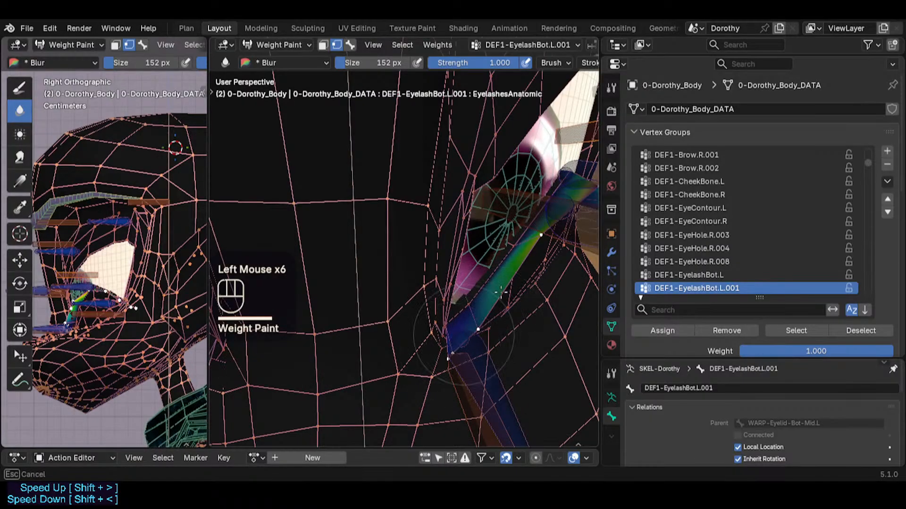
pyautogui.moveTo(501, 292)
pyautogui.keyDown('shift'); pyautogui.mouseDown(button='middle')
pyautogui.moveTo(500, 267)
pyautogui.moveTo(491, 278)
pyautogui.mouseUp(button='middle'); pyautogui.keyUp('shift')
pyautogui.click(500, 267)
pyautogui.click(501, 269)
pyautogui.moveTo(491, 278)
pyautogui.keyDown('shift'); pyautogui.mouseDown(button='middle')
pyautogui.moveTo(460, 314)
pyautogui.moveTo(485, 278)
pyautogui.mouseUp(button='middle'); pyautogui.keyUp('shift')
pyautogui.moveTo(485, 279); pyautogui.dragTo(421, 349)
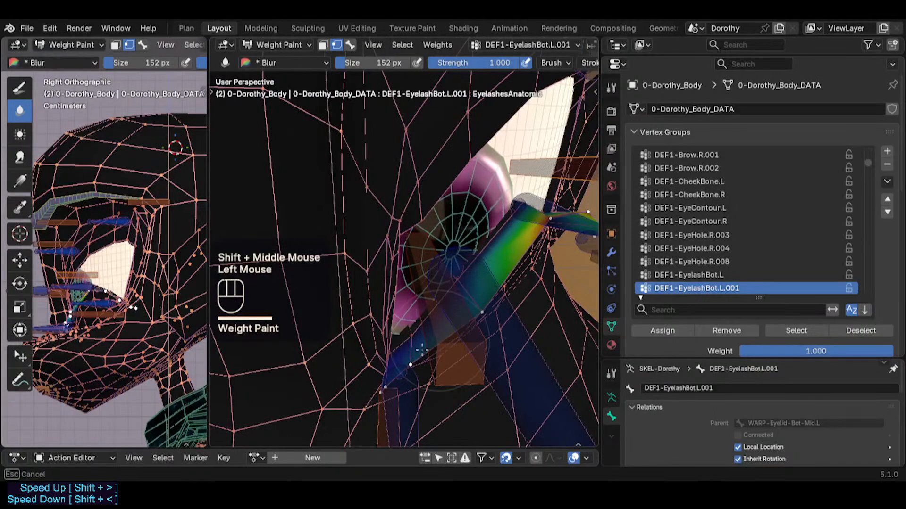
# Paint the middle of the left lower lash at weight 1.000 with the Paint brush, and undo the last strokes near the inner end
pyautogui.click(20, 181)
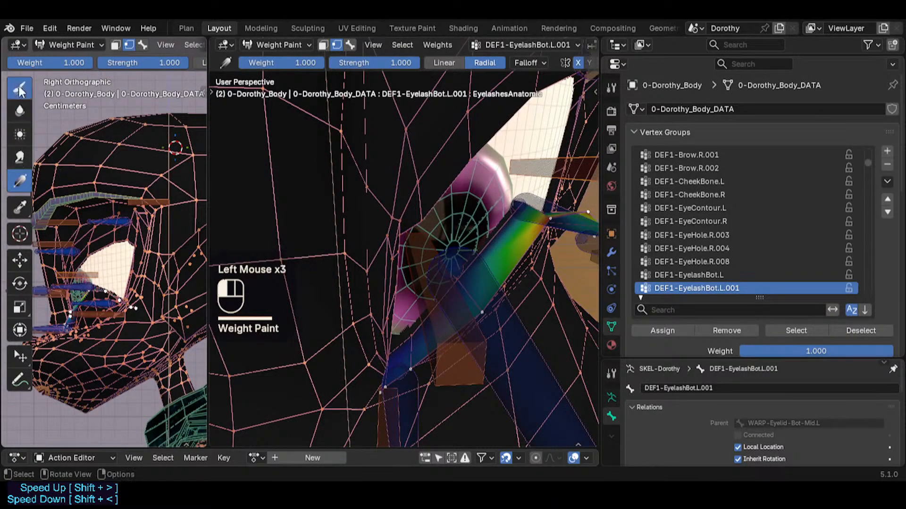
pyautogui.hotkey('ctrl', 'f')
pyautogui.keyDown('ctrl'); pyautogui.click(543, 217); pyautogui.keyUp('ctrl')
pyautogui.moveTo(479, 297); pyautogui.dragTo(480, 318)
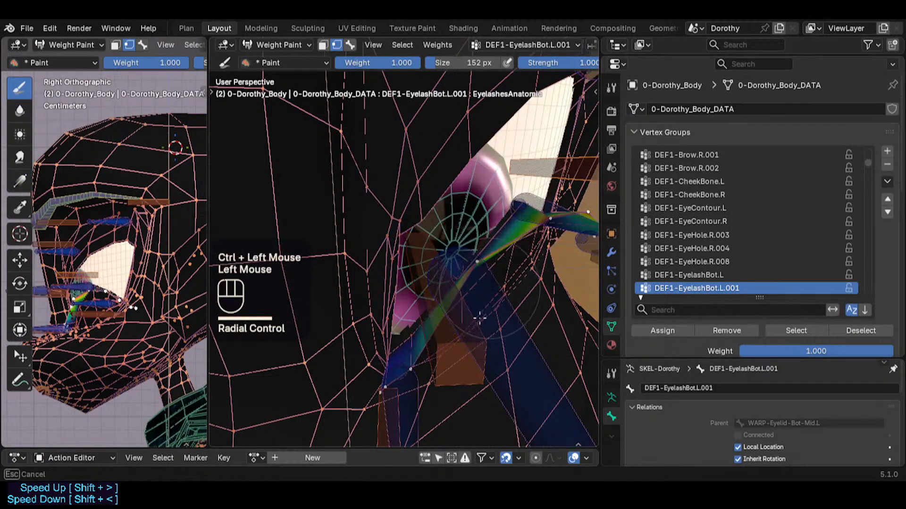
pyautogui.moveTo(478, 290); pyautogui.dragTo(443, 359, button='middle')
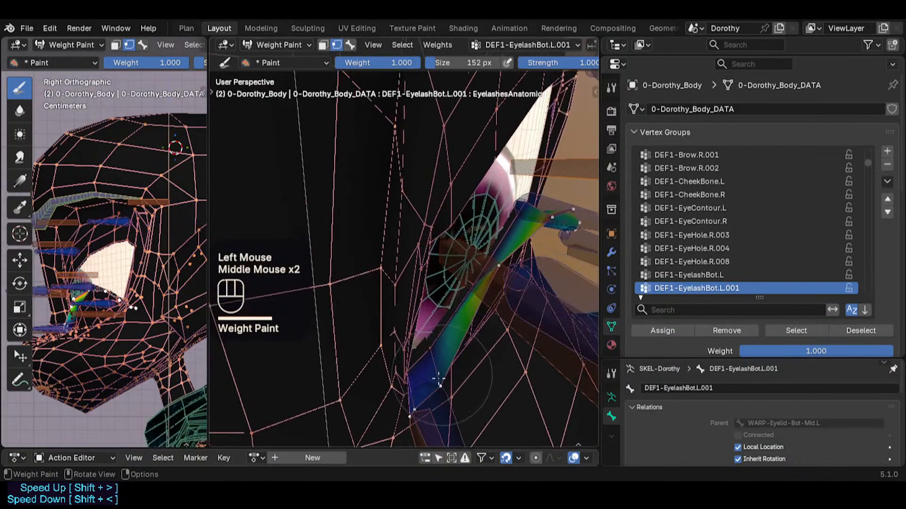
pyautogui.click(442, 362)
pyautogui.hotkey('ctrl', 'z')
pyautogui.hotkey('ctrl', 'z')
# Paint the inner part of the lower lash with brush weight 0.764, followed by touch-ups at 0.479
pyautogui.hotkey('ctrl', 'f')
pyautogui.click(427, 370)
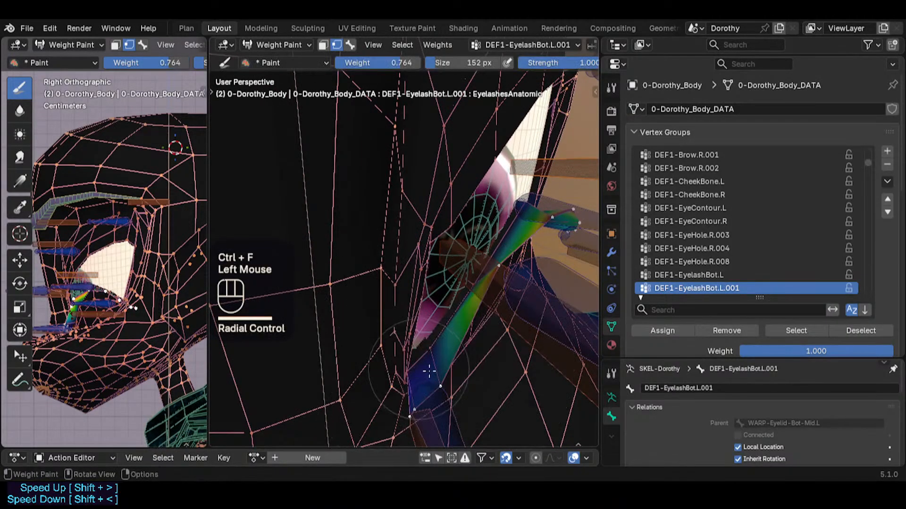
pyautogui.click(442, 381)
pyautogui.click(500, 269)
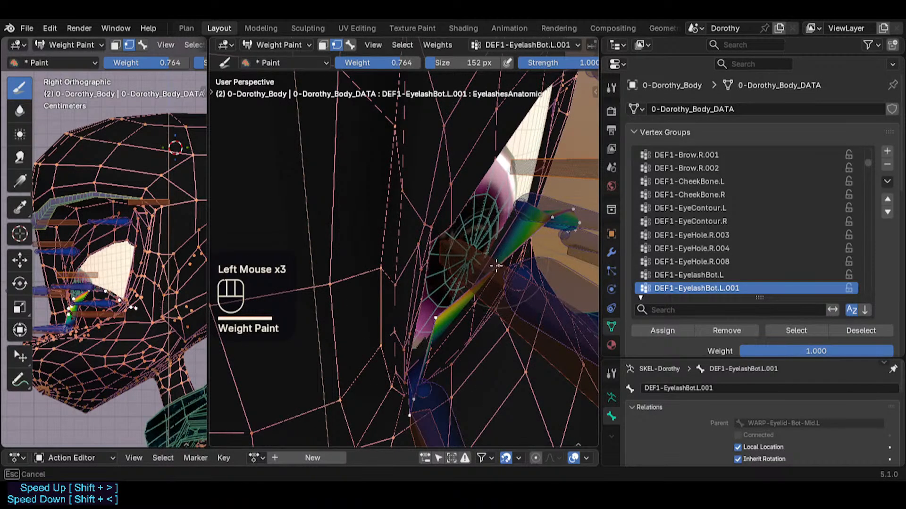
pyautogui.moveTo(500, 269); pyautogui.dragTo(485, 259, button='middle')
pyautogui.click(486, 261)
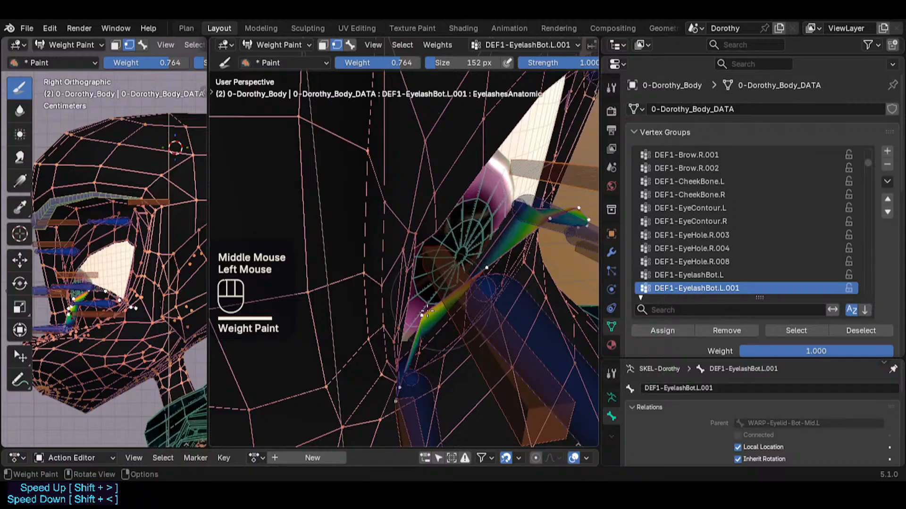
pyautogui.hotkey('ctrl', 'f')
pyautogui.click(396, 315)
pyautogui.click(424, 315)
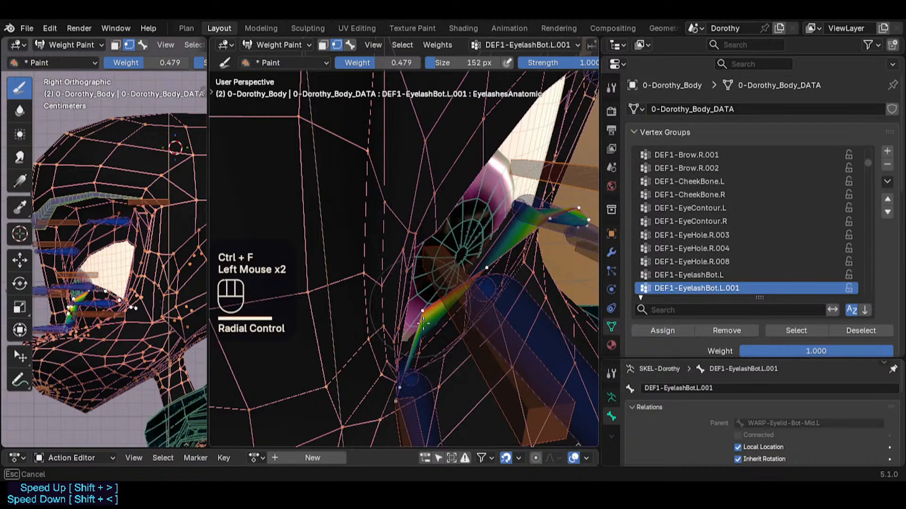
pyautogui.keyDown('shift'); pyautogui.moveTo(425, 315); pyautogui.dragTo(488, 258, button='middle'); pyautogui.keyUp('shift')
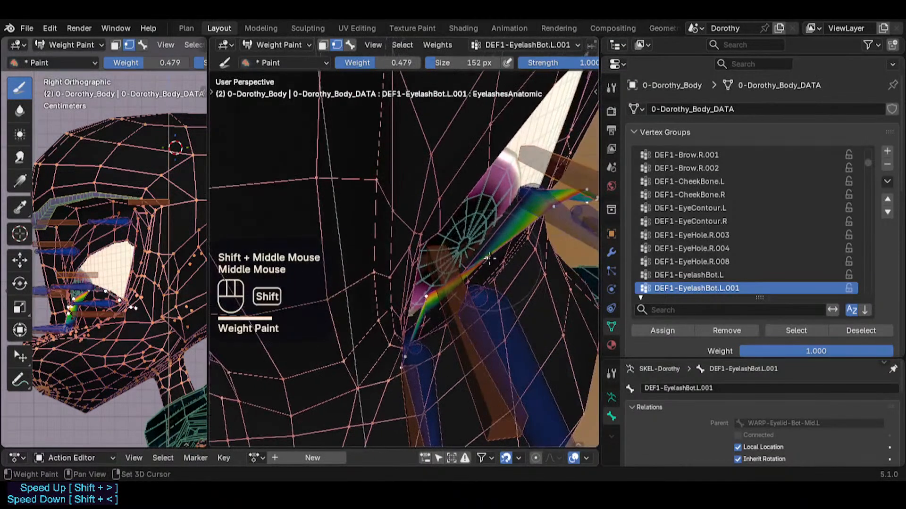
# Sample a weight from the lower lash and switch the Paint brush's blend mode away from Add
pyautogui.hotkey('shift', 'x')
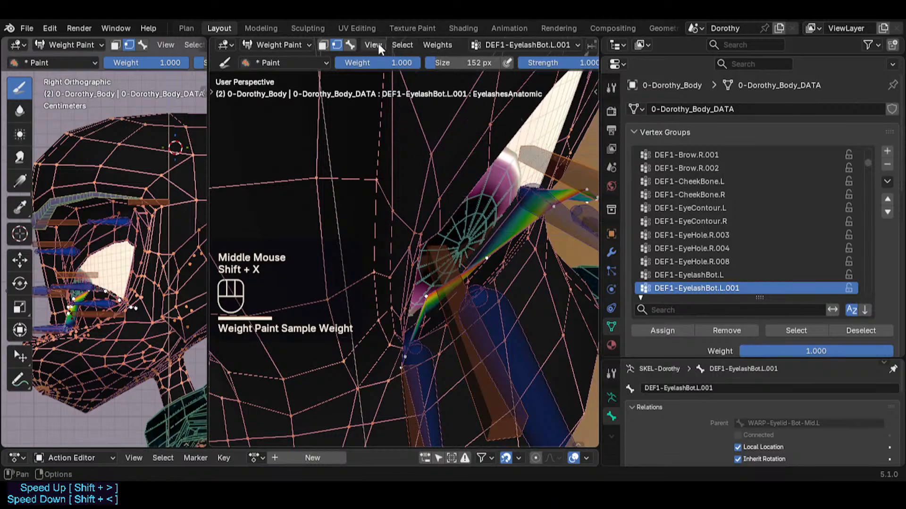
pyautogui.click(402, 44)
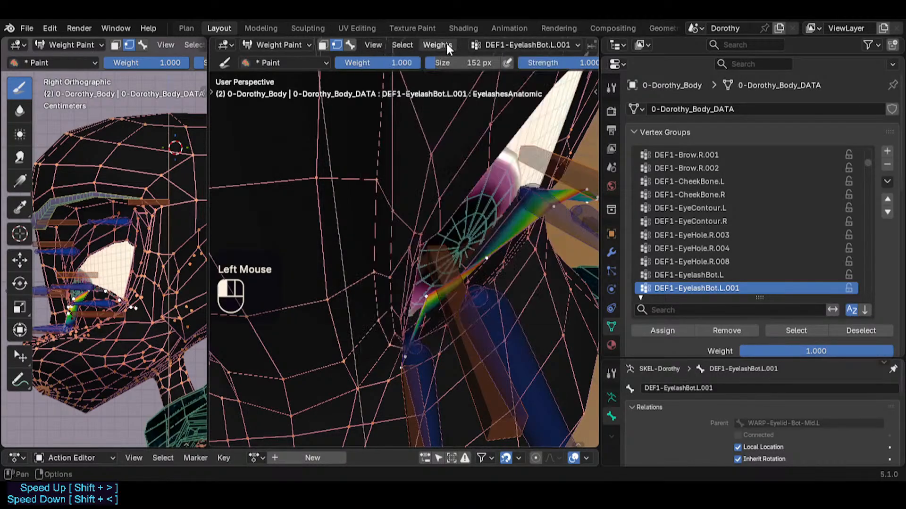
pyautogui.moveTo(489, 63); pyautogui.dragTo(332, 63, button='middle')
pyautogui.click(491, 62)
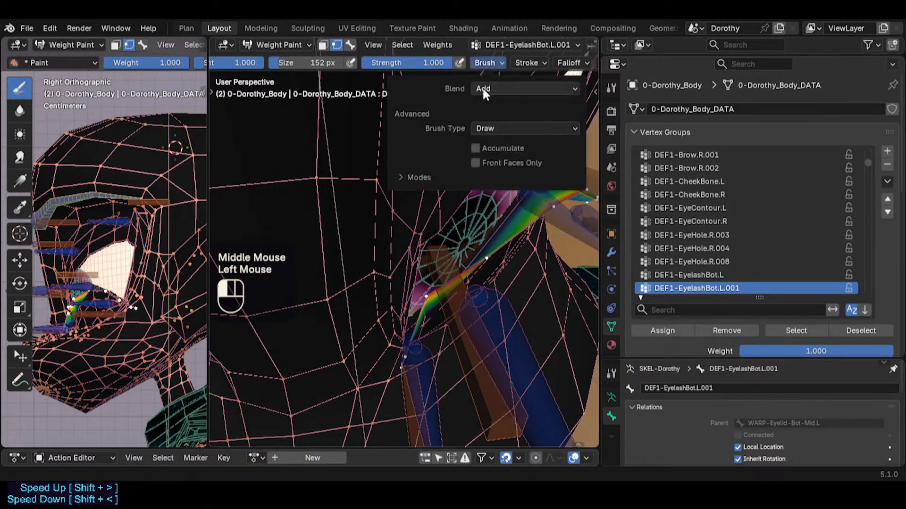
pyautogui.click(482, 88)
pyautogui.click(484, 102)
# Paint the mid-lash vertex of the lower lash for DEF1-EyelashBot.L.001 at weight 0.903
pyautogui.moveTo(490, 281); pyautogui.dragTo(485, 263, button='middle')
pyautogui.hotkey('ctrl', 'f')
pyautogui.keyDown('ctrl'); pyautogui.click(501, 253); pyautogui.keyUp('ctrl')
pyautogui.moveTo(496, 256); pyautogui.dragTo(482, 265)
pyautogui.hotkey('ctrl', 'f')
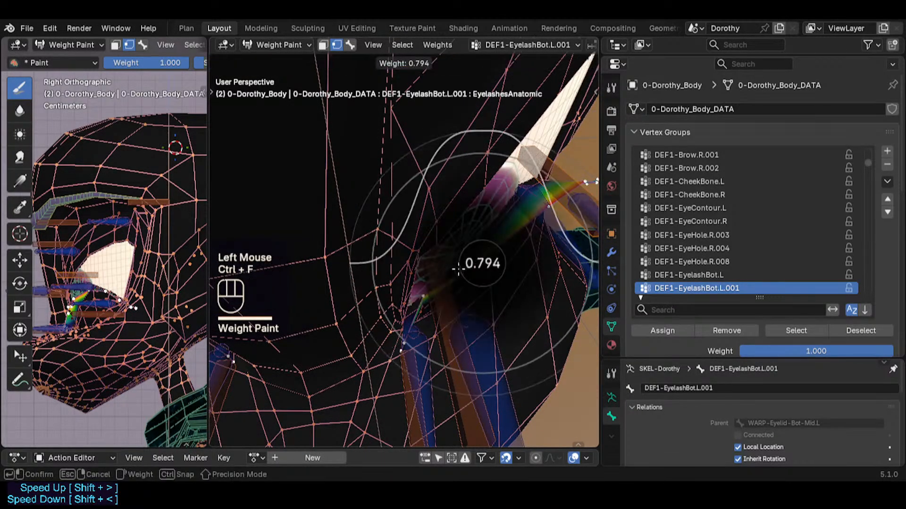
pyautogui.click(480, 260)
pyautogui.moveTo(480, 259); pyautogui.dragTo(477, 269)
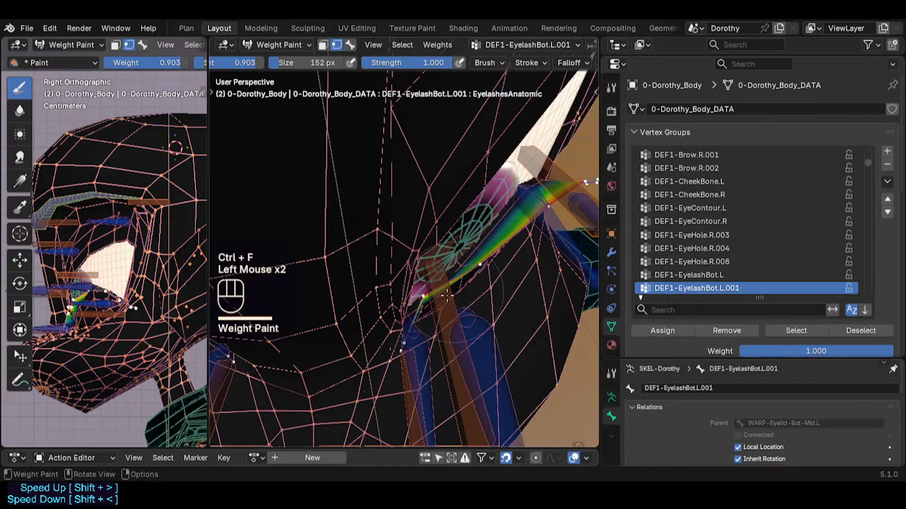
# Reduce the brush to 120 px and paint the next lash vertex toward the inner corner at weight 0.624
pyautogui.moveTo(477, 269); pyautogui.dragTo(486, 266, button='middle')
pyautogui.keyDown('ctrl'); pyautogui.moveTo(486, 267); pyautogui.dragTo(491, 239, button='middle'); pyautogui.keyUp('ctrl')
pyautogui.moveTo(524, 250); pyautogui.dragTo(465, 283, button='middle')
pyautogui.hotkey('ctrl', 'f')
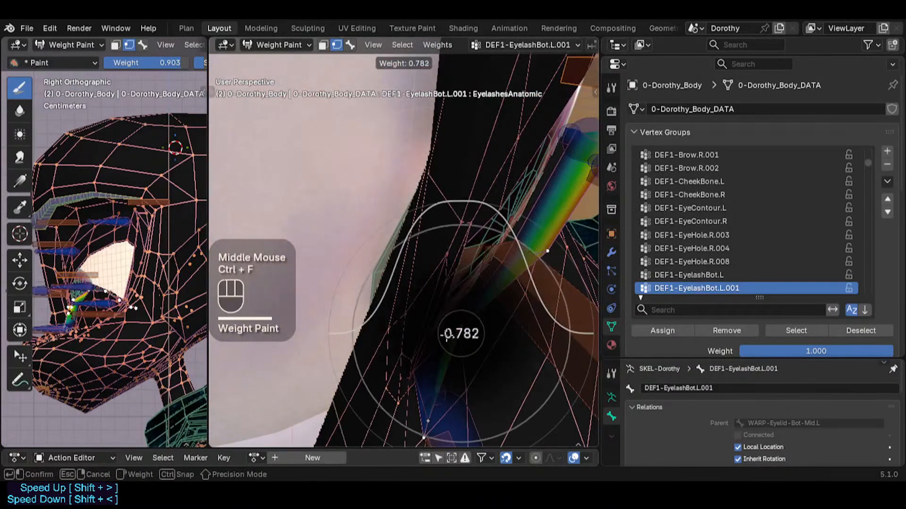
pyautogui.click(461, 329)
pyautogui.press('f')
pyautogui.click(461, 327)
pyautogui.moveTo(462, 324); pyautogui.dragTo(459, 317)
pyautogui.moveTo(459, 317); pyautogui.dragTo(512, 313, button='middle')
pyautogui.moveTo(453, 311); pyautogui.dragTo(472, 302, button='middle')
pyautogui.moveTo(411, 313); pyautogui.dragTo(425, 312)
pyautogui.keyDown('shift'); pyautogui.moveTo(424, 313); pyautogui.dragTo(463, 255, button='middle'); pyautogui.keyUp('shift')
pyautogui.moveTo(463, 255); pyautogui.dragTo(435, 284, button='middle')
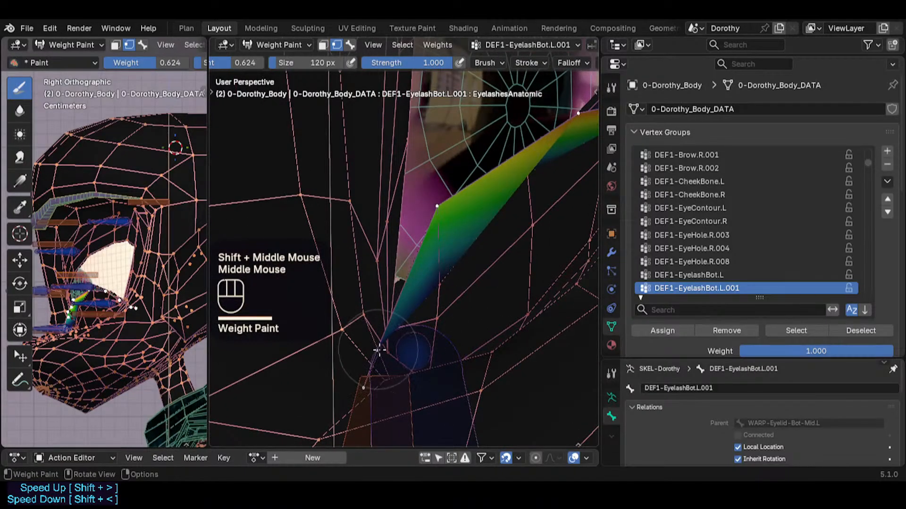
# Taper the lash's inner end by painting its last two vertices at weights 0.291 and 0.103
pyautogui.hotkey('ctrl', 'f')
pyautogui.click(338, 368)
pyautogui.moveTo(378, 356); pyautogui.dragTo(369, 302)
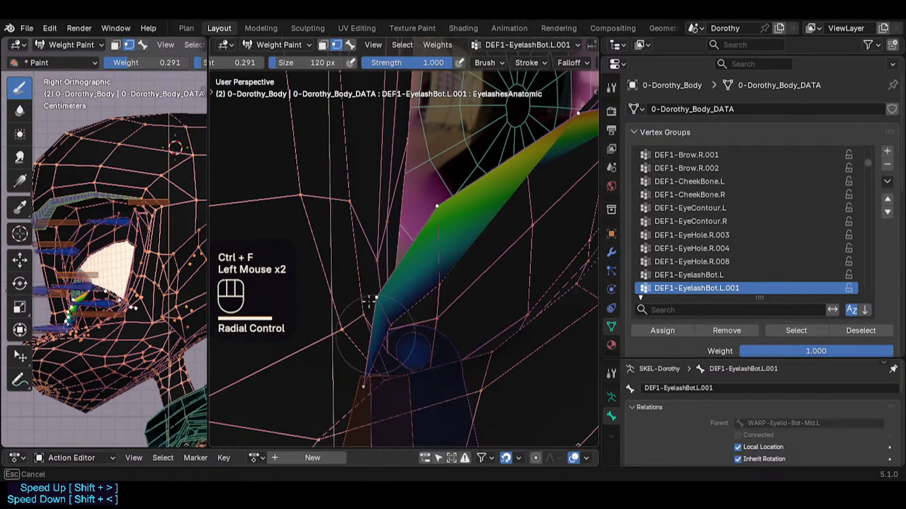
pyautogui.click(370, 299)
pyautogui.hotkey('ctrl', 'f')
pyautogui.click(345, 386)
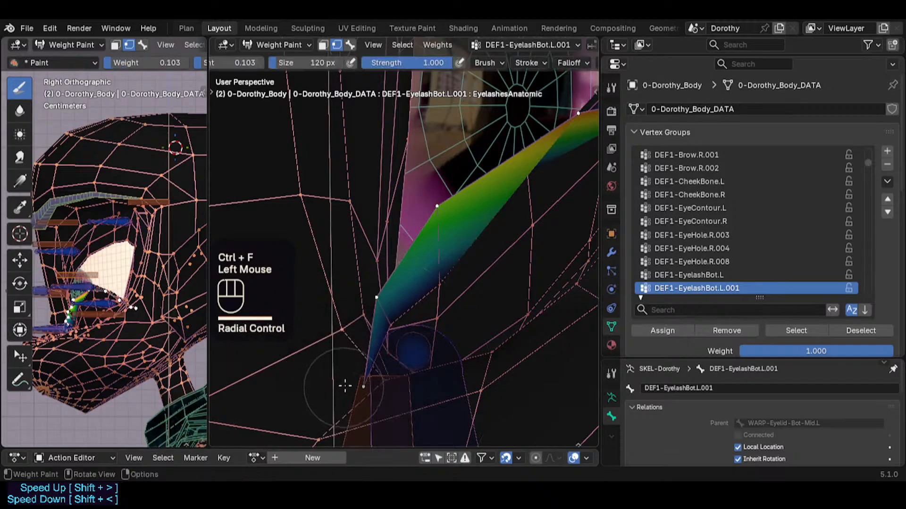
pyautogui.moveTo(345, 386)
pyautogui.mouseDown()
pyautogui.moveTo(363, 365)
pyautogui.moveTo(367, 333)
pyautogui.mouseUp()
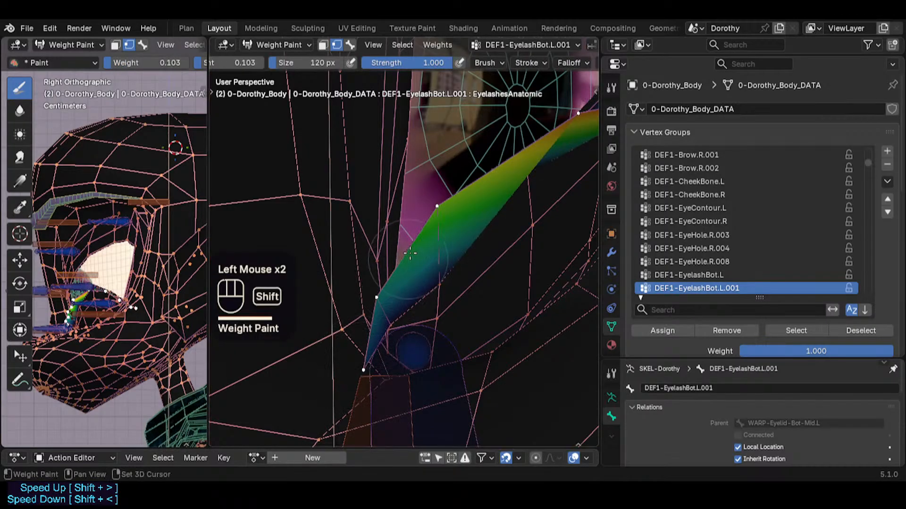
# Try blurring the inner lash weights with a 120 px Blur brush at strength 1.000, and undo the strokes
pyautogui.keyDown('ctrl'); pyautogui.moveTo(359, 269); pyautogui.dragTo(320, 337, button='middle'); pyautogui.keyUp('ctrl')
pyautogui.press('t')
pyautogui.click(227, 110)
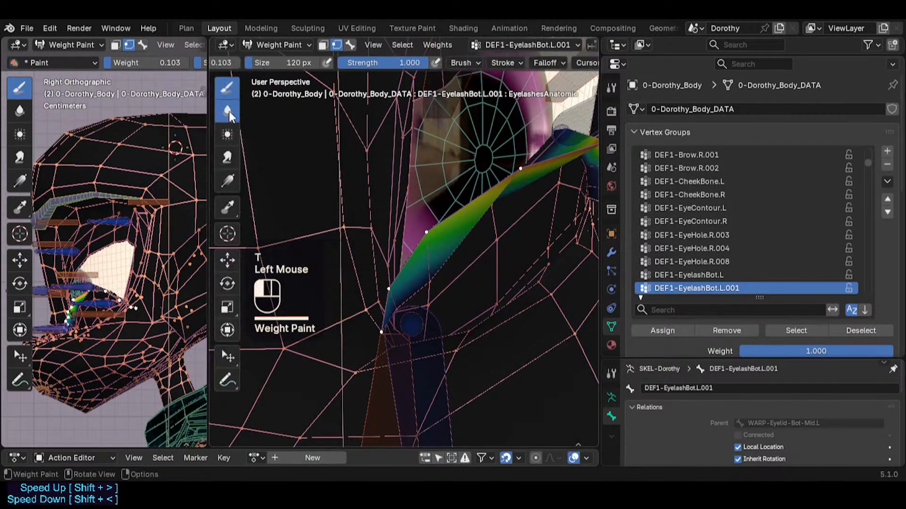
pyautogui.moveTo(381, 332); pyautogui.dragTo(392, 288)
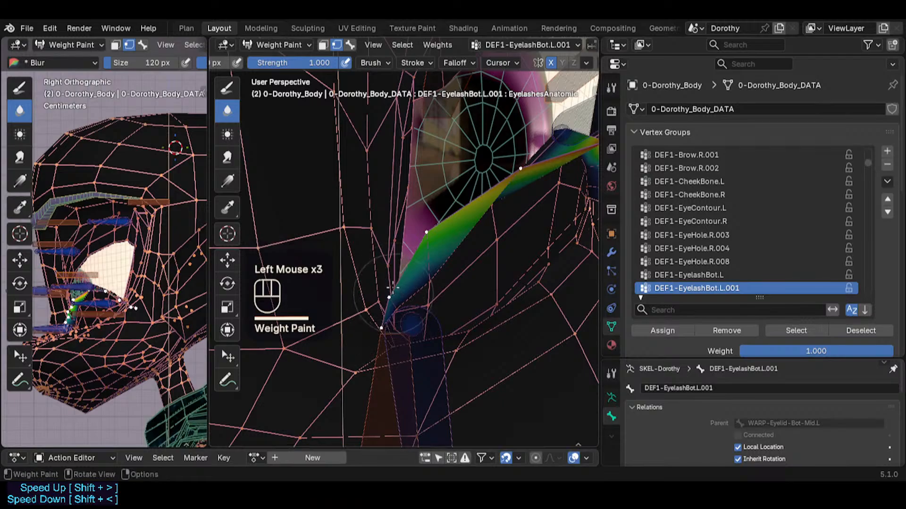
pyautogui.moveTo(431, 239); pyautogui.dragTo(441, 259)
pyautogui.moveTo(440, 258)
pyautogui.keyDown('shift'); pyautogui.mouseDown(button='middle')
pyautogui.moveTo(410, 302)
pyautogui.moveTo(430, 288)
pyautogui.mouseUp(button='middle'); pyautogui.keyUp('shift')
pyautogui.hotkey('ctrl', 'z')
pyautogui.hotkey('ctrl', 'z')
# Switch back to the Paint brush and sample the DEF1-EyelashBot.L.001 weights at several vertices along the lower lash
pyautogui.moveTo(429, 288); pyautogui.dragTo(459, 262, button='middle')
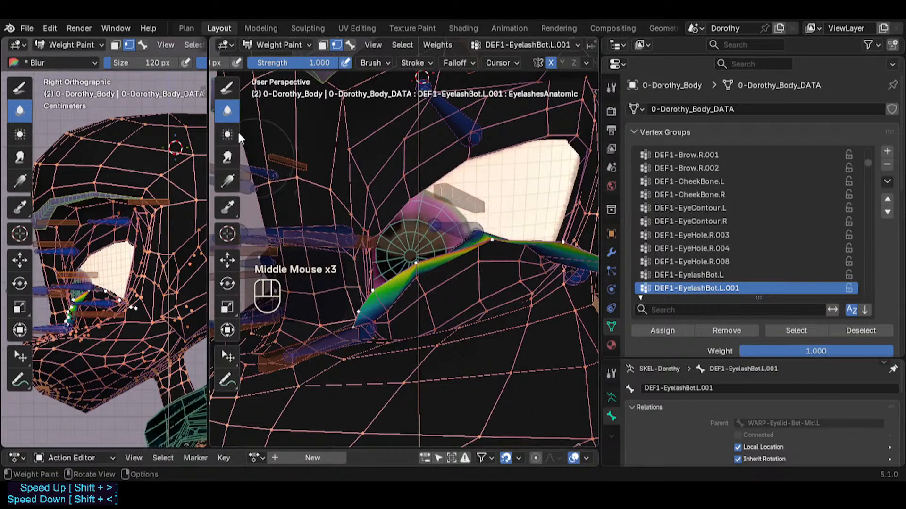
pyautogui.click(227, 87)
pyautogui.click(467, 64)
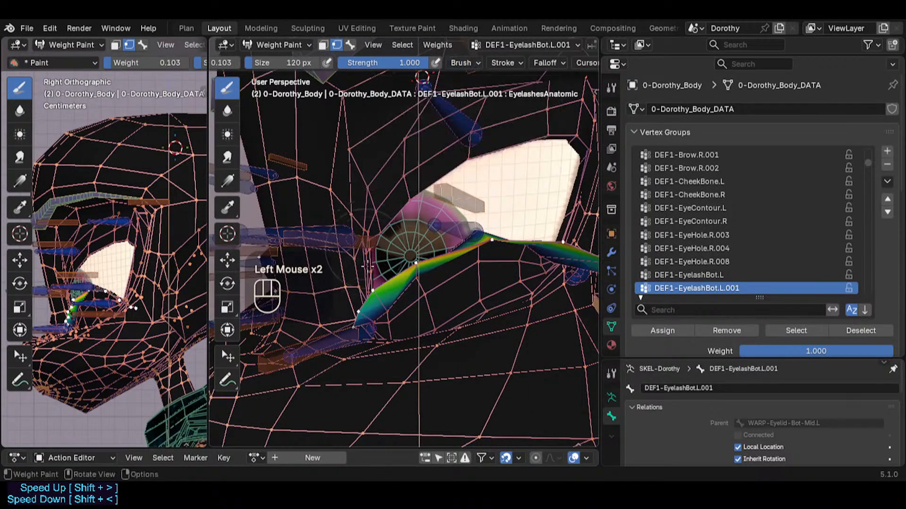
pyautogui.hotkey('shift', 'x')
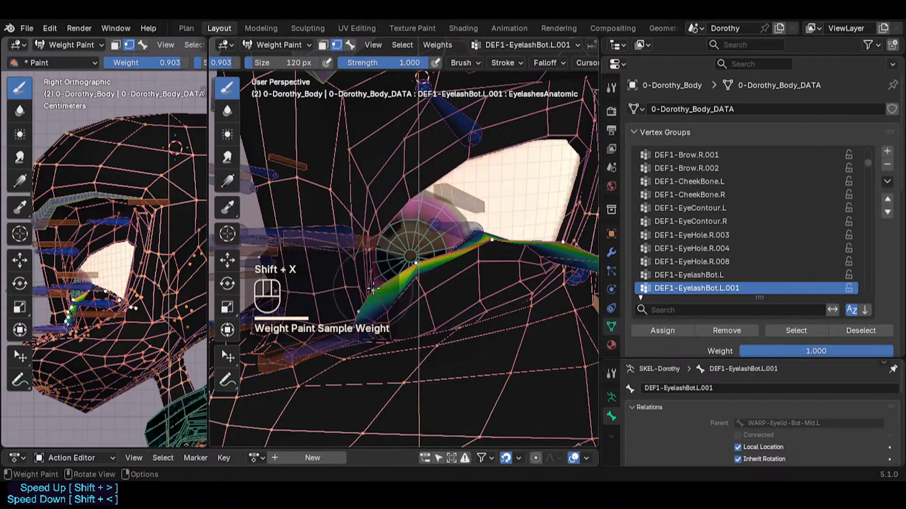
pyautogui.hotkey('shift', 'x')
pyautogui.keyDown('shift'); pyautogui.moveTo(418, 263); pyautogui.dragTo(494, 250, button='middle'); pyautogui.keyUp('shift')
pyautogui.hotkey('shift', 'x')
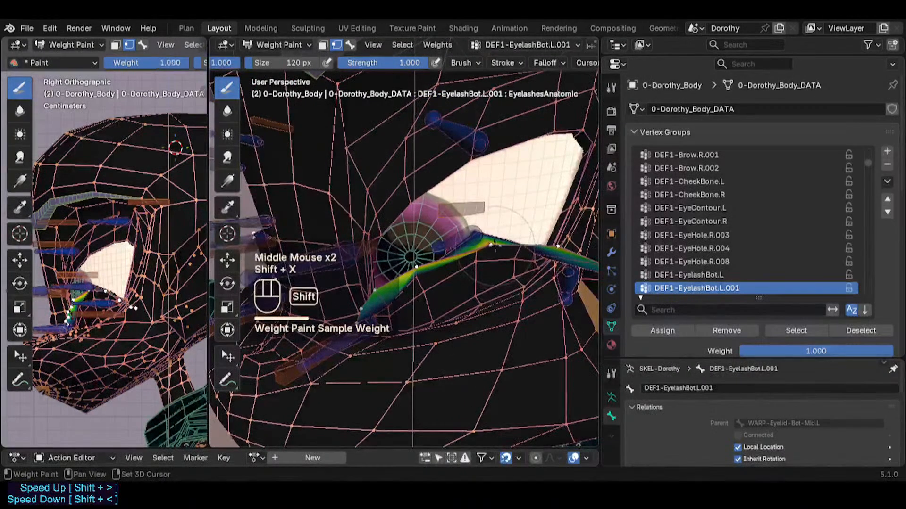
# Repaint the mid-lash vertex below the iris at weight 0.842
pyautogui.moveTo(416, 270); pyautogui.dragTo(448, 288, button='middle')
pyautogui.moveTo(448, 288)
pyautogui.keyDown('ctrl'); pyautogui.mouseDown(button='middle')
pyautogui.moveTo(450, 257)
pyautogui.moveTo(463, 293)
pyautogui.moveTo(434, 270)
pyautogui.moveTo(429, 276)
pyautogui.moveTo(428, 266)
pyautogui.mouseUp(button='middle'); pyautogui.keyUp('ctrl')
pyautogui.hotkey('ctrl', 'f')
pyautogui.keyDown('ctrl'); pyautogui.click(423, 257); pyautogui.keyUp('ctrl')
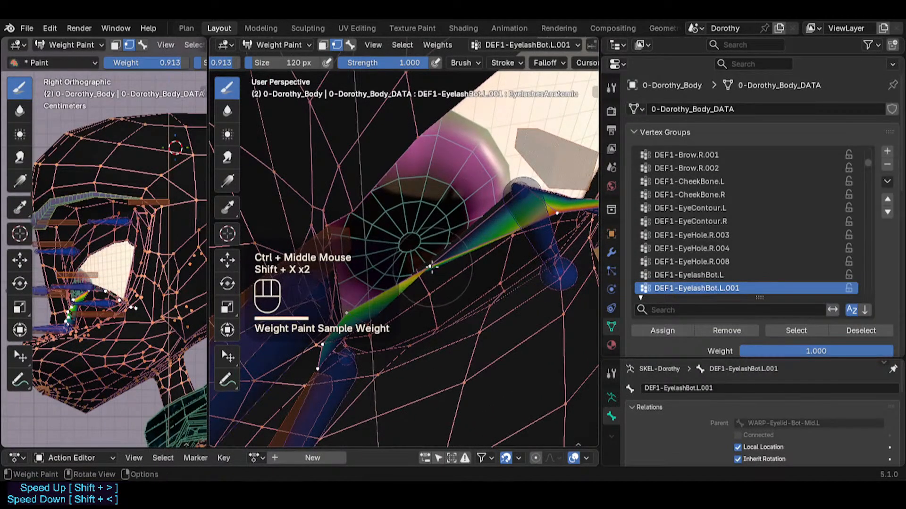
pyautogui.hotkey('ctrl', 'f')
pyautogui.click(432, 272)
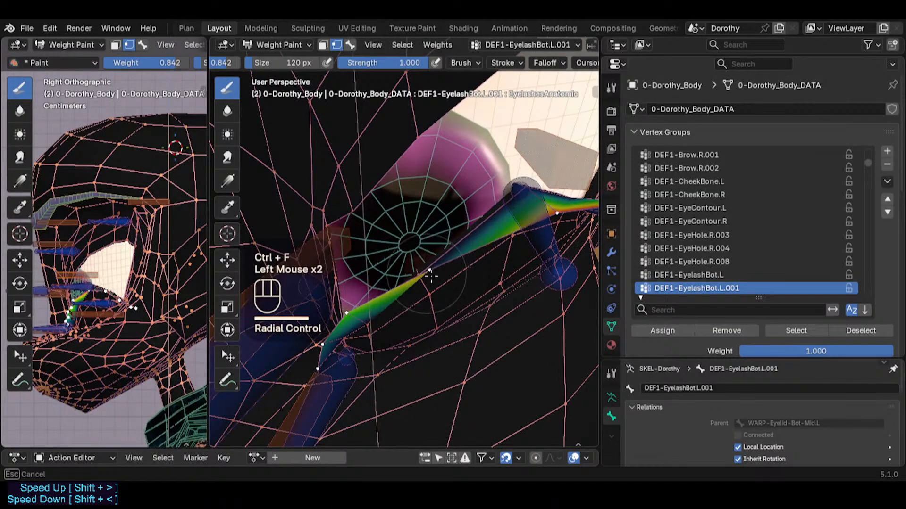
# Sample the neighbouring inner lash vertex, try painting it at weight 0.770, and undo the stroke
pyautogui.moveTo(431, 276)
pyautogui.mouseDown(button='middle')
pyautogui.moveTo(419, 309)
pyautogui.moveTo(355, 347)
pyautogui.moveTo(405, 283)
pyautogui.mouseUp(button='middle')
pyautogui.hotkey('shift', 'x')
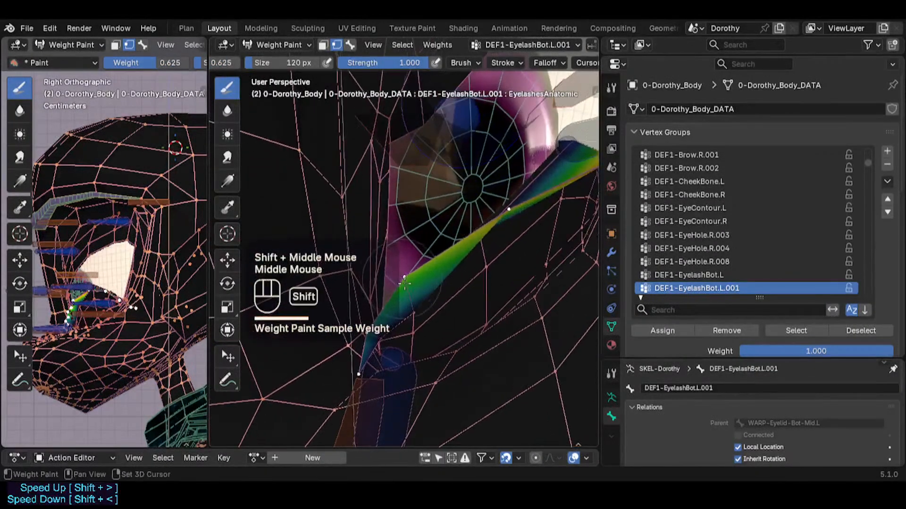
pyautogui.hotkey('shift', 'x')
pyautogui.hotkey('ctrl', 'f')
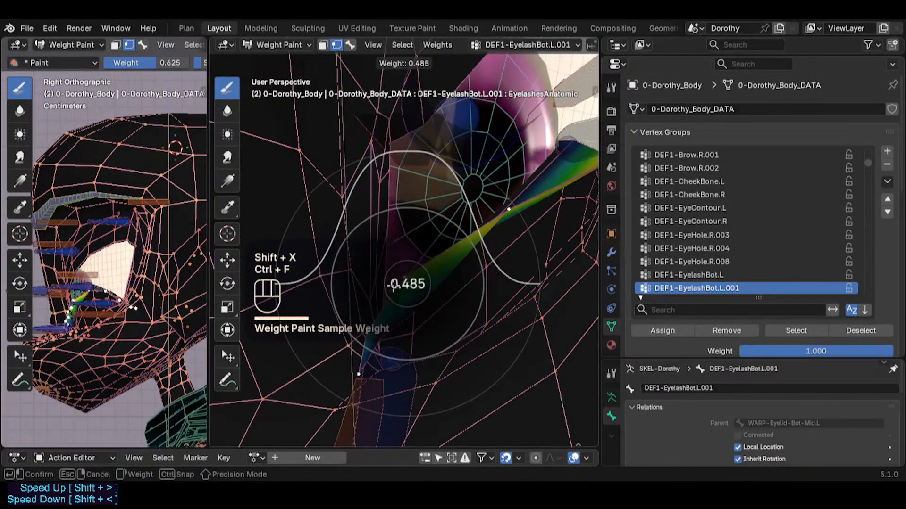
pyautogui.click(471, 246)
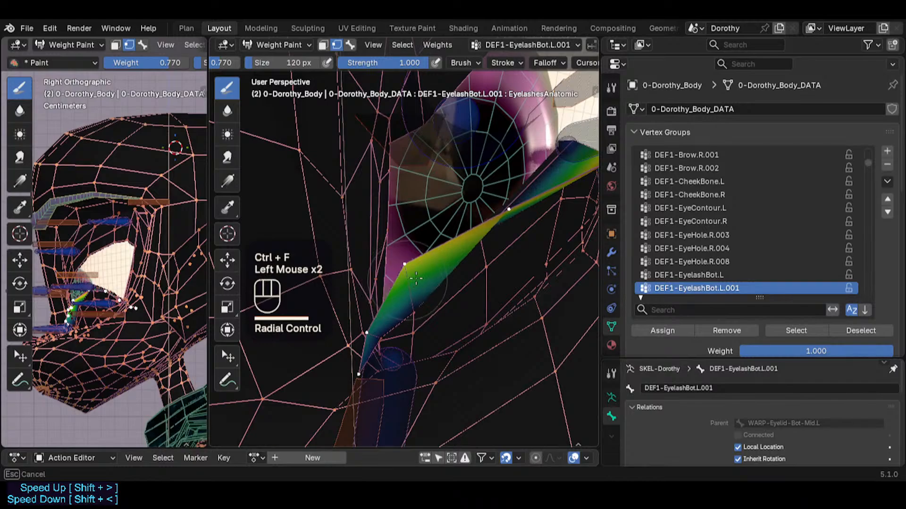
pyautogui.hotkey('ctrl', 'z')
# Repaint the mid-lash vertex below the iris, starting from weight 1.000 and settling on 0.897
pyautogui.hotkey('ctrl', 'f')
pyautogui.keyDown('ctrl'); pyautogui.click(474, 212); pyautogui.keyUp('ctrl')
pyautogui.moveTo(528, 206)
pyautogui.mouseDown()
pyautogui.moveTo(500, 205)
pyautogui.moveTo(511, 209)
pyautogui.mouseUp()
pyautogui.keyDown('shift'); pyautogui.moveTo(505, 212); pyautogui.dragTo(479, 220, button='middle'); pyautogui.keyUp('shift')
pyautogui.hotkey('ctrl', 'f')
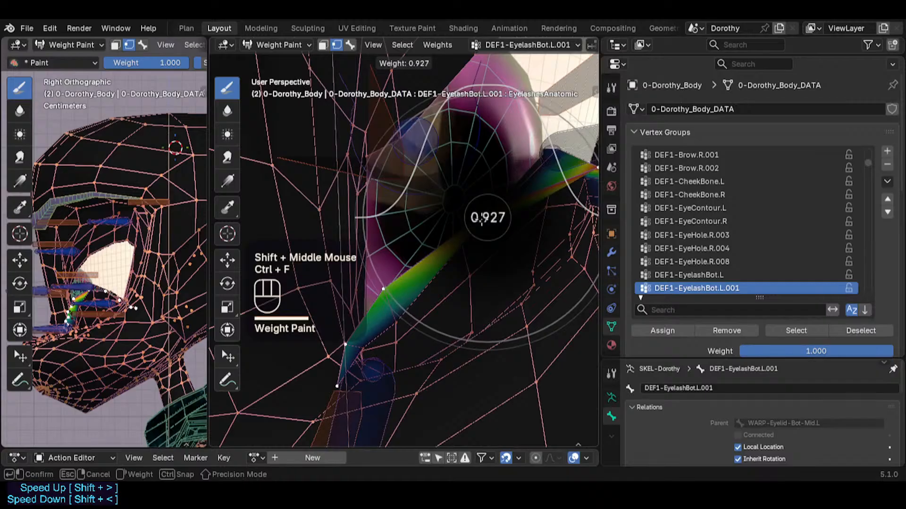
pyautogui.click(472, 219)
pyautogui.hotkey('ctrl', 'f')
pyautogui.click(474, 219)
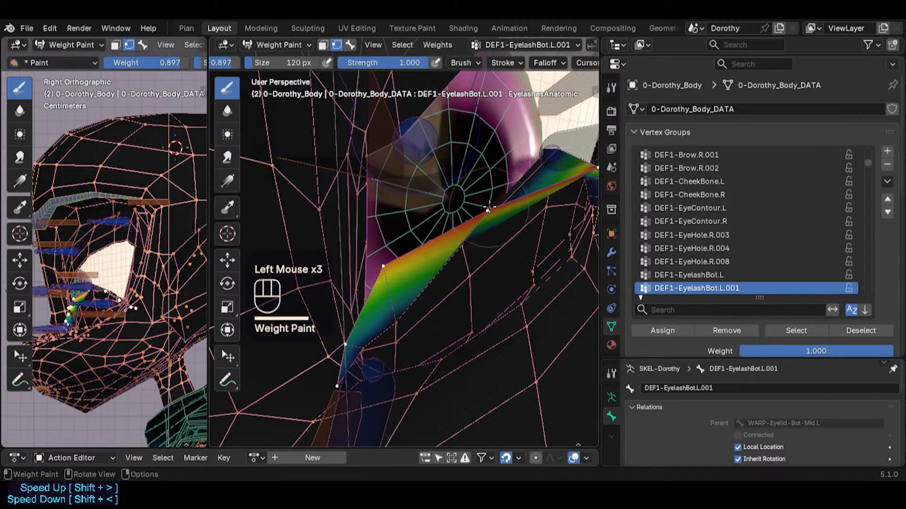
# Repaint the lower lash vertex just inward of the iris, starting from weight 0.897 and settling on 0.618
pyautogui.click(393, 260)
pyautogui.hotkey('ctrl', 'f')
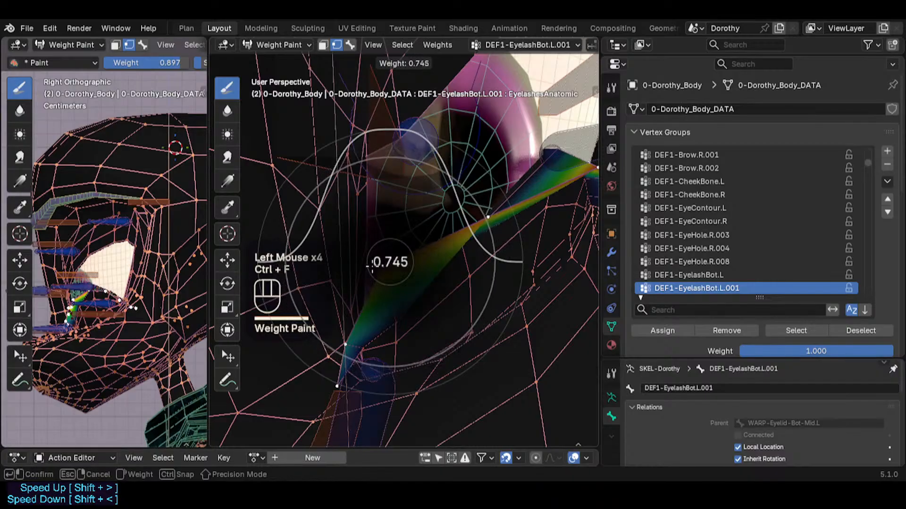
pyautogui.click(391, 258)
pyautogui.click(390, 257)
pyautogui.moveTo(384, 284)
pyautogui.mouseDown(button='middle')
pyautogui.moveTo(482, 273)
pyautogui.moveTo(392, 278)
pyautogui.moveTo(386, 302)
pyautogui.mouseUp(button='middle')
pyautogui.hotkey('ctrl', 'f')
pyautogui.click(467, 272)
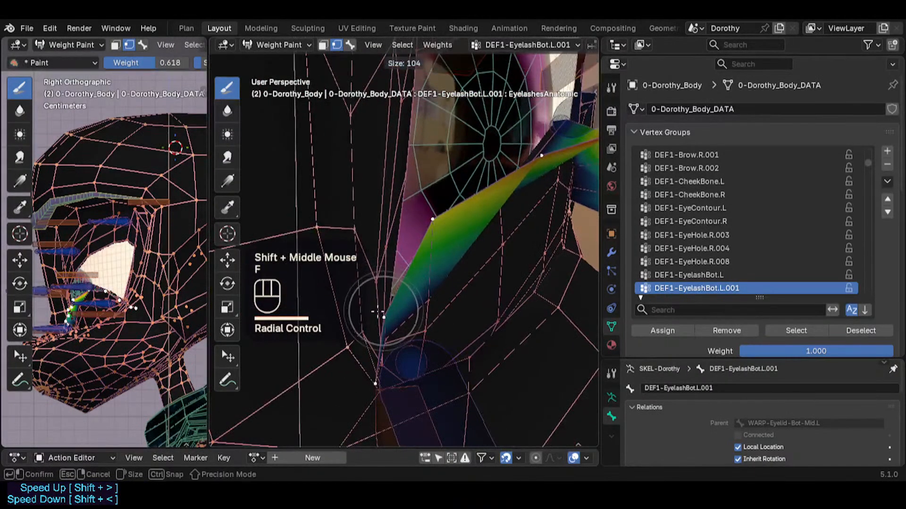
# Reduce the brush size to 100 px and paint the next vertex towards the inner eye corner at weight 0.509
pyautogui.press('f')
pyautogui.click(386, 307)
pyautogui.hotkey('ctrl', 'f')
pyautogui.click(386, 316)
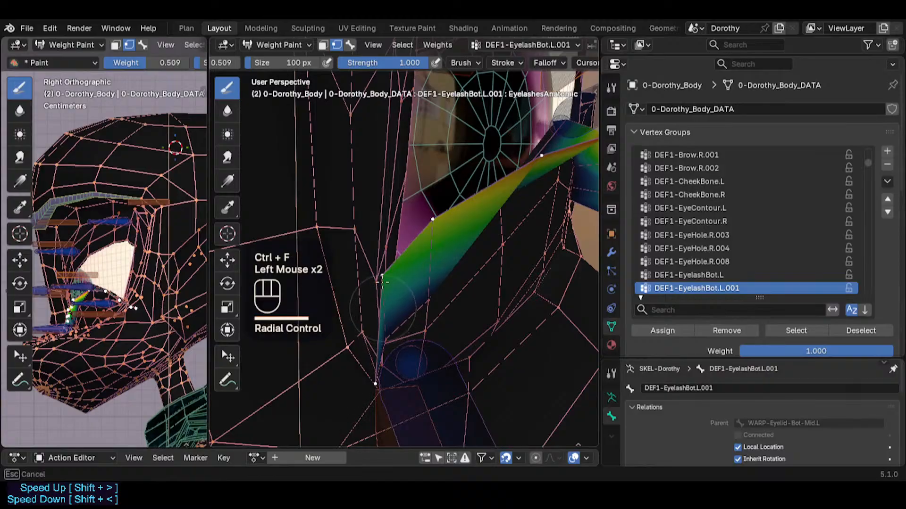
# Blur the DEF1-EyelashBot.L.001 weights on the innermost lower lash vertices and save the file
pyautogui.click(227, 110)
pyautogui.click(376, 371)
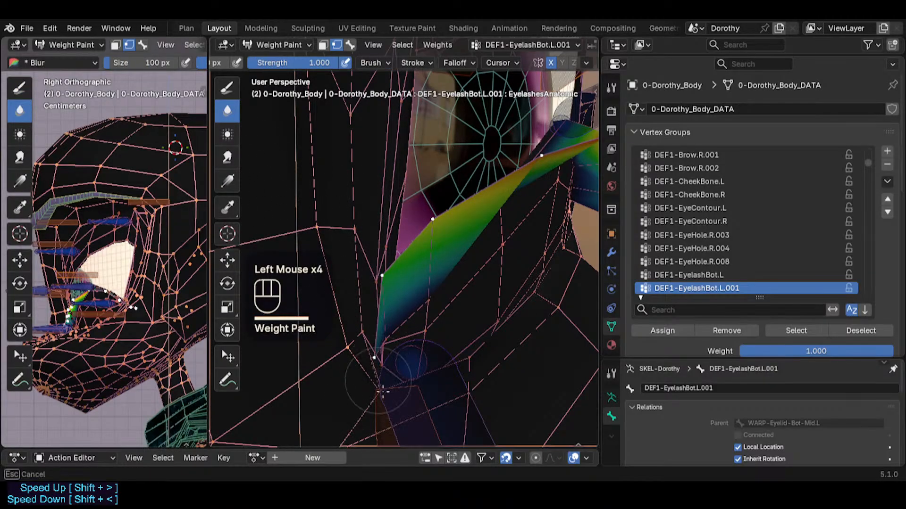
pyautogui.click(376, 362)
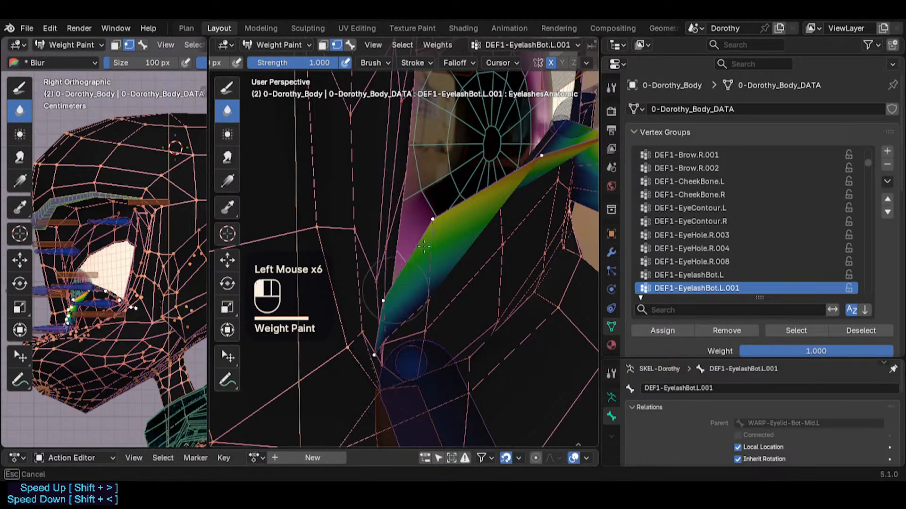
pyautogui.keyDown('shift'); pyautogui.moveTo(471, 242); pyautogui.dragTo(411, 266, button='middle'); pyautogui.keyUp('shift')
pyautogui.moveTo(410, 267); pyautogui.dragTo(415, 264, button='middle')
pyautogui.keyDown('ctrl'); pyautogui.moveTo(415, 264); pyautogui.dragTo(438, 213, button='middle'); pyautogui.keyUp('ctrl')
pyautogui.moveTo(443, 259); pyautogui.dragTo(377, 278, button='middle')
pyautogui.keyDown('shift'); pyautogui.moveTo(377, 279); pyautogui.dragTo(392, 306, button='middle'); pyautogui.keyUp('shift')
pyautogui.moveTo(392, 307); pyautogui.dragTo(460, 297, button='middle')
pyautogui.hotkey('ctrl', 's')
# Switch back to the Paint brush and paint the lash vertices outward of the iris at weight 1.000
pyautogui.click(231, 94)
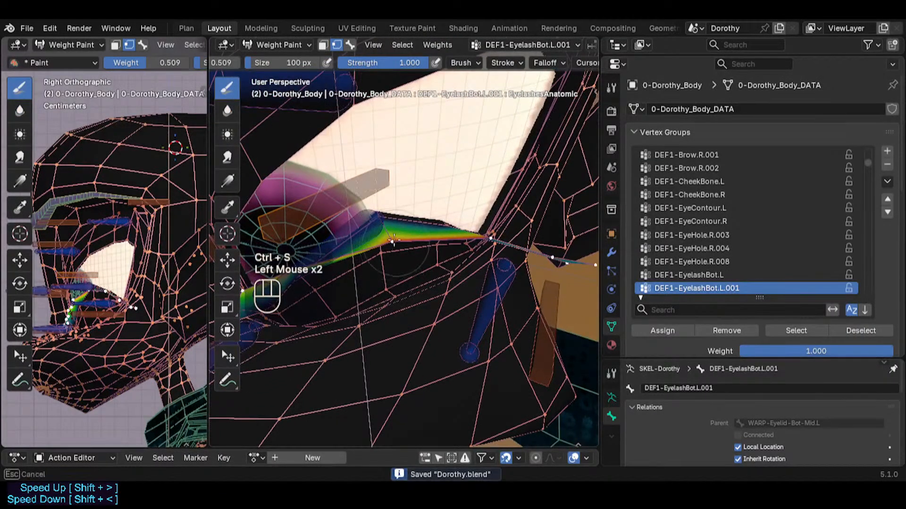
pyautogui.moveTo(391, 241); pyautogui.dragTo(402, 254)
pyautogui.hotkey('ctrl', 'f')
pyautogui.keyDown('ctrl'); pyautogui.click(494, 206); pyautogui.keyUp('ctrl')
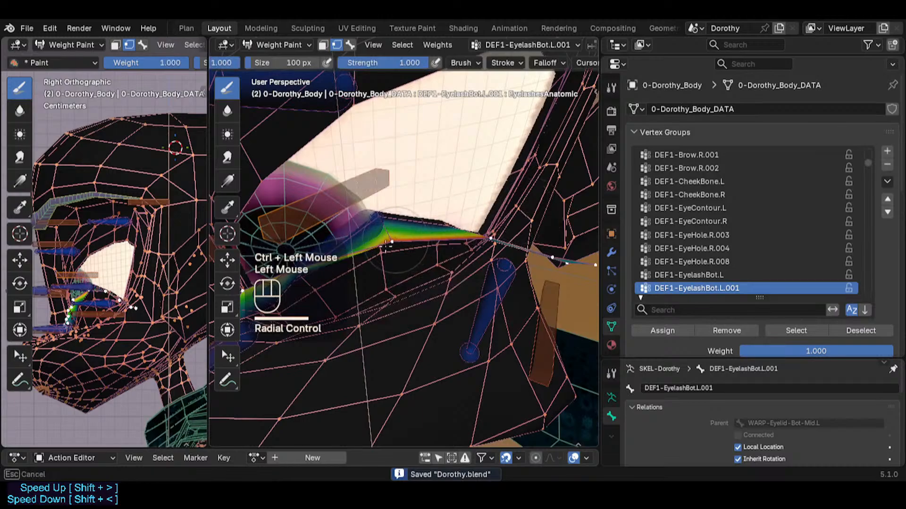
pyautogui.keyDown('shift'); pyautogui.moveTo(396, 260); pyautogui.dragTo(353, 298, button='middle'); pyautogui.keyUp('shift')
pyautogui.moveTo(353, 297)
pyautogui.mouseDown(button='middle')
pyautogui.moveTo(406, 324)
pyautogui.moveTo(415, 316)
pyautogui.mouseUp(button='middle')
pyautogui.click(415, 285)
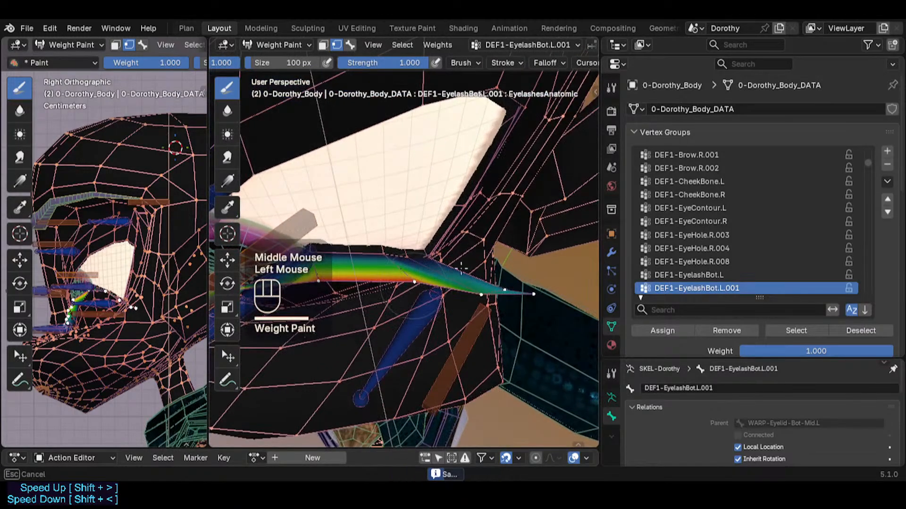
# Lower the weight to 0.739 and paint the next lash vertex towards the outer eye corner
pyautogui.moveTo(461, 268); pyautogui.dragTo(417, 295, button='middle')
pyautogui.keyDown('ctrl'); pyautogui.moveTo(417, 295); pyautogui.dragTo(402, 358, button='middle'); pyautogui.keyUp('ctrl')
pyautogui.hotkey('ctrl', 'f')
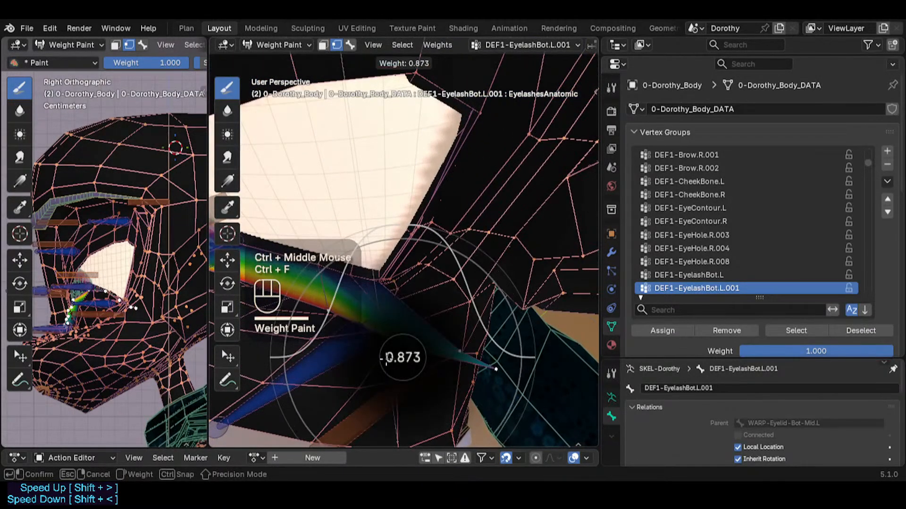
pyautogui.click(376, 360)
pyautogui.moveTo(404, 359); pyautogui.dragTo(420, 338)
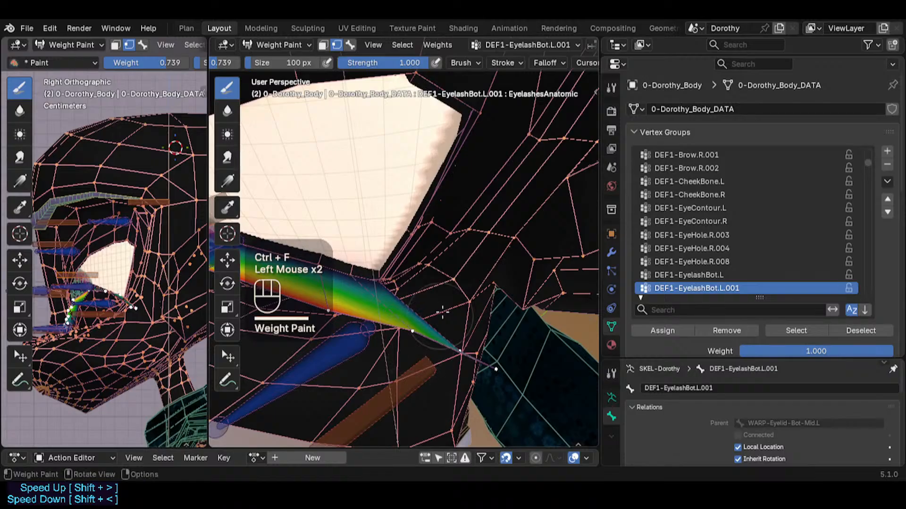
# Paint the outermost lash vertices at weight 0.739 and blur the weights at the outer tip
pyautogui.click(443, 313)
pyautogui.moveTo(443, 313); pyautogui.dragTo(443, 328, button='middle')
pyautogui.moveTo(443, 328); pyautogui.dragTo(427, 391, button='middle')
pyautogui.moveTo(427, 392)
pyautogui.keyDown('shift'); pyautogui.mouseDown(button='middle')
pyautogui.moveTo(415, 406)
pyautogui.moveTo(412, 316)
pyautogui.mouseUp(button='middle'); pyautogui.keyUp('shift')
pyautogui.moveTo(412, 315); pyautogui.dragTo(444, 335)
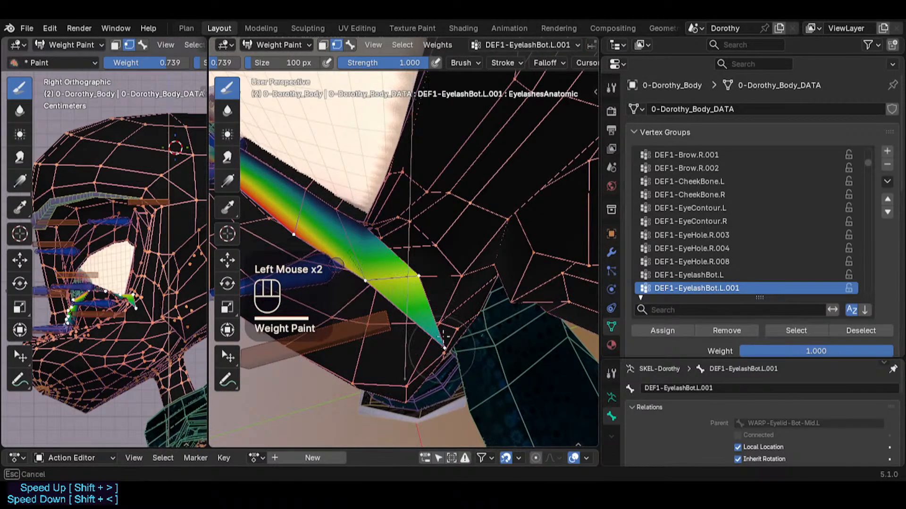
pyautogui.click(231, 112)
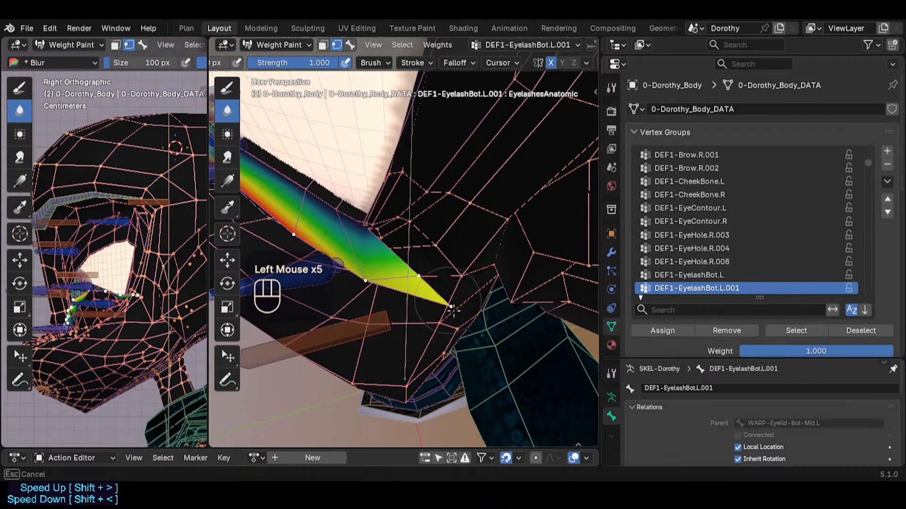
pyautogui.moveTo(451, 308); pyautogui.dragTo(454, 309)
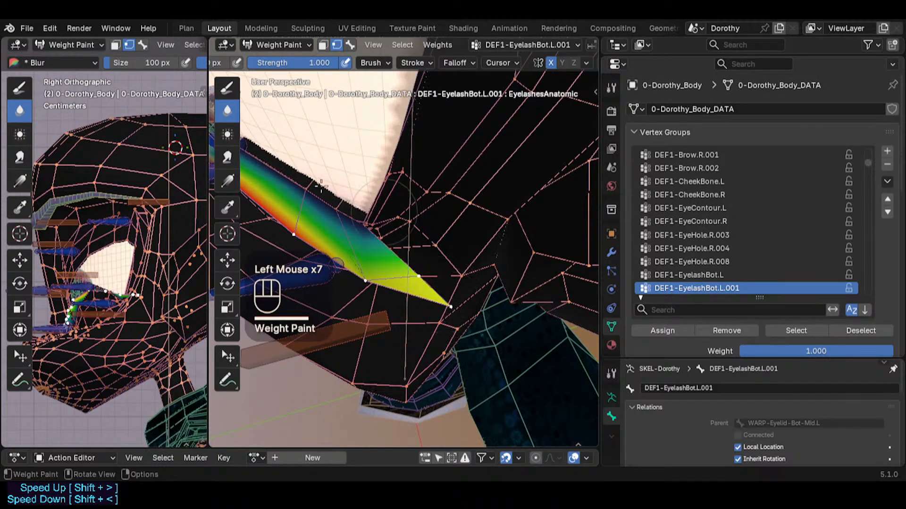
# Repaint the vertex just before the outer lash tip, lowering the Paint weight through 0.715 and 0.594 to 0.491
pyautogui.click(228, 93)
pyautogui.hotkey('ctrl', 'f')
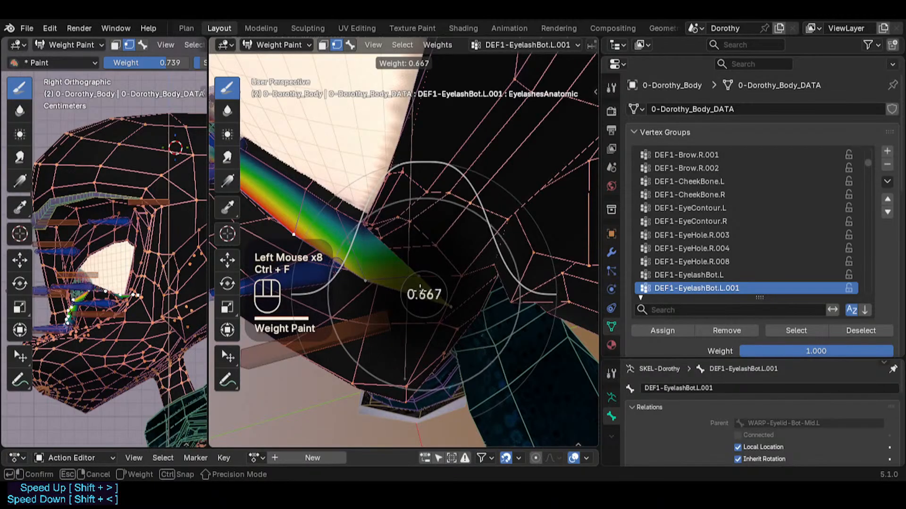
pyautogui.click(418, 278)
pyautogui.click(419, 273)
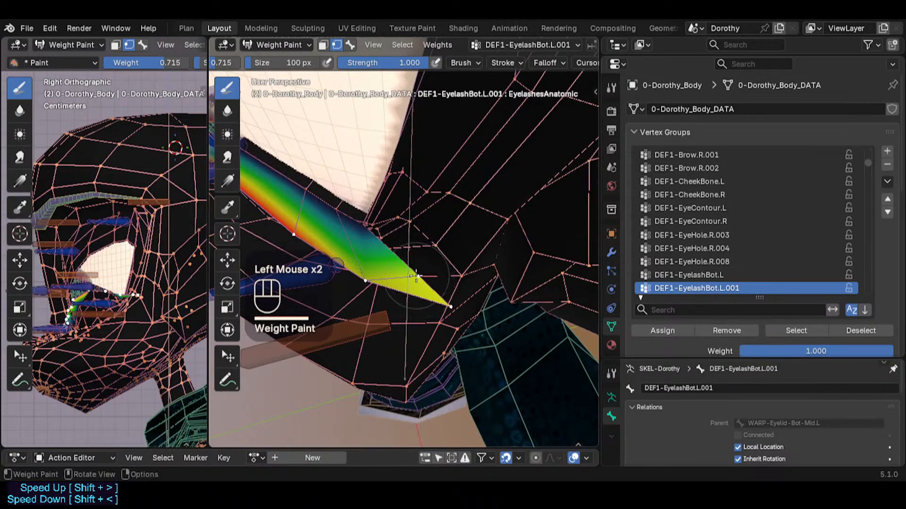
pyautogui.hotkey('ctrl', 'f')
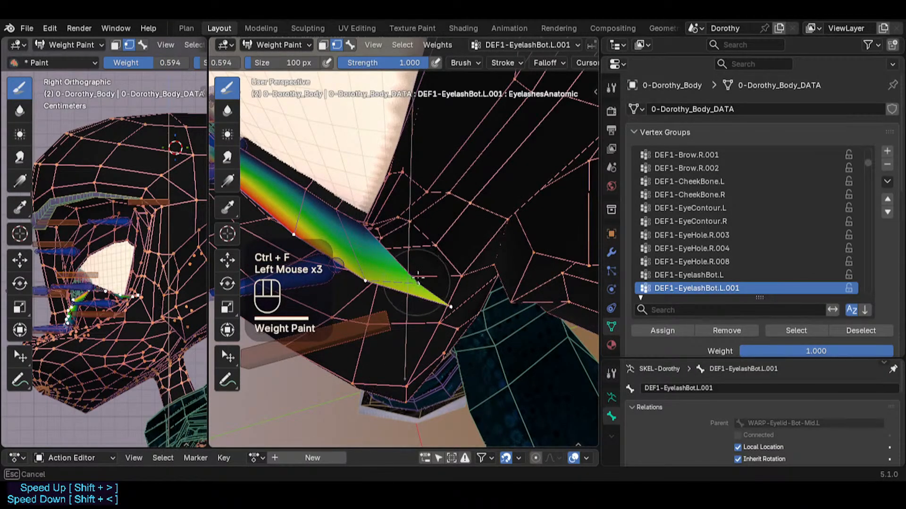
pyautogui.hotkey('ctrl', 'f')
pyautogui.click(418, 280)
pyautogui.click(418, 279)
# Repaint the outer lash tip vertex at weight 0.309 and at 0.242, and save the file
pyautogui.hotkey('ctrl', 'f')
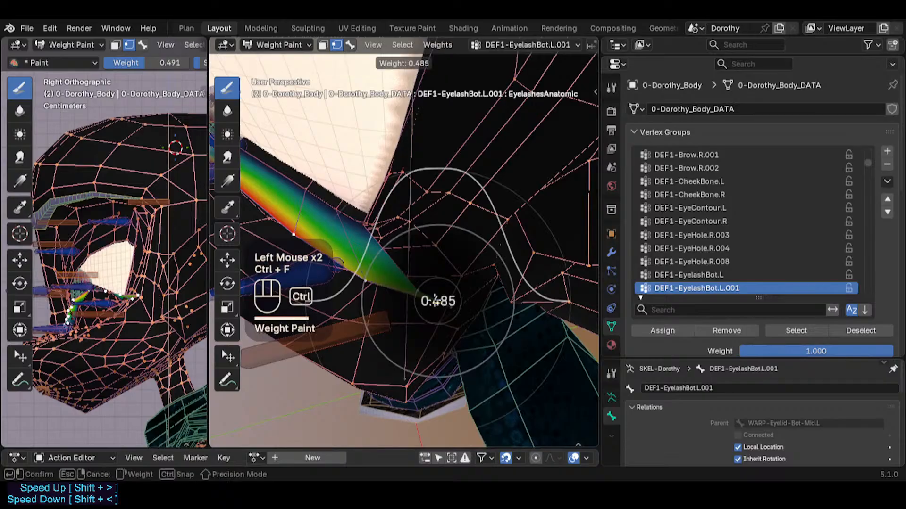
pyautogui.click(448, 313)
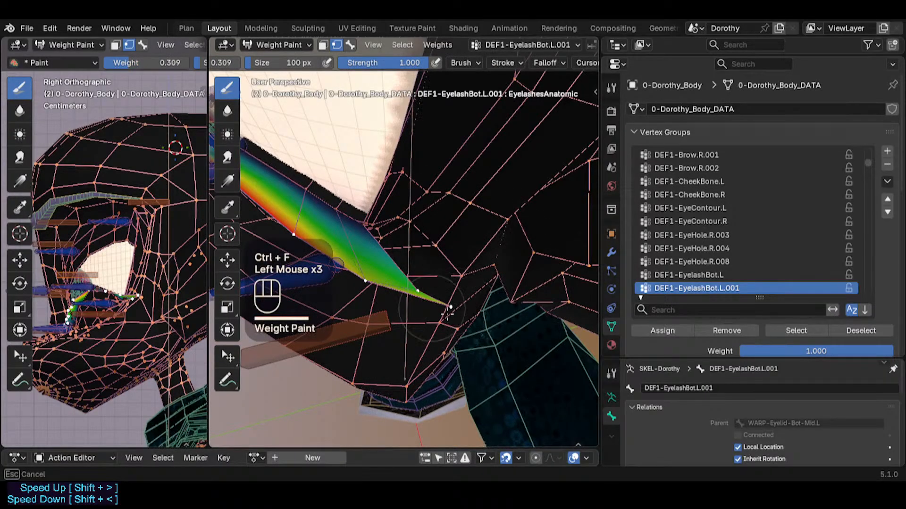
pyautogui.keyDown('ctrl'); pyautogui.moveTo(442, 287); pyautogui.dragTo(438, 291, button='middle'); pyautogui.keyUp('ctrl')
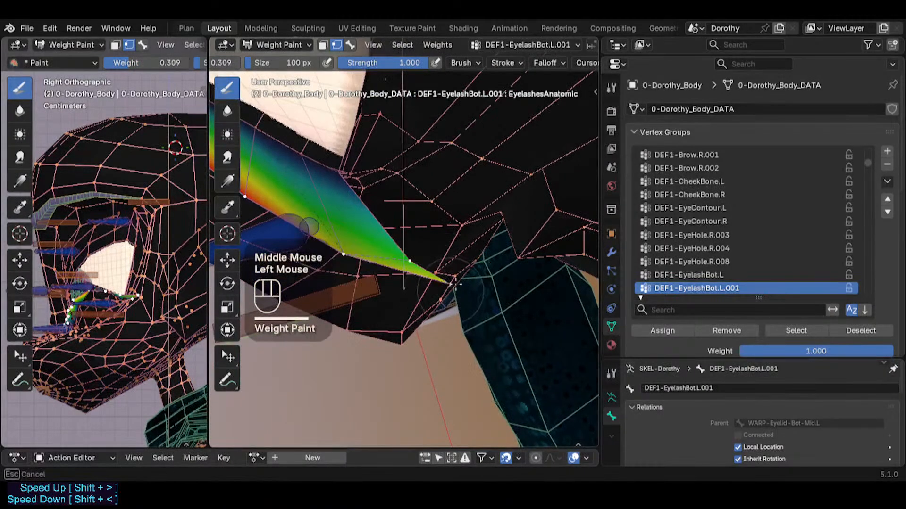
pyautogui.hotkey('ctrl', 'f')
pyautogui.click(426, 305)
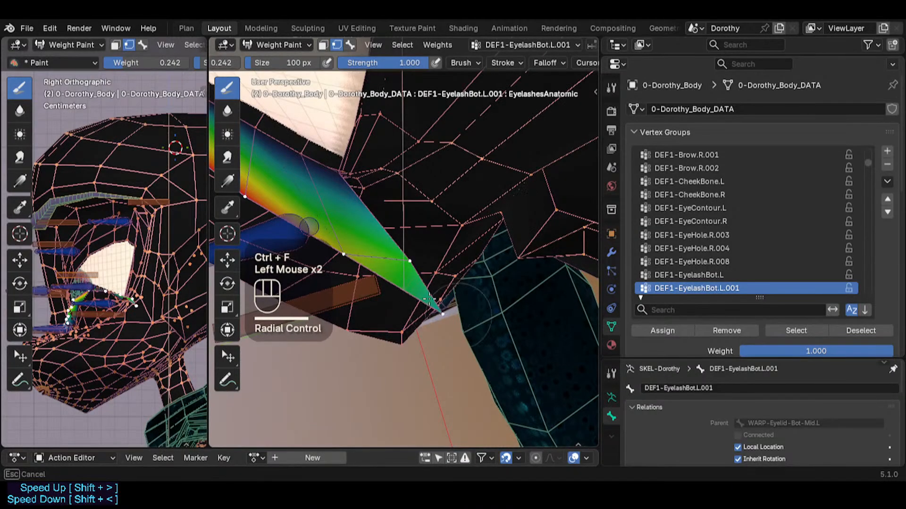
pyautogui.moveTo(426, 302); pyautogui.dragTo(411, 276, button='middle')
pyautogui.moveTo(411, 275)
pyautogui.mouseDown(button='middle')
pyautogui.moveTo(449, 247)
pyautogui.moveTo(384, 274)
pyautogui.moveTo(364, 333)
pyautogui.moveTo(376, 305)
pyautogui.mouseUp(button='middle')
pyautogui.hotkey('ctrl', 's')
# Select the inner lower lash bone to make DEF1-EyelashBot.L the active group, and set the brush weight to 0.721
pyautogui.press('2')
pyautogui.keyDown('alt'); pyautogui.click(363, 334); pyautogui.keyUp('alt')
pyautogui.press('2')
pyautogui.hotkey('ctrl', 'f')
pyautogui.keyDown('ctrl'); pyautogui.click(412, 279); pyautogui.keyUp('ctrl')
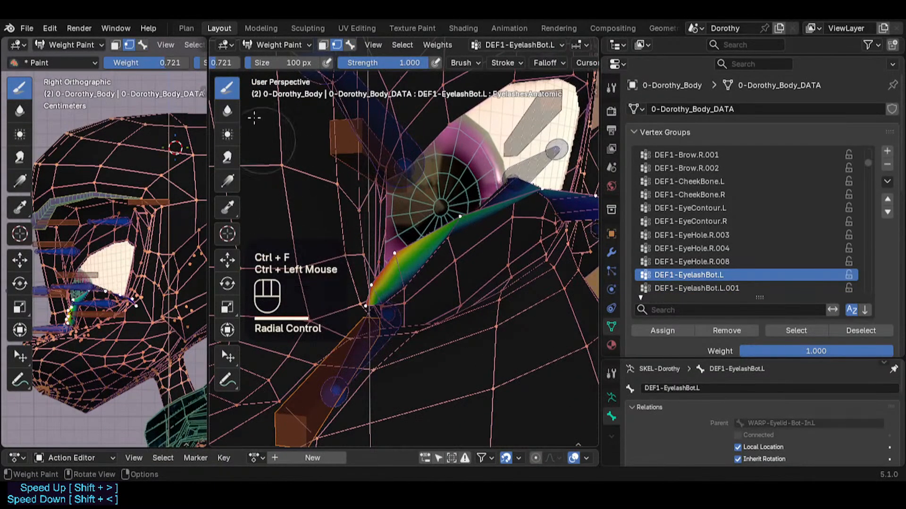
# Blur the DEF1-EyelashBot.L weights from below the iris down to the inner lash vertices
pyautogui.click(228, 111)
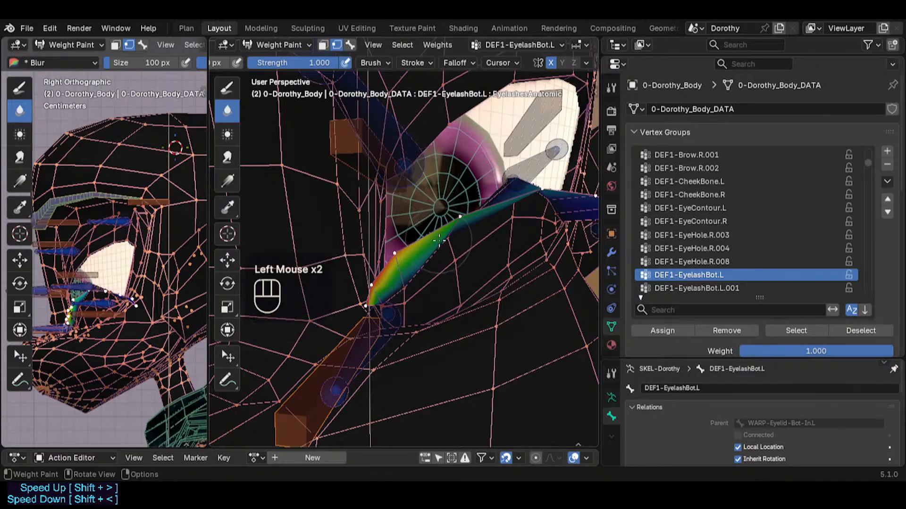
pyautogui.moveTo(437, 237); pyautogui.dragTo(471, 210, button='middle')
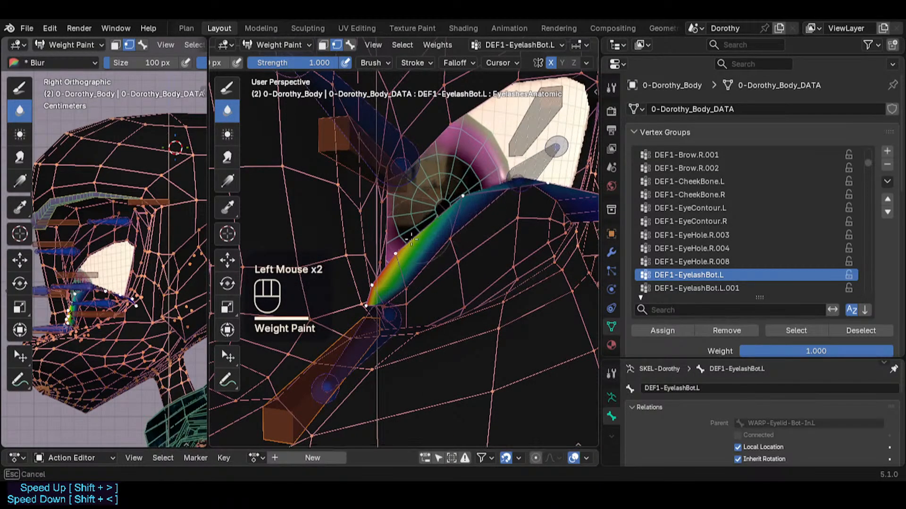
pyautogui.click(407, 237)
pyautogui.moveTo(407, 238); pyautogui.dragTo(493, 189, button='middle')
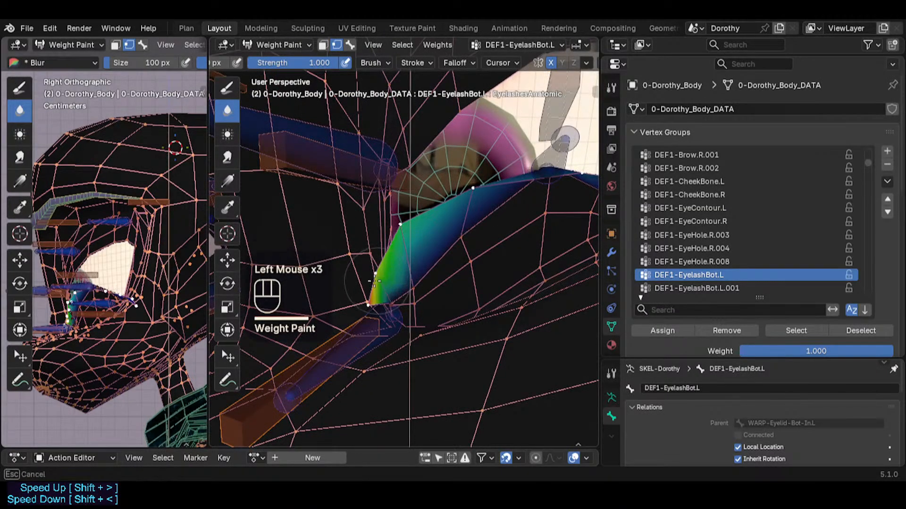
# Paint the innermost lash vertices at weight 1.000 with a 58 px brush
pyautogui.hotkey('ctrl', 'f')
pyautogui.keyDown('ctrl'); pyautogui.click(540, 185); pyautogui.keyUp('ctrl')
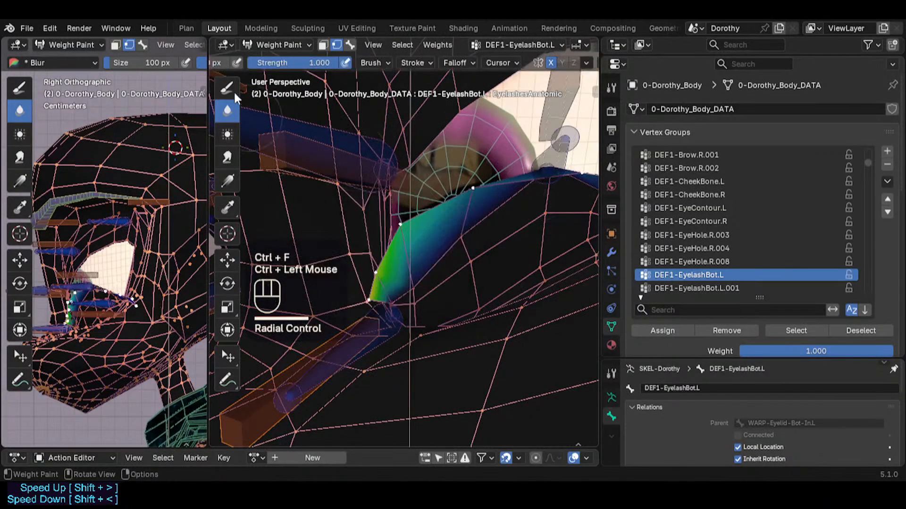
pyautogui.click(227, 89)
pyautogui.hotkey('ctrl', 'f')
pyautogui.click(420, 264)
pyautogui.press('f')
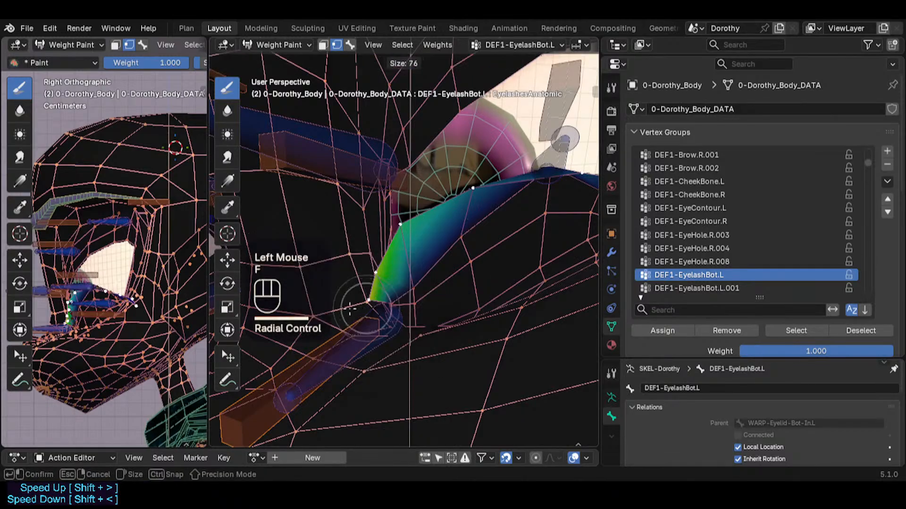
pyautogui.click(388, 302)
pyautogui.click(371, 303)
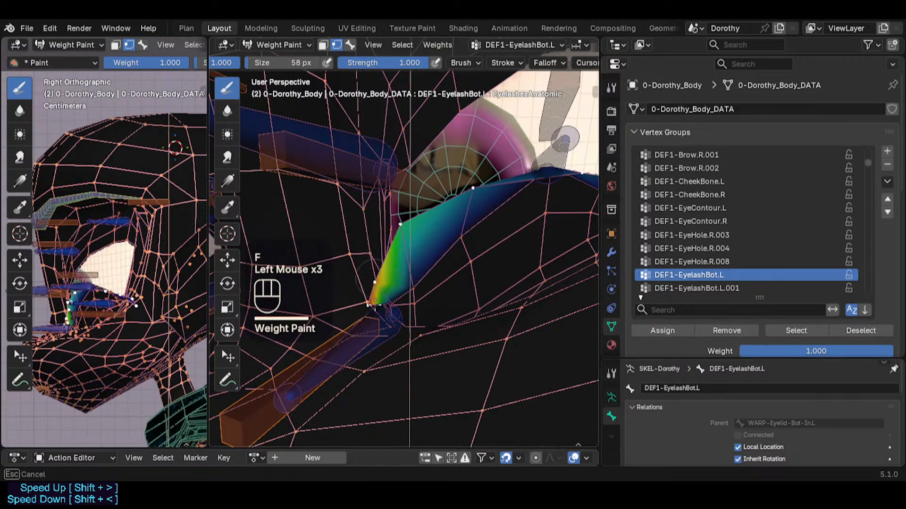
pyautogui.moveTo(377, 299); pyautogui.dragTo(404, 223)
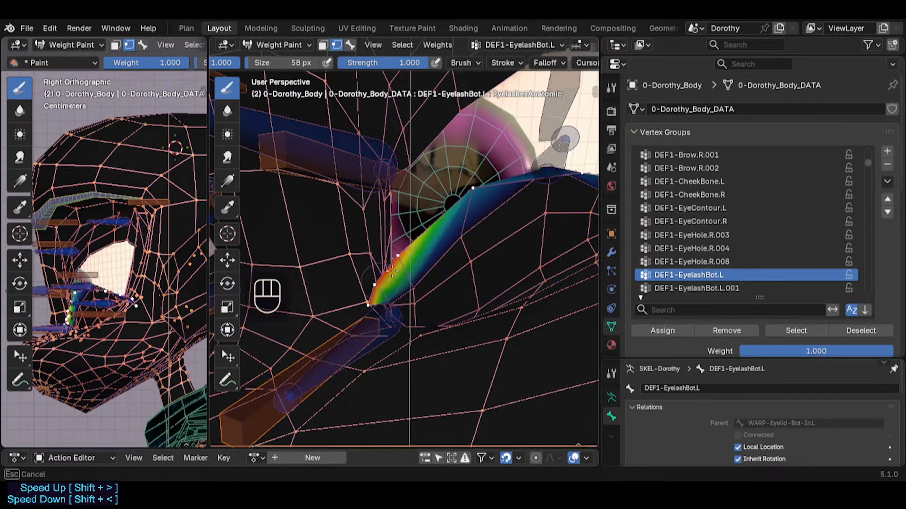
pyautogui.moveTo(391, 271); pyautogui.dragTo(316, 173)
# Blur the inner lash weights at strength 1.000 and undo the excess strokes
pyautogui.click(229, 111)
pyautogui.keyDown('ctrl'); pyautogui.moveTo(387, 302); pyautogui.dragTo(386, 274, button='middle'); pyautogui.keyUp('ctrl')
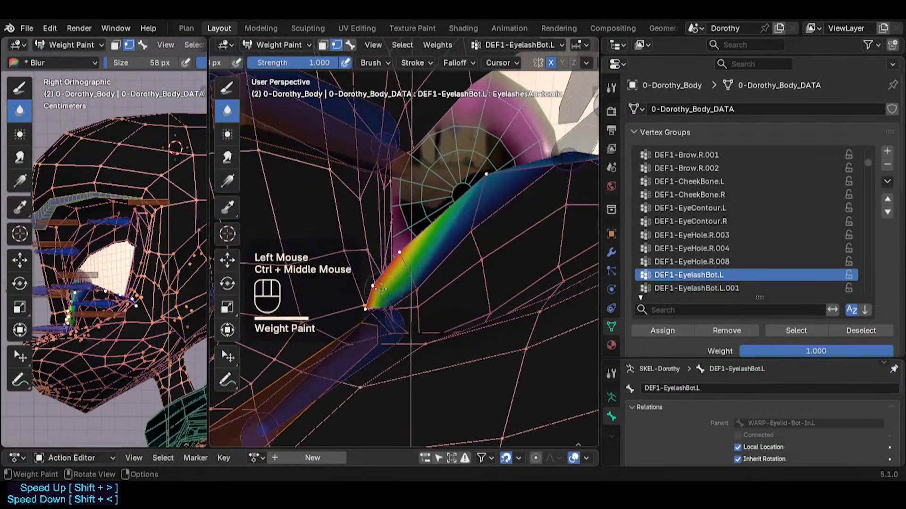
pyautogui.moveTo(377, 297); pyautogui.dragTo(403, 276)
pyautogui.hotkey('ctrl', 'z')
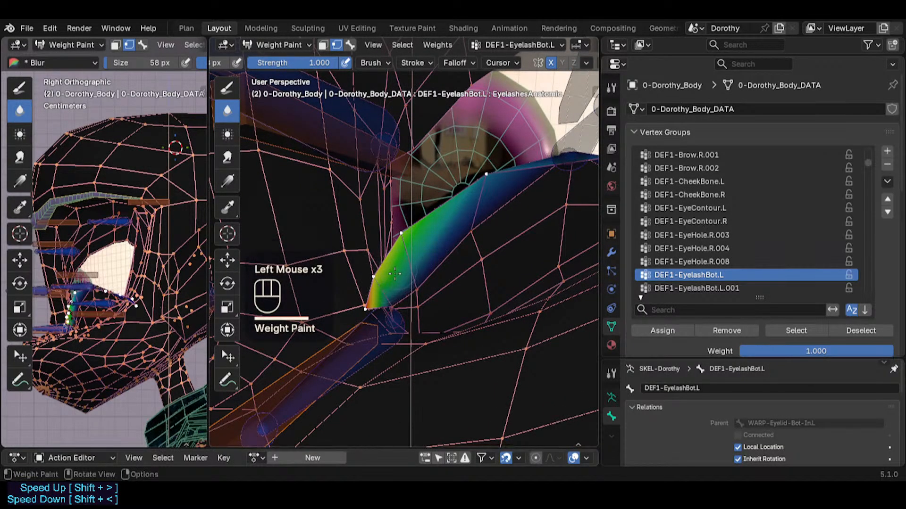
pyautogui.hotkey('ctrl', 'z')
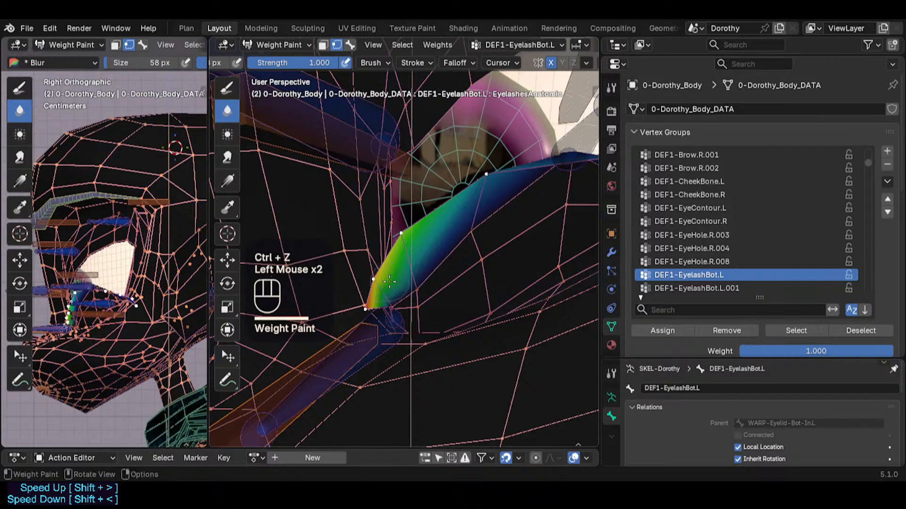
pyautogui.hotkey('ctrl', 'z')
# Lower the Blur strength to 0.776 and blur the inner lash vertices
pyautogui.hotkey('shift', 'f')
pyautogui.click(385, 283)
pyautogui.click(385, 285)
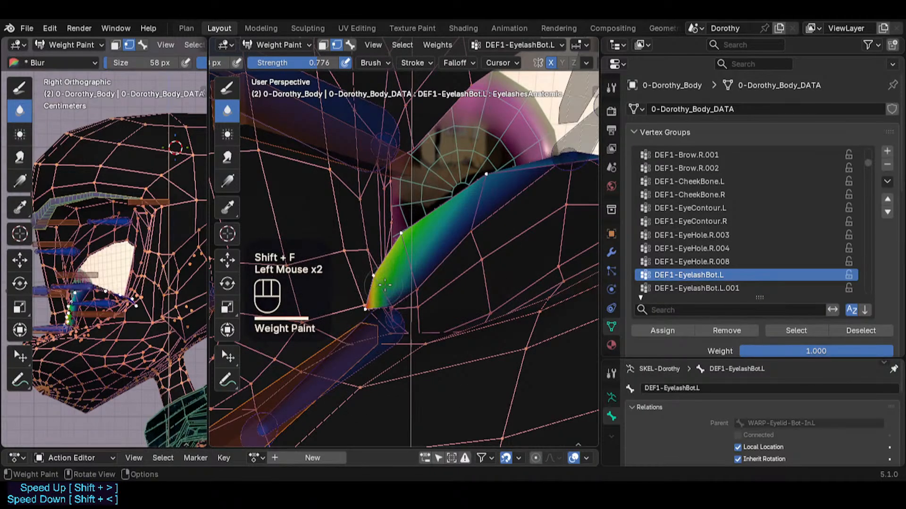
pyautogui.click(379, 283)
pyautogui.click(379, 283)
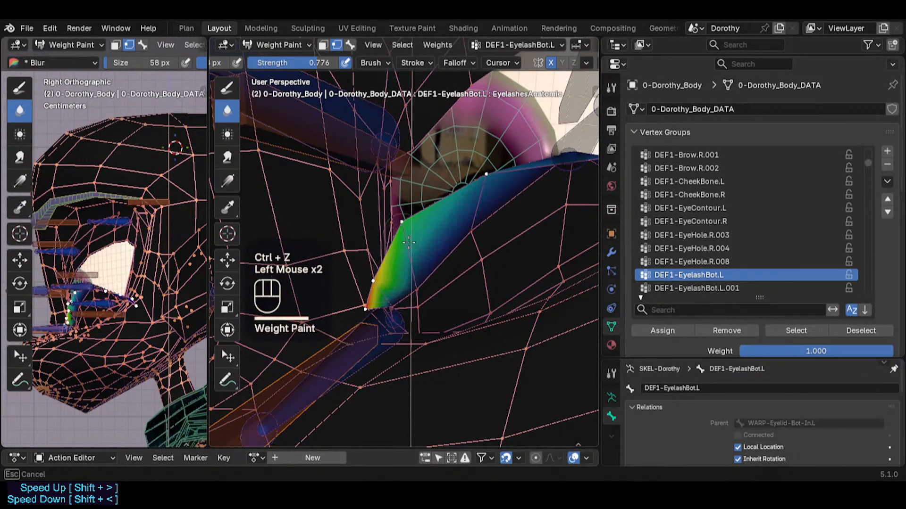
# Blur the mid-lash vertex below the iris, raising the Blur strength to 1.000
pyautogui.keyDown('shift'); pyautogui.moveTo(484, 184); pyautogui.dragTo(420, 245, button='middle'); pyautogui.keyUp('shift')
pyautogui.moveTo(420, 245); pyautogui.dragTo(419, 252)
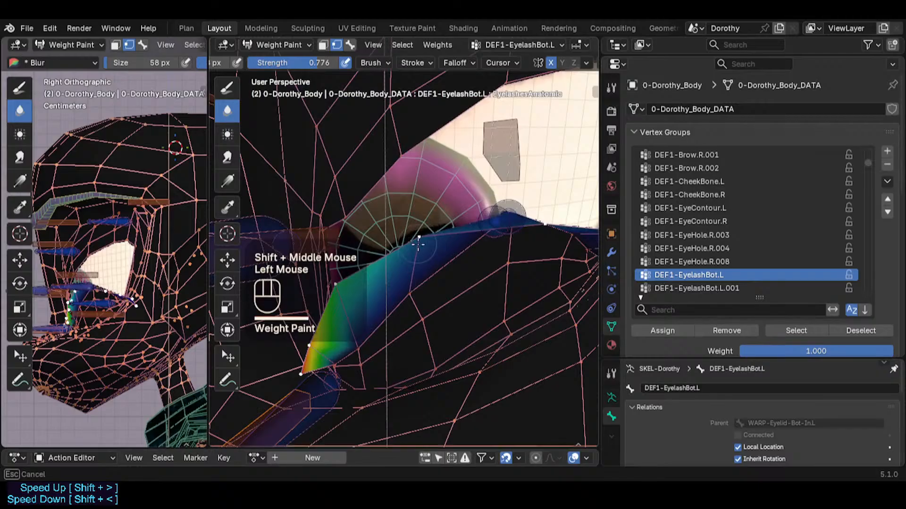
pyautogui.hotkey('shift', 'f')
pyautogui.keyDown('shift'); pyautogui.click(418, 240); pyautogui.keyUp('shift')
pyautogui.click(420, 234)
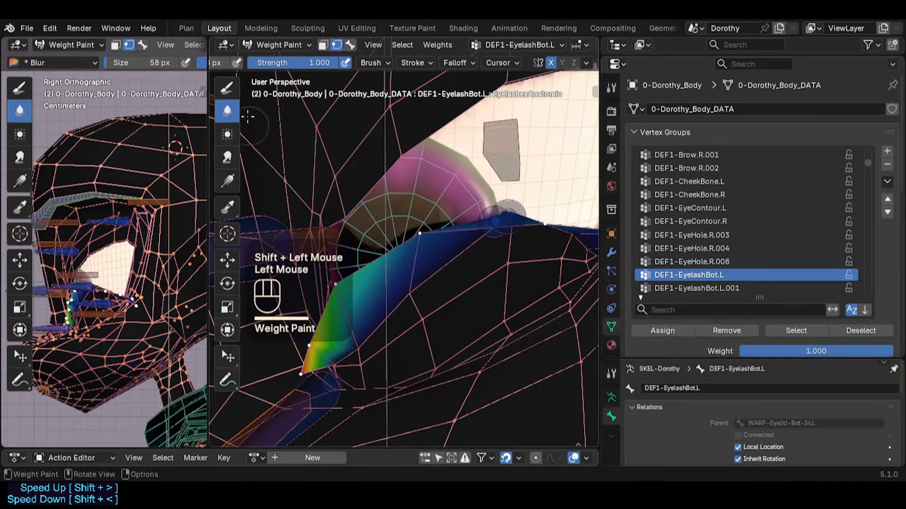
# Sample the weight at the lower-lash vertex below the iris and repaint that vertex with a lower Paint weight
pyautogui.click(227, 88)
pyautogui.hotkey('shift', 'x')
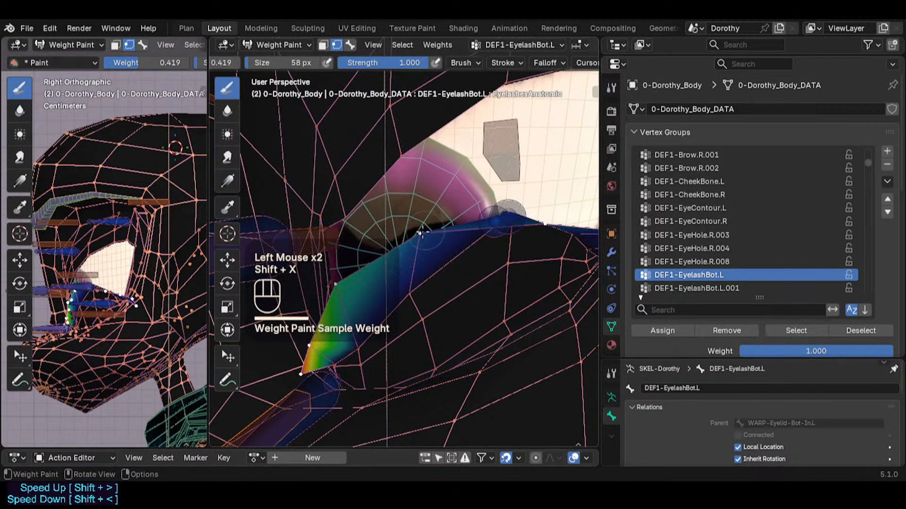
pyautogui.hotkey('ctrl', 'f')
pyautogui.click(418, 238)
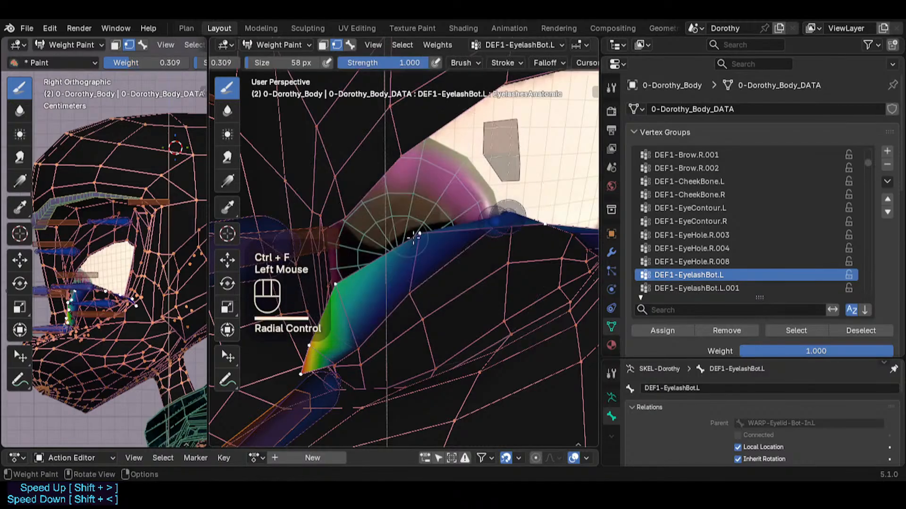
pyautogui.moveTo(419, 237); pyautogui.dragTo(418, 237)
pyautogui.hotkey('ctrl', 'f')
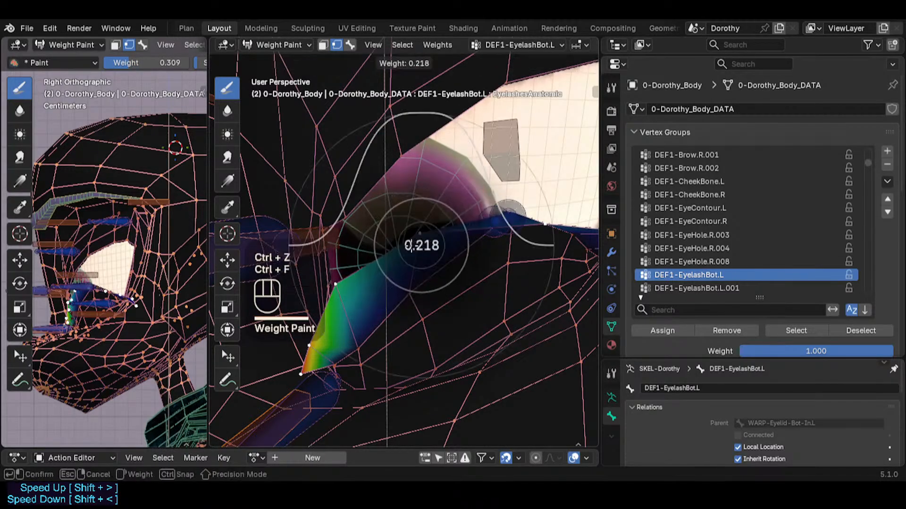
pyautogui.click(418, 229)
pyautogui.moveTo(419, 229); pyautogui.dragTo(407, 246, button='middle')
# Set the Paint weight to 1.000 and subtract DEF1-EyelashBot.L influence from the outer lower-lash vertices out to the eye corner
pyautogui.click(234, 90)
pyautogui.hotkey('ctrl', 'f')
pyautogui.keyDown('ctrl'); pyautogui.click(532, 204); pyautogui.keyUp('ctrl')
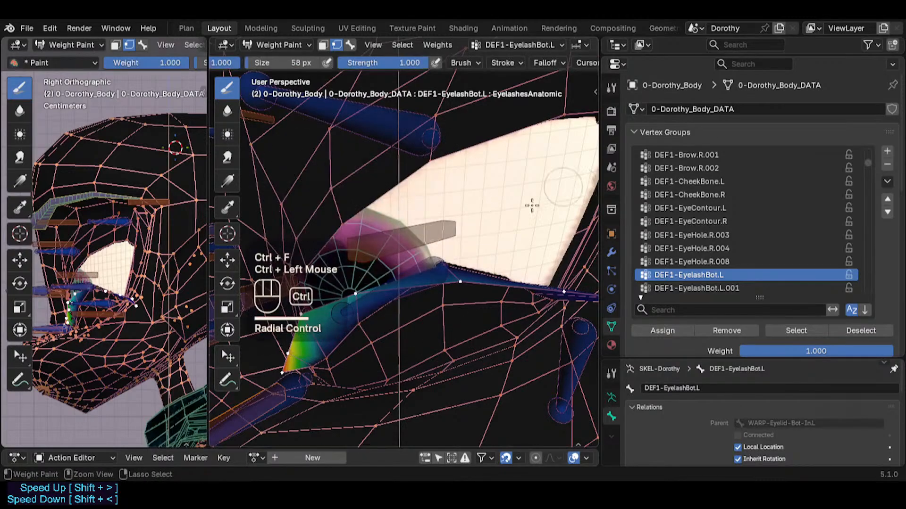
pyautogui.keyDown('ctrl'); pyautogui.moveTo(555, 196); pyautogui.dragTo(443, 295, button='middle'); pyautogui.keyUp('ctrl')
pyautogui.keyDown('shift'); pyautogui.moveTo(443, 295); pyautogui.dragTo(467, 290, button='middle'); pyautogui.keyUp('shift')
pyautogui.hotkey('ctrl', 'f')
pyautogui.keyDown('ctrl'); pyautogui.click(470, 291); pyautogui.keyUp('ctrl')
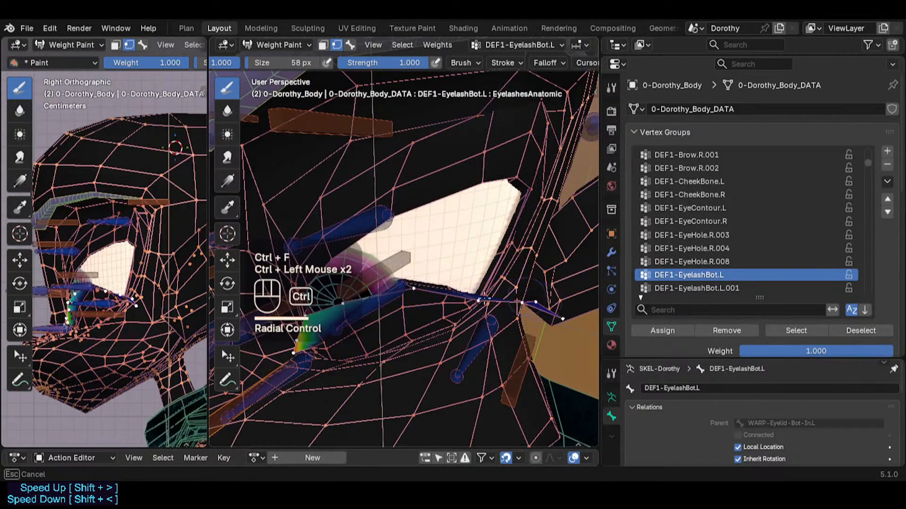
pyautogui.moveTo(521, 301)
pyautogui.mouseDown(button='middle')
pyautogui.moveTo(499, 319)
pyautogui.moveTo(577, 338)
pyautogui.moveTo(595, 313)
pyautogui.mouseUp(button='middle')
pyautogui.hotkey('ctrl', 'f')
pyautogui.keyDown('ctrl'); pyautogui.click(595, 311); pyautogui.keyUp('ctrl')
pyautogui.keyDown('ctrl'); pyautogui.click(568, 324); pyautogui.keyUp('ctrl')
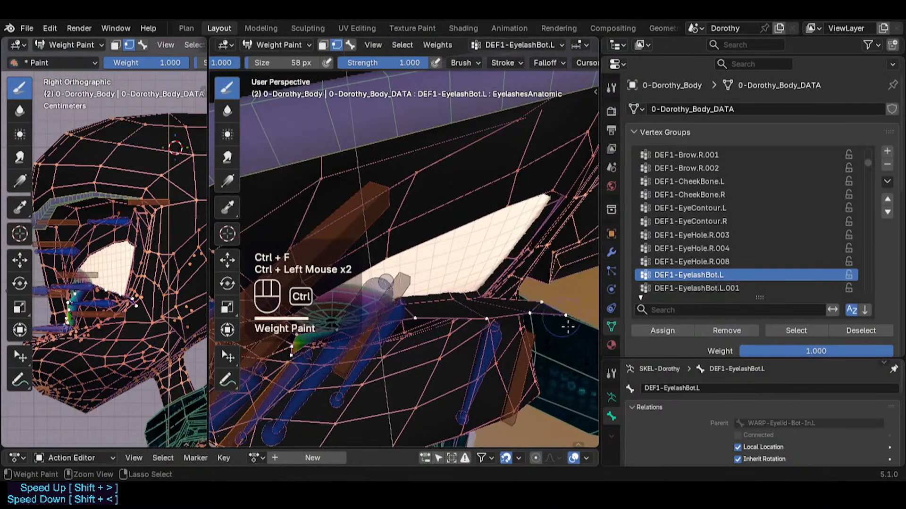
pyautogui.keyDown('ctrl'); pyautogui.moveTo(568, 325); pyautogui.dragTo(542, 312); pyautogui.keyUp('ctrl')
# Blur the DEF1-EyelashBot.L weights on the middle and outer lower-lash vertices at strength 1.000 and save the file
pyautogui.moveTo(504, 297); pyautogui.dragTo(450, 278, button='middle')
pyautogui.keyDown('shift'); pyautogui.moveTo(396, 307); pyautogui.dragTo(443, 297, button='middle'); pyautogui.keyUp('shift')
pyautogui.moveTo(443, 297); pyautogui.dragTo(424, 278, button='middle')
pyautogui.keyDown('shift'); pyautogui.moveTo(425, 278); pyautogui.dragTo(443, 269, button='middle'); pyautogui.keyUp('shift')
pyautogui.moveTo(443, 269); pyautogui.dragTo(411, 238, button='middle')
pyautogui.click(228, 111)
pyautogui.moveTo(443, 283)
pyautogui.mouseDown(button='middle')
pyautogui.moveTo(482, 283)
pyautogui.moveTo(481, 293)
pyautogui.moveTo(486, 257)
pyautogui.moveTo(434, 257)
pyautogui.moveTo(432, 271)
pyautogui.moveTo(446, 276)
pyautogui.moveTo(481, 264)
pyautogui.moveTo(455, 287)
pyautogui.mouseUp(button='middle')
pyautogui.click(481, 294)
pyautogui.click(432, 272)
pyautogui.hotkey('ctrl', 's')
# Move the TWK-IK-Eyelid-Bot-Mid.L bone to test how the lower lashes follow the eyelid
pyautogui.press('1')
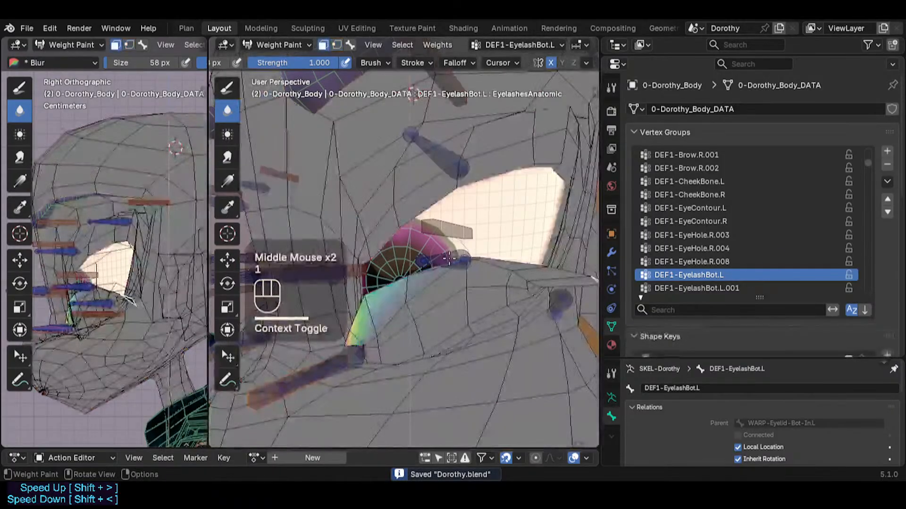
pyautogui.press('2')
pyautogui.keyDown('alt'); pyautogui.click(447, 255); pyautogui.keyUp('alt')
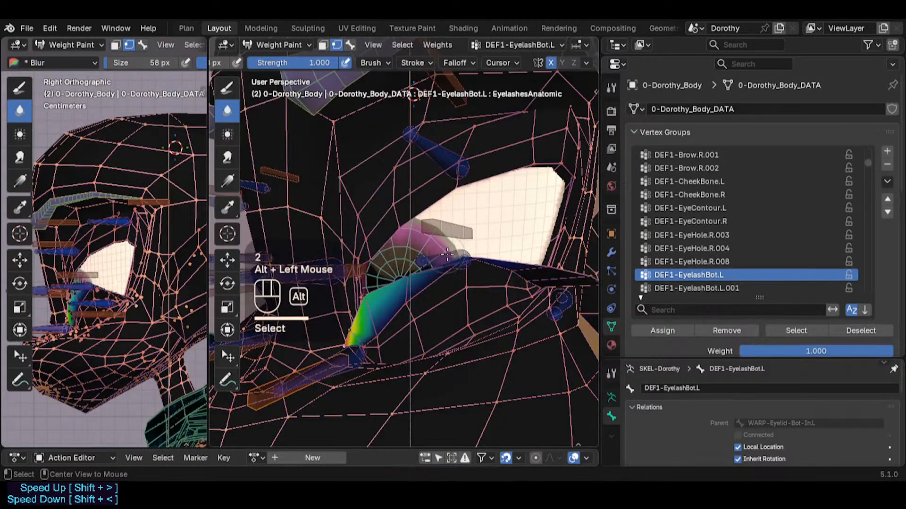
pyautogui.keyDown('alt'); pyautogui.click(448, 258); pyautogui.keyUp('alt')
pyautogui.press('g')
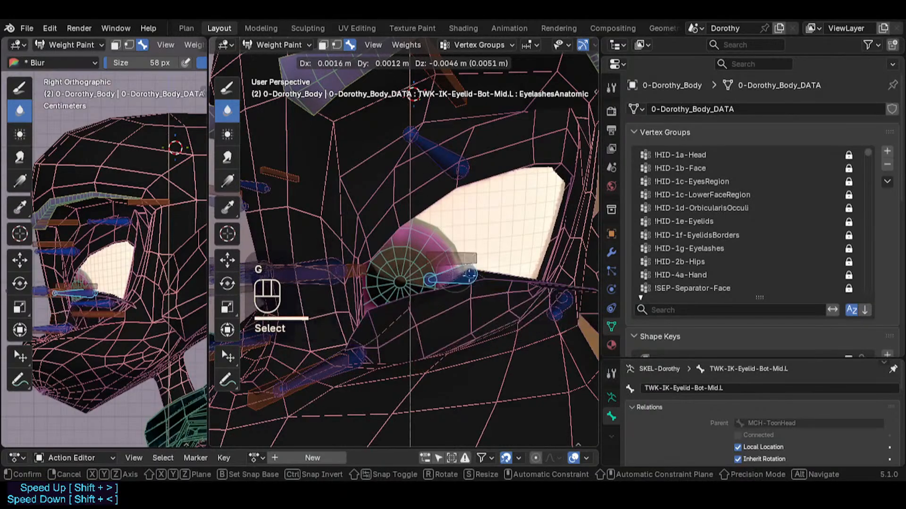
pyautogui.click(454, 259)
# Select the DEF1-EyelashBot.L.002 bone for painting and restore vertex selection masking on the body mesh
pyautogui.keyDown('shift'); pyautogui.moveTo(499, 270); pyautogui.dragTo(449, 265, button='middle'); pyautogui.keyUp('shift')
pyautogui.moveTo(508, 289); pyautogui.dragTo(425, 298, button='middle')
pyautogui.keyDown('alt'); pyautogui.click(539, 316); pyautogui.keyUp('alt')
pyautogui.press('2')
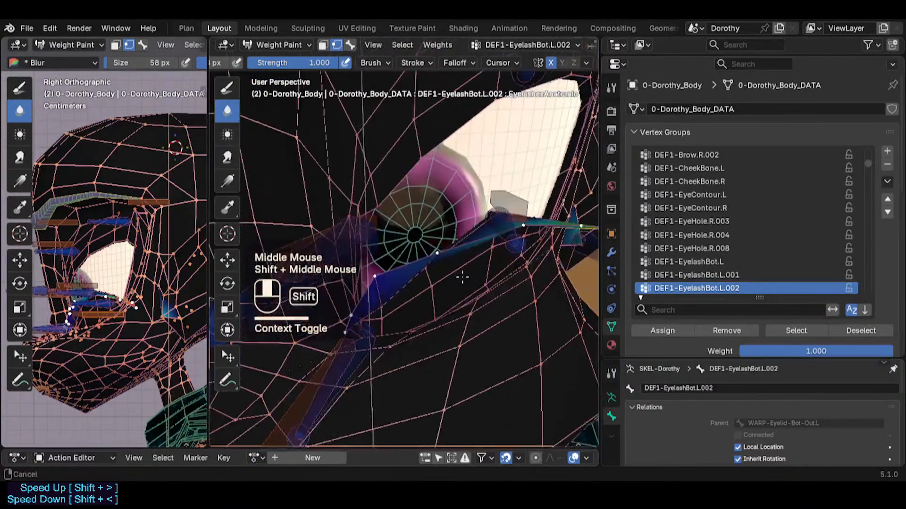
# Try to subtract DEF1-EyelashBot.L.002 influence from the inner lash vertices with the Blur brush and undo the stroke
pyautogui.hotkey('ctrl', 'f')
pyautogui.keyDown('ctrl'); pyautogui.click(405, 304); pyautogui.keyUp('ctrl')
pyautogui.hotkey('ctrl', 'f')
pyautogui.keyDown('ctrl'); pyautogui.click(340, 322); pyautogui.keyUp('ctrl')
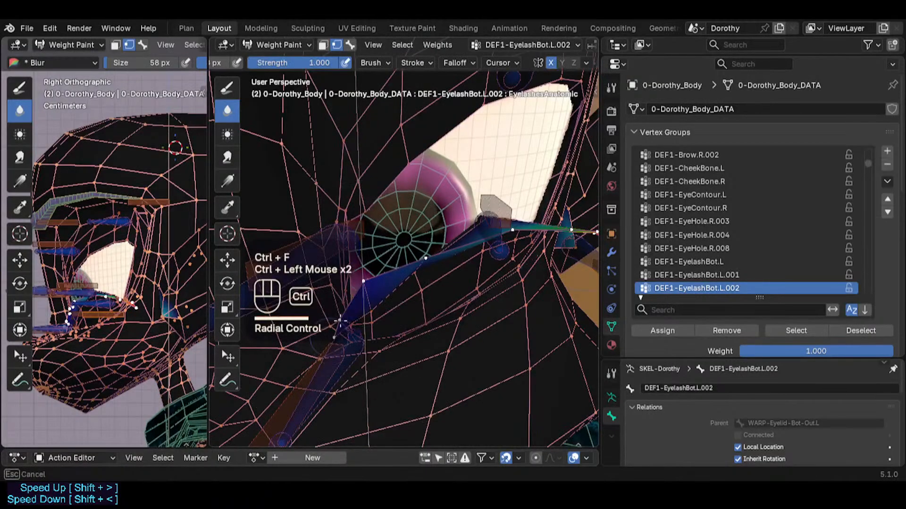
pyautogui.hotkey('ctrl', 'z')
pyautogui.hotkey('ctrl', 'f')
pyautogui.keyDown('ctrl'); pyautogui.click(473, 258); pyautogui.keyUp('ctrl')
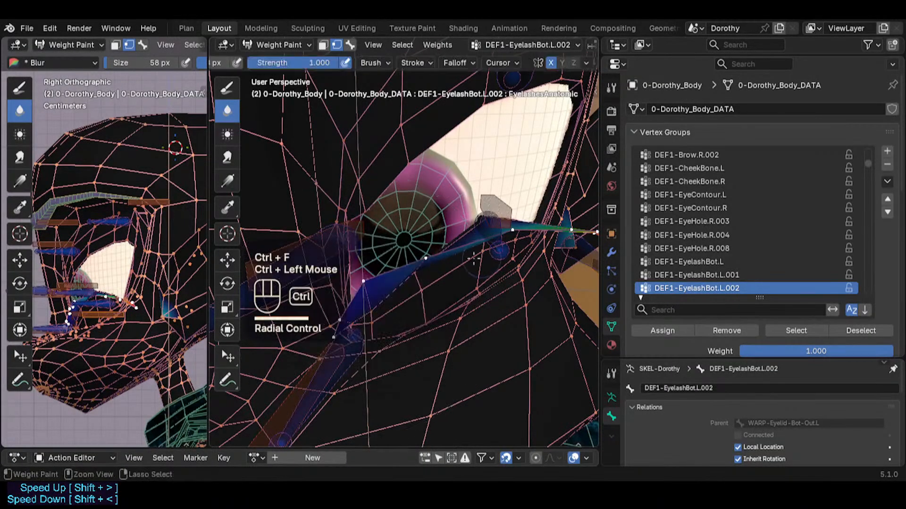
# Switch to the Paint brush at weight 1.000 and subtract DEF1-EyelashBot.L.002 influence from the innermost lower-lash vertices
pyautogui.hotkey('shift', 'space')
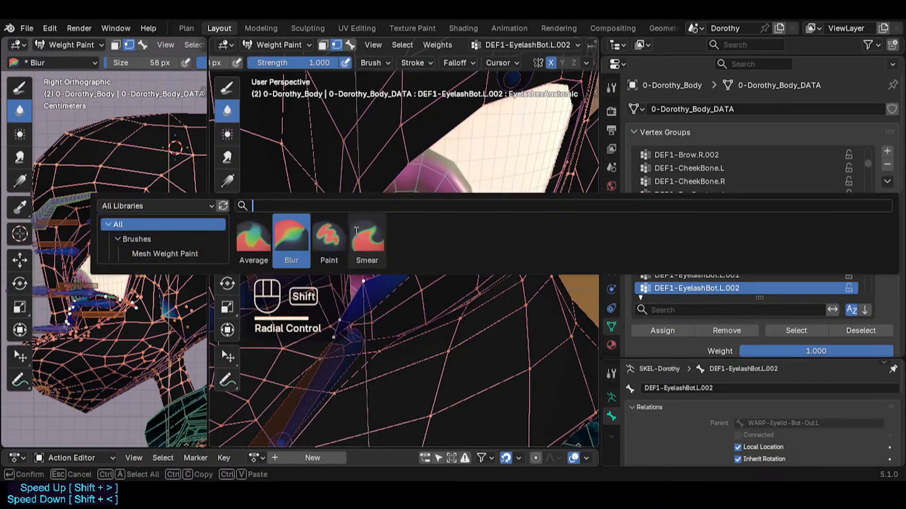
pyautogui.click(330, 236)
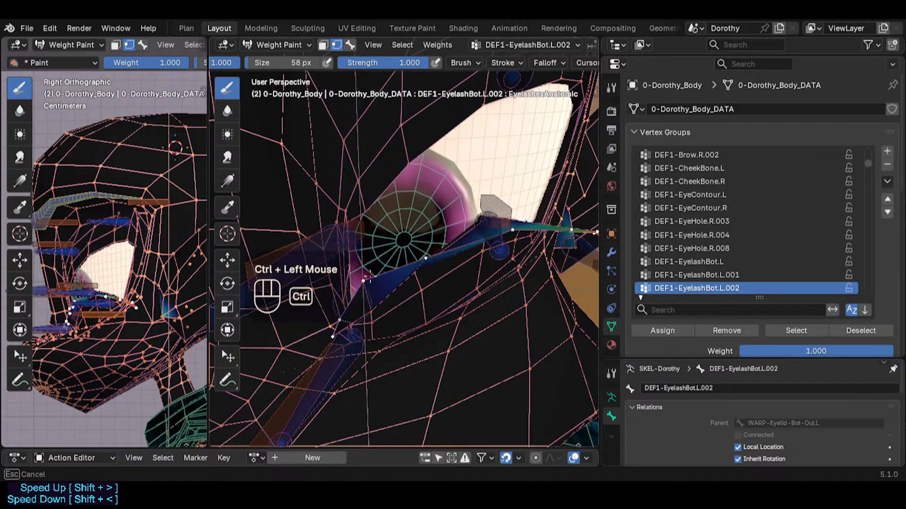
pyautogui.moveTo(414, 268); pyautogui.dragTo(410, 257, button='middle')
pyautogui.keyDown('shift'); pyautogui.moveTo(411, 257); pyautogui.dragTo(347, 309, button='middle'); pyautogui.keyUp('shift')
pyautogui.moveTo(346, 309); pyautogui.dragTo(366, 295, button='middle')
pyautogui.keyDown('shift'); pyautogui.moveTo(365, 296); pyautogui.dragTo(385, 316, button='middle'); pyautogui.keyUp('shift')
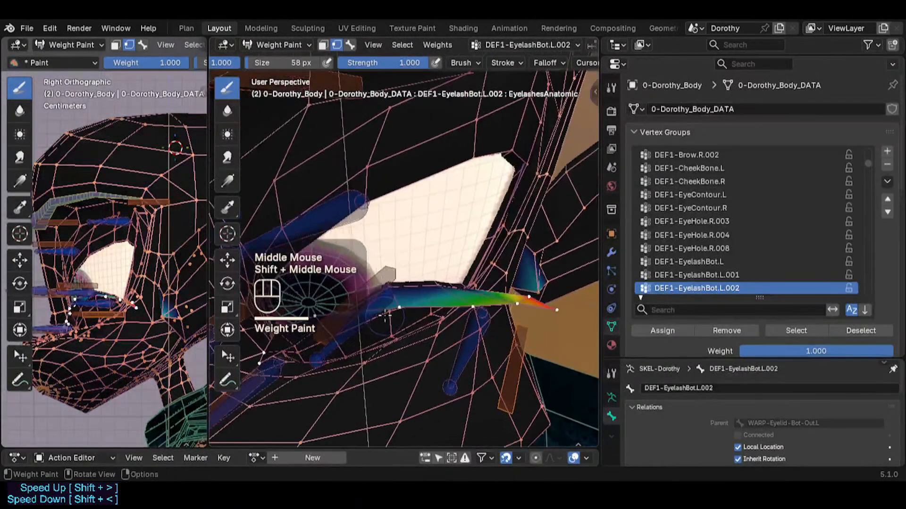
# Paint the outermost lower-lash vertex at the eye corner with DEF1-EyelashBot.L.002 weight 1.000
pyautogui.moveTo(497, 286); pyautogui.dragTo(490, 292, button='middle')
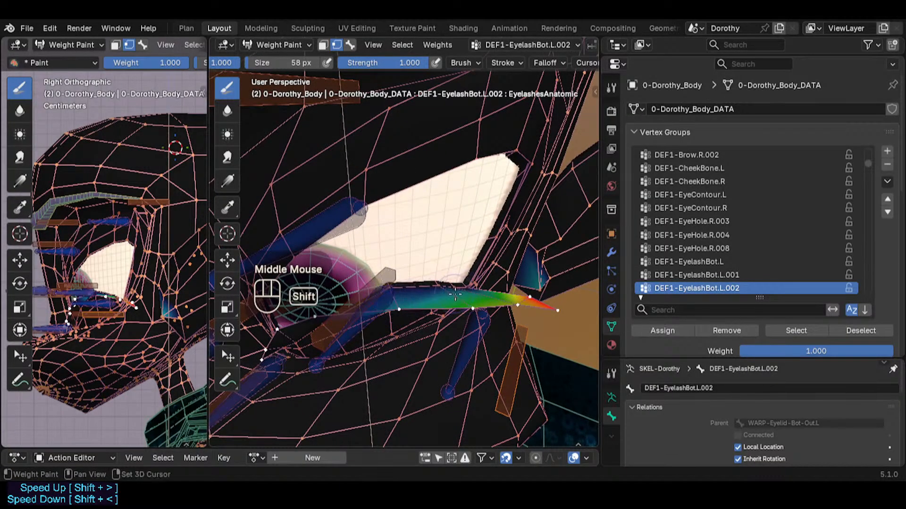
pyautogui.keyDown('shift'); pyautogui.moveTo(404, 298); pyautogui.dragTo(421, 296, button='middle'); pyautogui.keyUp('shift')
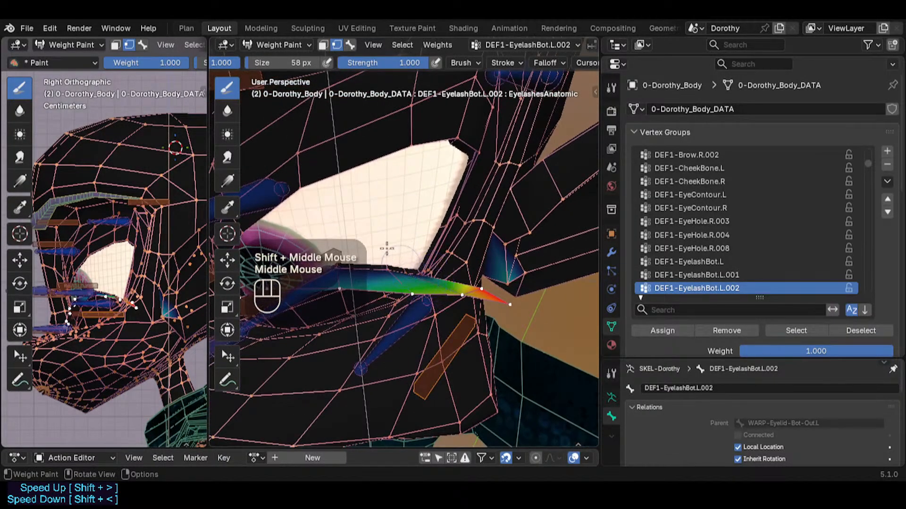
pyautogui.click(236, 98)
pyautogui.hotkey('ctrl', 'f')
pyautogui.keyDown('ctrl'); pyautogui.click(392, 245); pyautogui.keyUp('ctrl')
pyautogui.click(507, 313)
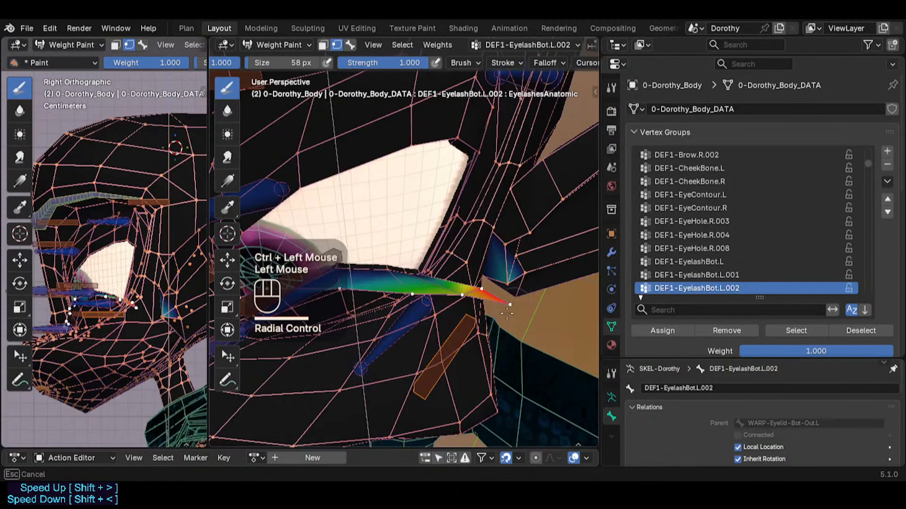
# Set the Paint weight to 0.879 and paint the lash vertices just inside the outer corner
pyautogui.moveTo(497, 293); pyautogui.dragTo(483, 288, button='middle')
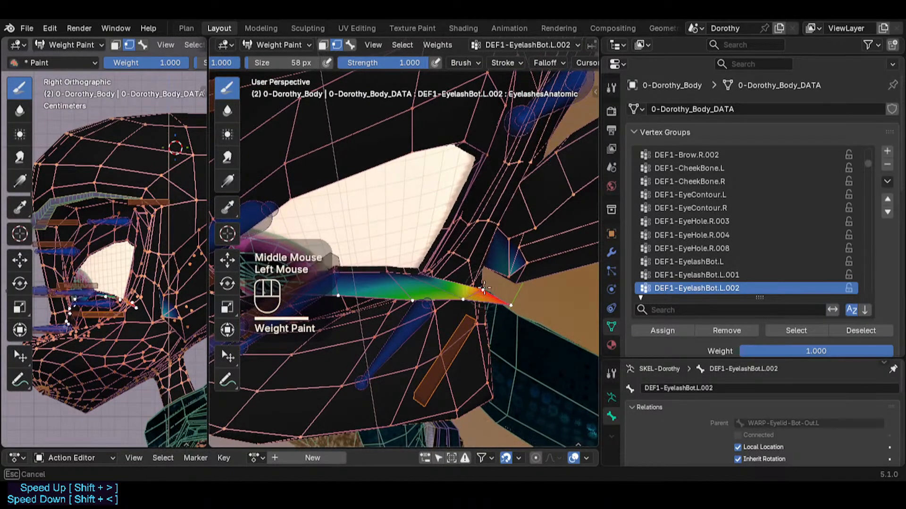
pyautogui.hotkey('ctrl', 'f')
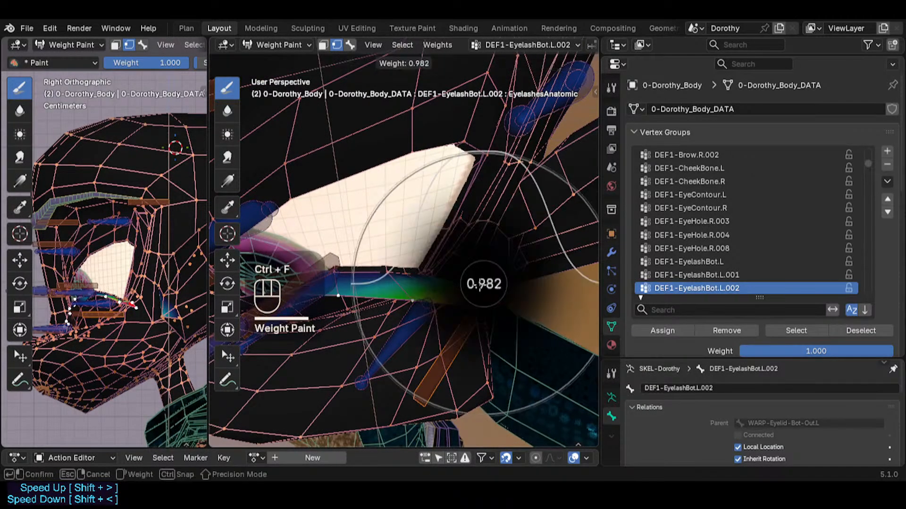
pyautogui.click(484, 283)
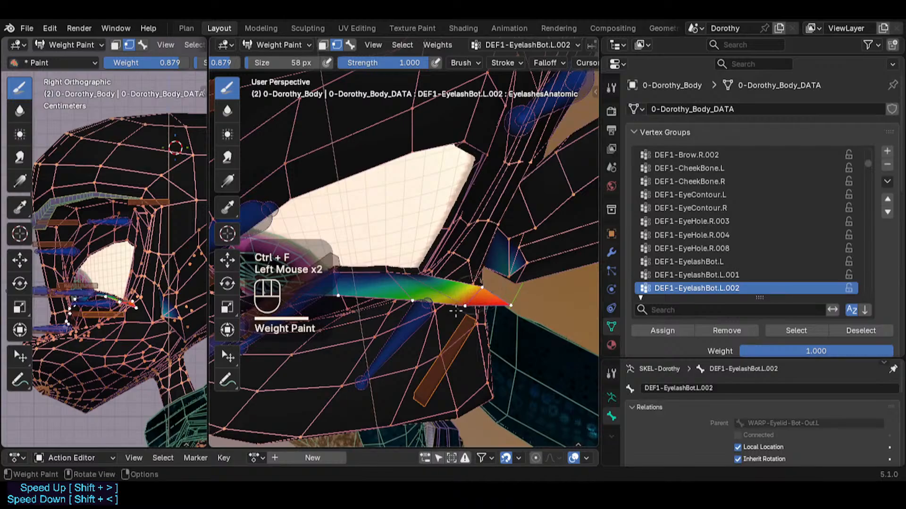
pyautogui.moveTo(474, 298)
pyautogui.mouseDown()
pyautogui.moveTo(460, 307)
pyautogui.moveTo(460, 292)
pyautogui.mouseUp()
# Grade the next two lash vertices inward, trying weights 0.467 and 0.606 on the first and a lower weight on the second
pyautogui.hotkey('ctrl', 'f')
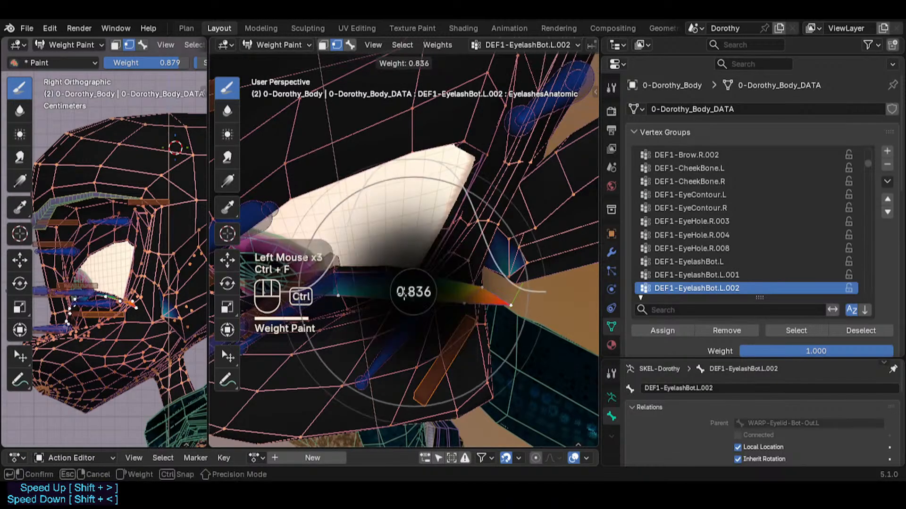
pyautogui.click(413, 298)
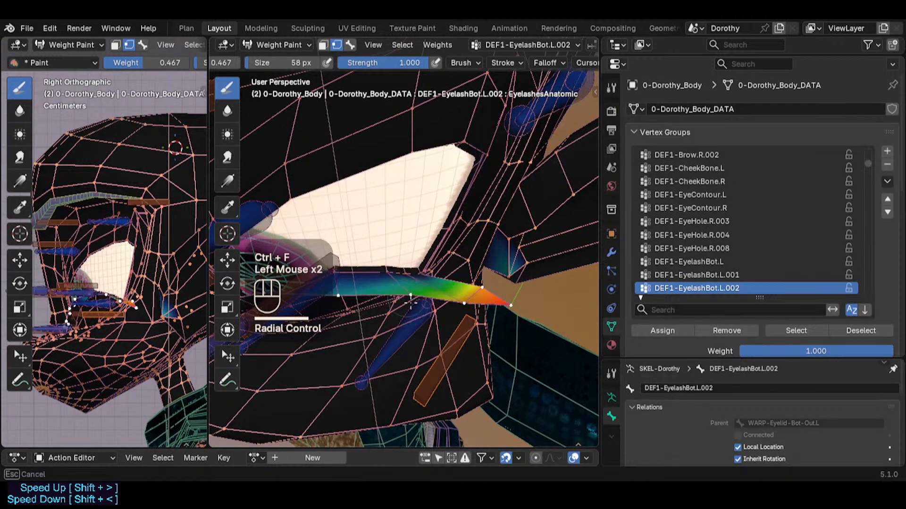
pyautogui.moveTo(411, 304)
pyautogui.keyDown('shift'); pyautogui.mouseDown(button='middle')
pyautogui.moveTo(434, 307)
pyautogui.moveTo(405, 309)
pyautogui.mouseUp(button='middle'); pyautogui.keyUp('shift')
pyautogui.hotkey('ctrl', 'f')
pyautogui.click(437, 290)
pyautogui.hotkey('ctrl', 'f')
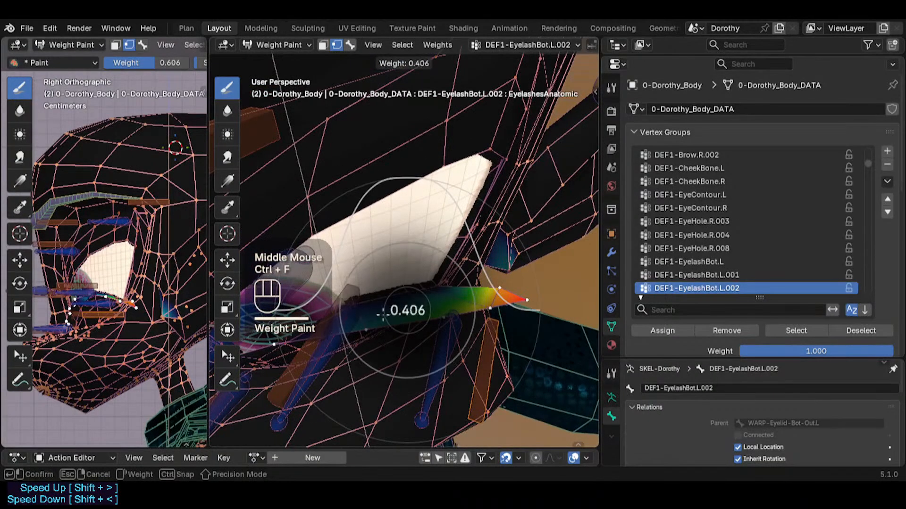
pyautogui.click(377, 324)
# Switch to the Blur brush, try blurring the inner DEF1-EyelashBot.L.002 lash weights, and undo the strokes
pyautogui.moveTo(367, 333)
pyautogui.keyDown('shift'); pyautogui.mouseDown(button='middle')
pyautogui.moveTo(416, 264)
pyautogui.moveTo(400, 264)
pyautogui.moveTo(473, 225)
pyautogui.moveTo(436, 257)
pyautogui.moveTo(376, 263)
pyautogui.mouseUp(button='middle'); pyautogui.keyUp('shift')
pyautogui.click(227, 110)
pyautogui.click(428, 267)
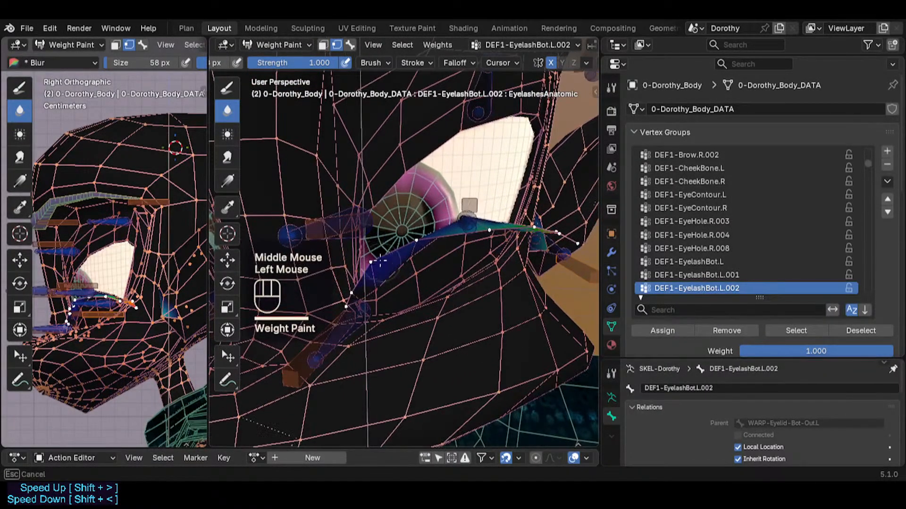
pyautogui.moveTo(422, 245)
pyautogui.mouseDown(button='middle')
pyautogui.moveTo(431, 259)
pyautogui.moveTo(418, 270)
pyautogui.moveTo(479, 232)
pyautogui.mouseUp(button='middle')
pyautogui.hotkey('ctrl', 'z')
pyautogui.hotkey('ctrl', 'z')
# Blur the middle and outer DEF1-EyelashBot.L.002 lash weights at strength 1.000, undo the excess stroke, and save the file
pyautogui.moveTo(479, 232); pyautogui.dragTo(477, 236)
pyautogui.moveTo(477, 236); pyautogui.dragTo(481, 226, button='middle')
pyautogui.keyDown('shift'); pyautogui.moveTo(481, 227); pyautogui.dragTo(479, 253, button='middle'); pyautogui.keyUp('shift')
pyautogui.moveTo(479, 252)
pyautogui.mouseDown(button='middle')
pyautogui.moveTo(498, 253)
pyautogui.moveTo(474, 270)
pyautogui.mouseUp(button='middle')
pyautogui.click(498, 253)
pyautogui.moveTo(437, 265); pyautogui.dragTo(416, 263)
pyautogui.moveTo(416, 263); pyautogui.dragTo(429, 260, button='middle')
pyautogui.hotkey('ctrl', 'z')
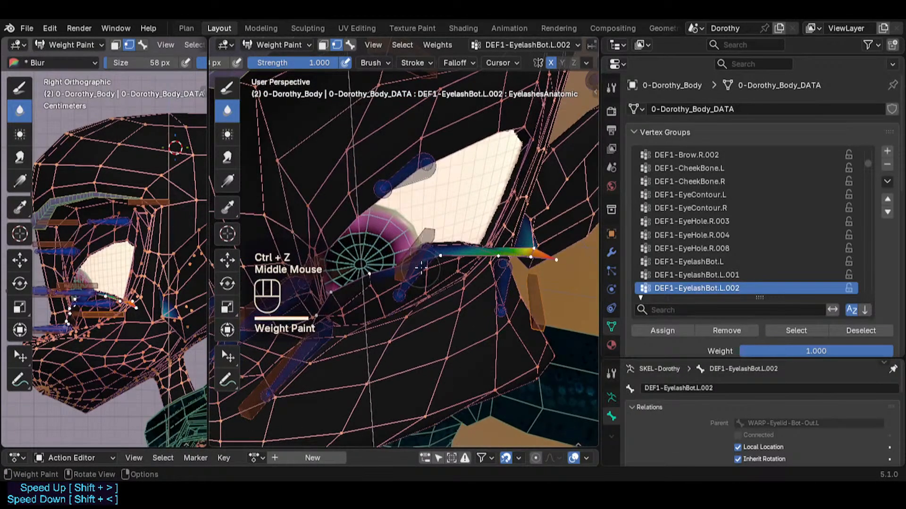
pyautogui.hotkey('ctrl', 's')
# Sample the vertex groups at an inner lower-lash vertex and activate DEF1a-Head to inspect its influence around the eye
pyautogui.keyDown('ctrl'); pyautogui.moveTo(397, 297); pyautogui.dragTo(464, 267, button='middle'); pyautogui.keyUp('ctrl')
pyautogui.moveTo(465, 267); pyautogui.dragTo(410, 252, button='middle')
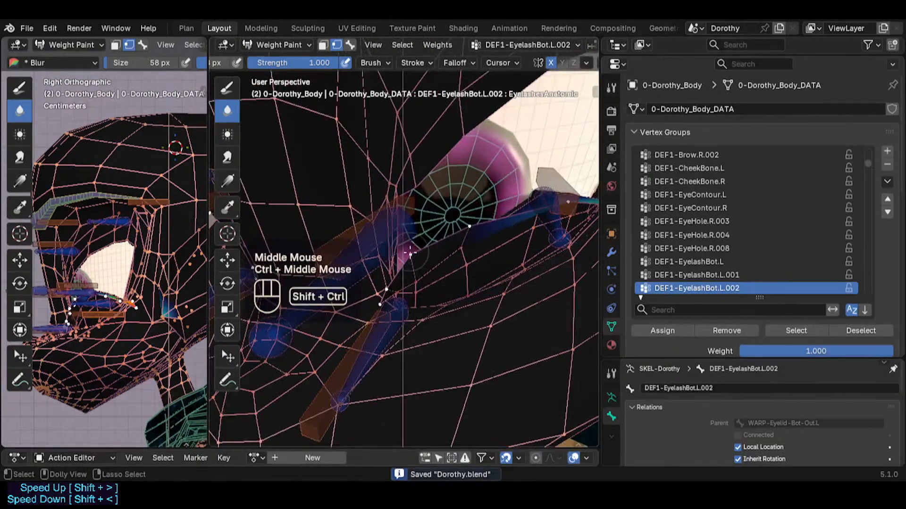
pyautogui.keyDown('ctrl'); pyautogui.keyDown('shift'); pyautogui.click(410, 252); pyautogui.keyUp('shift'); pyautogui.keyUp('ctrl')
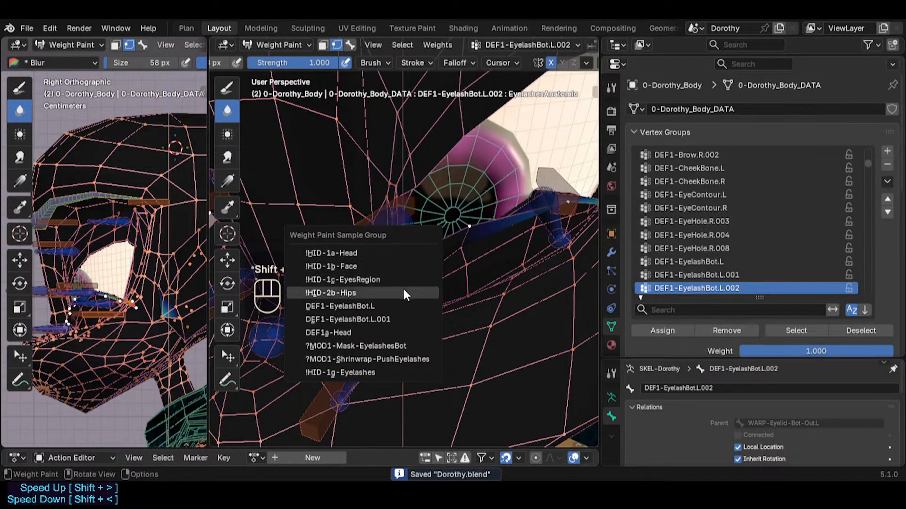
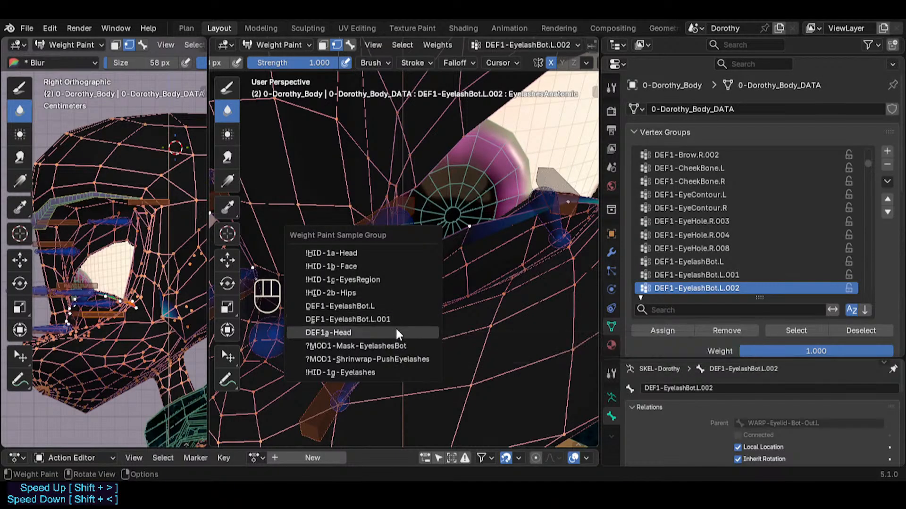
pyautogui.click(396, 332)
pyautogui.moveTo(396, 333); pyautogui.dragTo(417, 321, button='middle')
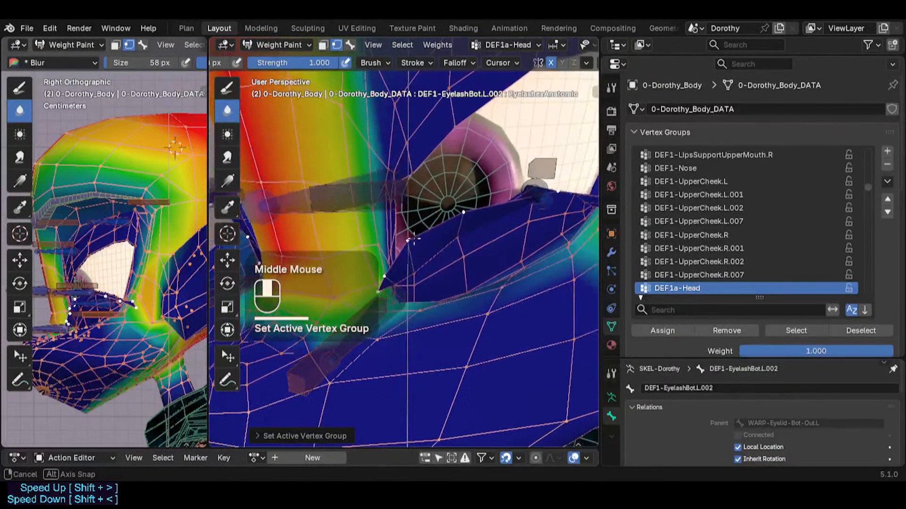
# Sample the groups at the same lash vertex again and activate DEF1-EyelashBot.L.001 to inspect its weights
pyautogui.keyDown('ctrl'); pyautogui.keyDown('shift'); pyautogui.rightClick(407, 239); pyautogui.keyUp('shift'); pyautogui.keyUp('ctrl')
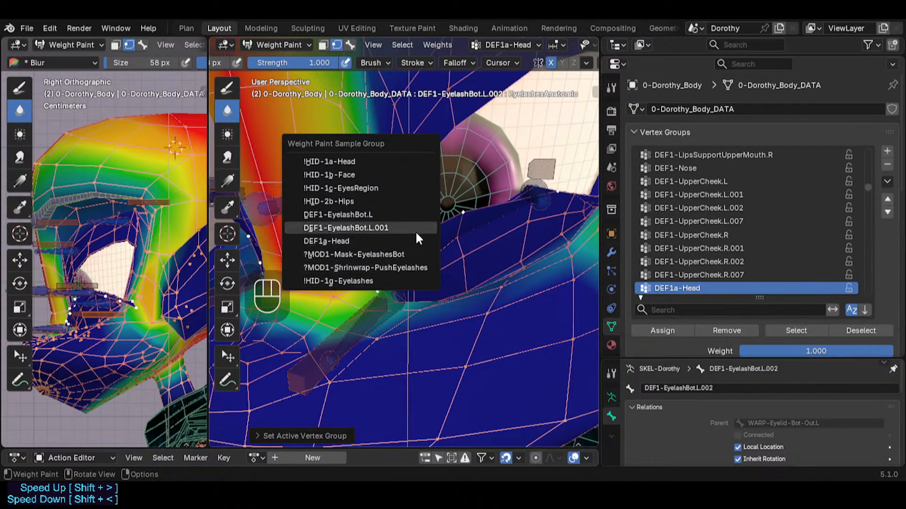
pyautogui.press('Escape')
pyautogui.hotkey('ctrl', 'shift', 'x')
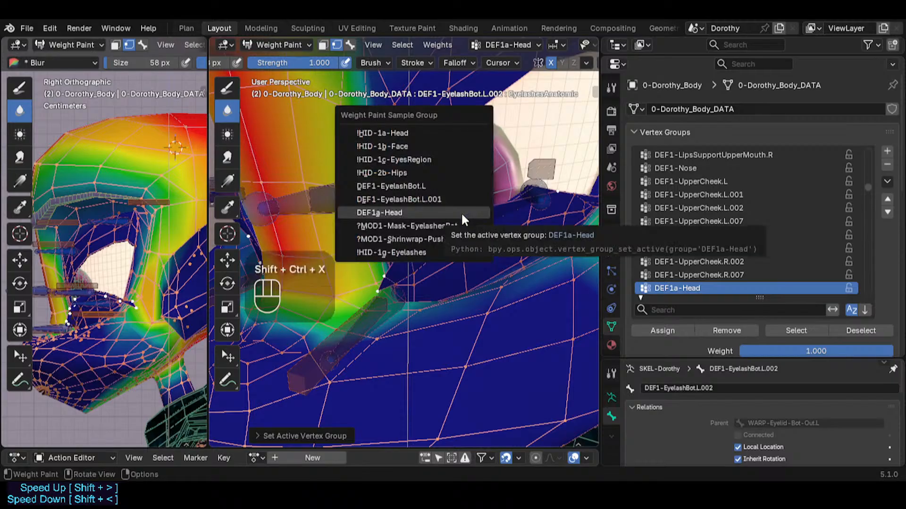
pyautogui.click(454, 199)
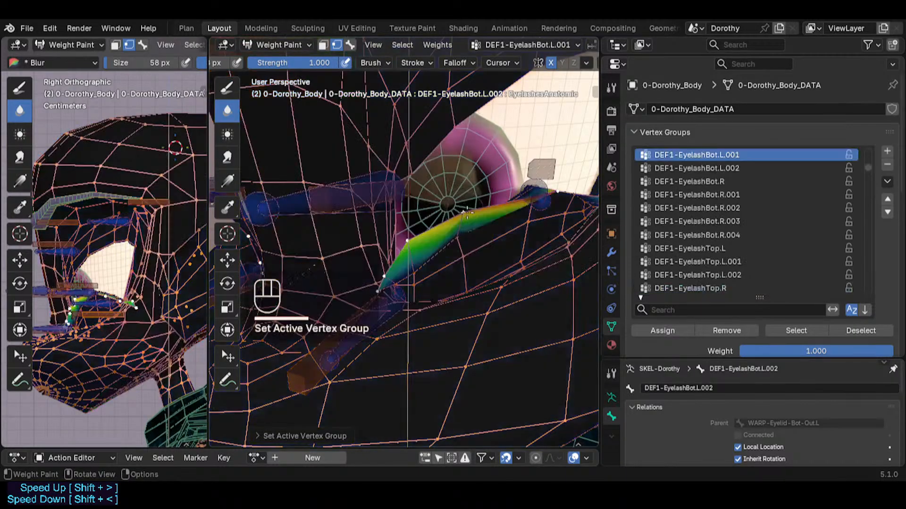
# Make DEF1-EyelashBot.L the active vertex group from the groups sampled on the lower lashes
pyautogui.hotkey('ctrl', 'shift', 'x')
pyautogui.click(466, 199)
pyautogui.keyDown('shift'); pyautogui.moveTo(466, 199); pyautogui.dragTo(428, 243, button='middle'); pyautogui.keyUp('shift')
pyautogui.hotkey('ctrl', 'shift', 'x')
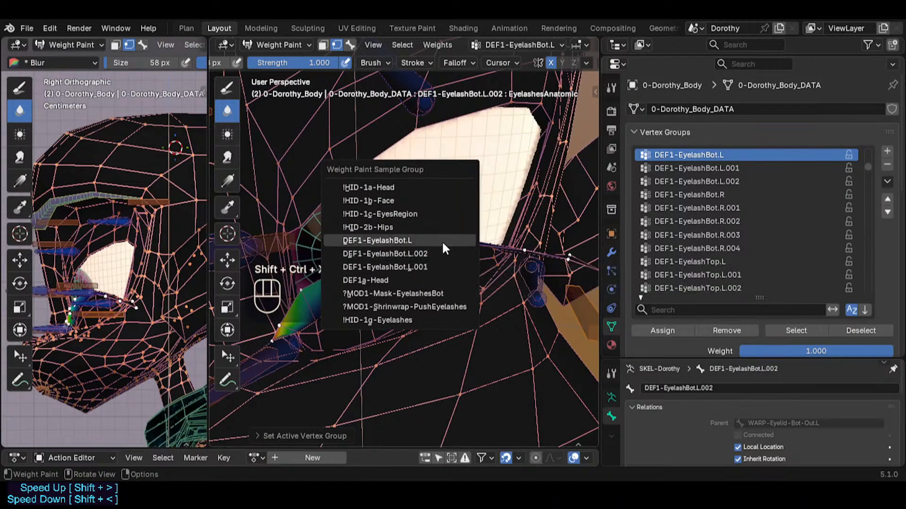
pyautogui.click(442, 240)
pyautogui.moveTo(433, 246)
pyautogui.keyDown('shift'); pyautogui.mouseDown(button='middle')
pyautogui.moveTo(456, 245)
pyautogui.moveTo(446, 240)
pyautogui.mouseUp(button='middle'); pyautogui.keyUp('shift')
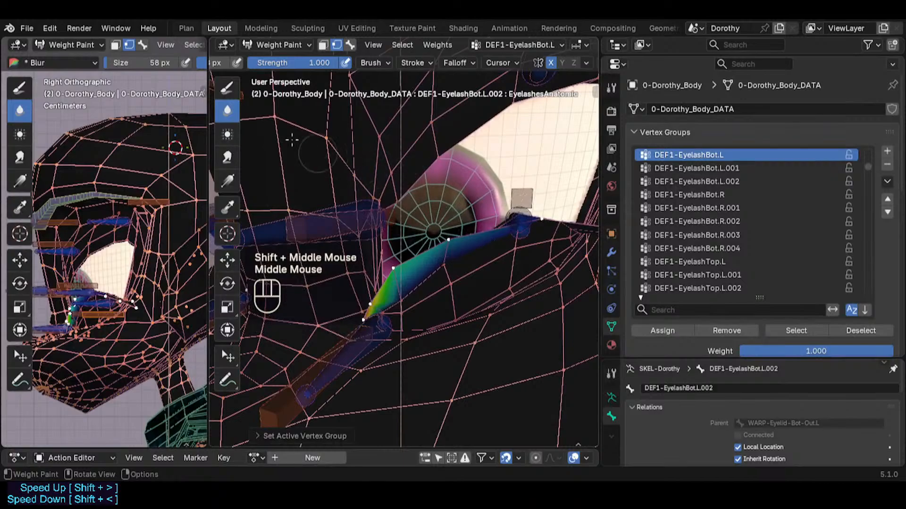
# Blur the DEF1-EyelashBot.L weights across the middle and outer lower lashes with a 58 px brush at strength 1.000, then save the file
pyautogui.click(236, 112)
pyautogui.moveTo(519, 221); pyautogui.dragTo(508, 221, button='middle')
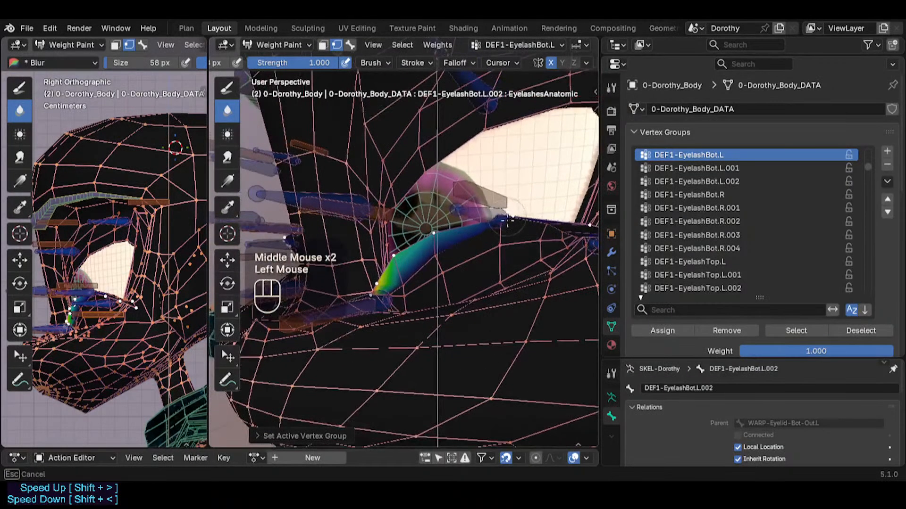
pyautogui.hotkey('shift', 'f')
pyautogui.moveTo(499, 225); pyautogui.dragTo(434, 236)
pyautogui.keyDown('shift'); pyautogui.click(465, 233); pyautogui.keyUp('shift')
pyautogui.moveTo(435, 235); pyautogui.dragTo(450, 247, button='middle')
pyautogui.keyDown('shift'); pyautogui.moveTo(451, 247); pyautogui.dragTo(440, 255, button='middle'); pyautogui.keyUp('shift')
pyautogui.click(443, 247)
pyautogui.click(443, 247)
pyautogui.hotkey('ctrl', 's')
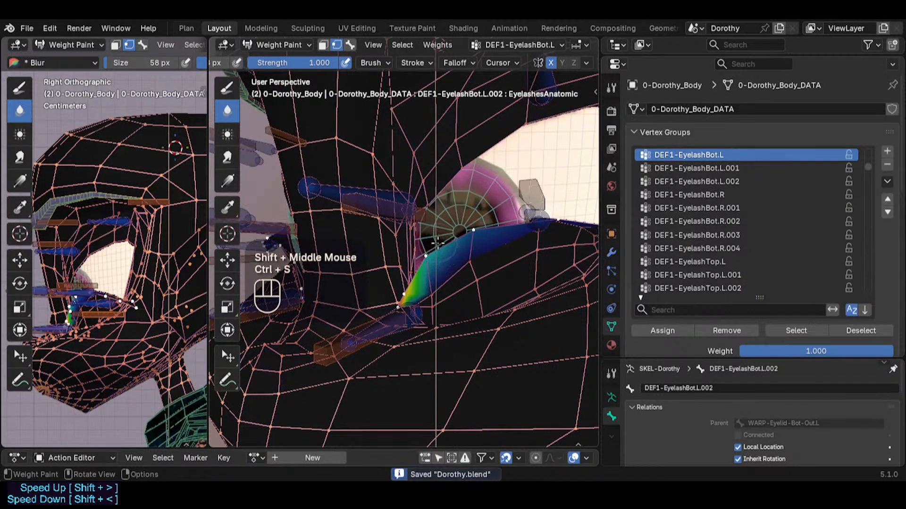
# Try smearing the DEF1-EyelashBot.L weights at the middle of the lower lashes with a 108 px brush, and undo the strokes
pyautogui.click(226, 89)
pyautogui.click(227, 157)
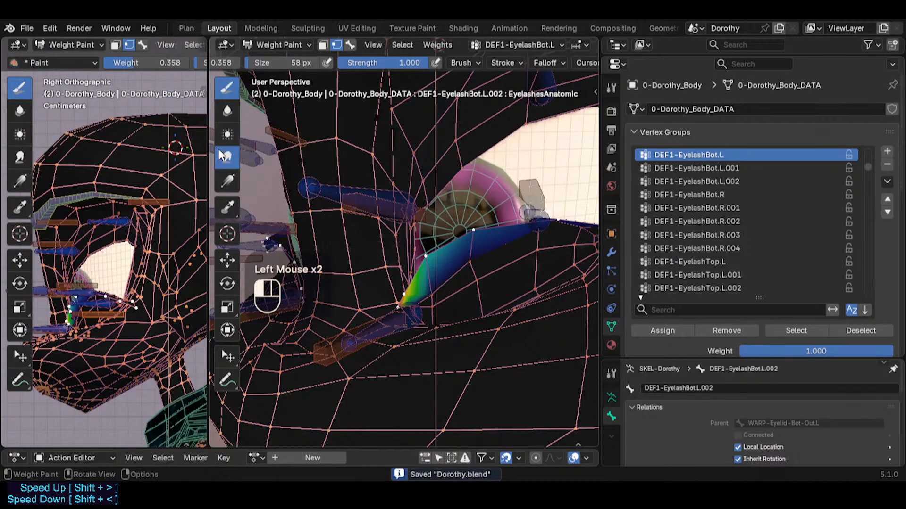
pyautogui.press('f')
pyautogui.click(457, 244)
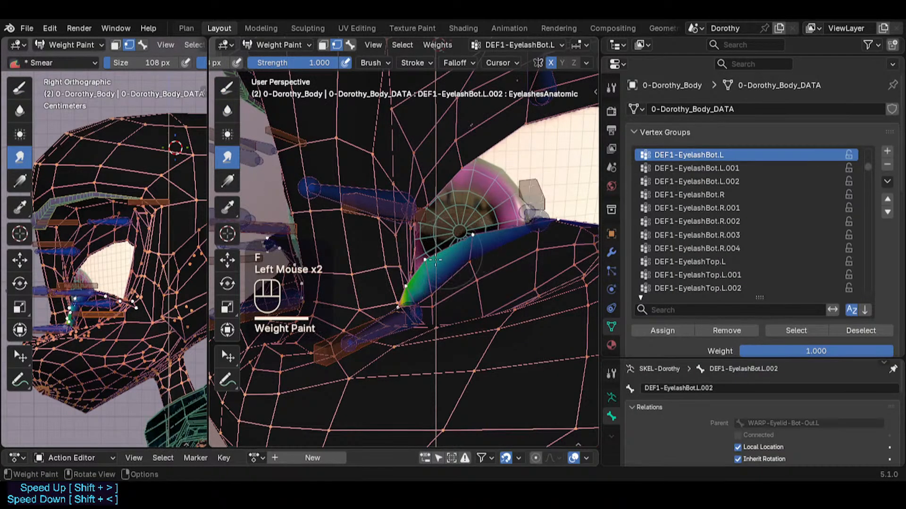
pyautogui.click(456, 244)
pyautogui.moveTo(457, 244)
pyautogui.keyDown('shift'); pyautogui.mouseDown(button='middle')
pyautogui.moveTo(438, 292)
pyautogui.moveTo(449, 279)
pyautogui.mouseUp(button='middle'); pyautogui.keyUp('shift')
pyautogui.hotkey('ctrl', 'z')
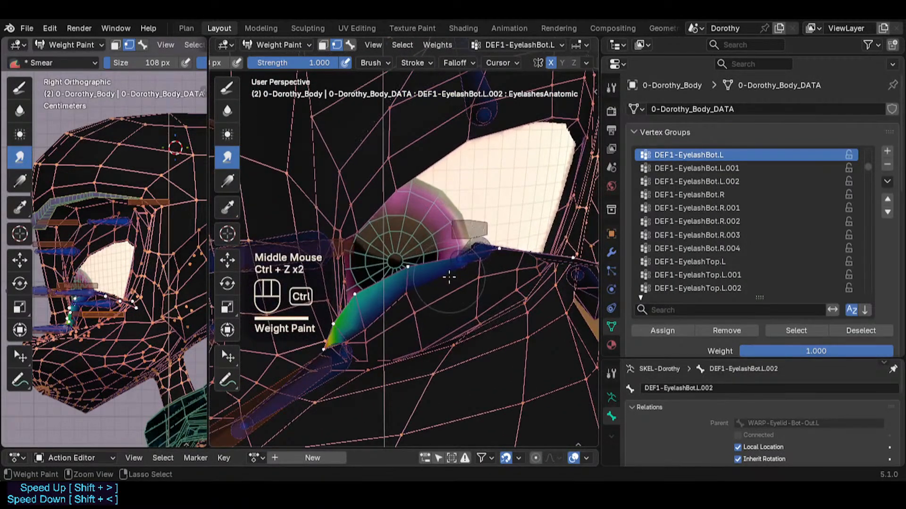
pyautogui.hotkey('ctrl', 'z')
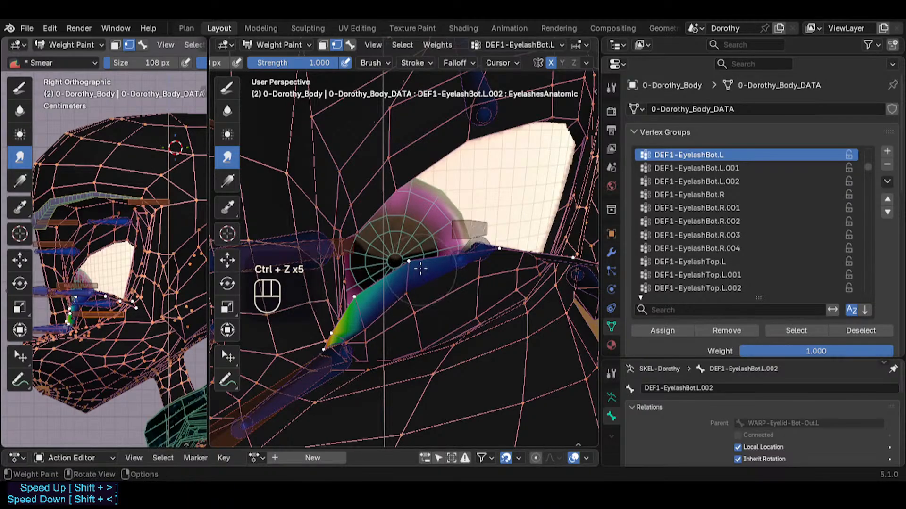
# Blur the DEF1-EyelashBot.L weights along the middle of the lower lashes at 108 px and undo the accidental selection change
pyautogui.click(227, 111)
pyautogui.moveTo(377, 279); pyautogui.dragTo(418, 273)
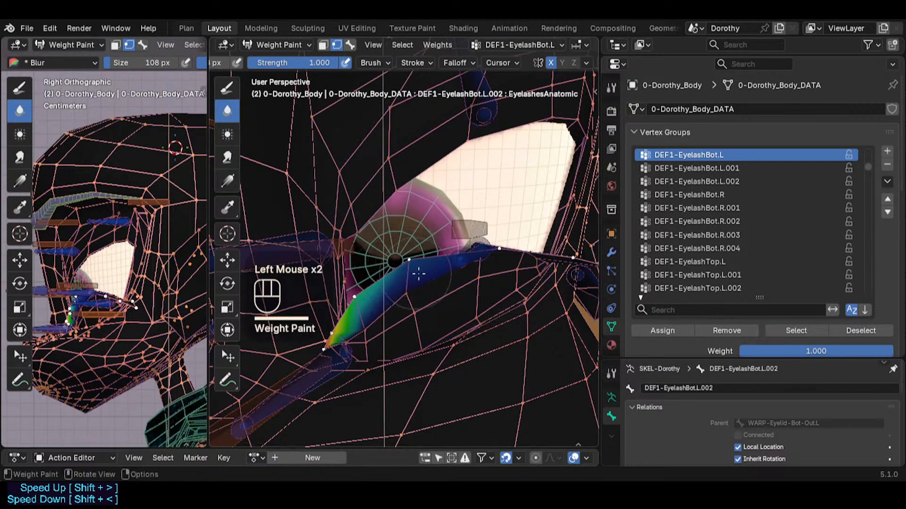
pyautogui.keyDown('alt'); pyautogui.click(470, 261); pyautogui.keyUp('alt')
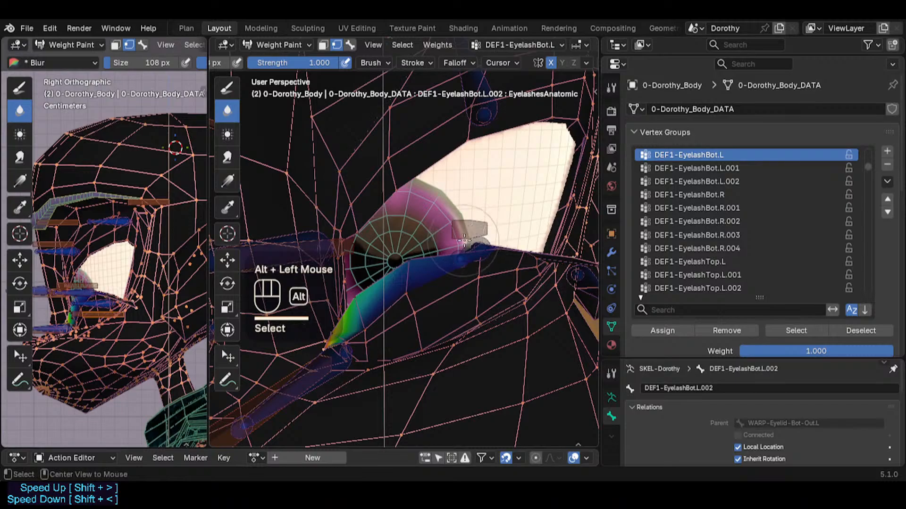
pyautogui.hotkey('ctrl', 'z')
# Make the DEF1-EyelashBot.L.001 bone active for painting and return to vertex selection masking
pyautogui.press('2')
pyautogui.keyDown('alt'); pyautogui.click(467, 231); pyautogui.keyUp('alt')
pyautogui.moveTo(467, 231)
pyautogui.mouseDown(button='middle')
pyautogui.moveTo(450, 268)
pyautogui.moveTo(470, 298)
pyautogui.moveTo(419, 278)
pyautogui.moveTo(412, 238)
pyautogui.moveTo(386, 265)
pyautogui.mouseUp(button='middle')
pyautogui.press('2')
# Blur the DEF1-EyelashBot.L.001 weights from the inner lower-lash corner toward the middle, undoing the excess strokes
pyautogui.click(406, 270)
pyautogui.click(407, 270)
pyautogui.hotkey('ctrl', 'z')
pyautogui.keyDown('shift'); pyautogui.moveTo(338, 357); pyautogui.dragTo(360, 327, button='middle'); pyautogui.keyUp('shift')
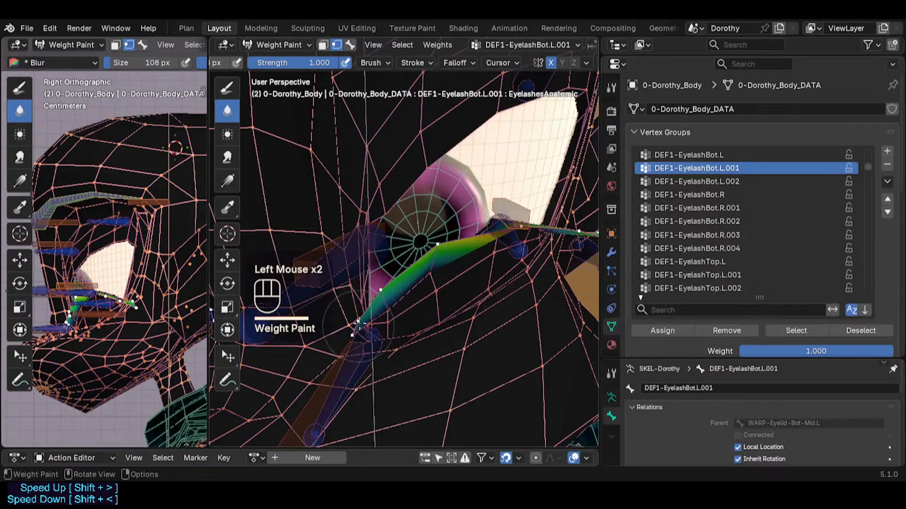
pyautogui.click(381, 297)
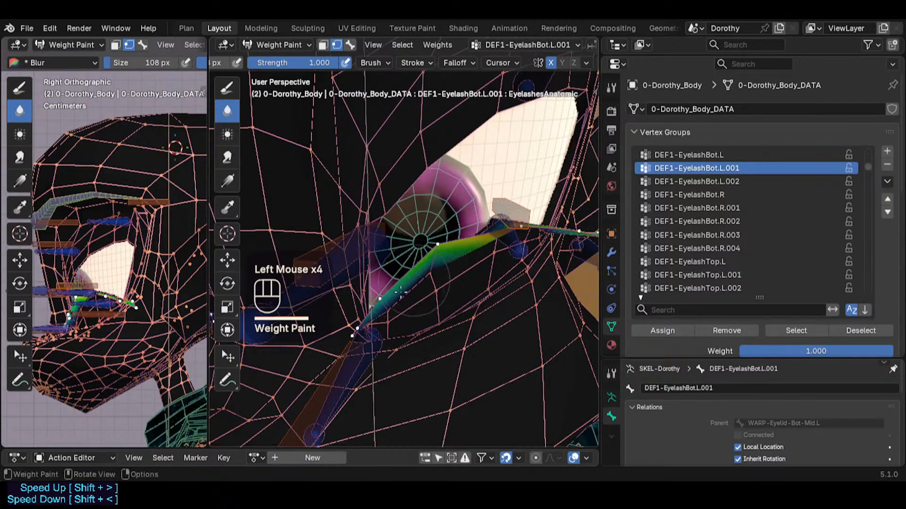
pyautogui.hotkey('ctrl', 'z')
pyautogui.moveTo(401, 286); pyautogui.dragTo(407, 282)
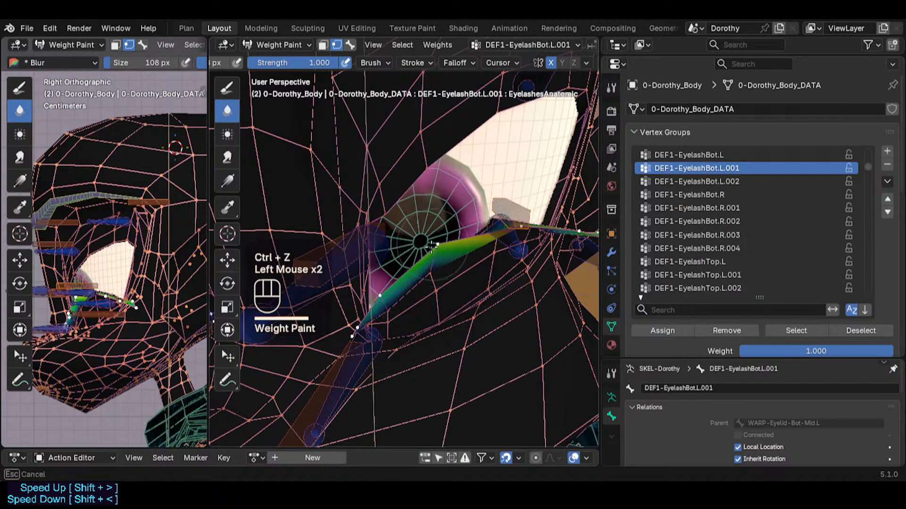
# Try further blur strokes on the middle and inner DEF1-EyelashBot.L.001 lash weights, and undo them
pyautogui.keyDown('shift'); pyautogui.moveTo(440, 251); pyautogui.dragTo(418, 280, button='middle'); pyautogui.keyUp('shift')
pyautogui.click(418, 280)
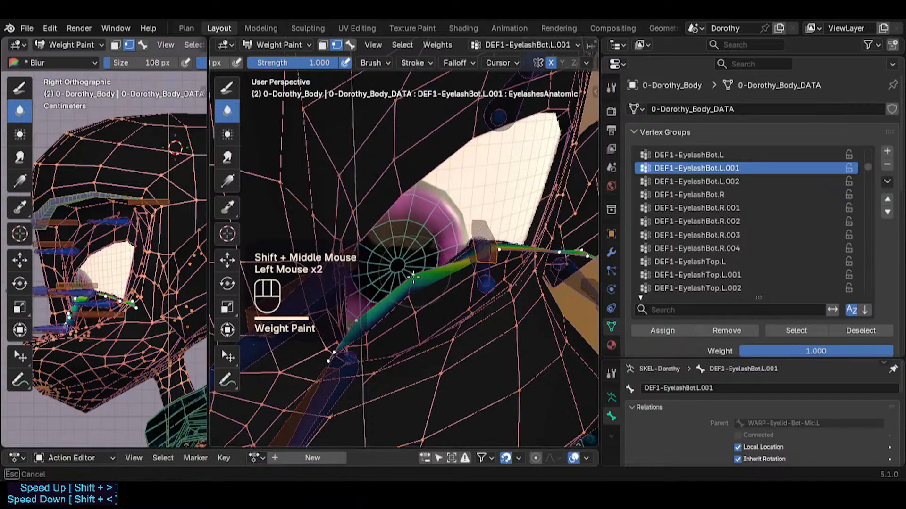
pyautogui.moveTo(413, 279)
pyautogui.mouseDown(button='middle')
pyautogui.moveTo(411, 291)
pyautogui.moveTo(411, 275)
pyautogui.mouseUp(button='middle')
pyautogui.click(412, 291)
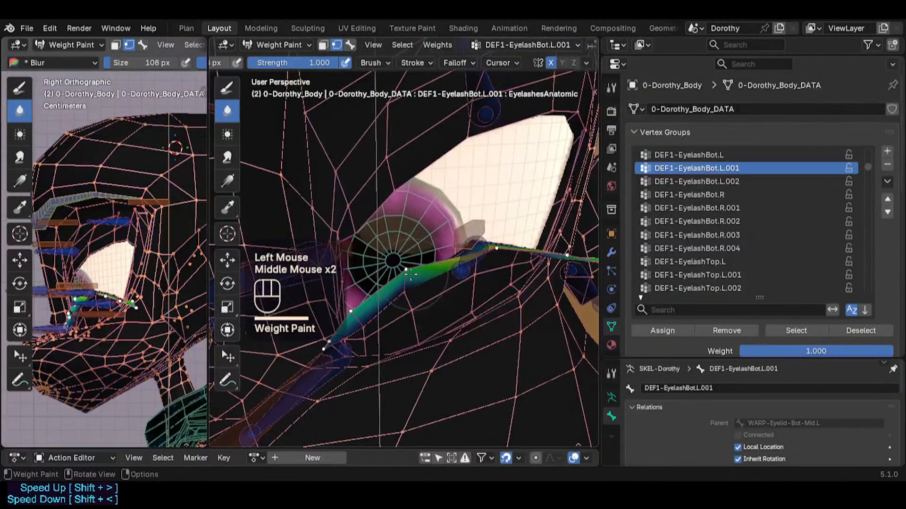
pyautogui.hotkey('ctrl', 'z')
pyautogui.hotkey('ctrl', 'z')
pyautogui.click(364, 312)
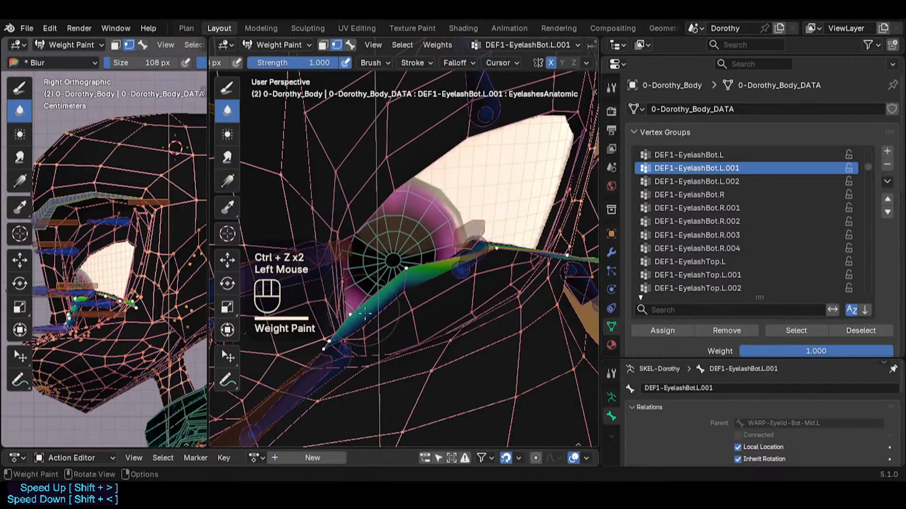
pyautogui.hotkey('ctrl', 'z')
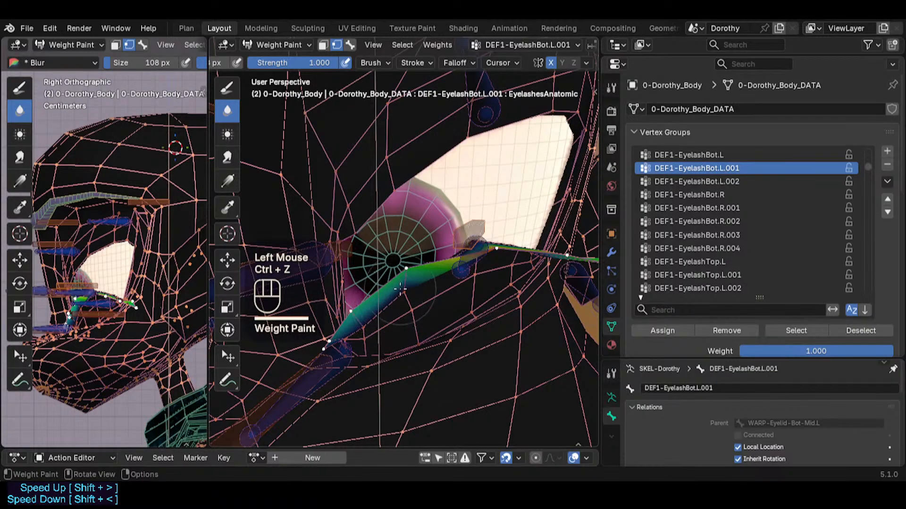
# Leave weight painting, select Dorothy's body mesh again in Object Mode, and enter Edit Mode
pyautogui.scroll(-2, 492, 189)
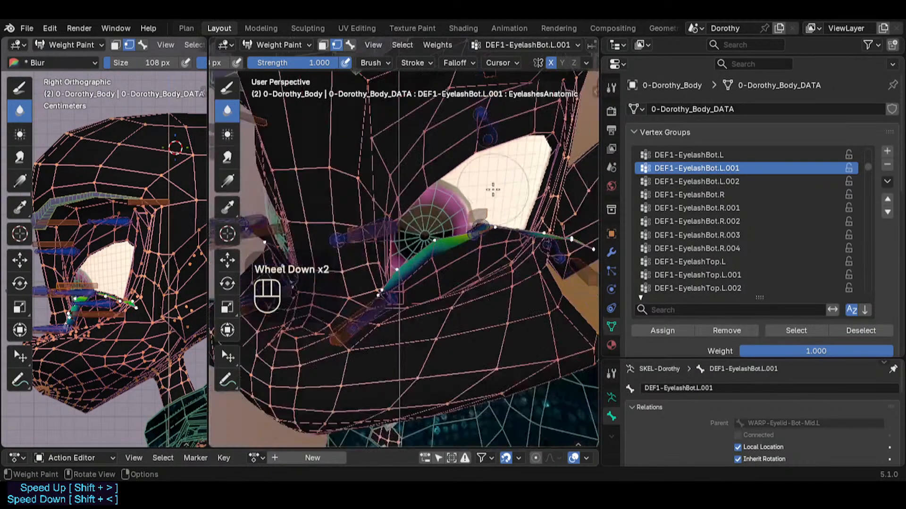
pyautogui.keyDown('shift'); pyautogui.moveTo(459, 179); pyautogui.dragTo(449, 234, button='middle'); pyautogui.keyUp('shift')
pyautogui.scroll(-1, 443, 210)
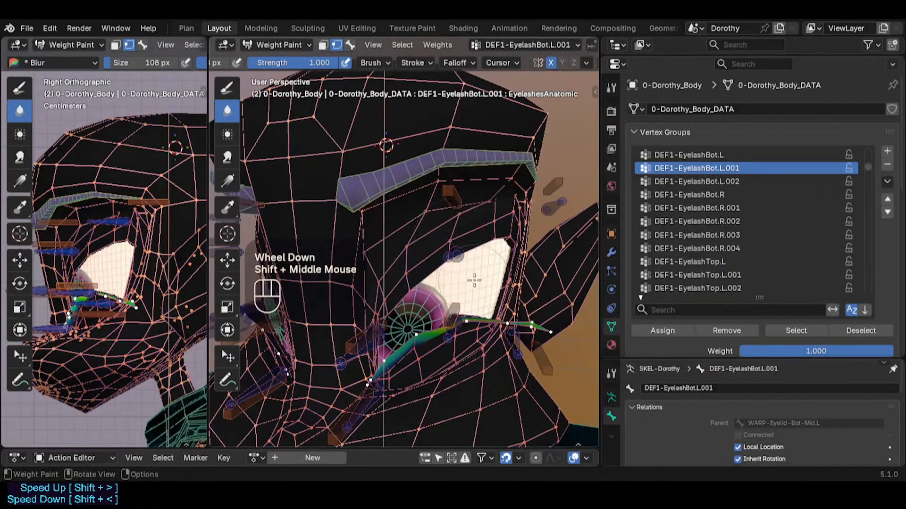
pyautogui.moveTo(474, 280); pyautogui.dragTo(416, 217, button='middle')
pyautogui.hotkey('ctrl', 'Tab')
pyautogui.keyDown('shift'); pyautogui.moveTo(486, 253); pyautogui.dragTo(459, 243, button='middle'); pyautogui.keyUp('shift')
pyautogui.click(463, 254)
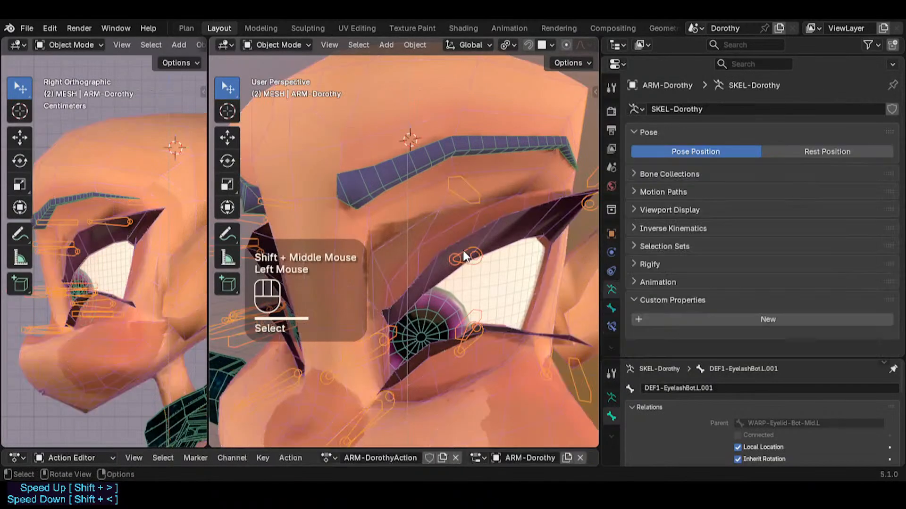
pyautogui.click(519, 219)
pyautogui.press('Tab')
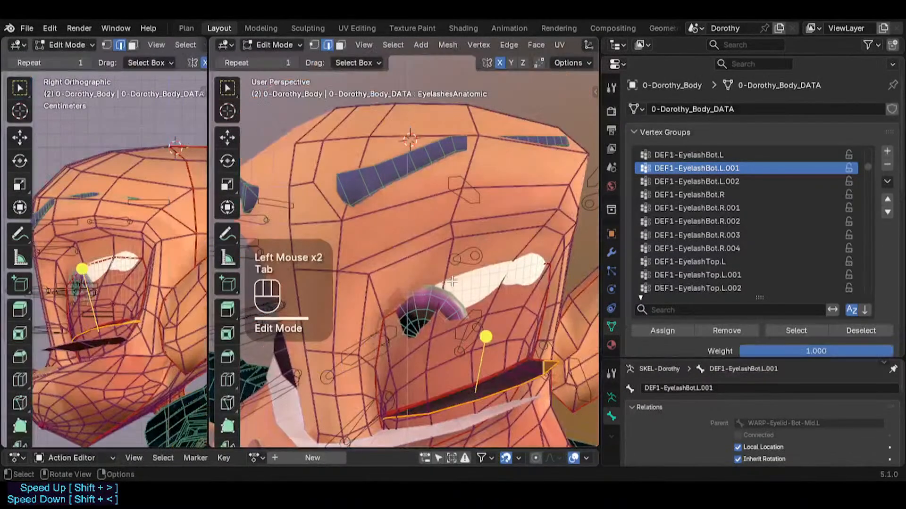
# Reveal all hidden geometry, clear the selection, and hide the linked lower-lash mesh
pyautogui.moveTo(451, 281); pyautogui.dragTo(467, 283, button='middle')
pyautogui.keyDown('shift'); pyautogui.moveTo(467, 283); pyautogui.dragTo(461, 334, button='middle'); pyautogui.keyUp('shift')
pyautogui.scroll(2, 495, 283)
pyautogui.hotkey('alt', 'h')
pyautogui.hotkey('alt', 'a')
pyautogui.scroll(2, 457, 307)
pyautogui.scroll(1, 457, 308)
pyautogui.press('3')
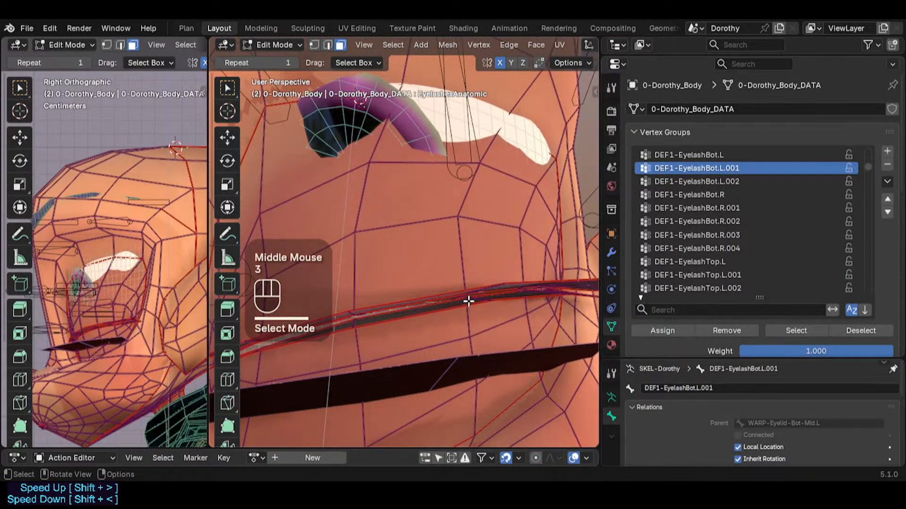
pyautogui.press('l')
pyautogui.press('h')
pyautogui.moveTo(420, 273); pyautogui.dragTo(471, 310, button='middle')
pyautogui.scroll(-1, 434, 277)
pyautogui.press('2')
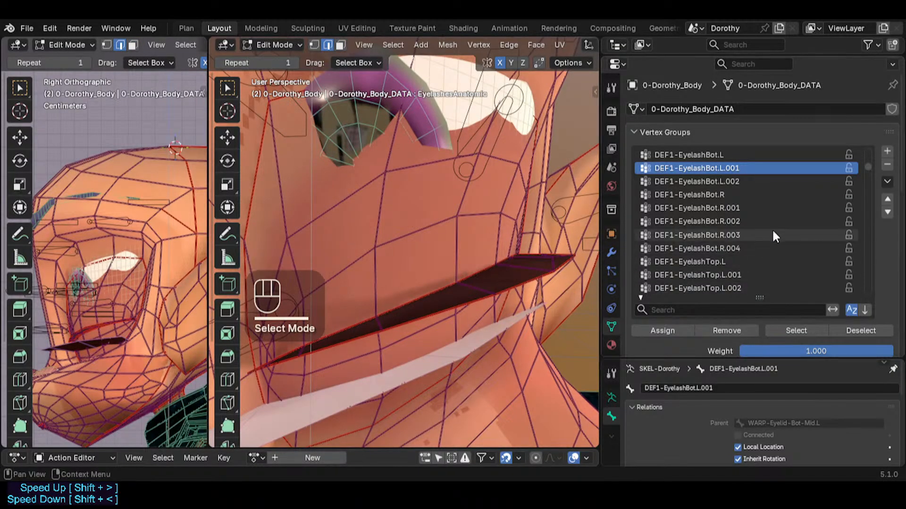
# Select the upper-lash vertices through the !HID-1g-Eyelashes vertex group, switch to vertex selection, and save the file
pyautogui.scroll(2, 774, 228)
pyautogui.moveTo(867, 166); pyautogui.dragTo(871, 154)
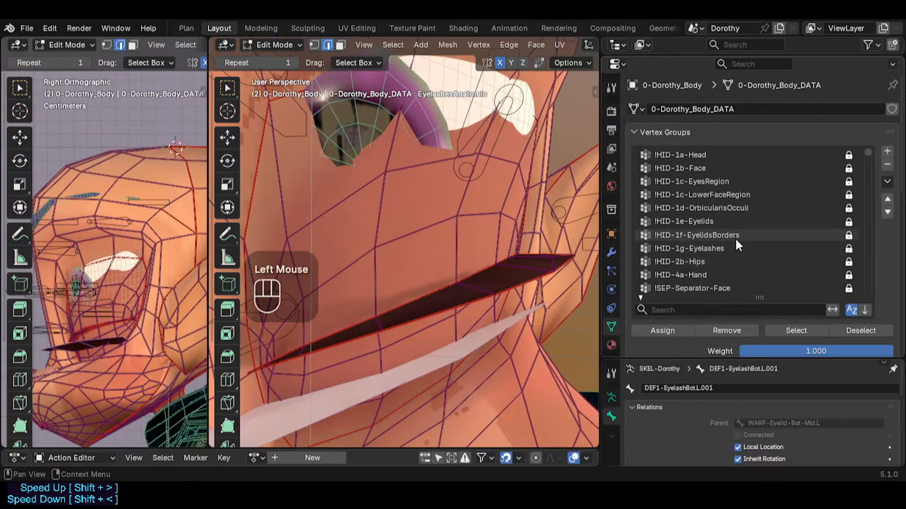
pyautogui.click(736, 248)
pyautogui.click(796, 331)
pyautogui.moveTo(446, 289); pyautogui.dragTo(439, 291, button='middle')
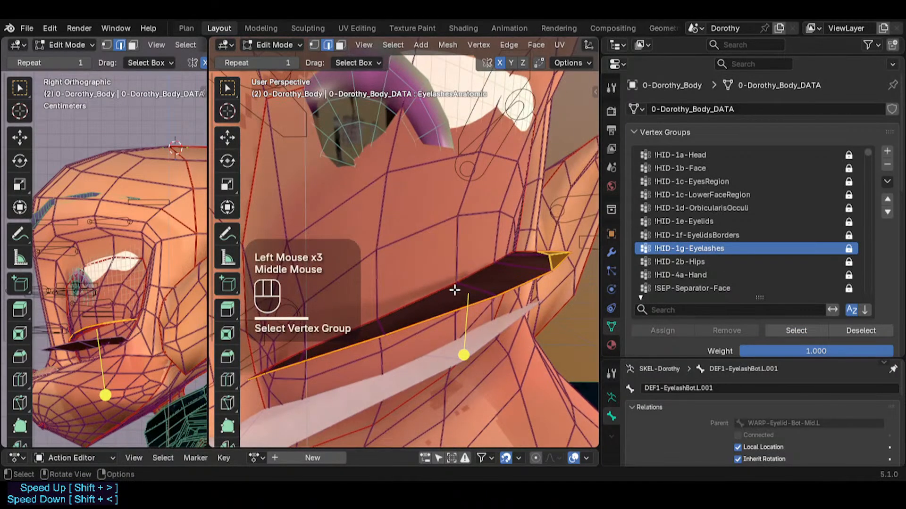
pyautogui.press('1')
pyautogui.keyDown('shift'); pyautogui.moveTo(384, 318); pyautogui.dragTo(479, 272, button='middle'); pyautogui.keyUp('shift')
pyautogui.hotkey('ctrl', 's')
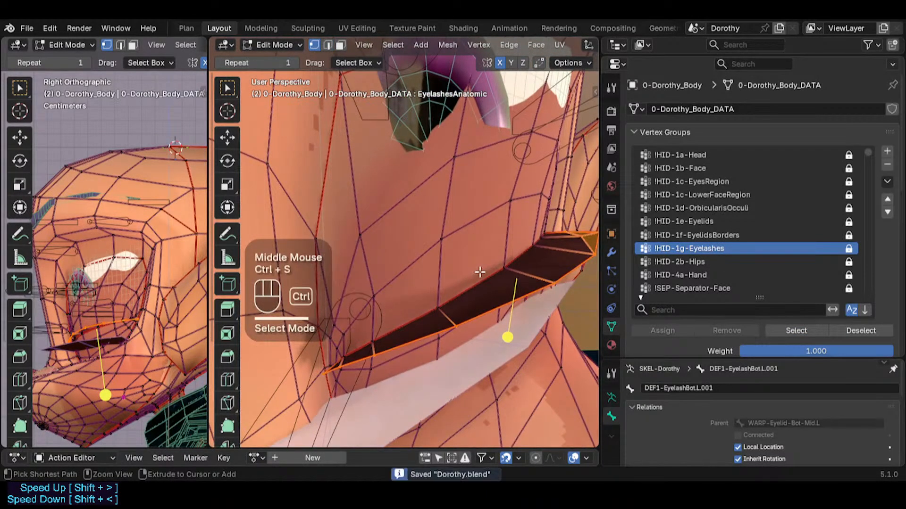
# Return to Weight Paint mode, make the DEF1-EyelashTop.L bone active, and restore vertex selection masking
pyautogui.hotkey('ctrl', 'Tab')
pyautogui.moveTo(504, 170)
pyautogui.keyDown('shift'); pyautogui.mouseDown(button='middle')
pyautogui.moveTo(469, 338)
pyautogui.moveTo(355, 310)
pyautogui.moveTo(392, 300)
pyautogui.mouseUp(button='middle'); pyautogui.keyUp('shift')
pyautogui.scroll(-2, 468, 339)
pyautogui.scroll(-2, 355, 310)
pyautogui.scroll(-1, 355, 310)
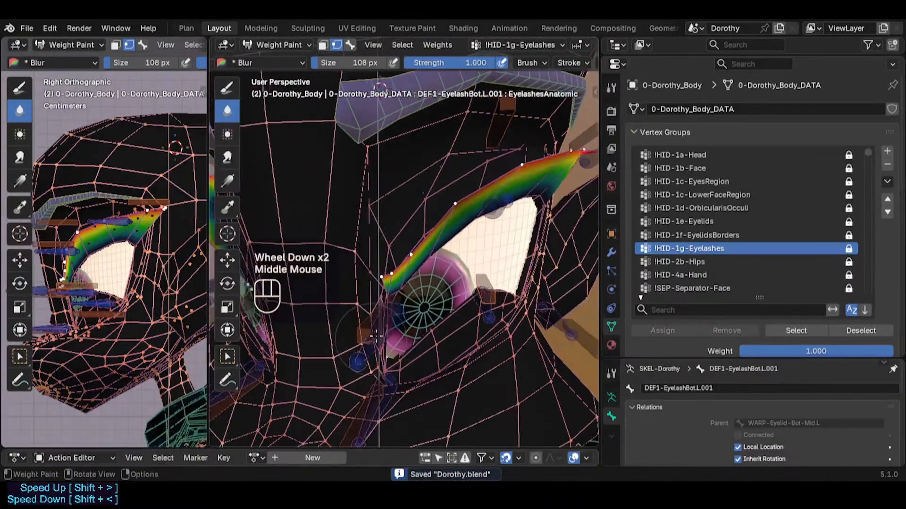
pyautogui.press('2')
pyautogui.keyDown('alt'); pyautogui.click(396, 298); pyautogui.keyUp('alt')
pyautogui.scroll(1, 396, 299)
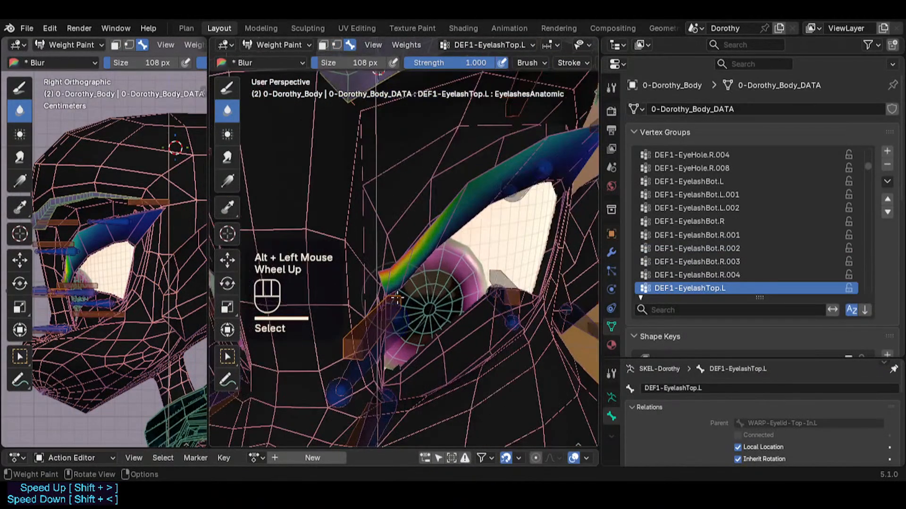
pyautogui.press('2')
# Subtract the DEF1-EyelashTop.L influence from the outer and middle upper lashes using a 108 px Paint brush at weight 1.000
pyautogui.moveTo(443, 292); pyautogui.dragTo(410, 203, button='middle')
pyautogui.click(253, 125)
pyautogui.moveTo(537, 210)
pyautogui.keyDown('shift'); pyautogui.mouseDown(button='middle')
pyautogui.moveTo(386, 215)
pyautogui.moveTo(406, 225)
pyautogui.moveTo(406, 248)
pyautogui.mouseUp(button='middle'); pyautogui.keyUp('shift')
pyautogui.click(227, 88)
pyautogui.hotkey('ctrl', 'f')
pyautogui.keyDown('ctrl'); pyautogui.click(537, 161); pyautogui.keyUp('ctrl')
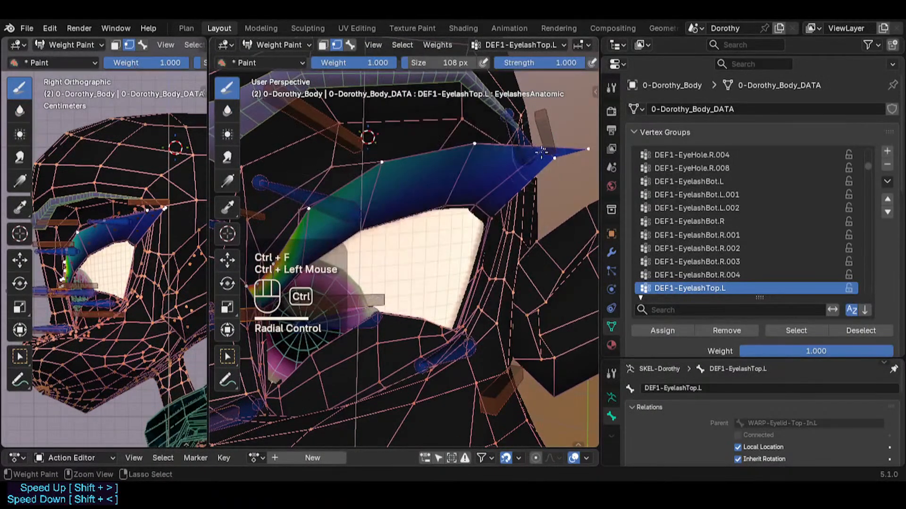
pyautogui.keyDown('ctrl'); pyautogui.click(542, 165); pyautogui.keyUp('ctrl')
pyautogui.keyDown('ctrl'); pyautogui.click(539, 150); pyautogui.keyUp('ctrl')
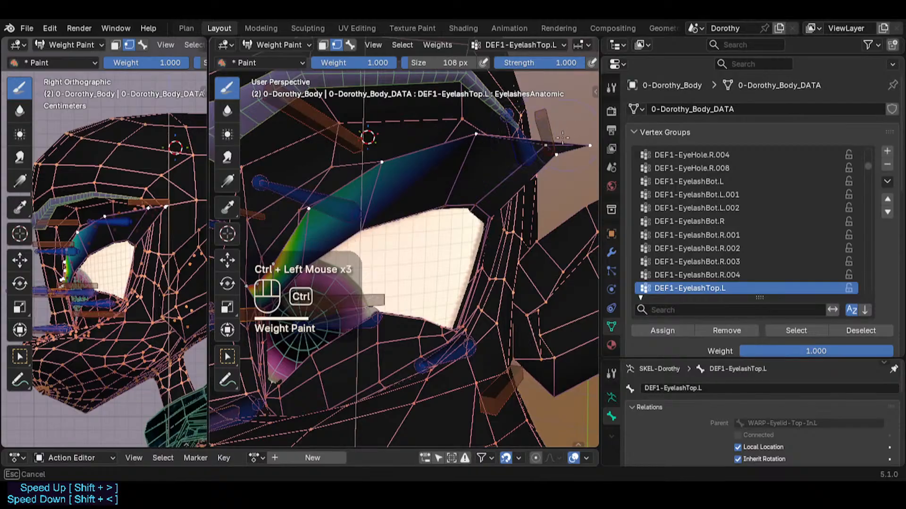
pyautogui.keyDown('shift'); pyautogui.moveTo(478, 151); pyautogui.dragTo(483, 135, button='middle'); pyautogui.keyUp('shift')
pyautogui.keyDown('ctrl'); pyautogui.click(442, 158); pyautogui.keyUp('ctrl')
pyautogui.moveTo(428, 181)
pyautogui.keyDown('shift'); pyautogui.mouseDown(button='middle')
pyautogui.moveTo(477, 178)
pyautogui.moveTo(440, 172)
pyautogui.moveTo(471, 158)
pyautogui.moveTo(457, 172)
pyautogui.mouseUp(button='middle'); pyautogui.keyUp('shift')
# Paint more DEF1-EyelashTop.L weight onto the inner-middle part of the upper lashes at weight 1.000
pyautogui.click(226, 110)
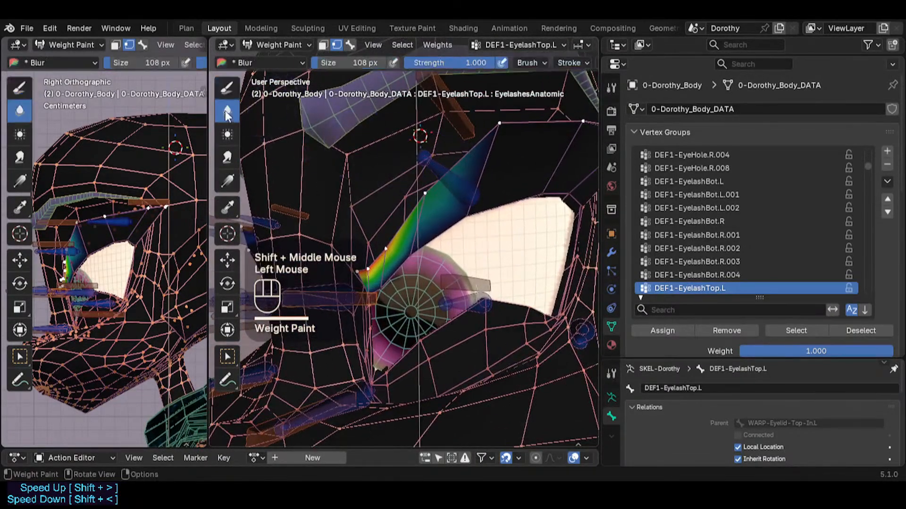
pyautogui.keyDown('shift'); pyautogui.moveTo(308, 162); pyautogui.dragTo(333, 159, button='middle'); pyautogui.keyUp('shift')
pyautogui.click(229, 92)
pyautogui.hotkey('ctrl', 'f')
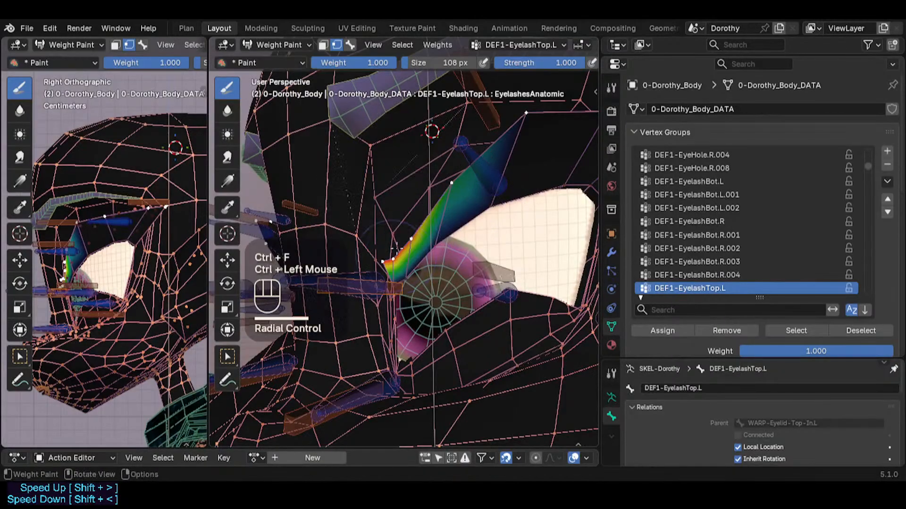
pyautogui.moveTo(437, 213)
pyautogui.mouseDown()
pyautogui.moveTo(448, 185)
pyautogui.moveTo(436, 202)
pyautogui.mouseUp()
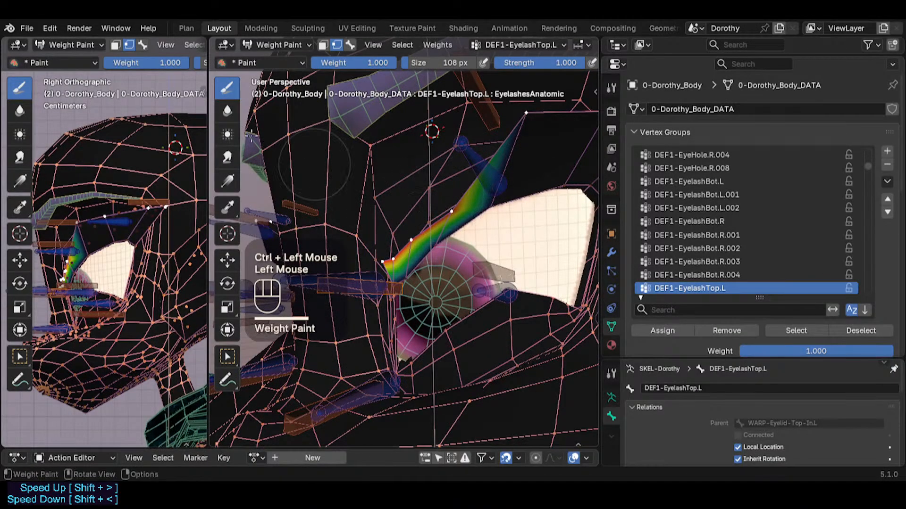
# Blur the DEF1-EyelashTop.L weights from the middle of the upper lashes back toward the inner part at 108 px
pyautogui.click(227, 110)
pyautogui.moveTo(513, 121); pyautogui.dragTo(522, 126)
pyautogui.moveTo(460, 194); pyautogui.dragTo(457, 207)
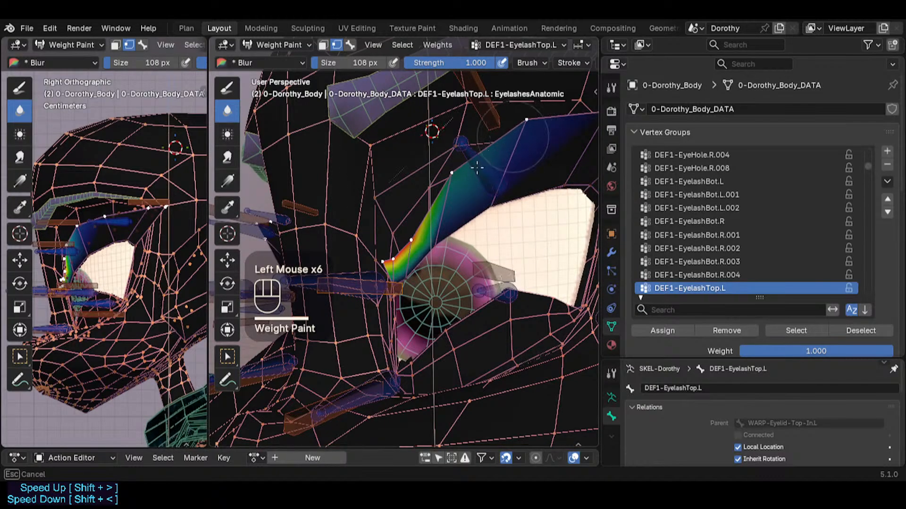
pyautogui.moveTo(525, 121); pyautogui.dragTo(448, 182)
pyautogui.keyDown('ctrl'); pyautogui.moveTo(443, 213); pyautogui.dragTo(443, 194, button='middle'); pyautogui.keyUp('ctrl')
# Blur the DEF1-EyelashTop.L weights near the inner upper-lash corner, reducing the brush to 78 px and then 46 px
pyautogui.press('f')
pyautogui.click(430, 228)
pyautogui.moveTo(407, 231); pyautogui.dragTo(406, 240)
pyautogui.moveTo(408, 243); pyautogui.dragTo(415, 250)
pyautogui.keyDown('ctrl'); pyautogui.moveTo(415, 250); pyautogui.dragTo(416, 227, button='middle'); pyautogui.keyUp('ctrl')
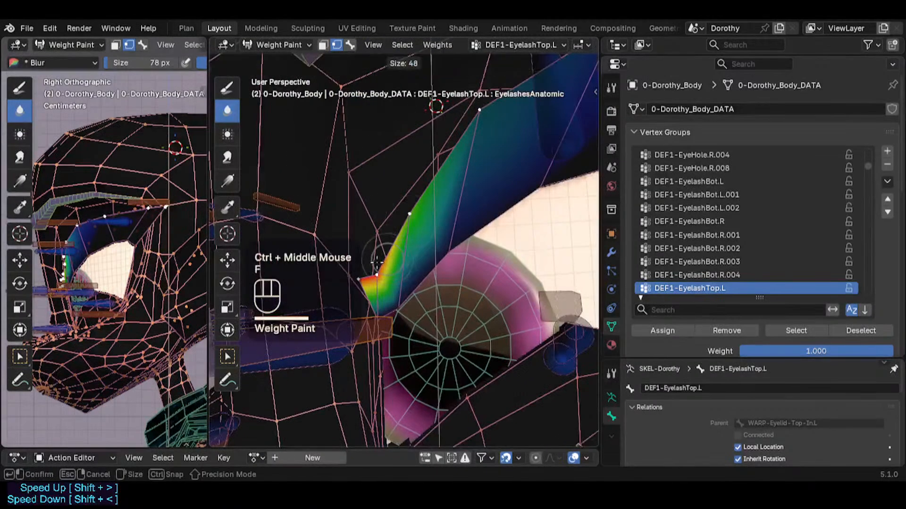
pyautogui.press('f')
pyautogui.click(377, 272)
pyautogui.click(377, 272)
# Make the DEF1-EyelashTop.L.001 bone active for painting and return to vertex selection masking
pyautogui.keyDown('ctrl'); pyautogui.moveTo(391, 272); pyautogui.dragTo(425, 251, button='middle'); pyautogui.keyUp('ctrl')
pyautogui.keyDown('shift'); pyautogui.moveTo(426, 251); pyautogui.dragTo(427, 215, button='middle'); pyautogui.keyUp('shift')
pyautogui.keyDown('shift'); pyautogui.moveTo(427, 215); pyautogui.dragTo(426, 239, button='middle'); pyautogui.keyUp('shift')
pyautogui.press('2')
pyautogui.keyDown('alt'); pyautogui.click(396, 218); pyautogui.keyUp('alt')
pyautogui.press('2')
# Paint DEF1-EyelashTop.L.001 weight along the upper edge of the middle upper lashes at weight 1.000 with a 46 px brush
pyautogui.click(228, 88)
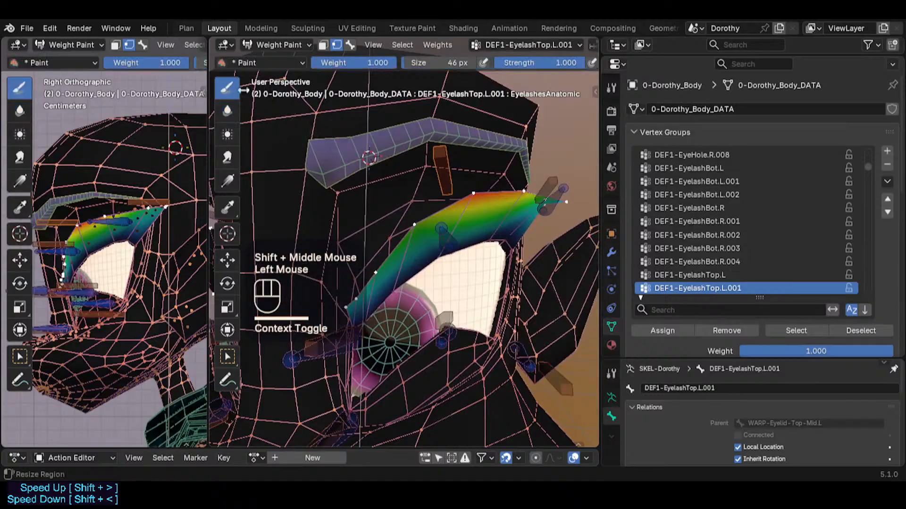
pyautogui.hotkey('ctrl', 'f')
pyautogui.keyDown('ctrl'); pyautogui.click(409, 210); pyautogui.keyUp('ctrl')
pyautogui.moveTo(467, 194); pyautogui.dragTo(423, 214)
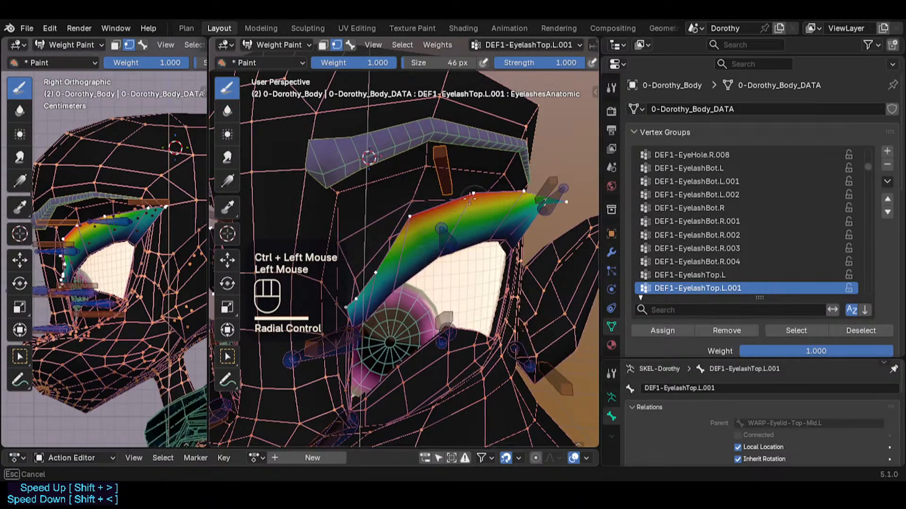
pyautogui.moveTo(490, 194); pyautogui.dragTo(466, 201)
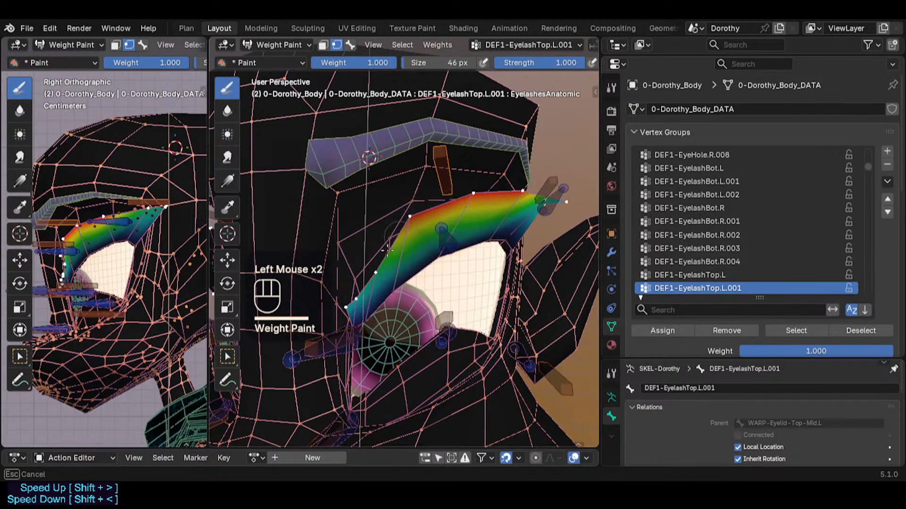
# Extend the painted DEF1-EyelashTop.L.001 weight down the upper lashes to their inner corner at weight 1.000
pyautogui.keyDown('shift'); pyautogui.moveTo(387, 249); pyautogui.dragTo(394, 264, button='middle'); pyautogui.keyUp('shift')
pyautogui.click(394, 265)
pyautogui.moveTo(390, 230); pyautogui.dragTo(382, 250)
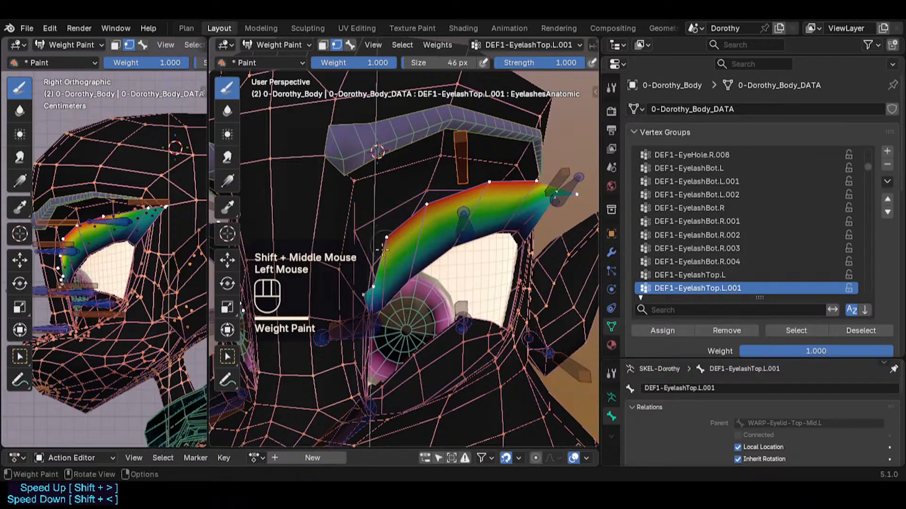
pyautogui.moveTo(367, 287); pyautogui.dragTo(366, 268)
pyautogui.moveTo(437, 202); pyautogui.dragTo(429, 198)
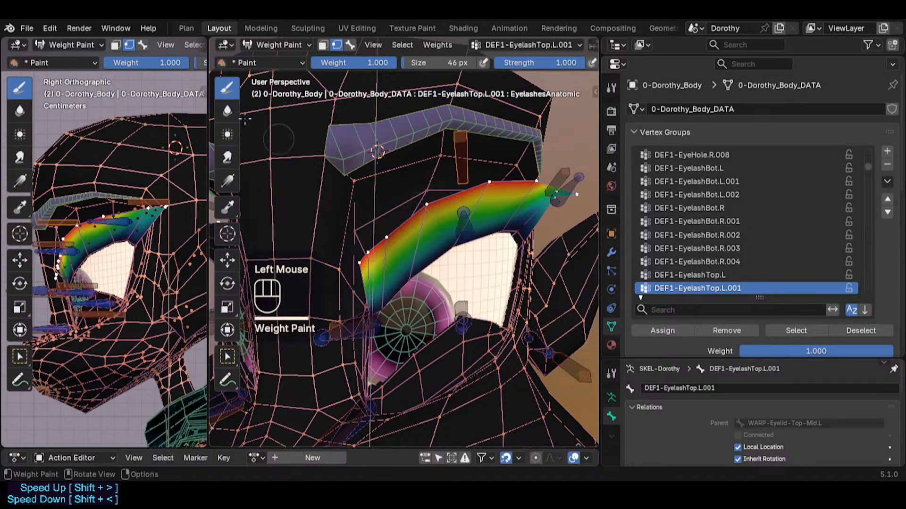
# Blur the DEF1-EyelashTop.L.001 weights at 46 px from the inner upper-lash corner toward the middle so the influence fades inward
pyautogui.click(227, 110)
pyautogui.moveTo(354, 263); pyautogui.dragTo(366, 291)
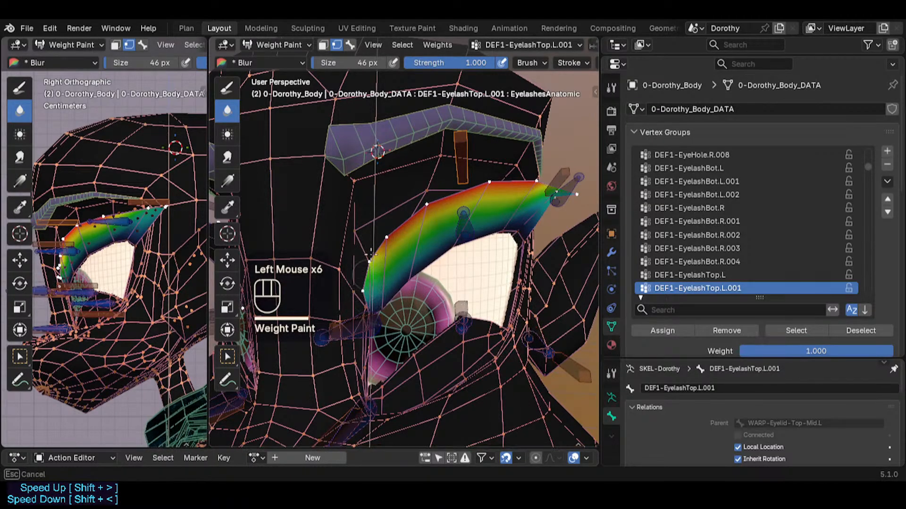
pyautogui.moveTo(385, 235); pyautogui.dragTo(389, 249)
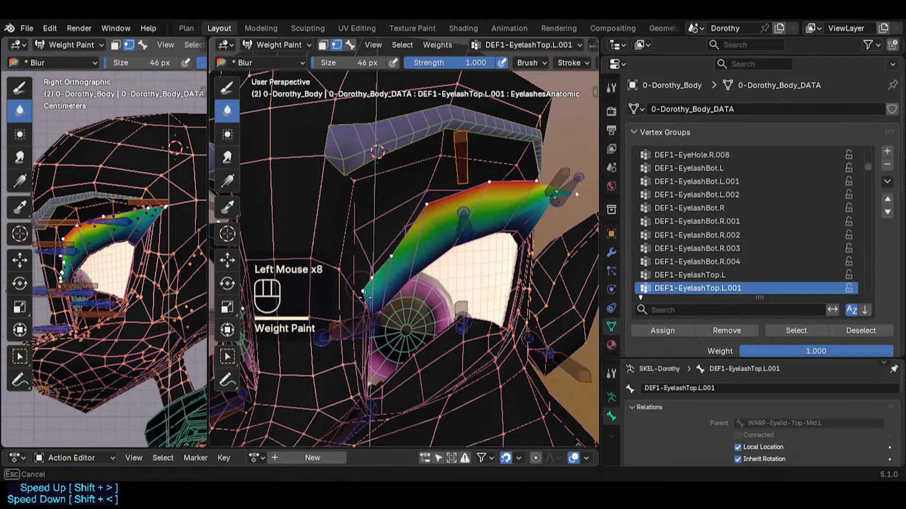
pyautogui.moveTo(369, 301)
pyautogui.mouseDown()
pyautogui.moveTo(361, 295)
pyautogui.moveTo(380, 289)
pyautogui.mouseUp()
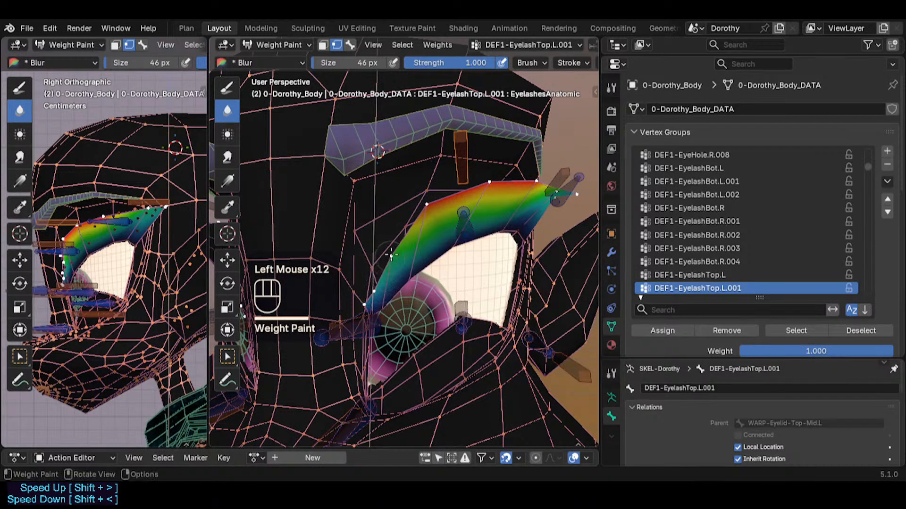
pyautogui.moveTo(391, 255)
pyautogui.mouseDown()
pyautogui.moveTo(426, 214)
pyautogui.moveTo(429, 222)
pyautogui.mouseUp()
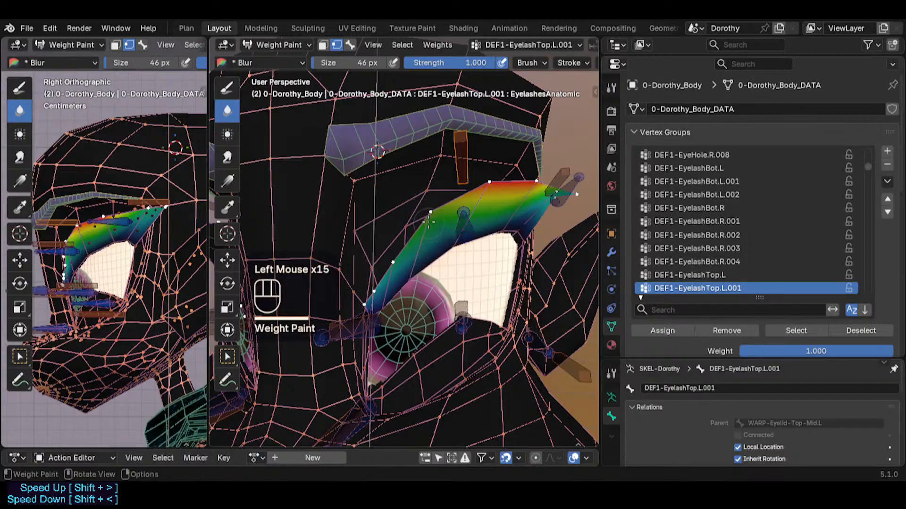
# Switch back to the Paint brush for the outer end of the upper lashes and save the file
pyautogui.moveTo(494, 208); pyautogui.dragTo(444, 215, button='middle')
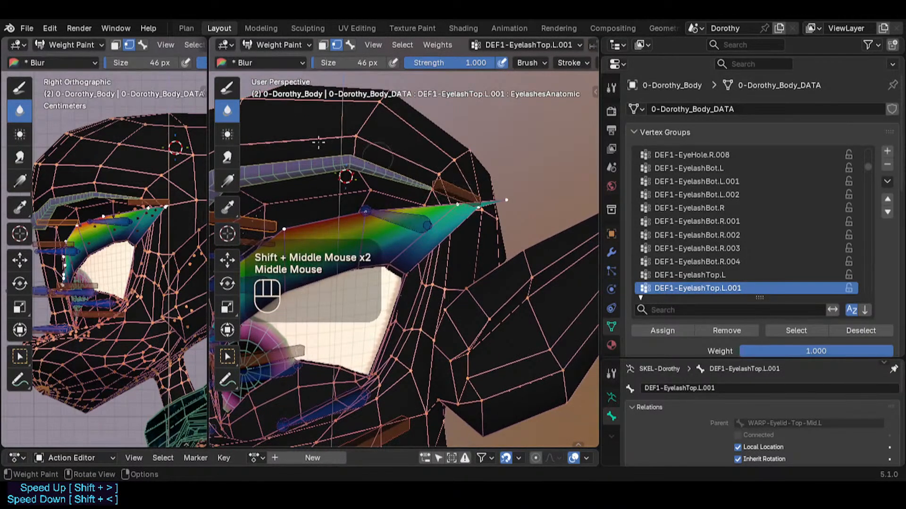
pyautogui.click(227, 87)
pyautogui.hotkey('ctrl', 's')
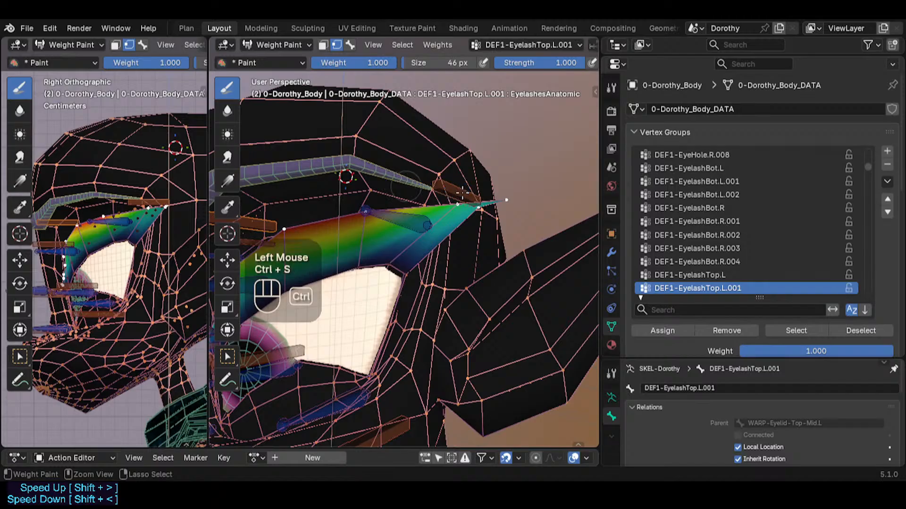
# Paint weight 1.000 along the outer end of the left upper eyelash in DEF1-EyelashTop.L.001
pyautogui.hotkey('ctrl', 'f')
pyautogui.keyDown('ctrl'); pyautogui.click(504, 202); pyautogui.keyUp('ctrl')
pyautogui.moveTo(505, 202); pyautogui.dragTo(513, 200)
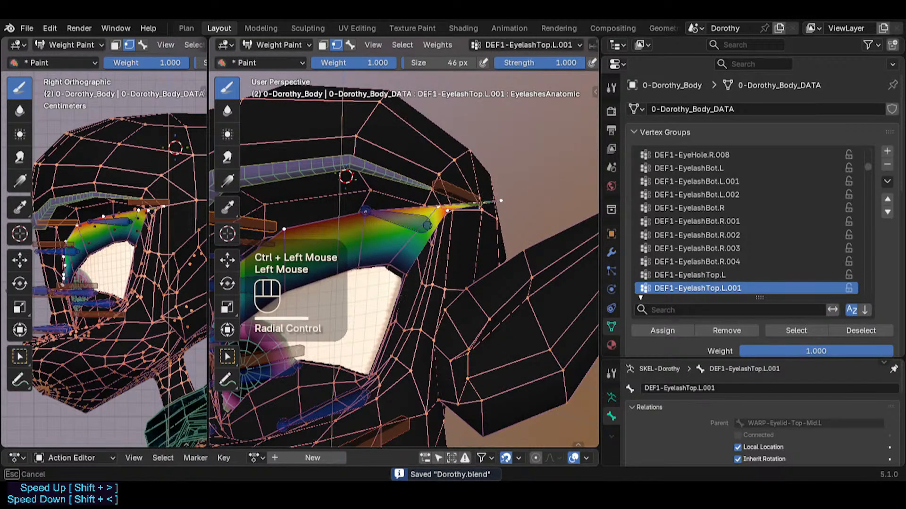
pyautogui.moveTo(451, 209); pyautogui.dragTo(412, 212)
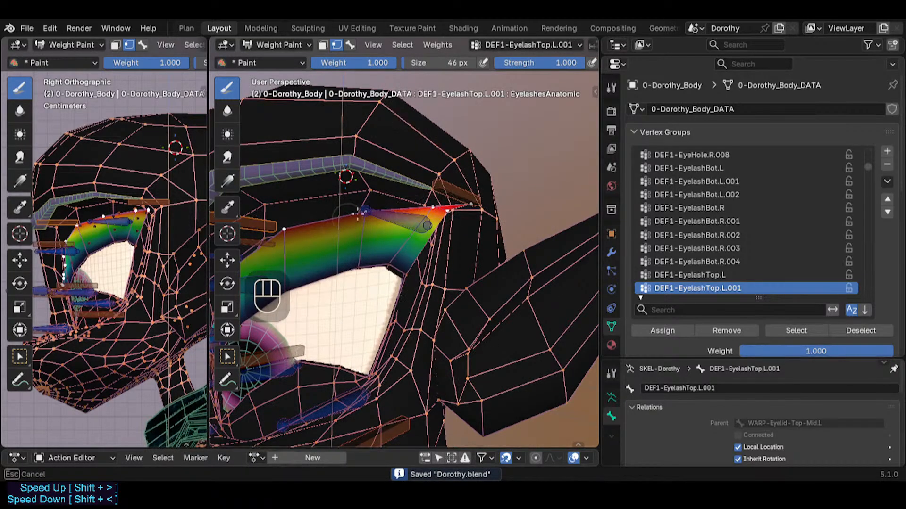
# Blur the weights at the outer end of the upper eyelash with a 60 px brush
pyautogui.click(226, 110)
pyautogui.keyDown('ctrl'); pyautogui.moveTo(462, 221); pyautogui.dragTo(466, 214, button='middle'); pyautogui.keyUp('ctrl')
pyautogui.moveTo(466, 213); pyautogui.dragTo(467, 211)
pyautogui.press('f')
pyautogui.click(473, 196)
pyautogui.moveTo(466, 211); pyautogui.dragTo(463, 224, button='middle')
pyautogui.moveTo(464, 224); pyautogui.dragTo(468, 210)
pyautogui.moveTo(468, 209)
pyautogui.mouseDown(button='middle')
pyautogui.moveTo(469, 277)
pyautogui.moveTo(446, 189)
pyautogui.mouseUp(button='middle')
pyautogui.moveTo(452, 196); pyautogui.dragTo(450, 198)
pyautogui.moveTo(450, 198)
pyautogui.keyDown('shift'); pyautogui.mouseDown(button='middle')
pyautogui.moveTo(453, 273)
pyautogui.moveTo(406, 245)
pyautogui.moveTo(404, 259)
pyautogui.mouseUp(button='middle'); pyautogui.keyUp('shift')
# Set the Paint brush to weight 0.188 and size 102 px, and dab over the eyelash's outermost tip
pyautogui.click(227, 87)
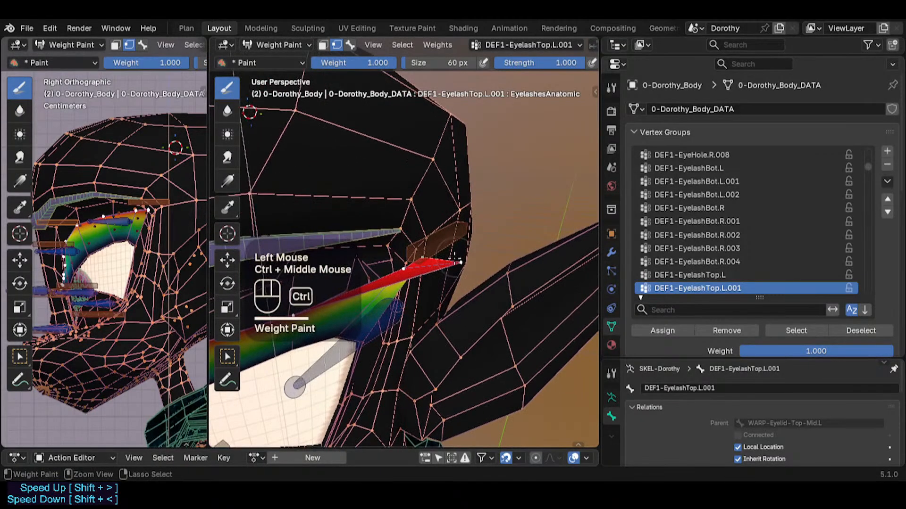
pyautogui.hotkey('ctrl', 'f')
pyautogui.click(366, 270)
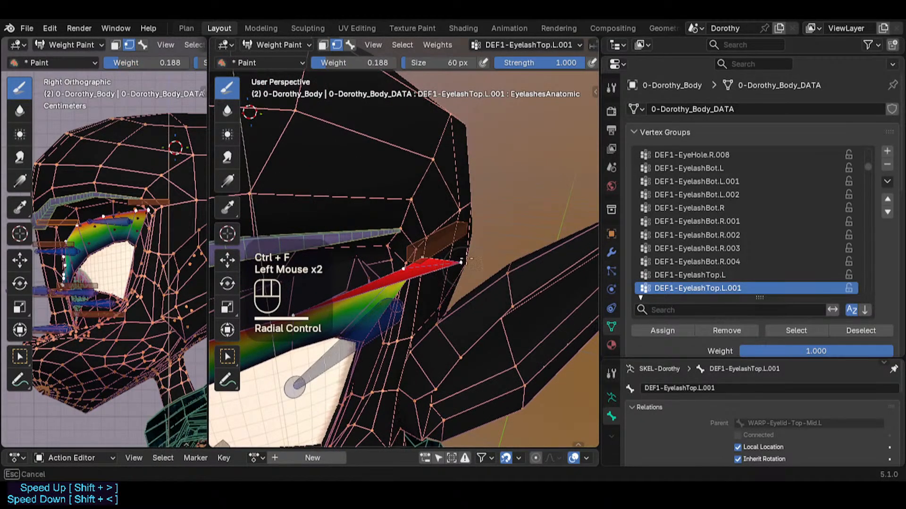
pyautogui.moveTo(472, 259); pyautogui.dragTo(491, 283, button='middle')
pyautogui.press('f')
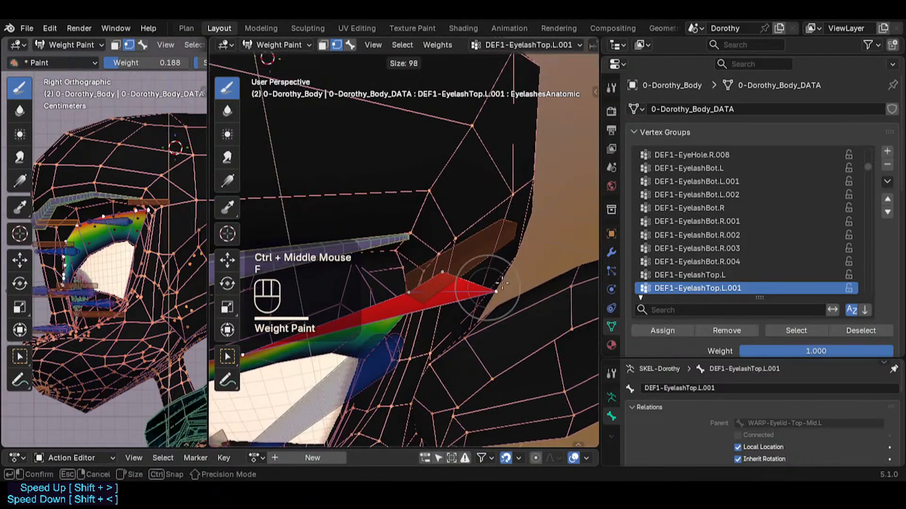
pyautogui.click(500, 287)
pyautogui.moveTo(497, 298)
pyautogui.mouseDown()
pyautogui.moveTo(492, 289)
pyautogui.moveTo(514, 289)
pyautogui.mouseUp()
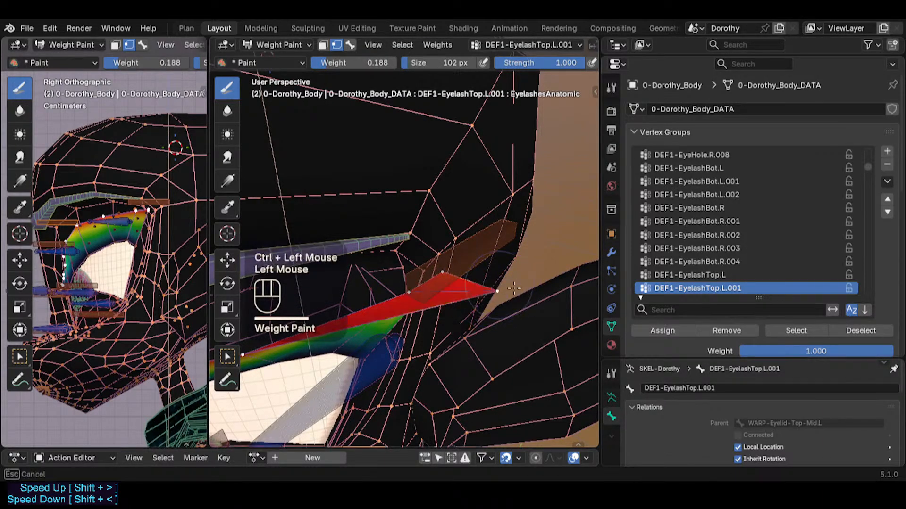
# Lower the paint weight to 0.030 and blur the eyelash's outermost tip with the Blur brush
pyautogui.hotkey('ctrl', 'f')
pyautogui.click(486, 290)
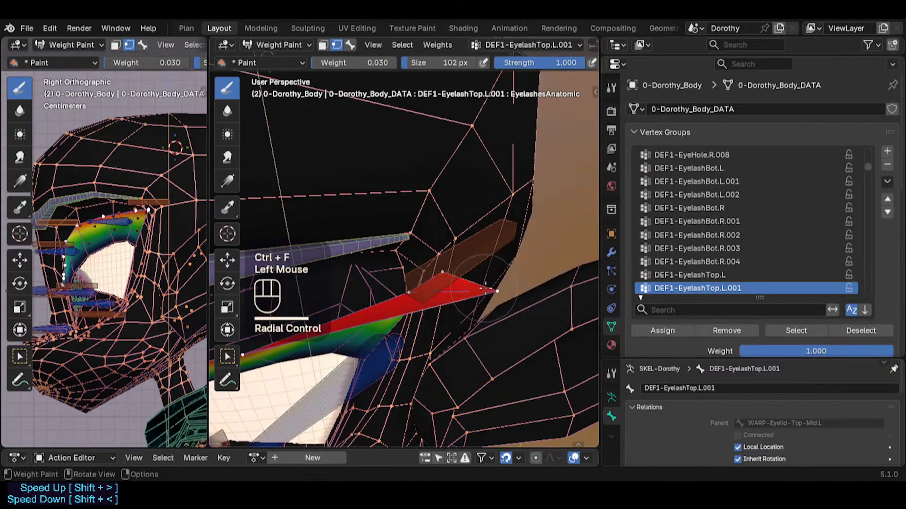
pyautogui.click(222, 111)
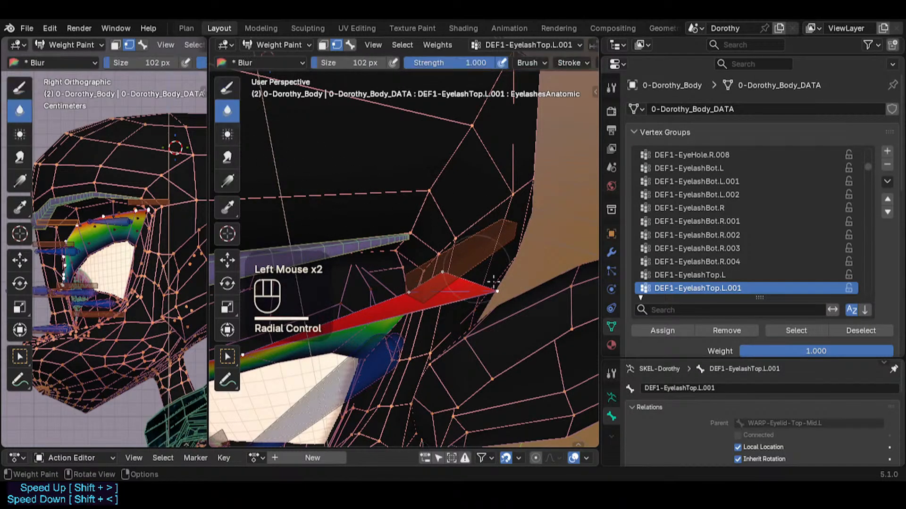
pyautogui.moveTo(496, 292); pyautogui.dragTo(498, 292)
pyautogui.click(478, 289)
pyautogui.hotkey('shift', 'f')
pyautogui.keyDown('shift'); pyautogui.click(536, 235); pyautogui.keyUp('shift')
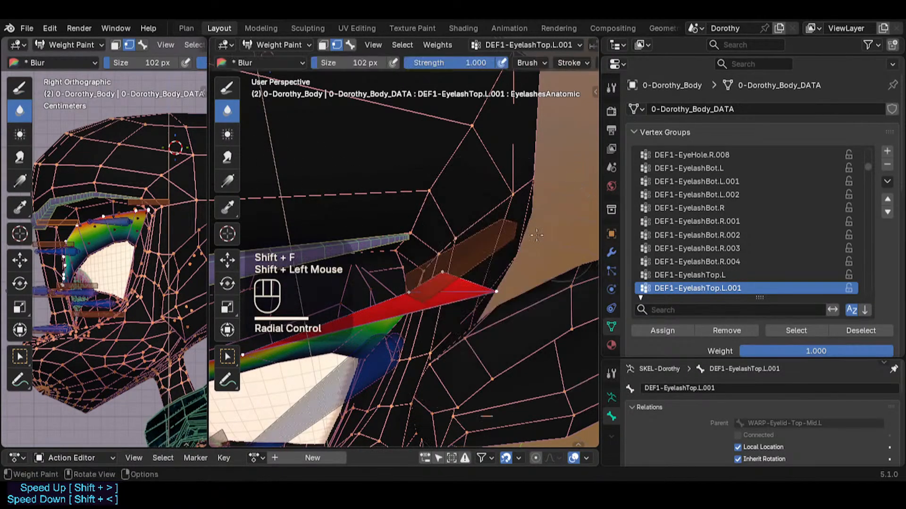
# Switch back to the Paint brush and check its blend mode and brush type settings
pyautogui.click(533, 62)
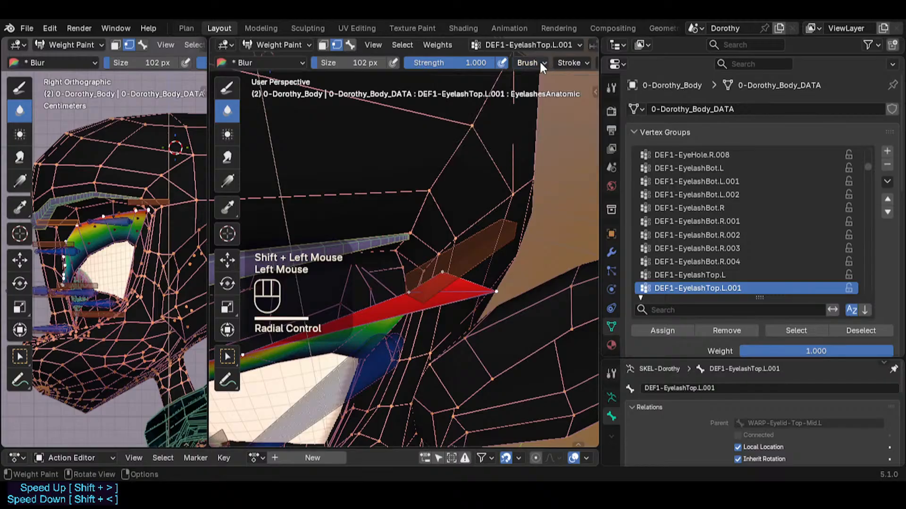
pyautogui.hotkey('shift', 'space')
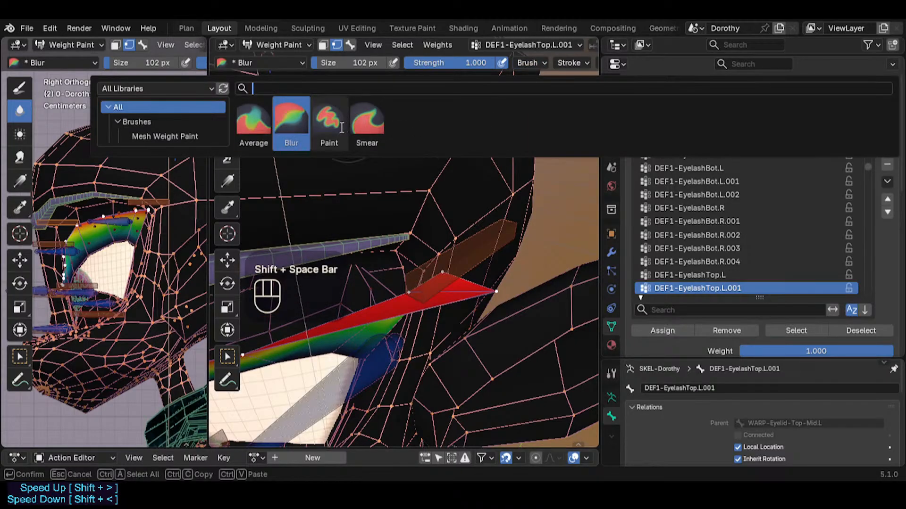
pyautogui.click(327, 128)
pyautogui.moveTo(485, 62); pyautogui.dragTo(527, 58, button='middle')
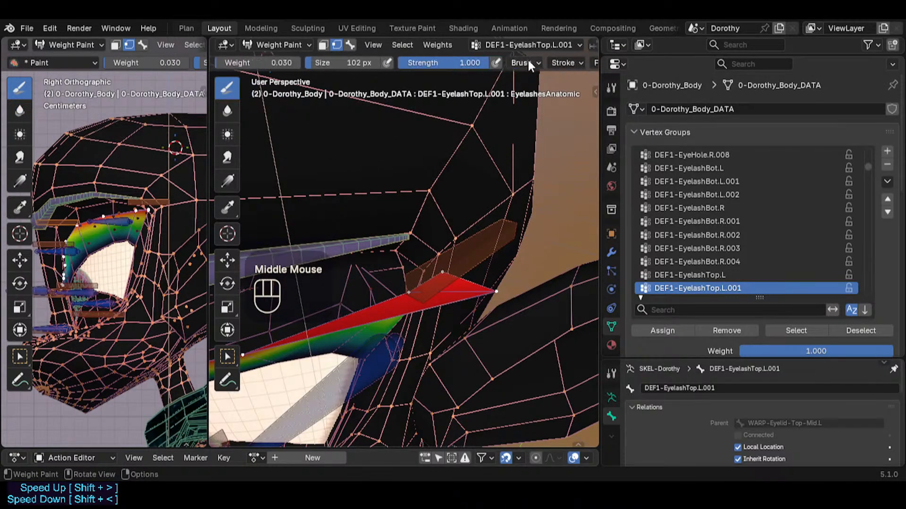
pyautogui.click(527, 58)
pyautogui.click(523, 89)
pyautogui.click(520, 109)
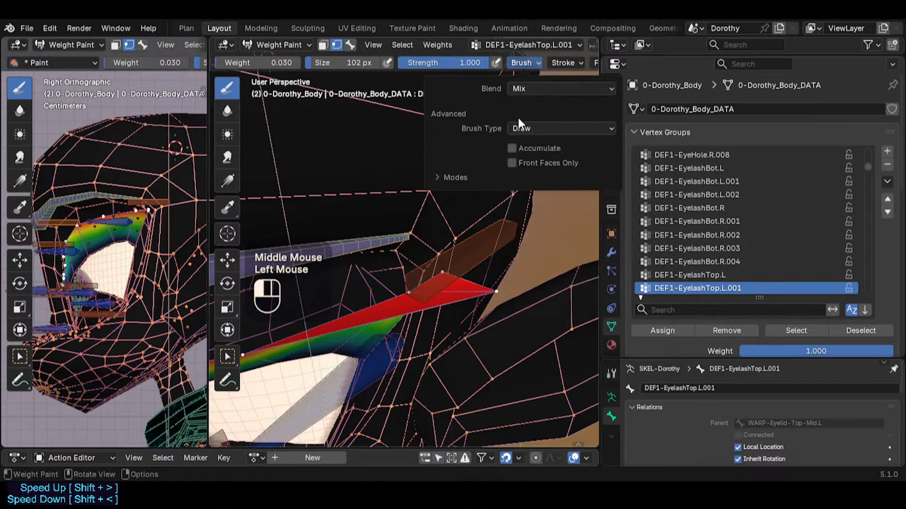
# Paint the eyelash's outermost tip at weight 0.194, and repaint it at 0.109
pyautogui.hotkey('ctrl', 'f')
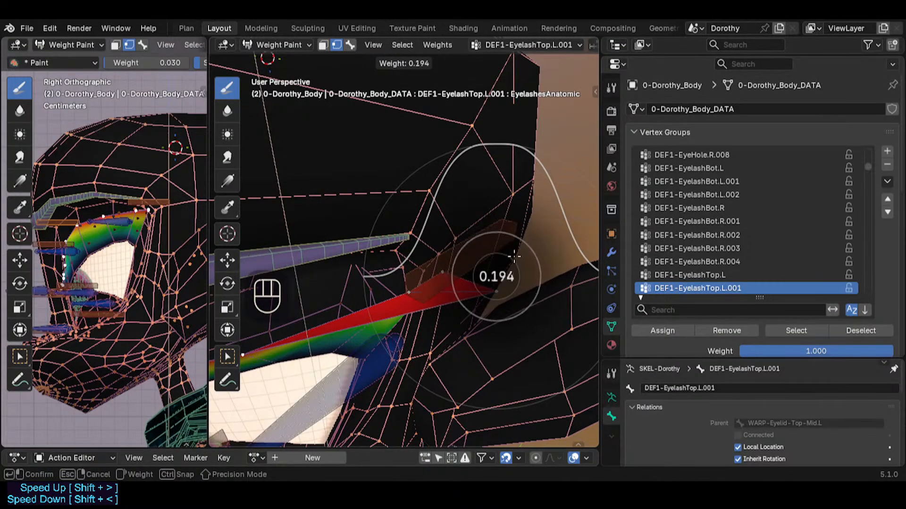
pyautogui.click(515, 256)
pyautogui.click(495, 293)
pyautogui.hotkey('ctrl', 'f')
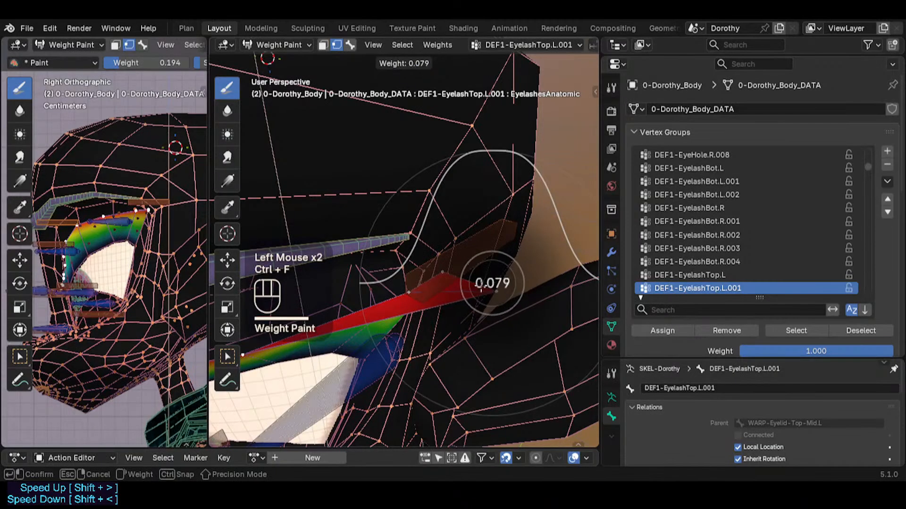
pyautogui.click(468, 283)
pyautogui.click(468, 283)
pyautogui.click(575, 261)
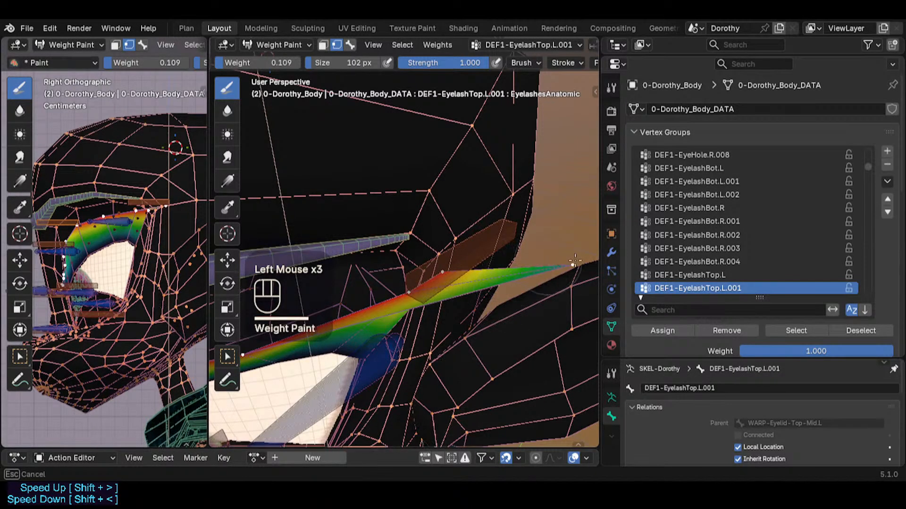
pyautogui.moveTo(574, 261)
pyautogui.keyDown('shift'); pyautogui.mouseDown(button='middle')
pyautogui.moveTo(442, 289)
pyautogui.moveTo(514, 251)
pyautogui.mouseUp(button='middle'); pyautogui.keyUp('shift')
pyautogui.click(510, 269)
pyautogui.click(517, 250)
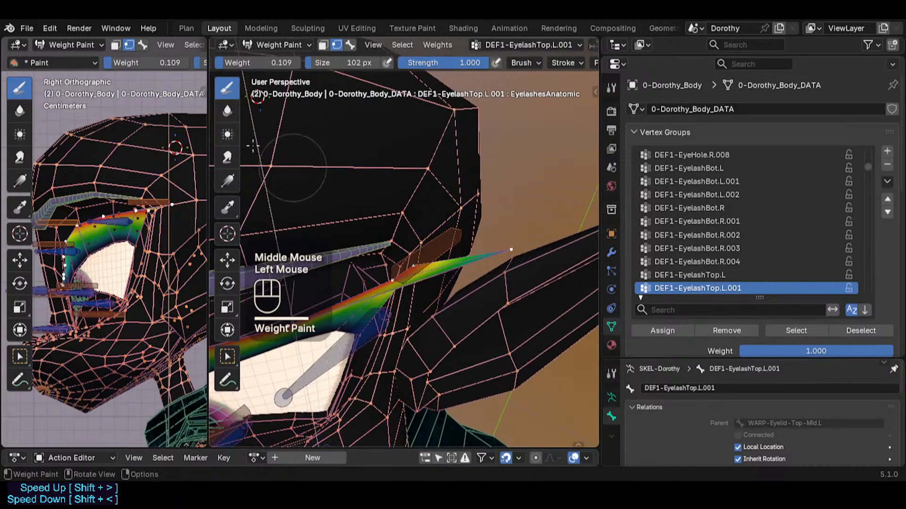
# Blur the weights between the eyelash's outer tip and the outer eye corner
pyautogui.click(227, 109)
pyautogui.click(416, 260)
pyautogui.moveTo(415, 259); pyautogui.dragTo(446, 264, button='middle')
pyautogui.click(450, 264)
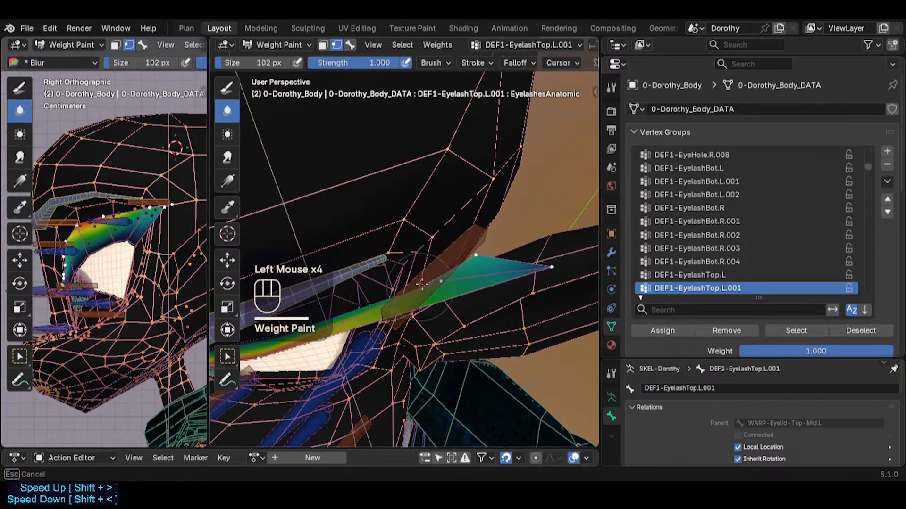
pyautogui.moveTo(421, 284)
pyautogui.keyDown('shift'); pyautogui.mouseDown(button='middle')
pyautogui.moveTo(414, 221)
pyautogui.moveTo(382, 316)
pyautogui.moveTo(391, 255)
pyautogui.moveTo(420, 331)
pyautogui.moveTo(394, 292)
pyautogui.moveTo(404, 280)
pyautogui.moveTo(424, 294)
pyautogui.mouseUp(button='middle'); pyautogui.keyUp('shift')
# Paint the eyelash vertex just beyond the outer eye corner at weight 0.794 with a 104 px brush
pyautogui.click(227, 88)
pyautogui.hotkey('ctrl', 'f')
pyautogui.click(405, 281)
pyautogui.hotkey('ctrl', 'f')
pyautogui.keyDown('ctrl'); pyautogui.click(437, 278); pyautogui.keyUp('ctrl')
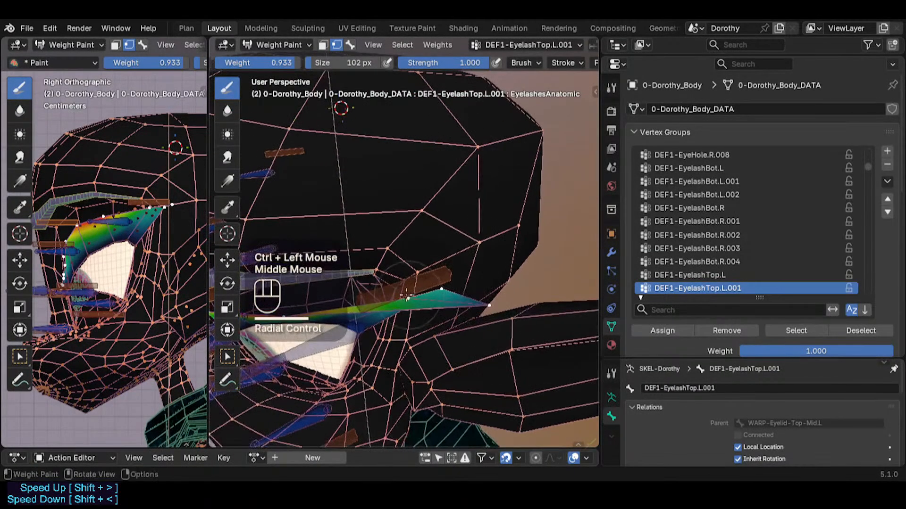
pyautogui.press('f')
pyautogui.click(407, 295)
pyautogui.hotkey('ctrl', 'f')
pyautogui.click(392, 296)
pyautogui.click(406, 303)
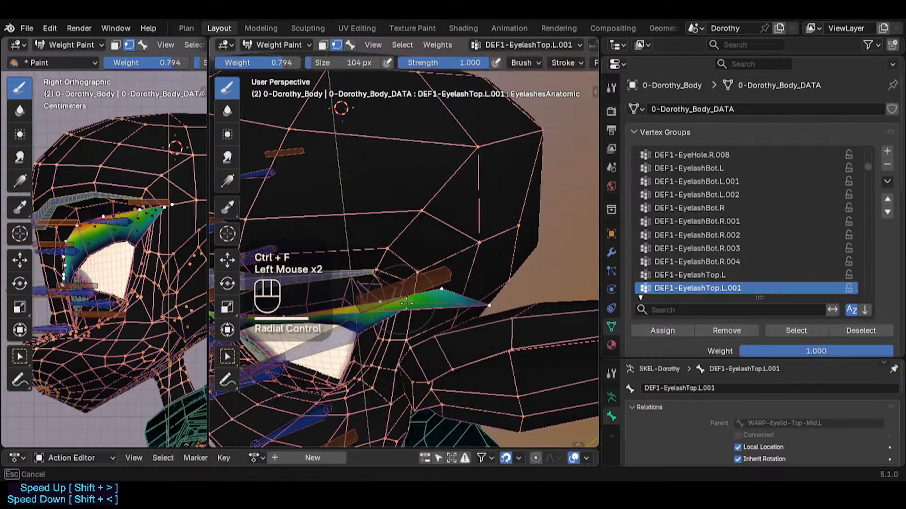
# Blur the weights along the eyelash's outer section, undoing and repeating a stroke near the eye corner
pyautogui.moveTo(372, 307); pyautogui.dragTo(328, 204, button='middle')
pyautogui.click(228, 119)
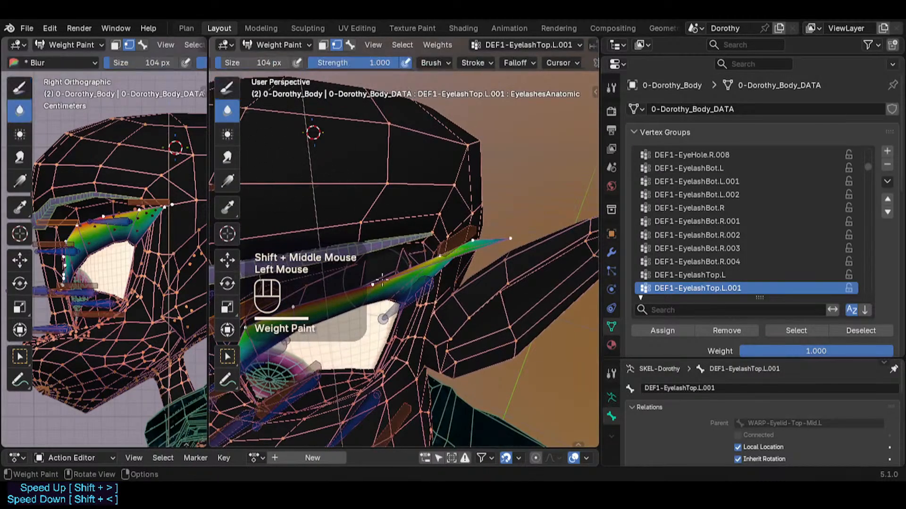
pyautogui.moveTo(447, 254); pyautogui.dragTo(447, 301, button='middle')
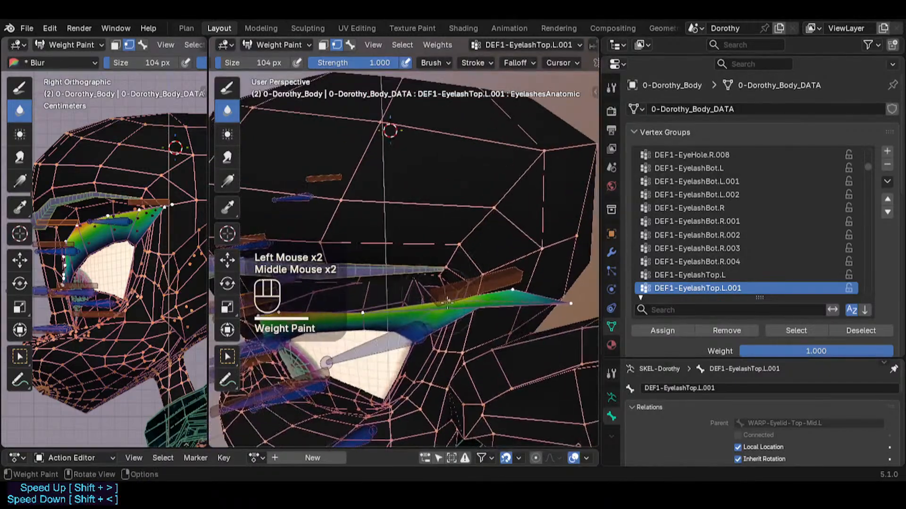
pyautogui.moveTo(453, 304); pyautogui.dragTo(457, 306)
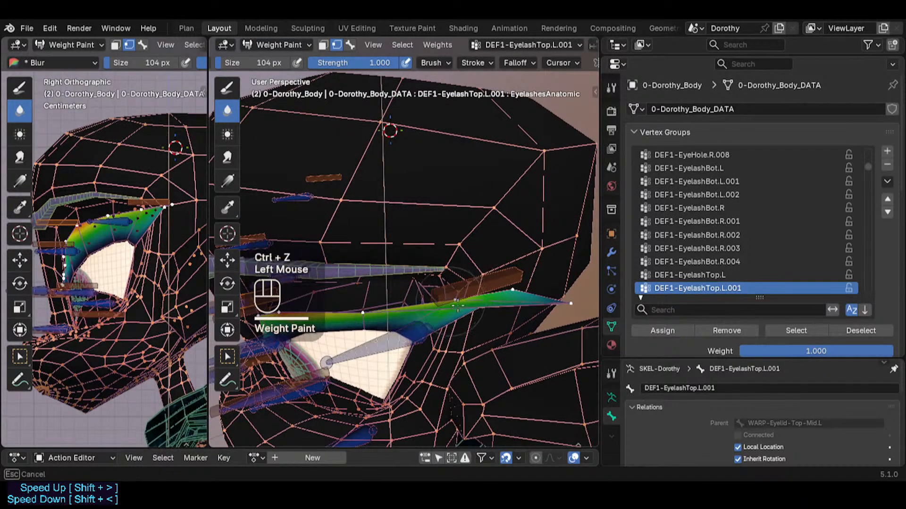
pyautogui.moveTo(488, 282); pyautogui.dragTo(477, 330, button='middle')
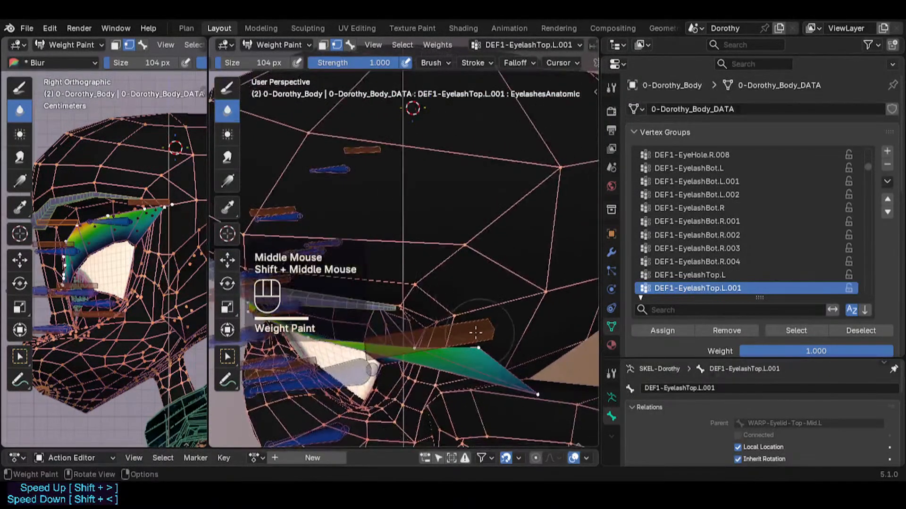
pyautogui.moveTo(478, 342); pyautogui.dragTo(476, 330)
pyautogui.keyDown('shift'); pyautogui.moveTo(472, 301); pyautogui.dragTo(466, 260, button='middle'); pyautogui.keyUp('shift')
# Sample the weight at the eyelash's outermost tip and lower the Paint brush weight to about 0.055 for it
pyautogui.click(227, 88)
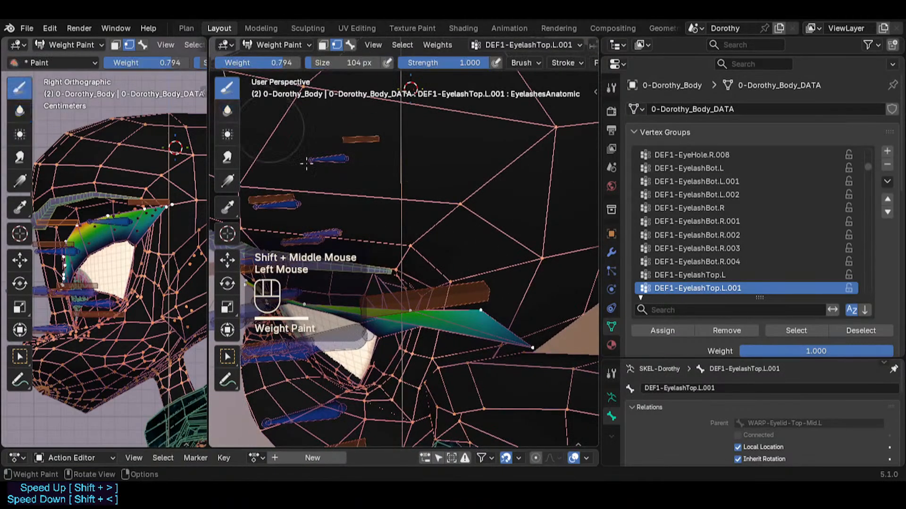
pyautogui.hotkey('ctrl', 'f')
pyautogui.click(533, 343)
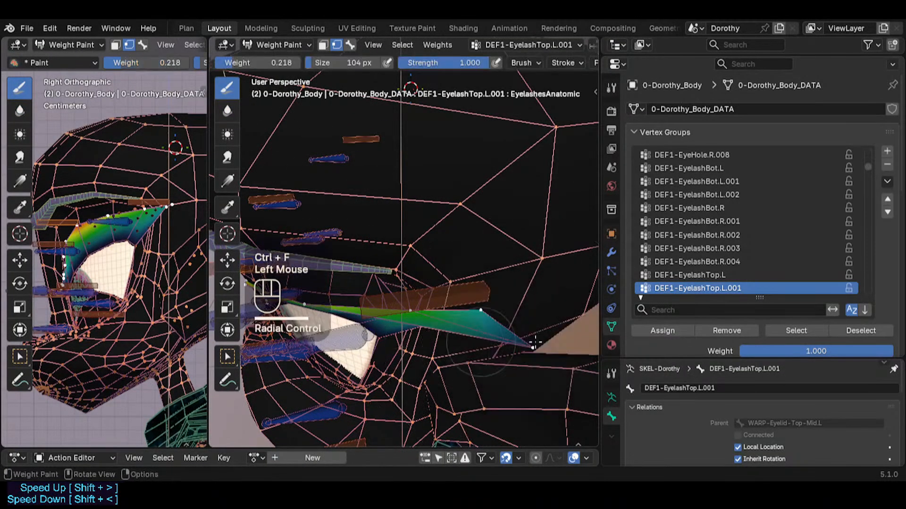
pyautogui.hotkey('ctrl', 'f')
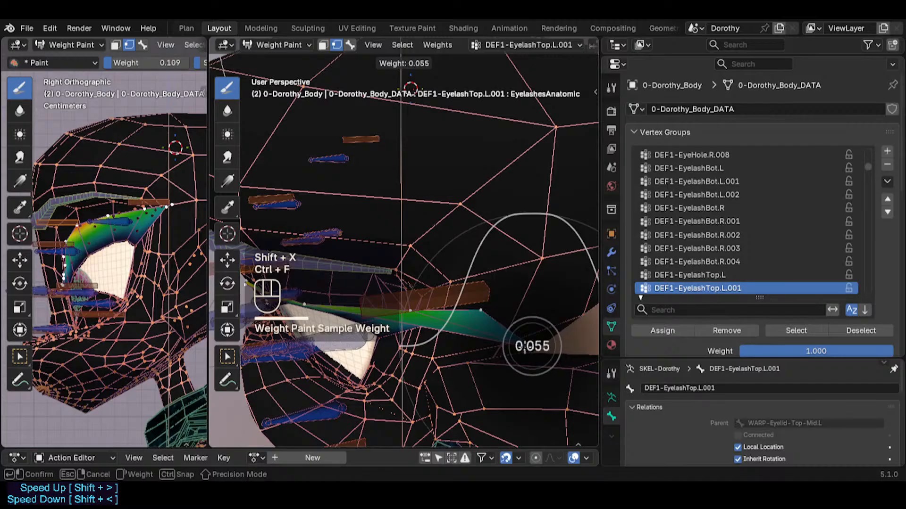
pyautogui.click(531, 346)
# Sample the weight of the eyelash vertex just inside the outermost tip and repaint it at 0.370
pyautogui.moveTo(554, 351); pyautogui.dragTo(491, 325, button='middle')
pyautogui.keyDown('shift'); pyautogui.moveTo(491, 326); pyautogui.dragTo(471, 349, button='middle'); pyautogui.keyUp('shift')
pyautogui.moveTo(472, 349)
pyautogui.mouseDown(button='middle')
pyautogui.moveTo(452, 348)
pyautogui.moveTo(477, 283)
pyautogui.moveTo(488, 279)
pyautogui.mouseUp(button='middle')
pyautogui.click(482, 258)
pyautogui.hotkey('ctrl', 'z')
pyautogui.hotkey('ctrl', 'f')
pyautogui.click(487, 279)
pyautogui.hotkey('shift', 'x')
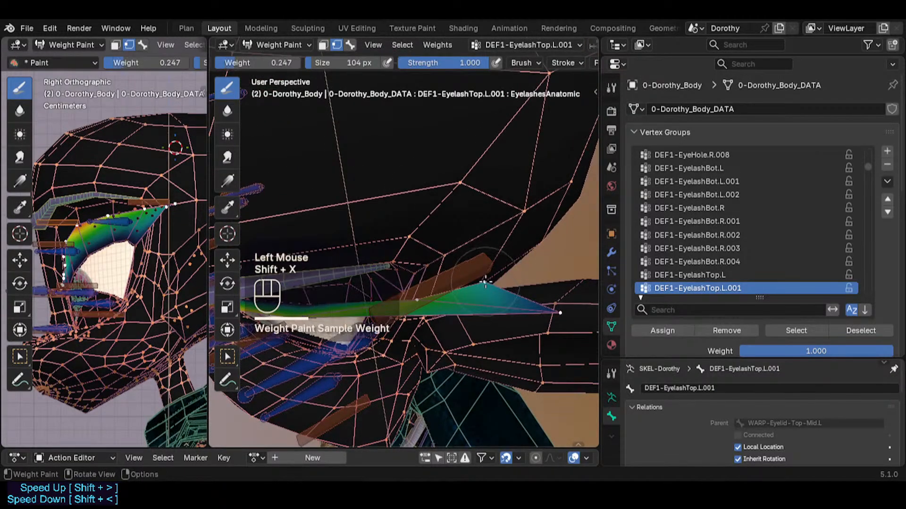
pyautogui.hotkey('ctrl', 'f')
pyautogui.click(483, 281)
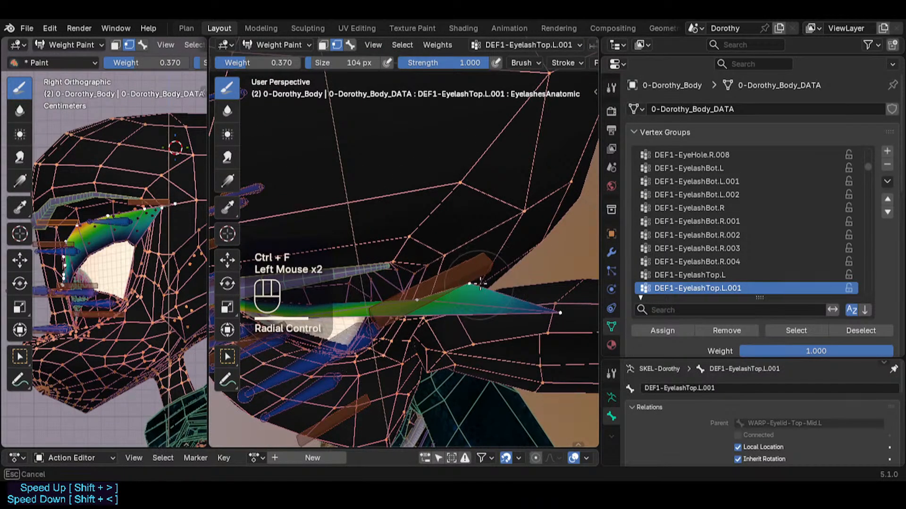
# Sample the eyelash weight near the outer eye corner and repaint that vertex at 0.697
pyautogui.moveTo(480, 283); pyautogui.dragTo(465, 285, button='middle')
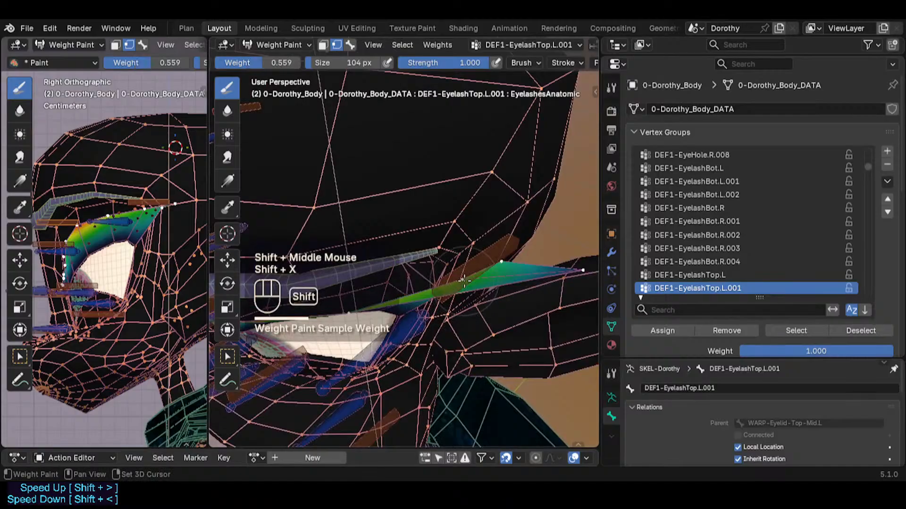
pyautogui.hotkey('ctrl', 'f')
pyautogui.click(470, 280)
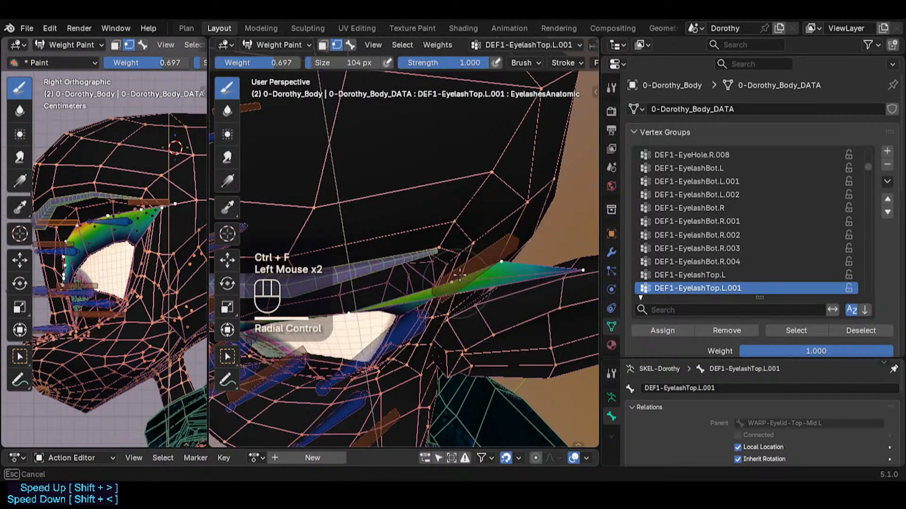
# Sample the weight on the eyelash's upper edge above the eye and set the Paint brush weight to 0.945 there
pyautogui.keyDown('shift'); pyautogui.moveTo(453, 300); pyautogui.dragTo(412, 313, button='middle'); pyautogui.keyUp('shift')
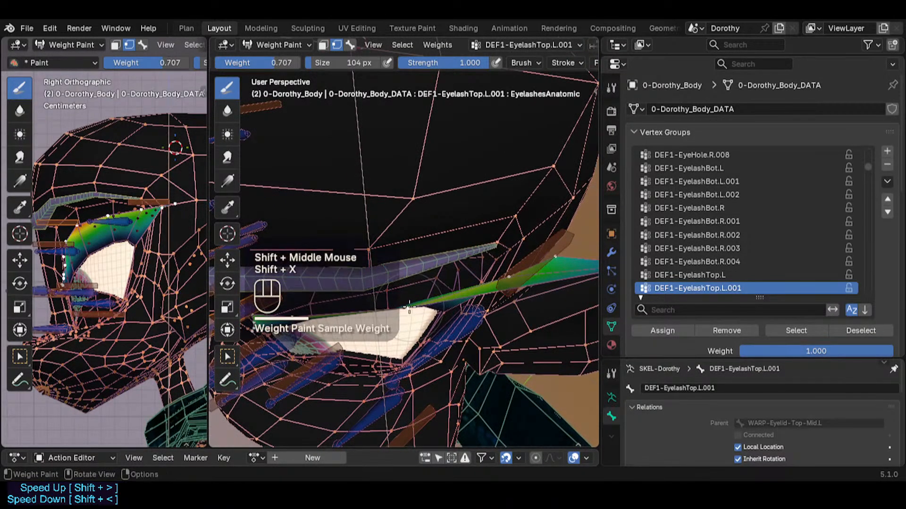
pyautogui.hotkey('ctrl', 'f')
pyautogui.click(427, 301)
pyautogui.hotkey('ctrl', 'f')
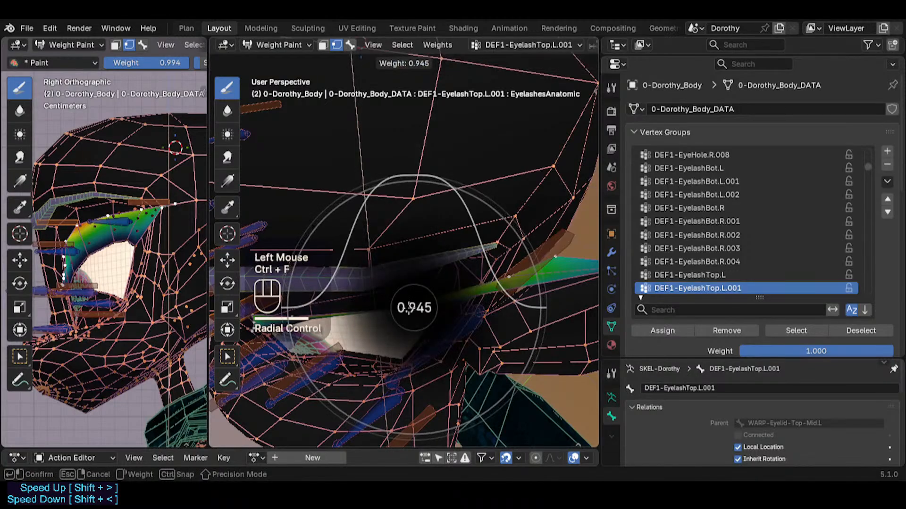
pyautogui.click(406, 305)
# Set the Paint brush weight to 0.794 and paint the eyelash's upper-edge vertex near the outer eye corner
pyautogui.moveTo(407, 311); pyautogui.dragTo(449, 281, button='middle')
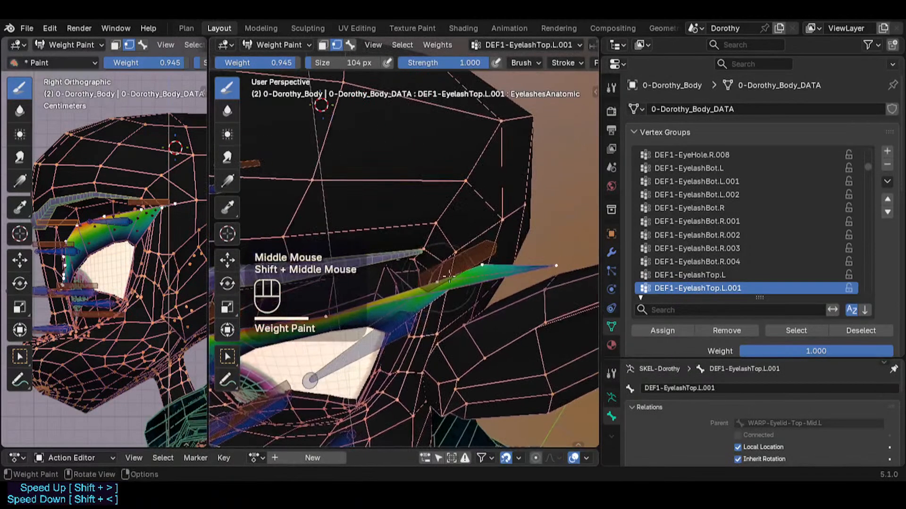
pyautogui.hotkey('ctrl', 'f')
pyautogui.click(414, 289)
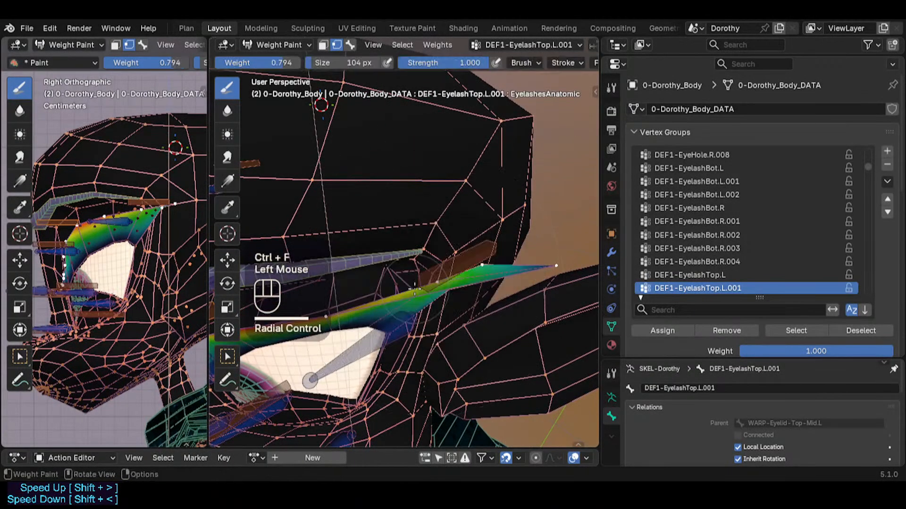
pyautogui.moveTo(435, 282)
pyautogui.mouseDown(button='middle')
pyautogui.moveTo(428, 291)
pyautogui.moveTo(453, 297)
pyautogui.mouseUp(button='middle')
pyautogui.click(428, 292)
# Sample the weight of the eyelash vertex just inside the outermost tip and repaint it at 0.497
pyautogui.hotkey('ctrl', 'f')
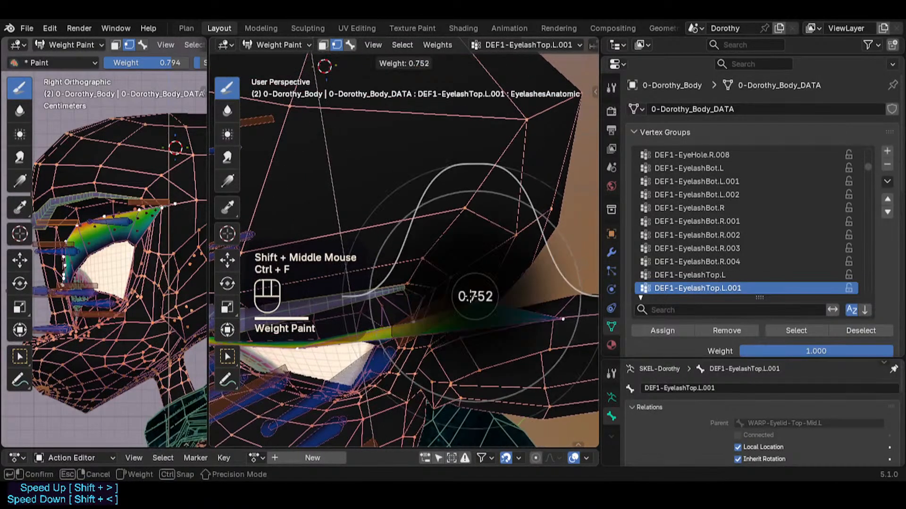
pyautogui.click(477, 298)
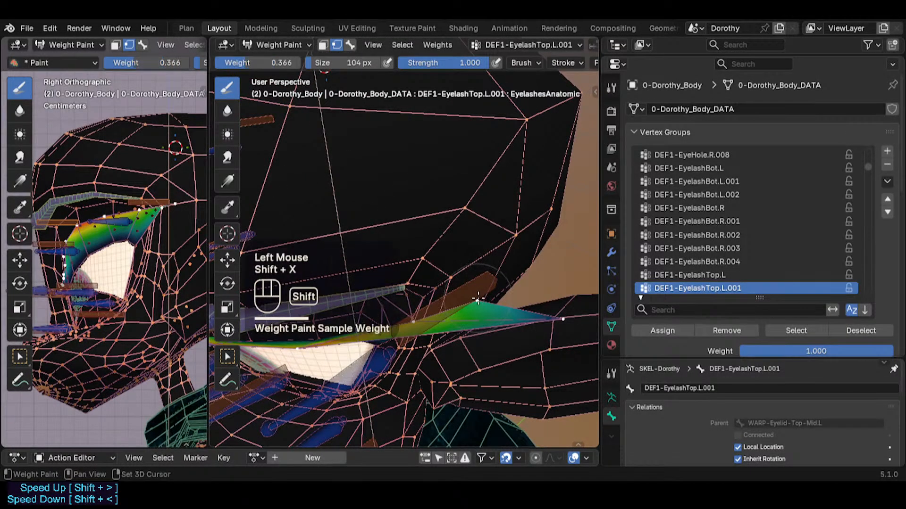
pyautogui.hotkey('ctrl', 'f')
pyautogui.click(489, 294)
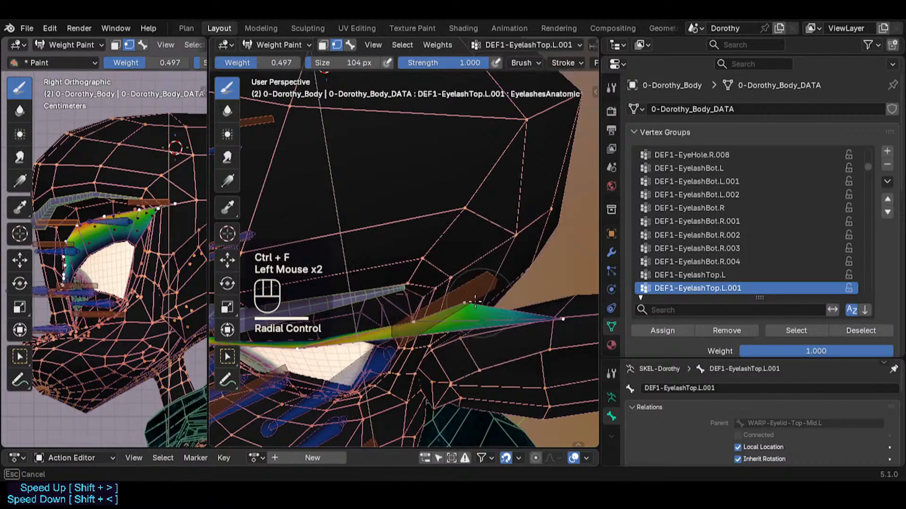
# Switch weight painting to the DEF1-EyelashTop.L.002 bone at the eyelash's outer end and save the file
pyautogui.moveTo(458, 300); pyautogui.dragTo(423, 311, button='middle')
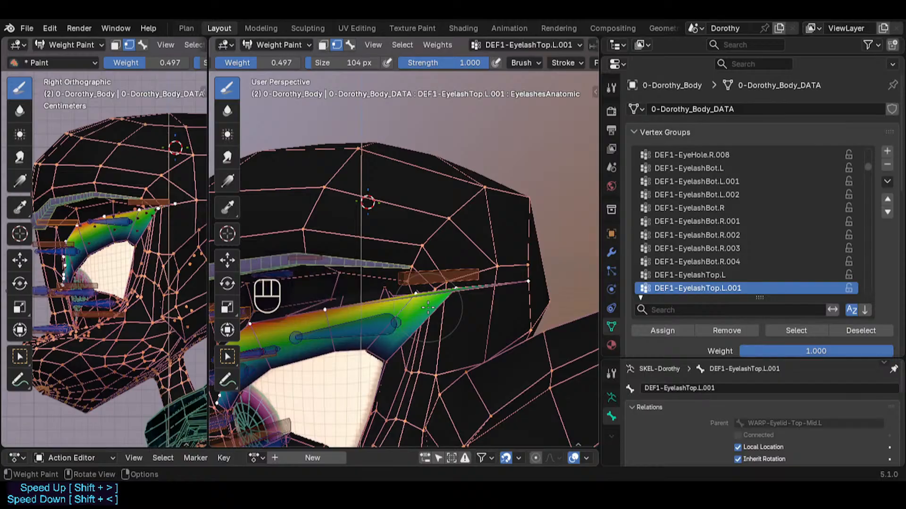
pyautogui.moveTo(427, 320); pyautogui.dragTo(394, 210, button='middle')
pyautogui.scroll(2, 471, 349)
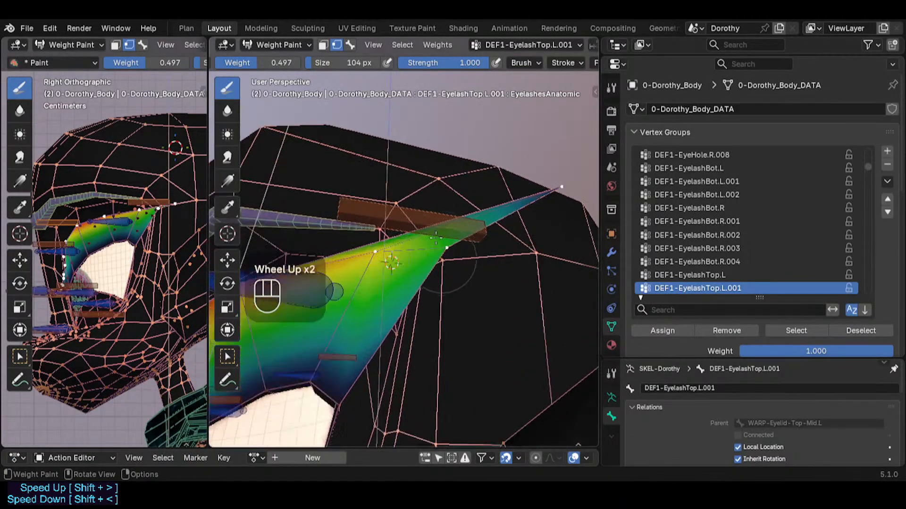
pyautogui.moveTo(472, 349); pyautogui.dragTo(451, 270, button='middle')
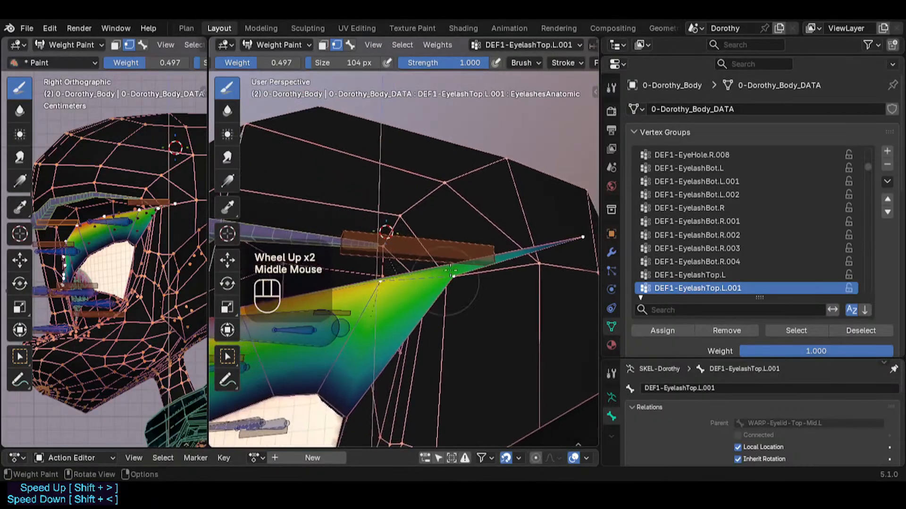
pyautogui.scroll(-1, 453, 283)
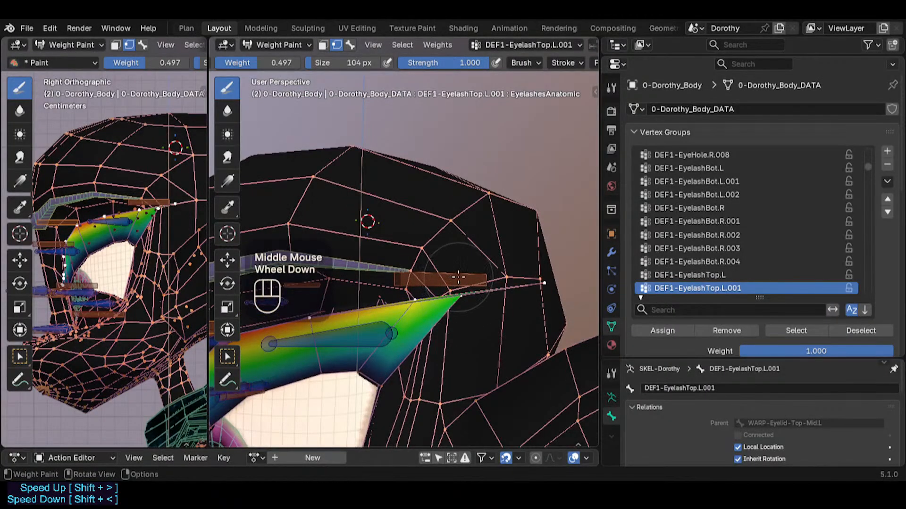
pyautogui.press('2')
pyautogui.keyDown('alt'); pyautogui.click(441, 289); pyautogui.keyUp('alt')
pyautogui.moveTo(441, 289); pyautogui.dragTo(468, 362, button='middle')
pyautogui.hotkey('ctrl', 's')
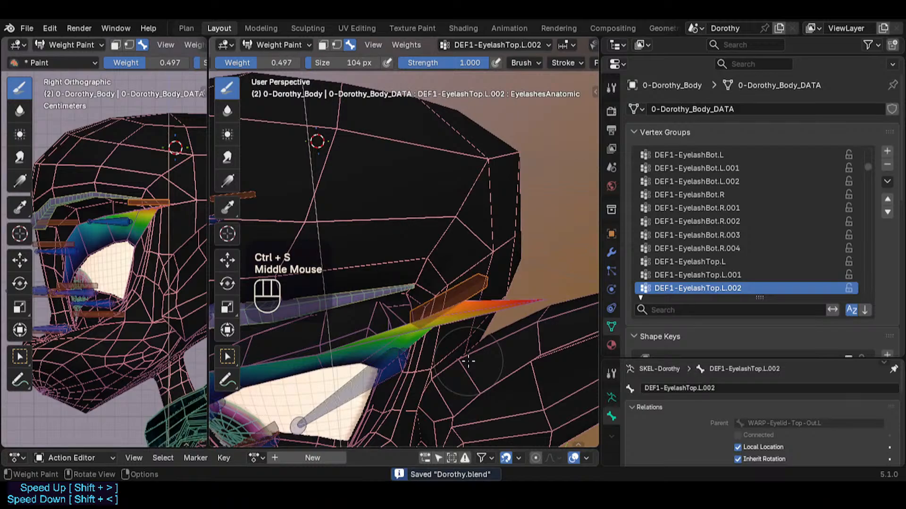
# Return to vertex selection masking and paint the eyelash's outermost tip with the brush weight at 1.000
pyautogui.press('2')
pyautogui.hotkey('ctrl', 'f')
pyautogui.keyDown('ctrl'); pyautogui.click(548, 273); pyautogui.keyUp('ctrl')
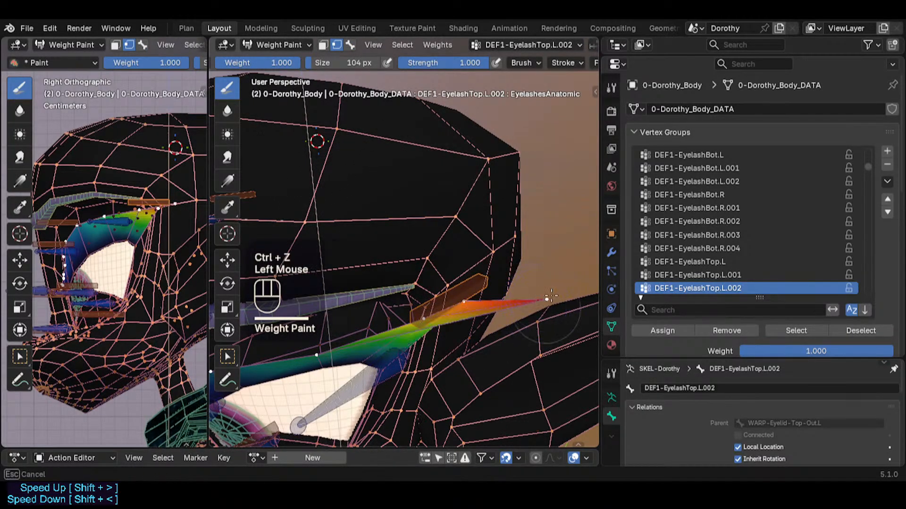
# Subtract weight from the vertices at the eyelash's inner end with the Paint brush at 1.000
pyautogui.keyDown('shift'); pyautogui.moveTo(367, 330); pyautogui.dragTo(401, 298, button='middle'); pyautogui.keyUp('shift')
pyautogui.keyDown('shift'); pyautogui.moveTo(386, 311); pyautogui.dragTo(413, 307, button='middle'); pyautogui.keyUp('shift')
pyautogui.moveTo(412, 307); pyautogui.dragTo(372, 311, button='middle')
pyautogui.hotkey('ctrl', 'f')
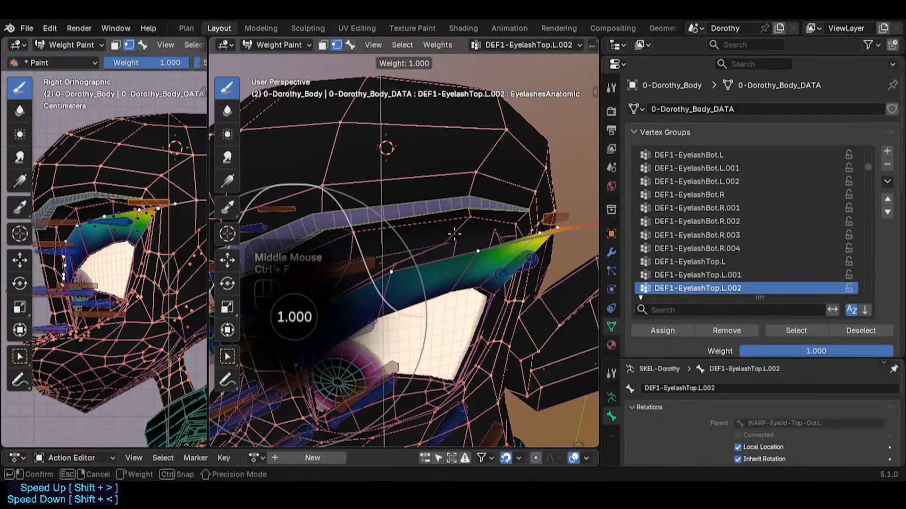
pyautogui.keyDown('ctrl'); pyautogui.click(307, 361); pyautogui.keyUp('ctrl')
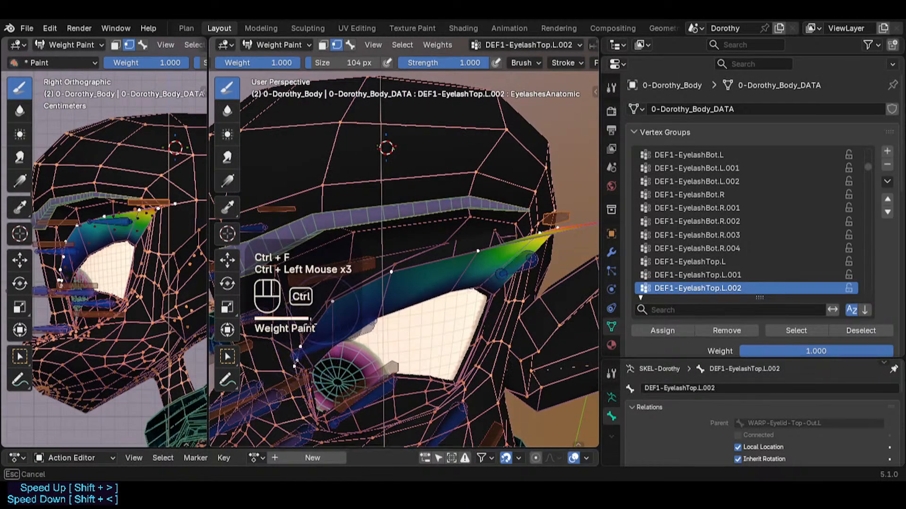
# Save the file and smooth the weights on the eyelash's upper edge above the iris with the Blur brush
pyautogui.moveTo(306, 337); pyautogui.dragTo(302, 245, button='middle')
pyautogui.click(227, 111)
pyautogui.keyDown('shift'); pyautogui.moveTo(330, 321); pyautogui.dragTo(366, 282, button='middle'); pyautogui.keyUp('shift')
pyautogui.hotkey('ctrl', 's')
pyautogui.moveTo(366, 283)
pyautogui.keyDown('ctrl'); pyautogui.mouseDown()
pyautogui.moveTo(367, 299)
pyautogui.moveTo(370, 282)
pyautogui.mouseUp(); pyautogui.keyUp('ctrl')
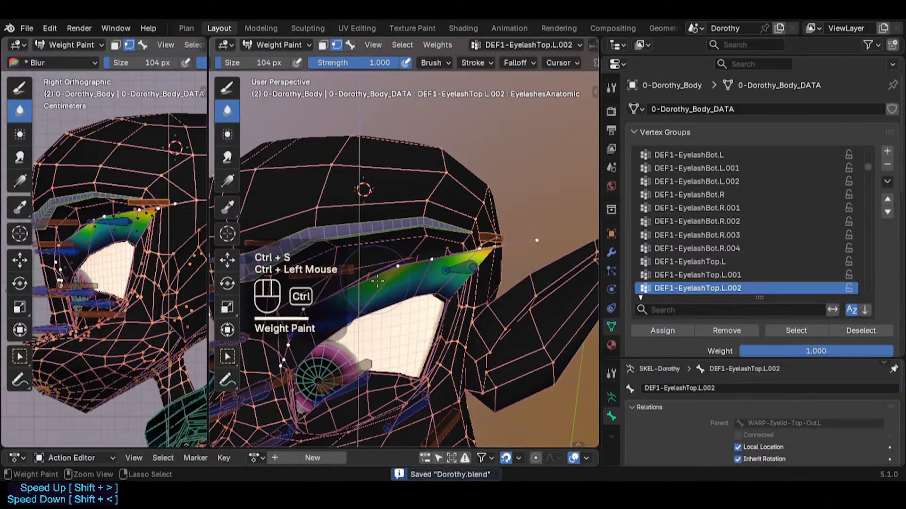
pyautogui.hotkey('shift', 'f')
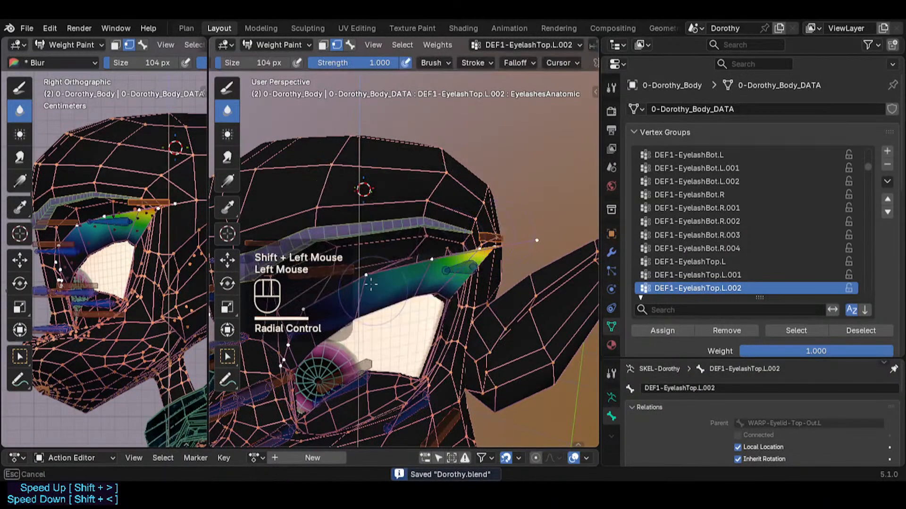
# Blur the weights around the eyelash's outer eye corner from several angles
pyautogui.keyDown('shift'); pyautogui.moveTo(406, 273); pyautogui.dragTo(426, 253, button='middle'); pyautogui.keyUp('shift')
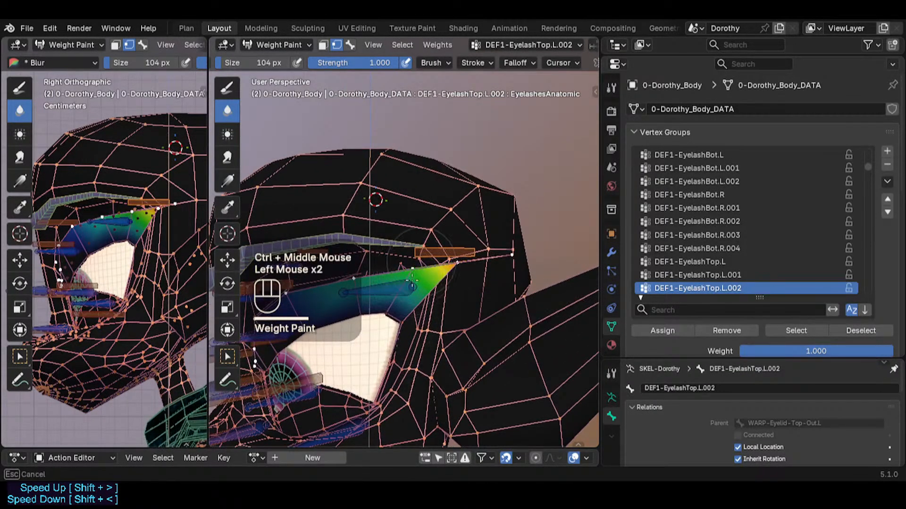
pyautogui.moveTo(402, 299); pyautogui.dragTo(349, 294, button='middle')
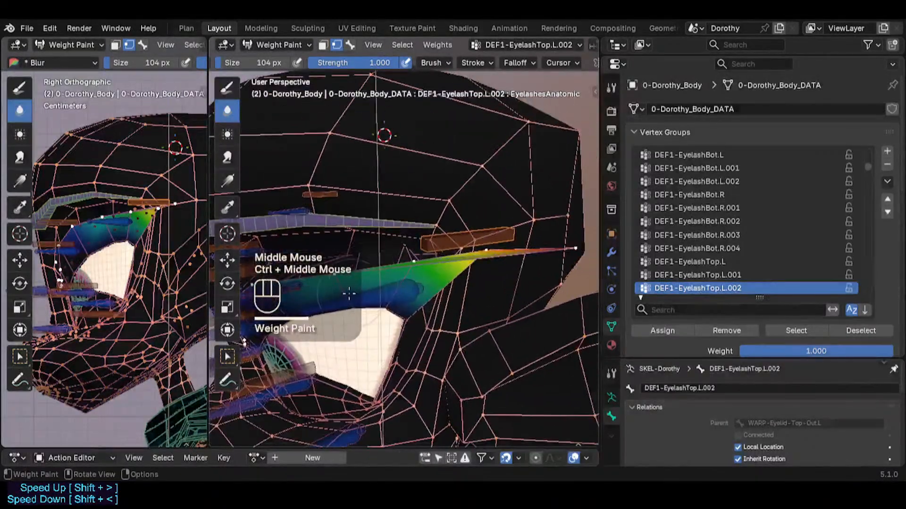
pyautogui.moveTo(413, 254)
pyautogui.mouseDown(button='middle')
pyautogui.moveTo(477, 246)
pyautogui.moveTo(461, 264)
pyautogui.mouseUp(button='middle')
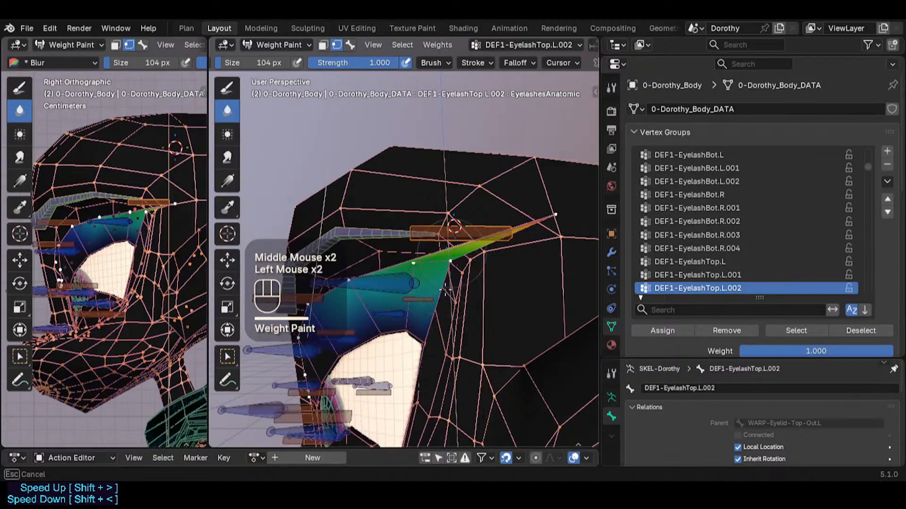
pyautogui.moveTo(405, 276); pyautogui.dragTo(464, 276, button='middle')
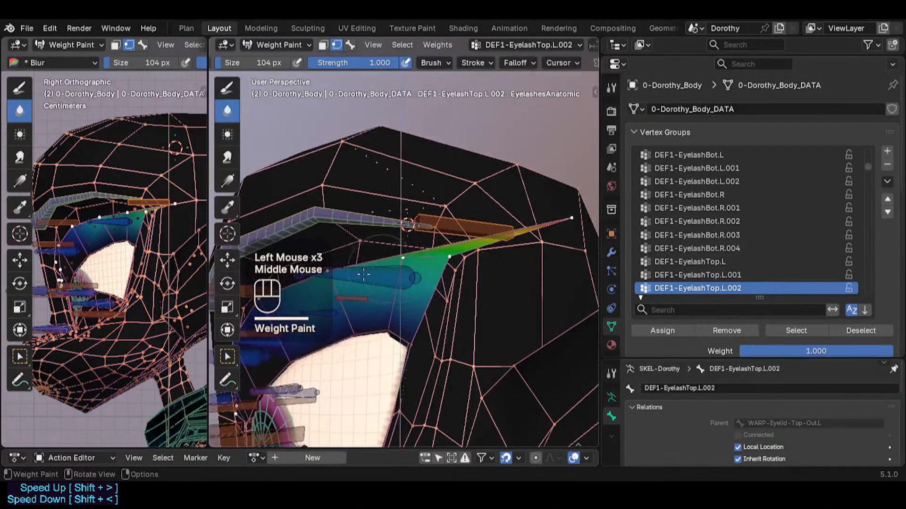
# Blur the remaining weight transitions along the eyelash's upper edge, from above the iris out to the tip
pyautogui.click(392, 276)
pyautogui.moveTo(380, 277)
pyautogui.keyDown('shift'); pyautogui.mouseDown(button='middle')
pyautogui.moveTo(479, 278)
pyautogui.moveTo(457, 285)
pyautogui.mouseUp(button='middle'); pyautogui.keyUp('shift')
pyautogui.click(367, 280)
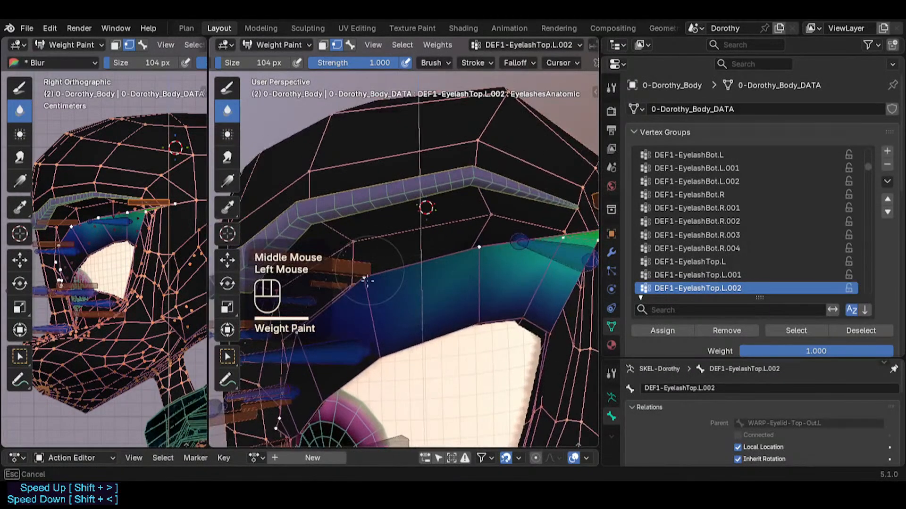
pyautogui.keyDown('shift'); pyautogui.moveTo(464, 251); pyautogui.dragTo(435, 274, button='middle'); pyautogui.keyUp('shift')
pyautogui.click(469, 252)
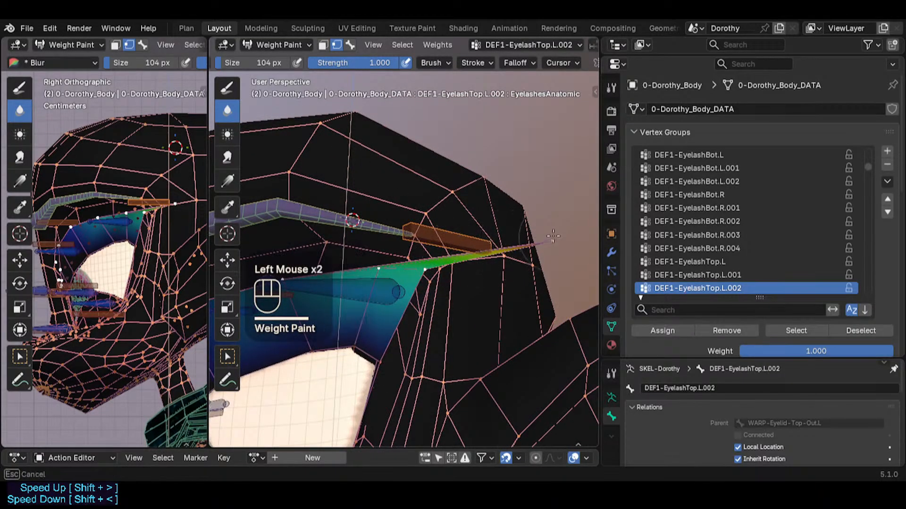
# Switch back to the Paint brush at weight 1.000 and repaint the eyelash's outermost tip
pyautogui.click(227, 87)
pyautogui.hotkey('ctrl', 'f')
pyautogui.keyDown('ctrl'); pyautogui.click(525, 229); pyautogui.keyUp('ctrl')
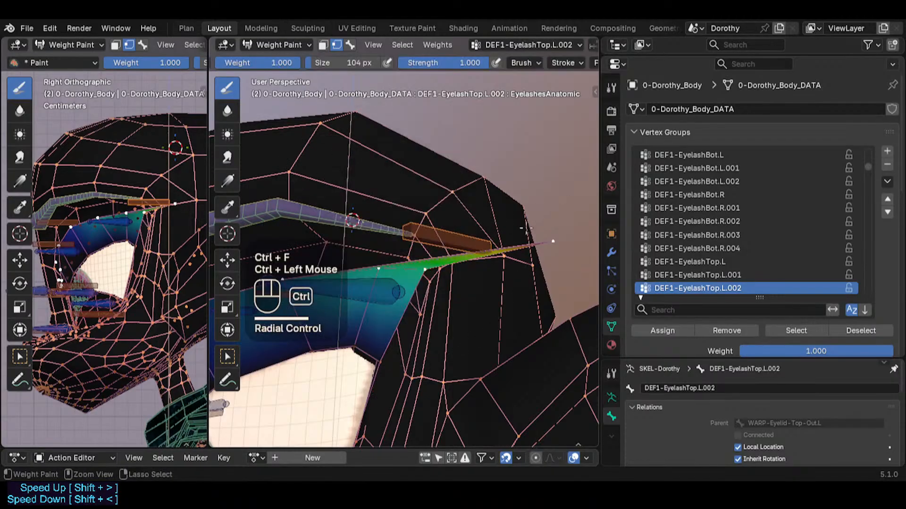
pyautogui.moveTo(489, 257); pyautogui.dragTo(471, 271, button='middle')
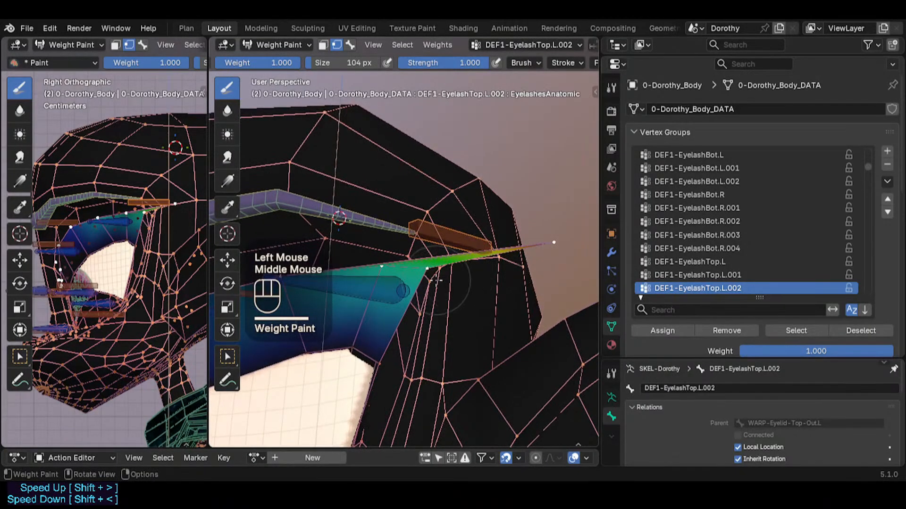
# Set the brush weight to 0.782, undo the stray stroke, and paint only the vertex just inside the outermost tip
pyautogui.hotkey('ctrl', 'f')
pyautogui.click(413, 282)
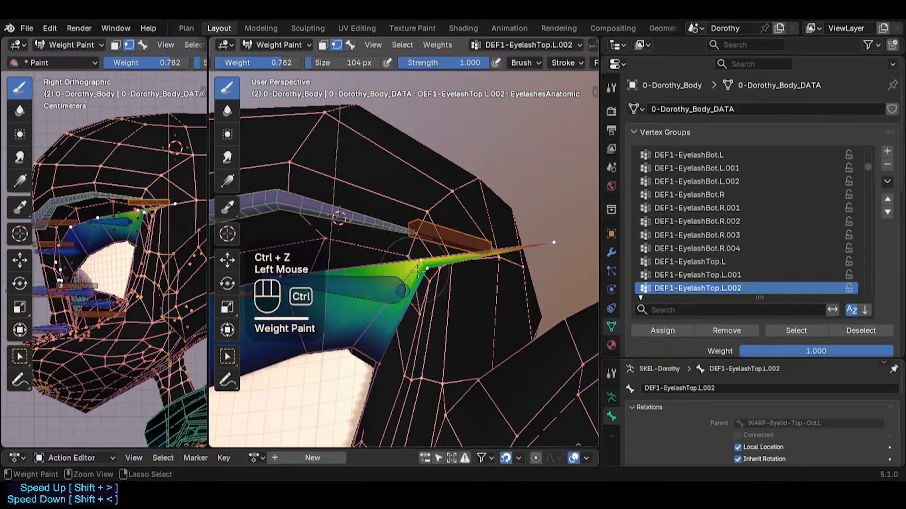
pyautogui.moveTo(418, 271)
pyautogui.mouseDown(button='middle')
pyautogui.moveTo(389, 297)
pyautogui.moveTo(396, 330)
pyautogui.moveTo(427, 282)
pyautogui.mouseUp(button='middle')
pyautogui.hotkey('ctrl', 'z')
pyautogui.moveTo(427, 282); pyautogui.dragTo(427, 275)
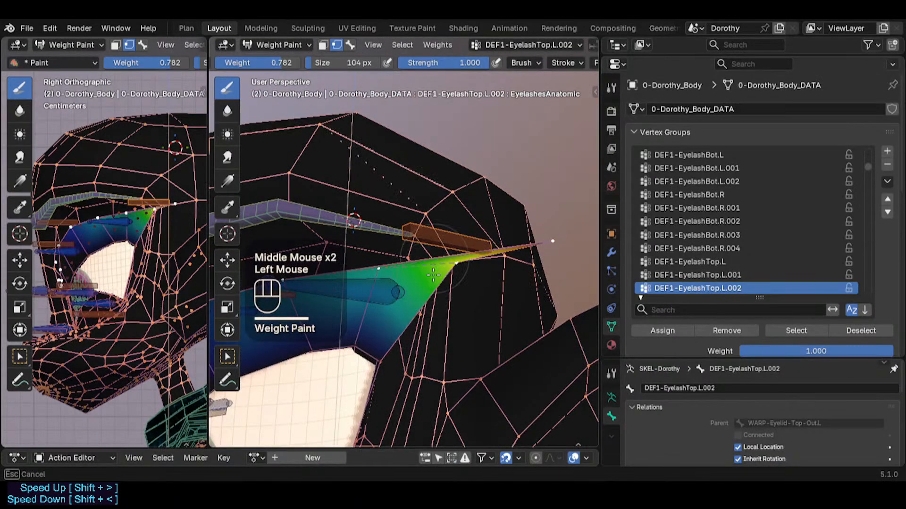
# Set the brush weight to 0.582 and repaint the eyelash vertex at the outer eye corner
pyautogui.moveTo(460, 273)
pyautogui.mouseDown(button='middle')
pyautogui.moveTo(355, 306)
pyautogui.moveTo(471, 250)
pyautogui.mouseUp(button='middle')
pyautogui.hotkey('ctrl', 'f')
pyautogui.click(436, 264)
pyautogui.click(454, 272)
# Raise the brush weight to 0.679 and repaint the eyelash vertices at the outer eye corner
pyautogui.hotkey('ctrl', 'f')
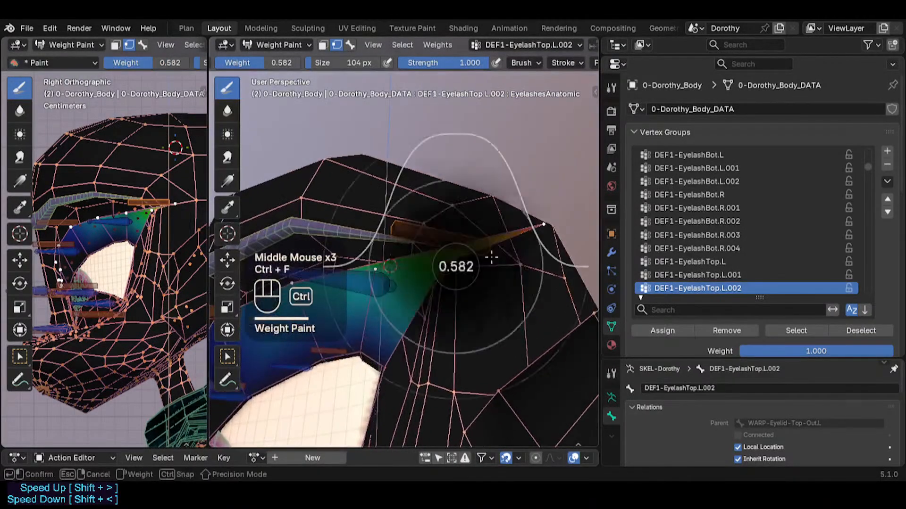
pyautogui.click(471, 250)
pyautogui.hotkey('ctrl', 'f')
pyautogui.click(476, 258)
pyautogui.click(475, 259)
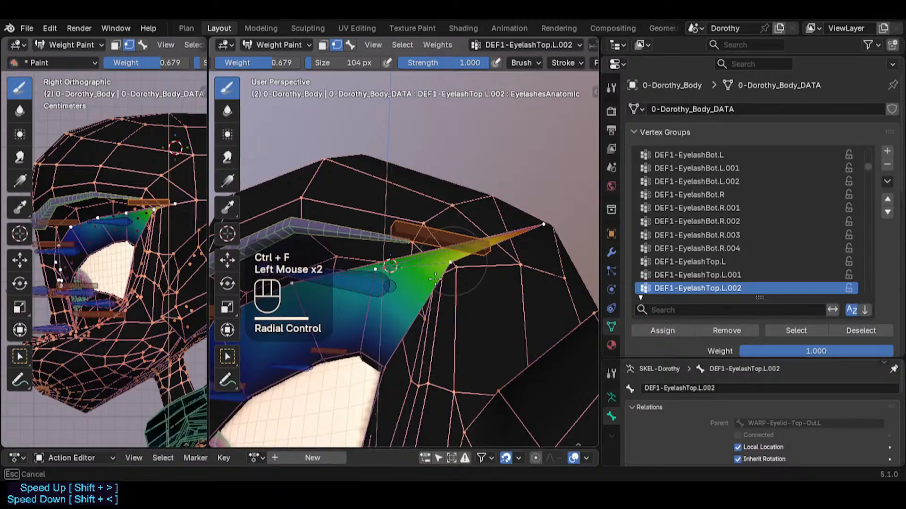
pyautogui.click(456, 266)
# Raise the brush weight to 0.855 and repaint the eyelash vertex just inside the outermost tip
pyautogui.moveTo(460, 273); pyautogui.dragTo(447, 267, button='middle')
pyautogui.hotkey('ctrl', 'f')
pyautogui.click(446, 268)
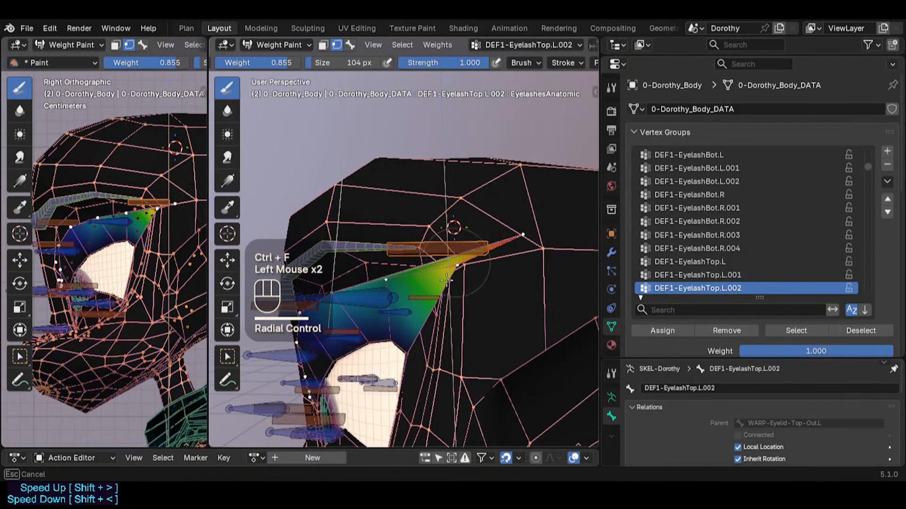
pyautogui.hotkey('ctrl', 'f')
pyautogui.click(458, 266)
# Undo the last stroke and try other brush weights on the eyelash's upper edge near the outer corner
pyautogui.moveTo(426, 283)
pyautogui.mouseDown(button='middle')
pyautogui.moveTo(382, 281)
pyautogui.moveTo(425, 299)
pyautogui.moveTo(387, 280)
pyautogui.moveTo(438, 293)
pyautogui.moveTo(410, 287)
pyautogui.mouseUp(button='middle')
pyautogui.hotkey('ctrl', 'z')
pyautogui.hotkey('ctrl', 'f')
pyautogui.keyDown('shift'); pyautogui.click(383, 279); pyautogui.keyUp('shift')
pyautogui.hotkey('ctrl', 'f')
pyautogui.click(435, 282)
# Sample the upper-edge vertex above the middle of the eye, try repainting it at 0.333, and undo the stroke
pyautogui.hotkey('shift', 'x')
pyautogui.hotkey('ctrl', 'f')
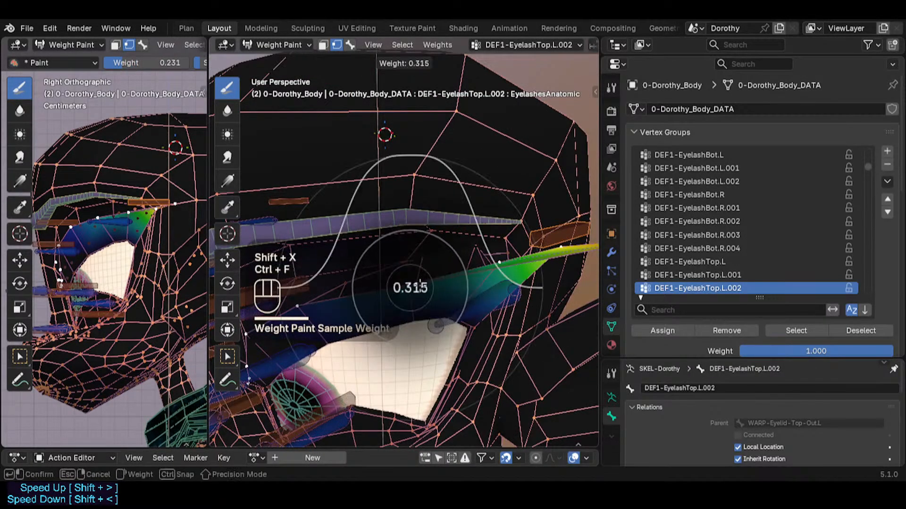
pyautogui.click(412, 288)
pyautogui.click(411, 288)
pyautogui.moveTo(411, 288)
pyautogui.mouseDown(button='middle')
pyautogui.moveTo(427, 229)
pyautogui.moveTo(416, 264)
pyautogui.mouseUp(button='middle')
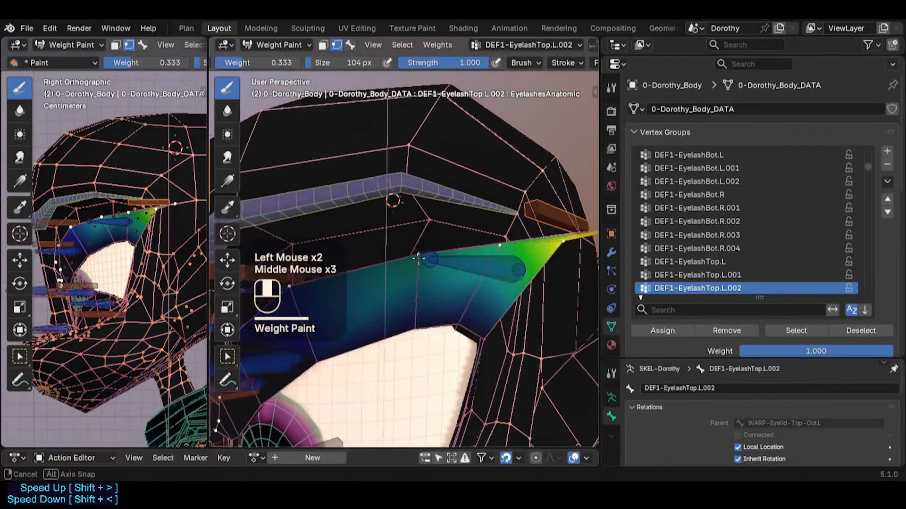
pyautogui.hotkey('ctrl', 'z')
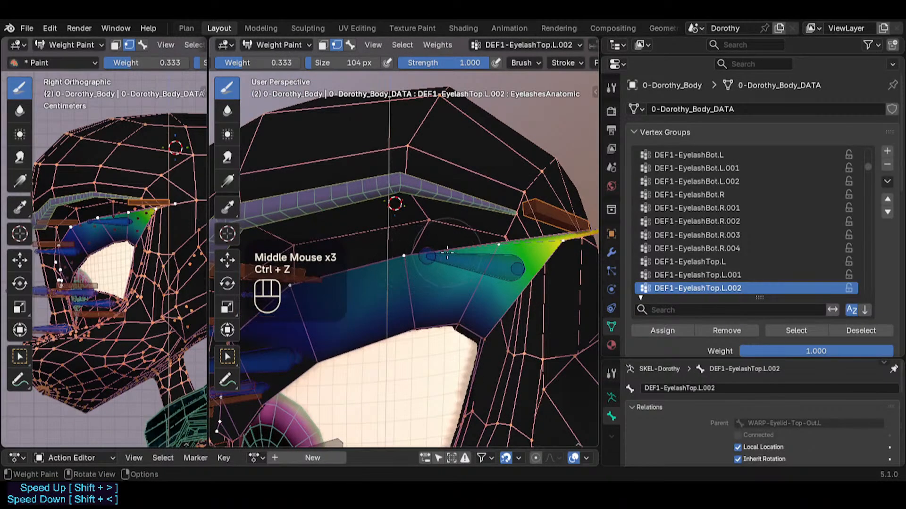
# Switch the body mesh to Edit Mode and deselect all of its vertices
pyautogui.moveTo(528, 242); pyautogui.dragTo(443, 317, button='middle')
pyautogui.moveTo(443, 316)
pyautogui.mouseDown(button='middle')
pyautogui.moveTo(446, 327)
pyautogui.moveTo(432, 318)
pyautogui.moveTo(437, 308)
pyautogui.mouseUp(button='middle')
pyautogui.scroll(4, 437, 308)
pyautogui.hotkey('ctrl', 'Tab')
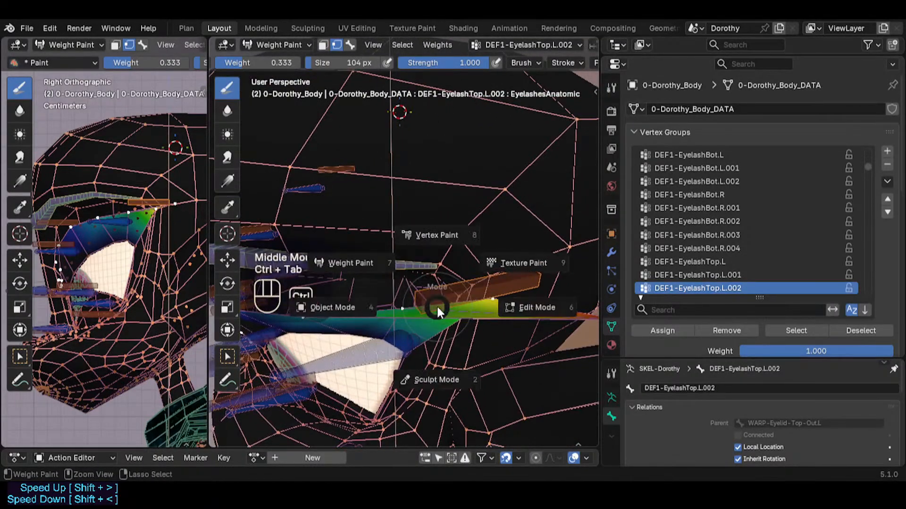
pyautogui.scroll(-2, 434, 305)
pyautogui.moveTo(438, 305)
pyautogui.mouseDown(button='middle')
pyautogui.moveTo(468, 306)
pyautogui.moveTo(435, 284)
pyautogui.mouseUp(button='middle')
pyautogui.press('Tab')
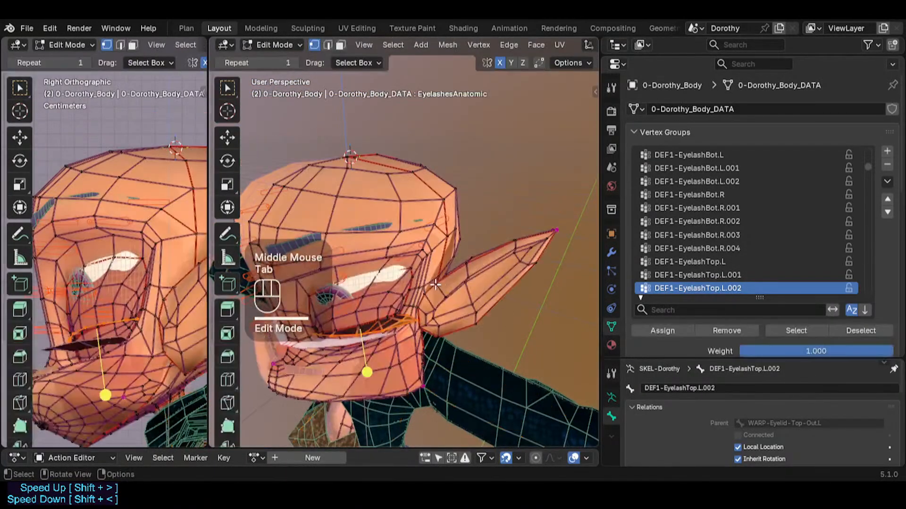
pyautogui.press('1')
pyautogui.press('2')
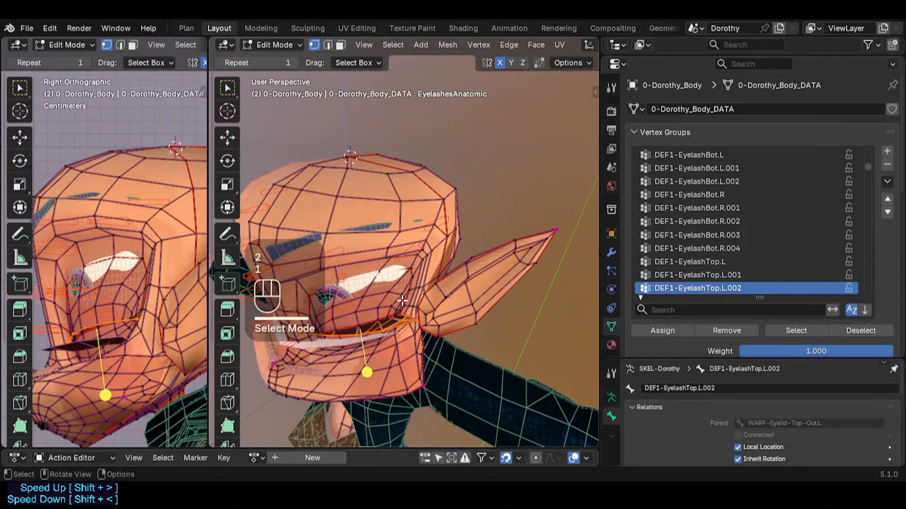
pyautogui.hotkey('alt', 'a')
# Return the body mesh to Object Mode and hide the wireframe overlay to view the clean face
pyautogui.hotkey('ctrl', 'Tab')
pyautogui.keyDown('shift'); pyautogui.moveTo(378, 309); pyautogui.dragTo(399, 317, button='middle'); pyautogui.keyUp('shift')
pyautogui.moveTo(420, 307); pyautogui.dragTo(364, 268, button='middle')
pyautogui.scroll(2, 364, 268)
pyautogui.hotkey('shift', 'ctrl', 'alt', 'z')
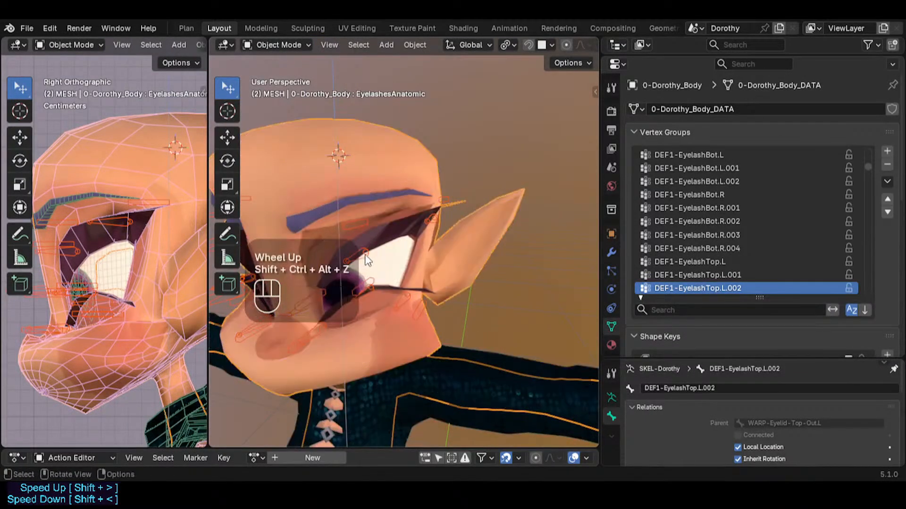
# Put the character's armature in Pose Mode with all bones' pose transforms cleared, and save the file
pyautogui.click(368, 259)
pyautogui.hotkey('ctrl', 'Tab')
pyautogui.press('a')
pyautogui.hotkey('alt', 'q')
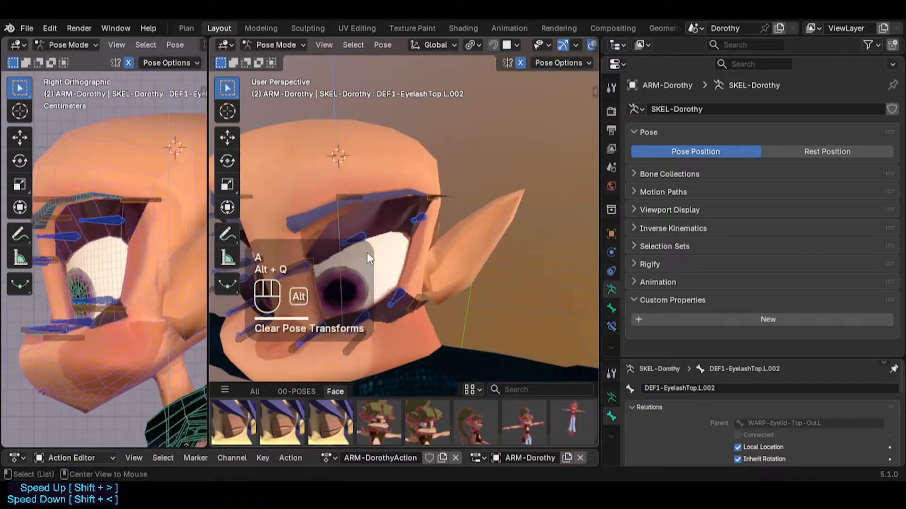
pyautogui.hotkey('alt', 'q')
pyautogui.hotkey('ctrl', 's')
# Test the left upper eyelid in front view by lowering its middle and outer tweak controls over the eye
pyautogui.press('KP_1')
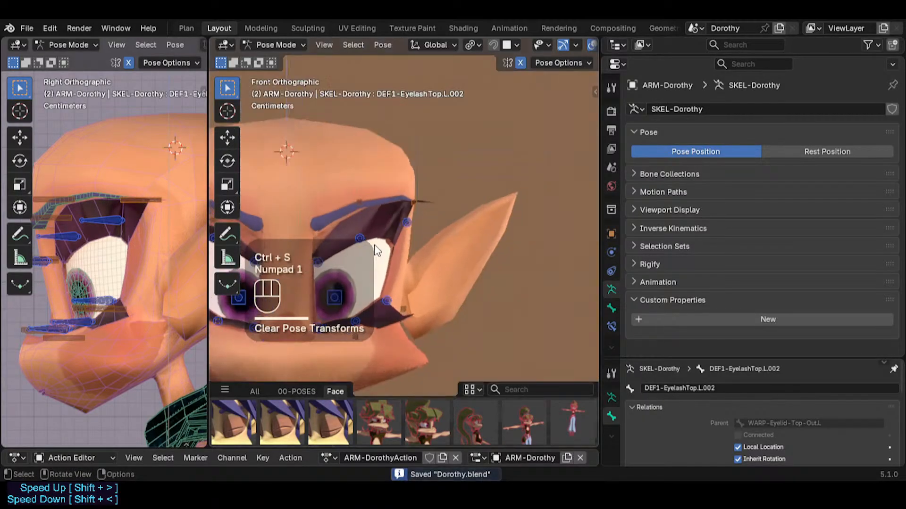
pyautogui.keyDown('shift'); pyautogui.moveTo(382, 245); pyautogui.dragTo(417, 226, button='middle'); pyautogui.keyUp('shift')
pyautogui.scroll(2, 418, 226)
pyautogui.click(414, 210)
pyautogui.press('g')
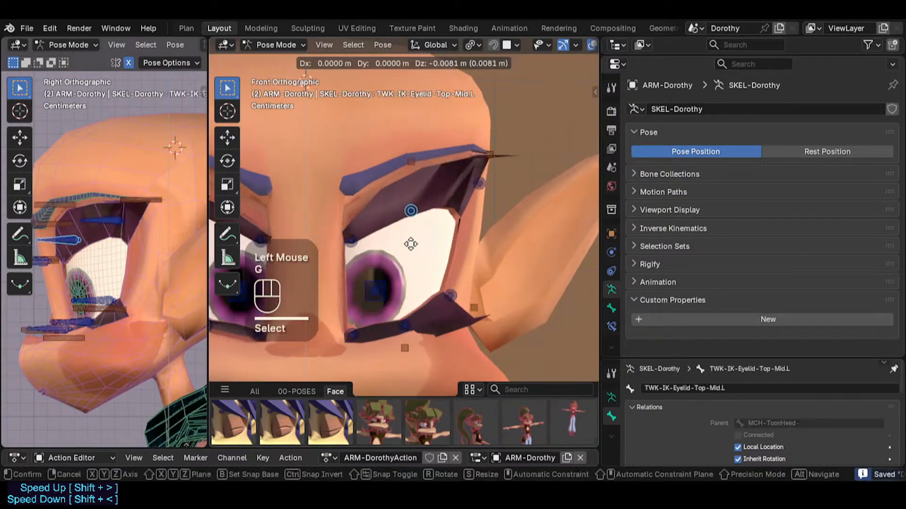
pyautogui.click(464, 203)
pyautogui.click(475, 195)
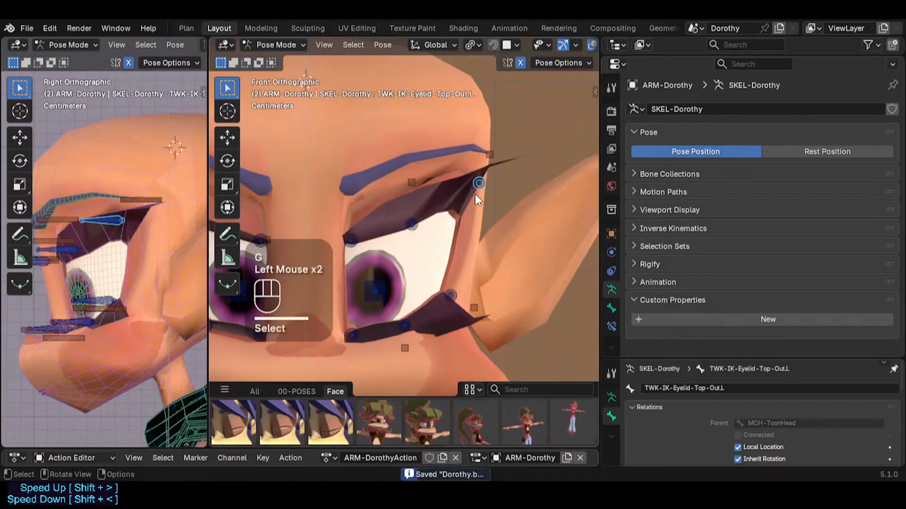
pyautogui.press('g')
pyautogui.click(464, 232)
pyautogui.click(412, 224)
pyautogui.press('g')
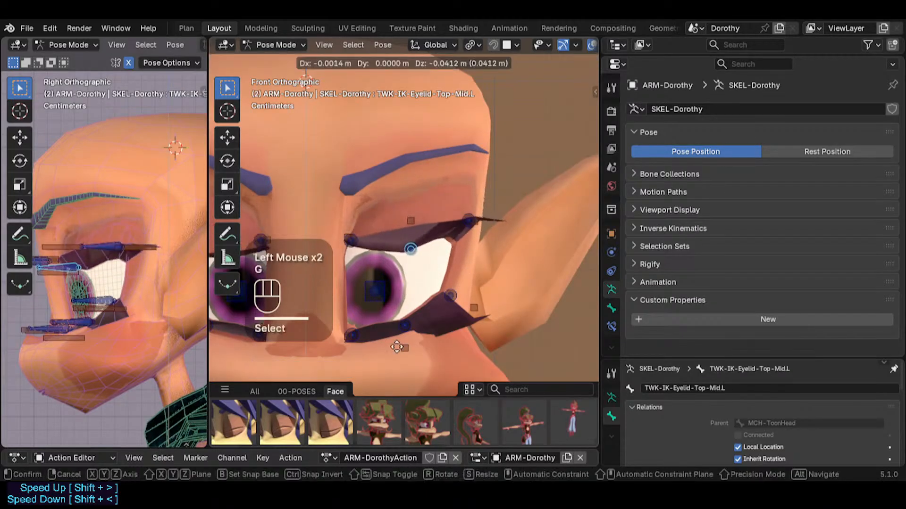
pyautogui.click(353, 238)
# Try lowering the left upper eyelid's inner tweak control and raising the lower eyelid's middle tweak control
pyautogui.click(353, 238)
pyautogui.press('g')
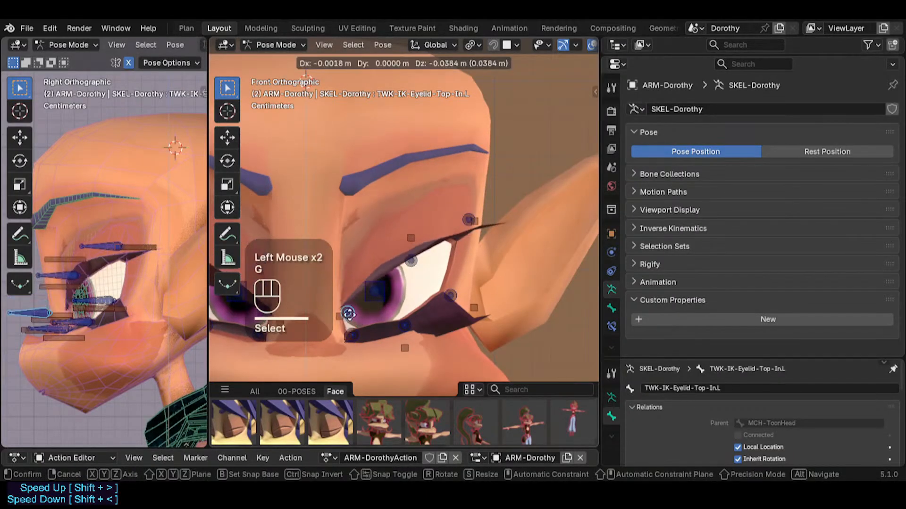
pyautogui.click(399, 336)
pyautogui.click(404, 325)
pyautogui.press('g')
pyautogui.click(410, 301)
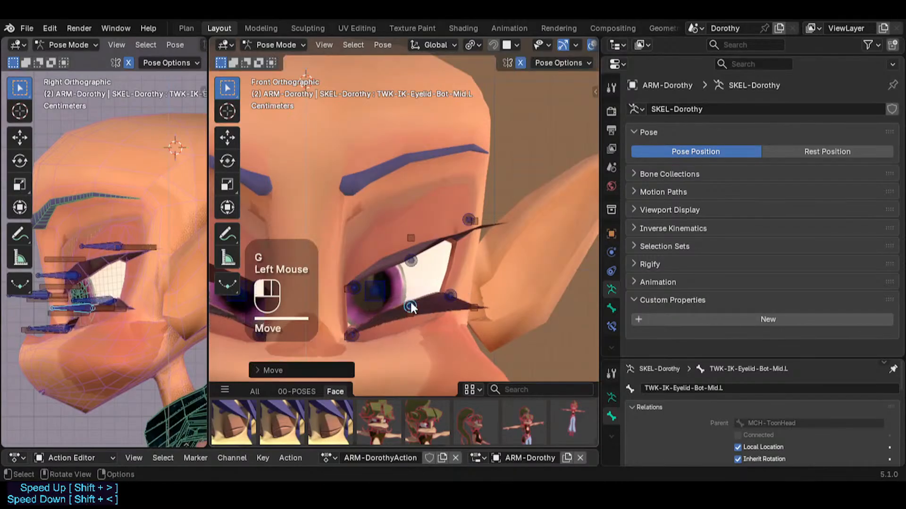
# Clear the eyelid pose transforms and display the bones with their custom shapes
pyautogui.hotkey('alt', 'a')
pyautogui.hotkey('alt', 'q')
pyautogui.hotkey('alt', 'q')
pyautogui.hotkey('ctrl', '4')
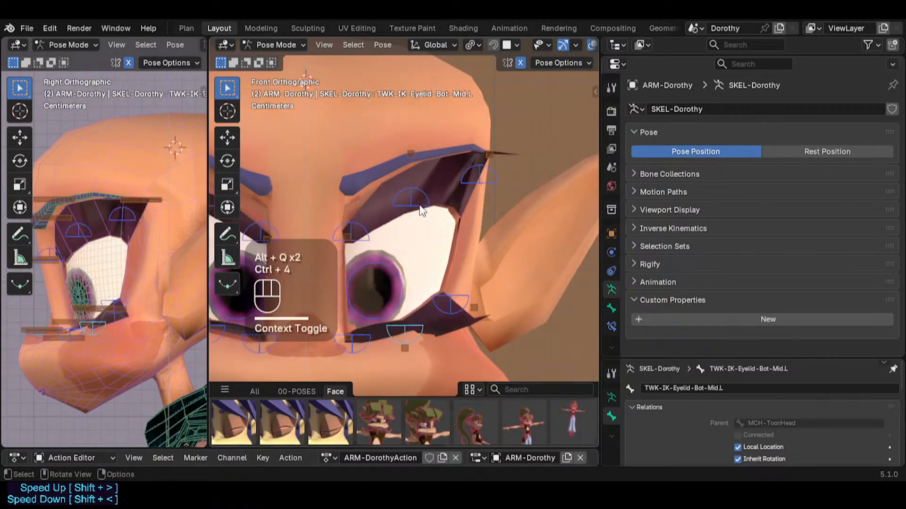
# Test the left upper lash again by lowering the eyelid's middle and outer tweak controls and grabbing the inner corner bone
pyautogui.hotkey('alt', 'a')
pyautogui.click(419, 207)
pyautogui.press('g')
pyautogui.click(414, 347)
pyautogui.click(477, 196)
pyautogui.press('g')
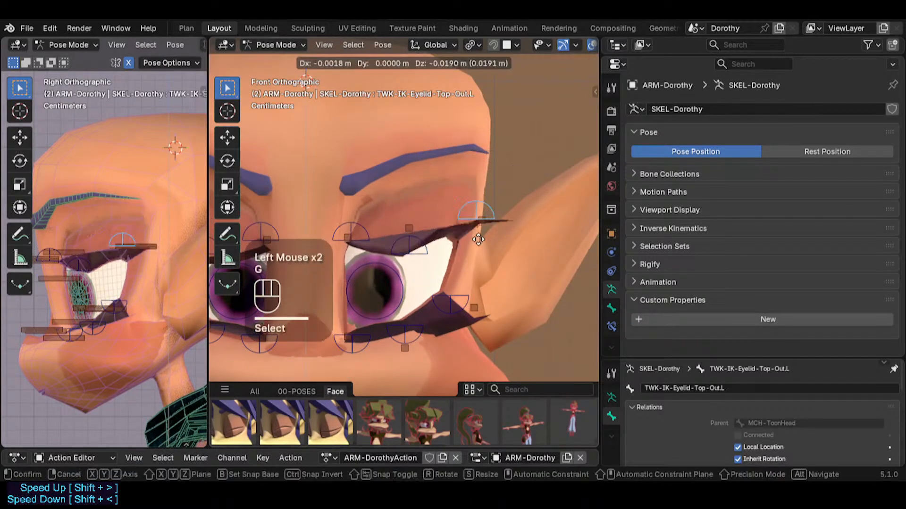
pyautogui.click(476, 245)
pyautogui.click(357, 233)
pyautogui.press('g')
pyautogui.press('g')
pyautogui.press('Escape')
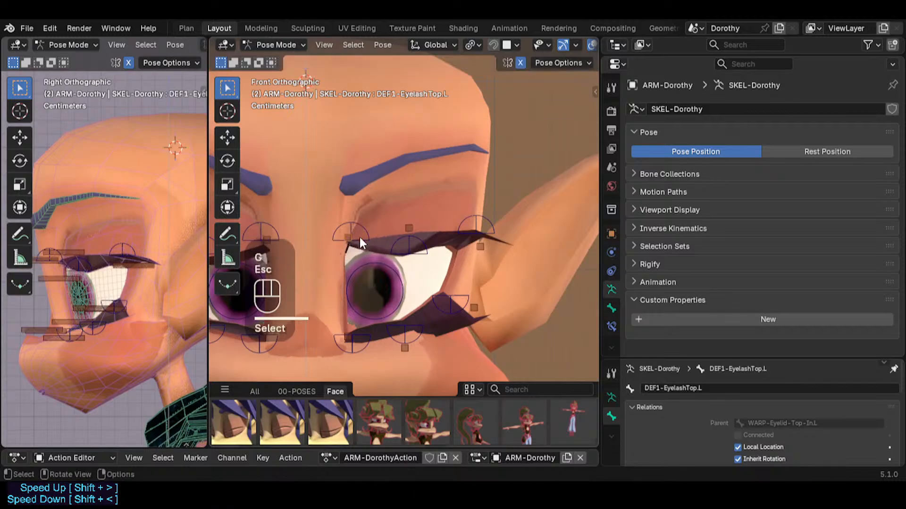
# Clear all pose transforms and reveal the hidden face control bones
pyautogui.press('a')
pyautogui.hotkey('alt', 'q')
pyautogui.hotkey('alt', 'q')
pyautogui.hotkey('alt', 'h')
# Test the upper lash by moving MAIN-Eyelid-Top.L down over the eye and rotating it
pyautogui.click(445, 192)
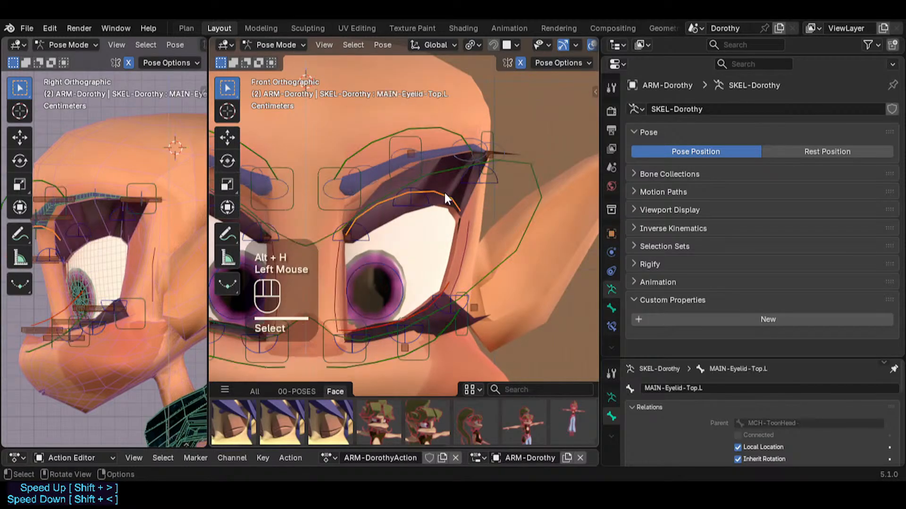
pyautogui.press('g')
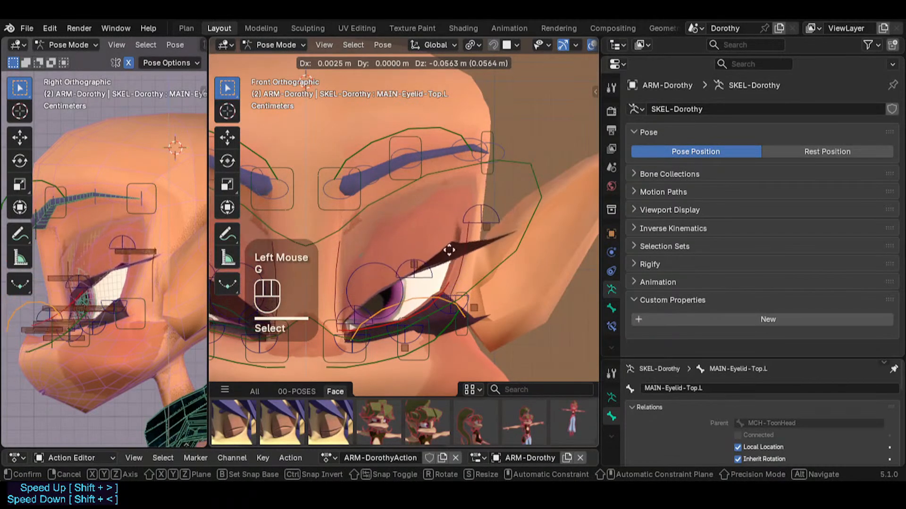
pyautogui.click(489, 233)
pyautogui.press('r')
pyautogui.click(489, 250)
pyautogui.press('g')
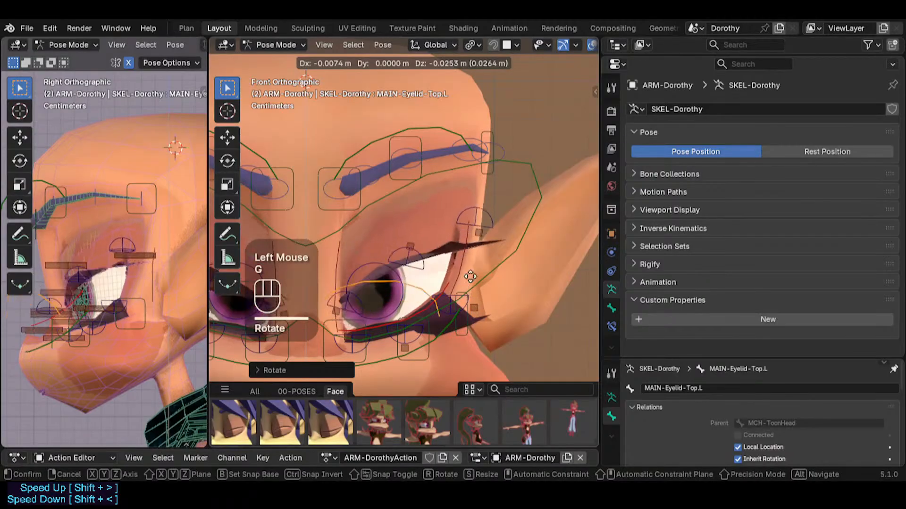
pyautogui.click(438, 347)
# Select MAIN-Eyelid-Bot.L and try raising the left lower eyelid with it
pyautogui.click(420, 327)
pyautogui.click(441, 335)
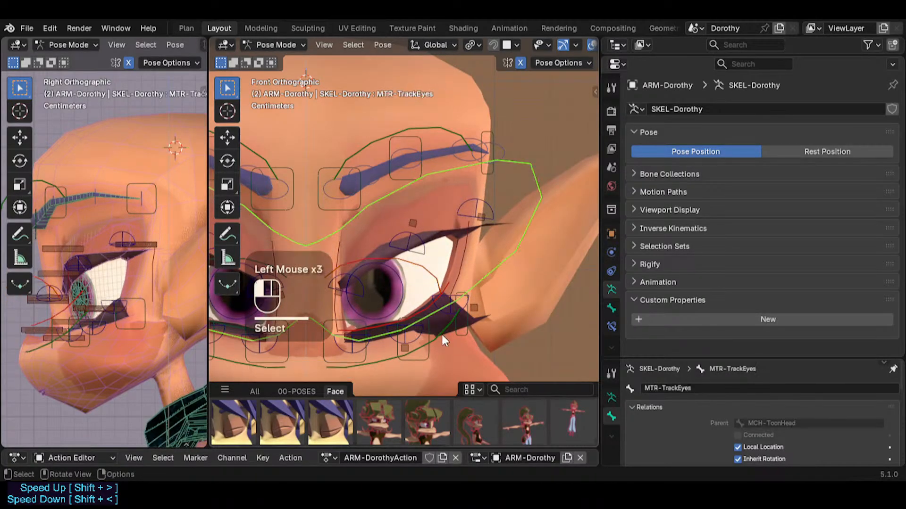
pyautogui.press('g')
pyautogui.press('Escape')
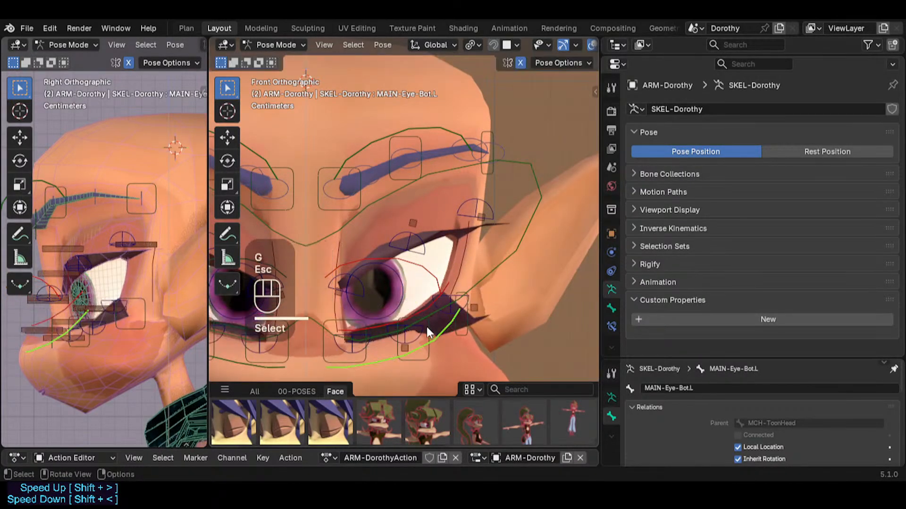
pyautogui.hotkey('alt', 'a')
pyautogui.click(431, 297)
pyautogui.click(447, 290)
pyautogui.click(447, 289)
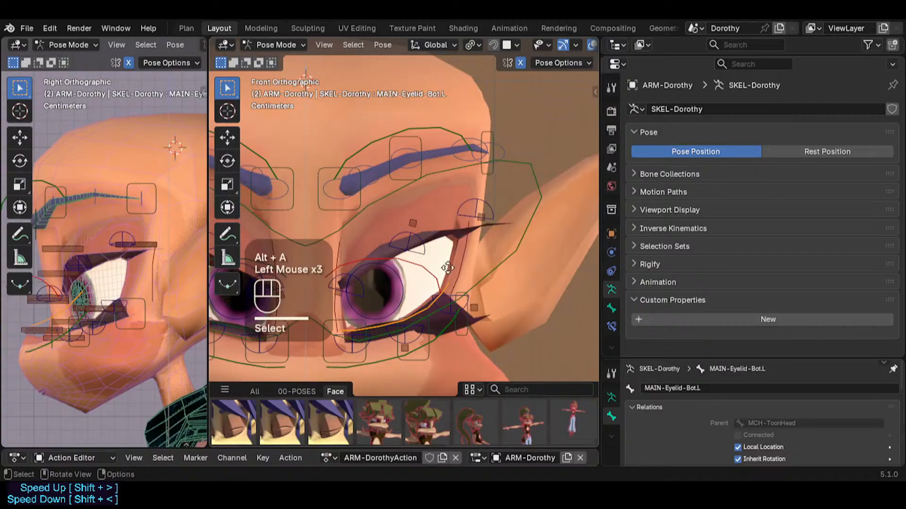
pyautogui.press('g')
pyautogui.click(426, 308)
# Try raising the left lower eyelid's middle tweak control, TWK-IK-Eyelid-Bot-Mid.L
pyautogui.click(426, 308)
pyautogui.click(427, 308)
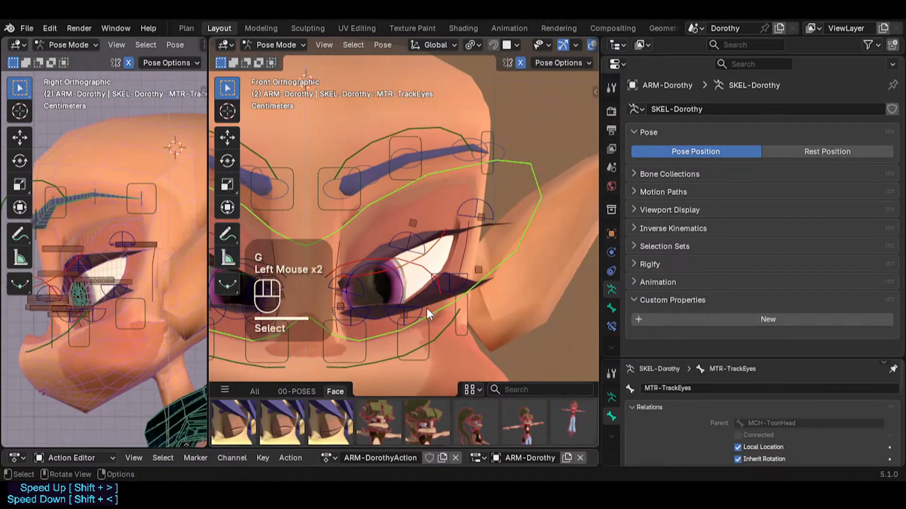
pyautogui.press('g')
pyautogui.press('Escape')
pyautogui.click(418, 309)
pyautogui.click(418, 305)
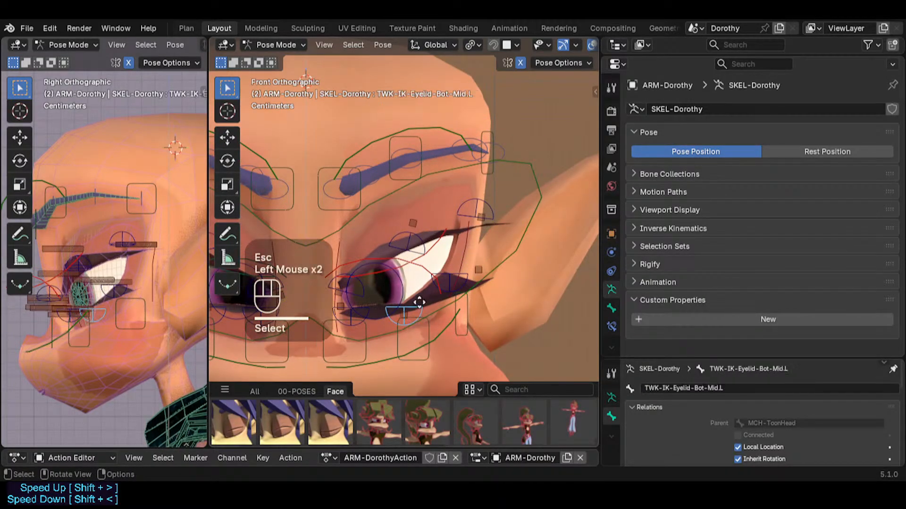
pyautogui.press('g')
pyautogui.click(419, 278)
# Try moving TWK-IK-Eyelid-Top-Mid.L, reset its location, and move and rotate it again
pyautogui.click(419, 239)
pyautogui.press('g')
pyautogui.click(422, 236)
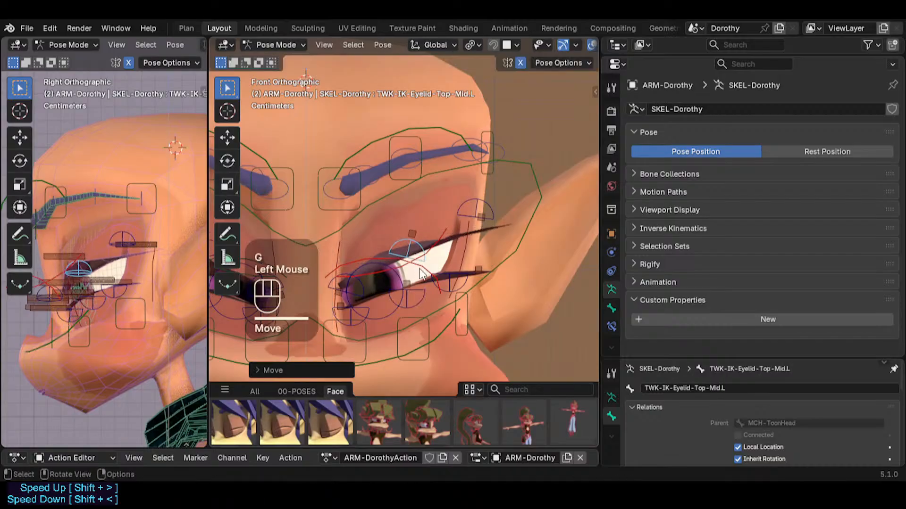
pyautogui.hotkey('alt', 'g')
pyautogui.press('g')
pyautogui.click(441, 225)
pyautogui.press('r')
pyautogui.click(443, 233)
# Clear the pose transforms of all visible face controls
pyautogui.press('a')
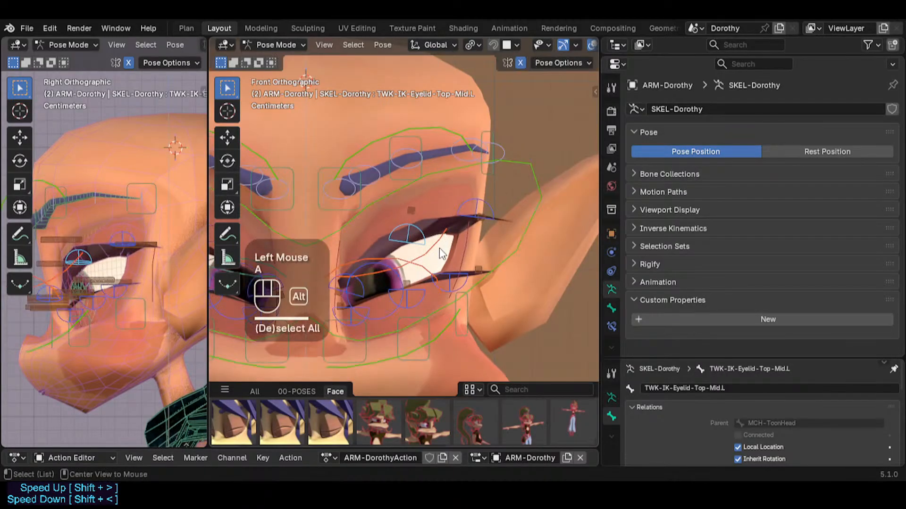
pyautogui.hotkey('alt', 'q')
pyautogui.hotkey('alt', 'q')
# Lower the left upper eyelid's middle tweak control and bring MAIN-Eyelid-Top.L slightly down over the eye
pyautogui.click(418, 212)
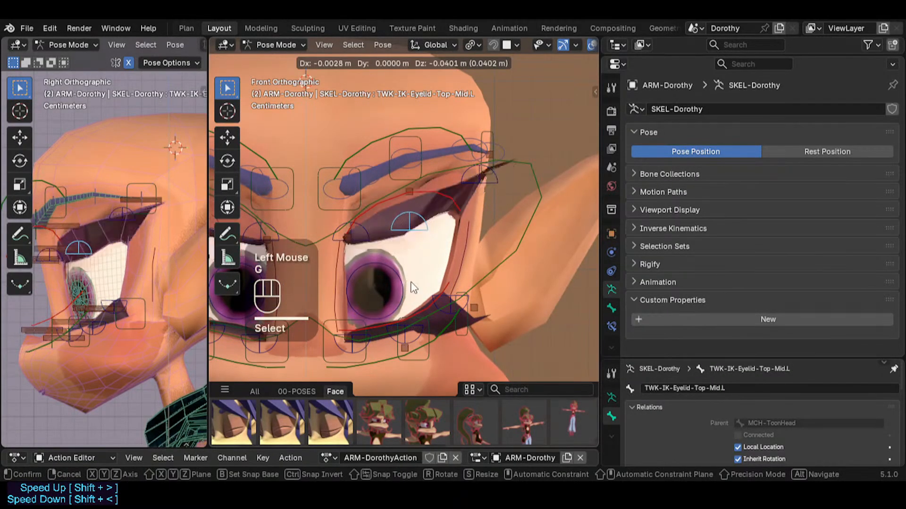
pyautogui.click(412, 287)
pyautogui.click(423, 197)
pyautogui.click(426, 192)
pyautogui.press('g')
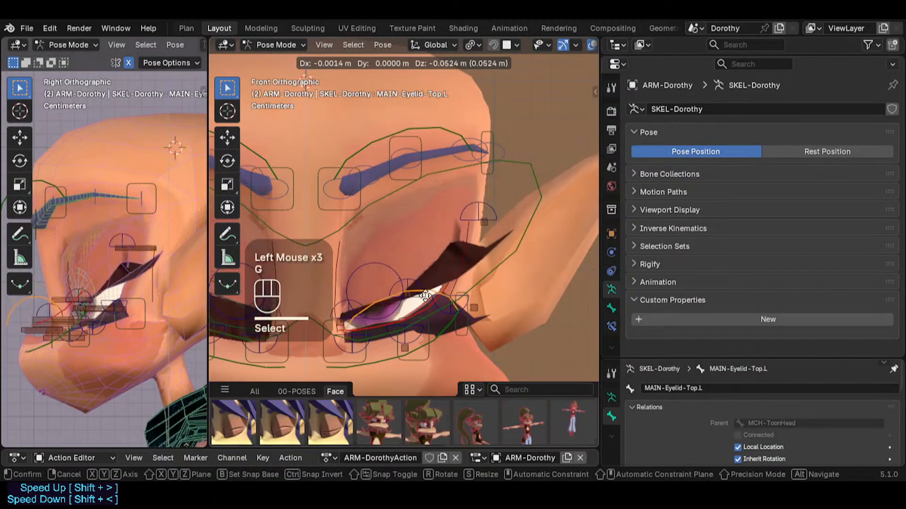
pyautogui.click(428, 259)
pyautogui.press('g')
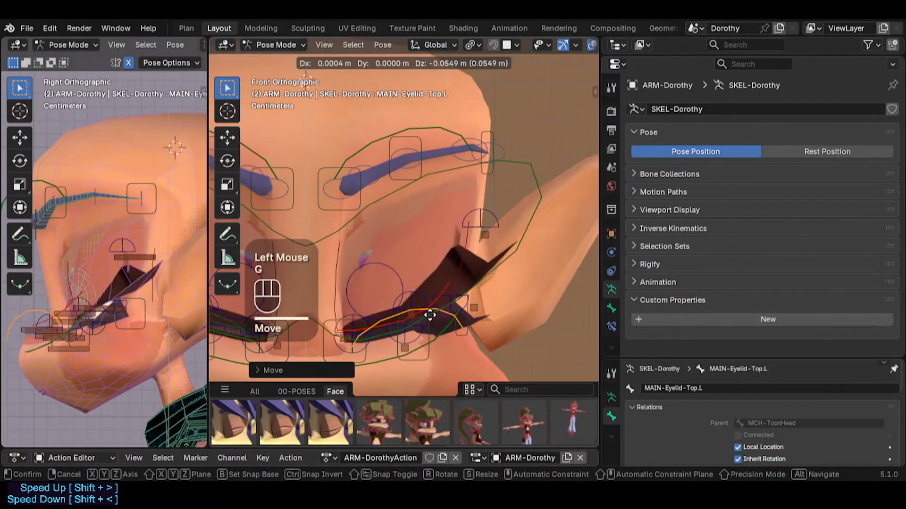
pyautogui.click(423, 229)
# Turn on the smoother subdivided display of the meshes and compare the eyelashes with it off and on from an angled view
pyautogui.hotkey('shift', 'ctrl', 'alt')
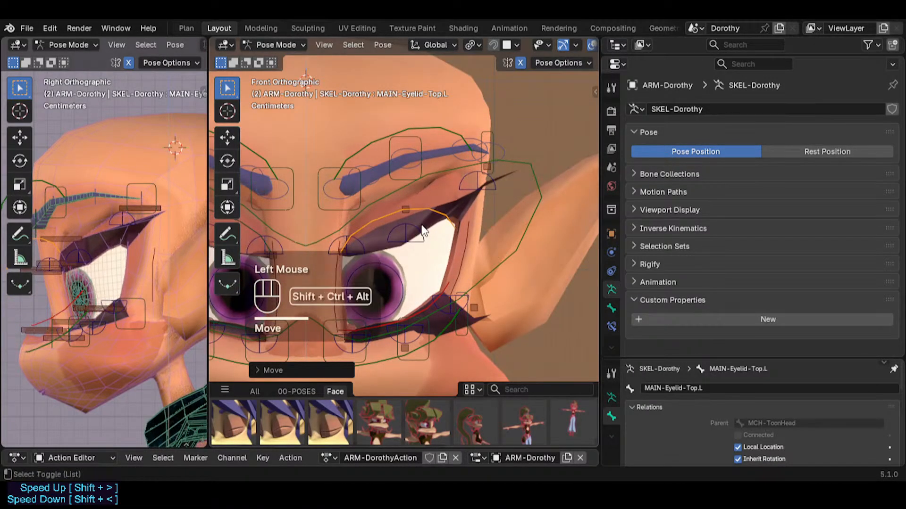
pyautogui.hotkey('shift', 'ctrl', 'alt', 'i')
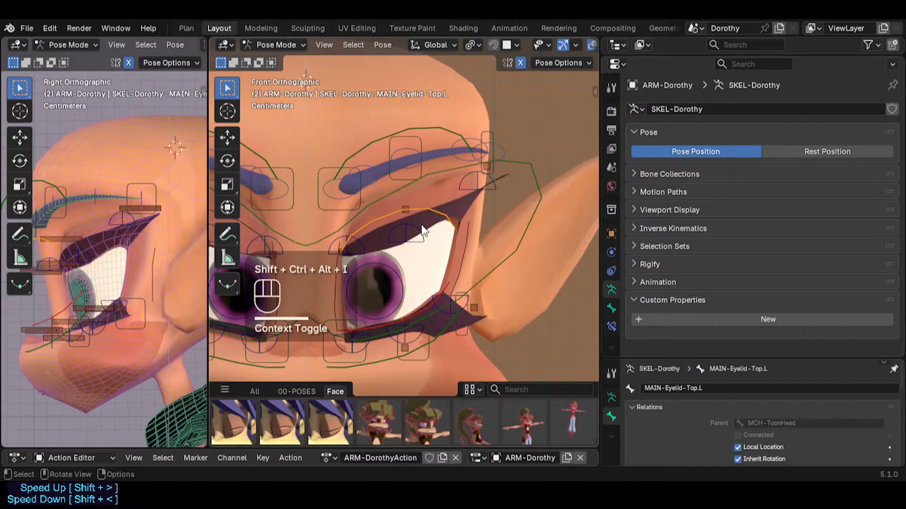
pyautogui.moveTo(413, 260); pyautogui.dragTo(433, 285, button='middle')
pyautogui.hotkey('shift', 'ctrl', 'alt')
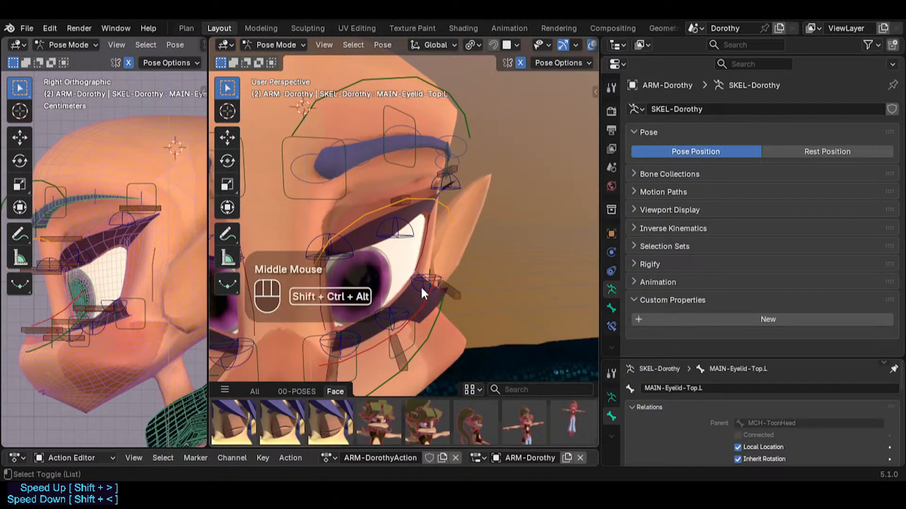
pyautogui.hotkey('shift', 'ctrl', 'alt', 'i')
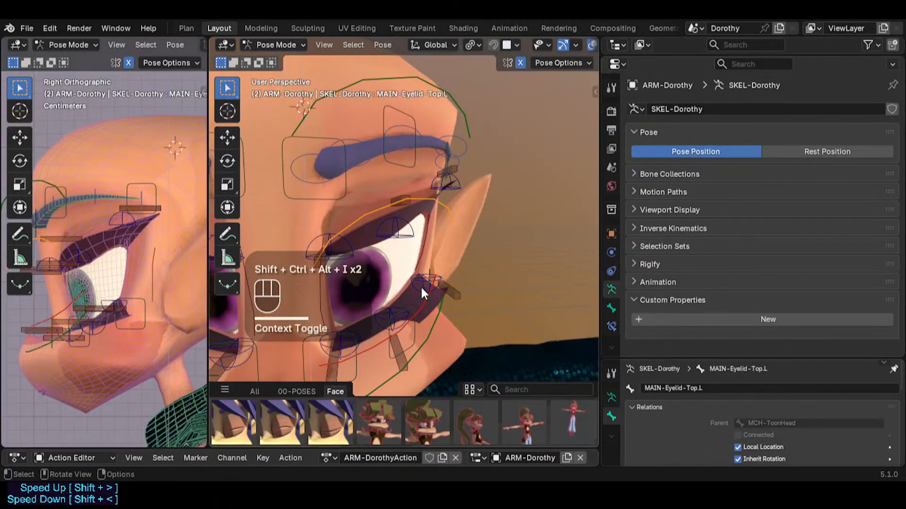
# Lower the left upper eyelid's inner and middle tweak controls partway over the eye
pyautogui.moveTo(421, 293)
pyautogui.mouseDown(button='middle')
pyautogui.moveTo(366, 232)
pyautogui.moveTo(397, 240)
pyautogui.mouseUp(button='middle')
pyautogui.click(399, 238)
pyautogui.press('g')
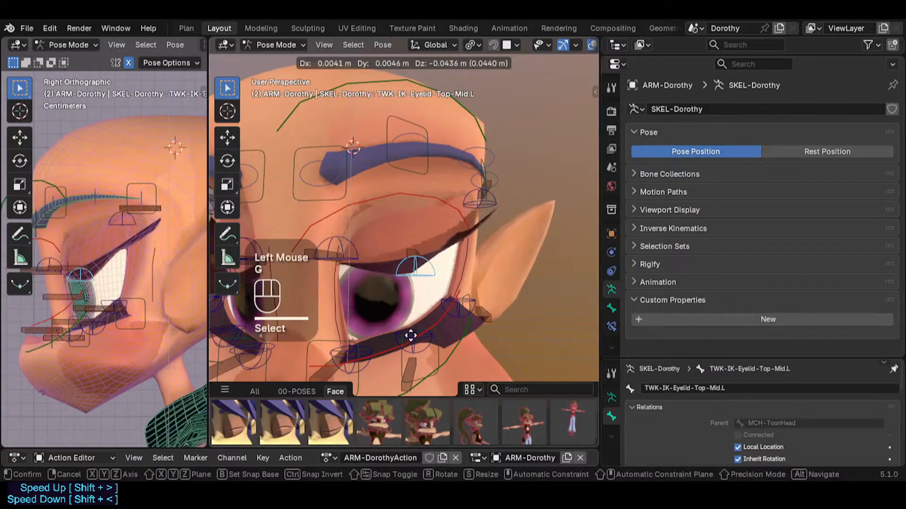
pyautogui.click(361, 282)
pyautogui.click(344, 239)
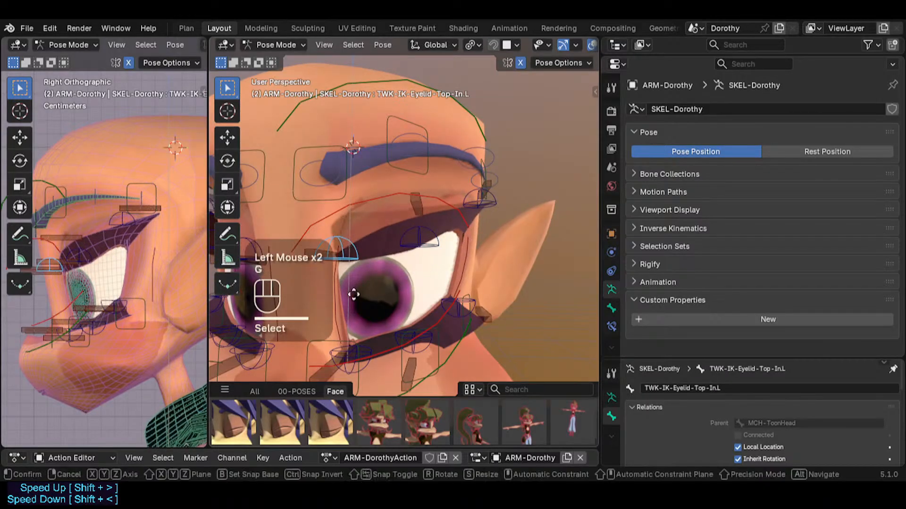
pyautogui.press('g')
pyautogui.click(394, 239)
pyautogui.click(416, 239)
pyautogui.press('g')
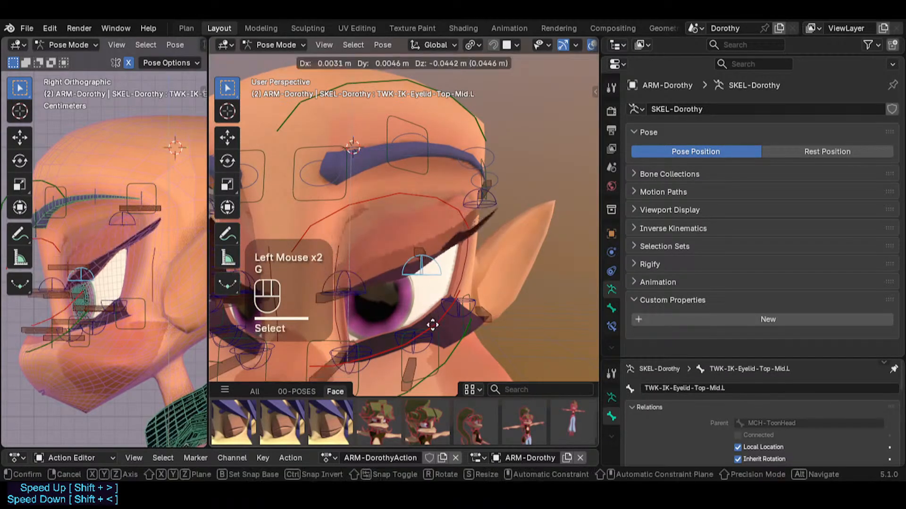
pyautogui.click(484, 200)
# Lower the left upper eyelid's outer tweak control and readjust the middle one to arch the lash
pyautogui.click(482, 200)
pyautogui.press('g')
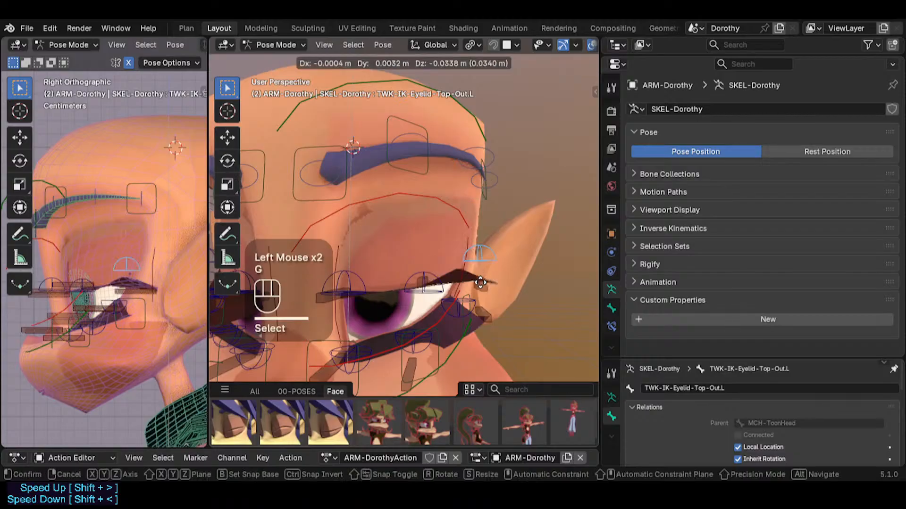
pyautogui.click(424, 272)
pyautogui.click(422, 271)
pyautogui.press('g')
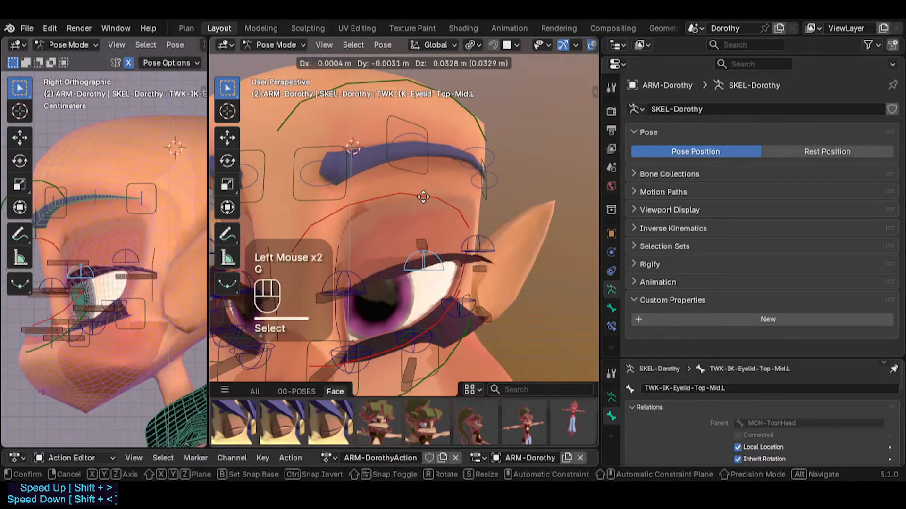
pyautogui.click(412, 335)
# Raise the left lower eyelid's middle and outer tweak controls toward the upper lash
pyautogui.click(417, 345)
pyautogui.click(420, 347)
pyautogui.press('g')
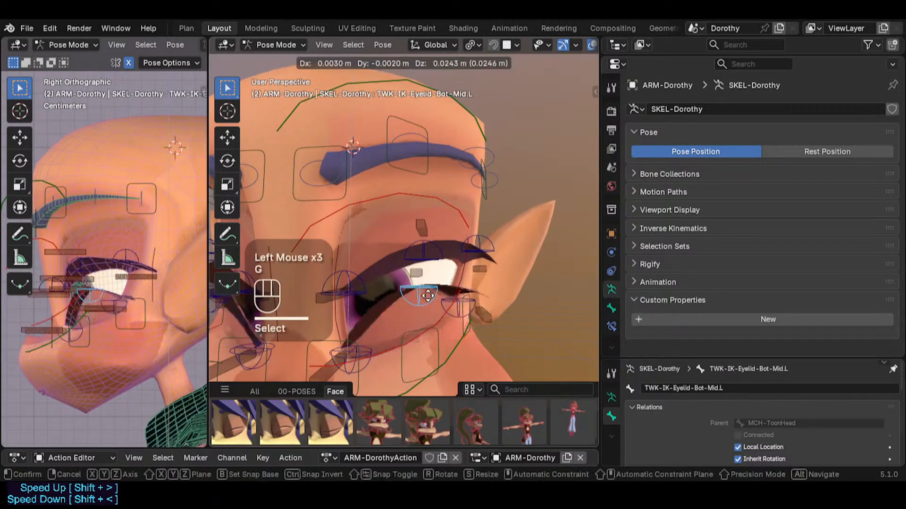
pyautogui.click(456, 316)
pyautogui.click(458, 301)
pyautogui.press('g')
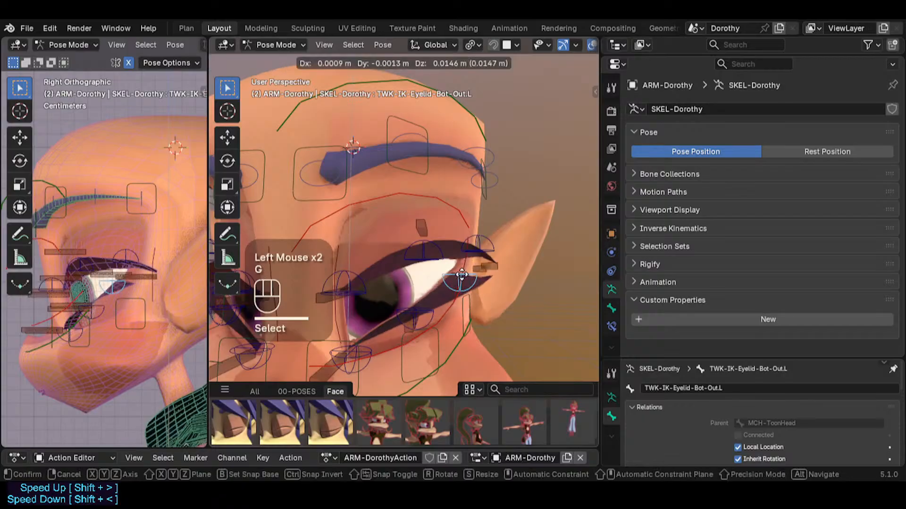
pyautogui.click(366, 360)
pyautogui.press('g')
pyautogui.press('Escape')
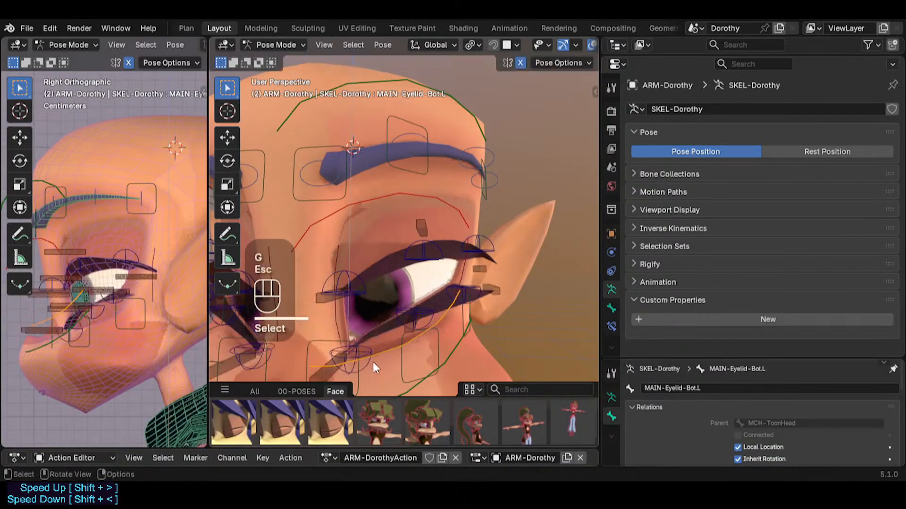
# Raise the left lower eyelid's inner and middle tweak controls toward the upper lash to test the lower lash
pyautogui.click(371, 314)
pyautogui.press('g')
pyautogui.click(373, 315)
pyautogui.click(405, 319)
pyautogui.press('g')
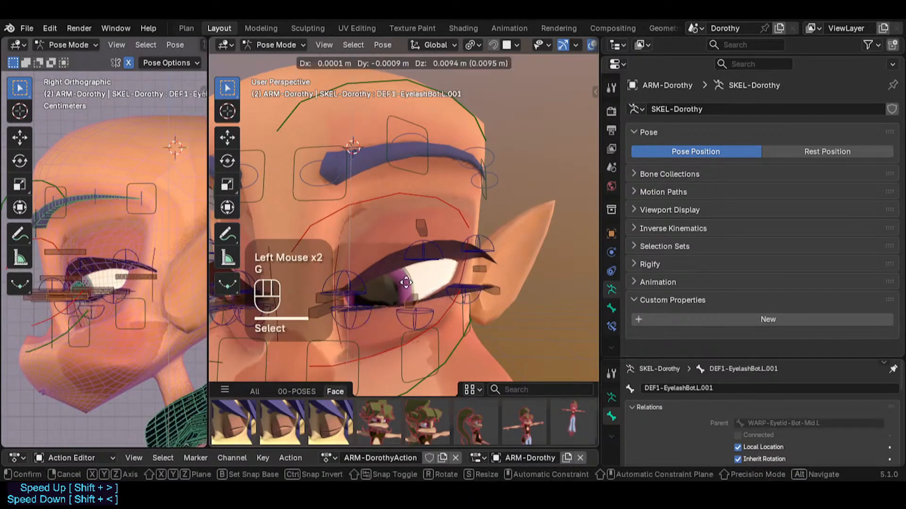
pyautogui.press('Escape')
pyautogui.click(424, 311)
pyautogui.press('g')
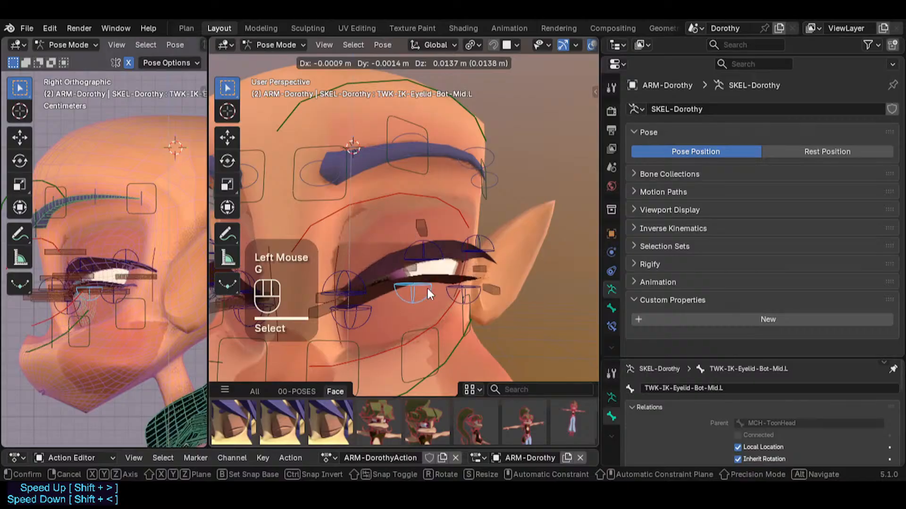
pyautogui.click(426, 291)
# Reopen the left eye by raising the upper eyelid's middle tweak control and lowering the lower eyelid's middle one
pyautogui.click(423, 252)
pyautogui.scroll(-2, 418, 264)
pyautogui.moveTo(417, 264); pyautogui.dragTo(394, 276, button='middle')
pyautogui.press('g')
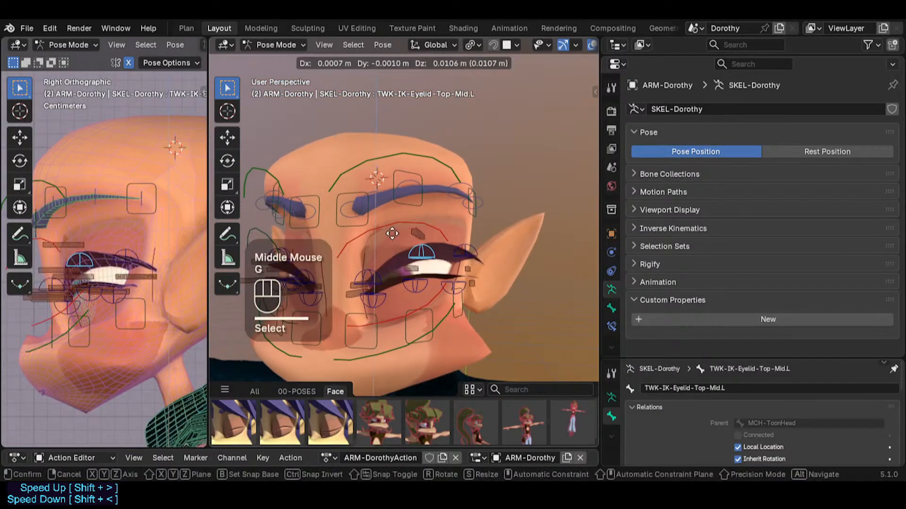
pyautogui.click(394, 226)
pyautogui.click(415, 289)
pyautogui.press('g')
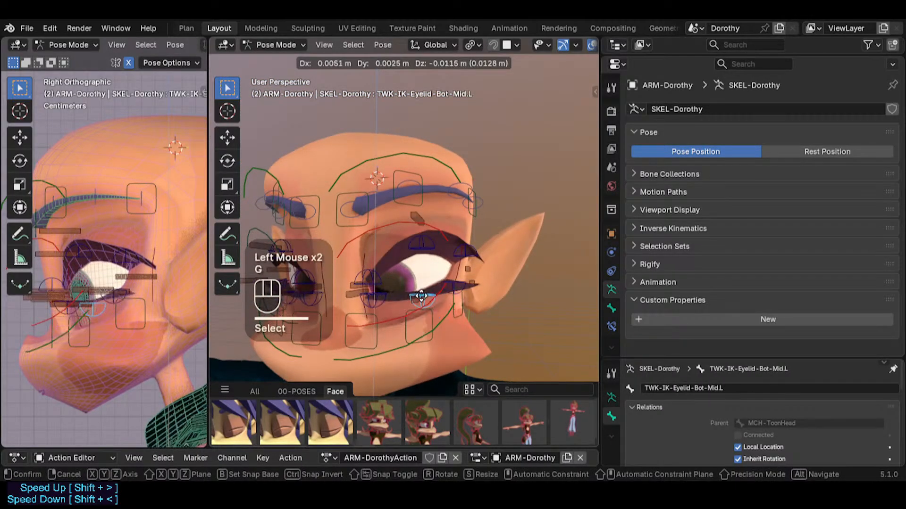
pyautogui.click(421, 283)
# Clear the pose transforms of all the rig's controls and save the file
pyautogui.press('a')
pyautogui.hotkey('alt', 'q')
pyautogui.hotkey('alt', 'q')
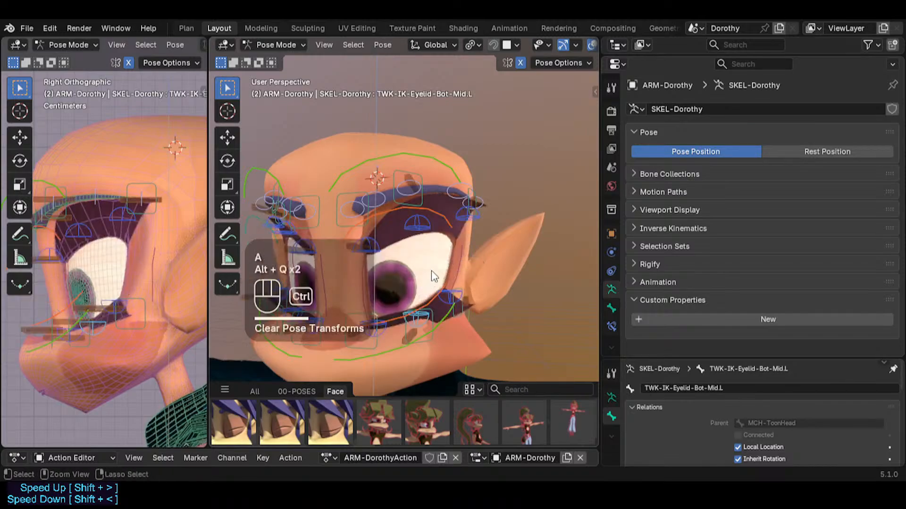
pyautogui.hotkey('ctrl', 's')
# Test-move the left upper eyelid's outer and middle tweak controls from the front view without keeping the changes
pyautogui.press('KP_1')
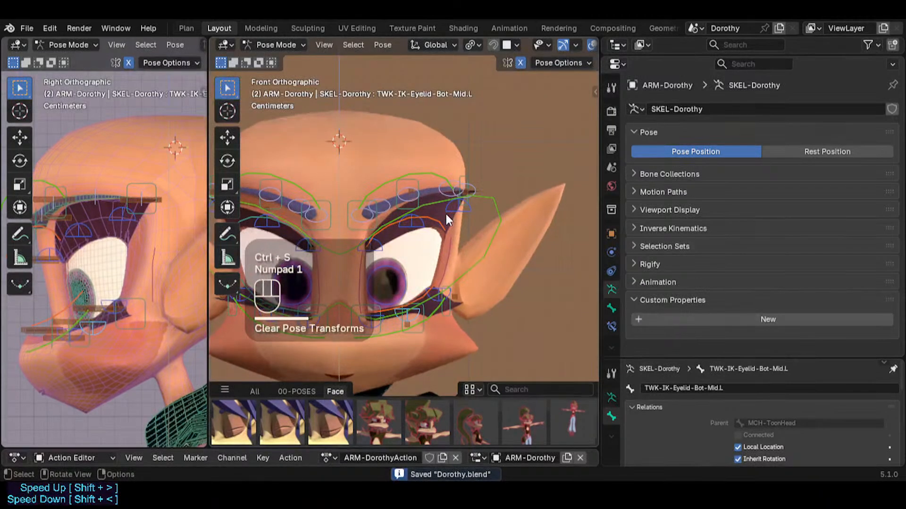
pyautogui.scroll(2, 445, 212)
pyautogui.click(447, 203)
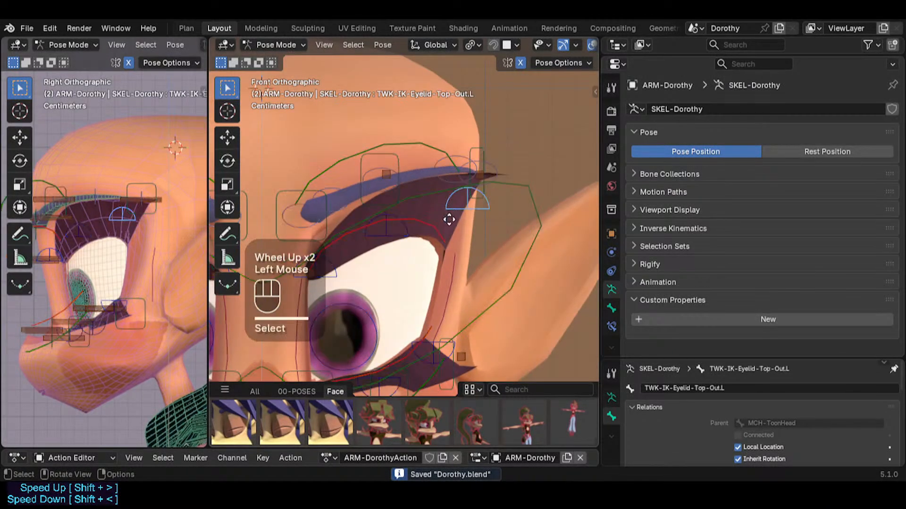
pyautogui.press('g')
pyautogui.press('Escape')
pyautogui.click(385, 225)
pyautogui.press('g')
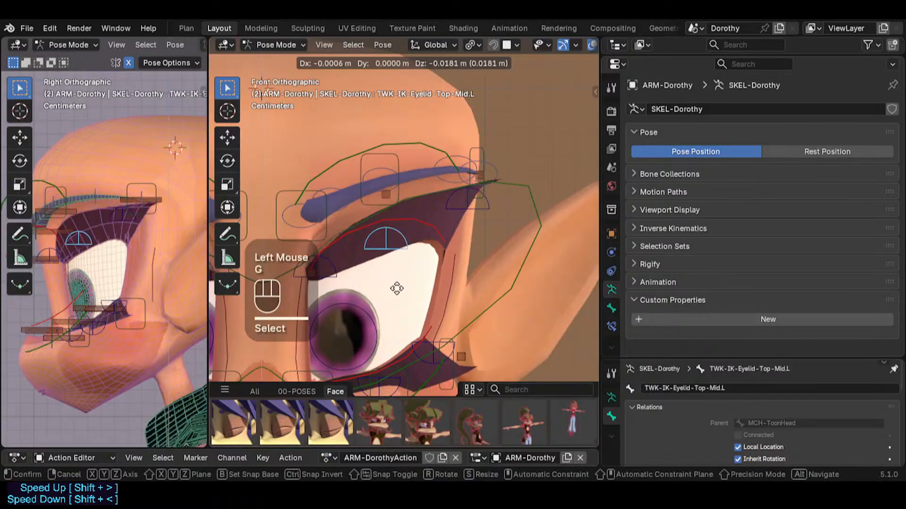
pyautogui.press('Escape')
# Shift the left upper eyelid's outer tweak bone slightly down and inward in Edit Mode, and return to Pose Mode
pyautogui.click(463, 205)
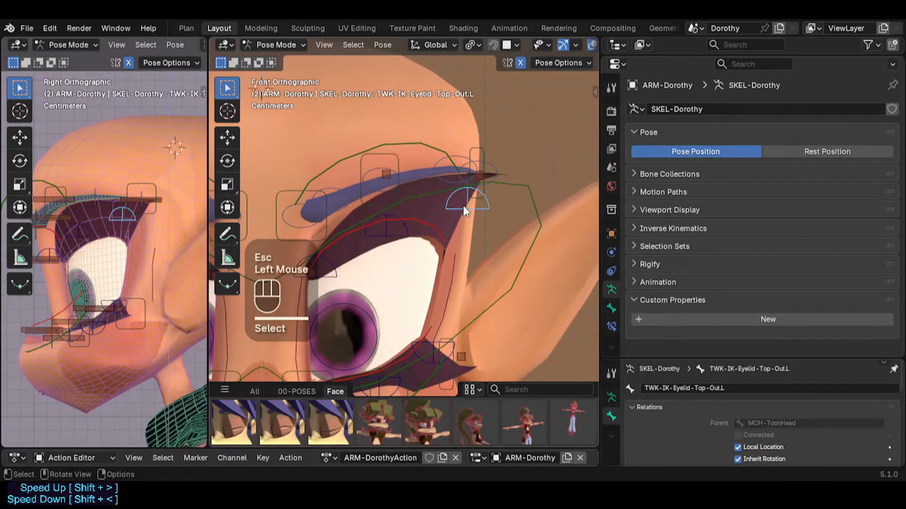
pyautogui.press('Tab')
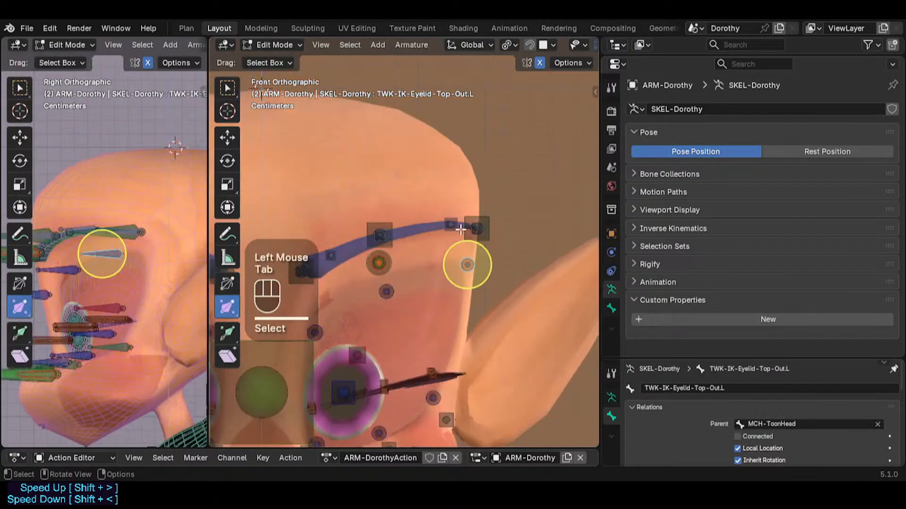
pyautogui.press('g')
pyautogui.press('z')
pyautogui.press('x')
pyautogui.click(464, 269)
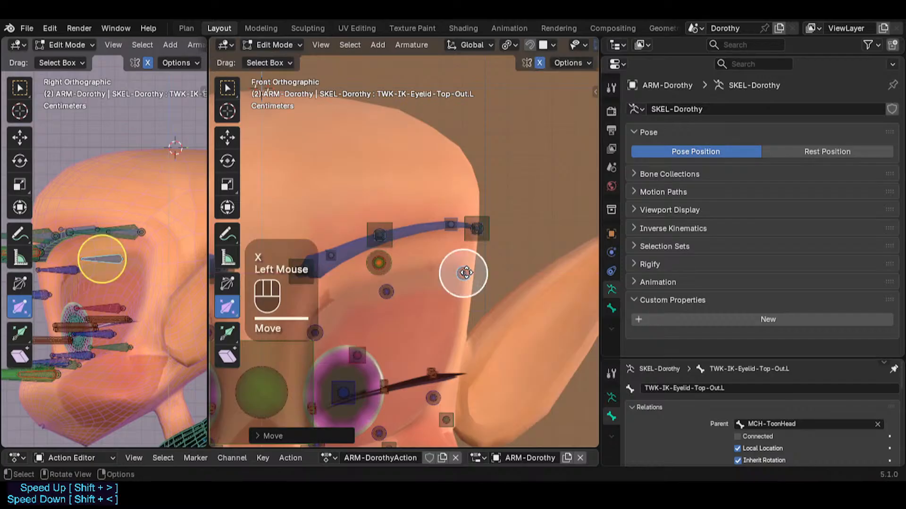
pyautogui.press('Tab')
# Test-lower the left upper eyelid's outer and middle tweak controls again, cancelling each move
pyautogui.press('g')
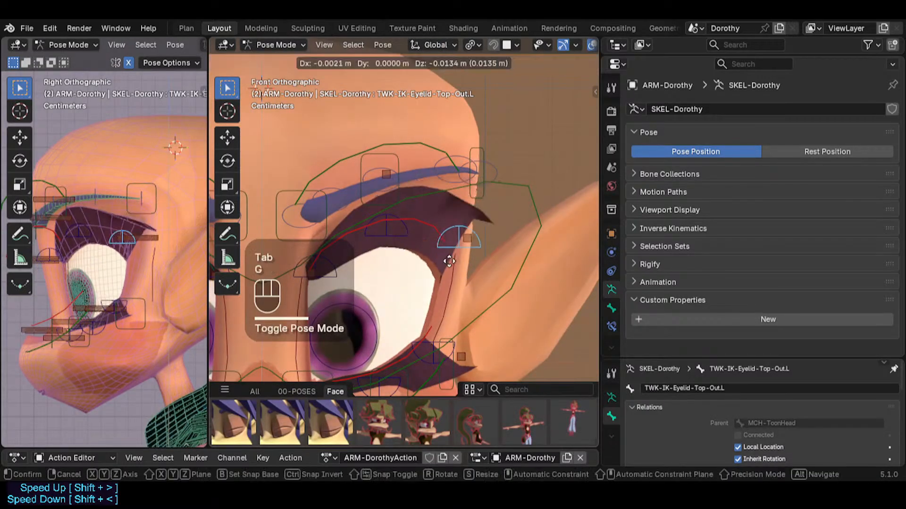
pyautogui.press('Escape')
pyautogui.click(397, 238)
pyautogui.press('g')
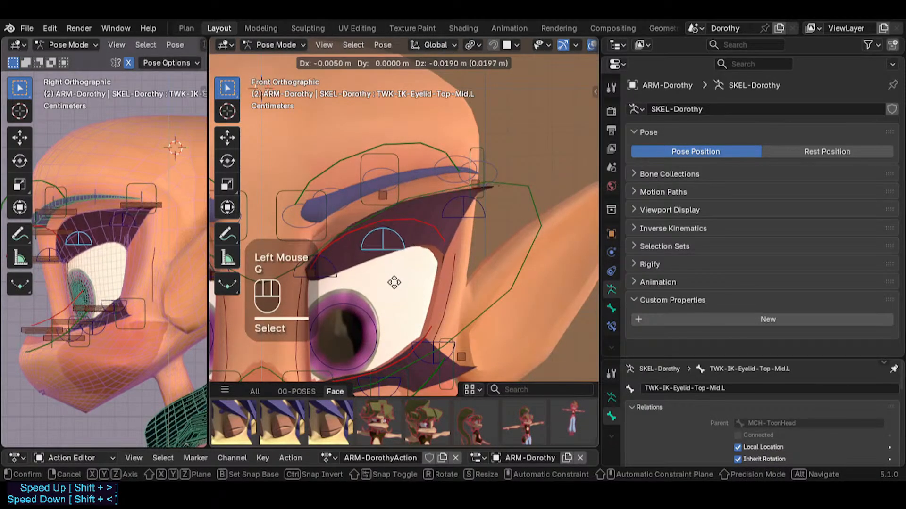
pyautogui.press('Escape')
# Shift the left upper eyelid's middle tweak bone slightly down and inward in Edit Mode
pyautogui.press('Tab')
pyautogui.press('g')
pyautogui.press('z')
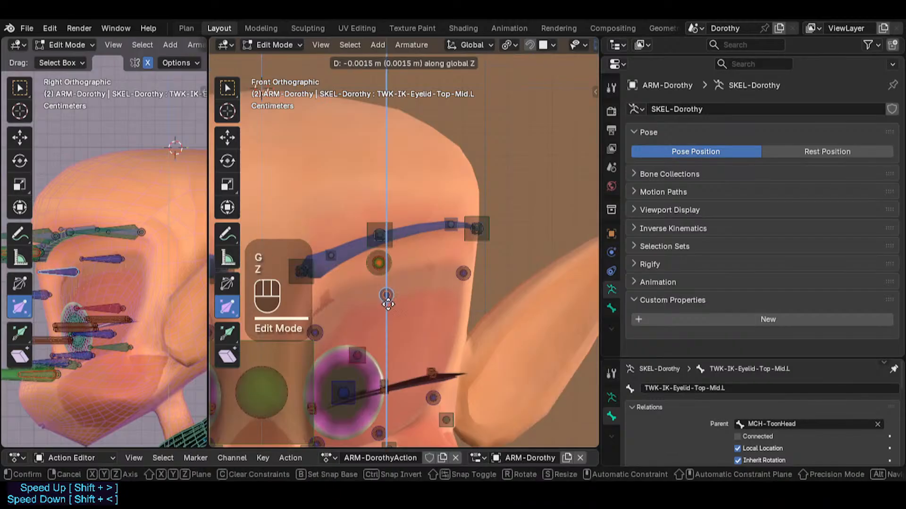
pyautogui.press('x')
pyautogui.click(385, 306)
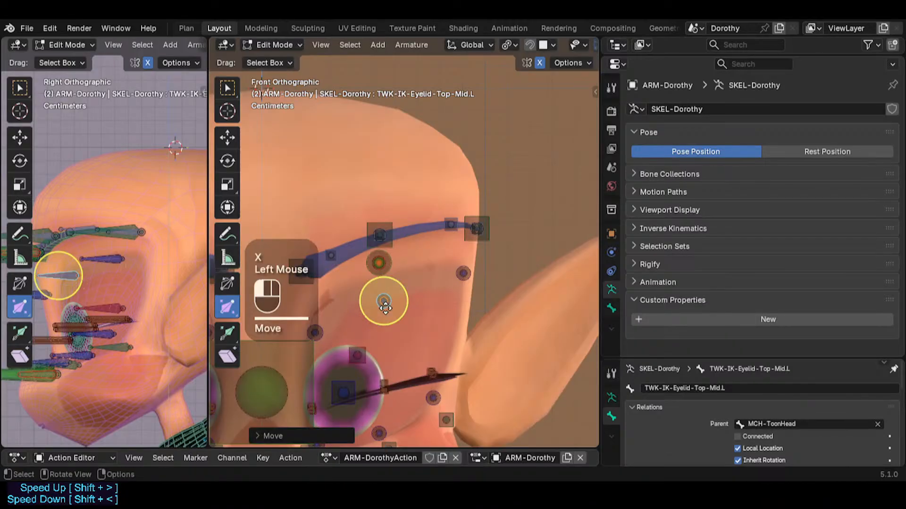
# Reselect the left upper eyelid's whole outer tweak bone, move it inward along X, and return to Pose Mode
pyautogui.click(467, 284)
pyautogui.press('g')
pyautogui.press('x')
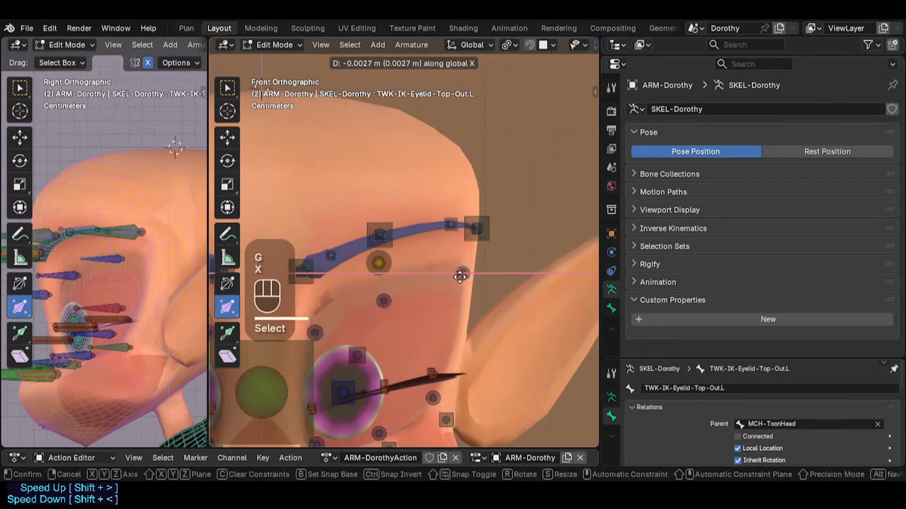
pyautogui.press('Escape')
pyautogui.hotkey('alt', 'a')
pyautogui.press('c')
pyautogui.click(462, 273)
pyautogui.rightClick(462, 272)
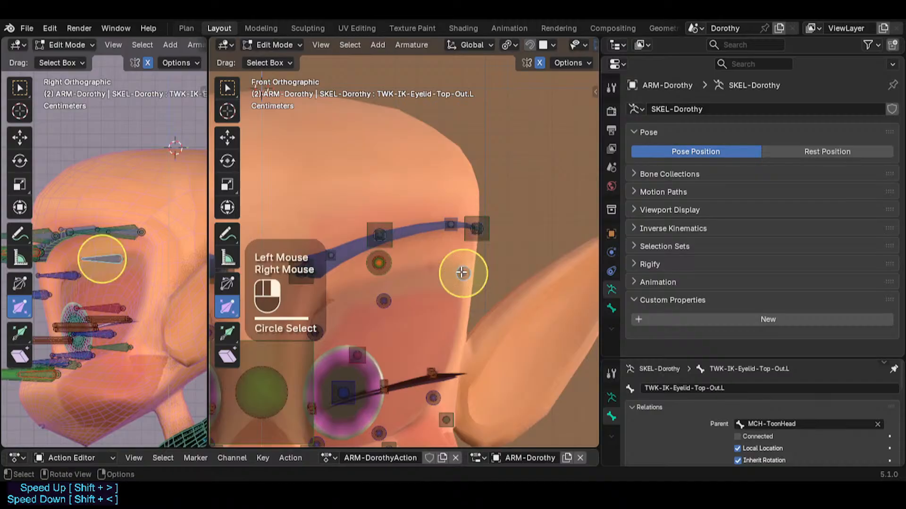
pyautogui.press('g')
pyautogui.press('x')
pyautogui.click(455, 272)
pyautogui.press('Tab')
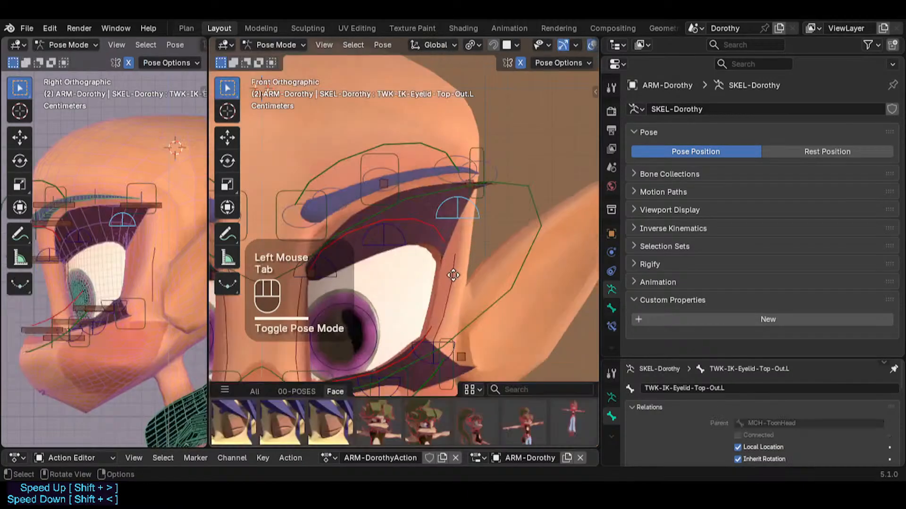
# Test-move the left upper eyelid's middle tweak control in the front view and cancel the move
pyautogui.scroll(-2, 421, 252)
pyautogui.click(399, 247)
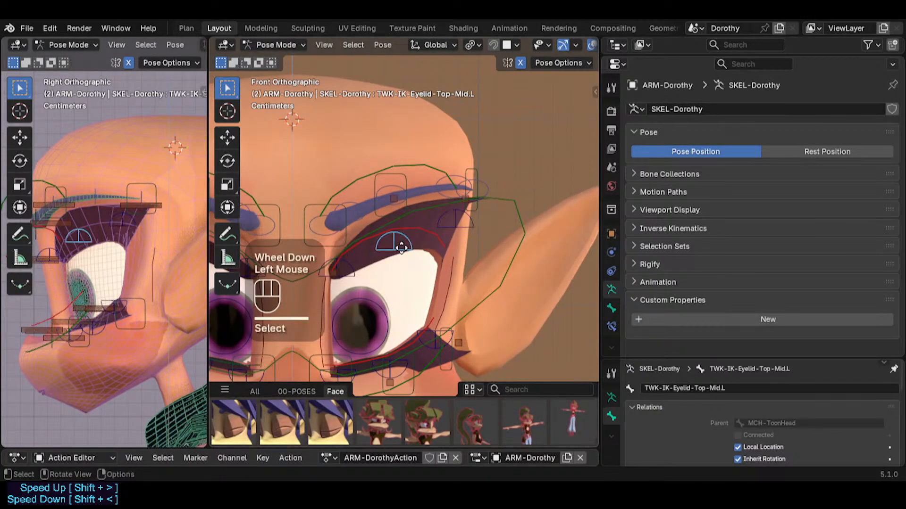
pyautogui.press('g')
pyautogui.press('Escape')
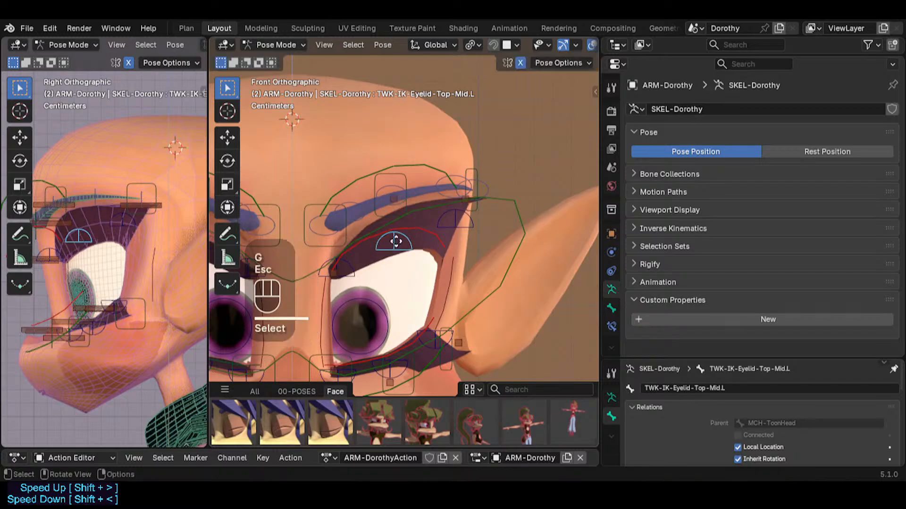
# Turn on the mesh wireframe display in Edit Mode and shift the left upper eyelid's outer tweak bone slightly backward
pyautogui.press('Tab')
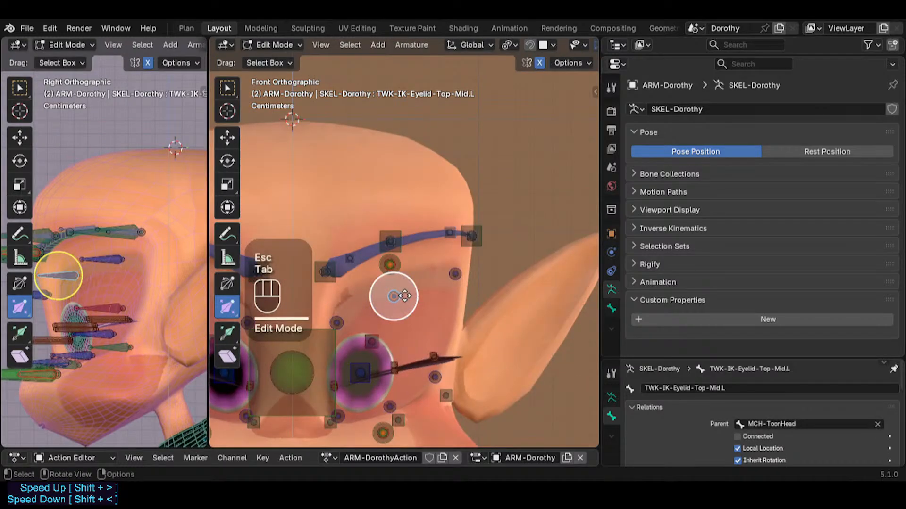
pyautogui.scroll(-1, 402, 367)
pyautogui.moveTo(405, 296); pyautogui.dragTo(364, 202, button='middle')
pyautogui.scroll(2, 427, 288)
pyautogui.scroll(1, 426, 288)
pyautogui.scroll(-2, 424, 287)
pyautogui.hotkey('shift', 'ctrl', 'alt', 'z')
pyautogui.moveTo(425, 287); pyautogui.dragTo(397, 316, button='middle')
pyautogui.moveTo(359, 278); pyautogui.dragTo(289, 245, button='middle')
pyautogui.moveTo(475, 299); pyautogui.dragTo(447, 308, button='middle')
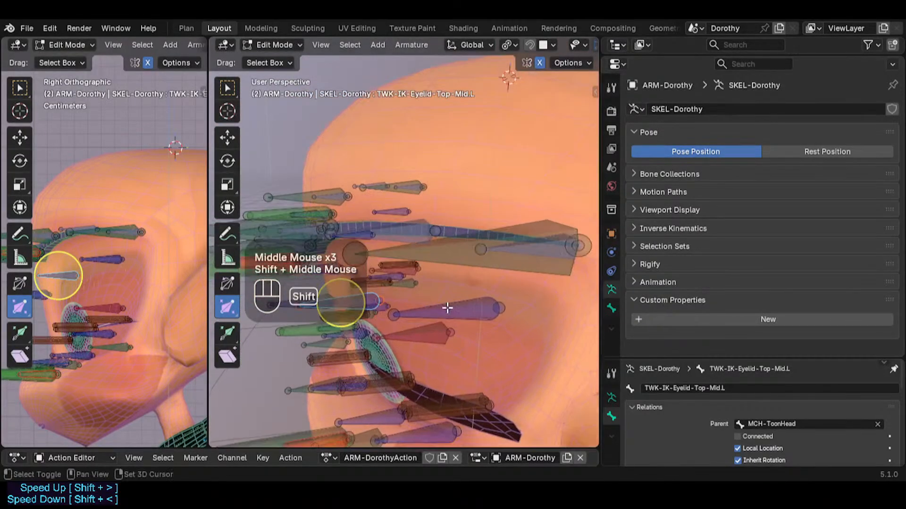
pyautogui.moveTo(473, 315); pyautogui.dragTo(484, 320)
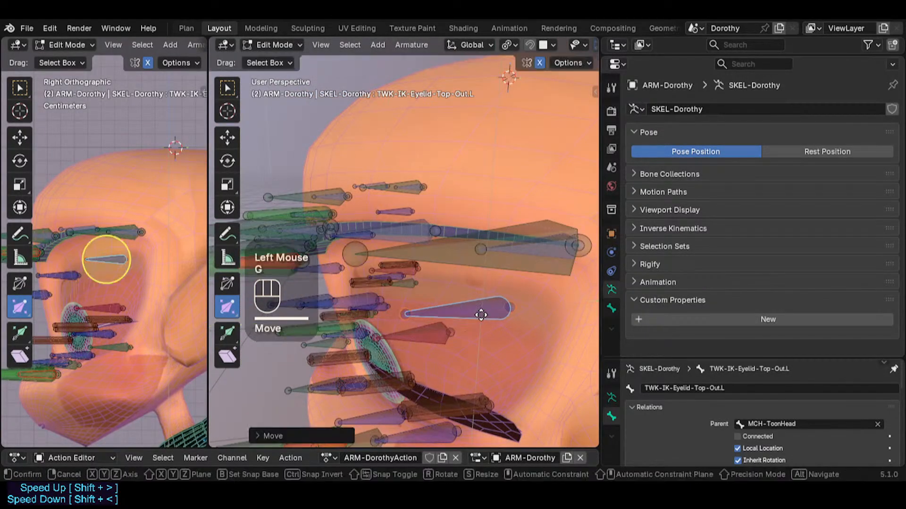
# Move the left upper eyelid's middle tweak bone slightly backward along the Y axis
pyautogui.click(363, 302)
pyautogui.moveTo(490, 292); pyautogui.dragTo(542, 295, button='middle')
pyautogui.moveTo(377, 274); pyautogui.dragTo(399, 301, button='middle')
pyautogui.keyDown('shift'); pyautogui.moveTo(398, 302); pyautogui.dragTo(442, 290, button='middle'); pyautogui.keyUp('shift')
pyautogui.moveTo(292, 309); pyautogui.dragTo(218, 316, button='middle')
pyautogui.press('g')
pyautogui.press('y')
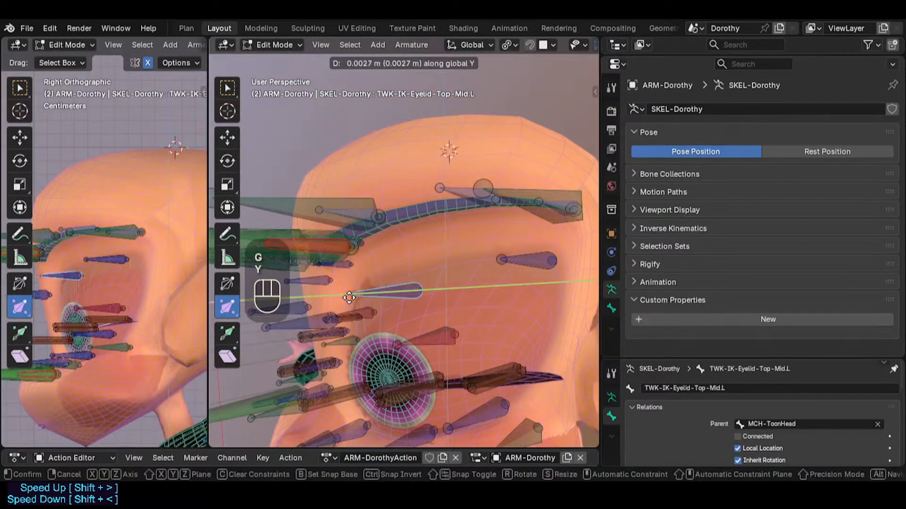
pyautogui.click(351, 297)
# Adjust the left upper eyelid's inner tweak bone along the Y axis and return to Pose Mode
pyautogui.keyDown('shift'); pyautogui.moveTo(321, 342); pyautogui.dragTo(382, 281, button='middle'); pyautogui.keyUp('shift')
pyautogui.click(381, 273)
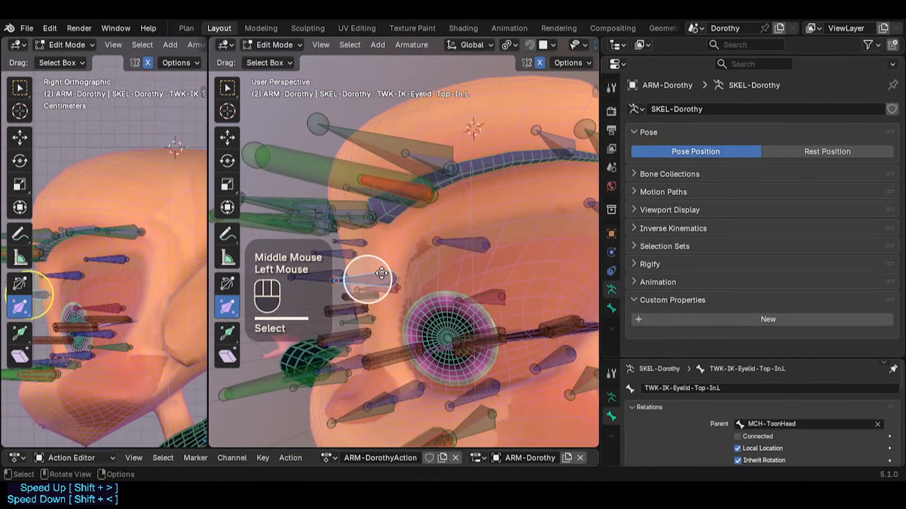
pyautogui.press('g')
pyautogui.press('y')
pyautogui.click(375, 278)
pyautogui.press('Tab')
# Test the upper lash by lowering the left upper eyelid's middle and outer tweak controls, and clear all pose transforms
pyautogui.scroll(-2, 375, 279)
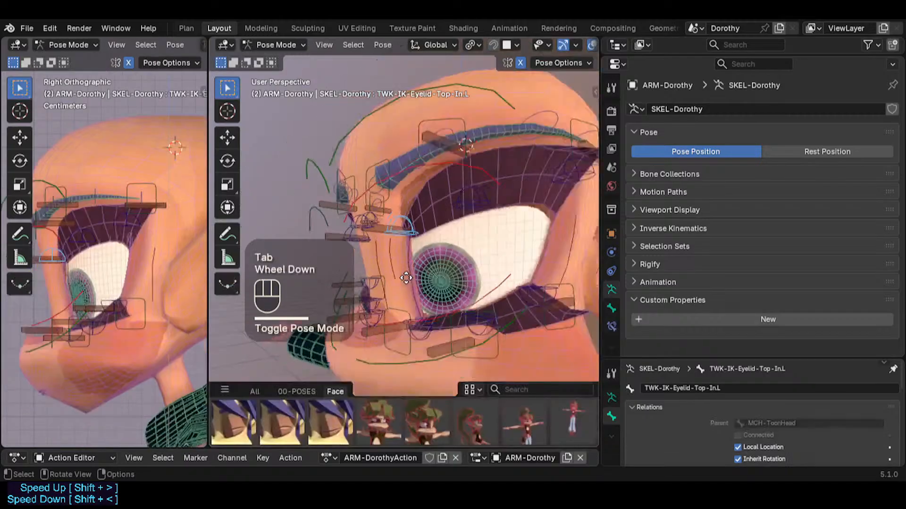
pyautogui.moveTo(375, 278); pyautogui.dragTo(530, 256, button='middle')
pyautogui.scroll(1, 530, 256)
pyautogui.click(460, 222)
pyautogui.press('g')
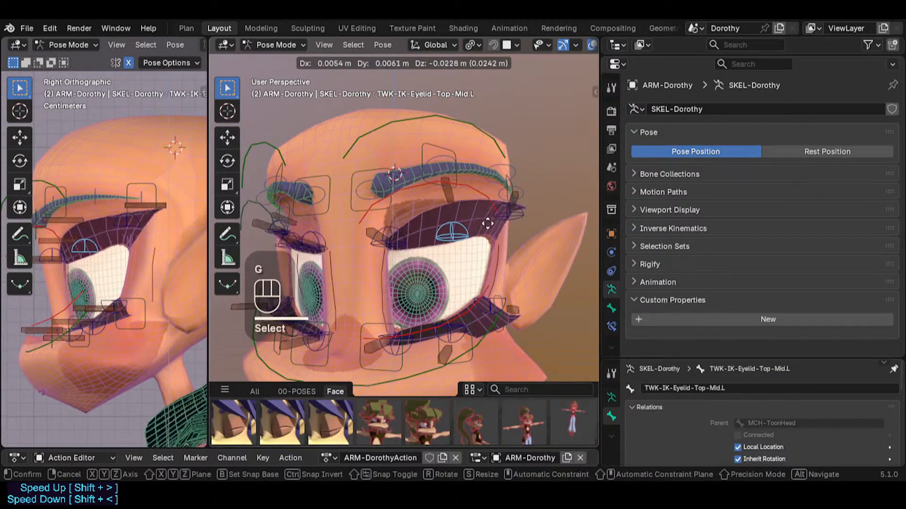
pyautogui.click(503, 214)
pyautogui.click(503, 215)
pyautogui.press('g')
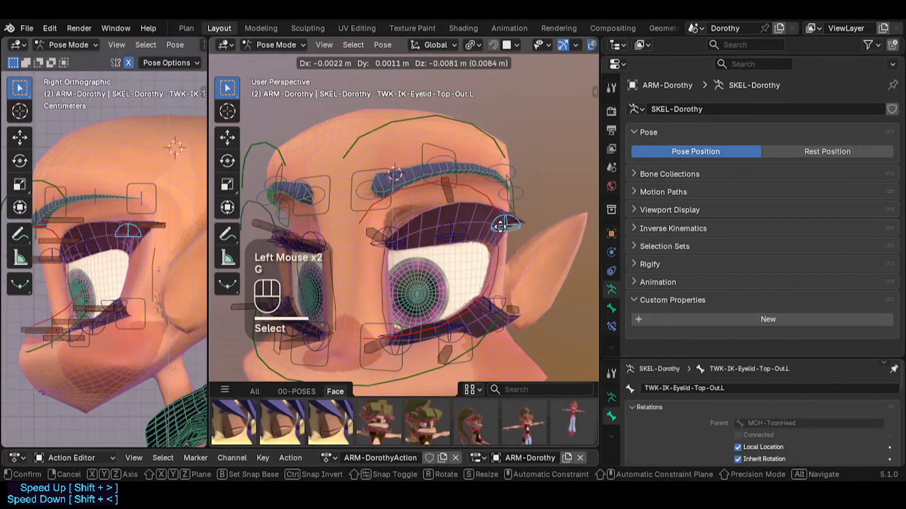
pyautogui.click(469, 240)
pyautogui.press('a')
pyautogui.hotkey('alt', 'q')
pyautogui.hotkey('alt', 'q')
# Test-raise the left lower eyelid's middle tweak control and cancel the move
pyautogui.moveTo(469, 240); pyautogui.dragTo(447, 272, button='middle')
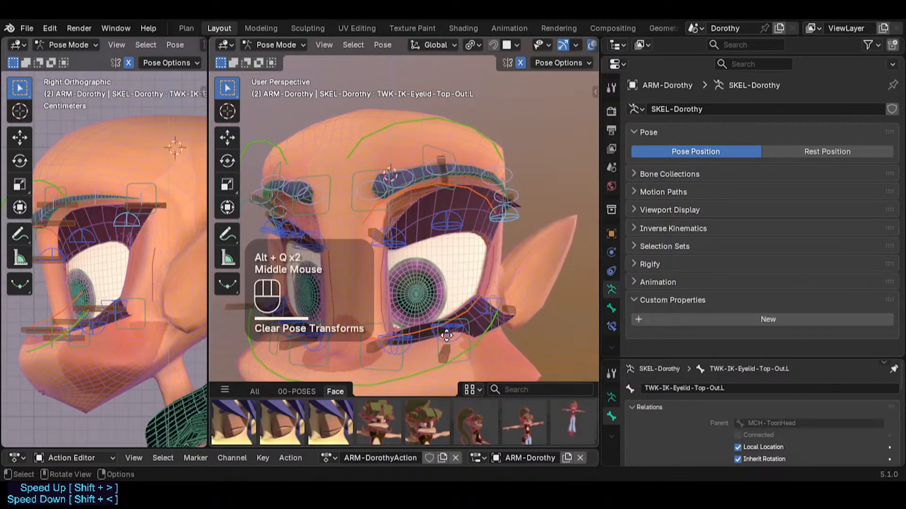
pyautogui.click(449, 325)
pyautogui.press('g')
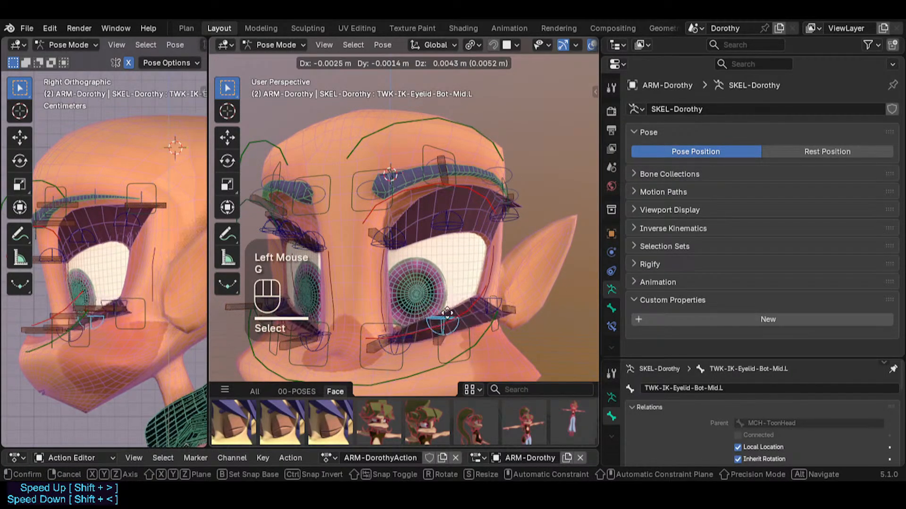
pyautogui.press('Escape')
# Adjust the left lower eyelid's middle tweak bone along the Y axis in Edit Mode, and return to Pose Mode
pyautogui.scroll(2, 450, 313)
pyautogui.keyDown('shift'); pyautogui.moveTo(448, 314); pyautogui.dragTo(368, 301, button='middle'); pyautogui.keyUp('shift')
pyautogui.press('Tab')
pyautogui.moveTo(426, 293); pyautogui.dragTo(430, 342, button='middle')
pyautogui.press('g')
pyautogui.press('z')
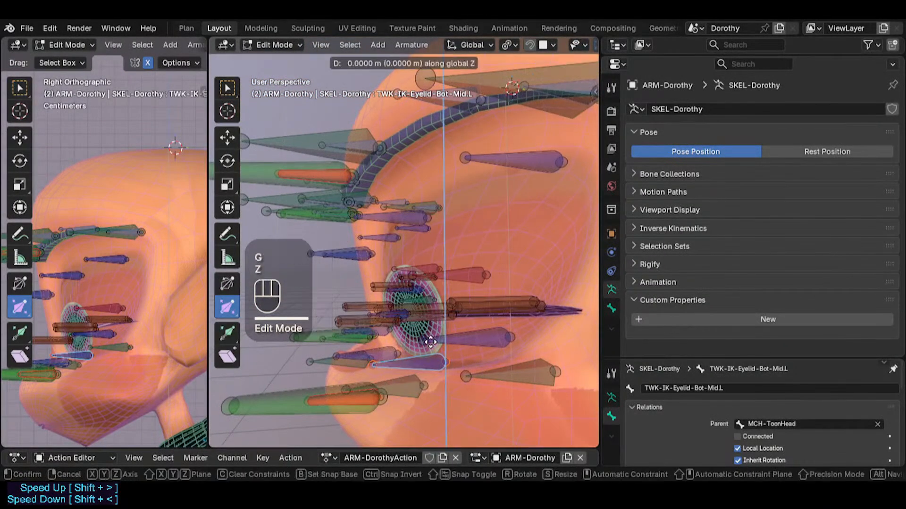
pyautogui.press('y')
pyautogui.click(421, 332)
pyautogui.press('Tab')
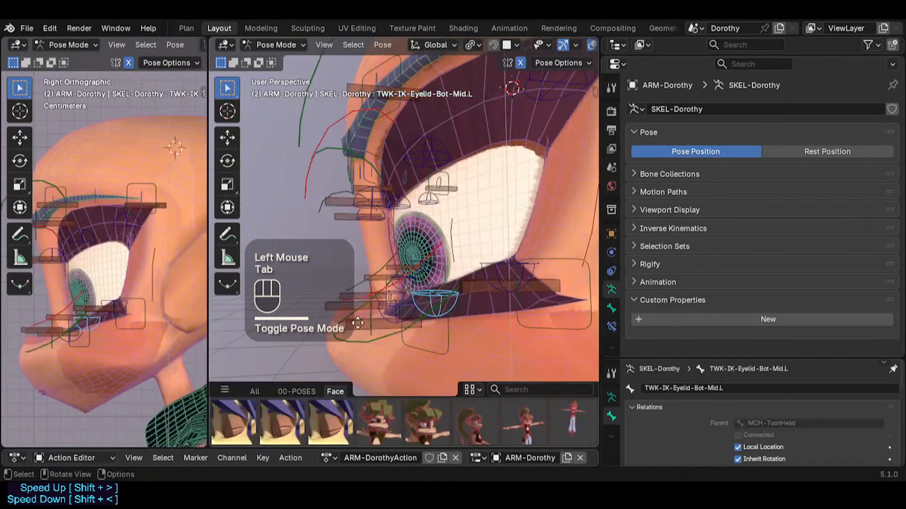
# Switch to Object Mode, select the character's body mesh, and show its modifier stack
pyautogui.moveTo(421, 332); pyautogui.dragTo(467, 290, button='middle')
pyautogui.hotkey('ctrl', 'Tab')
pyautogui.click(477, 300)
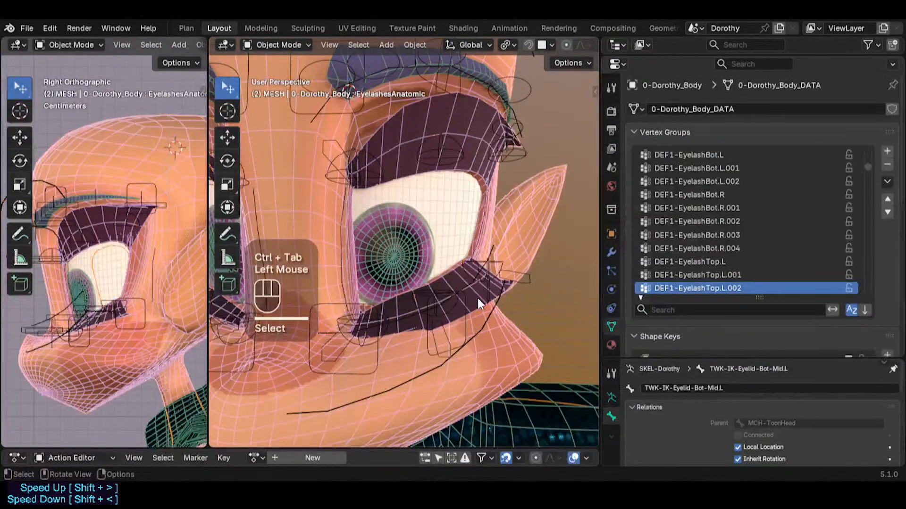
pyautogui.click(469, 285)
pyautogui.click(475, 300)
pyautogui.click(503, 362)
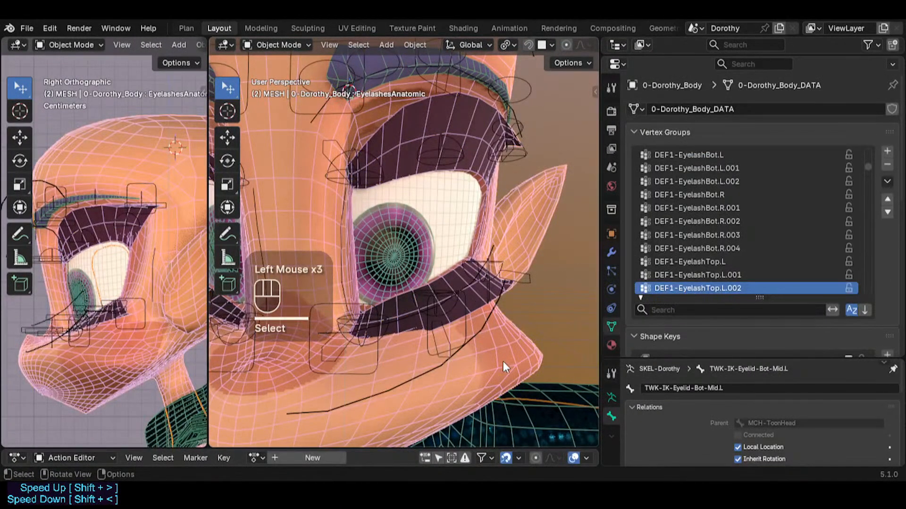
pyautogui.click(611, 252)
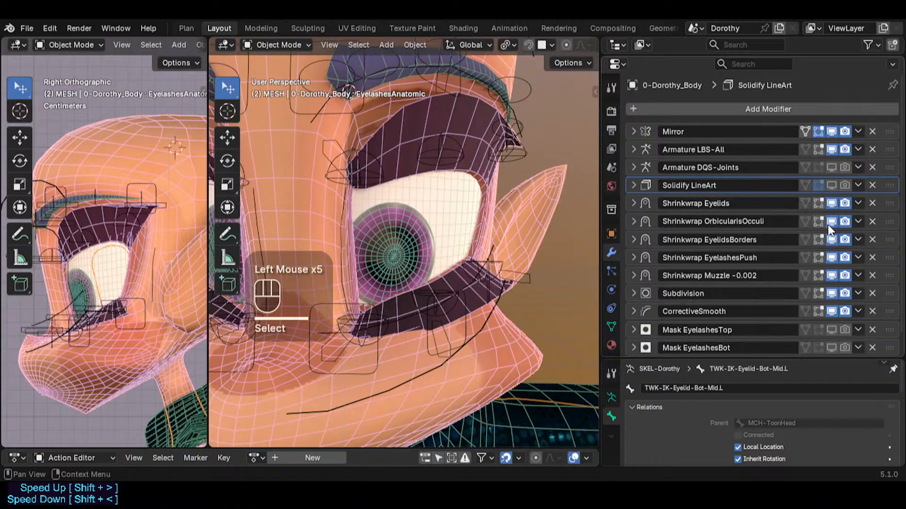
# Toggle the viewport visibility of the eyelid and eyelash Shrinkwrap modifiers off and on to compare the deformation, and save the file
pyautogui.click(832, 258)
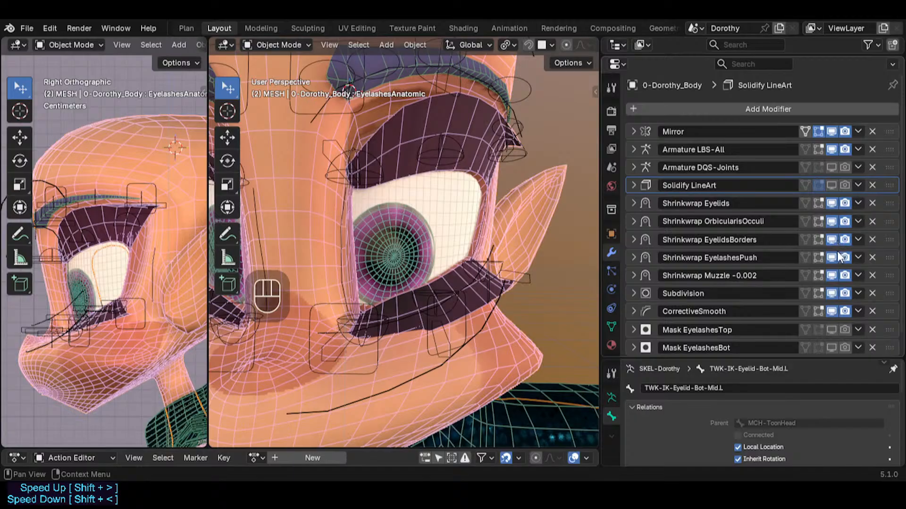
pyautogui.click(832, 240)
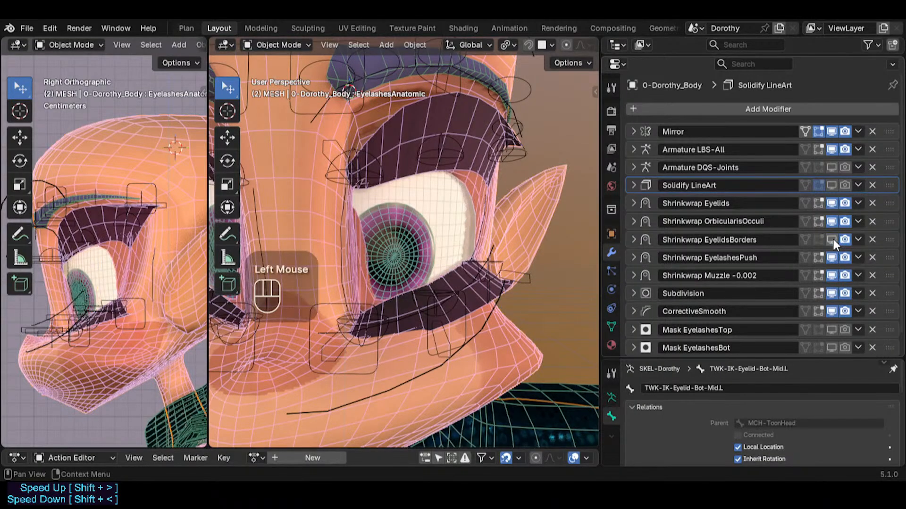
pyautogui.click(832, 239)
pyautogui.click(832, 239)
pyautogui.click(832, 239)
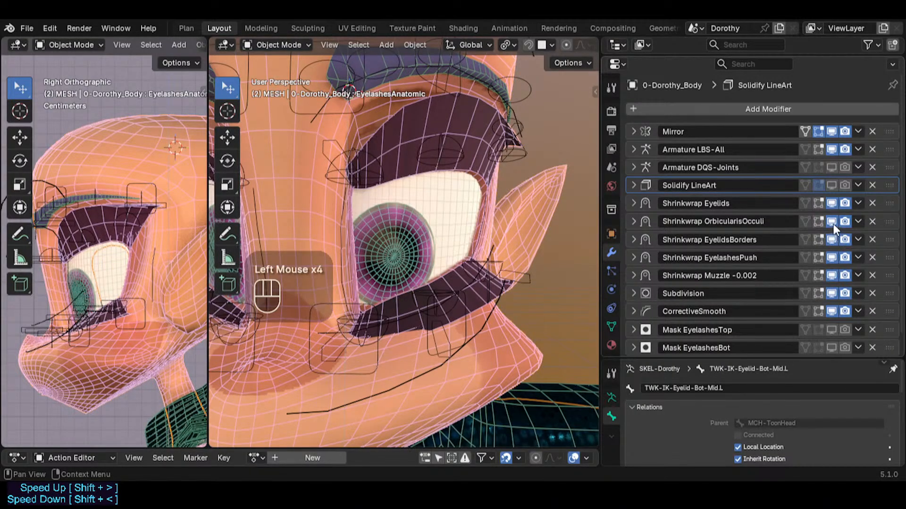
pyautogui.click(832, 222)
pyautogui.click(830, 204)
pyautogui.click(830, 204)
pyautogui.hotkey('ctrl', 's')
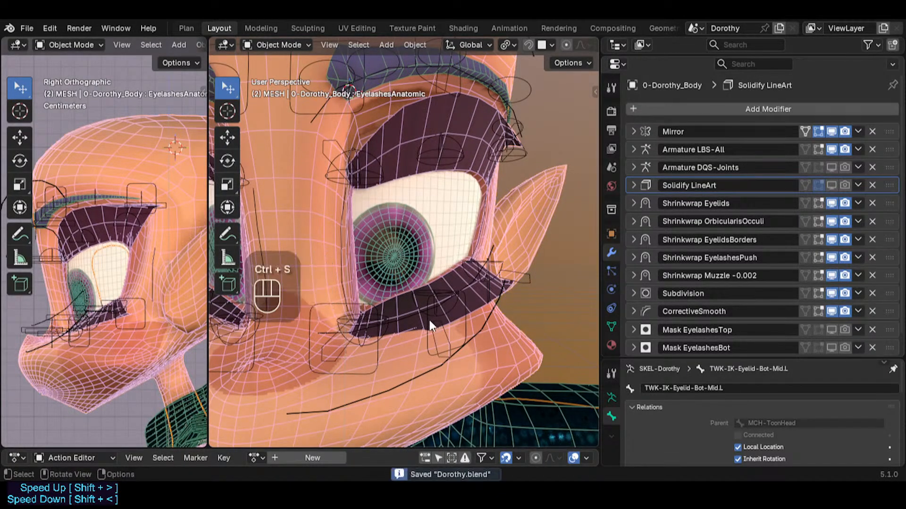
# Enter Edit Mode on the body mesh at the lower eyelash, reveal all hidden geometry, and clear the selection
pyautogui.click(460, 287)
pyautogui.click(460, 287)
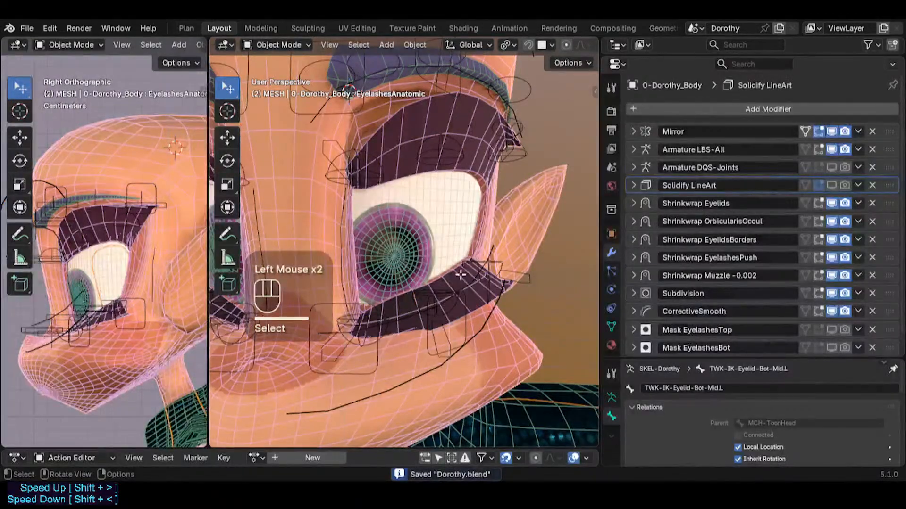
pyautogui.press('Tab')
pyautogui.moveTo(439, 295); pyautogui.dragTo(345, 344, button='middle')
pyautogui.scroll(2, 415, 283)
pyautogui.hotkey('alt', 'h')
pyautogui.scroll(1, 379, 281)
pyautogui.hotkey('alt', 'a')
pyautogui.press('2')
pyautogui.scroll(1, 307, 355)
# Save the file and slide the left lower lash's inner-corner vertex along its edge toward the lash
pyautogui.click(295, 352)
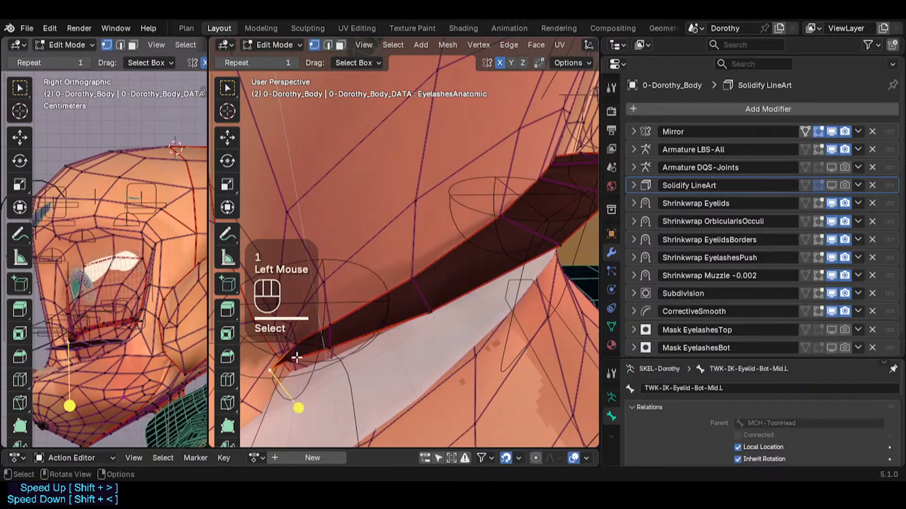
pyautogui.scroll(1, 296, 358)
pyautogui.hotkey('ctrl', 's')
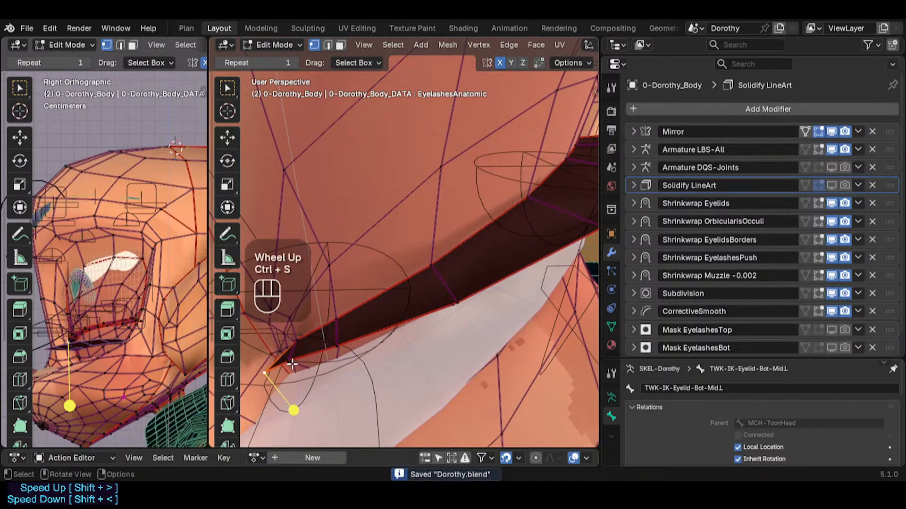
pyautogui.moveTo(283, 368); pyautogui.dragTo(278, 366, button='middle')
pyautogui.press('g')
pyautogui.press('g')
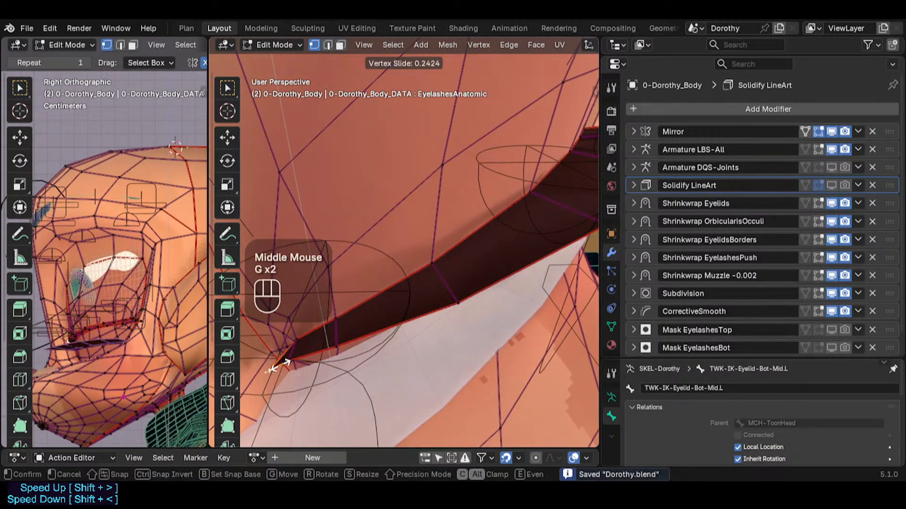
pyautogui.click(282, 357)
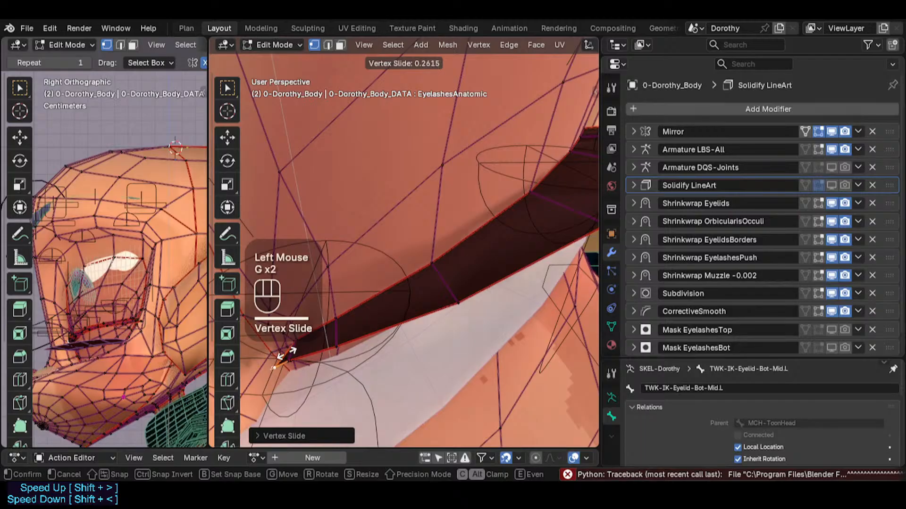
pyautogui.press('Escape')
# Vertex-slide the same inner-corner vertex further along its edge in two more small adjustments
pyautogui.scroll(2, 273, 370)
pyautogui.moveTo(273, 369); pyautogui.dragTo(268, 367, button='middle')
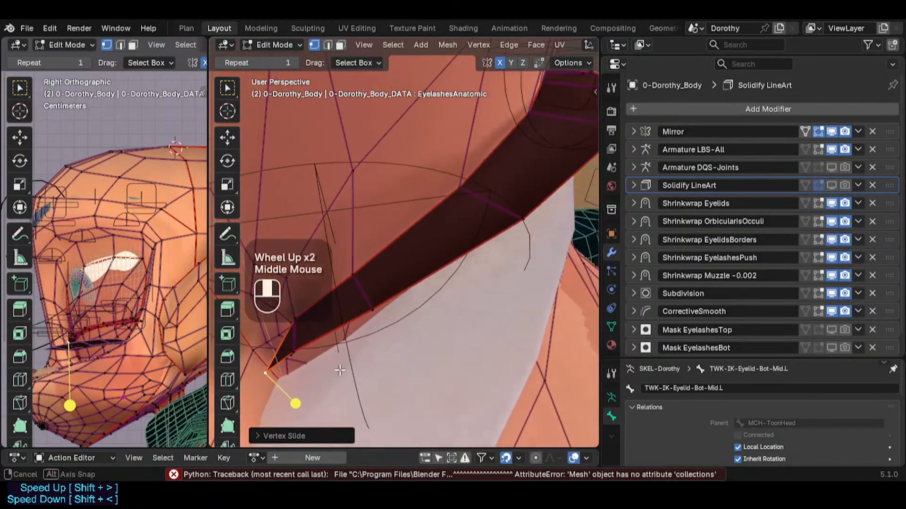
pyautogui.press('g')
pyautogui.press('g')
pyautogui.click(268, 363)
pyautogui.press('g')
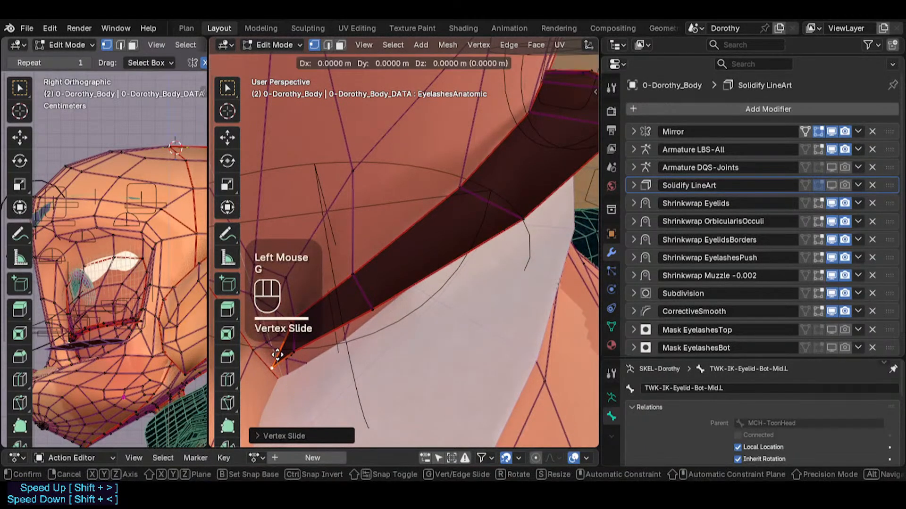
pyautogui.press('g')
pyautogui.click(275, 355)
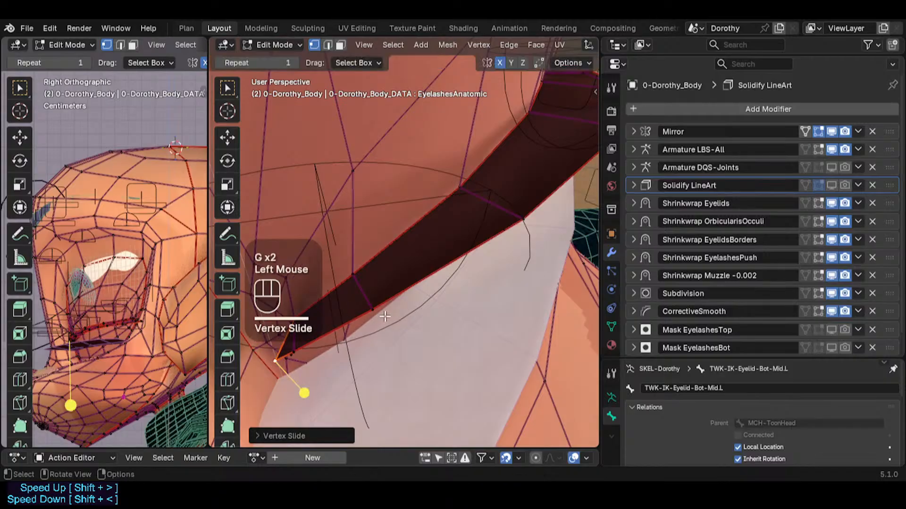
# Select the connected edges along the left lower lash's free border and edge-slide them to reshape the lash outline
pyautogui.press('2')
pyautogui.keyDown('shift'); pyautogui.click(401, 285); pyautogui.keyUp('shift')
pyautogui.keyDown('shift'); pyautogui.click(401, 285); pyautogui.keyUp('shift')
pyautogui.keyDown('shift'); pyautogui.moveTo(400, 285); pyautogui.dragTo(462, 293, button='middle'); pyautogui.keyUp('shift')
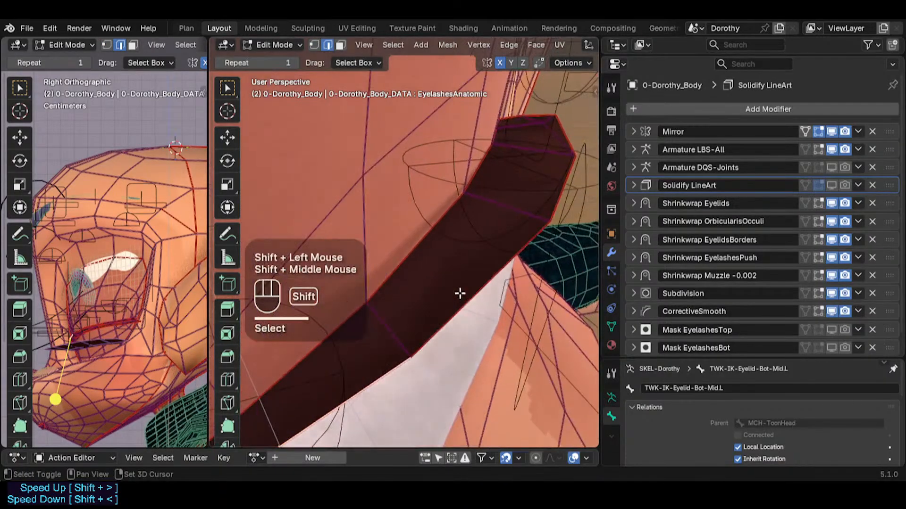
pyautogui.keyDown('shift'); pyautogui.click(486, 278); pyautogui.keyUp('shift')
pyautogui.keyDown('shift'); pyautogui.moveTo(559, 182); pyautogui.dragTo(479, 235, button='middle'); pyautogui.keyUp('shift')
pyautogui.press('g')
pyautogui.press('g')
pyautogui.click(501, 245)
# Edge-slide the two connected inner edges near the lower lash's outer end
pyautogui.click(484, 234)
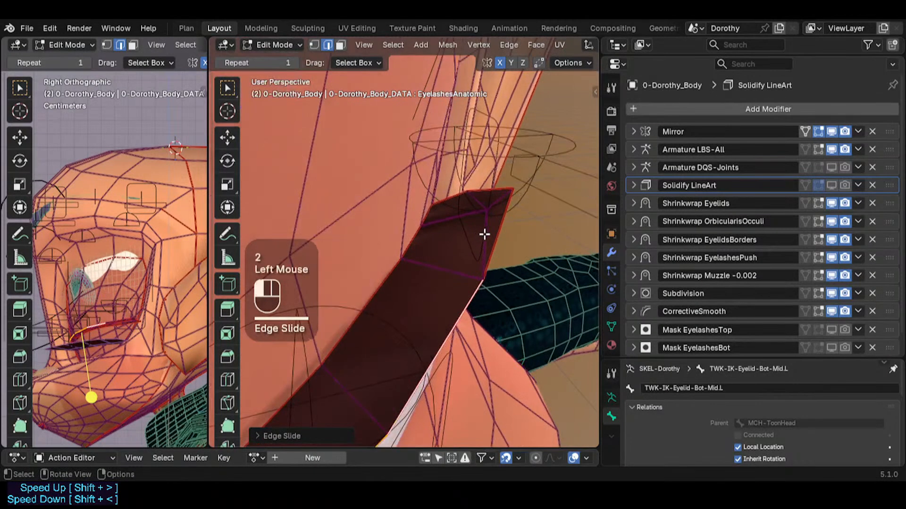
pyautogui.keyDown('shift'); pyautogui.click(483, 204); pyautogui.keyUp('shift')
pyautogui.press('g')
pyautogui.press('g')
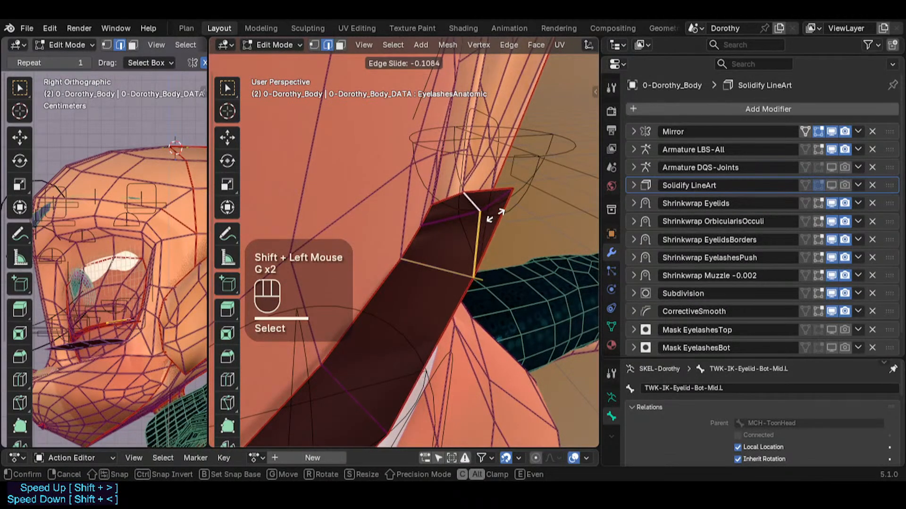
pyautogui.click(495, 215)
# Vertex-slide the outermost tip vertex of the left lower lash along its edge
pyautogui.press('1')
pyautogui.click(505, 192)
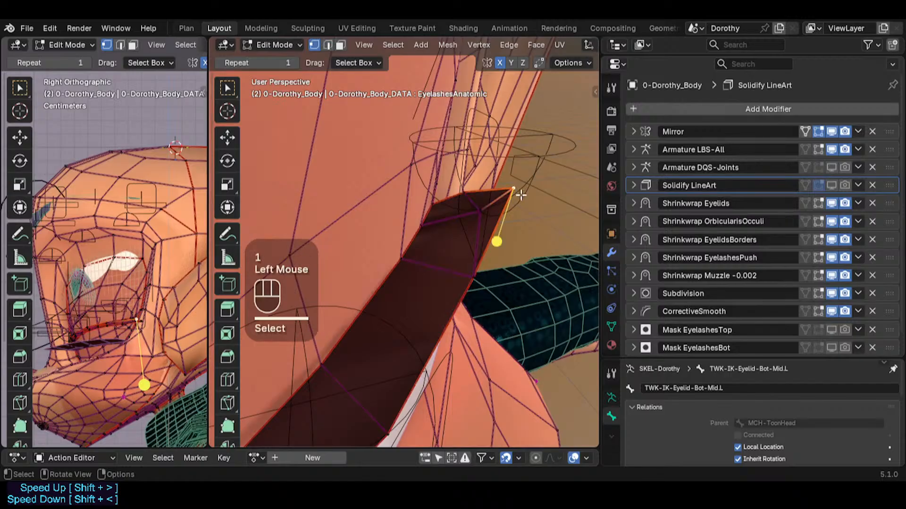
pyautogui.press('g')
pyautogui.press('g')
pyautogui.click(512, 204)
# Check the mesh's active shape key, and slide the interior vertex near the lower lash's outer end inward along its edge
pyautogui.moveTo(512, 204); pyautogui.dragTo(512, 278, button='middle')
pyautogui.scroll(-2, 444, 208)
pyautogui.moveTo(519, 312); pyautogui.dragTo(474, 289, button='middle')
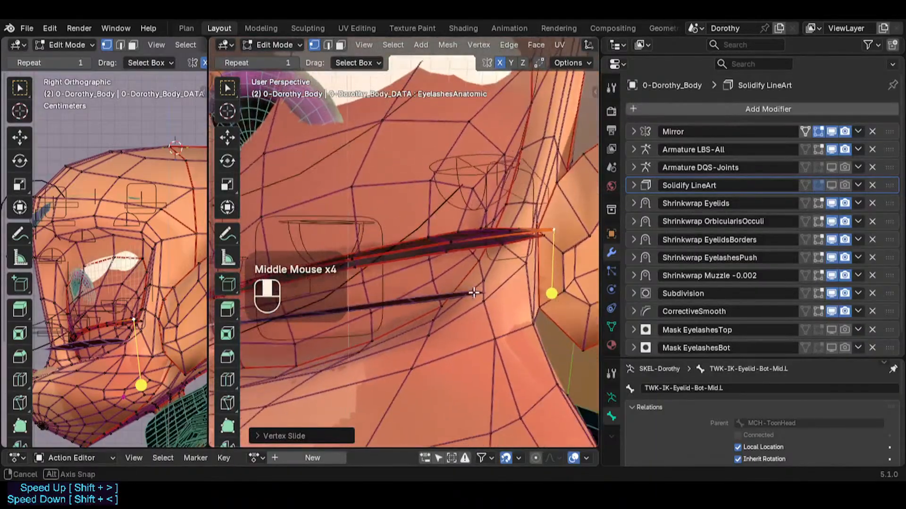
pyautogui.scroll(1, 493, 242)
pyautogui.moveTo(493, 243); pyautogui.dragTo(511, 217, button='middle')
pyautogui.click(514, 221)
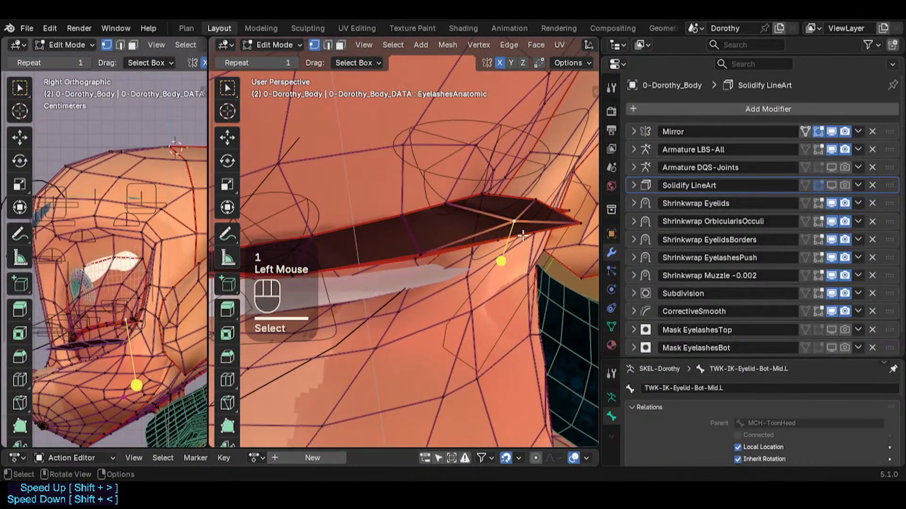
pyautogui.click(612, 326)
pyautogui.scroll(-5, 670, 328)
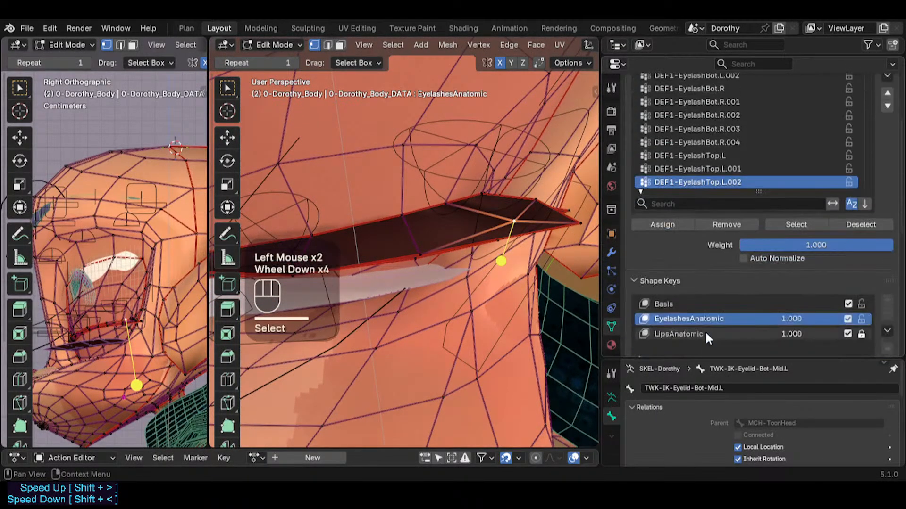
pyautogui.moveTo(514, 221); pyautogui.dragTo(513, 218, button='middle')
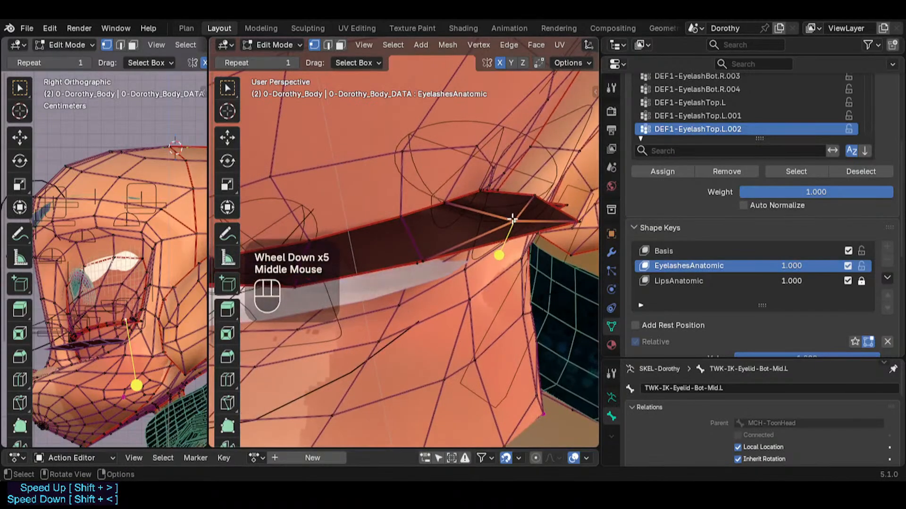
pyautogui.press('g')
pyautogui.press('g')
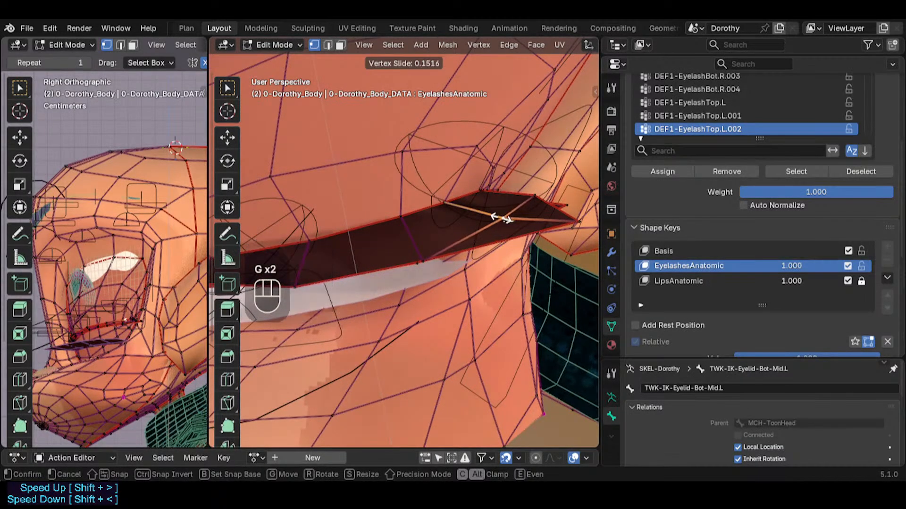
pyautogui.click(500, 218)
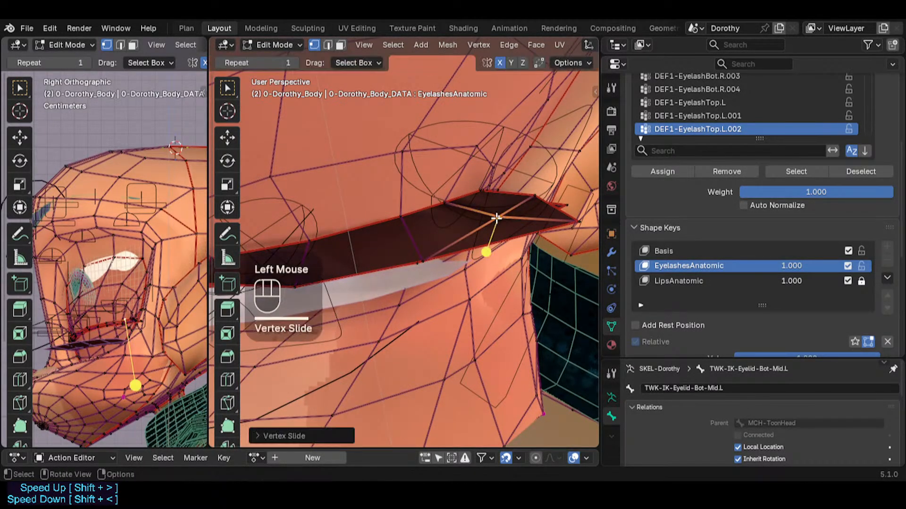
# Save the file and slide the lower lash's outer corner vertex inward along the free border edge
pyautogui.moveTo(500, 218); pyautogui.dragTo(440, 258, button='middle')
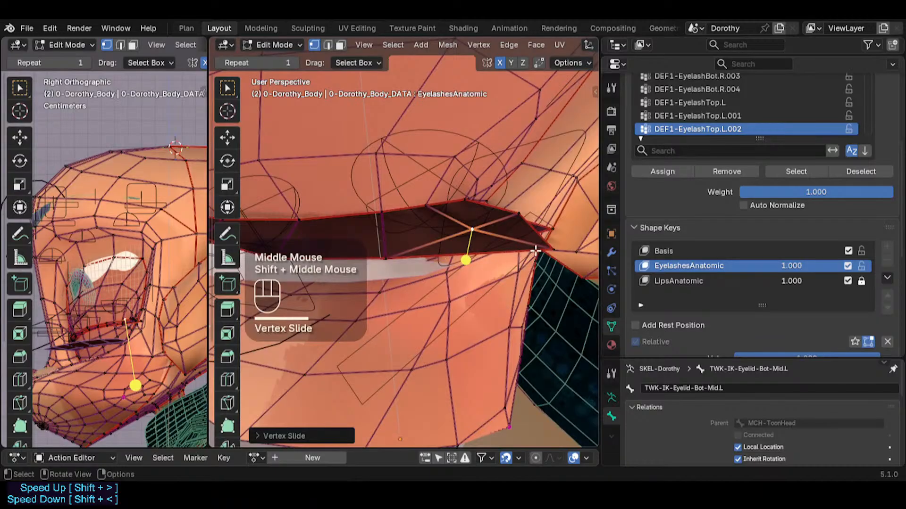
pyautogui.click(467, 255)
pyautogui.click(471, 248)
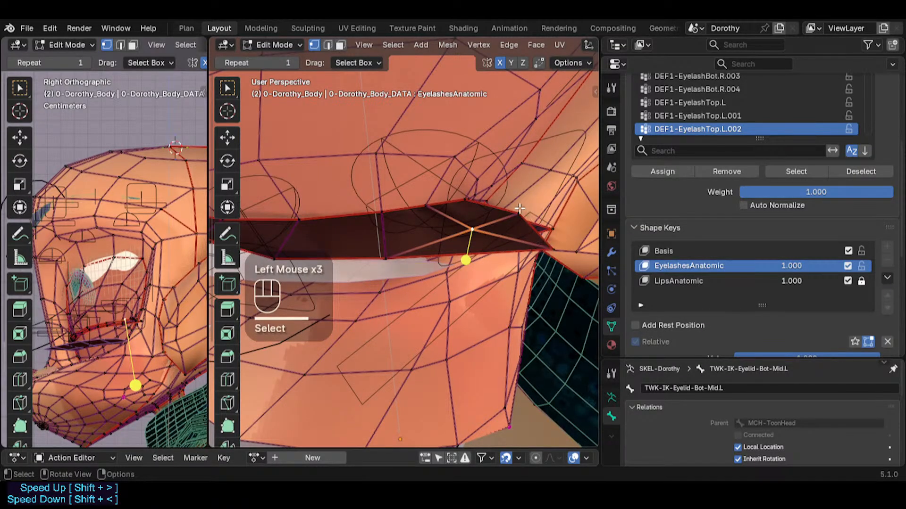
pyautogui.moveTo(520, 208); pyautogui.dragTo(521, 249, button='middle')
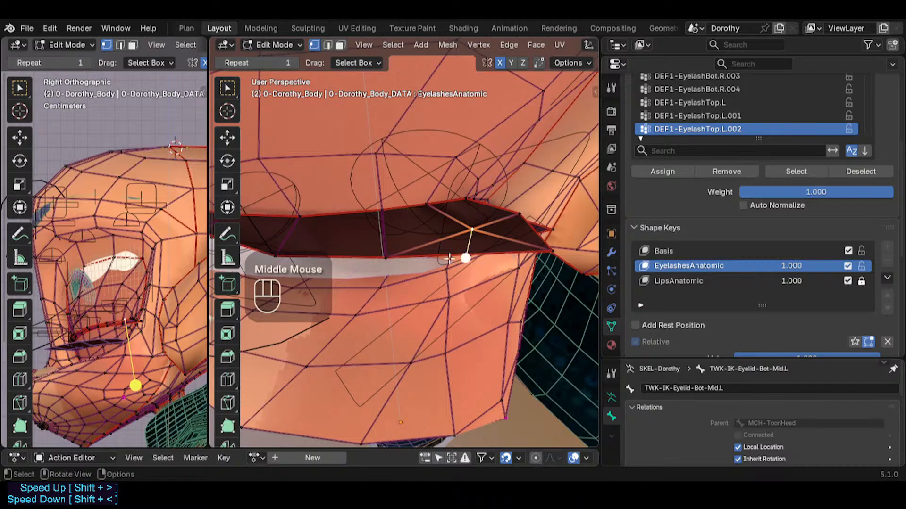
pyautogui.keyDown('shift'); pyautogui.moveTo(548, 253); pyautogui.dragTo(470, 249, button='middle'); pyautogui.keyUp('shift')
pyautogui.hotkey('ctrl', 's')
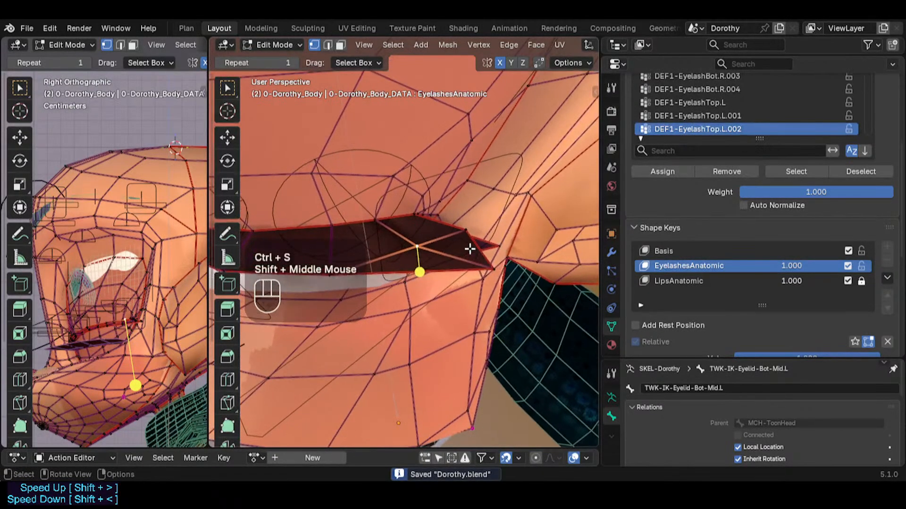
pyautogui.click(491, 269)
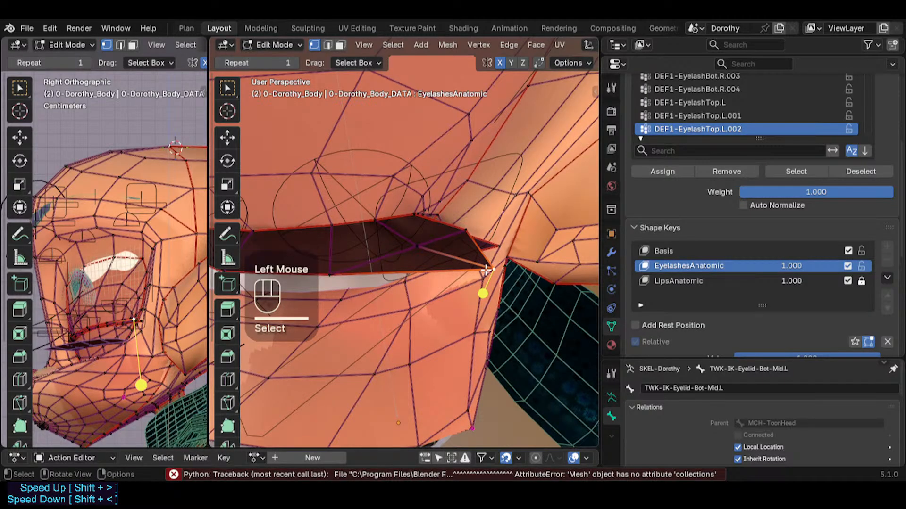
pyautogui.moveTo(486, 269); pyautogui.dragTo(471, 272, button='middle')
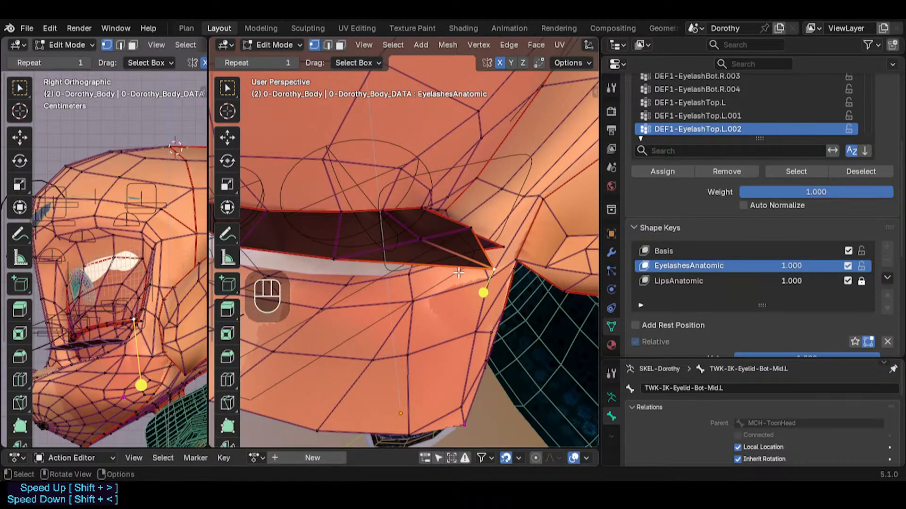
pyautogui.press('g')
pyautogui.press('g')
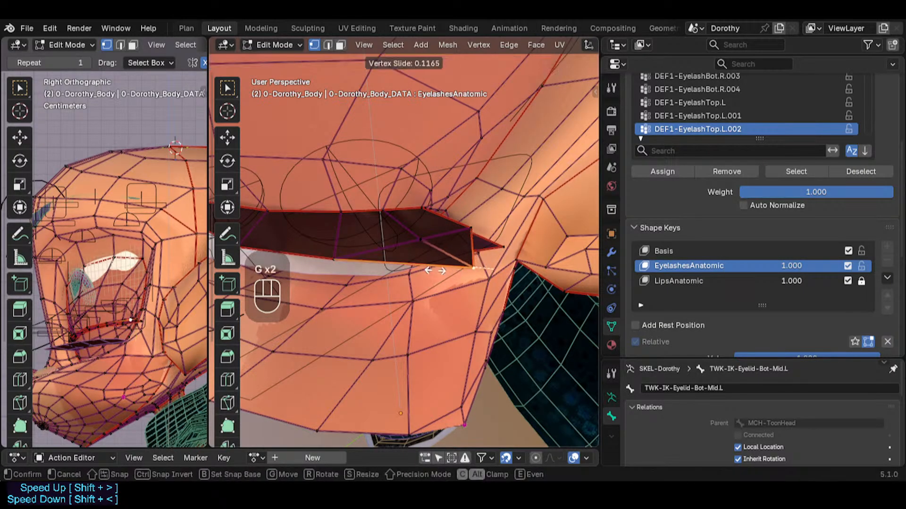
pyautogui.click(411, 269)
# Extrude the lower lash's outer end edge outward about 0.008 m and merge the new edge into a single pointed tip
pyautogui.doubleClick(469, 229)
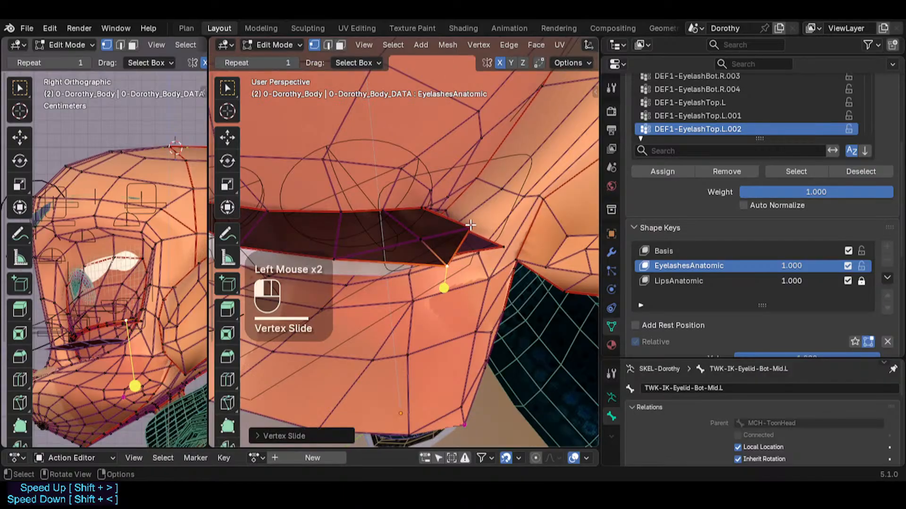
pyautogui.press('2')
pyautogui.click(459, 248)
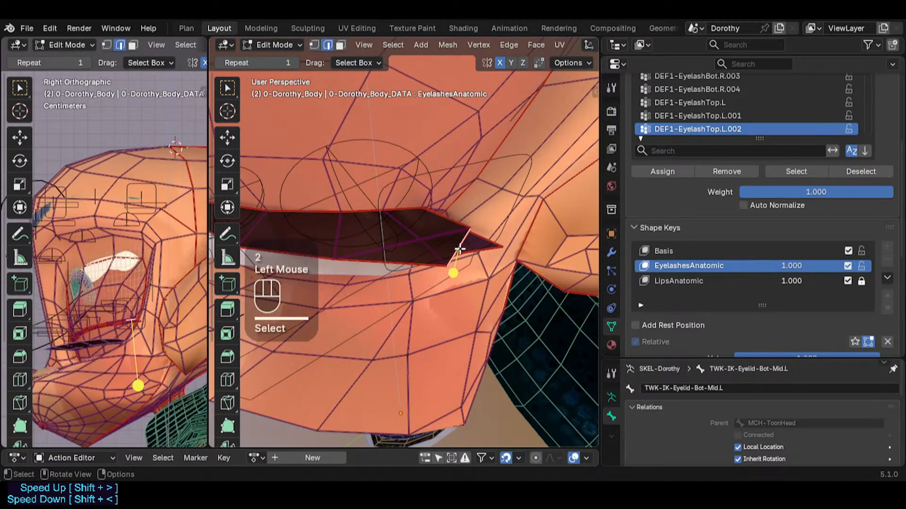
pyautogui.press('e')
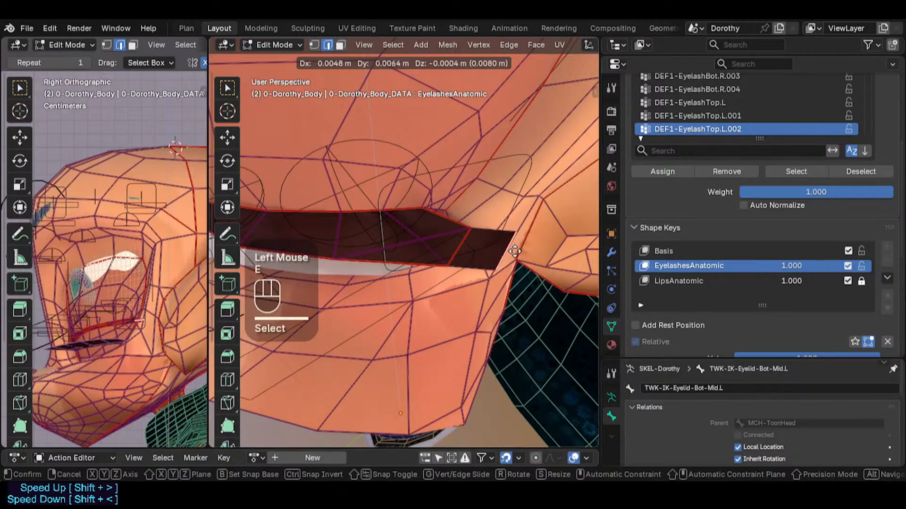
pyautogui.click(517, 252)
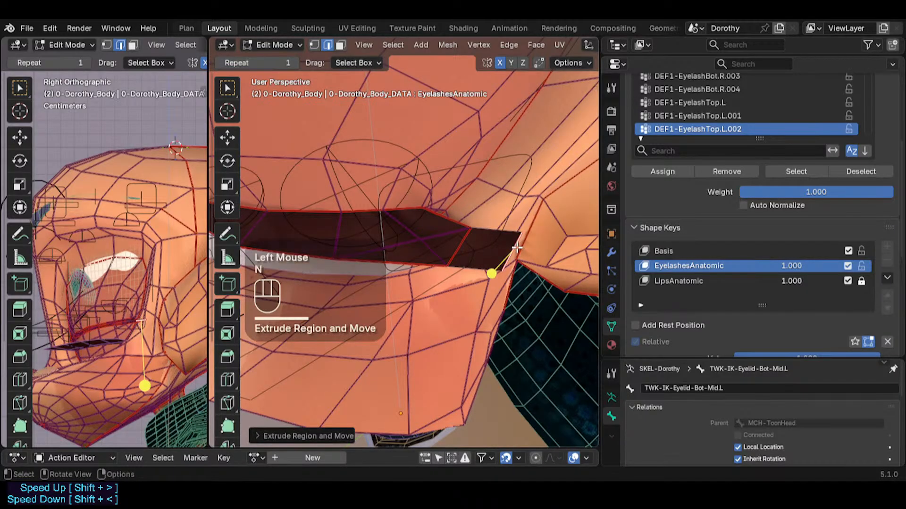
pyautogui.press('n')
pyautogui.press('n')
pyautogui.press('m')
pyautogui.click(516, 245)
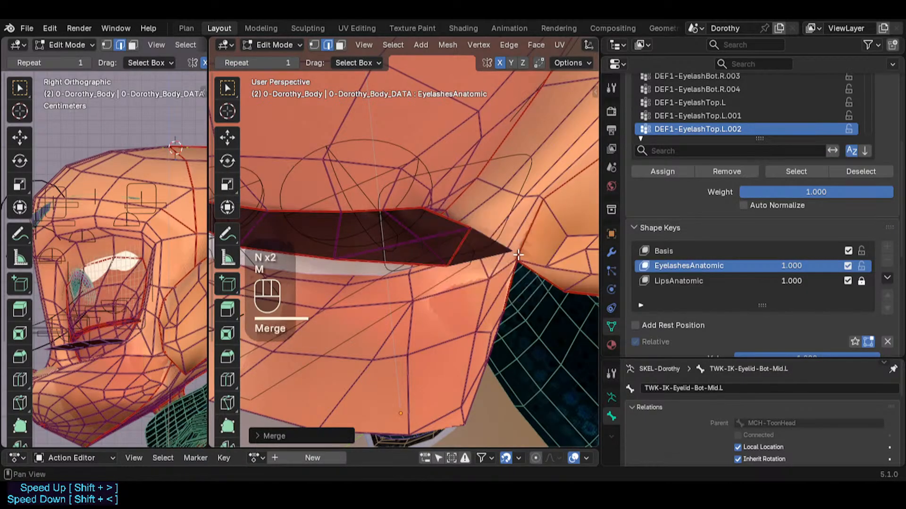
# Clear the seam from the cross edge at the base of the lower lash's new pointed tip
pyautogui.click(313, 45)
pyautogui.click(468, 263)
pyautogui.scroll(1, 468, 262)
pyautogui.press('2')
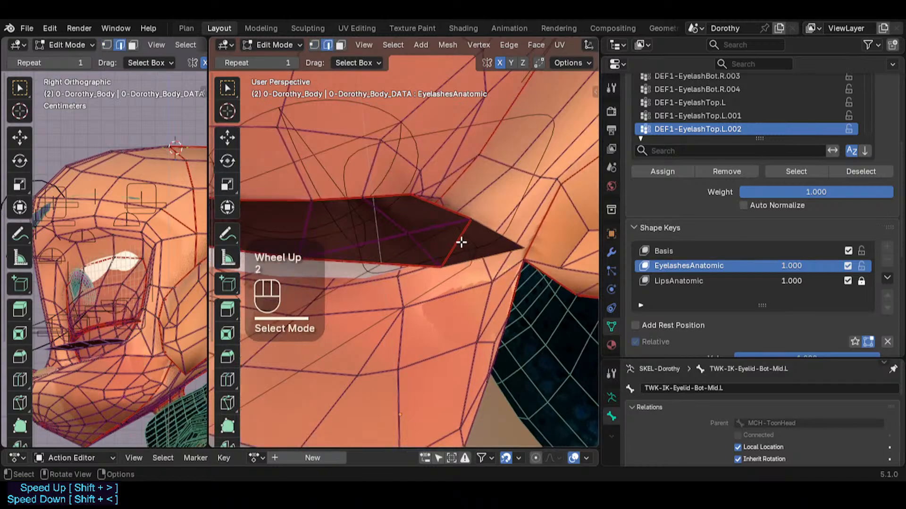
pyautogui.click(449, 261)
pyautogui.hotkey('ctrl', 'e')
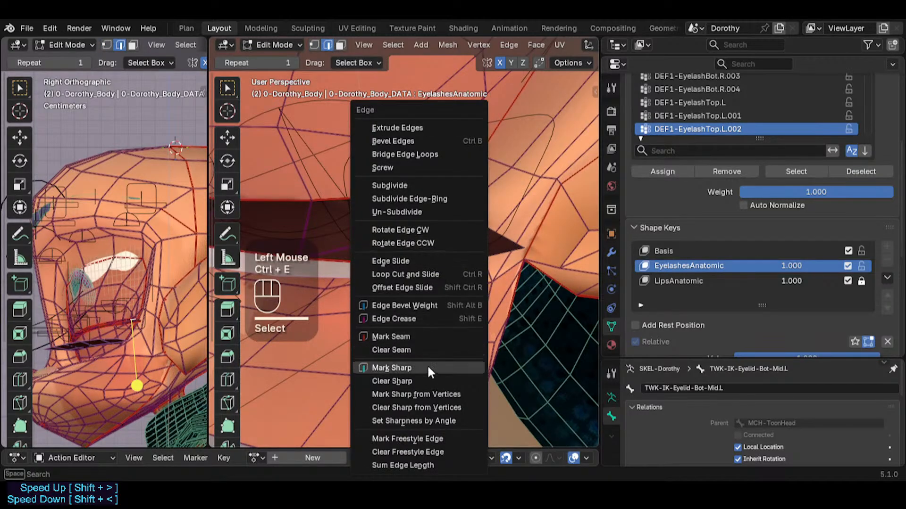
pyautogui.click(425, 337)
pyautogui.hotkey('alt', 'a')
# Mark the two outer border edges of the lower lash's pointed tip as seams
pyautogui.click(479, 259)
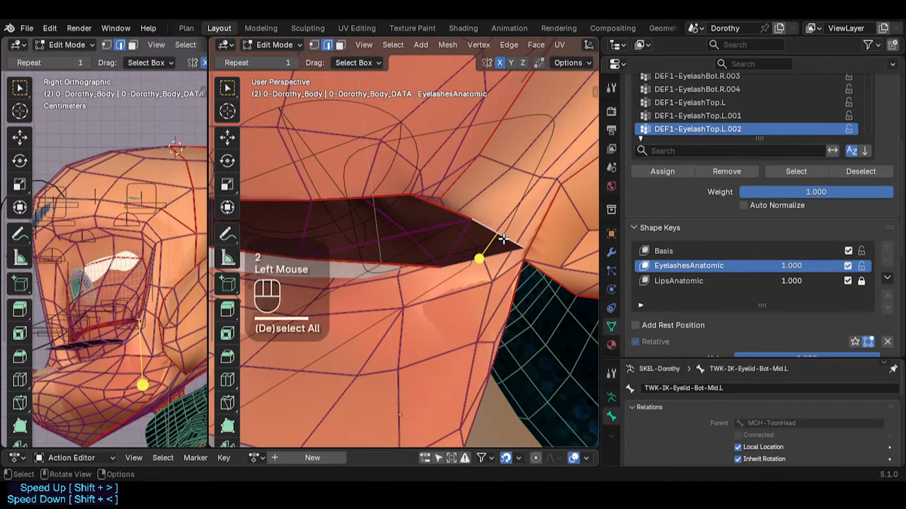
pyautogui.keyDown('shift'); pyautogui.click(465, 259); pyautogui.keyUp('shift')
pyautogui.hotkey('ctrl', 'e')
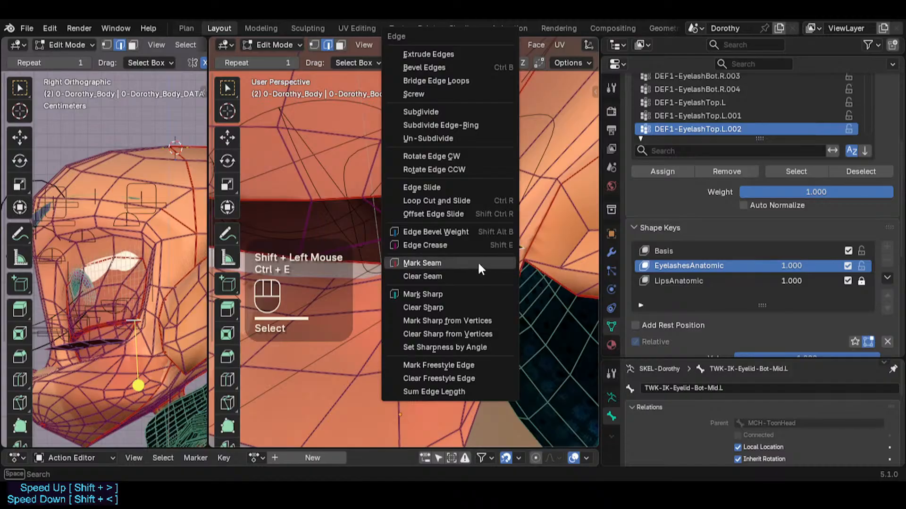
pyautogui.click(477, 263)
pyautogui.hotkey('alt', 'a')
# Dissolve the cross edge at the base of the lower lash's pointed tip
pyautogui.press('1')
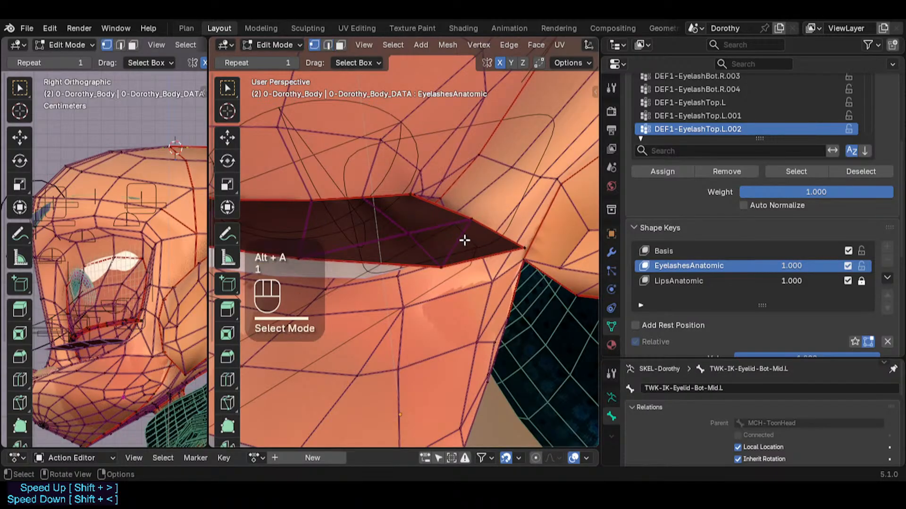
pyautogui.press('2')
pyautogui.click(460, 240)
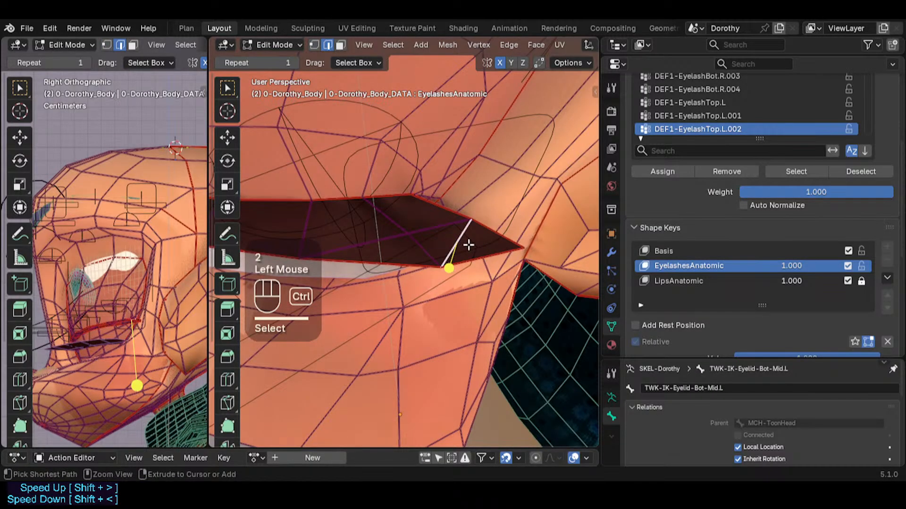
pyautogui.hotkey('ctrl', 'x')
pyautogui.press('1')
pyautogui.click(404, 245)
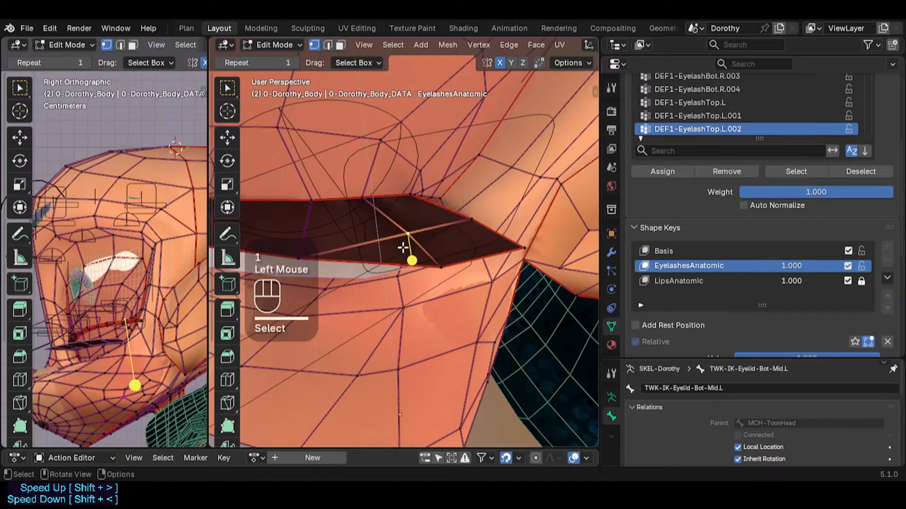
pyautogui.moveTo(403, 247); pyautogui.dragTo(420, 250, button='middle')
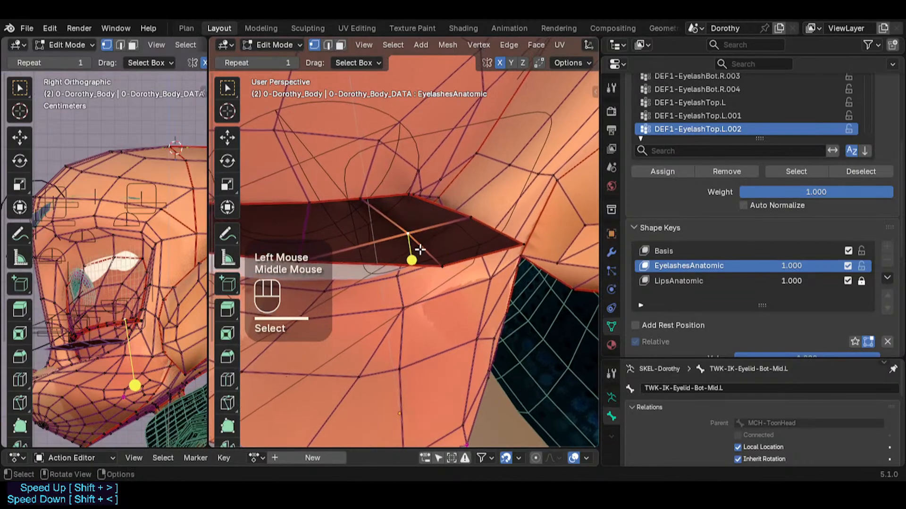
# Connect the upper and lower border vertices at the base of the lash tip with a new edge
pyautogui.press('1')
pyautogui.click(444, 264)
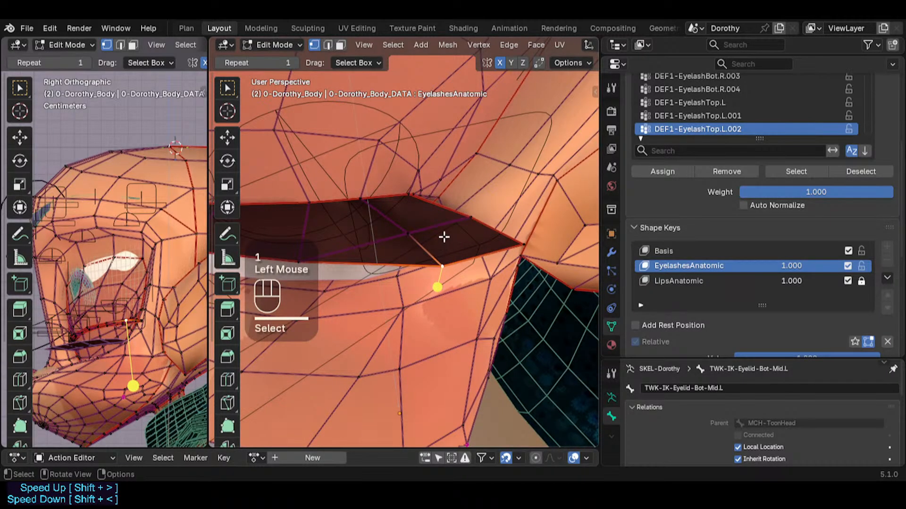
pyautogui.click(470, 217)
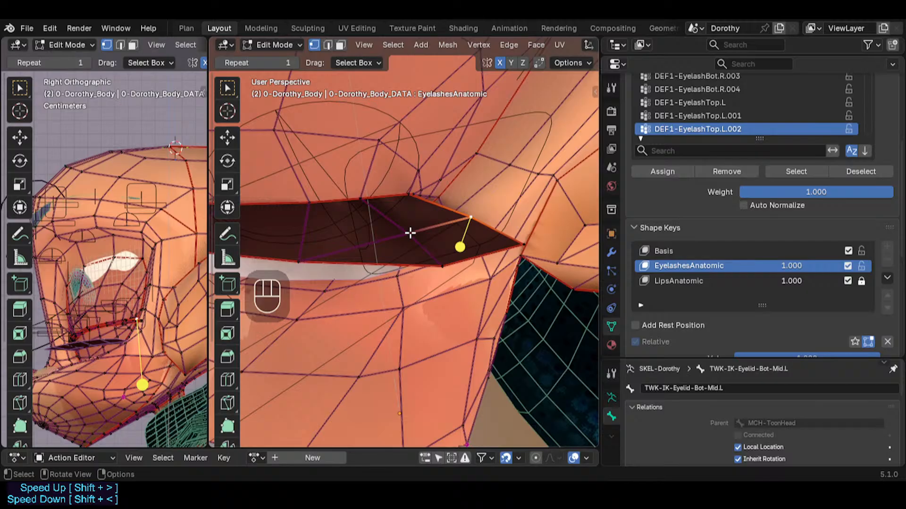
pyautogui.keyDown('shift'); pyautogui.click(445, 260); pyautogui.keyUp('shift')
pyautogui.press('j')
pyautogui.hotkey('alt', 'a')
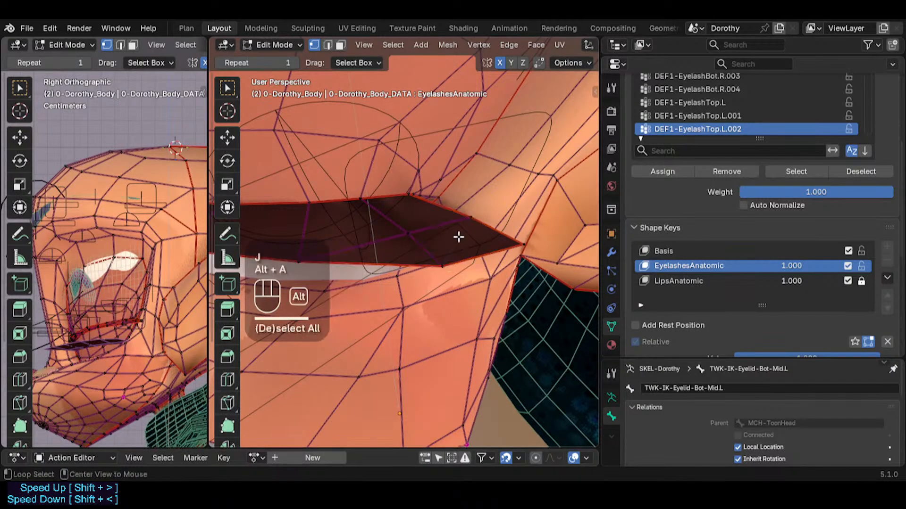
# Check the mean crease of the edges around the tip and interior of the lower lash
pyautogui.click(461, 240)
pyautogui.press('2')
pyautogui.click(460, 229)
pyautogui.keyDown('shift'); pyautogui.click(455, 224); pyautogui.keyUp('shift')
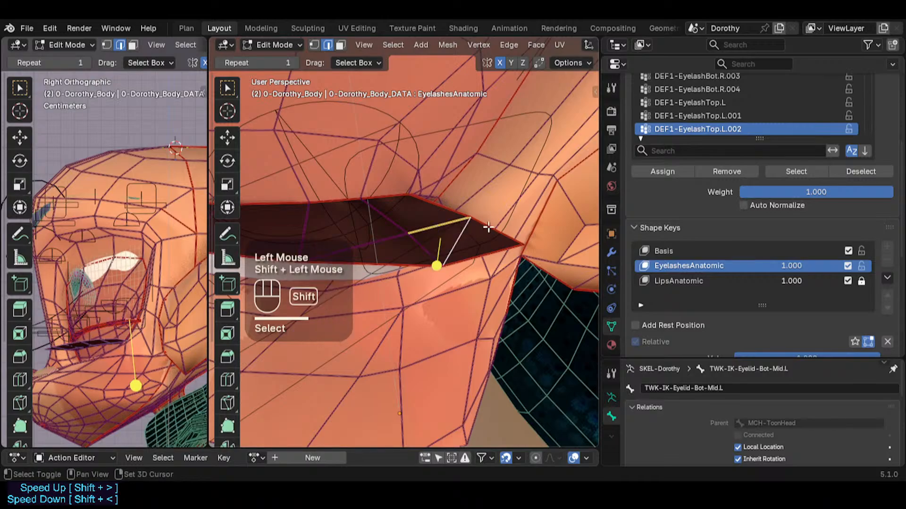
pyautogui.keyDown('shift'); pyautogui.click(489, 228); pyautogui.keyUp('shift')
pyautogui.keyDown('shift'); pyautogui.click(476, 236); pyautogui.keyUp('shift')
pyautogui.press('n')
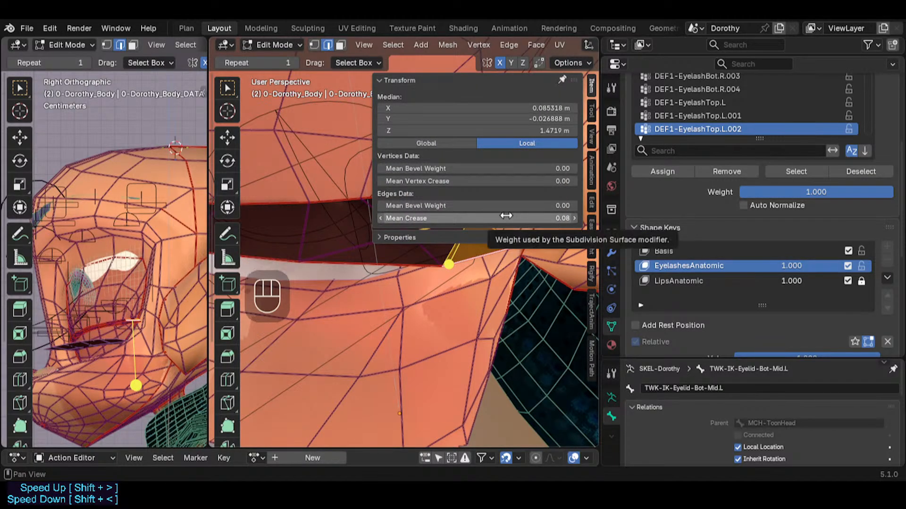
pyautogui.keyDown('shift'); pyautogui.click(368, 244); pyautogui.keyUp('shift')
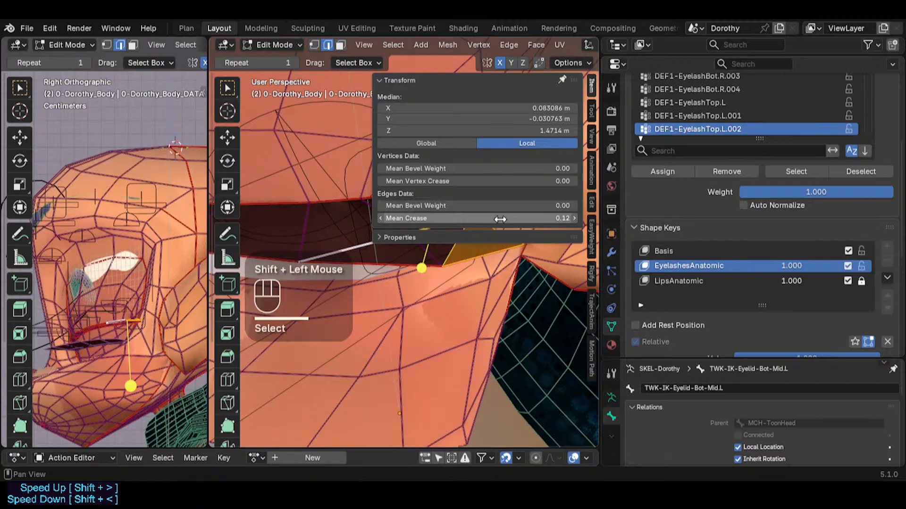
pyautogui.keyDown('shift'); pyautogui.click(318, 238); pyautogui.keyUp('shift')
pyautogui.hotkey('alt', 'a')
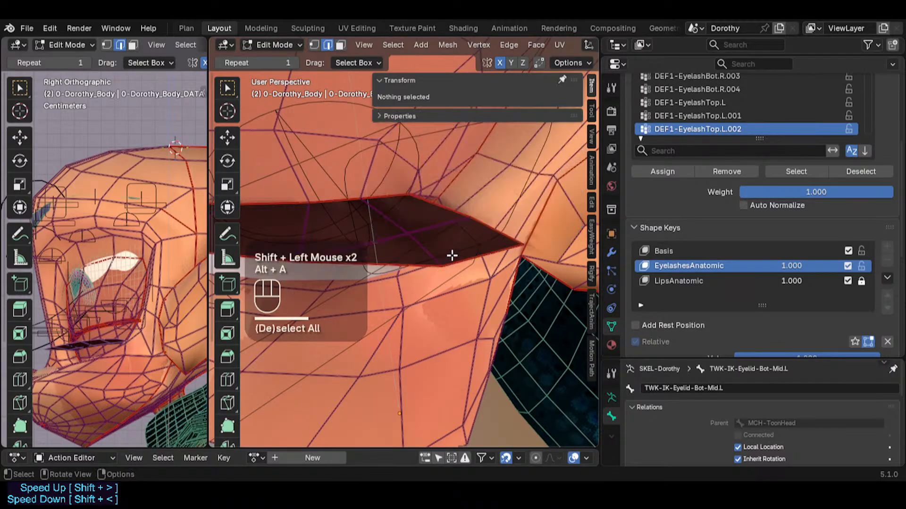
# Copy the 0.30 crease from an interior lash edge to the lower border edge of the pointed tip
pyautogui.click(448, 259)
pyautogui.click(461, 257)
pyautogui.keyDown('shift'); pyautogui.moveTo(469, 268); pyautogui.dragTo(438, 307, button='middle'); pyautogui.keyUp('shift')
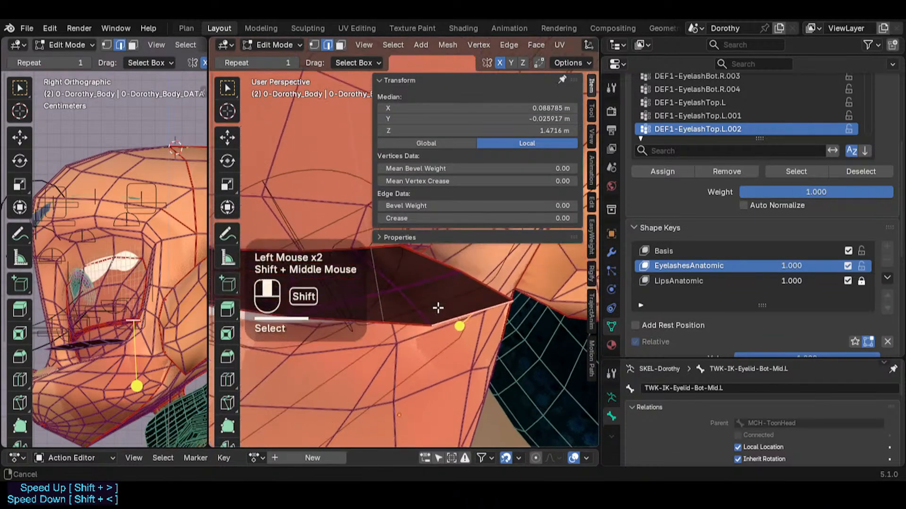
pyautogui.click(463, 287)
pyautogui.click(439, 283)
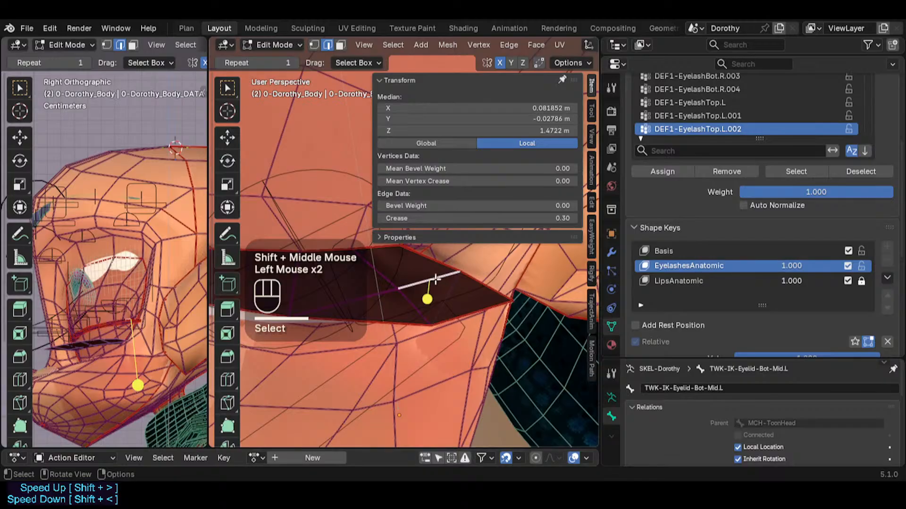
pyautogui.hotkey('ctrl', 'c')
pyautogui.click(376, 298)
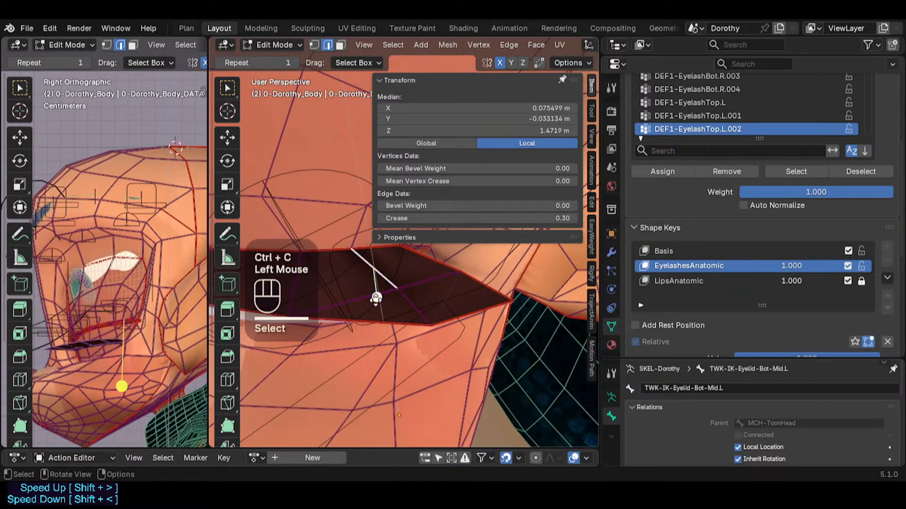
pyautogui.click(414, 310)
pyautogui.click(415, 317)
pyautogui.click(431, 312)
pyautogui.click(460, 325)
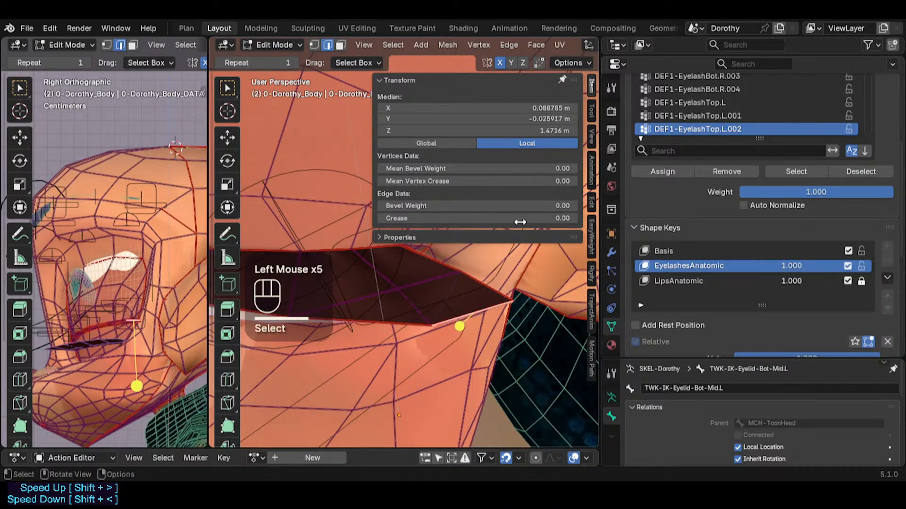
pyautogui.hotkey('ctrl', 'v')
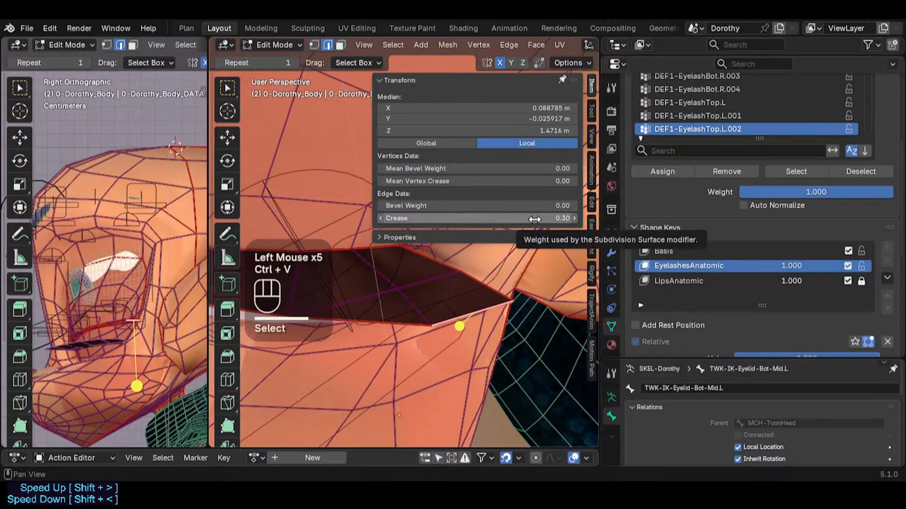
# Apply the copied 0.30 crease to the tip's upper border edge and to its cross edge
pyautogui.click(488, 286)
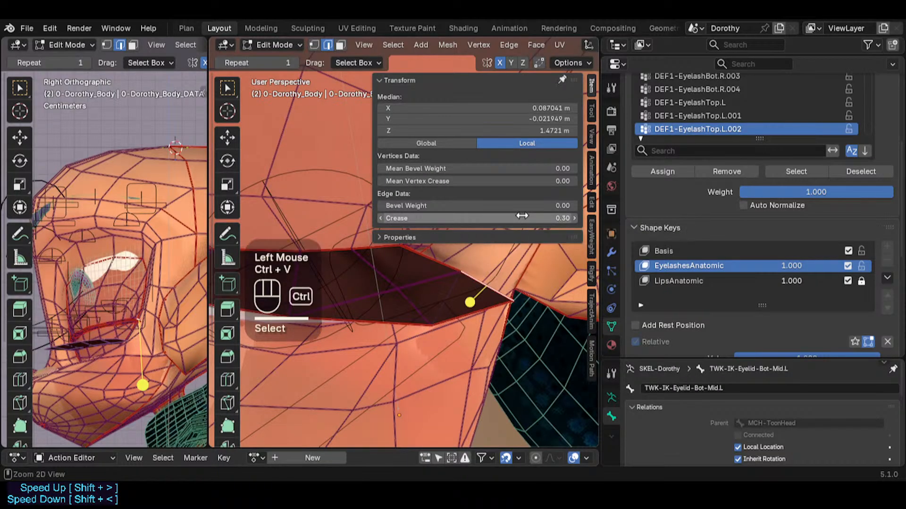
pyautogui.click(438, 280)
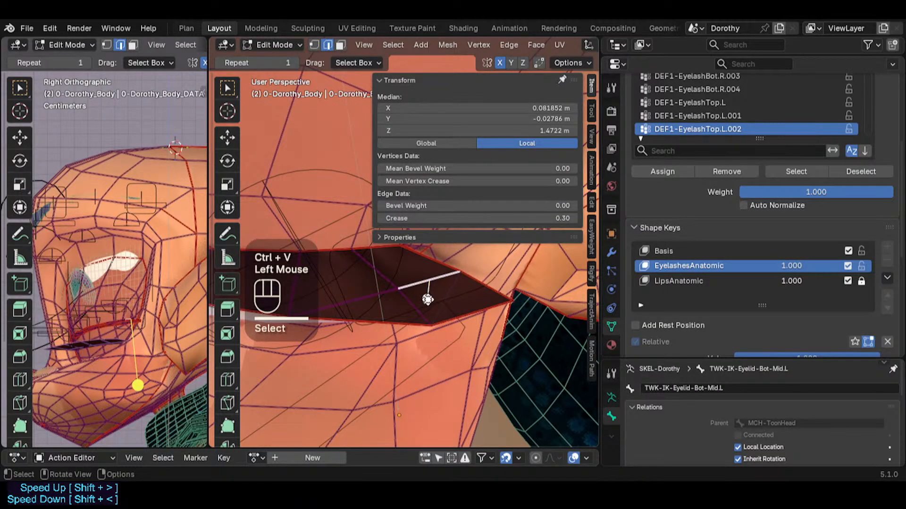
pyautogui.click(415, 308)
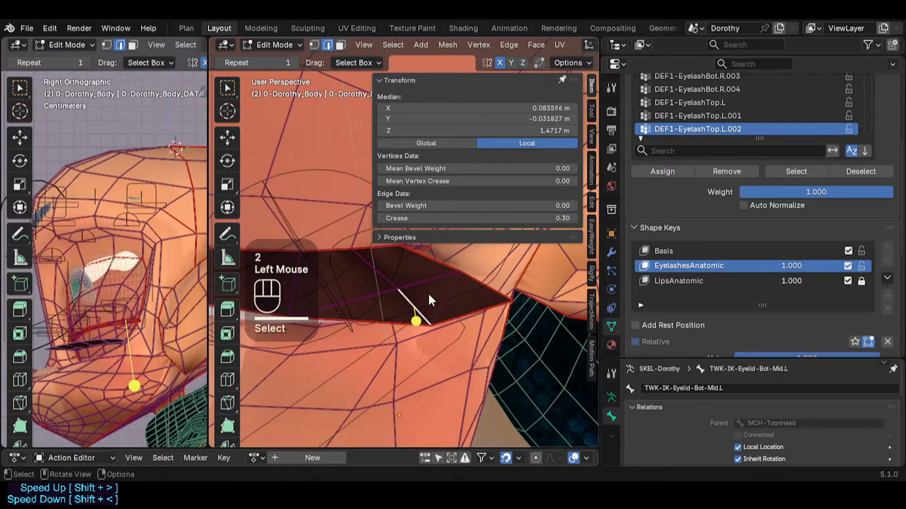
pyautogui.click(446, 307)
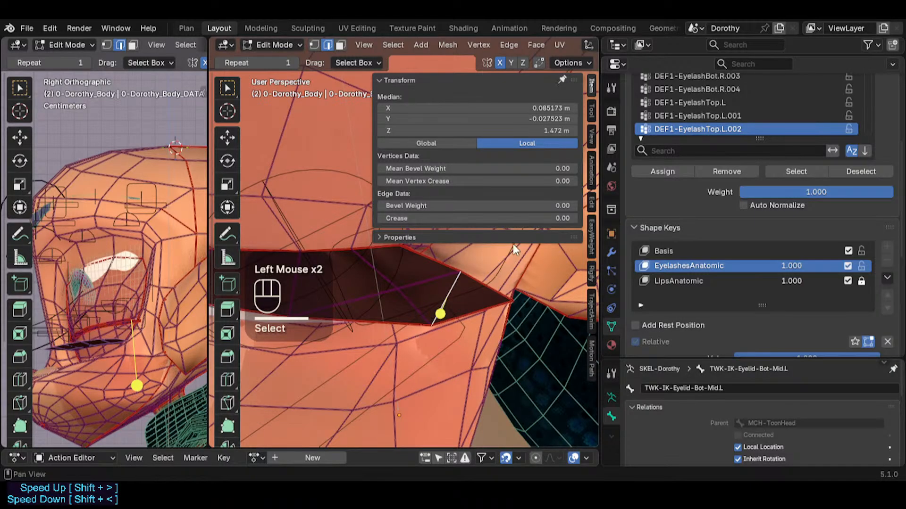
pyautogui.hotkey('ctrl', 'v')
# Dissolve the diagonal edge between the interior lash vertex and the lower corner at the tip's base
pyautogui.click(414, 301)
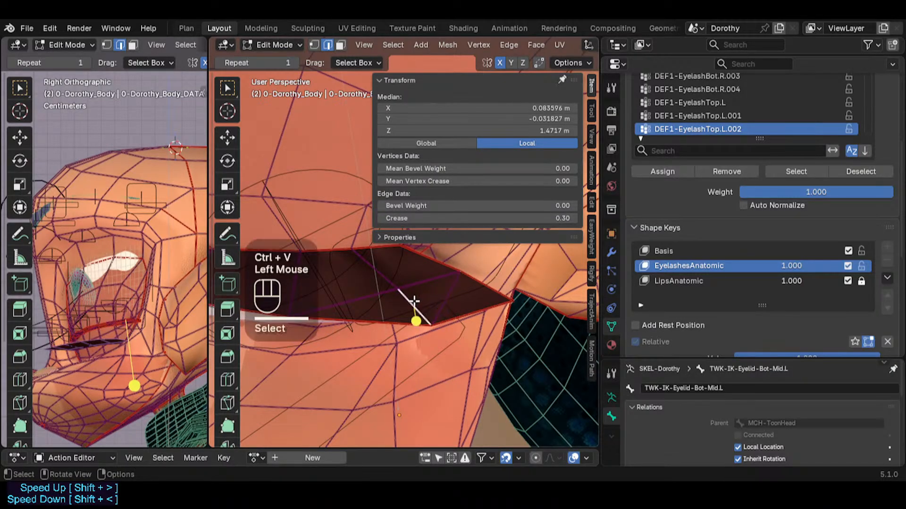
pyautogui.hotkey('ctrl', 'x')
pyautogui.hotkey('ctrl', 'z')
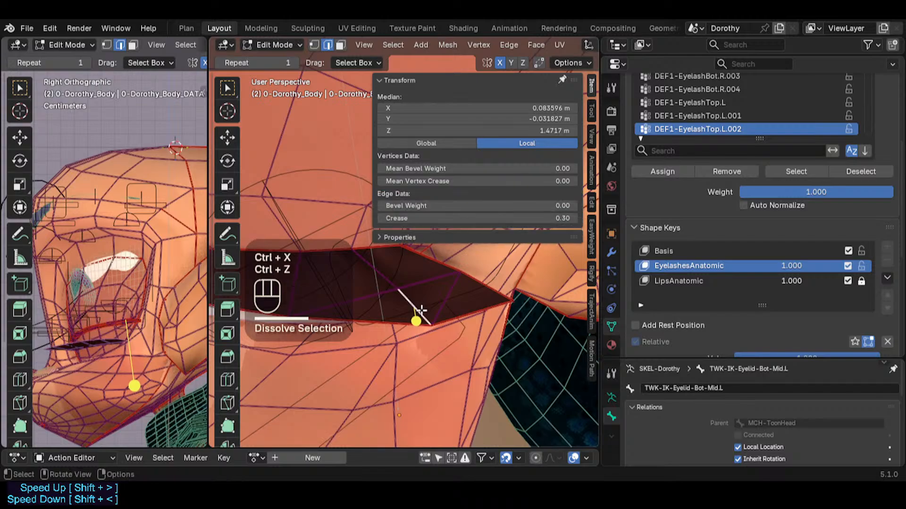
pyautogui.hotkey('ctrl', 'x')
pyautogui.press('1')
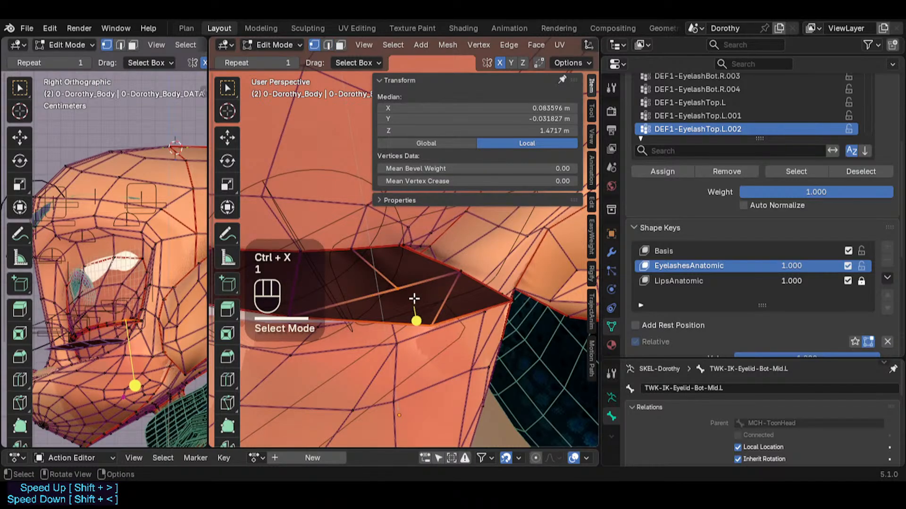
# Collapse the vertex weights list and slide the interior lash vertex slightly along its edge toward the upper border
pyautogui.click(397, 293)
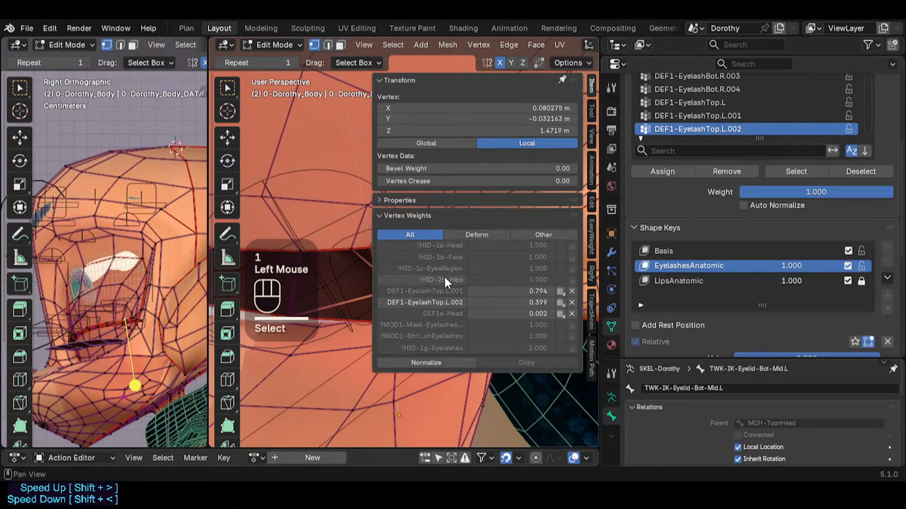
pyautogui.click(409, 215)
pyautogui.press('n')
pyautogui.click(419, 300)
pyautogui.click(402, 288)
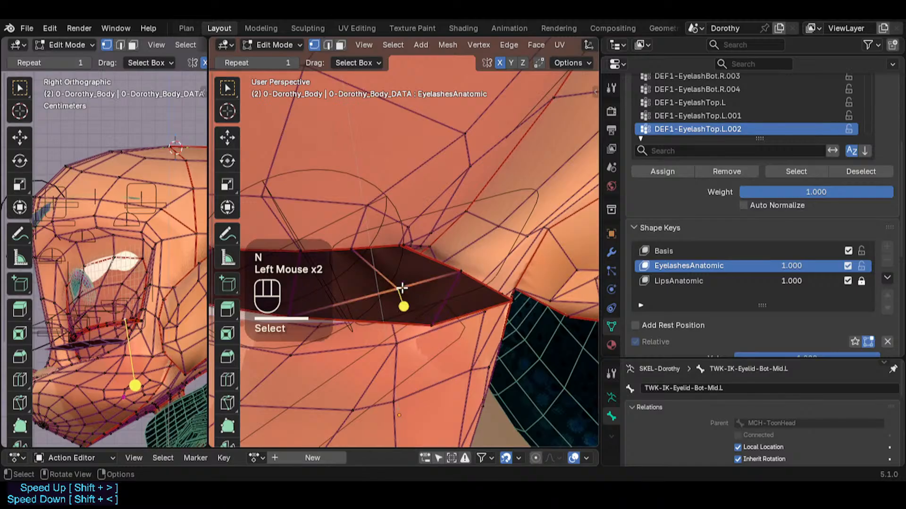
pyautogui.press('g')
pyautogui.press('g')
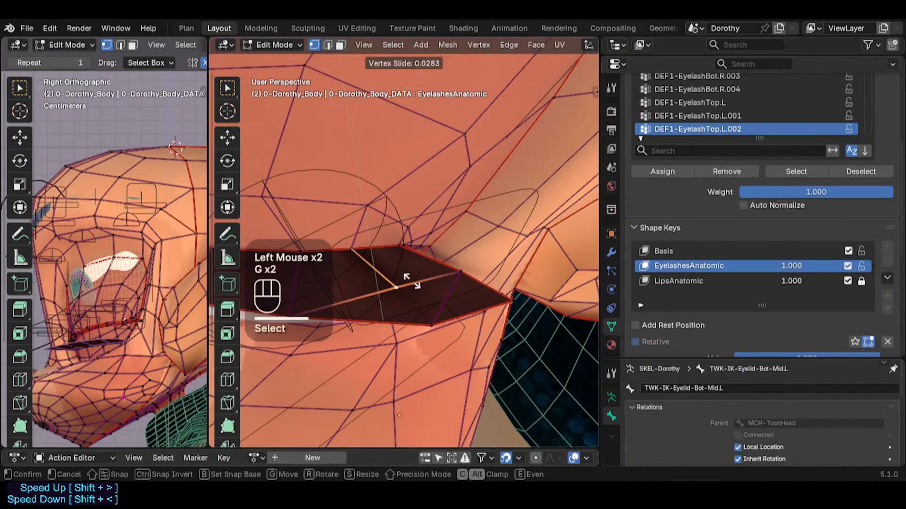
pyautogui.click(406, 277)
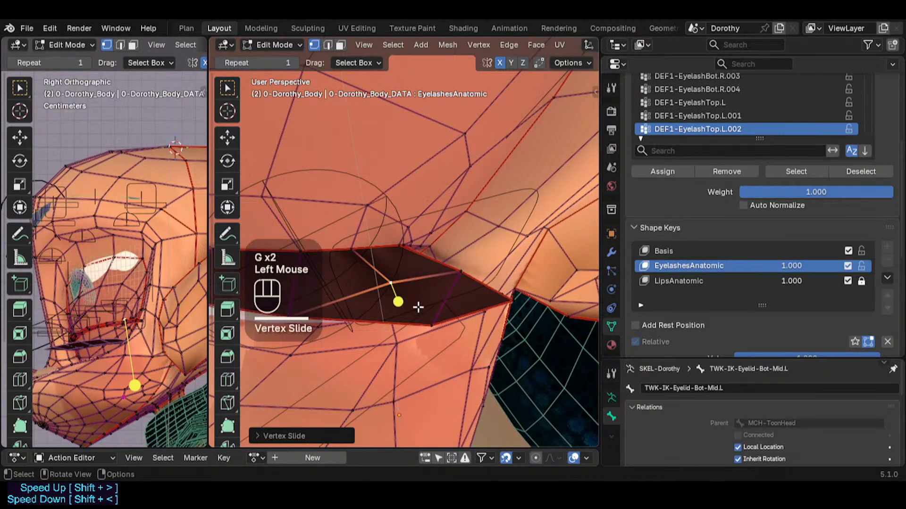
# Slide the lower corner vertex outward along the border edge and move the tip vertex outward about 0.0044 m
pyautogui.click(439, 326)
pyautogui.press('g')
pyautogui.press('g')
pyautogui.click(461, 314)
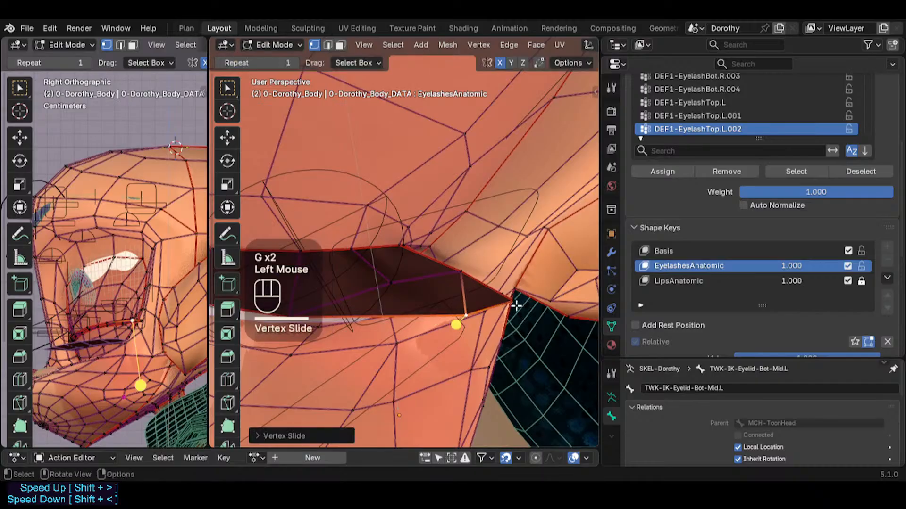
pyautogui.click(510, 300)
pyautogui.press('g')
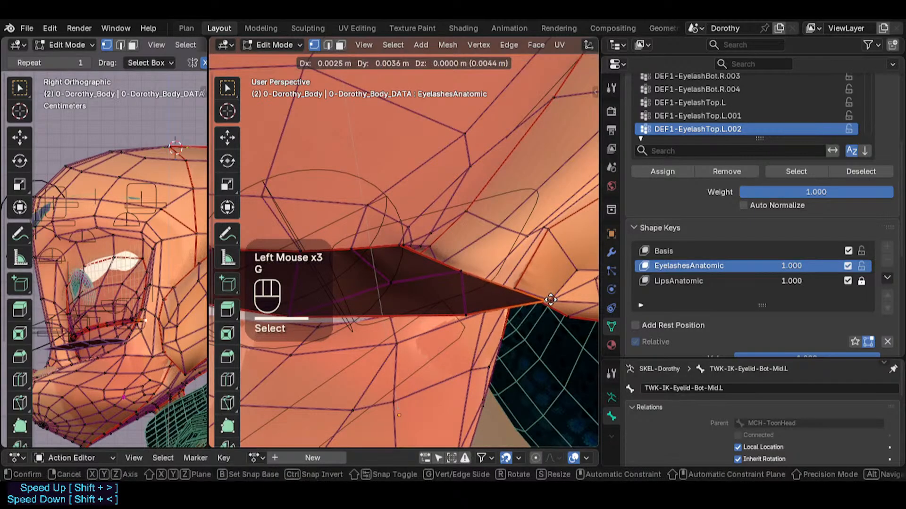
pyautogui.click(550, 299)
# Slide the vertex at the lower end of the lash's inner cross edge outward along the lower border
pyautogui.keyDown('shift'); pyautogui.moveTo(411, 314); pyautogui.dragTo(424, 329, button='middle'); pyautogui.keyUp('shift')
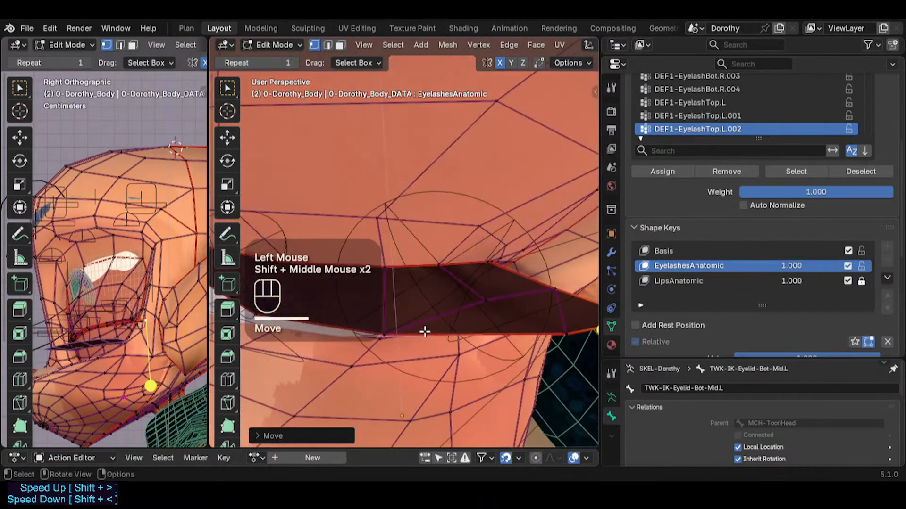
pyautogui.click(481, 291)
pyautogui.scroll(-2, 421, 322)
pyautogui.click(406, 329)
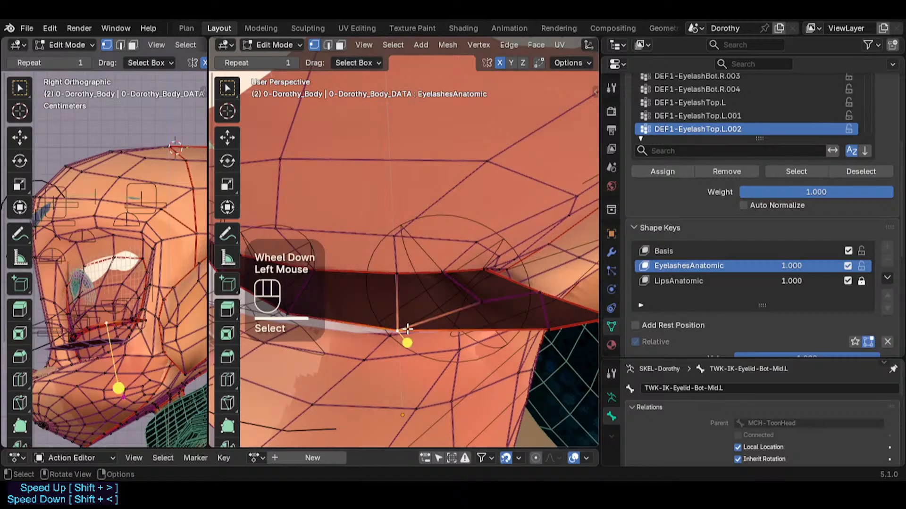
pyautogui.press('g')
pyautogui.press('g')
pyautogui.click(429, 332)
# Slide the interior lash vertex by a factor of about 0.12 toward the adjusted lower border vertex
pyautogui.click(481, 303)
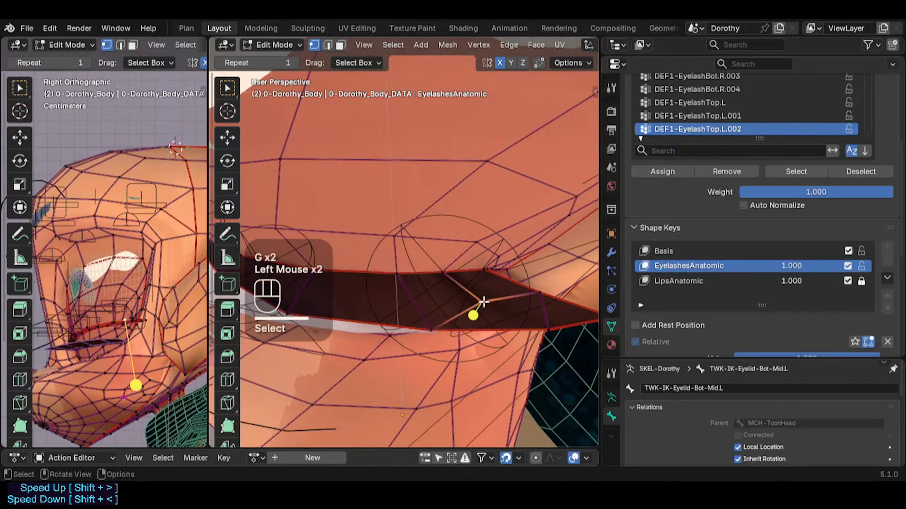
pyautogui.press('g')
pyautogui.press('g')
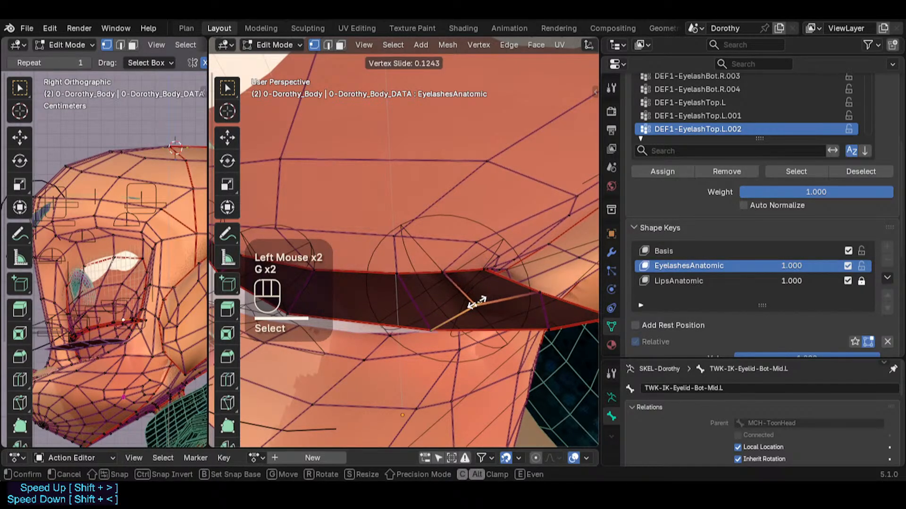
pyautogui.click(475, 303)
# Slide the upper end of the tip's cross edge slightly and its lower end inward along the lash border
pyautogui.click(468, 317)
pyautogui.press('g')
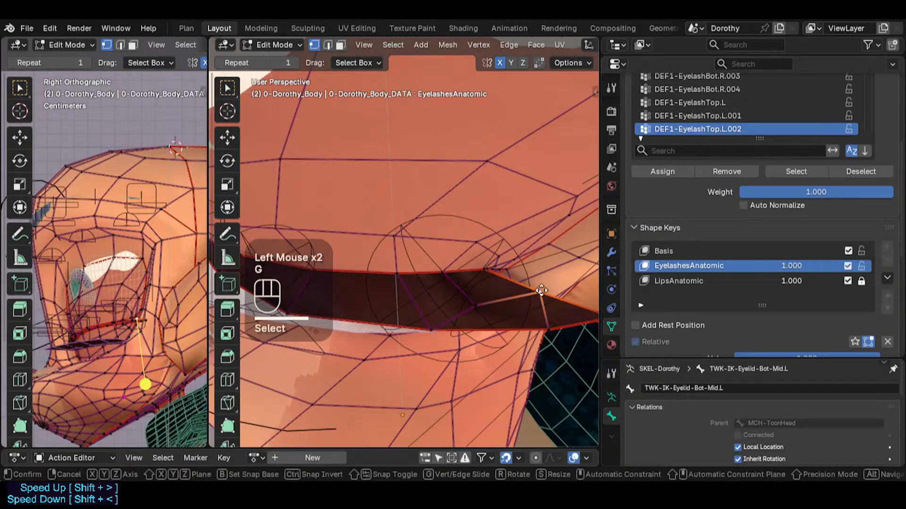
pyautogui.press('g')
pyautogui.click(541, 295)
pyautogui.click(542, 329)
pyautogui.press('g')
pyautogui.press('g')
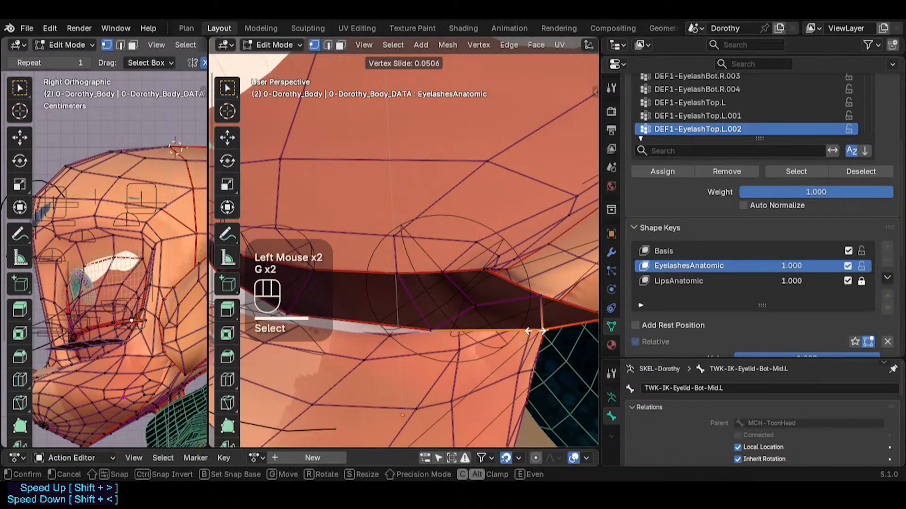
pyautogui.click(515, 330)
pyautogui.keyDown('shift'); pyautogui.scroll(-4, 466, 319); pyautogui.keyUp('shift')
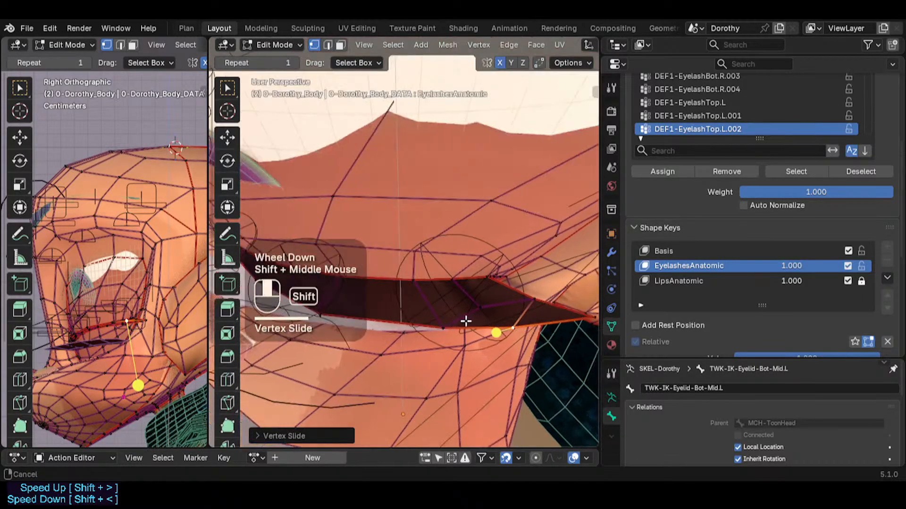
# Check the lower lash's face loop in face selection mode, clear the selection and examine the lash tip
pyautogui.press('3')
pyautogui.keyDown('alt'); pyautogui.keyDown('shift'); pyautogui.click(439, 314); pyautogui.keyUp('shift'); pyautogui.keyUp('alt')
pyautogui.hotkey('alt', 'a')
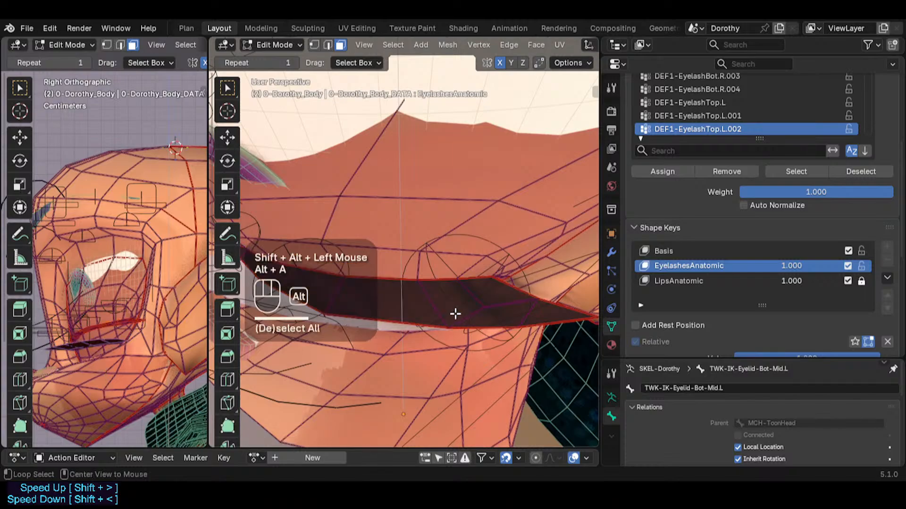
pyautogui.scroll(-2, 461, 313)
pyautogui.moveTo(461, 313); pyautogui.dragTo(476, 250, button='middle')
pyautogui.scroll(1, 475, 258)
pyautogui.scroll(1, 493, 302)
pyautogui.scroll(-2, 494, 307)
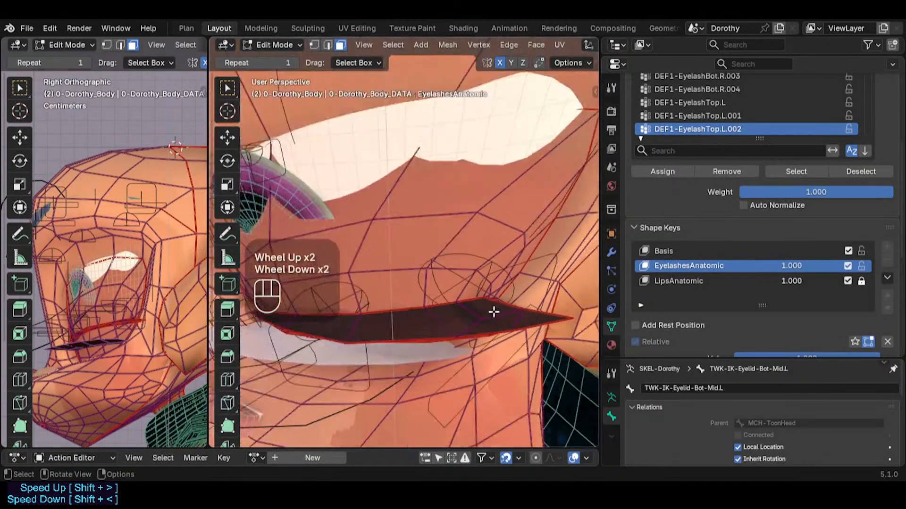
# Switch to Object Mode and examine the smoothed lower lash and its outer tip from several angles
pyautogui.hotkey('ctrl', 'Tab')
pyautogui.click(482, 311)
pyautogui.scroll(-2, 472, 288)
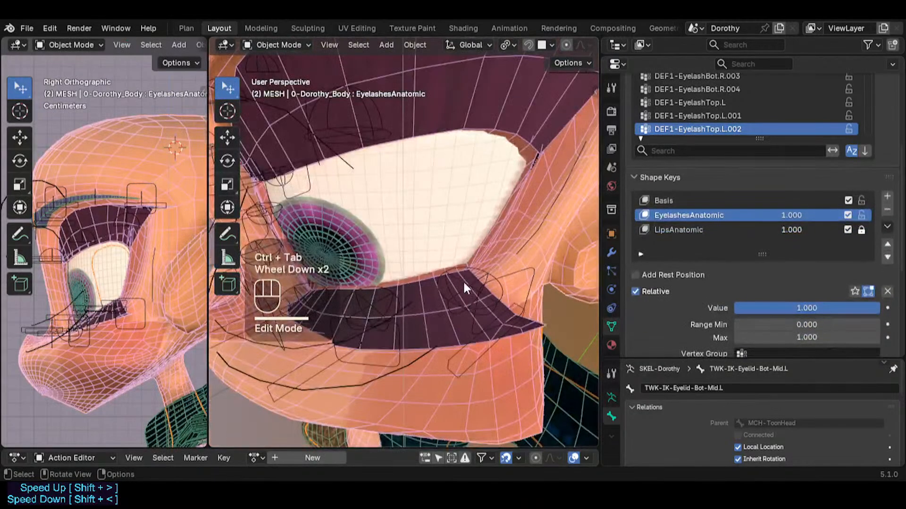
pyautogui.moveTo(463, 281); pyautogui.dragTo(433, 239, button='middle')
pyautogui.scroll(2, 433, 213)
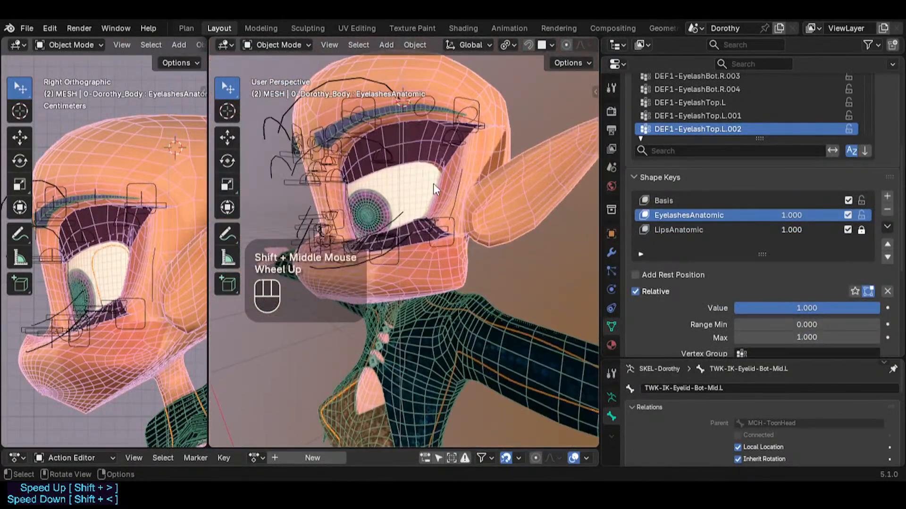
pyautogui.keyDown('shift'); pyautogui.moveTo(433, 183); pyautogui.dragTo(429, 283, button='middle'); pyautogui.keyUp('shift')
pyautogui.scroll(-4, 443, 334)
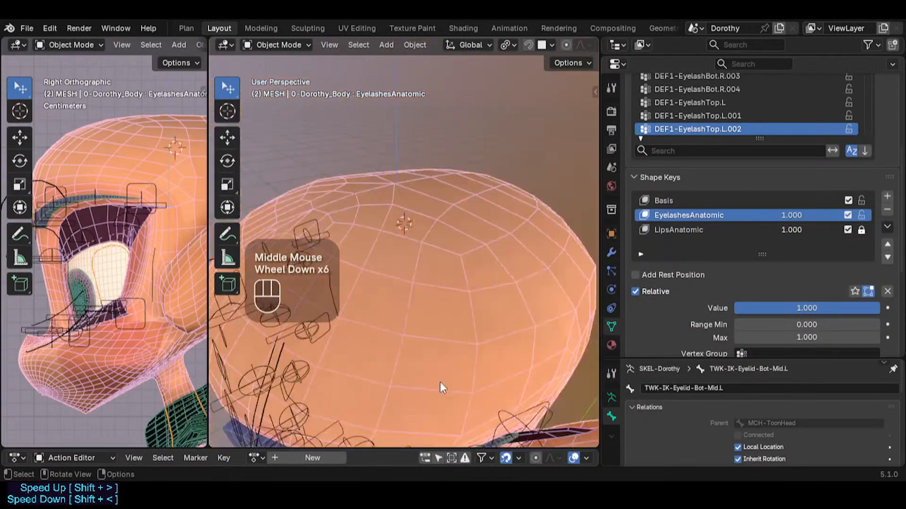
pyautogui.keyDown('shift'); pyautogui.moveTo(440, 384); pyautogui.dragTo(539, 271, button='middle'); pyautogui.keyUp('shift')
pyautogui.scroll(2, 393, 252)
pyautogui.scroll(-2, 356, 266)
pyautogui.keyDown('shift'); pyautogui.scroll(2, 420, 264); pyautogui.keyUp('shift')
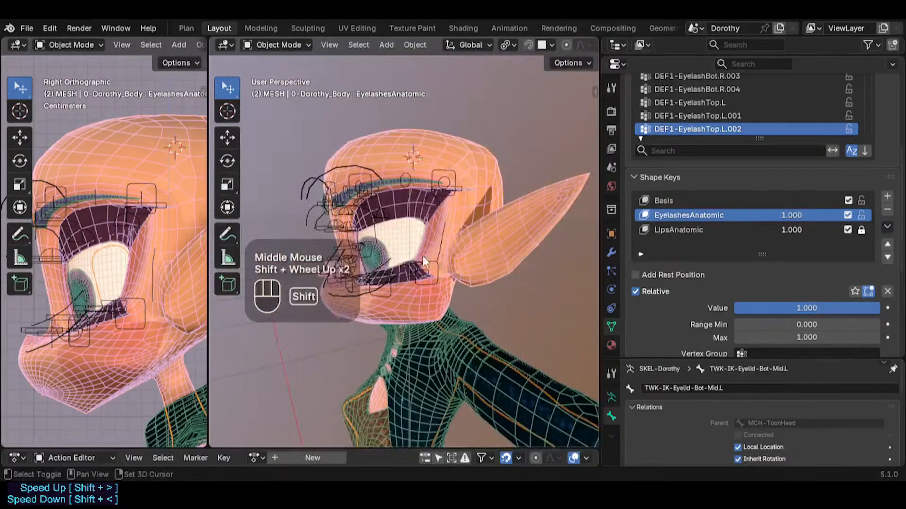
pyautogui.scroll(2, 420, 265)
# Undo the recent vertex slides, edge dissolve and crease edits on the lower lash's outer tip
pyautogui.hotkey('ctrl', 'z')
pyautogui.hotkey('ctrl', 'z')
pyautogui.hotkey('ctrl', 'z')
pyautogui.hotkey('ctrl', 'z')
pyautogui.hotkey('ctrl', 'z')
pyautogui.hotkey('ctrl', 'z')
pyautogui.hotkey('ctrl', 'z')
pyautogui.hotkey('ctrl', 'z')
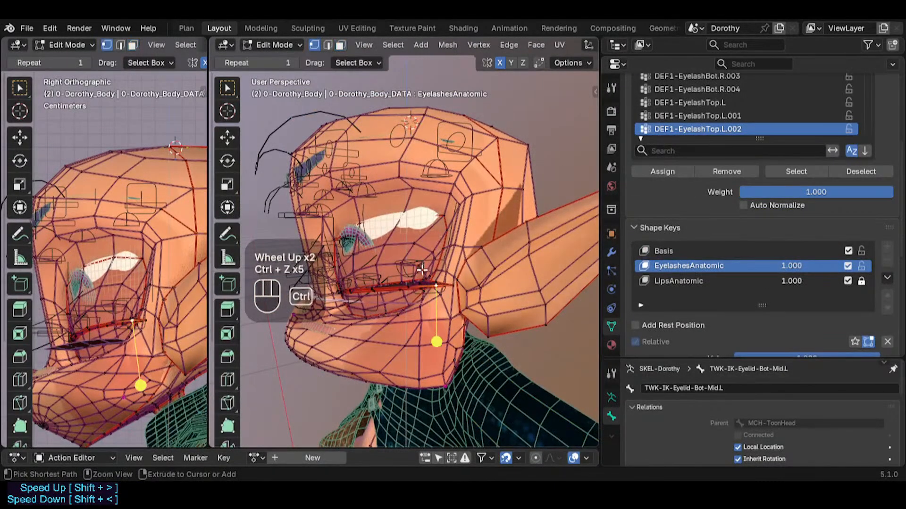
pyautogui.moveTo(420, 264); pyautogui.dragTo(419, 293, button='middle')
pyautogui.hotkey('ctrl', 'z')
pyautogui.hotkey('ctrl', 'z')
pyautogui.hotkey('ctrl', 'z')
pyautogui.hotkey('ctrl', 'z')
pyautogui.hotkey('ctrl', 'z')
pyautogui.hotkey('ctrl', 'z')
pyautogui.hotkey('ctrl', 'z')
pyautogui.hotkey('ctrl', 'z')
pyautogui.hotkey('ctrl', 'z')
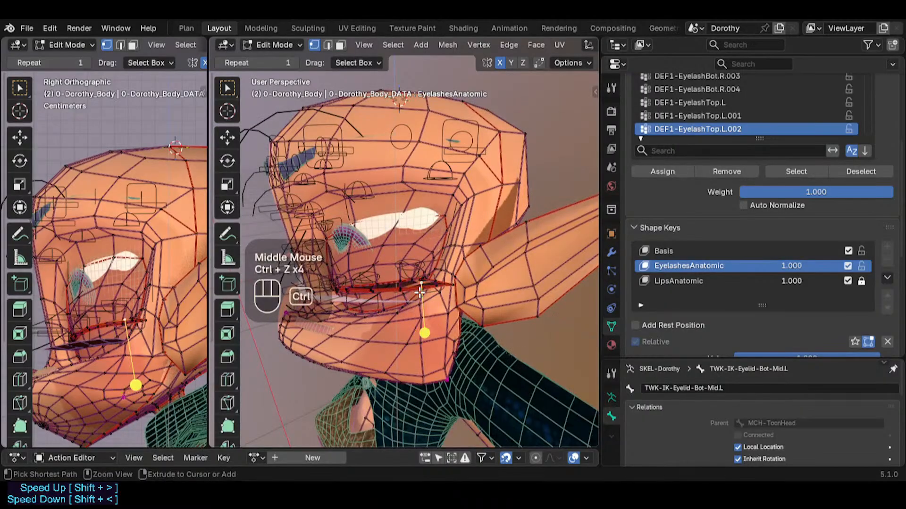
pyautogui.hotkey('ctrl', 'z')
pyautogui.hotkey('ctrl', 'z')
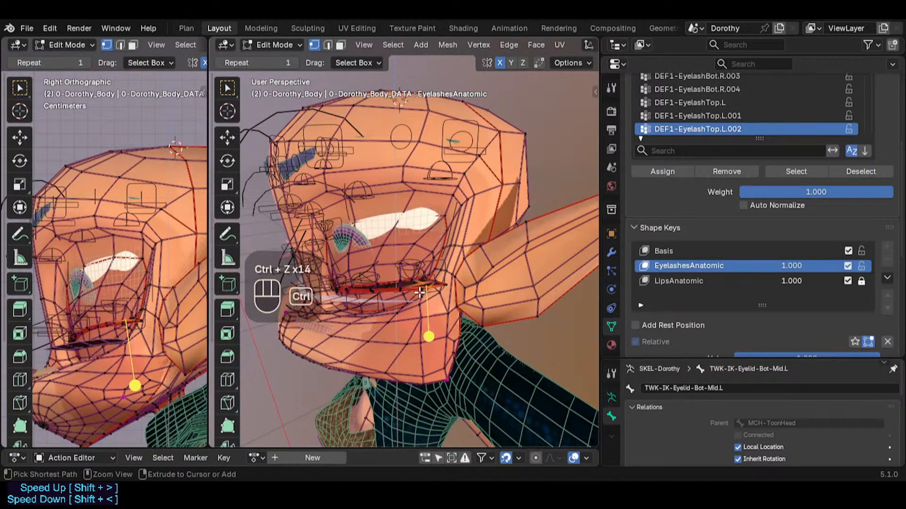
pyautogui.scroll(2, 419, 293)
pyautogui.hotkey('ctrl', 'z')
pyautogui.hotkey('ctrl', 'z')
pyautogui.hotkey('ctrl', 'z')
pyautogui.hotkey('ctrl', 'z')
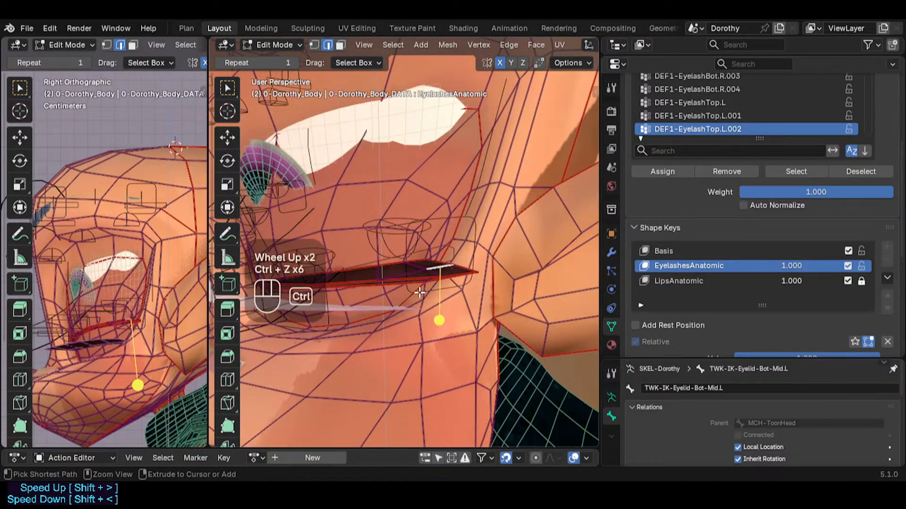
pyautogui.hotkey('ctrl', 'z')
pyautogui.hotkey('ctrl', 'z')
pyautogui.hotkey('ctrl', 'z')
pyautogui.hotkey('ctrl', 'z')
pyautogui.hotkey('ctrl', 'z')
pyautogui.hotkey('ctrl', 'z')
pyautogui.hotkey('ctrl', 'z')
pyautogui.hotkey('ctrl', 'z')
pyautogui.moveTo(419, 293); pyautogui.dragTo(445, 293, button='middle')
pyautogui.scroll(2, 449, 310)
pyautogui.keyDown('shift'); pyautogui.moveTo(446, 292); pyautogui.dragTo(464, 270, button='middle'); pyautogui.keyUp('shift')
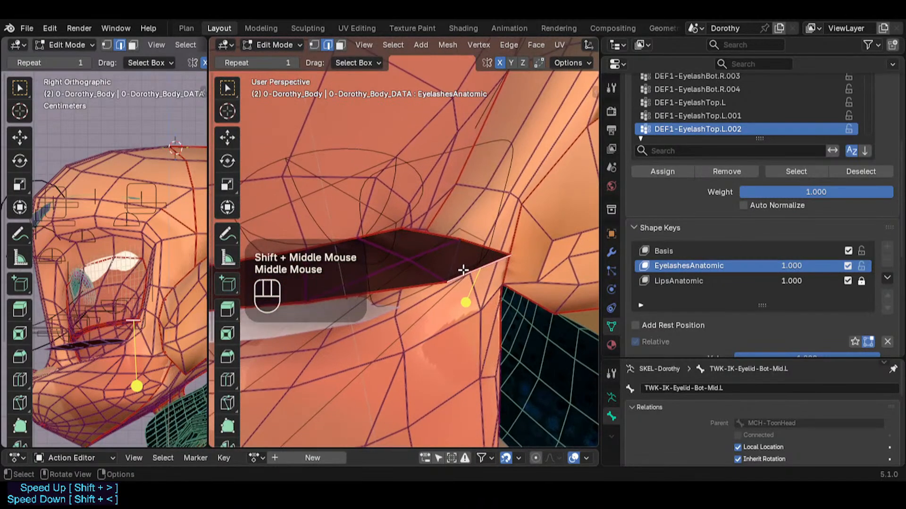
pyautogui.press('1')
pyautogui.scroll(-2, 446, 261)
pyautogui.hotkey('ctrl', 'z')
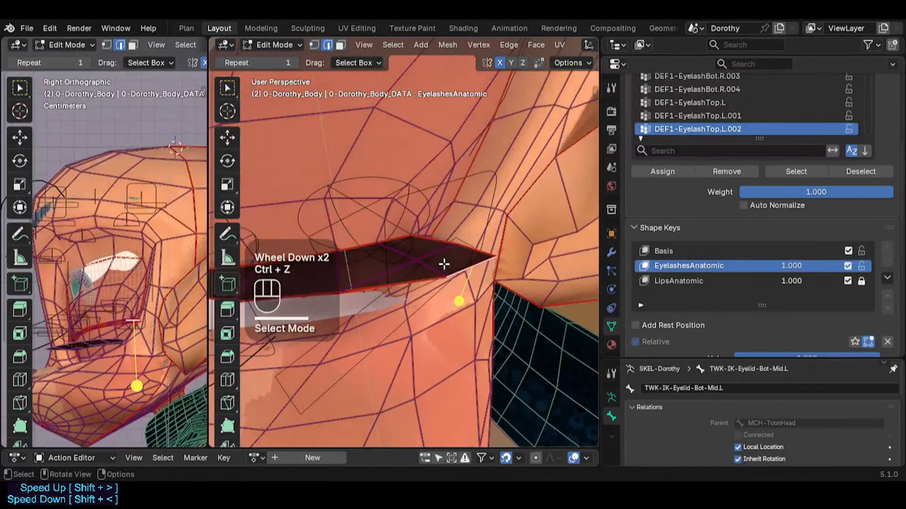
# Redo the undone tip edits up to the cross edge joining the upper and lower lash borders
pyautogui.hotkey('ctrl', 'shift', 'z')
pyautogui.hotkey('ctrl', 'shift', 'z')
pyautogui.hotkey('ctrl', 'shift', 'z')
pyautogui.hotkey('ctrl', 'shift', 'z')
pyautogui.hotkey('ctrl', 'shift', 'z')
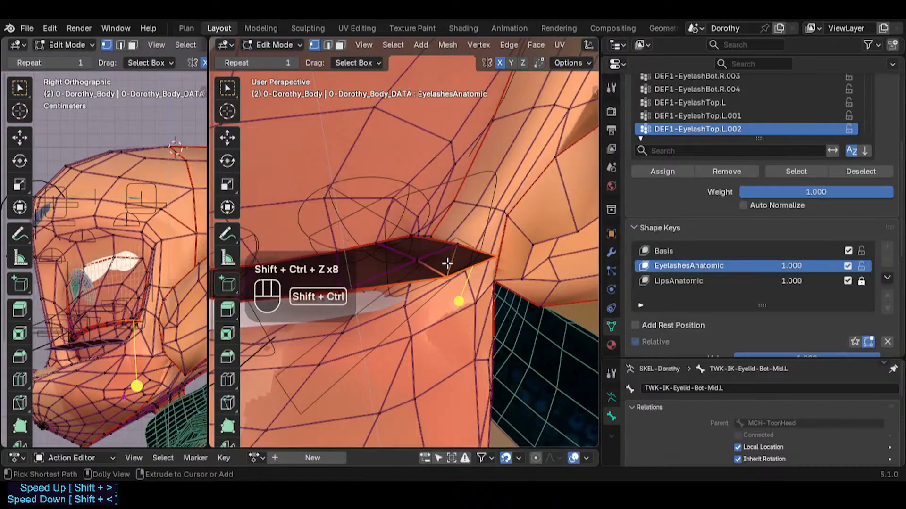
pyautogui.hotkey('ctrl', 'shift', 'z')
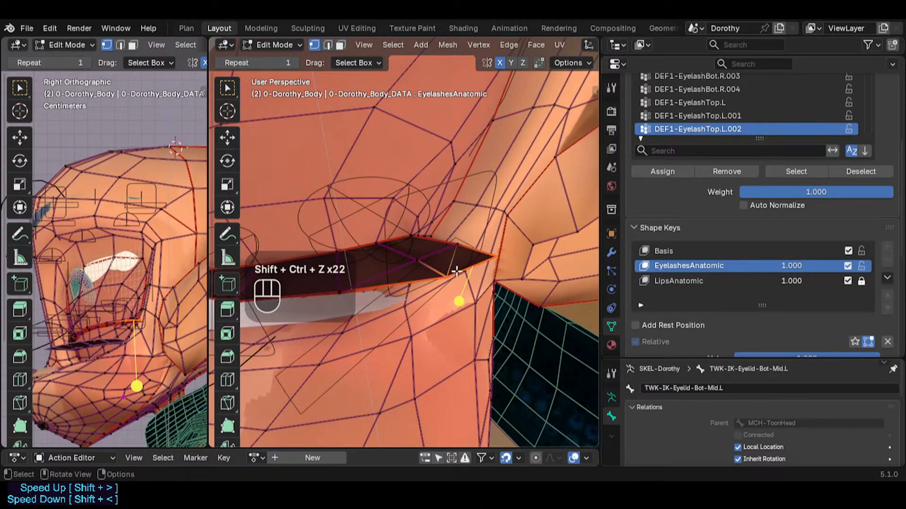
# Set the crease of the tip's cross edge to 0.3
pyautogui.click(457, 262)
pyautogui.scroll(1, 455, 262)
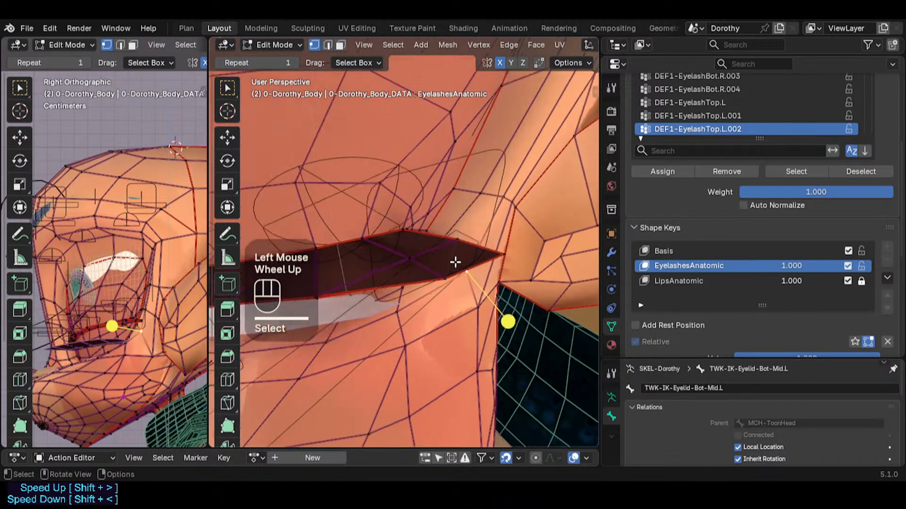
pyautogui.press('2')
pyautogui.click(449, 260)
pyautogui.press('n')
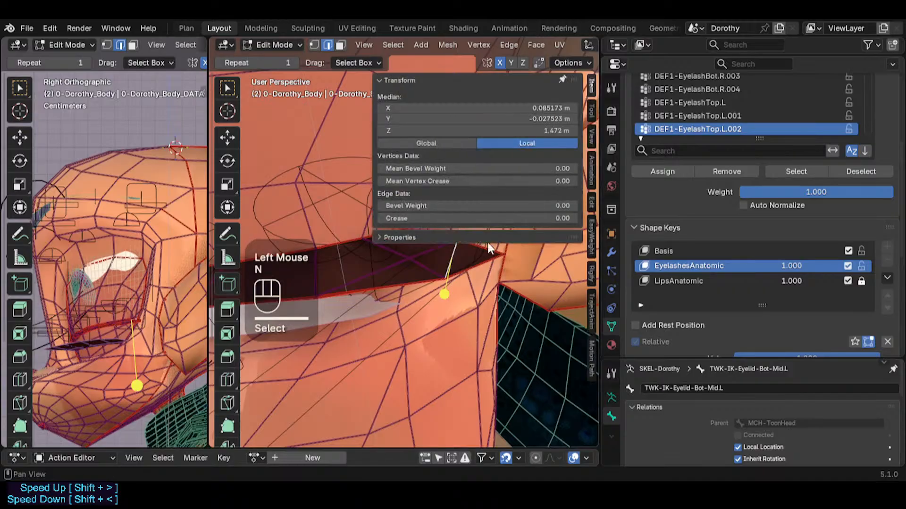
pyautogui.click(499, 219)
pyautogui.write('0.3')
pyautogui.press('Return')
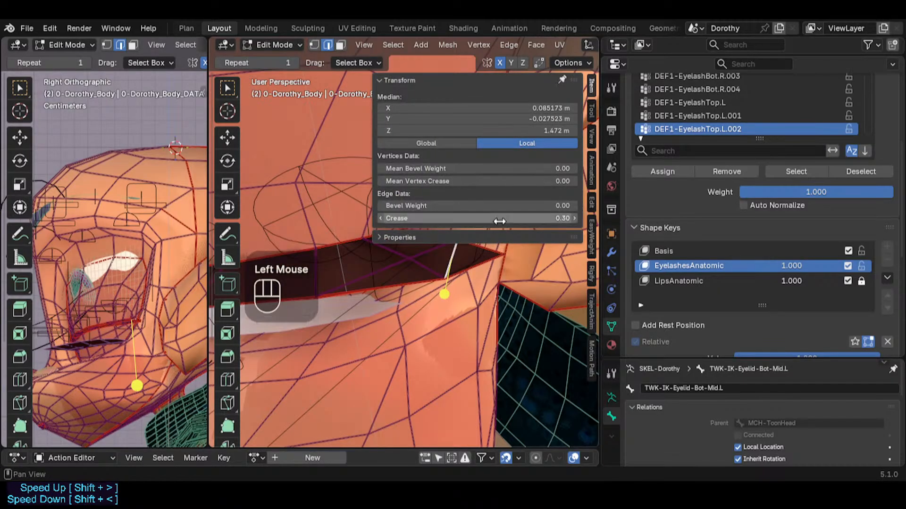
# Dissolve the diagonal edge between the interior lash vertex and the lower corner at the tip's base
pyautogui.click(460, 256)
pyautogui.click(429, 245)
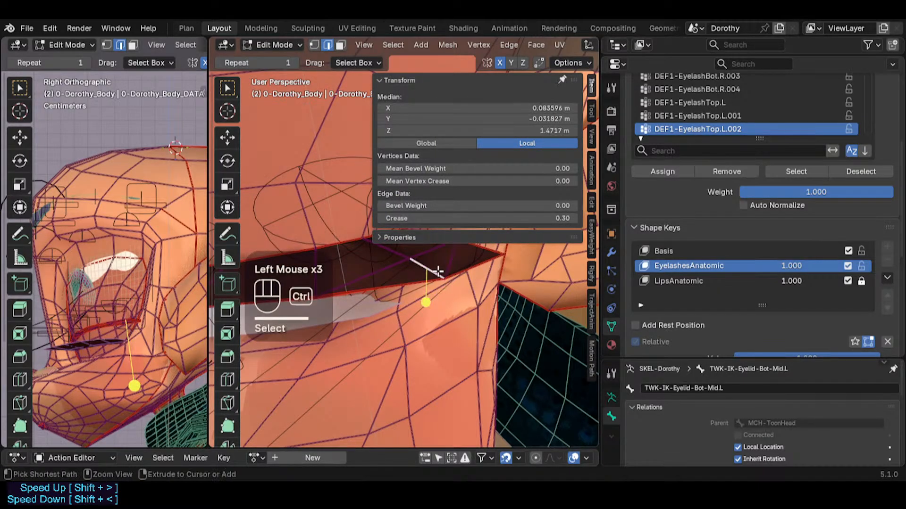
pyautogui.hotkey('ctrl', 'x')
pyautogui.press('n')
# Slide the lower end of the tip's cross edge outward along the lash's lower border toward the tip
pyautogui.press('1')
pyautogui.click(444, 272)
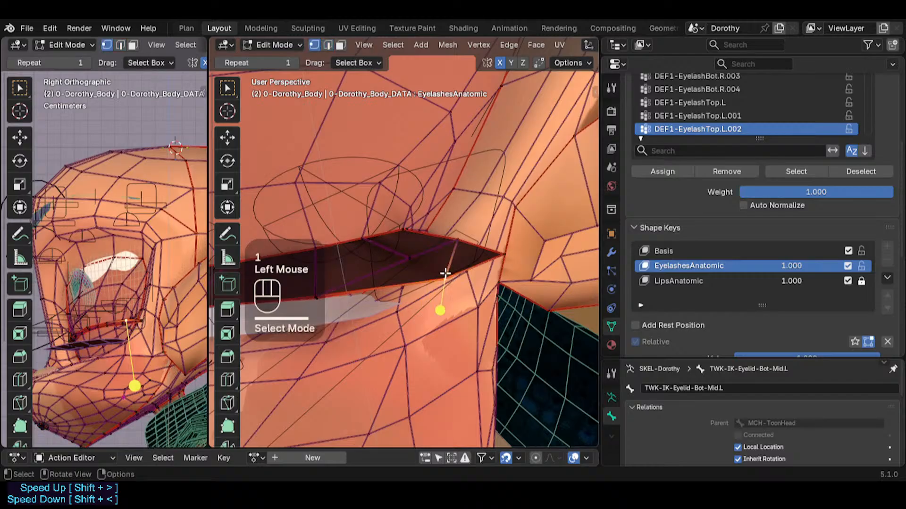
pyautogui.press('g')
pyautogui.press('g')
pyautogui.click(466, 268)
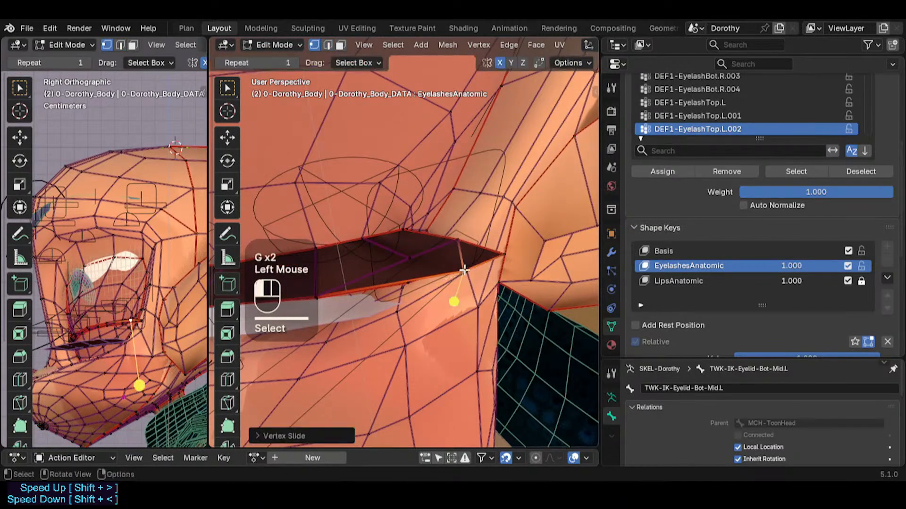
pyautogui.click(501, 256)
pyautogui.scroll(-2, 470, 269)
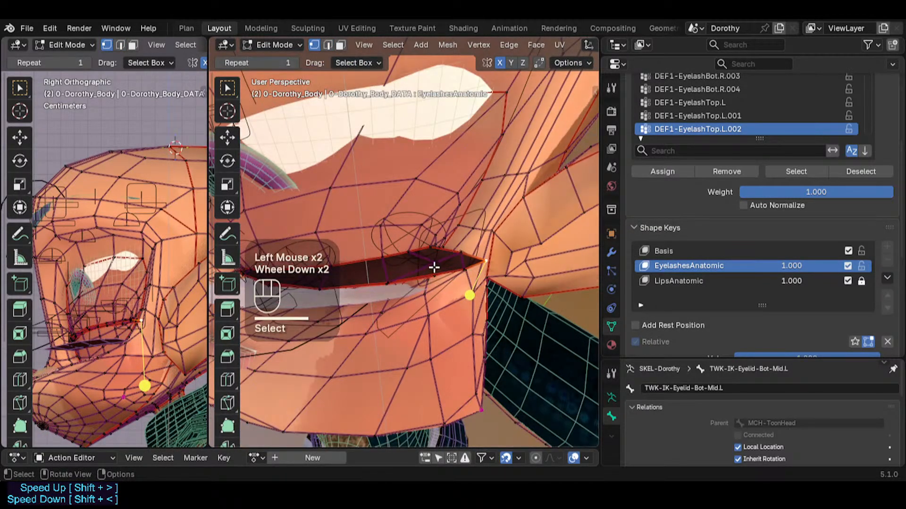
# Slide the lower end of the tip's cross edge back inward along the border by a factor of about 0.11
pyautogui.click(434, 265)
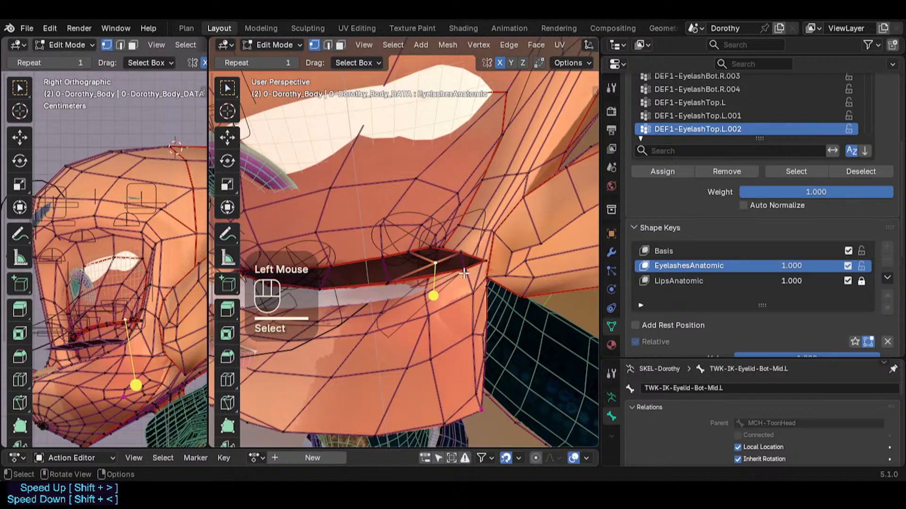
pyautogui.click(481, 270)
pyautogui.scroll(1, 466, 266)
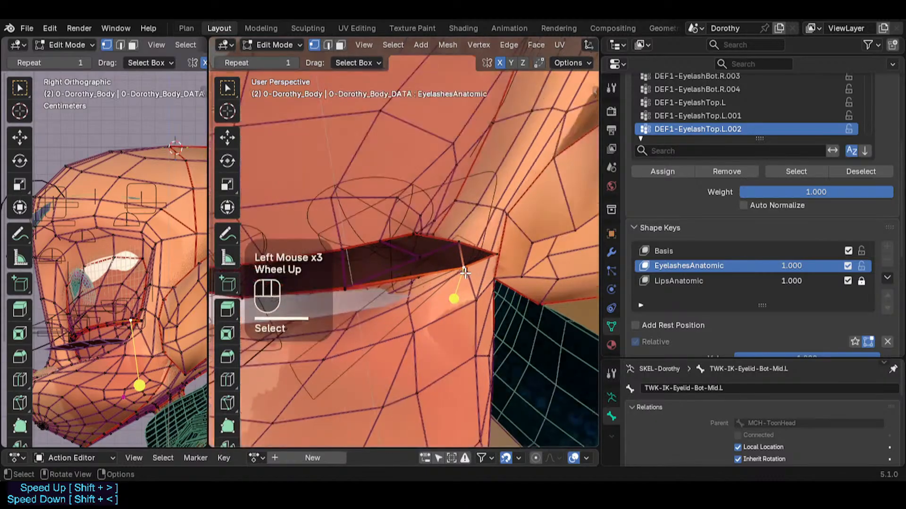
pyautogui.keyDown('shift'); pyautogui.click(501, 255); pyautogui.keyUp('shift')
pyautogui.moveTo(501, 256); pyautogui.dragTo(465, 259, button='middle')
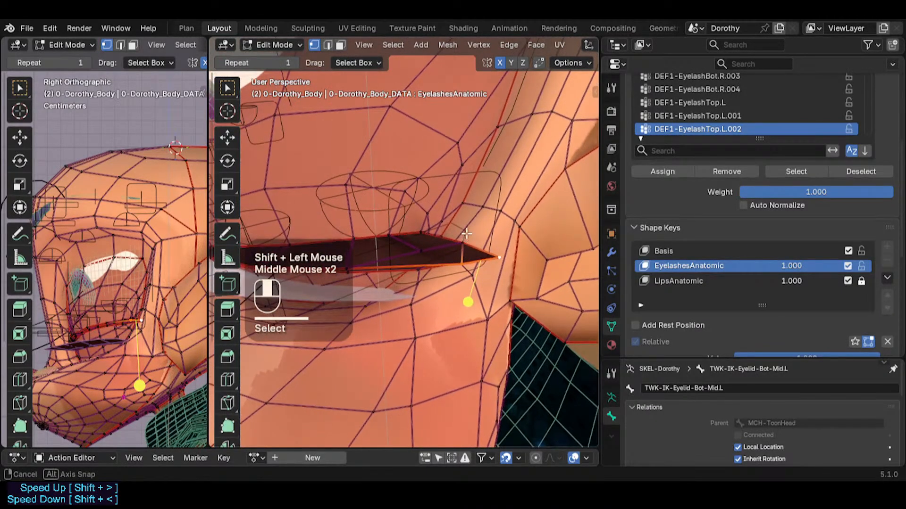
pyautogui.click(461, 262)
pyautogui.press('g')
pyautogui.press('g')
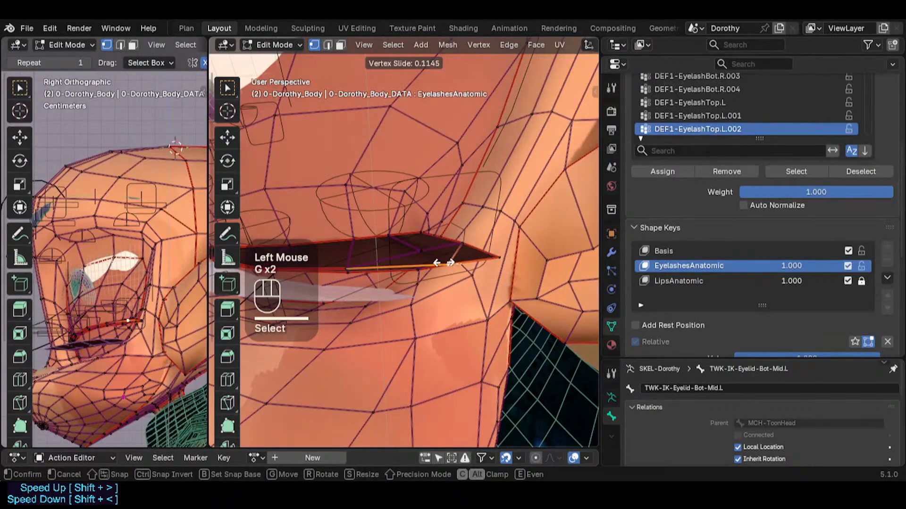
pyautogui.click(443, 263)
# Slide the next inner vertex on the lash's lower border outward toward the tip
pyautogui.click(349, 269)
pyautogui.moveTo(350, 269); pyautogui.dragTo(376, 259, button='middle')
pyautogui.press('g')
pyautogui.press('g')
pyautogui.click(379, 257)
# Preview the lash deformation by lowering the EyelashesAnatomic shape key to 0.000 and returning it to 1.000
pyautogui.keyDown('shift'); pyautogui.moveTo(376, 260); pyautogui.dragTo(398, 294, button='middle'); pyautogui.keyUp('shift')
pyautogui.moveTo(399, 293); pyautogui.dragTo(429, 204, button='middle')
pyautogui.scroll(-2, 359, 234)
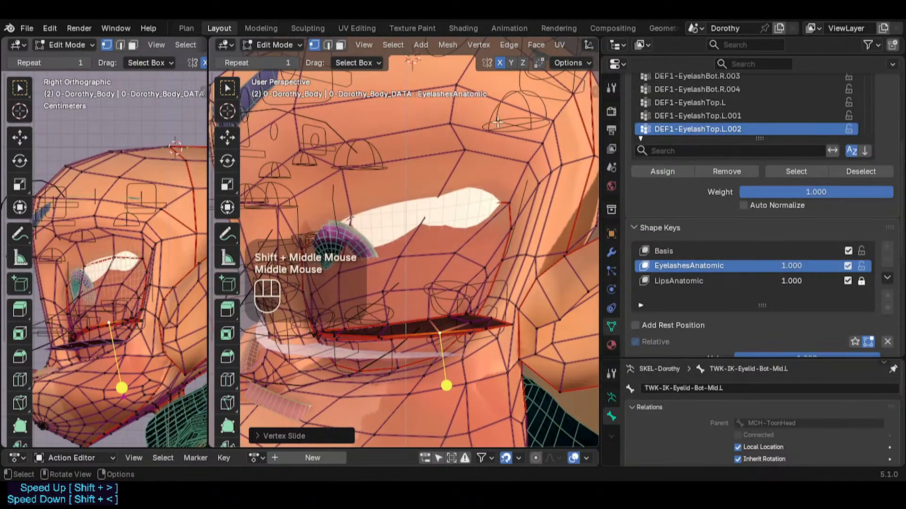
pyautogui.moveTo(796, 264); pyautogui.dragTo(533, 304)
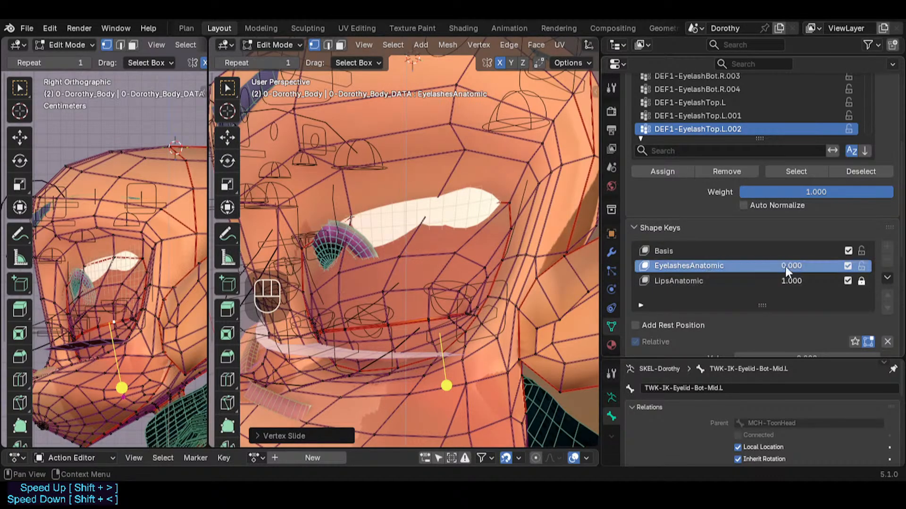
pyautogui.moveTo(785, 266); pyautogui.dragTo(812, 281)
pyautogui.moveTo(472, 302); pyautogui.dragTo(497, 307, button='middle')
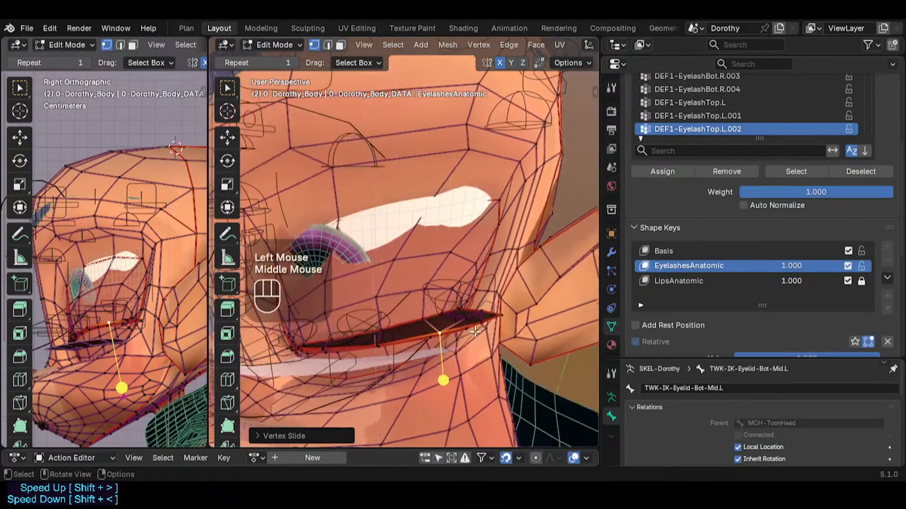
# Examine the lower lash's outer tip and its surrounding topology close up, from a distance and from several angles
pyautogui.scroll(2, 497, 308)
pyautogui.scroll(-2, 487, 281)
pyautogui.scroll(1, 475, 170)
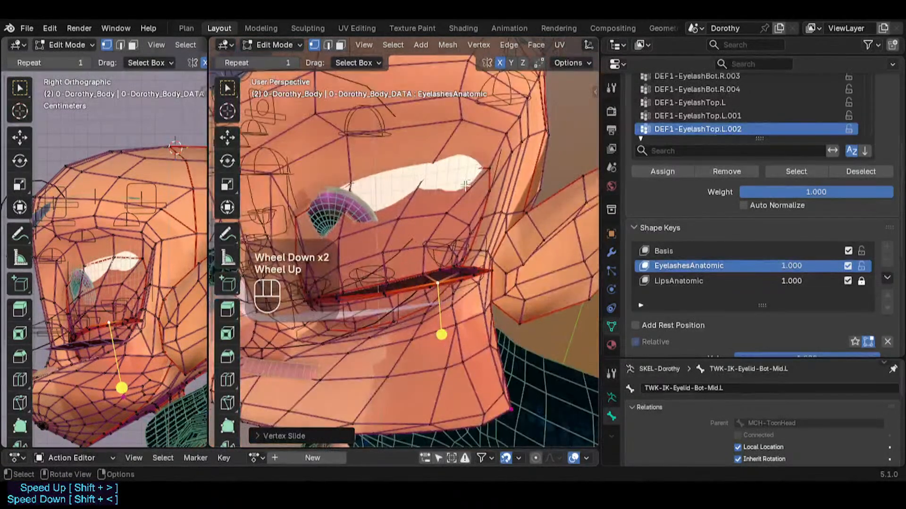
pyautogui.scroll(1, 472, 274)
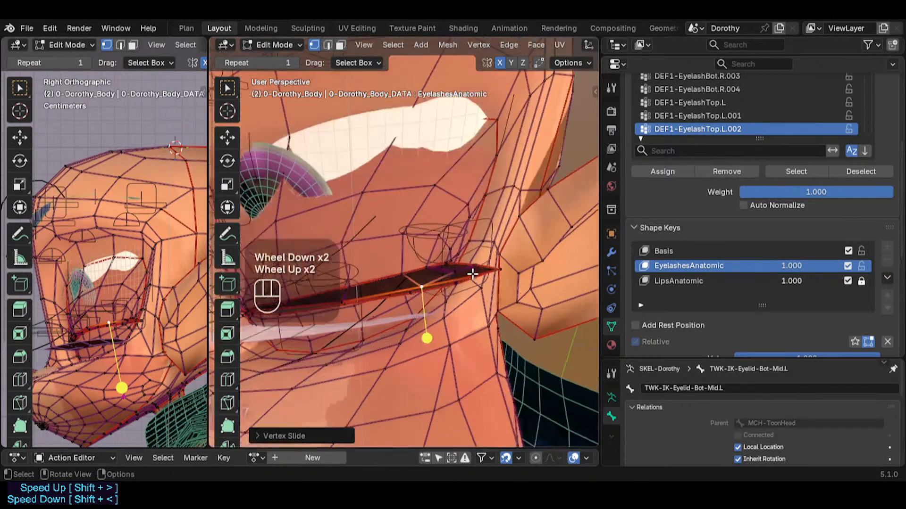
pyautogui.keyDown('shift'); pyautogui.moveTo(473, 273); pyautogui.dragTo(447, 317, button='middle'); pyautogui.keyUp('shift')
pyautogui.scroll(-2, 448, 235)
pyautogui.keyDown('shift'); pyautogui.moveTo(445, 234); pyautogui.dragTo(449, 273, button='middle'); pyautogui.keyUp('shift')
pyautogui.moveTo(449, 273); pyautogui.dragTo(420, 302, button='middle')
pyautogui.moveTo(418, 305); pyautogui.dragTo(412, 282, button='middle')
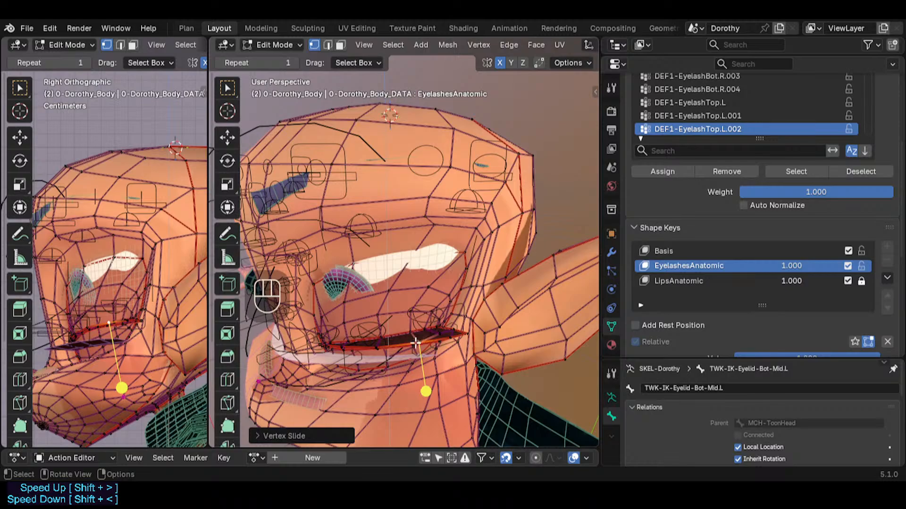
pyautogui.scroll(3, 428, 350)
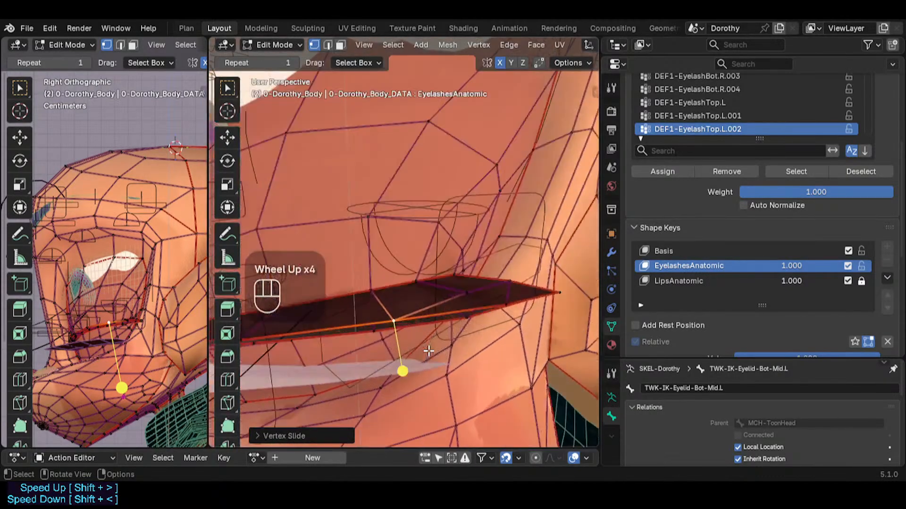
pyautogui.moveTo(448, 299); pyautogui.dragTo(477, 309, button='middle')
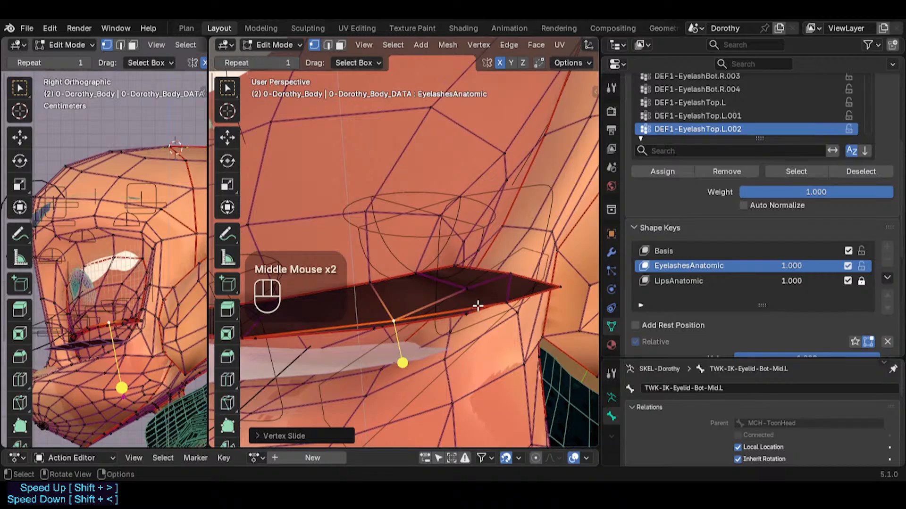
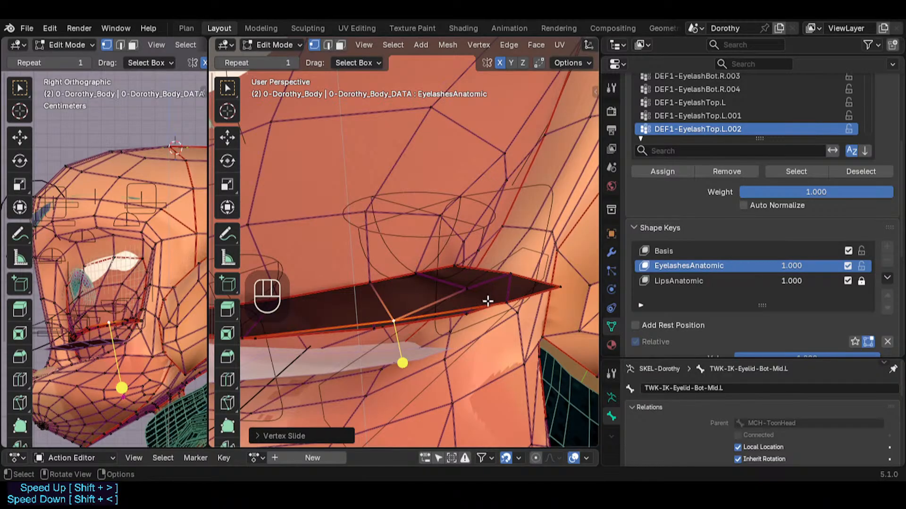
pyautogui.scroll(-3, 455, 301)
pyautogui.moveTo(462, 299); pyautogui.dragTo(437, 299, button='middle')
pyautogui.scroll(1, 445, 299)
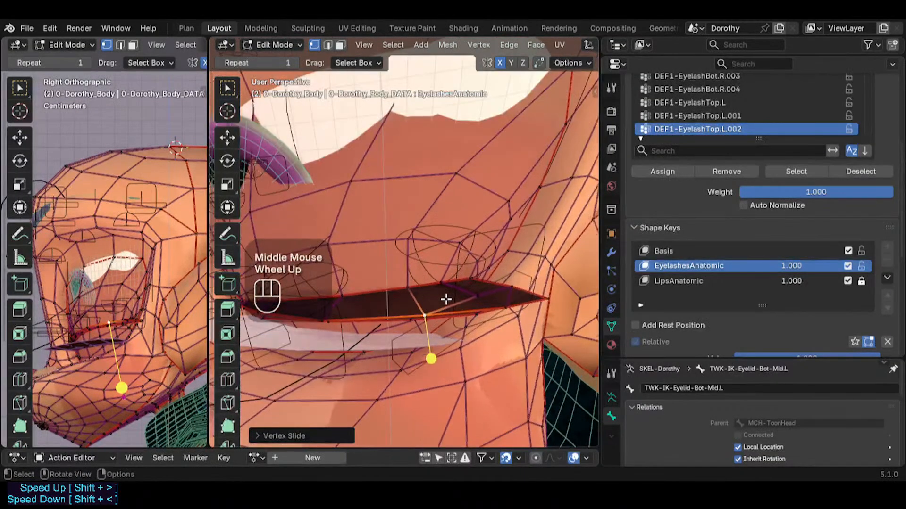
pyautogui.scroll(1, 446, 299)
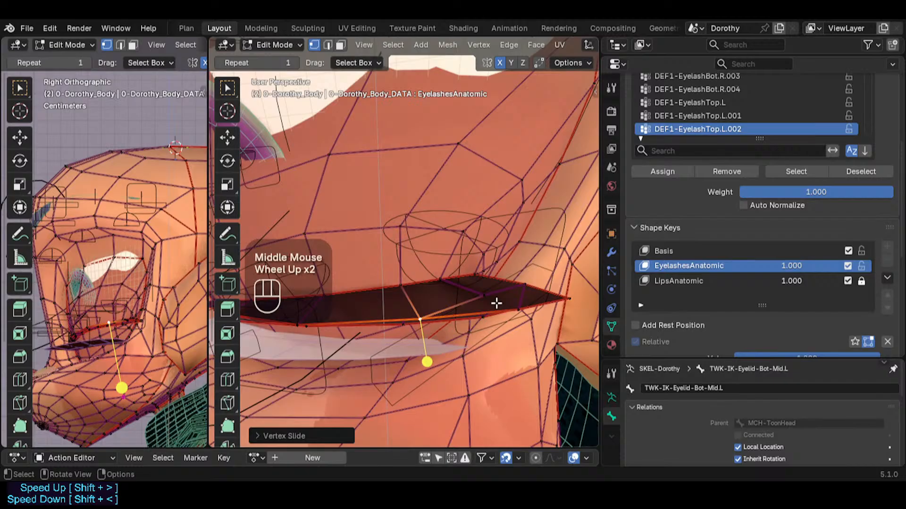
pyautogui.scroll(-2, 496, 304)
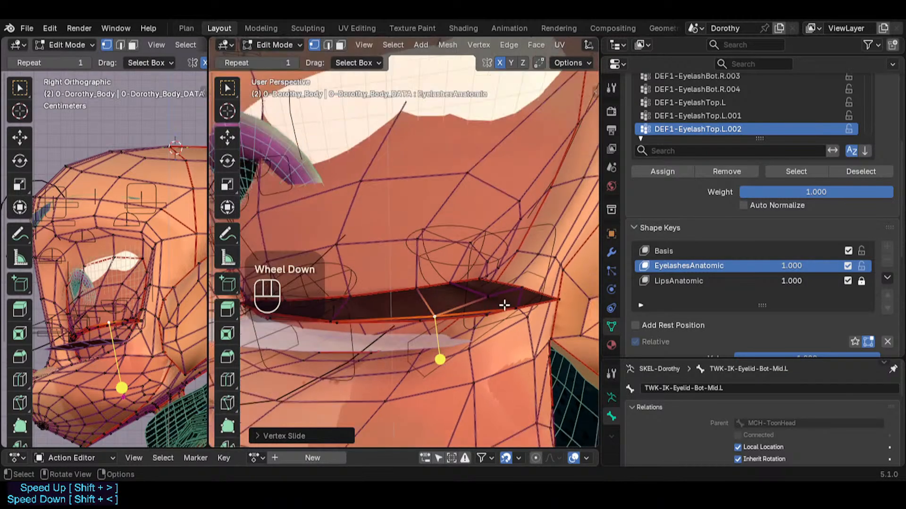
# Leave mesh editing, put the character's armature in Pose Mode and switch the mesh to its unsmoothed display
pyautogui.hotkey('ctrl', 'Tab')
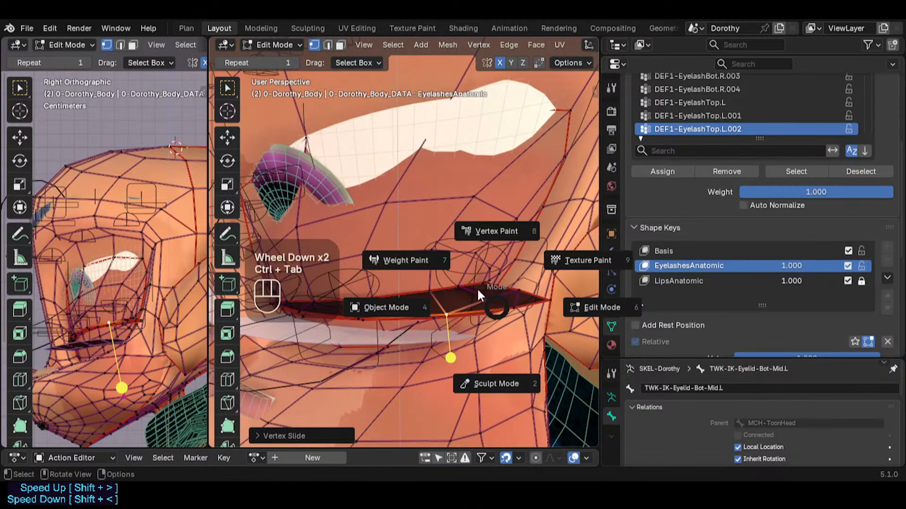
pyautogui.scroll(-4, 477, 285)
pyautogui.keyDown('shift'); pyautogui.moveTo(469, 270); pyautogui.dragTo(519, 190, button='middle'); pyautogui.keyUp('shift')
pyautogui.click(470, 227)
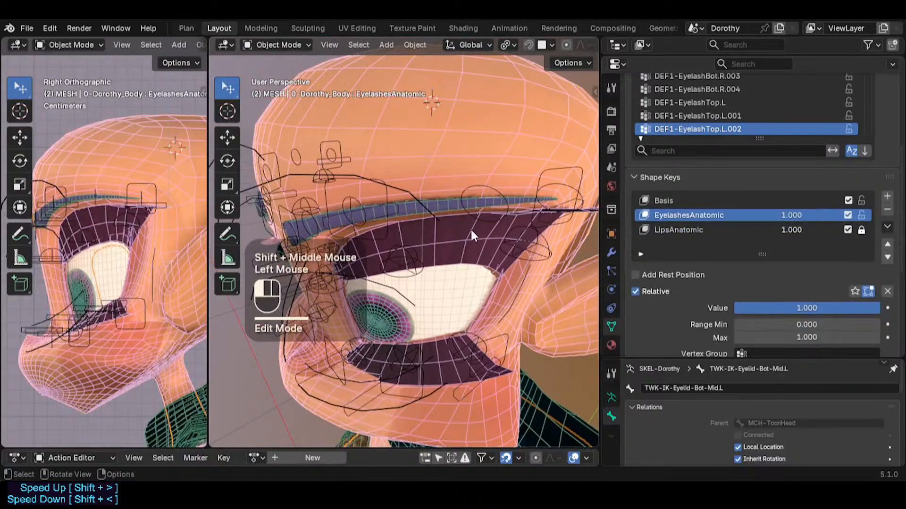
pyautogui.click(505, 237)
pyautogui.hotkey('ctrl', 'Tab')
pyautogui.press('Escape')
pyautogui.click(462, 250)
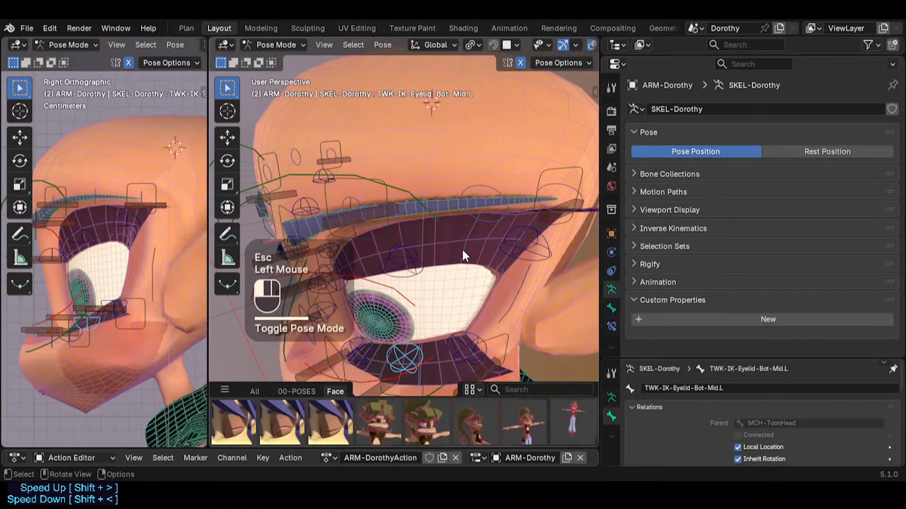
pyautogui.hotkey('shift', 'ctrl', 'alt', 'i')
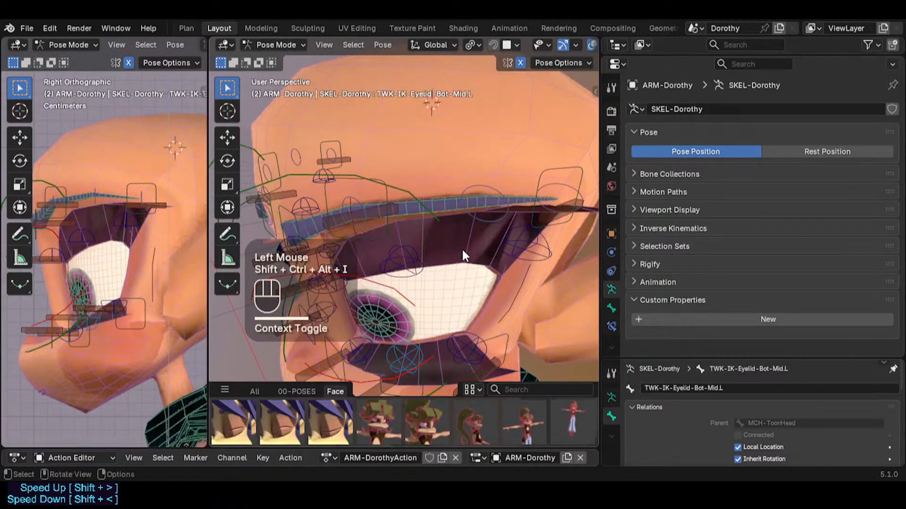
# Select the body mesh together with the armature and enter Weight Paint mode for the upper lash's outer end
pyautogui.click(514, 310)
pyautogui.click(528, 310)
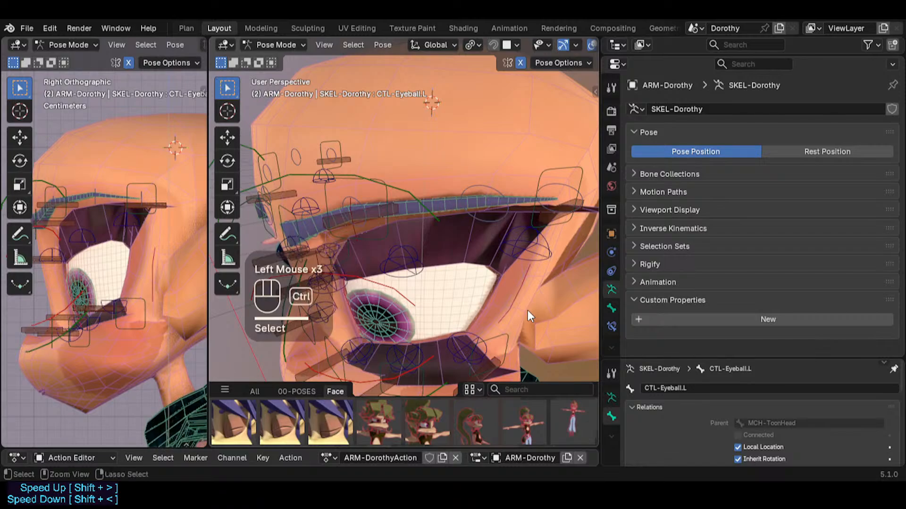
pyautogui.hotkey('ctrl', 'Tab')
pyautogui.hotkey('ctrl', 'Tab')
pyautogui.click(441, 263)
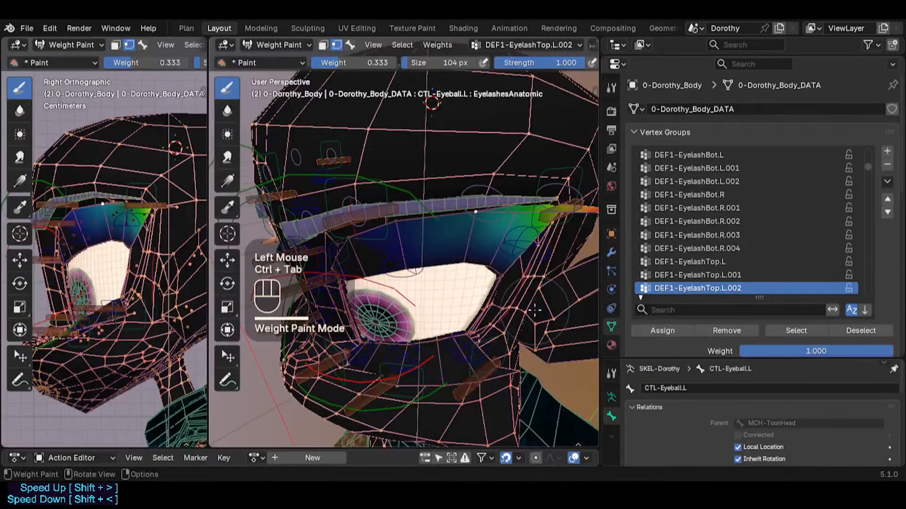
pyautogui.keyDown('shift'); pyautogui.moveTo(443, 265); pyautogui.dragTo(420, 301, button='middle'); pyautogui.keyUp('shift')
pyautogui.moveTo(419, 302)
pyautogui.mouseDown(button='middle')
pyautogui.moveTo(407, 251)
pyautogui.moveTo(441, 206)
pyautogui.mouseUp(button='middle')
pyautogui.scroll(2, 441, 206)
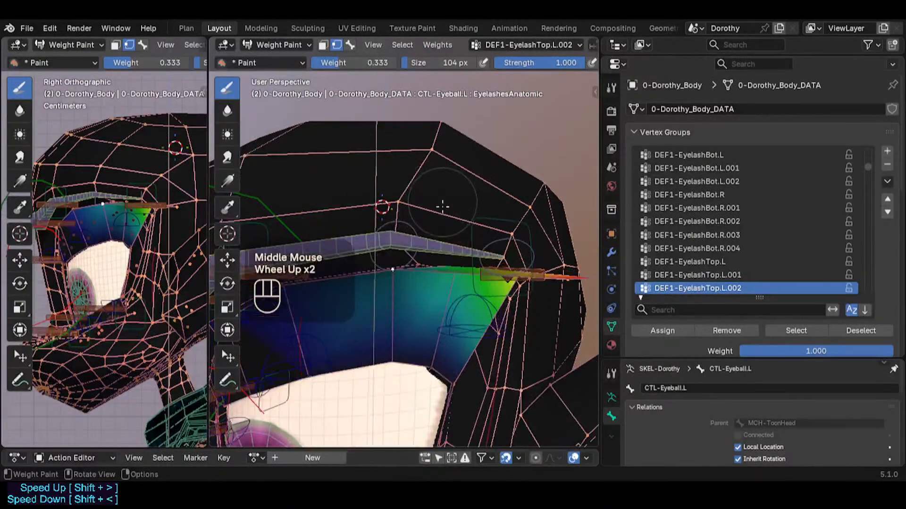
# Select the DEF1-EyelashTop.L.002 bone and move it forward away from the face to stretch out the upper lash
pyautogui.press('2')
pyautogui.moveTo(444, 264)
pyautogui.mouseDown(button='middle')
pyautogui.moveTo(460, 282)
pyautogui.moveTo(488, 281)
pyautogui.moveTo(478, 268)
pyautogui.moveTo(471, 175)
pyautogui.moveTo(427, 204)
pyautogui.moveTo(451, 236)
pyautogui.mouseUp(button='middle')
pyautogui.keyDown('alt'); pyautogui.click(490, 279); pyautogui.keyUp('alt')
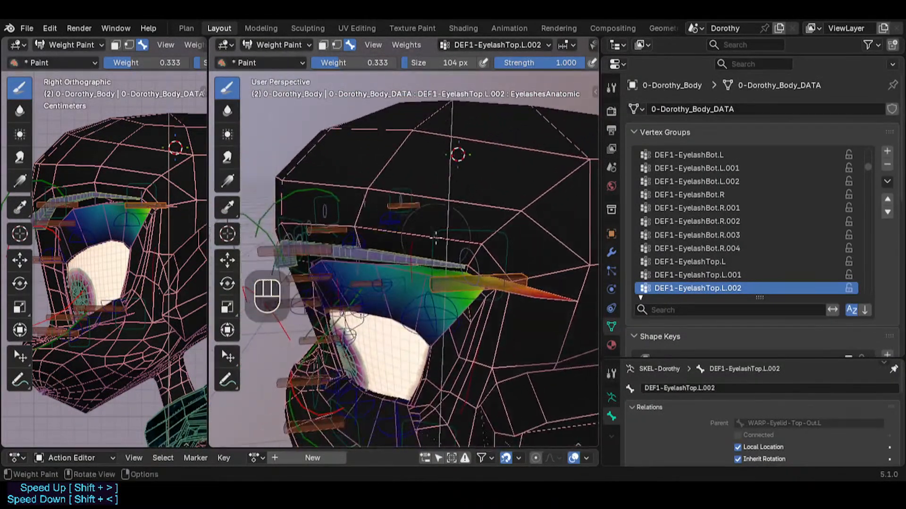
pyautogui.press('g')
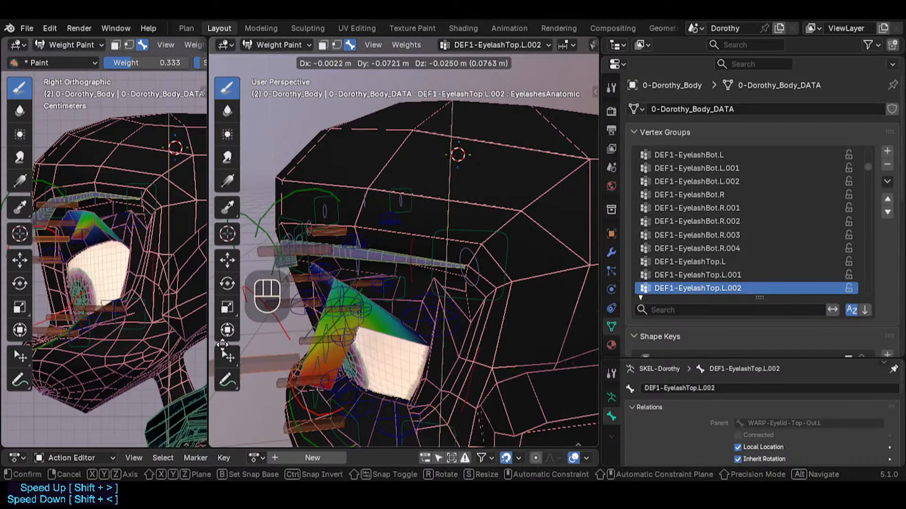
pyautogui.click(247, 336)
pyautogui.moveTo(265, 336); pyautogui.dragTo(293, 328, button='middle')
pyautogui.keyDown('shift'); pyautogui.moveTo(293, 328); pyautogui.dragTo(373, 295, button='middle'); pyautogui.keyUp('shift')
pyautogui.moveTo(374, 295); pyautogui.dragTo(331, 288, button='middle')
pyautogui.press('g')
pyautogui.click(310, 285)
pyautogui.press('g')
pyautogui.click(372, 320)
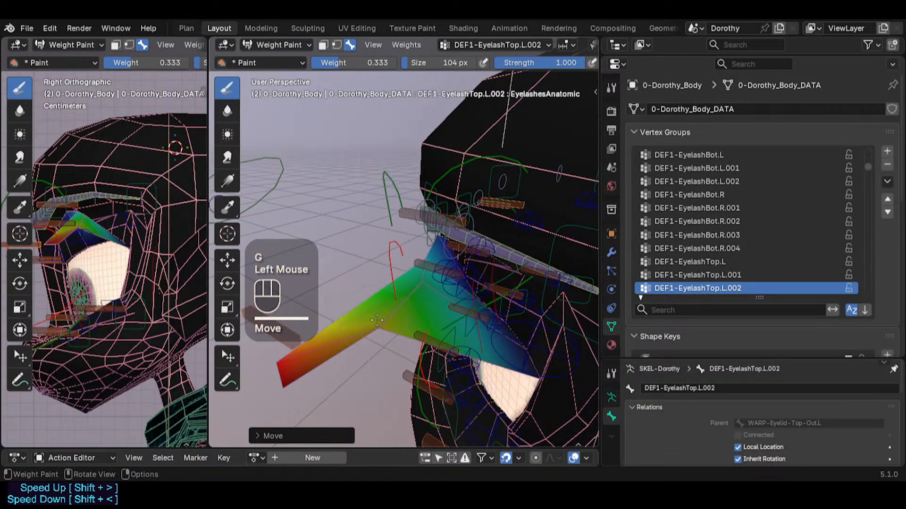
# Circle-select the stretched upper lash's bend and tip vertices and blur the weights at the tip with the Blur brush
pyautogui.press('2')
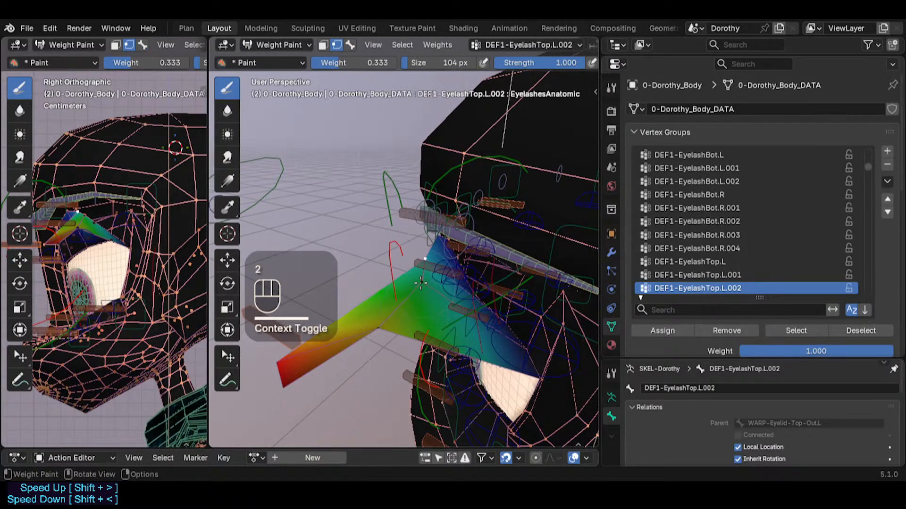
pyautogui.press('c')
pyautogui.click(298, 373)
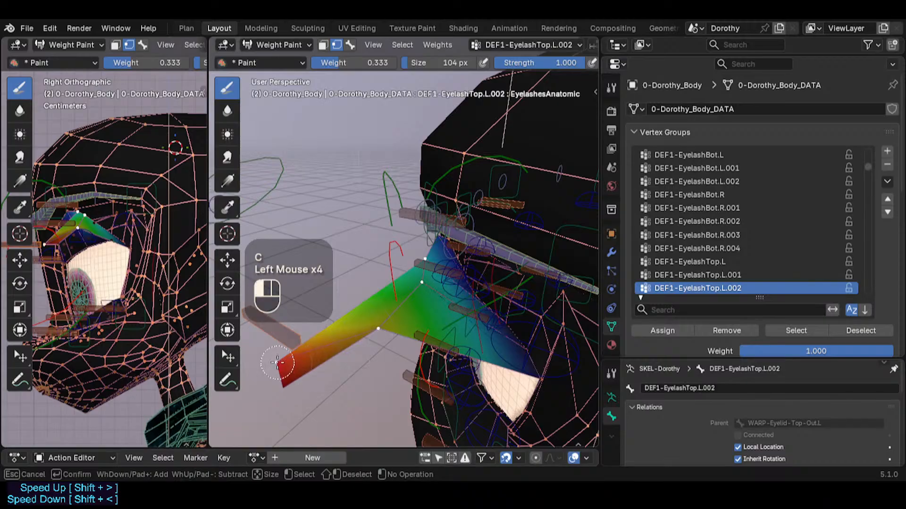
pyautogui.rightClick(289, 390)
pyautogui.moveTo(396, 325)
pyautogui.mouseDown(button='middle')
pyautogui.moveTo(410, 321)
pyautogui.moveTo(379, 323)
pyautogui.moveTo(378, 336)
pyautogui.mouseUp(button='middle')
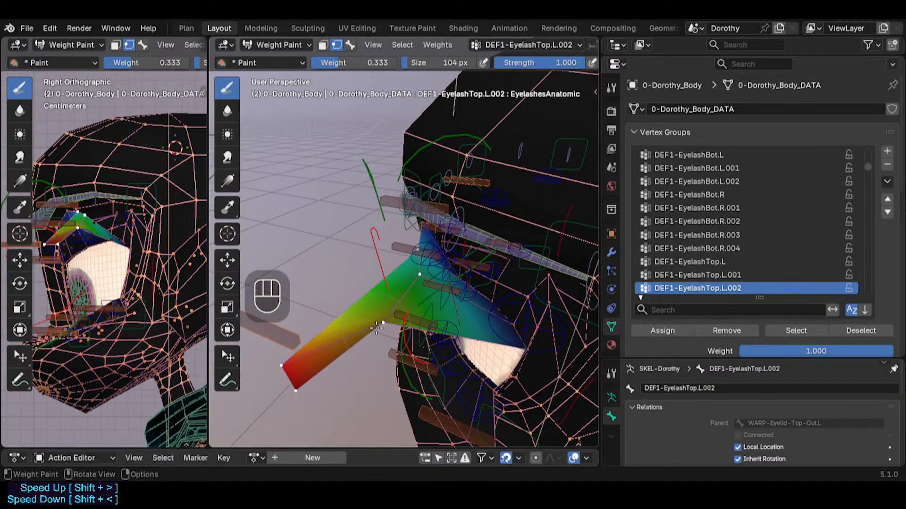
pyautogui.click(227, 110)
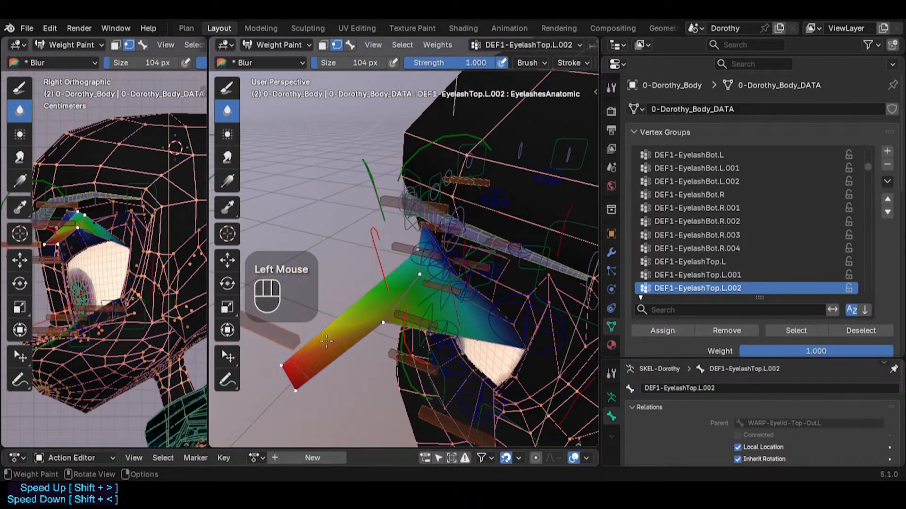
pyautogui.moveTo(326, 340); pyautogui.dragTo(288, 359, button='middle')
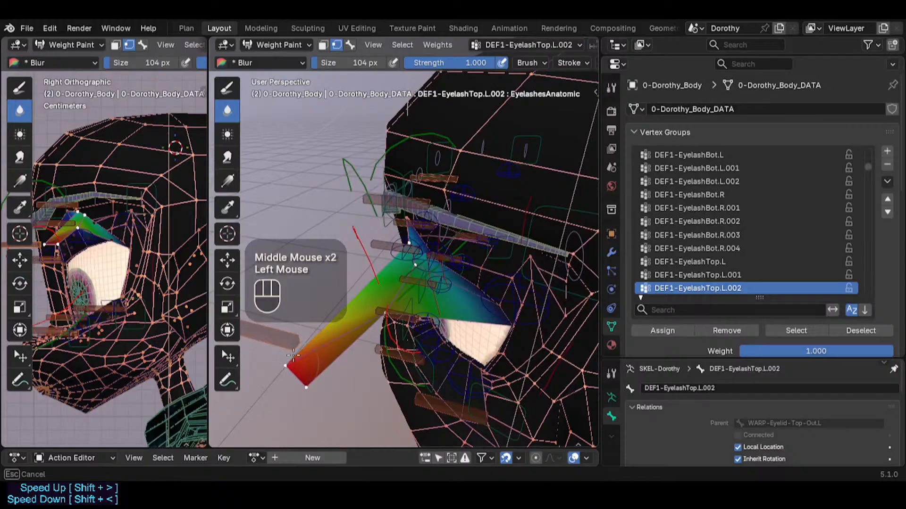
pyautogui.moveTo(293, 355)
pyautogui.mouseDown()
pyautogui.moveTo(312, 329)
pyautogui.moveTo(335, 332)
pyautogui.mouseUp()
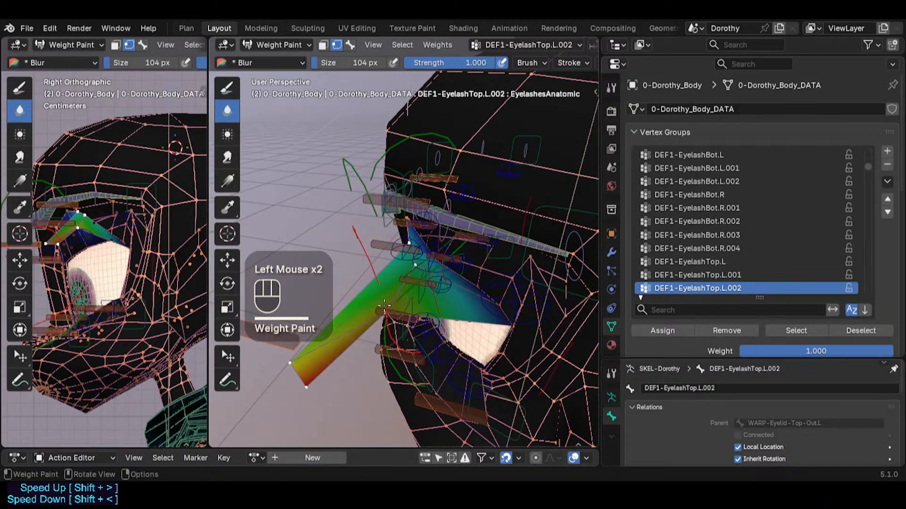
# Try to blur the weights around the upper lash's lower bend and undo the strokes
pyautogui.moveTo(384, 306)
pyautogui.mouseDown()
pyautogui.moveTo(402, 334)
pyautogui.moveTo(394, 327)
pyautogui.mouseUp()
pyautogui.hotkey('ctrl', 'z')
pyautogui.hotkey('ctrl', 'f')
pyautogui.click(412, 304)
pyautogui.click(400, 315)
pyautogui.moveTo(375, 321)
pyautogui.mouseDown(button='middle')
pyautogui.moveTo(401, 302)
pyautogui.moveTo(382, 233)
pyautogui.mouseUp(button='middle')
pyautogui.hotkey('ctrl', 'z')
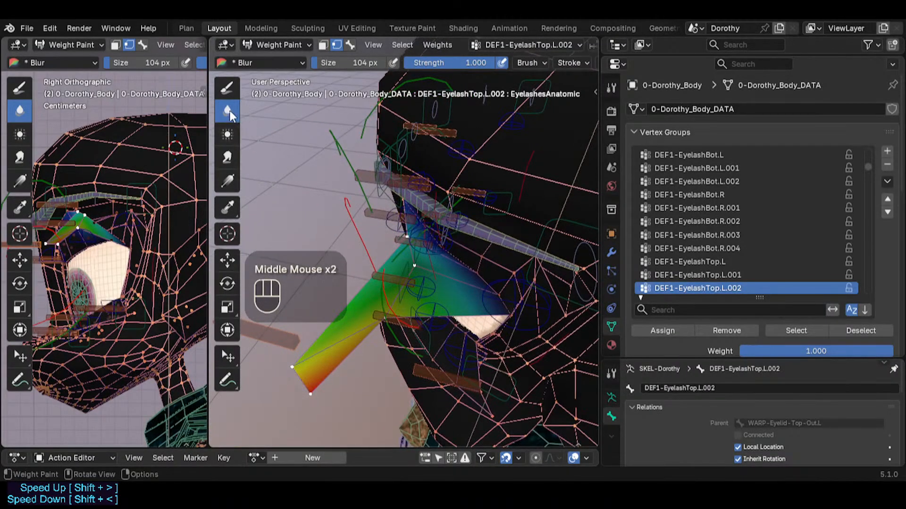
# Blur the DEF1-EyelashTop.L.002 weights of the vertices along the upper edge of the lash's bend
pyautogui.click(225, 114)
pyautogui.click(413, 258)
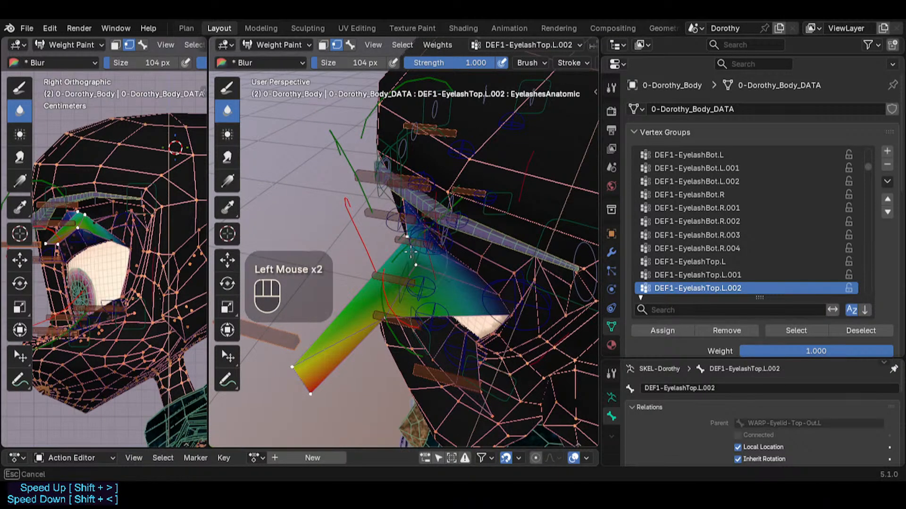
pyautogui.click(414, 258)
pyautogui.moveTo(414, 258)
pyautogui.mouseDown(button='middle')
pyautogui.moveTo(387, 229)
pyautogui.moveTo(456, 240)
pyautogui.mouseUp(button='middle')
pyautogui.click(406, 254)
pyautogui.click(387, 229)
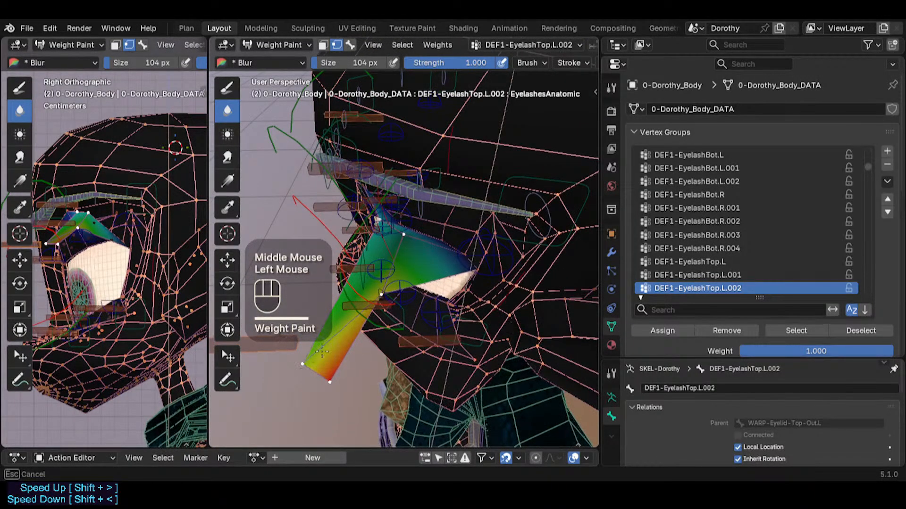
# Blur the weight of the vertex at the lash's lower bend, undoing the unwanted strokes there and at the tip
pyautogui.moveTo(322, 351); pyautogui.dragTo(378, 295, button='middle')
pyautogui.moveTo(377, 295); pyautogui.dragTo(374, 282)
pyautogui.moveTo(396, 280); pyautogui.dragTo(453, 276, button='middle')
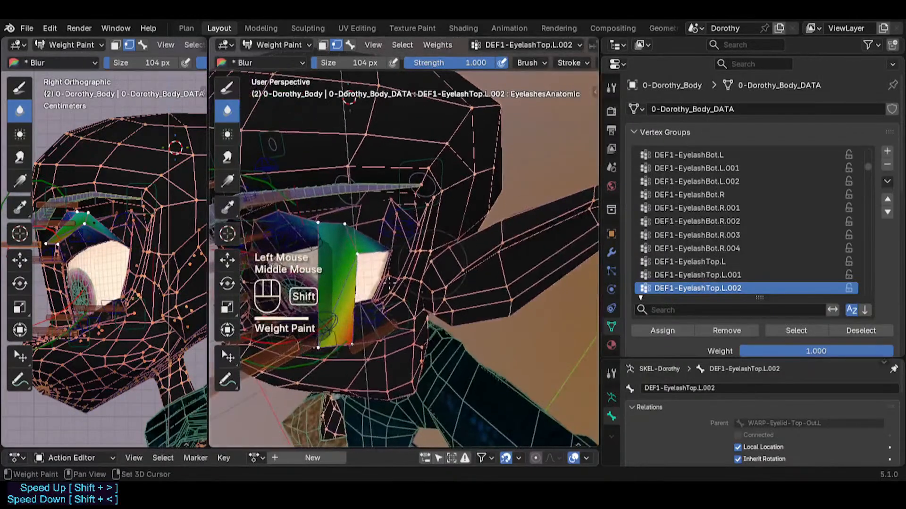
pyautogui.keyDown('shift'); pyautogui.moveTo(330, 269); pyautogui.dragTo(377, 248, button='middle'); pyautogui.keyUp('shift')
pyautogui.keyDown('shift'); pyautogui.moveTo(378, 247); pyautogui.dragTo(410, 297, button='middle'); pyautogui.keyUp('shift')
pyautogui.hotkey('ctrl', 'z')
pyautogui.click(416, 297)
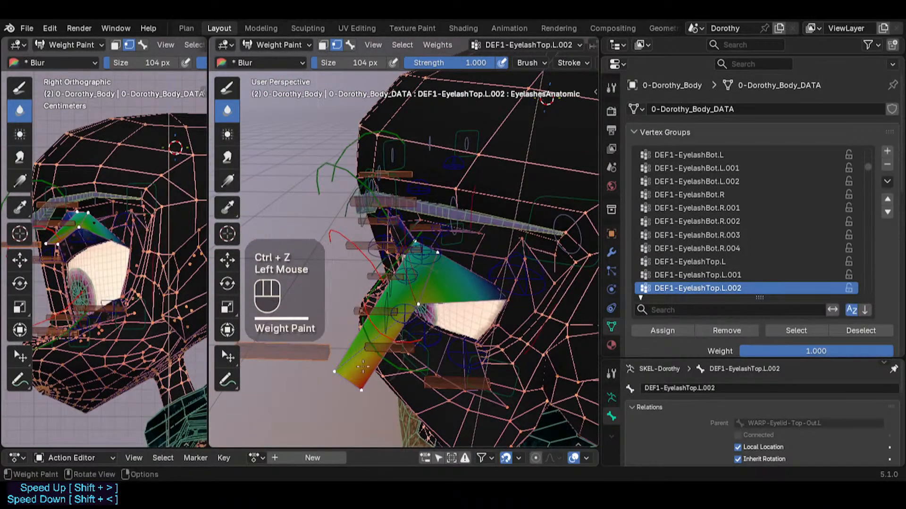
pyautogui.click(359, 391)
pyautogui.hotkey('ctrl', 'z')
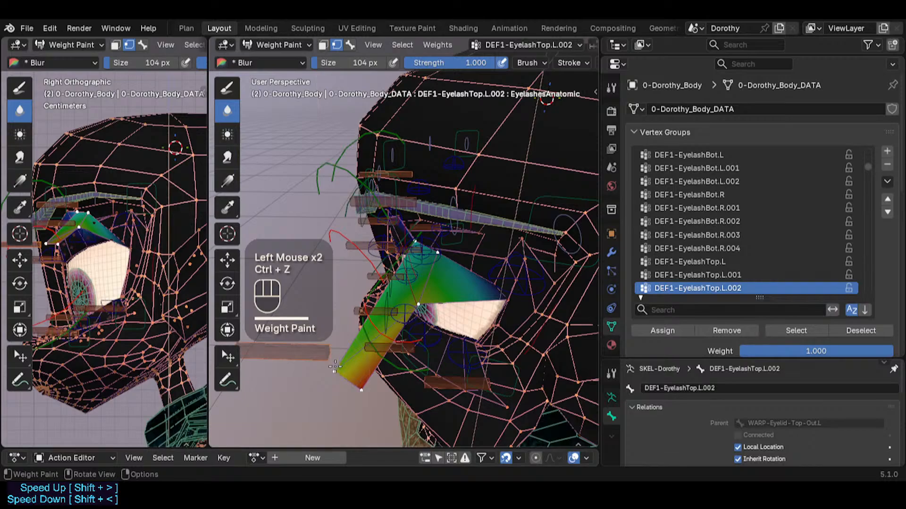
# Try painting the lash's tip with the Paint brush at a weight of 0.442 and undo the stroke
pyautogui.click(227, 88)
pyautogui.hotkey('ctrl', 'f')
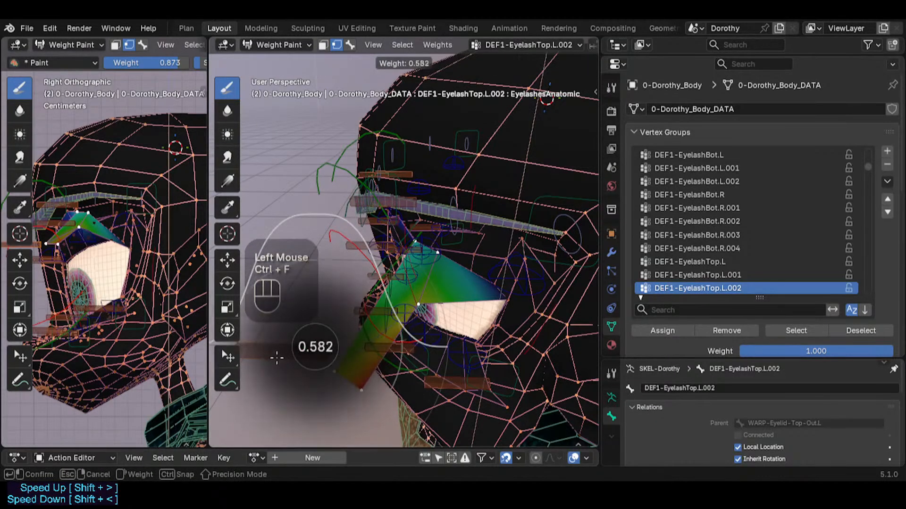
pyautogui.click(327, 368)
pyautogui.moveTo(342, 364); pyautogui.dragTo(399, 398)
pyautogui.hotkey('ctrl', 'z')
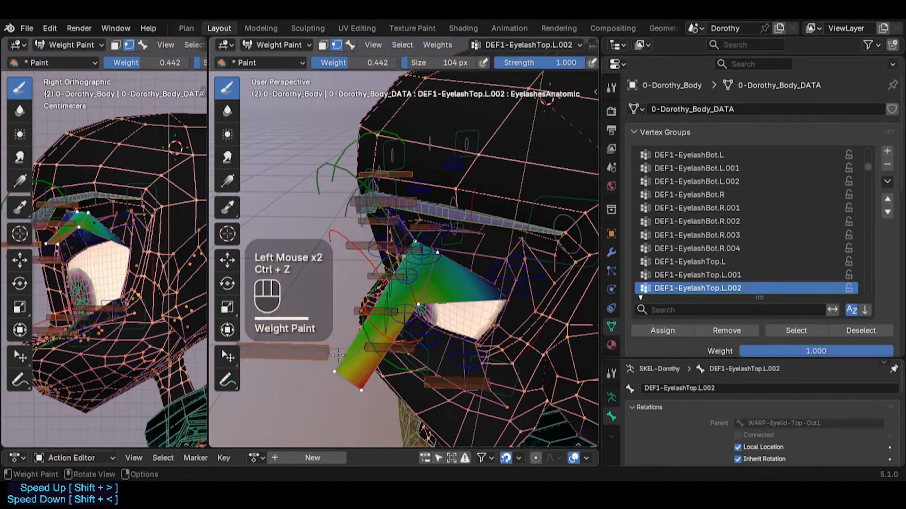
# Set the Paint brush to a weight of 0.267 with Mix blending and paint the upper corner vertex of the lash's tip
pyautogui.hotkey('ctrl', 'f')
pyautogui.click(408, 359)
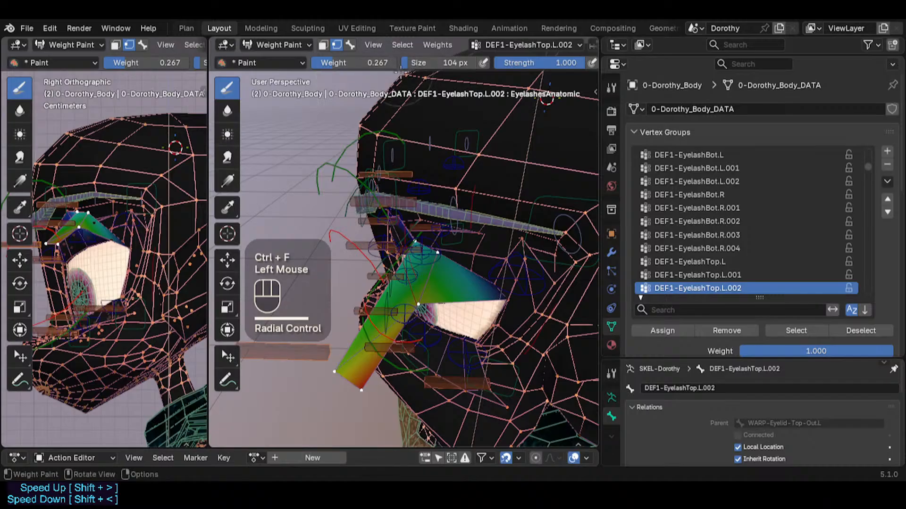
pyautogui.moveTo(535, 63); pyautogui.dragTo(331, 64, button='middle')
pyautogui.click(424, 63)
pyautogui.click(415, 91)
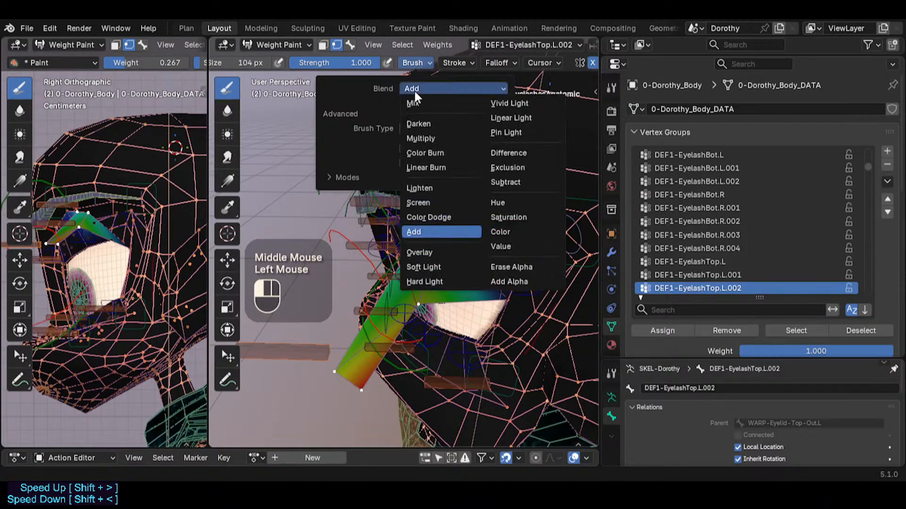
pyautogui.click(414, 103)
pyautogui.moveTo(335, 371); pyautogui.dragTo(377, 332)
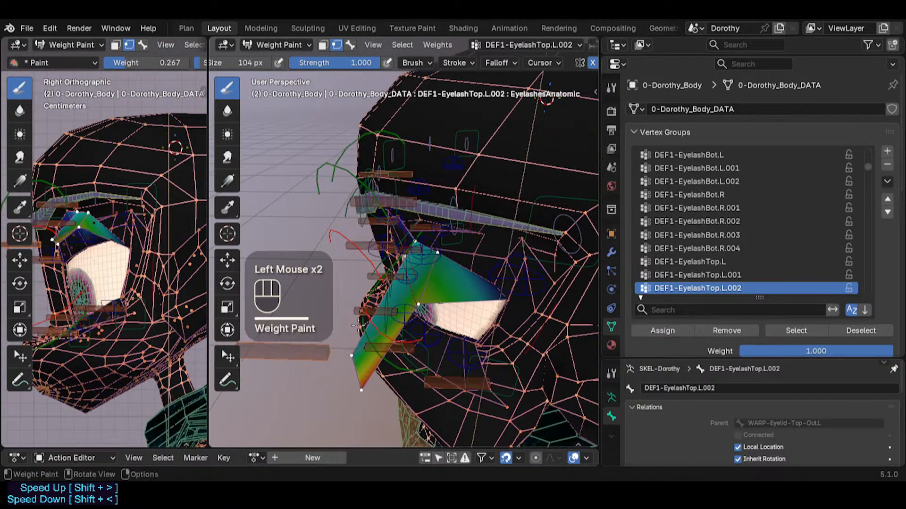
# Try painting the vertex at the lash's lower bend at weights of 0.267 and 0.388 and undo both strokes
pyautogui.moveTo(353, 325); pyautogui.dragTo(412, 295, button='middle')
pyautogui.click(412, 295)
pyautogui.hotkey('ctrl', 'z')
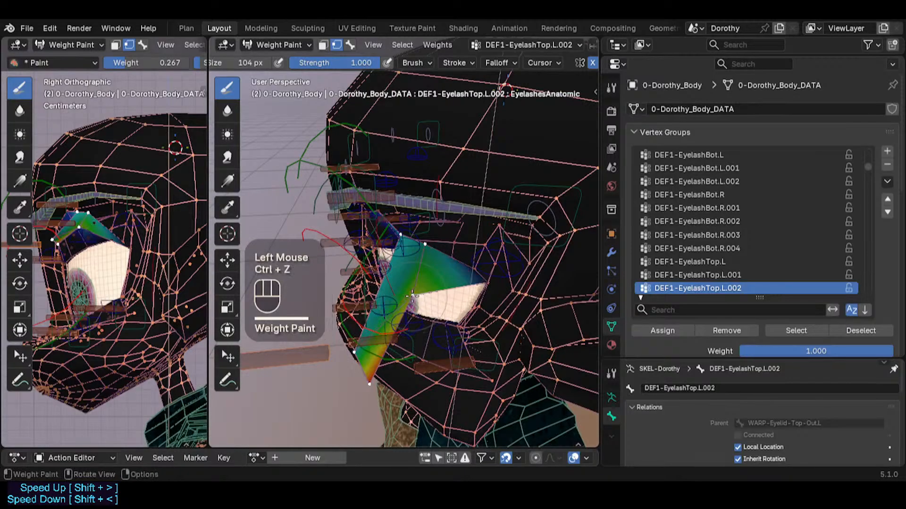
pyautogui.hotkey('ctrl', 'f')
pyautogui.click(415, 293)
pyautogui.click(415, 293)
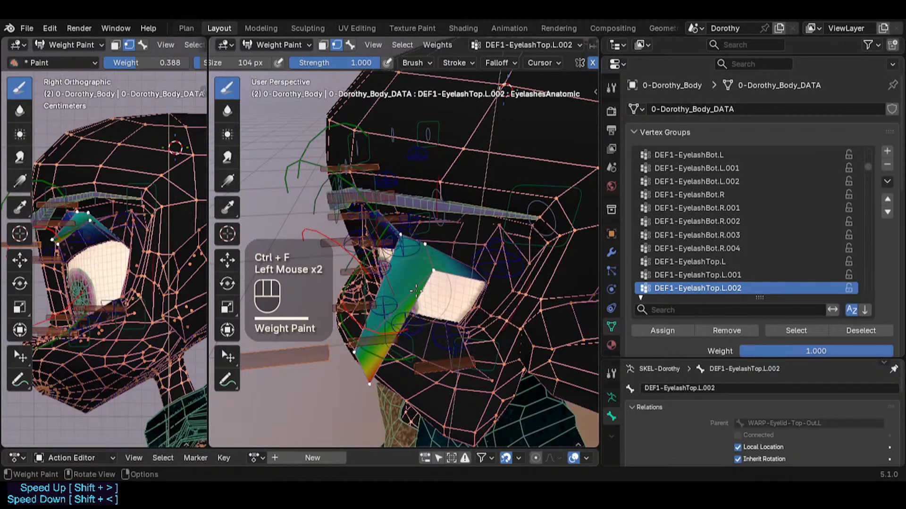
pyautogui.hotkey('ctrl', 'z')
# Paint the vertex at the lash's lower bend with a weight of 0.739
pyautogui.moveTo(415, 291)
pyautogui.mouseDown(button='middle')
pyautogui.moveTo(400, 281)
pyautogui.moveTo(471, 259)
pyautogui.moveTo(423, 251)
pyautogui.mouseUp(button='middle')
pyautogui.hotkey('ctrl', 'f')
pyautogui.click(403, 285)
pyautogui.click(399, 281)
# Inspect the DEF1-EyelashTop.L.001 weights, then select the DEF1-EyelashTop.L.002 bone and clear its location
pyautogui.press('2')
pyautogui.keyDown('alt'); pyautogui.click(391, 226); pyautogui.keyUp('alt')
pyautogui.moveTo(391, 226); pyautogui.dragTo(420, 279, button='middle')
pyautogui.moveTo(420, 278)
pyautogui.keyDown('shift'); pyautogui.mouseDown(button='middle')
pyautogui.moveTo(410, 271)
pyautogui.moveTo(460, 358)
pyautogui.mouseUp(button='middle'); pyautogui.keyUp('shift')
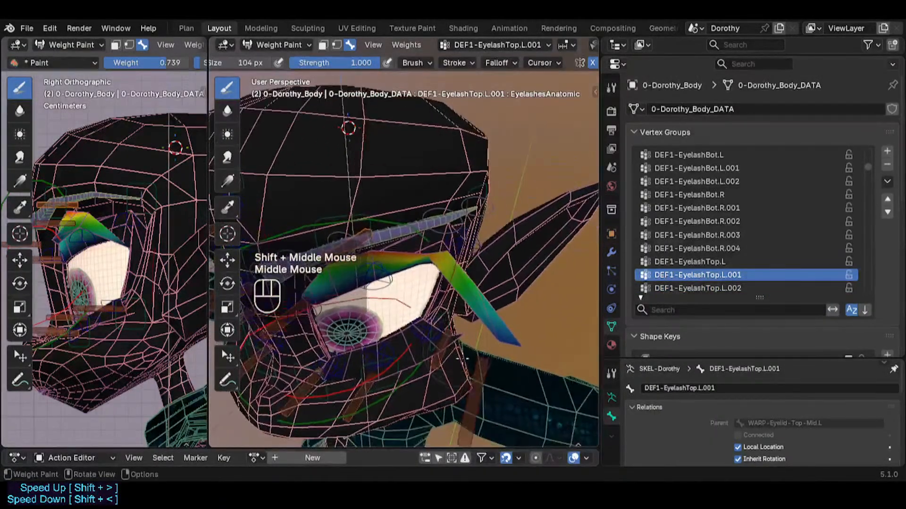
pyautogui.keyDown('alt'); pyautogui.click(480, 376); pyautogui.keyUp('alt')
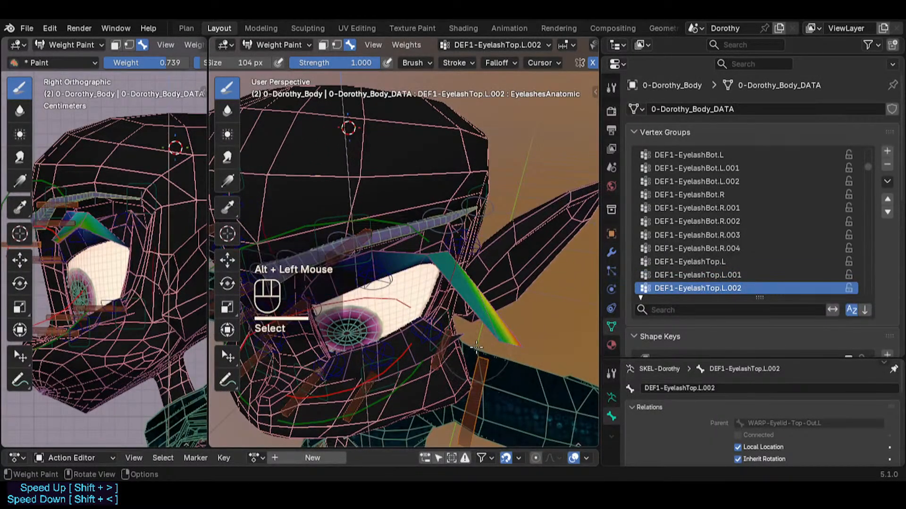
pyautogui.hotkey('alt', 'g')
# Lower the left upper eyelid by moving the TWK-IK-Eyelid-Top-Out.L and TWK-IK-Eyelid-Top-Mid.L controls down
pyautogui.keyDown('shift'); pyautogui.moveTo(476, 347); pyautogui.dragTo(435, 248, button='middle'); pyautogui.keyUp('shift')
pyautogui.keyDown('alt'); pyautogui.click(470, 251); pyautogui.keyUp('alt')
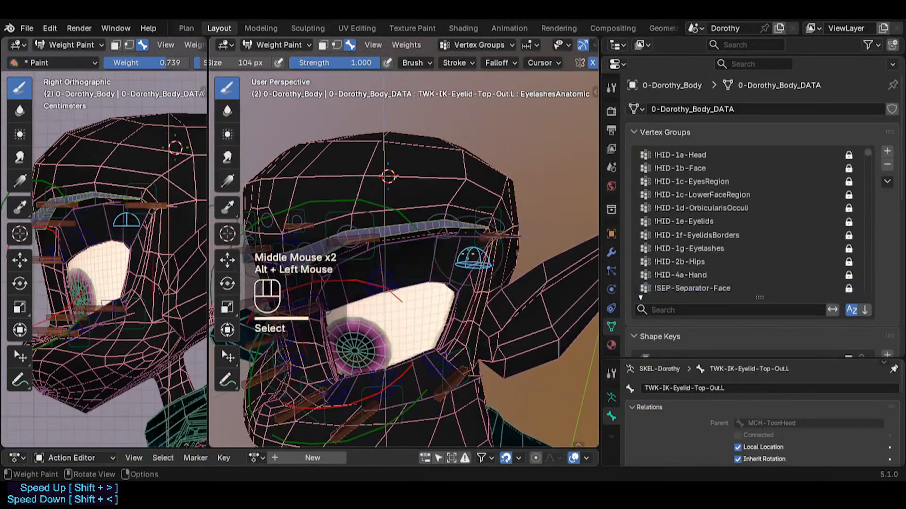
pyautogui.press('g')
pyautogui.click(480, 285)
pyautogui.keyDown('alt'); pyautogui.click(382, 292); pyautogui.keyUp('alt')
pyautogui.press('g')
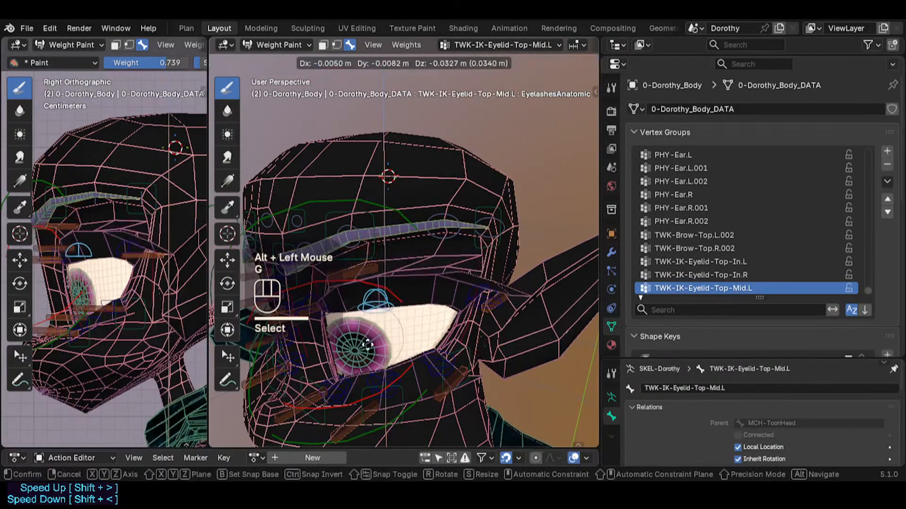
pyautogui.click(378, 311)
# Lower the outer upper-eyelid control further and readjust the middle one so the lash slants down toward its outer tip
pyautogui.keyDown('alt'); pyautogui.click(483, 307); pyautogui.keyUp('alt')
pyautogui.press('g')
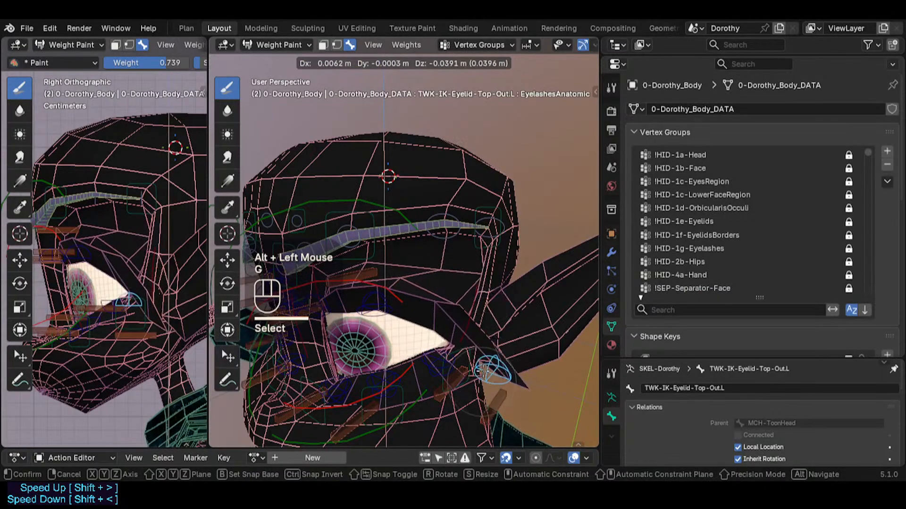
pyautogui.click(481, 360)
pyautogui.keyDown('alt'); pyautogui.click(372, 307); pyautogui.keyUp('alt')
pyautogui.press('g')
pyautogui.click(359, 327)
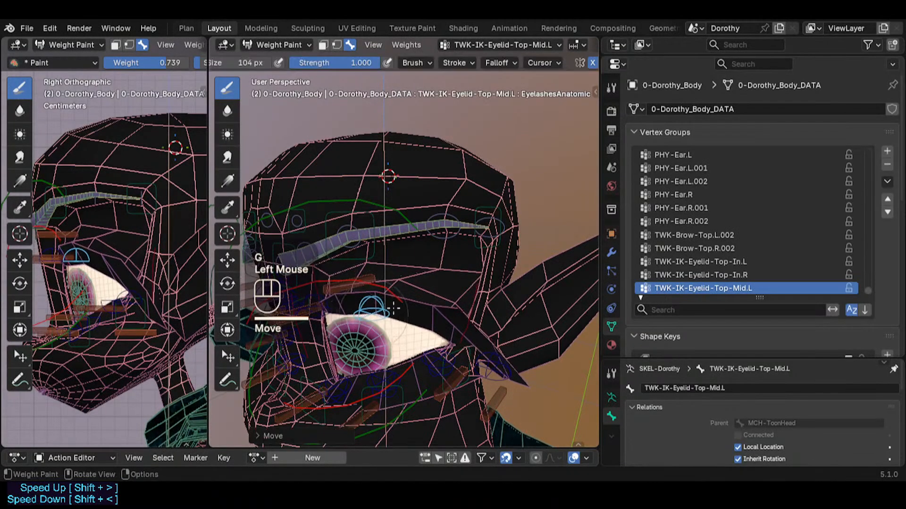
# Show the DEF1-EyelashTop.L.001 weights with vertex masking and blur them along the outer lash toward the tip
pyautogui.press('2')
pyautogui.moveTo(372, 280); pyautogui.dragTo(514, 234, button='middle')
pyautogui.press('2')
pyautogui.keyDown('alt'); pyautogui.click(368, 278); pyautogui.keyUp('alt')
pyautogui.press('2')
pyautogui.moveTo(514, 234); pyautogui.dragTo(484, 290, button='middle')
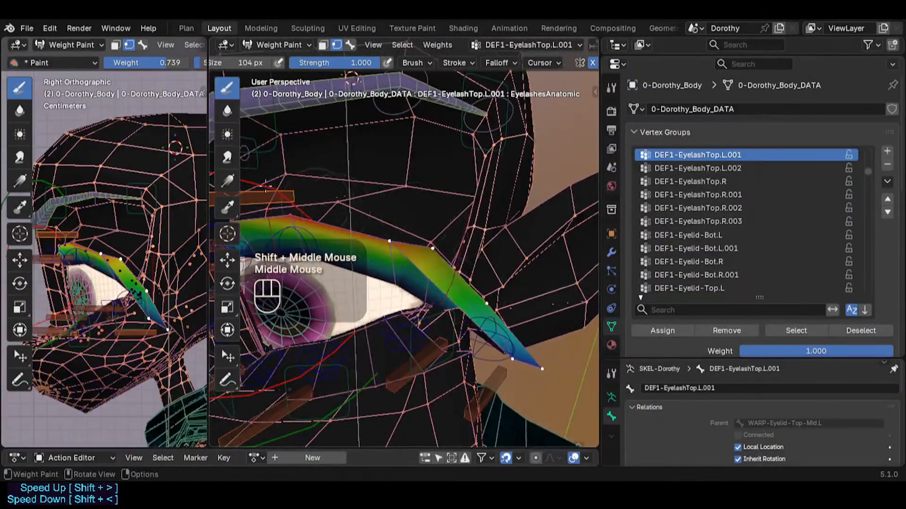
pyautogui.click(227, 112)
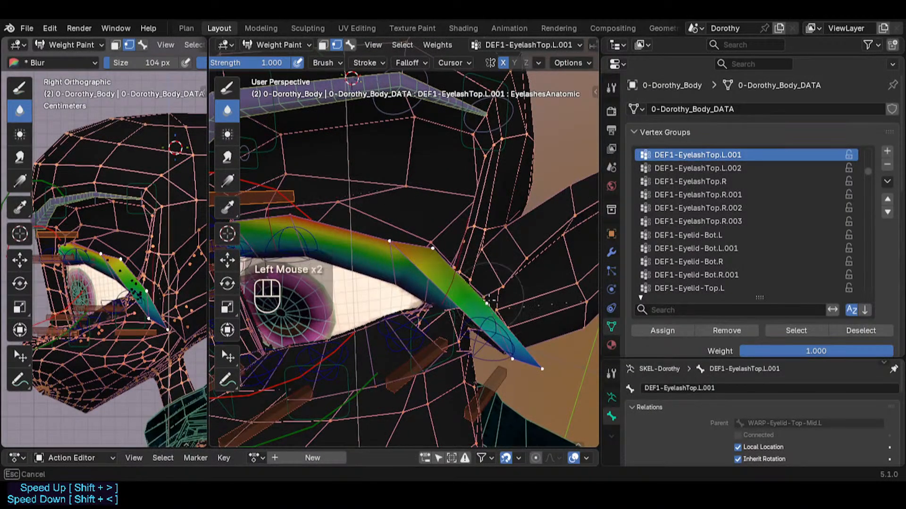
pyautogui.moveTo(488, 298); pyautogui.dragTo(499, 335, button='middle')
pyautogui.click(500, 339)
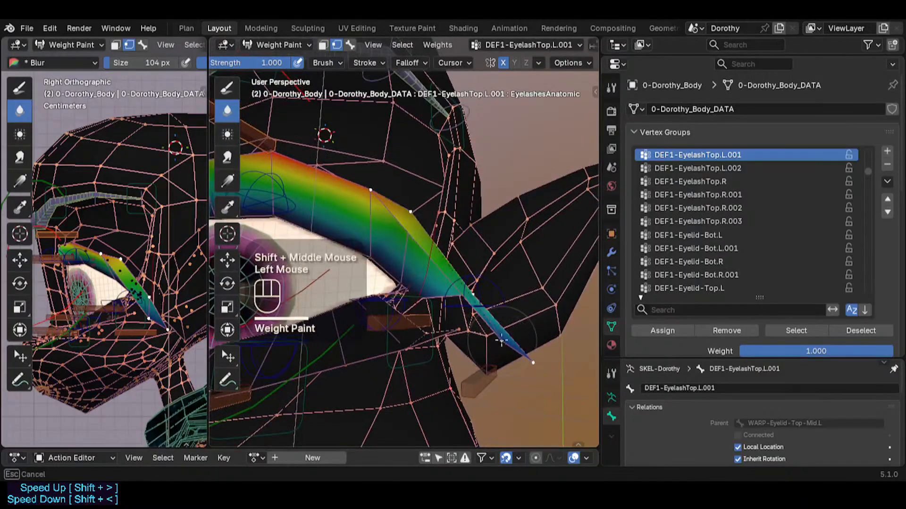
pyautogui.moveTo(501, 341); pyautogui.dragTo(523, 352)
# Blur the DEF1-EyelashTop.L.001 weights around the lash's bend, working from several angles
pyautogui.moveTo(525, 351); pyautogui.dragTo(432, 244, button='middle')
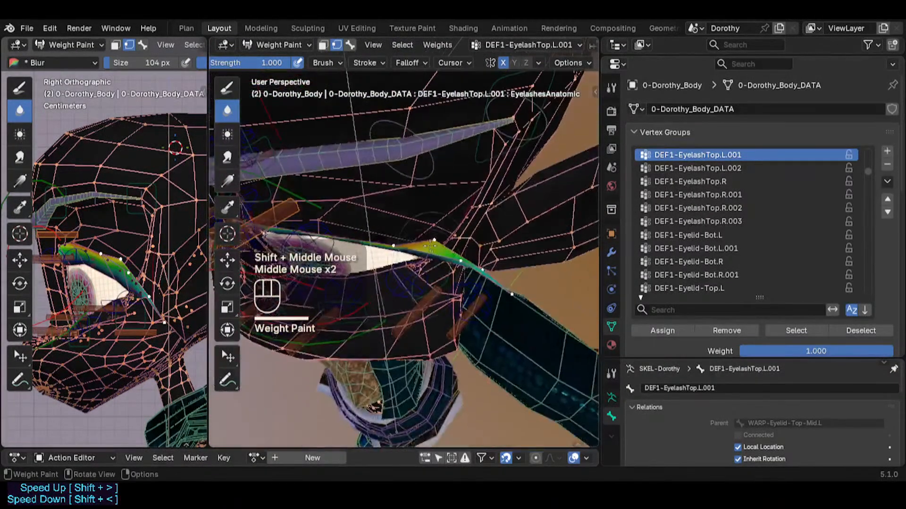
pyautogui.moveTo(435, 251); pyautogui.dragTo(439, 253)
pyautogui.moveTo(438, 252); pyautogui.dragTo(450, 250, button='middle')
pyautogui.moveTo(450, 250); pyautogui.dragTo(456, 252)
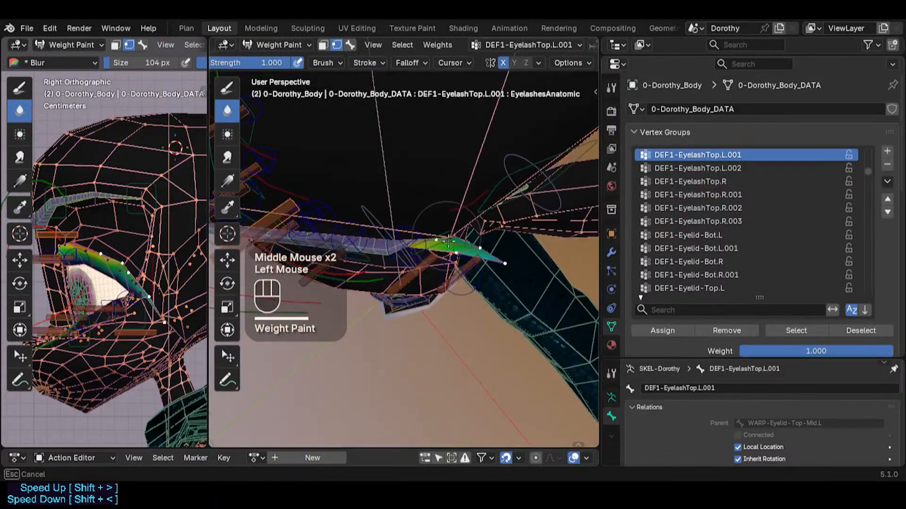
pyautogui.moveTo(436, 243)
pyautogui.mouseDown(button='middle')
pyautogui.moveTo(455, 256)
pyautogui.moveTo(401, 255)
pyautogui.moveTo(394, 340)
pyautogui.mouseUp(button='middle')
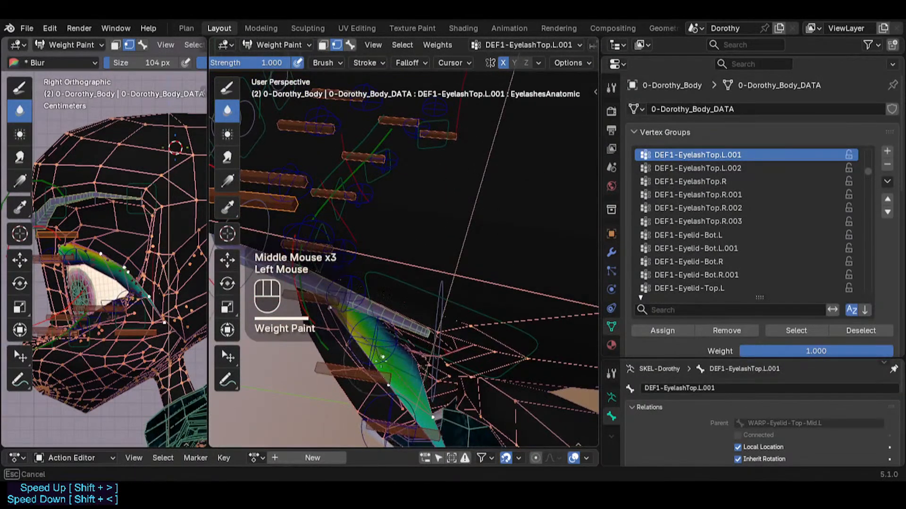
pyautogui.moveTo(388, 370); pyautogui.dragTo(492, 291, button='middle')
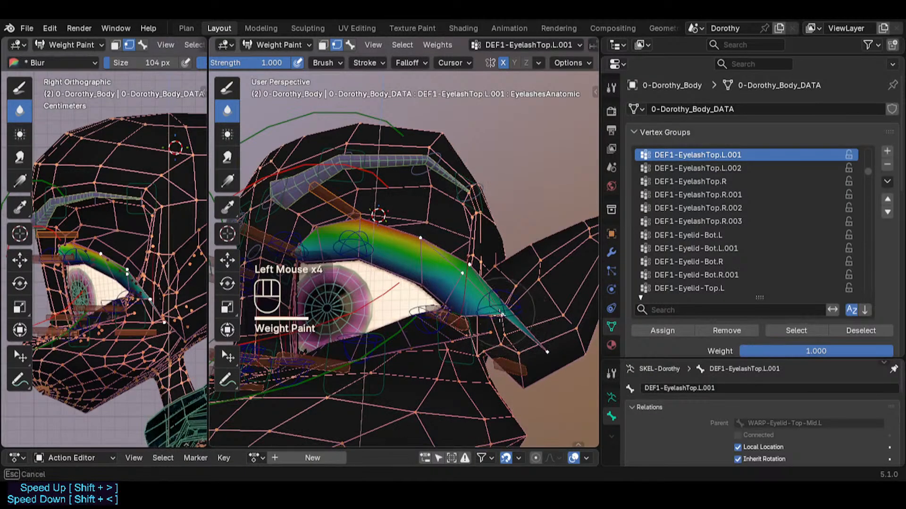
pyautogui.moveTo(456, 266)
pyautogui.mouseDown(button='middle')
pyautogui.moveTo(444, 263)
pyautogui.moveTo(464, 285)
pyautogui.moveTo(457, 284)
pyautogui.mouseUp(button='middle')
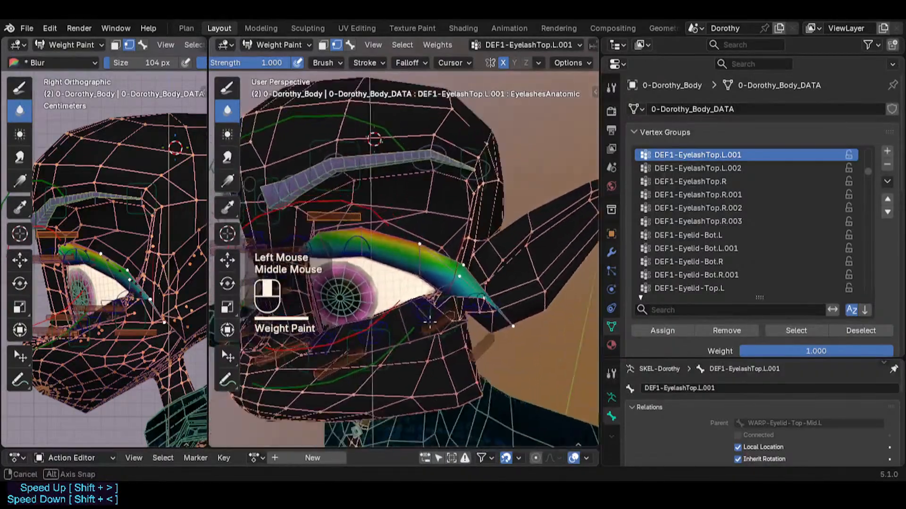
pyautogui.press('a')
pyautogui.hotkey('alt', 'q')
pyautogui.hotkey('alt', 'q')
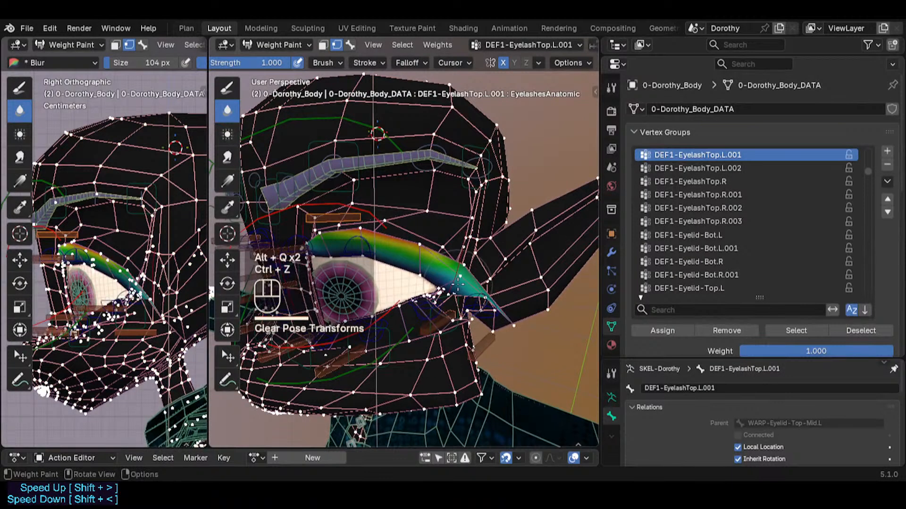
pyautogui.hotkey('ctrl', 'z')
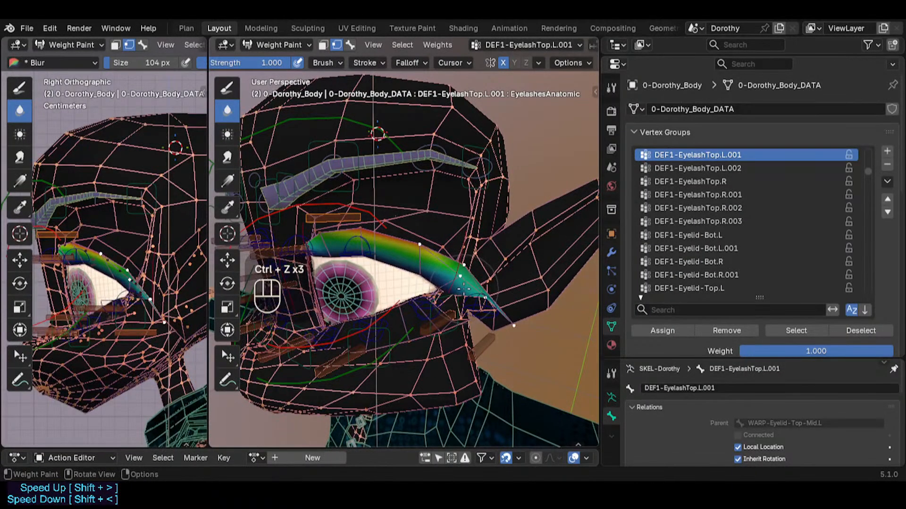
# Switch to bone selection and clear the pose transforms so the eyelids return to their open position
pyautogui.press('3')
pyautogui.hotkey('alt', 'q')
pyautogui.hotkey('alt', 'q')
pyautogui.keyDown('shift'); pyautogui.moveTo(463, 288); pyautogui.dragTo(439, 297, button='middle'); pyautogui.keyUp('shift')
pyautogui.moveTo(425, 286)
pyautogui.mouseDown(button='middle')
pyautogui.moveTo(364, 281)
pyautogui.moveTo(424, 281)
pyautogui.mouseUp(button='middle')
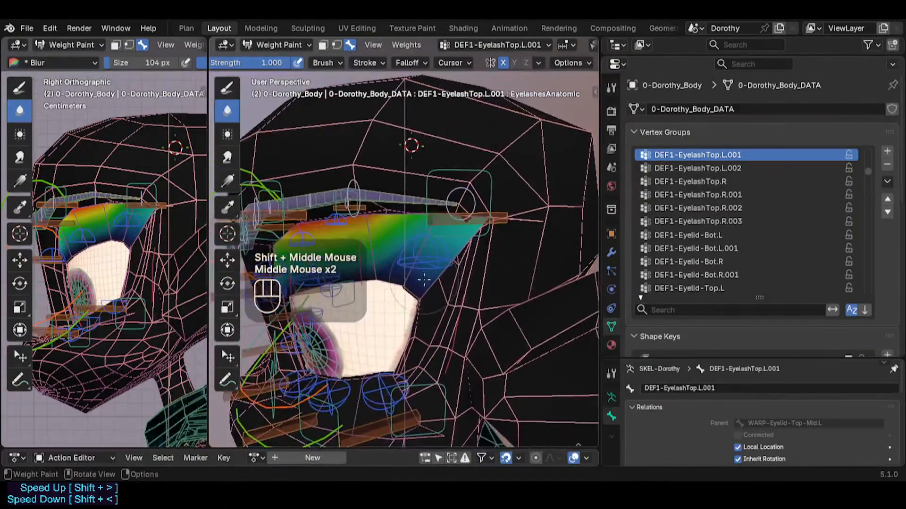
# Leave Weight Paint, put the ARM-Dorothy armature in Pose Mode and lower the TWK-IK-Eyelid-Top-Out.L control
pyautogui.hotkey('ctrl', 'Tab')
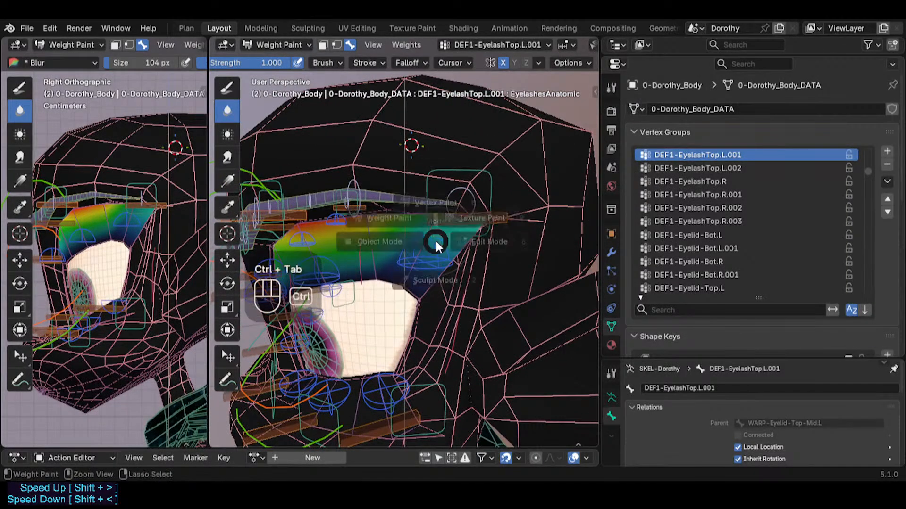
pyautogui.click(469, 245)
pyautogui.click(470, 243)
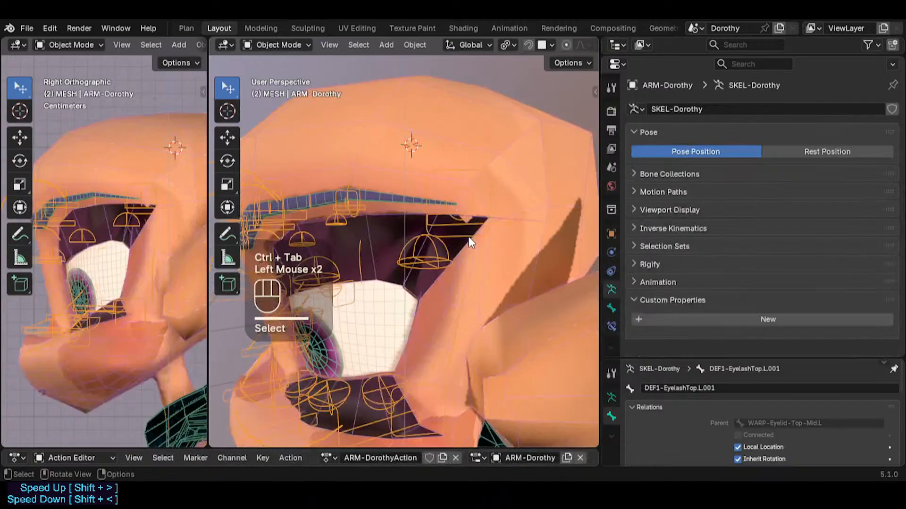
pyautogui.hotkey('ctrl', 'Tab')
pyautogui.click(432, 253)
pyautogui.press('g')
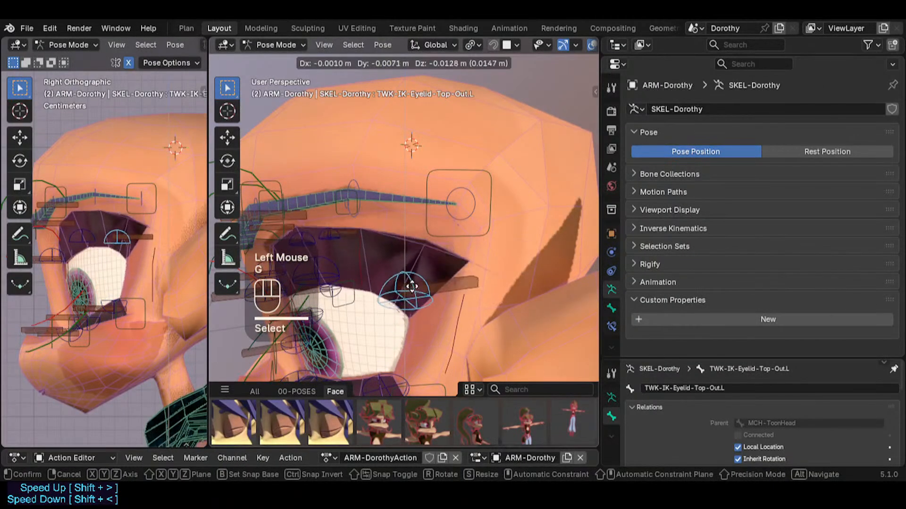
pyautogui.click(347, 290)
# Toggle the smooth mesh display and reposition the outer upper-eyelid control, ending higher, to test the lash's deformation
pyautogui.hotkey('shift', 'ctrl', 'alt', 'i')
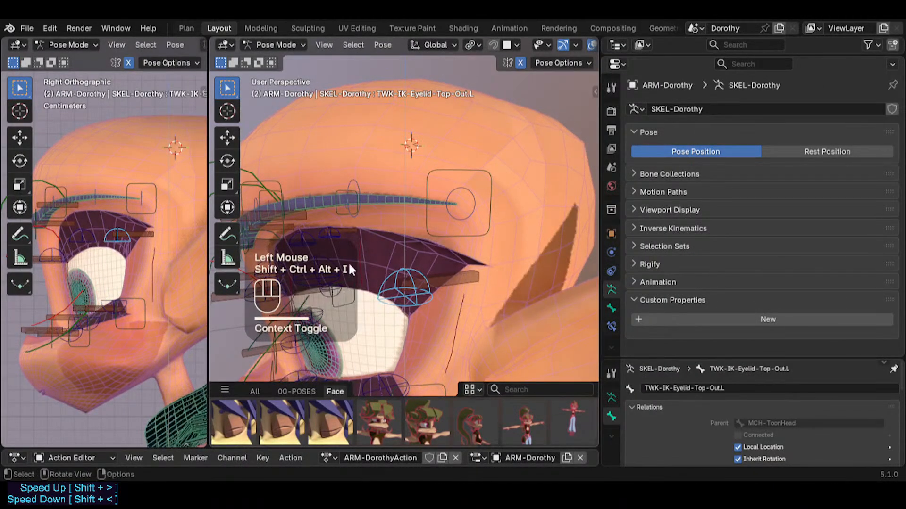
pyautogui.moveTo(348, 261); pyautogui.dragTo(429, 241, button='middle')
pyautogui.keyDown('shift'); pyautogui.moveTo(429, 241); pyautogui.dragTo(432, 245, button='middle'); pyautogui.keyUp('shift')
pyautogui.press('g')
pyautogui.click(390, 269)
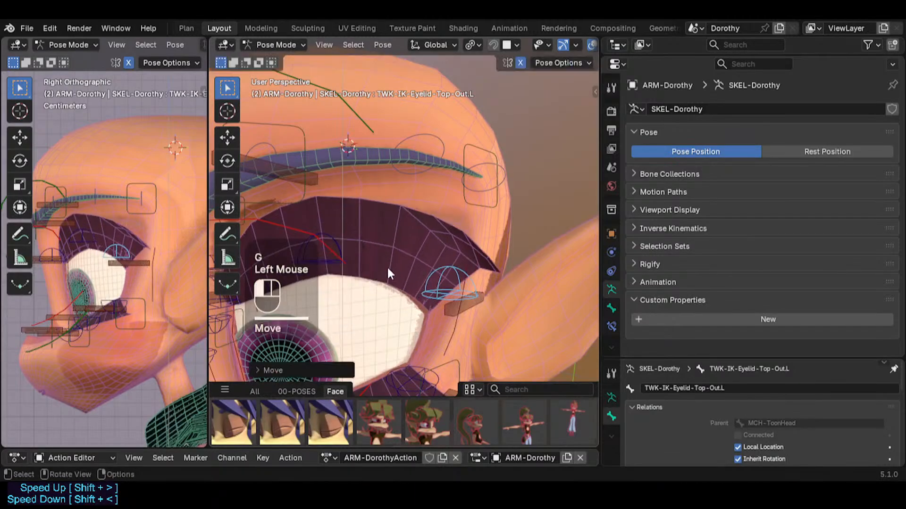
pyautogui.scroll(-1, 390, 269)
pyautogui.keyDown('shift'); pyautogui.moveTo(390, 269); pyautogui.dragTo(453, 255, button='middle'); pyautogui.keyUp('shift')
pyautogui.press('g')
pyautogui.click(477, 202)
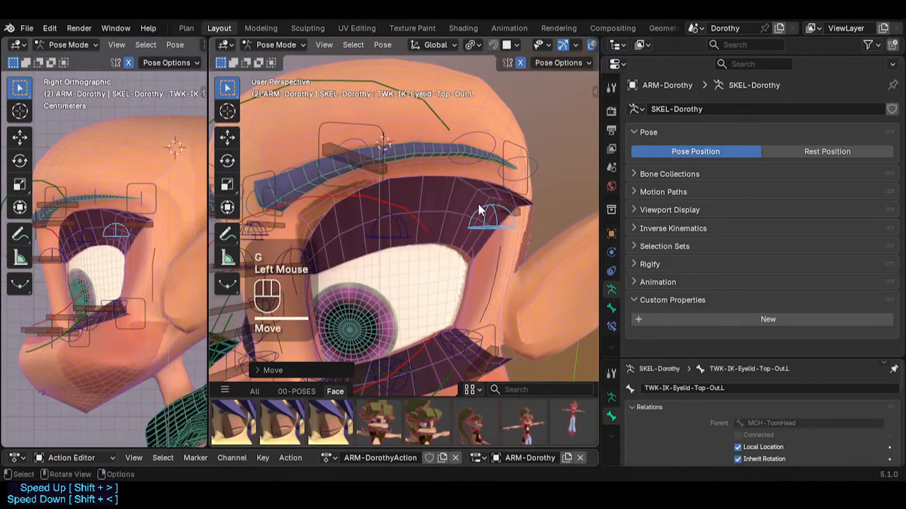
# Lower the outer and middle upper-eyelid controls, then raise the outer one toward the eyebrow to test an angled lid
pyautogui.press('g')
pyautogui.click(483, 233)
pyautogui.click(380, 214)
pyautogui.press('g')
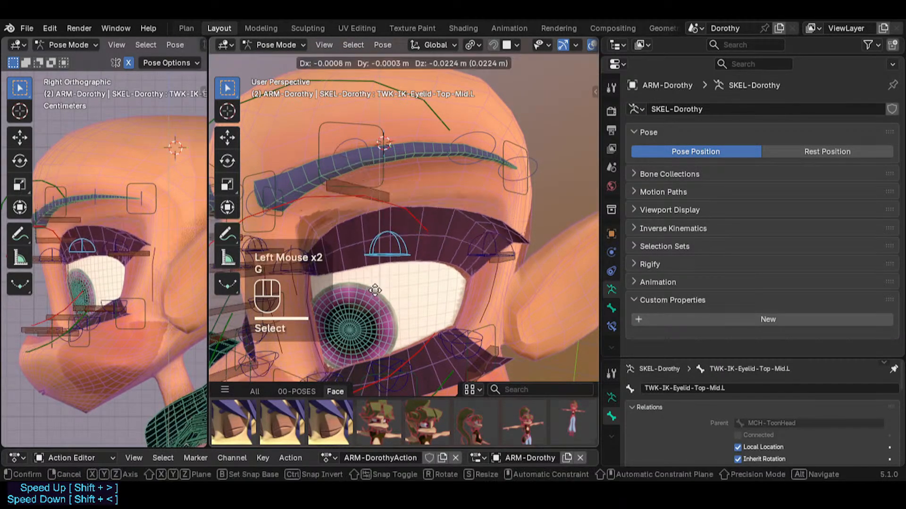
pyautogui.click(494, 248)
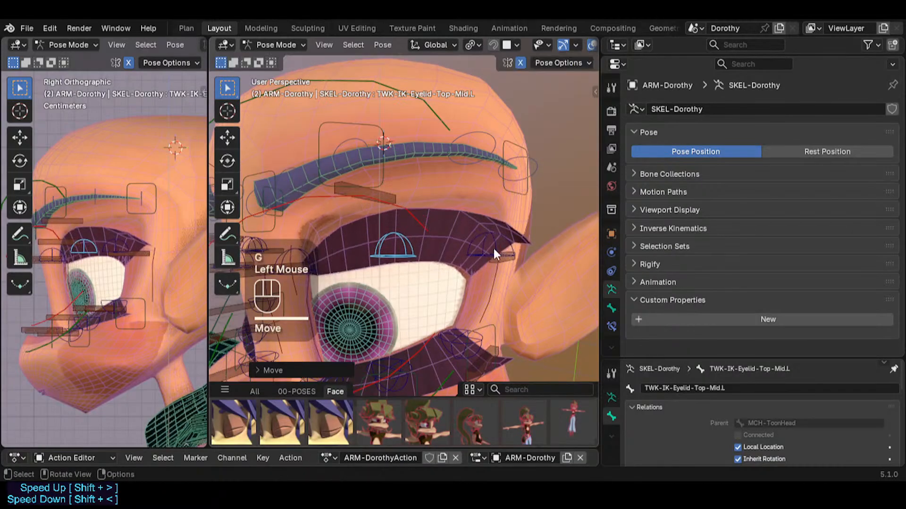
pyautogui.click(506, 233)
pyautogui.press('g')
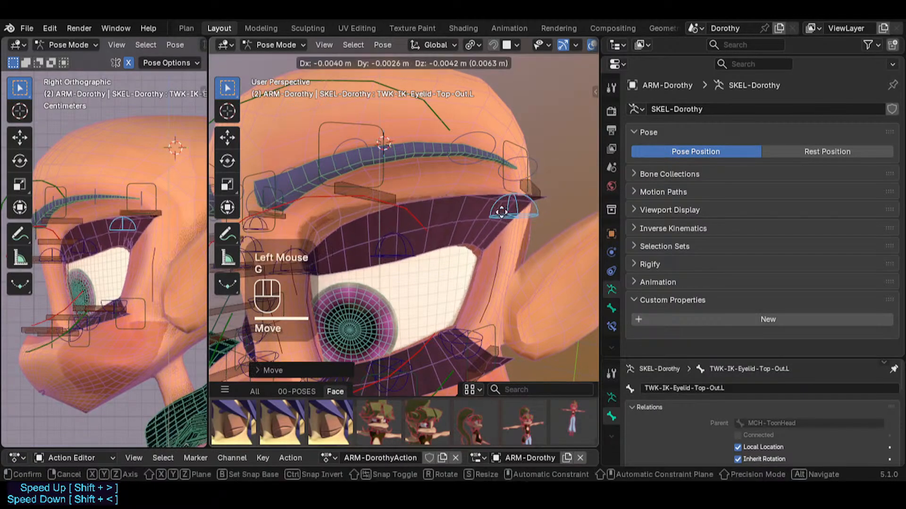
pyautogui.click(508, 188)
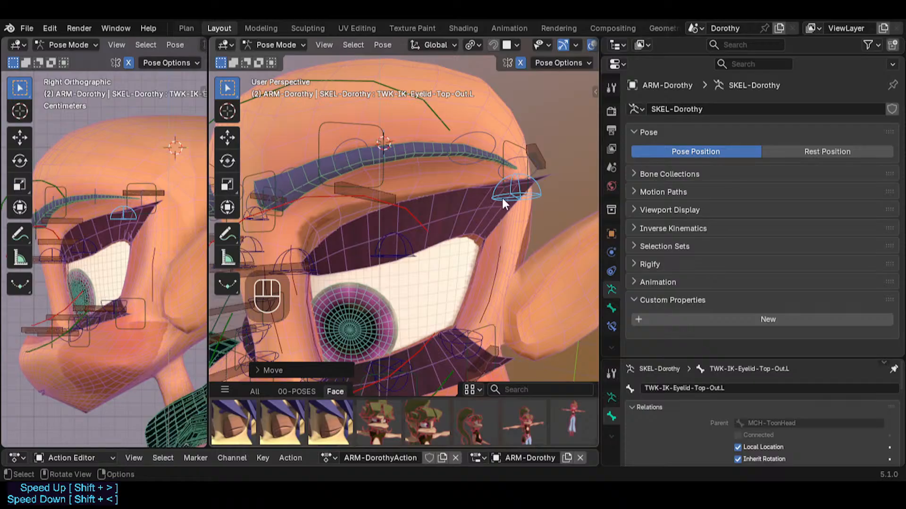
# Leave Pose Mode, open the 0-Dorothy_Body mesh in Edit Mode at the left lower lash and collapse its vertex group list
pyautogui.keyDown('shift'); pyautogui.moveTo(519, 188); pyautogui.dragTo(466, 298, button='middle'); pyautogui.keyUp('shift')
pyautogui.hotkey('ctrl', 'Tab')
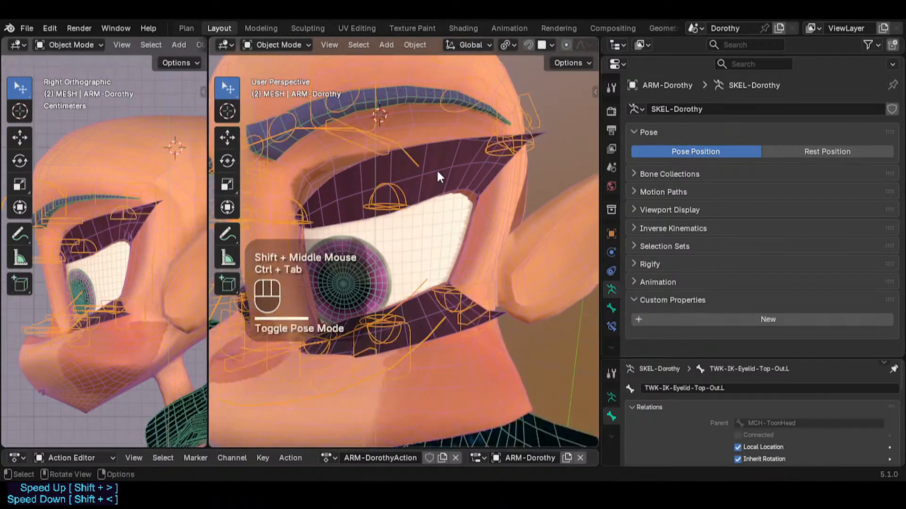
pyautogui.click(437, 330)
pyautogui.click(442, 310)
pyautogui.click(434, 312)
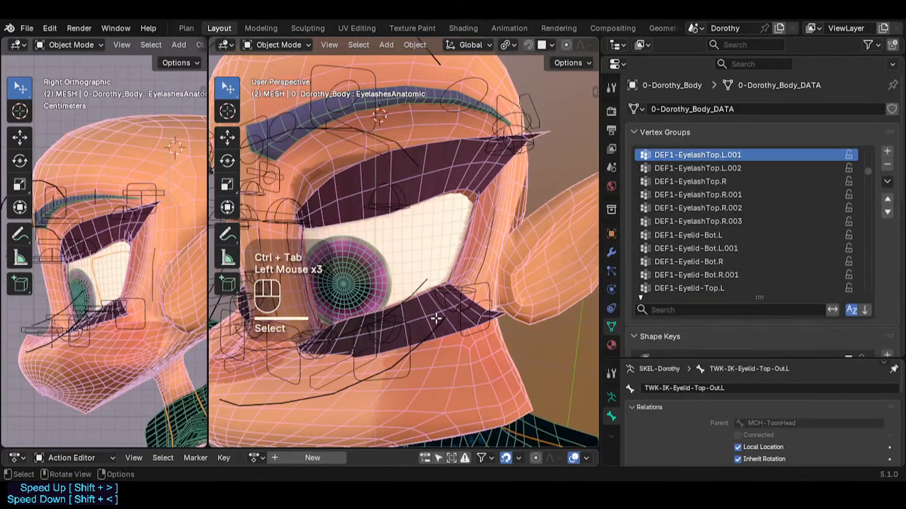
pyautogui.press('Tab')
pyautogui.scroll(1, 449, 351)
pyautogui.moveTo(449, 350); pyautogui.dragTo(460, 320, button='middle')
pyautogui.scroll(3, 460, 321)
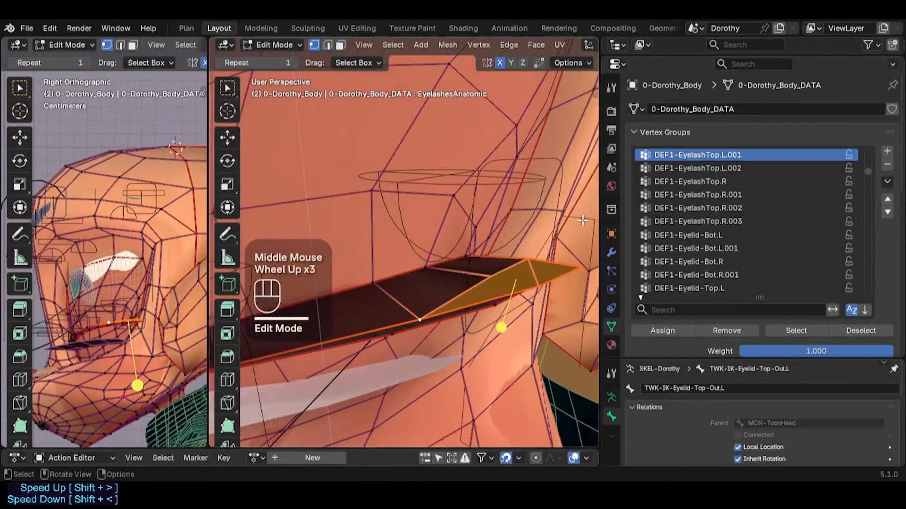
pyautogui.click(665, 132)
pyautogui.moveTo(514, 231); pyautogui.dragTo(526, 249, button='middle')
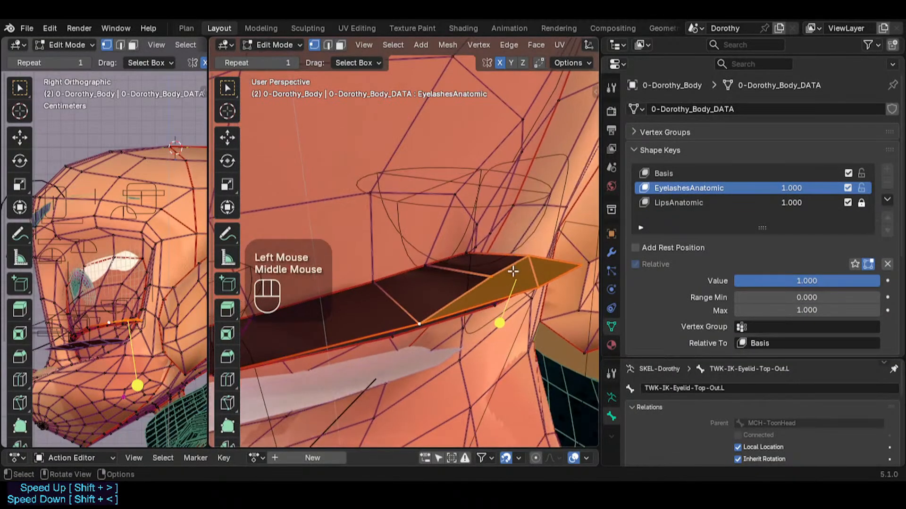
# Slide the interior vertex near the lower lash's outer tip and its upper-edge neighbour inward along their edges
pyautogui.scroll(1, 529, 251)
pyautogui.hotkey('alt', 'a')
pyautogui.click(486, 277)
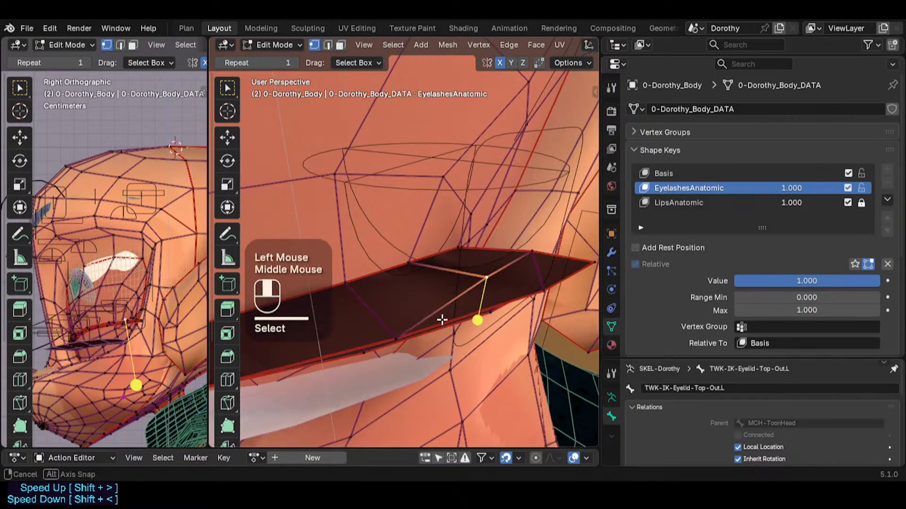
pyautogui.press('g')
pyautogui.press('g')
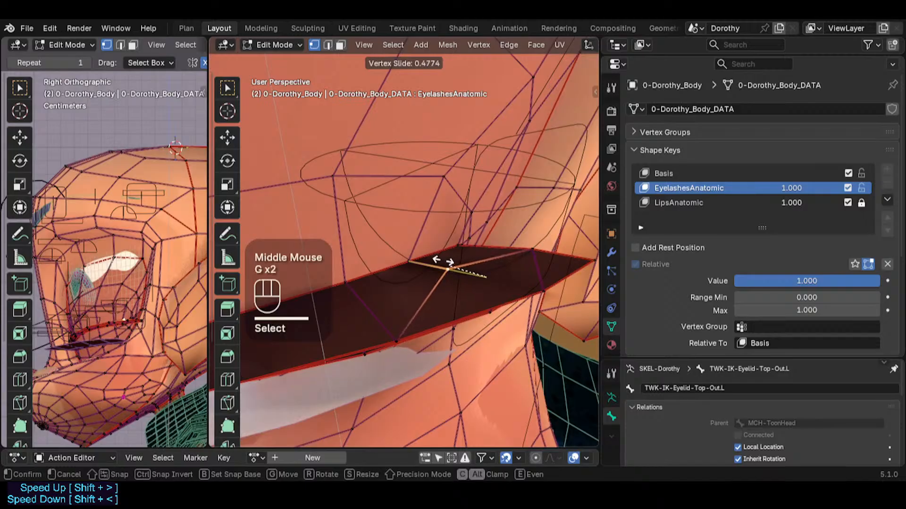
pyautogui.click(444, 262)
pyautogui.press('g')
pyautogui.press('g')
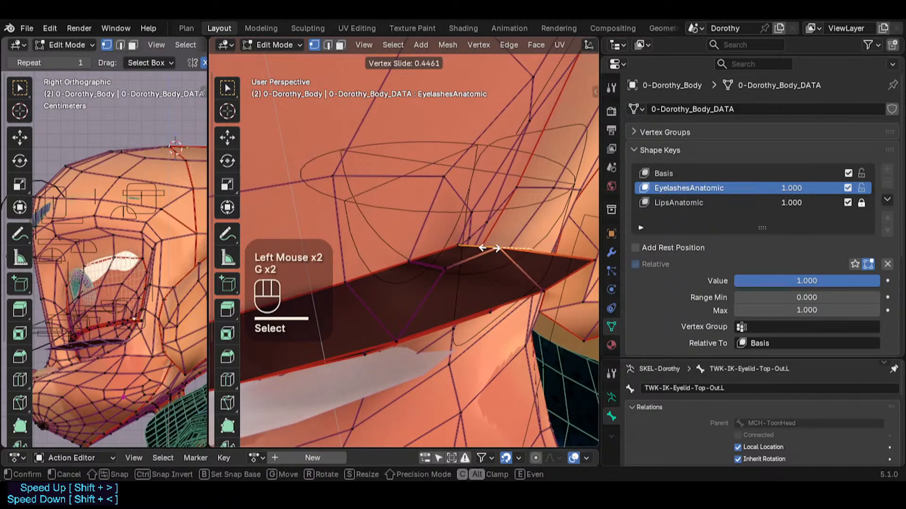
pyautogui.click(479, 248)
pyautogui.moveTo(478, 248); pyautogui.dragTo(460, 277, button='middle')
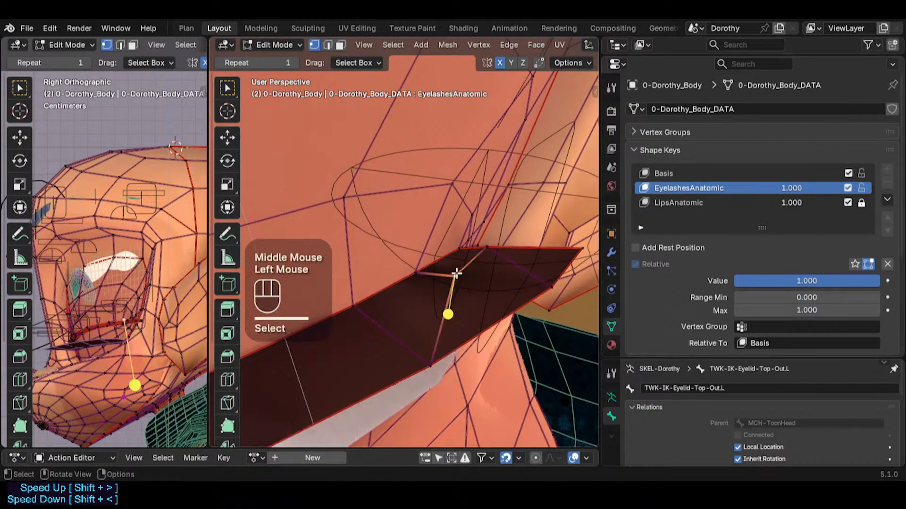
# Select the edge joining the two slid vertices and move it about 0.001 m toward the lash's outer tip
pyautogui.click(470, 262)
pyautogui.press('g')
pyautogui.press('g')
pyautogui.press('g')
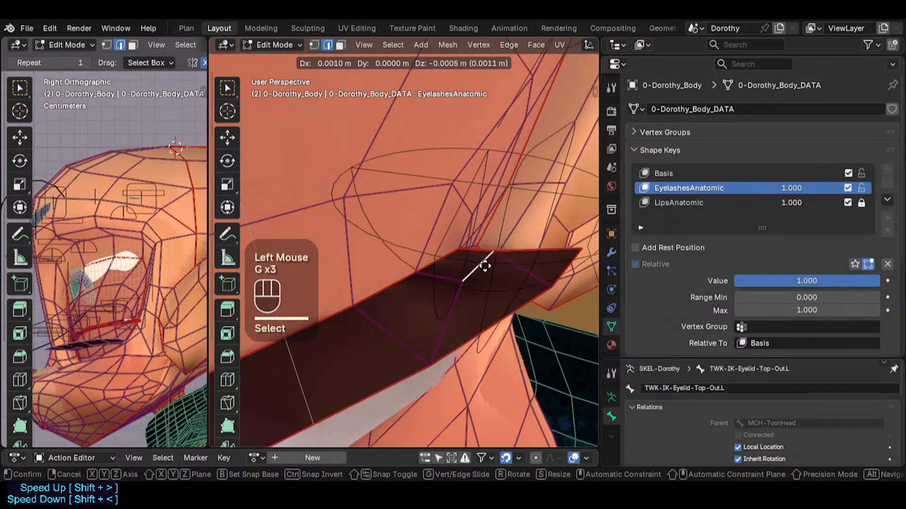
pyautogui.click(485, 266)
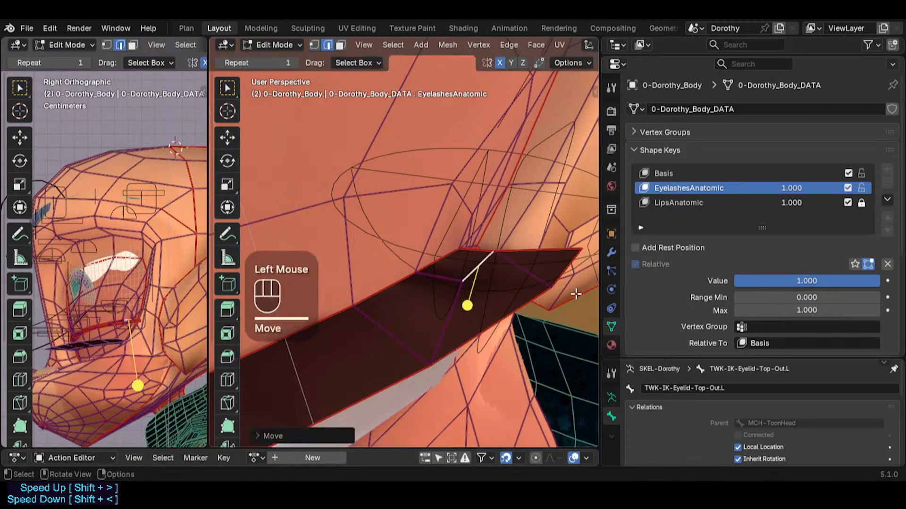
# Return to vertex selection and slide the lower-edge vertex near the lash tip outward past its original edge, unclamped
pyautogui.moveTo(576, 293); pyautogui.dragTo(489, 302, button='middle')
pyautogui.press('1')
pyautogui.click(551, 284)
pyautogui.moveTo(489, 302); pyautogui.dragTo(463, 264, button='middle')
pyautogui.moveTo(463, 265); pyautogui.dragTo(486, 250, button='middle')
pyautogui.press('g')
pyautogui.press('g')
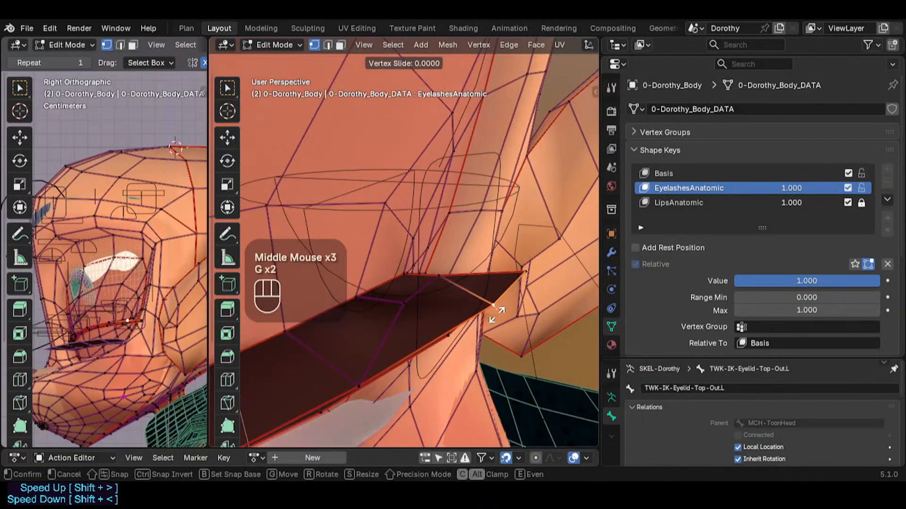
pyautogui.press('c')
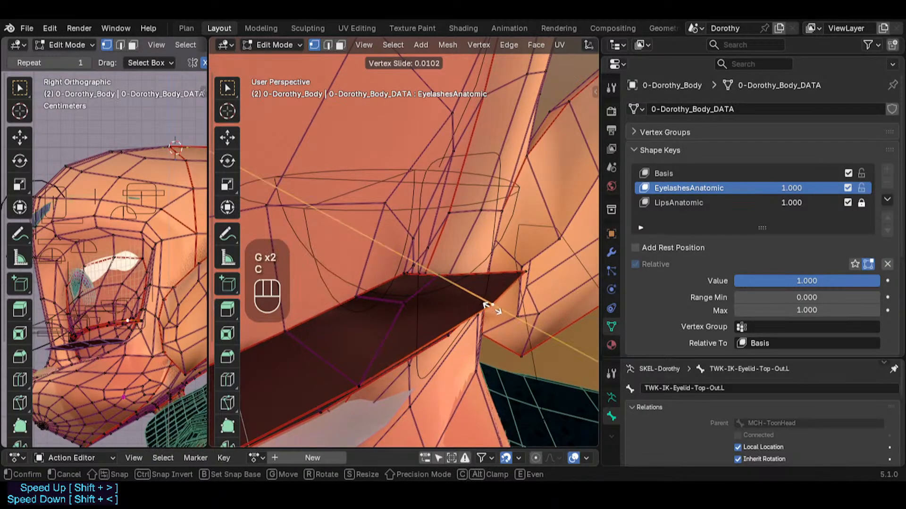
pyautogui.click(509, 319)
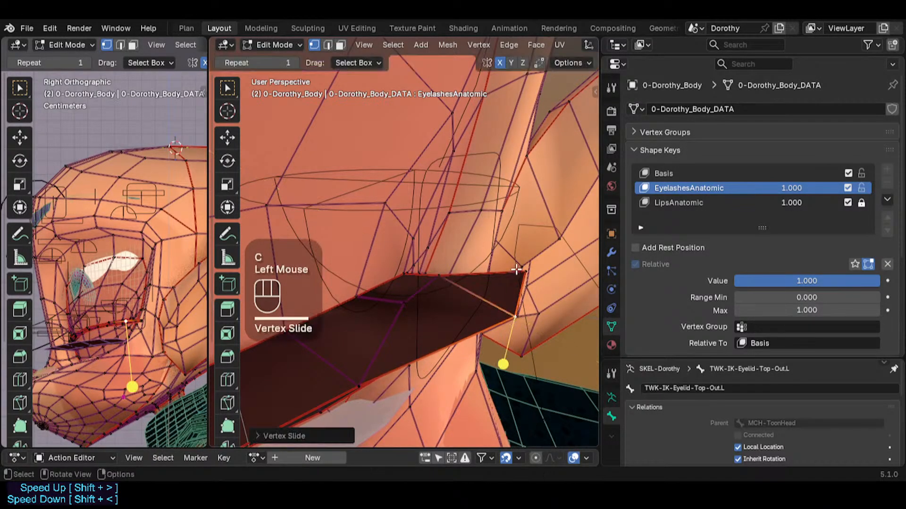
# Reposition the outermost tip vertex of the lower lash, extending the point outward
pyautogui.moveTo(524, 267); pyautogui.dragTo(501, 278, button='middle')
pyautogui.press('g')
pyautogui.click(498, 270)
pyautogui.press('g')
pyautogui.click(501, 279)
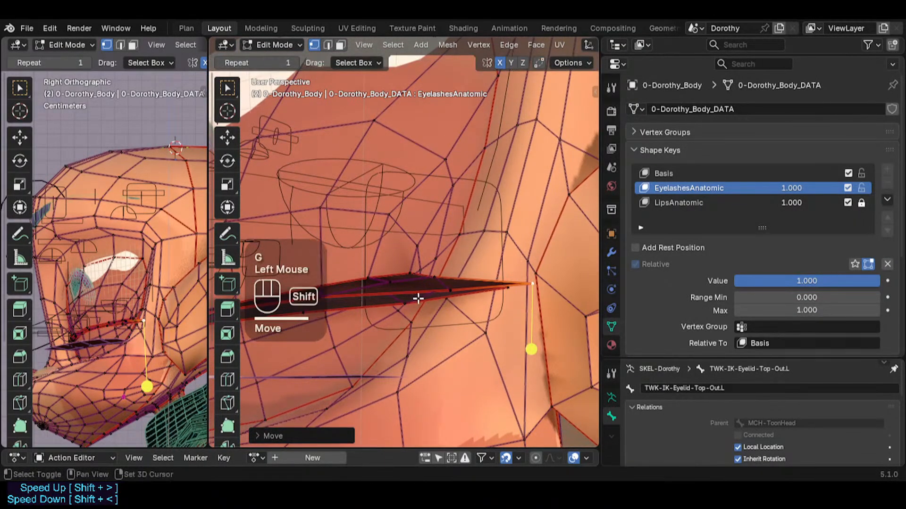
# Reposition the selected vertex farther in along the lower lash's upper edge to even out its curve
pyautogui.keyDown('shift'); pyautogui.moveTo(418, 298); pyautogui.dragTo(410, 373, button='middle'); pyautogui.keyUp('shift')
pyautogui.click(344, 346)
pyautogui.keyDown('shift'); pyautogui.moveTo(374, 334); pyautogui.dragTo(402, 288, button='middle'); pyautogui.keyUp('shift')
pyautogui.press('g')
pyautogui.click(456, 347)
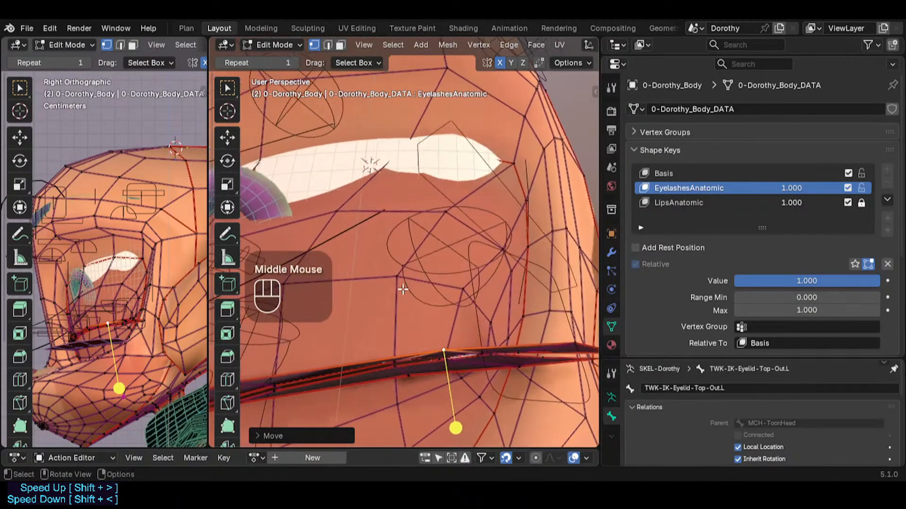
# Leave Edit Mode, put the ARM-Dorothy armature in Pose Mode and clear the pose transforms of all bones
pyautogui.scroll(-2, 403, 287)
pyautogui.hotkey('ctrl', 'Tab')
pyautogui.keyDown('shift'); pyautogui.moveTo(442, 141); pyautogui.dragTo(444, 191, button='middle'); pyautogui.keyUp('shift')
pyautogui.scroll(-4, 463, 148)
pyautogui.scroll(-7, 445, 191)
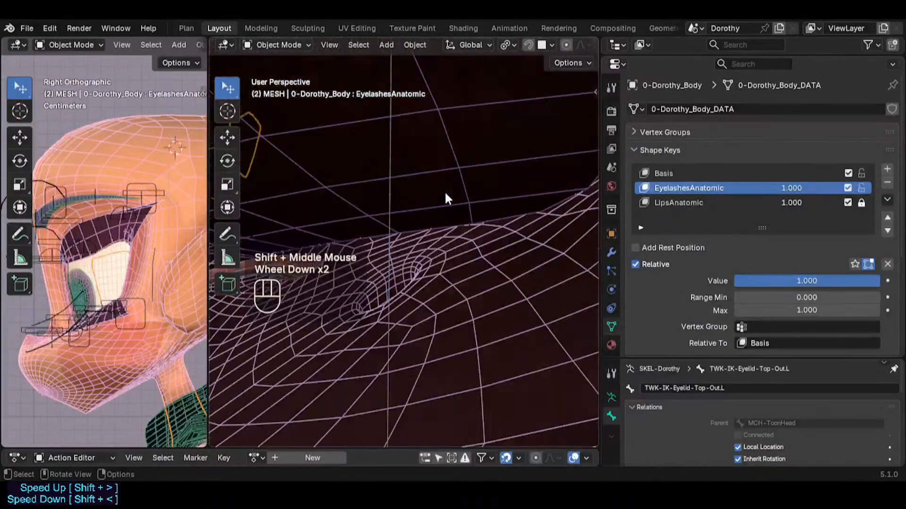
pyautogui.keyDown('shift'); pyautogui.moveTo(469, 140); pyautogui.dragTo(420, 312, button='middle'); pyautogui.keyUp('shift')
pyautogui.scroll(-2, 454, 119)
pyautogui.keyDown('shift'); pyautogui.moveTo(453, 118); pyautogui.dragTo(378, 231, button='middle'); pyautogui.keyUp('shift')
pyautogui.moveTo(405, 132); pyautogui.dragTo(326, 118, button='middle')
pyautogui.scroll(-1, 281, 170)
pyautogui.moveTo(276, 183); pyautogui.dragTo(466, 235, button='middle')
pyautogui.scroll(-4, 425, 175)
pyautogui.scroll(1, 497, 231)
pyautogui.click(542, 168)
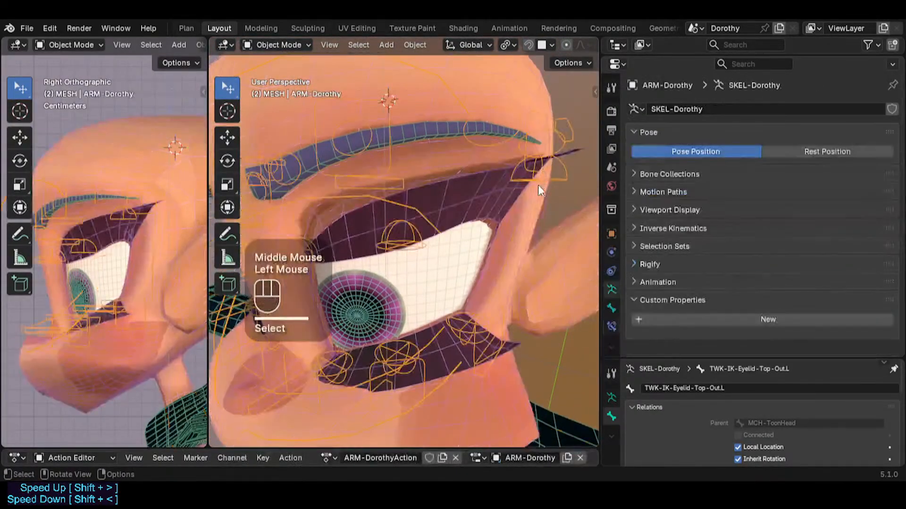
pyautogui.hotkey('ctrl', 'Tab')
pyautogui.click(513, 269)
pyautogui.hotkey('alt', 'g')
pyautogui.hotkey('alt', 'g')
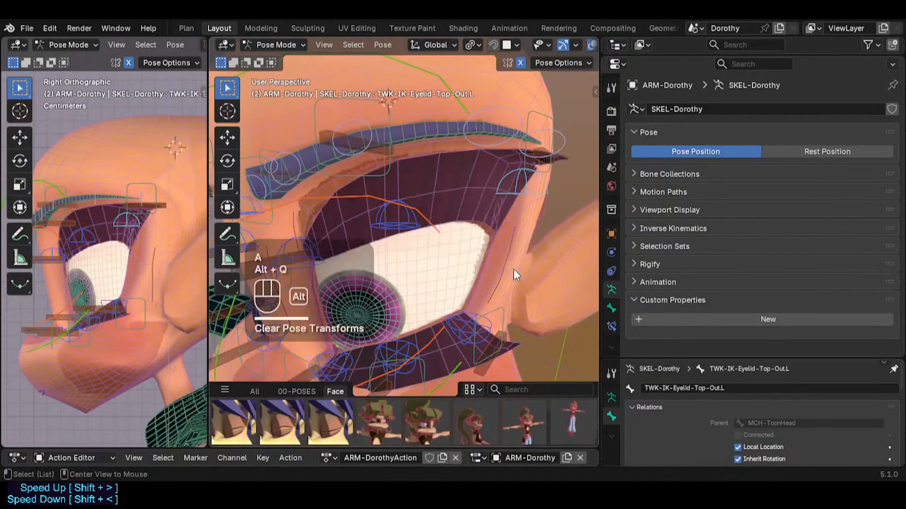
# Hide the wireframe overlay in the perspective viewport and save the file
pyautogui.moveTo(513, 269); pyautogui.dragTo(453, 225, button='middle')
pyautogui.scroll(-2, 397, 258)
pyautogui.scroll(2, 431, 259)
pyautogui.hotkey('shift', 'ctrl', 'alt', 'z')
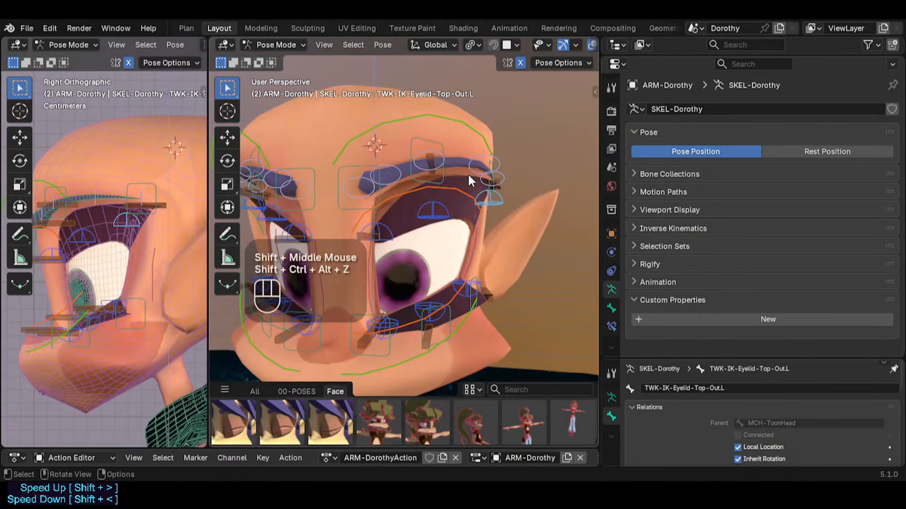
pyautogui.scroll(-2, 495, 47)
pyautogui.scroll(-2, 491, 46)
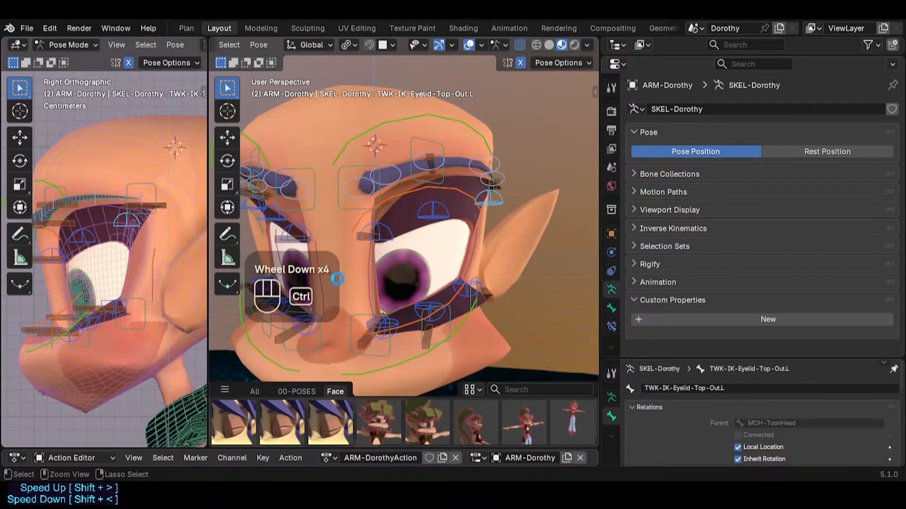
pyautogui.hotkey('ctrl', 's')
# Join the two 3D viewports into one, keeping the perspective view and framing the left eye
pyautogui.rightClick(210, 186)
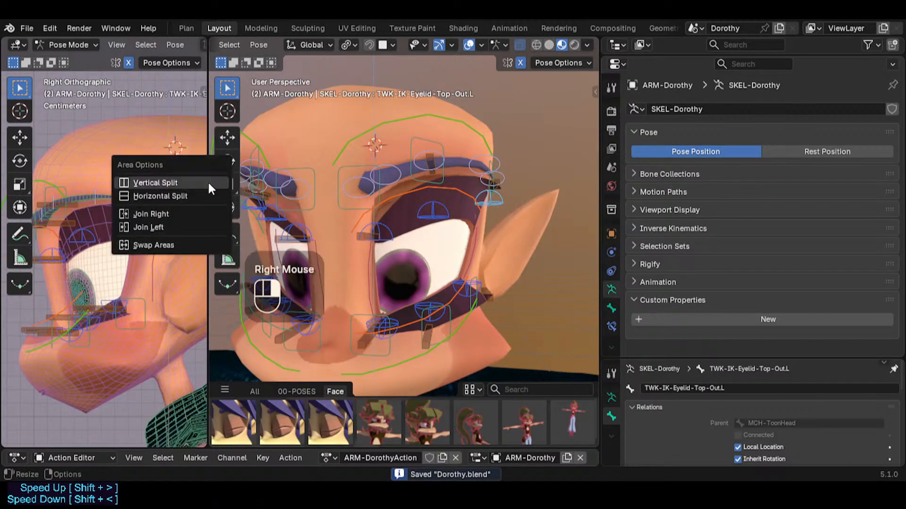
pyautogui.click(172, 226)
pyautogui.scroll(-5, 302, 248)
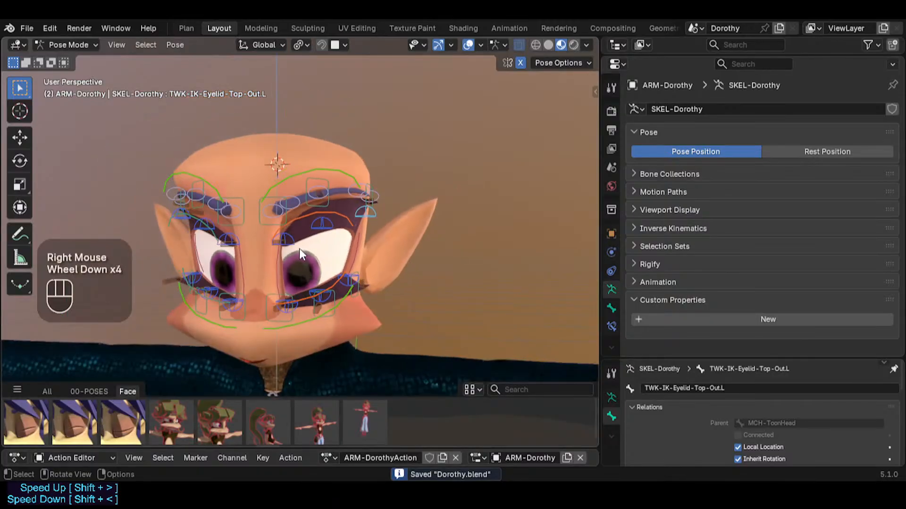
pyautogui.moveTo(299, 248); pyautogui.dragTo(282, 232, button='middle')
pyautogui.scroll(2, 300, 261)
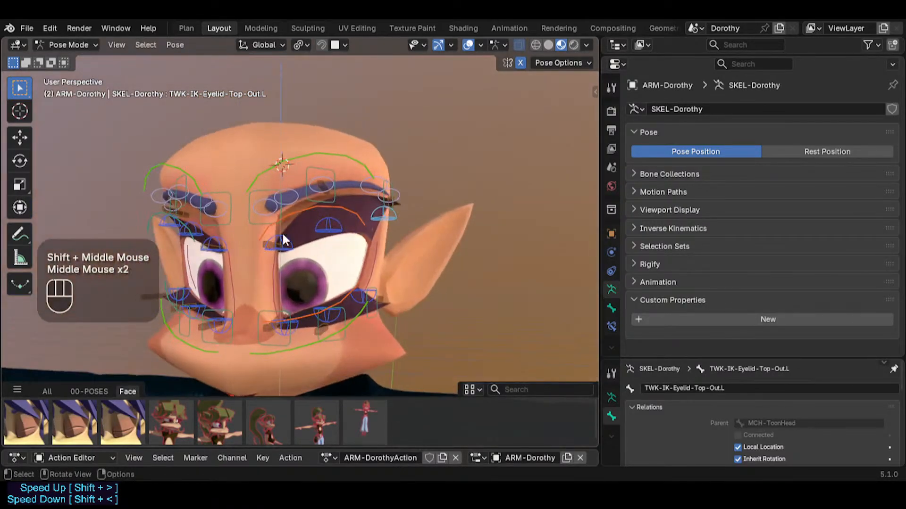
pyautogui.scroll(2, 340, 240)
pyautogui.moveTo(340, 239); pyautogui.dragTo(283, 250, button='middle')
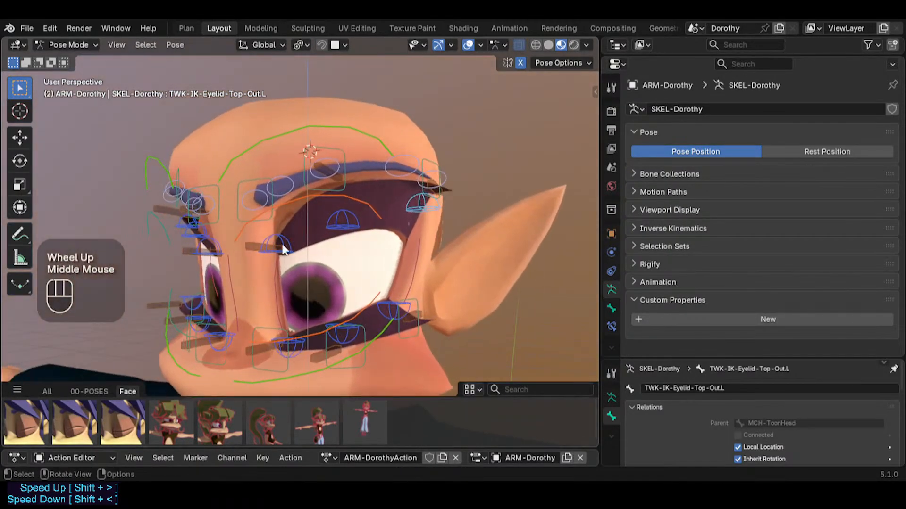
pyautogui.click(349, 335)
pyautogui.press('g')
pyautogui.press('Escape')
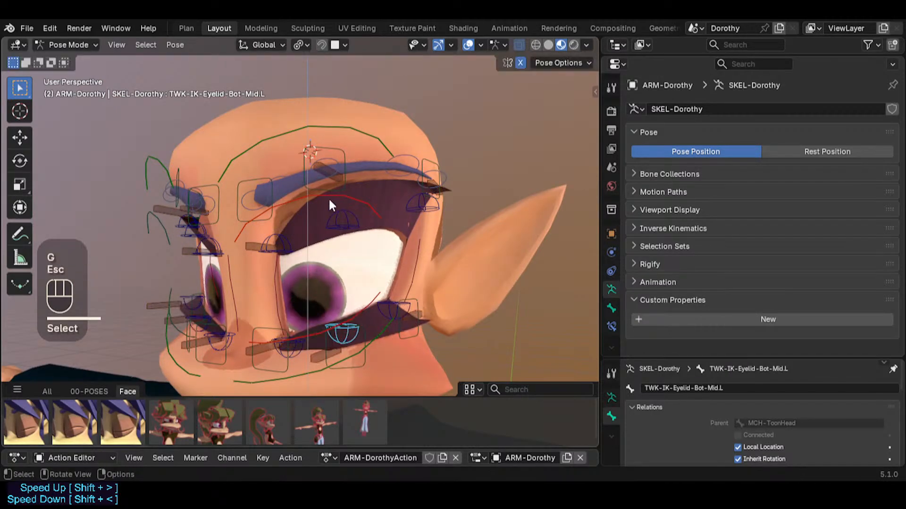
# Lower TWK-IK-Eyelid-Top-Mid.L, move MAIN-Eyelid-Top.L through a lid close and reopen, then raise the middle control again
pyautogui.press('g')
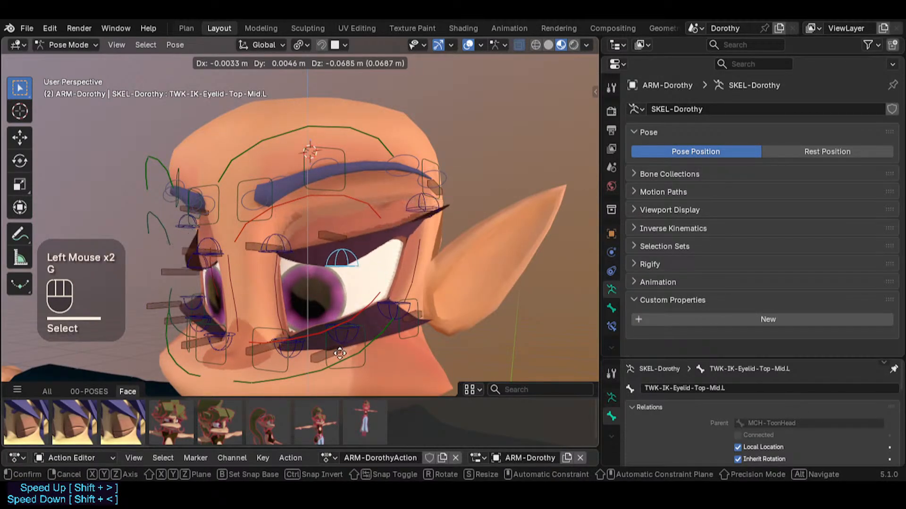
pyautogui.click(351, 299)
pyautogui.click(355, 194)
pyautogui.press('g')
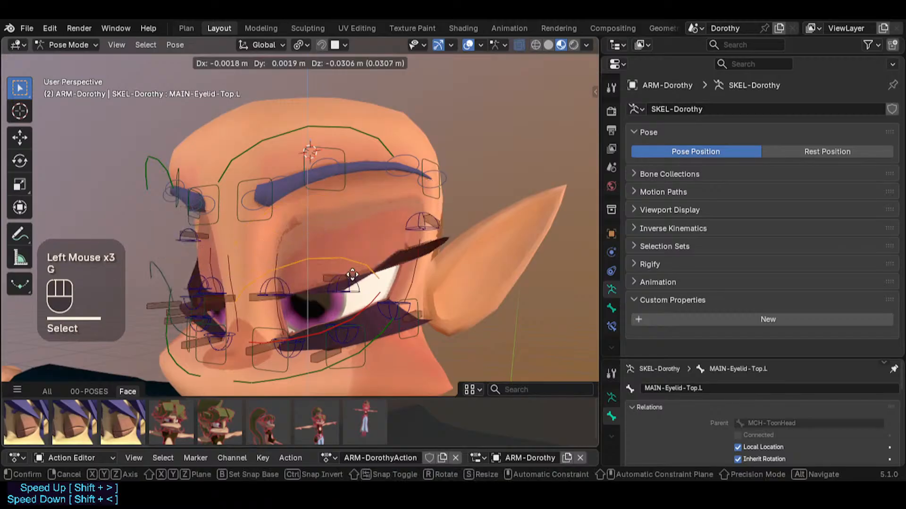
pyautogui.click(363, 173)
pyautogui.click(353, 242)
pyautogui.press('g')
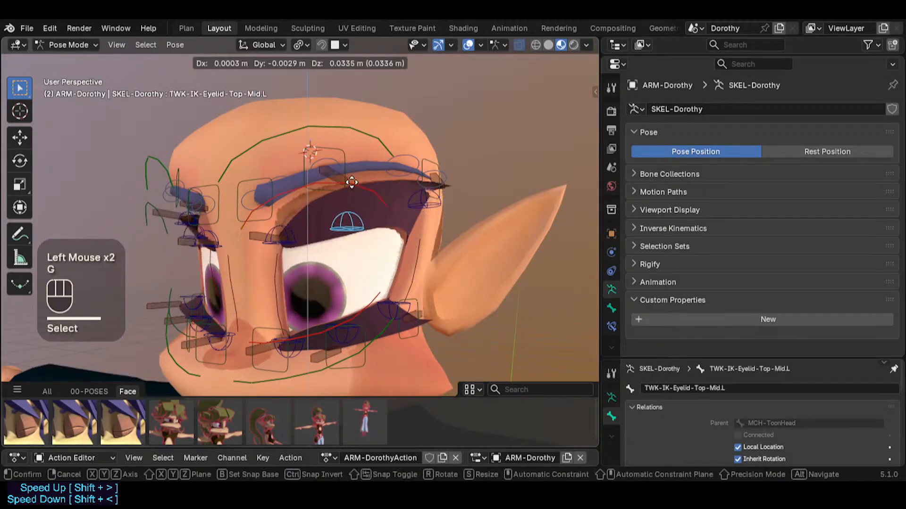
pyautogui.click(352, 182)
# Lower the inner upper-eyelid control of the left eye and readjust TWK-IK-Eyelid-Top-Mid.L to test a slanted lid
pyautogui.click(291, 231)
pyautogui.press('g')
pyautogui.click(297, 310)
pyautogui.click(335, 227)
pyautogui.press('g')
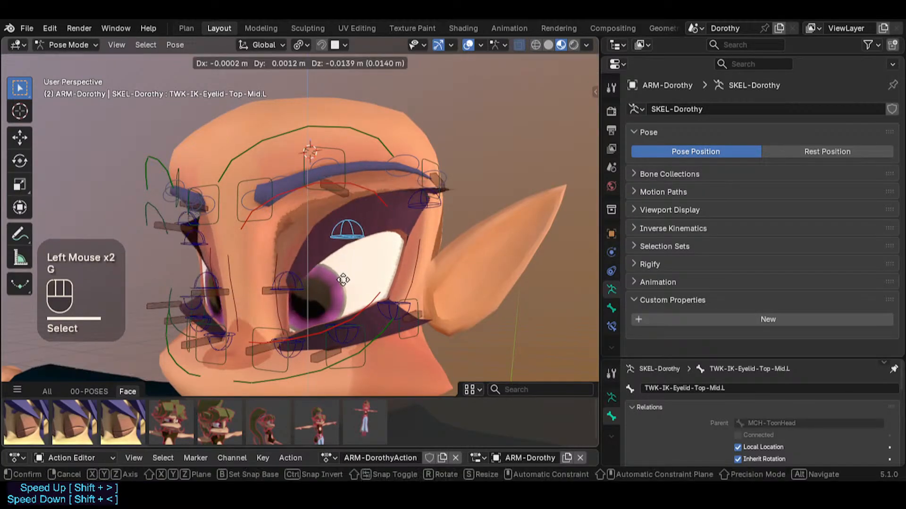
pyautogui.click(349, 233)
# Lower TWK-IK-Eyelid-Top-Out.L and then TWK-IK-Eyelid-Top-Mid.L to half close the left upper lid
pyautogui.click(412, 208)
pyautogui.press('g')
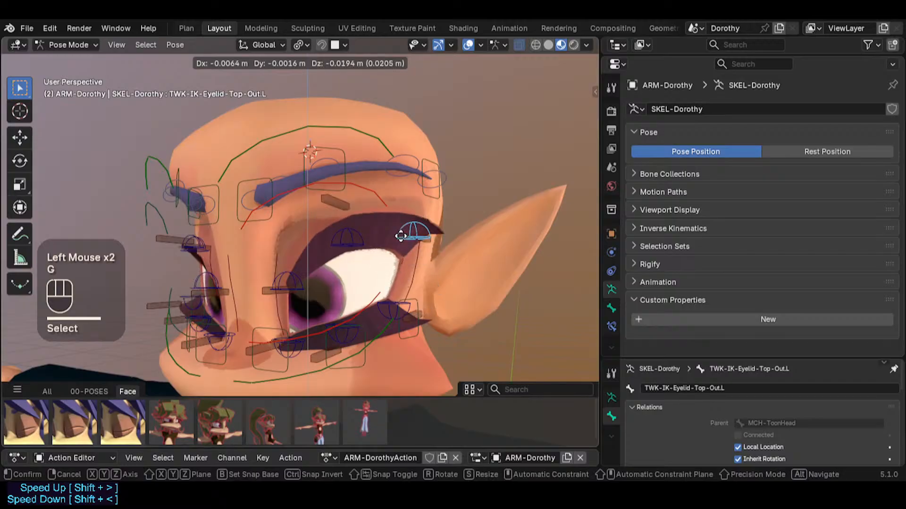
pyautogui.click(410, 236)
pyautogui.click(333, 198)
pyautogui.press('g')
pyautogui.click(330, 271)
# Lower the inner upper-eyelid control and the middle one further for a narrower, angry eye shape
pyautogui.click(295, 277)
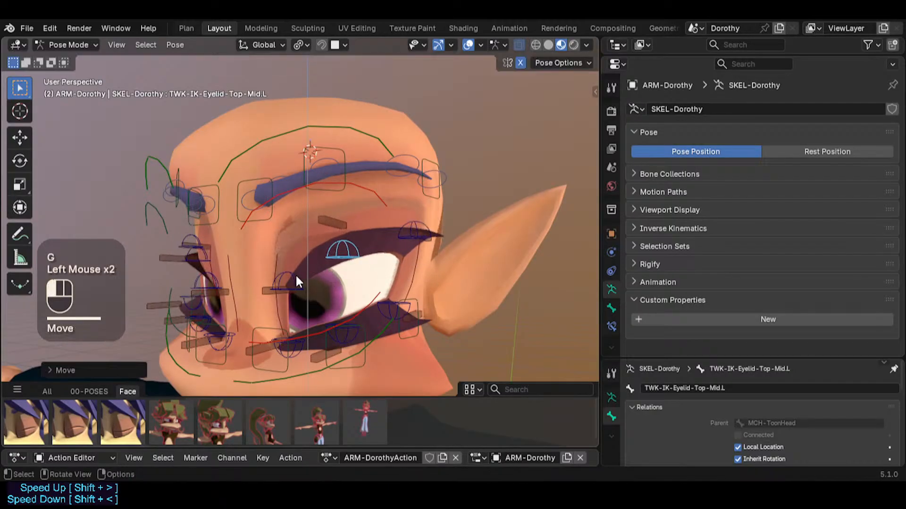
pyautogui.press('g')
pyautogui.click(298, 330)
pyautogui.press('g')
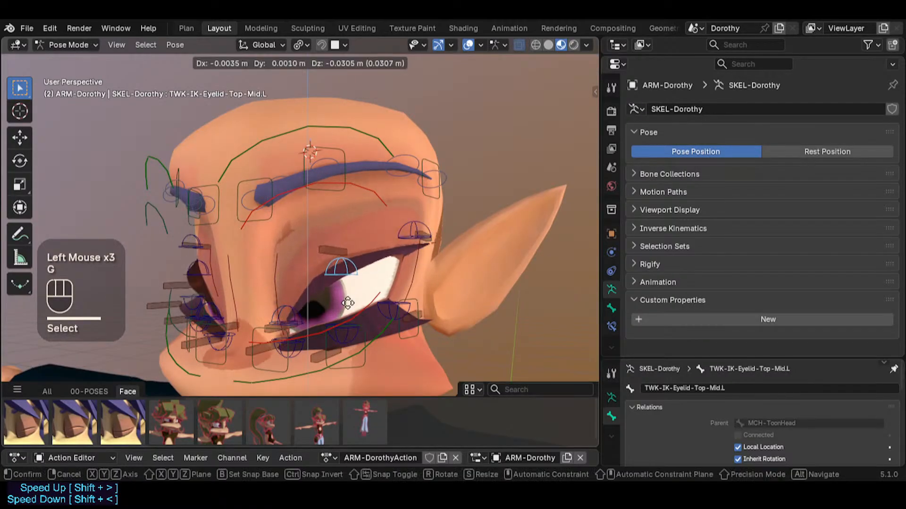
pyautogui.click(353, 344)
# Adjust TWK-IK-Eyelid-Bot-Mid.L and raise TWK-IK-Eyelid-Bot-Out.L to test the reshaped lower lash
pyautogui.click(347, 334)
pyautogui.press('g')
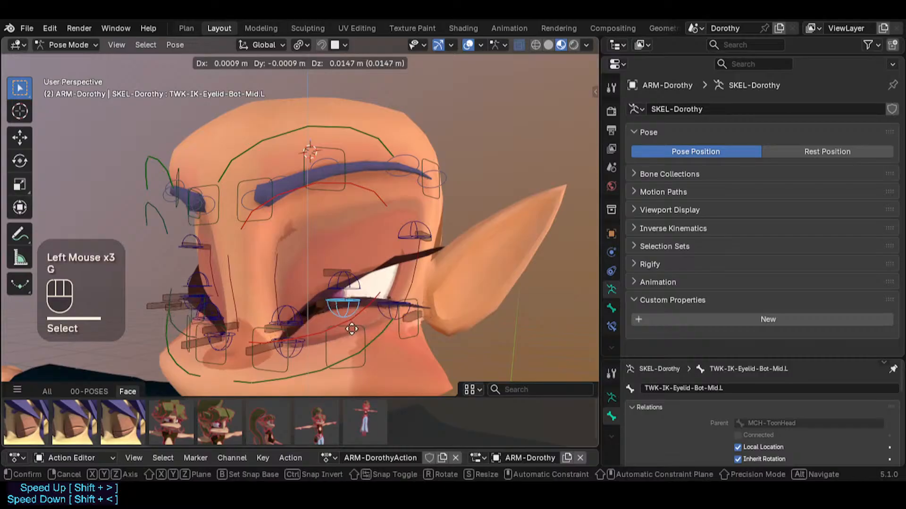
pyautogui.click(353, 306)
pyautogui.click(395, 276)
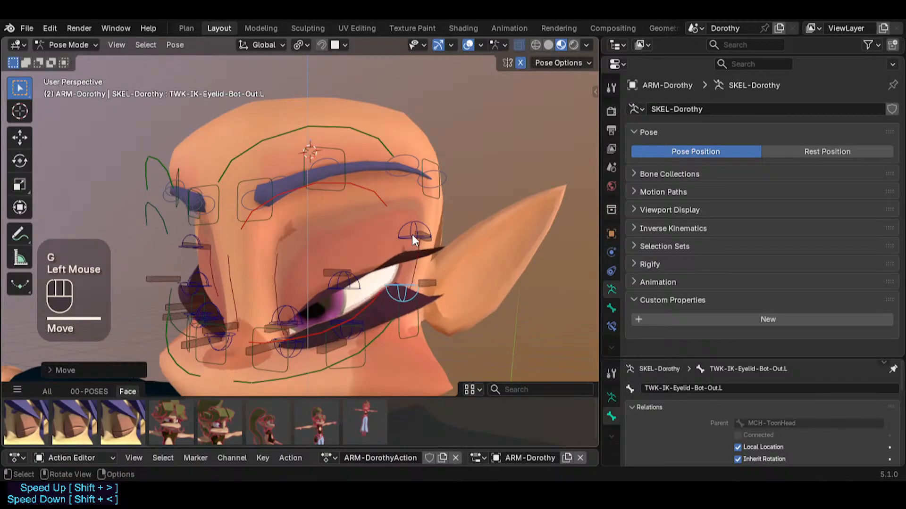
# Raise TWK-IK-Eyelid-Top-Out.L and TWK-IK-Eyelid-Top-Mid.L, and bring the outer control partway back down to reopen the left eye
pyautogui.click(412, 234)
pyautogui.press('g')
pyautogui.click(410, 208)
pyautogui.press('g')
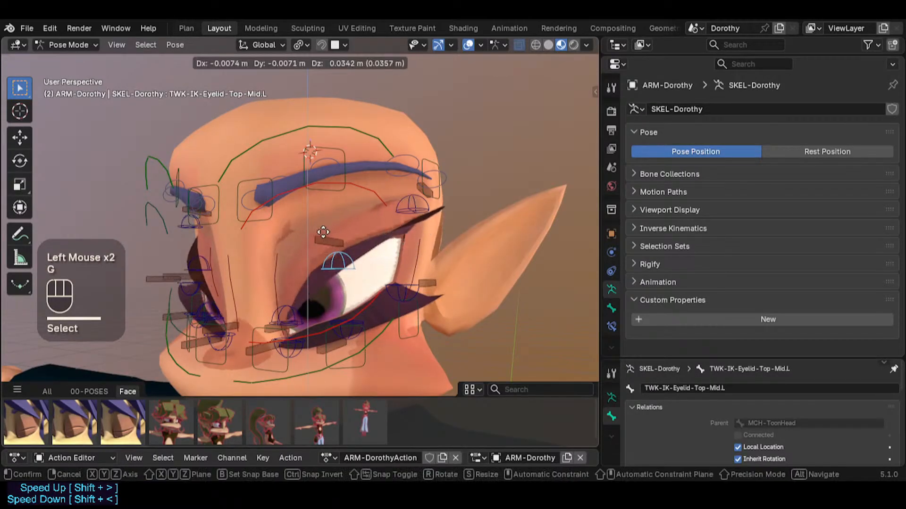
pyautogui.click(318, 226)
pyautogui.click(413, 236)
pyautogui.press('g')
pyautogui.click(384, 259)
# Raise the inner upper-eyelid control of the left eye in two moves to level the lid
pyautogui.click(276, 309)
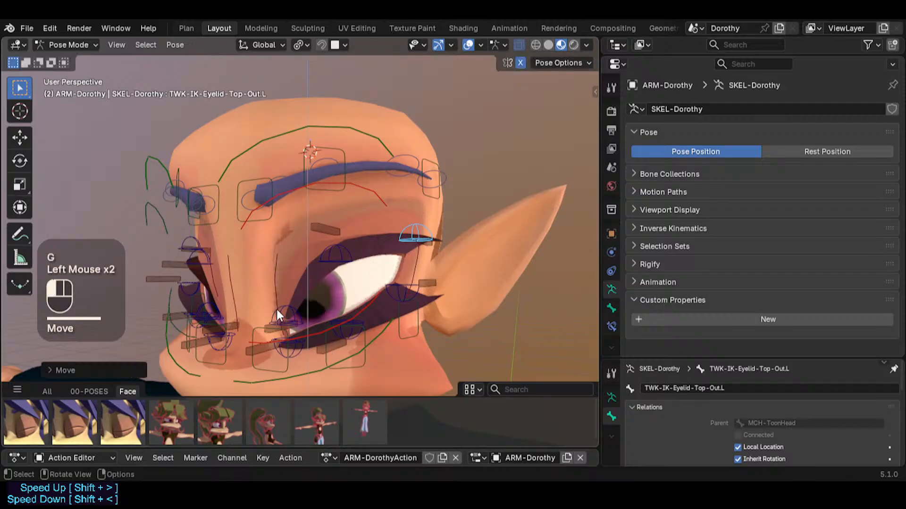
pyautogui.press('g')
pyautogui.click(275, 277)
pyautogui.press('g')
pyautogui.click(279, 264)
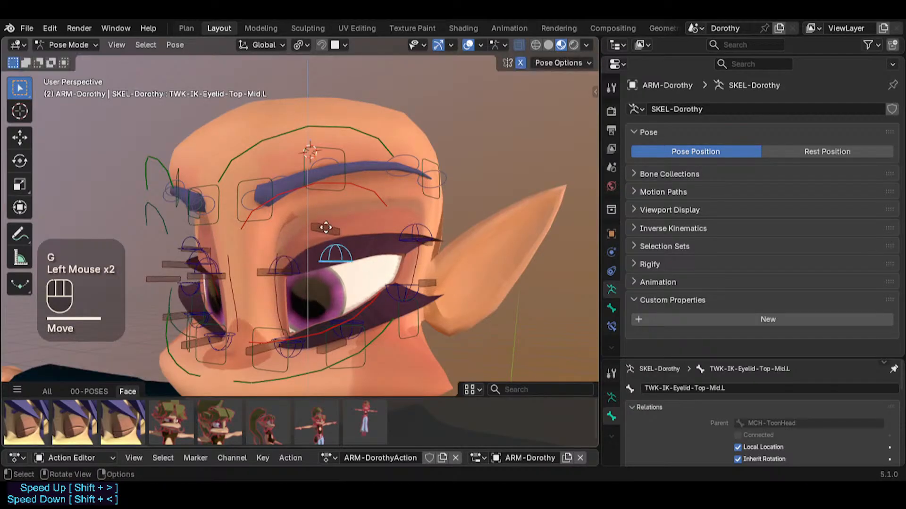
# Raise TWK-IK-Eyelid-Top-Mid.L in small moves to round the left upper lid
pyautogui.click(334, 257)
pyautogui.press('g')
pyautogui.click(335, 251)
pyautogui.press('g')
pyautogui.click(337, 246)
pyautogui.press('g')
pyautogui.click(335, 242)
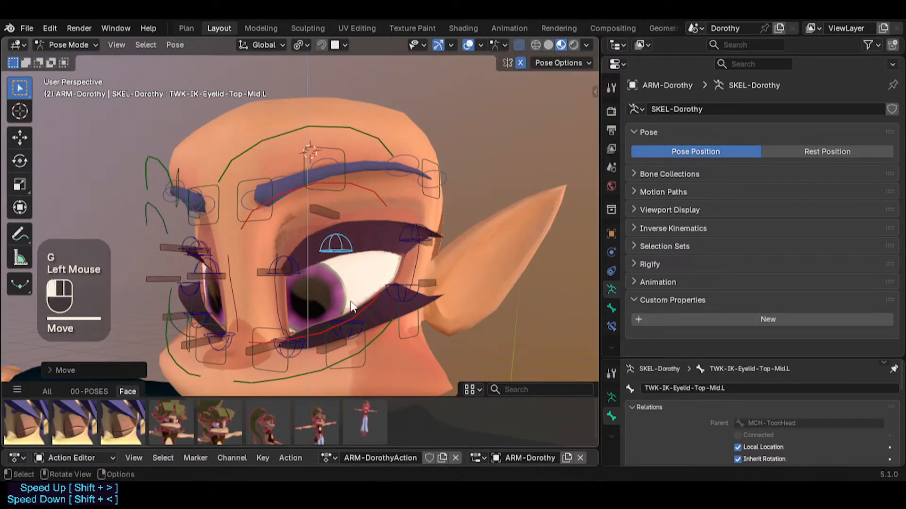
# Raise TWK-IK-Eyelid-Bot-Mid.L and the inner lower-eyelid control, and try moving DEF1-EyelashBot.L.001 to test the raised lower lid
pyautogui.click(353, 335)
pyautogui.press('g')
pyautogui.click(353, 314)
pyautogui.click(299, 353)
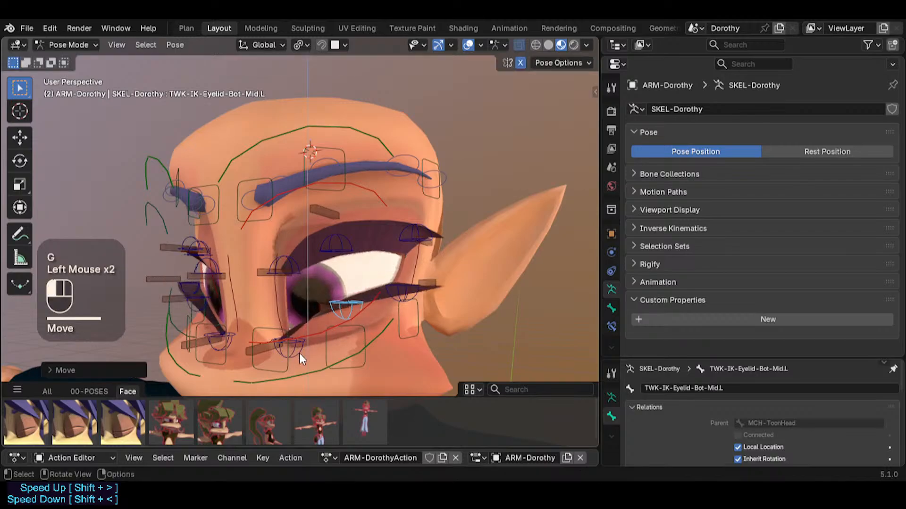
pyautogui.press('g')
pyautogui.click(304, 315)
pyautogui.click(344, 304)
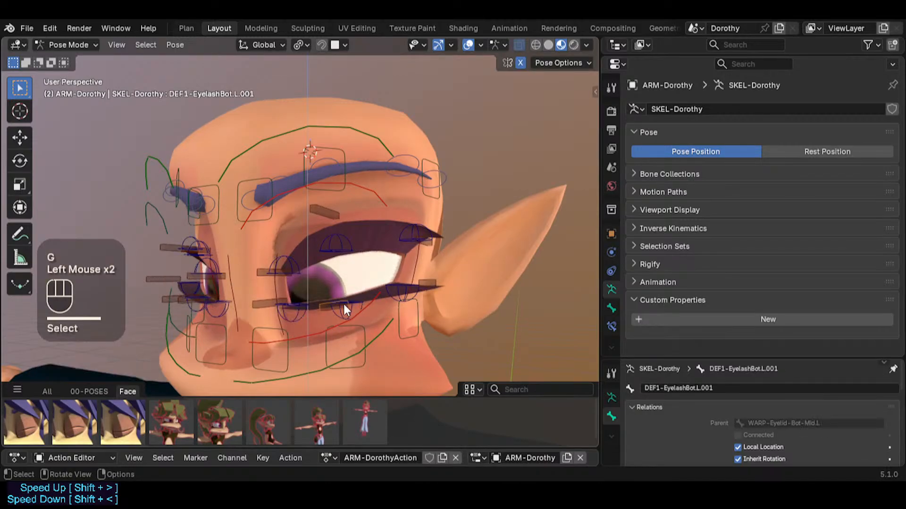
pyautogui.press('g')
pyautogui.click(428, 187)
# Clear the pose of all bones to return the face to its default
pyautogui.press('a')
pyautogui.hotkey('alt', 'g')
pyautogui.hotkey('alt', 'g')
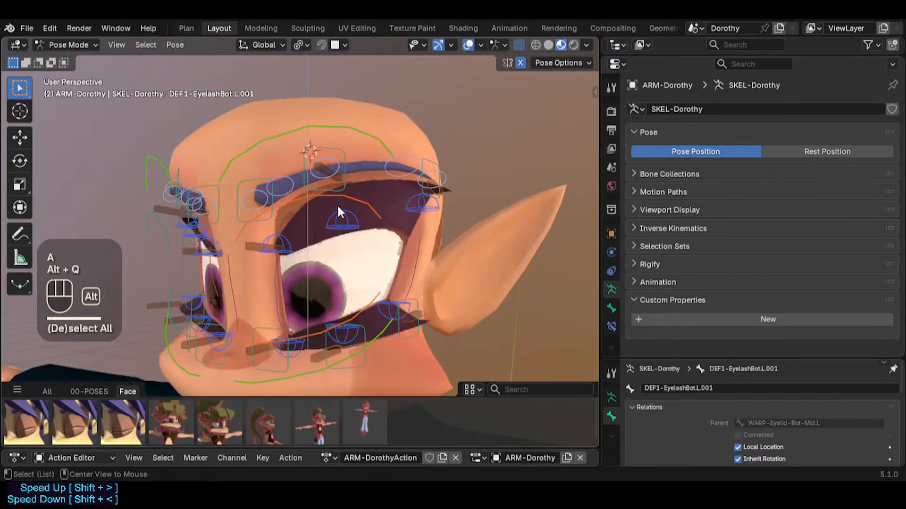
# Move the brow control TWK-Brow-Top.L.001 and slightly lower TWK-IK-Eyelid-Top-Mid.L to test the upper lash
pyautogui.click(345, 150)
pyautogui.press('g')
pyautogui.click(350, 198)
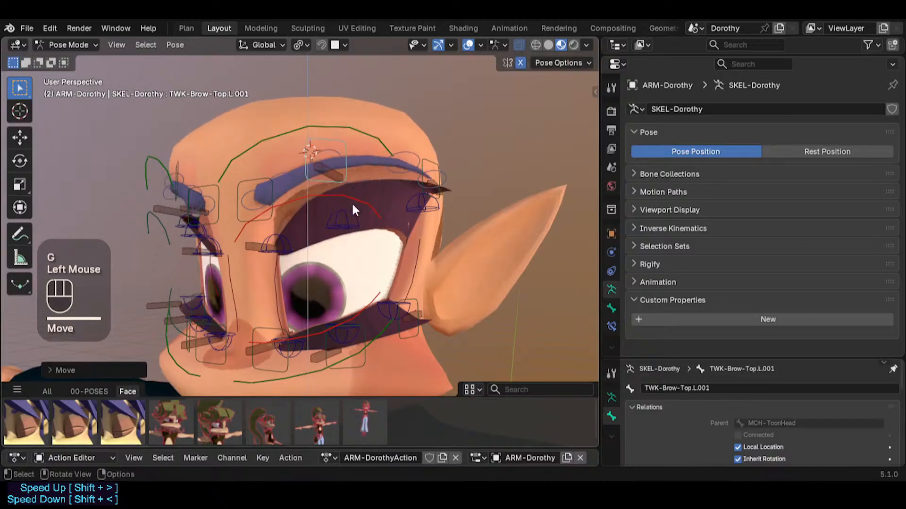
pyautogui.click(342, 231)
pyautogui.press('g')
pyautogui.click(351, 252)
# Fine-tune the height of TWK-IK-Eyelid-Top-Mid.L on the left upper lid
pyautogui.click(330, 192)
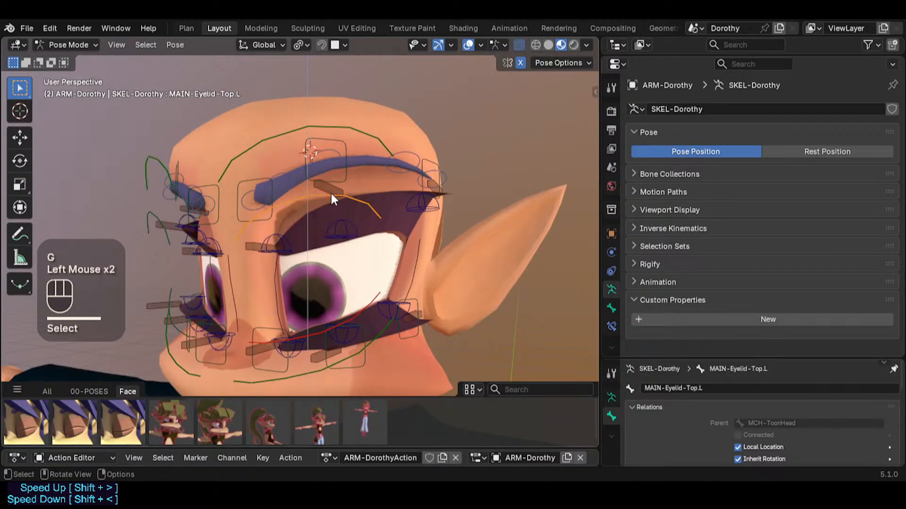
pyautogui.click(330, 189)
pyautogui.click(338, 196)
pyautogui.click(344, 229)
pyautogui.press('g')
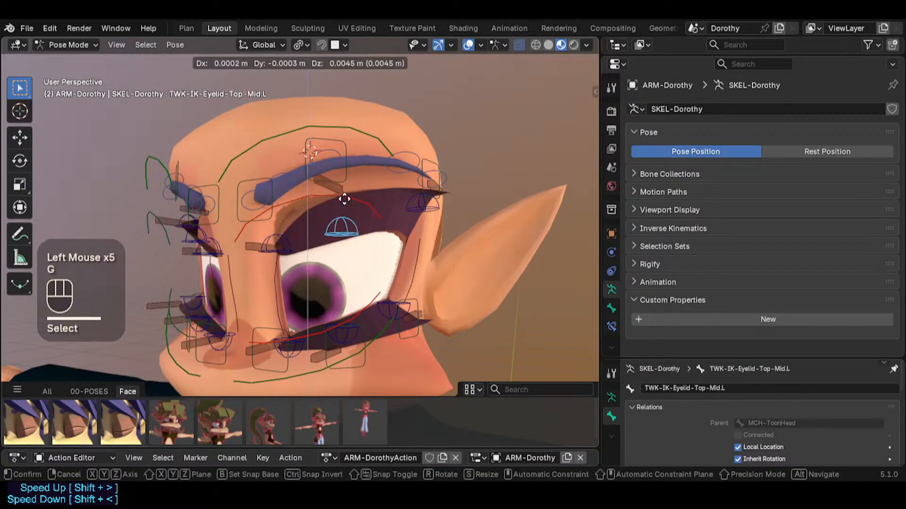
pyautogui.click(344, 218)
# Move TWK-IK-Eyelid-Top-Mid.L forward and back from a side view to test the upper lash's depth
pyautogui.moveTo(343, 219); pyautogui.dragTo(289, 250, button='middle')
pyautogui.press('g')
pyautogui.click(329, 265)
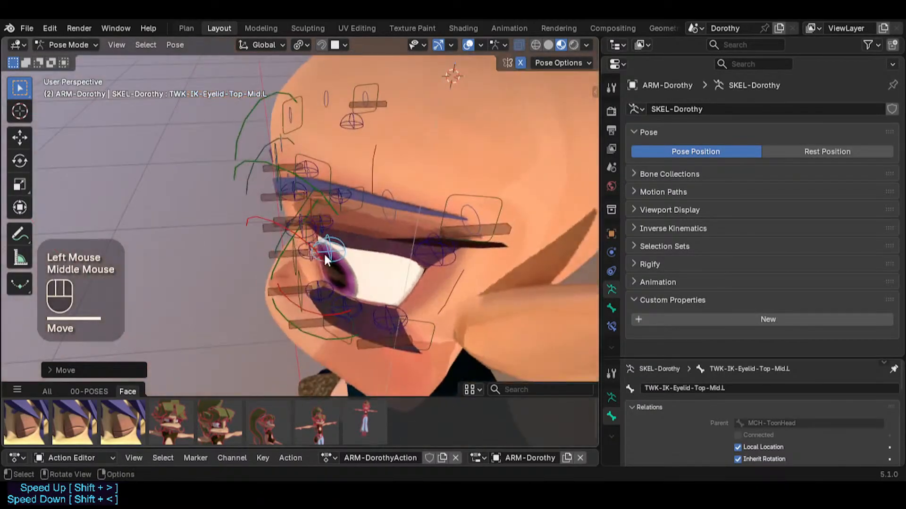
pyautogui.press('g')
pyautogui.click(421, 256)
pyautogui.click(420, 255)
pyautogui.press('g')
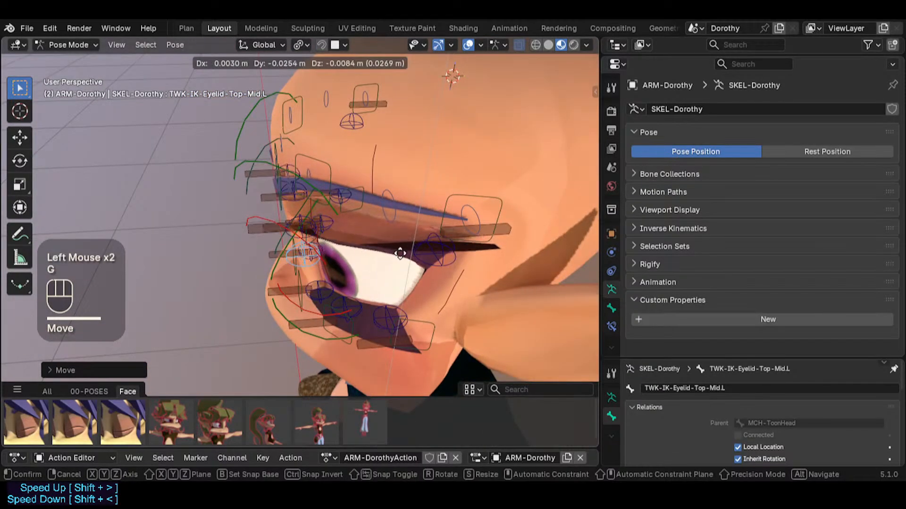
pyautogui.click(415, 246)
# Lower the brow control TWK-Brow-Top.L.001 to push the middle of the left brow toward the upper lash
pyautogui.moveTo(416, 246); pyautogui.dragTo(345, 244, button='middle')
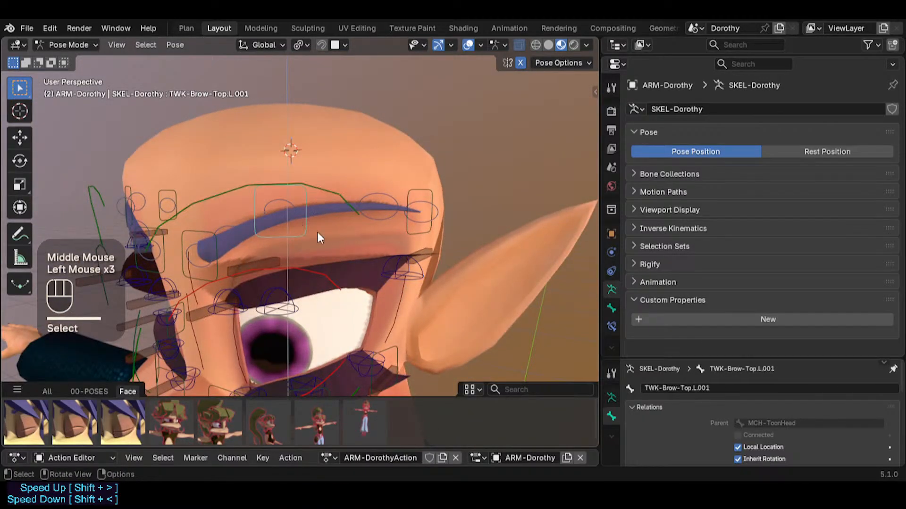
pyautogui.press('g')
pyautogui.click(327, 270)
pyautogui.keyDown('shift'); pyautogui.moveTo(273, 290); pyautogui.dragTo(369, 240, button='middle'); pyautogui.keyUp('shift')
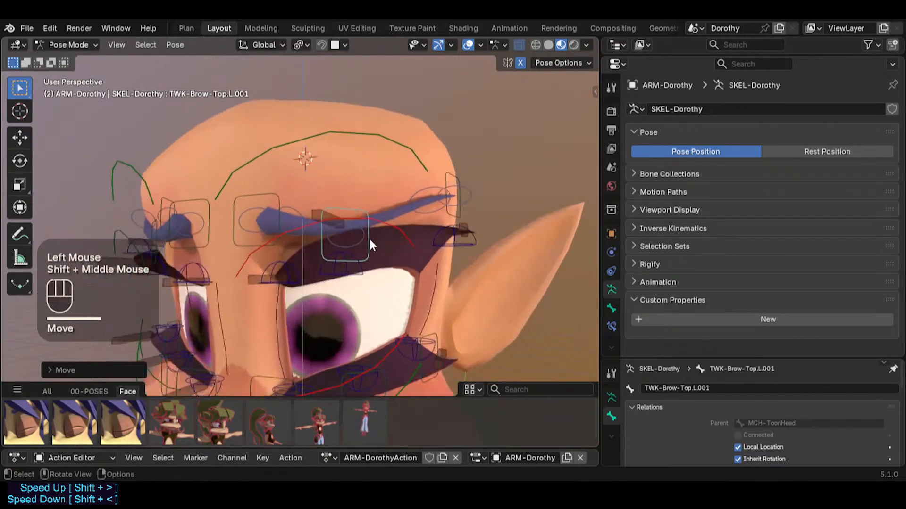
pyautogui.press('g')
pyautogui.click(366, 268)
pyautogui.press('g')
# Move the upper lash bones DEF1-EyelashTop.L.001, DEF1-EyelashTop.L and DEF1-EyelashTop.L.002 to test their deformation
pyautogui.click(324, 210)
pyautogui.click(323, 211)
pyautogui.press('g')
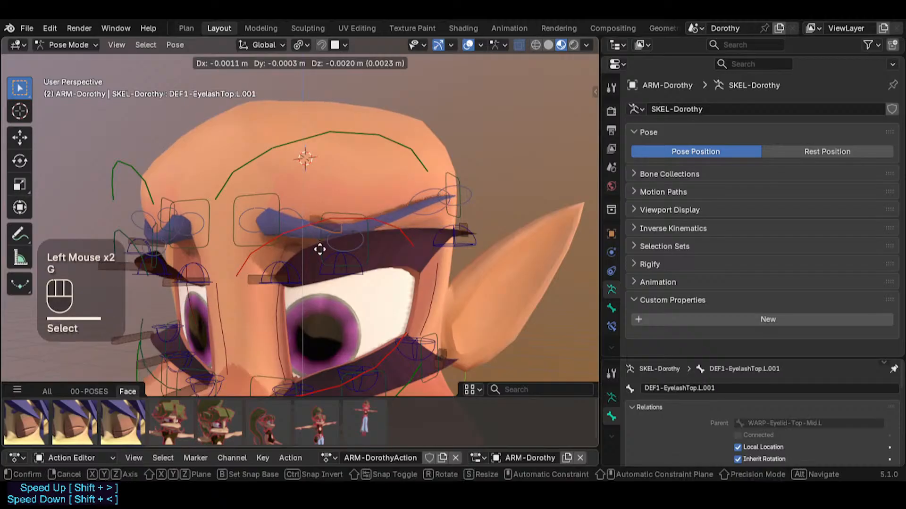
pyautogui.click(329, 220)
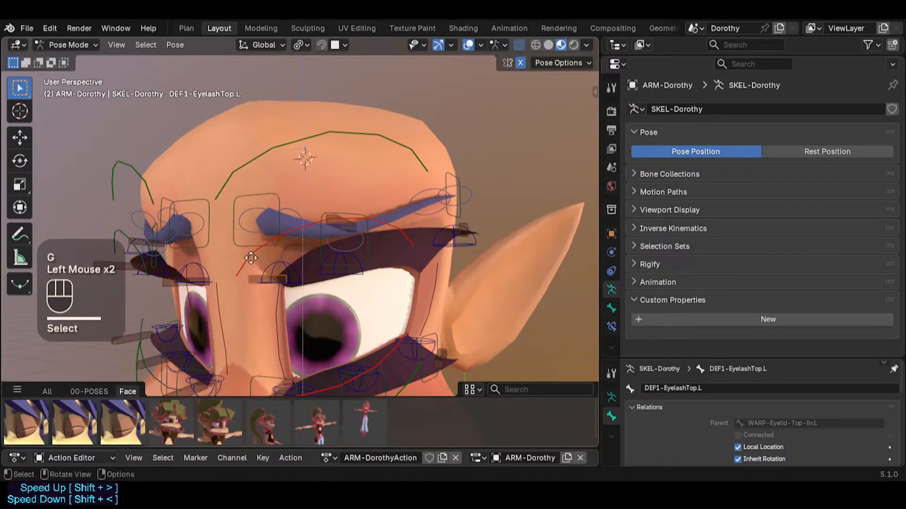
pyautogui.press('g')
pyautogui.click(239, 288)
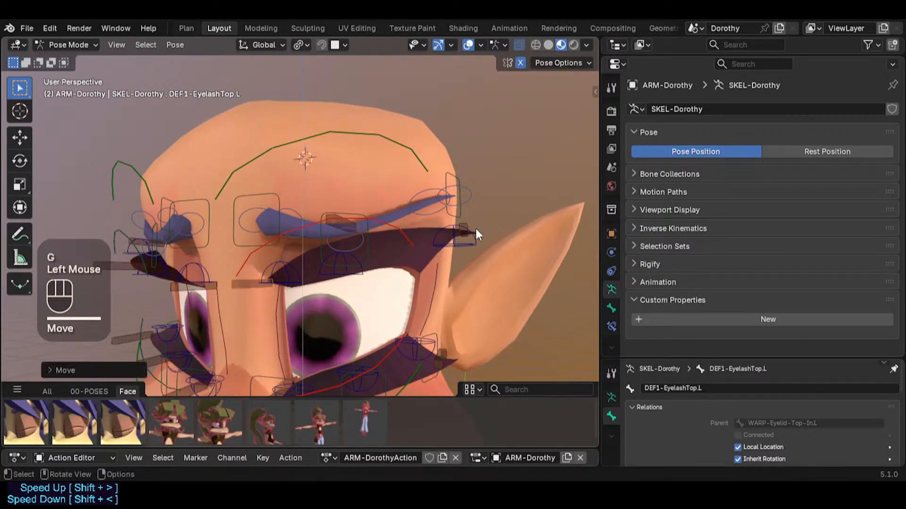
pyautogui.click(468, 220)
pyautogui.press('g')
pyautogui.click(465, 237)
pyautogui.keyDown('shift'); pyautogui.moveTo(439, 362); pyautogui.dragTo(462, 325, button='middle'); pyautogui.keyUp('shift')
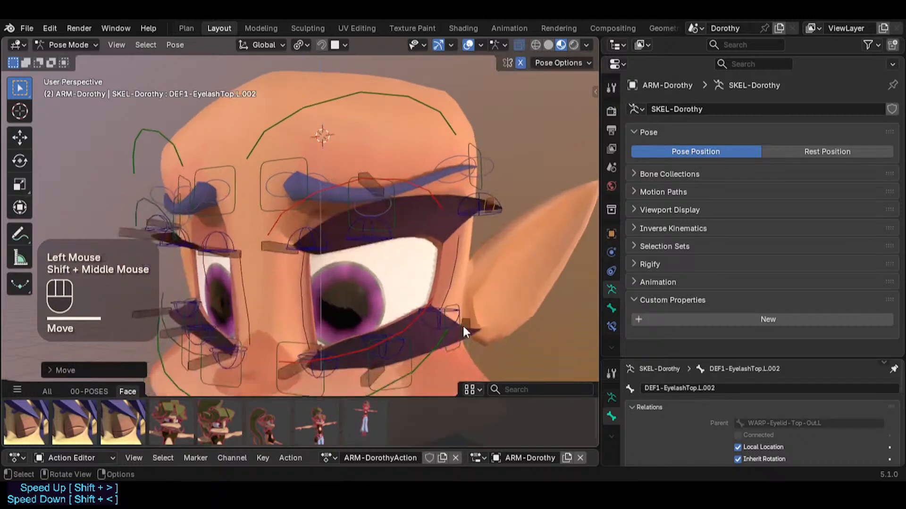
# Move the lower lash bones DEF1-EyelashBot.L.002, DEF1-EyelashBot.L.001 and DEF1-EyelashBot.L to test the lower lash's deformation
pyautogui.click(465, 320)
pyautogui.press('g')
pyautogui.click(440, 327)
pyautogui.click(375, 366)
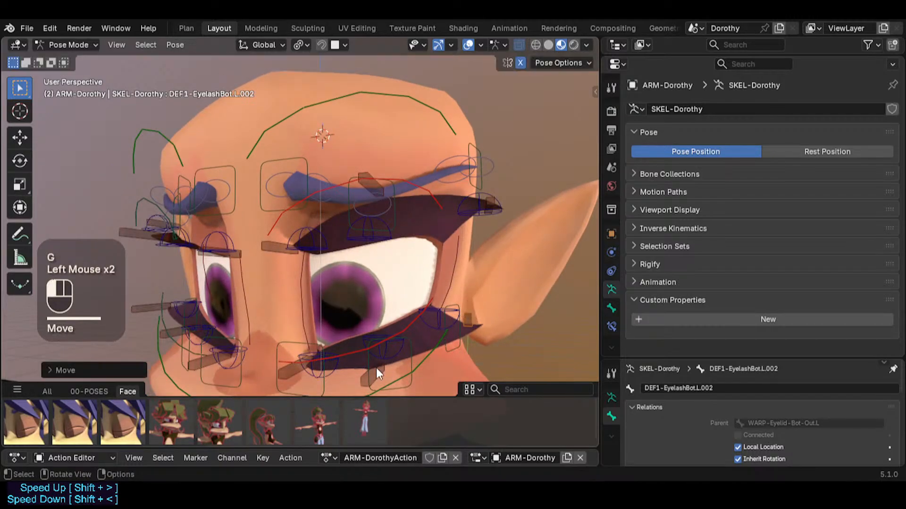
pyautogui.press('g')
pyautogui.click(375, 339)
pyautogui.click(291, 365)
pyautogui.press('g')
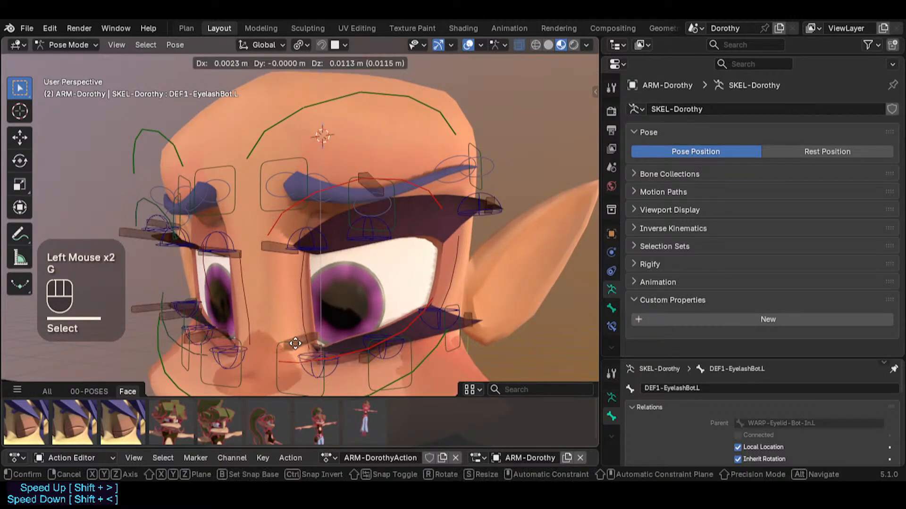
pyautogui.click(291, 365)
pyautogui.click(359, 364)
pyautogui.press('g')
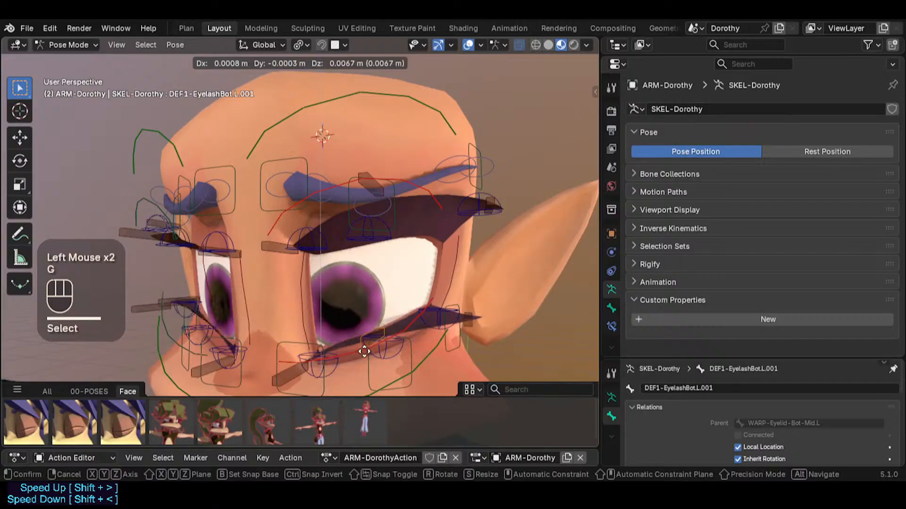
pyautogui.click(361, 332)
# Reposition DEF1-EyelashTop.L.001 and DEF1-EyelashTop.L to test the middle and inner end of the upper lash again
pyautogui.click(368, 189)
pyautogui.press('g')
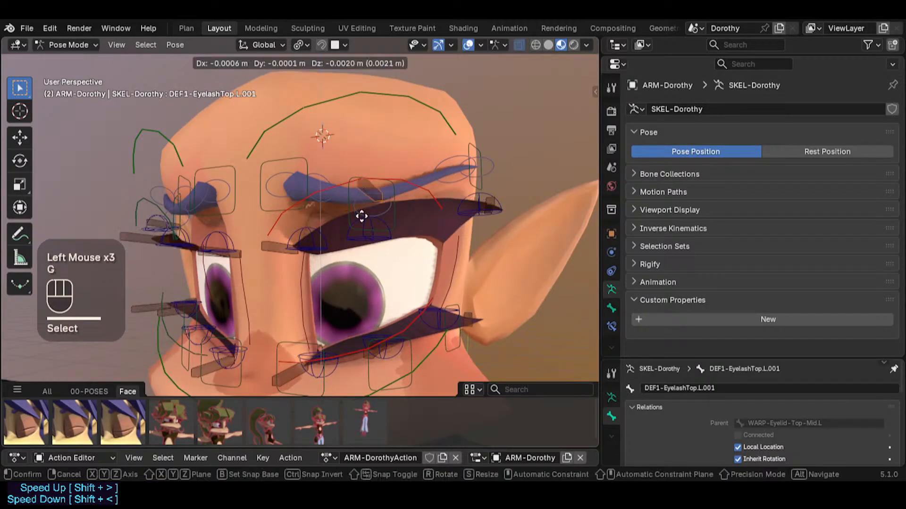
pyautogui.click(360, 200)
pyautogui.click(278, 251)
pyautogui.press('g')
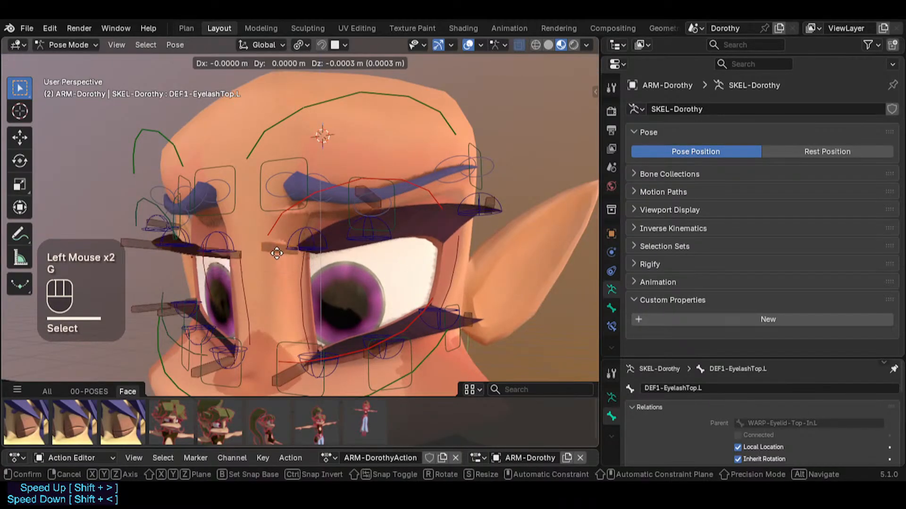
pyautogui.click(337, 245)
# Move TWK-IK-Eyelid-Top-Mid.L up and down to test how the upper lash follows the lid
pyautogui.click(368, 244)
pyautogui.press('g')
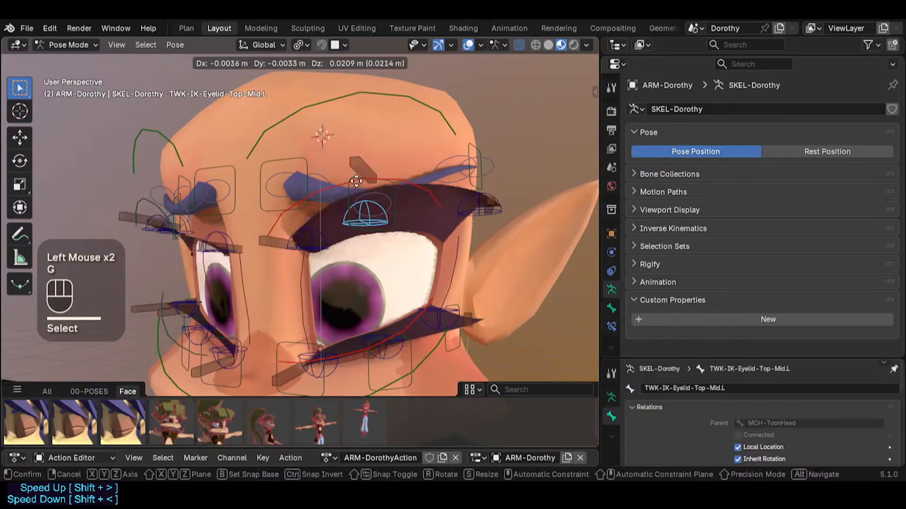
pyautogui.click(370, 211)
pyautogui.press('g')
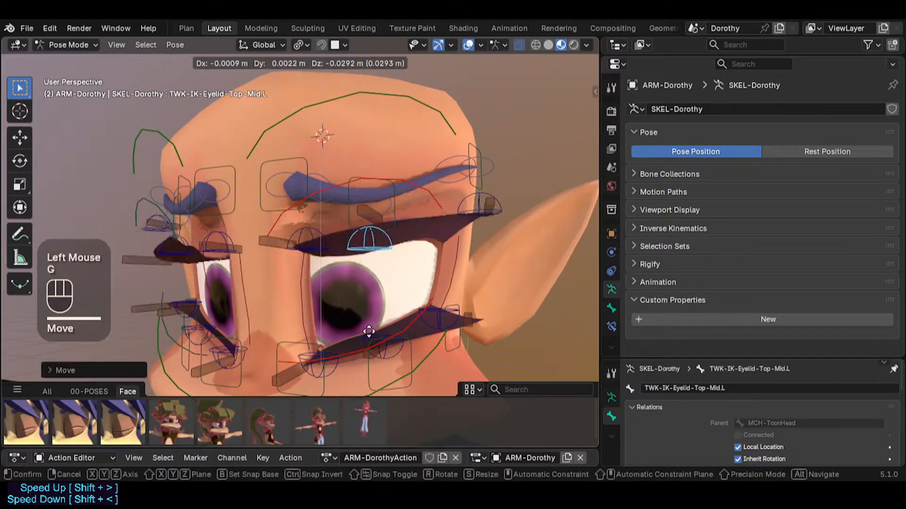
pyautogui.click(372, 223)
# Test lowering DEF1-EyelashTop.L.001 on its own and try moving the brow control TWK-Brow-Top.L.001
pyautogui.doubleClick(369, 187)
pyautogui.press('g')
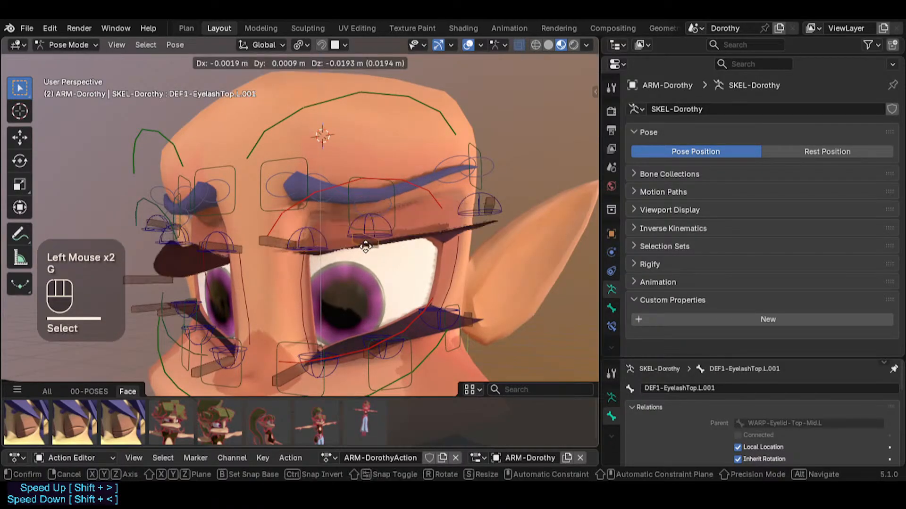
pyautogui.click(360, 226)
pyautogui.doubleClick(361, 232)
pyautogui.press('g')
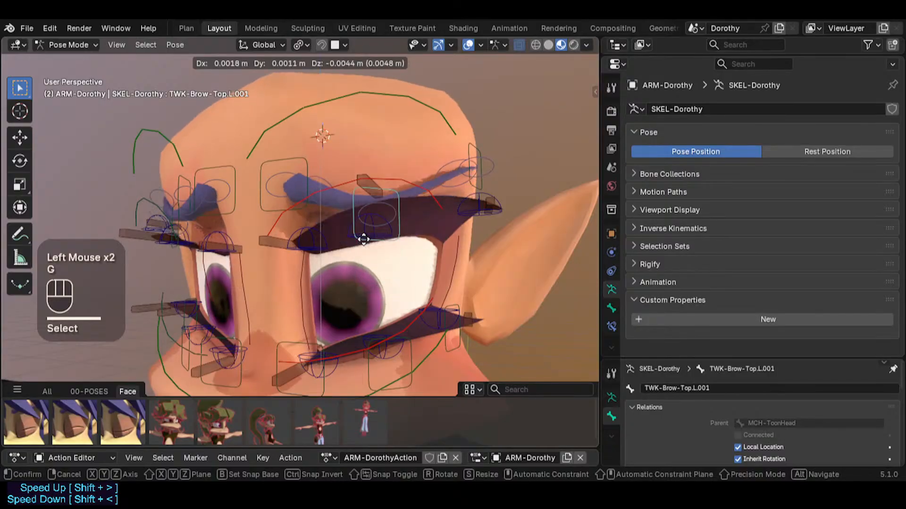
pyautogui.press('Escape')
pyautogui.click(364, 237)
# Test the upper lid with further small moves of TWK-IK-Eyelid-Top-Mid.L and TWK-IK-Eyelid-Top-In.L
pyautogui.doubleClick(368, 245)
pyautogui.press('g')
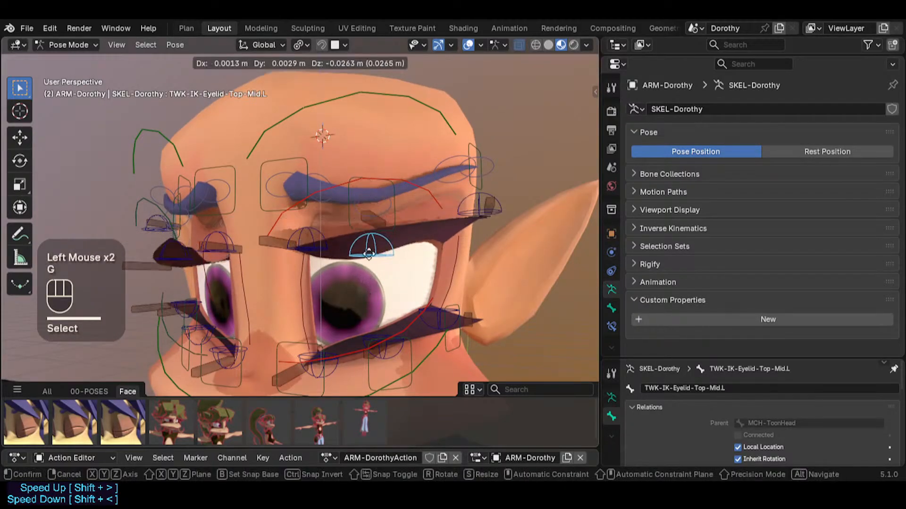
pyautogui.click(361, 248)
pyautogui.doubleClick(306, 235)
pyautogui.press('g')
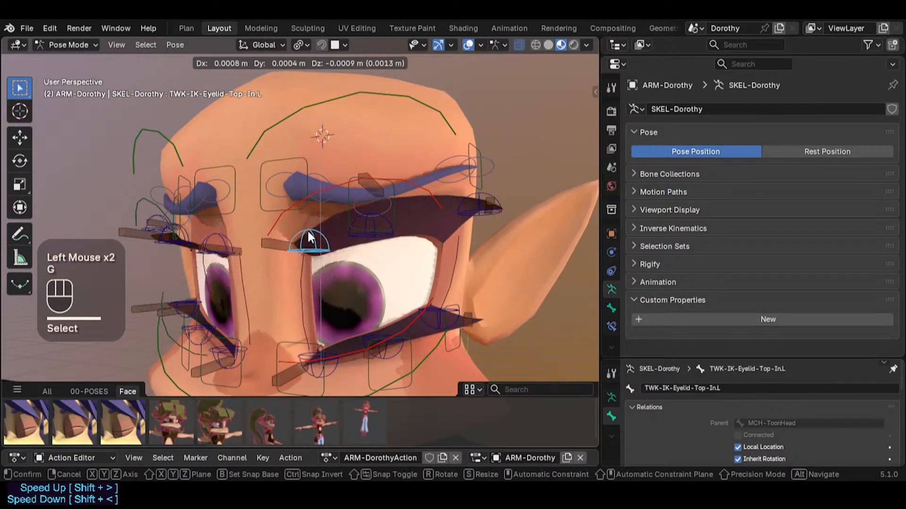
pyautogui.click(309, 238)
pyautogui.click(358, 229)
pyautogui.click(362, 238)
pyautogui.press('g')
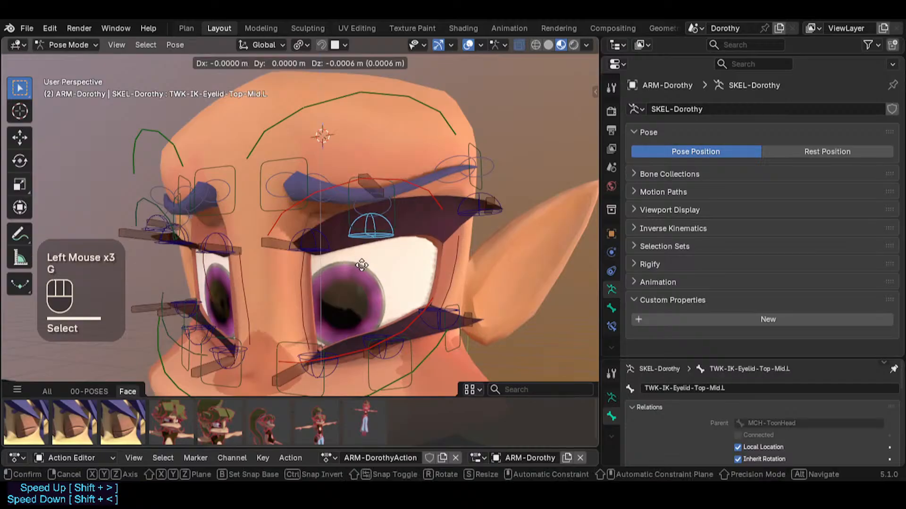
pyautogui.click(365, 252)
# Clear the pose of all bones and select DEF1-EyelashTop.L.001
pyautogui.press('a')
pyautogui.hotkey('alt', 'q')
pyautogui.hotkey('alt', 'q')
pyautogui.click(368, 151)
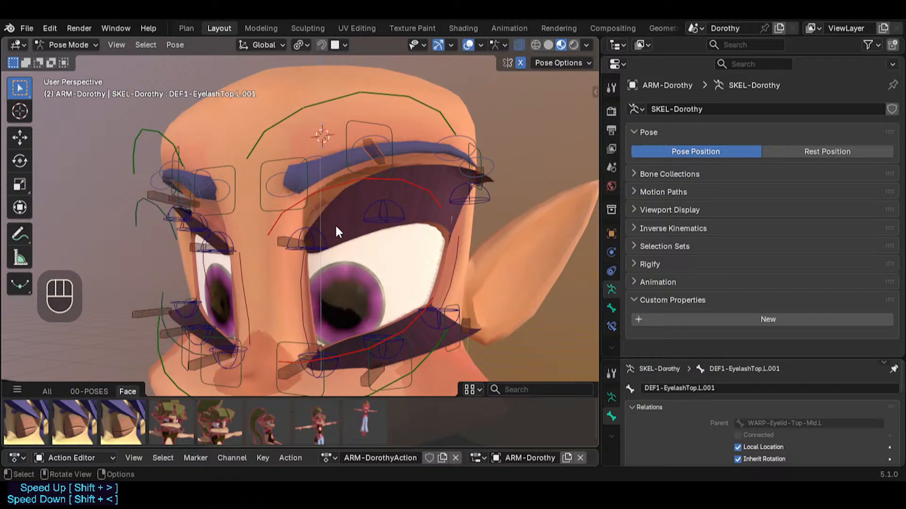
# In Edit Mode from the front view, select the left-side face bones without the central MTR-TrackEyes bone and symmetrize them
pyautogui.scroll(-3, 361, 281)
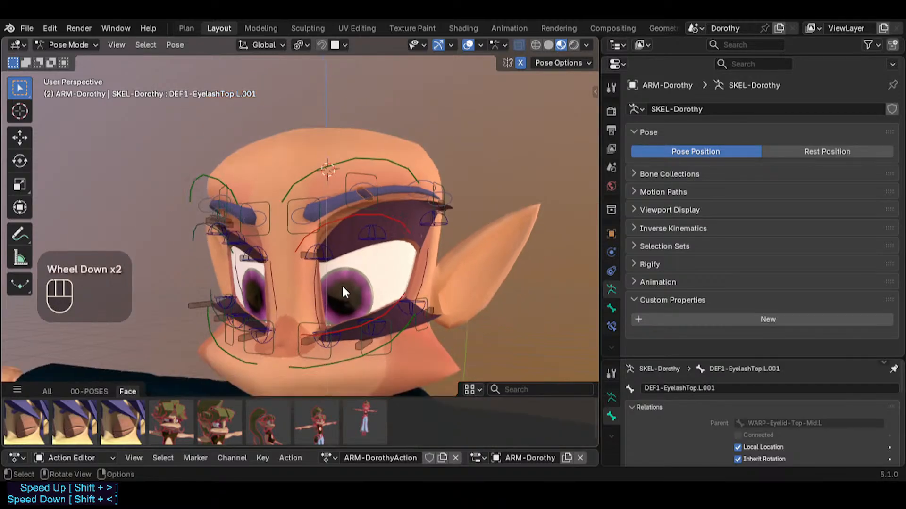
pyautogui.scroll(2, 339, 290)
pyautogui.moveTo(339, 290); pyautogui.dragTo(371, 289, button='middle')
pyautogui.press('KP_1')
pyautogui.press('Tab')
pyautogui.scroll(-2, 374, 291)
pyautogui.press('b')
pyautogui.moveTo(326, 355); pyautogui.dragTo(450, 195)
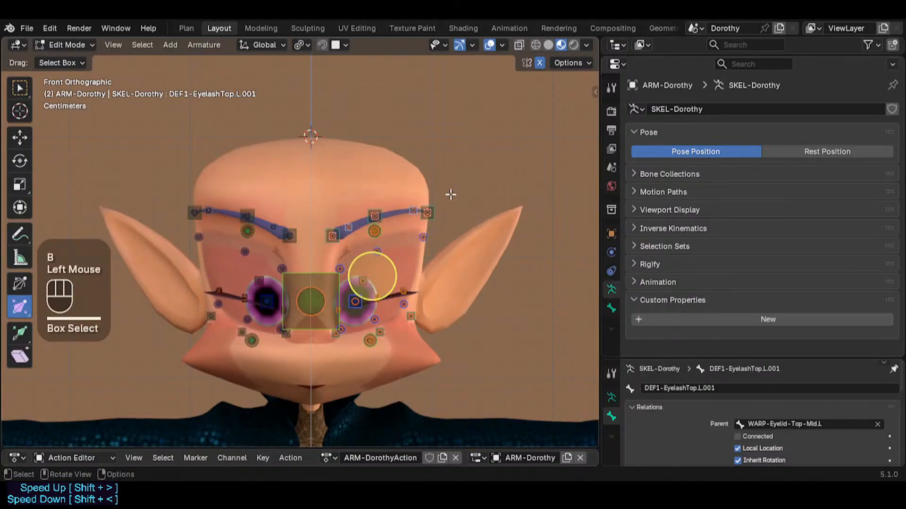
pyautogui.keyDown('shift'); pyautogui.click(337, 300); pyautogui.keyUp('shift')
pyautogui.keyDown('shift'); pyautogui.click(337, 300); pyautogui.keyUp('shift')
pyautogui.keyDown('shift'); pyautogui.click(337, 300); pyautogui.keyUp('shift')
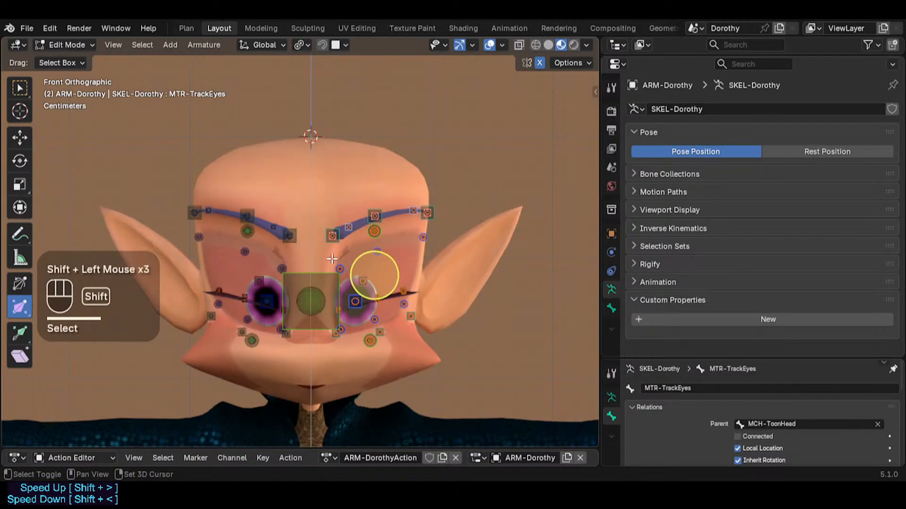
pyautogui.rightClick(378, 214)
pyautogui.click(378, 211)
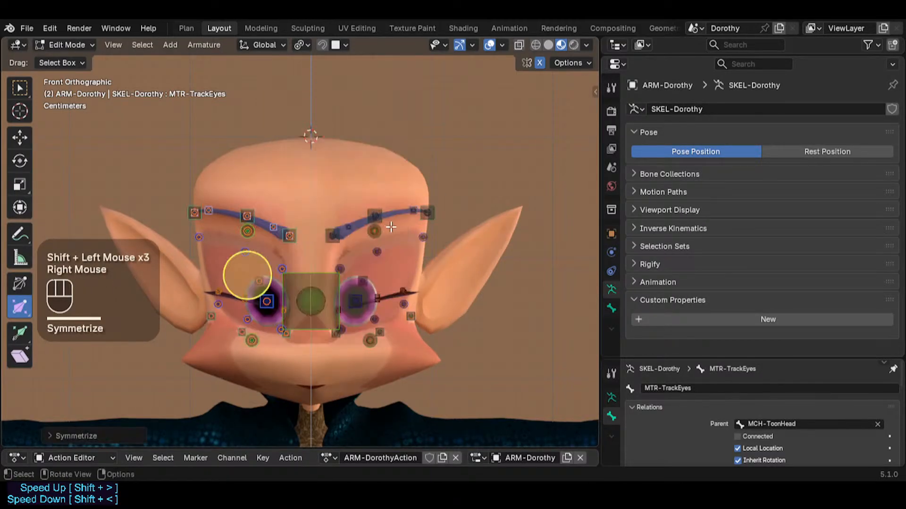
# Return to Pose Mode, save Dorothy.blend and select the upper lid control TWK-IK-Eyelid-Top-Mid.L from an angled view
pyautogui.press('Tab')
pyautogui.scroll(-1, 383, 234)
pyautogui.scroll(2, 384, 236)
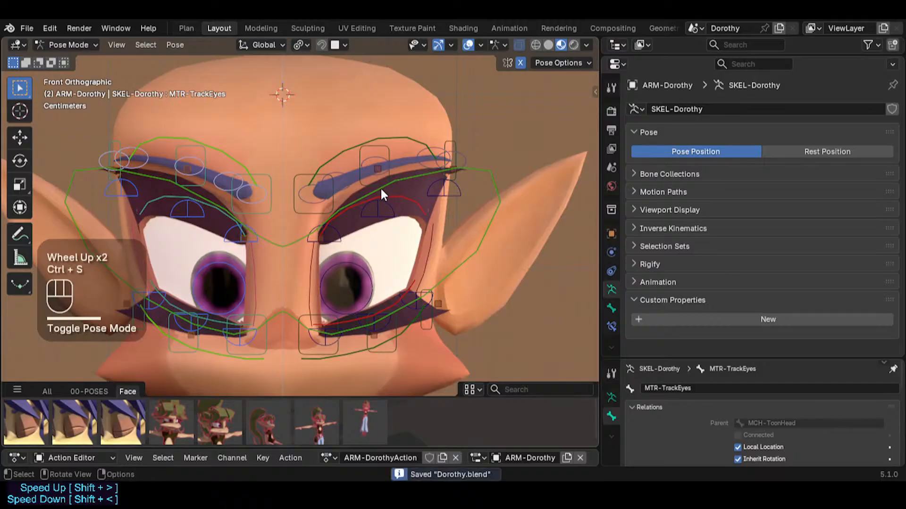
pyautogui.click(372, 171)
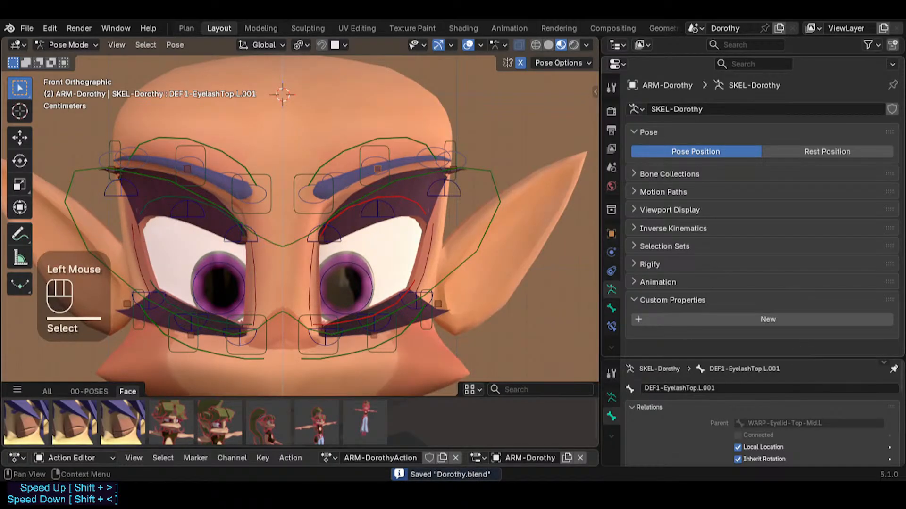
pyautogui.moveTo(372, 173); pyautogui.dragTo(383, 212, button='middle')
pyautogui.click(379, 223)
pyautogui.click(378, 223)
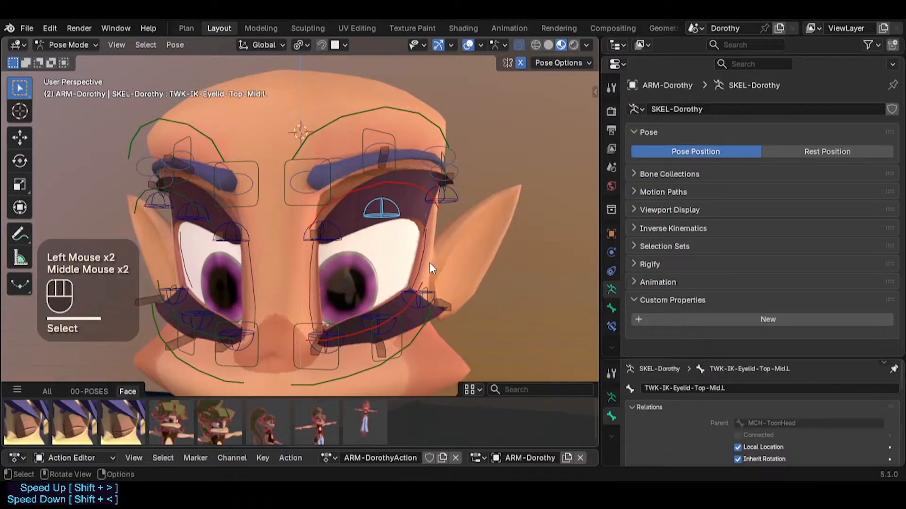
pyautogui.press('a')
pyautogui.press('g')
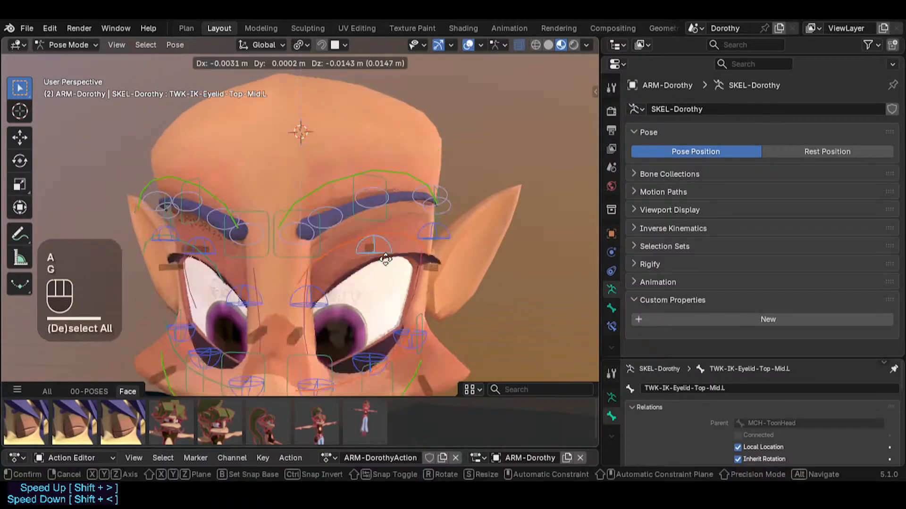
pyautogui.press('Escape')
pyautogui.hotkey('alt', 'a')
# Try lowering the upper lid control TWK-IK-Eyelid-Top-Mid.L, and return the face to its starting pose
pyautogui.click(383, 219)
pyautogui.press('g')
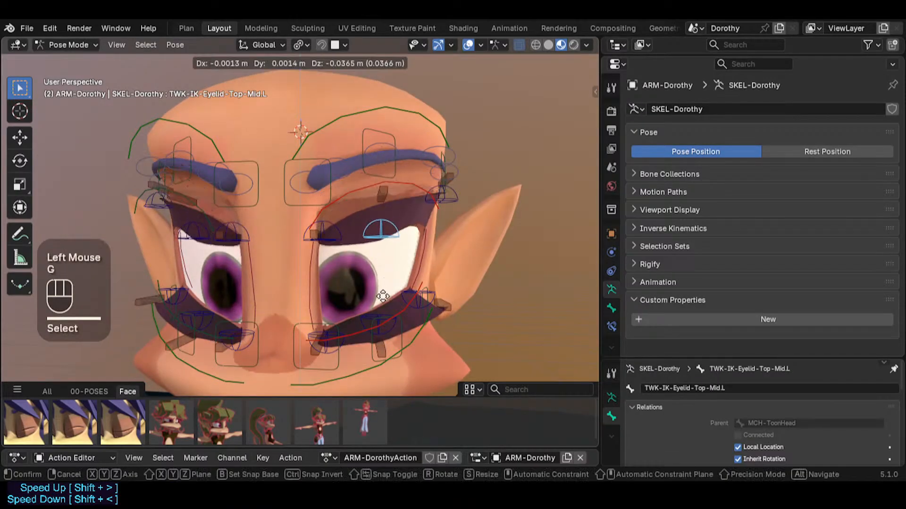
pyautogui.click(404, 233)
pyautogui.click(452, 206)
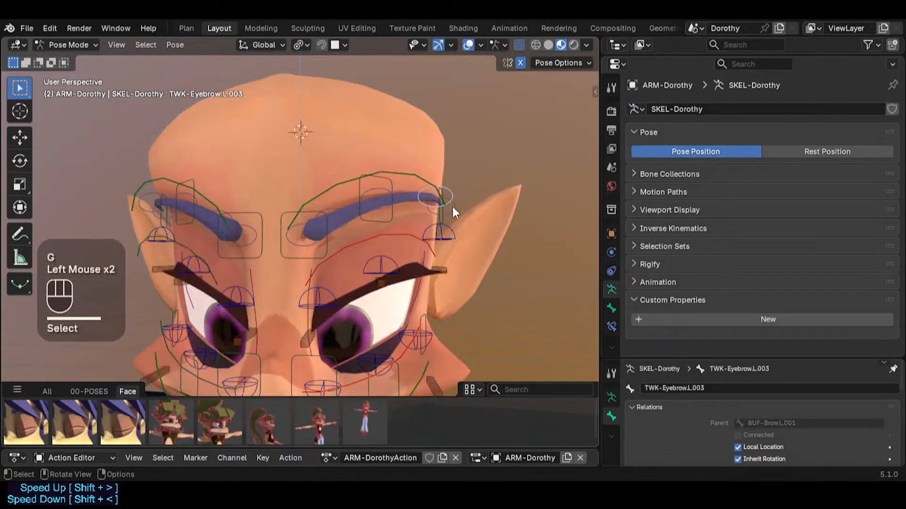
pyautogui.hotkey('alt', 'a')
pyautogui.hotkey('alt', 'q')
pyautogui.hotkey('alt', 'q')
# Lower the upper lids with the middle control TWK-IK-Eyelid-Top-Mid.L and the outer control TWK-IK-Eyelid-Top-Out.L
pyautogui.click(409, 216)
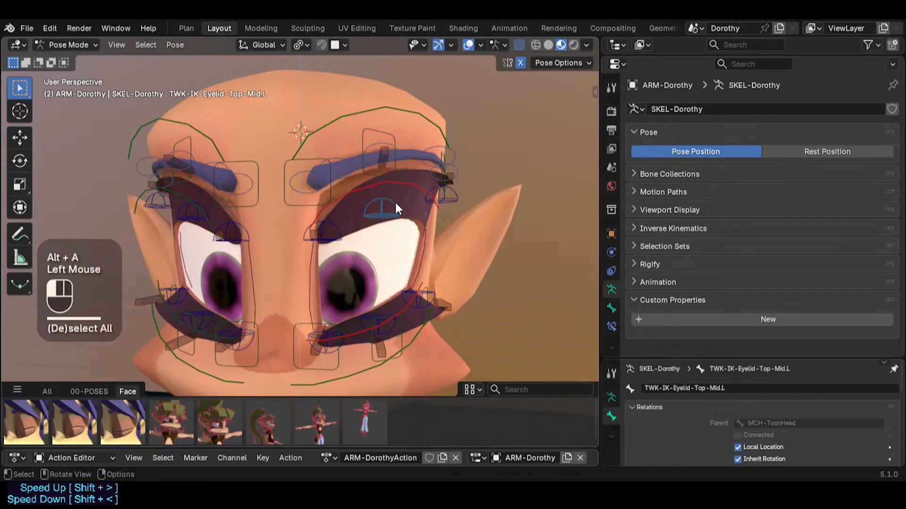
pyautogui.press('g')
pyautogui.click(396, 234)
pyautogui.click(441, 197)
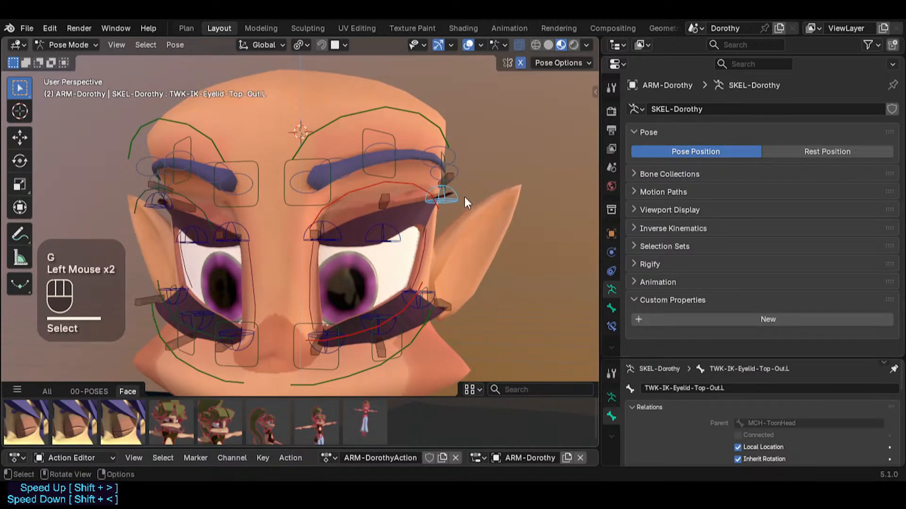
pyautogui.press('g')
pyautogui.click(451, 251)
pyautogui.press('g')
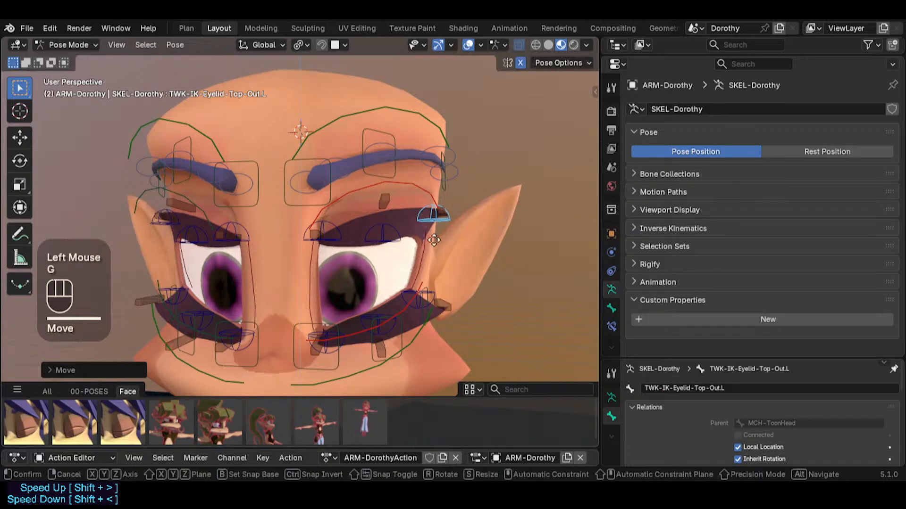
pyautogui.click(431, 267)
# Lower the inner upper lid control TWK-IK-Eyelid-Top-In.L and fine-tune the height of TWK-IK-Eyelid-Top-Mid.L
pyautogui.press('g')
pyautogui.click(348, 289)
pyautogui.click(386, 246)
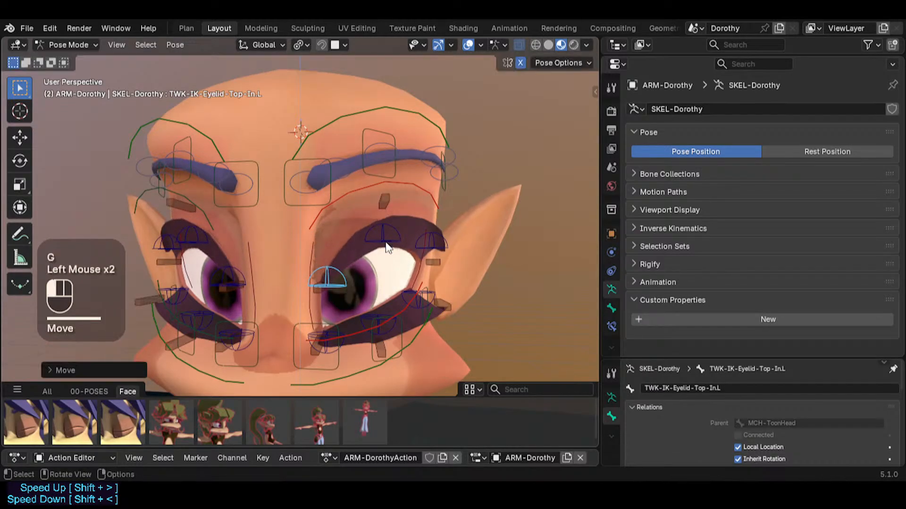
pyautogui.press('g')
pyautogui.click(386, 270)
pyautogui.press('g')
pyautogui.click(384, 229)
# Raise the outer upper lid control TWK-IK-Eyelid-Top-Out.L slightly to lift the eye's outer corner
pyautogui.click(424, 239)
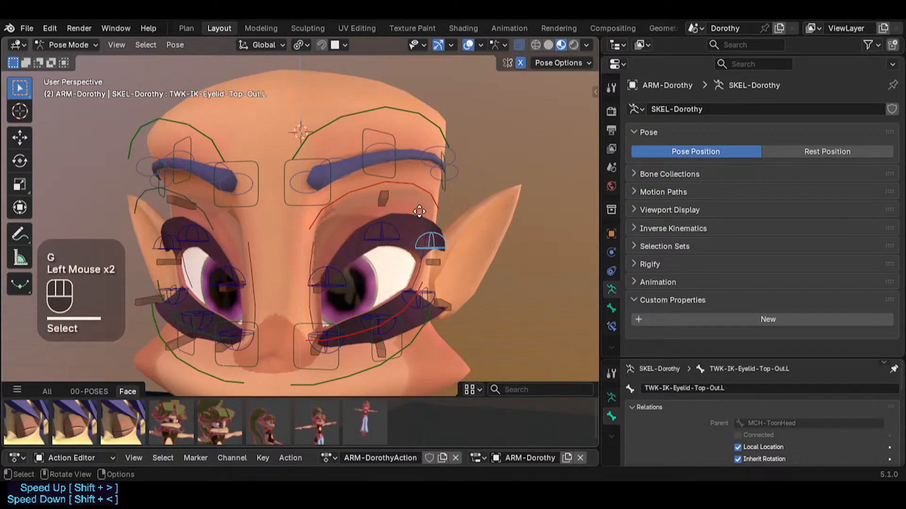
pyautogui.press('g')
pyautogui.click(415, 238)
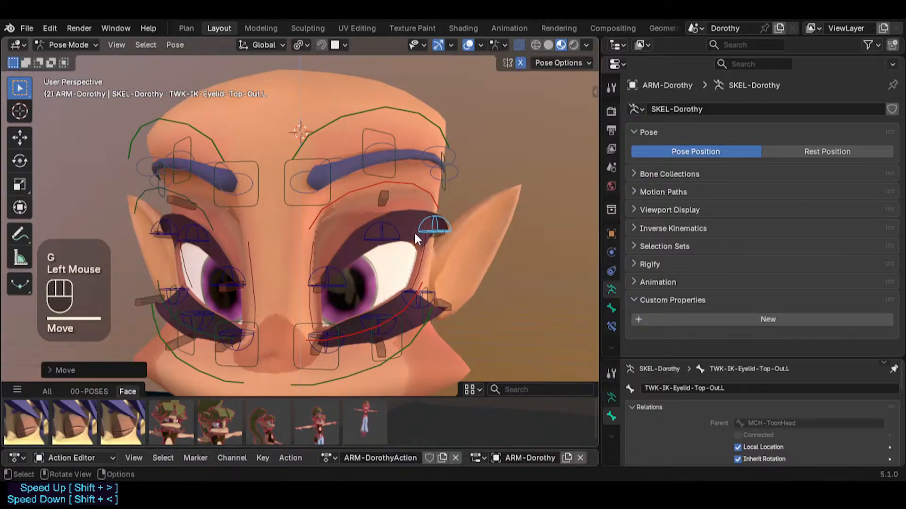
# Raise the inner lower lid control TWK-IK-Eyelid-Bot-In.L toward the pupil
pyautogui.click(327, 352)
pyautogui.click(327, 352)
pyautogui.press('g')
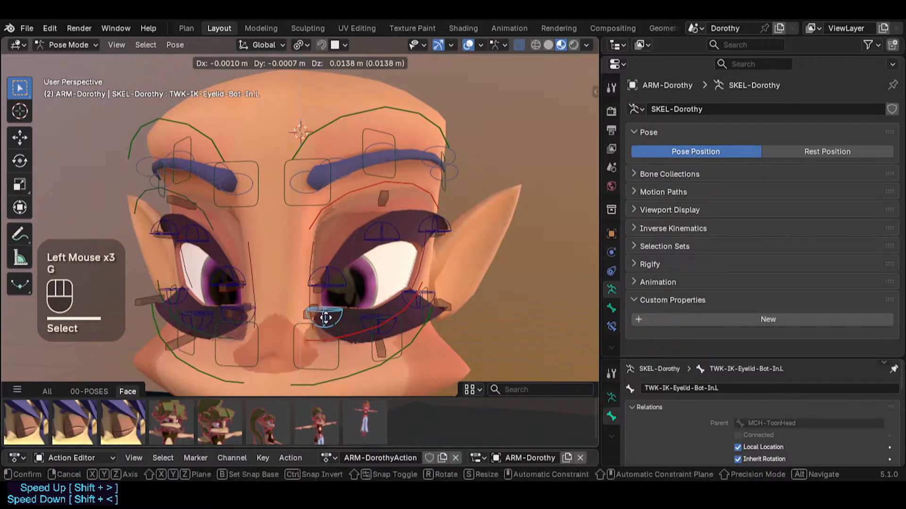
# Test the lower eyelid deformation by raising the inner, middle and outer TWK-IK-Eyelid-Bot controls of the left eye
pyautogui.click(372, 324)
pyautogui.click(376, 321)
pyautogui.press('g')
pyautogui.click(388, 298)
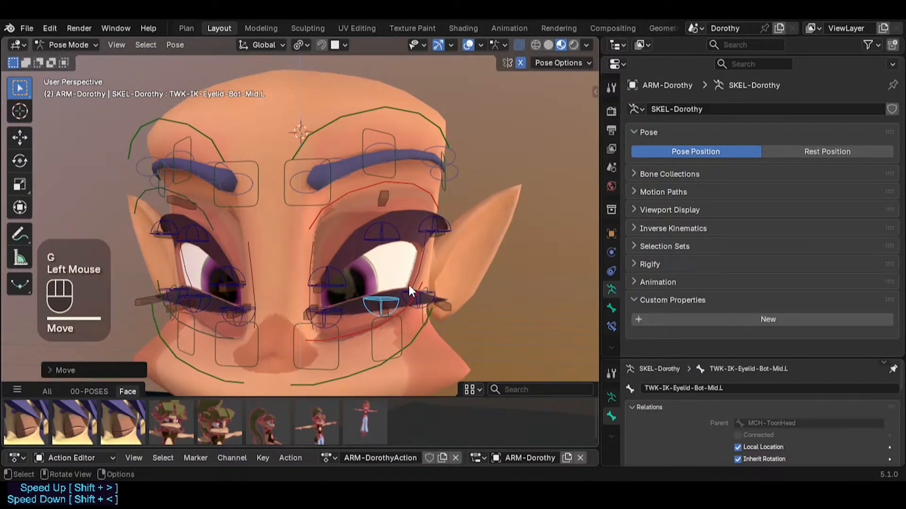
pyautogui.doubleClick(409, 285)
pyautogui.press('g')
pyautogui.press('g')
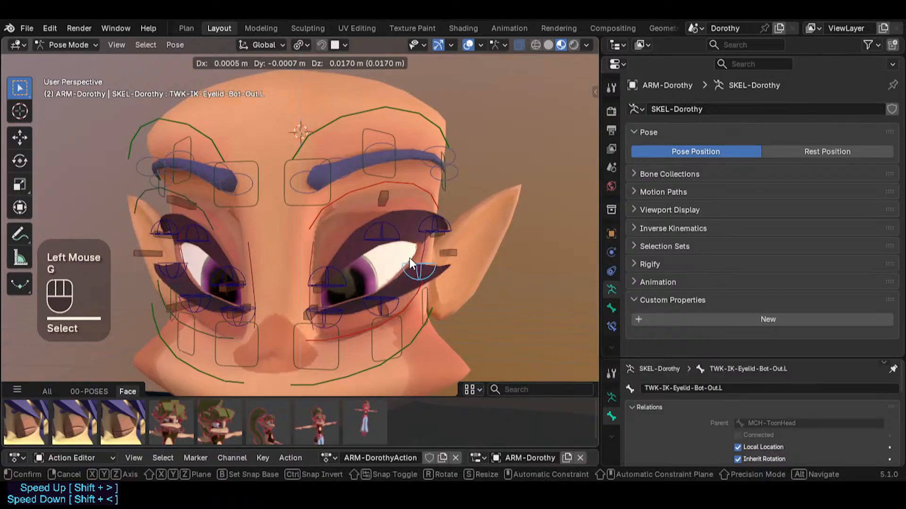
pyautogui.click(414, 263)
# Clear the pose transforms of all bones and save the file
pyautogui.press('a')
pyautogui.hotkey('alt', 'q')
pyautogui.hotkey('alt', 'q')
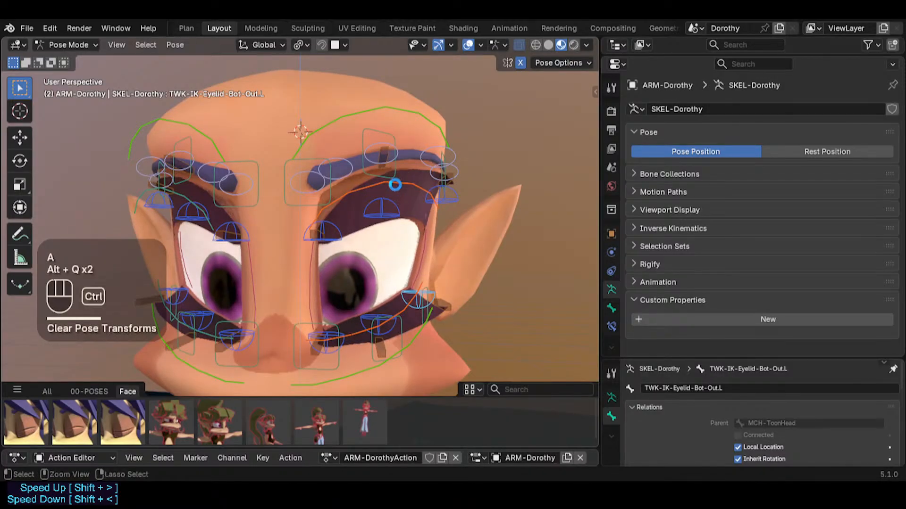
pyautogui.hotkey('ctrl', 's')
# Select the six upper and lower DEF1-Eyelash bones around the character's left eye
pyautogui.click(356, 187)
pyautogui.scroll(2, 319, 240)
pyautogui.keyDown('shift'); pyautogui.click(316, 241); pyautogui.keyUp('shift')
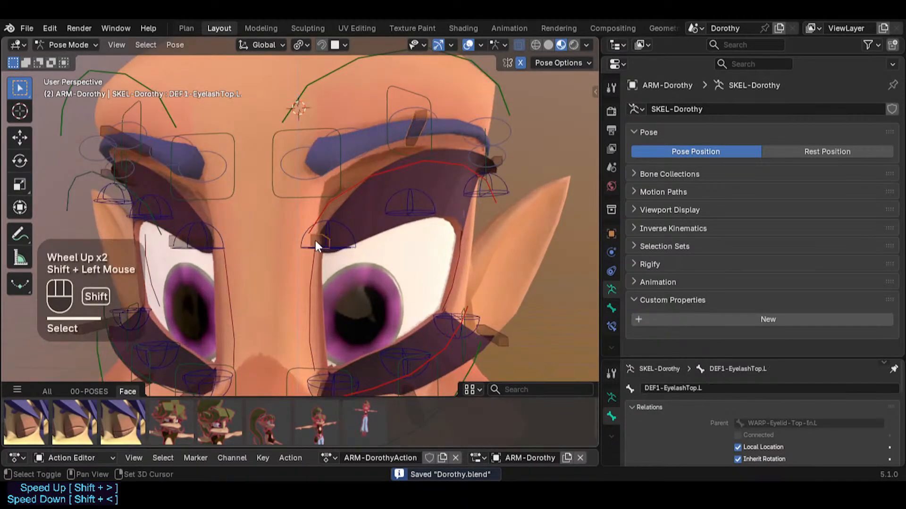
pyautogui.keyDown('shift'); pyautogui.click(497, 162); pyautogui.keyUp('shift')
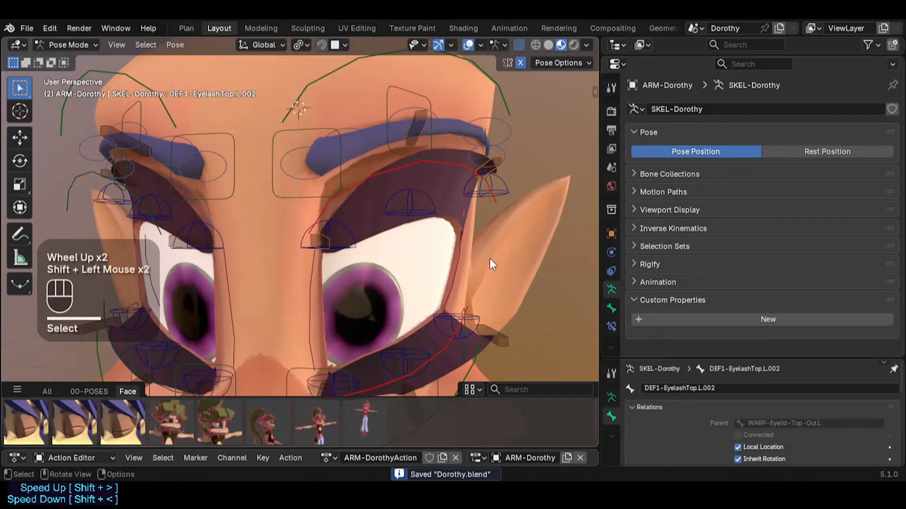
pyautogui.keyDown('shift'); pyautogui.click(490, 343); pyautogui.keyUp('shift')
pyautogui.keyDown('shift'); pyautogui.moveTo(428, 297); pyautogui.dragTo(438, 246, button='middle'); pyautogui.keyUp('shift')
pyautogui.keyDown('shift'); pyautogui.click(327, 355); pyautogui.keyUp('shift')
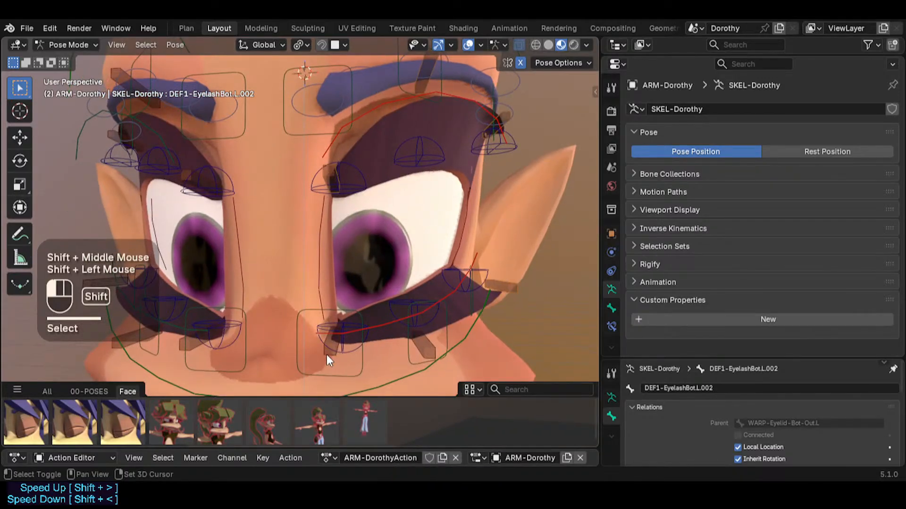
pyautogui.keyDown('shift'); pyautogui.click(426, 341); pyautogui.keyUp('shift')
pyautogui.keyDown('shift'); pyautogui.moveTo(425, 341); pyautogui.dragTo(386, 226, button='middle'); pyautogui.keyUp('shift')
pyautogui.scroll(-2, 386, 225)
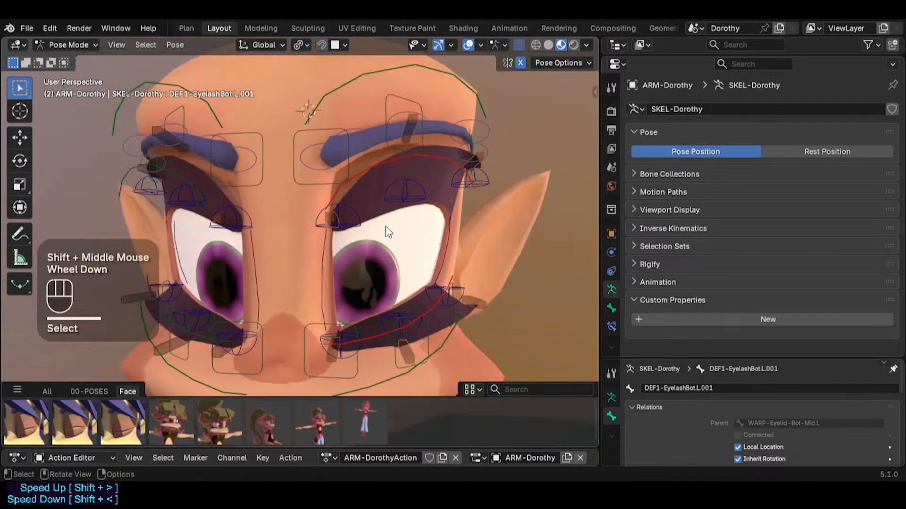
# Extend the selection to the mirrored eyelash bones on the opposite side of the face
pyautogui.hotkey('shift', 'alt', 'x')
pyautogui.click(80, 370)
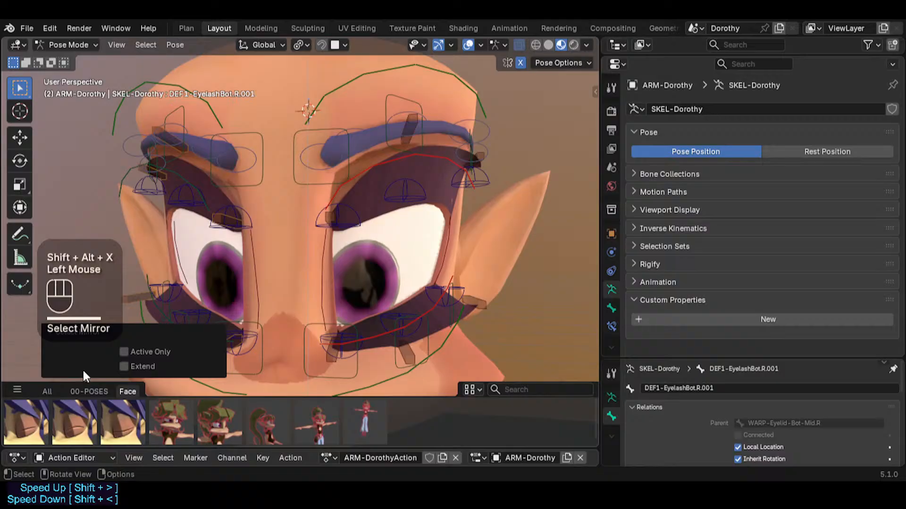
pyautogui.click(141, 365)
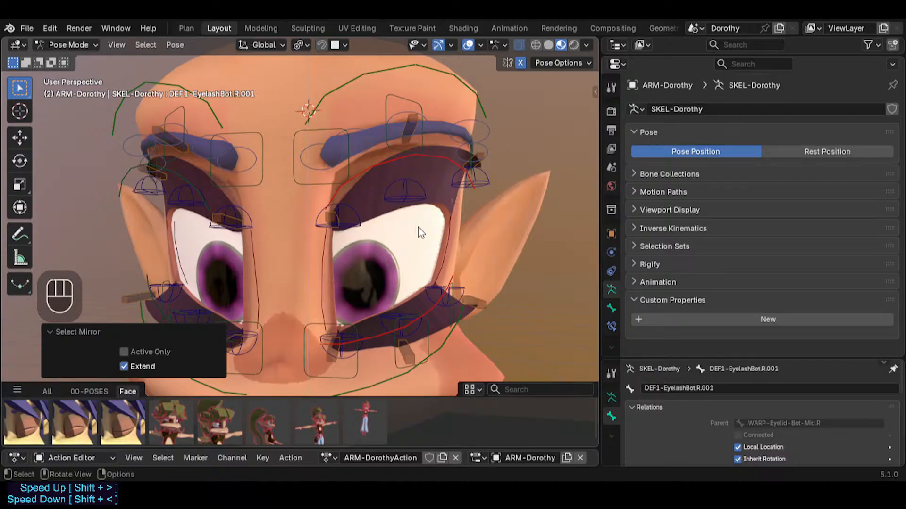
# Duplicate the selected eyelash bones in place in Edit Mode and scale the copies' B-Bone display size to 1.571
pyautogui.press('Tab')
pyautogui.keyDown('shift'); pyautogui.moveTo(400, 306); pyautogui.dragTo(412, 268, button='middle'); pyautogui.keyUp('shift')
pyautogui.hotkey('shift', 'd')
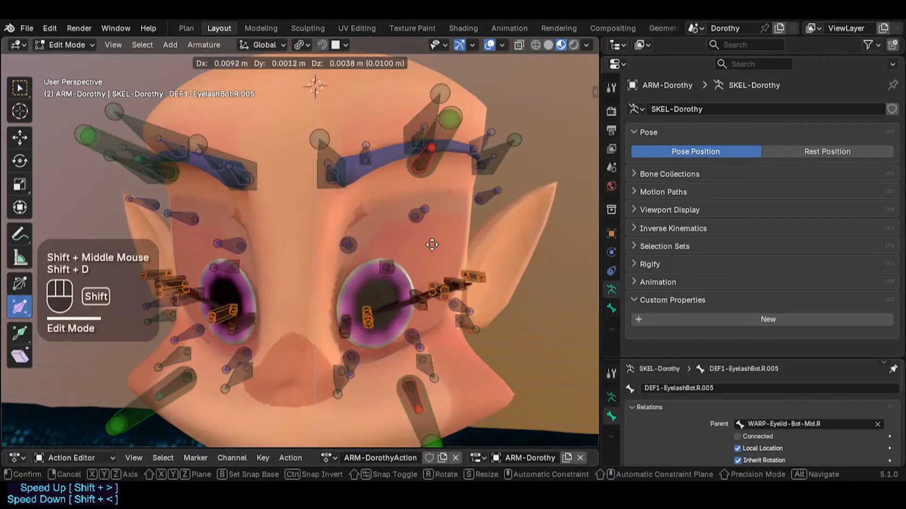
pyautogui.press('Escape')
pyautogui.hotkey('shift', 'ctrl', 'alt', 'a')
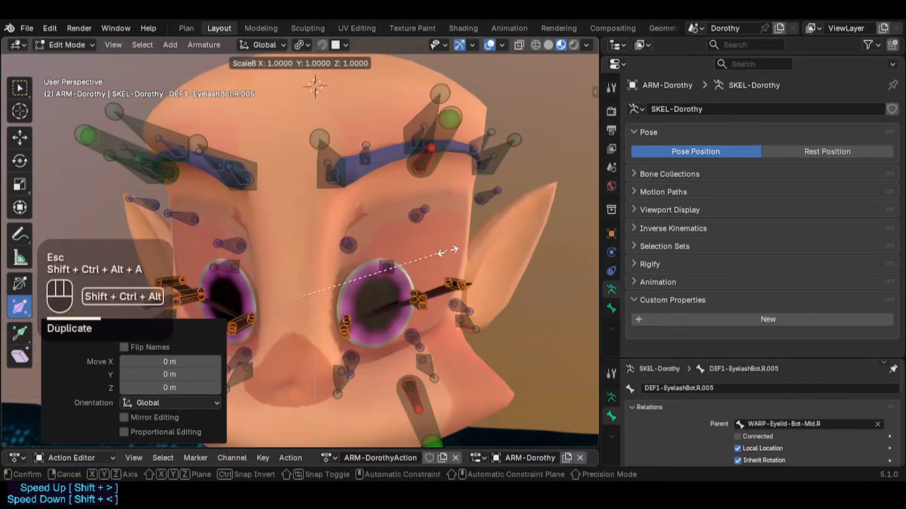
pyautogui.click(537, 270)
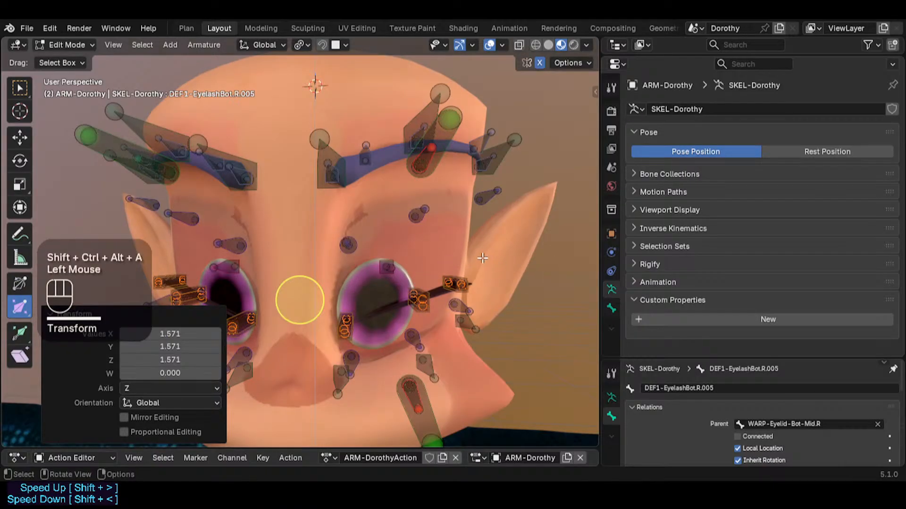
# Set the duplicated eyelash bones' display type to Stick and their bone color to 02 - Theme Color Set
pyautogui.hotkey('shift', 'alt', 'b')
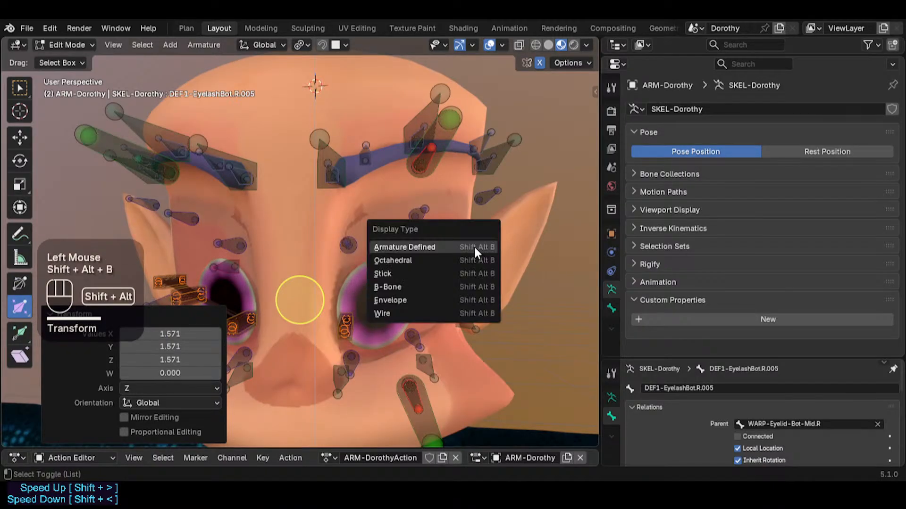
pyautogui.keyDown('alt'); pyautogui.keyDown('shift'); pyautogui.click(438, 273); pyautogui.keyUp('shift'); pyautogui.keyUp('alt')
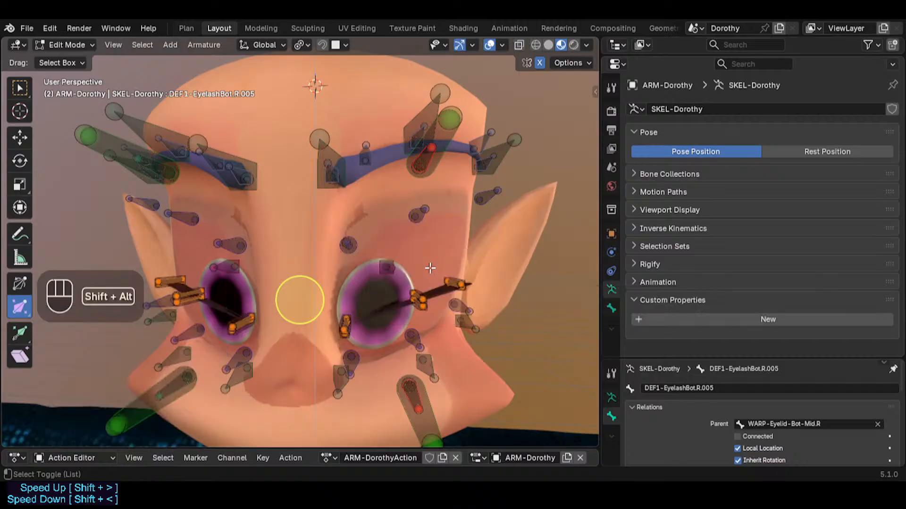
pyautogui.moveTo(407, 248); pyautogui.dragTo(440, 283, button='middle')
pyautogui.scroll(1, 394, 270)
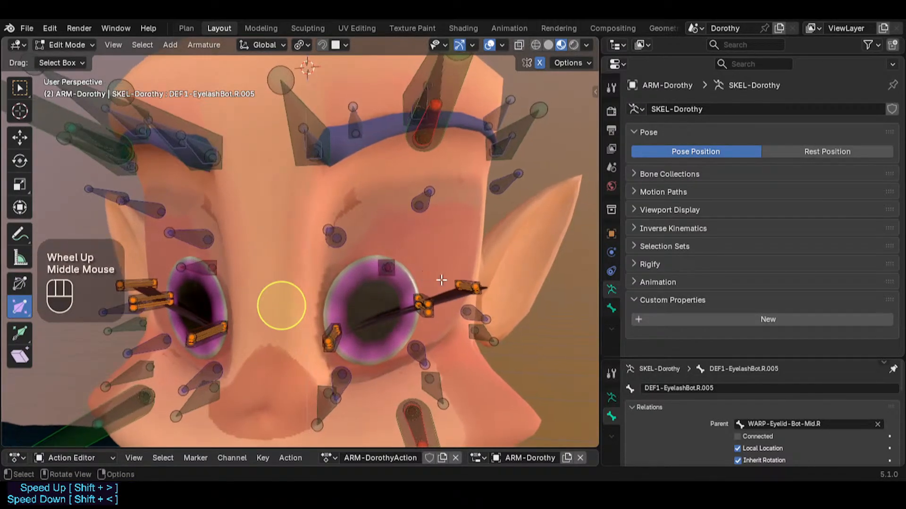
pyautogui.click(611, 306)
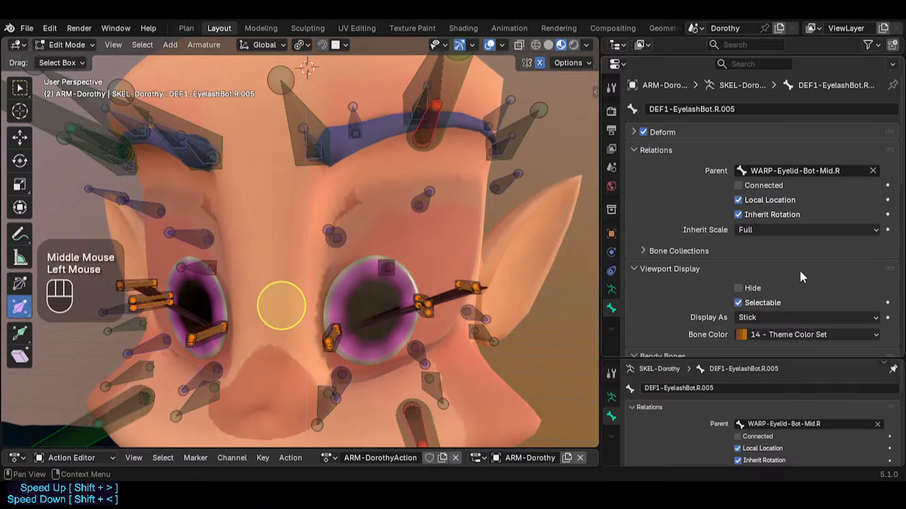
pyautogui.click(802, 334)
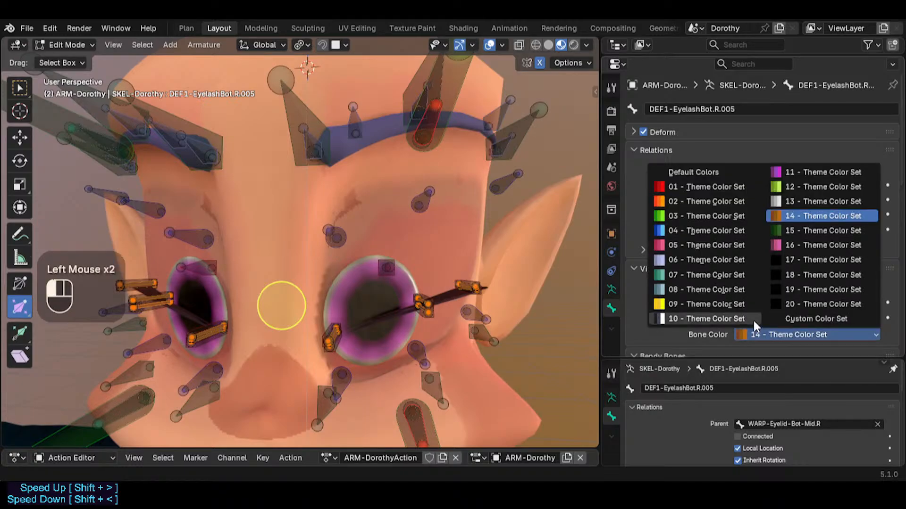
pyautogui.keyDown('alt'); pyautogui.click(686, 202); pyautogui.keyUp('alt')
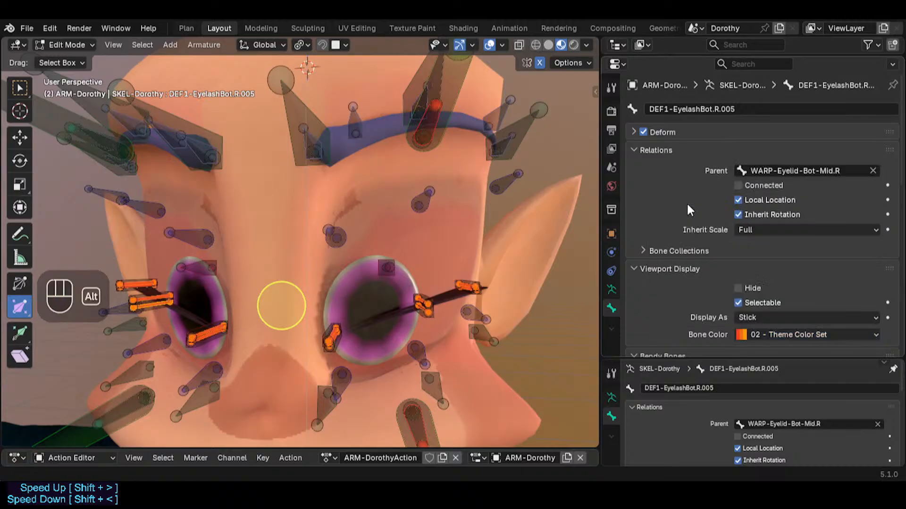
pyautogui.click(761, 330)
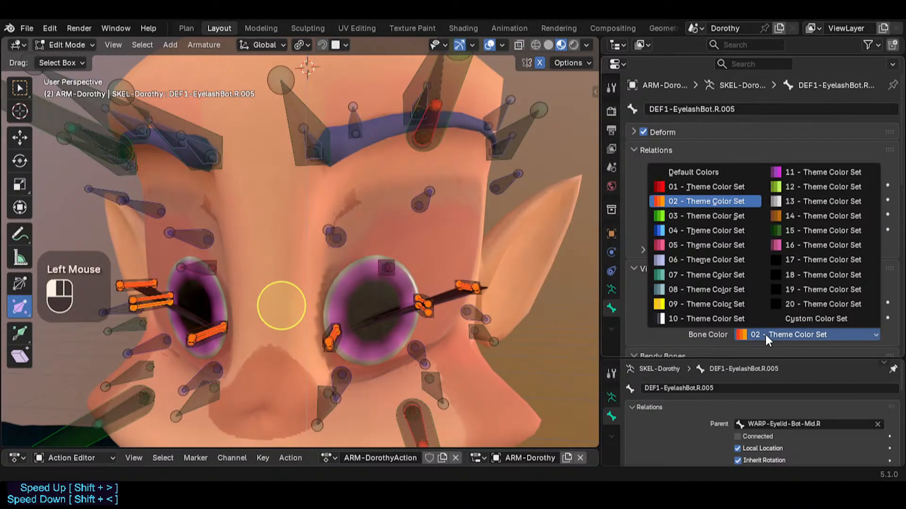
pyautogui.click(765, 335)
pyautogui.moveTo(359, 298); pyautogui.dragTo(418, 298, button='middle')
pyautogui.scroll(1, 412, 298)
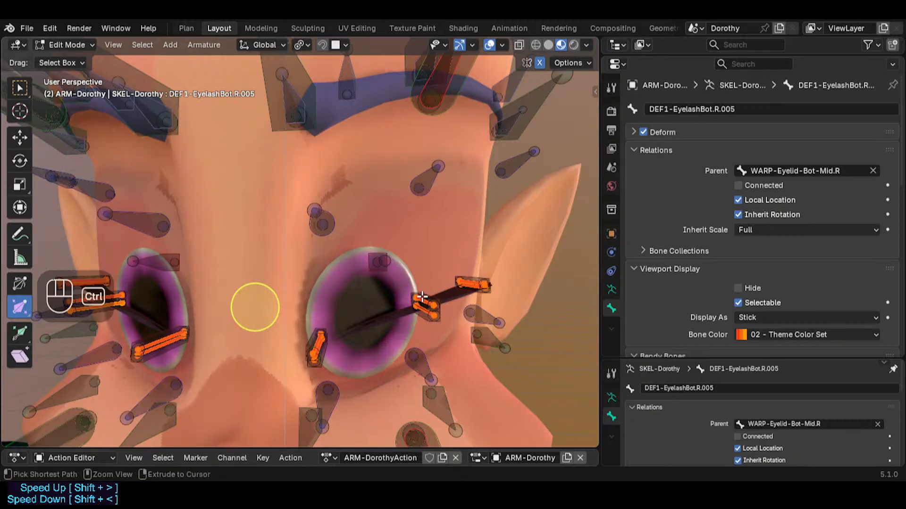
pyautogui.hotkey('ctrl', 'F2')
pyautogui.click(478, 303)
pyautogui.press('b')
pyautogui.press('Escape')
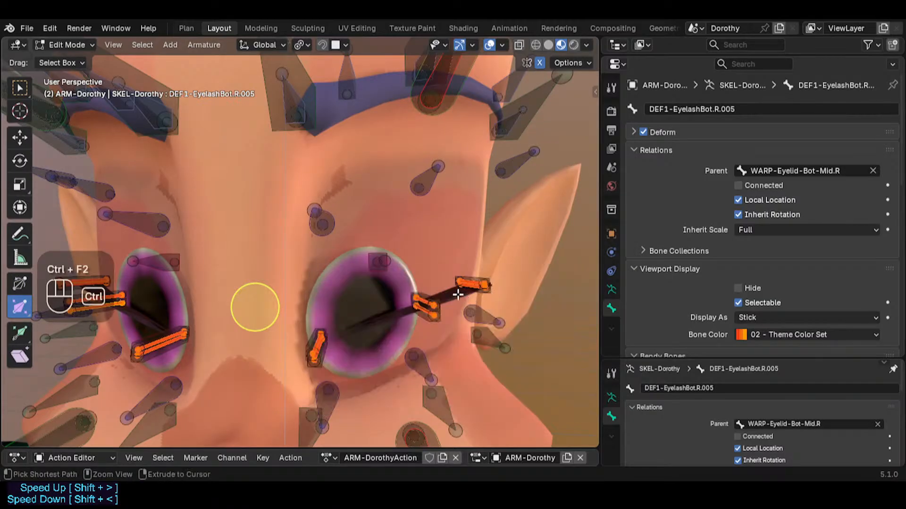
# Save the file and set up a batch rename of the selected bones, replacing DEF1 with TIP
pyautogui.hotkey('ctrl', 's')
pyautogui.hotkey('ctrl', 'F2')
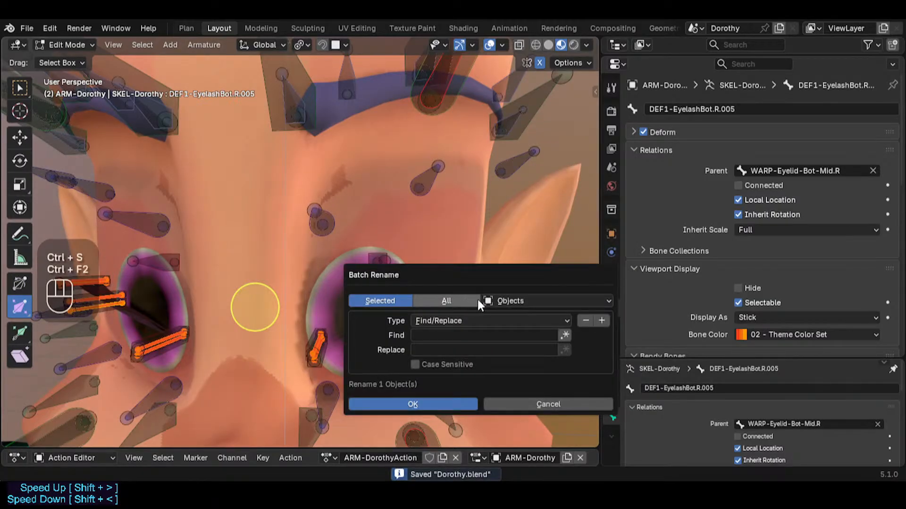
pyautogui.click(477, 298)
pyautogui.press('b')
pyautogui.click(455, 335)
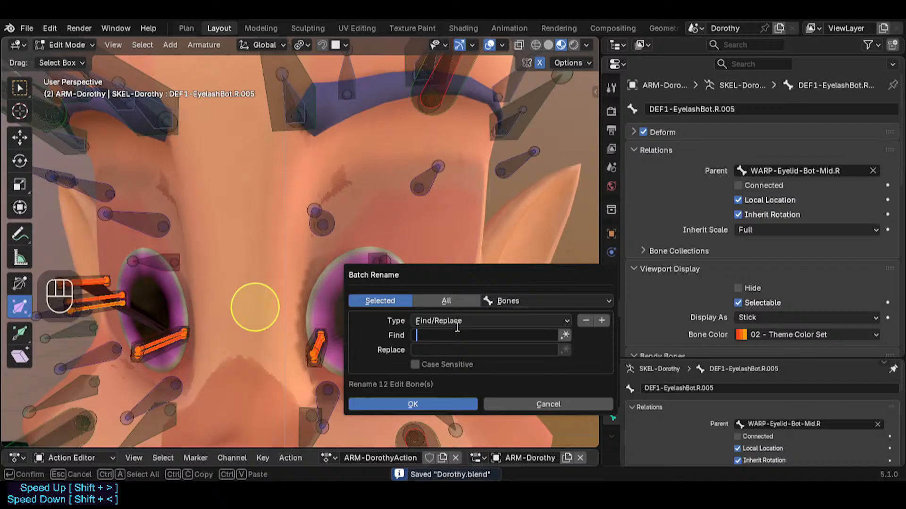
pyautogui.write('DEF1')
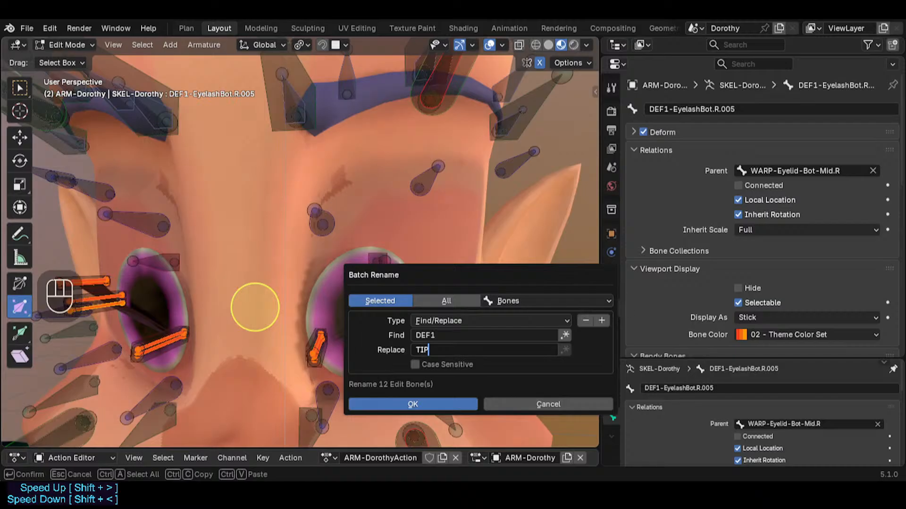
# Add a Strip Characters action removing digits and punctuation from the end of the names, and apply the batch rename
pyautogui.click(601, 321)
pyautogui.click(441, 380)
pyautogui.click(439, 424)
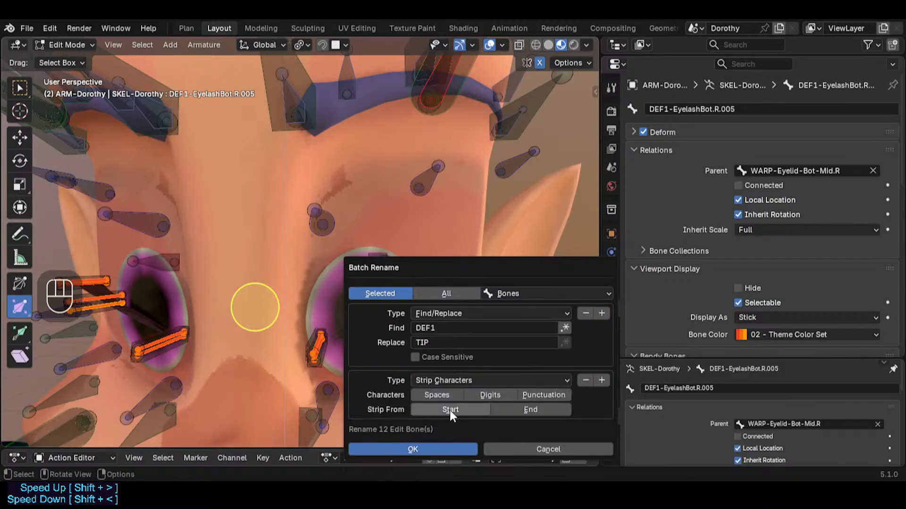
pyautogui.keyDown('shift'); pyautogui.click(496, 395); pyautogui.keyUp('shift')
pyautogui.keyDown('shift'); pyautogui.click(535, 395); pyautogui.keyUp('shift')
pyautogui.keyDown('shift'); pyautogui.click(540, 407); pyautogui.keyUp('shift')
pyautogui.click(426, 448)
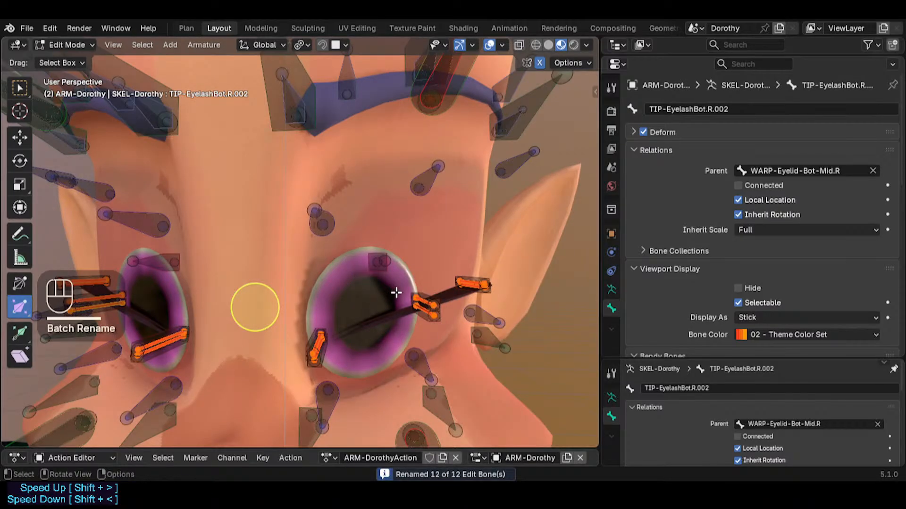
# Move the TIP eyelash bones to the ALL Face Controllers collection under CONTROL-Face
pyautogui.hotkey('ctrl', '1')
pyautogui.hotkey('ctrl', '1')
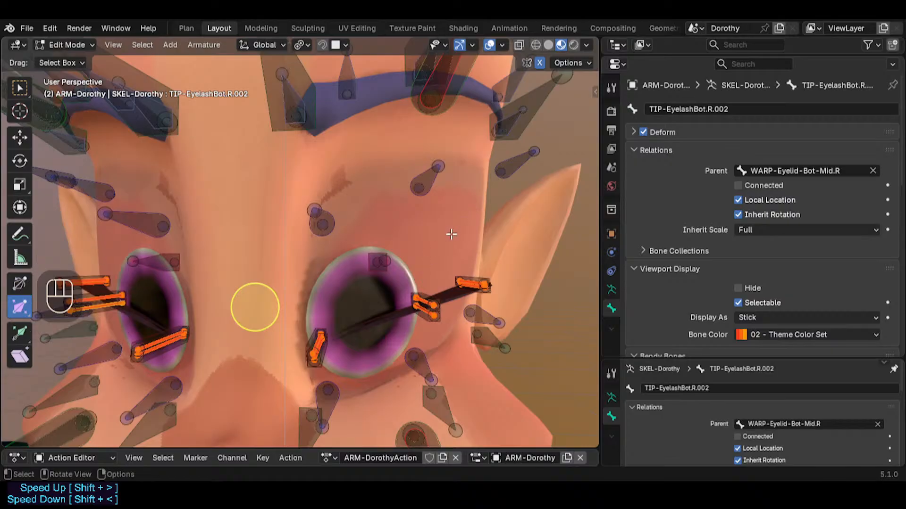
pyautogui.hotkey('alt', 'm')
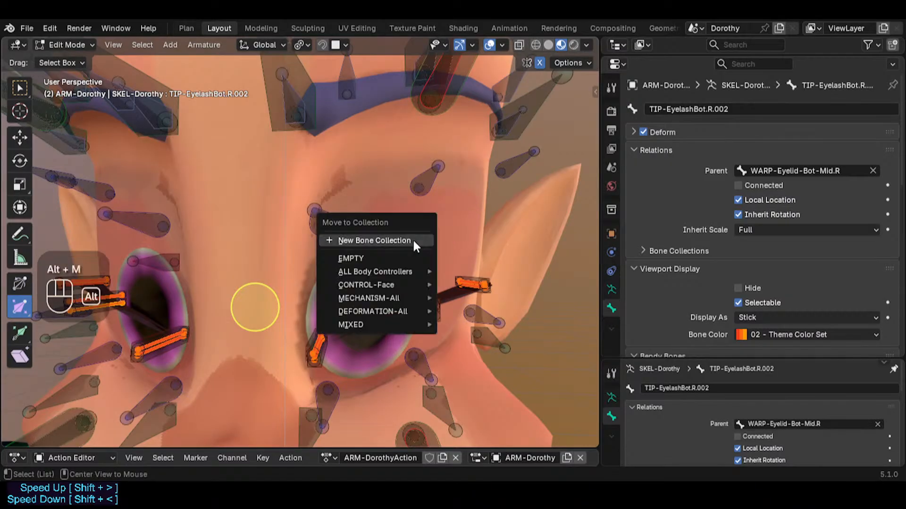
pyautogui.moveTo(395, 283)
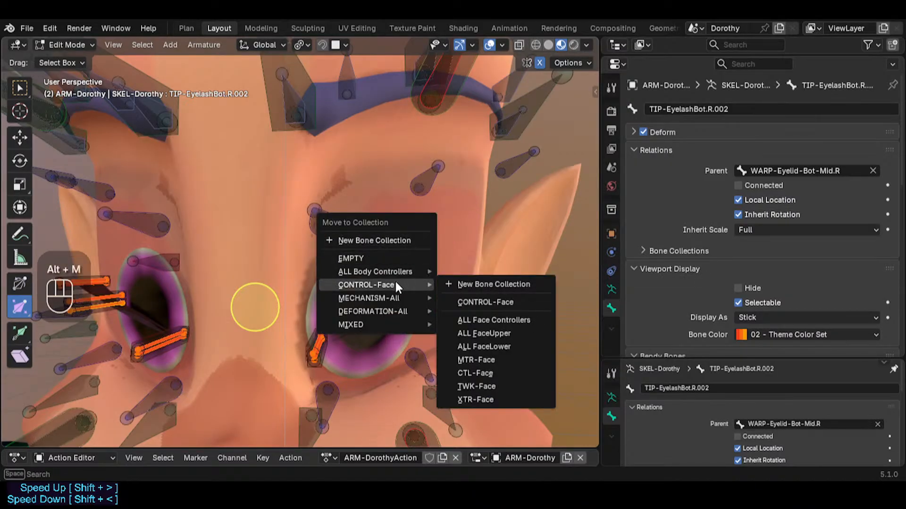
pyautogui.click(489, 320)
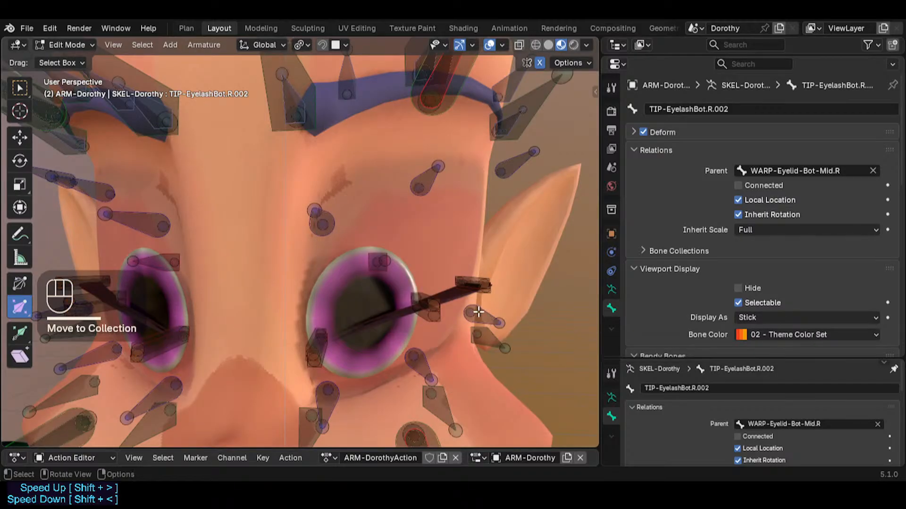
# Try to also assign the TIP eyelash bones to the ALL FaceUpper and TWK-Face collections
pyautogui.hotkey('shift', 'm')
pyautogui.moveTo(485, 344)
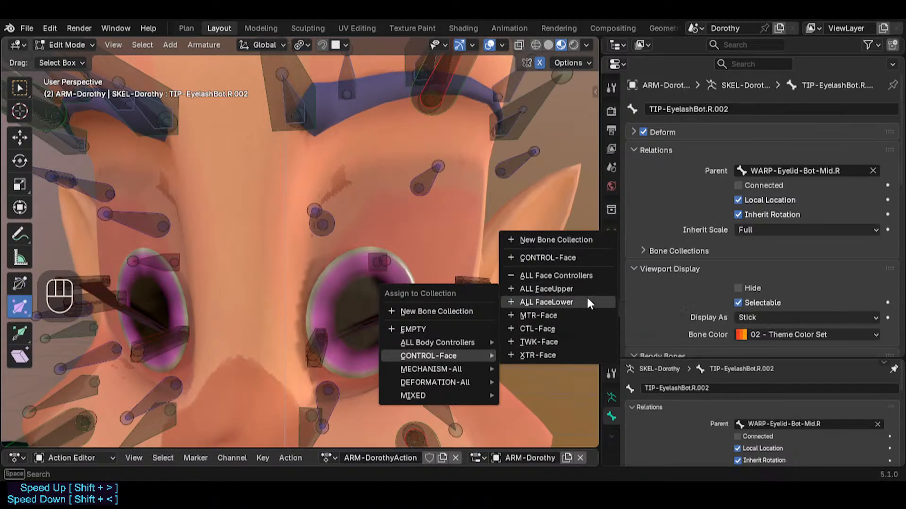
pyautogui.click(575, 289)
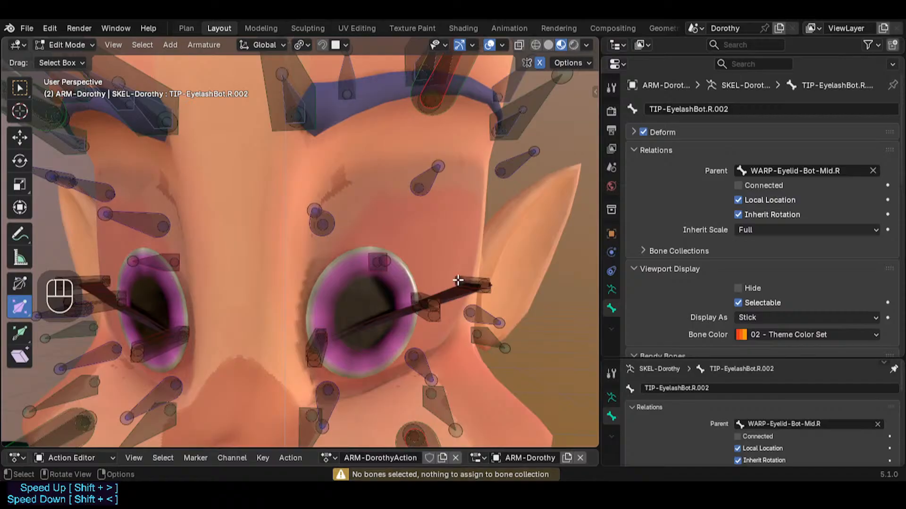
pyautogui.hotkey('shift', 'm')
pyautogui.moveTo(471, 279)
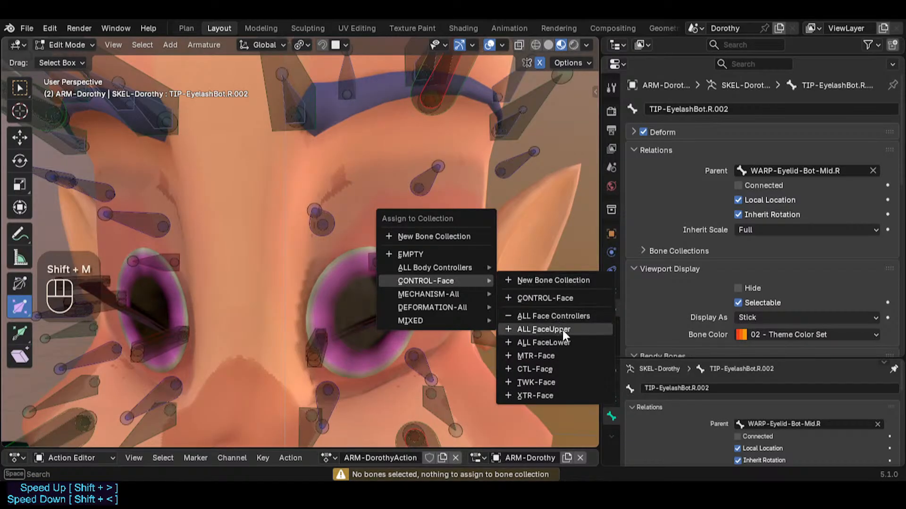
pyautogui.click(562, 383)
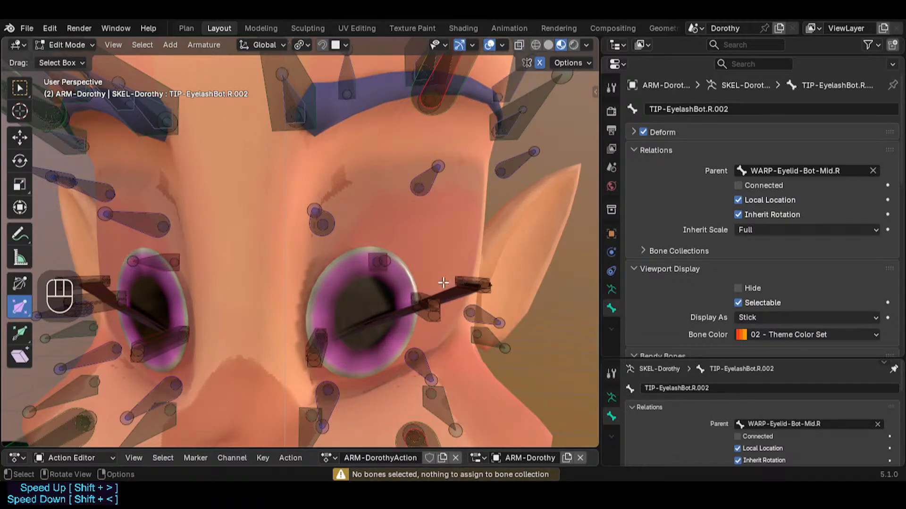
# Solo the ALL Face Controllers bone collection to show the selected TIP eyelash bones again
pyautogui.press('n')
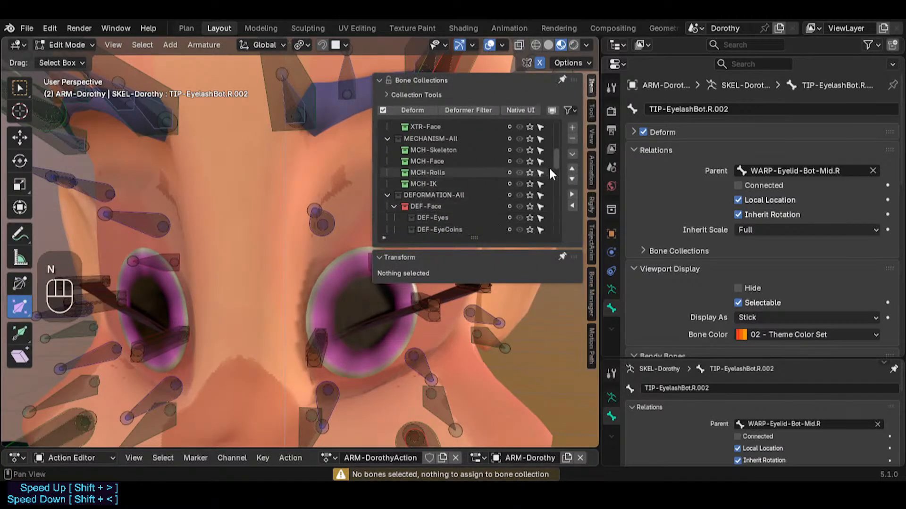
pyautogui.moveTo(558, 149); pyautogui.dragTo(558, 124)
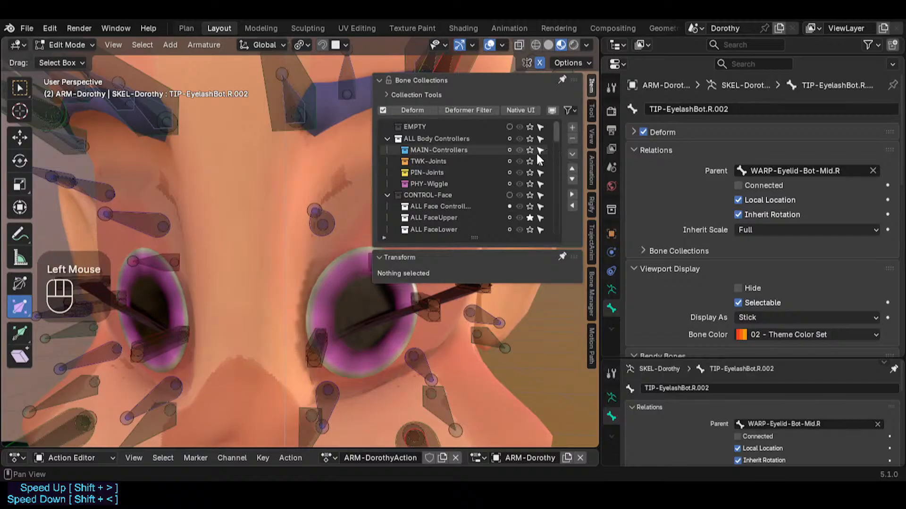
pyautogui.click(529, 139)
pyautogui.click(529, 139)
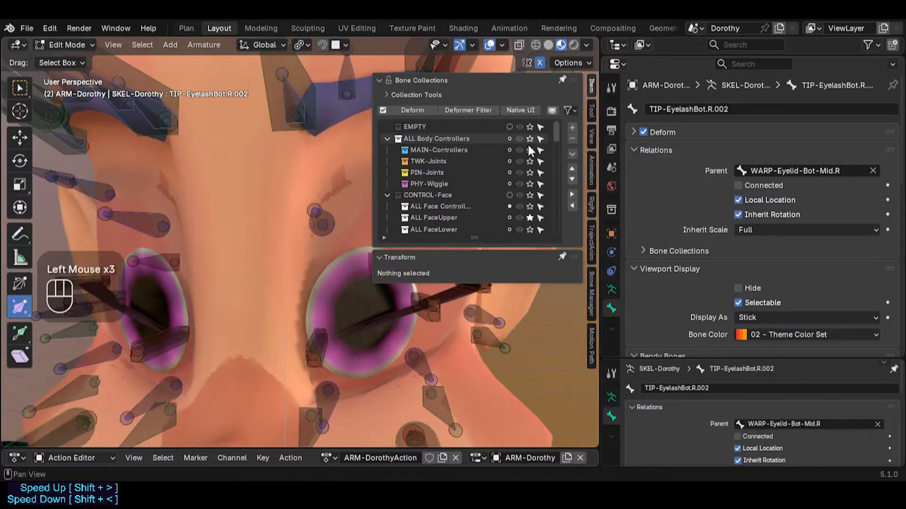
pyautogui.click(529, 206)
pyautogui.press('n')
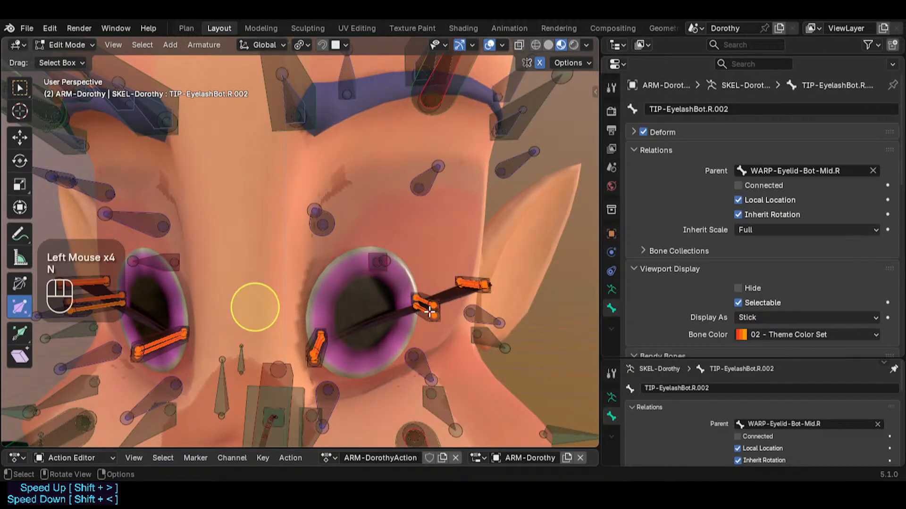
pyautogui.press('g')
pyautogui.press('Escape')
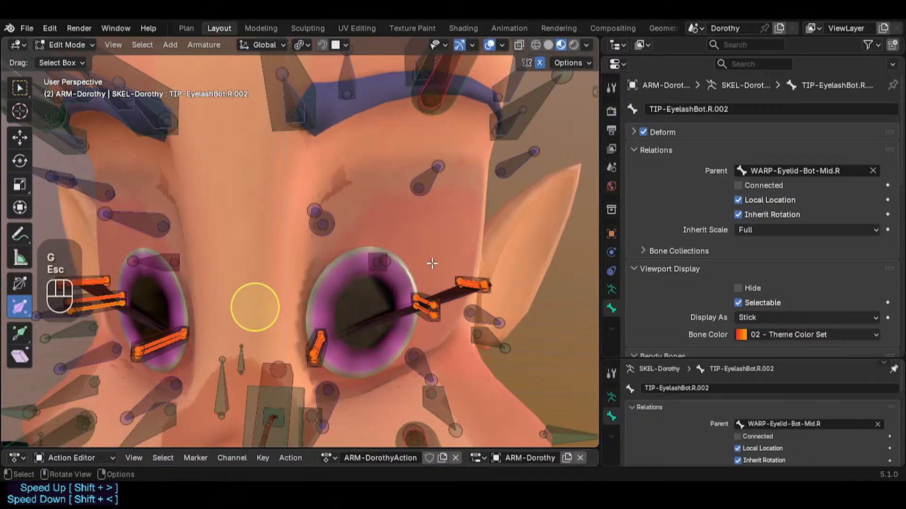
# Assign the selected TIP eyelash bones to the ALL FaceUpper and TWK-Face collections under CONTROL-Face
pyautogui.hotkey('shift', 'm')
pyautogui.moveTo(431, 263)
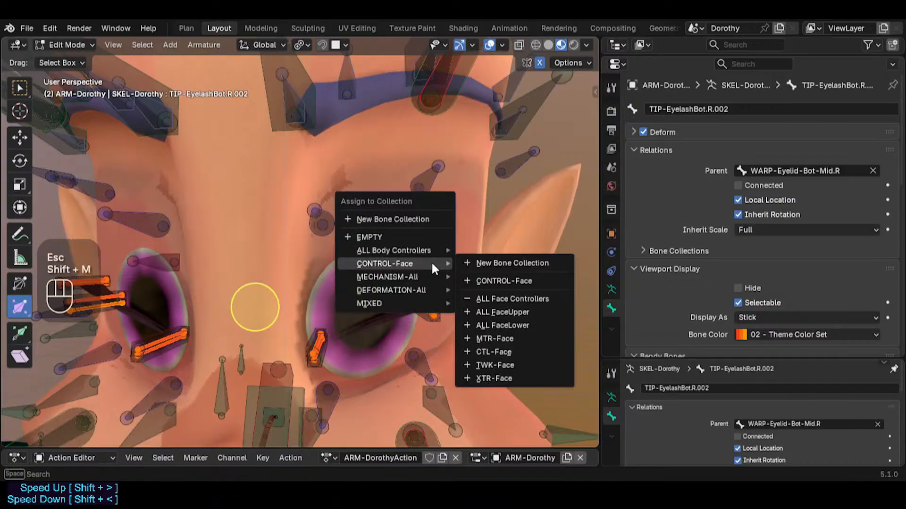
pyautogui.click(502, 311)
pyautogui.hotkey('shift', 'm')
pyautogui.moveTo(500, 308)
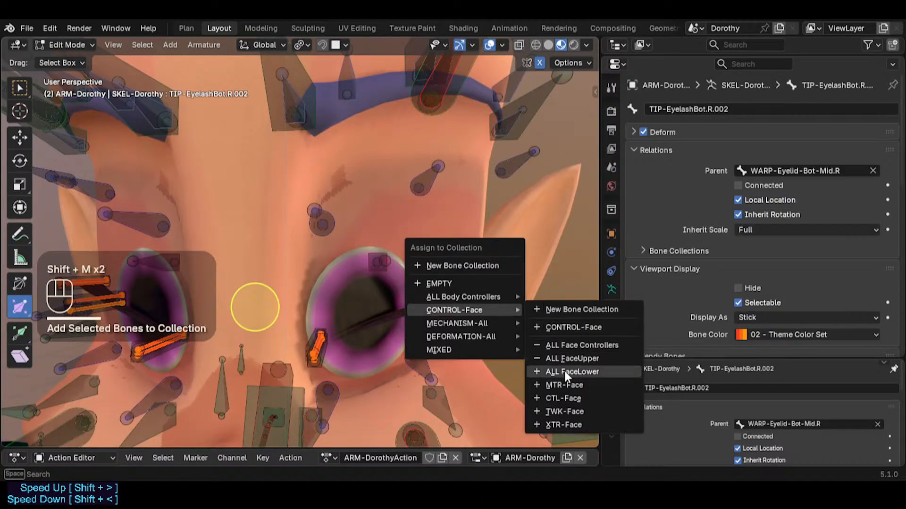
pyautogui.click(575, 412)
# Pick the left inner top eyelash's TIP bone among the overlapping bones and check the face in Pose Mode
pyautogui.scroll(-2, 419, 300)
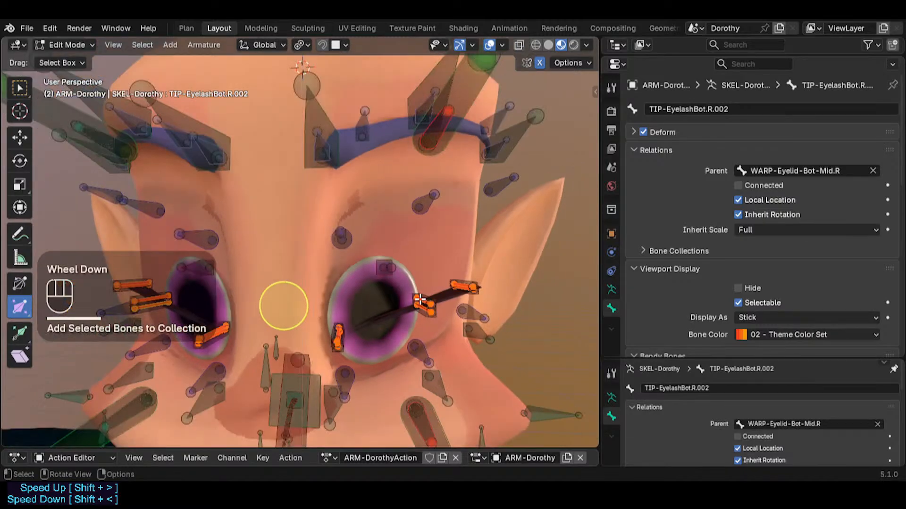
pyautogui.scroll(3, 422, 301)
pyautogui.keyDown('shift'); pyautogui.moveTo(353, 319); pyautogui.dragTo(340, 324, button='middle'); pyautogui.keyUp('shift')
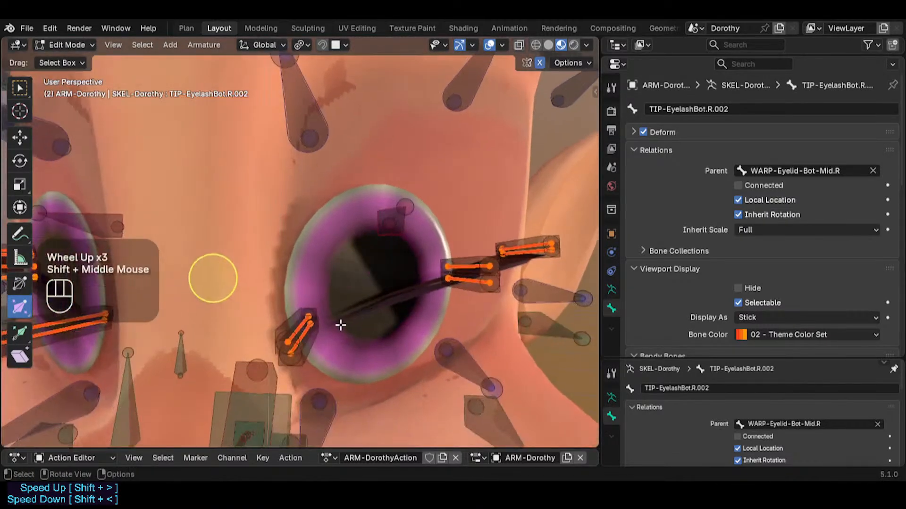
pyautogui.scroll(2, 293, 314)
pyautogui.click(276, 325)
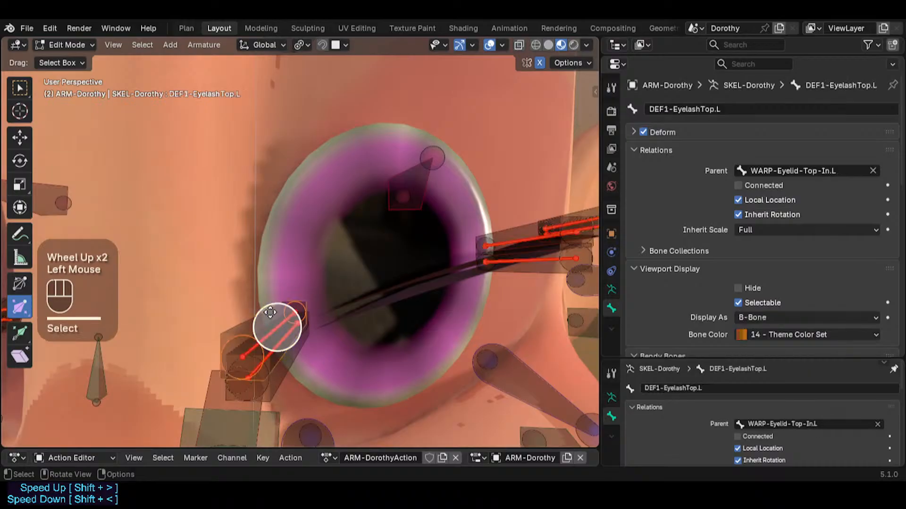
pyautogui.scroll(-2, 280, 333)
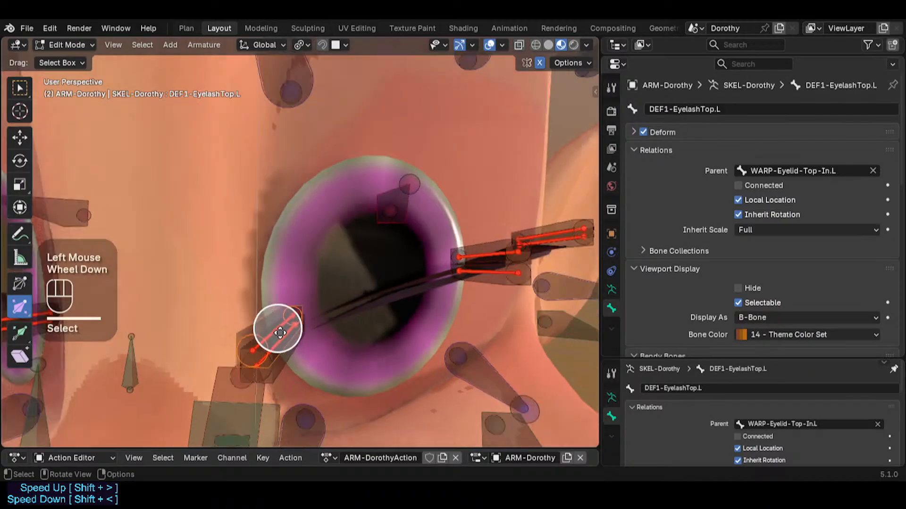
pyautogui.click(291, 325)
pyautogui.click(282, 328)
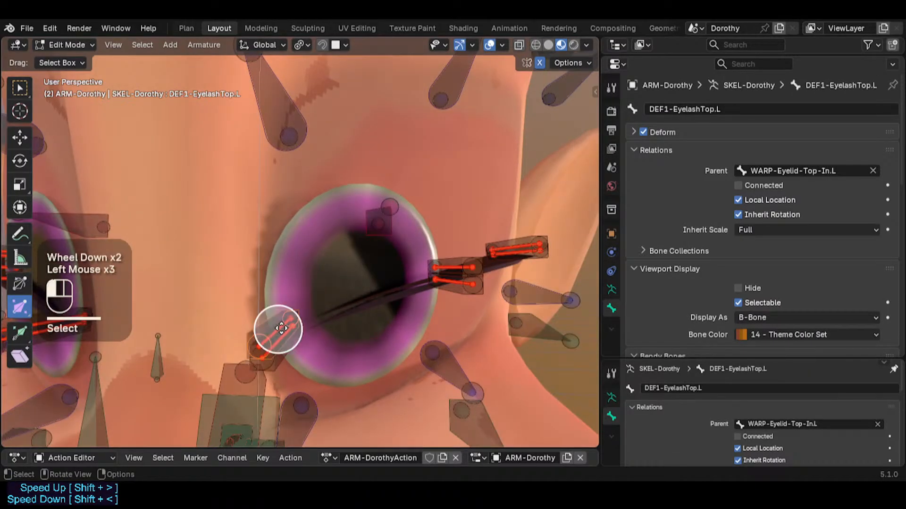
pyautogui.click(281, 328)
pyautogui.click(281, 329)
pyautogui.hotkey('ctrl', 'Tab')
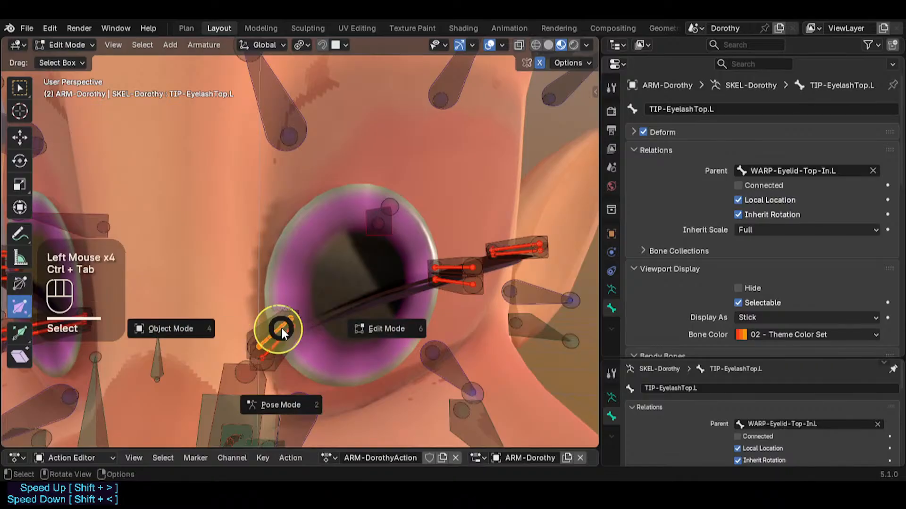
pyautogui.click(275, 402)
pyautogui.scroll(-2, 330, 276)
pyautogui.keyDown('shift'); pyautogui.moveTo(360, 238); pyautogui.dragTo(332, 274, button='middle'); pyautogui.keyUp('shift')
pyautogui.scroll(-1, 361, 262)
pyautogui.scroll(-2, 327, 302)
# In Edit Mode, box-select the face bones on the character's left side and symmetrize them to the other side
pyautogui.press('Tab')
pyautogui.moveTo(329, 321); pyautogui.dragTo(324, 332, button='middle')
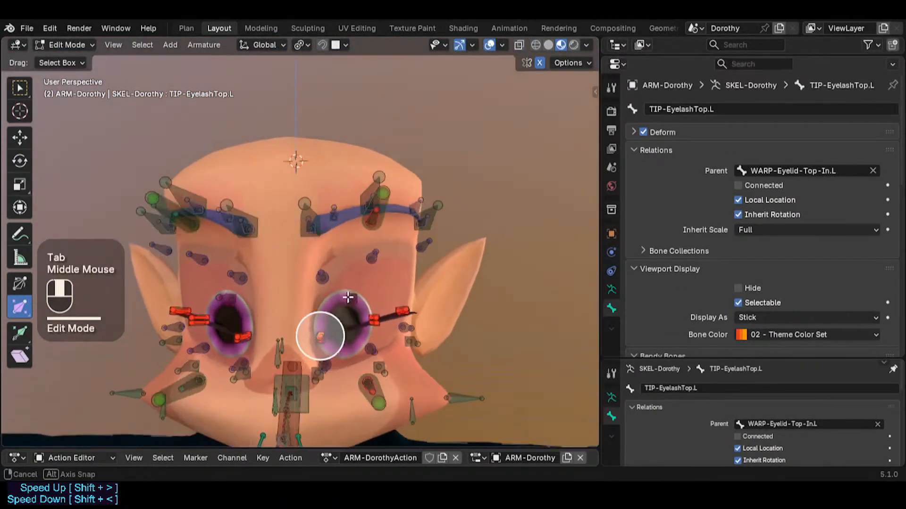
pyautogui.hotkey('alt', 'a')
pyautogui.press('b')
pyautogui.moveTo(309, 165); pyautogui.dragTo(308, 430)
pyautogui.press('b')
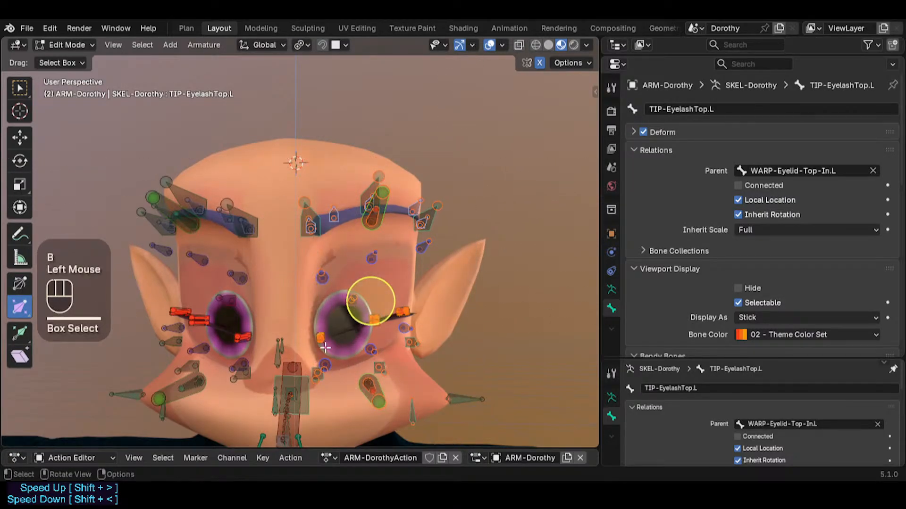
pyautogui.rightClick(319, 219)
pyautogui.rightClick(319, 219)
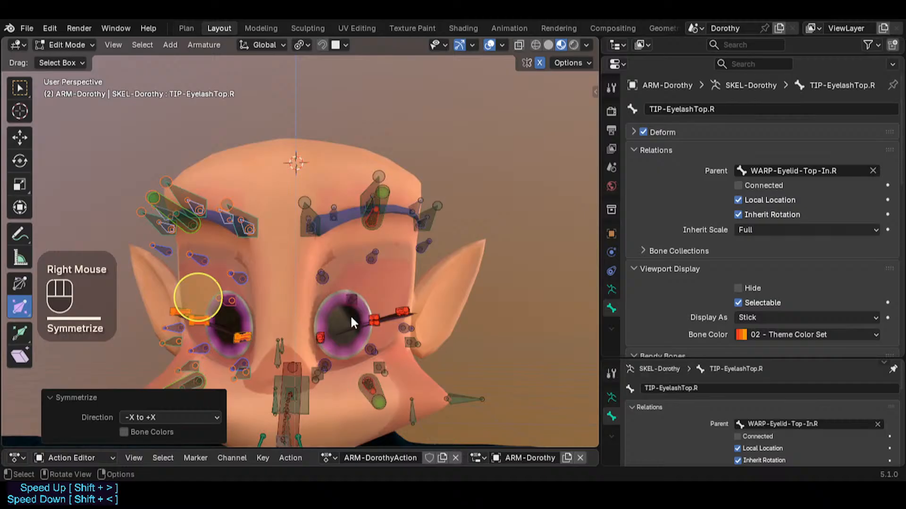
# In Pose Mode, check the lower eyelash bones and examine the bone constraints of TIP-EyelashBot.L.002
pyautogui.press('Tab')
pyautogui.scroll(2, 328, 320)
pyautogui.moveTo(306, 326); pyautogui.dragTo(301, 325, button='middle')
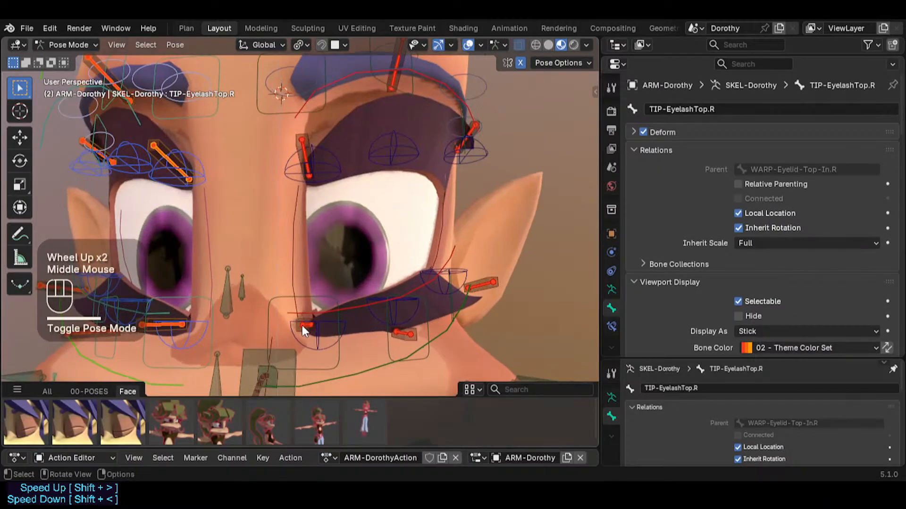
pyautogui.click(305, 327)
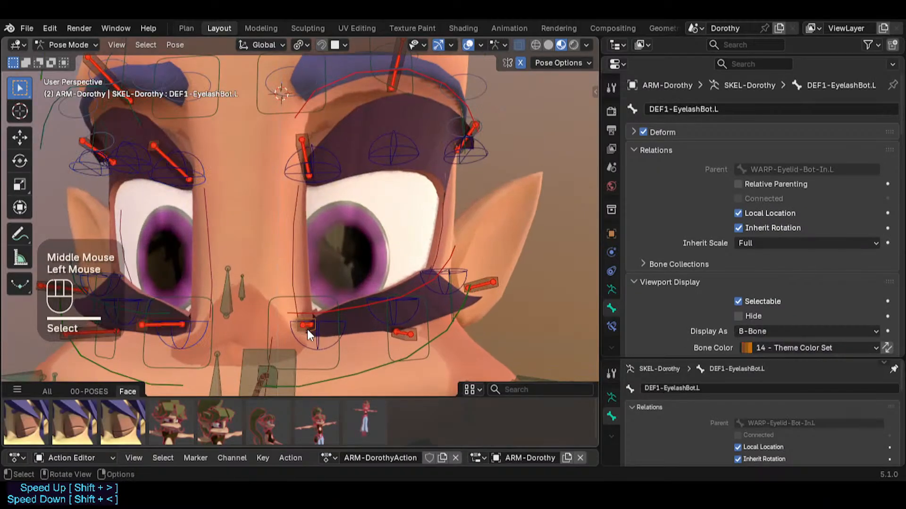
pyautogui.keyDown('shift'); pyautogui.click(402, 341); pyautogui.keyUp('shift')
pyautogui.click(408, 335)
pyautogui.click(611, 326)
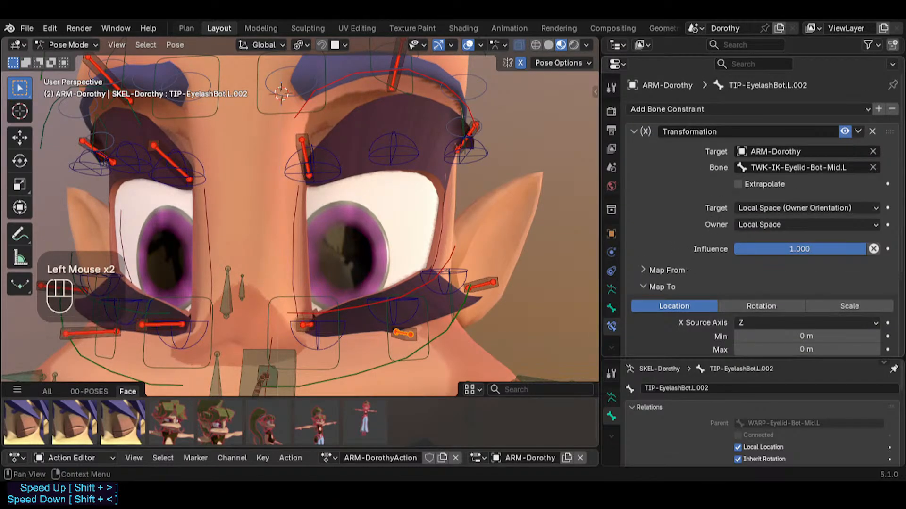
# Select the three DEF1 bones of the left lower eyelash, keeping the MAIN-Eyelid-Top.L control out of the selection
pyautogui.click(407, 345)
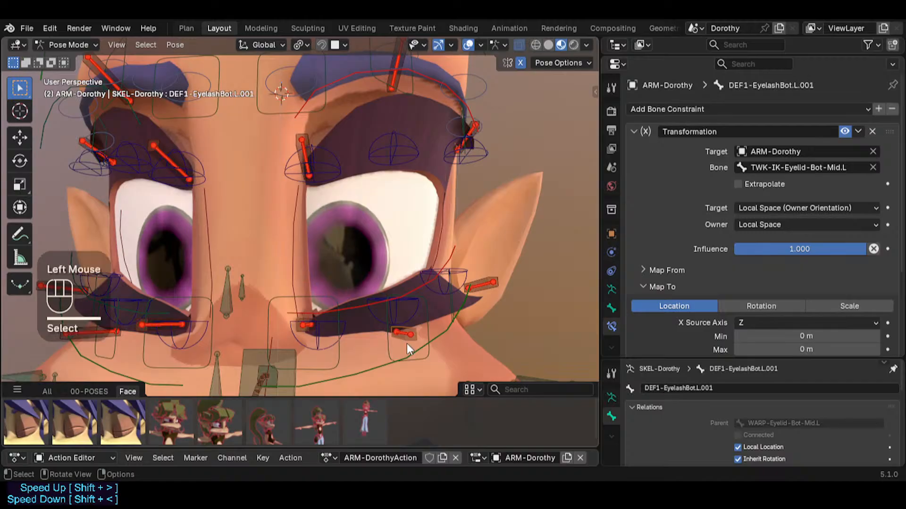
pyautogui.keyDown('shift'); pyautogui.click(298, 332); pyautogui.keyUp('shift')
pyautogui.keyDown('shift'); pyautogui.click(492, 281); pyautogui.keyUp('shift')
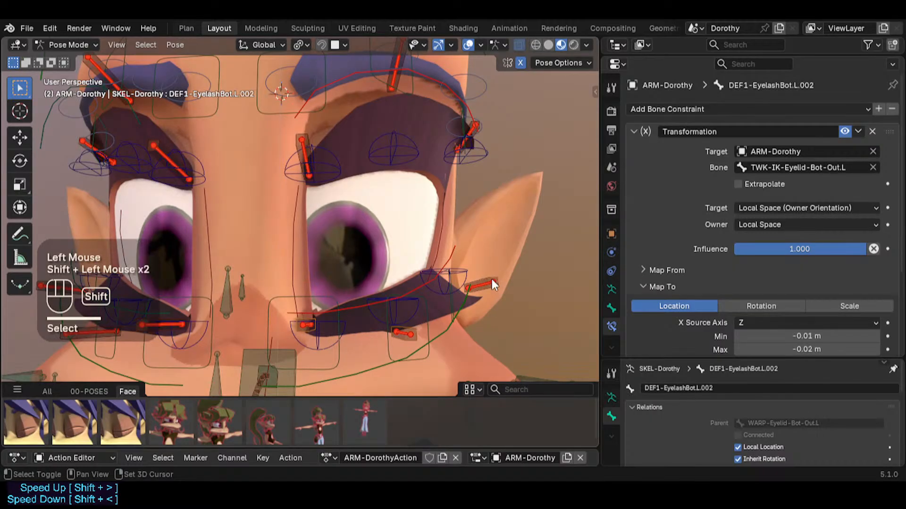
pyautogui.keyDown('shift'); pyautogui.click(474, 122); pyautogui.keyUp('shift')
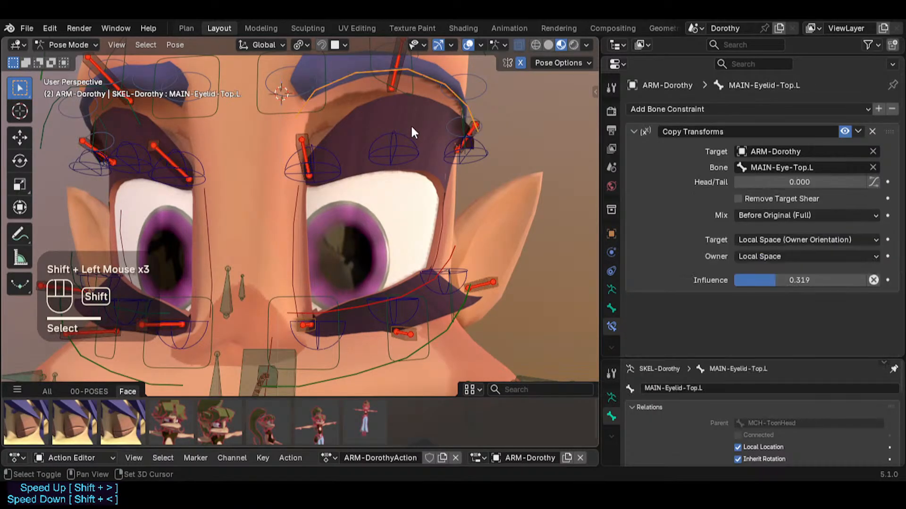
pyautogui.keyDown('shift'); pyautogui.moveTo(411, 124); pyautogui.dragTo(426, 155, button='middle'); pyautogui.keyUp('shift')
pyautogui.hotkey('ctrl', 'z')
# Add the middle, outer and inner DEF1 bones of the left upper eyelash to the selection
pyautogui.keyDown('shift'); pyautogui.click(394, 80); pyautogui.keyUp('shift')
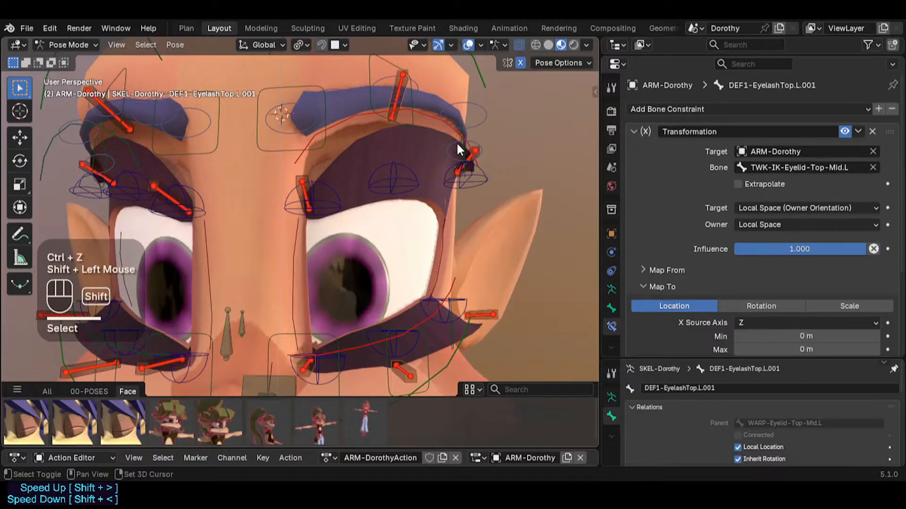
pyautogui.keyDown('shift'); pyautogui.click(470, 151); pyautogui.keyUp('shift')
pyautogui.hotkey('ctrl', 'z')
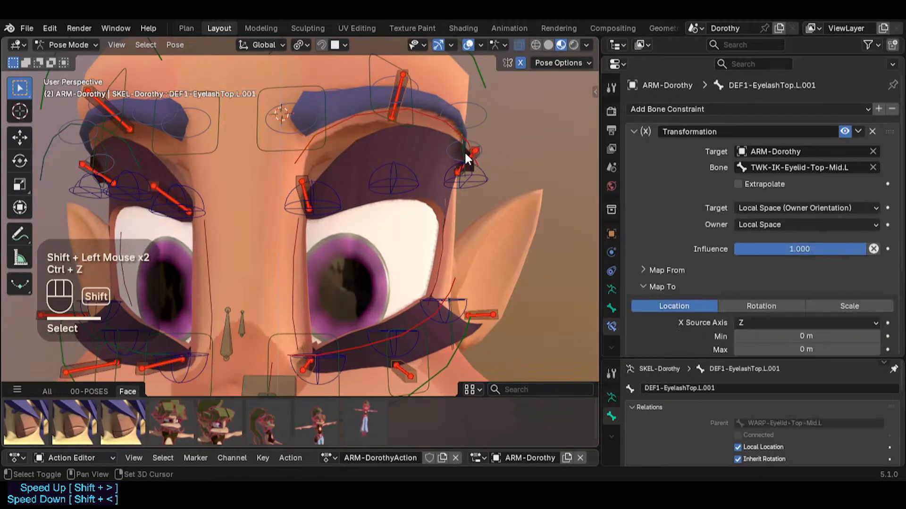
pyautogui.keyDown('shift'); pyautogui.click(465, 154); pyautogui.keyUp('shift')
pyautogui.hotkey('ctrl', 'z')
pyautogui.scroll(2, 466, 152)
pyautogui.keyDown('shift'); pyautogui.click(468, 151); pyautogui.keyUp('shift')
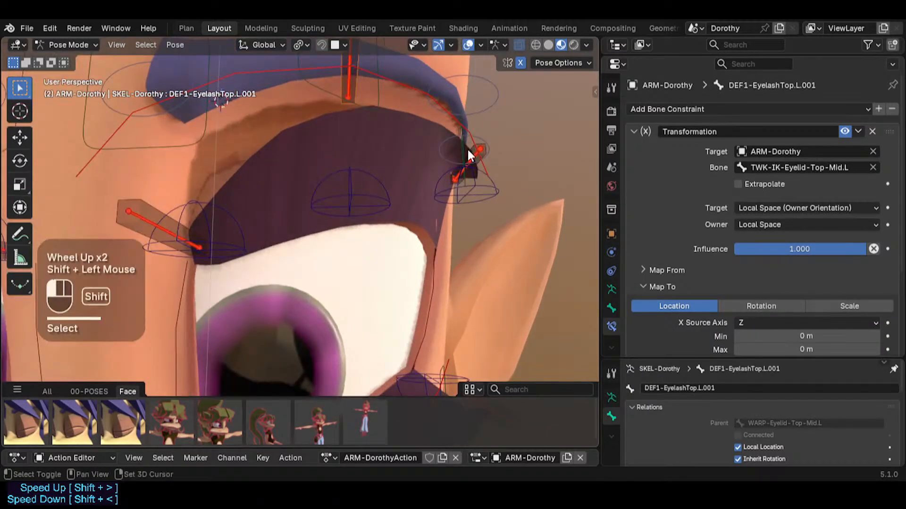
pyautogui.scroll(-2, 467, 151)
pyautogui.keyDown('shift'); pyautogui.click(300, 180); pyautogui.keyUp('shift')
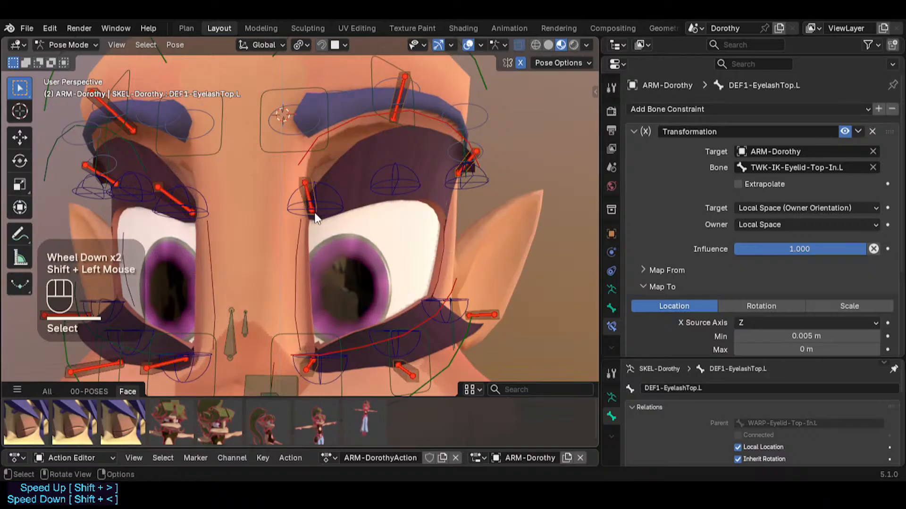
# Extend the selection to the mirrored DEF1 eyelash bones and clear all constraints from them
pyautogui.scroll(-2, 330, 230)
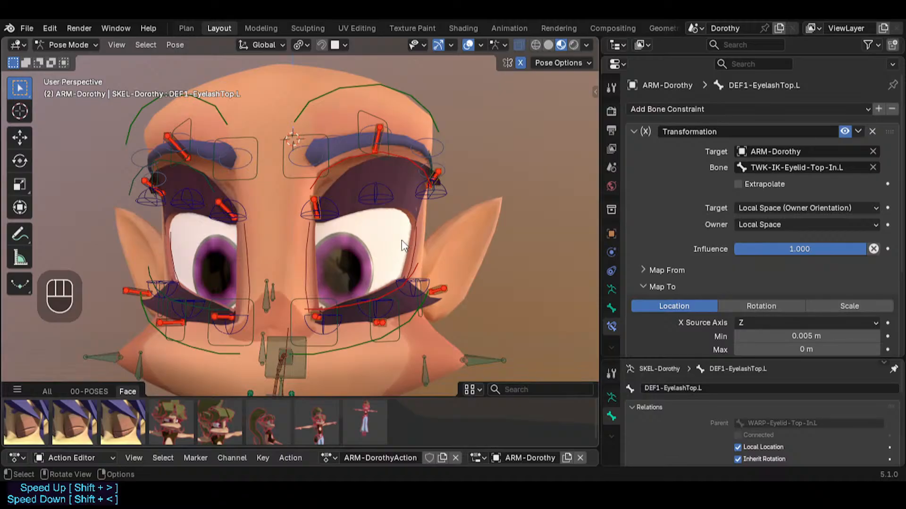
pyautogui.hotkey('shift', 'alt', 'x')
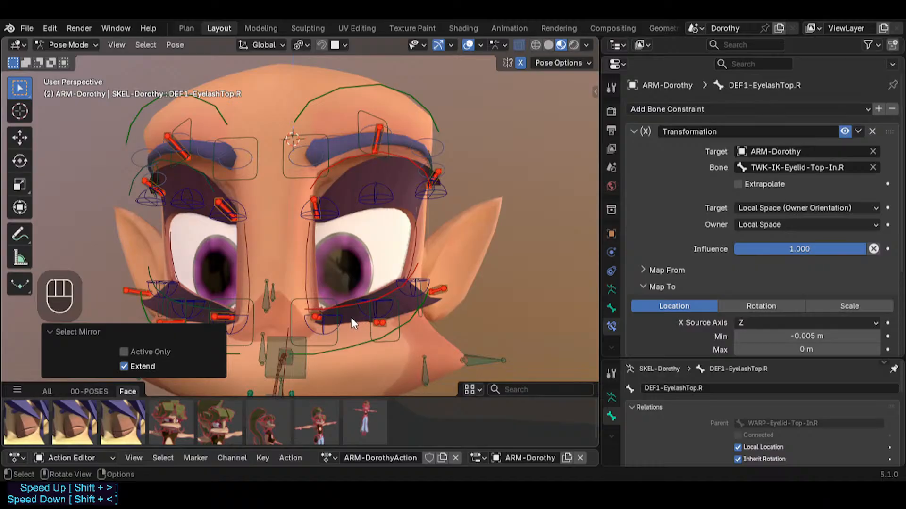
pyautogui.scroll(1, 351, 318)
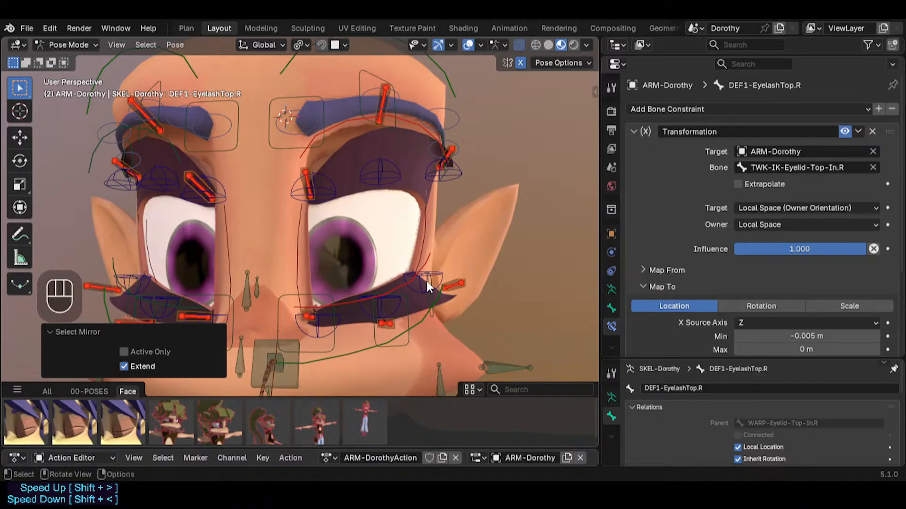
pyautogui.hotkey('ctrl', 'alt', 'c')
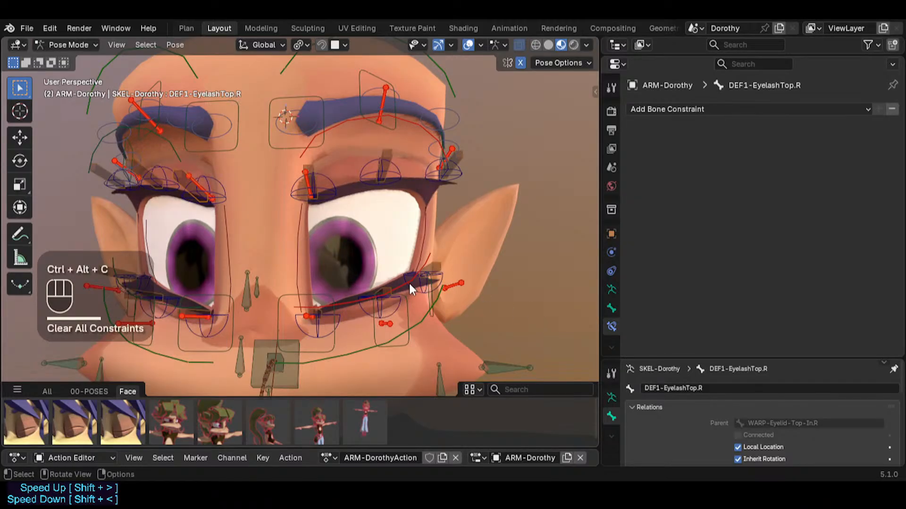
# Move the TWK-IK-Eyelid-Bot-Mid.L control up over the eye to test how the eyelash bones follow
pyautogui.click(383, 306)
pyautogui.press('g')
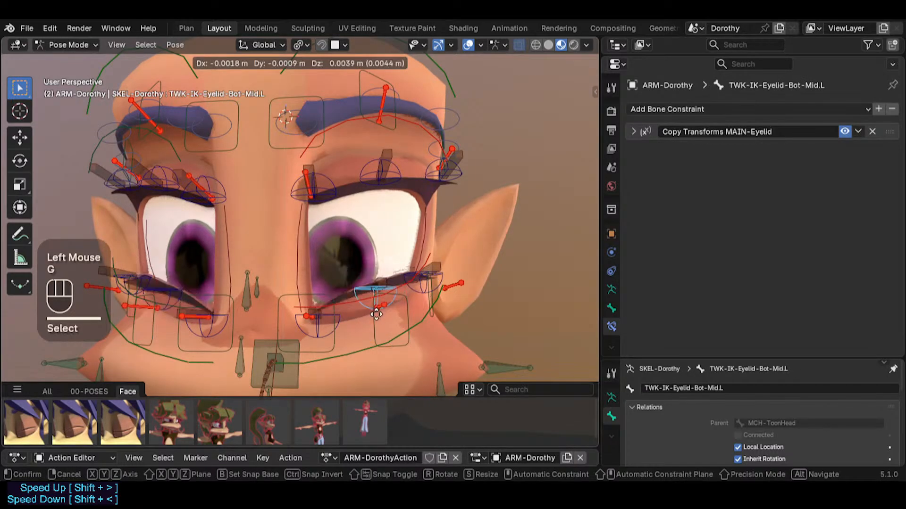
pyautogui.click(384, 264)
pyautogui.press('g')
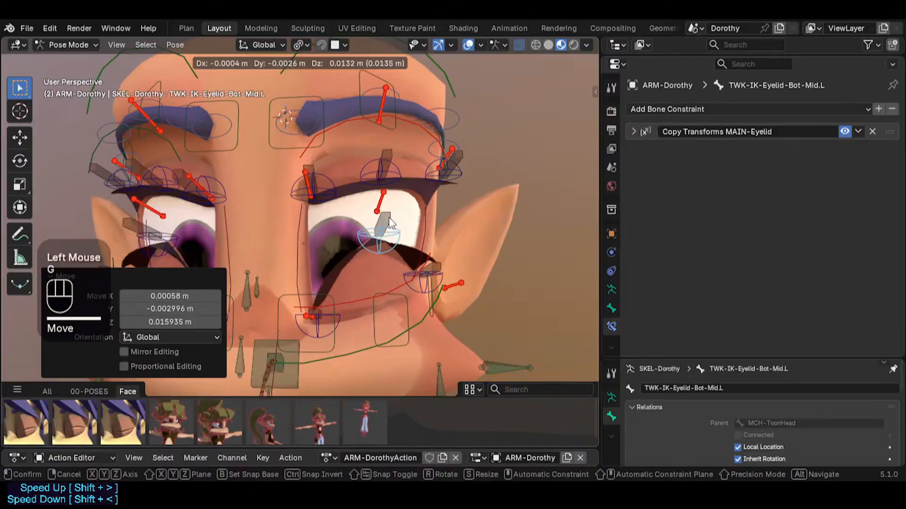
pyautogui.click(389, 223)
# Extend the selection by bone color from DEF1-EyelashBot.L.001 and TIP-EyelashBot.L.002, and hide all unselected bones
pyautogui.click(389, 223)
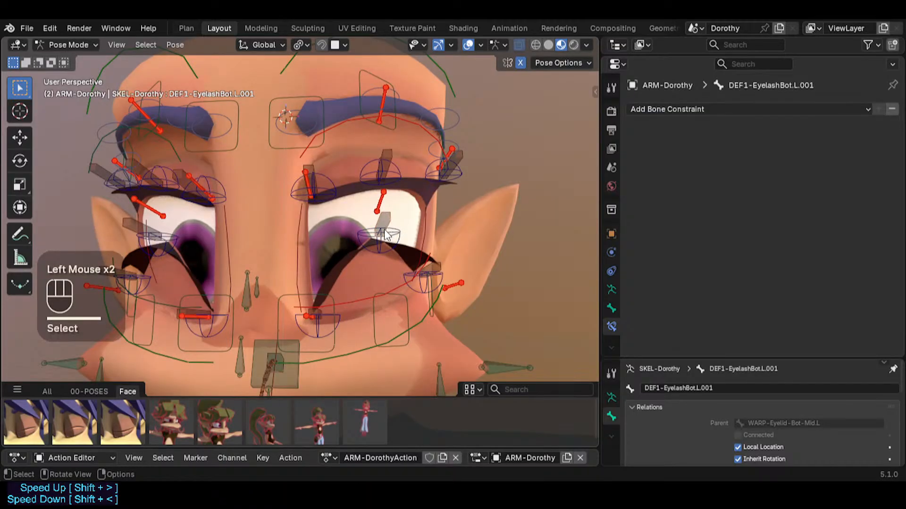
pyautogui.keyDown('shift'); pyautogui.click(387, 223); pyautogui.keyUp('shift')
pyautogui.hotkey('shift', 'g')
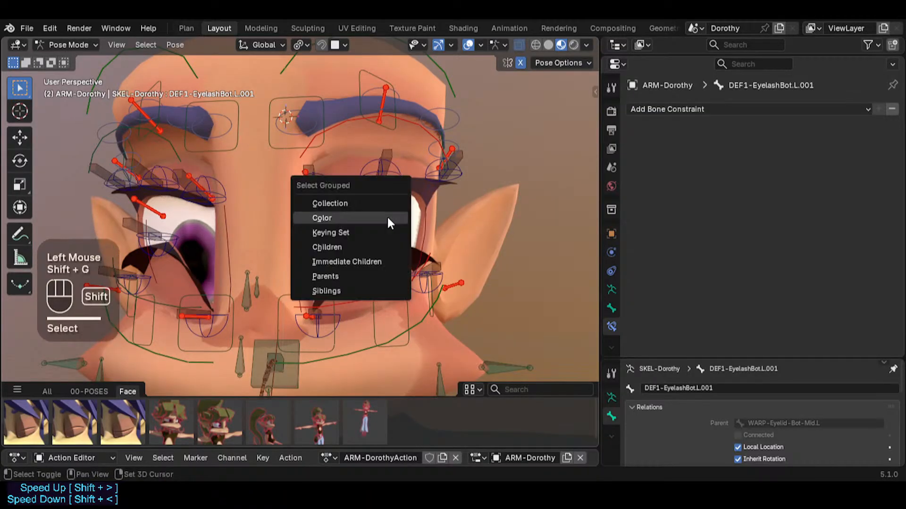
pyautogui.click(387, 219)
pyautogui.keyDown('shift'); pyautogui.click(380, 200); pyautogui.keyUp('shift')
pyautogui.hotkey('shift', 'g')
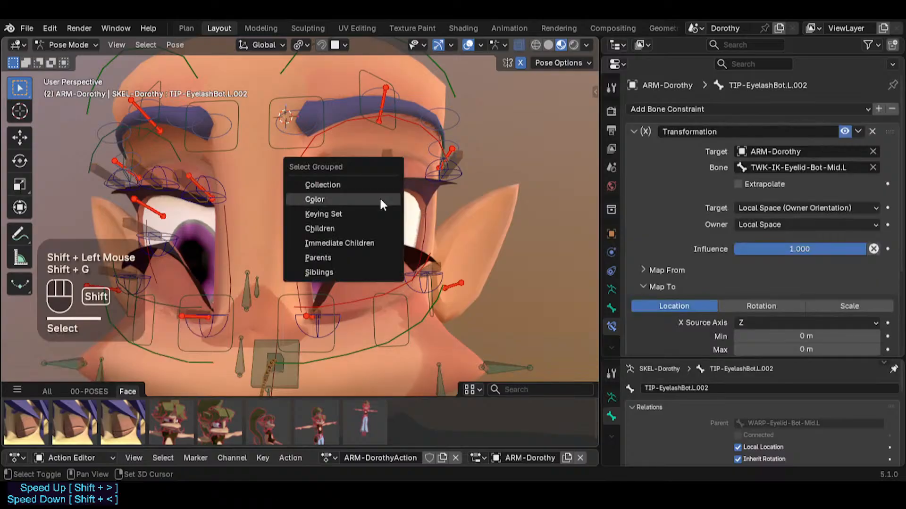
pyautogui.click(381, 201)
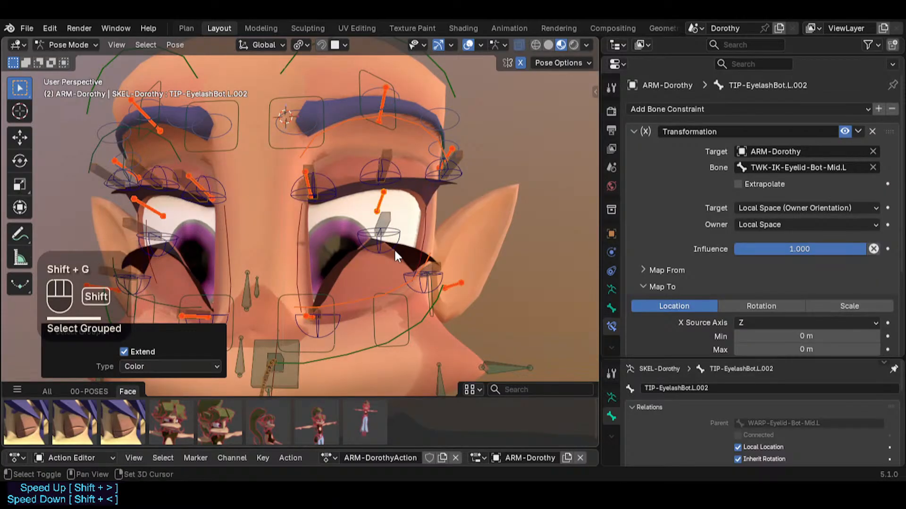
pyautogui.hotkey('shift', 'h')
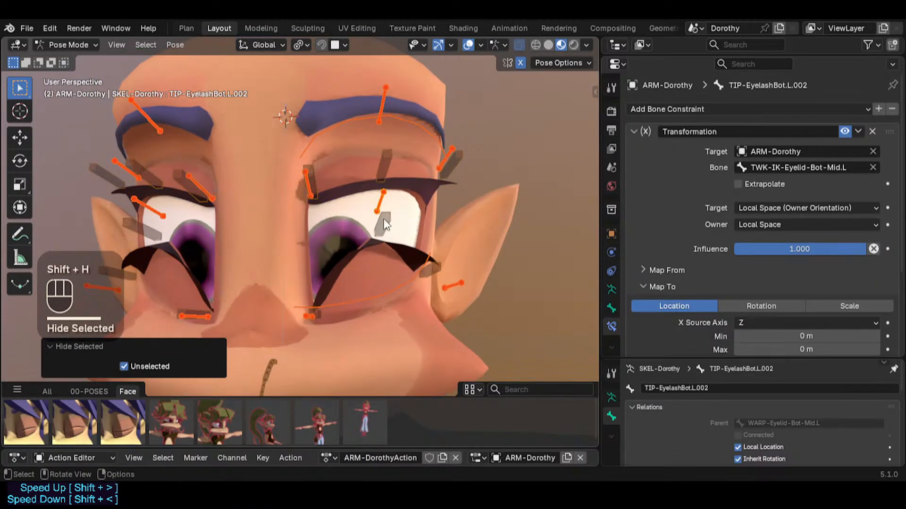
pyautogui.click(381, 202)
pyautogui.click(380, 204)
pyautogui.press('Tab')
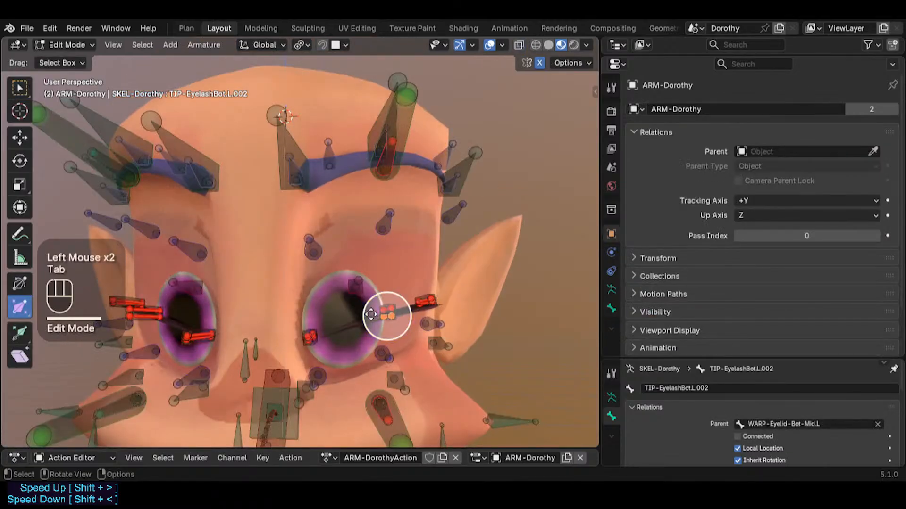
pyautogui.keyDown('shift'); pyautogui.moveTo(384, 317); pyautogui.dragTo(384, 294, button='middle'); pyautogui.keyUp('shift')
pyautogui.hotkey('ctrl', 'z')
pyautogui.press('a')
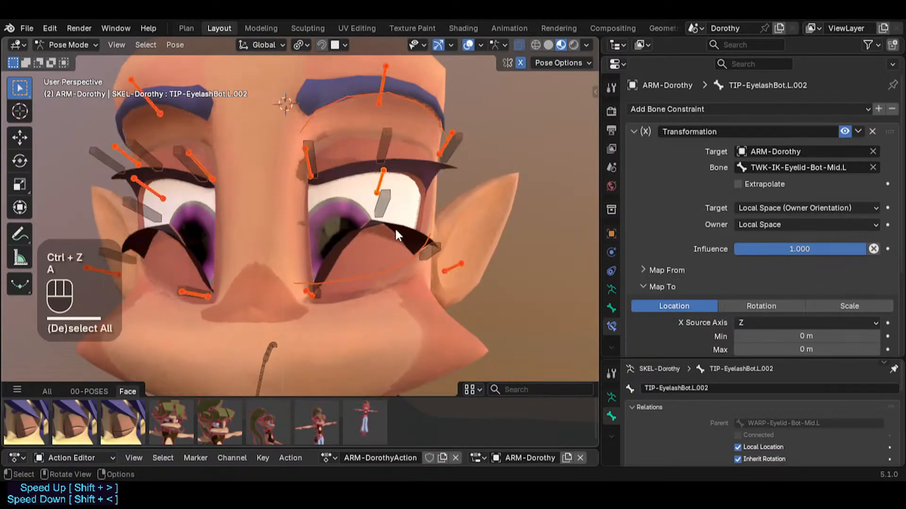
# Hide the MAIN-Eyelid-Bot.L and MAIN-Eyelid-Top.L controls
pyautogui.click(378, 269)
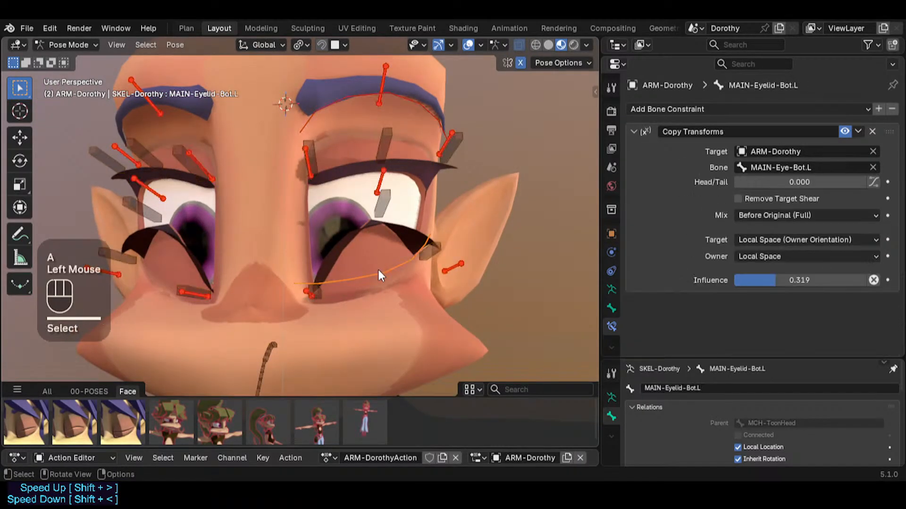
pyautogui.press('h')
pyautogui.click(344, 104)
pyautogui.press('h')
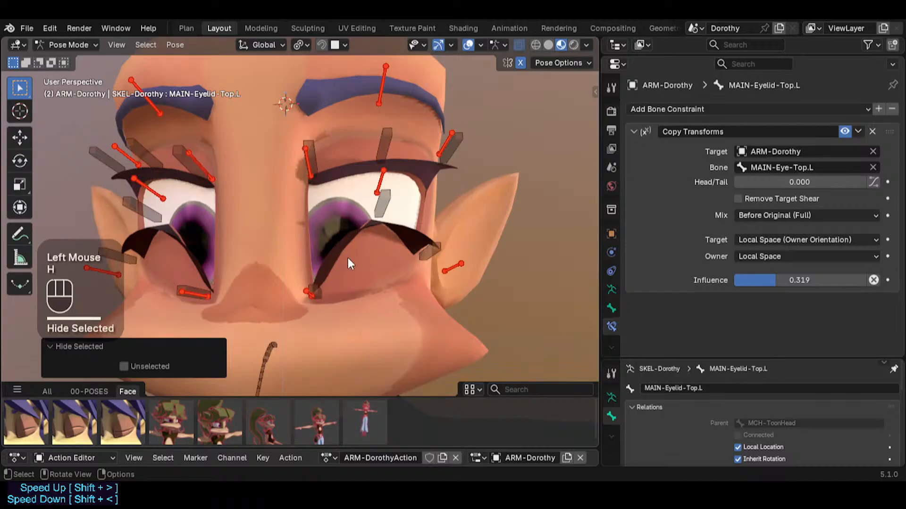
# Isolate the eyelash bones of the character's left eye in Pose Mode and in Edit Mode by hiding everything else
pyautogui.press('a')
pyautogui.hotkey('alt', 'a')
pyautogui.press('b')
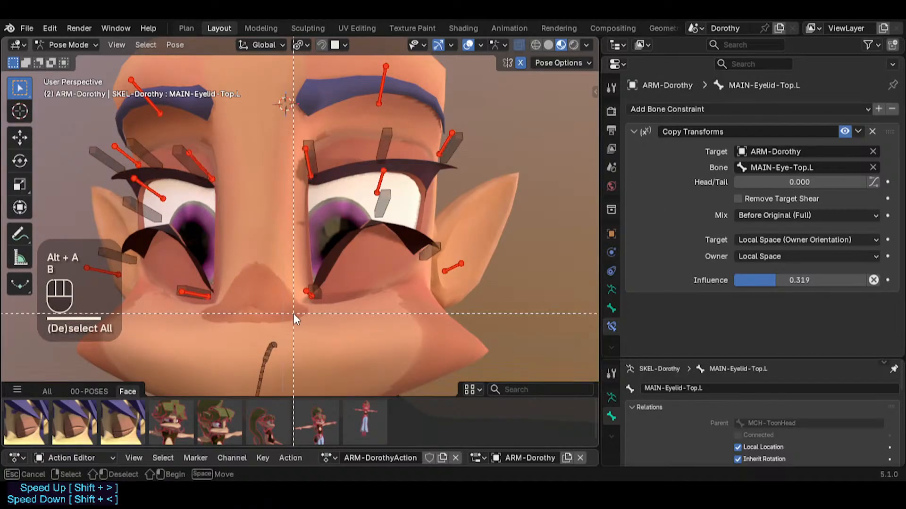
pyautogui.moveTo(293, 313); pyautogui.dragTo(476, 103)
pyautogui.hotkey('shift', 'h')
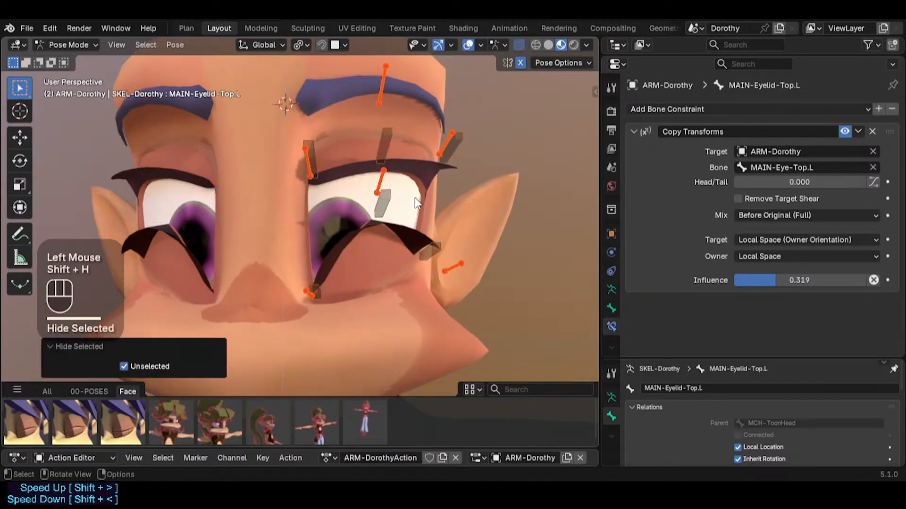
pyautogui.press('Tab')
pyautogui.hotkey('shift', 'h')
# Parent the inner upper bone DEF1-EyelashTop.L to TIP-EyelashTop.L with Keep Offset
pyautogui.scroll(3, 380, 296)
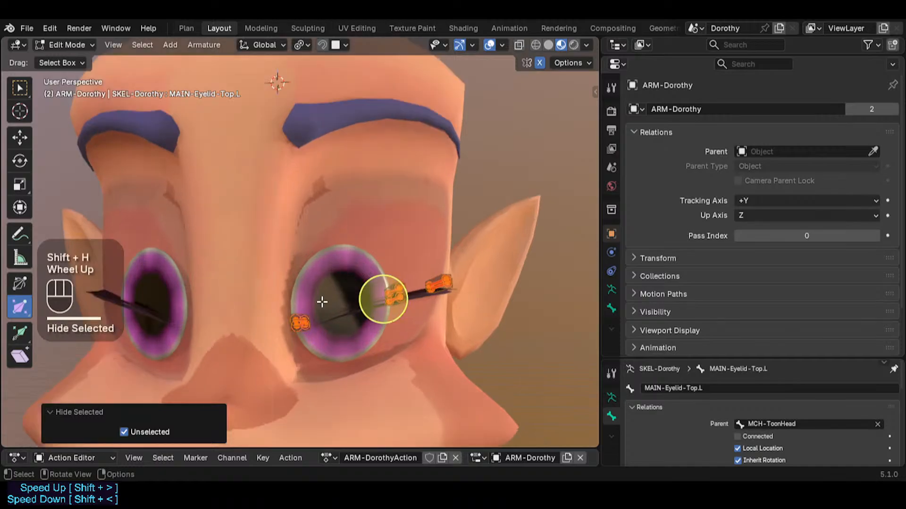
pyautogui.scroll(2, 322, 302)
pyautogui.moveTo(289, 343); pyautogui.dragTo(257, 321, button='middle')
pyautogui.scroll(2, 281, 348)
pyautogui.click(286, 317)
pyautogui.scroll(2, 288, 311)
pyautogui.click(281, 312)
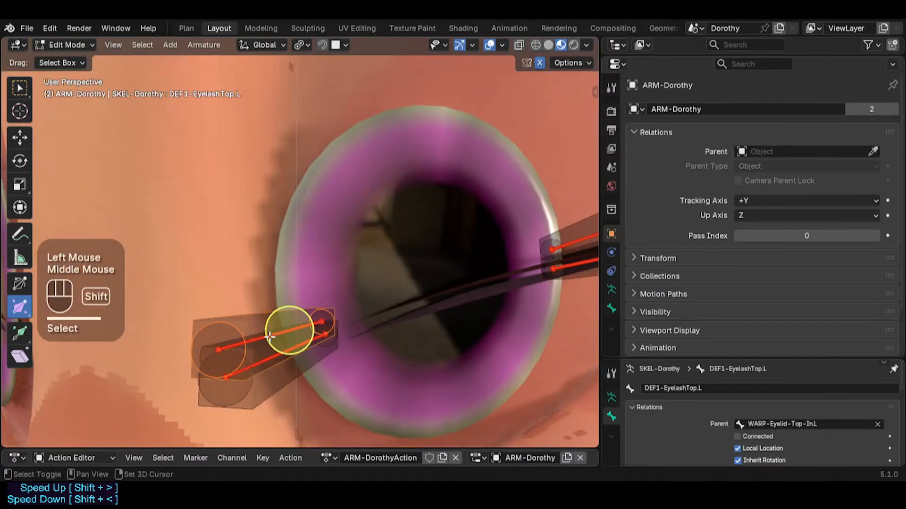
pyautogui.keyDown('shift'); pyautogui.click(271, 335); pyautogui.keyUp('shift')
pyautogui.click(274, 334)
pyautogui.scroll(1, 276, 332)
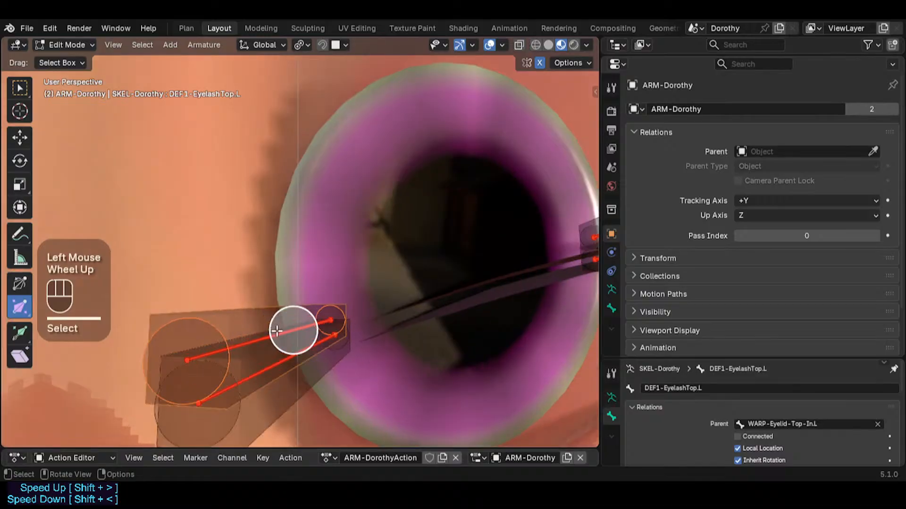
pyautogui.keyDown('shift'); pyautogui.click(276, 332); pyautogui.keyUp('shift')
pyautogui.click(276, 333)
pyautogui.moveTo(276, 333); pyautogui.dragTo(277, 335, button='middle')
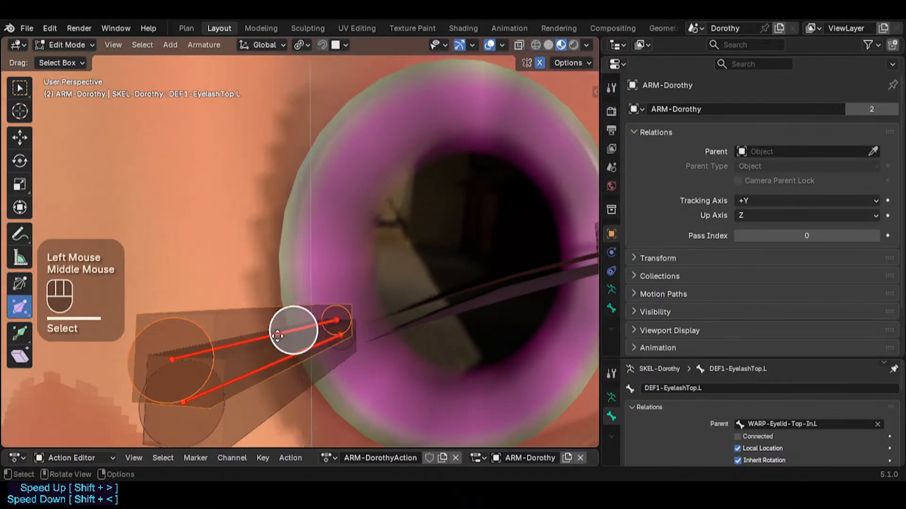
pyautogui.keyDown('alt'); pyautogui.keyDown('shift'); pyautogui.click(276, 333); pyautogui.keyUp('shift'); pyautogui.keyUp('alt')
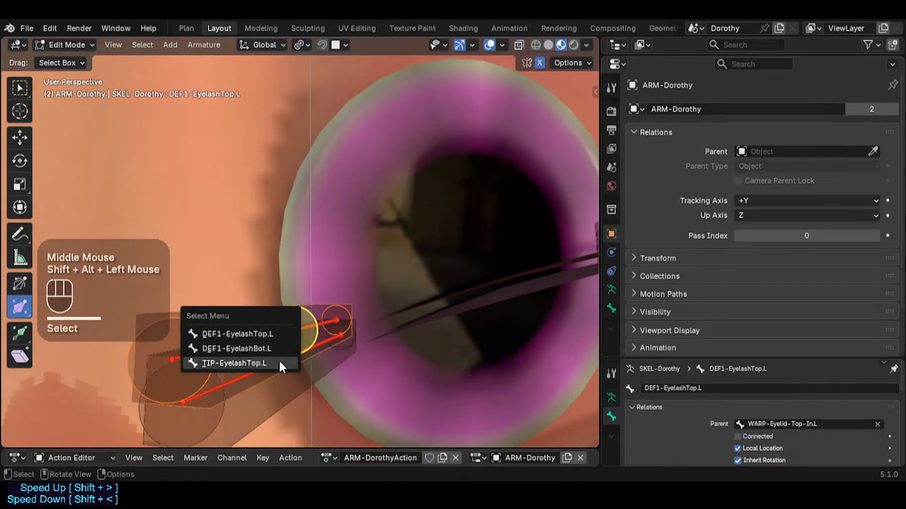
pyautogui.keyDown('shift'); pyautogui.click(274, 360); pyautogui.keyUp('shift')
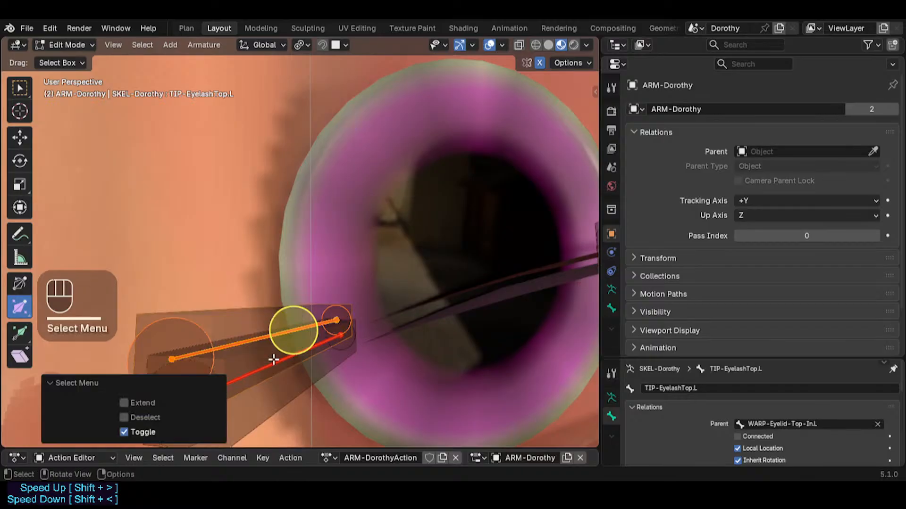
pyautogui.hotkey('ctrl', 'p')
pyautogui.click(274, 359)
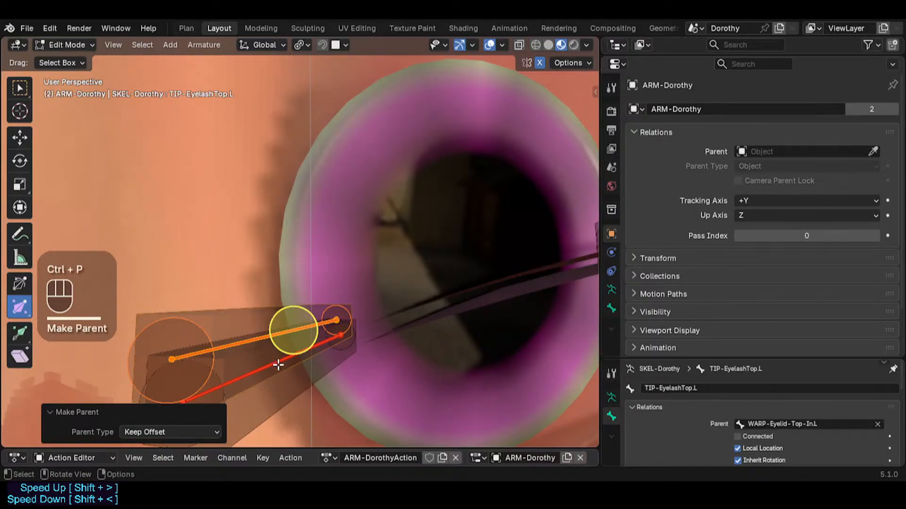
# Hide the parented inner upper bones DEF1-EyelashTop.L and TIP-EyelashTop.L
pyautogui.click(277, 364)
pyautogui.keyDown('shift'); pyautogui.click(273, 365); pyautogui.keyUp('shift')
pyautogui.click(270, 317)
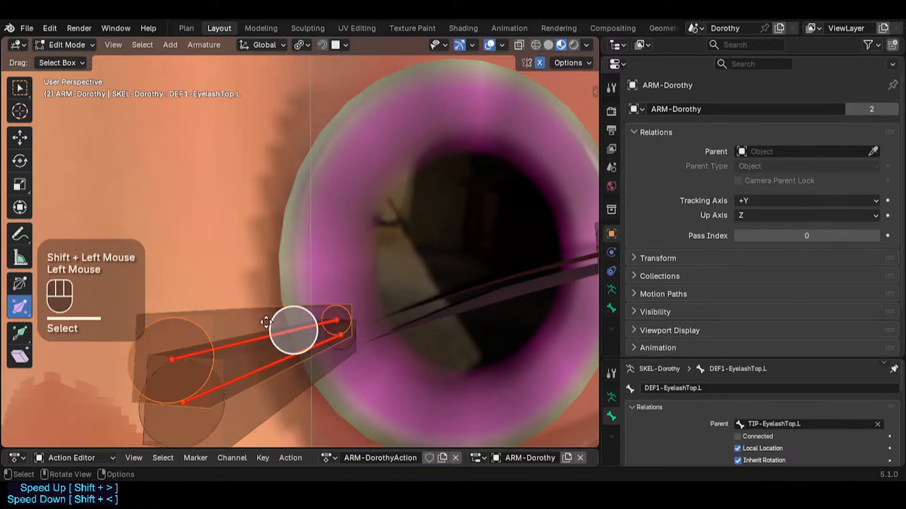
pyautogui.press('h')
pyautogui.click(274, 334)
pyautogui.press('h')
pyautogui.hotkey('ctrl', 'z')
pyautogui.click(274, 333)
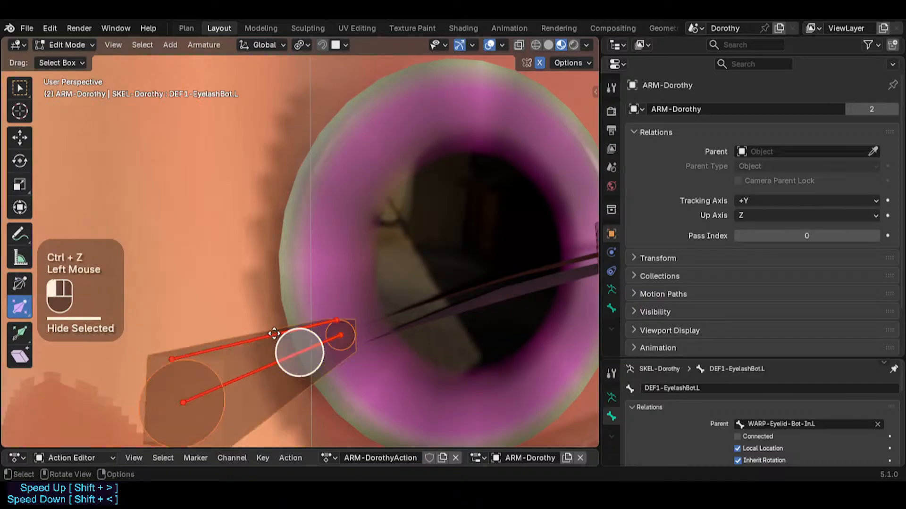
pyautogui.press('h')
# Parent the inner lower bone DEF1-EyelashBot.L to TIP-EyelashBot.L with Keep Offset
pyautogui.click(293, 368)
pyautogui.keyDown('shift'); pyautogui.click(290, 359); pyautogui.keyUp('shift')
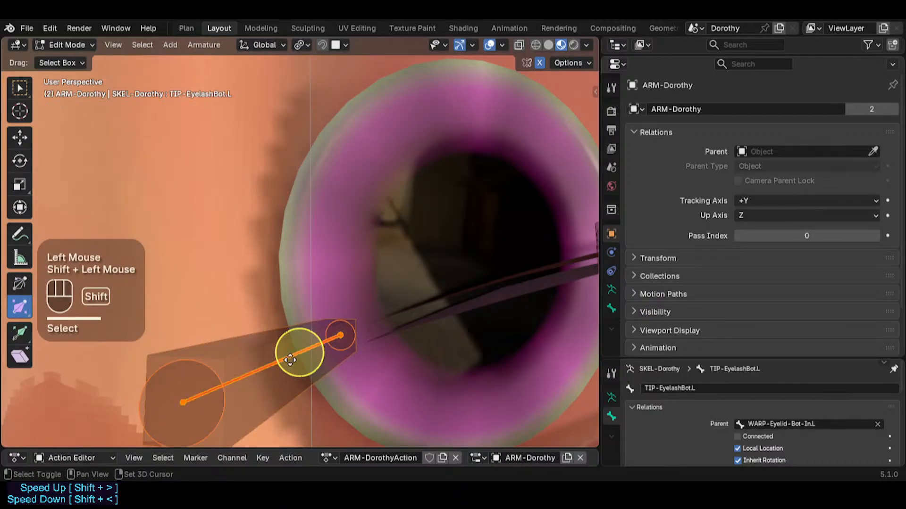
pyautogui.hotkey('ctrl', 'p')
pyautogui.click(289, 358)
# Parent the middle upper bone DEF1-EyelashTop.L.001 to TIP-EyelashTop.L.002 with Keep Offset
pyautogui.scroll(-3, 449, 293)
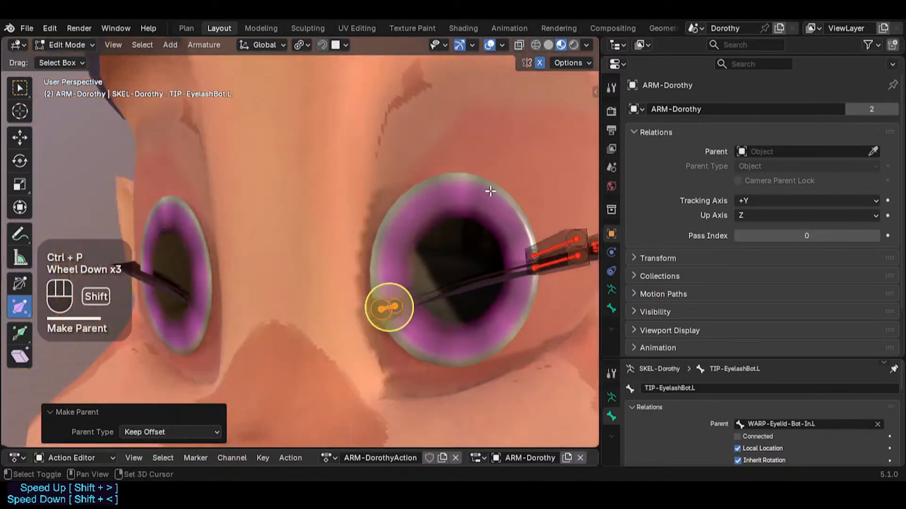
pyautogui.keyDown('shift'); pyautogui.moveTo(491, 190); pyautogui.dragTo(424, 267, button='middle'); pyautogui.keyUp('shift')
pyautogui.scroll(2, 418, 304)
pyautogui.keyDown('shift'); pyautogui.moveTo(418, 303); pyautogui.dragTo(384, 314, button='middle'); pyautogui.keyUp('shift')
pyautogui.scroll(3, 384, 313)
pyautogui.click(405, 307)
pyautogui.click(407, 309)
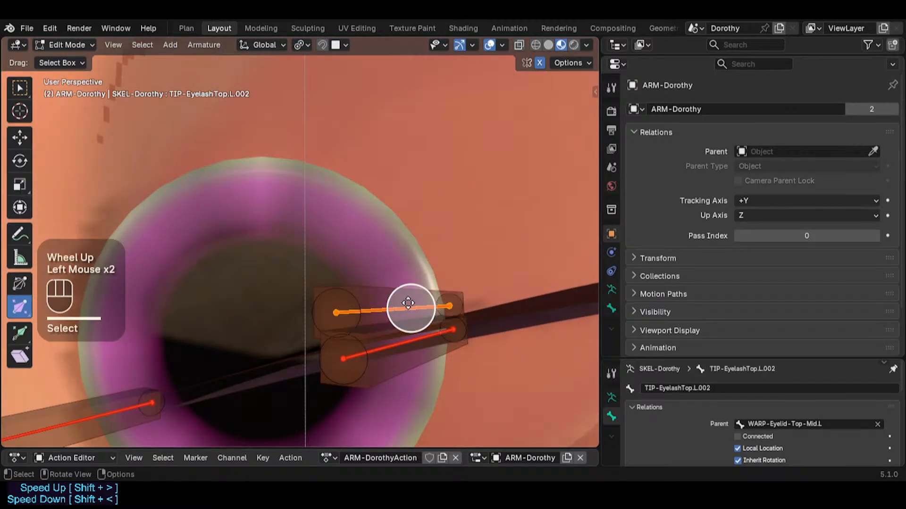
pyautogui.click(409, 305)
pyautogui.keyDown('shift'); pyautogui.click(408, 304); pyautogui.keyUp('shift')
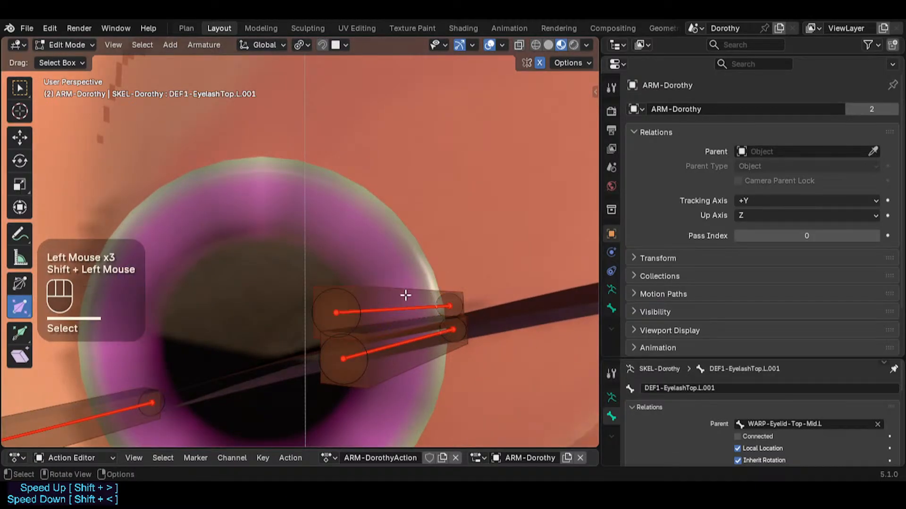
pyautogui.click(405, 304)
pyautogui.keyDown('shift'); pyautogui.click(405, 303); pyautogui.keyUp('shift')
pyautogui.hotkey('ctrl', 'p')
pyautogui.hotkey('ctrl', 'p')
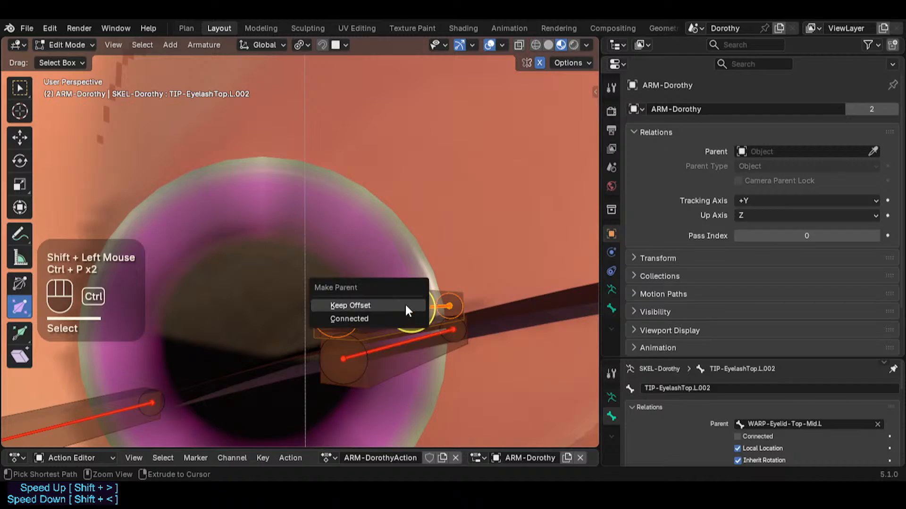
pyautogui.click(405, 305)
# Parent the middle lower bone DEF1-EyelashBot.L.001 to TIP-EyelashBot.L.002 with Keep Offset
pyautogui.click(405, 342)
pyautogui.keyDown('shift'); pyautogui.click(402, 348); pyautogui.keyUp('shift')
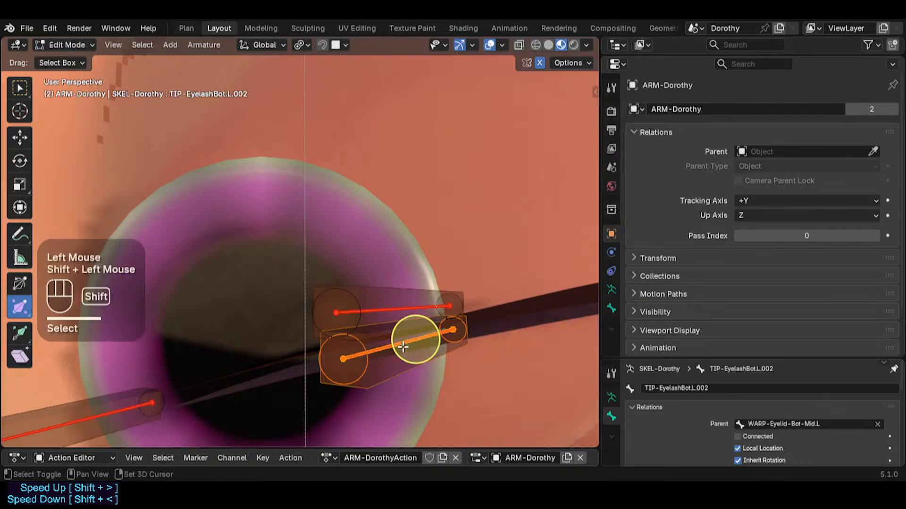
pyautogui.hotkey('ctrl', 'p')
pyautogui.click(403, 347)
# Parent the outer lower bone DEF1-EyelashBot.L.002 to TIP-EyelashBot.L.001 with Keep Offset
pyautogui.scroll(-2, 475, 279)
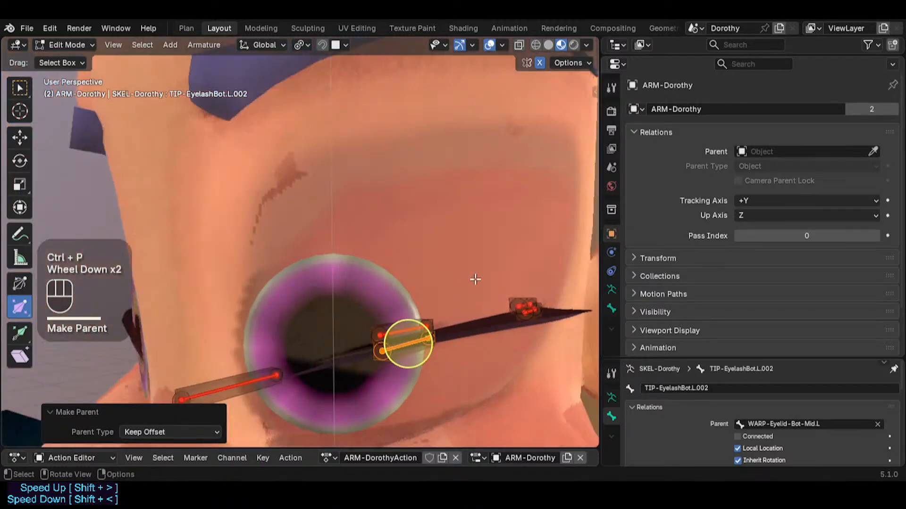
pyautogui.keyDown('shift'); pyautogui.moveTo(475, 280); pyautogui.dragTo(426, 320, button='middle'); pyautogui.keyUp('shift')
pyautogui.scroll(1, 434, 312)
pyautogui.scroll(1, 417, 332)
pyautogui.click(433, 354)
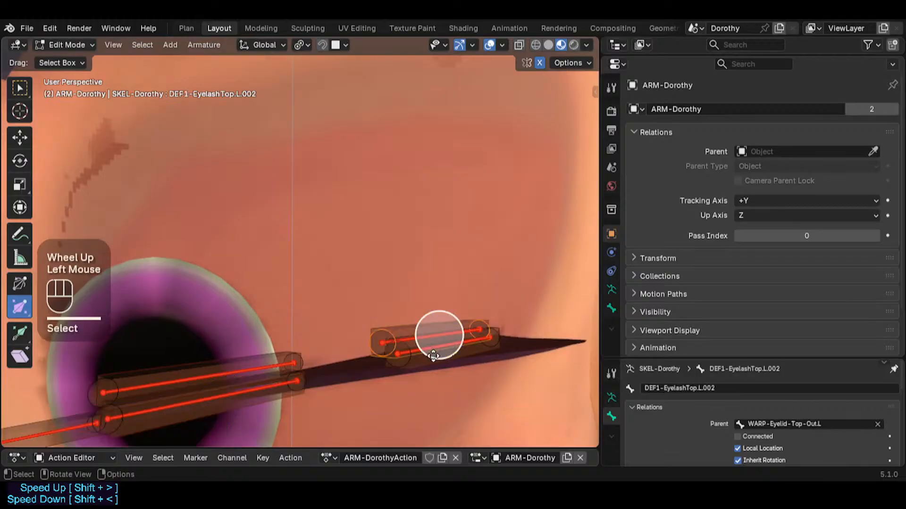
pyautogui.scroll(3, 427, 340)
pyautogui.keyDown('shift'); pyautogui.click(403, 299); pyautogui.keyUp('shift')
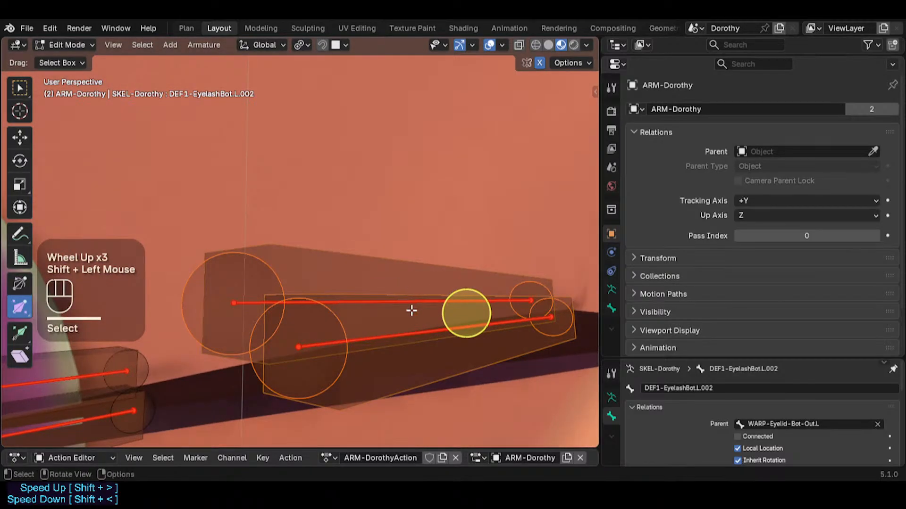
pyautogui.click(401, 344)
pyautogui.keyDown('shift'); pyautogui.click(412, 332); pyautogui.keyUp('shift')
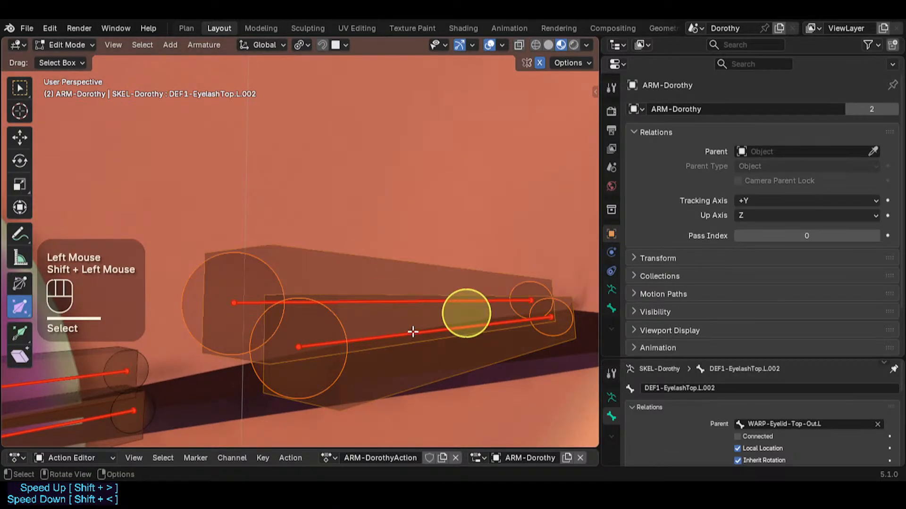
pyautogui.click(460, 348)
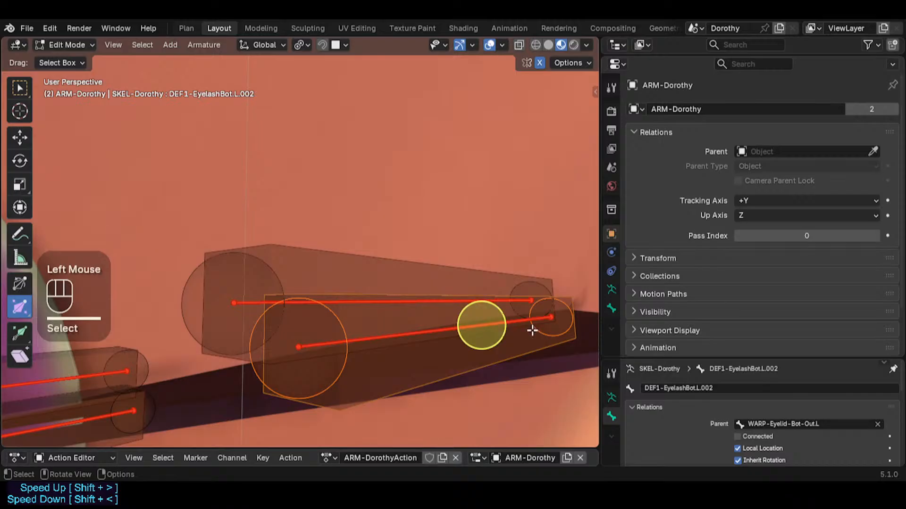
pyautogui.click(515, 329)
pyautogui.keyDown('alt'); pyautogui.keyDown('shift'); pyautogui.click(510, 318); pyautogui.keyUp('shift'); pyautogui.keyUp('alt')
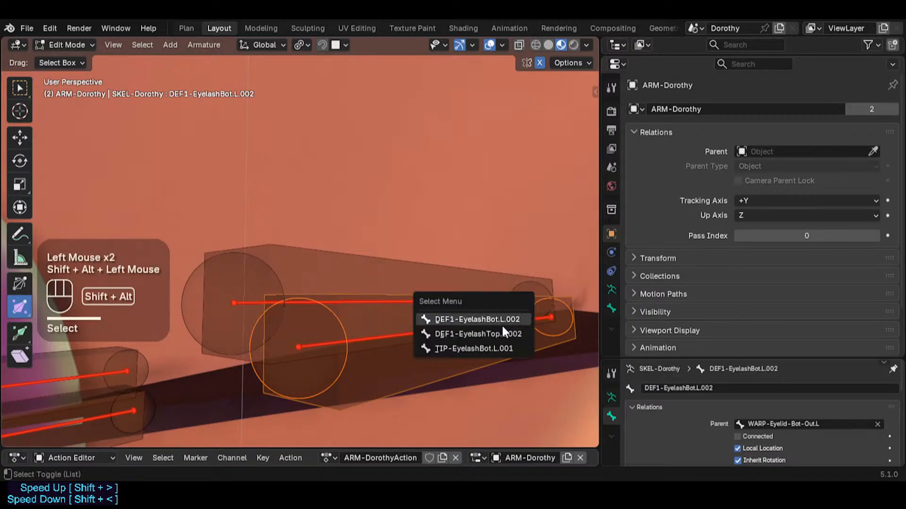
pyautogui.click(502, 349)
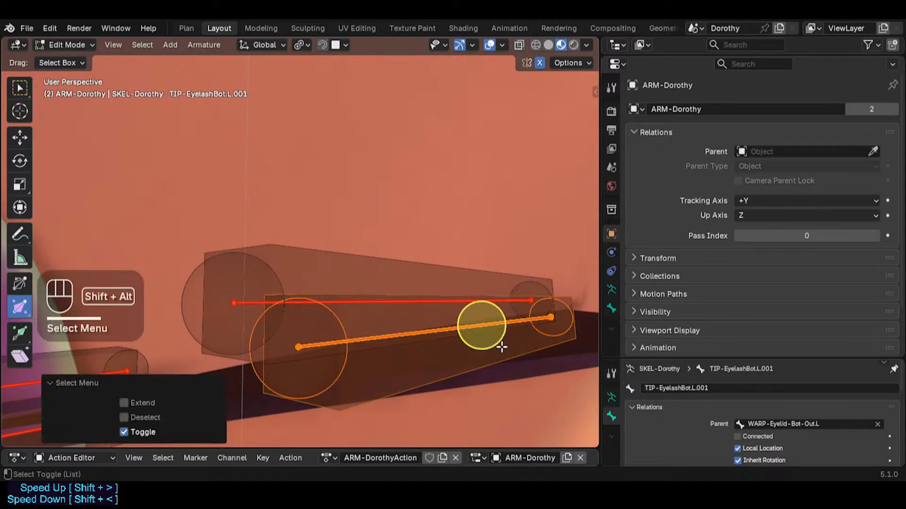
pyautogui.hotkey('ctrl', 'p')
pyautogui.click(500, 344)
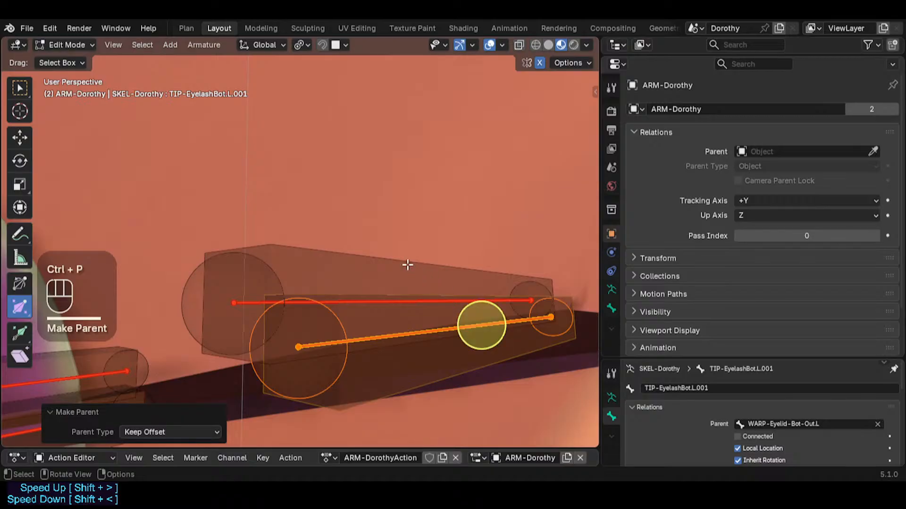
# Parent the outer upper DEF1 eyelash bone to TIP-EyelashTop.L.001 with Keep Offset
pyautogui.click(395, 281)
pyautogui.keyDown('alt'); pyautogui.keyDown('shift'); pyautogui.click(386, 305); pyautogui.keyUp('shift'); pyautogui.keyUp('alt')
pyautogui.click(377, 327)
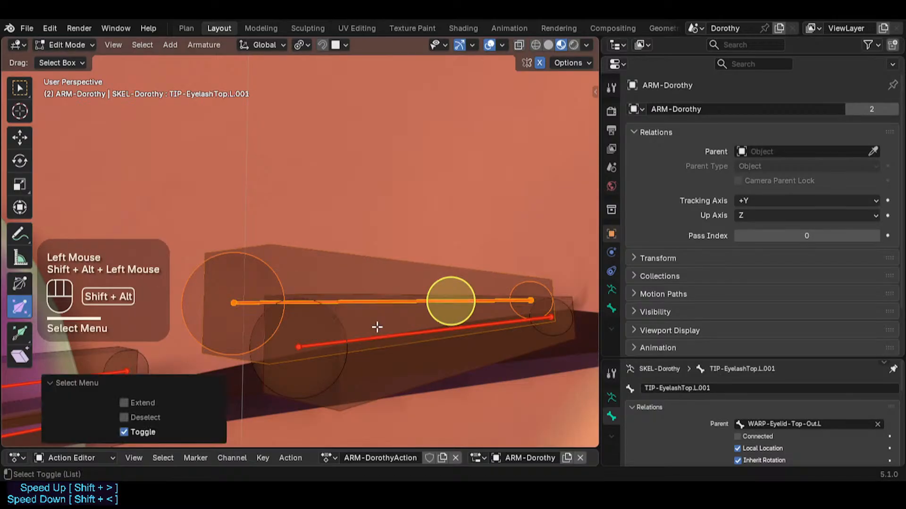
pyautogui.hotkey('ctrl', 'p')
pyautogui.click(376, 326)
pyautogui.scroll(-2, 377, 327)
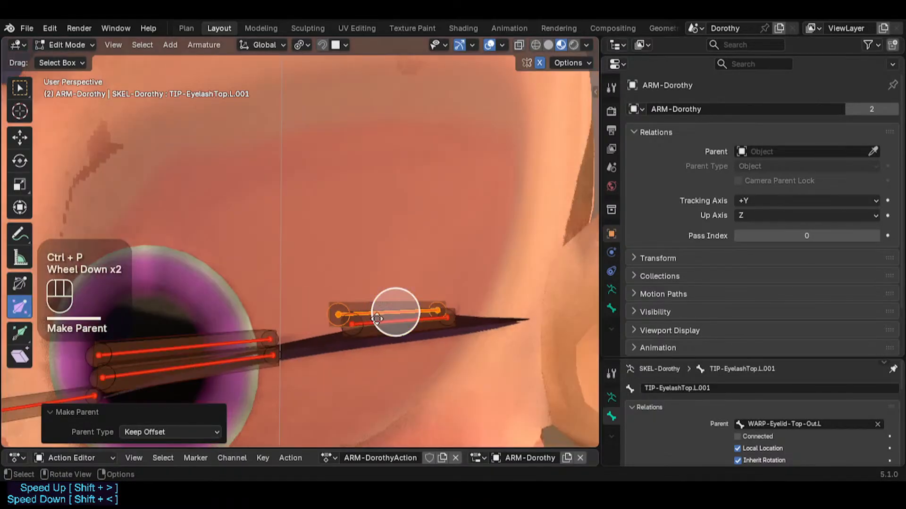
pyautogui.moveTo(377, 326); pyautogui.dragTo(432, 300, button='middle')
pyautogui.scroll(-2, 433, 301)
# Switch the armature to Pose Mode and clear the pose transforms of the visible eyelash bones
pyautogui.hotkey('ctrl', '2')
pyautogui.hotkey('ctrl', '2')
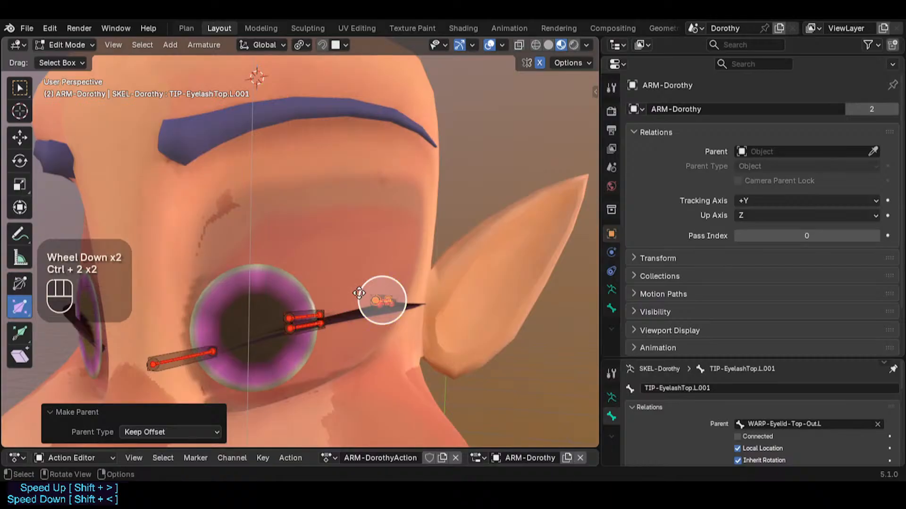
pyautogui.hotkey('ctrl', 'Tab')
pyautogui.scroll(-1, 335, 252)
pyautogui.press('a')
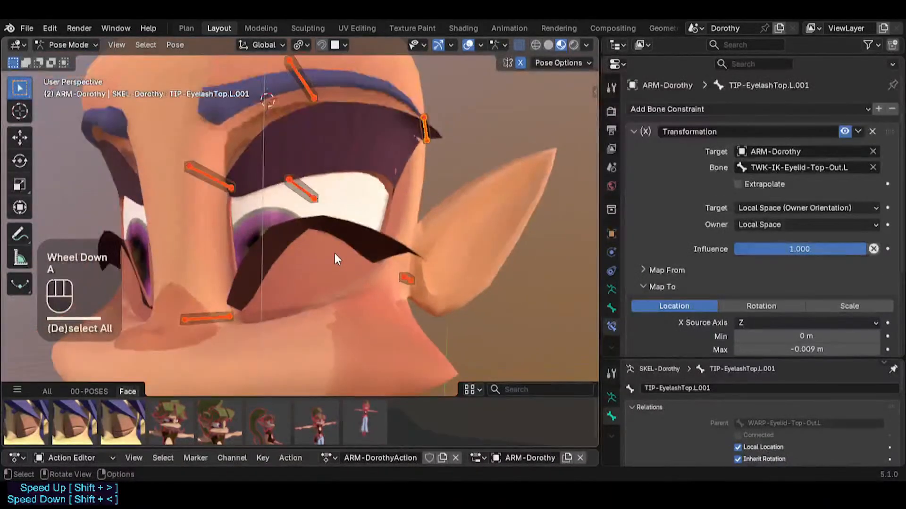
pyautogui.hotkey('alt', 'q')
pyautogui.hotkey('alt', 'q')
# Un-solo all bone collections and clear the pose transforms of every selectable bone
pyautogui.keyDown('shift'); pyautogui.moveTo(324, 249); pyautogui.dragTo(337, 267, button='middle'); pyautogui.keyUp('shift')
pyautogui.press('q')
pyautogui.click(333, 265)
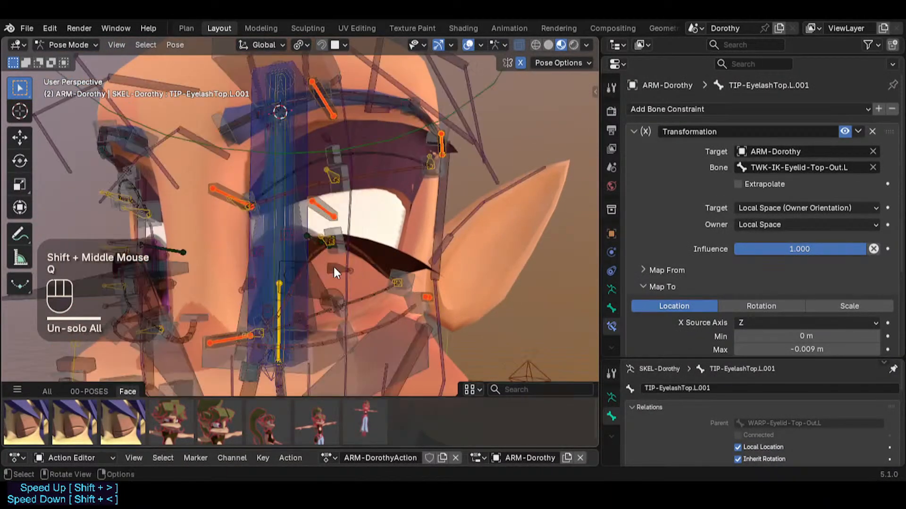
pyautogui.press('a')
pyautogui.hotkey('alt', 'q')
pyautogui.hotkey('alt', 'q')
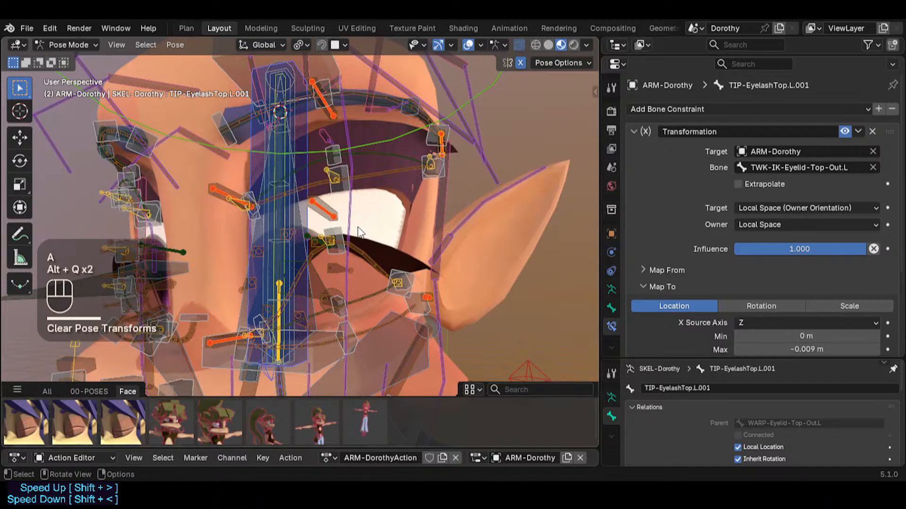
# Reset the pose of all bones, including the unhidden ones, and save the file
pyautogui.scroll(-2, 350, 268)
pyautogui.hotkey('alt', 'h')
pyautogui.press('a')
pyautogui.hotkey('alt', 'q')
pyautogui.hotkey('alt', 'q')
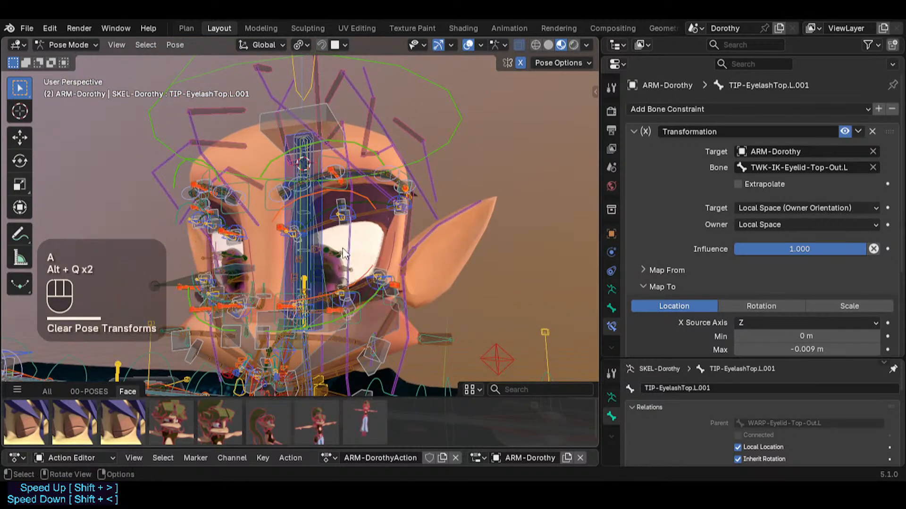
pyautogui.keyDown('ctrl'); pyautogui.click(420, 226); pyautogui.keyUp('ctrl')
pyautogui.hotkey('ctrl', 's')
# Solo the all-face controllers bone collection under CONTROL-Face
pyautogui.press('n')
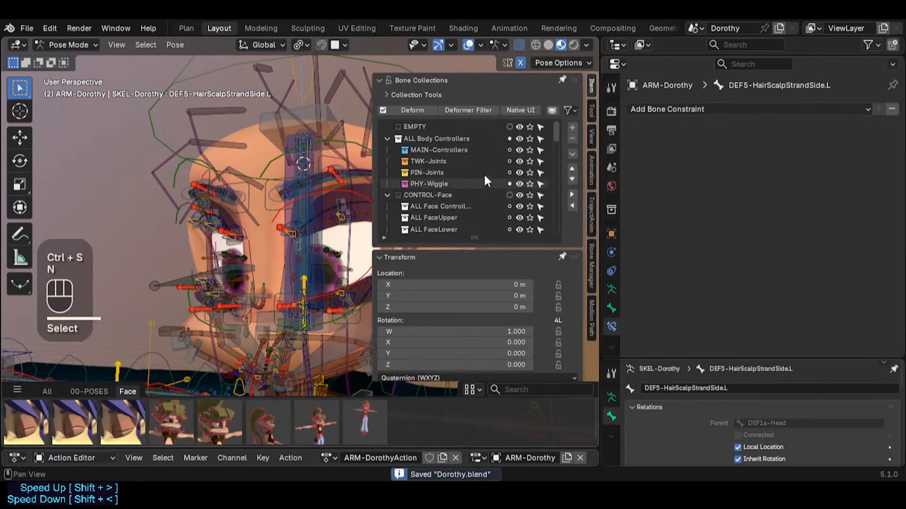
pyautogui.scroll(2, 488, 165)
pyautogui.click(531, 139)
pyautogui.click(530, 139)
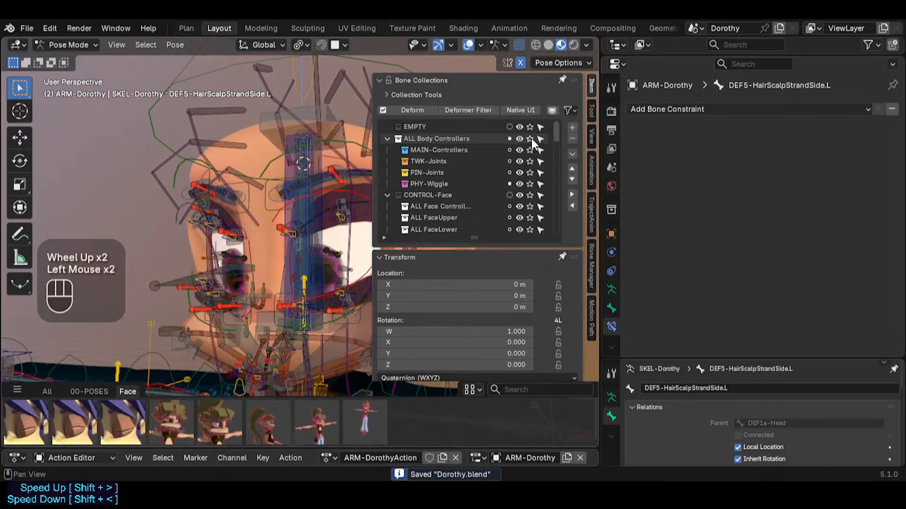
pyautogui.click(531, 139)
pyautogui.click(530, 140)
pyautogui.click(530, 207)
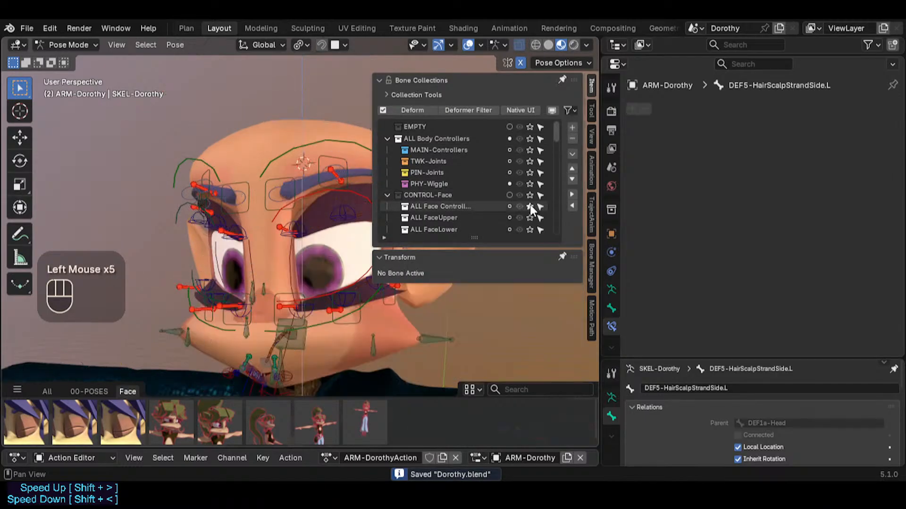
# Test-move the upper middle eyelid control TWK-IK-Eyelid-Top-Mid.L and clear all pose transforms
pyautogui.press('n')
pyautogui.moveTo(330, 212); pyautogui.dragTo(338, 212, button='middle')
pyautogui.scroll(2, 337, 211)
pyautogui.click(337, 211)
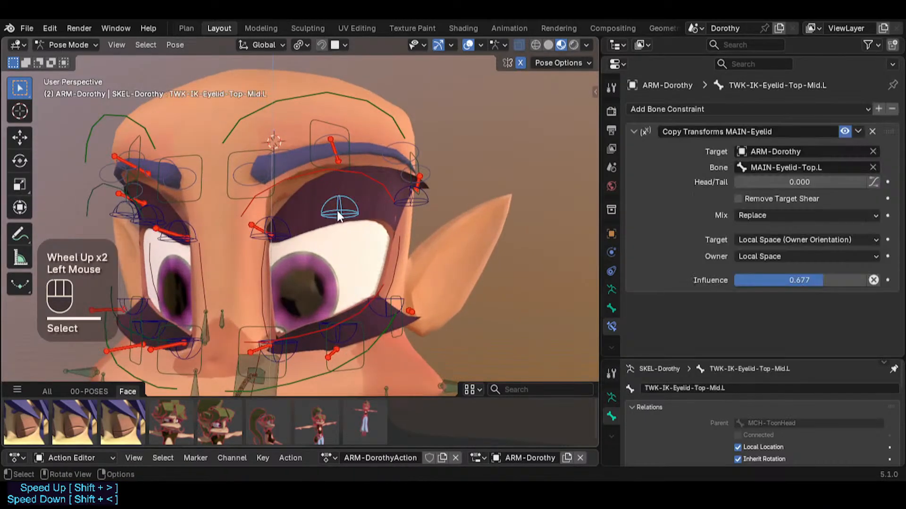
pyautogui.press('g')
pyautogui.click(383, 232)
pyautogui.press('a')
pyautogui.hotkey('alt', 'q')
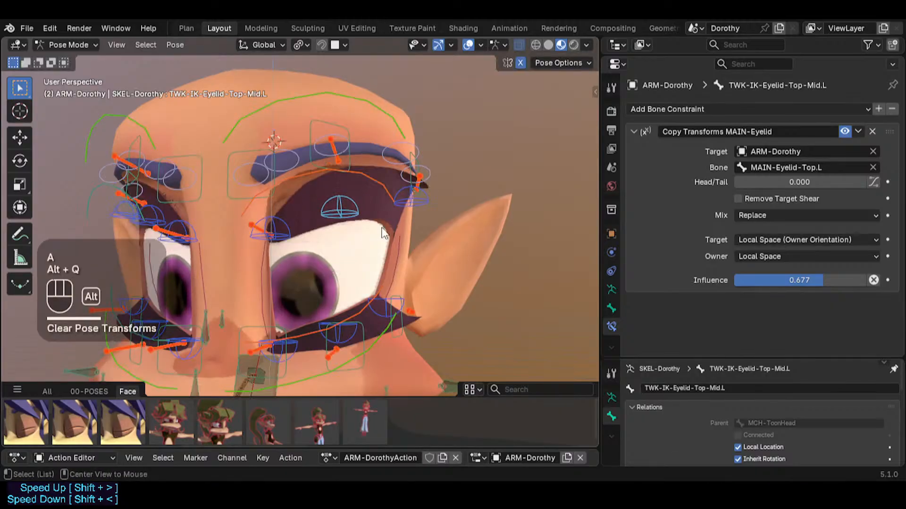
pyautogui.hotkey('alt', 'q')
# Pose the upper middle lash with TWK-IK-Eyelid-Top-Mid.L and TIP-EyelashTop.L.002, finishing by raising the eyelid control about 0.021 m
pyautogui.click(346, 210)
pyautogui.press('g')
pyautogui.click(339, 260)
pyautogui.click(335, 198)
pyautogui.press('g')
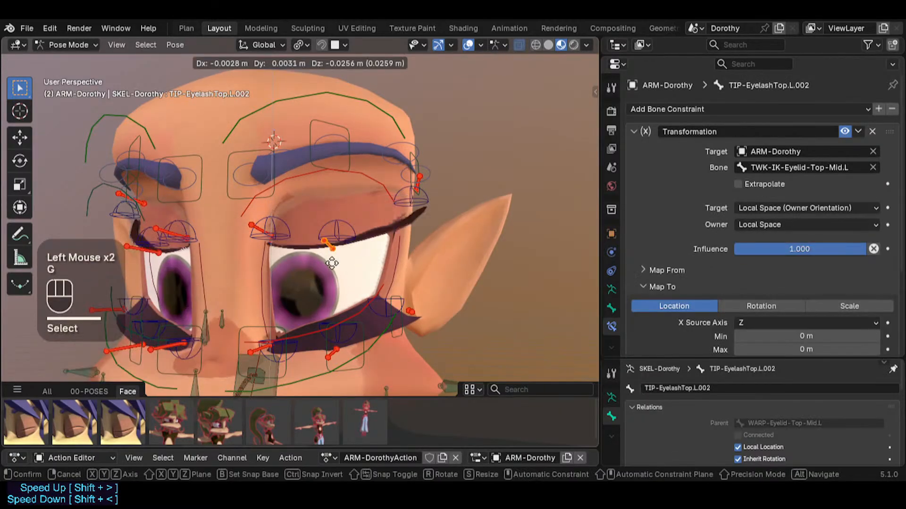
pyautogui.click(330, 254)
pyautogui.click(337, 222)
pyautogui.press('g')
pyautogui.click(280, 235)
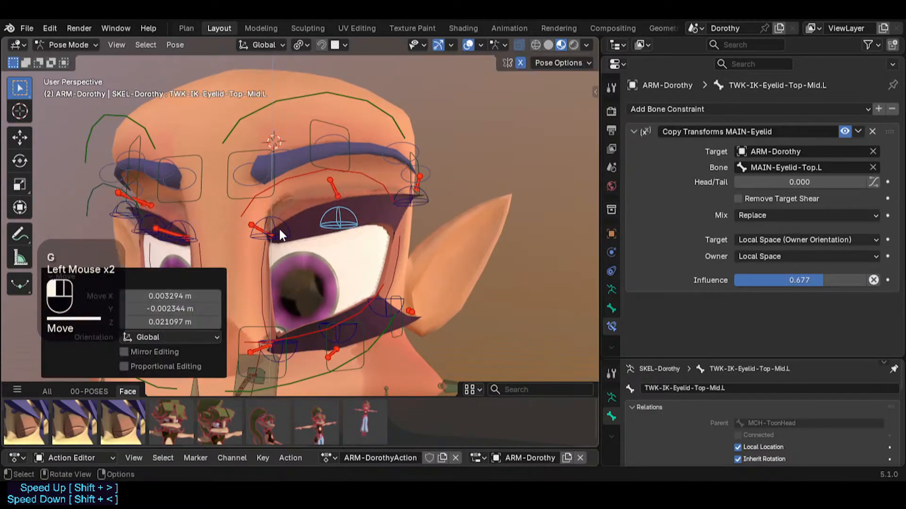
# Lower the inner upper eyelid control TWK-IK-Eyelid-Top-In.L and adjust the position of TIP-EyelashTop.L
pyautogui.click(278, 230)
pyautogui.press('g')
pyautogui.click(279, 282)
pyautogui.click(256, 283)
pyautogui.press('g')
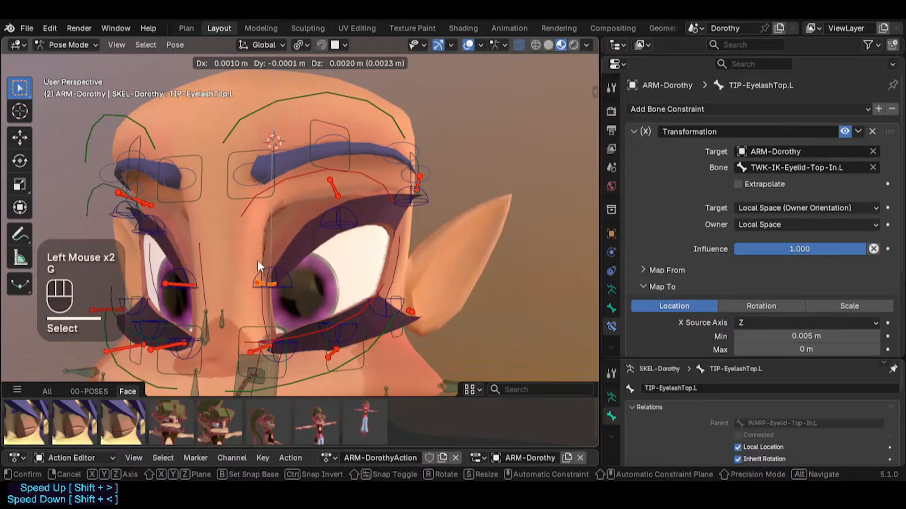
pyautogui.click(279, 277)
# Lower the upper middle eyelid control TWK-IK-Eyelid-Top-Mid.L slightly
pyautogui.click(339, 217)
pyautogui.press('g')
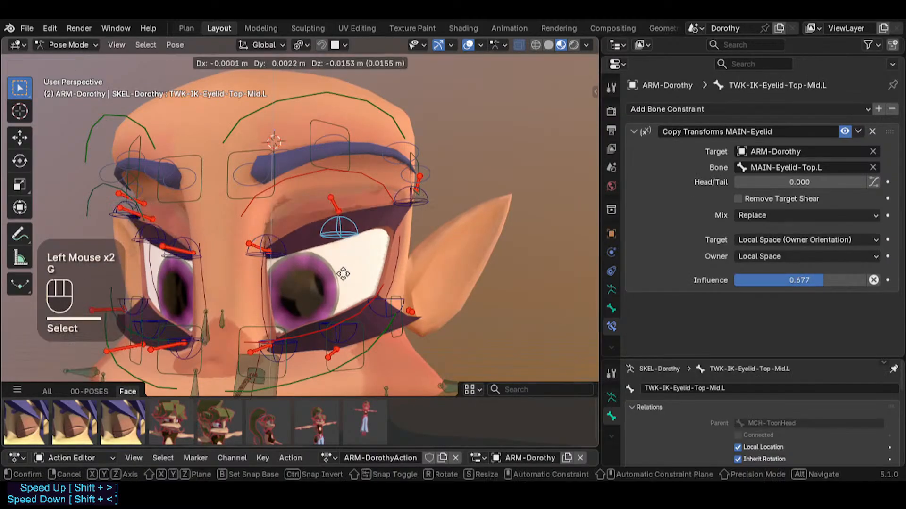
pyautogui.click(344, 267)
# Raise the lower middle eyelid control TWK-IK-Eyelid-Bot-Mid.L and pull TIP-EyelashBot.L.002 downward
pyautogui.click(343, 331)
pyautogui.press('g')
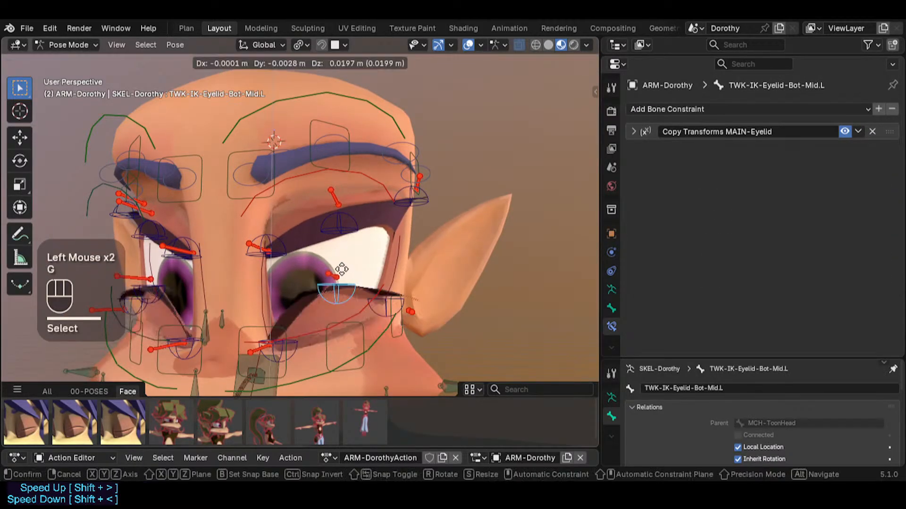
pyautogui.click(340, 257)
pyautogui.click(335, 259)
pyautogui.press('g')
pyautogui.click(341, 286)
pyautogui.press('g')
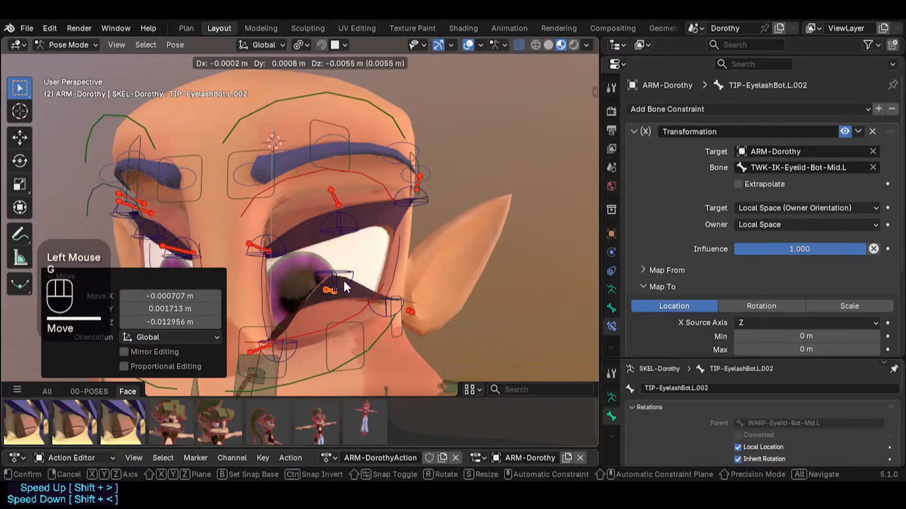
pyautogui.click(343, 283)
# Reposition the lower middle eyelid control TWK-IK-Eyelid-Bot-Mid.L a little further down
pyautogui.click(343, 277)
pyautogui.press('g')
pyautogui.click(352, 278)
pyautogui.press('g')
pyautogui.click(348, 296)
# Raise TIP-EyelashBot.L.002 and lower the TWK-IK-Eyelid-Bot-Mid.L control about 0.016 m
pyautogui.click(334, 320)
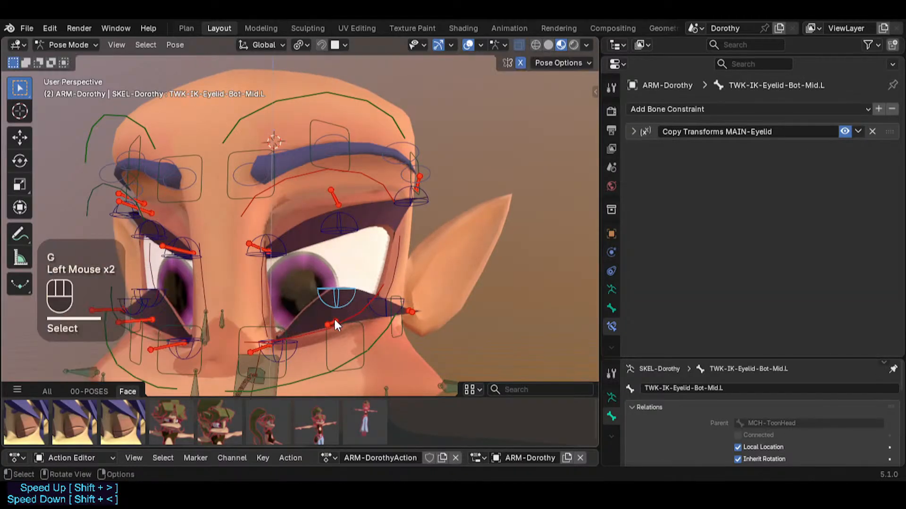
pyautogui.click(333, 317)
pyautogui.press('g')
pyautogui.click(343, 287)
pyautogui.click(347, 316)
pyautogui.press('g')
pyautogui.click(410, 312)
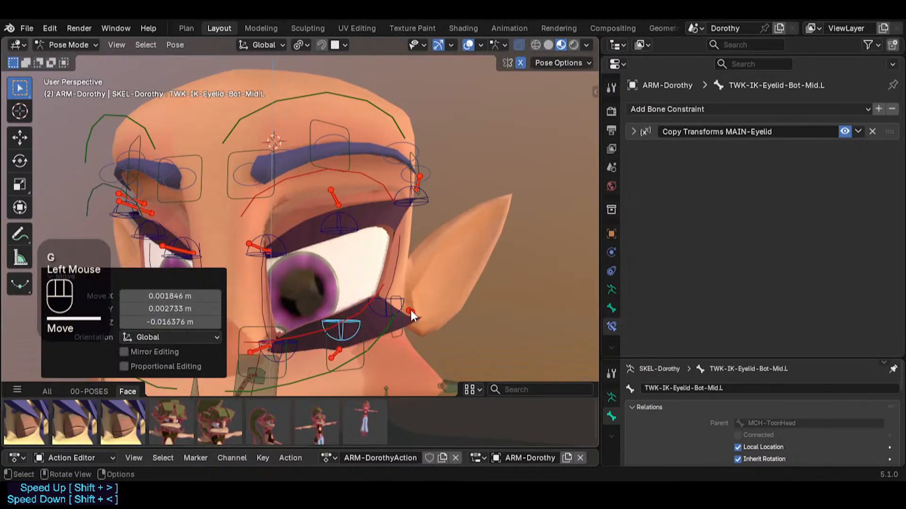
# Raise the outer lower lash bone TIP-EyelashBot.L.001 and move the TWK-IK-Eyelid-Bot-Out.L control up about 0.011 m
pyautogui.click(411, 310)
pyautogui.press('g')
pyautogui.click(412, 272)
pyautogui.click(378, 308)
pyautogui.press('g')
pyautogui.click(386, 283)
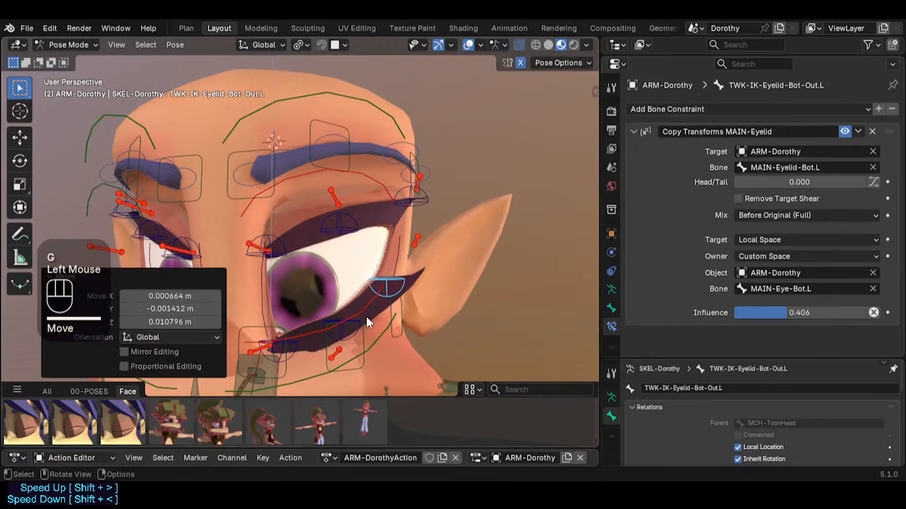
pyautogui.keyDown('shift'); pyautogui.moveTo(366, 316); pyautogui.dragTo(366, 284, button='middle'); pyautogui.keyUp('shift')
pyautogui.scroll(1, 366, 284)
pyautogui.press('g')
pyautogui.click(372, 278)
# Raise the inner lower eyelid control TWK-IK-Eyelid-Bot-In.L and lower TIP-EyelashBot.L
pyautogui.click(330, 313)
pyautogui.click(318, 304)
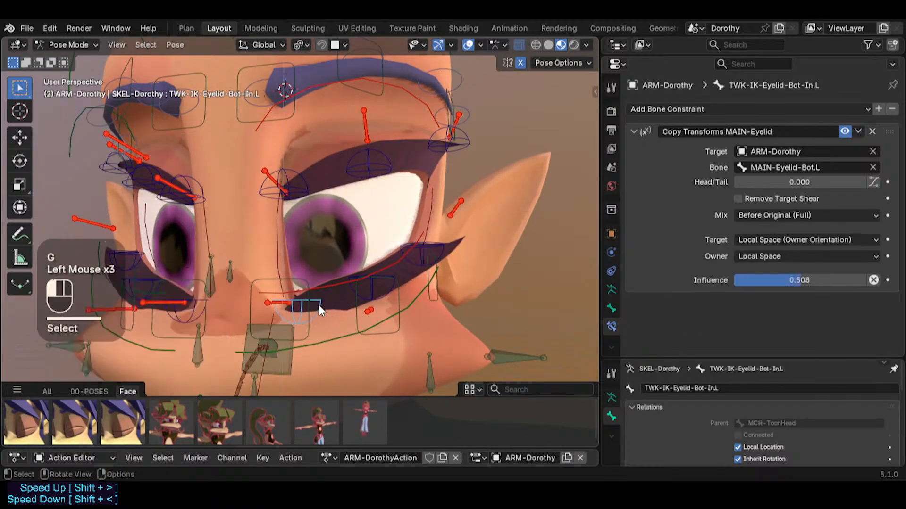
pyautogui.press('g')
pyautogui.click(318, 278)
pyautogui.click(281, 269)
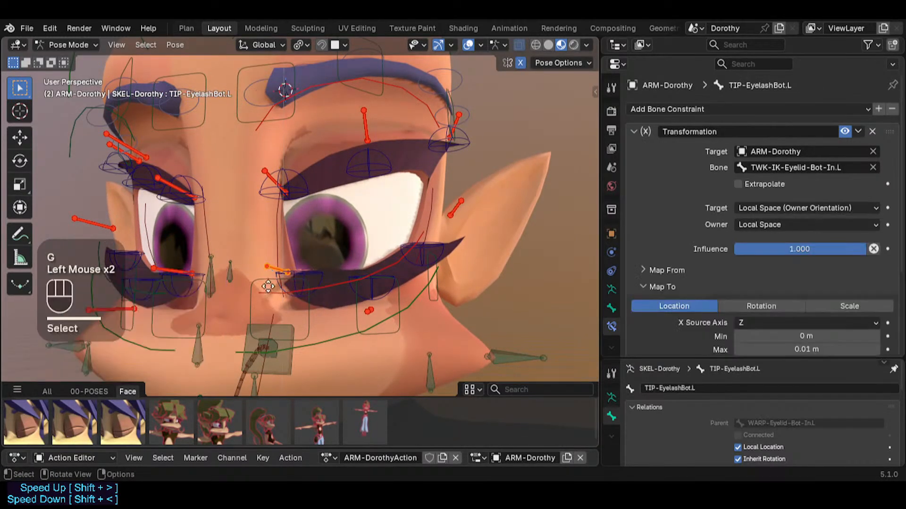
pyautogui.press('g')
pyautogui.click(272, 294)
# Raise the TWK-IK-Eyelid-Bot-In.L control a further 0.009 m or so
pyautogui.click(312, 282)
pyautogui.press('g')
pyautogui.click(317, 260)
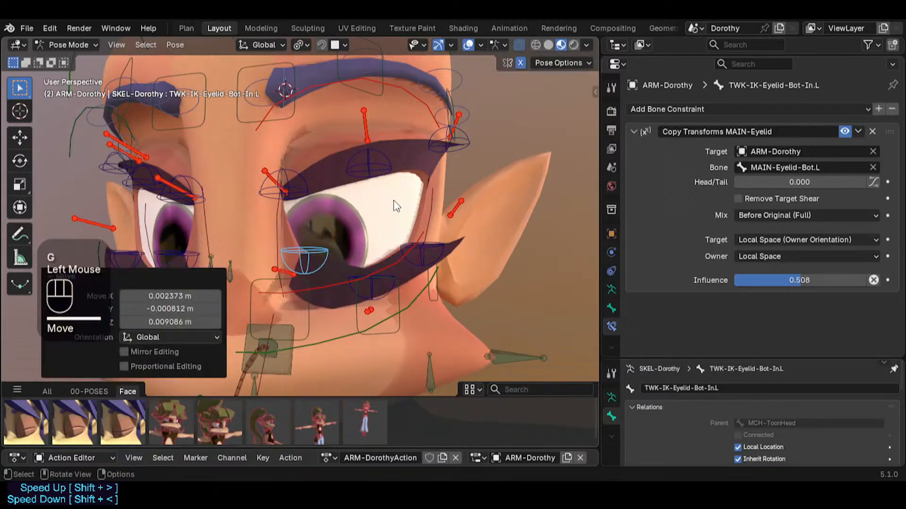
# Lower the outer upper eyelid control TWK-IK-Eyelid-Top-Out.L about 0.019 m
pyautogui.click(442, 143)
pyautogui.press('g')
pyautogui.click(460, 163)
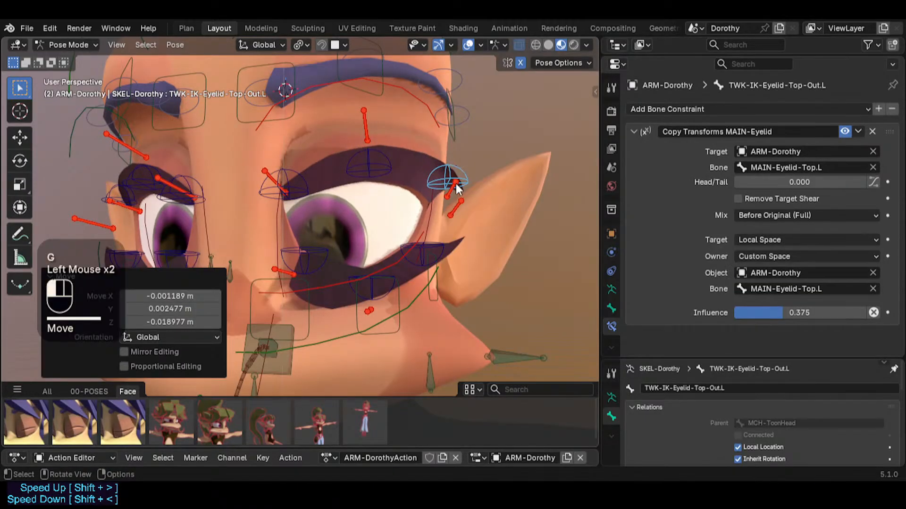
# Raise the outer upper lash bone TIP-EyelashTop.L.001 and try rotating it
pyautogui.click(455, 184)
pyautogui.press('g')
pyautogui.click(467, 144)
pyautogui.press('g')
pyautogui.click(466, 161)
pyautogui.press('r')
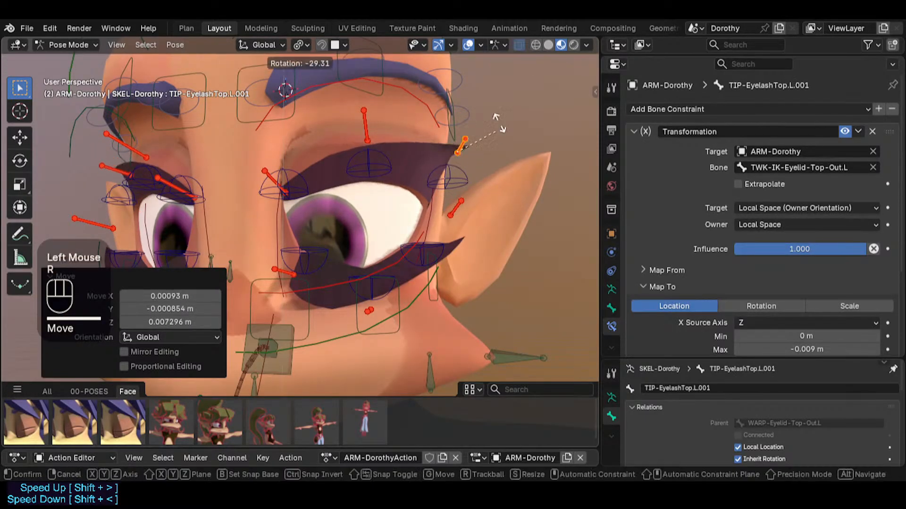
# Raise the outer upper eyelid control TWK-IK-Eyelid-Top-Out.L about 0.017 m
pyautogui.click(453, 174)
pyautogui.click(450, 139)
pyautogui.press('g')
pyautogui.click(371, 122)
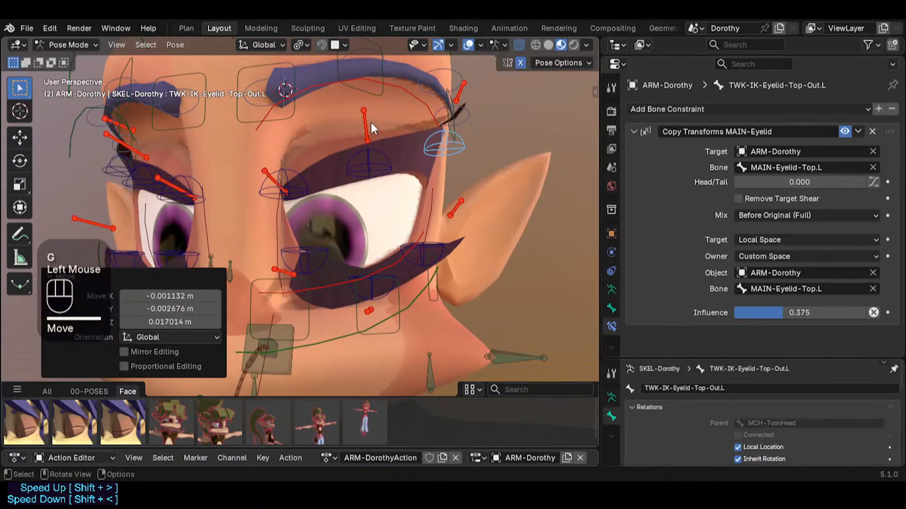
# Lower TIP-EyelashTop.L.002, and lower the TWK-IK-Eyelid-Top-Out.L control about 0.017 m
pyautogui.click(367, 131)
pyautogui.press('g')
pyautogui.click(364, 161)
pyautogui.click(449, 148)
pyautogui.press('g')
pyautogui.click(446, 153)
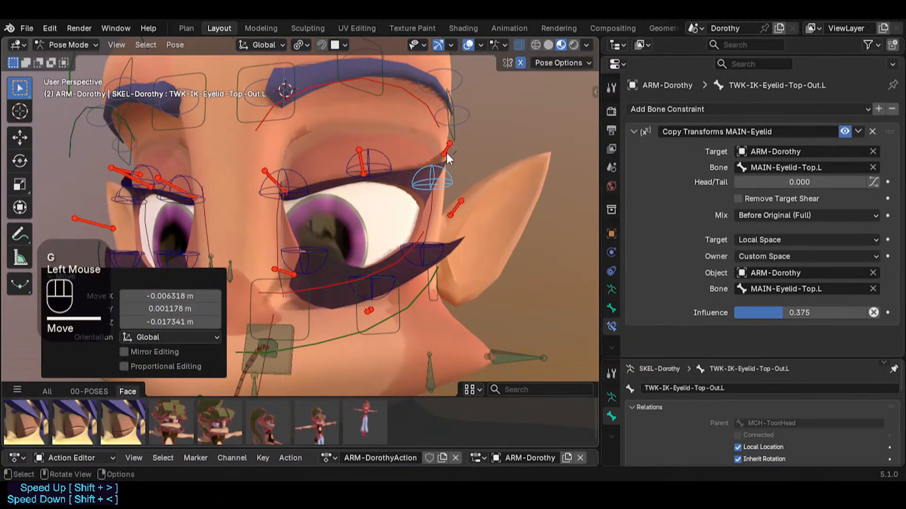
# Try a trackball rotation on TIP-EyelashTop.L.001, clear its rotation, and lower it about 0.014 m
pyautogui.doubleClick(446, 153)
pyautogui.press('r')
pyautogui.press('r')
pyautogui.click(435, 154)
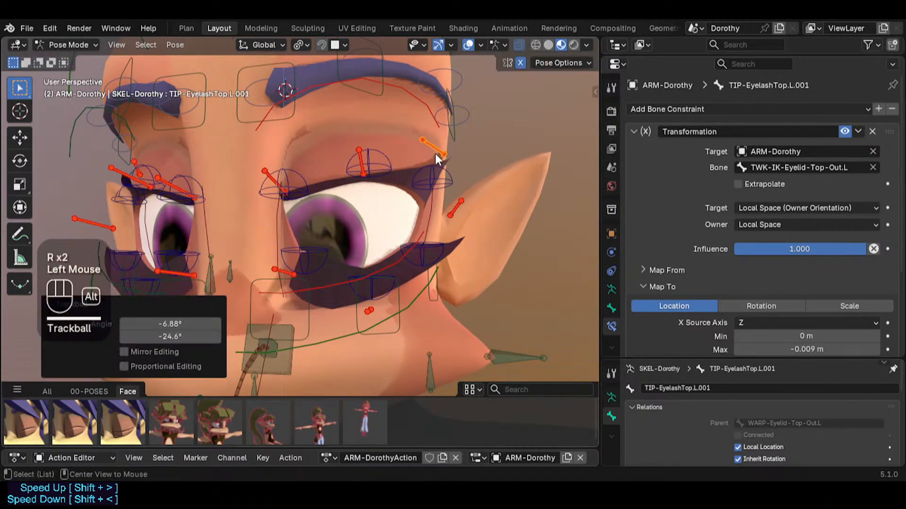
pyautogui.hotkey('alt', 'r')
pyautogui.press('g')
pyautogui.click(457, 205)
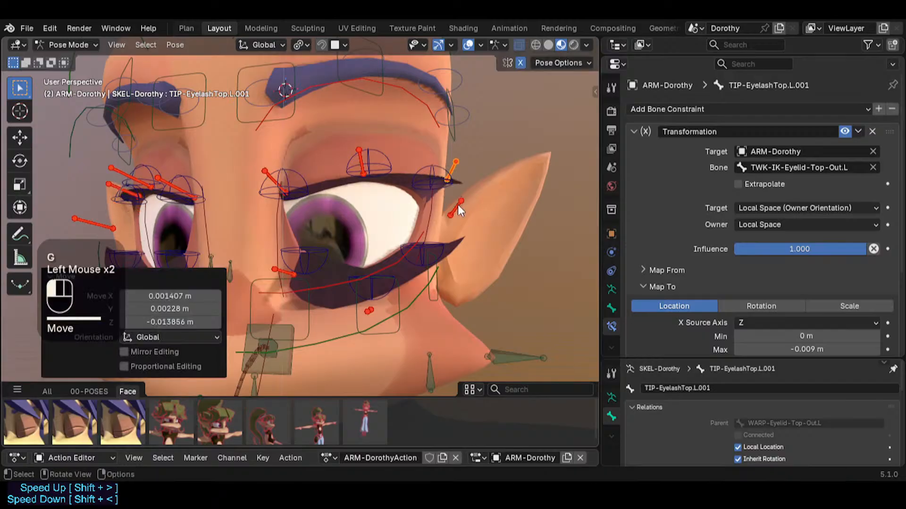
# Move TIP-EyelashBot.L.001 about 0.017 m down and 0.013 m inward along X
pyautogui.doubleClick(457, 206)
pyautogui.press('g')
pyautogui.click(436, 248)
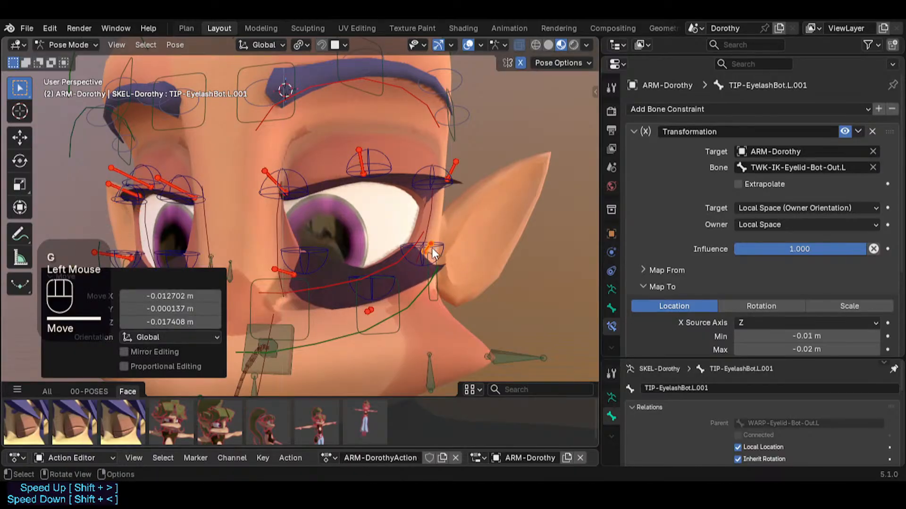
# Raise the lower middle eyelid control TWK-IK-Eyelid-Bot-Mid.L toward the eye and fine-tune its height
pyautogui.doubleClick(375, 294)
pyautogui.press('g')
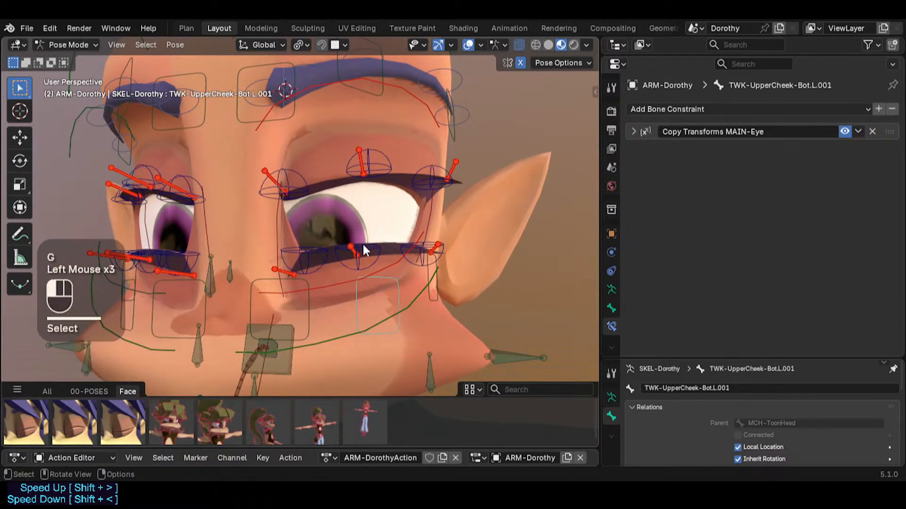
pyautogui.click(363, 245)
pyautogui.press('g')
pyautogui.click(364, 268)
# Move TIP-EyelashBot.L.002 and clear its pose transforms
pyautogui.click(366, 279)
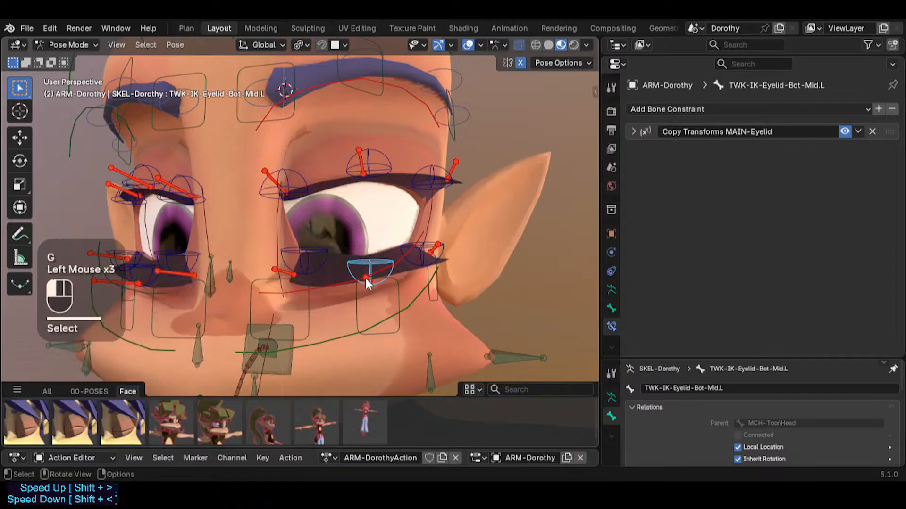
pyautogui.click(368, 283)
pyautogui.press('g')
pyautogui.click(381, 306)
pyautogui.hotkey('alt', 'q')
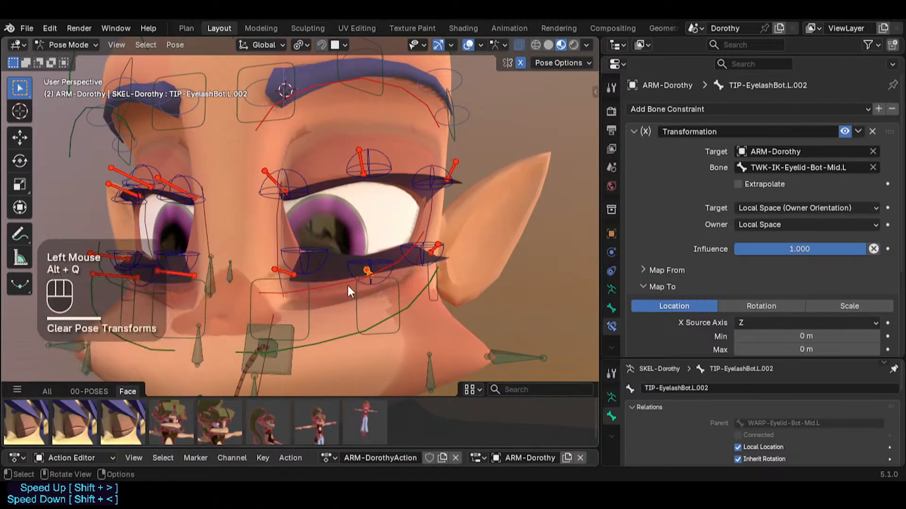
# Clear the pose transforms of the inner lower lash bone TIP-EyelashBot.L
pyautogui.click(286, 271)
pyautogui.click(286, 271)
pyautogui.hotkey('alt', 'q')
pyautogui.click(308, 257)
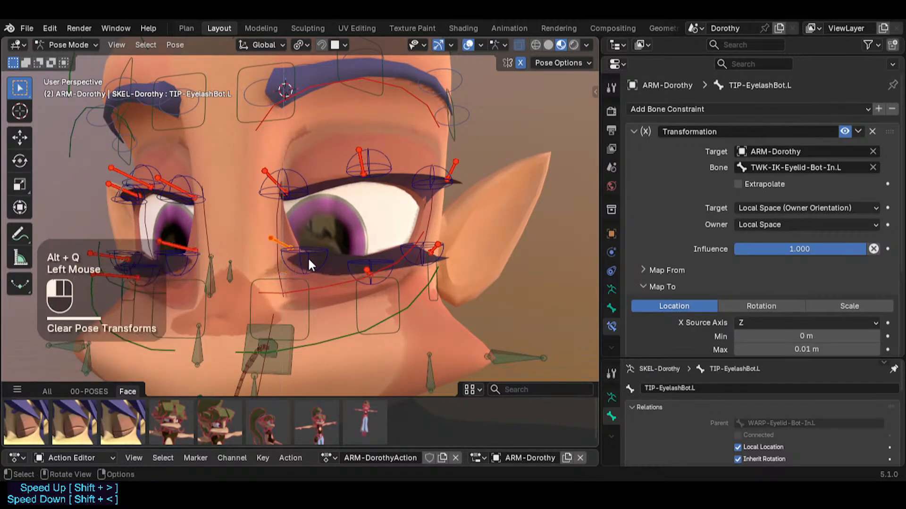
# Move the inner lower lash bone TIP-EyelashBot.L down and bring it back up to test the lash
pyautogui.press('g')
pyautogui.click(311, 287)
pyautogui.press('g')
pyautogui.click(315, 234)
# Raise the lower middle eyelid control TWK-IK-Eyelid-Bot-Mid.L about 0.014 m and lower it well below the eye again
pyautogui.click(368, 258)
pyautogui.press('g')
pyautogui.click(369, 226)
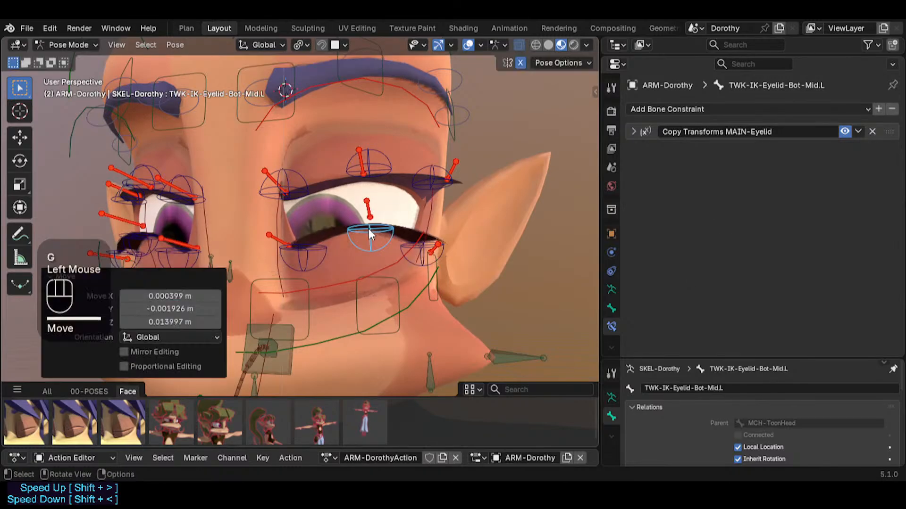
pyautogui.press('g')
pyautogui.click(375, 279)
# Lower the upper middle eyelid control TWK-IK-Eyelid-Top-Mid.L over the eye and lift it back up
pyautogui.click(376, 174)
pyautogui.press('g')
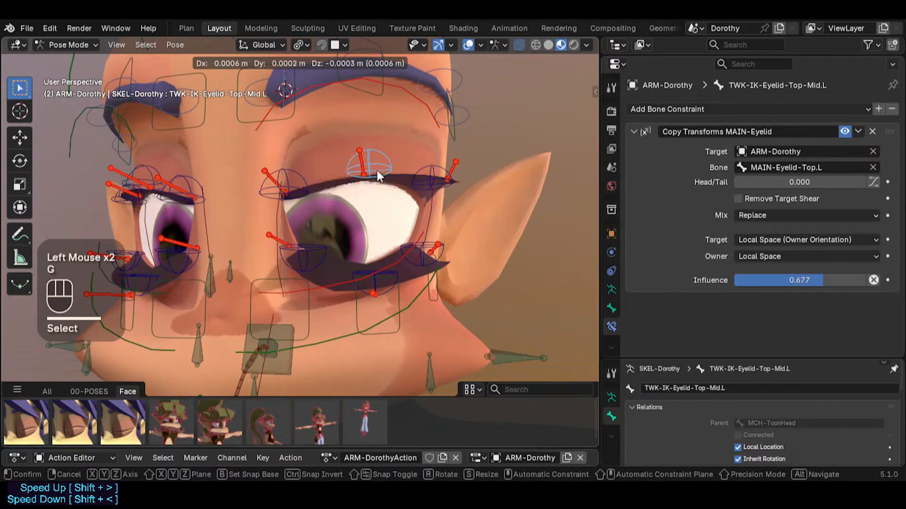
pyautogui.click(377, 283)
pyautogui.press('g')
pyautogui.click(368, 208)
# Shift the upper middle lash bone TIP-EyelashTop.L.002 inward and raise it away from the eyelid
pyautogui.click(359, 159)
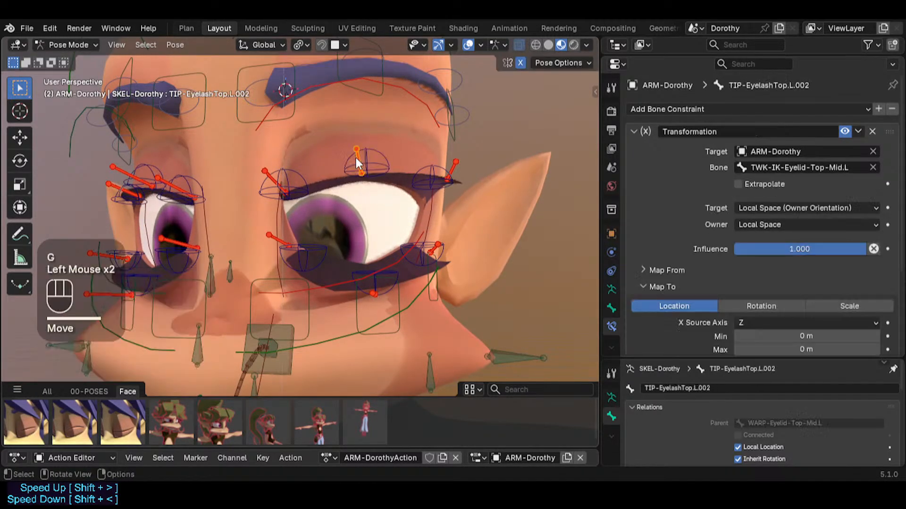
pyautogui.press('g')
pyautogui.click(368, 154)
pyautogui.click(368, 154)
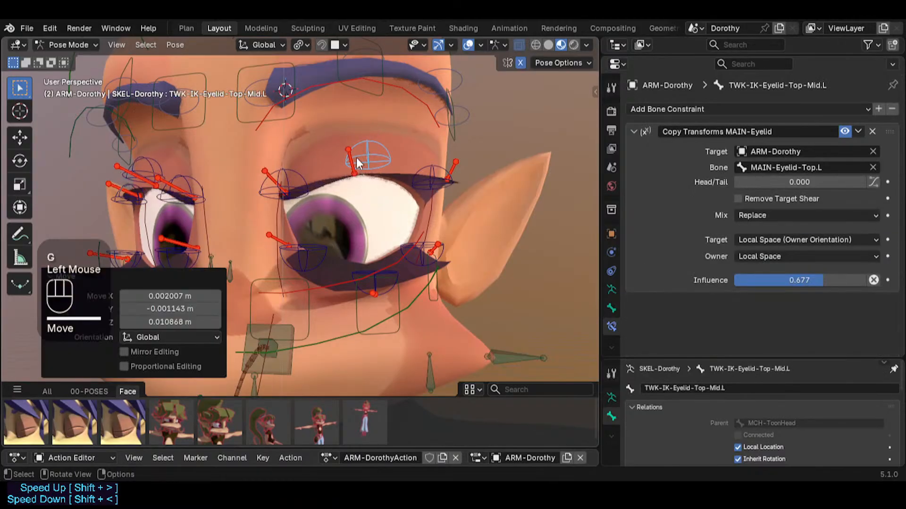
pyautogui.click(349, 156)
pyautogui.press('g')
pyautogui.click(350, 133)
# Nudge the inner upper lash bone TIP-EyelashTop.L and select the eyelid control TWK-IK-Eyelid-Top-In.L
pyautogui.click(270, 177)
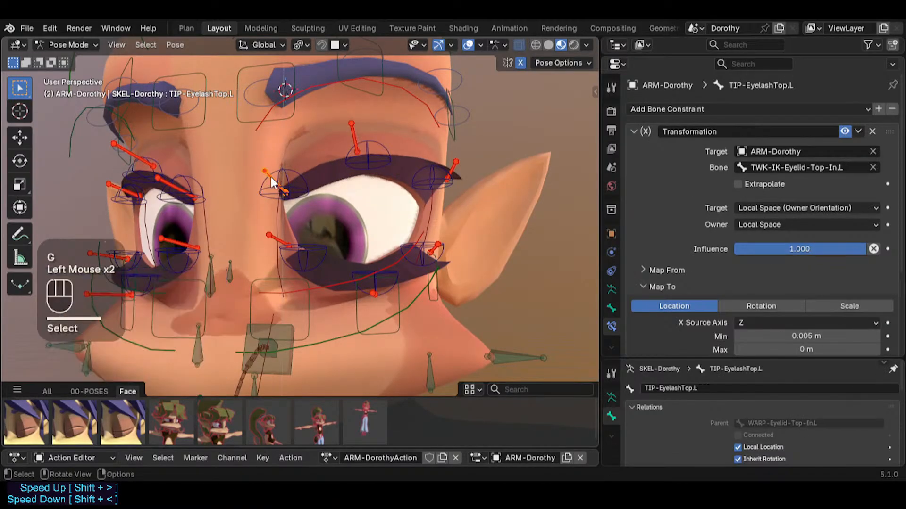
pyautogui.press('g')
pyautogui.click(271, 179)
pyautogui.click(290, 186)
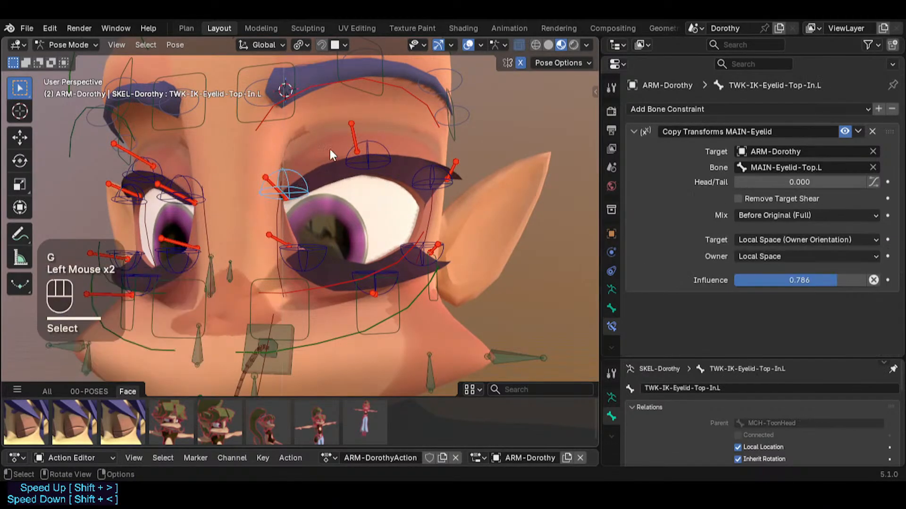
# Raise the upper middle lash bone TIP-EyelashTop.L.002 about 0.010 m and adjust its position from another viewing angle
pyautogui.click(351, 130)
pyautogui.press('g')
pyautogui.click(356, 151)
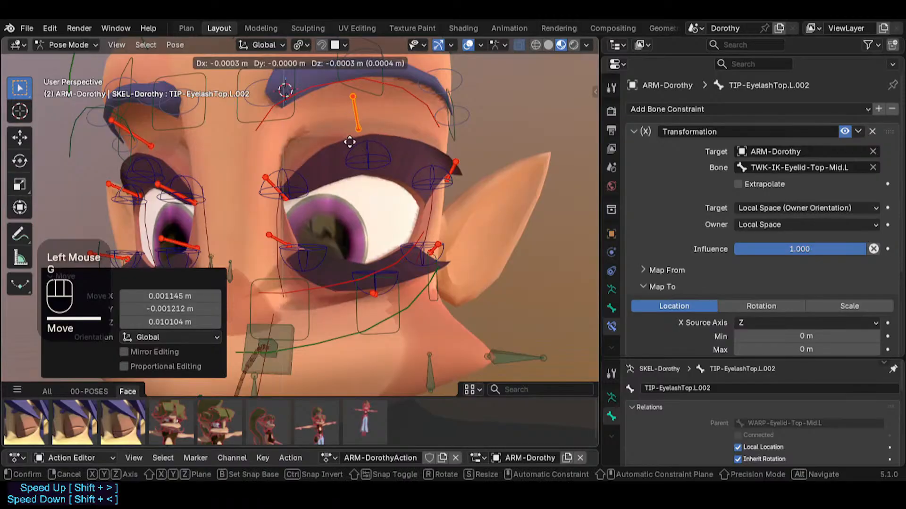
pyautogui.moveTo(350, 155); pyautogui.dragTo(364, 213, button='middle')
pyautogui.press('g')
pyautogui.click(463, 215)
# Clear the pose transforms of all bones
pyautogui.press('a')
pyautogui.hotkey('alt', 'q')
pyautogui.hotkey('alt', 'q')
pyautogui.click(366, 276)
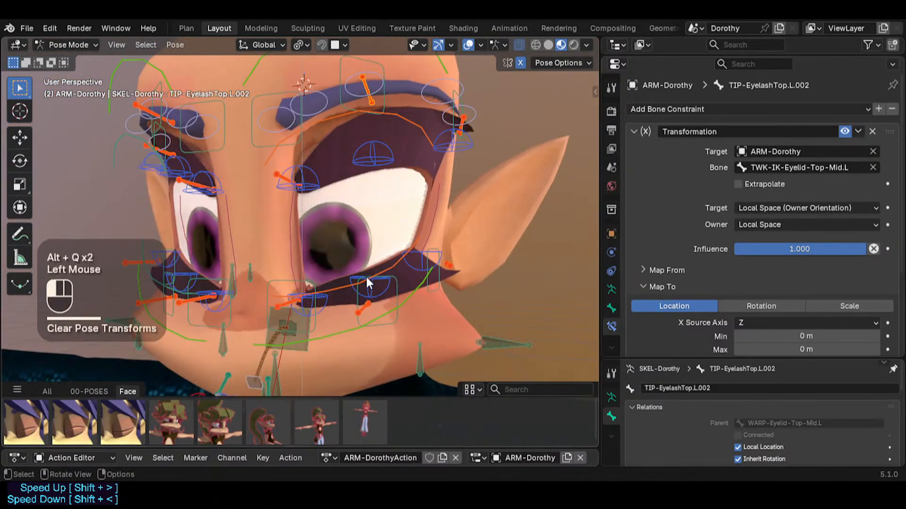
pyautogui.click(367, 147)
pyautogui.press('g')
pyautogui.press('Escape')
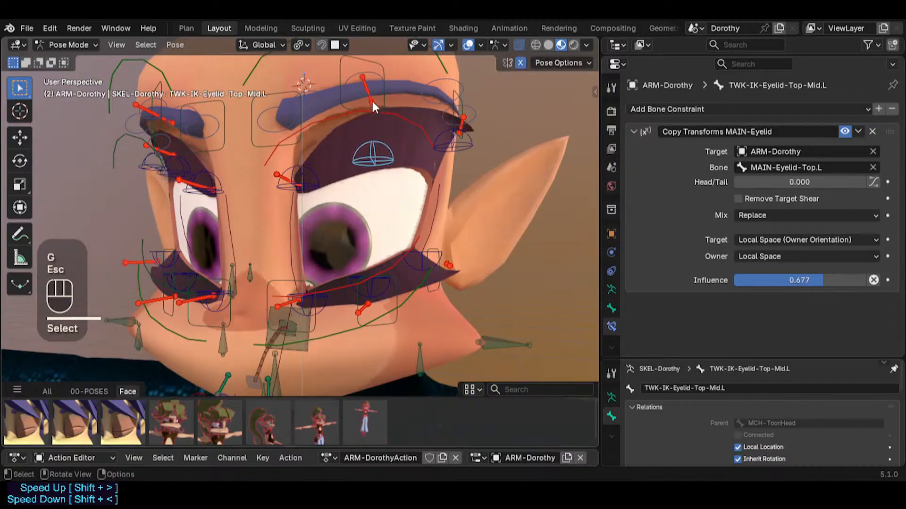
pyautogui.click(370, 99)
pyautogui.press('g')
pyautogui.press('Escape')
# Lower the upper middle lash bone TIP-EyelashTop.L.002 about 0.017 m and fine-tune its position from the side
pyautogui.click(366, 123)
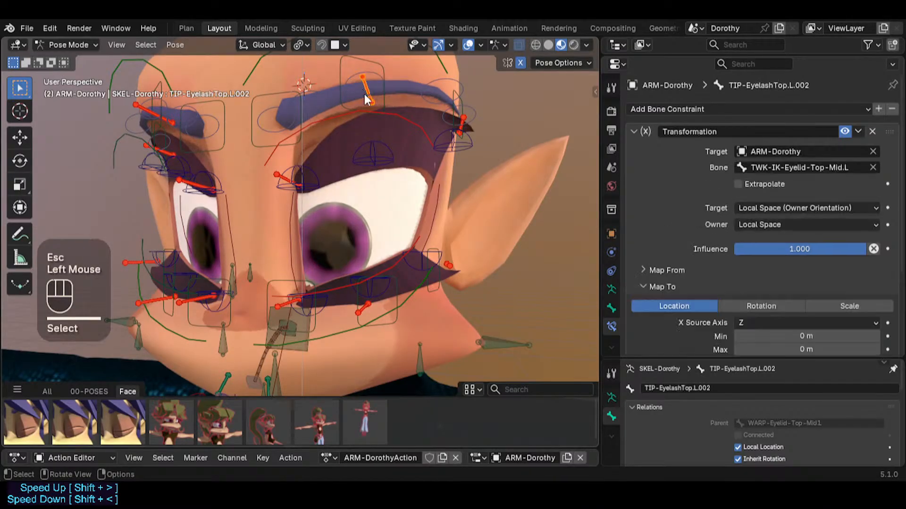
pyautogui.press('g')
pyautogui.click(373, 142)
pyautogui.scroll(2, 324, 151)
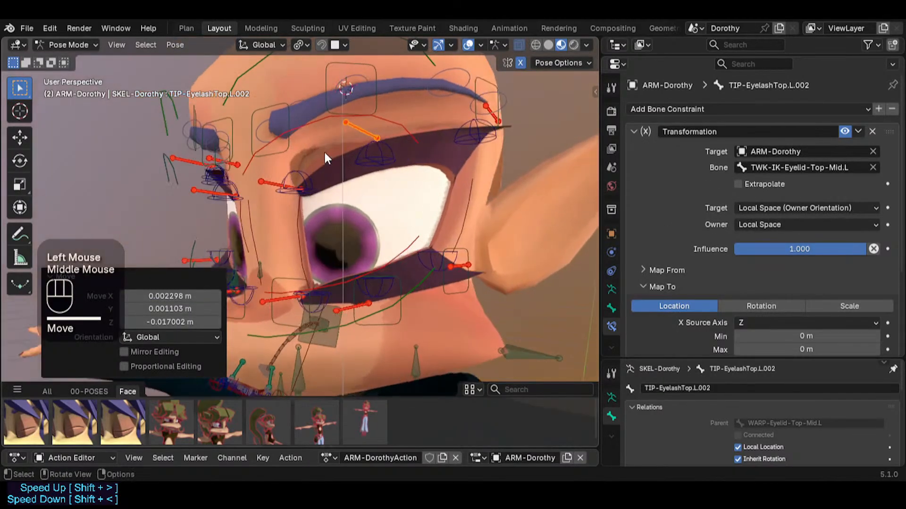
pyautogui.moveTo(360, 146); pyautogui.dragTo(380, 145, button='middle')
pyautogui.press('g')
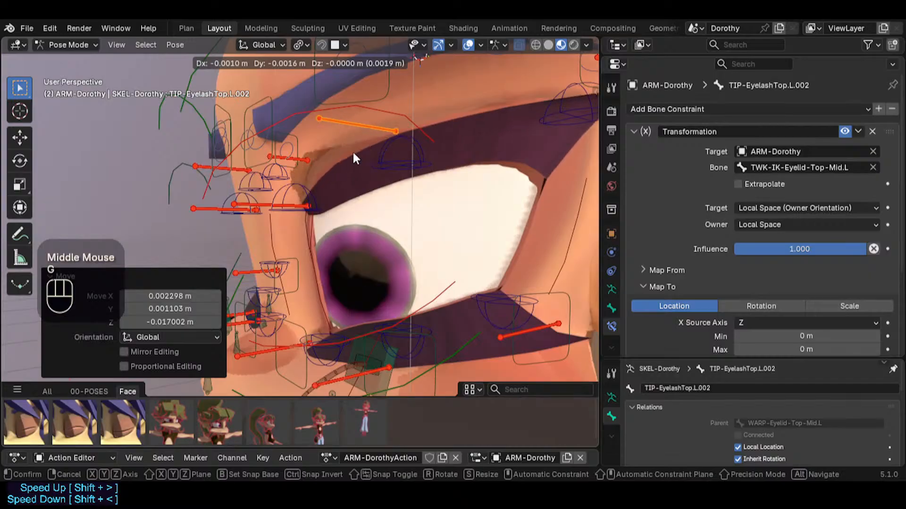
pyautogui.click(351, 151)
# Move the outer upper lash bone TIP-EyelashTop.L.001 about 0.006 m outward along X and 0.004 m up
pyautogui.moveTo(484, 165); pyautogui.dragTo(491, 137, button='middle')
pyautogui.click(520, 109)
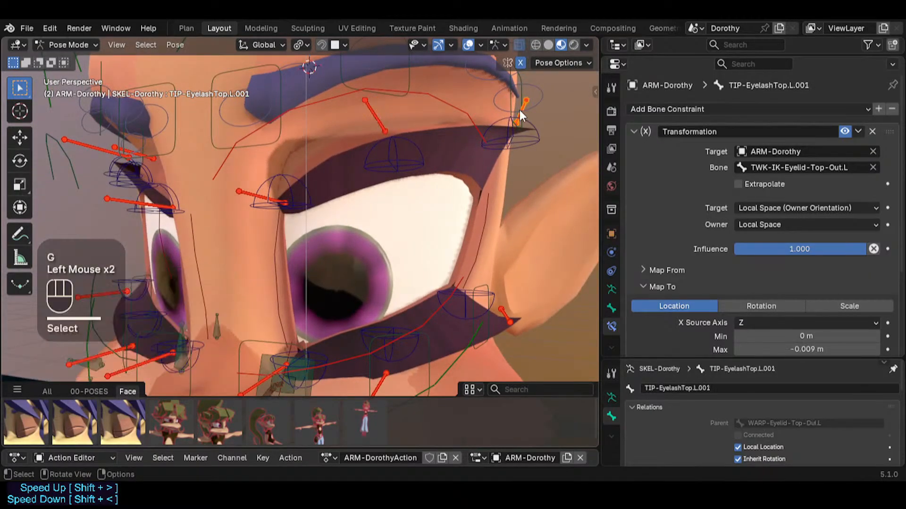
pyautogui.press('g')
pyautogui.click(515, 131)
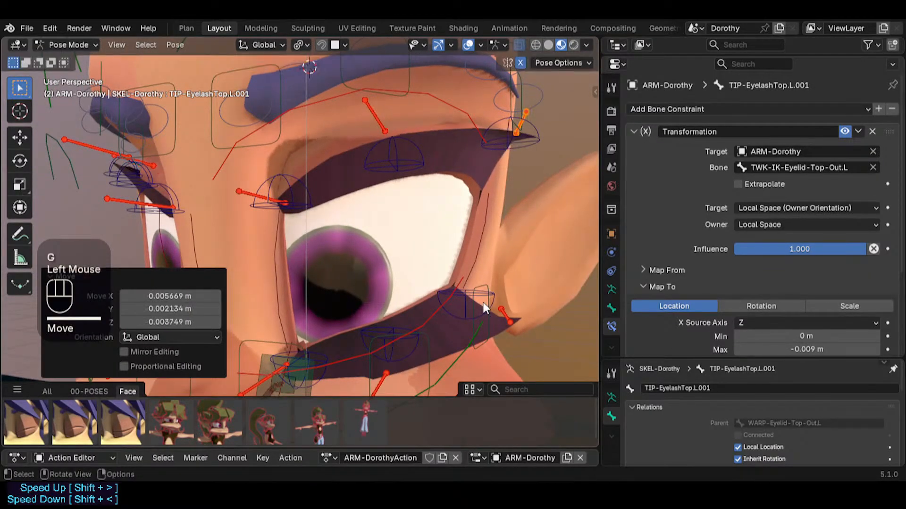
# Raise the outer lower lash bone TIP-EyelashBot.L.001 about 0.004 m and reposition the middle one, TIP-EyelashBot.L.002
pyautogui.click(512, 317)
pyautogui.press('g')
pyautogui.click(506, 306)
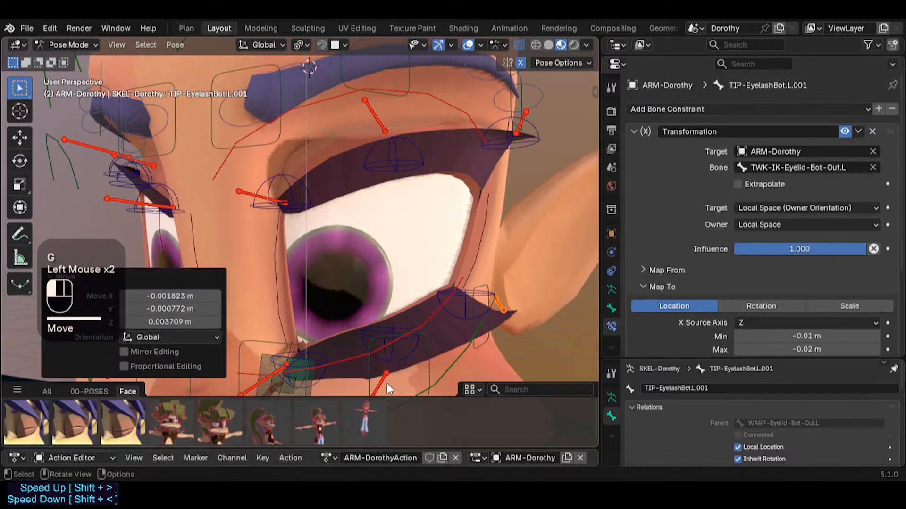
pyautogui.click(386, 377)
pyautogui.press('g')
pyautogui.click(409, 350)
# Test the lower middle eyelid control TWK-IK-Eyelid-Bot-Mid.L by raising it over the eye and setting it back near the lower lid
pyautogui.click(396, 336)
pyautogui.press('g')
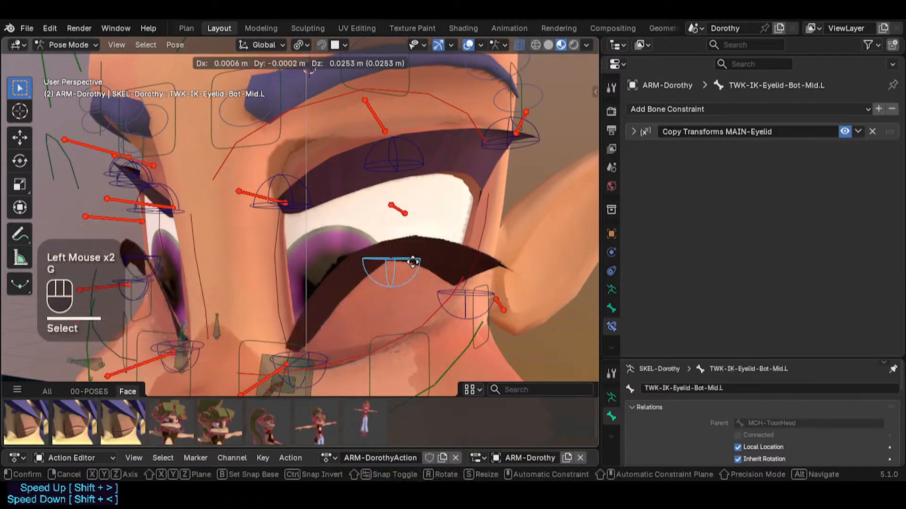
pyautogui.click(411, 326)
pyautogui.press('g')
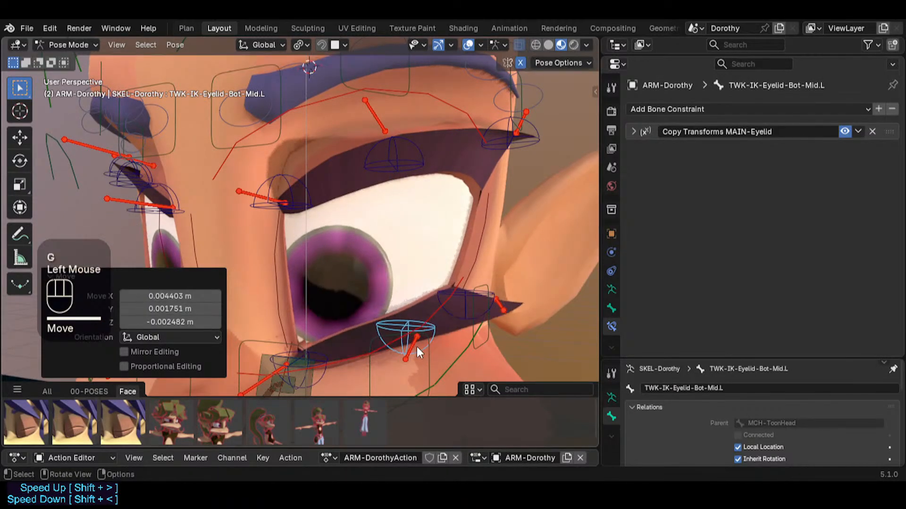
pyautogui.click(486, 324)
# Move TIP-EyelashBot.L.001 about 0.009 m outward along X and readjust the lower middle lash bone TIP-EyelashBot.L.002
pyautogui.click(506, 306)
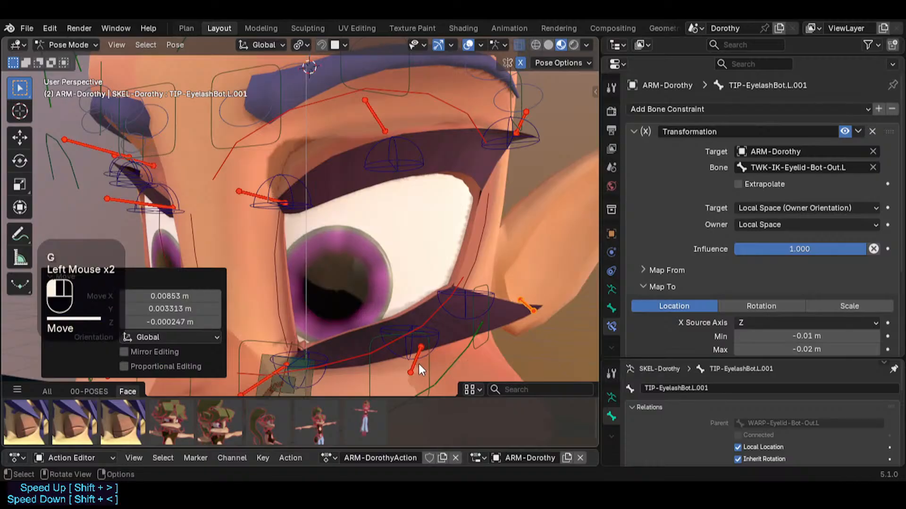
pyautogui.click(418, 363)
pyautogui.press('g')
pyautogui.click(411, 351)
# Nudge TWK-IK-Eyelid-Bot-Mid.L and lower the upper inner eyelid control TWK-IK-Eyelid-Top-In.L about 0.017 m
pyautogui.click(425, 334)
pyautogui.press('g')
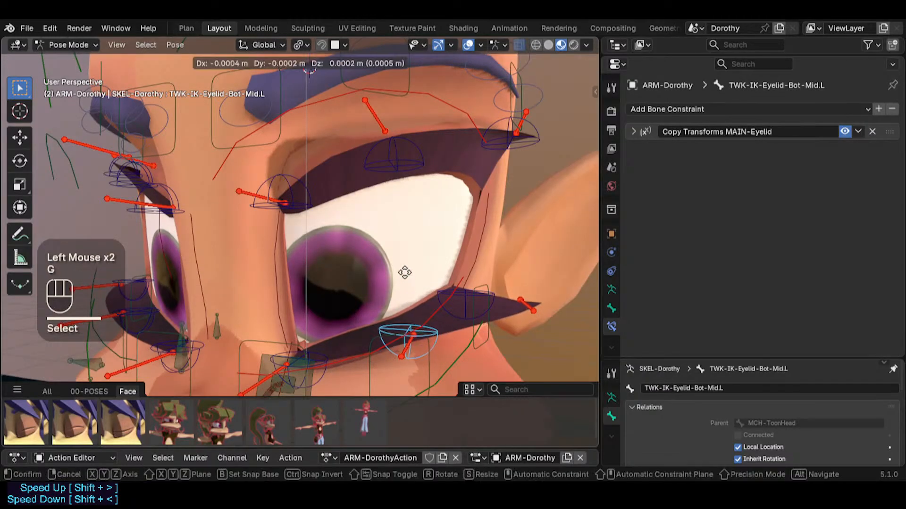
pyautogui.click(411, 250)
pyautogui.click(282, 186)
pyautogui.press('g')
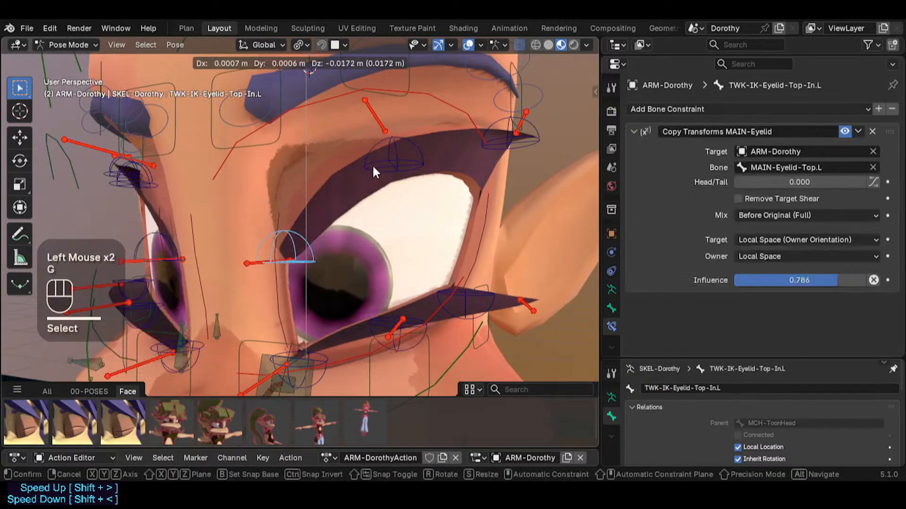
pyautogui.click(372, 208)
# Raise the upper middle lash bone TIP-EyelashTop.L.002 about 0.012 m and lower it again toward the eyelid
pyautogui.click(378, 129)
pyautogui.press('g')
pyautogui.click(367, 138)
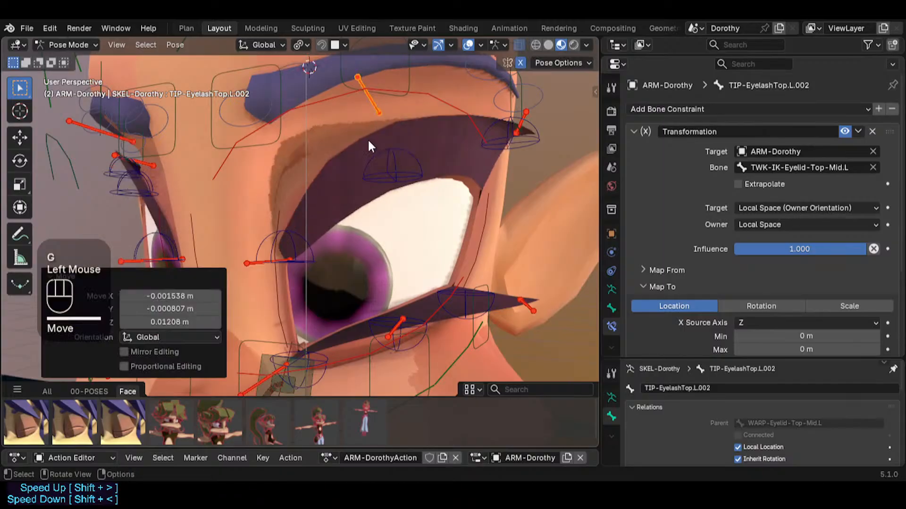
pyautogui.press('g')
pyautogui.click(375, 203)
# Select all bones and clear their pose transforms
pyautogui.click(276, 262)
pyautogui.click(276, 261)
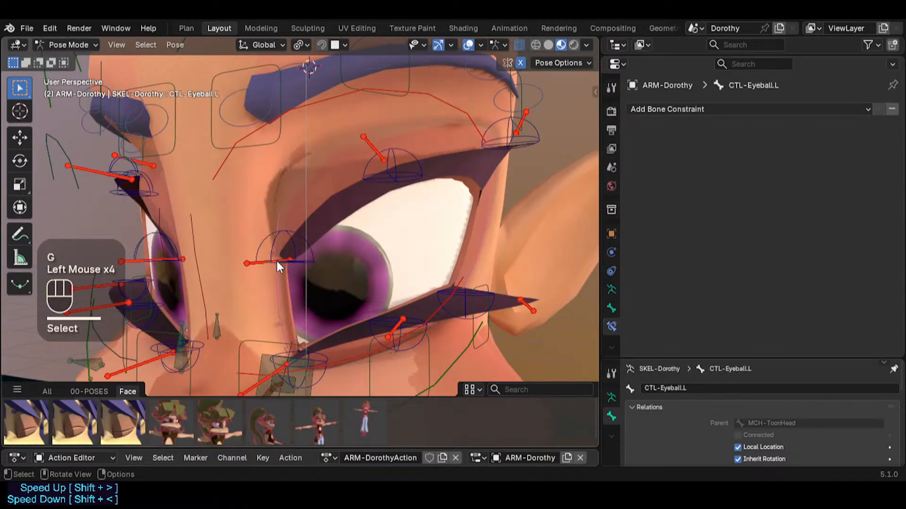
pyautogui.moveTo(276, 262)
pyautogui.mouseDown()
pyautogui.moveTo(262, 233)
pyautogui.moveTo(292, 254)
pyautogui.mouseUp()
pyautogui.press('a')
pyautogui.hotkey('alt', 'q')
pyautogui.hotkey('alt', 'q')
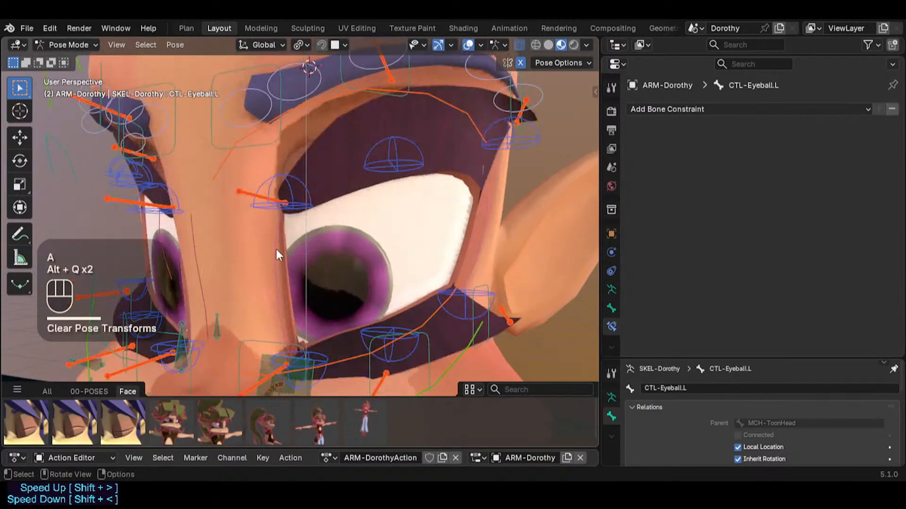
# Move the inner upper lash bone TIP-EyelashTop.L about 0.005 m inward along X and 0.003 m up
pyautogui.click(253, 194)
pyautogui.press('g')
pyautogui.click(252, 178)
pyautogui.scroll(-2, 296, 204)
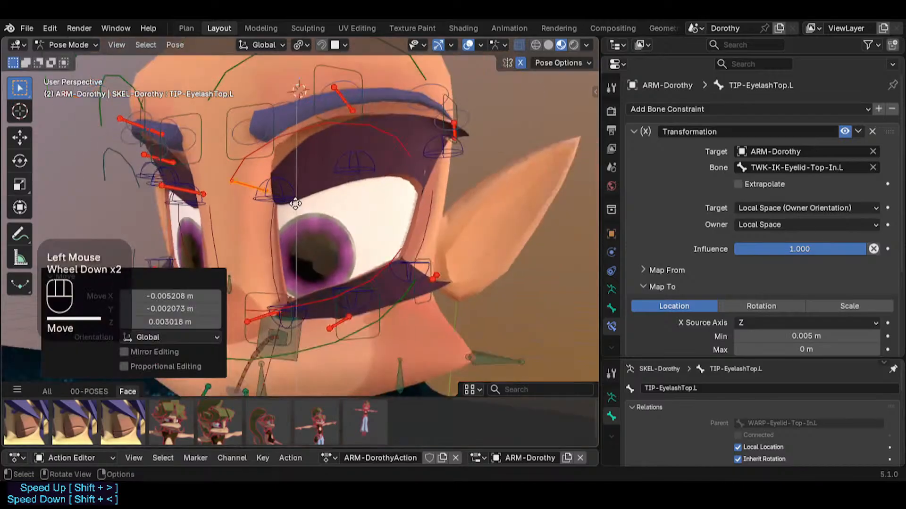
pyautogui.click(343, 110)
pyautogui.press('g')
pyautogui.press('Escape')
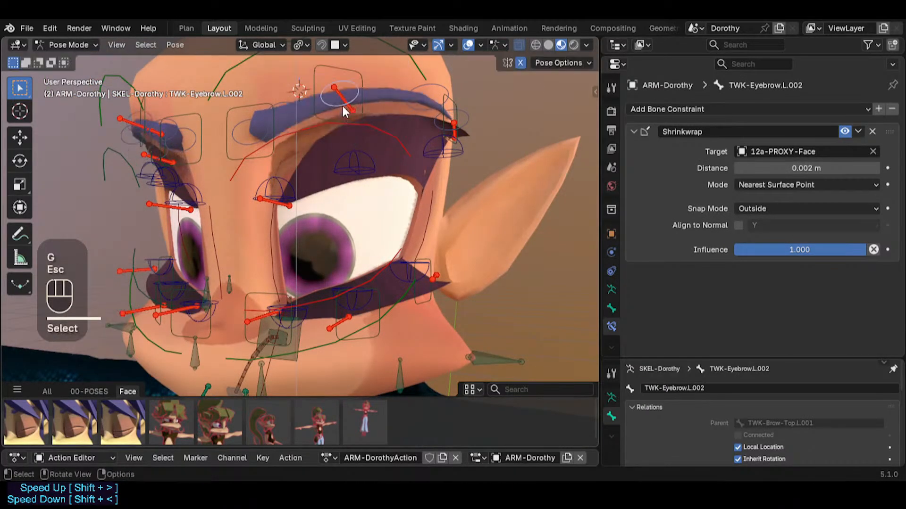
# Lower the upper middle eyelid control TWK-IK-Eyelid-Top-Mid.L about 0.015 m
pyautogui.click(348, 106)
pyautogui.click(357, 173)
pyautogui.press('g')
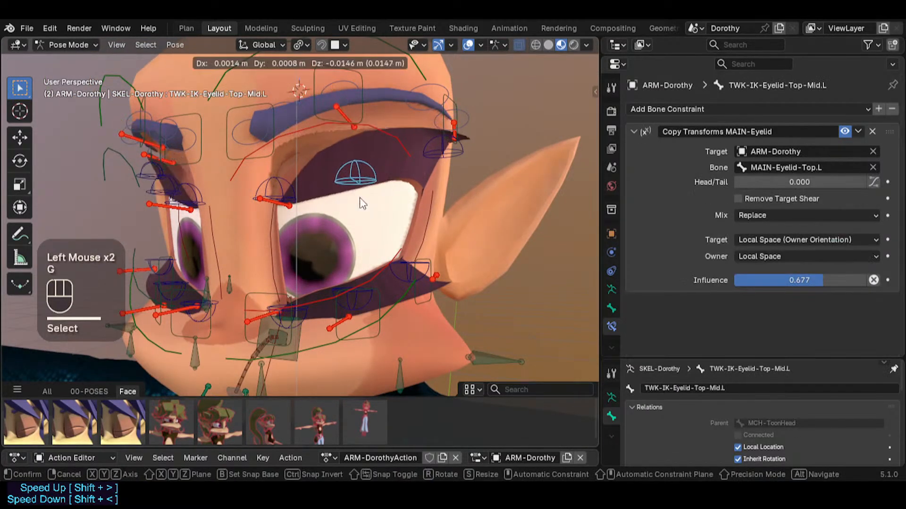
pyautogui.click(359, 203)
# Lower the upper middle lash bone TIP-EyelashTop.L.002 about 0.013 m and try scaling it up
pyautogui.click(348, 116)
pyautogui.press('g')
pyautogui.click(363, 180)
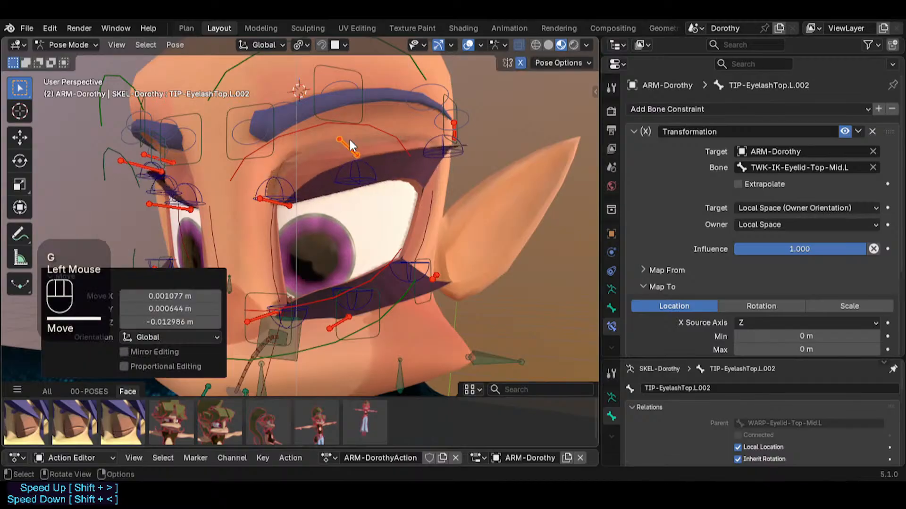
pyautogui.press('s')
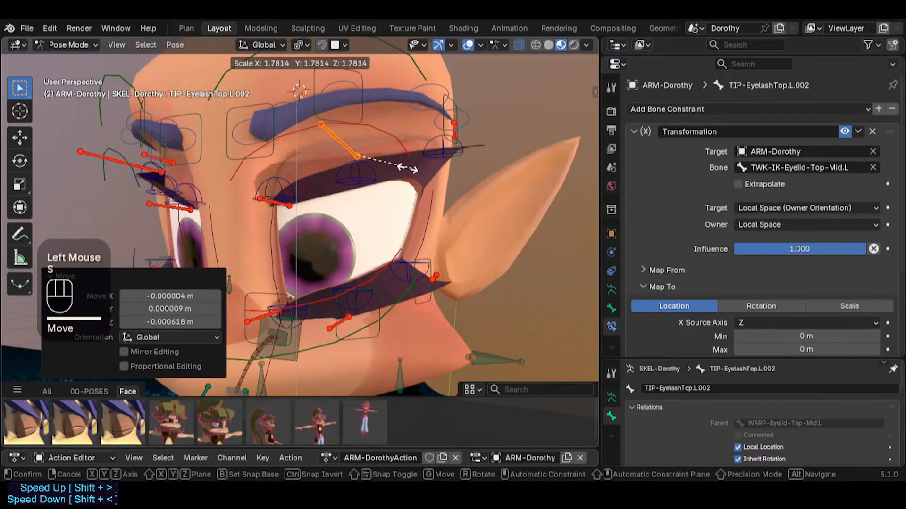
pyautogui.press('Escape')
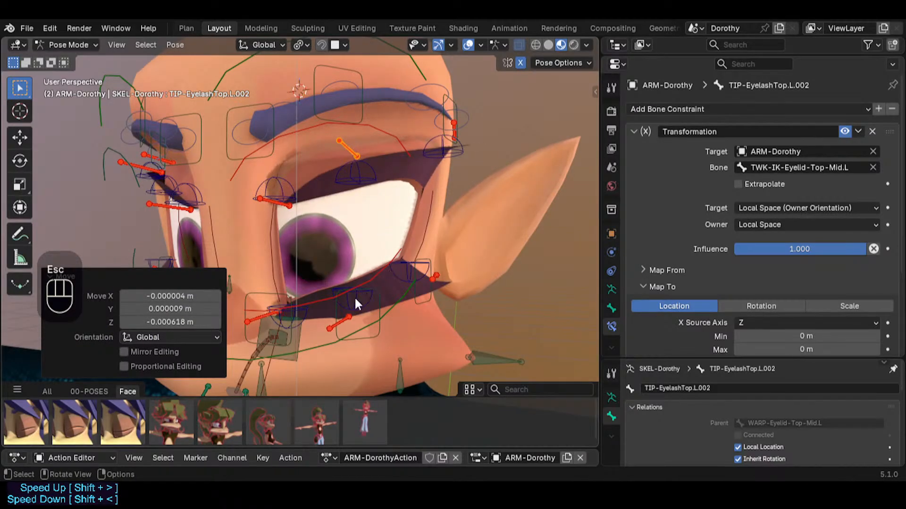
# Test scaling the lower middle lash bone TIP-EyelashBot.L.002
pyautogui.click(335, 326)
pyautogui.press('s')
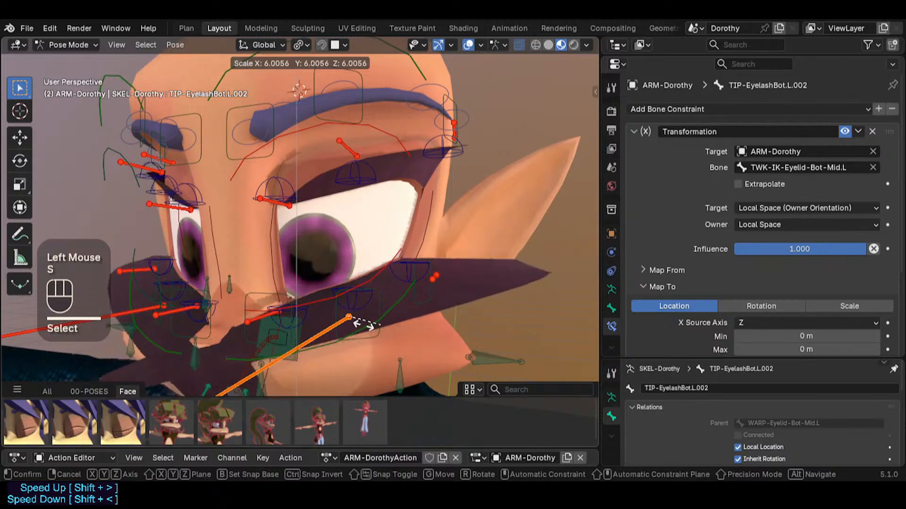
pyautogui.click(332, 325)
# Clear the pose transforms of all bones
pyautogui.press('a')
pyautogui.hotkey('alt', 'g')
pyautogui.hotkey('alt', 'g')
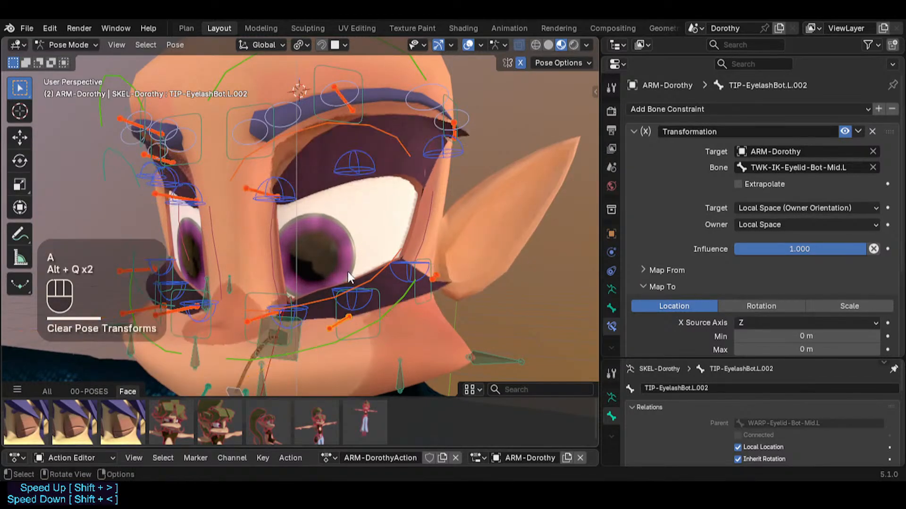
# Raise TWK-IK-Eyelid-Bot-Mid.L over the eye and lower TWK-IK-Eyelid-Top-Mid.L toward it to test the closing lids
pyautogui.click(361, 304)
pyautogui.press('g')
pyautogui.click(361, 253)
pyautogui.click(354, 163)
pyautogui.press('g')
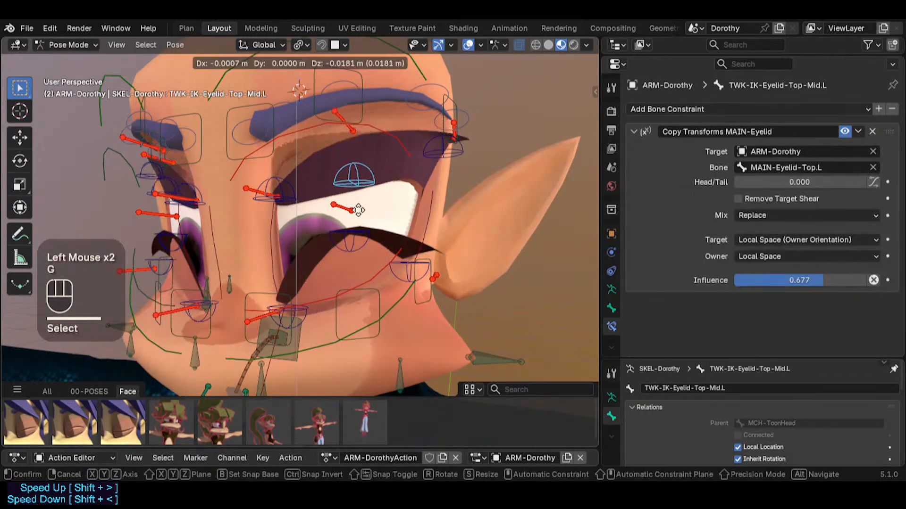
pyautogui.click(380, 217)
# Lower the upper outer eyelid control TWK-IK-Eyelid-Top-Out.L about 0.022 m
pyautogui.tripleClick(441, 140)
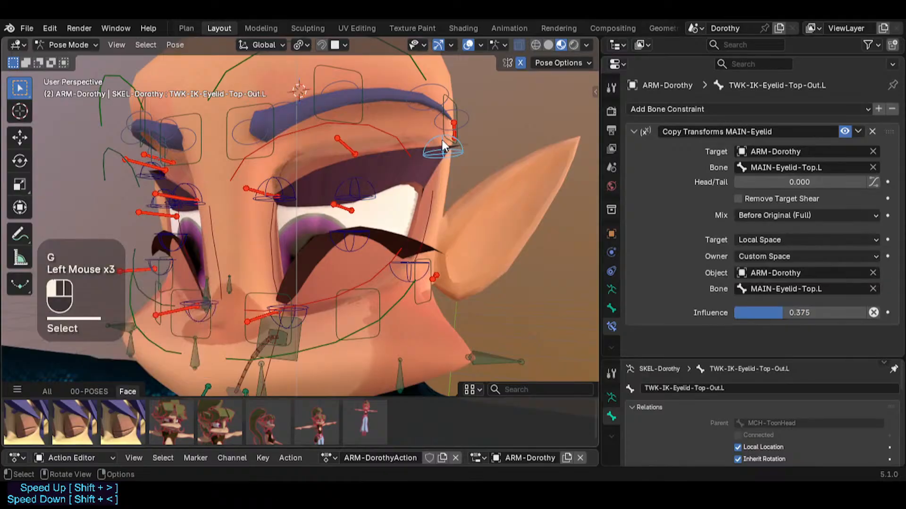
pyautogui.press('g')
pyautogui.rightClick(447, 152)
pyautogui.click(446, 153)
pyautogui.press('g')
pyautogui.click(432, 199)
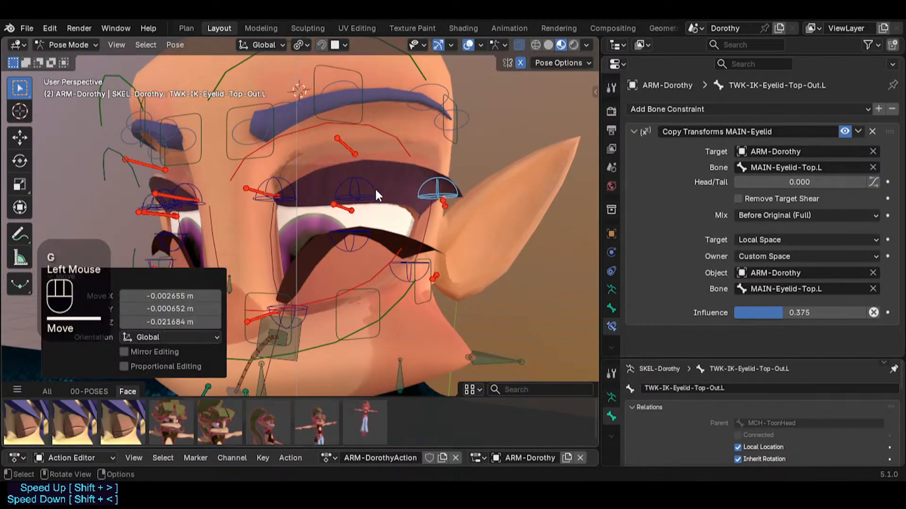
# Clear the pose transforms of all bones to return the face to its rest pose
pyautogui.scroll(-2, 358, 193)
pyautogui.press('a')
pyautogui.hotkey('alt', 'q')
pyautogui.hotkey('alt', 'q')
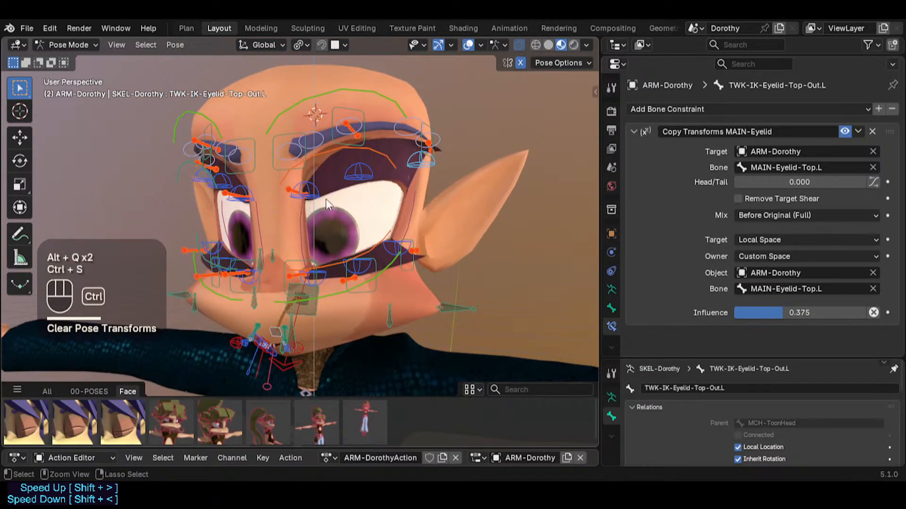
# Return the armature from Pose Mode to Object Mode and switch to the Plan workspace with the to-do list
pyautogui.moveTo(329, 203); pyautogui.dragTo(378, 196, button='middle')
pyautogui.hotkey('ctrl', 'Tab')
pyautogui.scroll(3, 351, 246)
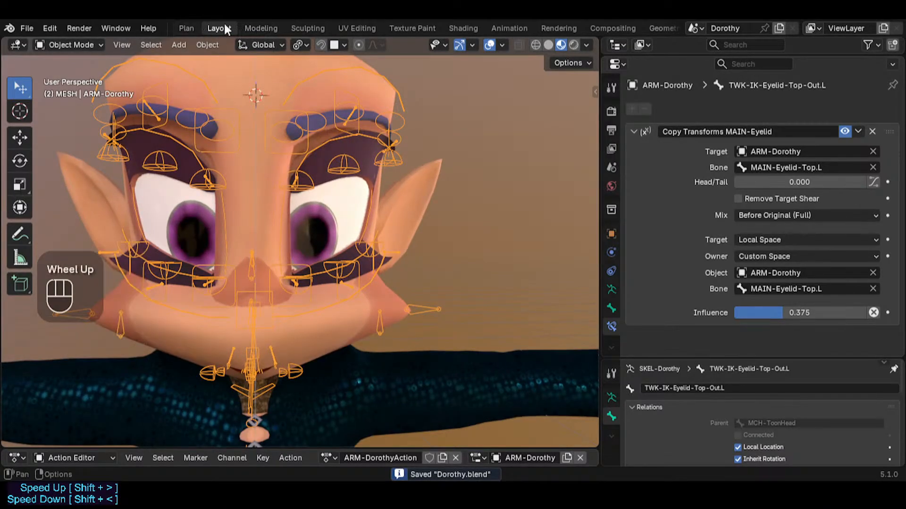
pyautogui.click(186, 24)
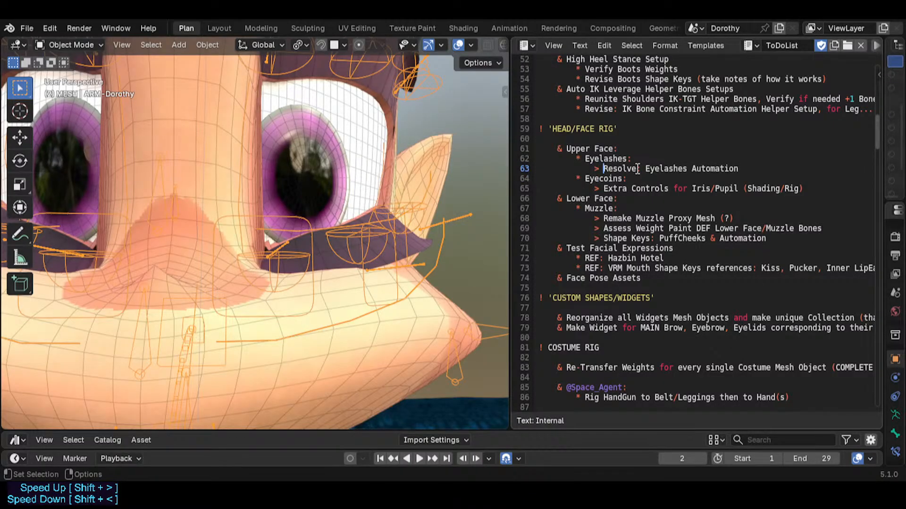
# Replace "Resolve" with "final pass" in the Eyelashes Automation task under Upper Face in the ToDoList text
pyautogui.write('Final Pa')
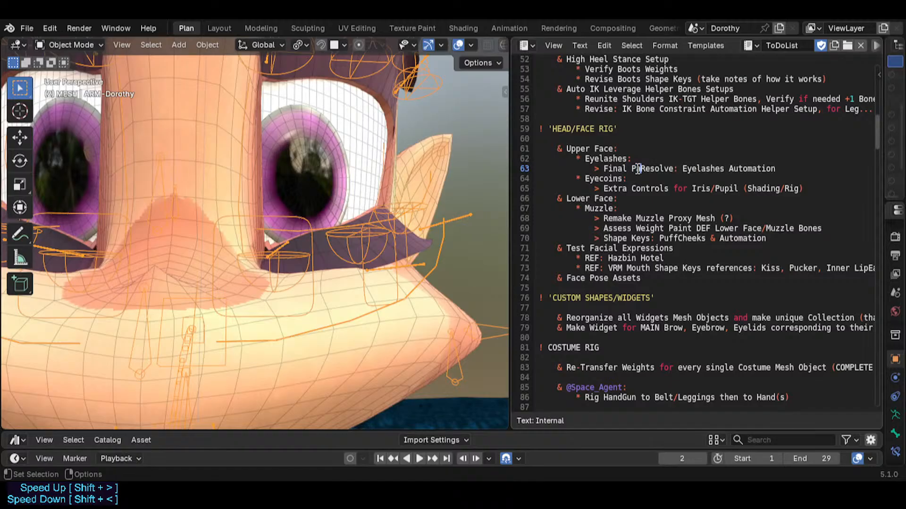
pyautogui.press('BackSpace')
pyautogui.press('BackSpace')
pyautogui.press('BackSpace')
pyautogui.press('BackSpace')
pyautogui.press('BackSpace')
pyautogui.write('final pass')
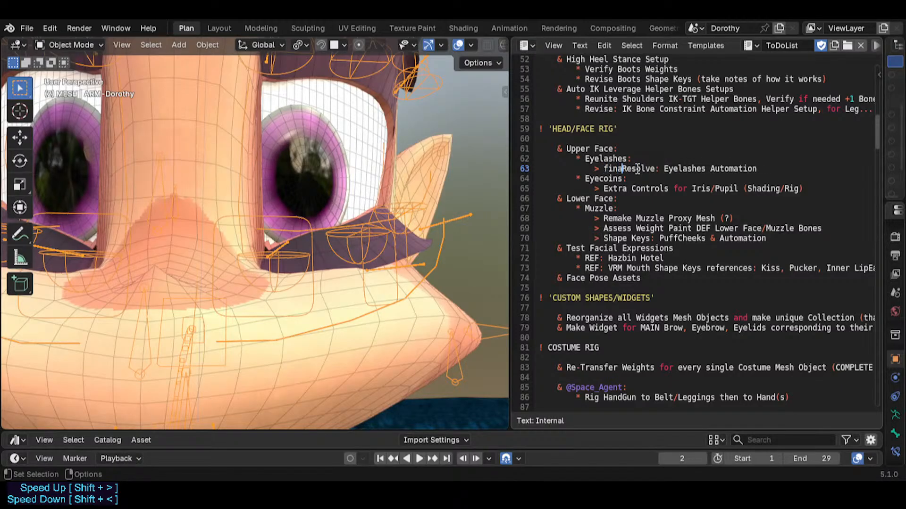
pyautogui.press('Delete')
pyautogui.press('Delete')
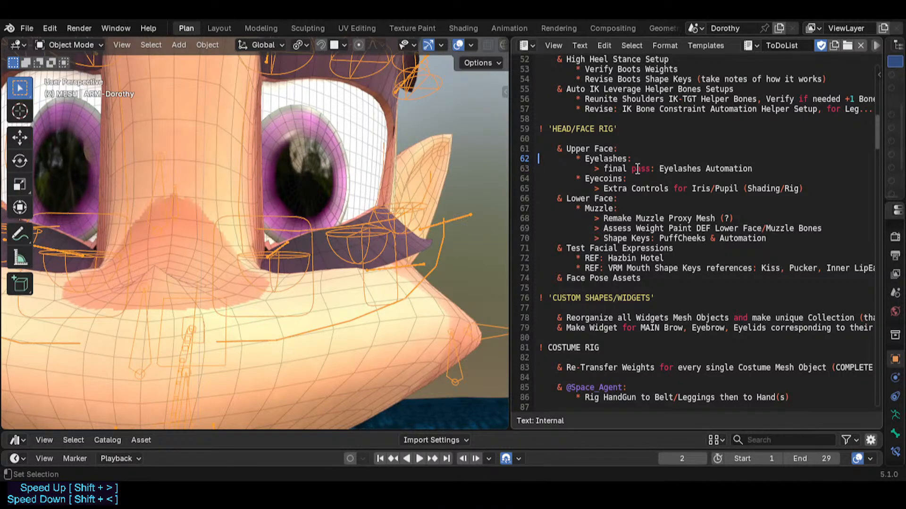
# Copy the Eyelashes heading with its final pass task and delete both lines from the Upper Face section
pyautogui.hotkey('shift', 'Down')
pyautogui.hotkey('shift', 'End')
pyautogui.hotkey('ctrl', 'c')
pyautogui.press('Delete')
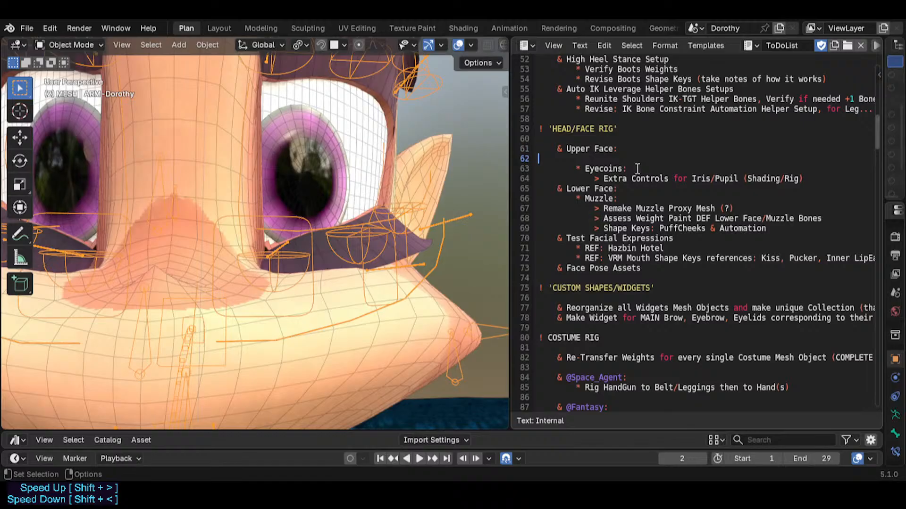
pyautogui.press('Delete')
# Paste the copied Eyelashes lines at the start of the 'BONUS' task list
pyautogui.scroll(7, 637, 168)
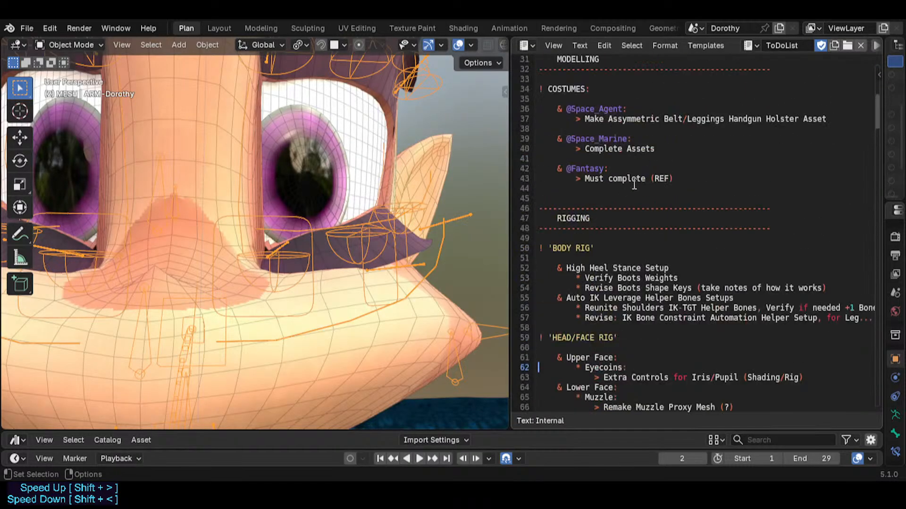
pyautogui.scroll(-12, 587, 248)
pyautogui.scroll(-4, 587, 248)
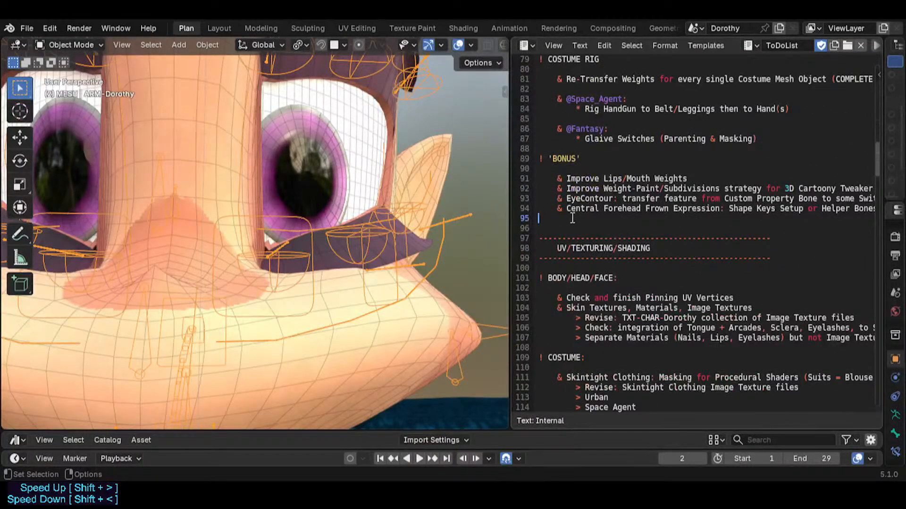
pyautogui.press('Up')
pyautogui.press('Up')
pyautogui.press('Return')
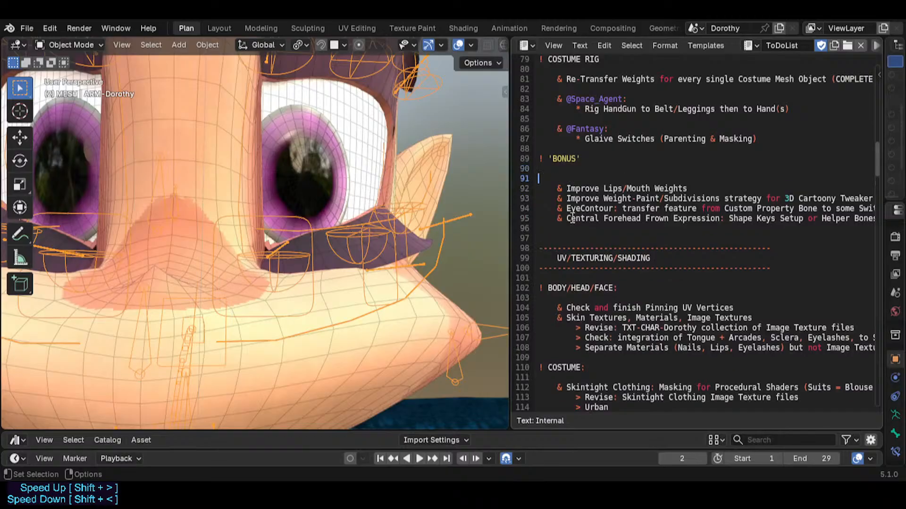
pyautogui.hotkey('ctrl', 'v')
# Rewrite the pasted task as the bonus entry "& Eyelashes Automation: final pass"
pyautogui.press('Right')
pyautogui.press('Right')
pyautogui.press('Right')
pyautogui.press('Right')
pyautogui.press('Delete')
pyautogui.press('Delete')
pyautogui.press('Delete')
pyautogui.press('Delete')
pyautogui.press('Delete')
pyautogui.press('Delete')
pyautogui.press('Delete')
pyautogui.press('Delete')
pyautogui.press('Delete')
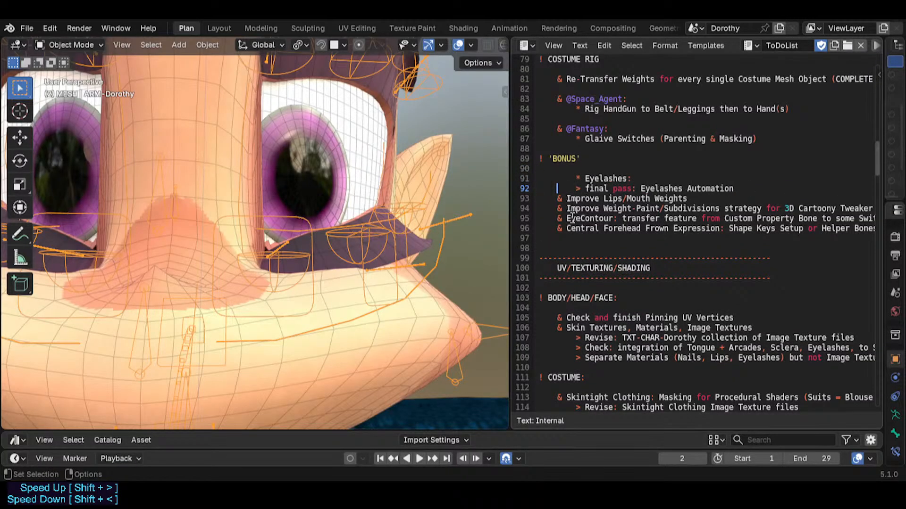
pyautogui.write('& E')
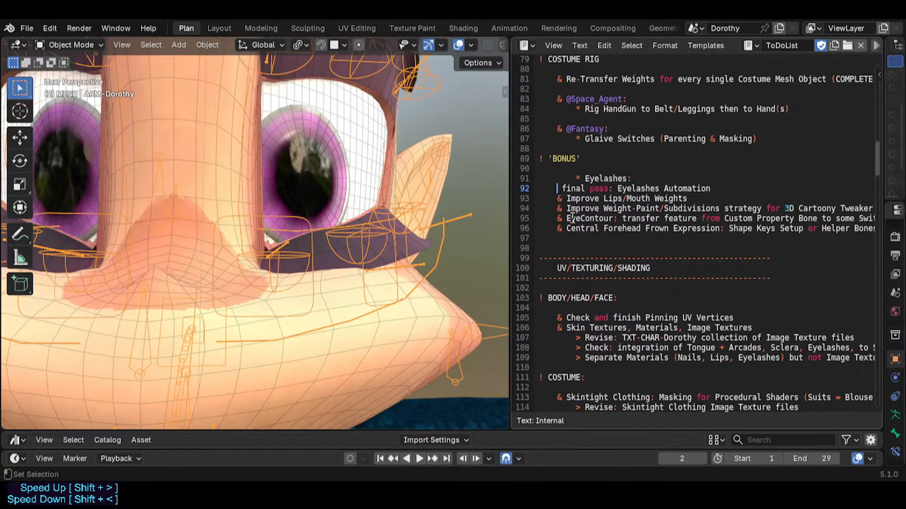
pyautogui.write('yela')
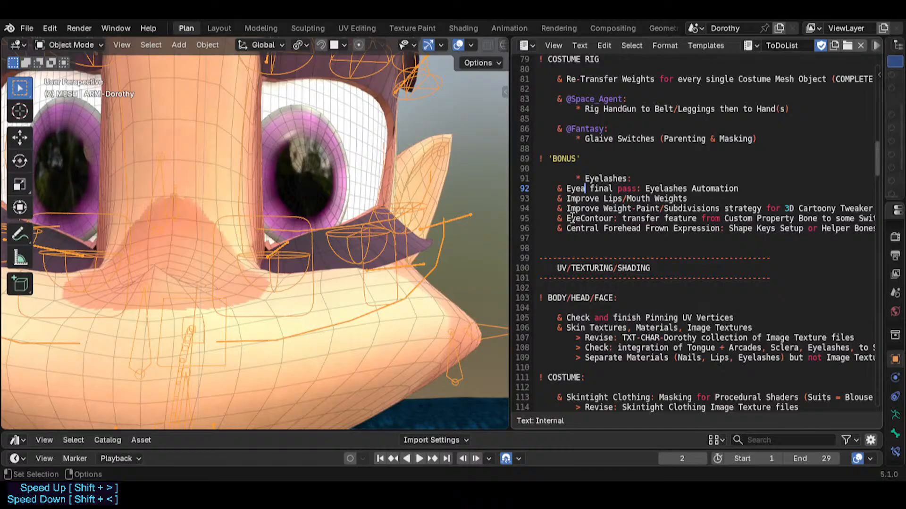
pyautogui.write('shes')
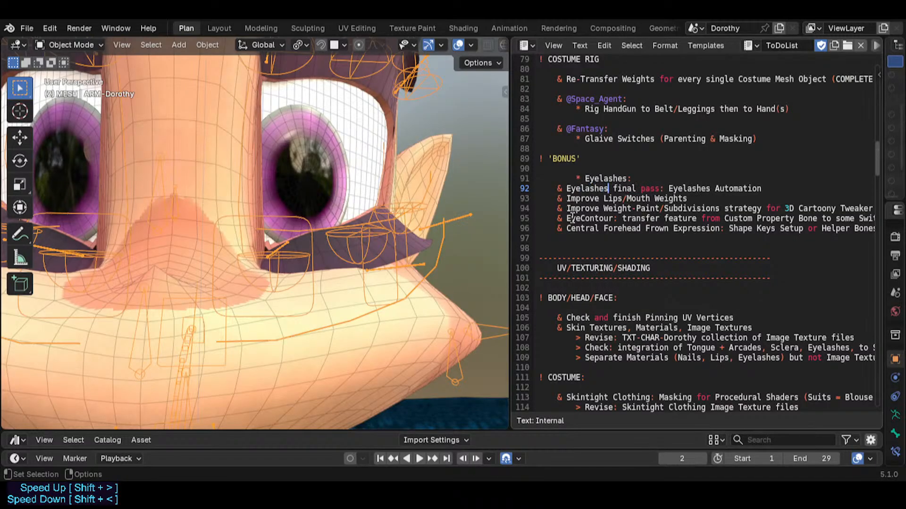
pyautogui.press('Right')
pyautogui.hotkey('shift', 'End')
pyautogui.press('Delete')
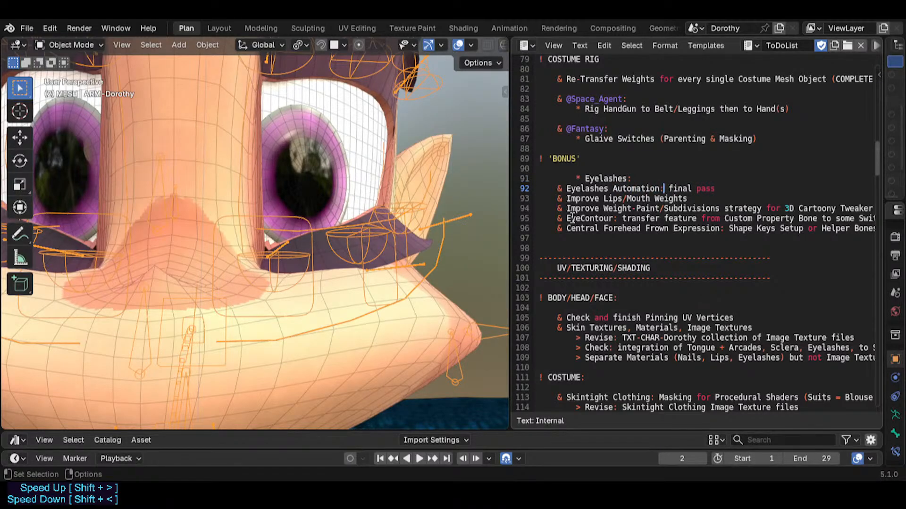
# Delete the leftover Eyelashes heading line above the bonus entry and save the file
pyautogui.press('Home')
pyautogui.hotkey('shift', 'Up')
pyautogui.press('Delete')
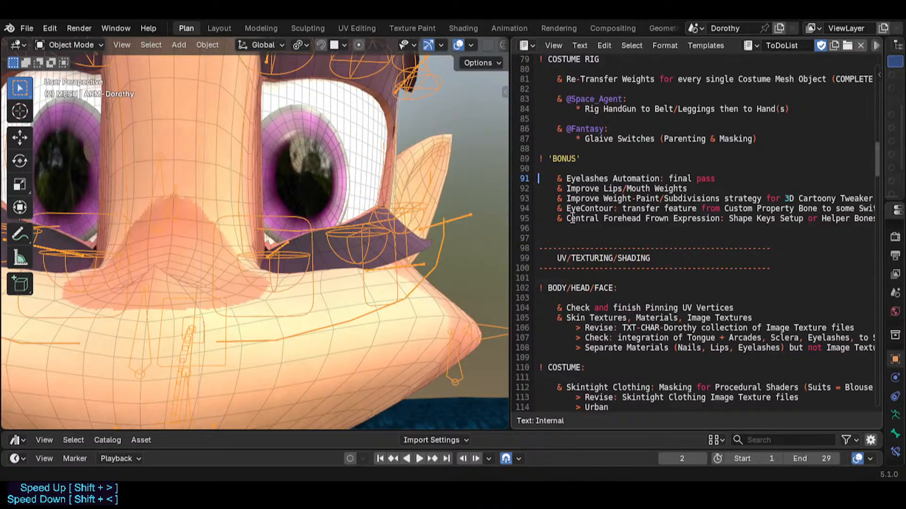
pyautogui.hotkey('ctrl', 's')
# Review the remaining rigging tasks in the to-do list and examine the character's eyes and face in the viewport
pyautogui.scroll(13, 604, 208)
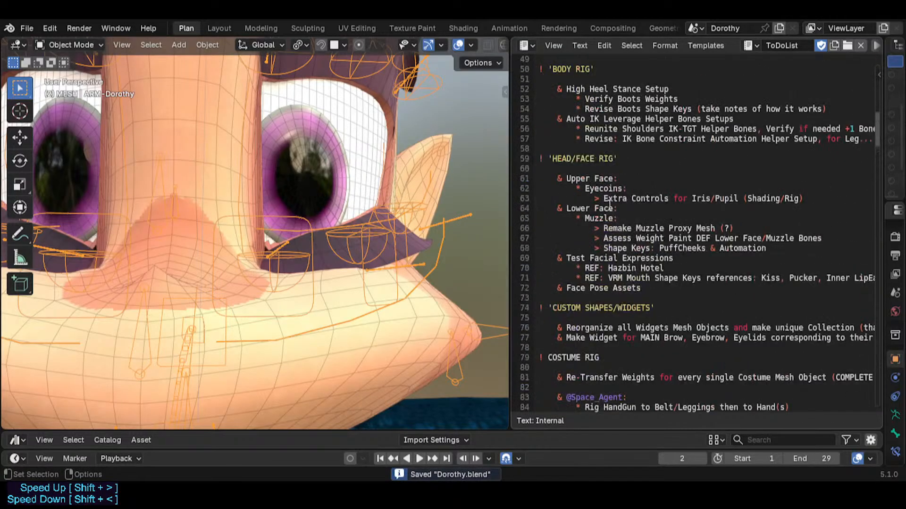
pyautogui.scroll(5, 604, 208)
pyautogui.scroll(-7, 598, 215)
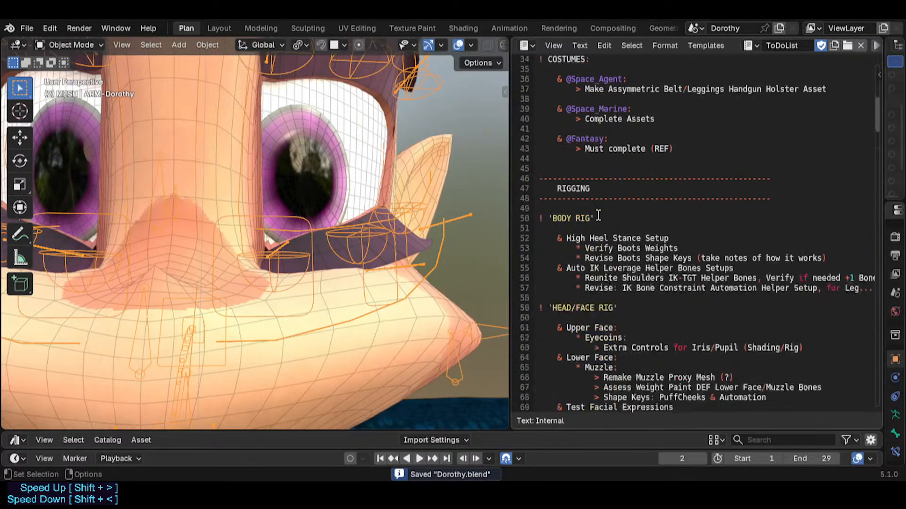
pyautogui.click(594, 219)
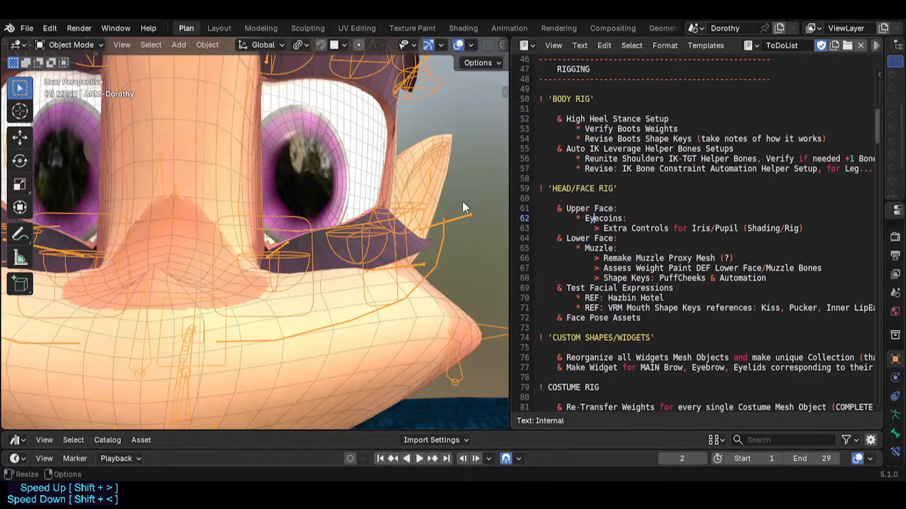
pyautogui.click(308, 158)
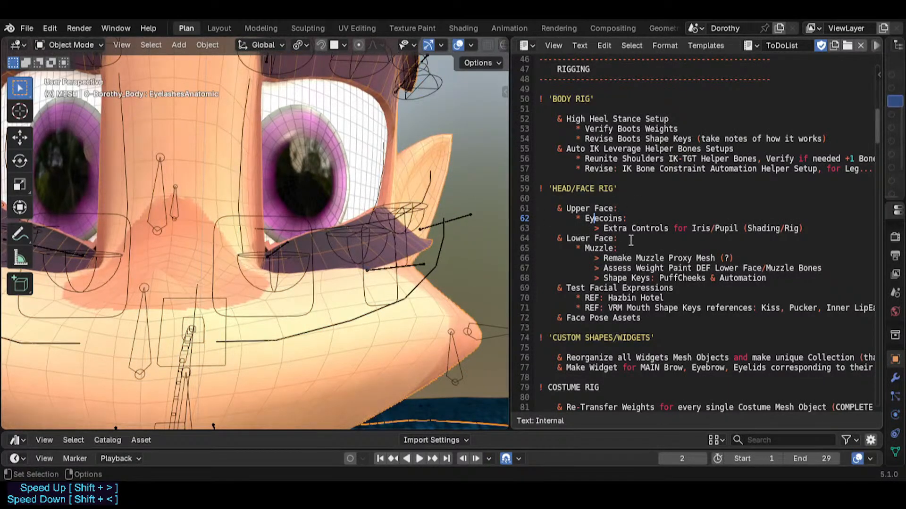
pyautogui.moveTo(380, 191); pyautogui.dragTo(302, 171, button='middle')
pyautogui.scroll(2, 302, 170)
pyautogui.scroll(-2, 302, 170)
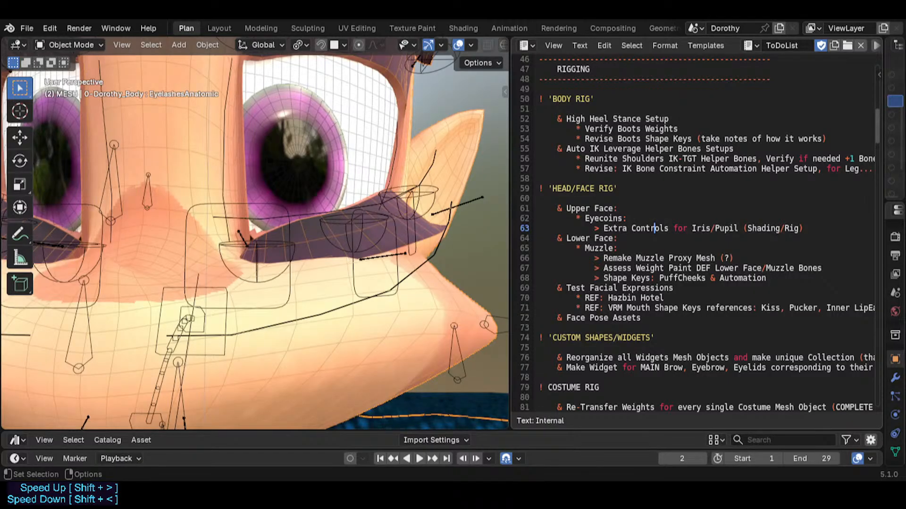
pyautogui.scroll(-3, 316, 211)
pyautogui.moveTo(296, 208); pyautogui.dragTo(315, 211, button='middle')
pyautogui.scroll(-2, 316, 211)
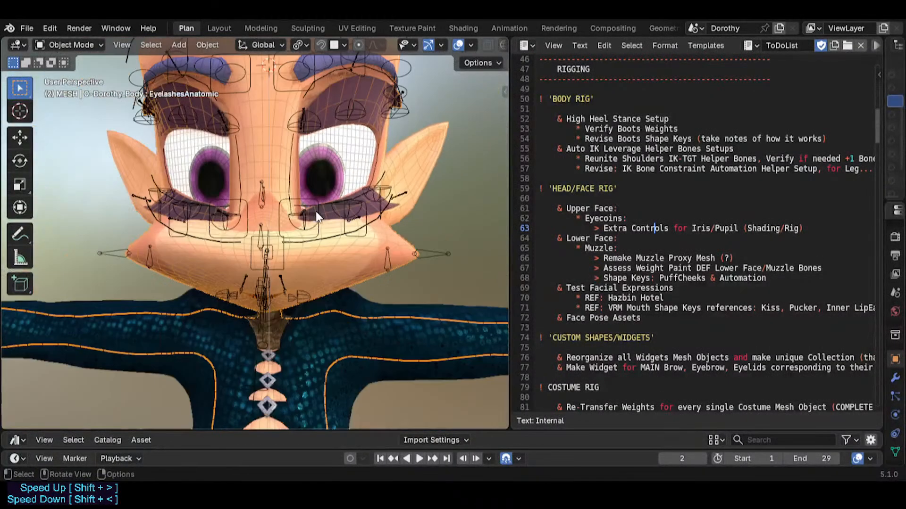
pyautogui.scroll(-5, 316, 211)
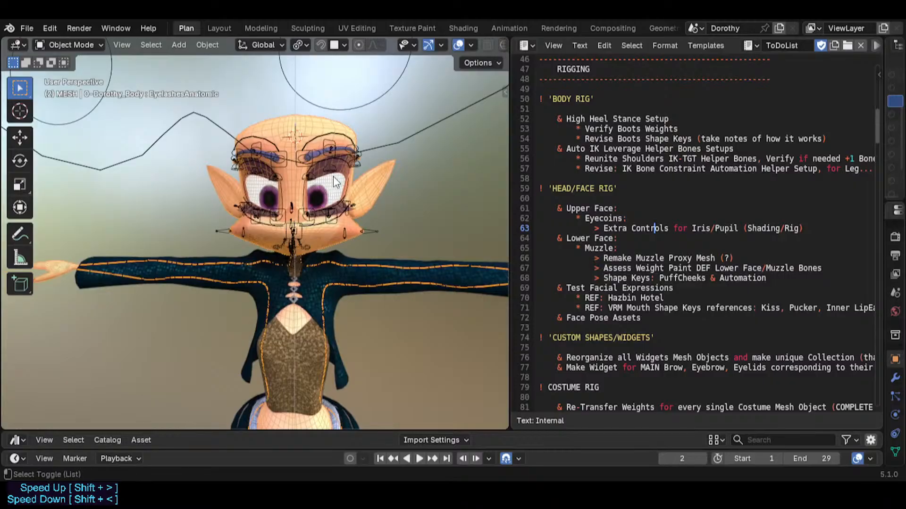
pyautogui.moveTo(355, 177); pyautogui.dragTo(339, 179, button='middle')
pyautogui.click(385, 143)
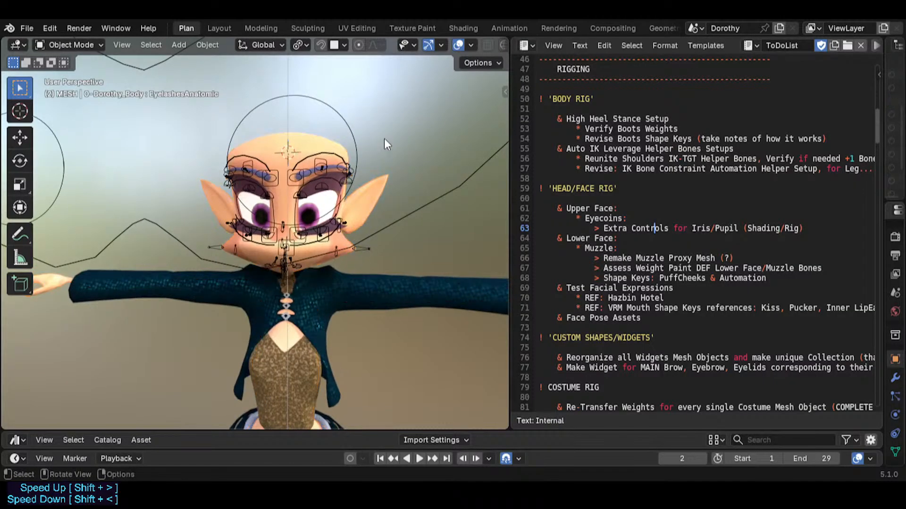
# In the Layout workspace, enlarge the Outliner, enable the HAIR collection, deselect everything and save the file
pyautogui.click(222, 27)
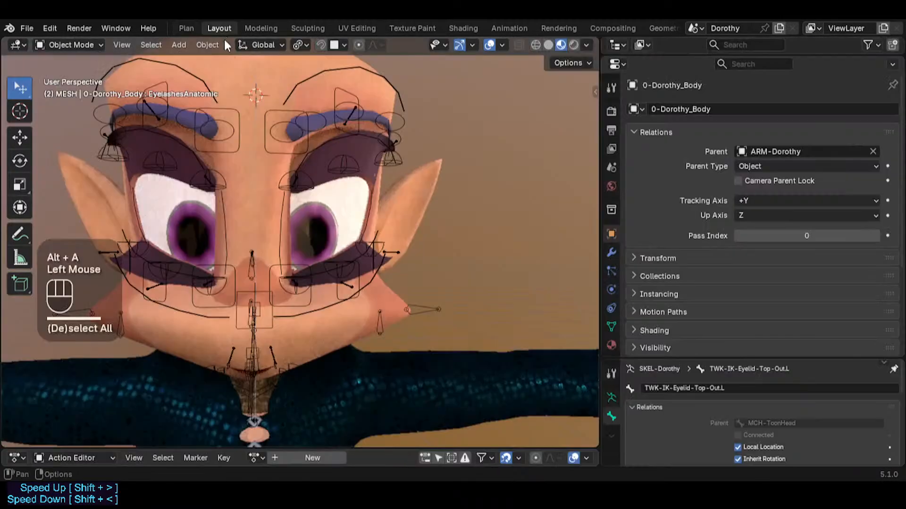
pyautogui.moveTo(670, 58); pyautogui.dragTo(670, 282)
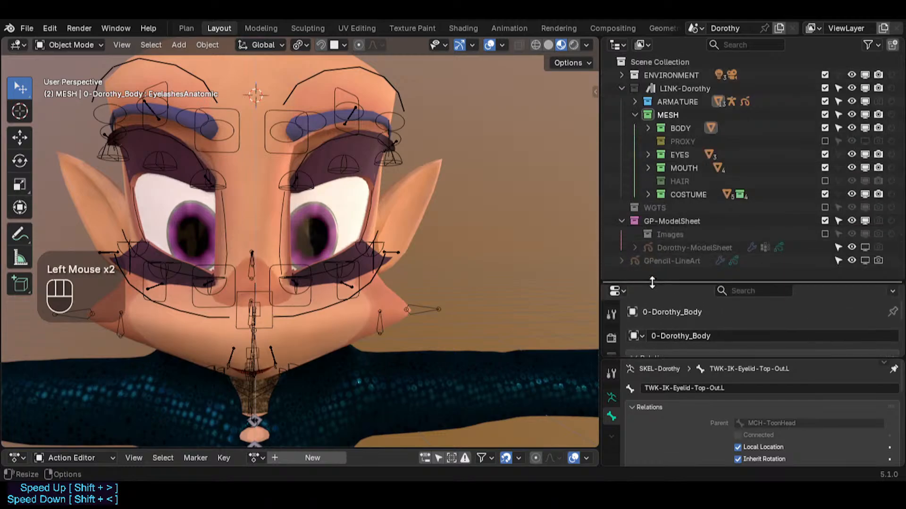
pyautogui.click(824, 181)
pyautogui.scroll(-4, 440, 194)
pyautogui.moveTo(425, 198); pyautogui.dragTo(424, 231, button='middle')
pyautogui.click(437, 231)
pyautogui.hotkey('alt', 'a')
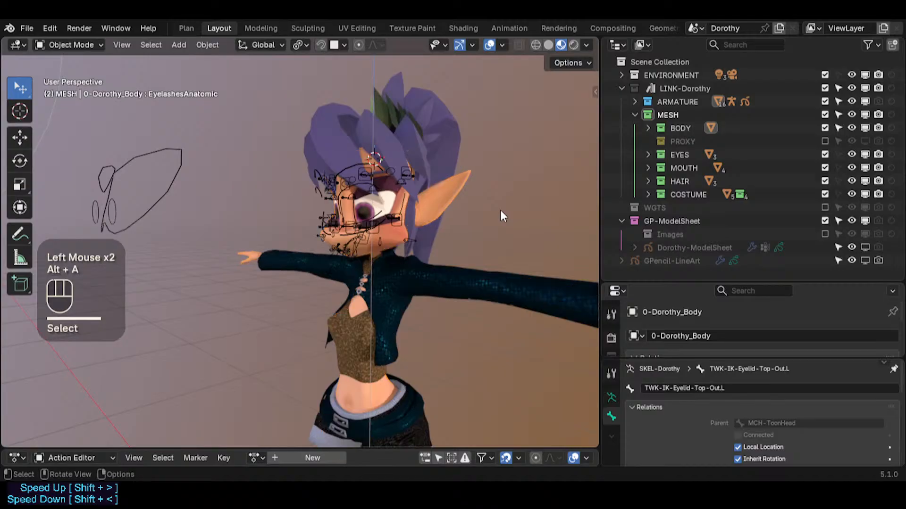
pyautogui.hotkey('ctrl', 's')
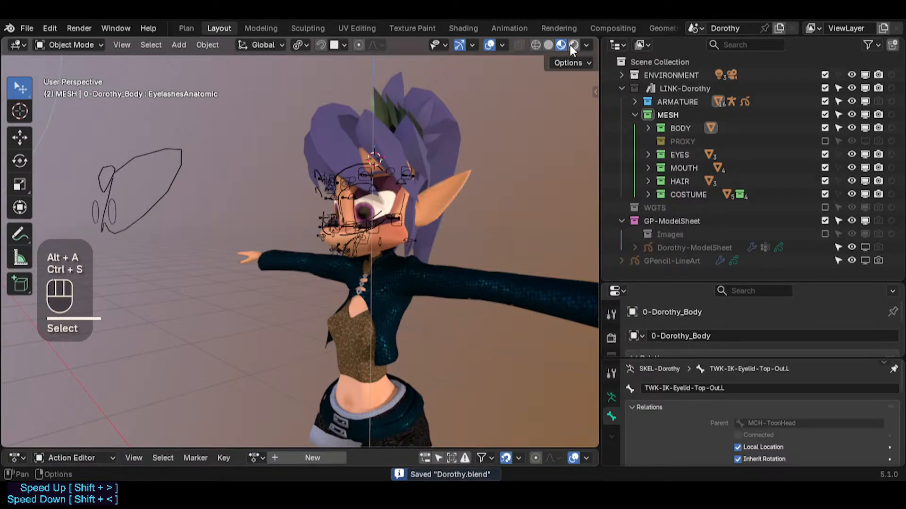
# Switch the viewport to Solid shading and open its shading options
pyautogui.click(571, 45)
pyautogui.click(560, 44)
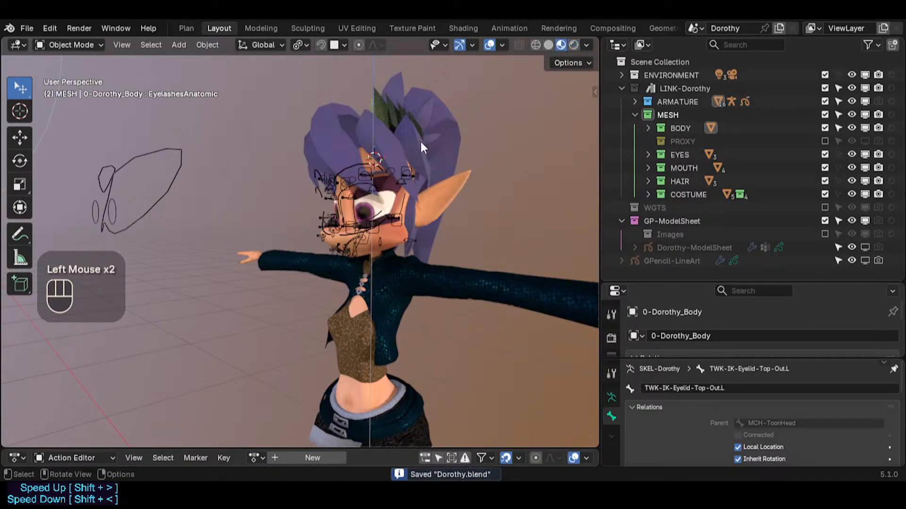
pyautogui.click(548, 45)
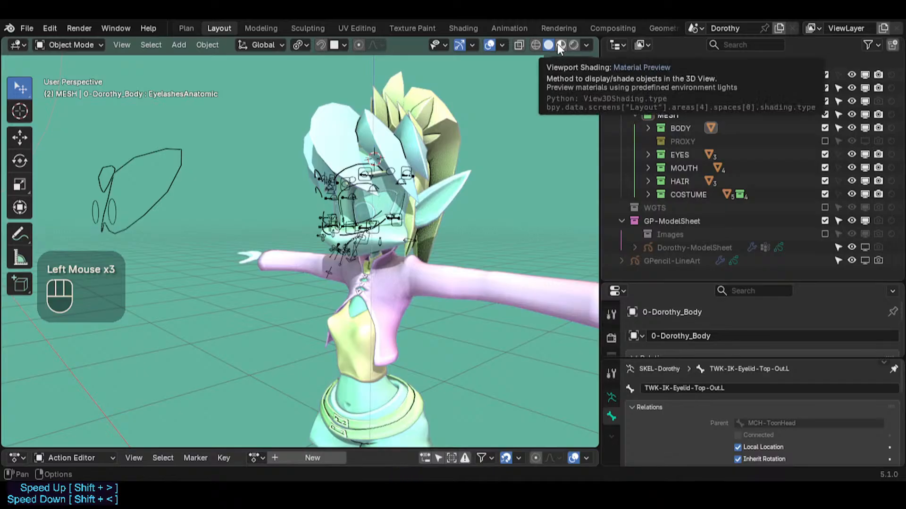
pyautogui.click(586, 44)
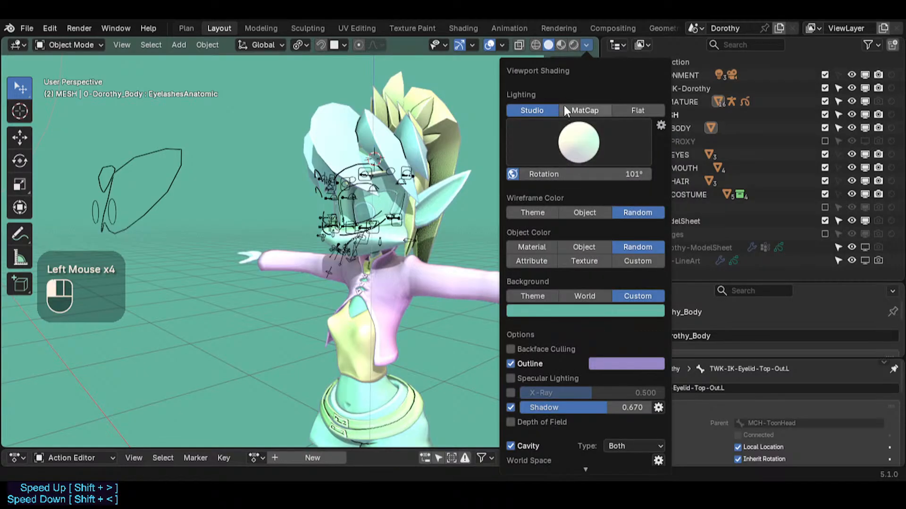
pyautogui.click(579, 142)
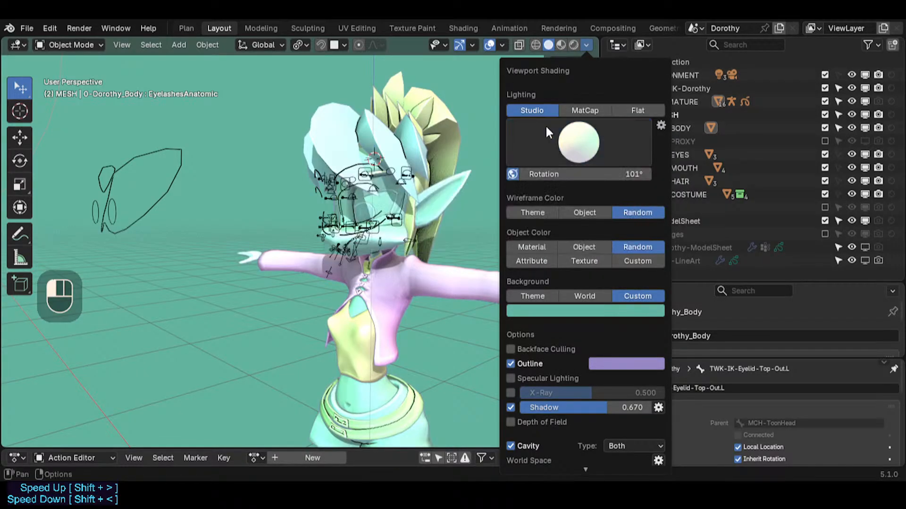
# Try the Theme and Object wireframe colors and restore Random
pyautogui.click(542, 213)
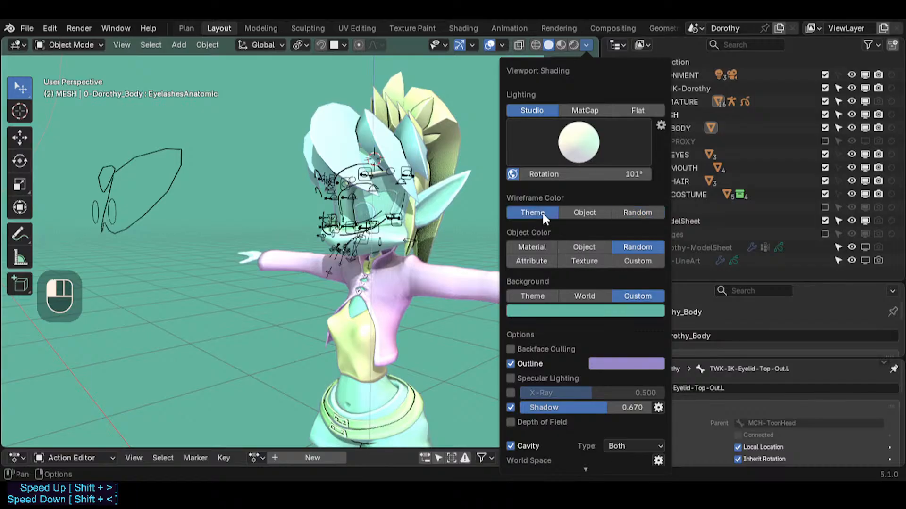
pyautogui.click(582, 213)
pyautogui.click(624, 214)
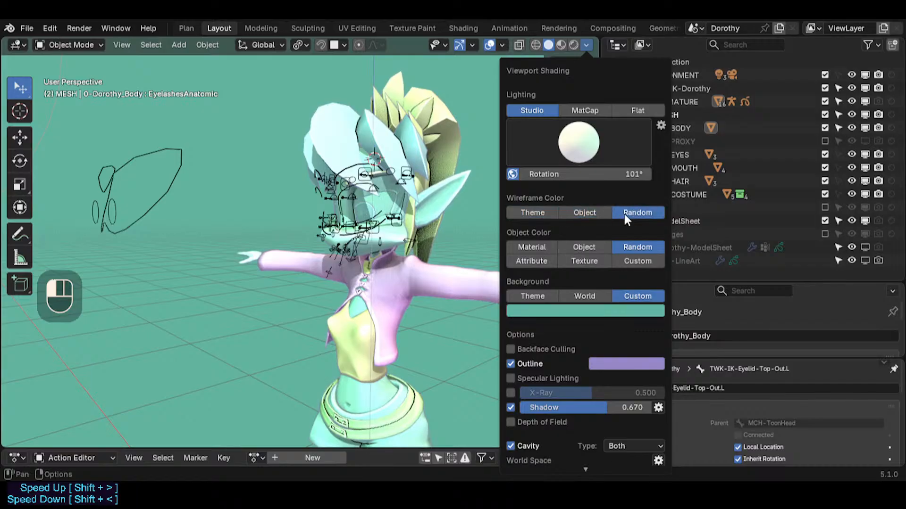
# Set the Solid shading object color to Texture and bring the whole character into view
pyautogui.click(542, 262)
pyautogui.click(574, 260)
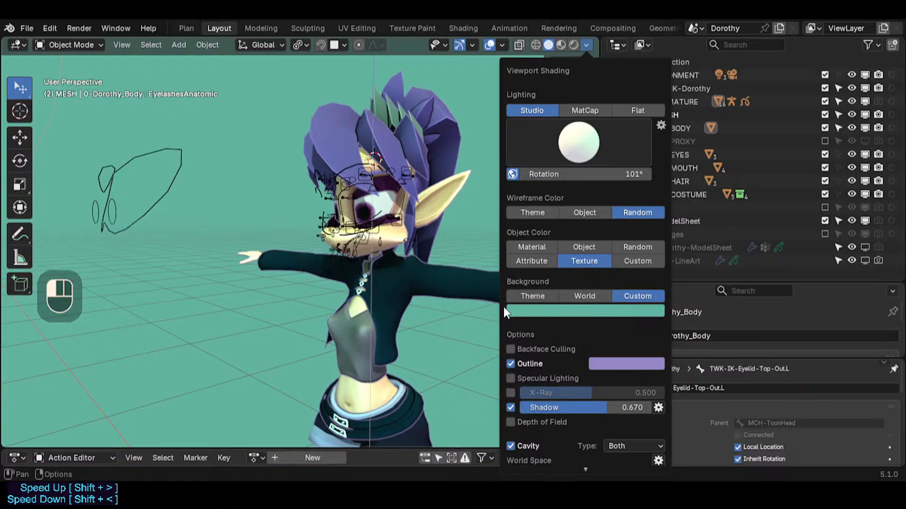
pyautogui.scroll(-1, 442, 316)
pyautogui.keyDown('shift'); pyautogui.moveTo(443, 316); pyautogui.dragTo(425, 190, button='middle'); pyautogui.keyUp('shift')
pyautogui.scroll(-1, 425, 192)
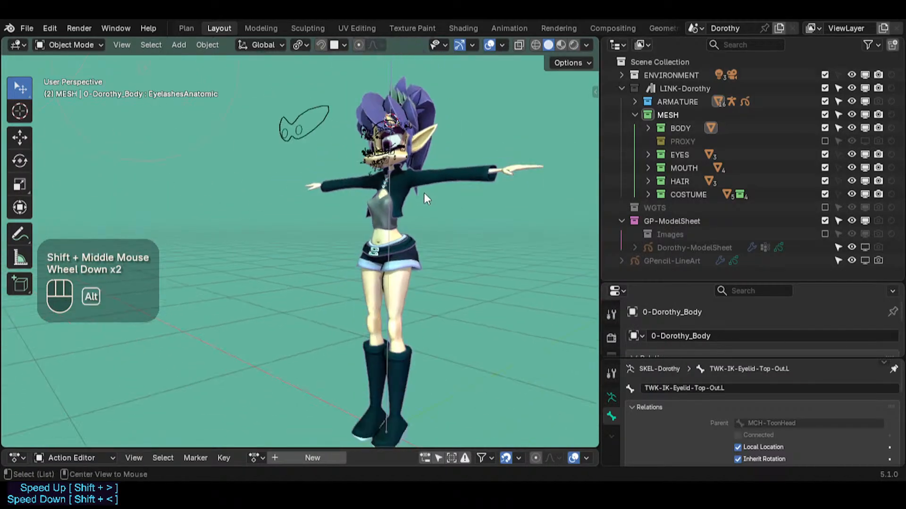
# Select the character's armature, solo the MAIN-Controllers bone collection, remove the solo from the ALL Face Controllers collection, and save the file
pyautogui.hotkey('alt', 'h')
pyautogui.keyDown('shift'); pyautogui.moveTo(440, 138); pyautogui.dragTo(388, 202, button='middle'); pyautogui.keyUp('shift')
pyautogui.scroll(2, 400, 217)
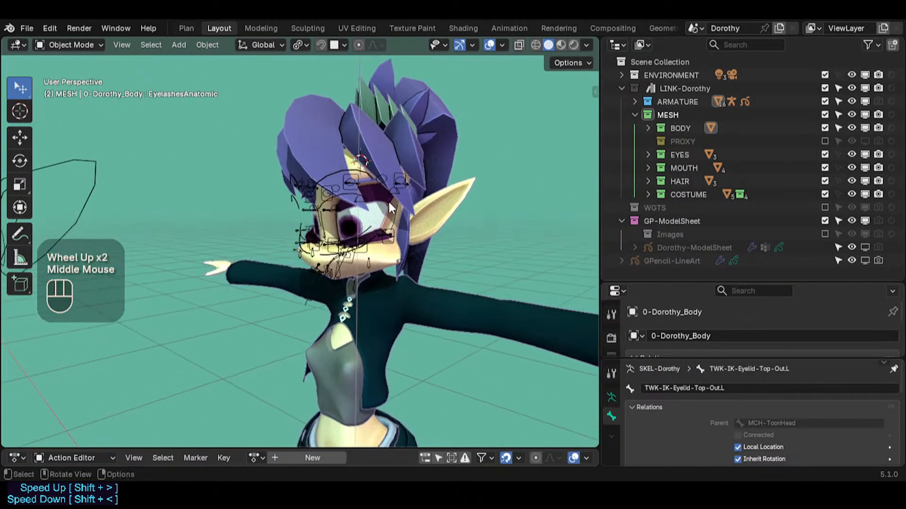
pyautogui.scroll(-1, 408, 189)
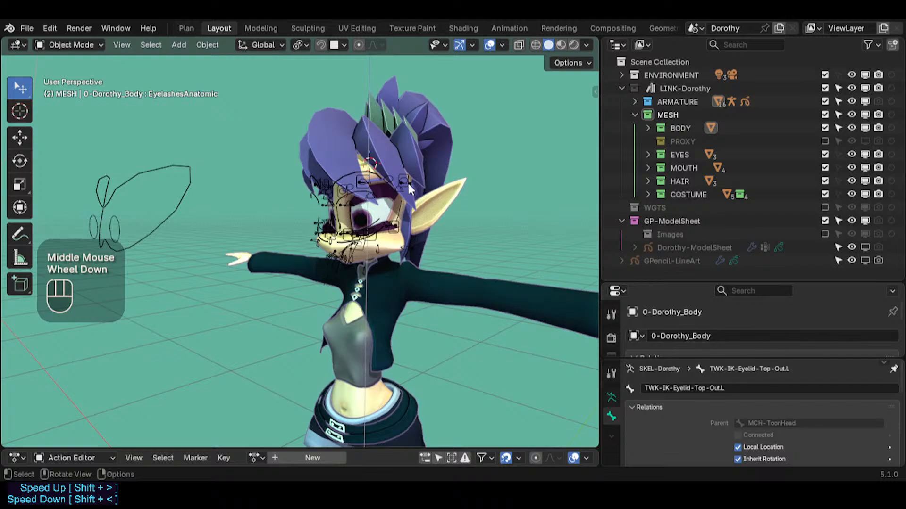
pyautogui.click(362, 180)
pyautogui.press('n')
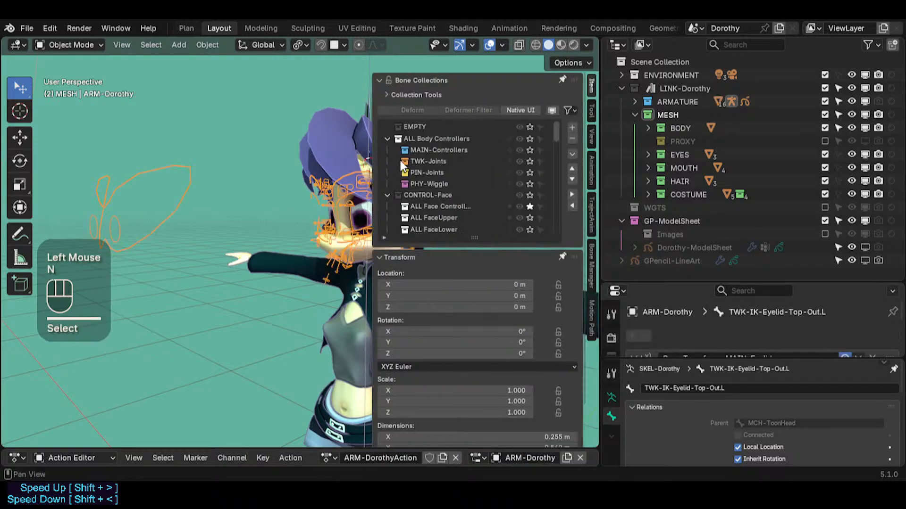
pyautogui.click(529, 149)
pyautogui.press('n')
pyautogui.press('n')
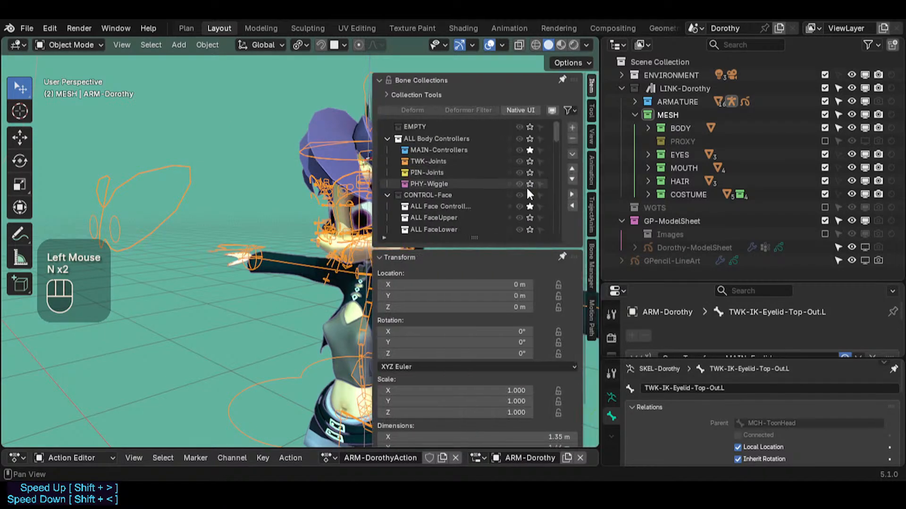
pyautogui.click(530, 206)
pyautogui.press('n')
pyautogui.scroll(-2, 427, 214)
pyautogui.hotkey('ctrl', 's')
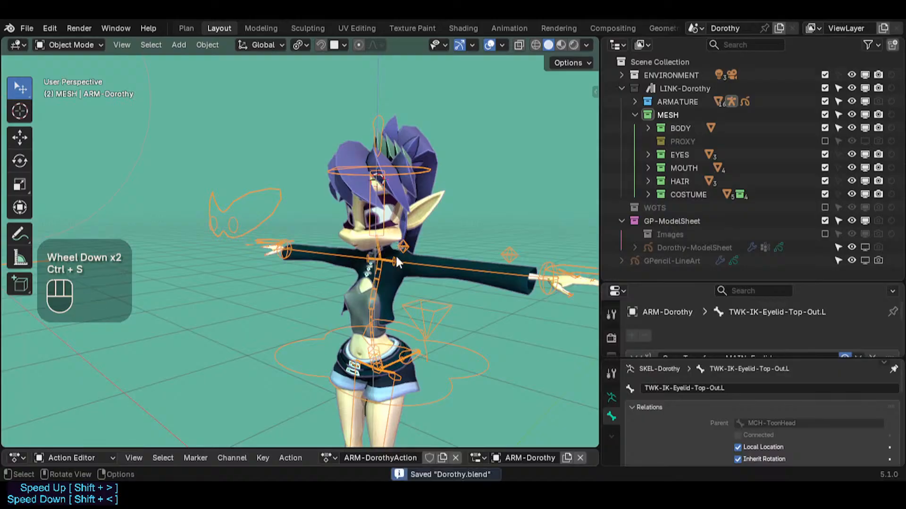
# Switch the armature to Pose Mode and turn off selectability for the BODY collection
pyautogui.keyDown('shift'); pyautogui.moveTo(396, 254); pyautogui.dragTo(404, 257, button='middle'); pyautogui.keyUp('shift')
pyautogui.click(384, 252)
pyautogui.keyDown('ctrl'); pyautogui.click(381, 248); pyautogui.keyUp('ctrl')
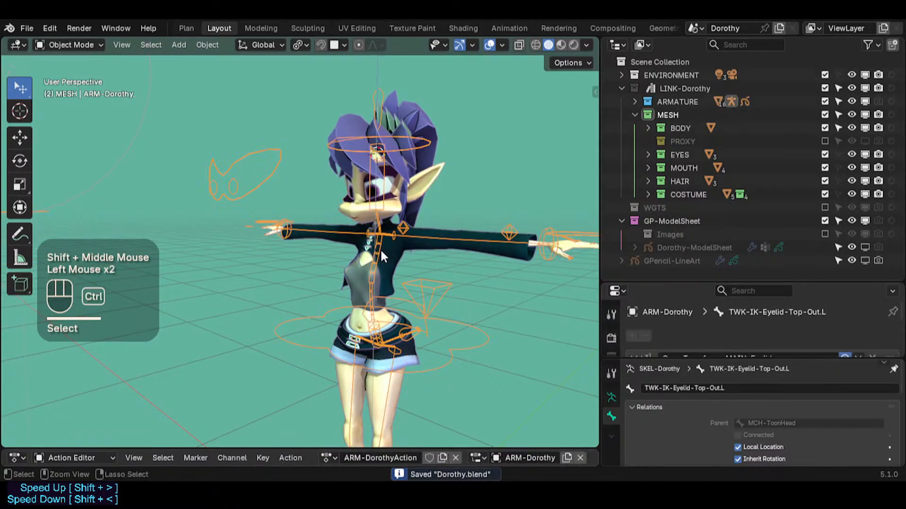
pyautogui.hotkey('ctrl', 'Tab')
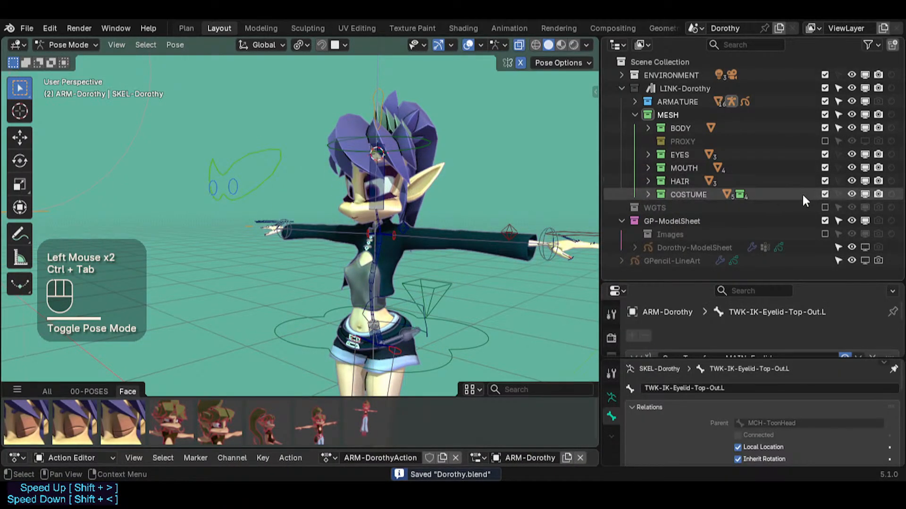
pyautogui.click(838, 127)
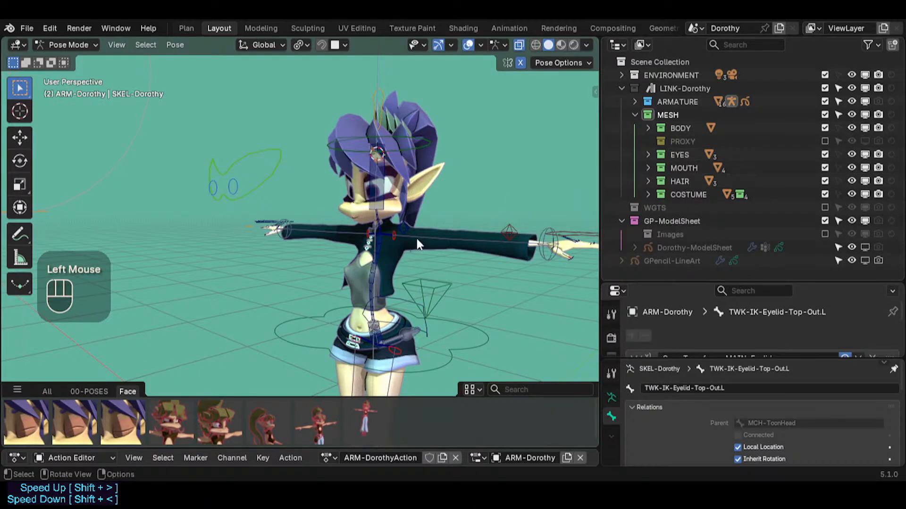
# Try moving the left hand's IK controller MTR-IK-Hand.L to bend the arm
pyautogui.click(567, 234)
pyautogui.press('g')
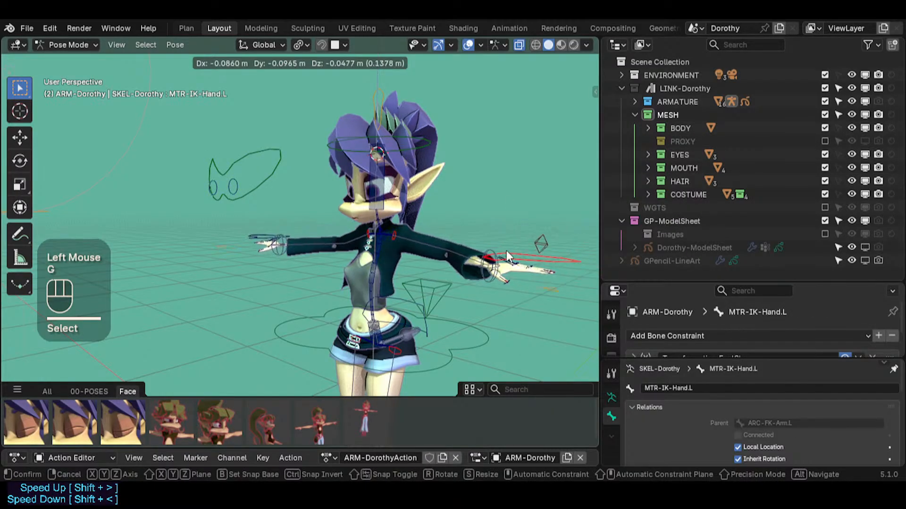
pyautogui.click(502, 250)
# Enter armature Edit Mode, reveal the hidden bones and bring the left hand's finger bones into close view
pyautogui.moveTo(502, 250); pyautogui.dragTo(448, 282, button='middle')
pyautogui.hotkey('alt', 'q')
pyautogui.scroll(2, 490, 269)
pyautogui.scroll(2, 449, 282)
pyautogui.press('Tab')
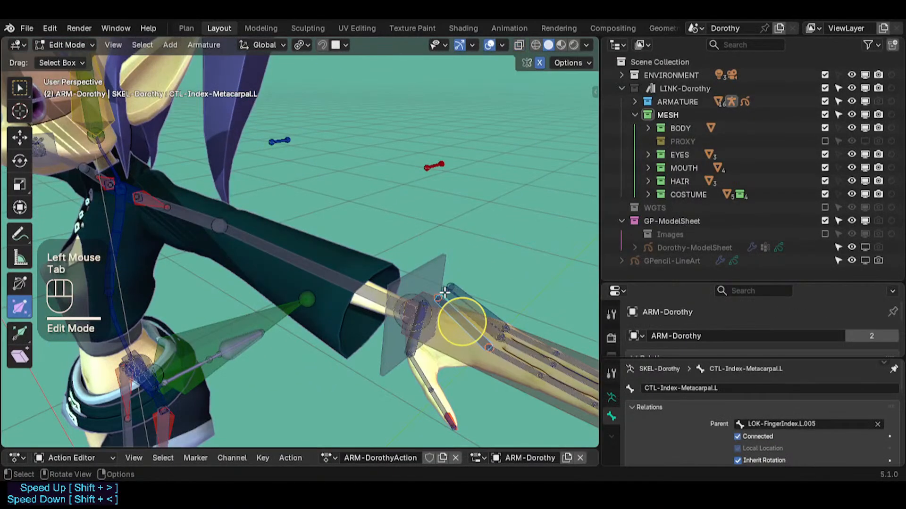
pyautogui.moveTo(461, 320); pyautogui.dragTo(429, 281, button='middle')
pyautogui.hotkey('alt', 'h')
pyautogui.scroll(-4, 405, 263)
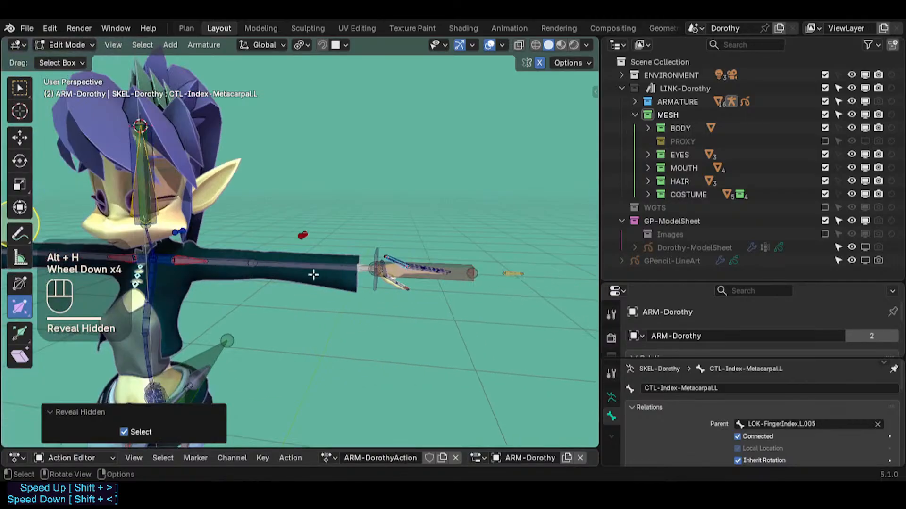
pyautogui.keyDown('shift'); pyautogui.moveTo(313, 270); pyautogui.dragTo(289, 308, button='middle'); pyautogui.keyUp('shift')
pyautogui.moveTo(305, 250); pyautogui.dragTo(202, 277, button='middle')
pyautogui.scroll(2, 451, 252)
pyautogui.keyDown('shift'); pyautogui.moveTo(451, 252); pyautogui.dragTo(360, 319, button='middle'); pyautogui.keyUp('shift')
pyautogui.scroll(1, 367, 283)
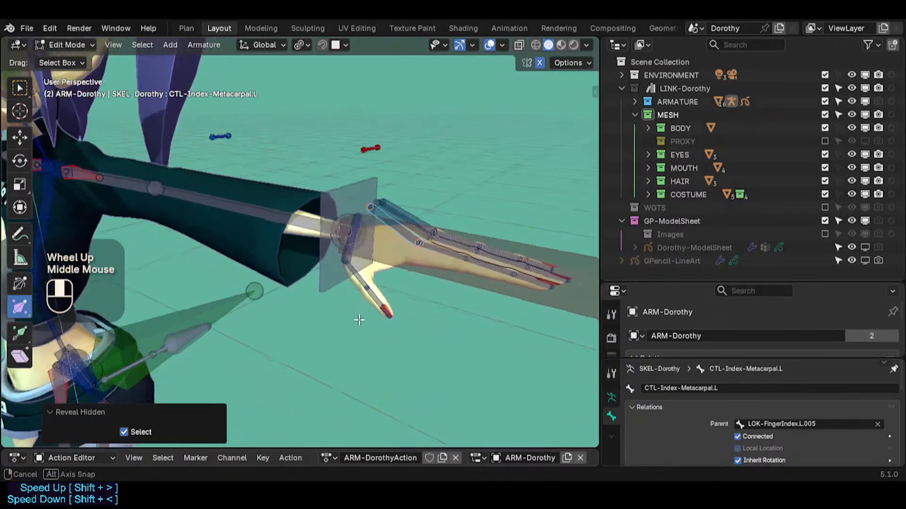
pyautogui.scroll(-1, 386, 243)
# Return to Pose Mode and show the bones of all the armature's collections instead of only the soloed controllers
pyautogui.press('q')
pyautogui.press('Escape')
pyautogui.hotkey('ctrl', 'Tab')
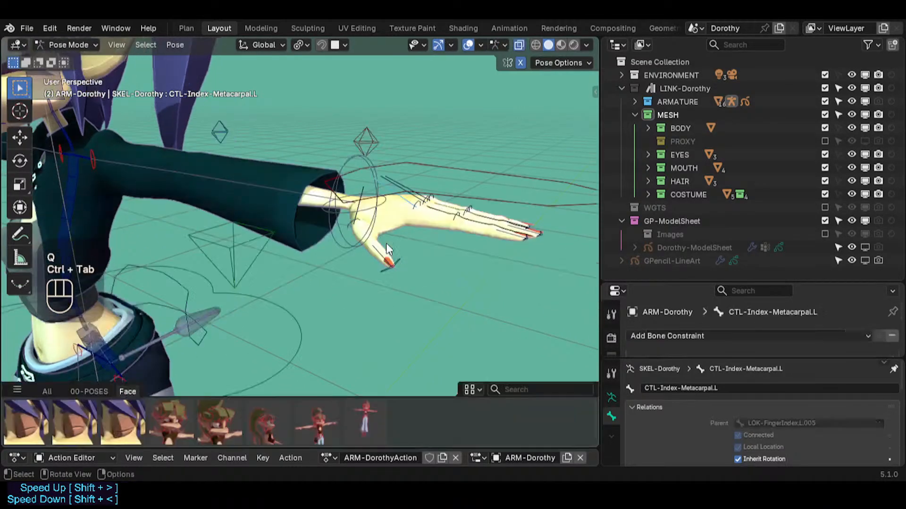
pyautogui.press('q')
pyautogui.click(386, 243)
pyautogui.keyDown('shift'); pyautogui.moveTo(386, 243); pyautogui.dragTo(348, 262, button='middle'); pyautogui.keyUp('shift')
pyautogui.scroll(4, 302, 220)
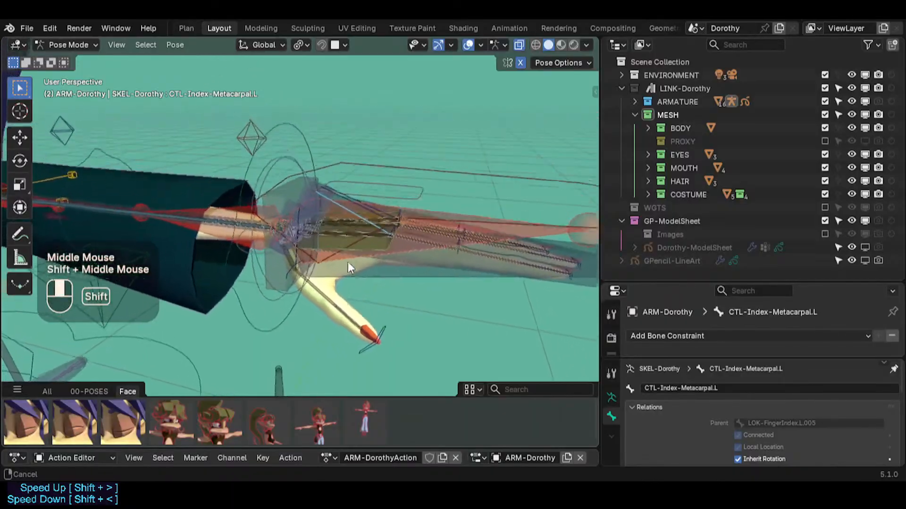
# Select all bones and examine the full rig before returning to the left wrist
pyautogui.scroll(-5, 304, 276)
pyautogui.keyDown('shift'); pyautogui.moveTo(248, 343); pyautogui.dragTo(336, 276, button='middle'); pyautogui.keyUp('shift')
pyautogui.scroll(1, 211, 193)
pyautogui.keyDown('shift'); pyautogui.moveTo(211, 194); pyautogui.dragTo(300, 236, button='middle'); pyautogui.keyUp('shift')
pyautogui.scroll(2, 291, 259)
pyautogui.press('a')
pyautogui.scroll(-2, 351, 251)
pyautogui.keyDown('shift'); pyautogui.moveTo(300, 236); pyautogui.dragTo(304, 281, button='middle'); pyautogui.keyUp('shift')
pyautogui.scroll(-2, 302, 255)
pyautogui.scroll(1, 304, 280)
pyautogui.scroll(1, 305, 278)
pyautogui.keyDown('shift'); pyautogui.moveTo(352, 120); pyautogui.dragTo(358, 207, button='middle'); pyautogui.keyUp('shift')
pyautogui.keyDown('shift'); pyautogui.moveTo(359, 141); pyautogui.dragTo(364, 236, button='middle'); pyautogui.keyUp('shift')
pyautogui.keyDown('shift'); pyautogui.moveTo(363, 203); pyautogui.dragTo(377, 378, button='middle'); pyautogui.keyUp('shift')
pyautogui.moveTo(409, 175); pyautogui.dragTo(342, 239, button='middle')
pyautogui.scroll(3, 400, 255)
pyautogui.scroll(3, 398, 243)
pyautogui.moveTo(396, 234); pyautogui.dragTo(324, 231, button='middle')
pyautogui.scroll(3, 372, 261)
pyautogui.scroll(3, 361, 247)
# Enter armature Edit Mode and select the LOK-FingerIndex.L.005 bone at the left wrist
pyautogui.press('Tab')
pyautogui.scroll(3, 319, 226)
pyautogui.keyDown('shift'); pyautogui.moveTo(325, 231); pyautogui.dragTo(343, 252, button='middle'); pyautogui.keyUp('shift')
pyautogui.scroll(2, 340, 217)
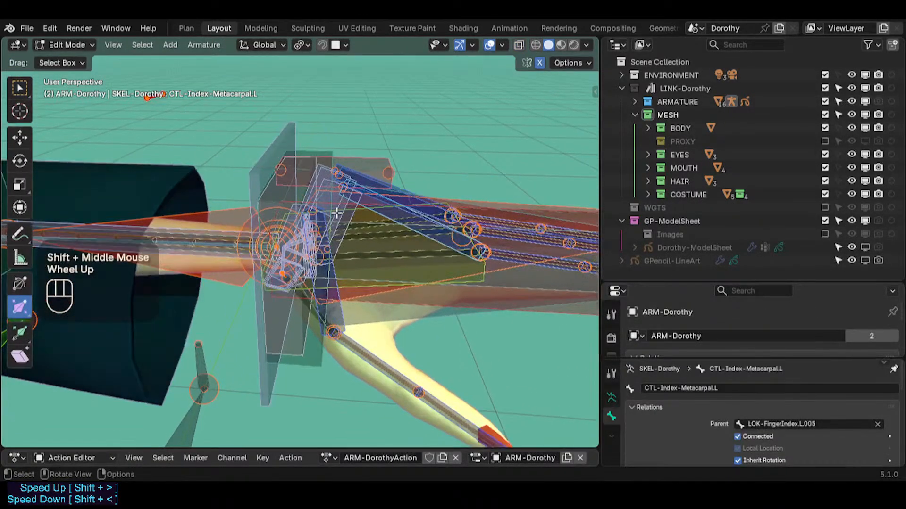
pyautogui.keyDown('shift'); pyautogui.moveTo(340, 182); pyautogui.dragTo(376, 263, button='middle'); pyautogui.keyUp('shift')
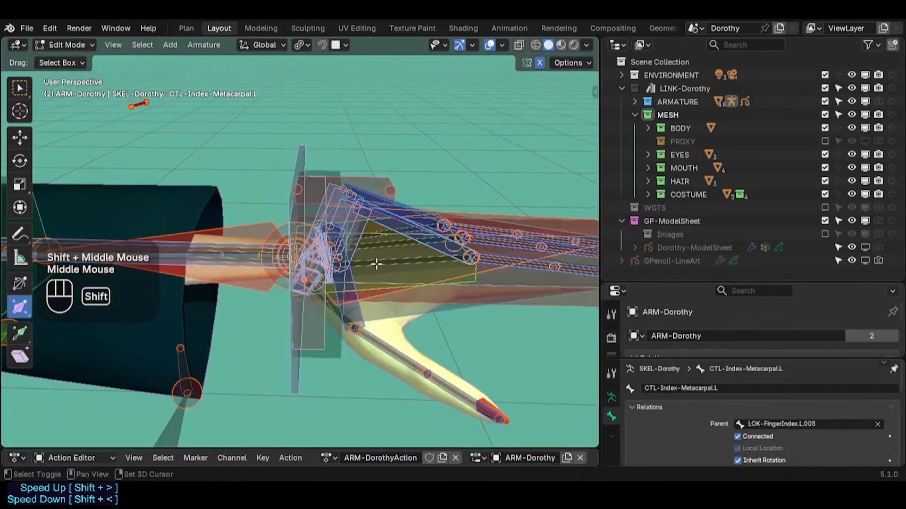
pyautogui.scroll(6, 363, 219)
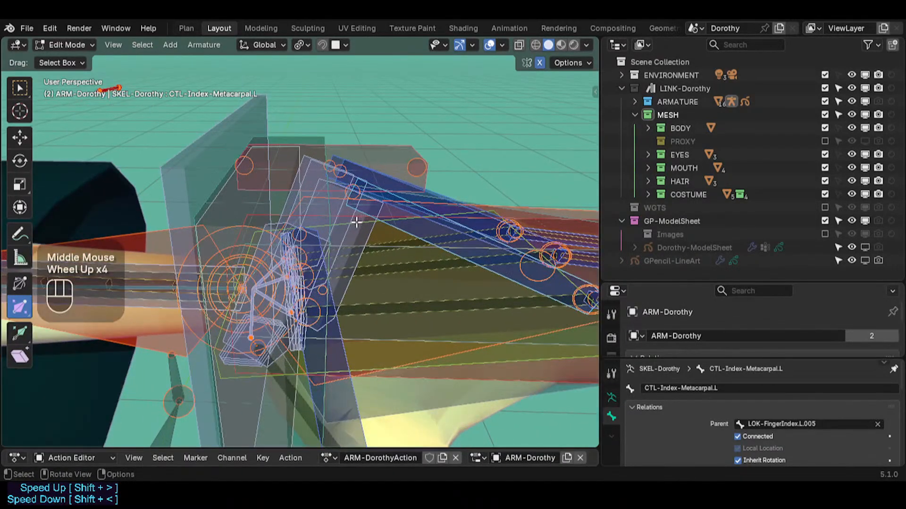
pyautogui.click(364, 219)
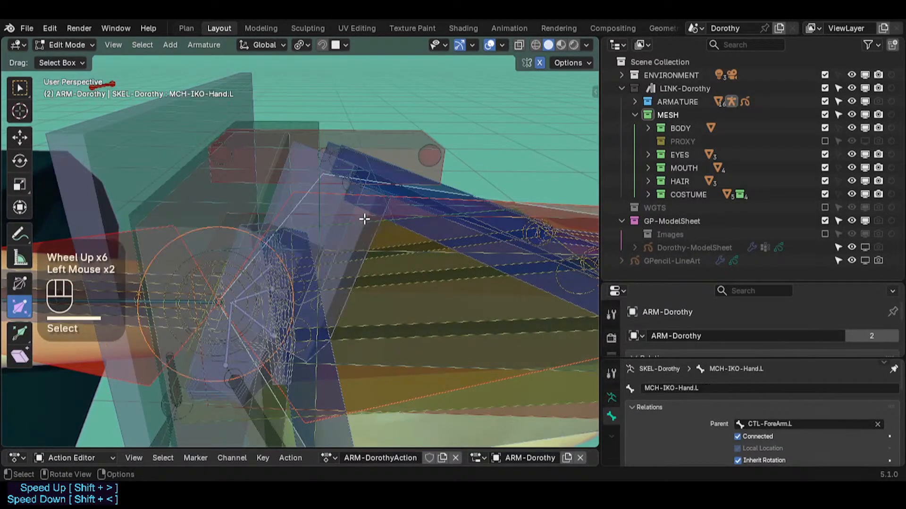
pyautogui.keyDown('shift'); pyautogui.moveTo(353, 216); pyautogui.dragTo(312, 264, button='middle'); pyautogui.keyUp('shift')
pyautogui.scroll(3, 325, 307)
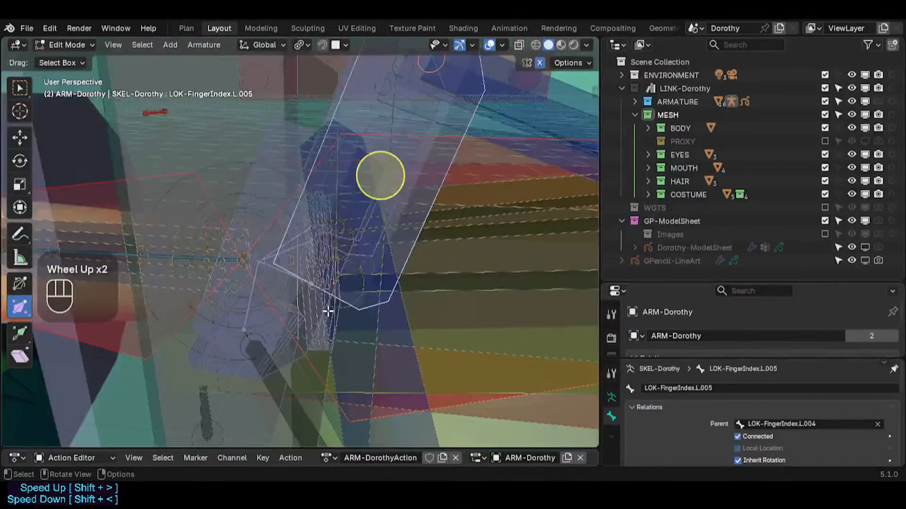
pyautogui.moveTo(330, 310); pyautogui.dragTo(356, 313, button='middle')
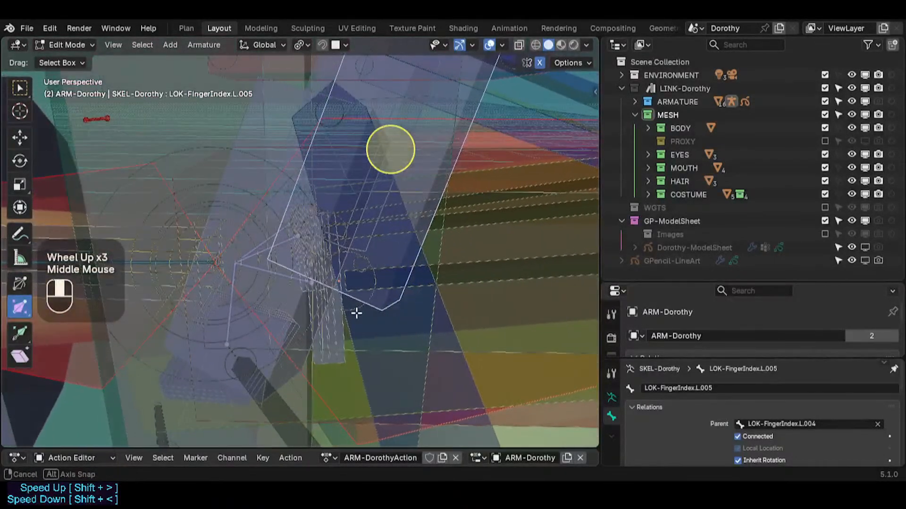
# Try aligning the selected index-finger bones to LOK-FingerIndex.L.004, and undo the alignment
pyautogui.keyDown('alt'); pyautogui.keyDown('shift'); pyautogui.click(342, 340); pyautogui.keyUp('shift'); pyautogui.keyUp('alt')
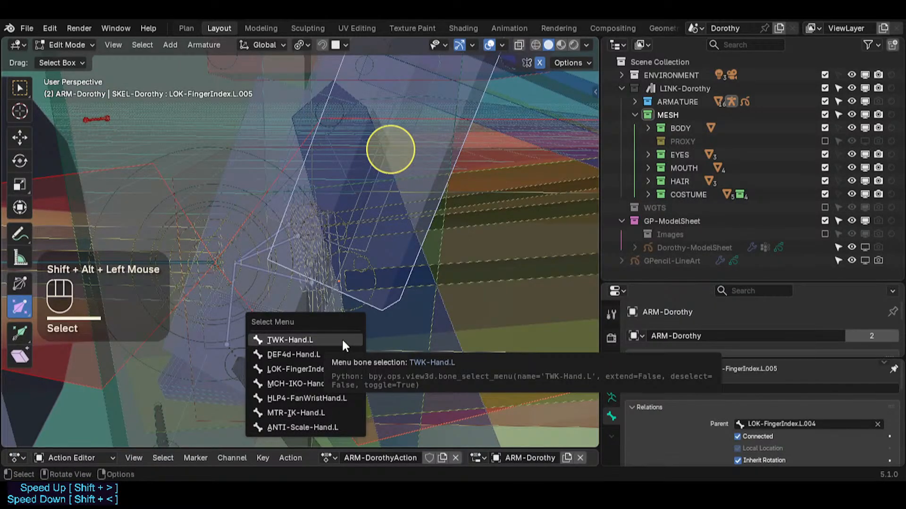
pyautogui.click(320, 370)
pyautogui.scroll(-2, 380, 289)
pyautogui.press('n')
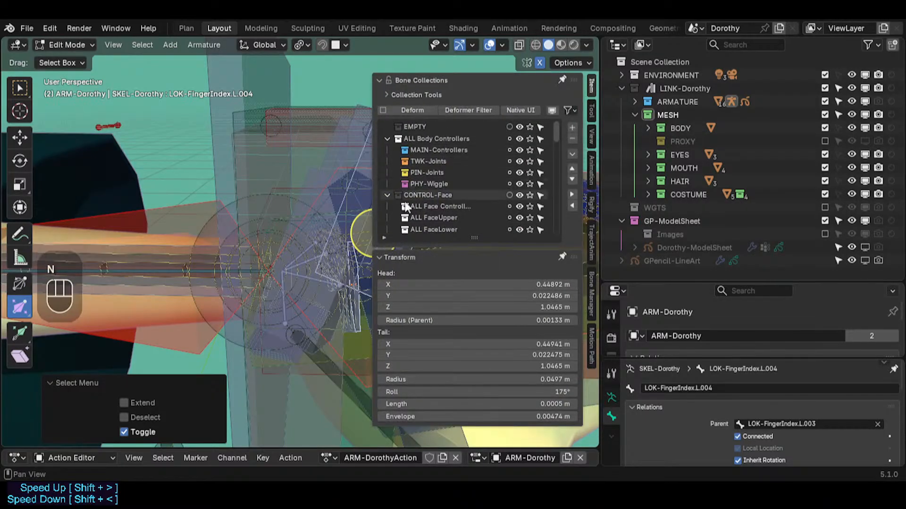
pyautogui.keyDown('shift'); pyautogui.moveTo(322, 278); pyautogui.dragTo(269, 298, button='middle'); pyautogui.keyUp('shift')
pyautogui.hotkey('ctrl', 'alt', 'a')
pyautogui.scroll(-2, 226, 277)
pyautogui.press('n')
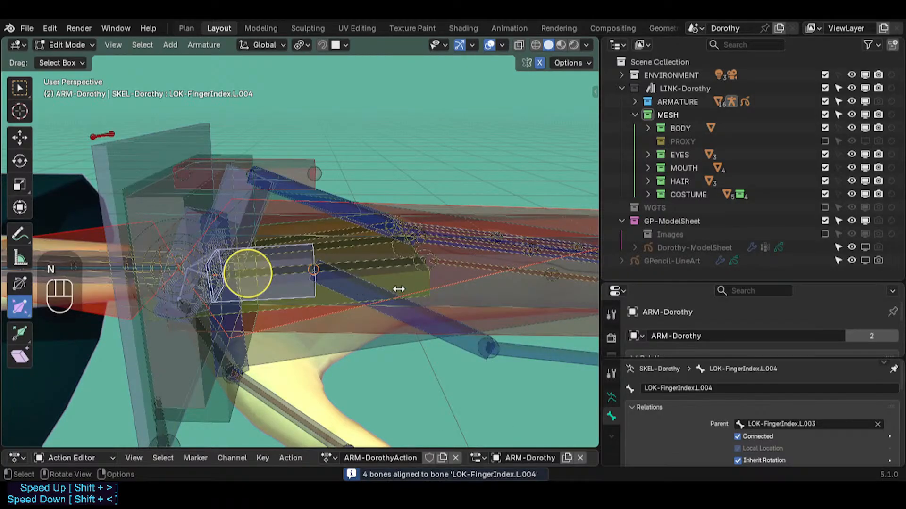
pyautogui.scroll(-1, 399, 289)
pyautogui.hotkey('ctrl', 'z')
# Select only the overlapping LOK-FingerIndex.L.004 bone at the left wrist and copy its Length value
pyautogui.keyDown('shift'); pyautogui.moveTo(428, 272); pyautogui.dragTo(394, 265, button='middle'); pyautogui.keyUp('shift')
pyautogui.scroll(2, 316, 187)
pyautogui.moveTo(316, 187); pyautogui.dragTo(326, 203, button='middle')
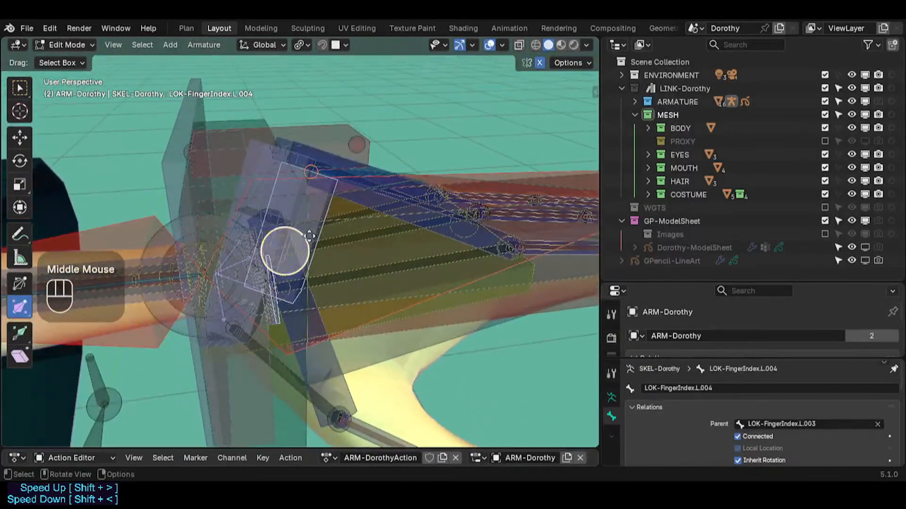
pyautogui.scroll(2, 307, 245)
pyautogui.moveTo(307, 245); pyautogui.dragTo(272, 288, button='middle')
pyautogui.click(267, 357)
pyautogui.click(268, 357)
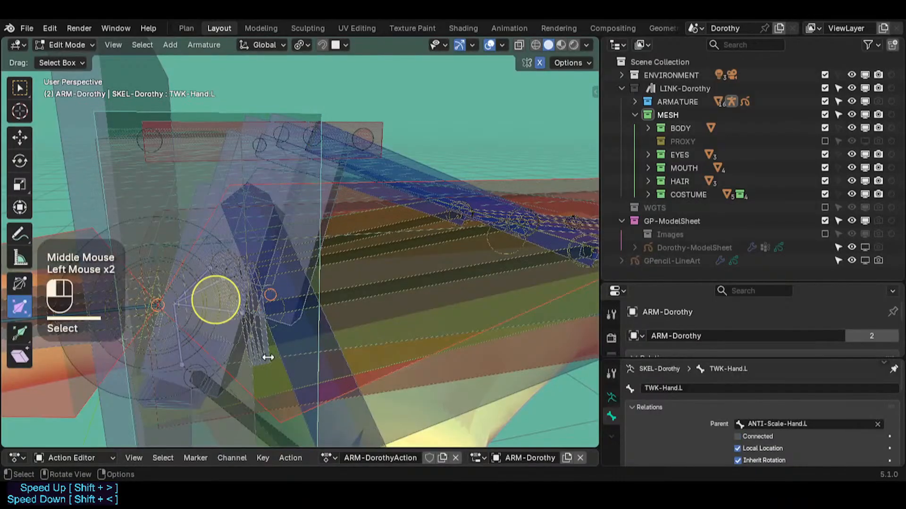
pyautogui.click(268, 357)
pyautogui.click(268, 357)
pyautogui.click(268, 357)
pyautogui.click(268, 357)
pyautogui.press('n')
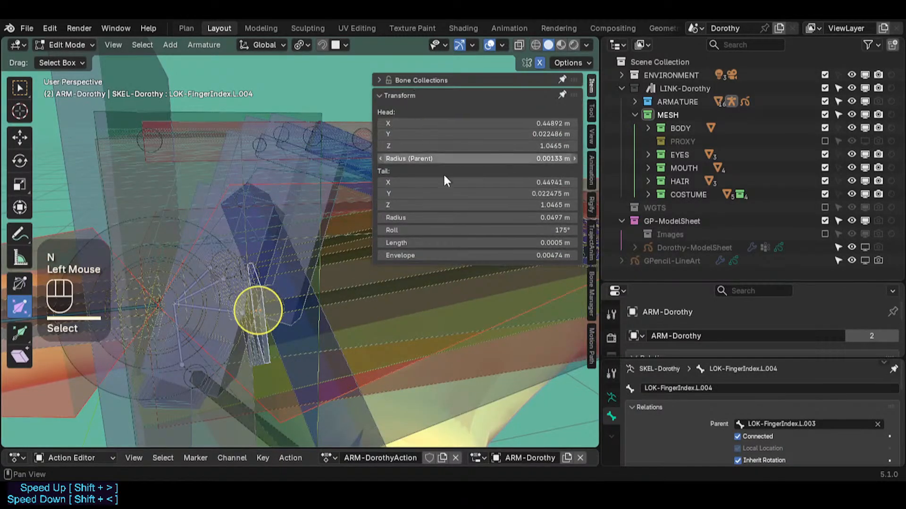
pyautogui.hotkey('ctrl', 'c')
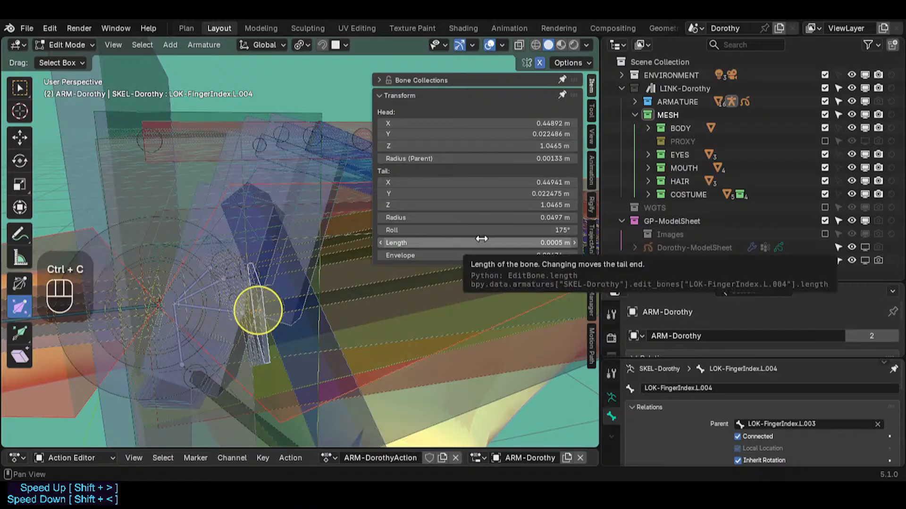
pyautogui.click(481, 241)
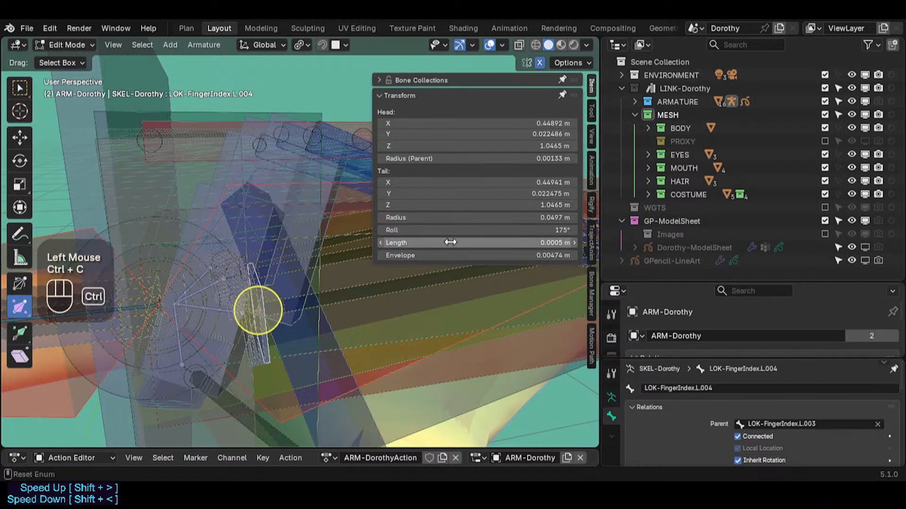
# Set the length of the left LOK-FingerIndex, LOK-FingerMiddle and LOK-FingerRing .005 bones to 0.0005 m all at once
pyautogui.click(217, 301)
pyautogui.click(285, 223)
pyautogui.moveTo(289, 146); pyautogui.dragTo(317, 357, button='middle')
pyautogui.moveTo(257, 215); pyautogui.dragTo(261, 243, button='middle')
pyautogui.keyDown('shift'); pyautogui.click(305, 229); pyautogui.keyUp('shift')
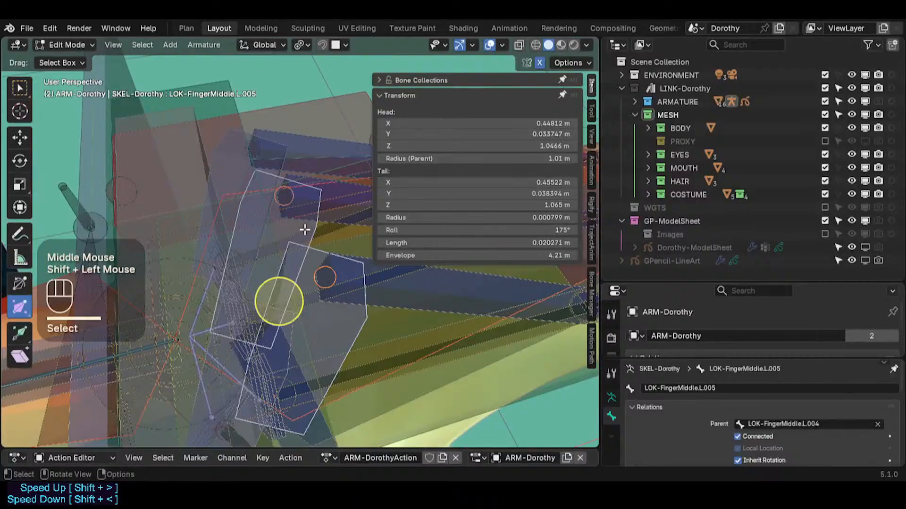
pyautogui.keyDown('shift'); pyautogui.moveTo(255, 150); pyautogui.dragTo(243, 173, button='middle'); pyautogui.keyUp('shift')
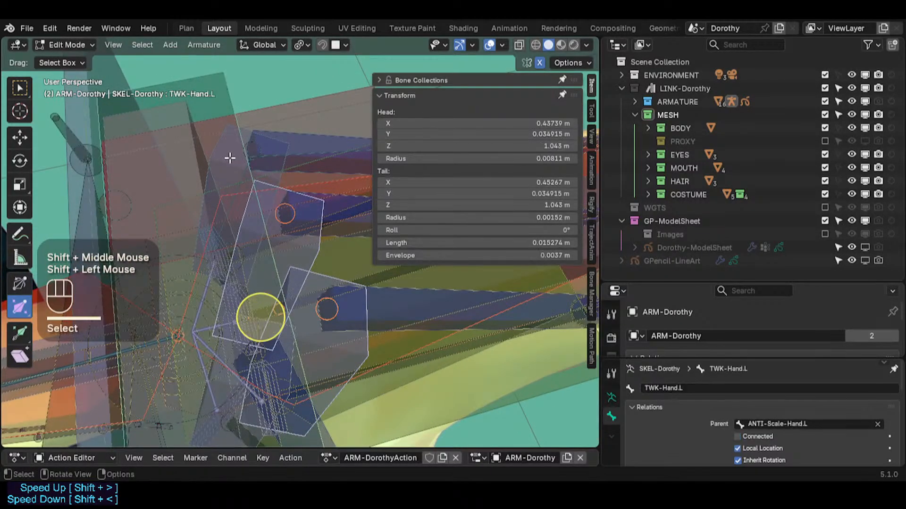
pyautogui.hotkey('ctrl', 'z')
pyautogui.click(223, 183)
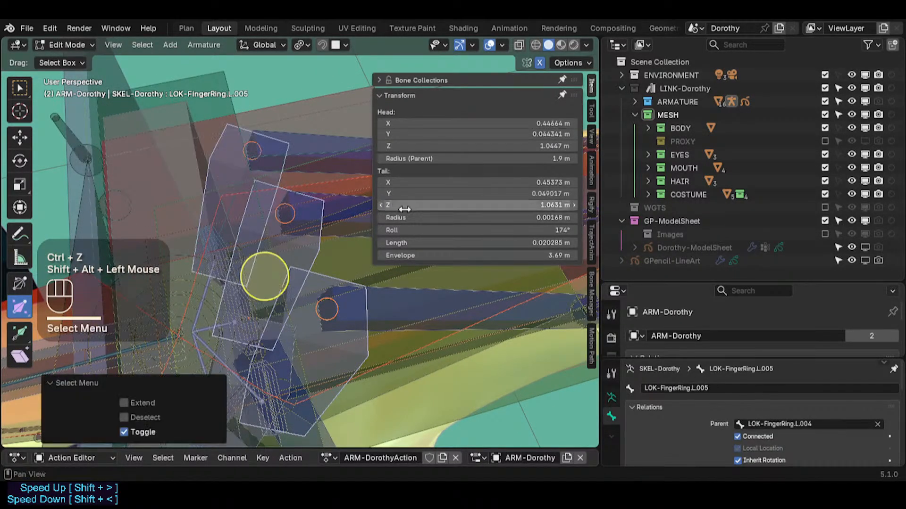
pyautogui.click(494, 242)
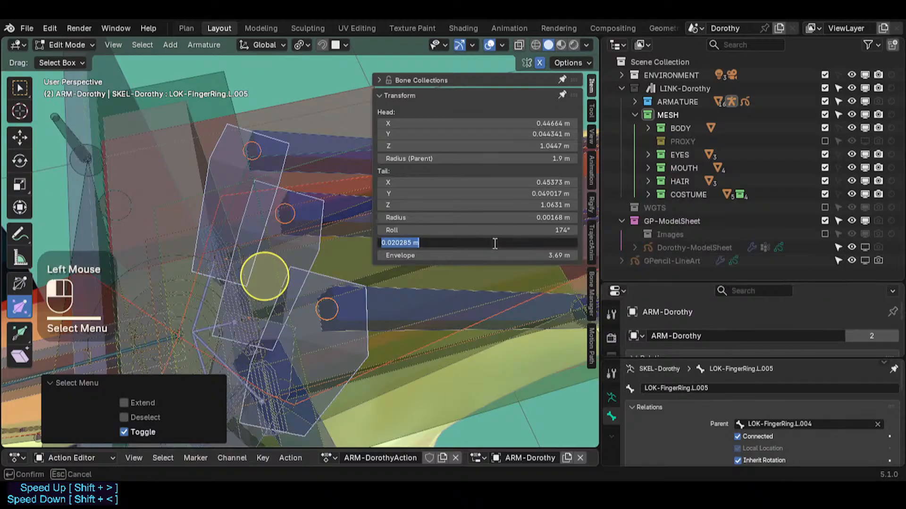
pyautogui.write('0.0005 m')
pyautogui.hotkey('alt', 'Return')
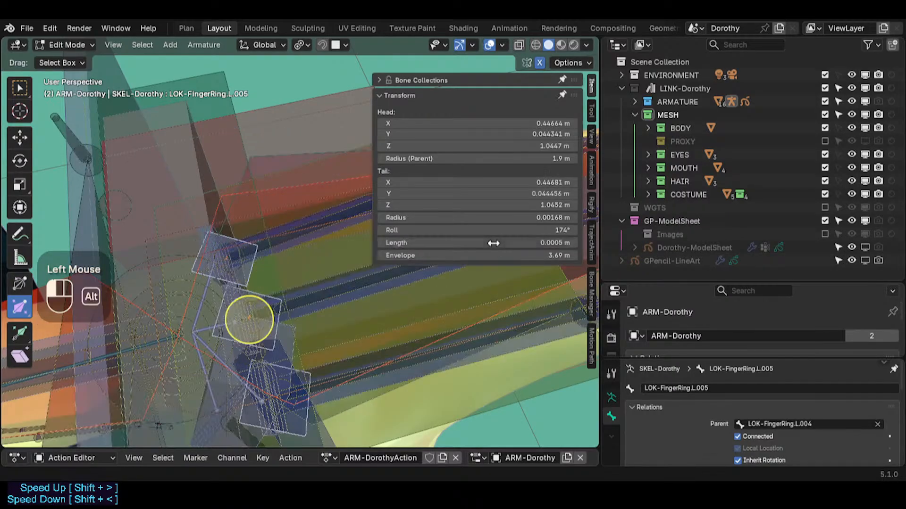
# Select the LOK-FingerThumb.L.005 bone at the left wrist and paste the copied 0.0005 m as its length
pyautogui.moveTo(330, 283); pyautogui.dragTo(315, 333, button='middle')
pyautogui.click(317, 334)
pyautogui.click(317, 334)
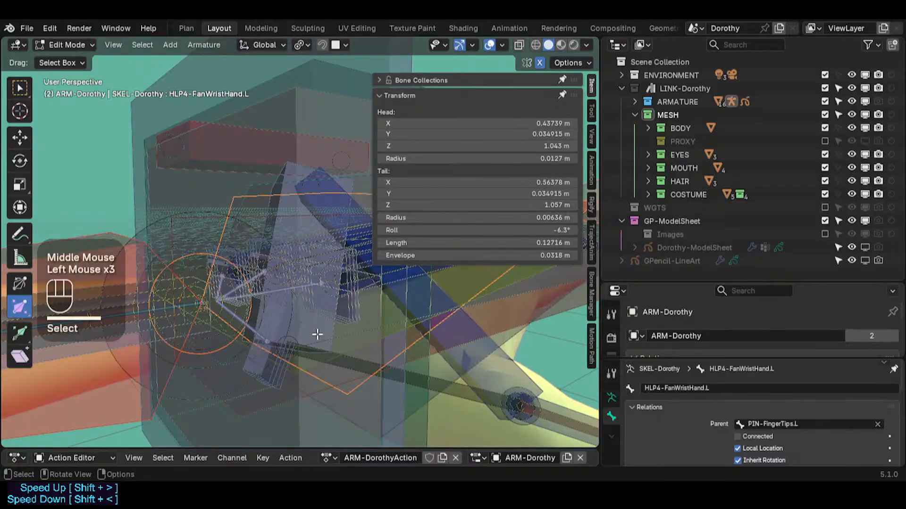
pyautogui.click(317, 334)
pyautogui.click(317, 334)
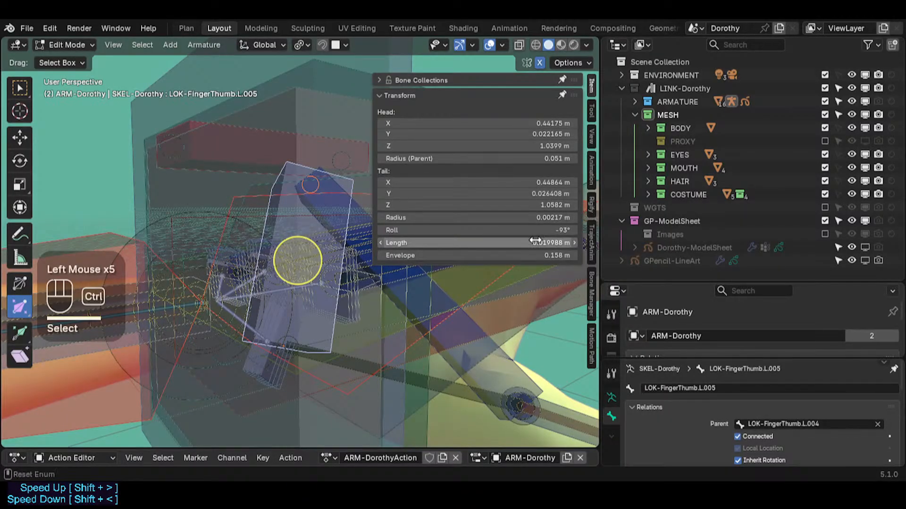
pyautogui.hotkey('ctrl', 'v')
# Hide the larger left-hand bones covering the thumb lock bones one by one, including TWK-Hand.L and MCH-IKO-Hand.L
pyautogui.moveTo(355, 307); pyautogui.dragTo(307, 366, button='middle')
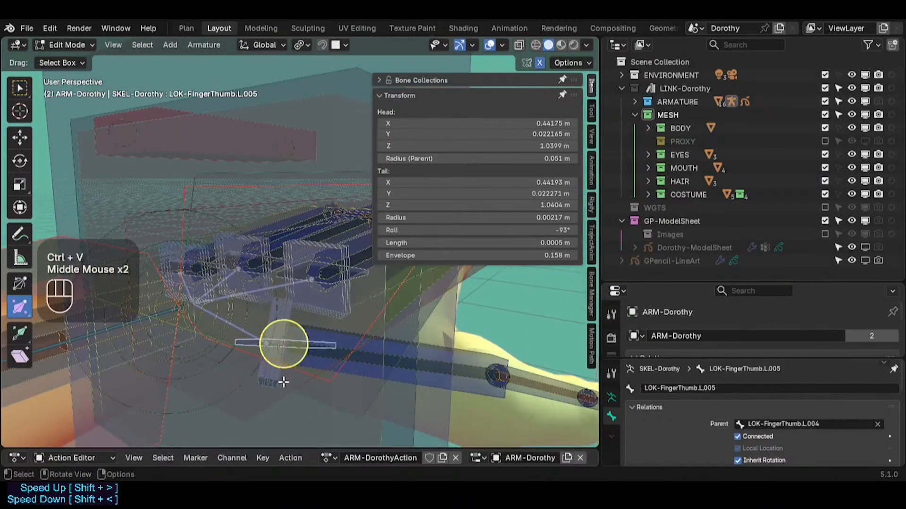
pyautogui.scroll(2, 283, 382)
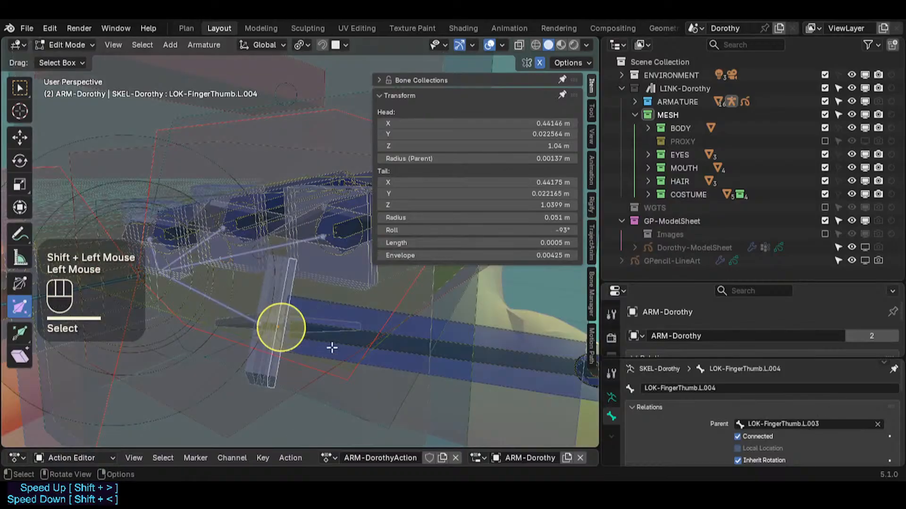
pyautogui.scroll(-2, 339, 361)
pyautogui.press('h')
pyautogui.click(332, 377)
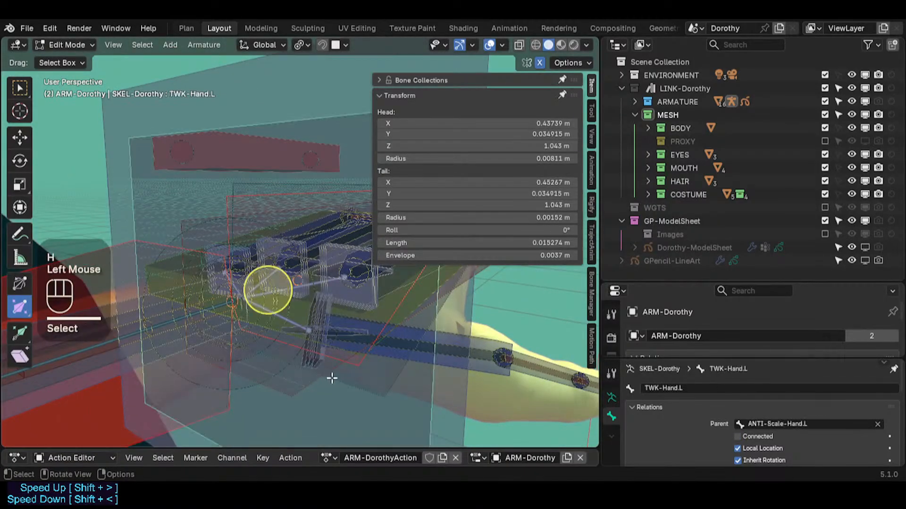
pyautogui.press('h')
pyautogui.click(340, 378)
pyautogui.press('h')
pyautogui.click(339, 372)
pyautogui.press('h')
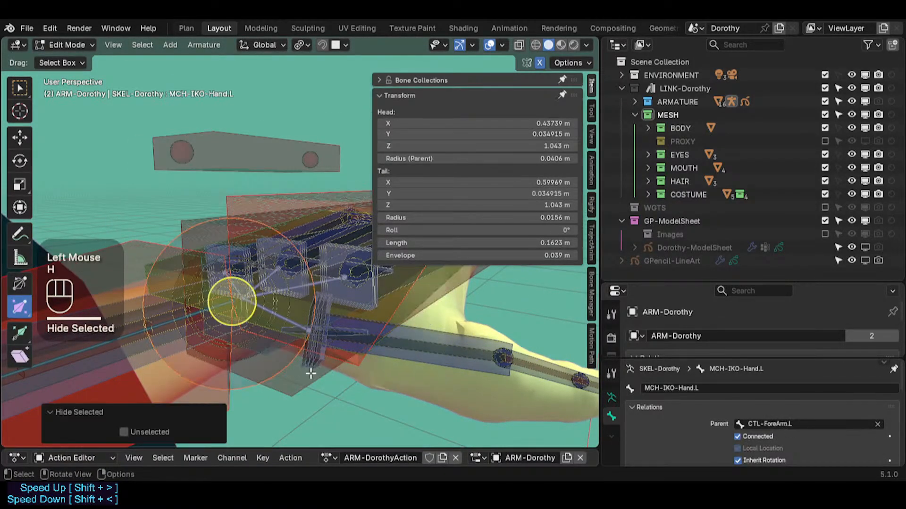
pyautogui.click(312, 374)
pyautogui.scroll(2, 325, 370)
pyautogui.press('h')
# Select the LOK-FingerThumb.L.005 bone with its overlapping lock bones and align them to LOK-FingerThumb.L.004
pyautogui.click(347, 336)
pyautogui.scroll(1, 338, 343)
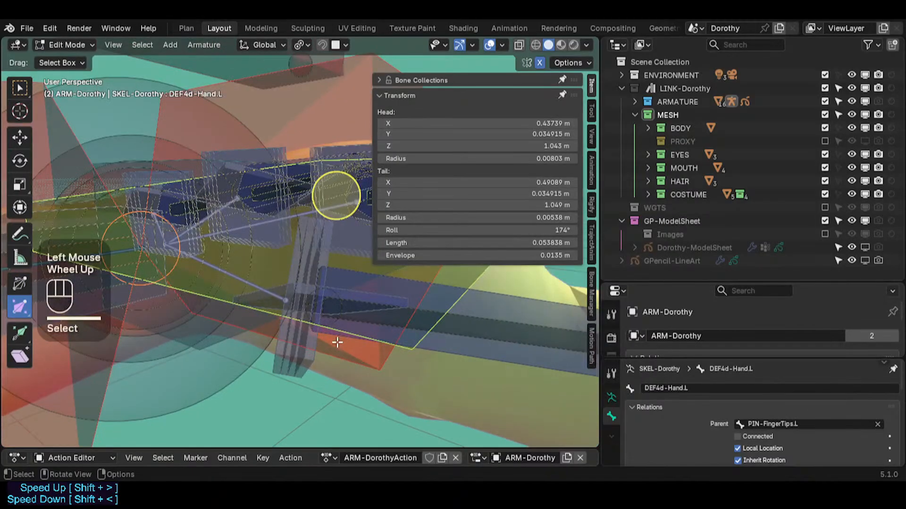
pyautogui.click(373, 300)
pyautogui.scroll(1, 358, 316)
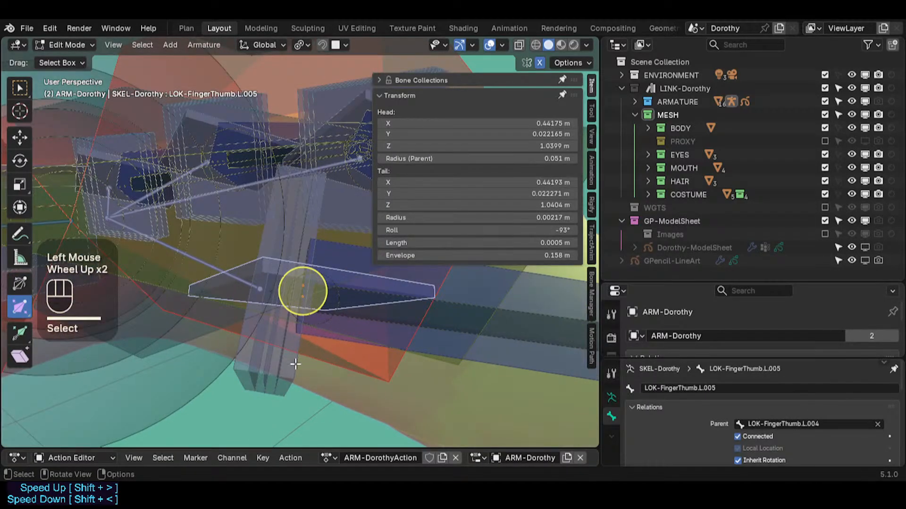
pyautogui.hotkey('ctrl', 'alt', 'a')
# Hide DEF4d-Hand.L and align the left index finger's overlapping lock bones to LOK-FingerIndex.L.004
pyautogui.scroll(-2, 291, 373)
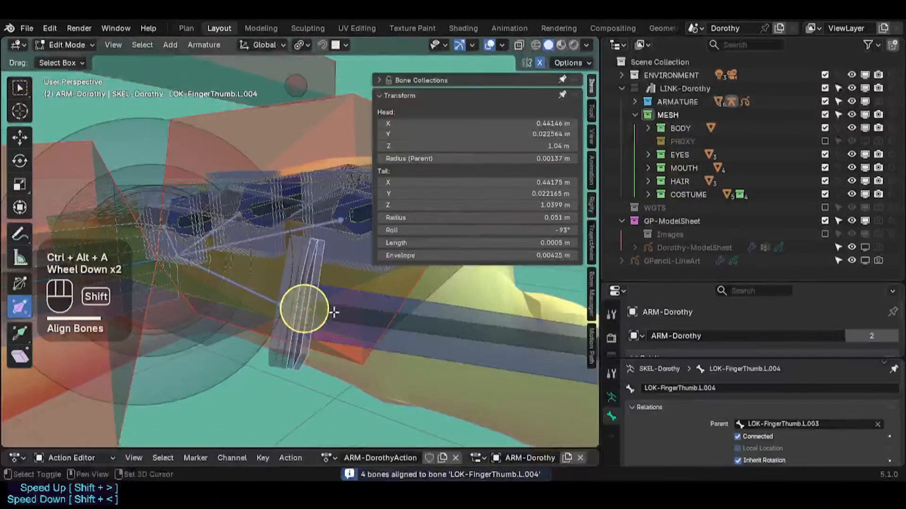
pyautogui.keyDown('shift'); pyautogui.moveTo(291, 370); pyautogui.dragTo(291, 344, button='middle'); pyautogui.keyUp('shift')
pyautogui.keyDown('shift'); pyautogui.moveTo(305, 245); pyautogui.dragTo(293, 325, button='middle'); pyautogui.keyUp('shift')
pyautogui.scroll(1, 307, 323)
pyautogui.click(342, 348)
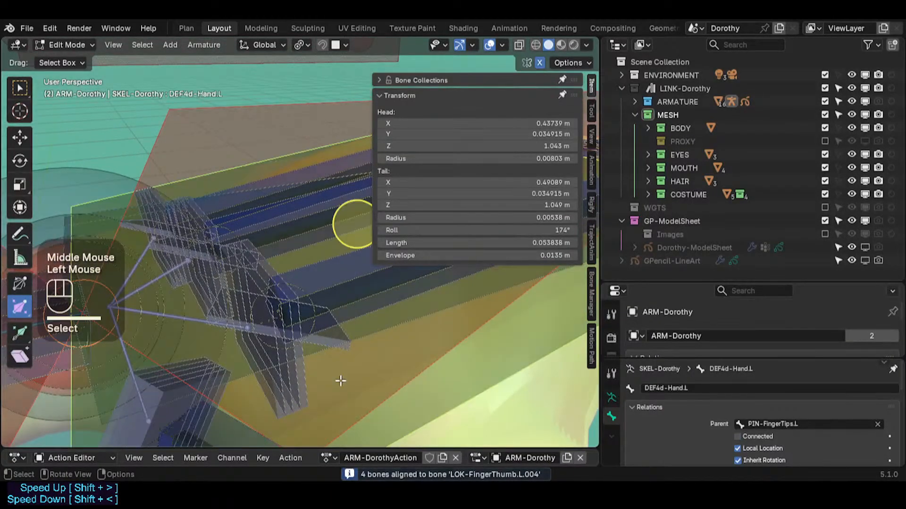
pyautogui.press('h')
pyautogui.click(314, 373)
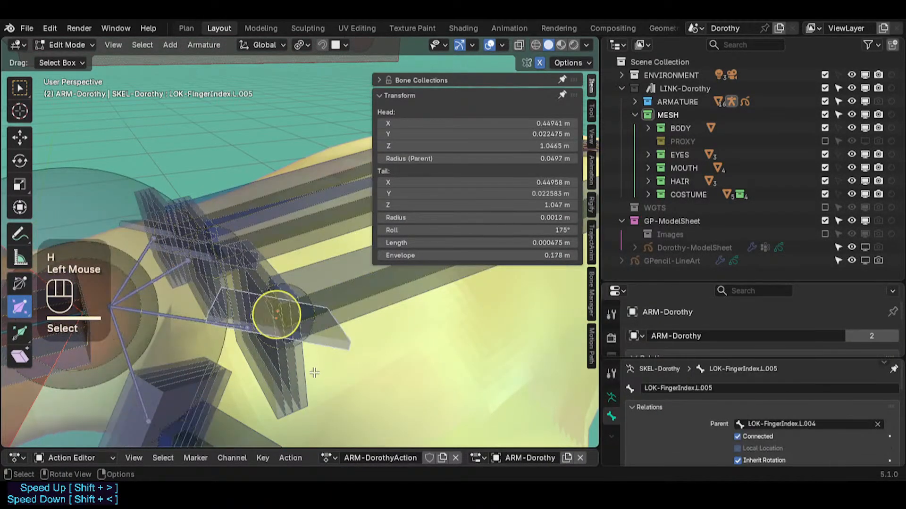
pyautogui.hotkey('ctrl', 'alt', 'a')
# Align the left middle and ring finger lock bones to LOK-FingerMiddle.L.004 and LOK-FingerRing.L.004 respectively
pyautogui.keyDown('shift'); pyautogui.moveTo(241, 267); pyautogui.dragTo(272, 306, button='middle'); pyautogui.keyUp('shift')
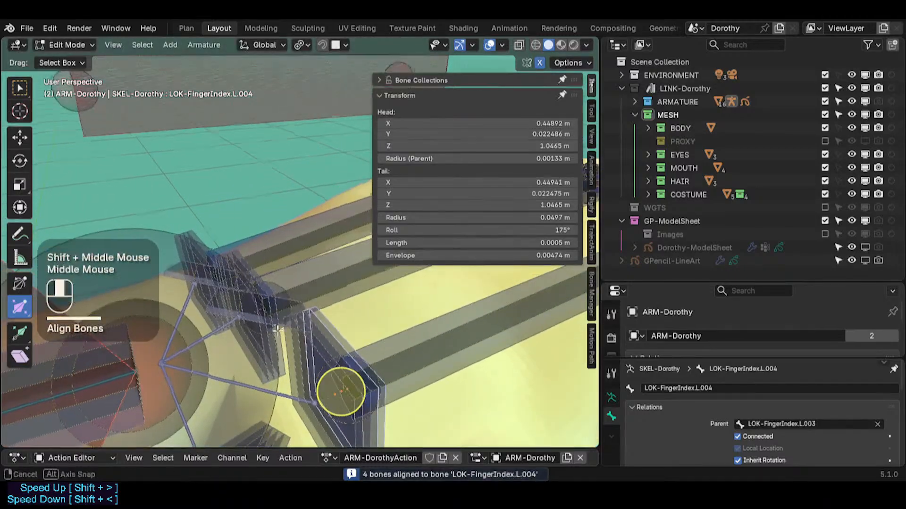
pyautogui.scroll(2, 273, 306)
pyautogui.click(273, 263)
pyautogui.scroll(3, 306, 302)
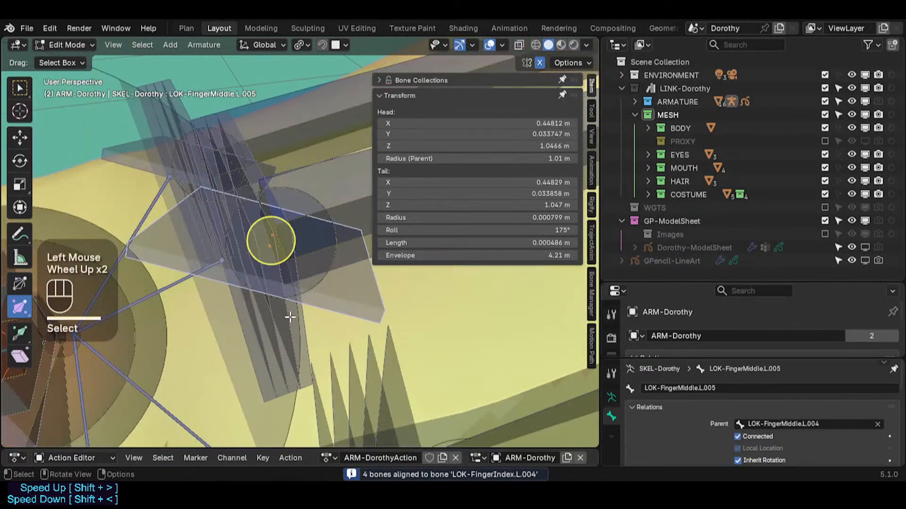
pyautogui.hotkey('ctrl', 'alt', 'a')
pyautogui.keyDown('shift'); pyautogui.moveTo(303, 309); pyautogui.dragTo(260, 300, button='middle'); pyautogui.keyUp('shift')
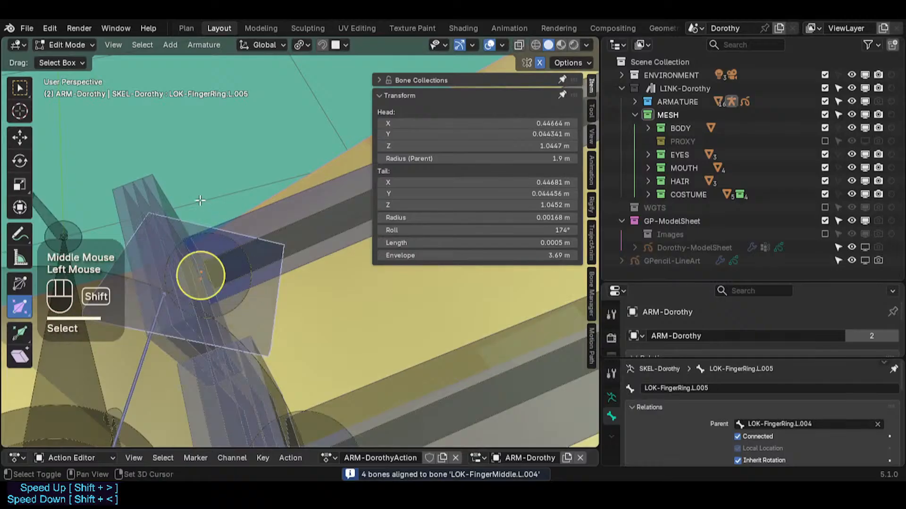
pyautogui.hotkey('ctrl', 'alt', 'a')
# Reveal all hidden bones of the armature in Edit Mode
pyautogui.scroll(-5, 210, 241)
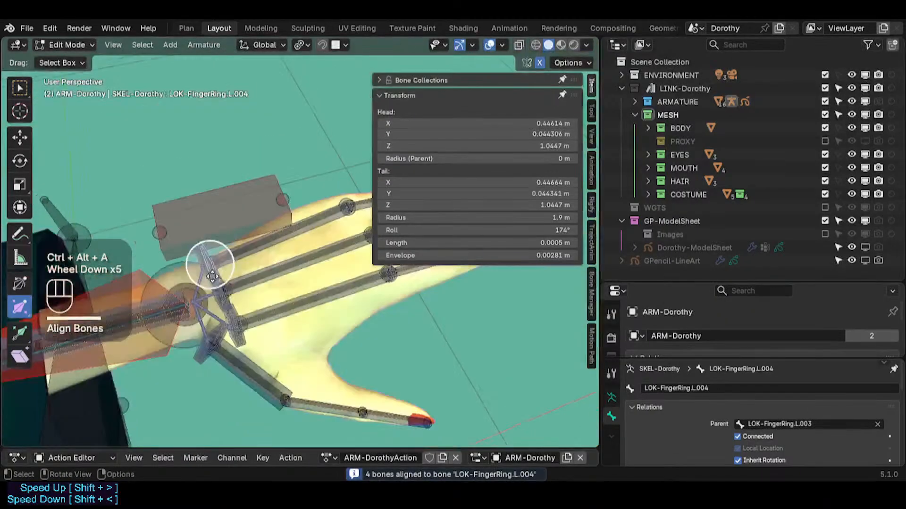
pyautogui.moveTo(210, 241); pyautogui.dragTo(282, 216, button='middle')
pyautogui.hotkey('alt', 'h')
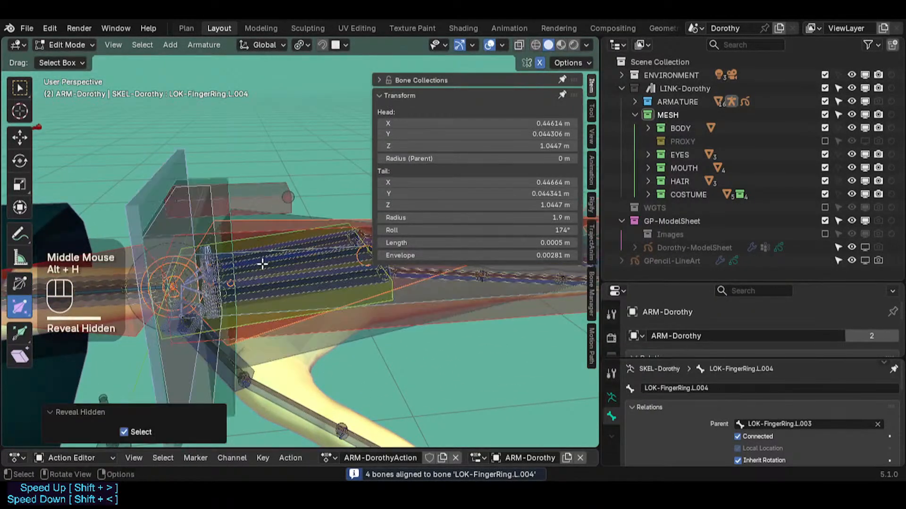
pyautogui.scroll(-2, 263, 262)
pyautogui.click(353, 335)
pyautogui.keyDown('ctrl'); pyautogui.scroll(-2, 353, 334); pyautogui.keyUp('ctrl')
# Switch the armature to Pose Mode, collapse the Transform settings and save the file
pyautogui.hotkey('ctrl', 'Tab')
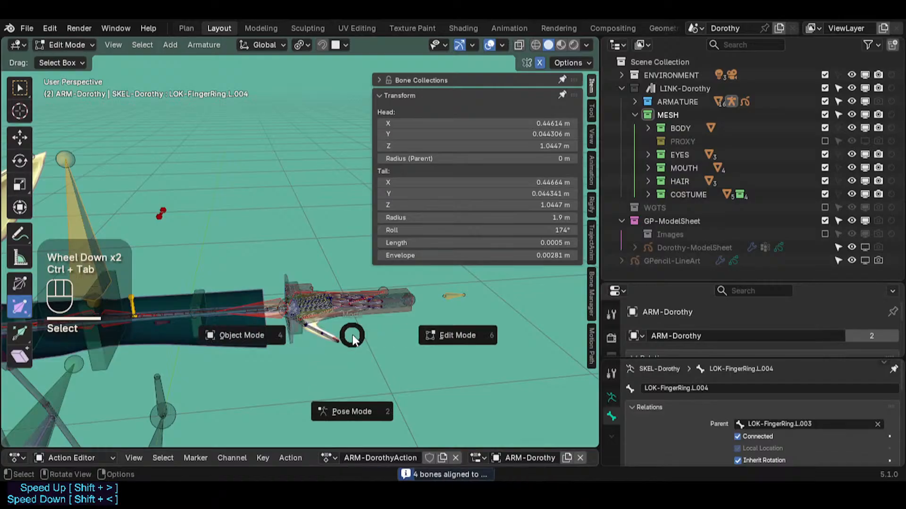
pyautogui.scroll(-2, 278, 324)
pyautogui.keyDown('shift'); pyautogui.moveTo(279, 324); pyautogui.dragTo(378, 163, button='middle'); pyautogui.keyUp('shift')
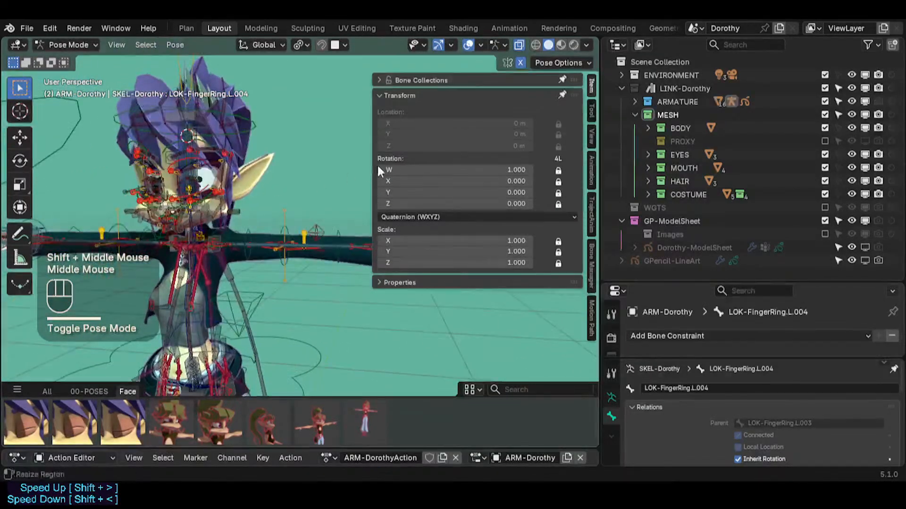
pyautogui.click(397, 96)
pyautogui.hotkey('ctrl', 's')
# Inspect the finger bones of both of Dorothy's hands in Pose Mode
pyautogui.keyDown('shift'); pyautogui.moveTo(302, 132); pyautogui.dragTo(293, 281, button='middle'); pyautogui.keyUp('shift')
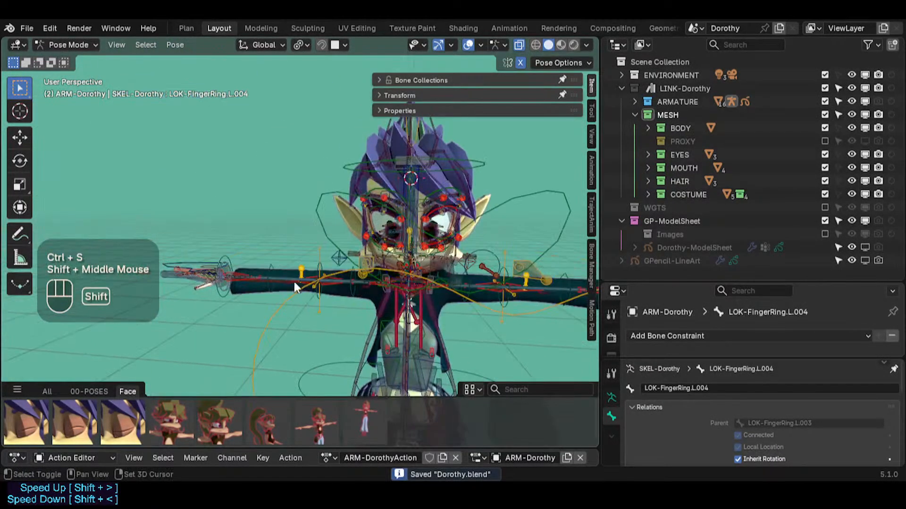
pyautogui.scroll(4, 185, 289)
pyautogui.keyDown('shift'); pyautogui.moveTo(185, 285); pyautogui.dragTo(345, 298, button='middle'); pyautogui.keyUp('shift')
pyautogui.scroll(4, 298, 274)
pyautogui.scroll(-1, 298, 273)
pyautogui.moveTo(298, 274); pyautogui.dragTo(276, 311, button='middle')
pyautogui.scroll(-4, 276, 311)
pyautogui.keyDown('shift'); pyautogui.moveTo(519, 304); pyautogui.dragTo(110, 245, button='middle'); pyautogui.keyUp('shift')
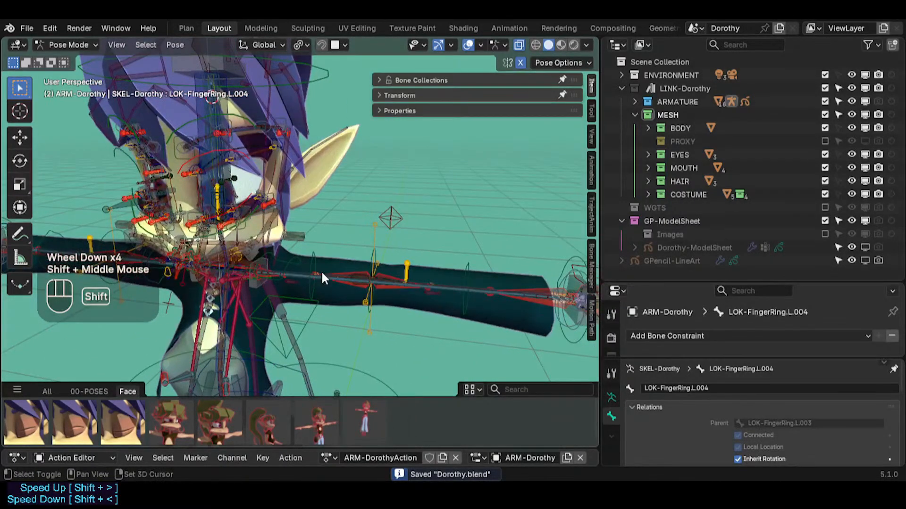
pyautogui.keyDown('shift'); pyautogui.moveTo(533, 270); pyautogui.dragTo(274, 244, button='middle'); pyautogui.keyUp('shift')
pyautogui.scroll(4, 351, 282)
pyautogui.keyDown('shift'); pyautogui.moveTo(351, 282); pyautogui.dragTo(391, 101, button='middle'); pyautogui.keyUp('shift')
pyautogui.scroll(-2, 228, 251)
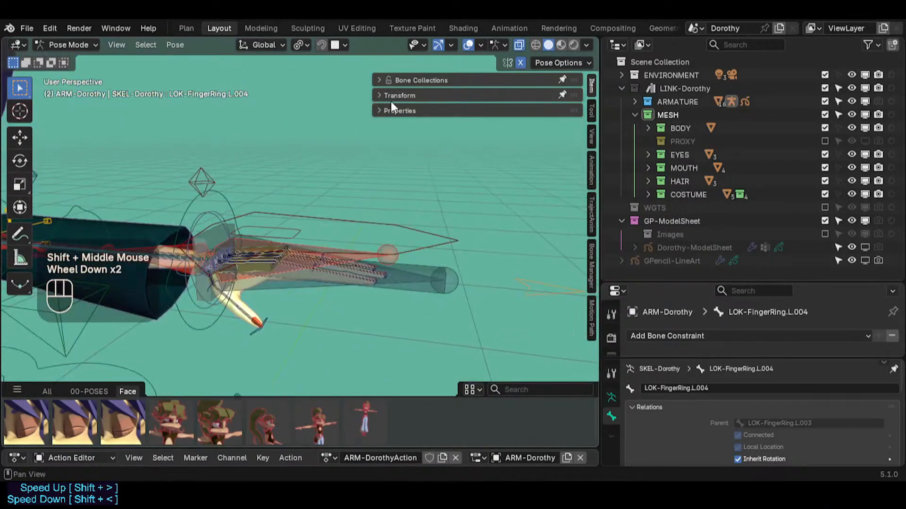
# Isolate the MAIN-Controllers bone collection so only the main controls are displayed, and hide the sidebar
pyautogui.click(409, 80)
pyautogui.click(292, 223)
pyautogui.scroll(-2, 293, 223)
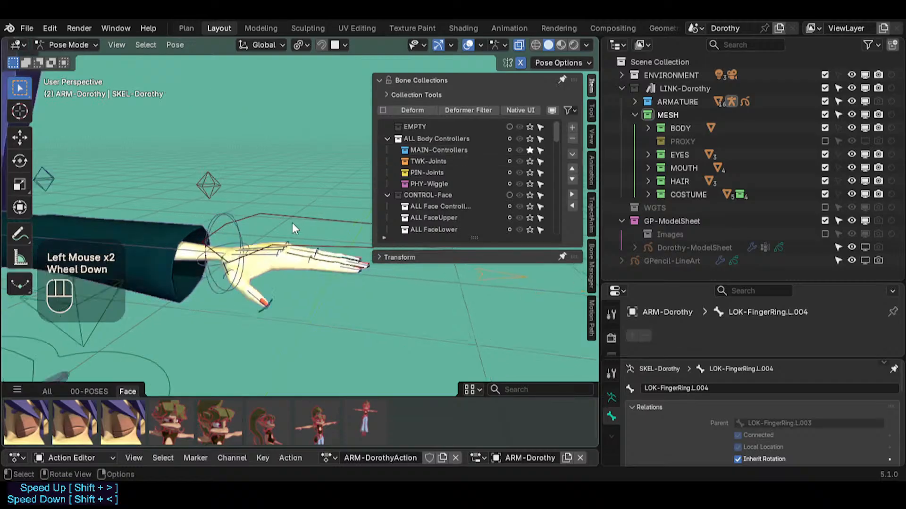
pyautogui.press('n')
# Move the MTR-IK-Hand.L control inward and down to bend the left arm, and trackball-rotate the hand
pyautogui.click(313, 224)
pyautogui.press('g')
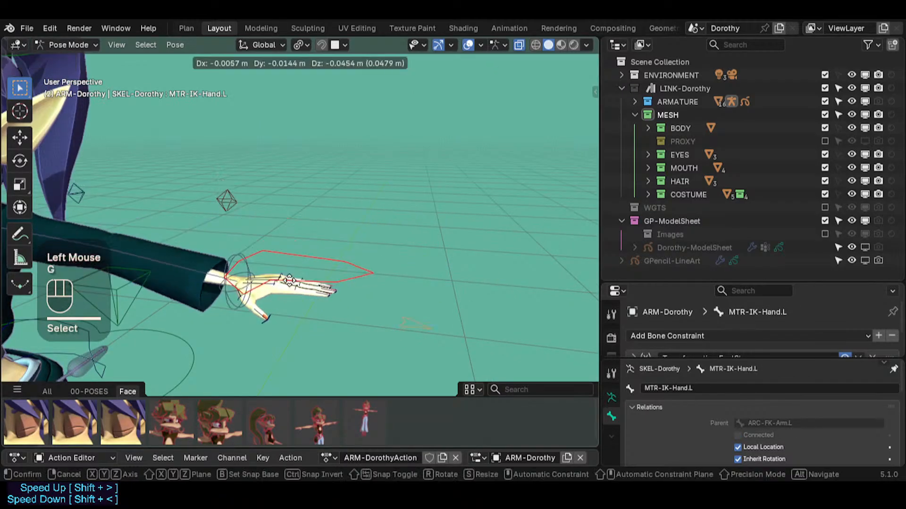
pyautogui.keyDown('shift'); pyautogui.click(276, 264); pyautogui.keyUp('shift')
pyautogui.keyDown('shift'); pyautogui.moveTo(276, 264); pyautogui.dragTo(252, 279, button='middle'); pyautogui.keyUp('shift')
pyautogui.click(116, 276)
pyautogui.keyDown('shift'); pyautogui.moveTo(116, 275); pyautogui.dragTo(386, 273, button='middle'); pyautogui.keyUp('shift')
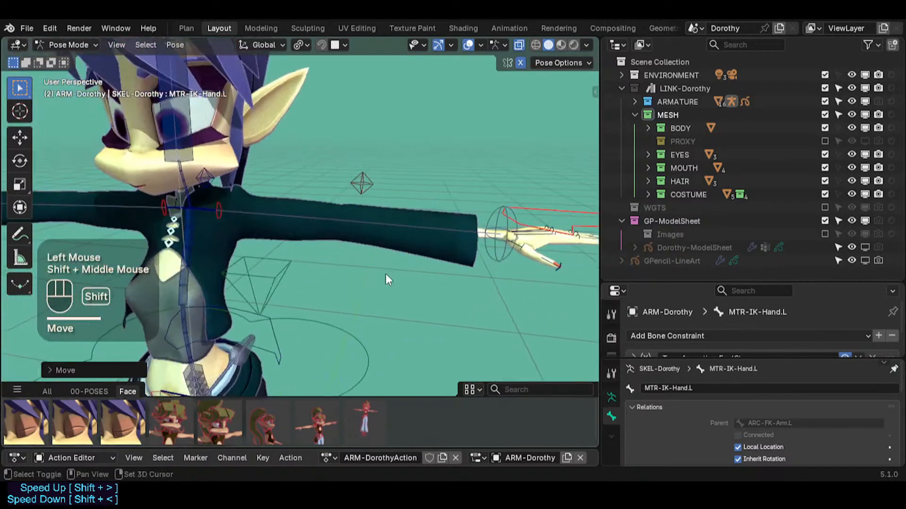
pyautogui.scroll(-2, 383, 272)
pyautogui.press('g')
pyautogui.click(392, 280)
pyautogui.press('r')
pyautogui.press('r')
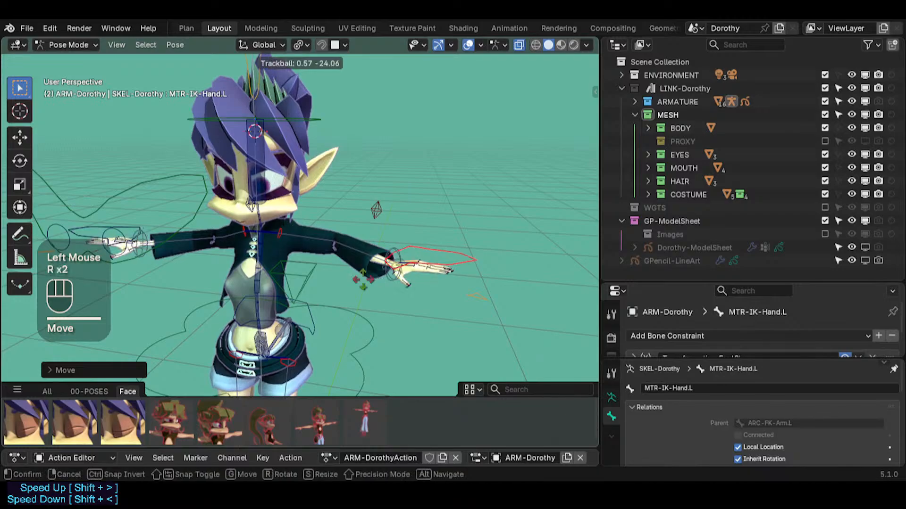
pyautogui.click(341, 259)
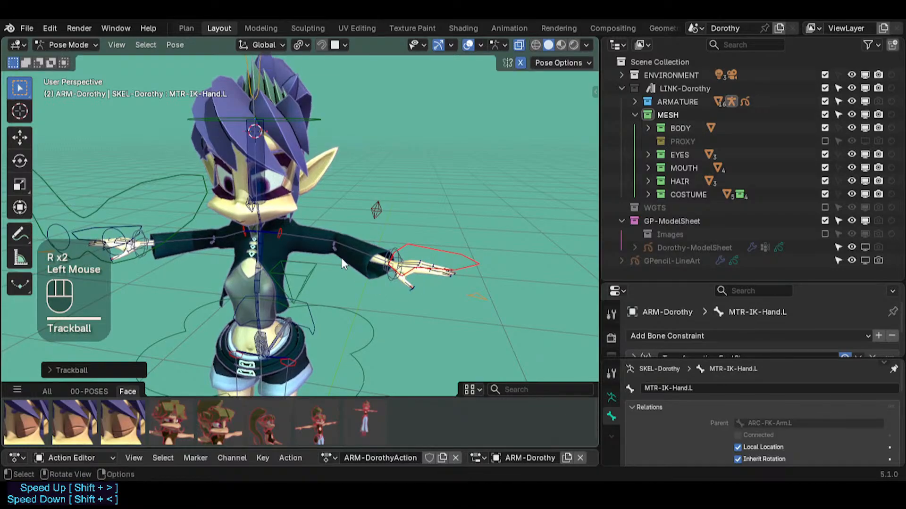
# Select the ARC-FK-Arm.L control at the left shoulder and save the file
pyautogui.click(281, 228)
pyautogui.scroll(2, 287, 254)
pyautogui.hotkey('ctrl', 's')
pyautogui.scroll(3, 282, 229)
pyautogui.moveTo(282, 229); pyautogui.dragTo(273, 207, button='middle')
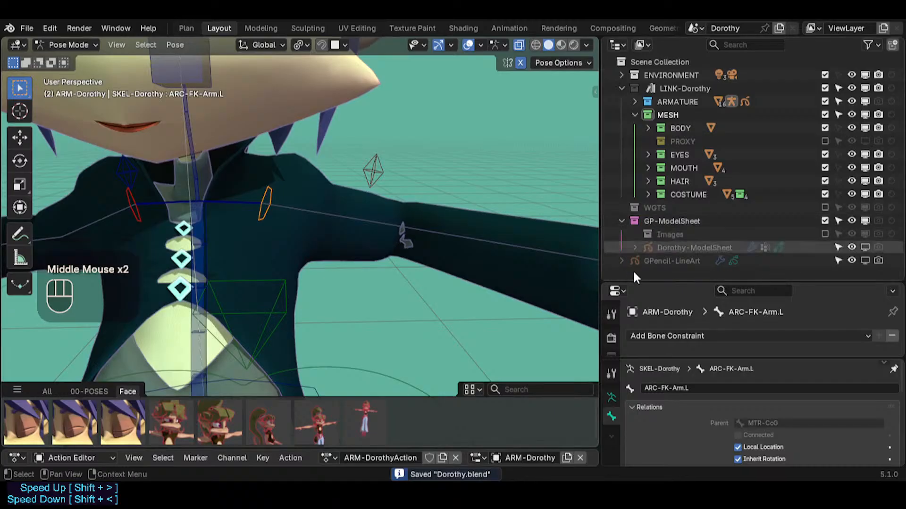
# Enlarge the Properties area and bring up the Custom Shape settings of ARC-FK-Arm.L
pyautogui.moveTo(642, 281); pyautogui.dragTo(644, 257)
pyautogui.scroll(-4, 653, 179)
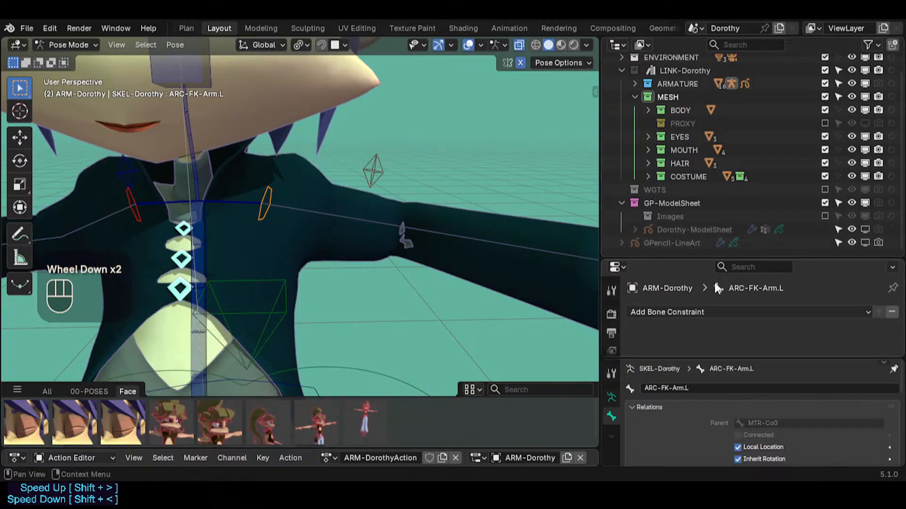
pyautogui.moveTo(669, 261); pyautogui.dragTo(687, 115)
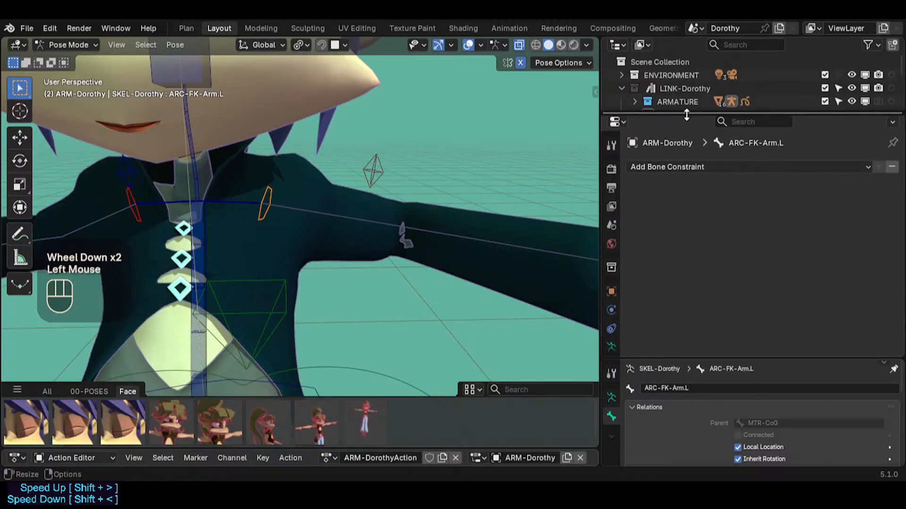
pyautogui.scroll(-2, 607, 332)
pyautogui.click(609, 305)
pyautogui.scroll(-2, 751, 251)
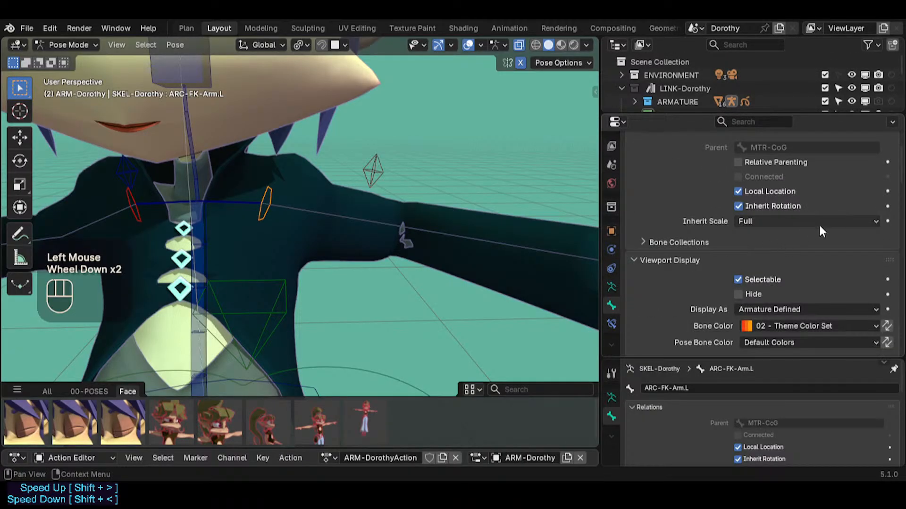
pyautogui.scroll(-2, 813, 229)
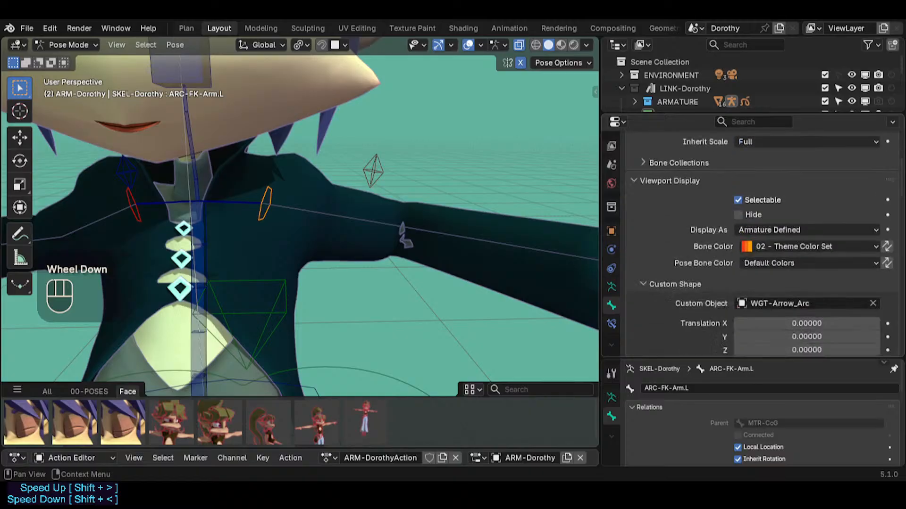
pyautogui.scroll(-5, 807, 245)
pyautogui.scroll(2, 807, 245)
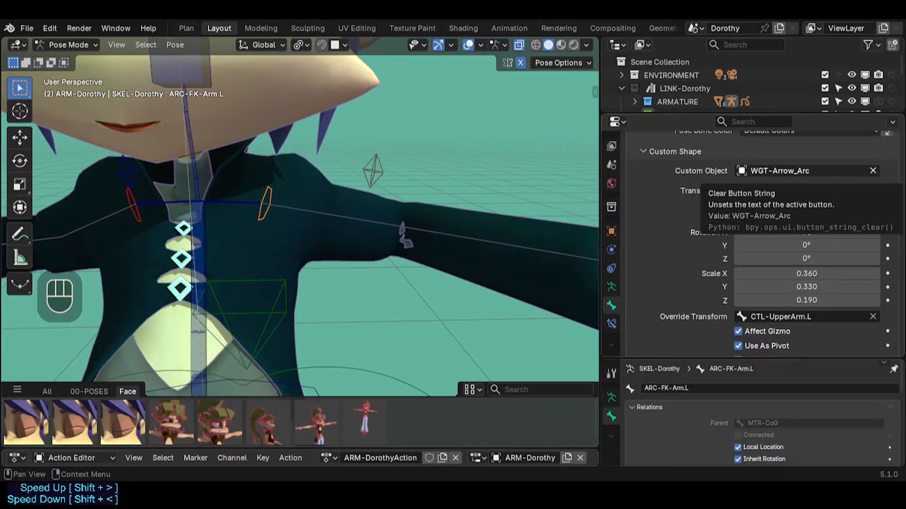
# Clear the custom object of ARC-FK-Arm.L and try WGT-Arrow_HeadTrack as its custom shape
pyautogui.click(873, 170)
pyautogui.keyDown('shift'); pyautogui.moveTo(510, 210); pyautogui.dragTo(234, 212, button='middle'); pyautogui.keyUp('shift')
pyautogui.scroll(-2, 349, 211)
pyautogui.scroll(-1, 235, 212)
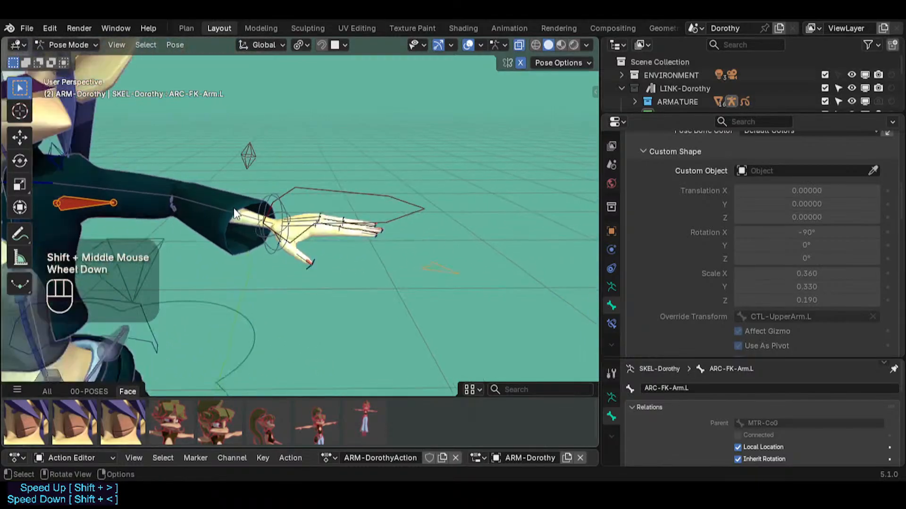
pyautogui.keyDown('shift'); pyautogui.moveTo(263, 243); pyautogui.dragTo(418, 274, button='middle'); pyautogui.keyUp('shift')
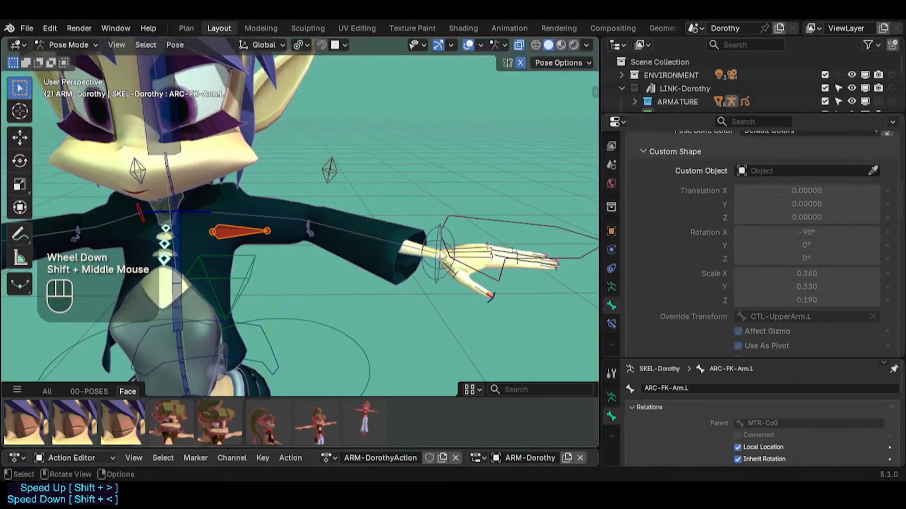
pyautogui.click(770, 171)
pyautogui.write('arrw')
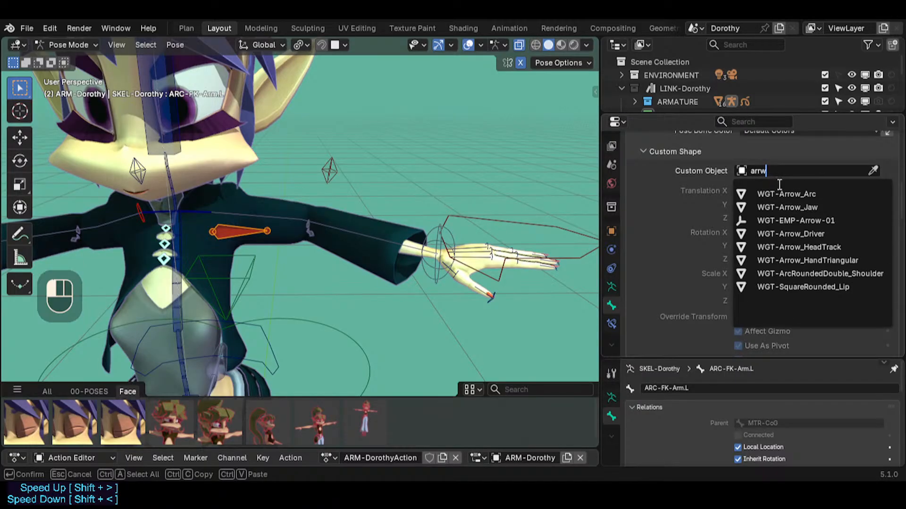
pyautogui.click(736, 247)
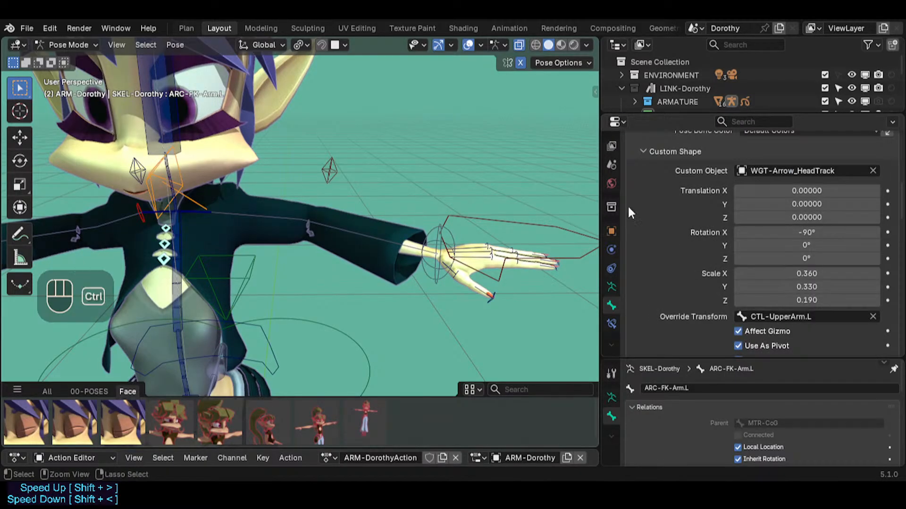
# Try WGT-Arrow_HandTriangular as the custom object of ARC-FK-Arm.L
pyautogui.click(799, 170)
pyautogui.write('arrw')
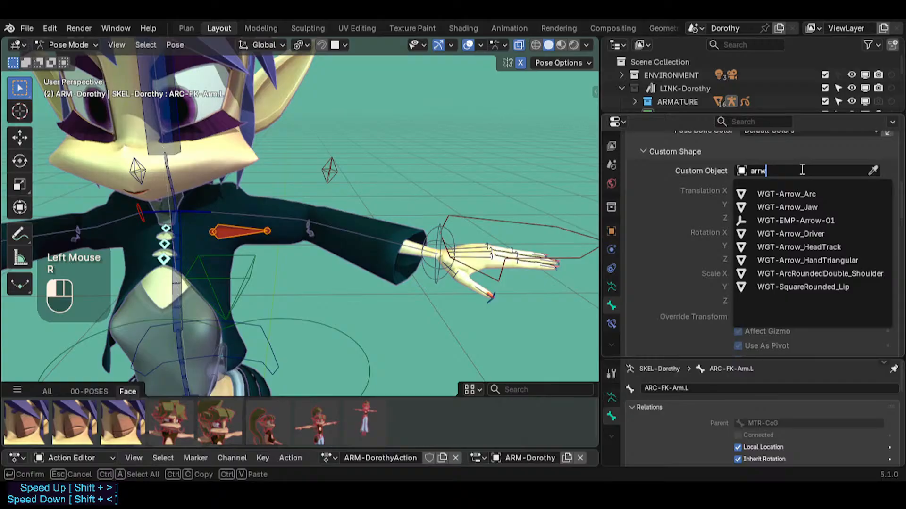
pyautogui.press('Down')
pyautogui.press('Down')
pyautogui.press('Down')
pyautogui.press('Down')
pyautogui.press('Down')
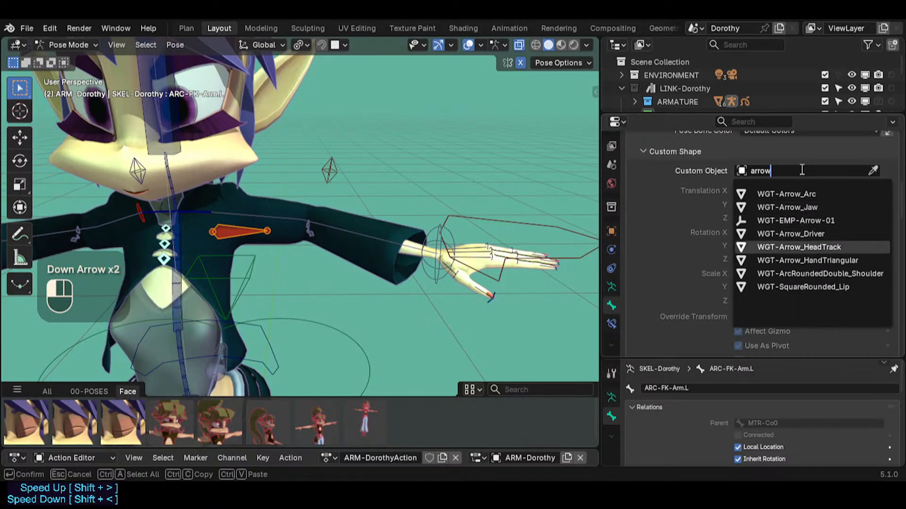
pyautogui.press('Return')
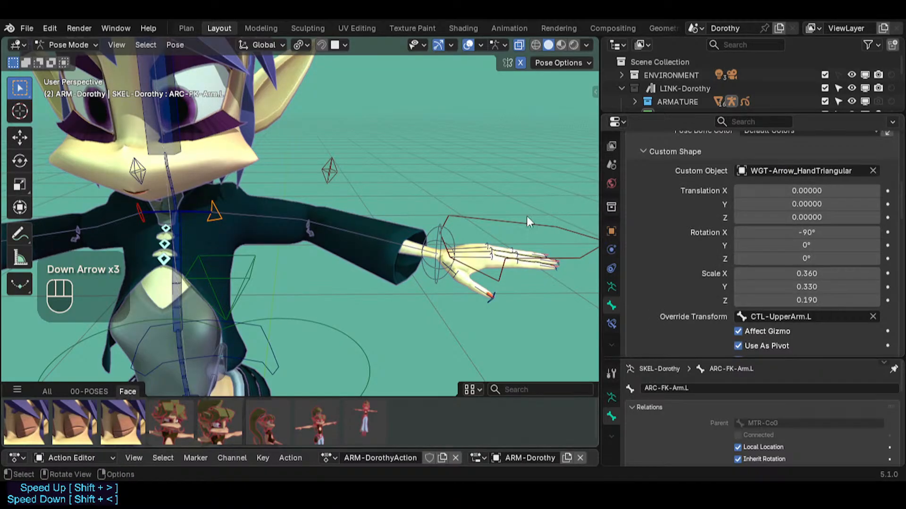
# Undo the last custom shape change and try WGT-ArcRoundedDouble_Shoulder as the custom object
pyautogui.hotkey('ctrl', 'z')
pyautogui.click(752, 171)
pyautogui.write('arrow')
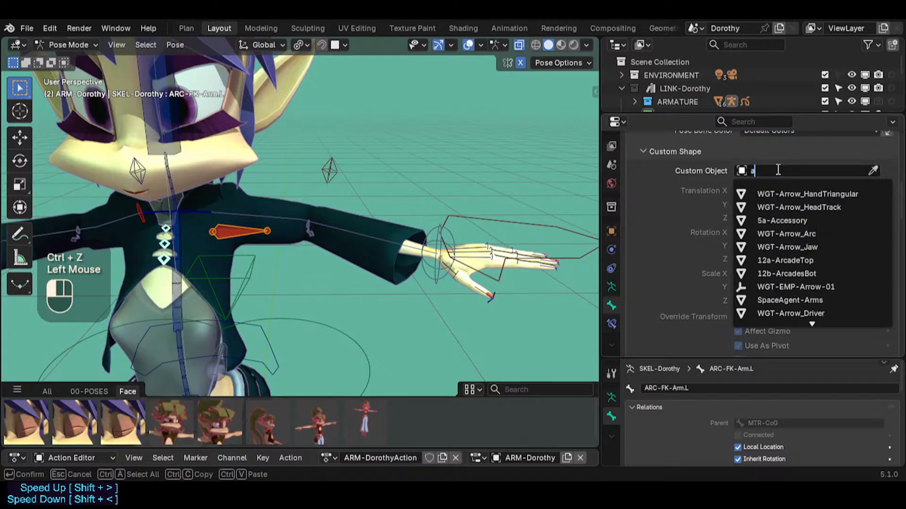
pyautogui.press('Down')
pyautogui.press('Down')
pyautogui.press('Down')
pyautogui.press('Down')
pyautogui.press('Down')
pyautogui.press('Down')
pyautogui.press('Down')
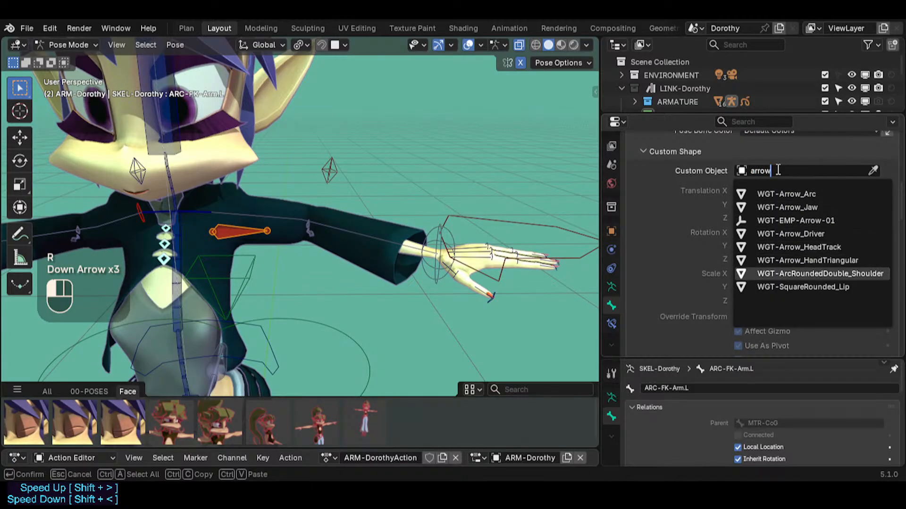
pyautogui.press('Return')
# Search the custom objects for arrow shapes and assign WGT-Arrow_Arc to ARC-FK-Arm.L
pyautogui.click(778, 170)
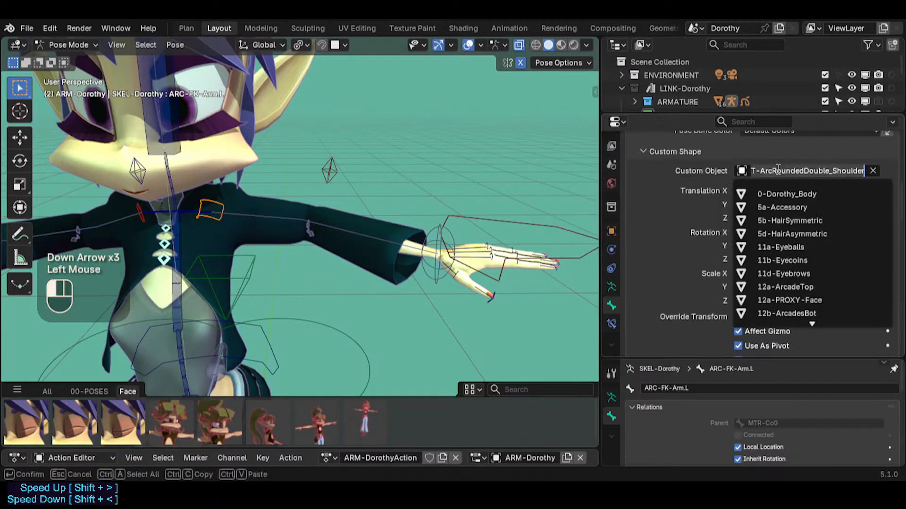
pyautogui.write('arro')
pyautogui.press('Down')
pyautogui.press('Down')
pyautogui.press('Down')
pyautogui.press('Down')
pyautogui.press('Down')
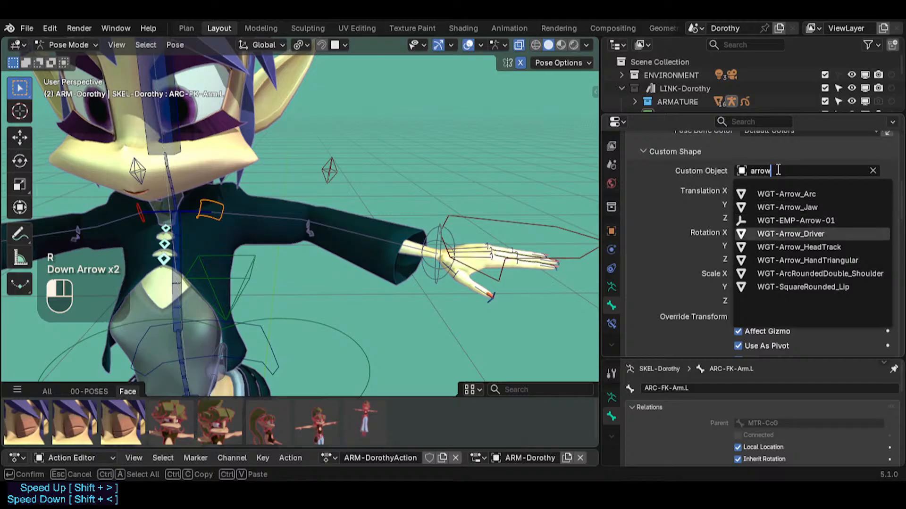
pyautogui.press('Up')
pyautogui.press('Up')
pyautogui.press('Up')
pyautogui.press('Up')
pyautogui.press('Return')
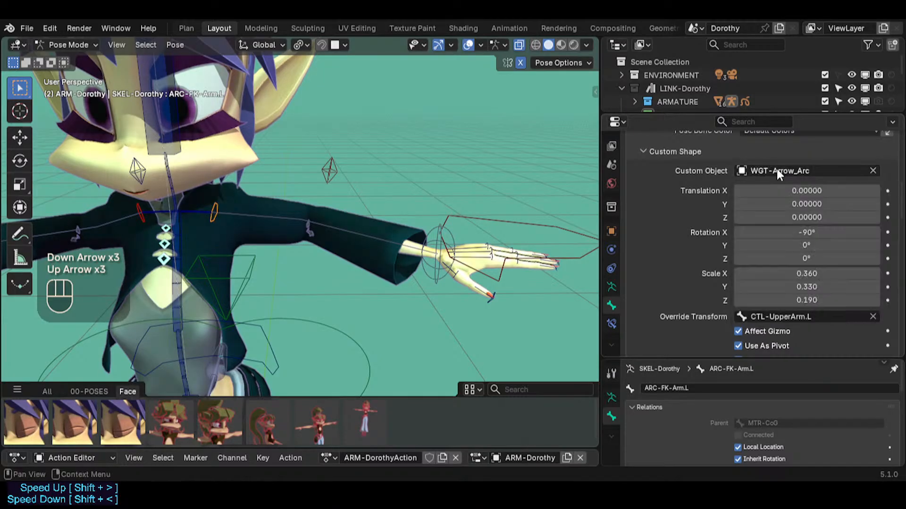
# Try WGT-Arrow_Jaw as the custom object of ARC-FK-Arm.L
pyautogui.click(776, 169)
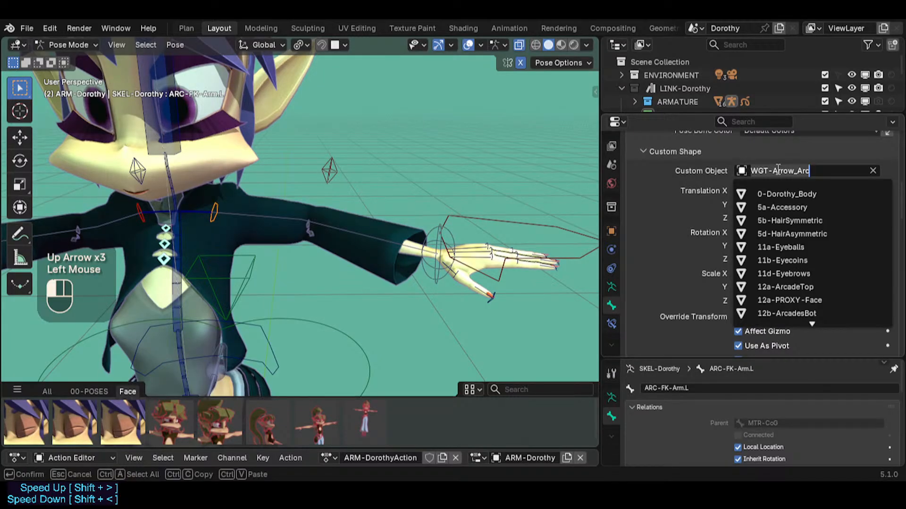
pyautogui.write('arrow')
pyautogui.press('Down')
pyautogui.press('Return')
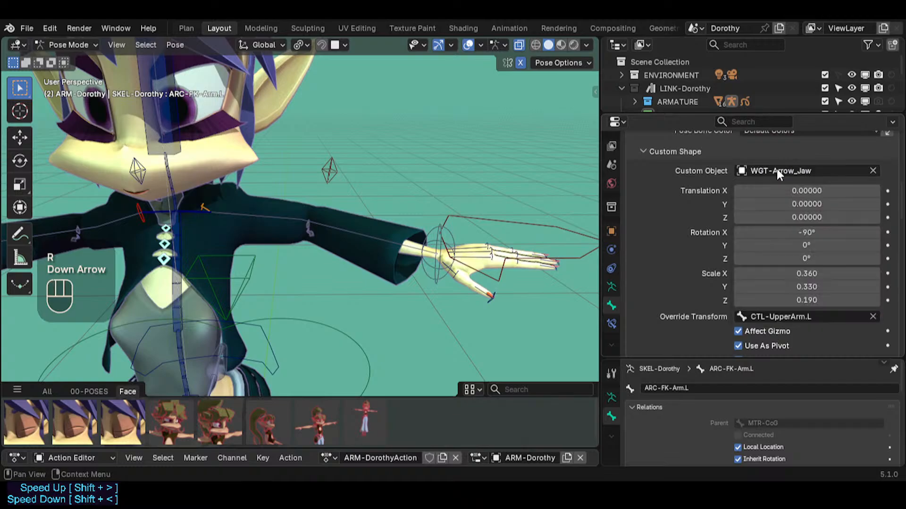
# Set the custom object of ARC-FK-Arm.L back to WGT-Arrow_Arc
pyautogui.click(778, 169)
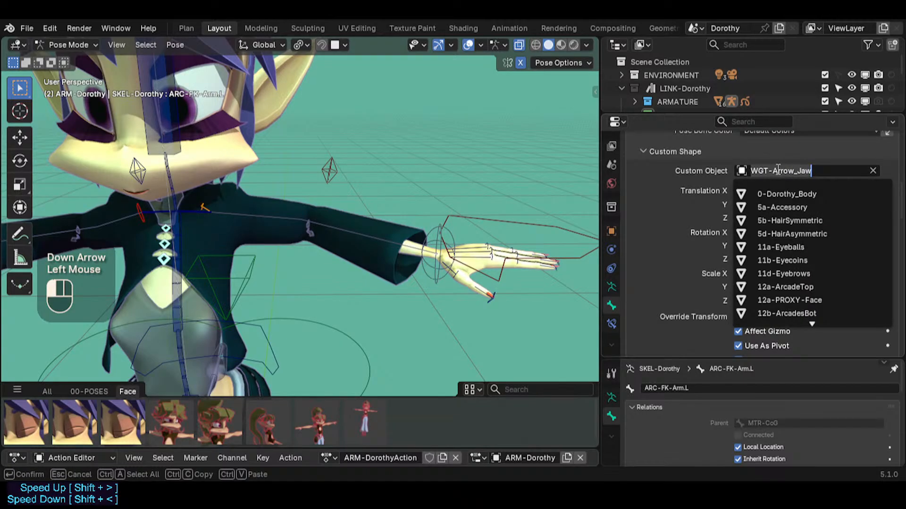
pyautogui.write('arr')
pyautogui.press('Down')
pyautogui.press('Down')
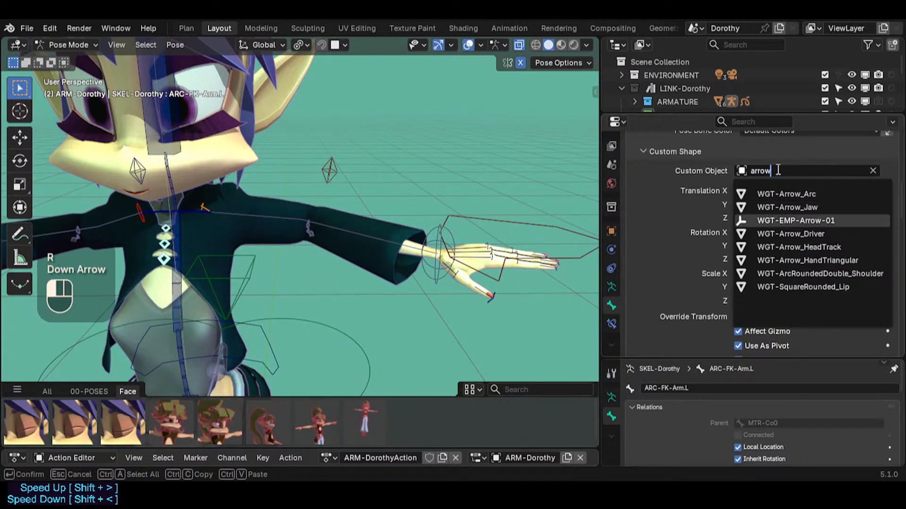
pyautogui.press('Up')
pyautogui.press('Up')
pyautogui.press('Return')
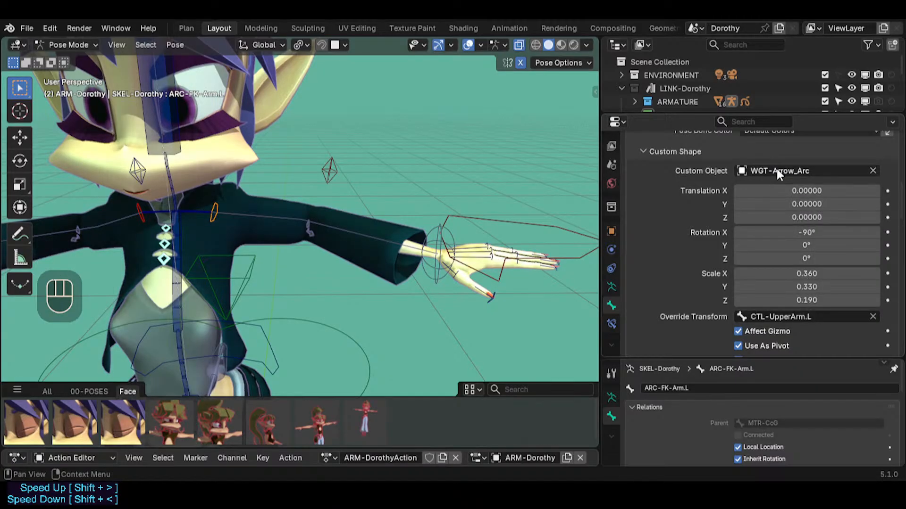
# Copy the custom object's name, filter the enlarged Outliner by WGT-Arrow_Arc, and clear the filter
pyautogui.hotkey('ctrl', 'c')
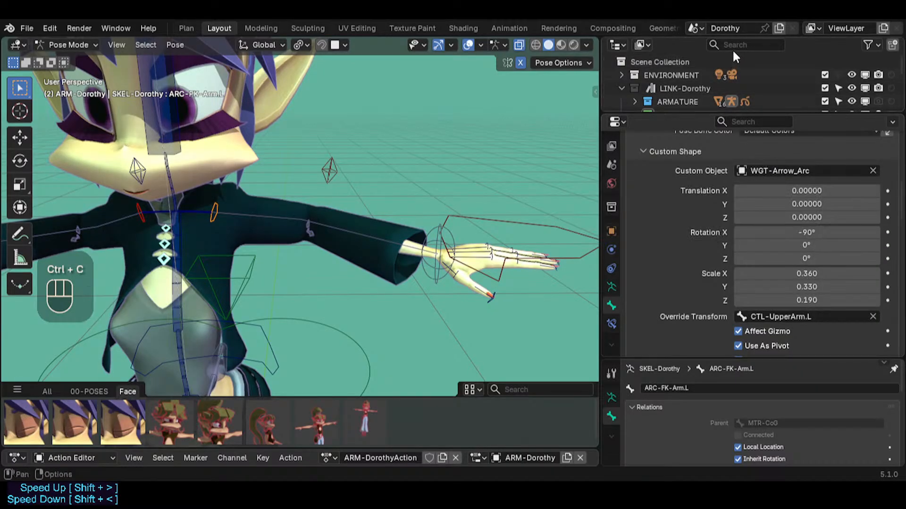
pyautogui.hotkey('ctrl', 'v')
pyautogui.moveTo(722, 112); pyautogui.dragTo(703, 231)
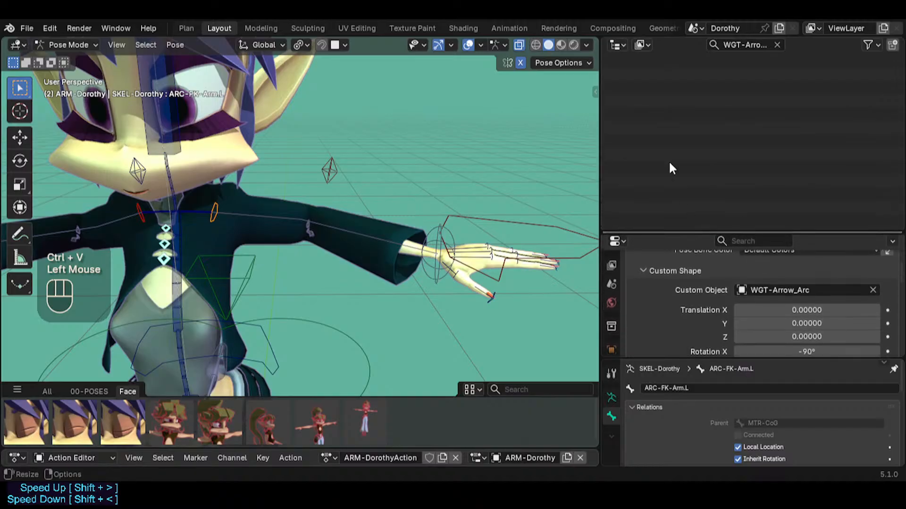
pyautogui.click(777, 45)
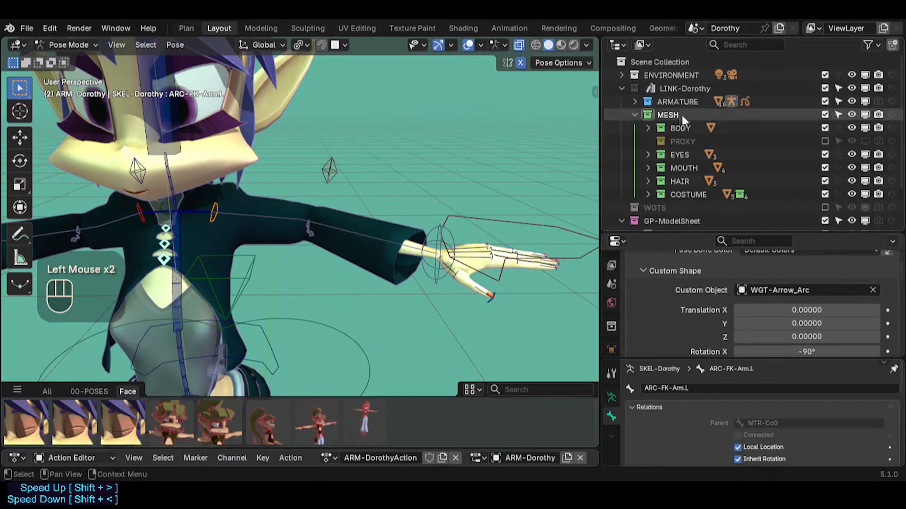
# Exclude the GP-ModelSheet collection from the view layer and include the WGTS collection
pyautogui.scroll(-4, 669, 141)
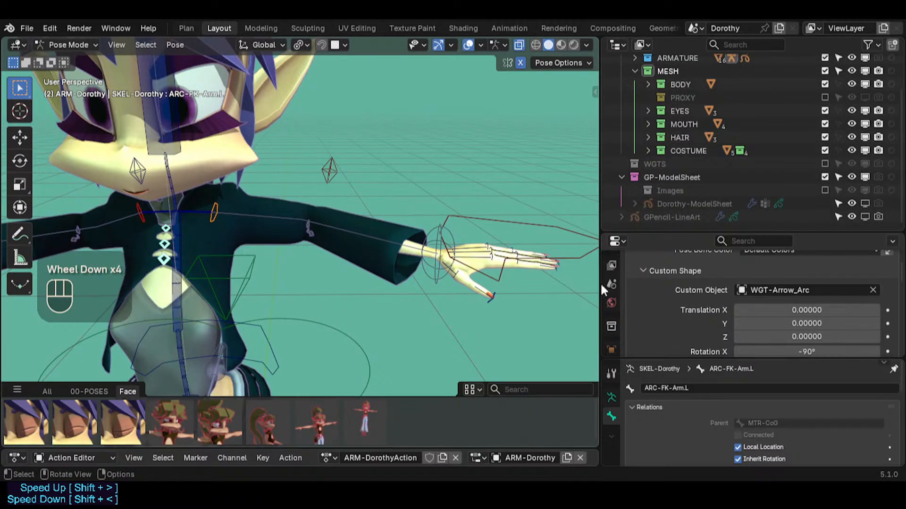
pyautogui.moveTo(303, 227); pyautogui.dragTo(278, 230, button='middle')
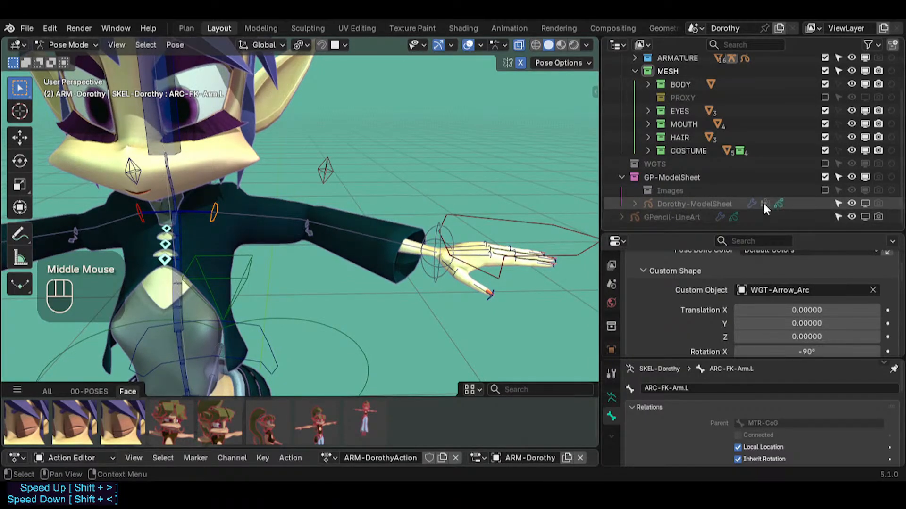
pyautogui.click(823, 176)
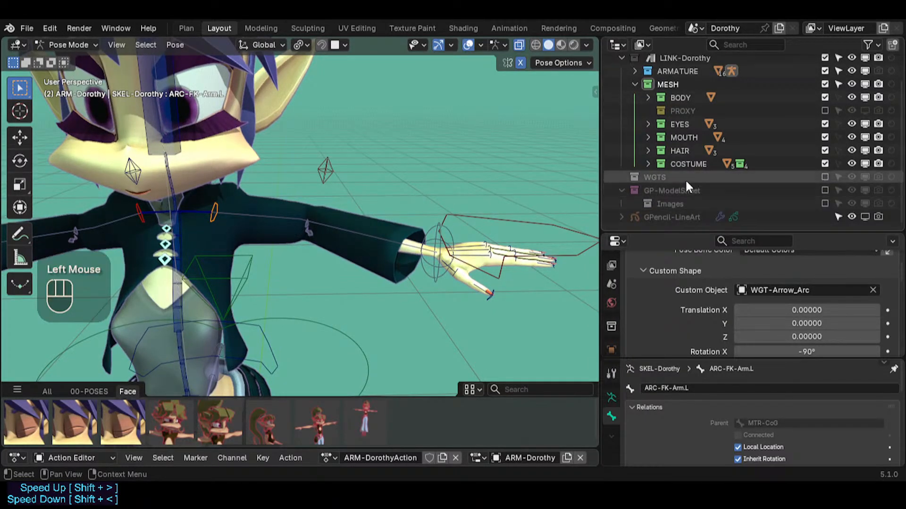
pyautogui.click(824, 177)
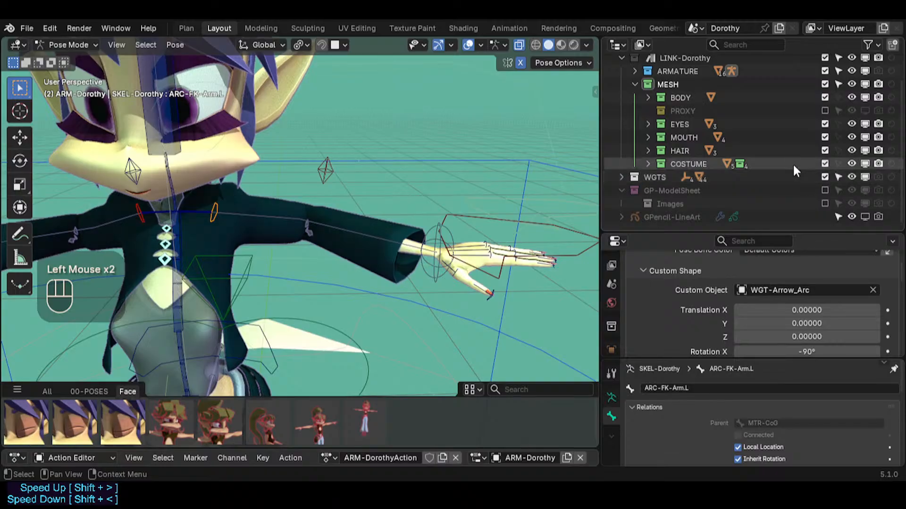
# Filter the Outliner by the copied name WGT-Arrow_Arc and select that object in the WGTS collection
pyautogui.hotkey('ctrl', 'v')
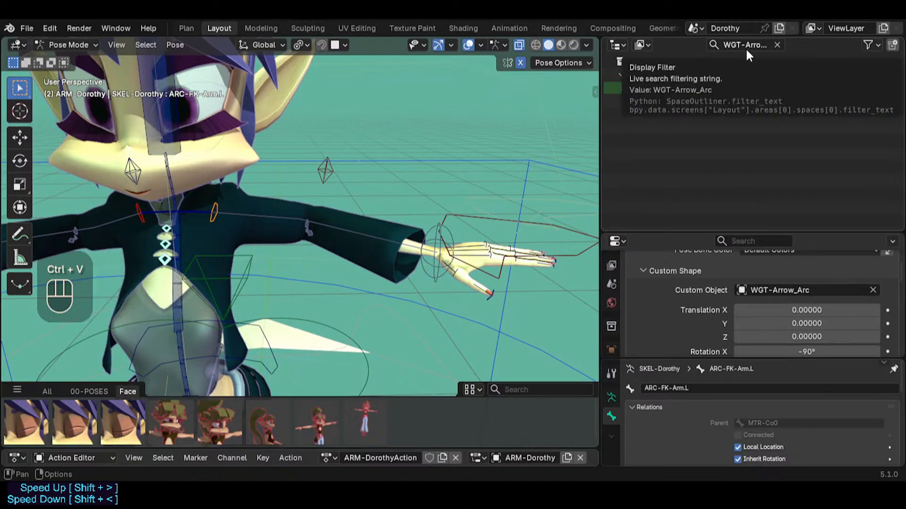
pyautogui.click(685, 117)
pyautogui.click(661, 88)
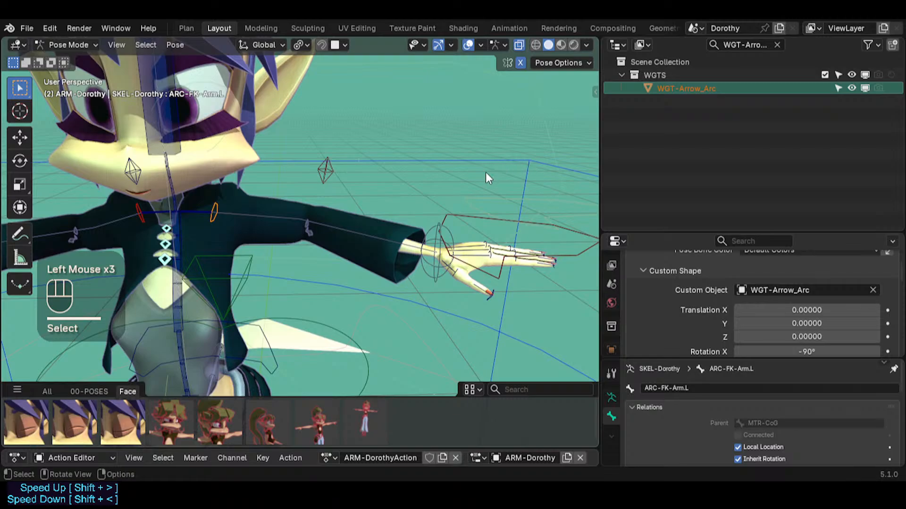
# Leave Pose Mode on the armature and switch to Object Mode
pyautogui.press('Tab')
pyautogui.moveTo(310, 259)
pyautogui.mouseDown(button='middle')
pyautogui.moveTo(284, 257)
pyautogui.moveTo(297, 263)
pyautogui.mouseUp(button='middle')
pyautogui.scroll(-3, 283, 257)
pyautogui.hotkey('ctrl', 'Tab')
pyautogui.hotkey('ctrl', 'Tab')
pyautogui.click(469, 248)
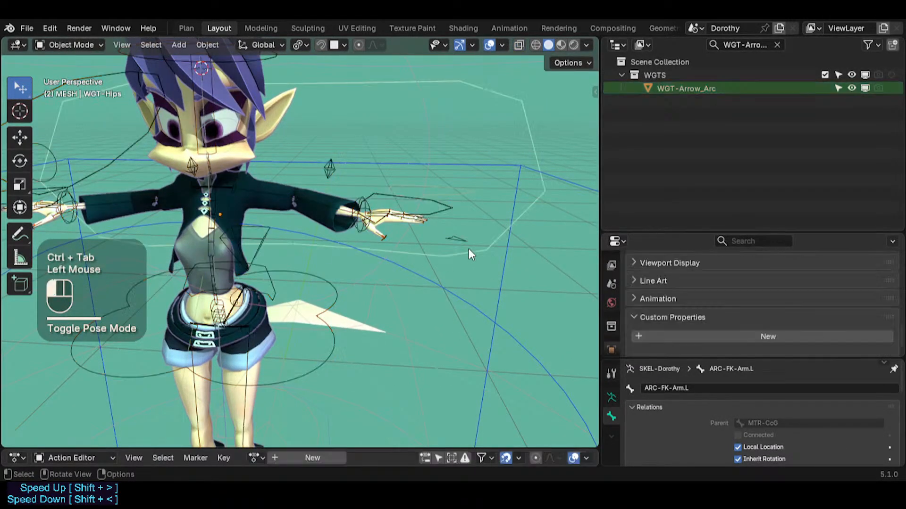
# Select WGT-Arrow_Arc in the Outliner, enter Edit Mode on it, and frame its triangular mesh
pyautogui.click(681, 89)
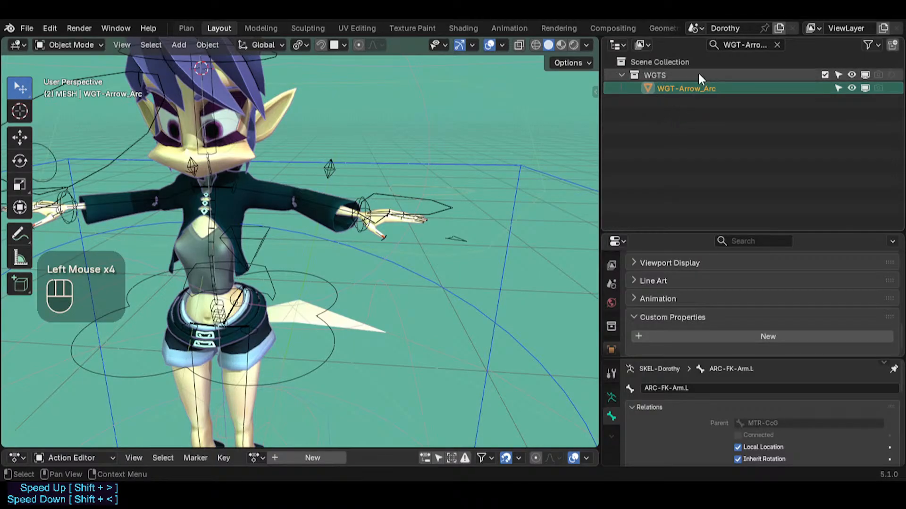
pyautogui.press('Tab')
pyautogui.scroll(-5, 401, 236)
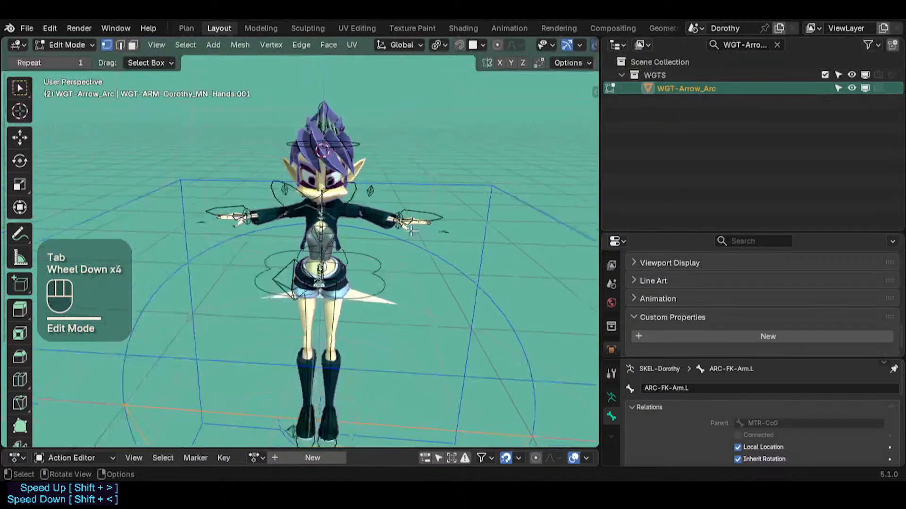
pyautogui.press('KP_Decimal')
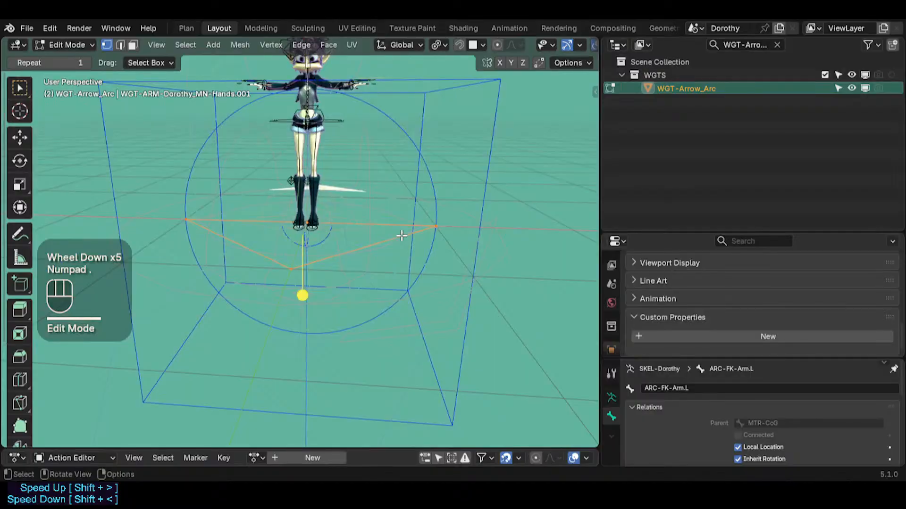
pyautogui.scroll(3, 353, 240)
pyautogui.moveTo(354, 241); pyautogui.dragTo(384, 263, button='middle')
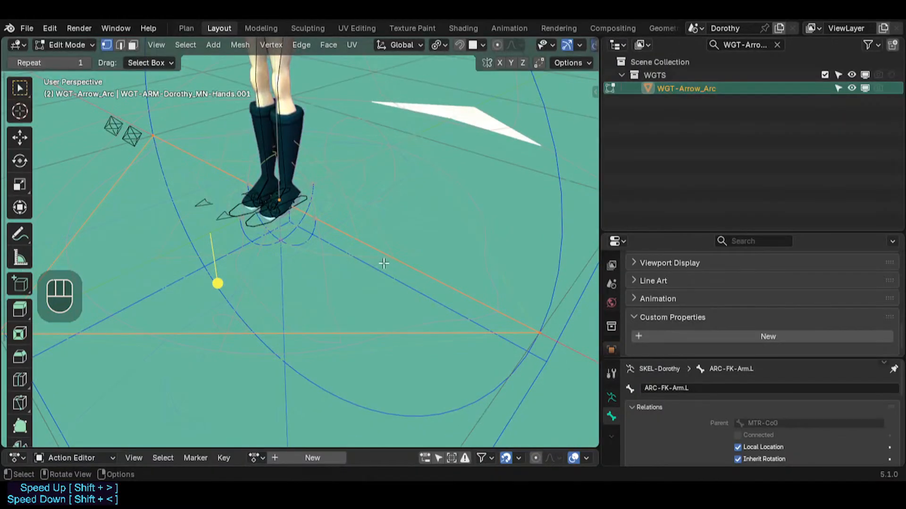
# Show the Subdivision modifier of WGT-Arrow_Arc in an enlarged Properties area, and return to Edit Mode
pyautogui.press('Tab')
pyautogui.scroll(-3, 612, 292)
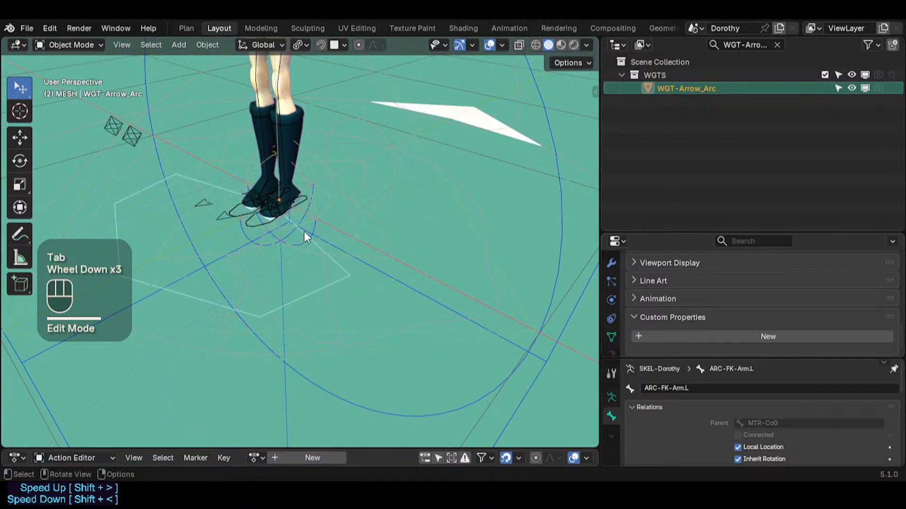
pyautogui.scroll(-1, 606, 323)
pyautogui.scroll(3, 612, 306)
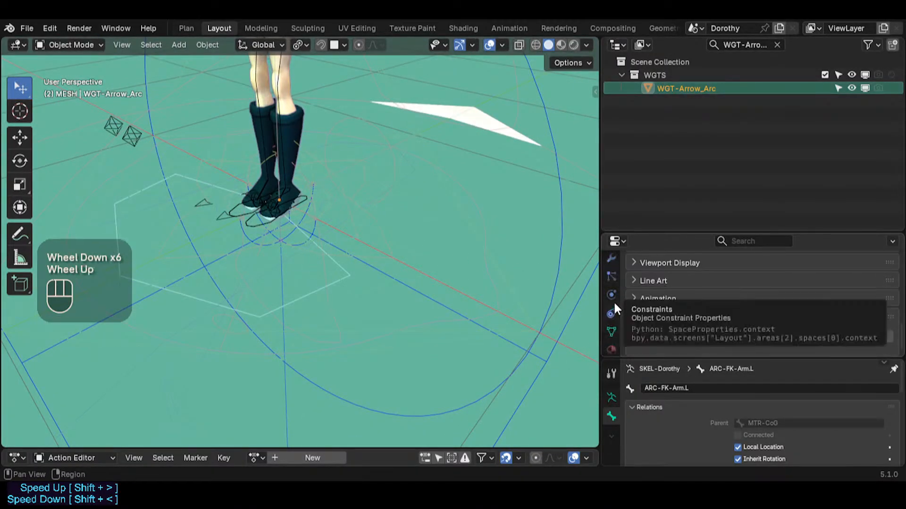
pyautogui.click(618, 335)
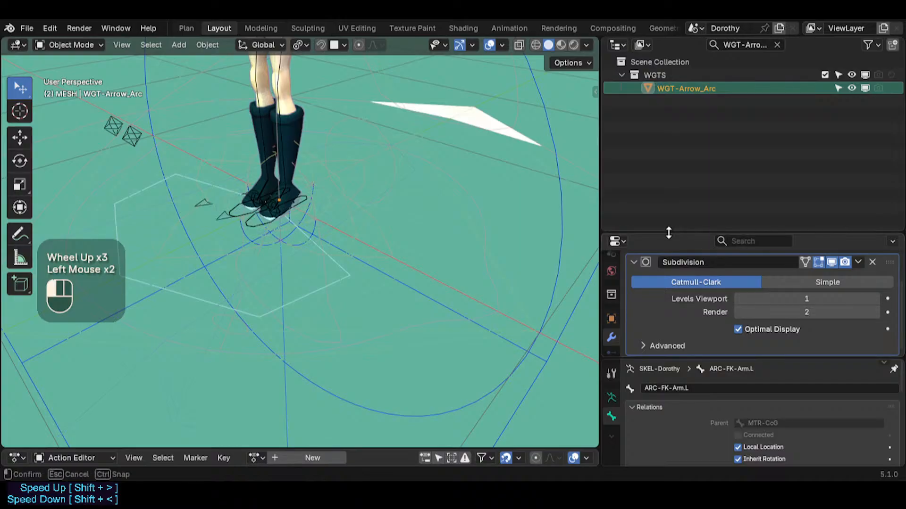
pyautogui.moveTo(668, 233); pyautogui.dragTo(668, 126)
pyautogui.scroll(-1, 377, 222)
pyautogui.press('Tab')
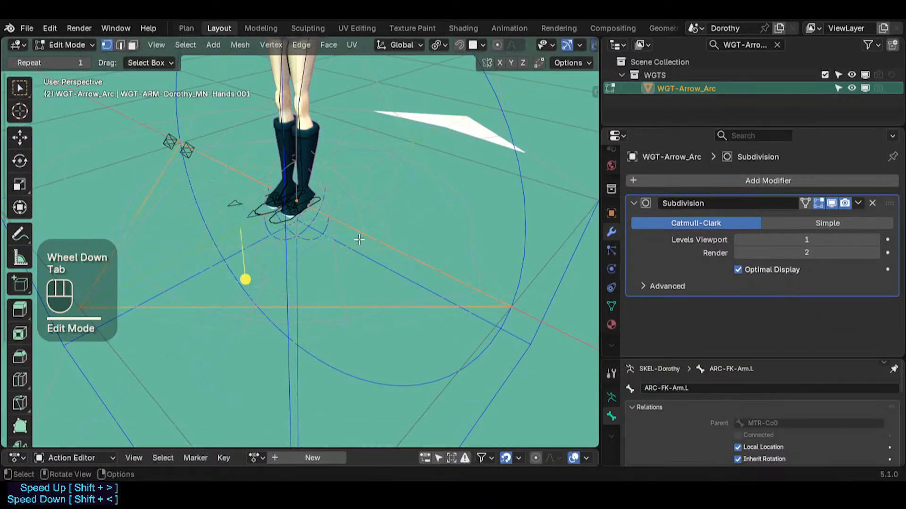
# Leave Edit Mode on WGT-Arrow_Arc and remove its Subdivision modifier
pyautogui.press('Tab')
pyautogui.keyDown('shift'); pyautogui.moveTo(359, 239); pyautogui.dragTo(404, 244, button='middle'); pyautogui.keyUp('shift')
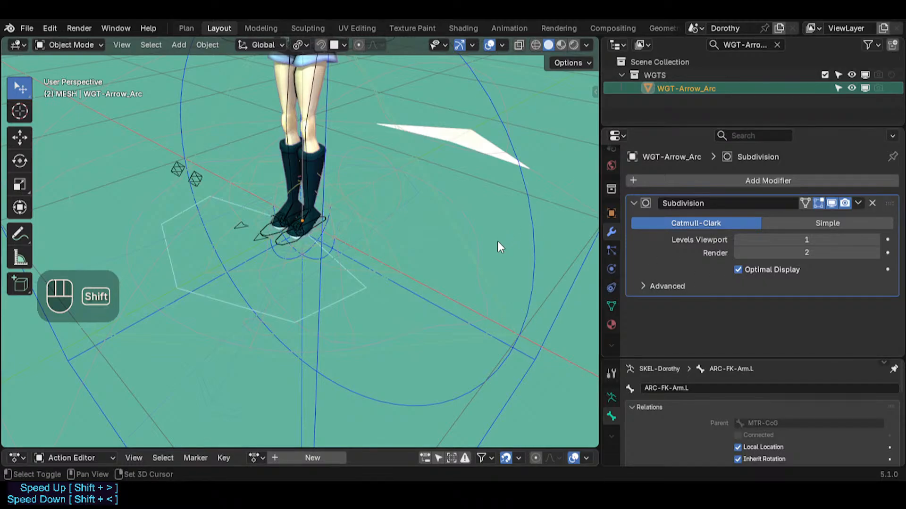
pyautogui.keyDown('shift'); pyautogui.moveTo(414, 213); pyautogui.dragTo(423, 241, button='middle'); pyautogui.keyUp('shift')
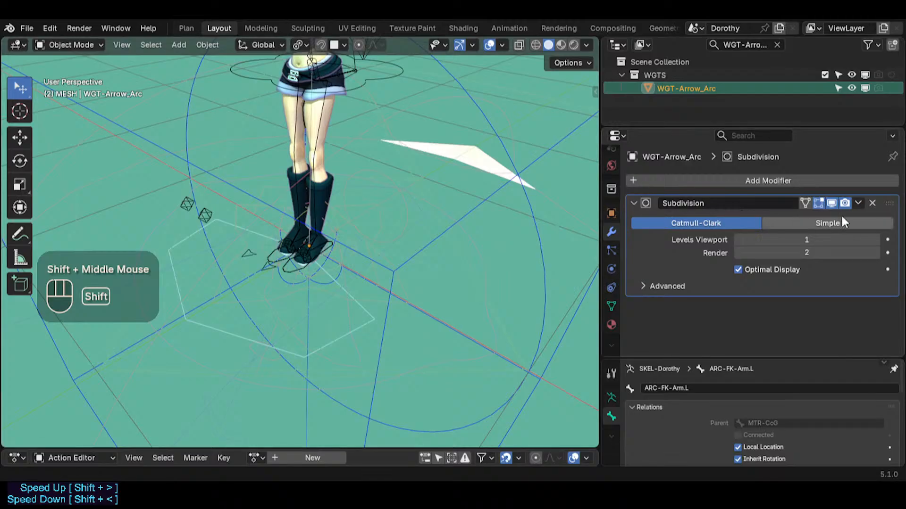
pyautogui.keyDown('shift'); pyautogui.click(872, 203); pyautogui.keyUp('shift')
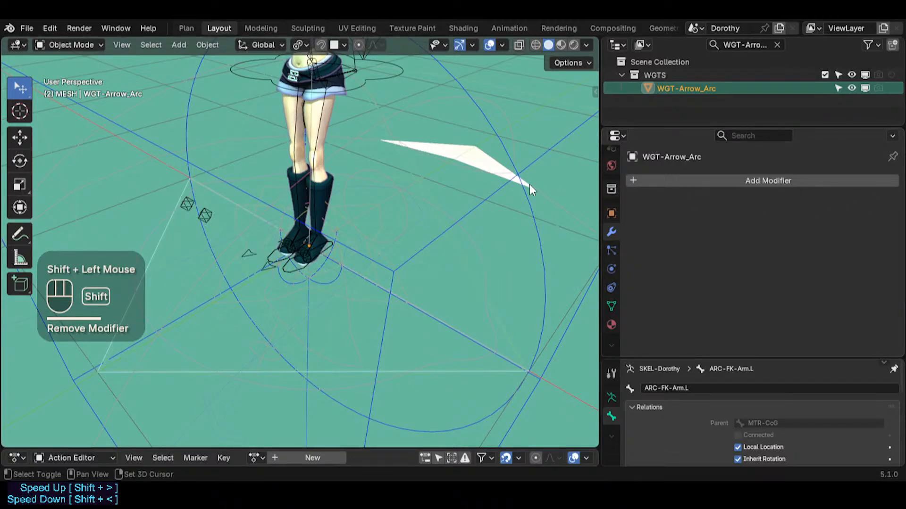
pyautogui.scroll(-2, 435, 211)
pyautogui.keyDown('shift'); pyautogui.moveTo(436, 211); pyautogui.dragTo(390, 249, button='middle'); pyautogui.keyUp('shift')
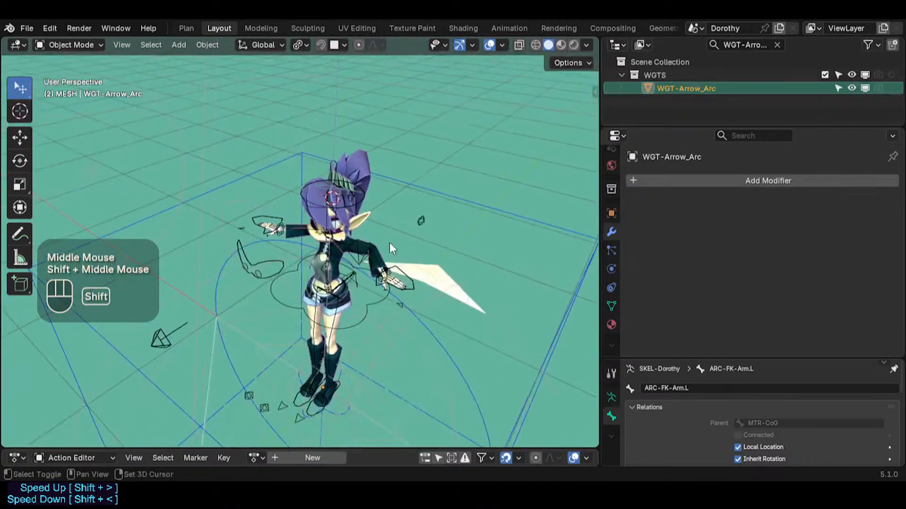
pyautogui.scroll(2, 404, 265)
pyautogui.press('a')
pyautogui.hotkey('alt', 'q')
pyautogui.hotkey('alt', 'q')
pyautogui.hotkey('ctrl', 'Tab')
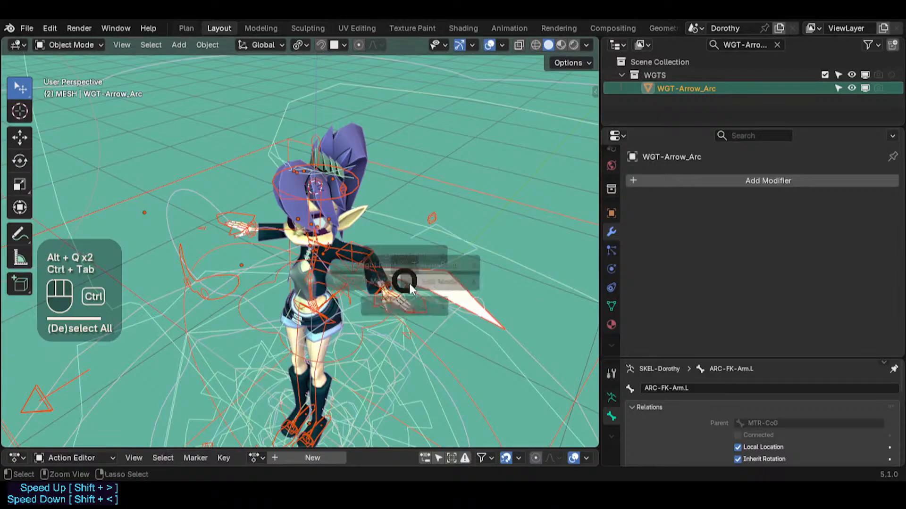
pyautogui.hotkey('alt', 'a')
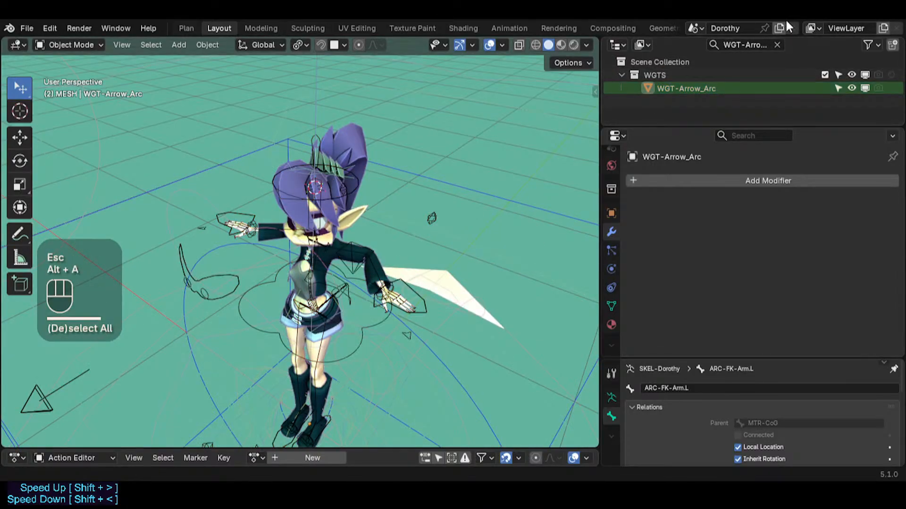
# Clear the Outliner's name filter and exclude the WGTS collection from the view layer
pyautogui.click(776, 45)
pyautogui.scroll(-6, 663, 93)
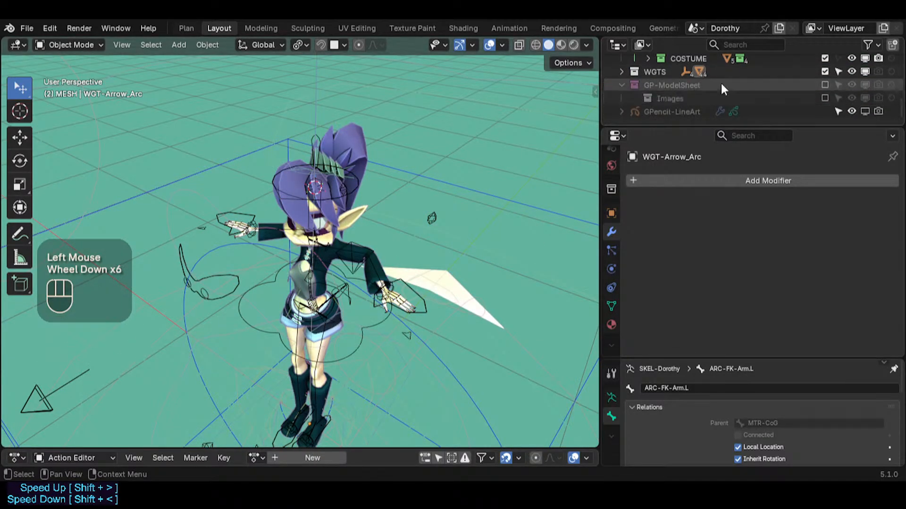
pyautogui.click(824, 71)
pyautogui.scroll(1, 415, 292)
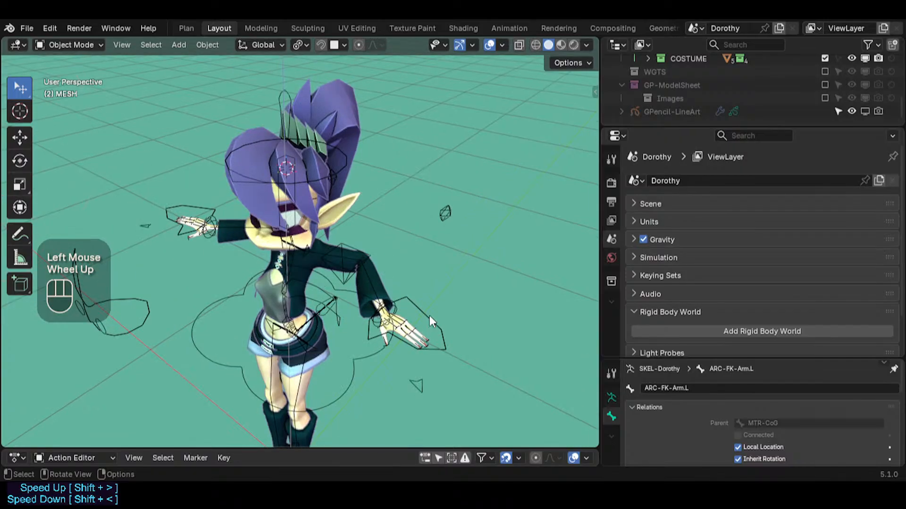
# Select the ARM-Dorothy armature, enter Pose Mode, and clear the pose transforms of all its bones
pyautogui.keyDown('ctrl'); pyautogui.click(430, 315); pyautogui.keyUp('ctrl')
pyautogui.hotkey('ctrl', 'Tab')
pyautogui.press('a')
pyautogui.hotkey('alt', 'q')
pyautogui.hotkey('alt', 'q')
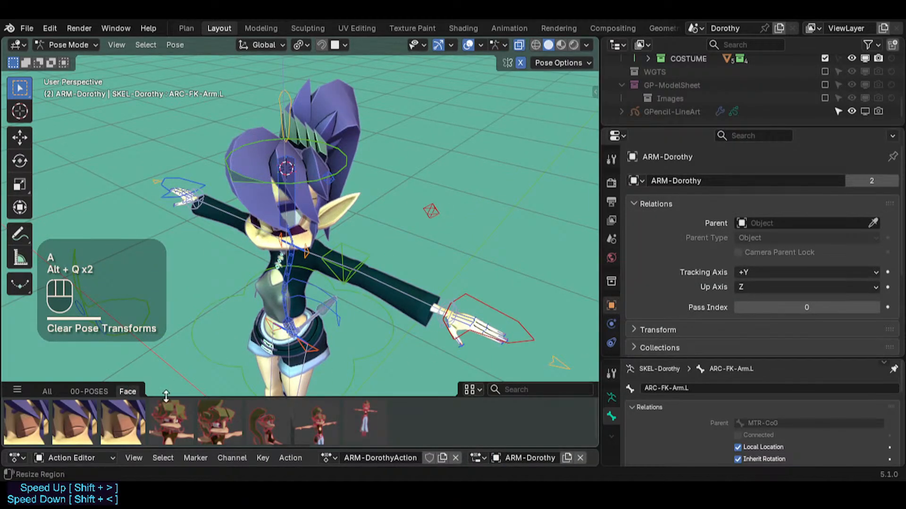
# Try a trackball rotation on the left arm control ARC-FK-Arm.L, and cancel it
pyautogui.scroll(3, 313, 245)
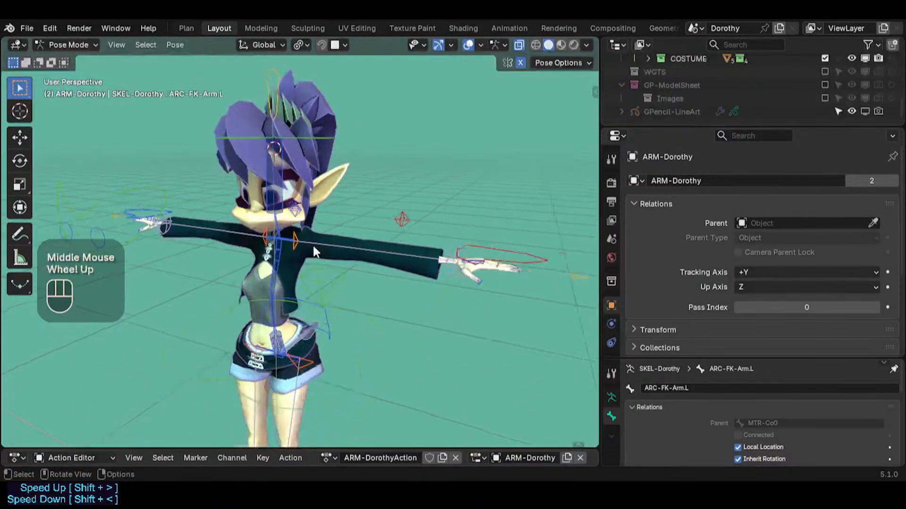
pyautogui.click(292, 238)
pyautogui.moveTo(292, 236); pyautogui.dragTo(311, 227, button='middle')
pyautogui.press('r')
pyautogui.press('r')
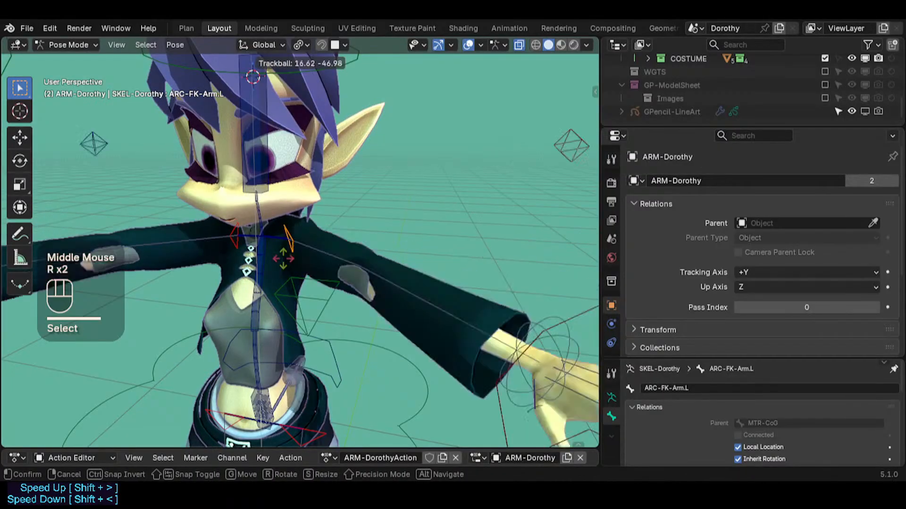
pyautogui.press('Escape')
pyautogui.scroll(-2, 358, 236)
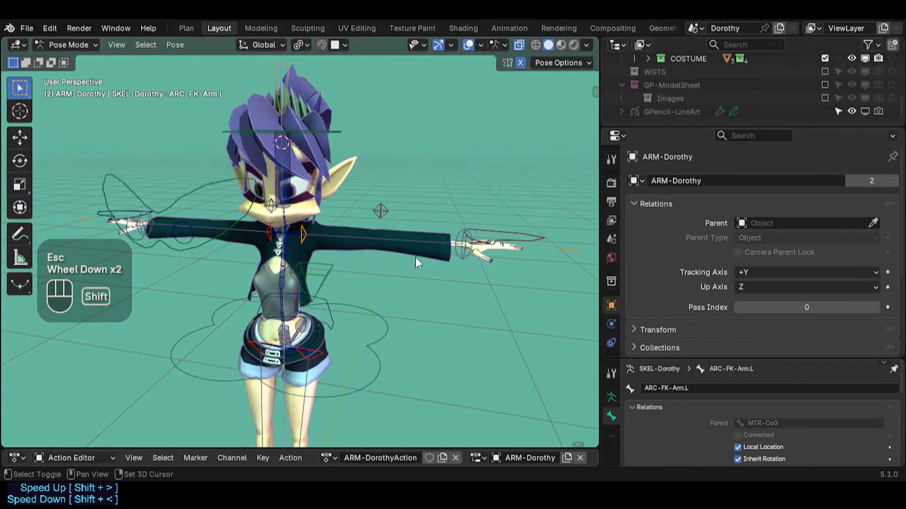
# Try moving the left hand control MTR-IK-Hand.L towards the body, and cancel the move
pyautogui.click(509, 231)
pyautogui.moveTo(415, 297); pyautogui.dragTo(378, 325, button='middle')
pyautogui.press('g')
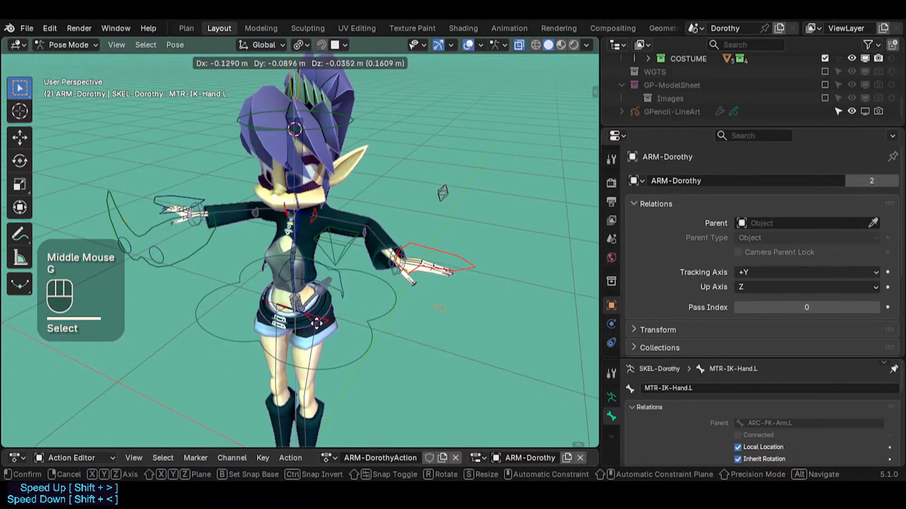
pyautogui.press('Escape')
# Test a trackball rotation of MTR-Torso without keeping it, and save Dorothy.blend
pyautogui.click(384, 328)
pyautogui.press('r')
pyautogui.press('r')
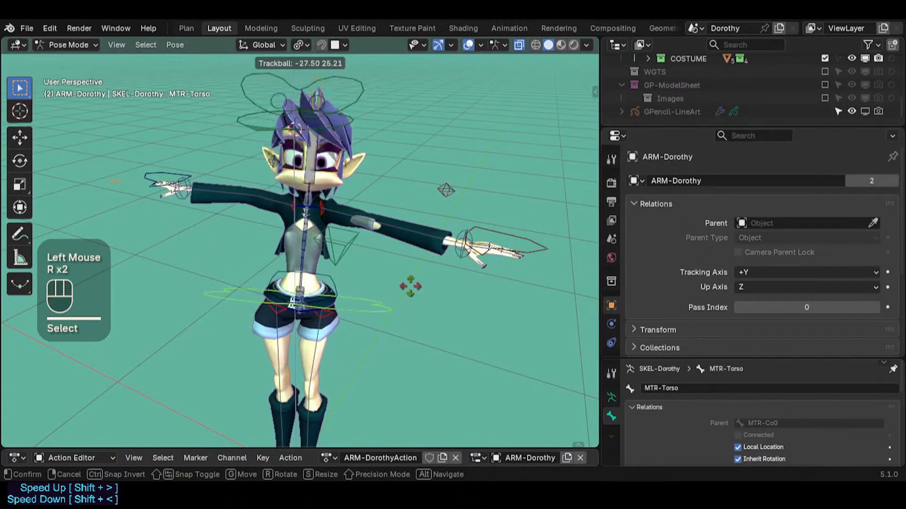
pyautogui.press('Escape')
pyautogui.hotkey('ctrl', 's')
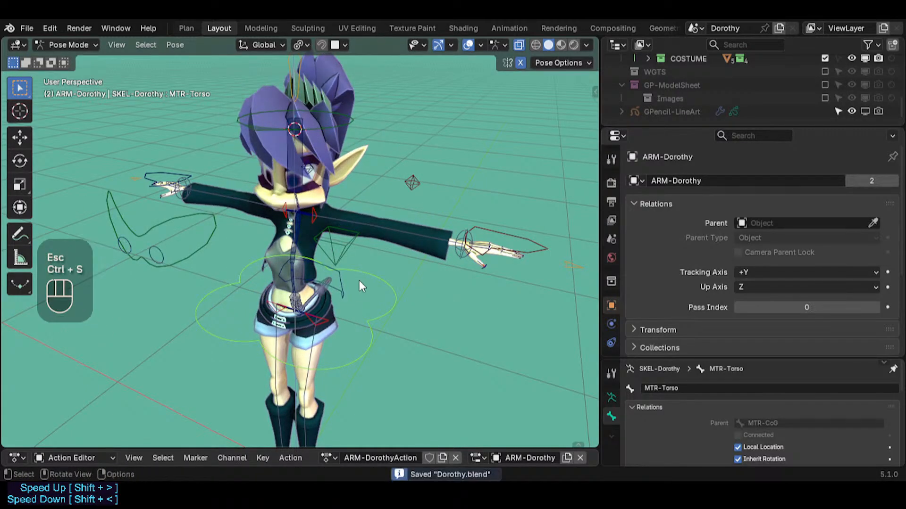
# Move the MTR-Torso control downward so that Dorothy's arms raise and her knees bend
pyautogui.scroll(-1, 358, 280)
pyautogui.keyDown('shift'); pyautogui.moveTo(359, 281); pyautogui.dragTo(374, 225, button='middle'); pyautogui.keyUp('shift')
pyautogui.press('g')
pyautogui.click(368, 304)
pyautogui.keyDown('shift'); pyautogui.moveTo(368, 304); pyautogui.dragTo(353, 216, button='middle'); pyautogui.keyUp('shift')
pyautogui.scroll(-1, 353, 217)
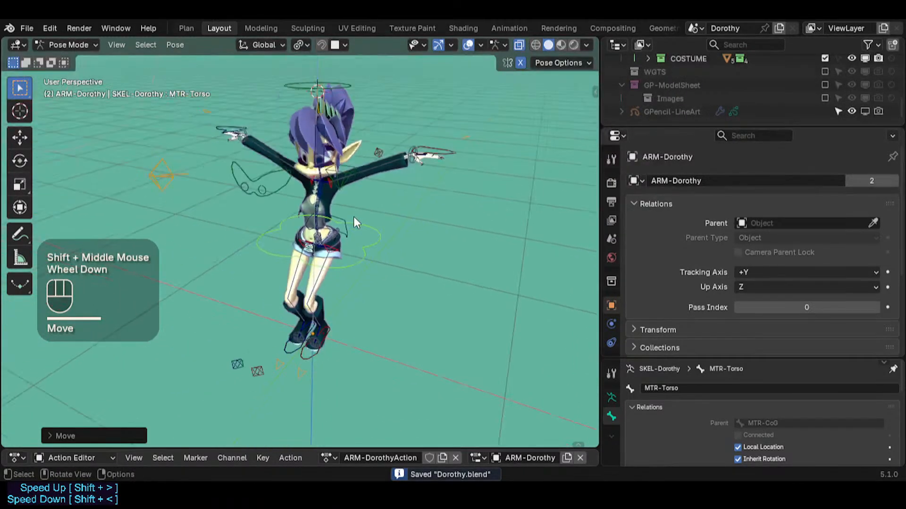
pyautogui.press('g')
pyautogui.click(355, 222)
# Toggle Auto IK and reposition the MTR-Torso control with two further moves
pyautogui.hotkey('shift', 'ctrl', 'alt', 'i')
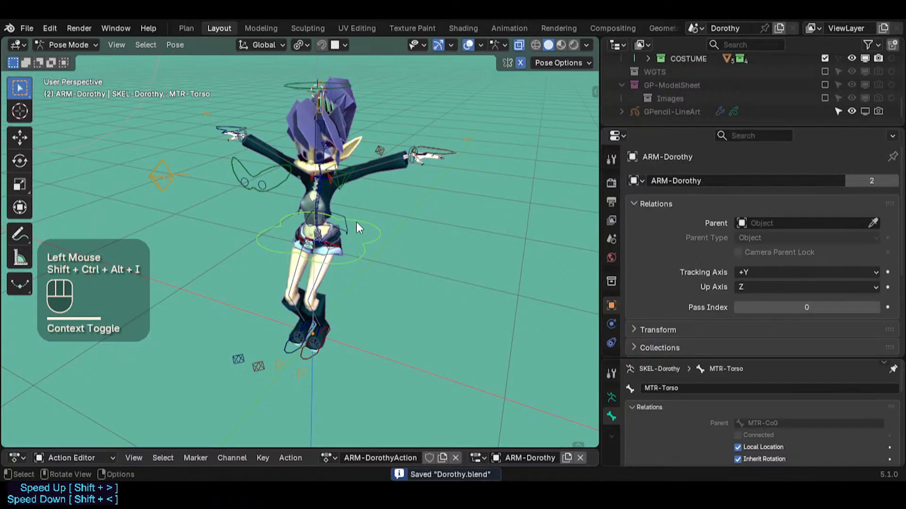
pyautogui.press('g')
pyautogui.click(370, 234)
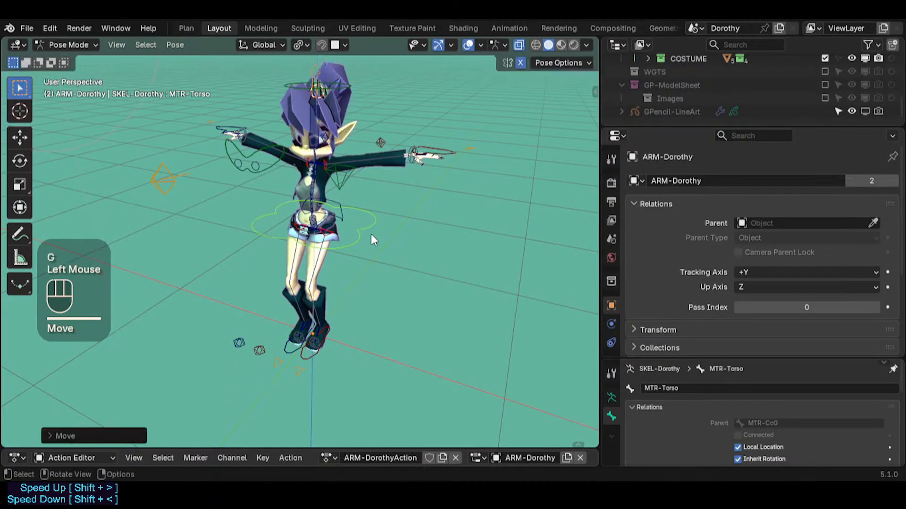
pyautogui.press('g')
pyautogui.click(316, 369)
# Move the left foot control MTR-IK-Foot.L outward and up, away from the body
pyautogui.click(315, 367)
pyautogui.press('g')
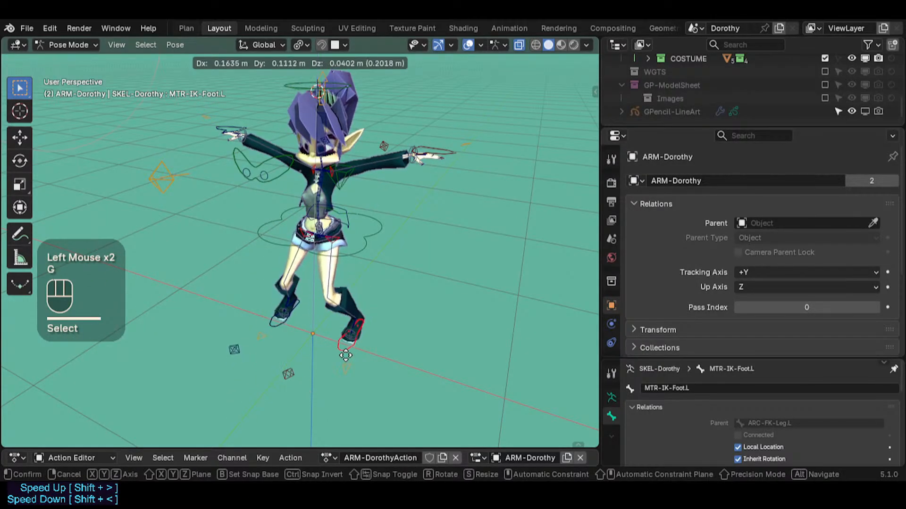
pyautogui.click(370, 302)
pyautogui.press('g')
pyautogui.click(375, 298)
# Select the MTR-Torso control and give it a slight trackball rotation
pyautogui.click(364, 225)
pyautogui.press('r')
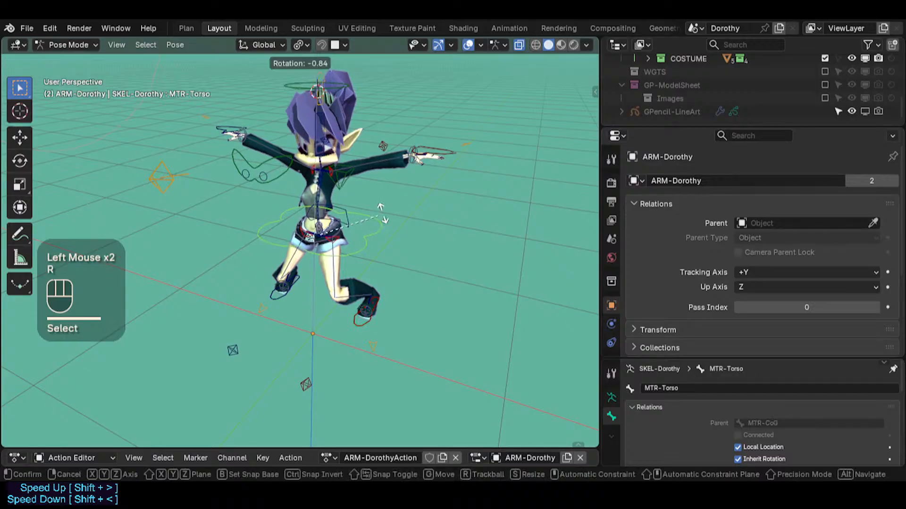
pyautogui.press('r')
pyautogui.click(381, 214)
# Move the left hand control MTR-IK-Hand.L inward and down, close to the chest
pyautogui.click(434, 142)
pyautogui.press('g')
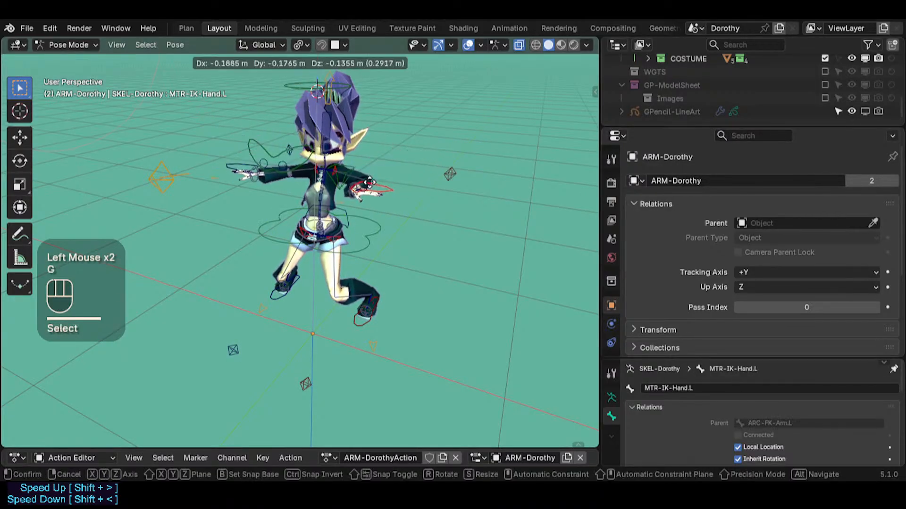
pyautogui.click(372, 187)
# Try rotating and scaling MTR-IK-Hand.L, and clear its scale and rotation
pyautogui.scroll(2, 372, 185)
pyautogui.moveTo(373, 185); pyautogui.dragTo(323, 220, button='middle')
pyautogui.press('r')
pyautogui.press('r')
pyautogui.click(323, 218)
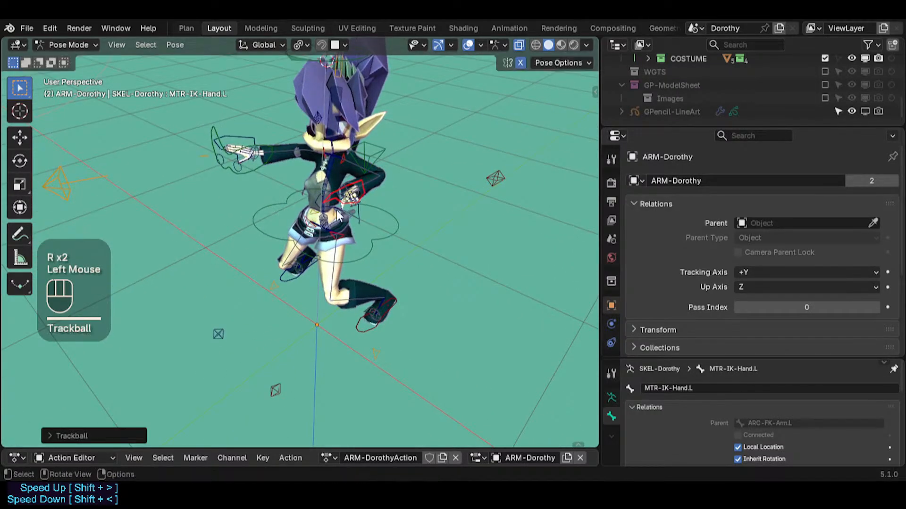
pyautogui.press('s')
pyautogui.click(321, 215)
pyautogui.hotkey('alt', 's')
pyautogui.hotkey('alt', 'r')
# Reposition MTR-IK-Hand.L, lowering the left hand beside the thigh as seen from the side
pyautogui.press('g')
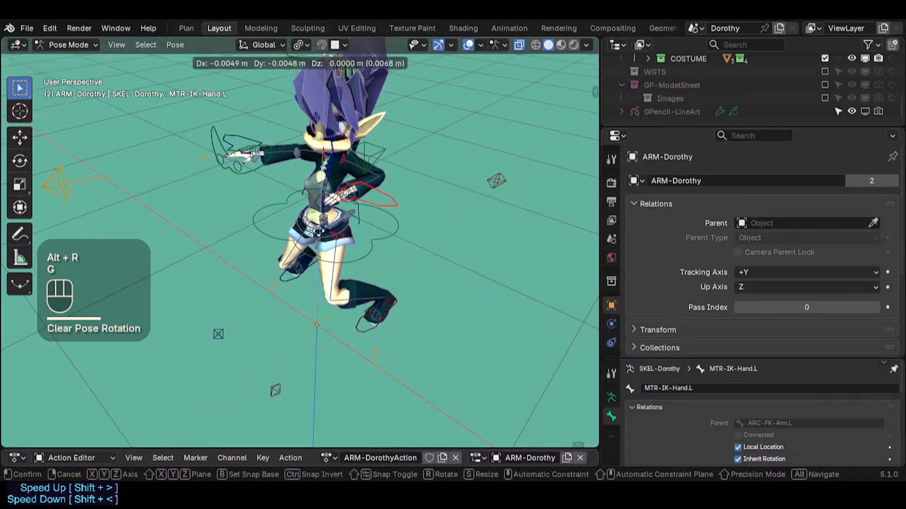
pyautogui.click(354, 261)
pyautogui.moveTo(355, 261); pyautogui.dragTo(384, 259, button='middle')
pyautogui.press('g')
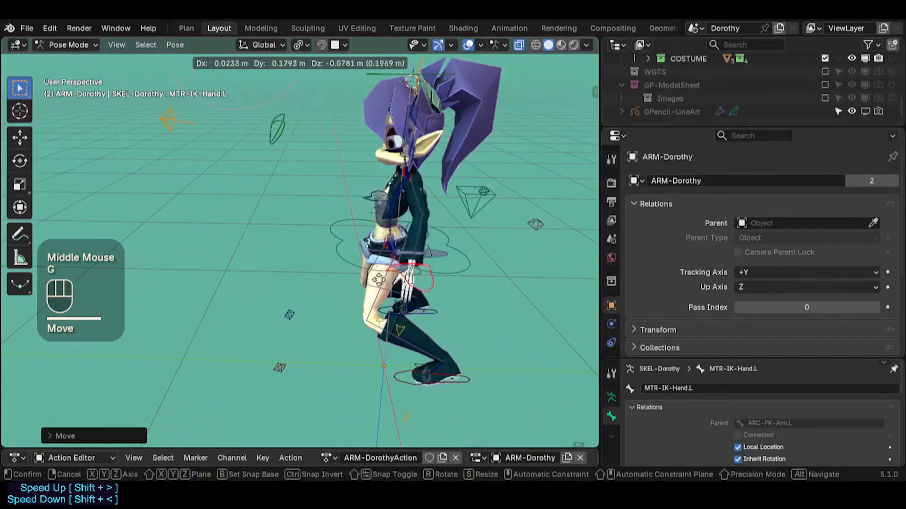
pyautogui.click(417, 254)
# Move the MTR-Torso control backward so that Dorothy's hips shift behind her feet
pyautogui.click(453, 251)
pyautogui.press('g')
pyautogui.click(504, 258)
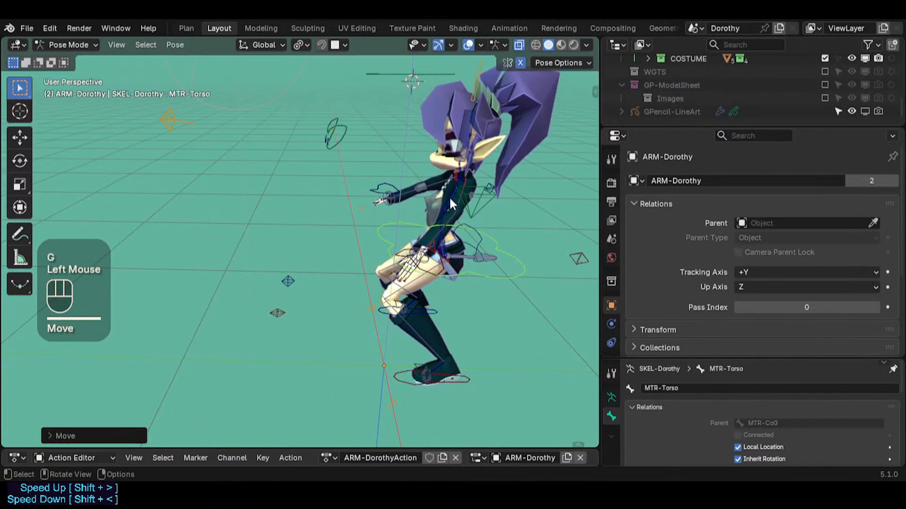
# Select the CTL-Chest bone and move it forward with Auto IK to lean the upper body
pyautogui.click(445, 192)
pyautogui.click(447, 204)
pyautogui.press('g')
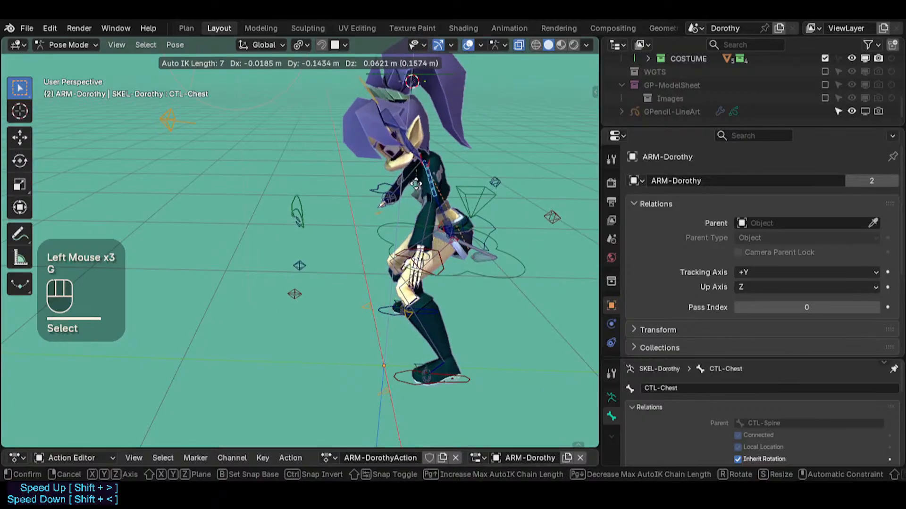
pyautogui.click(406, 198)
# Adjust the CTL-Chest bone with several small Auto IK moves, keeping the upper body leaned over the hips
pyautogui.scroll(1, 317, 239)
pyautogui.keyDown('shift'); pyautogui.moveTo(377, 223); pyautogui.dragTo(393, 199, button='middle'); pyautogui.keyUp('shift')
pyautogui.press('g')
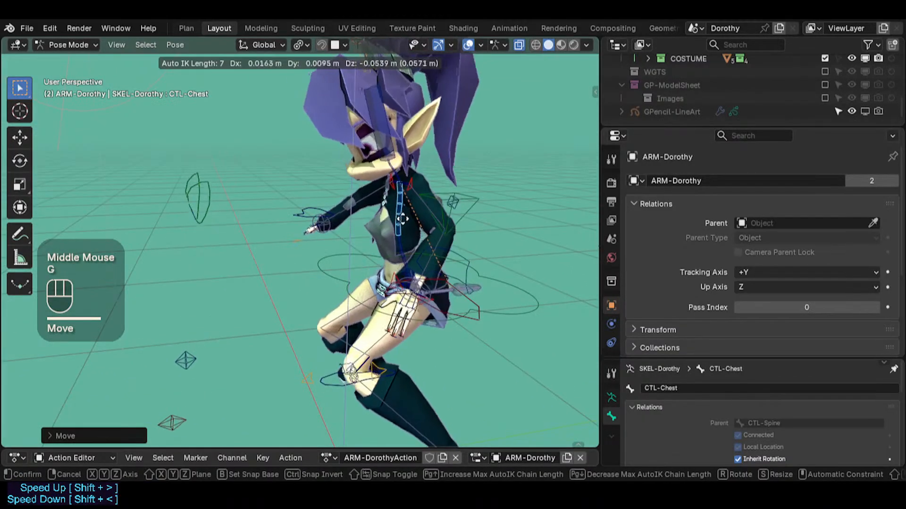
pyautogui.click(402, 200)
pyautogui.press('g')
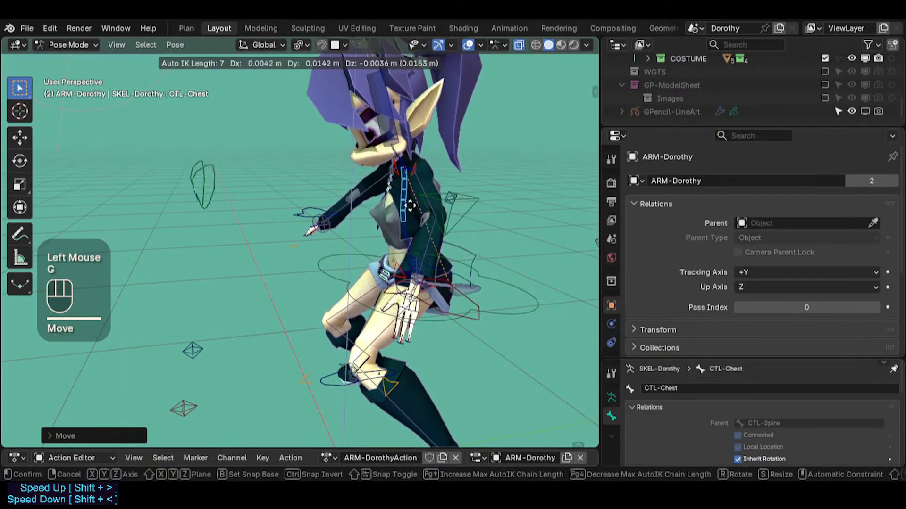
pyautogui.click(378, 240)
pyautogui.press('g')
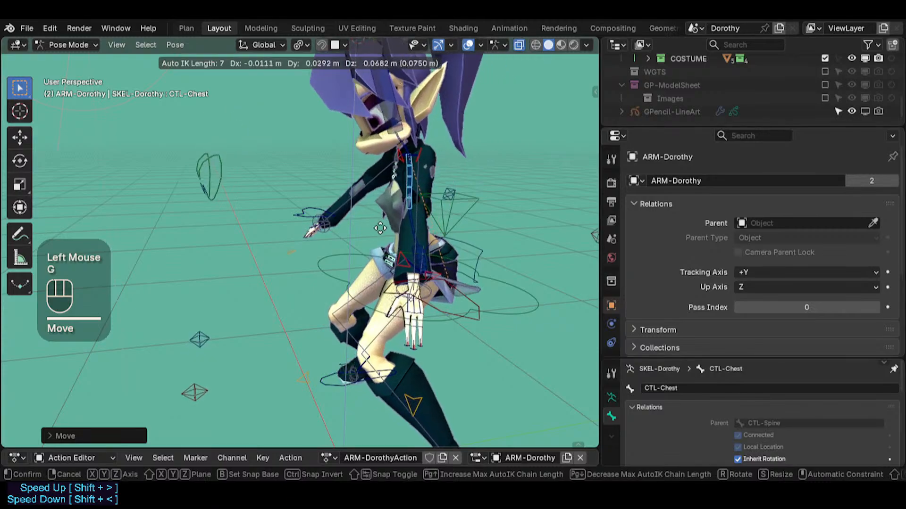
pyautogui.click(463, 336)
# Clear the scale of MTR-IK-Hand.L and move CTL-Chest backward with Auto IK
pyautogui.click(468, 318)
pyautogui.hotkey('alt', 's')
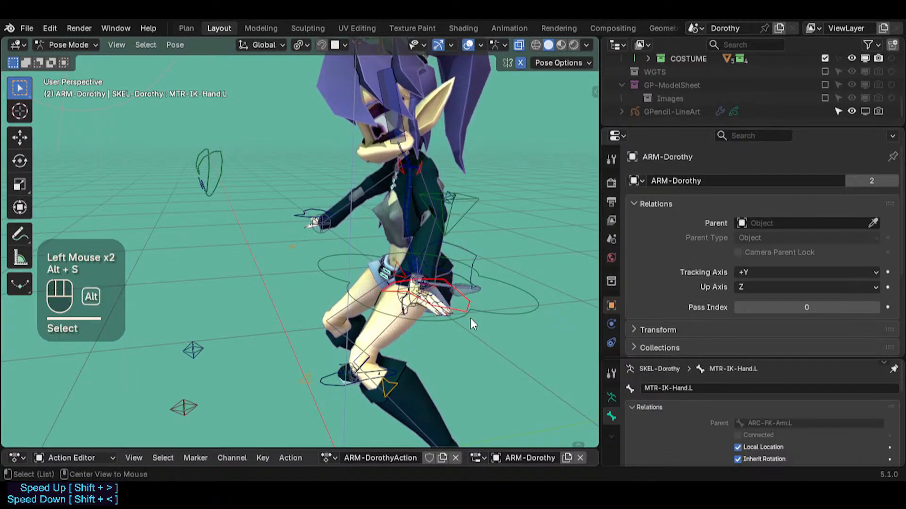
pyautogui.click(407, 211)
pyautogui.press('g')
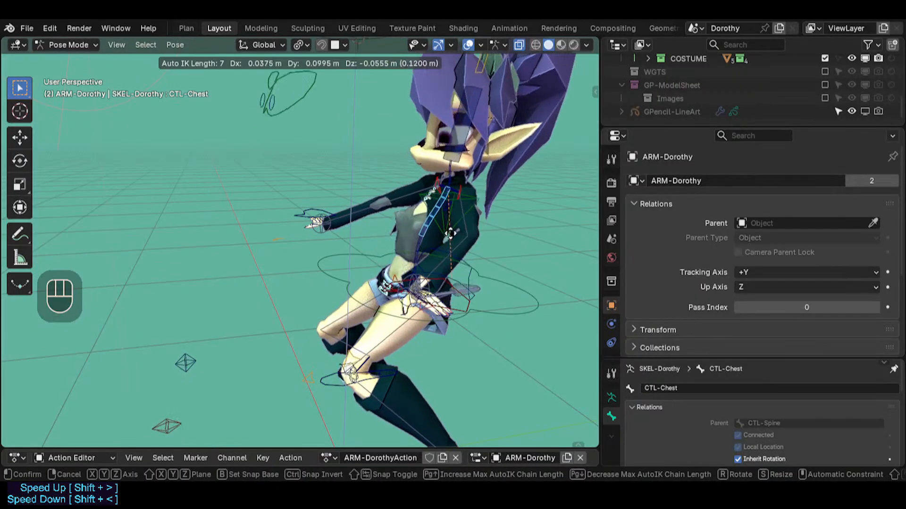
pyautogui.click(419, 219)
# Turn the CTL-Chest bone with two trackball rotations to twist the upper body
pyautogui.press('r')
pyautogui.press('r')
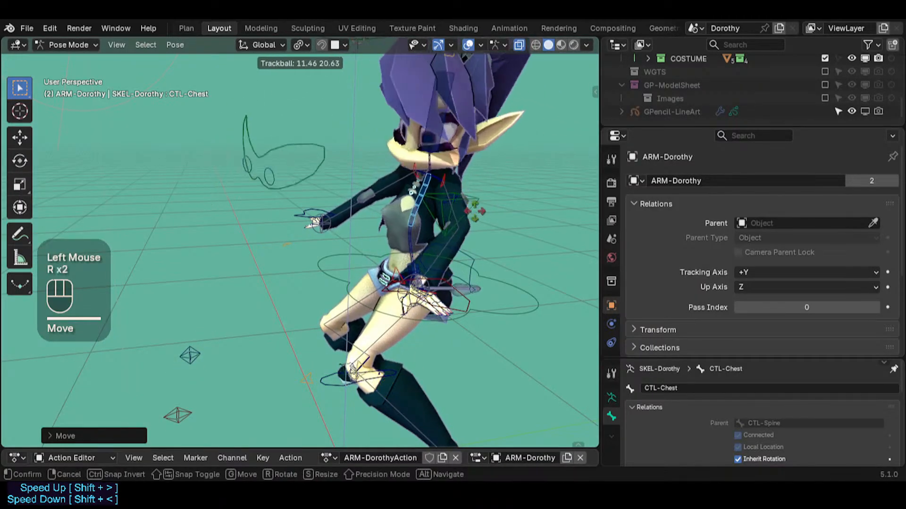
pyautogui.click(469, 215)
pyautogui.press('r')
pyautogui.press('r')
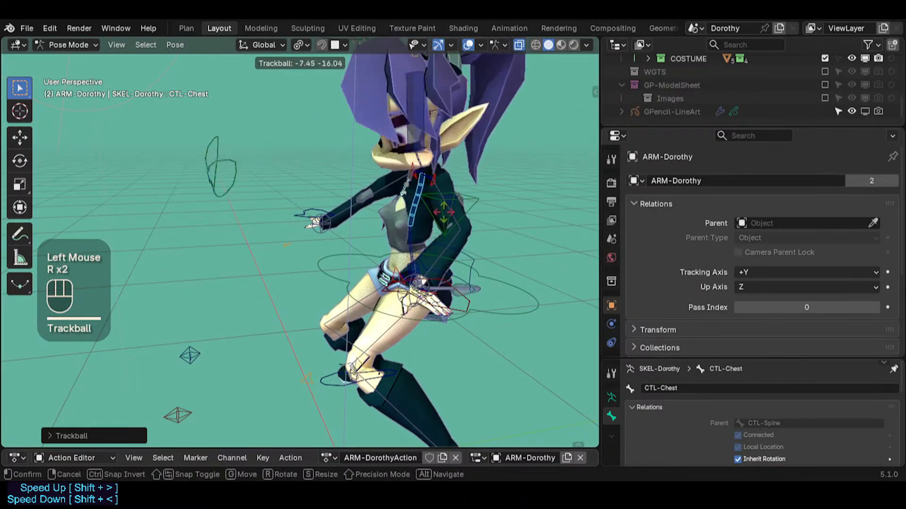
pyautogui.click(477, 210)
# Scale up the left hand control MTR-IK-Hand.L so that the fingers extend
pyautogui.click(464, 301)
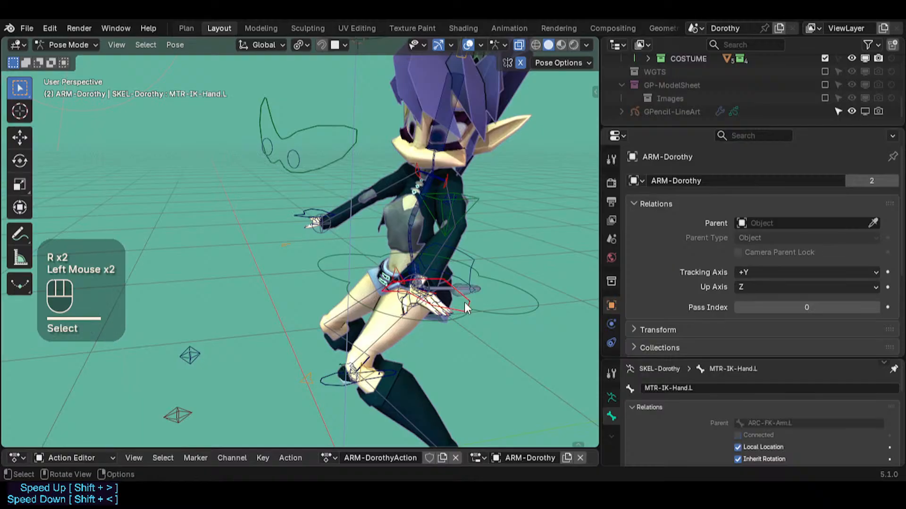
pyautogui.press('s')
pyautogui.click(472, 290)
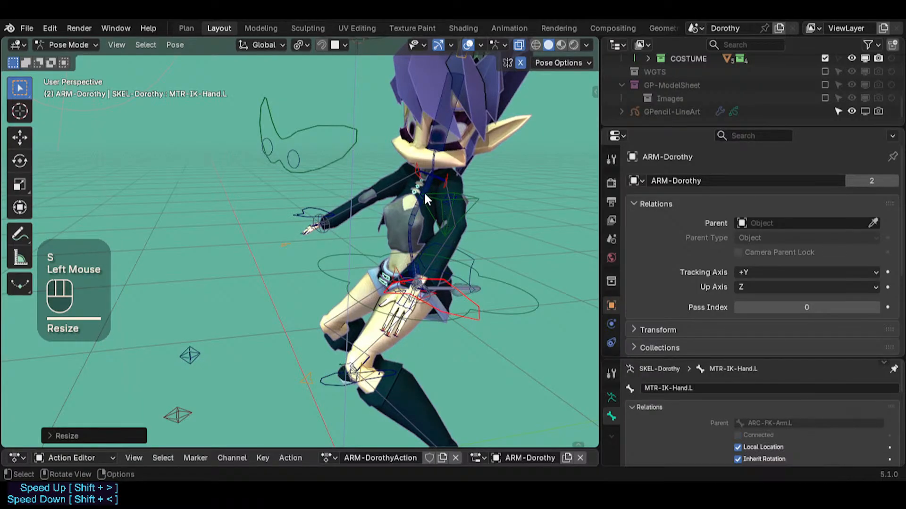
# Move the CTL-Chest bone around with Auto IK to bend the upper body forward over the hips
pyautogui.click(411, 210)
pyautogui.press('g')
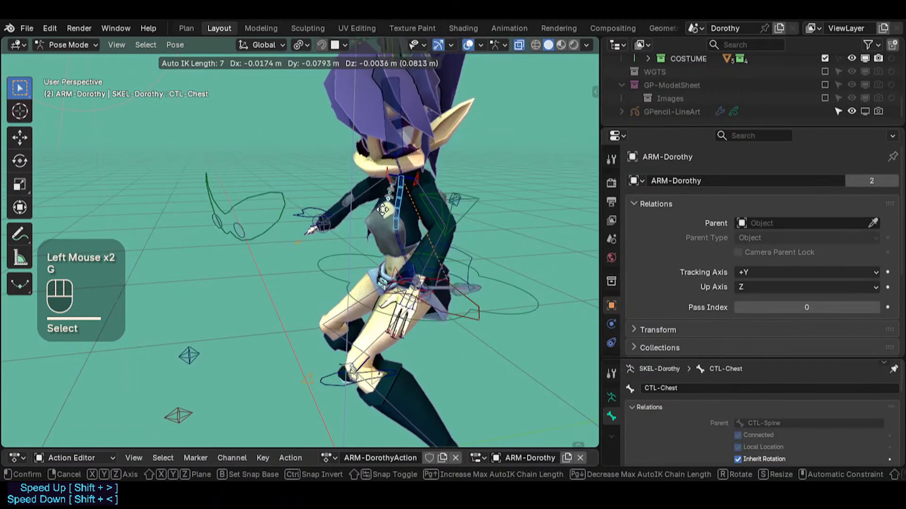
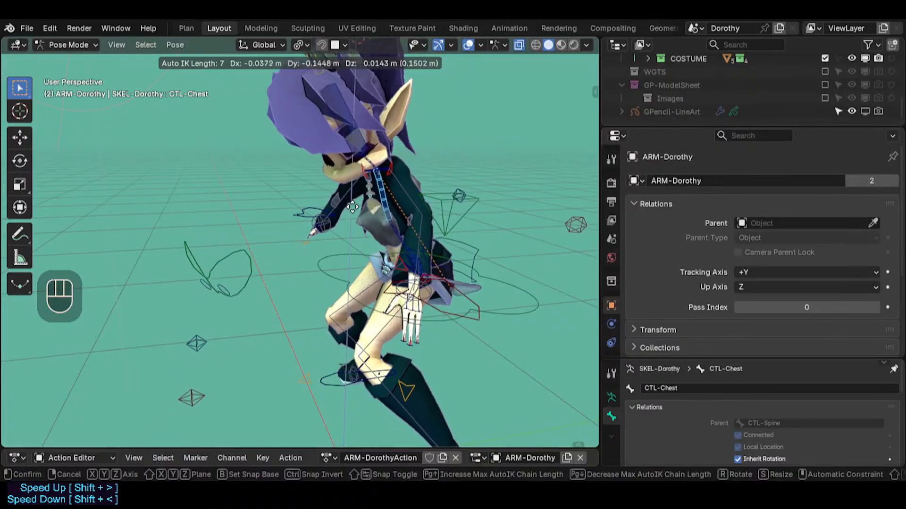
pyautogui.click(359, 273)
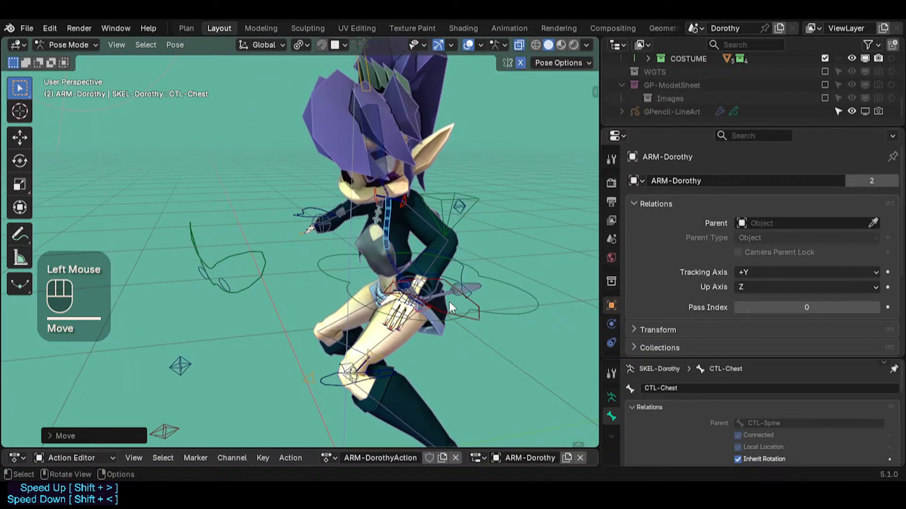
# Move the left hand control MTR-IK-Hand.L in front of the hips and clear its scale
pyautogui.click(477, 313)
pyautogui.press('g')
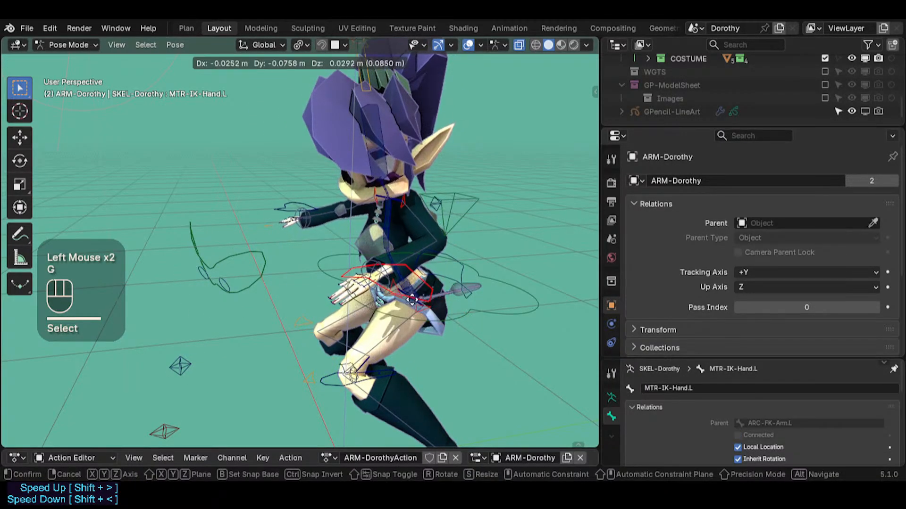
pyautogui.click(422, 295)
pyautogui.hotkey('alt', 's')
pyautogui.click(428, 250)
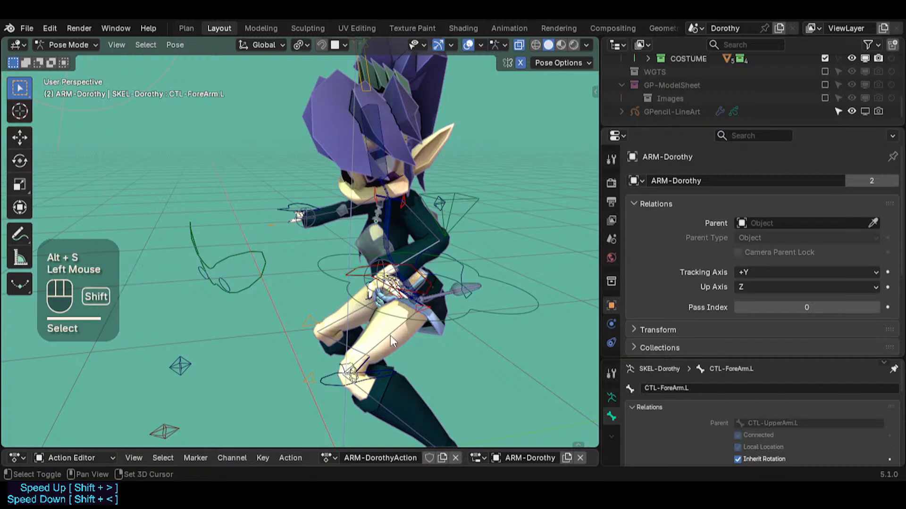
# Scale the left foot control MTR-IK-Foot.L to test the foot's heel and toe bend
pyautogui.keyDown('shift'); pyautogui.moveTo(390, 336); pyautogui.dragTo(378, 333, button='middle'); pyautogui.keyUp('shift')
pyautogui.scroll(-2, 378, 333)
pyautogui.click(428, 352)
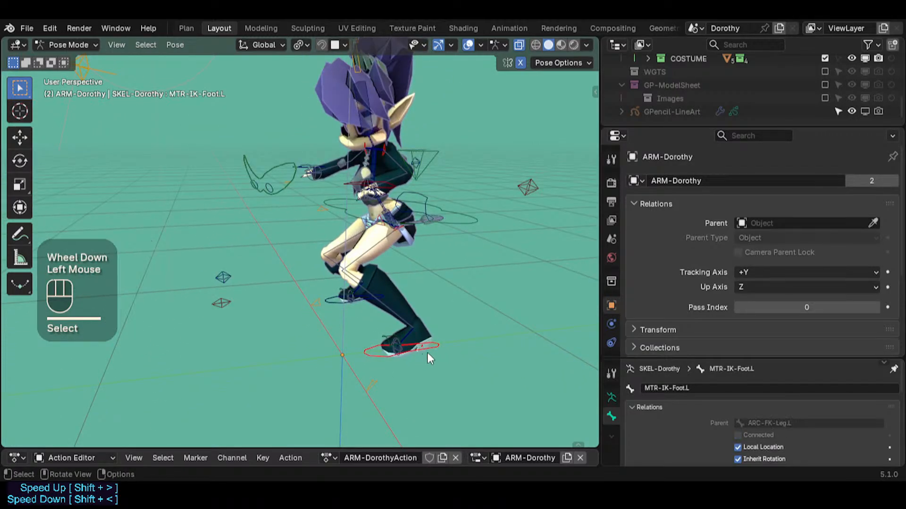
pyautogui.press('s')
pyautogui.click(448, 316)
pyautogui.keyDown('shift'); pyautogui.moveTo(448, 317); pyautogui.dragTo(397, 277, button='middle'); pyautogui.keyUp('shift')
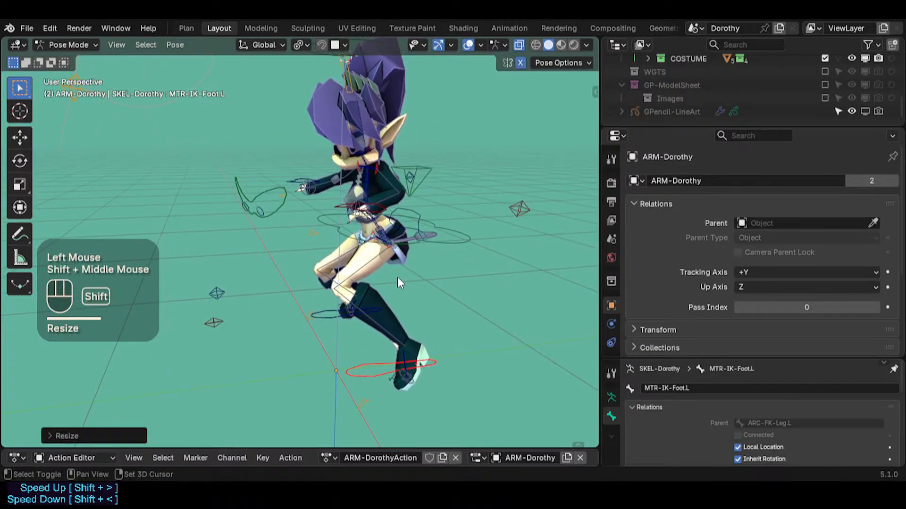
# Move MTR-Torso to test the legs against the bent foot, and clear the scale of MTR-IK-Foot.L
pyautogui.click(447, 243)
pyautogui.press('g')
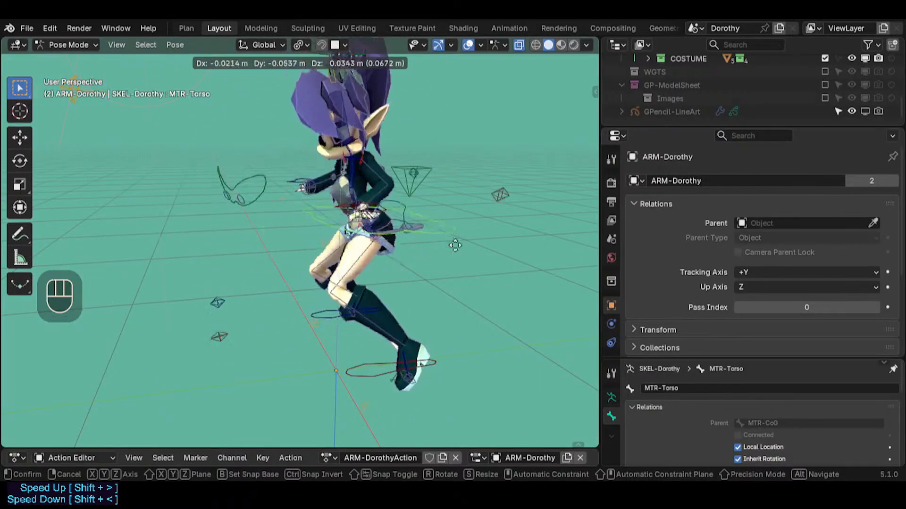
pyautogui.click(416, 345)
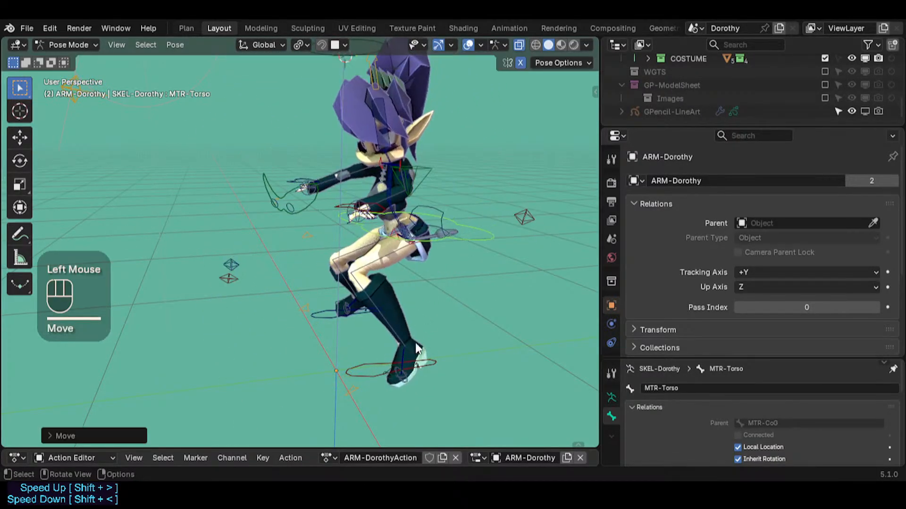
pyautogui.click(366, 364)
pyautogui.hotkey('alt', 's')
pyautogui.keyDown('shift'); pyautogui.moveTo(375, 264); pyautogui.dragTo(412, 255, button='middle'); pyautogui.keyUp('shift')
# Reset the transforms of all bones so that Dorothy returns to her rest pose
pyautogui.press('a')
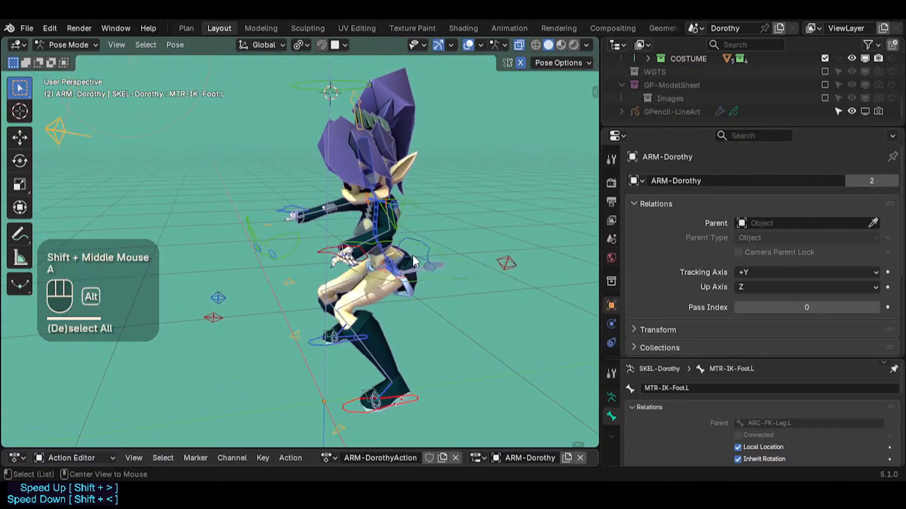
pyautogui.hotkey('alt', 'q')
pyautogui.hotkey('alt', 'q')
# Rotate MTR-Torso with the trackball and lower it into a crouch to test the body
pyautogui.click(396, 247)
pyautogui.press('r')
pyautogui.press('r')
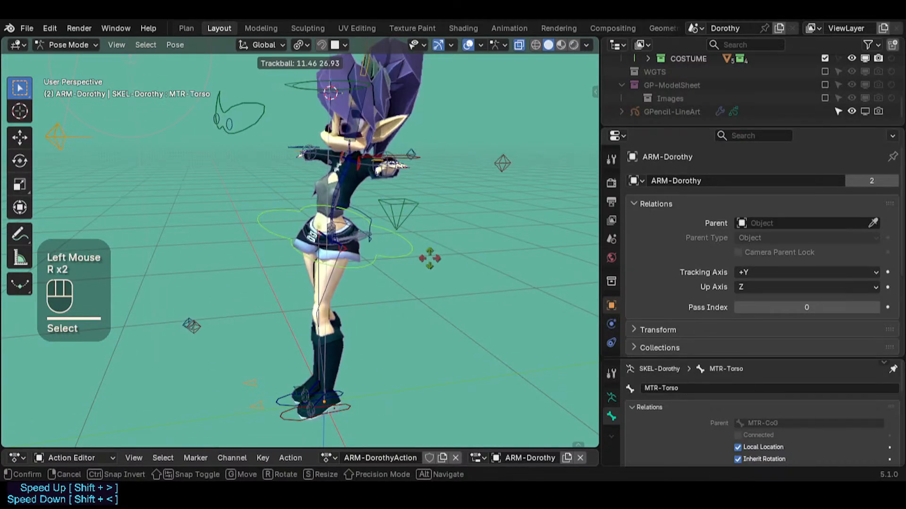
pyautogui.click(403, 251)
pyautogui.press('g')
pyautogui.click(395, 296)
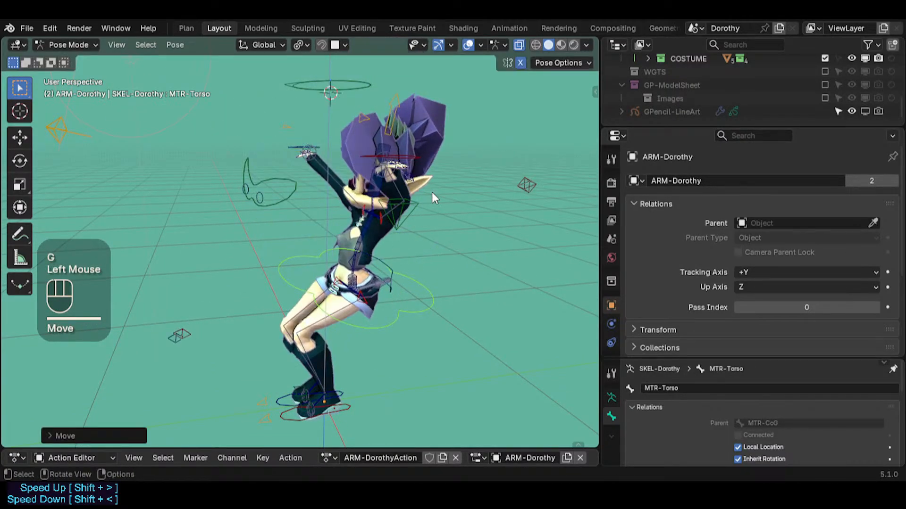
# Set the viewport shading to Material Preview with X-ray turned off
pyautogui.click(558, 47)
pyautogui.click(524, 39)
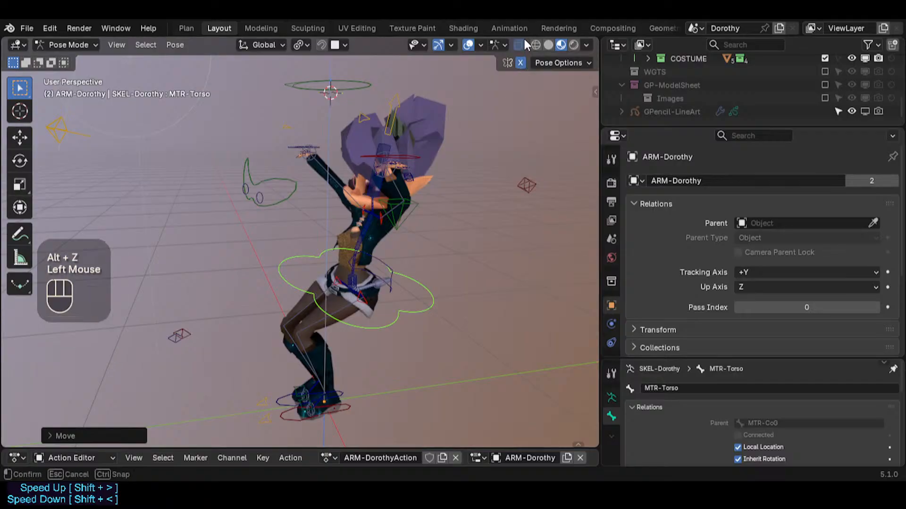
pyautogui.moveTo(353, 166); pyautogui.dragTo(445, 214, button='middle')
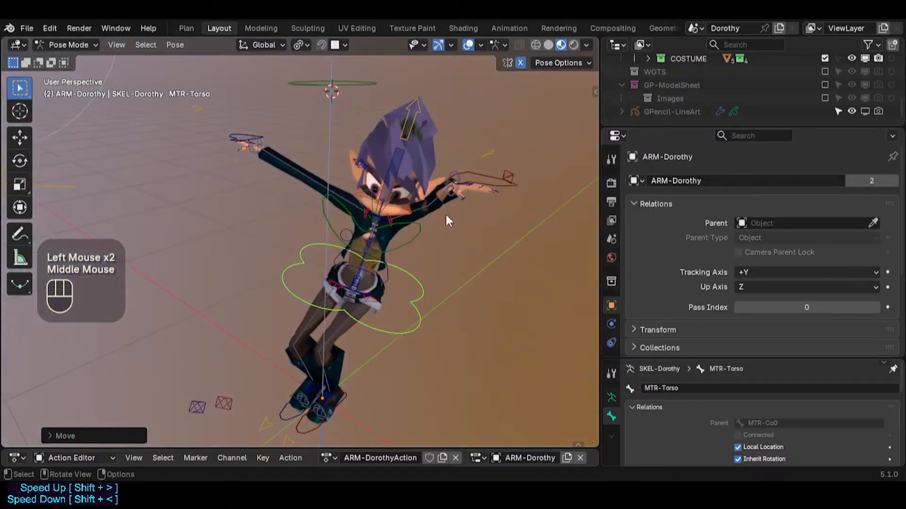
# Move the left hand control MTR-IK-Hand.L down in front of the body in two moves
pyautogui.click(495, 185)
pyautogui.press('g')
pyautogui.click(406, 285)
pyautogui.moveTo(344, 291); pyautogui.dragTo(358, 302, button='middle')
pyautogui.press('g')
pyautogui.click(368, 308)
# Rotate MTR-IK-Hand.L with the trackball and lower the hand to the knee
pyautogui.press('r')
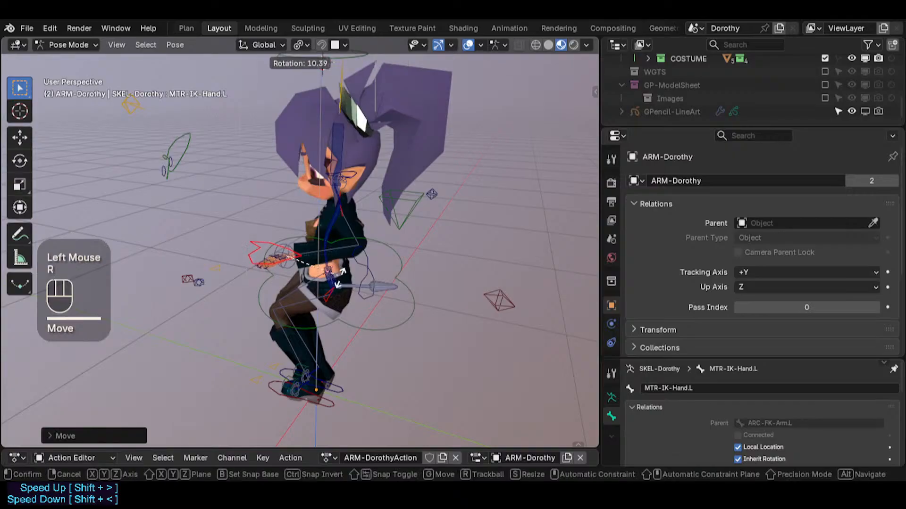
pyautogui.press('r')
pyautogui.click(287, 289)
pyautogui.press('g')
pyautogui.click(304, 340)
# Scale MTR-IK-Hand.L in two passes to test how the fingers curl and extend
pyautogui.press('s')
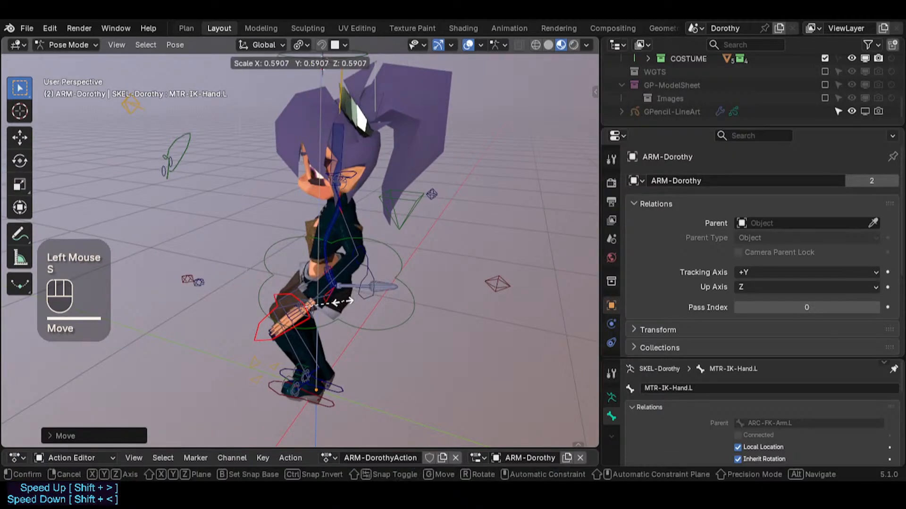
pyautogui.click(340, 304)
pyautogui.press('s')
pyautogui.click(387, 294)
# Move MTR-IK-Hand.L in two moves until the left arm stretches forward at chest height
pyautogui.press('g')
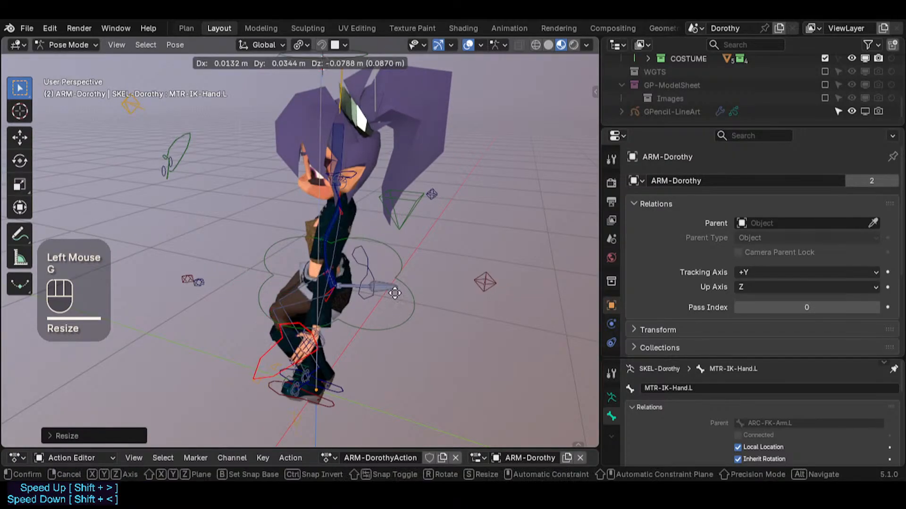
pyautogui.click(358, 270)
pyautogui.press('g')
pyautogui.click(332, 241)
# Scale the outstretched MTR-IK-Hand.L to pose the fingers, and clear its scale
pyautogui.press('s')
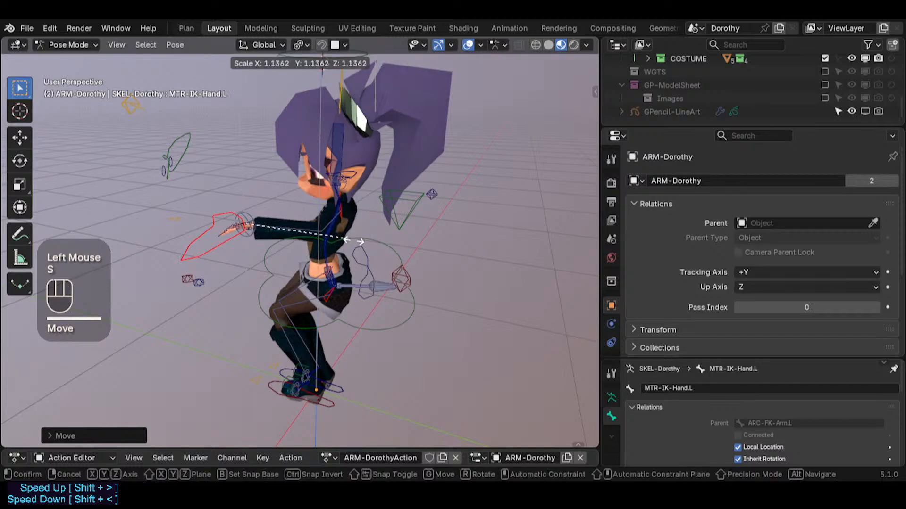
pyautogui.click(365, 242)
pyautogui.hotkey('alt', 's')
# Move MTR-Torso twice to test how the body and legs follow while the hands stay planted
pyautogui.click(371, 324)
pyautogui.press('g')
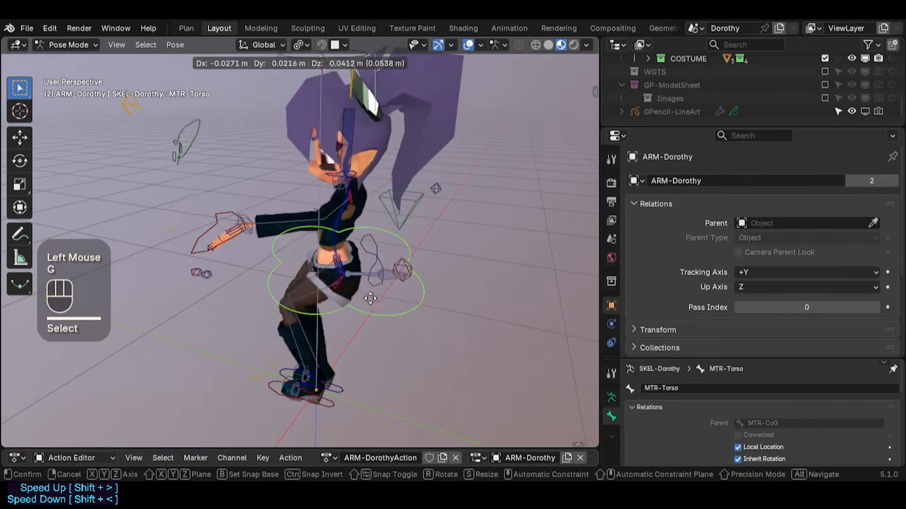
pyautogui.click(370, 298)
pyautogui.moveTo(369, 298); pyautogui.dragTo(477, 265, button='middle')
pyautogui.press('g')
pyautogui.click(282, 270)
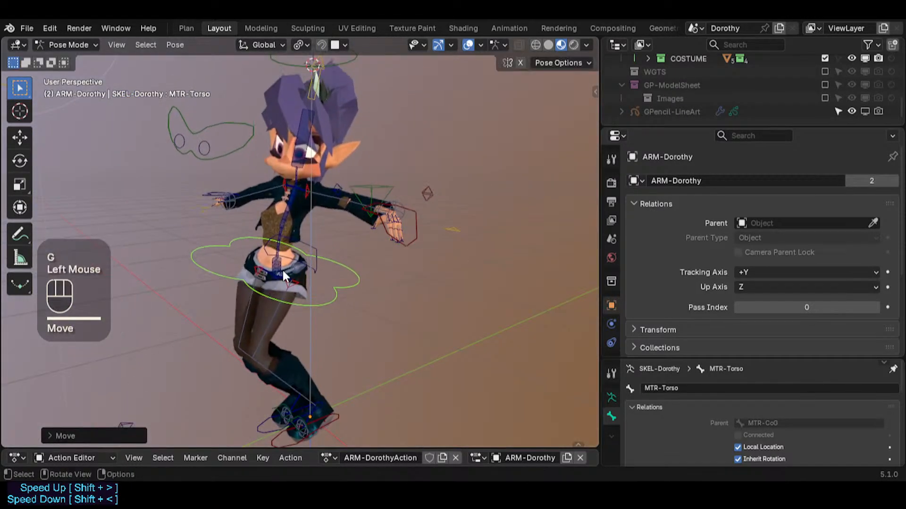
# Reset the transforms of all bones and save the Dorothy.blend file
pyautogui.press('a')
pyautogui.hotkey('alt', 'q')
pyautogui.hotkey('alt', 'q')
pyautogui.hotkey('ctrl', 's')
# Show the meshes' wireframe overlay and examine the mesh around Dorothy's eye up close
pyautogui.moveTo(302, 151); pyautogui.dragTo(293, 177, button='middle')
pyautogui.scroll(-1, 293, 177)
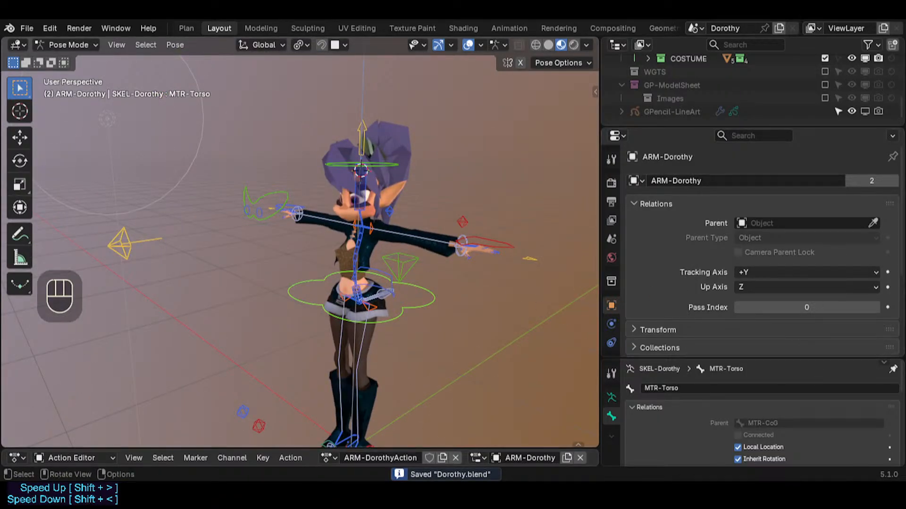
pyautogui.scroll(4, 392, 204)
pyautogui.scroll(3, 392, 204)
pyautogui.moveTo(392, 204); pyautogui.dragTo(328, 201, button='middle')
pyautogui.scroll(-1, 400, 196)
pyautogui.scroll(2, 427, 201)
pyautogui.scroll(1, 440, 196)
pyautogui.hotkey('shift', 'ctrl', 'alt', 'z')
pyautogui.scroll(-2, 401, 207)
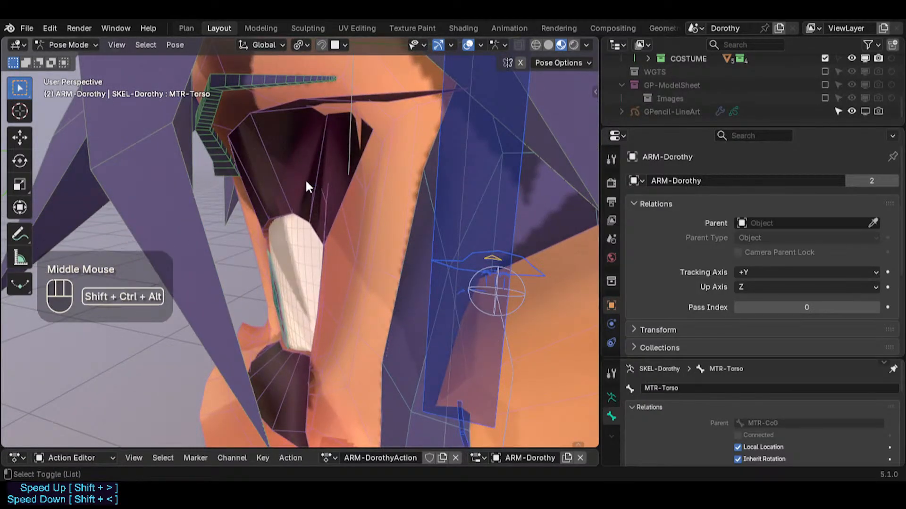
# Toggle the meshes' subdivision display and compare the topology of the eyes and face
pyautogui.hotkey('shift', 'ctrl', 'alt', 'i')
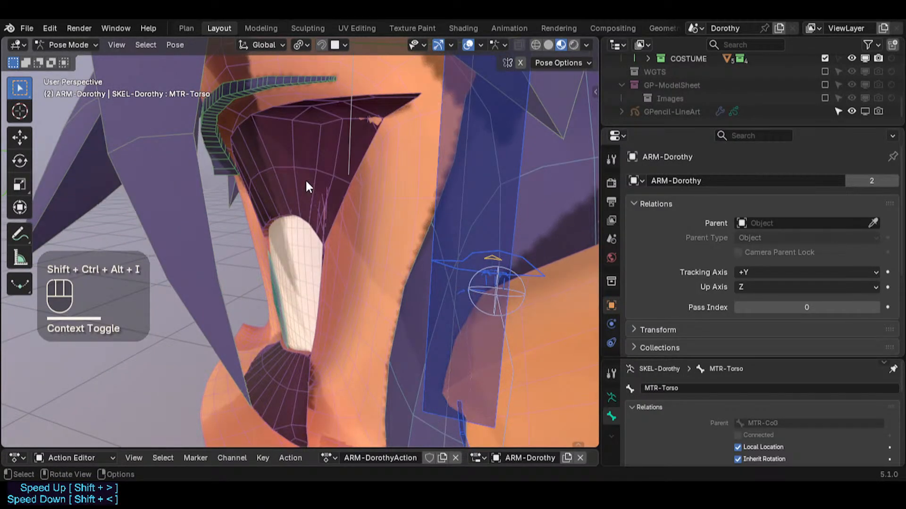
pyautogui.scroll(-2, 306, 183)
pyautogui.moveTo(298, 189); pyautogui.dragTo(231, 217, button='middle')
pyautogui.hotkey('shift', 'ctrl', 'alt', 'i')
pyautogui.scroll(-2, 415, 229)
pyautogui.scroll(1, 304, 186)
pyautogui.scroll(-2, 354, 223)
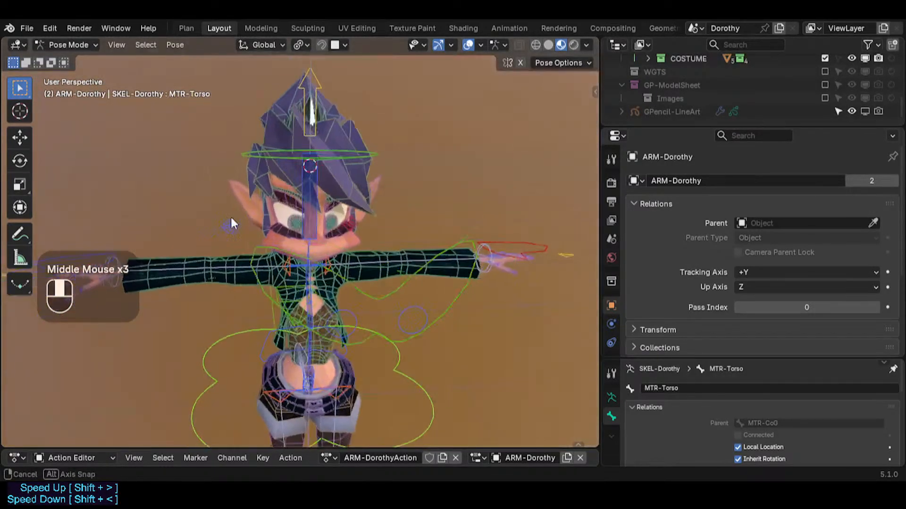
pyautogui.scroll(5, 325, 225)
pyautogui.scroll(-2, 358, 222)
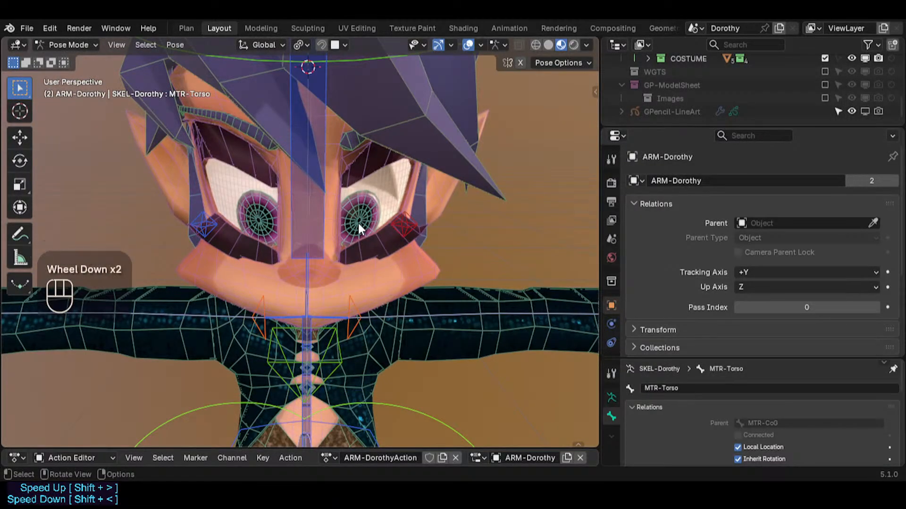
pyautogui.scroll(-3, 358, 222)
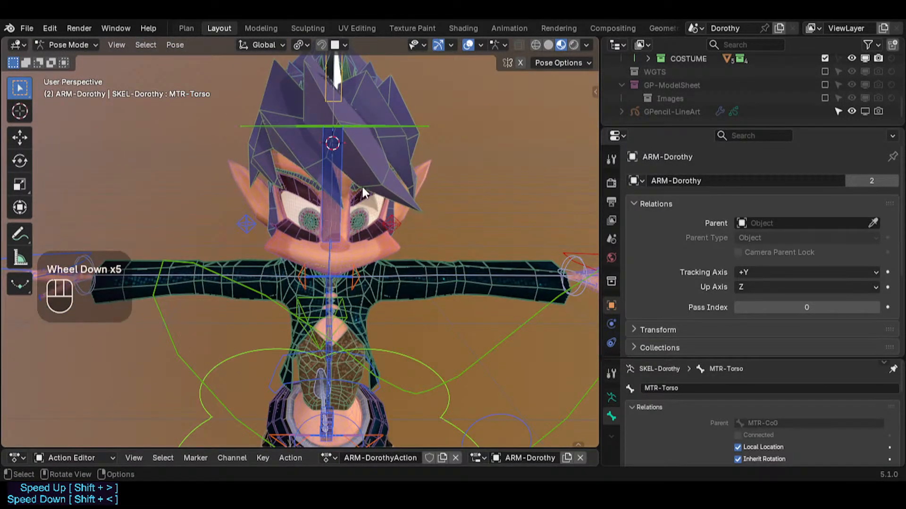
# Open the Plan workspace and review the Upper Face Eyecoins entries in the ToDoList text
pyautogui.click(186, 28)
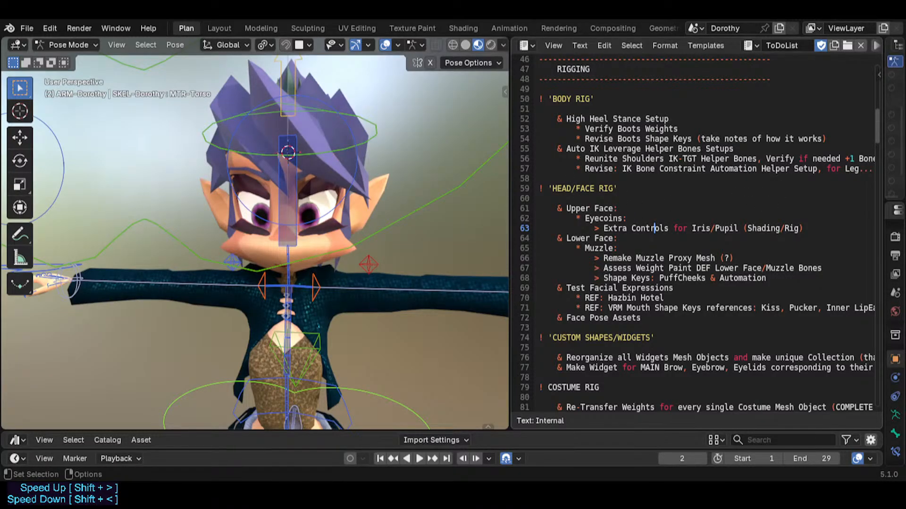
pyautogui.moveTo(610, 229); pyautogui.dragTo(801, 225)
pyautogui.click(559, 219)
pyautogui.click(813, 225)
pyautogui.moveTo(555, 211)
pyautogui.mouseDown()
pyautogui.moveTo(762, 236)
pyautogui.moveTo(809, 230)
pyautogui.moveTo(560, 208)
pyautogui.mouseUp()
pyautogui.click(735, 219)
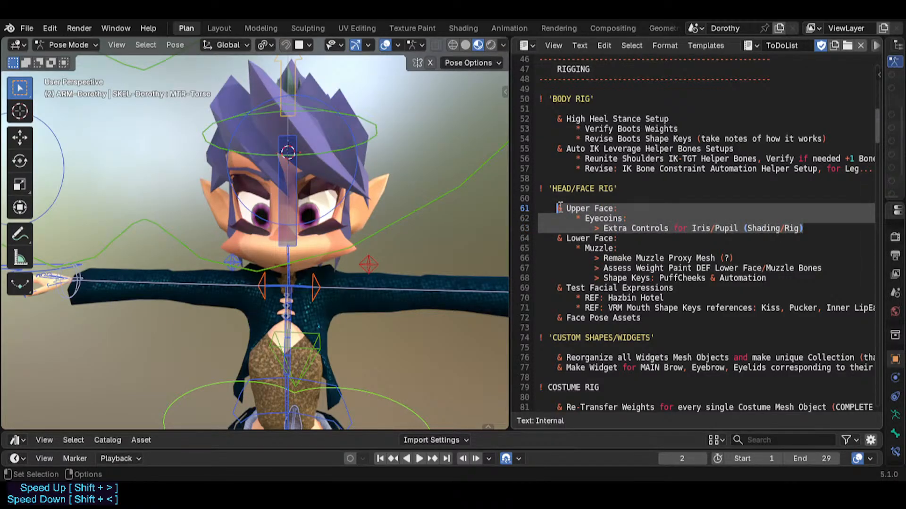
# Review the Iris/Pupil (Shading/Rig) controls entry and examine Dorothy's iris and pupil up close
pyautogui.click(564, 208)
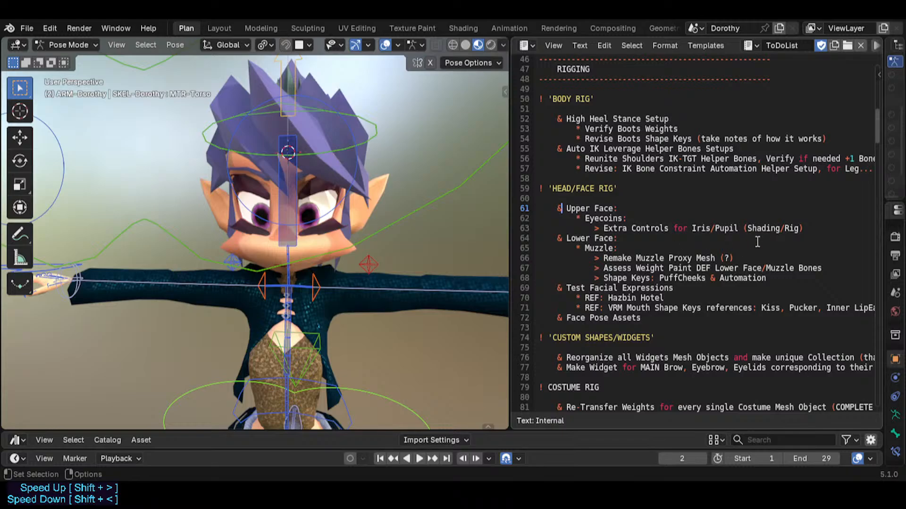
pyautogui.click(803, 228)
pyautogui.moveTo(804, 229); pyautogui.dragTo(710, 229)
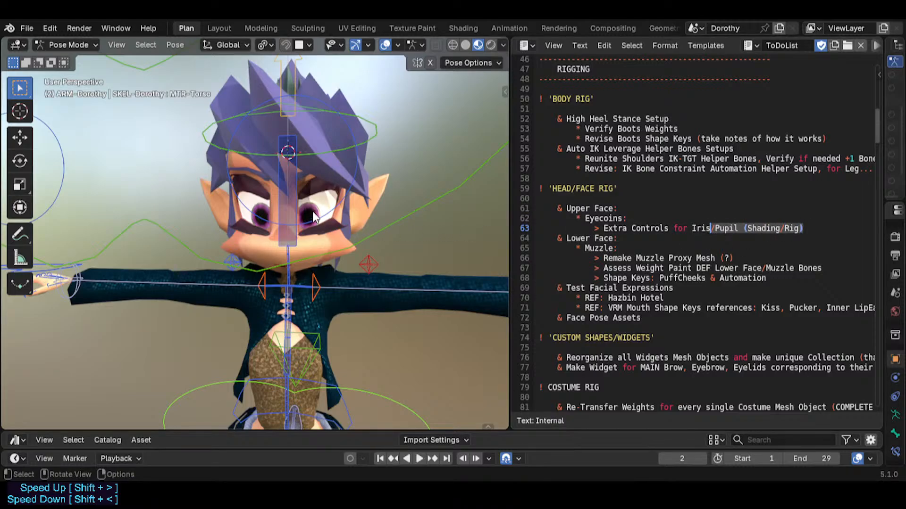
pyautogui.scroll(10, 312, 211)
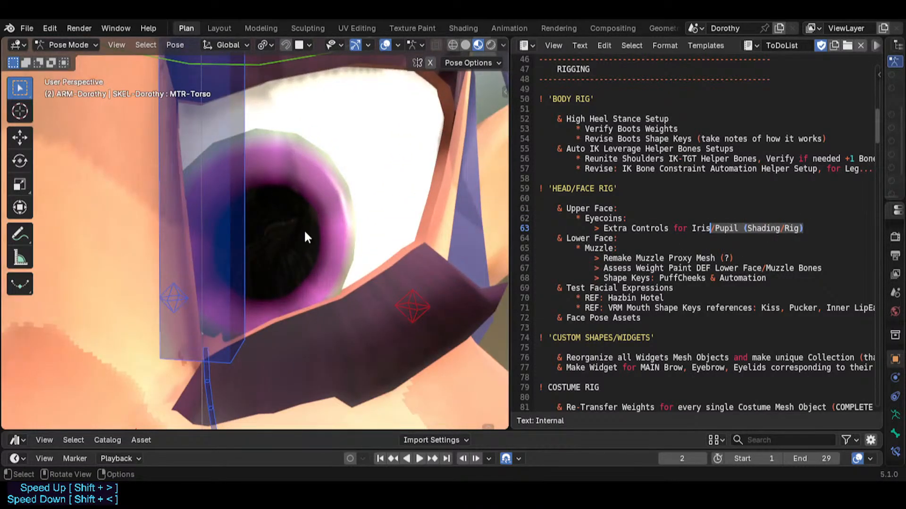
pyautogui.scroll(-8, 304, 232)
pyautogui.scroll(8, 305, 233)
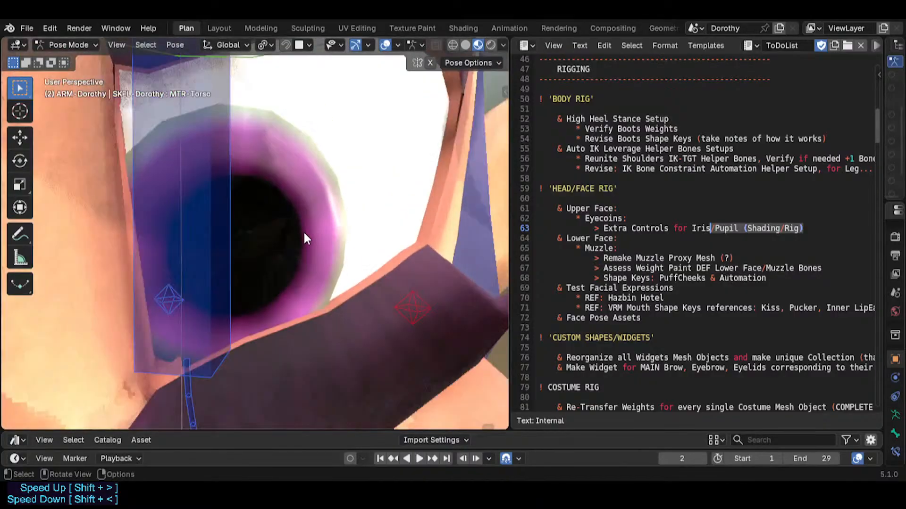
pyautogui.scroll(-5, 303, 231)
# Review the Lower Face section and highlight its "Remake Muzzle Proxy Mesh (?)" entry
pyautogui.click(627, 238)
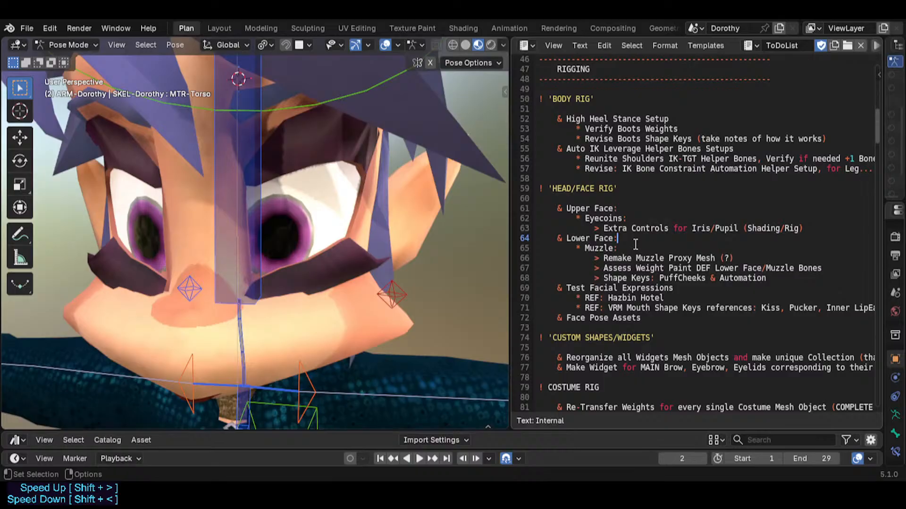
pyautogui.scroll(-1, 635, 244)
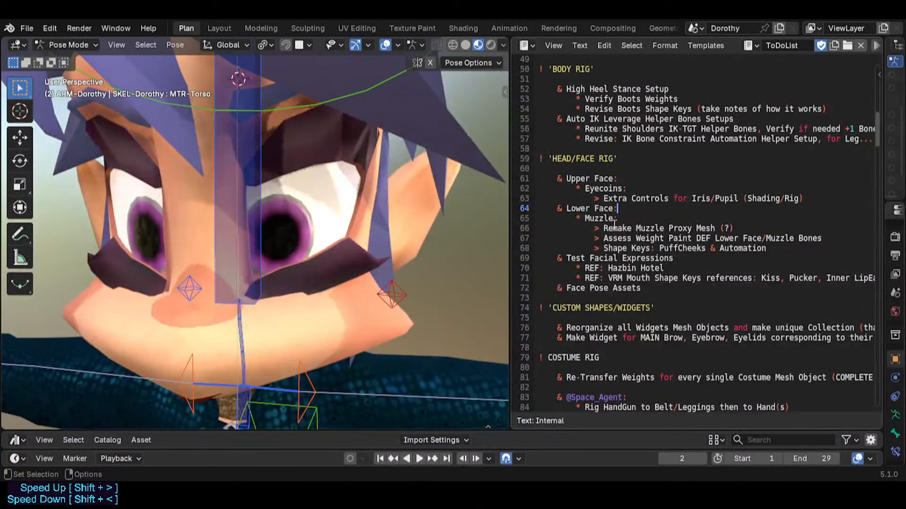
pyautogui.moveTo(605, 228); pyautogui.dragTo(735, 229)
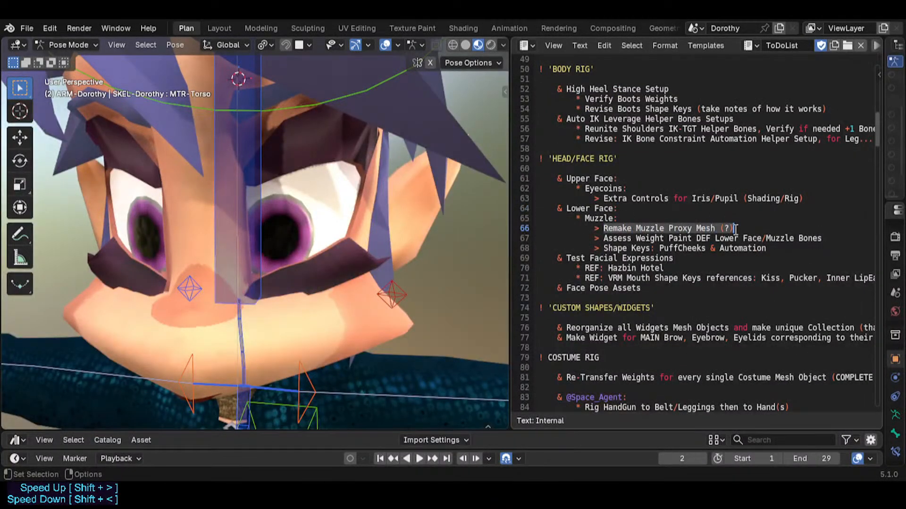
# Review the "Assess Weight Paint DEF Lower Face/Muzzle Bones" entry and examine Dorothy's muzzle from several distances and angles
pyautogui.click(648, 238)
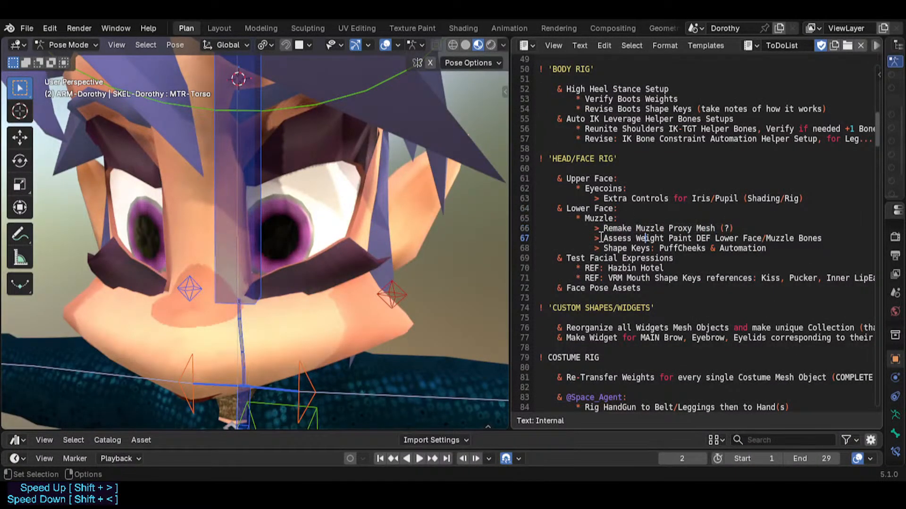
pyautogui.moveTo(626, 228); pyautogui.dragTo(688, 228)
pyautogui.click(627, 238)
pyautogui.moveTo(608, 238); pyautogui.dragTo(840, 241)
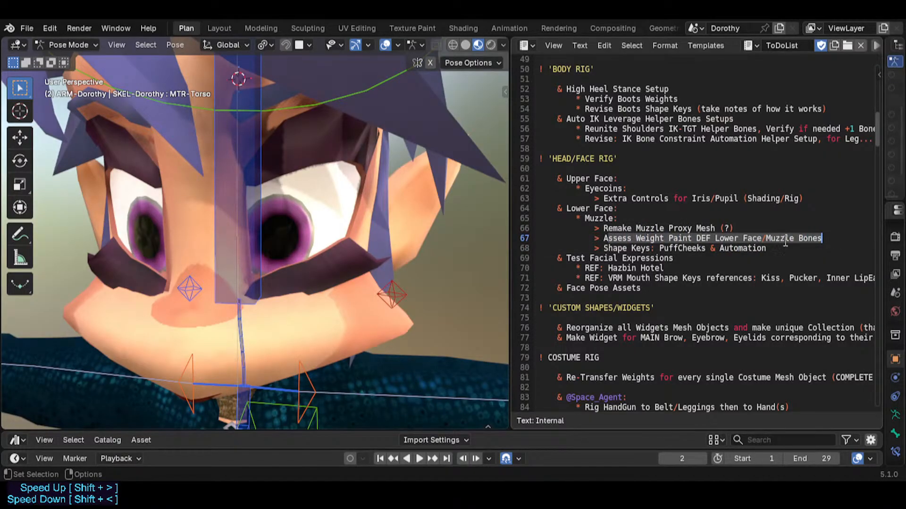
pyautogui.click(710, 239)
pyautogui.moveTo(688, 239); pyautogui.dragTo(823, 238)
pyautogui.scroll(-1, 310, 253)
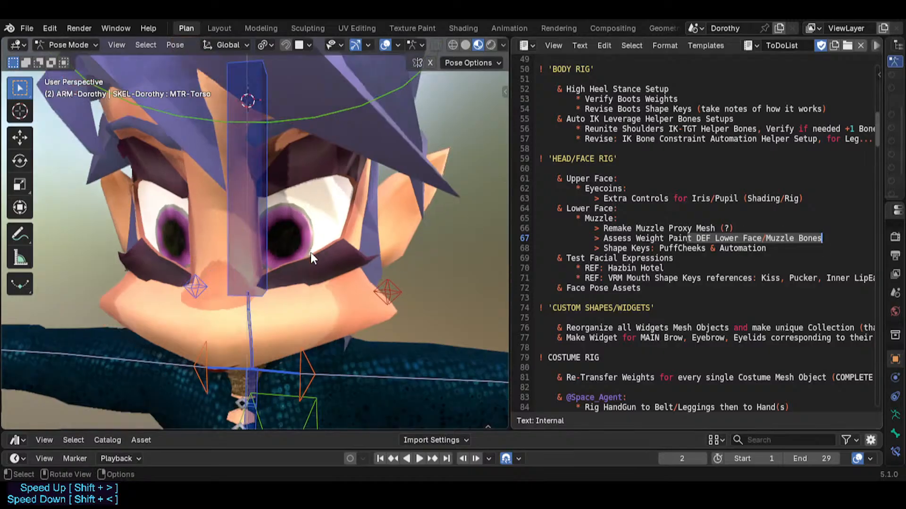
pyautogui.scroll(-2, 311, 253)
pyautogui.moveTo(329, 332); pyautogui.dragTo(273, 265, button='middle')
pyautogui.scroll(1, 341, 264)
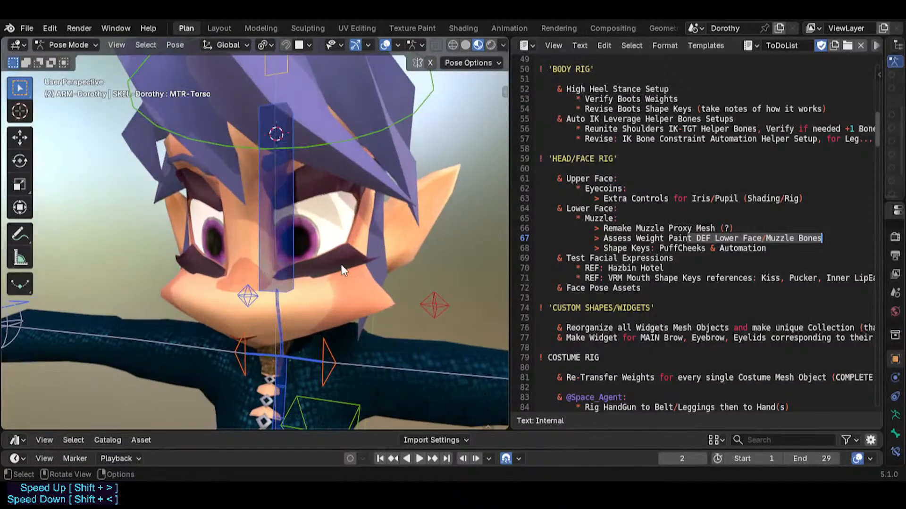
pyautogui.scroll(1, 343, 270)
# Review the Muzzle's Shape Keys entry and highlight its "PuffCheeks & Automation" text
pyautogui.moveTo(604, 249); pyautogui.dragTo(777, 249)
pyautogui.click(626, 247)
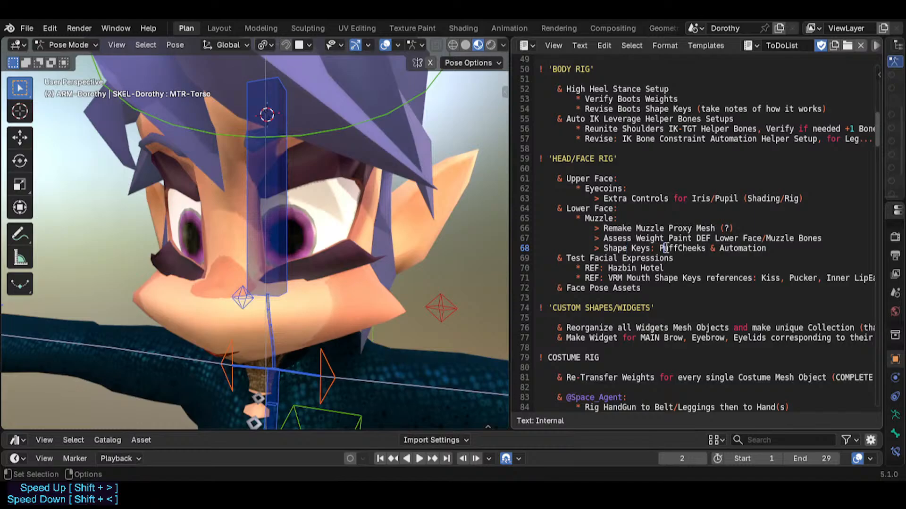
pyautogui.moveTo(661, 249); pyautogui.dragTo(775, 249)
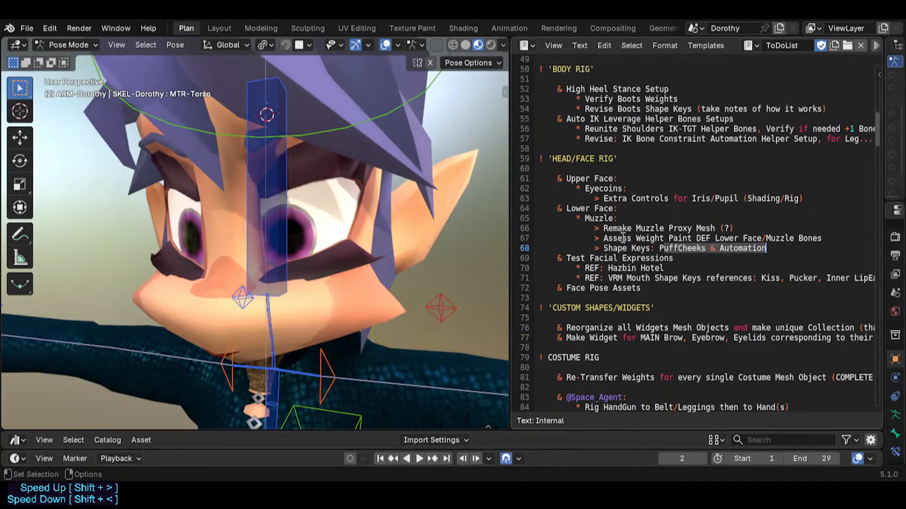
# Highlight the Lower Face task block, extending the highlighted range to cover both the Upper Face and Lower Face sections
pyautogui.moveTo(552, 209); pyautogui.dragTo(797, 247)
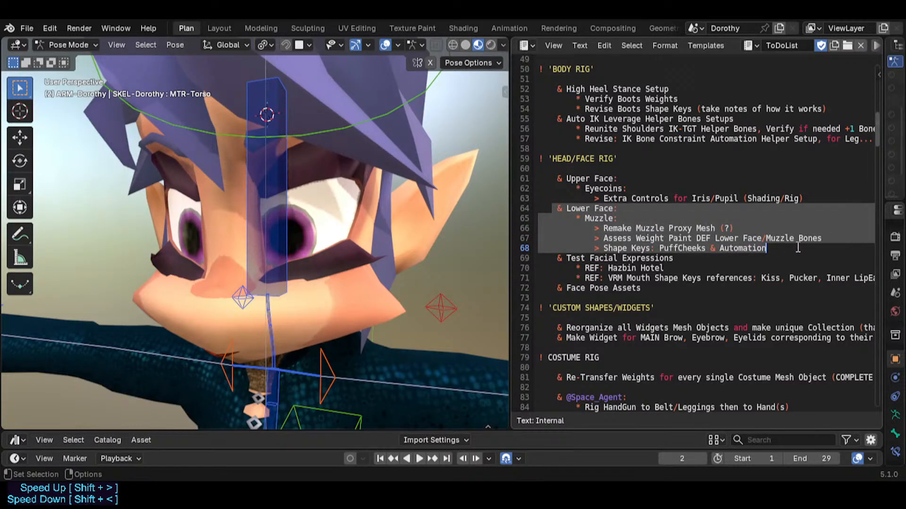
pyautogui.click(610, 209)
pyautogui.moveTo(559, 181); pyautogui.dragTo(788, 250)
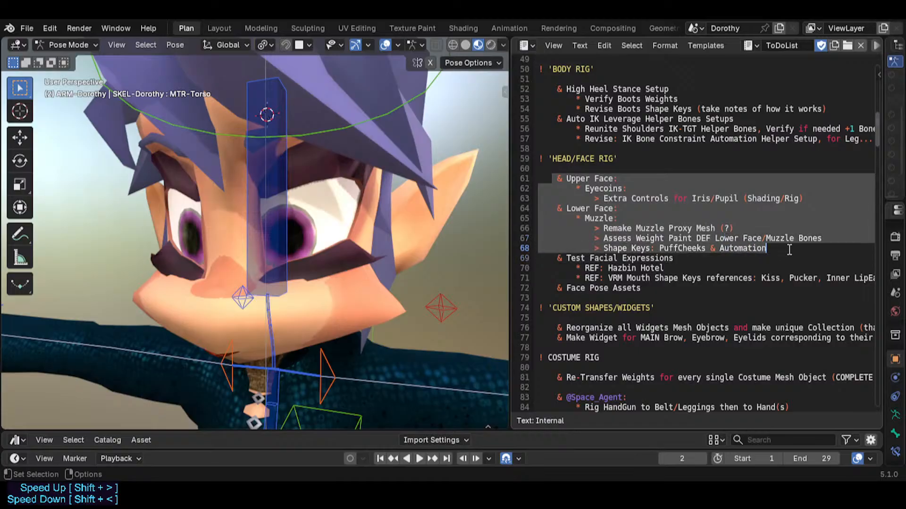
# Review the Test Facial Expressions section and place the text cursor at its "REF: Hazbin Hotel" entry
pyautogui.scroll(-2, 678, 252)
pyautogui.click(585, 208)
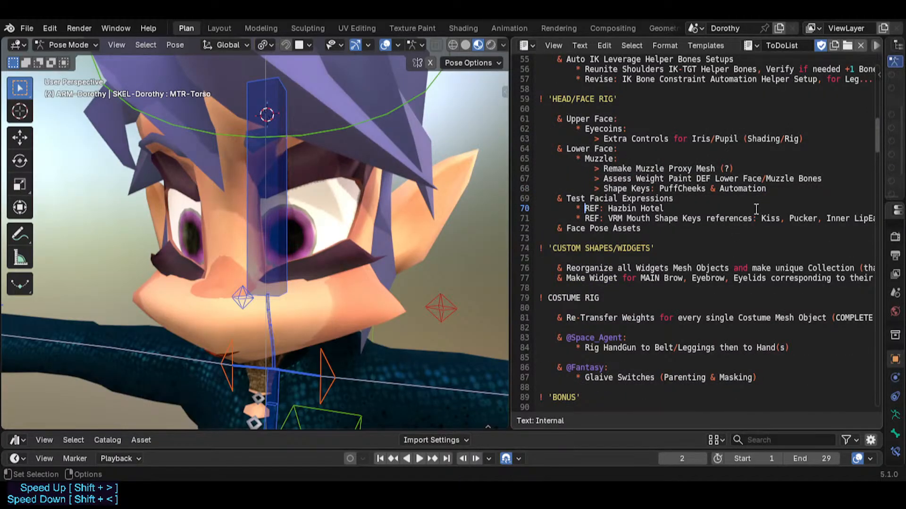
pyautogui.scroll(-2, 324, 186)
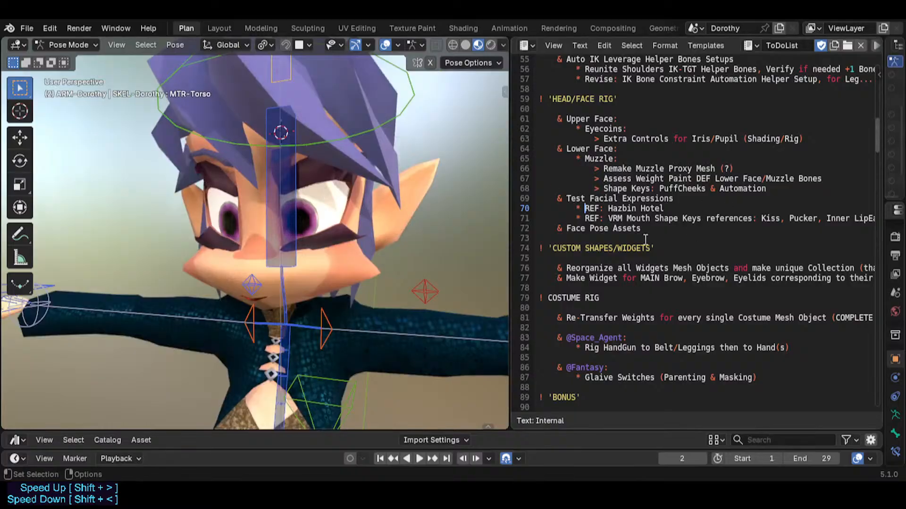
pyautogui.scroll(3, 641, 230)
pyautogui.scroll(-2, 572, 143)
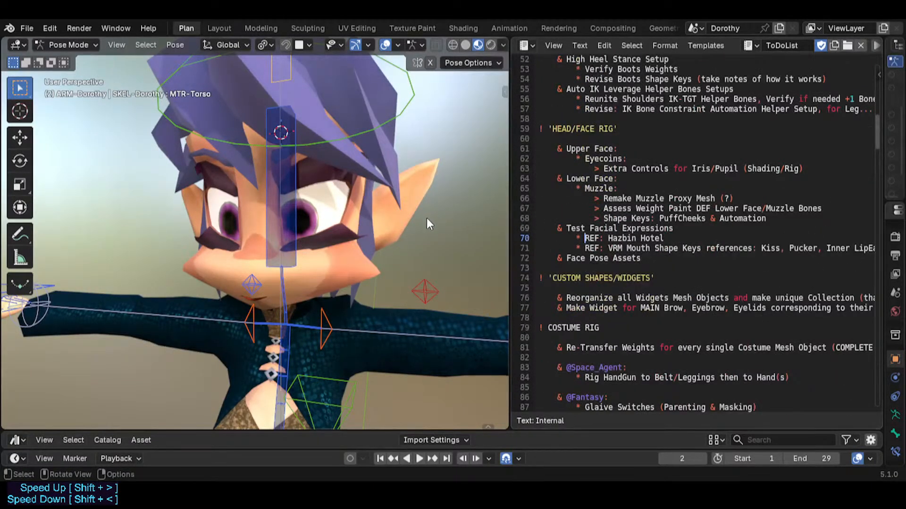
# Frame Dorothy's upper body from the front and save the Blender file
pyautogui.moveTo(426, 218); pyautogui.dragTo(309, 226, button='middle')
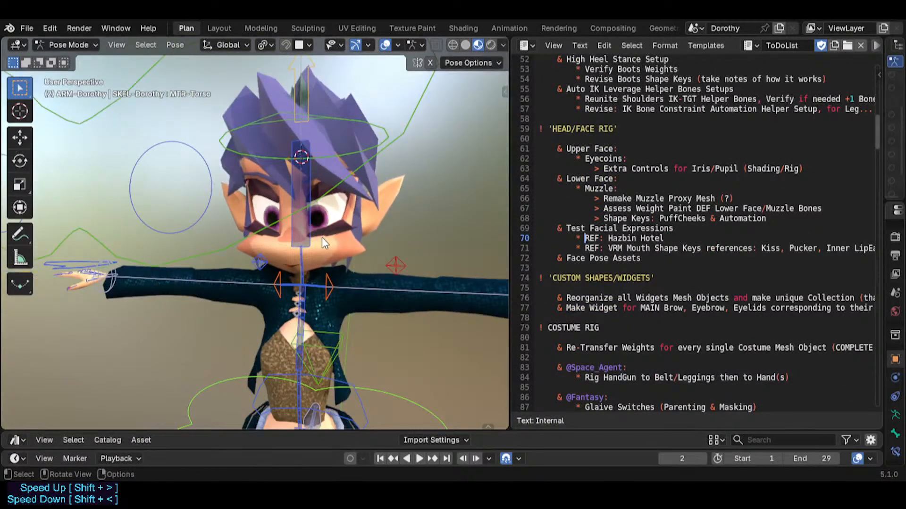
pyautogui.scroll(-2, 322, 238)
pyautogui.hotkey('ctrl', 's')
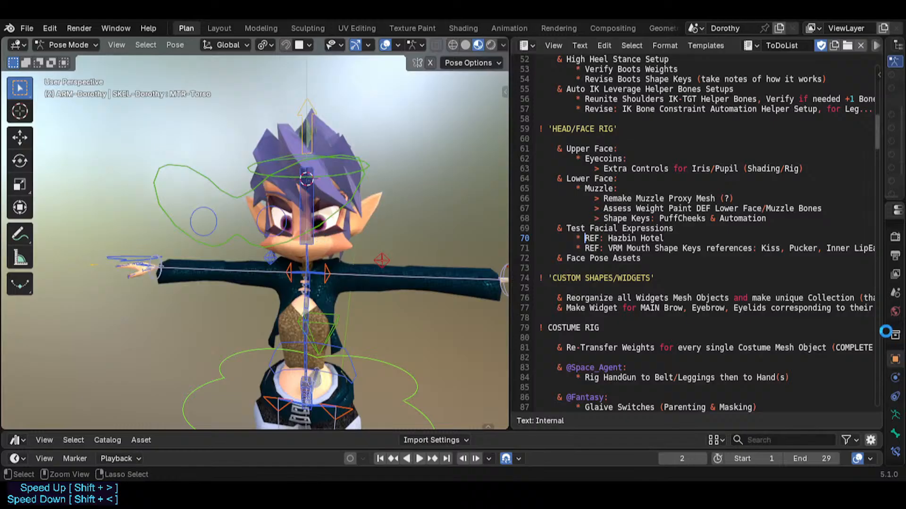